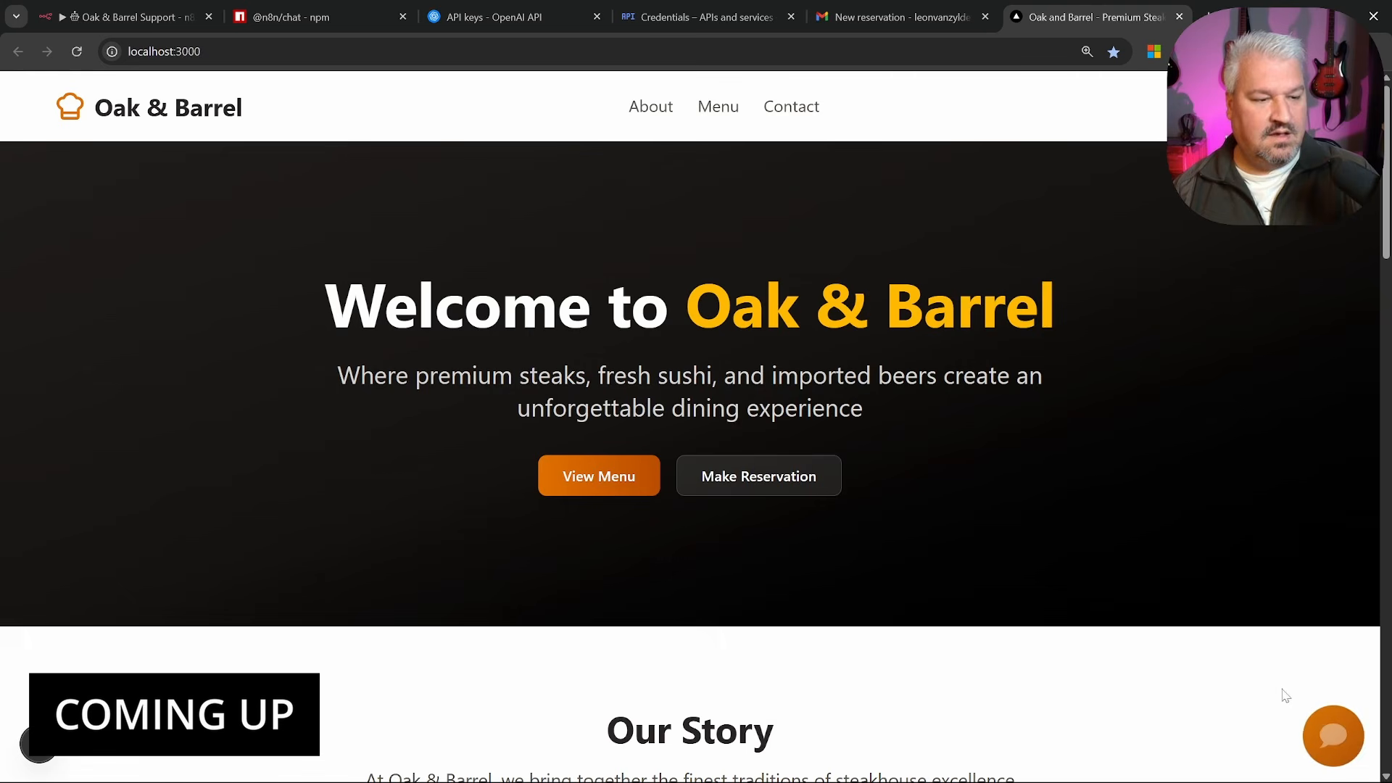
Archive 'My workflow' and move the manual trigger and Motivational Quote Generator closer together on the canvas
click(1335, 736)
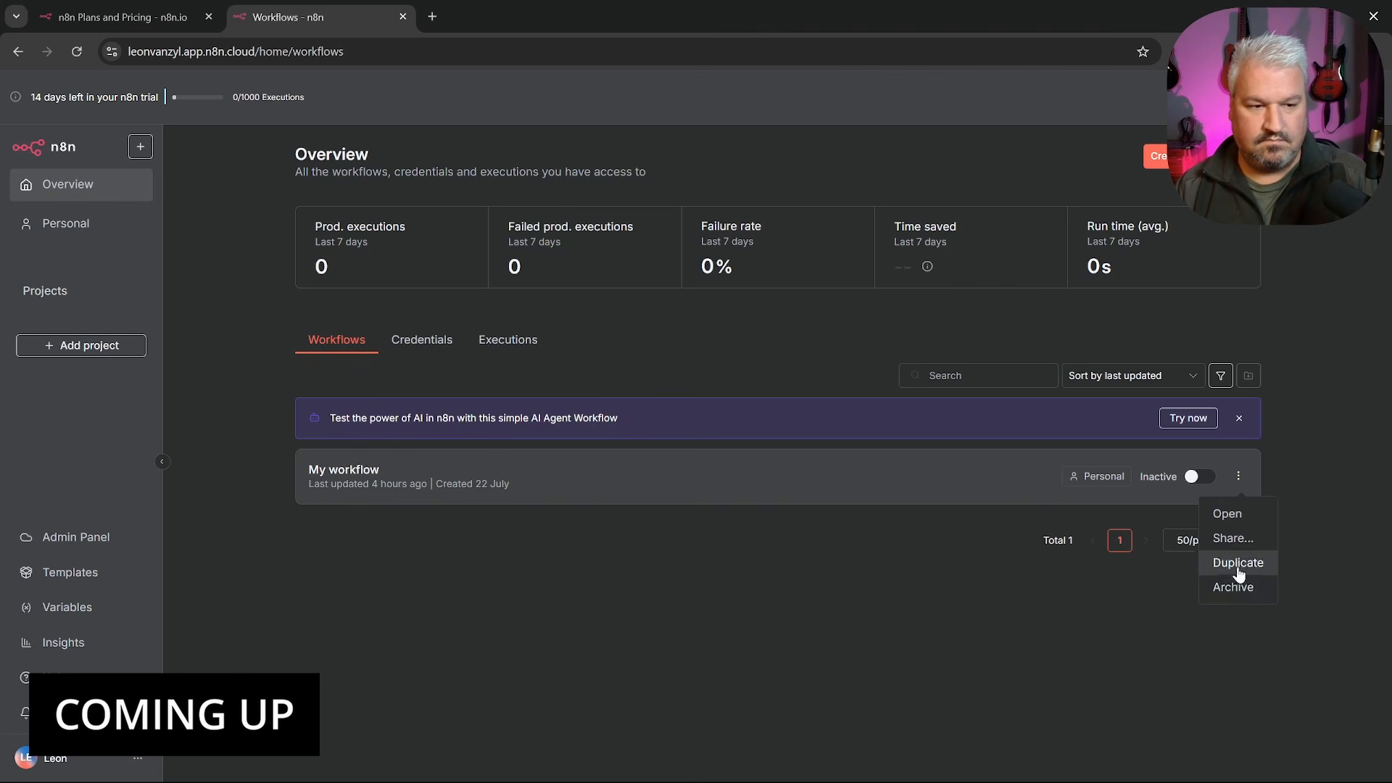
click(1233, 584)
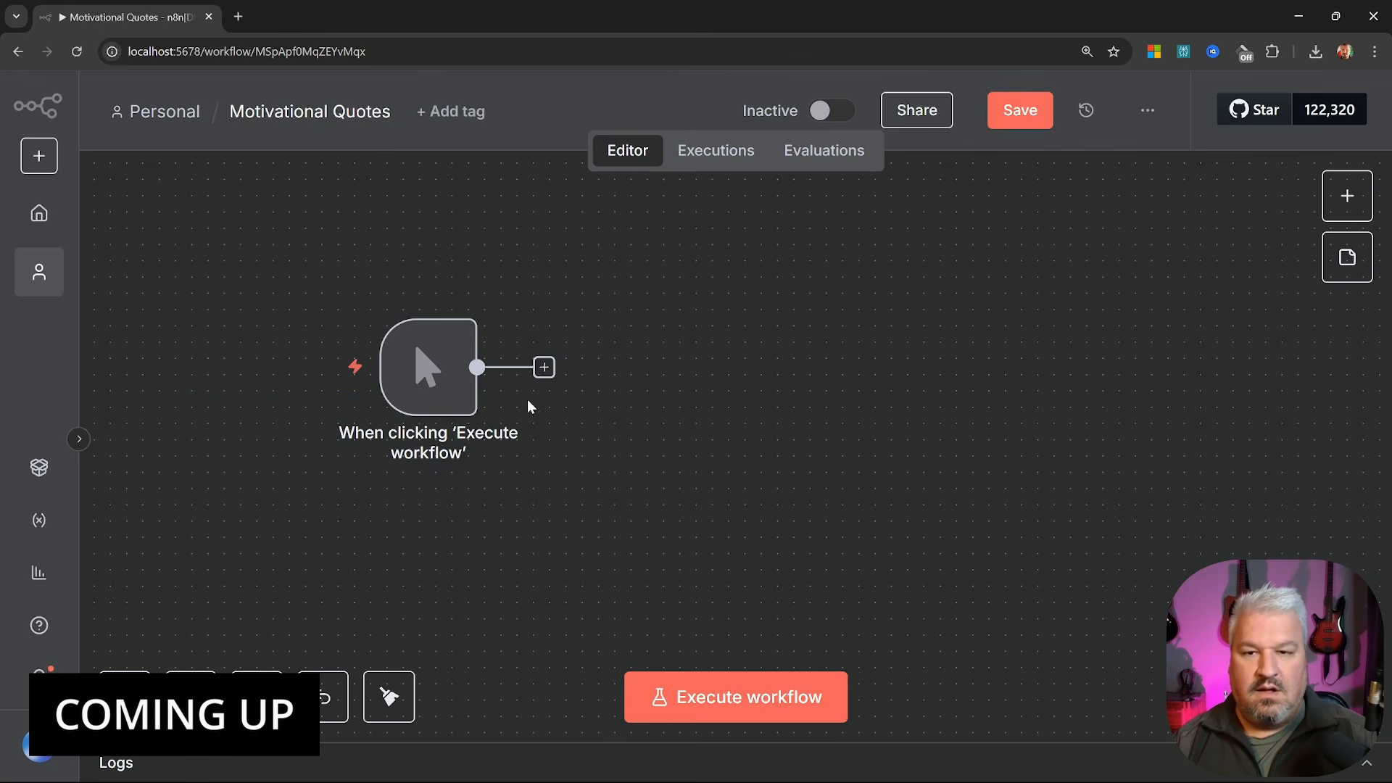
mouse_move(451, 376)
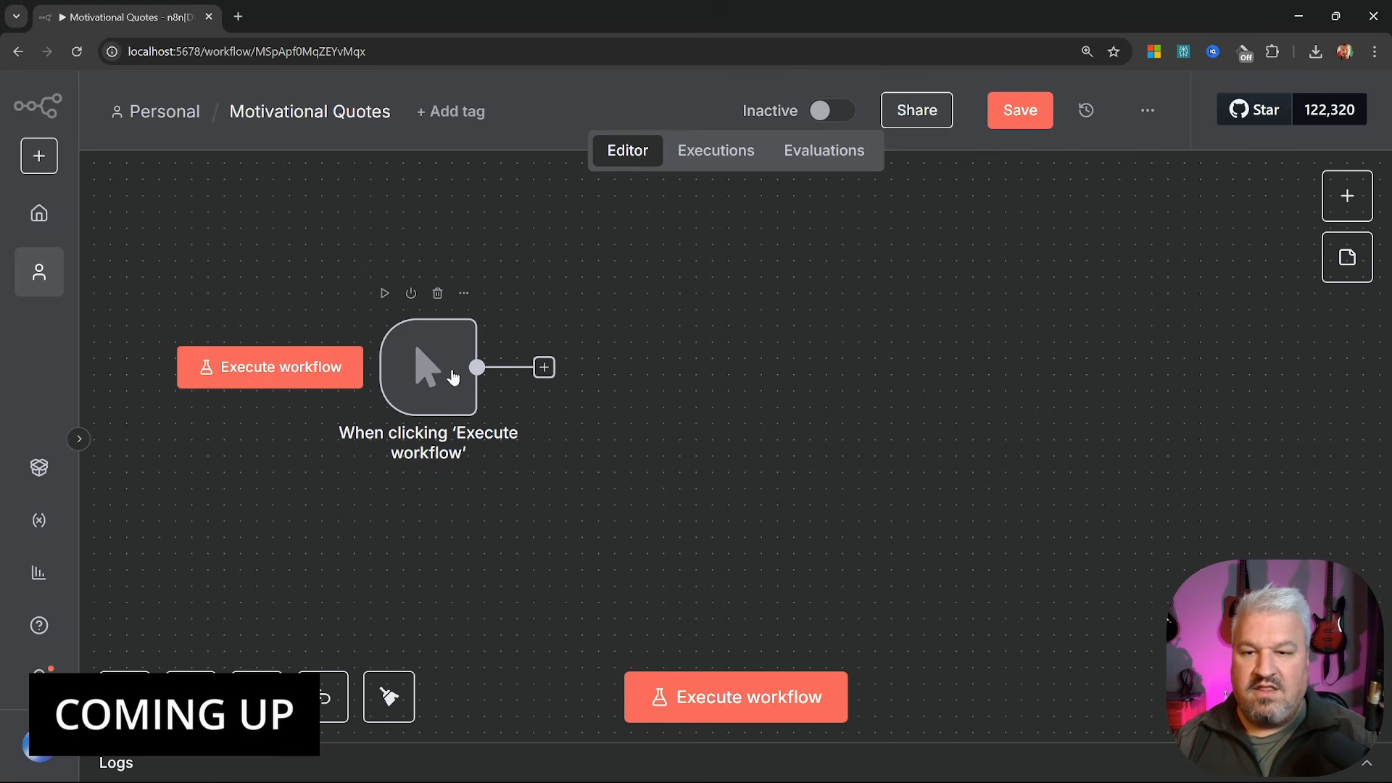
drag(452, 375, 435, 343)
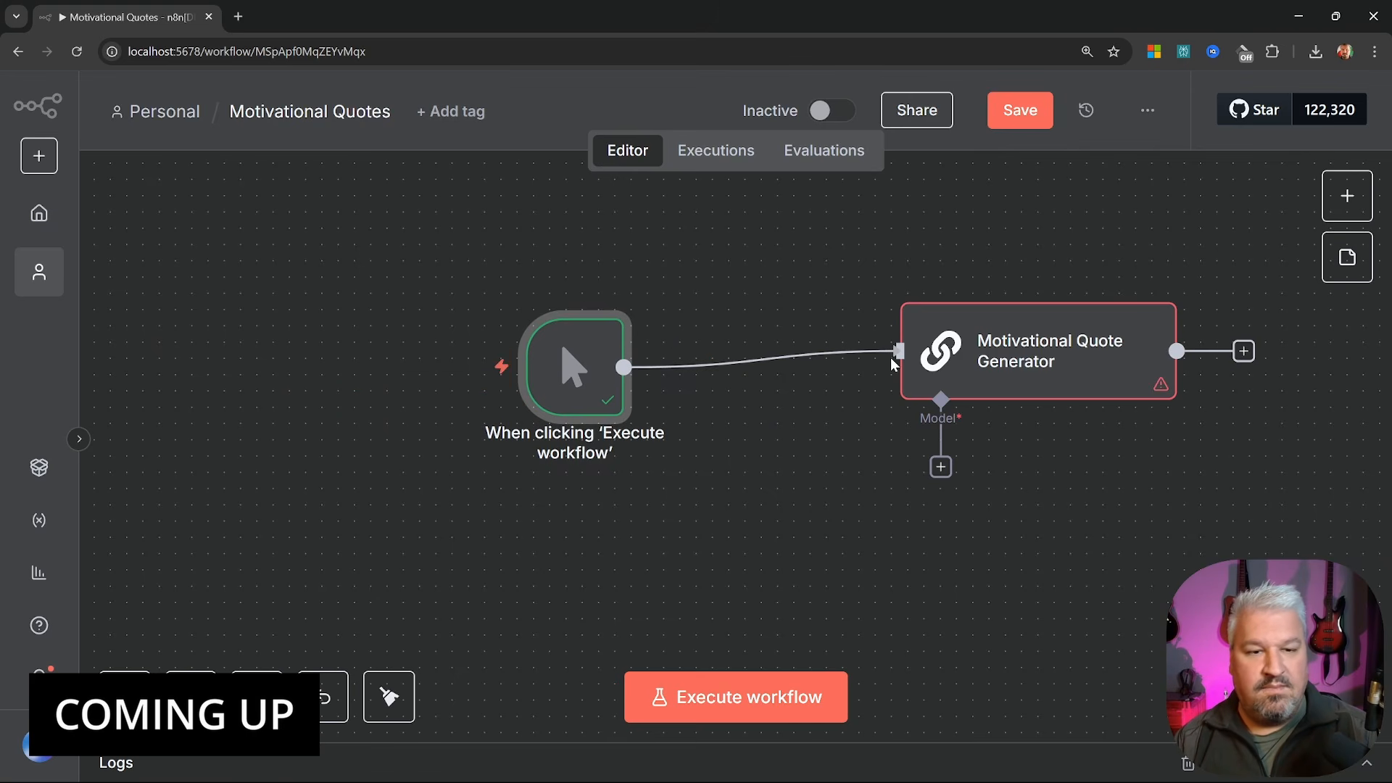
drag(1035, 363, 920, 369)
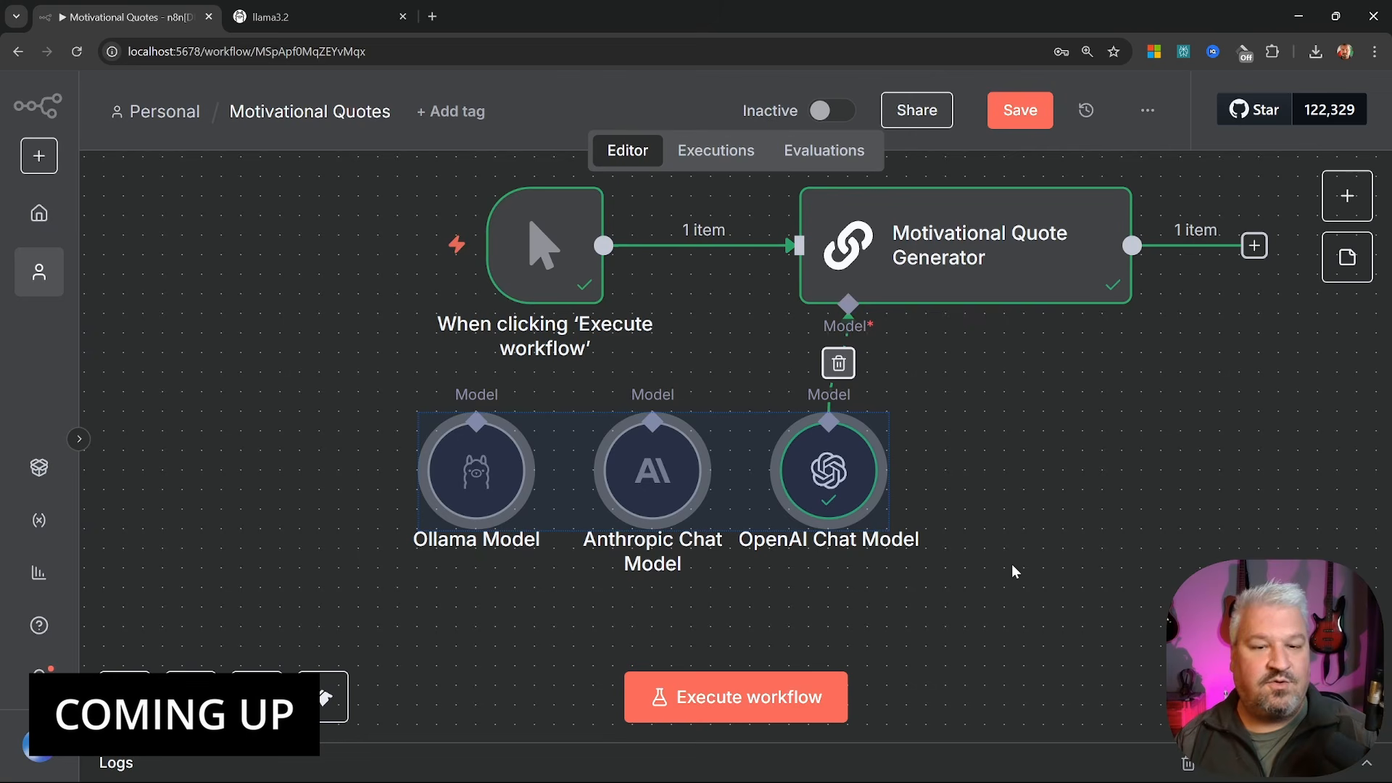
click(1023, 559)
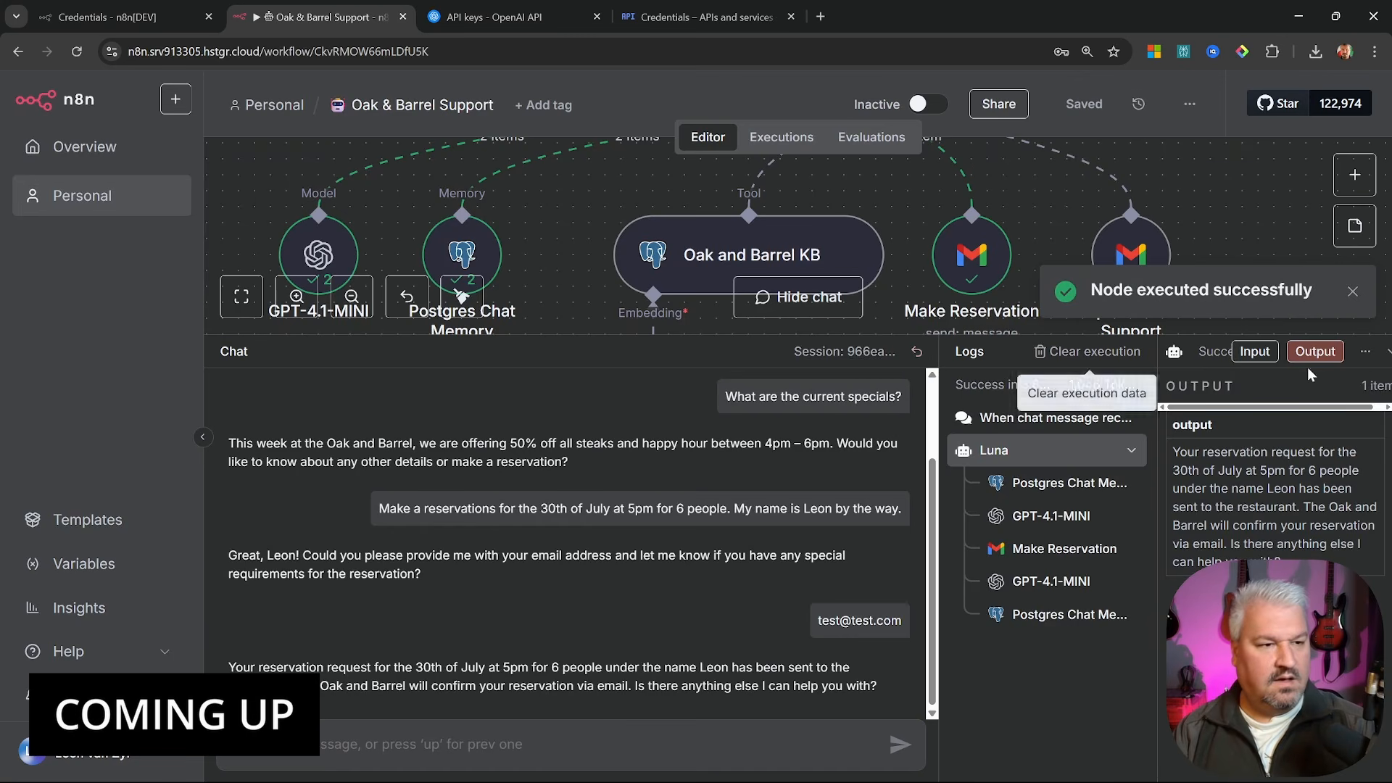
click(1386, 351)
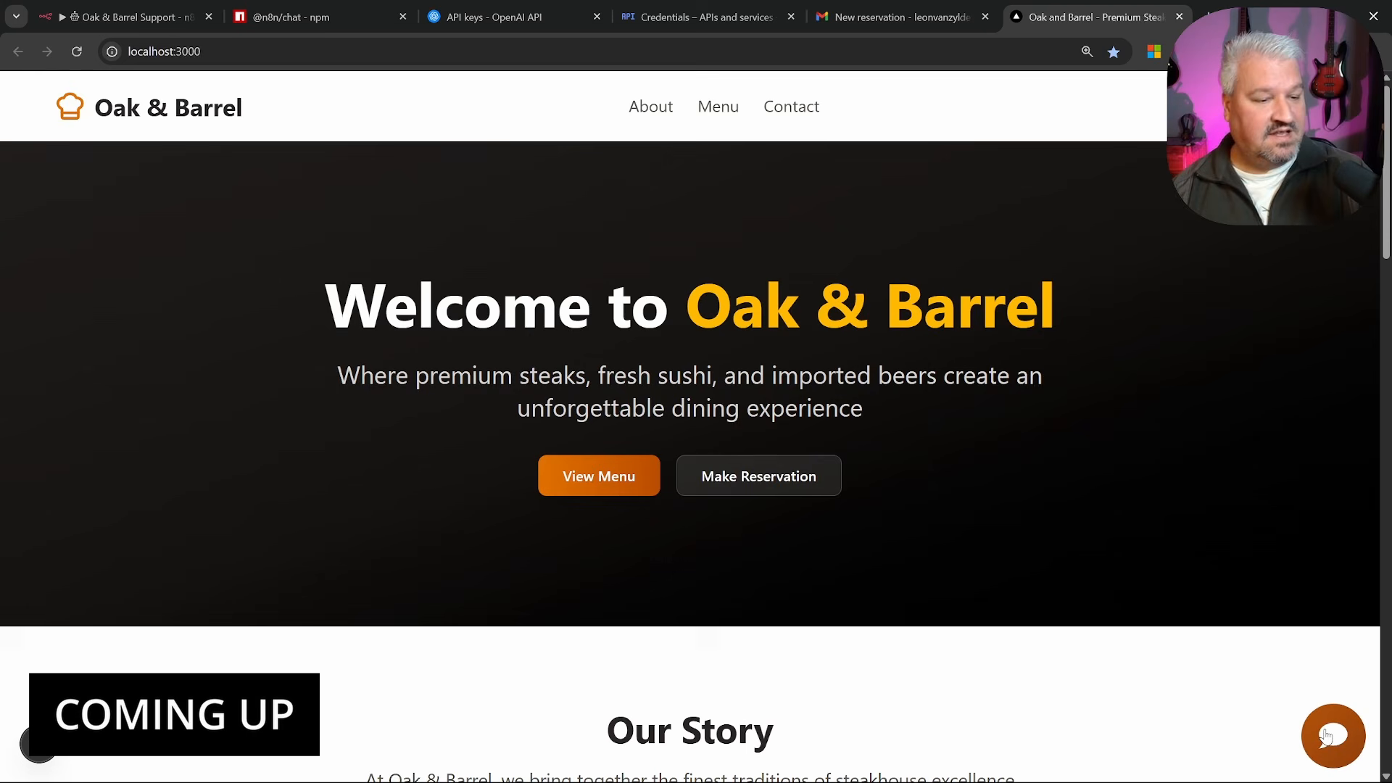
Open the Oak & Barrel website chat assistant and scroll through its content
click(1331, 735)
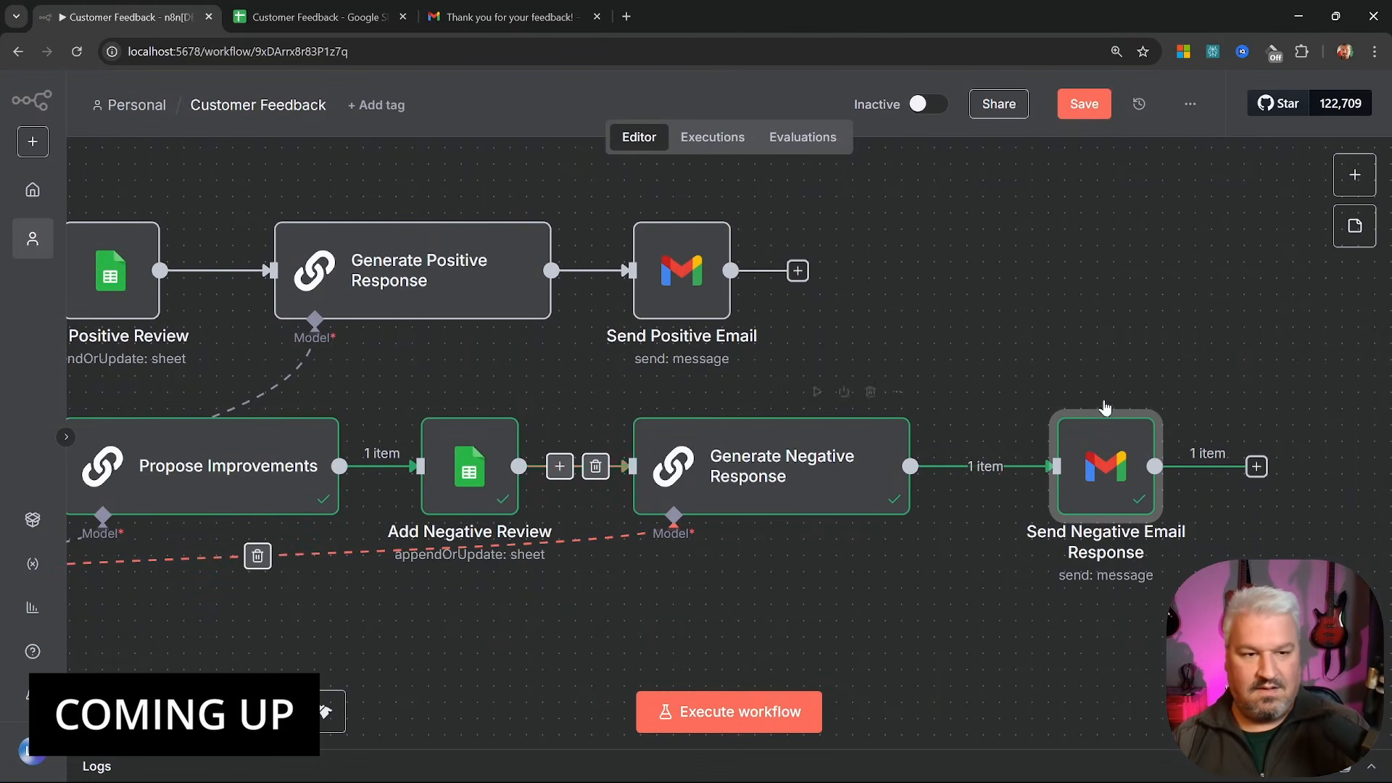
scroll(1103, 398, down, 3)
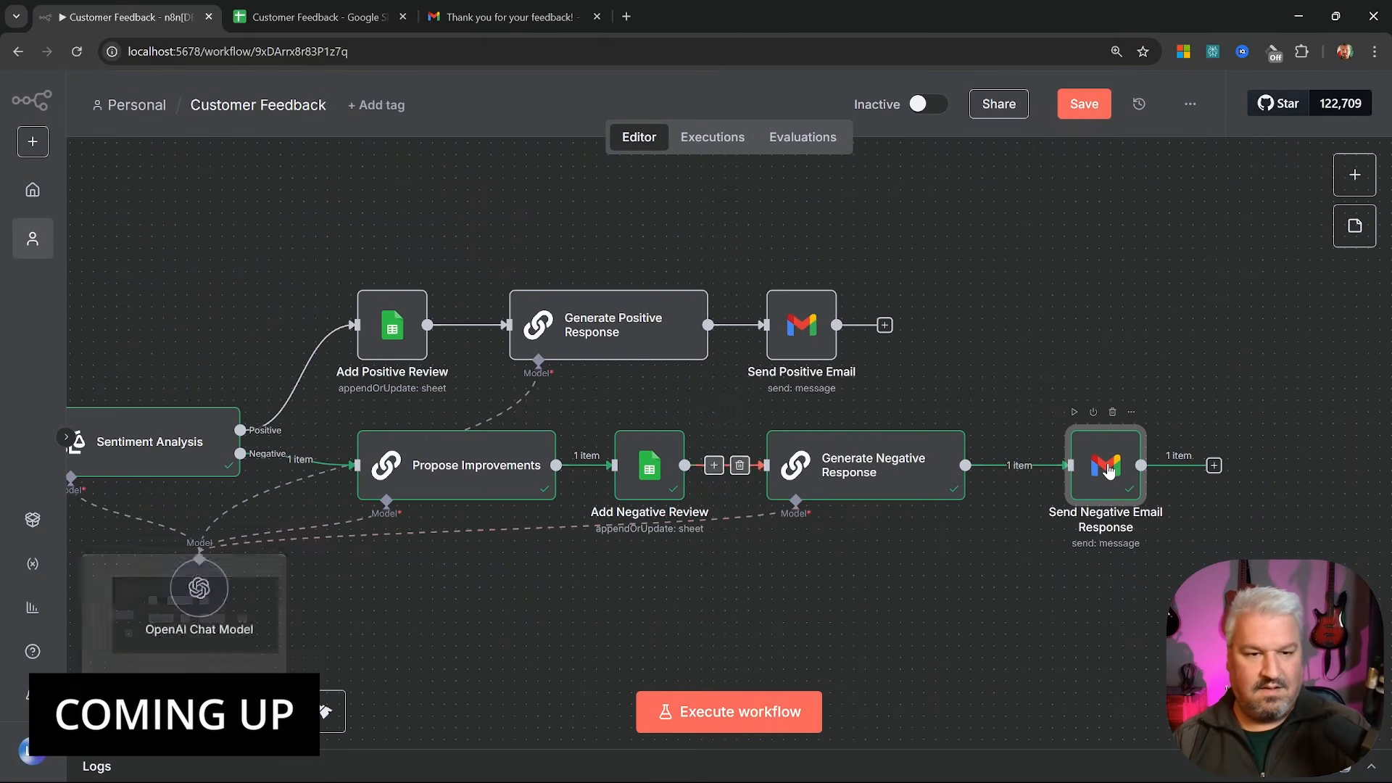
scroll(1041, 388, down, 3)
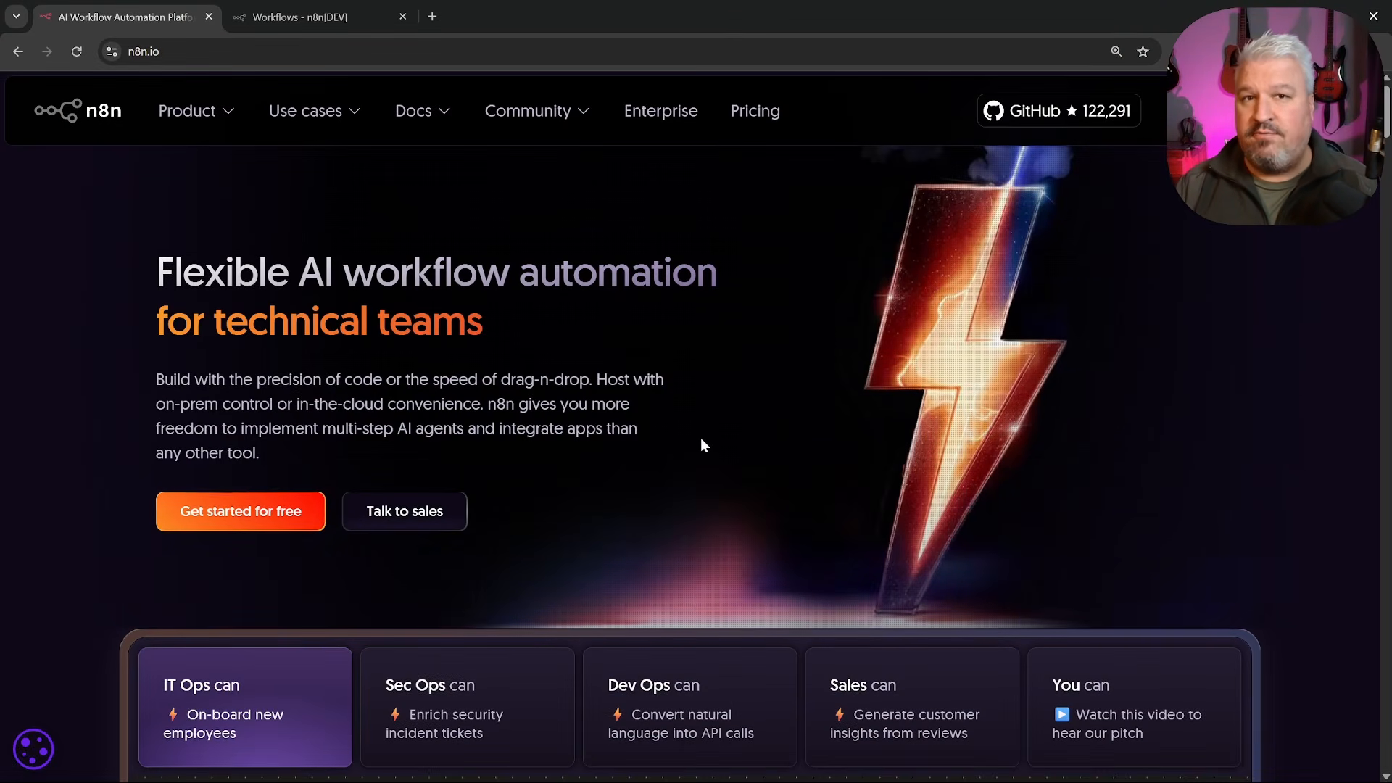
scroll(744, 412, down, 6)
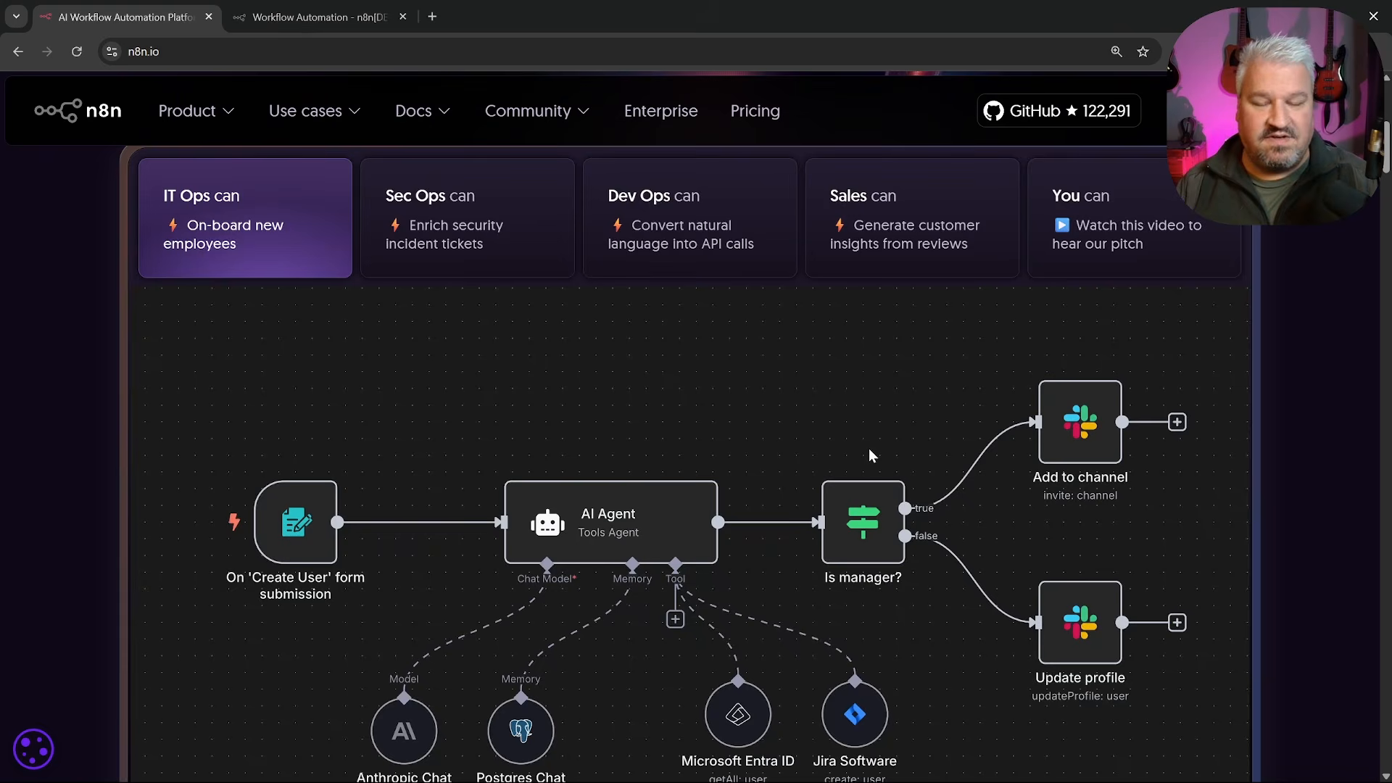
scroll(869, 455, down, 1)
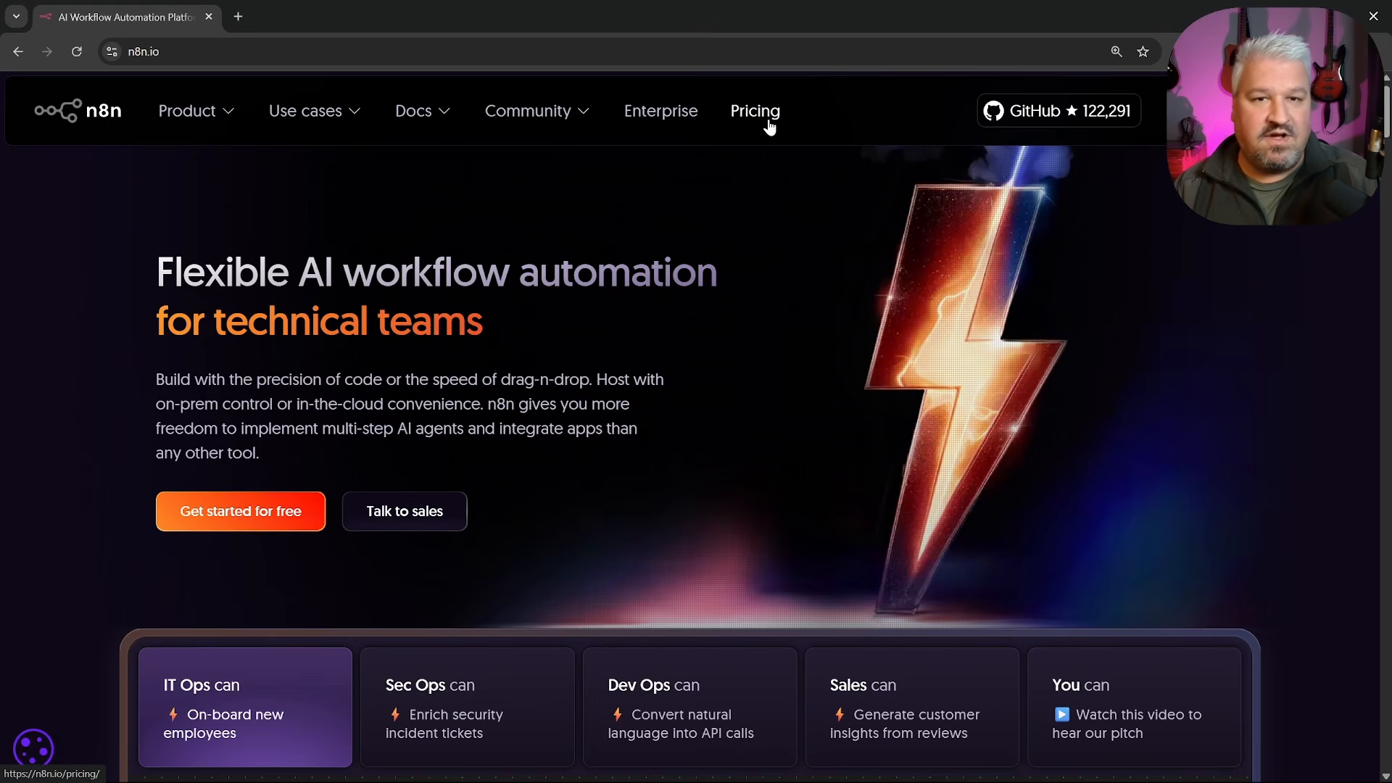
Open the n8n pricing page and compare the Starter, Pro and Enterprise plans, noting Starter's 2.5k executions
click(770, 127)
scroll(765, 155, down, 4)
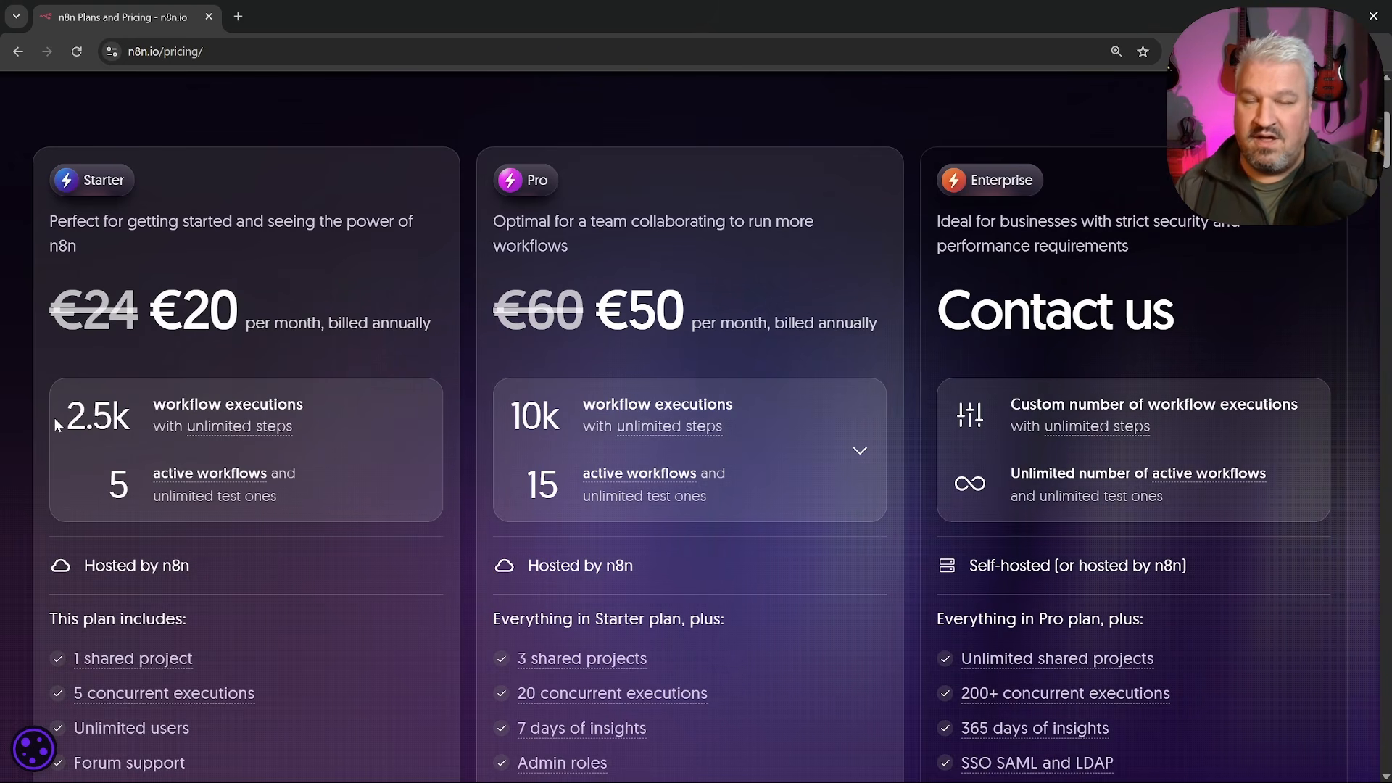
drag(63, 427, 92, 426)
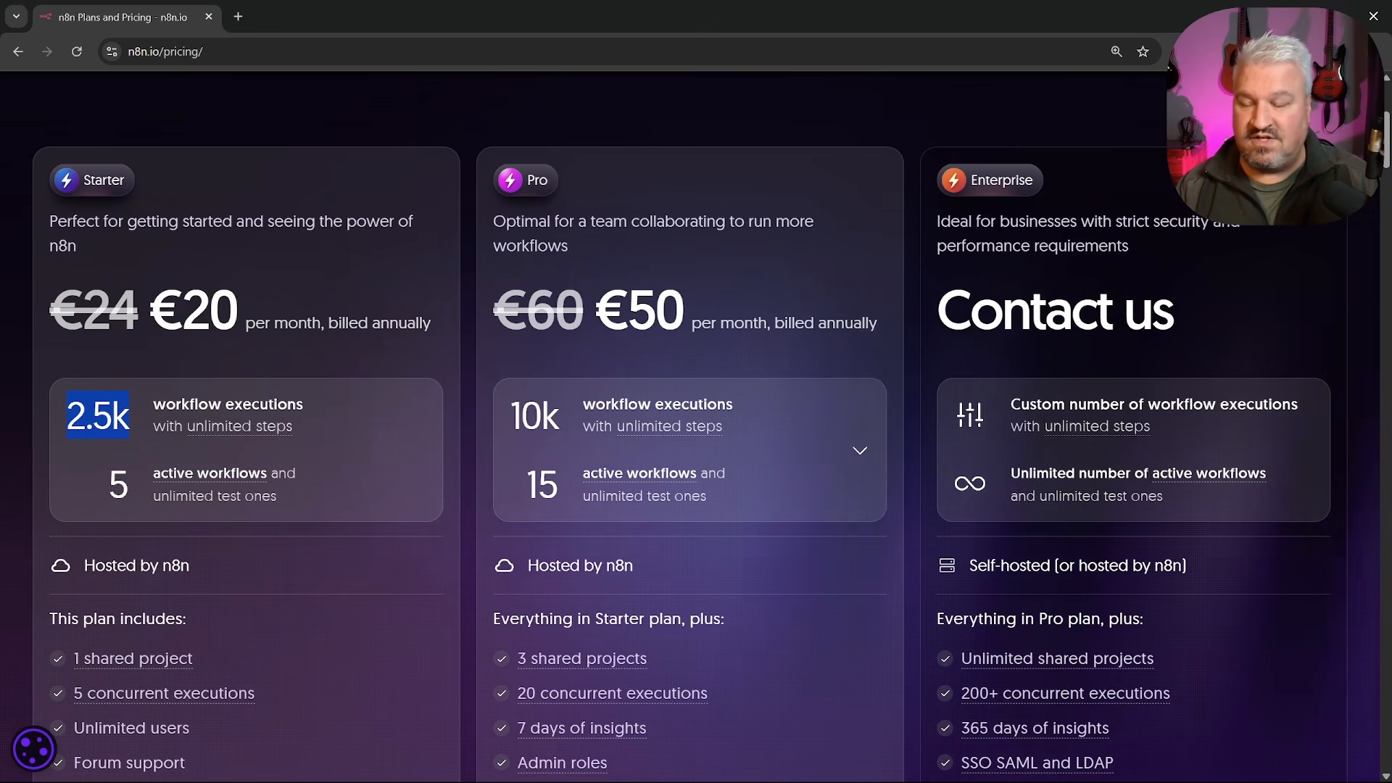
click(81, 360)
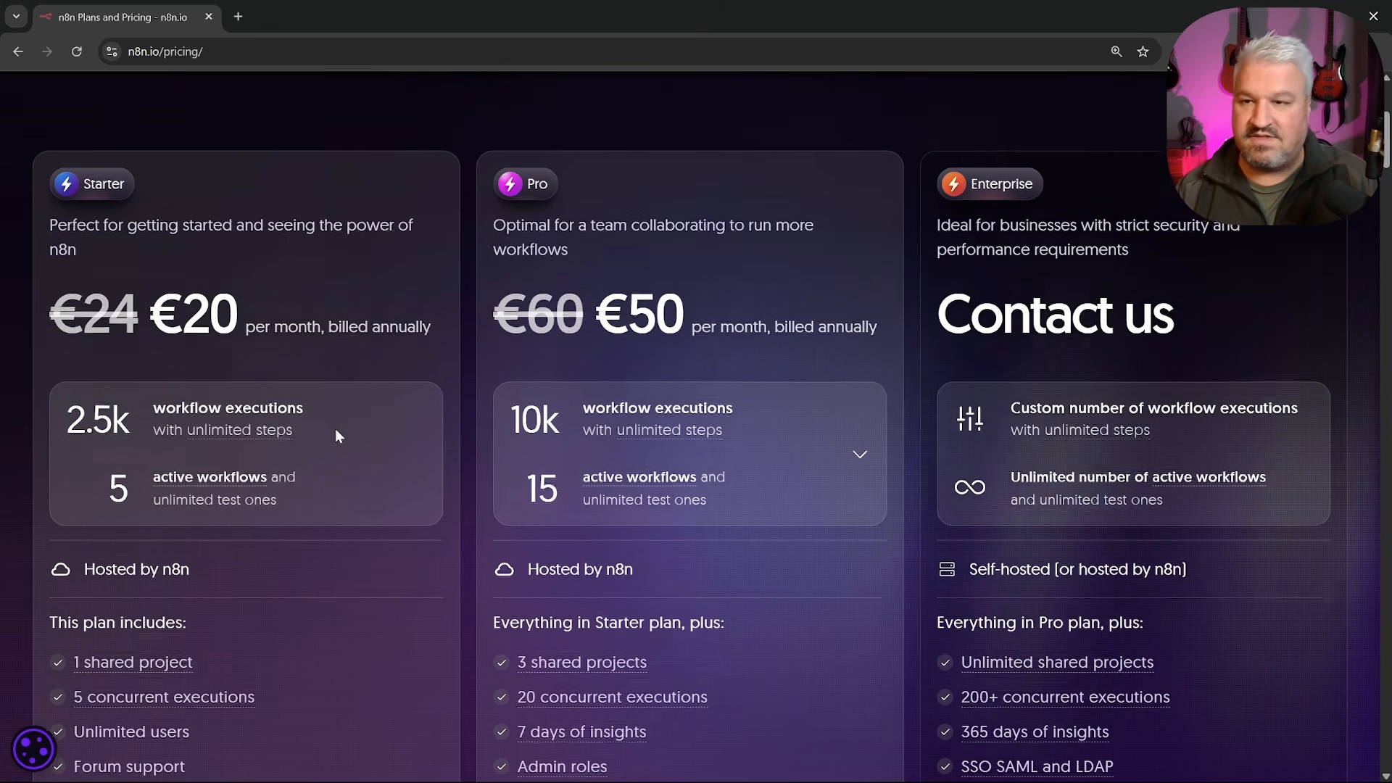
scroll(400, 364, down, 1)
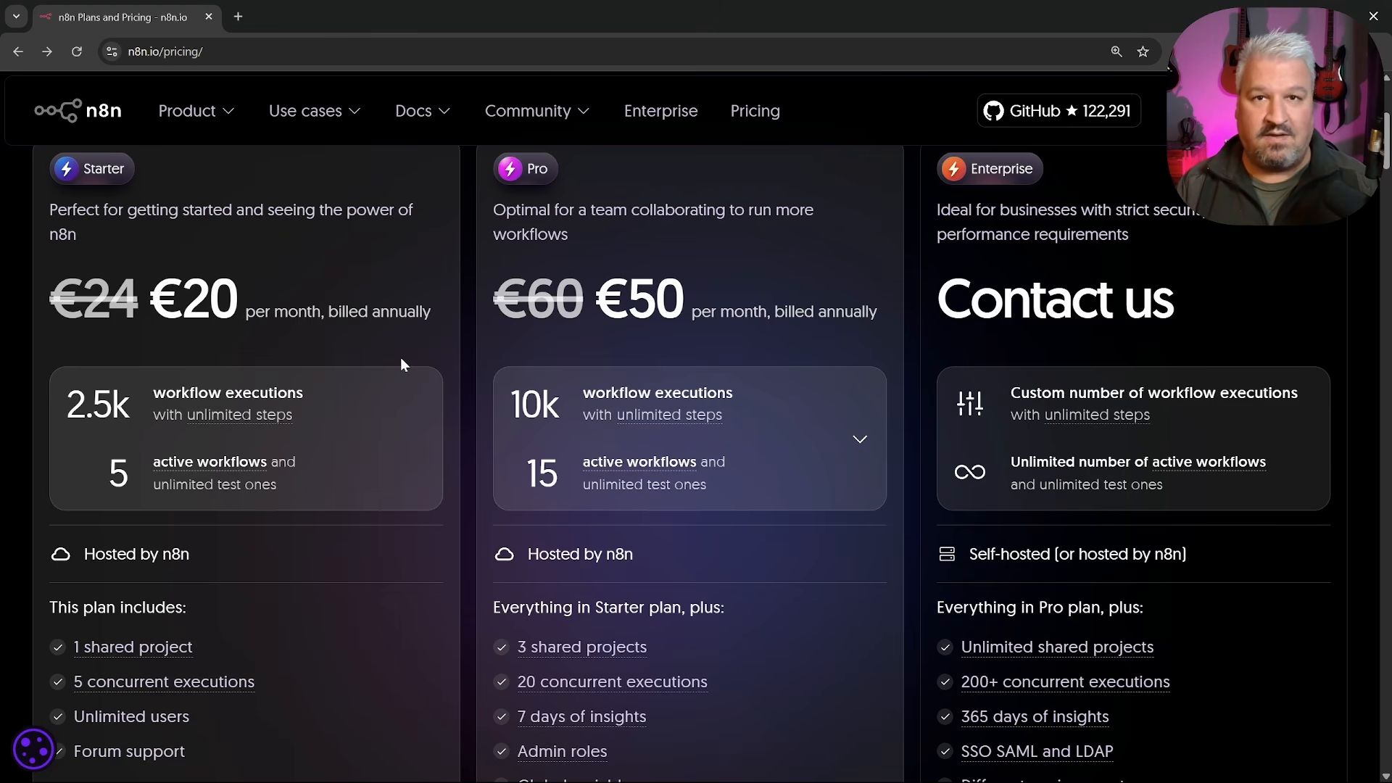
scroll(401, 359, up, 5)
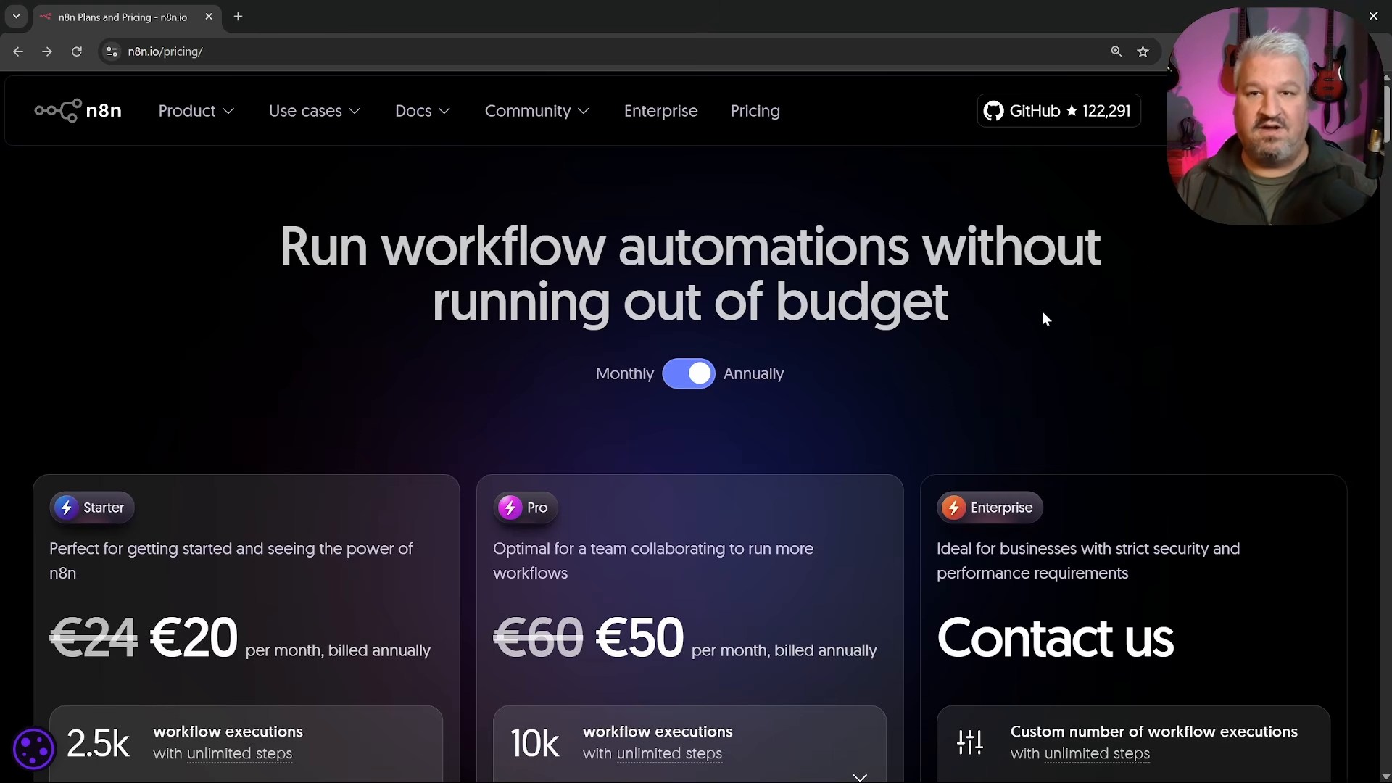
mouse_move(438, 112)
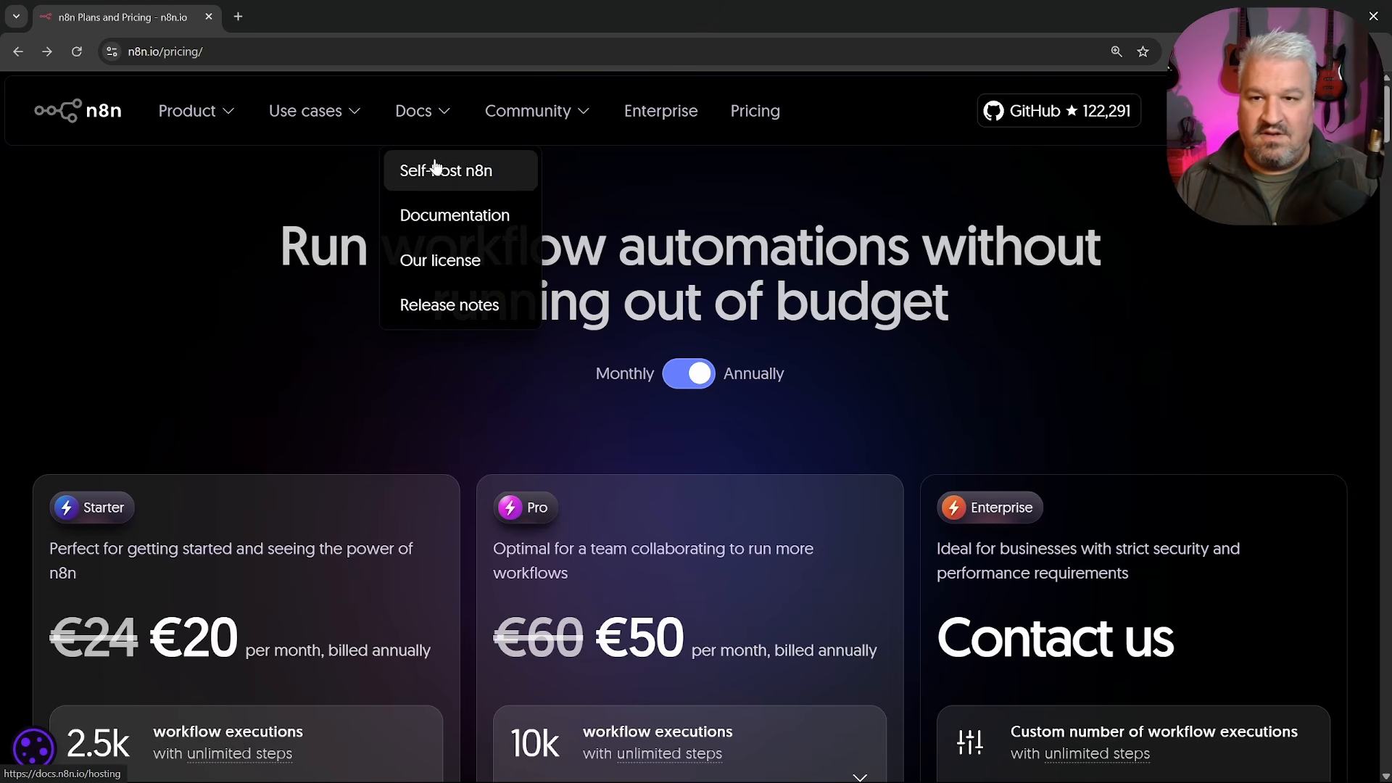
Open the Self-host n8n docs, expand Server setups and open the Google Cloud guide
click(464, 176)
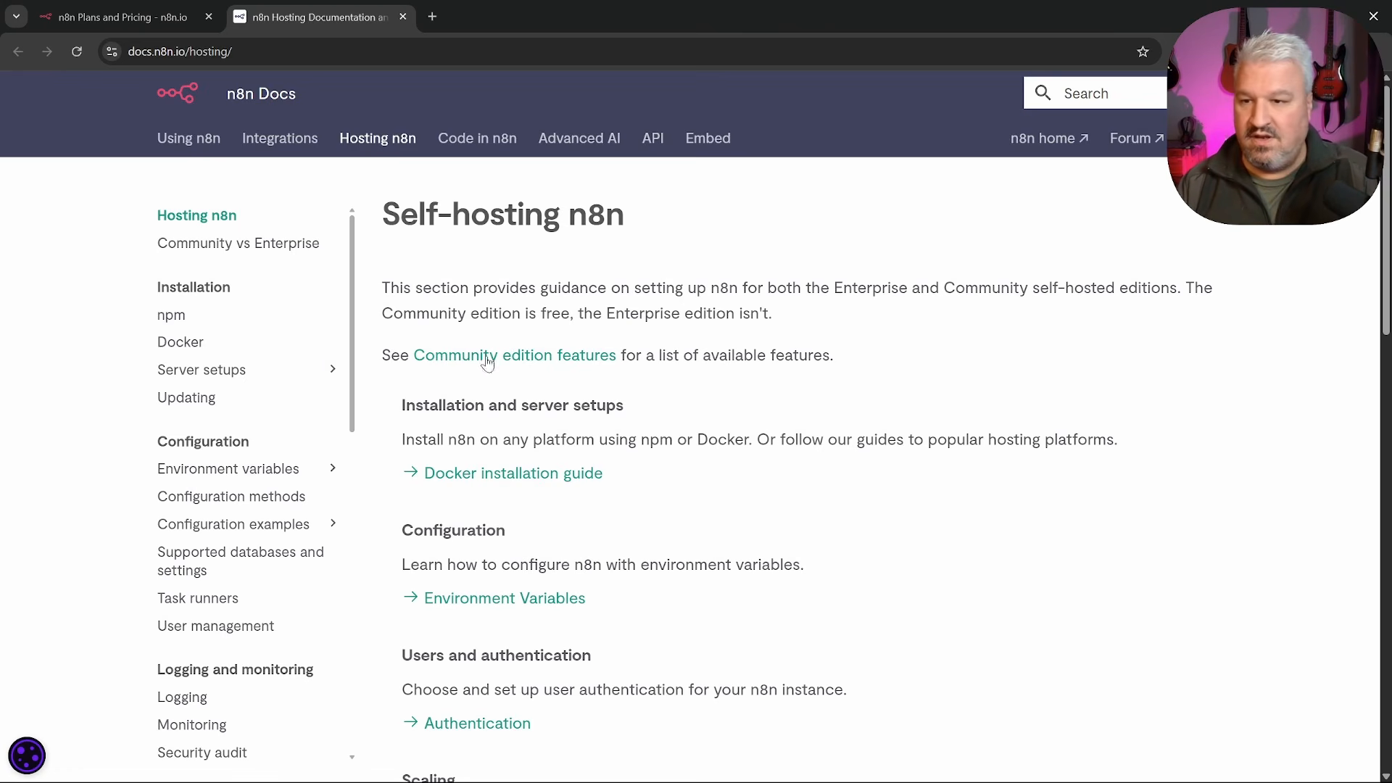
click(333, 369)
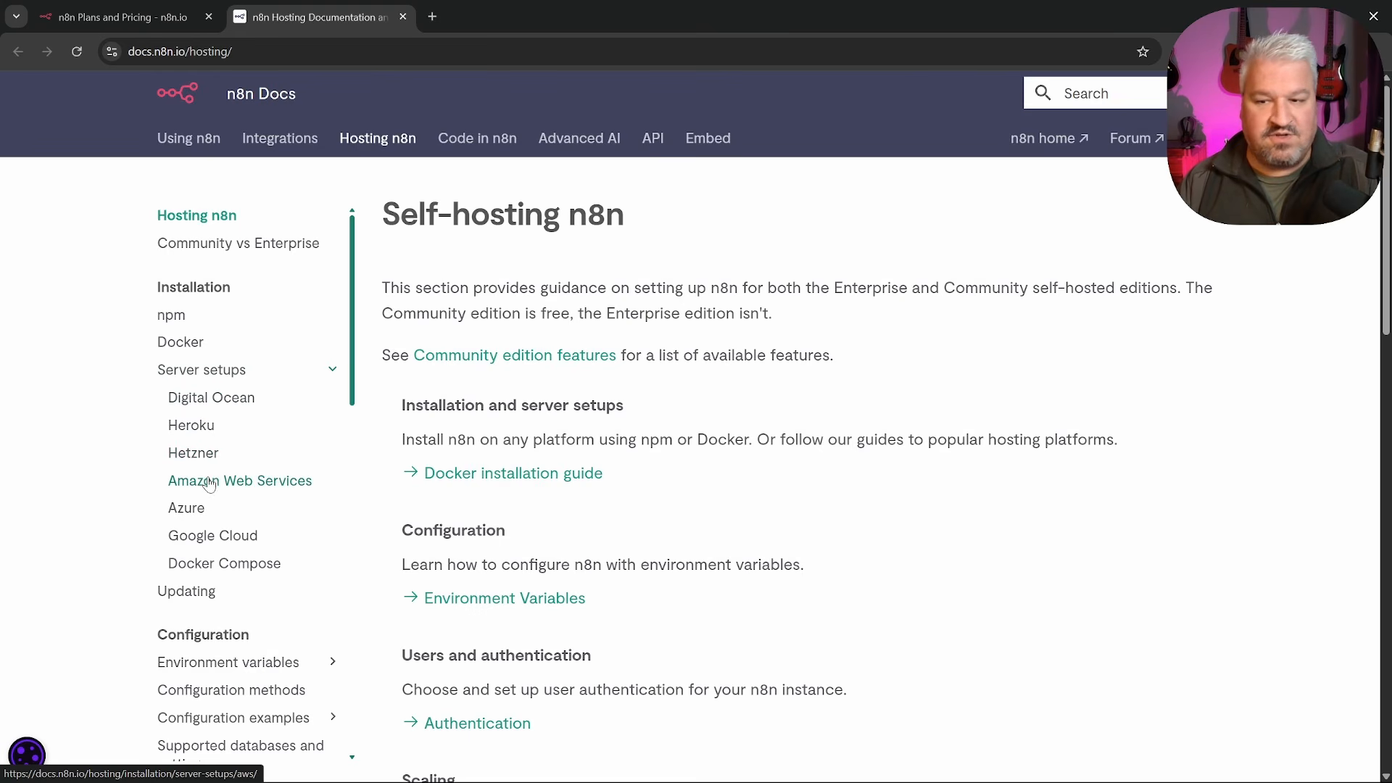
click(226, 545)
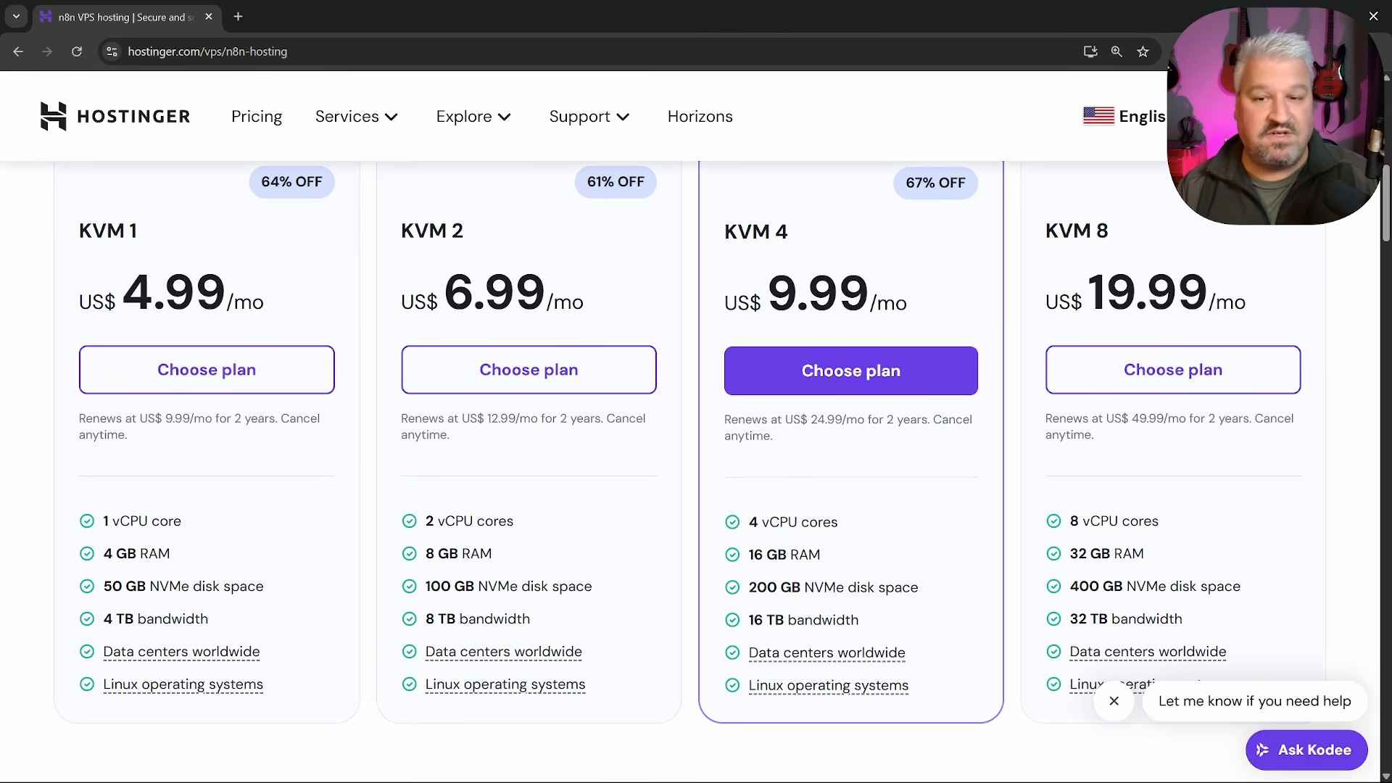
Choose the KVM 2 VPS plan and compare 1-, 12- and 24-month billing at US$6.99/month
click(537, 371)
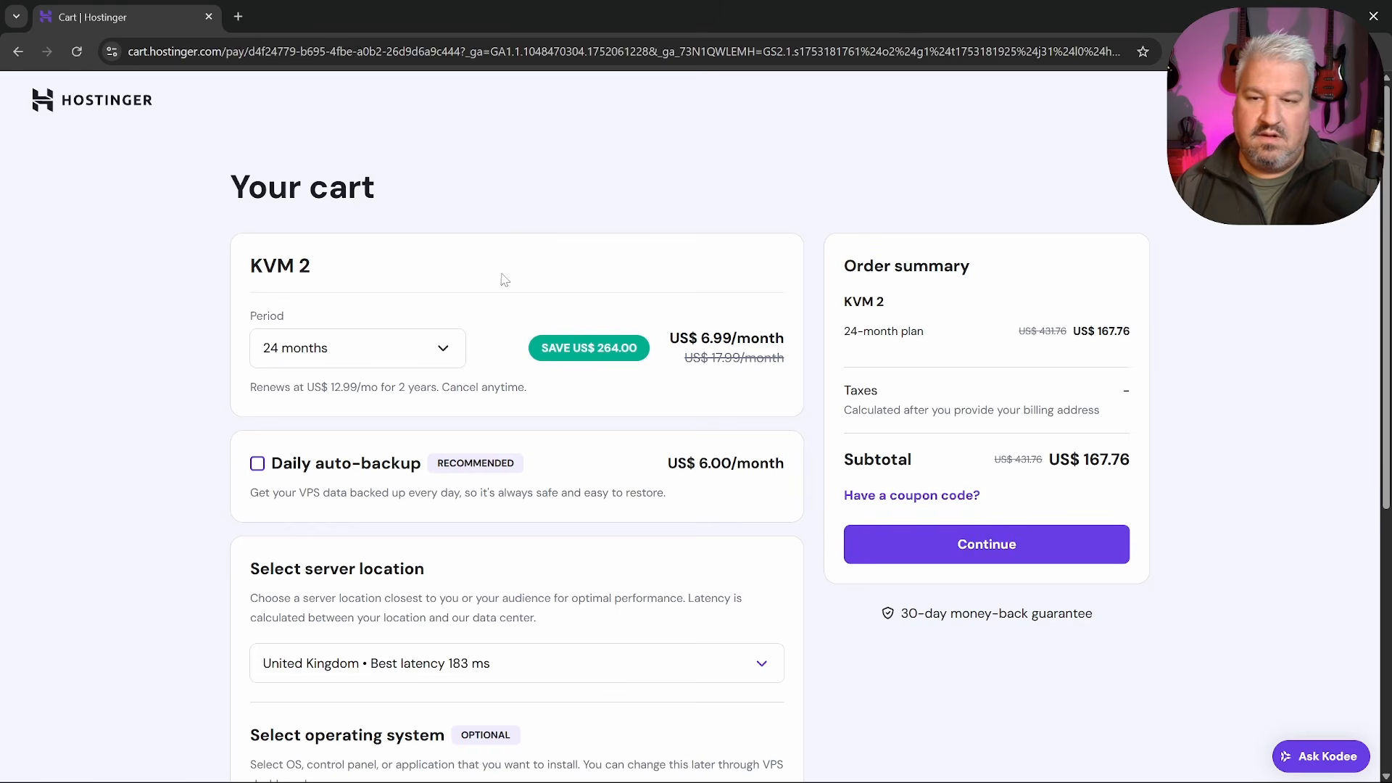
click(395, 366)
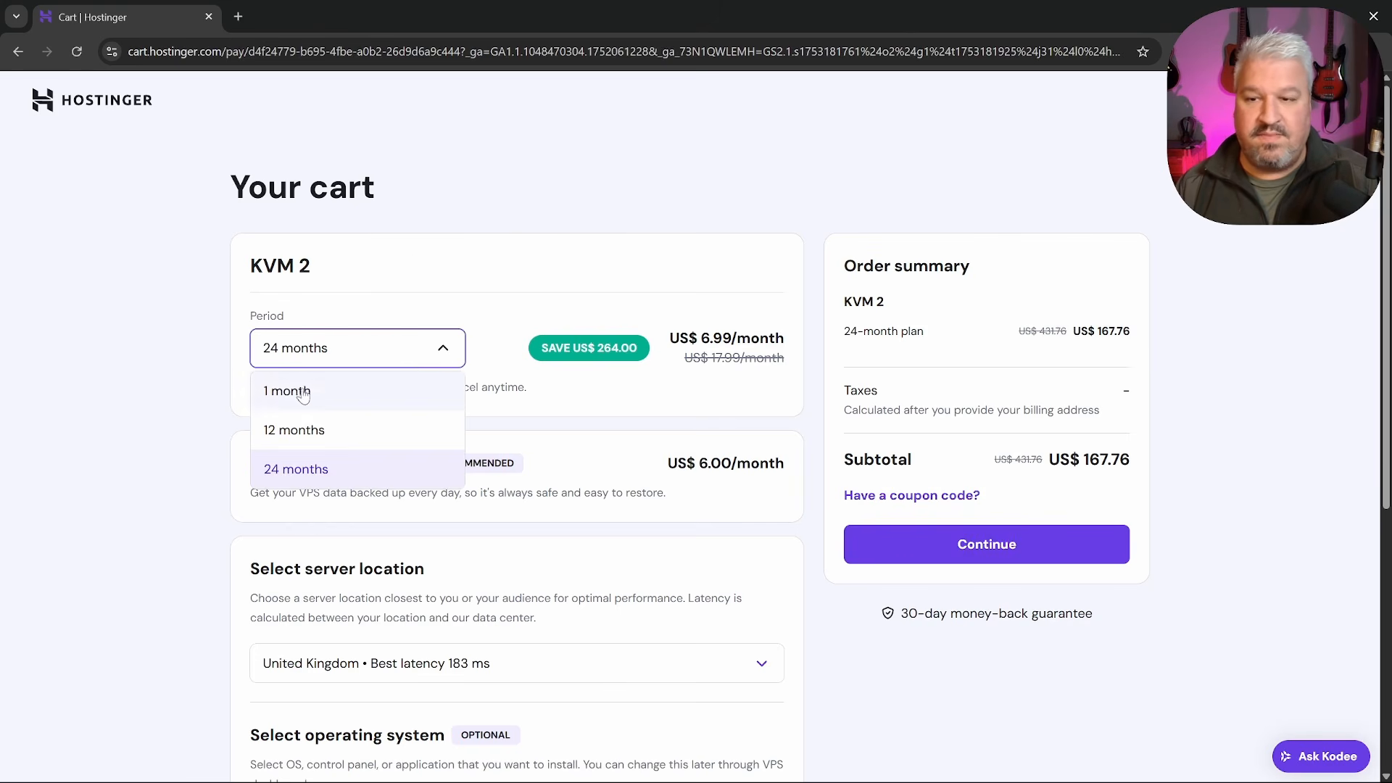
click(353, 363)
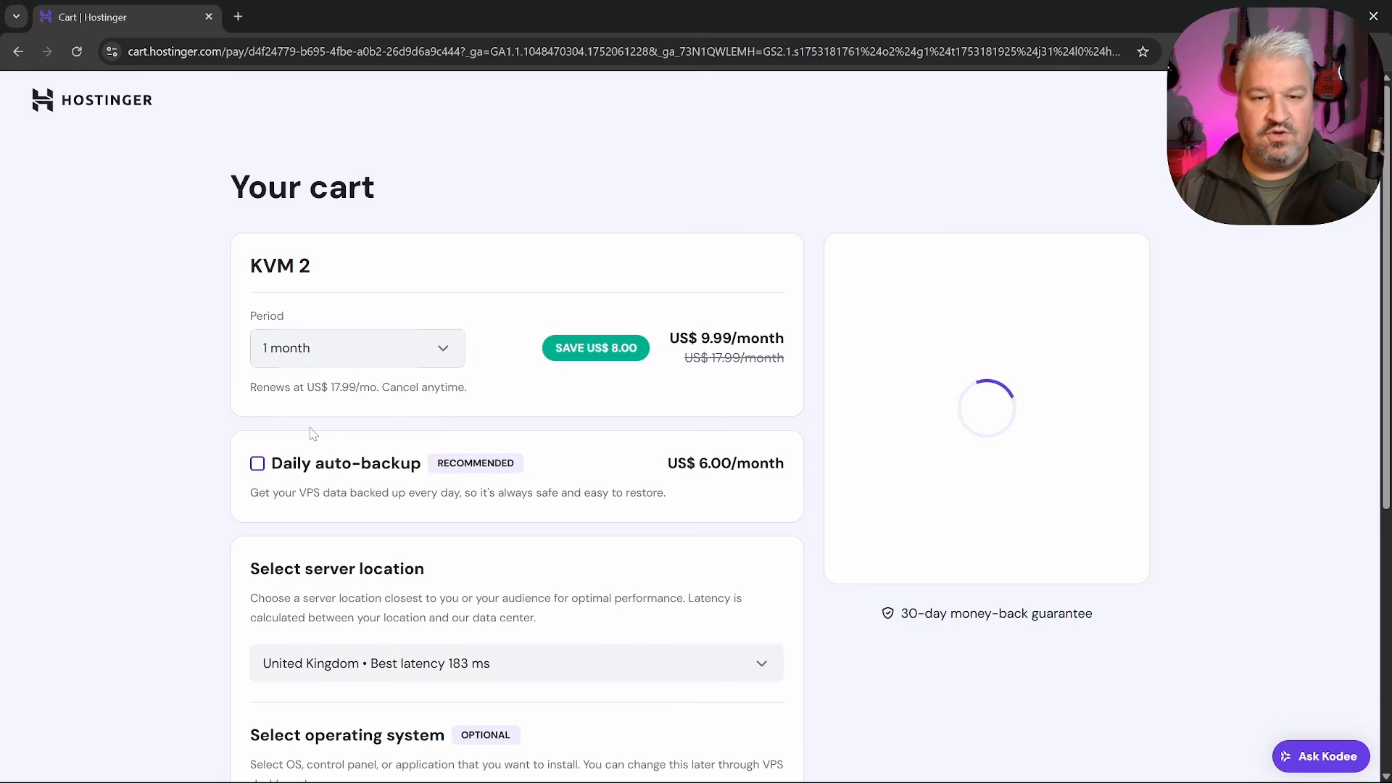
click(392, 357)
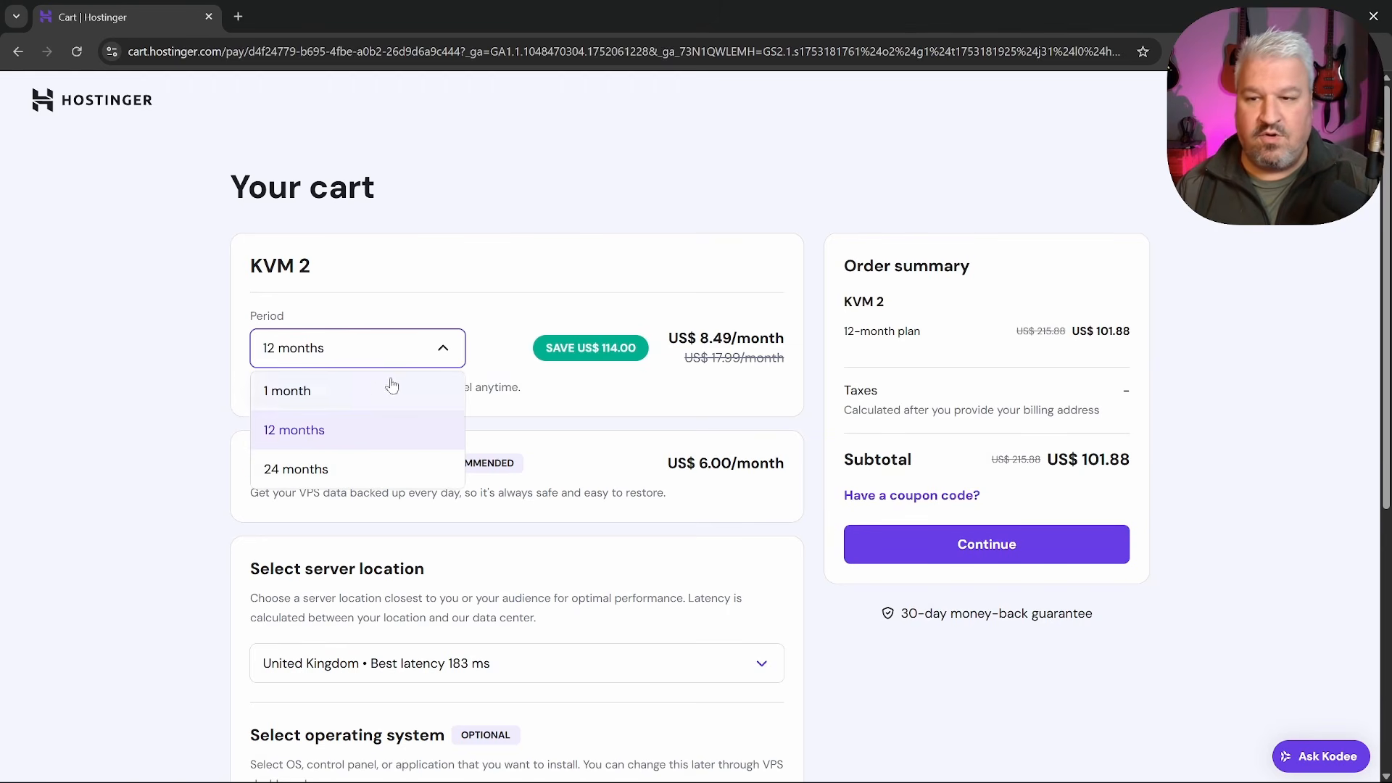
click(305, 469)
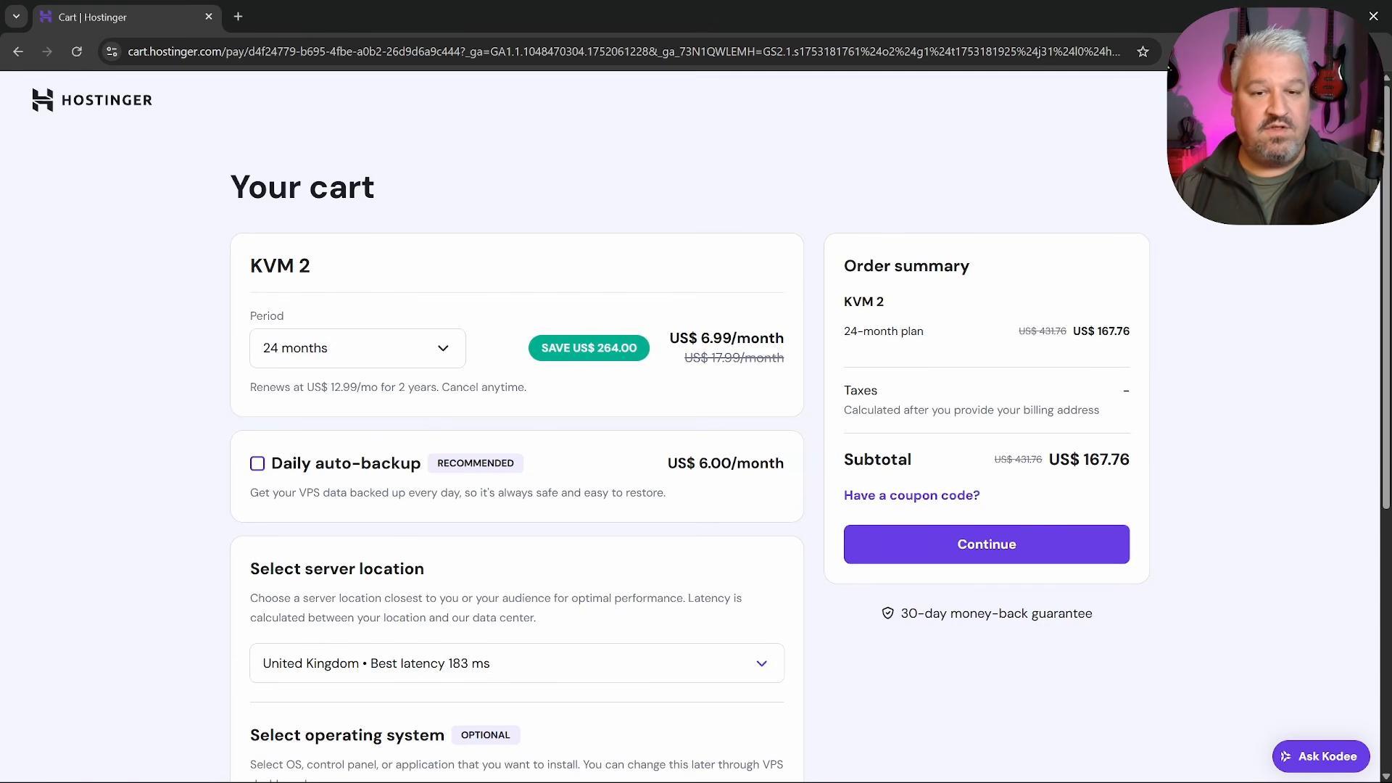
drag(698, 339, 789, 340)
click(1176, 185)
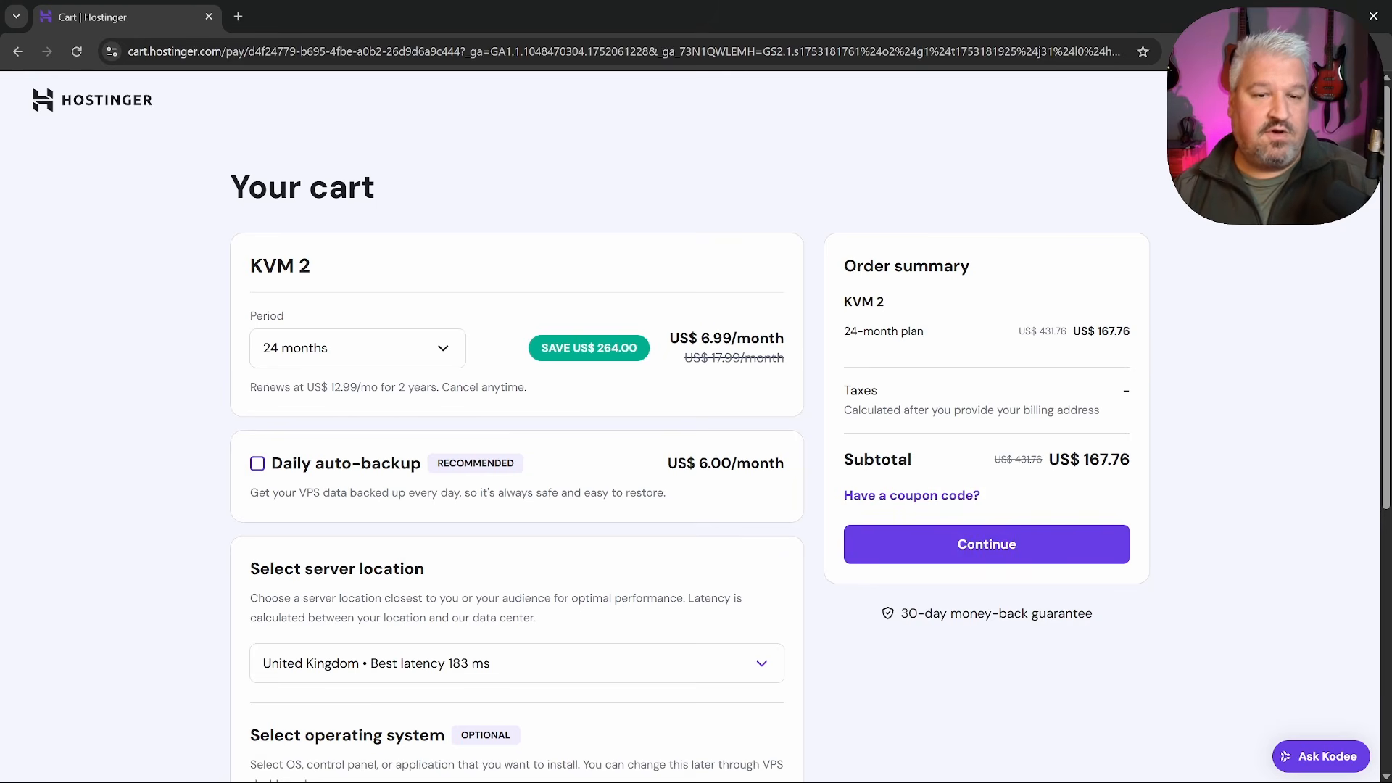
drag(701, 339, 730, 339)
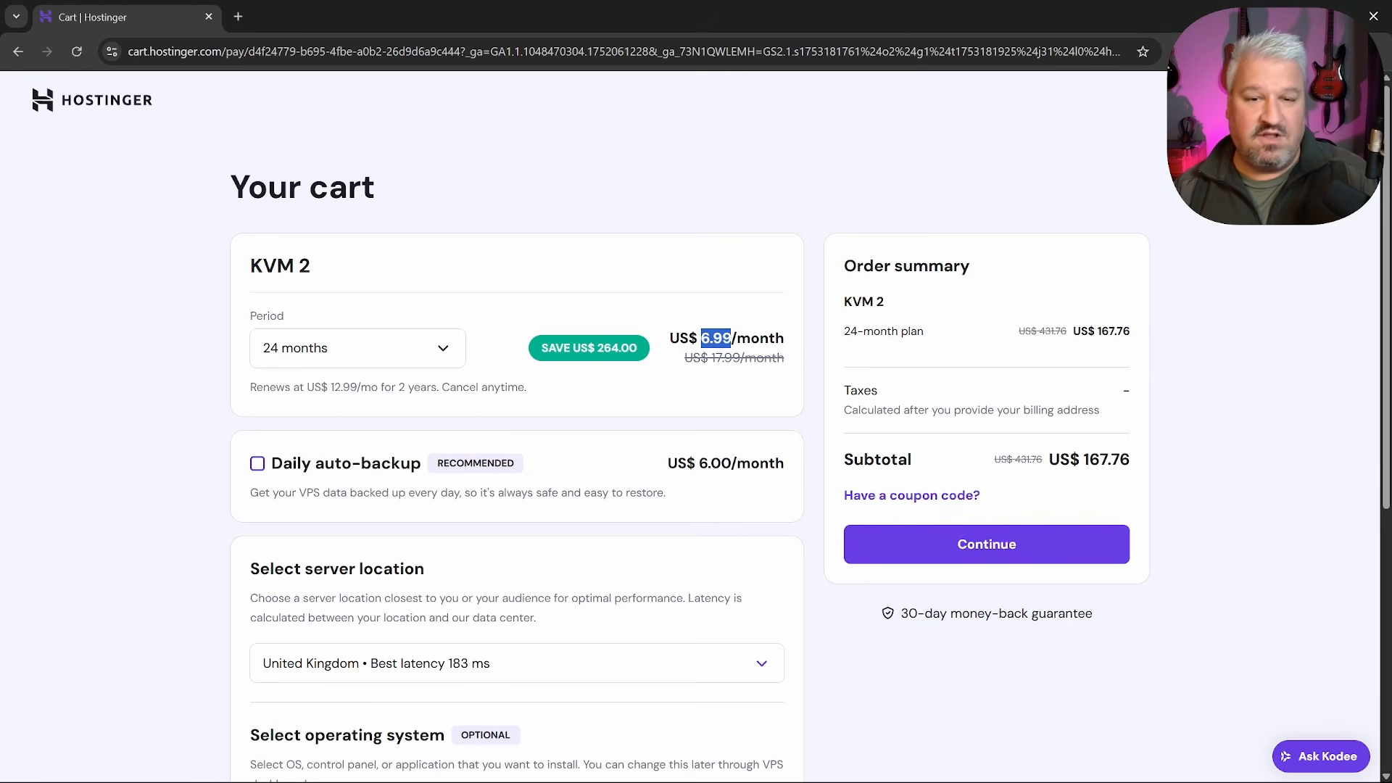
click(705, 228)
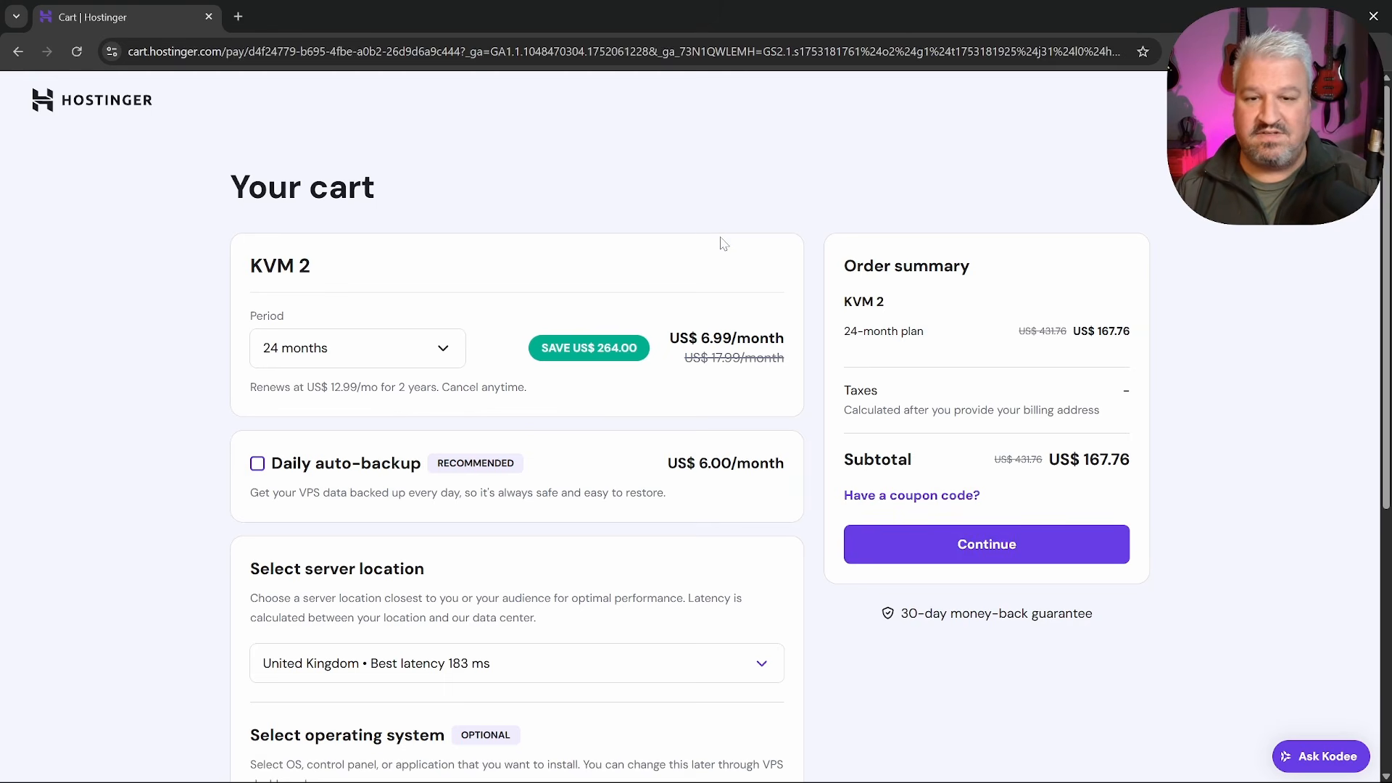
drag(670, 339, 789, 344)
click(789, 344)
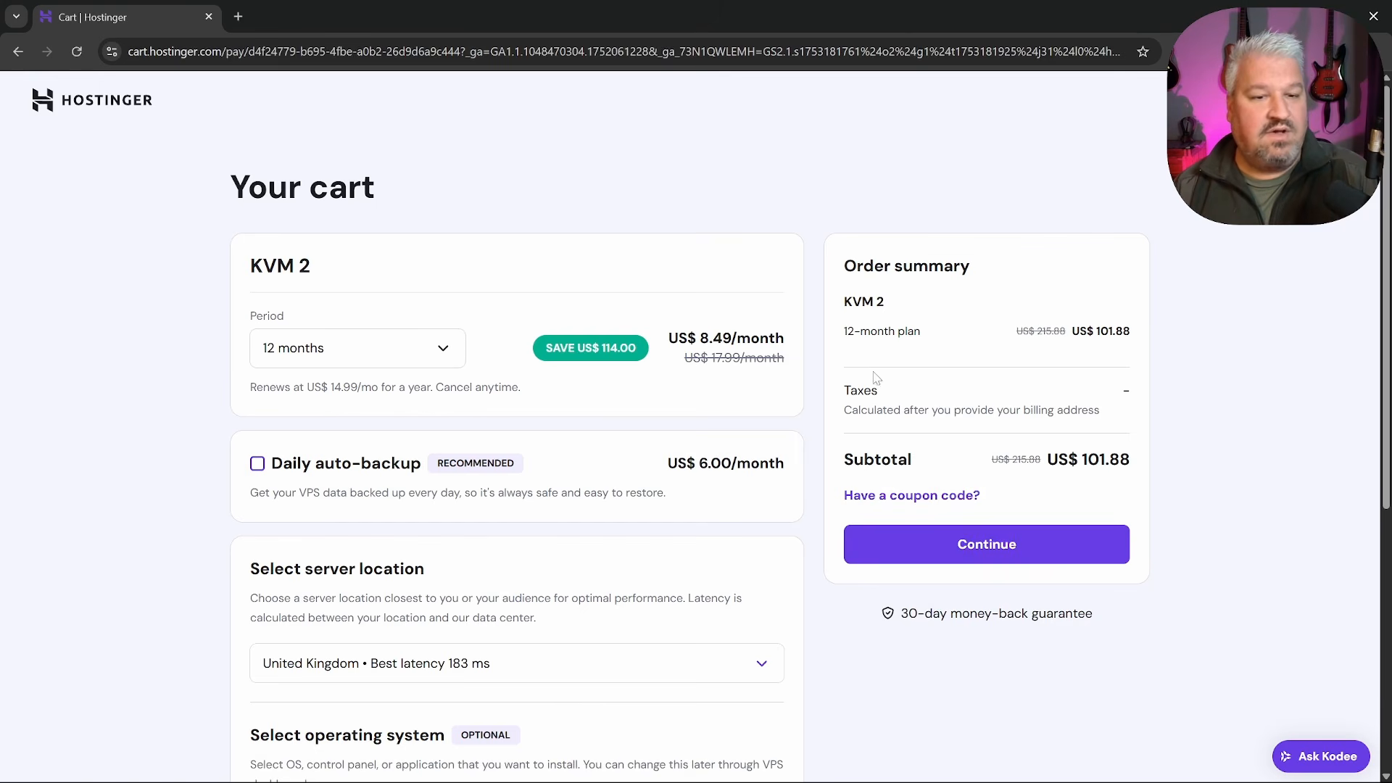
Apply the coupon code for a 10% discount, bringing the subtotal to US$91.69, and continue checkout
click(917, 498)
click(896, 562)
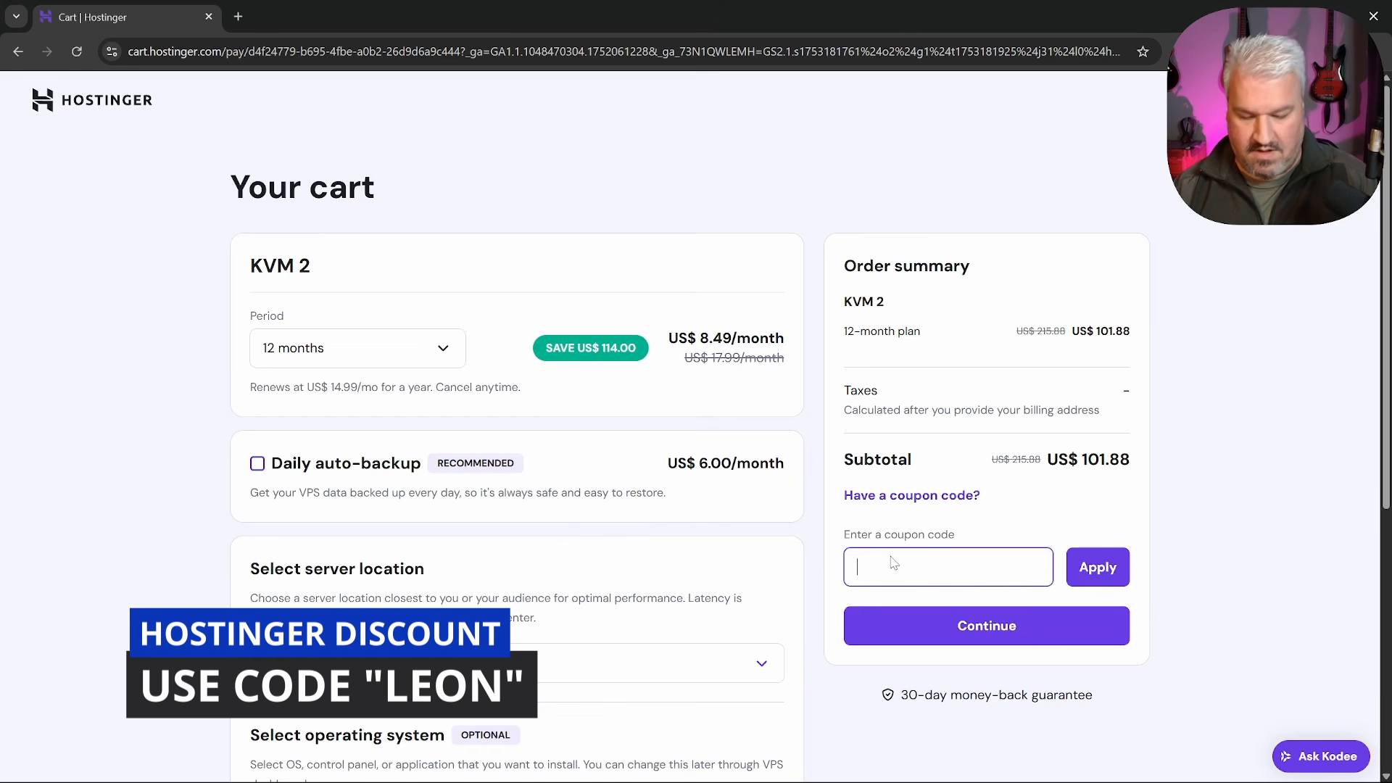
text(LEON)
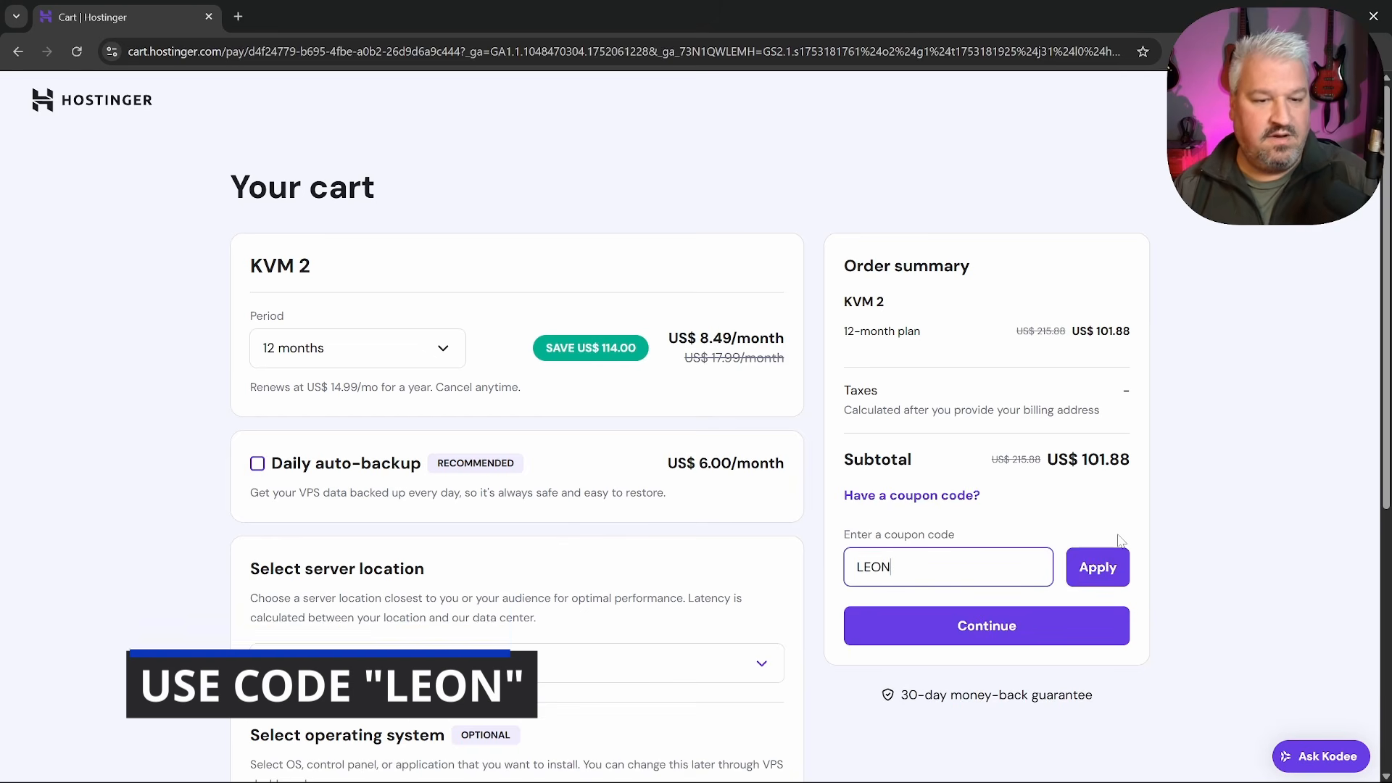
click(1117, 556)
drag(863, 391, 948, 396)
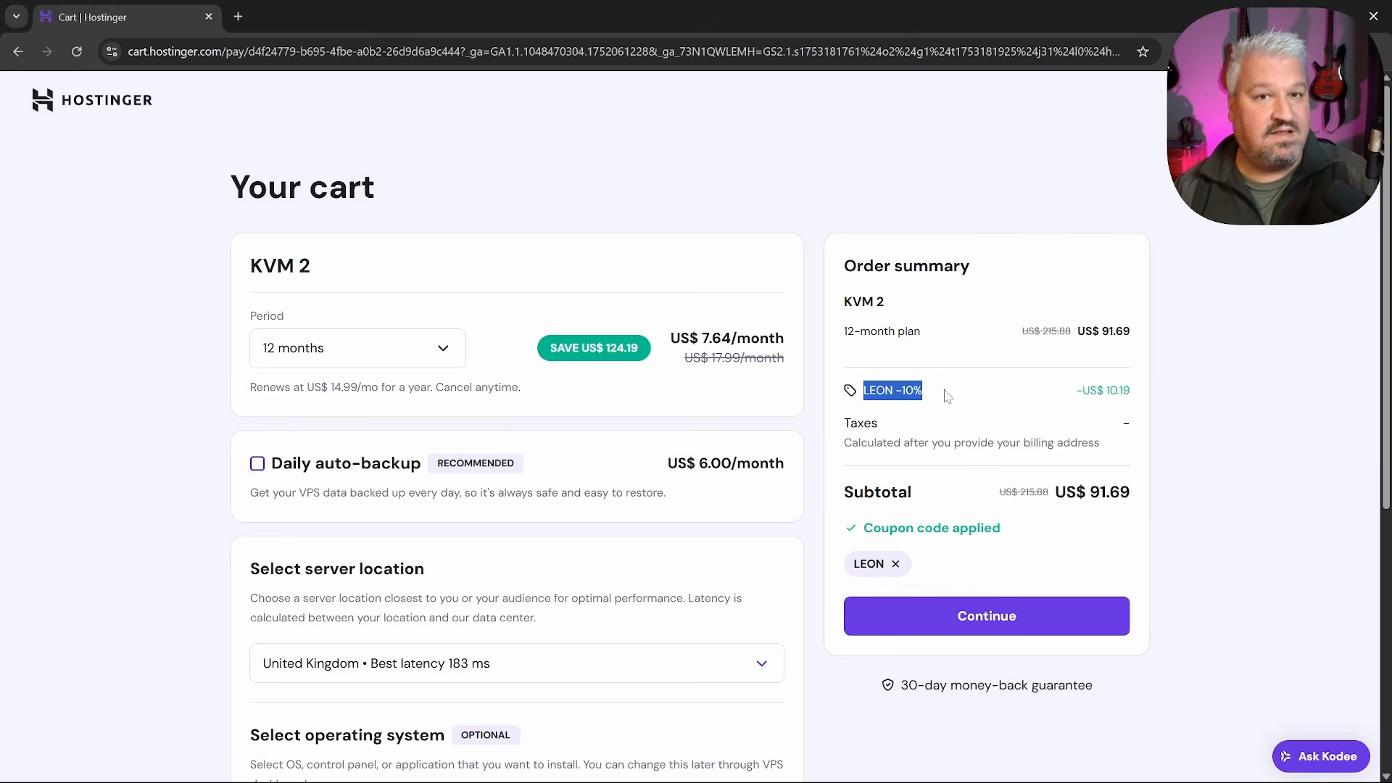
click(947, 396)
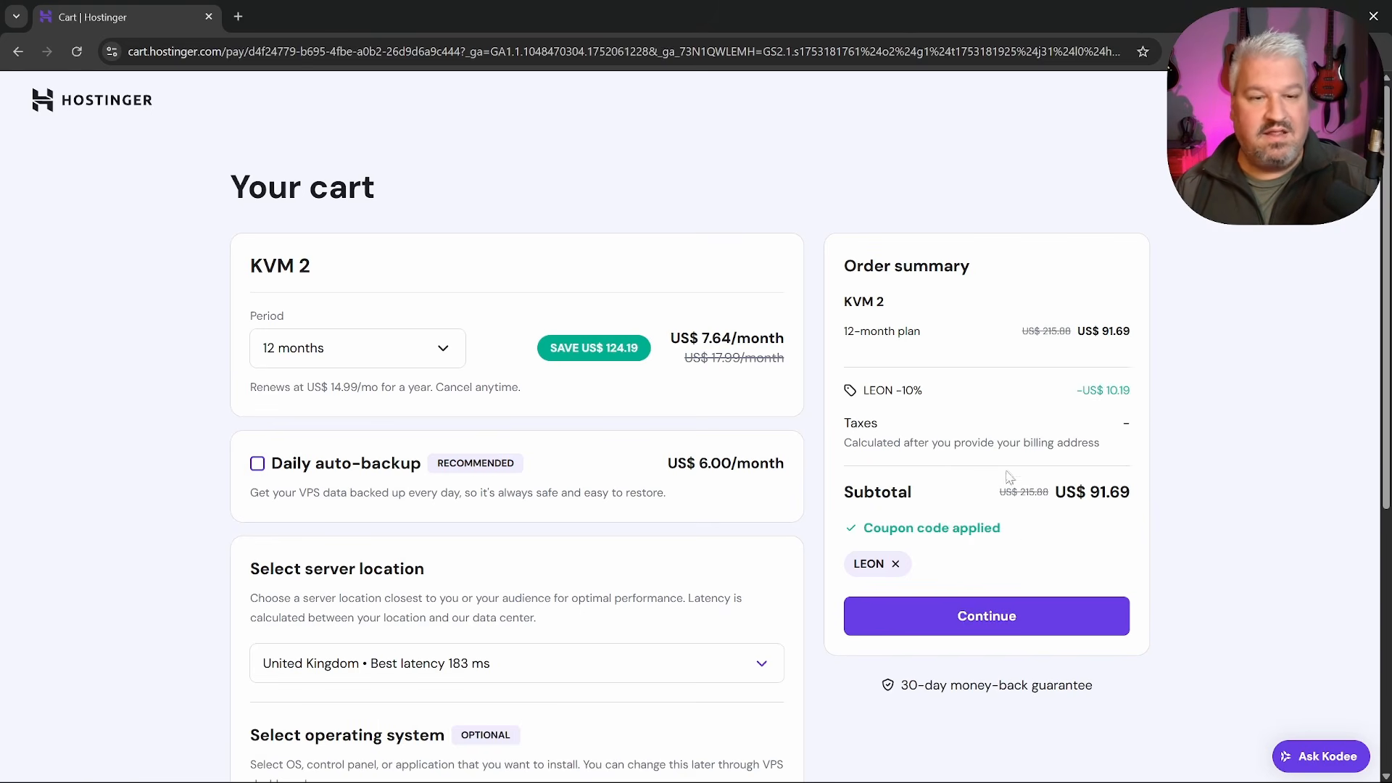
click(991, 616)
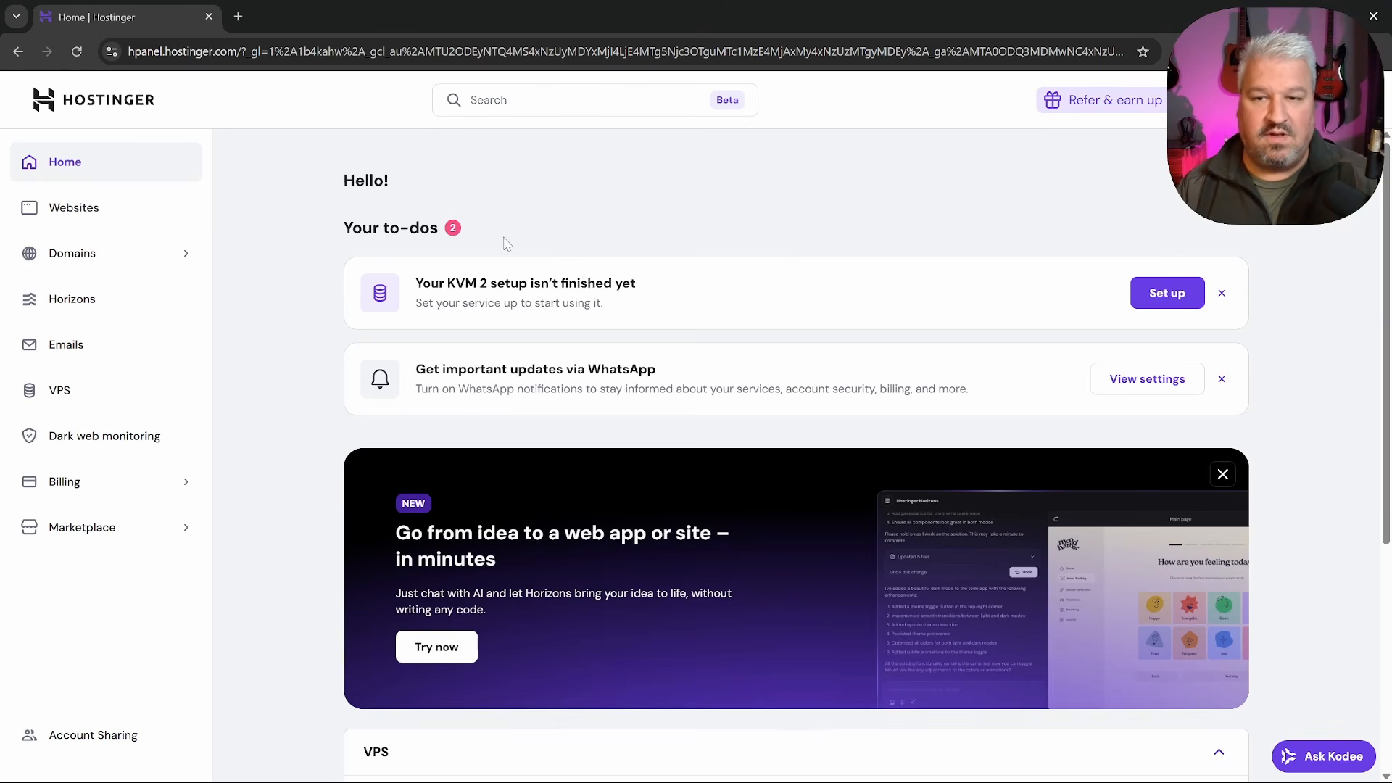
Start setting up the KVM 2 server and choose United States as its location
drag(399, 283, 672, 283)
click(679, 284)
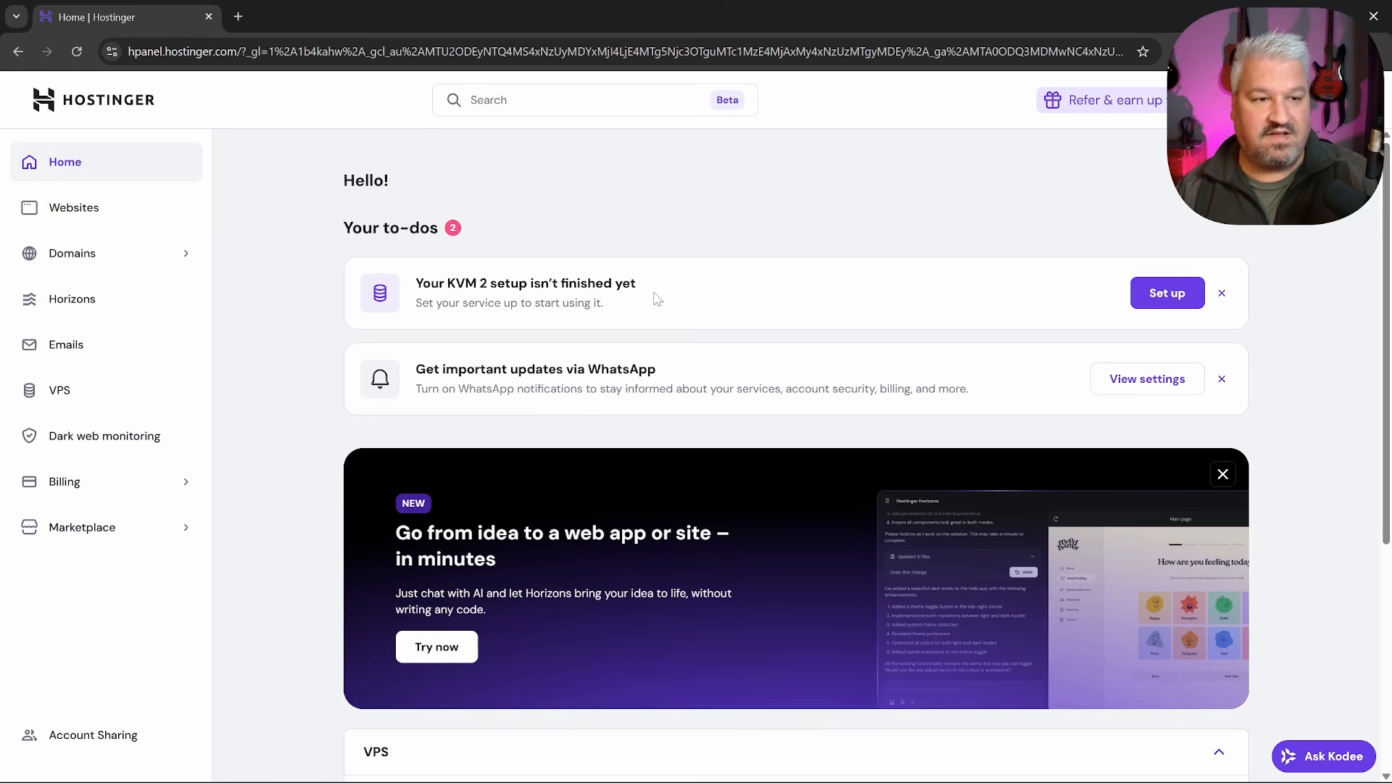
click(1168, 294)
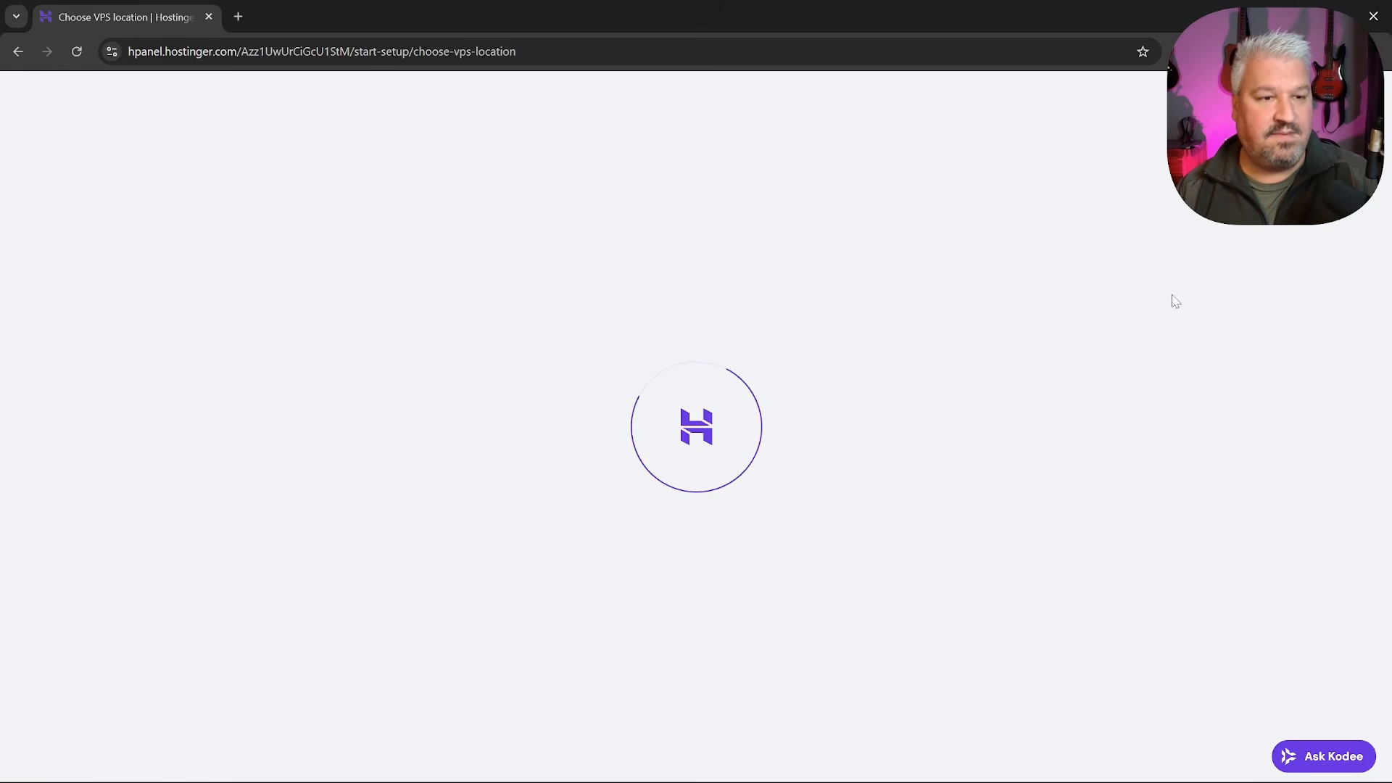
click(648, 419)
scroll(443, 515, down, 3)
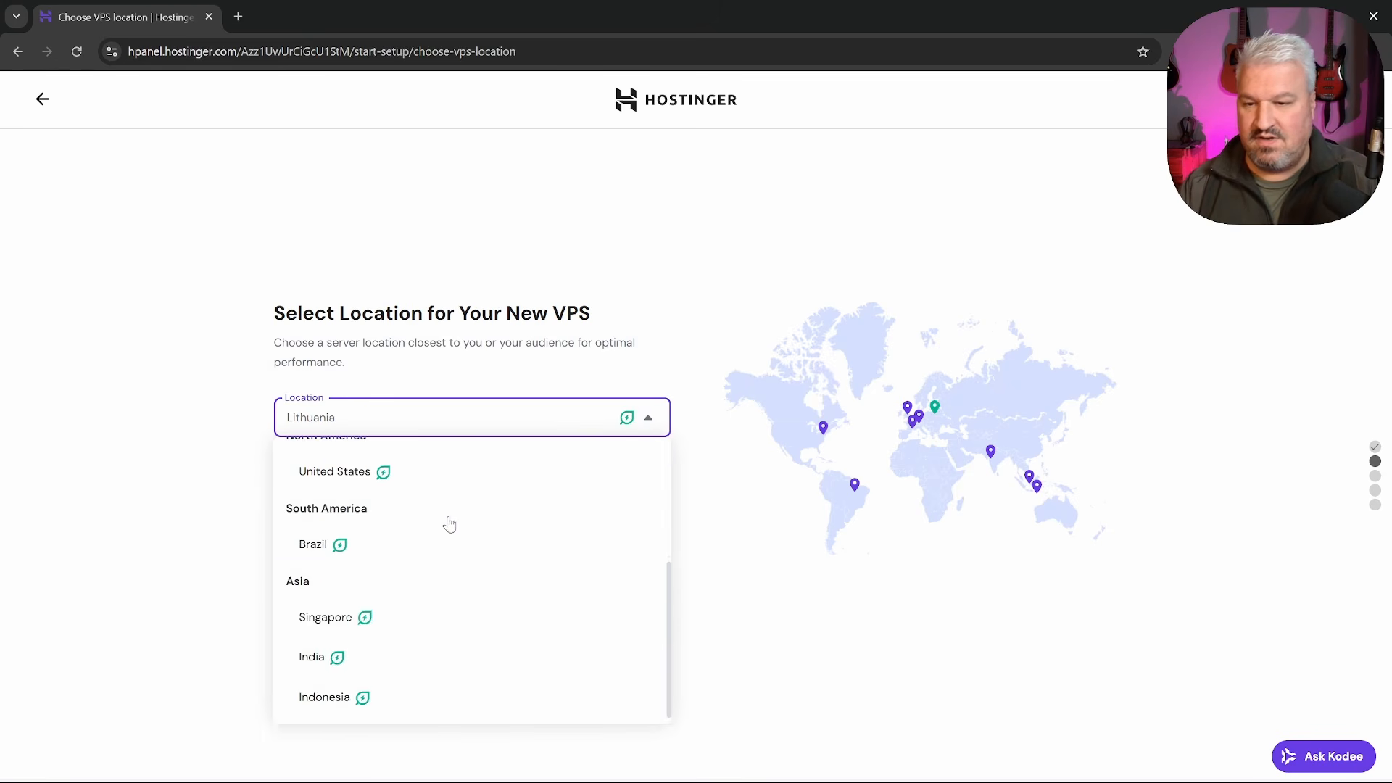
scroll(450, 522, up, 1)
click(351, 560)
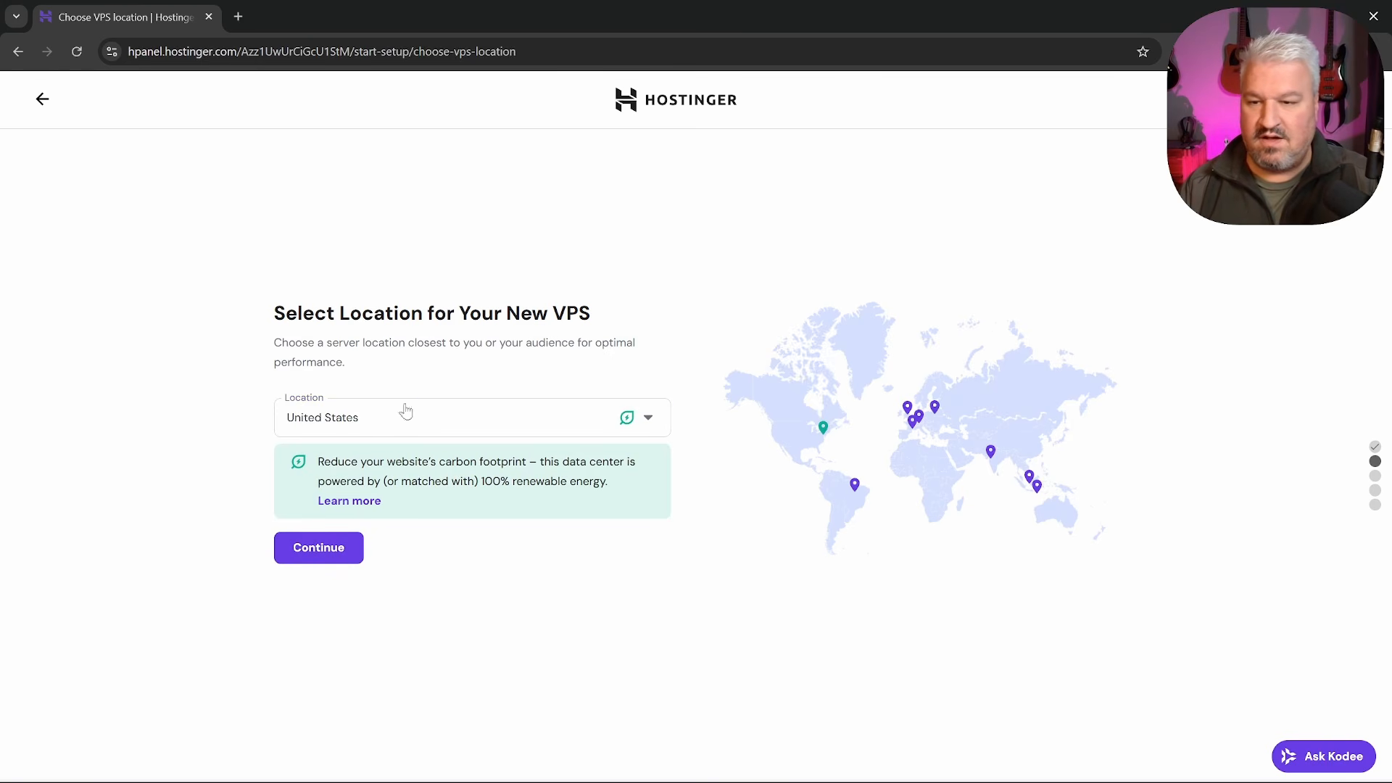
click(328, 547)
Select the n8n template, keep the malware scanner, enter a root password and finish setup
click(304, 427)
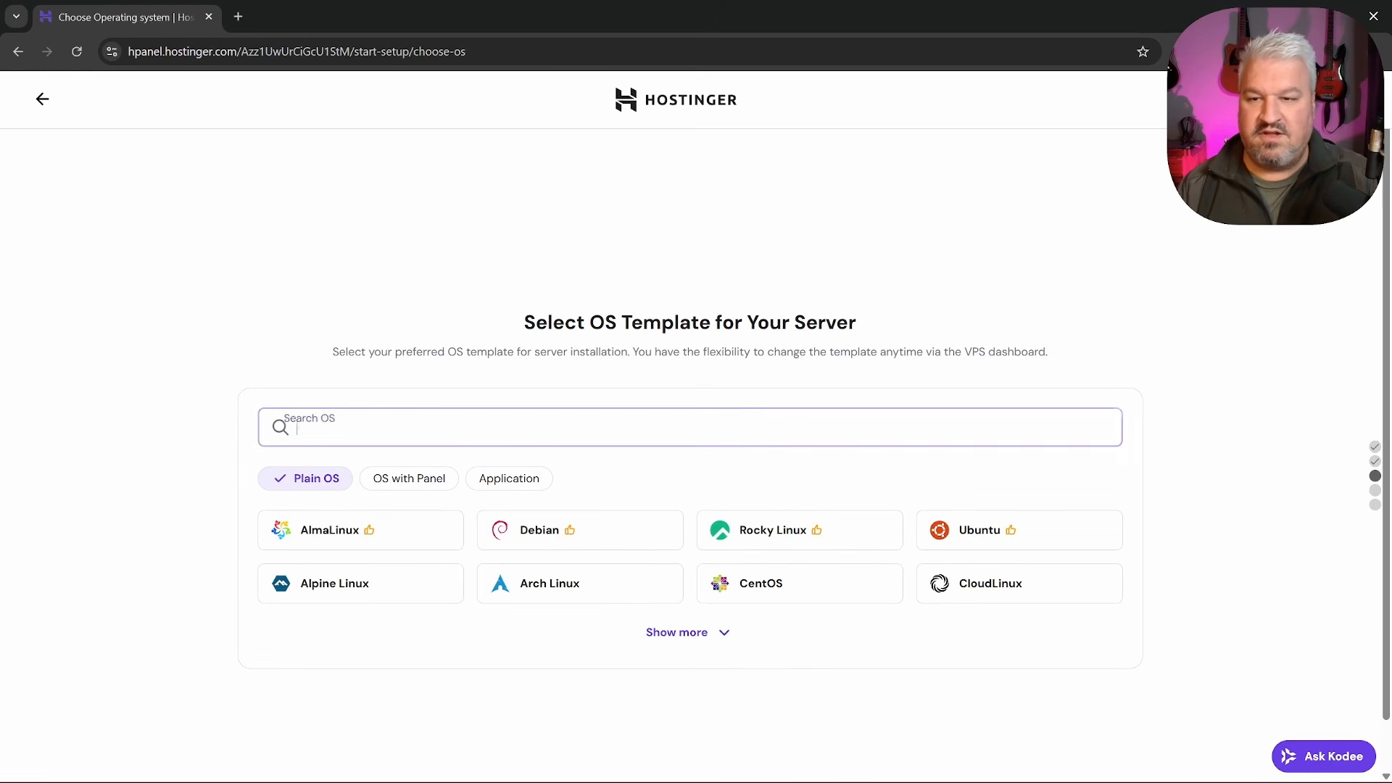
text(n8n)
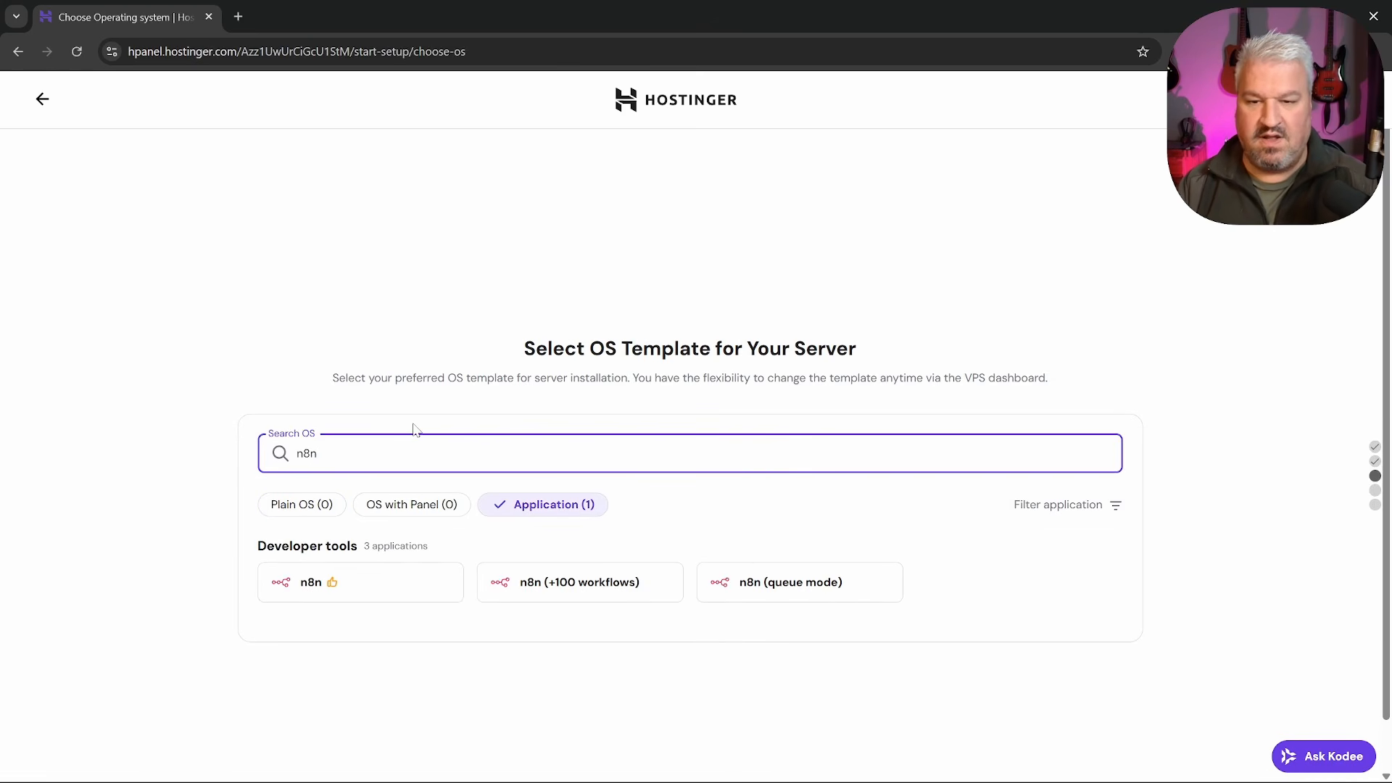
click(305, 580)
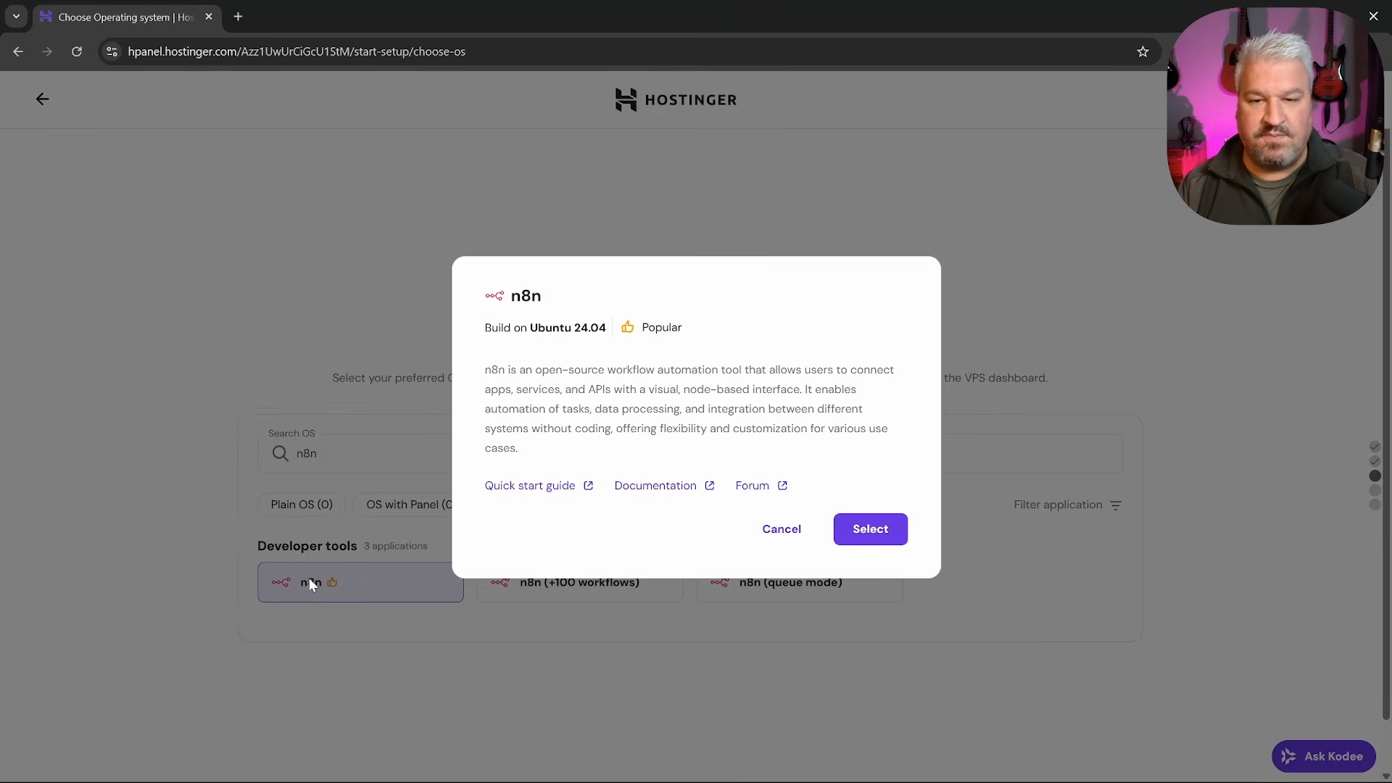
click(868, 542)
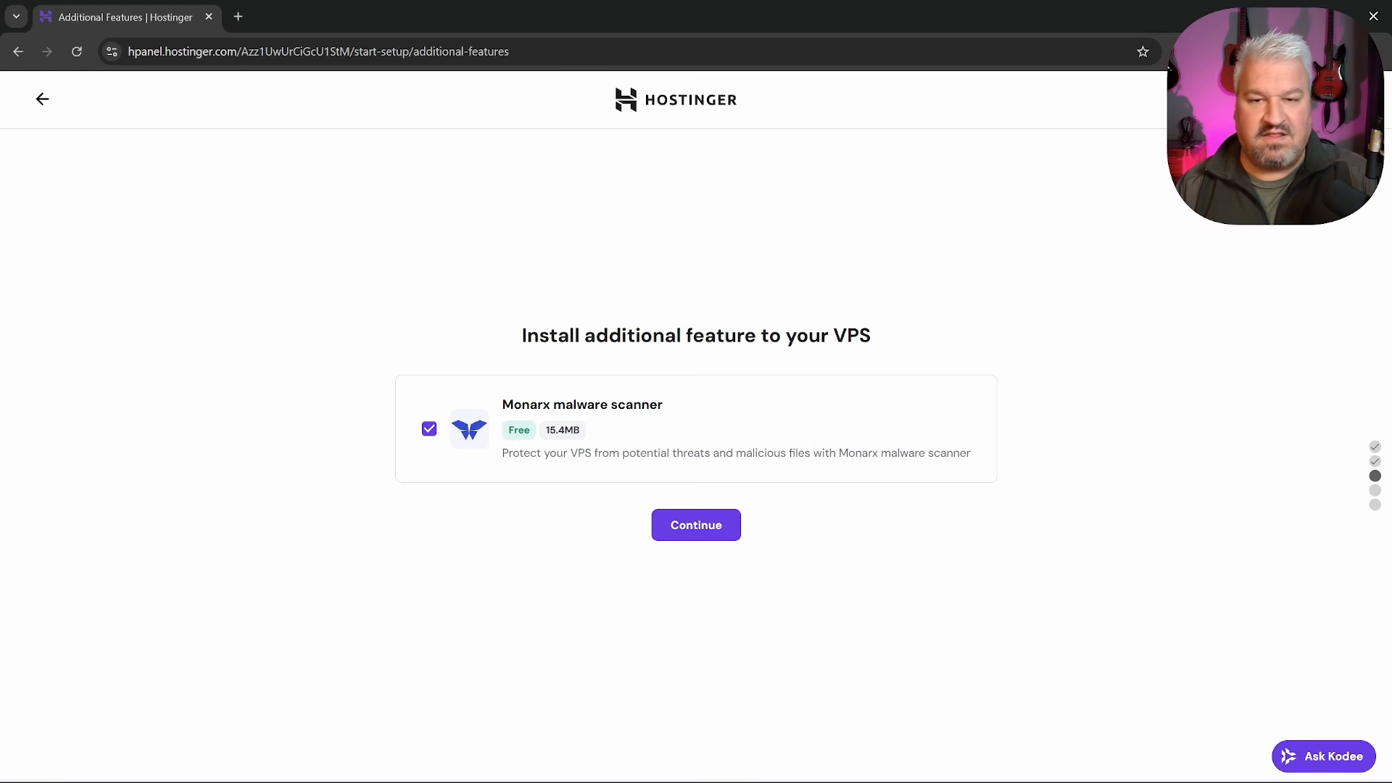
click(701, 526)
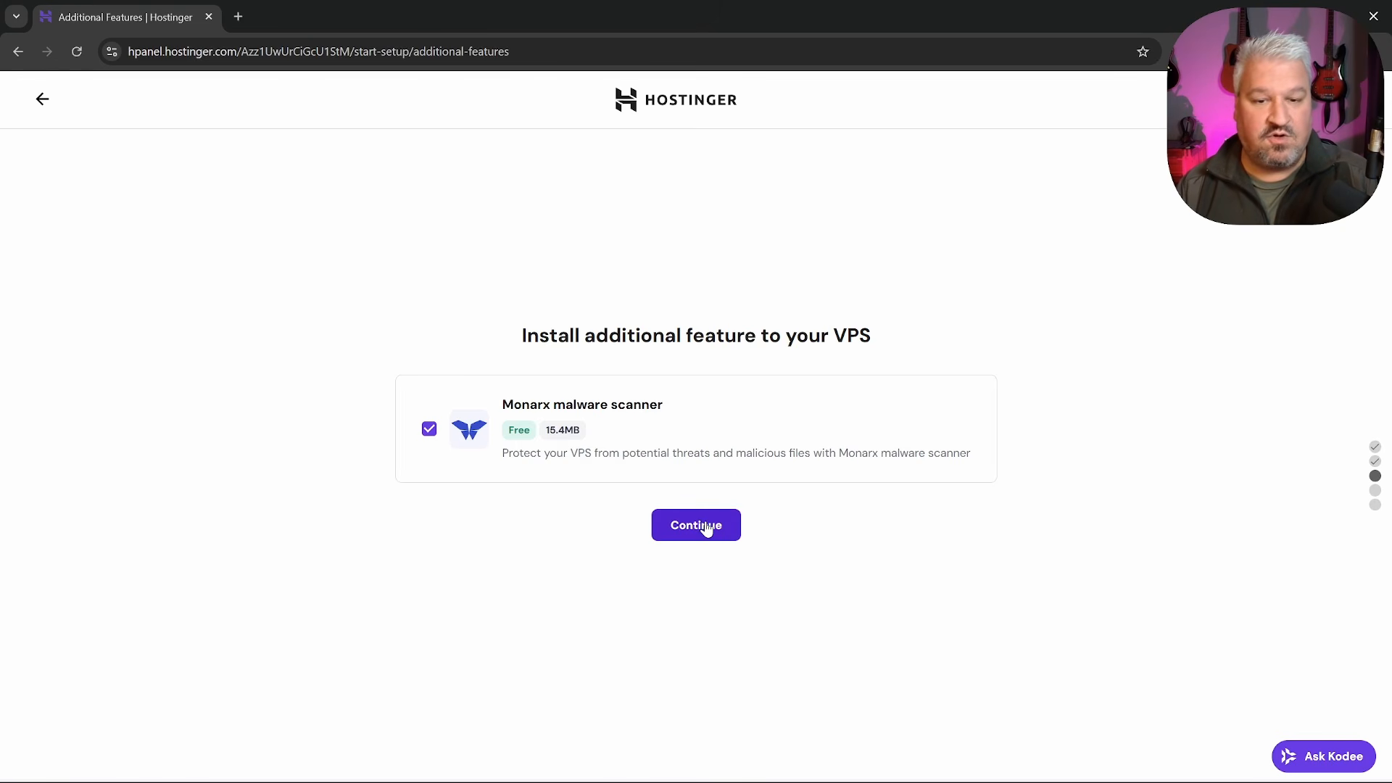
text(@)
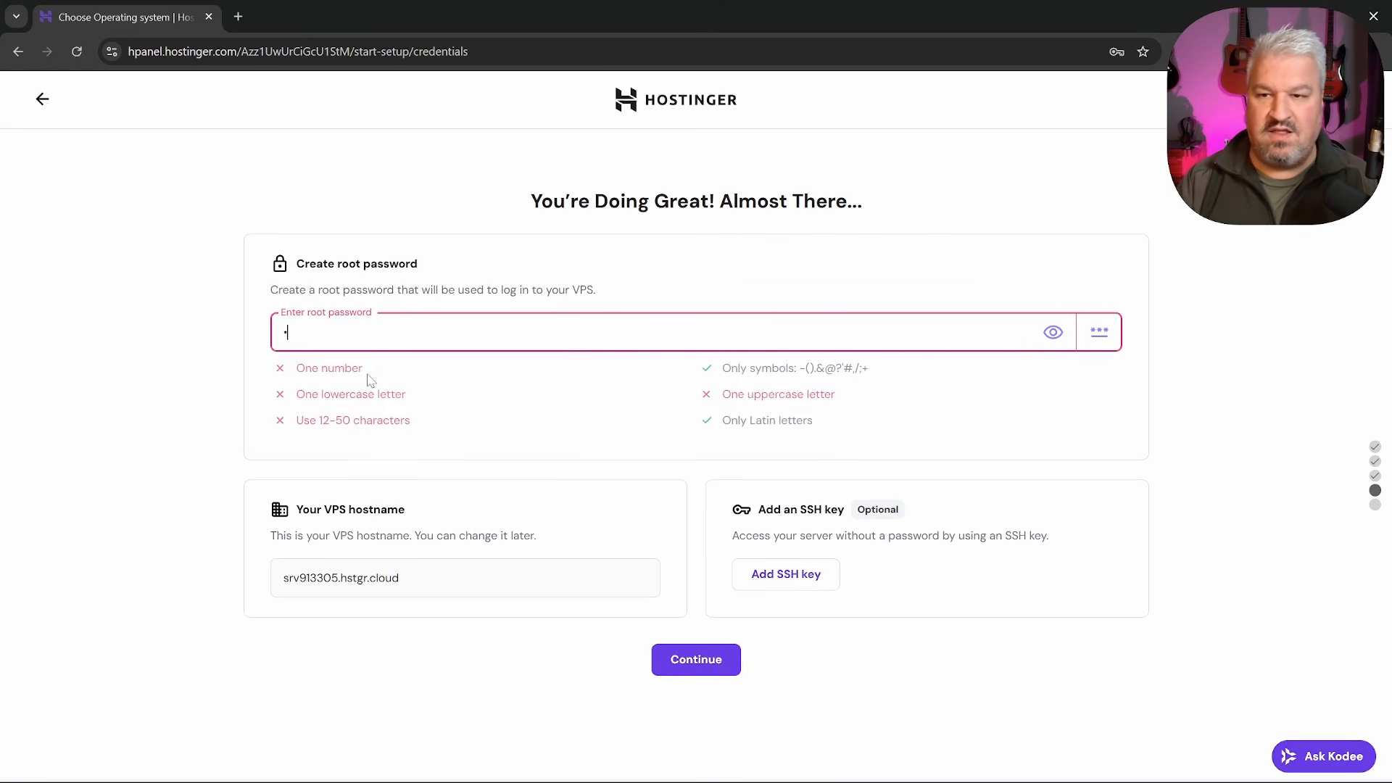
key(ctrl+v)
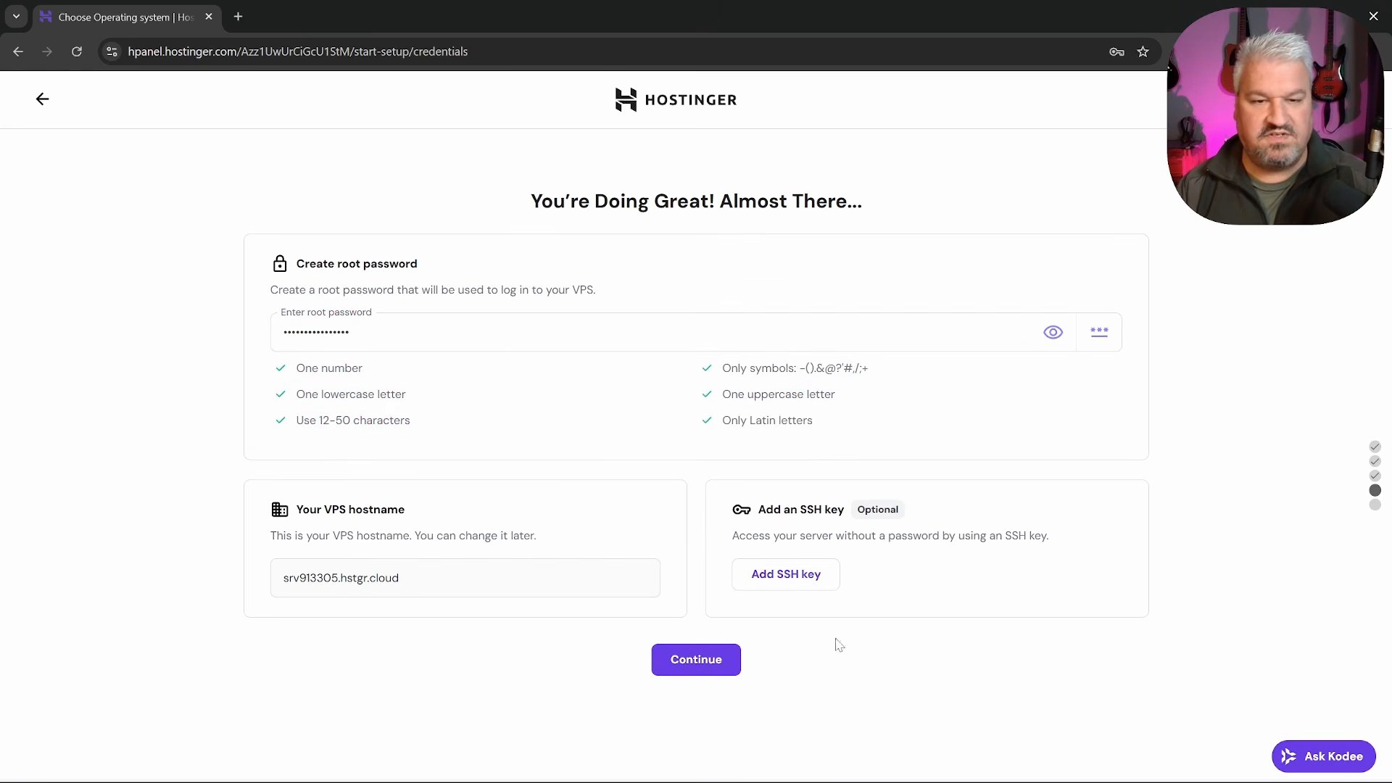
click(699, 666)
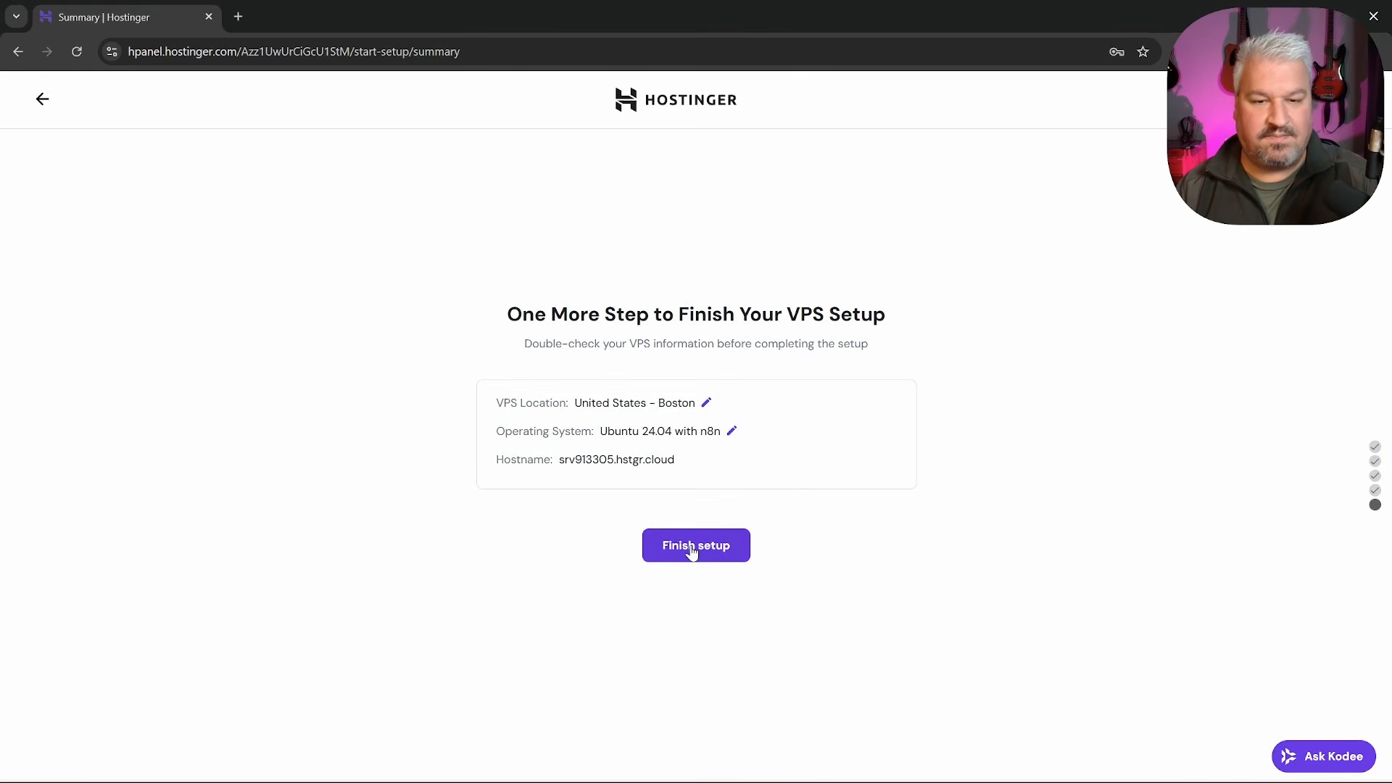
click(693, 549)
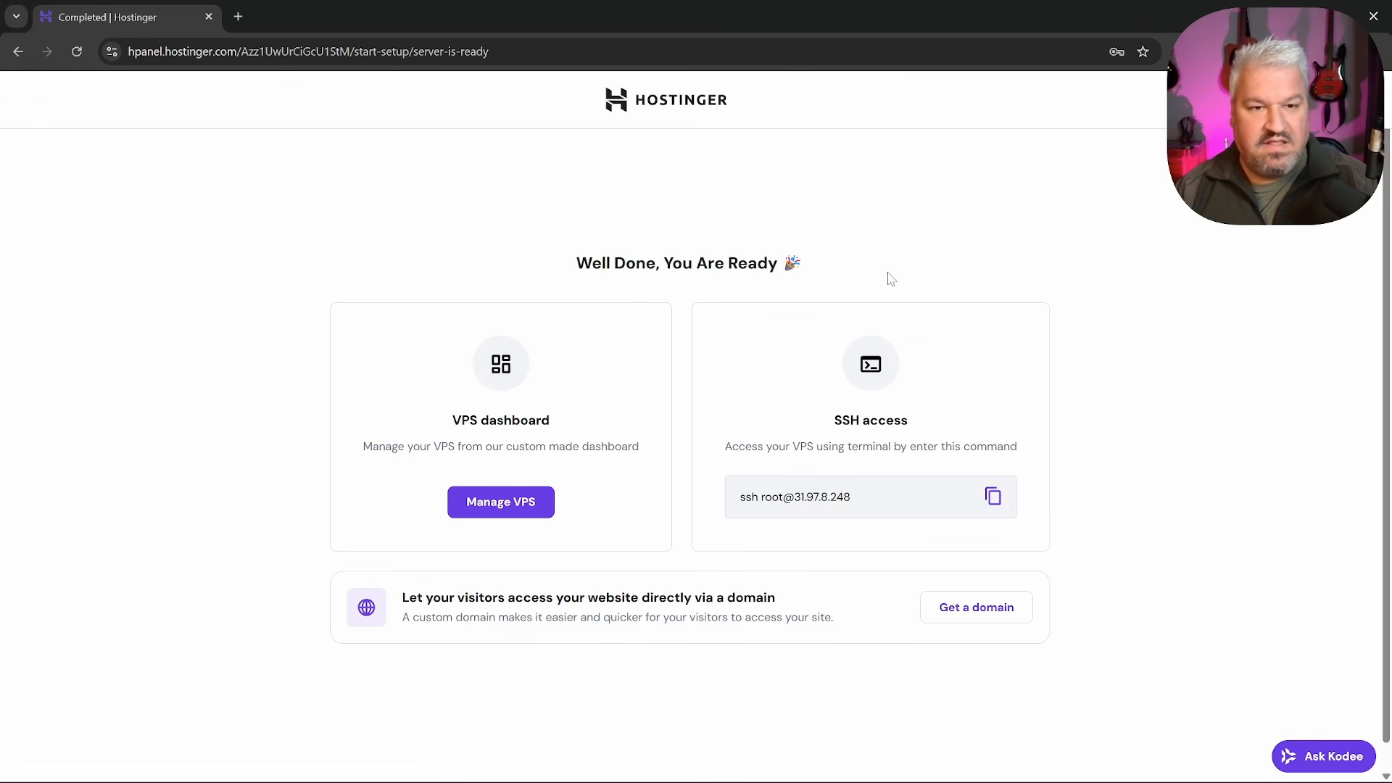
Open the VPS dashboard, check that n8n runs on Ubuntu 24.04, and launch the n8n app
click(511, 513)
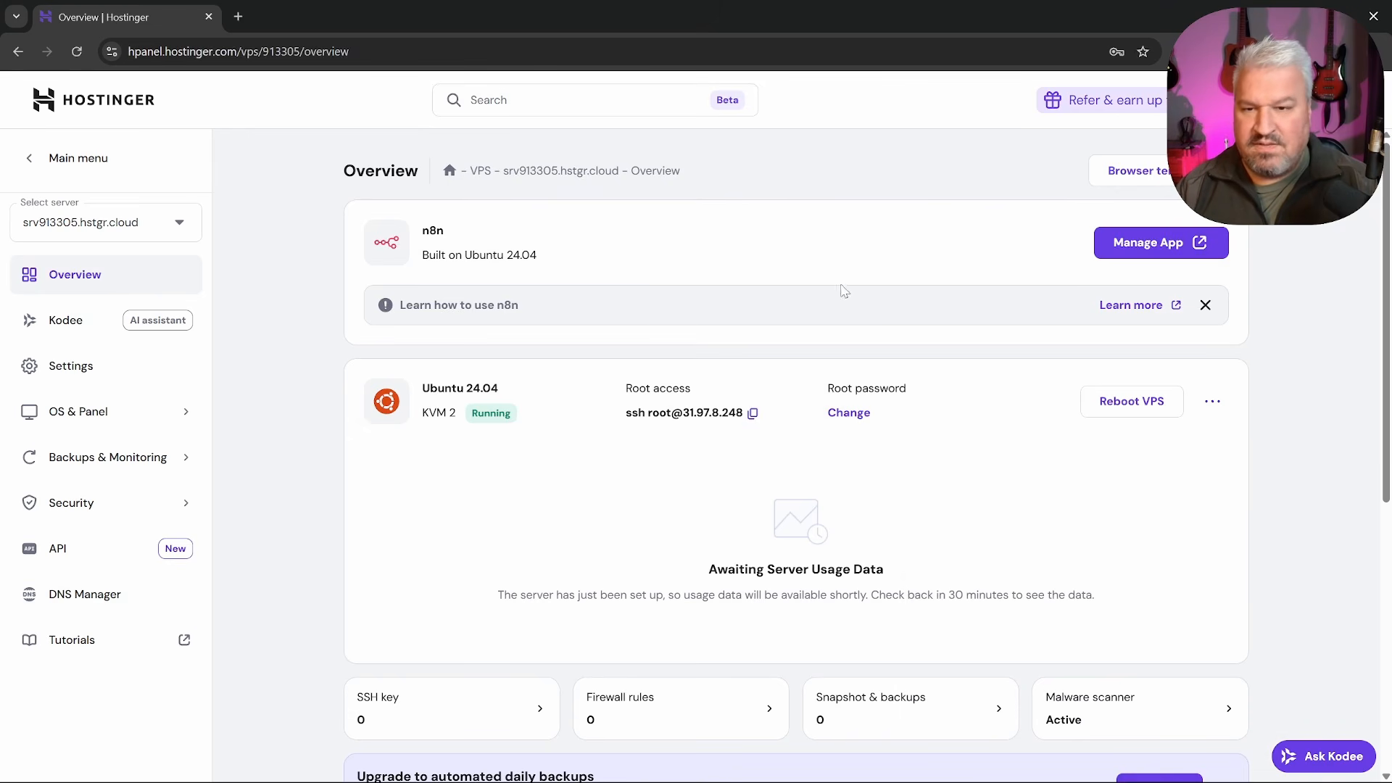
drag(411, 389, 509, 414)
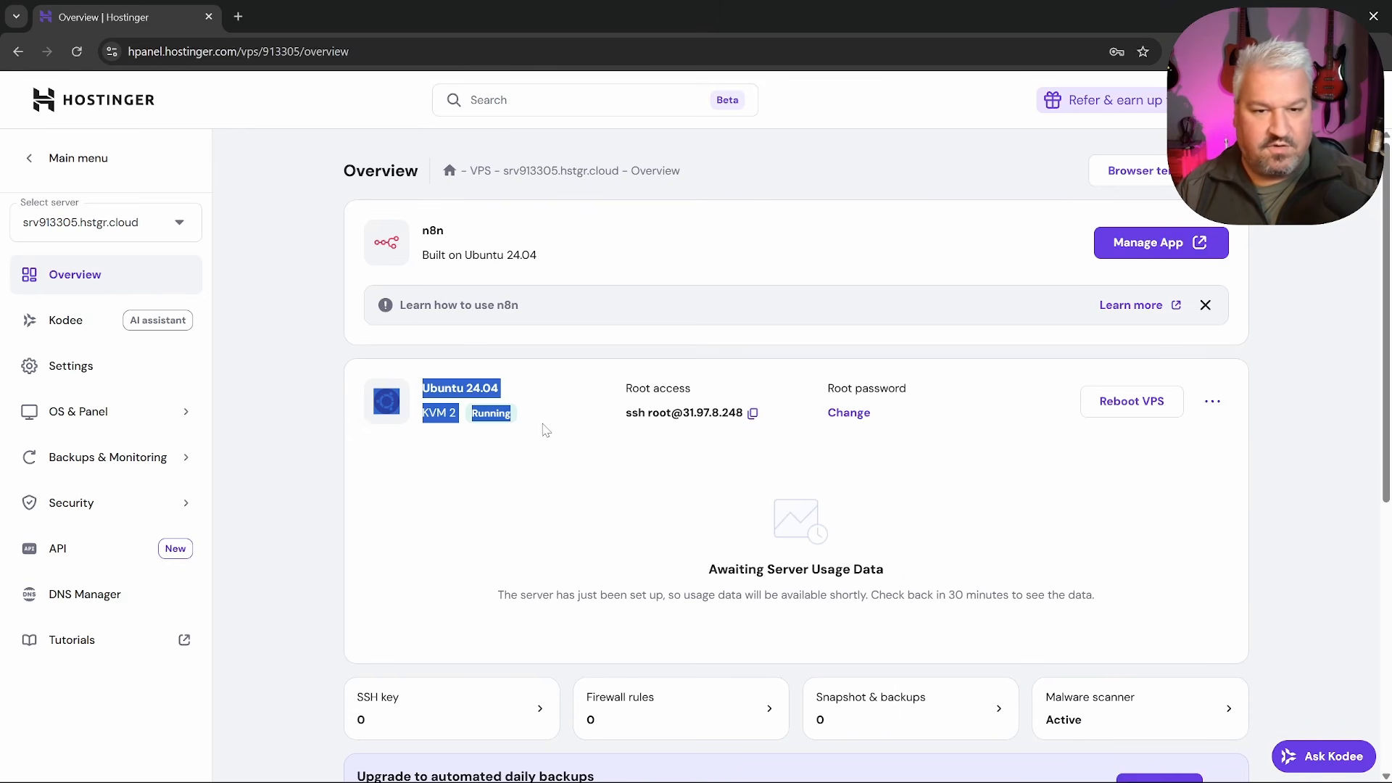
click(545, 431)
scroll(580, 464, down, 5)
scroll(597, 481, down, 1)
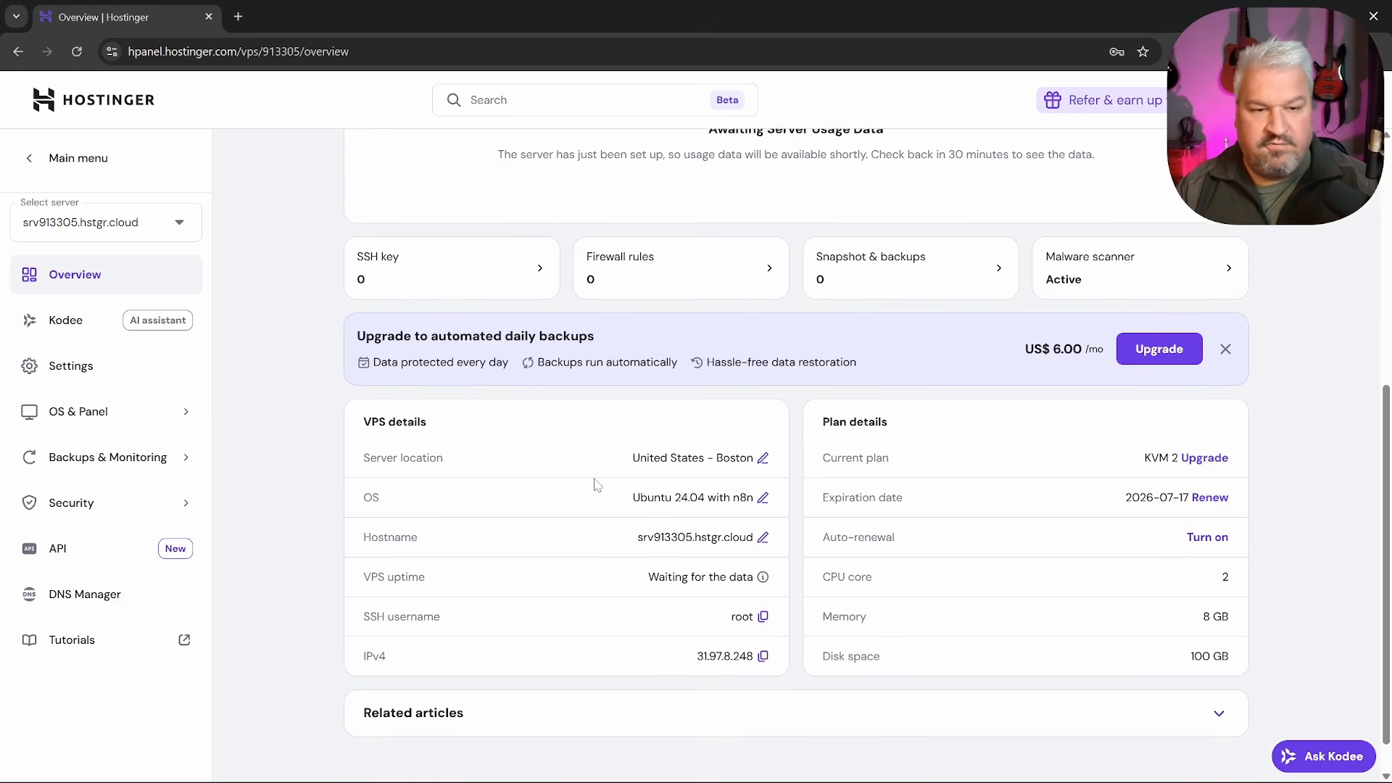
scroll(600, 520, up, 6)
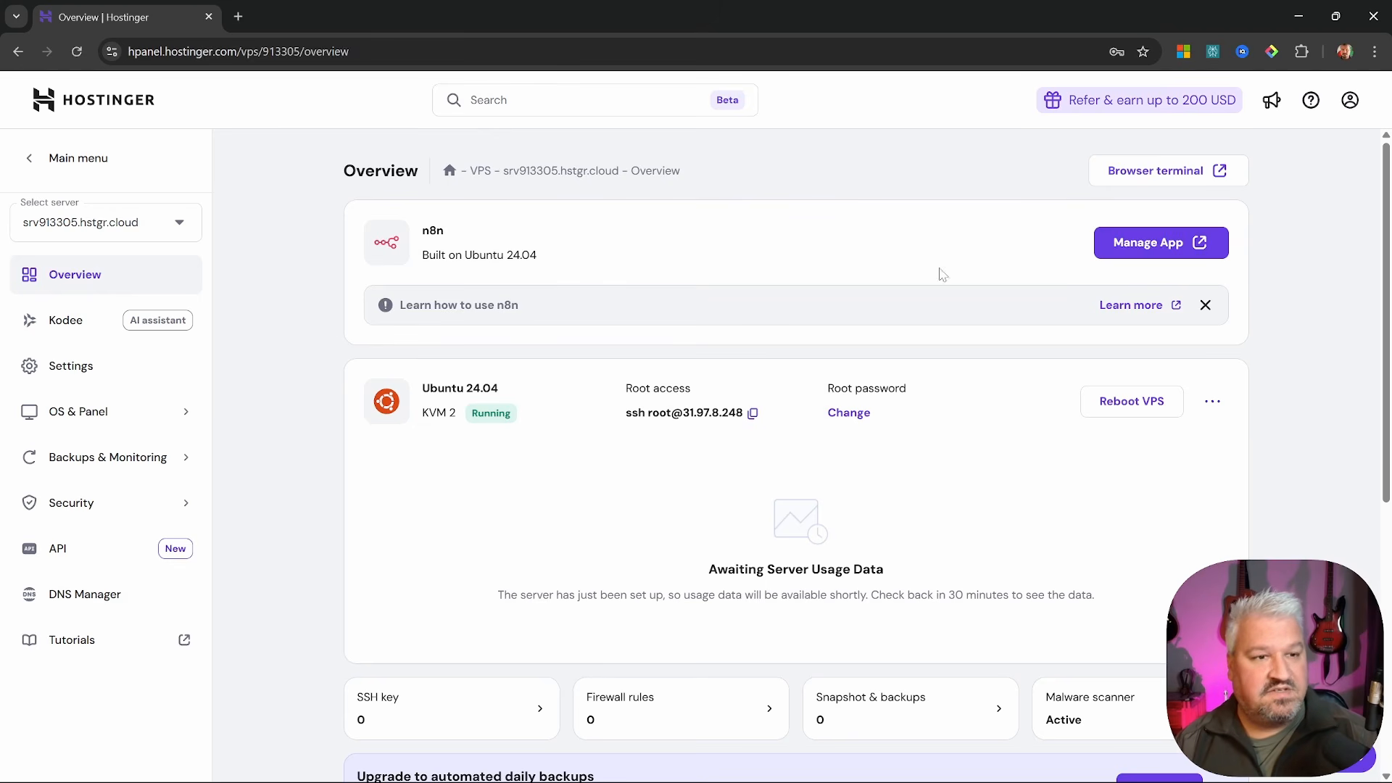
click(1187, 247)
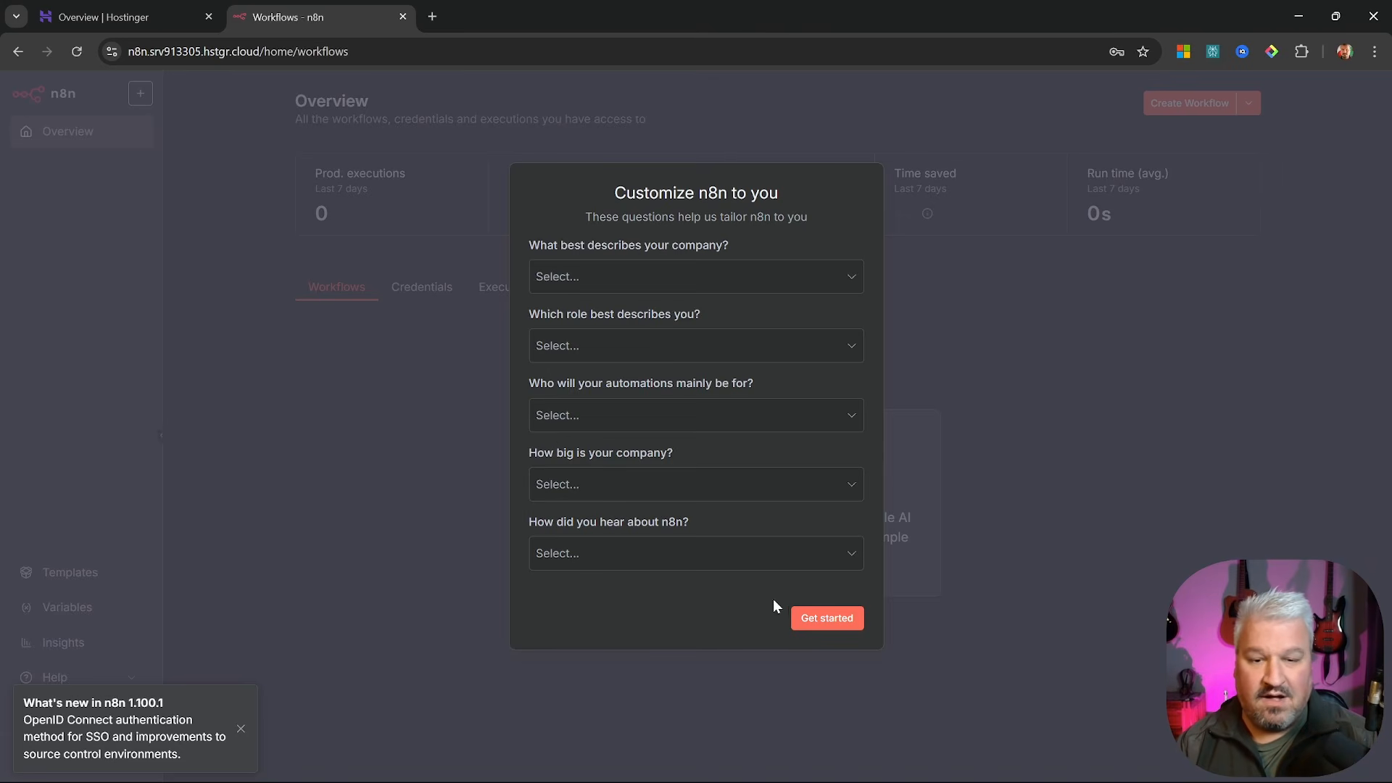
Skip the customization questions, request a free license key by email, and return to the n8n tab
click(833, 621)
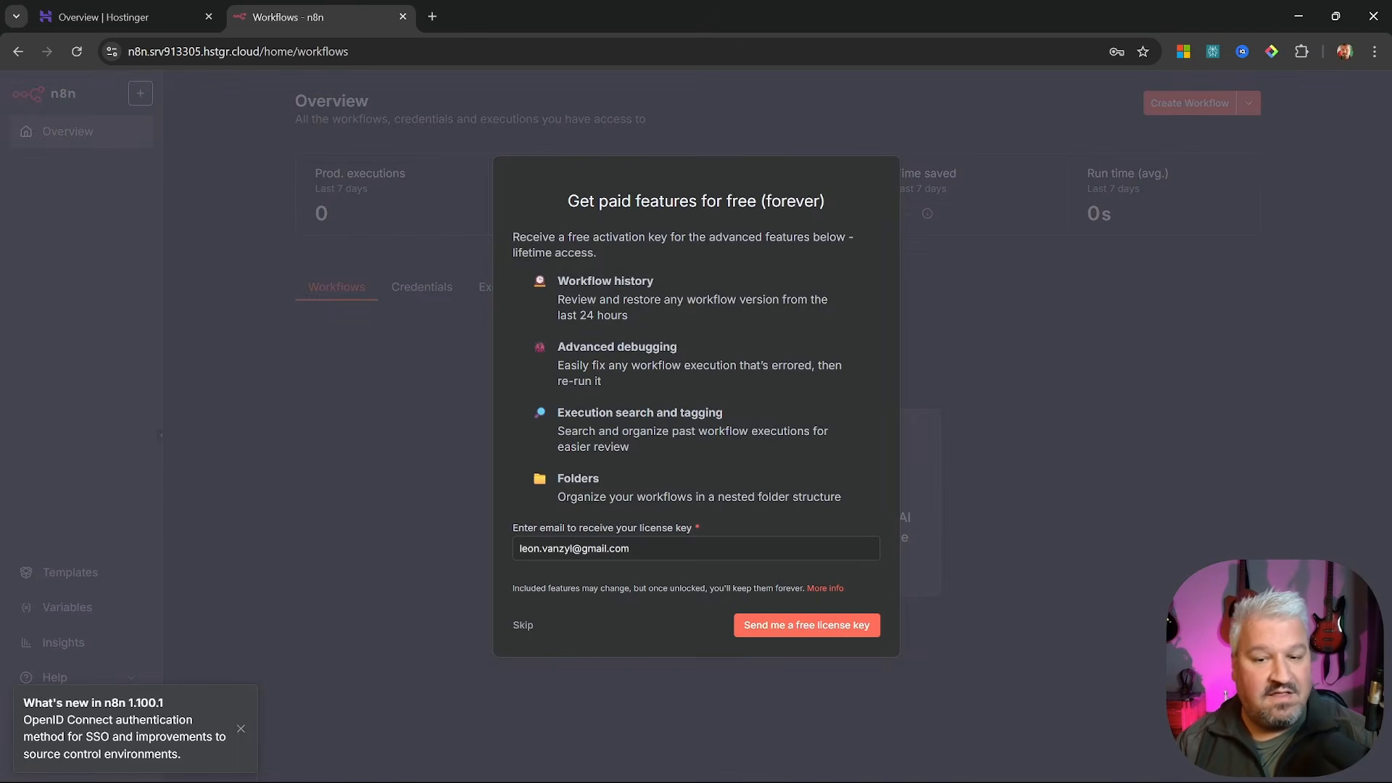
click(817, 630)
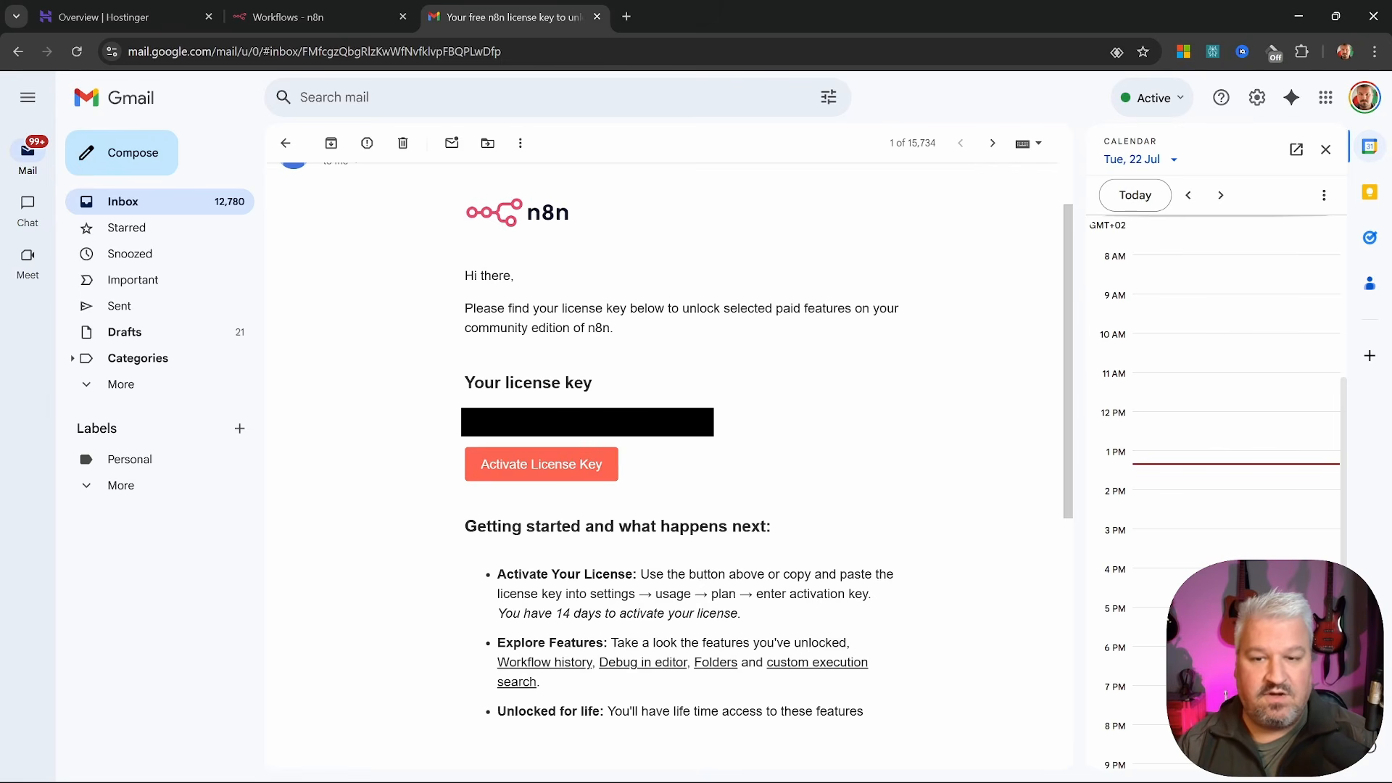
key(ctrl+shift+Tab)
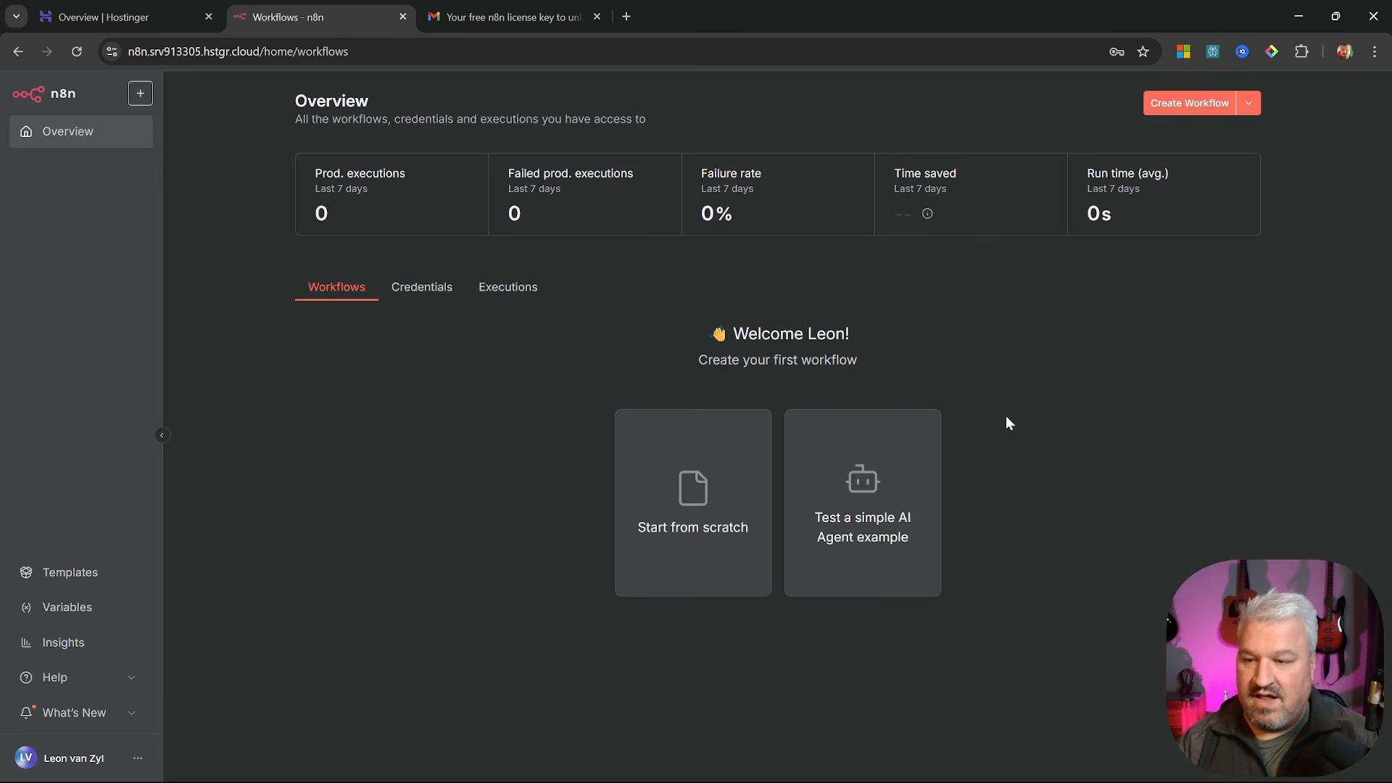
Activate the emailed license key in n8n Settings, then return to the Overview
click(137, 759)
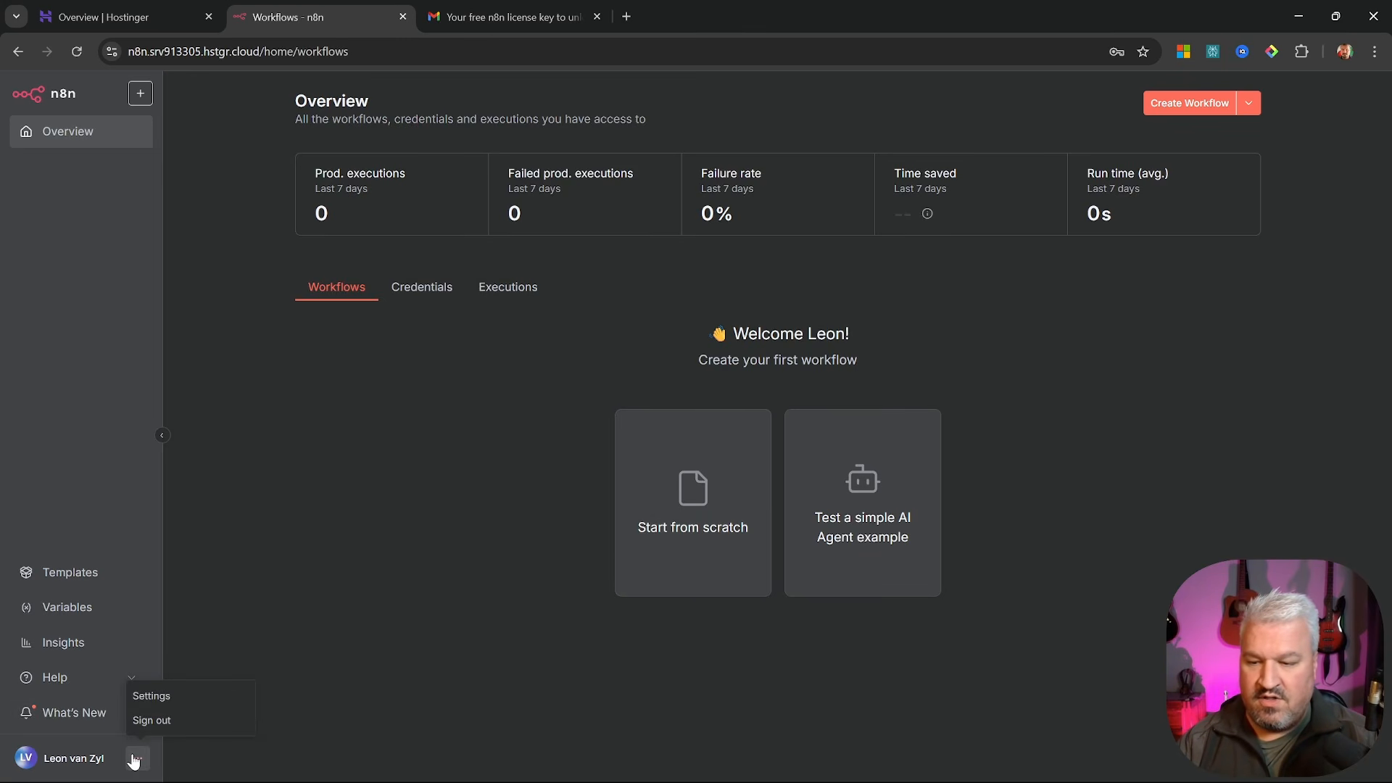
click(154, 698)
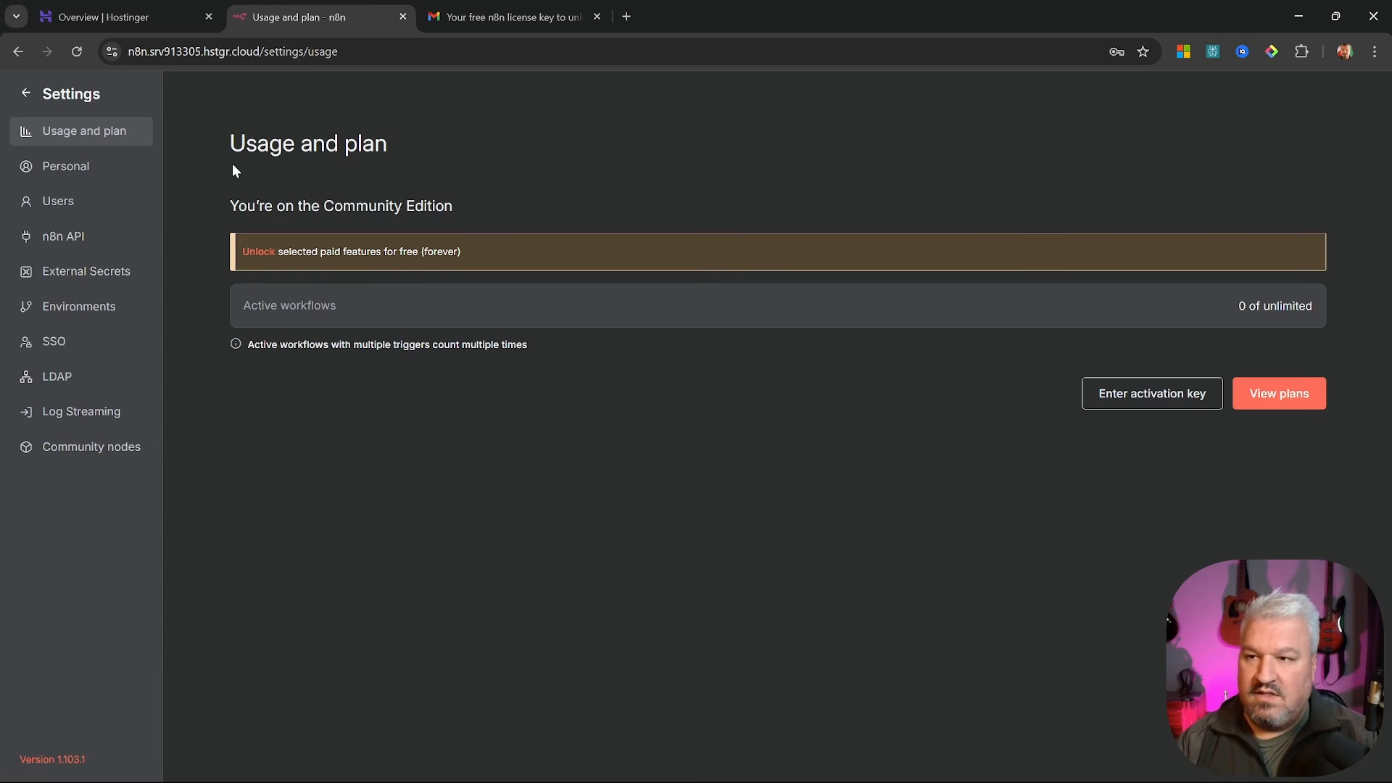
key(ctrl+plus)
key(ctrl+plus)
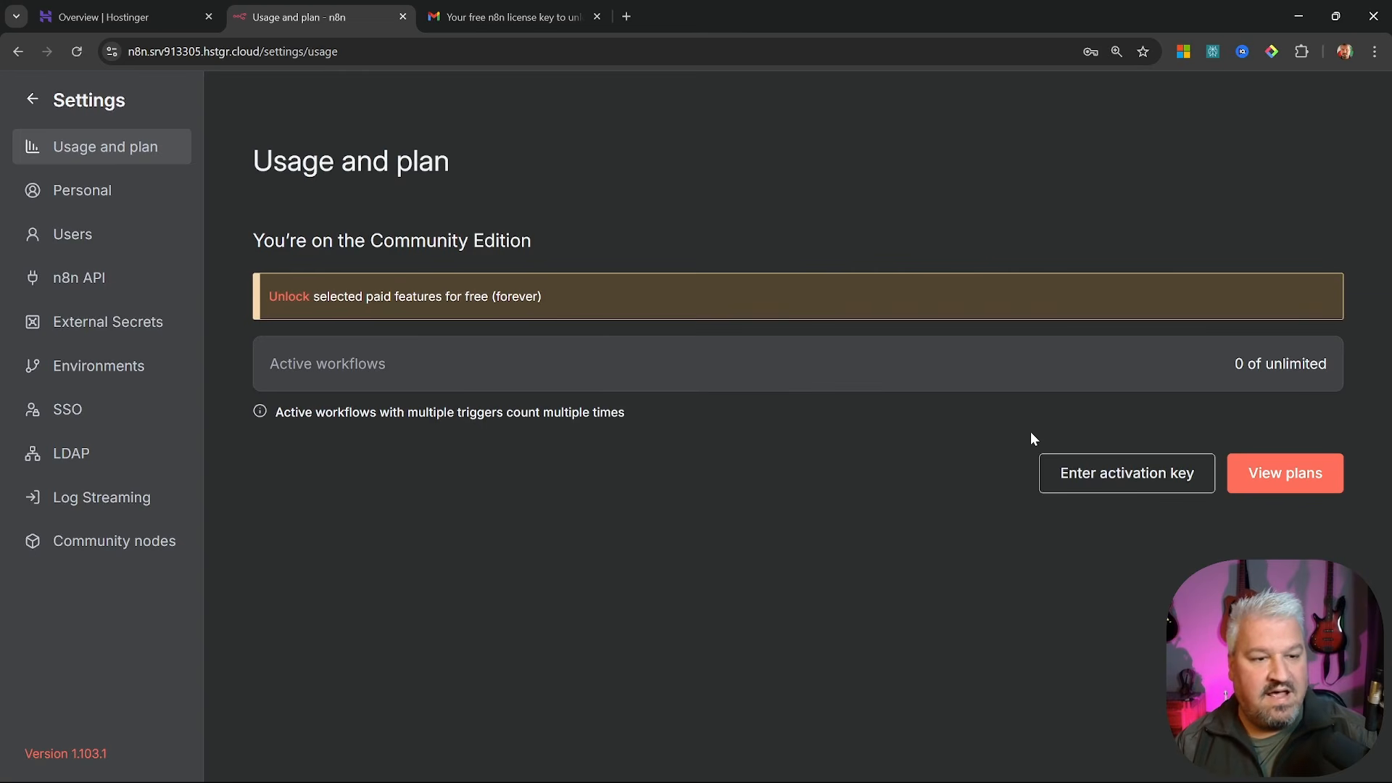
click(1131, 476)
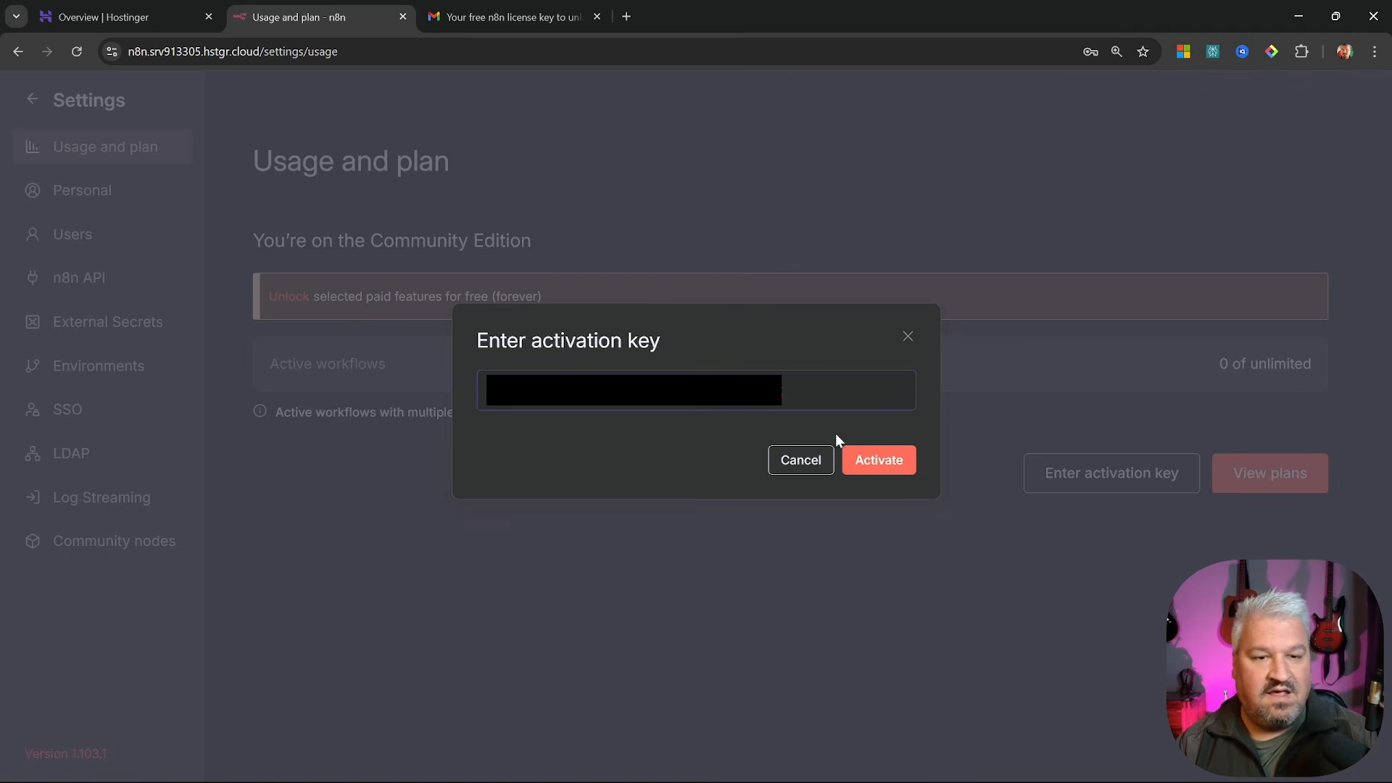
click(896, 464)
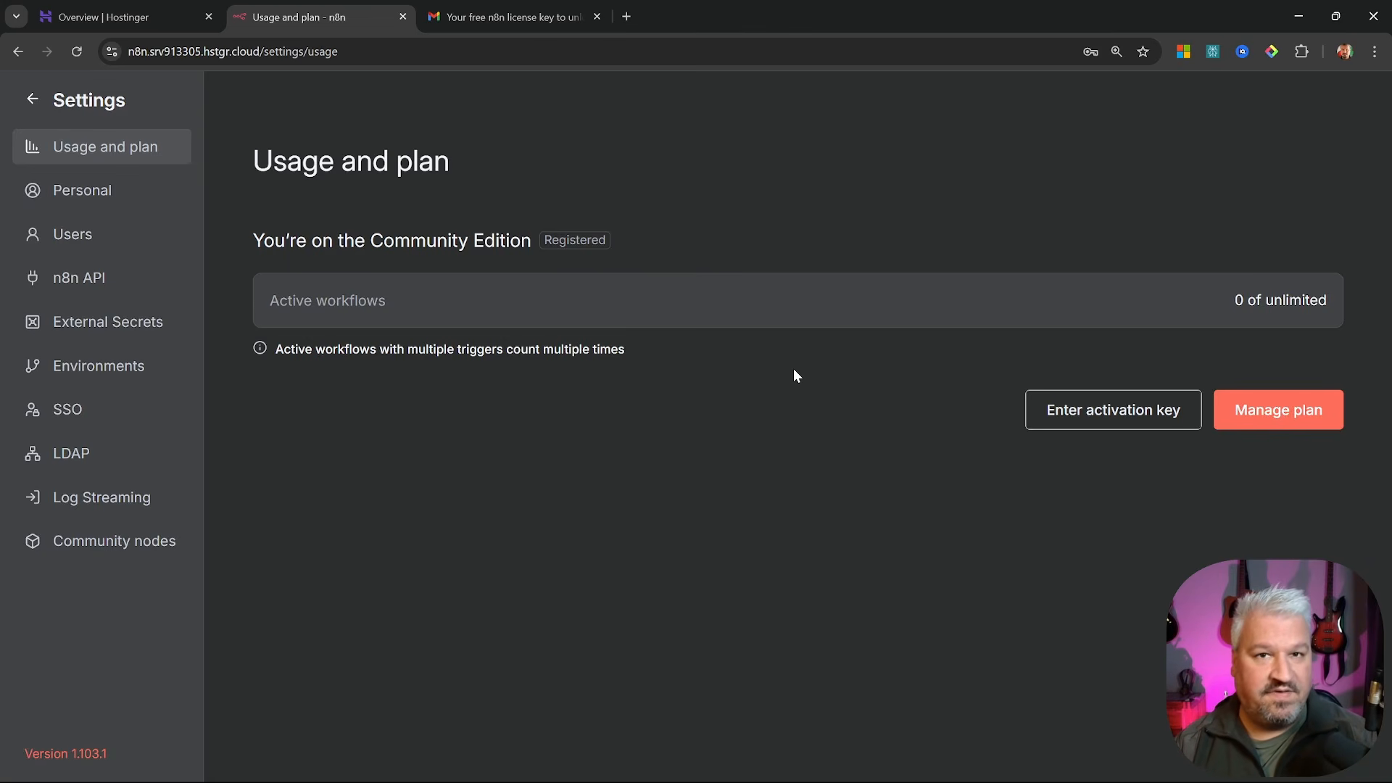
click(32, 100)
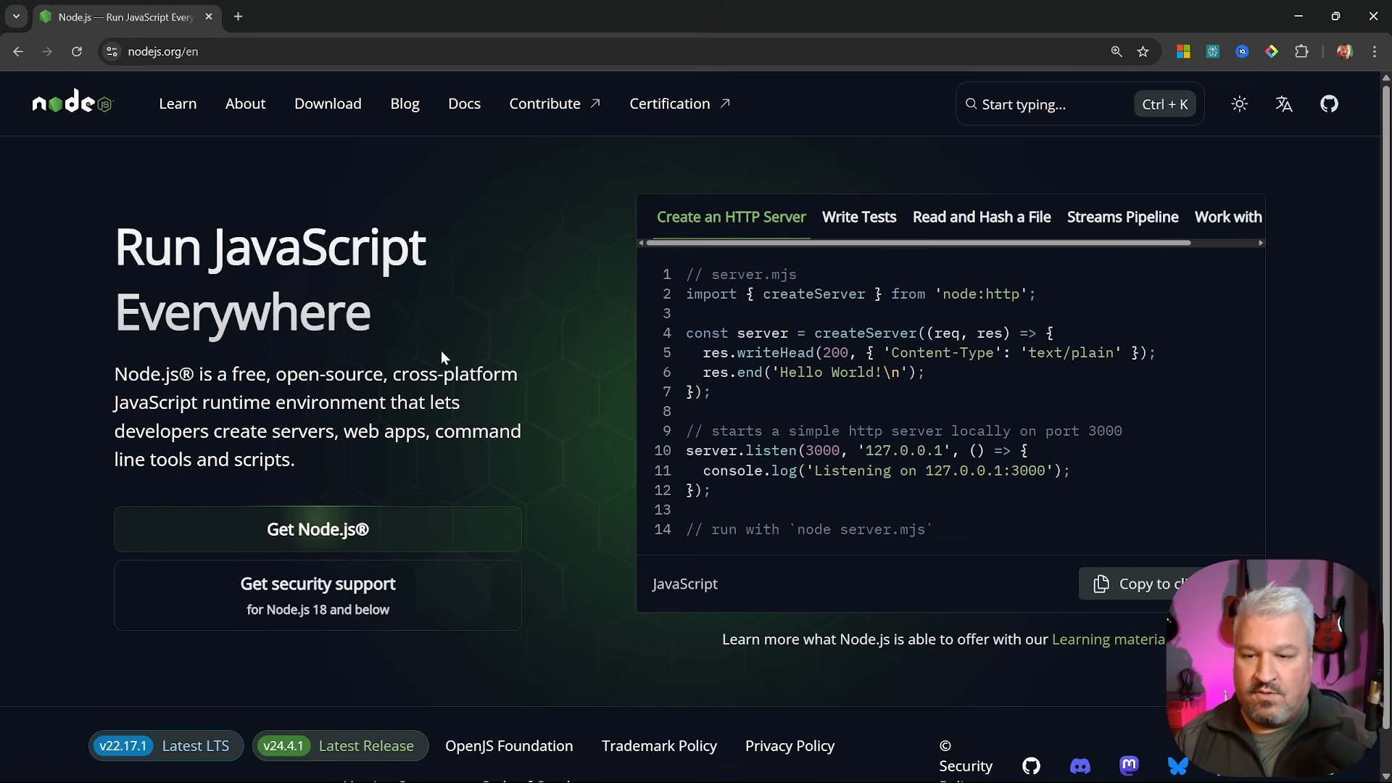
Download the Windows .msi installer for Node.js v22.17.1 LTS
click(334, 532)
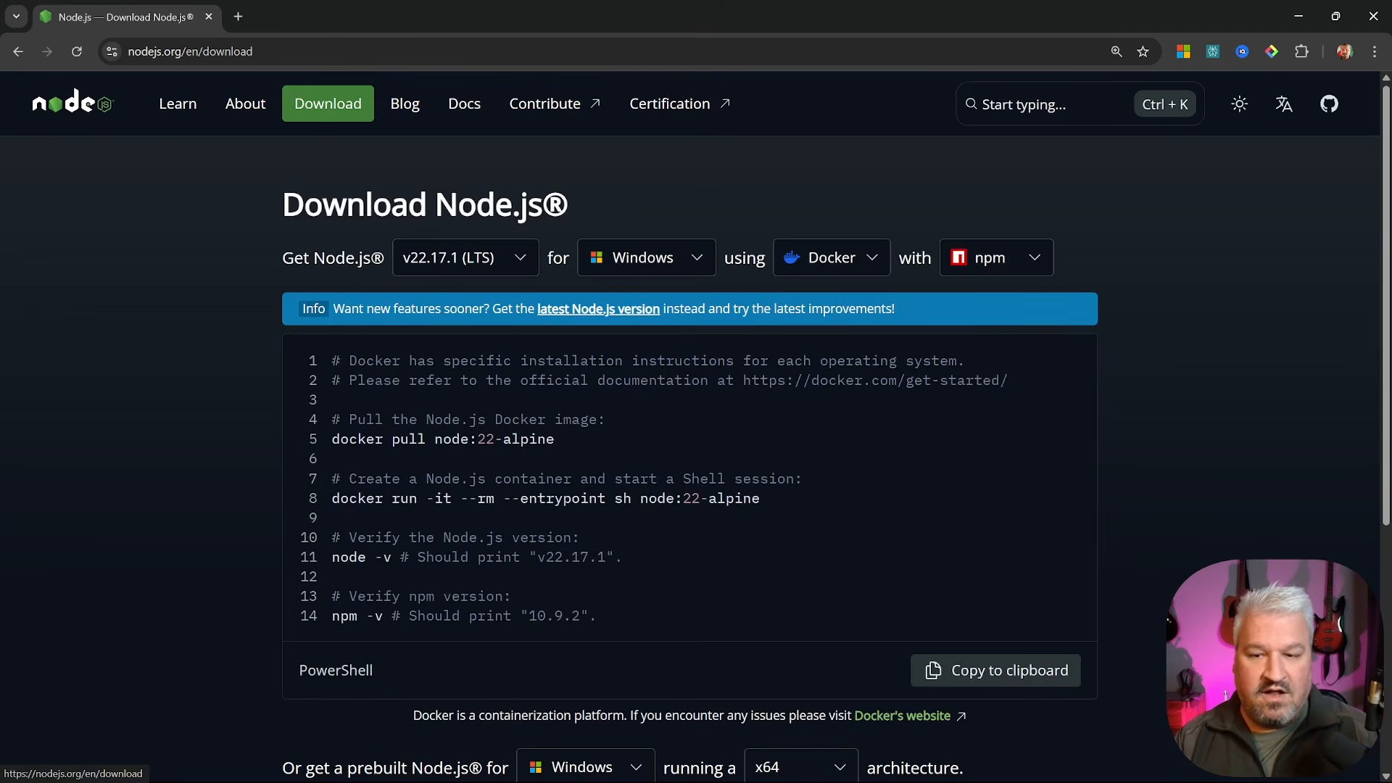
scroll(520, 350, down, 5)
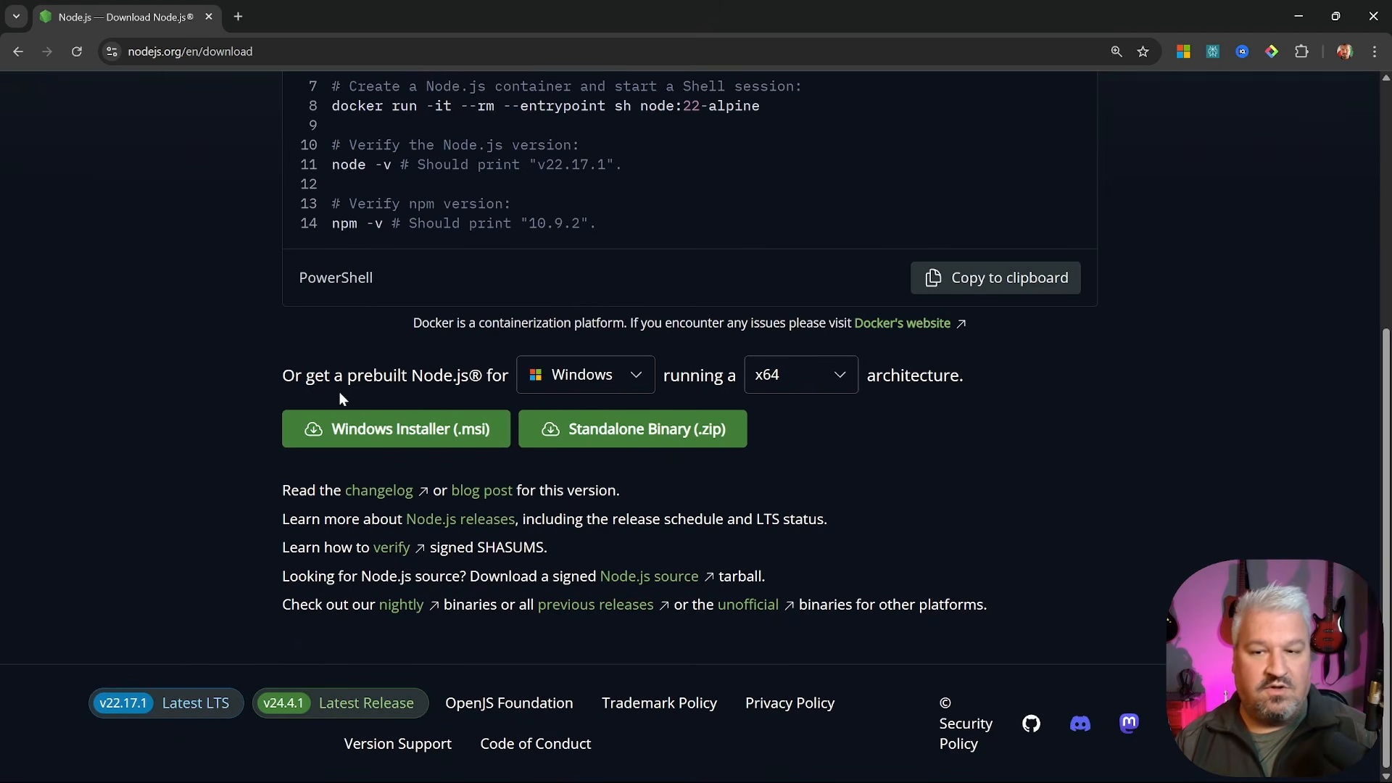
click(596, 375)
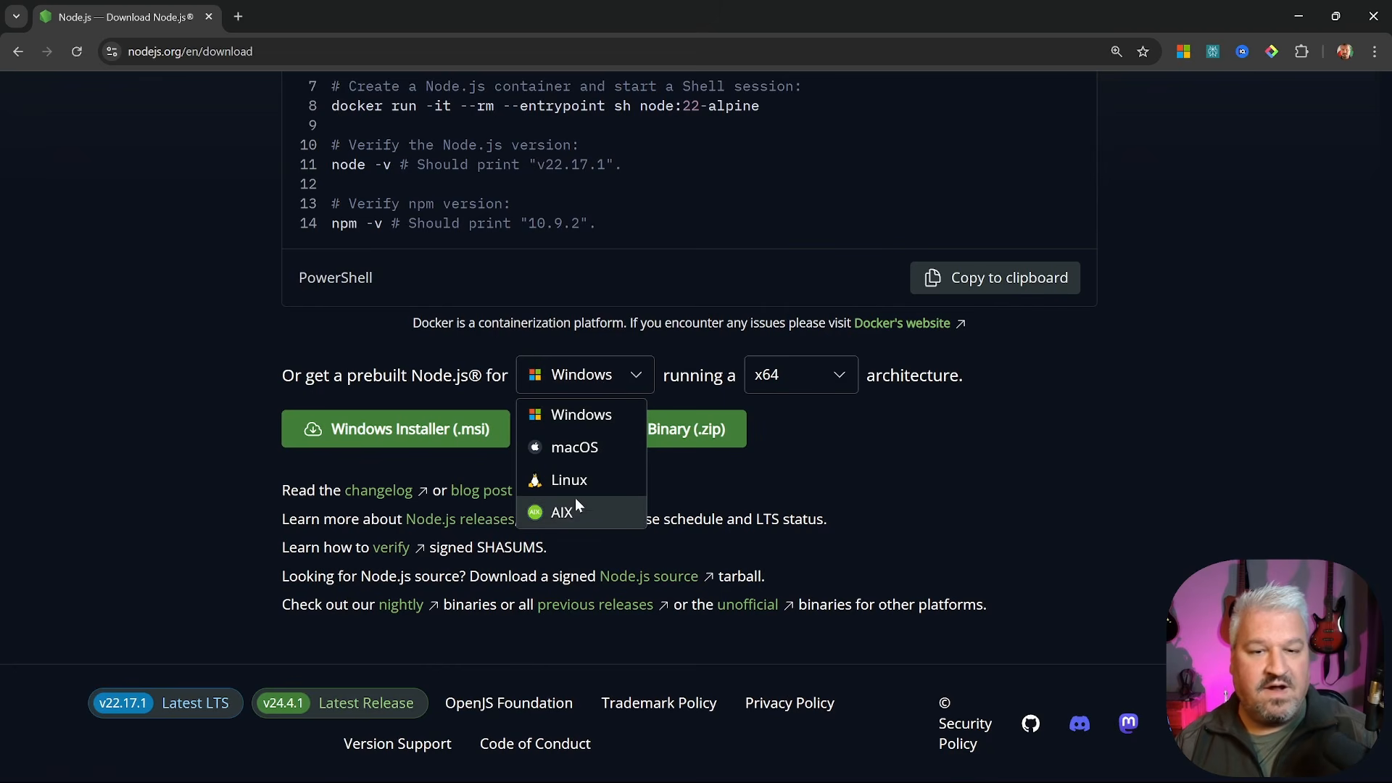
click(541, 414)
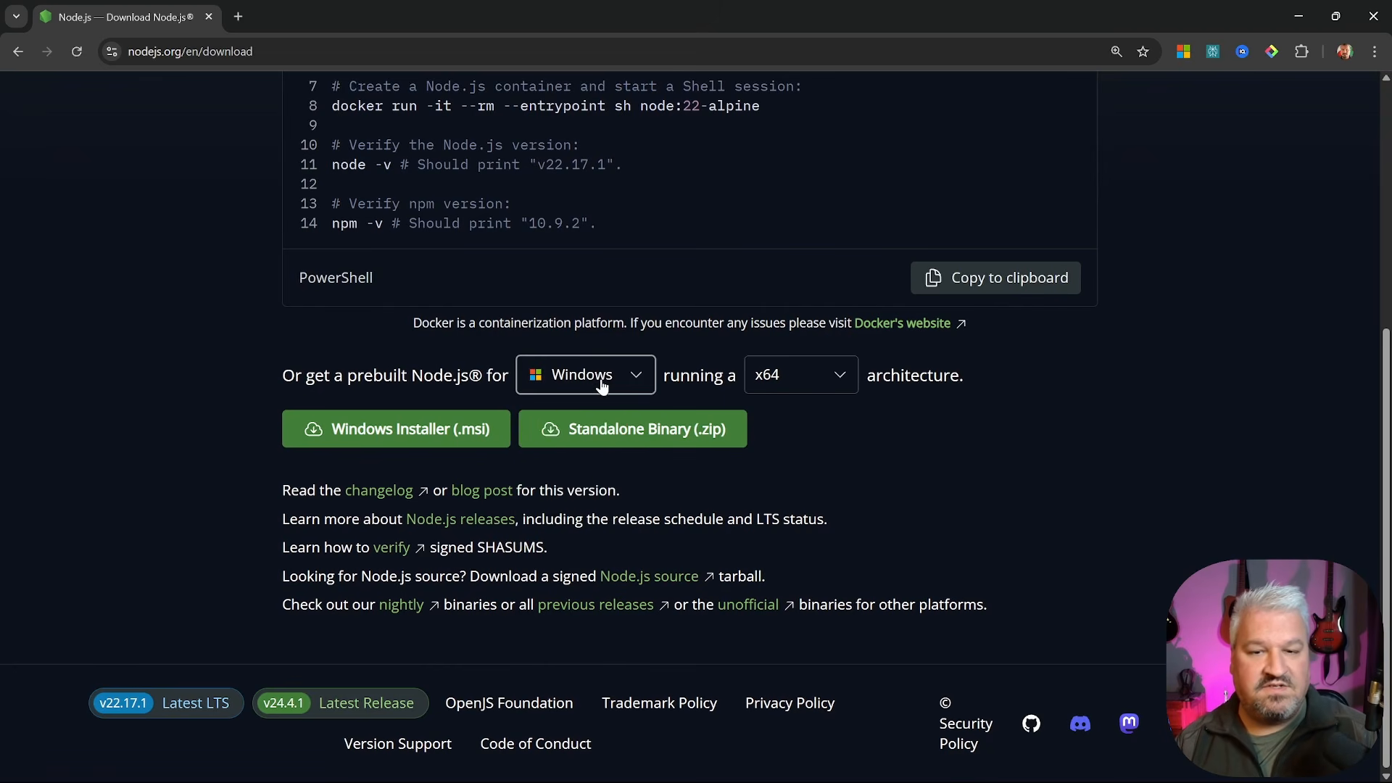
click(401, 432)
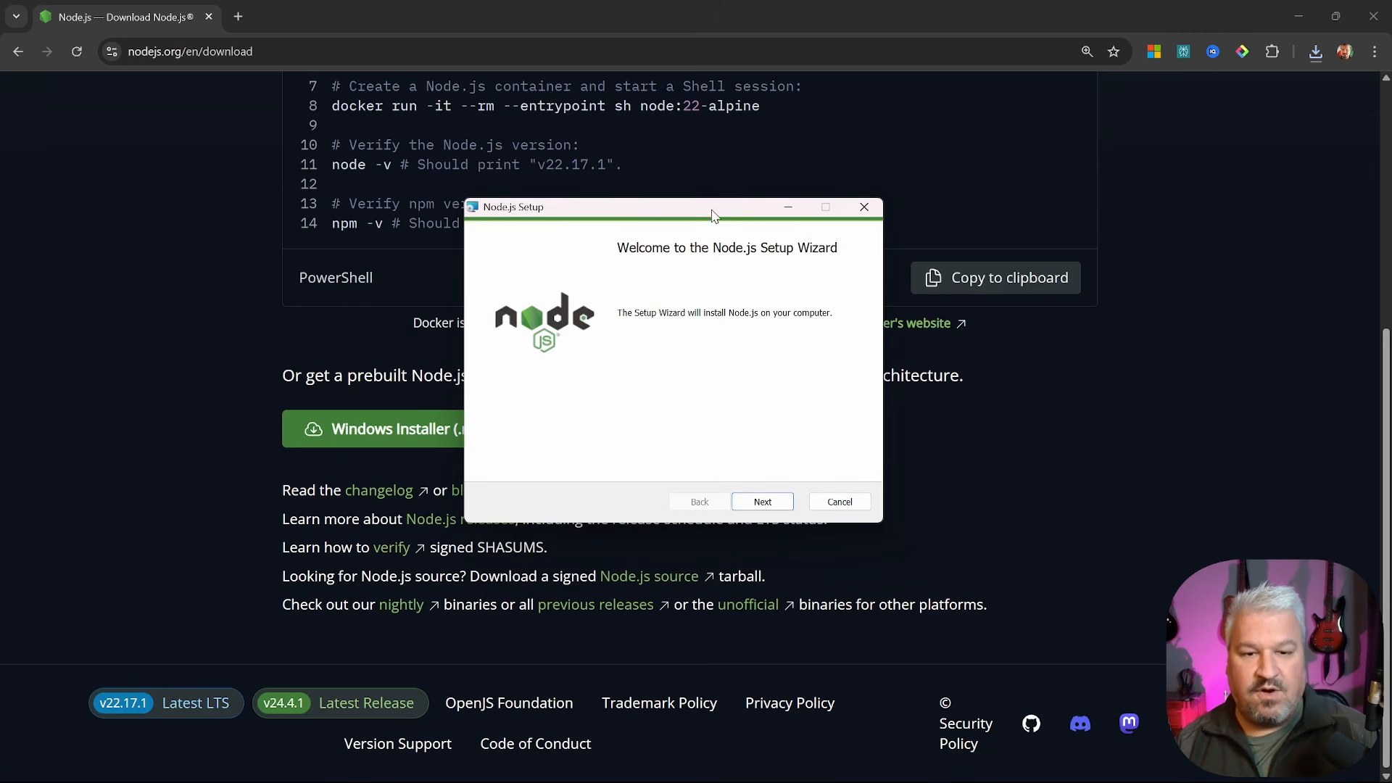
Install Node.js with the default folder and components, skipping native module build tools
click(786, 506)
click(492, 462)
click(763, 503)
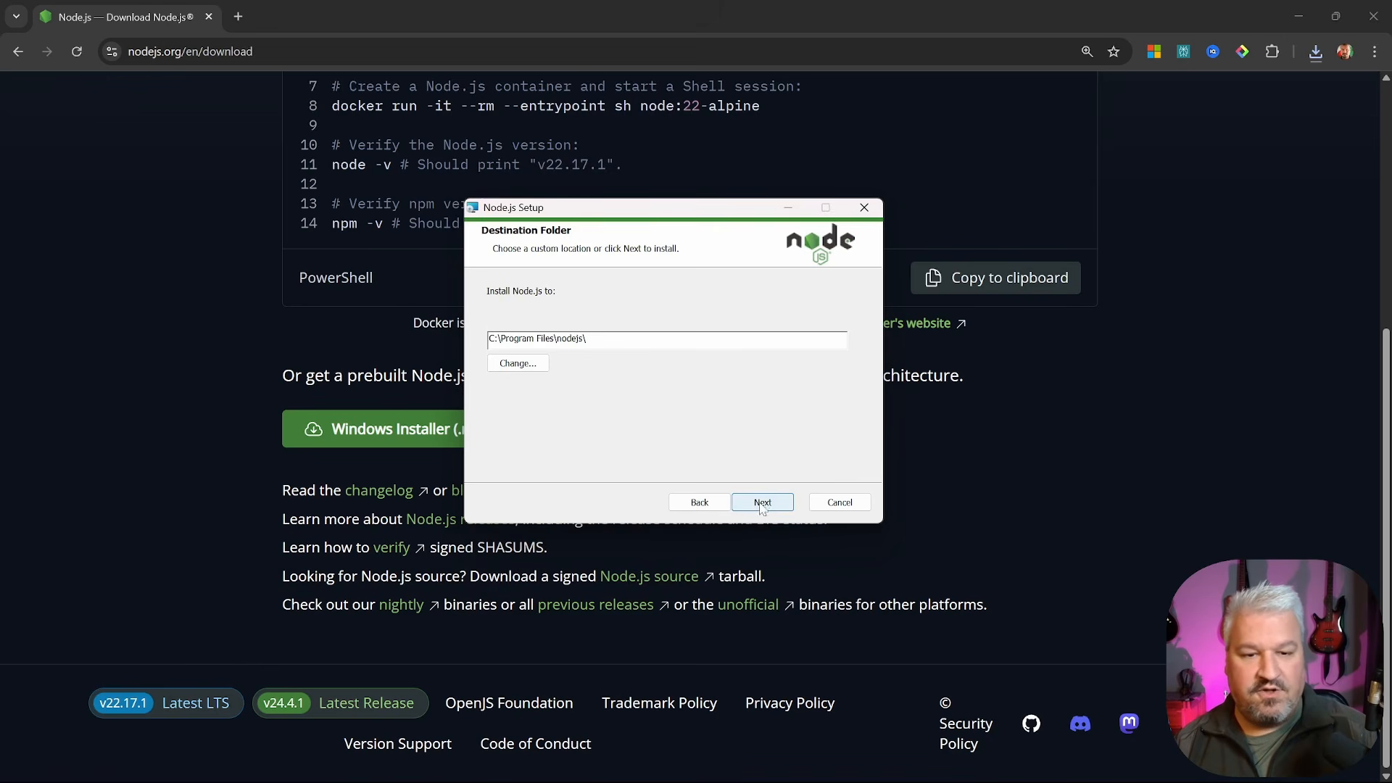
click(777, 505)
click(780, 504)
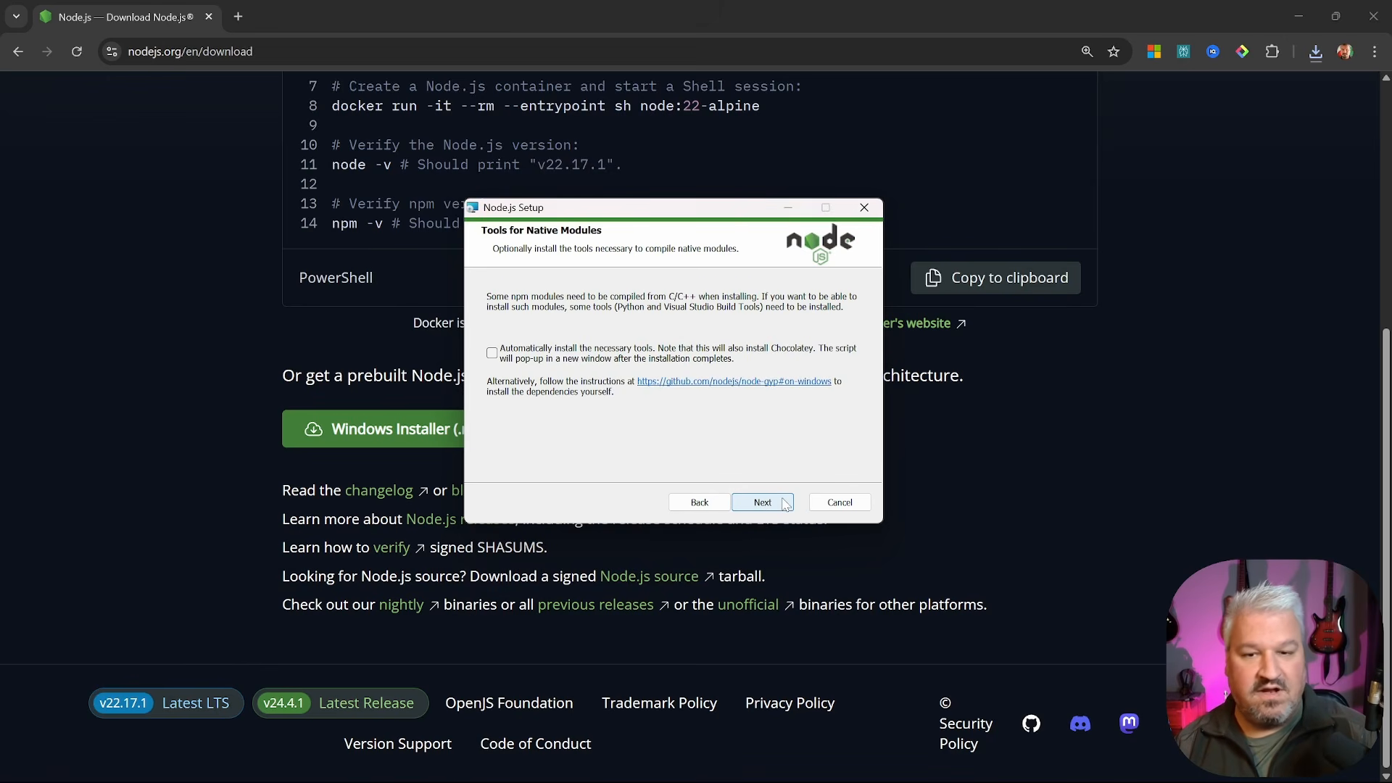
click(763, 502)
click(763, 502)
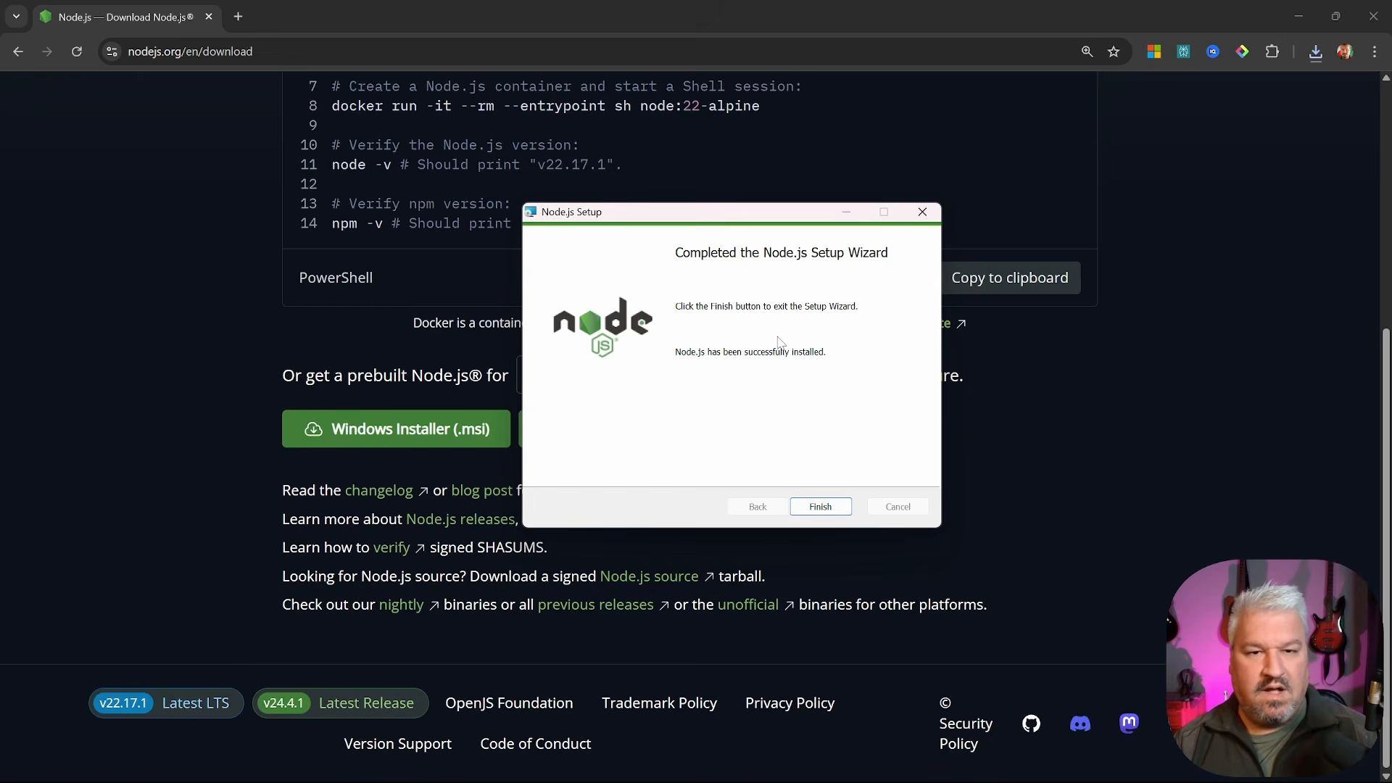
click(834, 504)
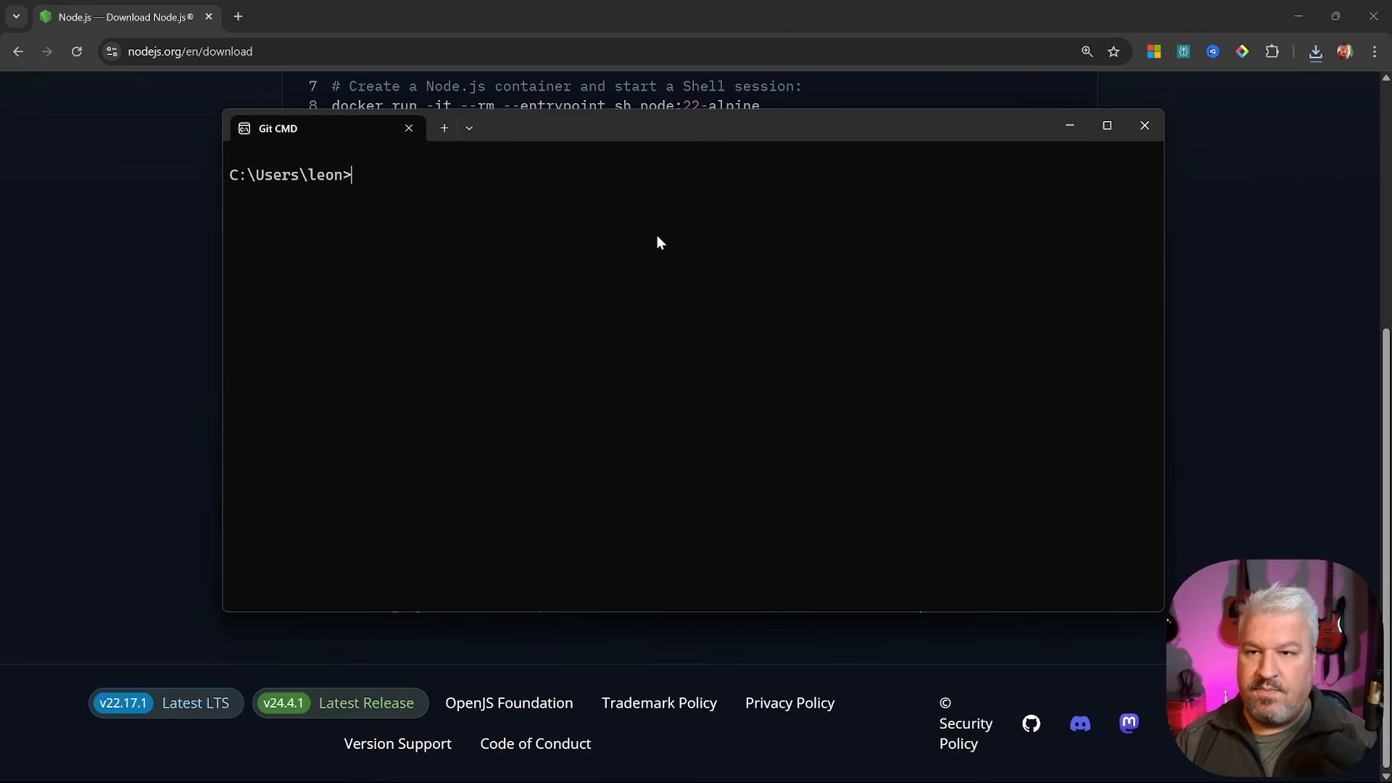
Enlarge the terminal font and install n8n globally with npm -g install n8n
key(ctrl+plus)
key(ctrl+plus)
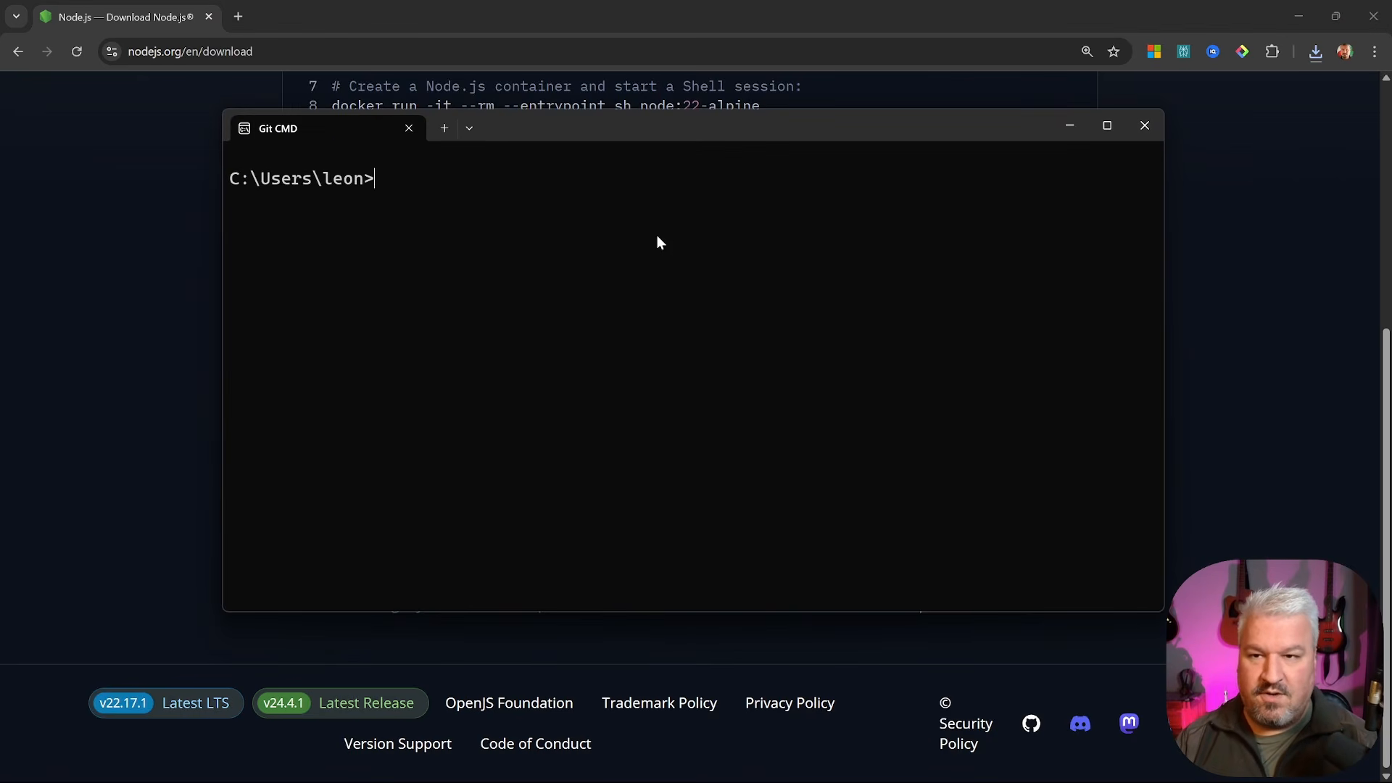
key(ctrl+plus)
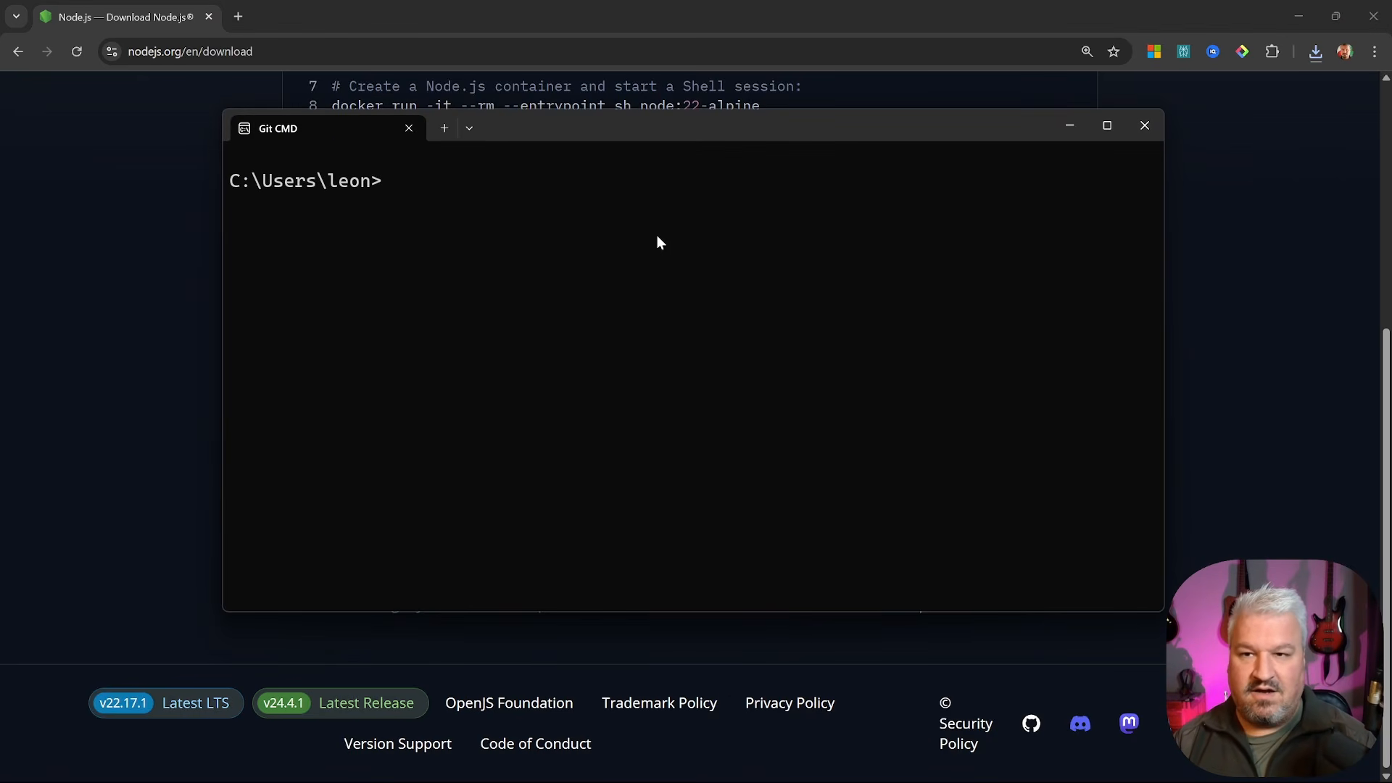
text(npm -g)
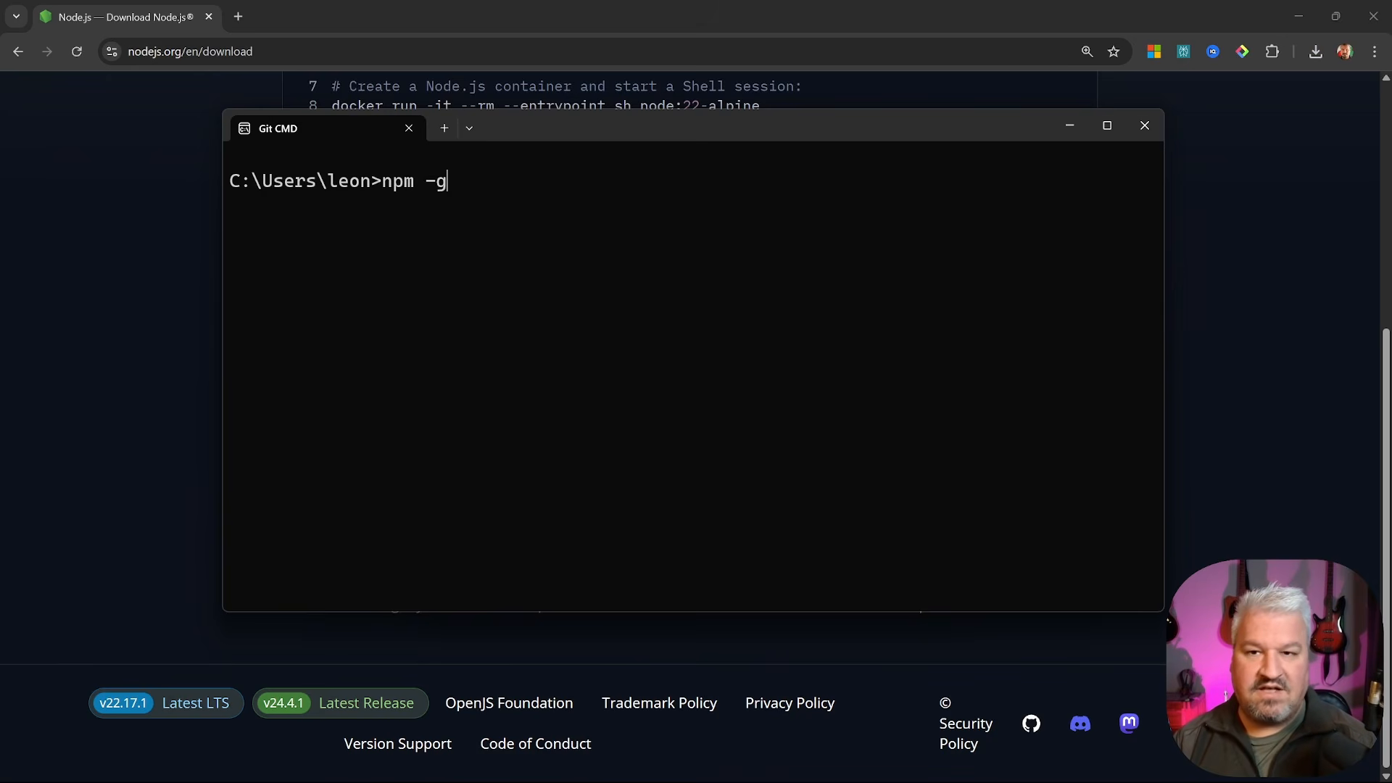
text( install n8n)
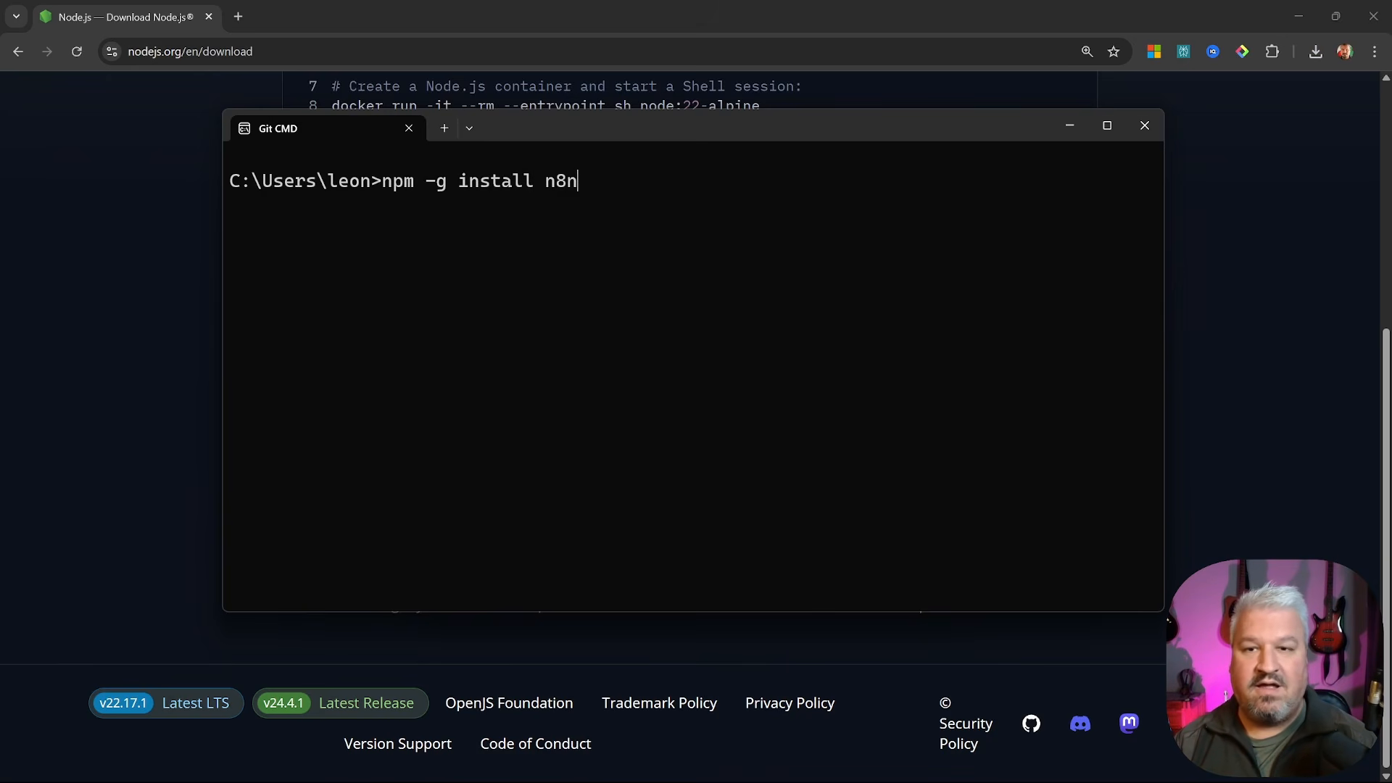
key(Return)
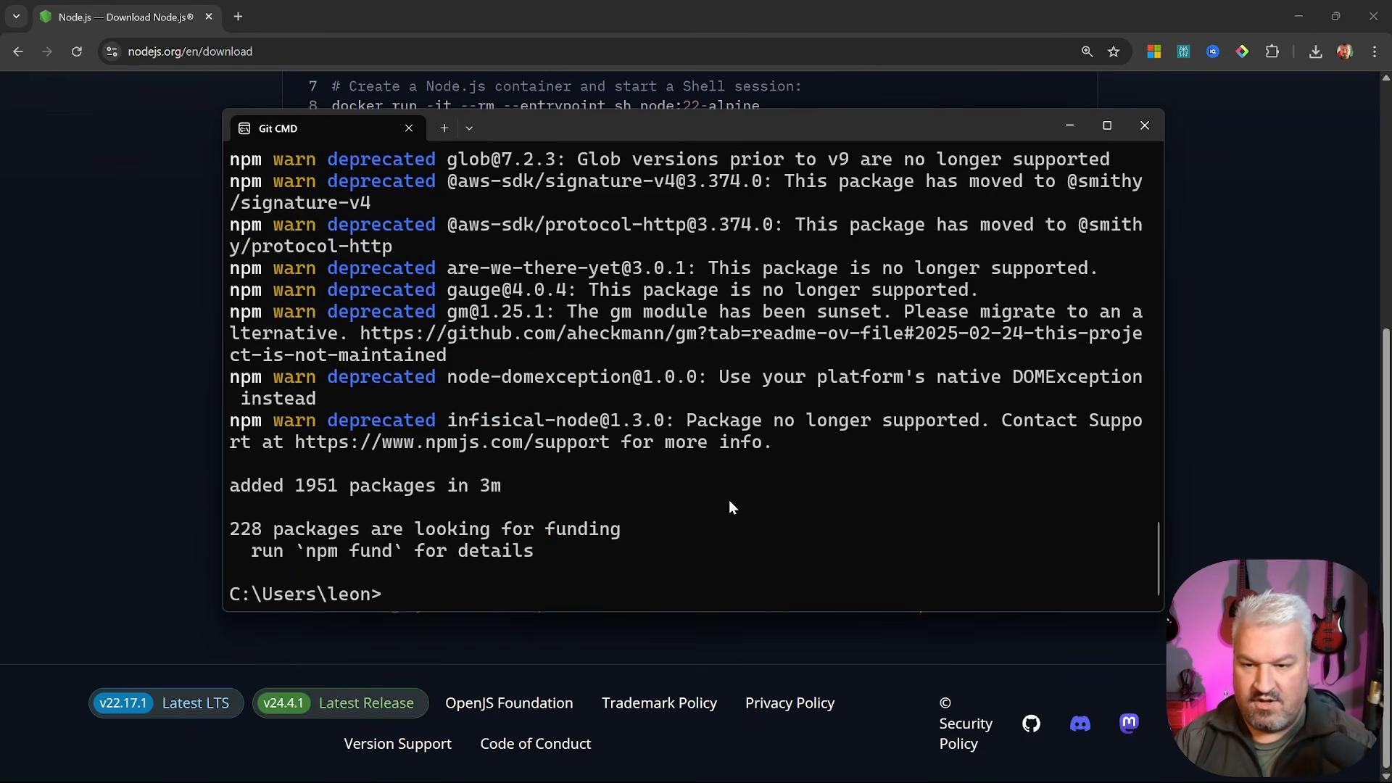
Clear the terminal with cls and start n8n locally with npx n8n start
text(cls)
key(Return)
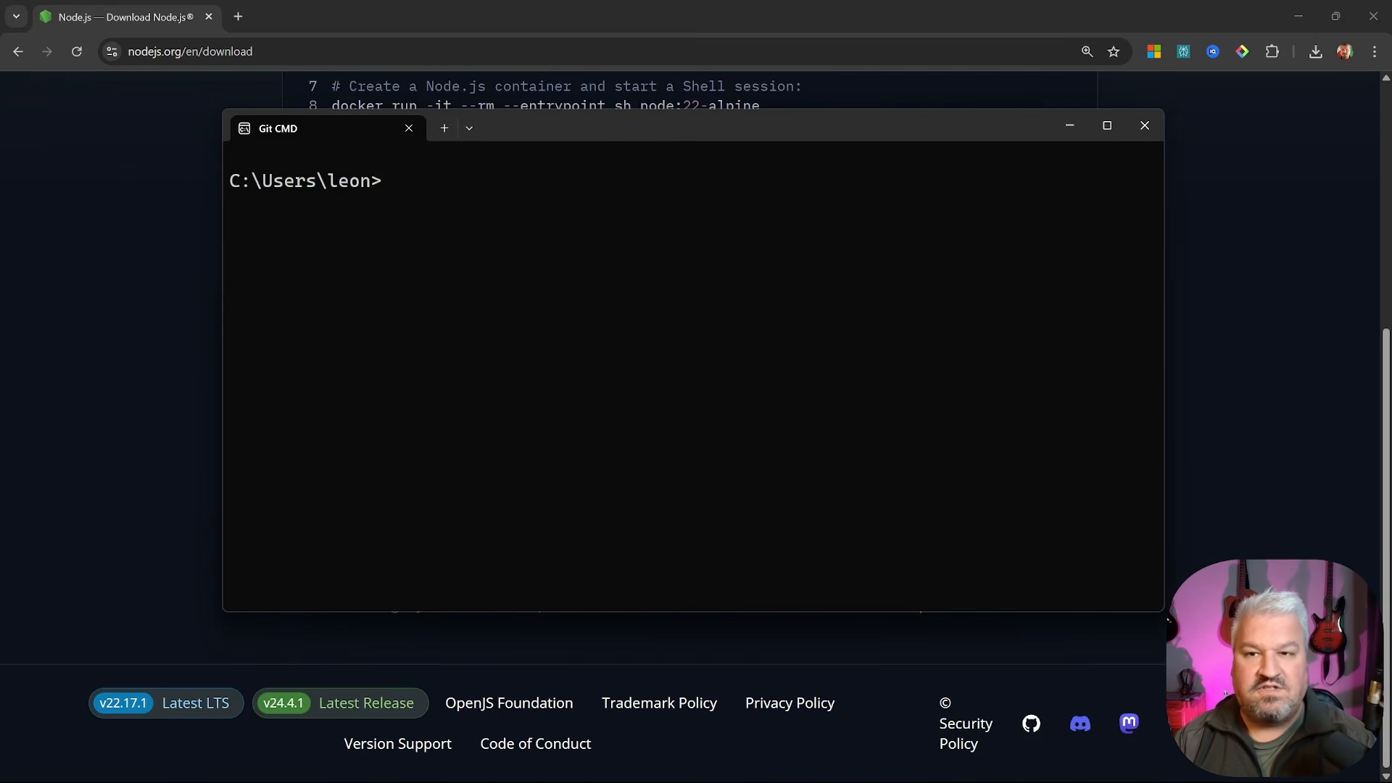
text(npx)
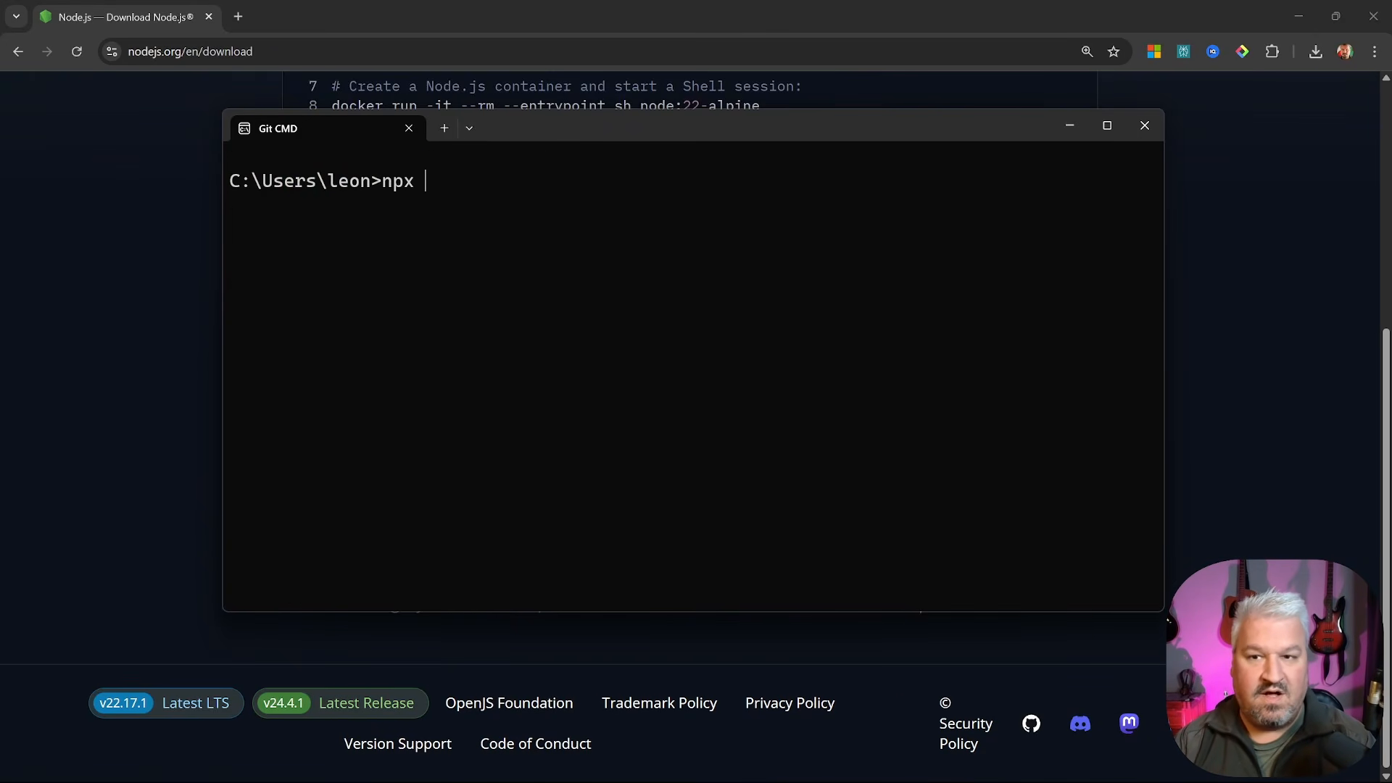
text( n8n start)
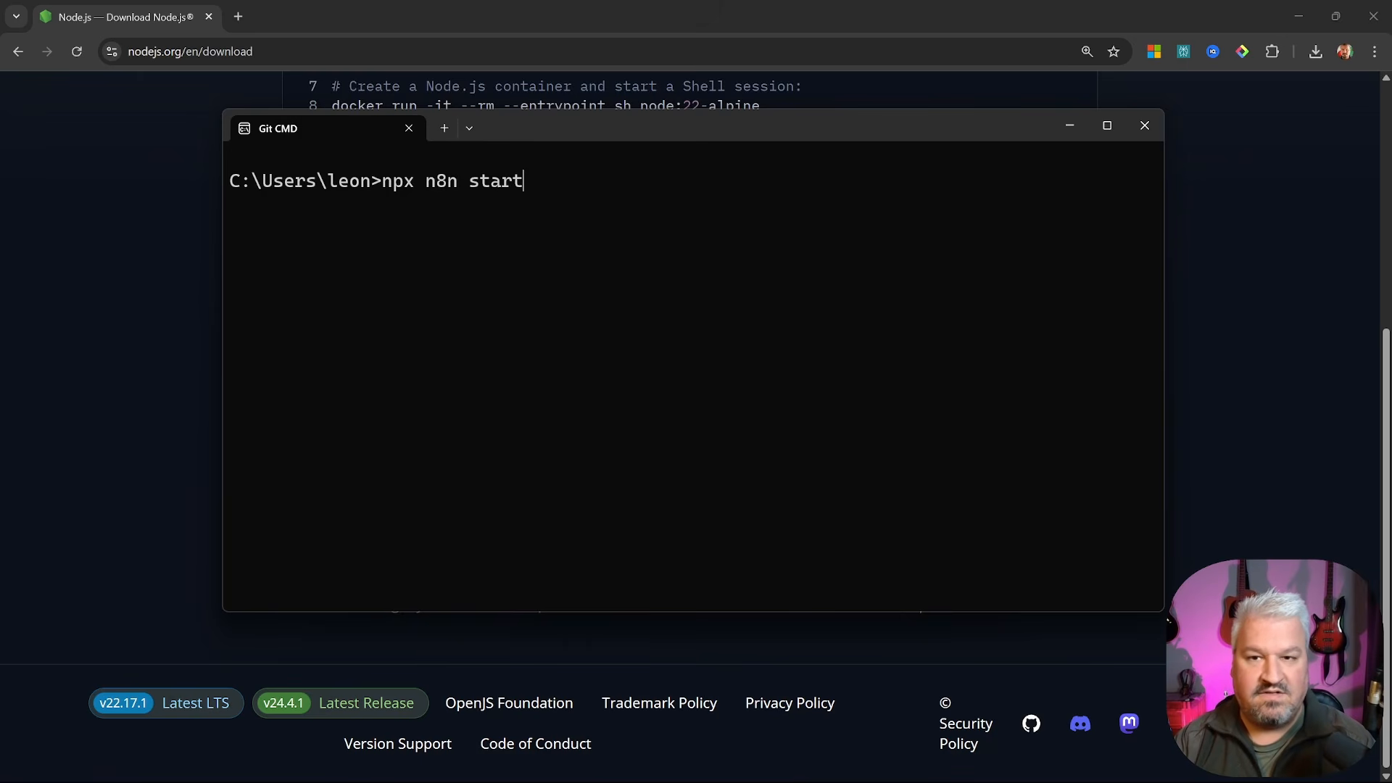
key(Return)
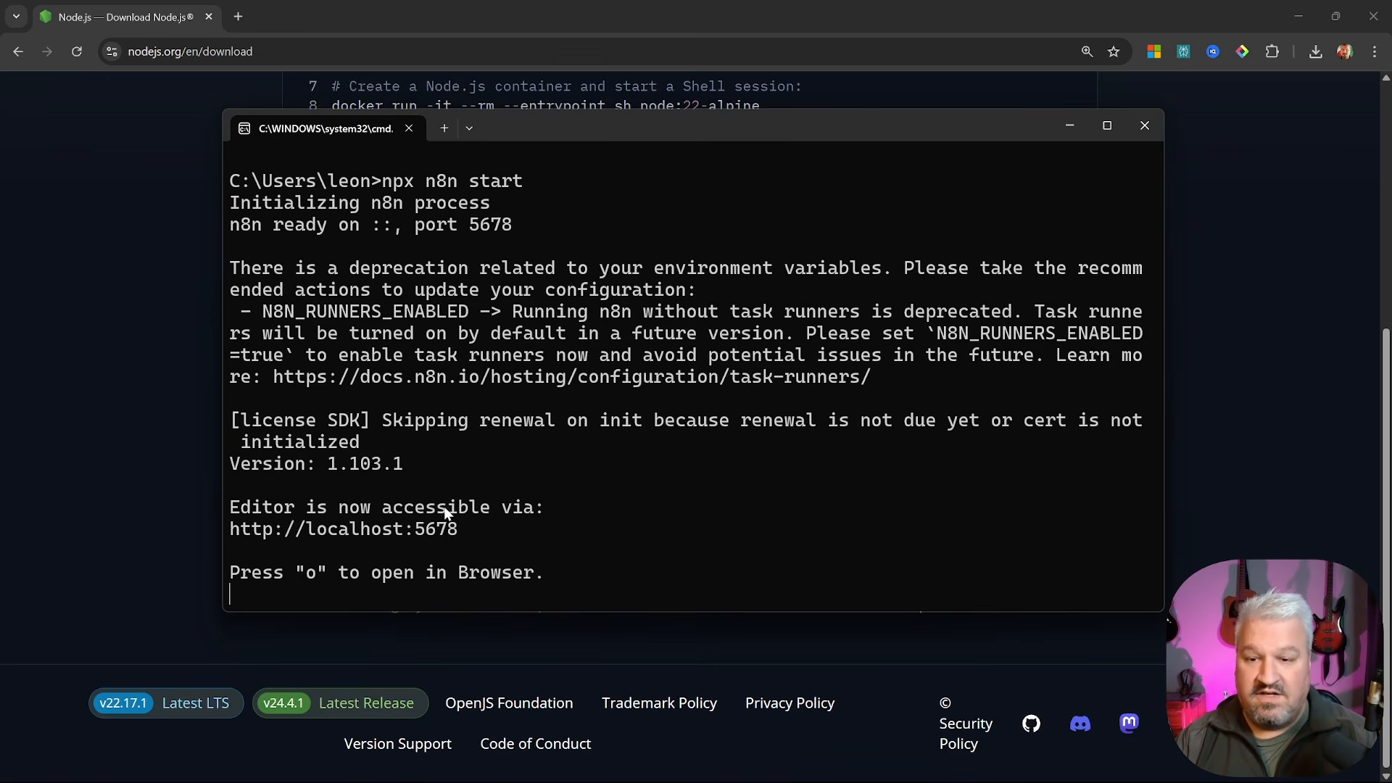
Open the local editor at localhost:5678 and submit the customisation questions with Get started
ctrl+click(381, 527)
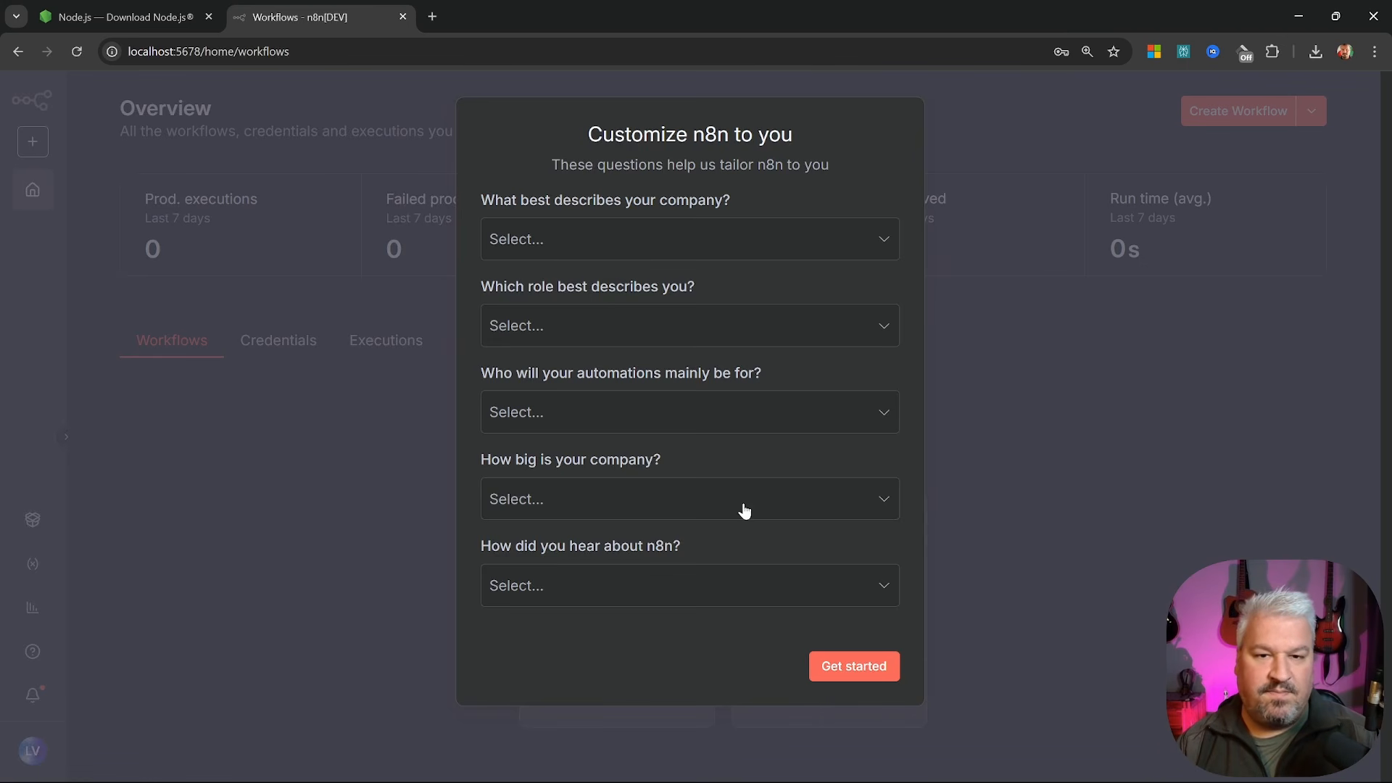
click(856, 667)
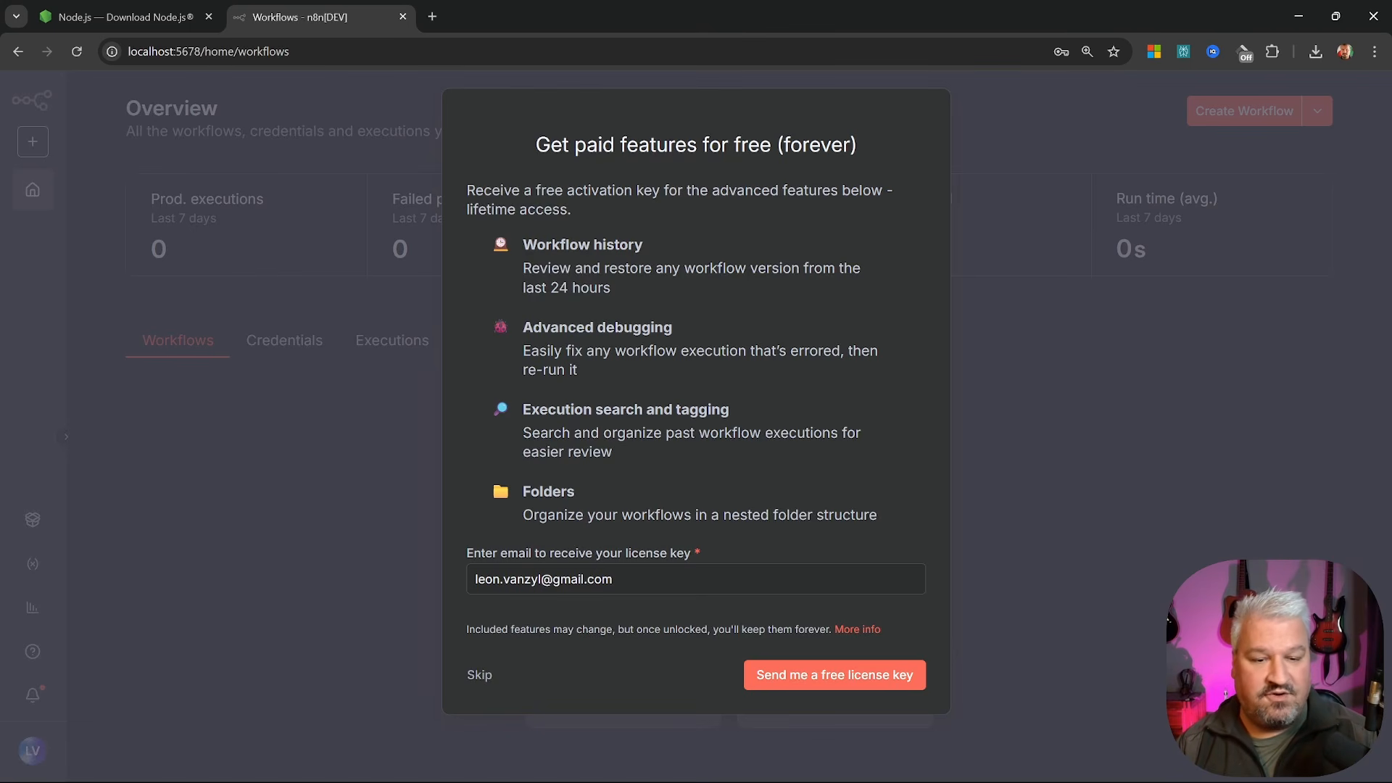
Request a free n8n license key by e-mail and activate it under Usage and plan settings
click(853, 676)
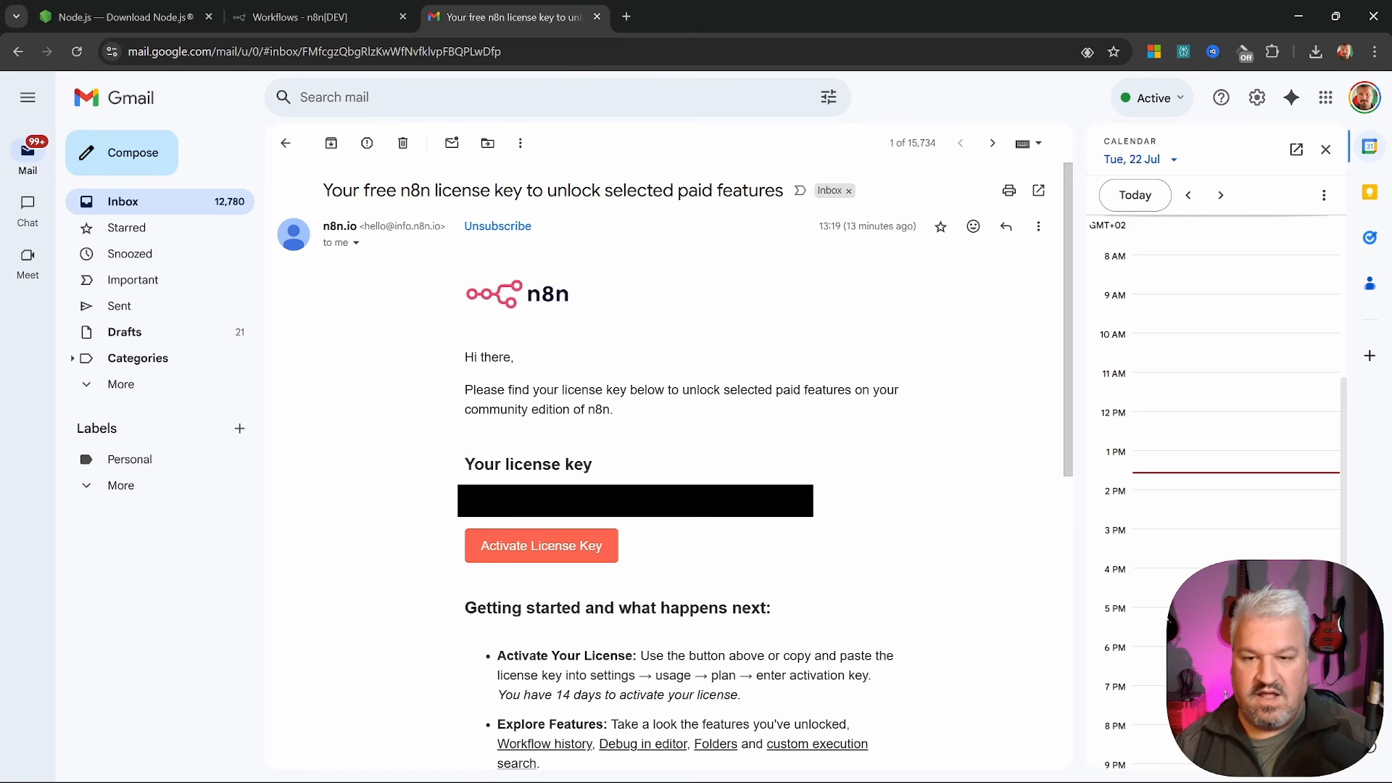
click(308, 16)
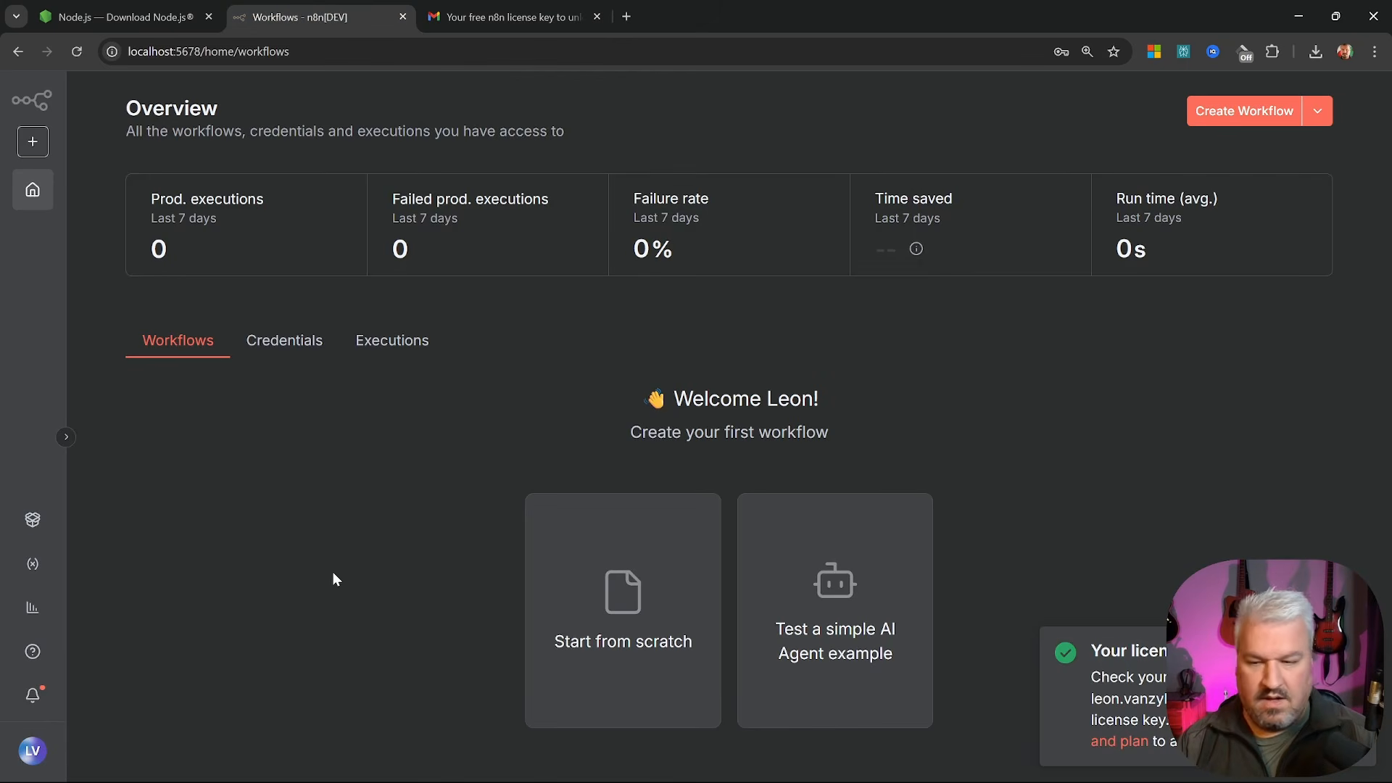
click(27, 756)
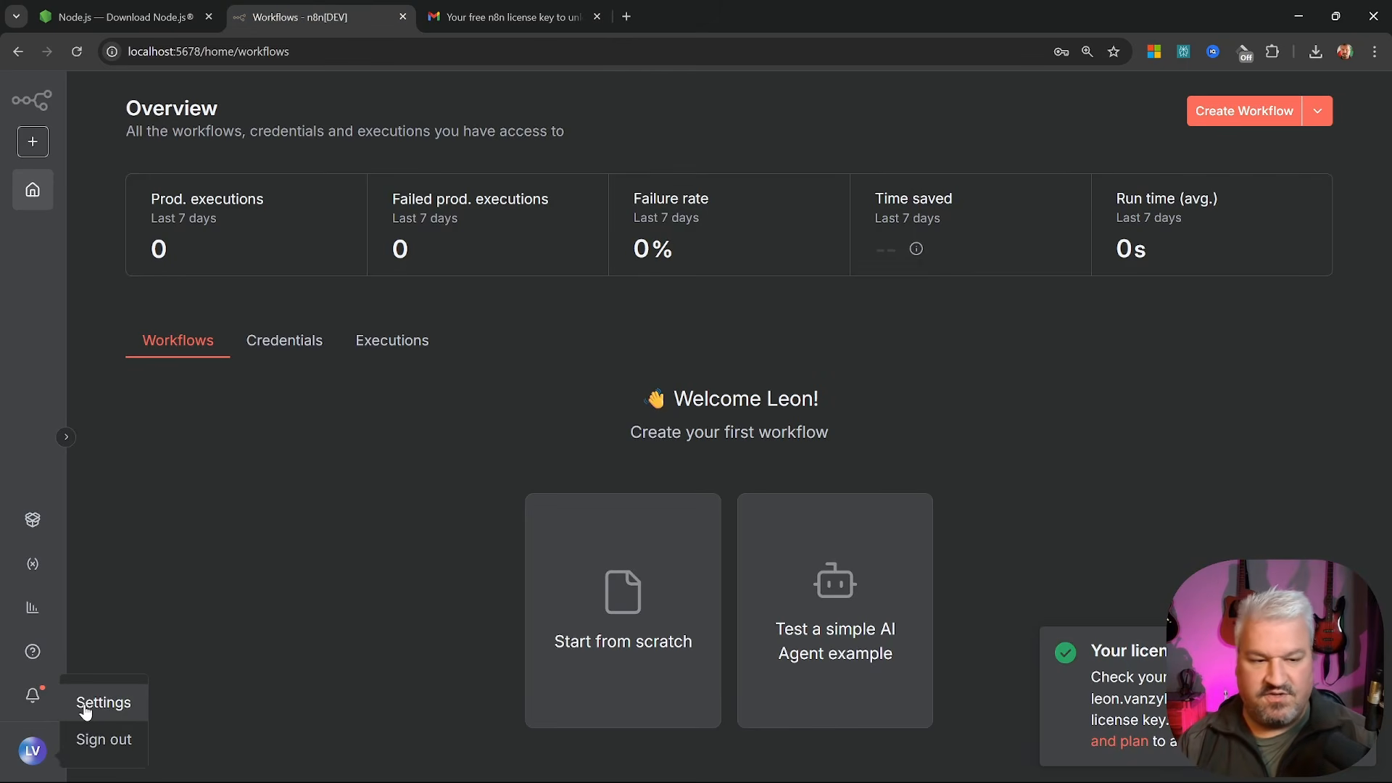
click(84, 703)
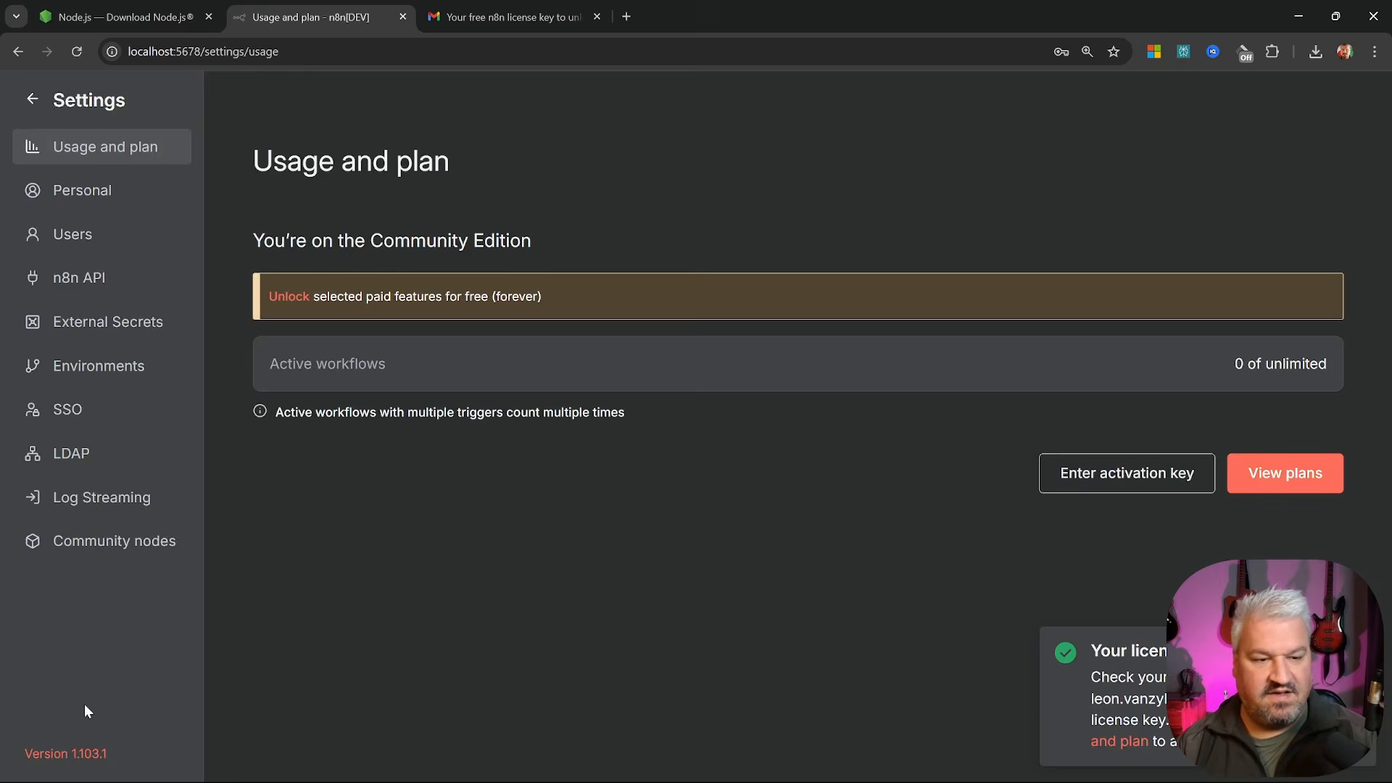
click(1114, 474)
key(ctrl+v)
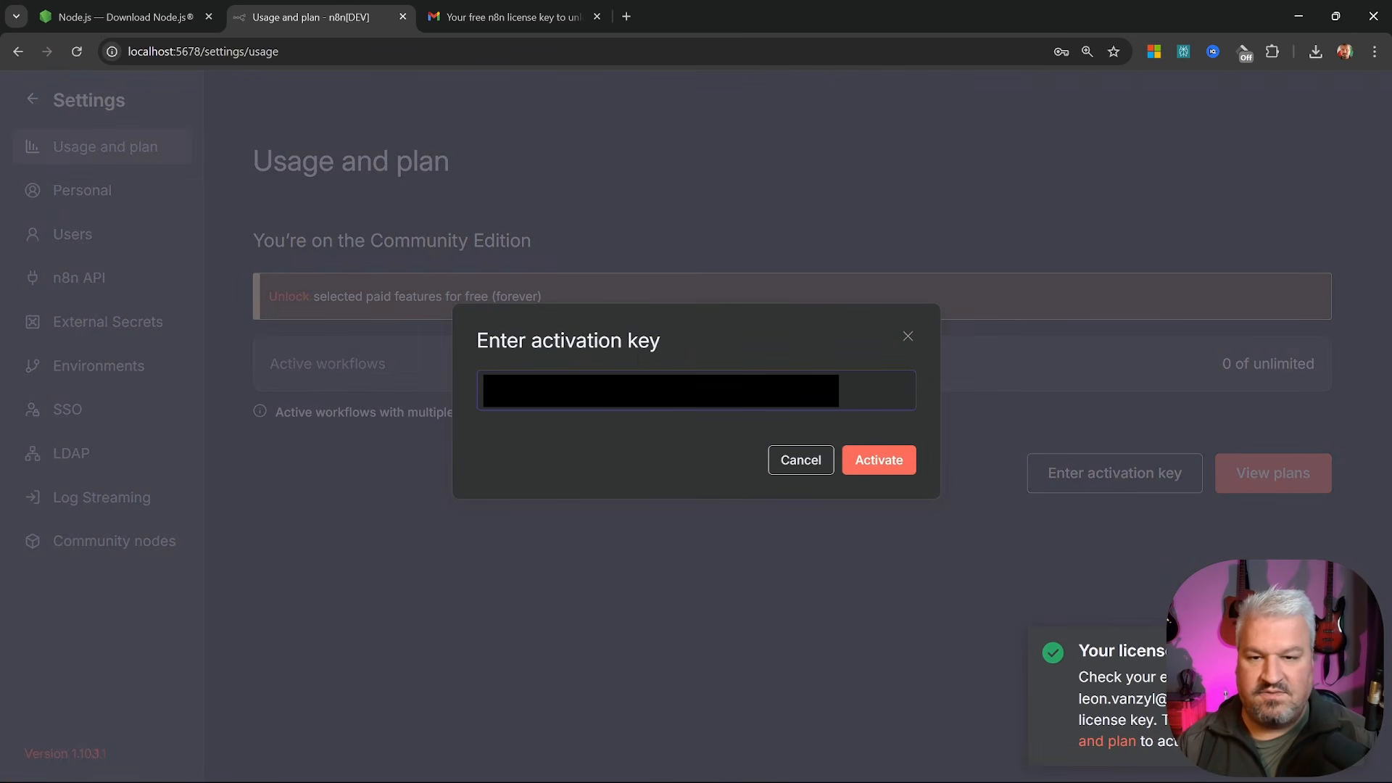
click(896, 468)
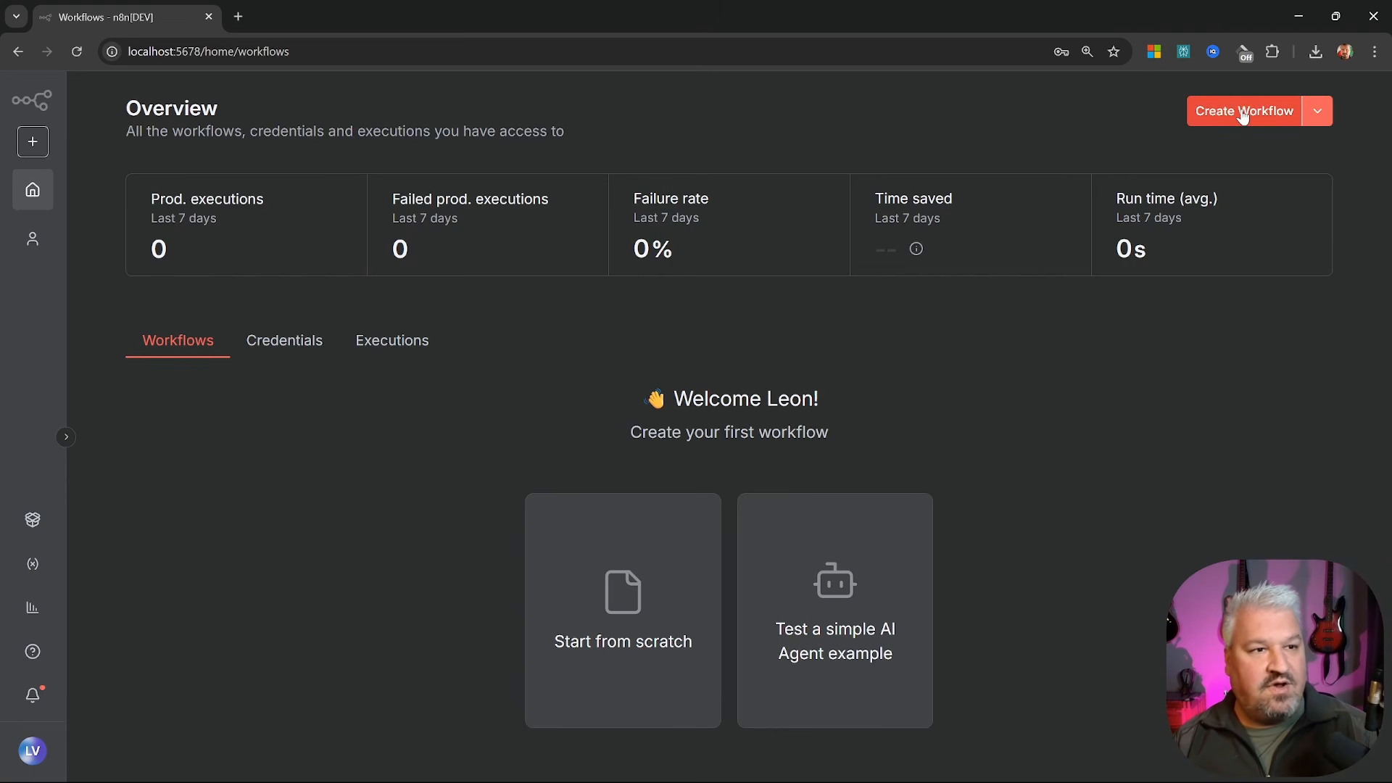
Check the empty Credentials and Executions lists, then expand the navigation sidebar
click(1322, 112)
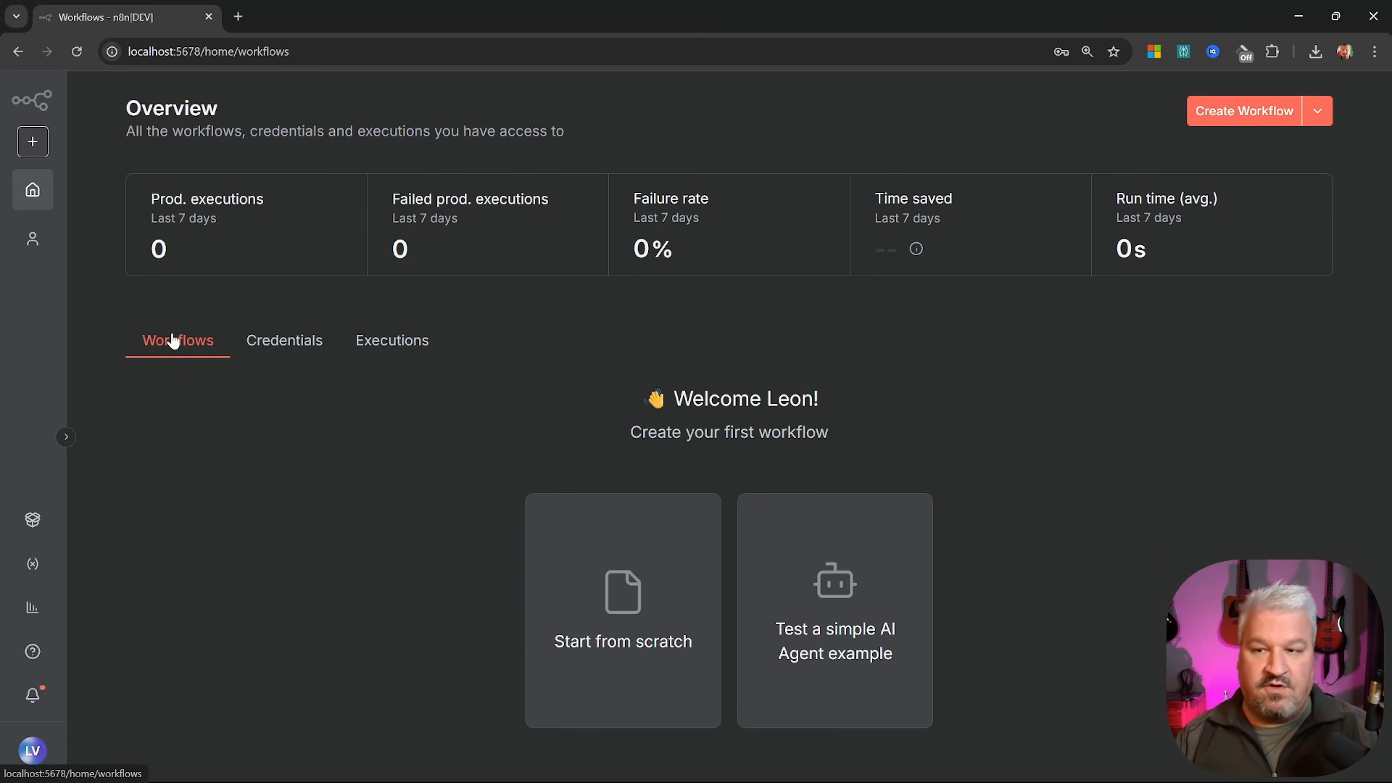
click(284, 347)
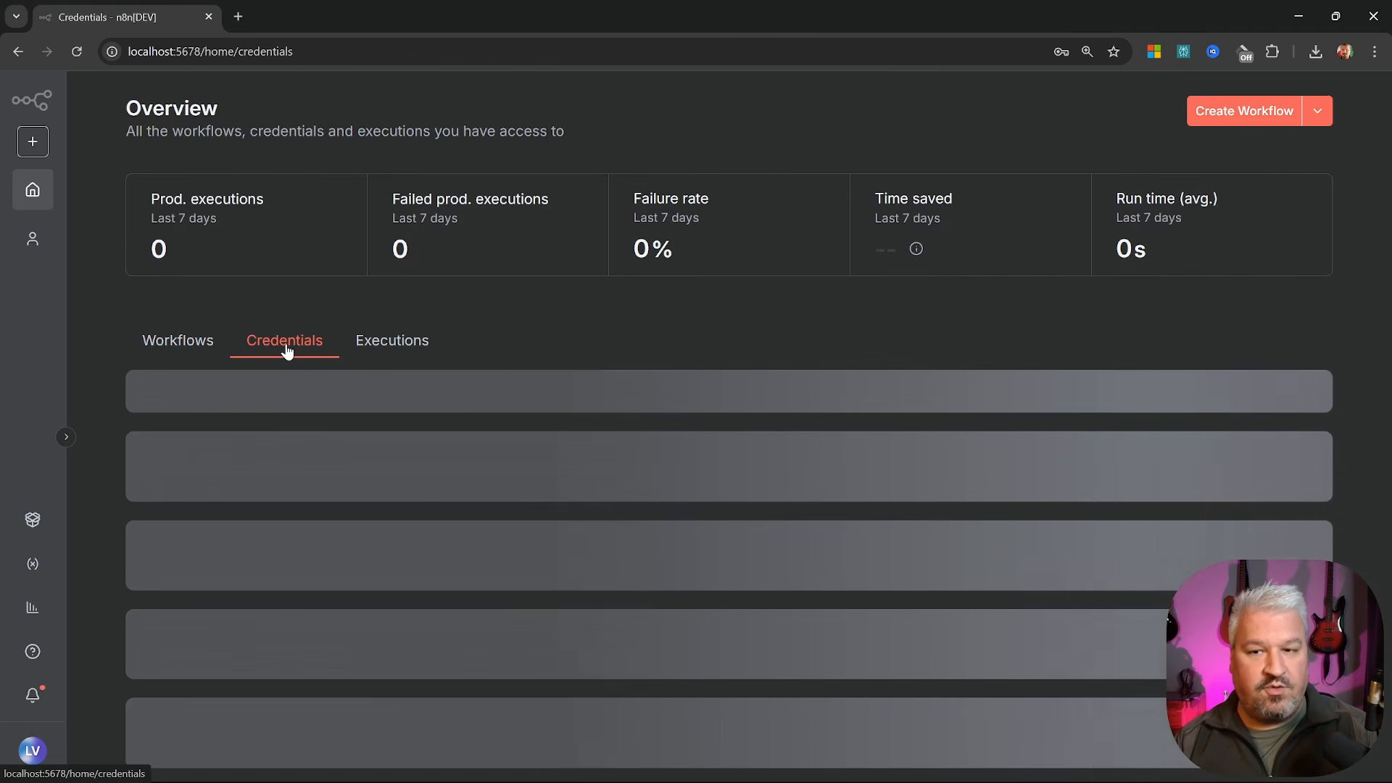
click(383, 350)
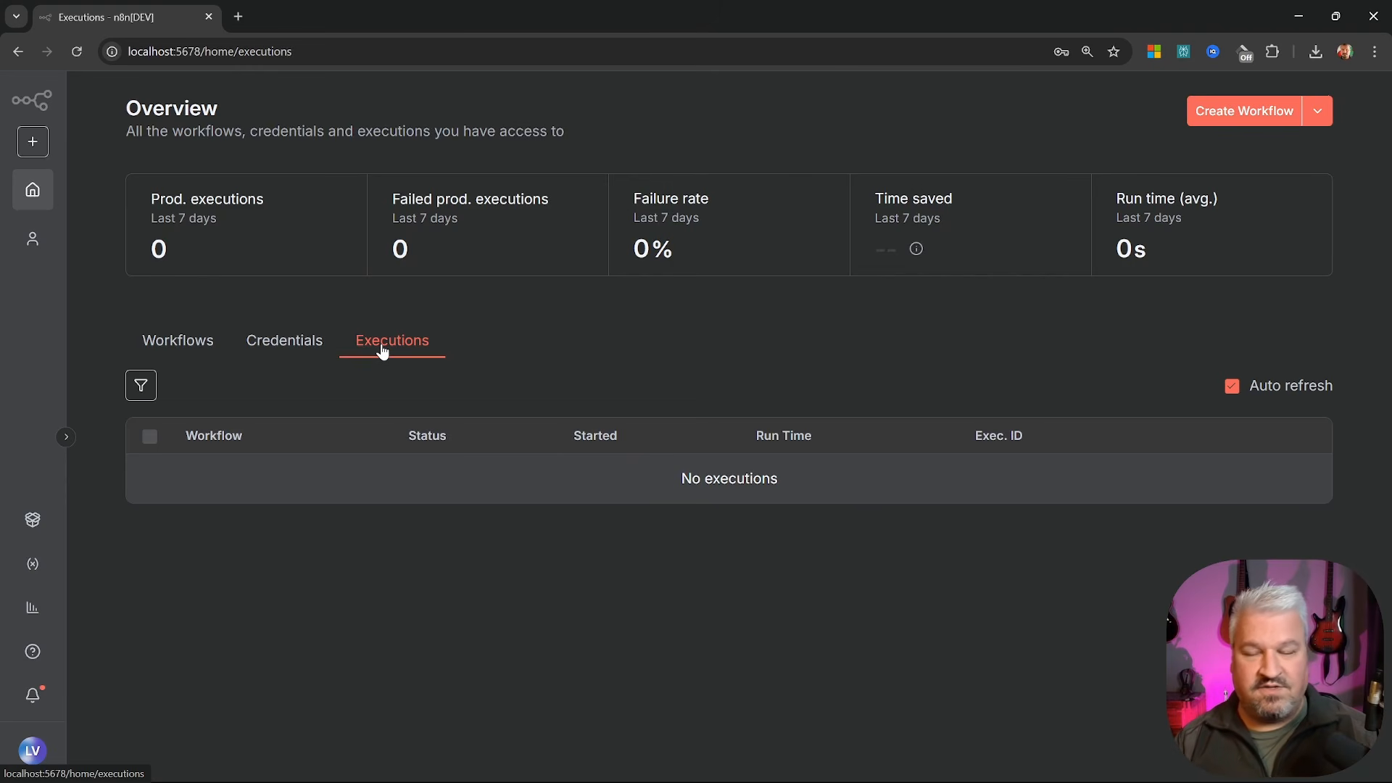
click(66, 438)
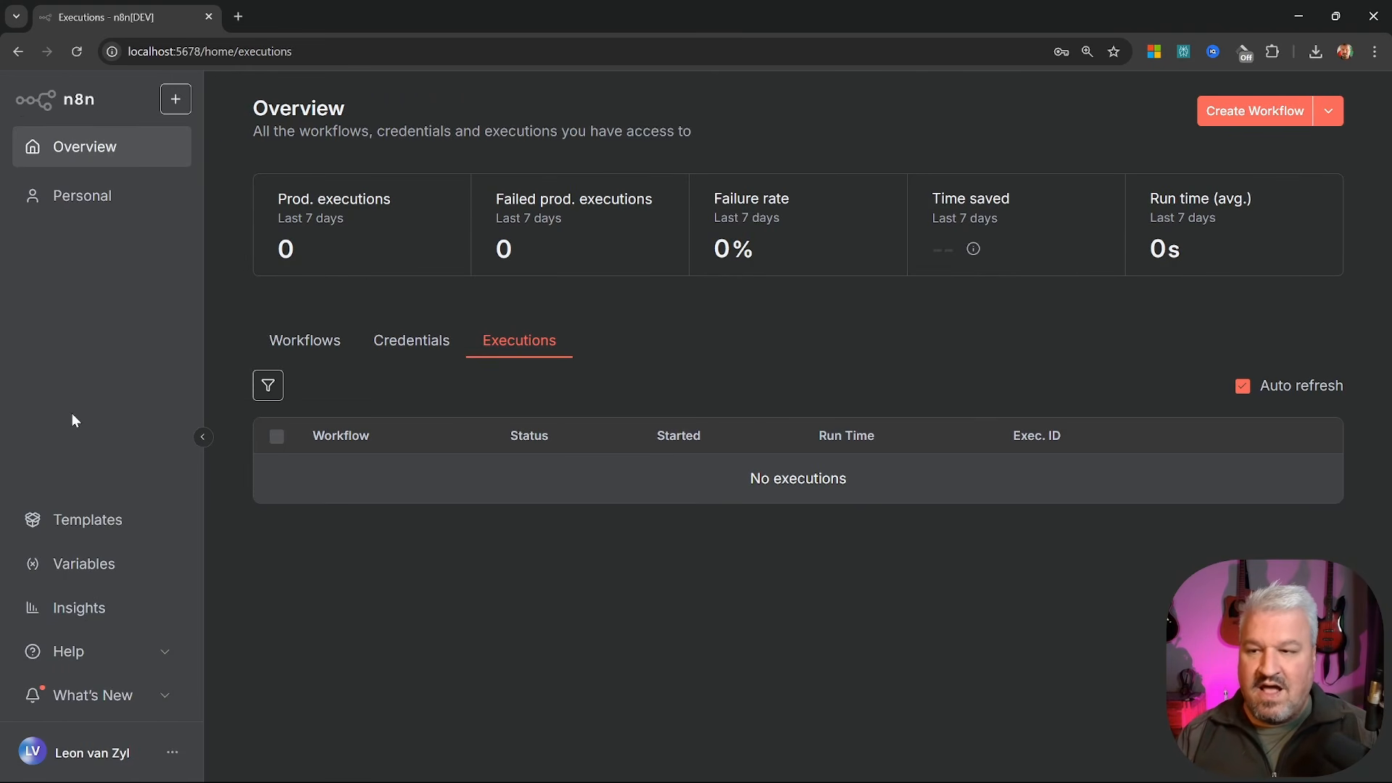
Open the n8n workflow templates library in a new tab
click(85, 529)
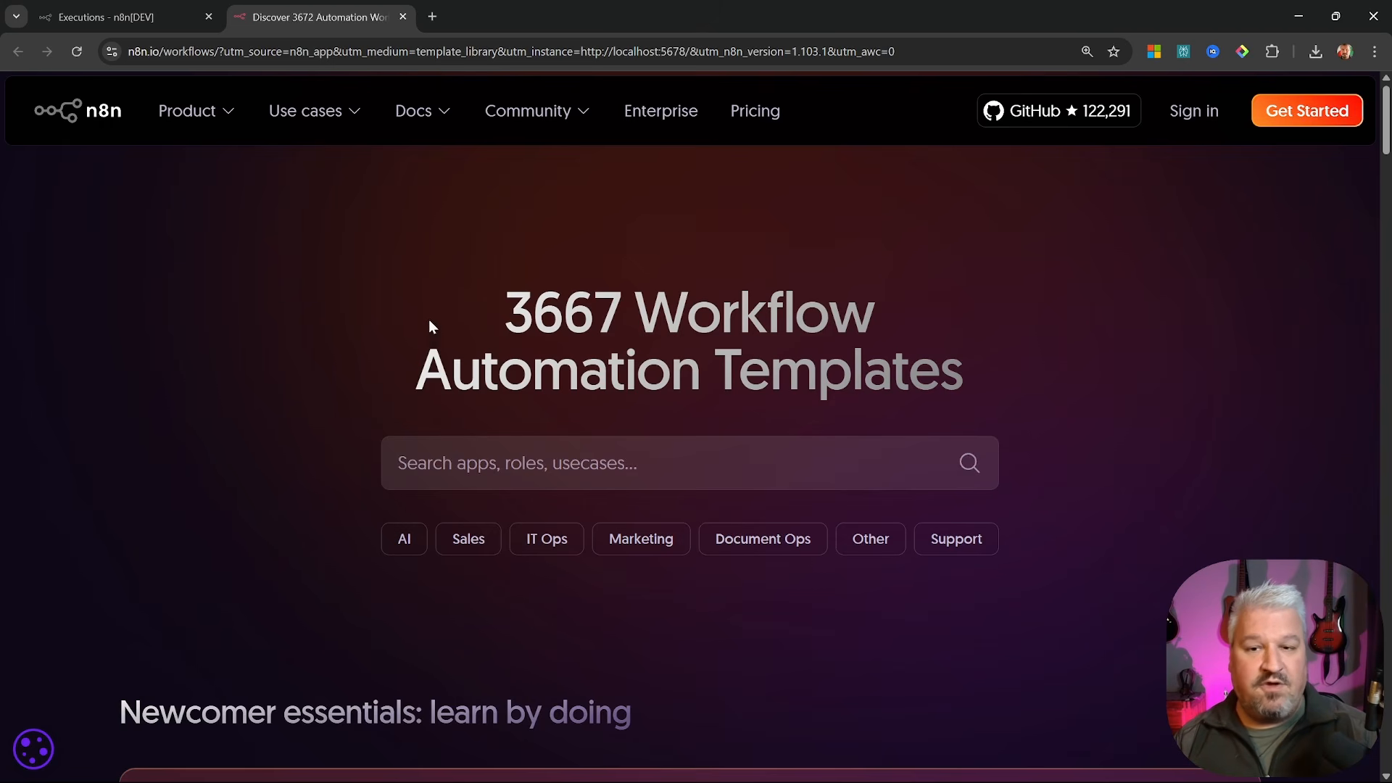
drag(379, 279, 981, 398)
click(981, 398)
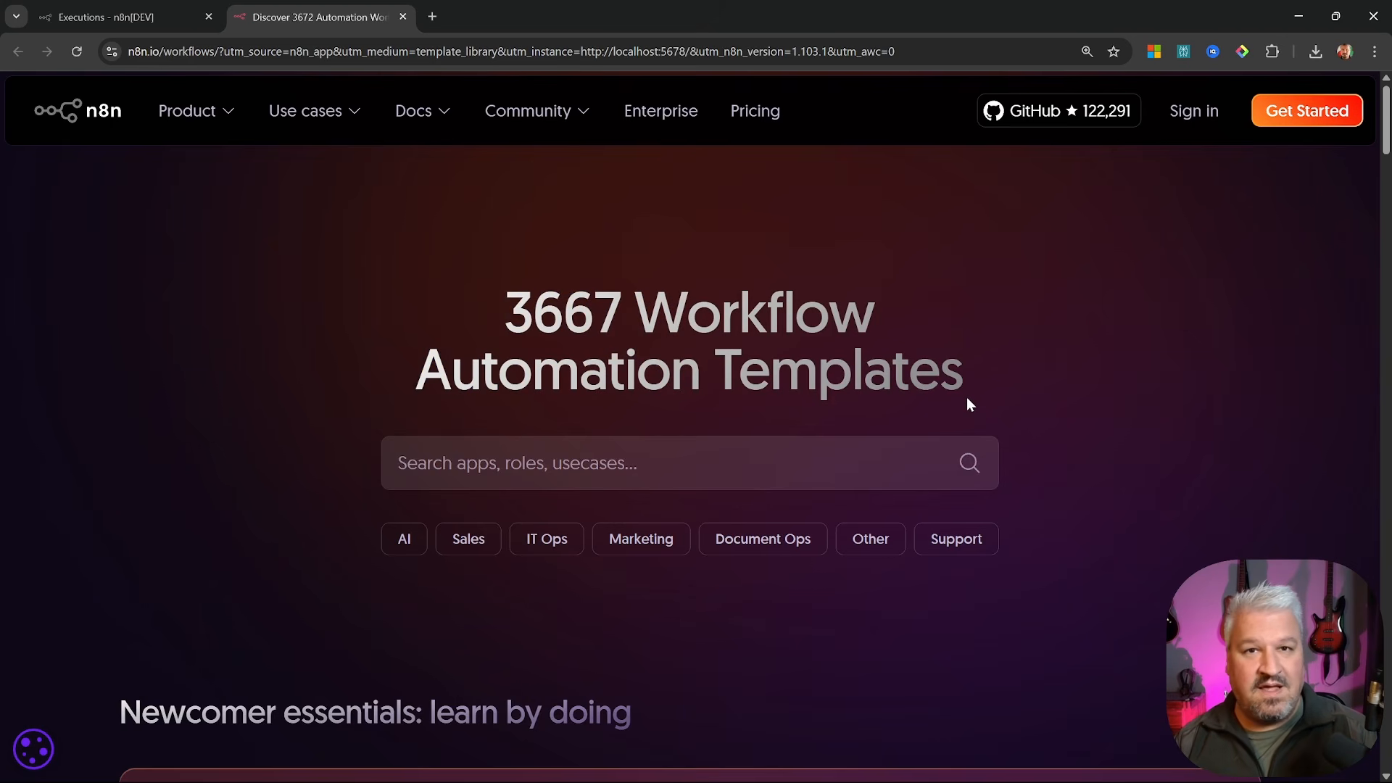
Filter templates to the AI category and browse the featured AI templates
click(404, 549)
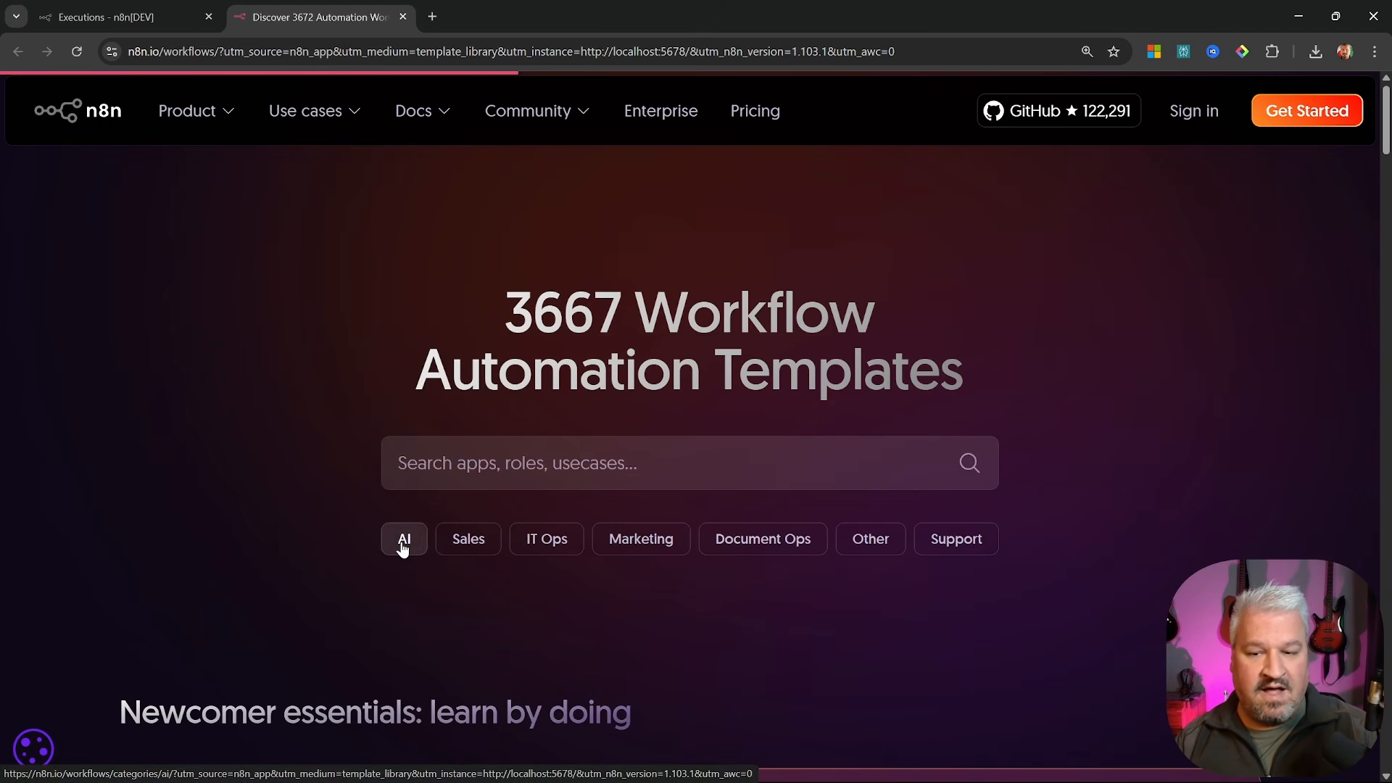
scroll(542, 396, down, 5)
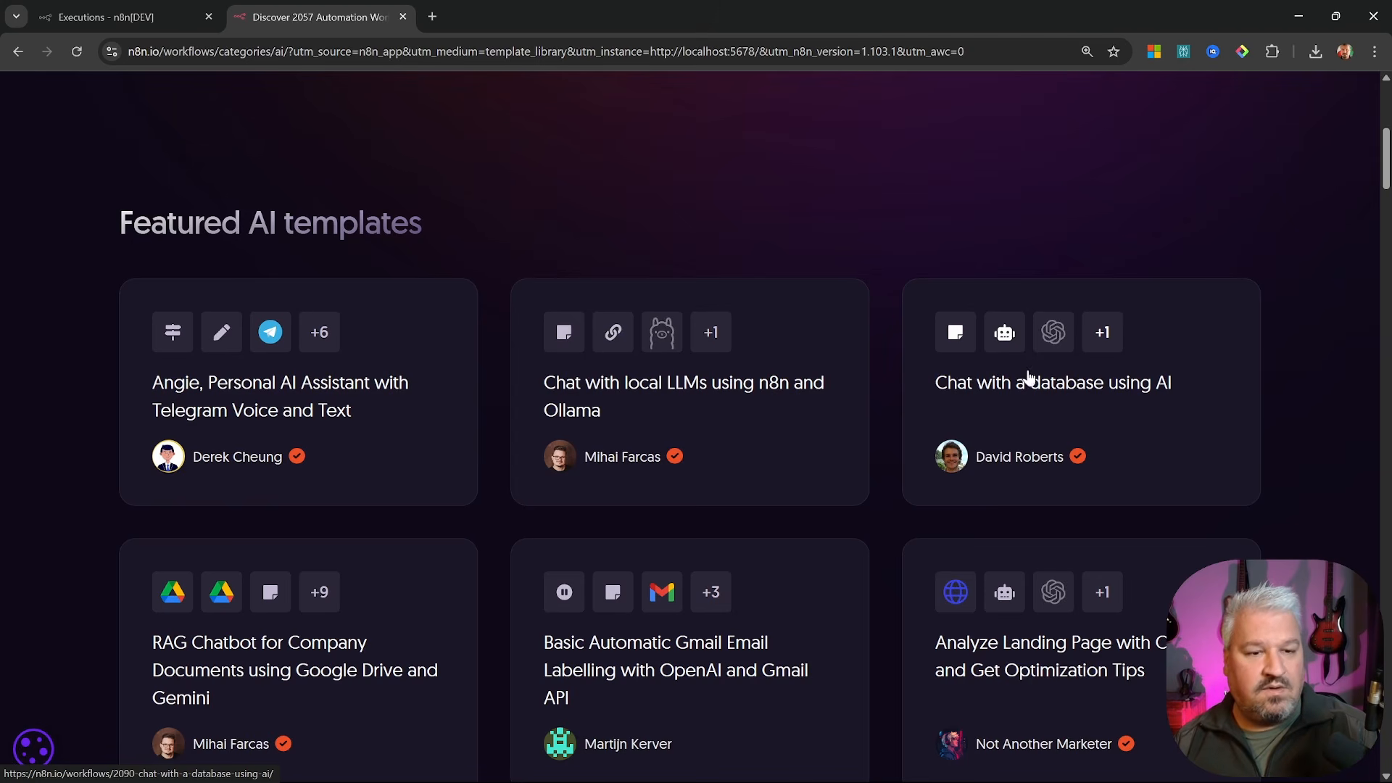
scroll(1056, 357, down, 8)
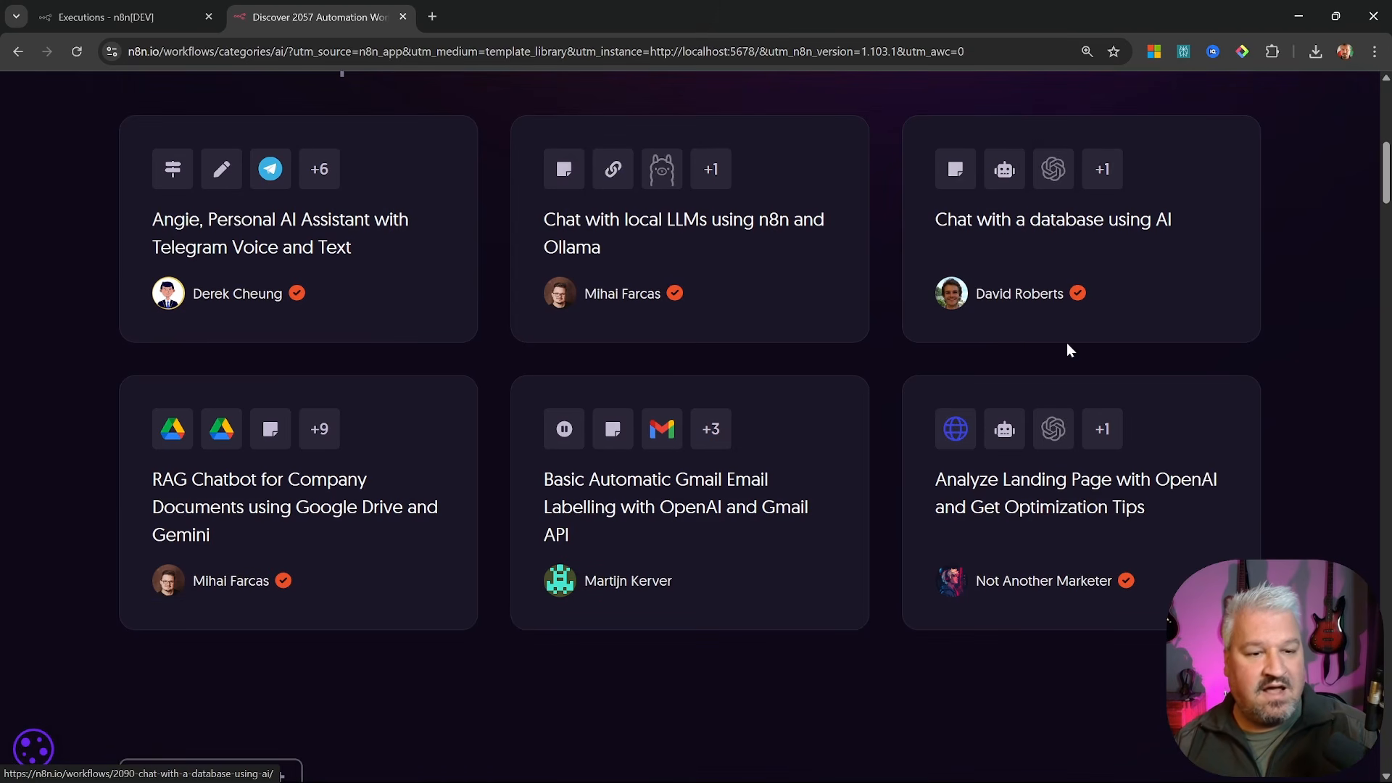
scroll(999, 384, down, 1)
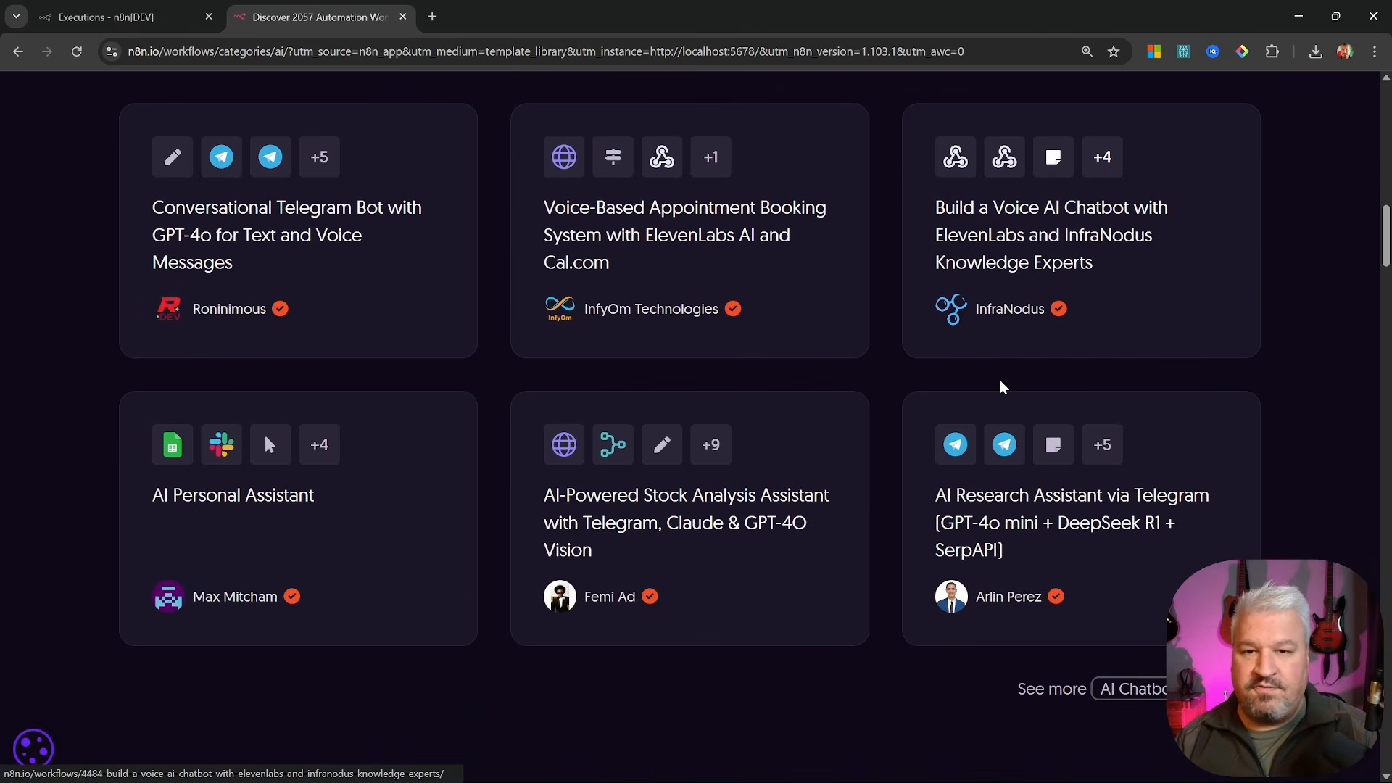
scroll(996, 368, down, 8)
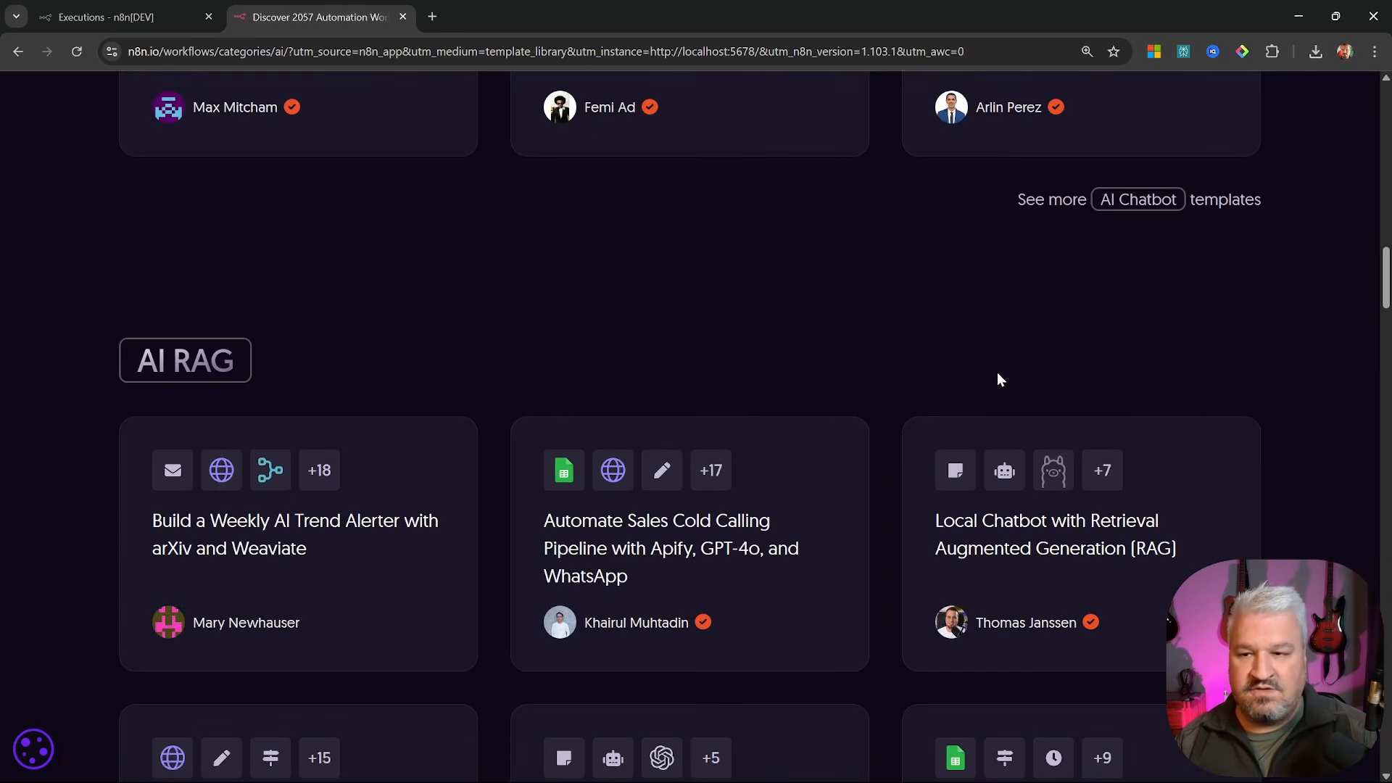
scroll(998, 373, down, 7)
scroll(677, 409, up, 15)
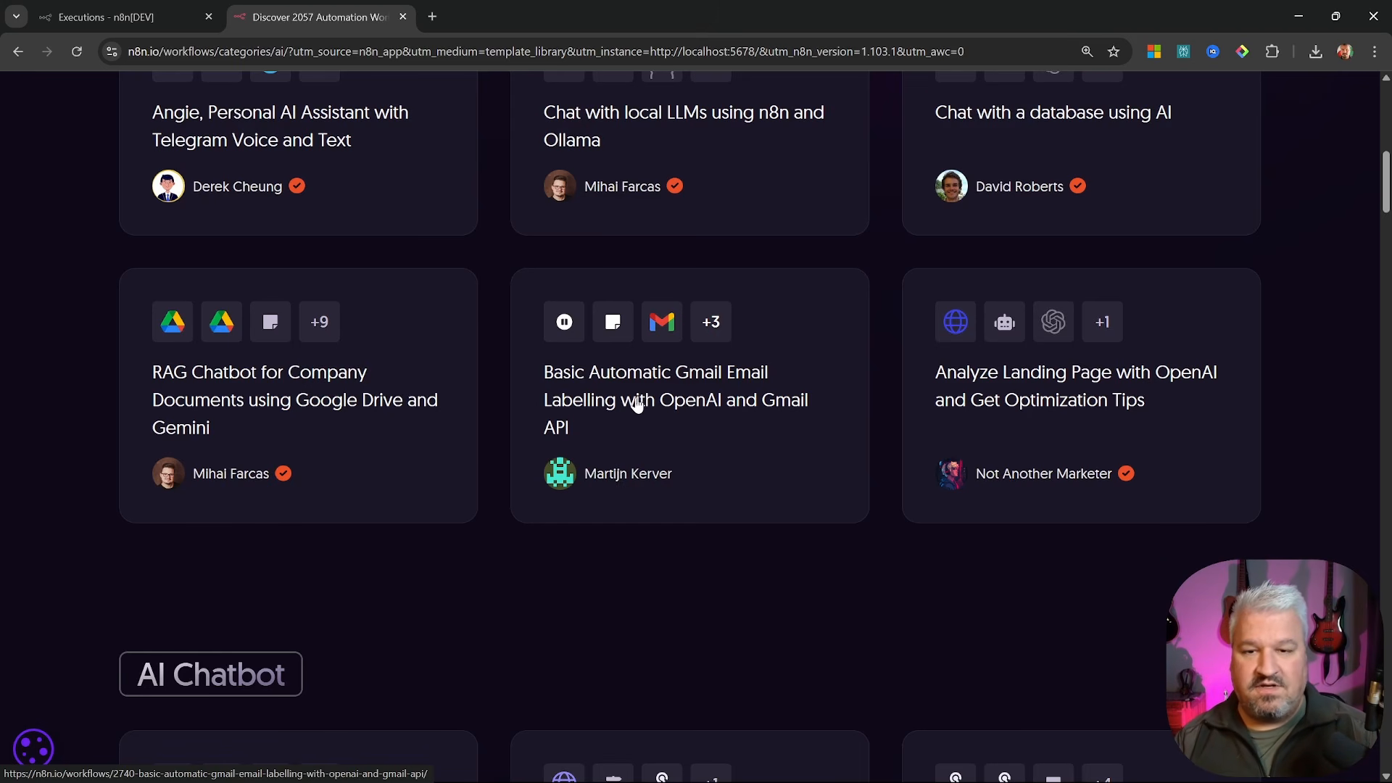
Open the Gmail labelling with OpenAI template, copy it as JSON, and switch back to local n8n
click(691, 383)
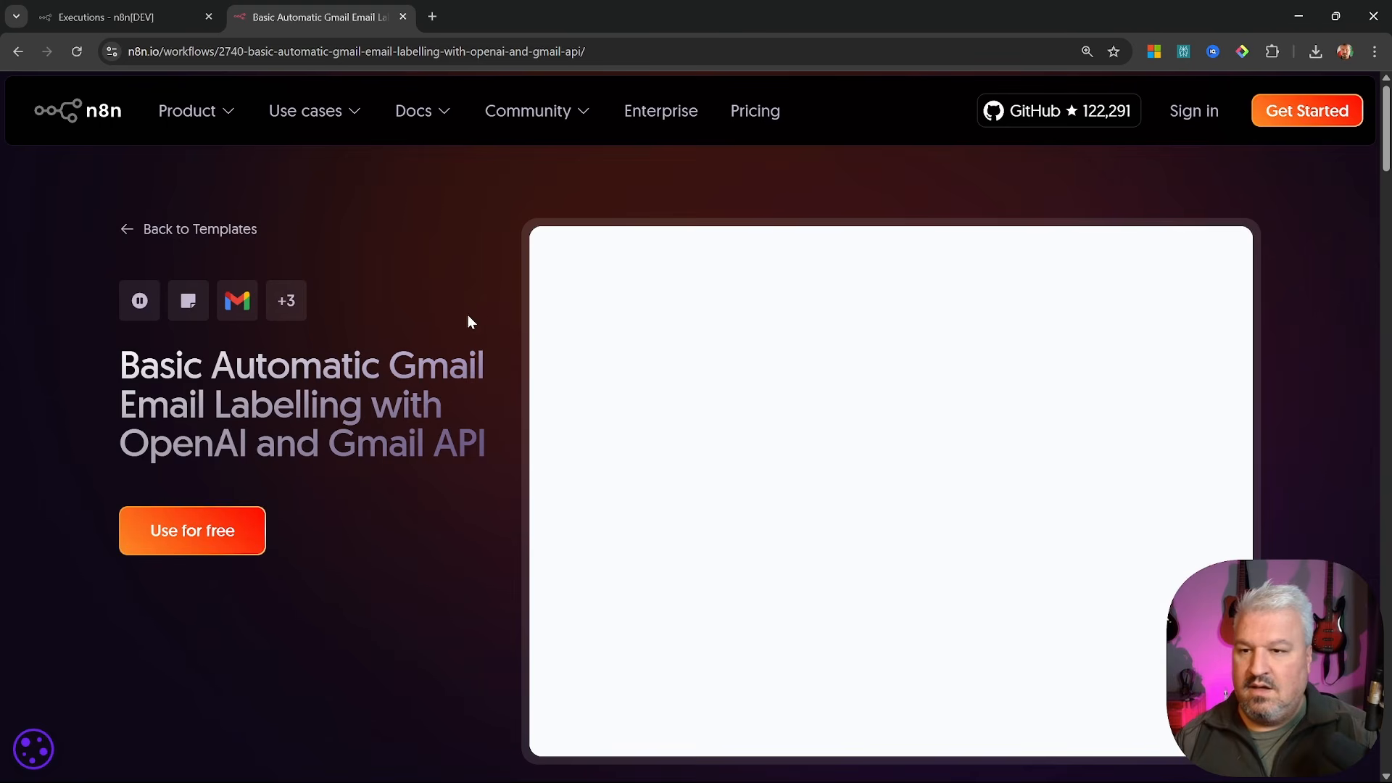
click(190, 535)
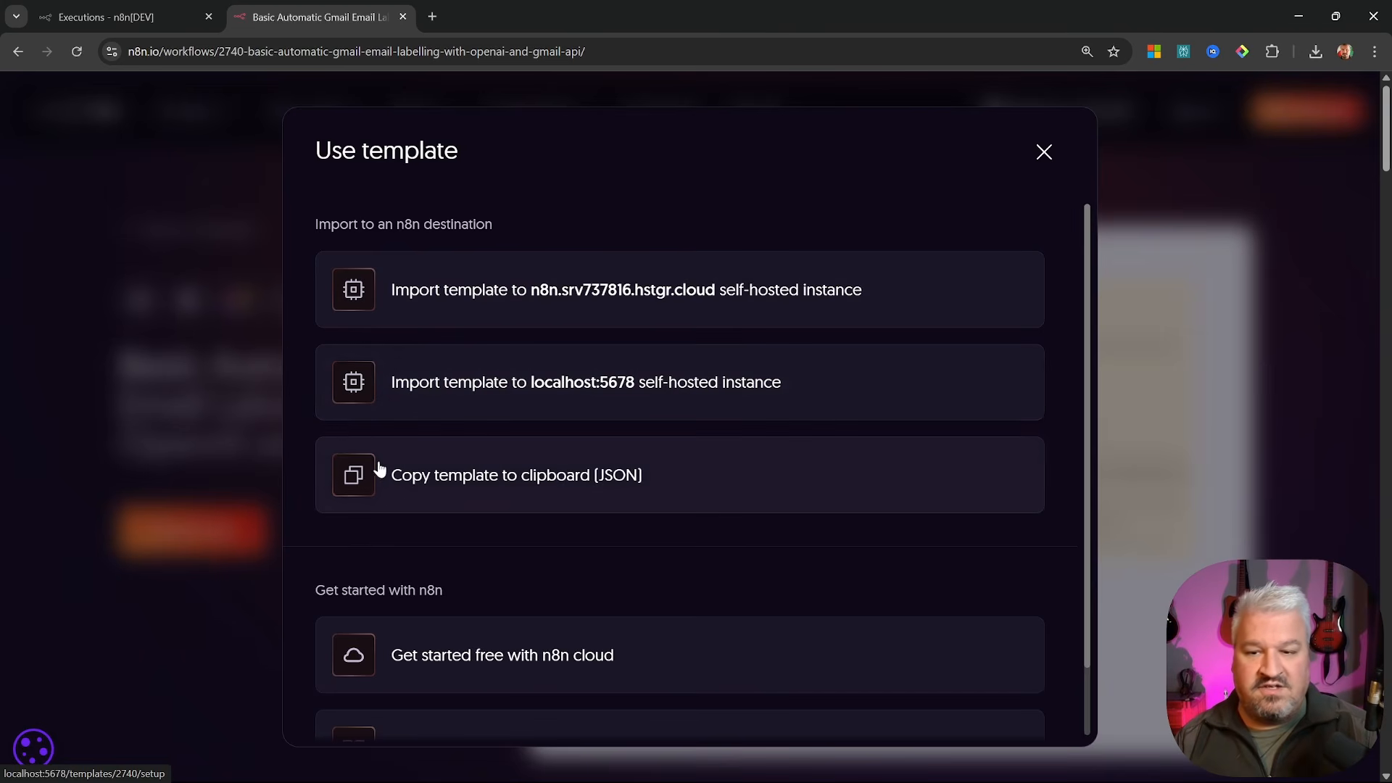
click(513, 484)
click(131, 17)
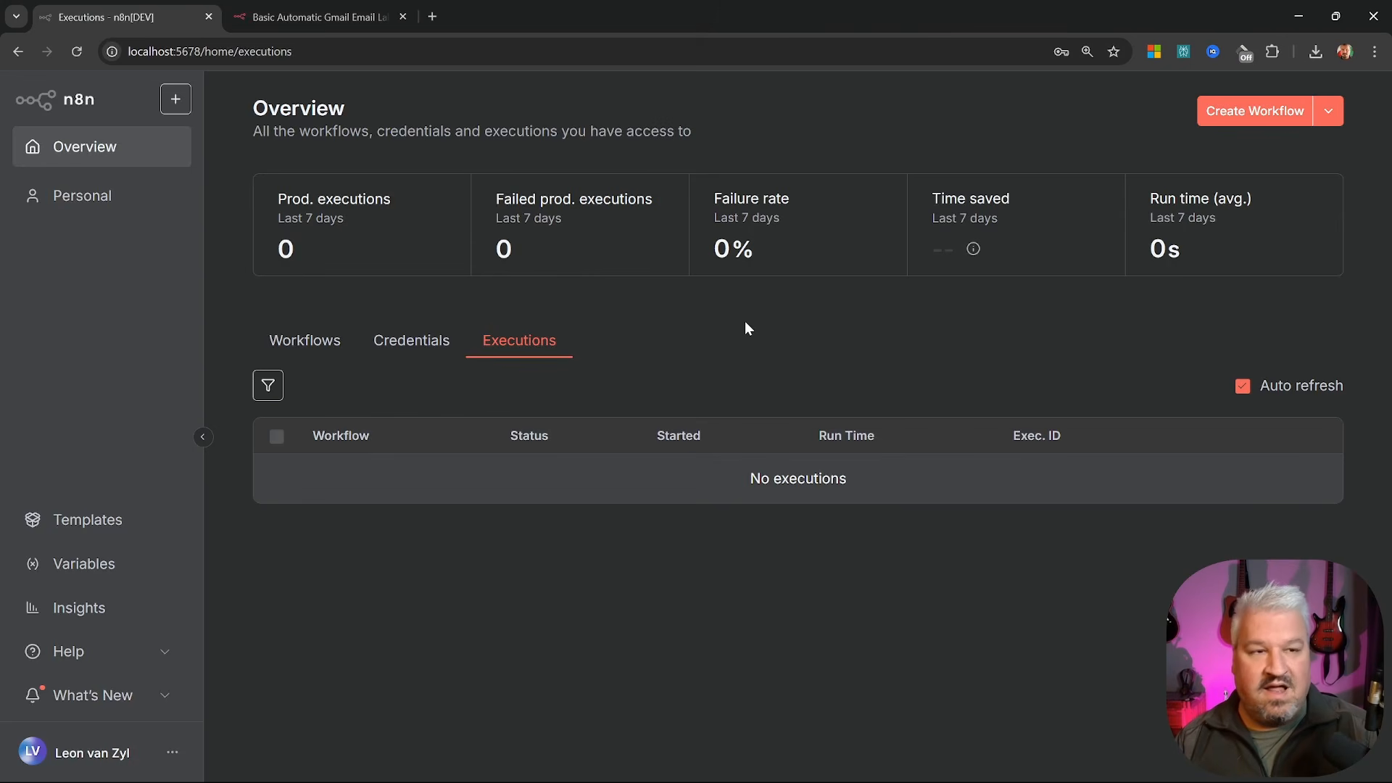
Paste the Gmail template into a new workflow, then leave it without saving
click(1249, 115)
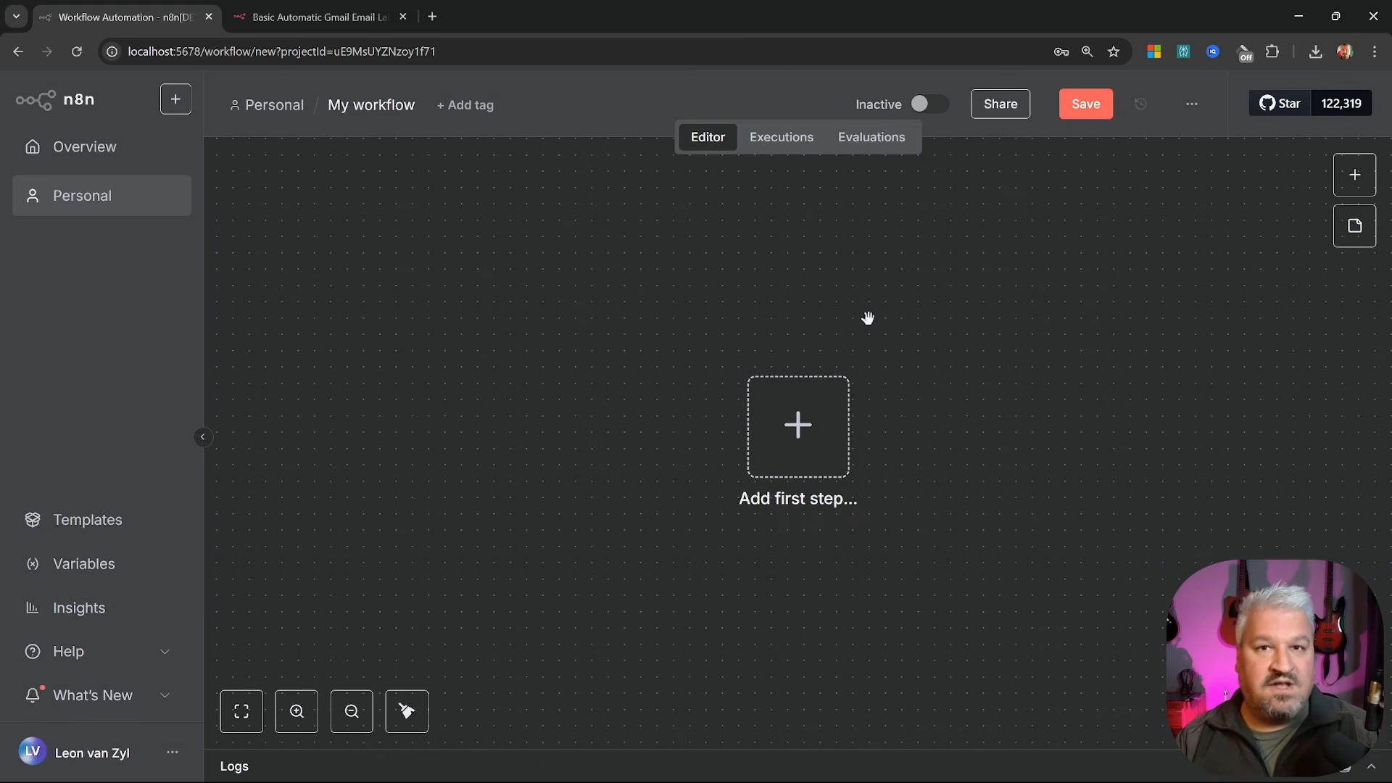
key(ctrl+v)
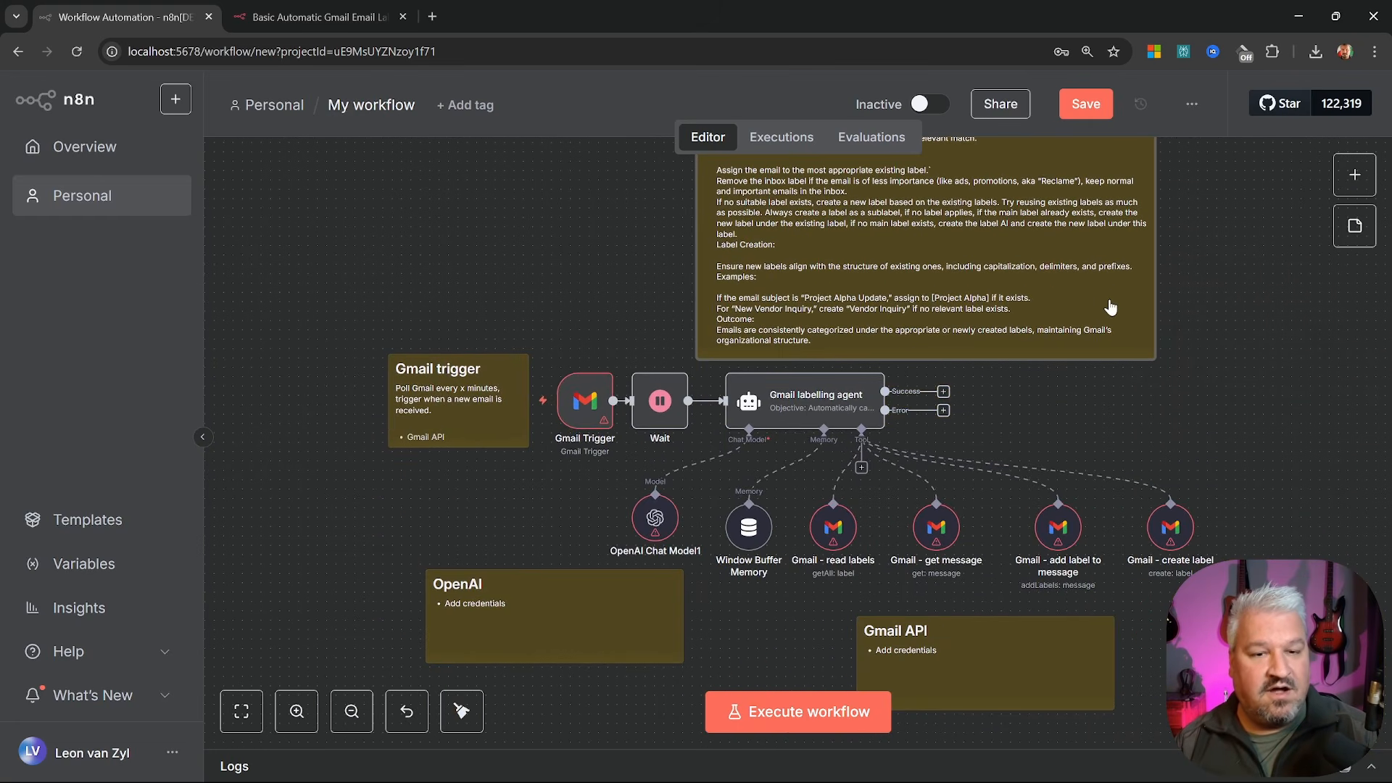
click(782, 137)
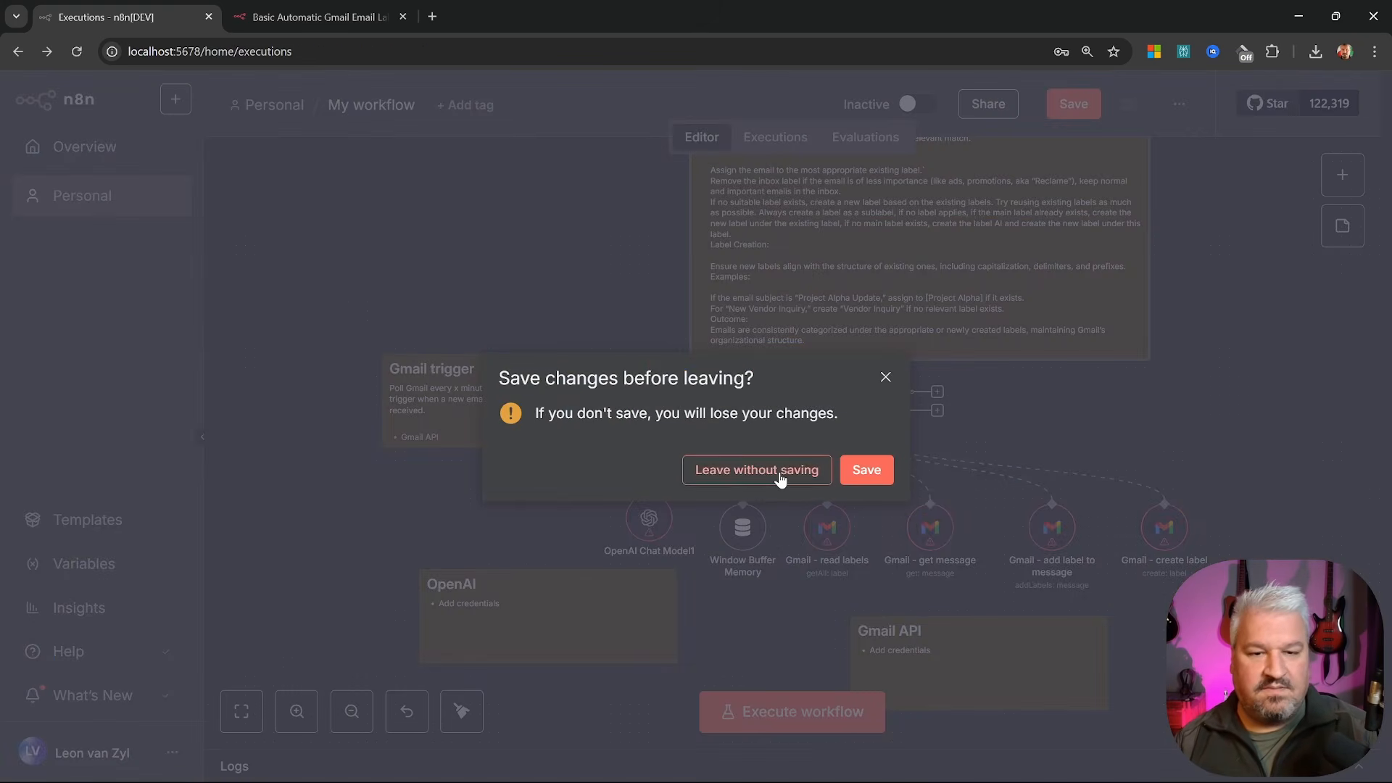
click(772, 473)
Use 'Import template to localhost:5678' from the template page and return to the Overview
click(333, 17)
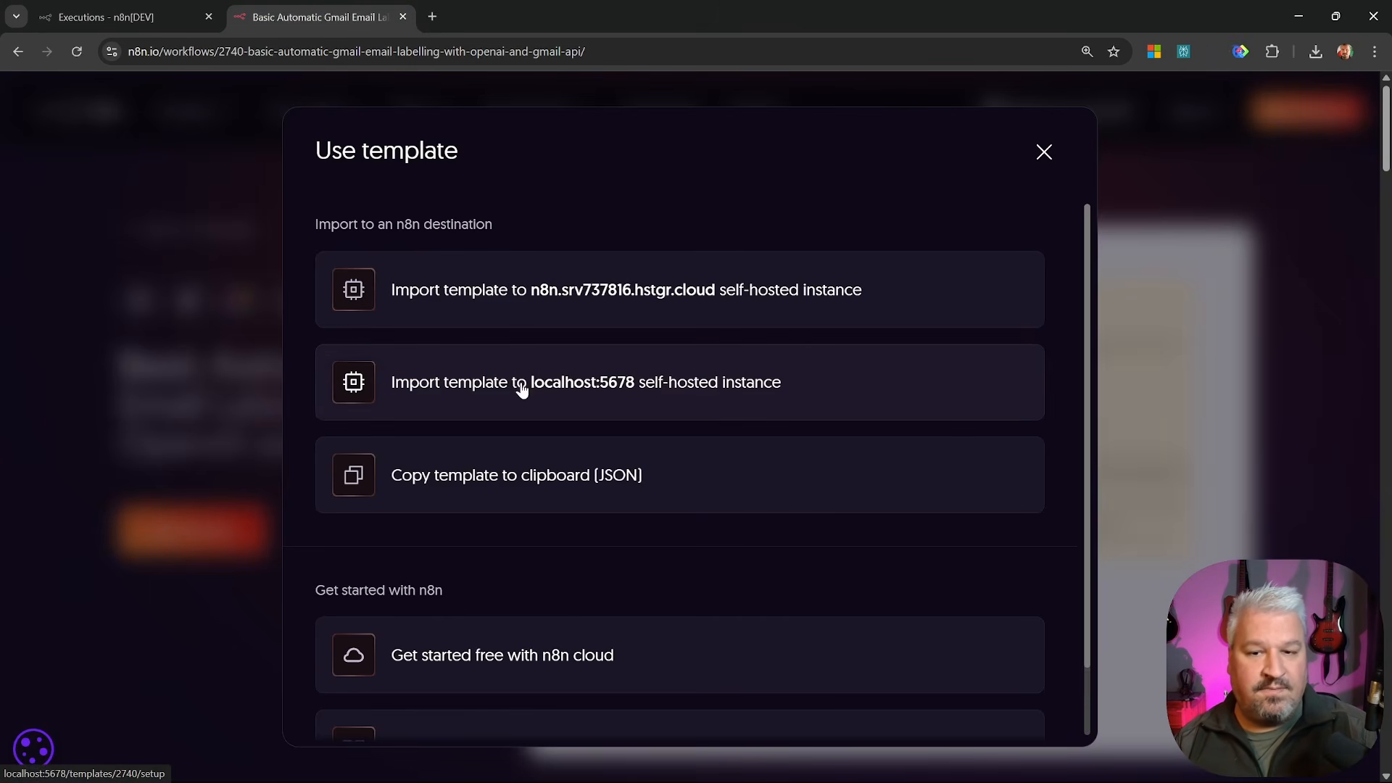
click(628, 388)
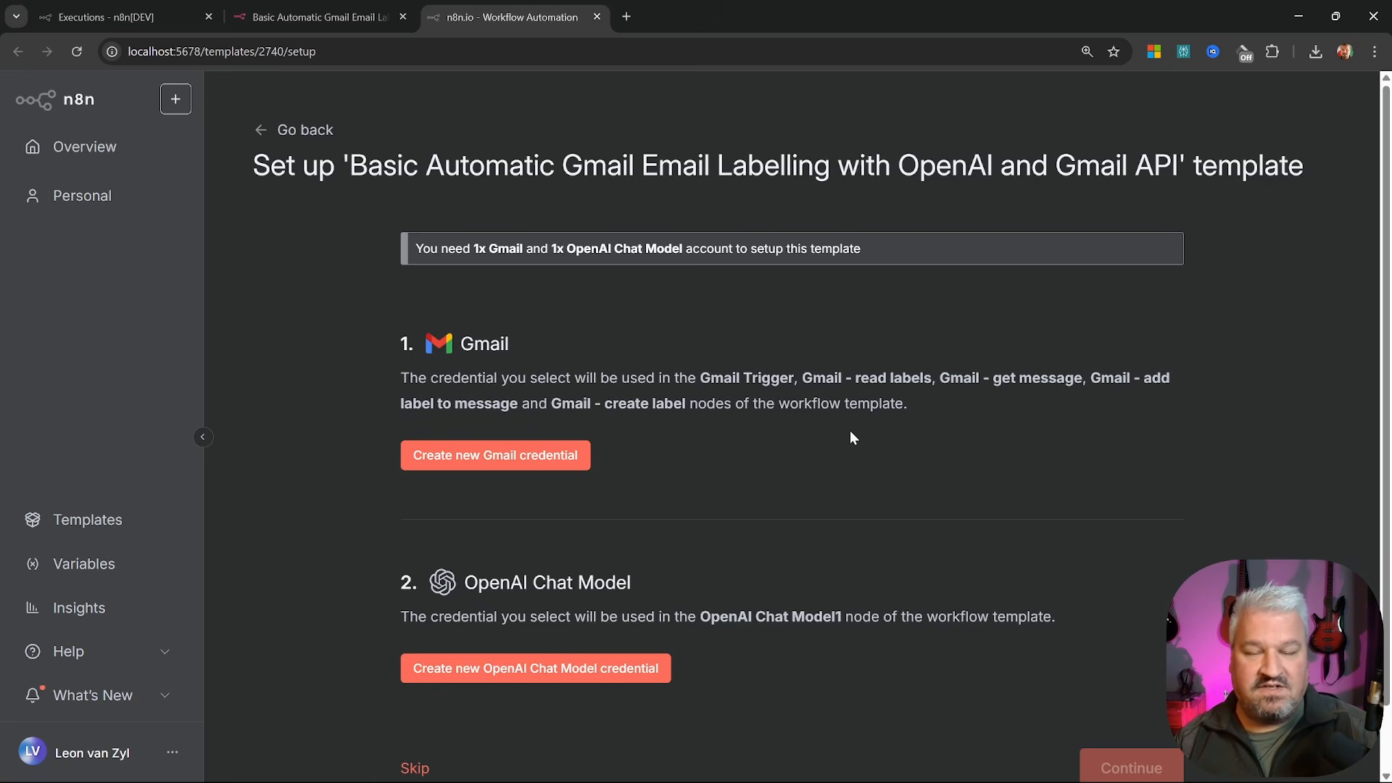
scroll(464, 493, down, 1)
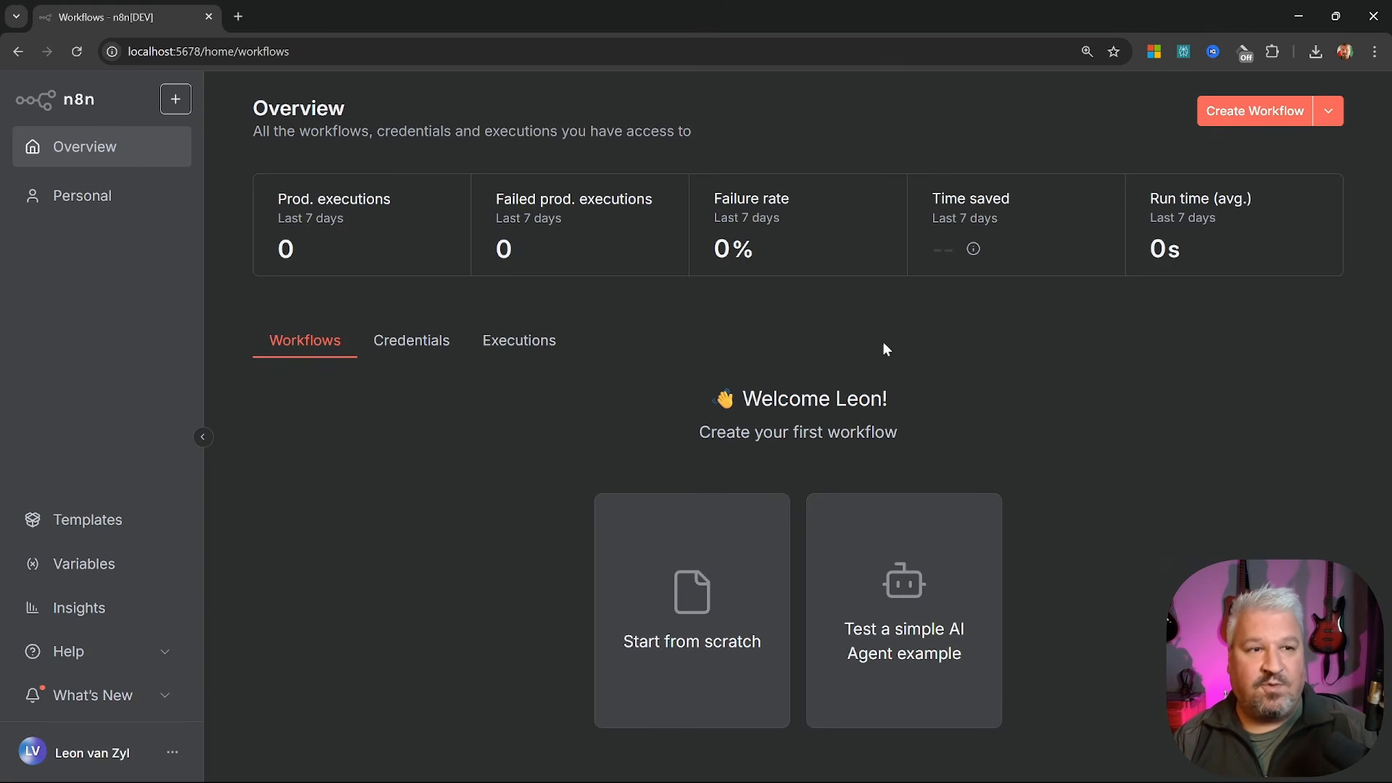
Create a new blank workflow and adjust the canvas view around the first-step placeholder
click(1237, 114)
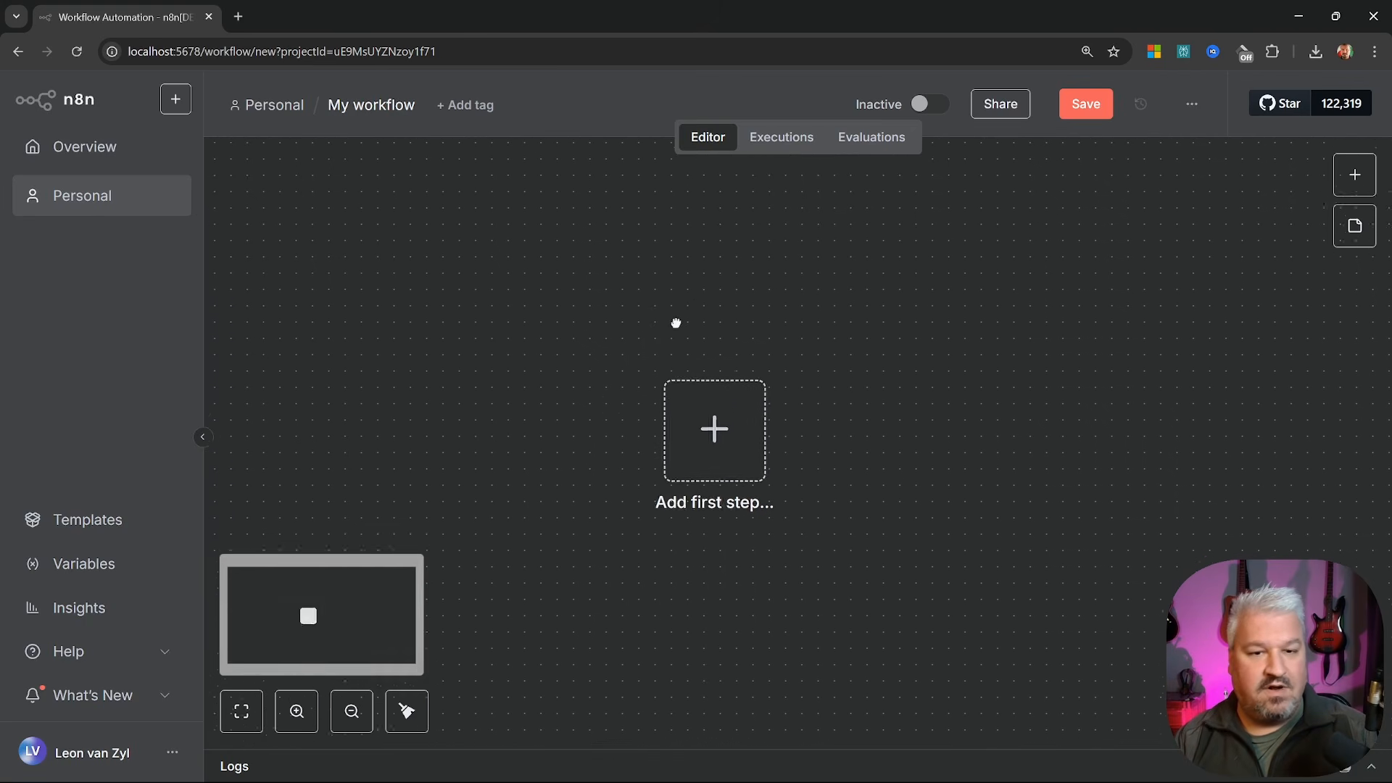
drag(808, 382, 782, 320)
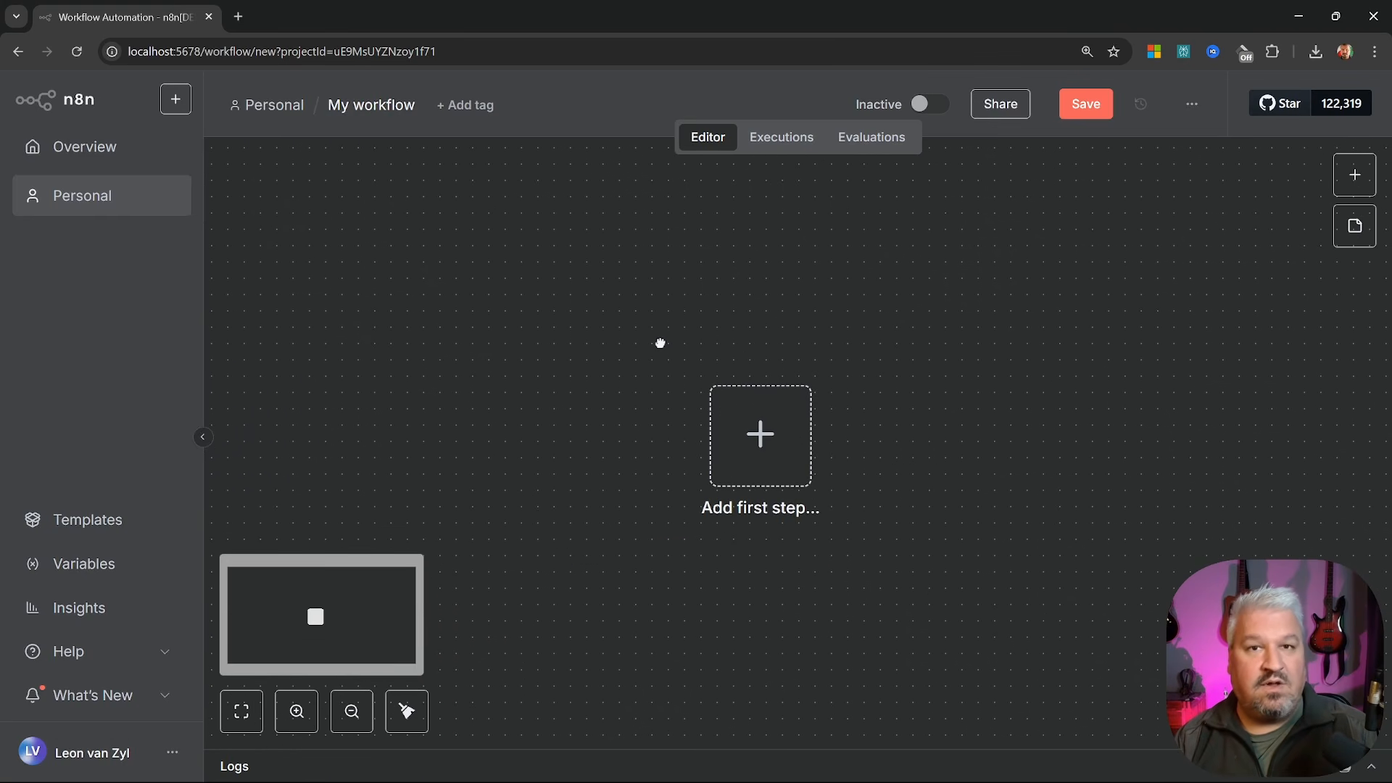
drag(660, 343, 611, 357)
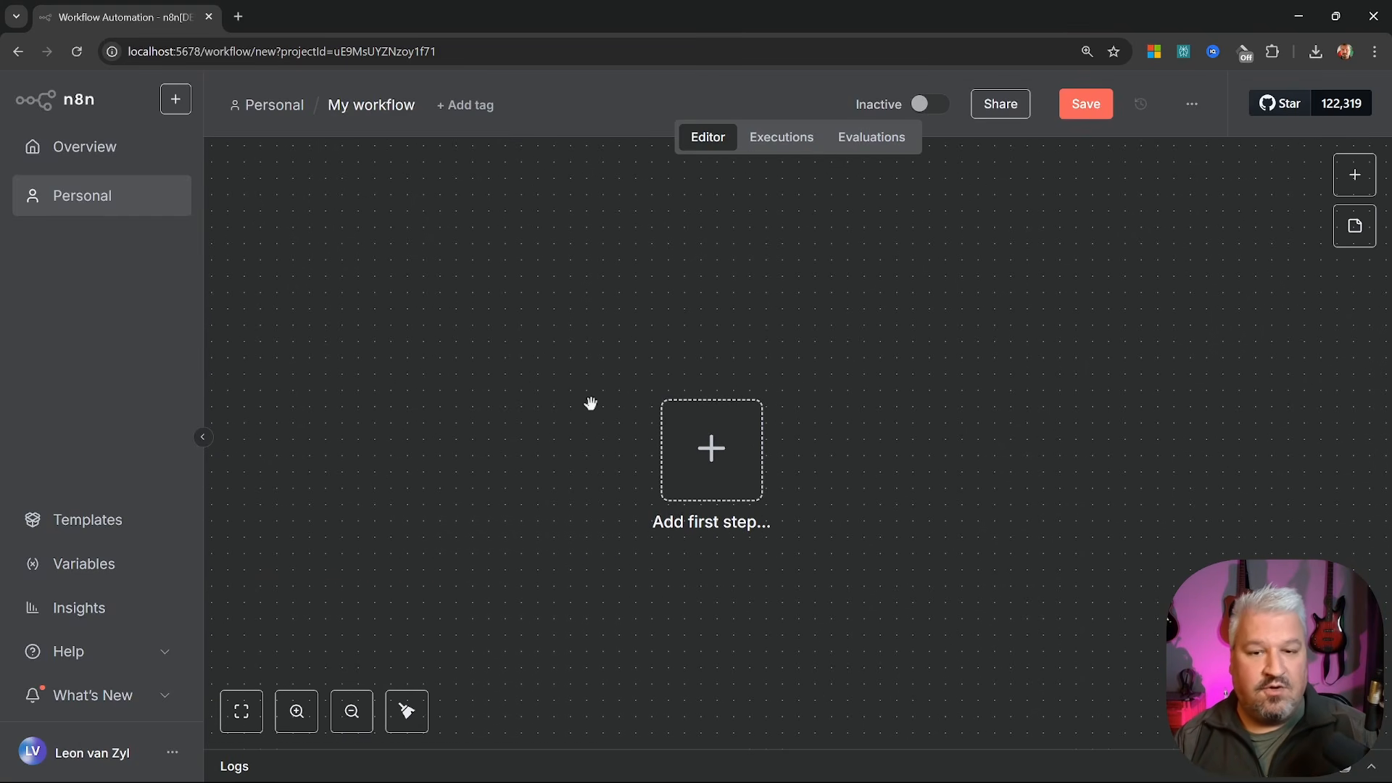
scroll(591, 403, down, 3)
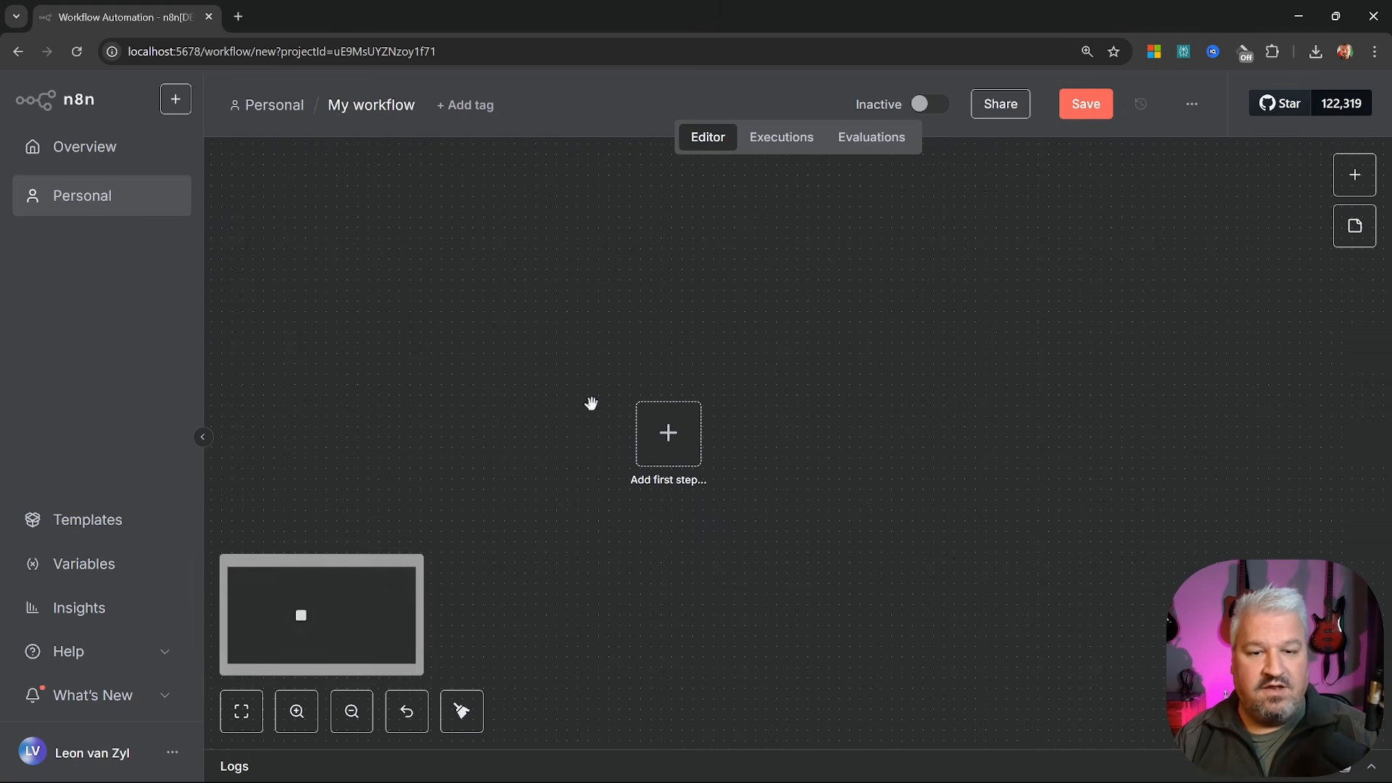
scroll(594, 404, up, 4)
scroll(597, 403, up, 2)
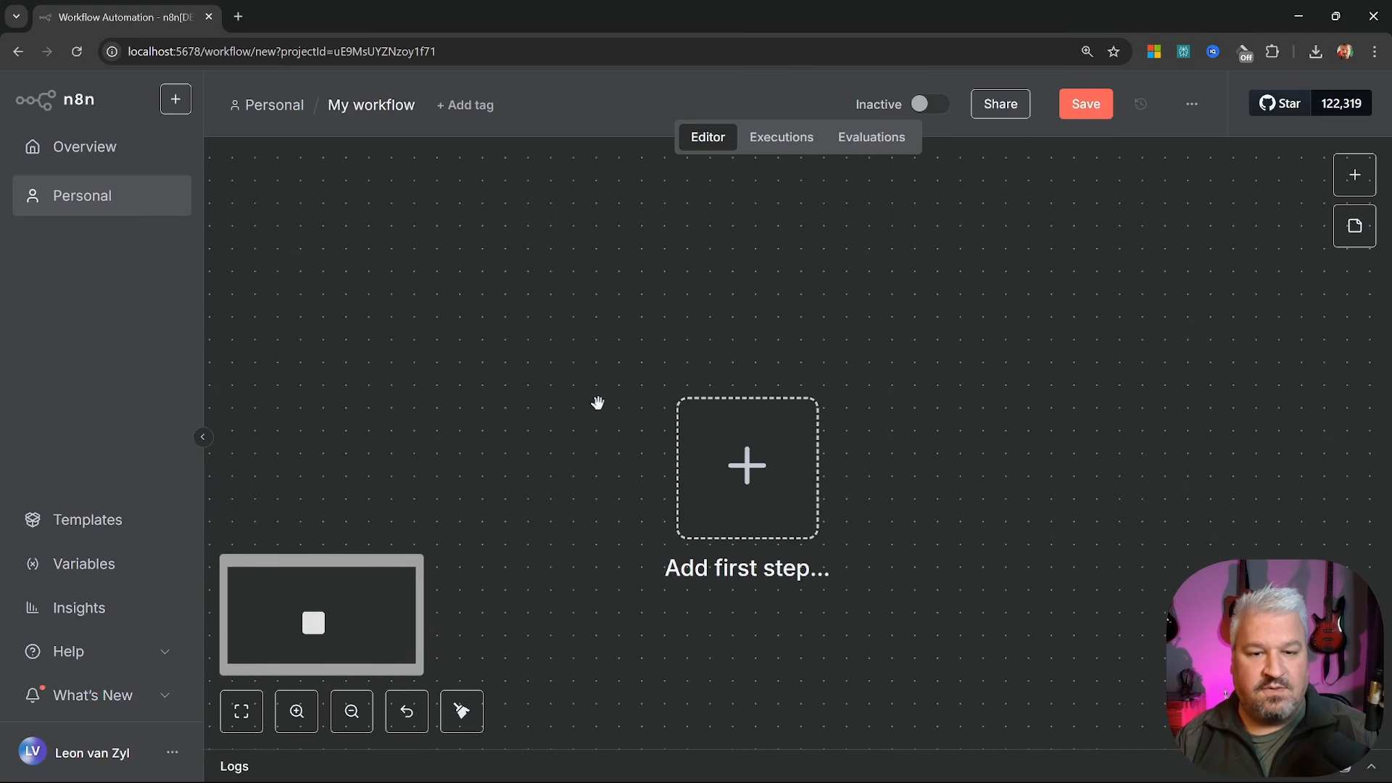
scroll(598, 404, down, 3)
scroll(598, 404, up, 1)
scroll(598, 404, up, 1)
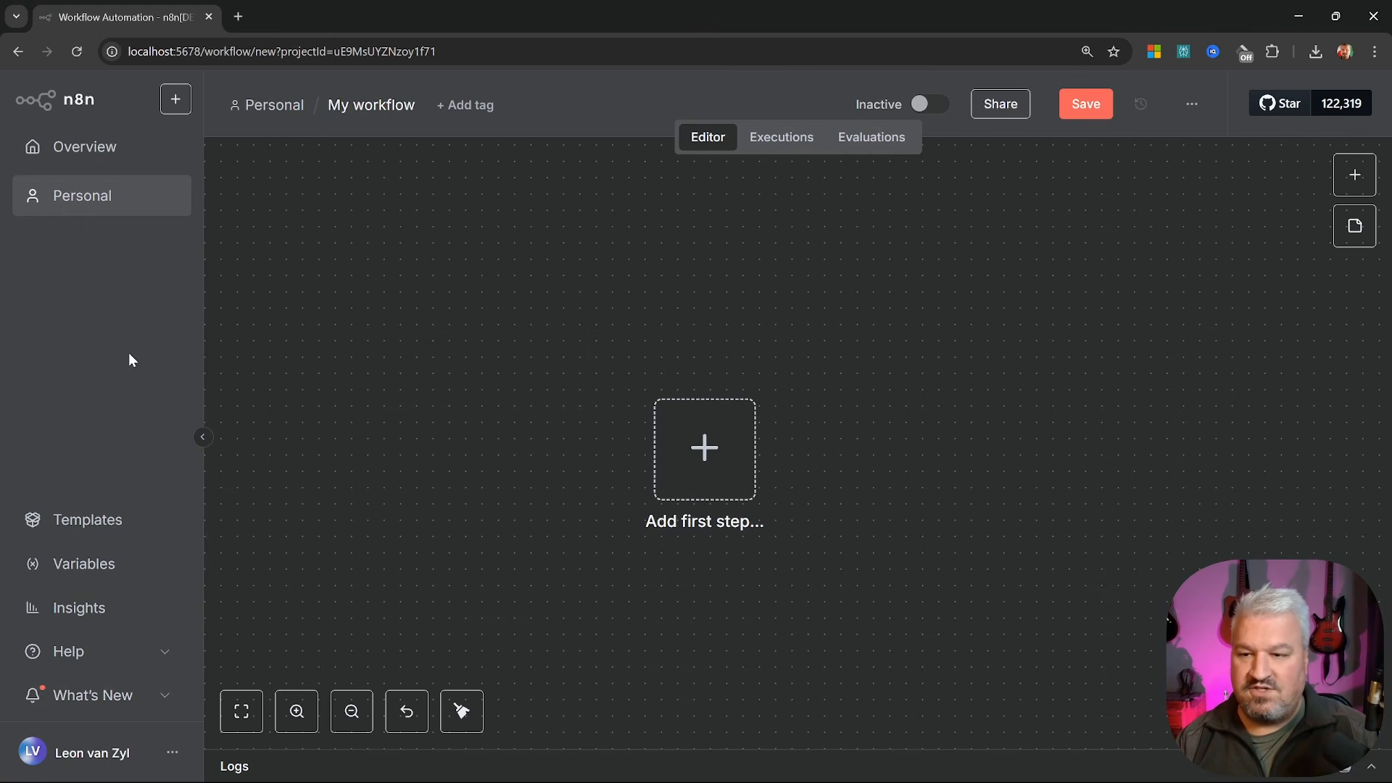
Collapse the side navigation, center the placeholder, and select the 'My workflow' title for renaming
click(204, 438)
scroll(289, 419, right, 3)
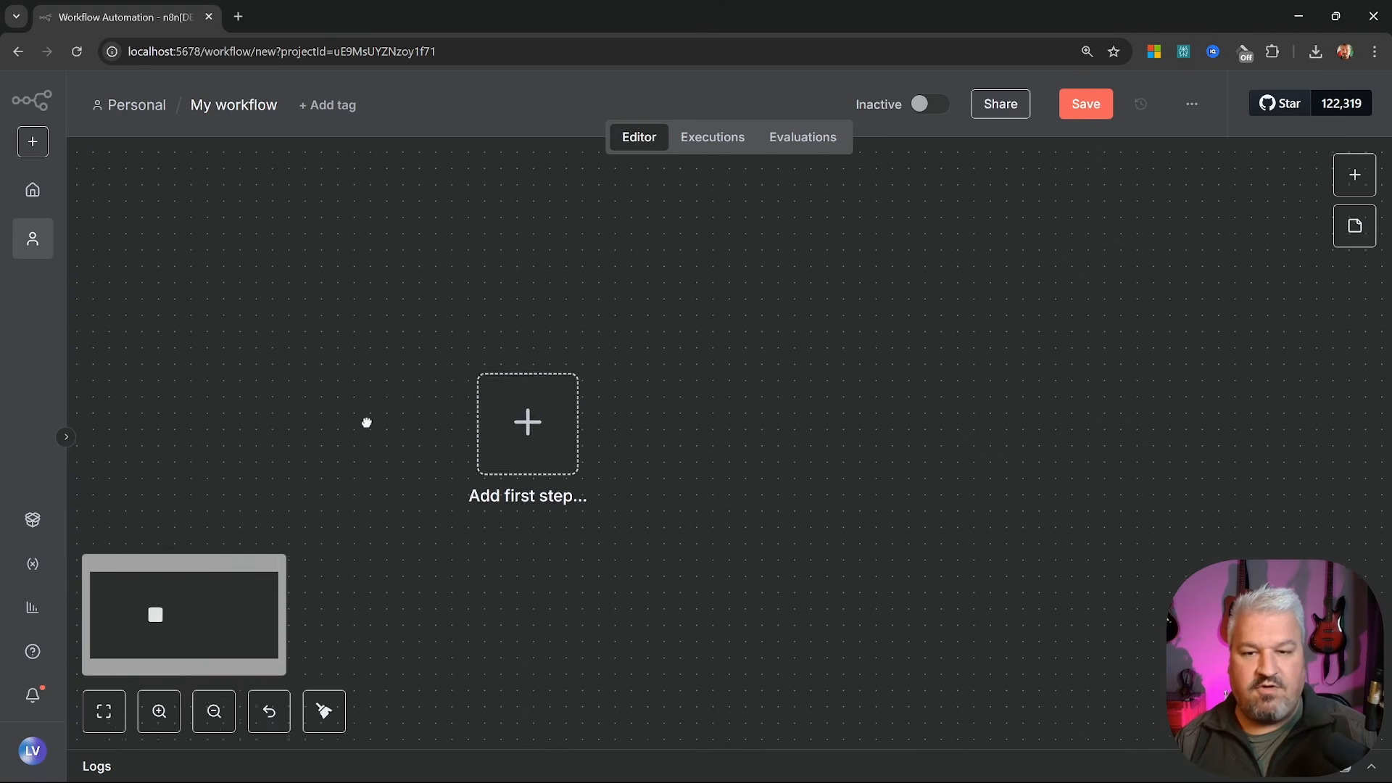
drag(366, 423, 429, 436)
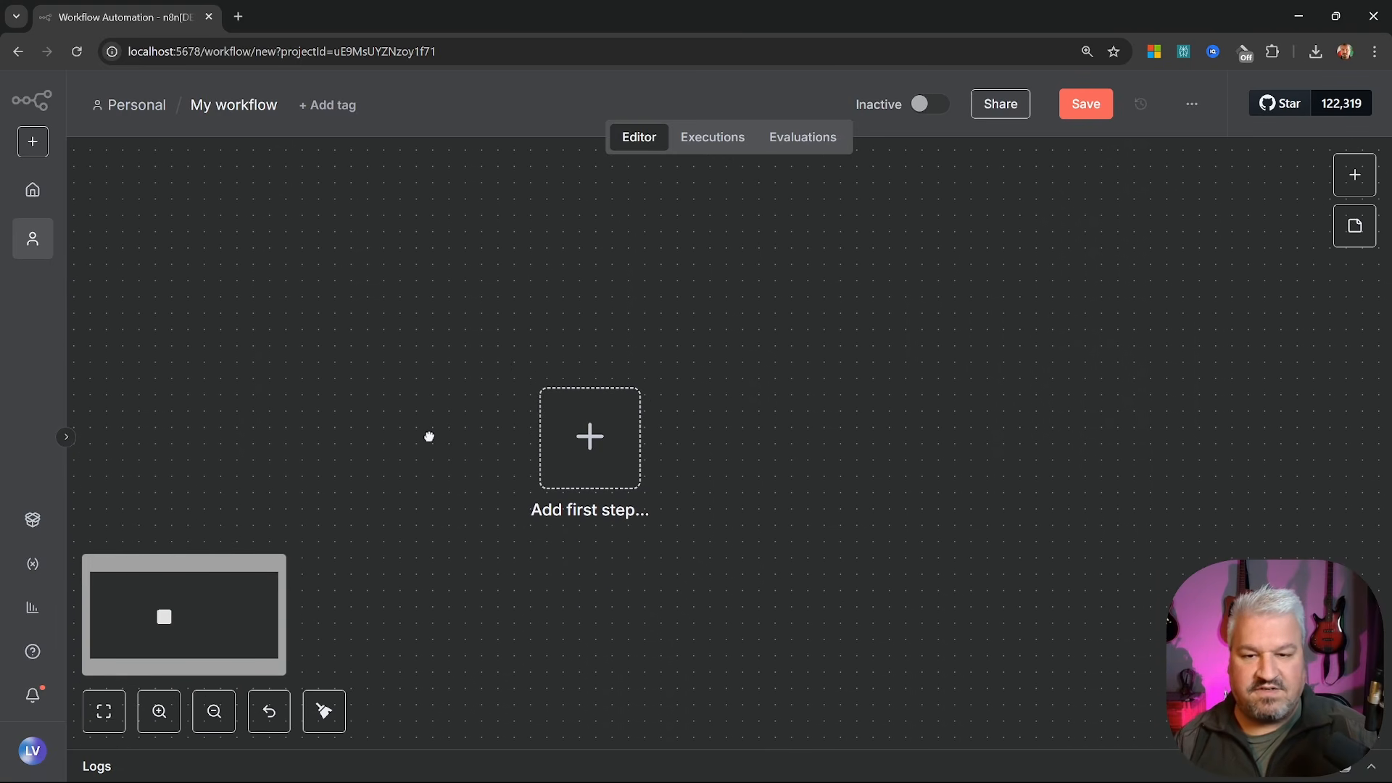
click(241, 109)
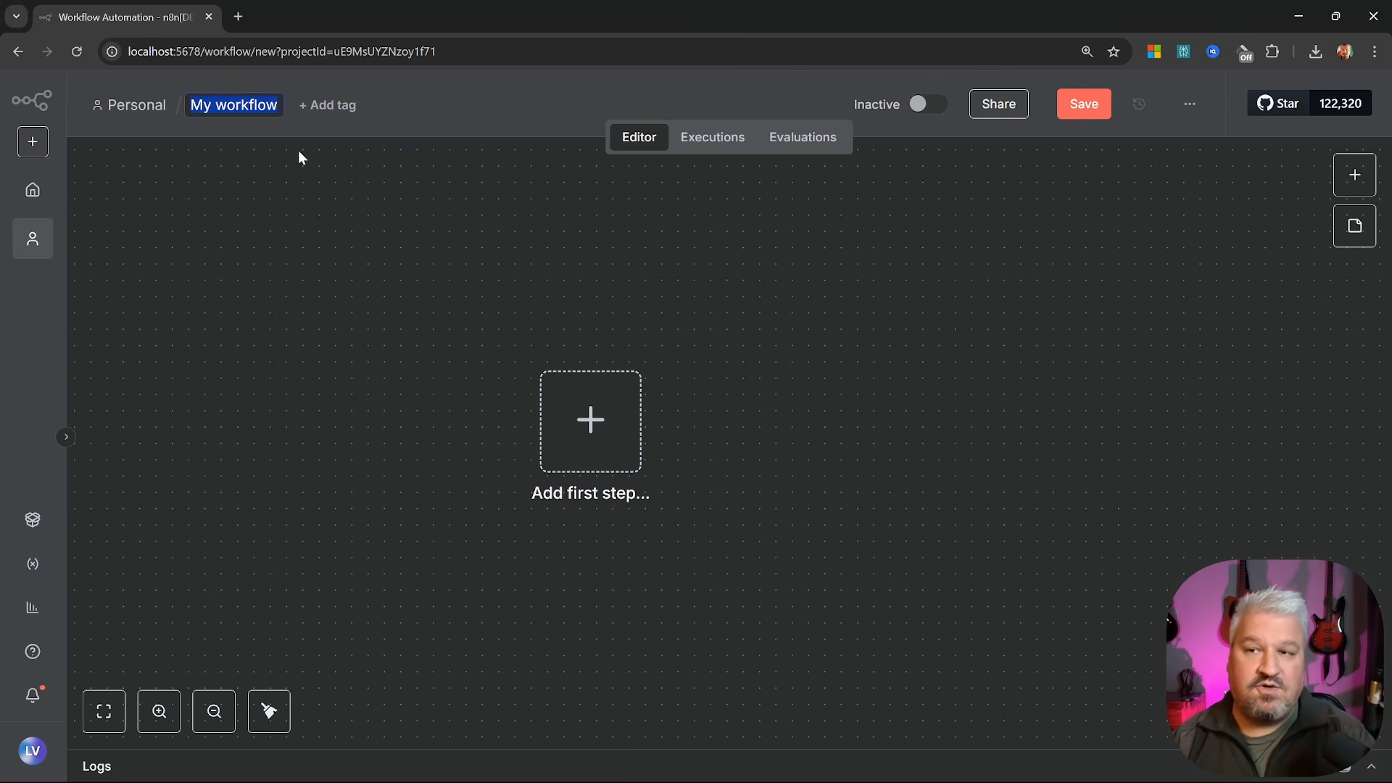
text(Motivational Quotes)
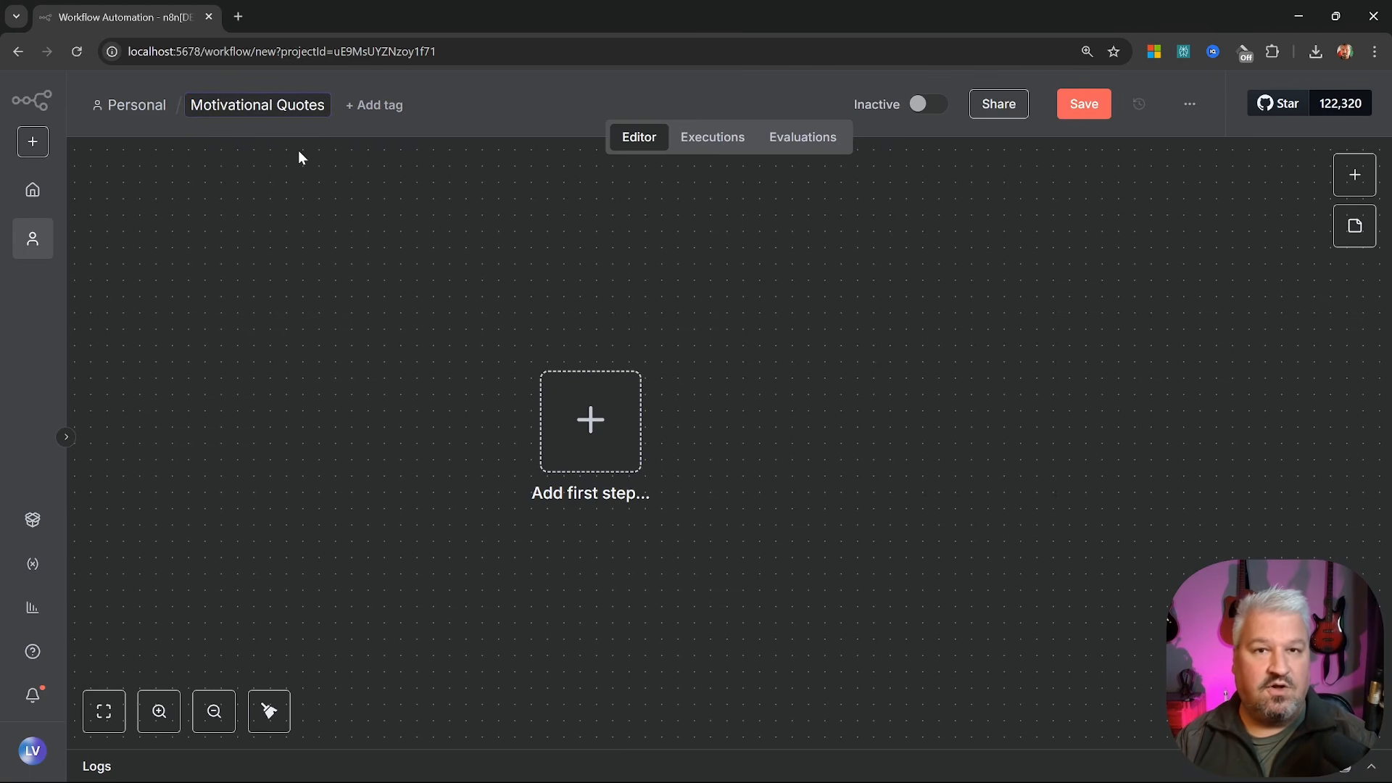
key(Return)
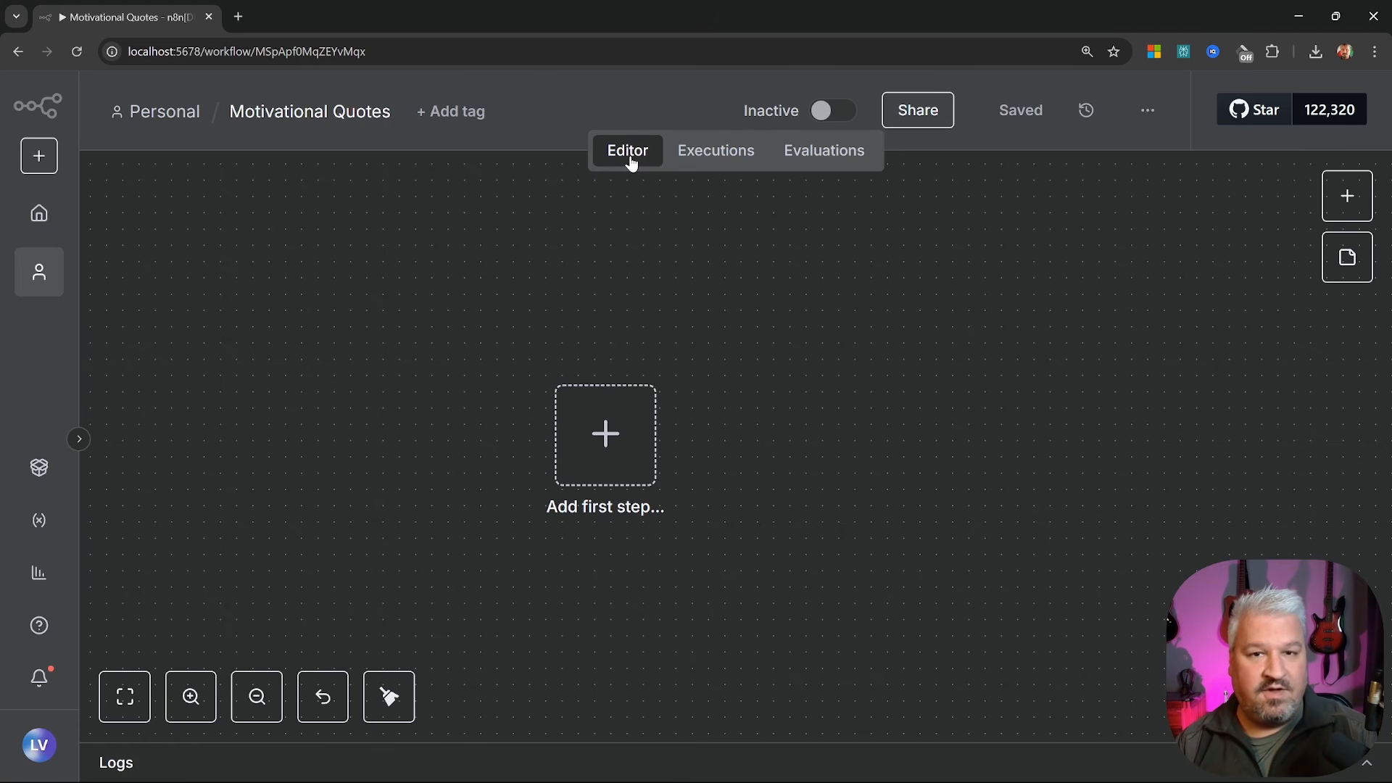
click(715, 158)
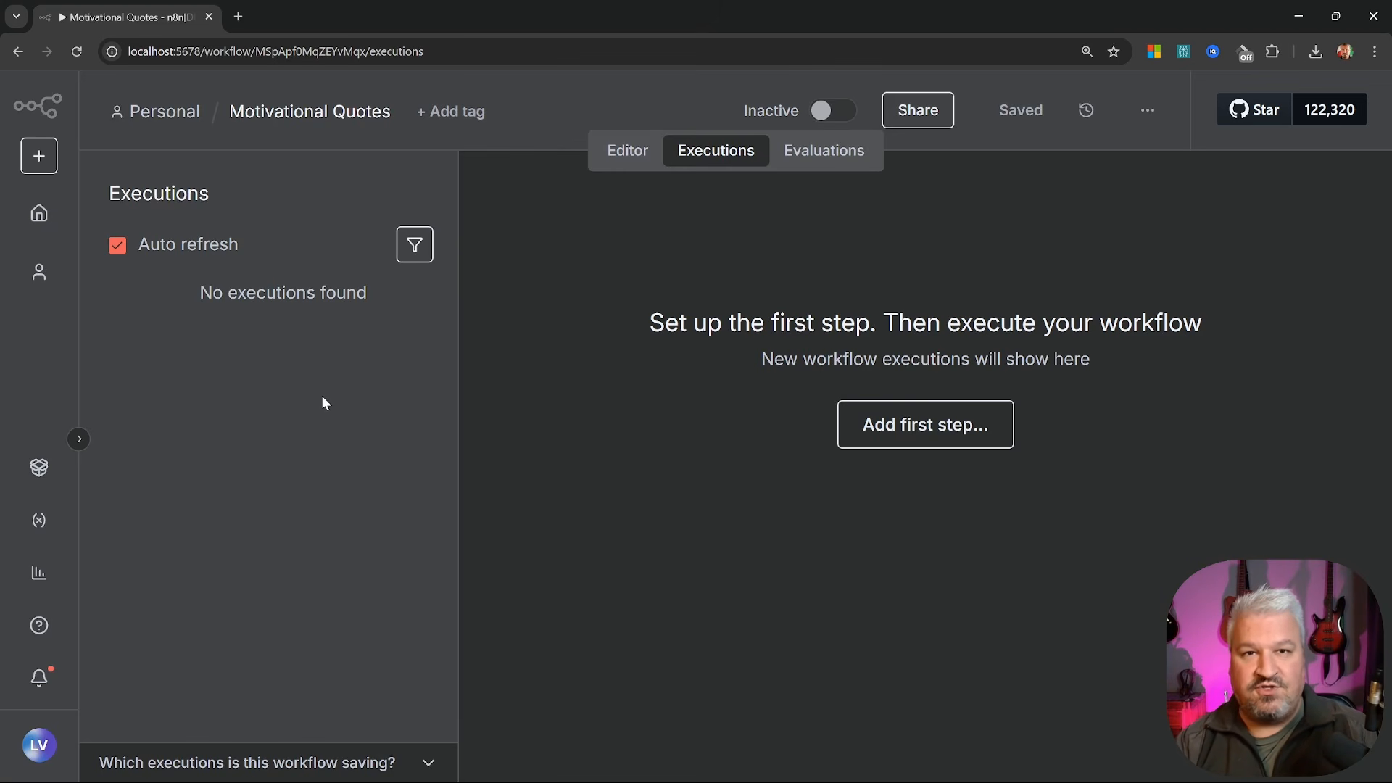
click(828, 156)
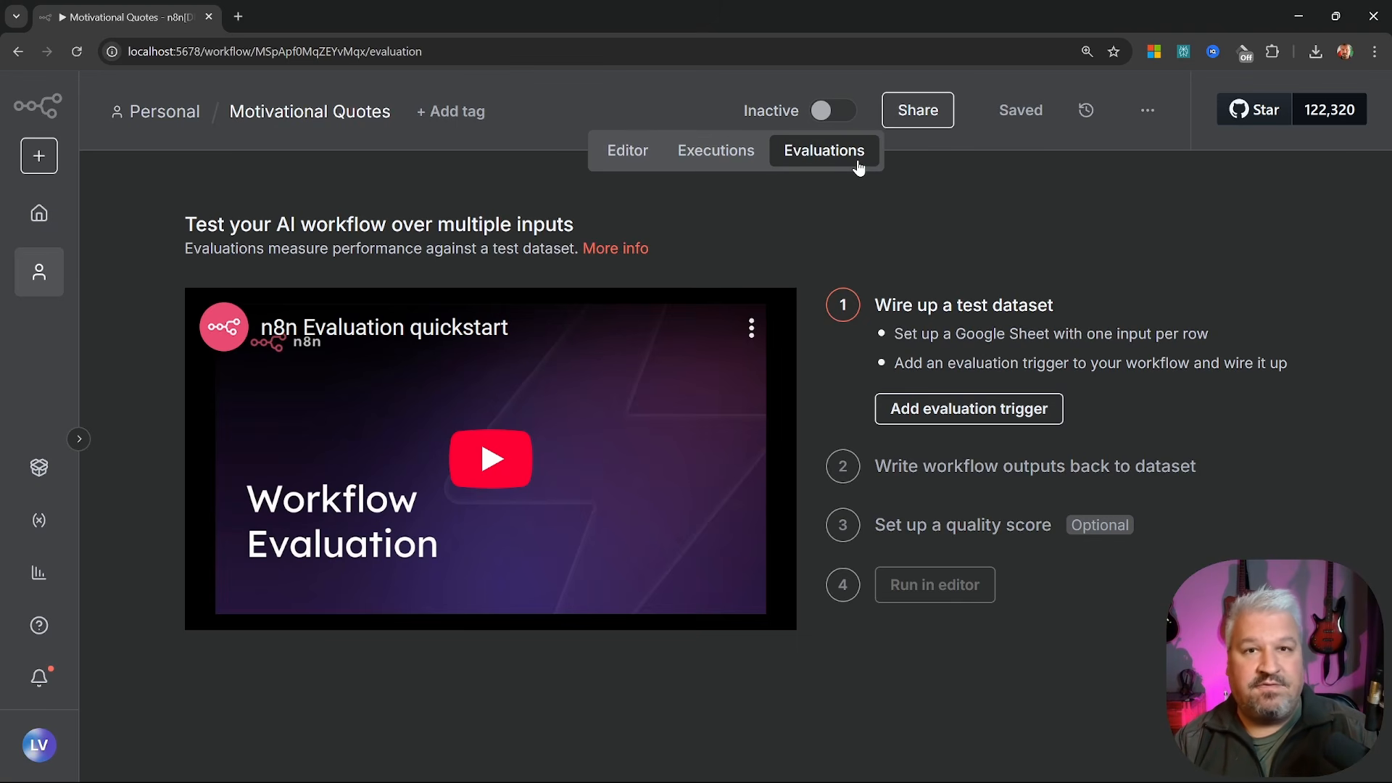
click(618, 152)
mouse_move(826, 112)
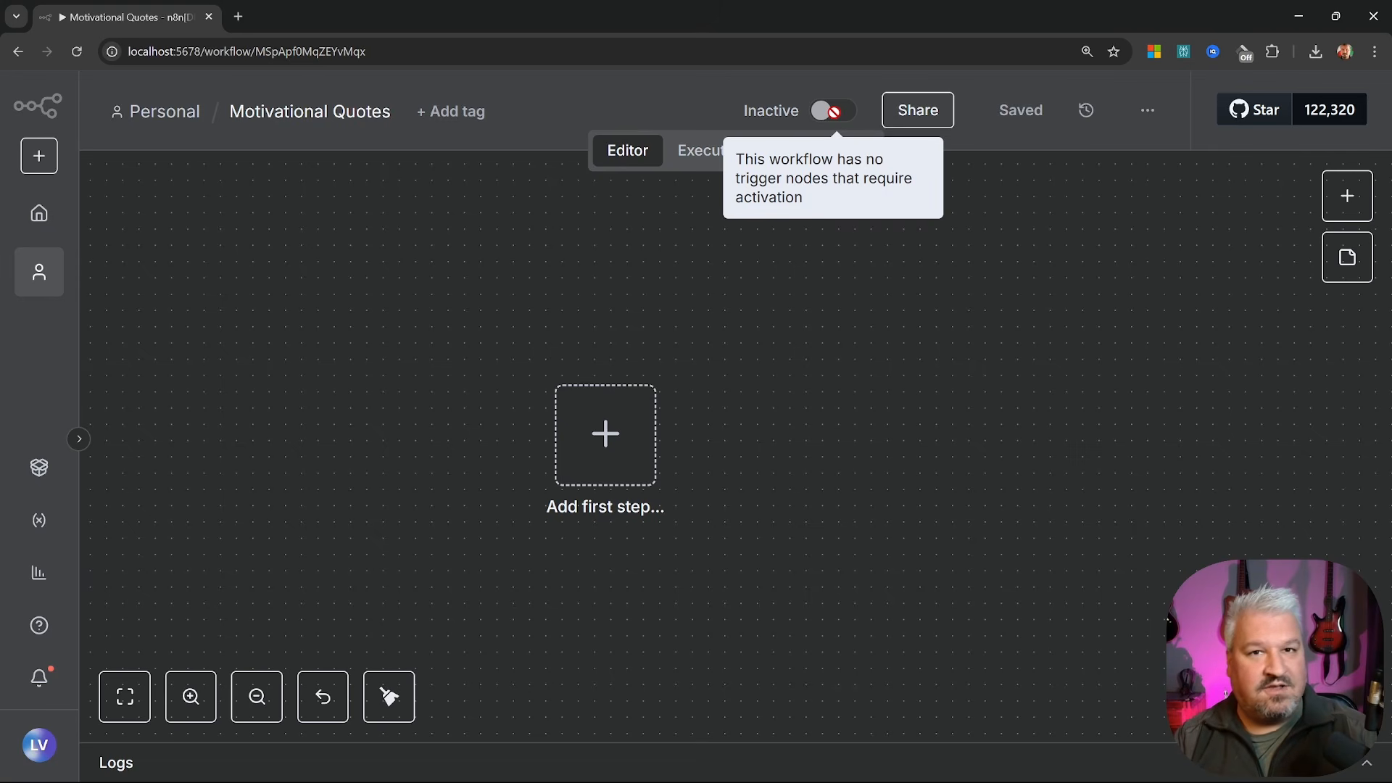
mouse_move(916, 109)
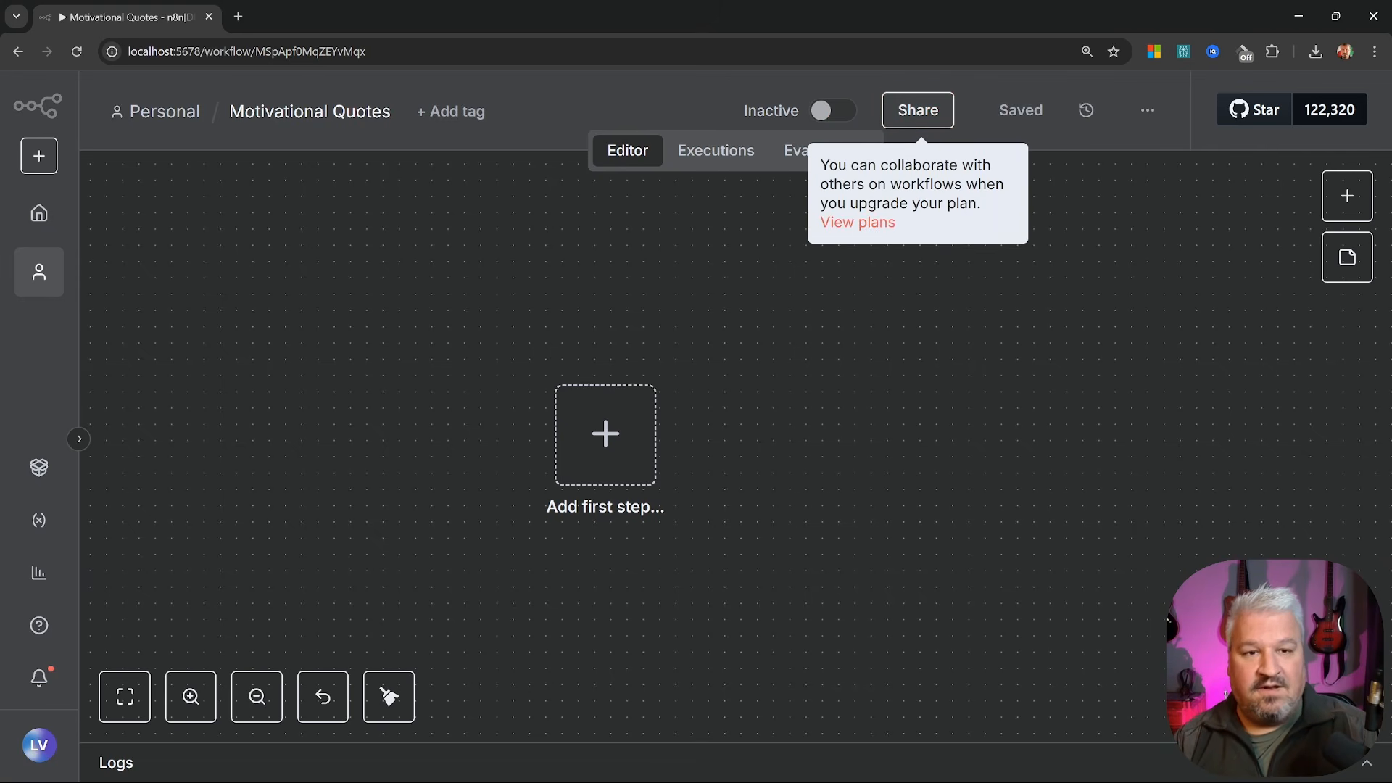
drag(880, 165, 990, 207)
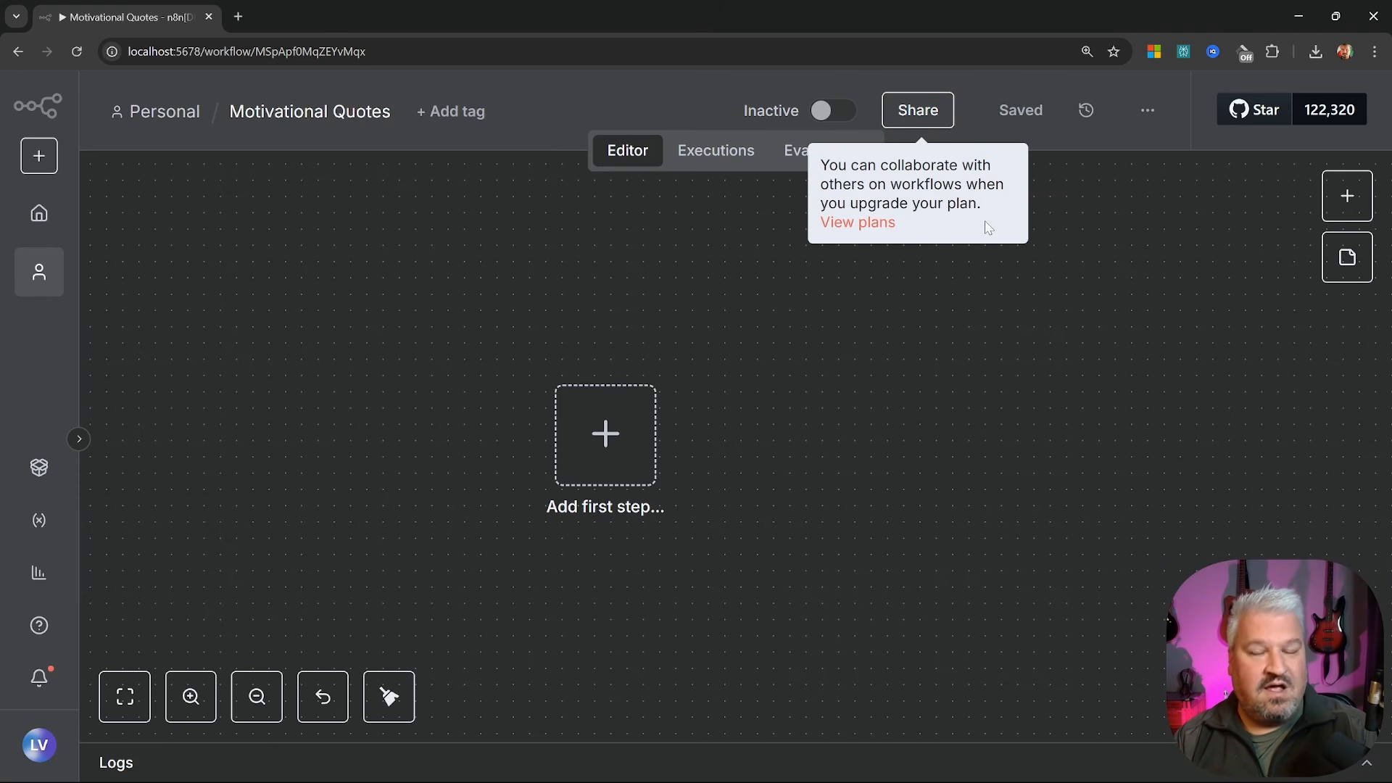
click(990, 221)
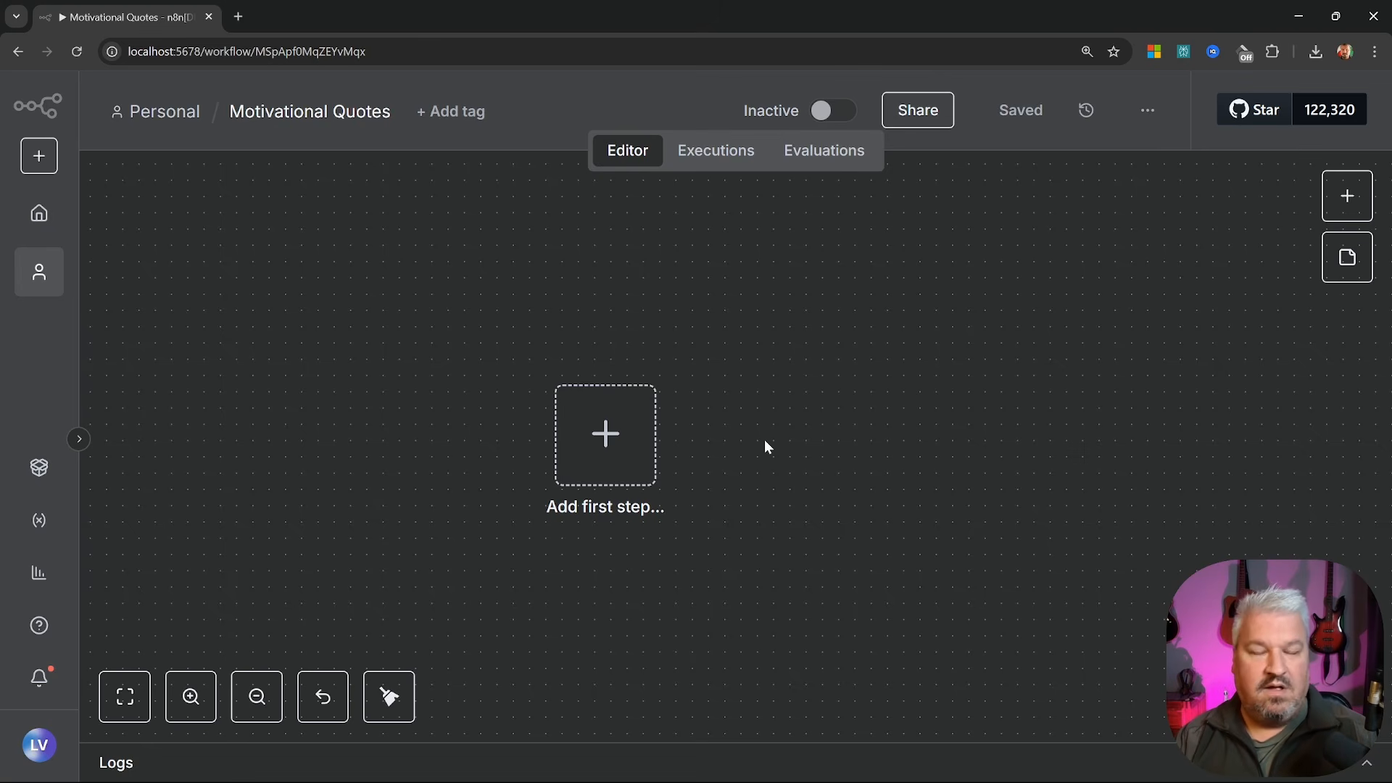
scroll(776, 432, right, 2)
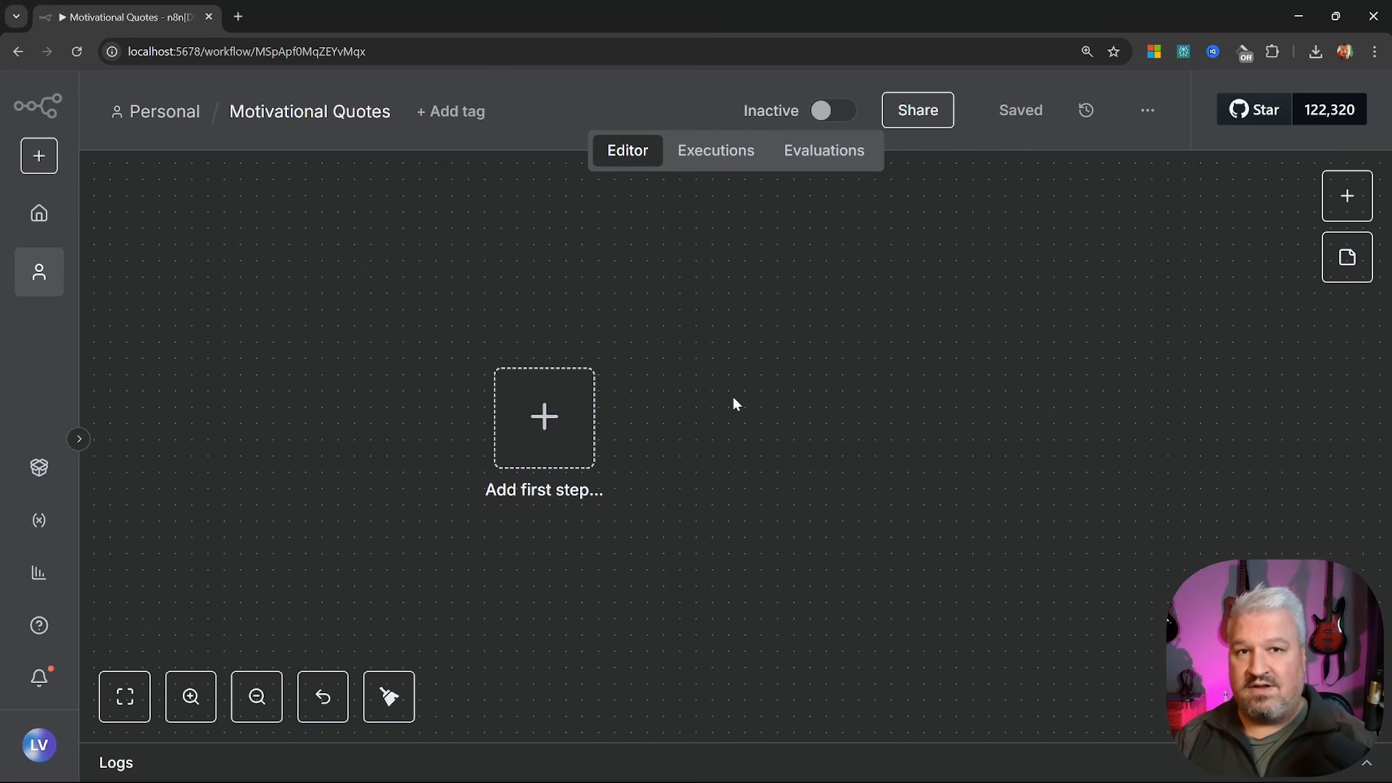
Browse On app event triggers, look up Gmail, then return to the main trigger list
click(540, 419)
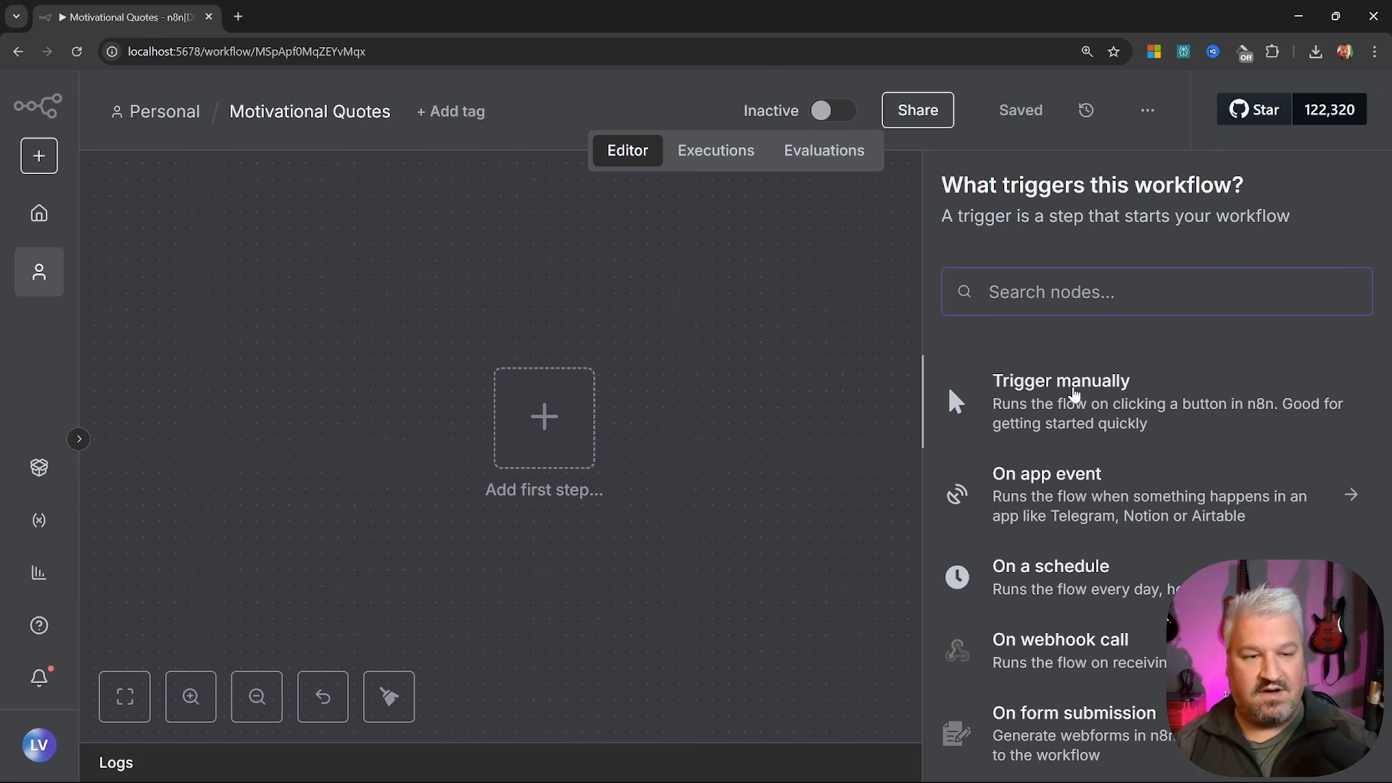
scroll(1076, 395, down, 1)
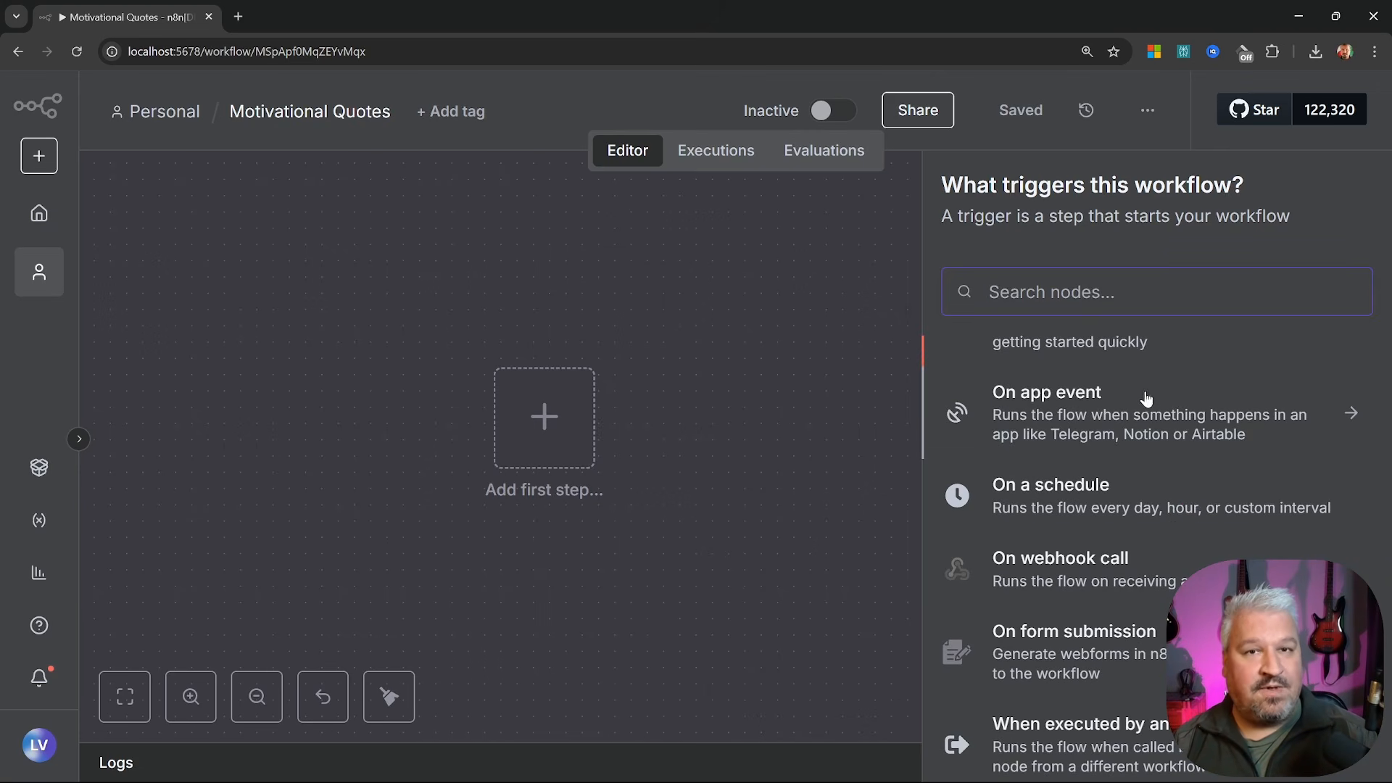
click(1347, 415)
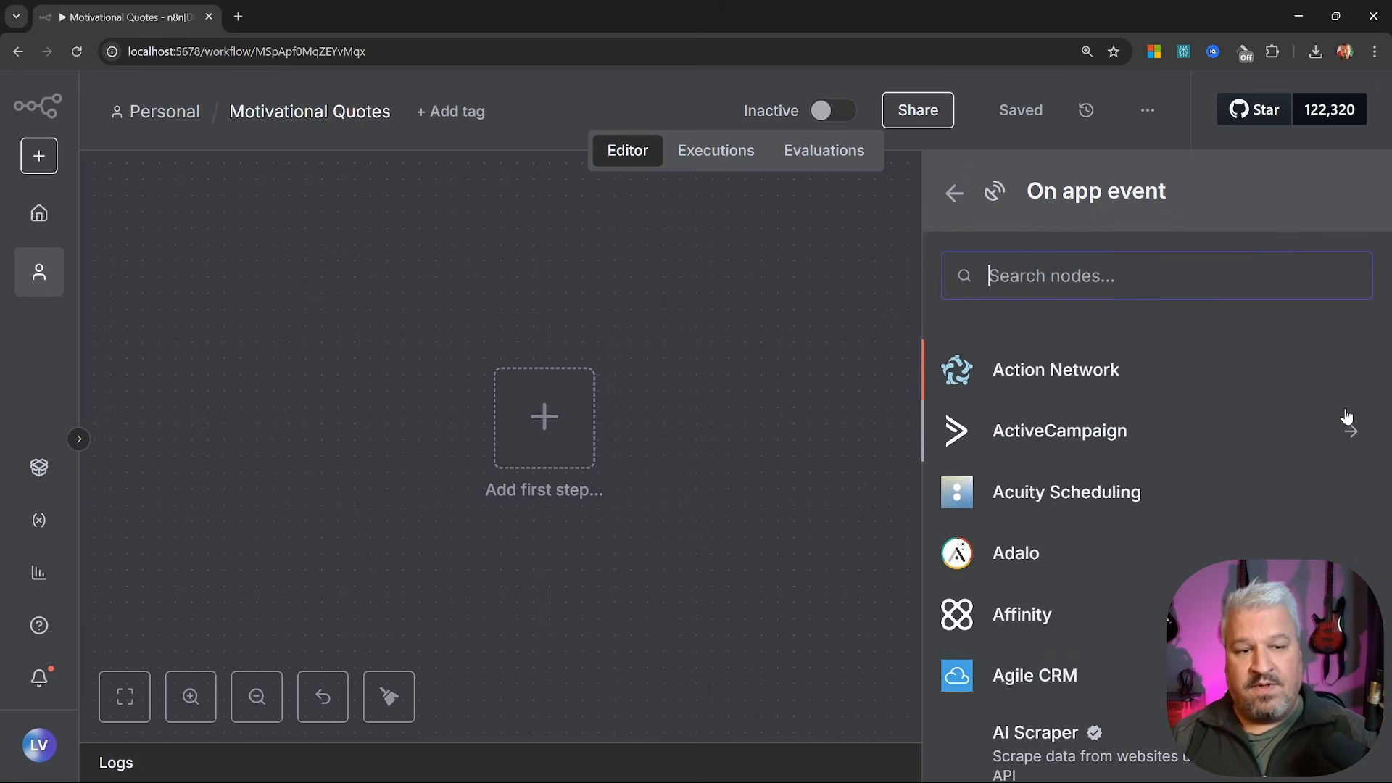
scroll(1087, 472, down, 8)
scroll(1176, 472, down, 12)
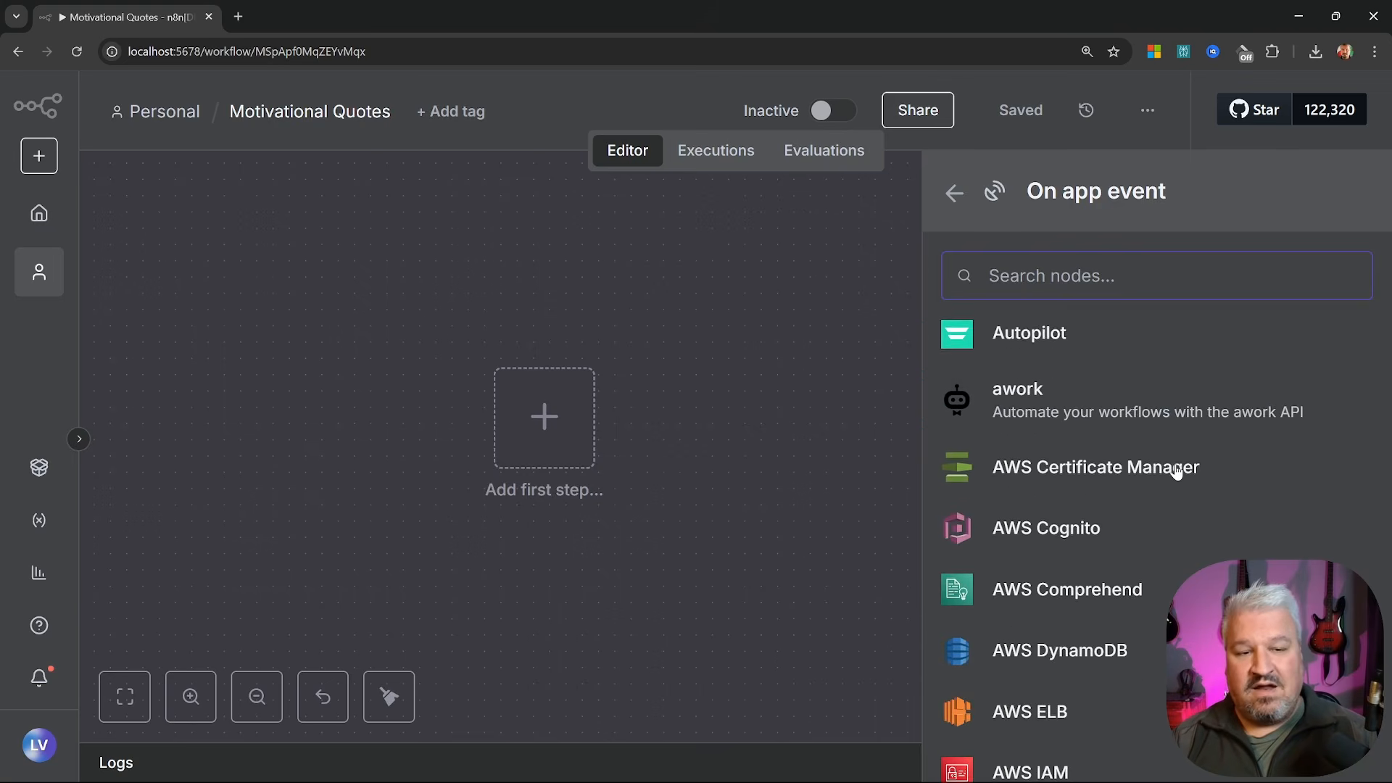
scroll(1176, 472, down, 12)
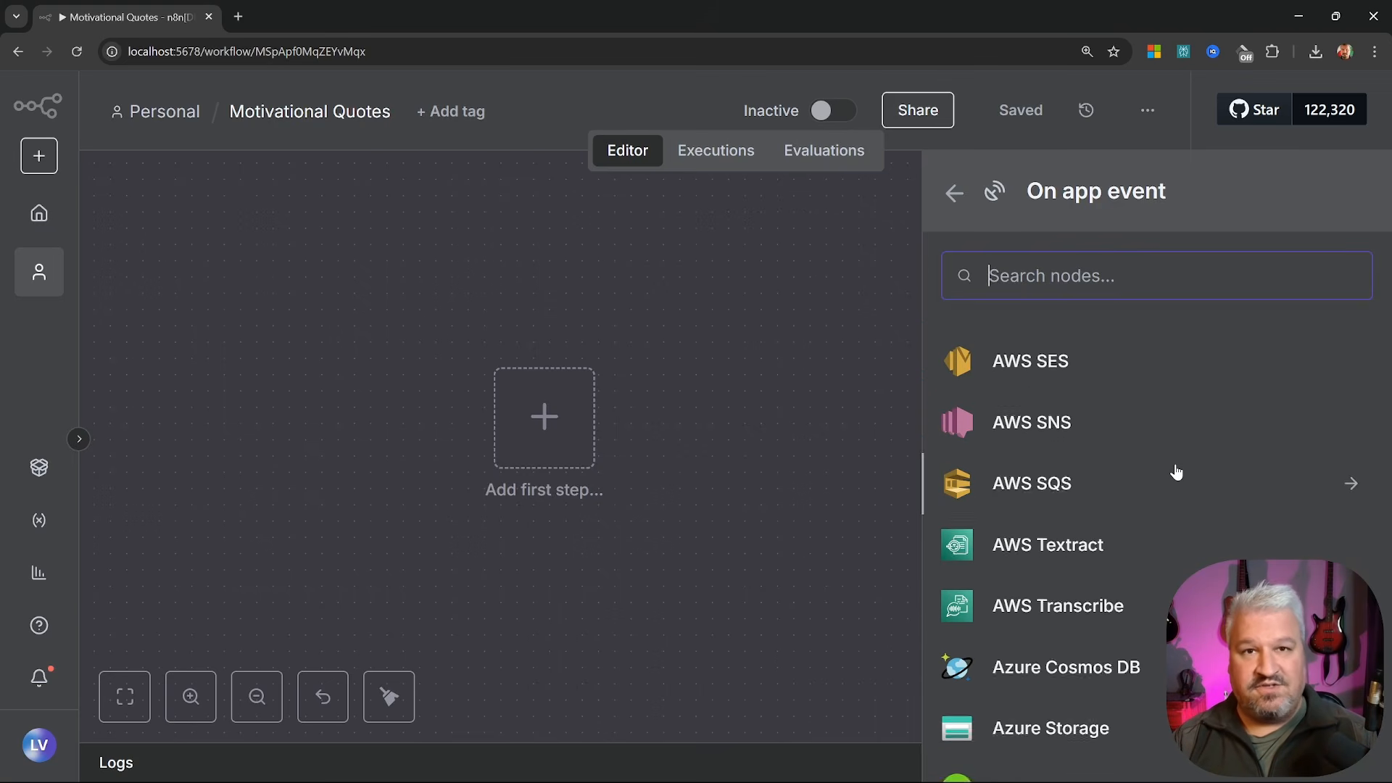
scroll(1176, 472, down, 4)
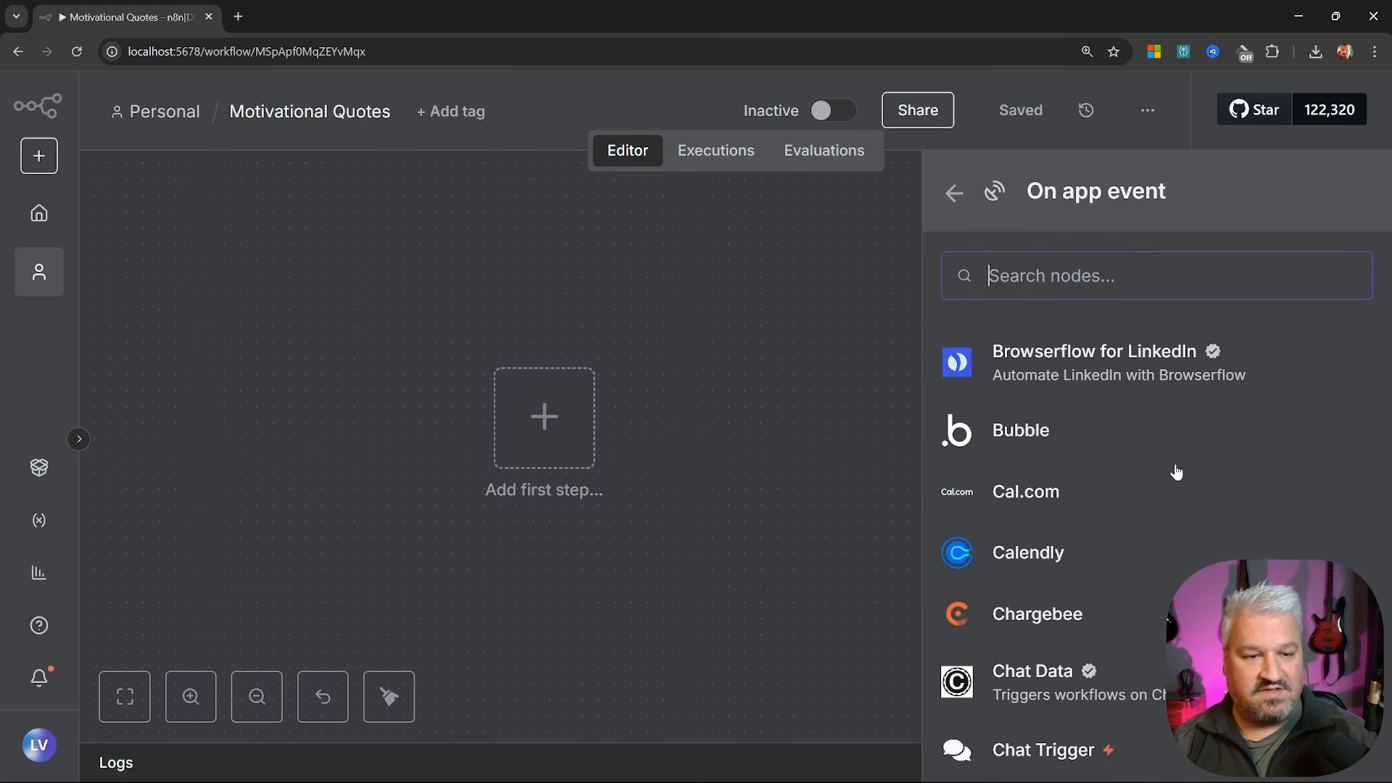
text(Gmail)
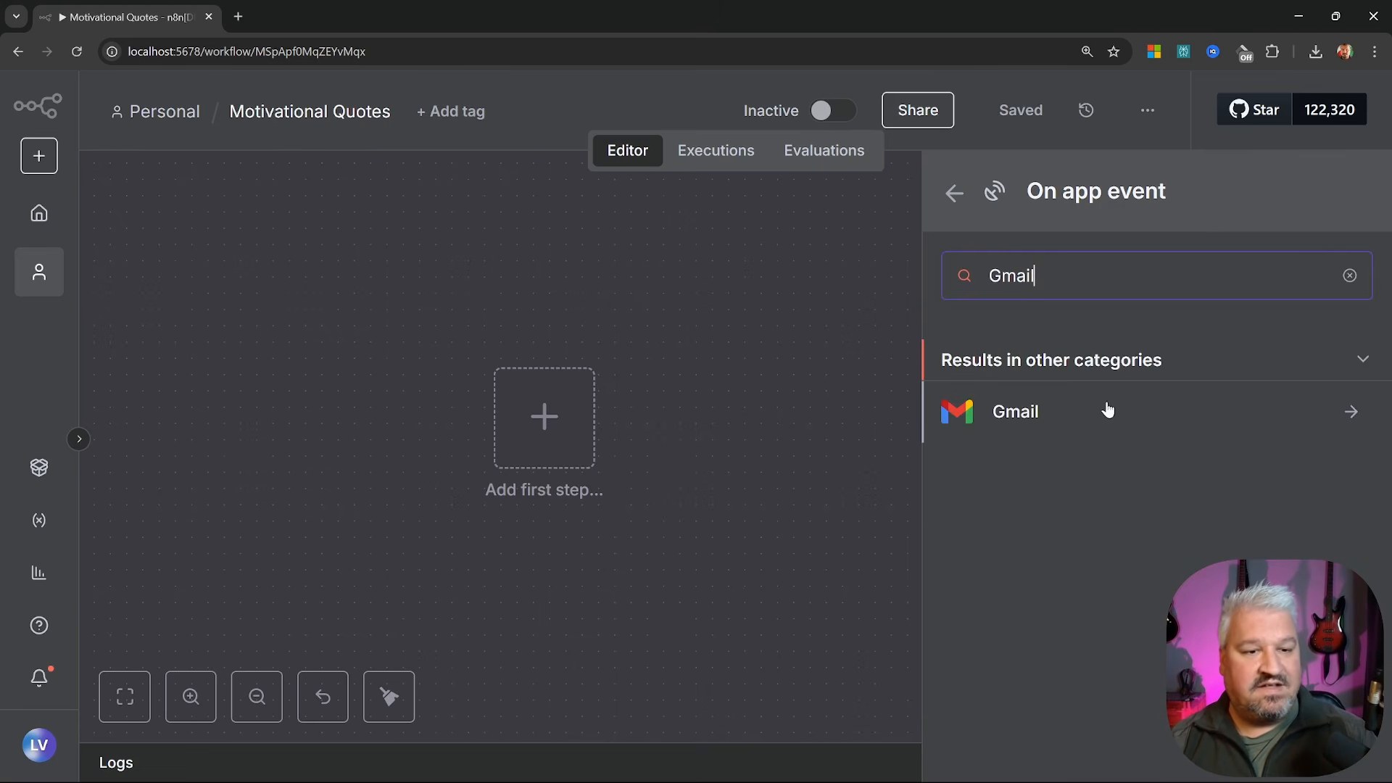
click(1040, 417)
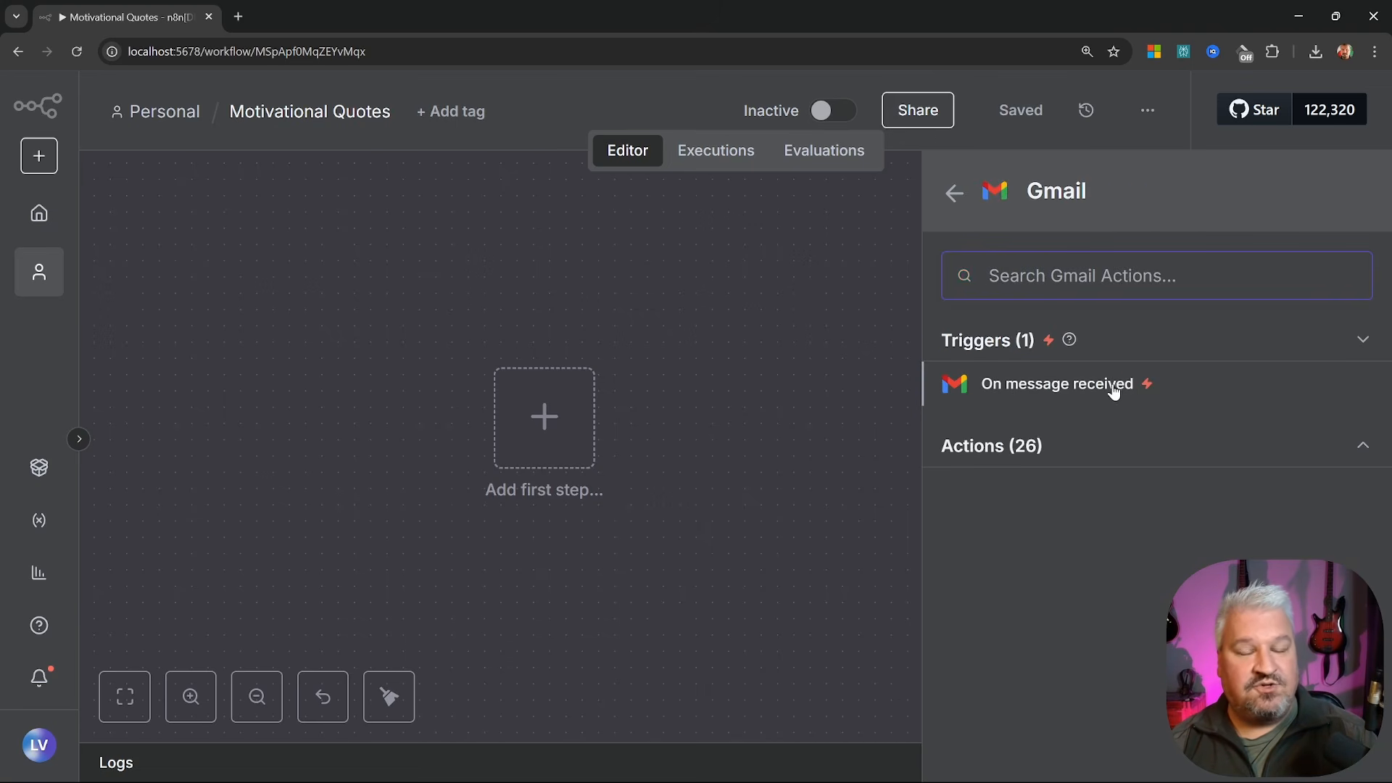
click(947, 196)
click(947, 196)
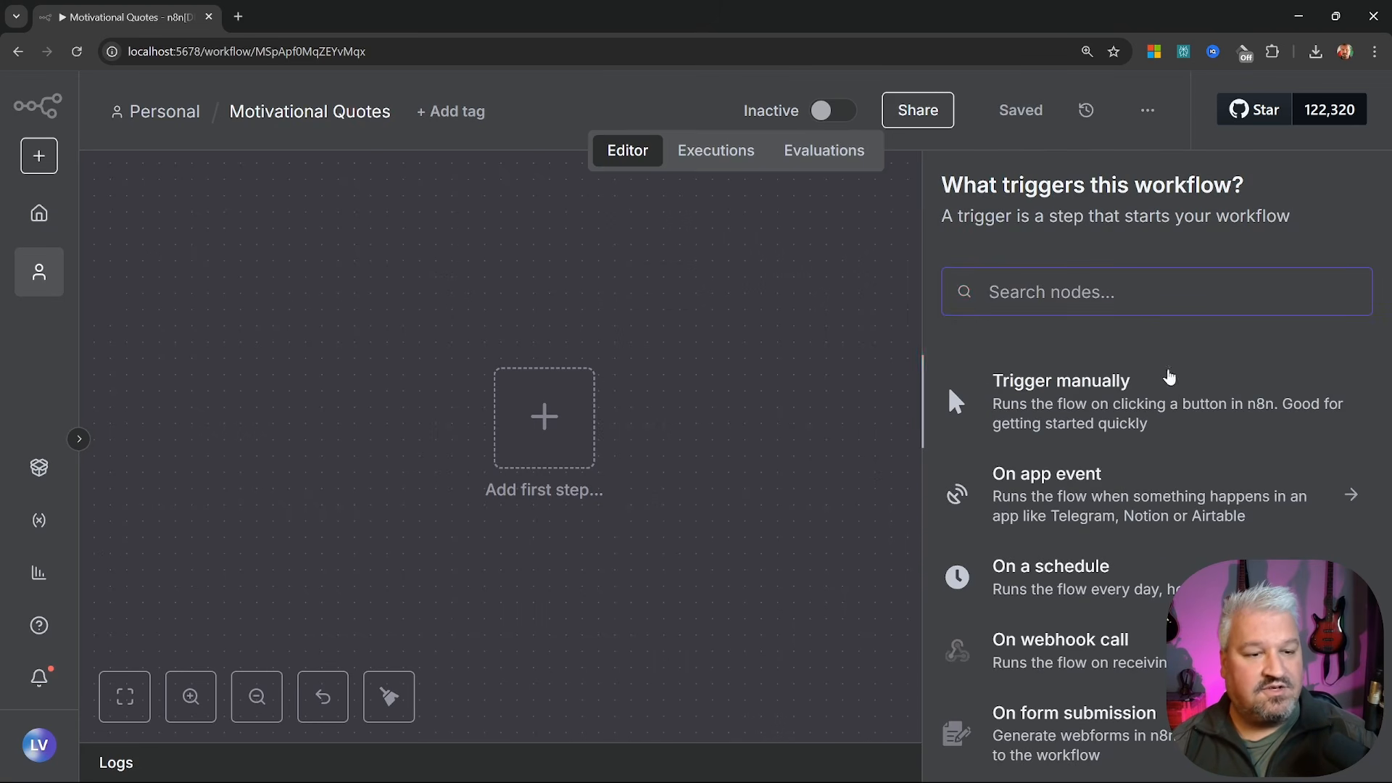
scroll(1041, 476, down, 2)
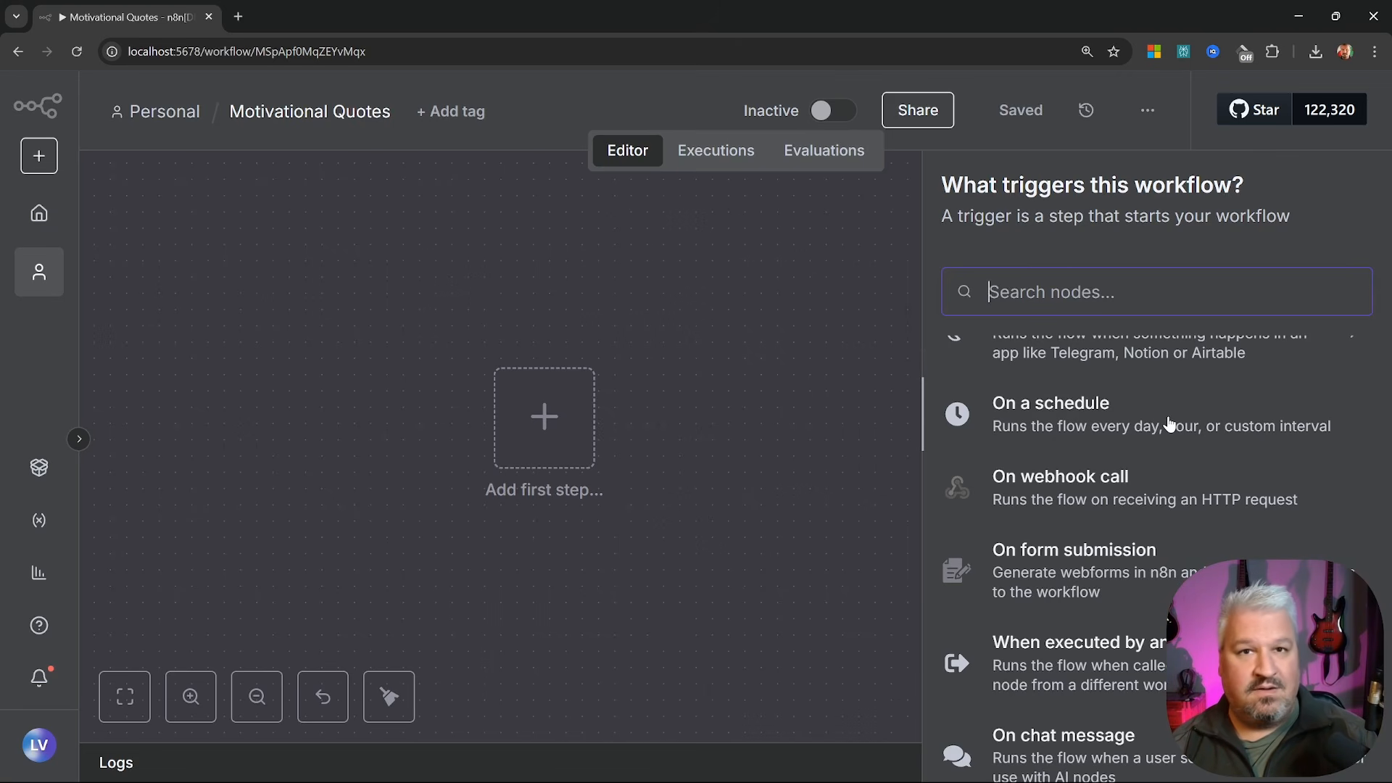
scroll(1169, 423, down, 1)
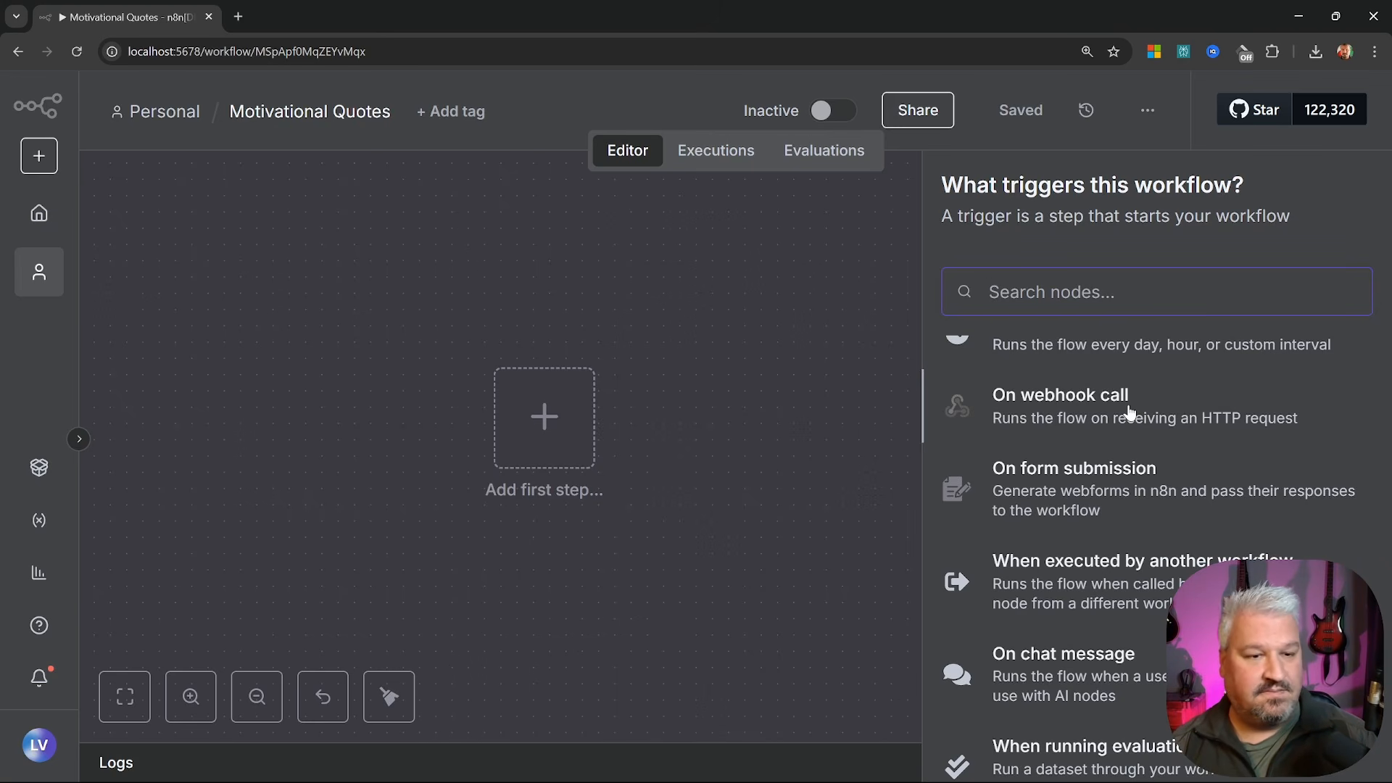
scroll(1124, 413, down, 1)
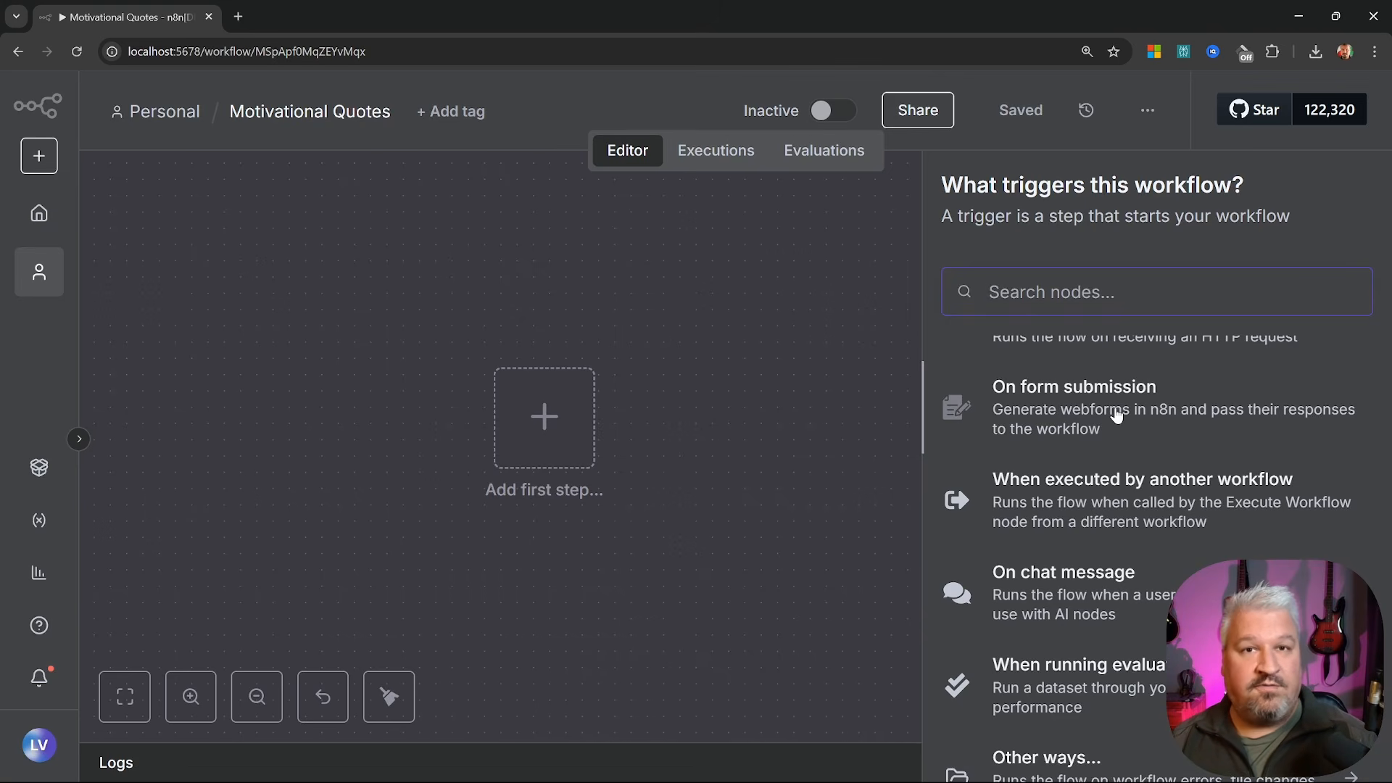
scroll(1116, 415, down, 2)
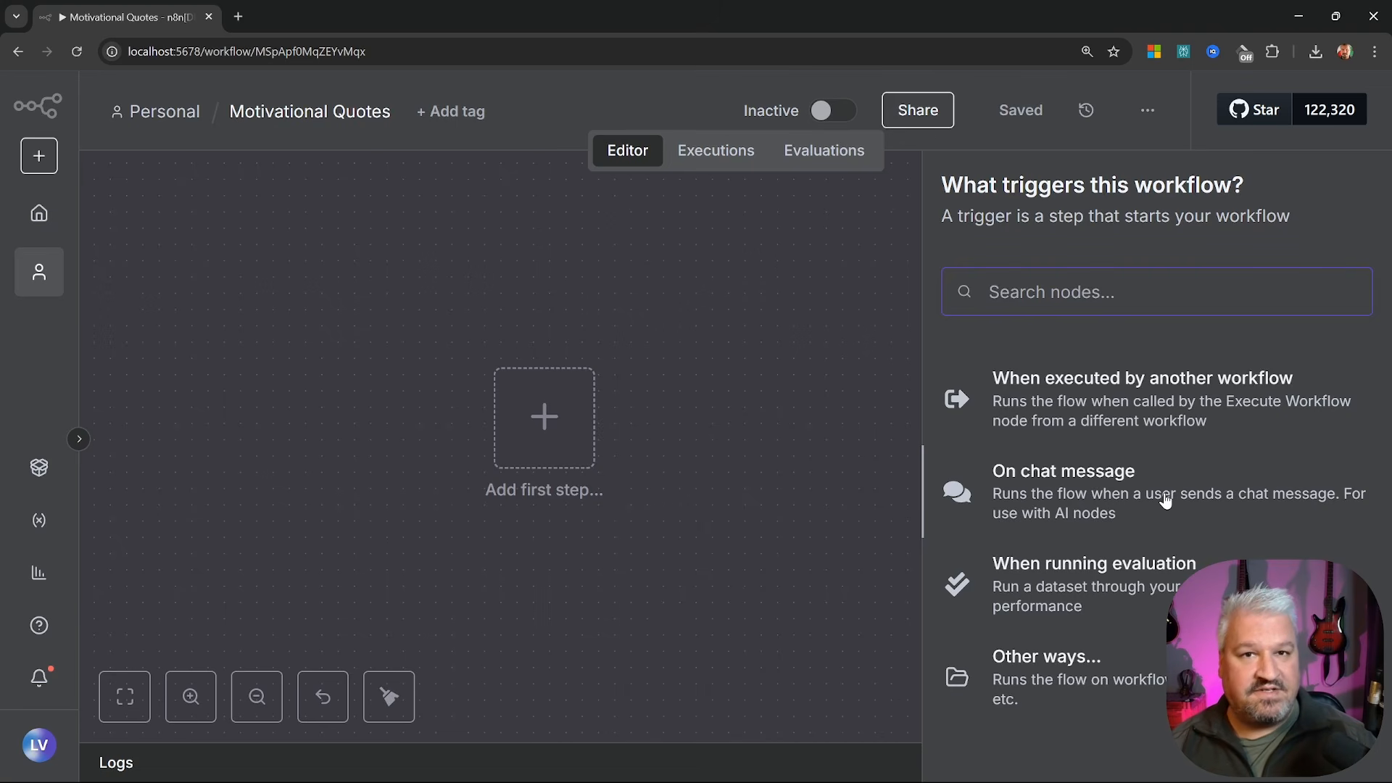
scroll(1165, 500, up, 5)
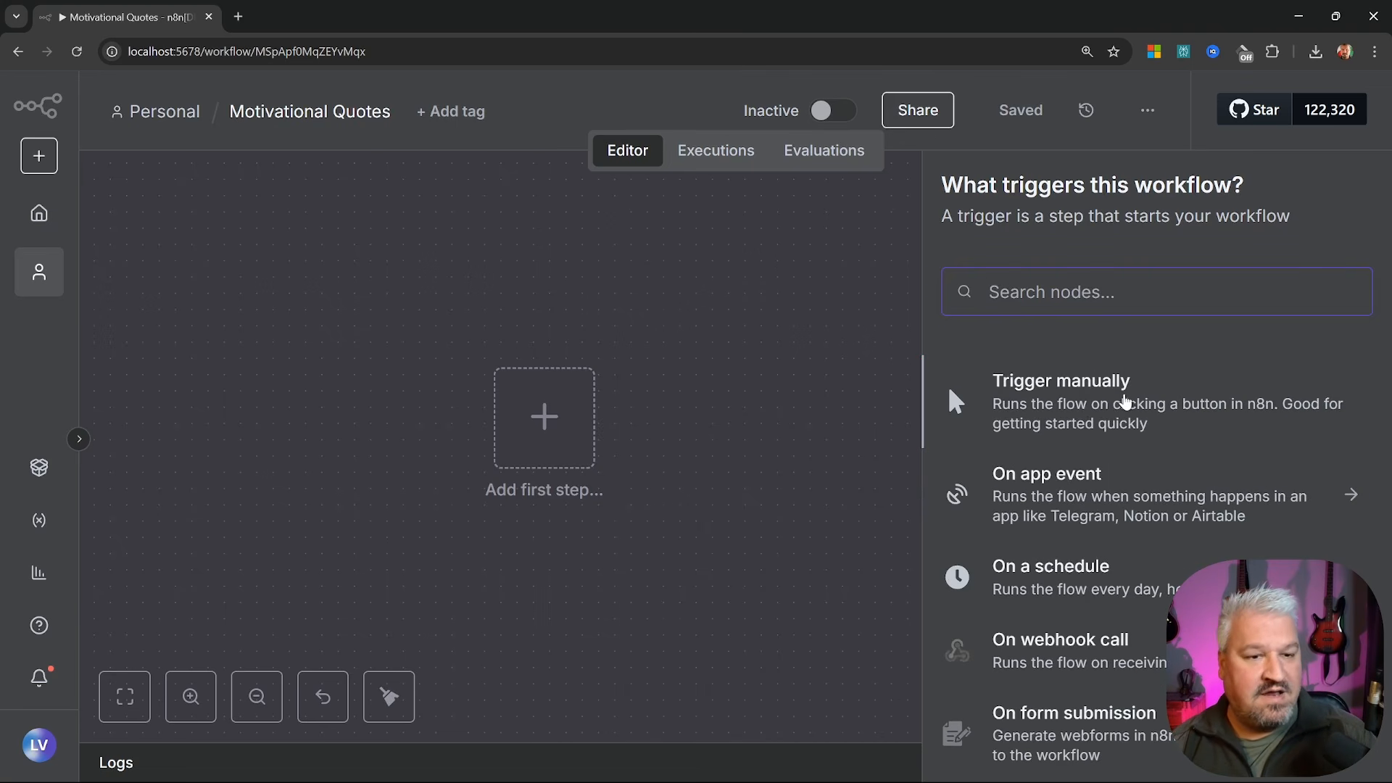
Add a Trigger manually node and execute the workflow, producing 1 item
click(1125, 401)
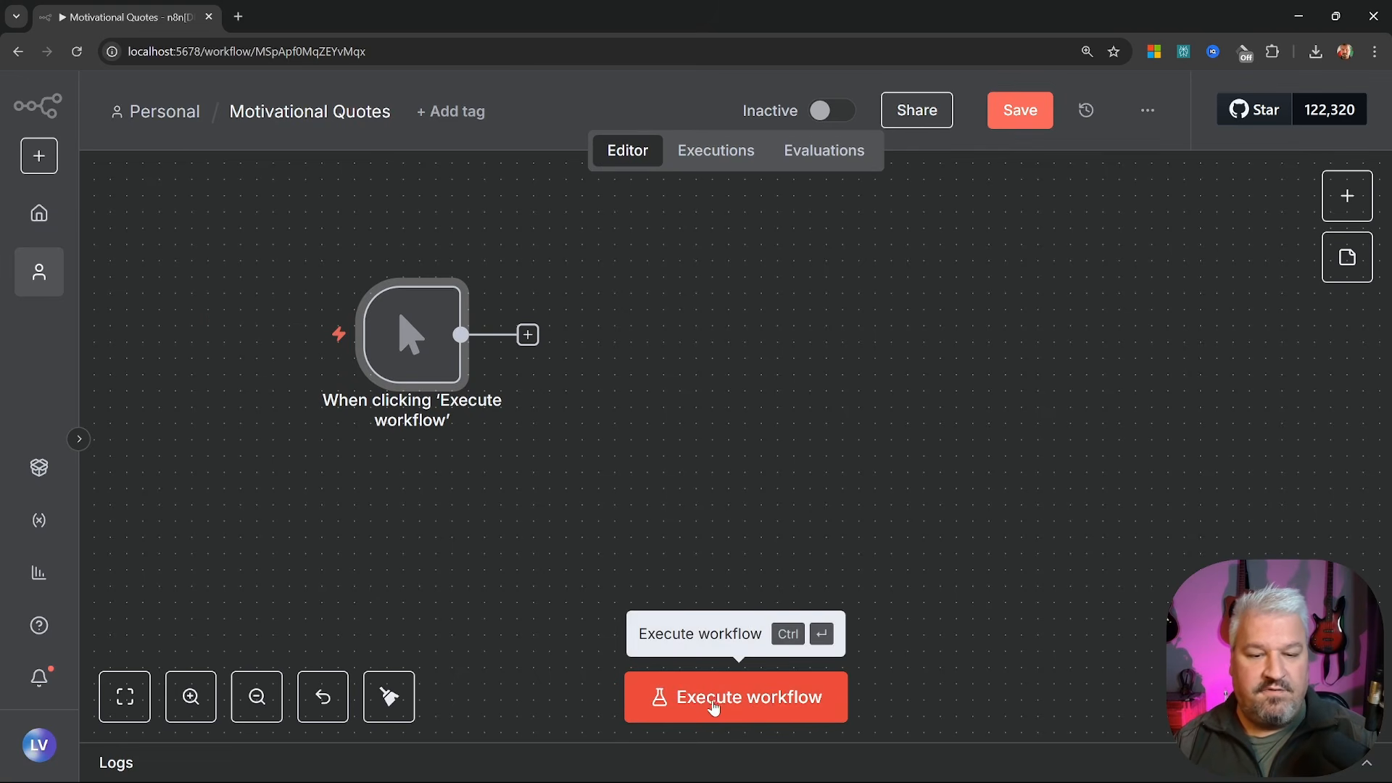
click(745, 705)
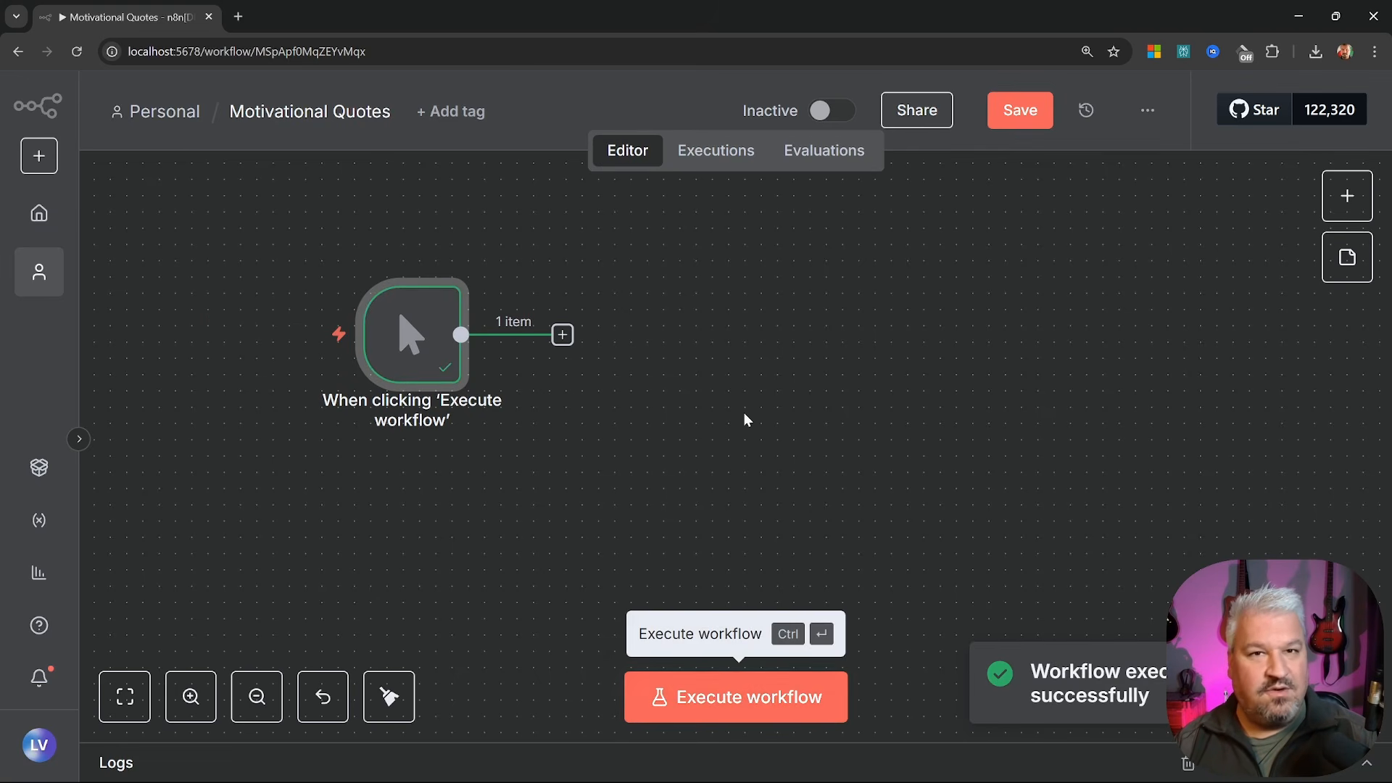
mouse_move(433, 361)
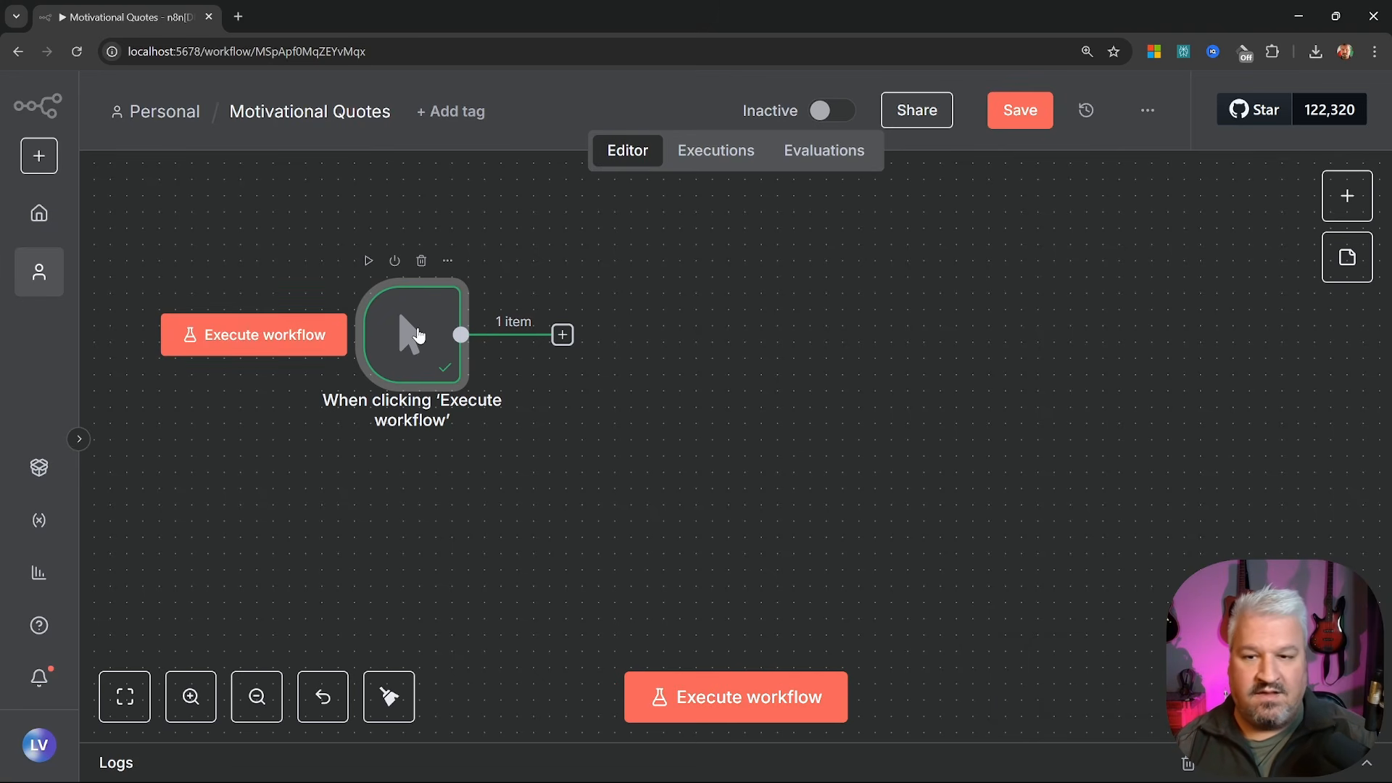
double_click(414, 331)
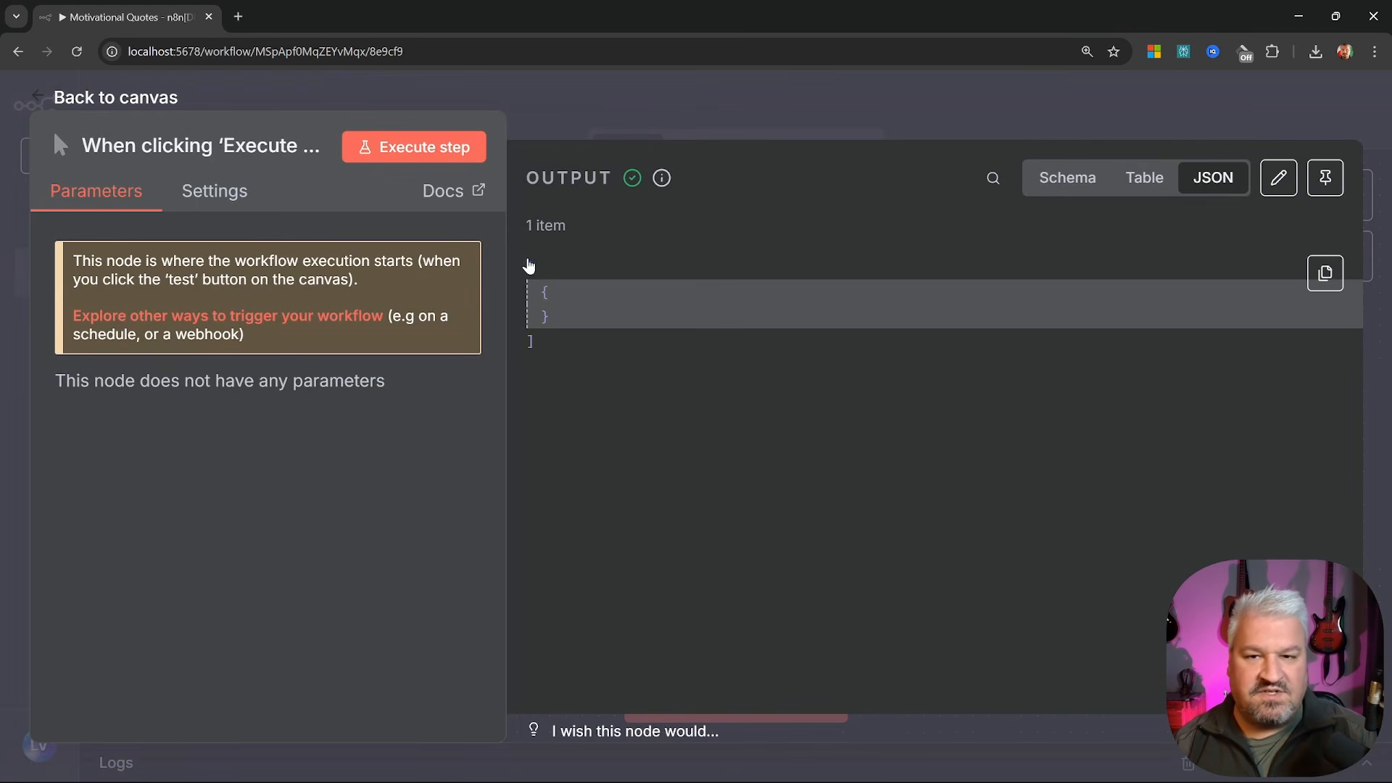
click(1069, 171)
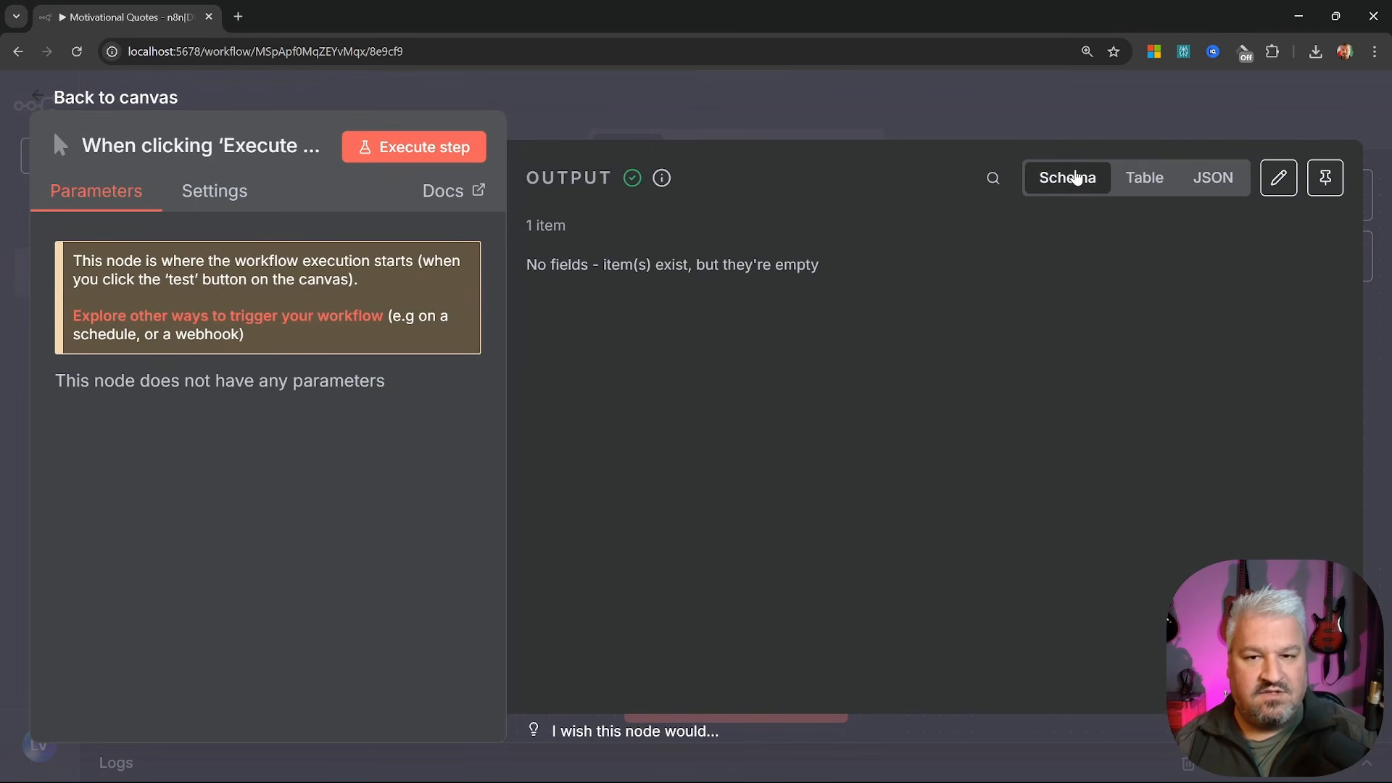
drag(527, 265, 861, 276)
click(861, 276)
click(1140, 181)
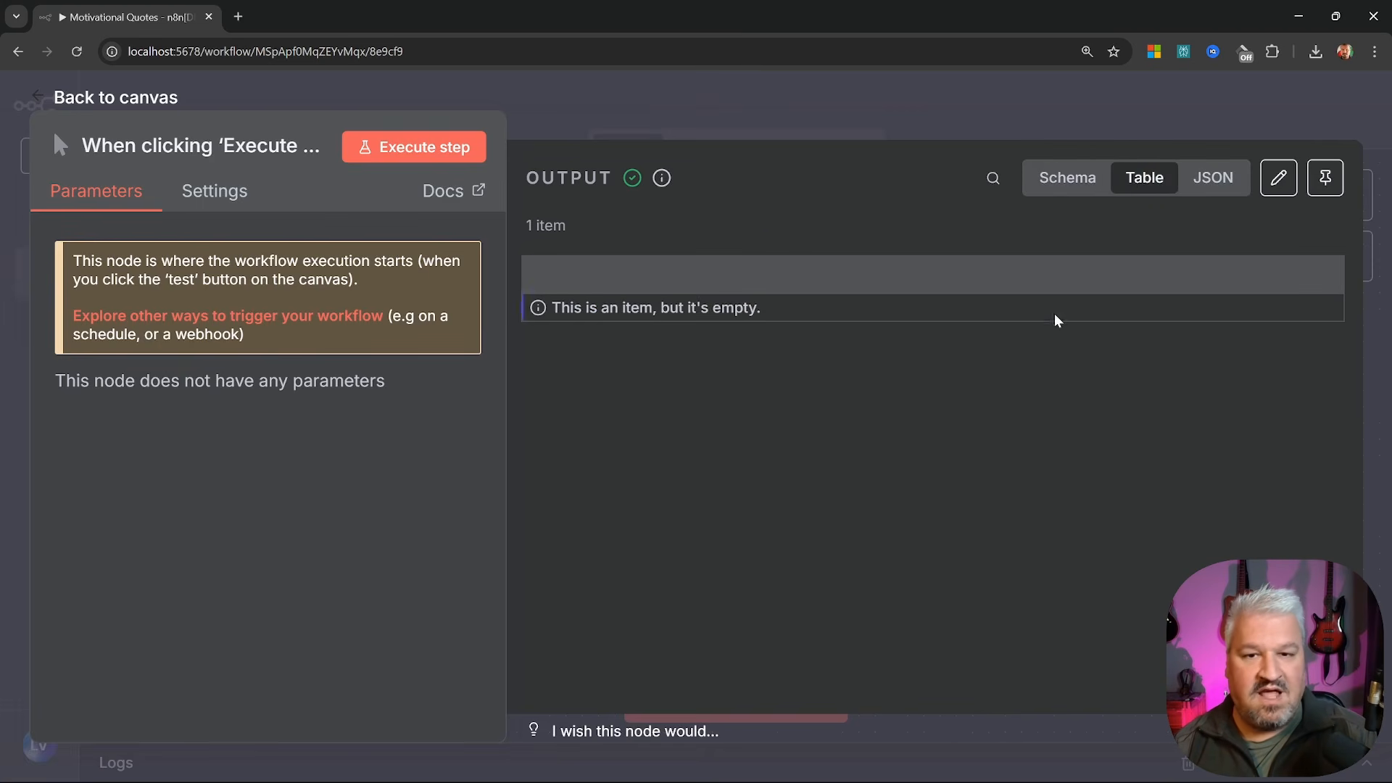
click(1221, 177)
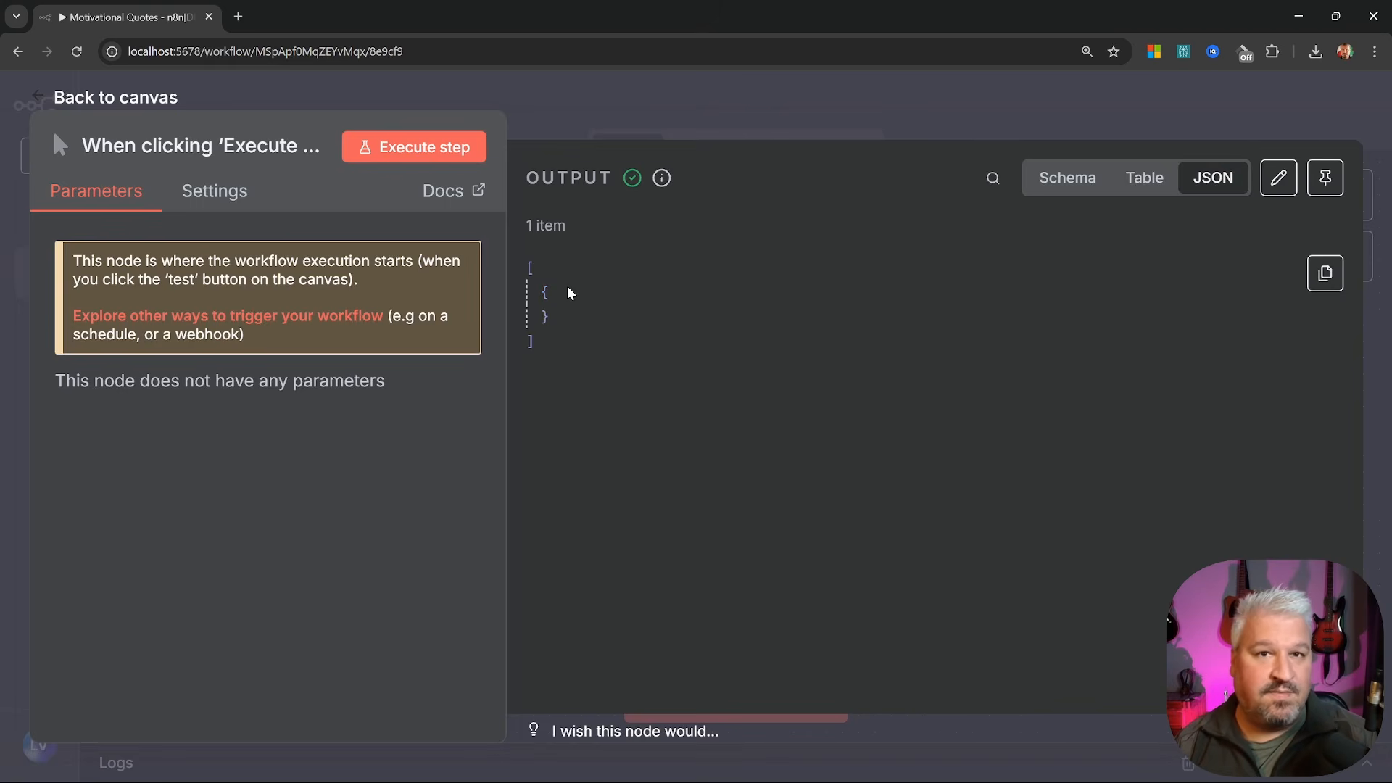
click(19, 144)
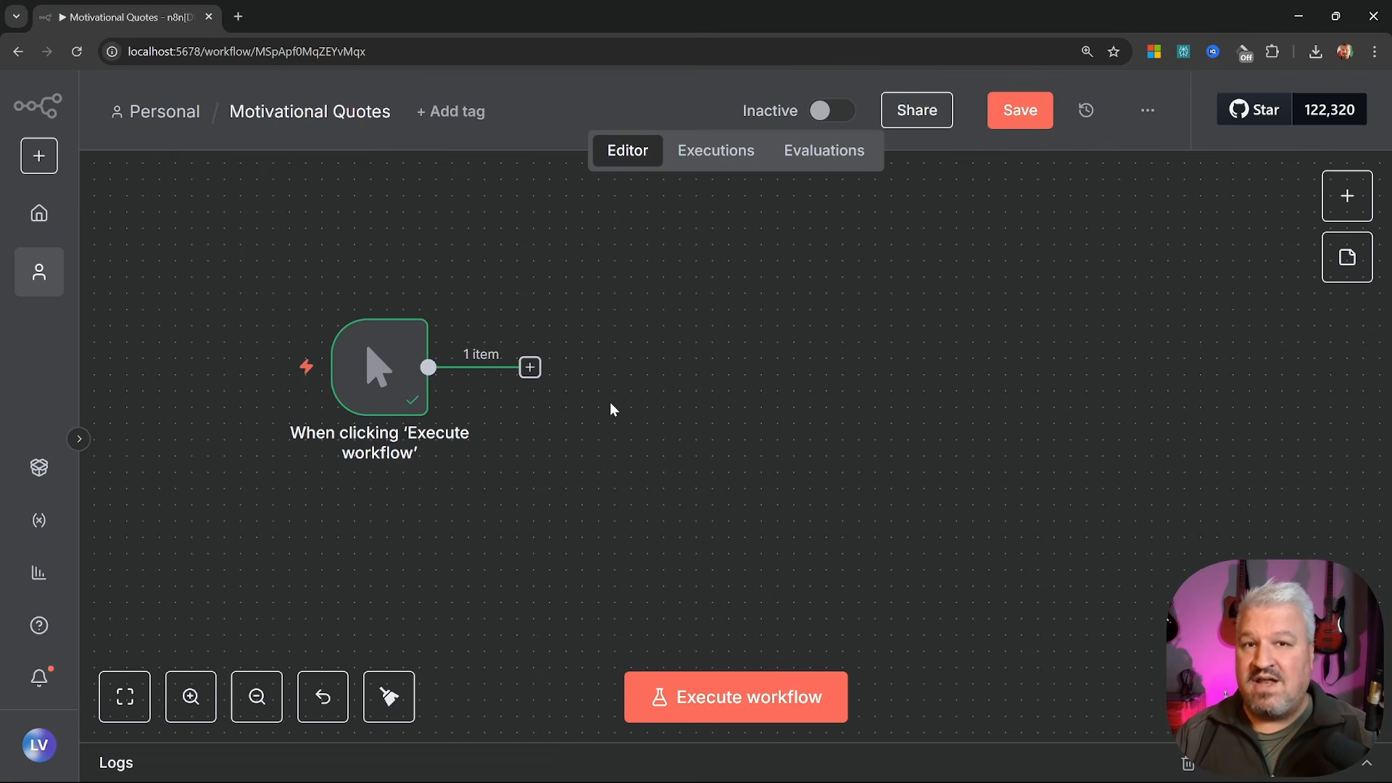
Try the + buttons for the node list, then open 'What happens next?' with Tab
click(529, 368)
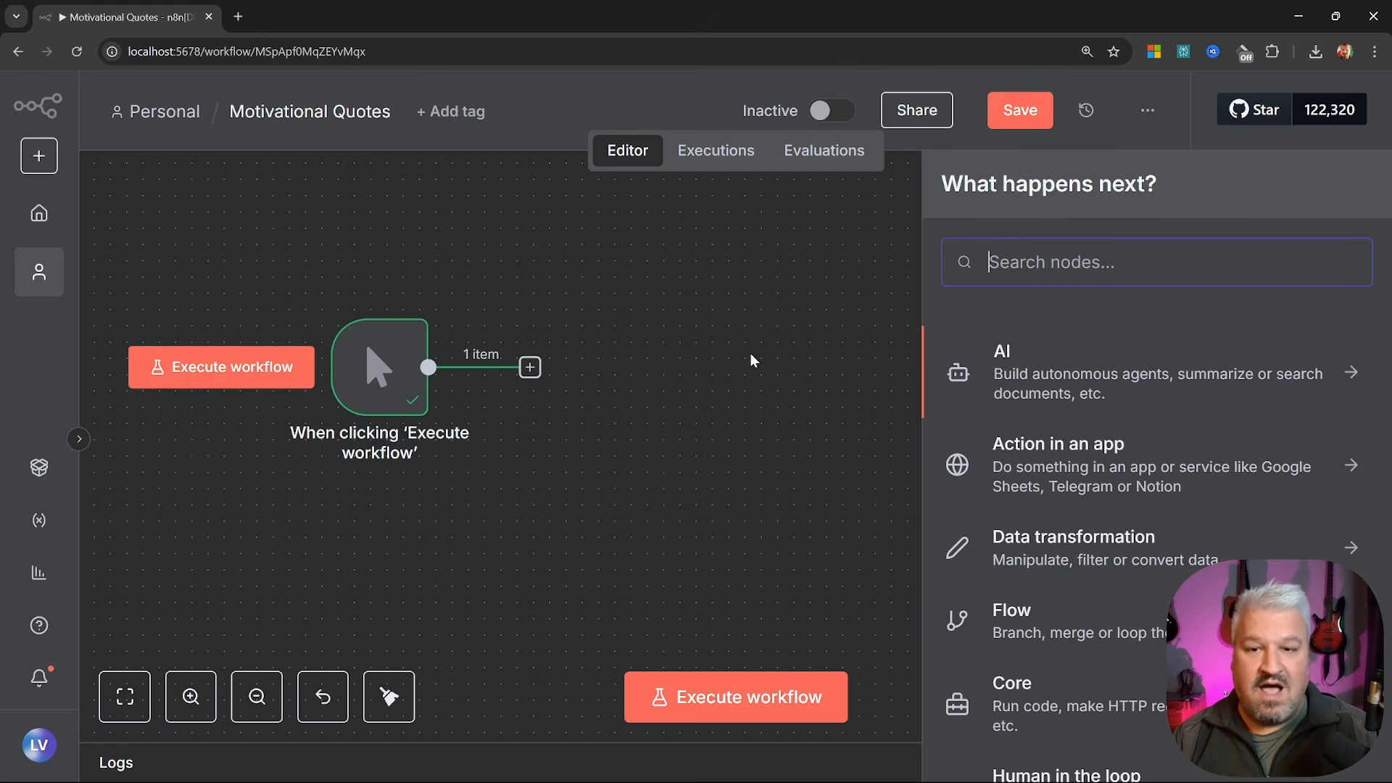
click(766, 379)
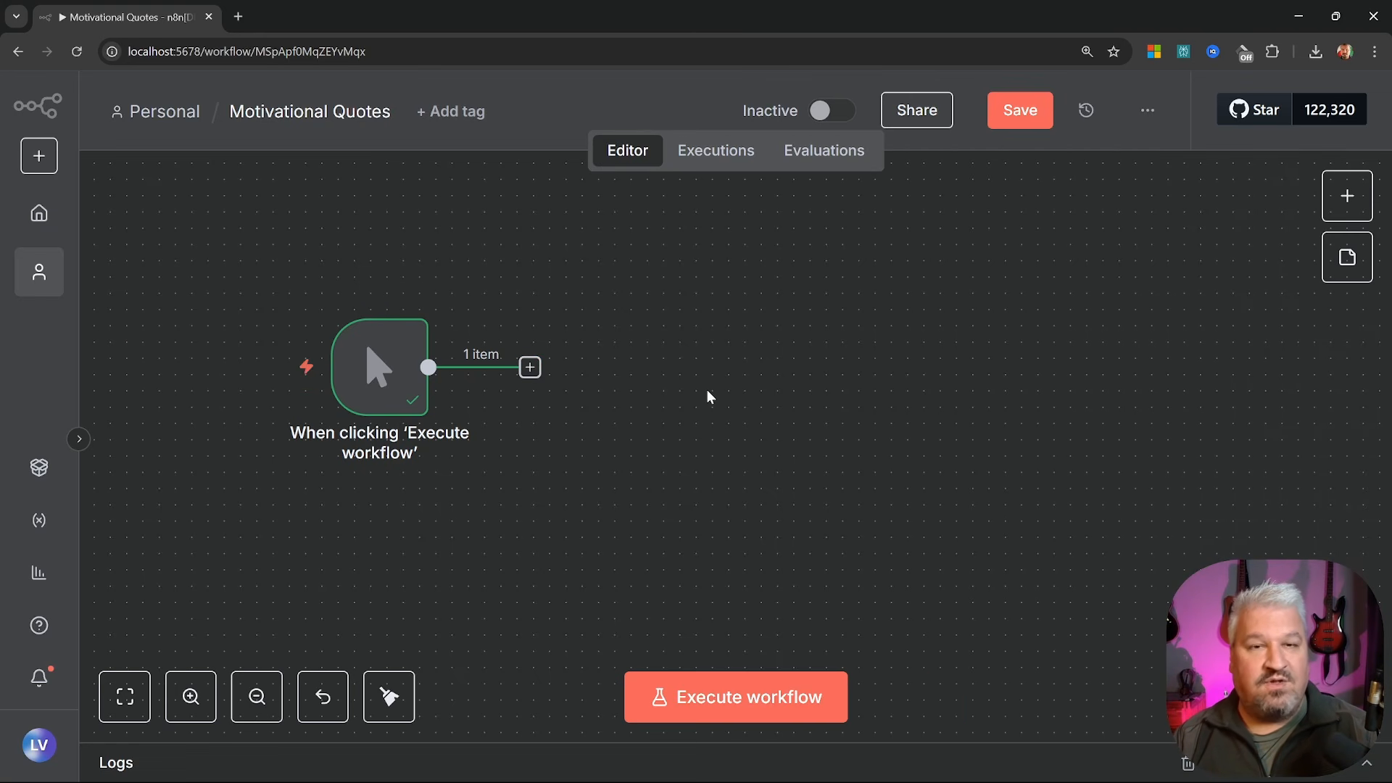
click(1345, 198)
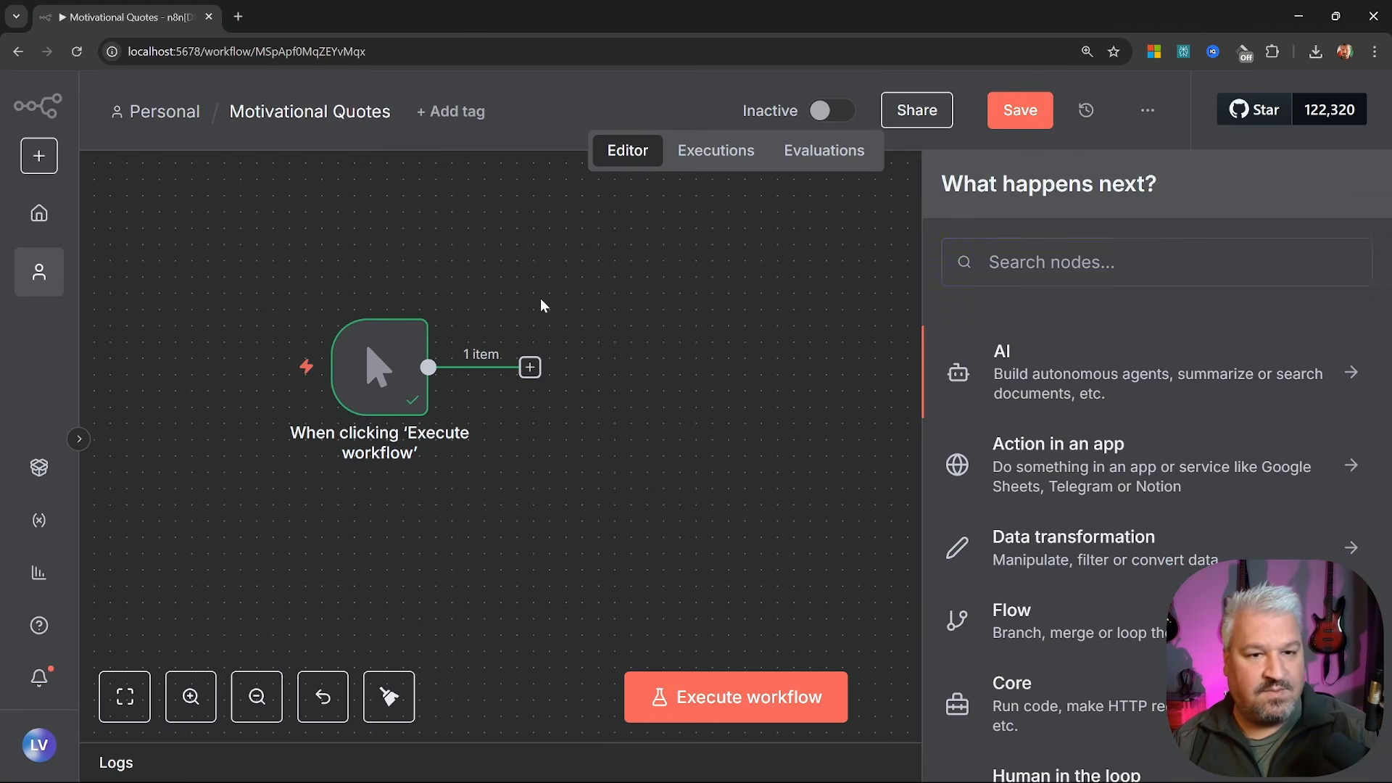
click(711, 285)
key(Tab)
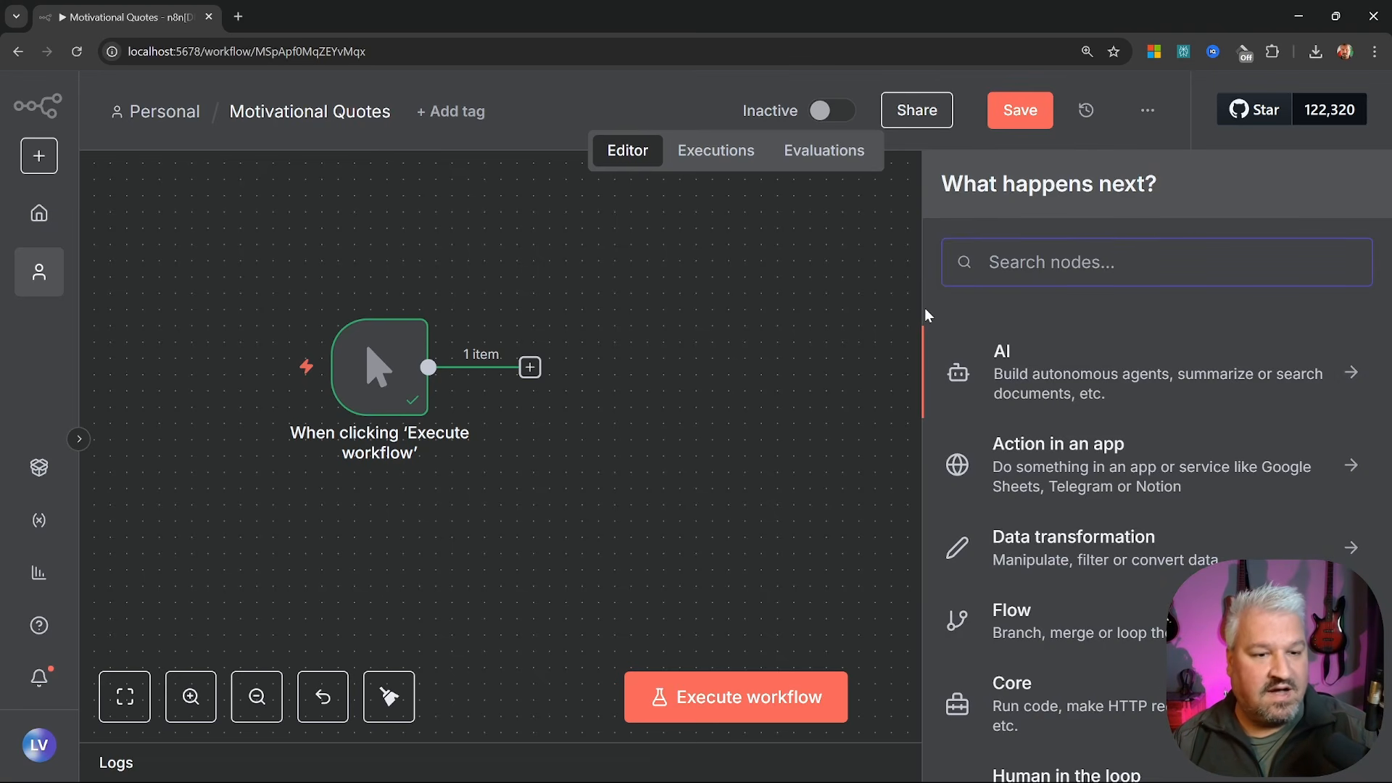
click(1123, 380)
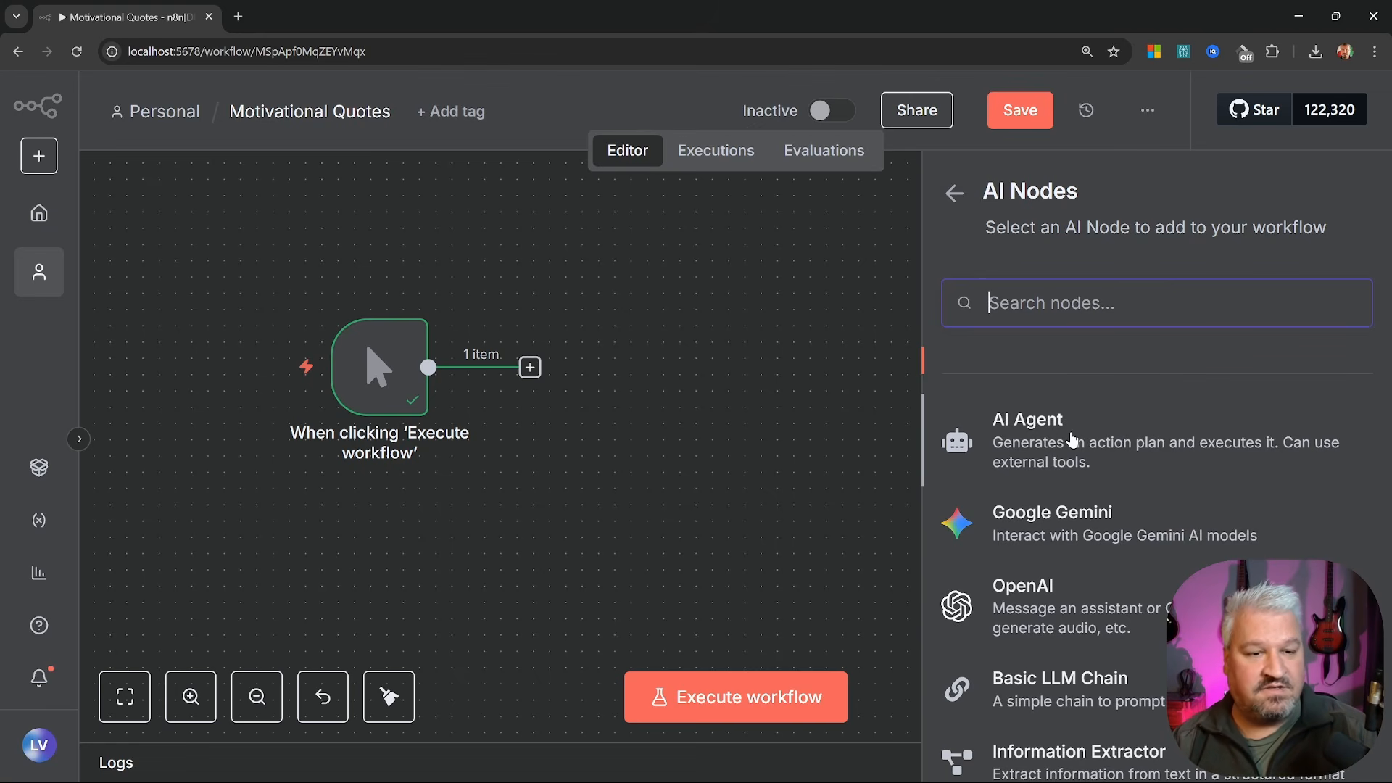
scroll(1071, 440, down, 1)
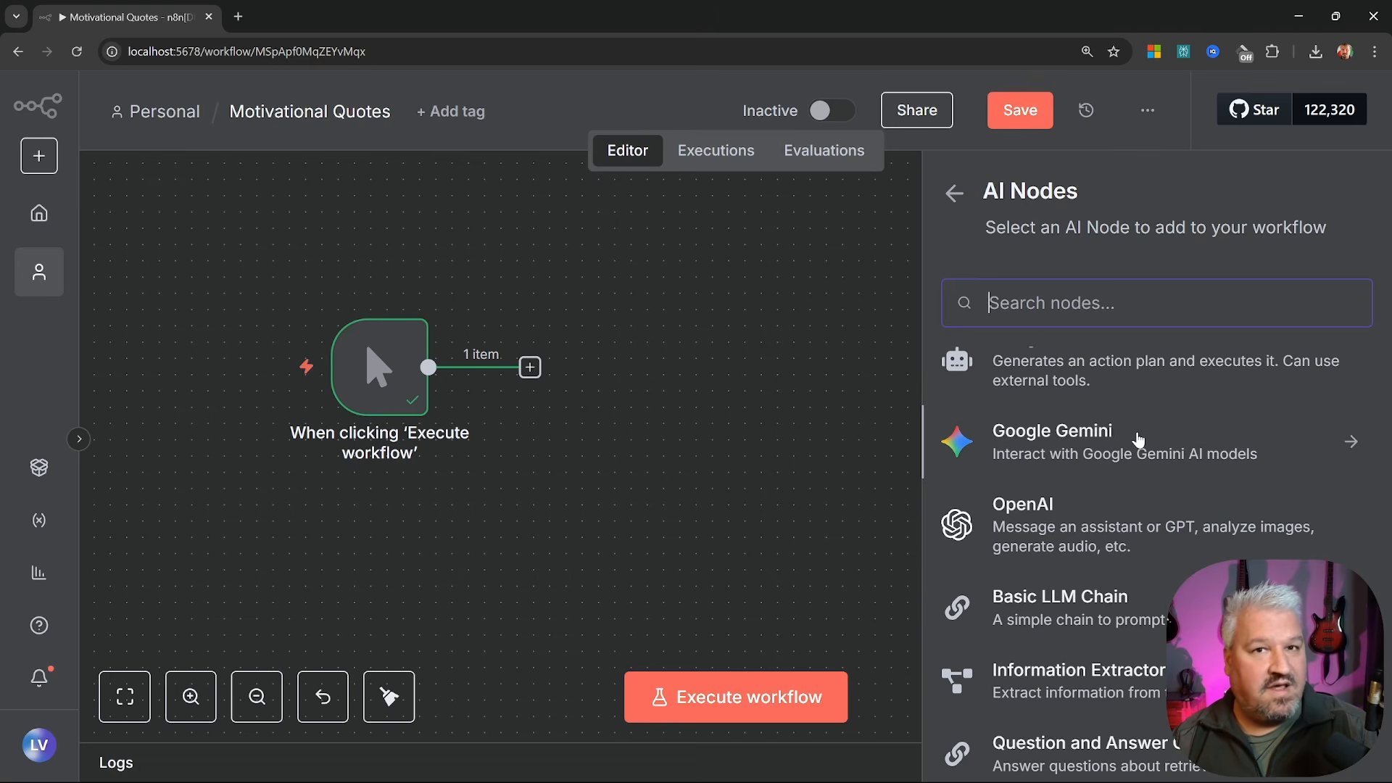
scroll(1215, 431, down, 1)
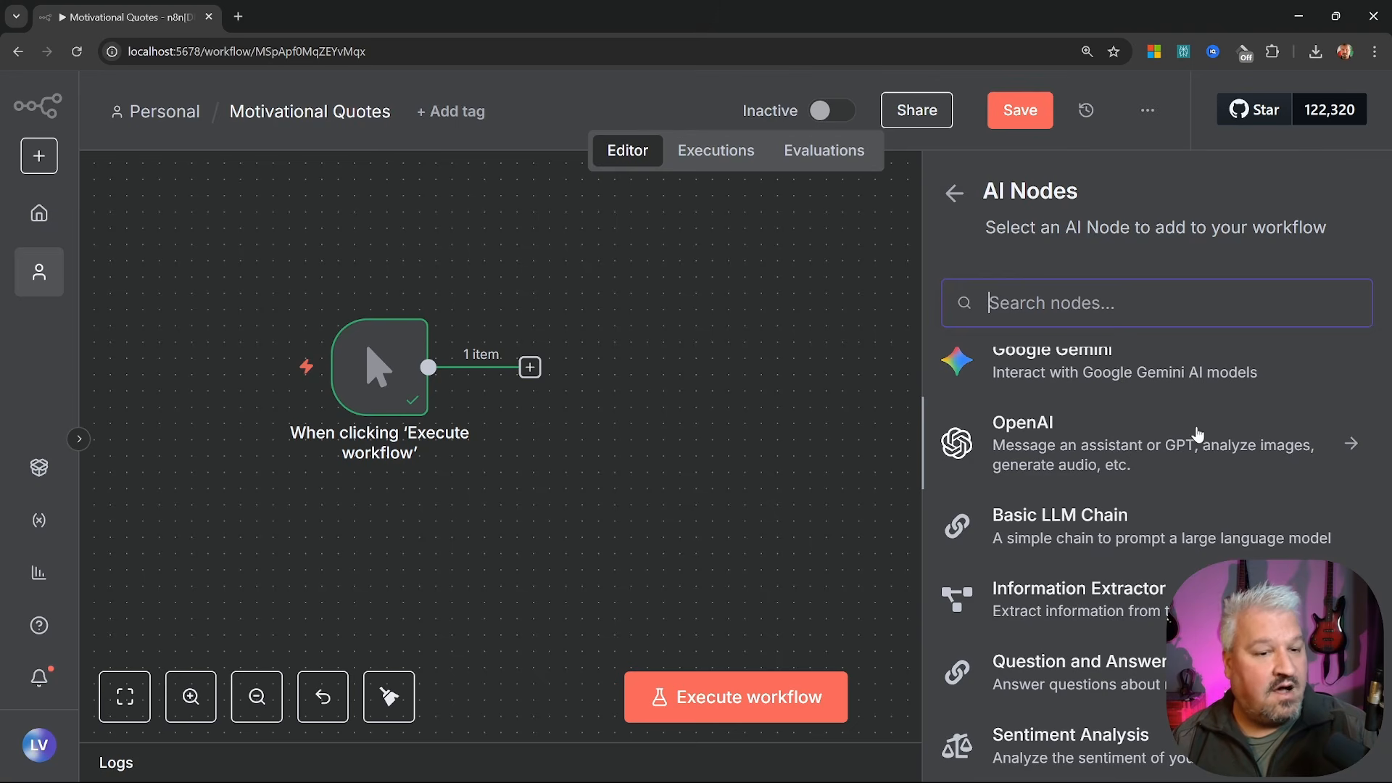
scroll(1182, 431, down, 2)
scroll(1182, 431, up, 2)
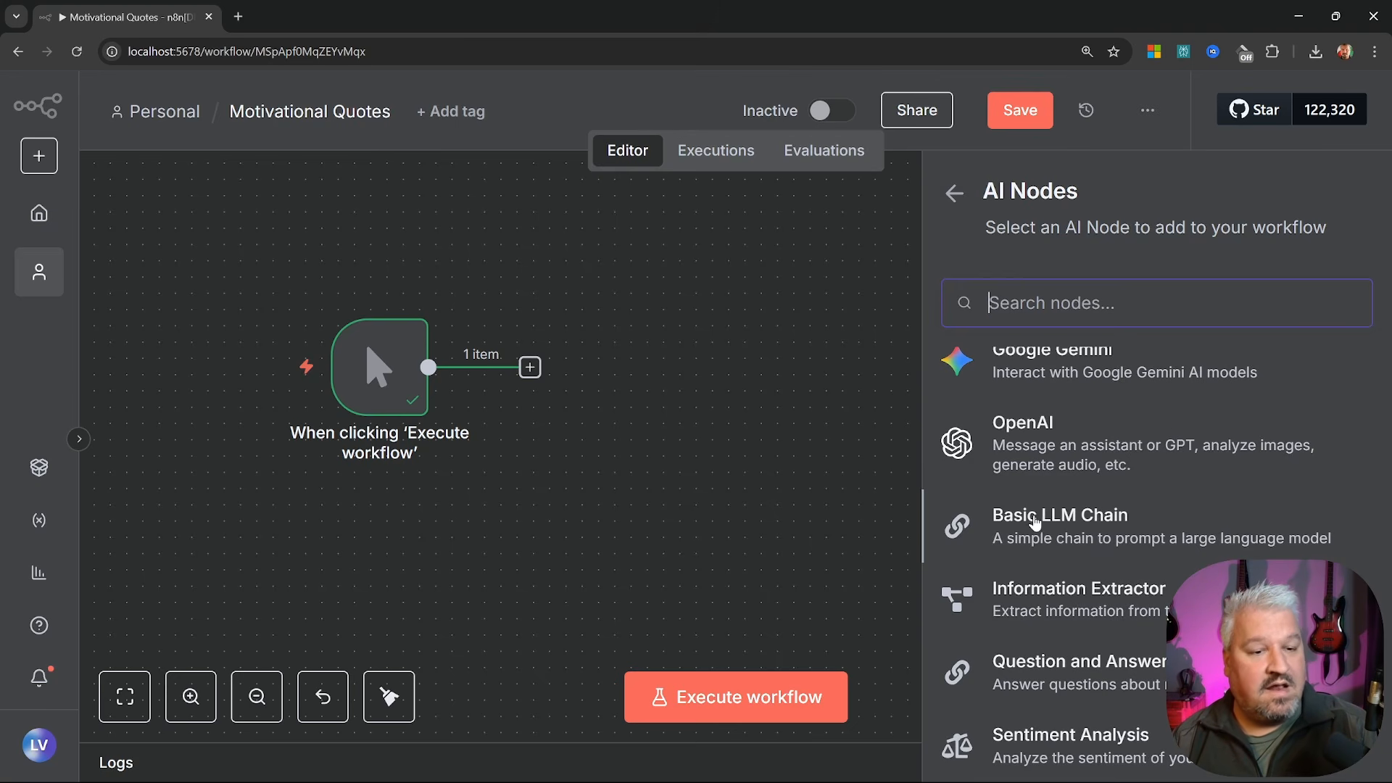
scroll(1142, 540, down, 2)
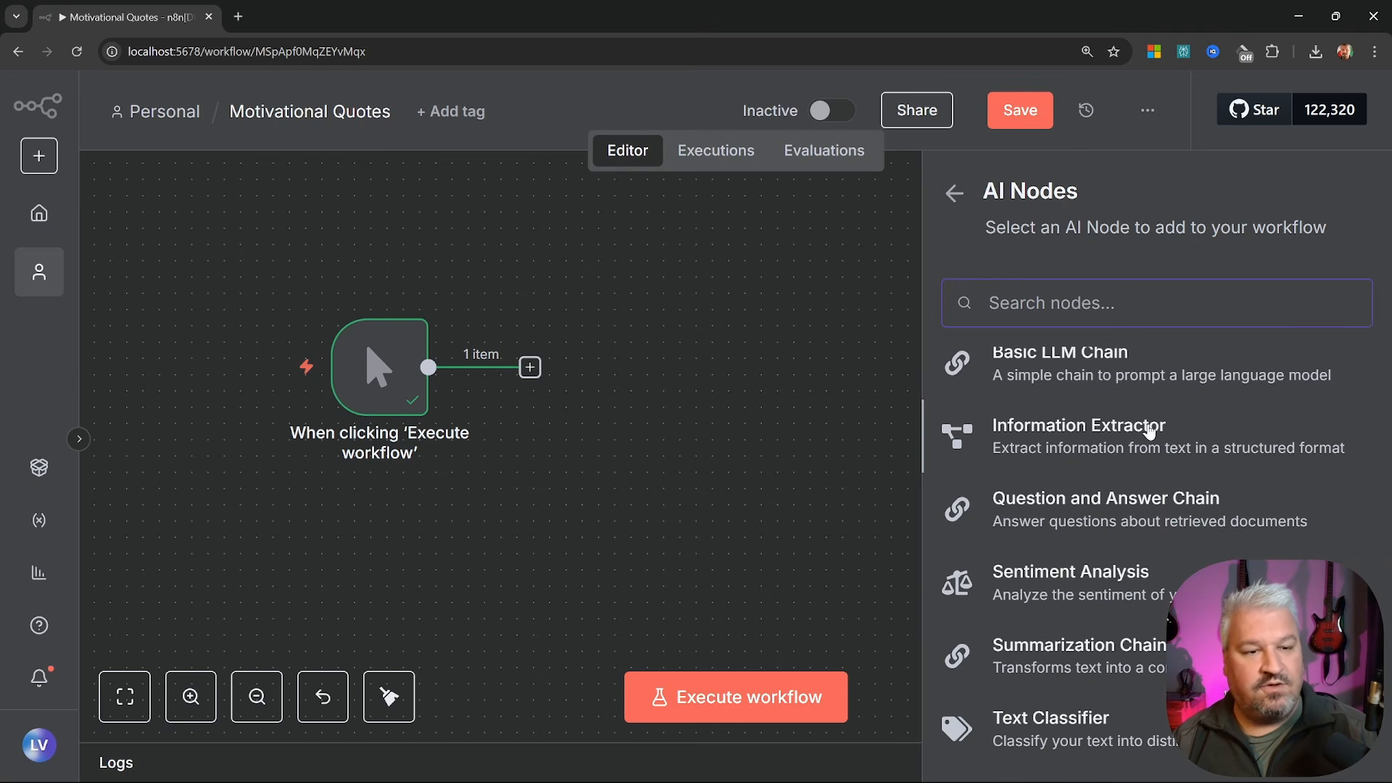
scroll(1110, 453, down, 1)
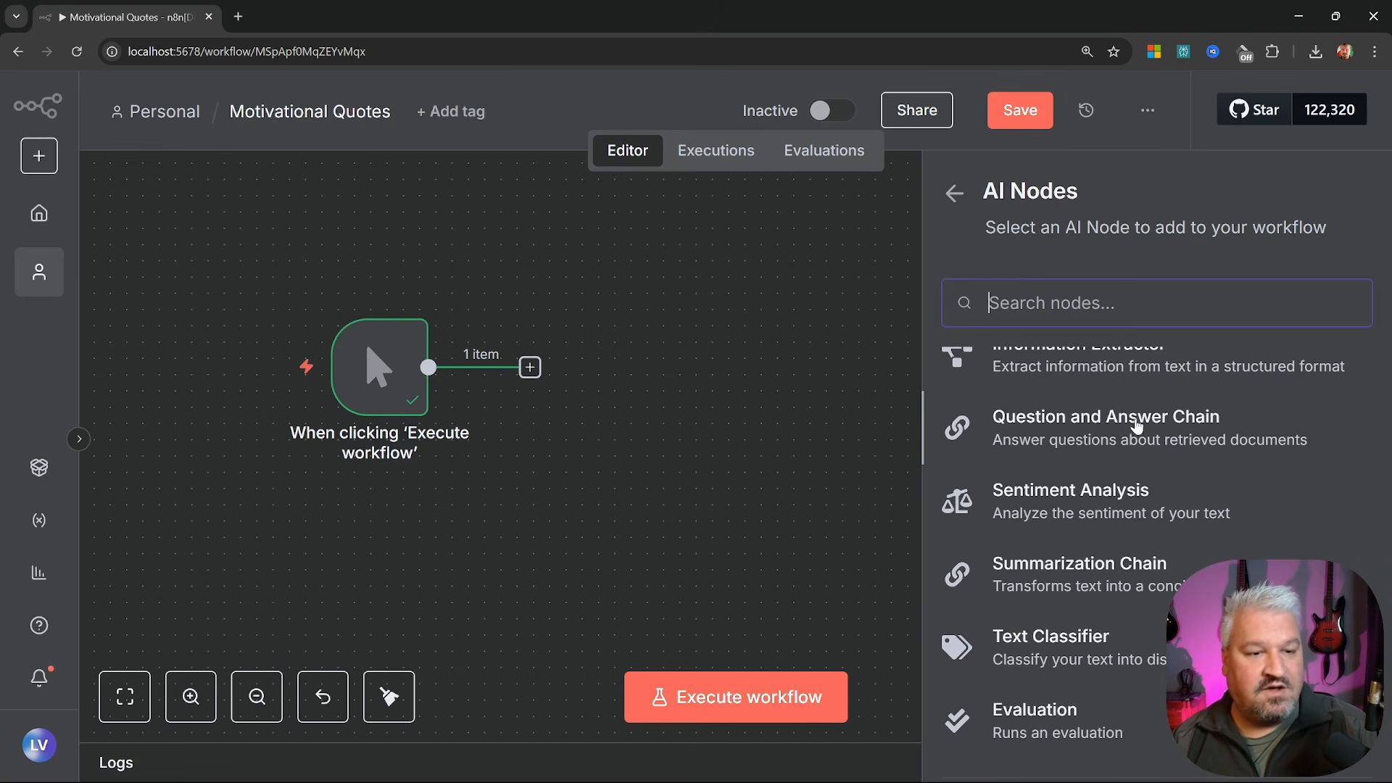
scroll(1142, 426, down, 1)
scroll(1138, 425, down, 1)
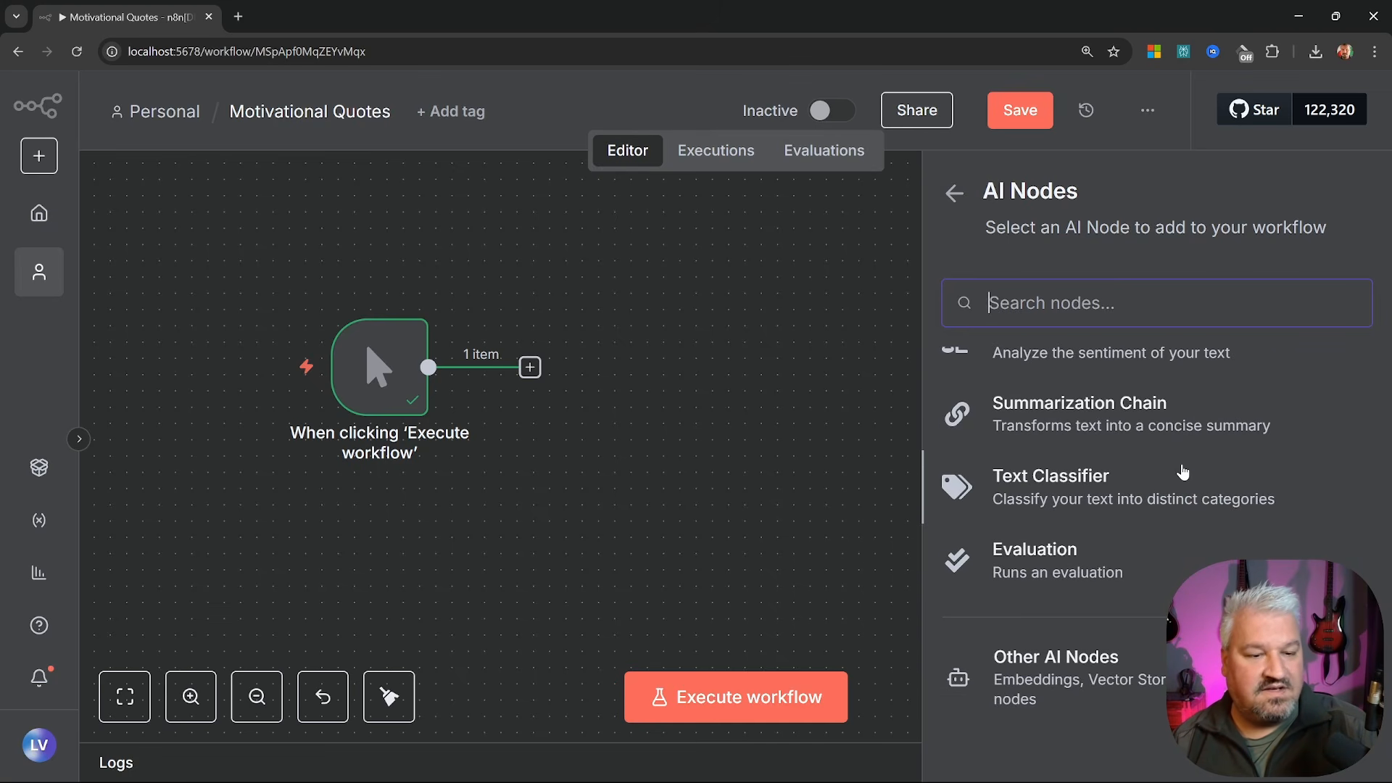
scroll(1163, 479, up, 2)
scroll(1144, 491, up, 5)
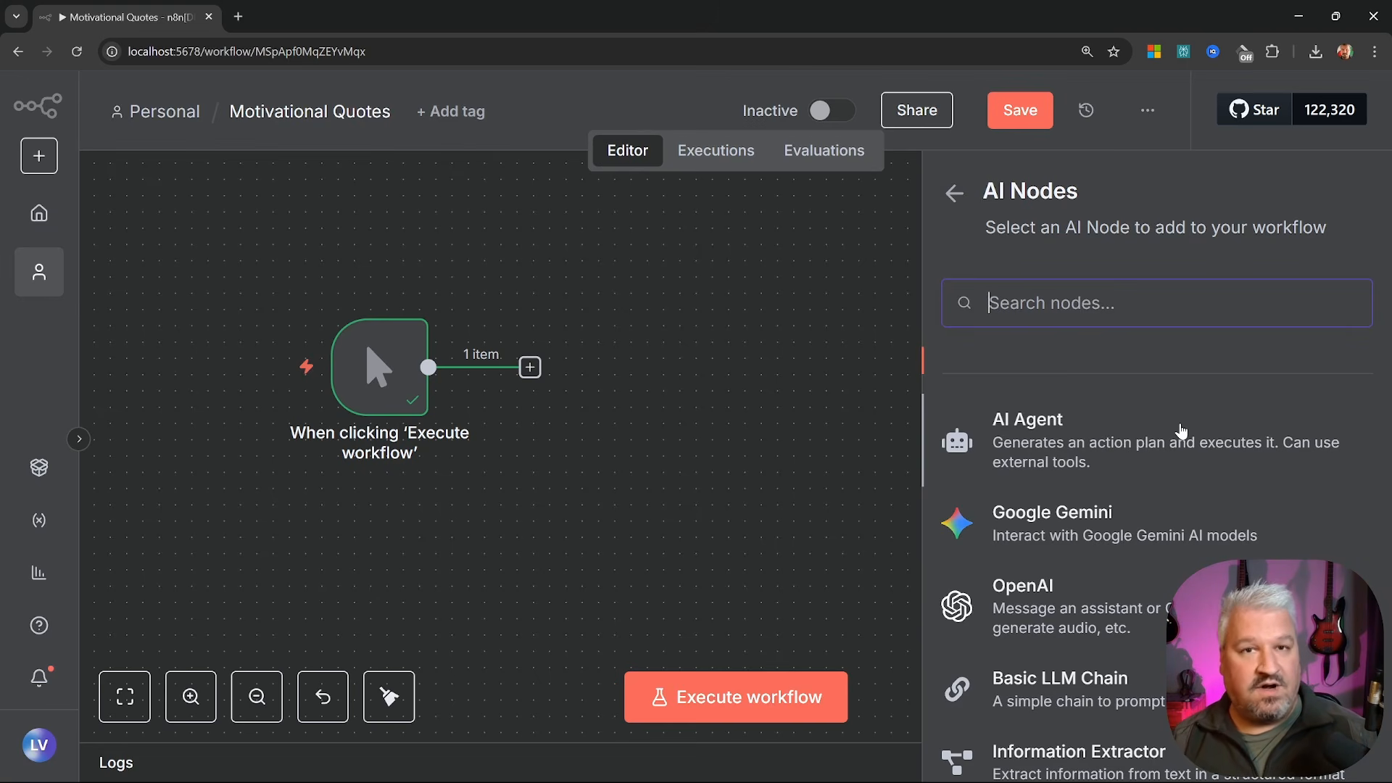
scroll(1180, 431, down, 3)
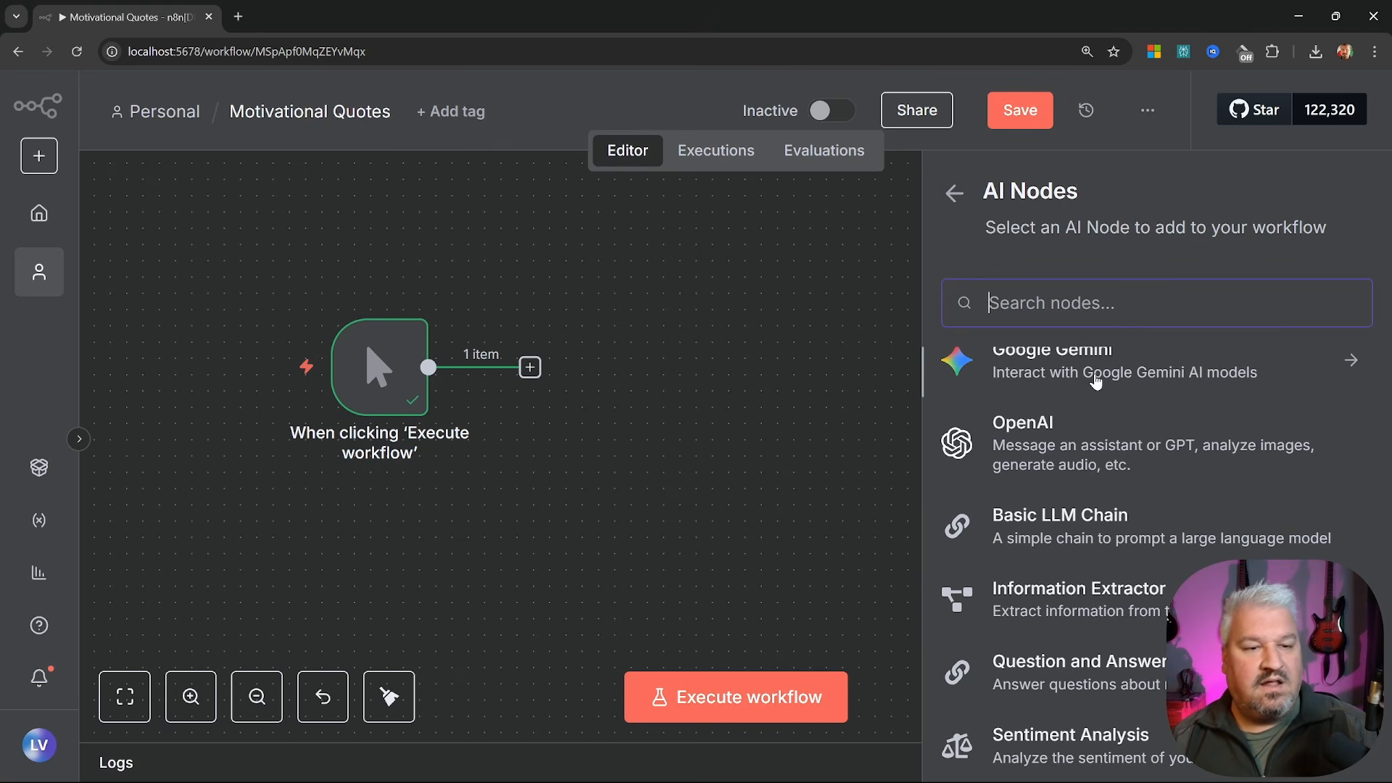
scroll(1096, 377, up, 2)
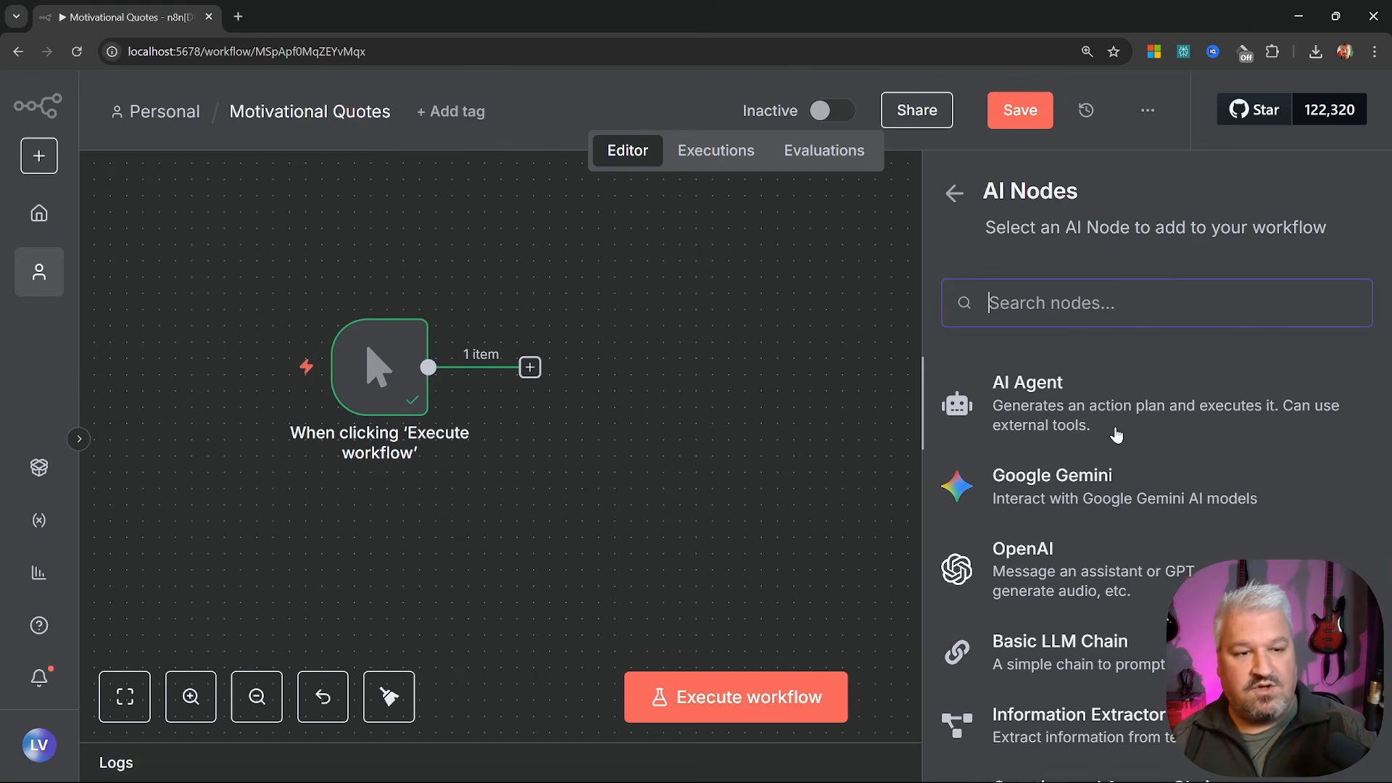
scroll(1088, 435, down, 2)
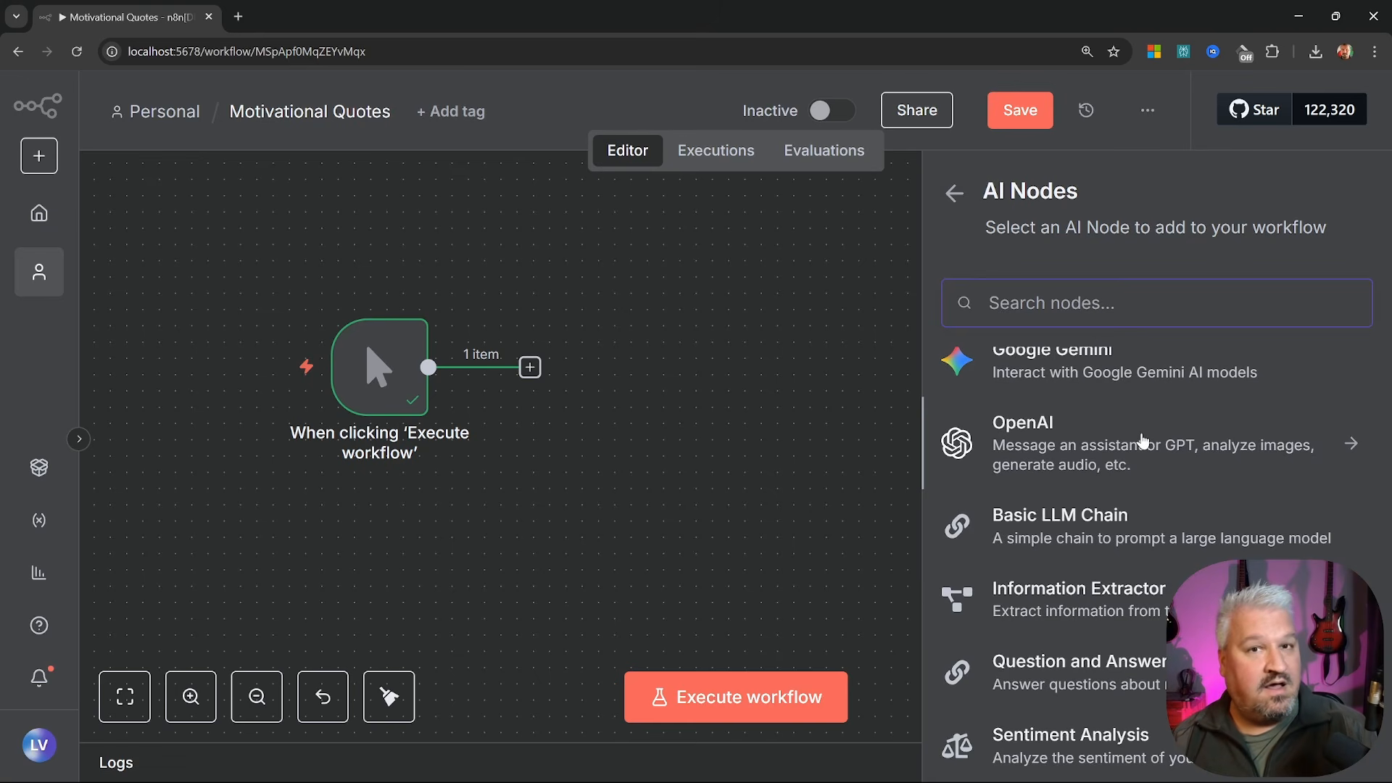
scroll(1153, 392, down, 2)
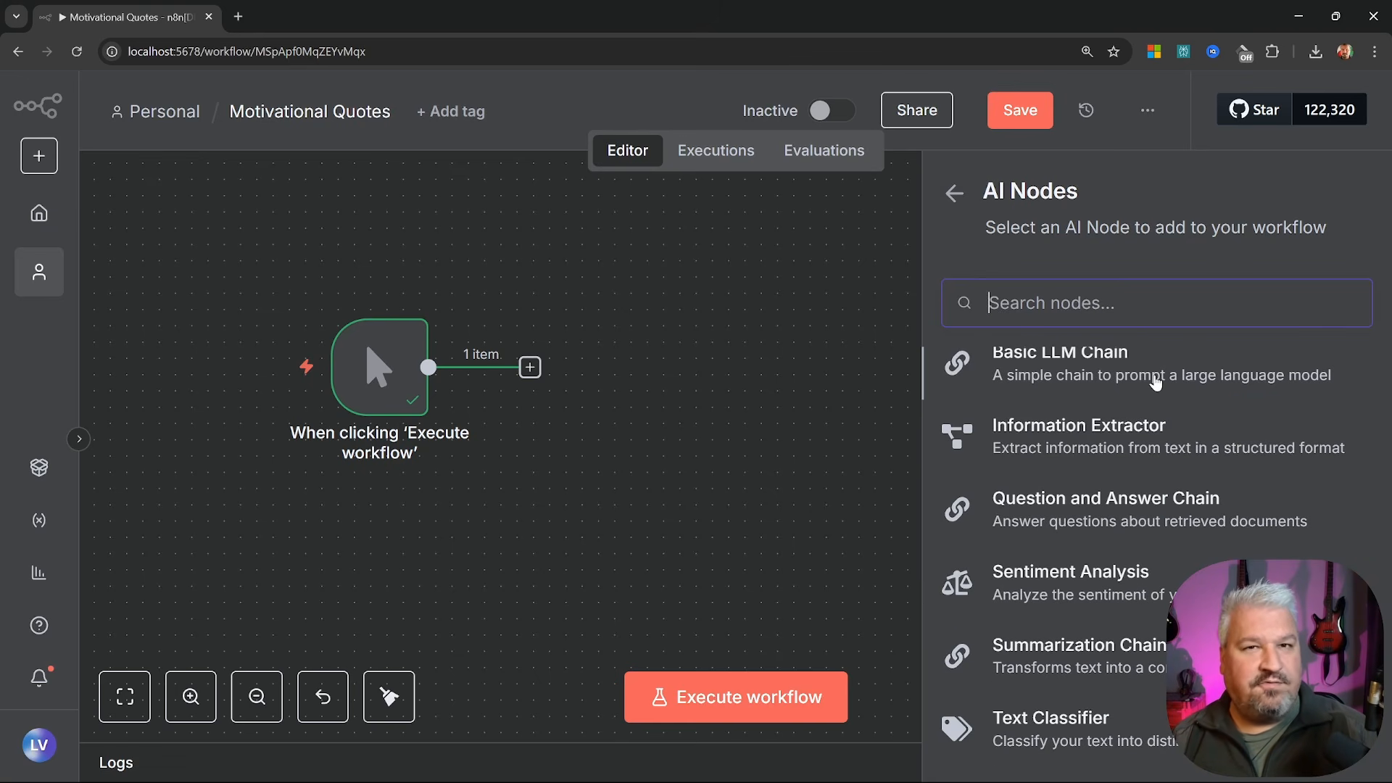
scroll(1160, 391, up, 1)
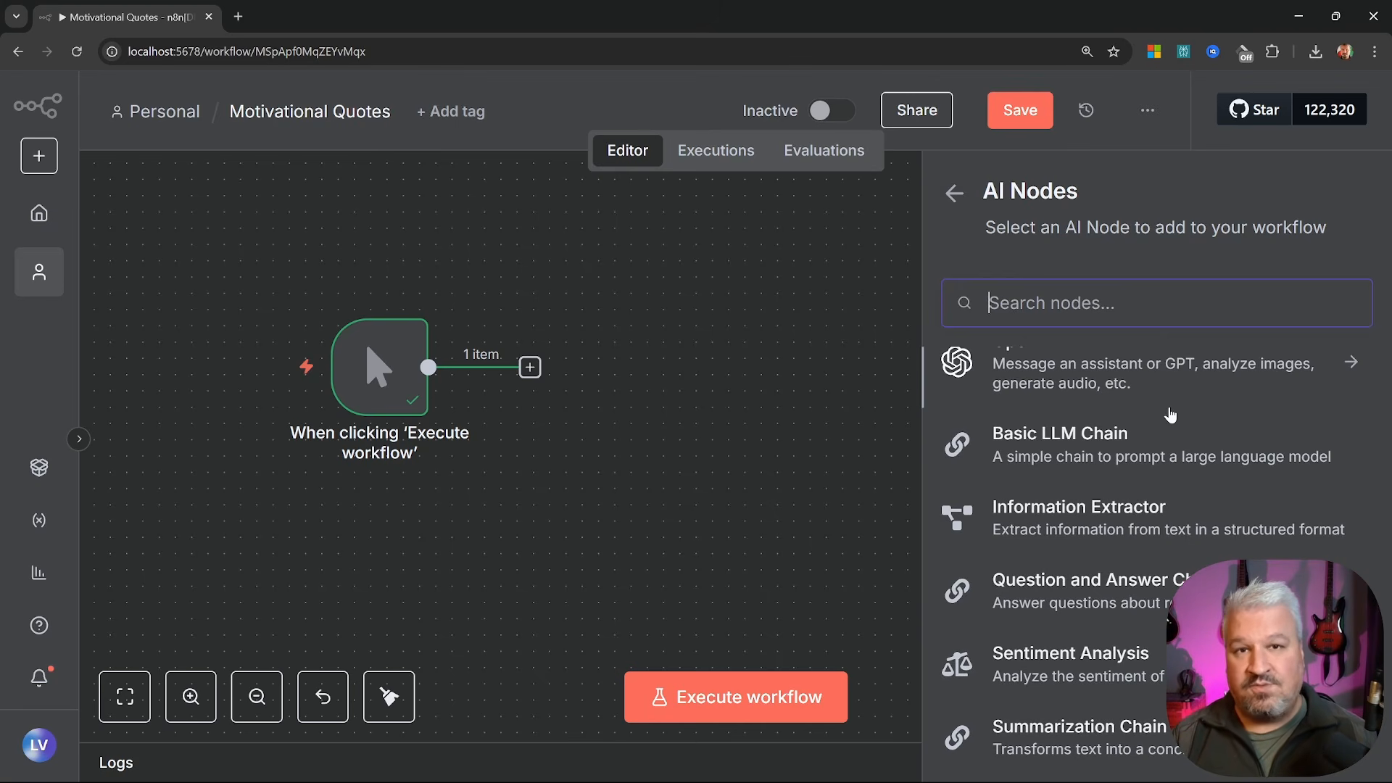
Add a Basic LLM Chain node named 'Motivational Quote Generator'
click(1098, 443)
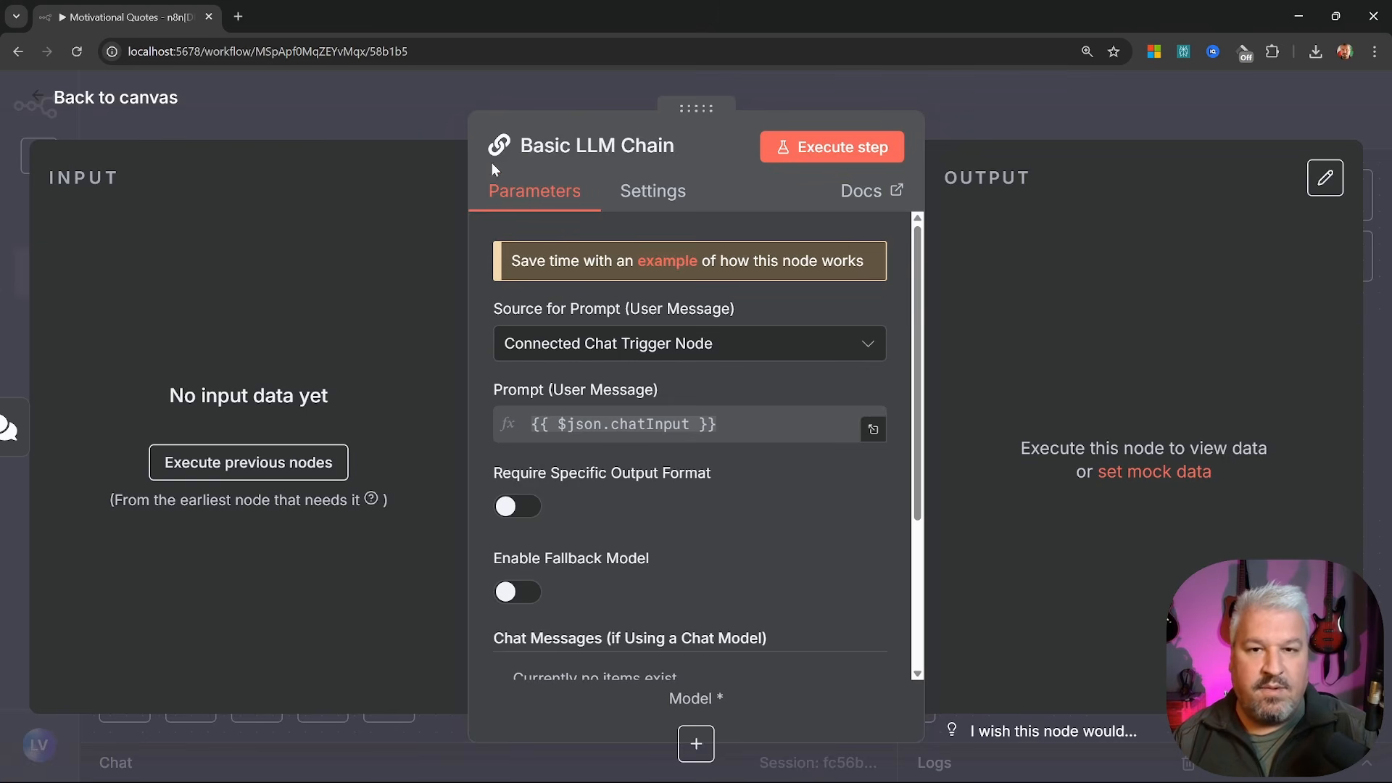
click(606, 158)
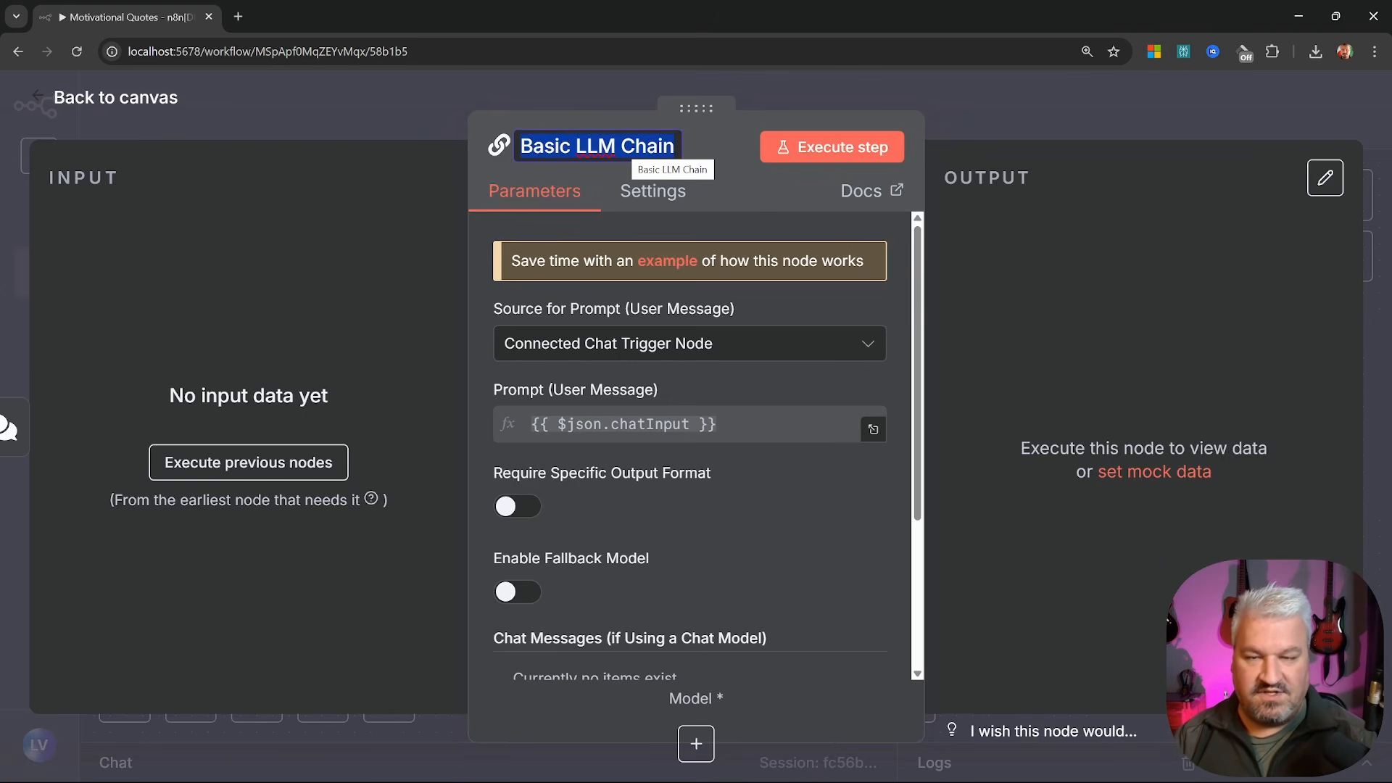
text(Motivational Quote Generator)
key(Return)
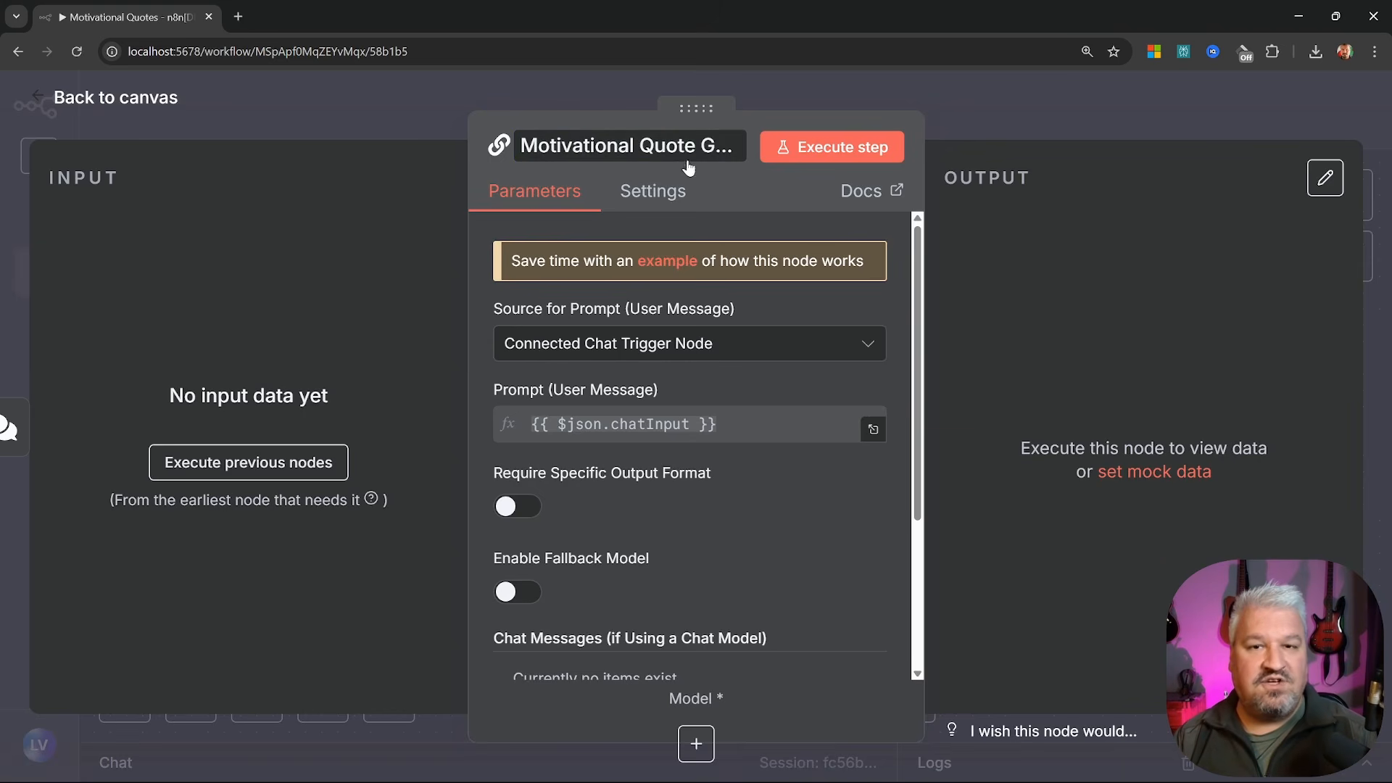
Define the prompt below, ending with 'Respond with the quote only and nothing else.'
click(695, 344)
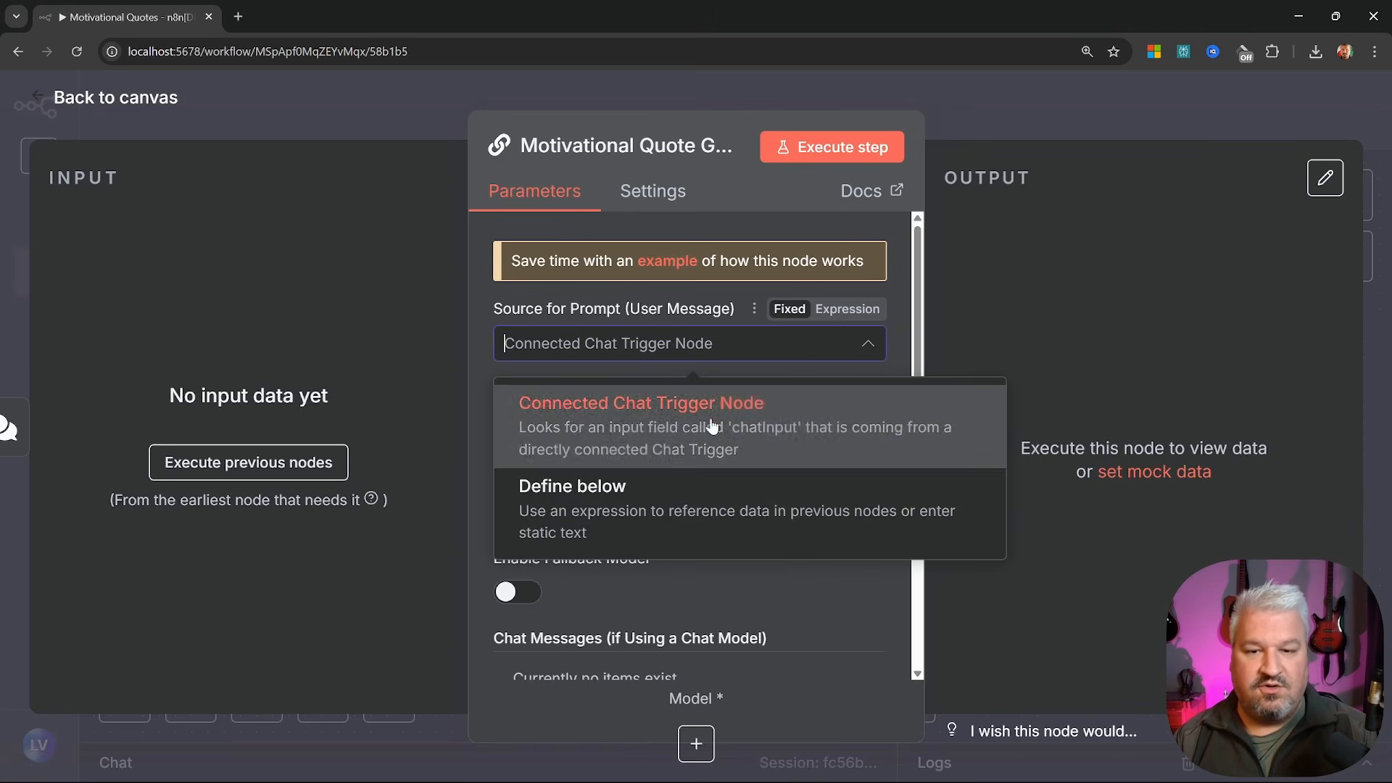
click(640, 501)
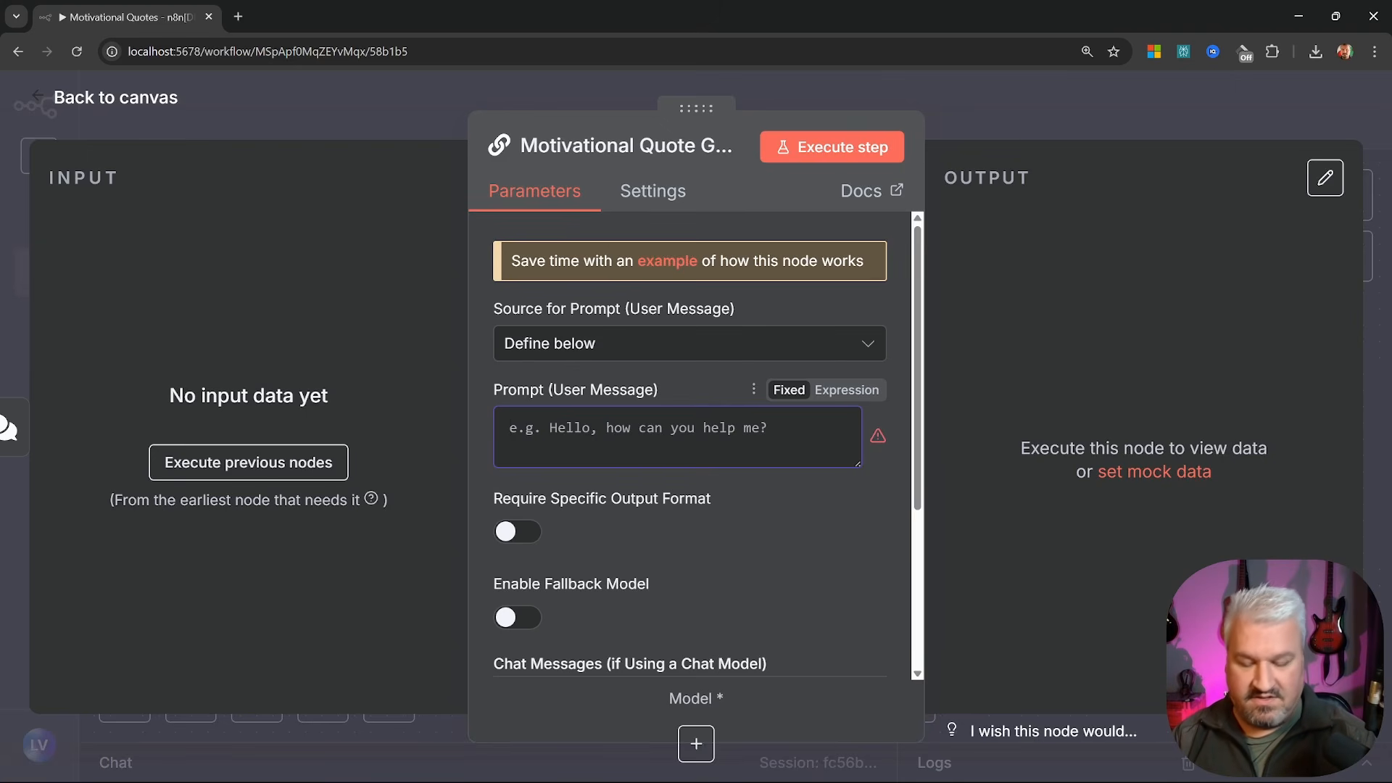
text(Generate a motivational quote.)
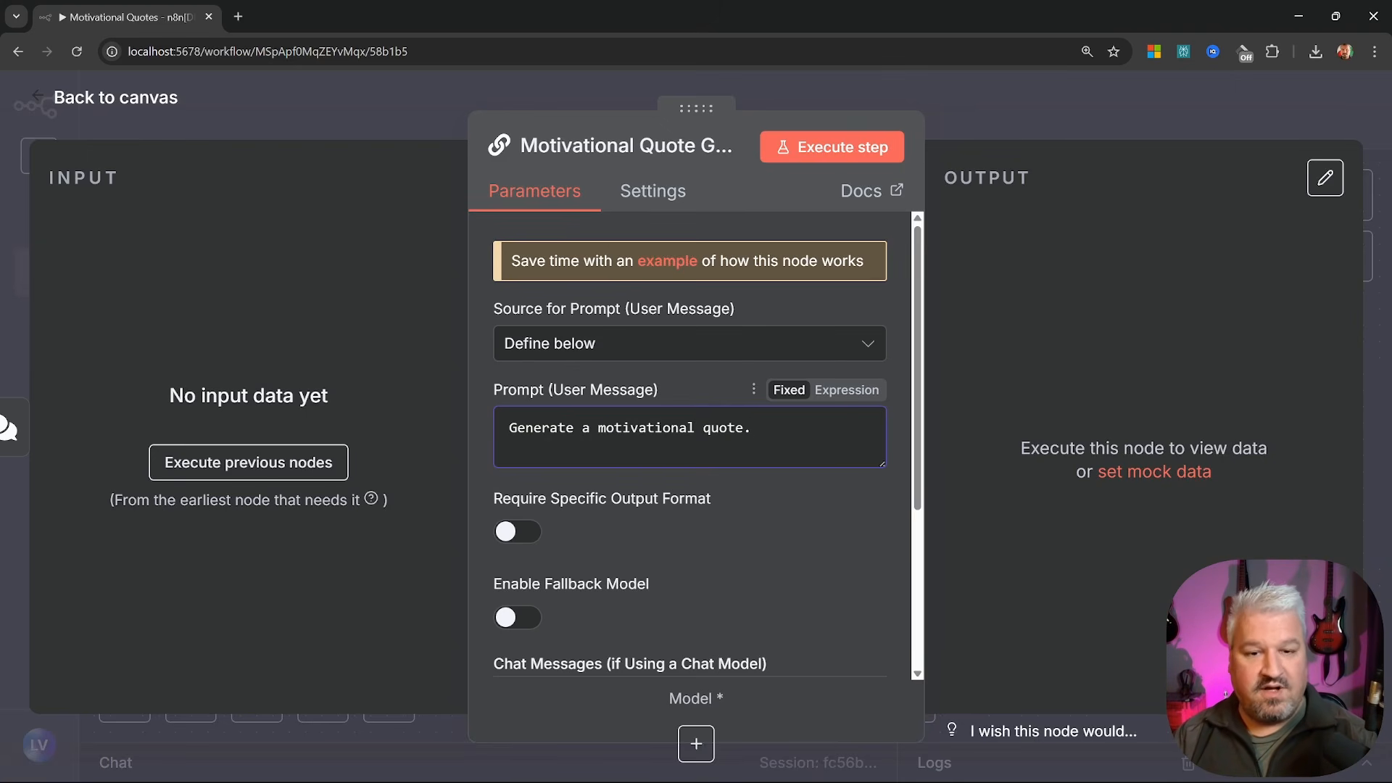
text(Respond with the quote only and nothing else.)
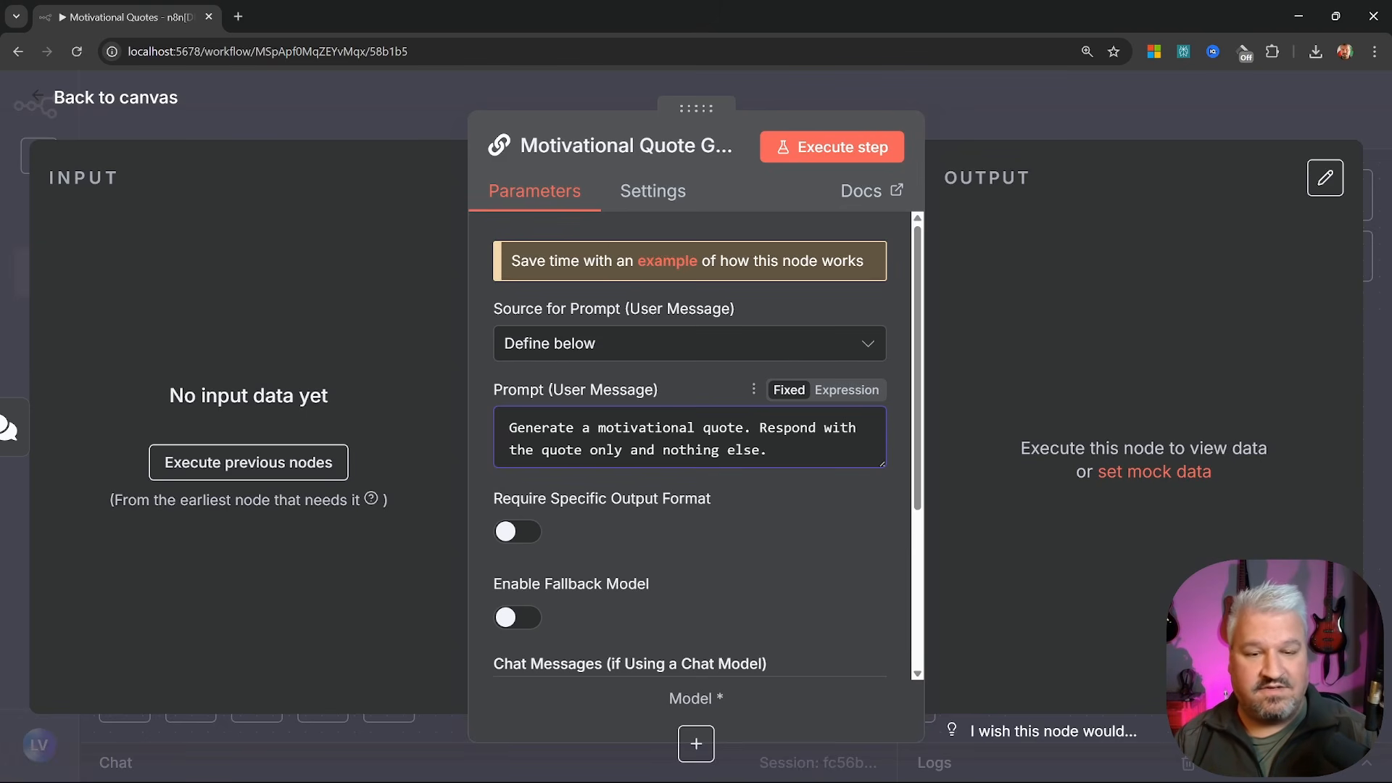
scroll(748, 475, down, 2)
scroll(805, 453, down, 1)
scroll(805, 453, up, 4)
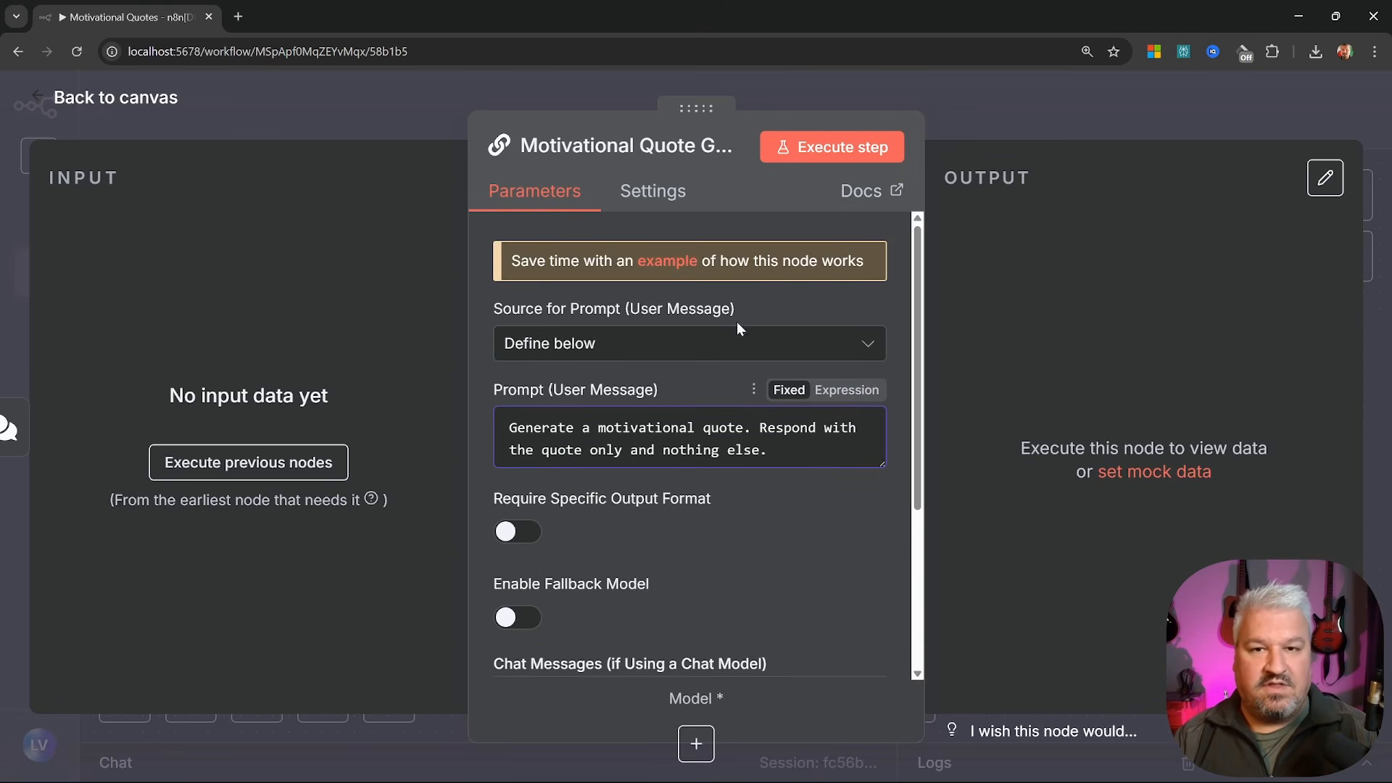
click(45, 100)
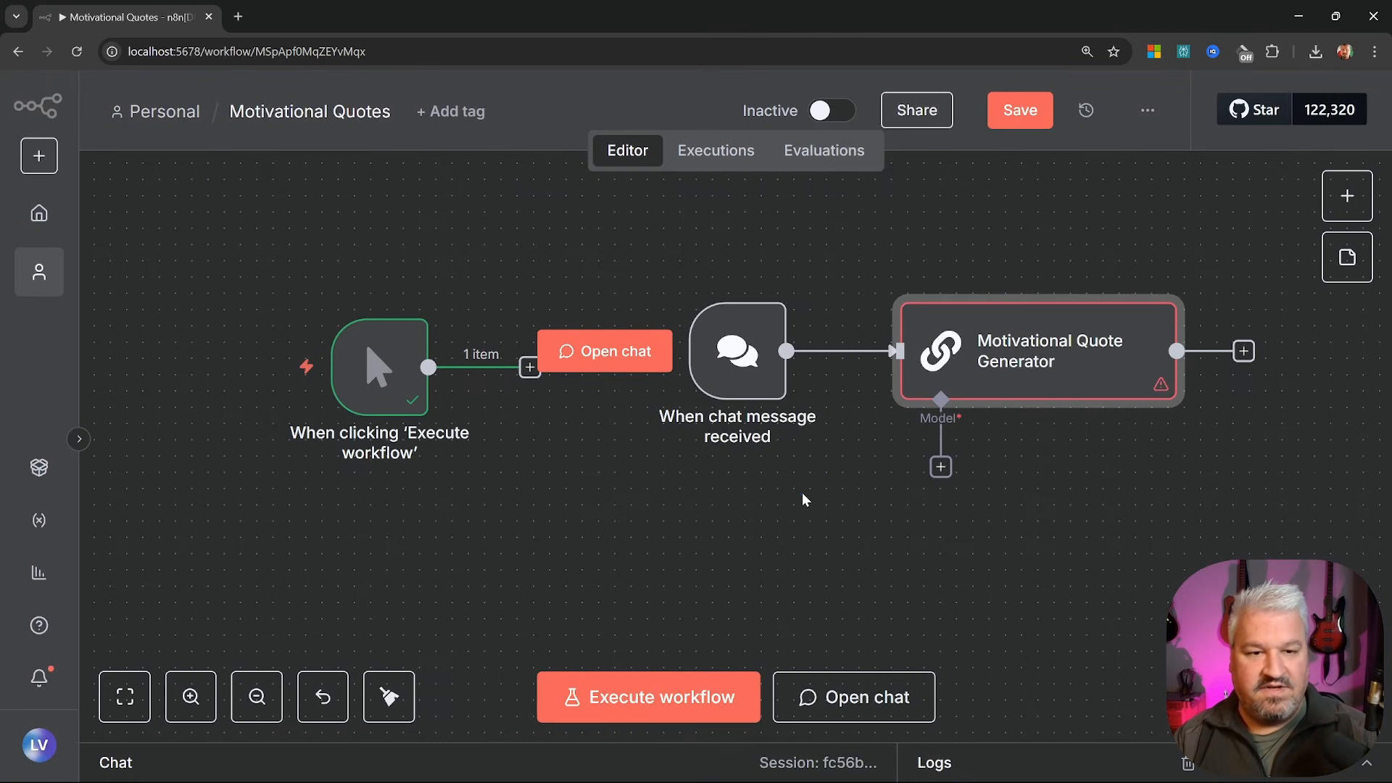
Delete the 'When chat message received' node and wire the manual trigger straight into the Motivational Quote Generator
drag(750, 363, 707, 375)
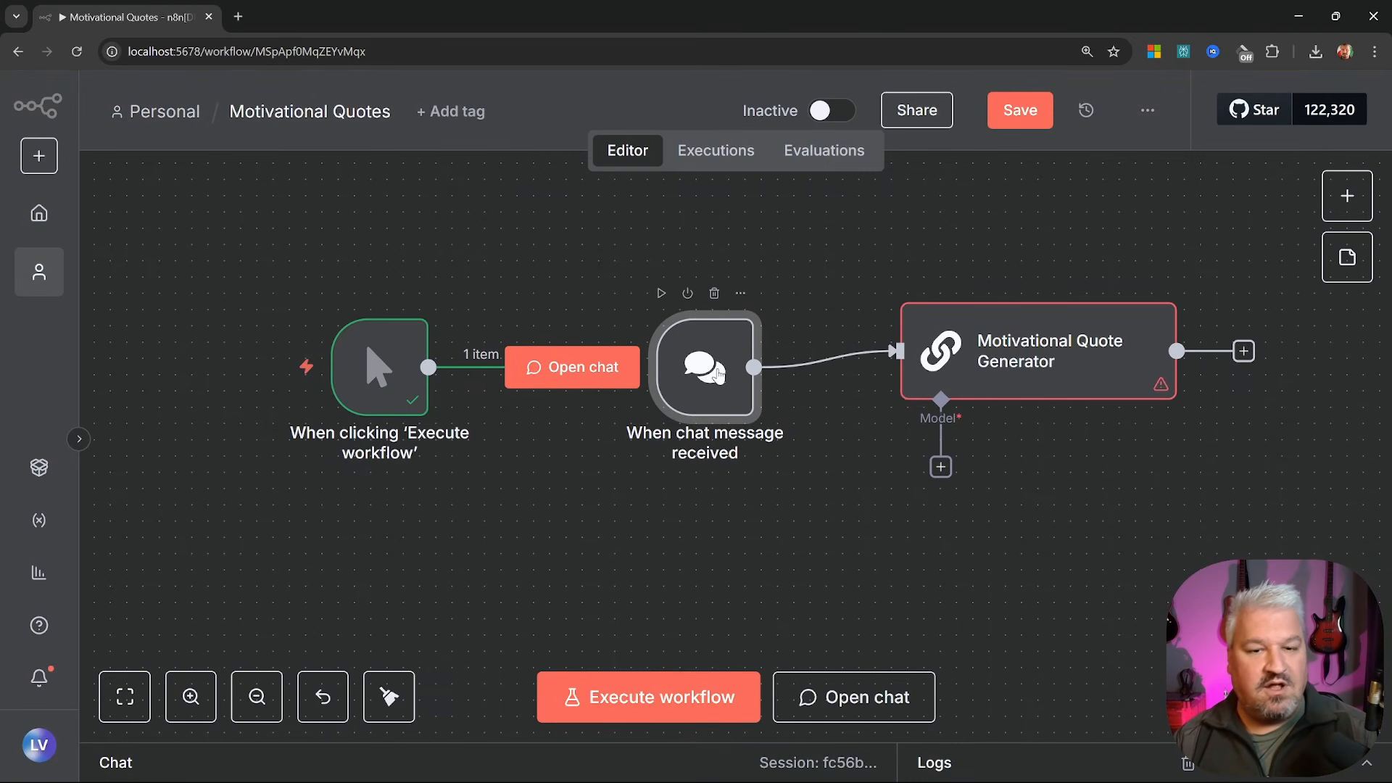
click(715, 294)
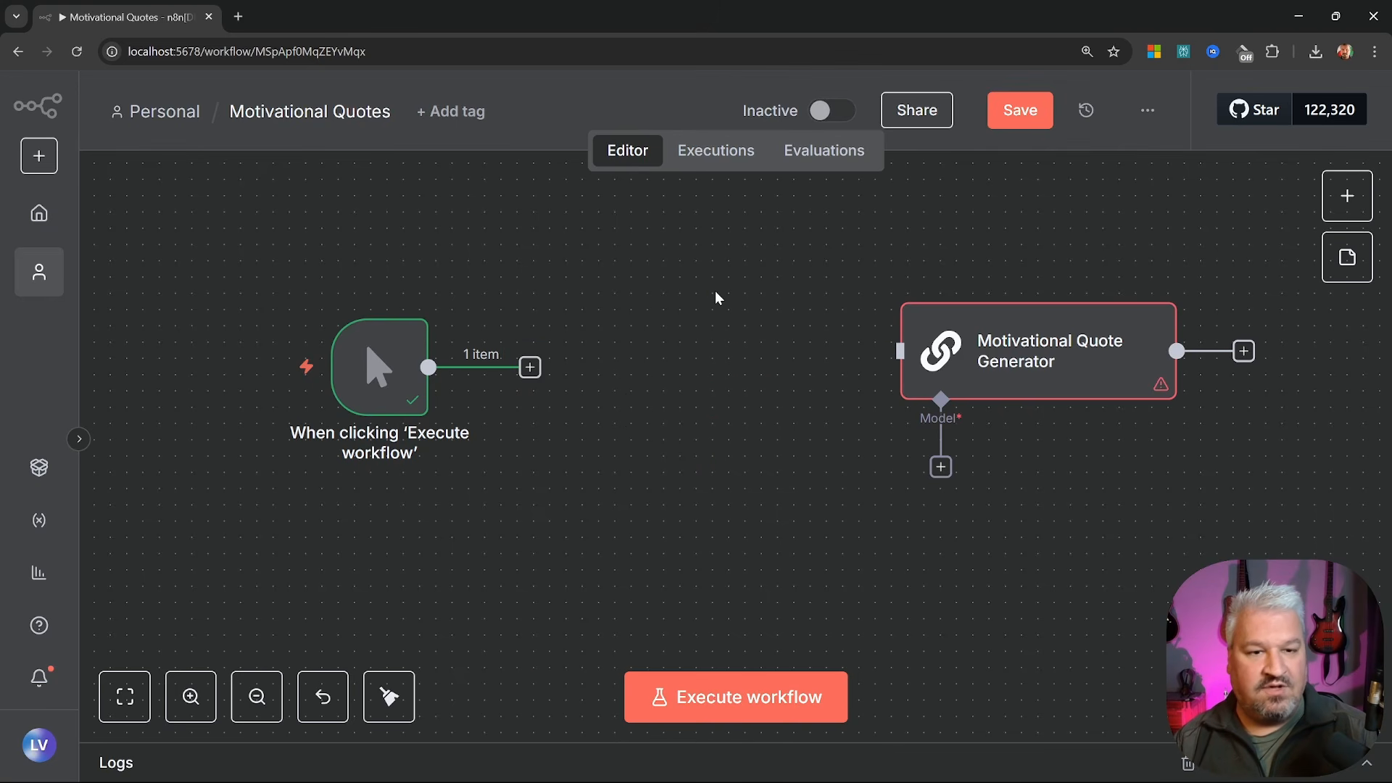
drag(424, 371, 620, 371)
drag(729, 371, 892, 367)
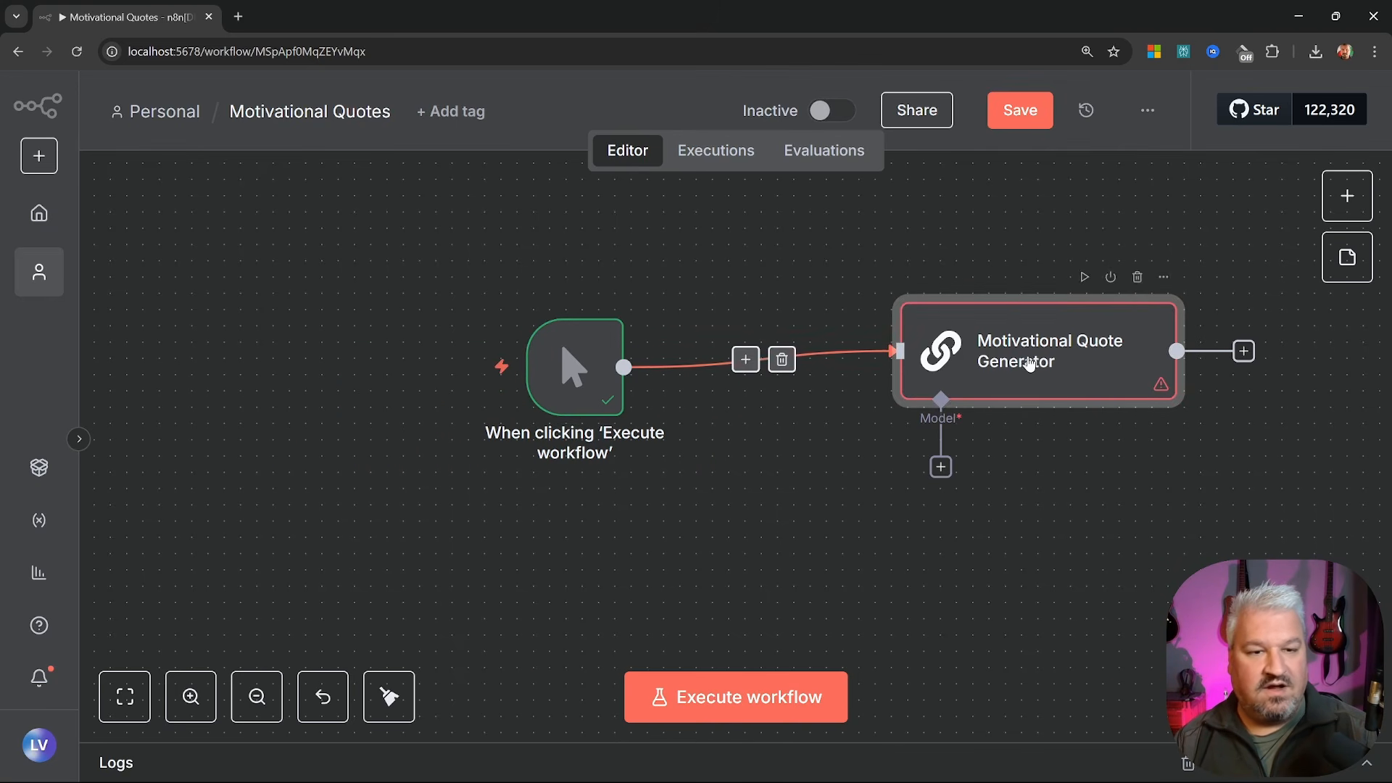
drag(1001, 400, 889, 415)
drag(948, 482, 793, 449)
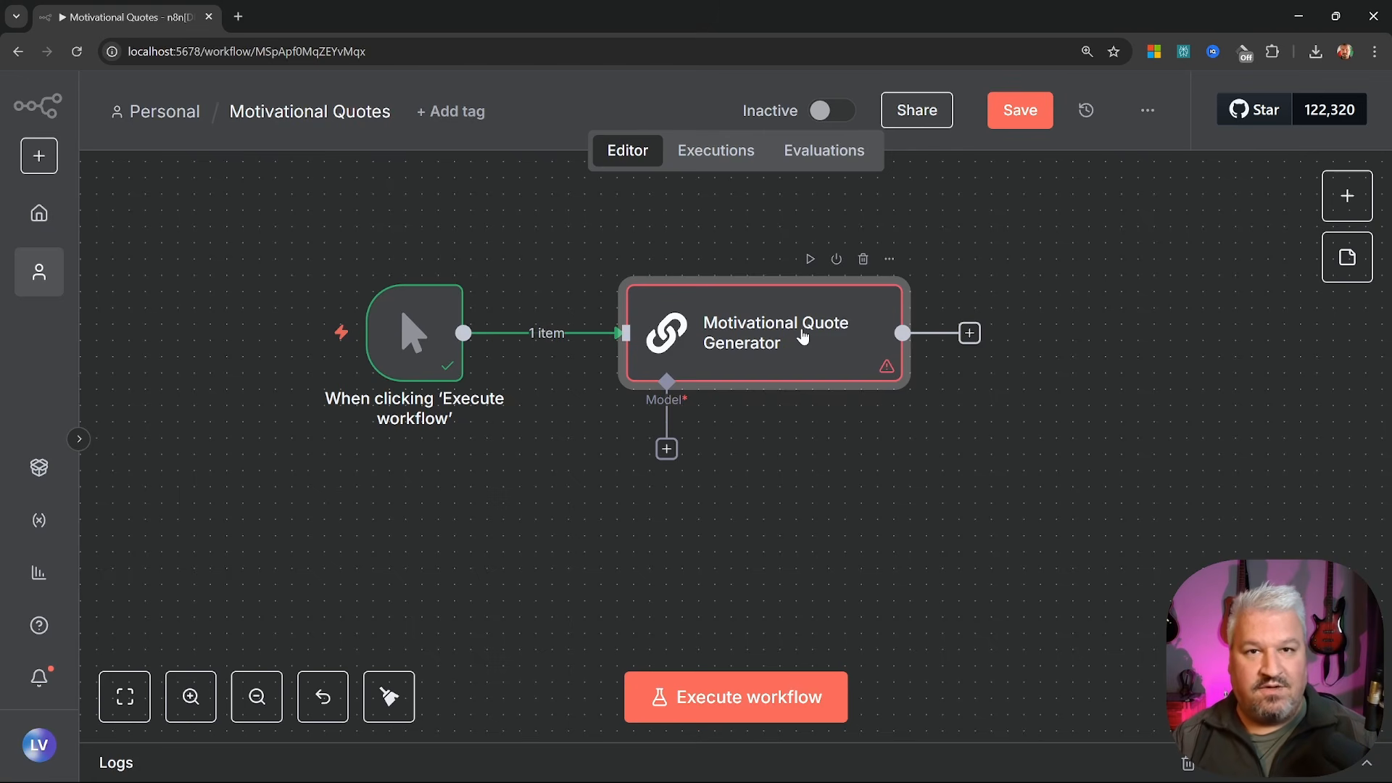
Browse the Language Models list available for the chain's Model slot
click(667, 450)
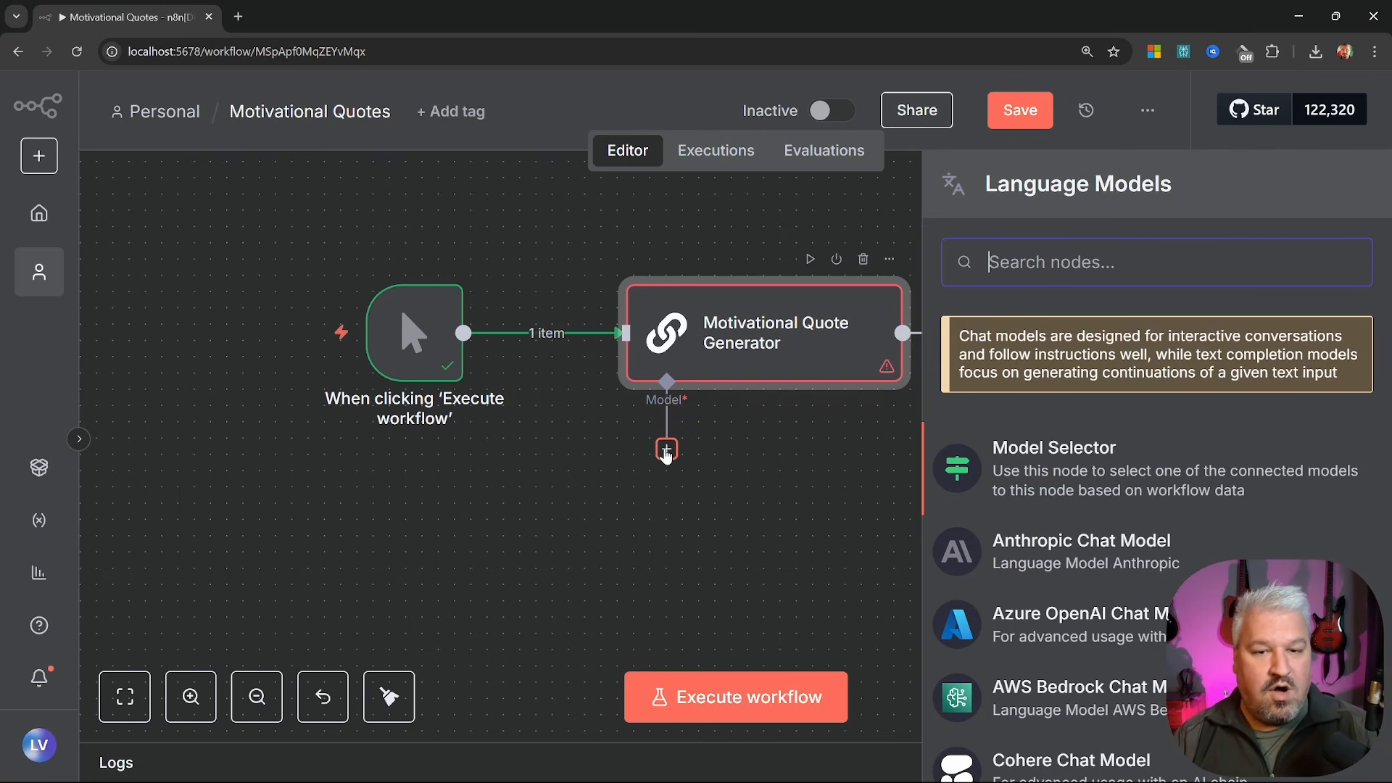
scroll(1131, 453, down, 3)
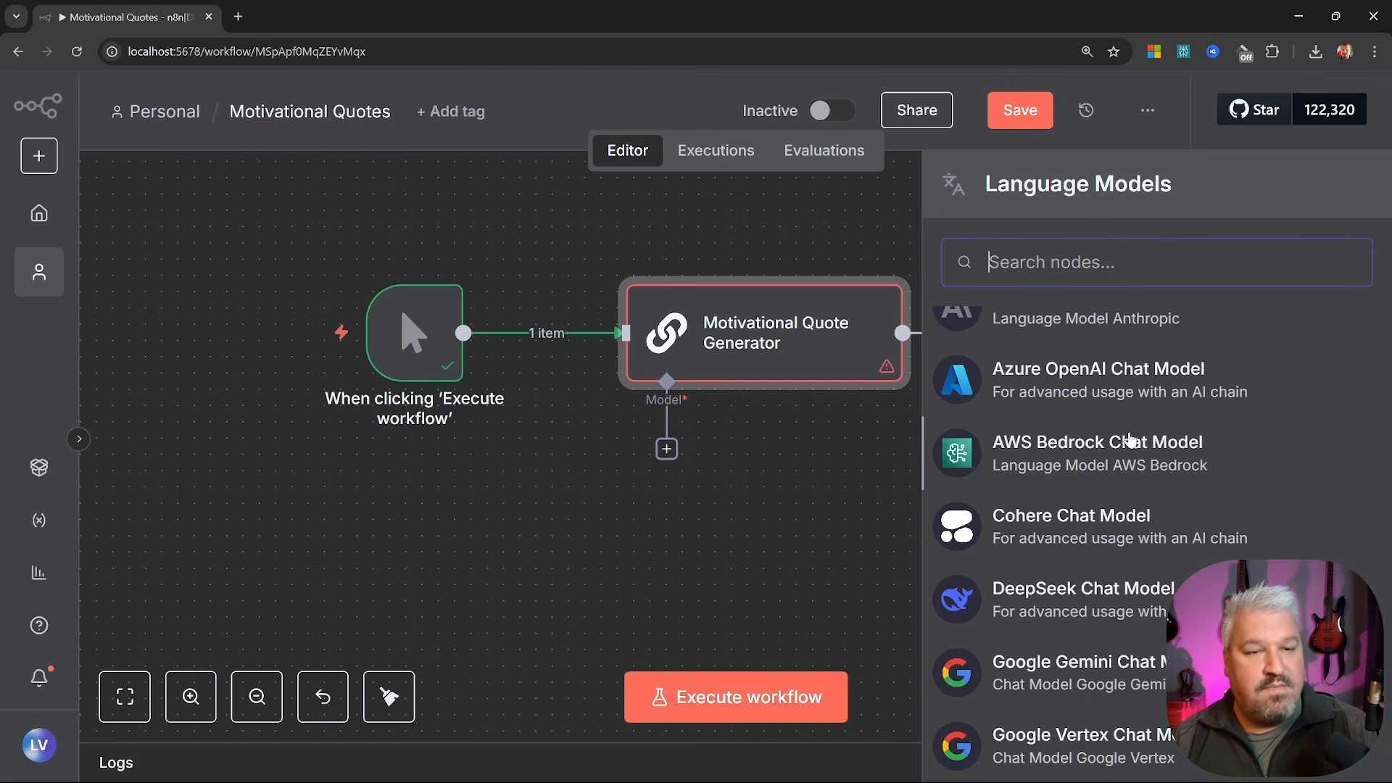
scroll(1133, 444, down, 4)
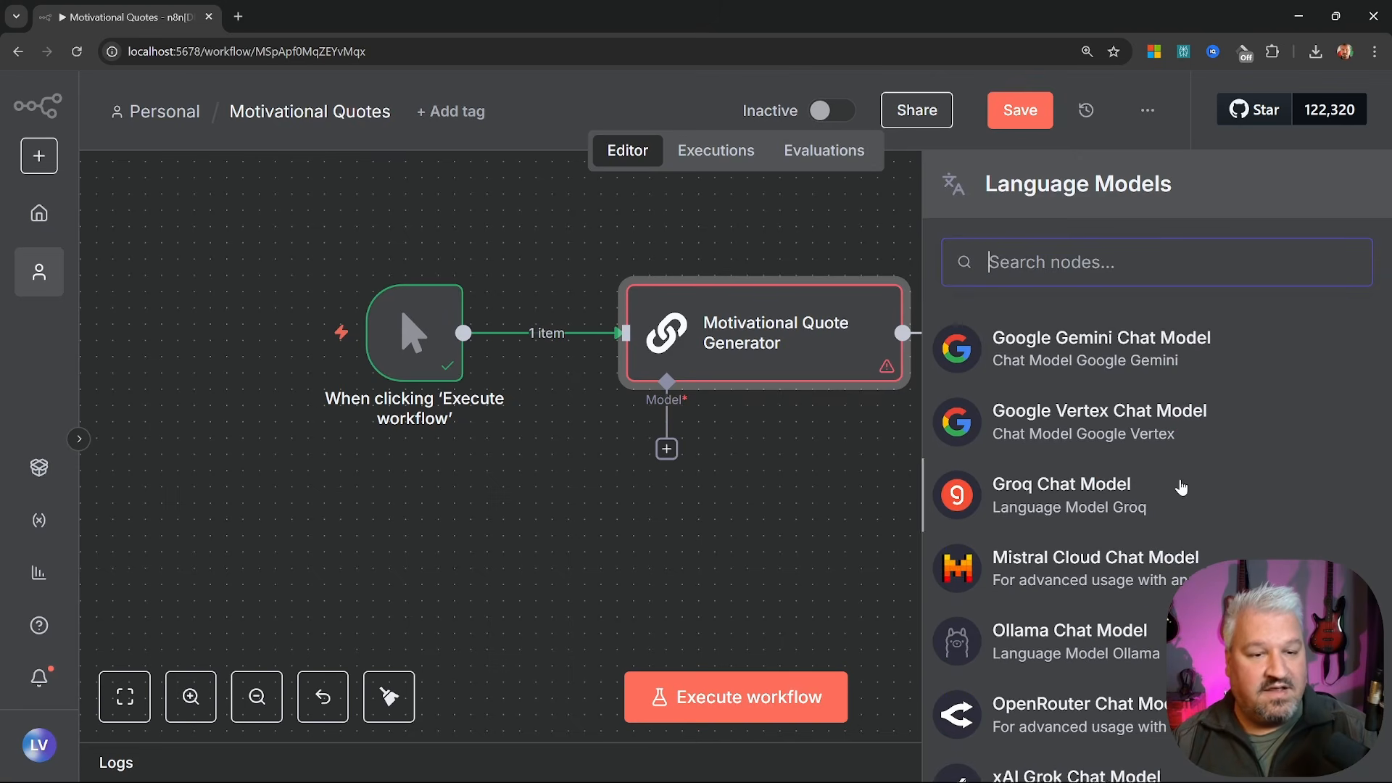
scroll(1160, 464, up, 5)
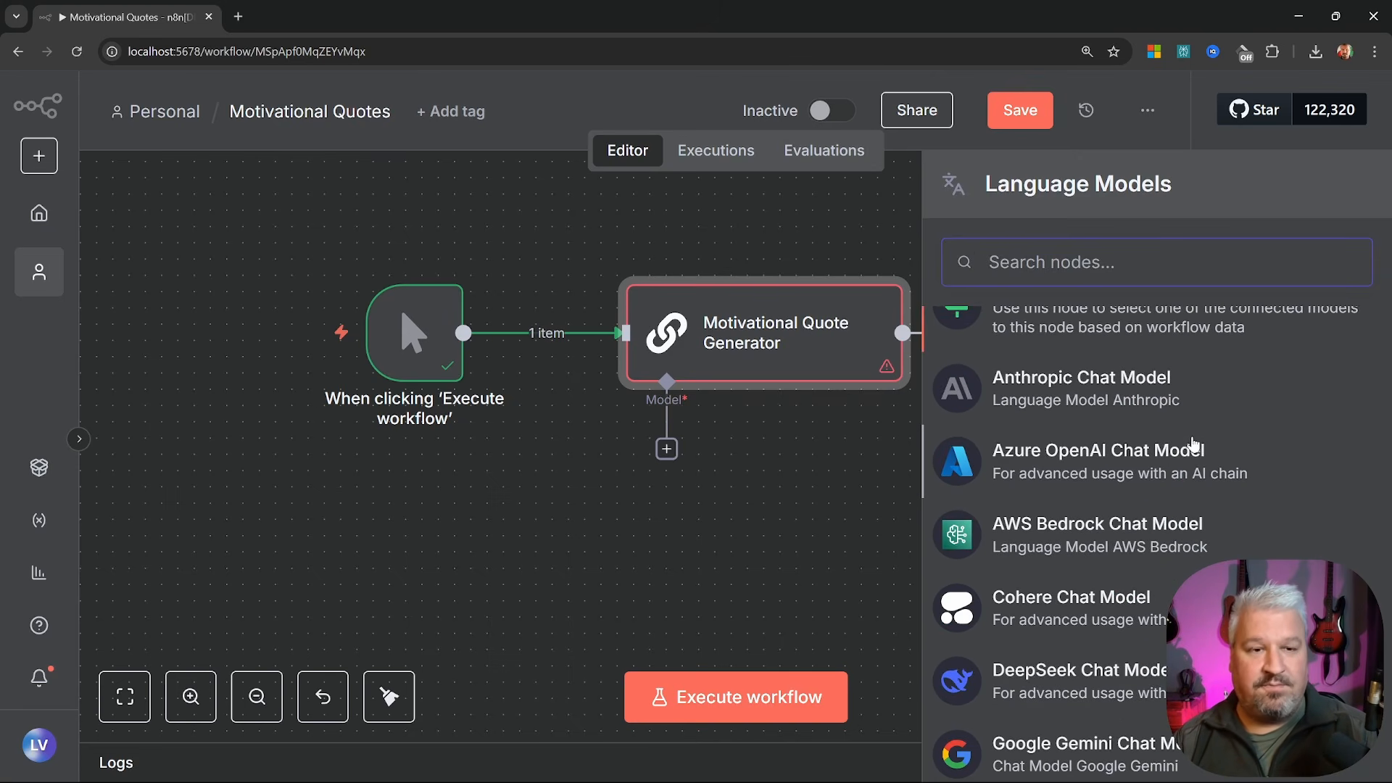
scroll(1058, 409, down, 1)
scroll(1058, 408, down, 9)
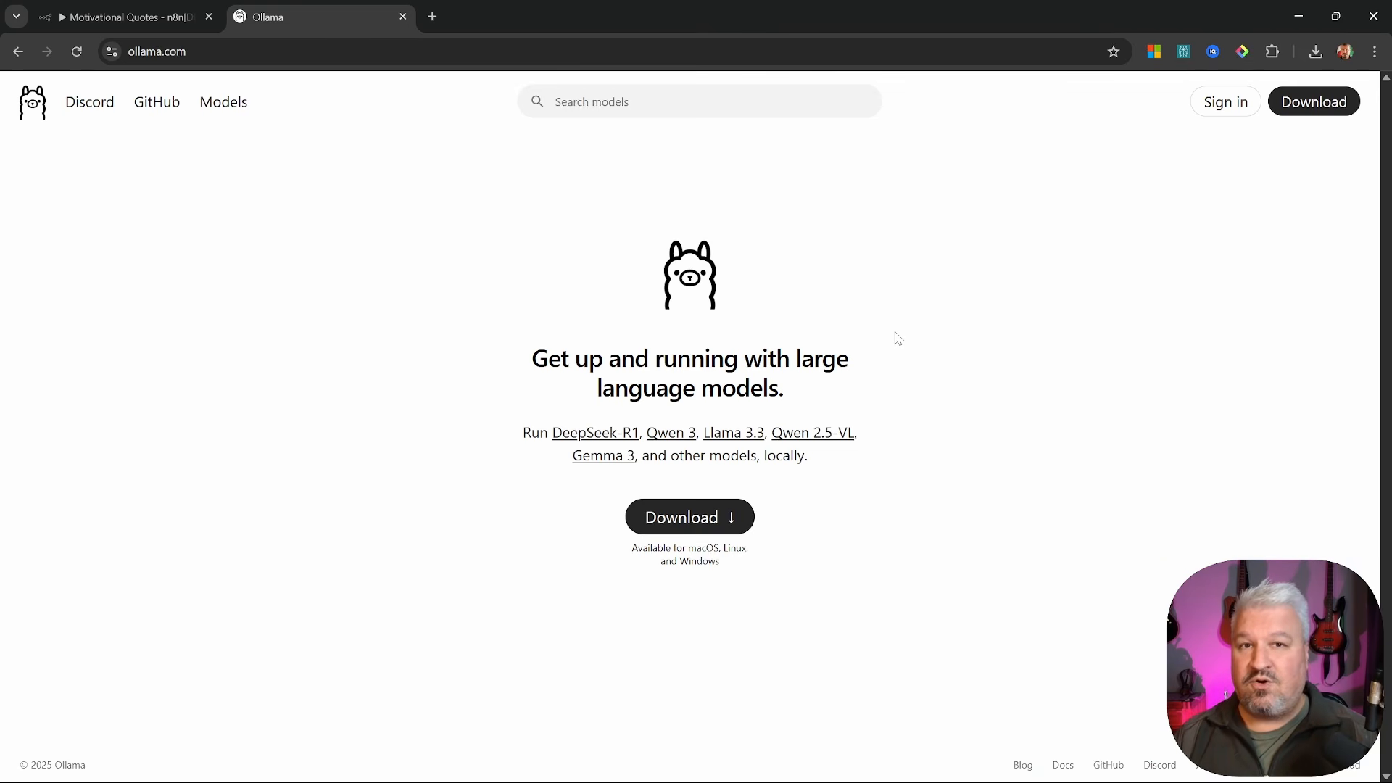
Close the Ollama tab with Ctrl+W to get back to the n8n workflow
key(ctrl+w)
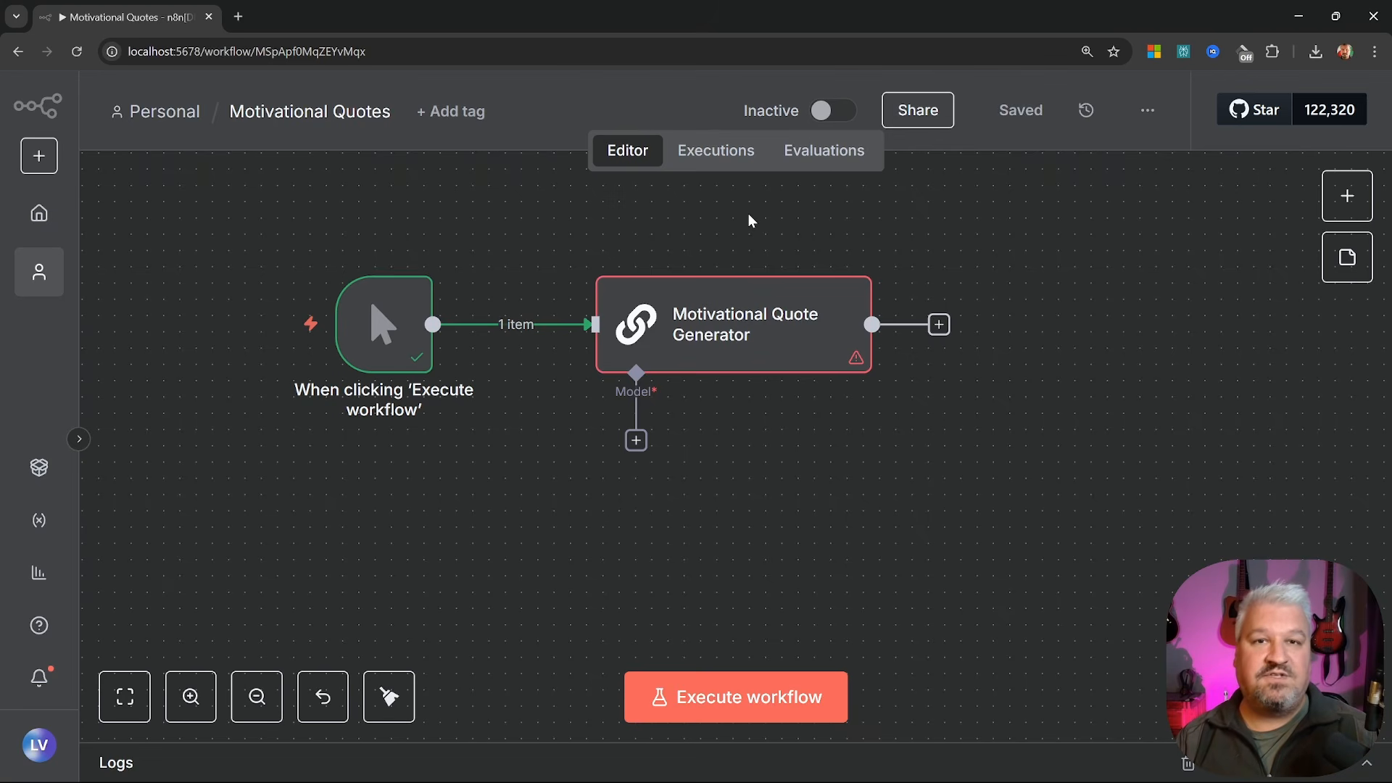
Go back to the n8n overview and show the saved credentials list
click(39, 212)
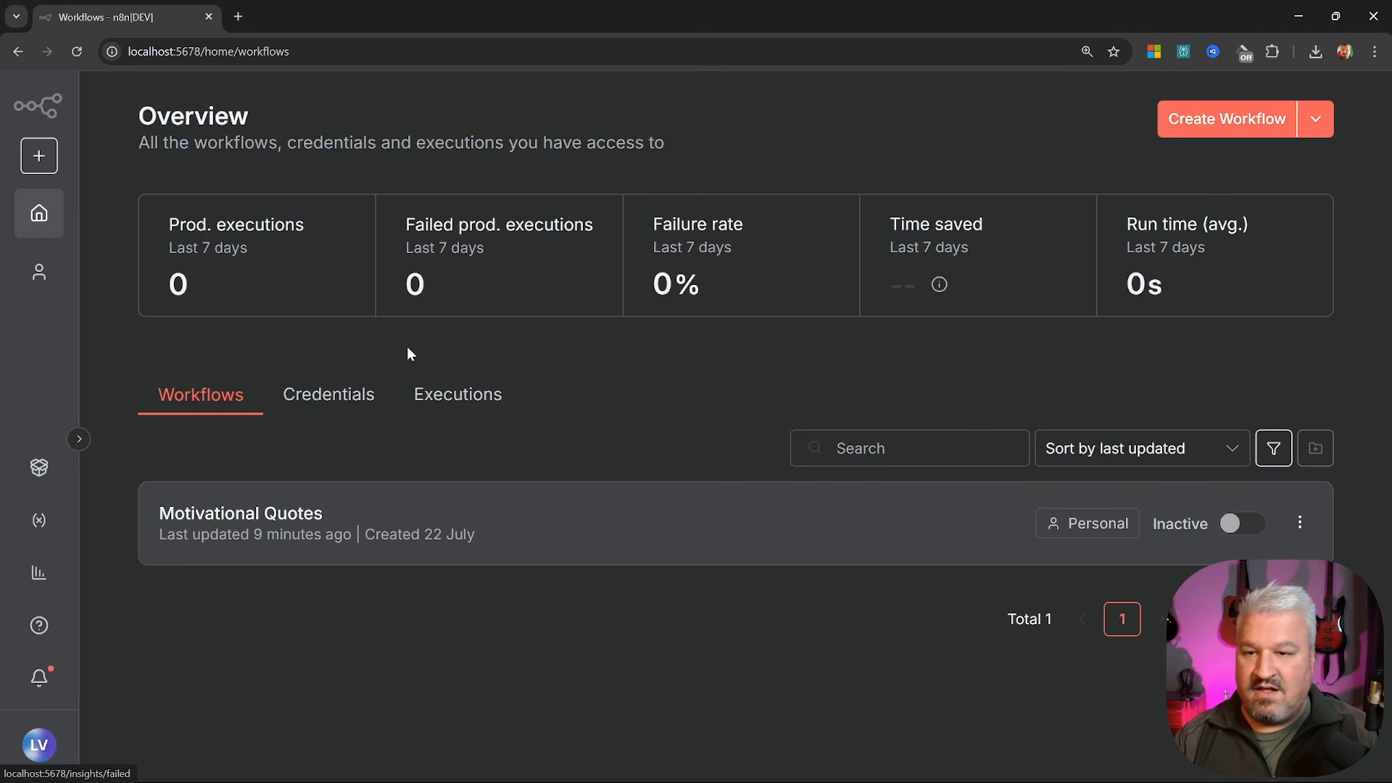
click(330, 404)
scroll(770, 467, down, 1)
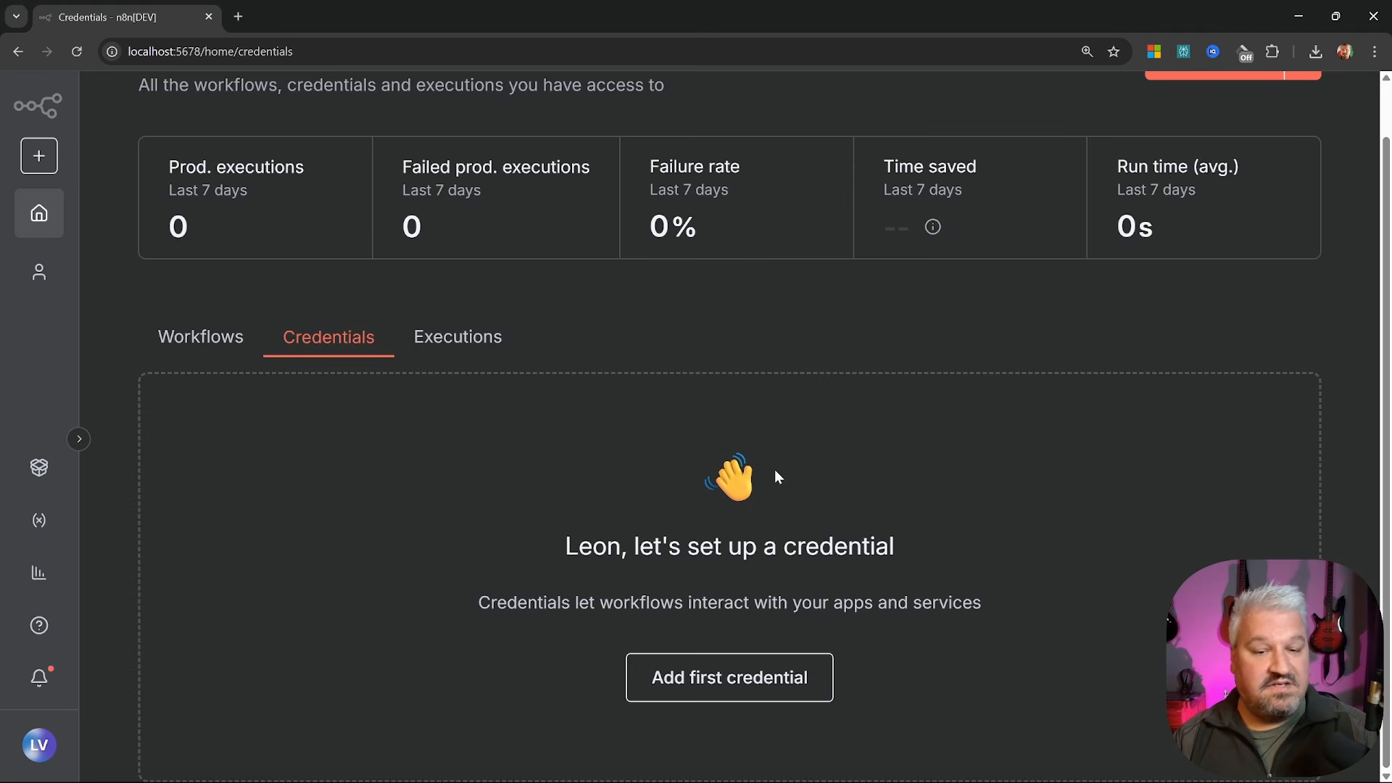
Start a new OpenAi credential and open its OpenAI documentation
click(754, 678)
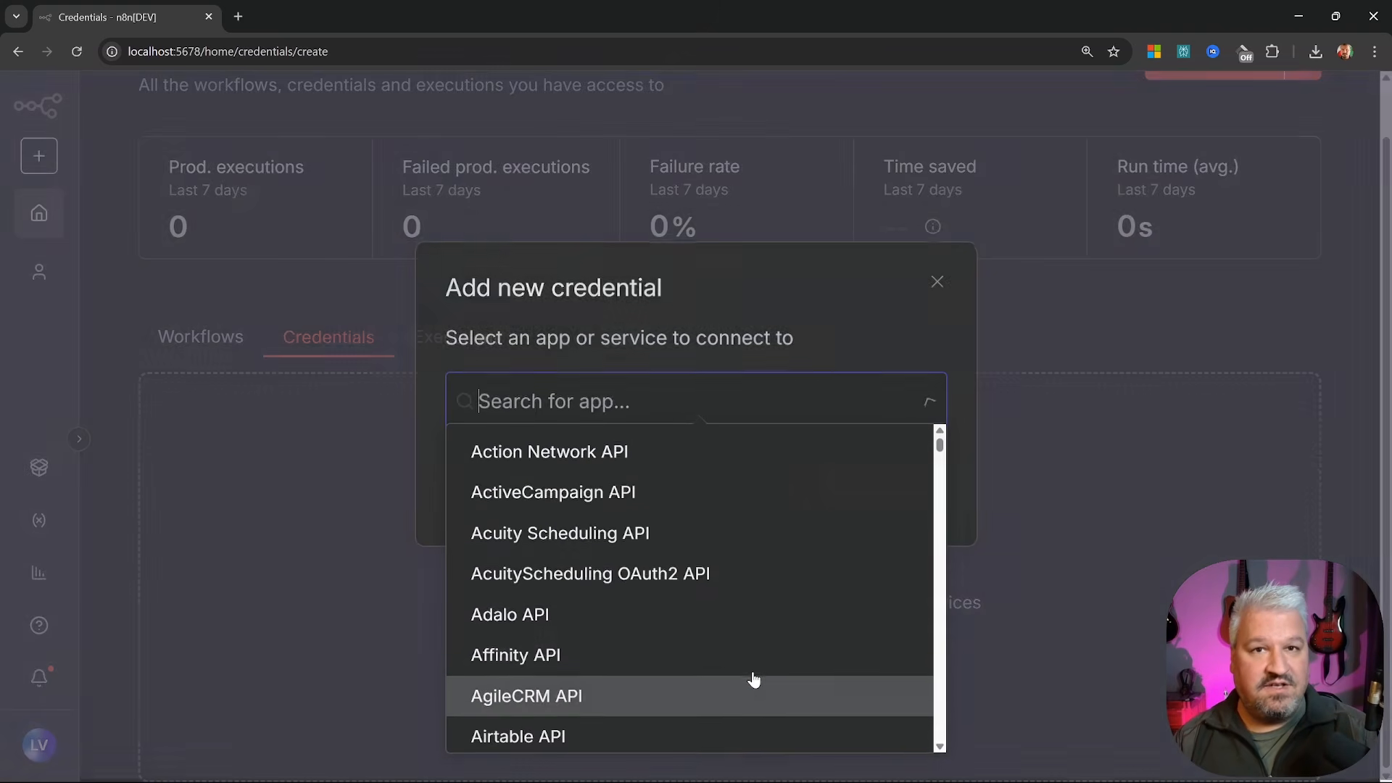
text(openai)
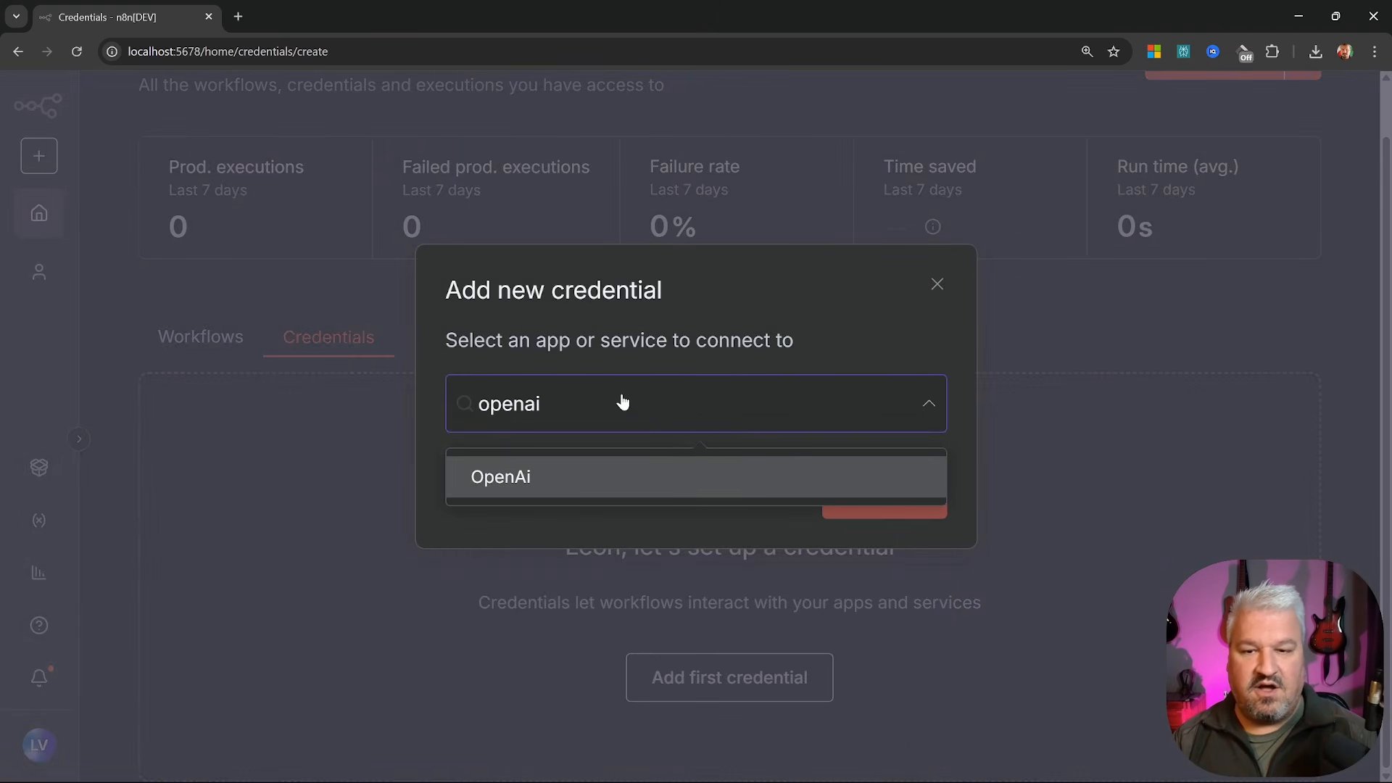
click(503, 476)
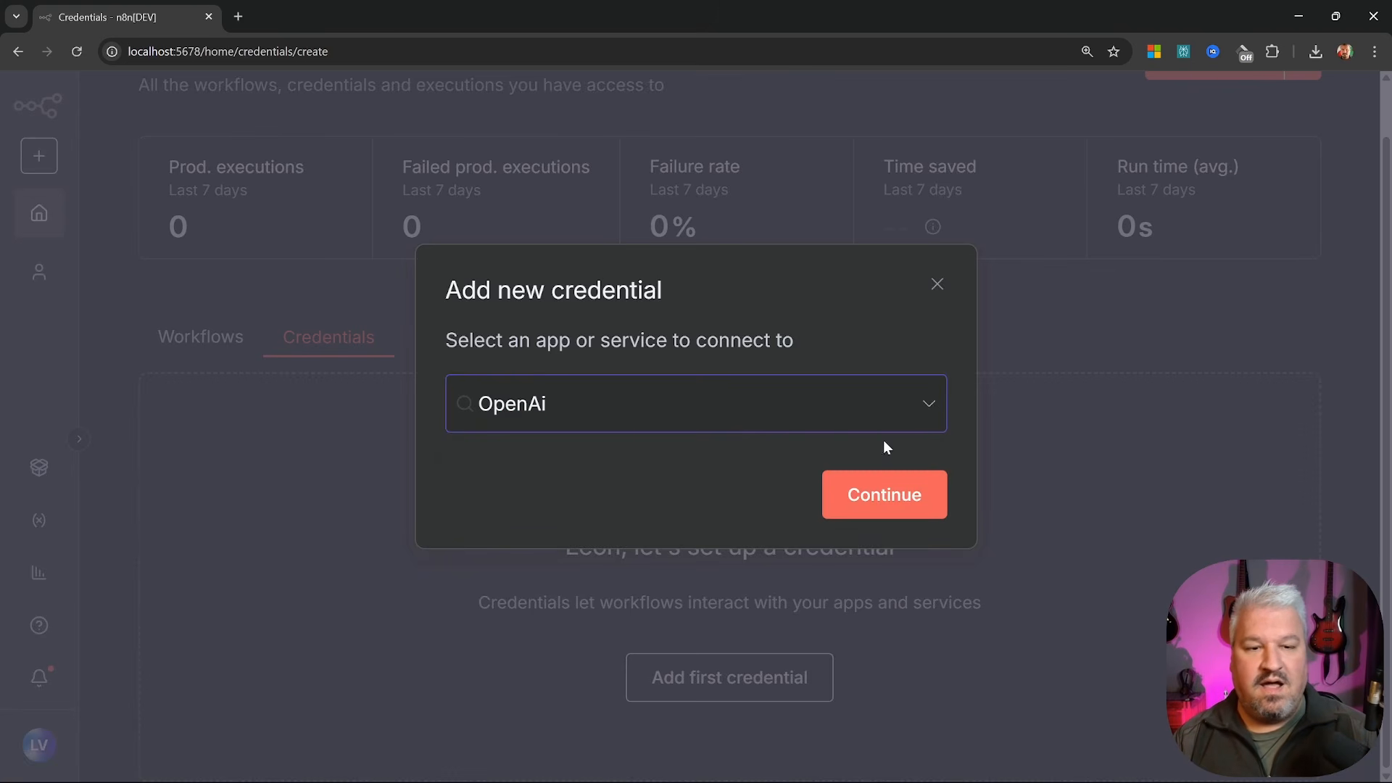
click(885, 493)
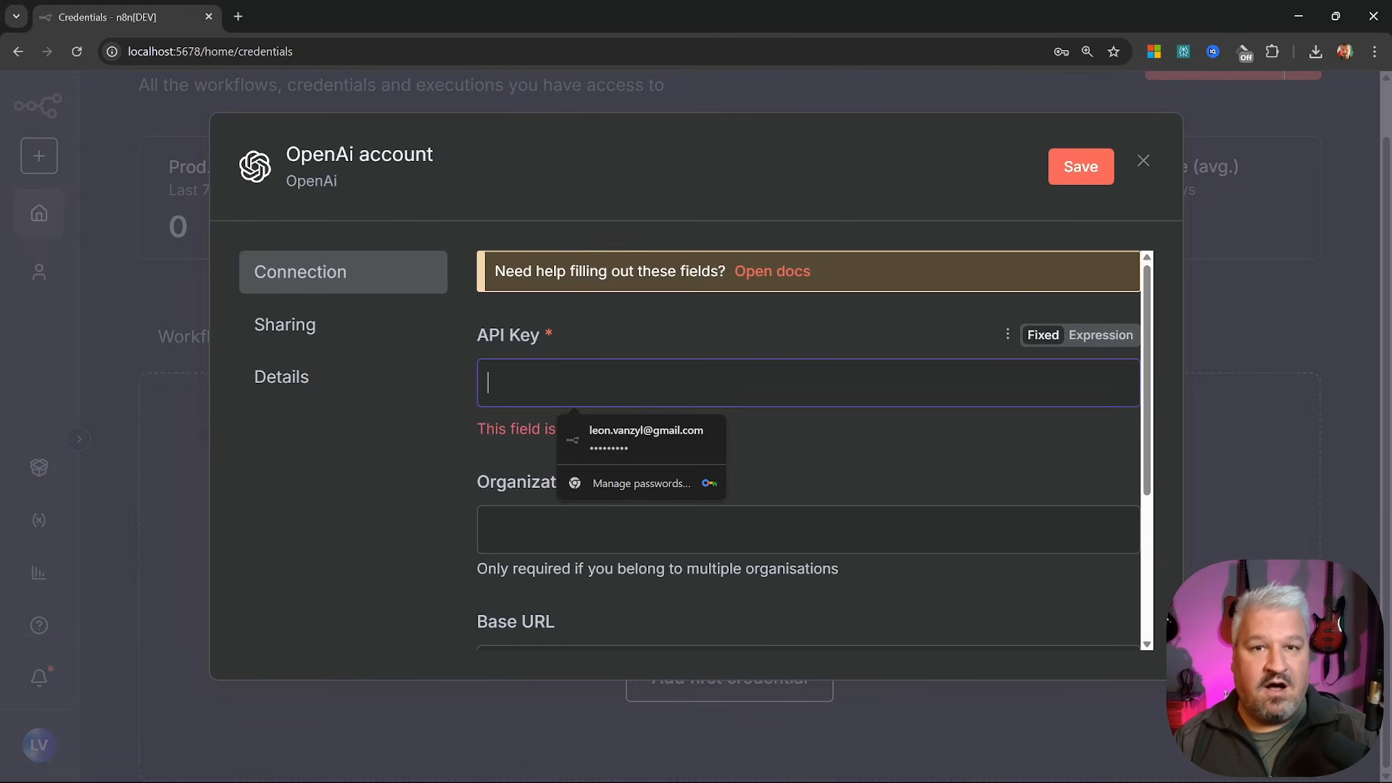
click(772, 271)
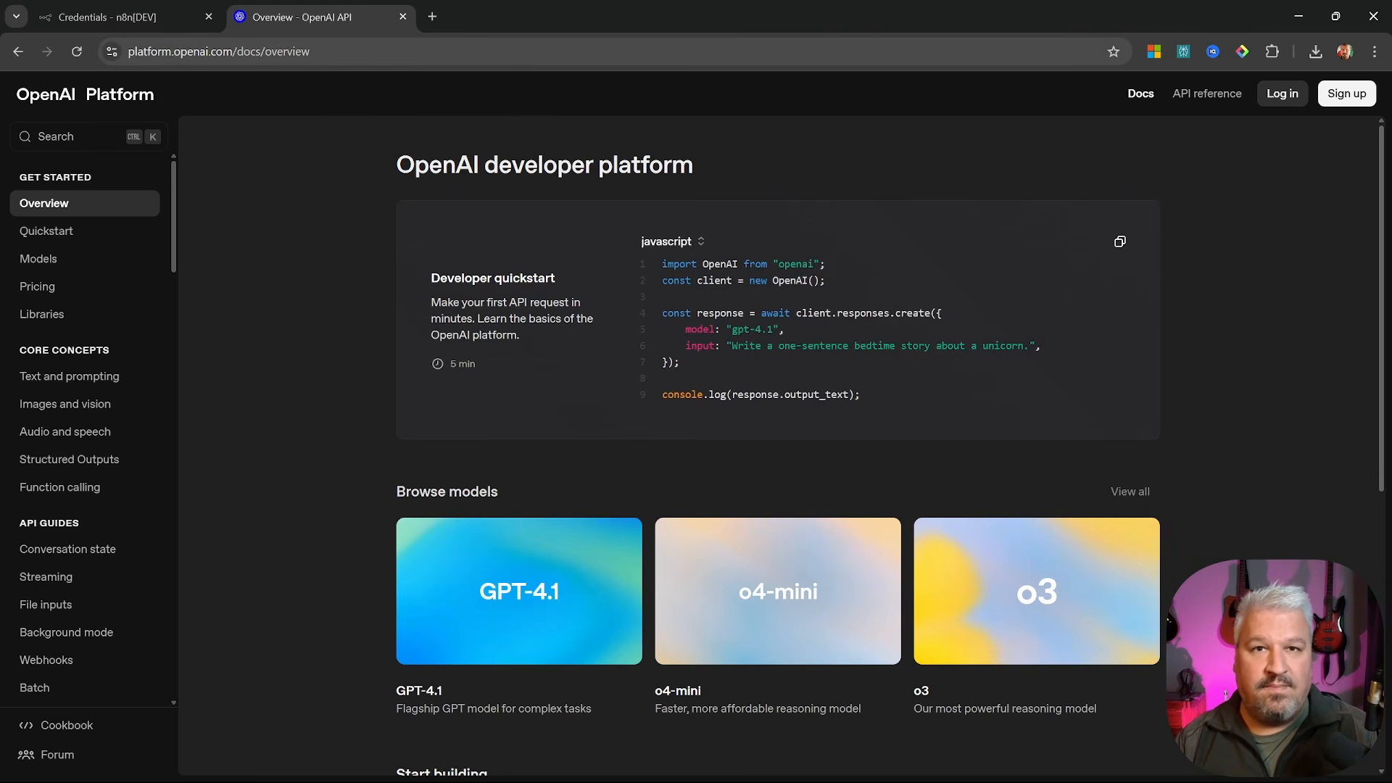
Sign in to OpenAI Platform and open the API keys page of the dashboard
click(1283, 96)
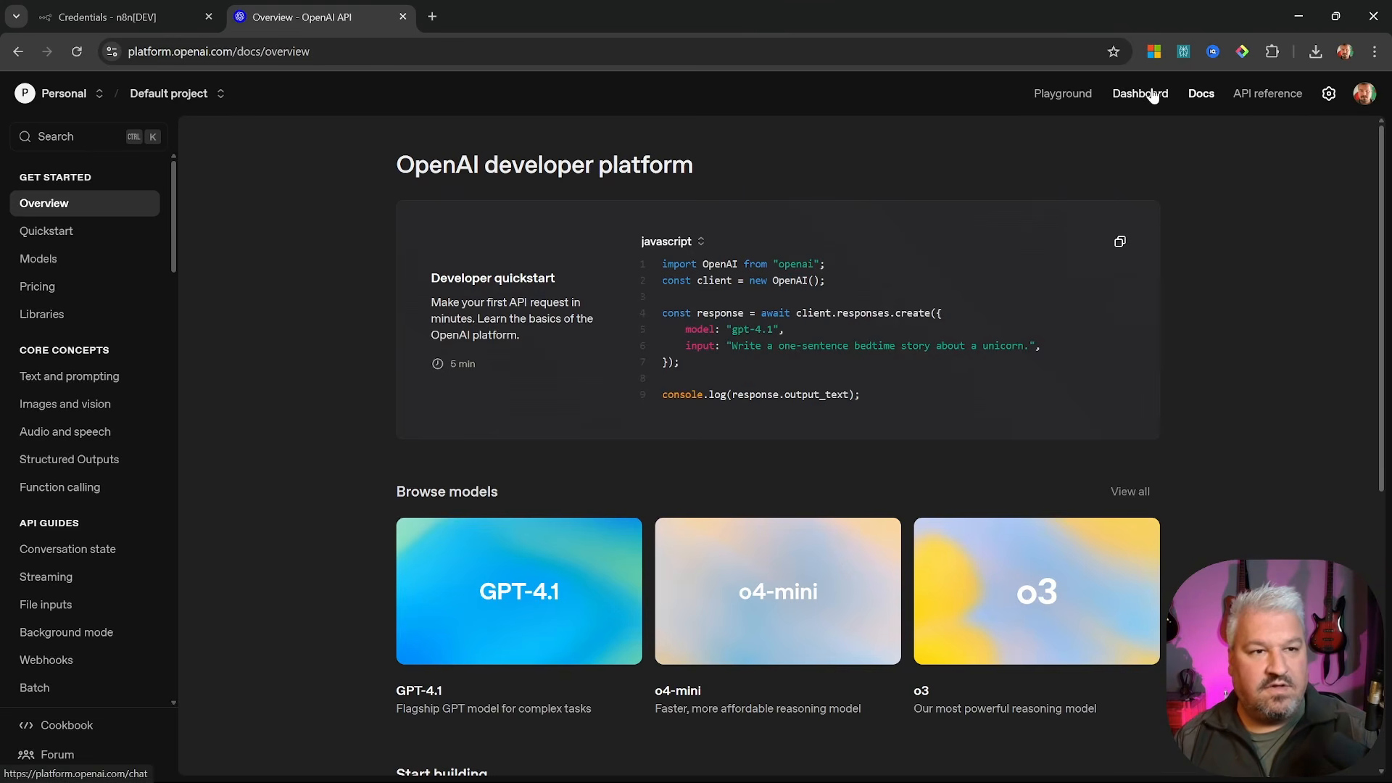
click(1150, 94)
key(ctrl+plus)
key(ctrl+plus)
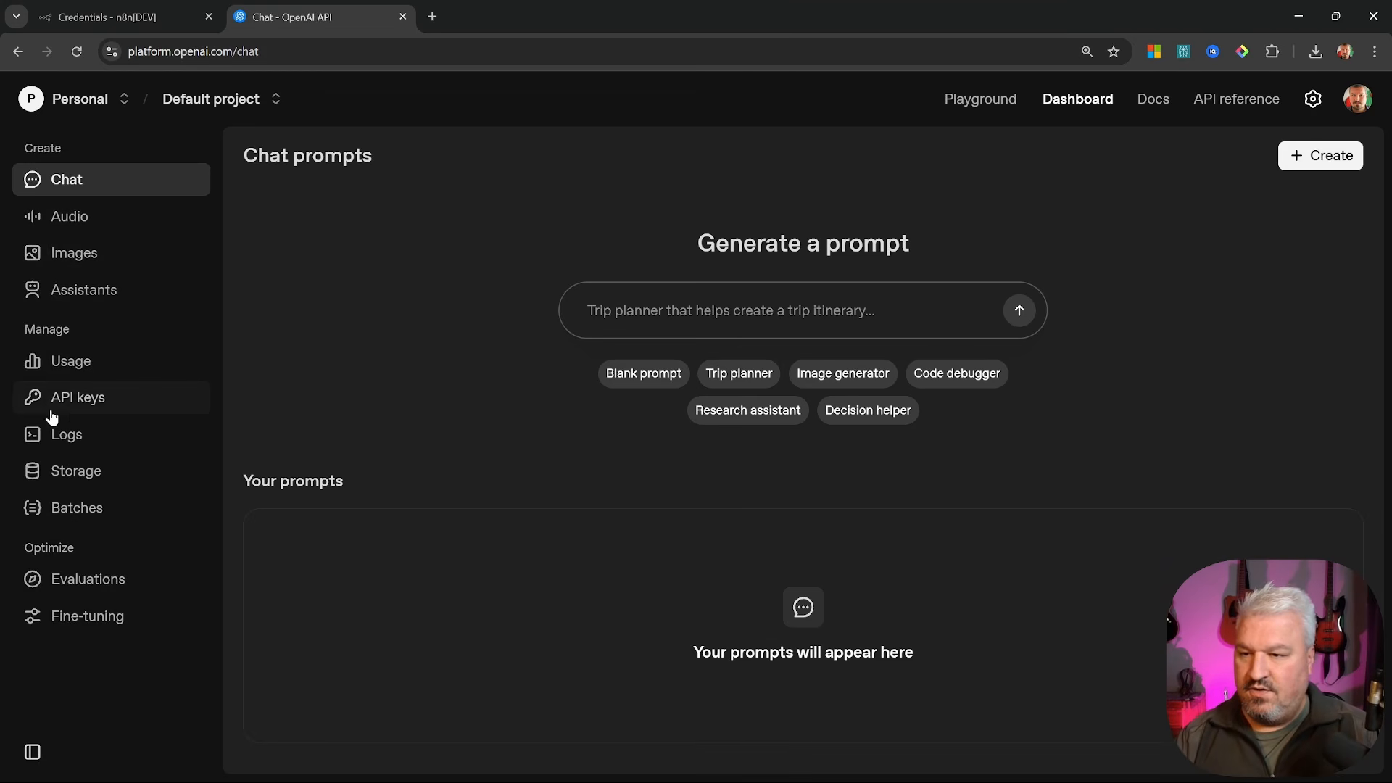
click(80, 397)
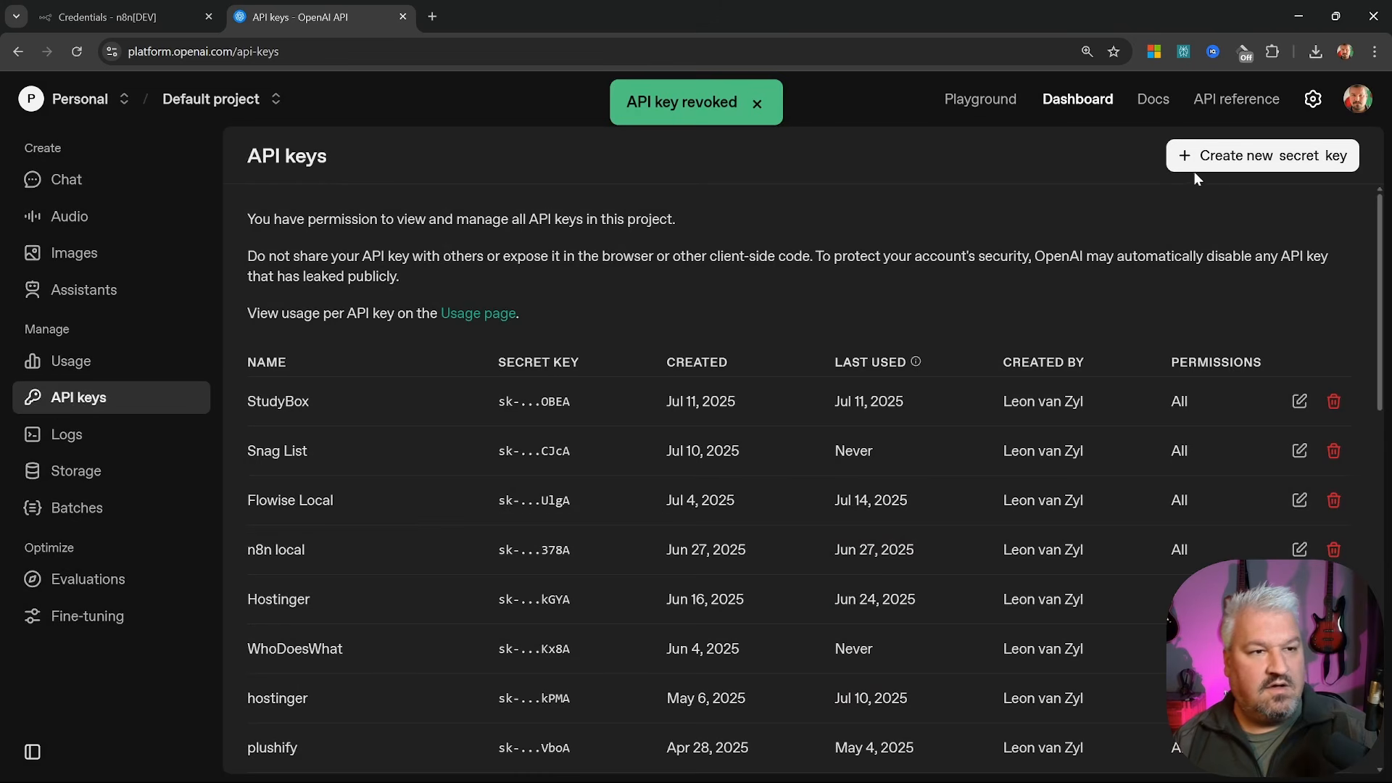
Create a secret key named 'n8n-local', copy it and return to the n8n tab
click(1266, 155)
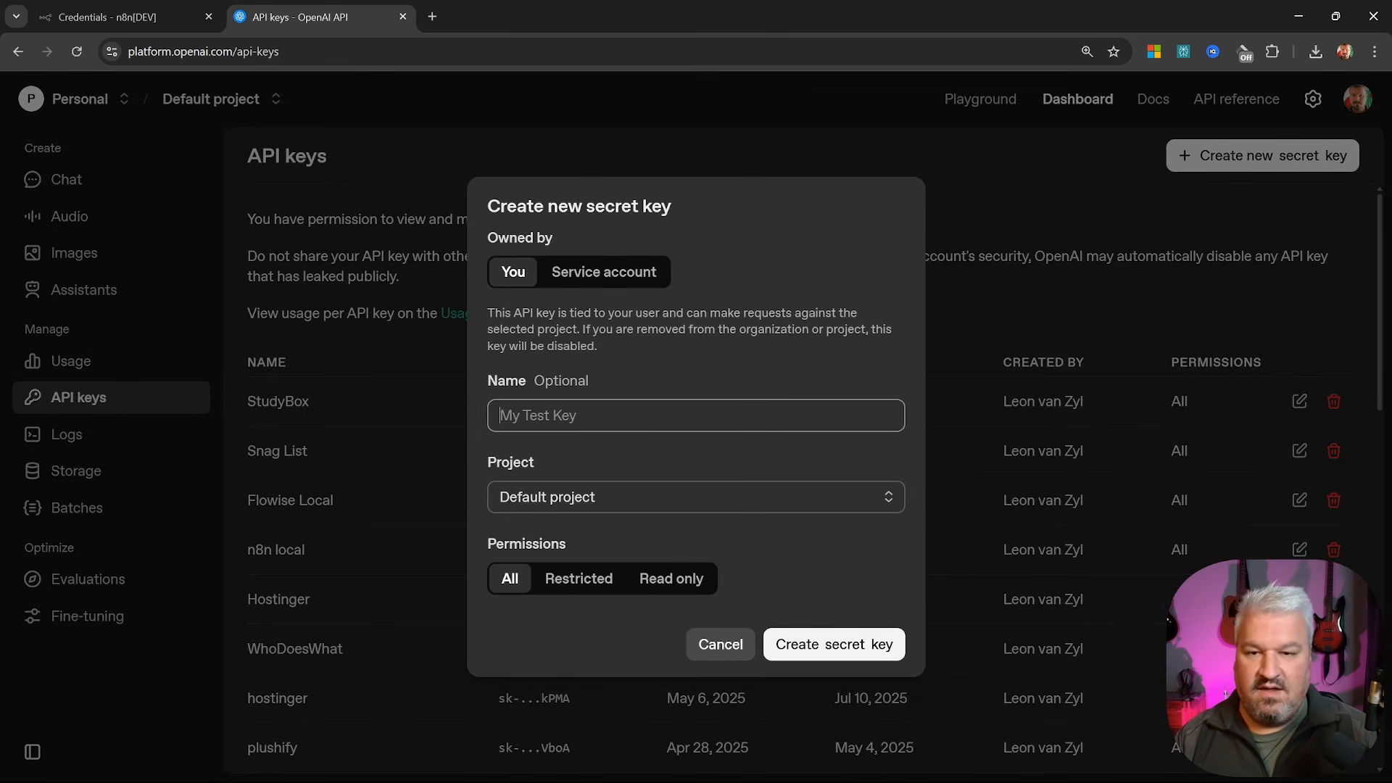
text(n8n-local)
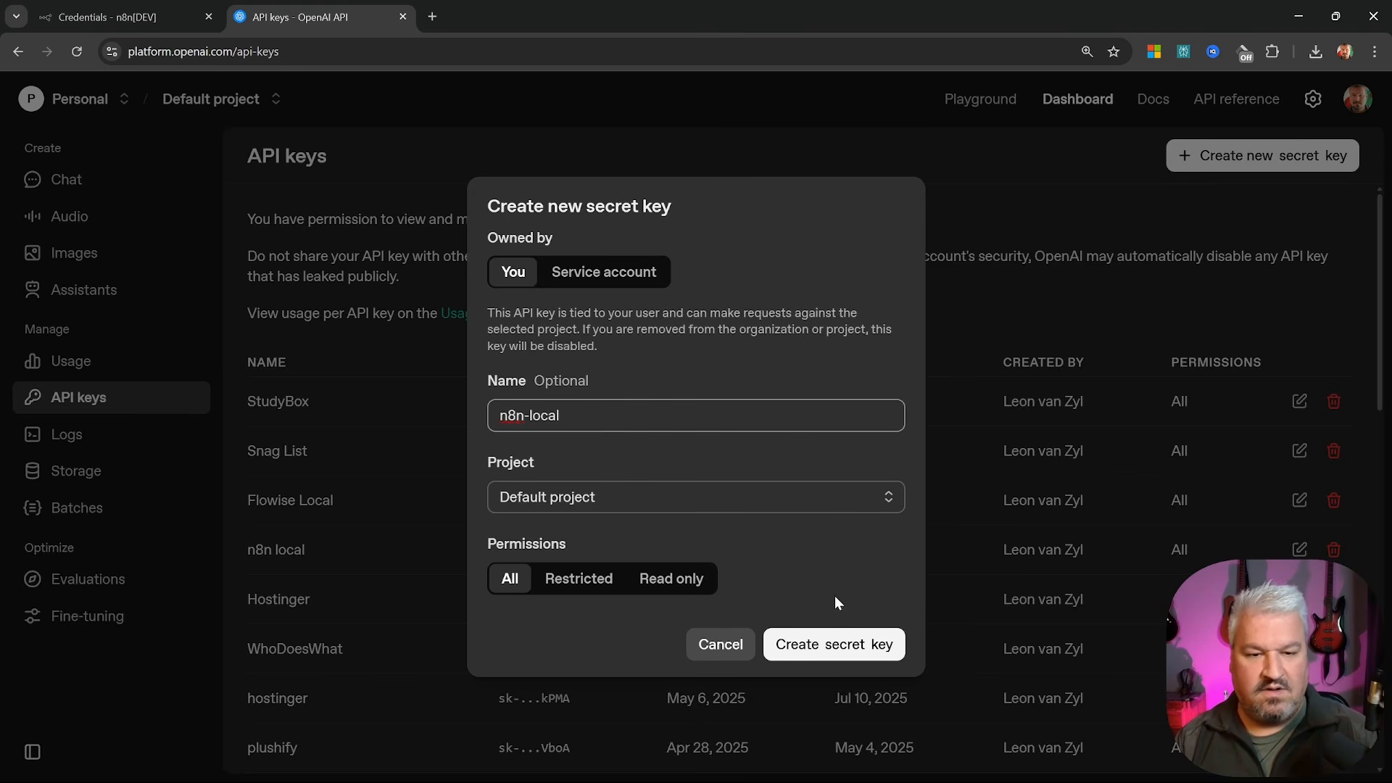
click(836, 643)
click(857, 449)
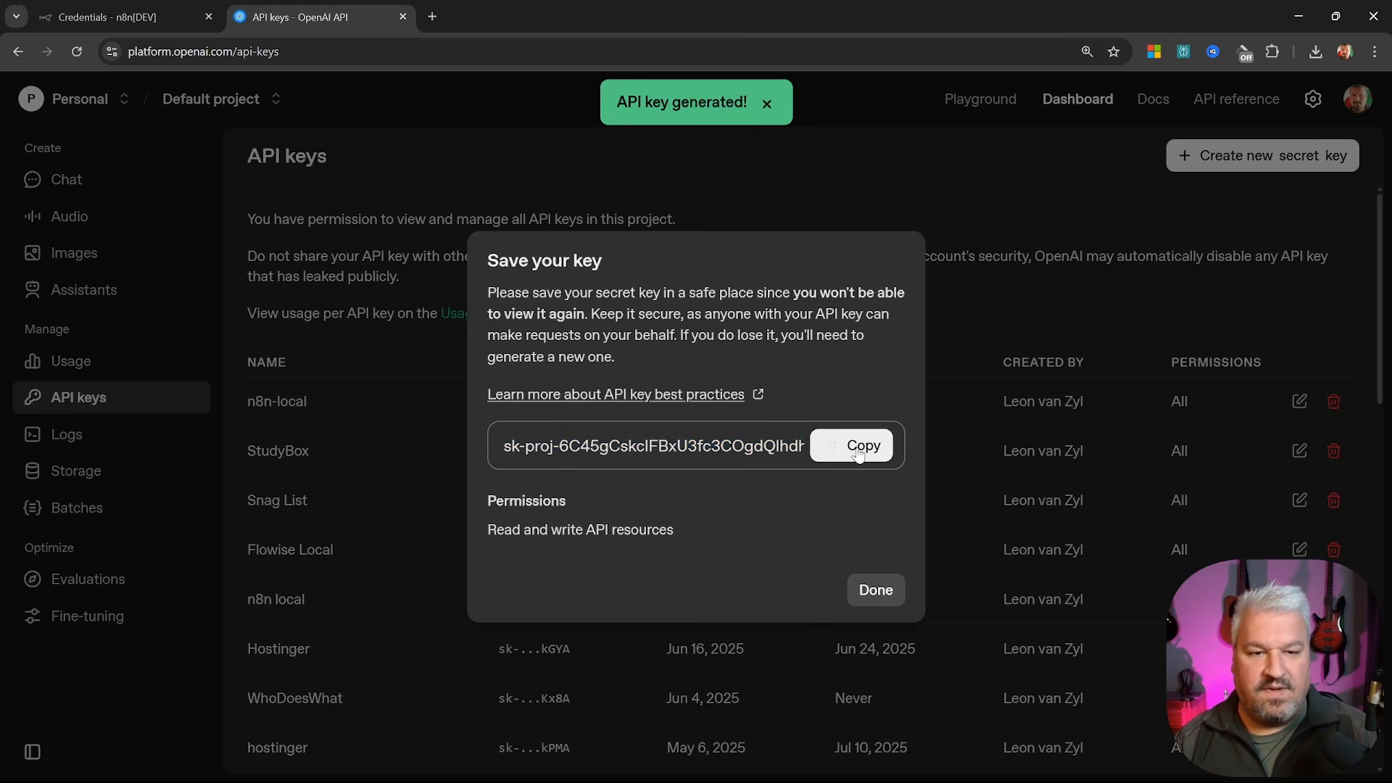
key(ctrl+Tab)
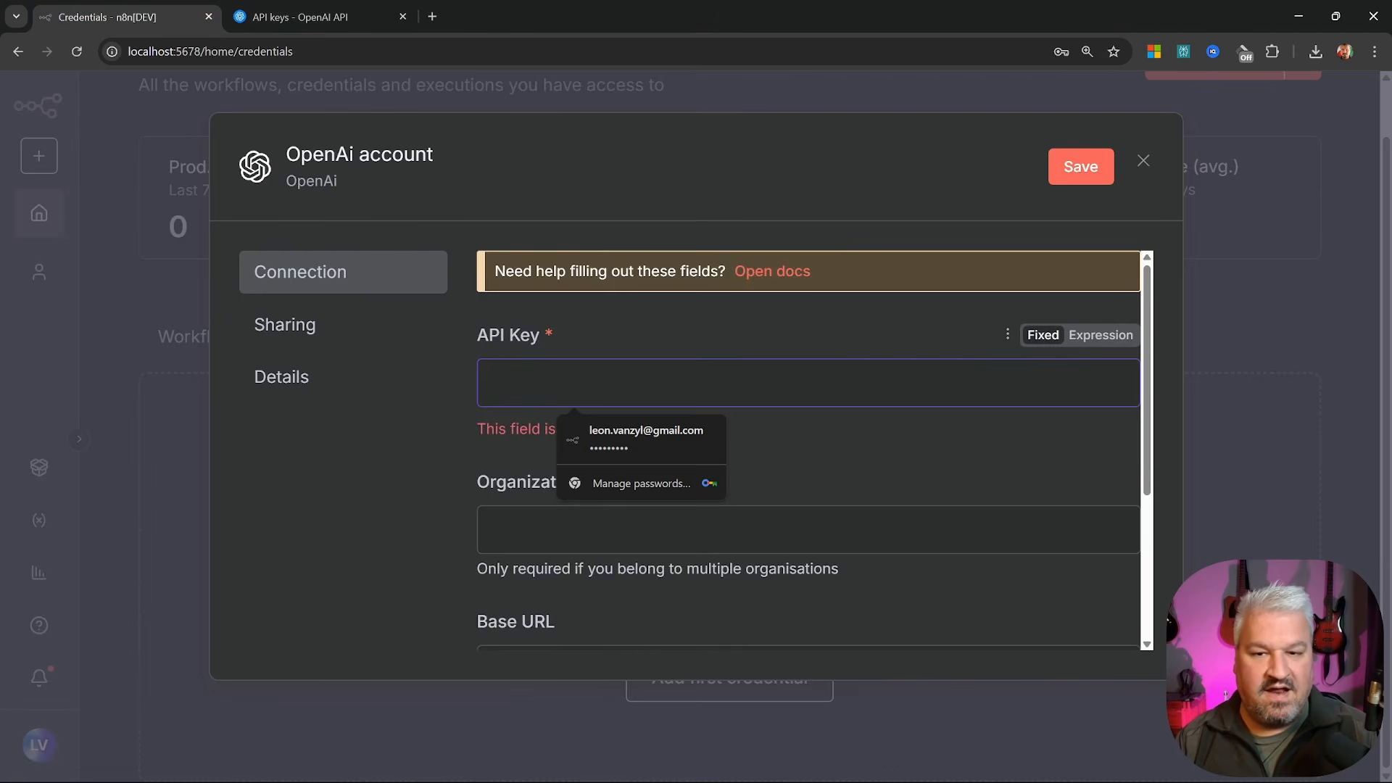
Paste the OpenAI key into API Key, save after a successful connection test, and close the form
key(ctrl+v)
click(1081, 167)
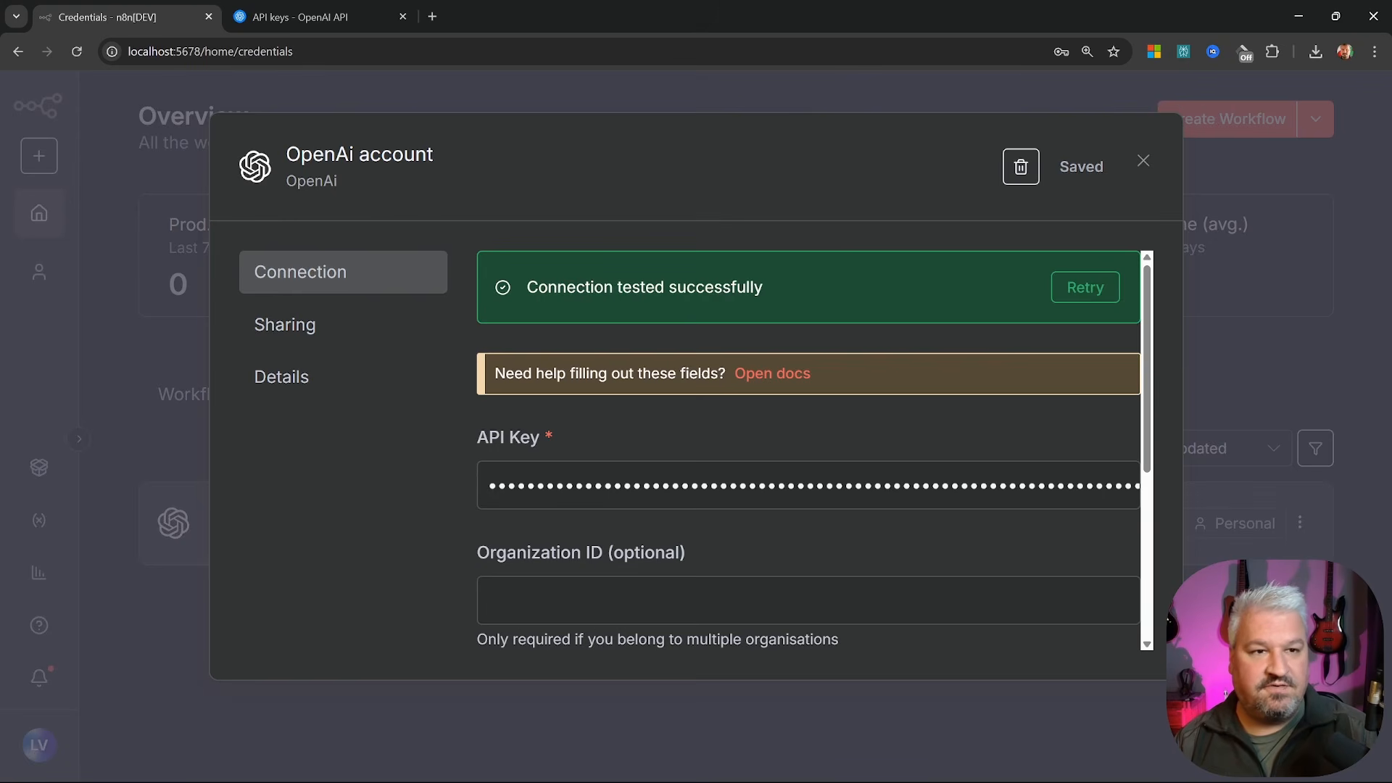
key(Escape)
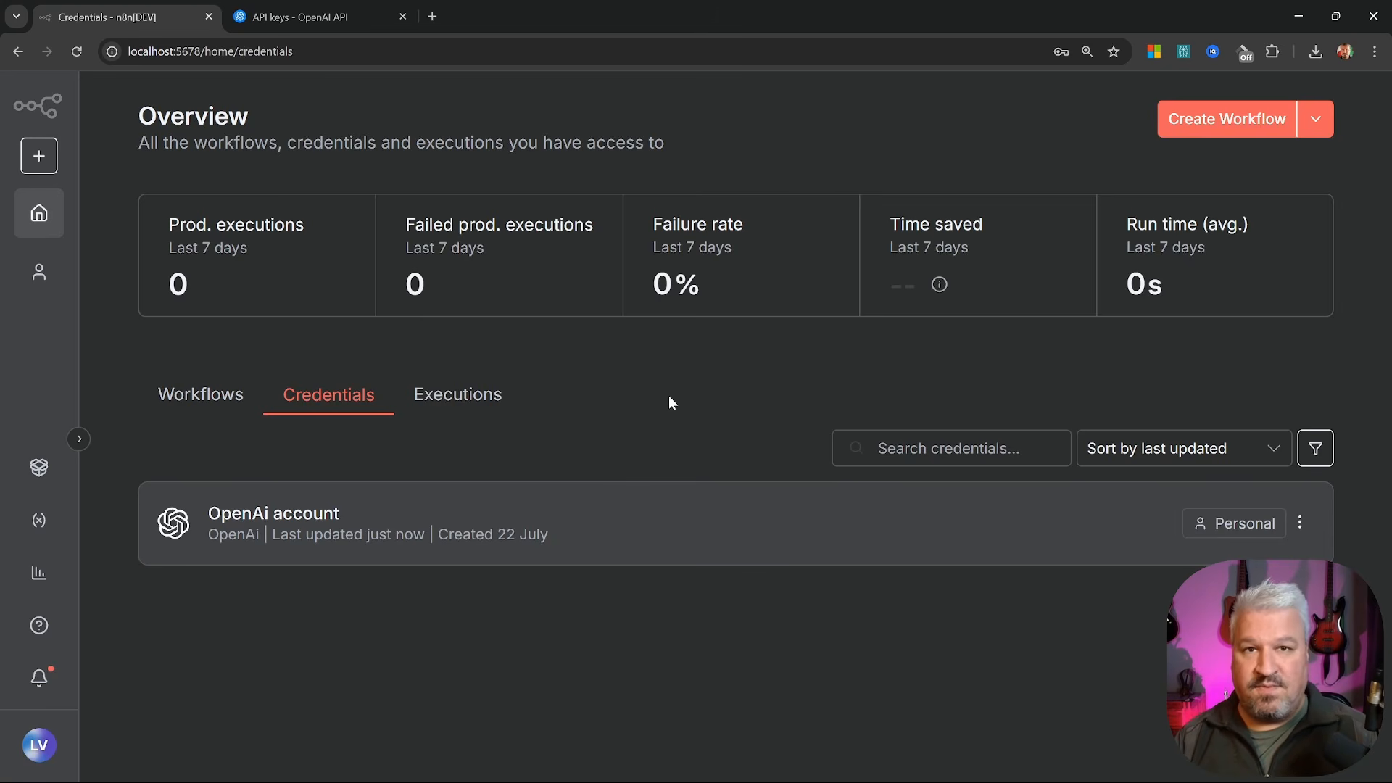
Start a new Anthropic credential through Create Credential, searching 'anthr'
click(1318, 121)
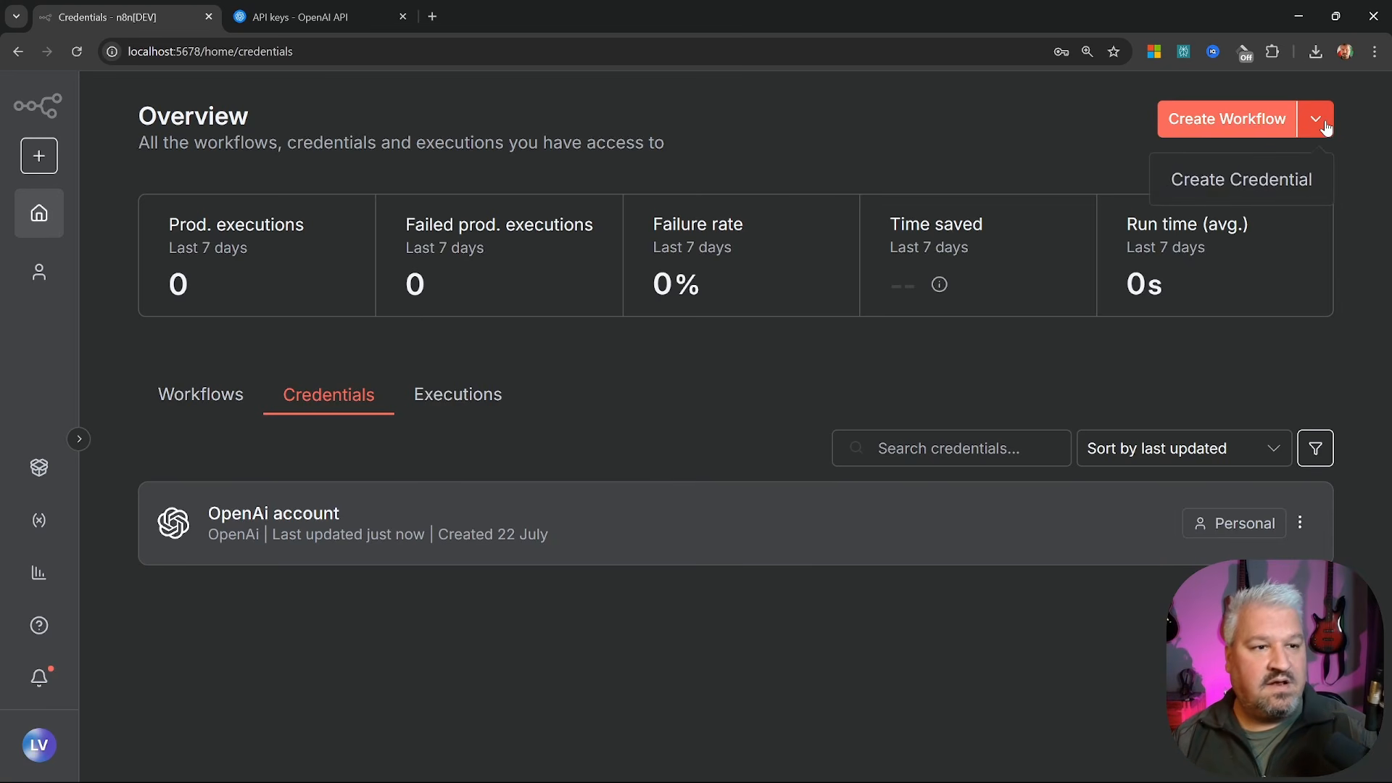
click(1259, 180)
text(anthr)
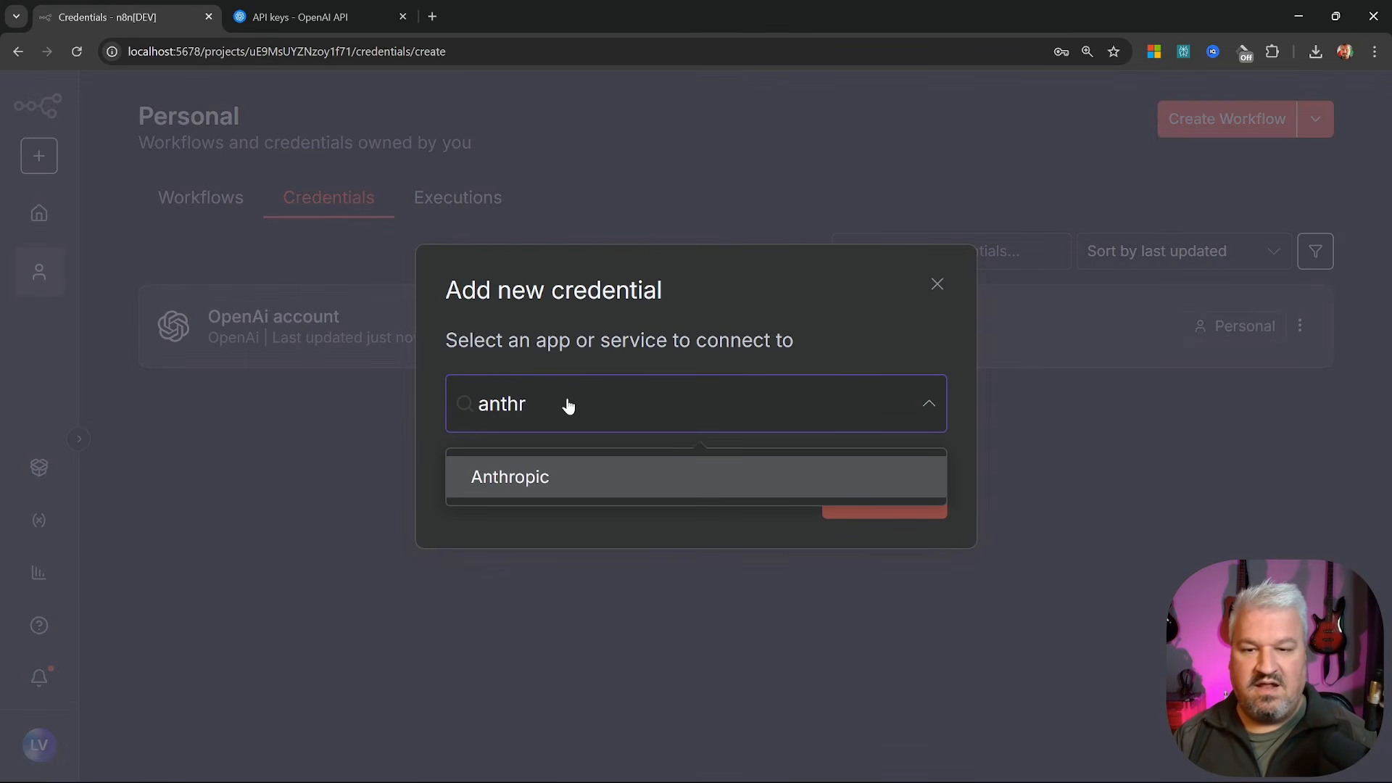
click(540, 480)
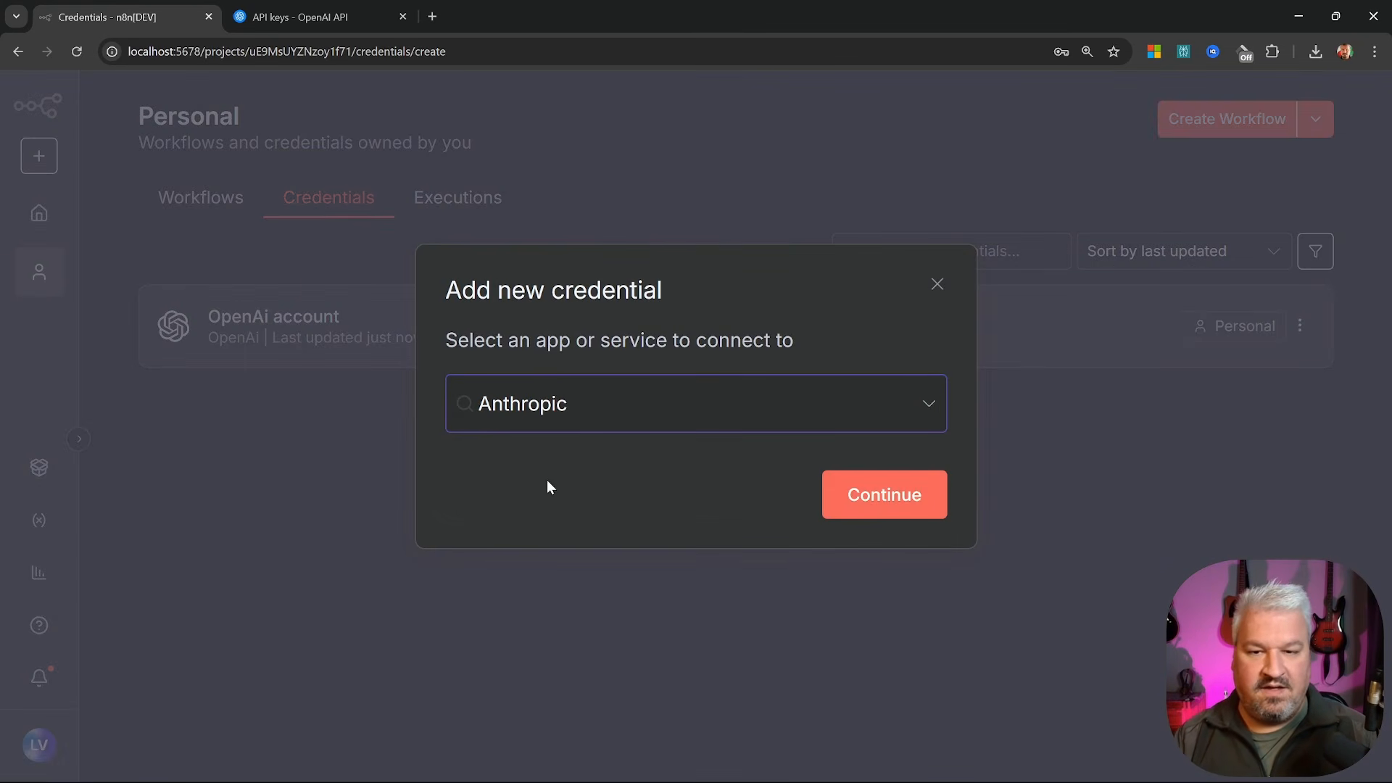
click(890, 495)
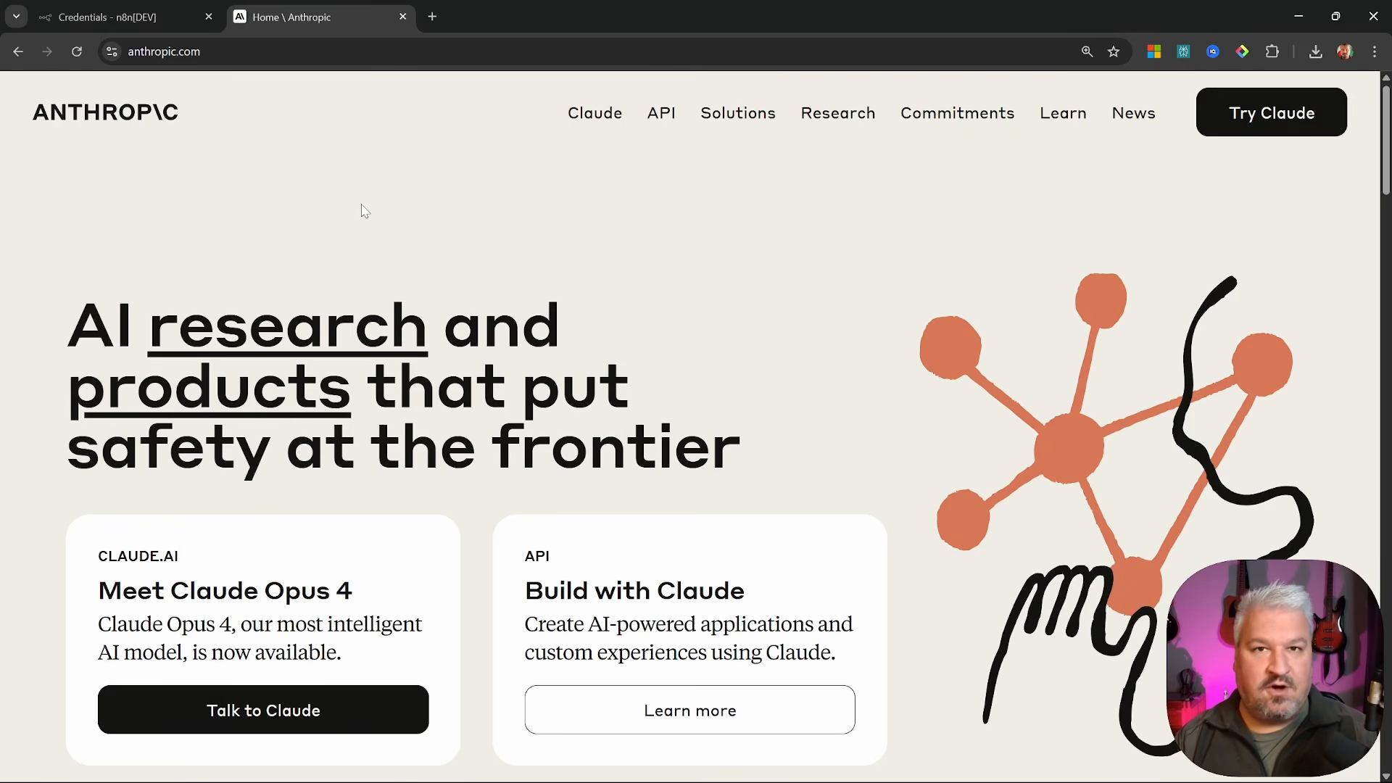
Sign in to the Anthropic Console from anthropic.com's API menu
click(673, 118)
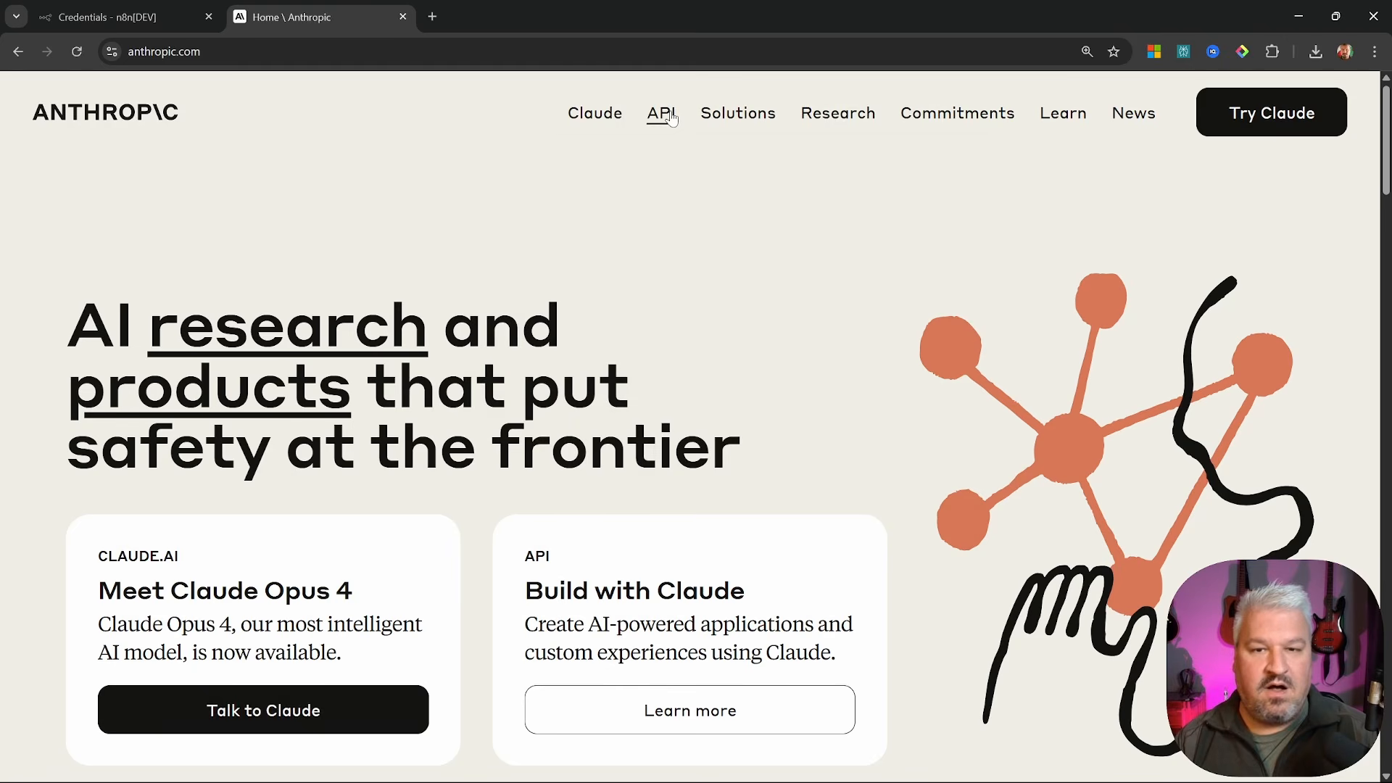
click(672, 117)
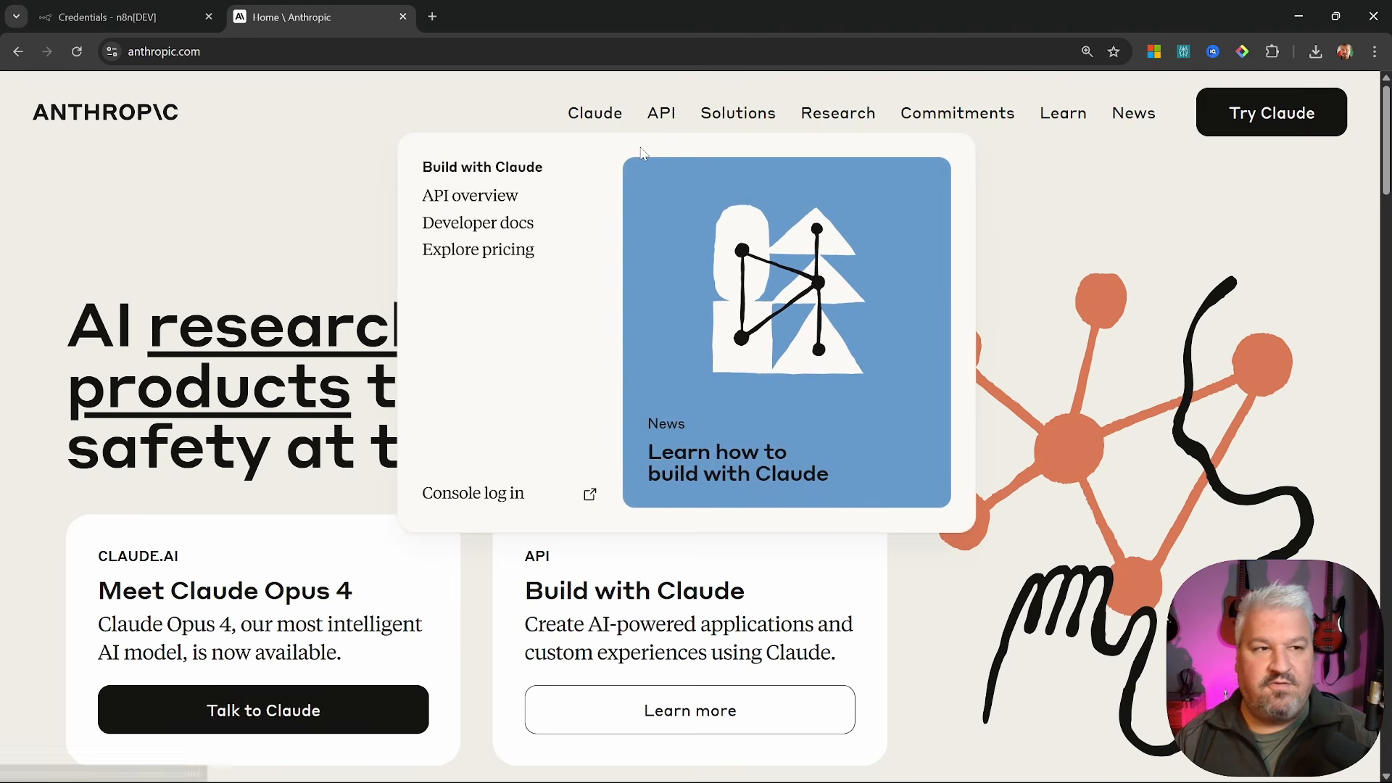
click(493, 495)
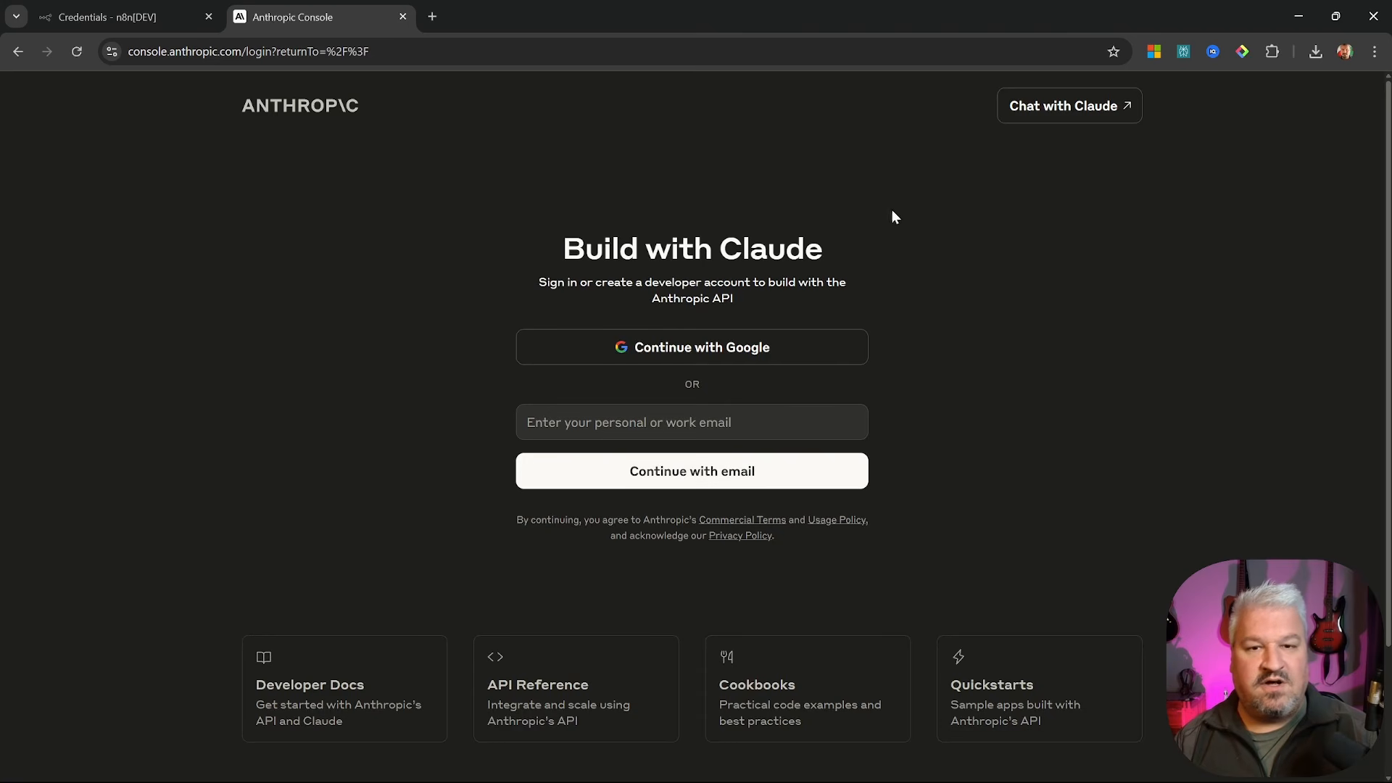
click(693, 359)
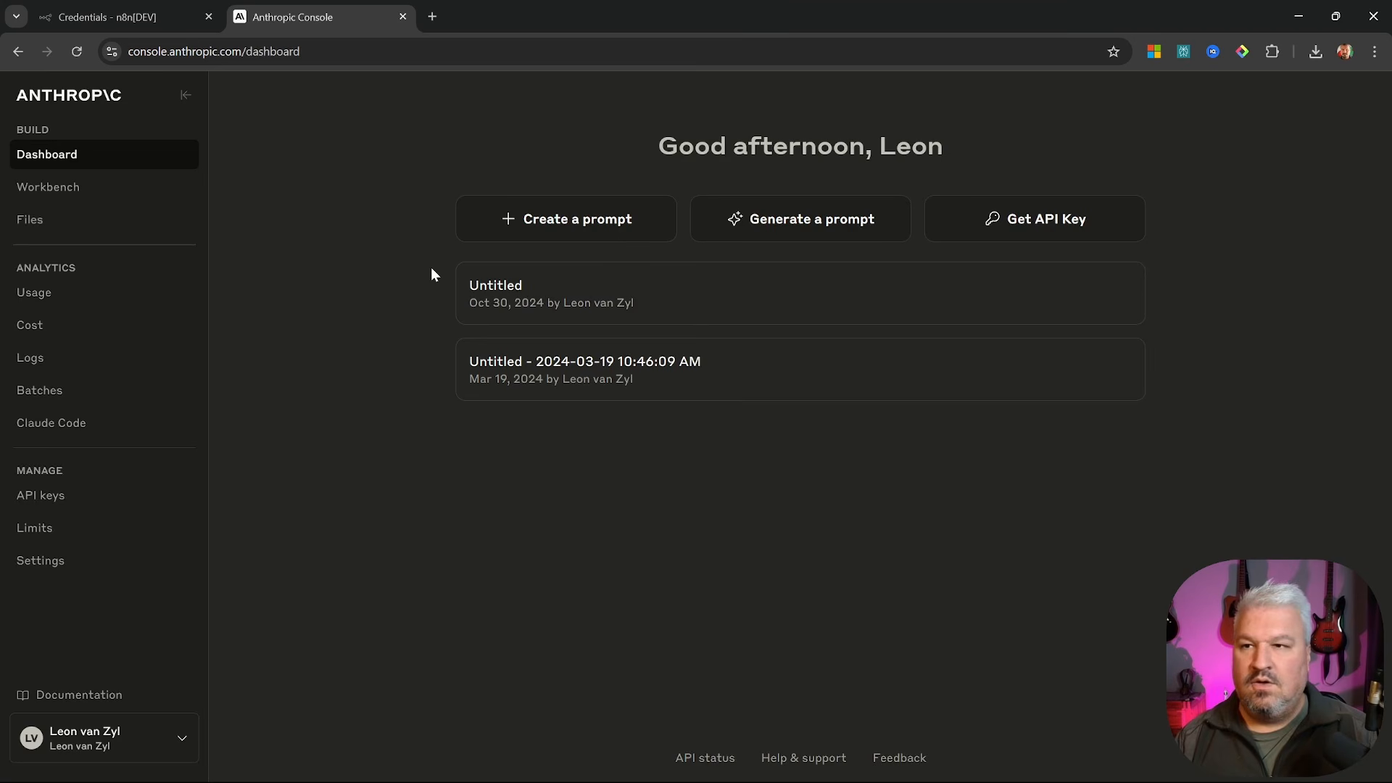
Create an Anthropic API key named 'n8n-local', copy it and return to n8n
click(1050, 225)
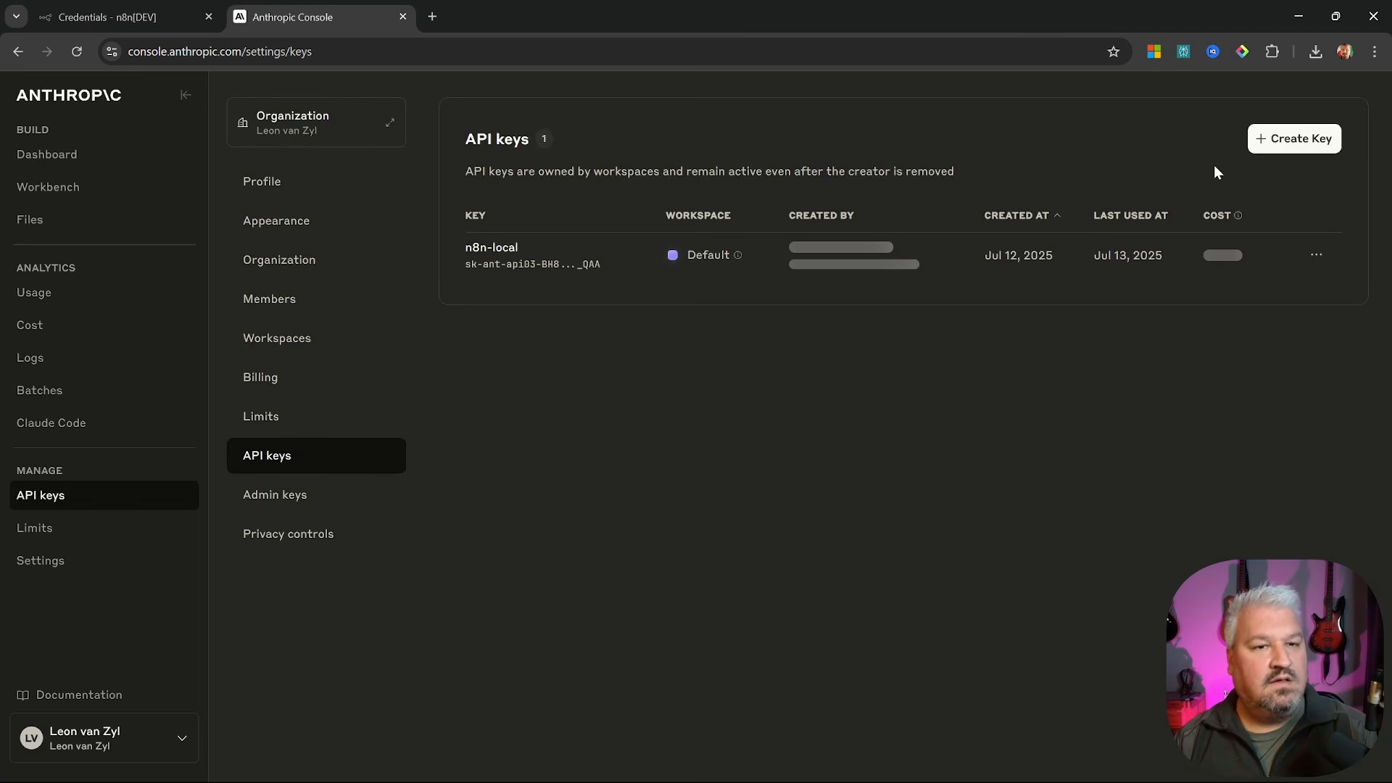
click(1287, 157)
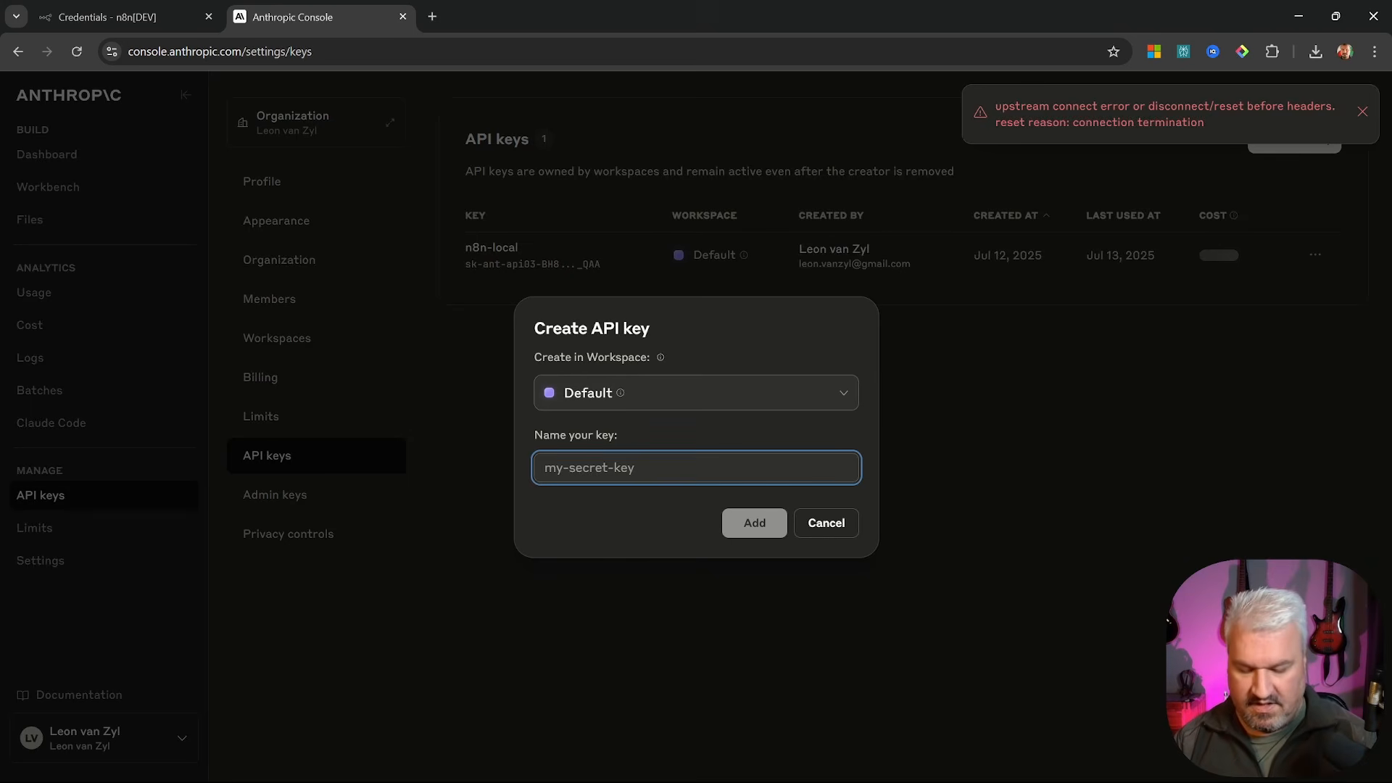
text(n8n-)
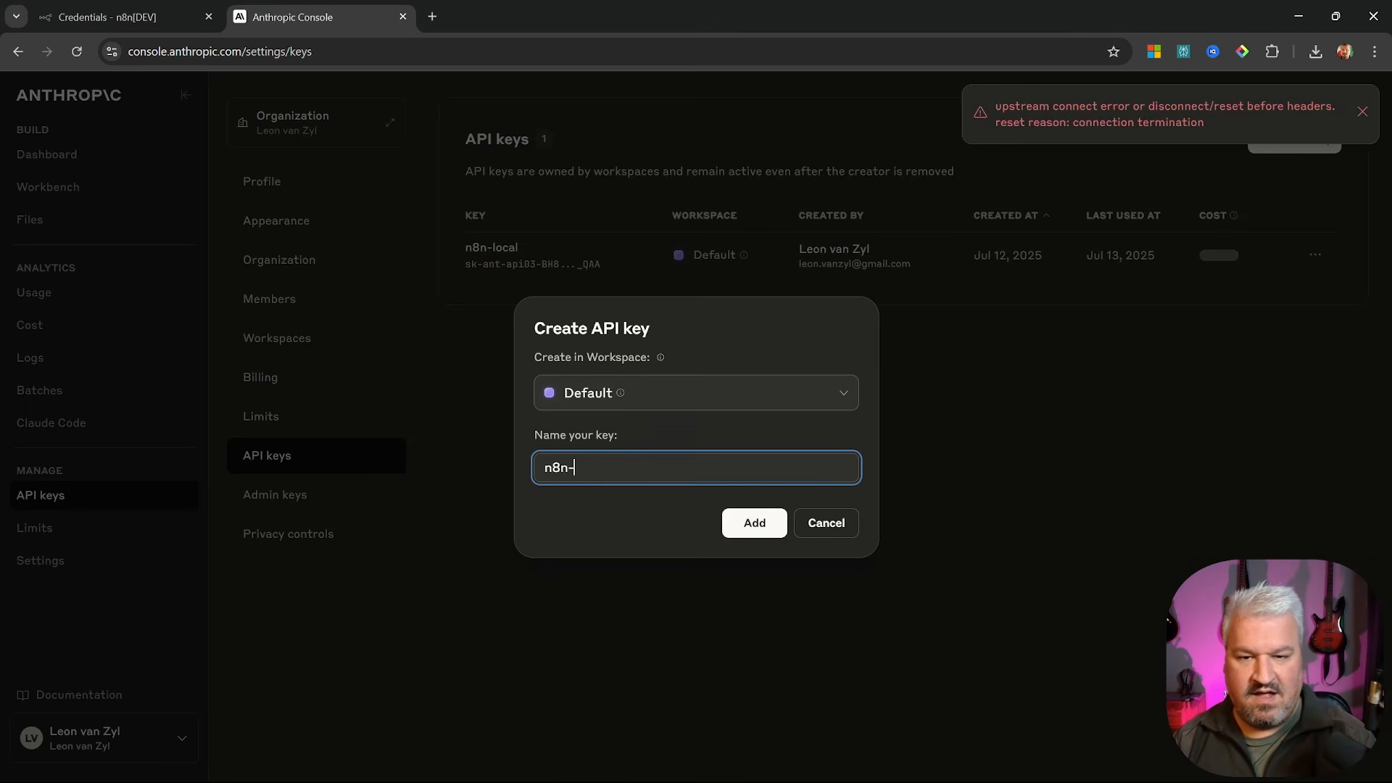
text(local)
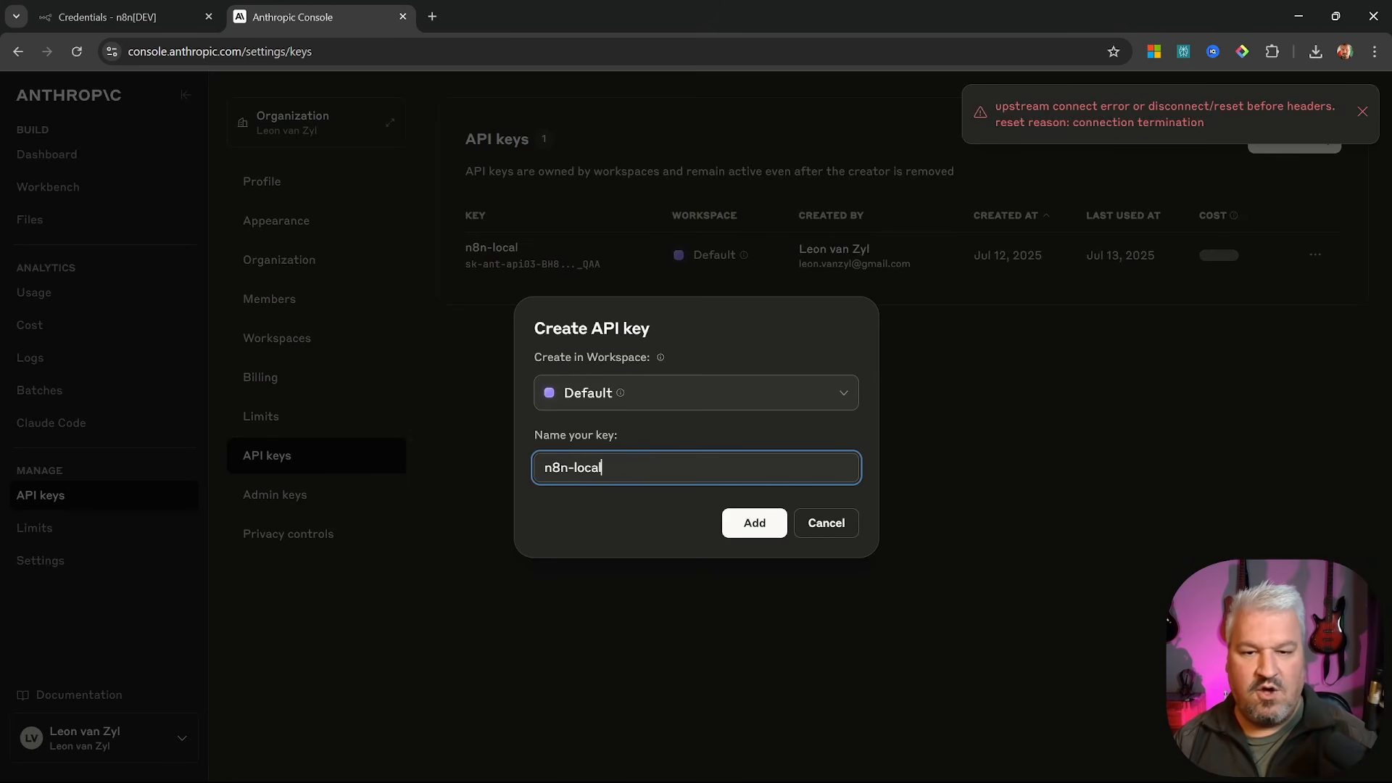
click(760, 529)
click(818, 470)
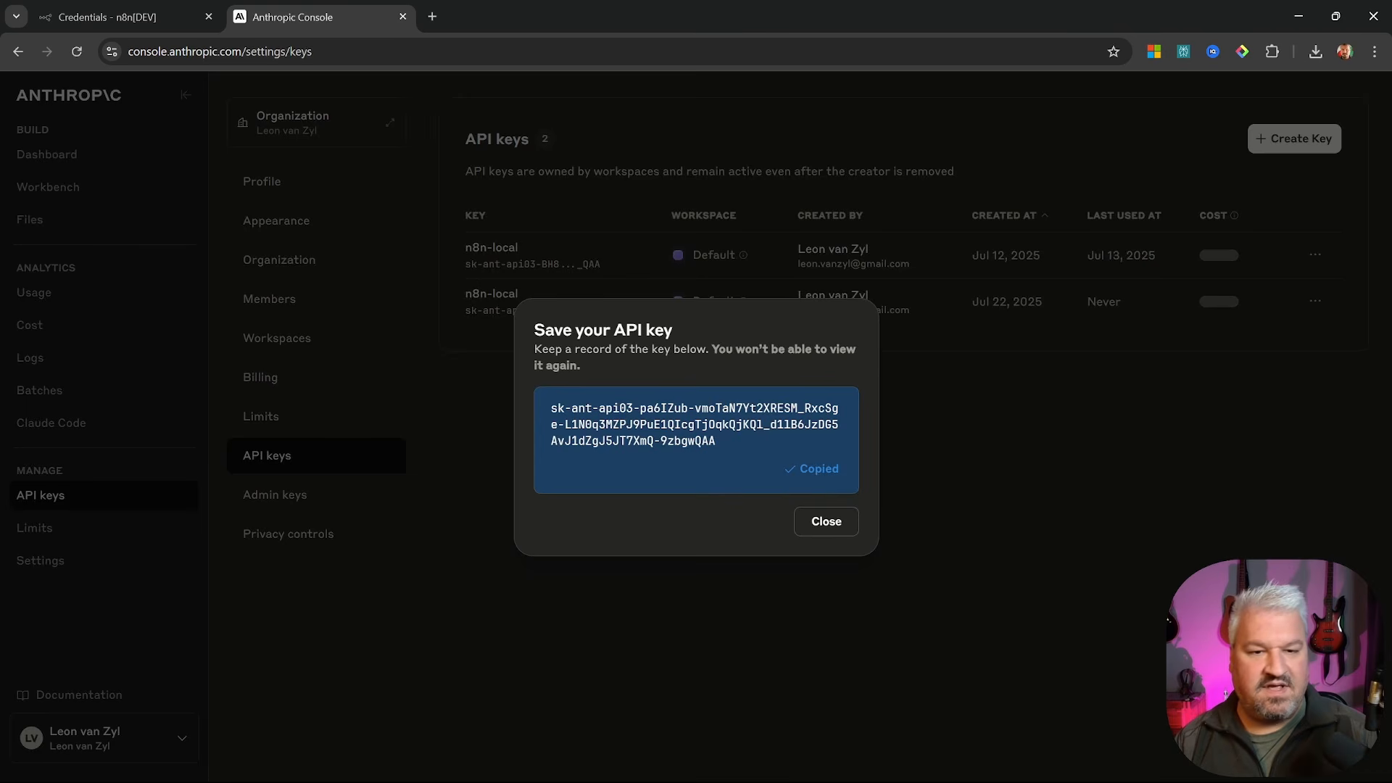
key(ctrl+shift+Tab)
Paste the Anthropic key into the credential, save it, and close the form
key(ctrl+v)
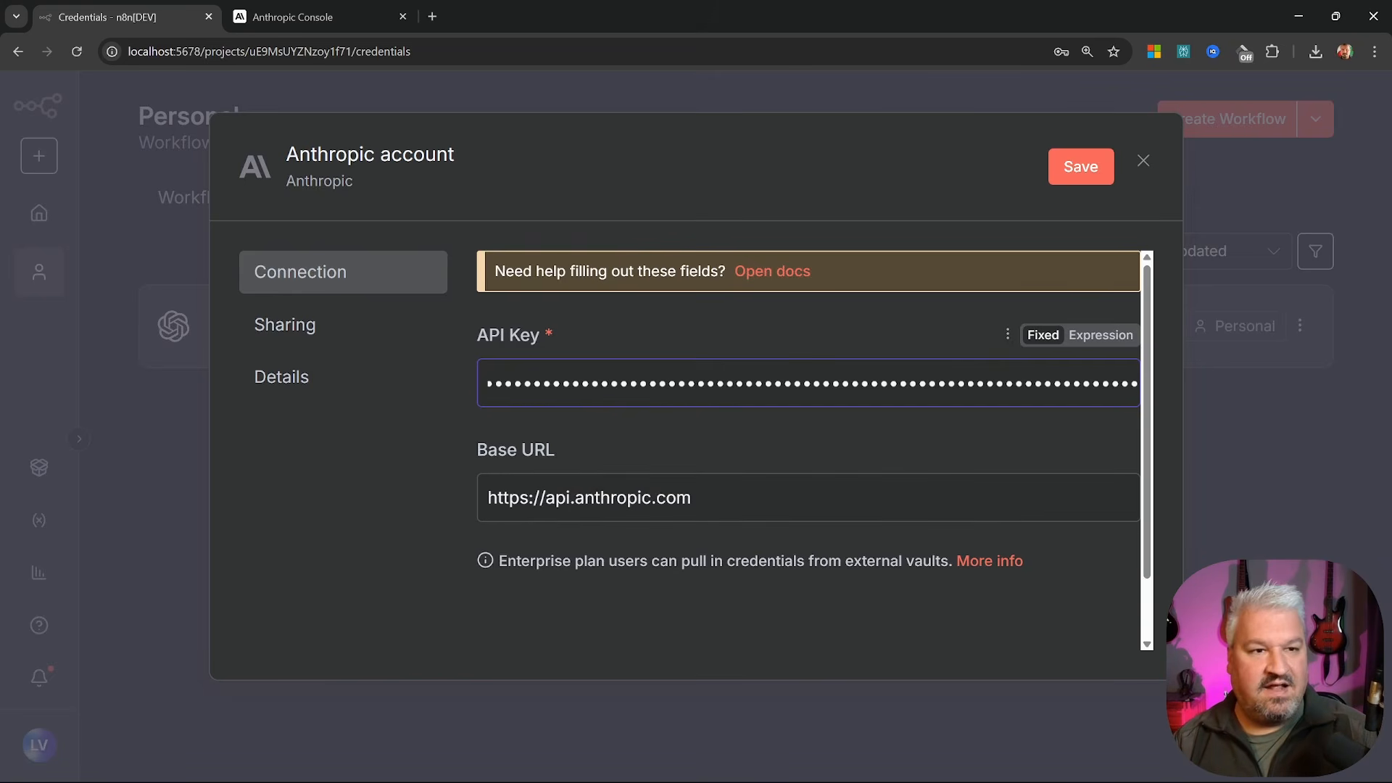
click(1078, 169)
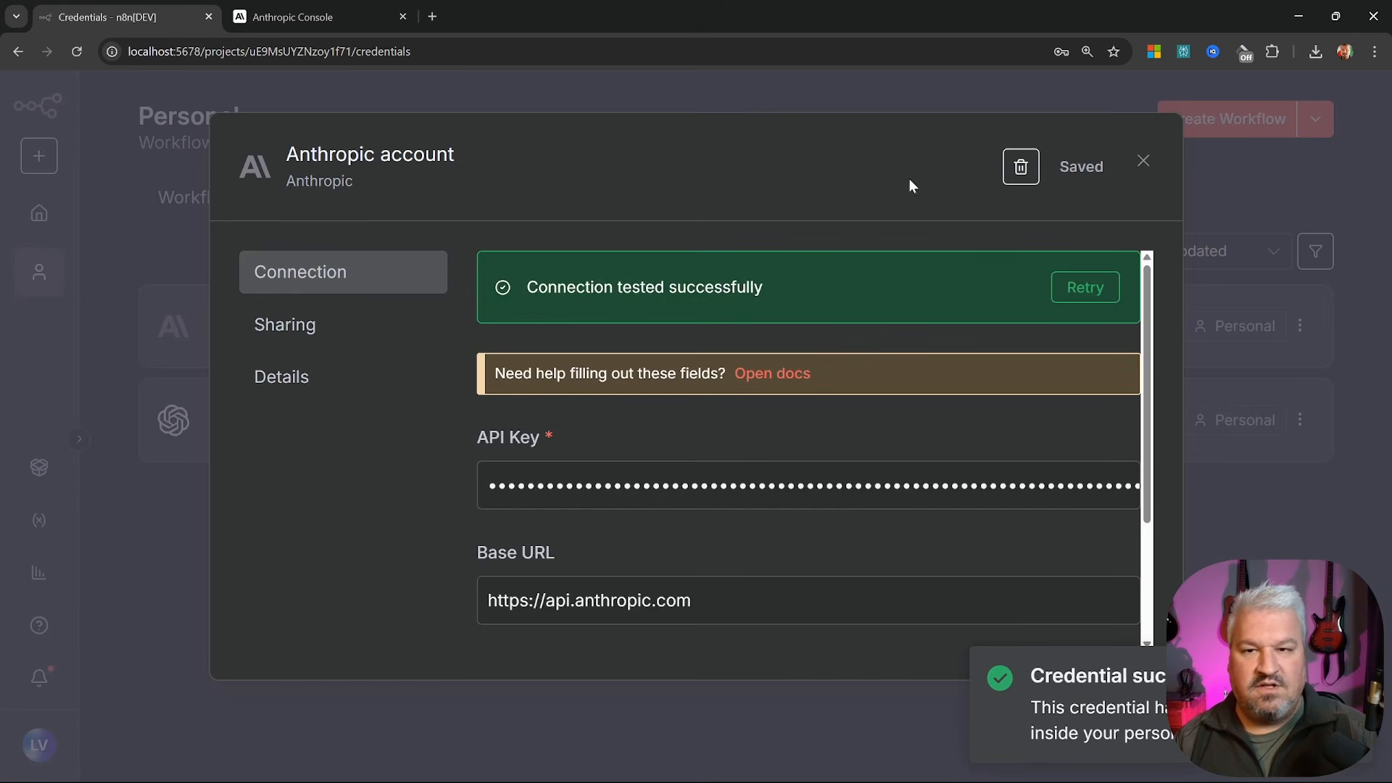
click(1143, 160)
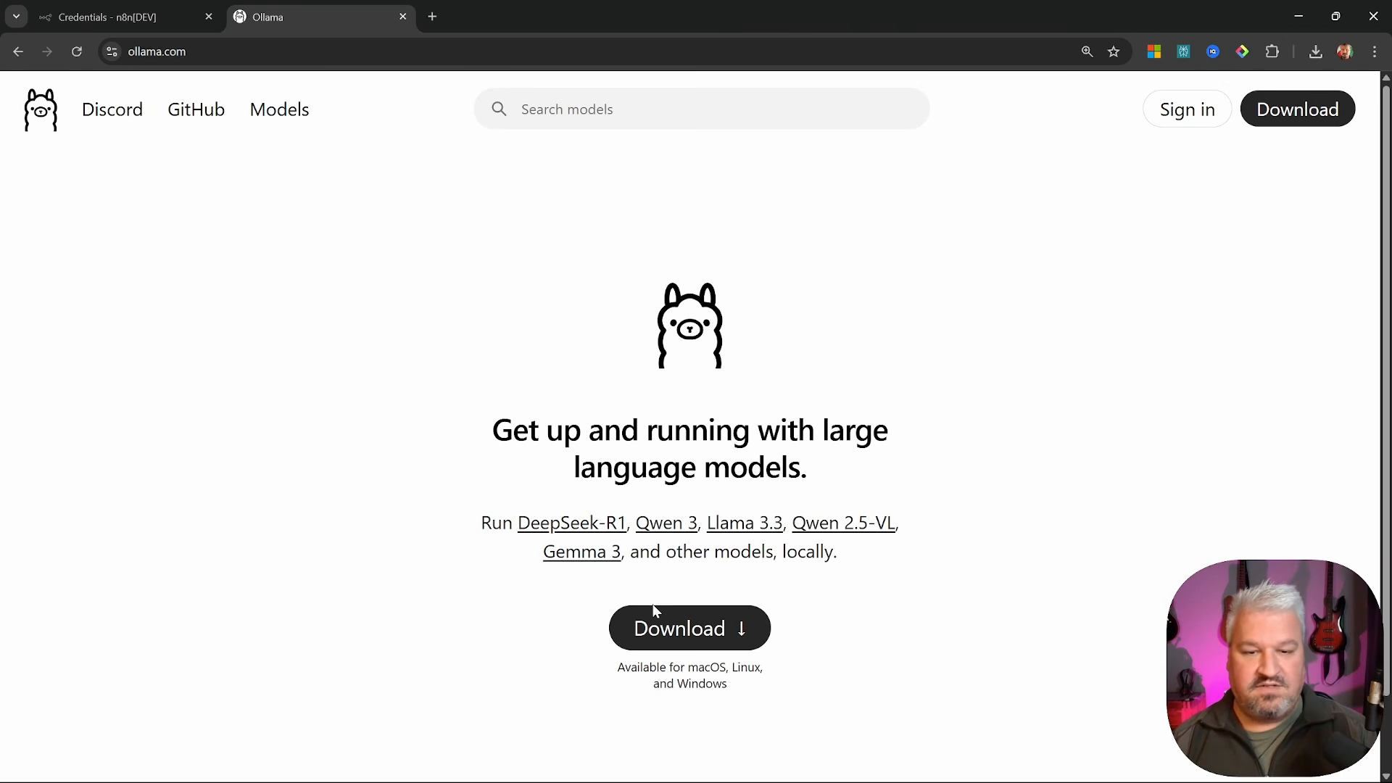
Open Ollama's Windows download page, then run 'ollama list' in Git CMD and copy the installed models
click(701, 633)
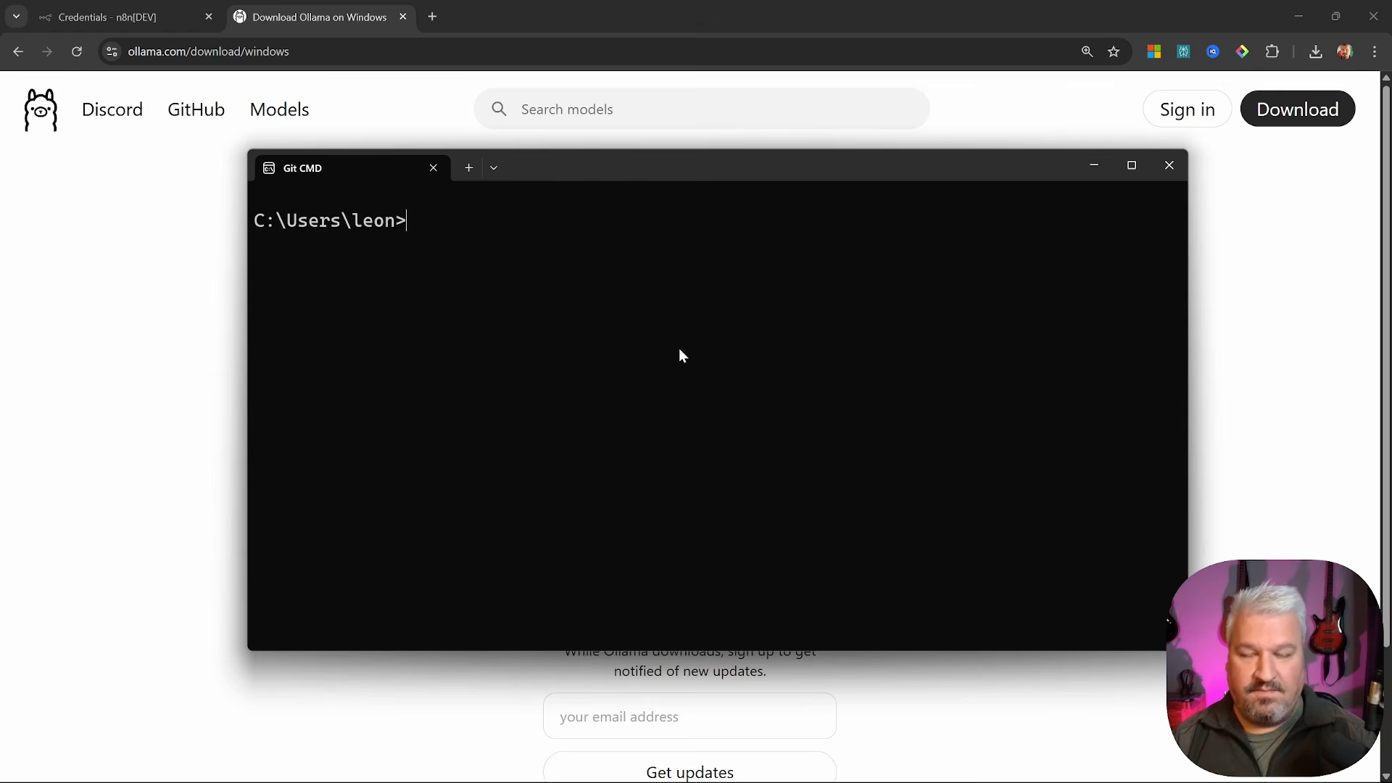
text(ollama )
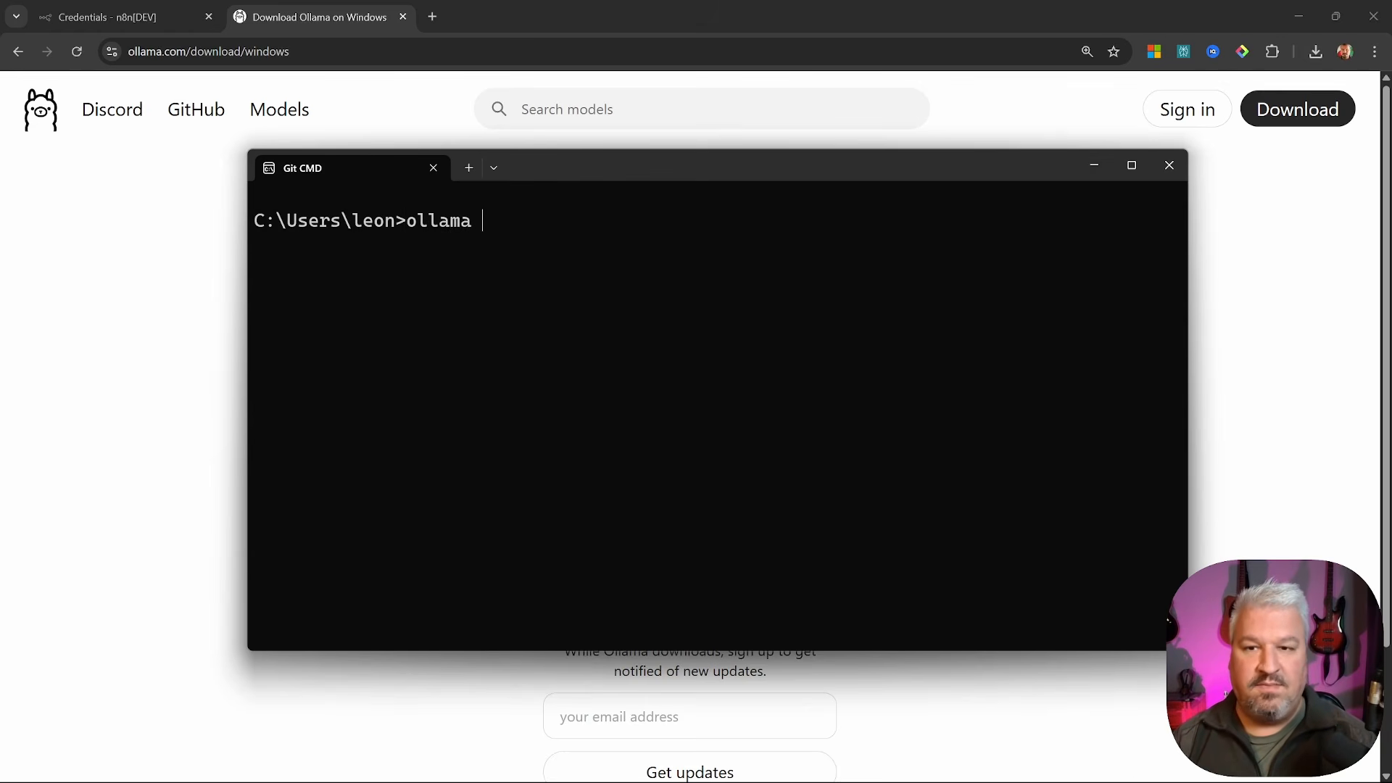
text(list)
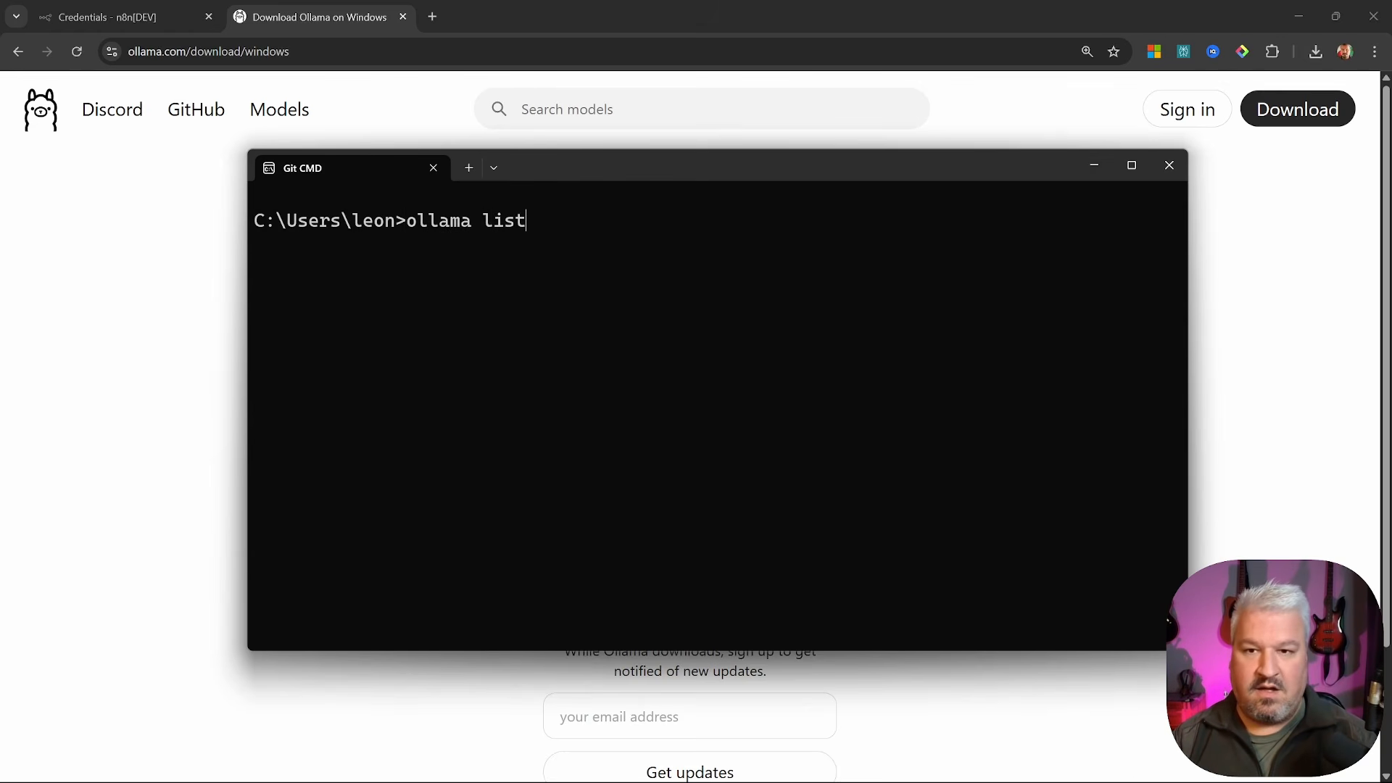
key(Return)
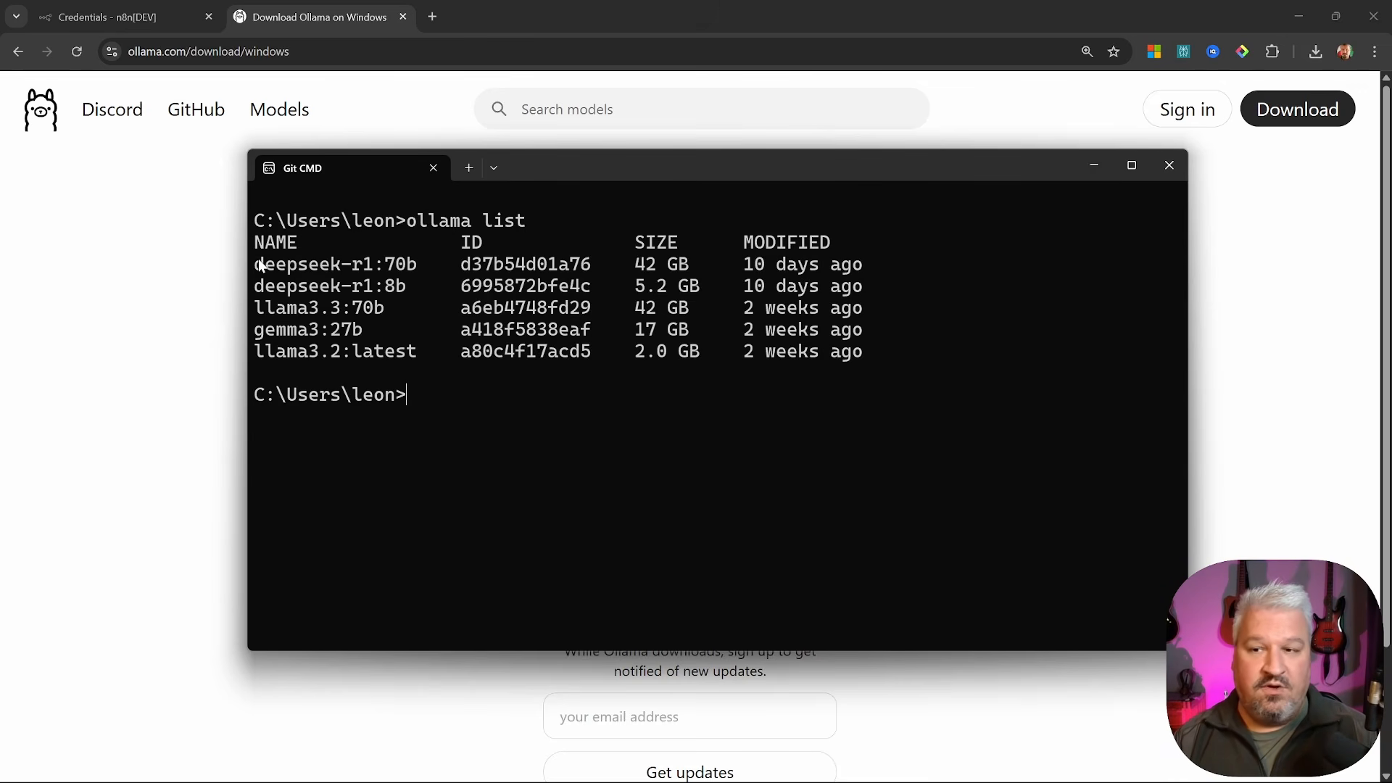
drag(256, 263, 750, 395)
key(ctrl+c)
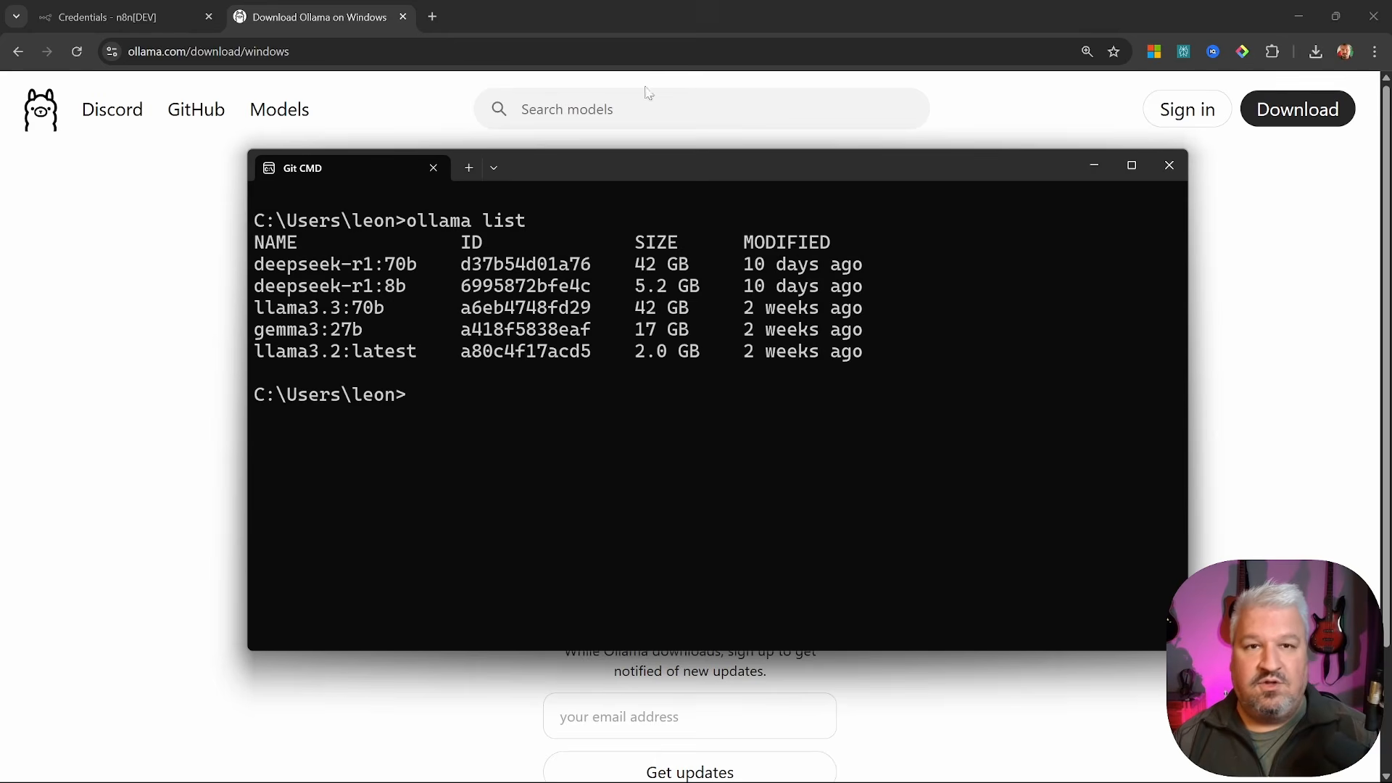
click(686, 7)
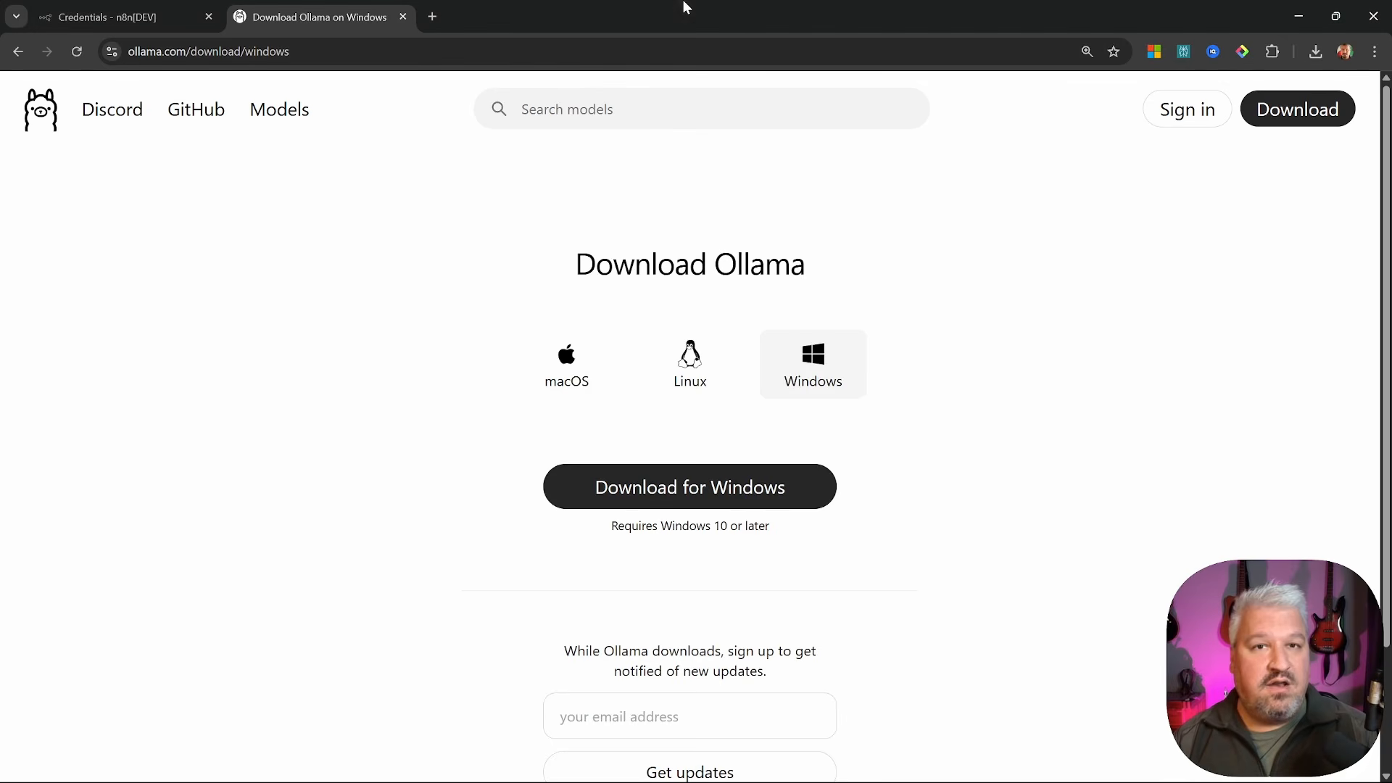
Find the llama3.2 model in Ollama's model catalogue and open its page
click(297, 113)
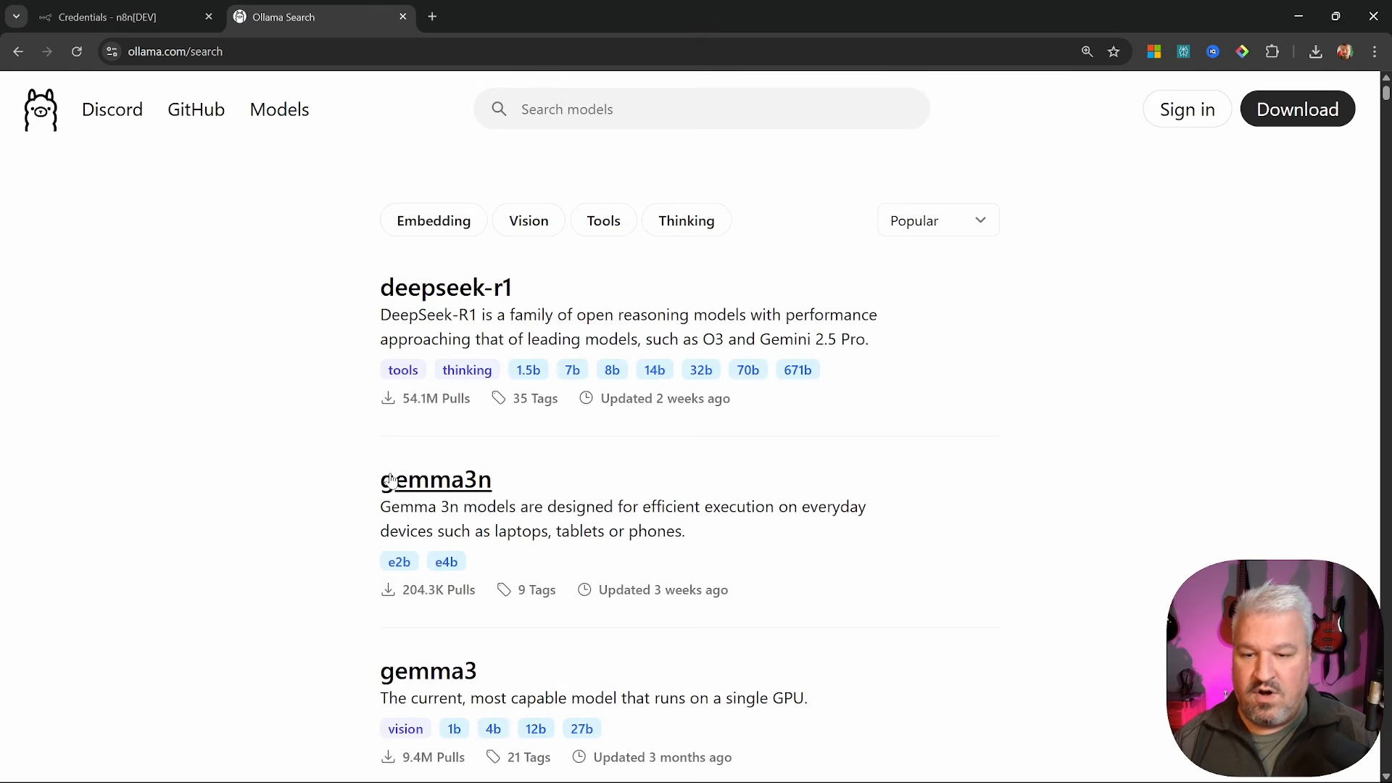
scroll(397, 475, down, 10)
scroll(400, 460, down, 6)
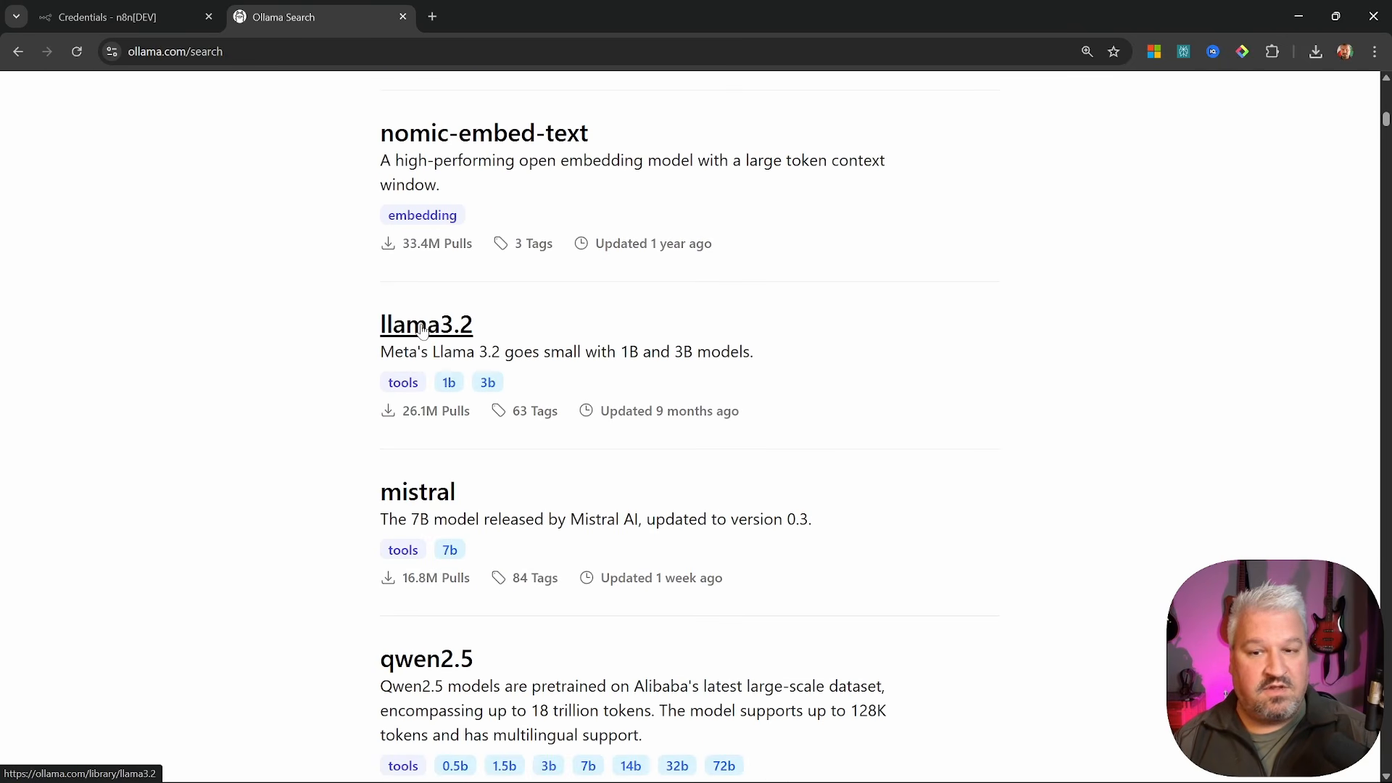
click(451, 328)
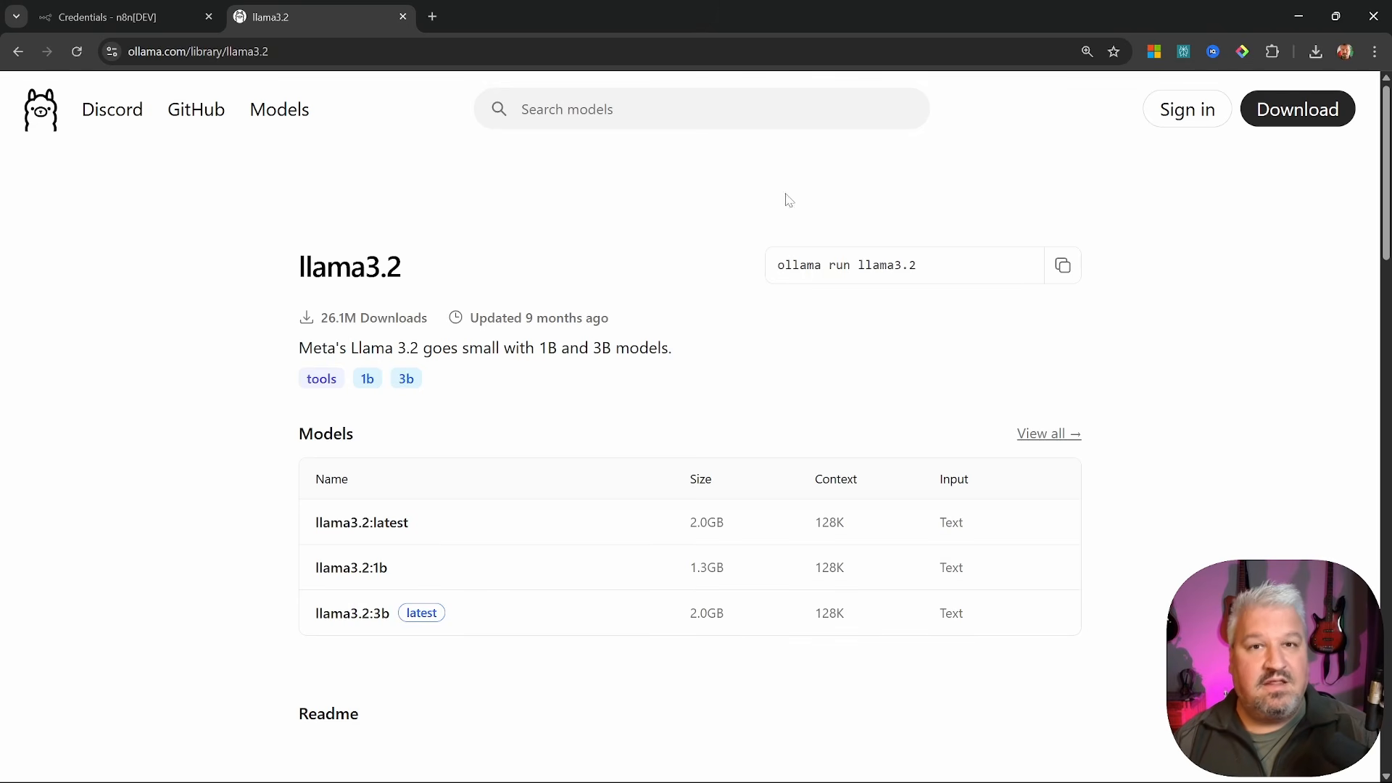
Copy the 'ollama run llama3.2' command and paste it at the Git CMD prompt
click(1063, 266)
key(alt+Tab)
key(ctrl+v)
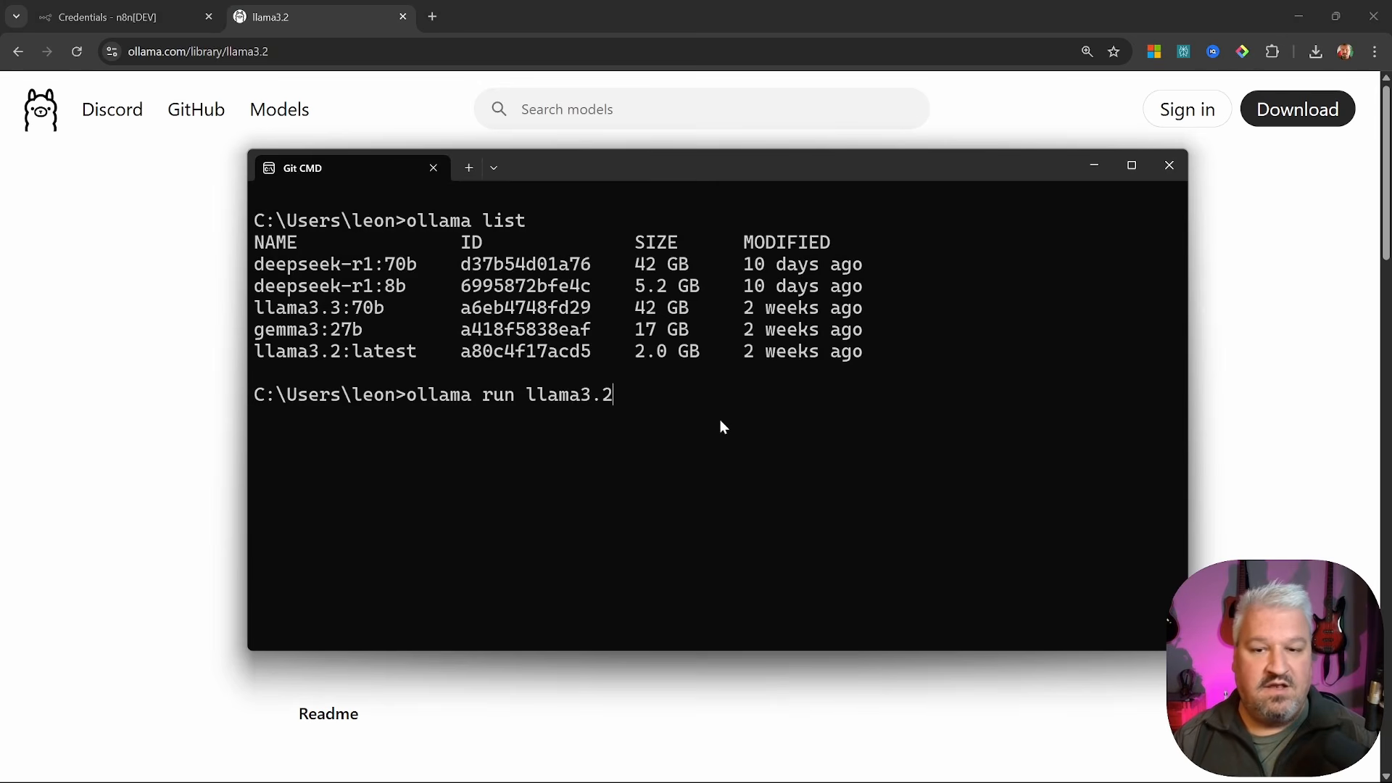
Run llama3.2, greet it with 'Hey', copy its 'How can I assist you today?' reply, and return to n8n
key(Return)
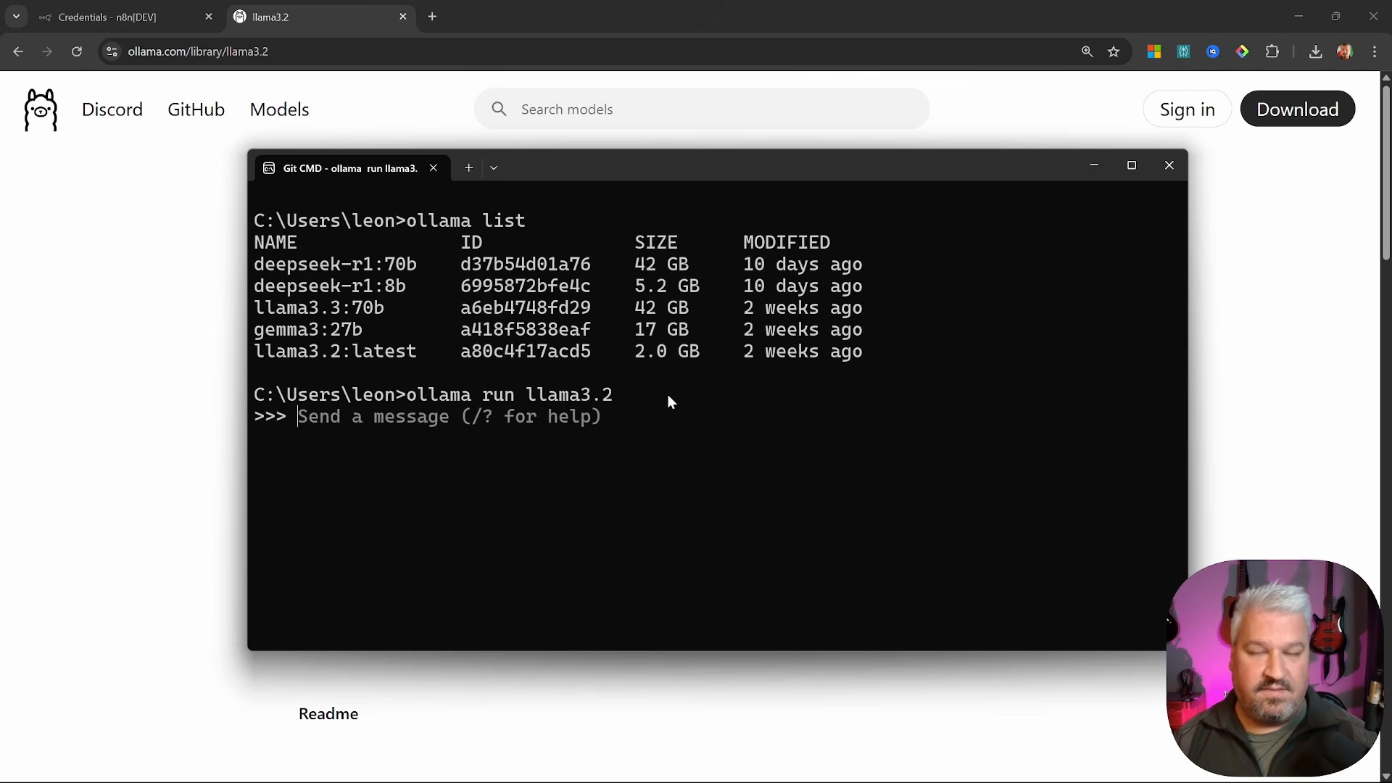
text(Hey)
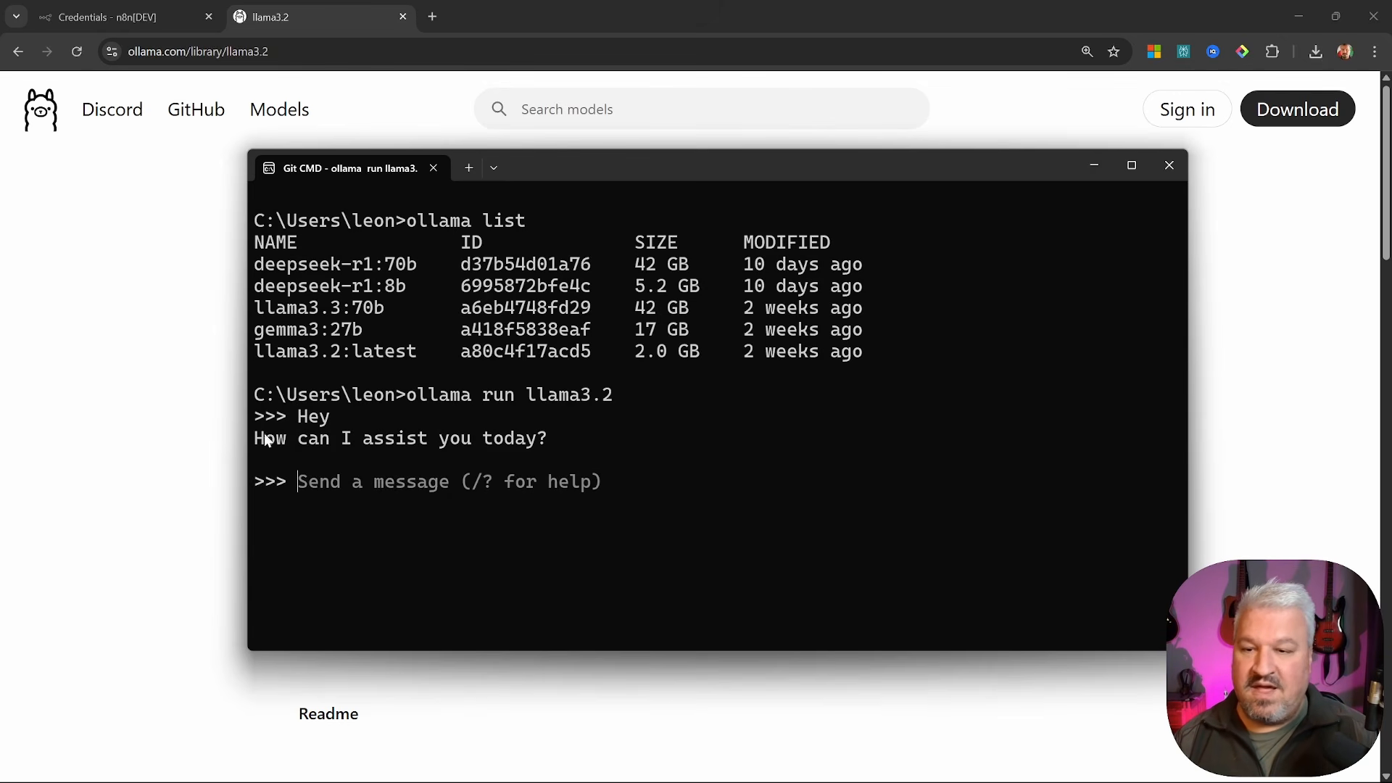
drag(256, 439, 566, 439)
key(ctrl+c)
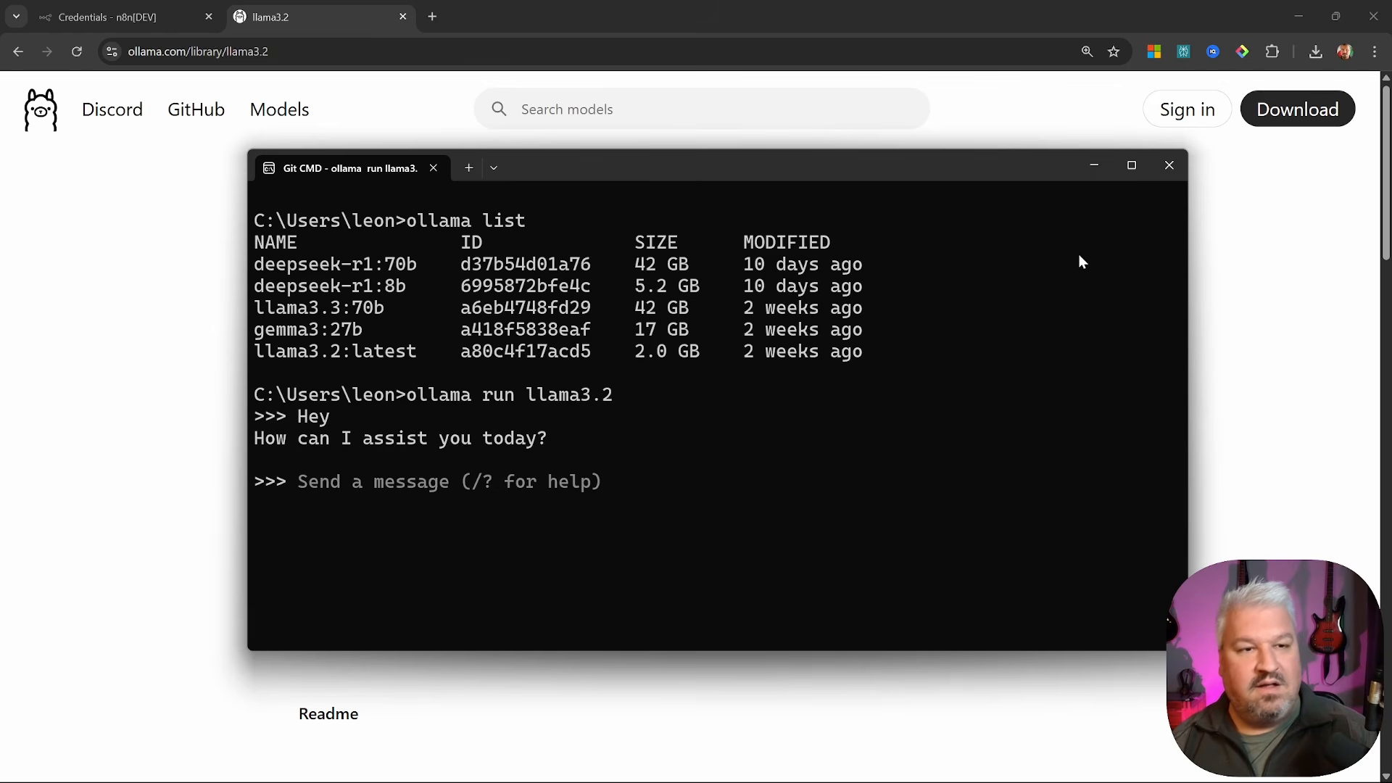
click(1170, 165)
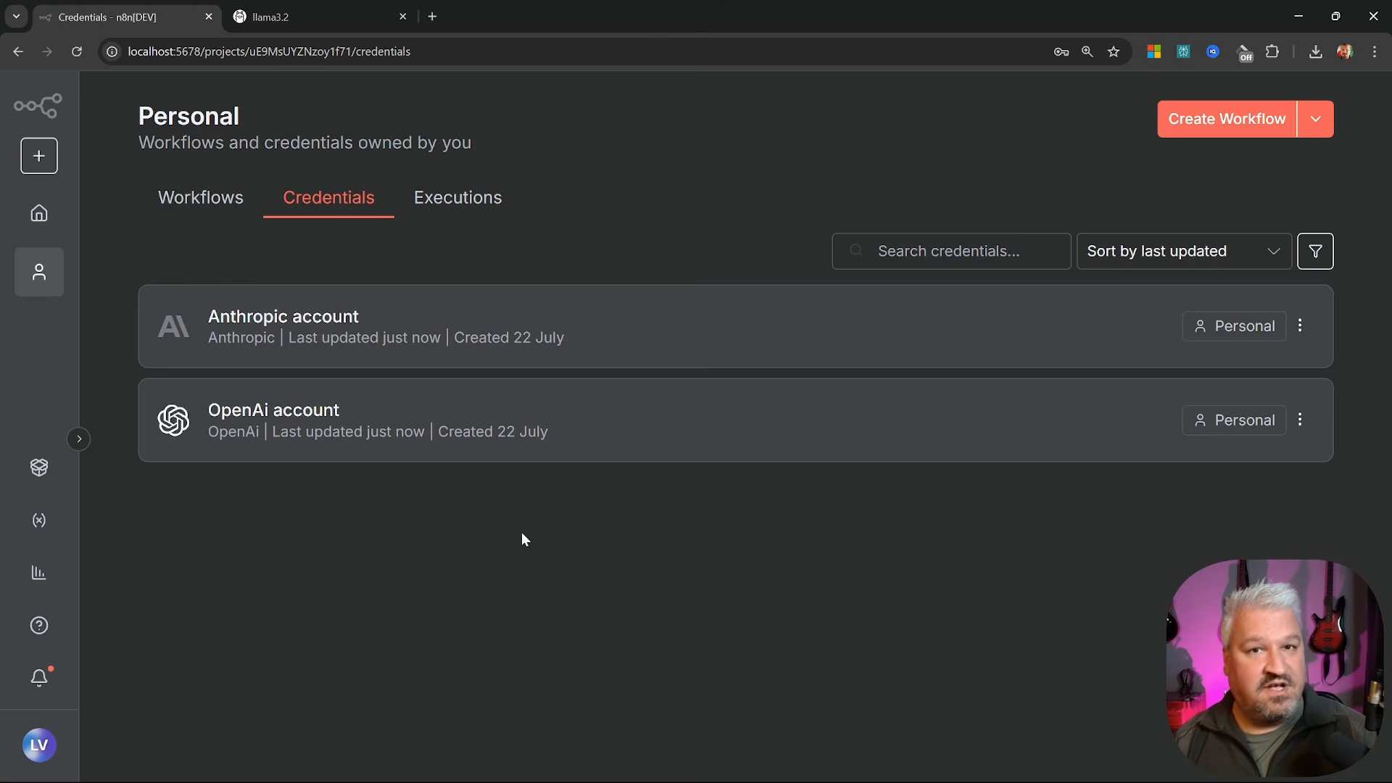
Create and save a new Ollama credential with default settings, which fails its connection test
click(1316, 119)
click(1268, 181)
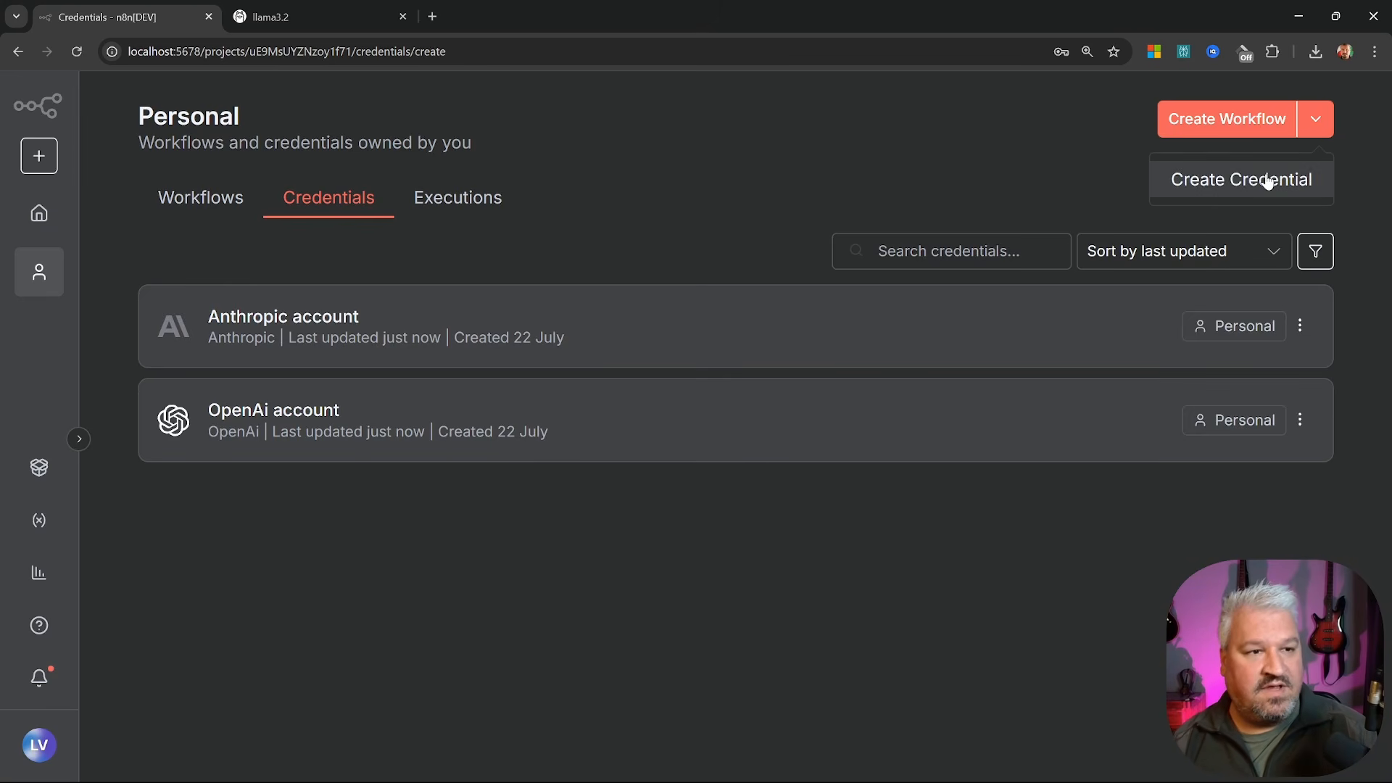
text(ollama)
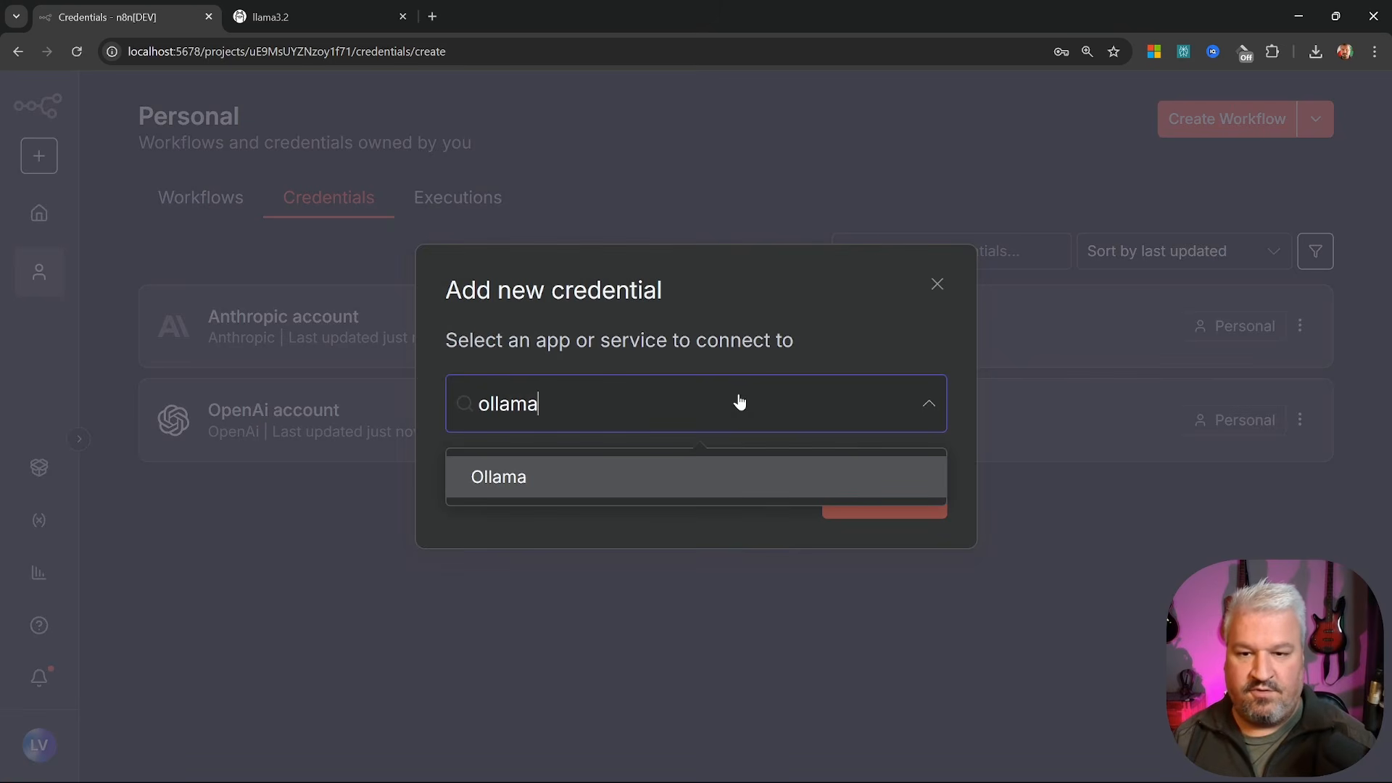
click(507, 477)
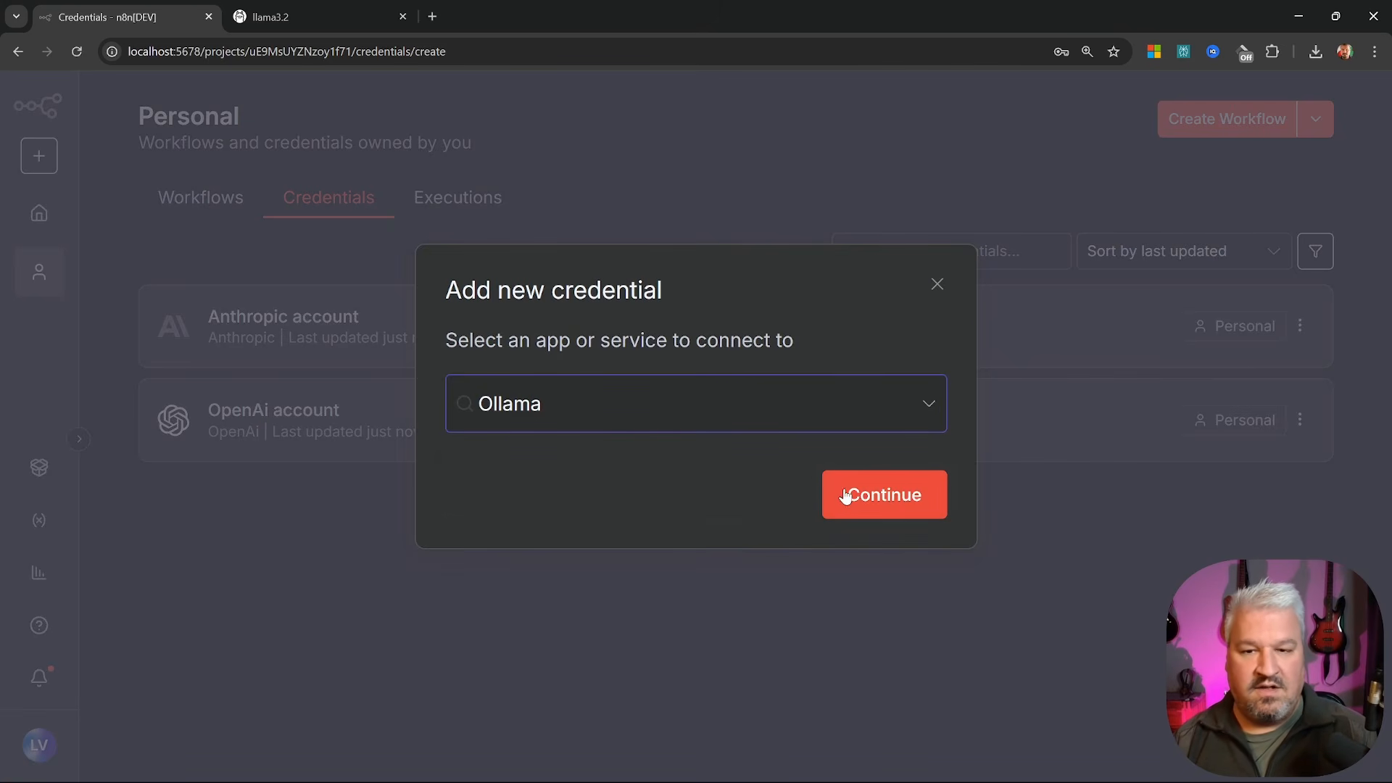
click(894, 496)
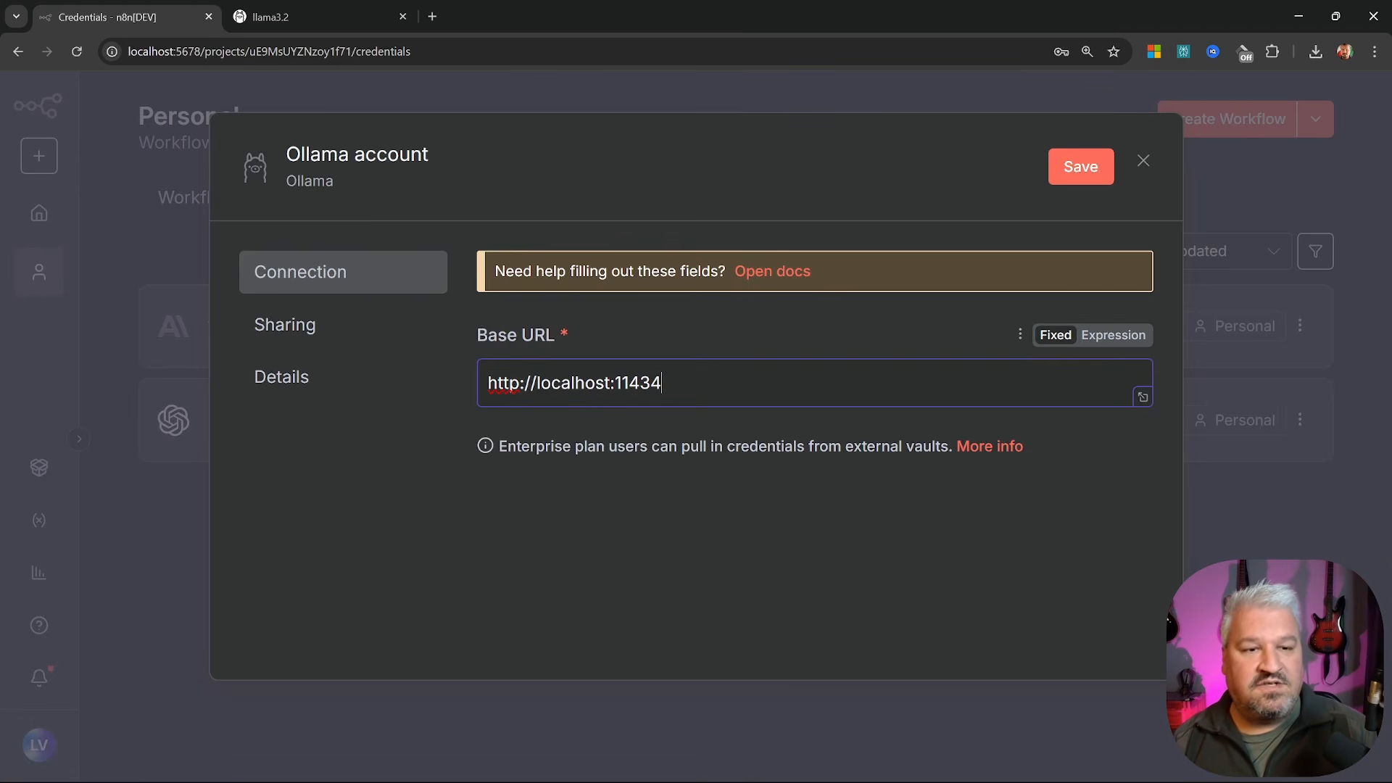
click(1069, 172)
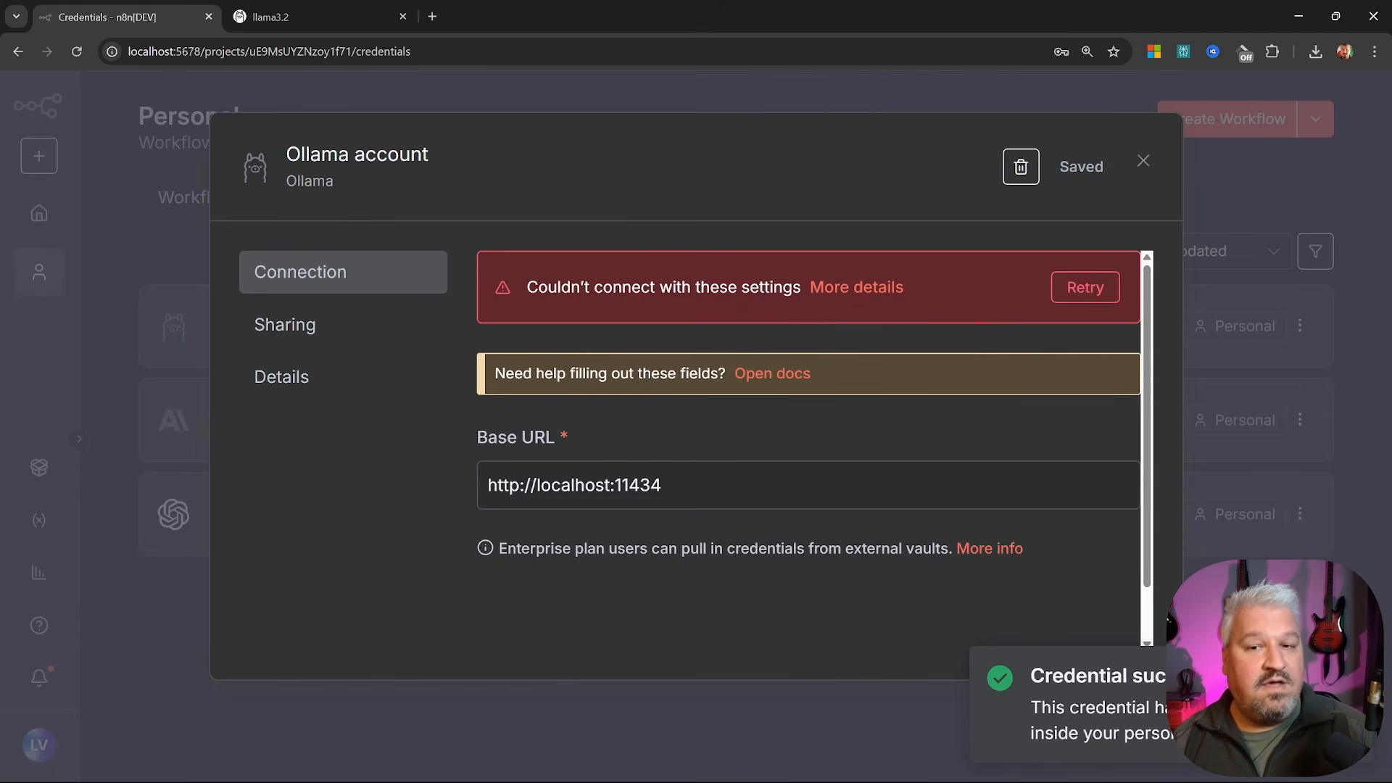
drag(526, 289, 625, 289)
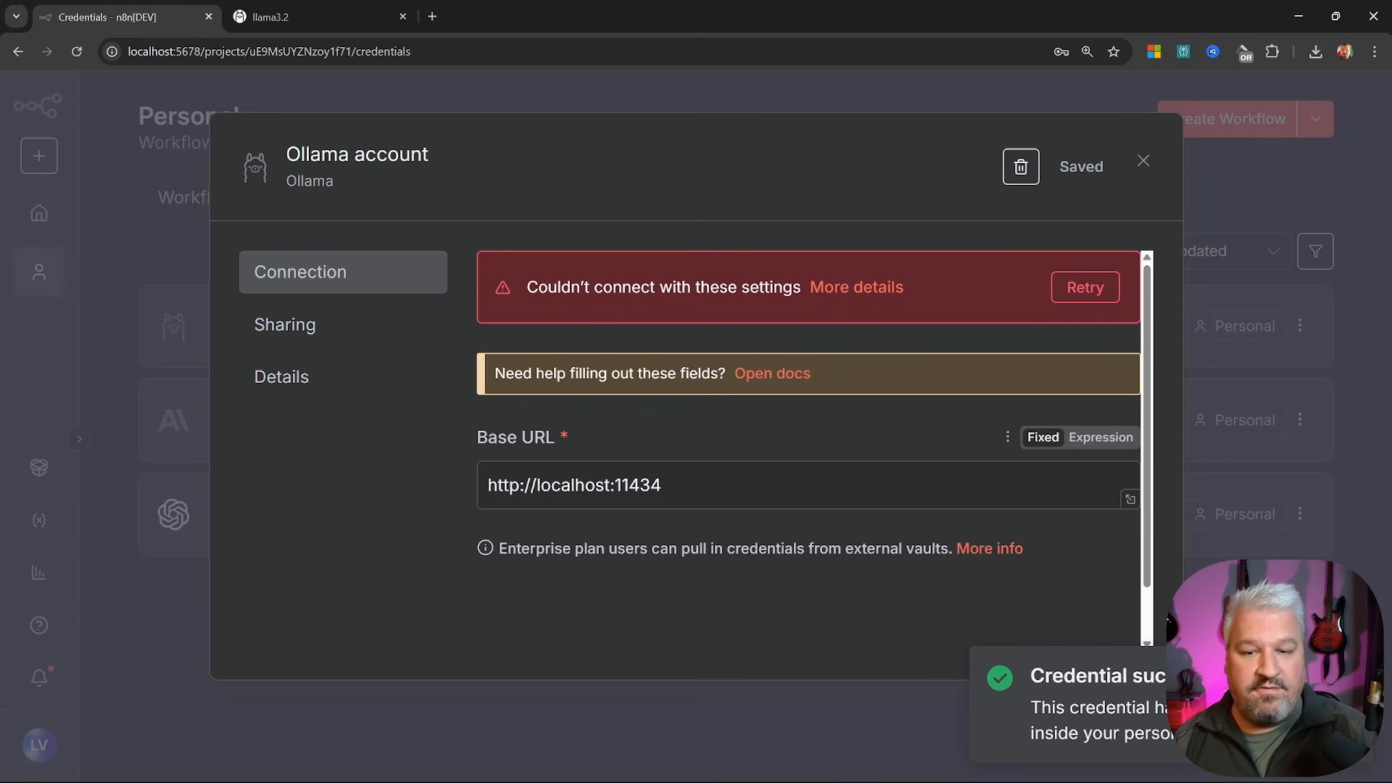
double_click(575, 485)
text(1)
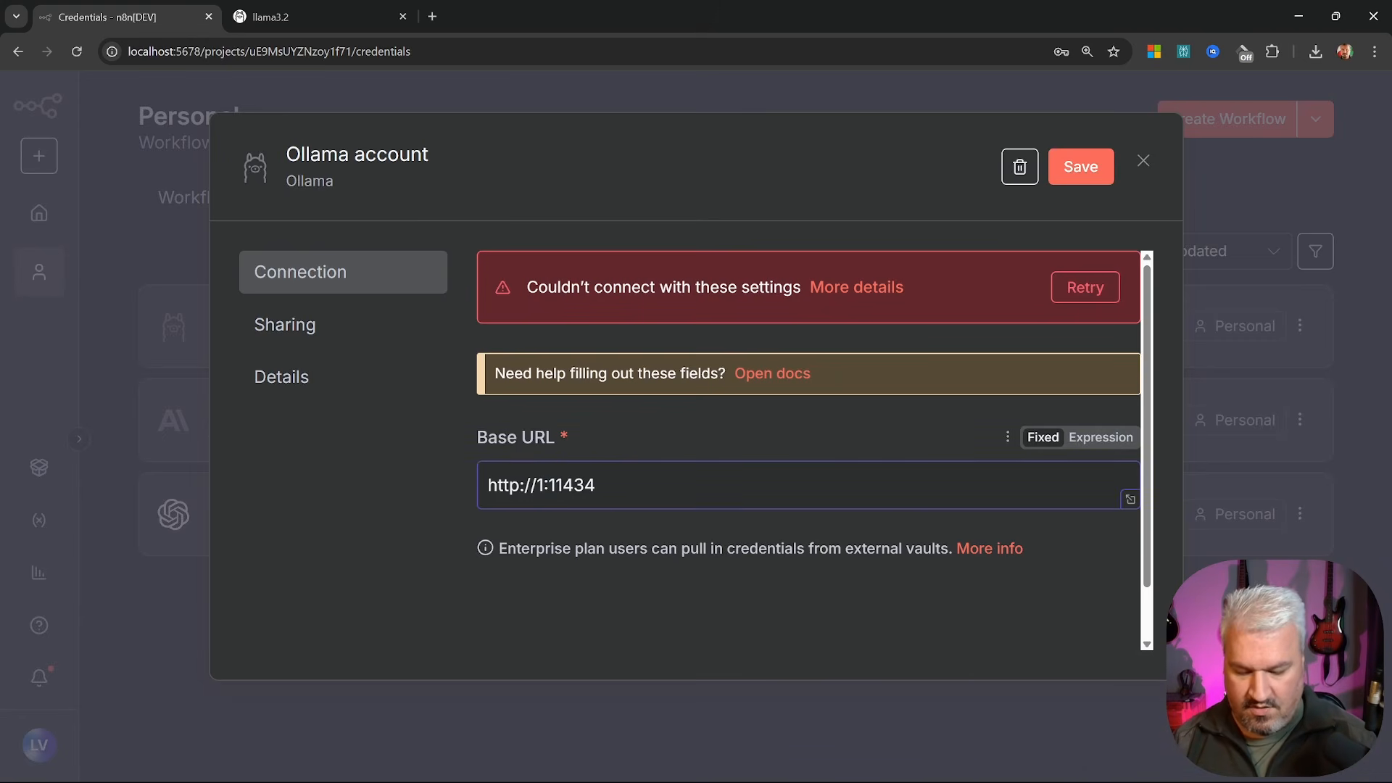
text(27)
text(.0.0.)
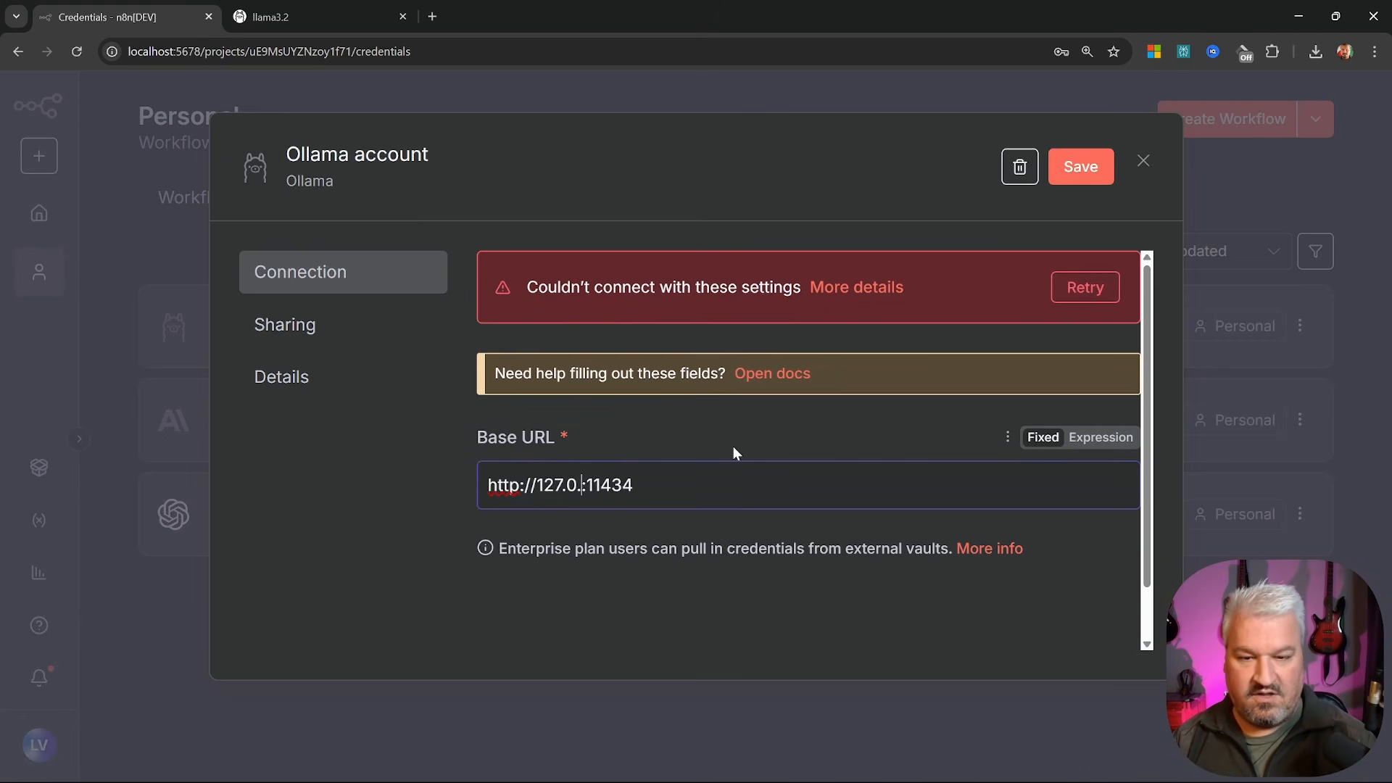
text(1)
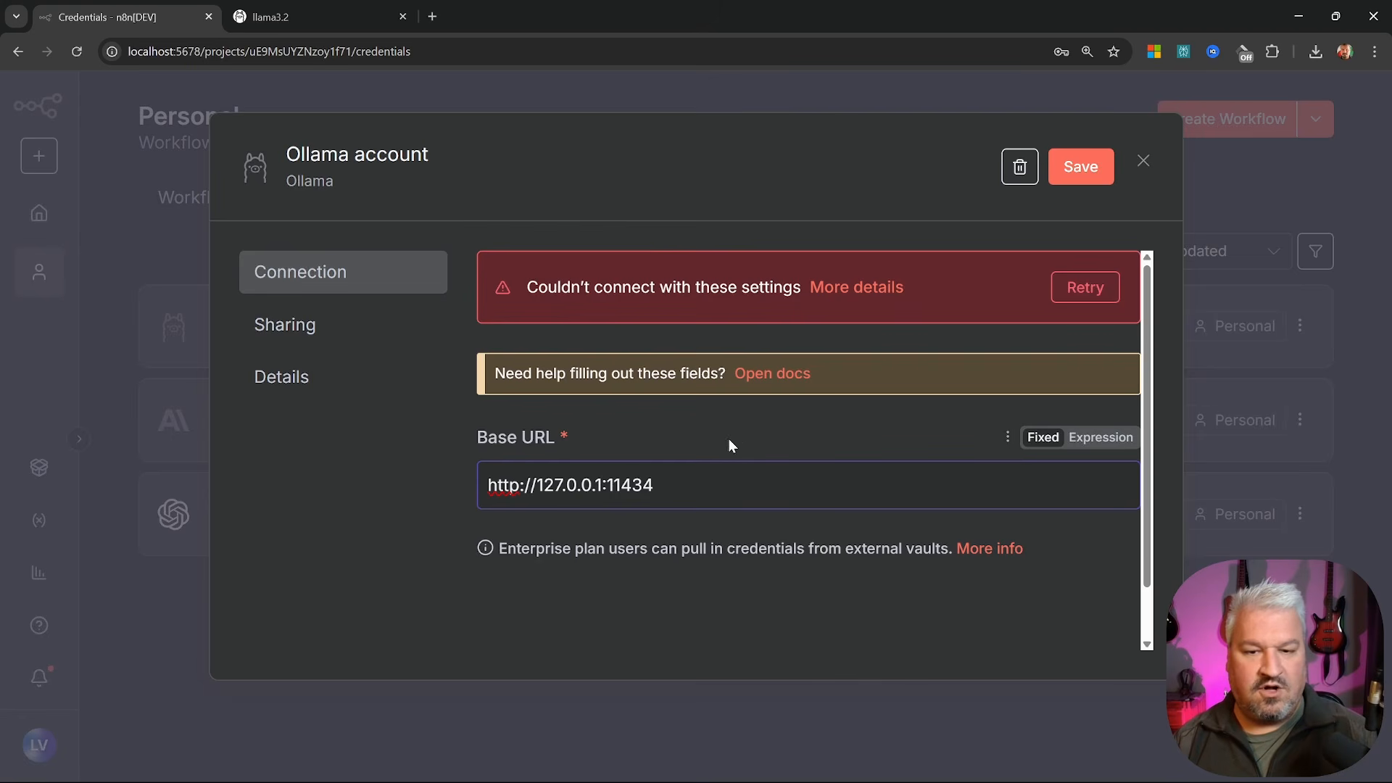
click(1076, 170)
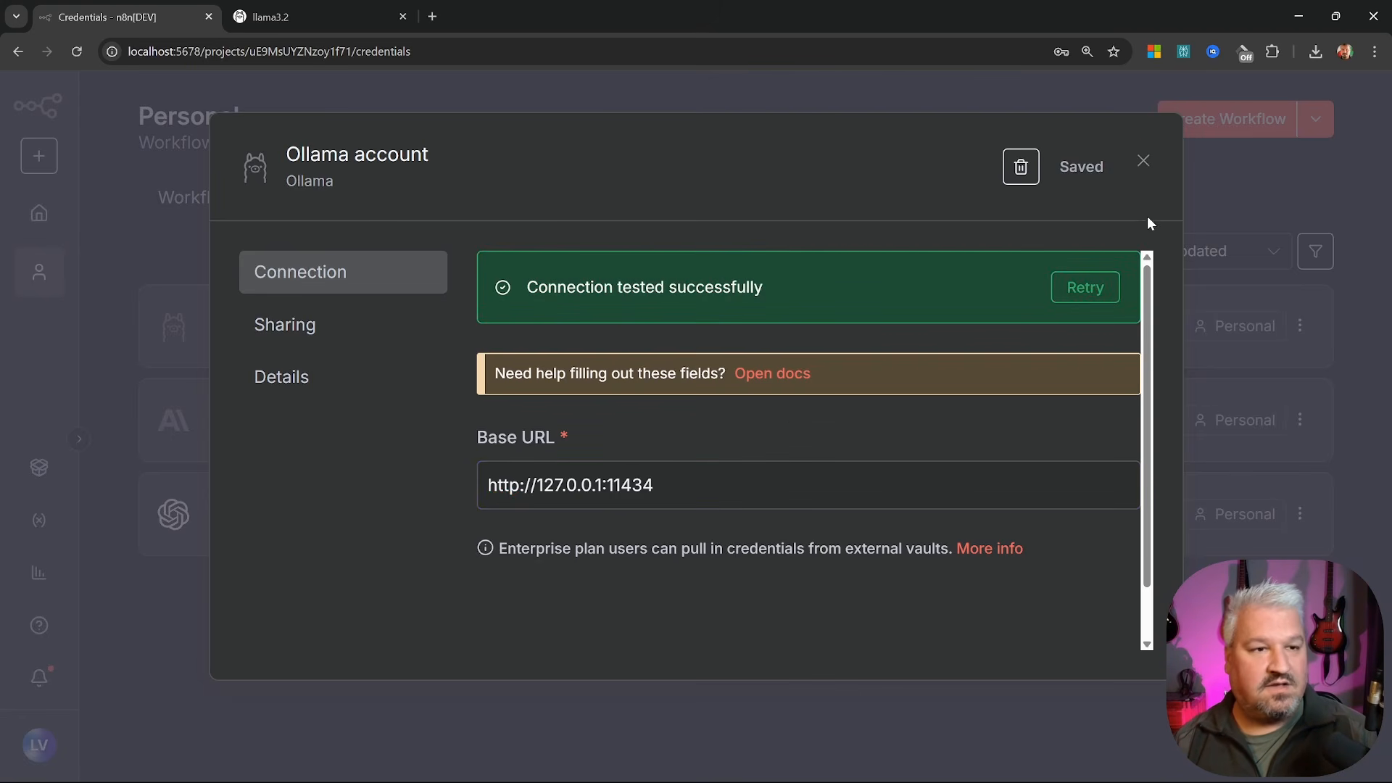
click(1143, 162)
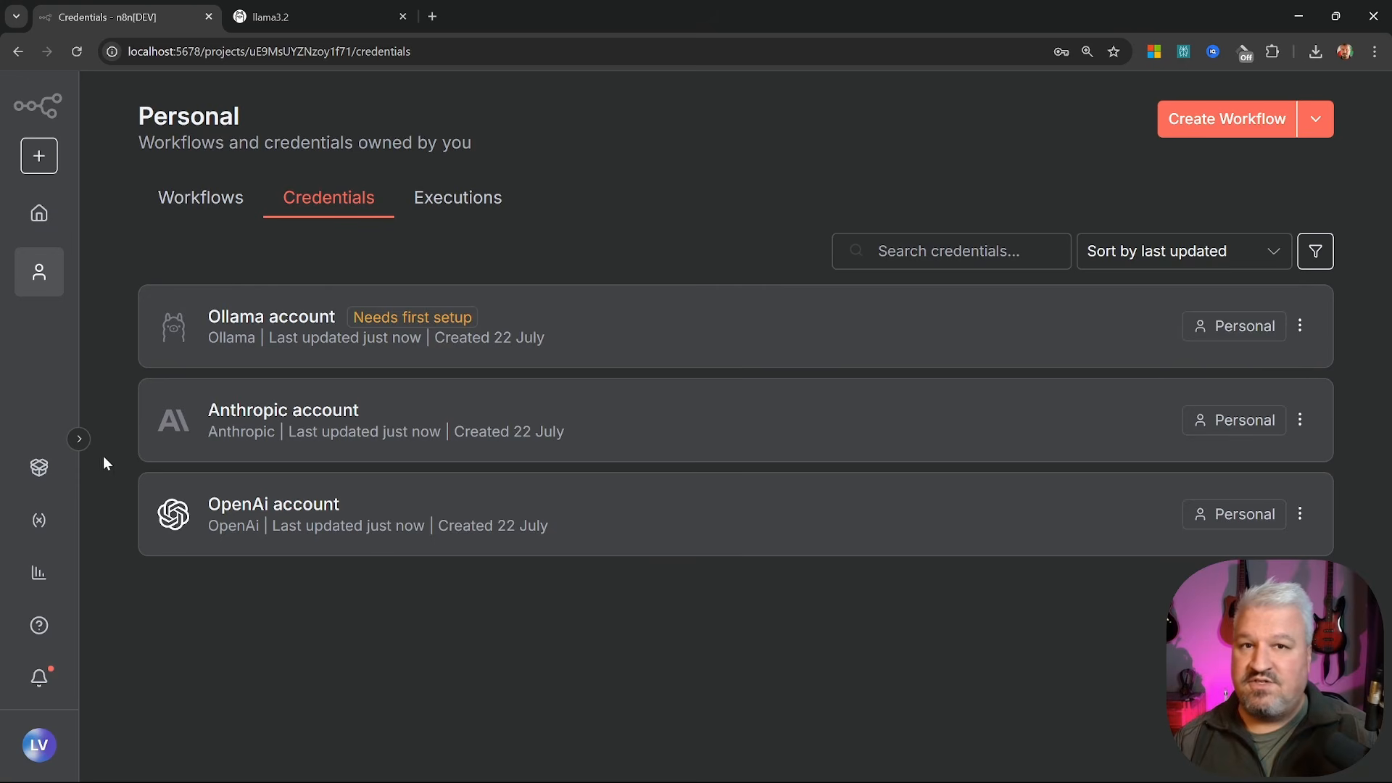
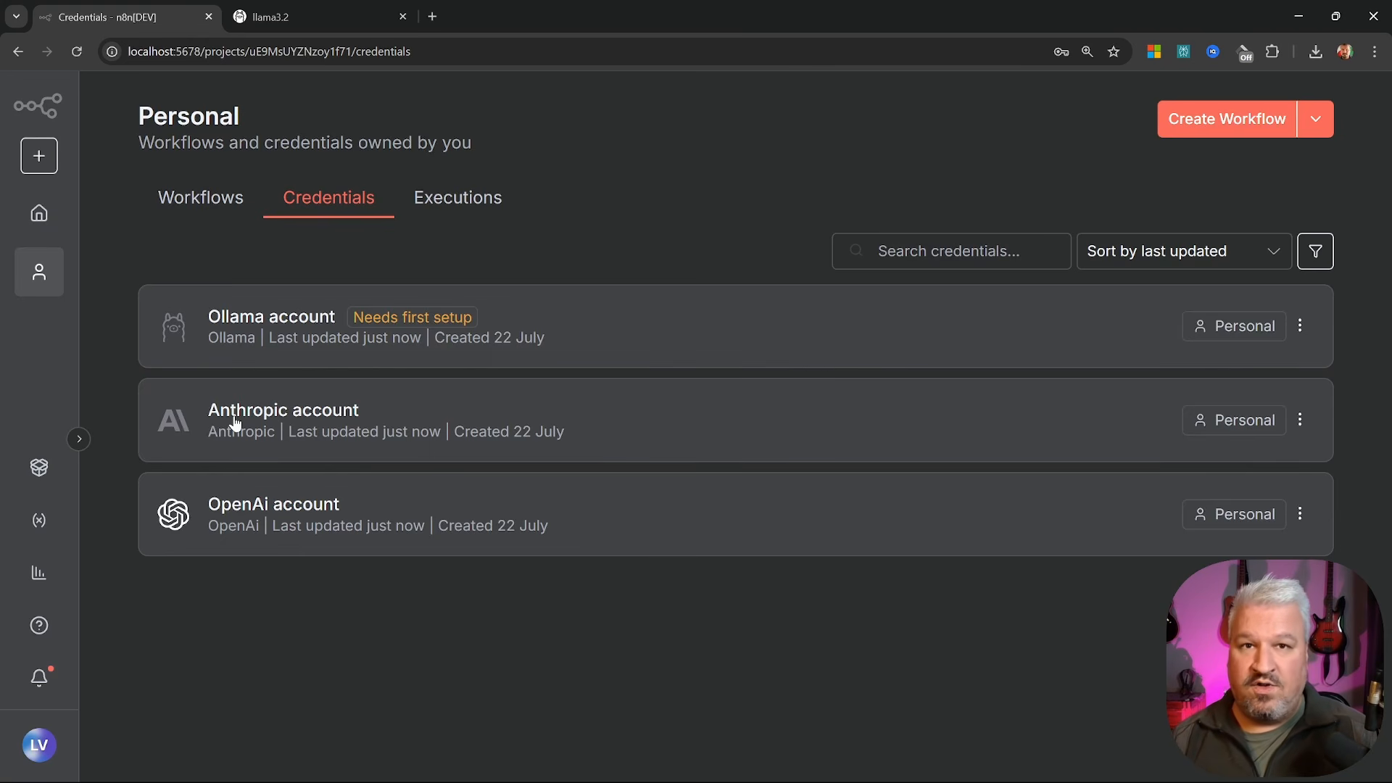
Open the Motivational Quotes workflow from the Workflows list
click(203, 200)
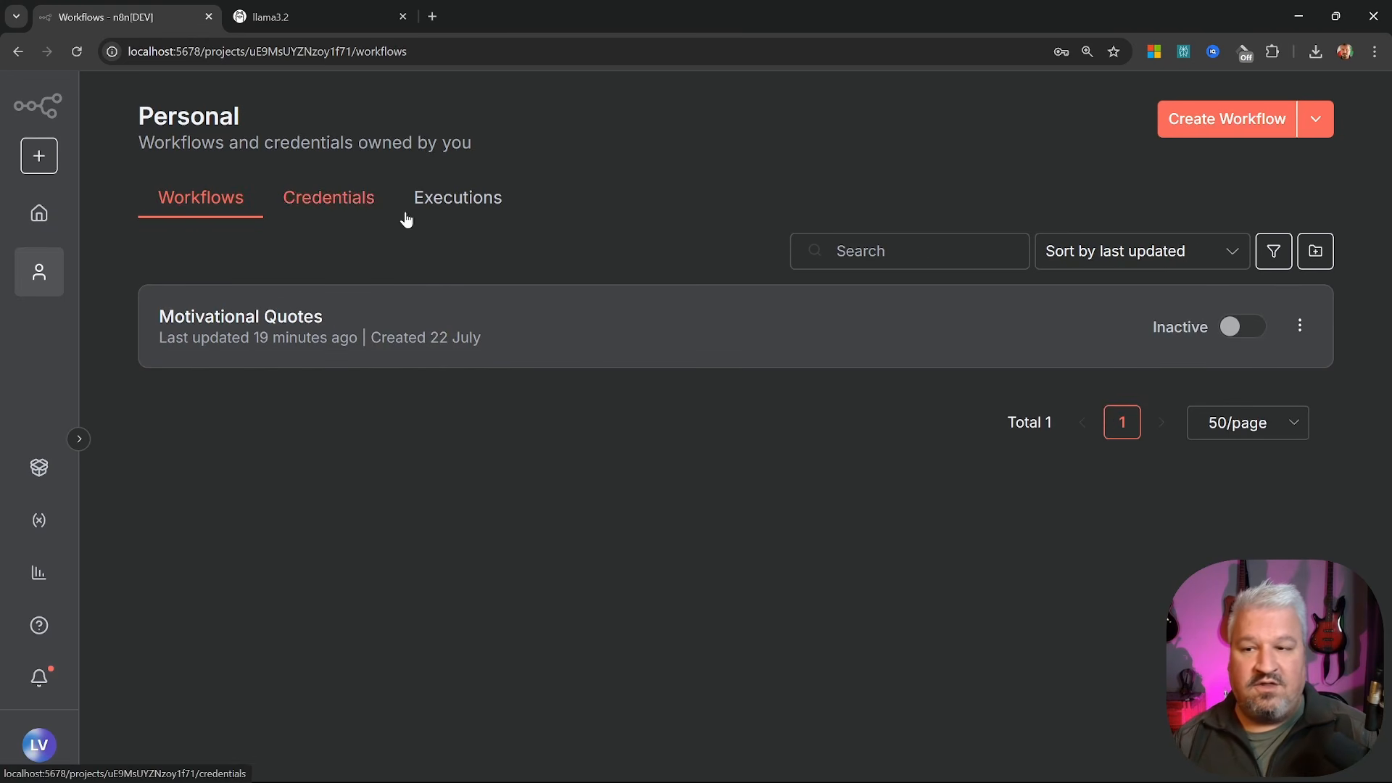
click(283, 326)
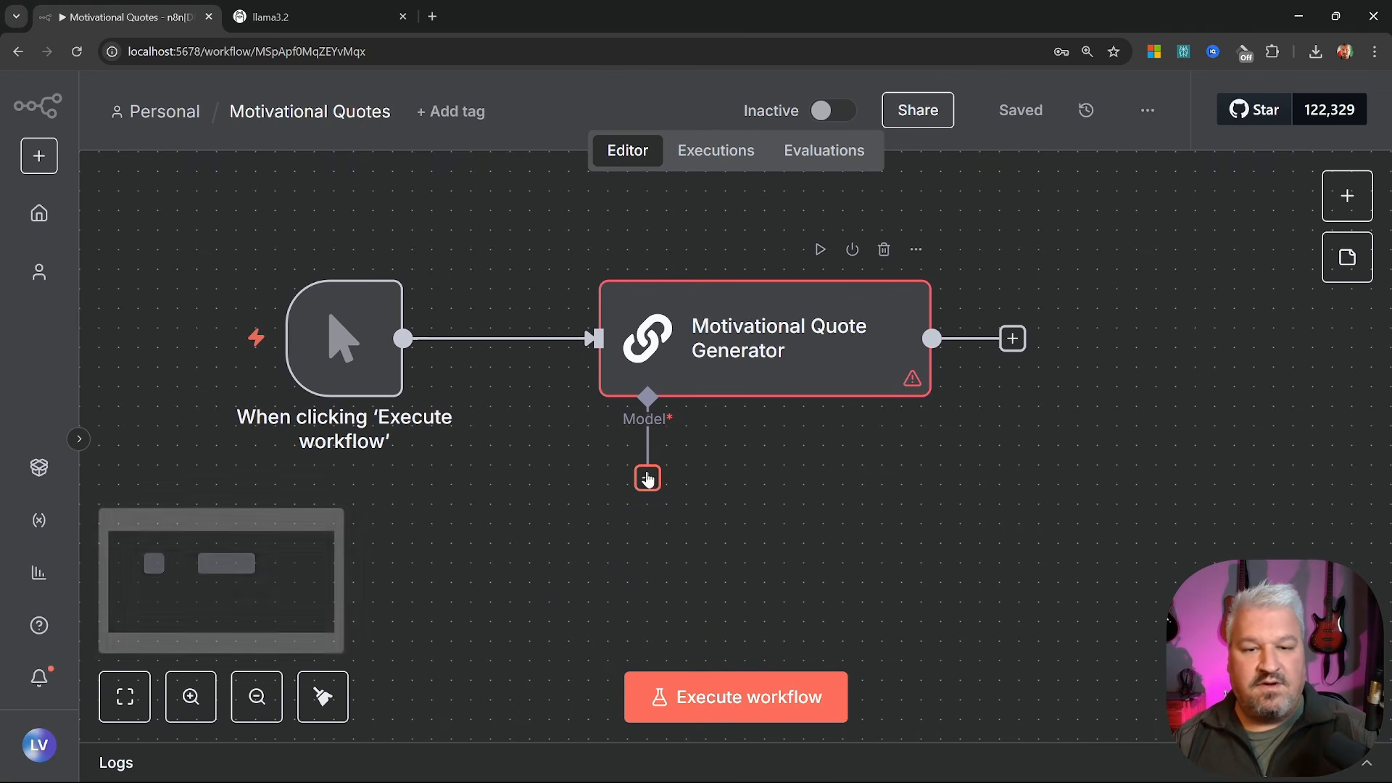
Attach an Ollama Model using llama3.2:latest to the Motivational Quote Generator
click(647, 479)
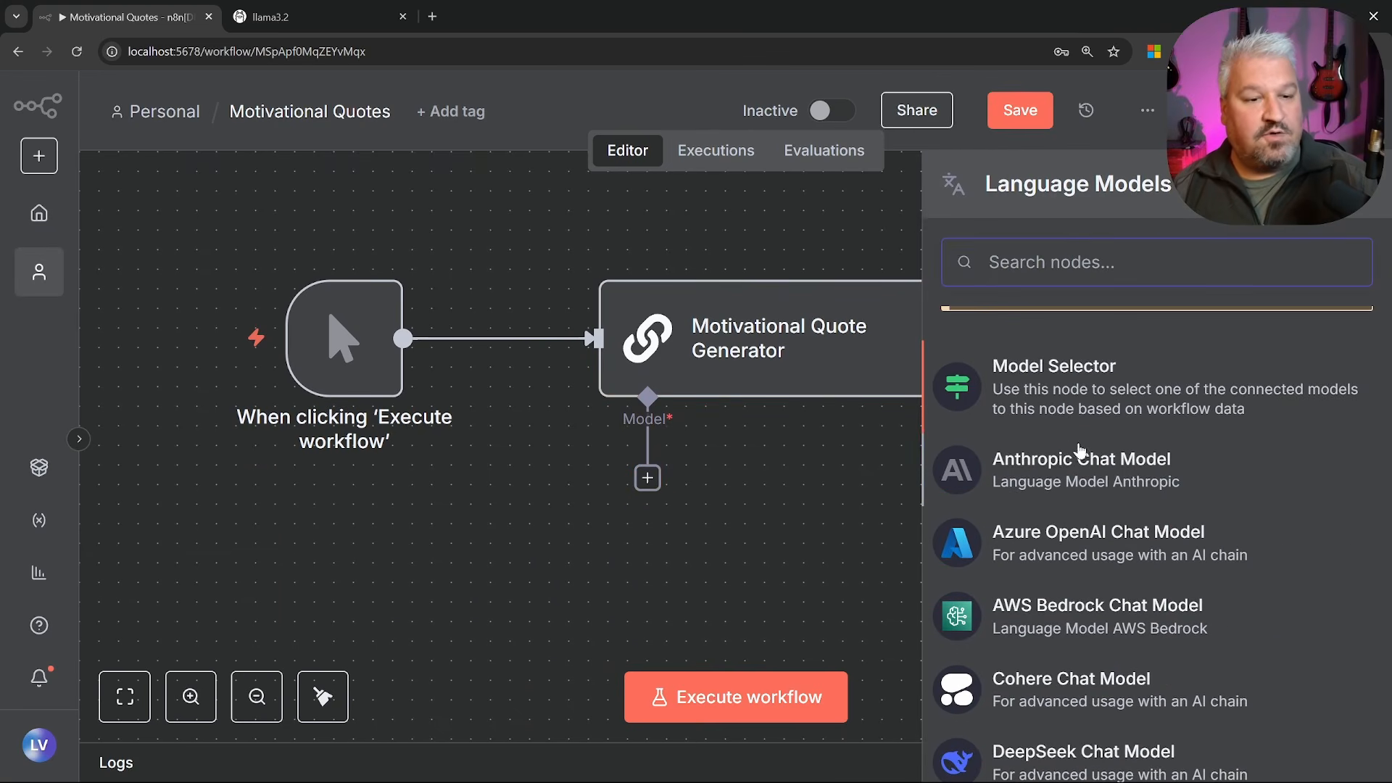
scroll(1080, 504, down, 10)
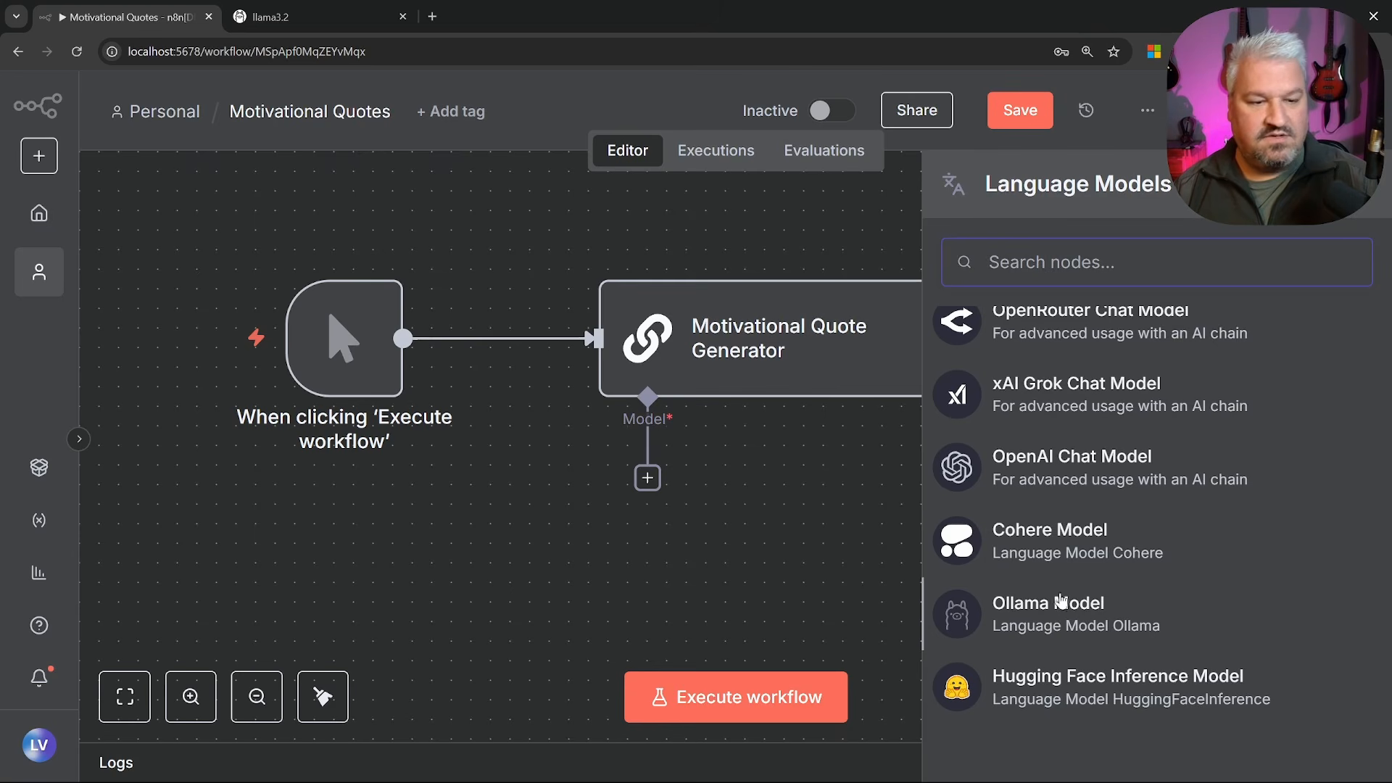
click(1047, 611)
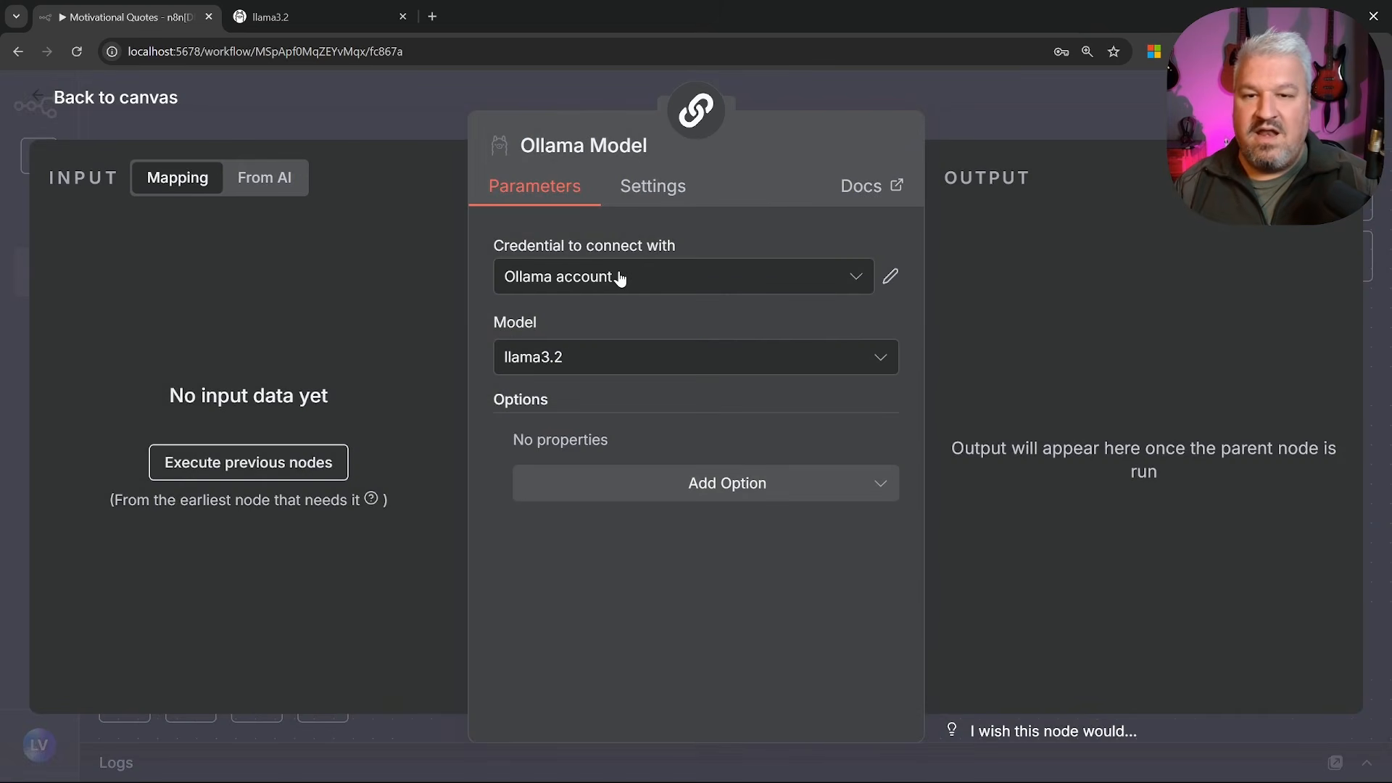
click(606, 357)
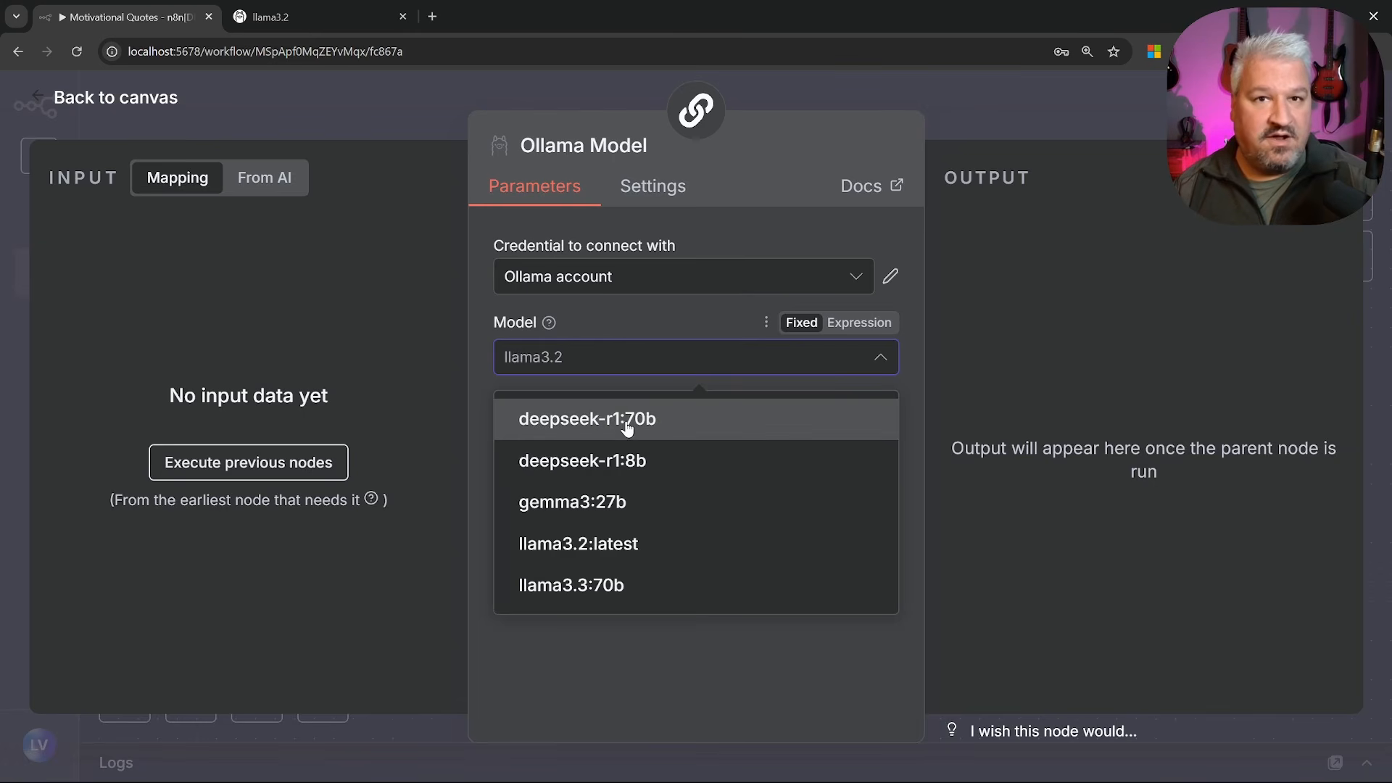
click(608, 545)
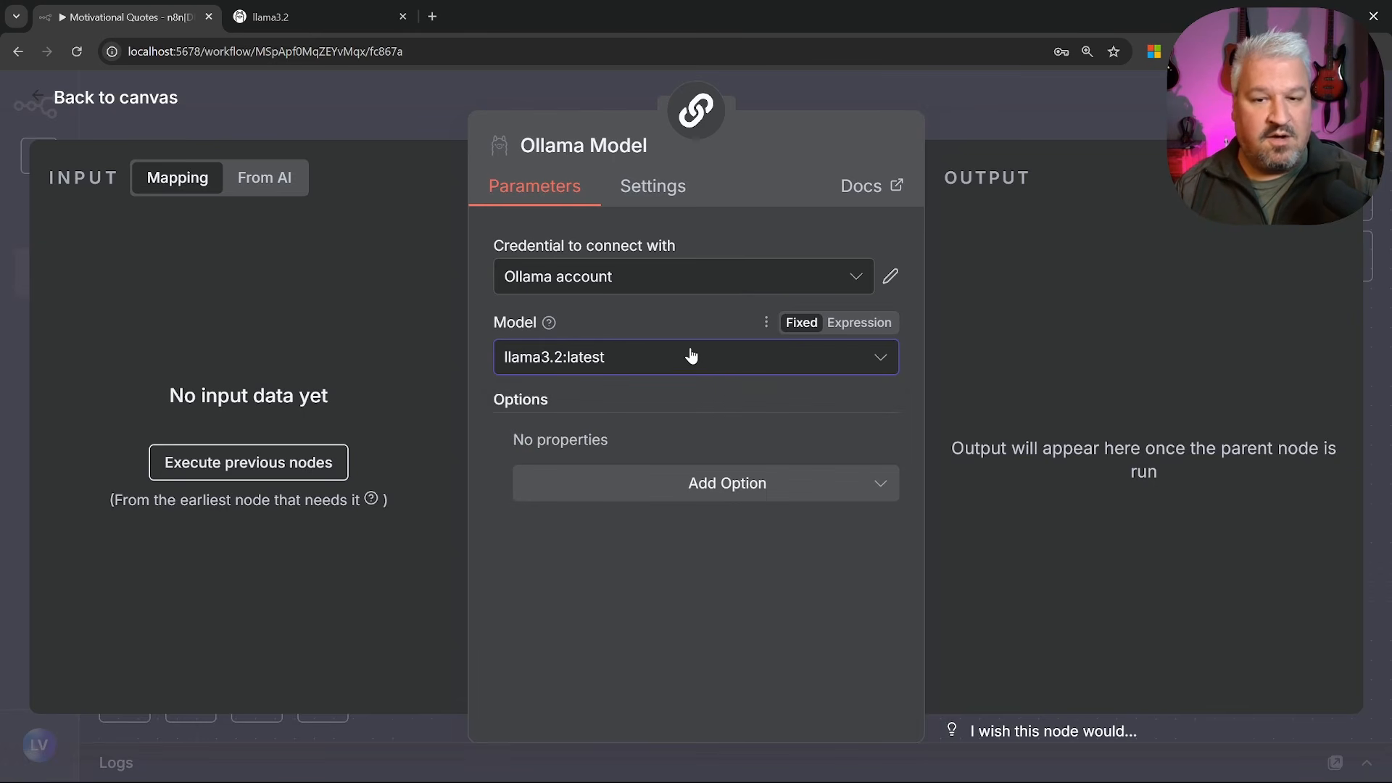
click(42, 100)
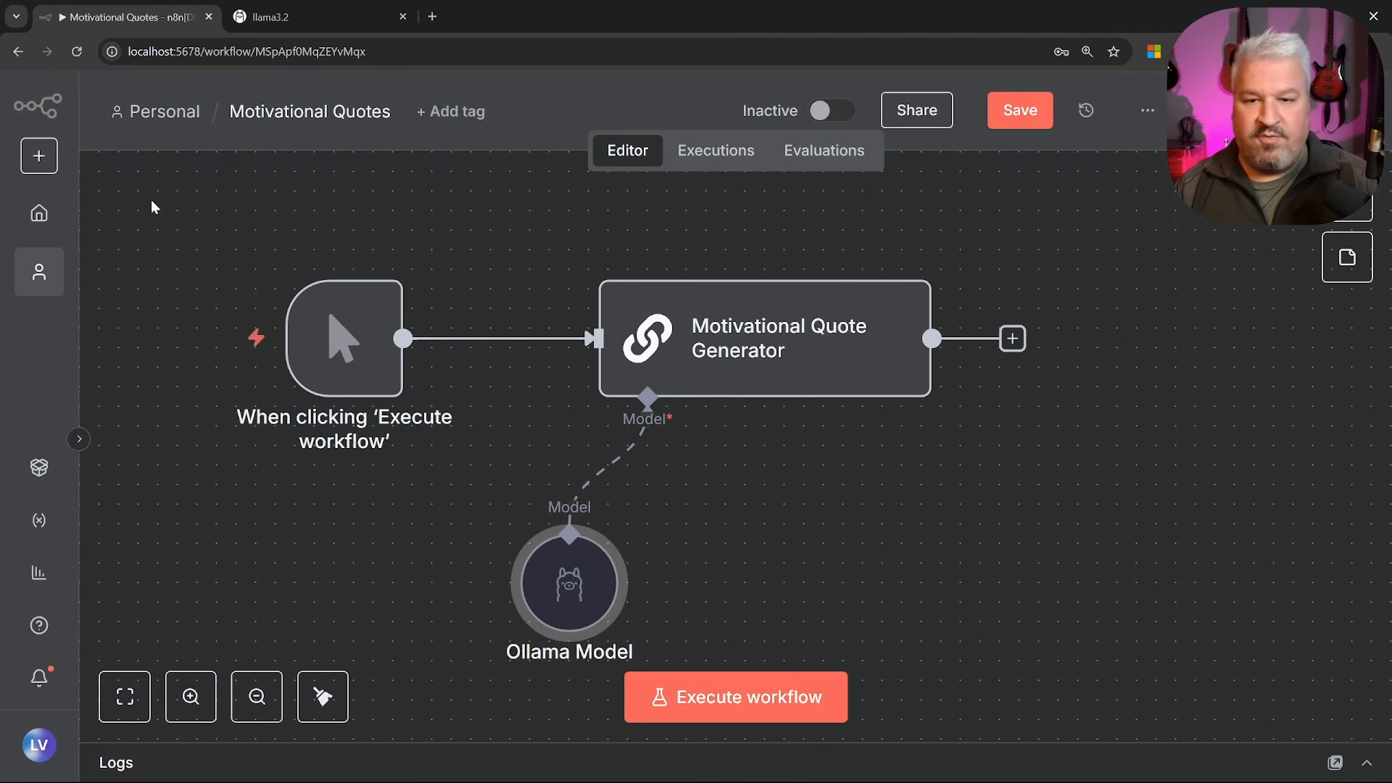
Run the workflow and read the quote the Ollama model generated
drag(571, 590, 611, 551)
click(889, 509)
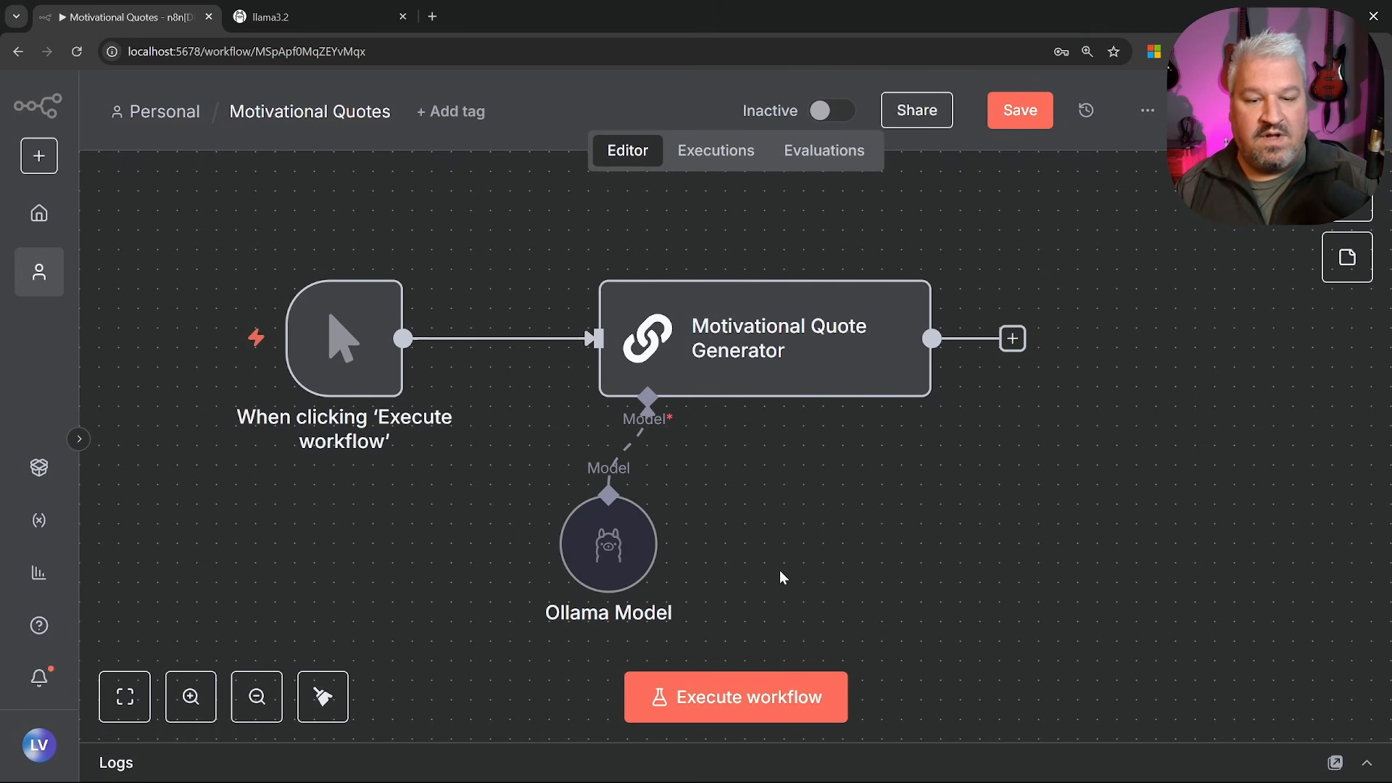
click(756, 682)
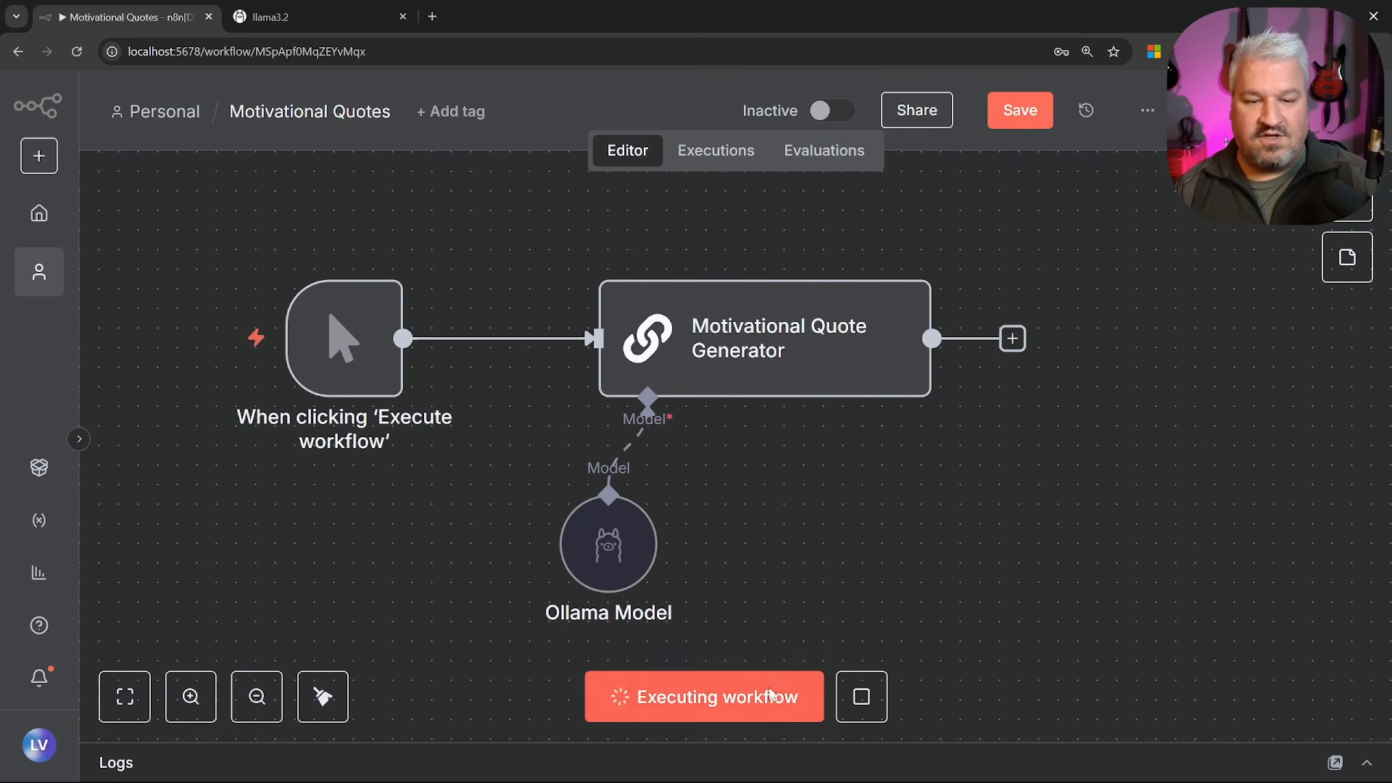
double_click(825, 360)
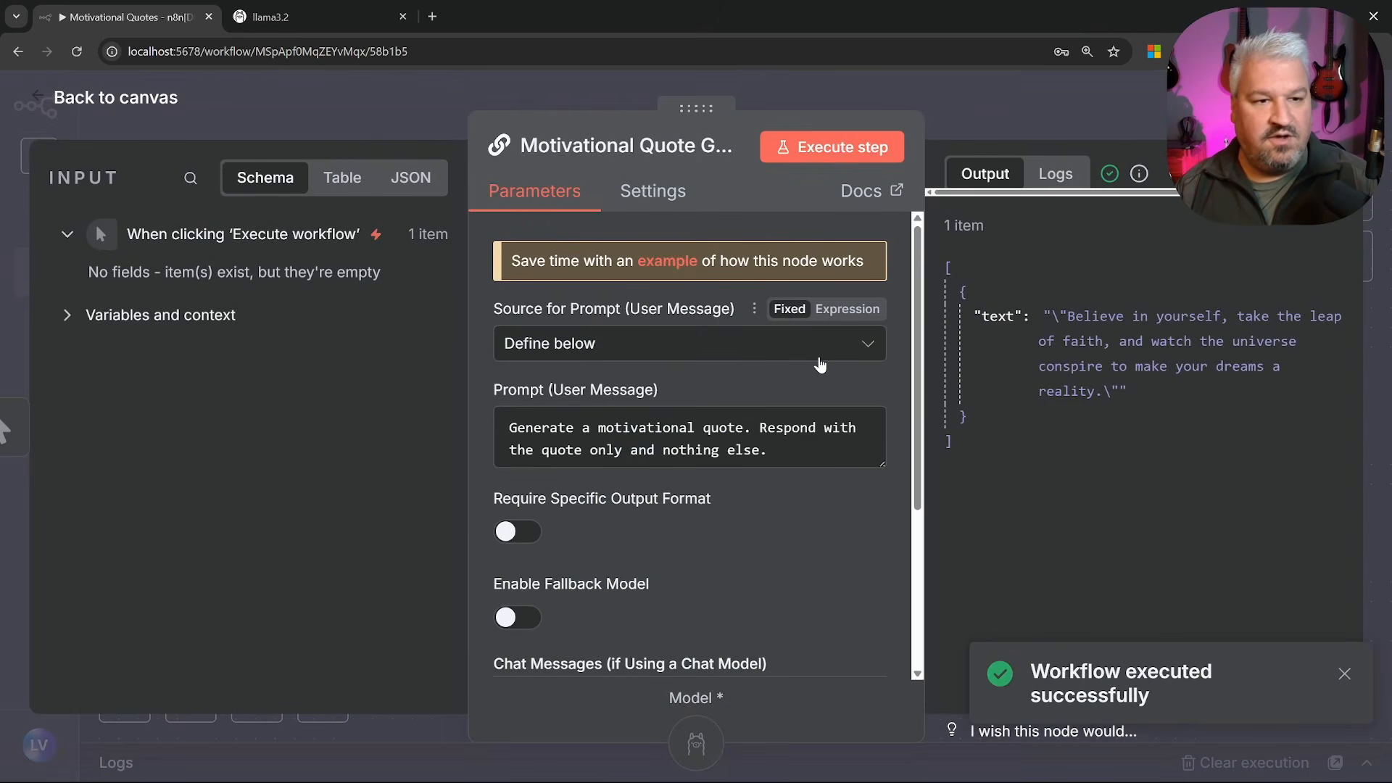
drag(1052, 316, 1135, 386)
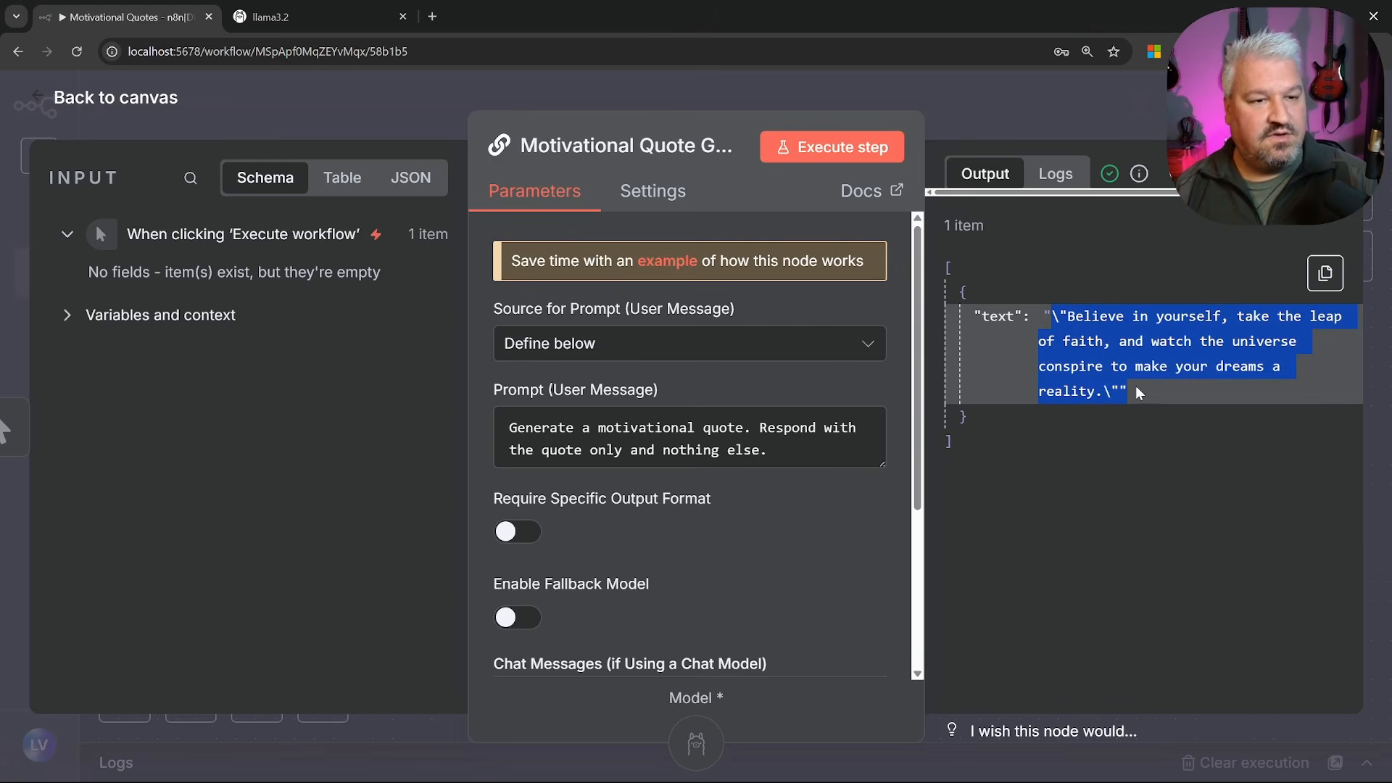
click(1137, 386)
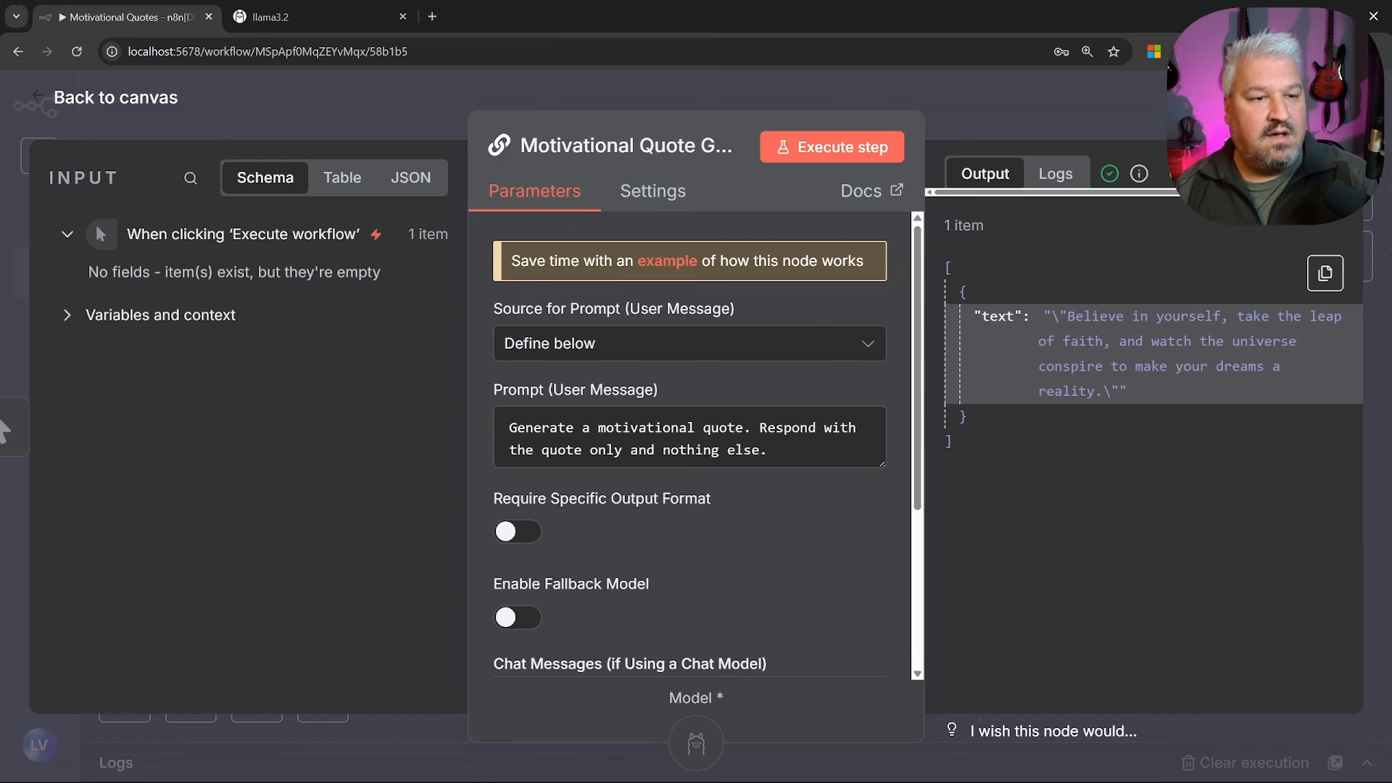
drag(1119, 341, 1291, 376)
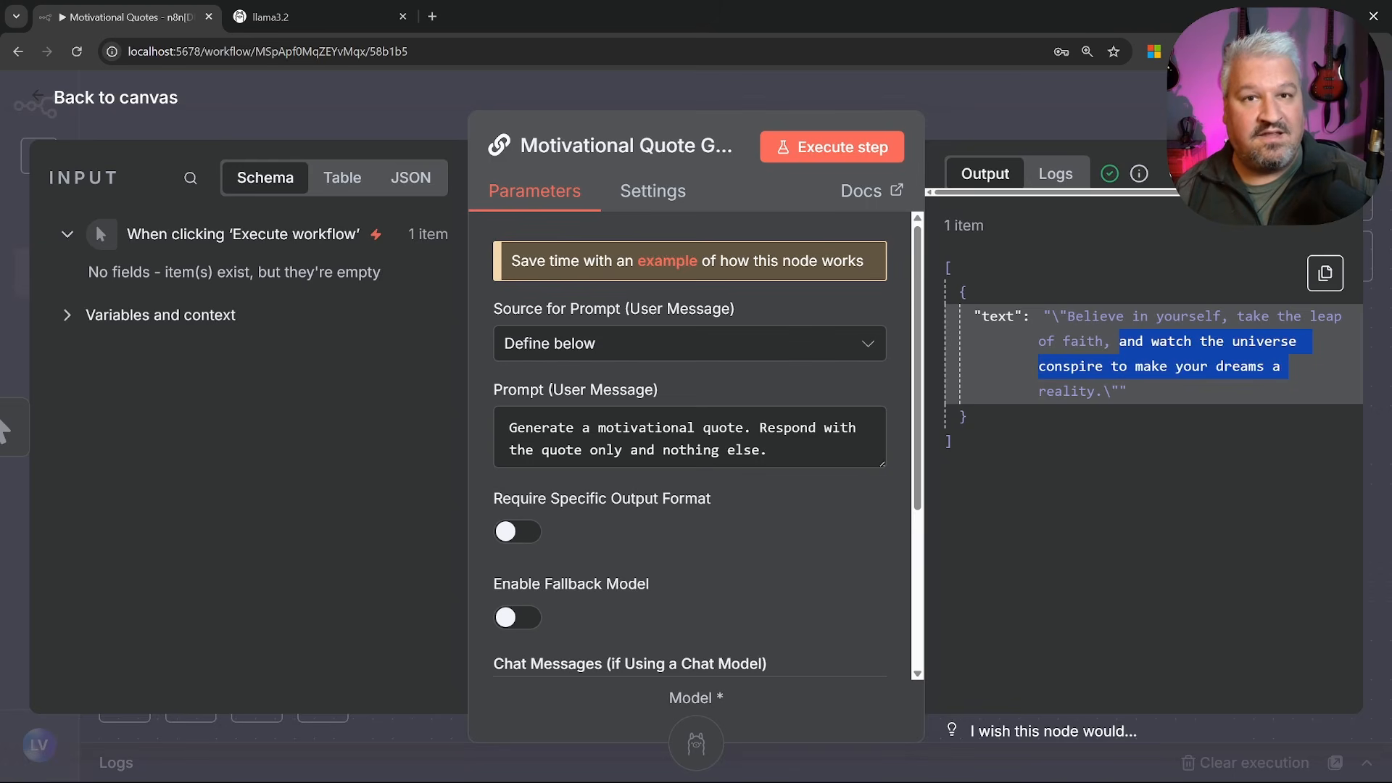
key(Escape)
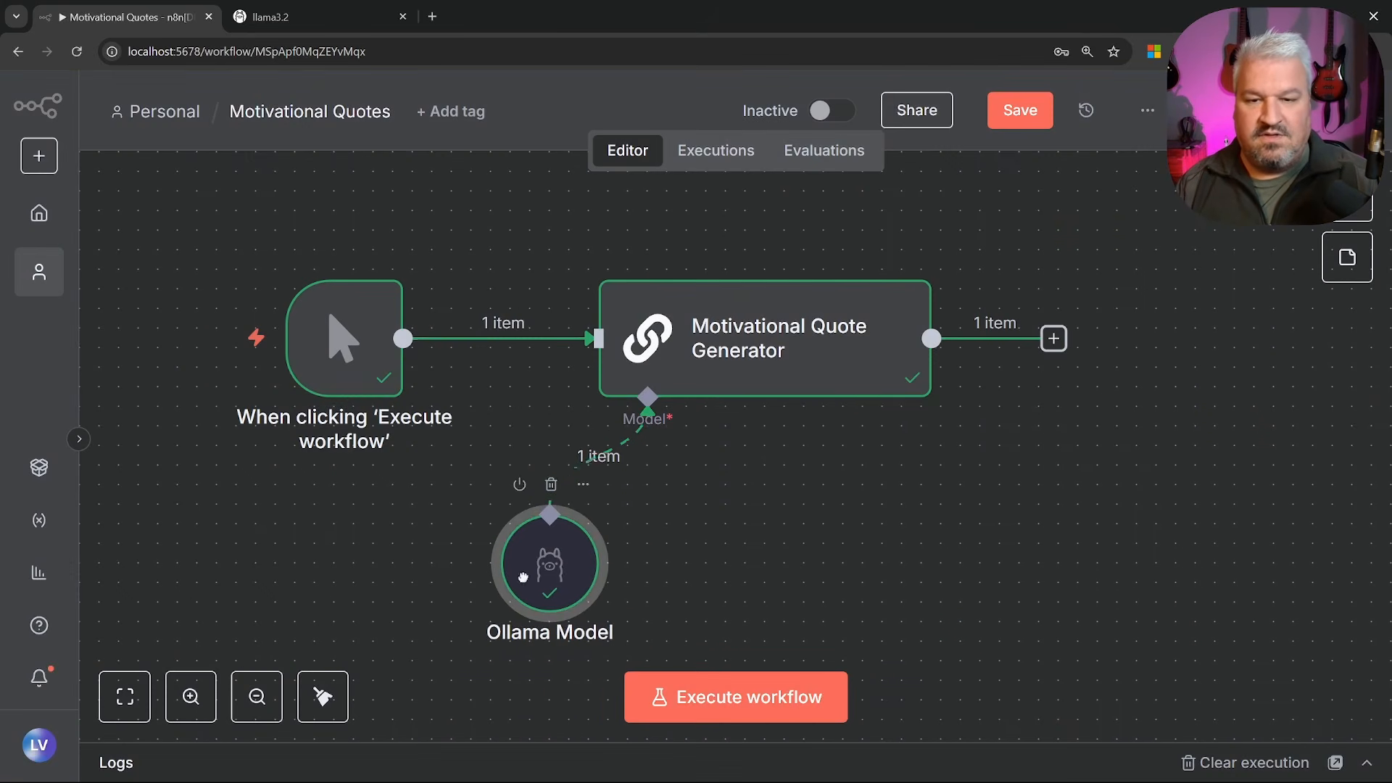
drag(523, 577, 422, 559)
Replace the Ollama connection with an Anthropic Chat Model set to Claude Sonnet 4
click(576, 478)
click(647, 477)
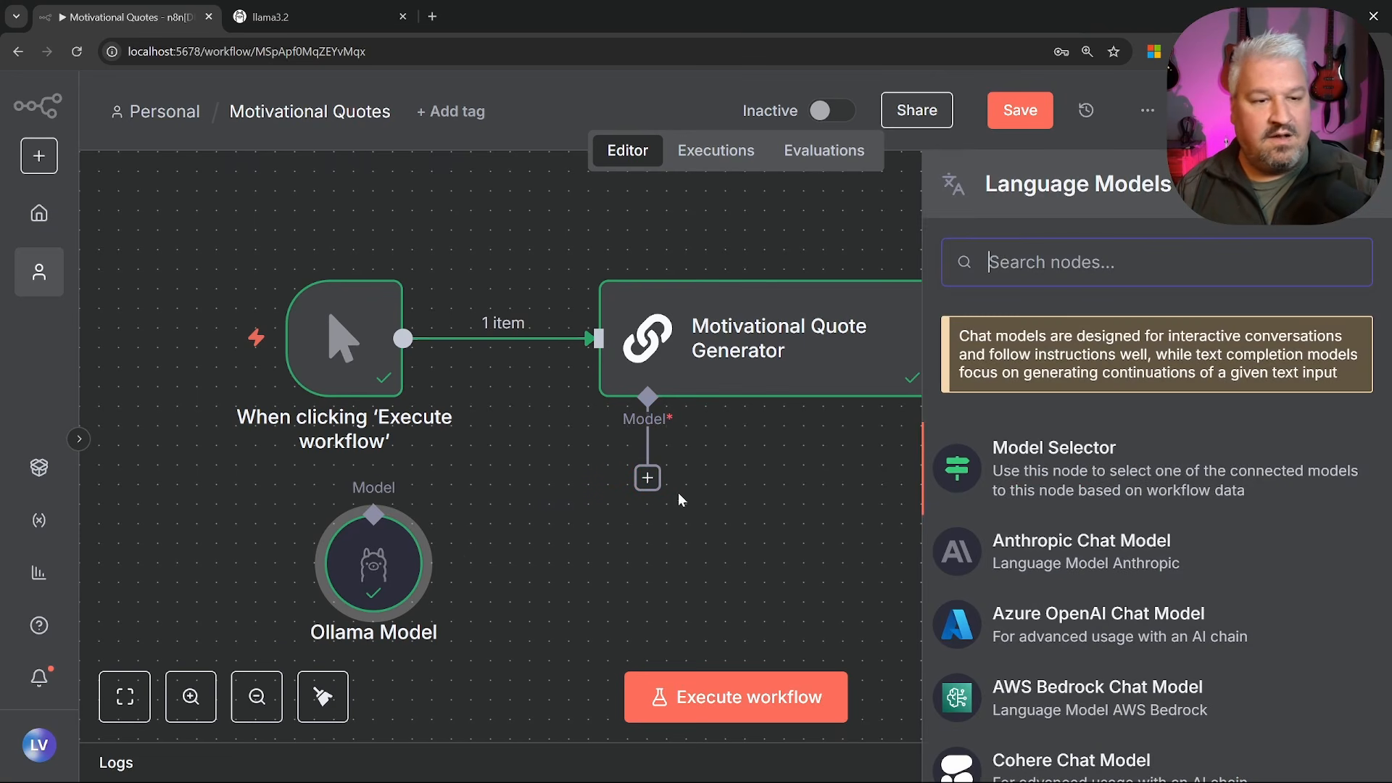
click(1083, 551)
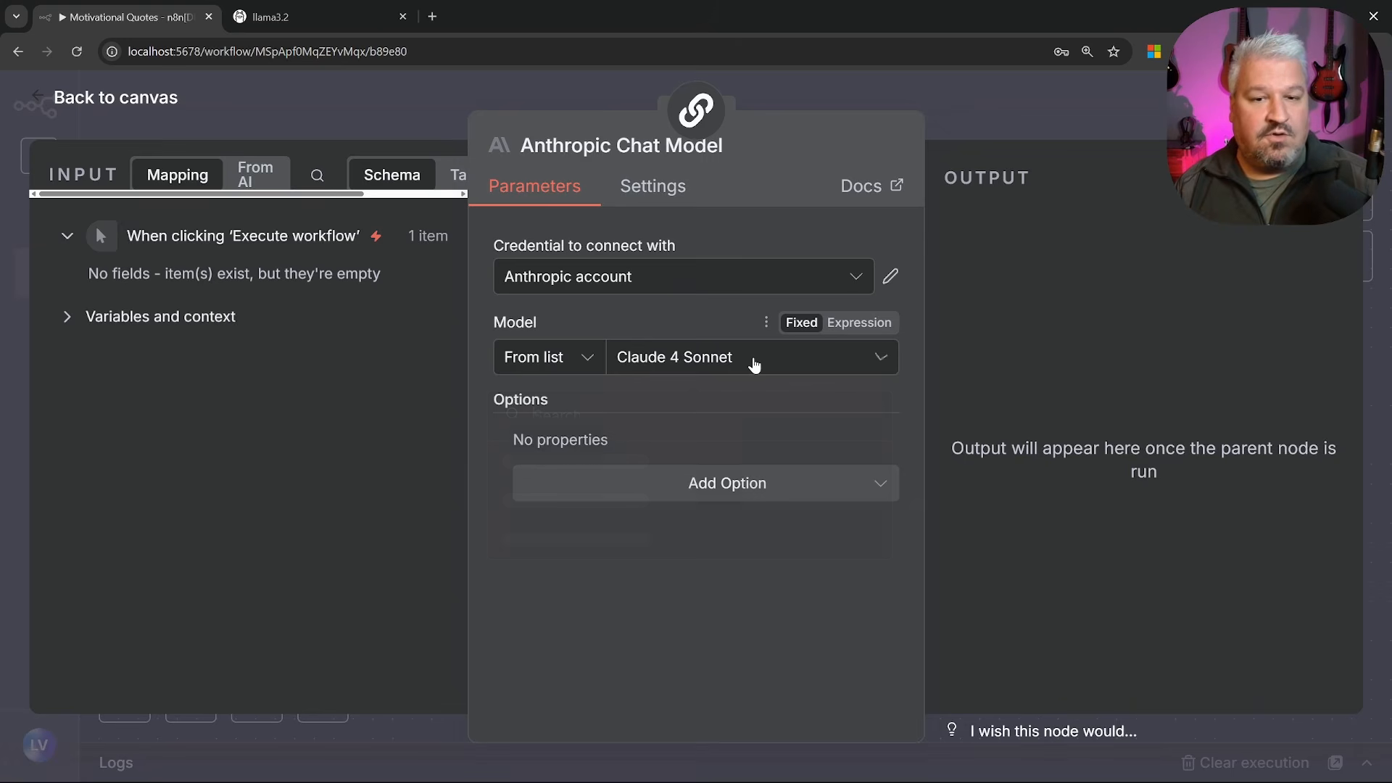
click(754, 364)
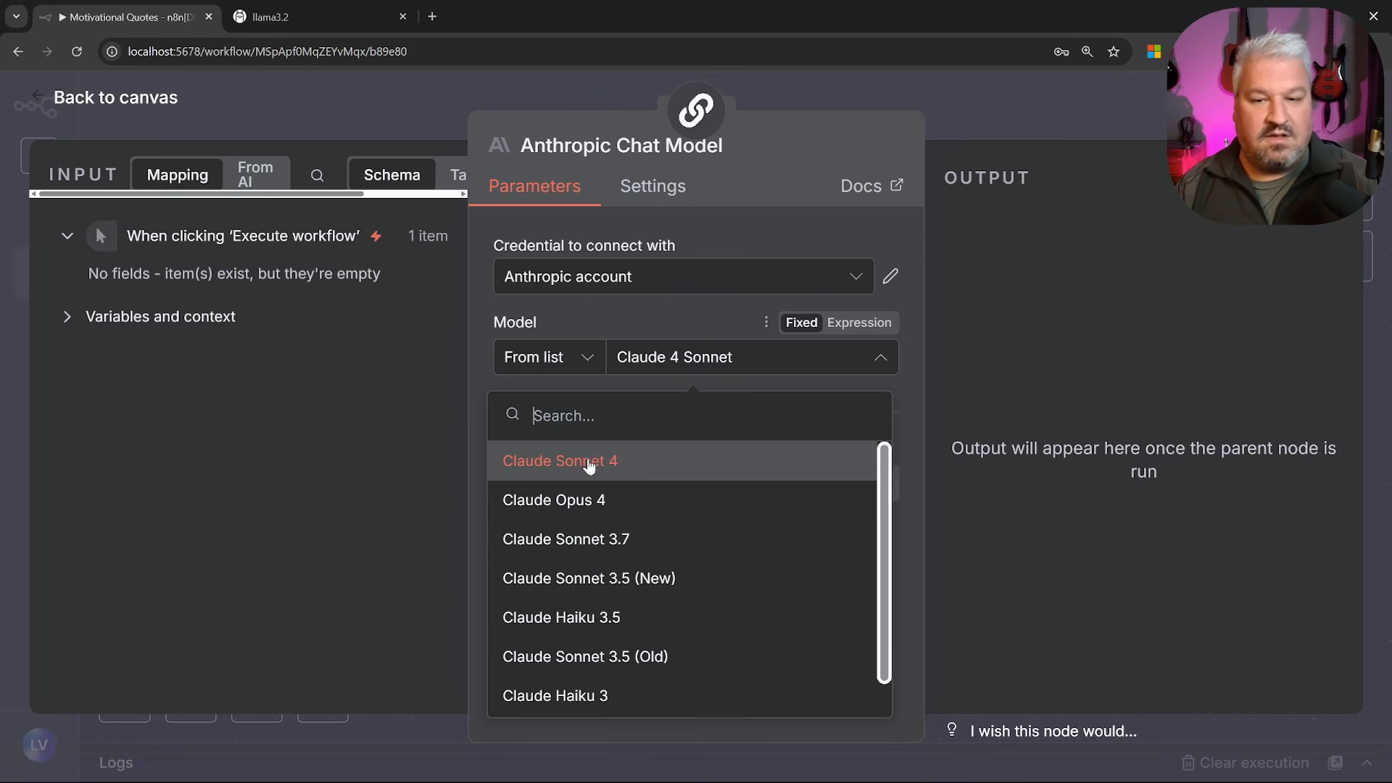
click(578, 464)
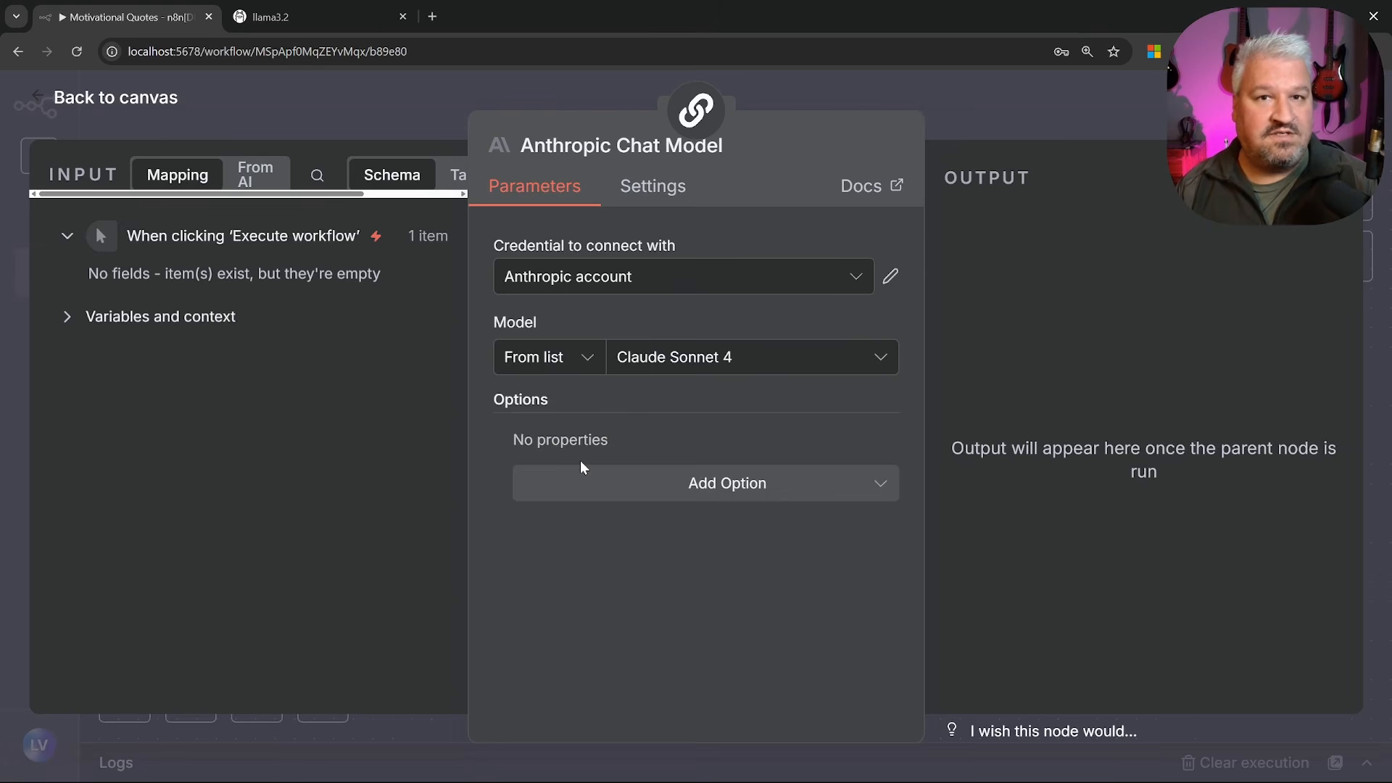
key(Escape)
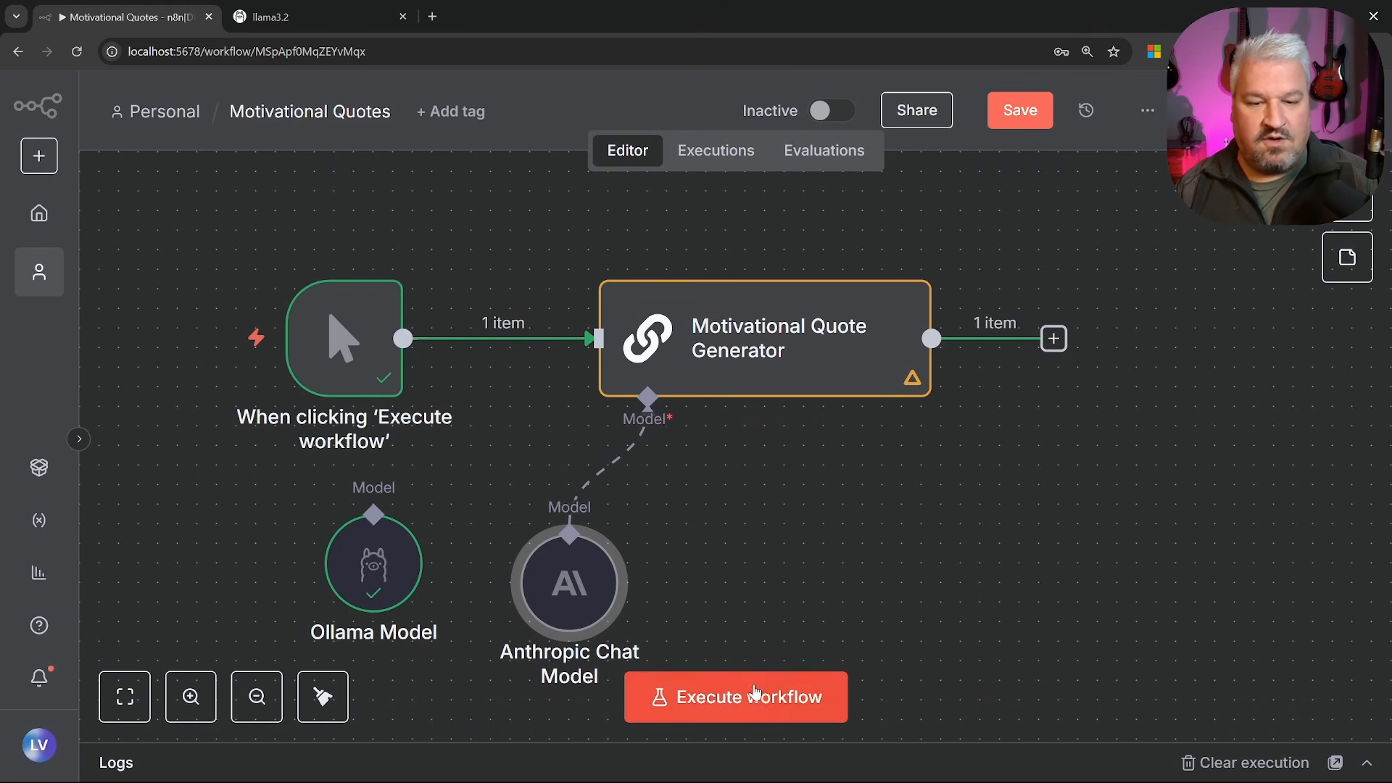
Rerun the workflow and read the new quote from Claude in the generator output
click(760, 696)
double_click(841, 333)
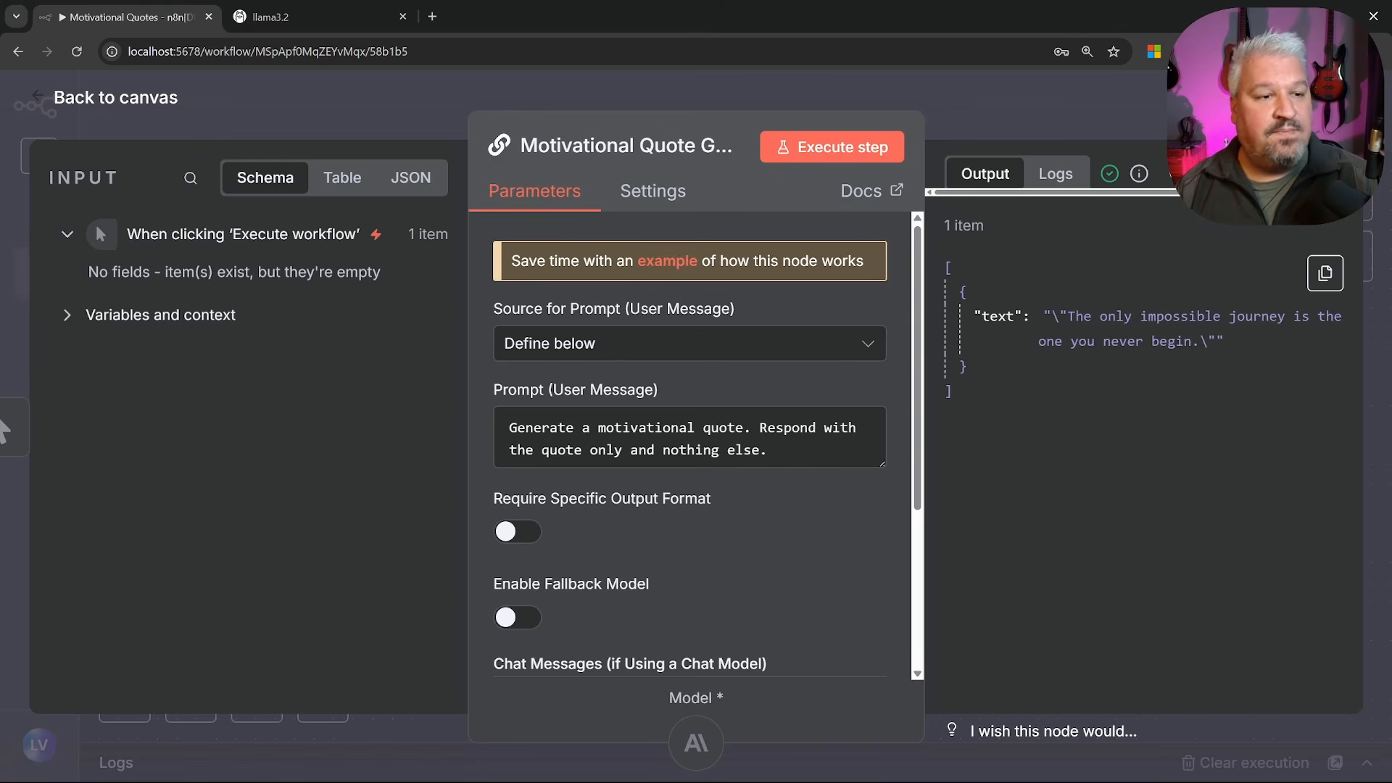
drag(1060, 317, 1220, 350)
click(1240, 348)
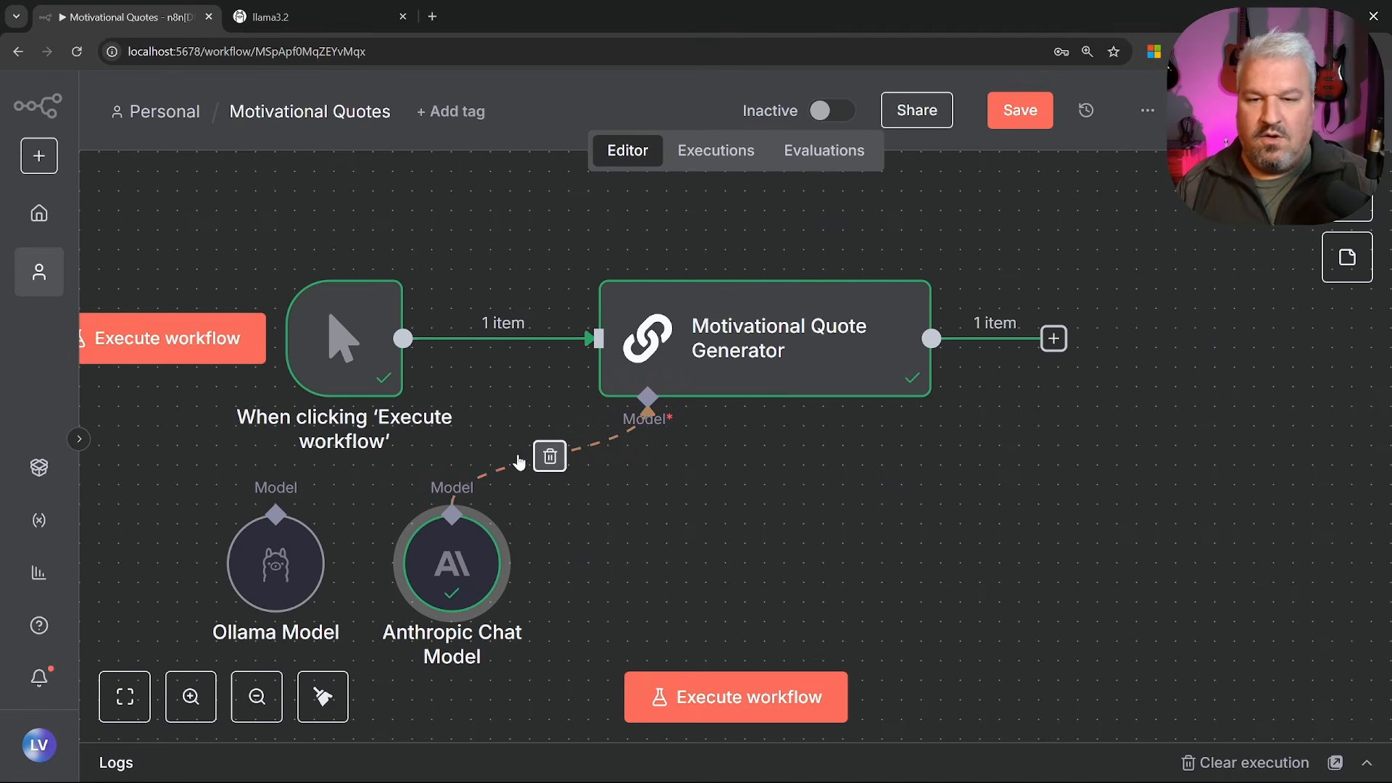
Swap the Anthropic model for an OpenAI Chat Model using gpt-4.1-mini
click(554, 465)
click(647, 478)
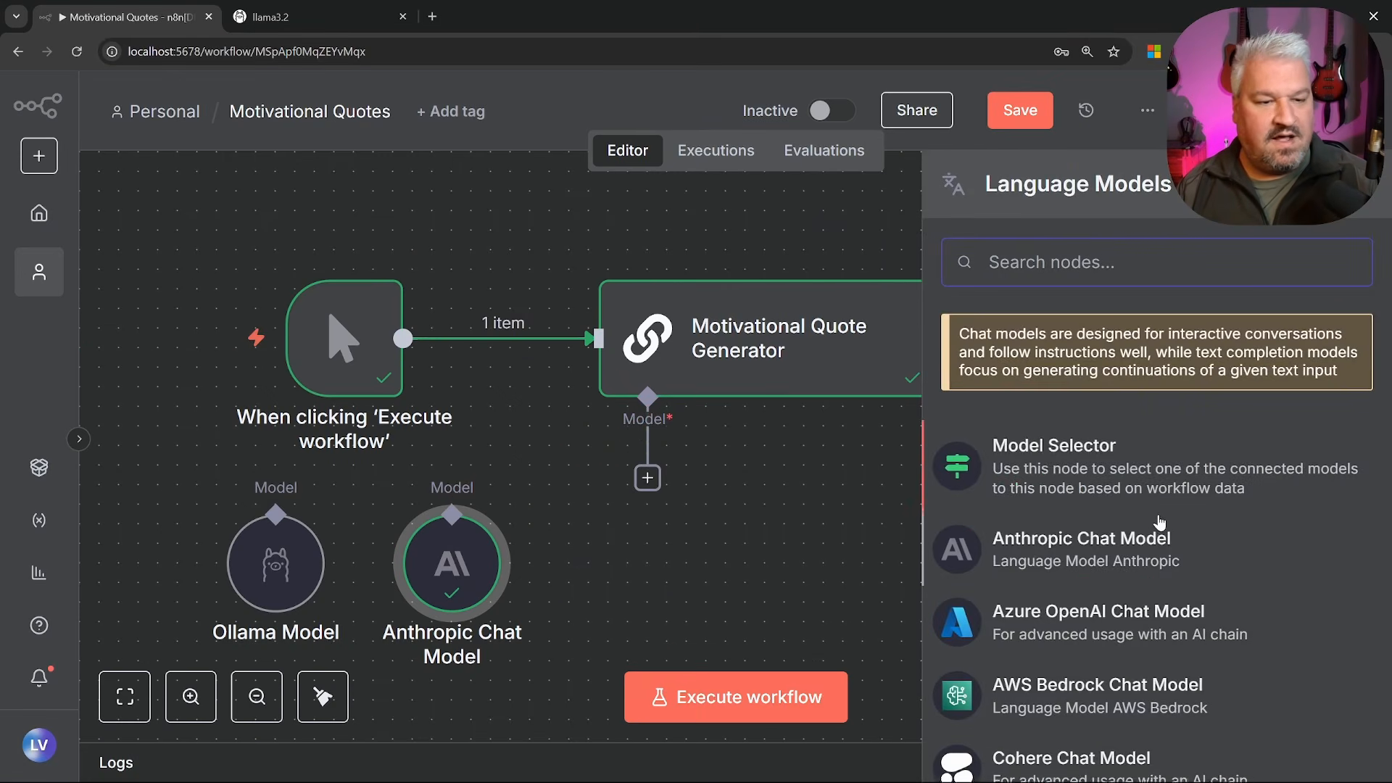
scroll(1161, 559, down, 5)
scroll(1161, 559, down, 3)
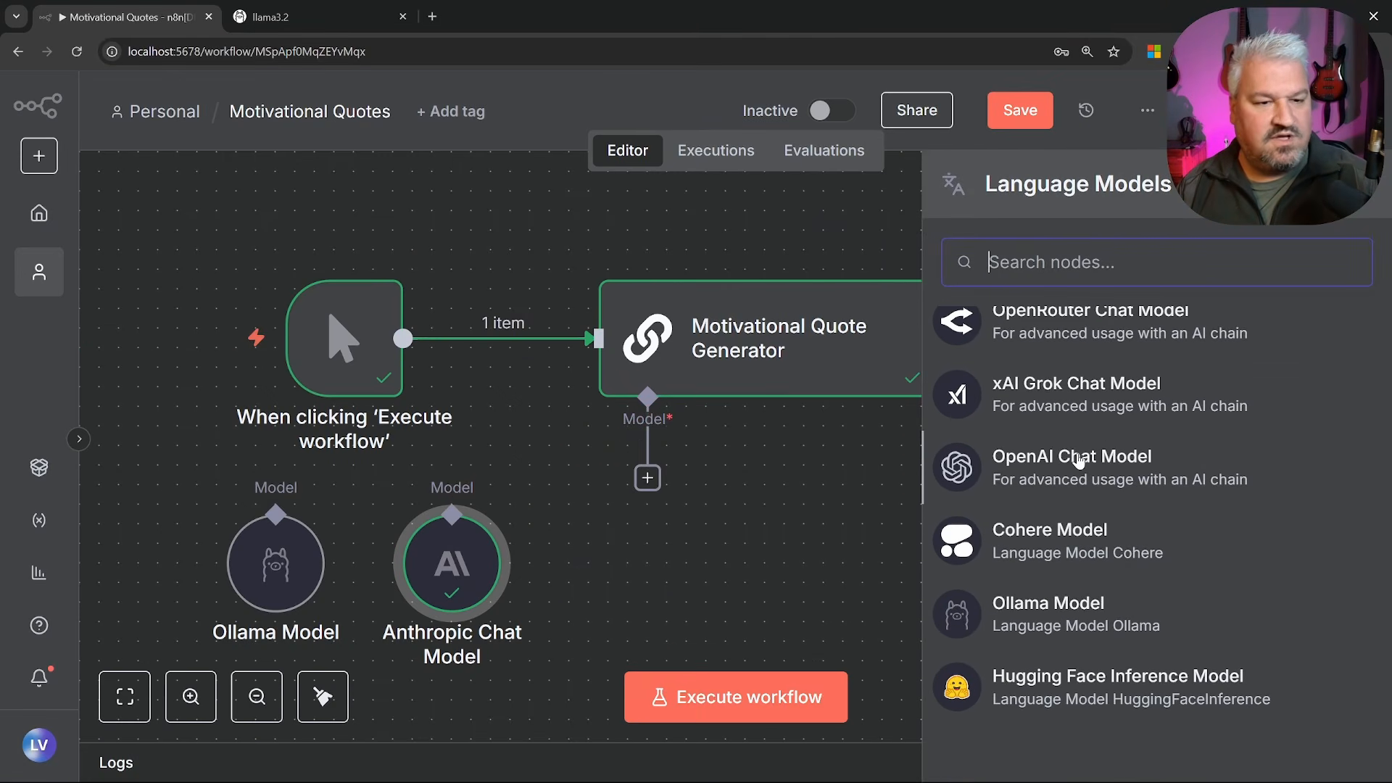
click(1112, 470)
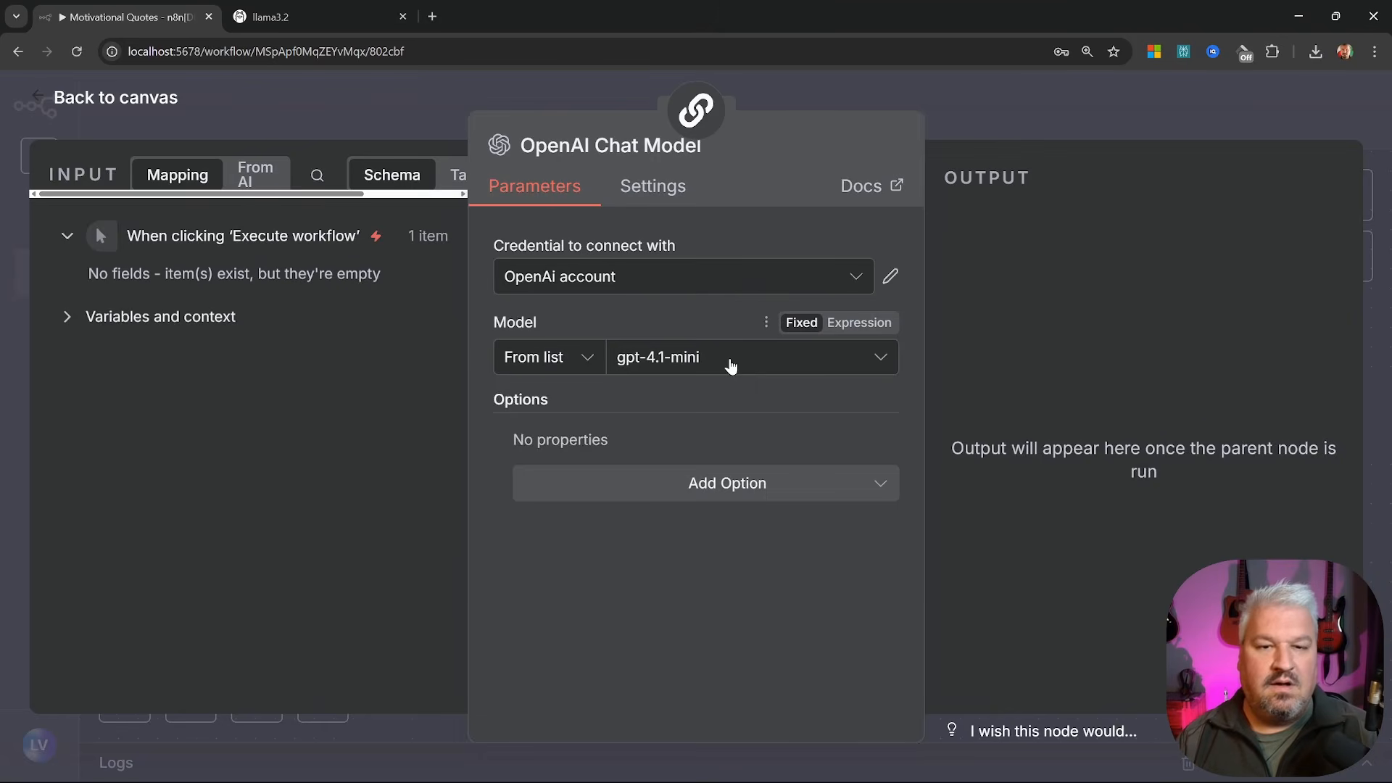
click(730, 364)
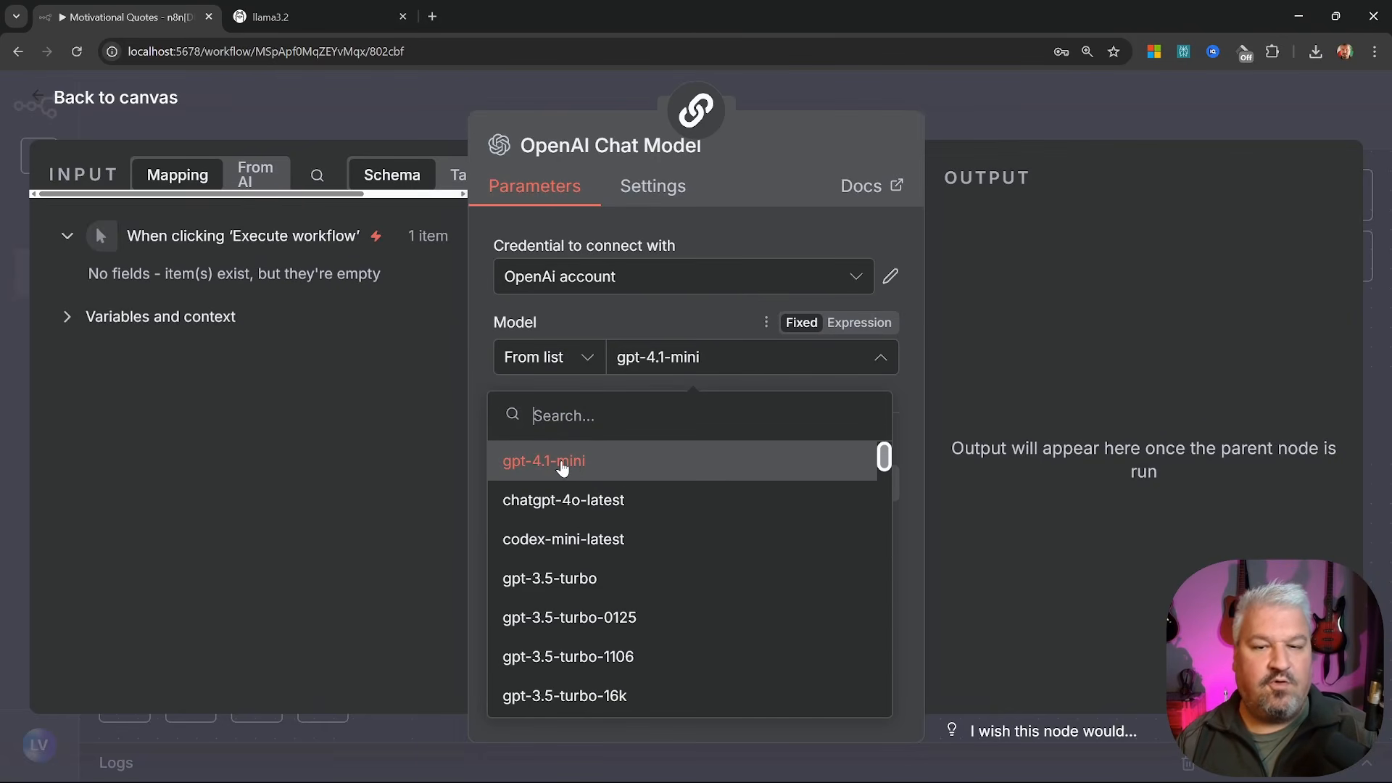
click(563, 464)
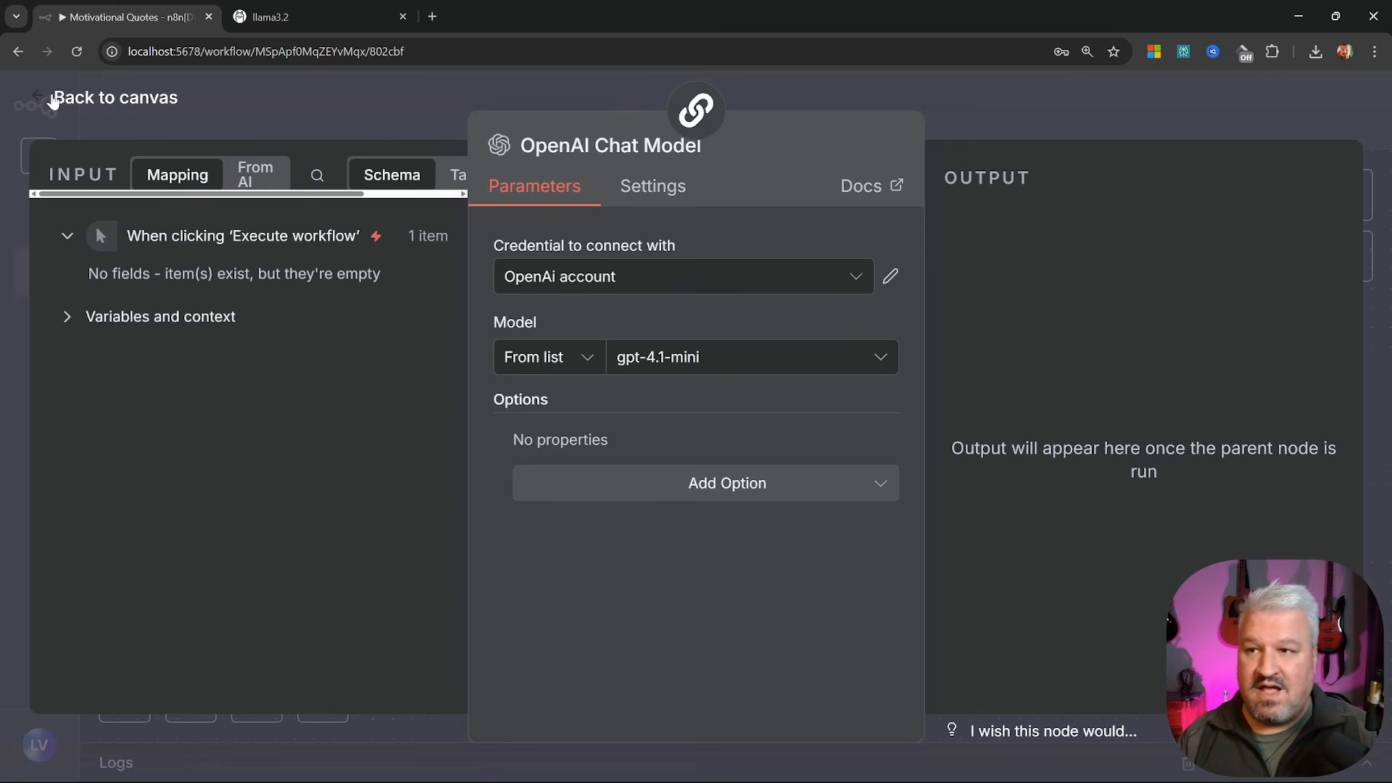
click(52, 99)
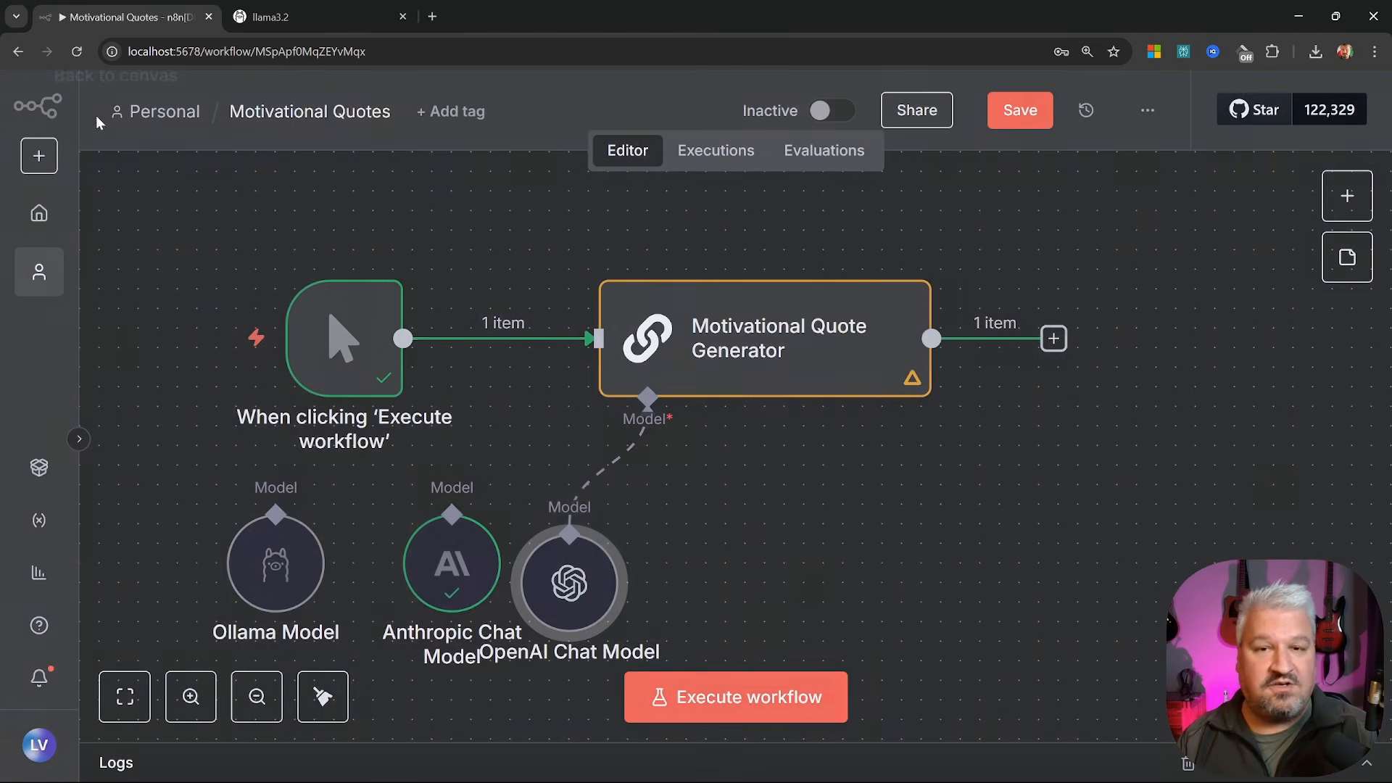
Rerun the workflow and read the OpenAI-generated quote in the generator output
click(759, 698)
double_click(854, 361)
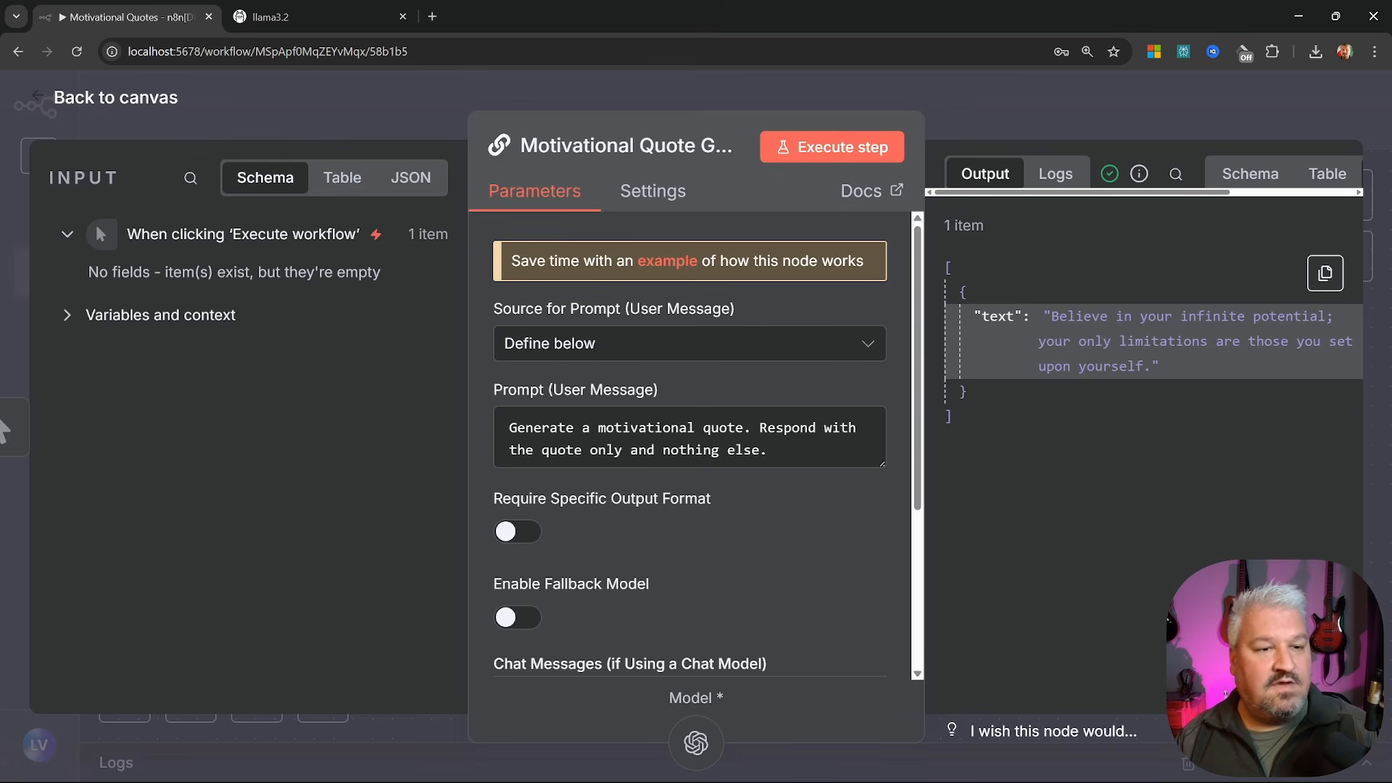
drag(1045, 316, 1204, 360)
click(1204, 360)
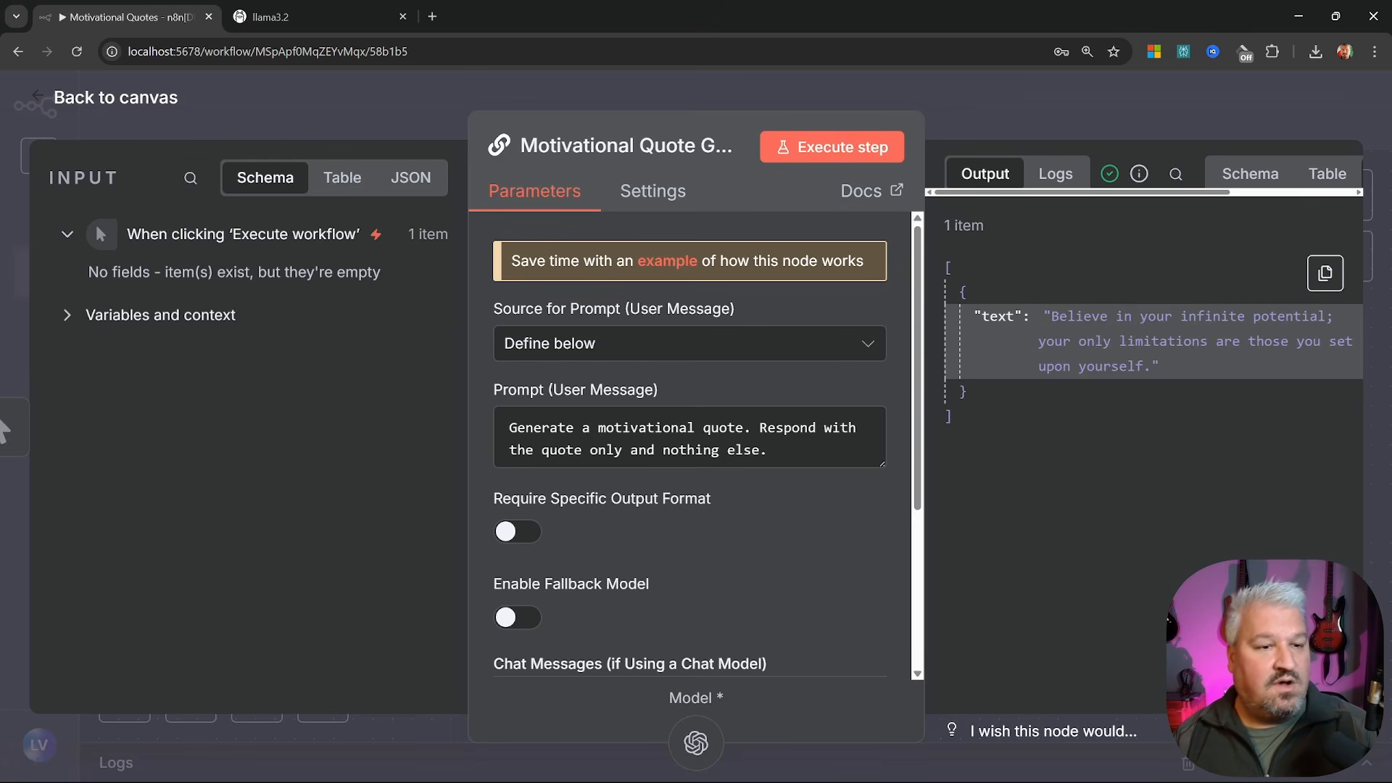
drag(1046, 341, 1321, 364)
key(Escape)
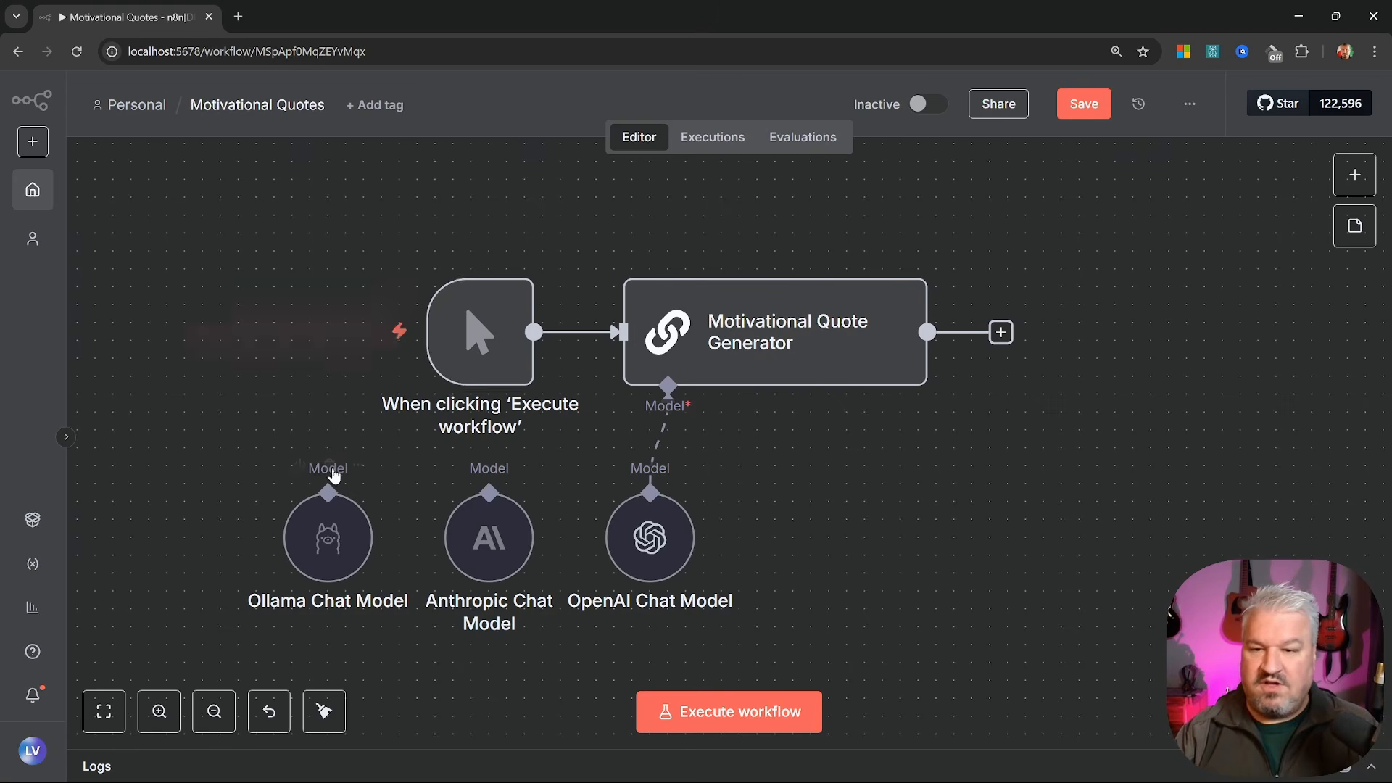
Spread out the Ollama, Anthropic and OpenAI chat model nodes on the canvas
drag(202, 439, 873, 703)
click(879, 696)
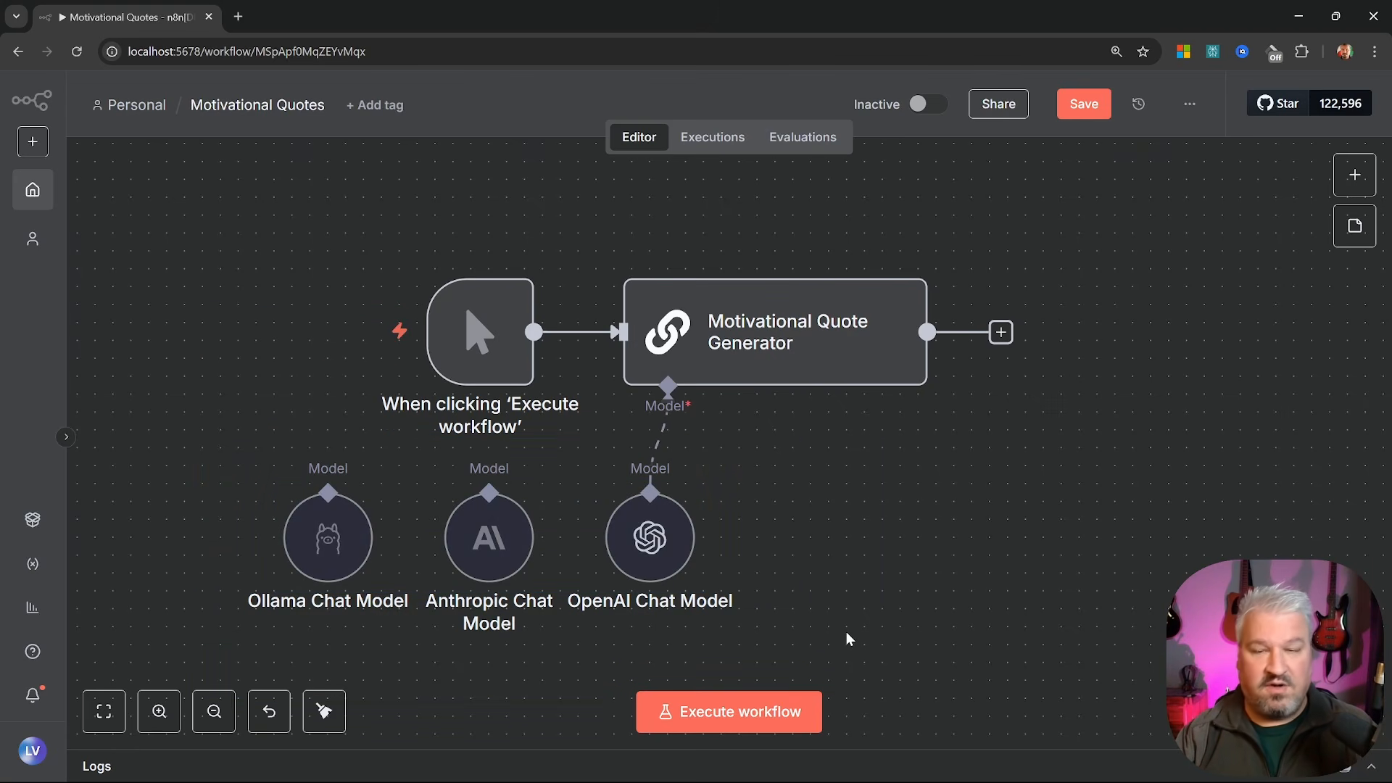
click(345, 549)
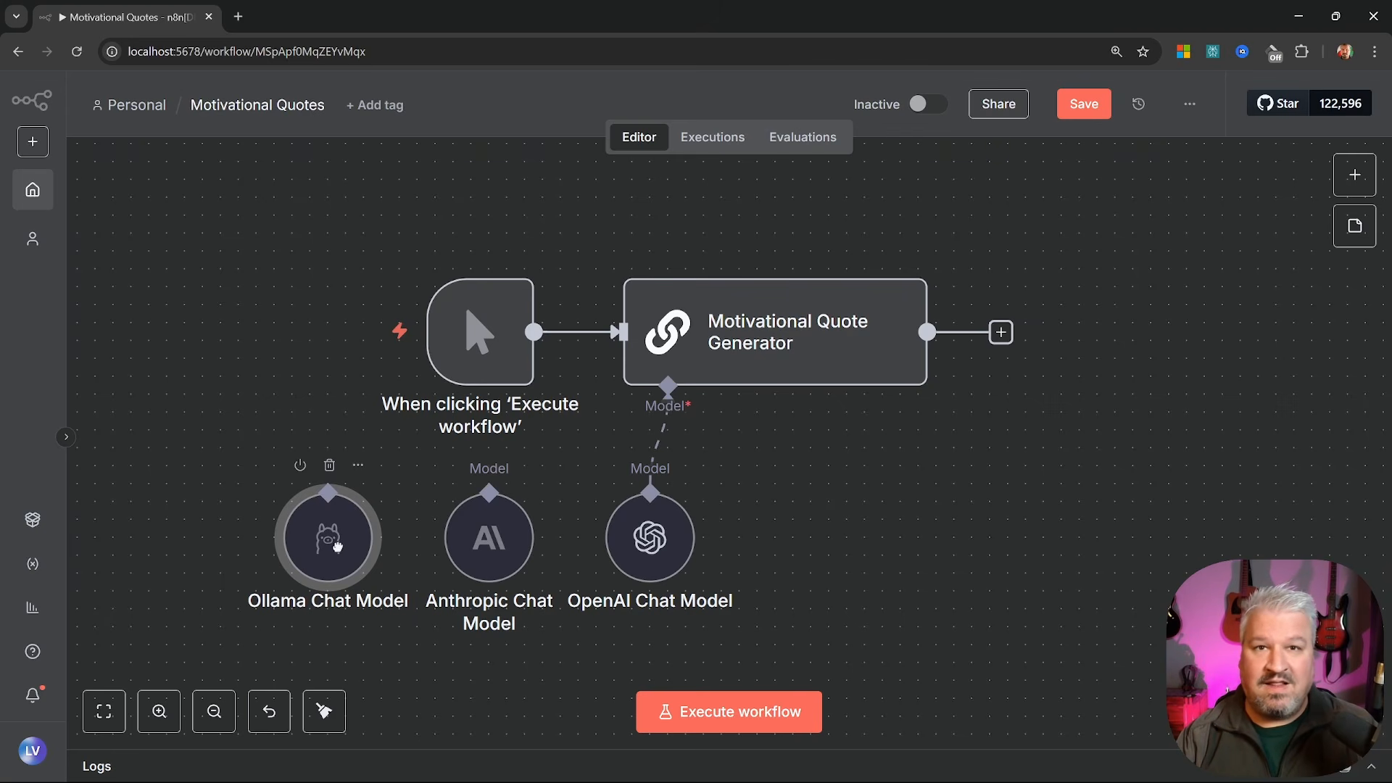
drag(338, 546, 248, 546)
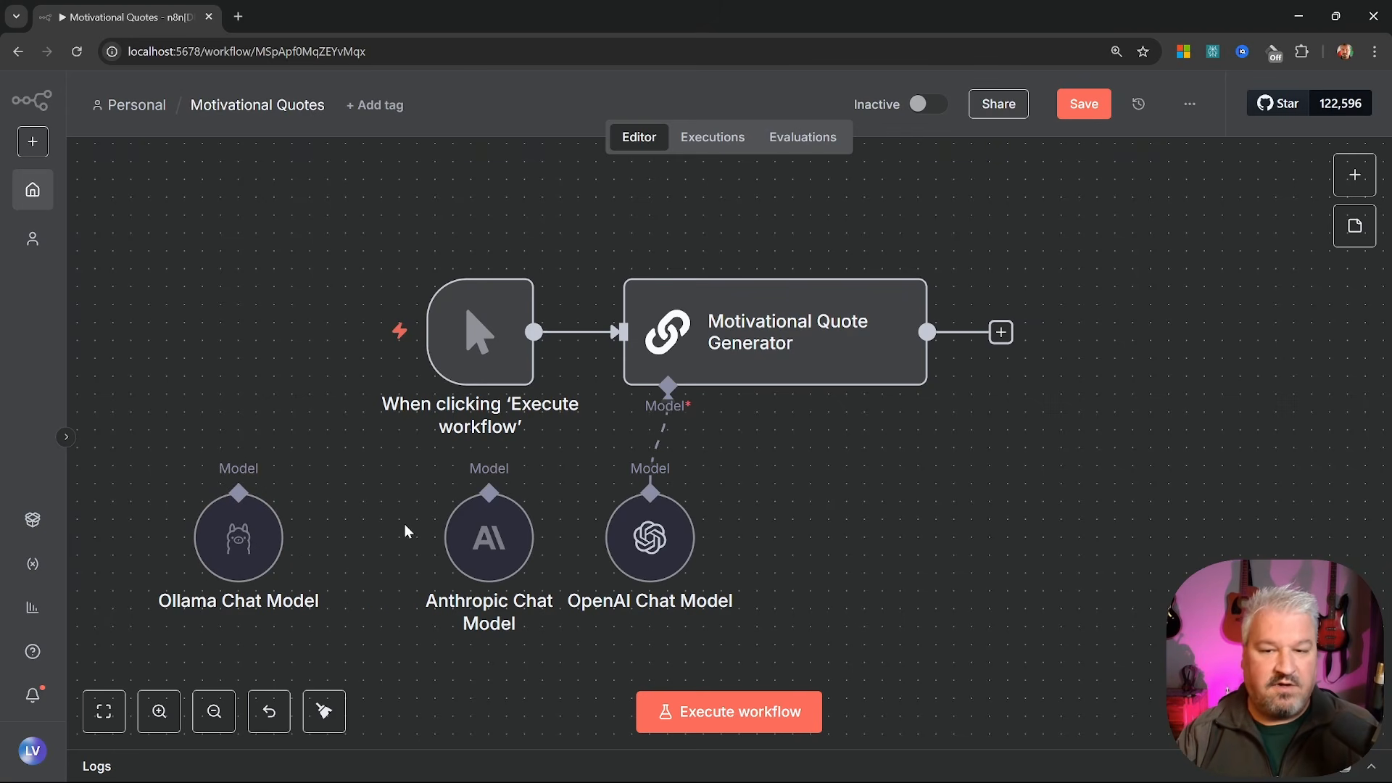
drag(360, 446, 869, 667)
click(873, 659)
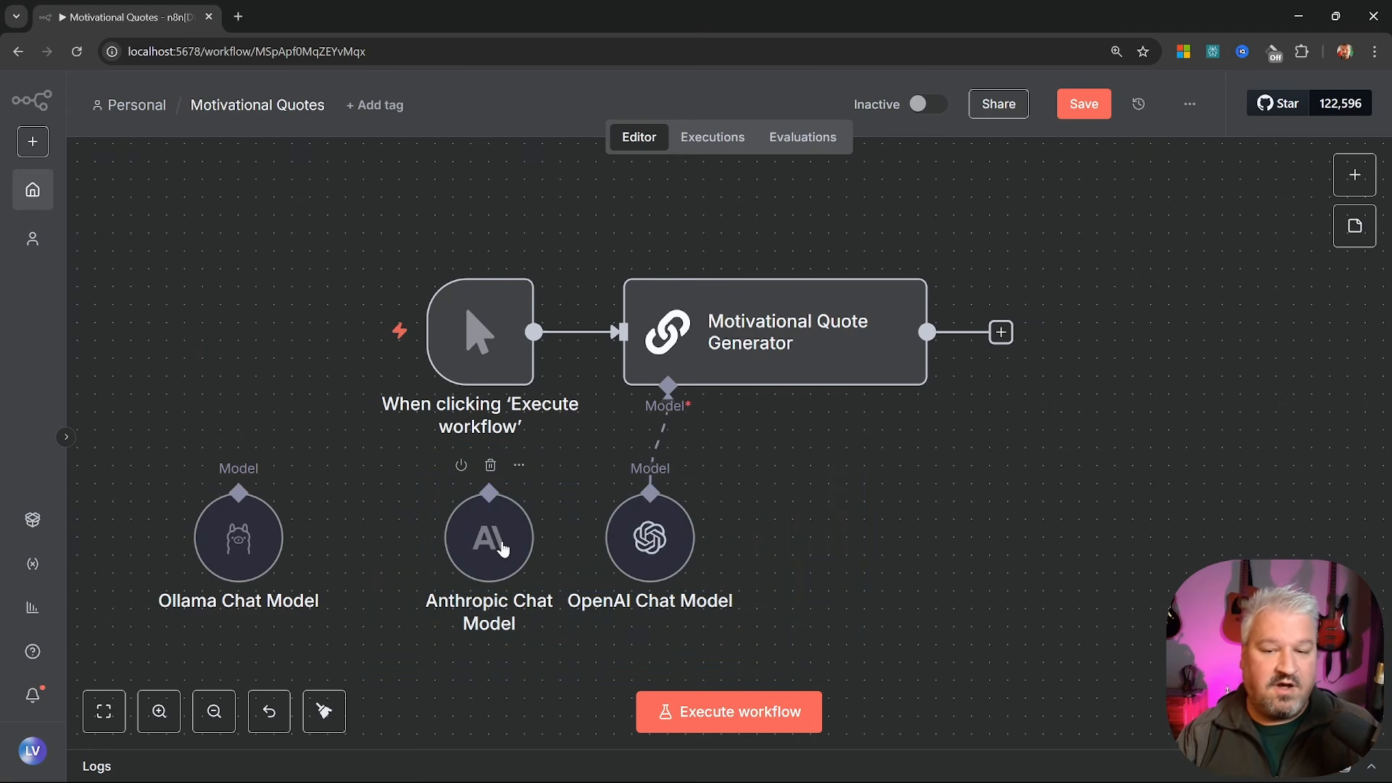
drag(492, 545, 474, 546)
drag(641, 549, 653, 550)
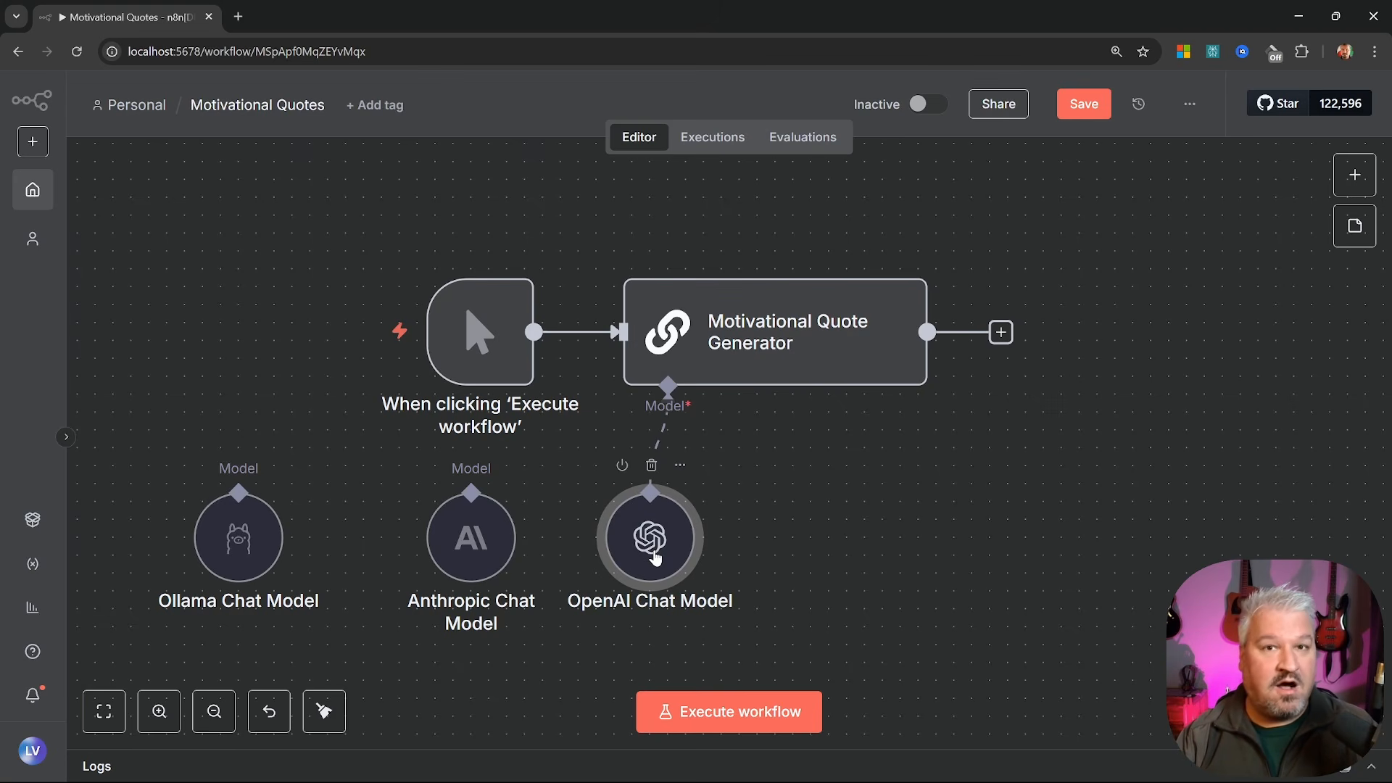
Delete the Ollama and Anthropic chat model nodes, keeping only OpenAI
drag(95, 448, 558, 657)
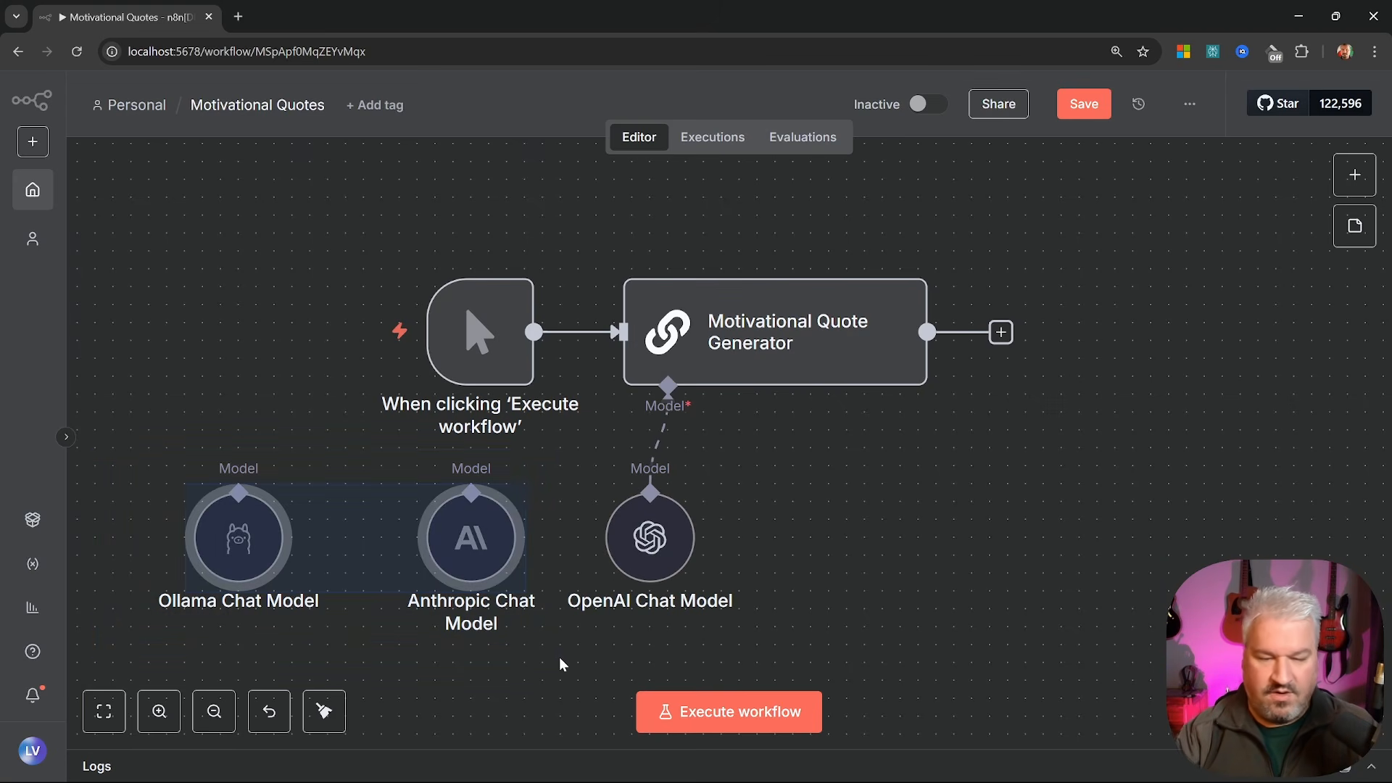
key(Delete)
scroll(679, 514, right, 3)
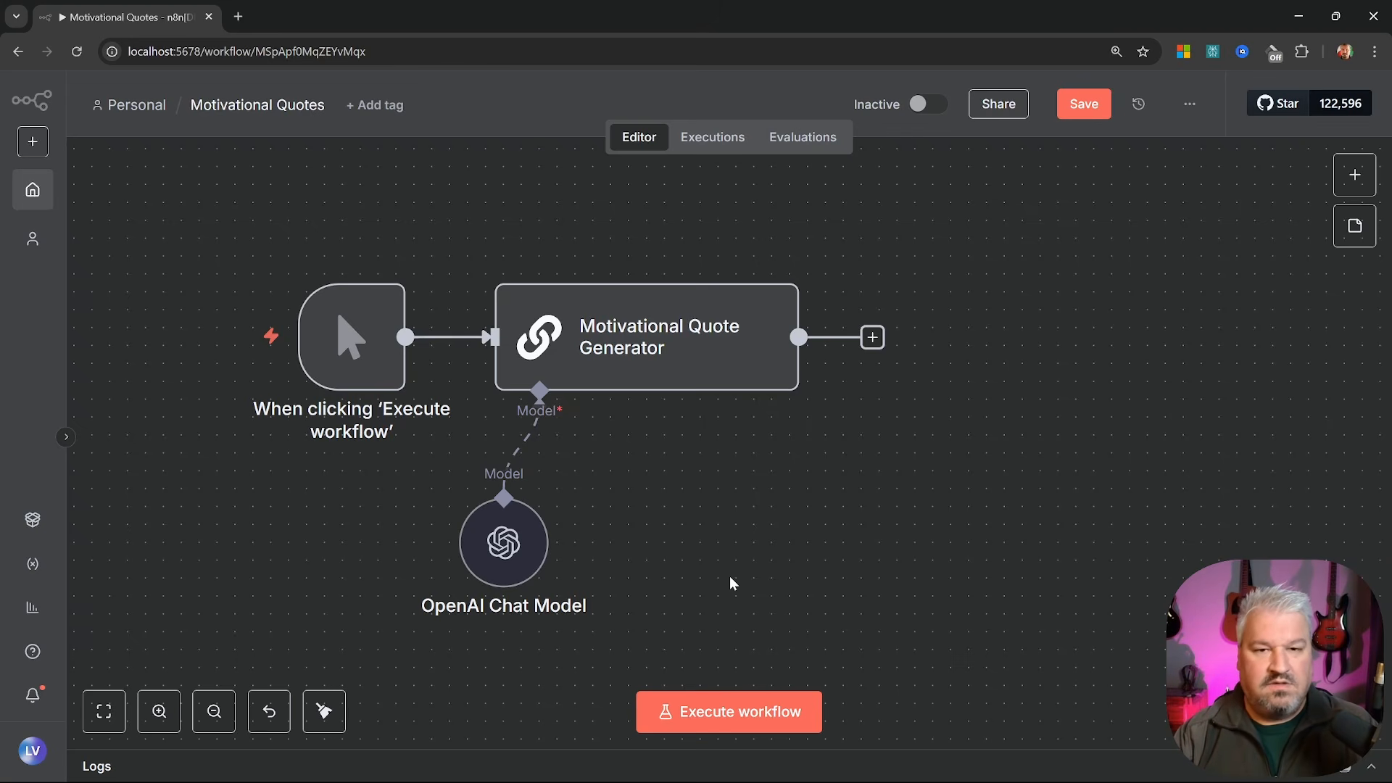
Run the workflow and view the generator's input as table, JSON and schema
click(750, 717)
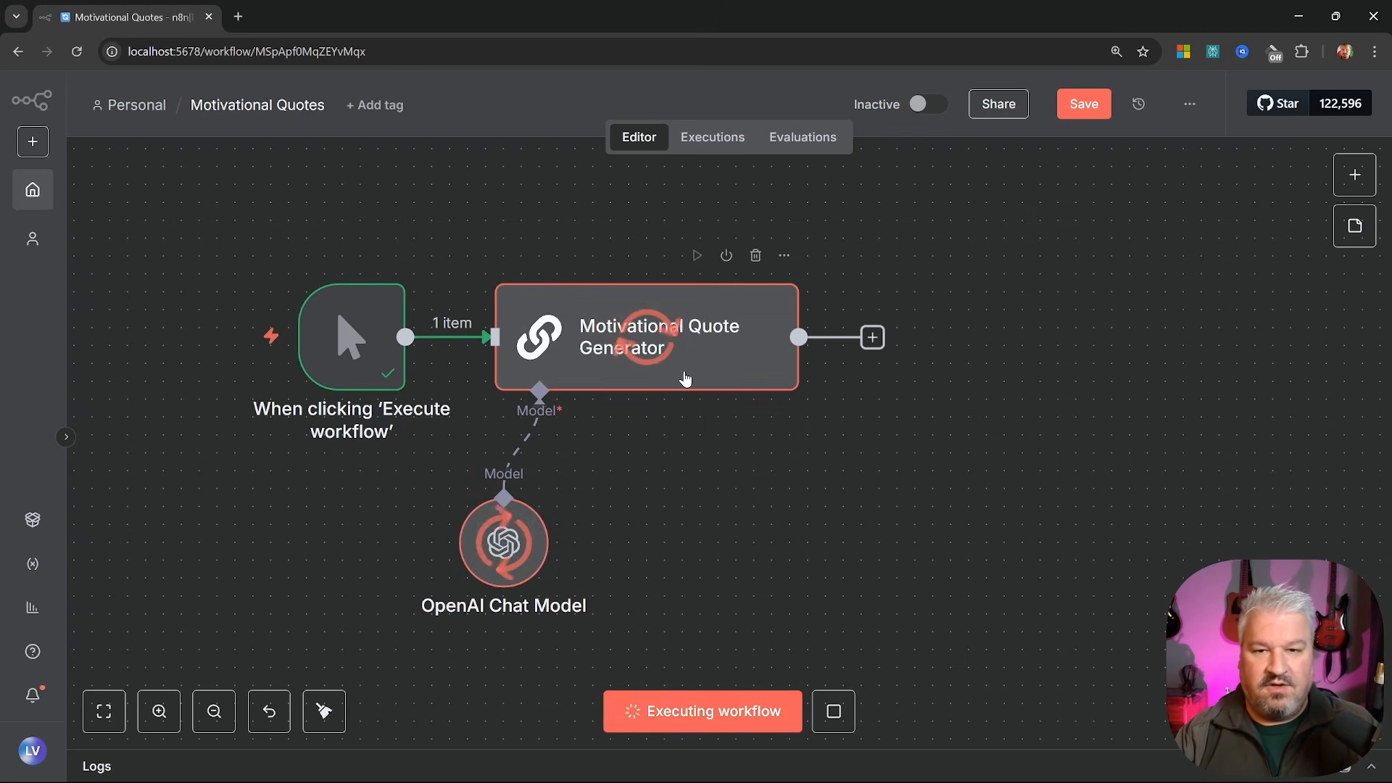
mouse_move(722, 348)
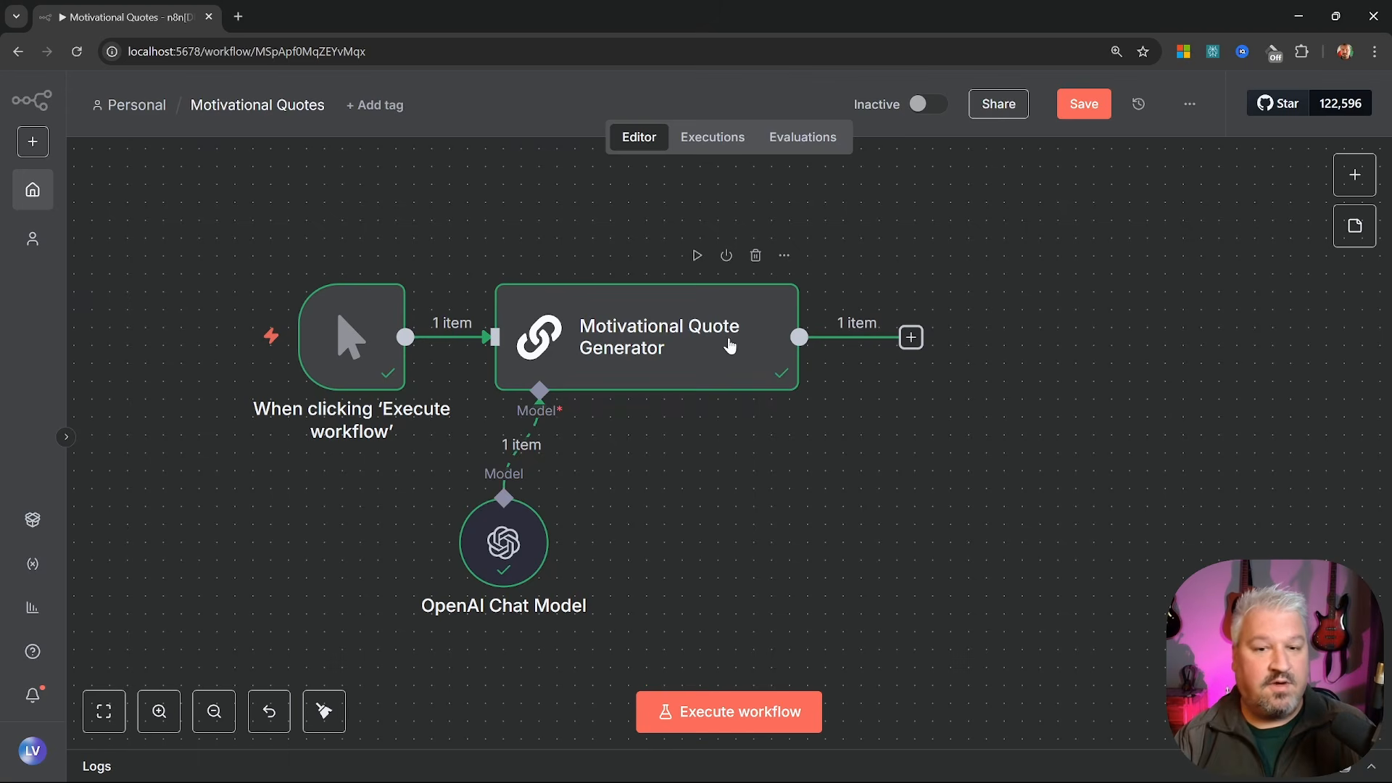
double_click(729, 346)
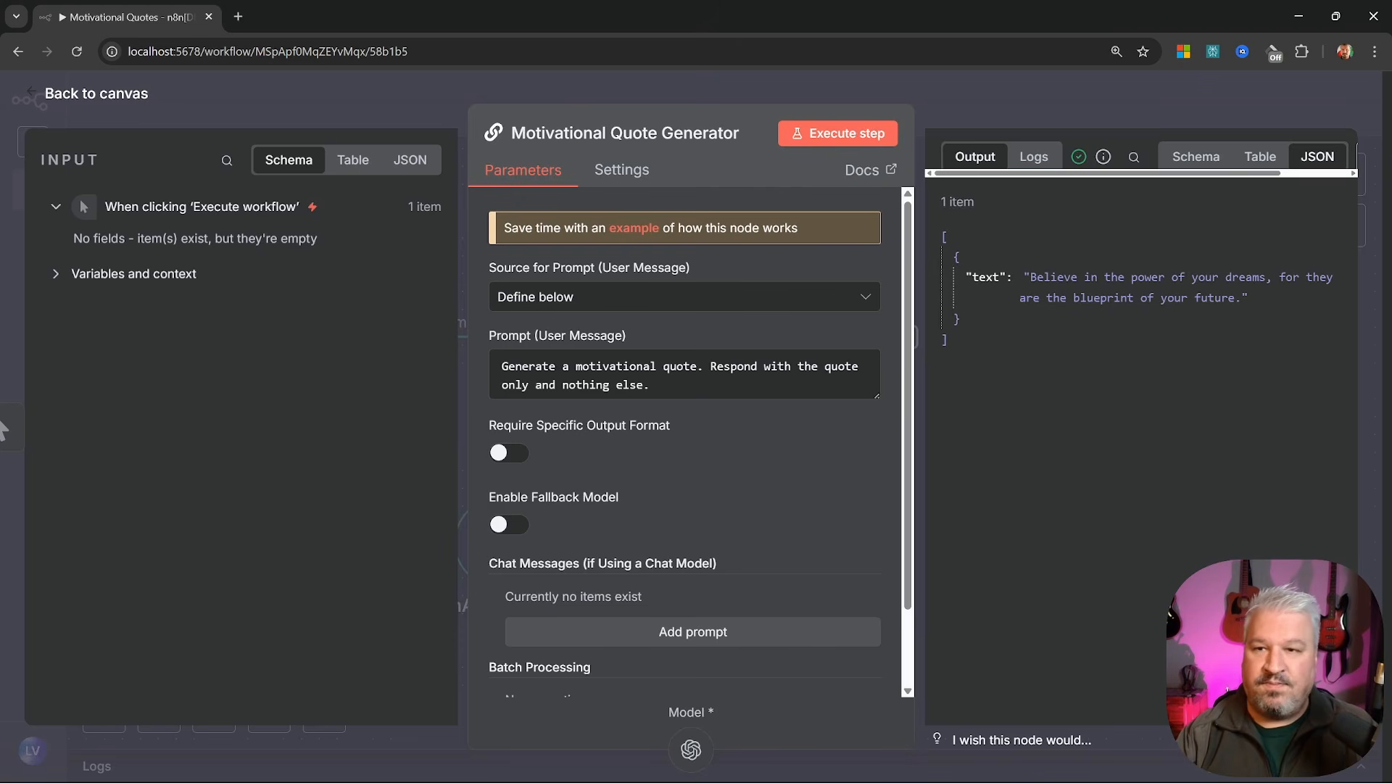
click(353, 160)
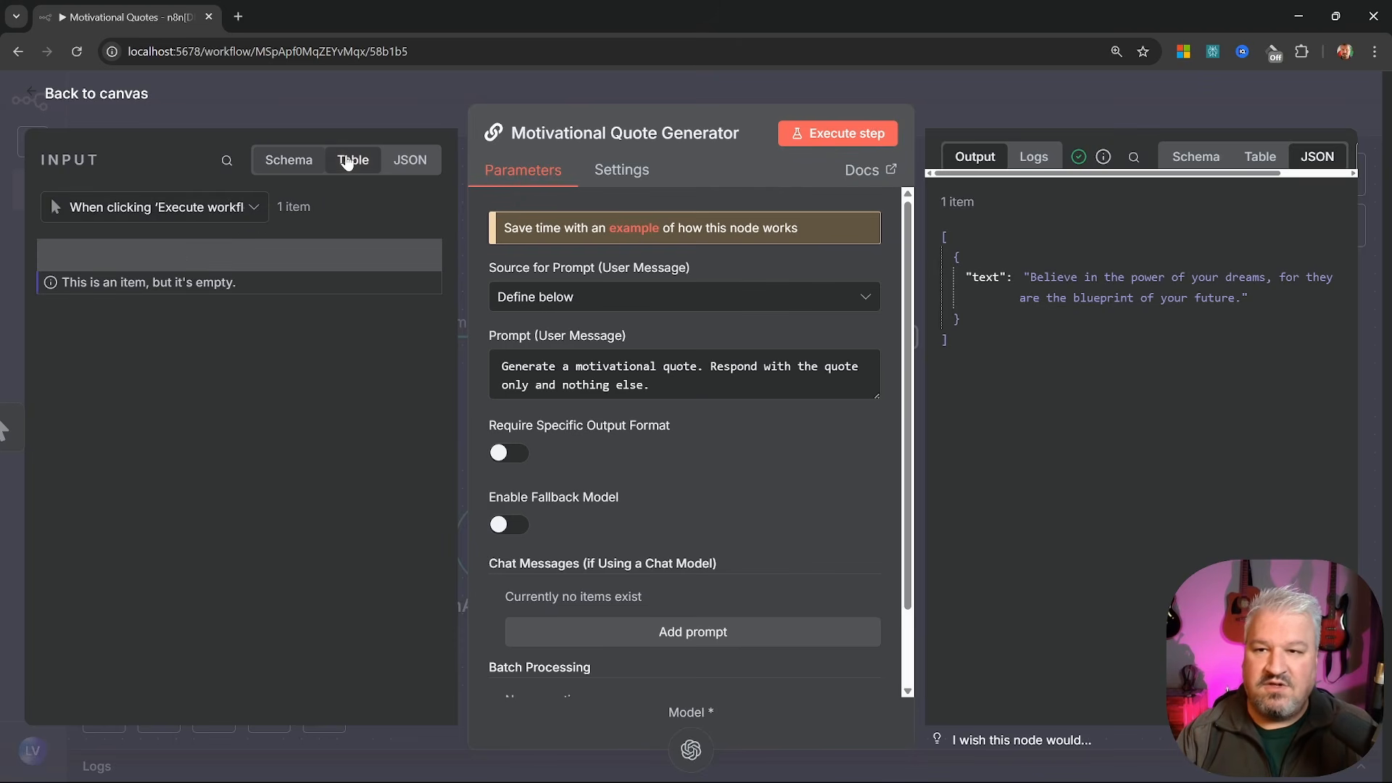
click(406, 159)
click(292, 162)
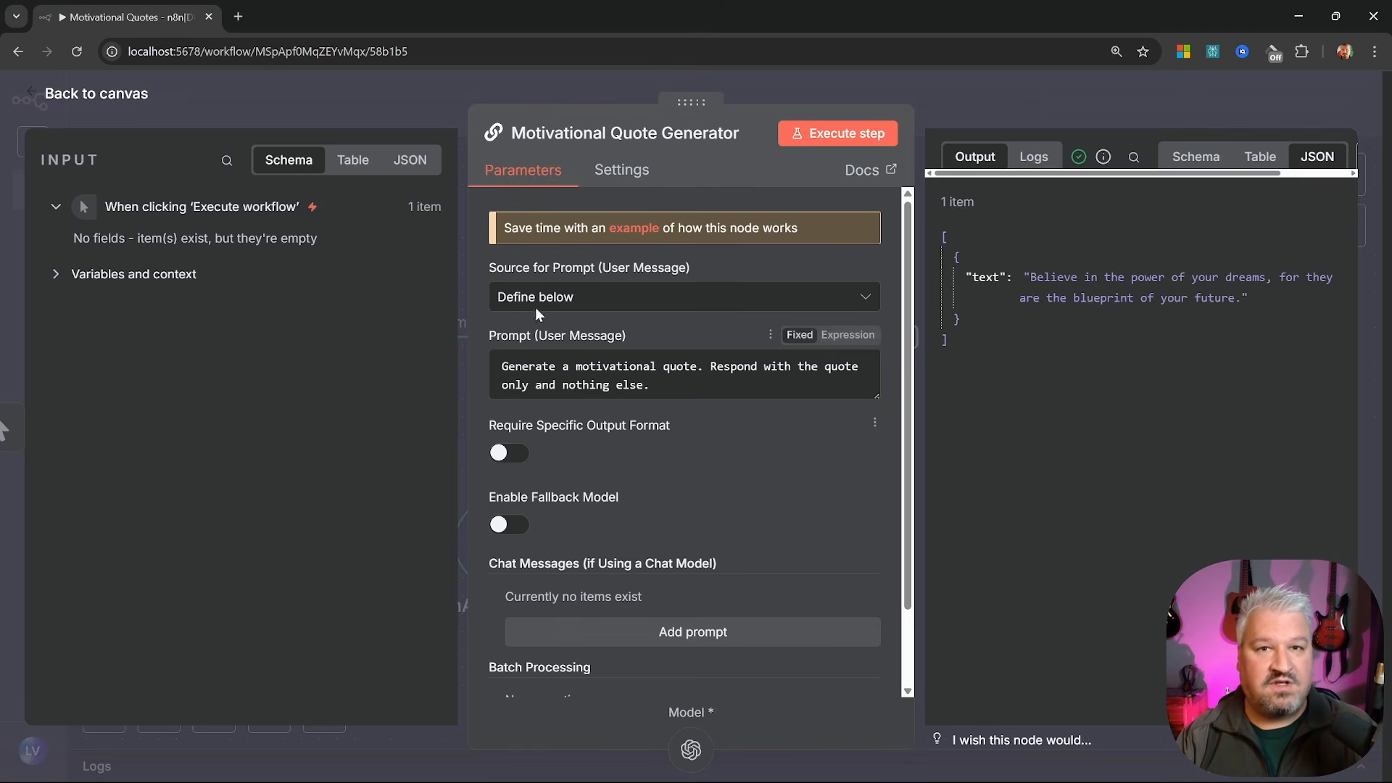
Inspect the output quote 'Believe in the power of your dreams…' in schema, table and JSON views
click(1197, 166)
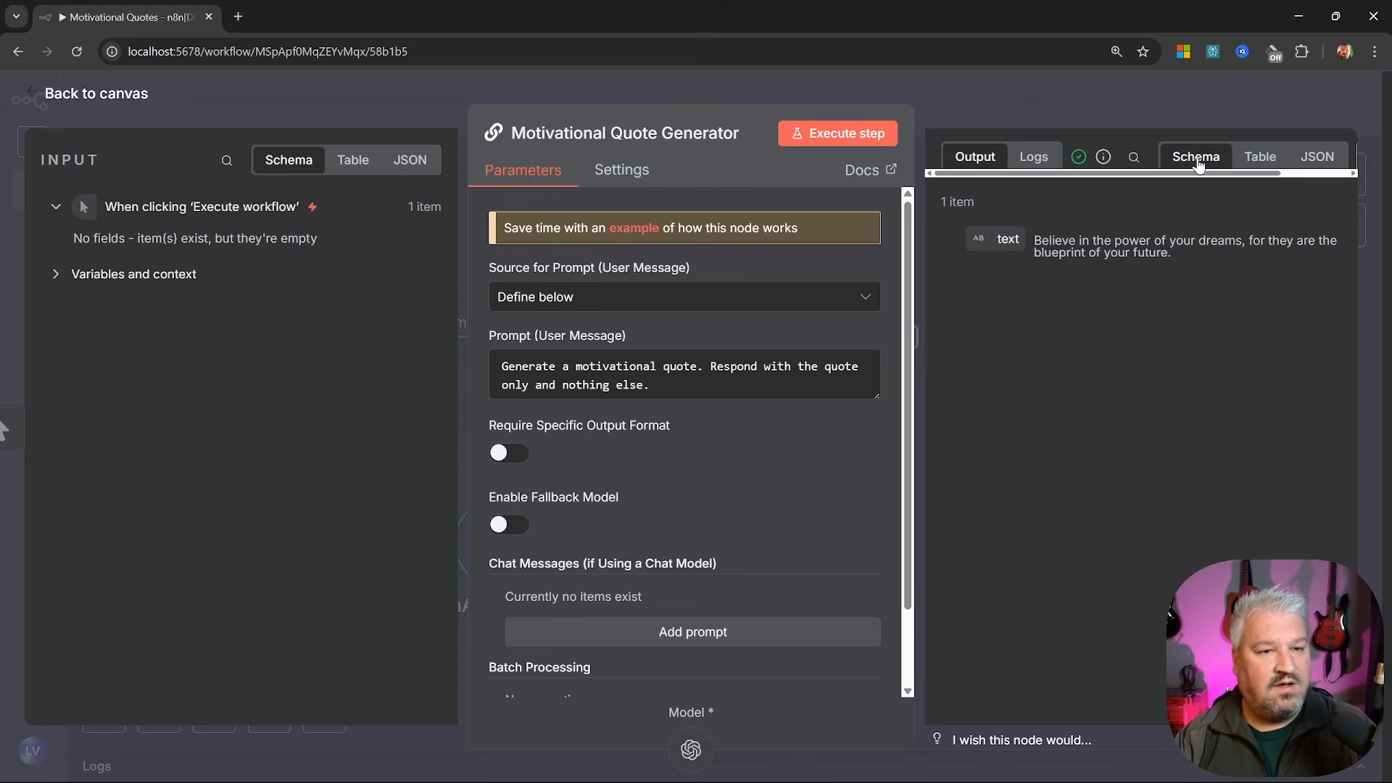
click(1259, 160)
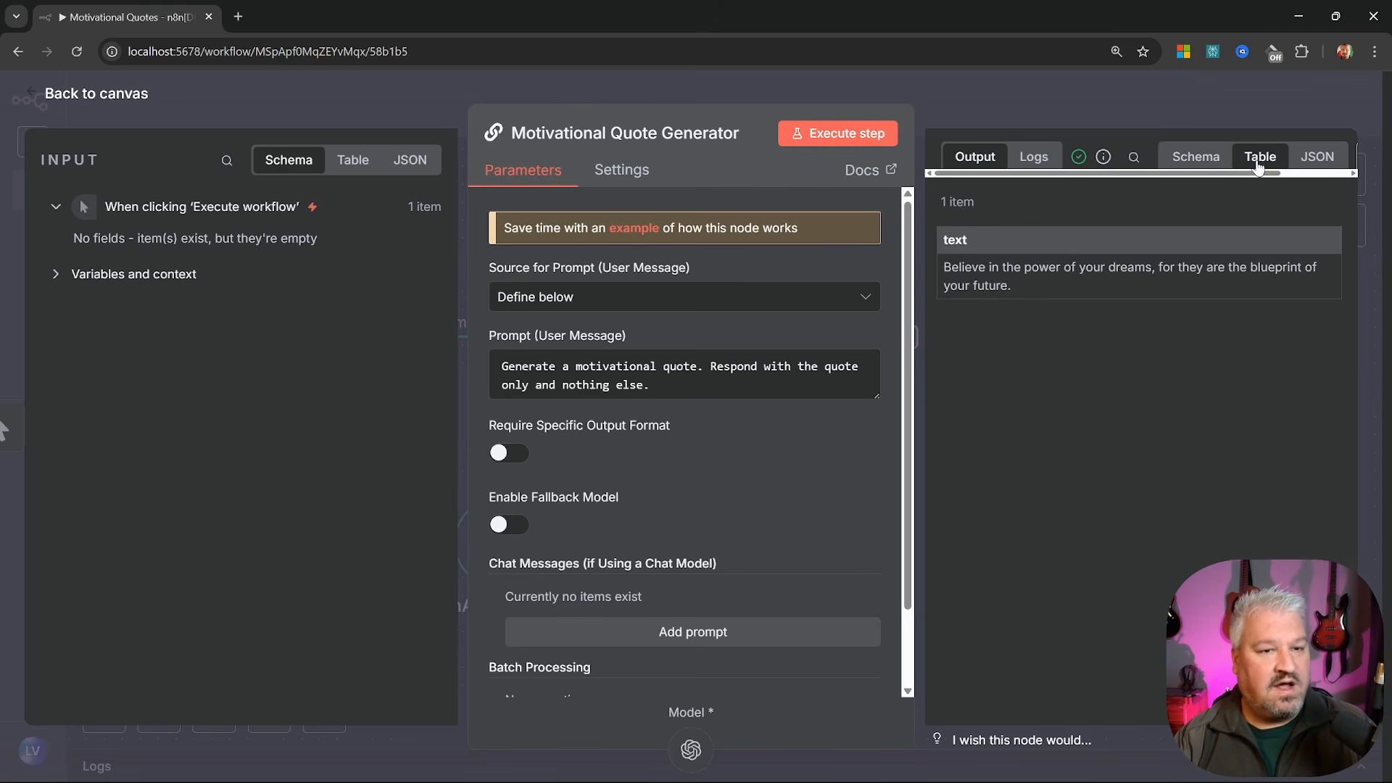
click(1311, 159)
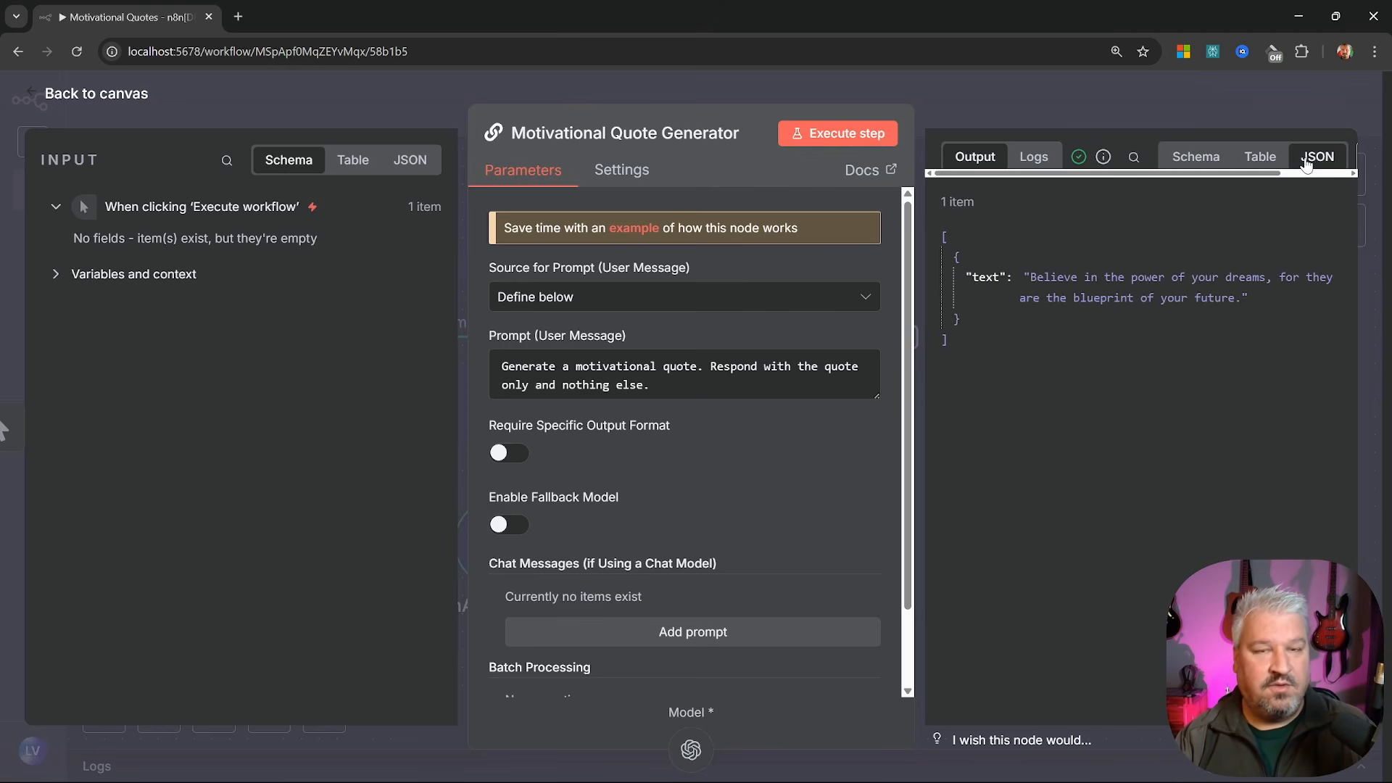
drag(942, 226, 1276, 305)
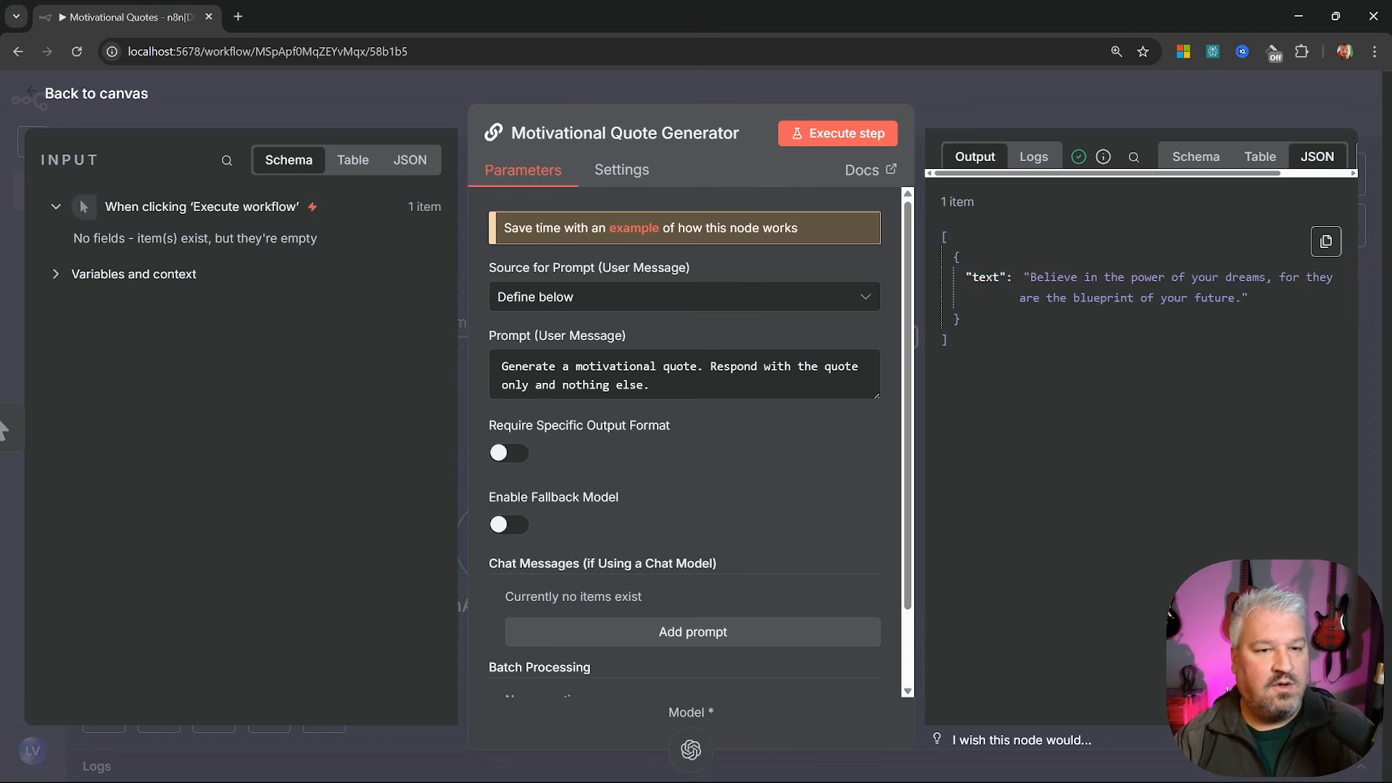
drag(975, 275, 1030, 242)
click(1196, 156)
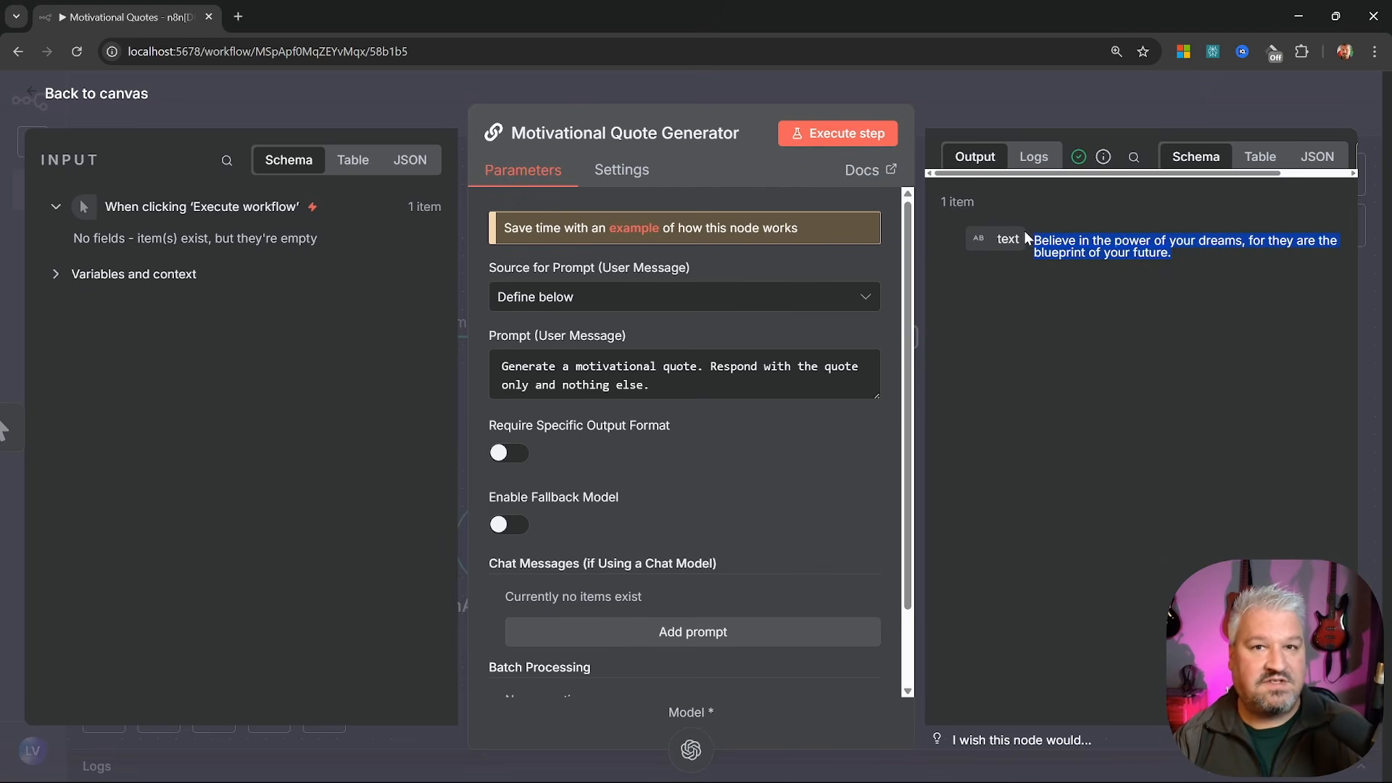
click(1024, 230)
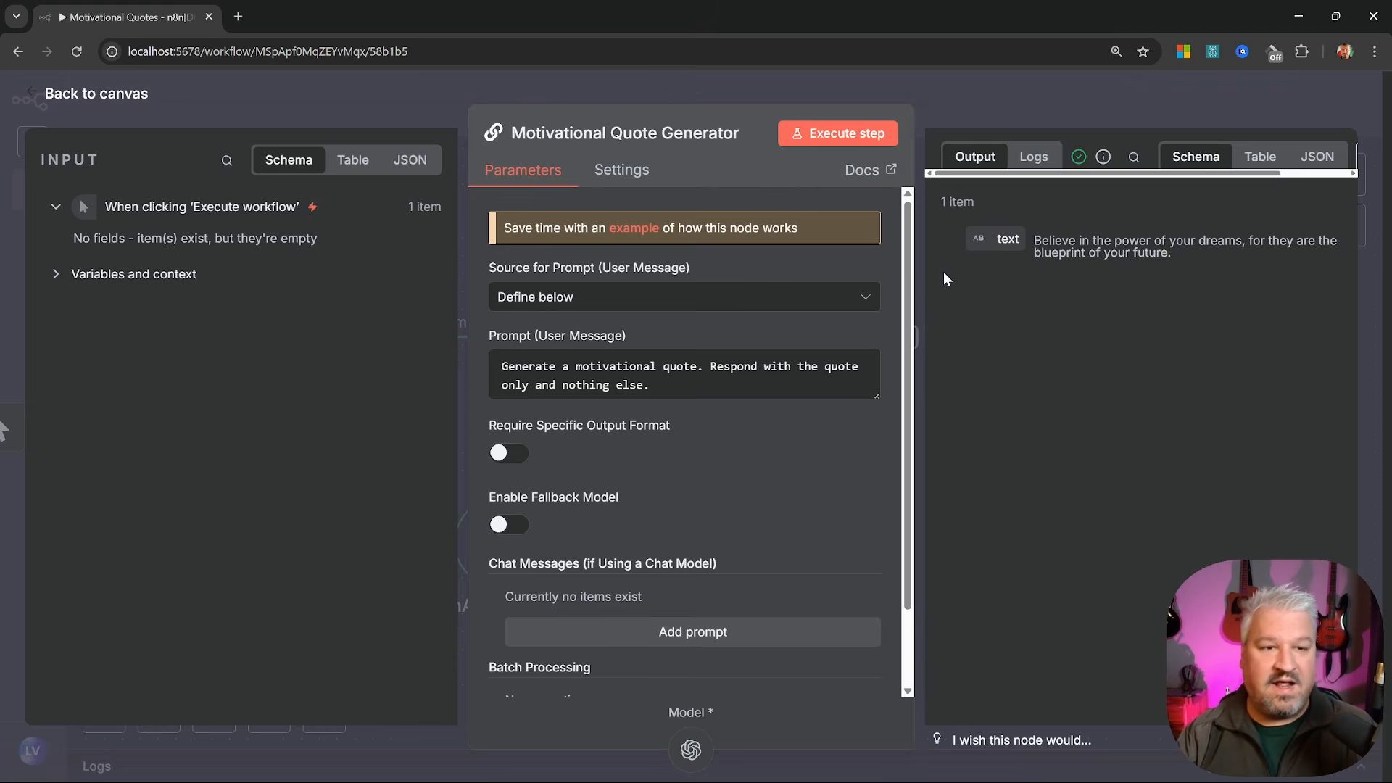
key(Escape)
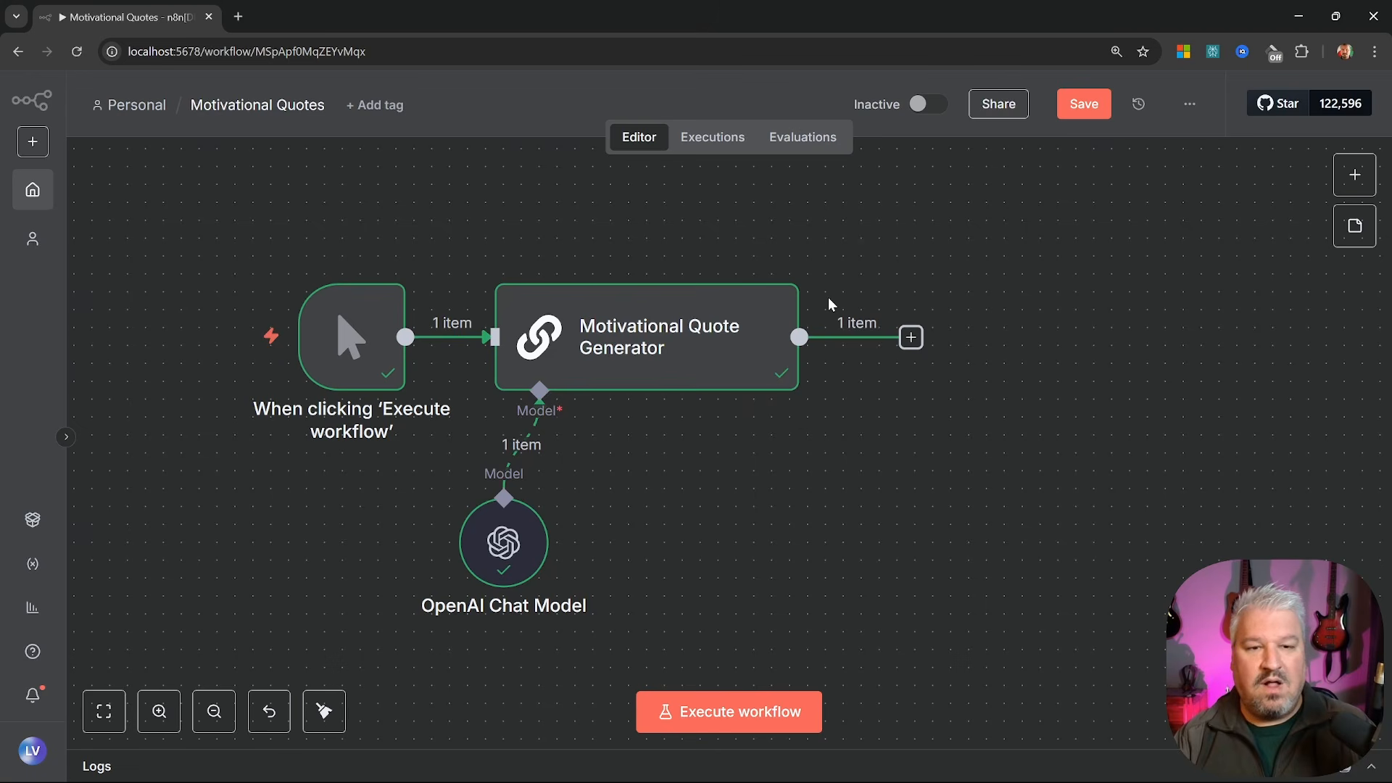
Add a Gmail 'Send a message' action after the generator, found by searching 'email'
click(912, 340)
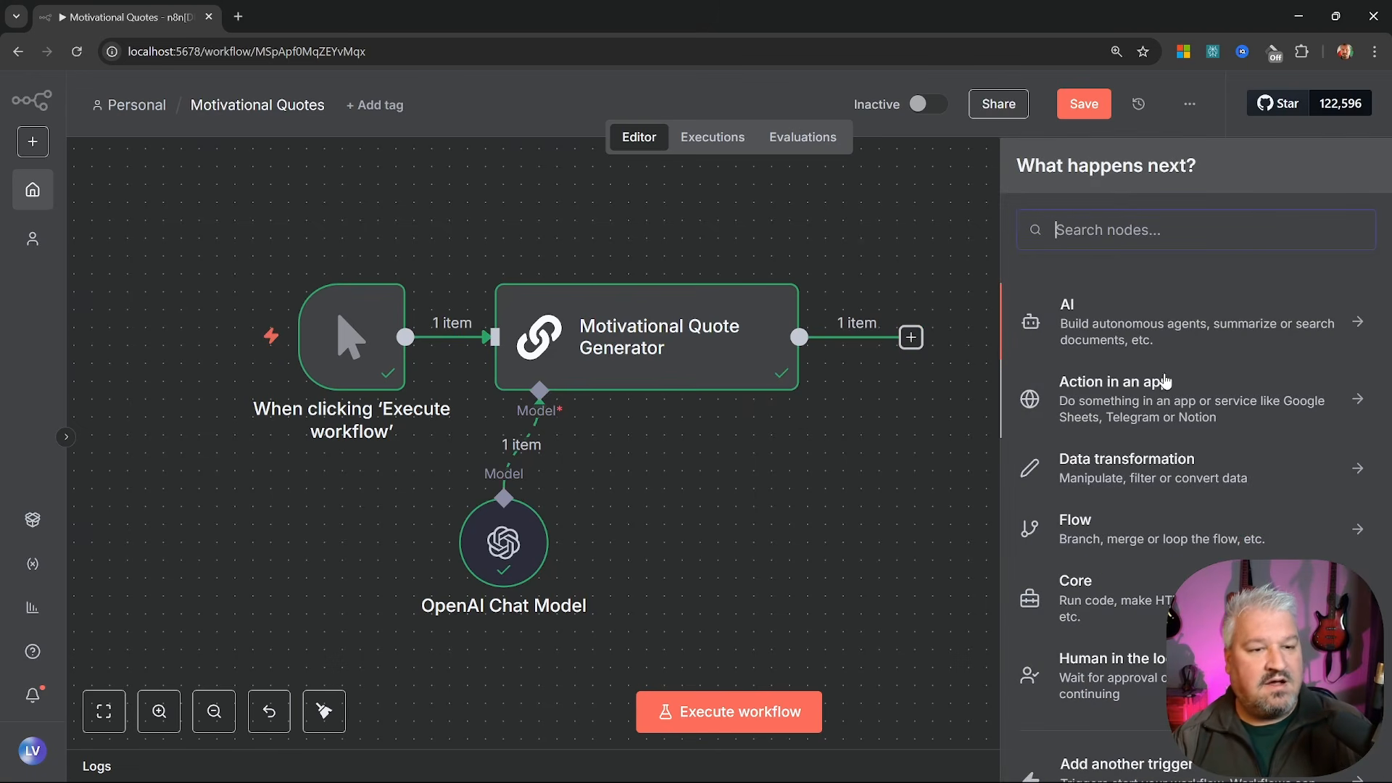
click(1183, 392)
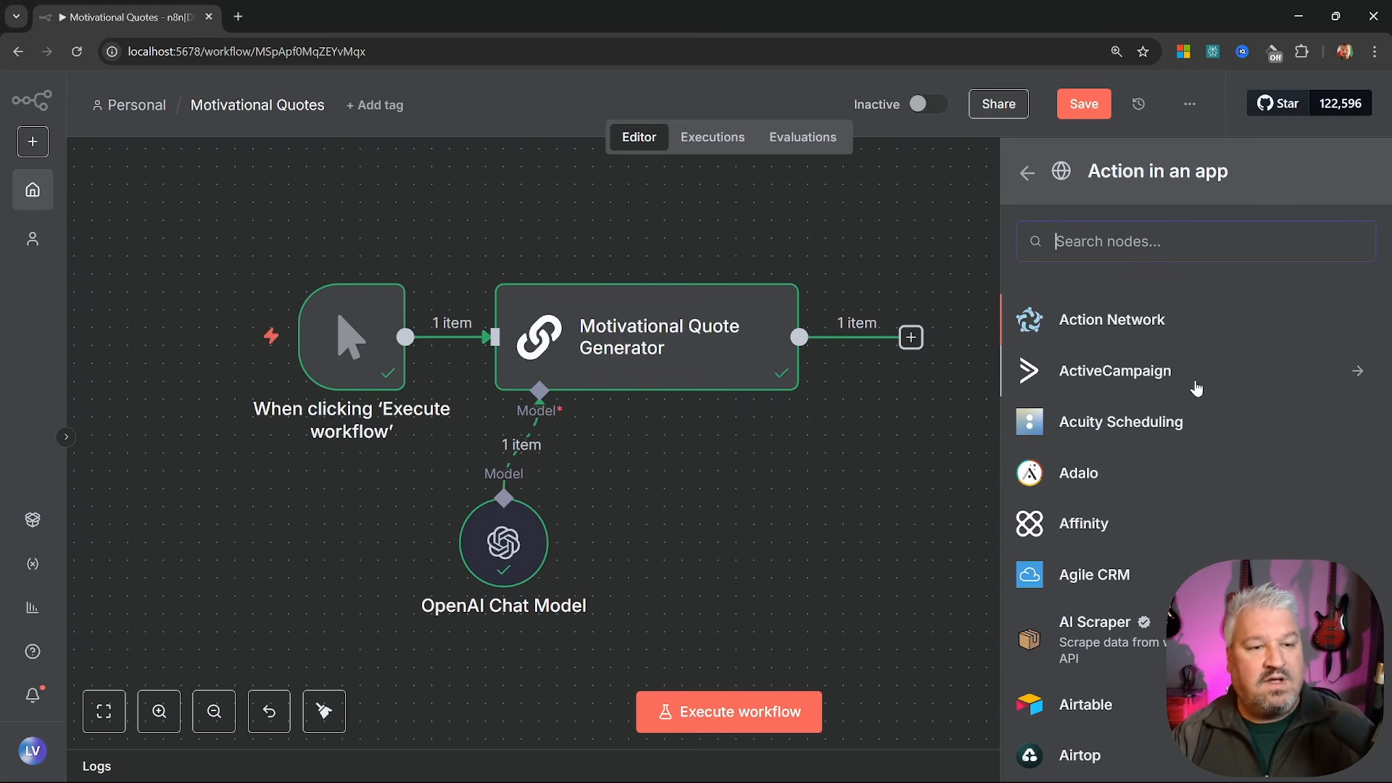
scroll(1197, 389, down, 5)
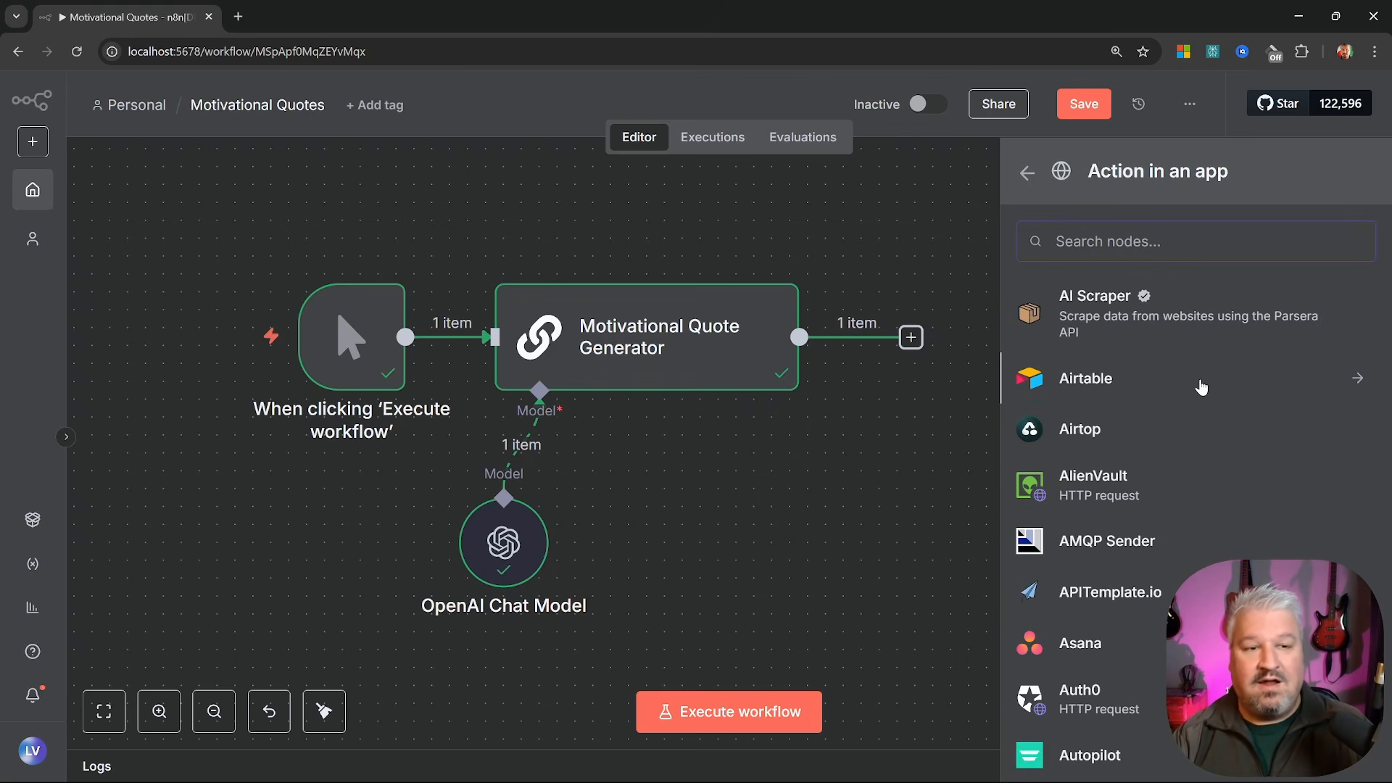
scroll(1202, 388, down, 3)
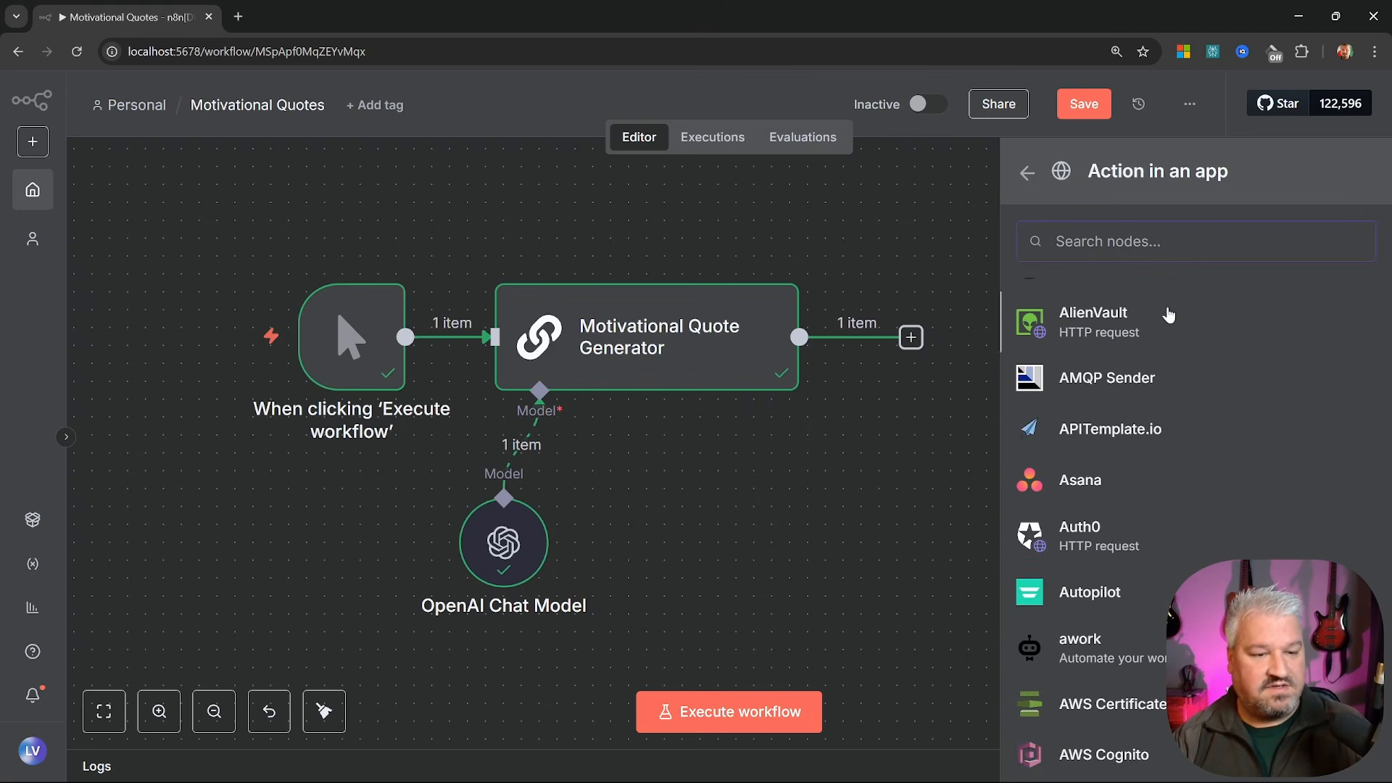
text(email)
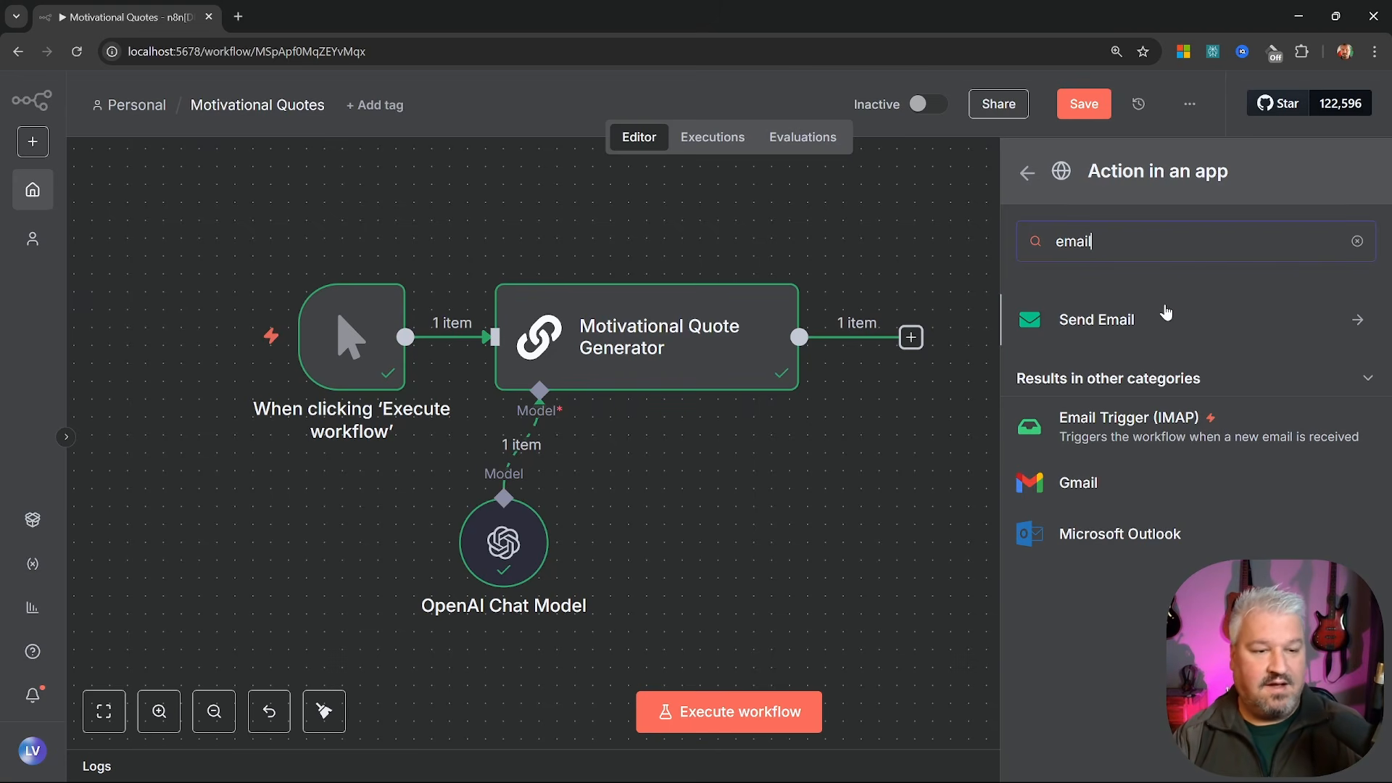
click(1081, 491)
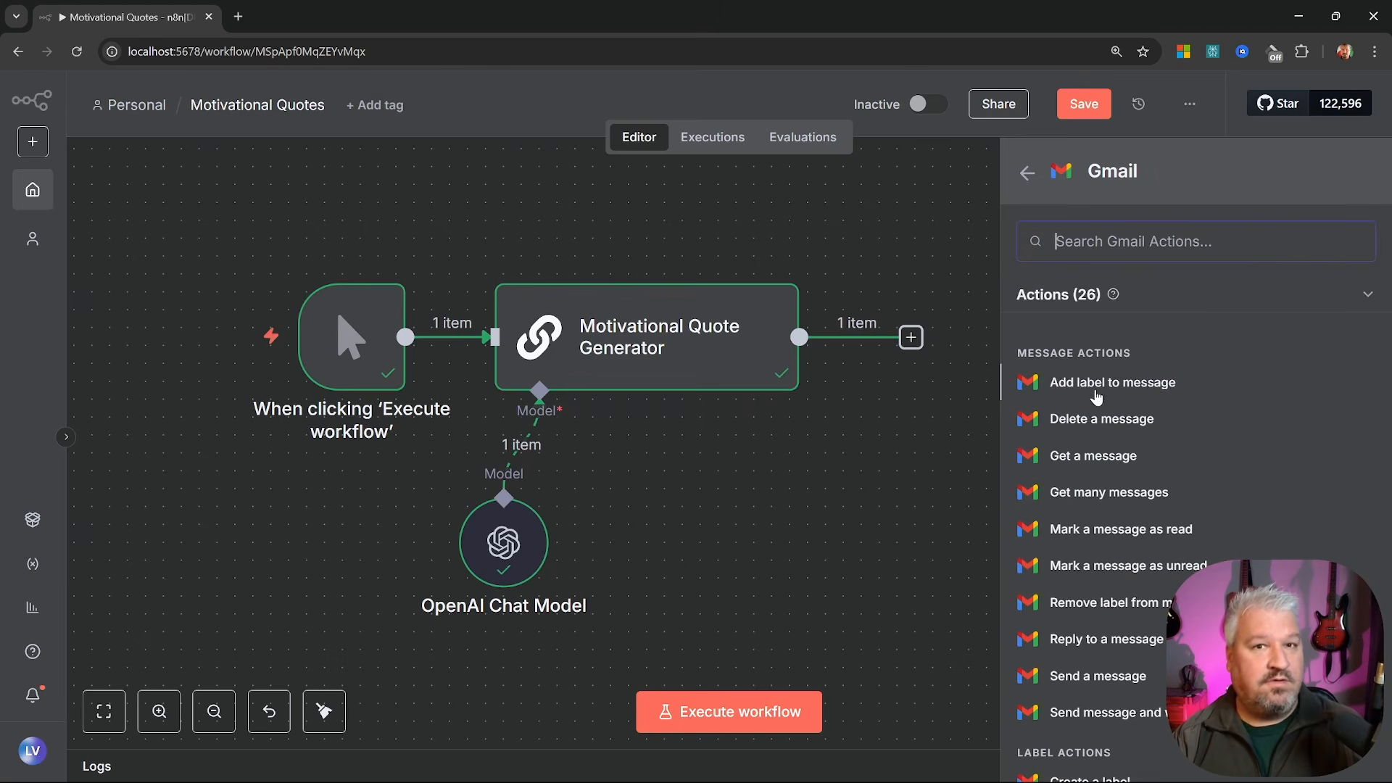
scroll(1097, 397, down, 2)
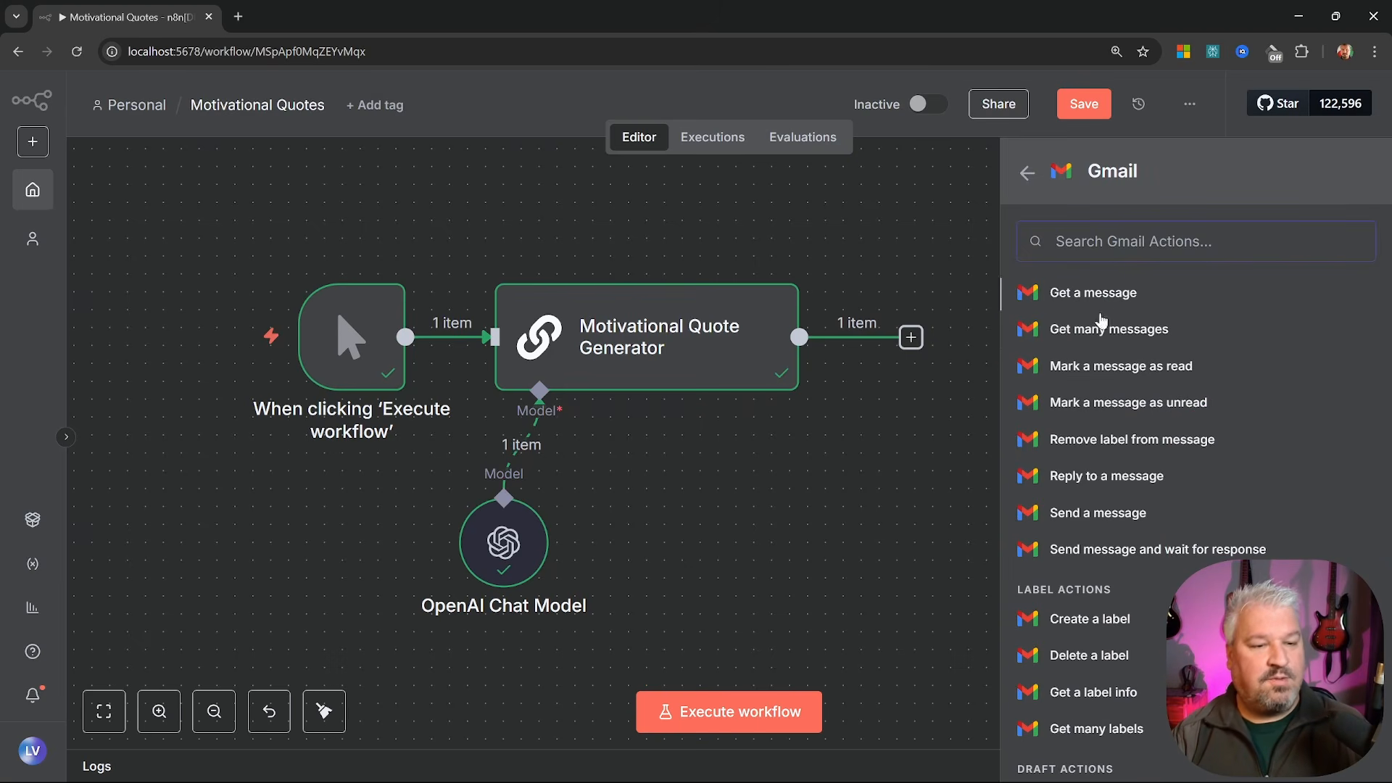
click(1115, 518)
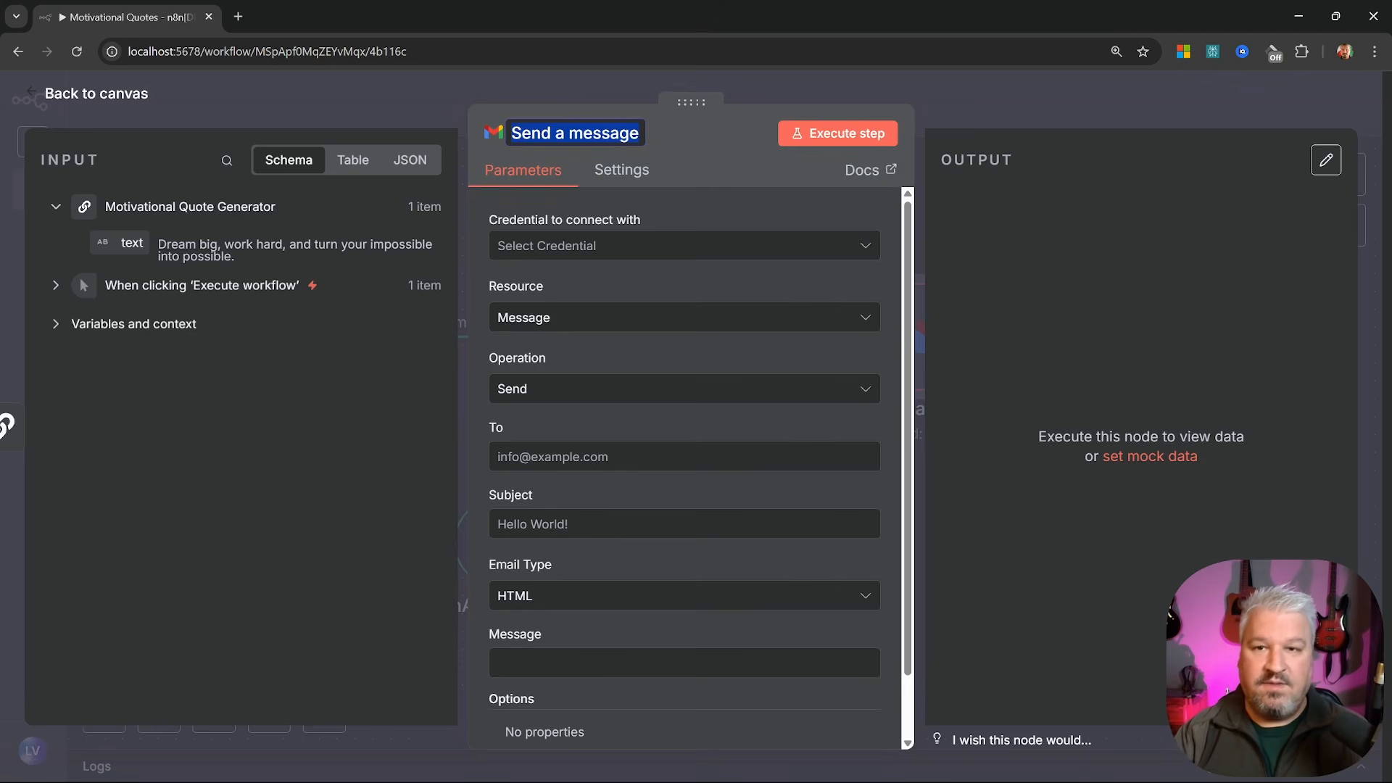
Rename the node 'Email Quote' and enter the recipient's e-mail and subject 'Motivational Quote'
text(Email Quote)
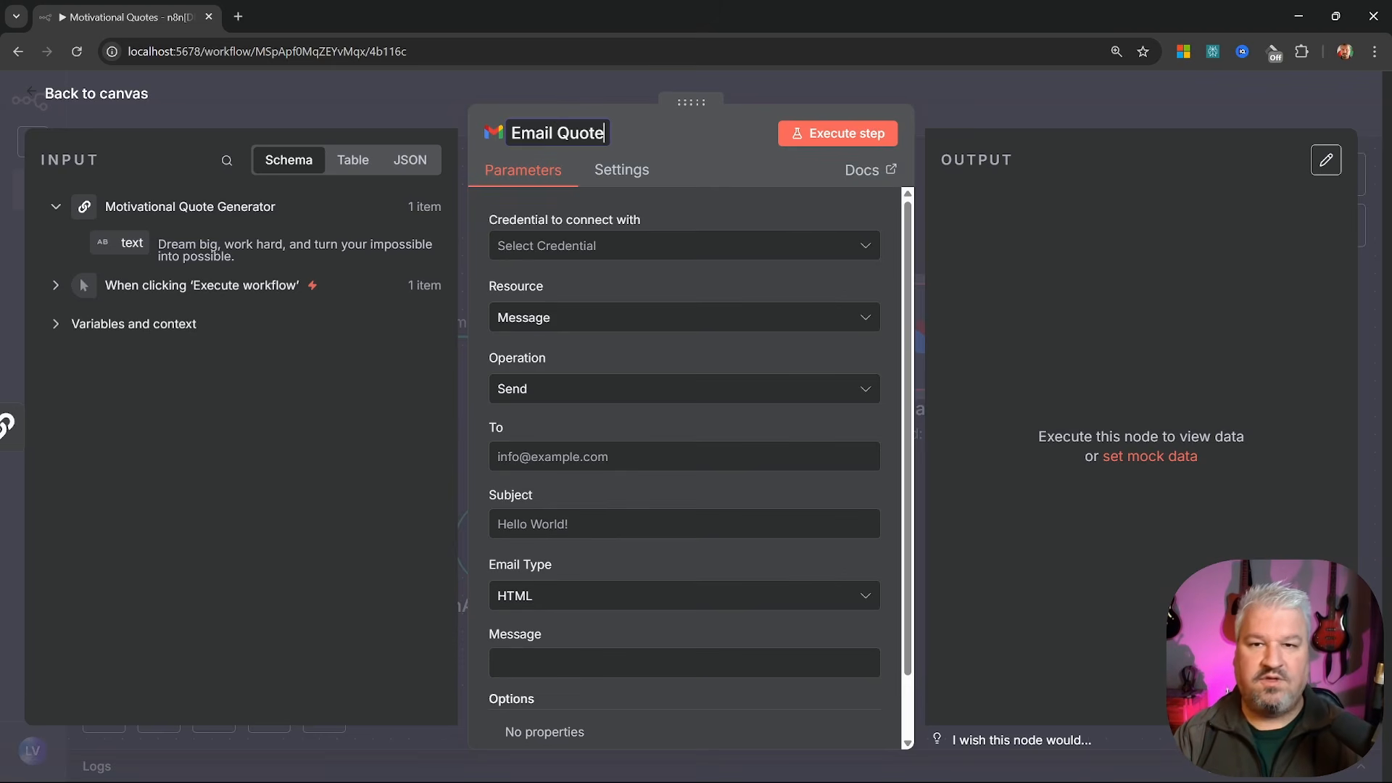
key(Return)
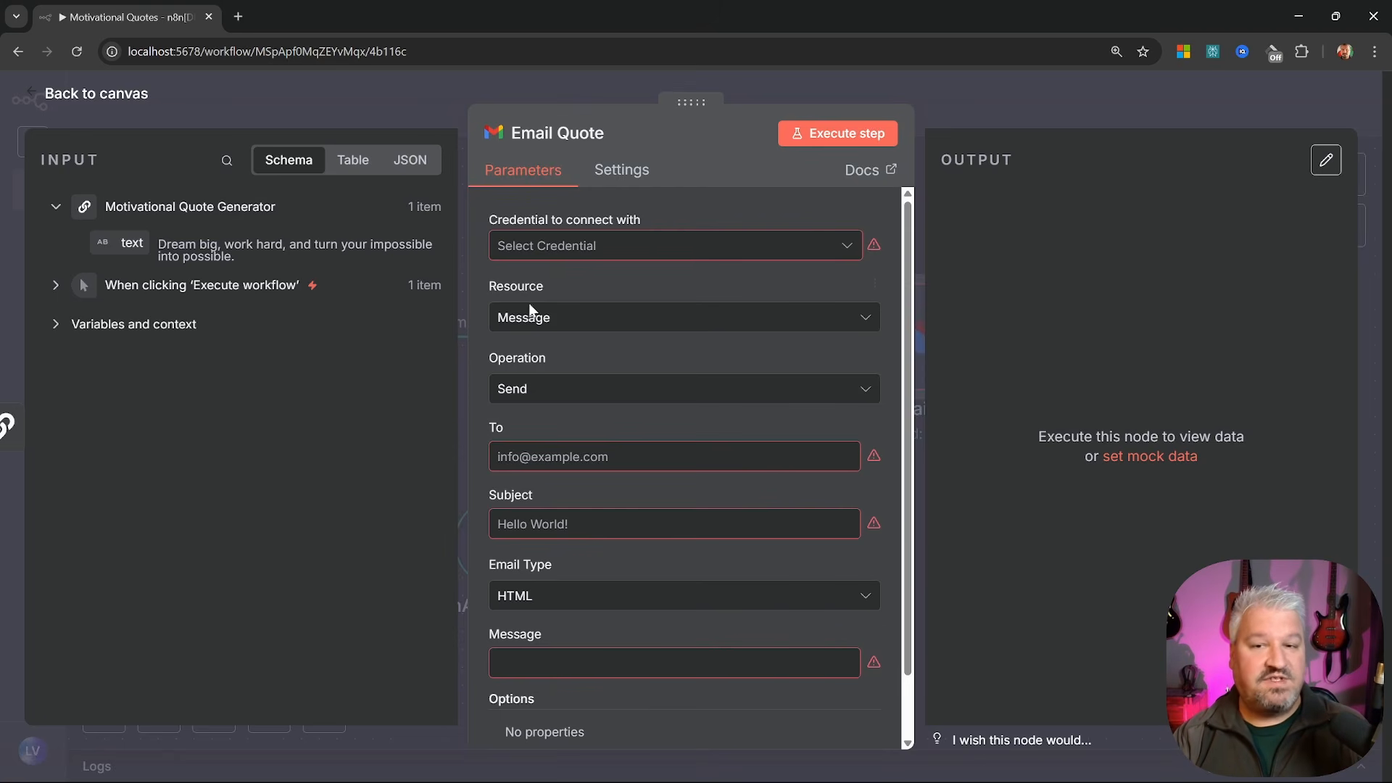
scroll(618, 268, down, 1)
click(616, 386)
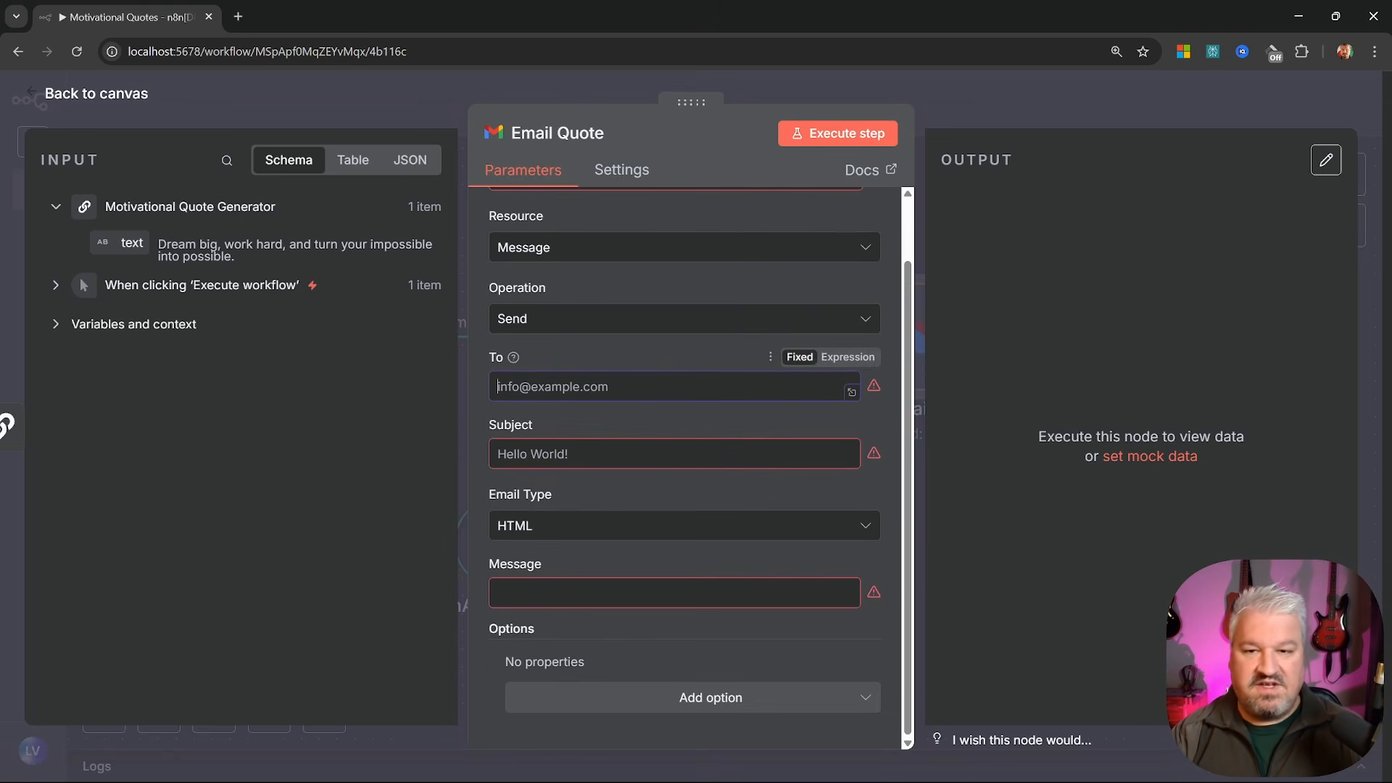
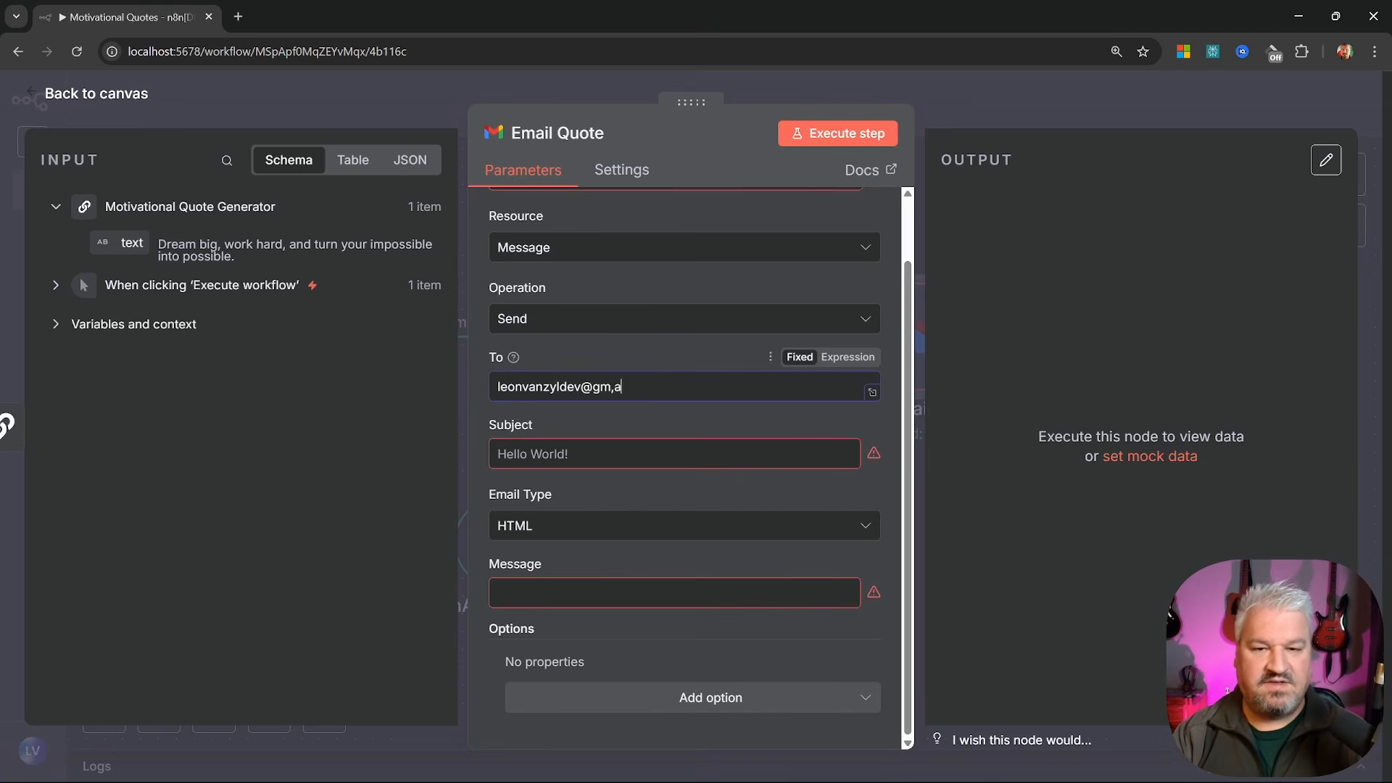
key(Tab)
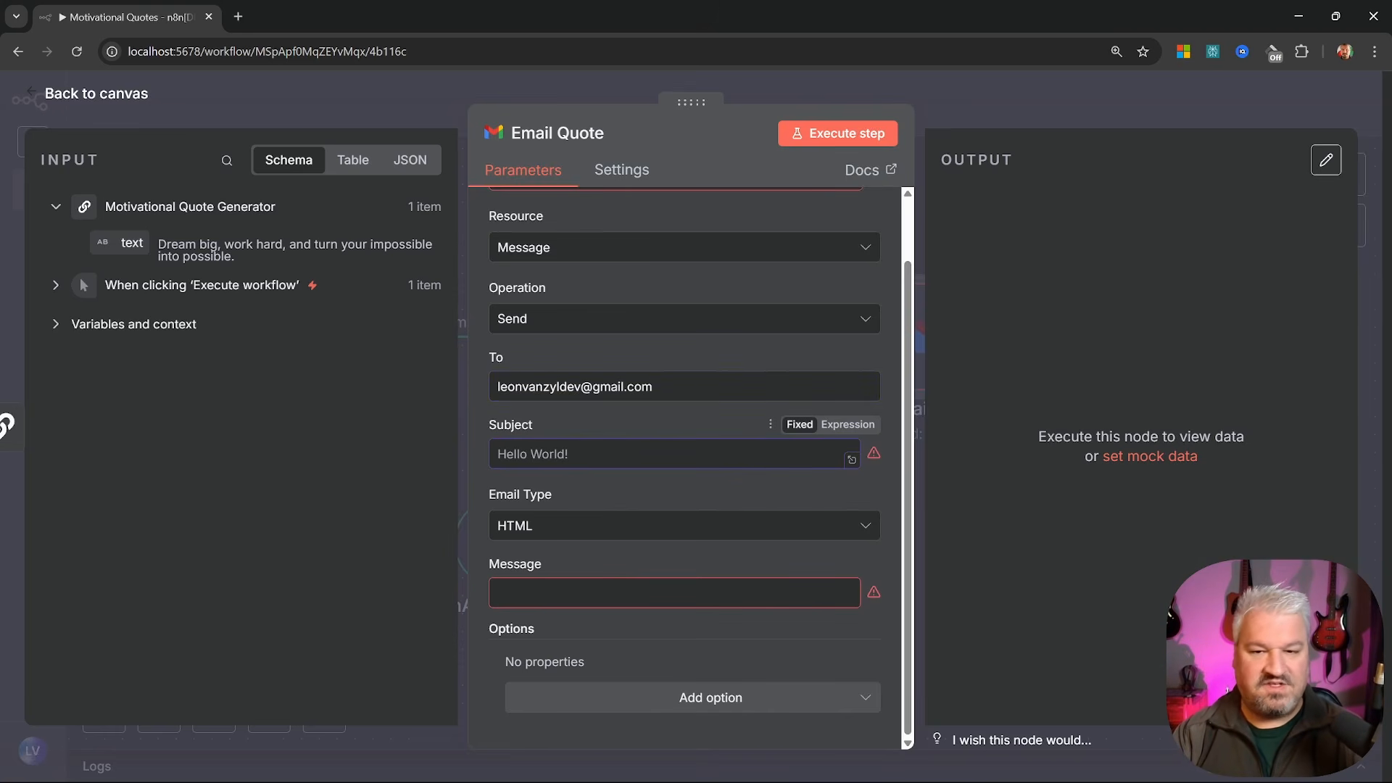
text(Motivational Quote)
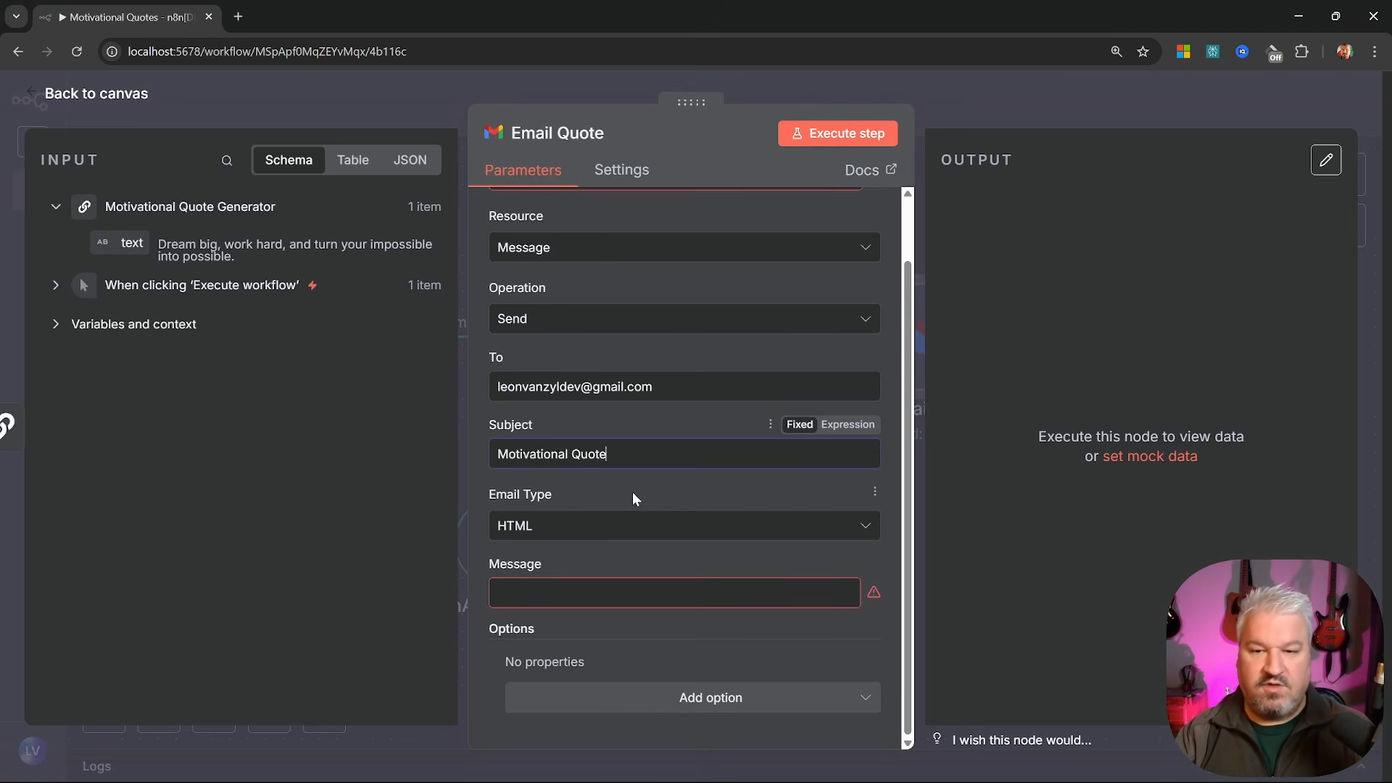
Map the input 'text' field into the message as {{ $json.text }}
click(577, 591)
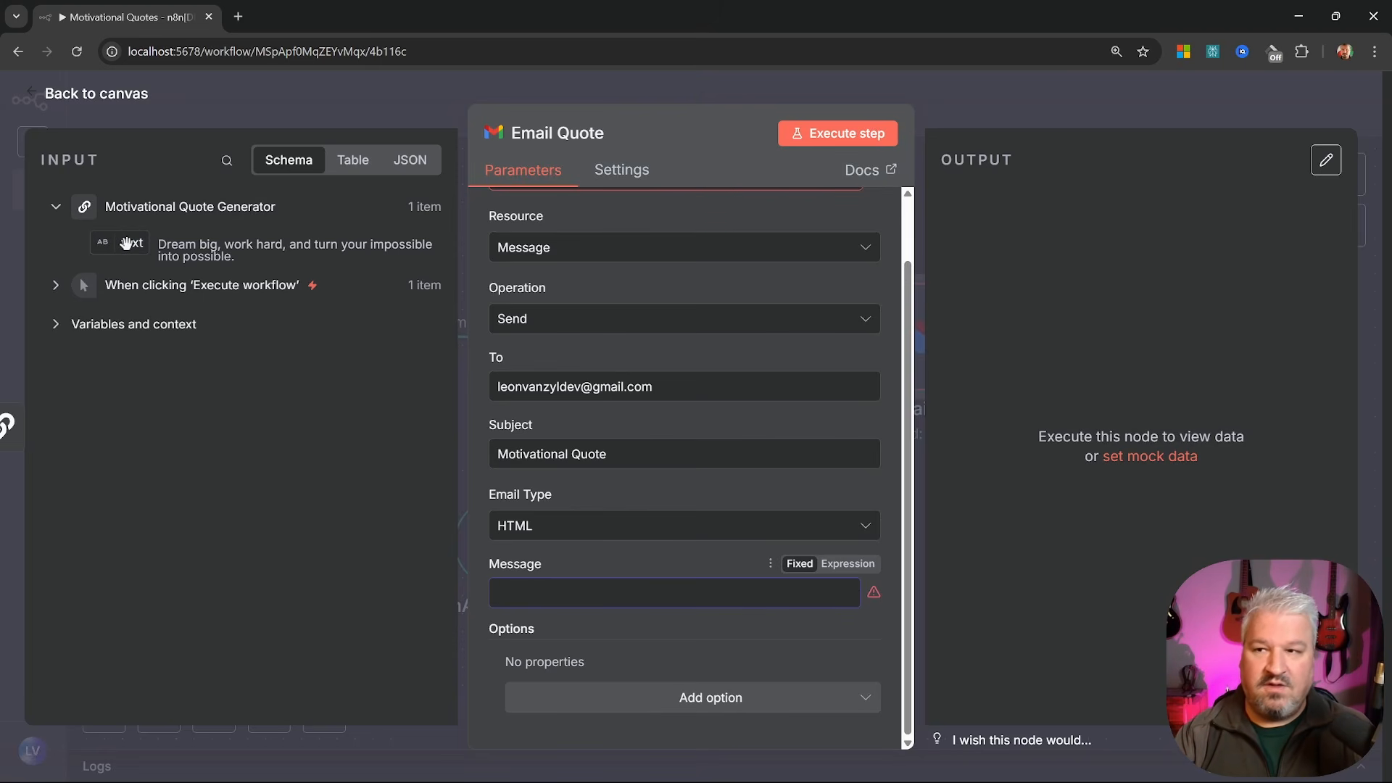
drag(127, 244, 567, 592)
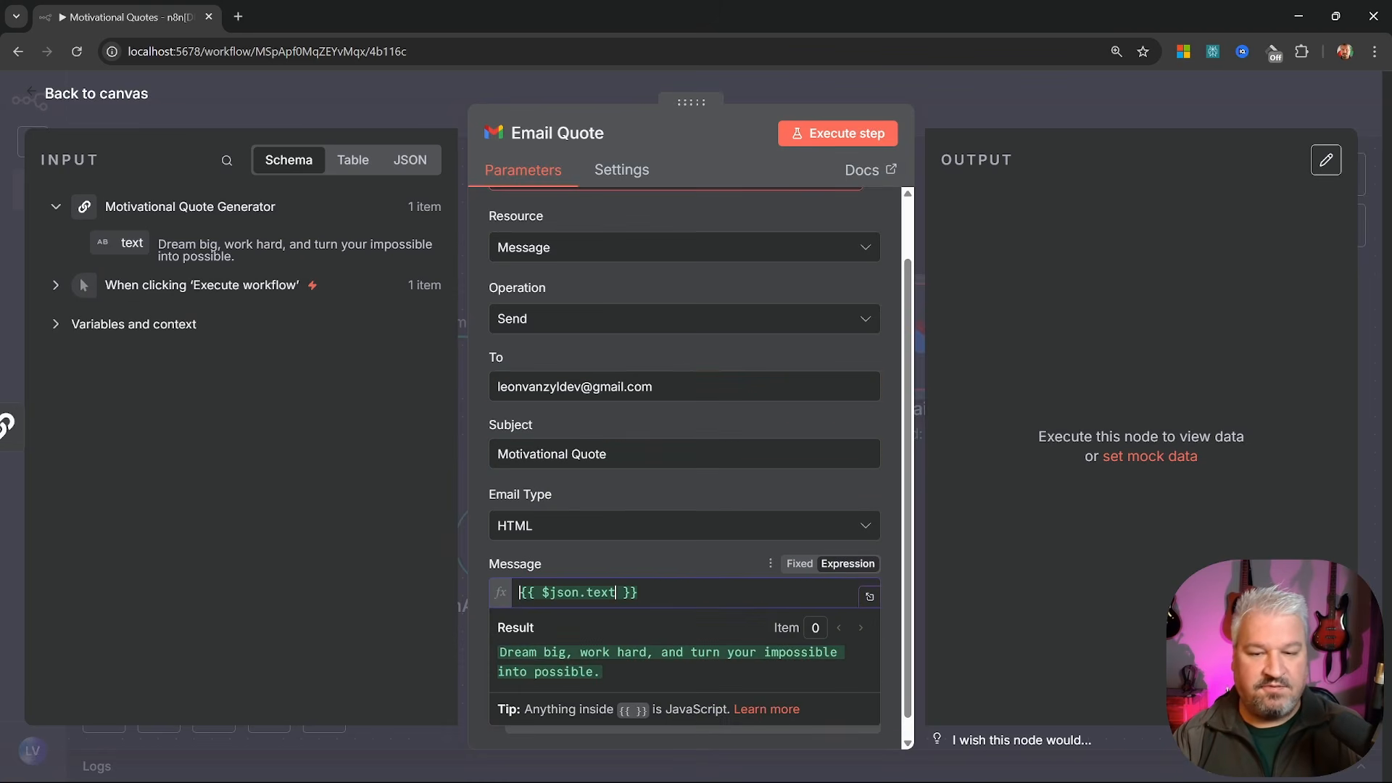
click(615, 564)
scroll(719, 267, up, 1)
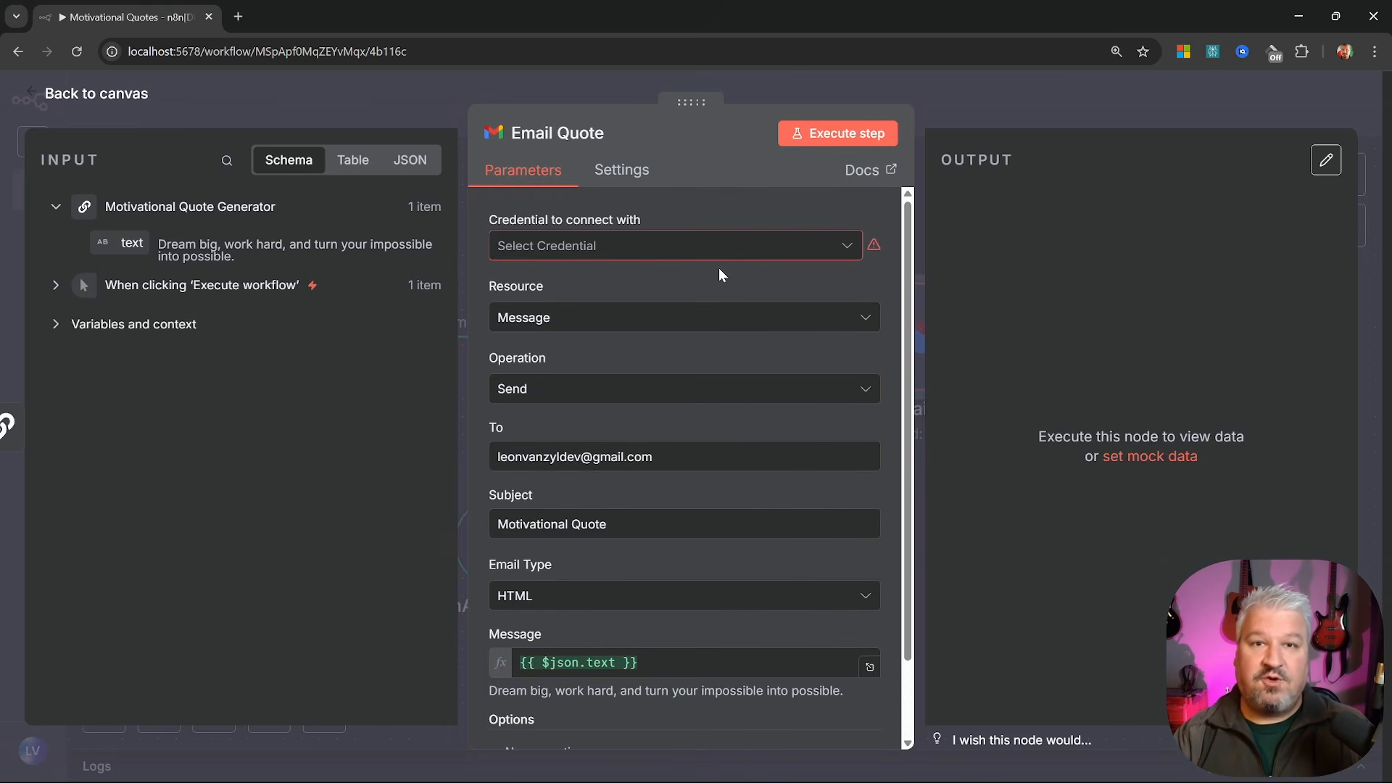
Create a new credential from the Gmail credential dropdown, bringing up the Gmail OAuth2 form
click(804, 245)
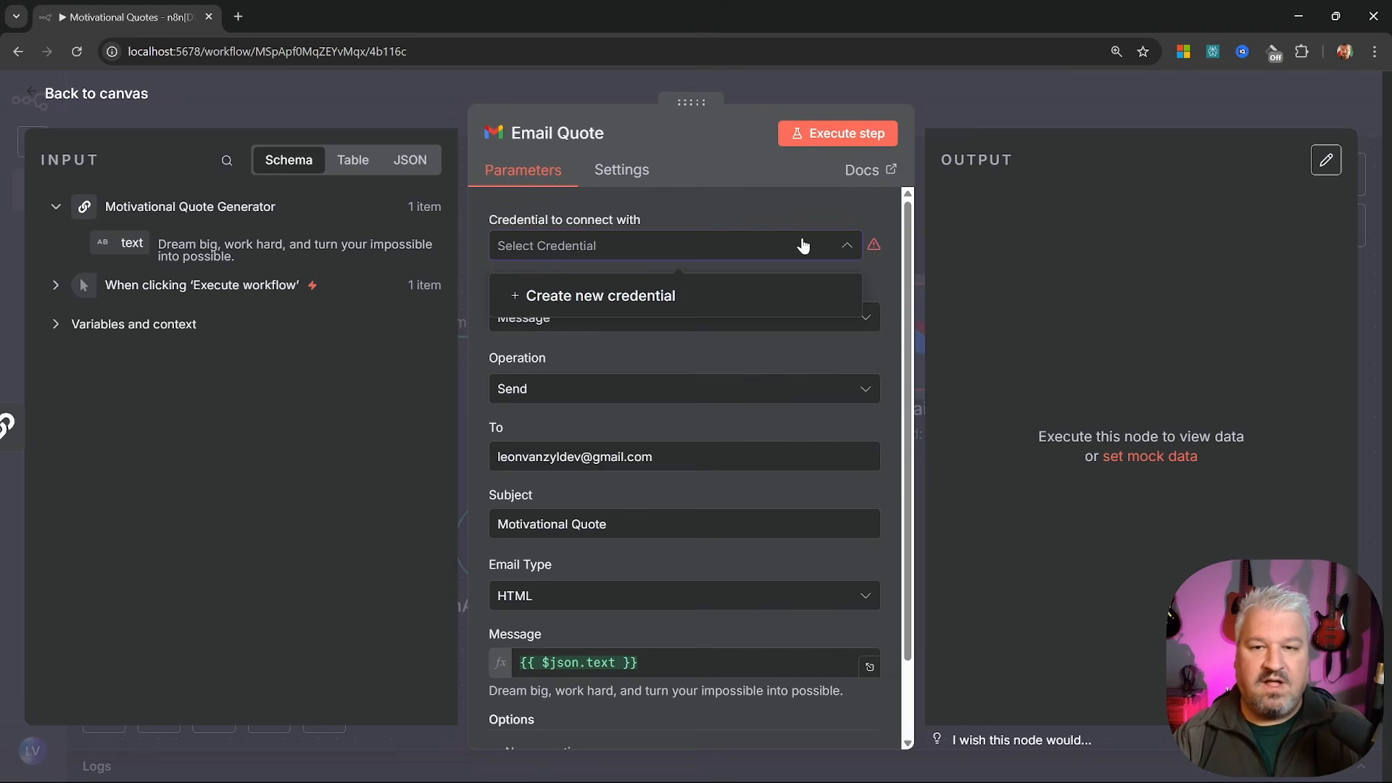
click(614, 298)
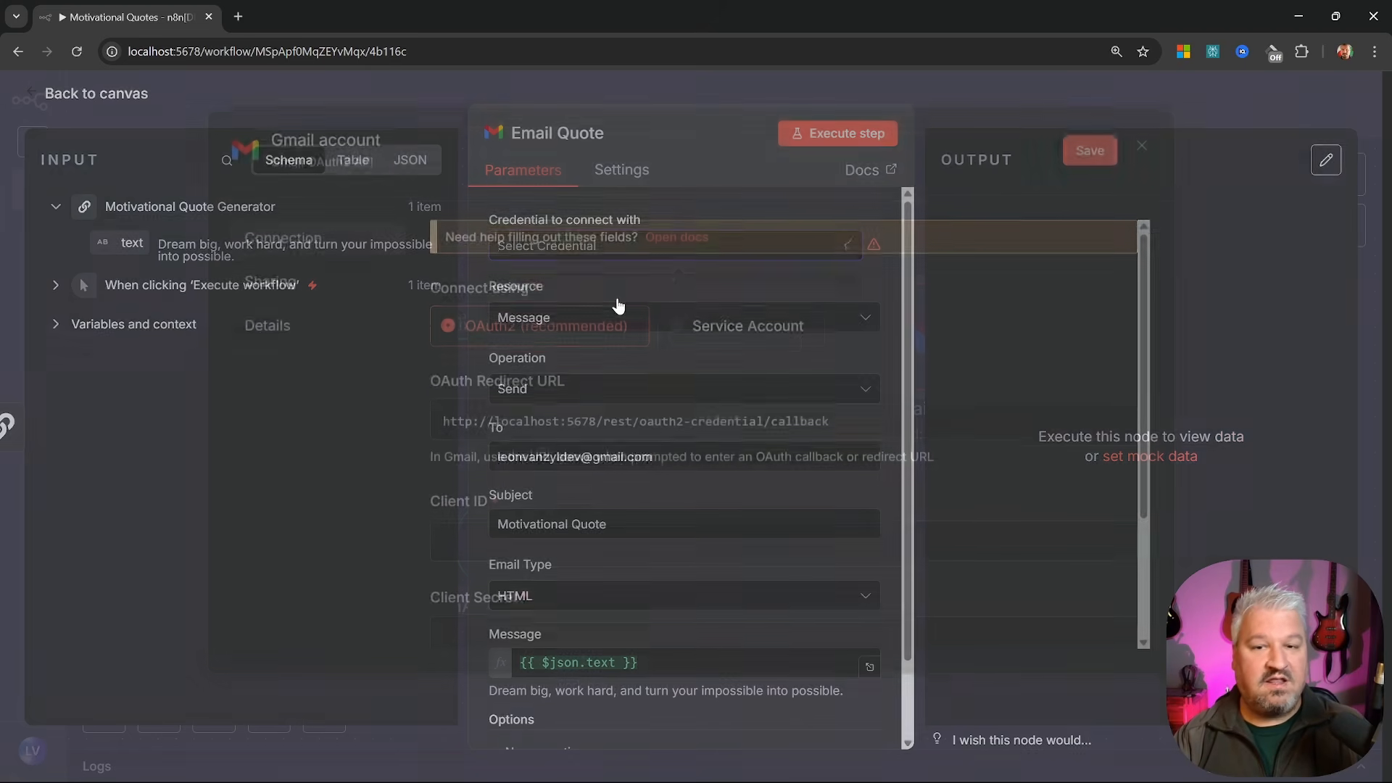
scroll(751, 523, down, 2)
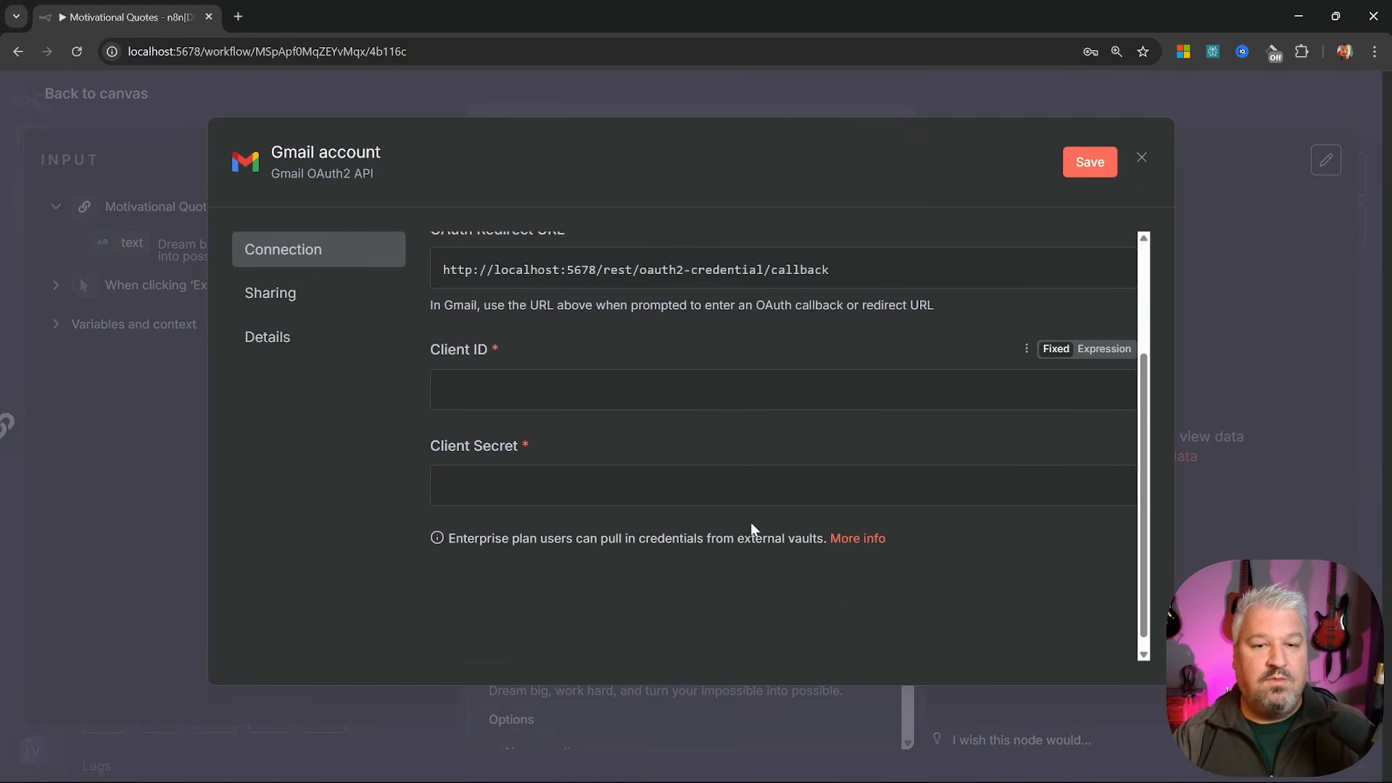
scroll(751, 524, up, 2)
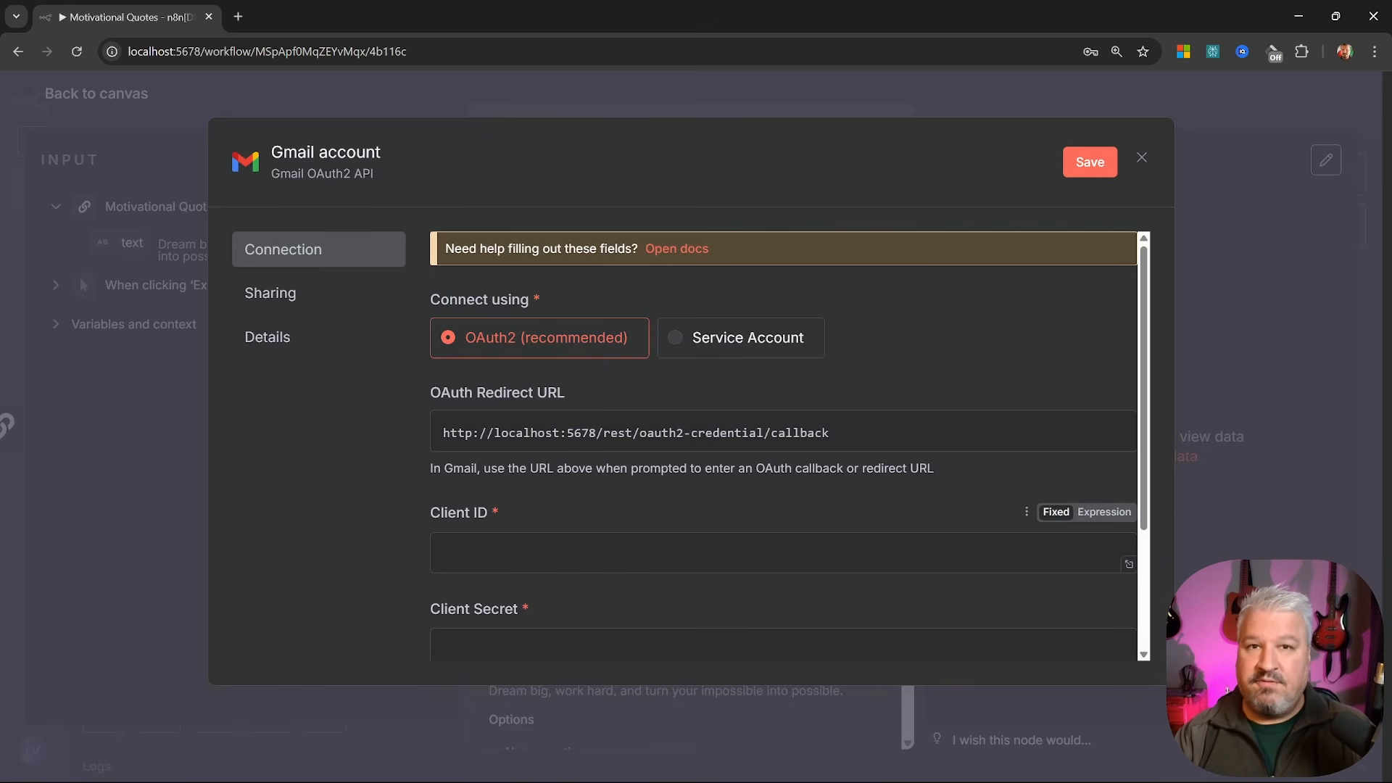
scroll(784, 446, down, 1)
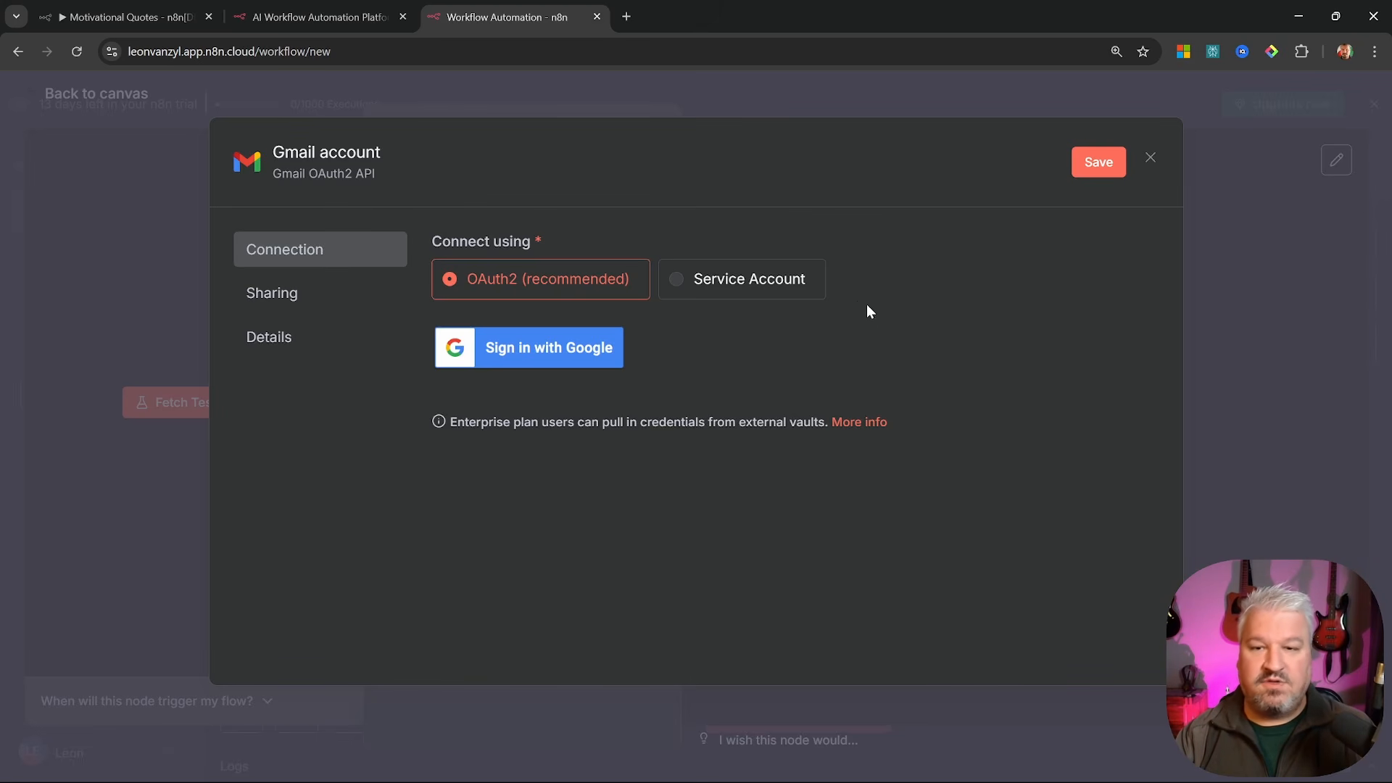
Sign in with Google, pick the account and approve n8n's access to connect the credential
click(569, 350)
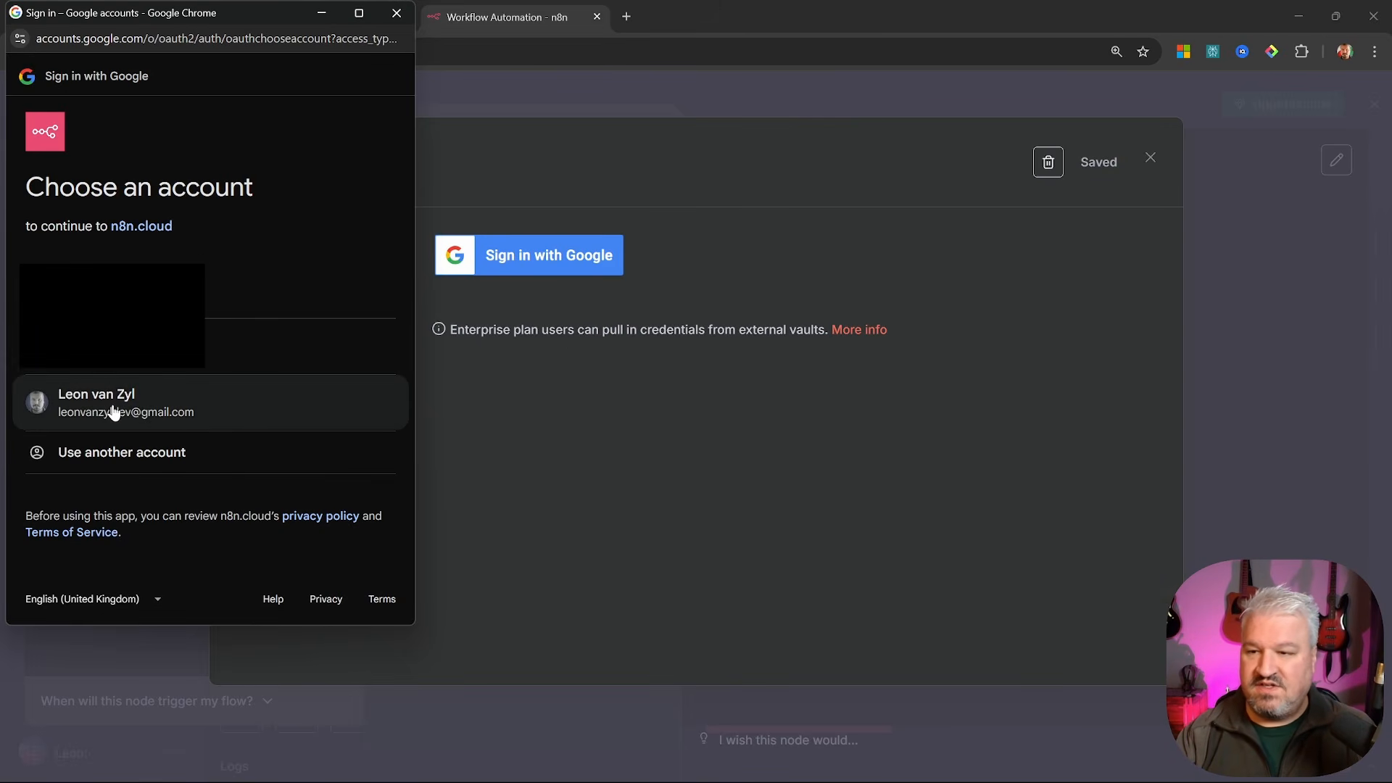
click(162, 410)
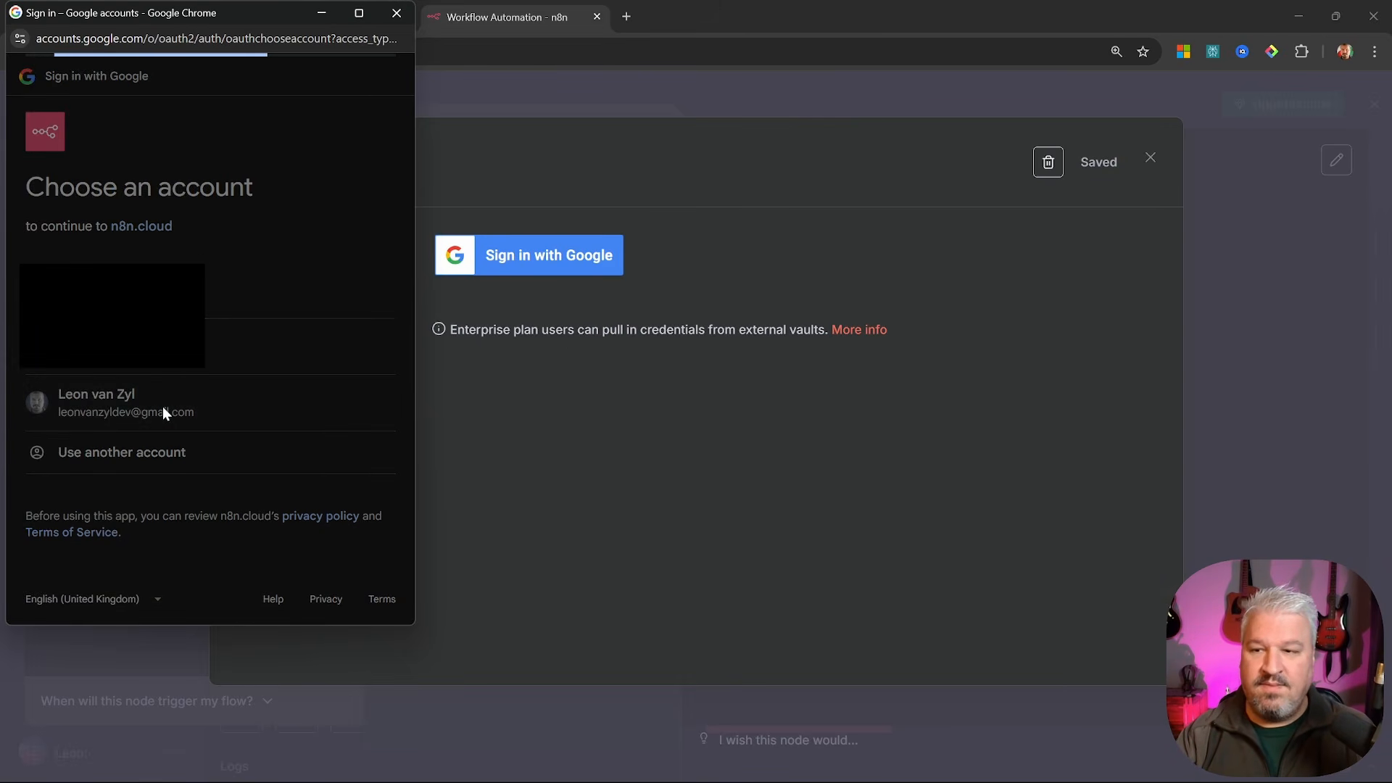
click(304, 537)
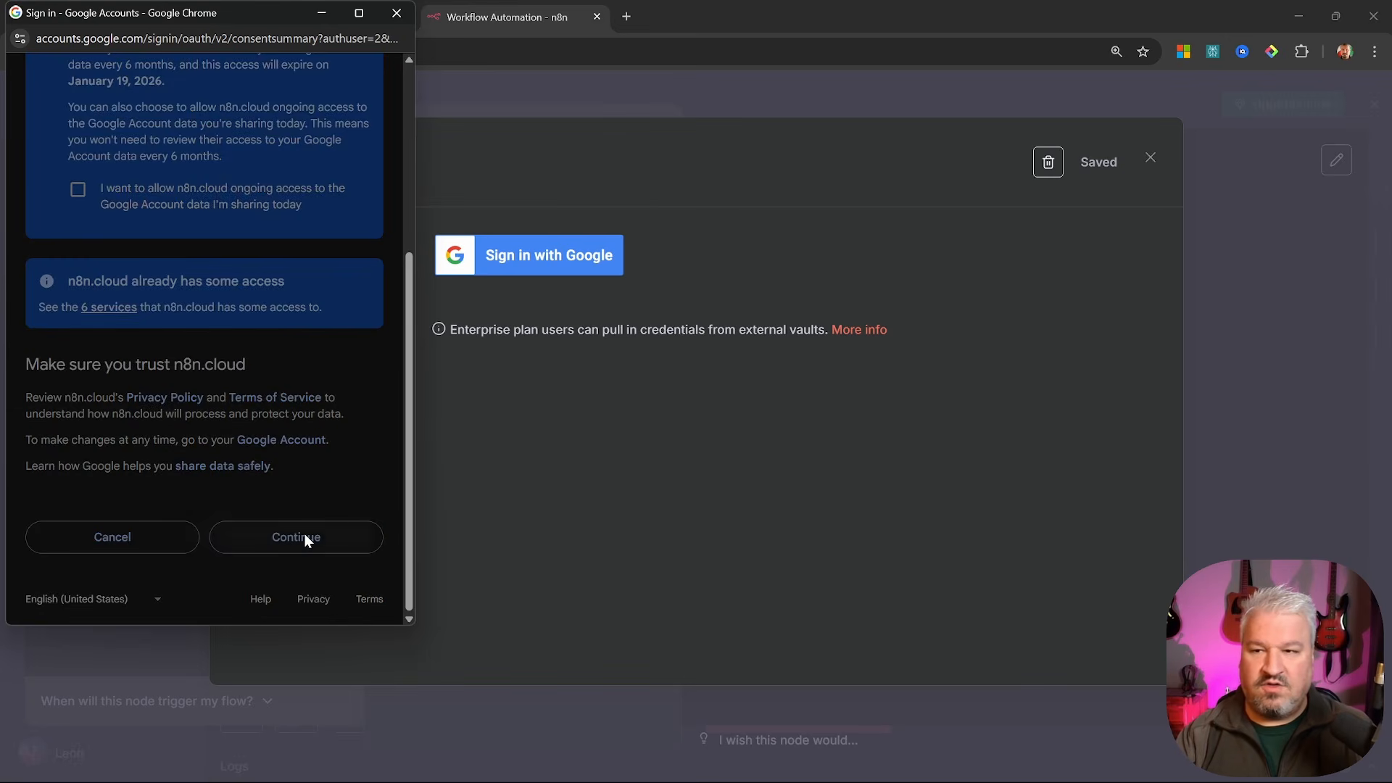
click(396, 13)
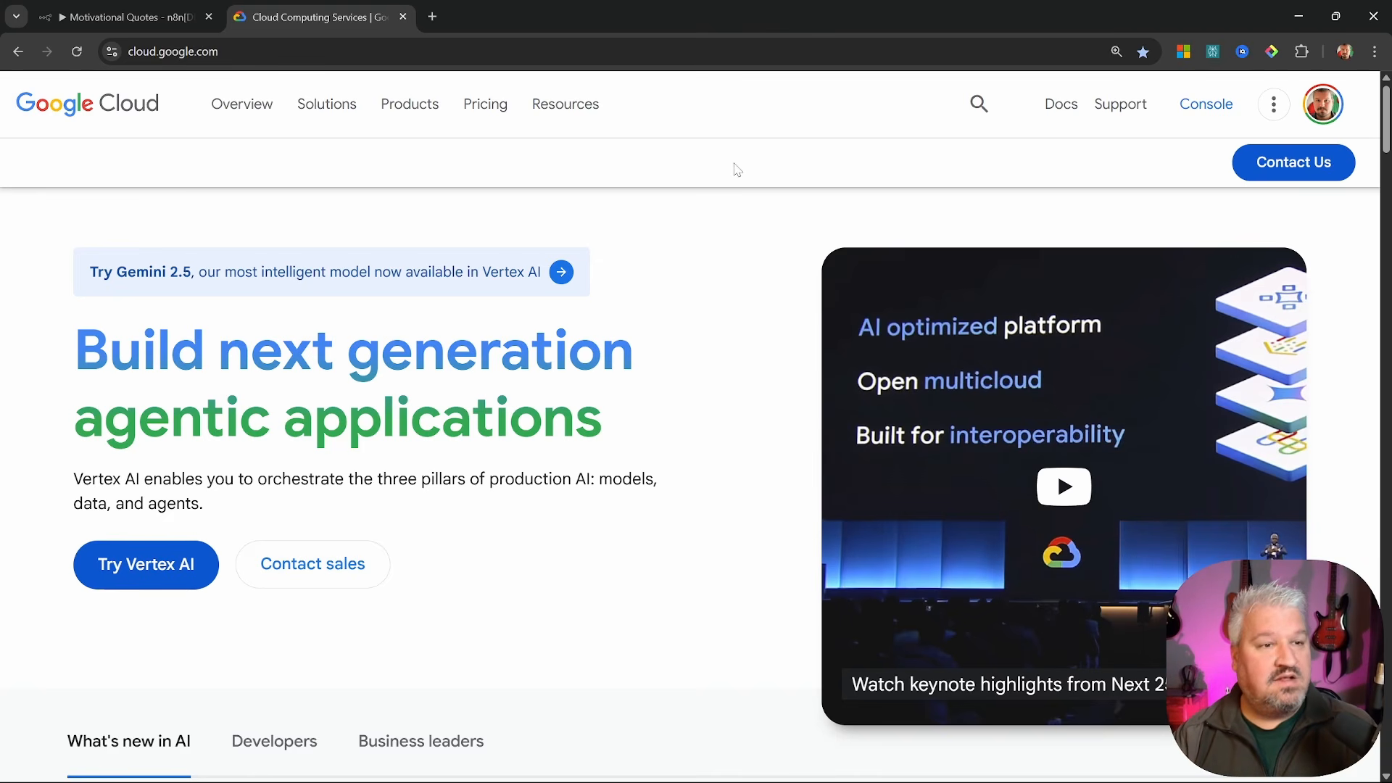
Create a new Google Cloud project named 'n8n Projects'
click(1202, 108)
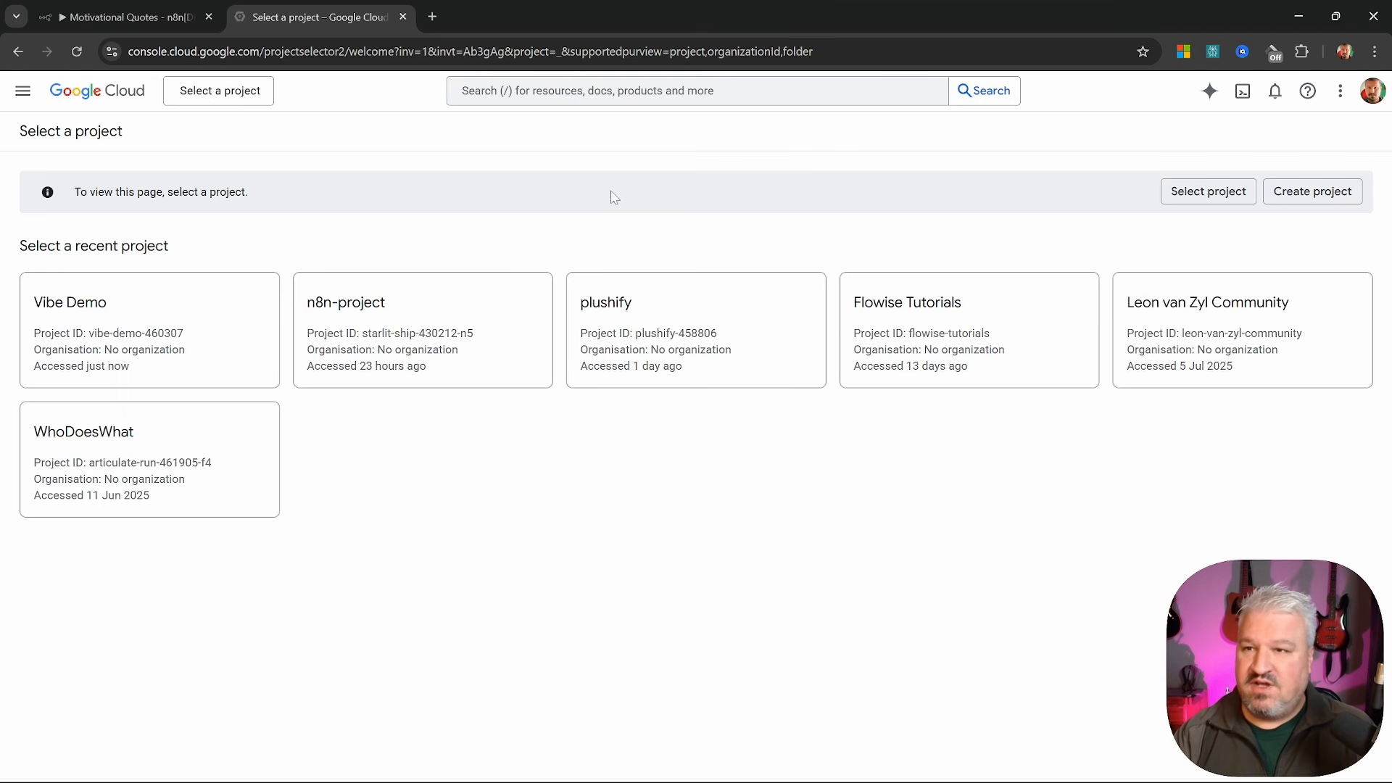
click(222, 92)
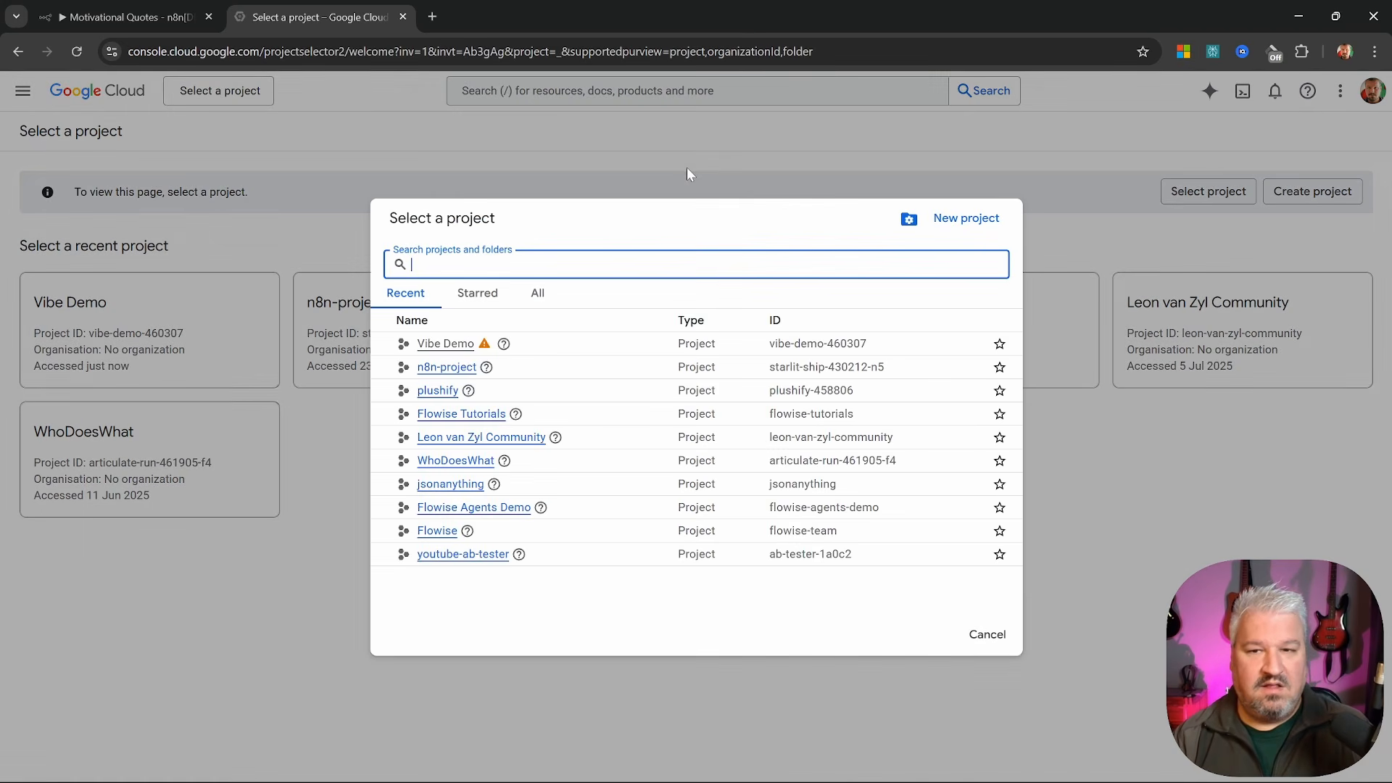
click(967, 218)
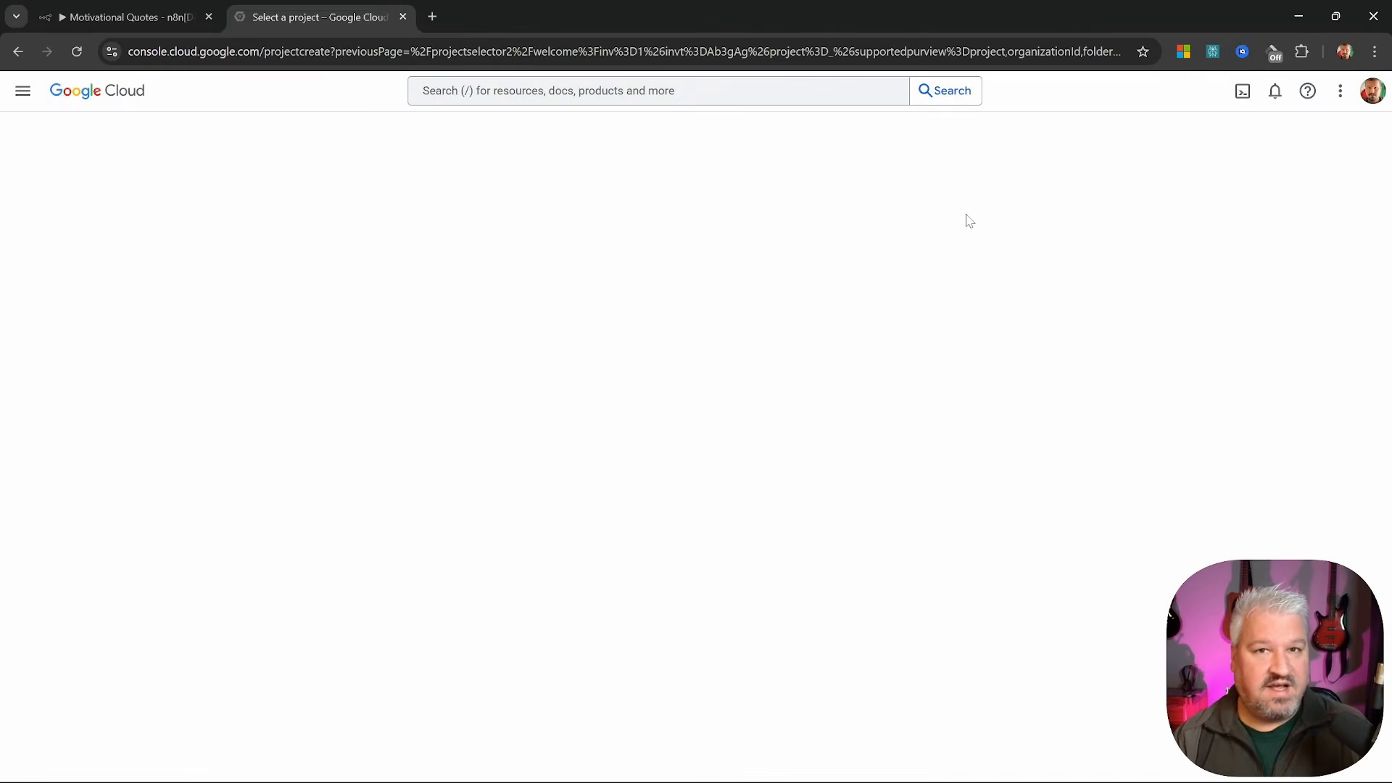
text(n8n)
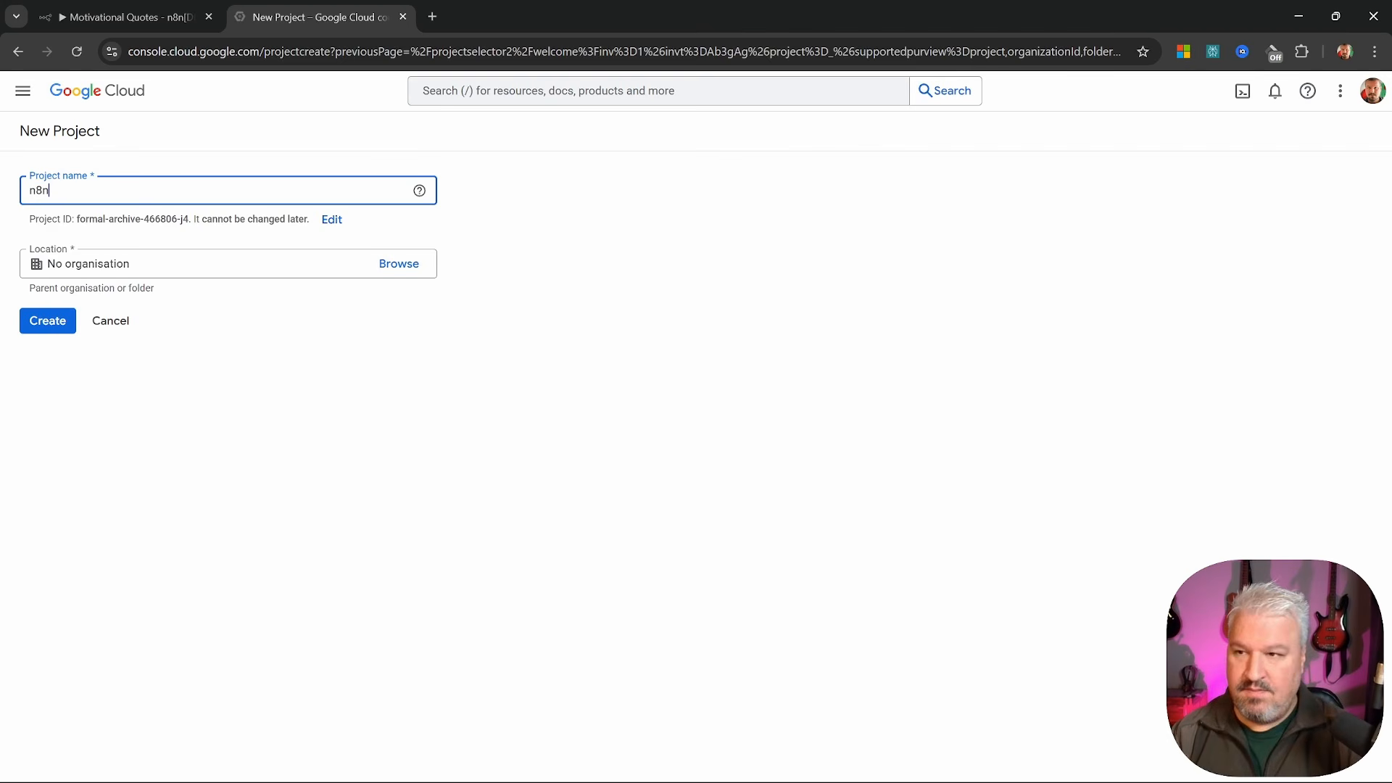
text( Projects)
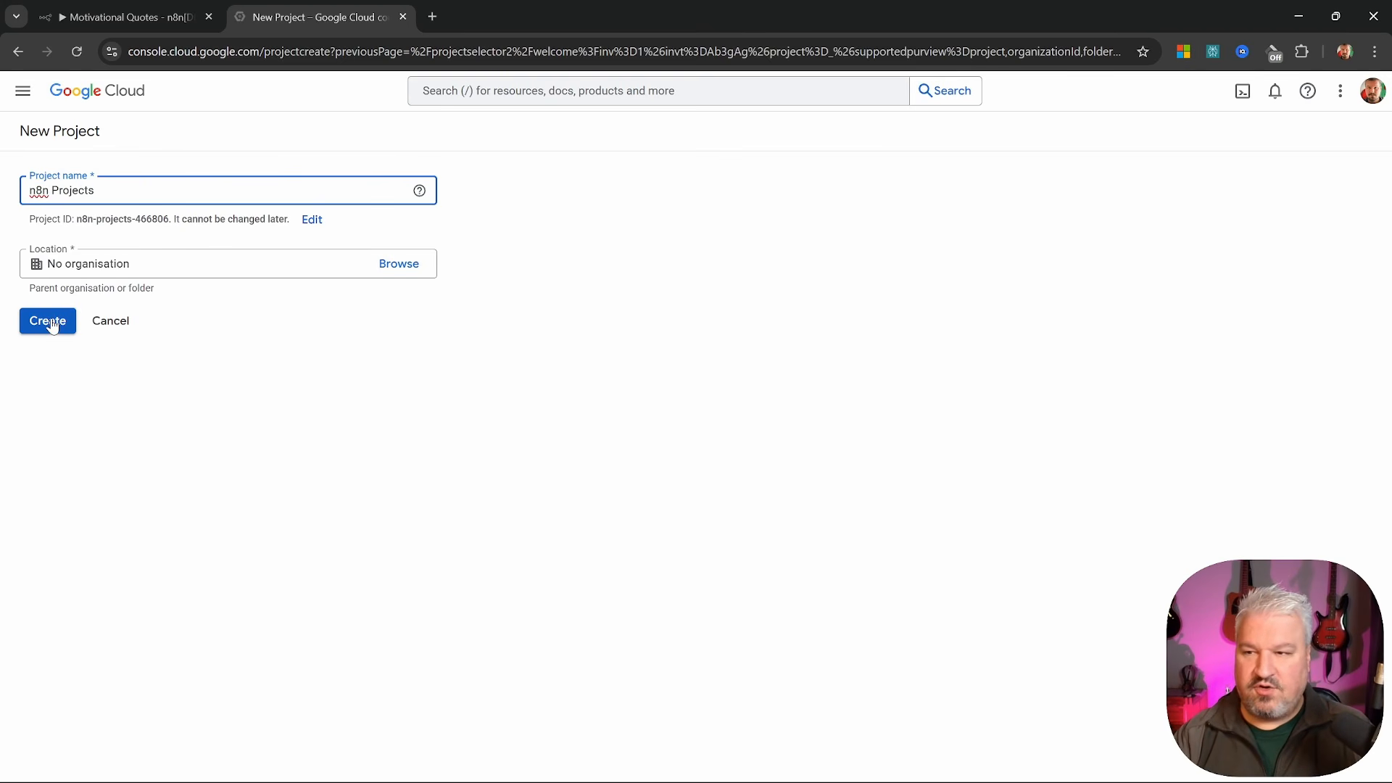
click(48, 321)
Confirm n8n Projects is the active project on its welcome page
click(735, 485)
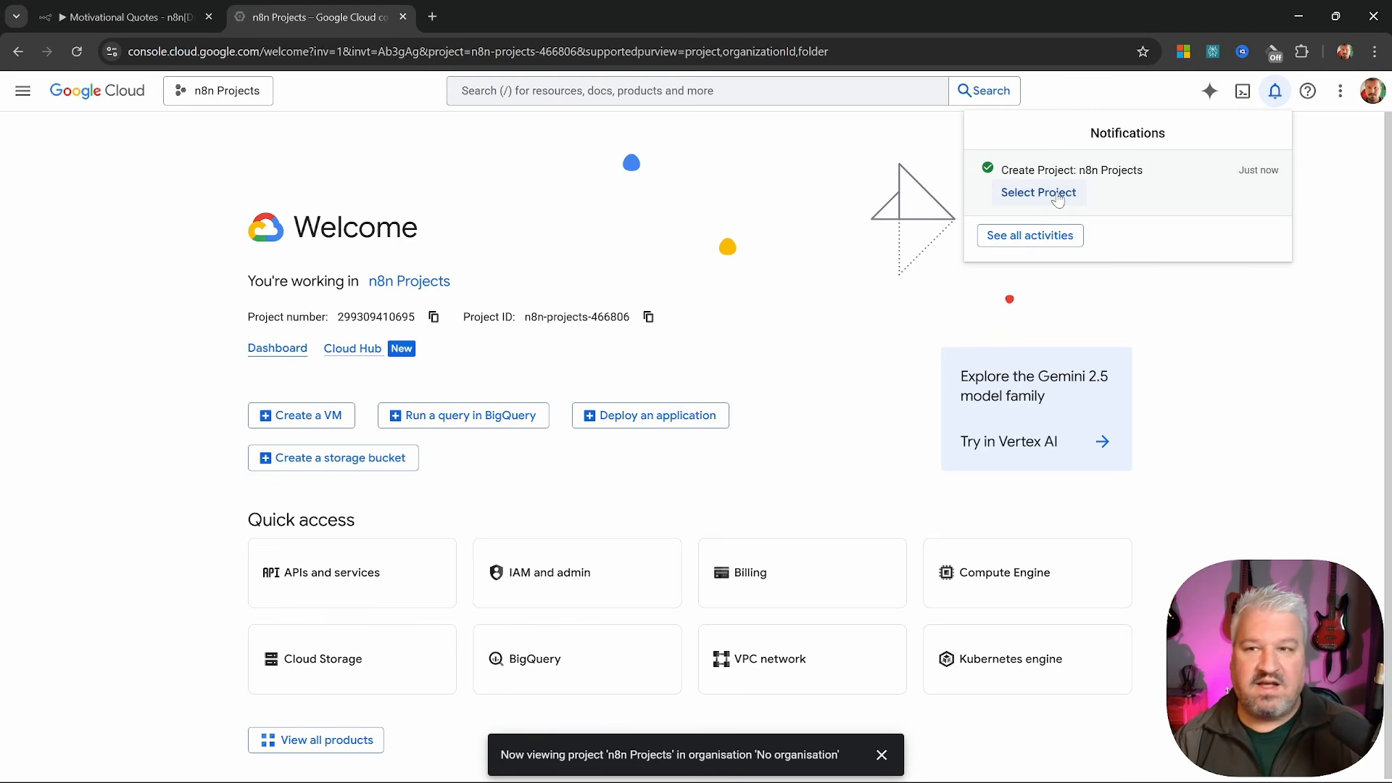
click(221, 93)
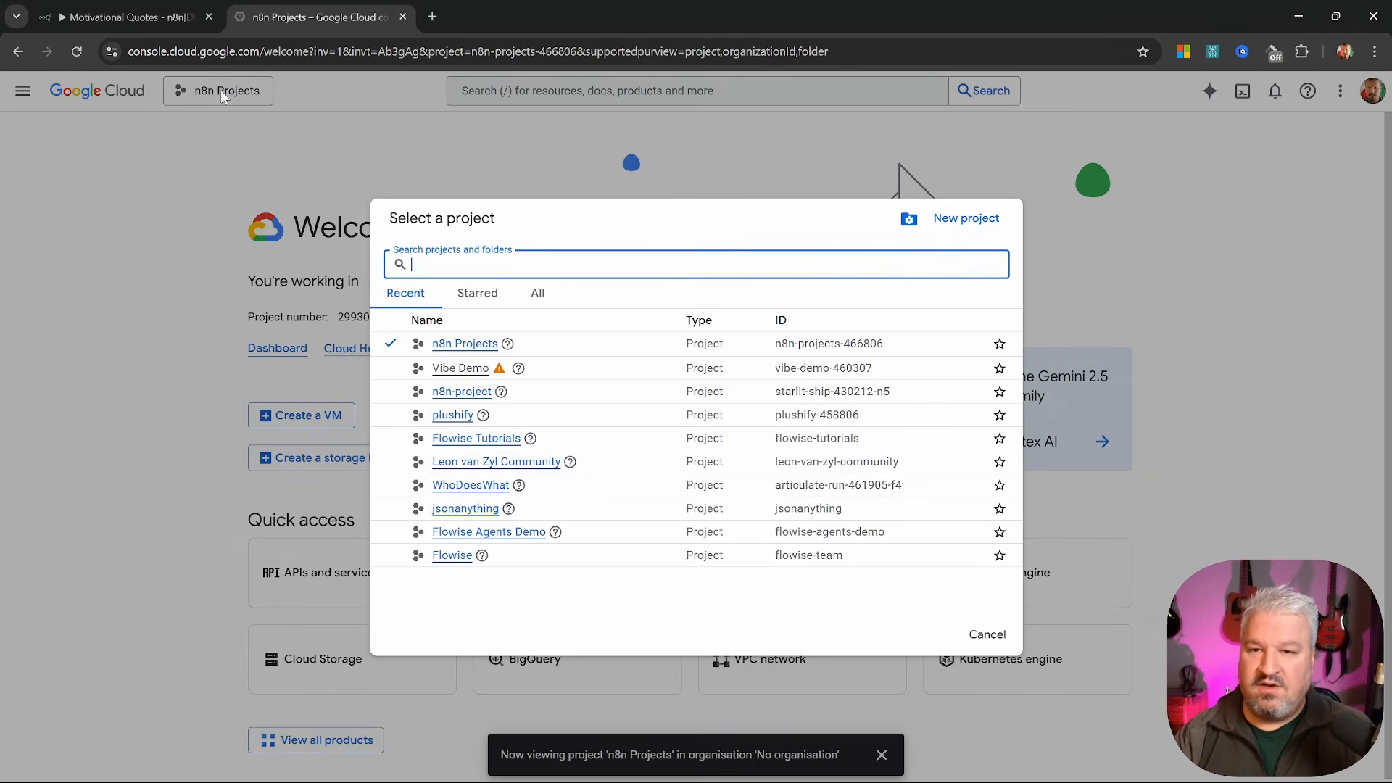
click(471, 345)
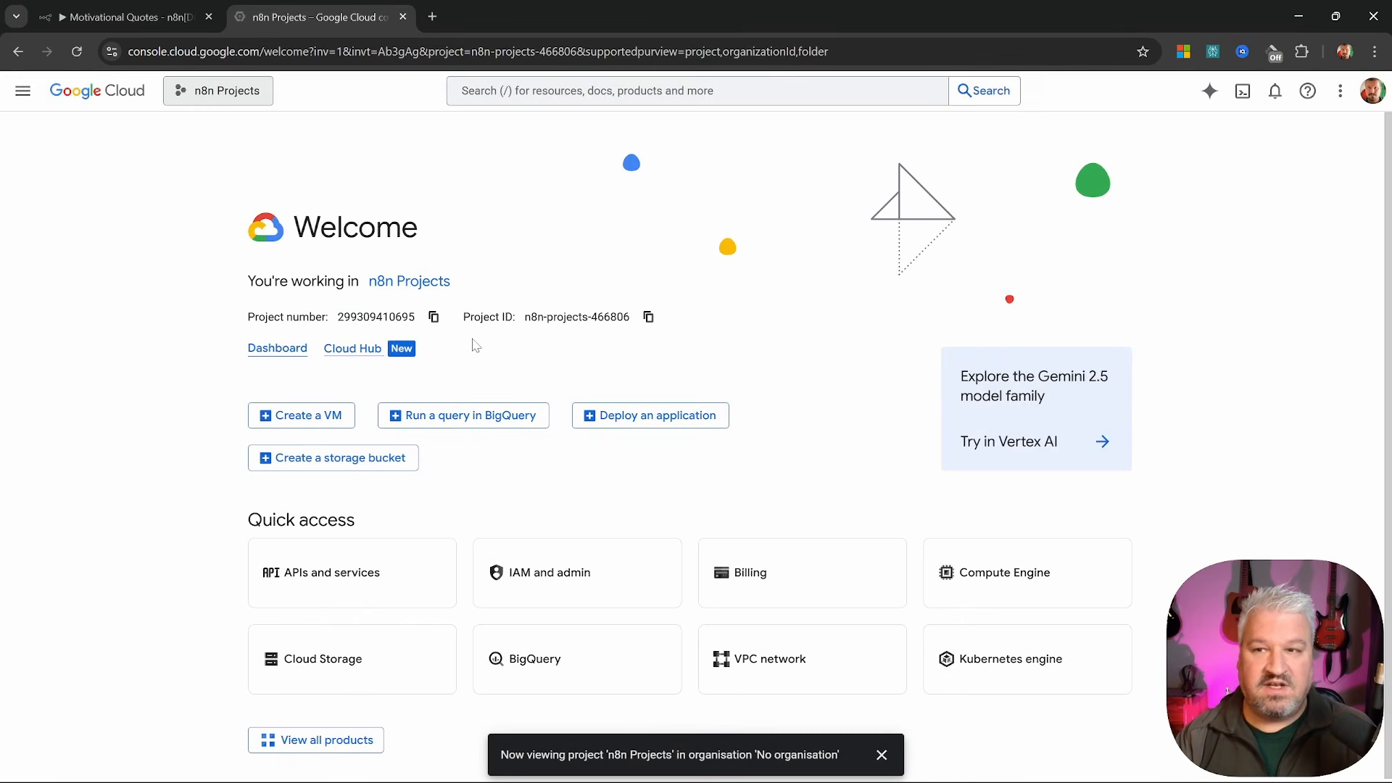
click(22, 91)
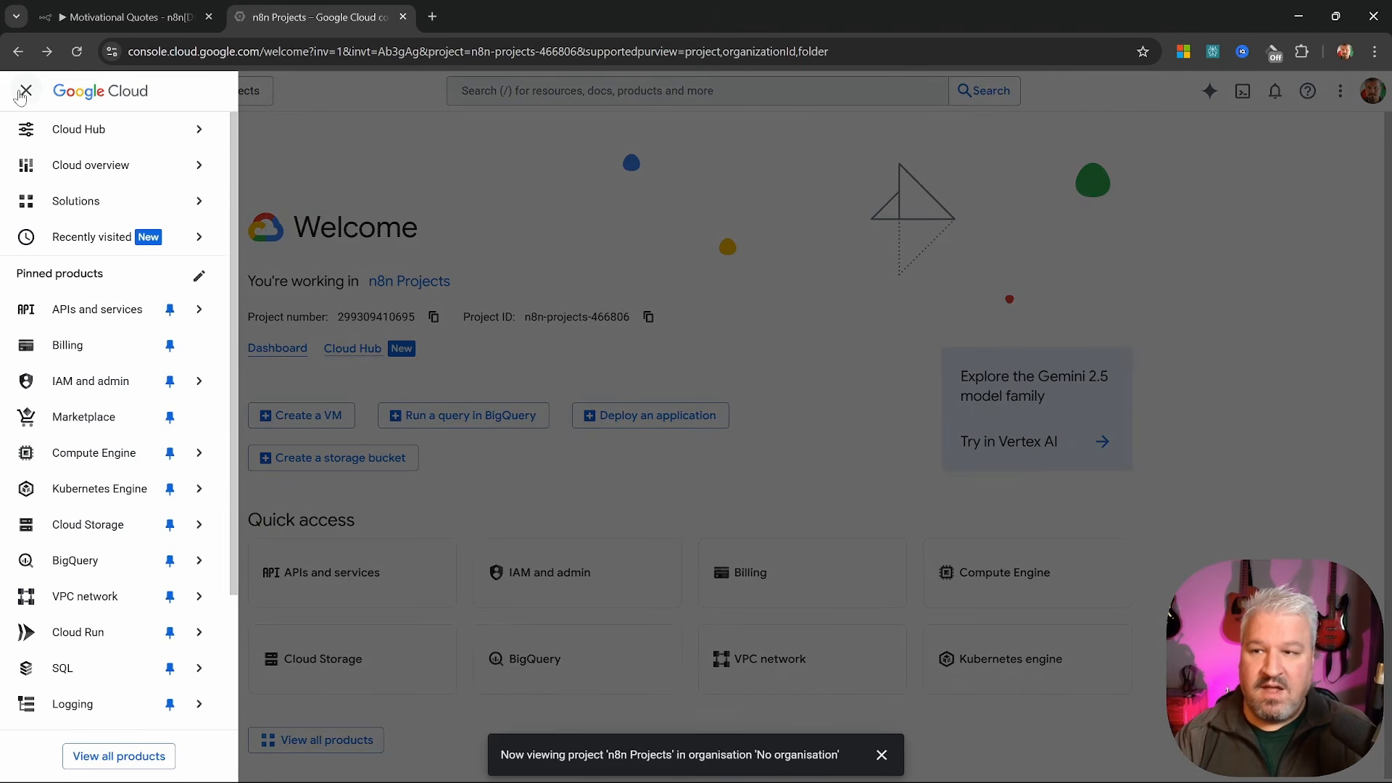
Find the Gmail API in the API Library and enable it
click(92, 315)
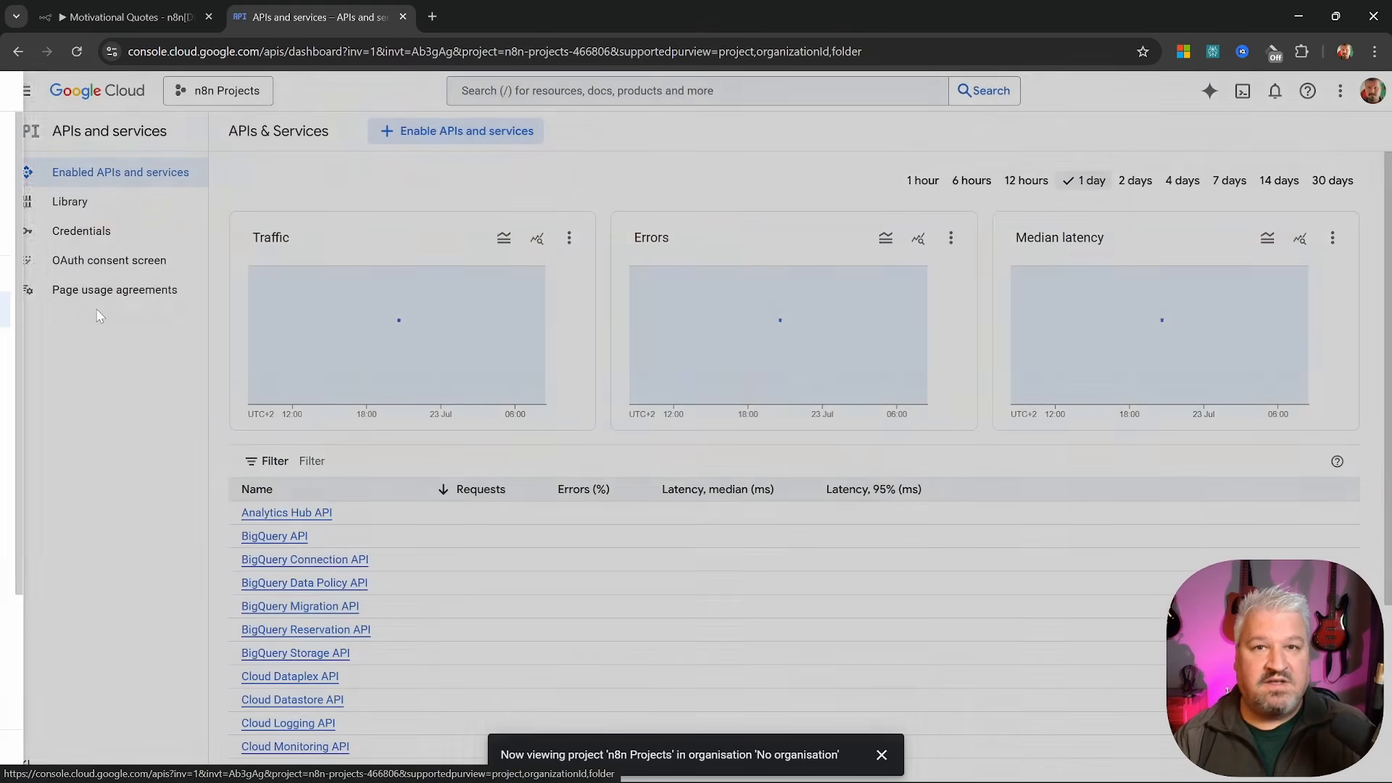
click(72, 206)
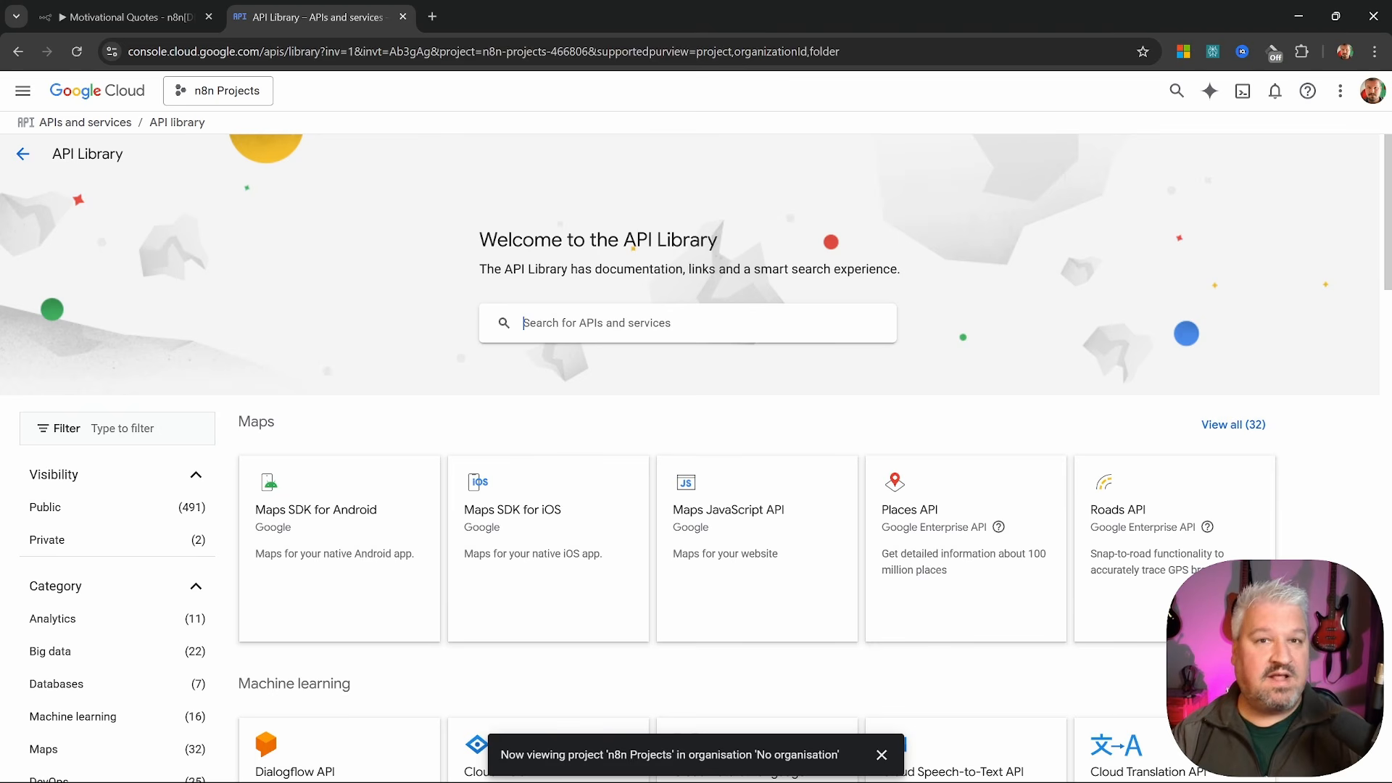
click(687, 323)
text(gmail)
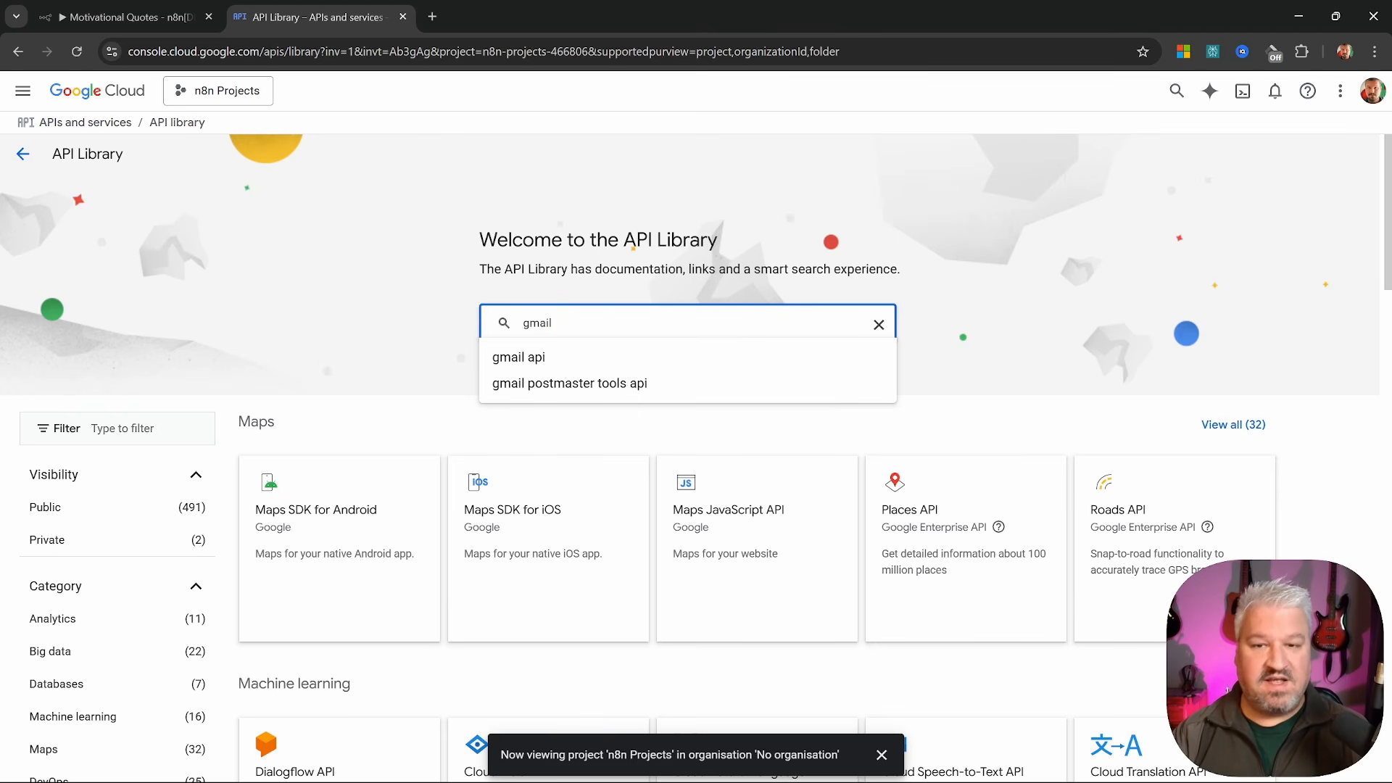
key(Return)
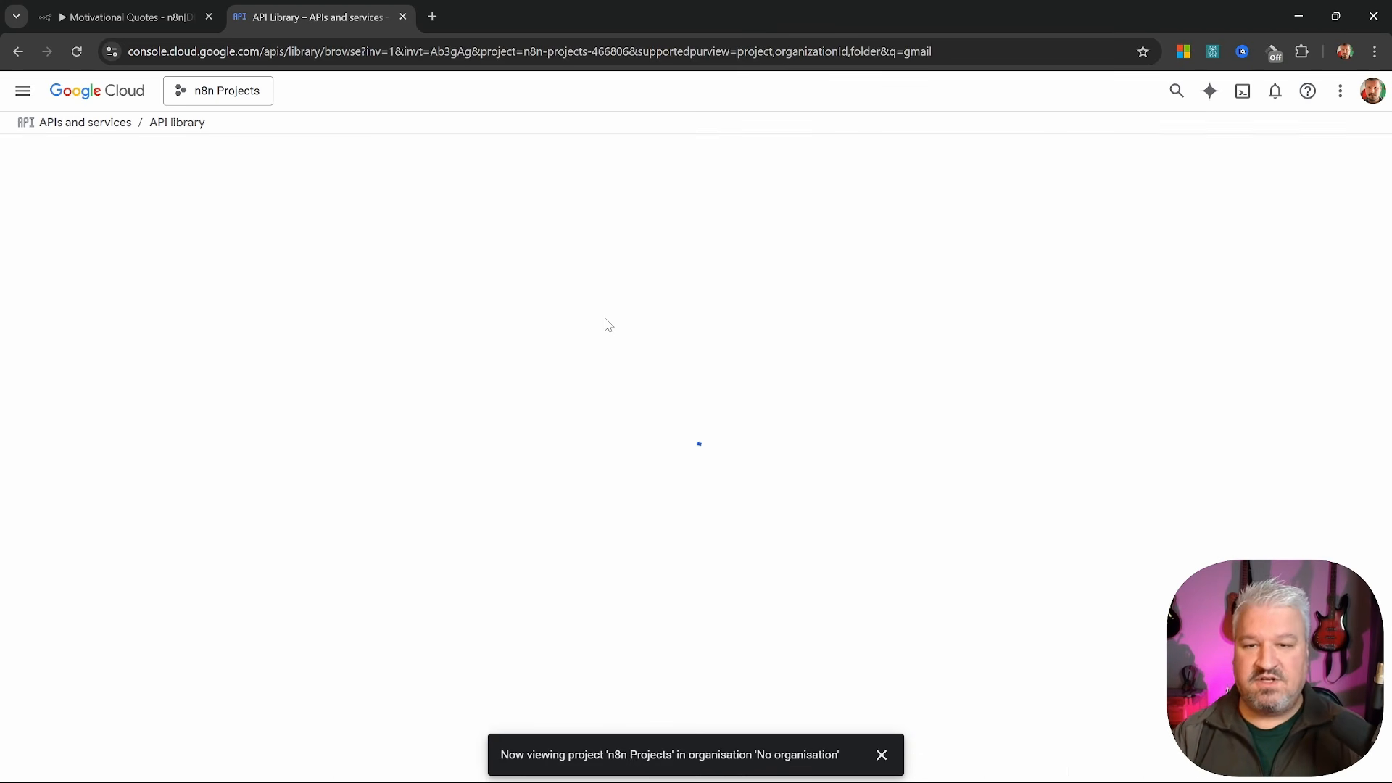
key(ctrl+plus)
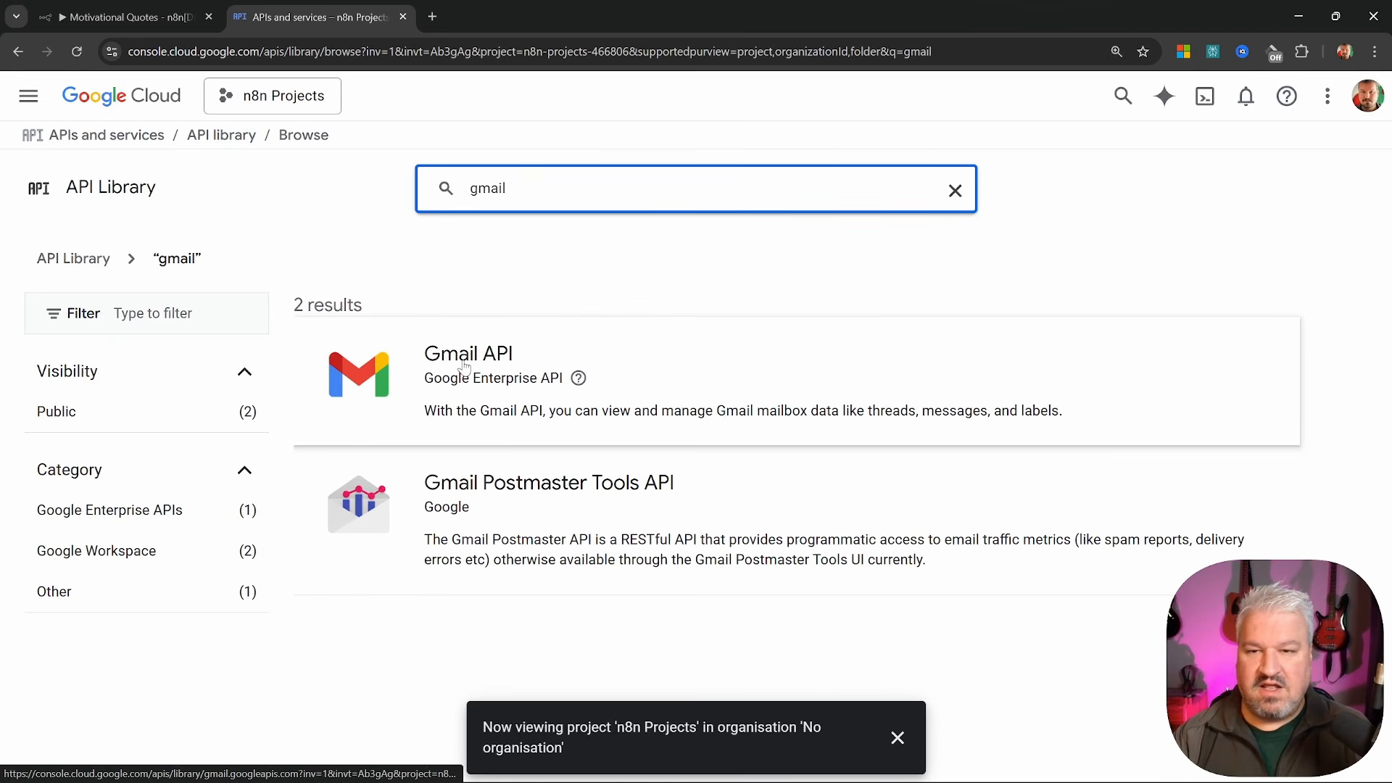
click(464, 361)
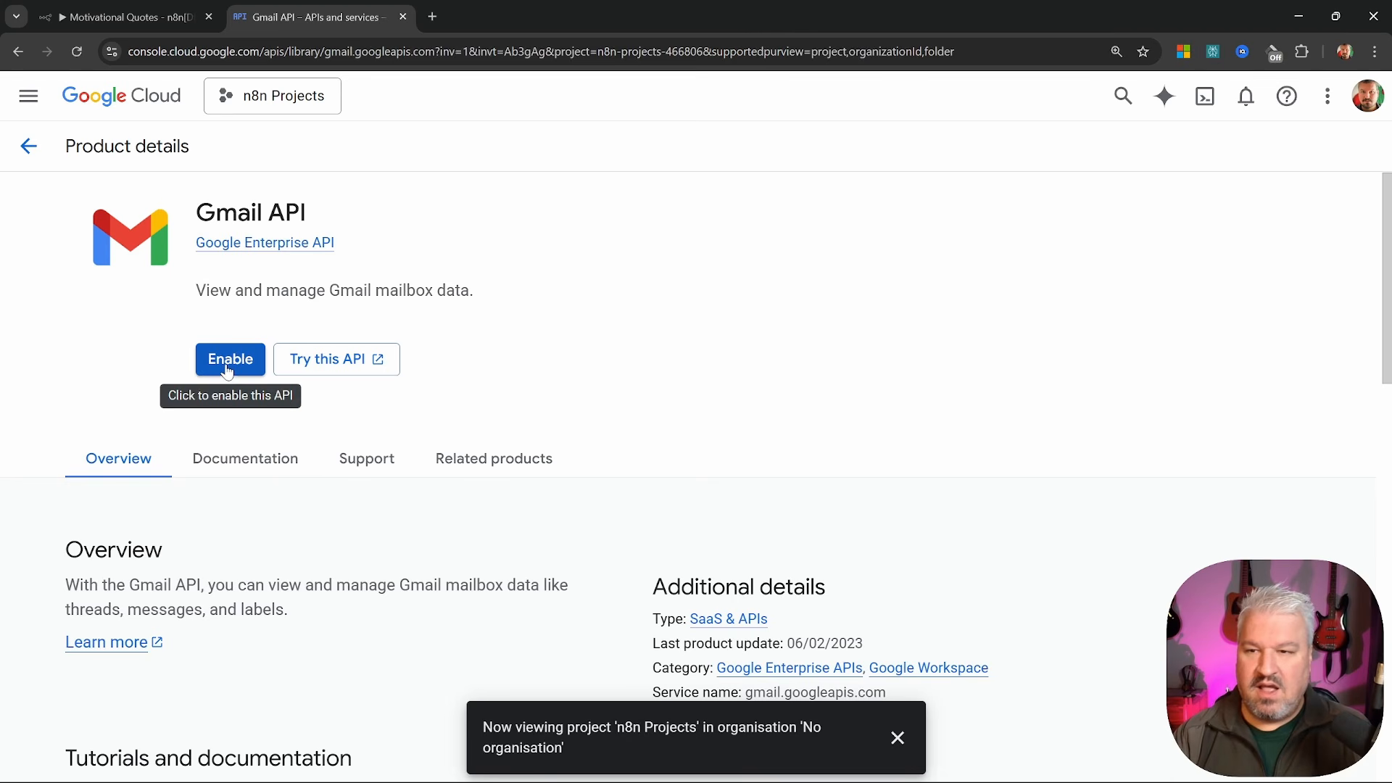
click(230, 360)
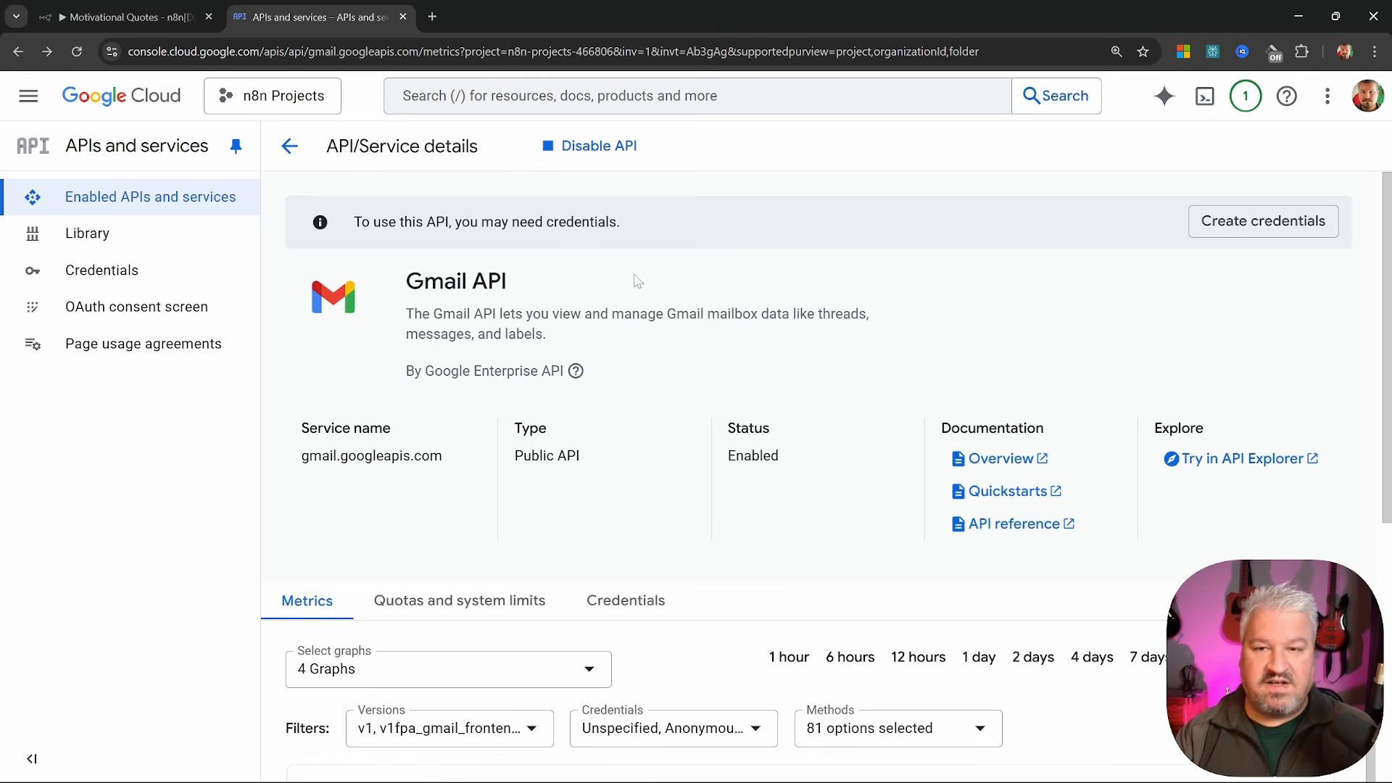
Search 'sheets', enable the Google Sheets API, and return to the APIs & Services overview
click(102, 235)
text(shee)
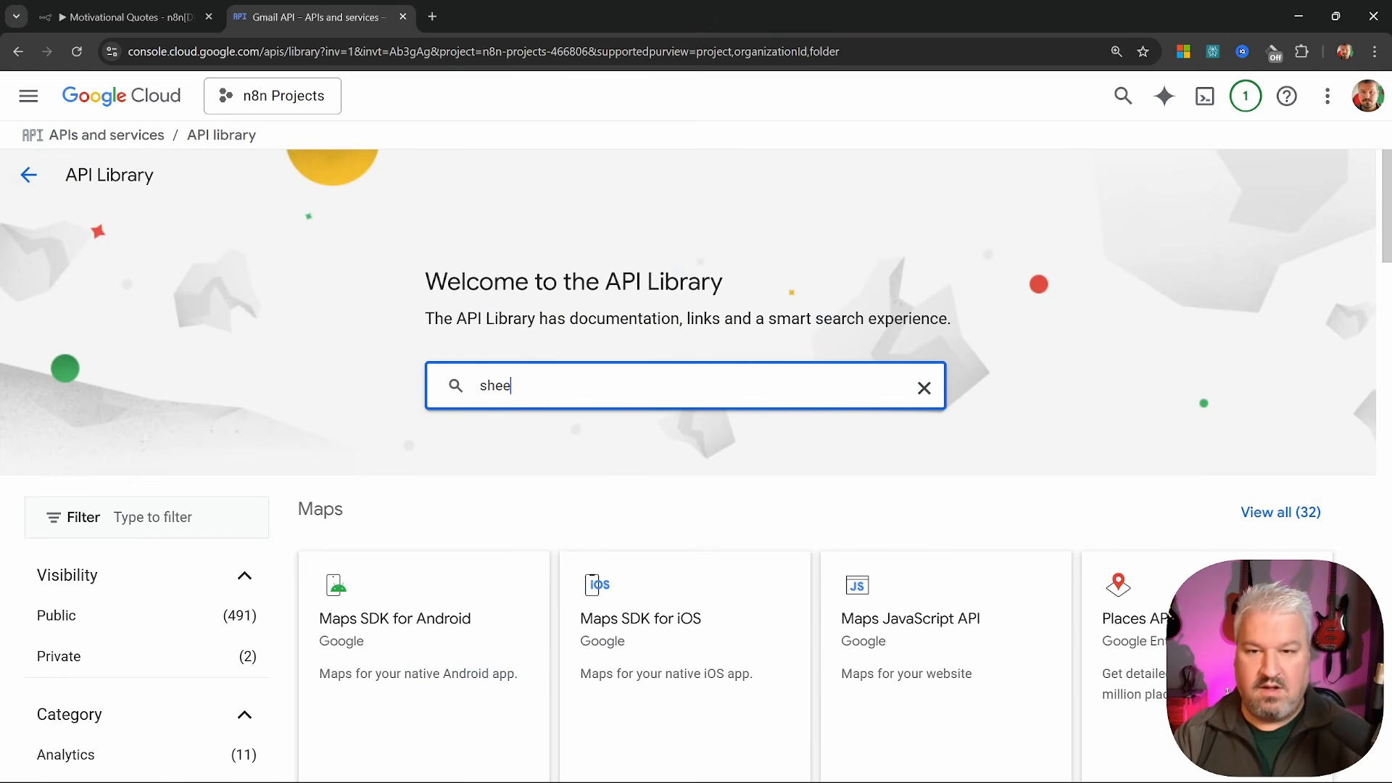
text(ts)
key(Return)
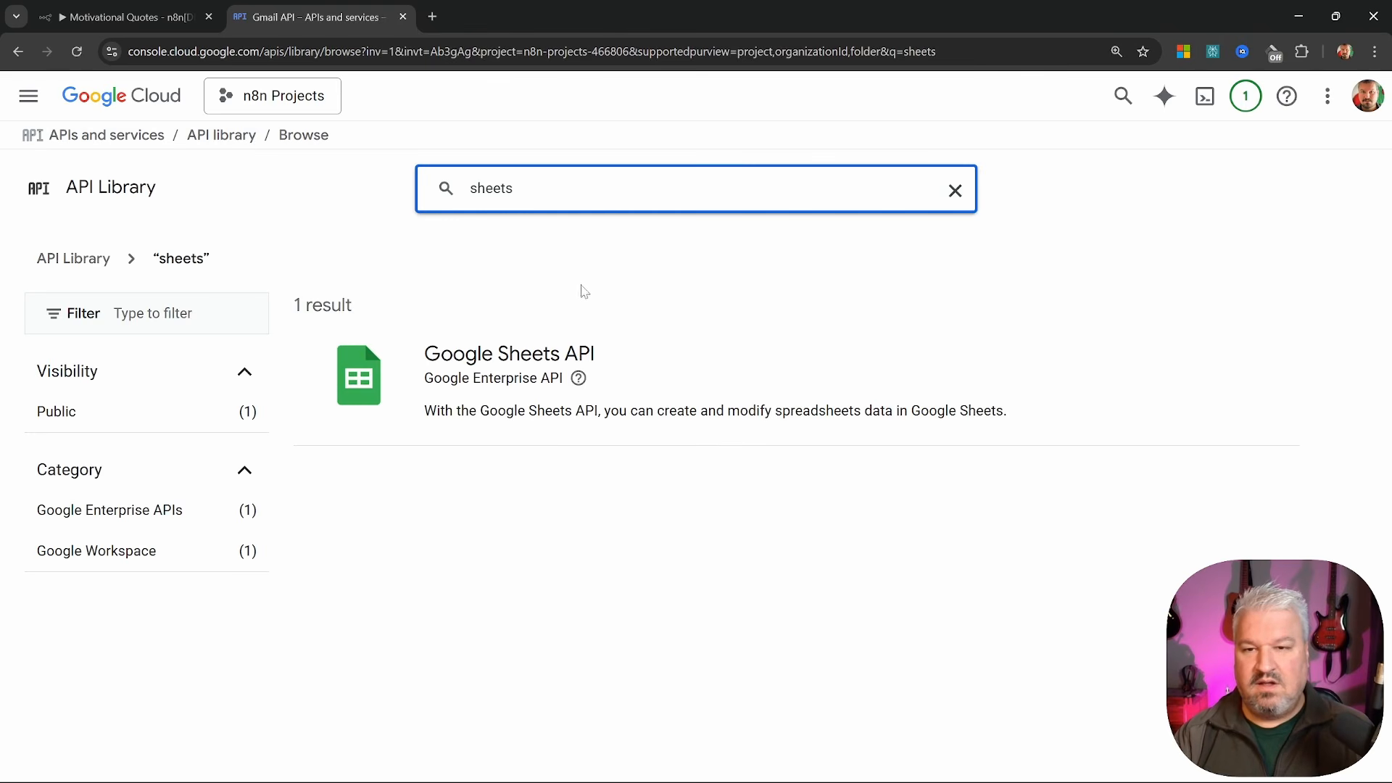
click(553, 357)
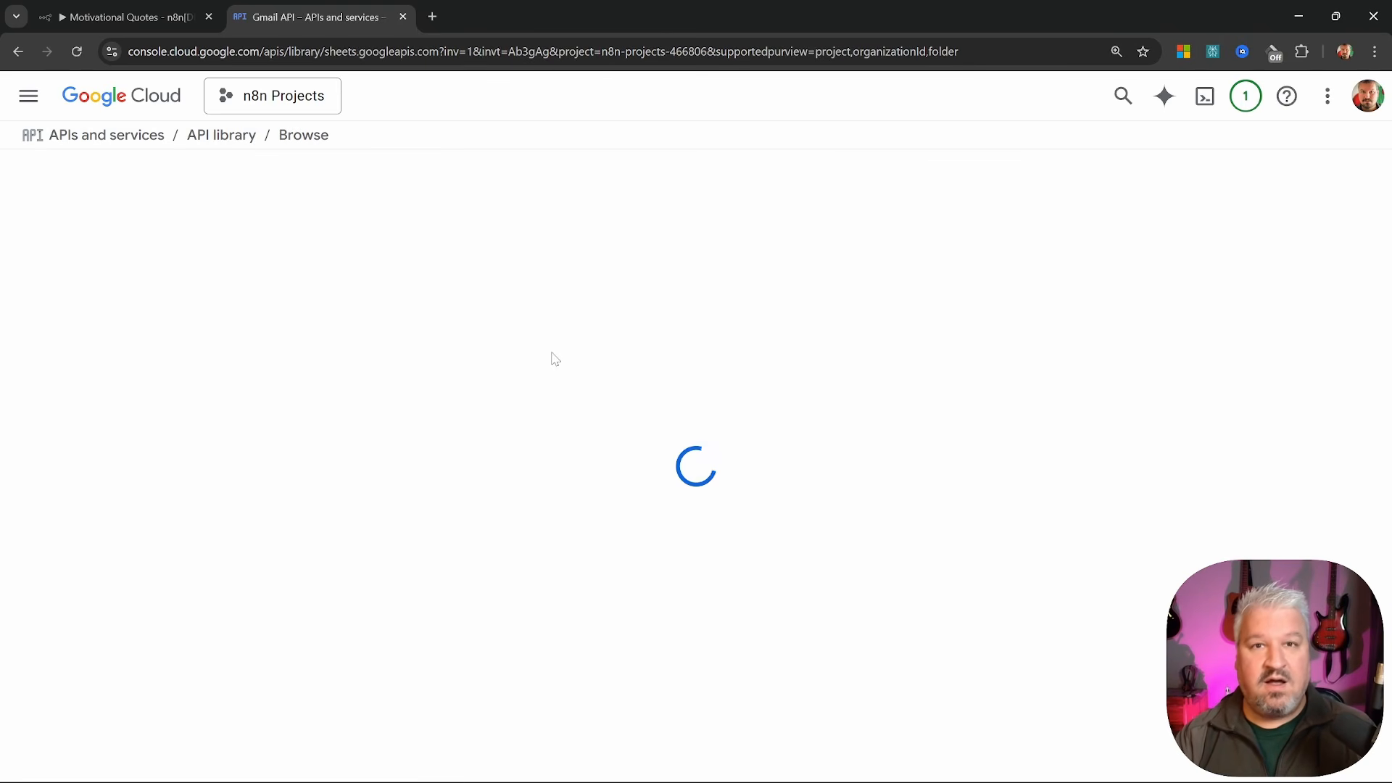
click(225, 361)
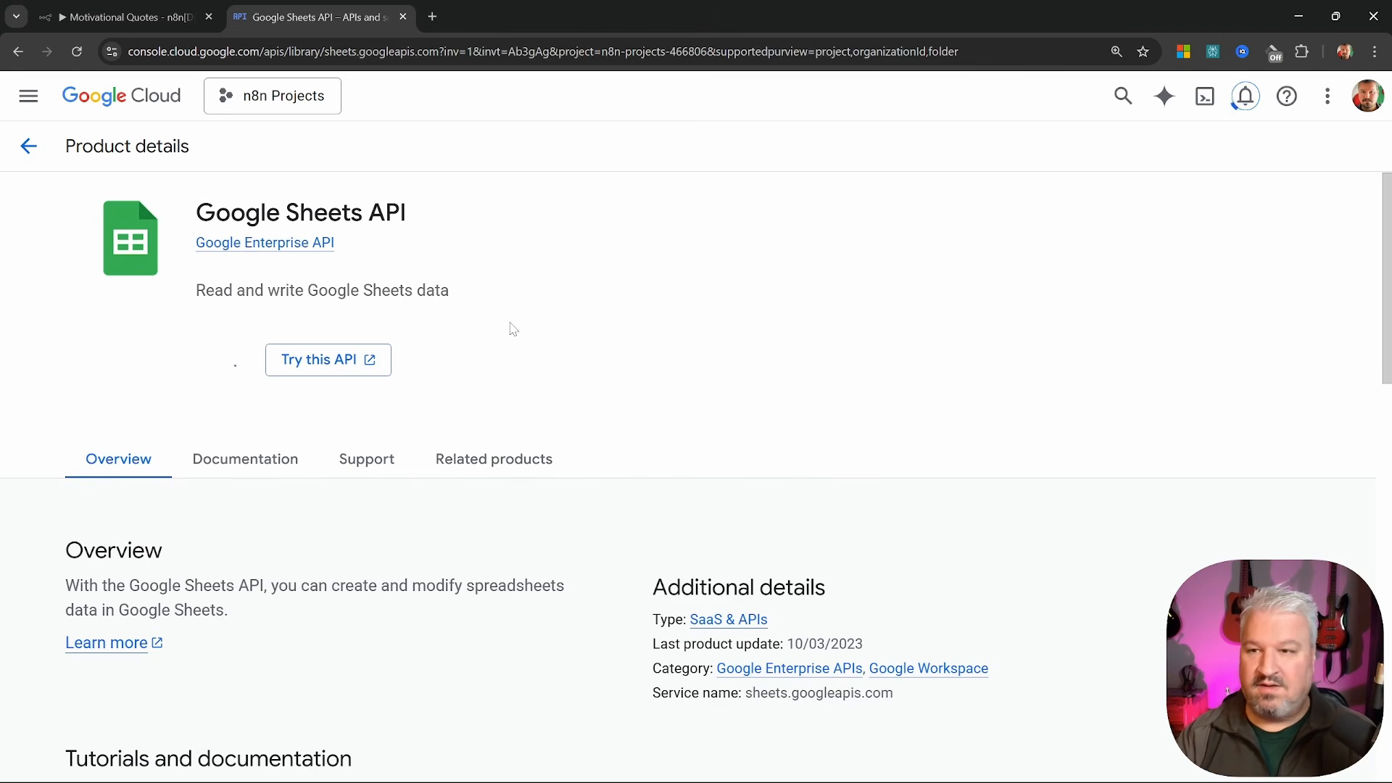
click(100, 237)
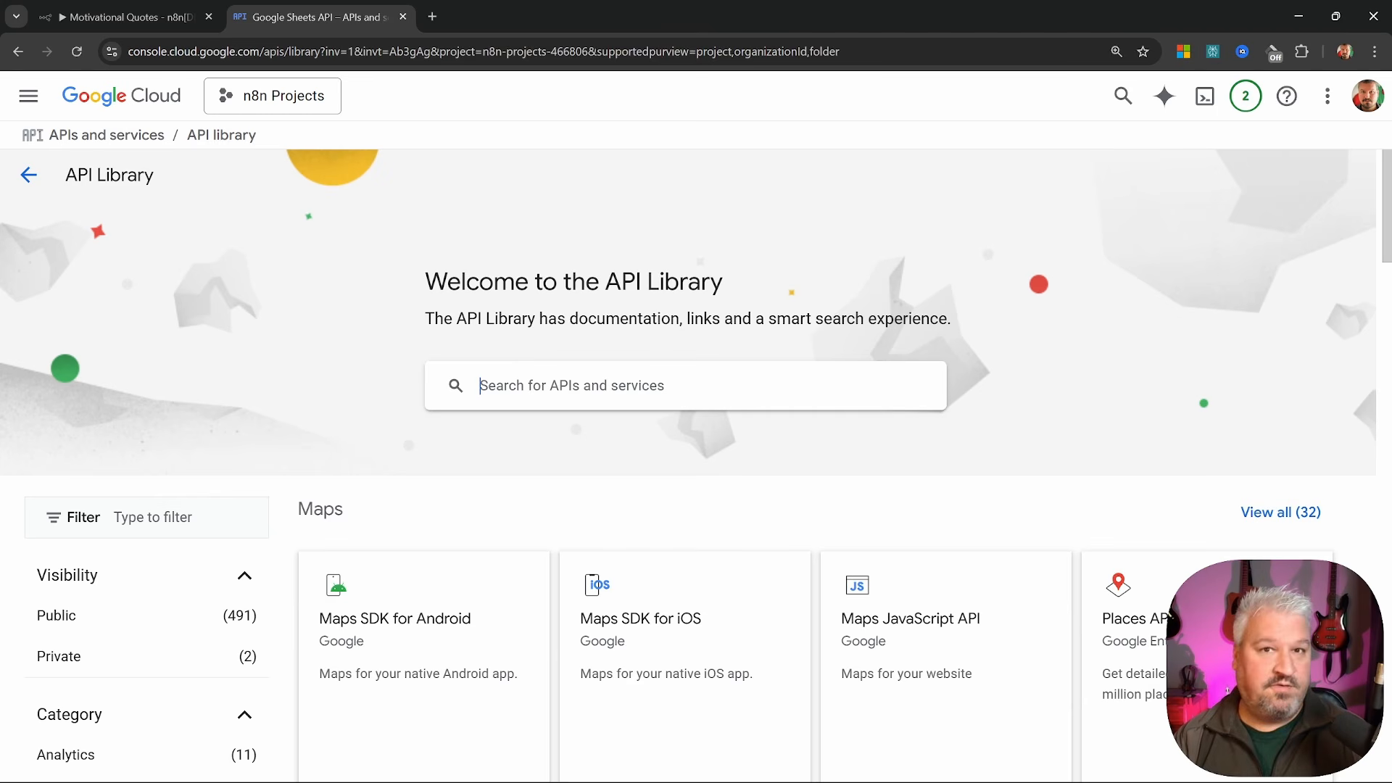
click(28, 175)
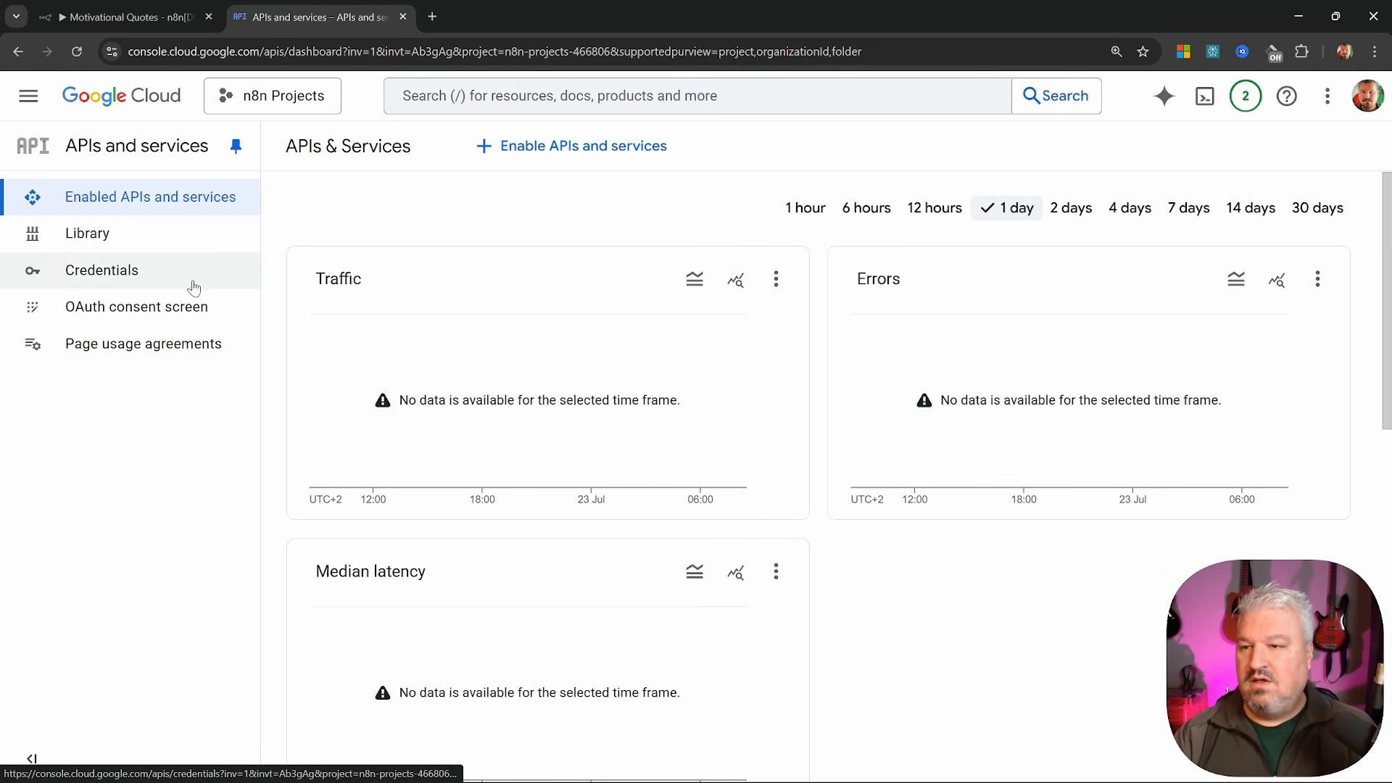
Create an External OAuth consent configuration named n8n with support and contact emails
click(150, 310)
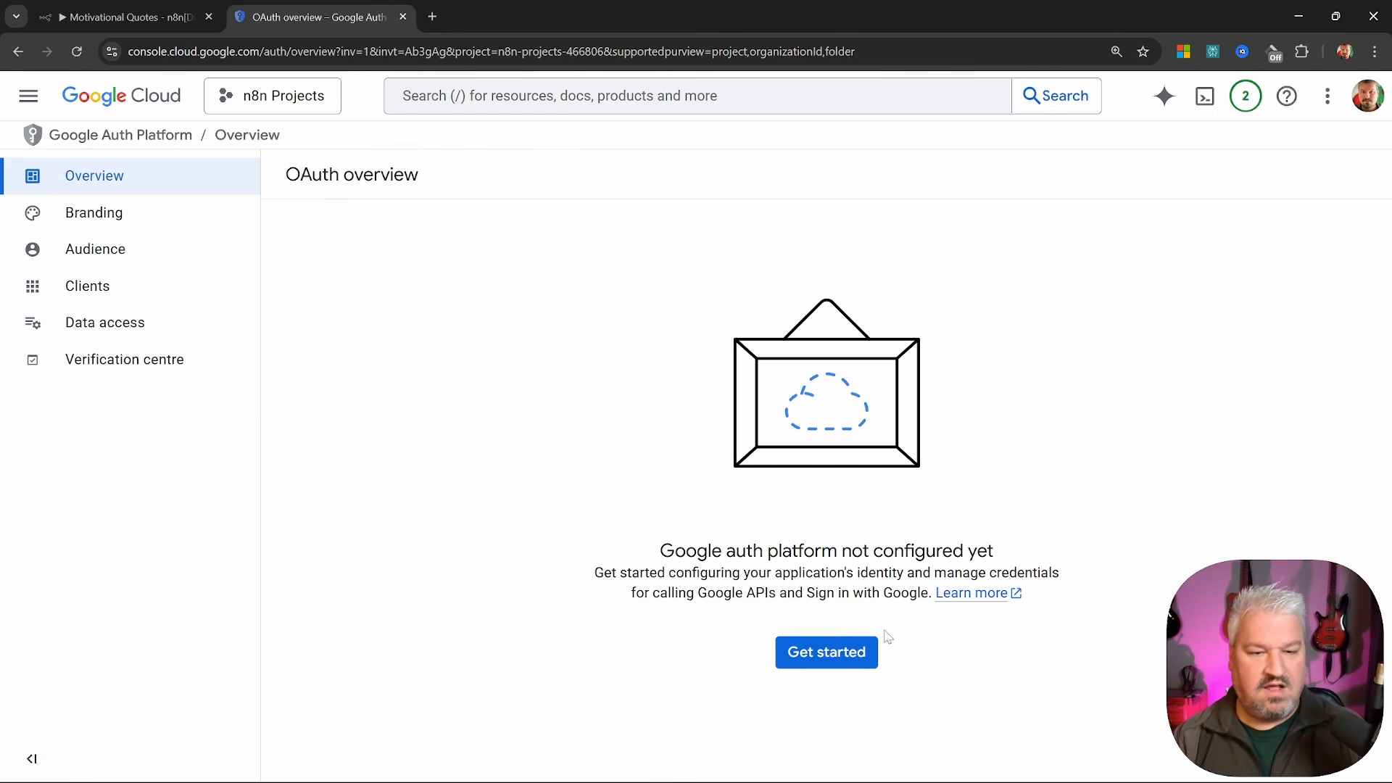
click(834, 654)
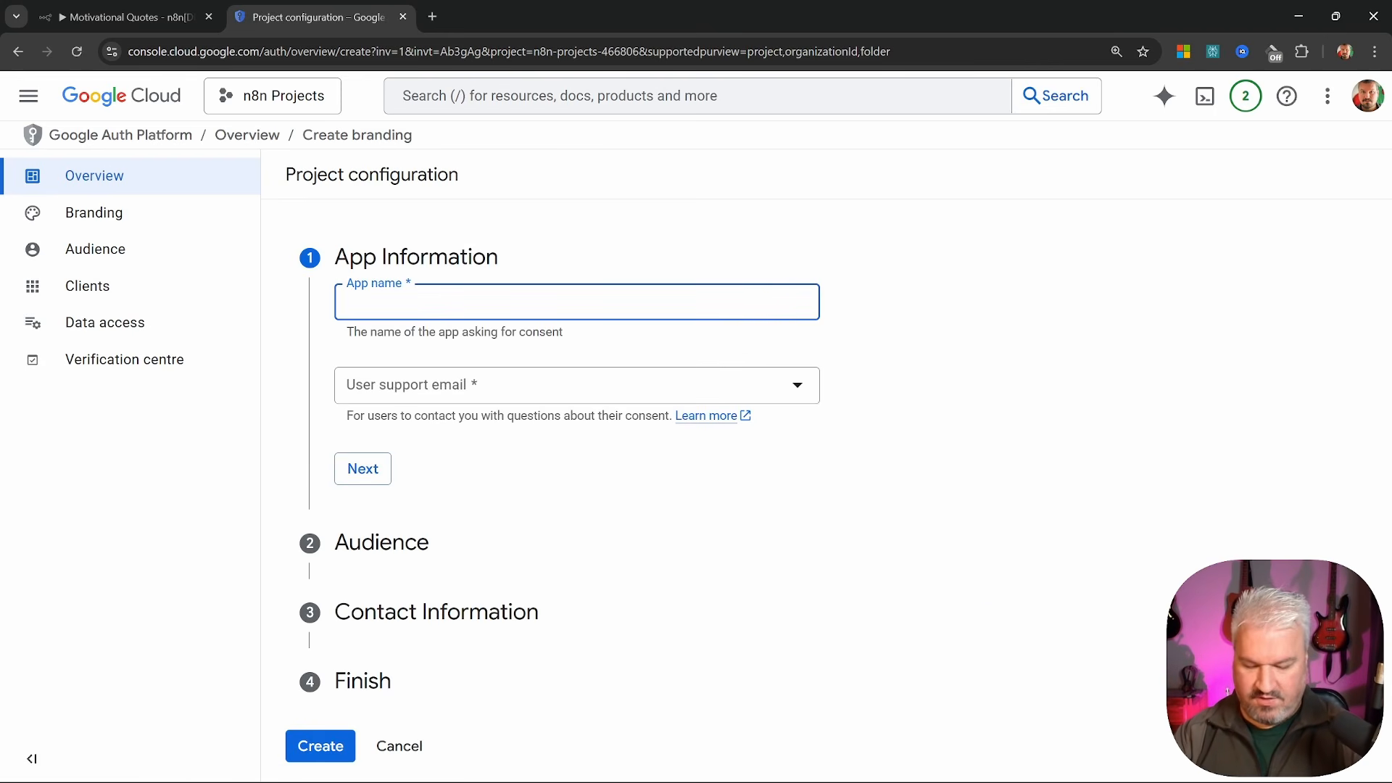
text(n8n)
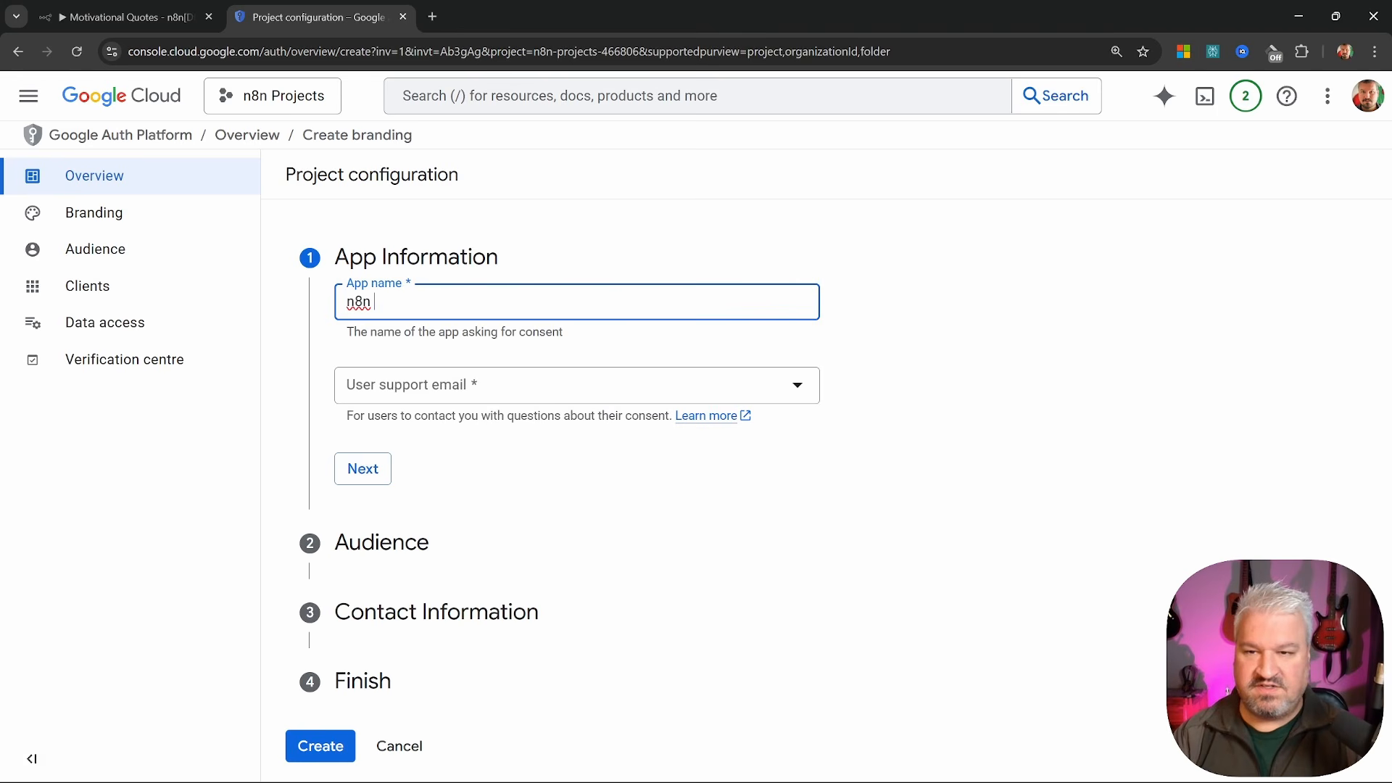
click(500, 385)
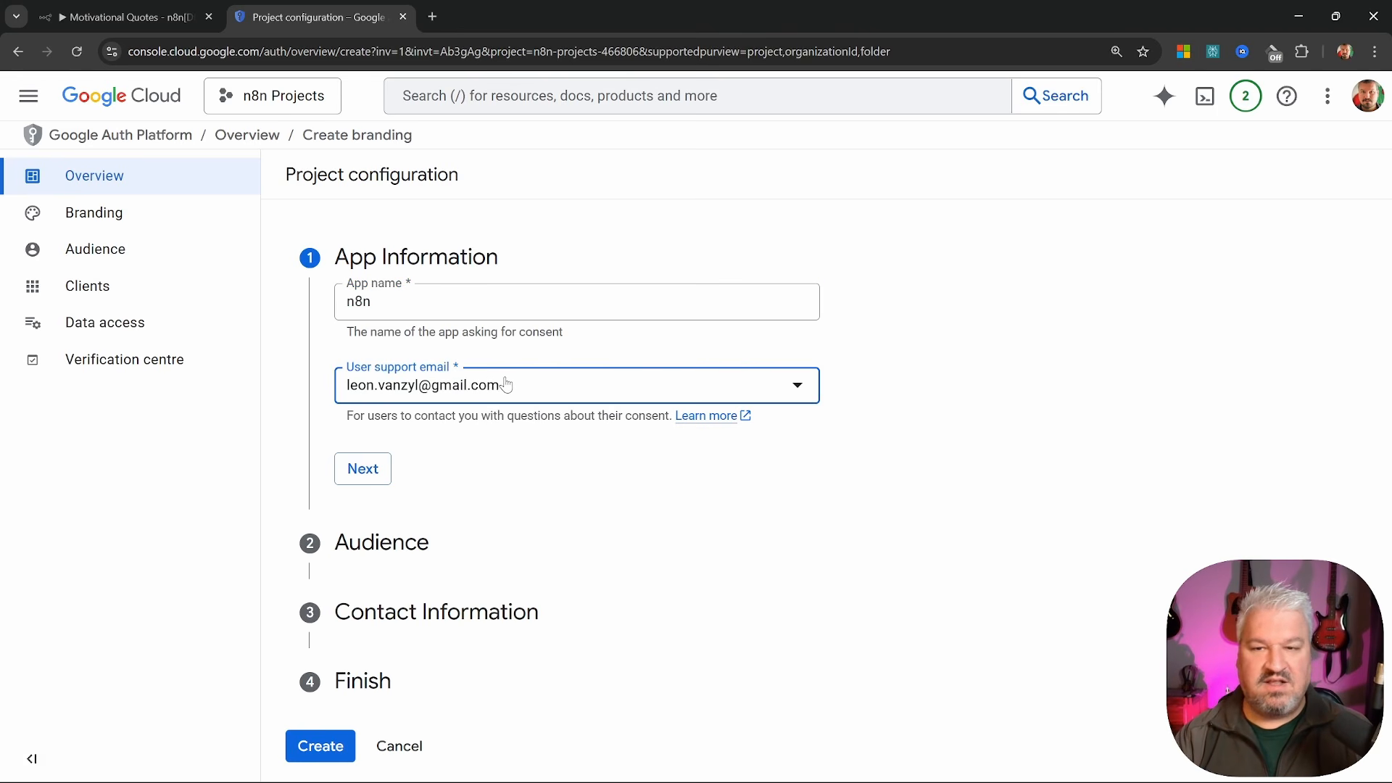
click(375, 468)
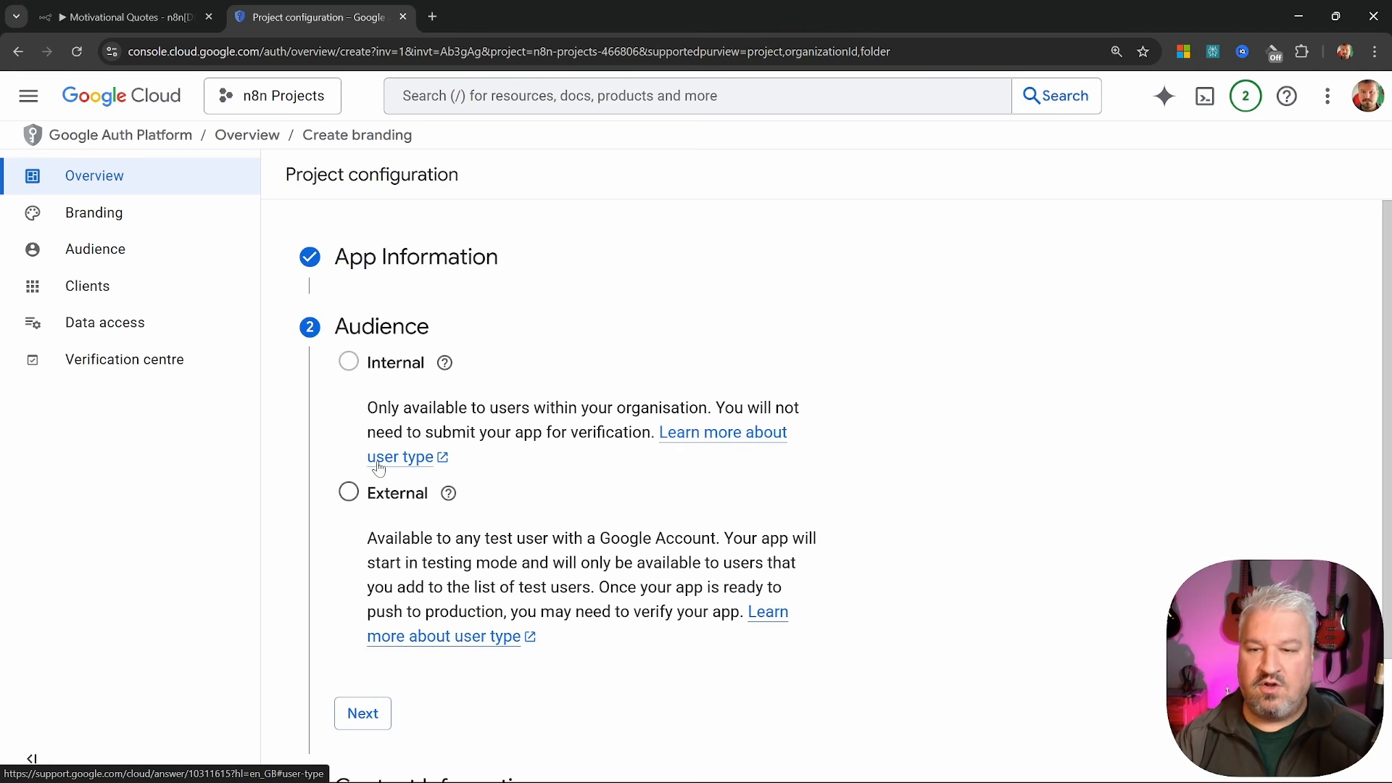
click(349, 492)
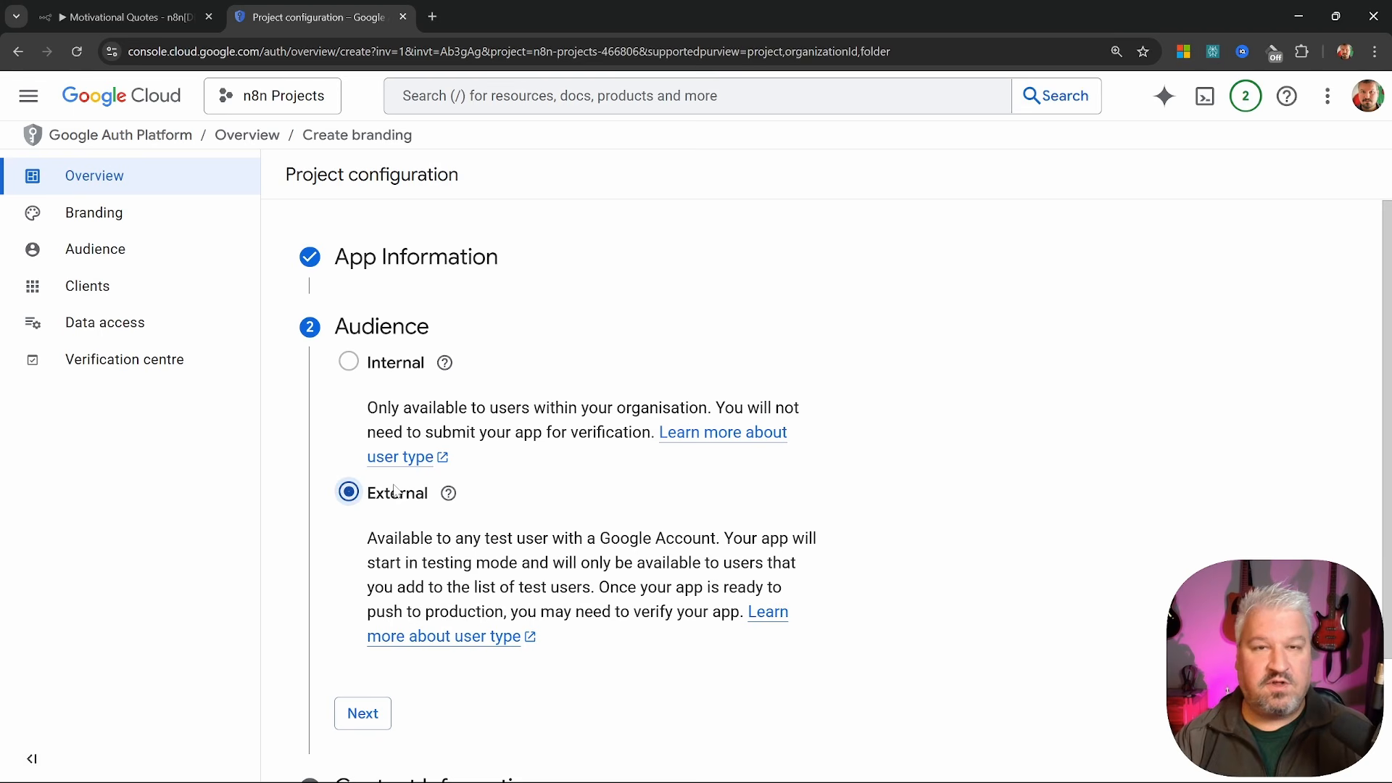
scroll(399, 501, down, 2)
click(362, 559)
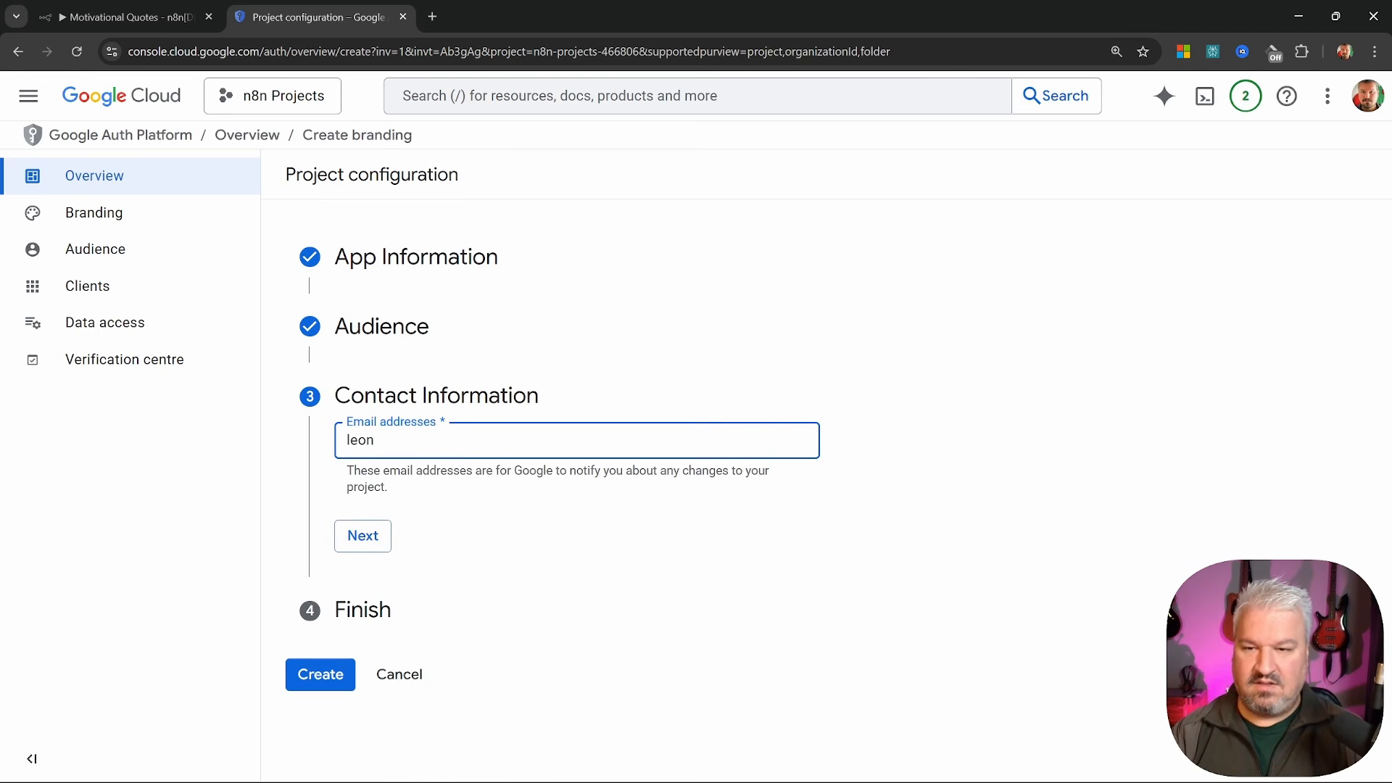
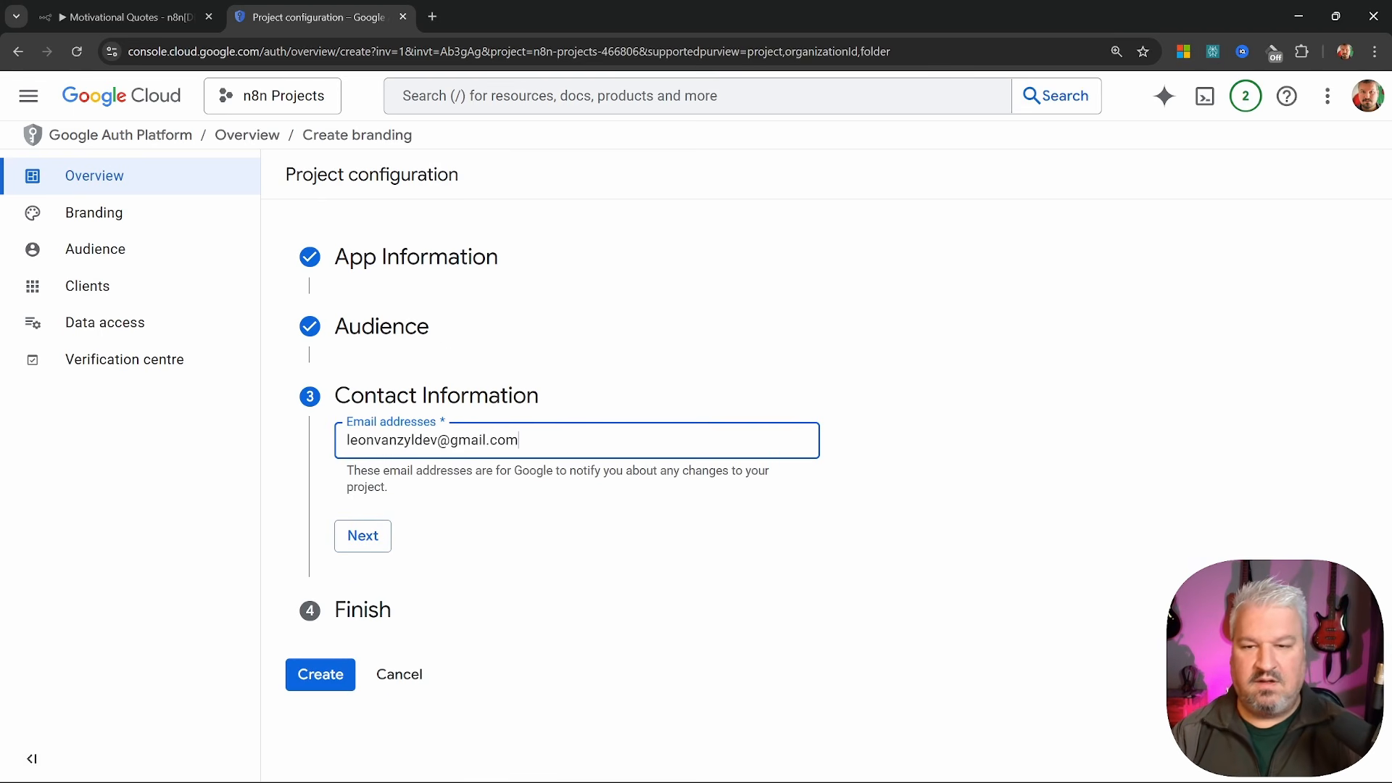
click(363, 534)
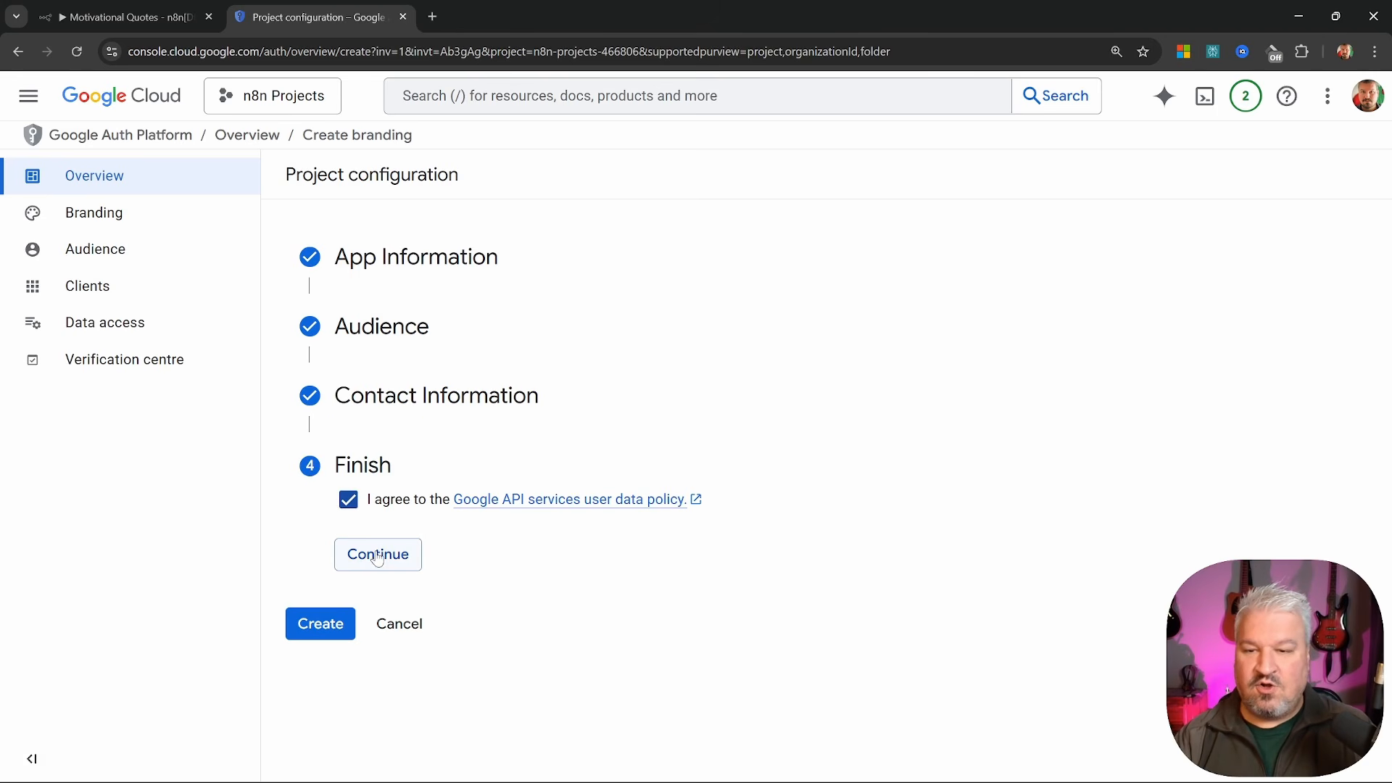
click(377, 559)
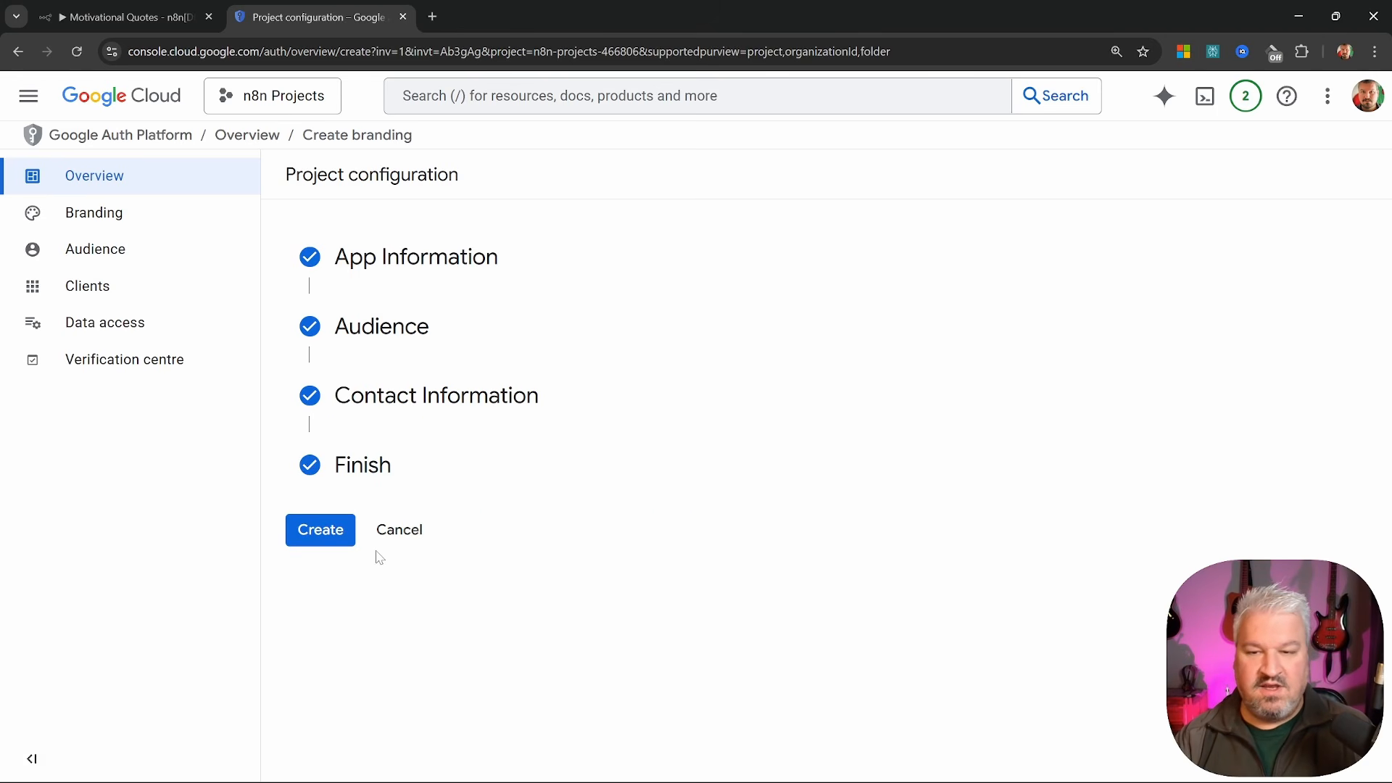
click(320, 533)
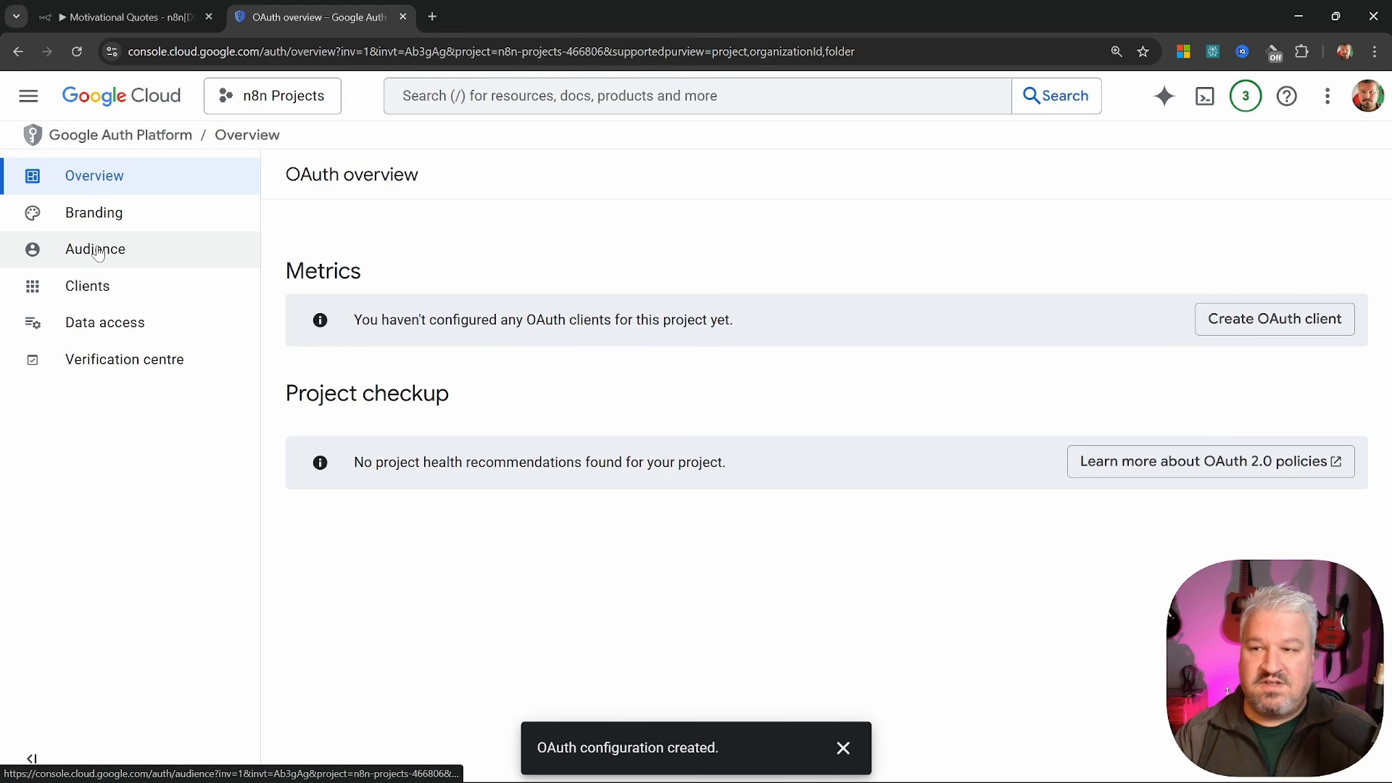
Publish the app to production from Audience, then view the OAuth Clients list
click(104, 256)
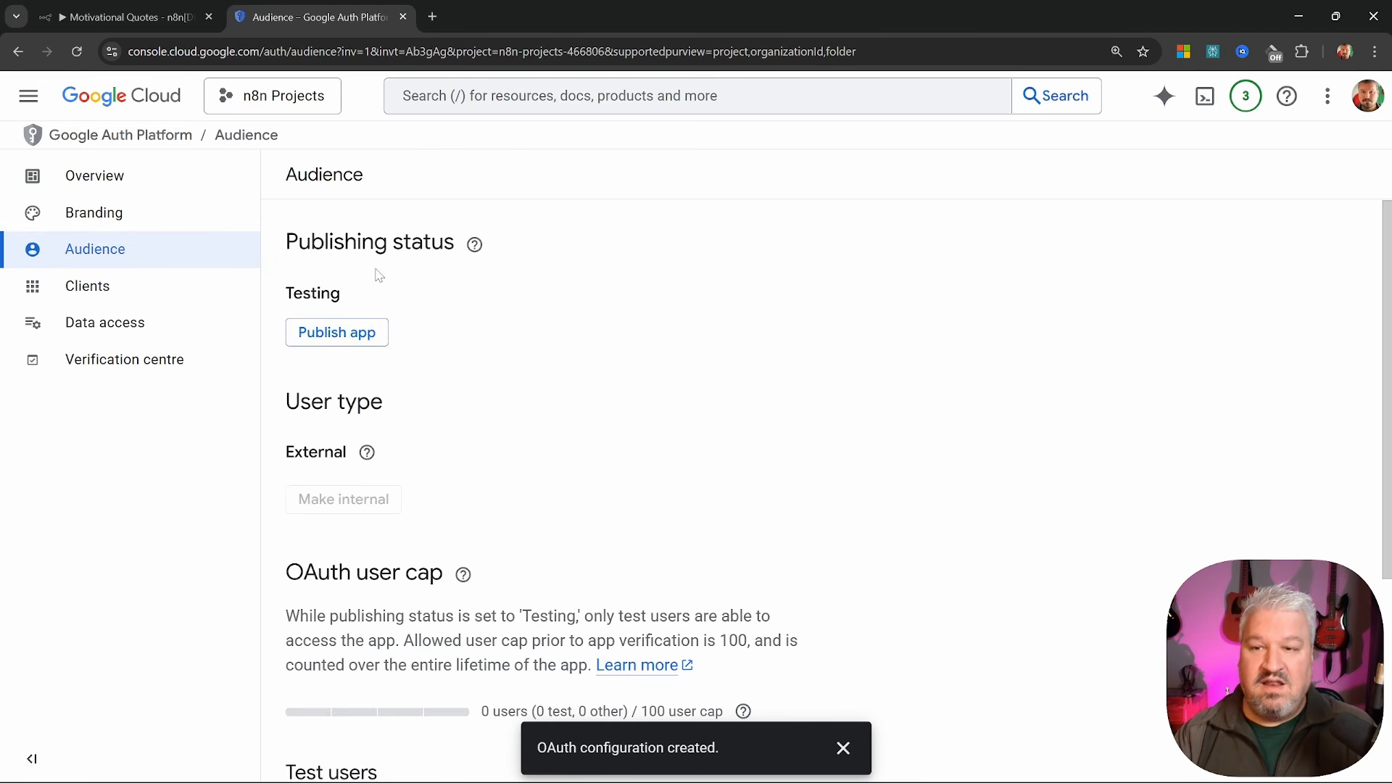
click(345, 335)
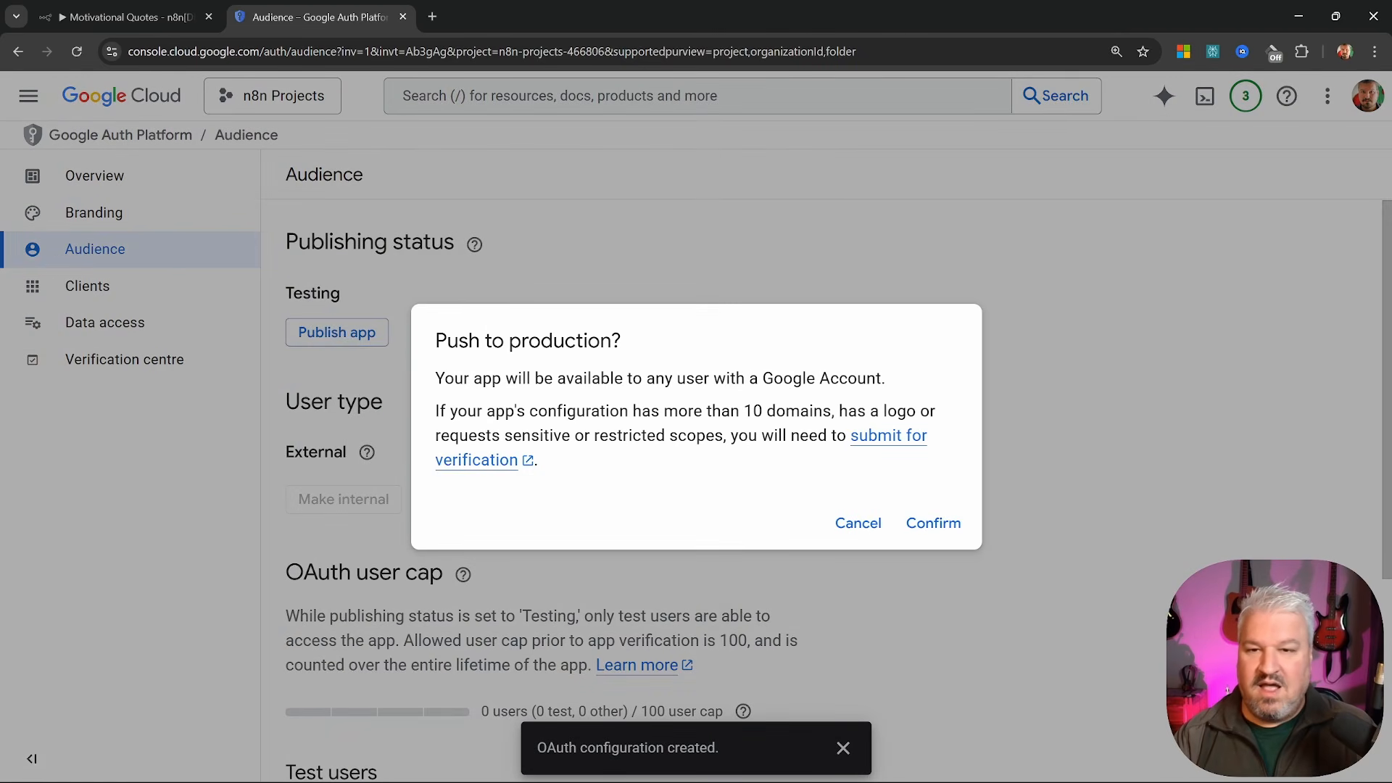
drag(434, 341, 650, 349)
click(651, 349)
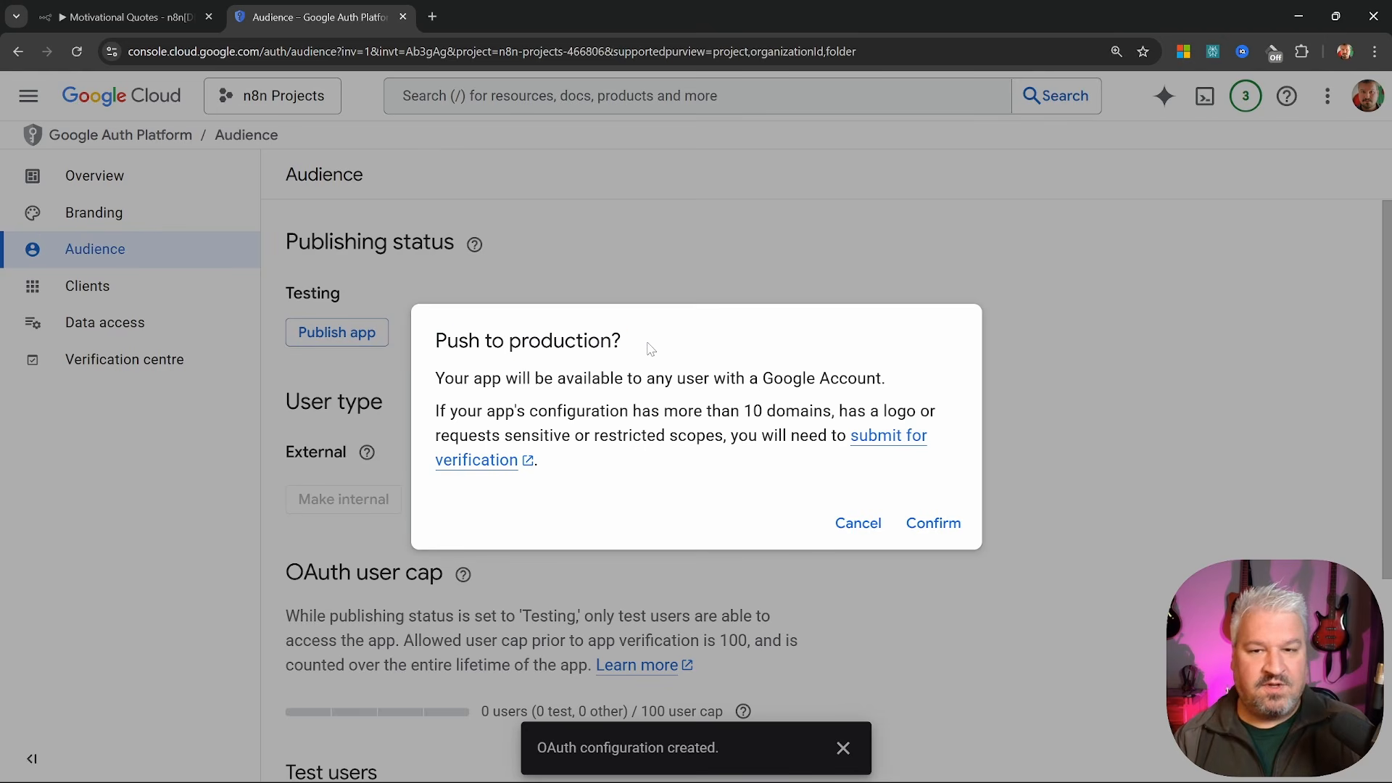
click(954, 523)
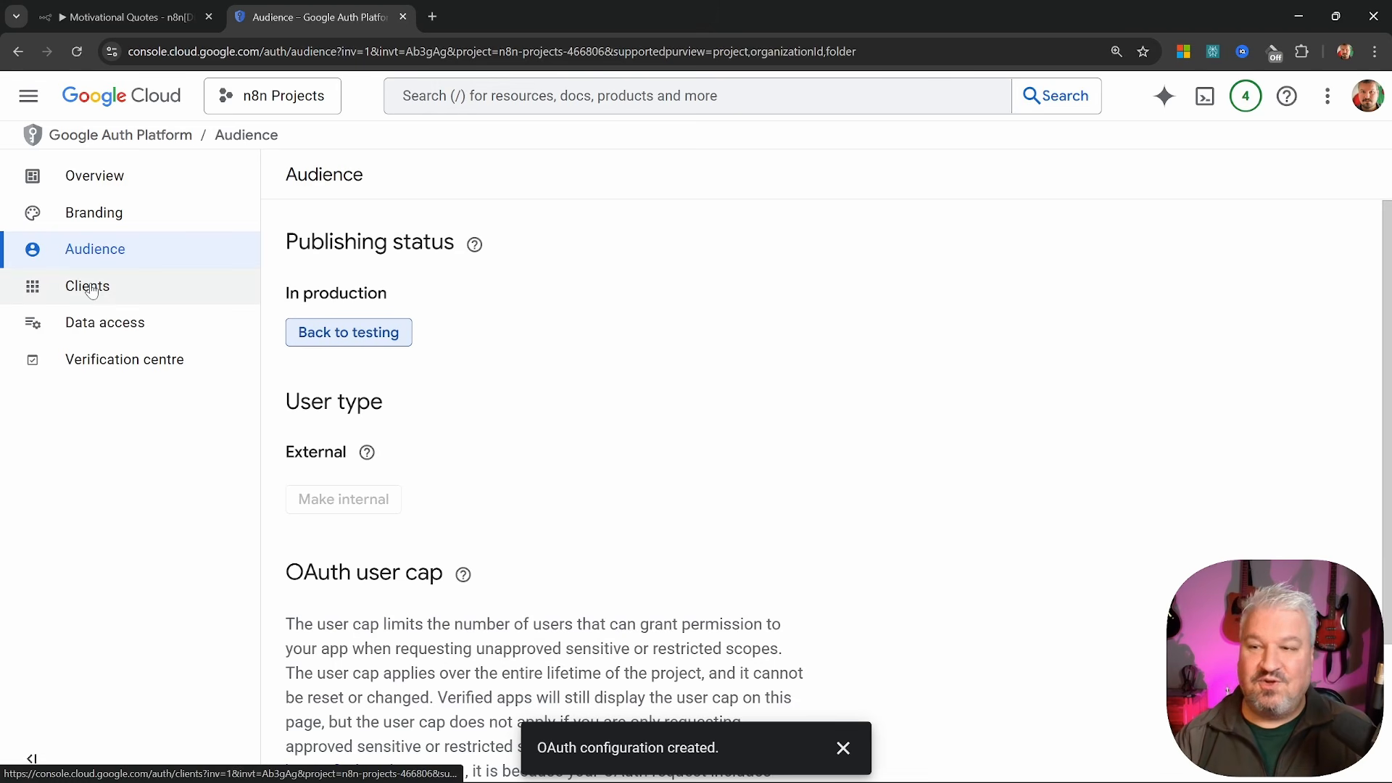
click(88, 288)
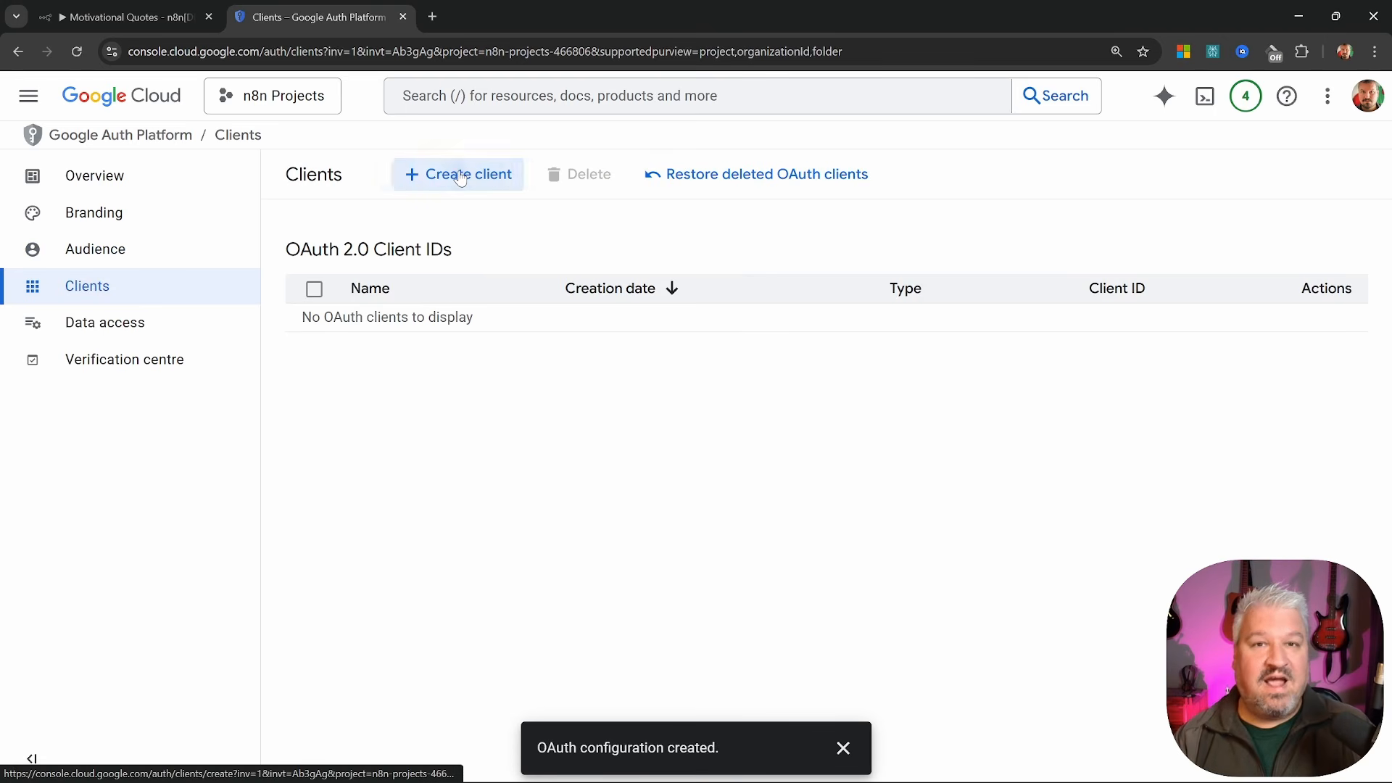
Start a Web application OAuth client named n8n and add a redirect URI entry
click(460, 177)
click(392, 324)
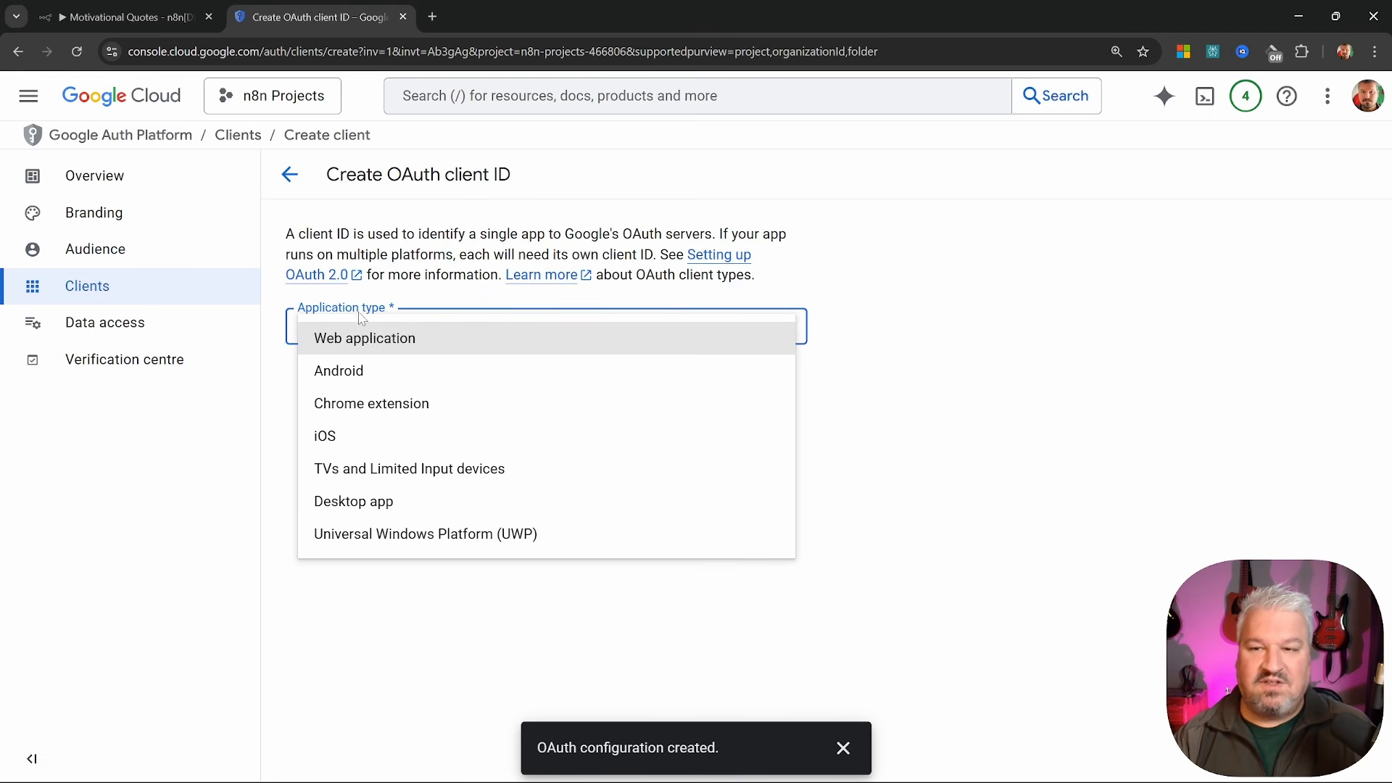
click(390, 341)
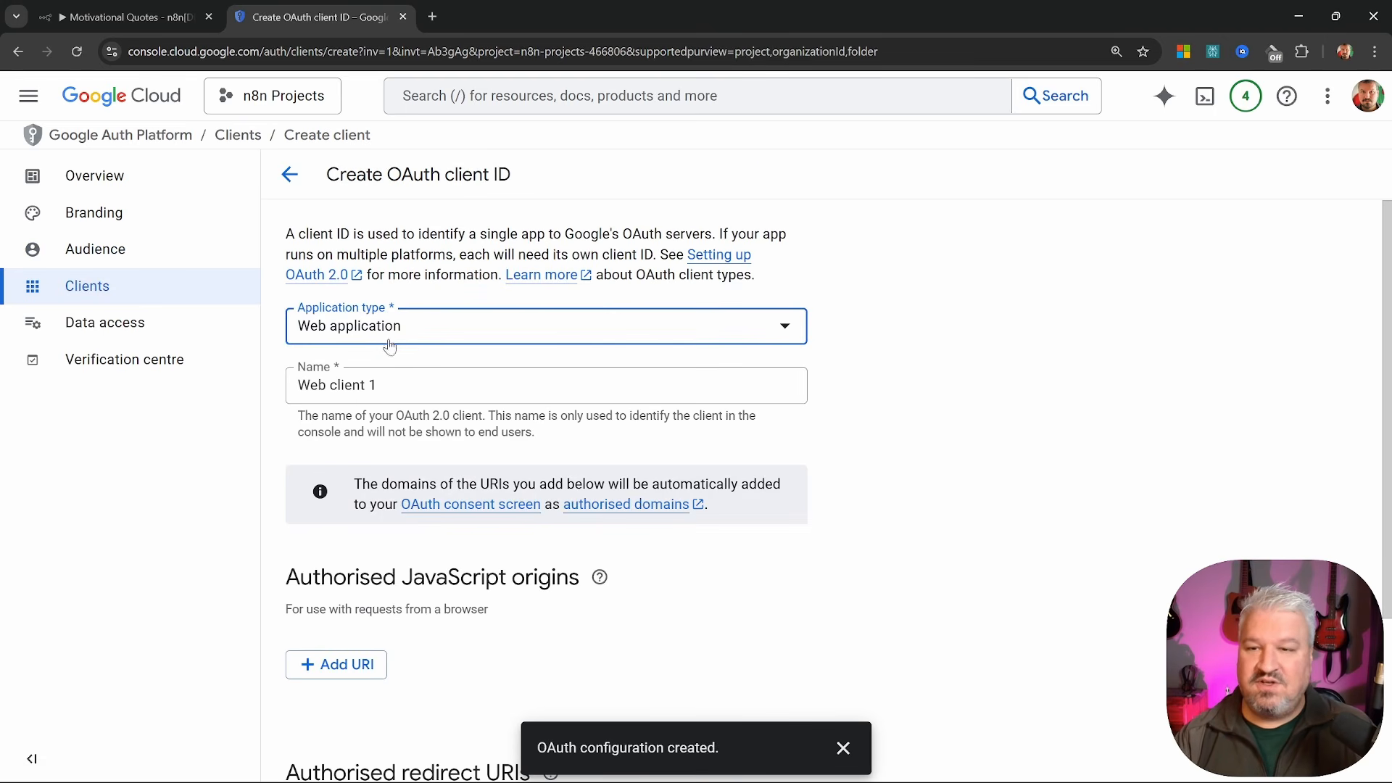
drag(383, 385, 296, 377)
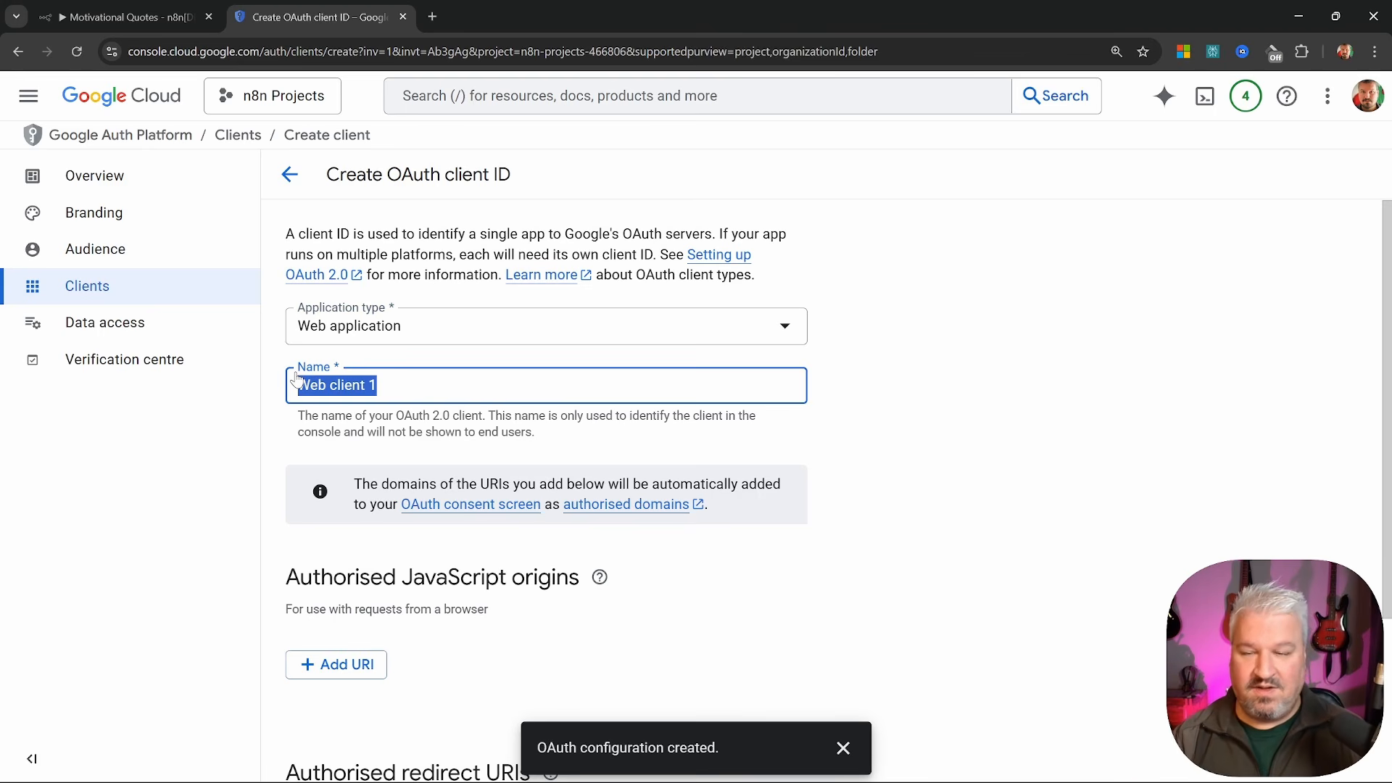
text(n8n)
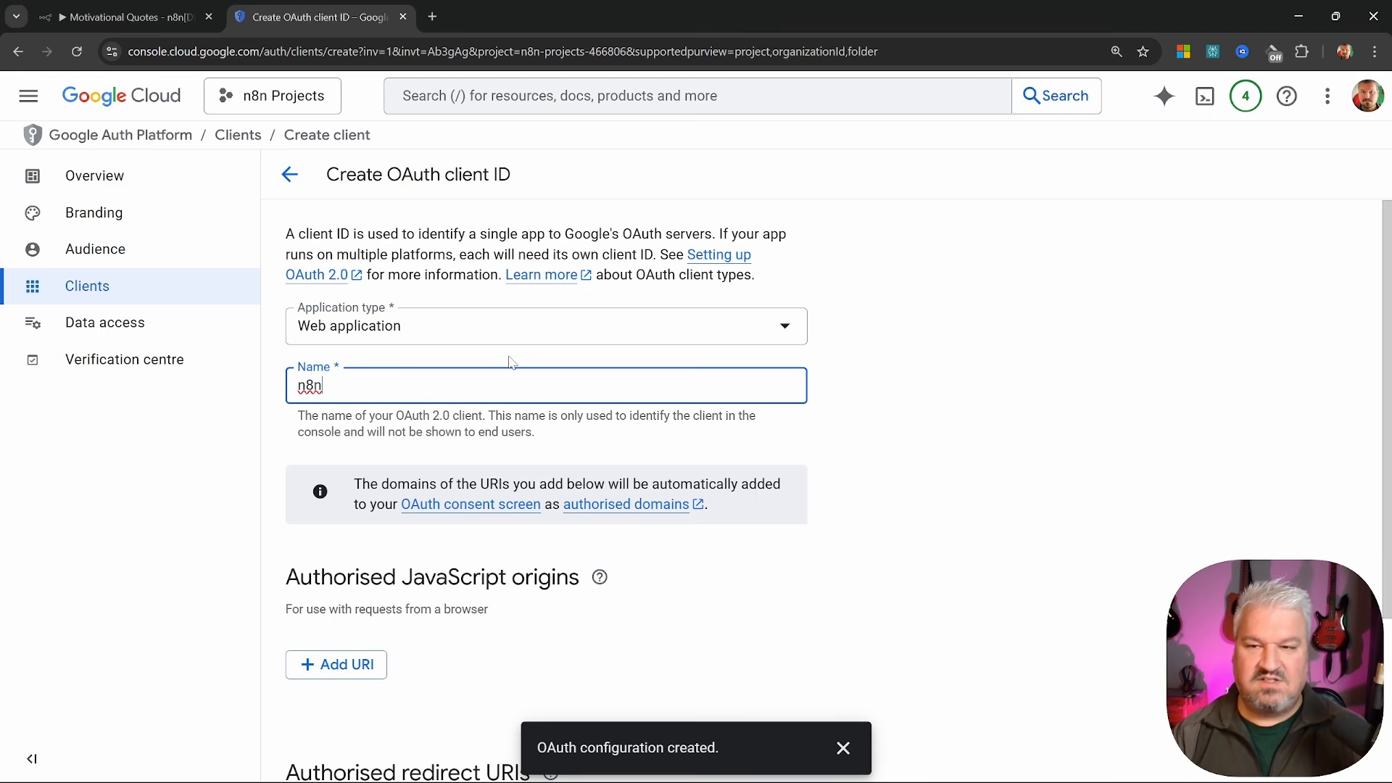
scroll(635, 406, down, 3)
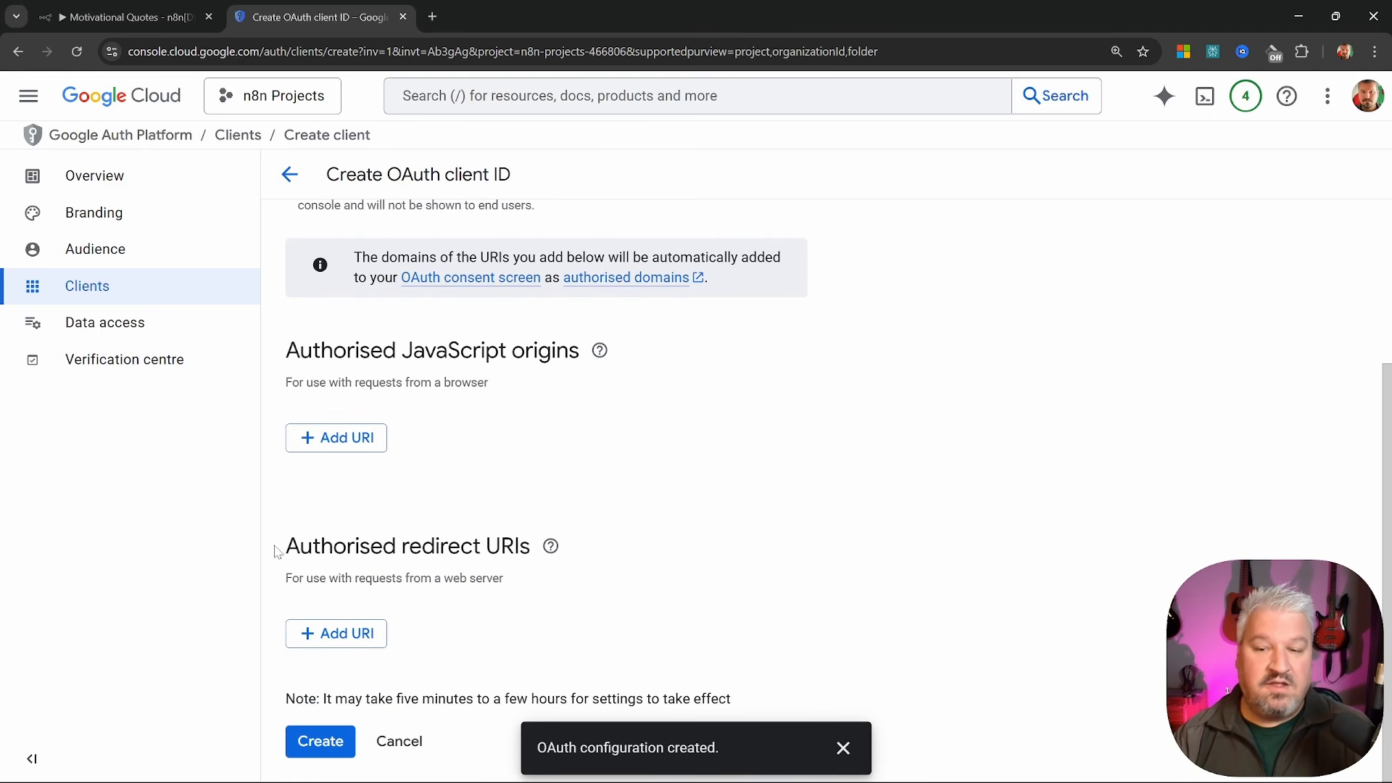
drag(276, 552, 534, 556)
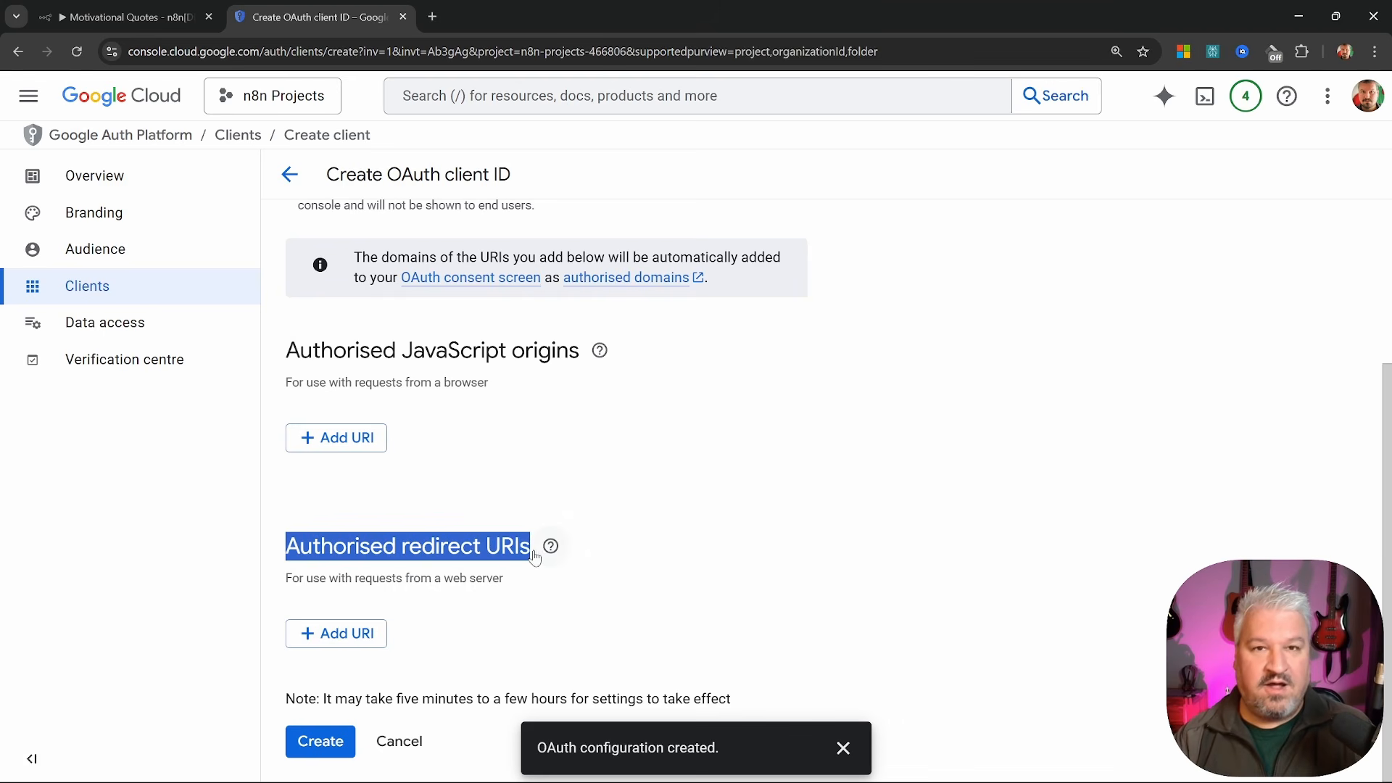
click(341, 634)
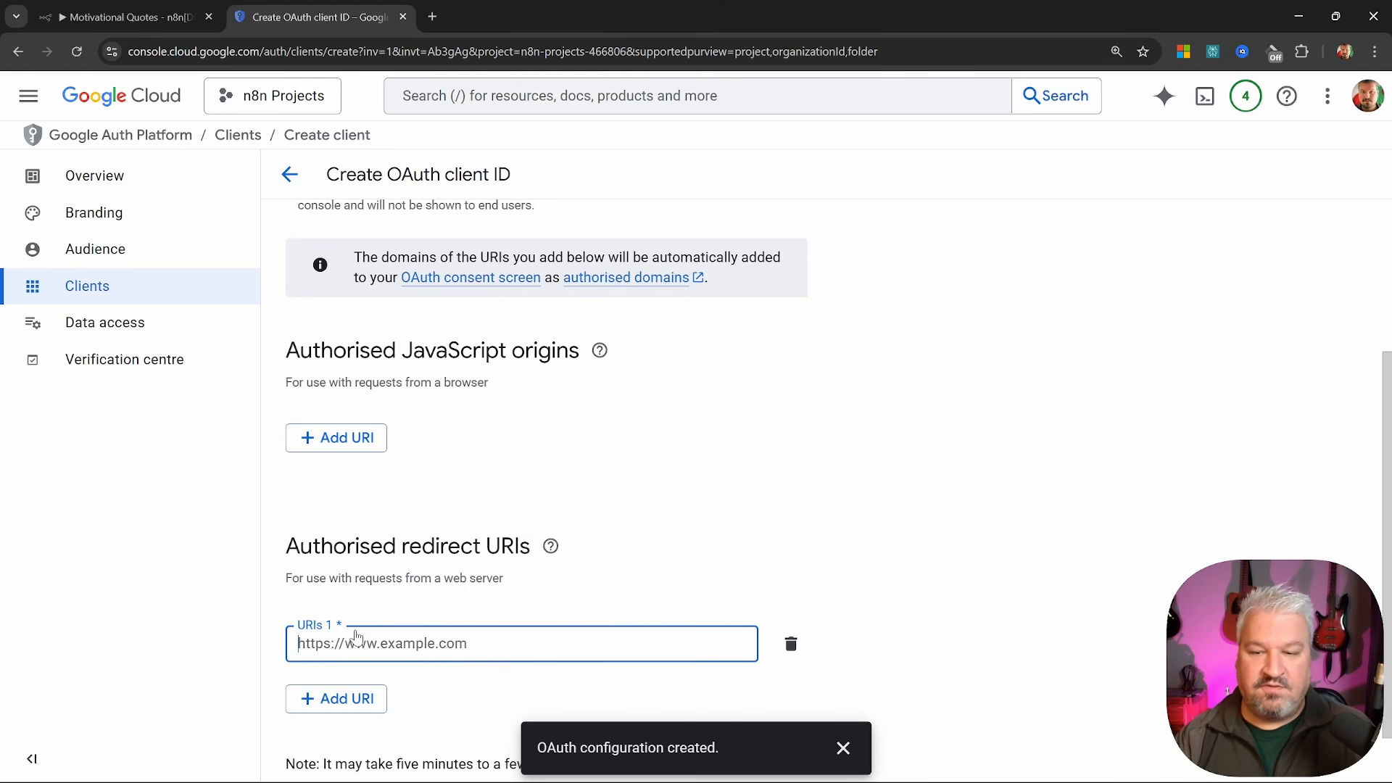
Paste n8n's OAuth redirect URL as the redirect URI and create the client
click(127, 17)
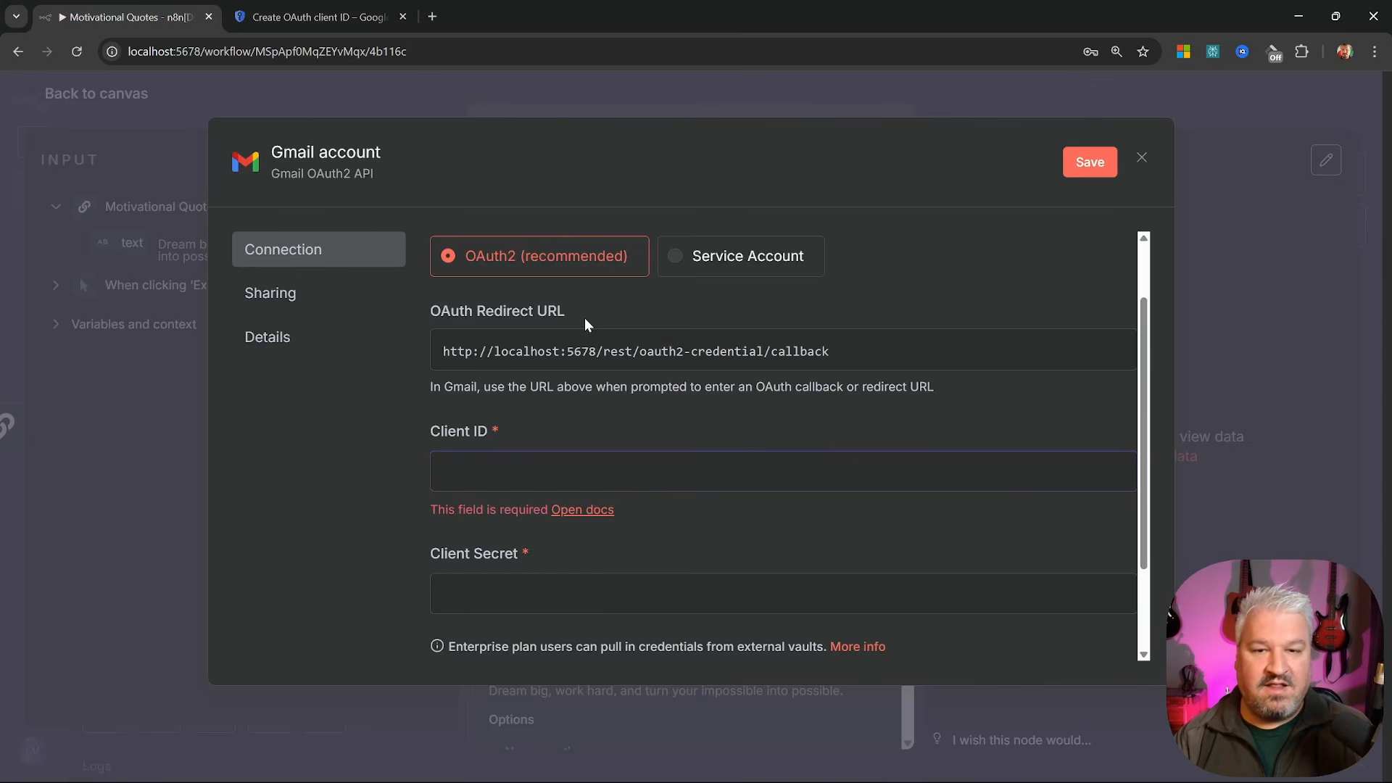
click(718, 350)
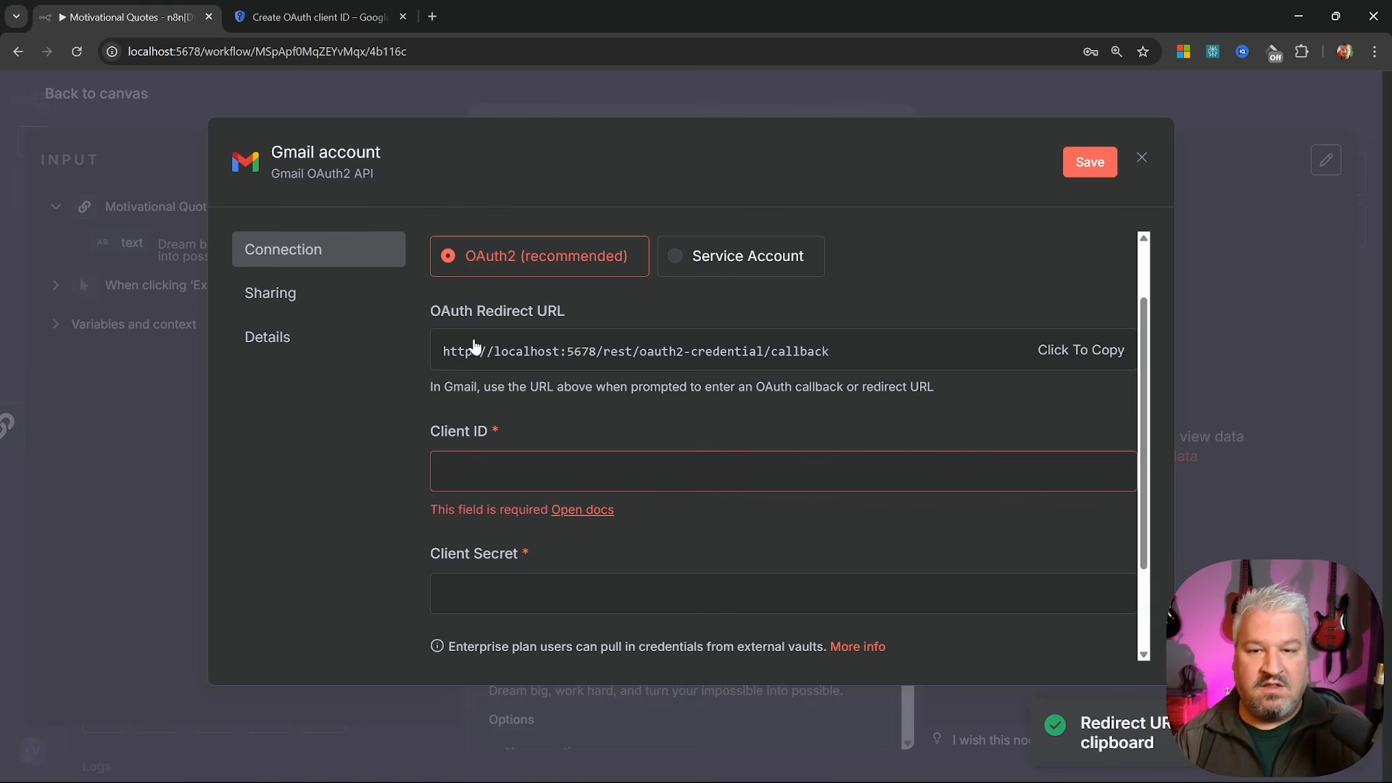
click(319, 17)
key(ctrl+v)
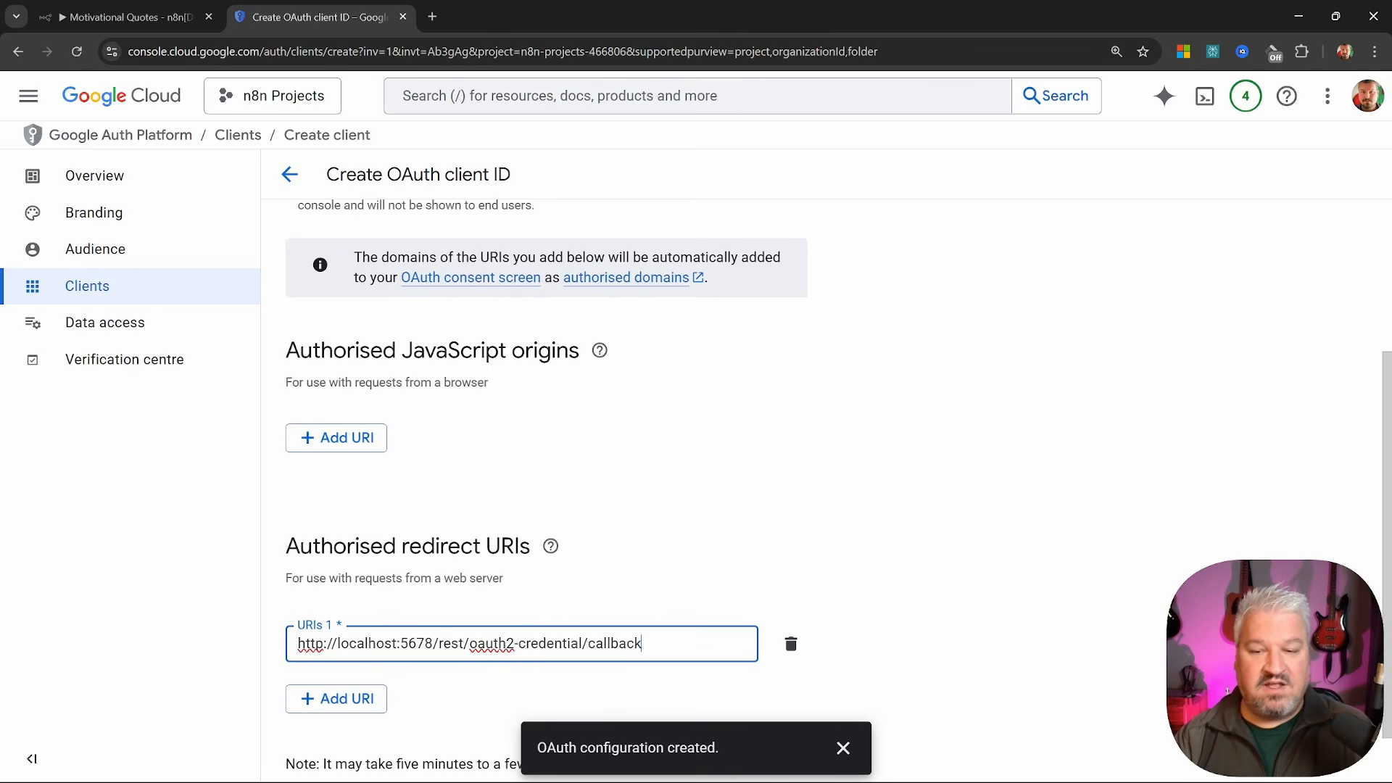
scroll(515, 616, down, 1)
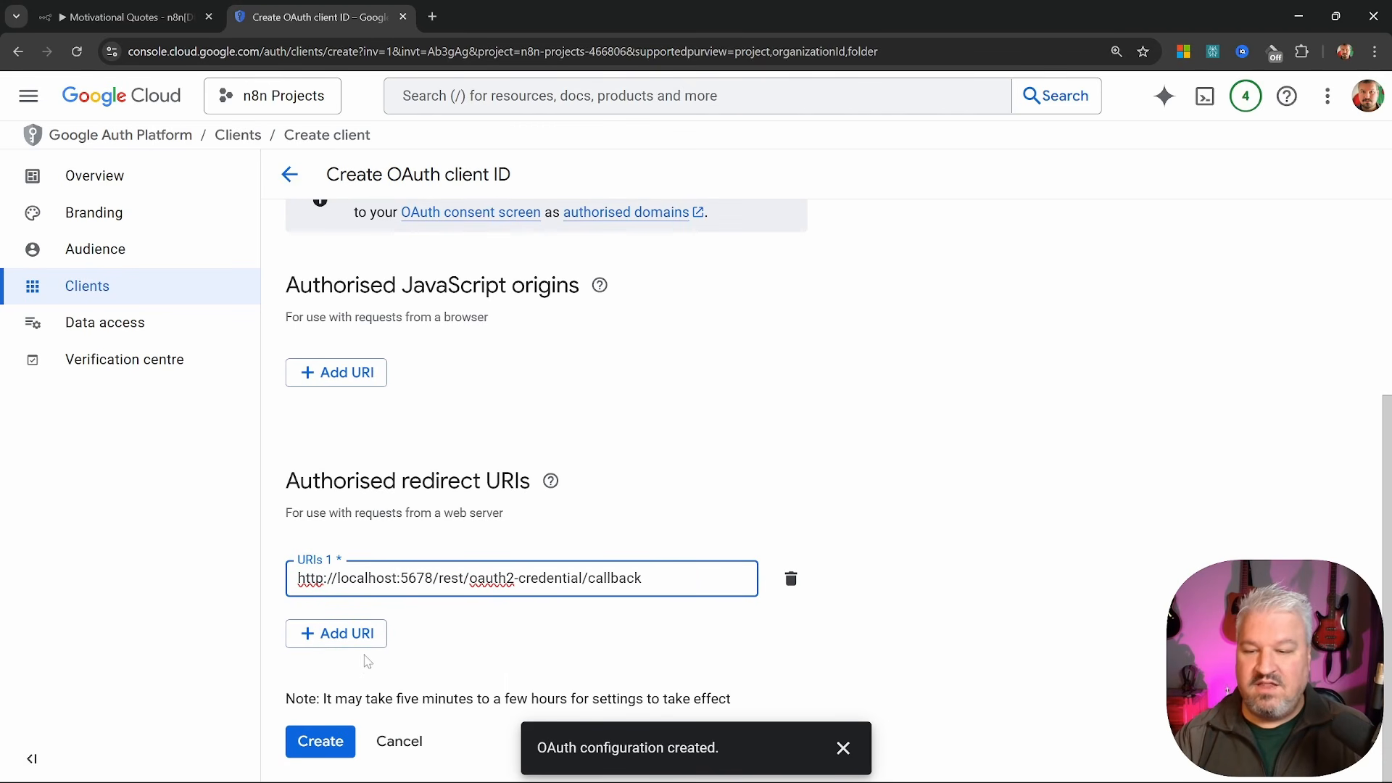
click(320, 739)
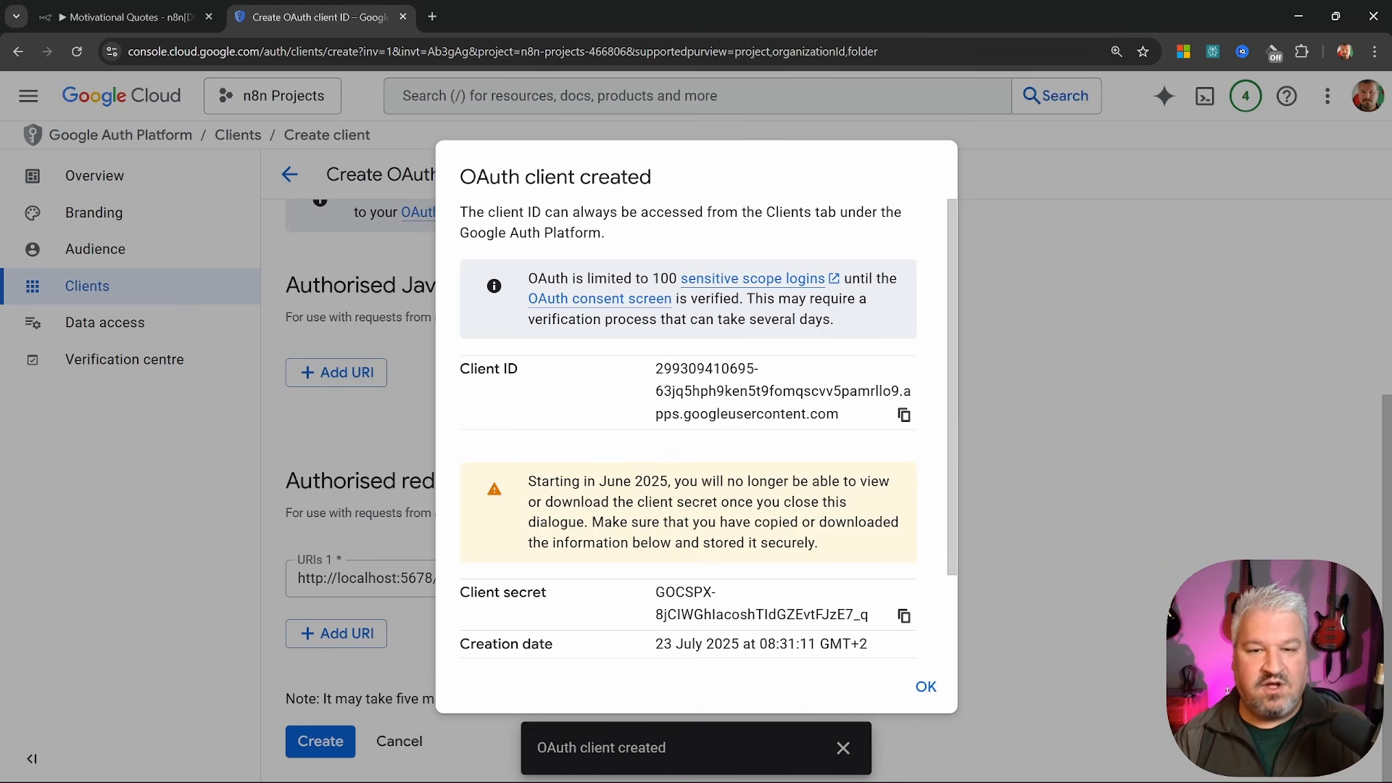
Copy the new client ID and client secret into n8n's Gmail credential fields
click(905, 415)
key(ctrl+Page_Up)
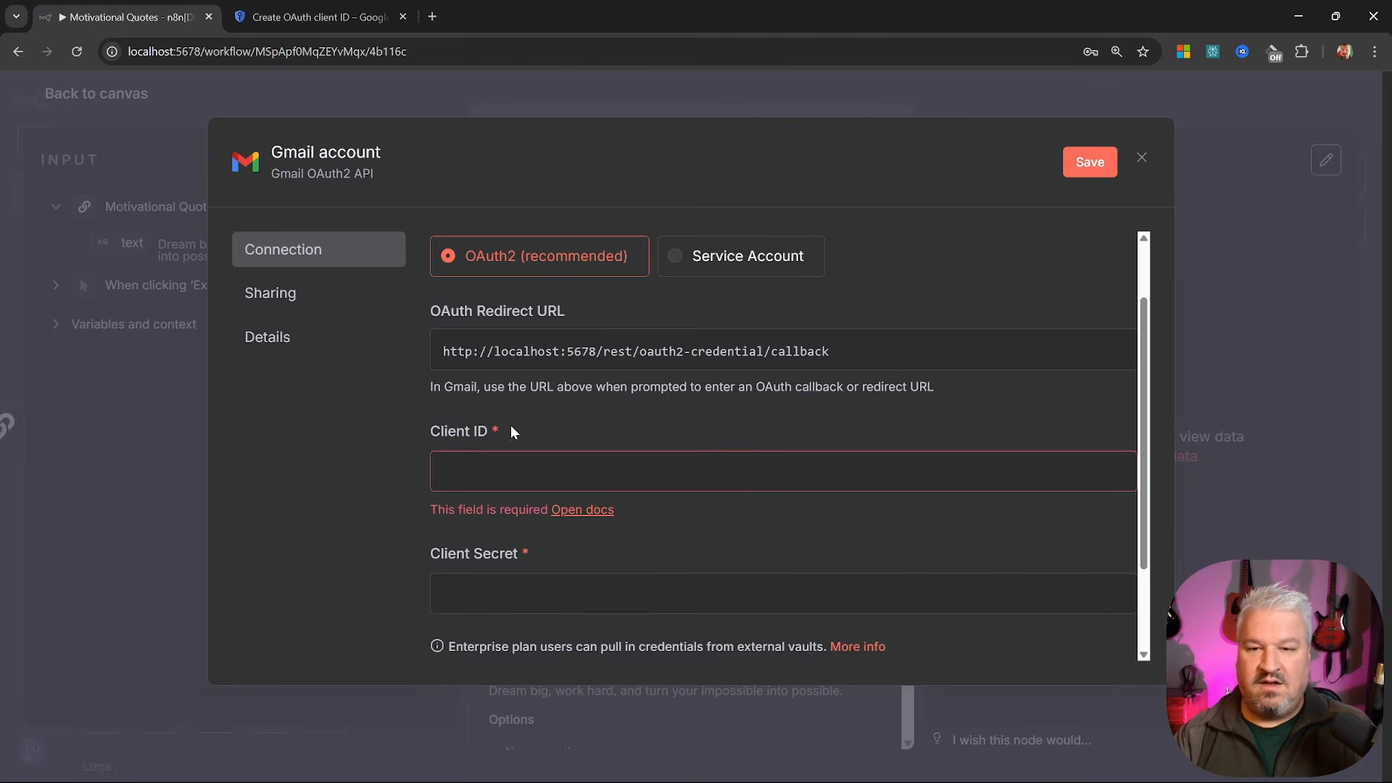
click(511, 471)
key(ctrl+v)
click(313, 15)
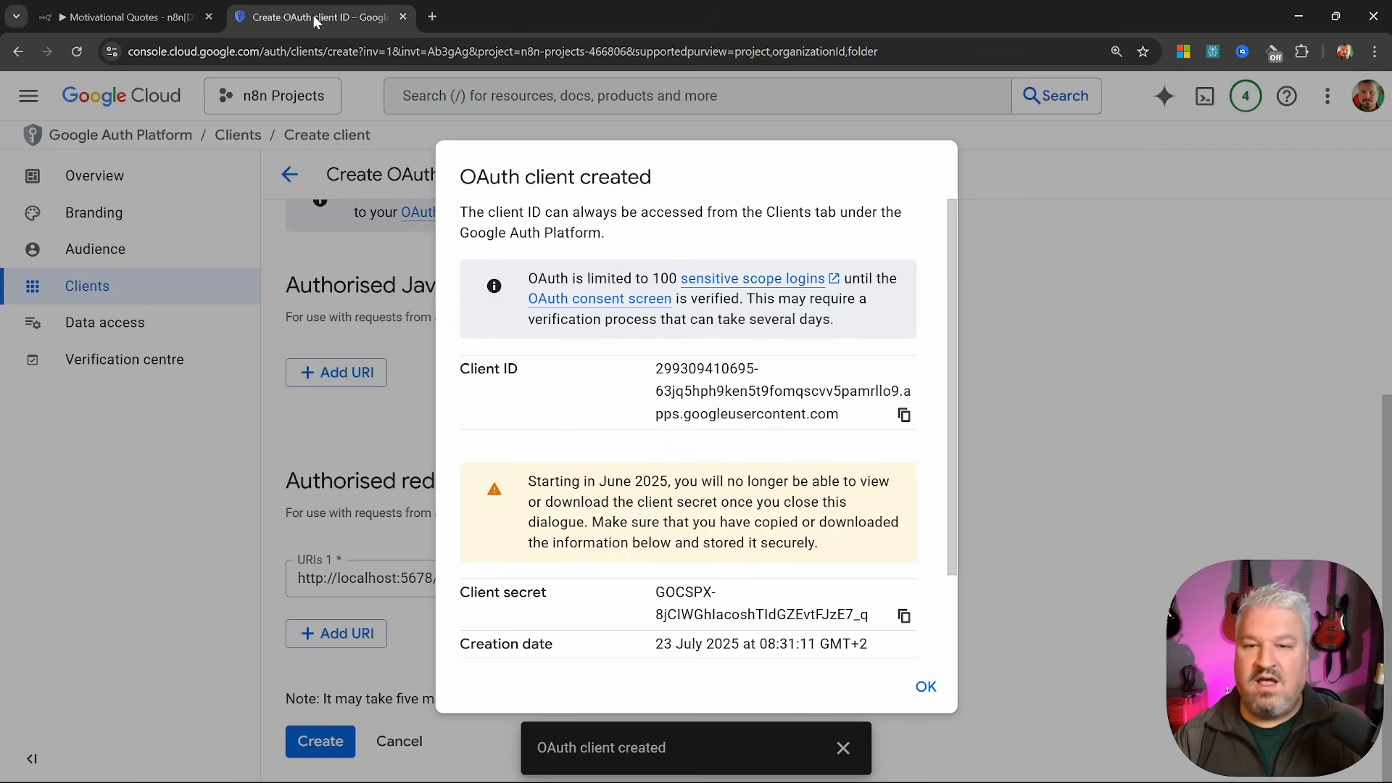
scroll(662, 484, down, 1)
scroll(660, 486, down, 1)
click(904, 509)
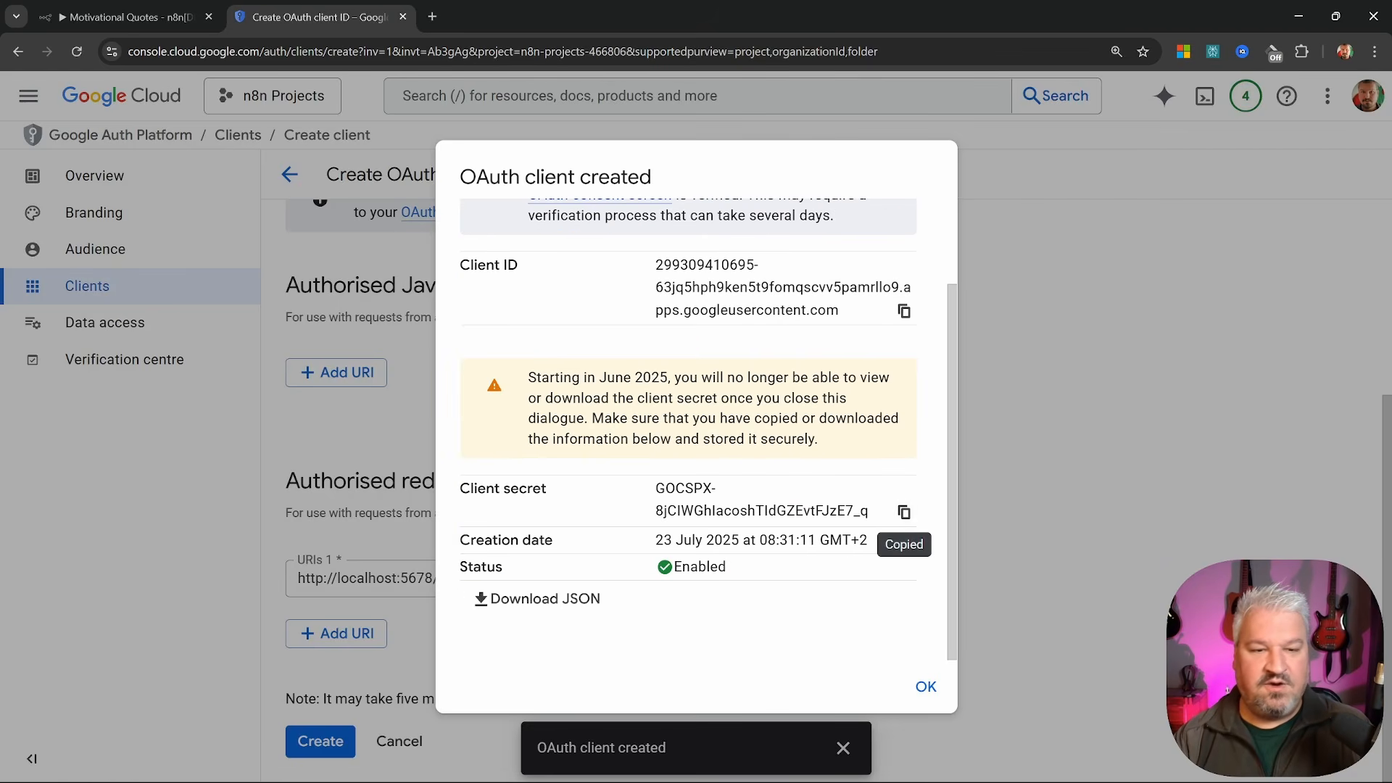
key(ctrl+Page_Up)
click(583, 565)
key(ctrl+v)
scroll(652, 522, down, 1)
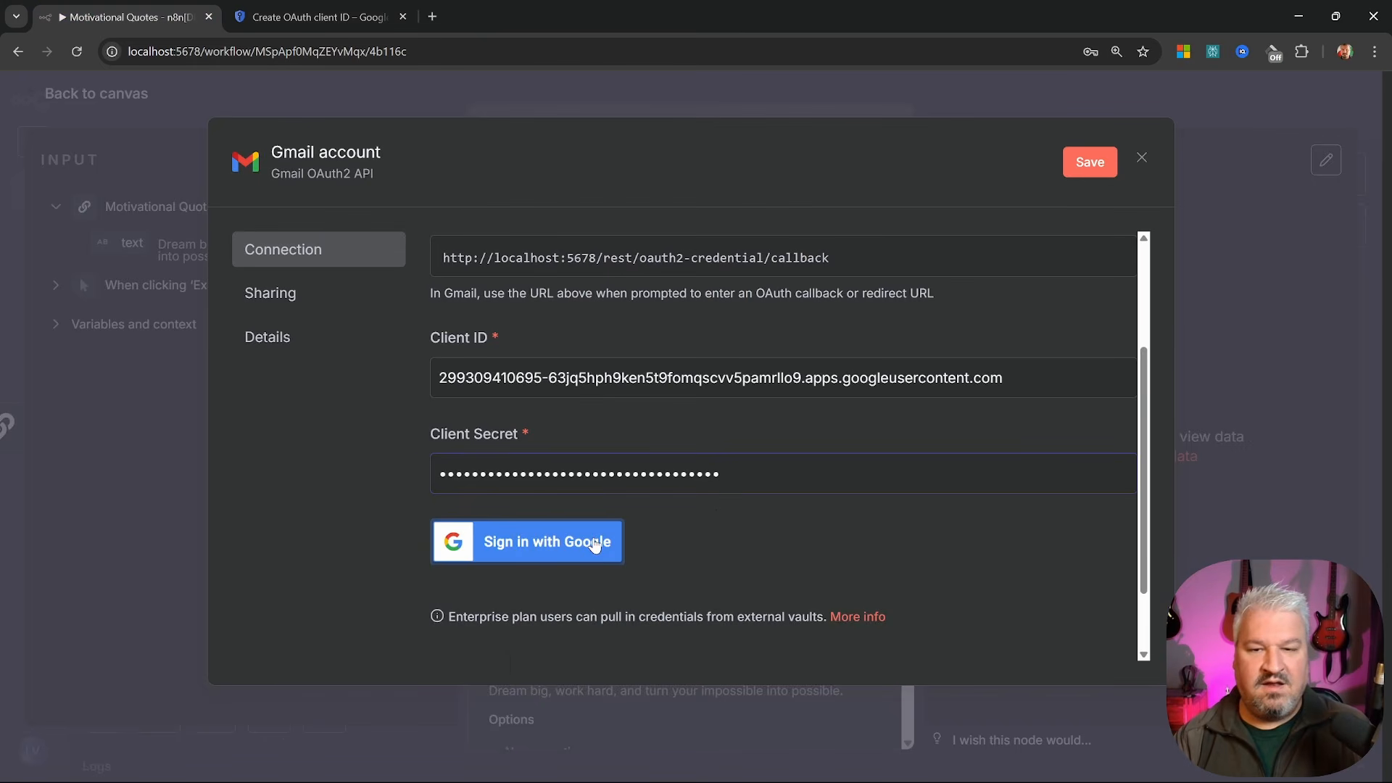
Sign in with Google, proceed past the unverified-app warning, and grant n8n all Gmail permissions
click(540, 551)
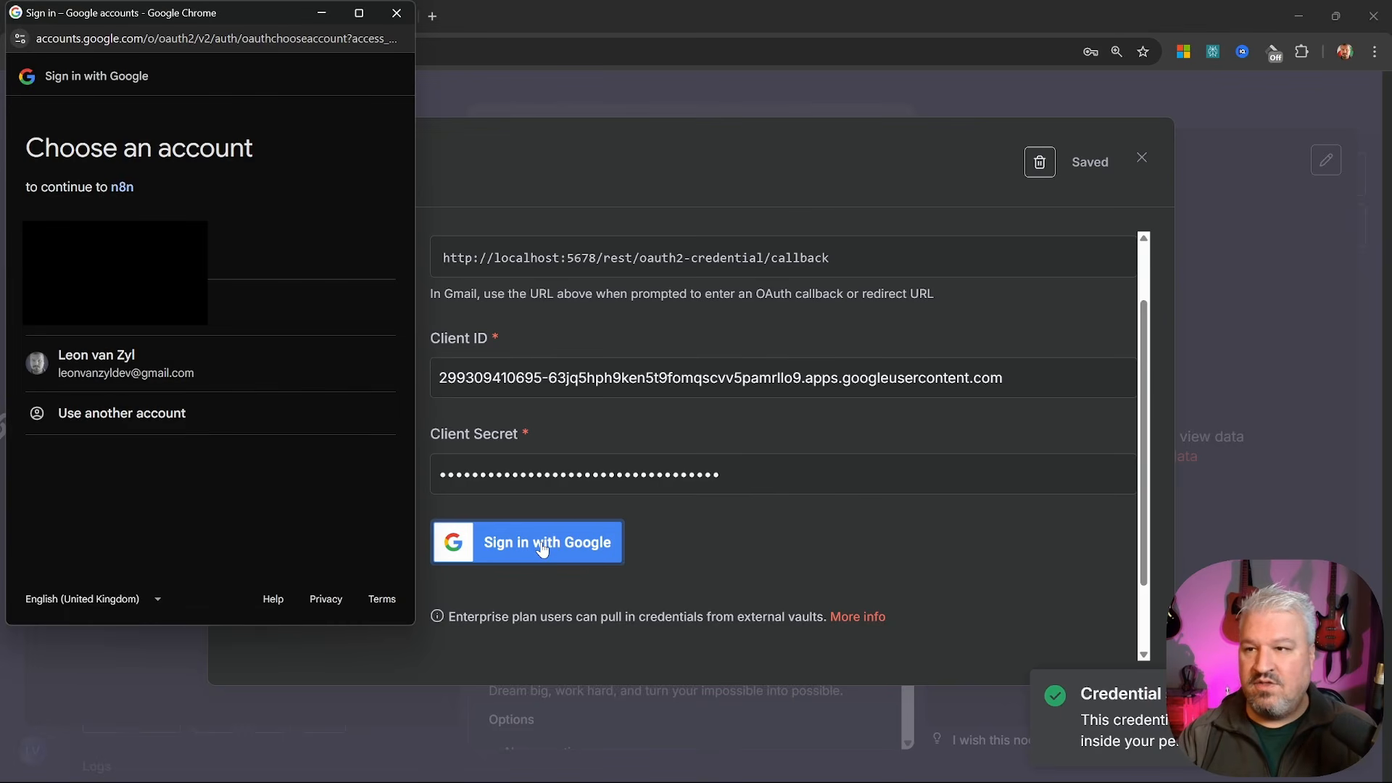
click(146, 371)
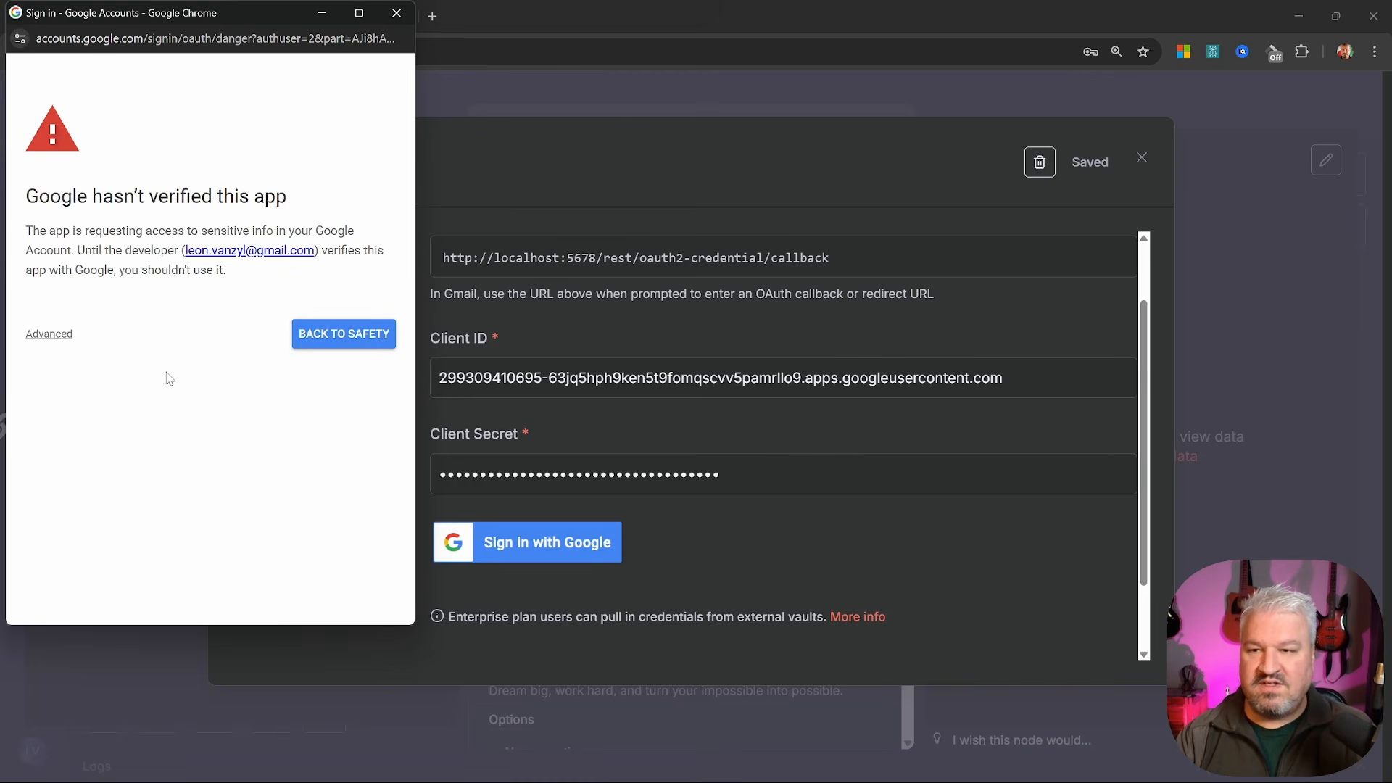
click(38, 334)
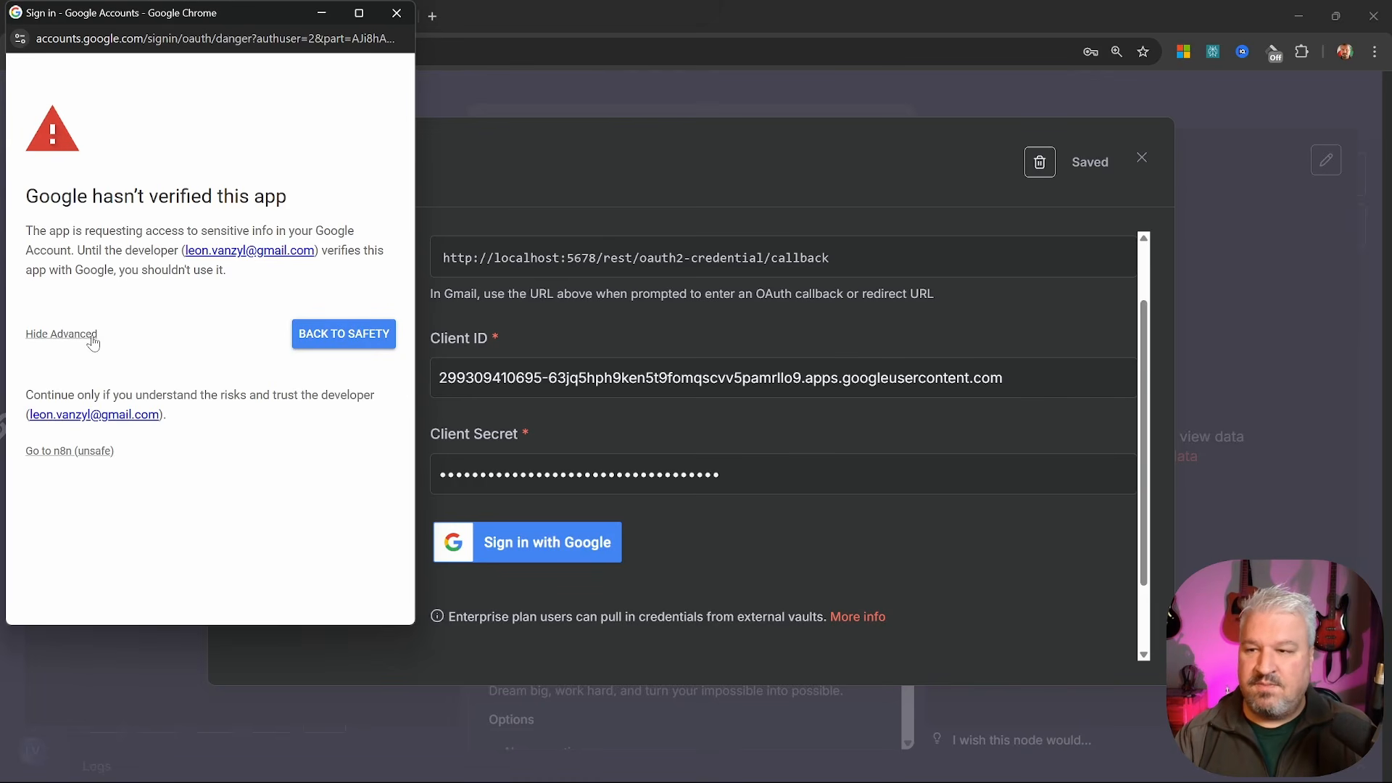
click(71, 459)
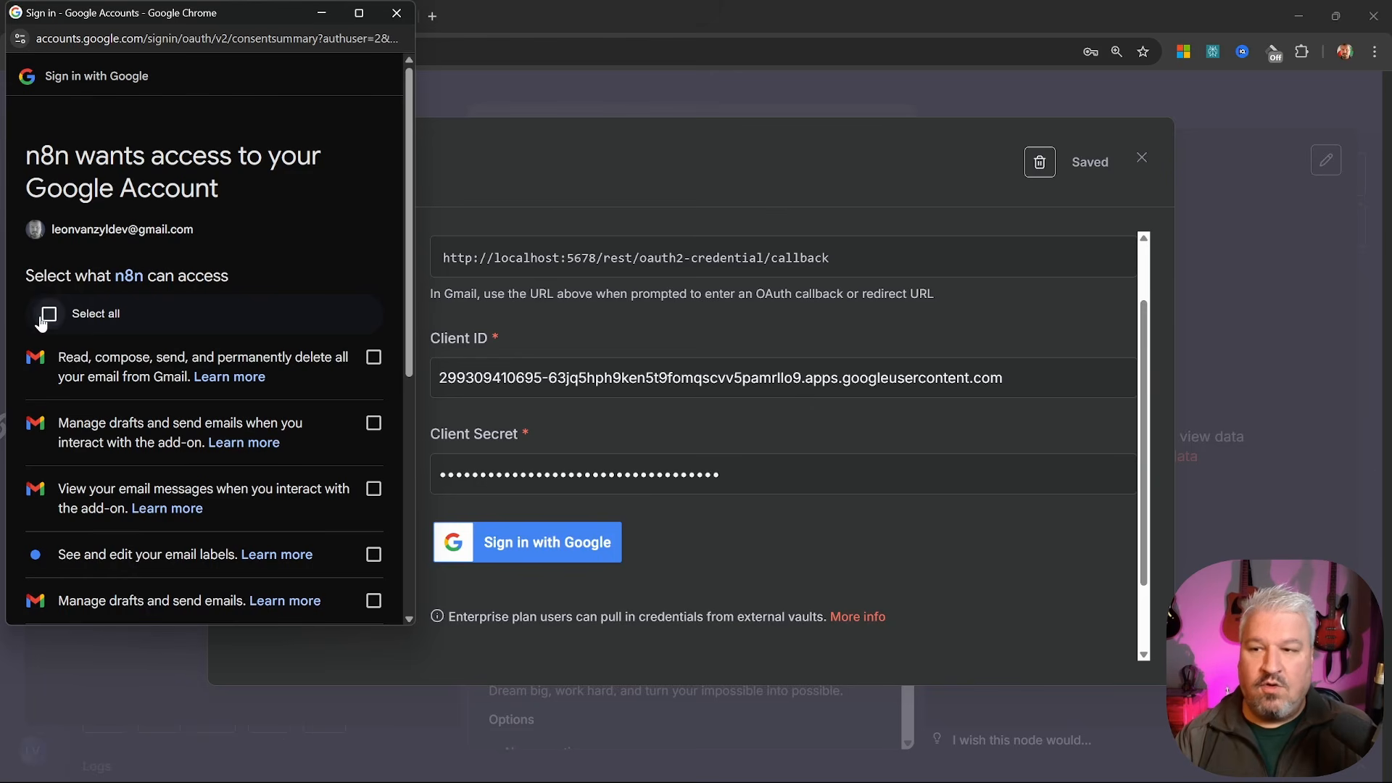
click(45, 313)
scroll(229, 451, down, 5)
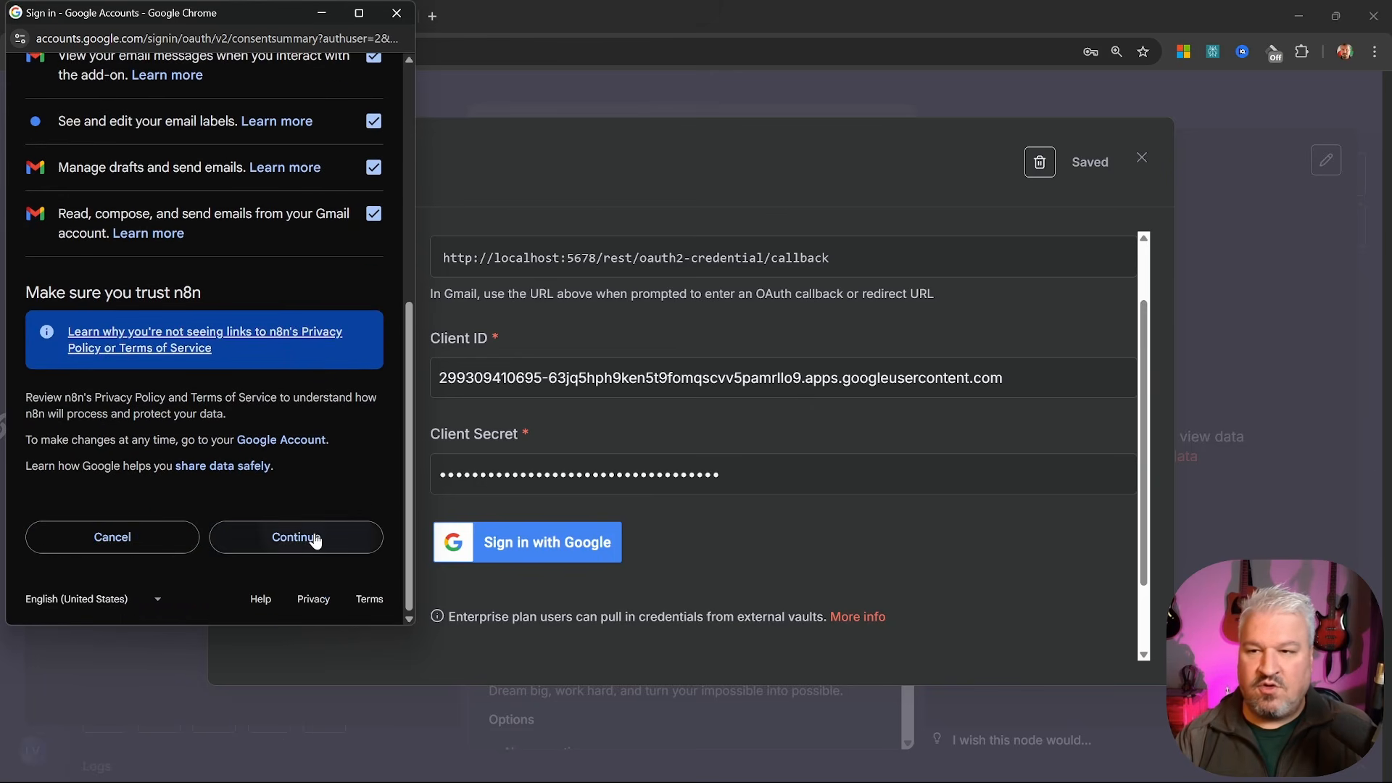
click(317, 533)
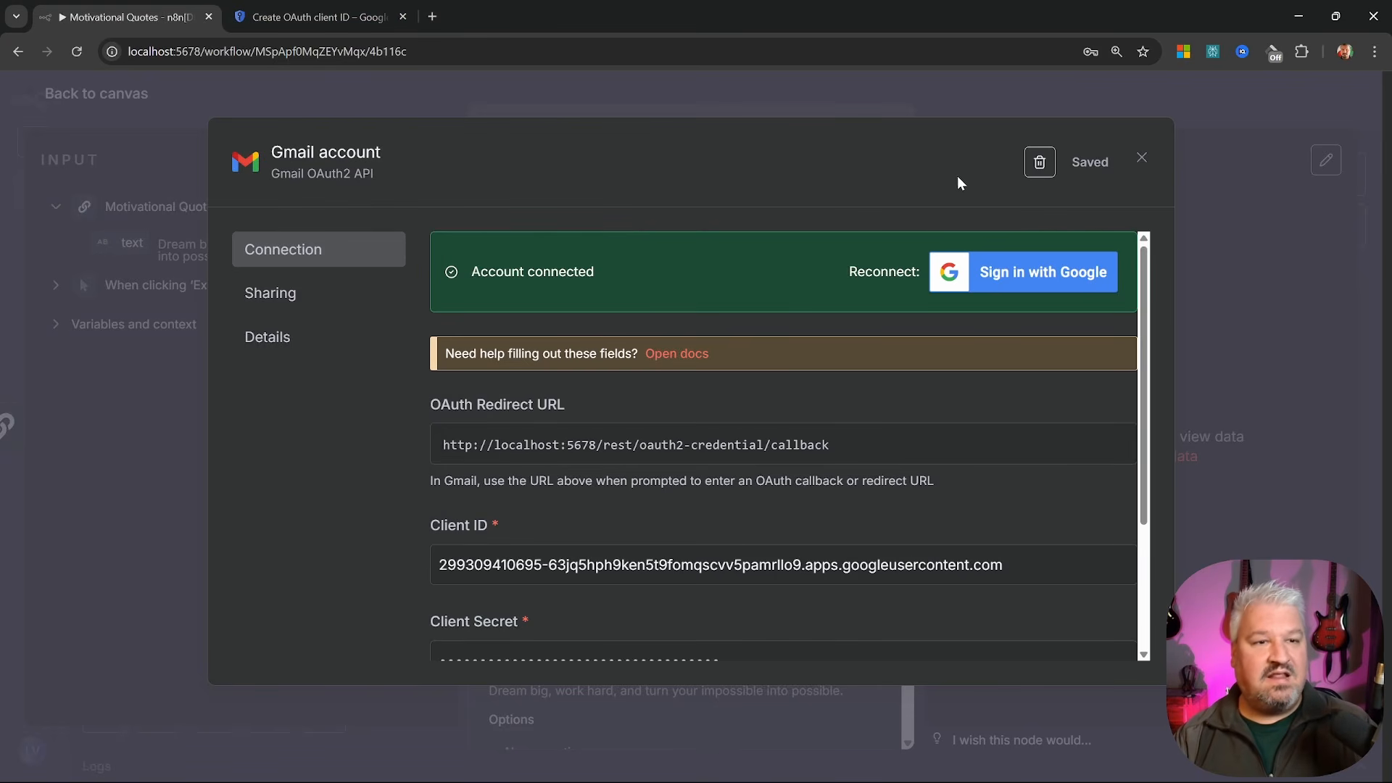
Close the credential dialog, run the Email Quote step, and open its output
click(1141, 161)
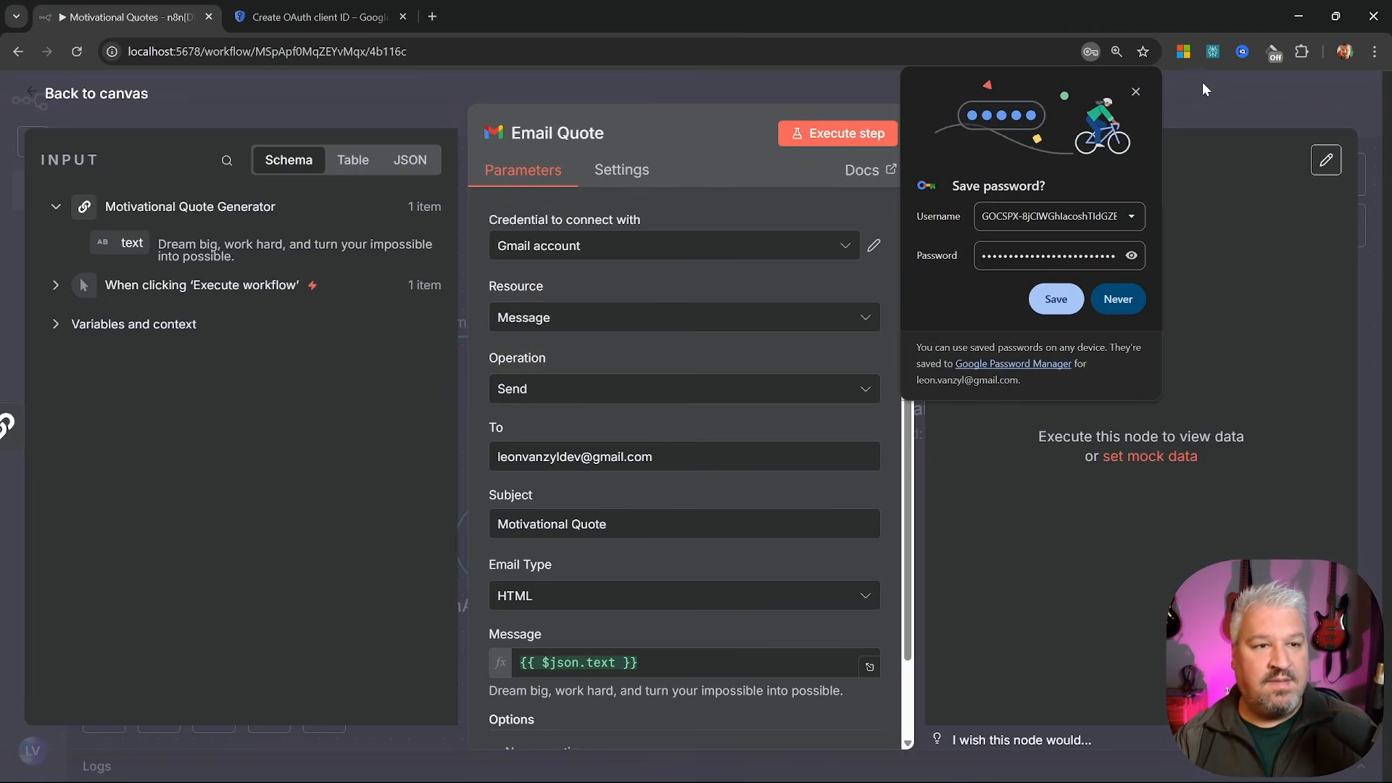
click(1138, 89)
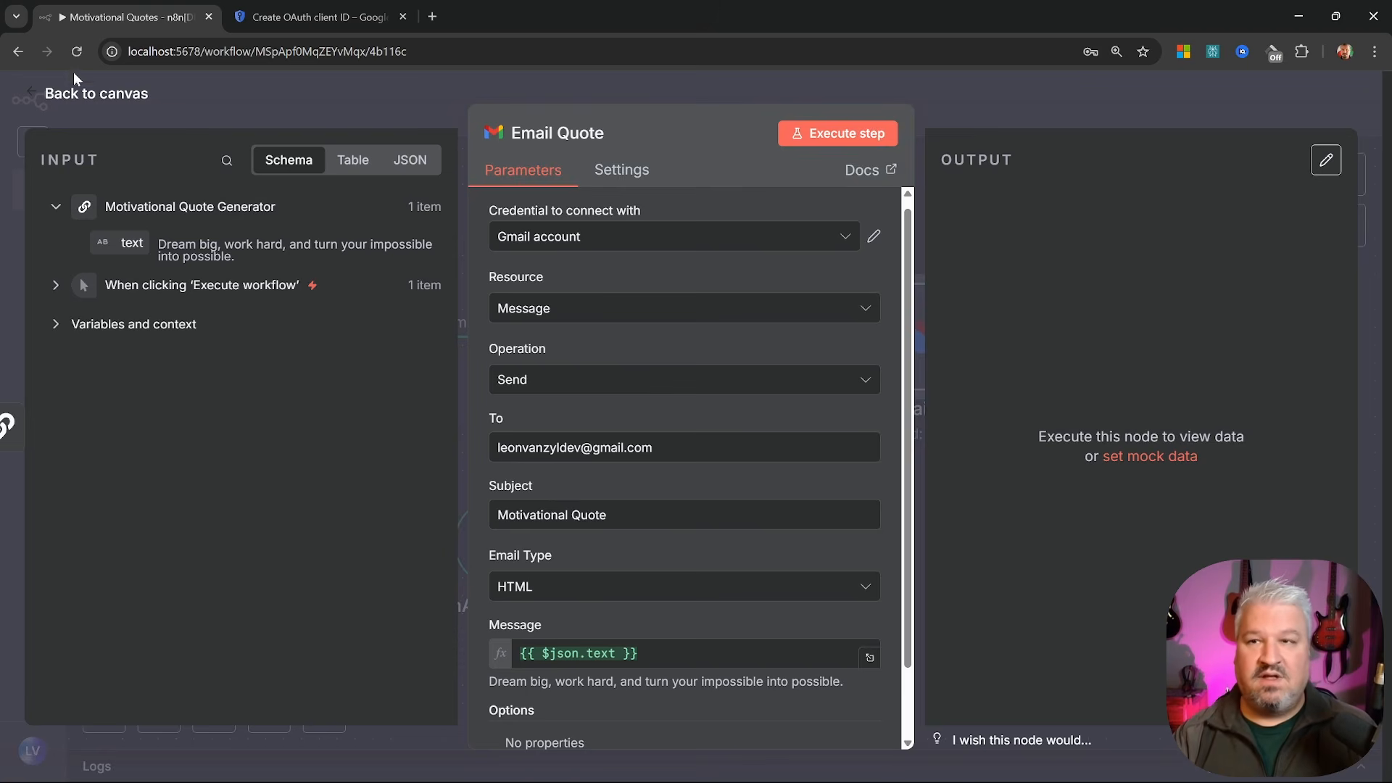
click(74, 80)
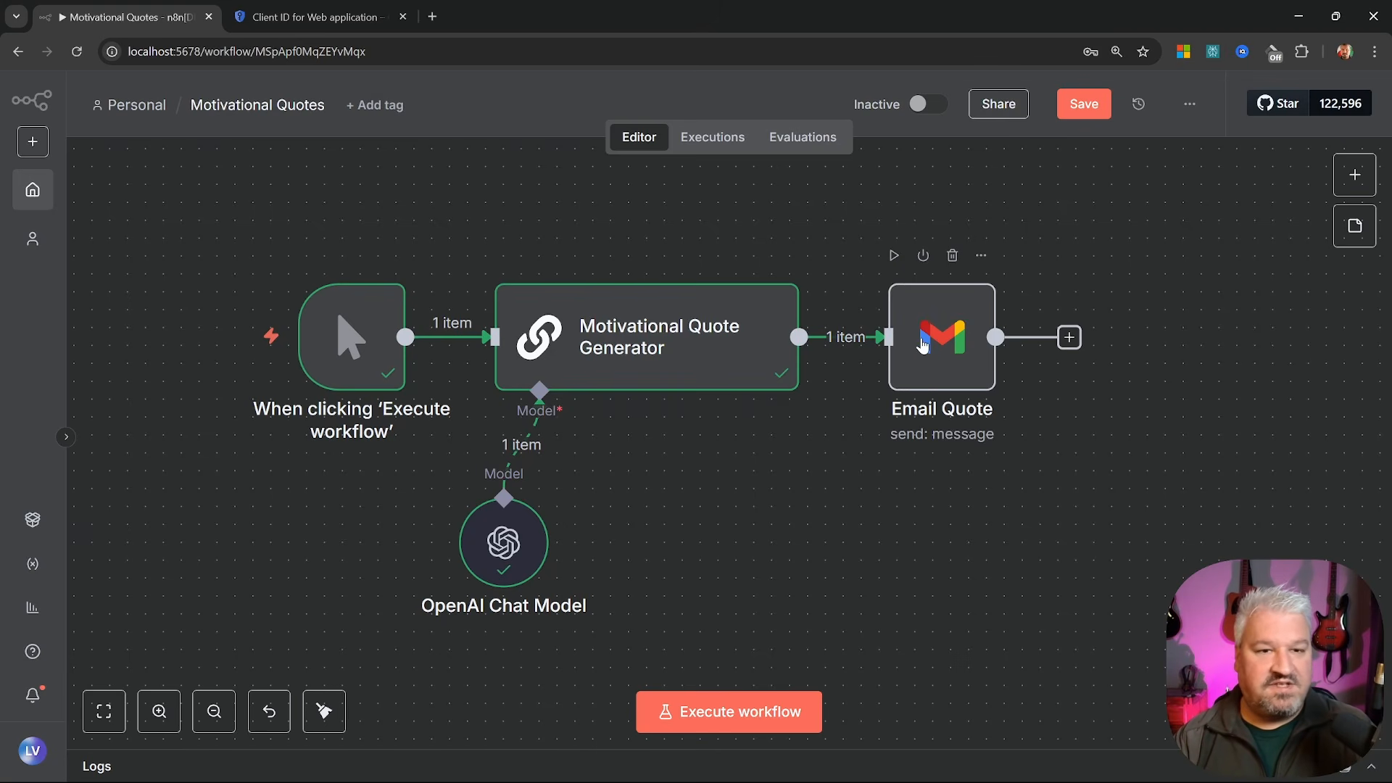
click(894, 258)
double_click(913, 370)
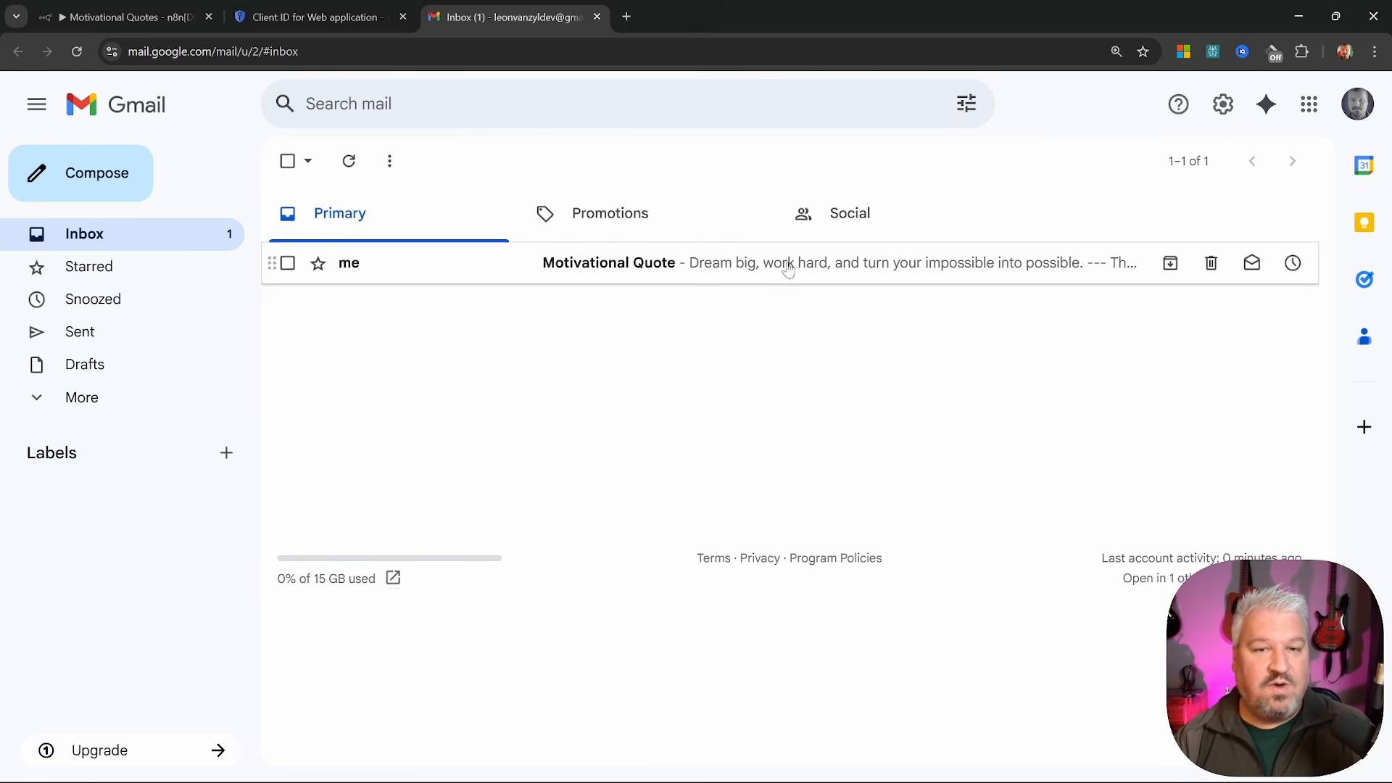
Open the Motivational Quote email, highlight its automatic n8n signature, and return to n8n
click(830, 265)
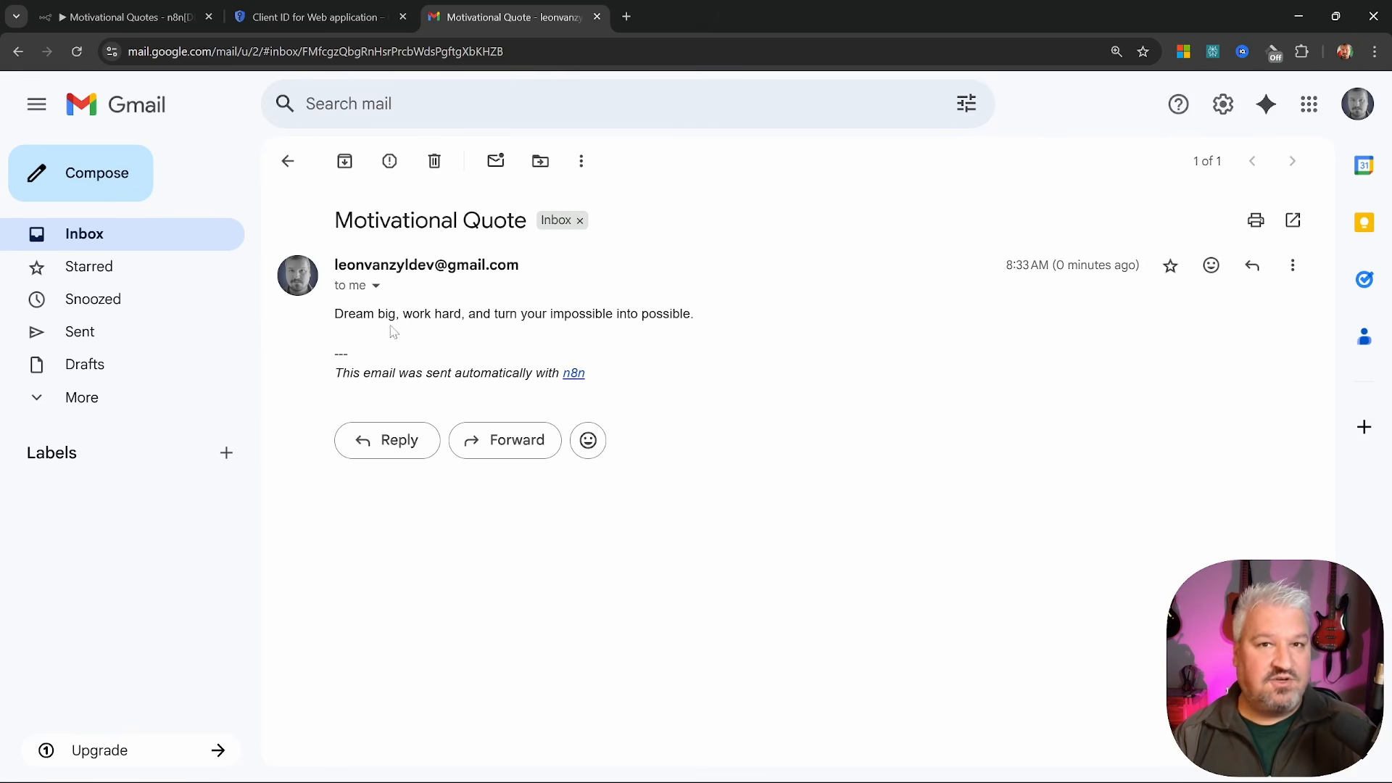
mouse_move(330, 348)
mouse_down()
mouse_move(383, 373)
mouse_move(473, 374)
mouse_up()
click(473, 374)
mouse_move(342, 373)
mouse_down()
mouse_move(604, 382)
mouse_move(327, 355)
mouse_up()
click(633, 384)
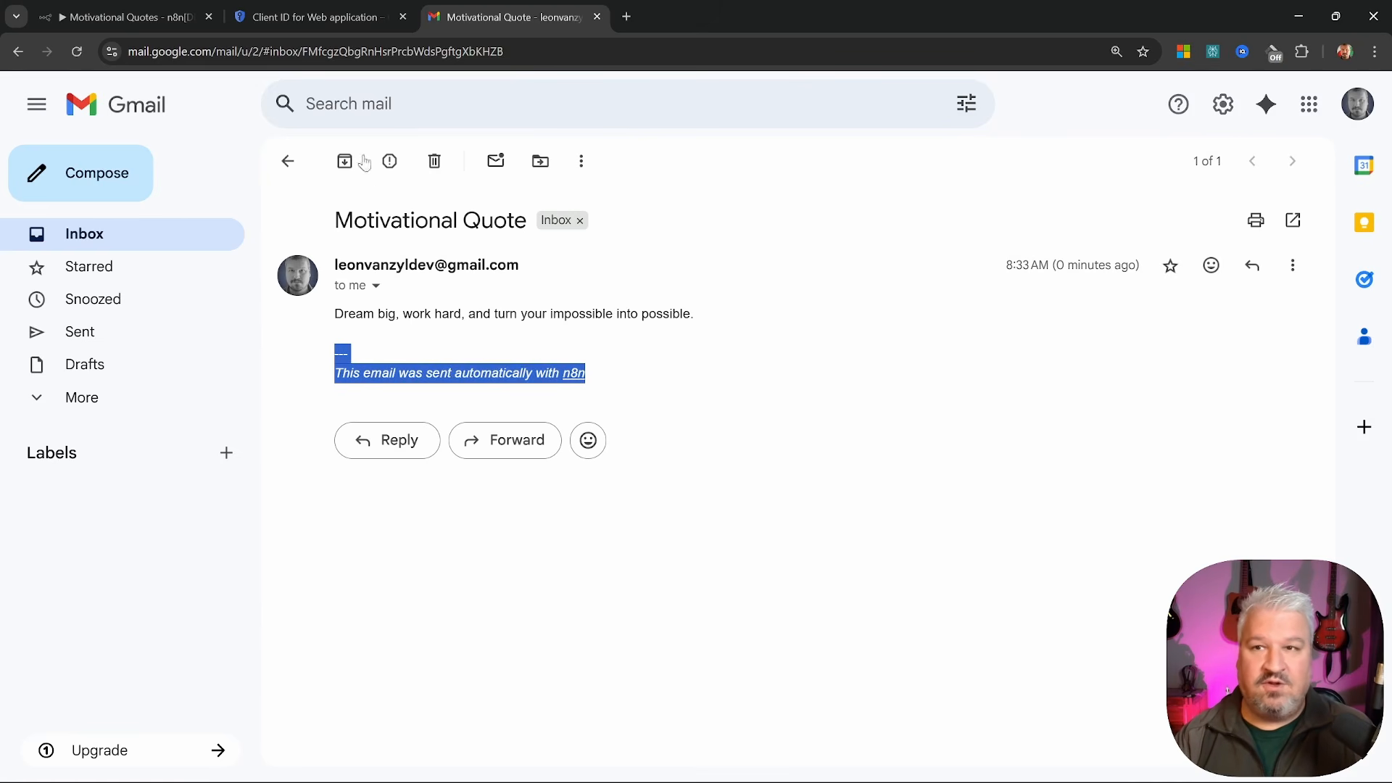
click(123, 16)
scroll(615, 406, down, 2)
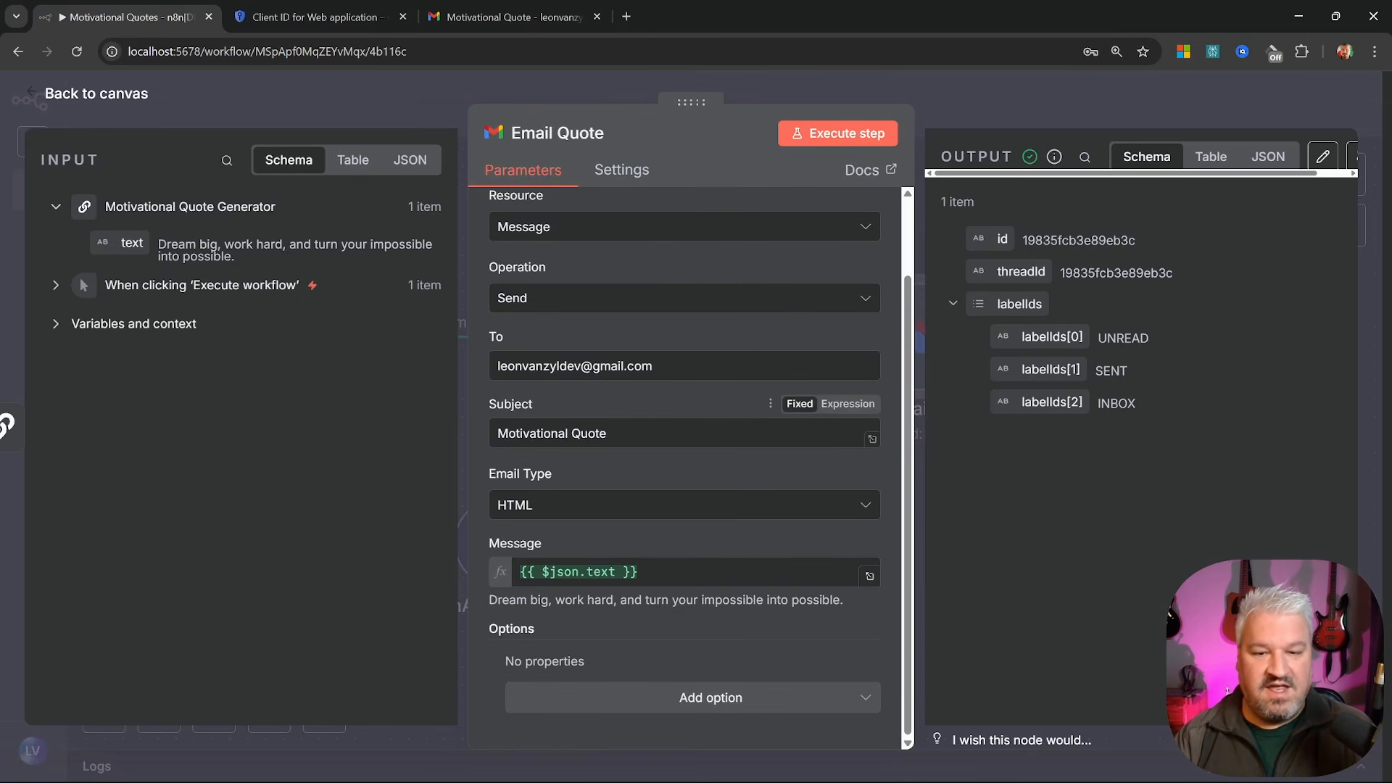
Add the Append n8n Attribution option to Email Quote, turn it off, and rerun the step
click(701, 696)
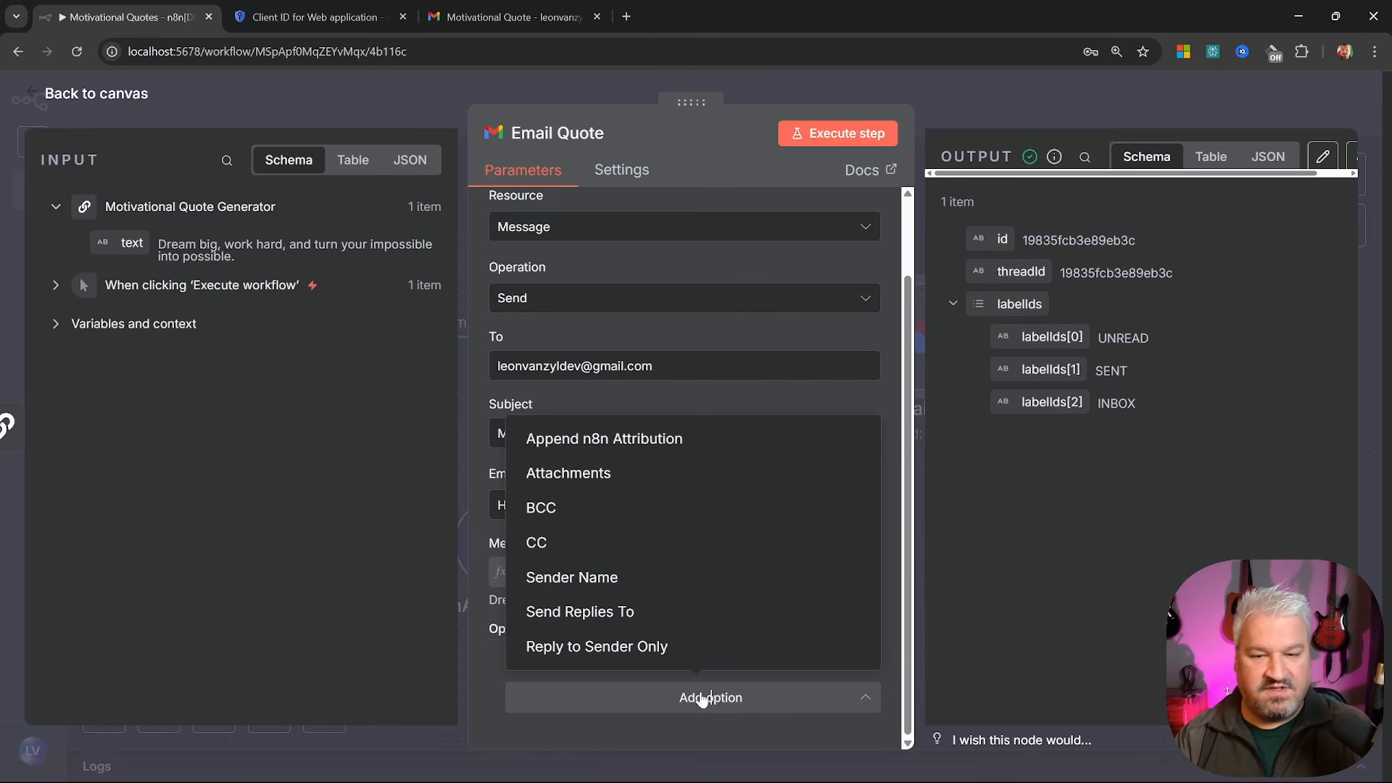
click(575, 436)
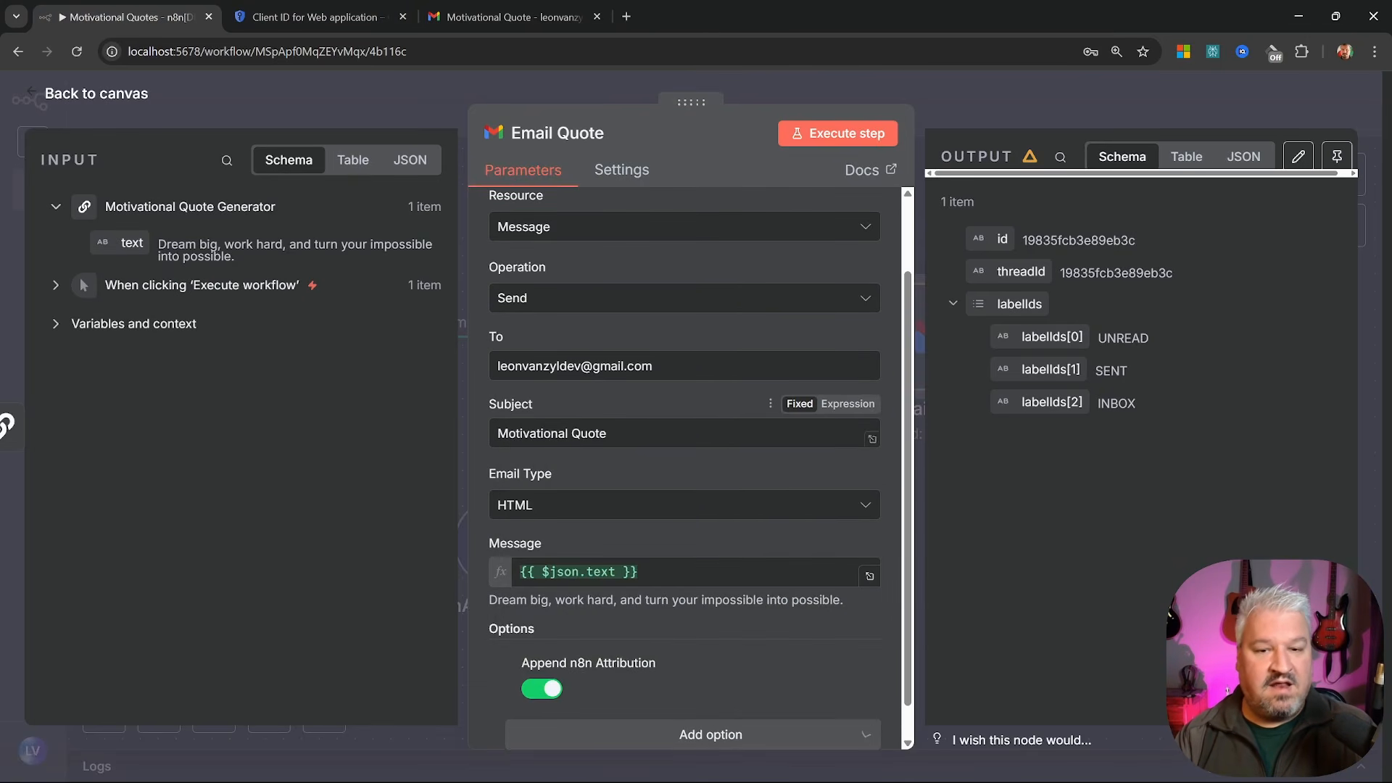
click(541, 651)
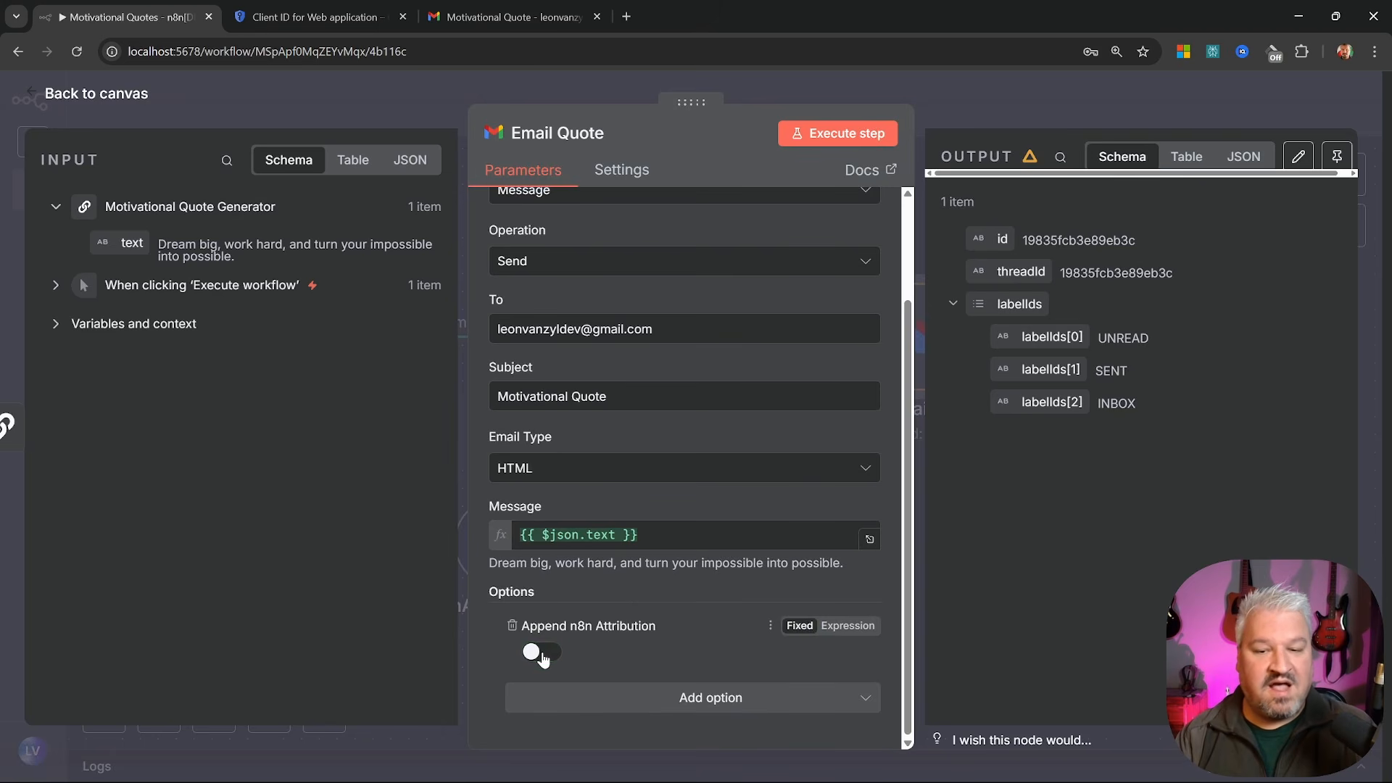
click(839, 134)
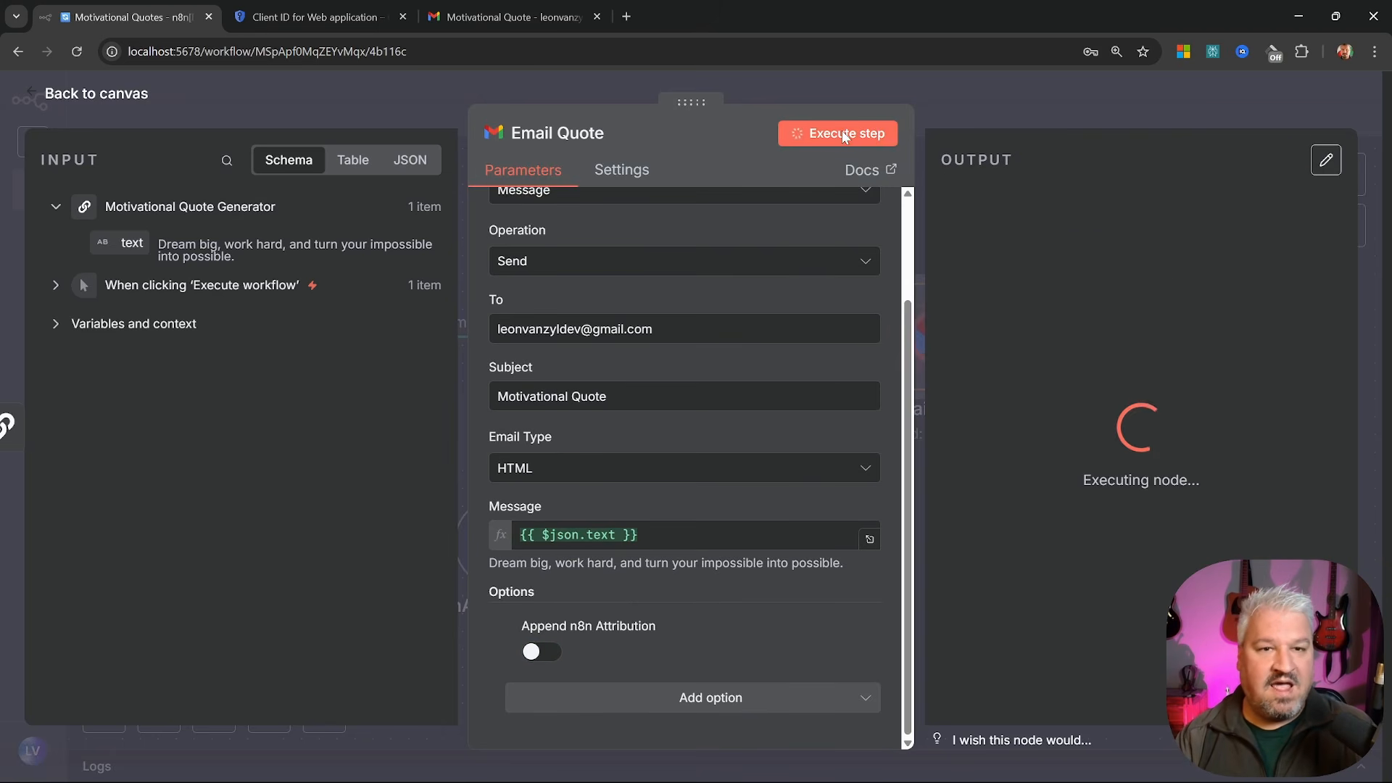
Check the new email in Gmail, delete both Motivational Quote test emails, and return to n8n
click(511, 17)
click(114, 236)
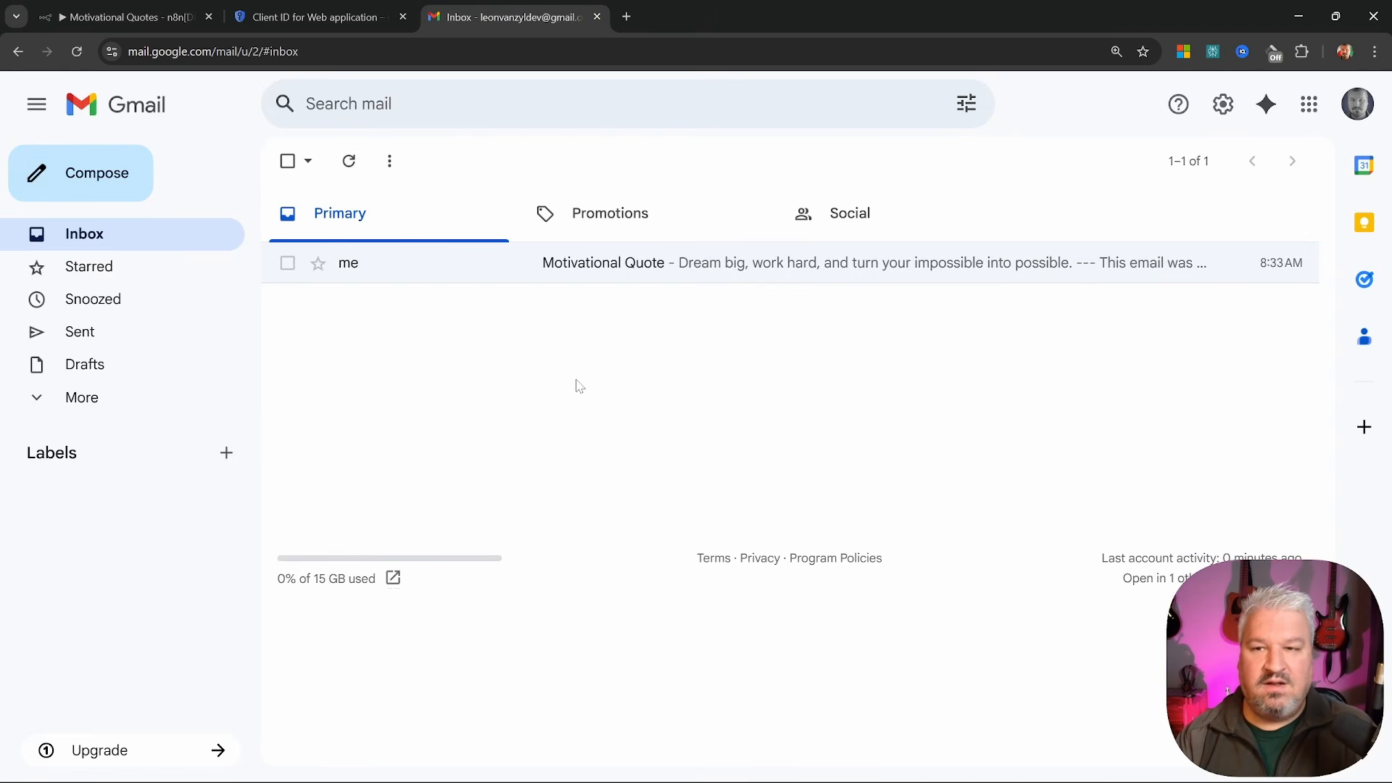
click(782, 269)
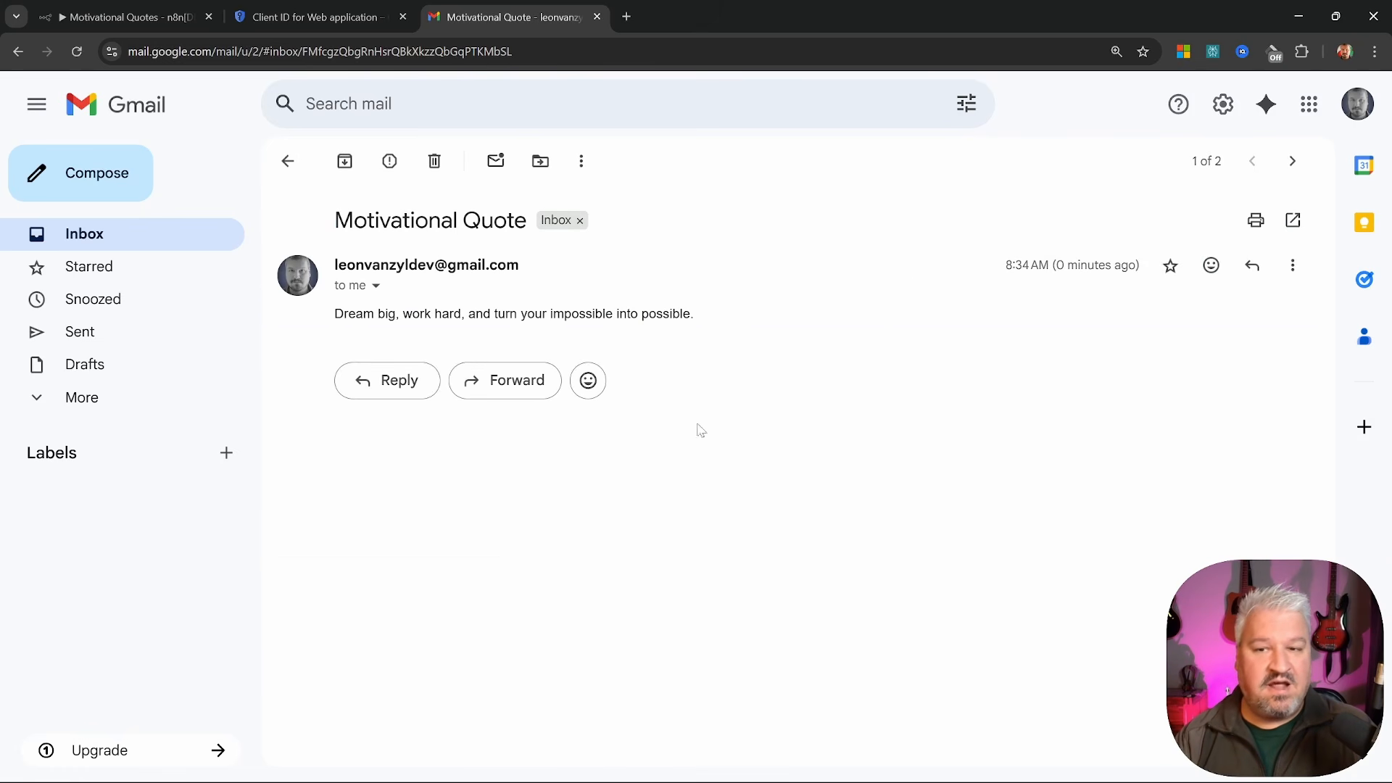
click(288, 161)
click(287, 263)
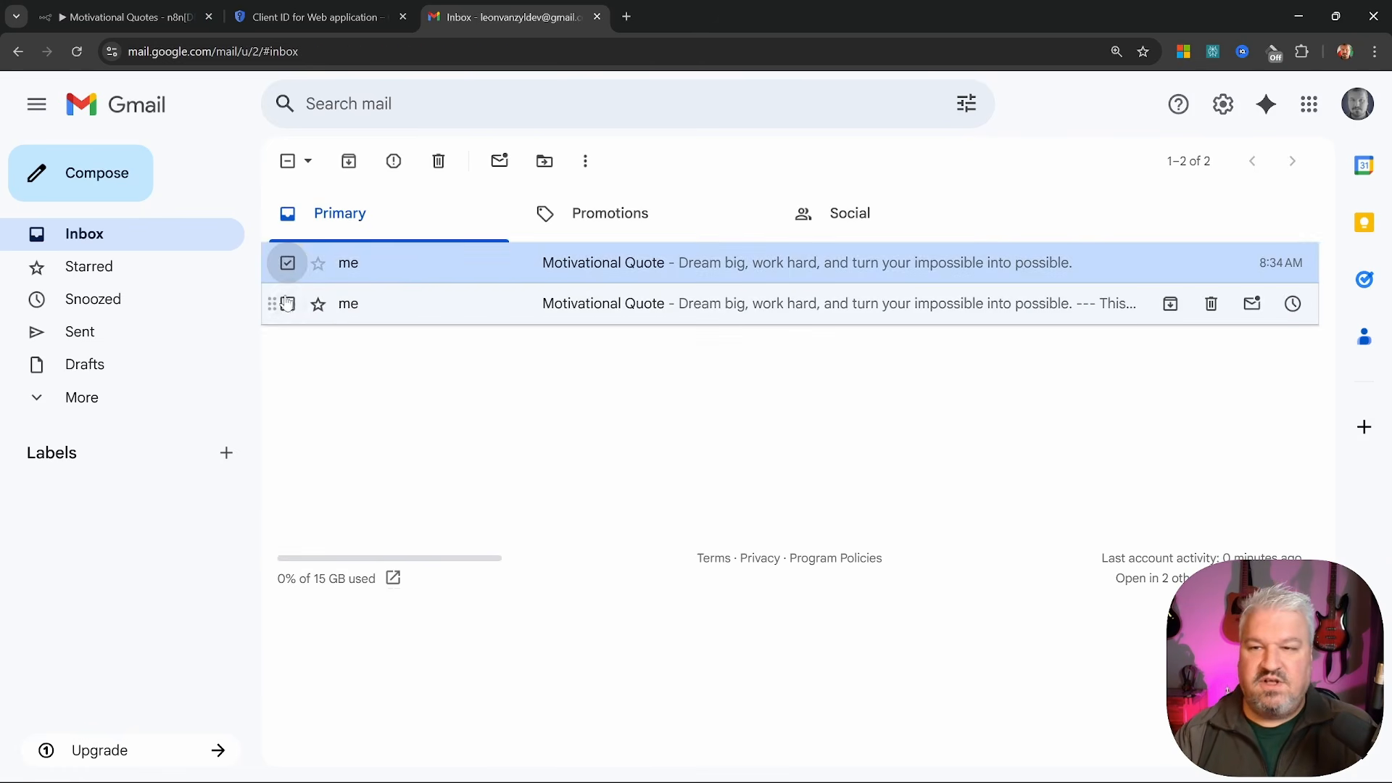
click(288, 304)
click(438, 160)
click(174, 18)
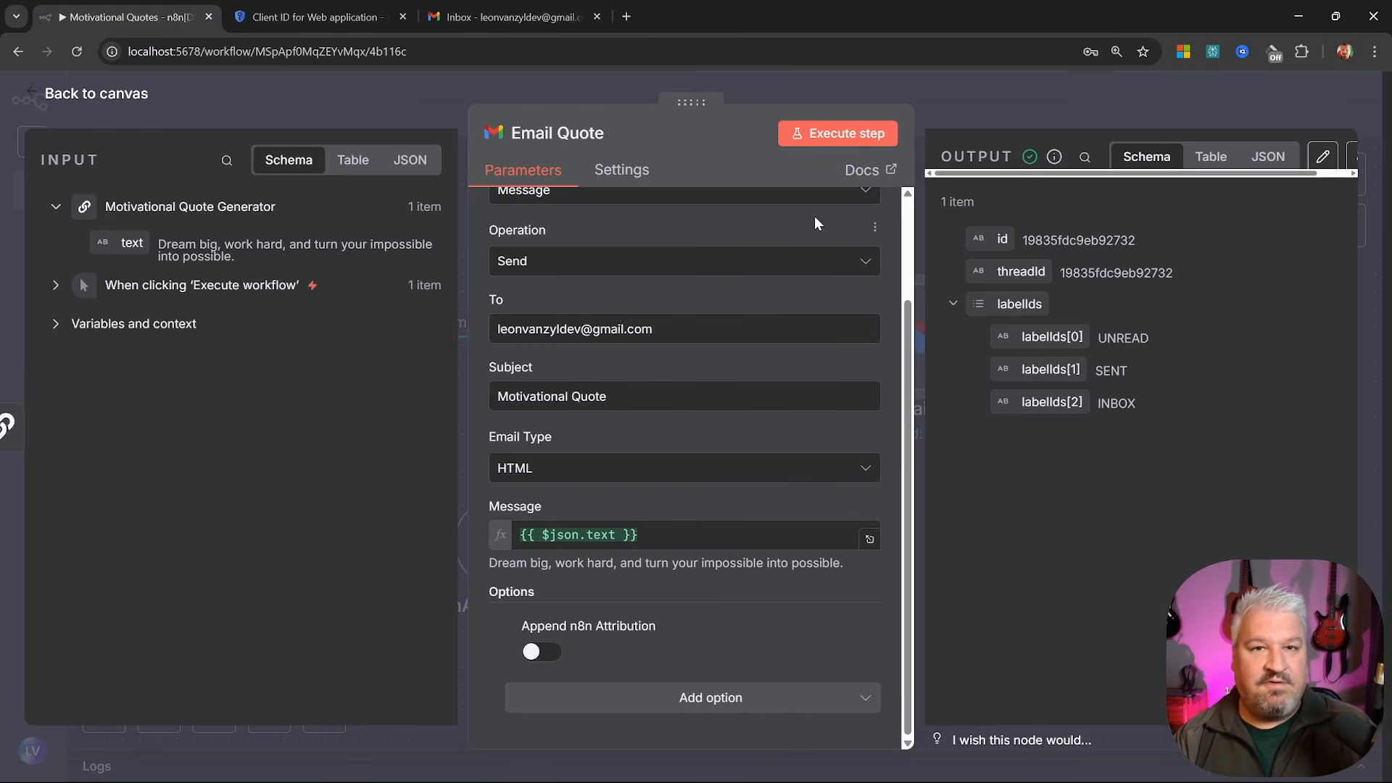
Close Email Quote and move the manual trigger down-left on the canvas
click(37, 94)
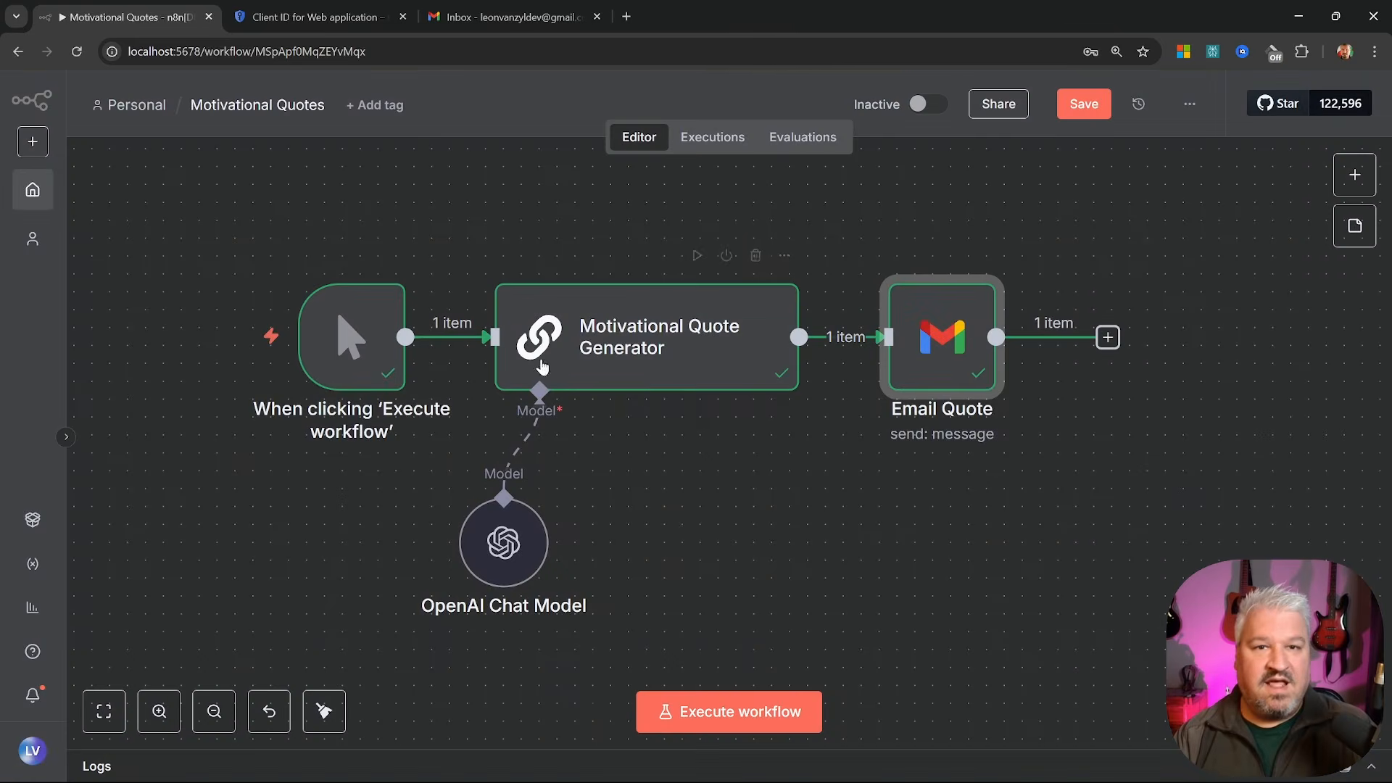
click(772, 458)
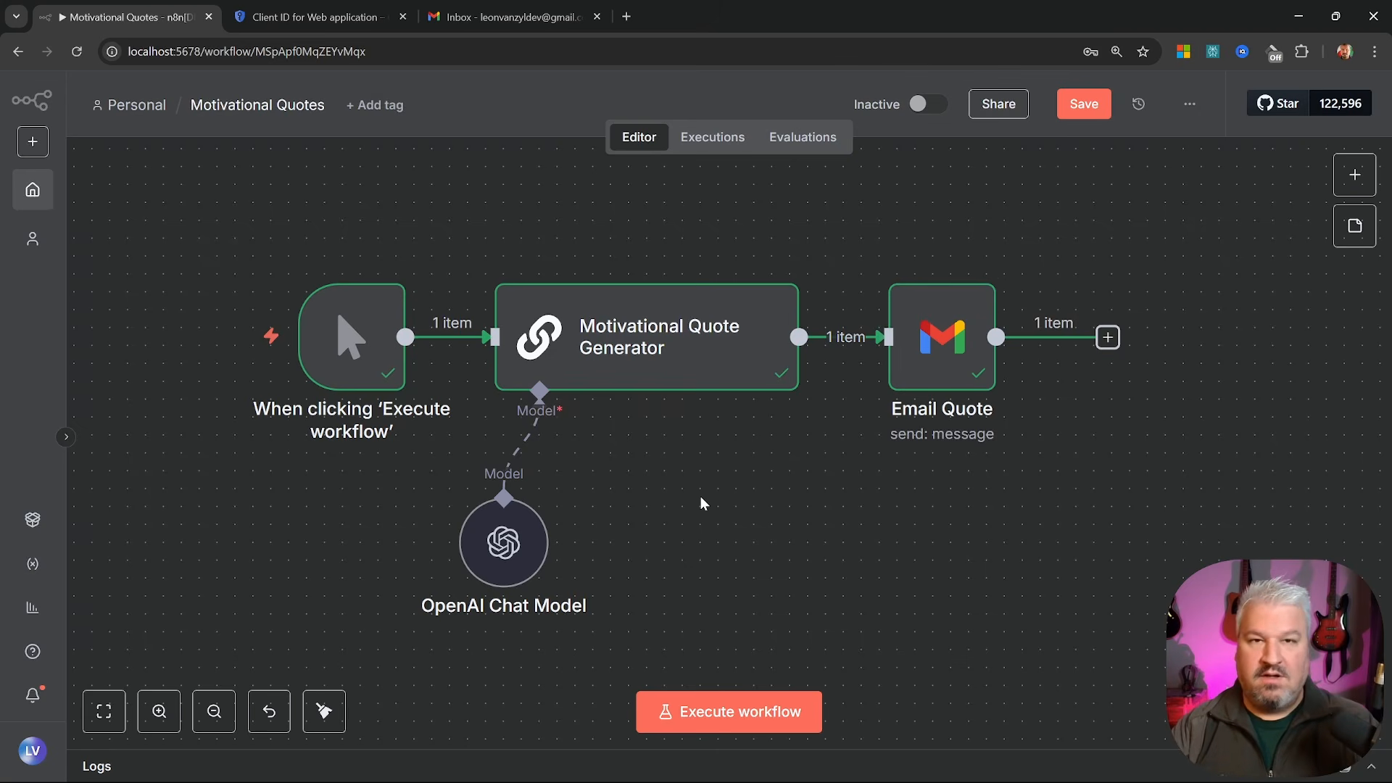
drag(391, 381, 249, 487)
Add an On a schedule trigger to the canvas as another trigger
key(Tab)
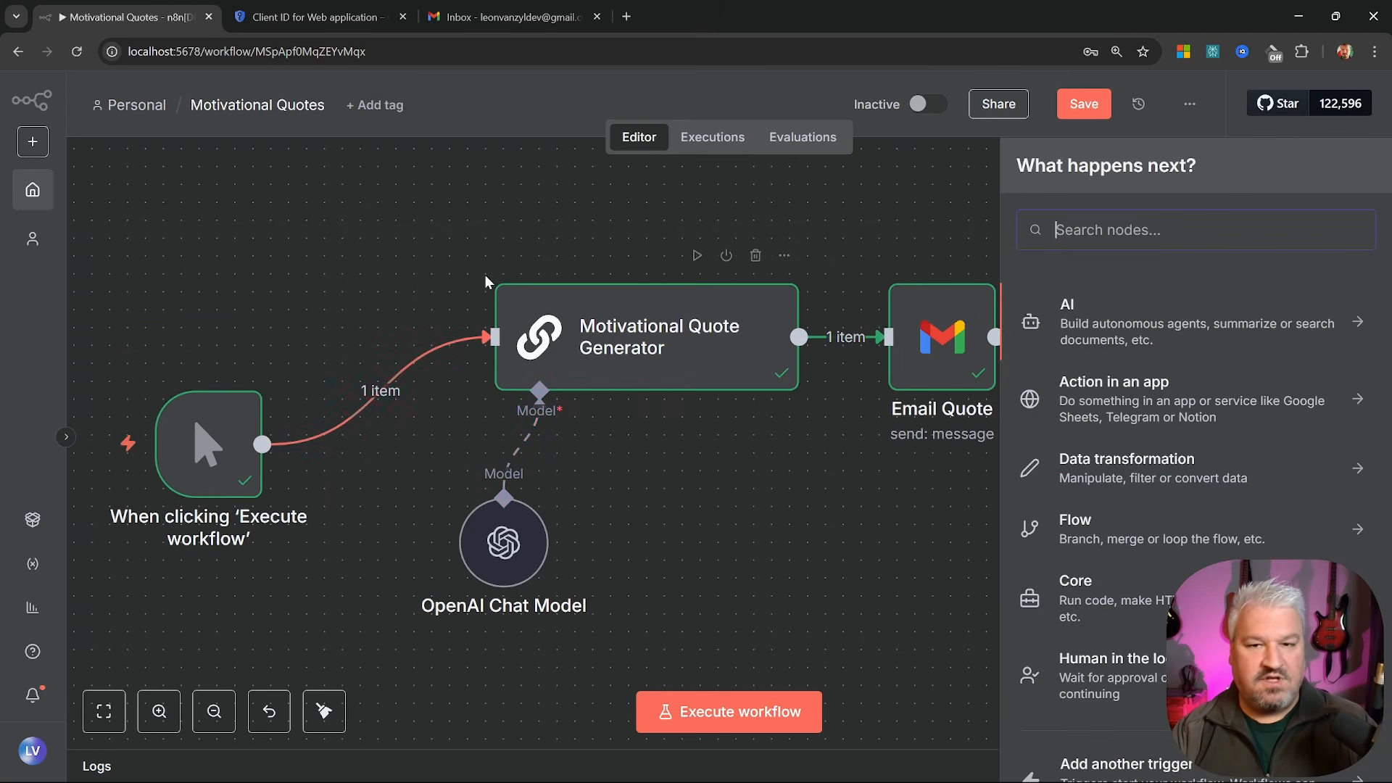
scroll(1160, 462, down, 2)
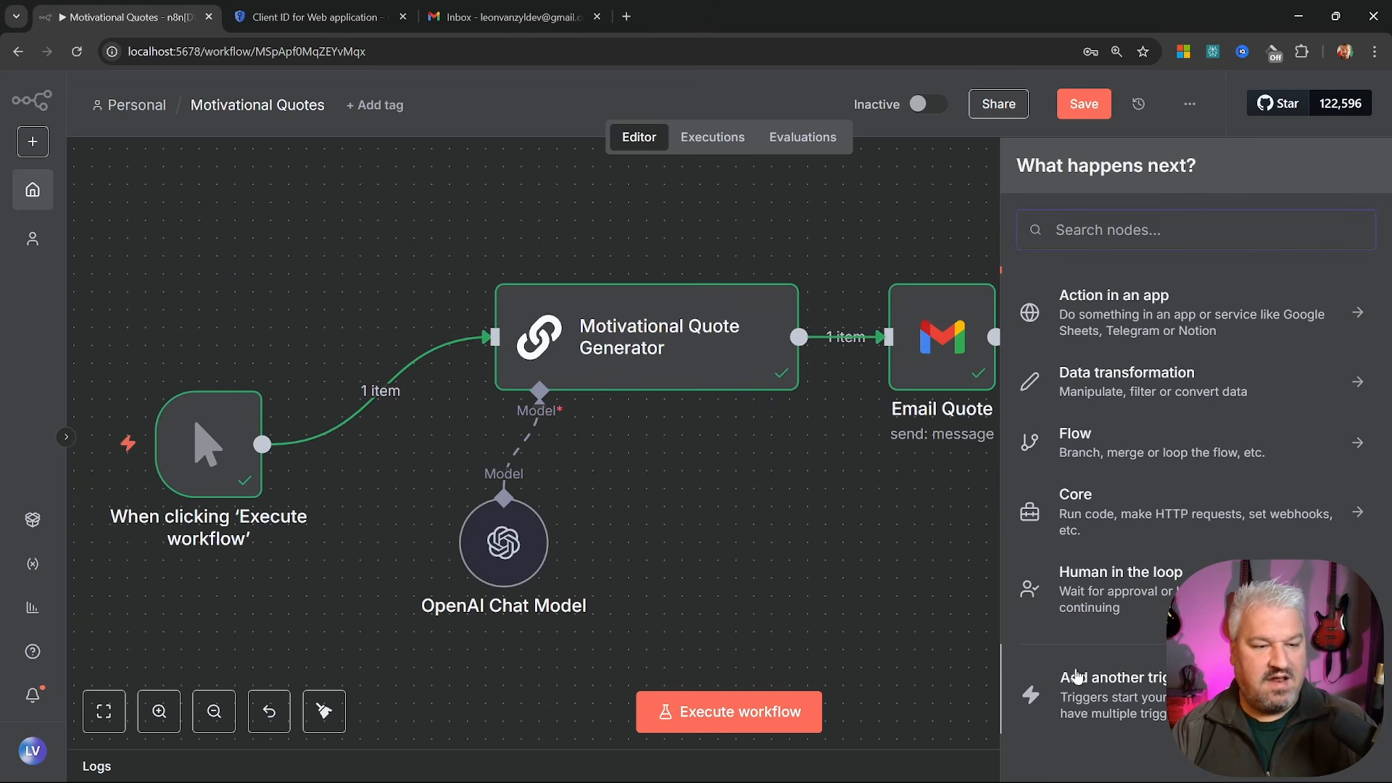
click(1163, 702)
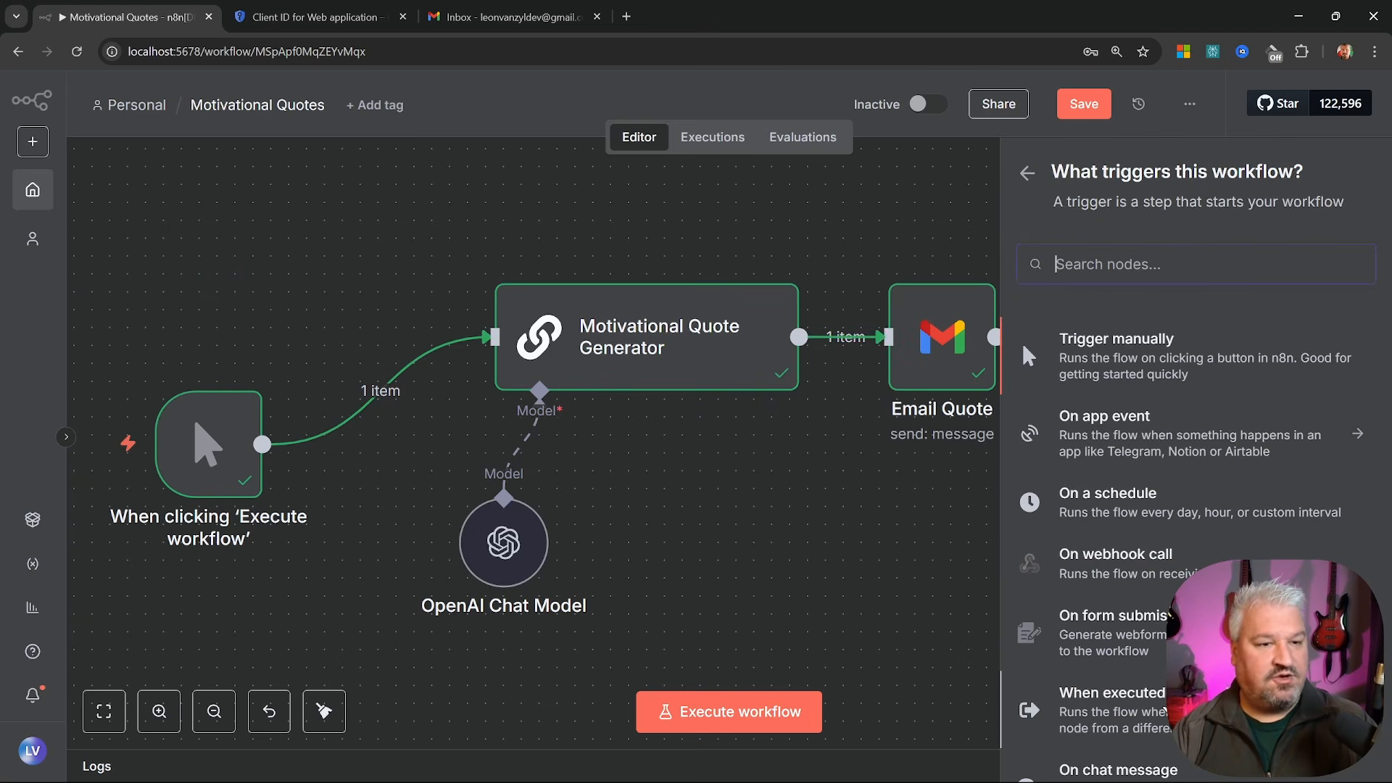
scroll(1121, 314, down, 2)
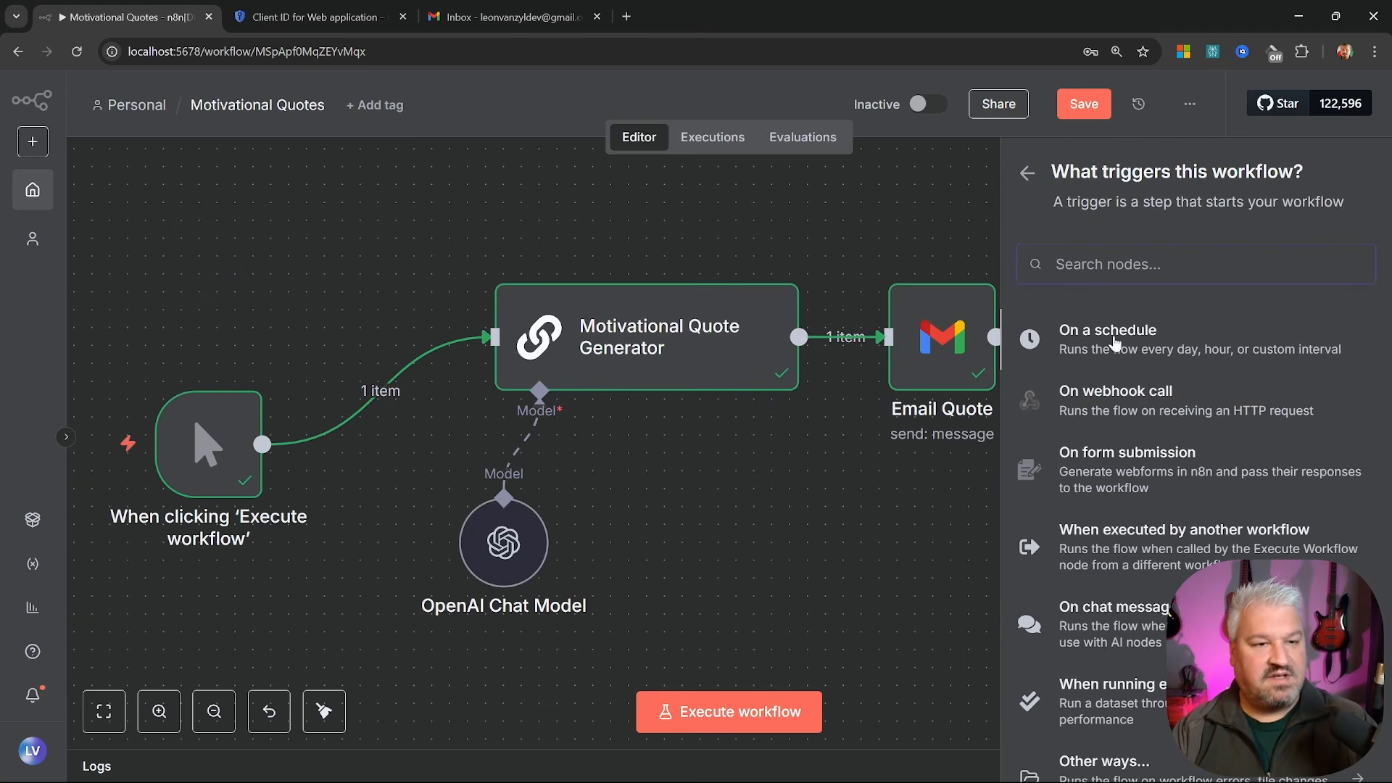
drag(1131, 338, 208, 228)
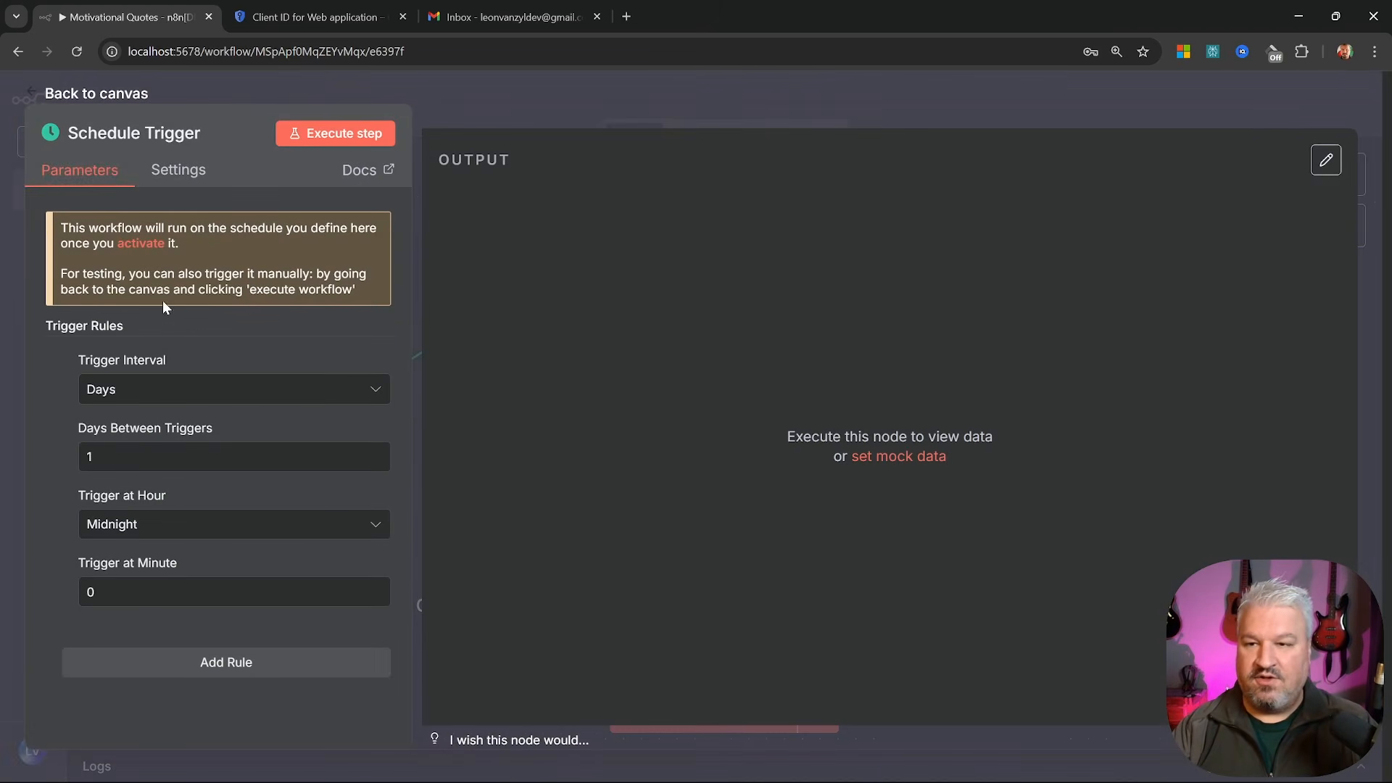
Keep the trigger interval at Days with Days Between Triggers set to 1
click(143, 390)
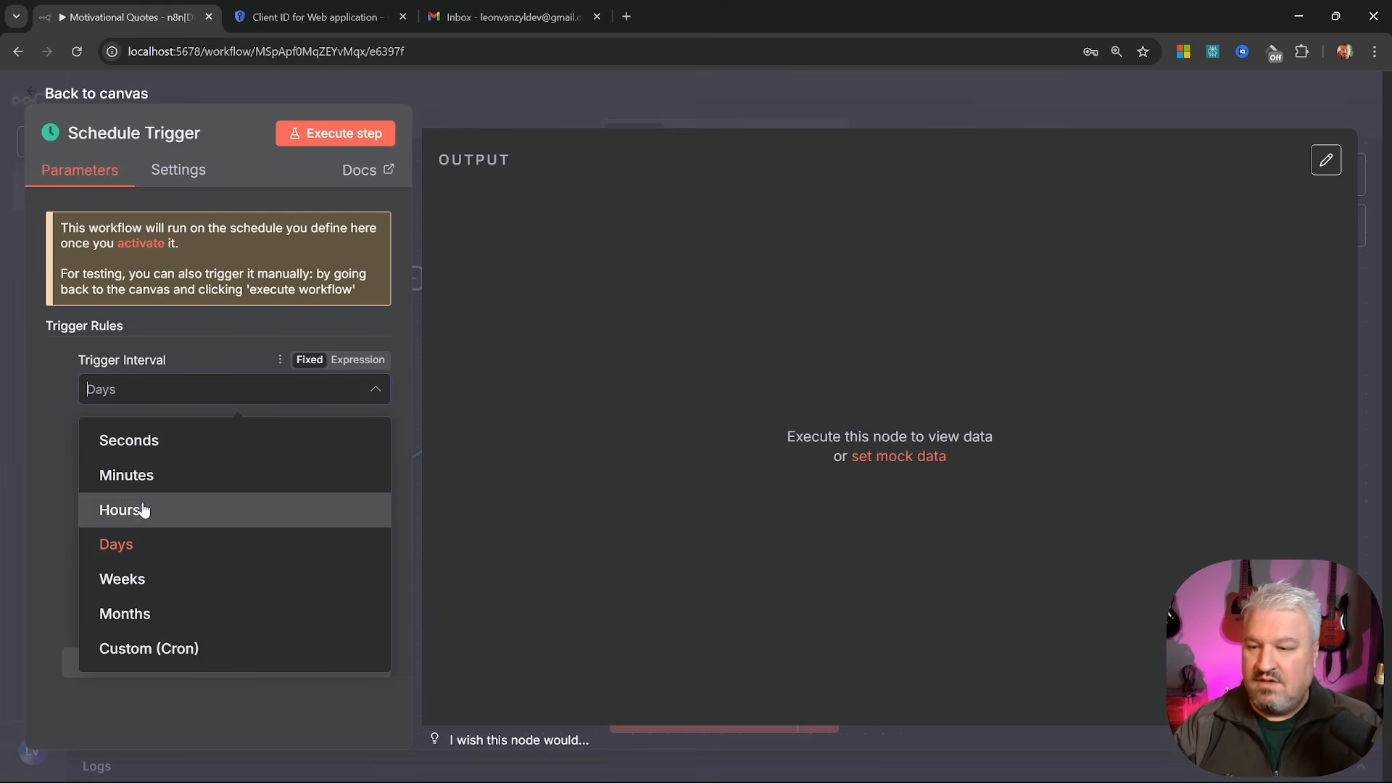
click(114, 544)
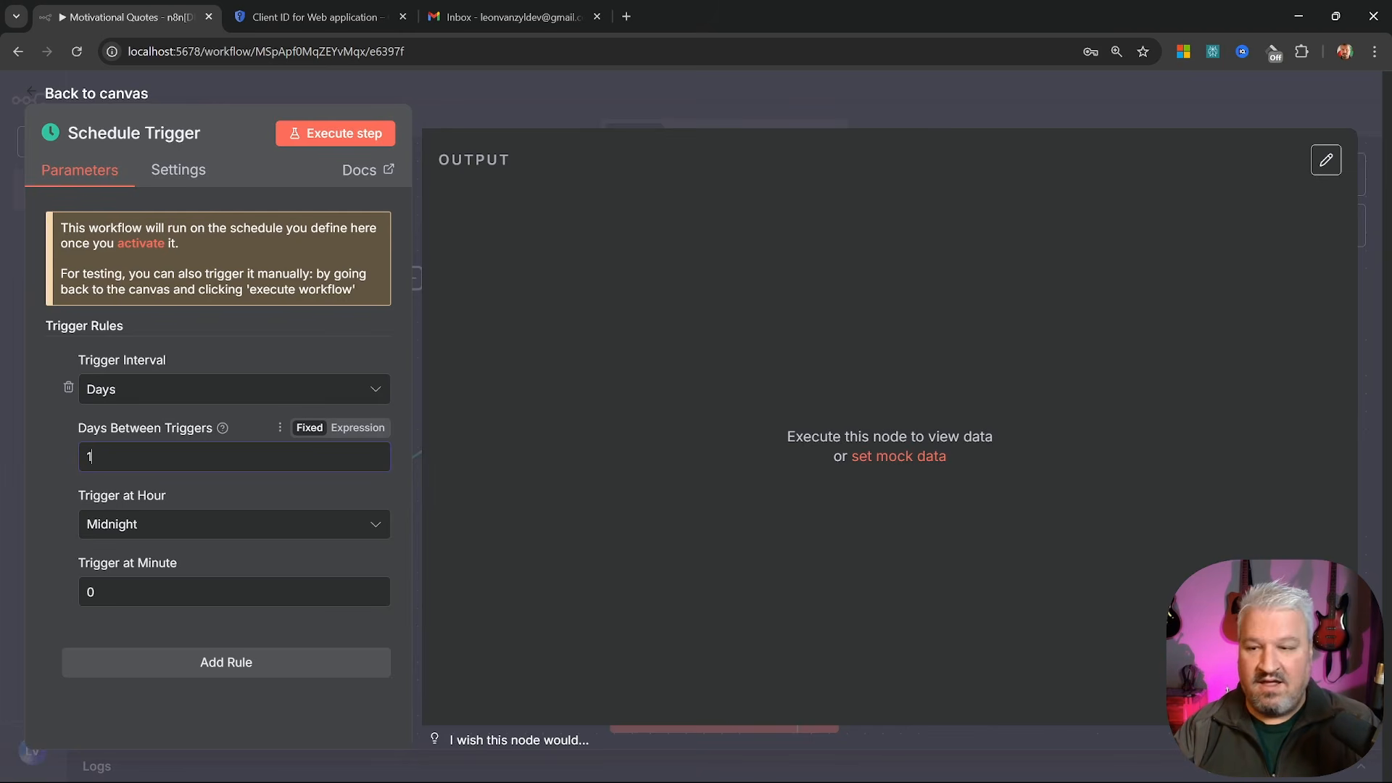
key(BackSpace)
text(2)
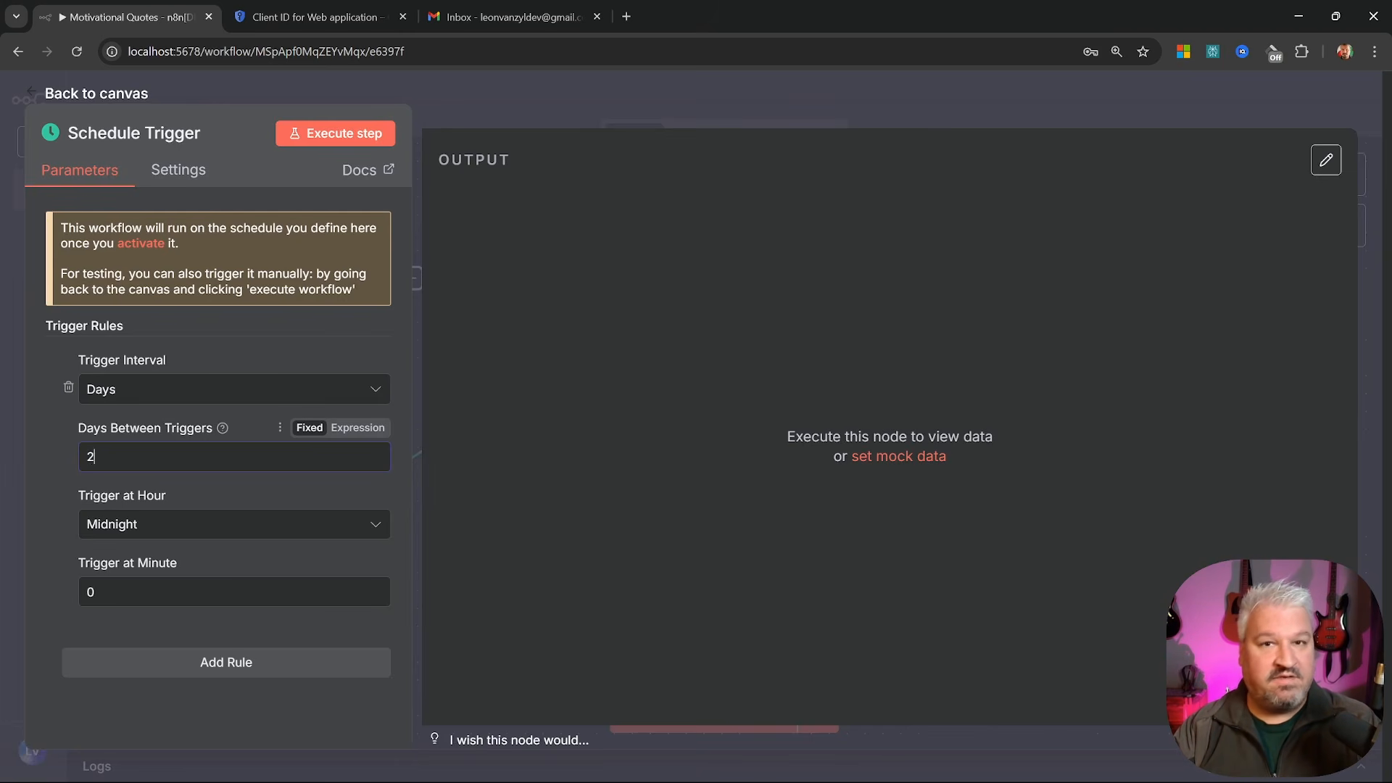
key(BackSpace)
text(3)
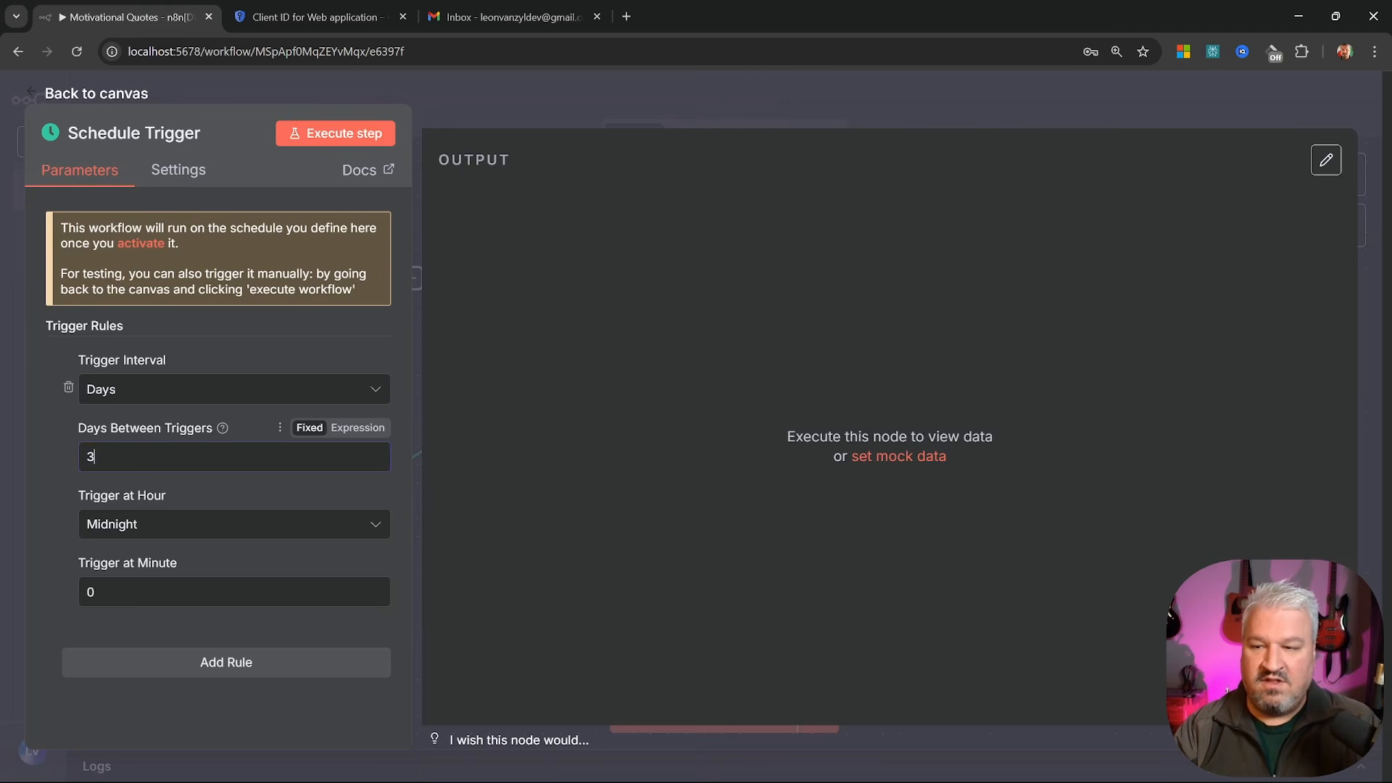
key(BackSpace)
text(1)
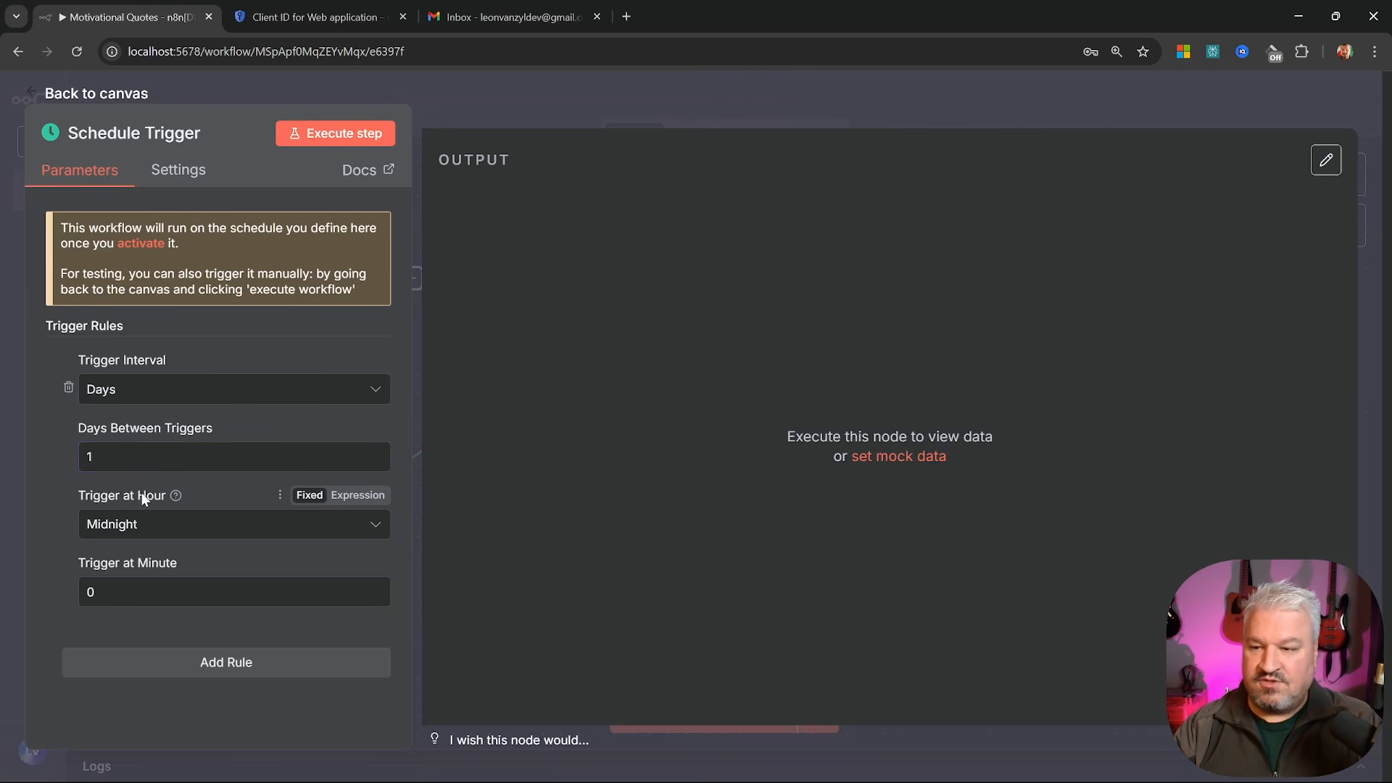
Set Trigger at Hour to 8am, review the activation notice, and return to the canvas
click(166, 527)
scroll(143, 431, down, 1)
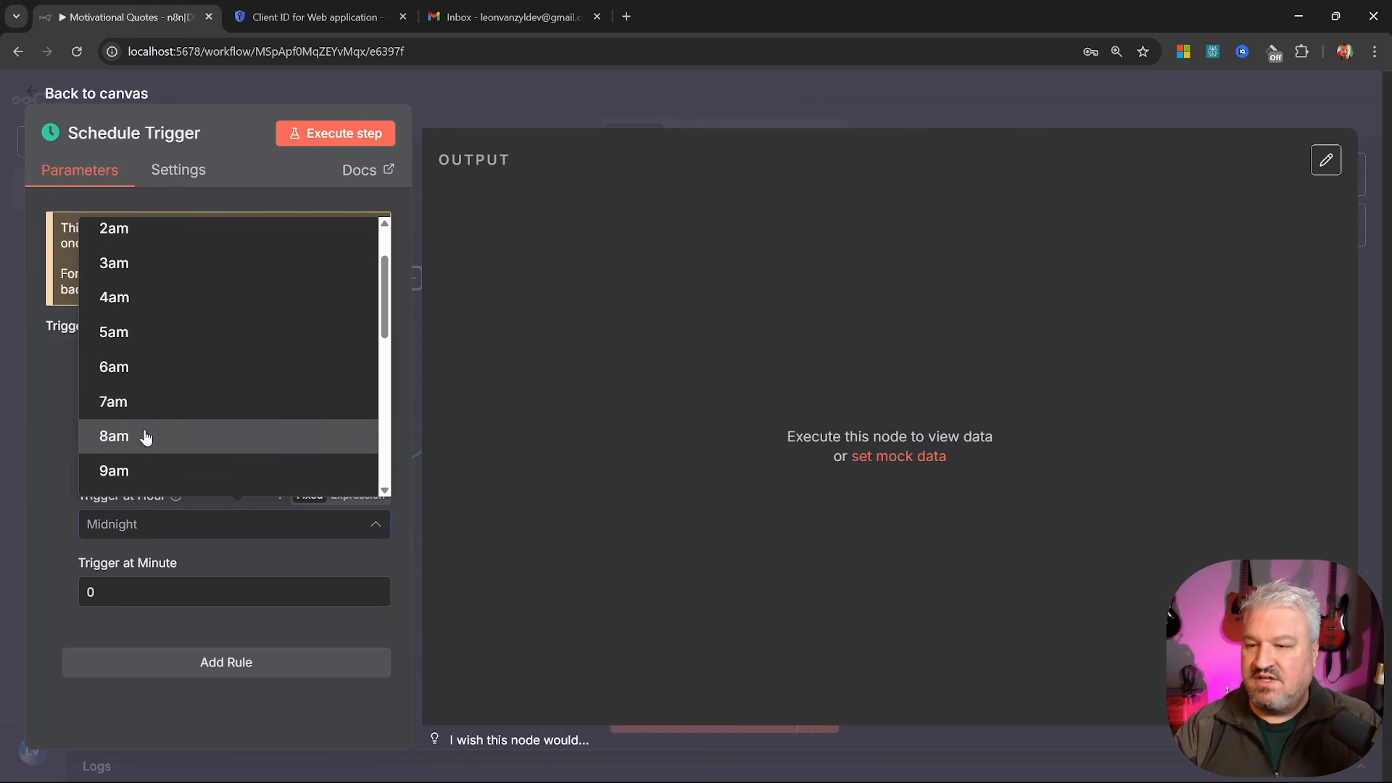
click(116, 436)
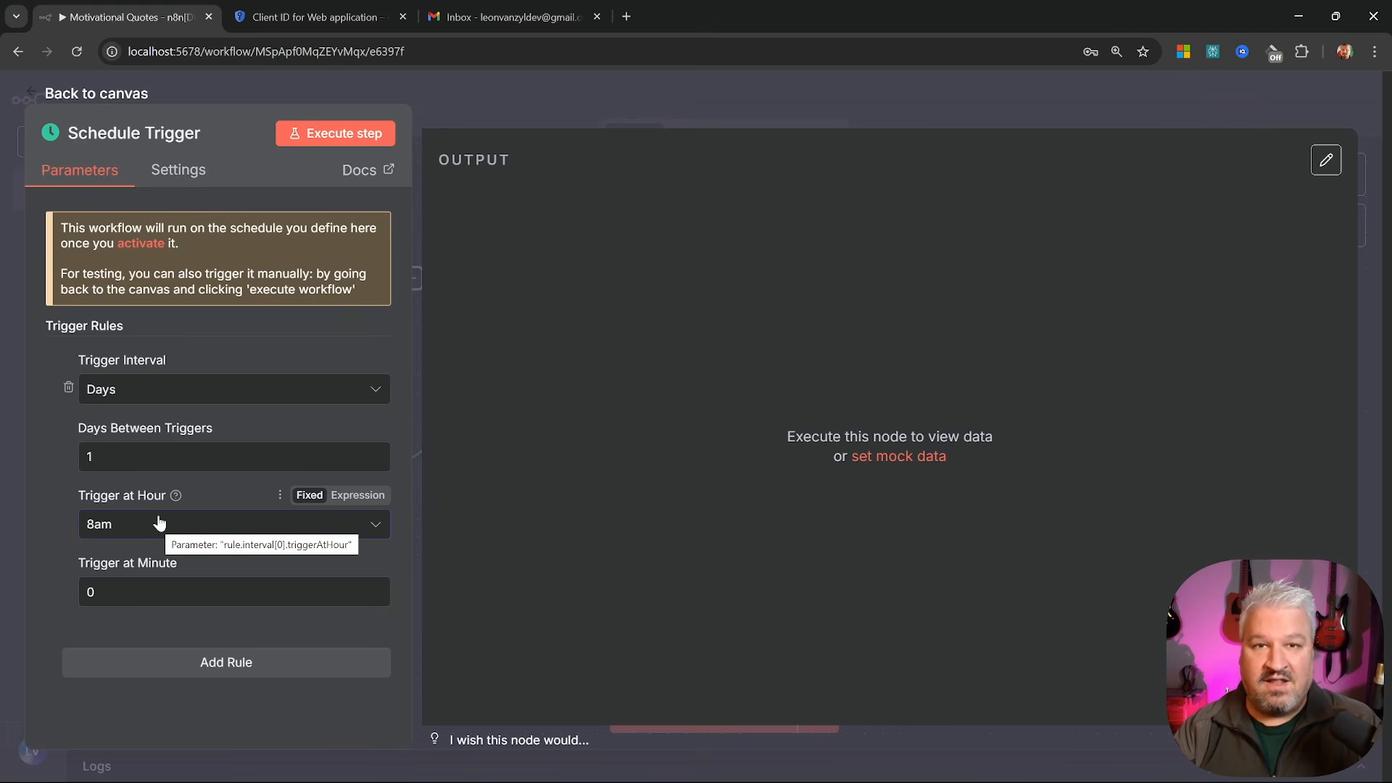
drag(54, 225, 255, 289)
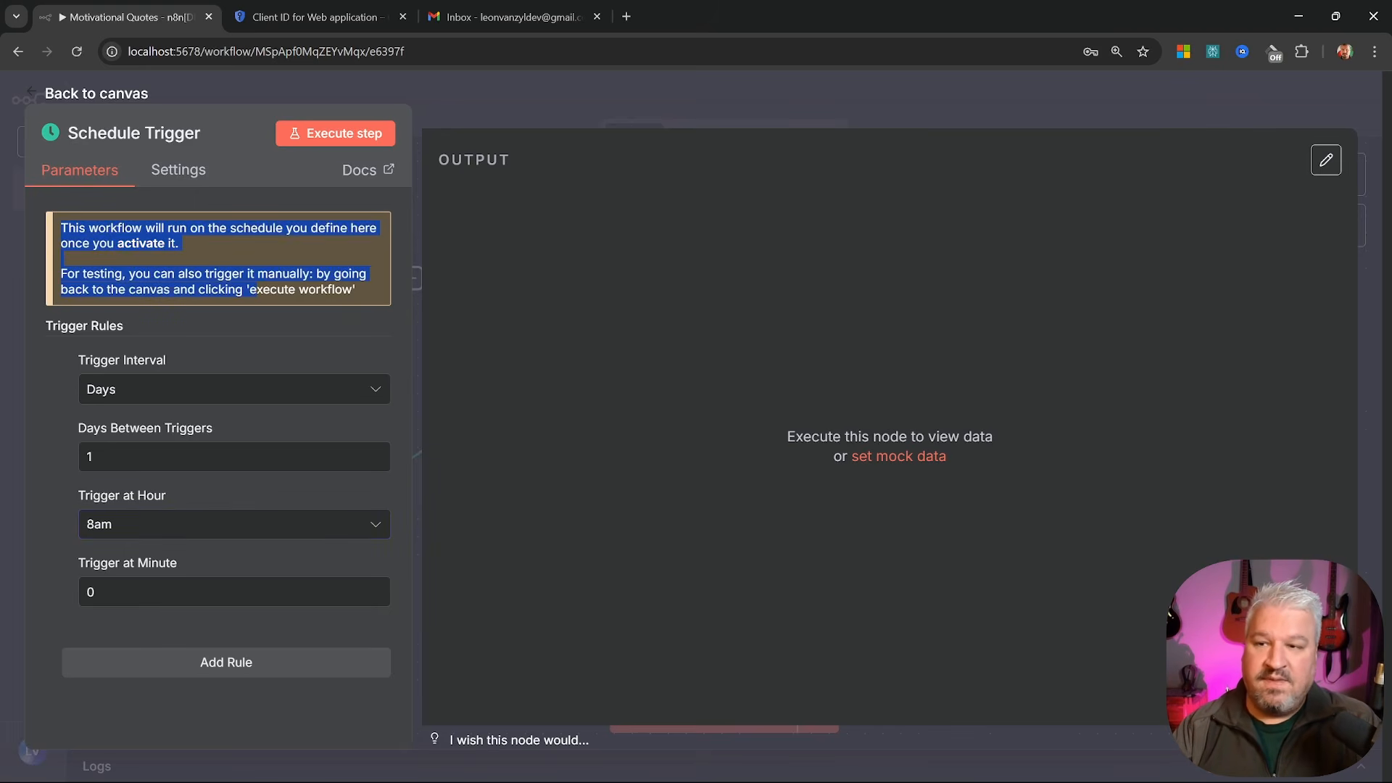
click(211, 260)
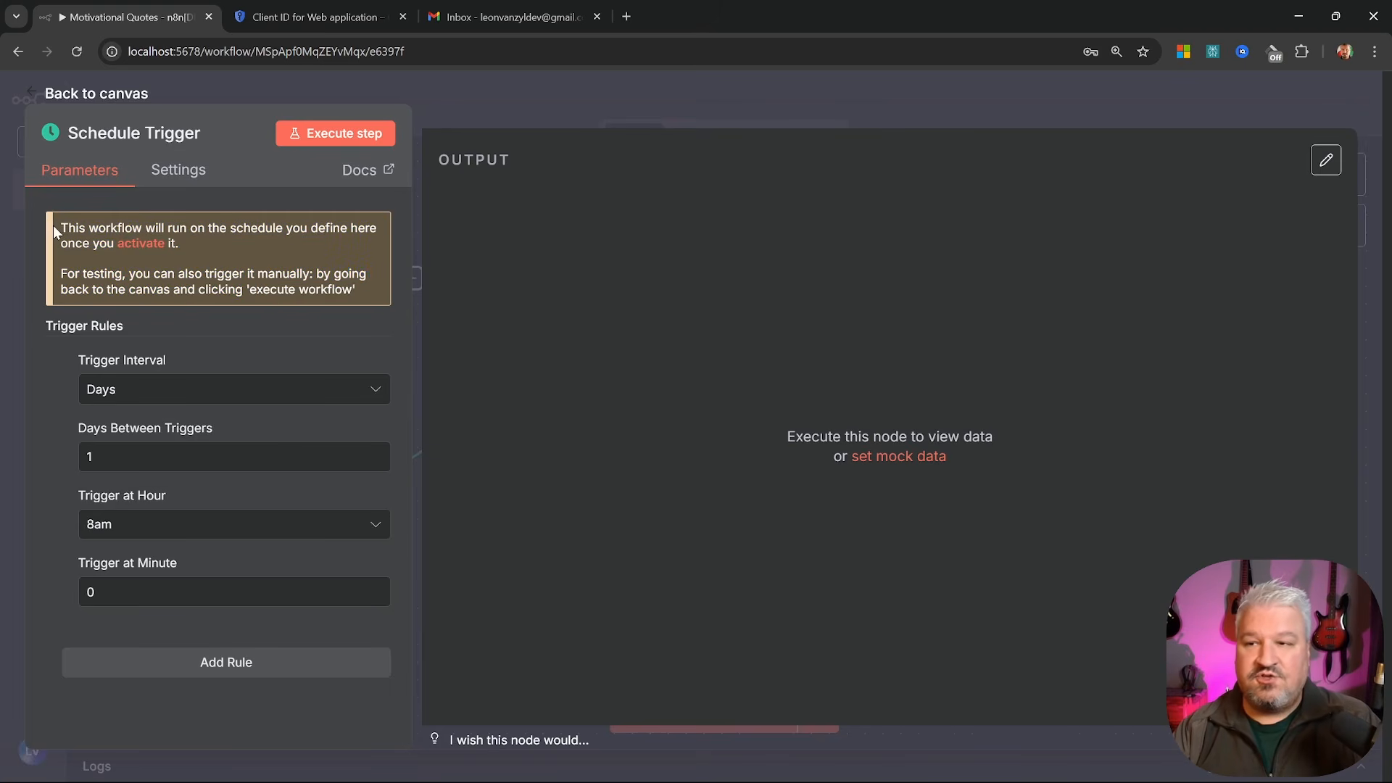
drag(53, 224, 300, 228)
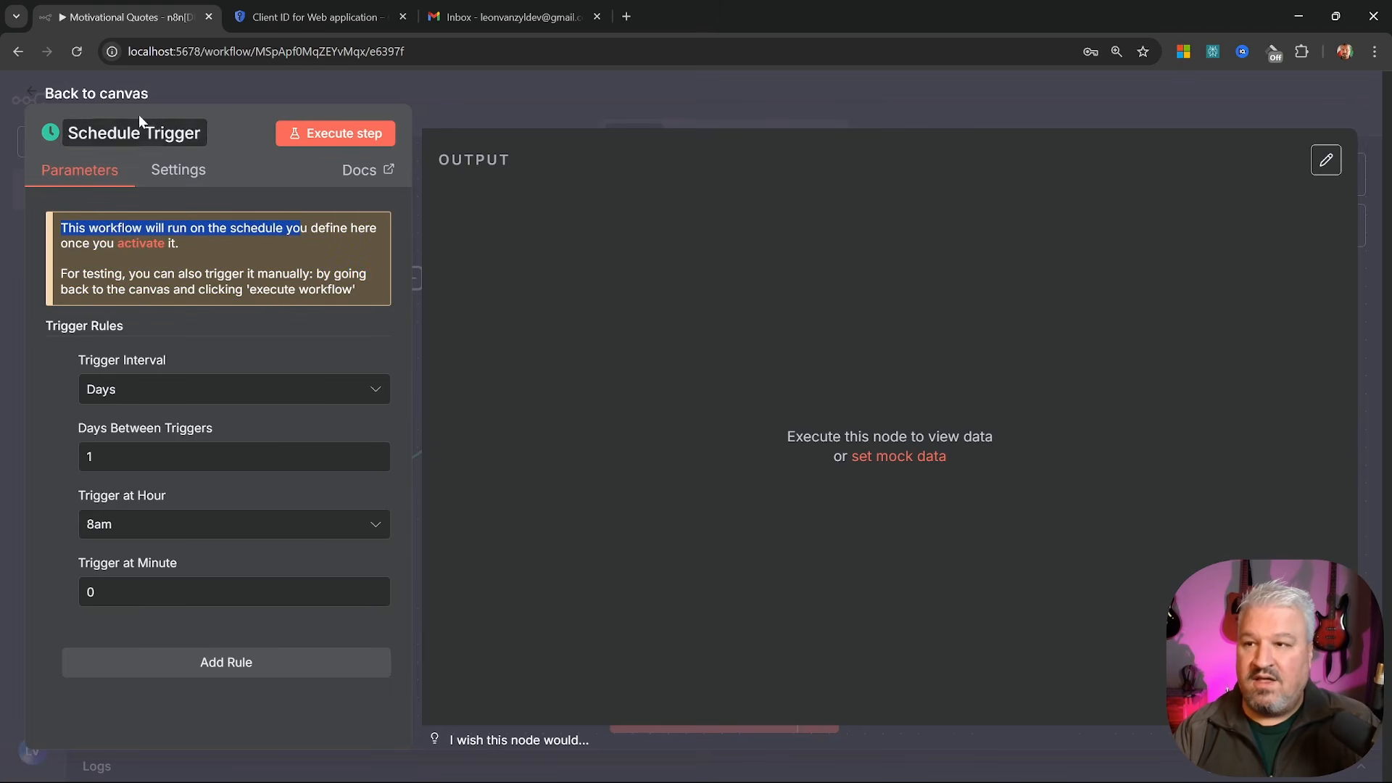
click(134, 95)
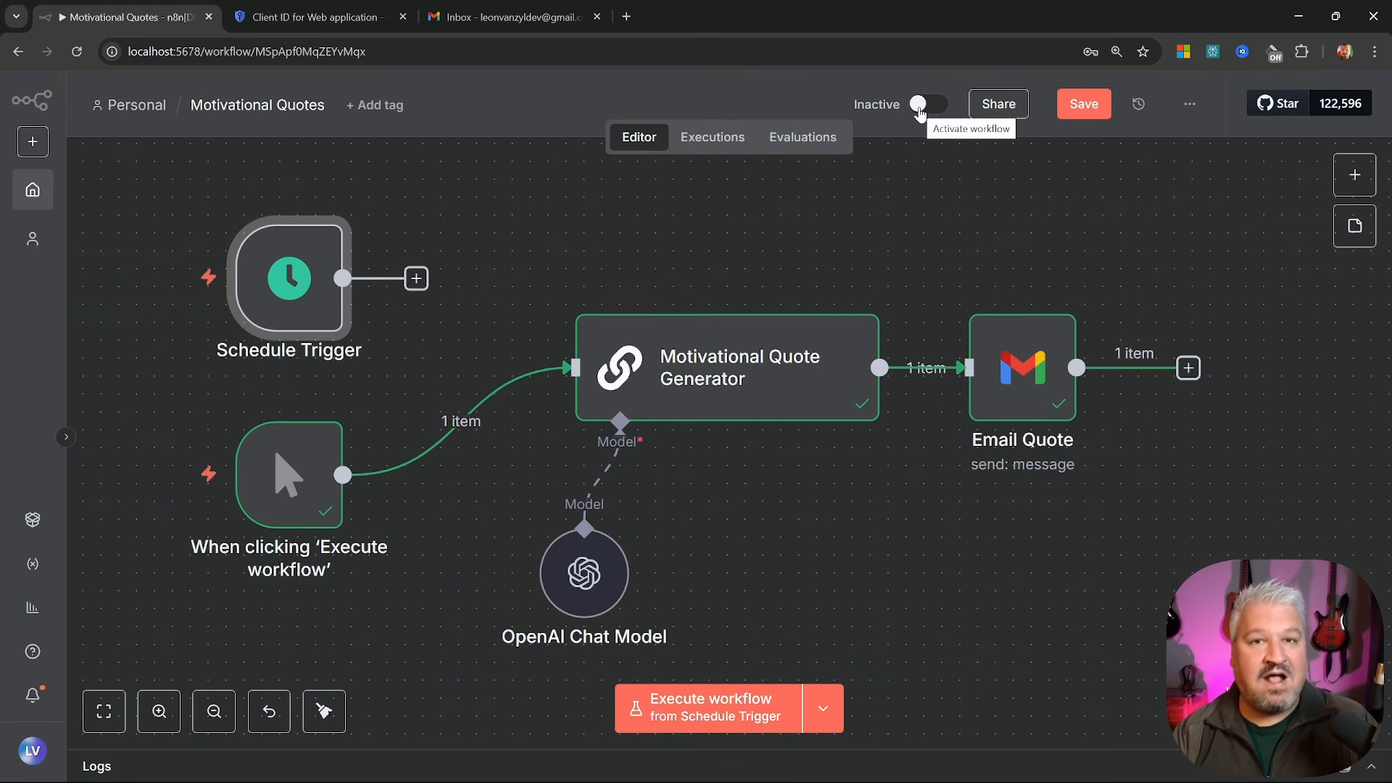
Toggle the workflow to Active, dismiss the notice, and wire Schedule Trigger into Motivational Quote Generator
mouse_move(321, 277)
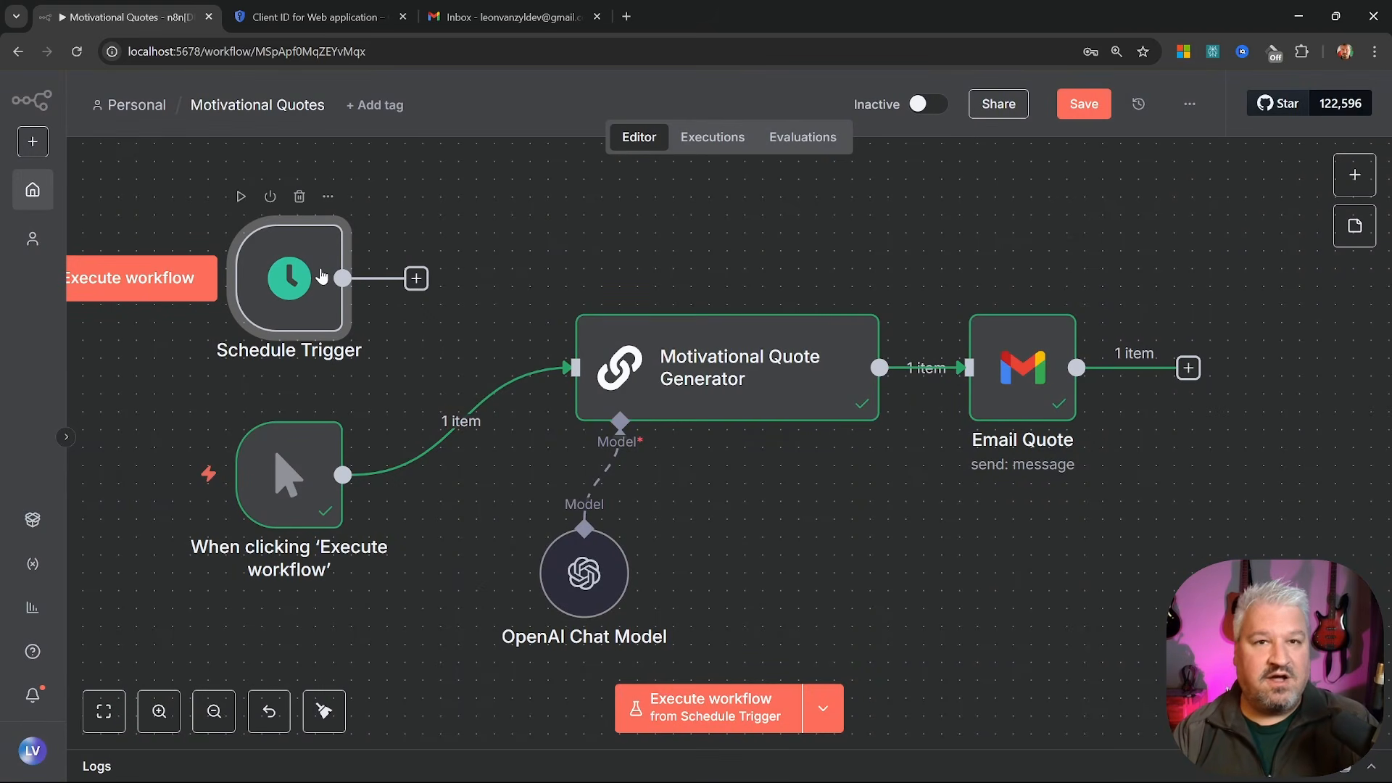
click(924, 105)
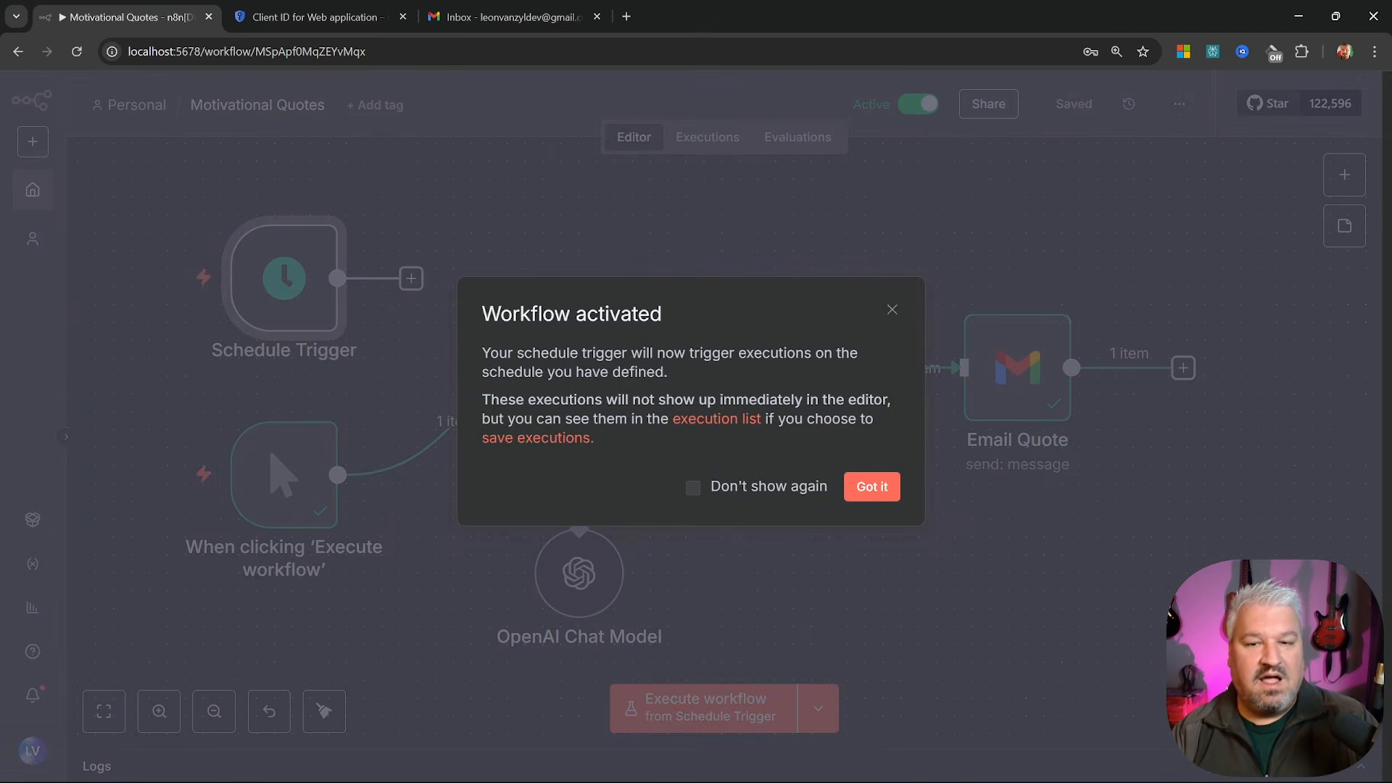
drag(516, 353, 720, 353)
click(799, 375)
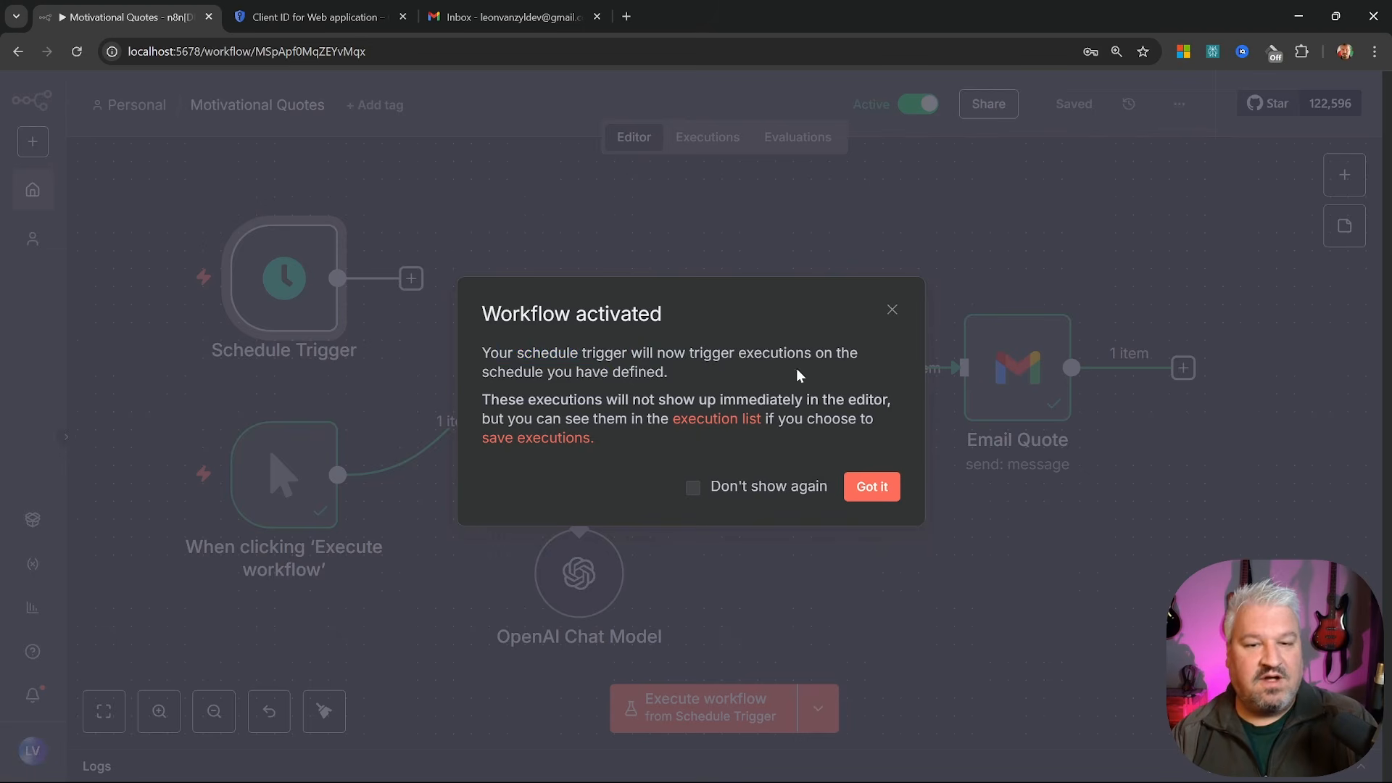
click(862, 486)
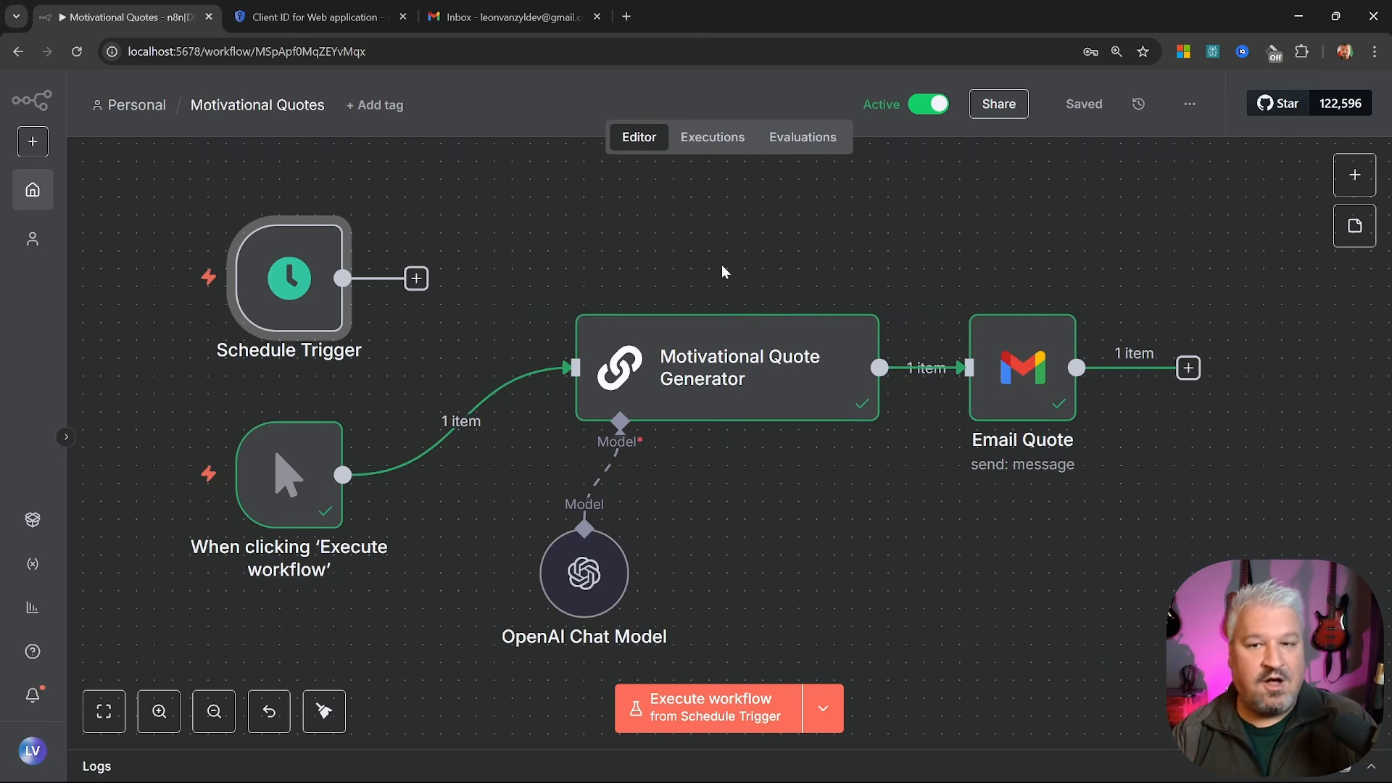
drag(417, 278, 572, 367)
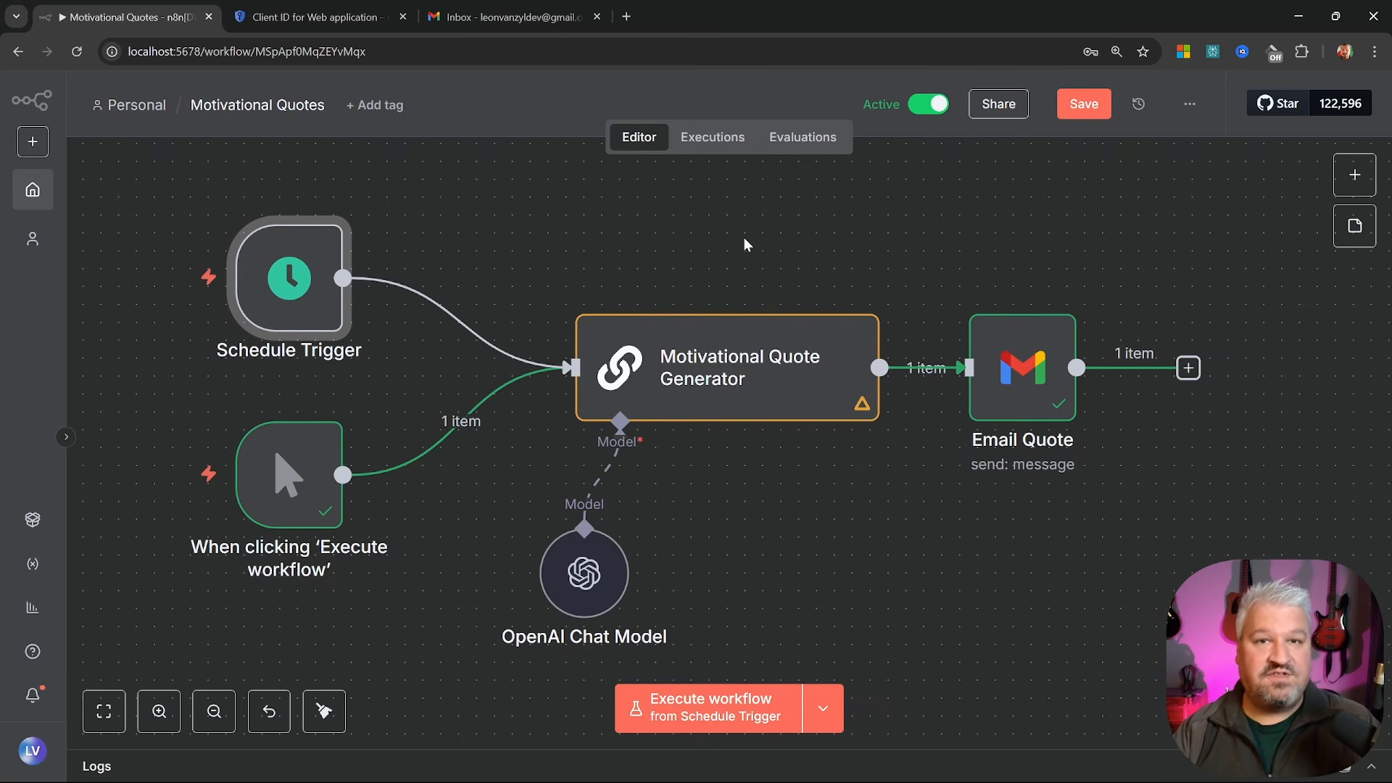
In Workflow settings, set the timezone to Africa/Johannesburg and save the settings
click(1190, 106)
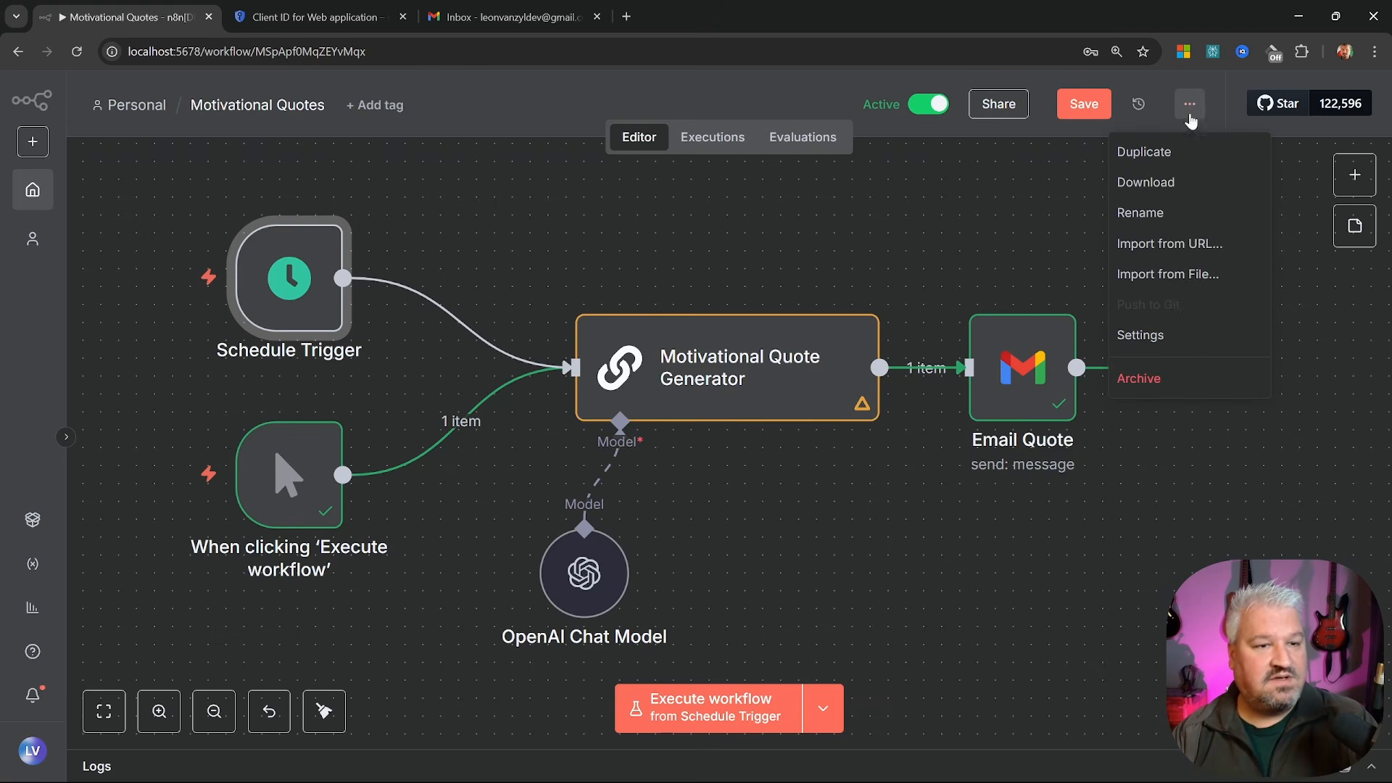
click(1142, 335)
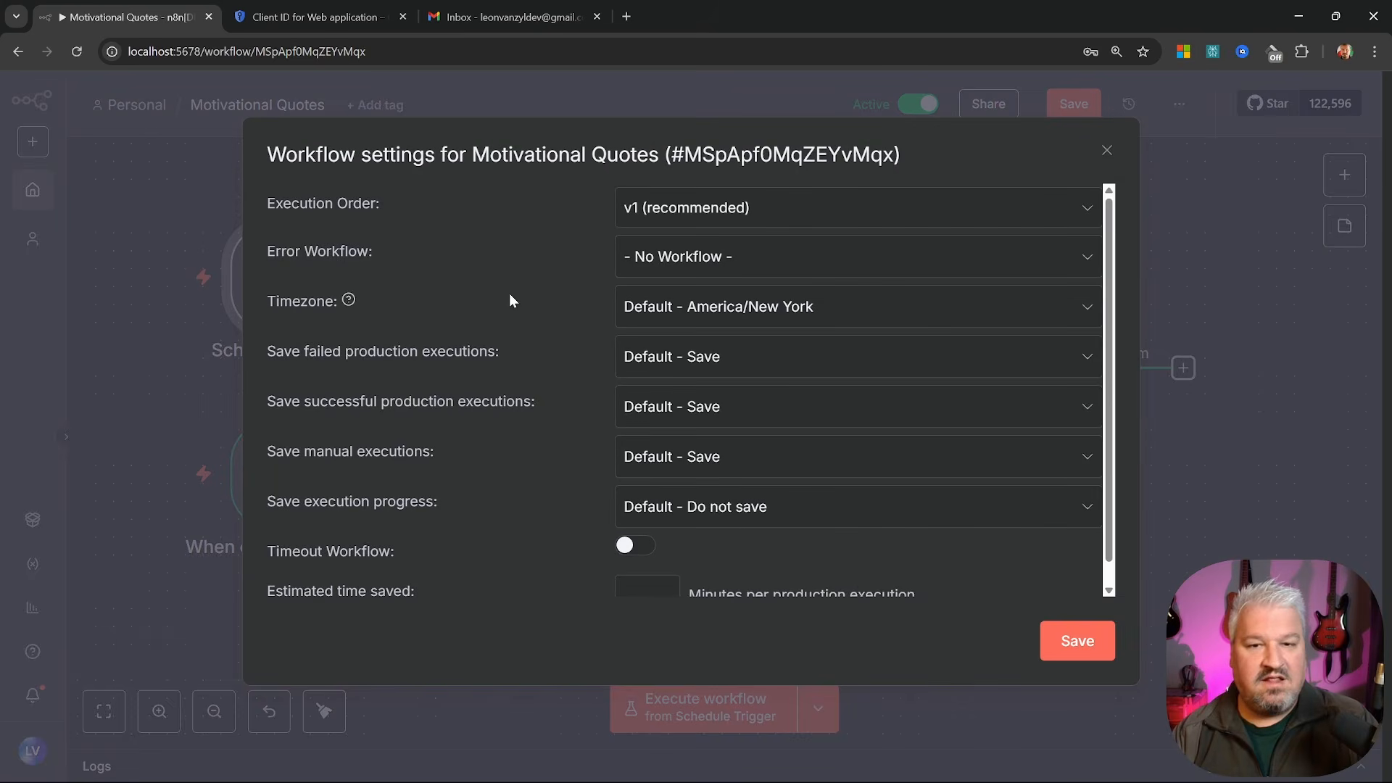
click(856, 310)
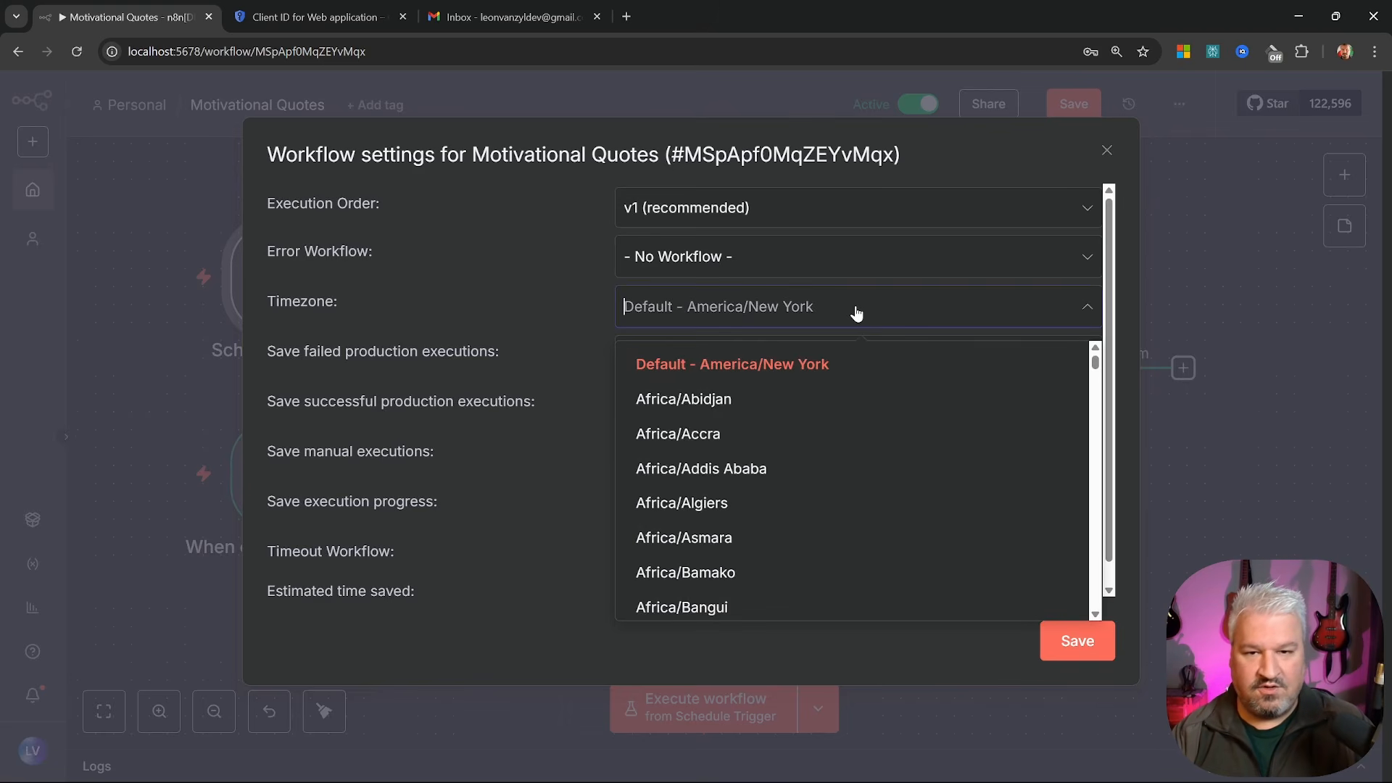
text(johan)
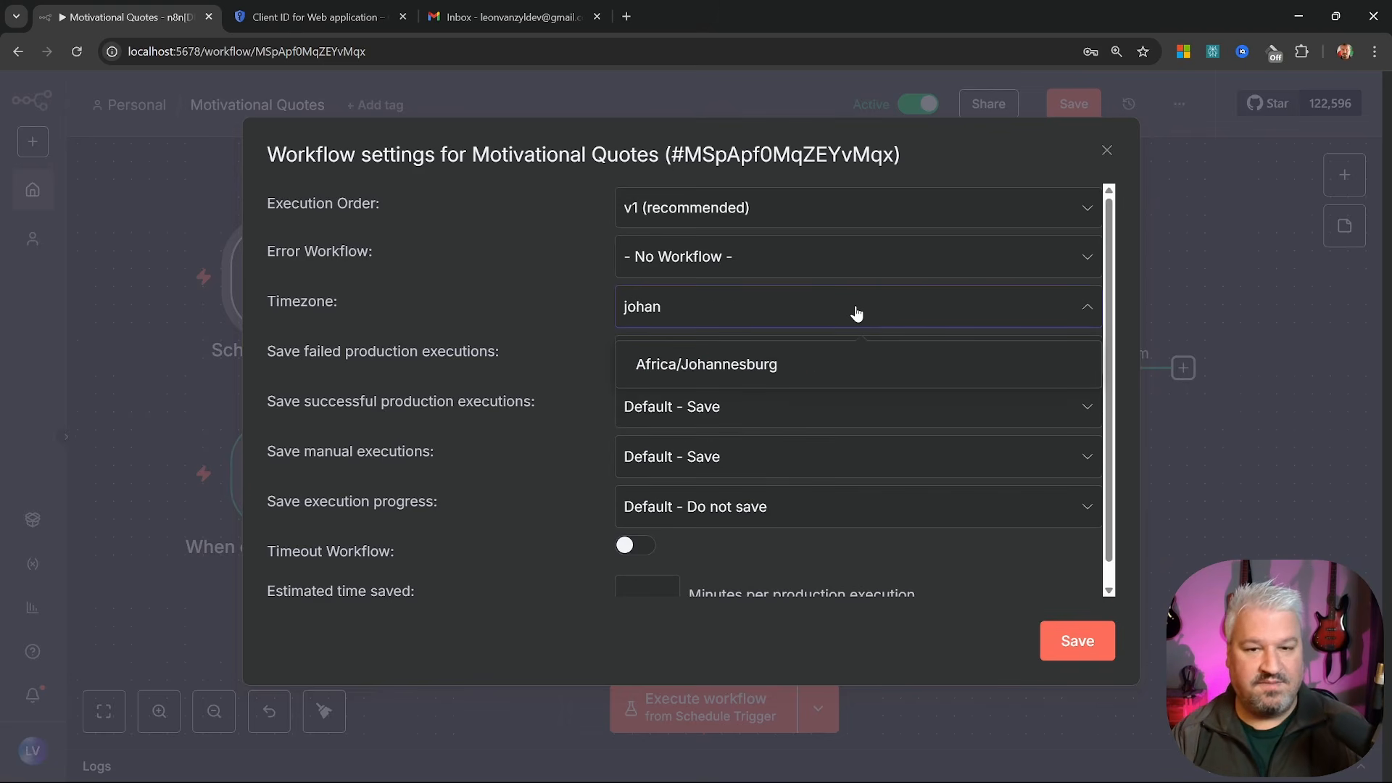
click(727, 366)
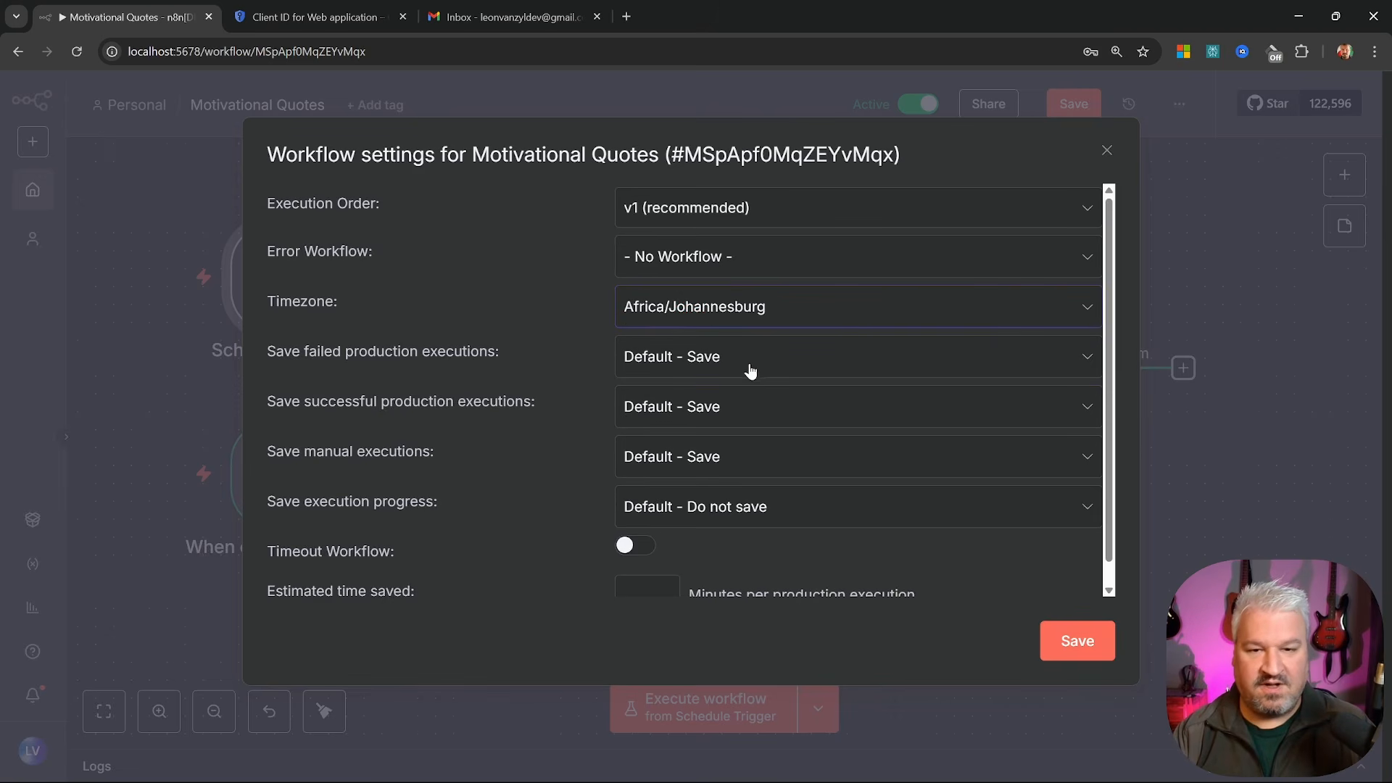
click(1077, 641)
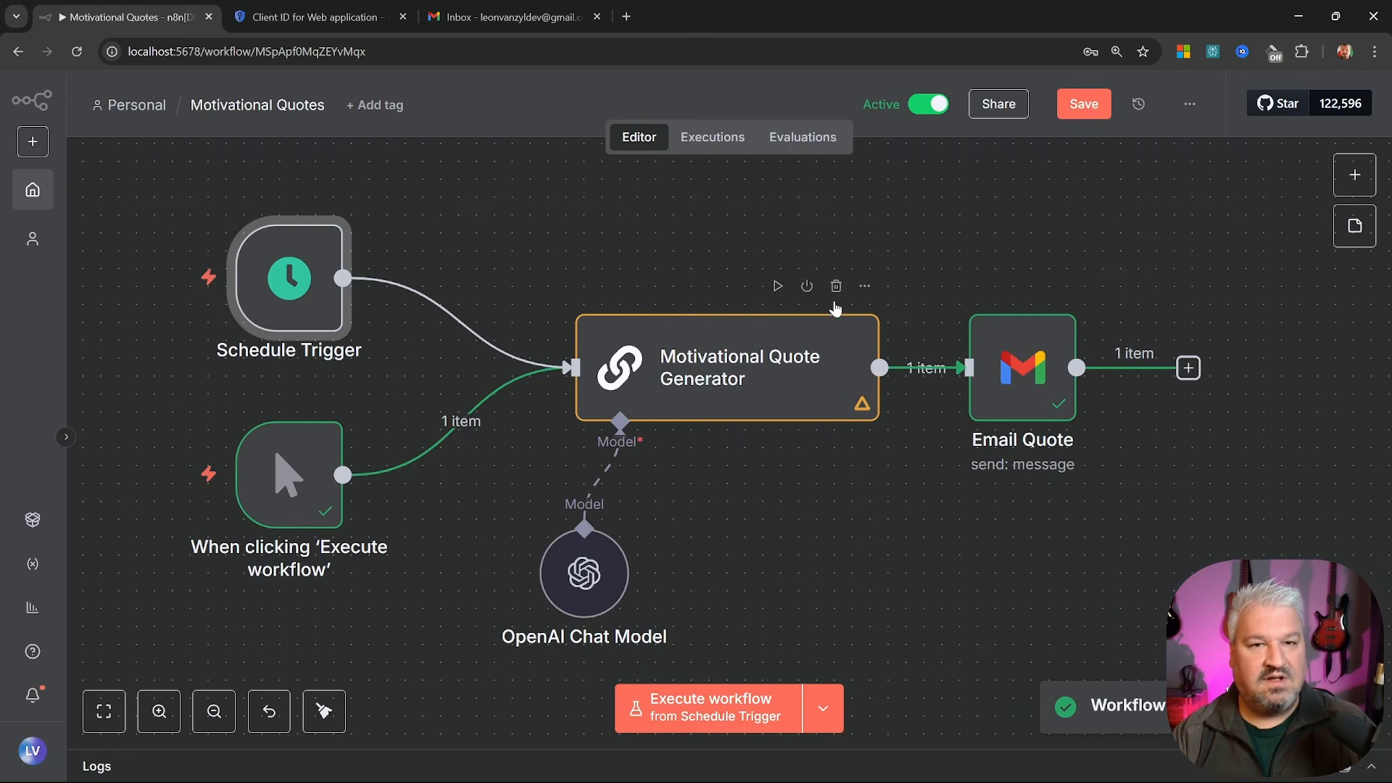
Save the workflow and set the Schedule Trigger to a Minutes interval of 1
click(1084, 104)
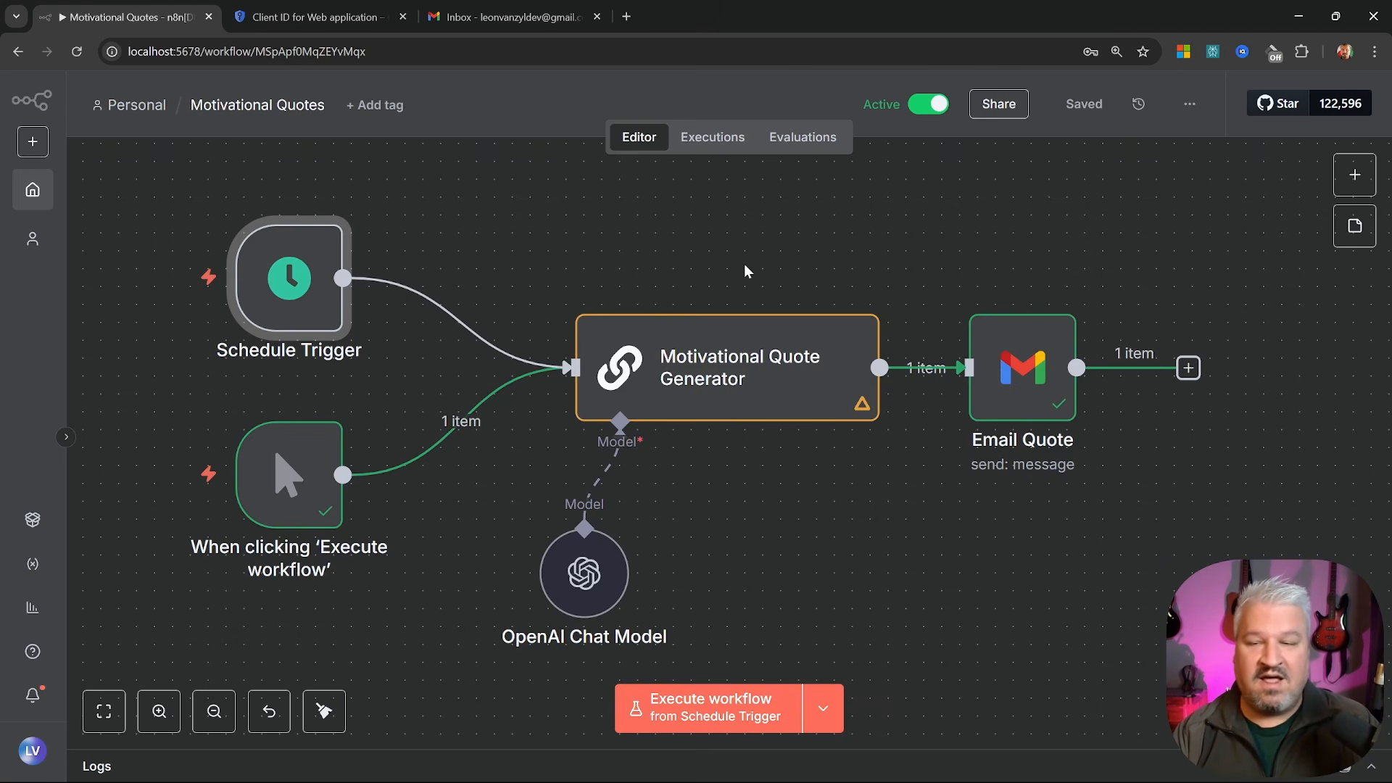
double_click(292, 286)
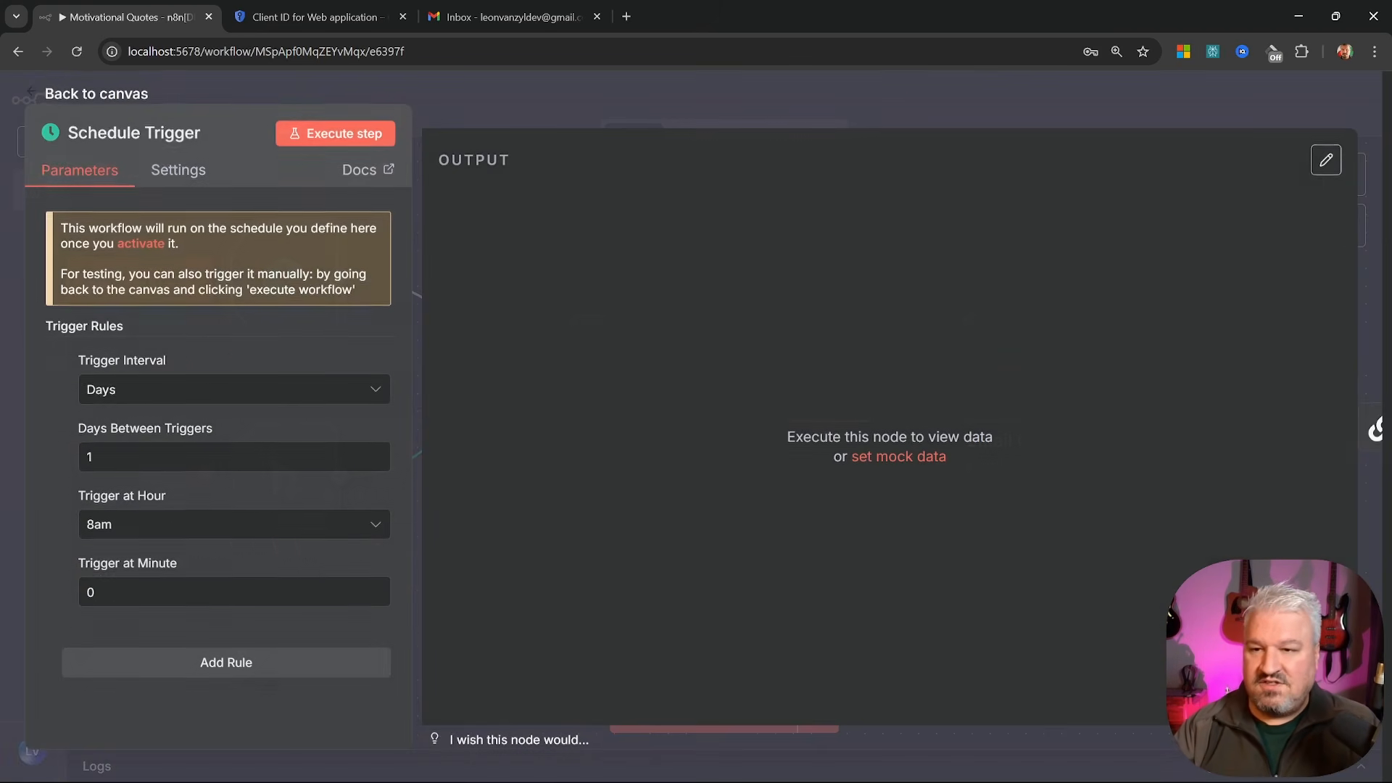
click(150, 399)
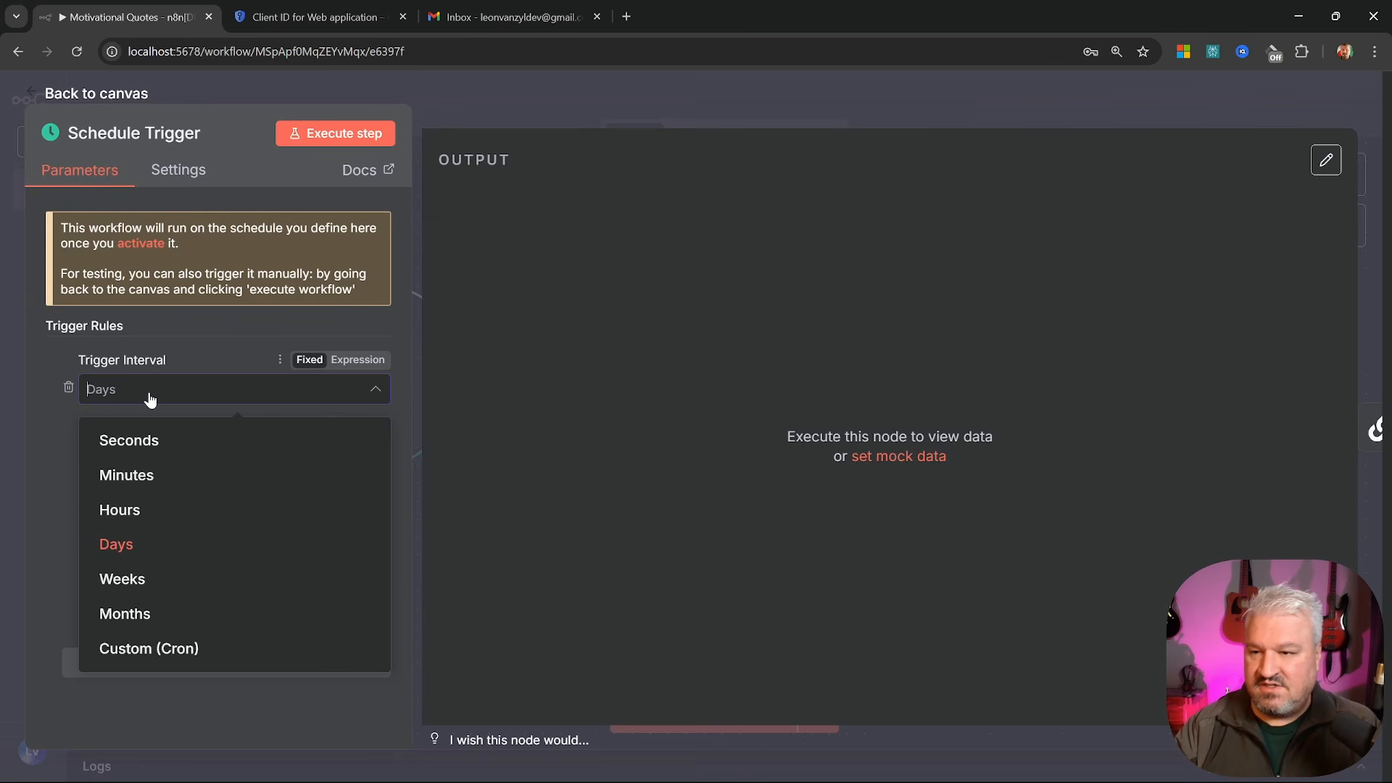
click(135, 473)
text(1)
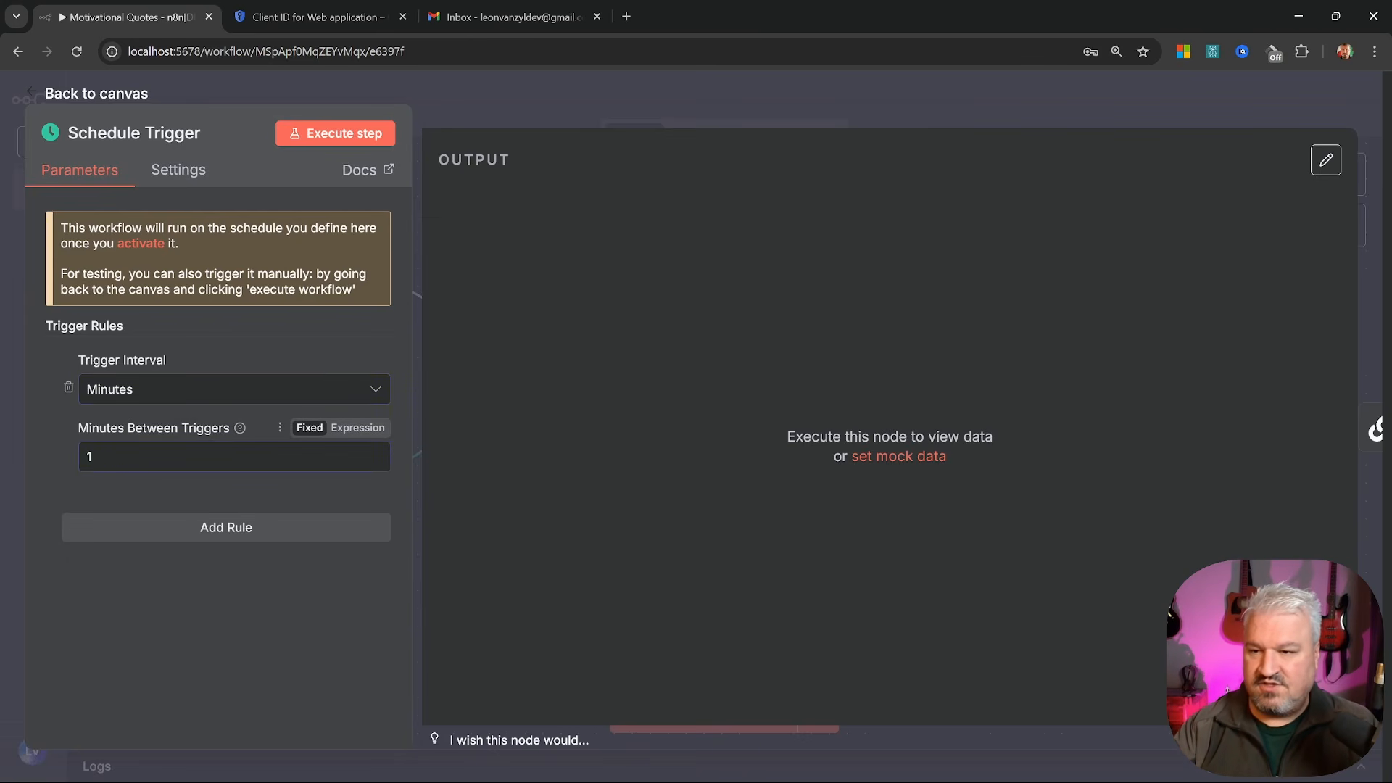
Save the updated workflow and check the Gmail inbox for the minute-apart quote emails
click(78, 96)
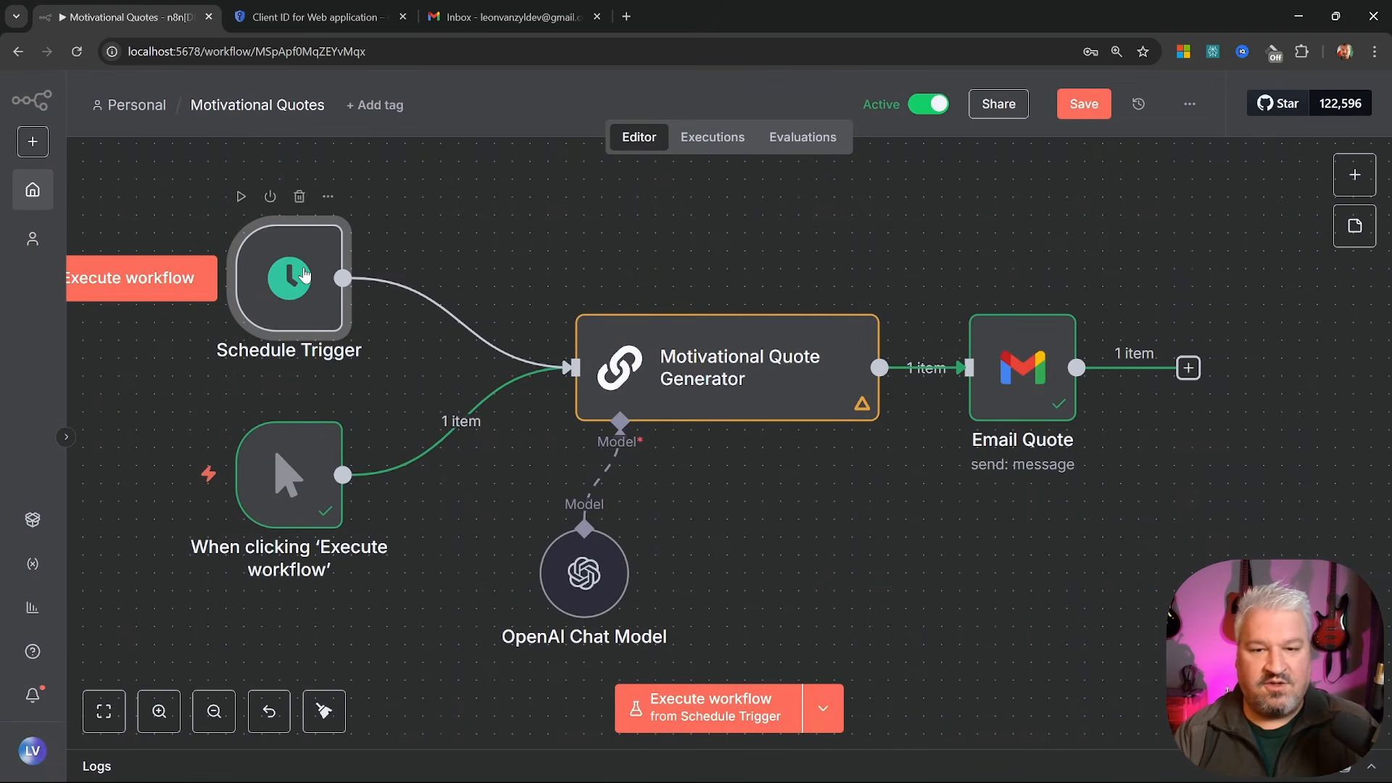
click(1083, 106)
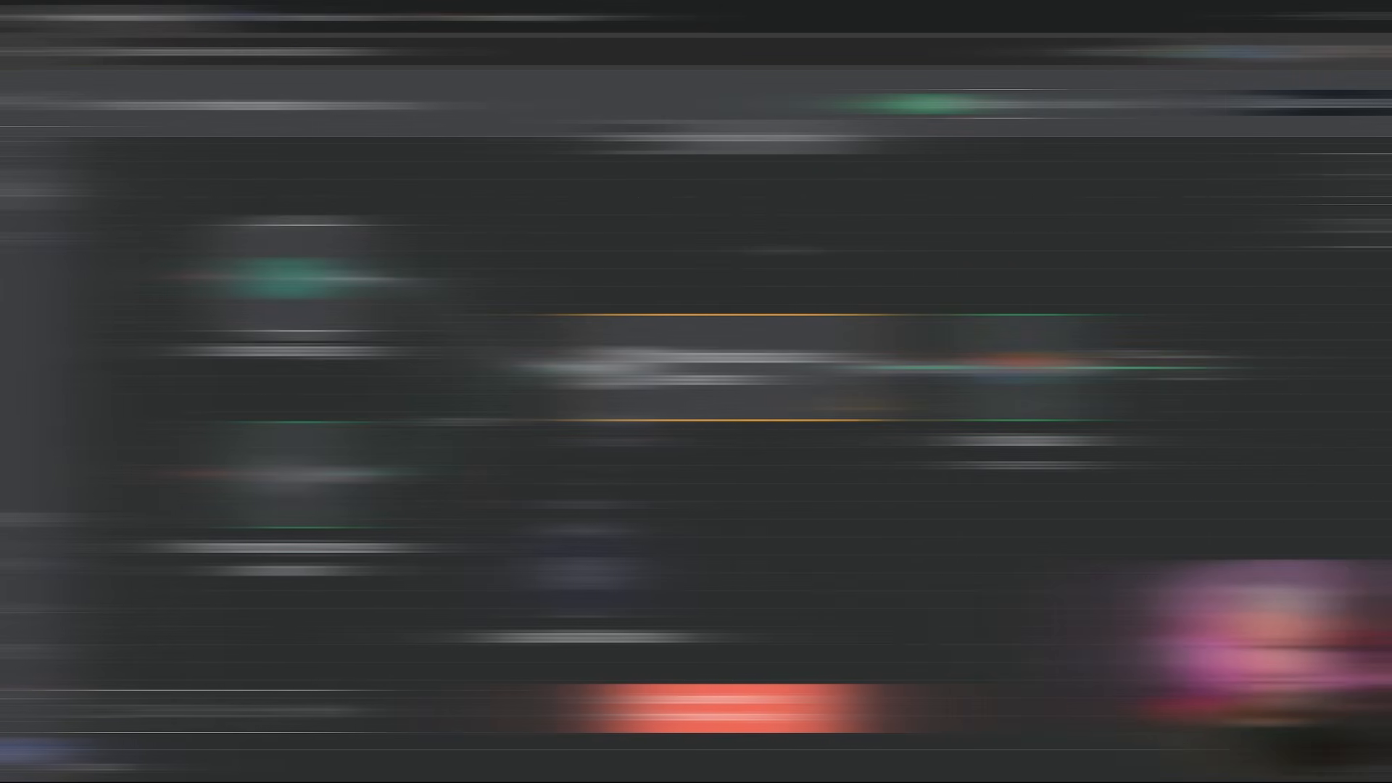
click(447, 10)
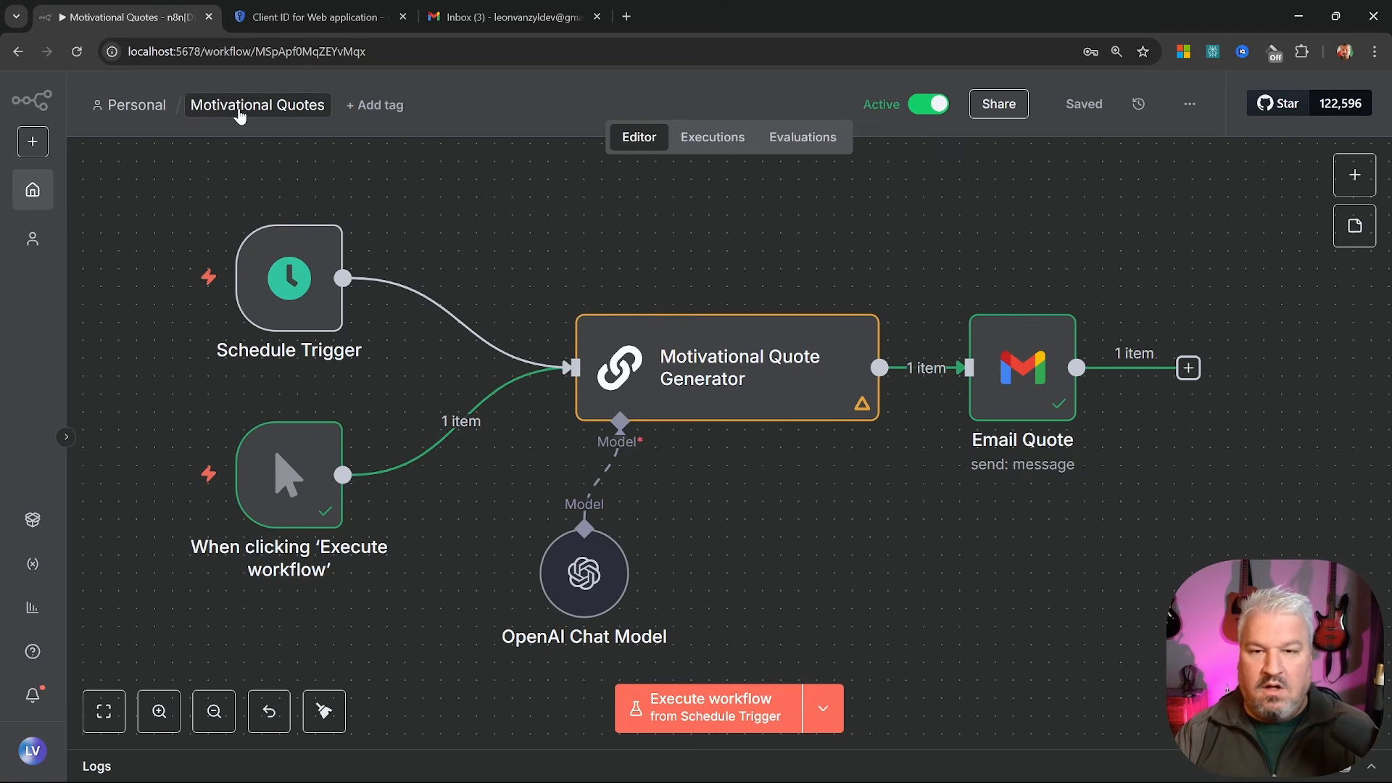
Switch the Schedule Trigger to a Days interval firing at 8am, then save the workflow
double_click(289, 279)
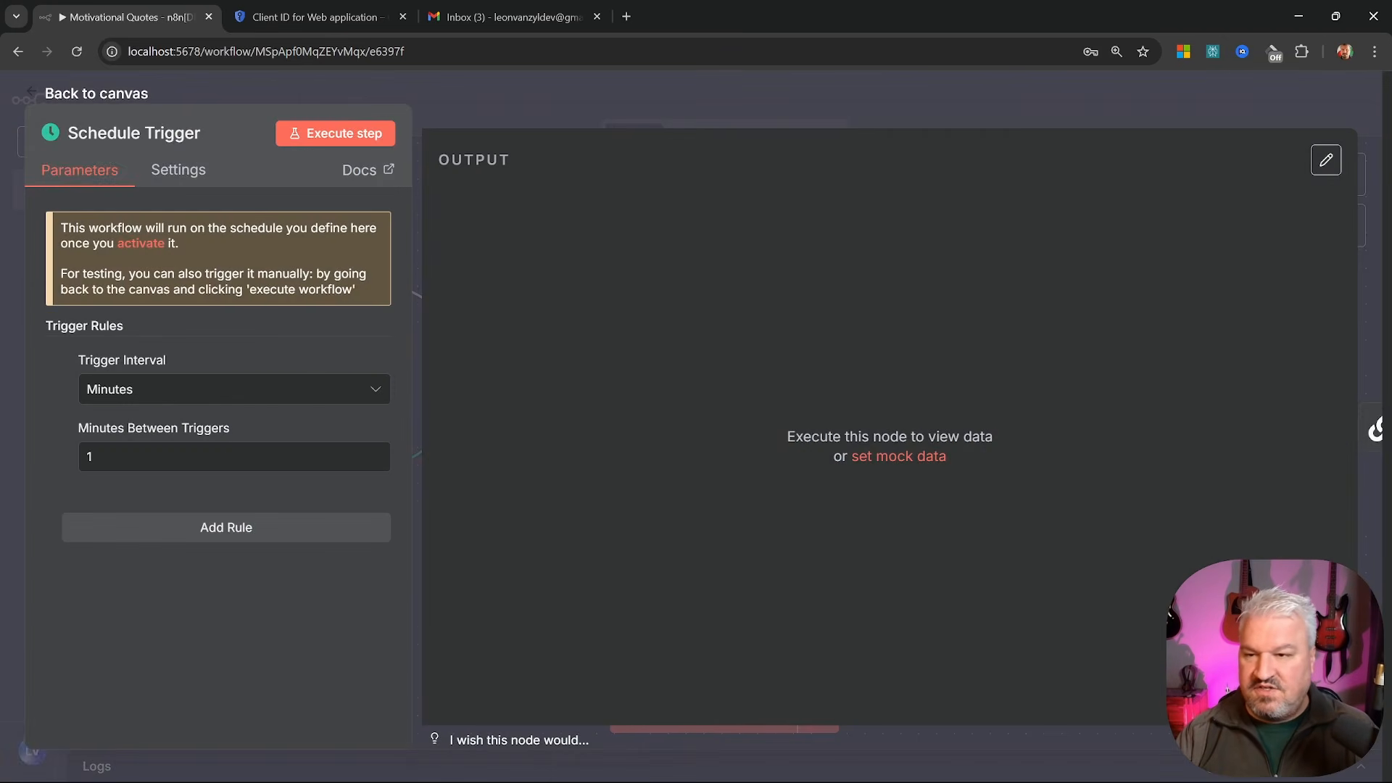
click(183, 391)
click(131, 545)
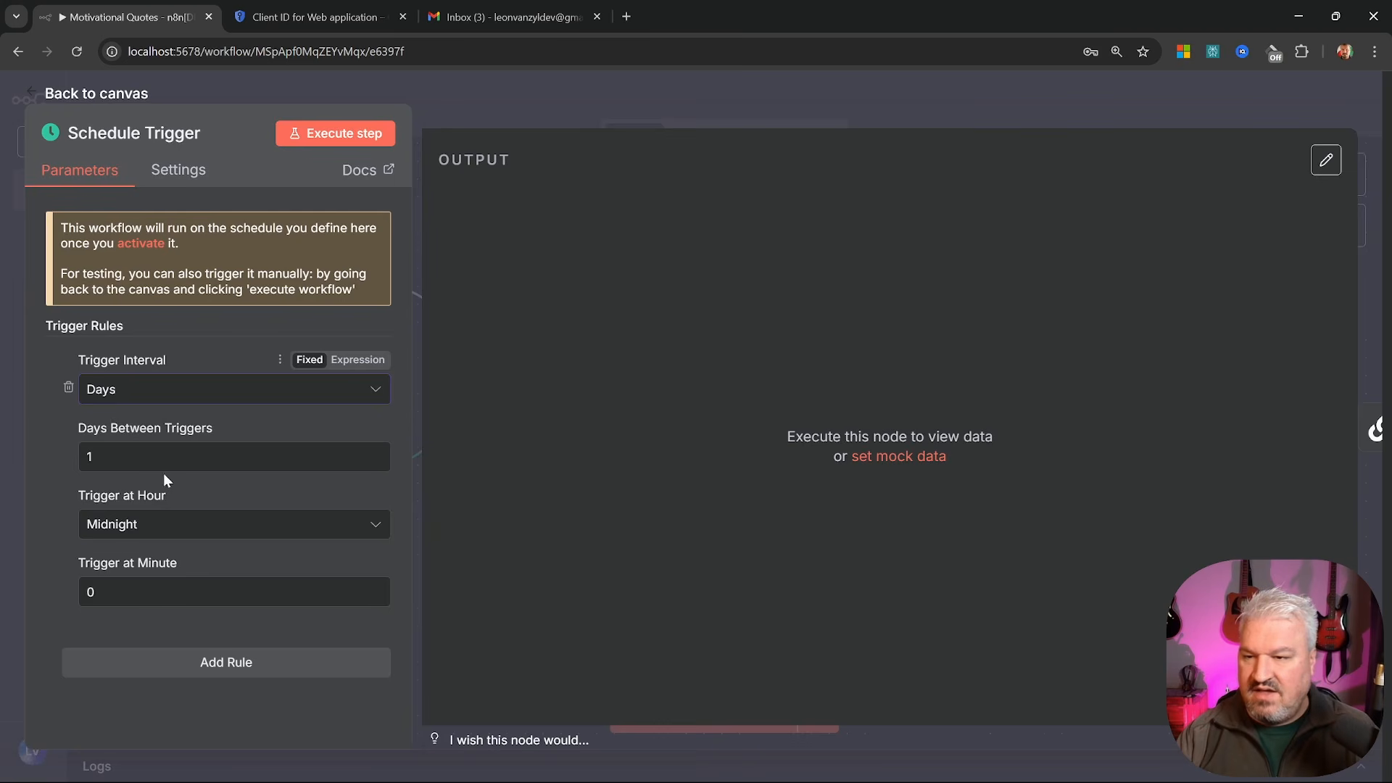
click(191, 524)
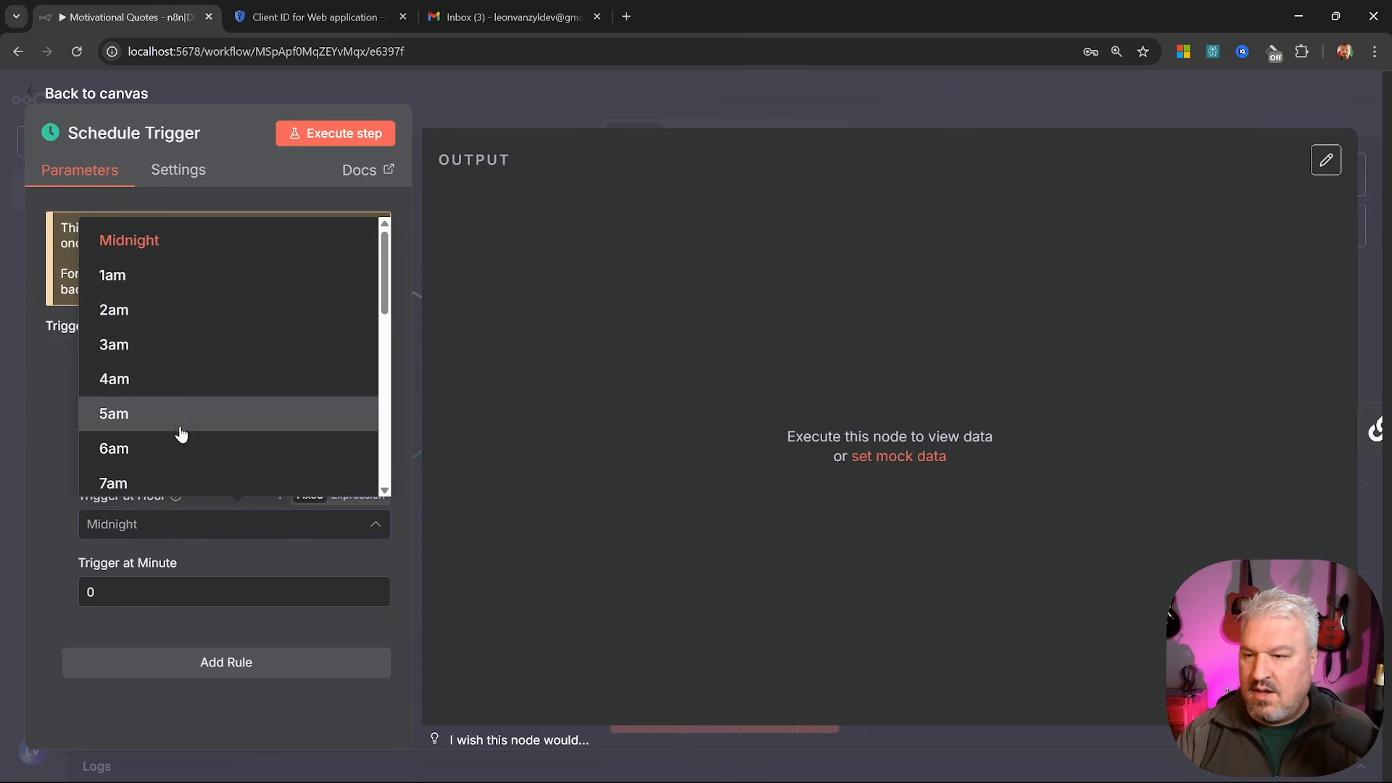
scroll(181, 433, down, 1)
click(130, 437)
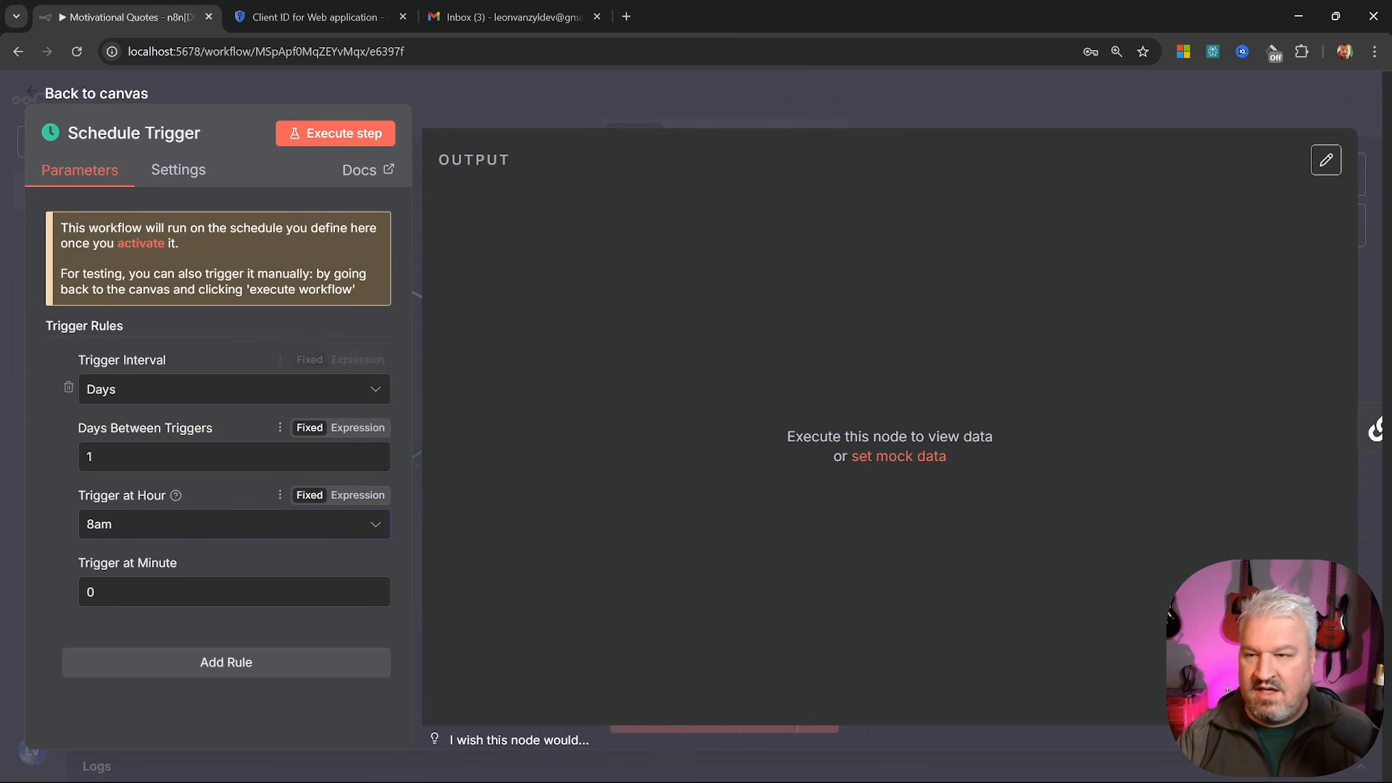
click(76, 93)
click(1082, 108)
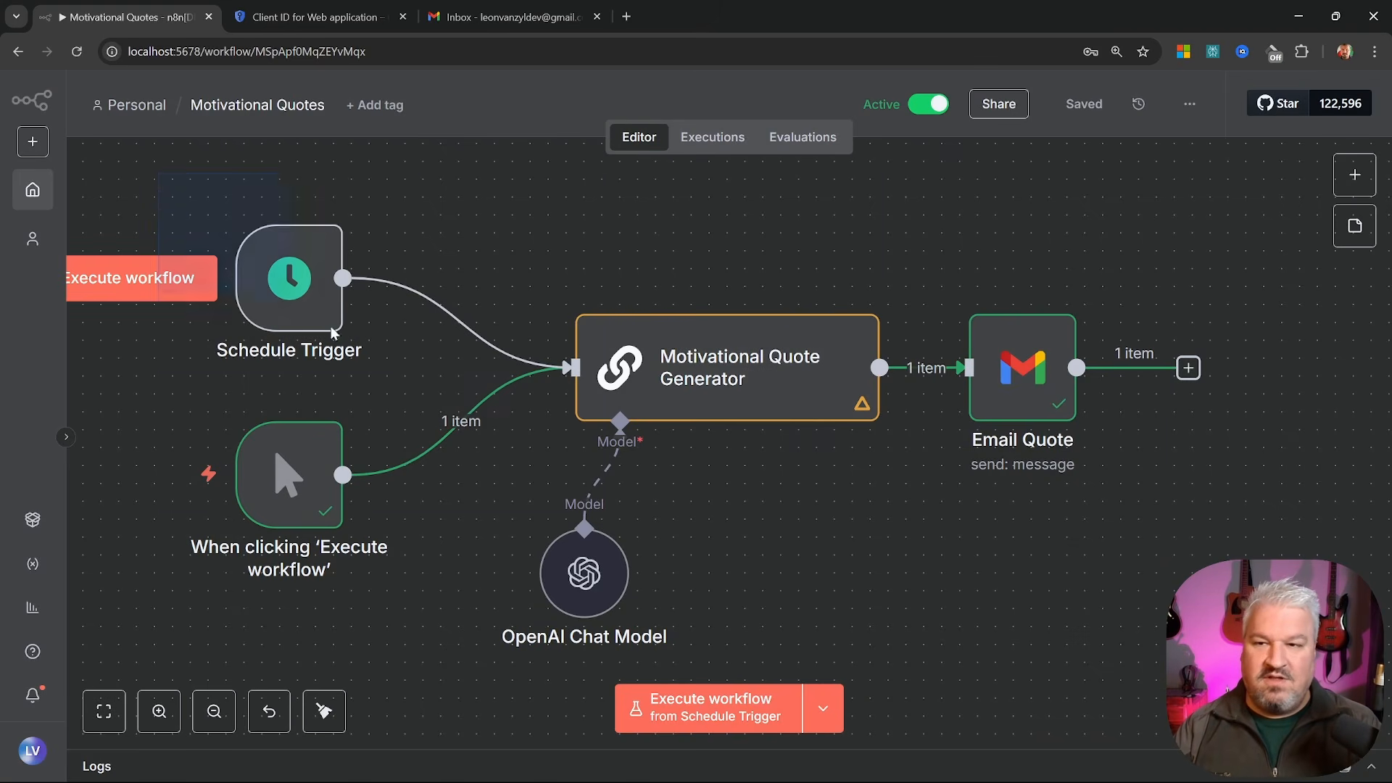
drag(158, 174, 1215, 656)
key(Escape)
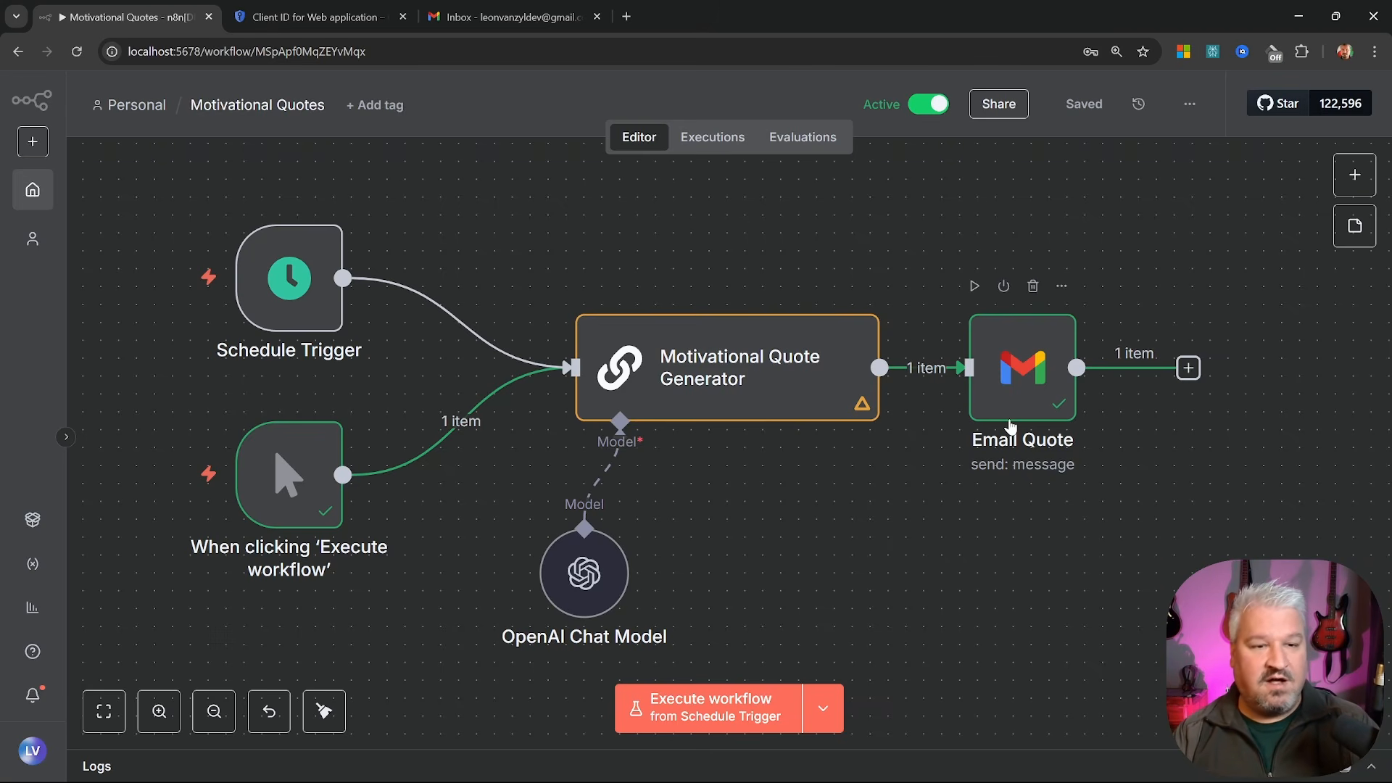
In the Email Quote node, append a comma after the existing To address
double_click(1015, 391)
drag(655, 410, 422, 416)
drag(655, 412, 383, 418)
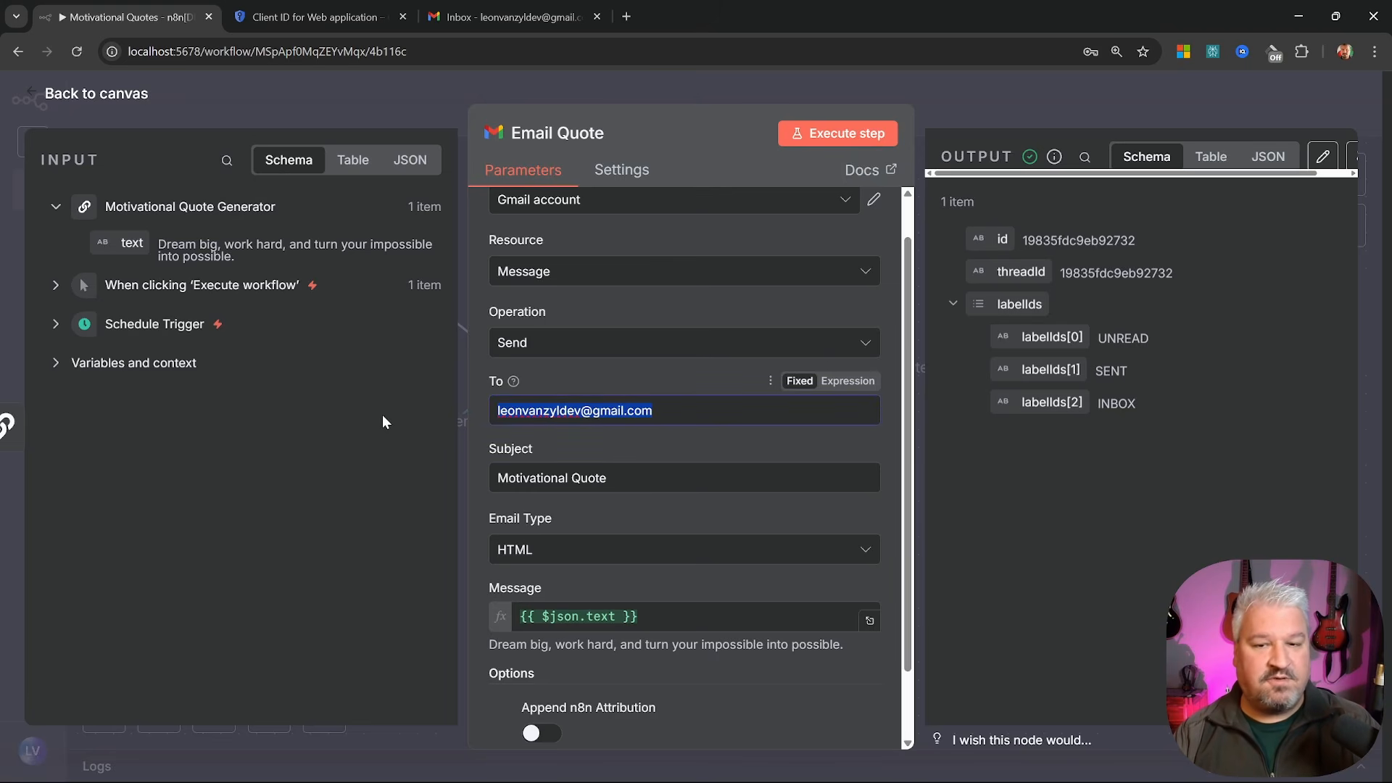
click(655, 411)
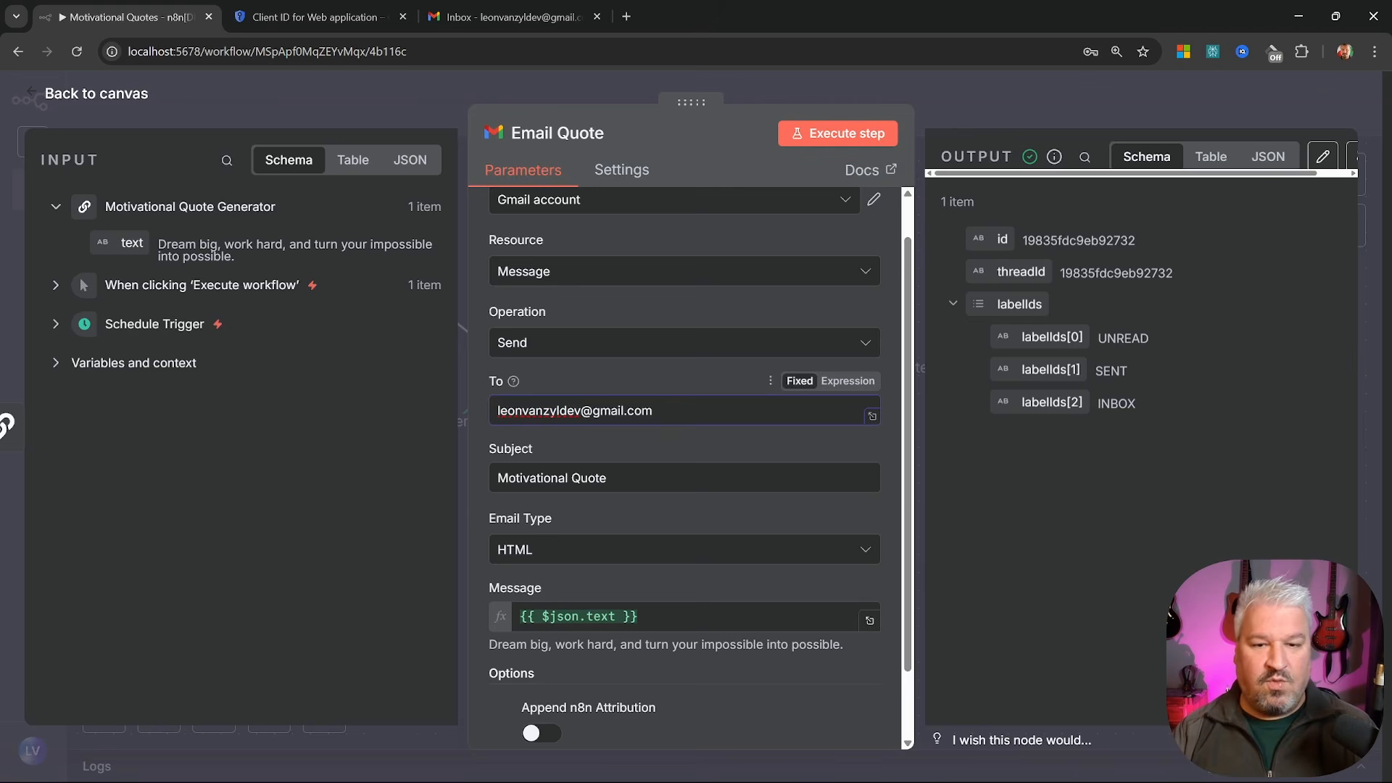
text(,)
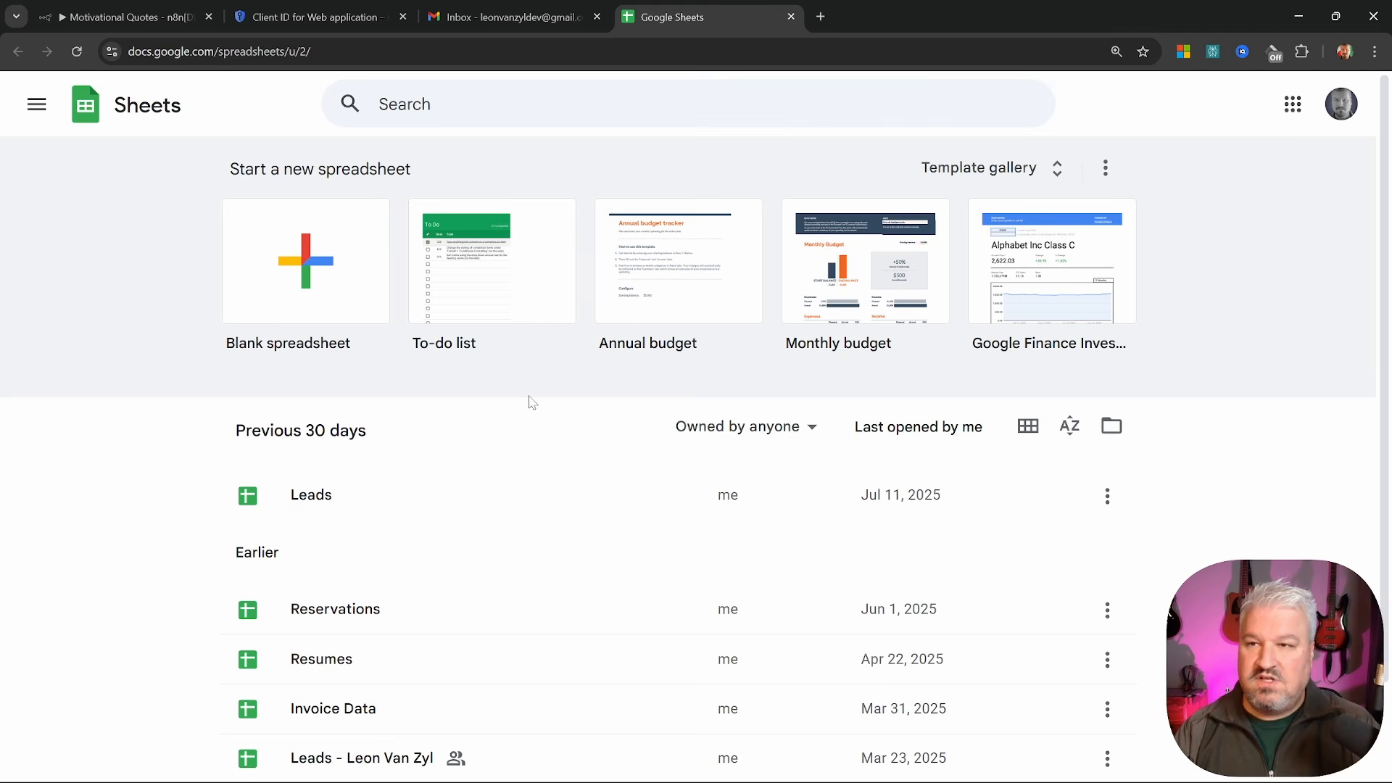
Create a blank spreadsheet titled 'Motivational Quote Recipients'
click(311, 281)
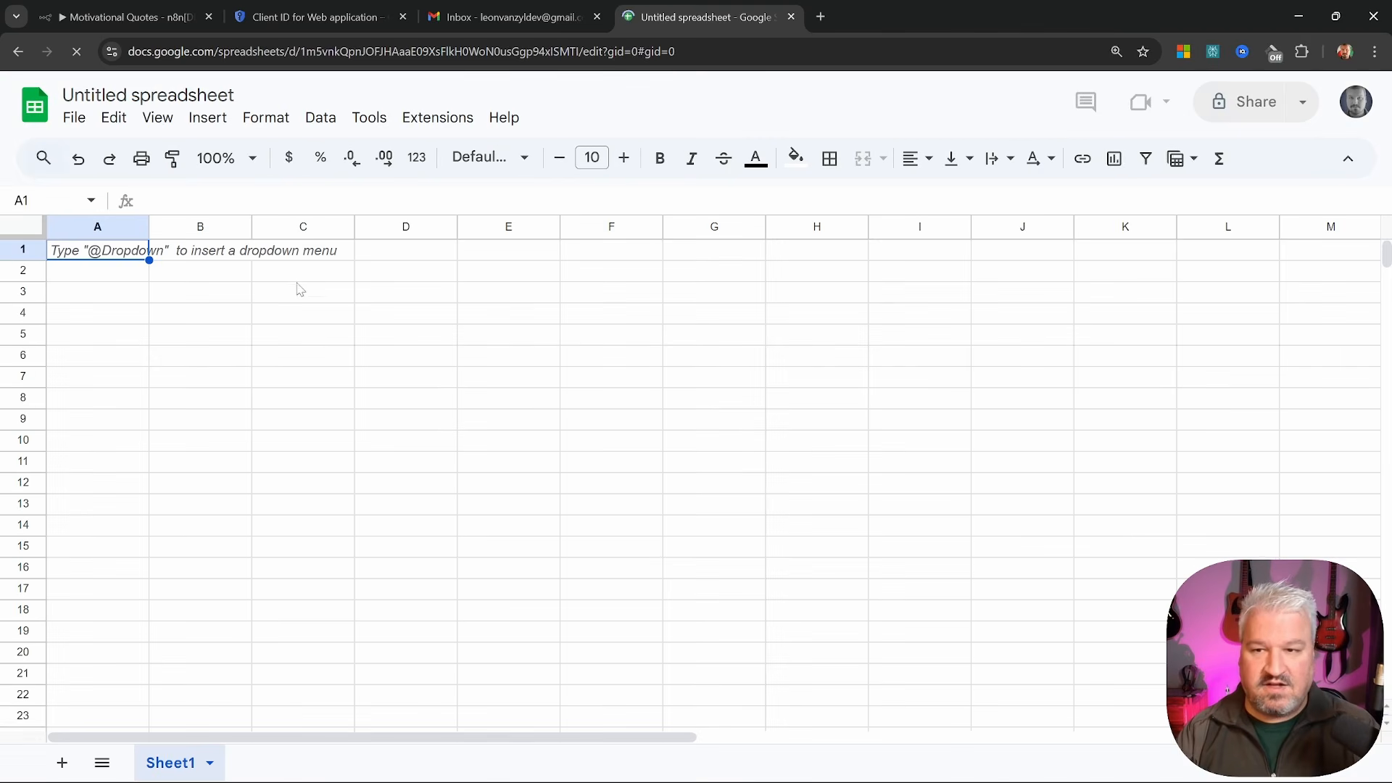
text(Mo)
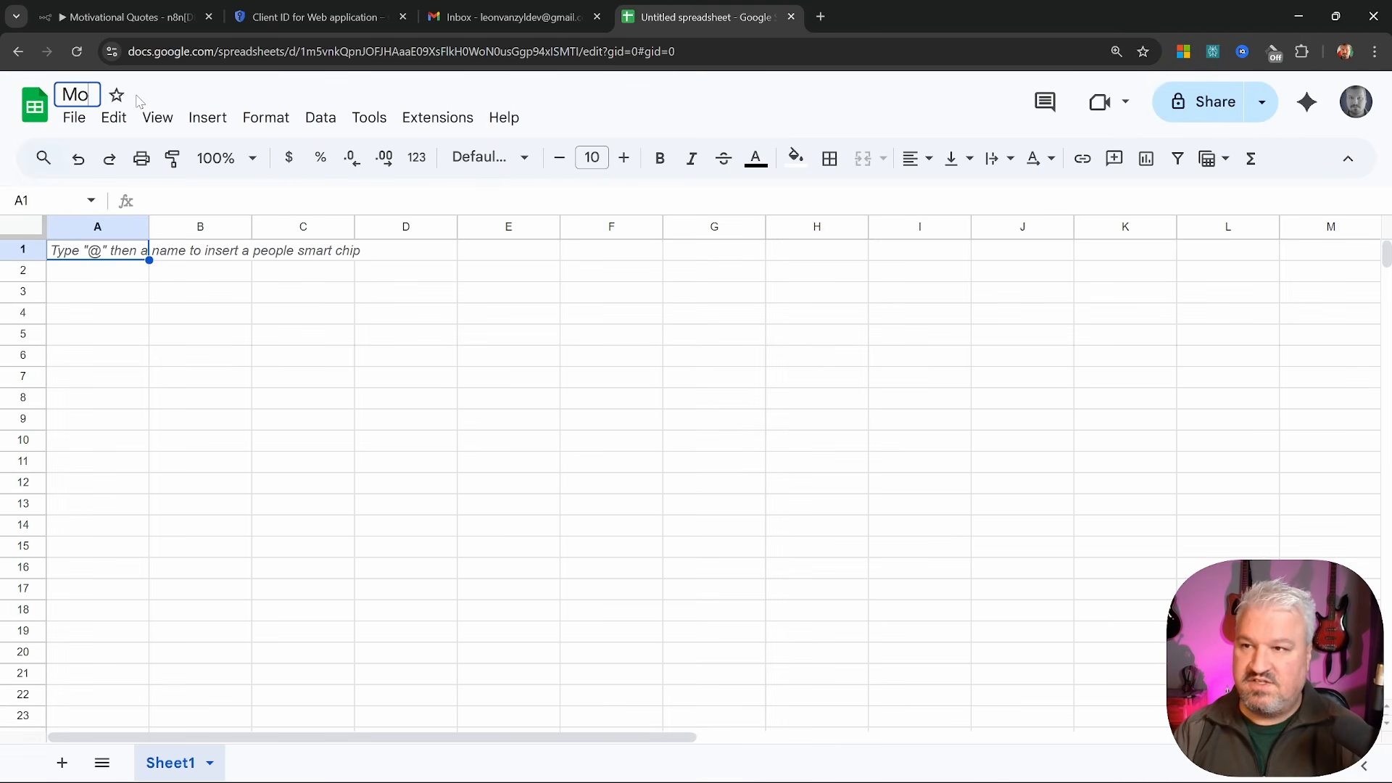
text(tivationa)
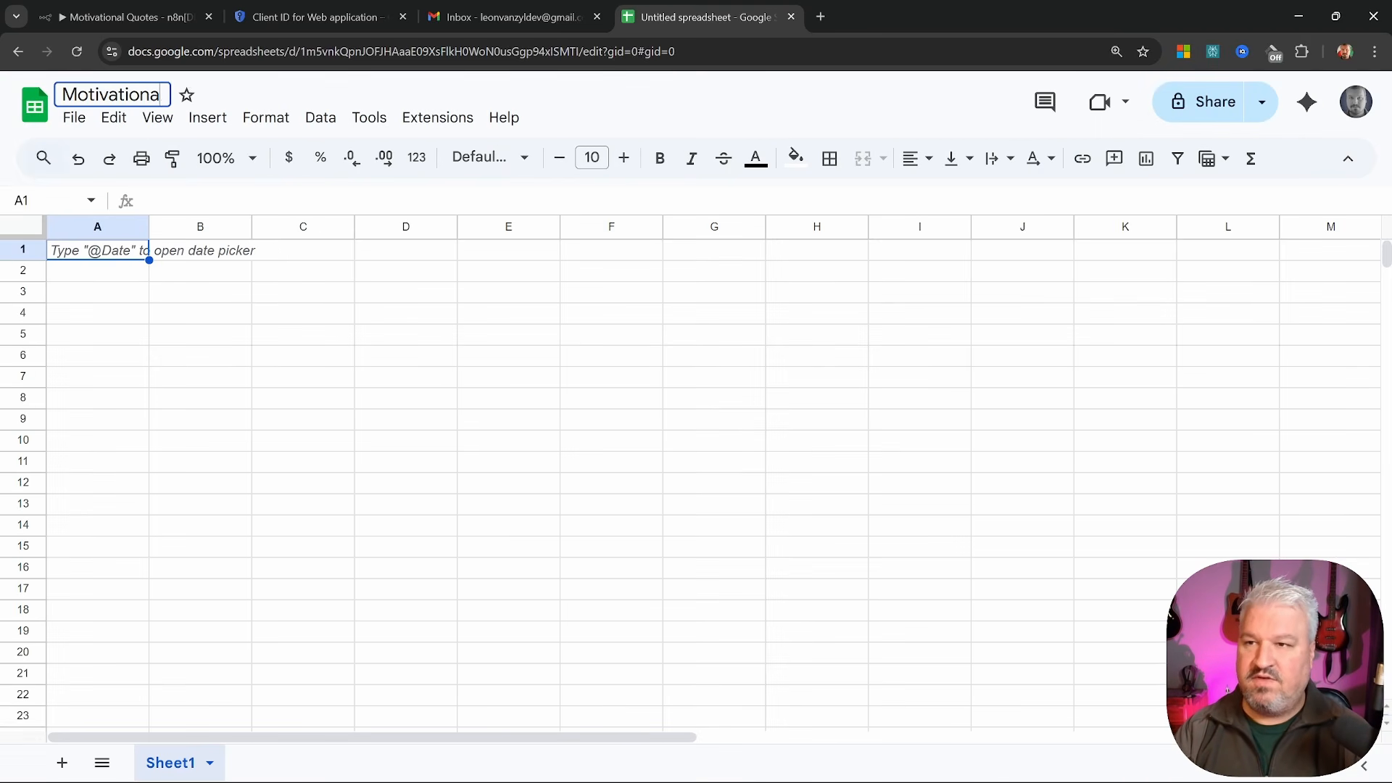
text(l Quote Recipients)
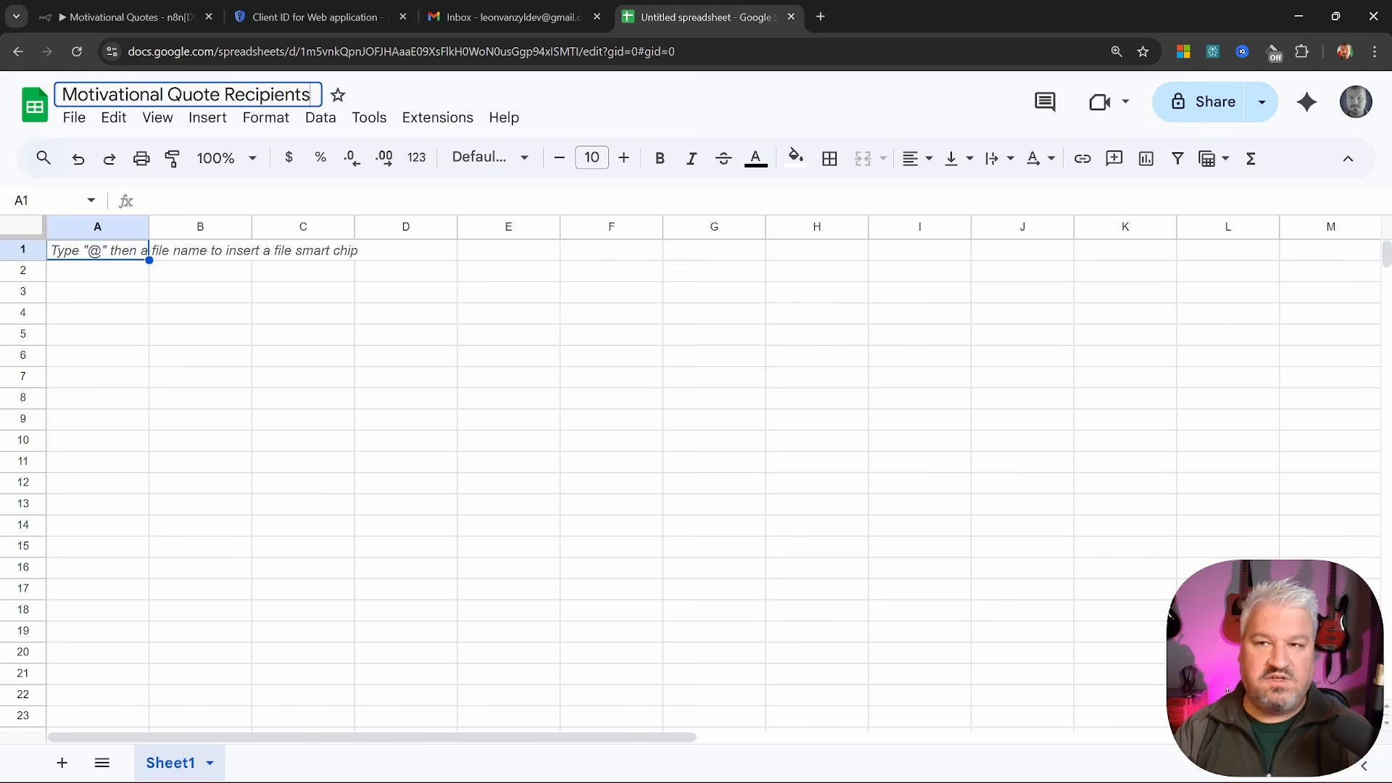
key(Return)
Enter an 'Email Address' header with two recipient e-mail addresses below it in column A
text(Emai)
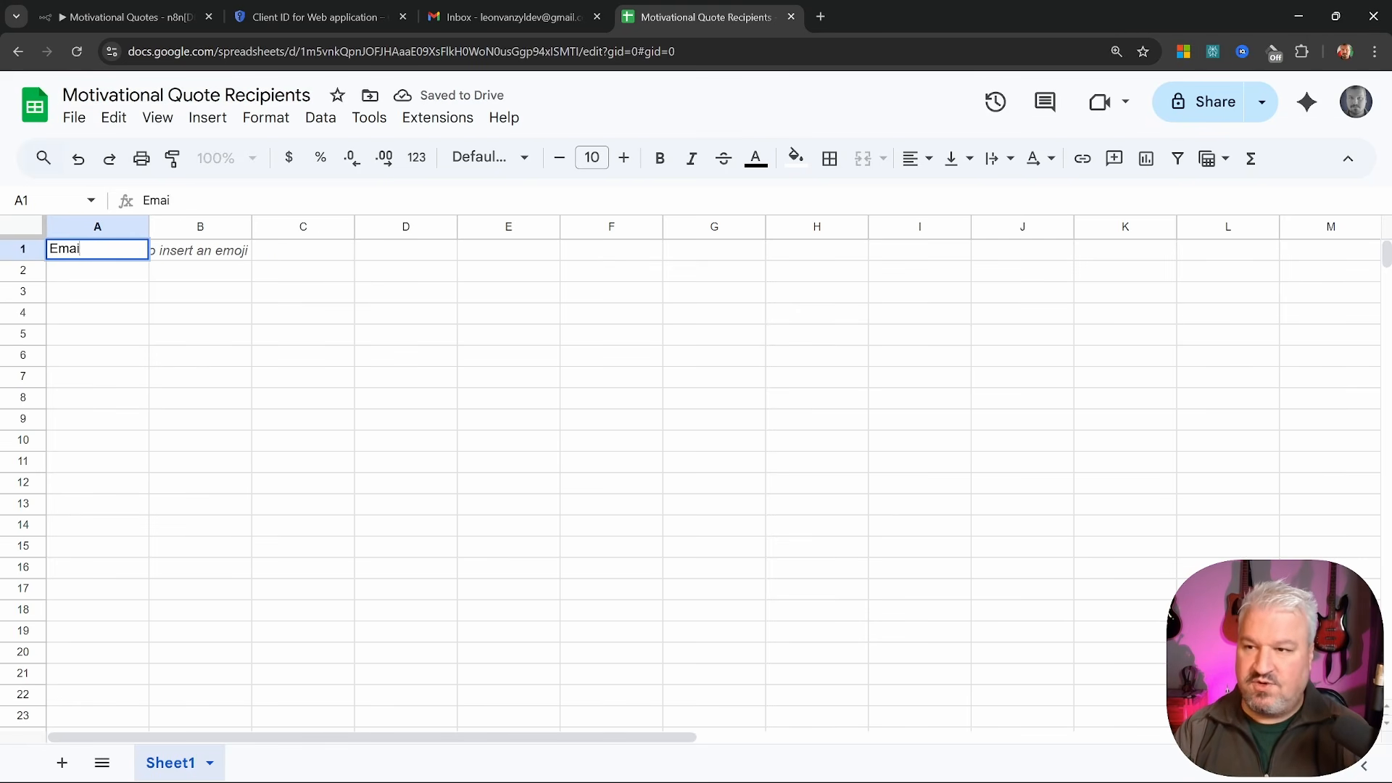
text(l A)
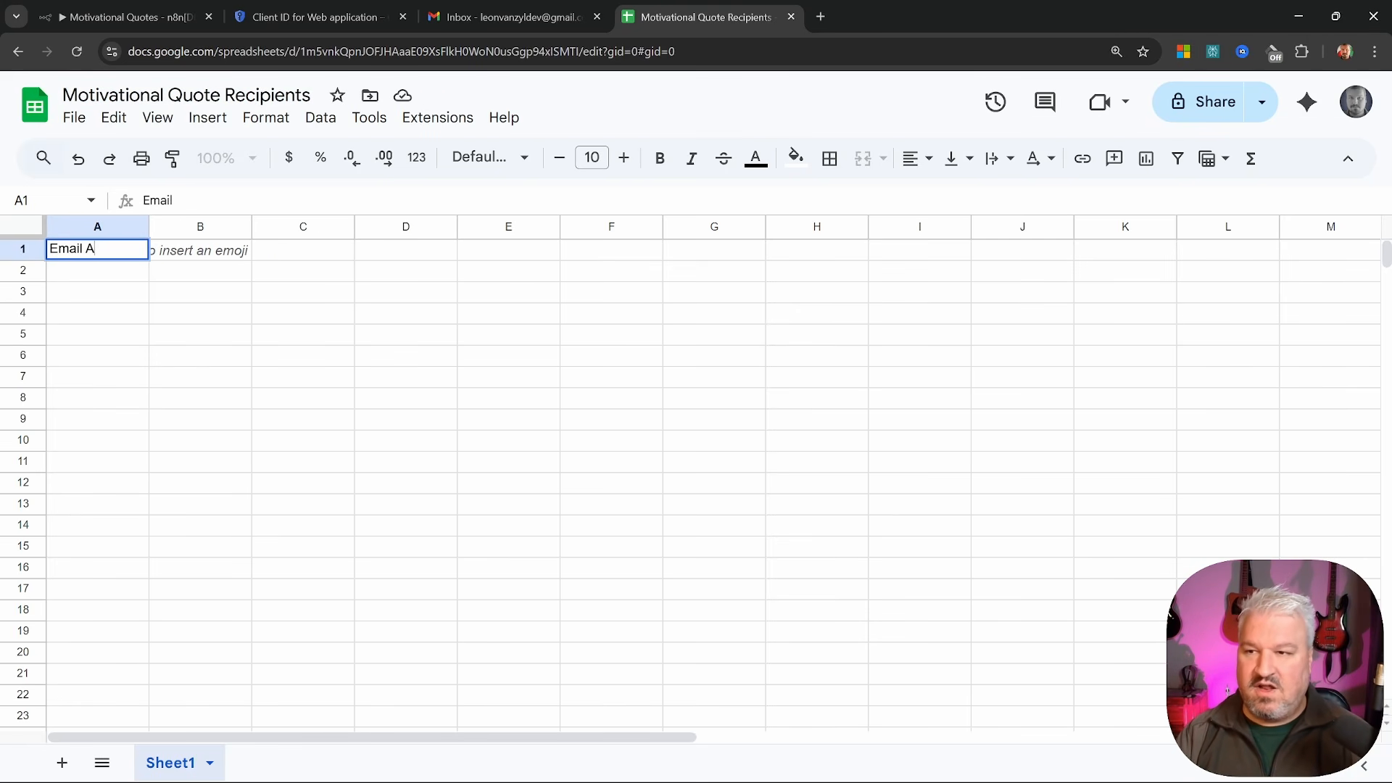
text(ddress)
key(Return)
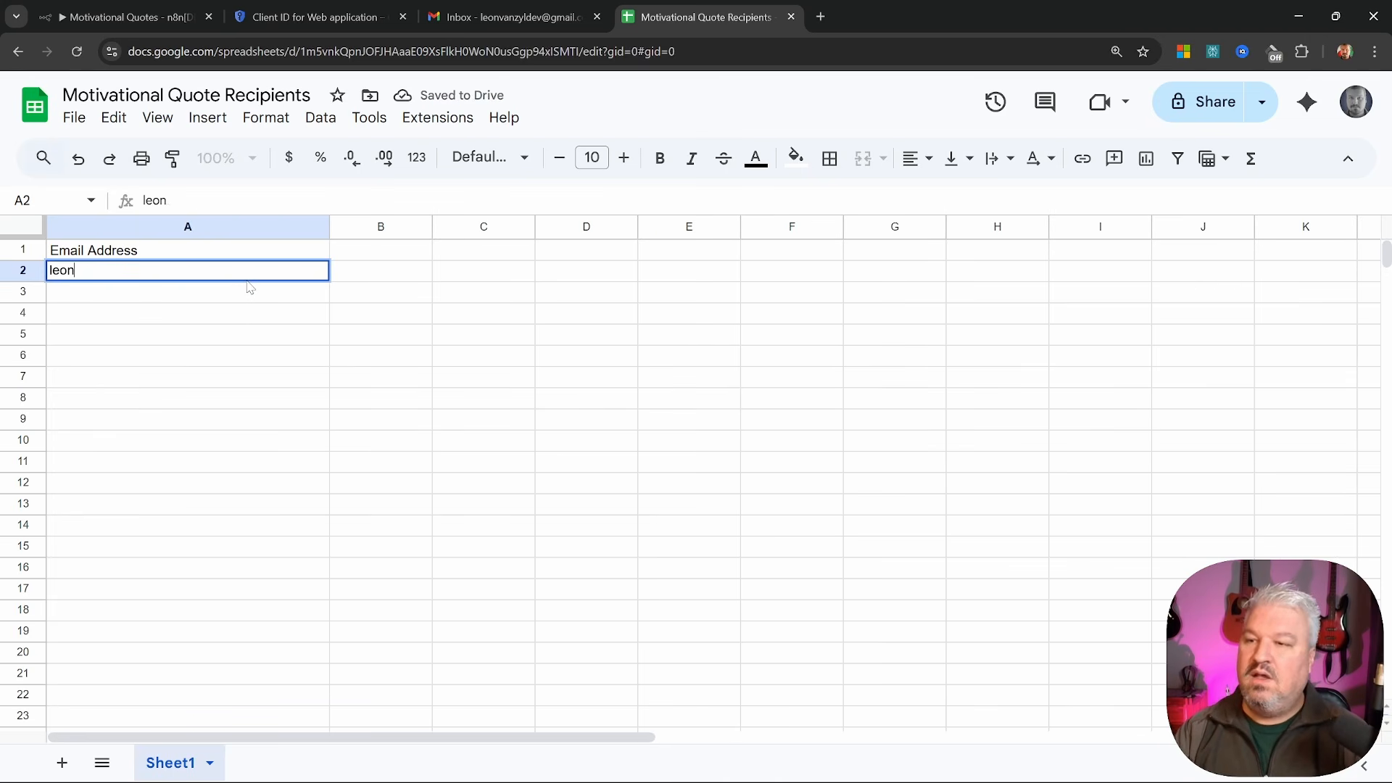
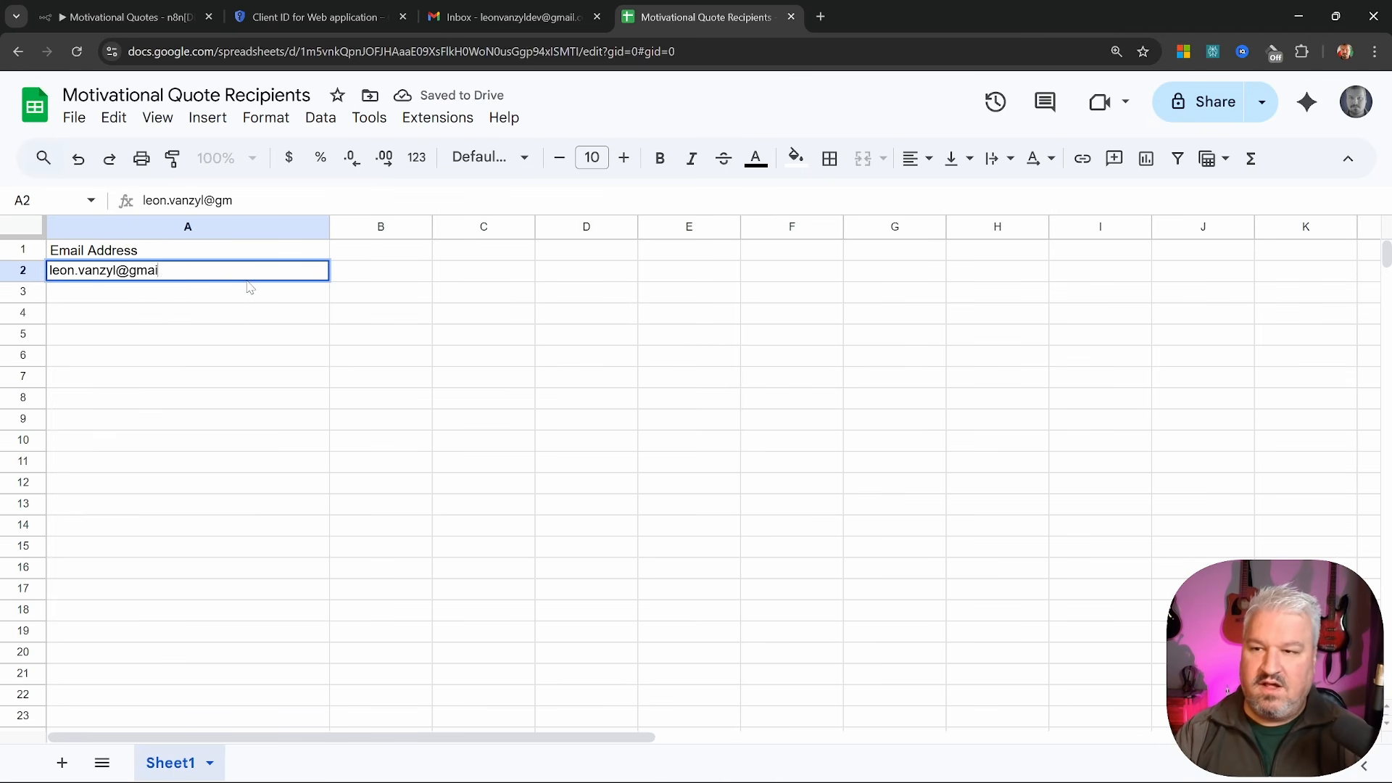
key(Return)
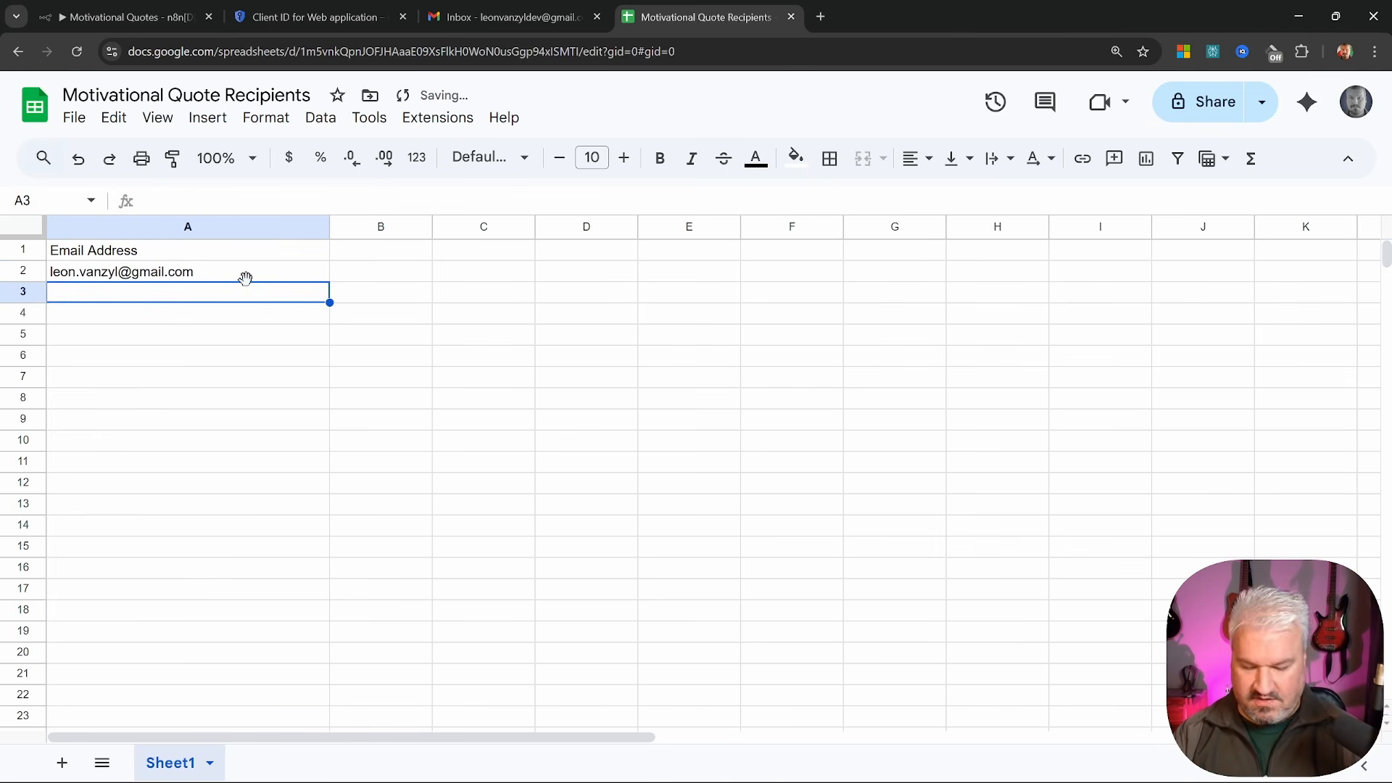
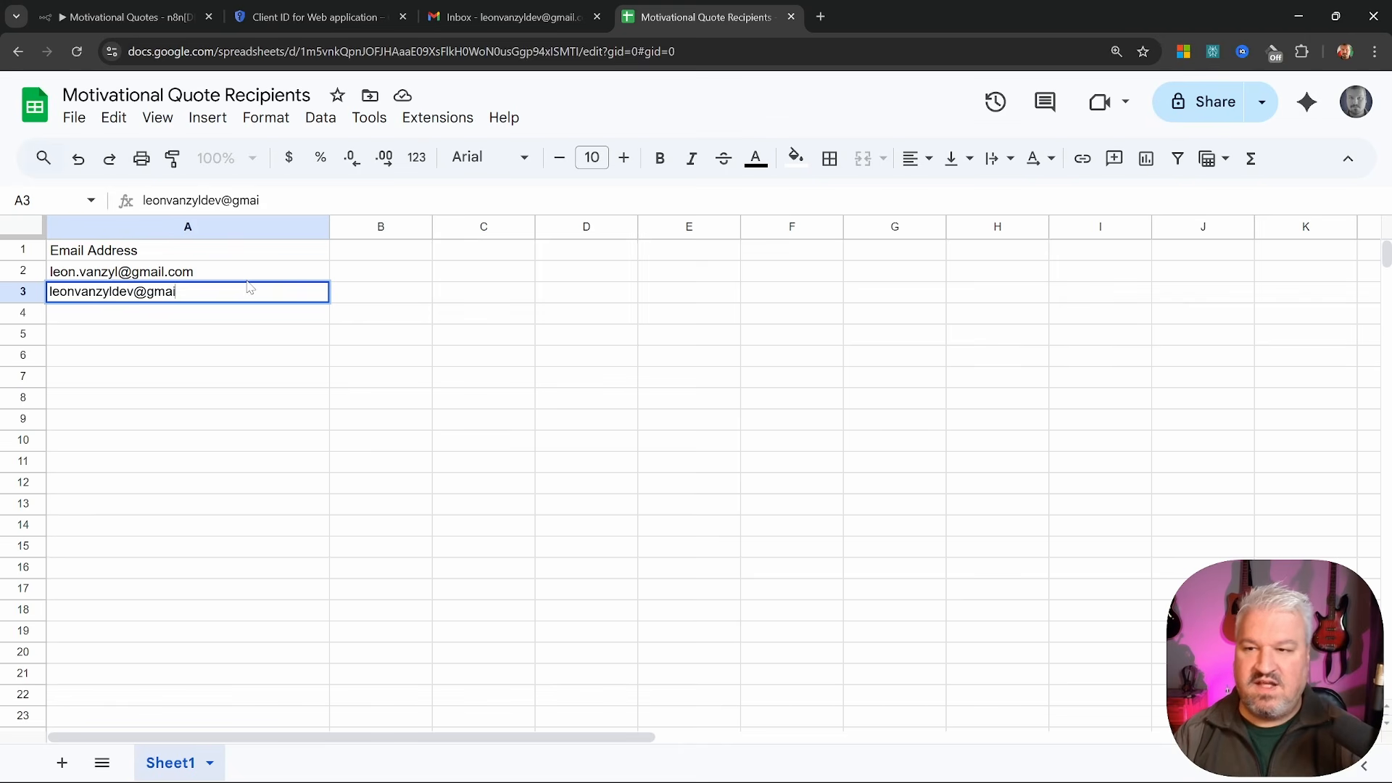
click(313, 328)
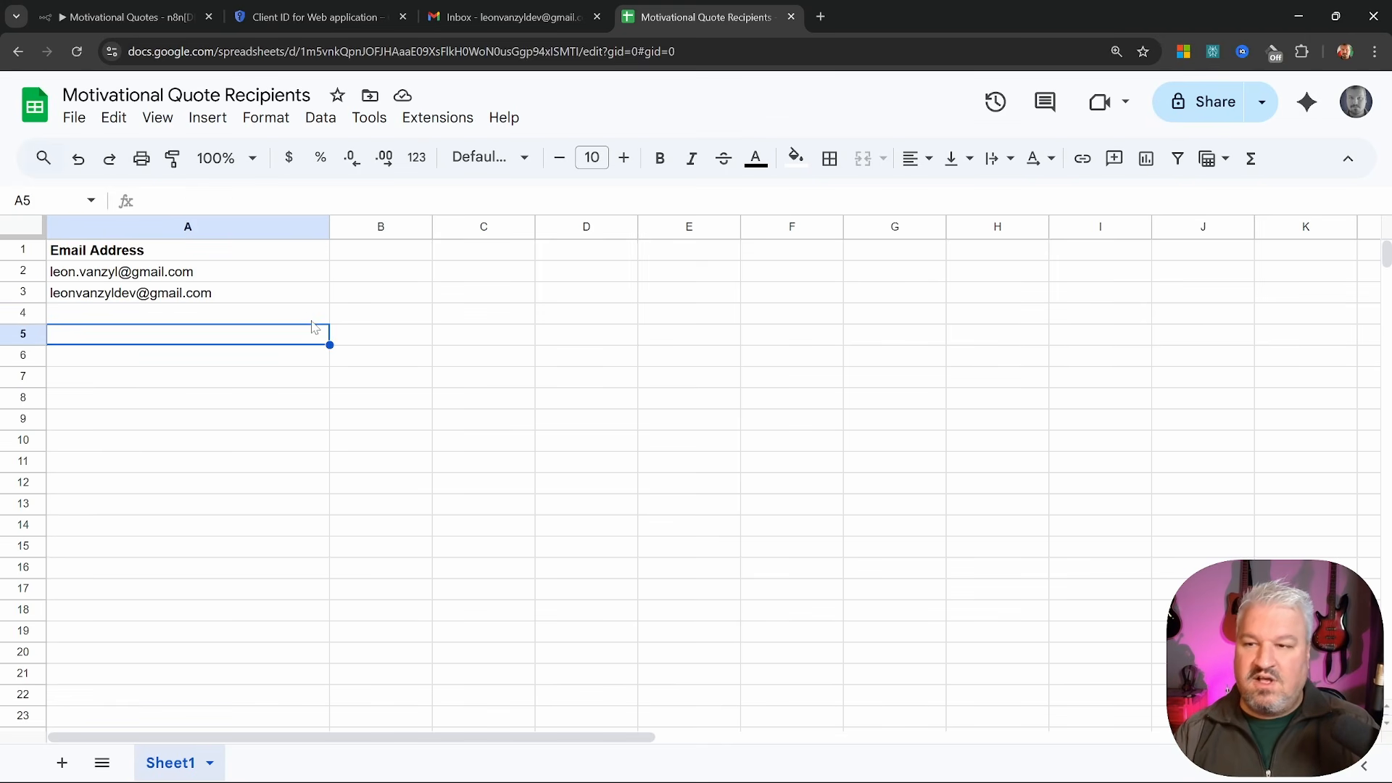
click(231, 280)
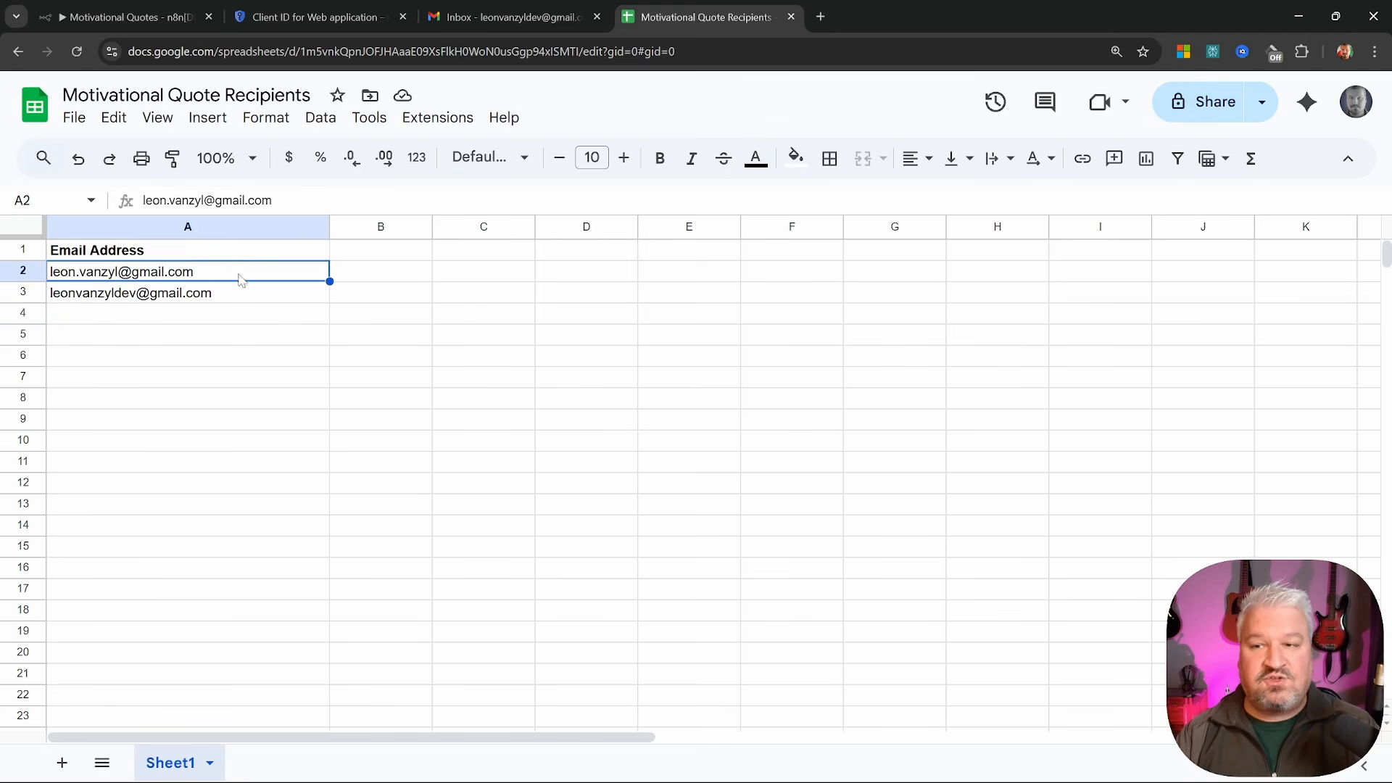
drag(241, 281, 255, 297)
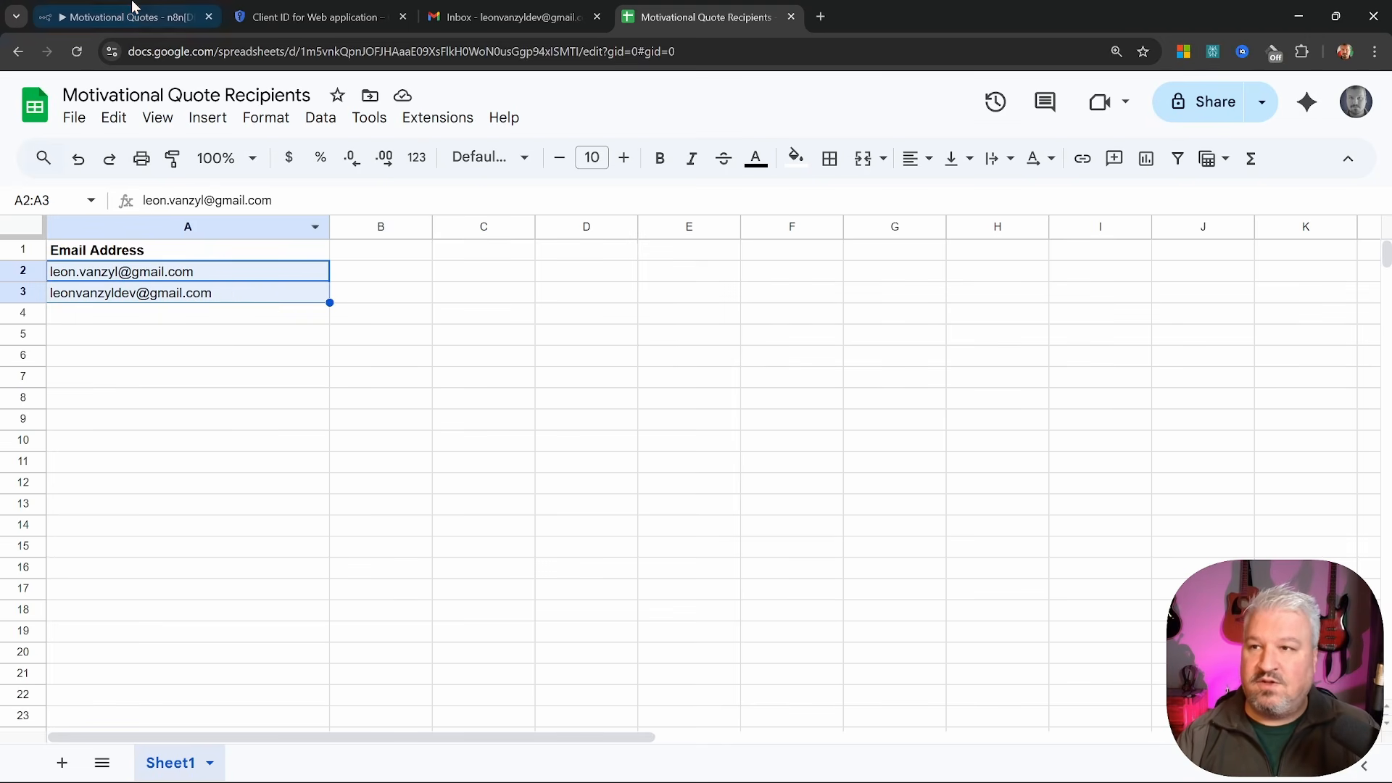
click(109, 16)
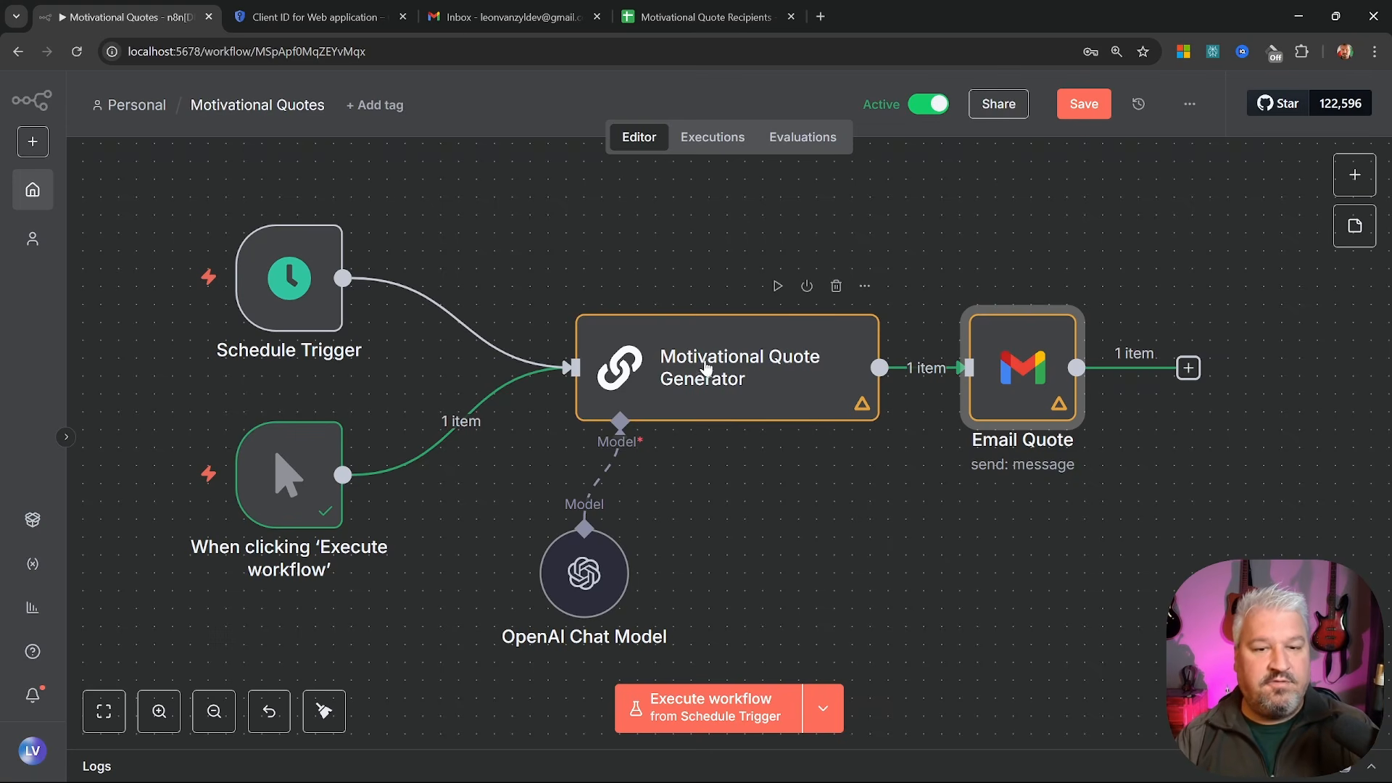
Insert a Google Sheets 'Get row(s) in sheet' node before Email Quote
drag(976, 557, 501, 569)
drag(570, 379, 887, 379)
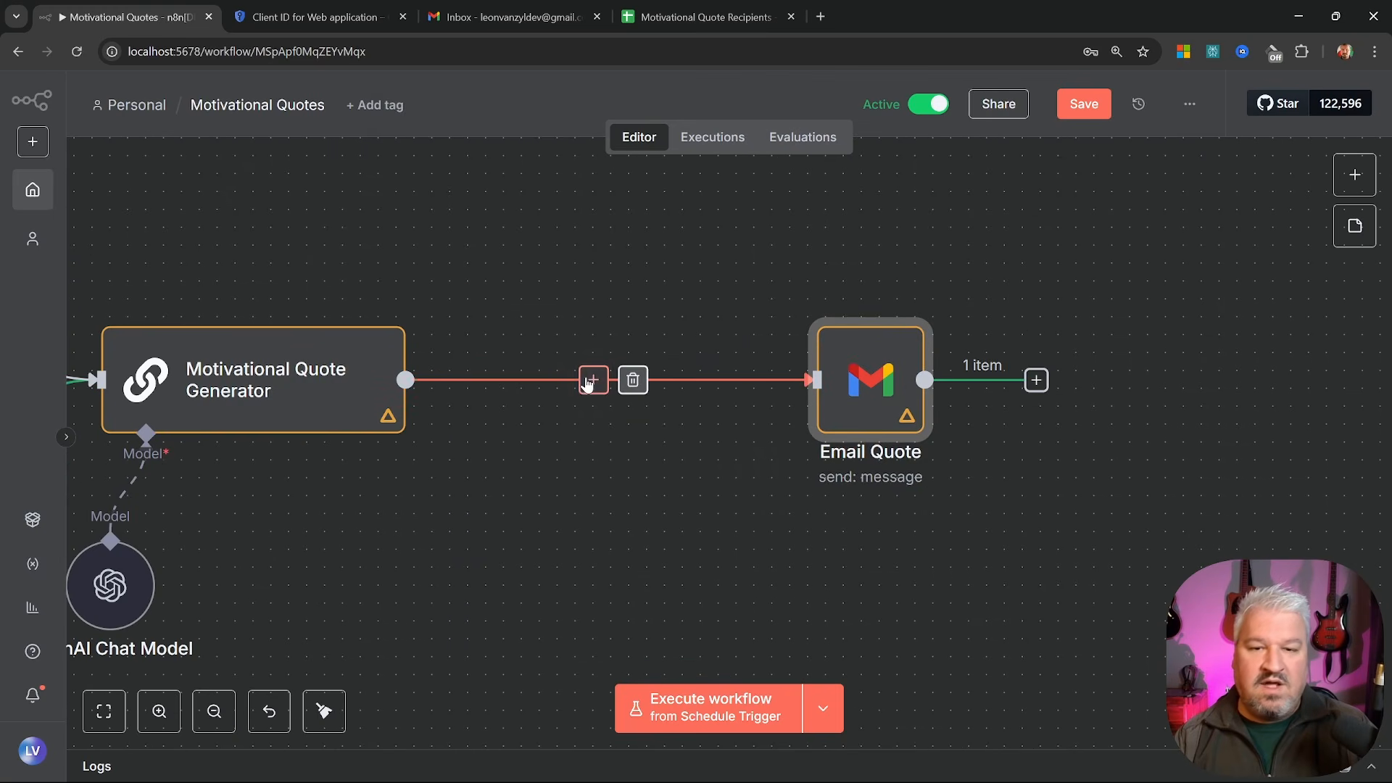
click(593, 380)
text(sheet)
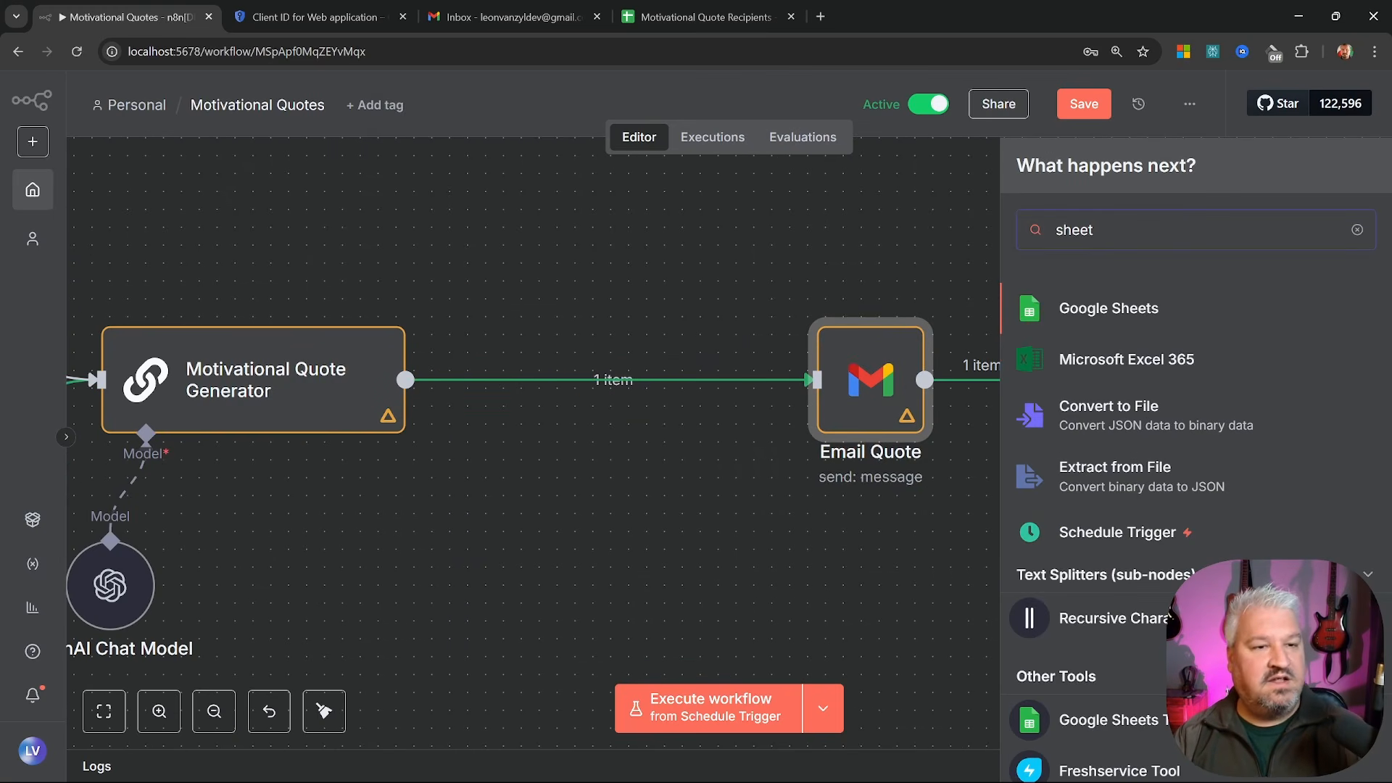
click(1122, 312)
scroll(1121, 310, down, 2)
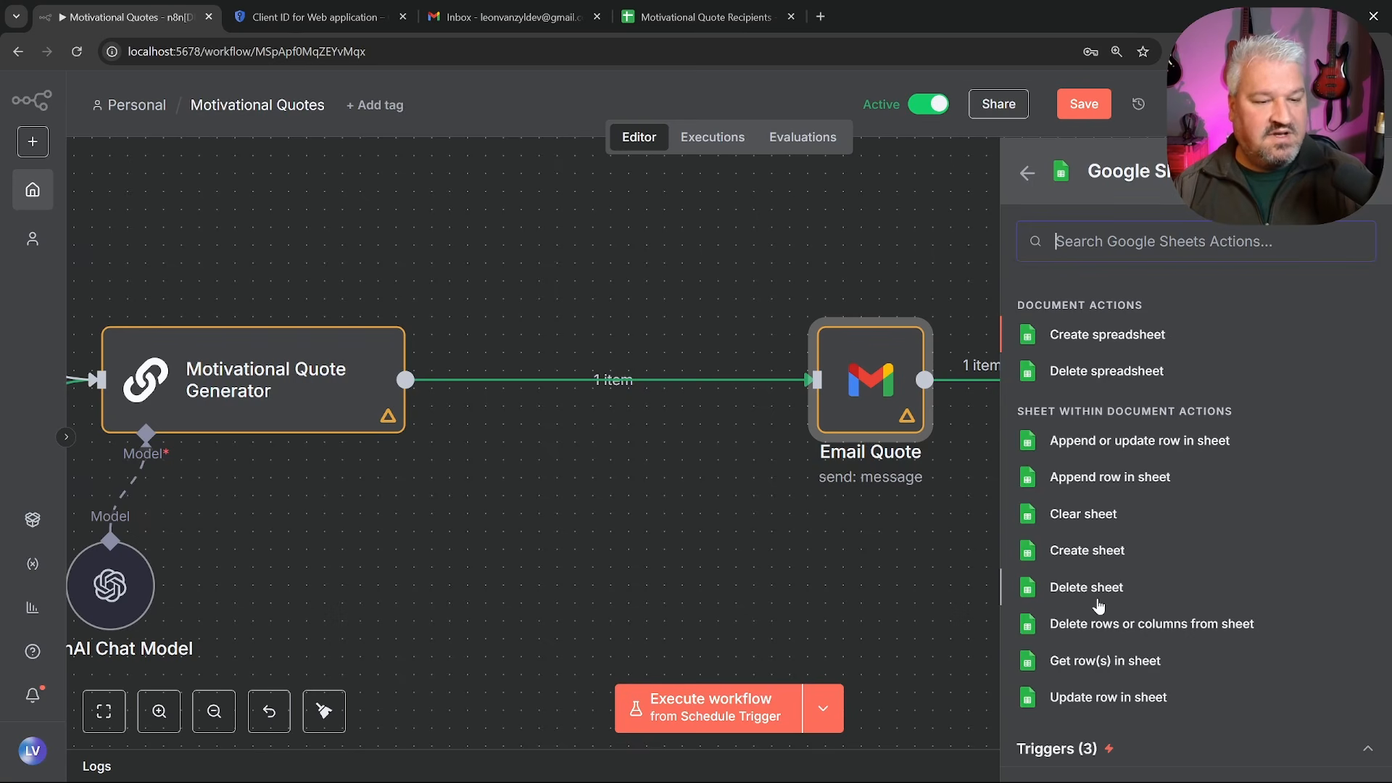
click(1126, 666)
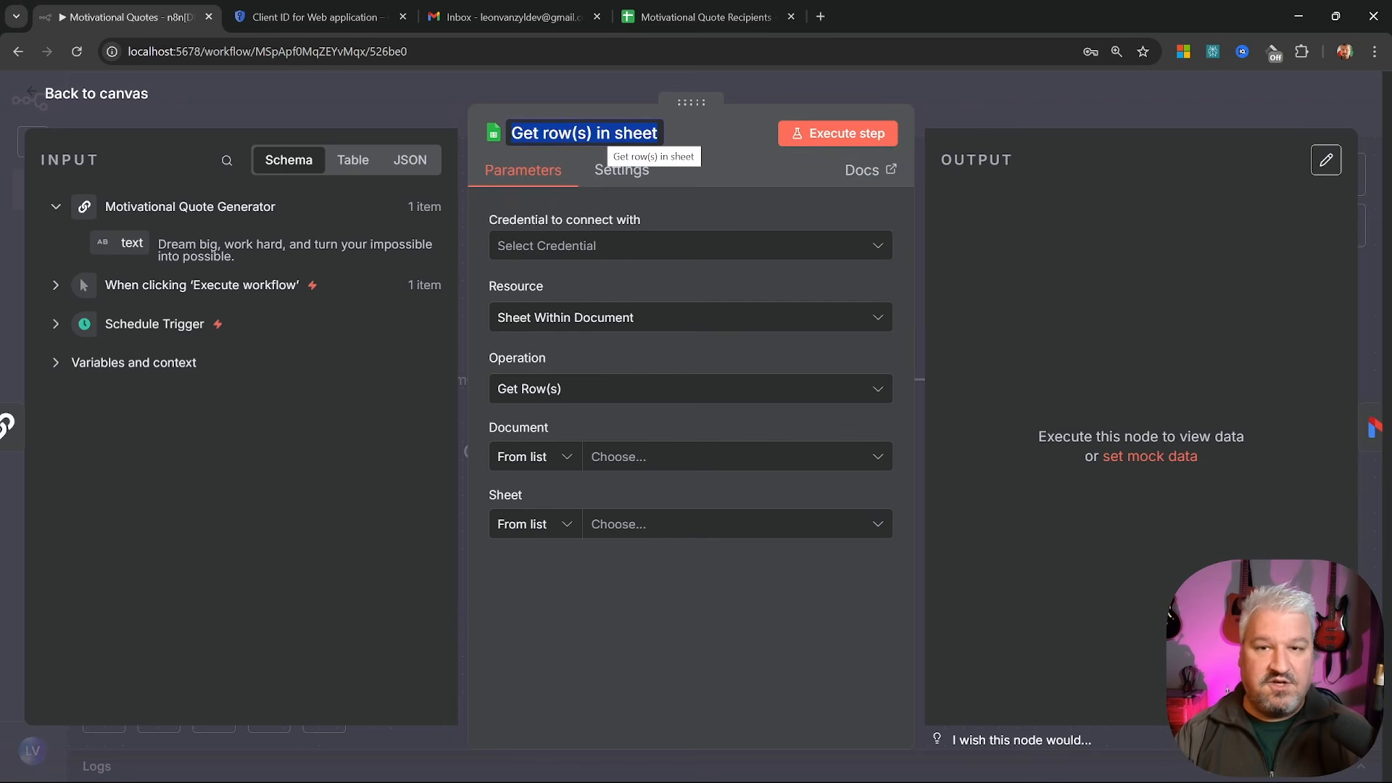
Rename the new Google Sheets node to 'Get Recipients'
text(Get Recipients)
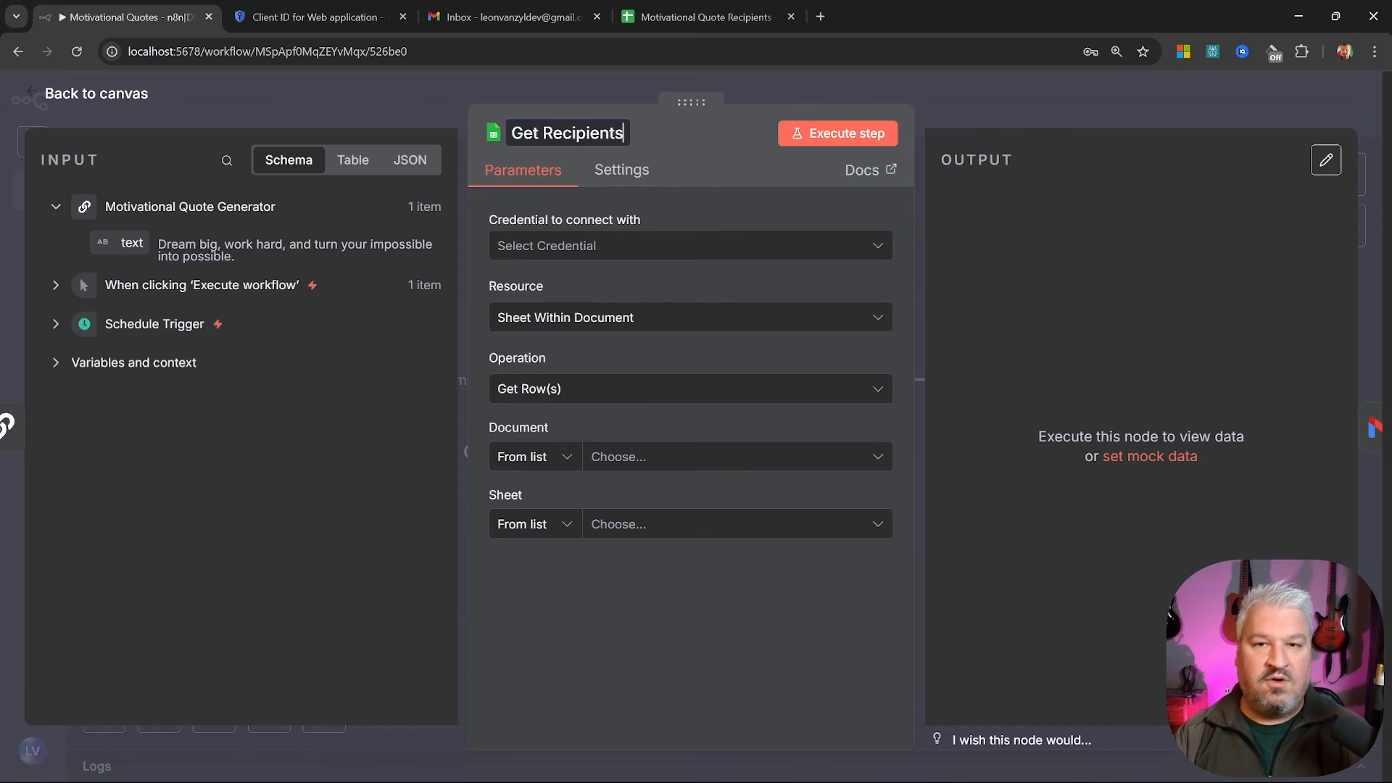
key(Return)
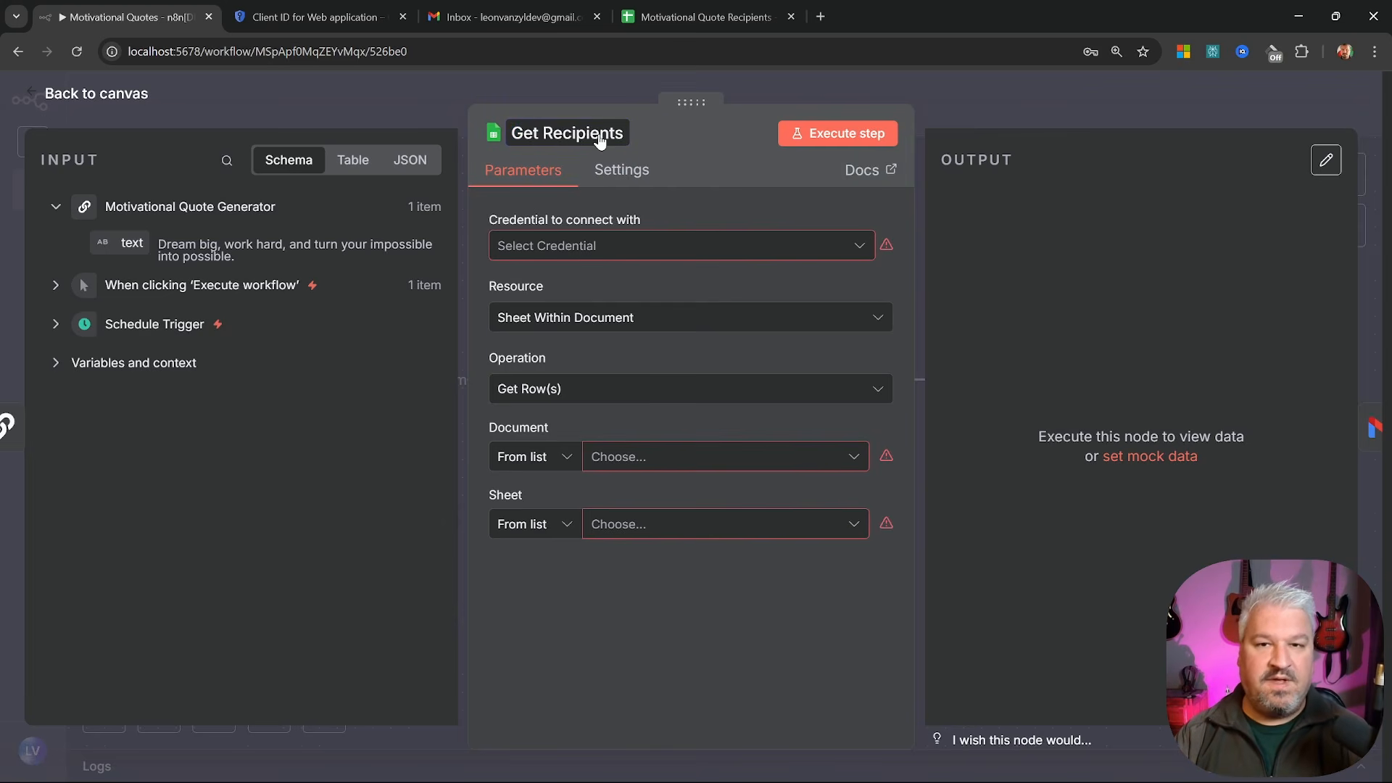
click(841, 248)
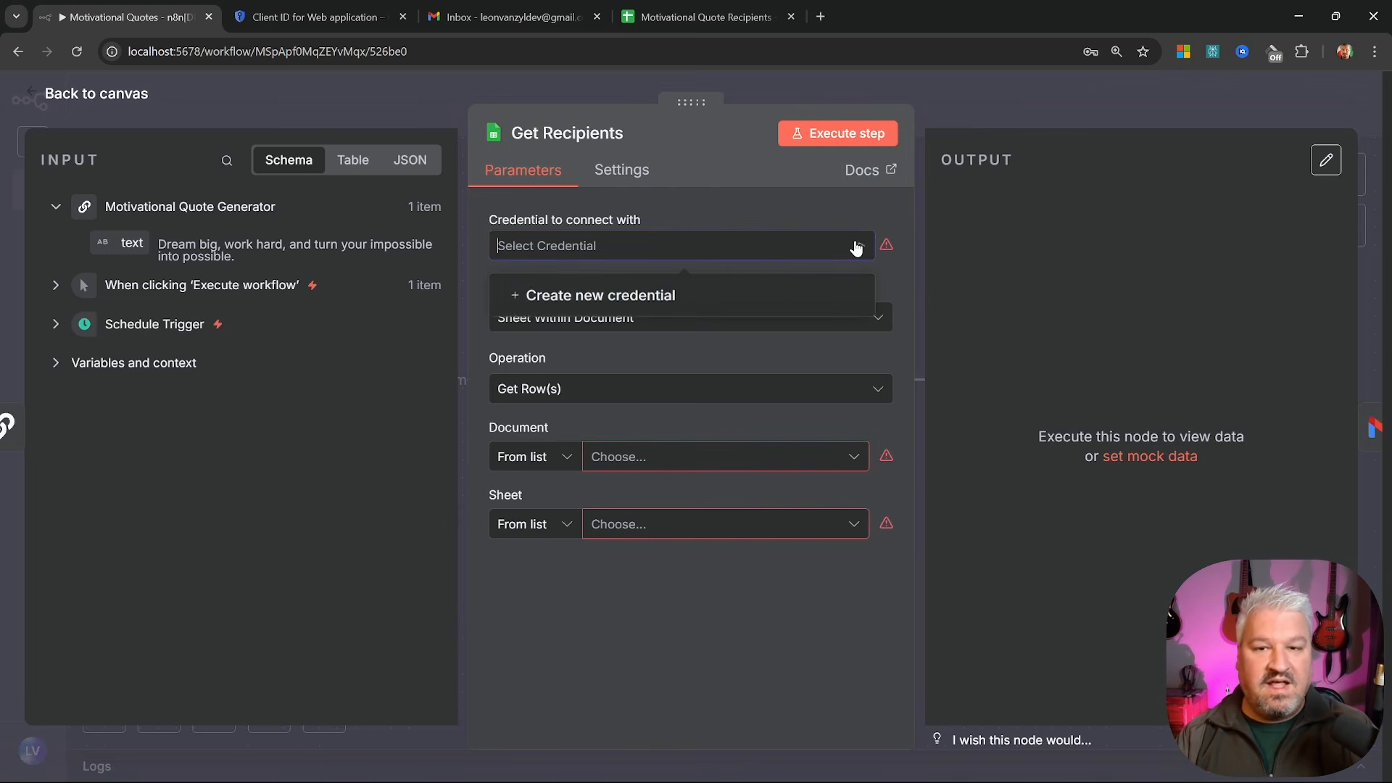
Create a new Google Sheets credential and scroll to its Client ID and Client Secret fields
click(639, 298)
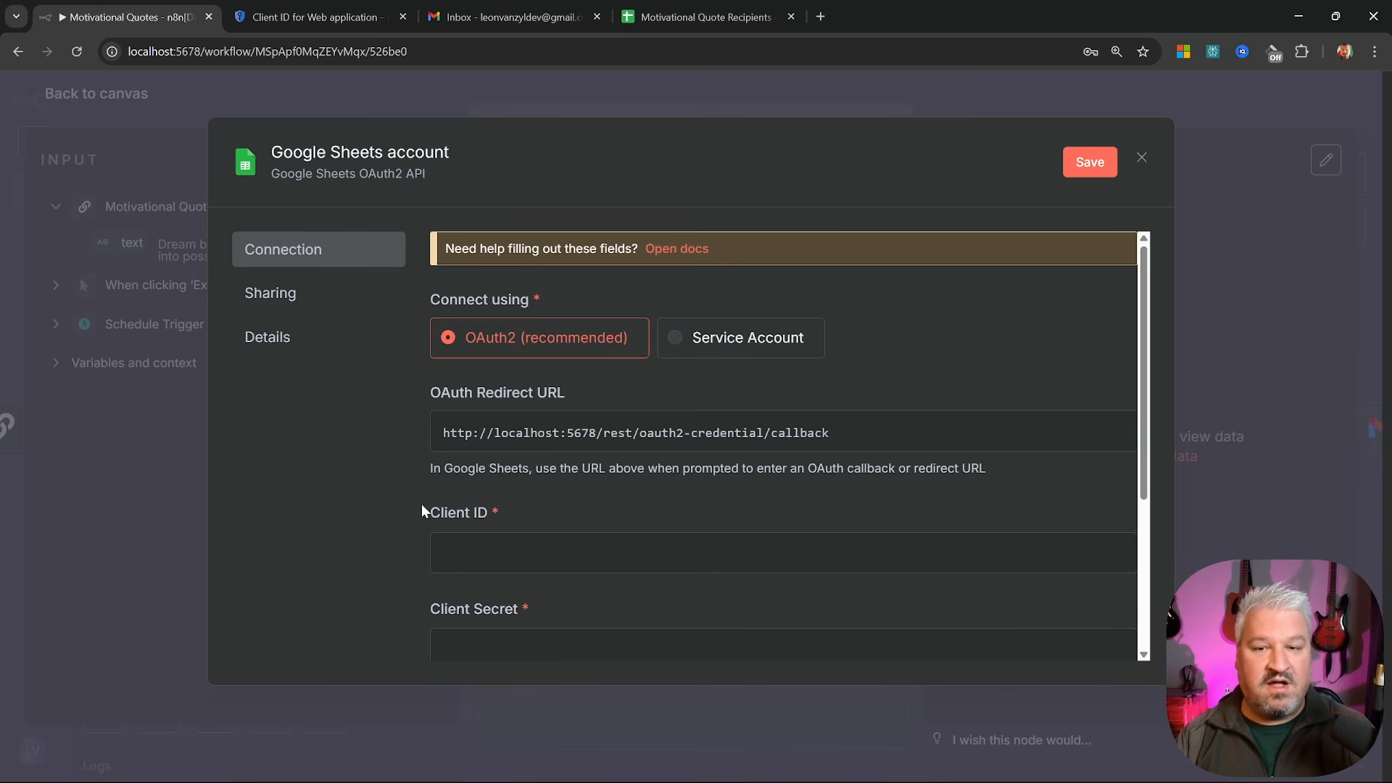
scroll(657, 430, down, 1)
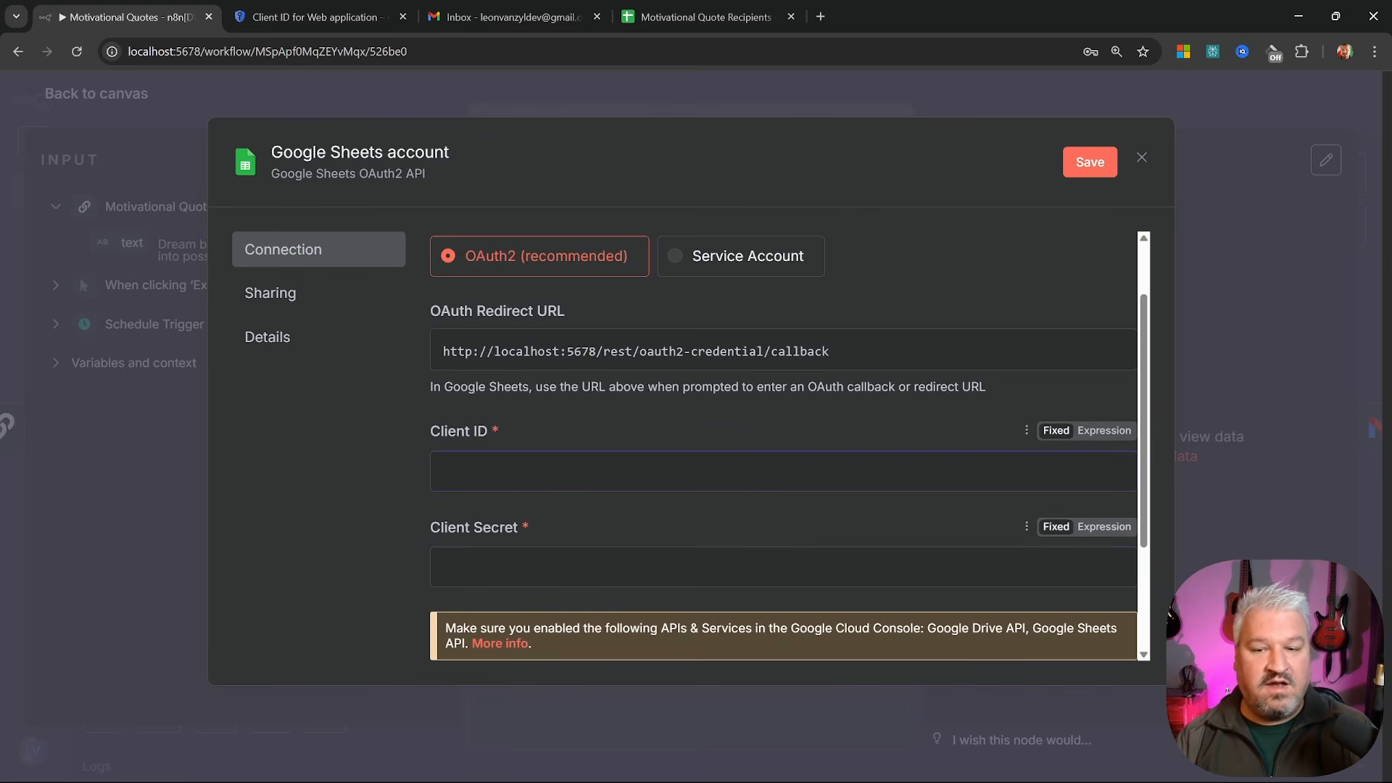
click(579, 559)
Copy the n8n OAuth client's ID and secret from Google Cloud Console into the credential form
click(319, 17)
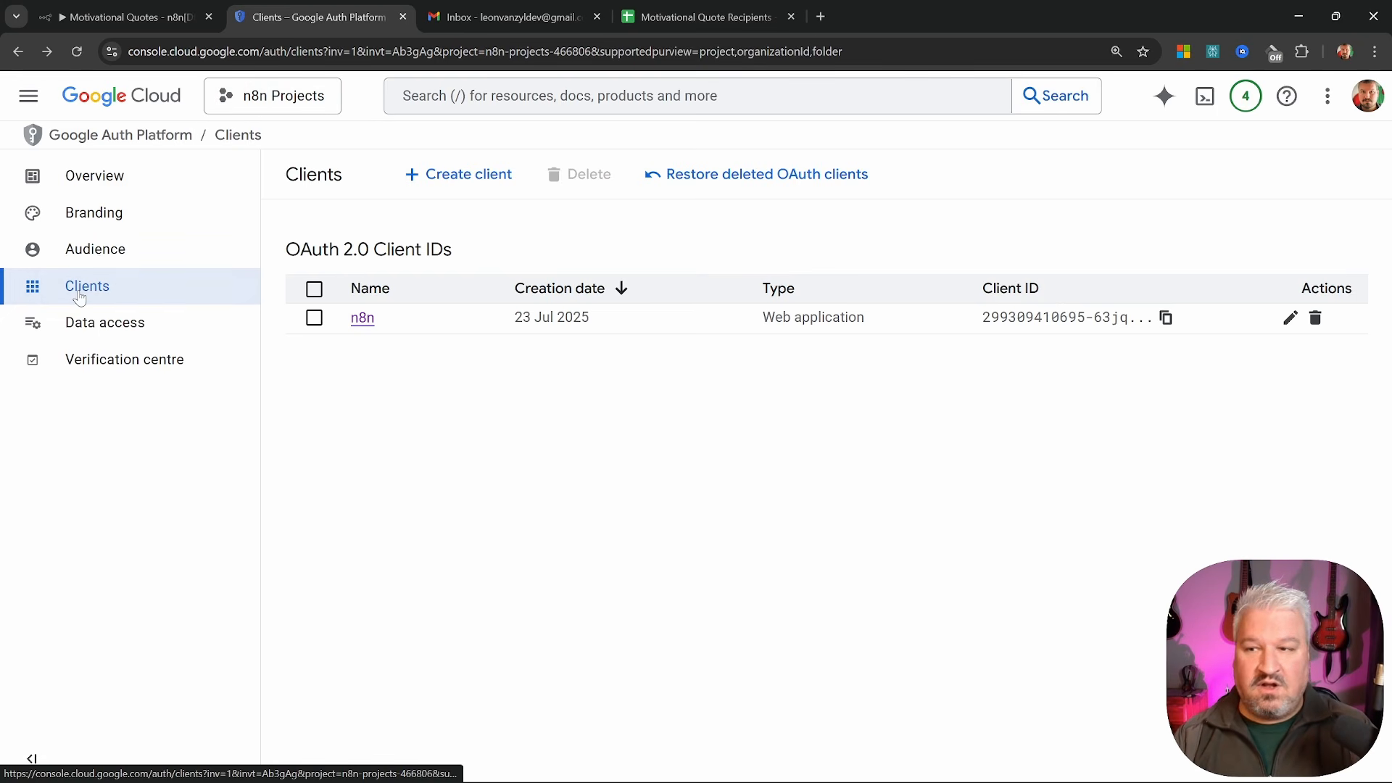
click(363, 319)
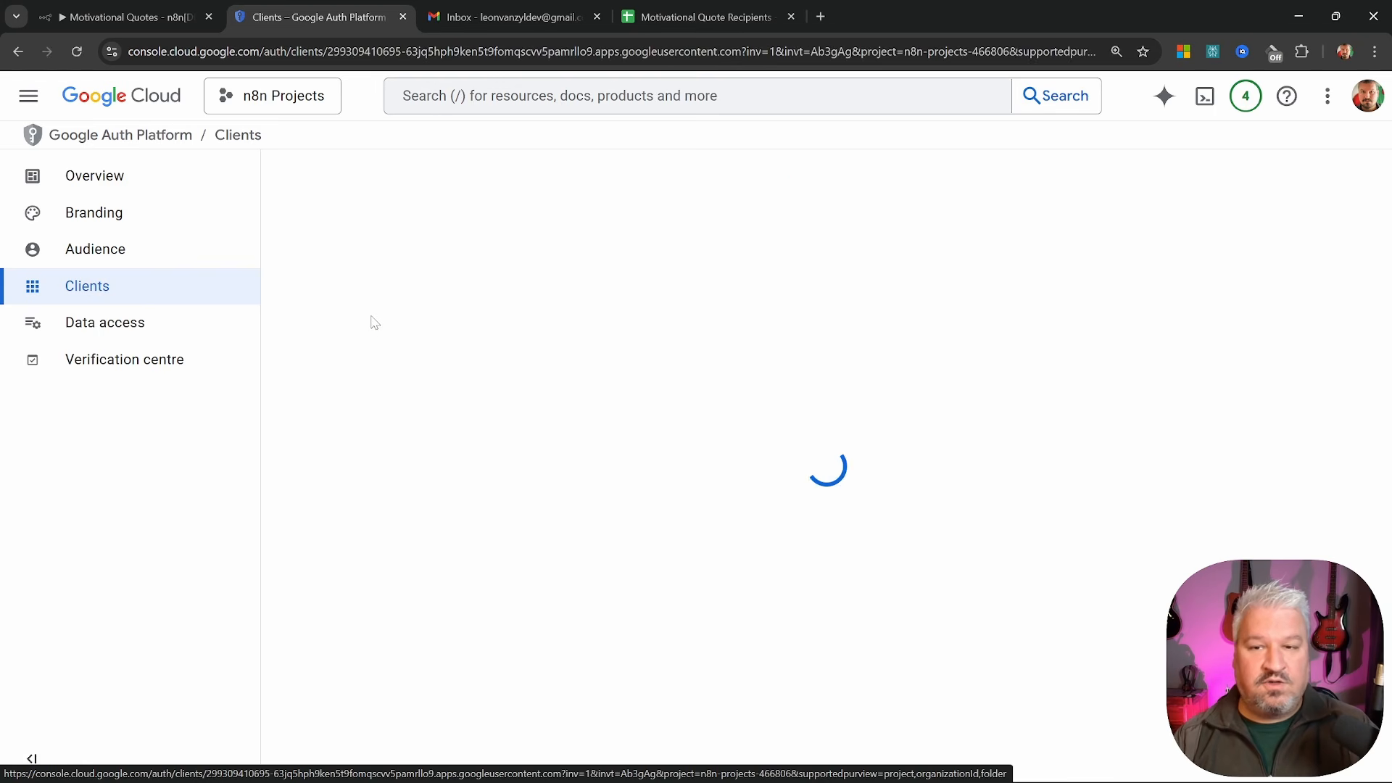
drag(1115, 298, 1327, 347)
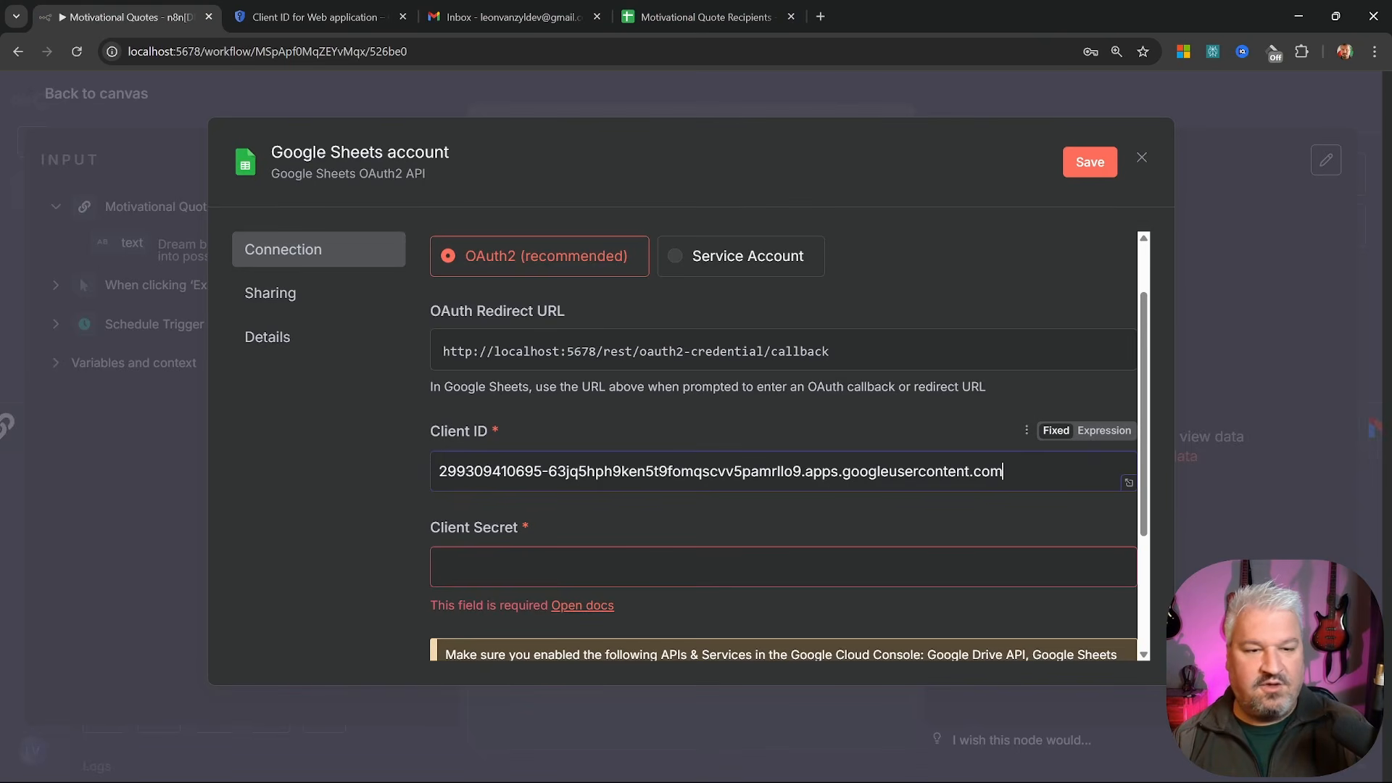
click(319, 16)
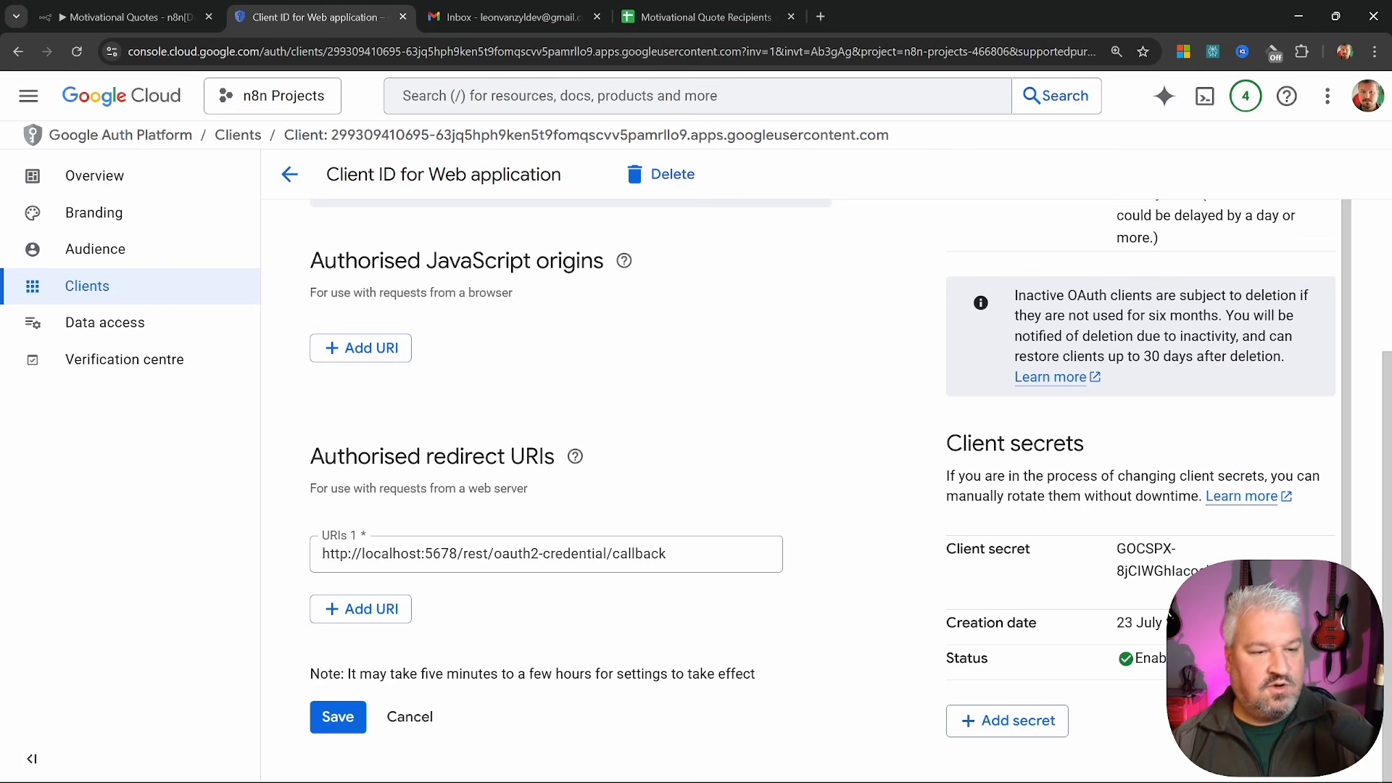
drag(1119, 549, 1233, 573)
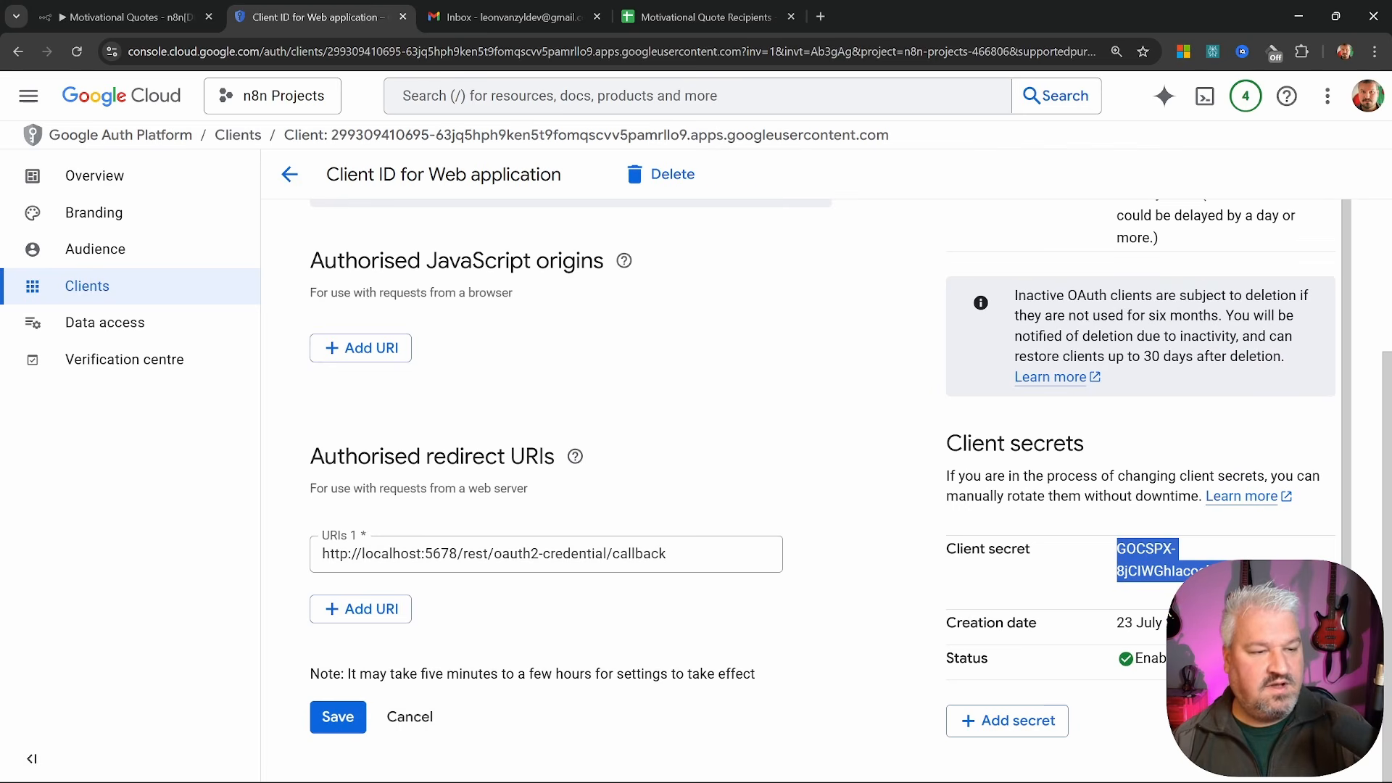
key(ctrl+c)
click(131, 17)
click(580, 569)
key(ctrl+v)
Sign in with Google, proceed past the unverified-app warning, and grant n8n access to the account
scroll(668, 565, down, 3)
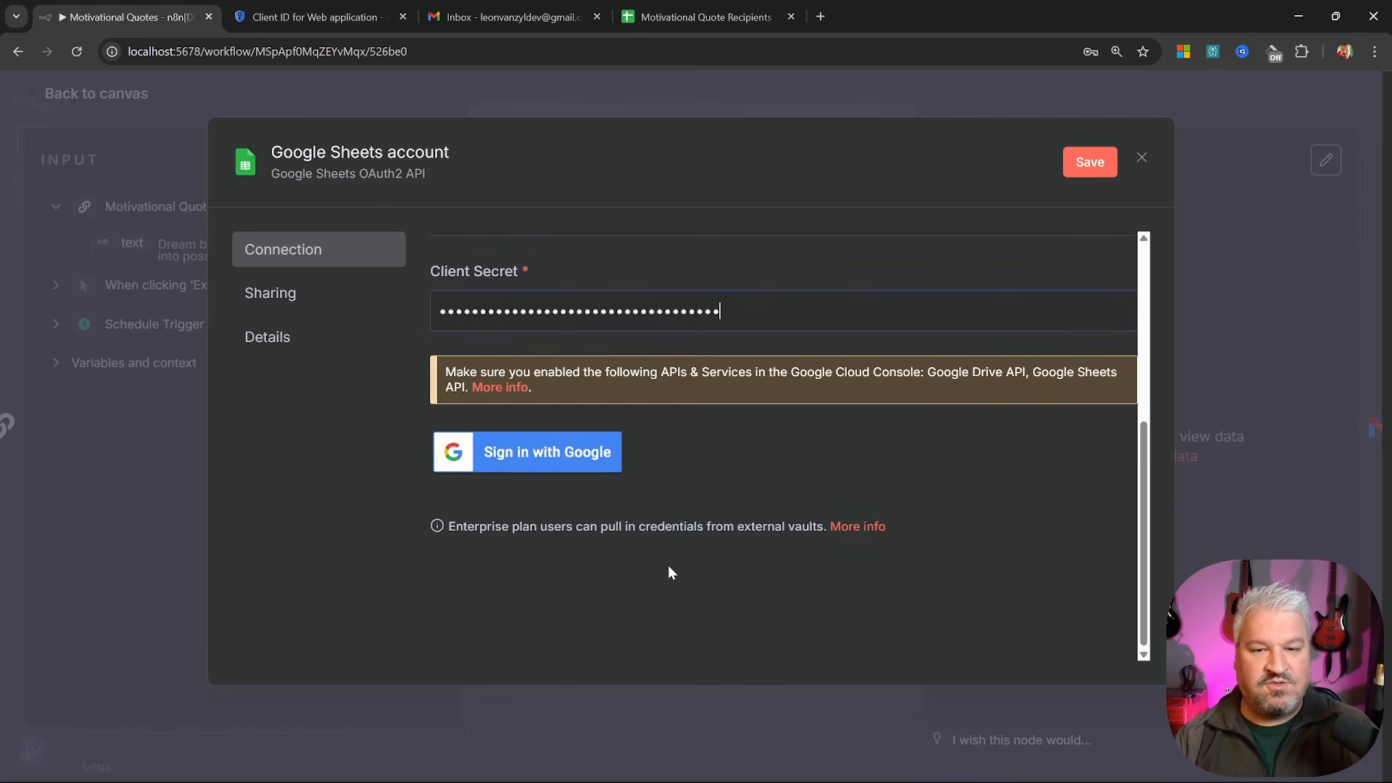
click(543, 457)
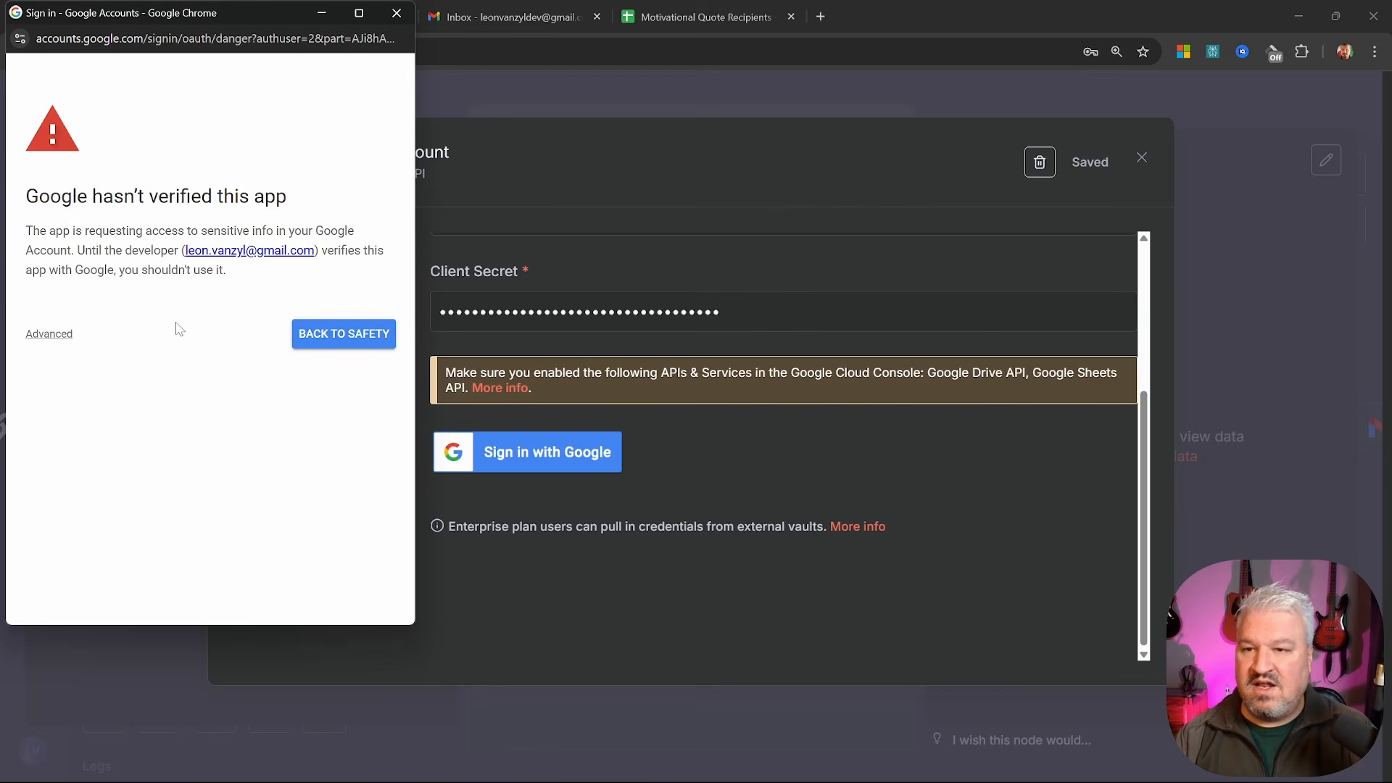
click(50, 334)
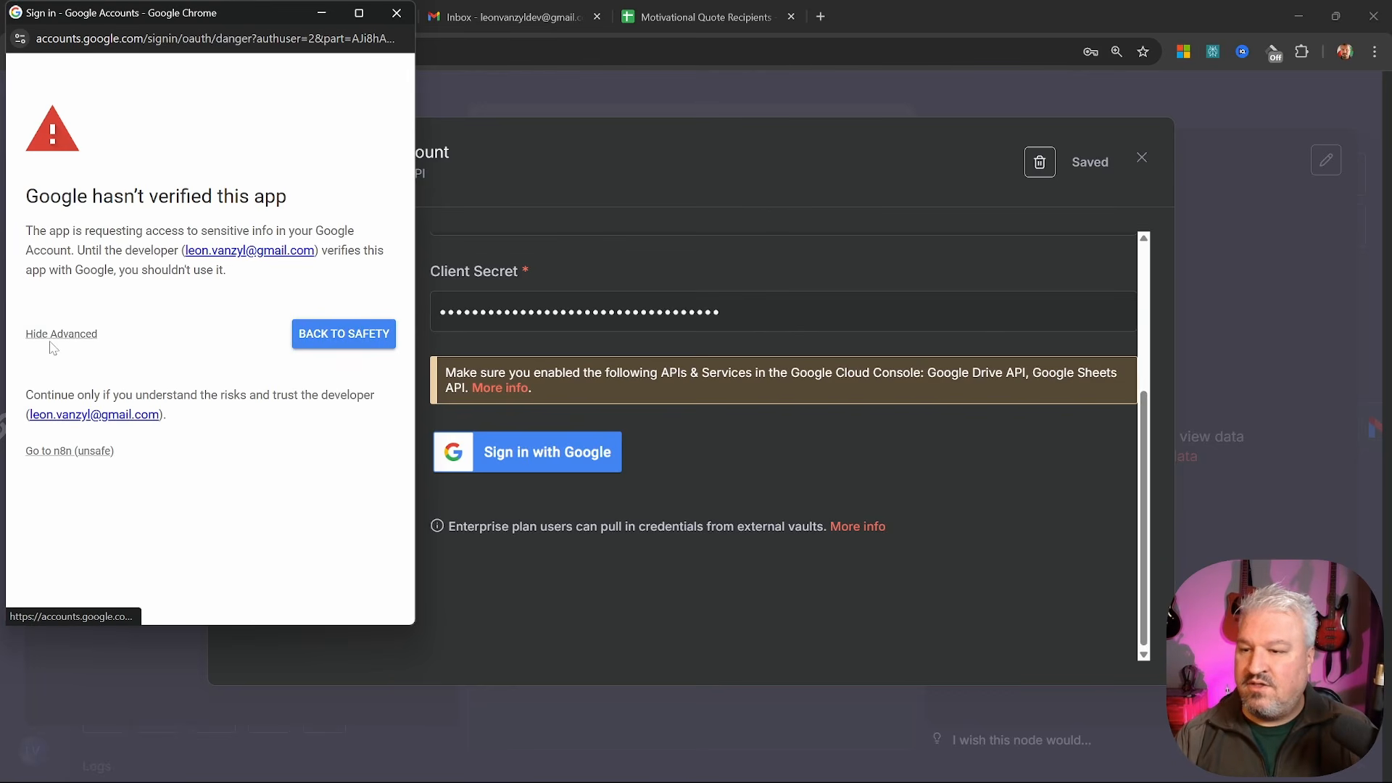
click(82, 453)
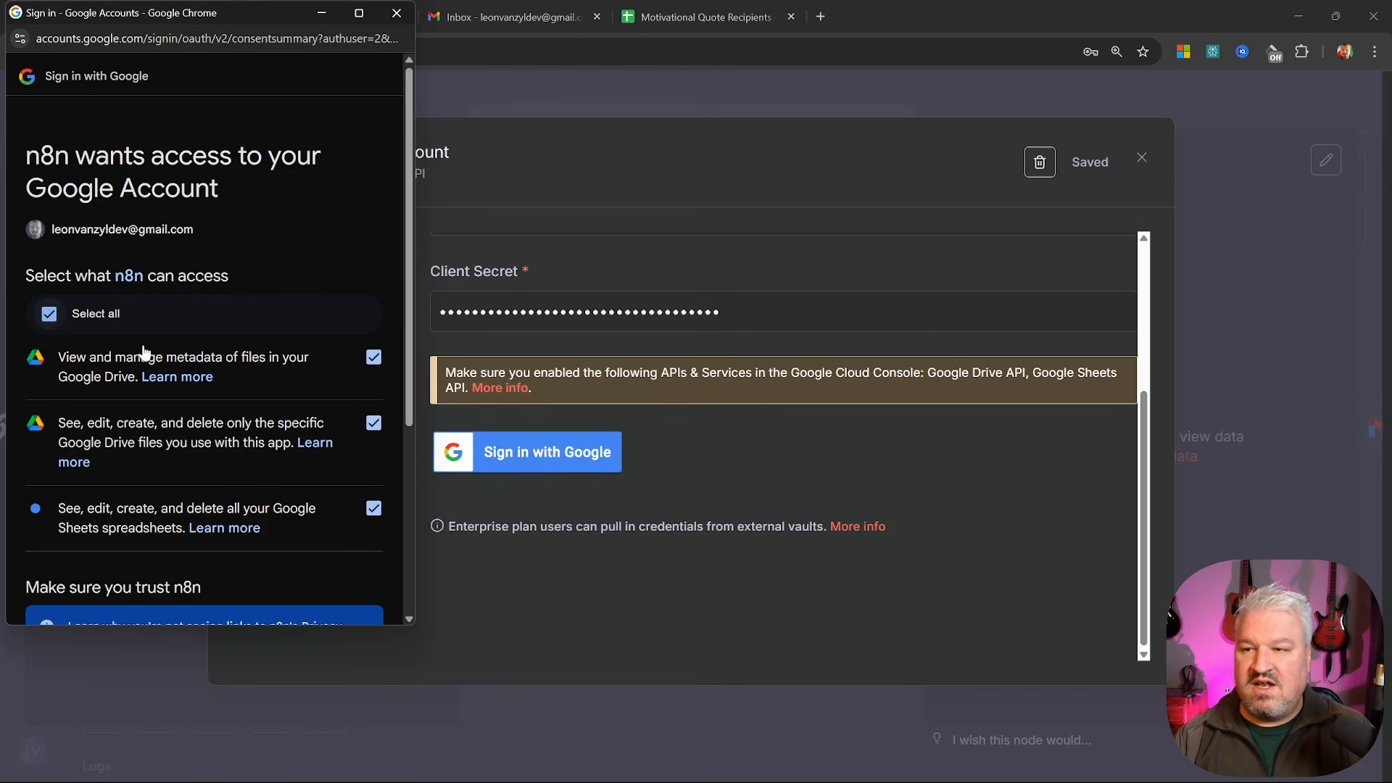
scroll(167, 385, down, 4)
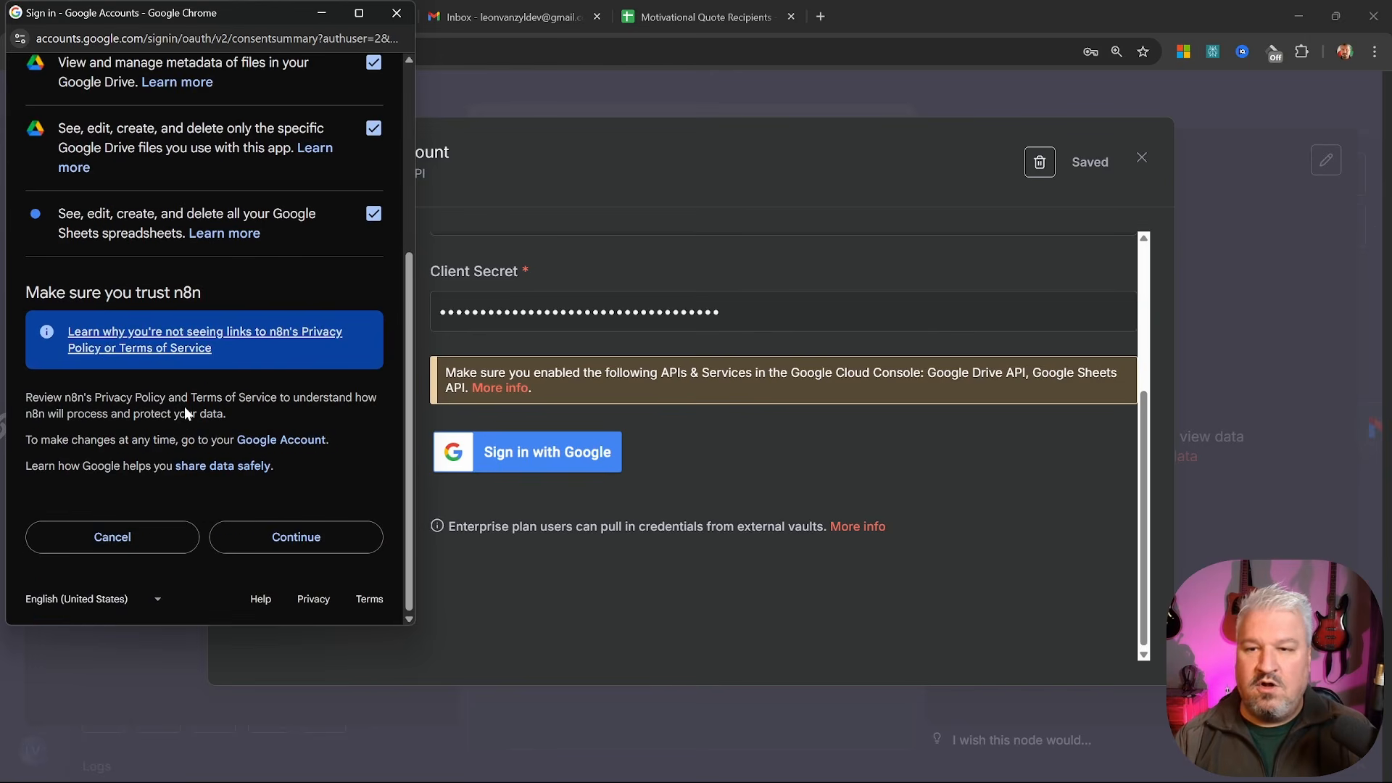
click(303, 541)
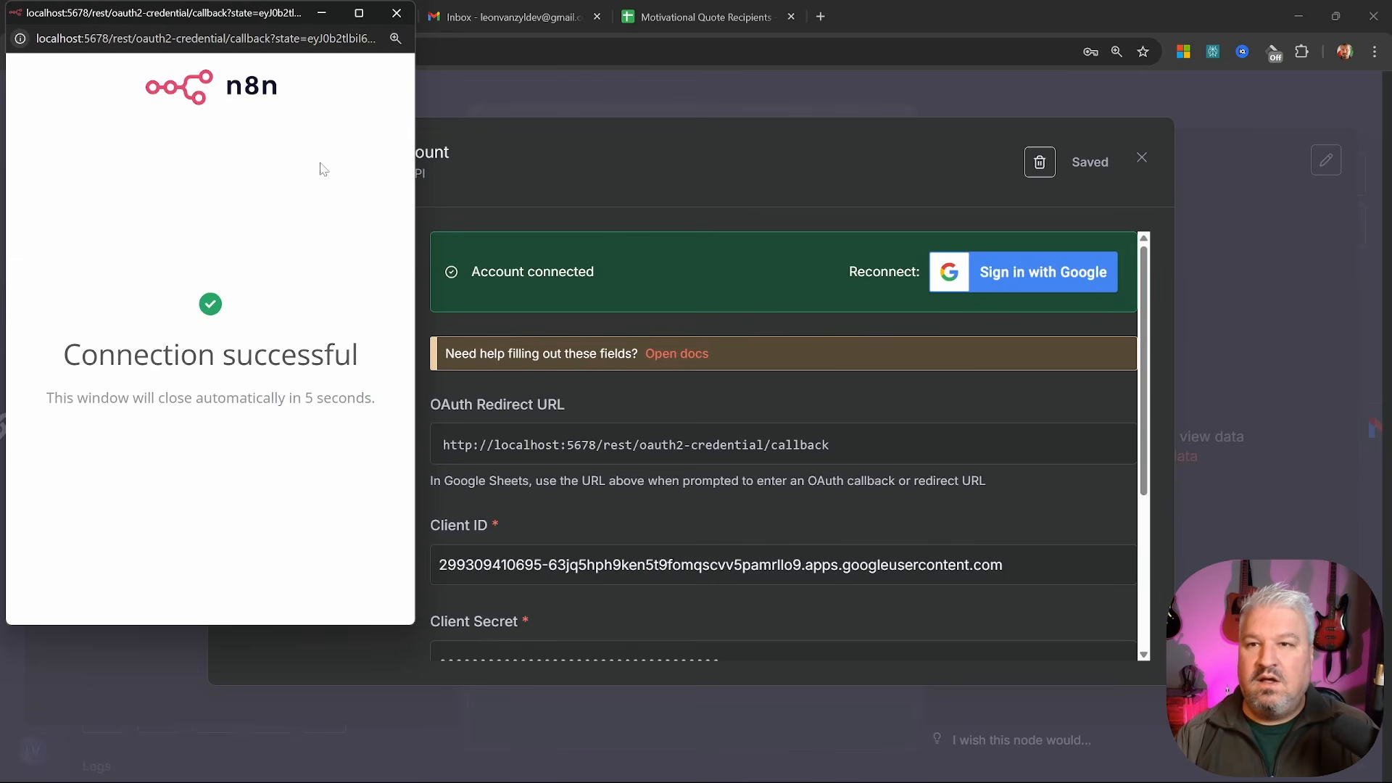
click(397, 18)
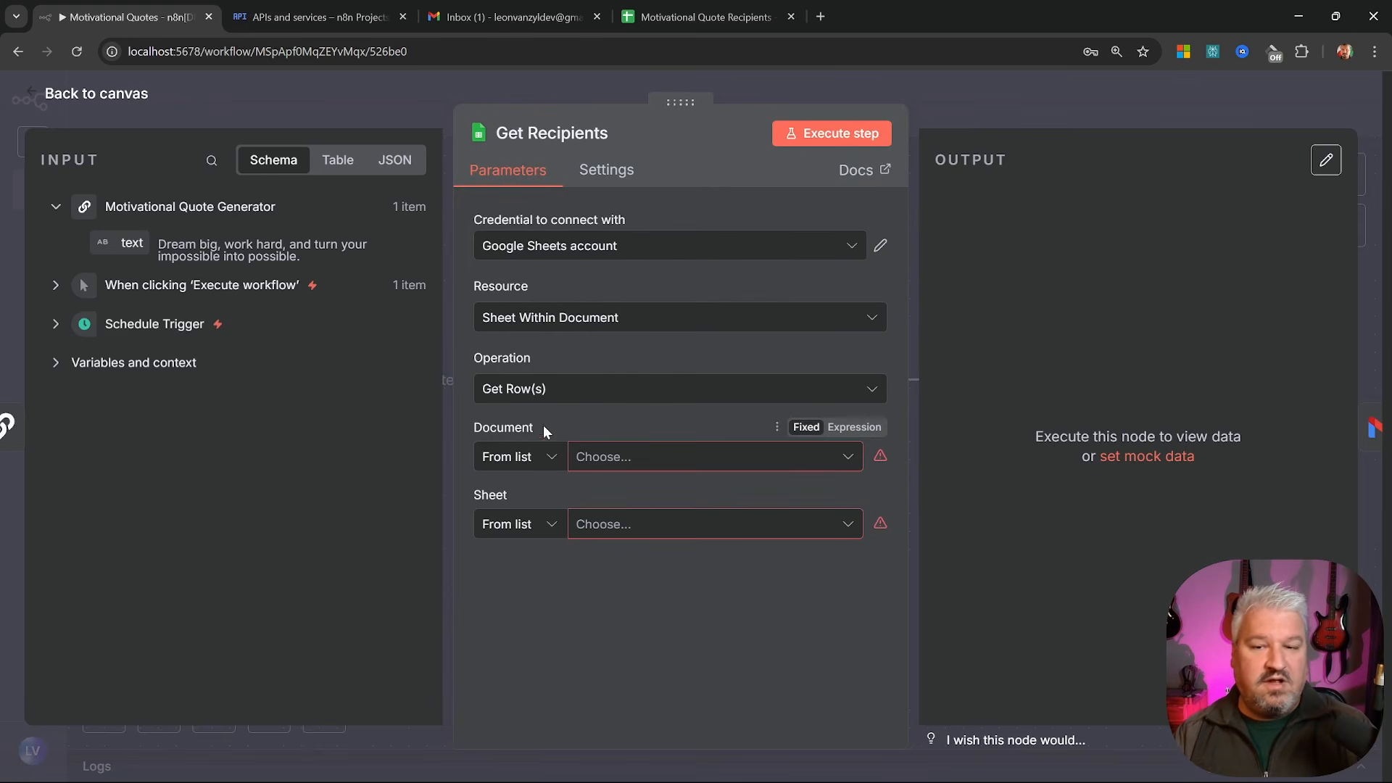
Use the Document list's 403 error link to enable the Google Drive API, then return to n8n
click(677, 457)
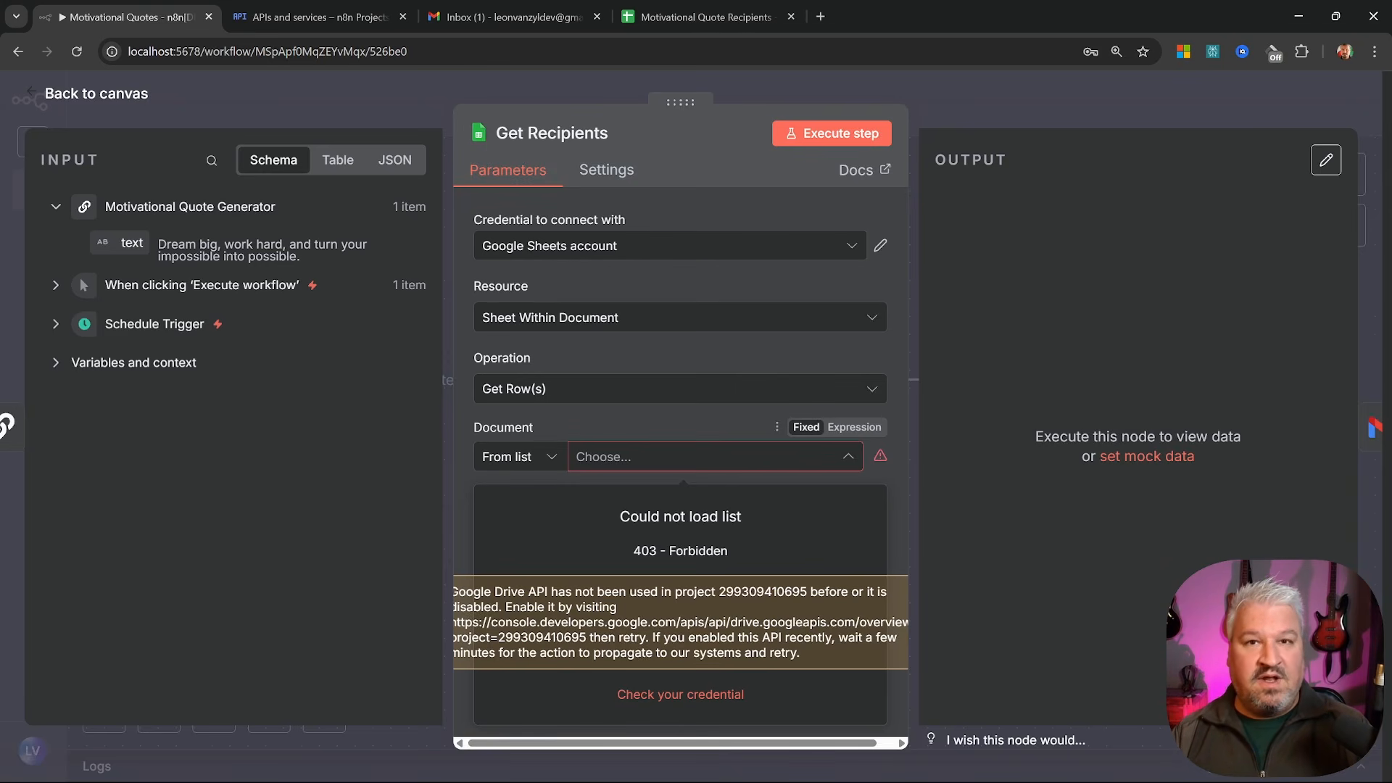
drag(556, 637, 483, 622)
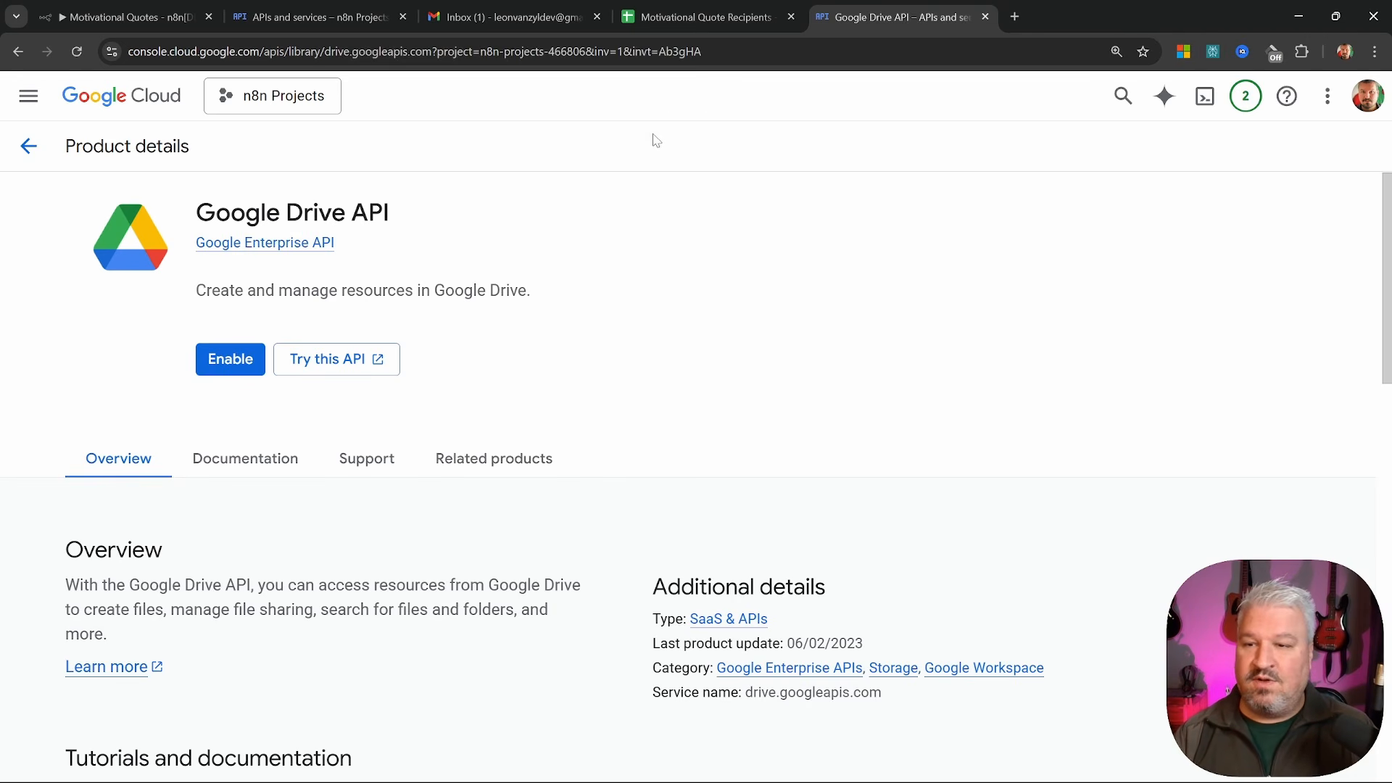
click(239, 359)
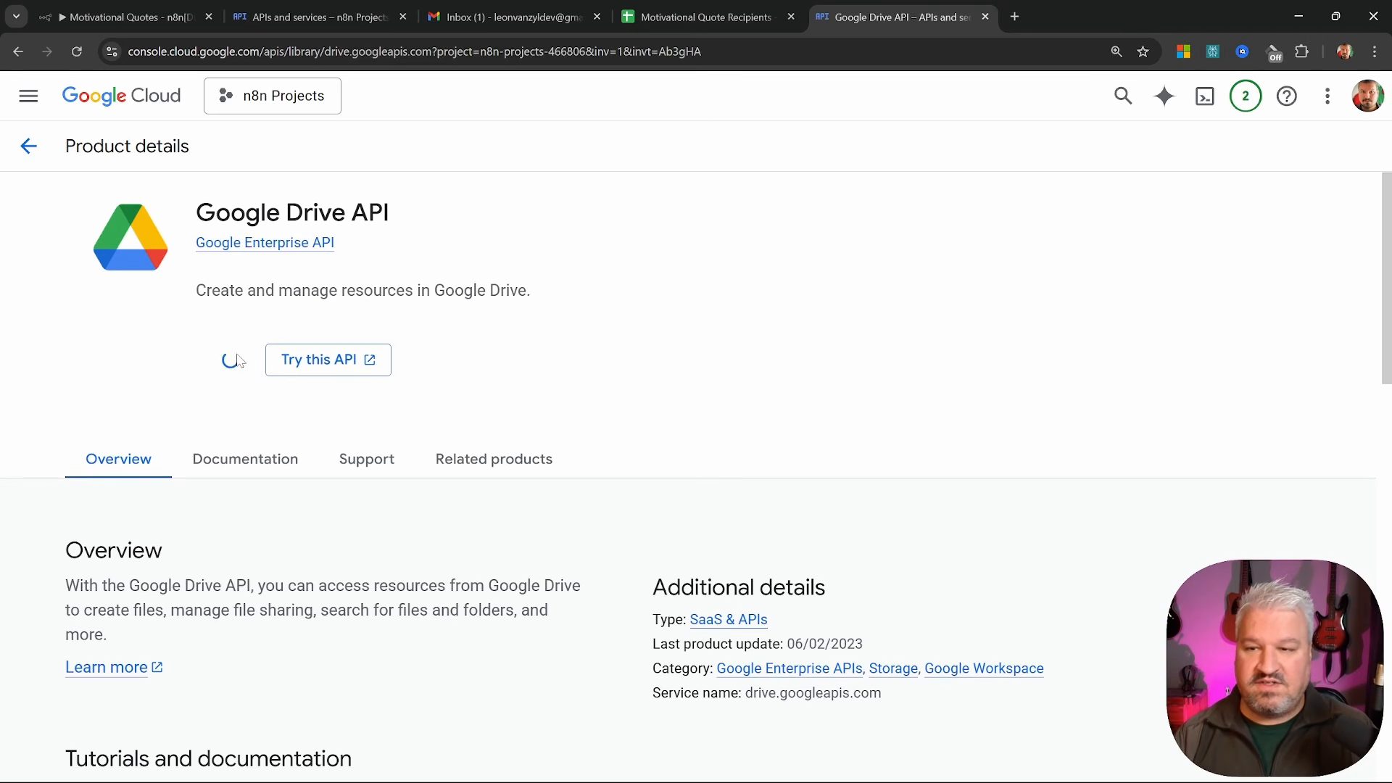
click(142, 11)
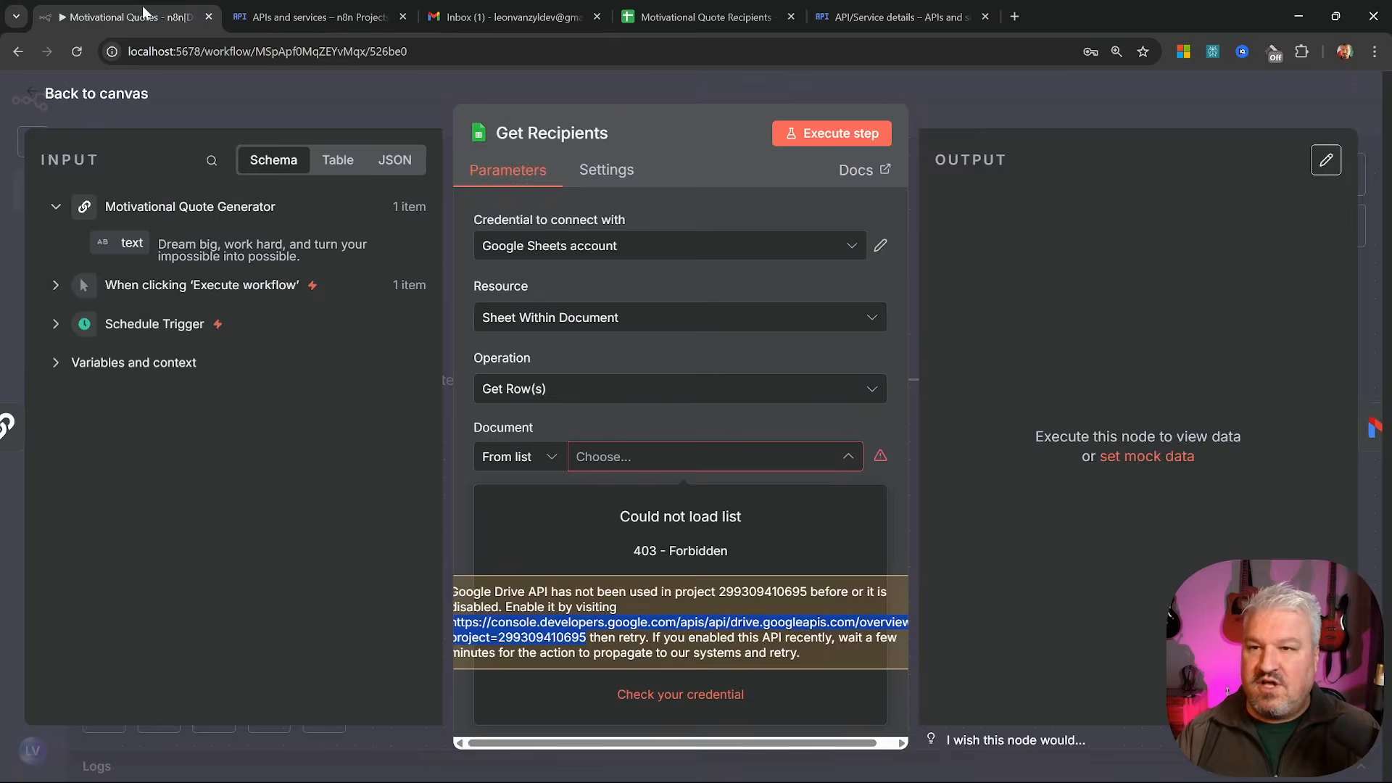
click(157, 111)
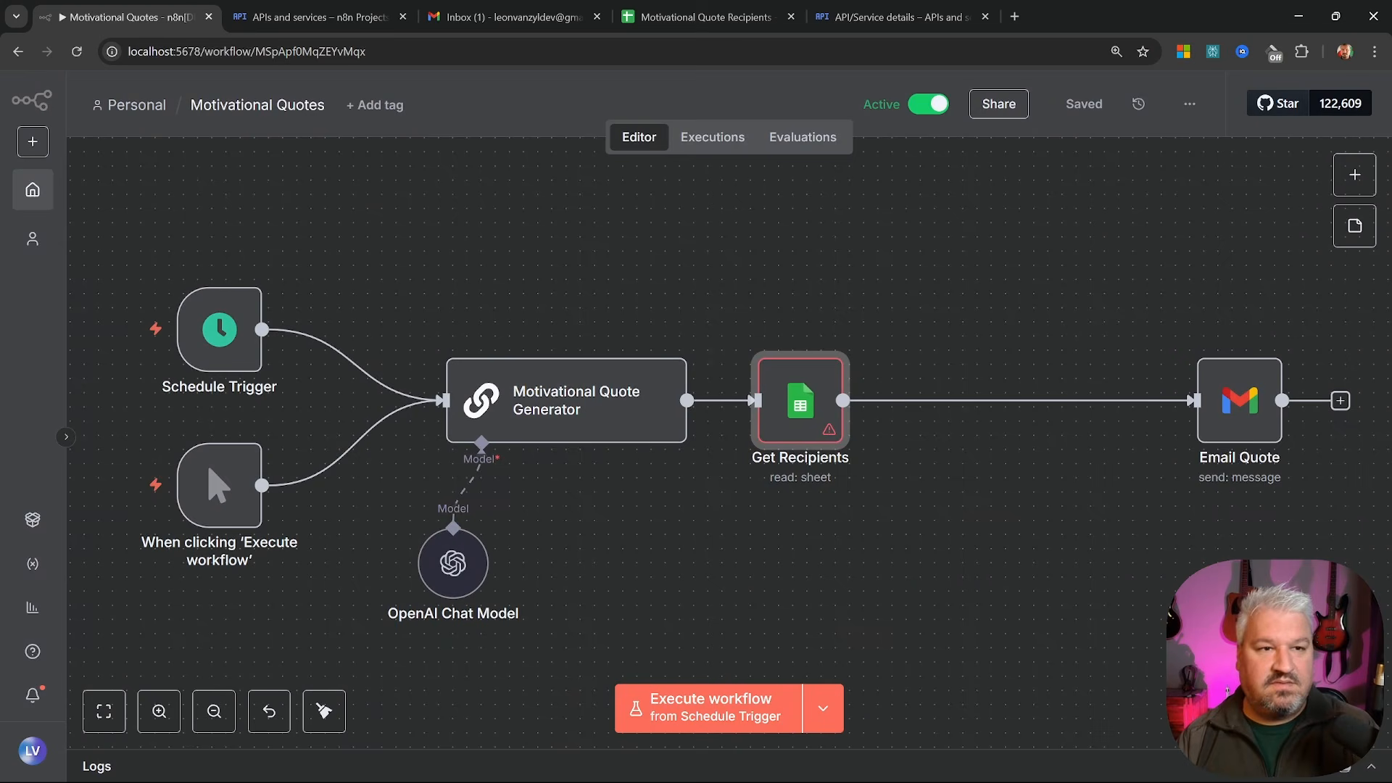
Point Get Recipients at Sheet1 of the Motivational Quote Recipients spreadsheet and compare it with the sheet tab
click(81, 53)
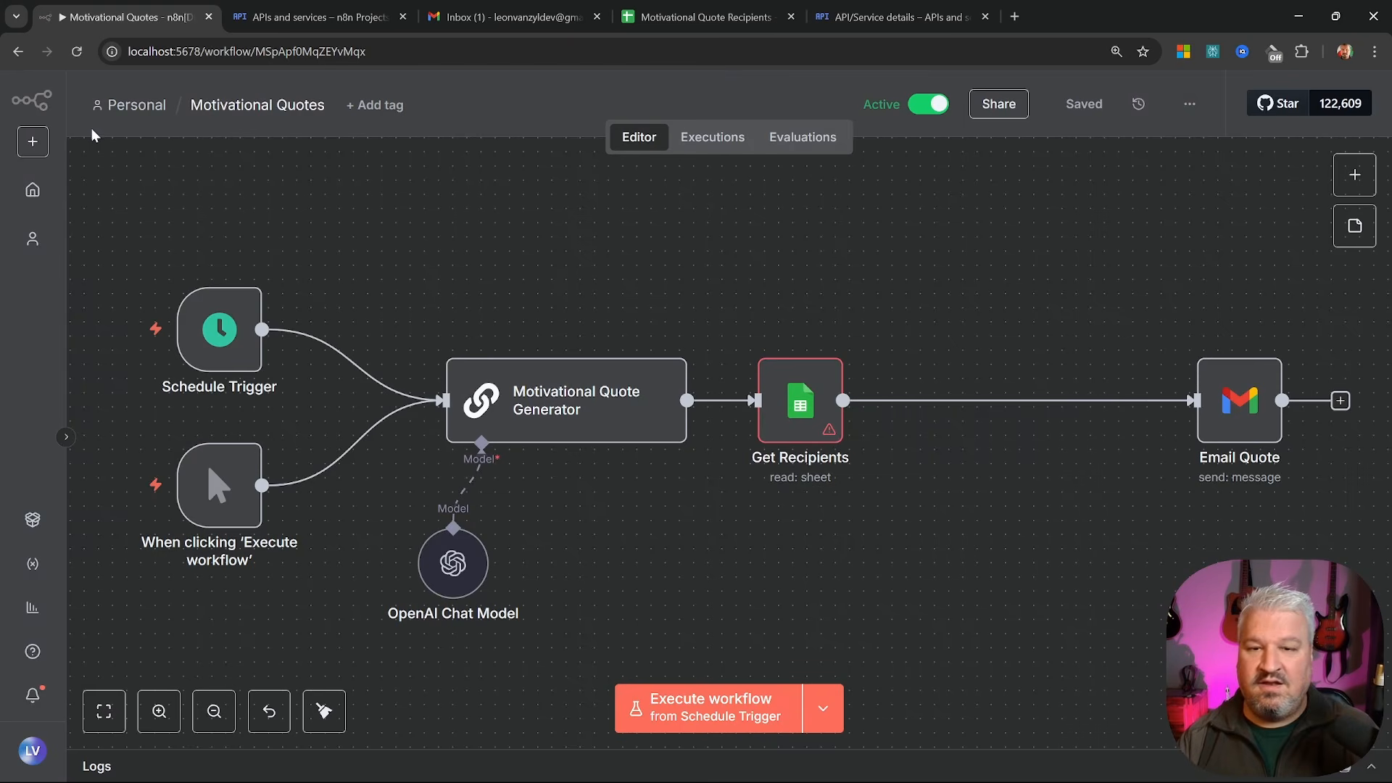
double_click(805, 401)
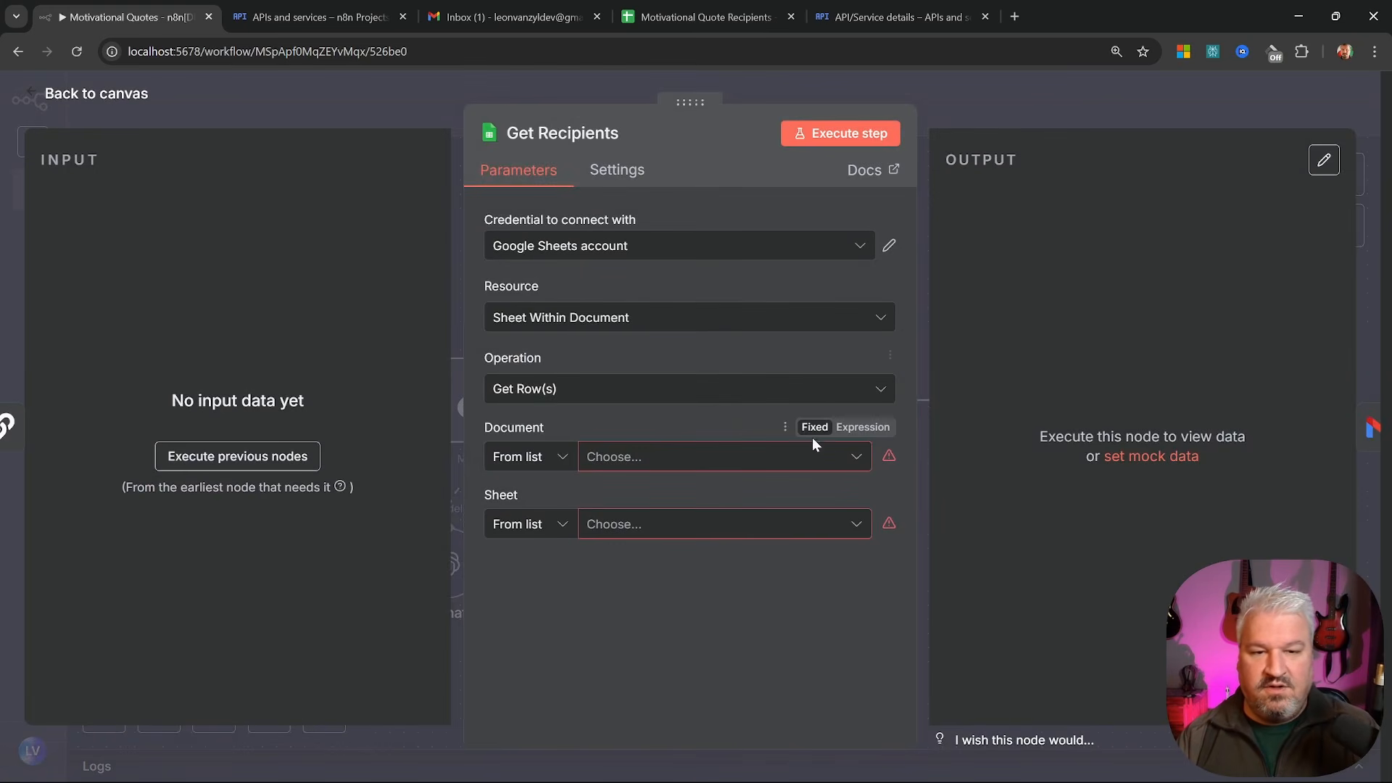
click(859, 459)
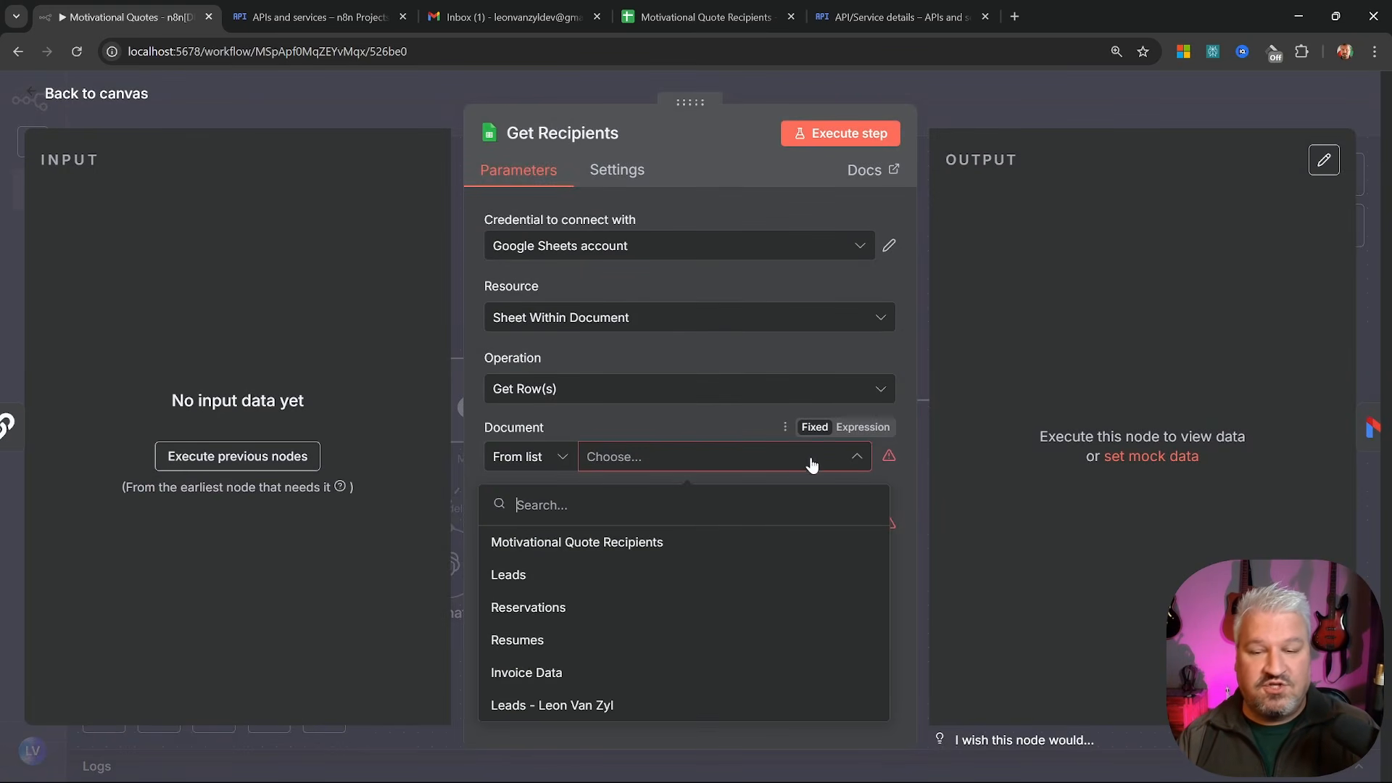
click(631, 550)
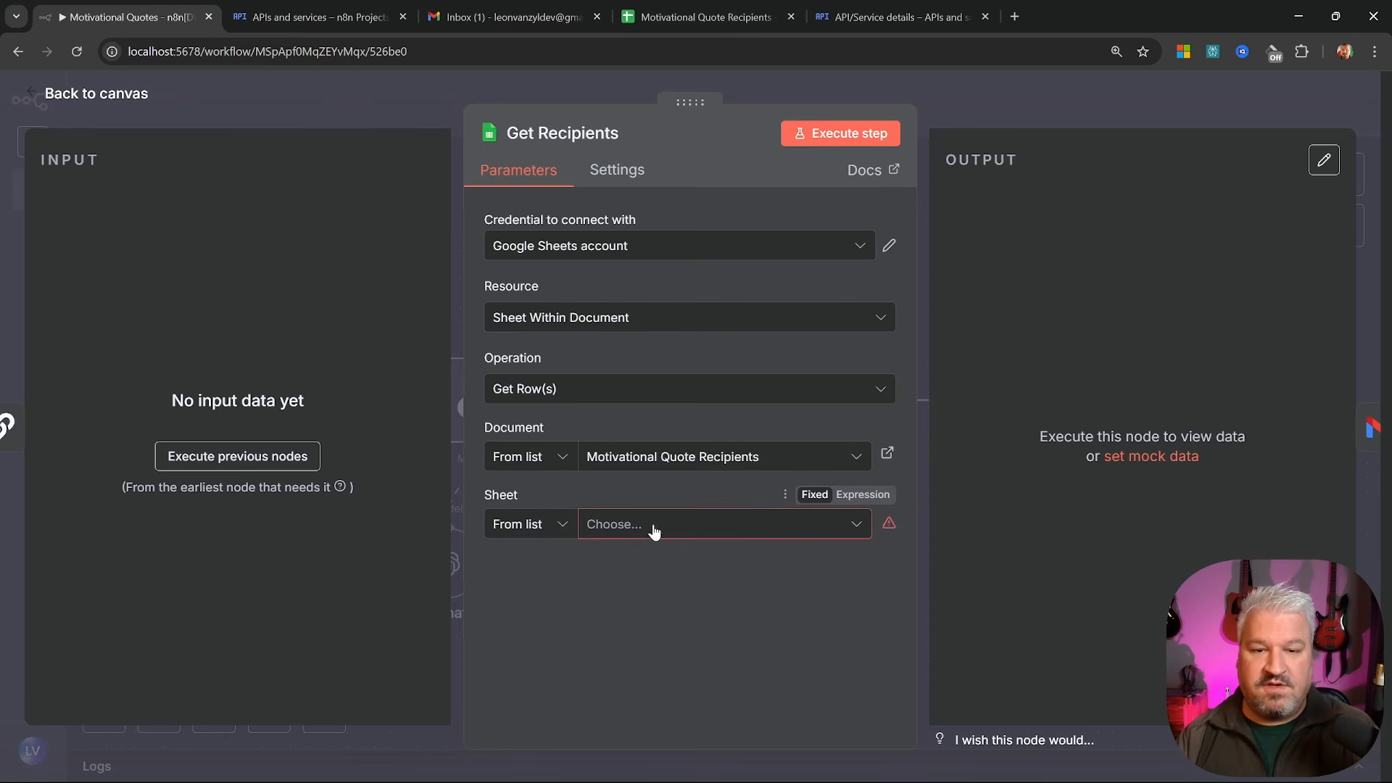
click(654, 531)
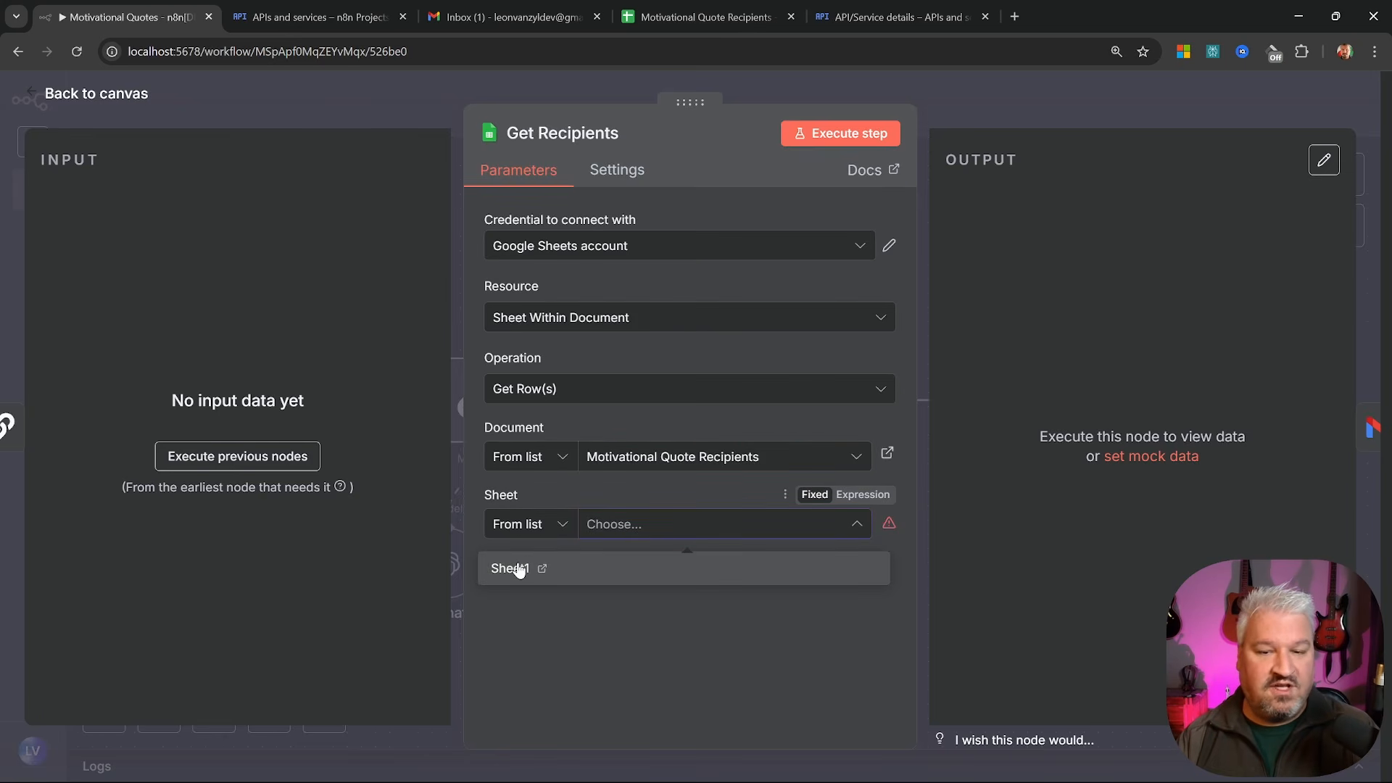
click(517, 569)
key(ctrl+4)
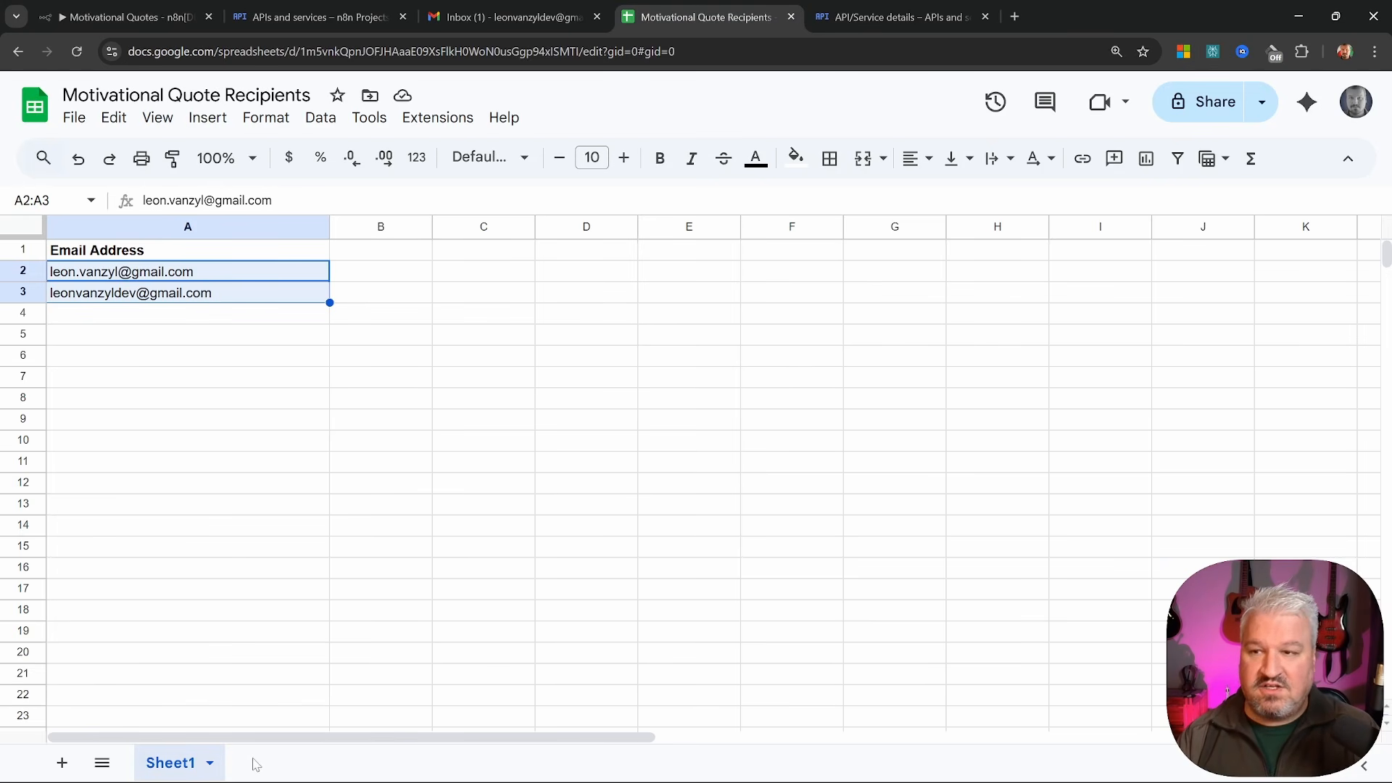
key(ctrl+1)
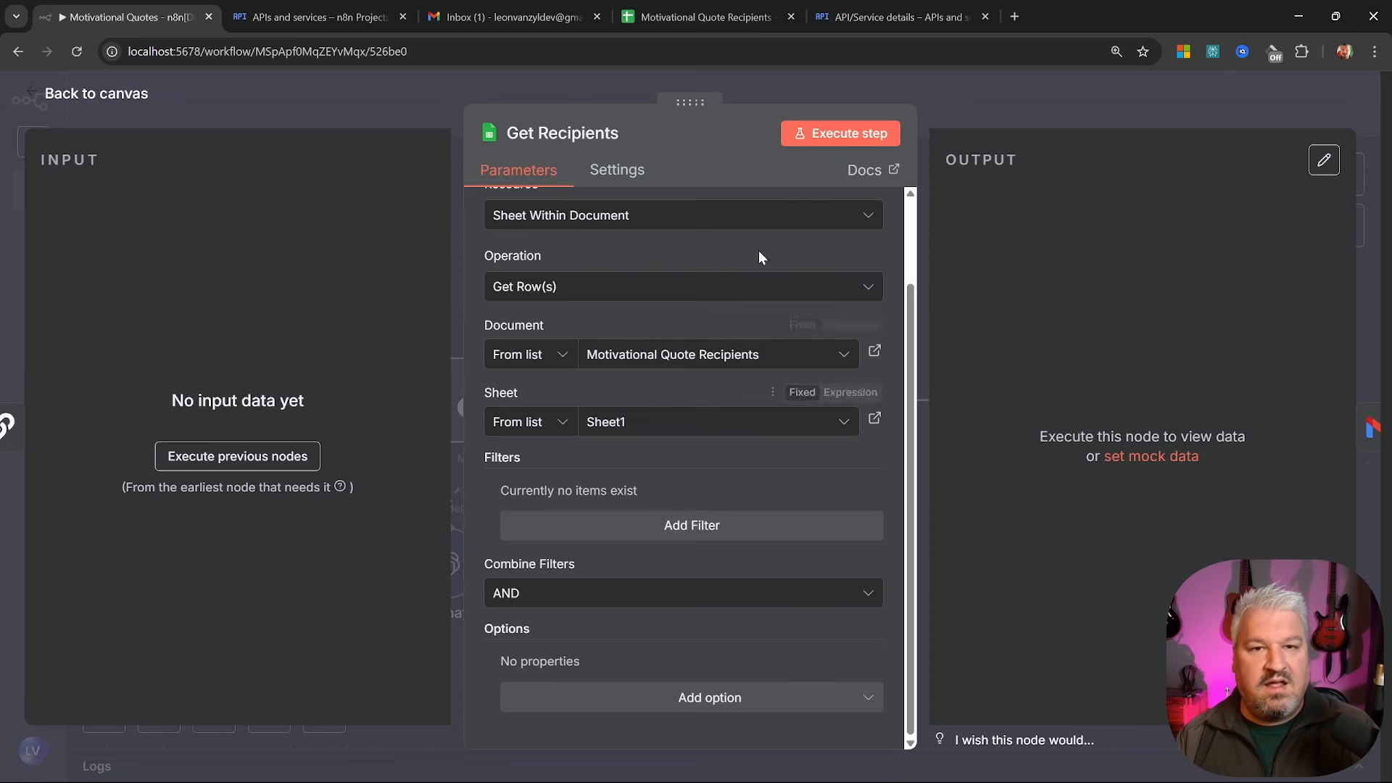
Execute Get Recipients and review its two recipient email rows in Table and JSON views
click(835, 134)
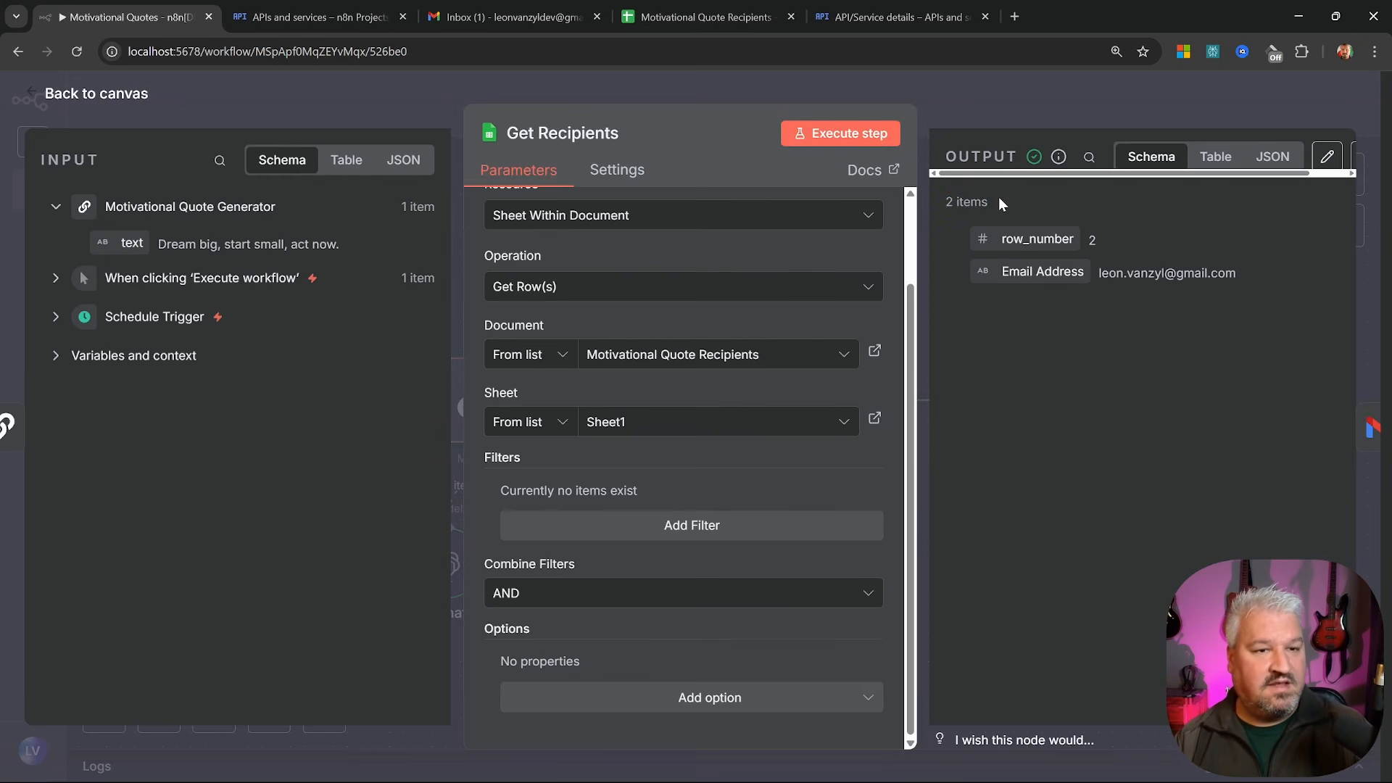
click(1211, 166)
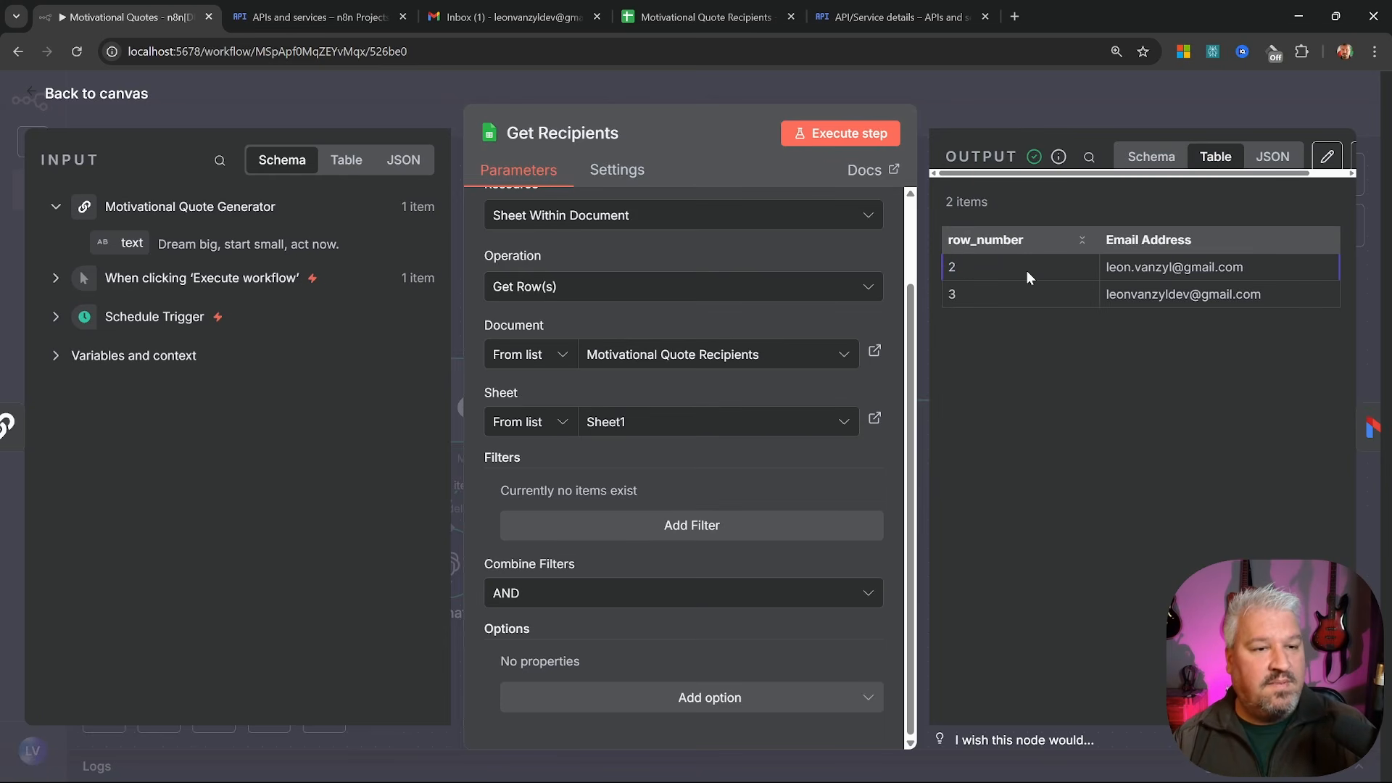
drag(1105, 267, 1202, 267)
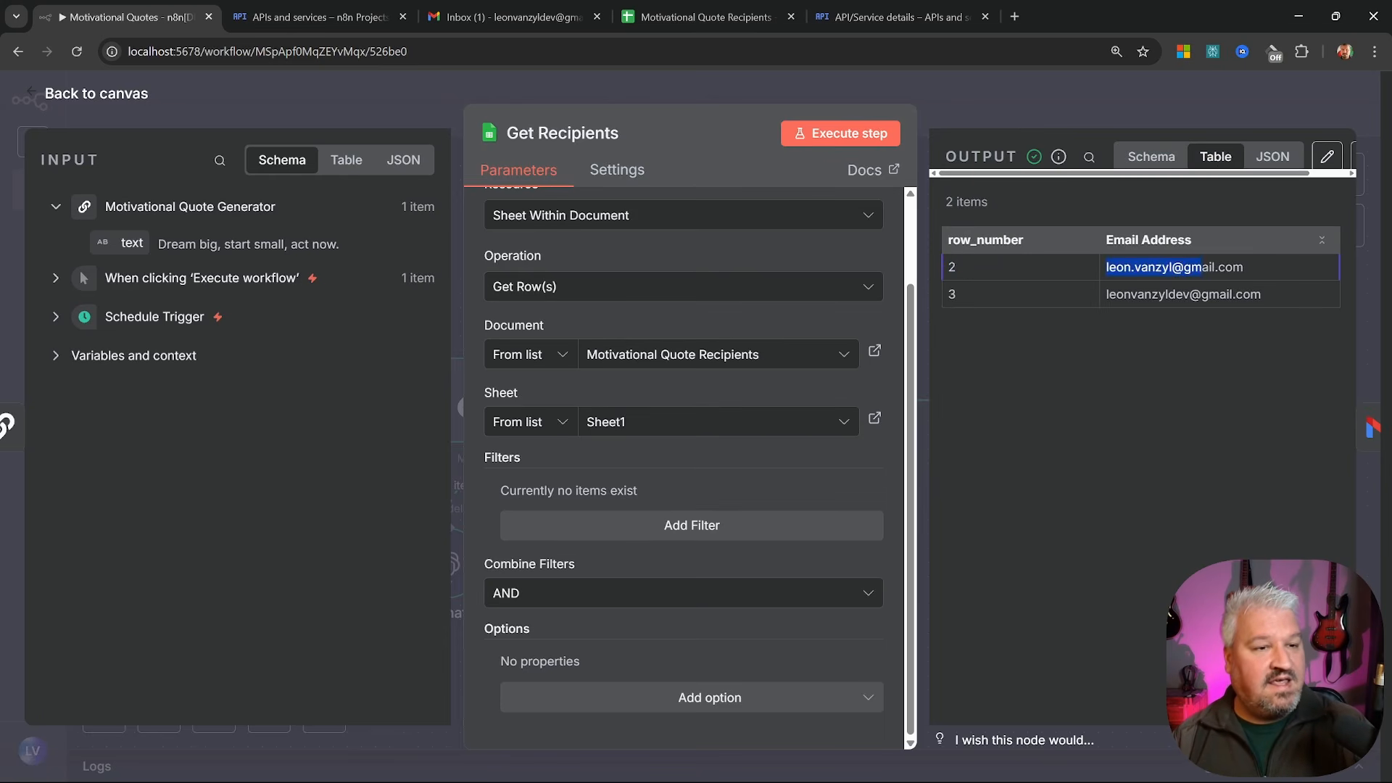
click(1247, 269)
click(1271, 158)
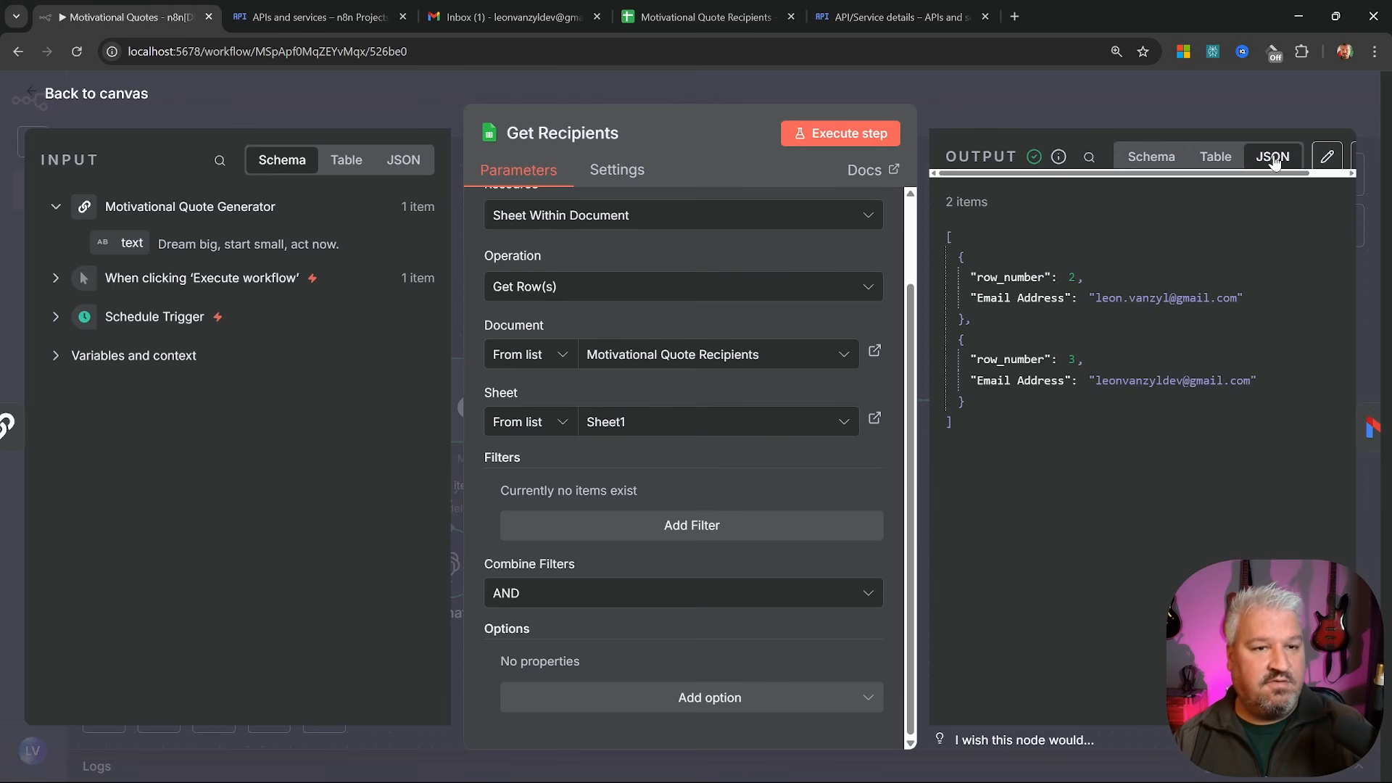
key(Escape)
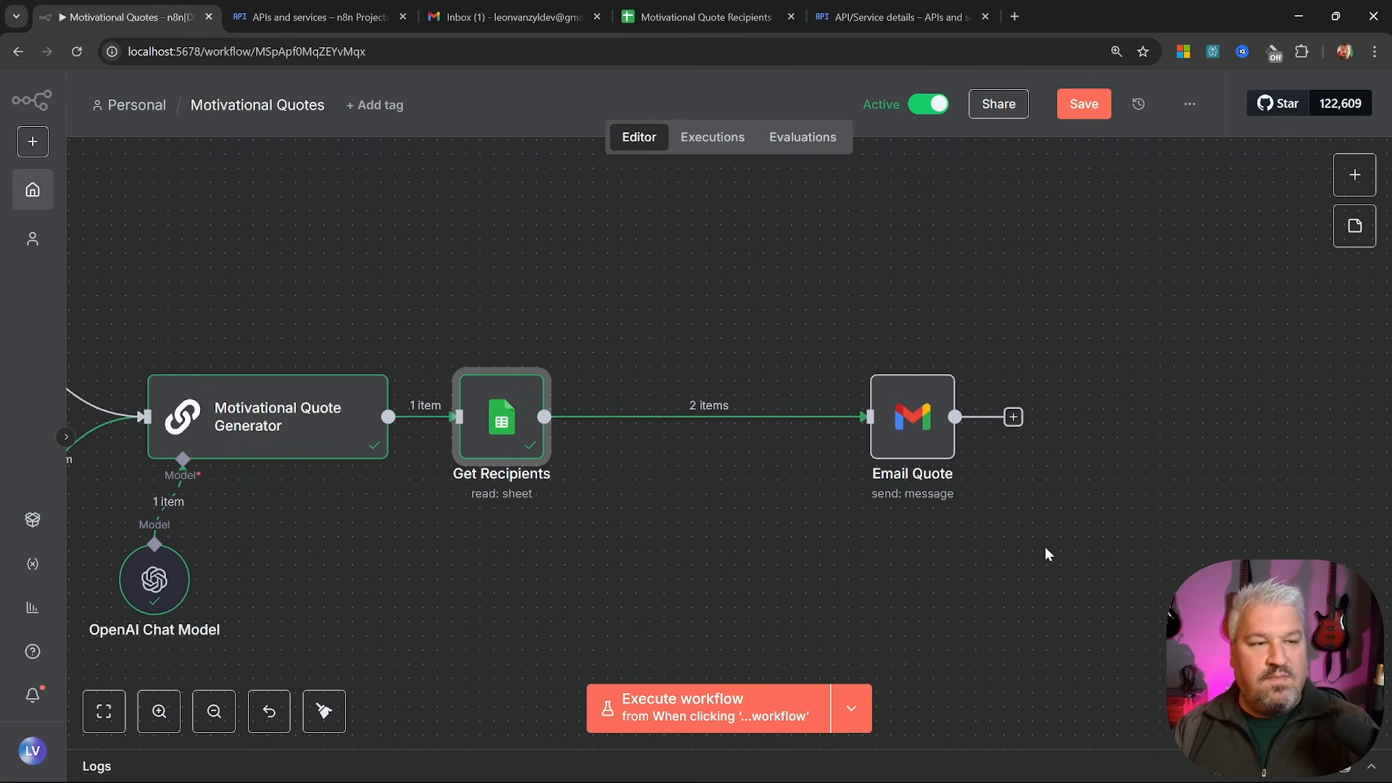
Shift the Get Recipients node slightly to the right on the canvas
click(1178, 347)
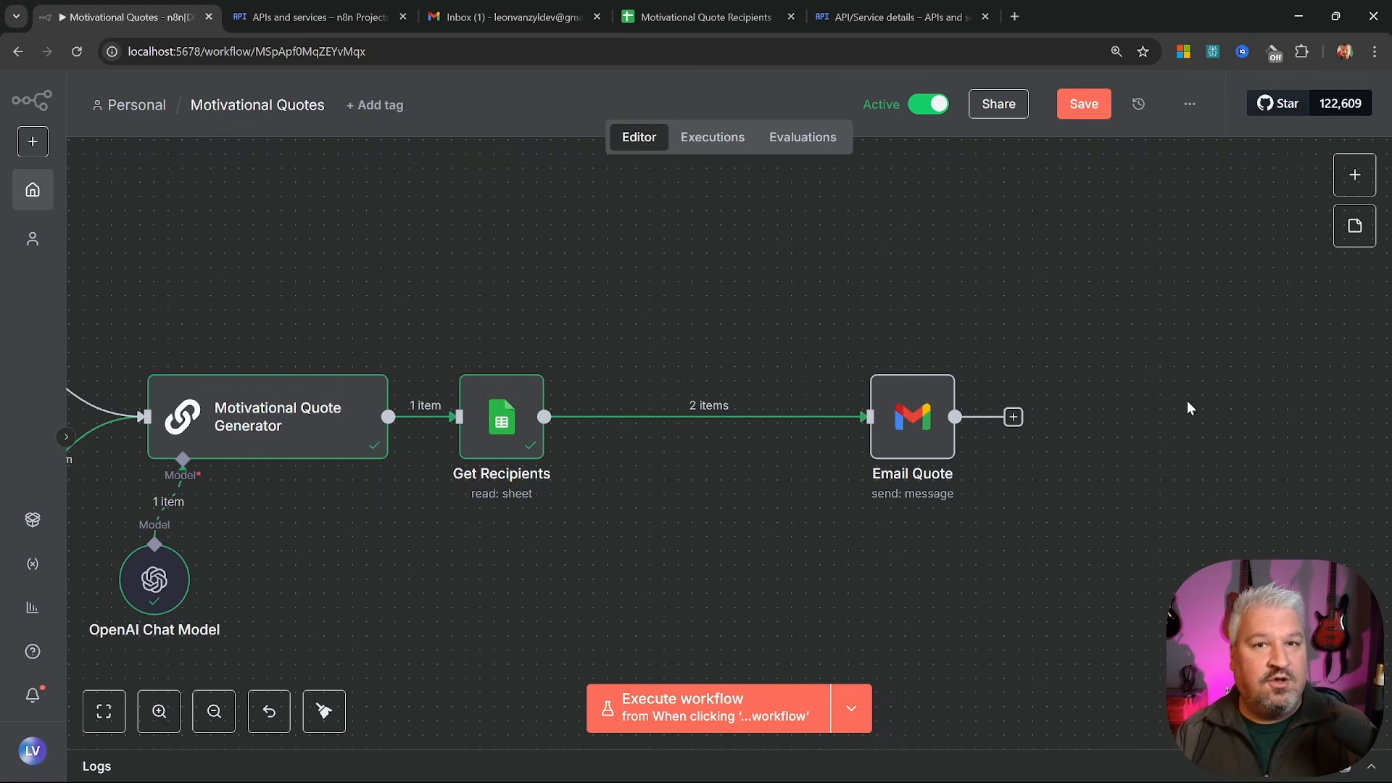
scroll(630, 569, left, 1)
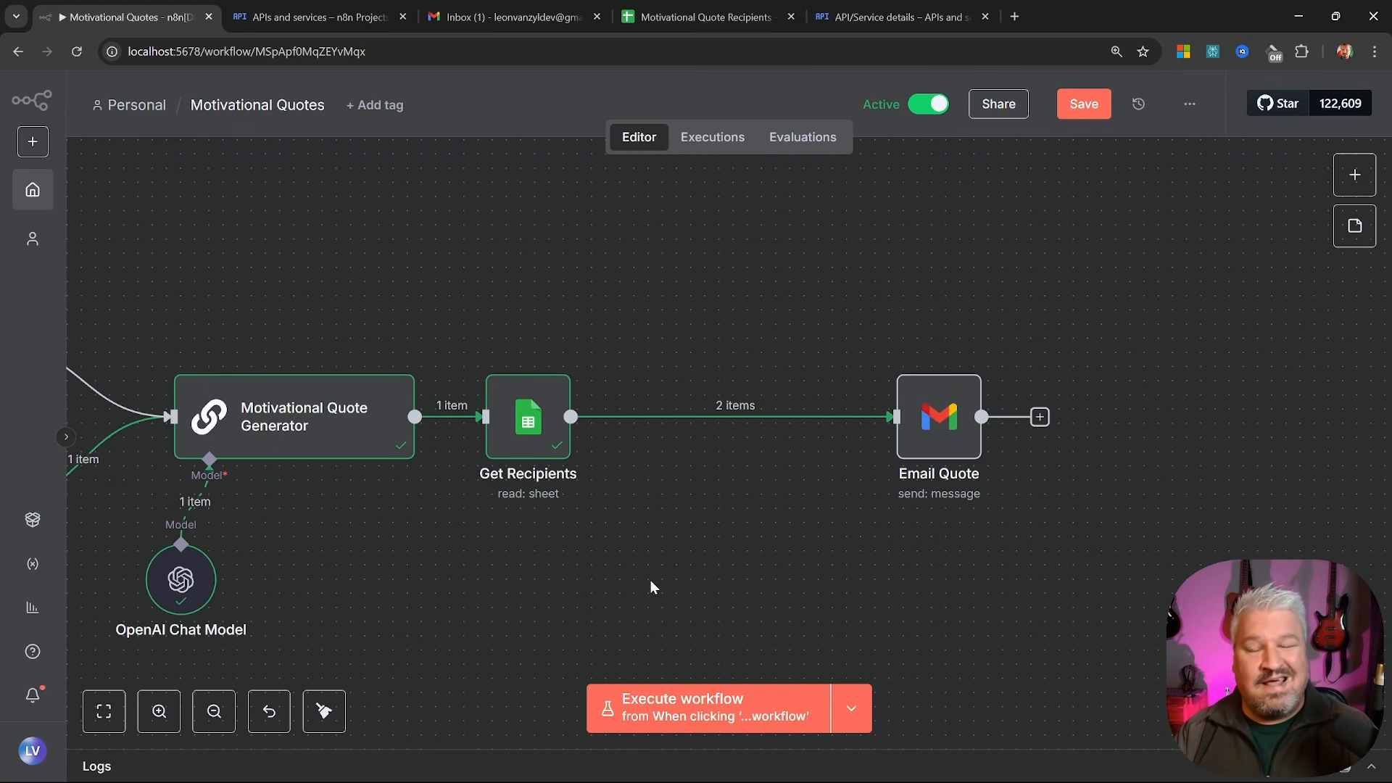
scroll(663, 528, up, 2)
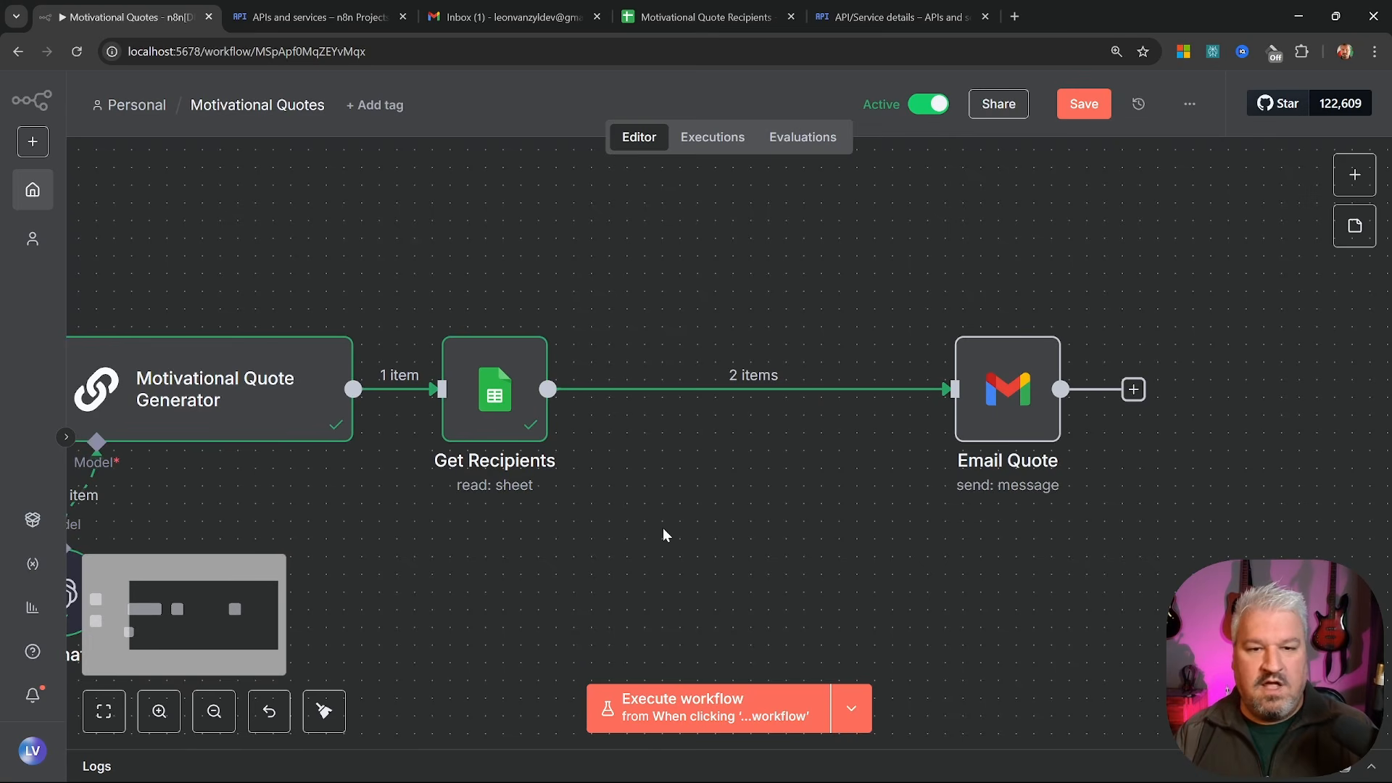
drag(493, 392, 529, 393)
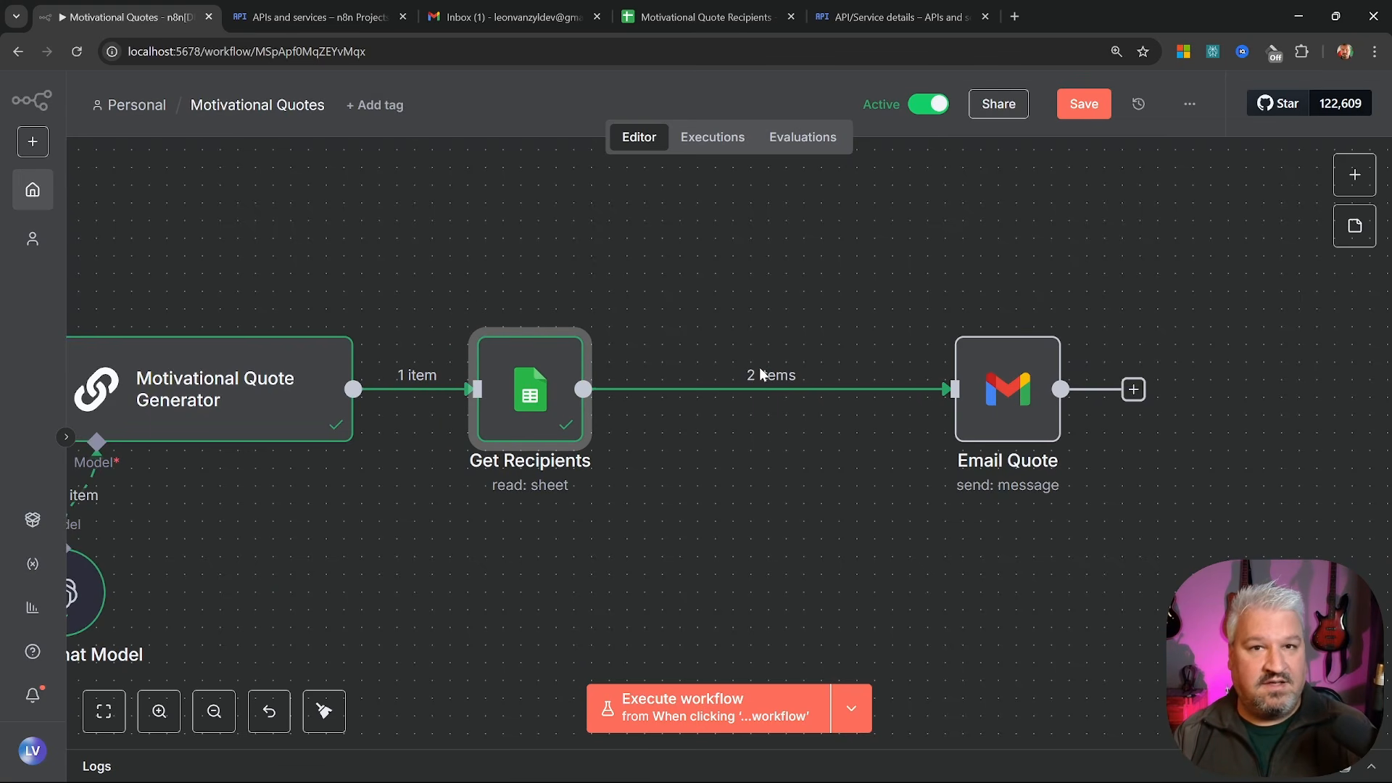
click(712, 340)
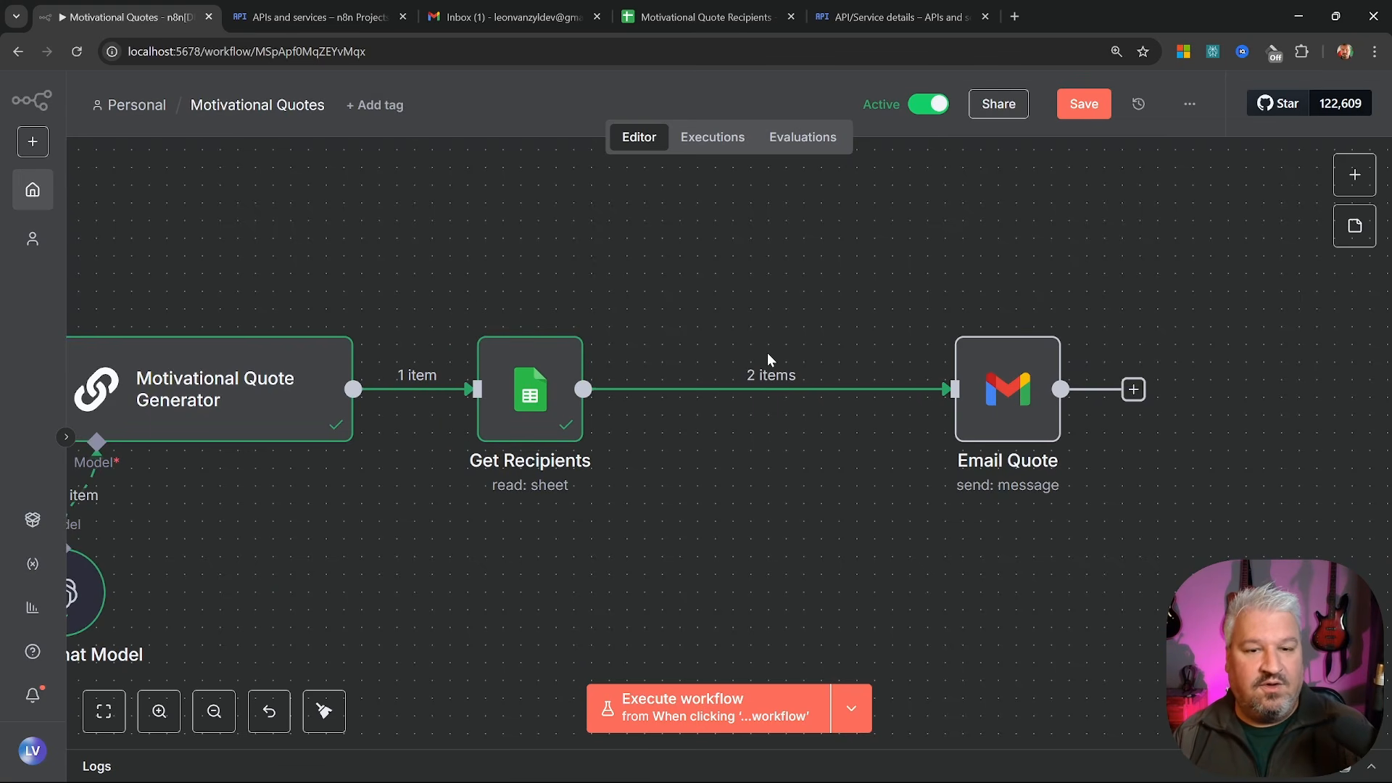
Run the entire workflow, which fails with a 'Problem in node' error at Email Quote
click(1000, 357)
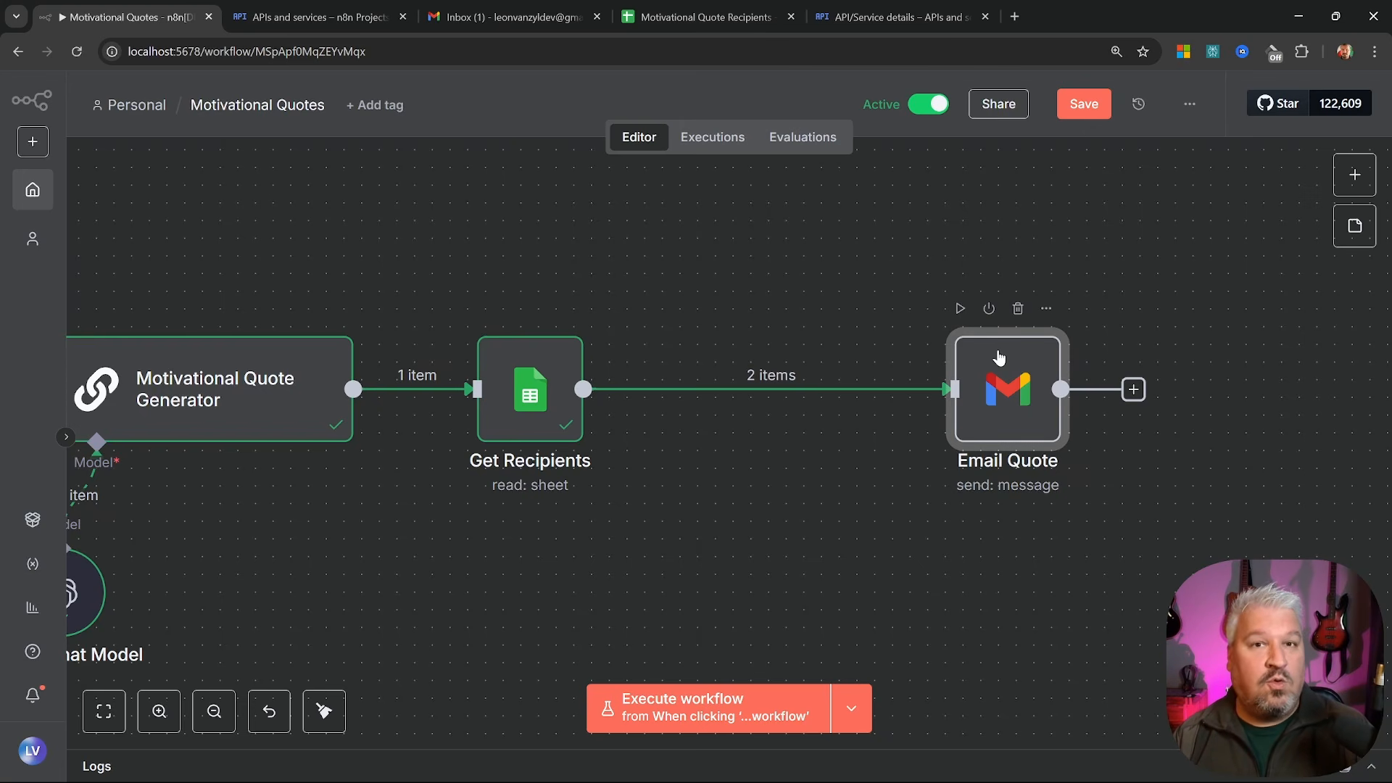
double_click(545, 372)
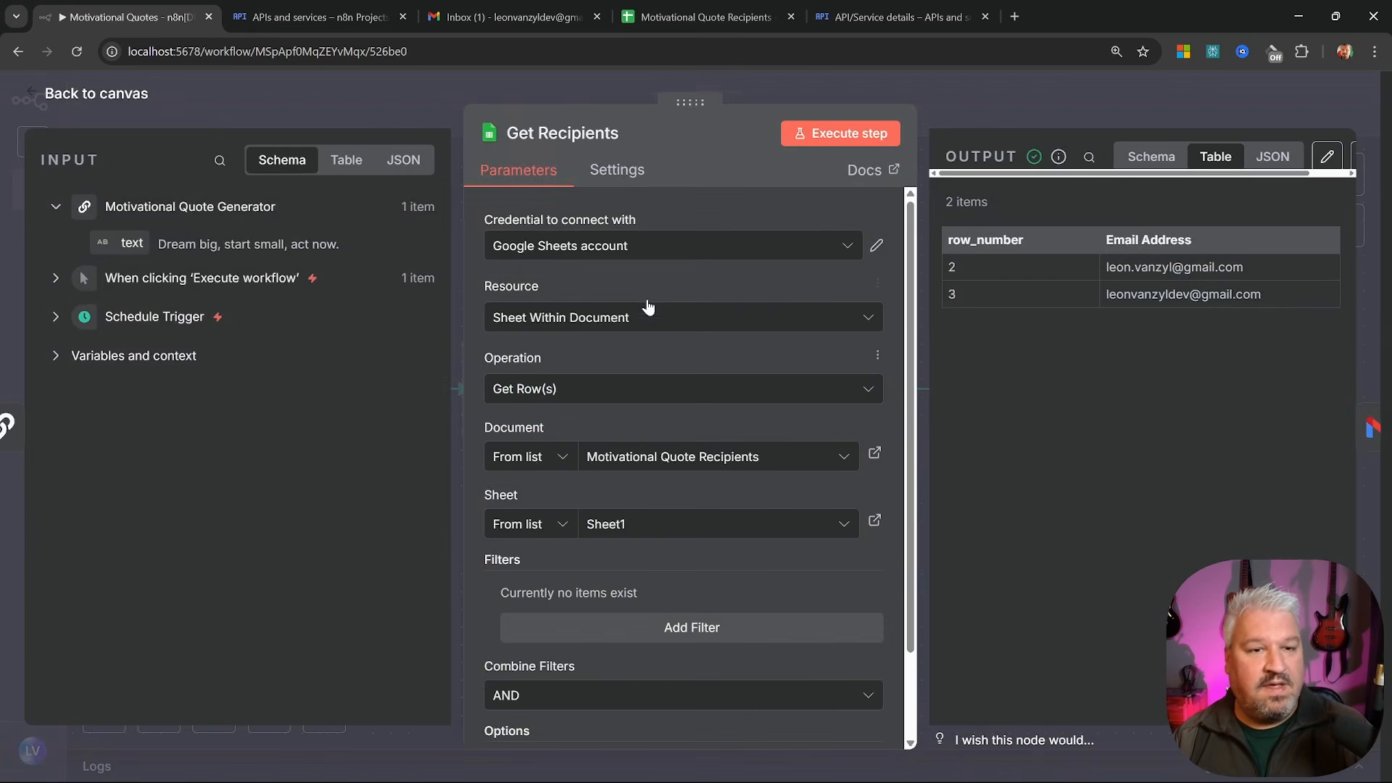
click(79, 94)
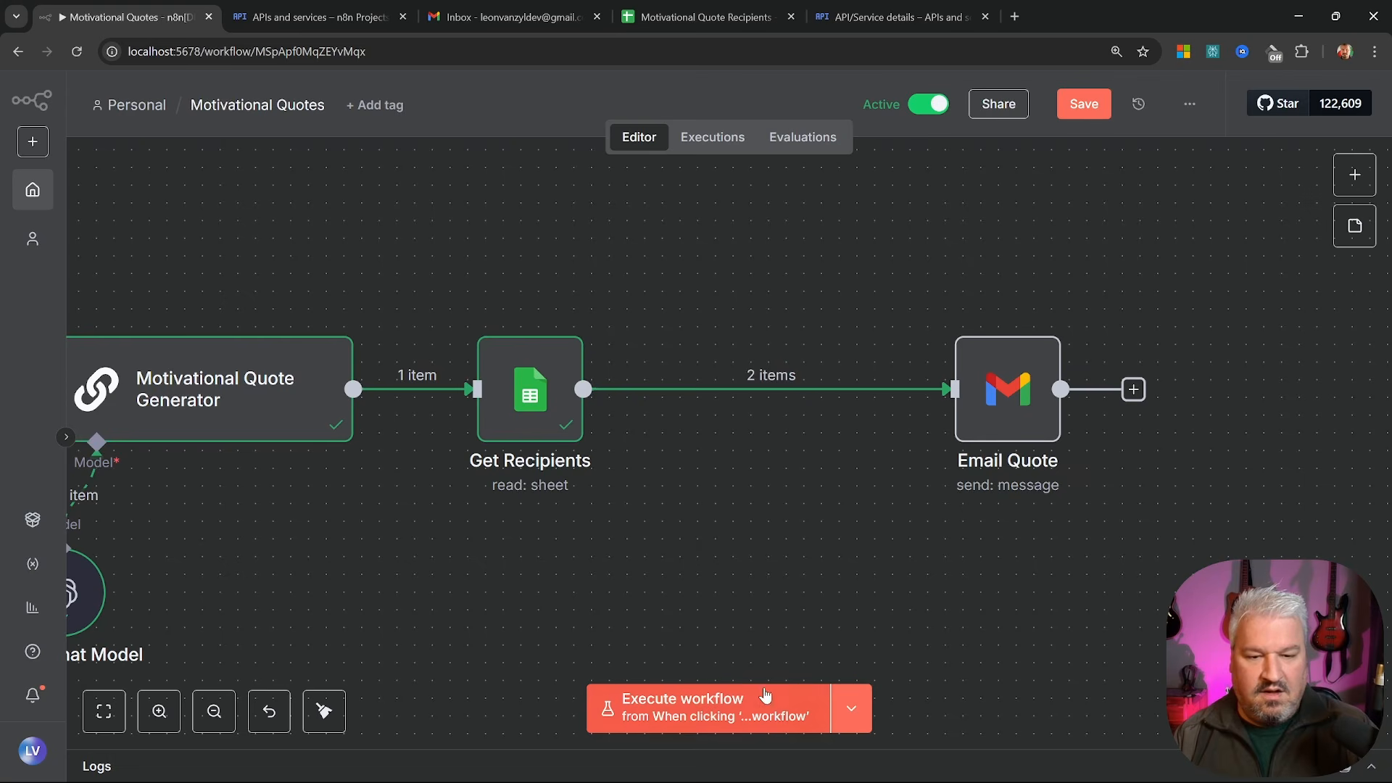
click(700, 699)
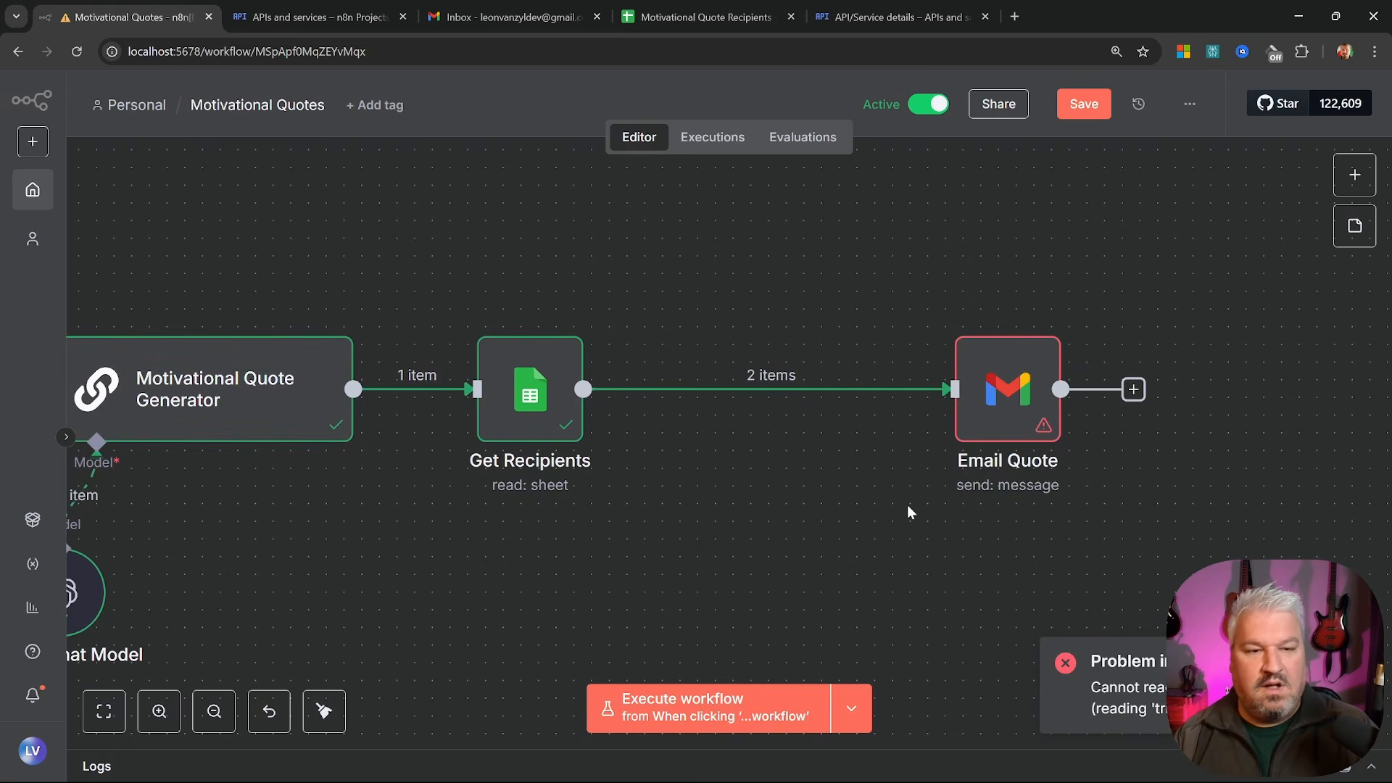
Clear the broken {{ $json.text }} expression from Email Quote's Message field
double_click(999, 402)
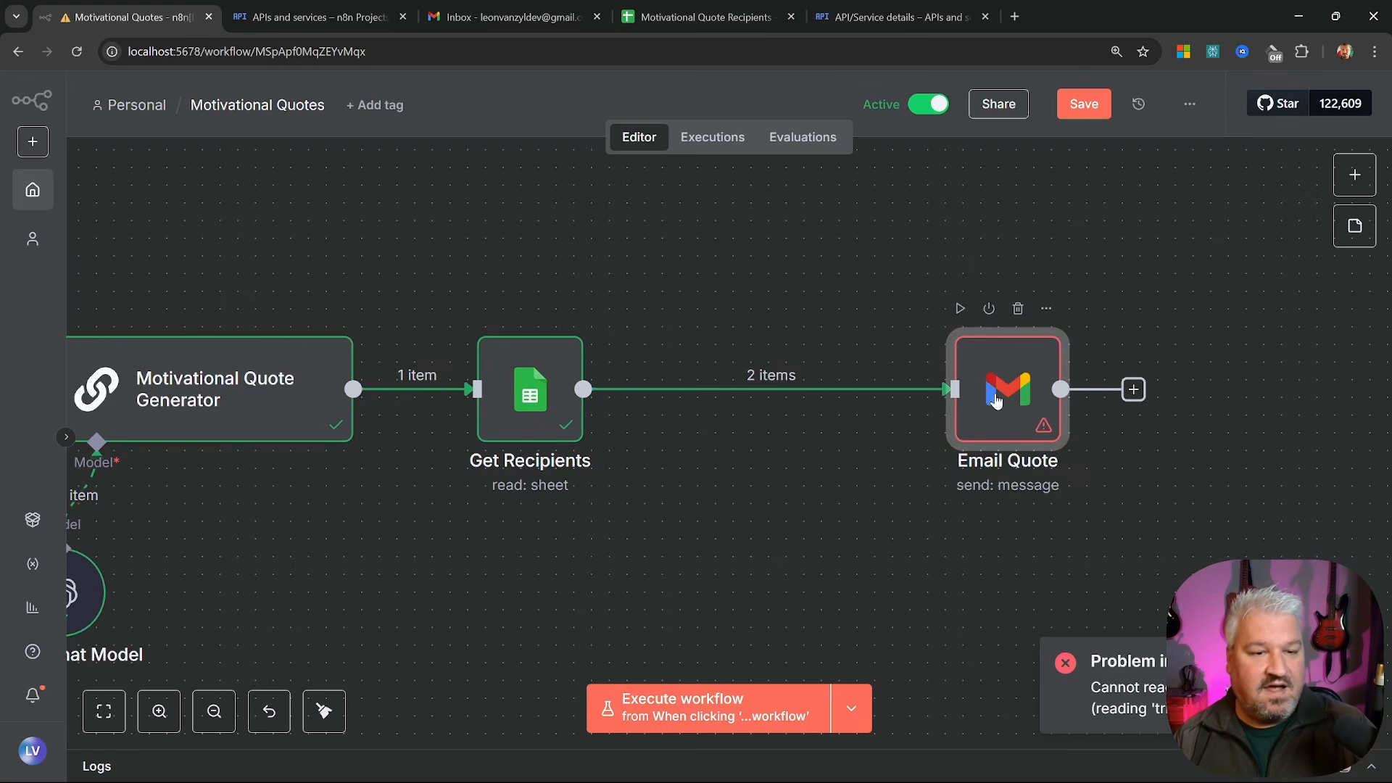
scroll(775, 498, down, 3)
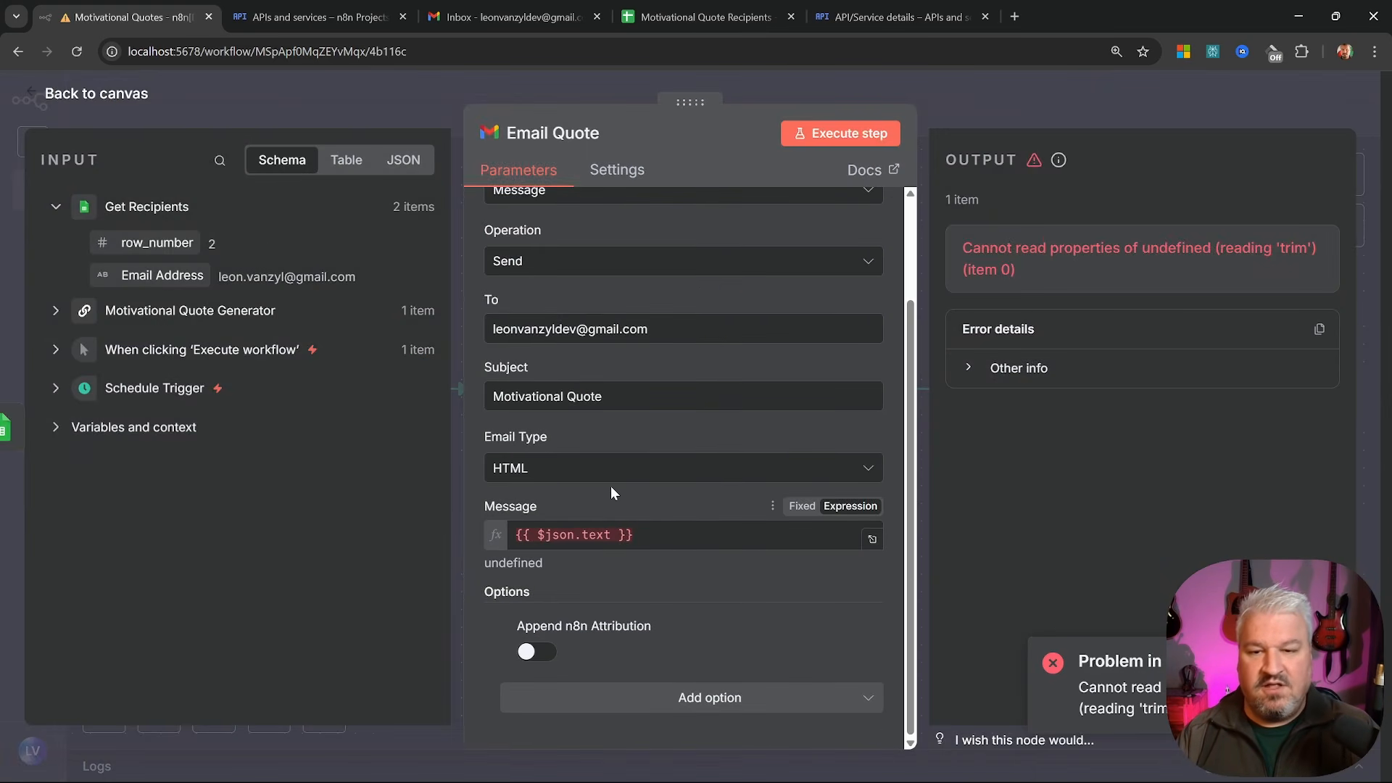
click(609, 534)
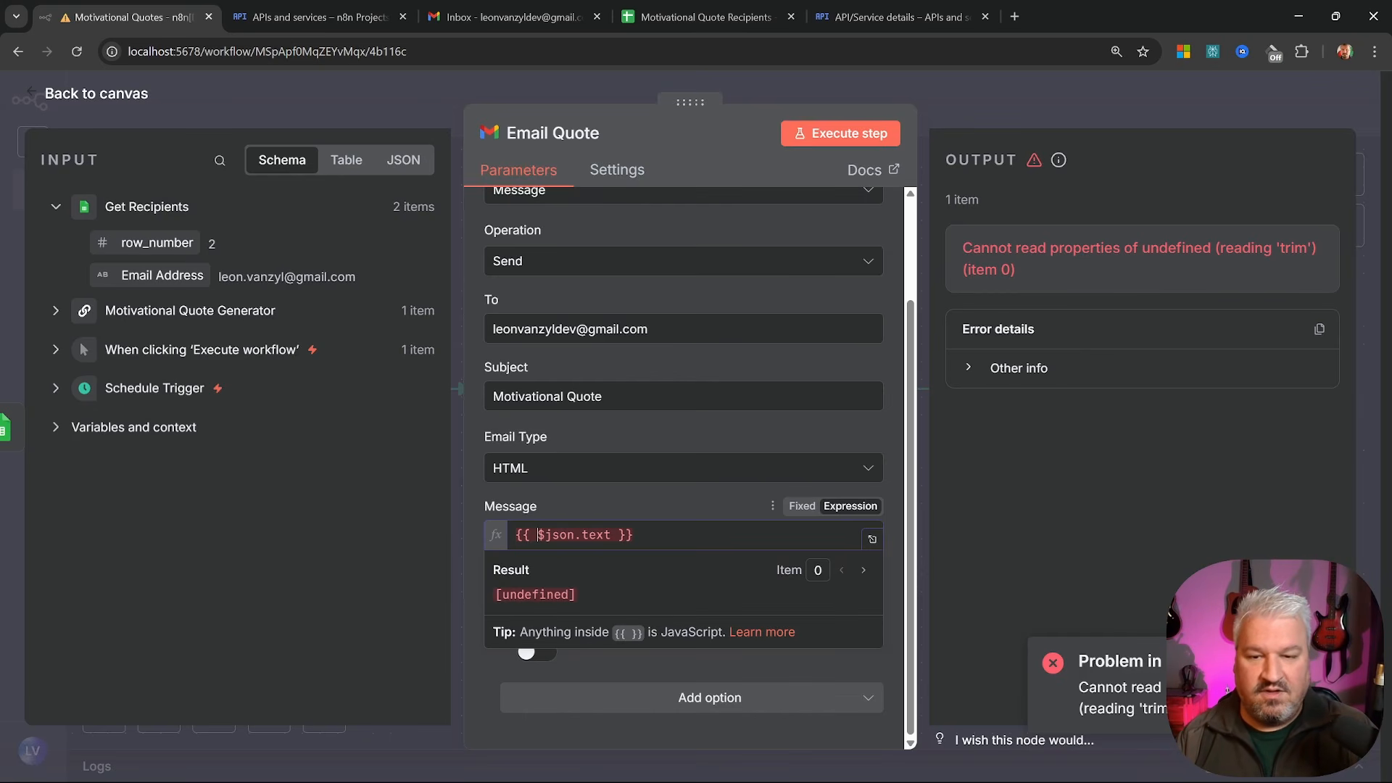
drag(538, 535, 605, 535)
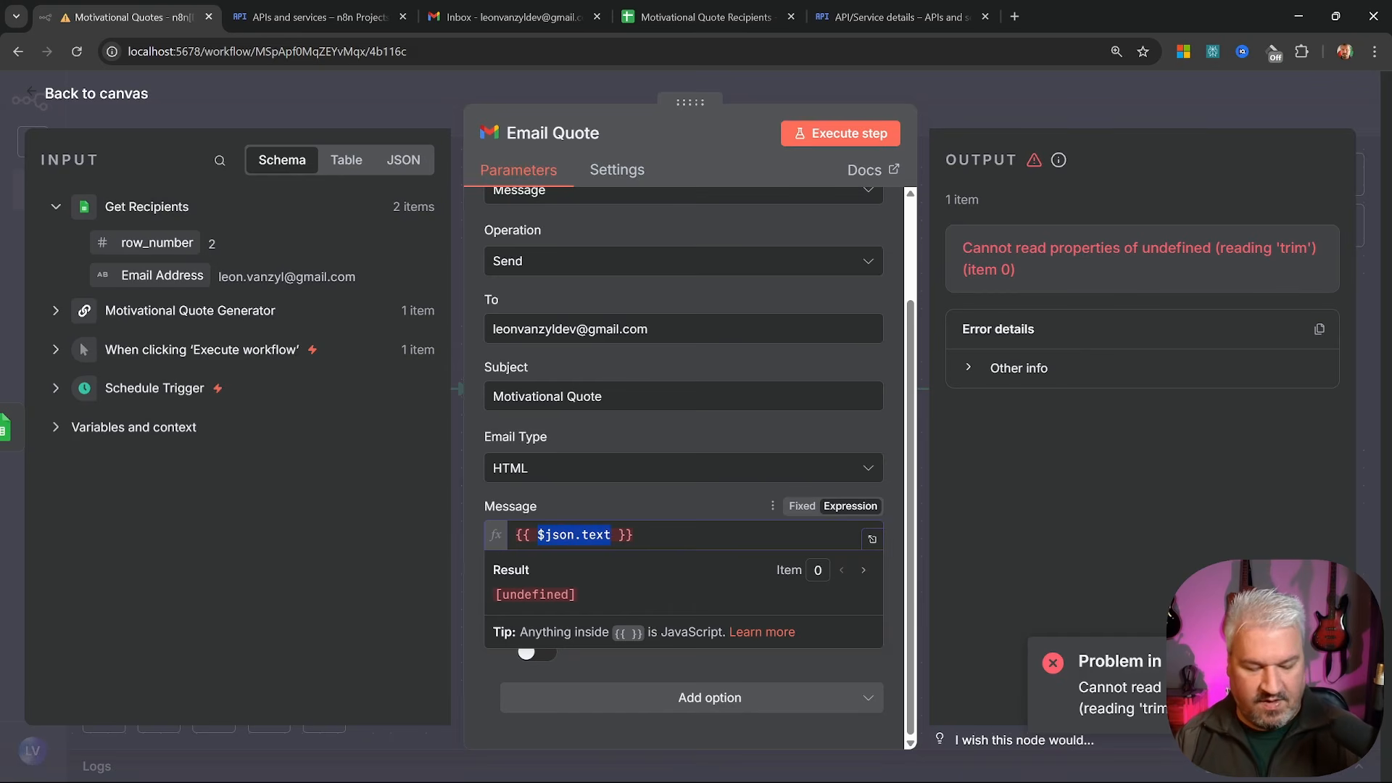
key(BackSpace)
drag(563, 535, 480, 525)
key(BackSpace)
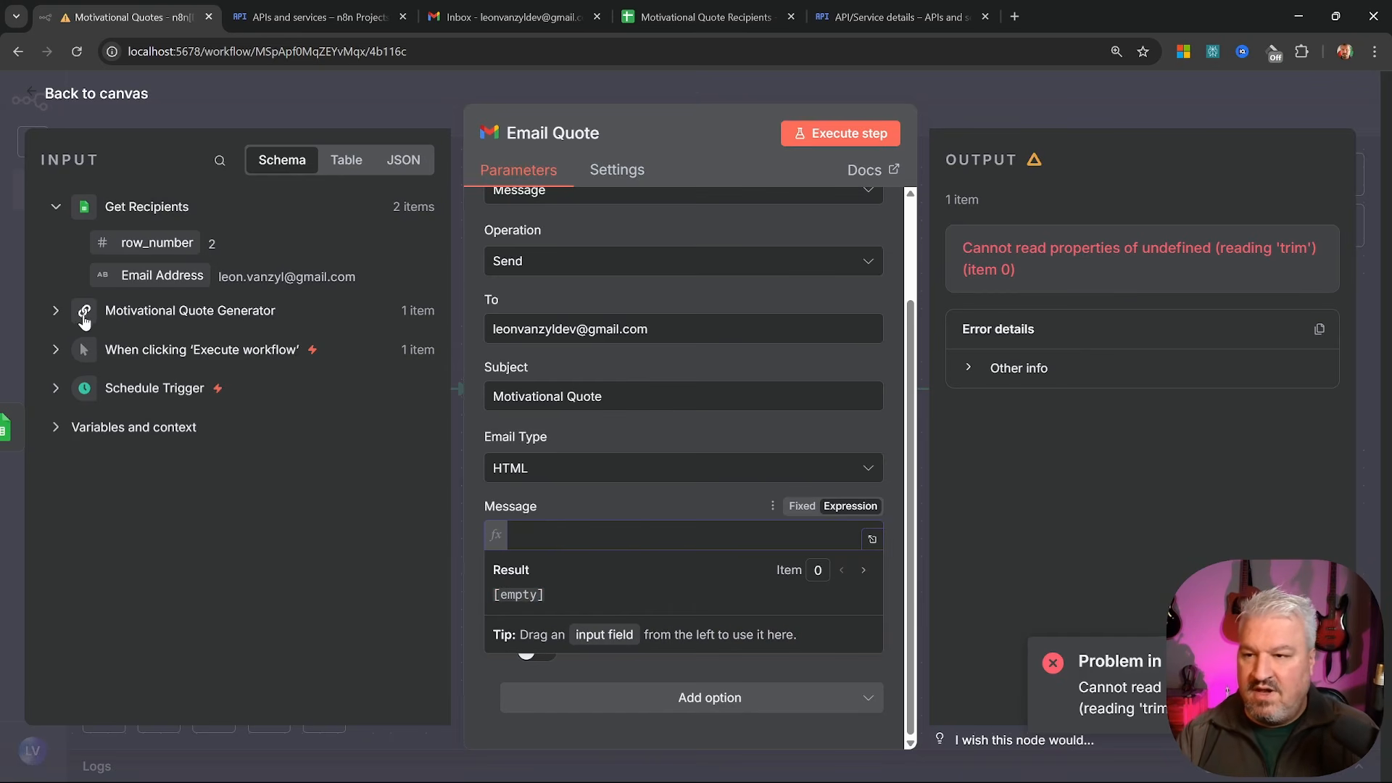
Map the Motivational Quote Generator's text output into the Message field
click(56, 312)
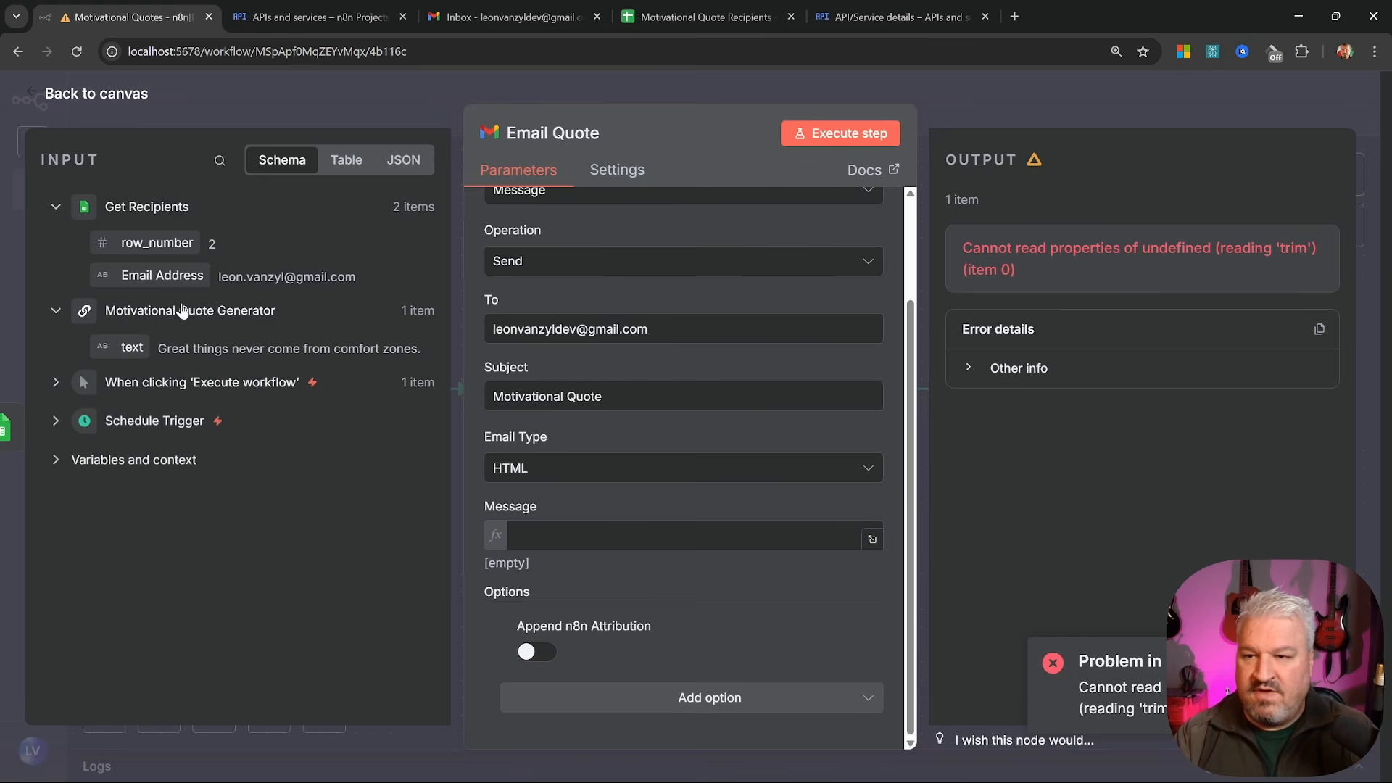
drag(123, 346, 577, 537)
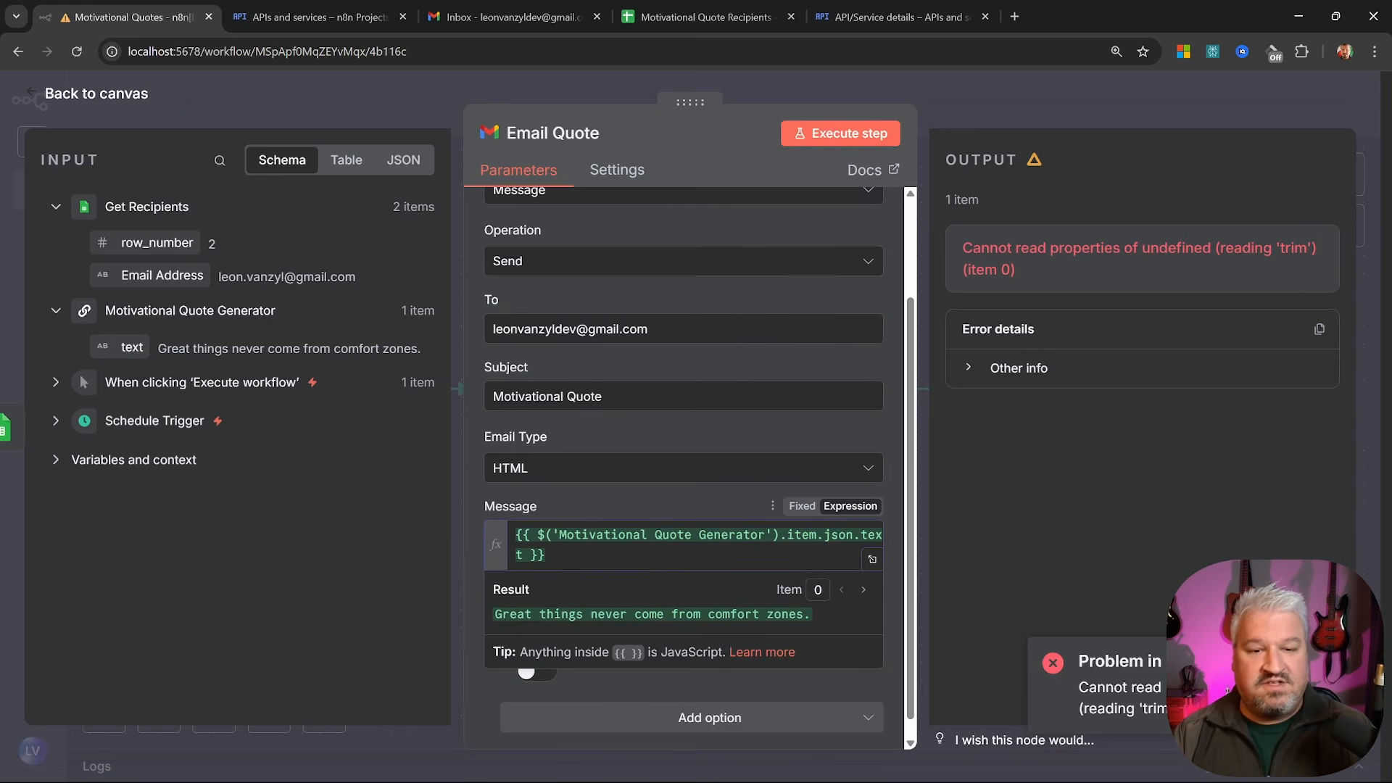
drag(553, 535, 765, 535)
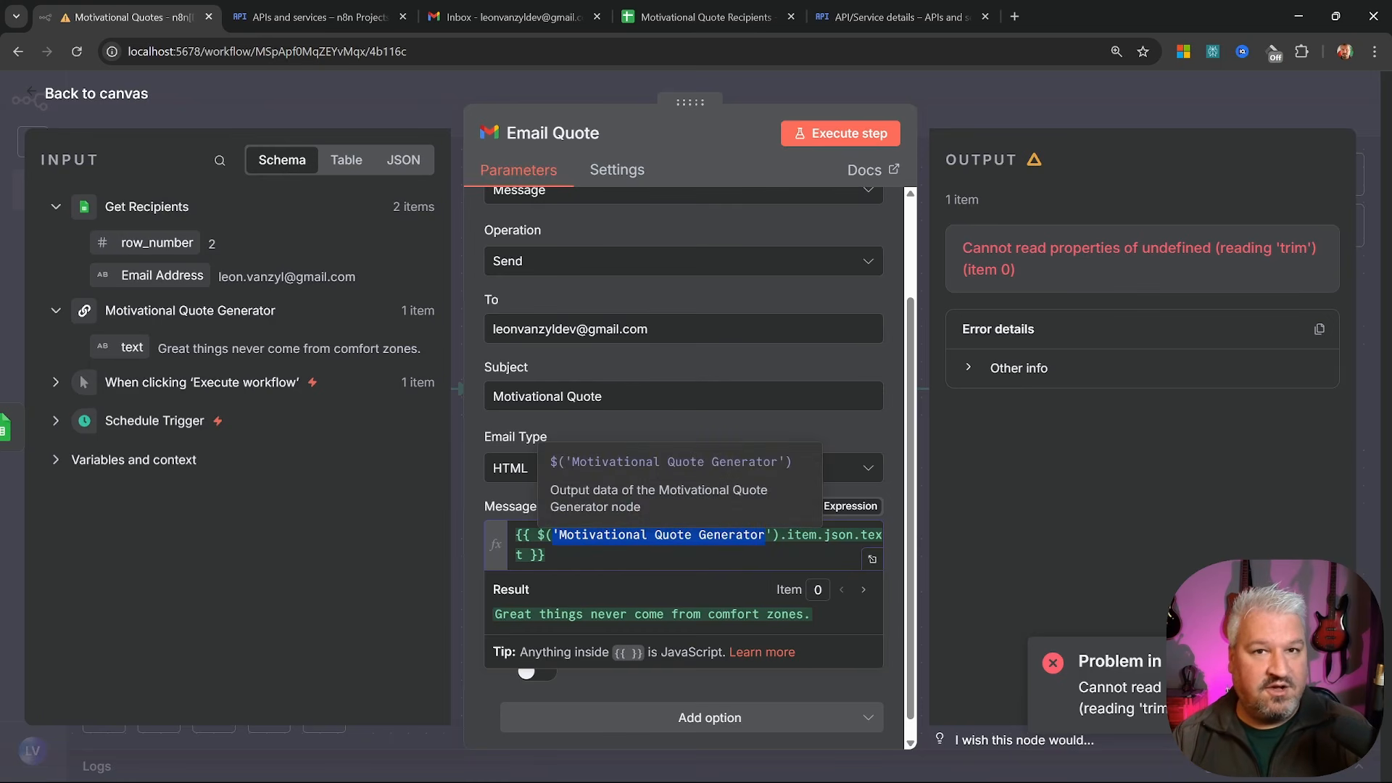
click(85, 98)
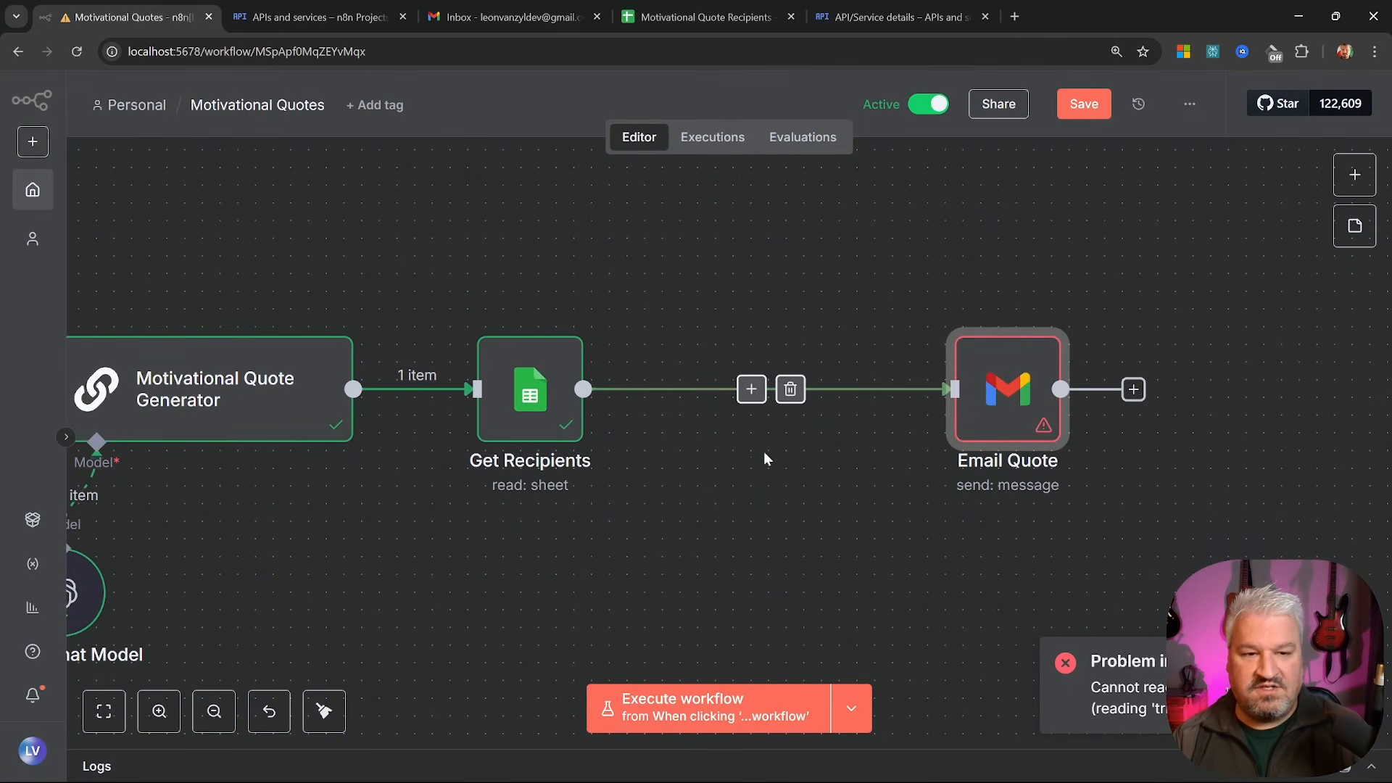
click(687, 710)
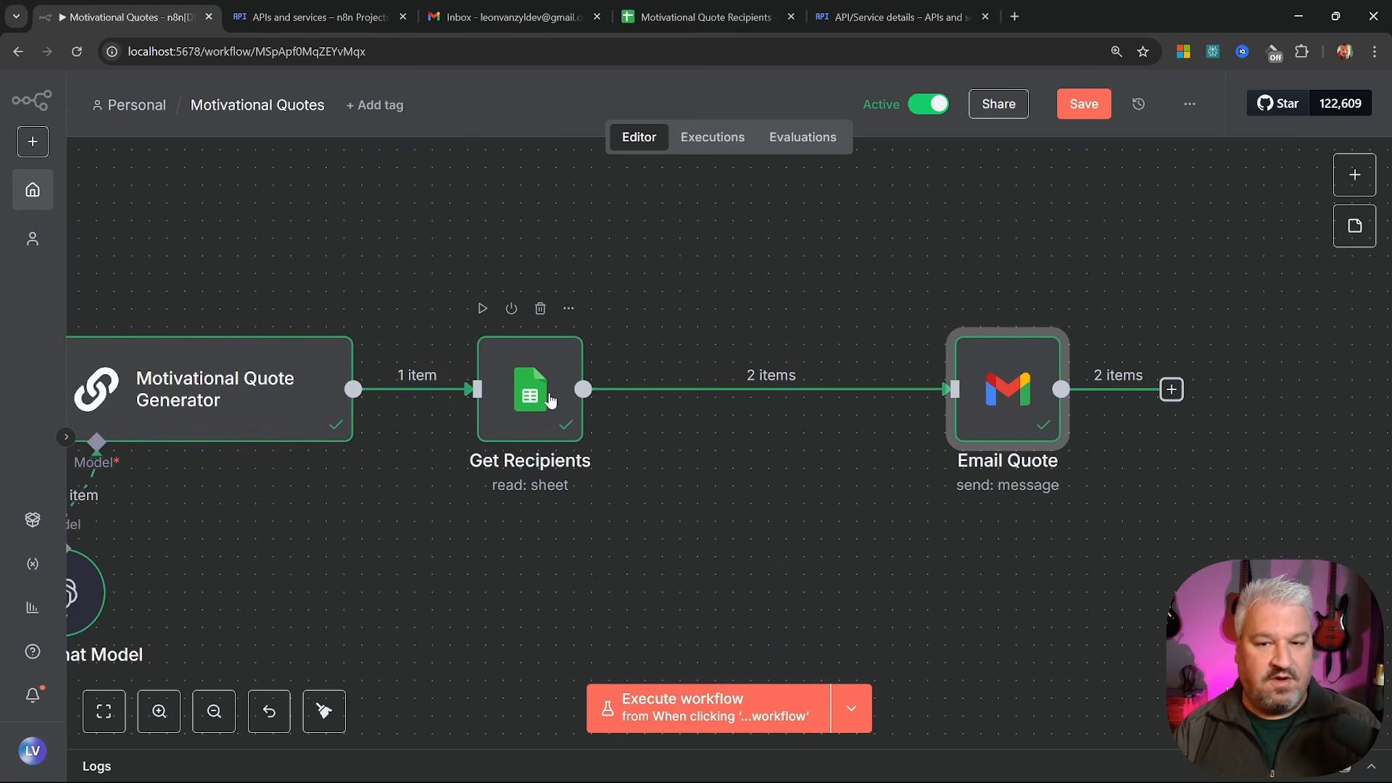
click(803, 489)
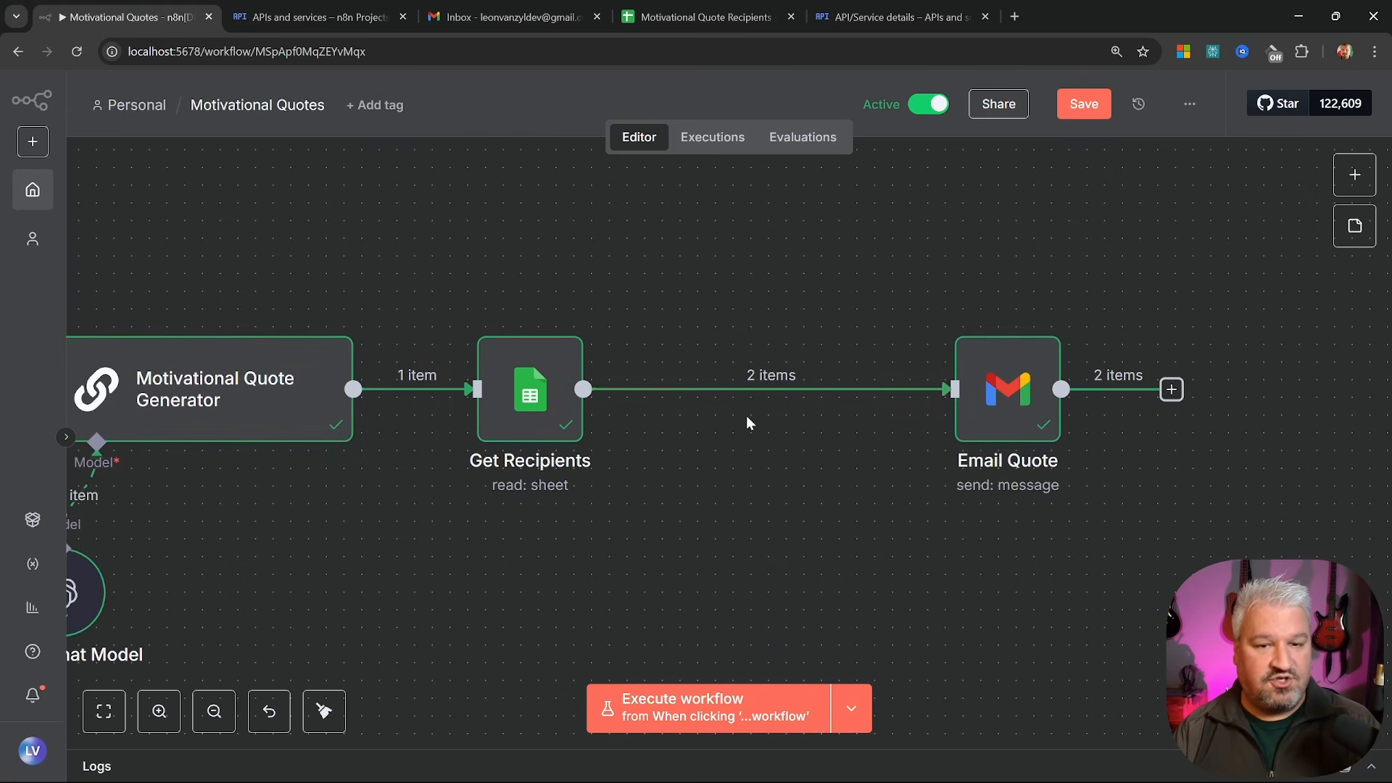
mouse_move(1015, 427)
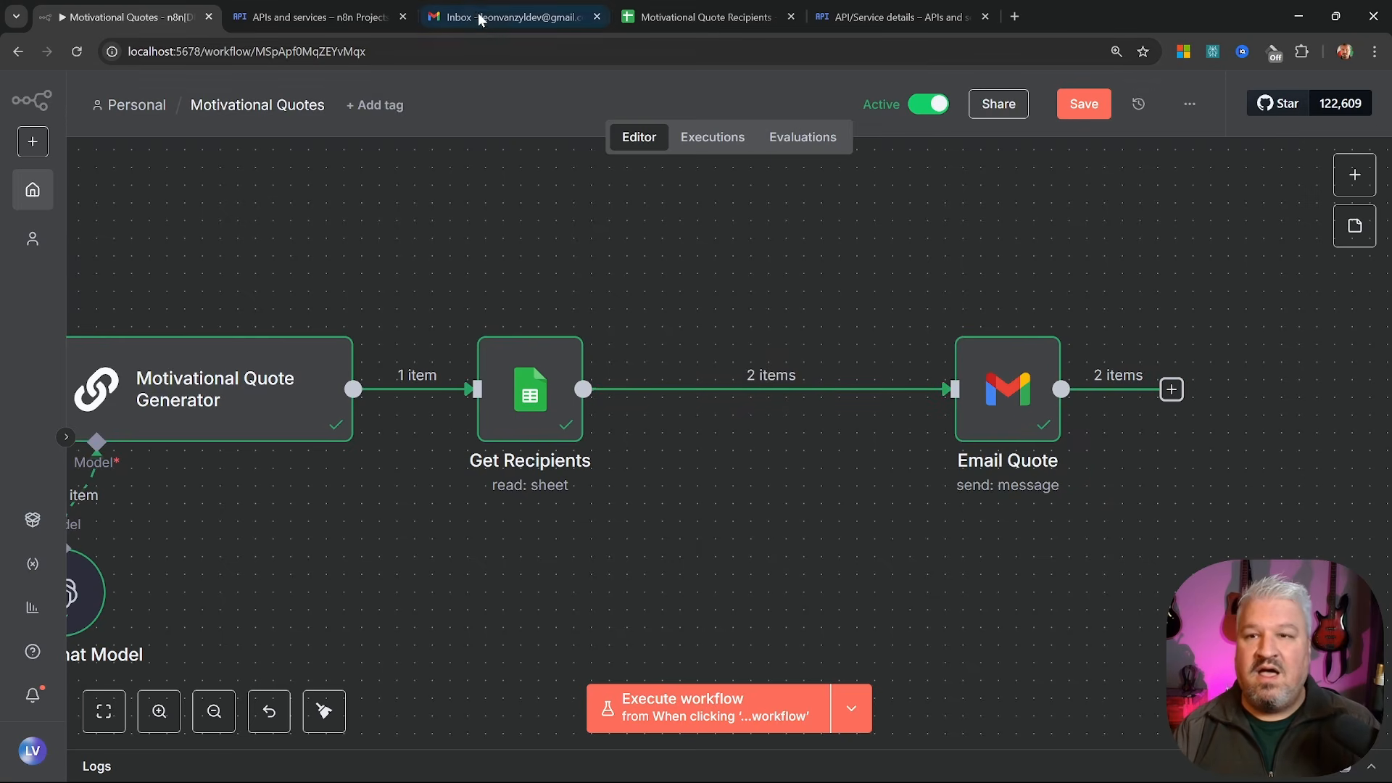
click(508, 16)
click(77, 52)
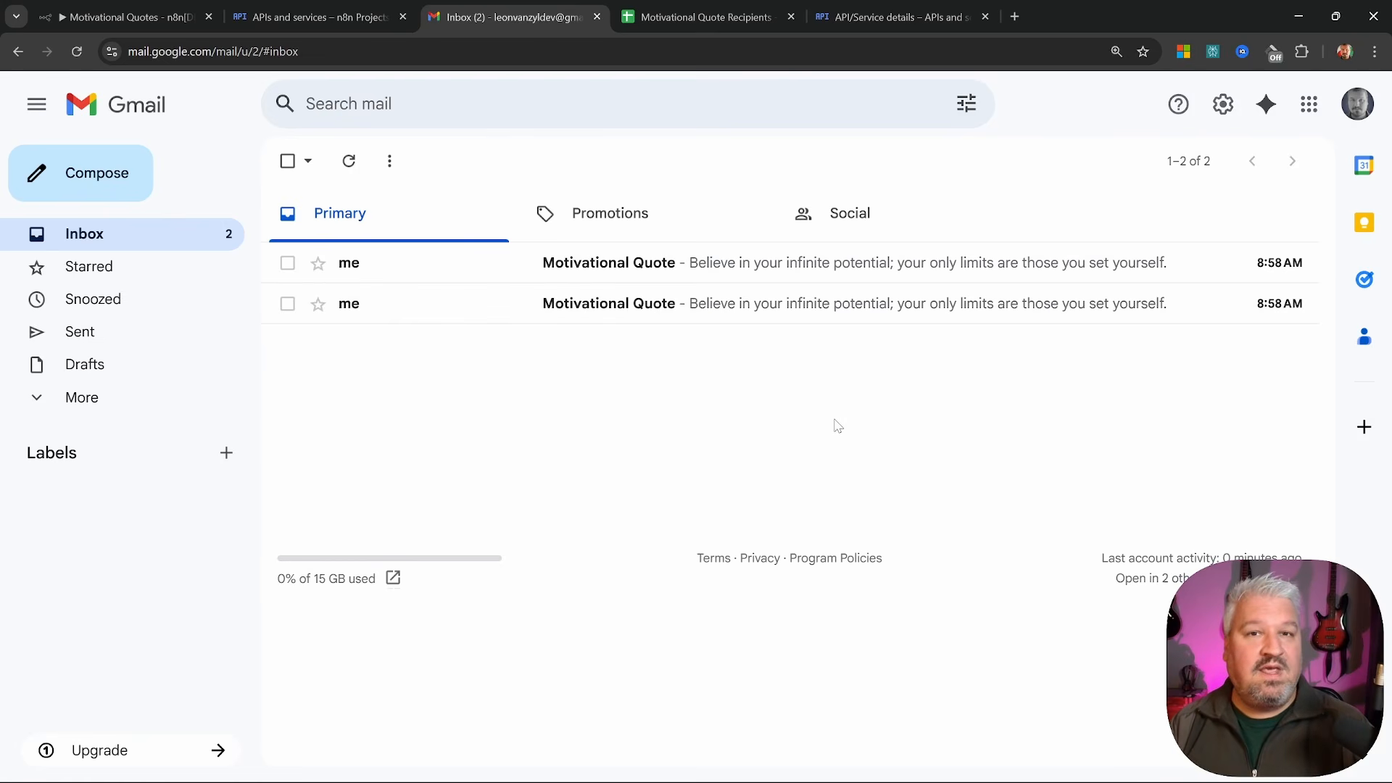
key(ctrl+1)
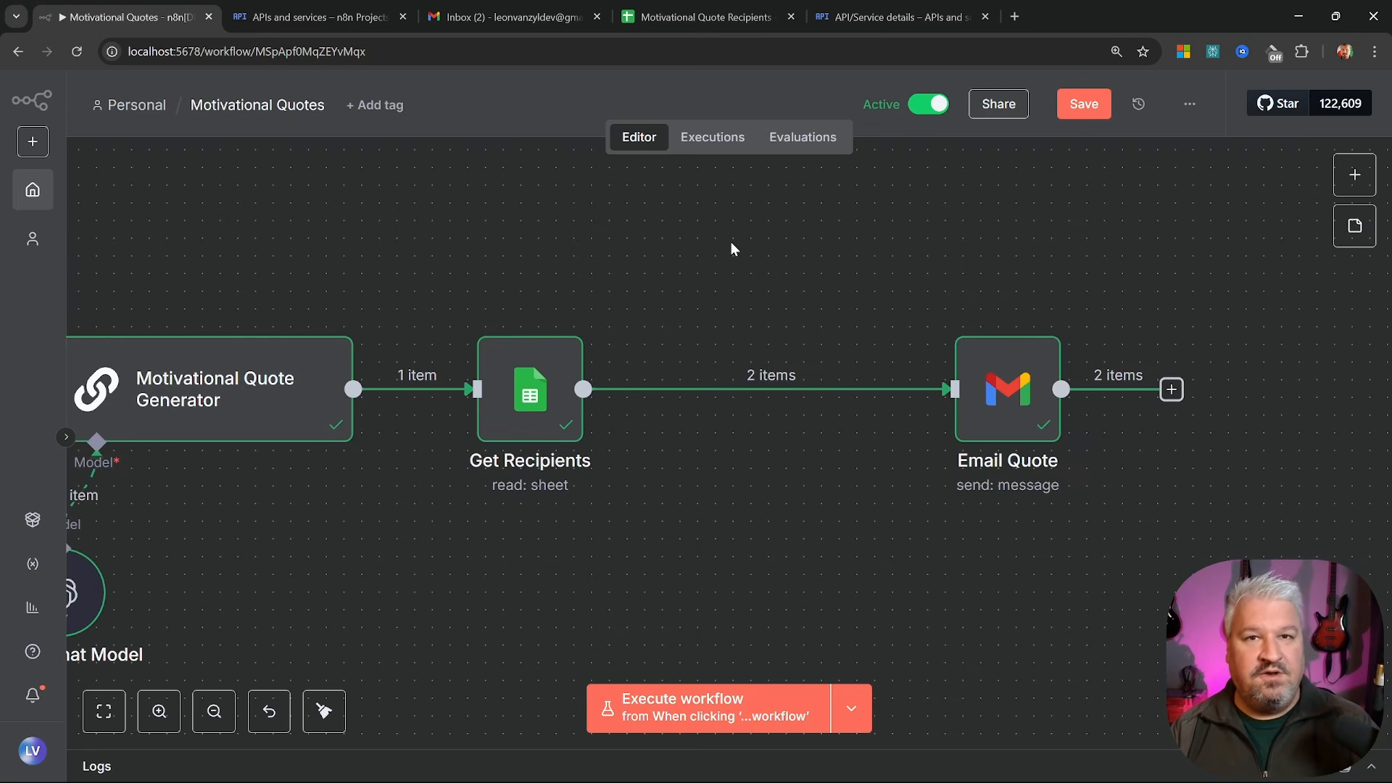
mouse_move(754, 391)
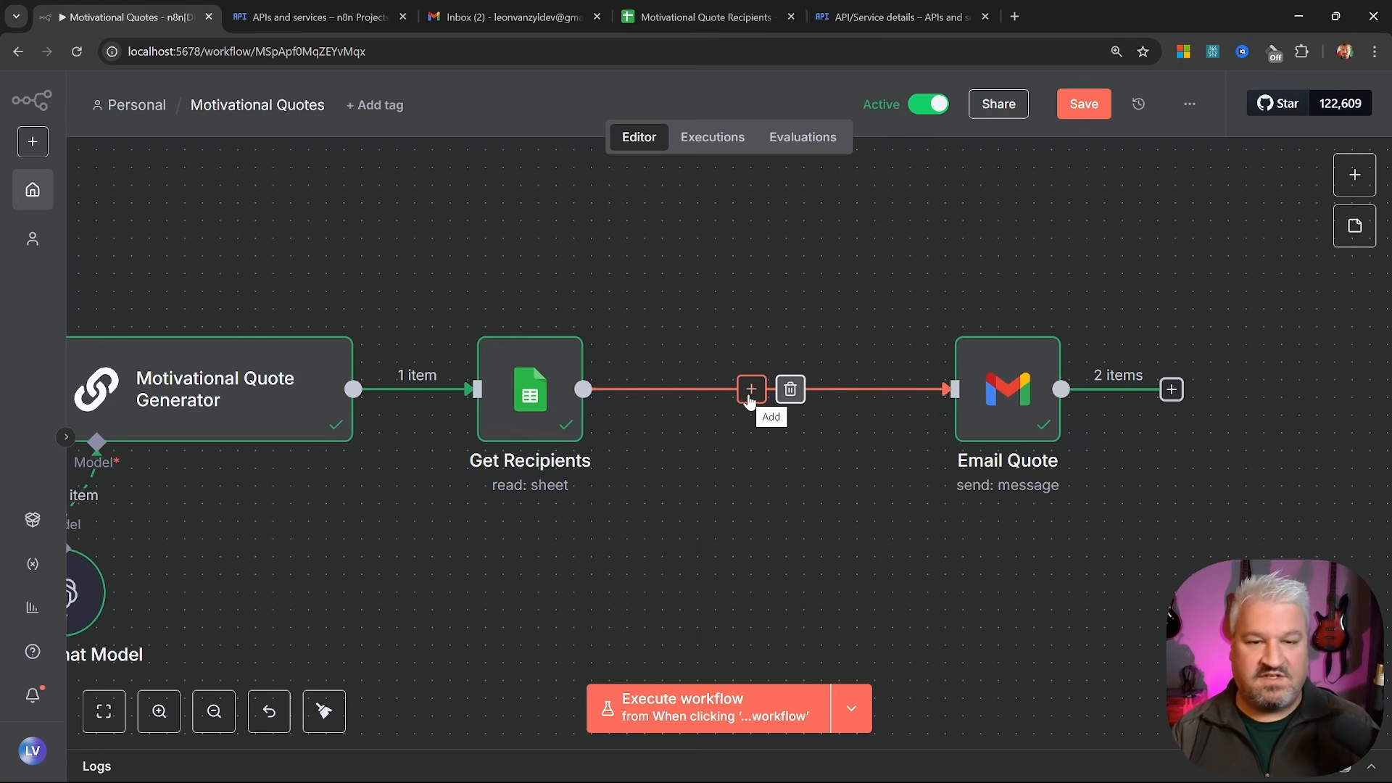
click(751, 389)
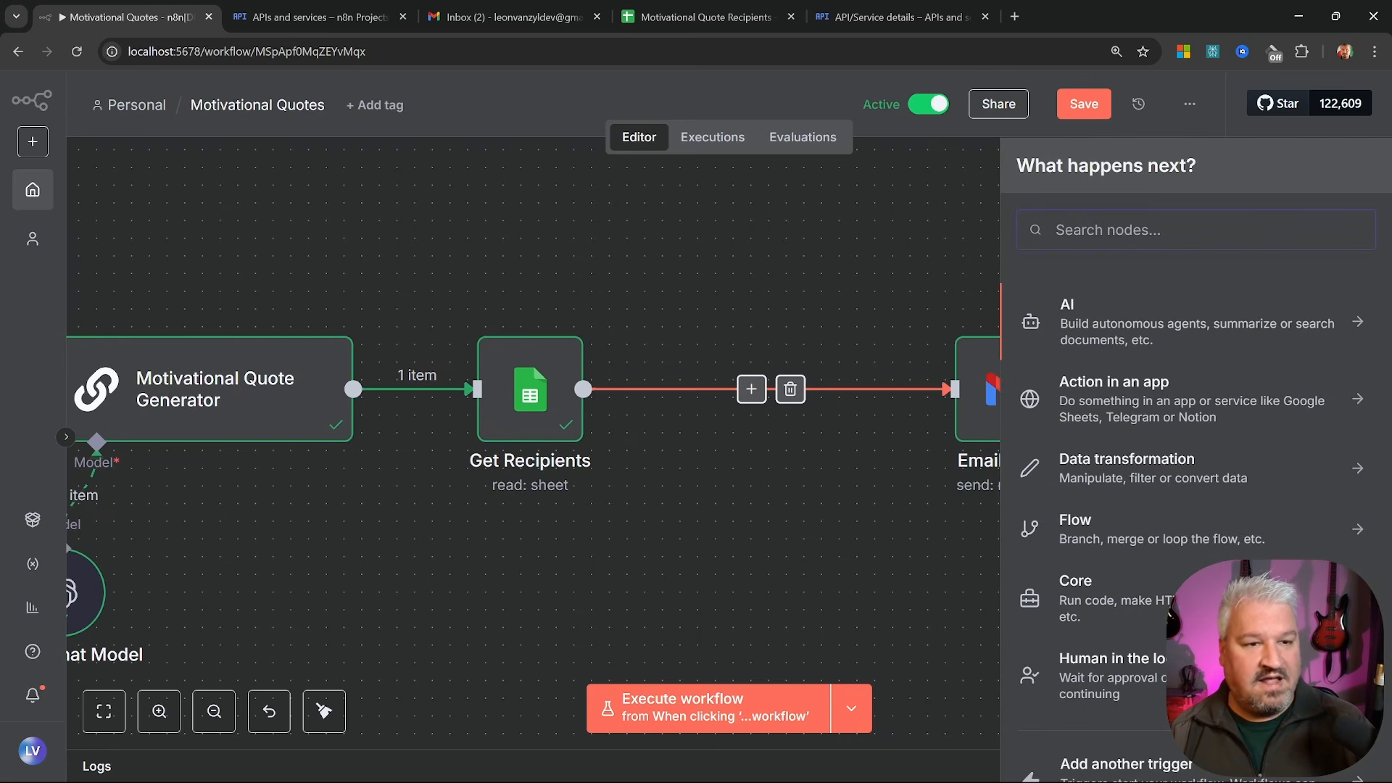
click(1136, 530)
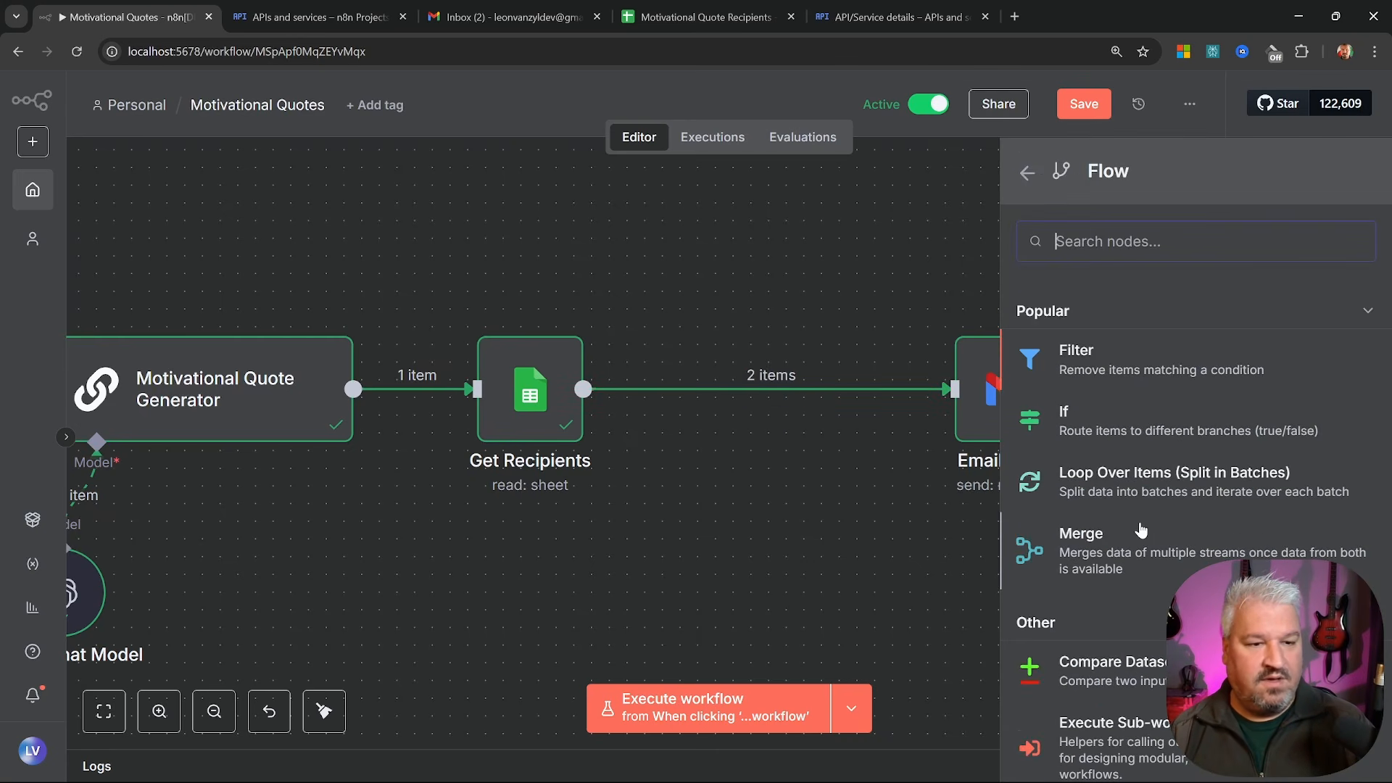
click(1137, 472)
key(Escape)
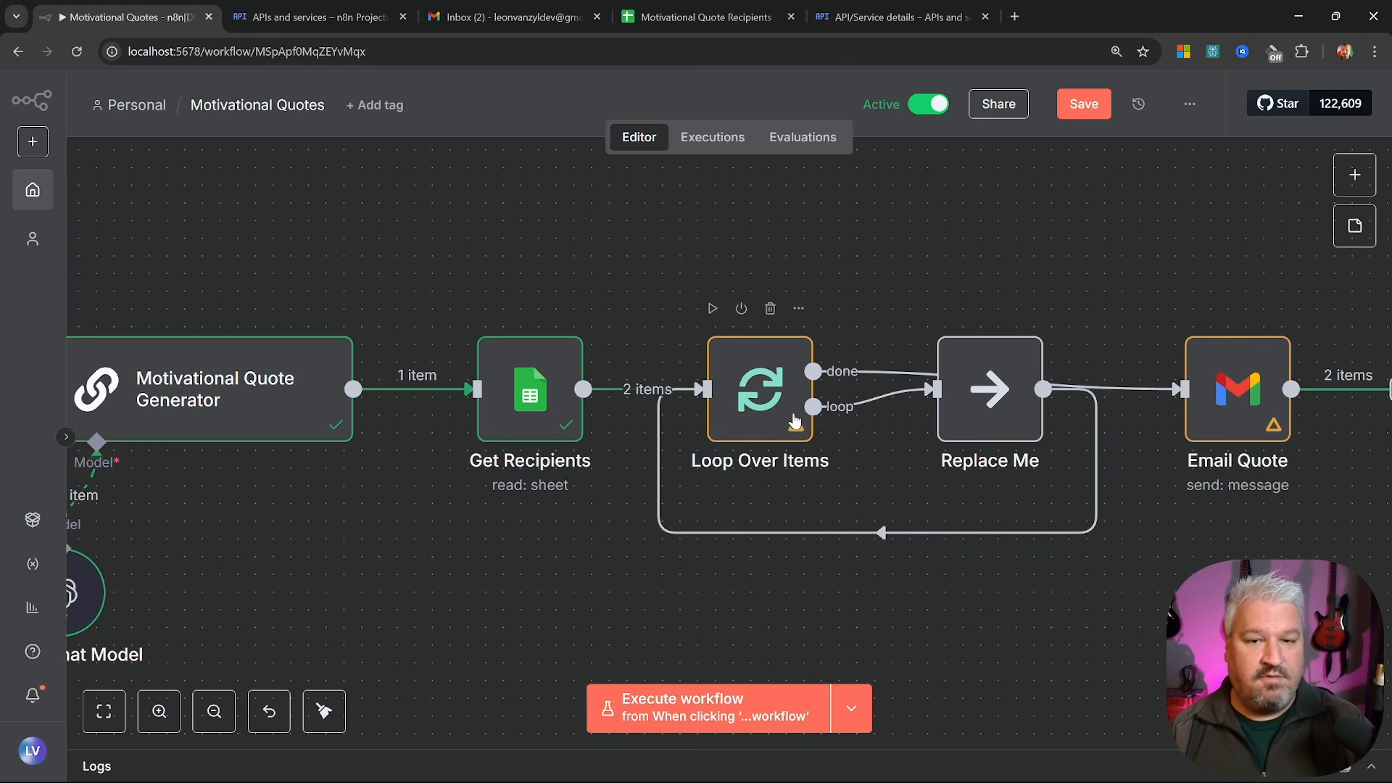
drag(972, 389, 971, 545)
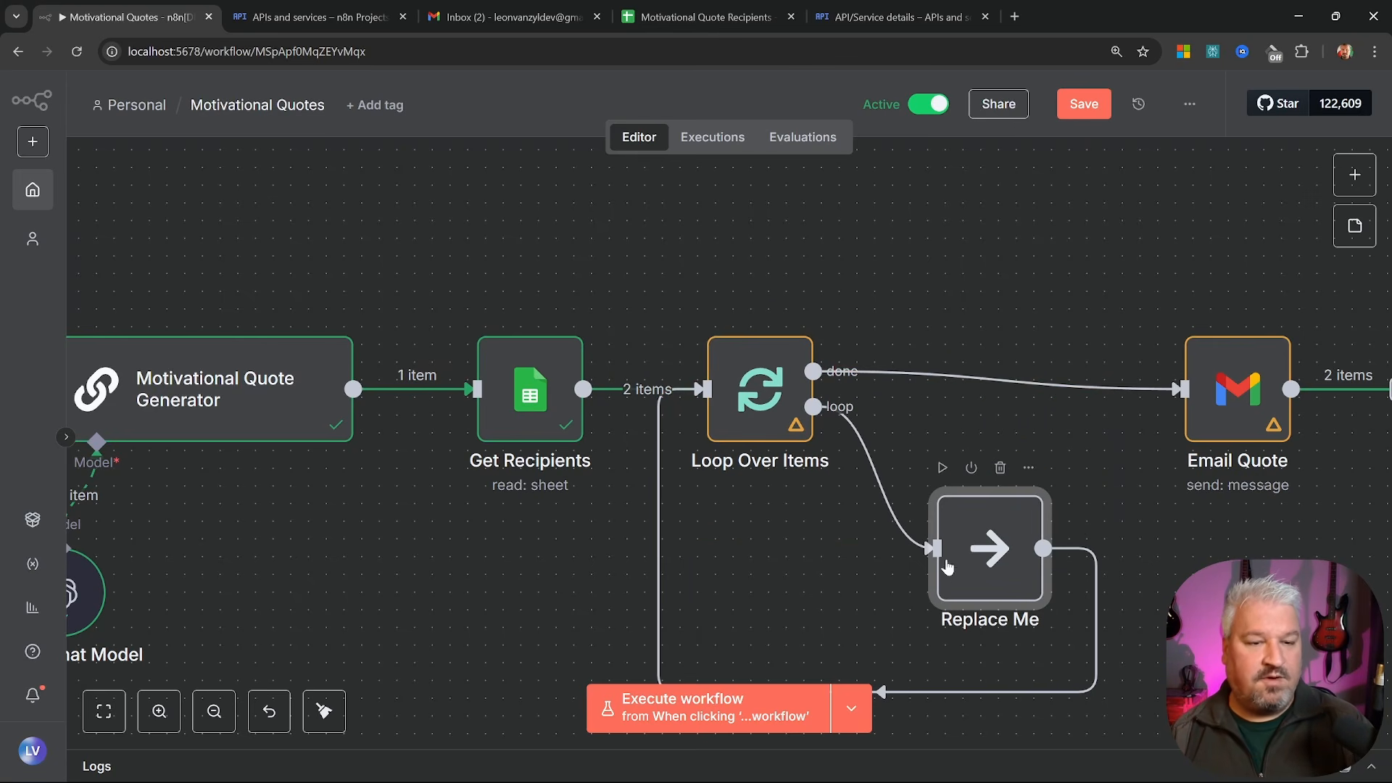
click(1000, 468)
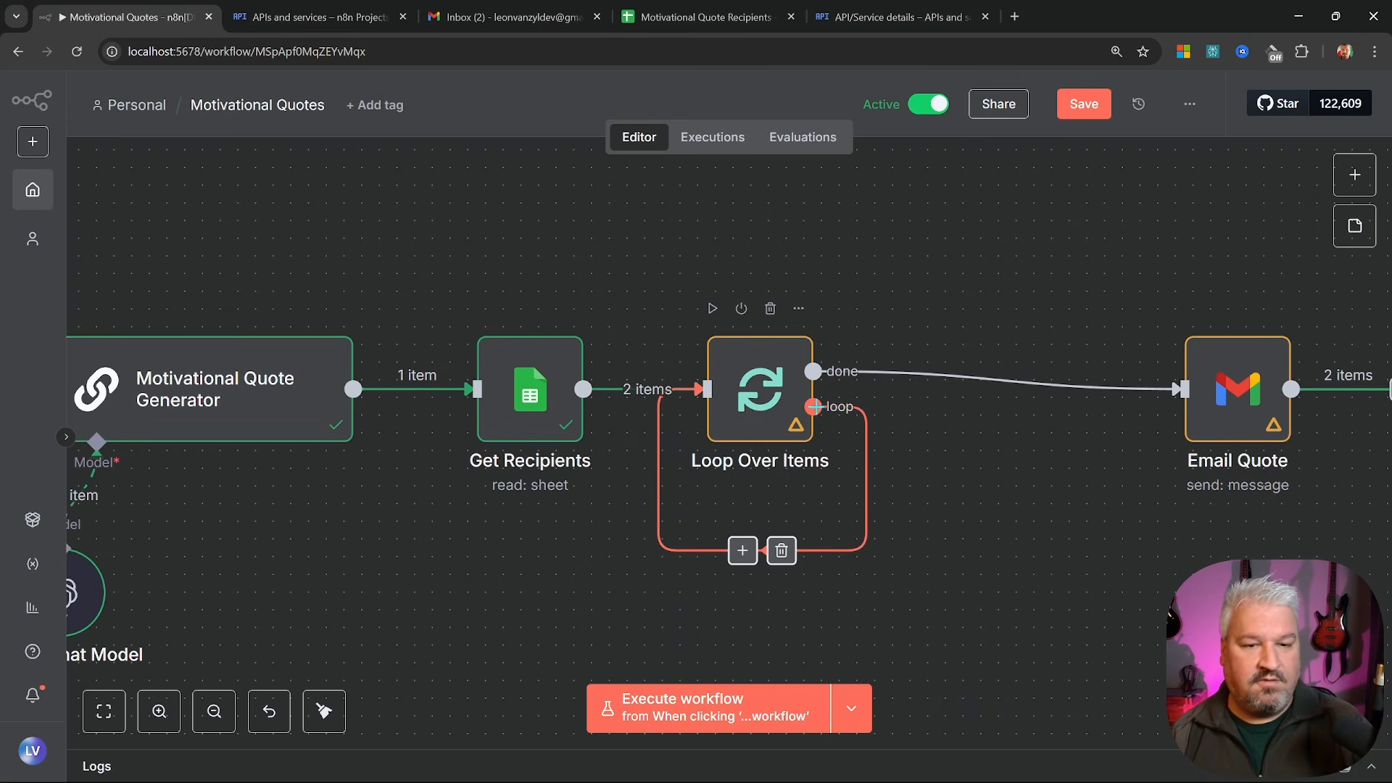
drag(814, 407, 1179, 390)
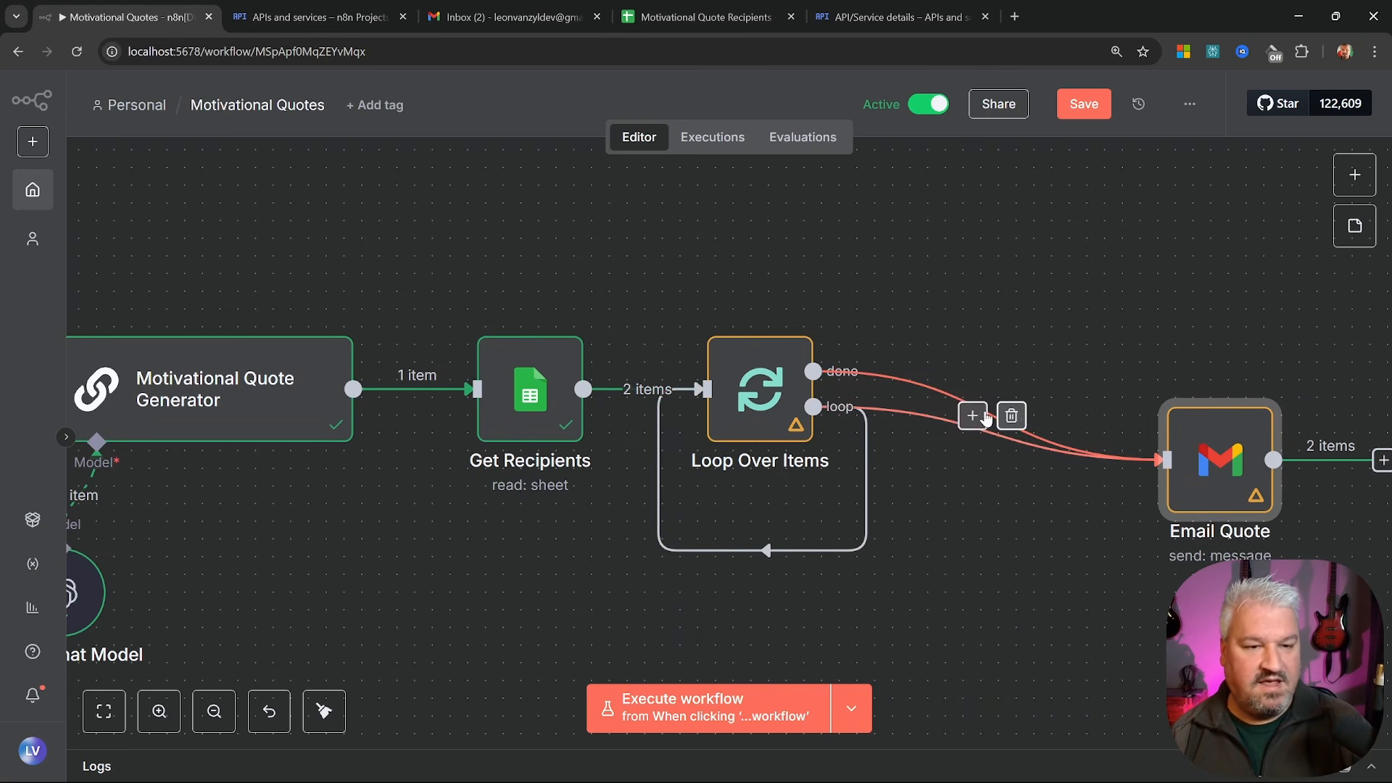
click(1012, 415)
drag(1202, 512, 703, 407)
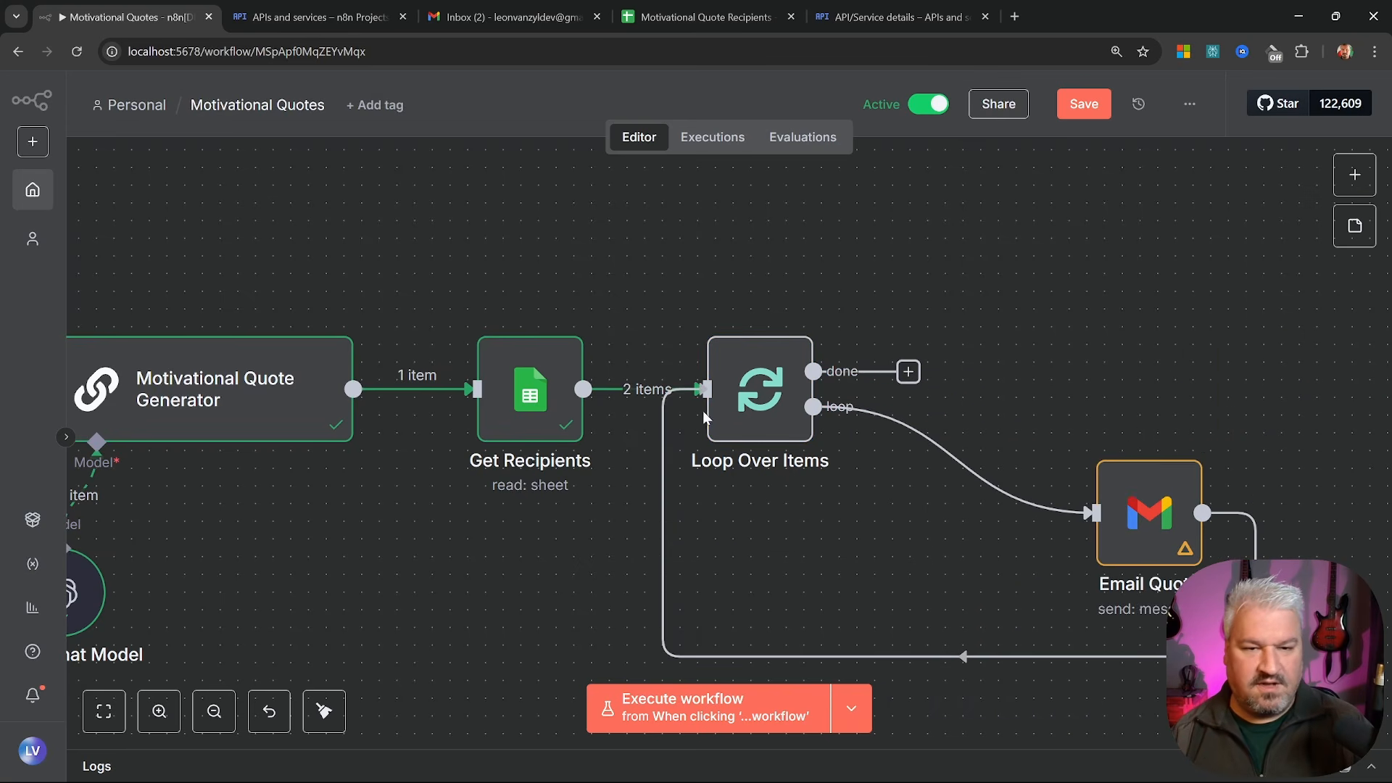
drag(1174, 553, 997, 536)
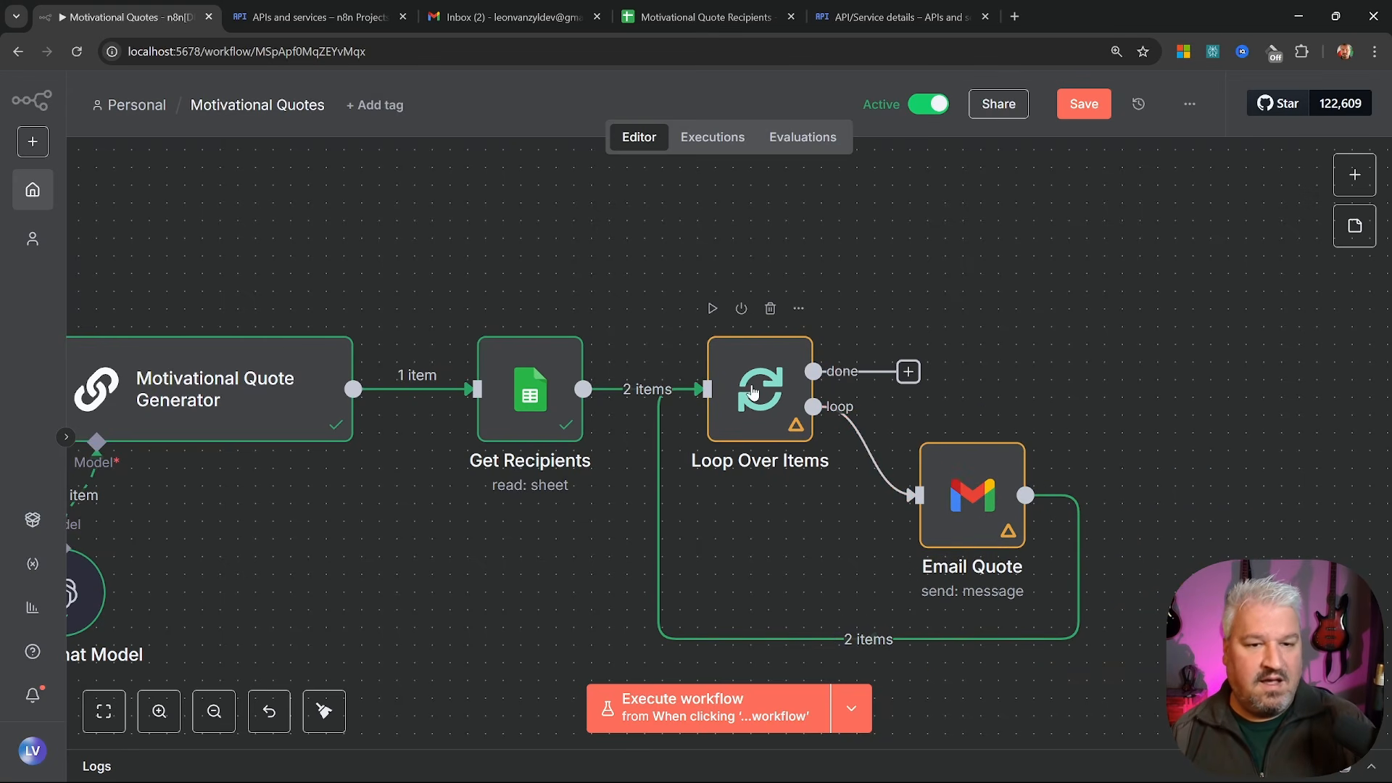
drag(908, 372, 1192, 372)
key(Escape)
key(shift+alt+t)
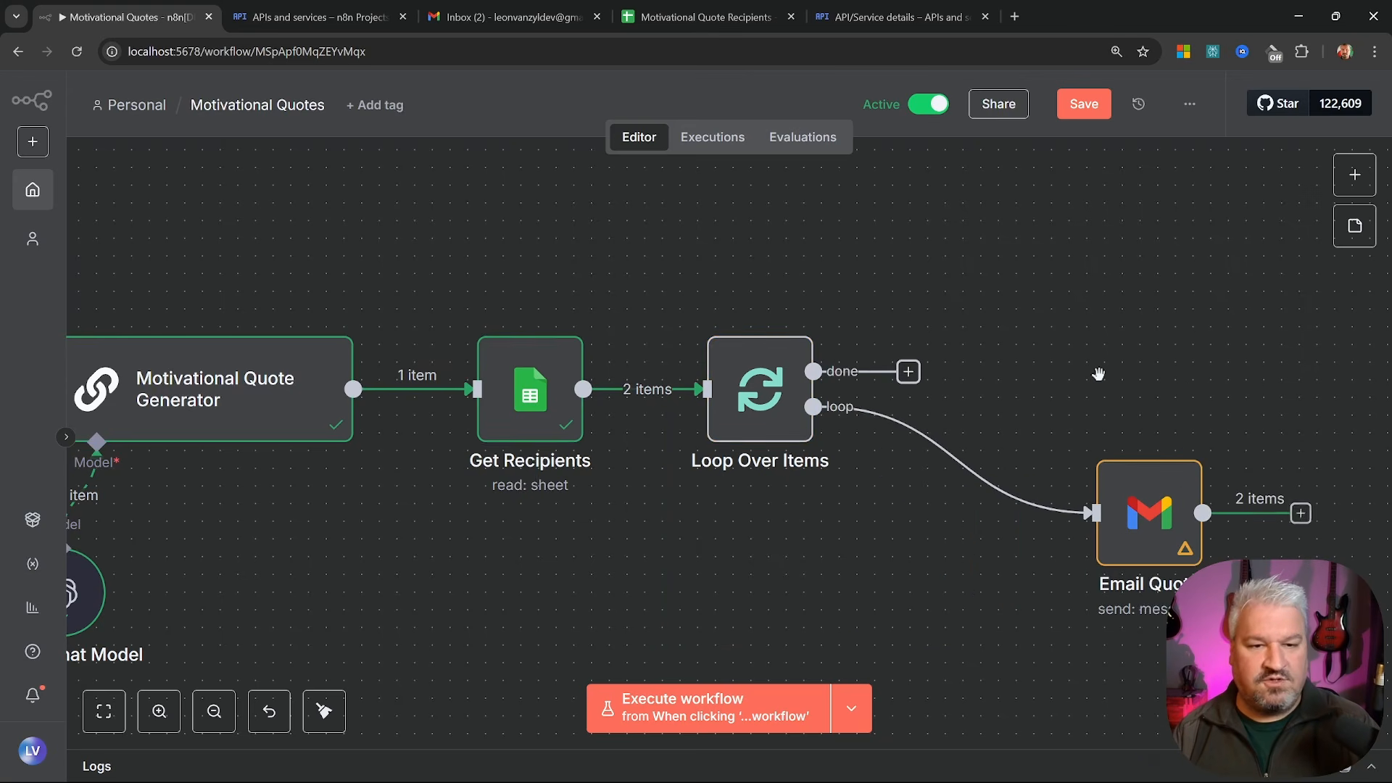
key(Delete)
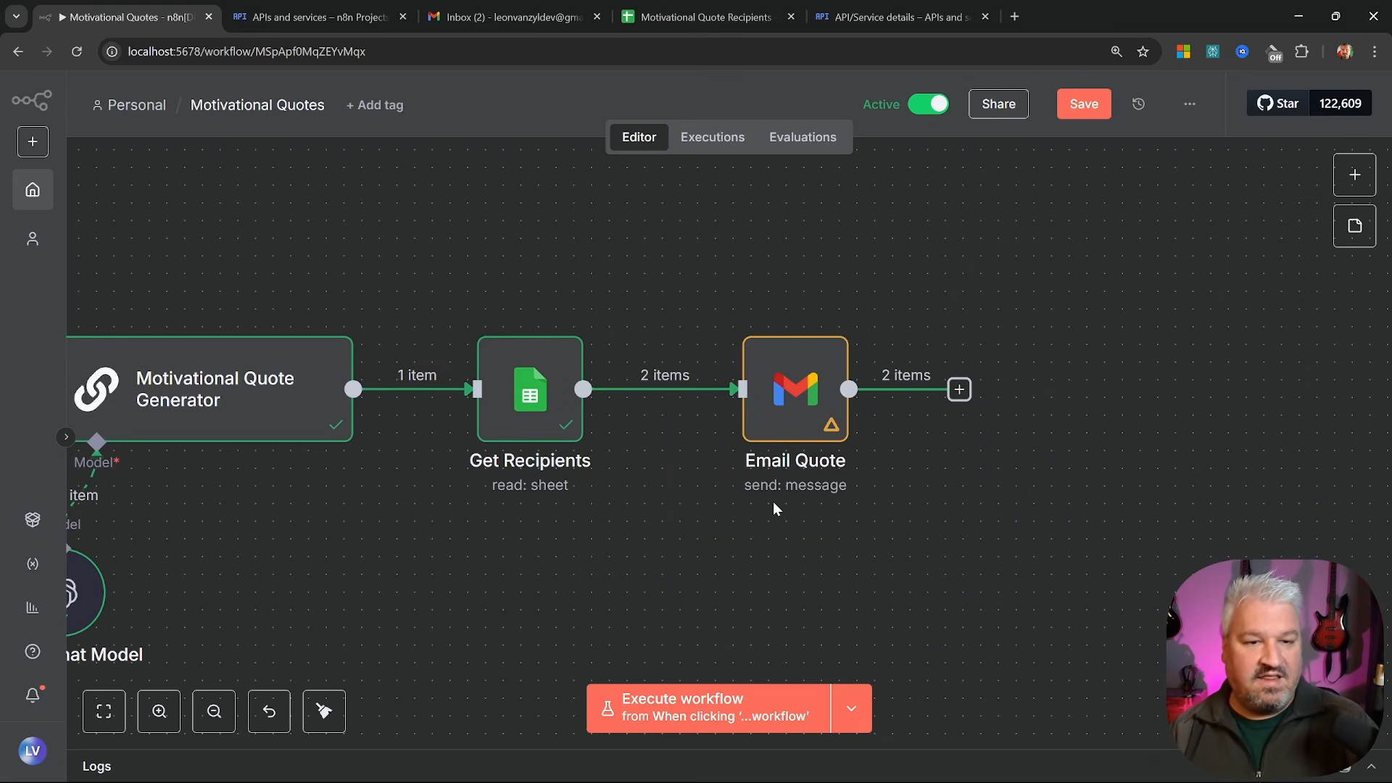
Replace Email Quote's fixed To address with {{ $json['Email Address'] }} and save the workflow
double_click(754, 498)
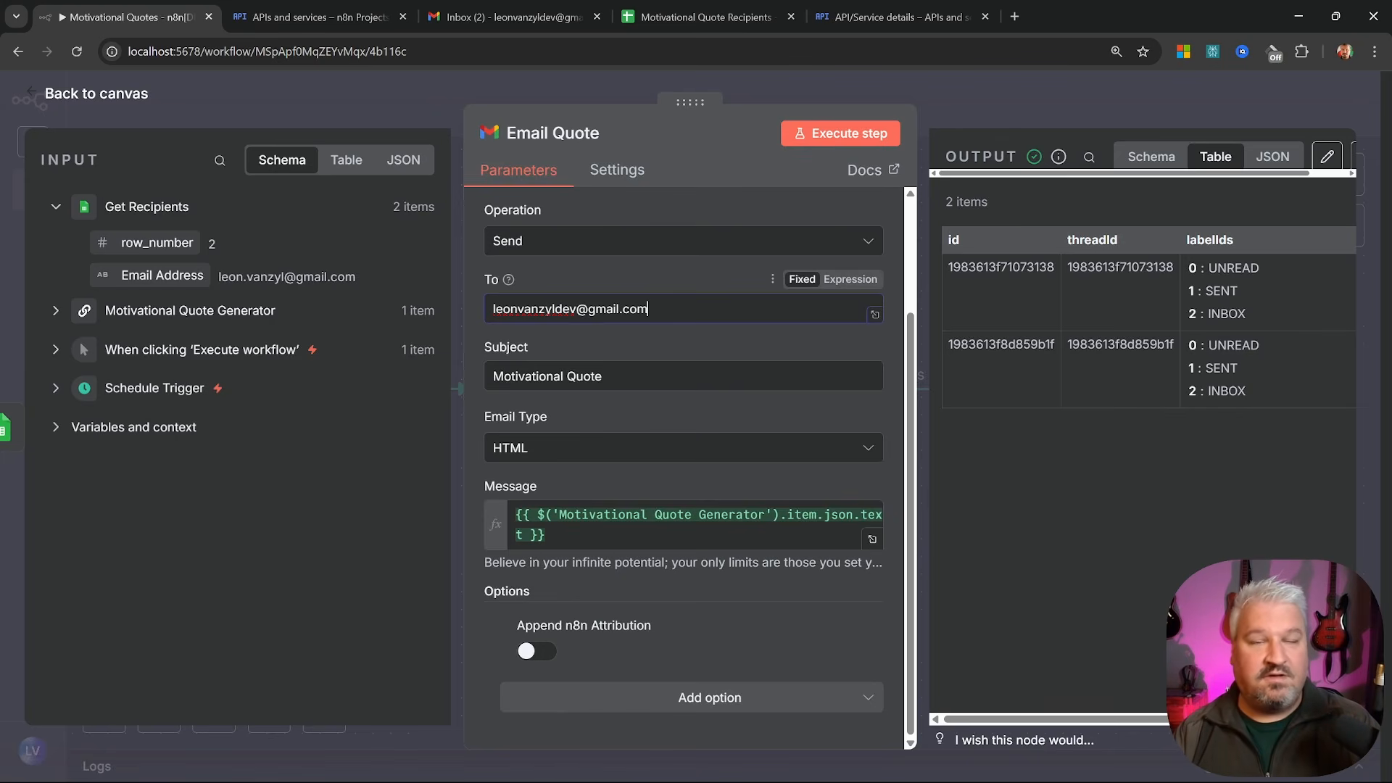
drag(649, 309, 447, 306)
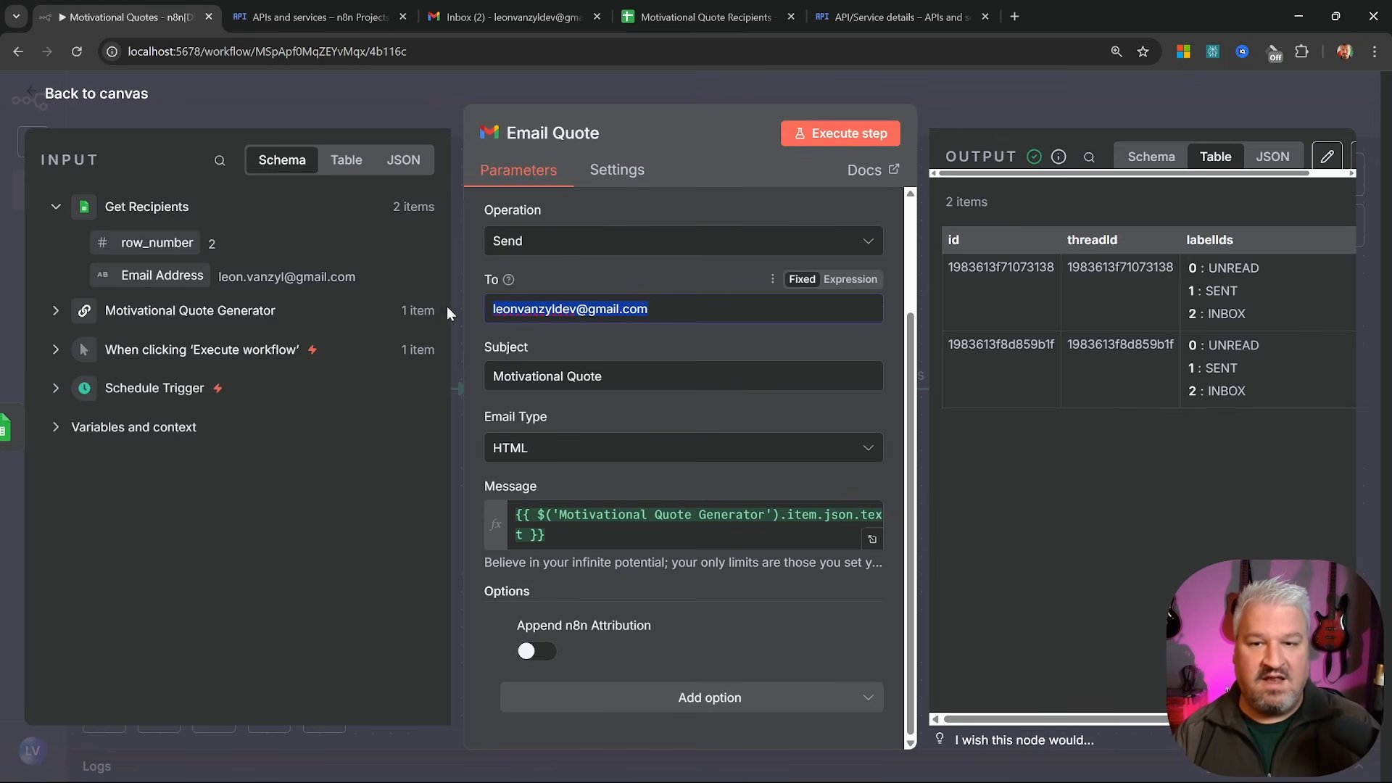
key(BackSpace)
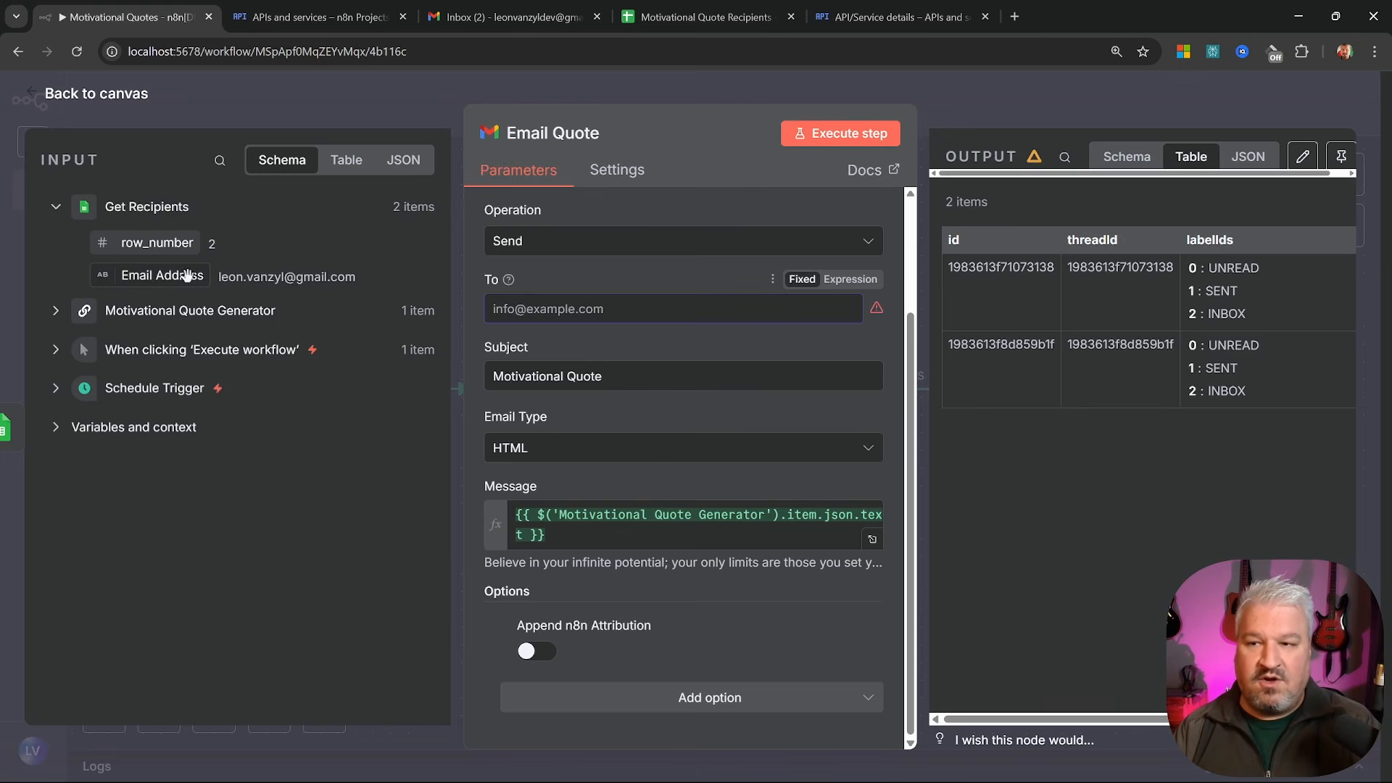
drag(149, 276, 535, 308)
click(612, 286)
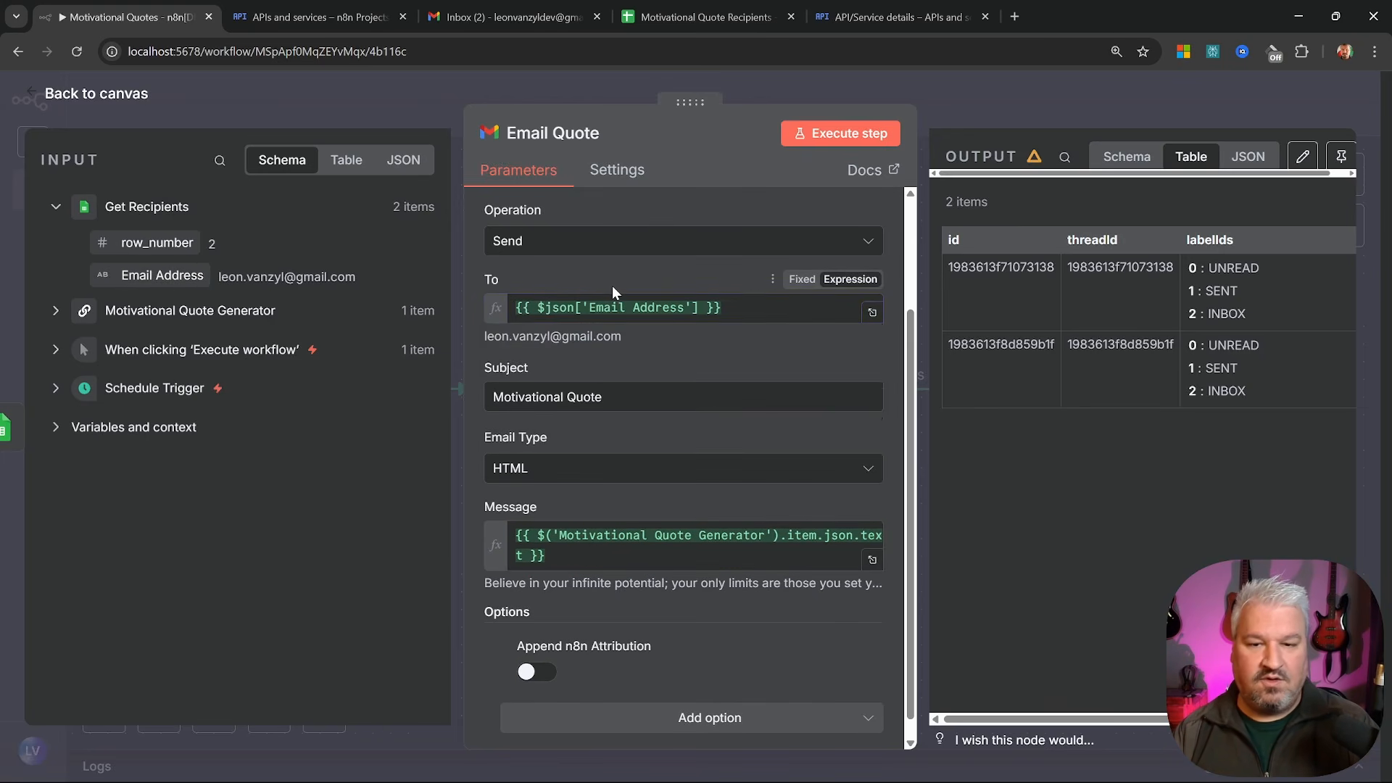
click(283, 105)
click(1076, 115)
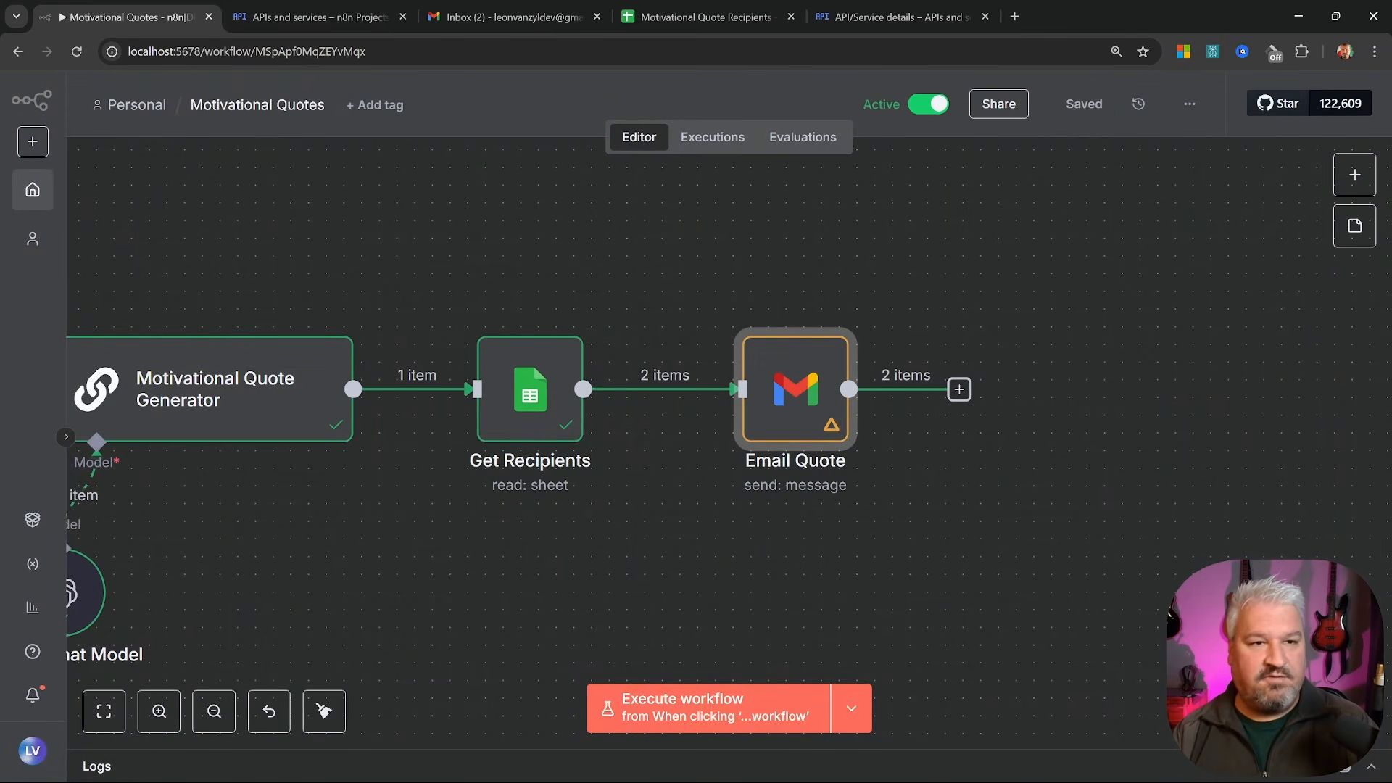
Run the workflow, trash the two old quote emails in Gmail, and view the new quote
click(692, 697)
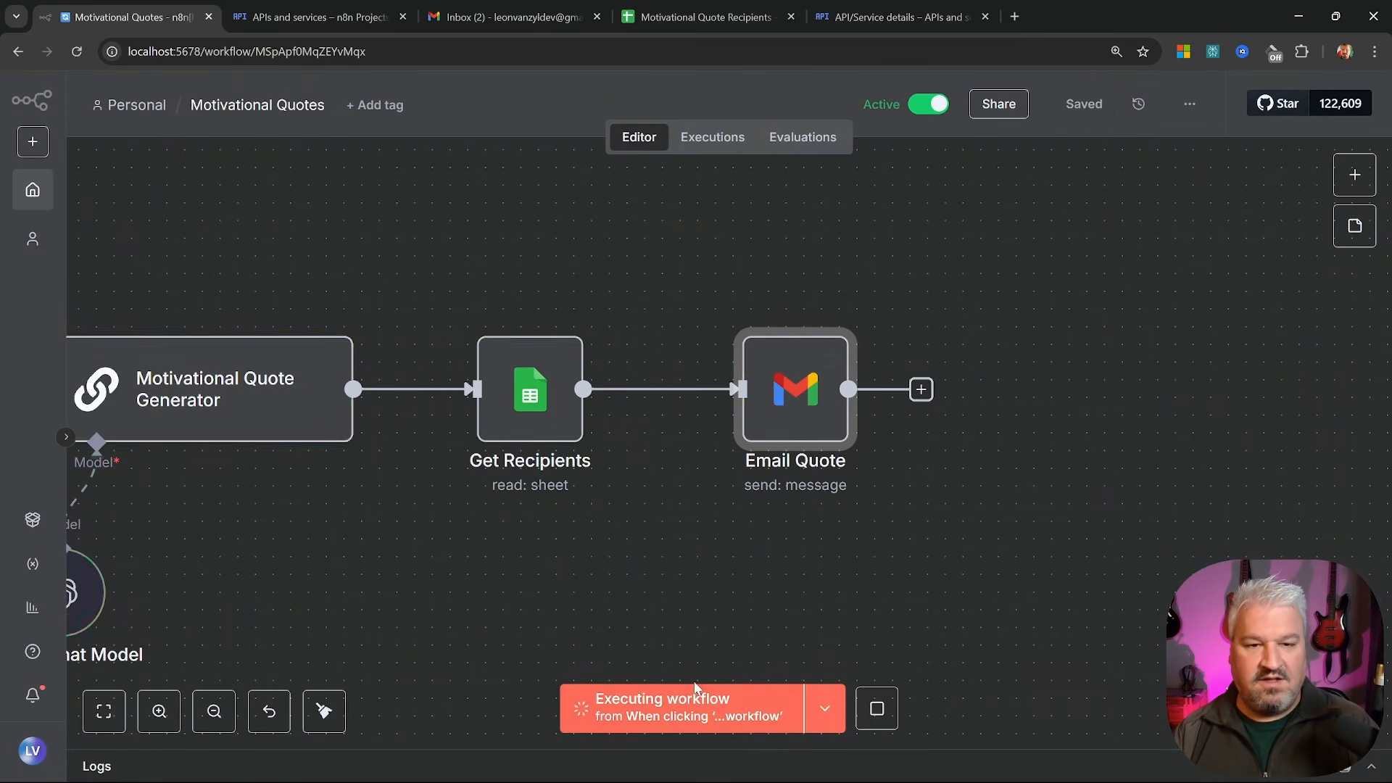
key(ctrl+3)
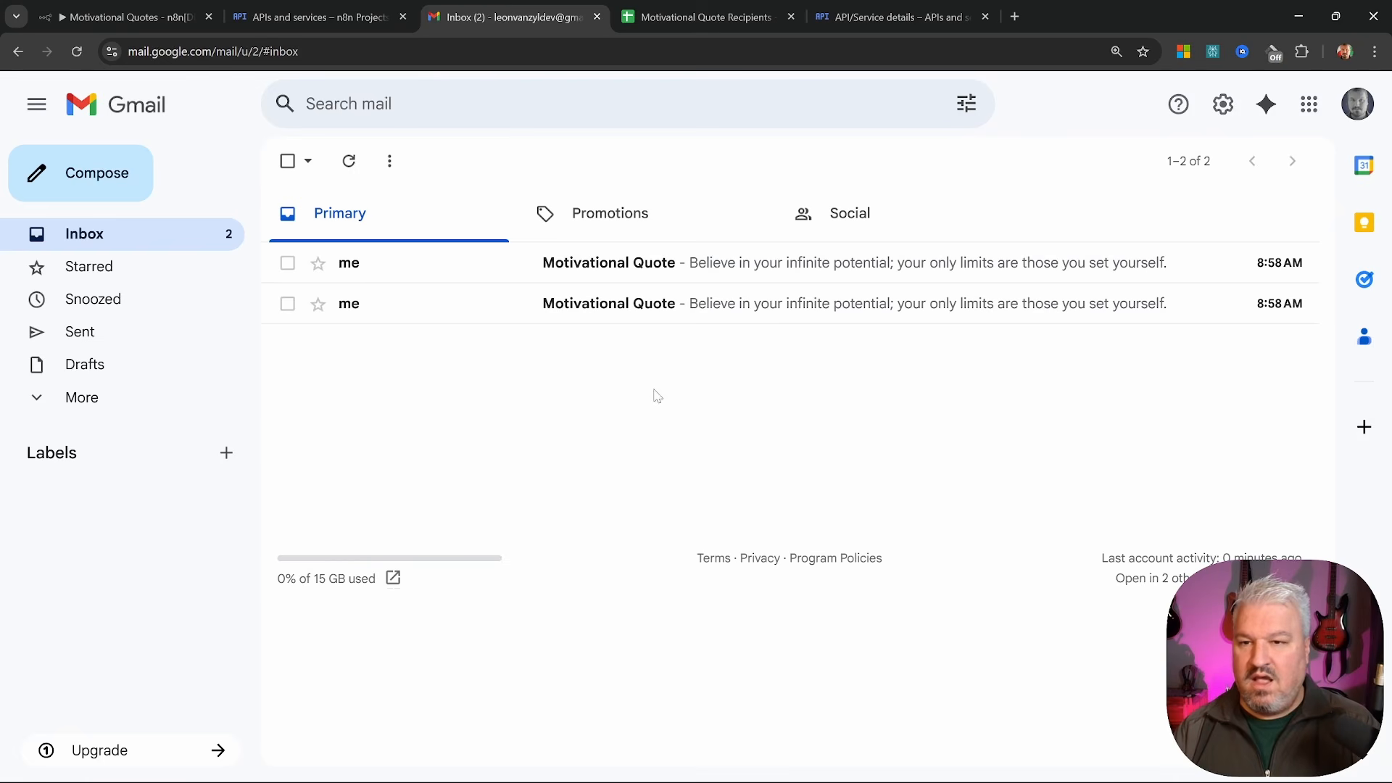
click(287, 263)
click(287, 303)
click(439, 162)
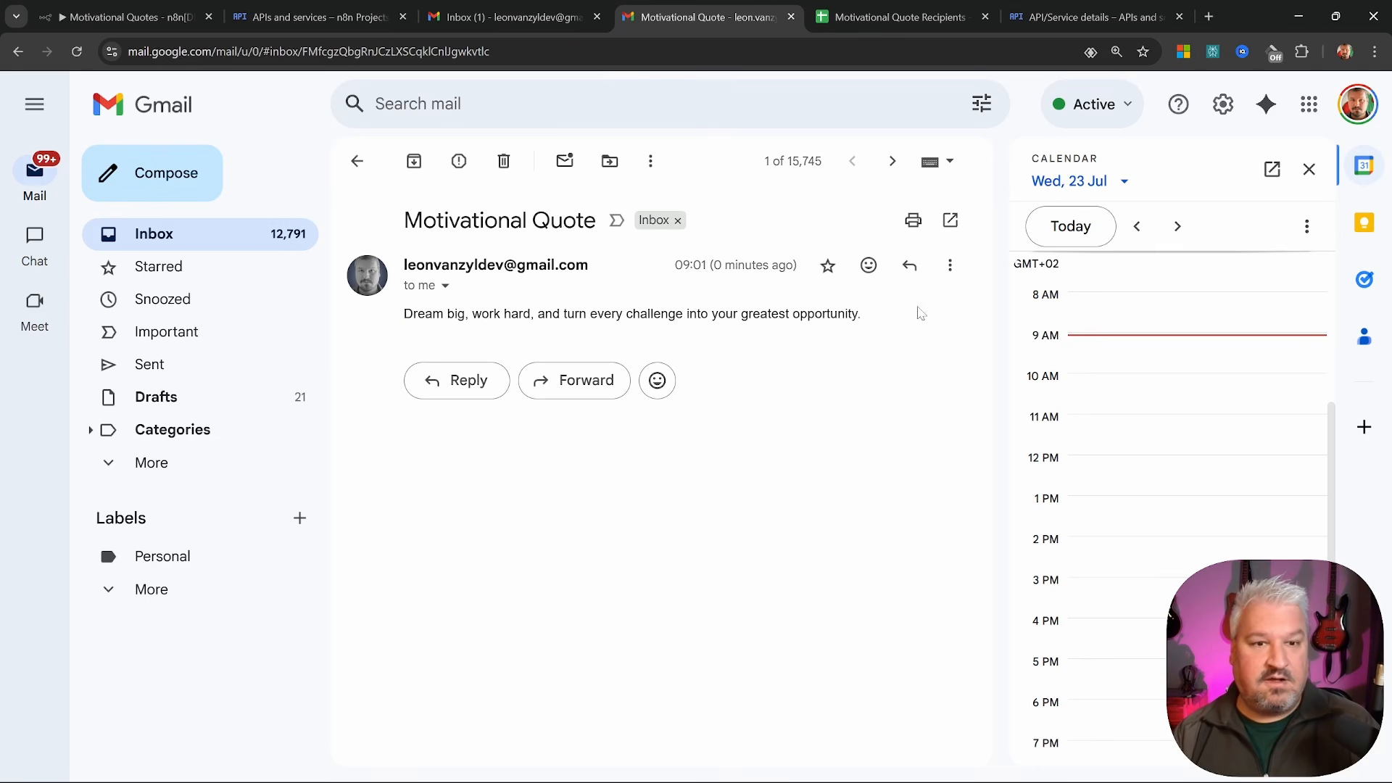
drag(919, 313, 403, 313)
Add a test e-mail address as the third recipient in cell A4 of the sheet
key(ctrl+w)
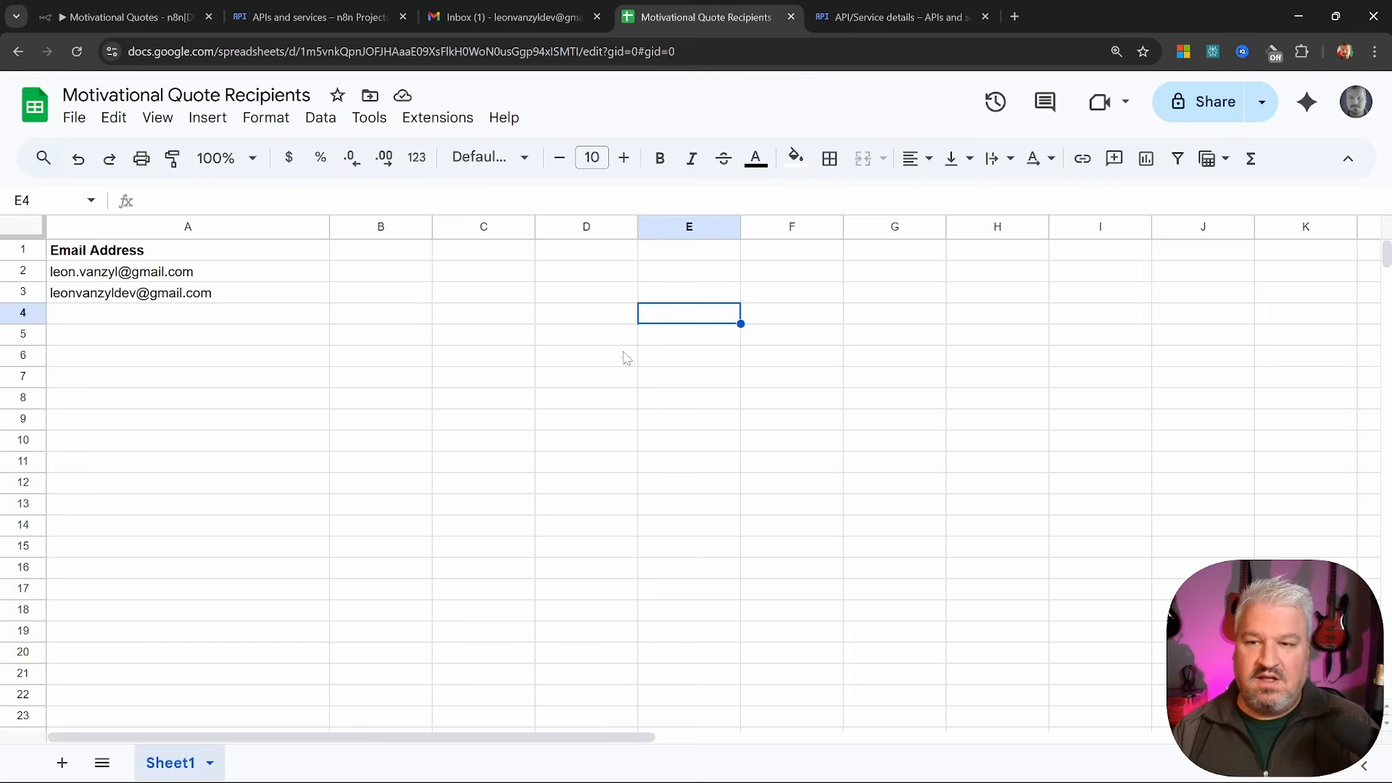
click(254, 321)
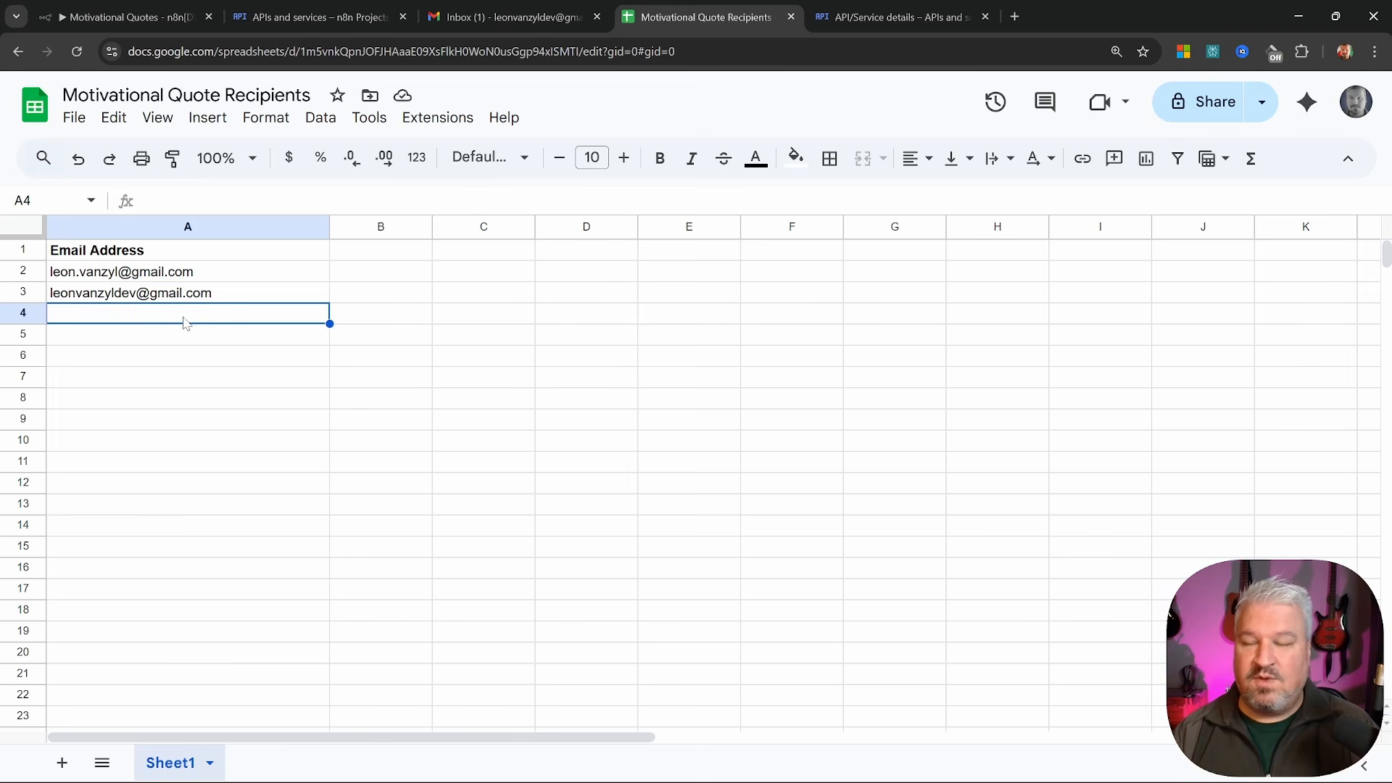
text(test@test.com)
key(Return)
click(156, 323)
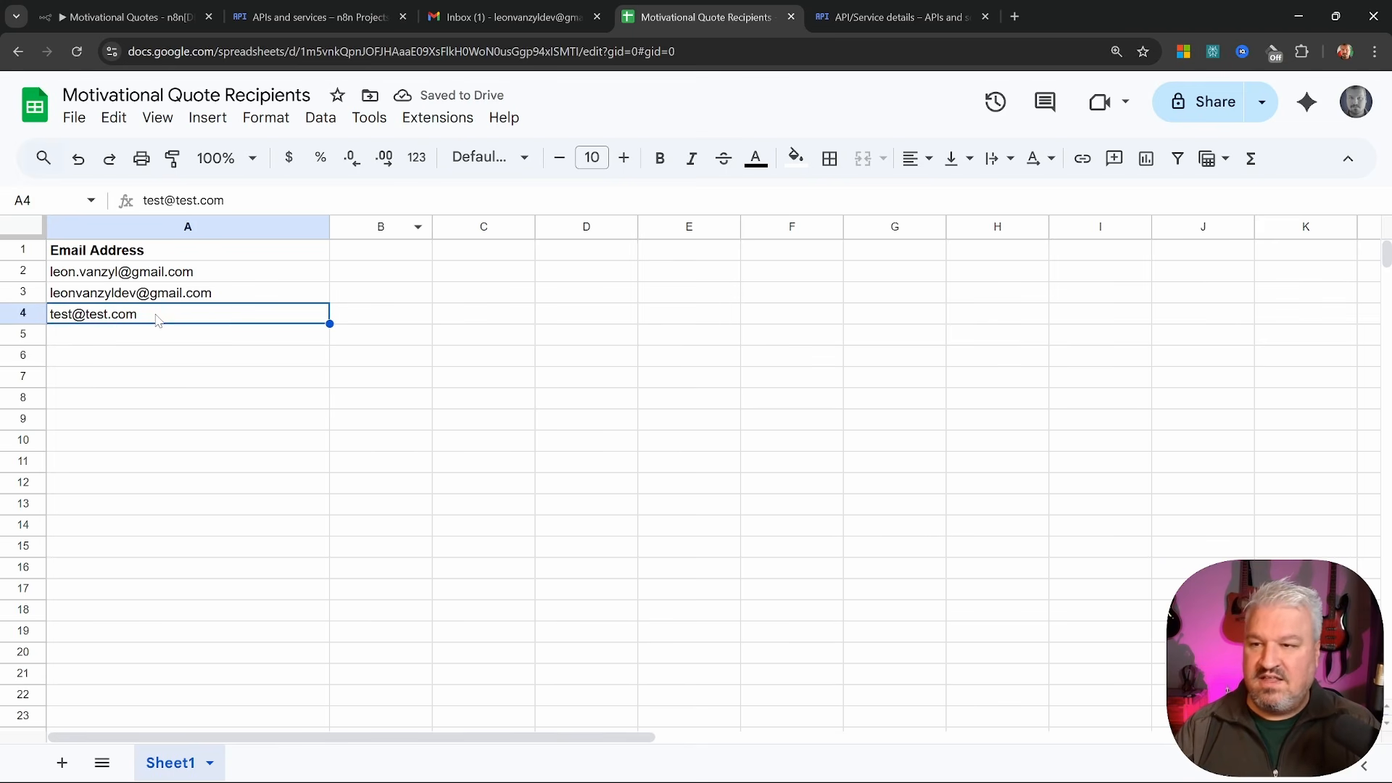
Rerun the n8n workflow so Email Quote processes 3 recipient items
click(120, 18)
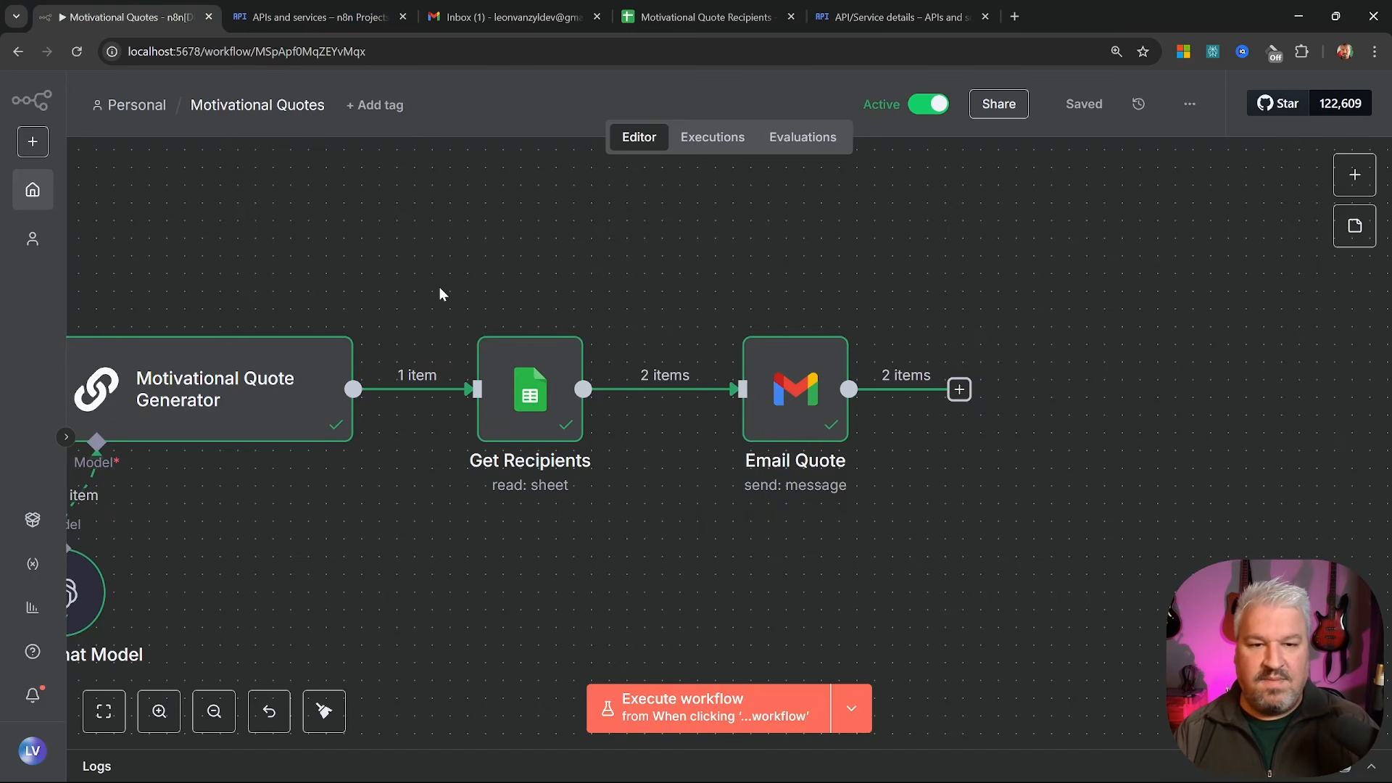
key(1)
click(747, 696)
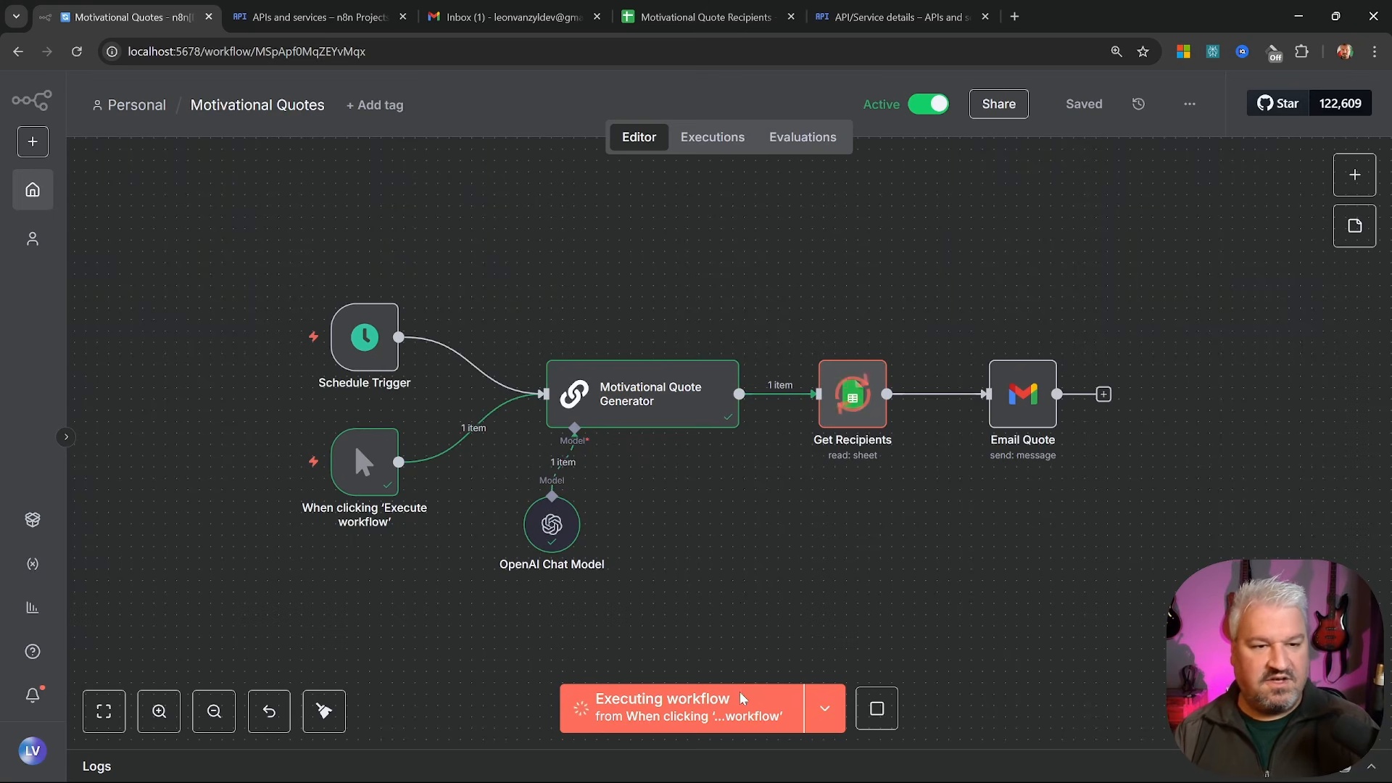
scroll(562, 304, up, 4)
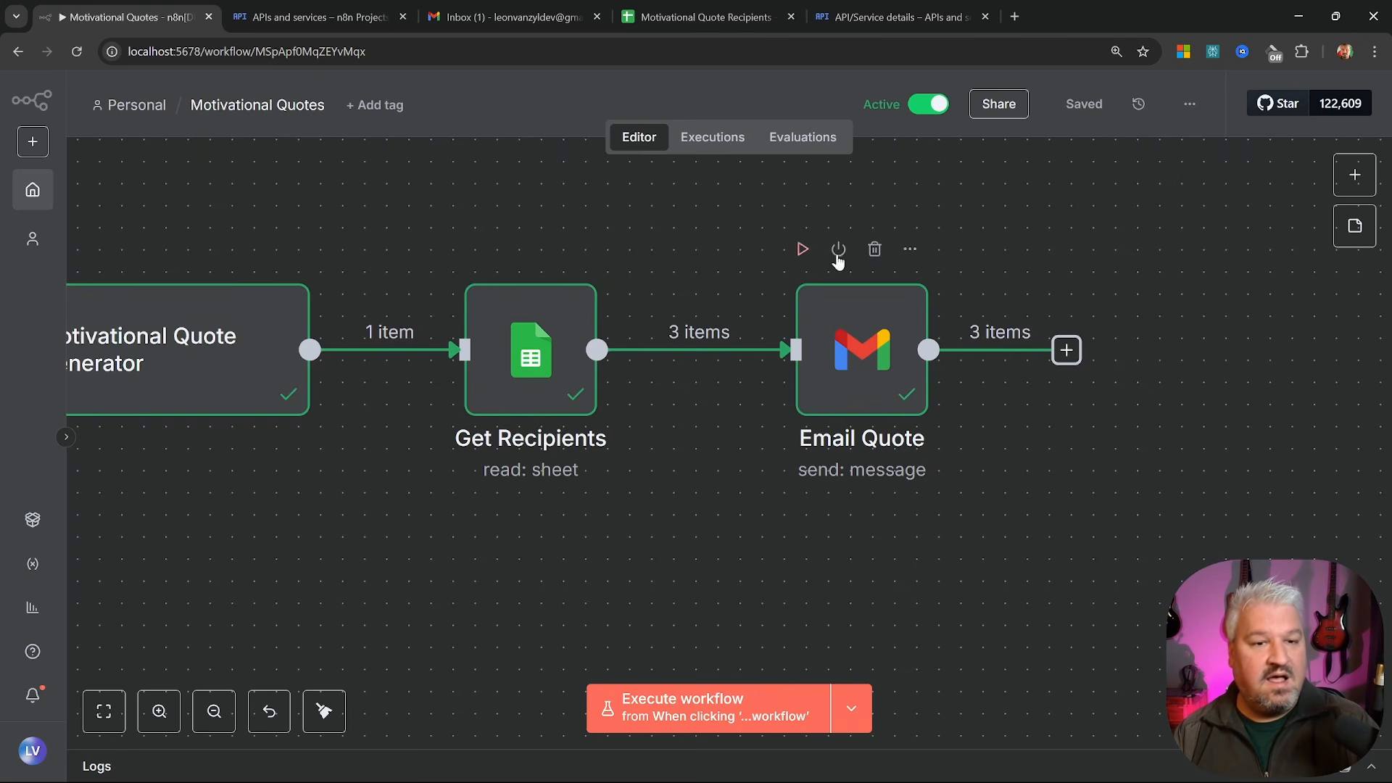
key(1)
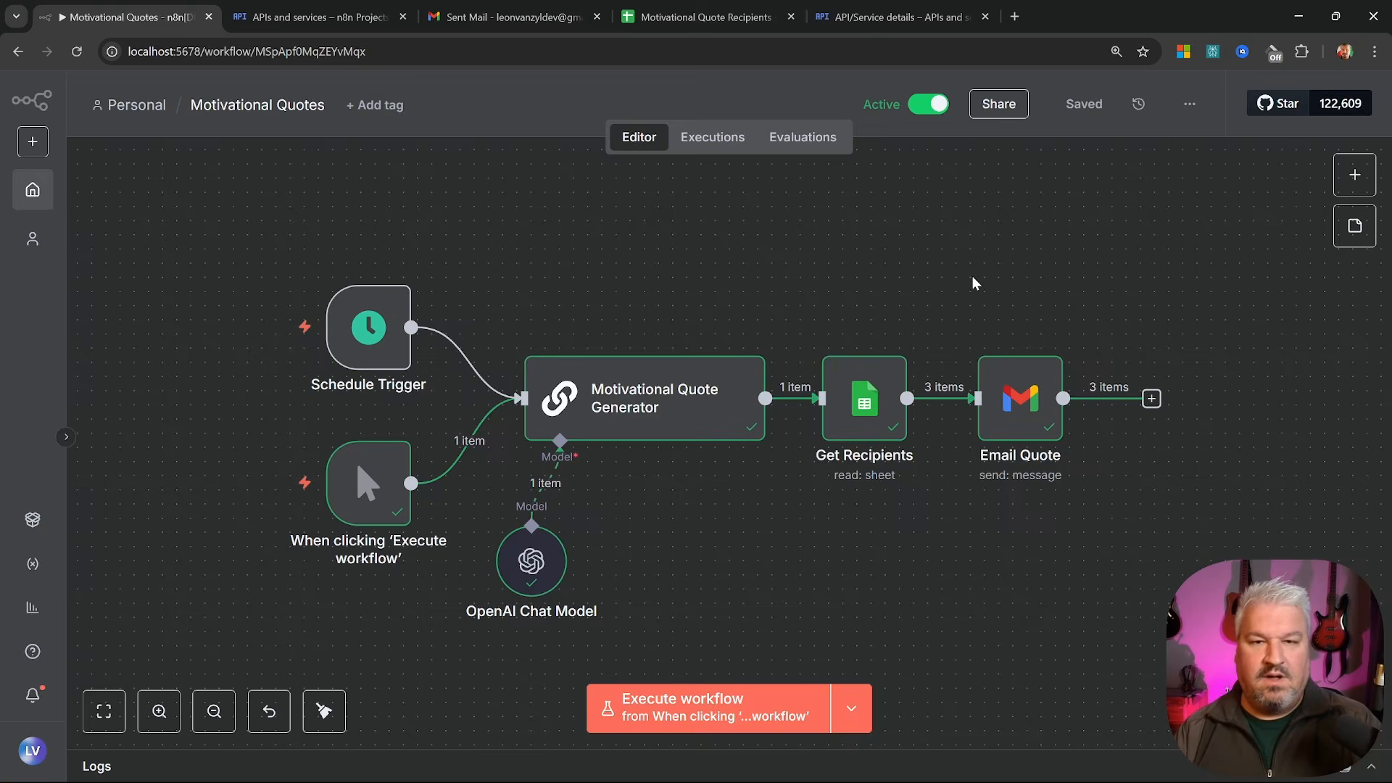
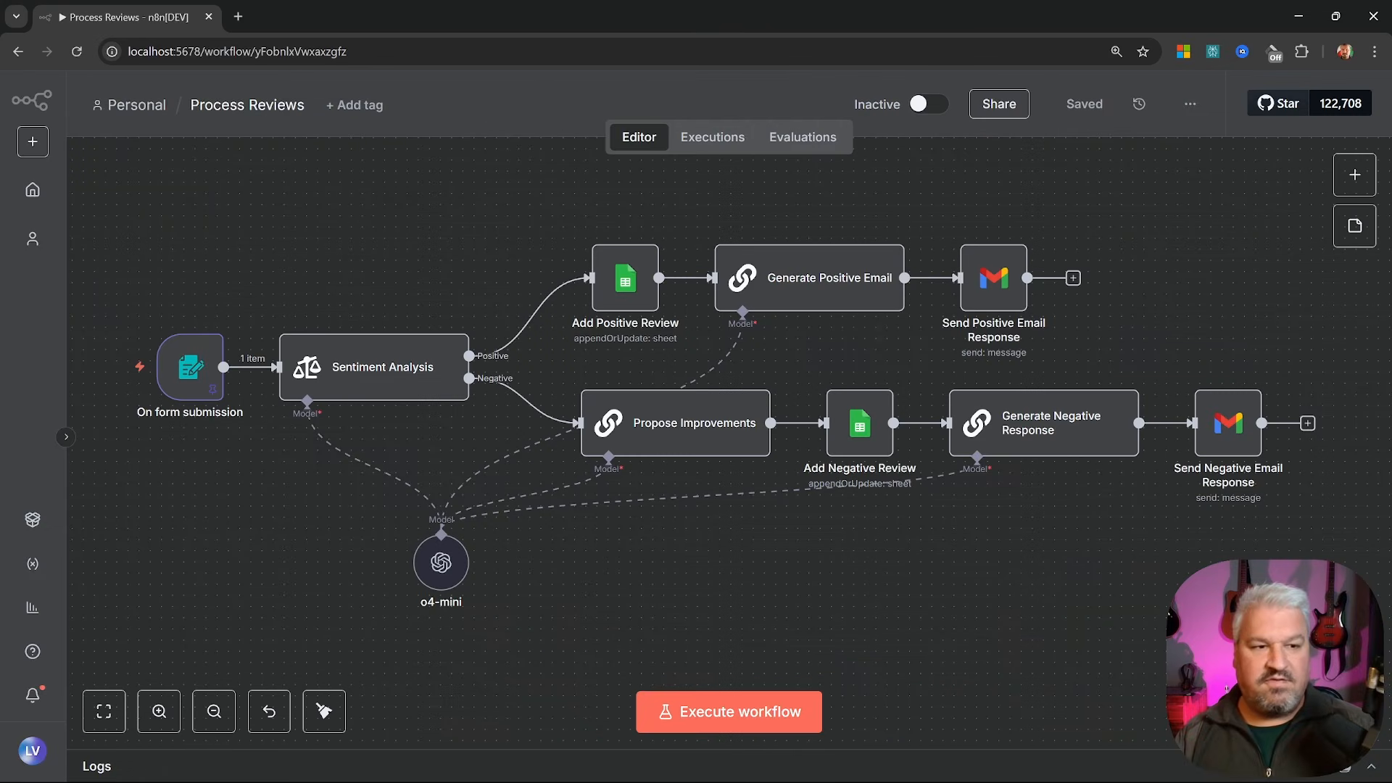
Select all the Motivational Quotes workflow nodes, then clear the selection
drag(1302, 619, 125, 193)
click(718, 663)
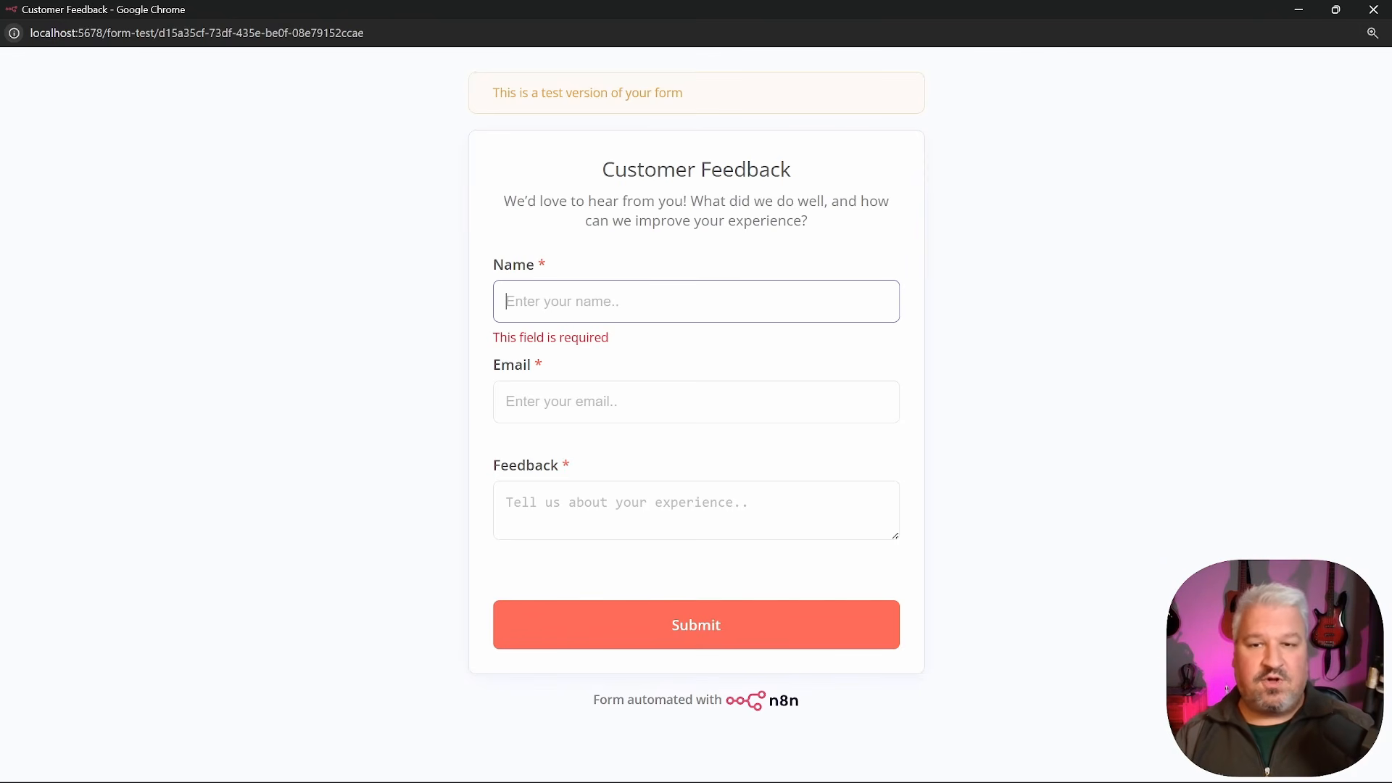
Step through the test form's Name, Email and Feedback fields, then close the form window
click(696, 401)
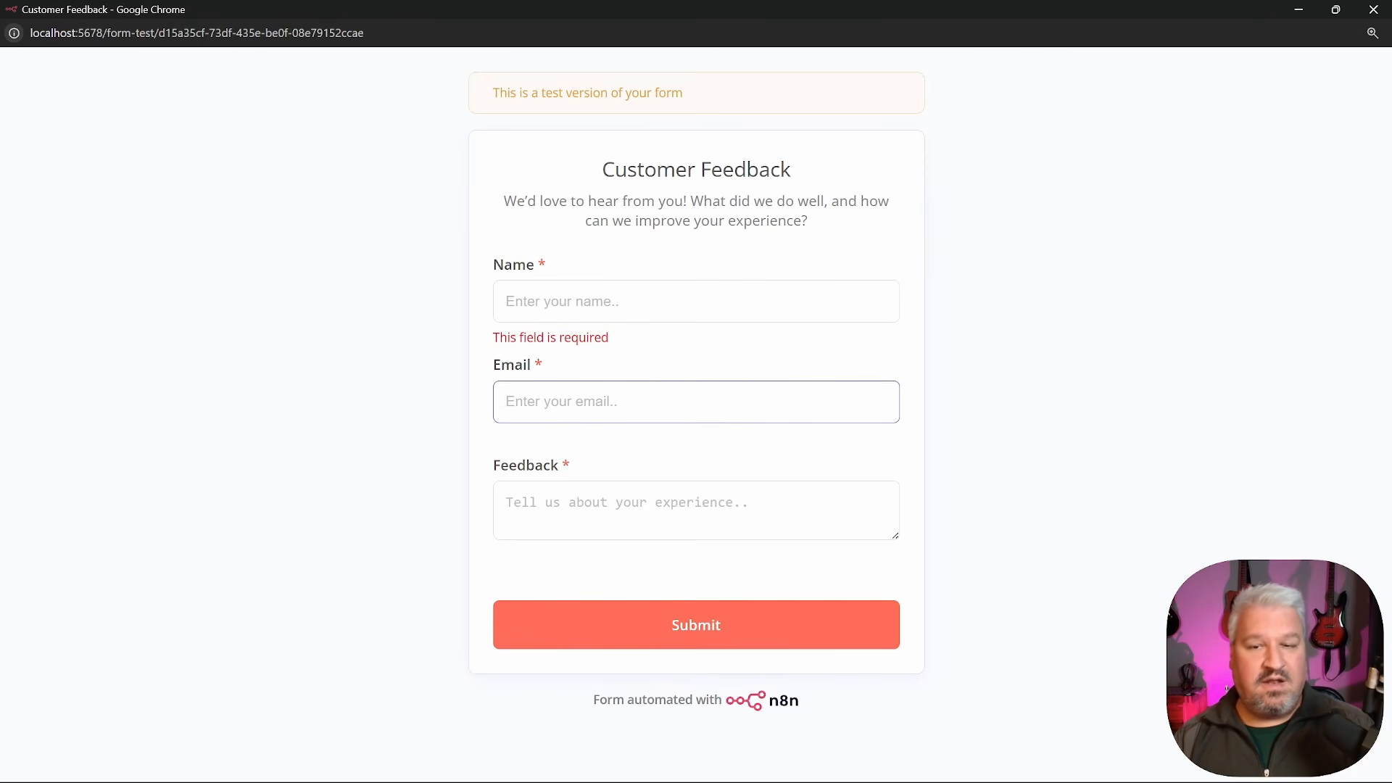
click(696, 510)
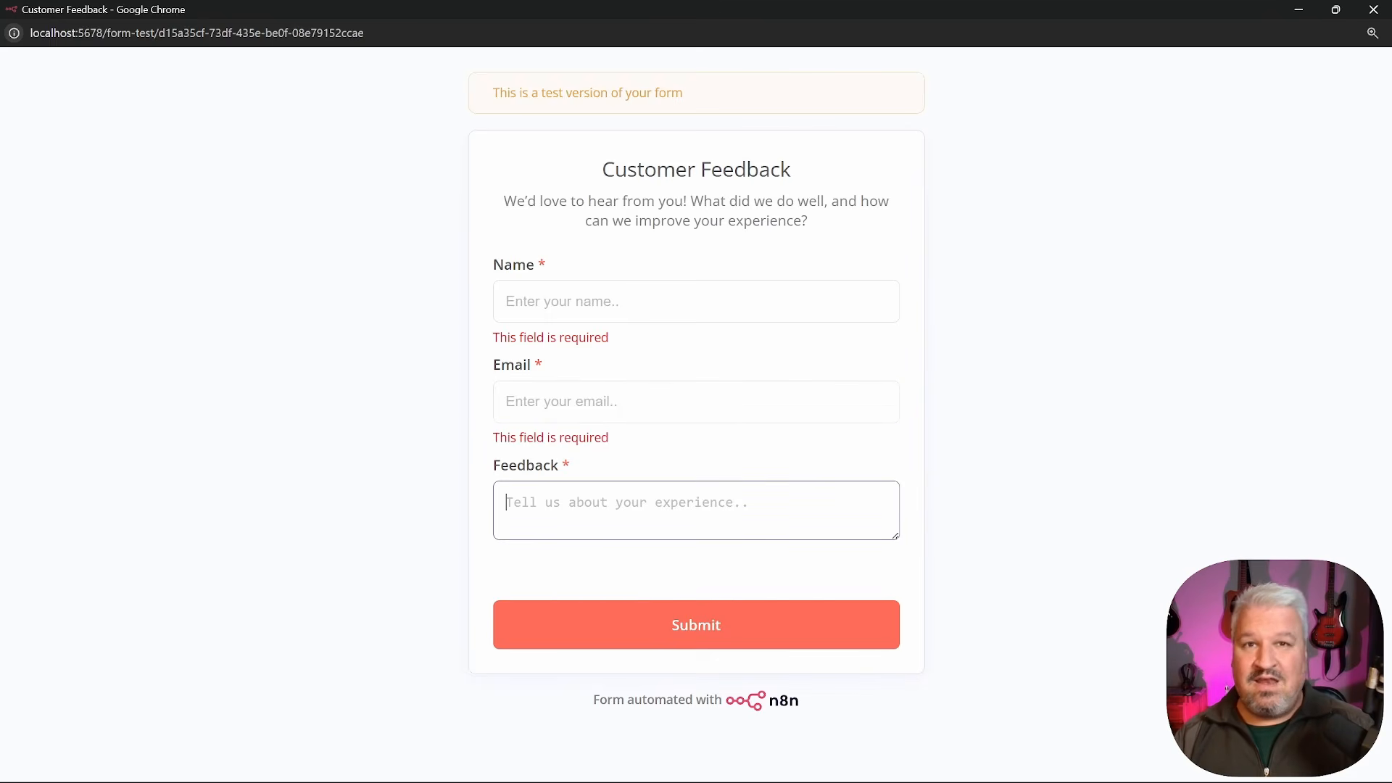
click(1370, 13)
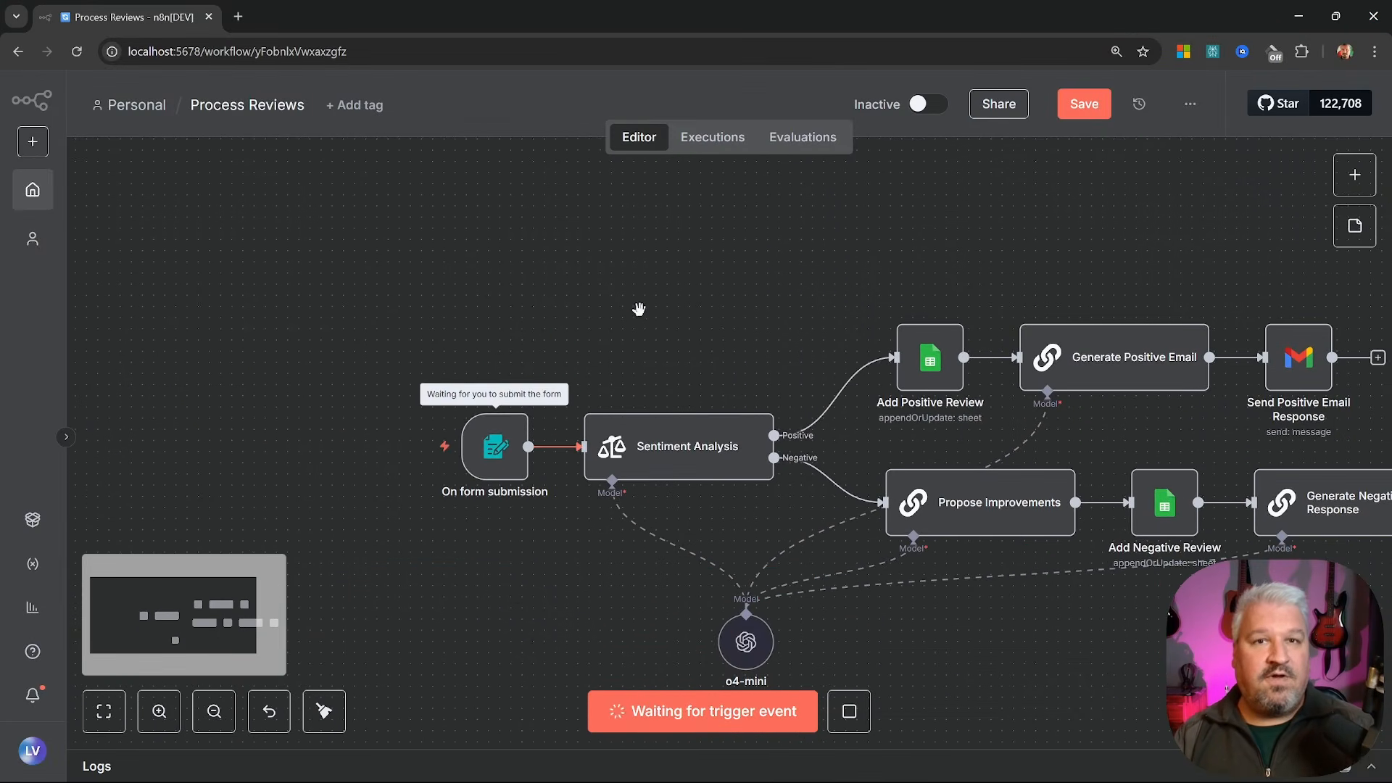
Zoom and pan the Process Reviews canvas to inspect its nodes
scroll(639, 309, up, 3)
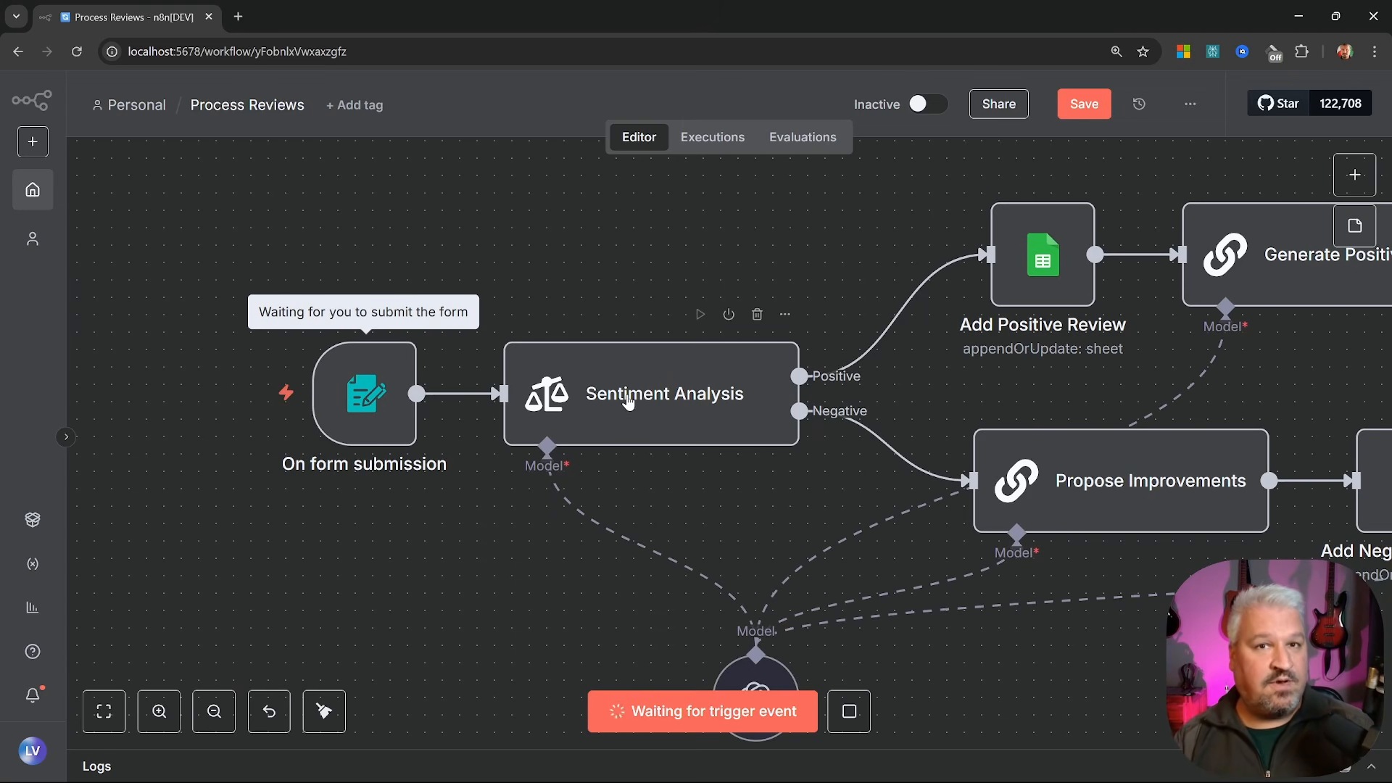
drag(768, 290, 376, 389)
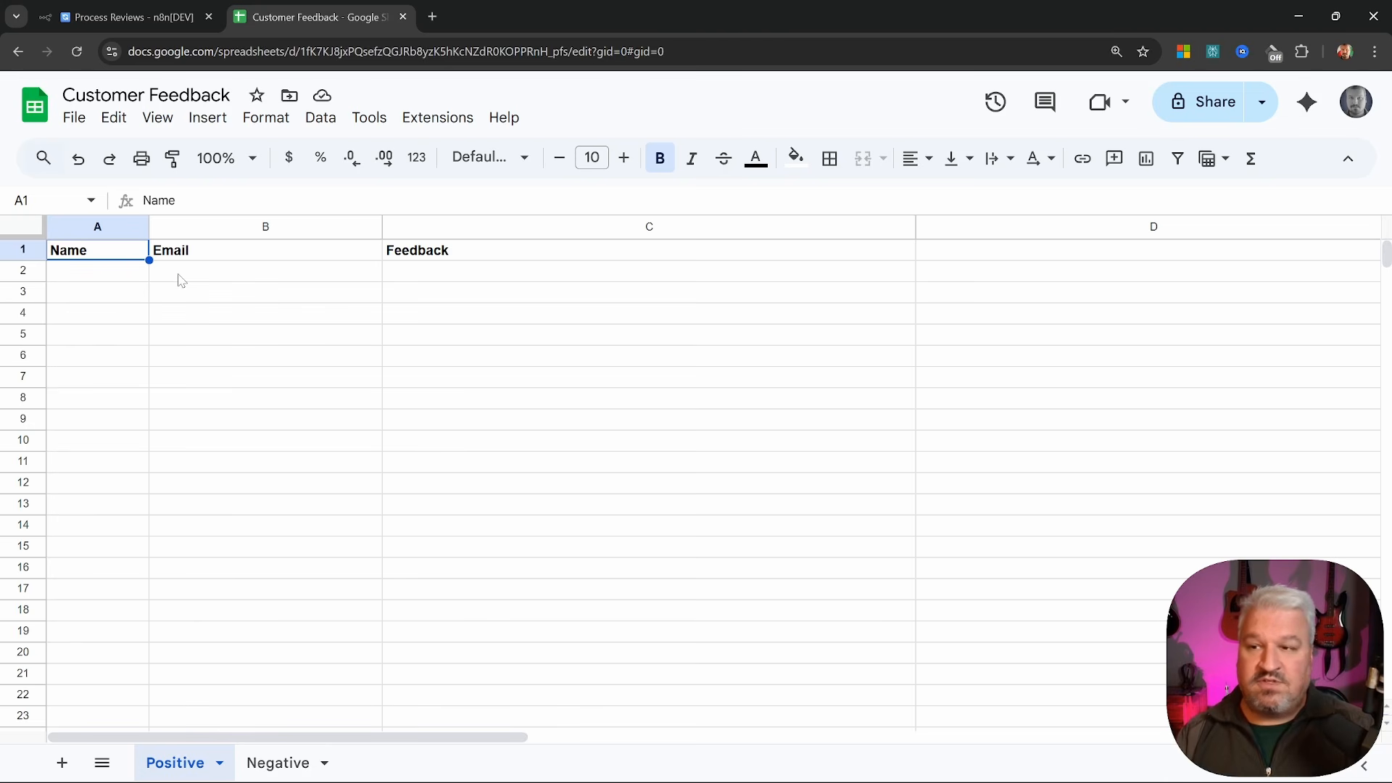
Point out the Positive sheet's empty Name, Email and Feedback cells, then return to the n8n canvas
click(86, 274)
click(203, 279)
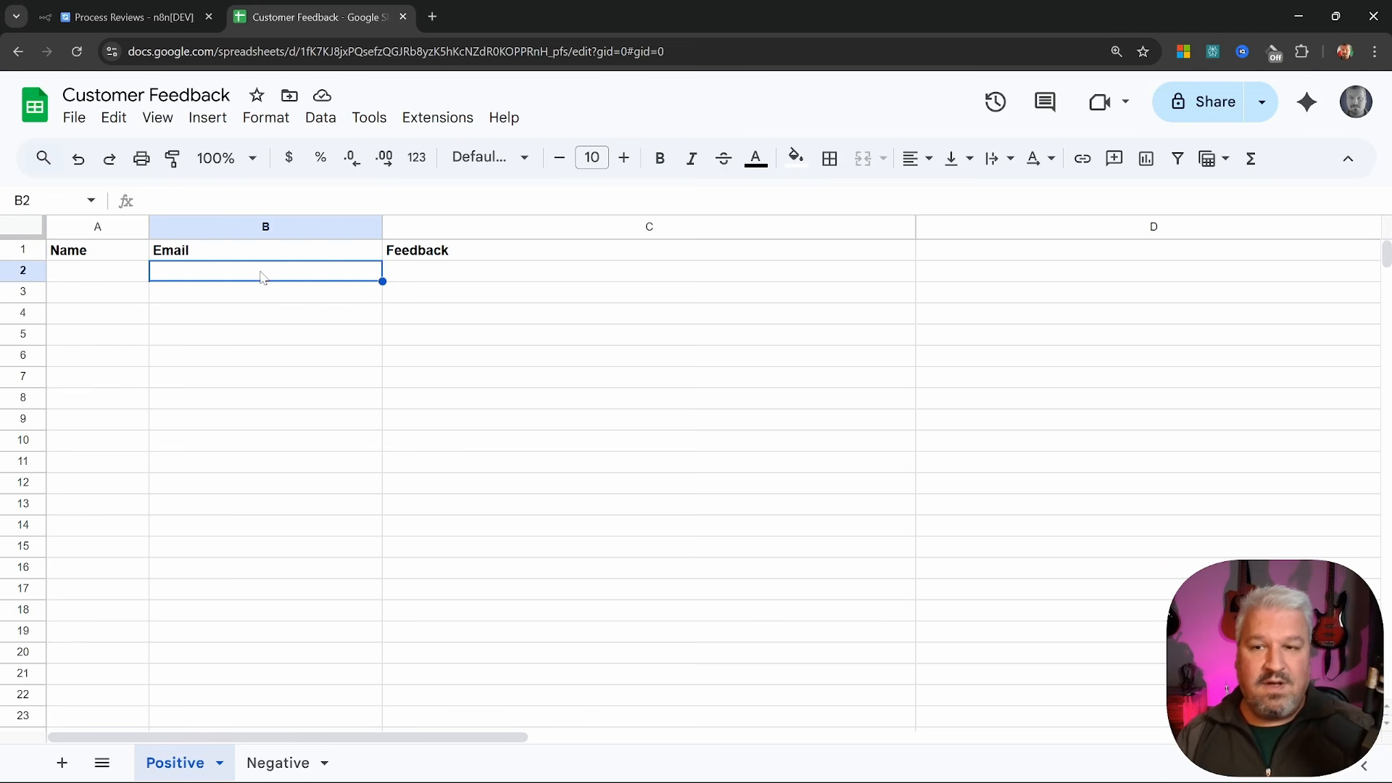
click(445, 274)
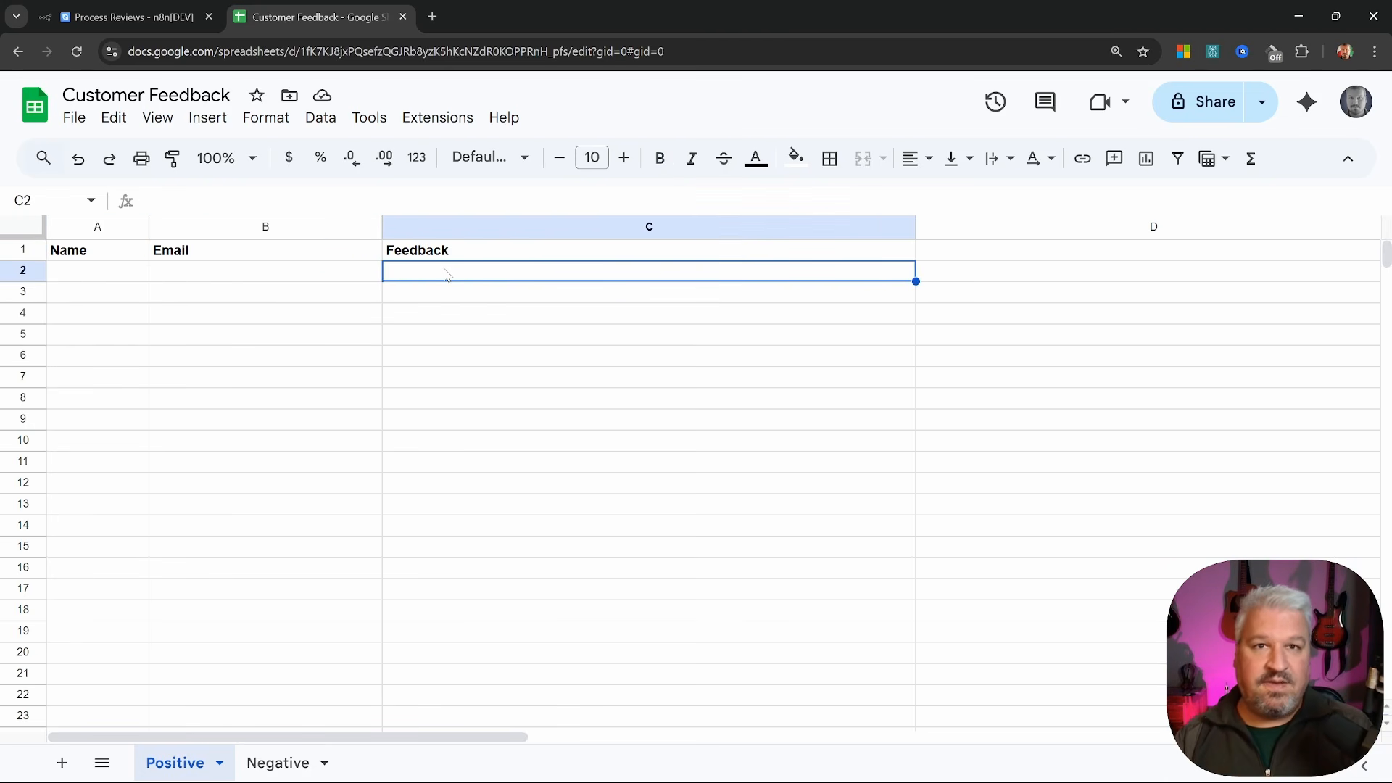
key(ctrl+shift+Tab)
drag(1019, 287, 588, 281)
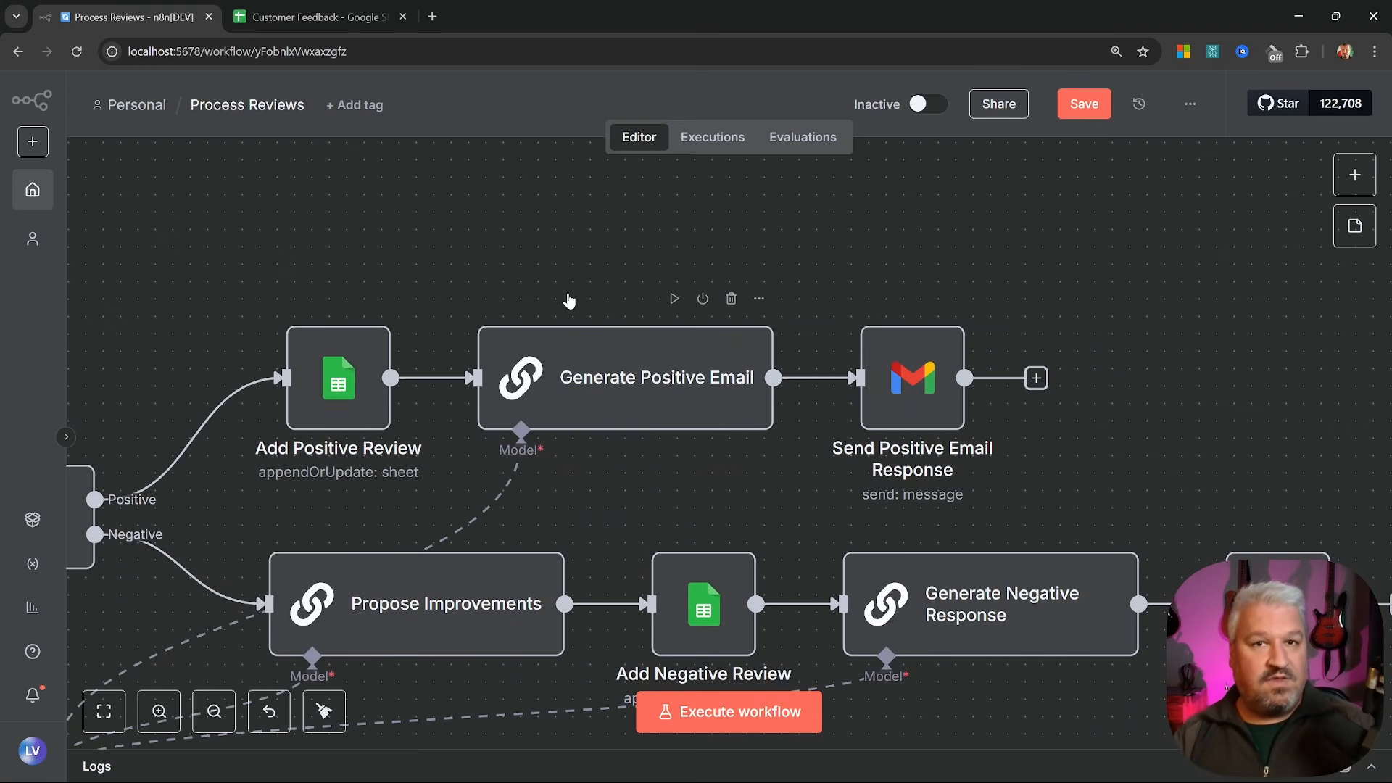
Inspect the Generate Positive Email, Send Positive Email Response and Propose Improvements nodes
click(658, 378)
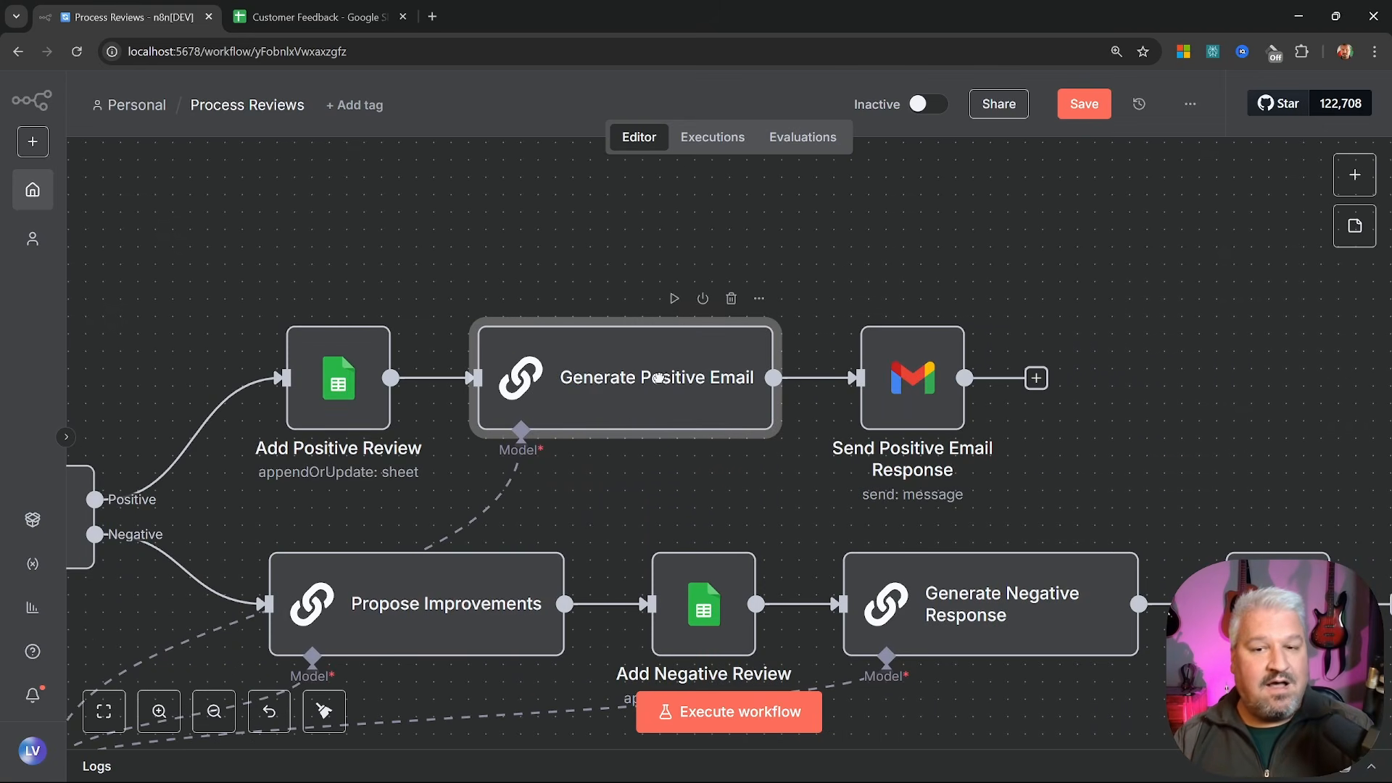
drag(657, 378, 661, 383)
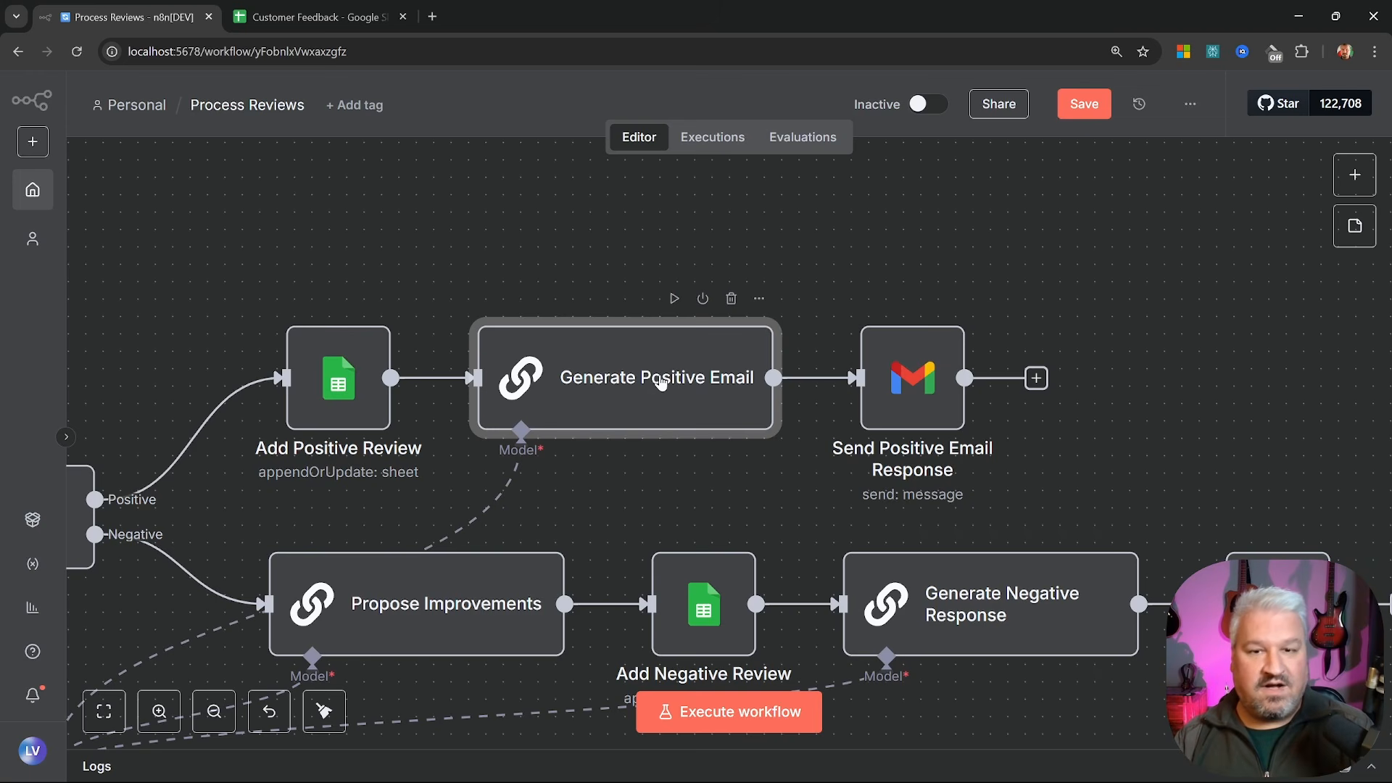
click(922, 394)
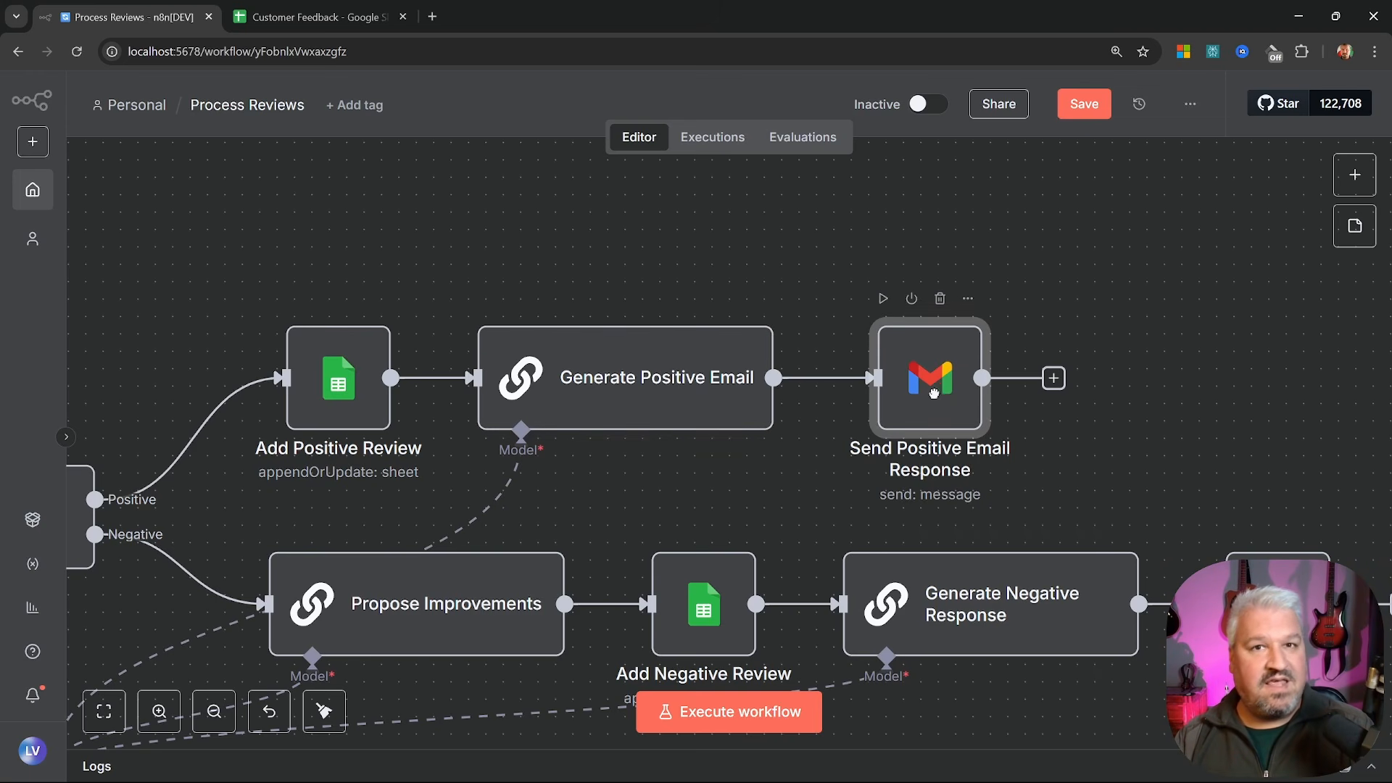
scroll(925, 403, left, 5)
scroll(925, 402, down, 2)
click(711, 446)
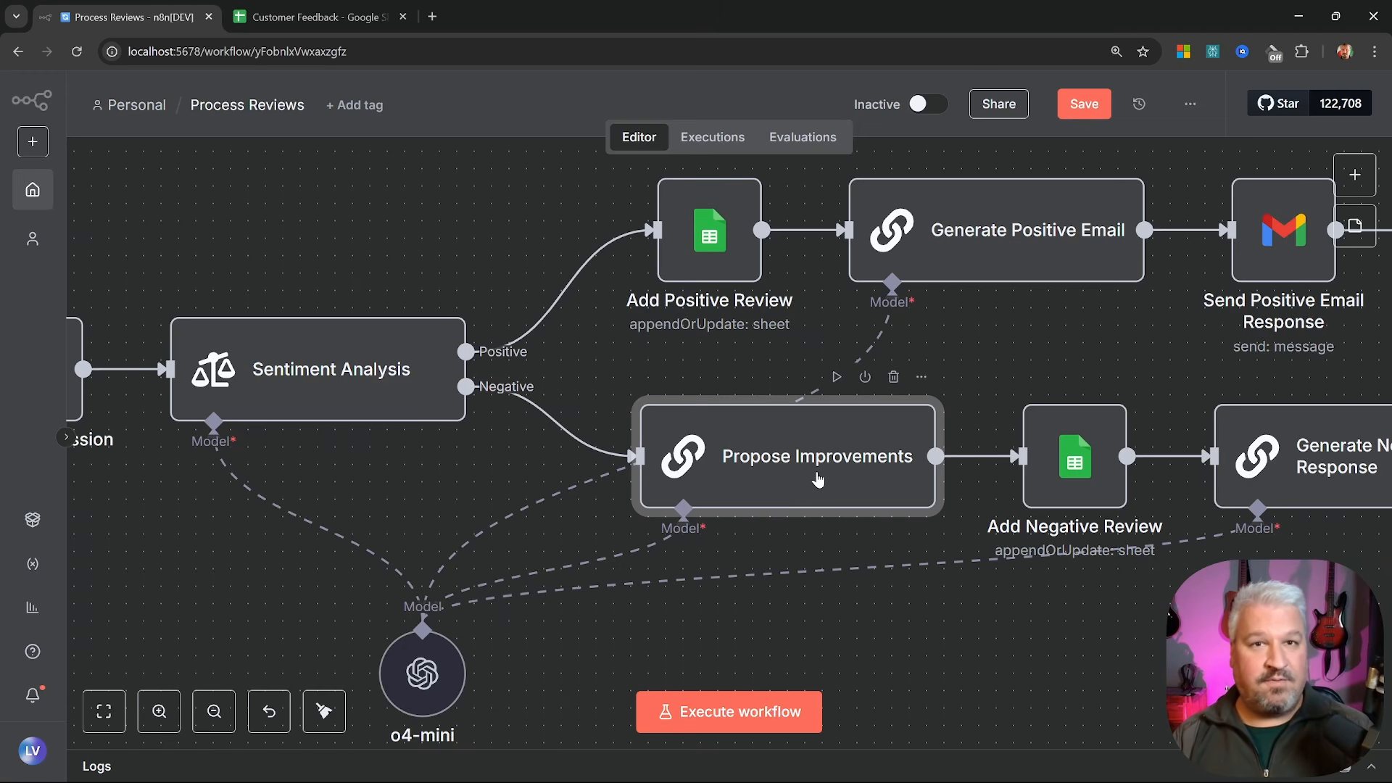
scroll(841, 484, right, 5)
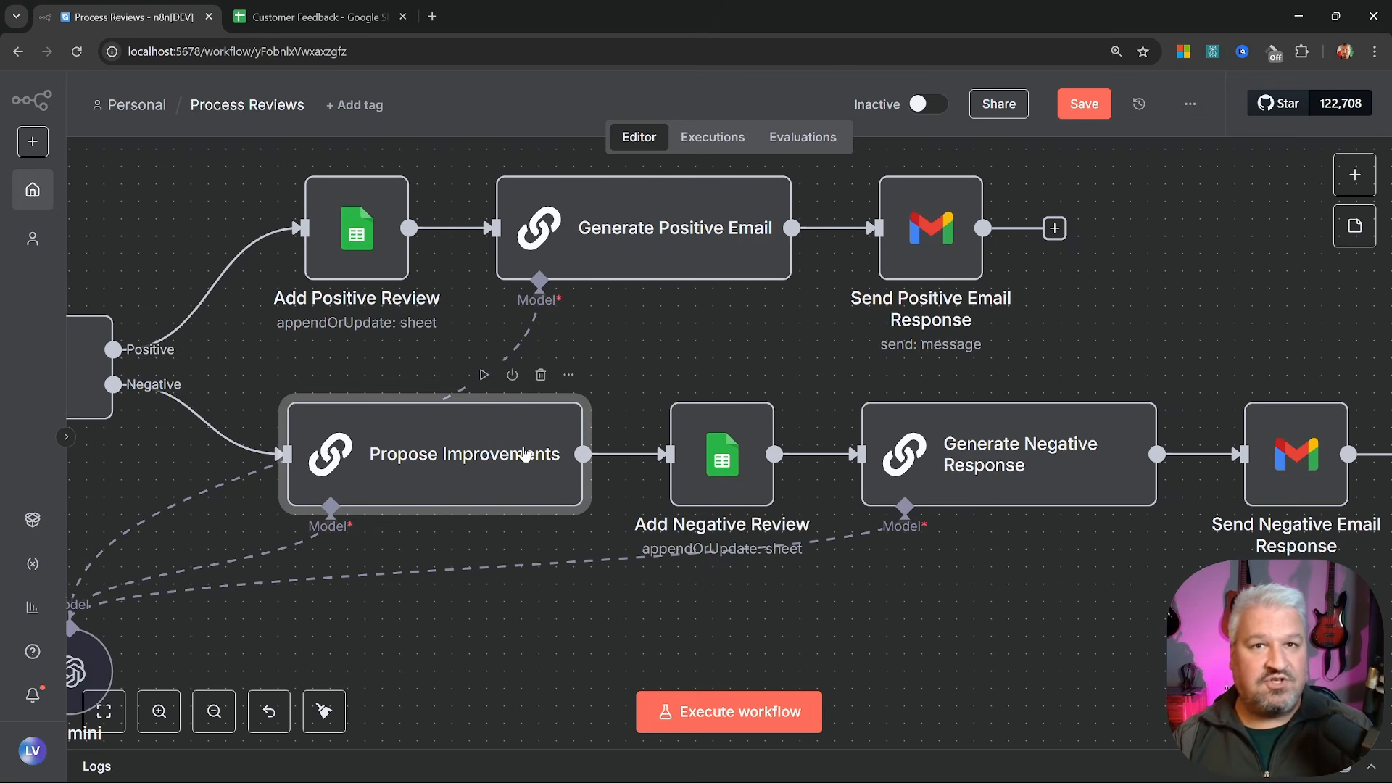
key(ctrl+Tab)
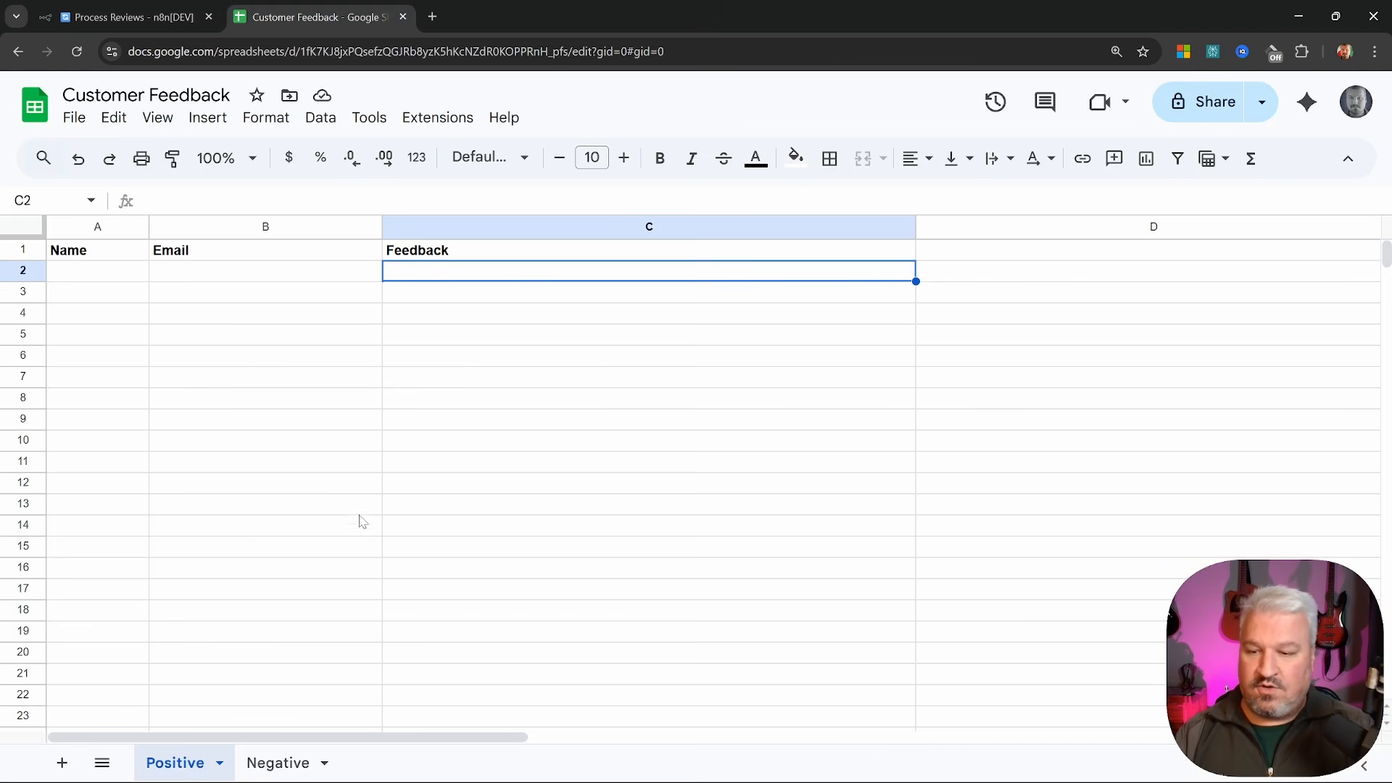
Show the Negative sheet's Name, Email, Feedback and AI Suggestion columns, then return to n8n
click(279, 763)
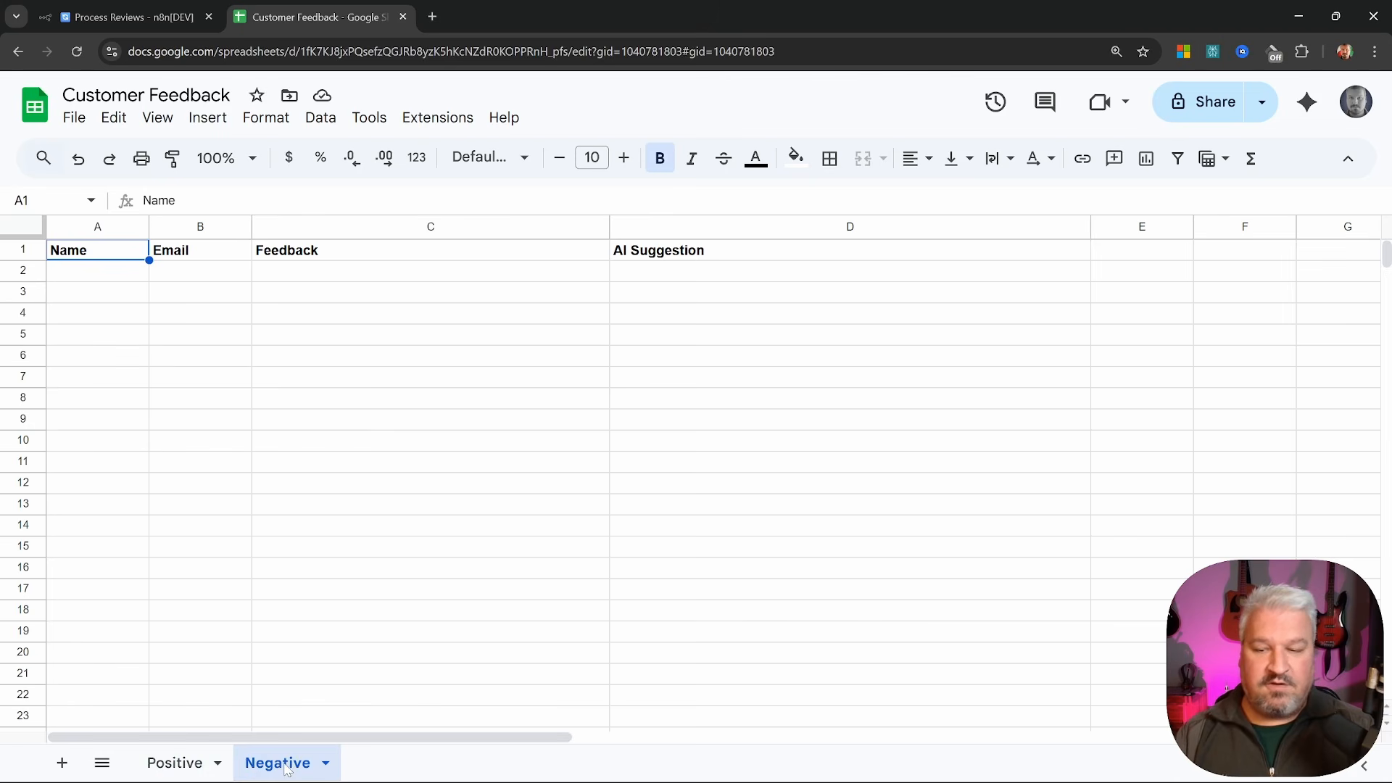
click(261, 335)
click(73, 272)
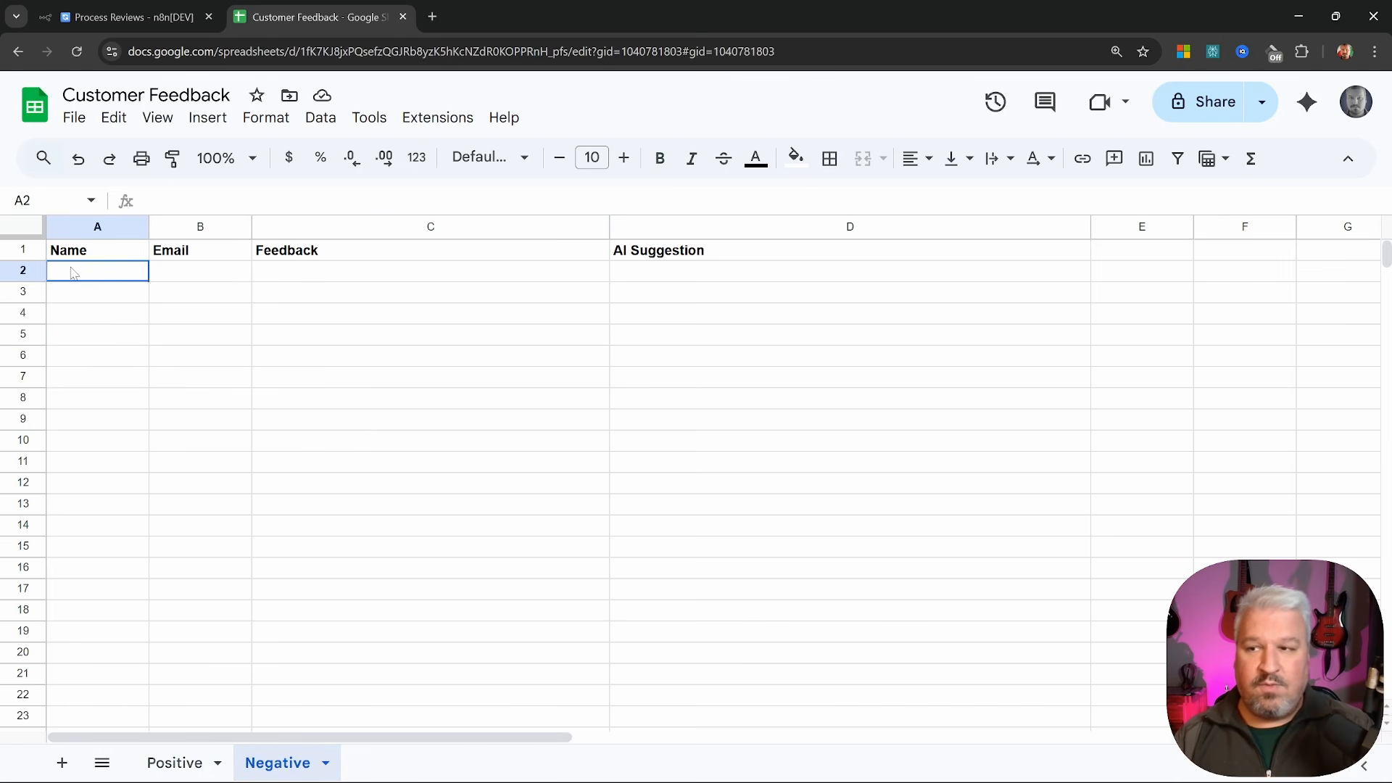
click(196, 272)
click(311, 277)
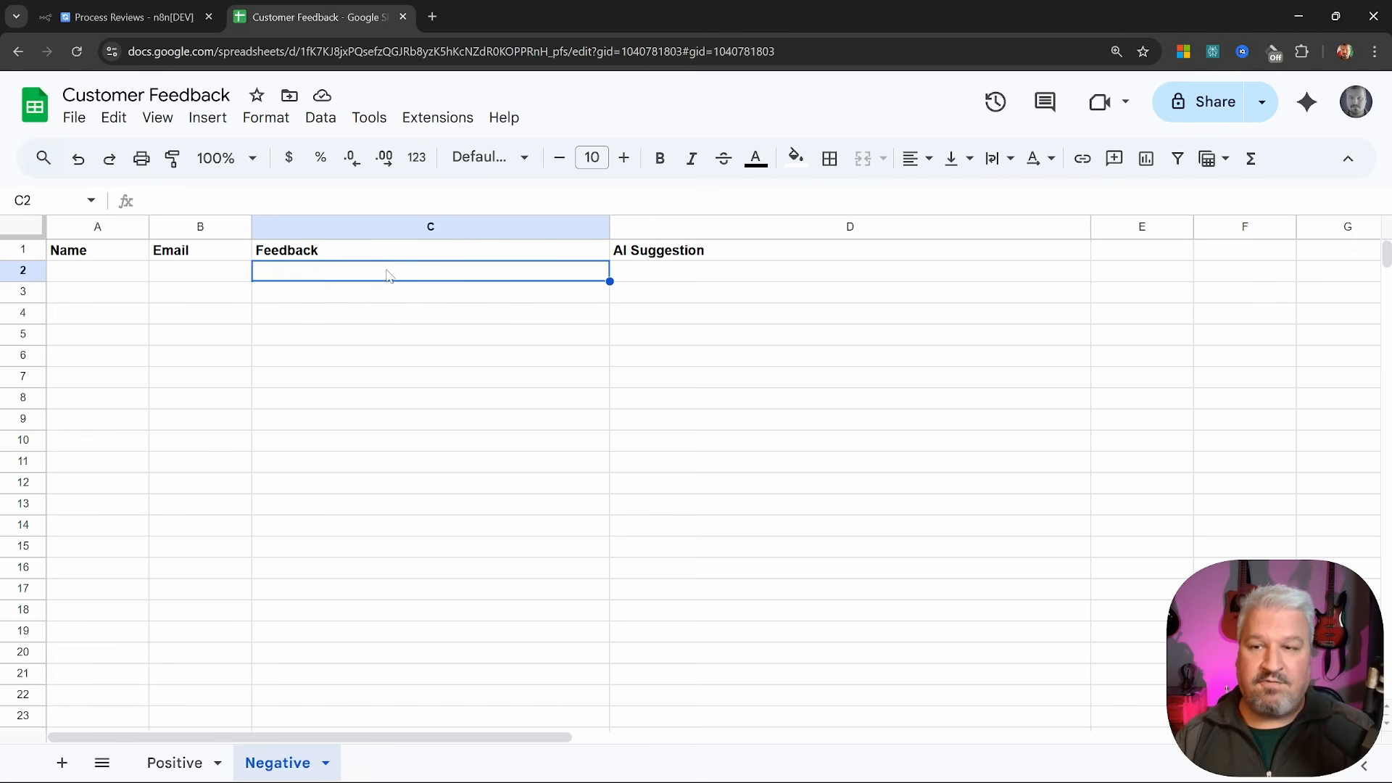
click(838, 278)
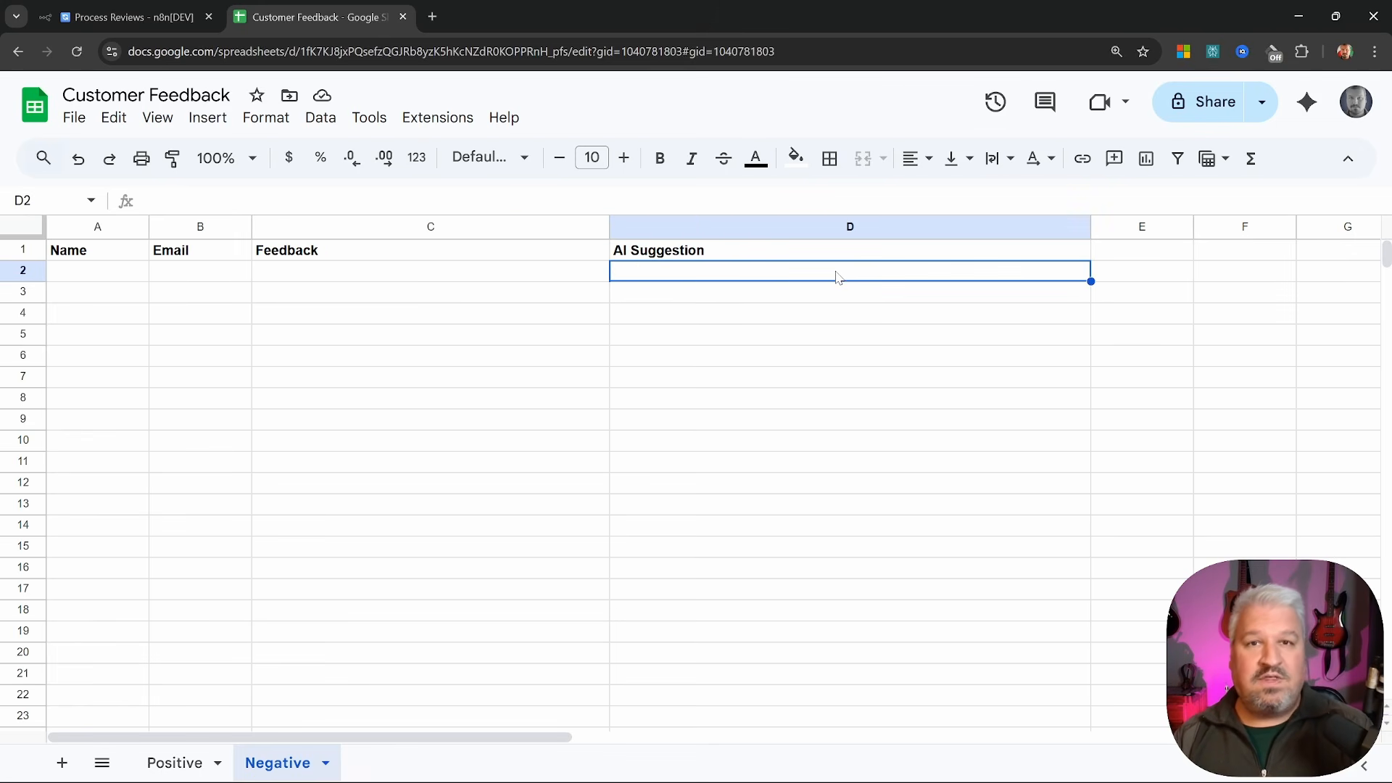
key(ctrl+shift+Tab)
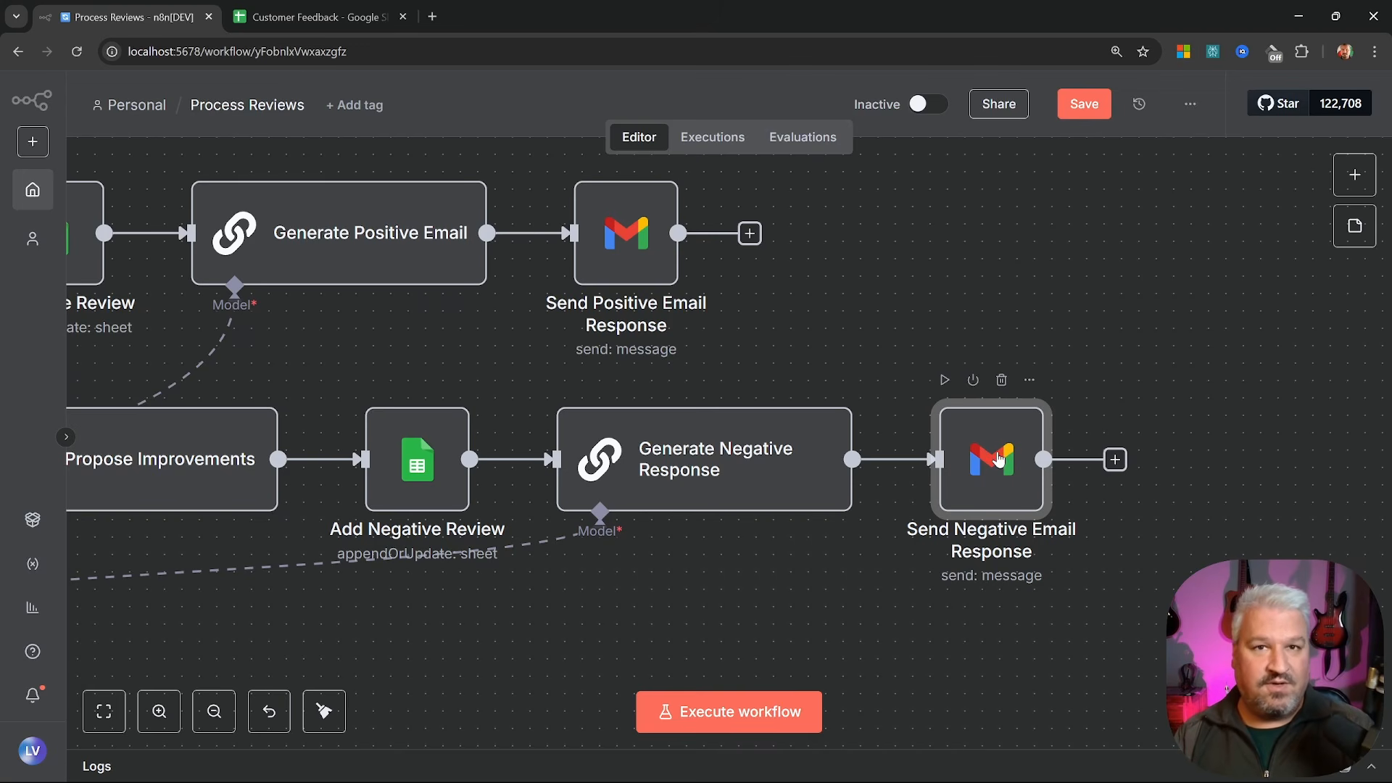
Save Process Reviews and create a new workflow named 'Customer Feedback'
key(ctrl+s)
key(1)
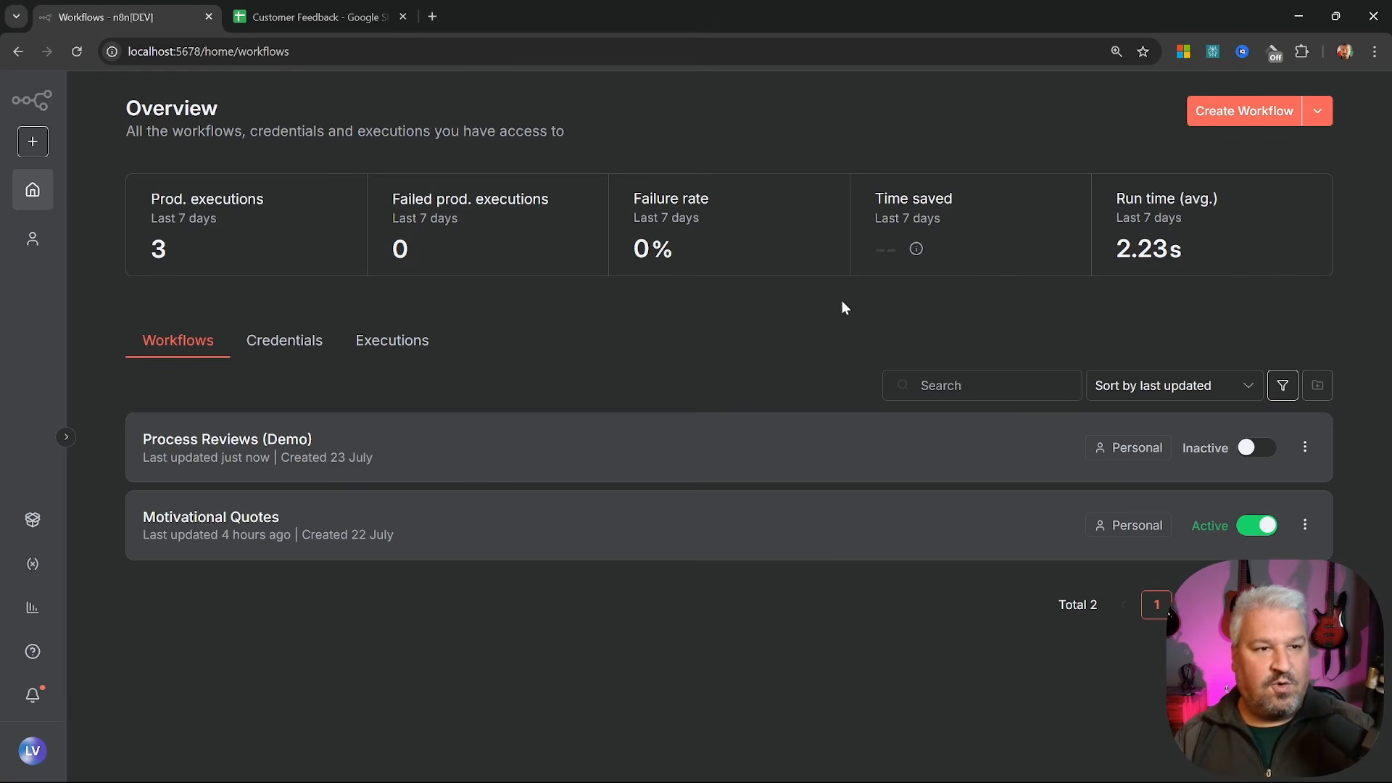
click(1233, 110)
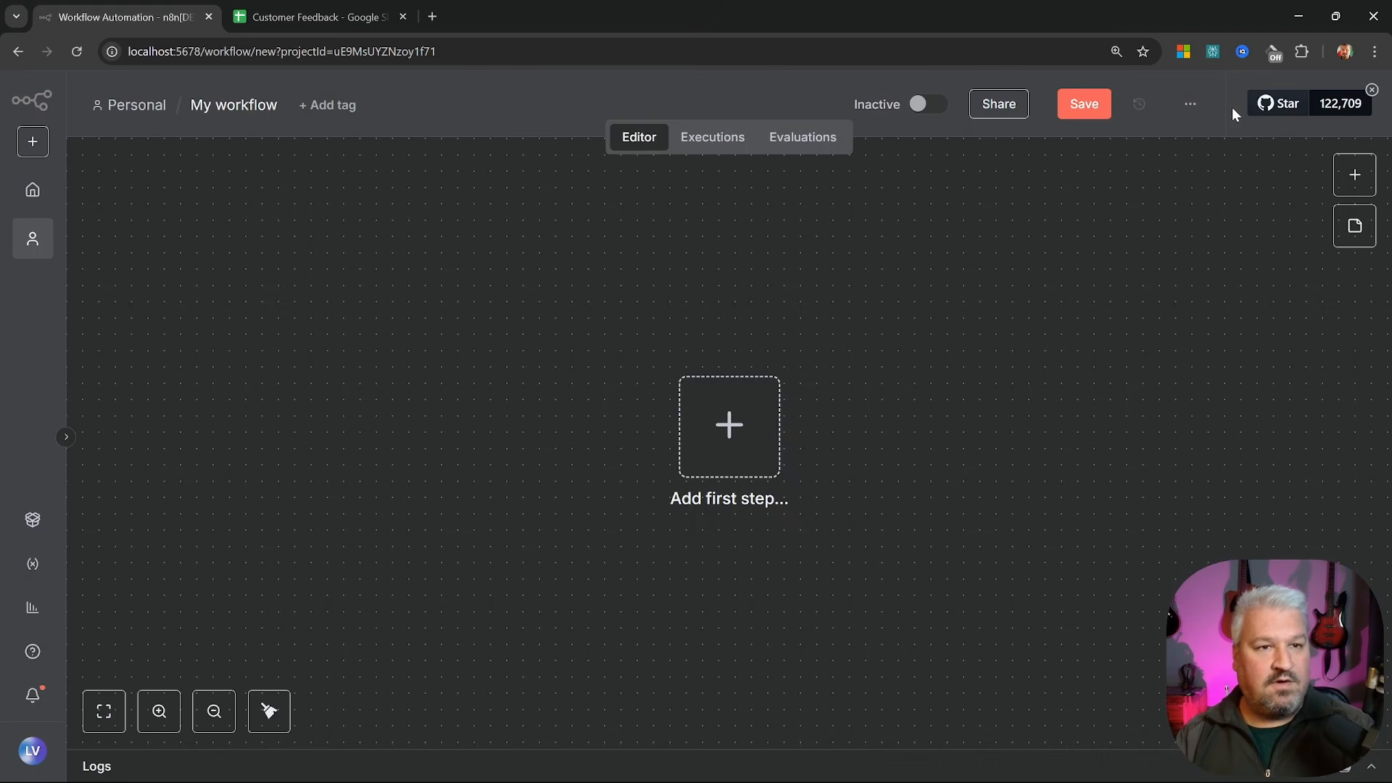
click(255, 113)
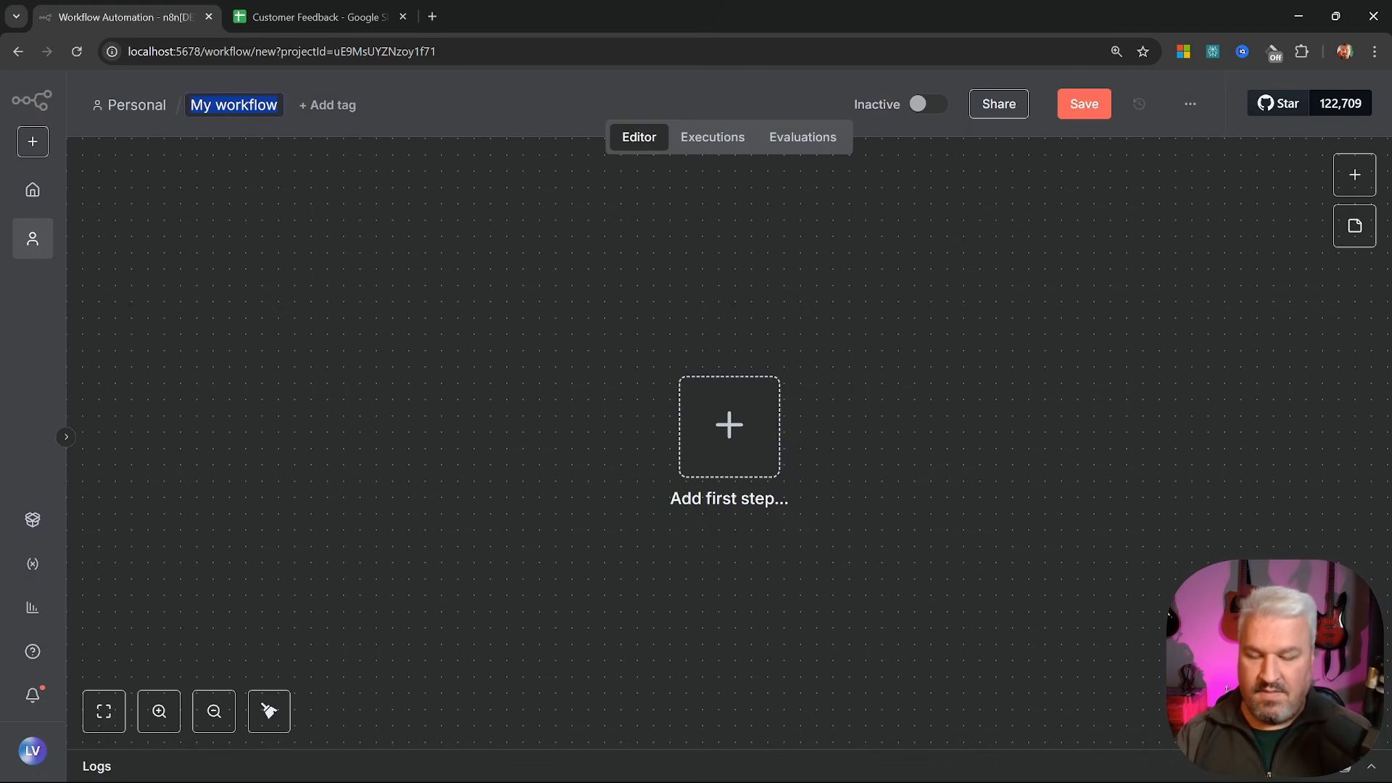
text(Customer Feedback)
key(Return)
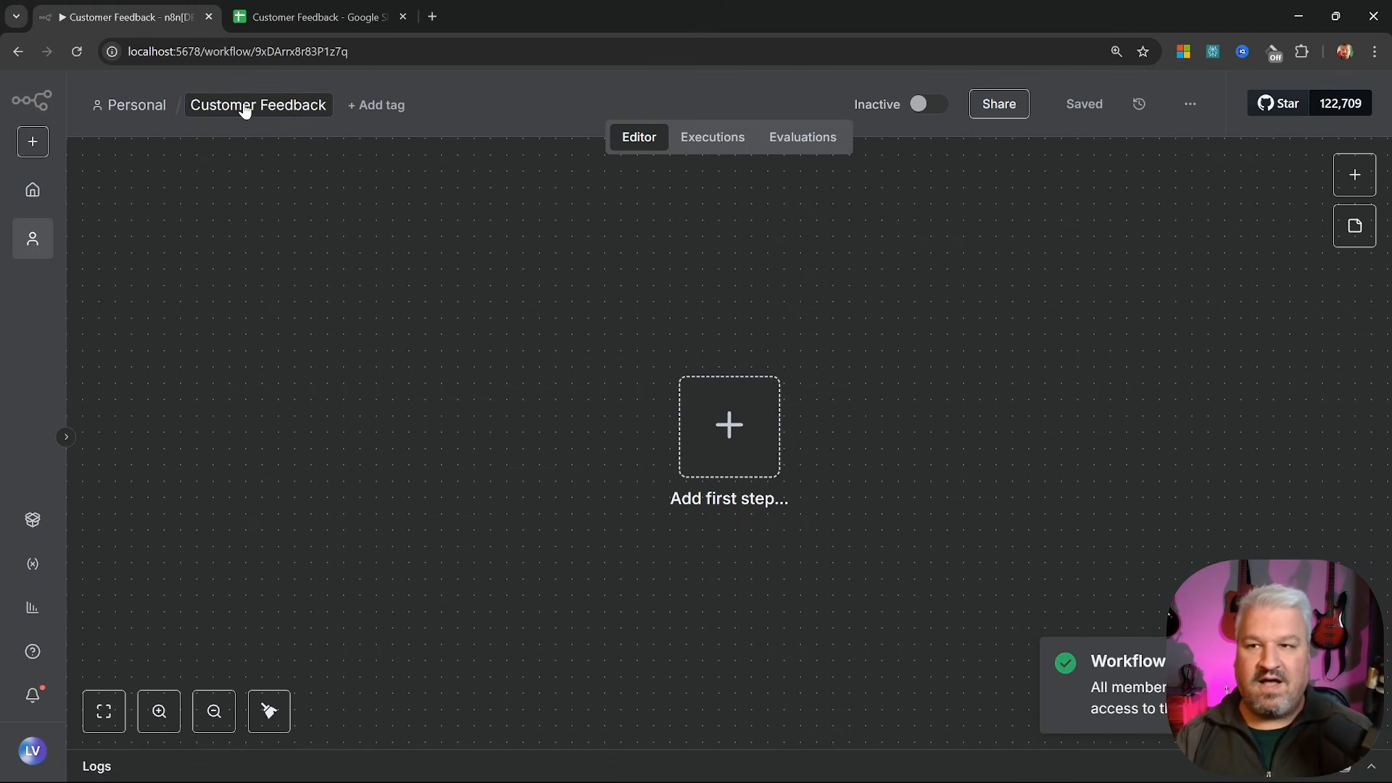
click(729, 426)
scroll(1070, 377, down, 2)
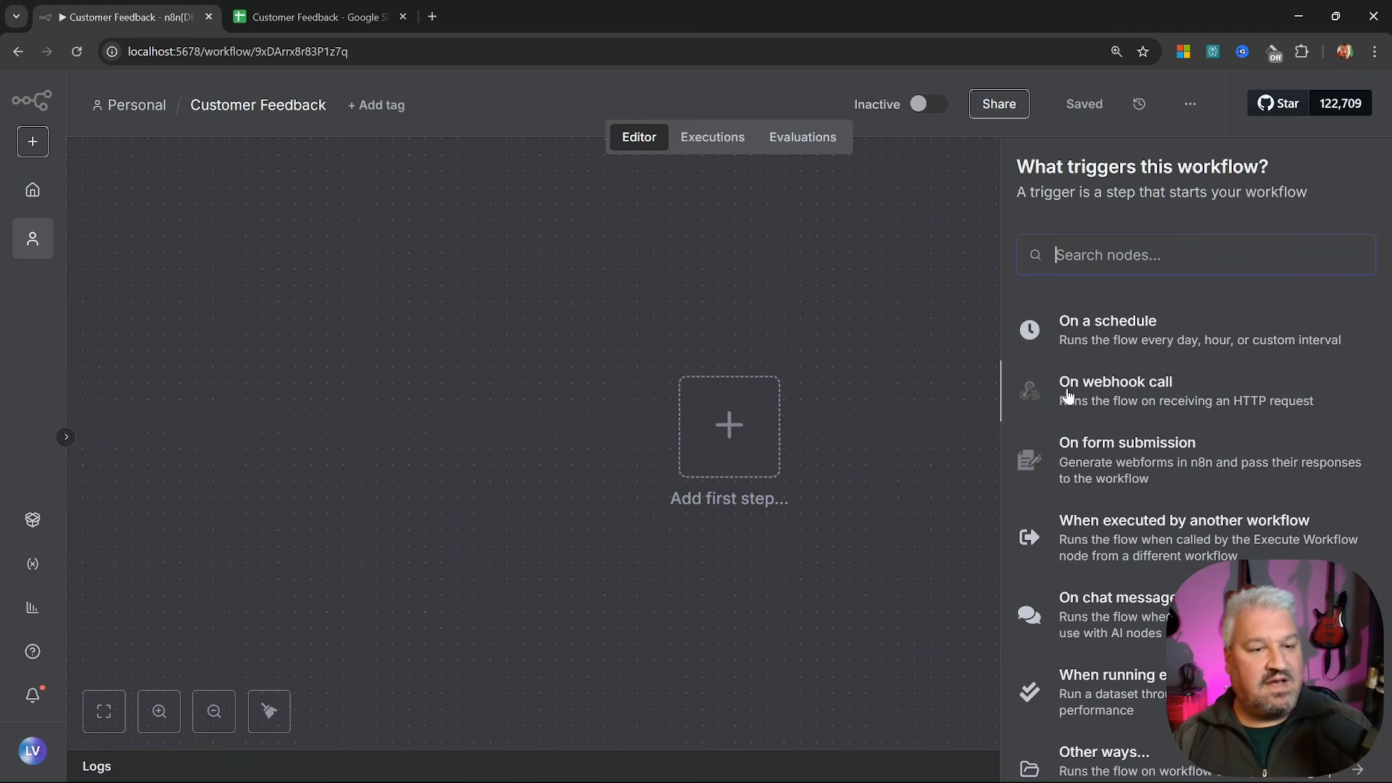
Start the workflow with an On form submission trigger, keeping authentication set to None
click(1162, 461)
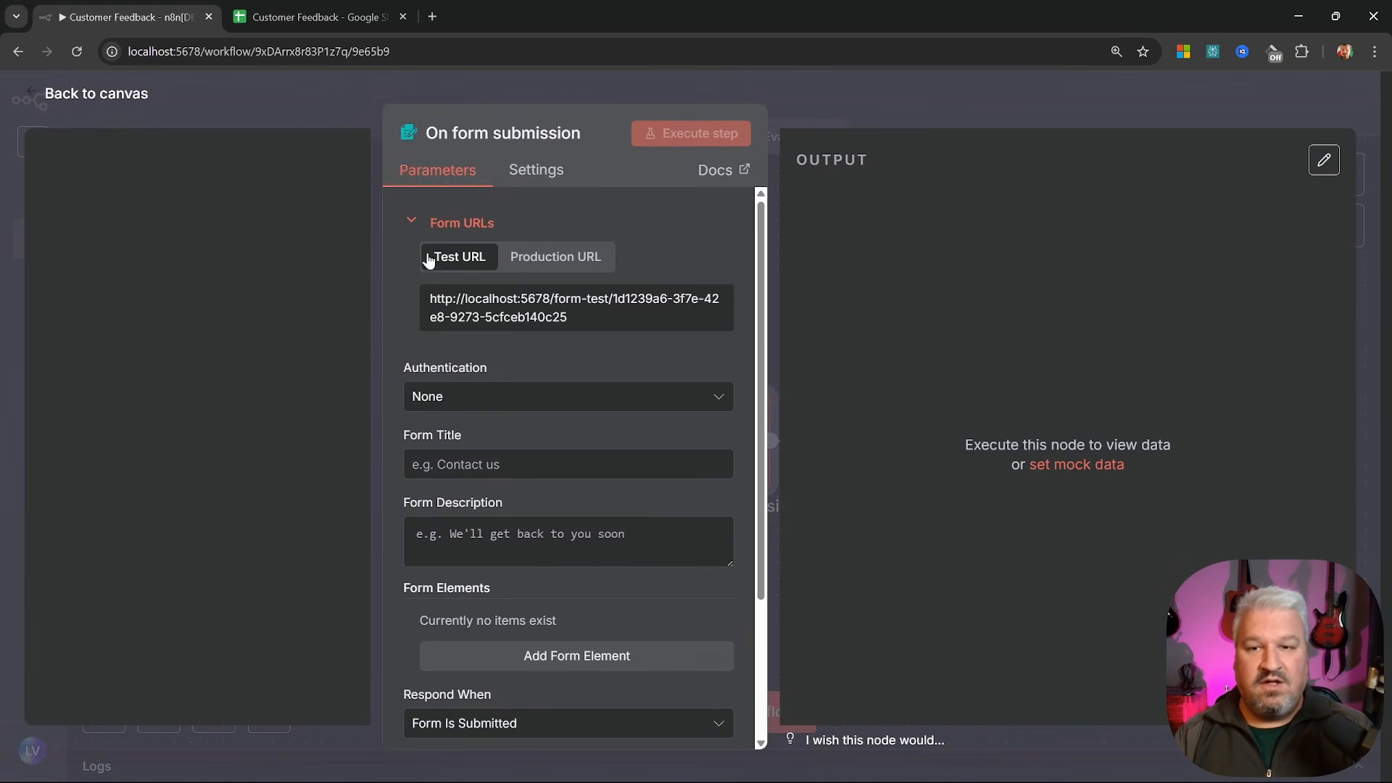
click(567, 310)
click(573, 312)
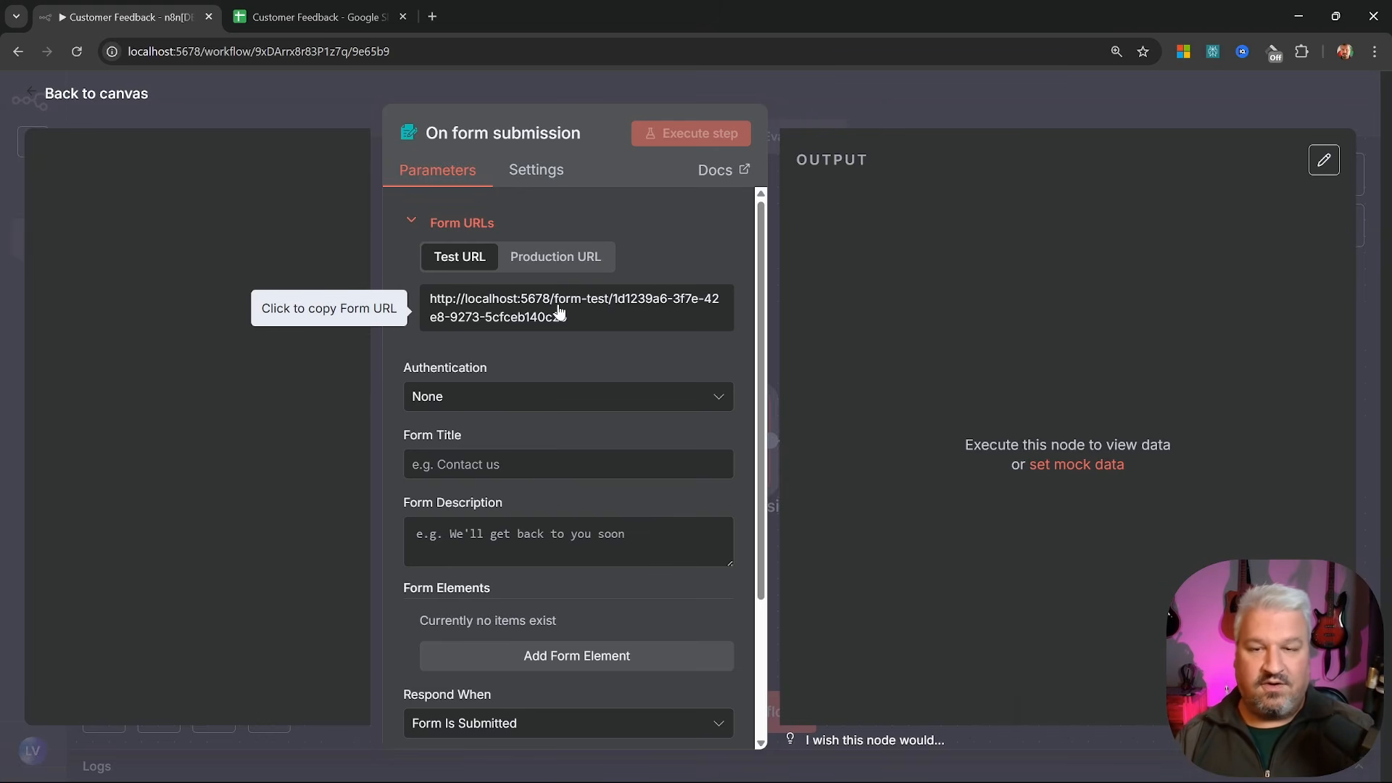
click(566, 256)
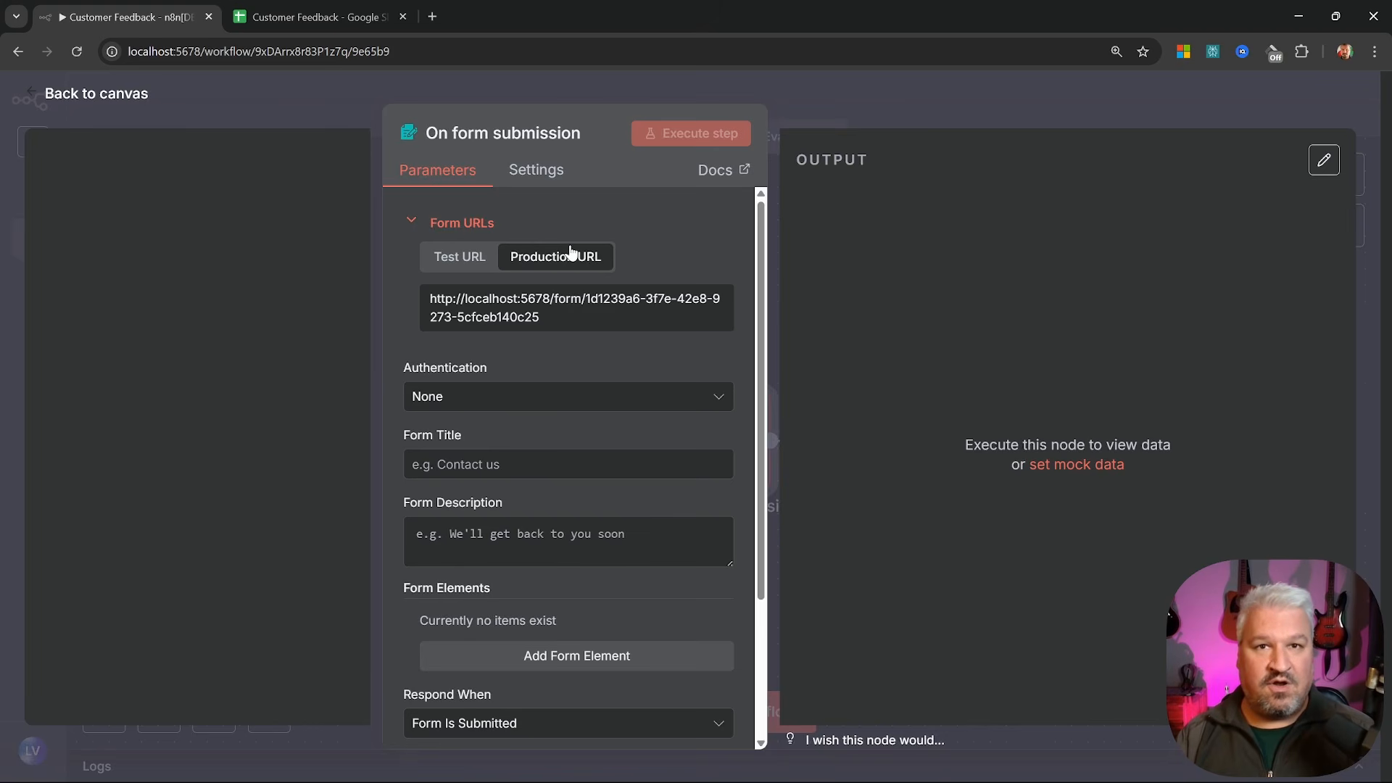
click(493, 257)
click(477, 399)
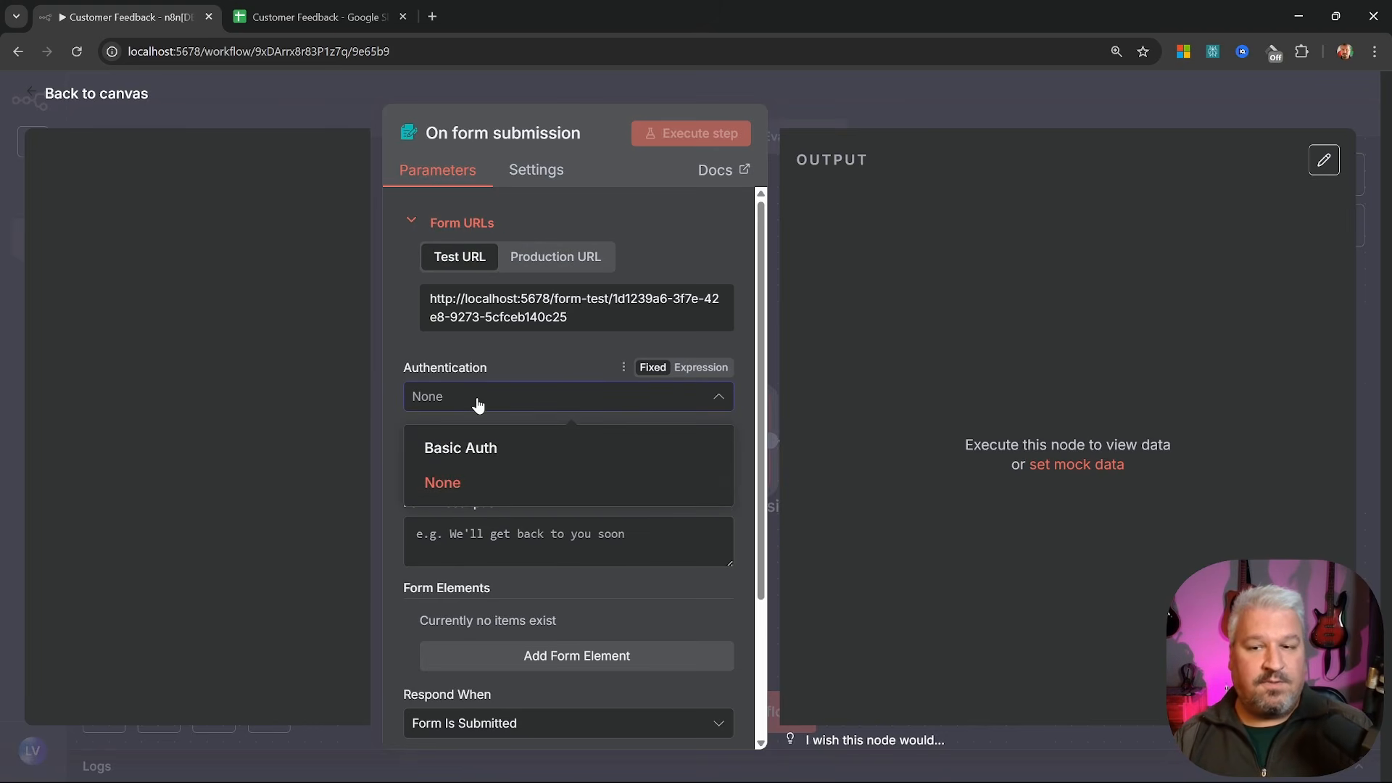
click(477, 399)
scroll(497, 315, down, 1)
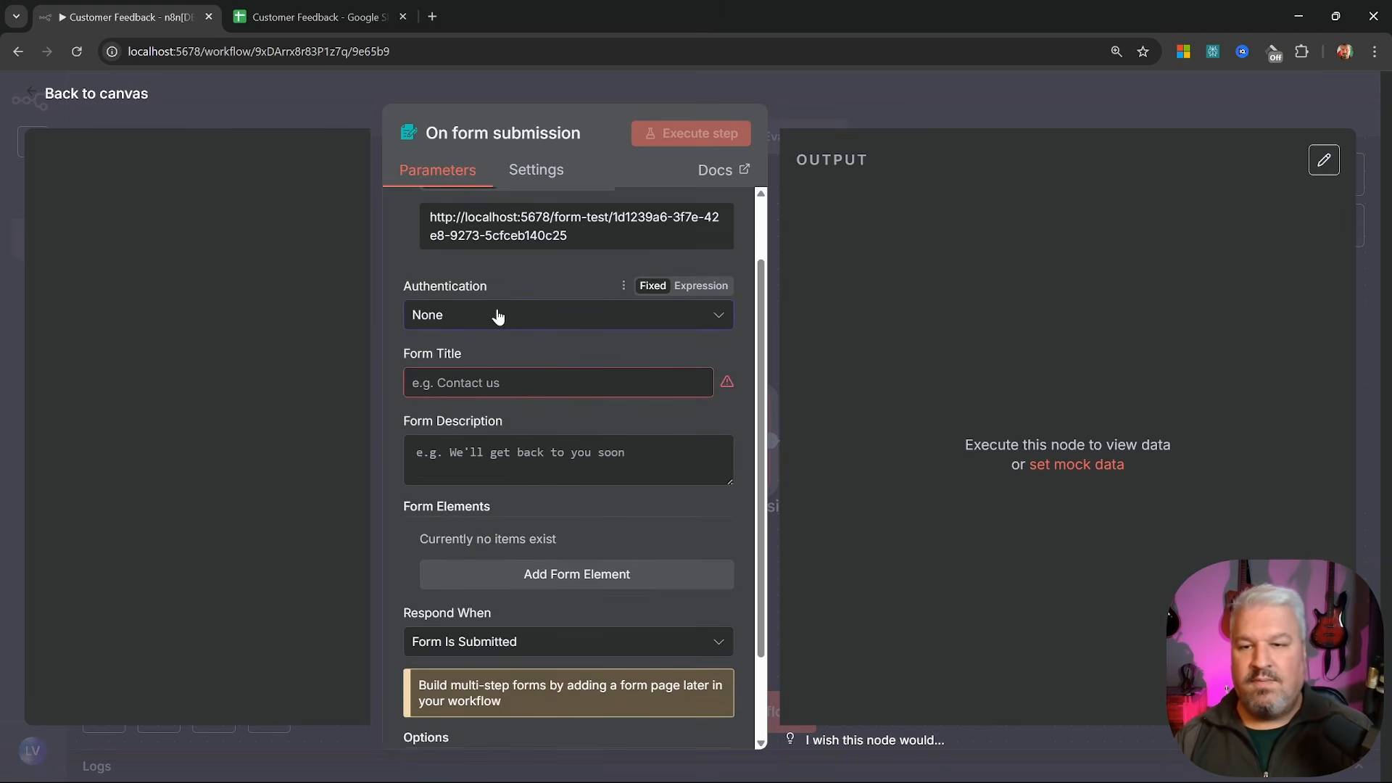
Title the form 'Customer Feedback' and paste a short welcoming description
click(522, 383)
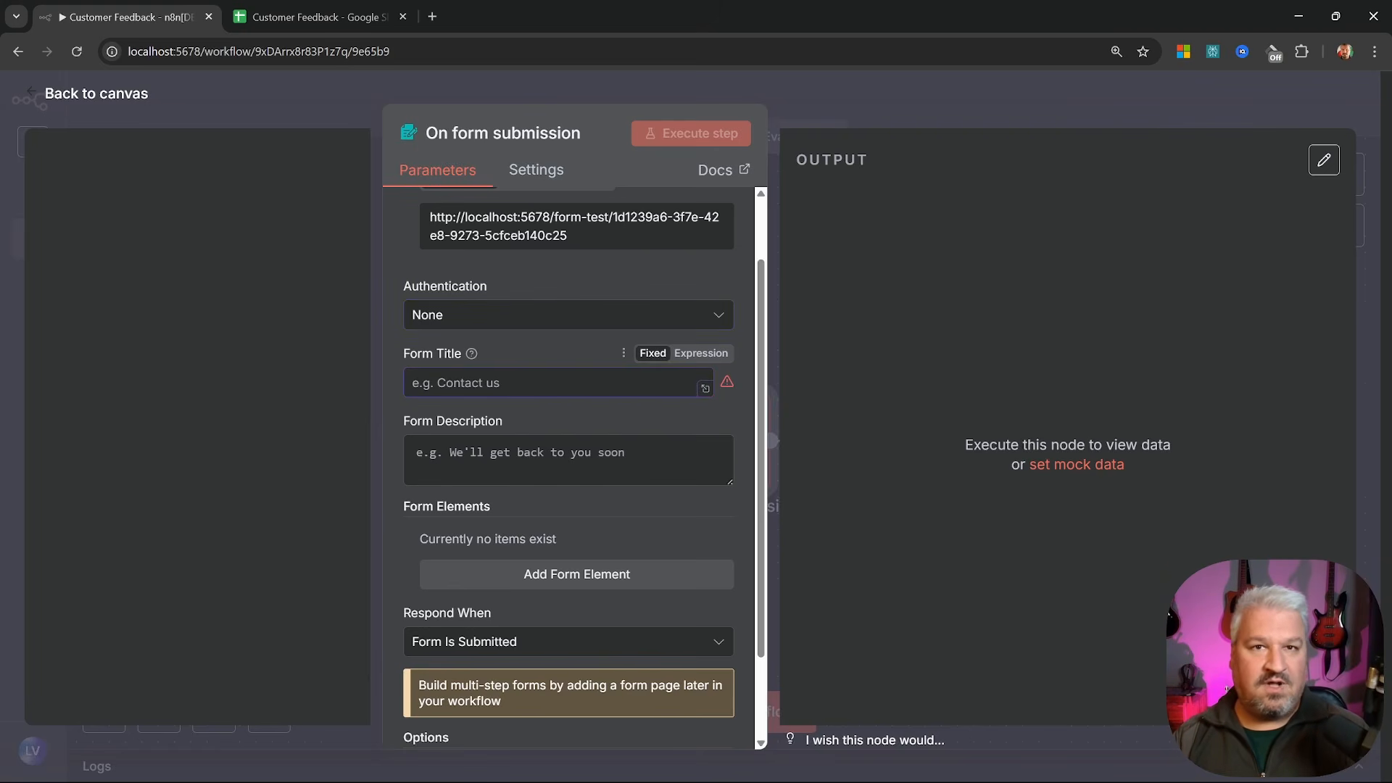
text(Customer Feedback)
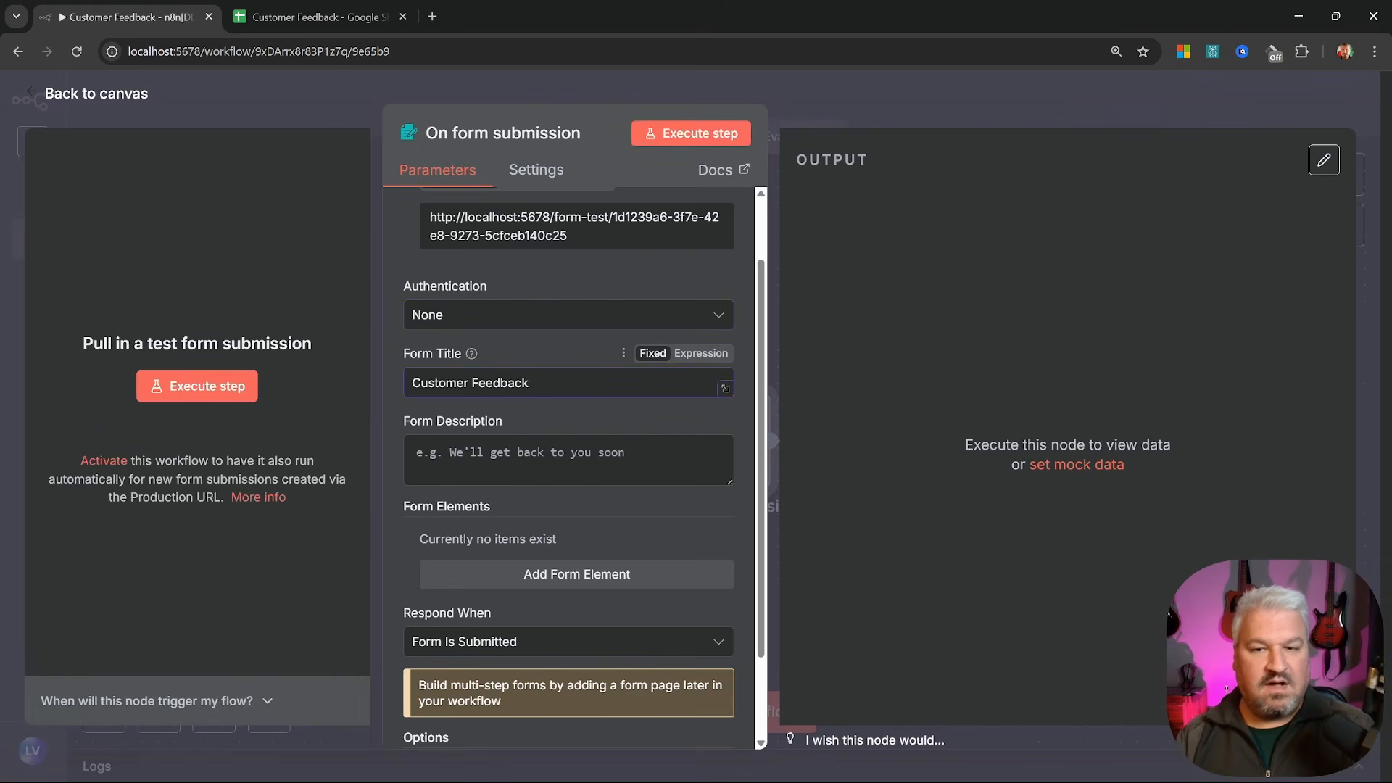
key(ctrl+shift+Left)
key(ctrl+shift+Left)
key(Tab)
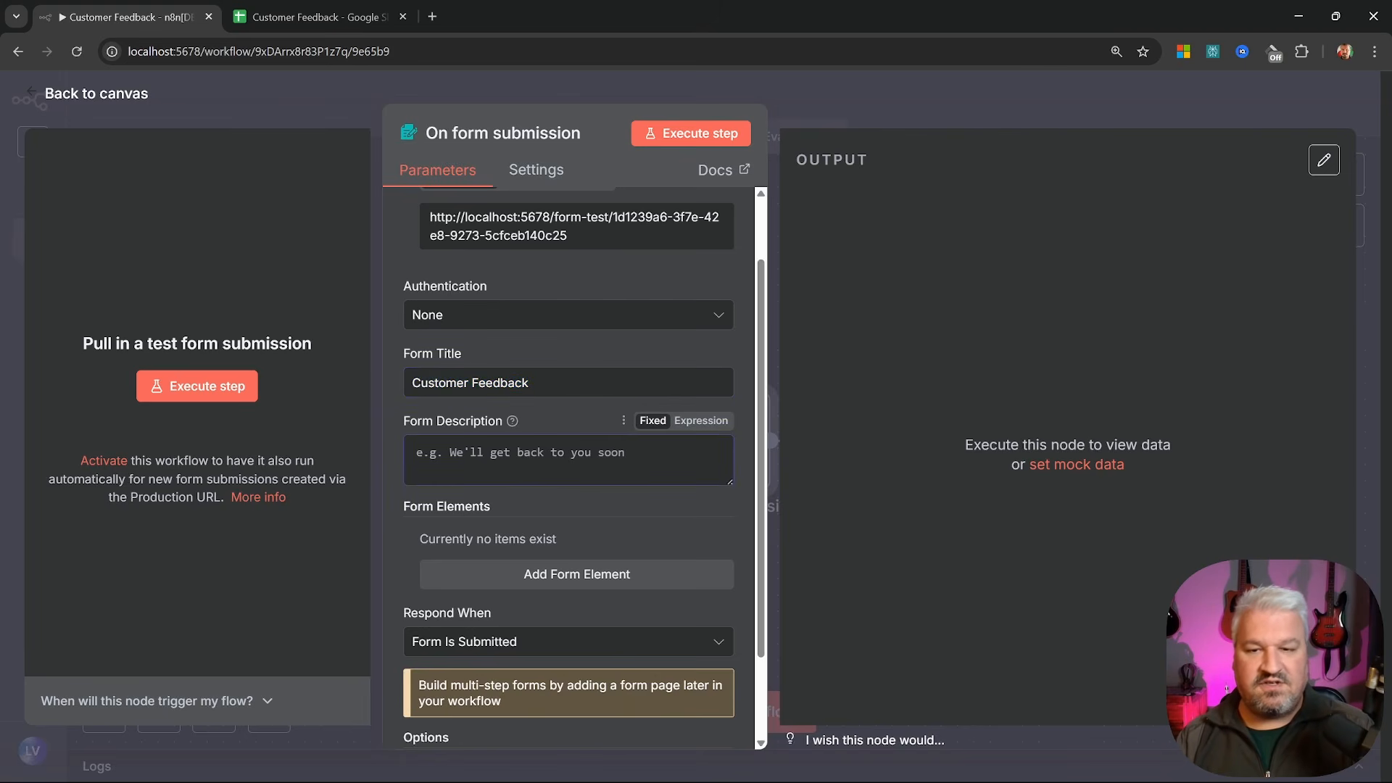
key(ctrl+v)
key(ctrl+shift+Right)
key(ctrl+shift+Right)
key(ctrl+shift+Right)
key(ctrl+shift+Right)
key(ctrl+shift+Right)
key(ctrl+shift+Right)
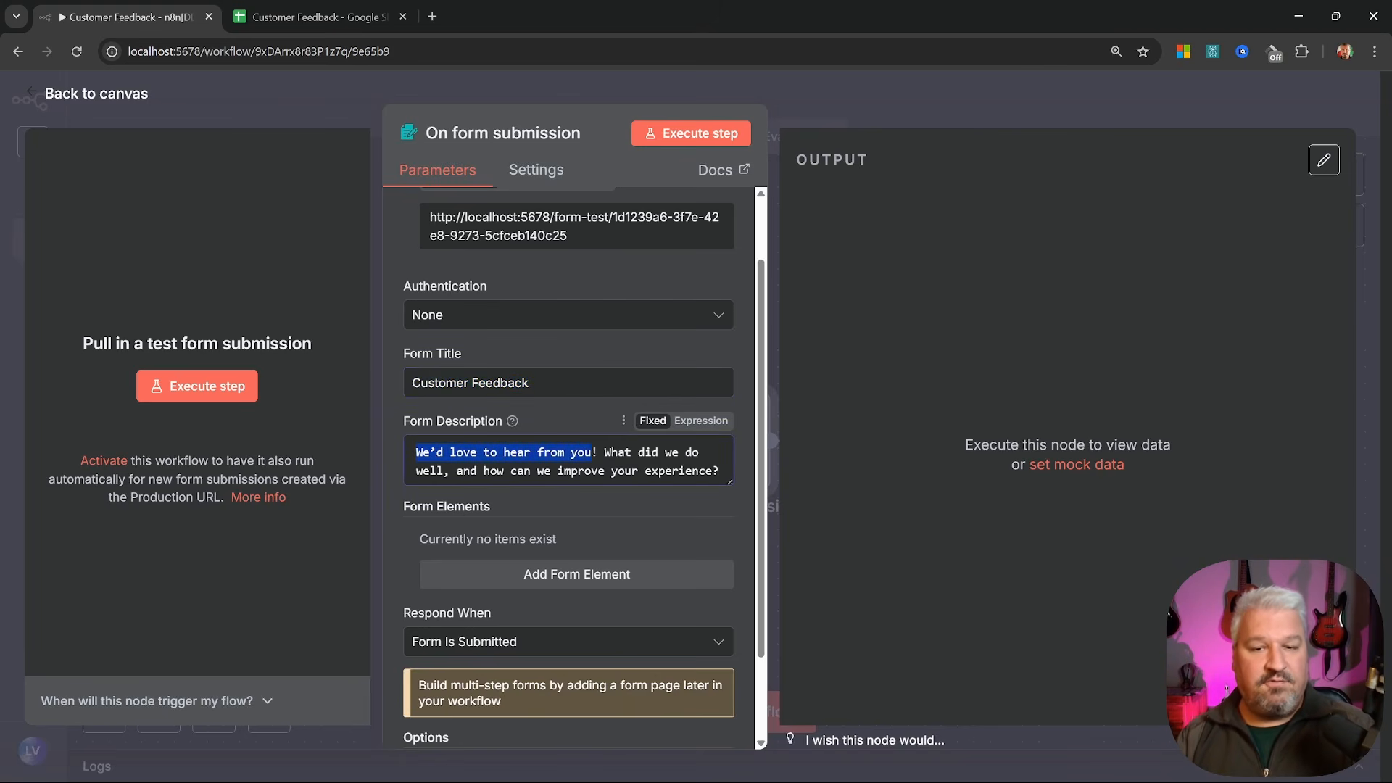
key(ctrl+Right)
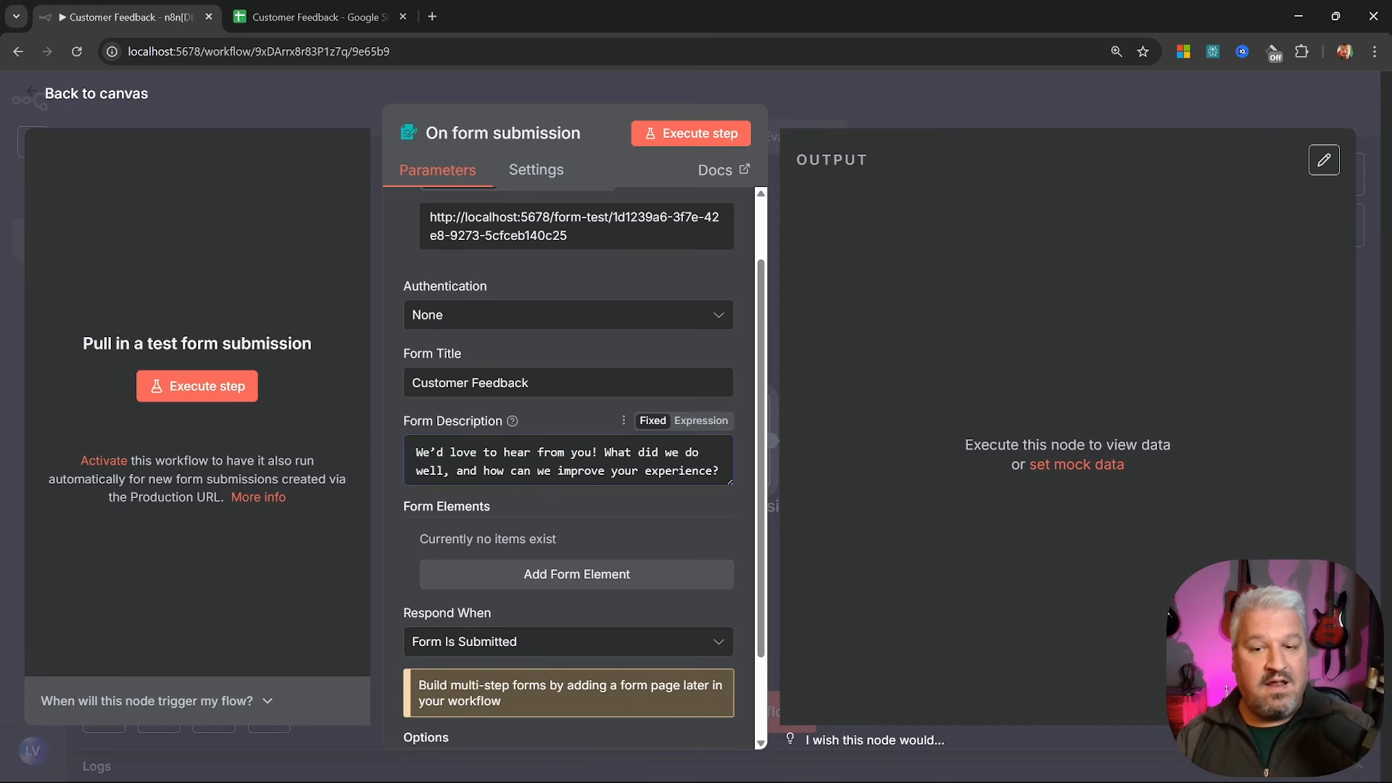
drag(457, 471, 725, 473)
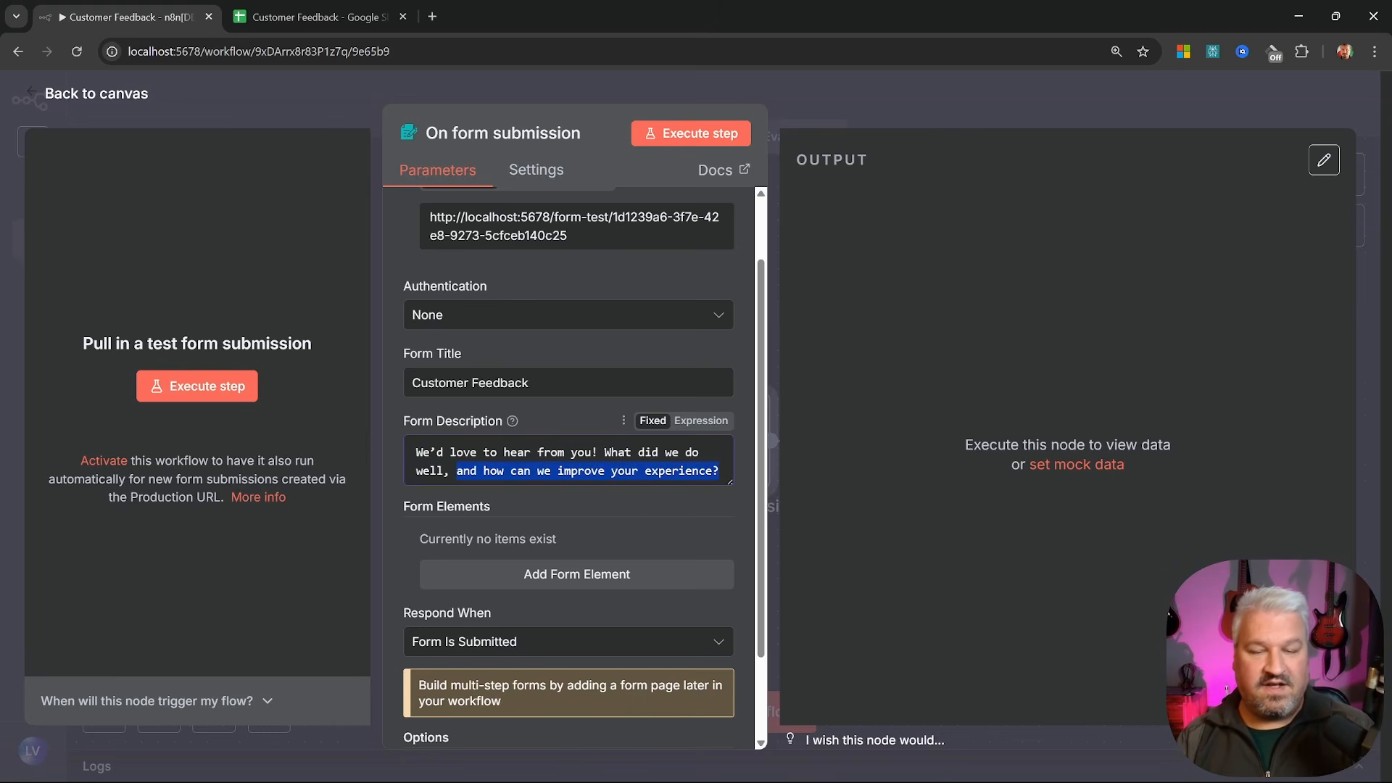
scroll(472, 395, down, 2)
Add a required Name text field with a pasted placeholder hint
click(568, 465)
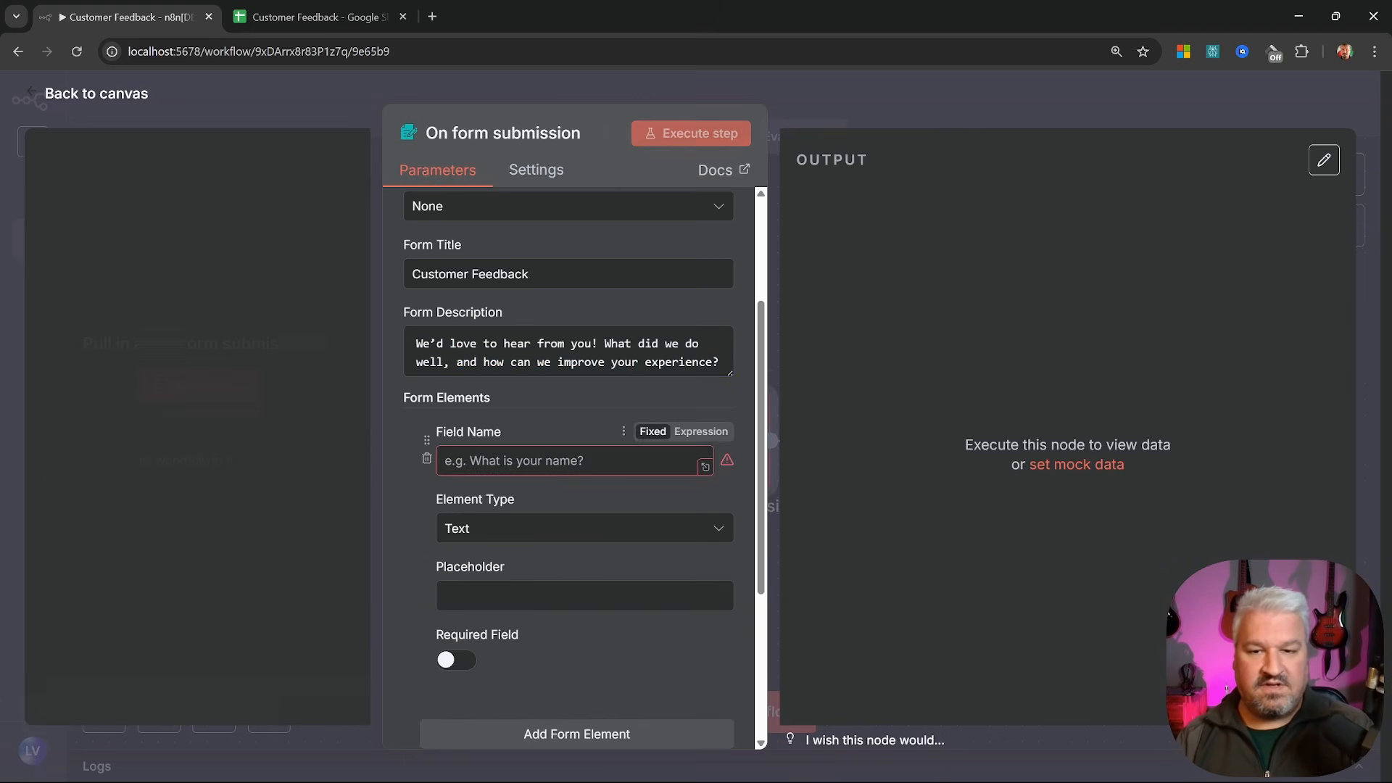
click(508, 461)
text(Name)
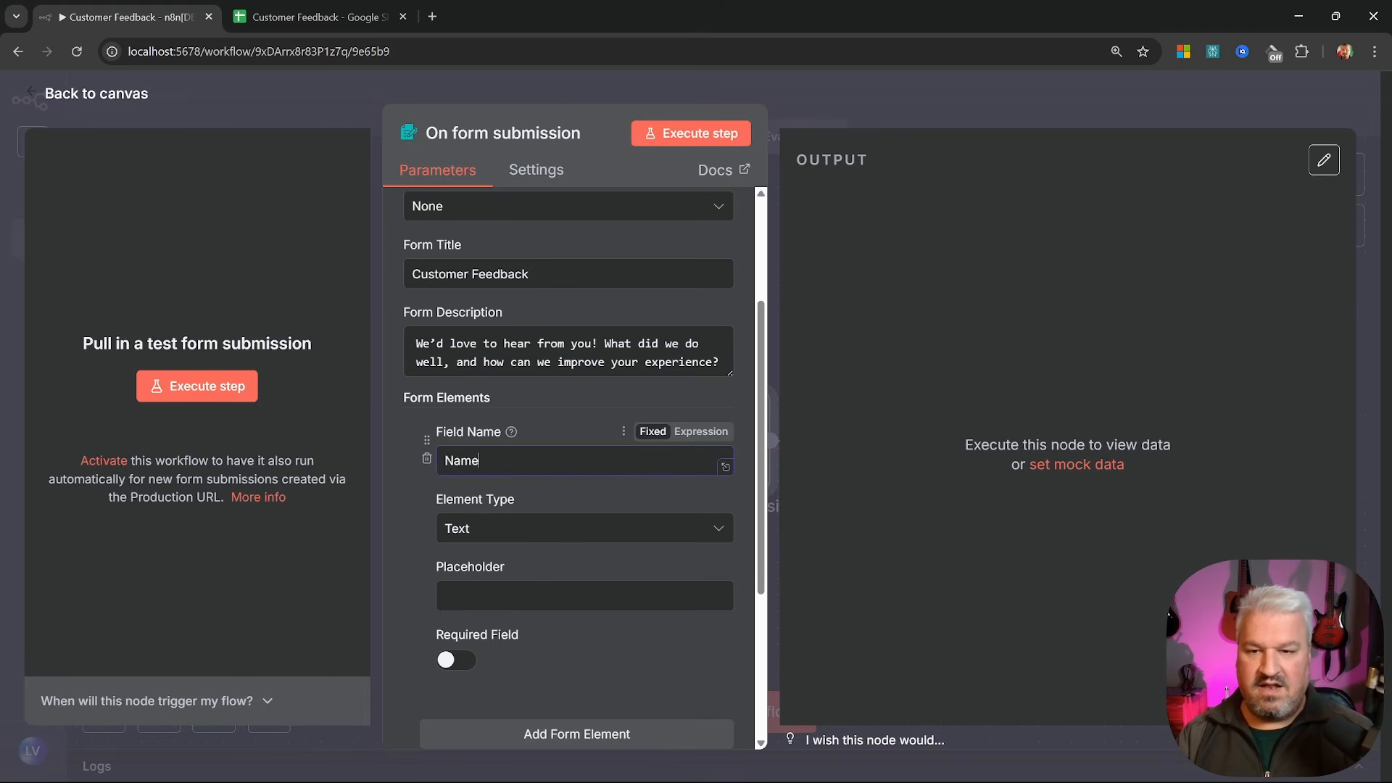
click(566, 595)
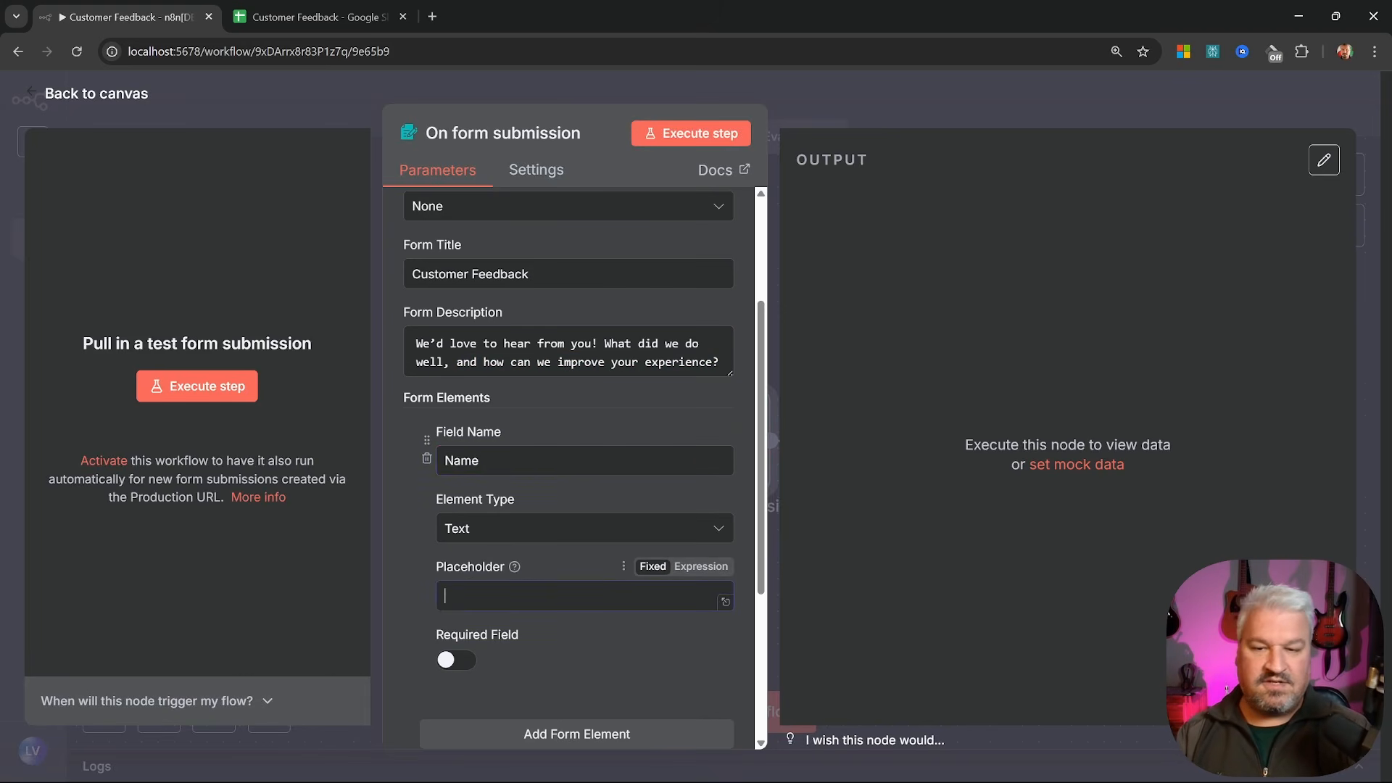
key(ctrl+v)
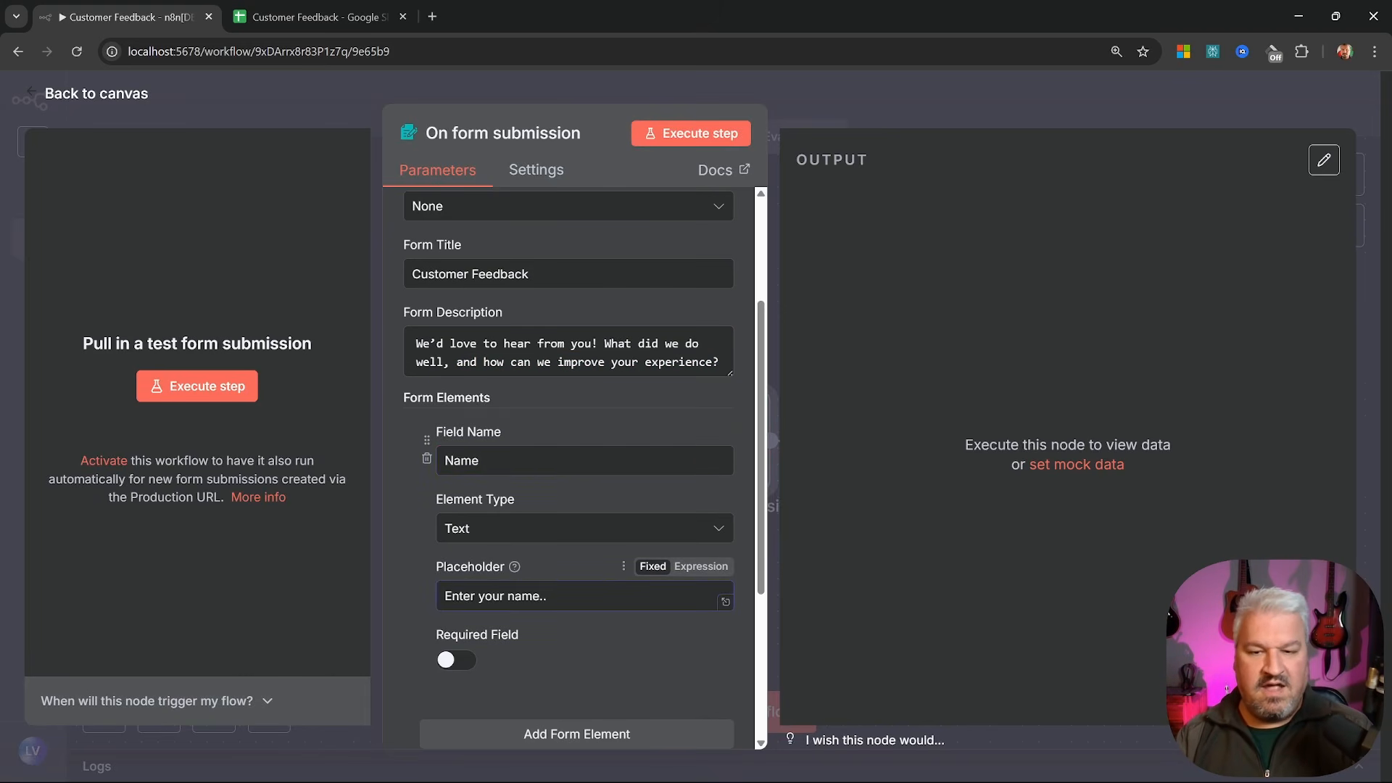
click(461, 659)
scroll(492, 642, down, 3)
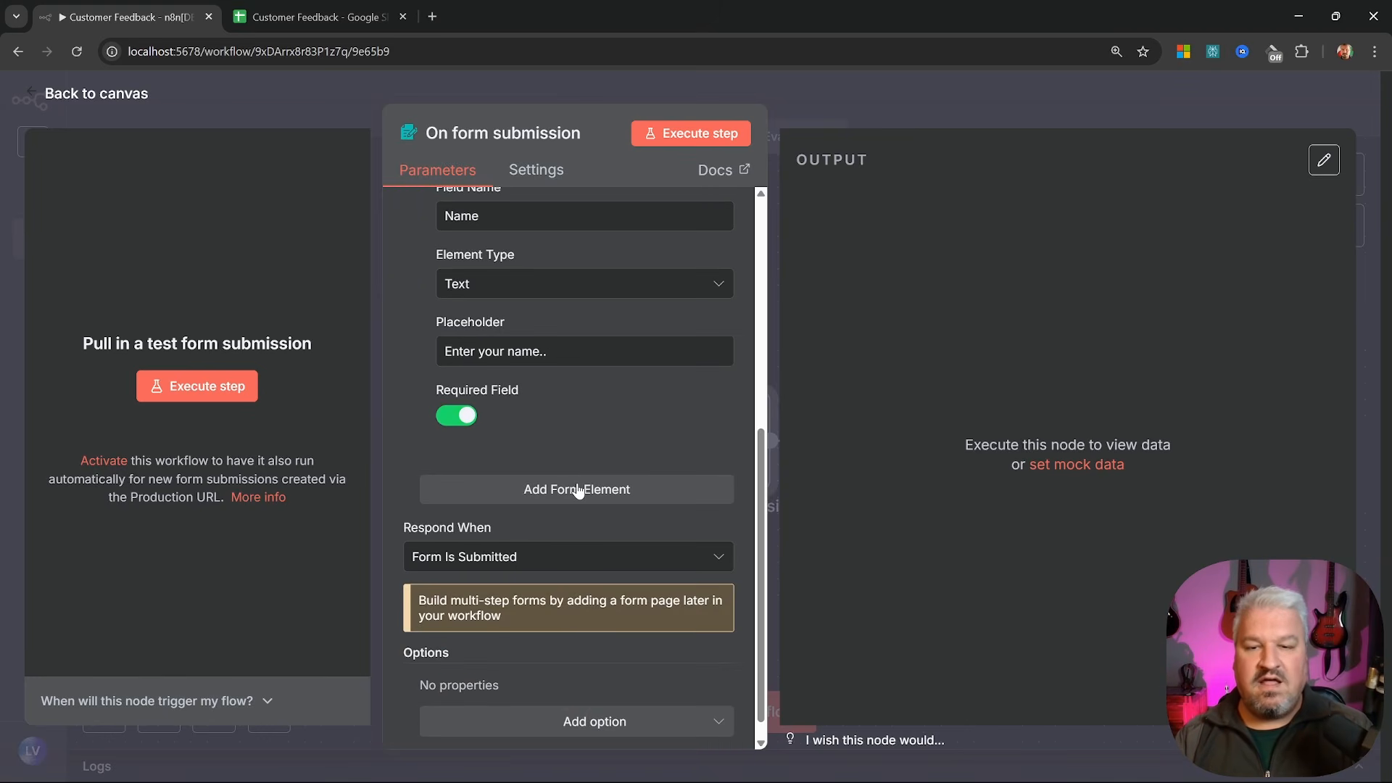
Add a required Email field of type Email with placeholder 'Enter your email..'
click(578, 490)
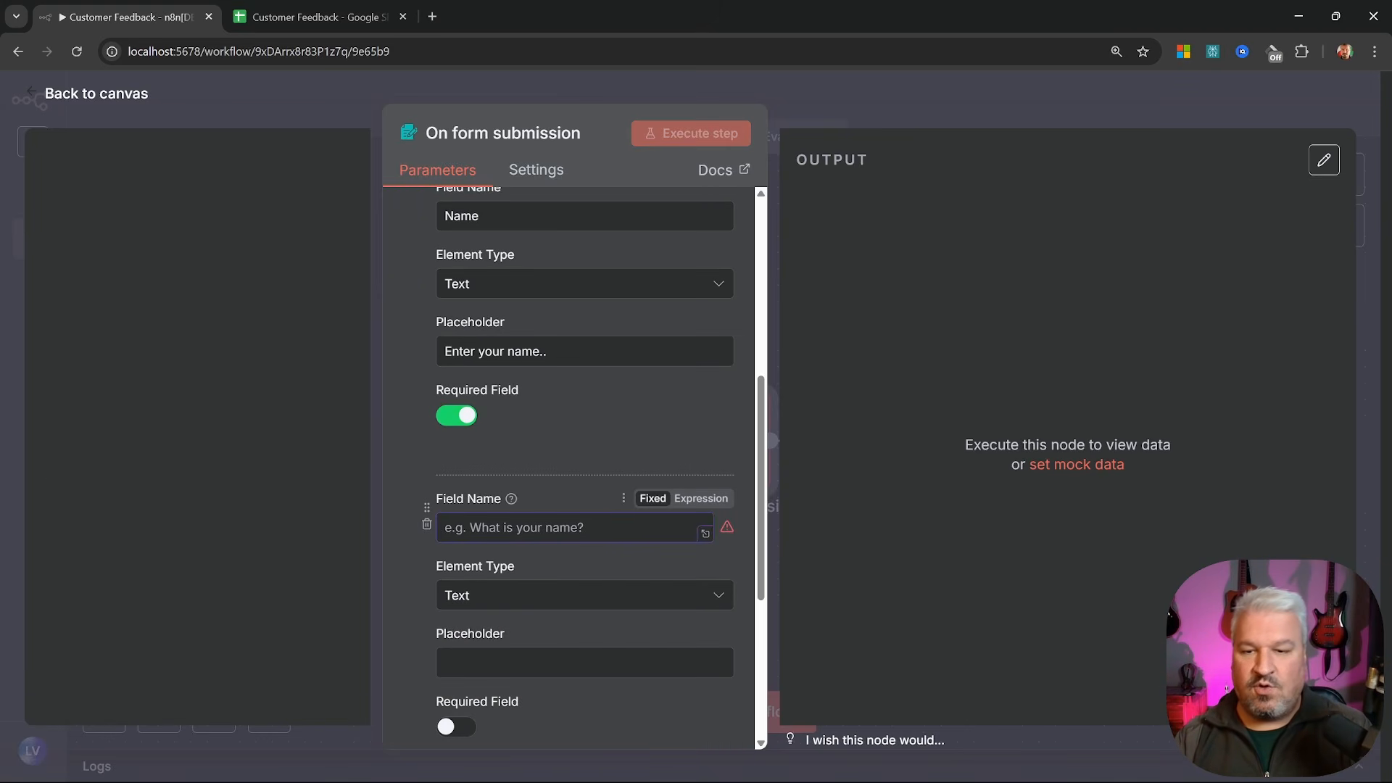
text(Email)
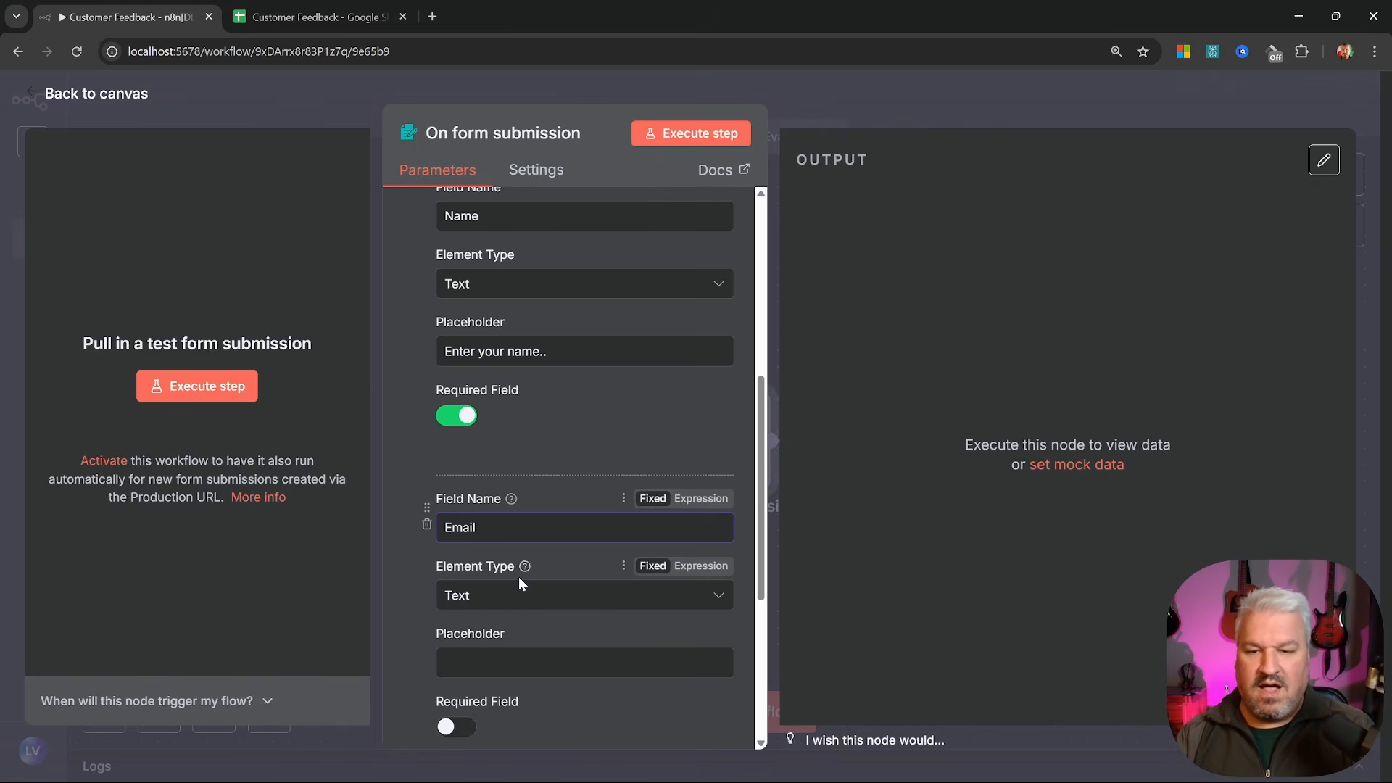
click(528, 596)
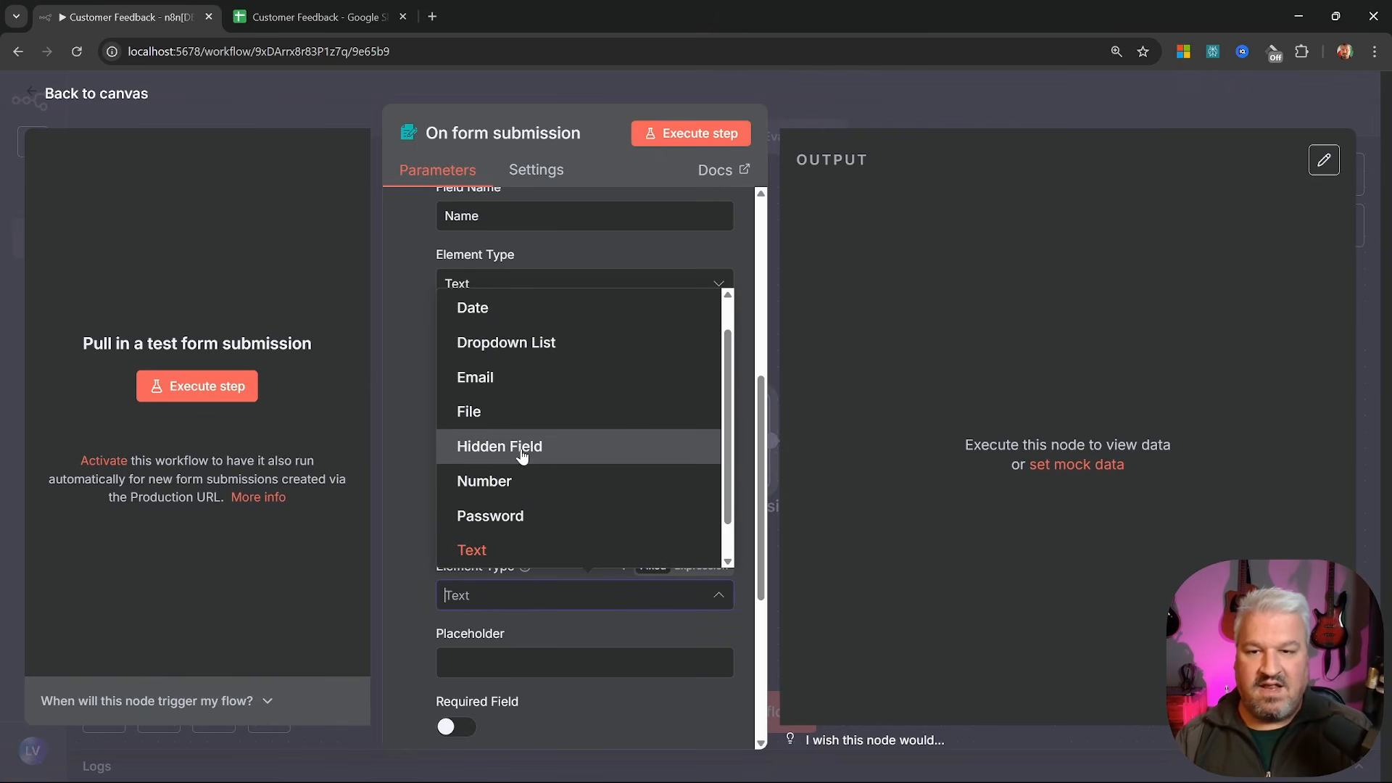
click(482, 385)
key(Tab)
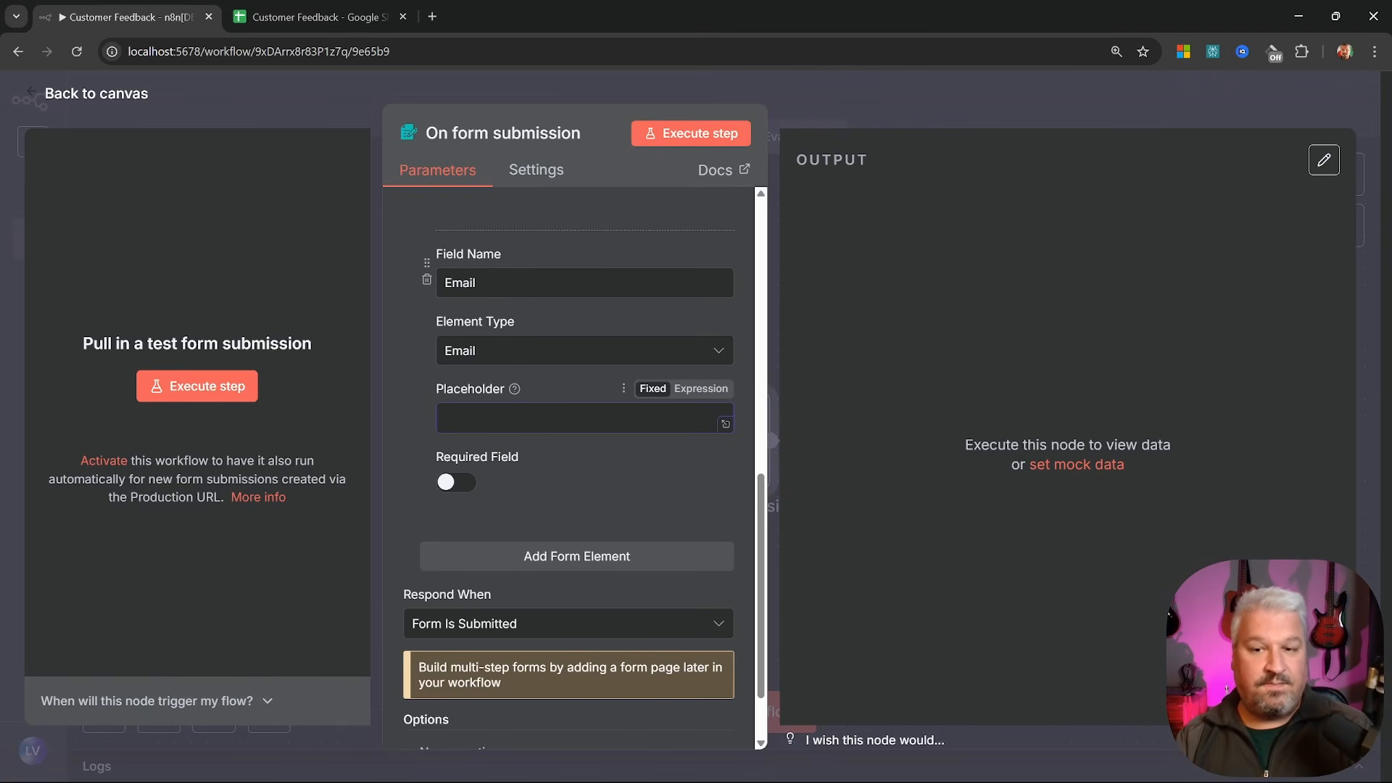
text(Enter your email..)
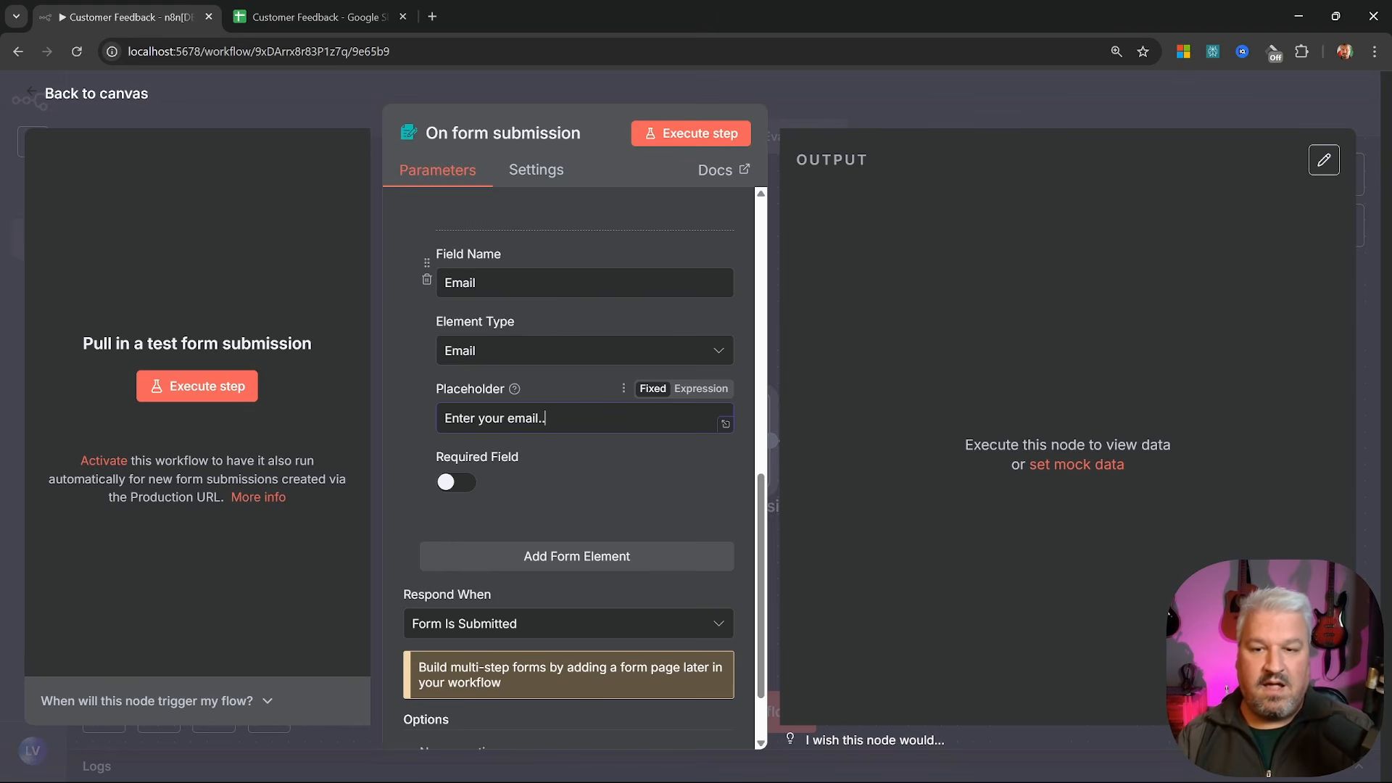
key(ctrl+a)
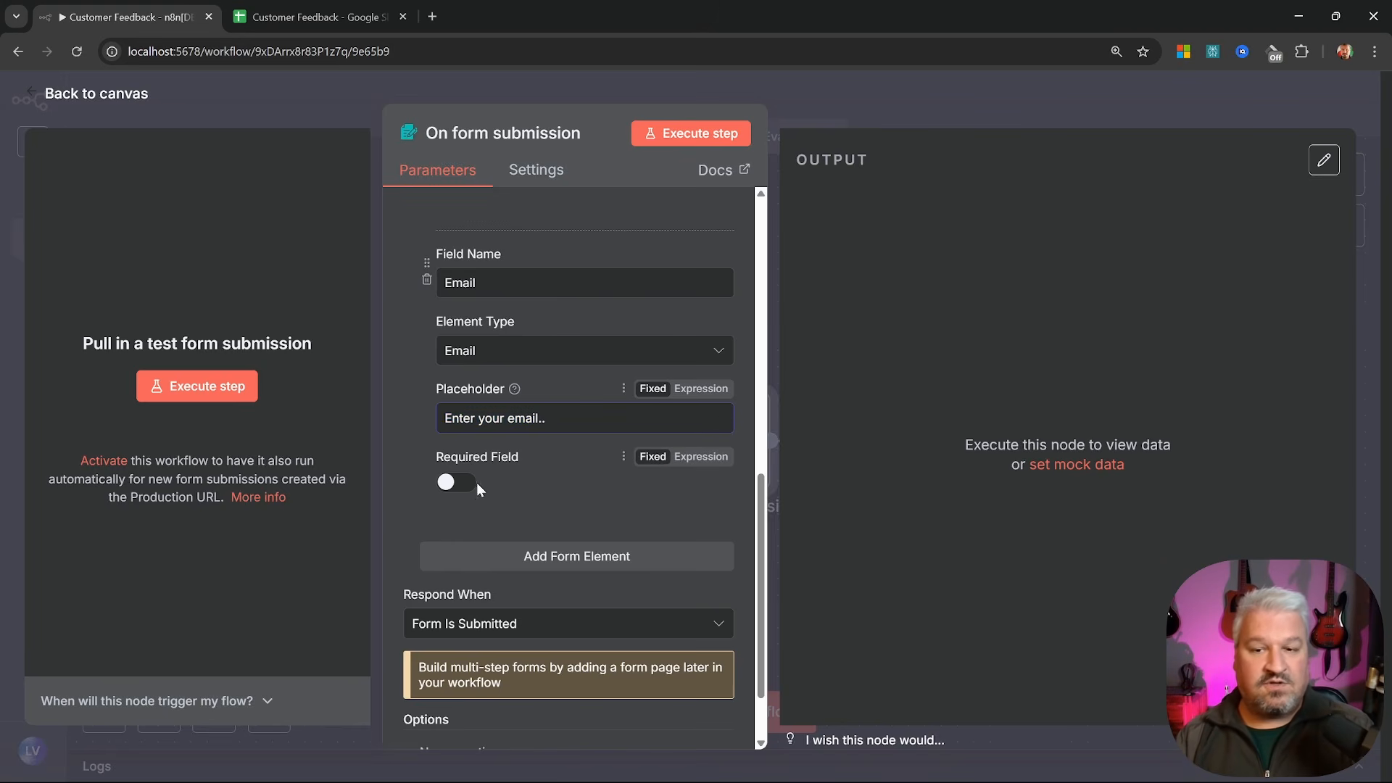
click(459, 484)
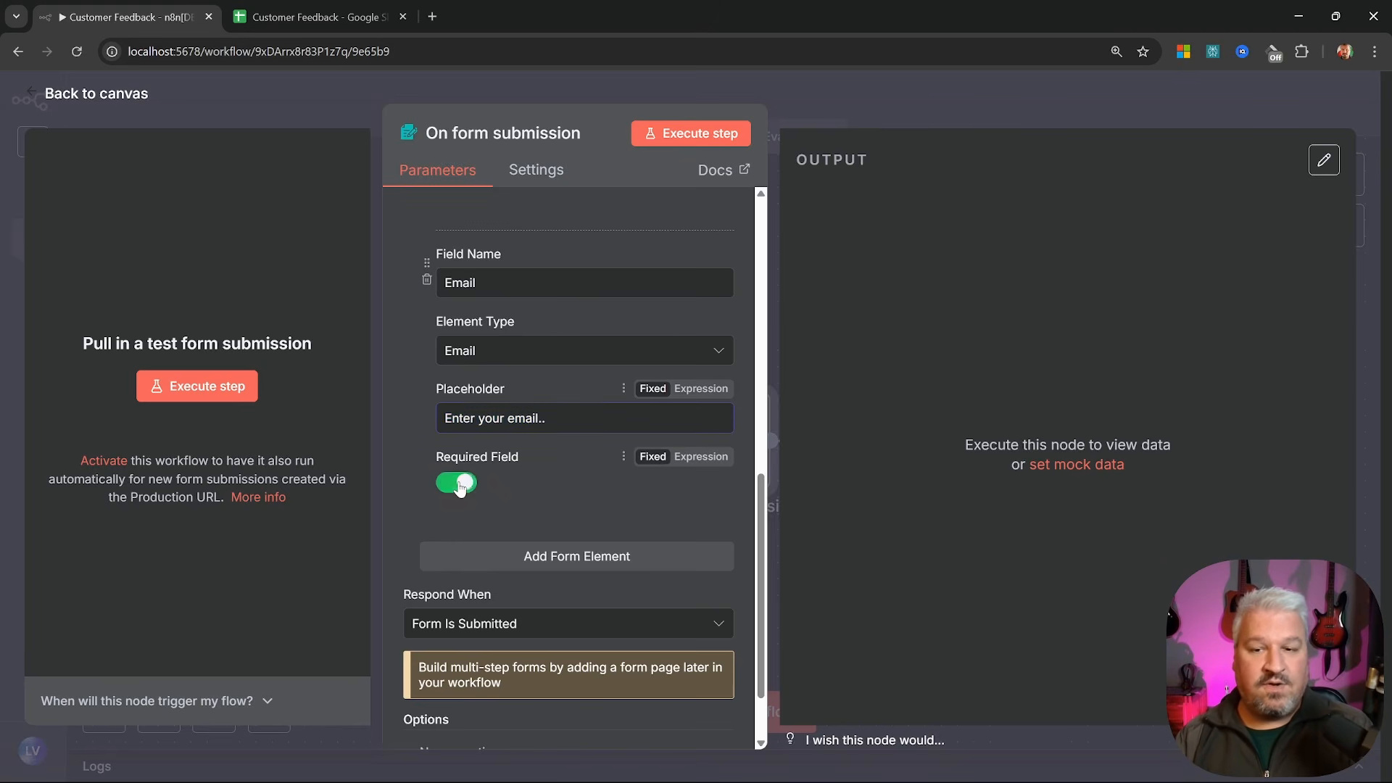
Add a required Feedback Textarea field with placeholder 'Tell us about your experience..'
click(582, 559)
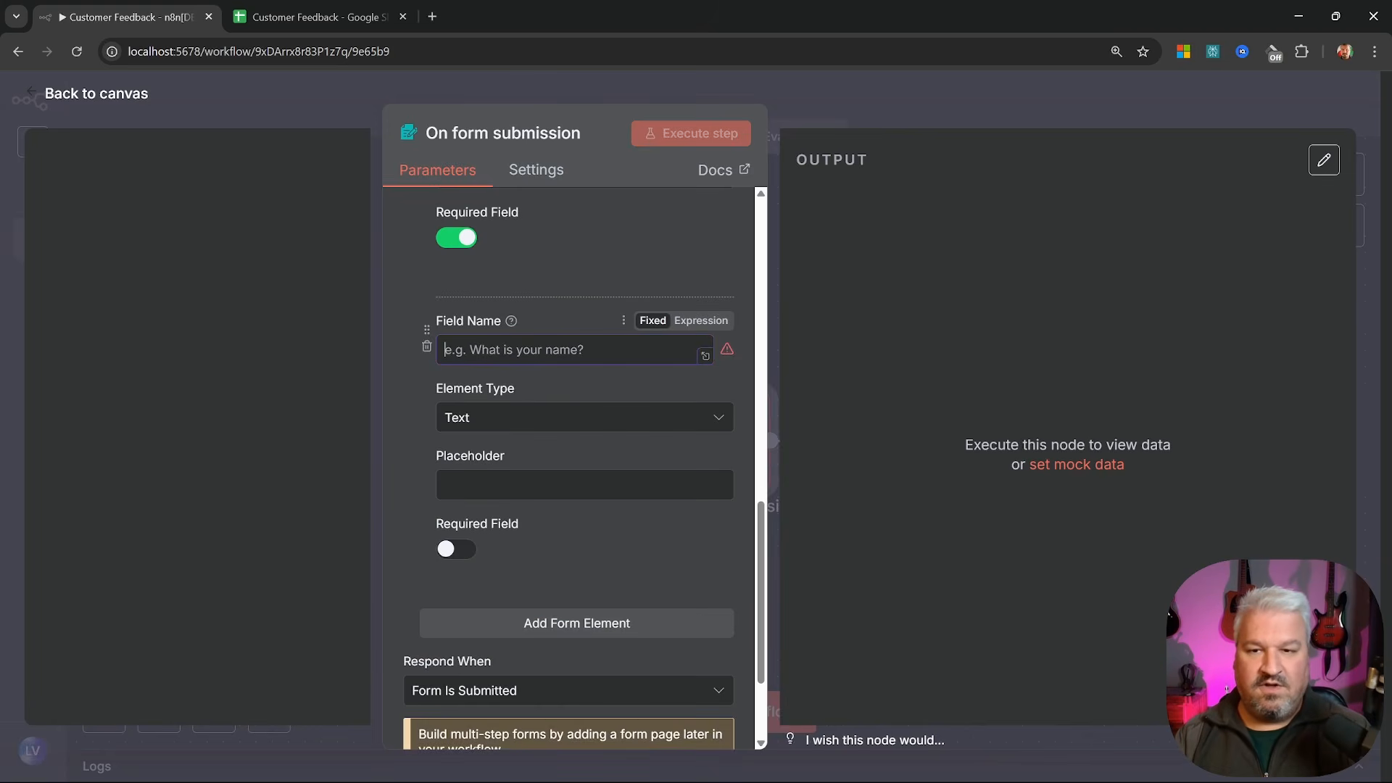
text(Feedback)
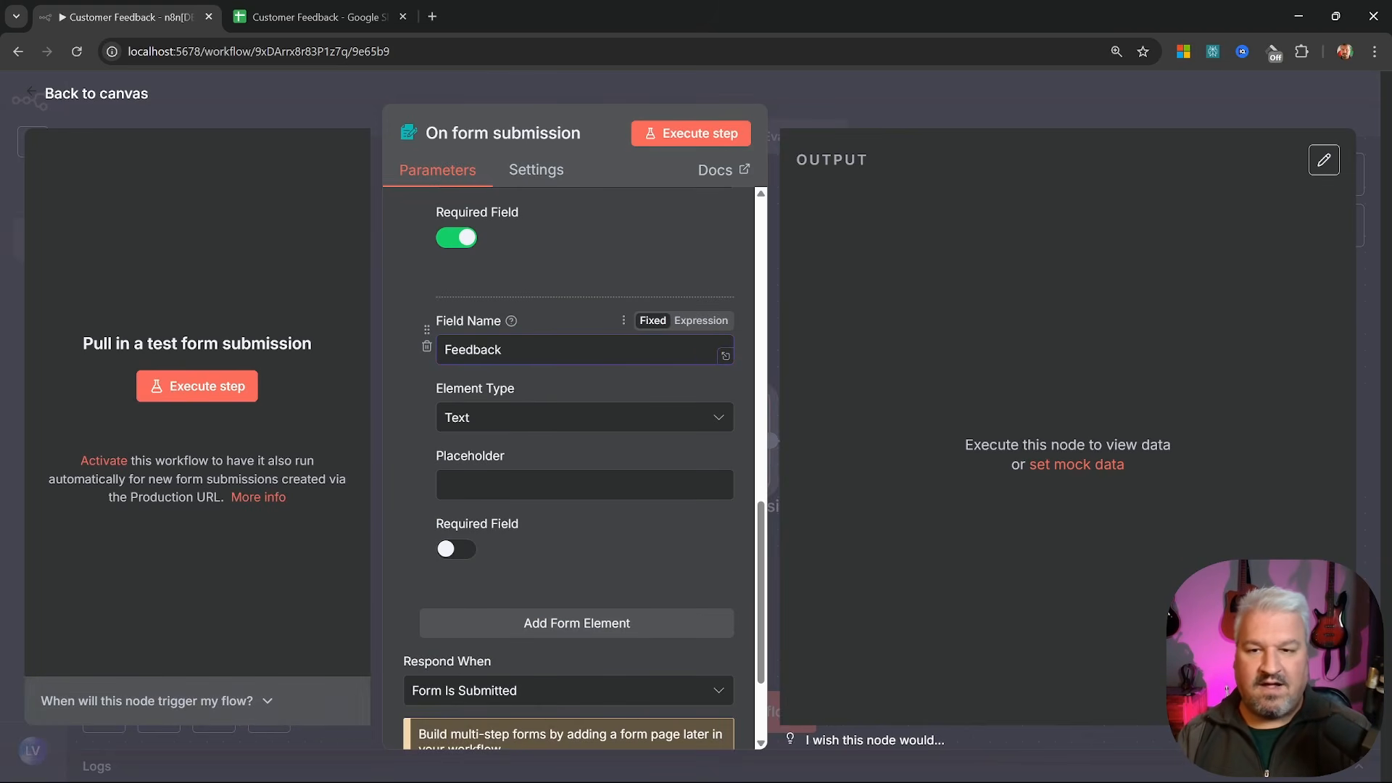
click(533, 417)
scroll(540, 486, down, 1)
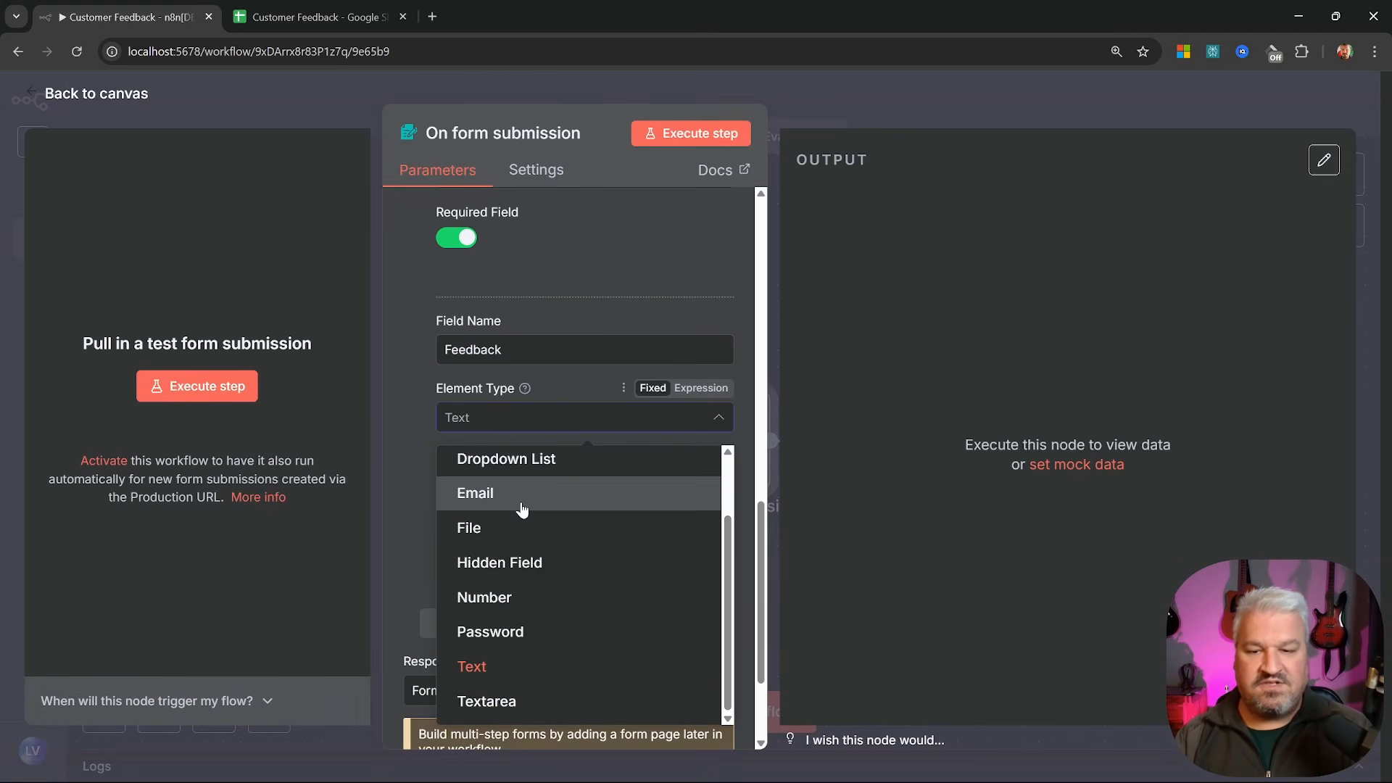
click(487, 701)
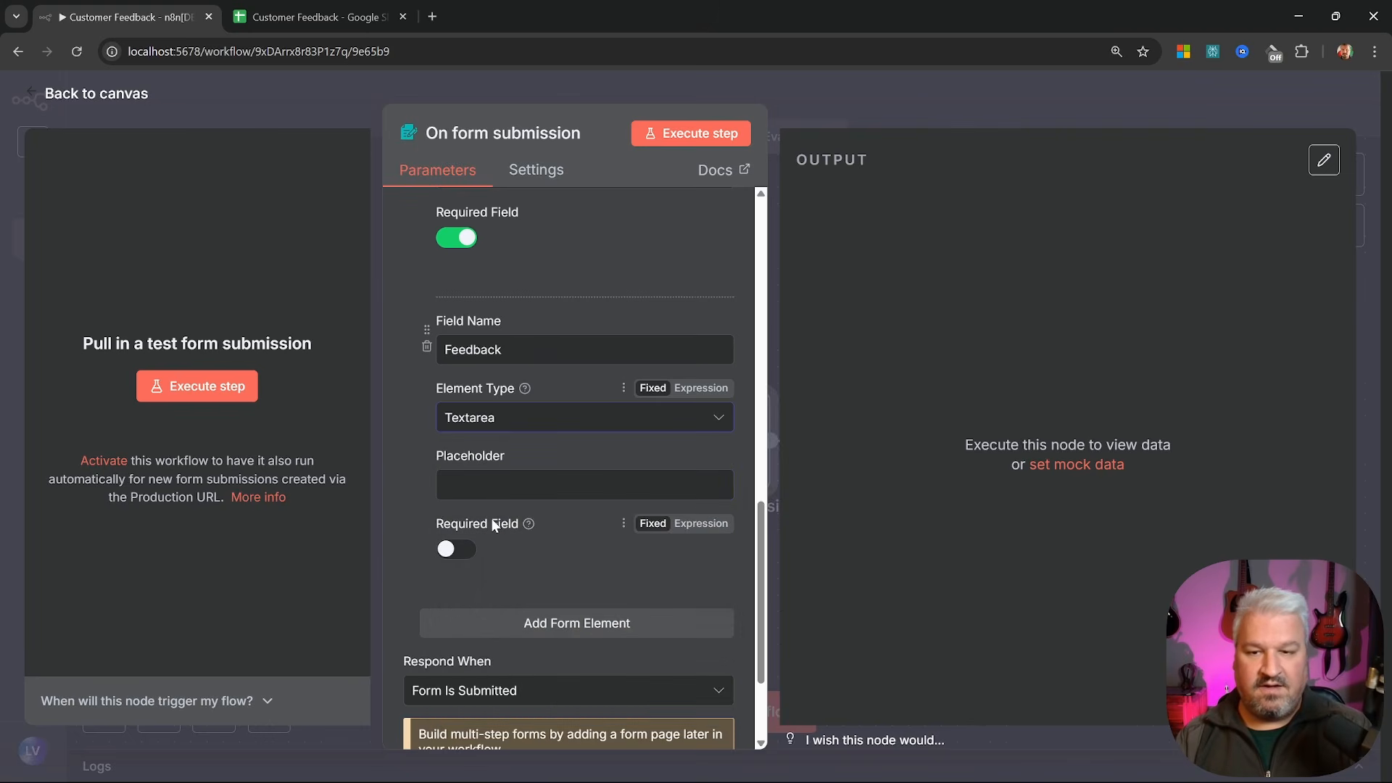
click(493, 484)
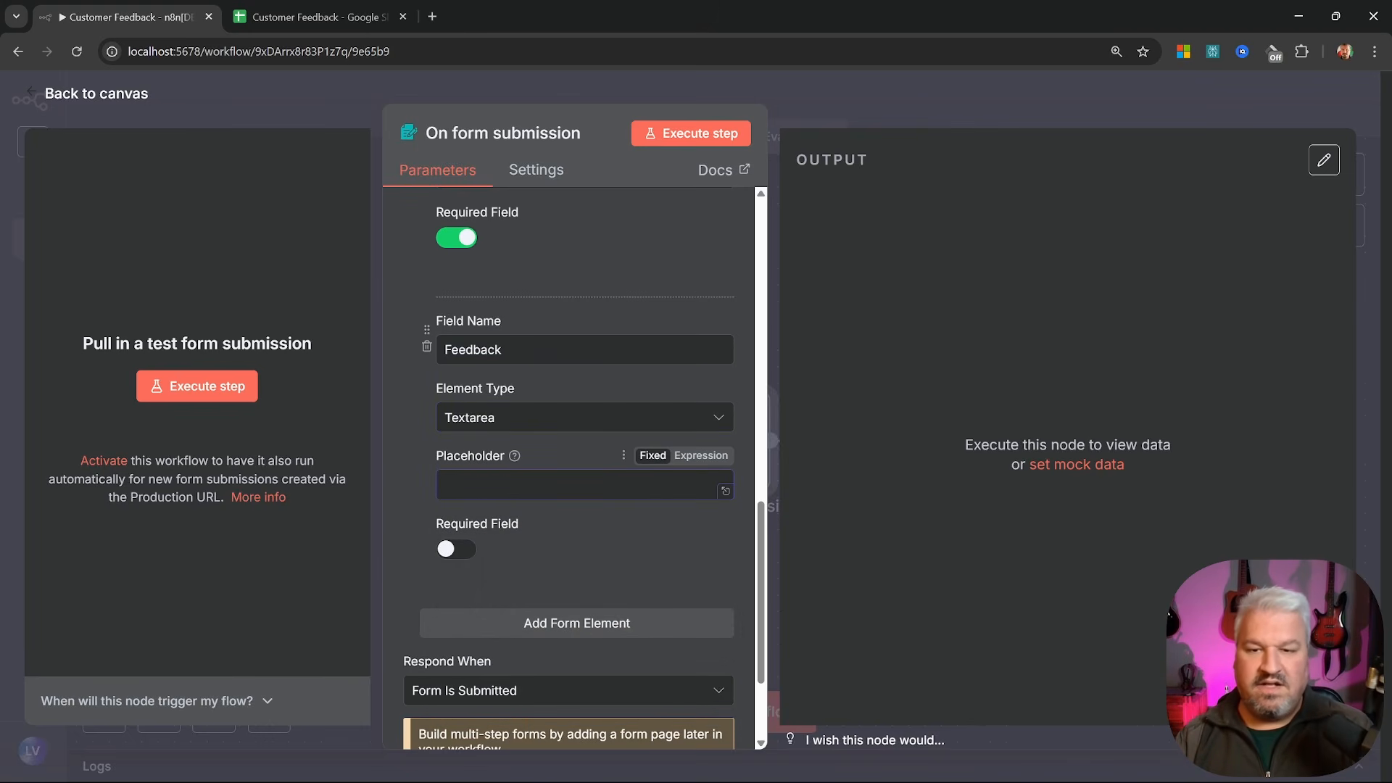
text(Tell us about your experience..)
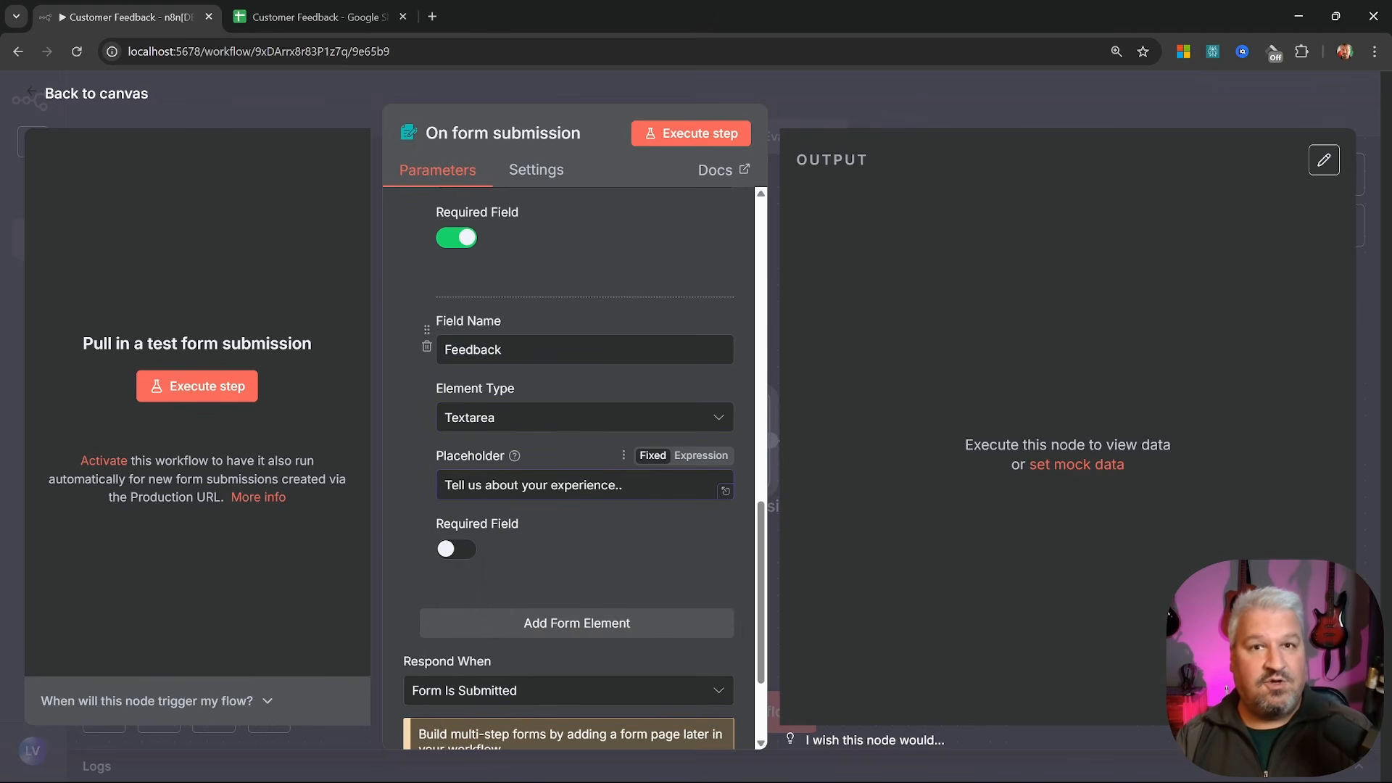
click(468, 554)
scroll(555, 508, up, 15)
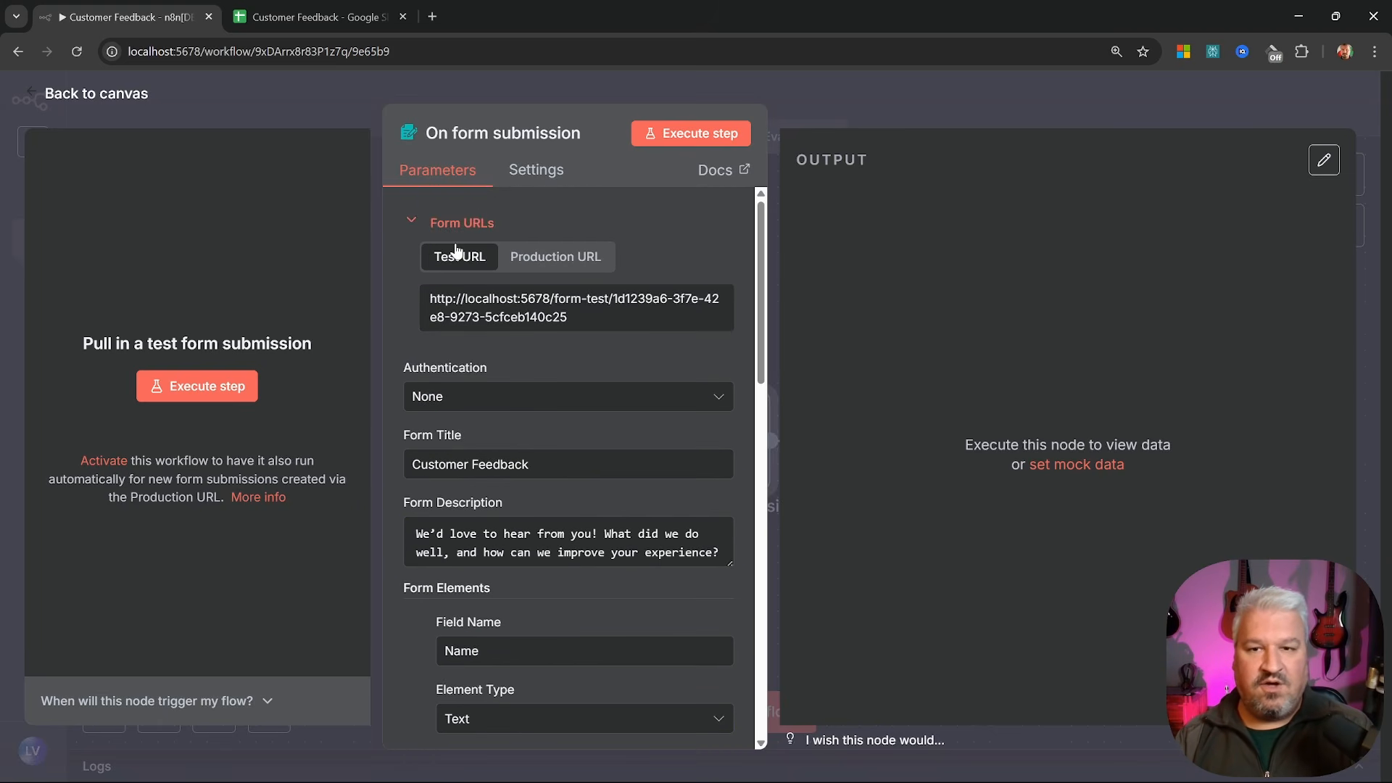
Submit a test entry with a name, an e-mail address and feedback 'The food was tasty'
click(694, 136)
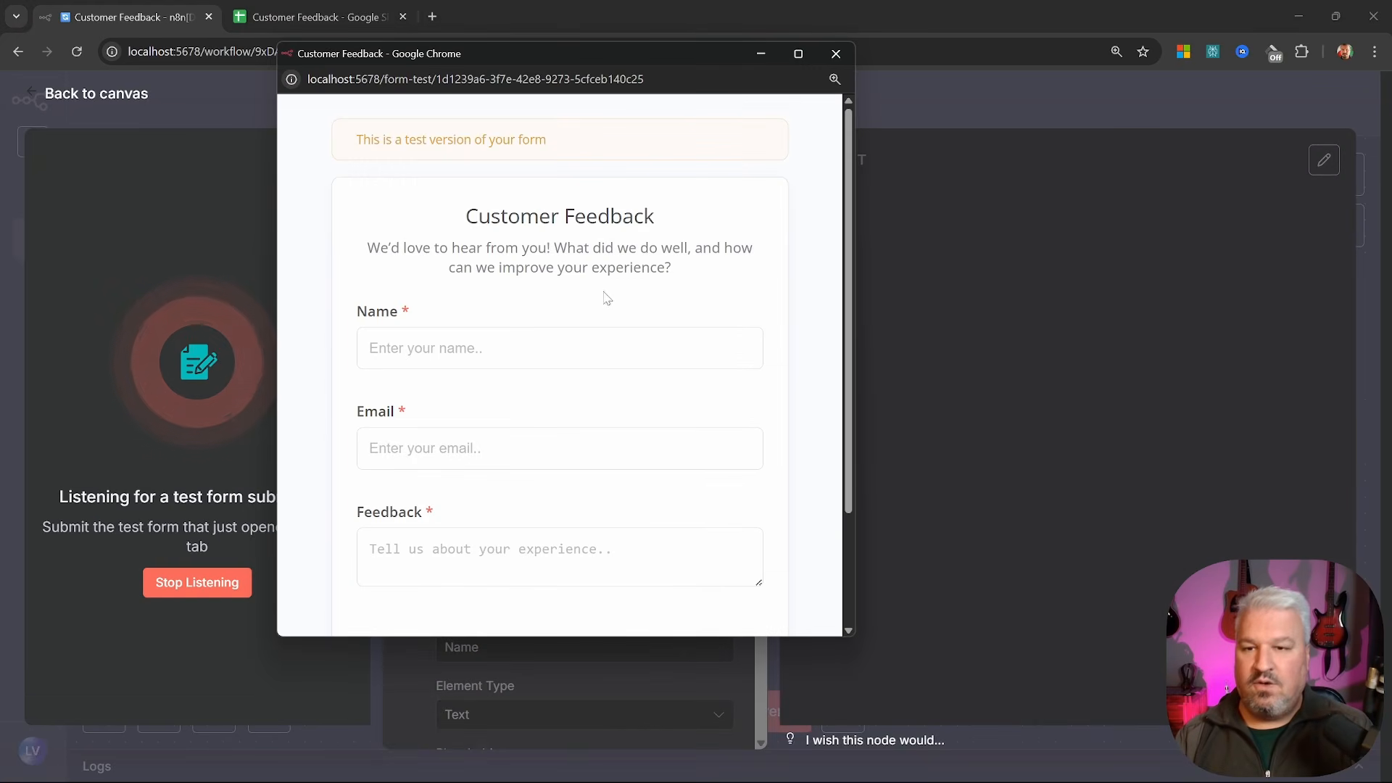
click(559, 348)
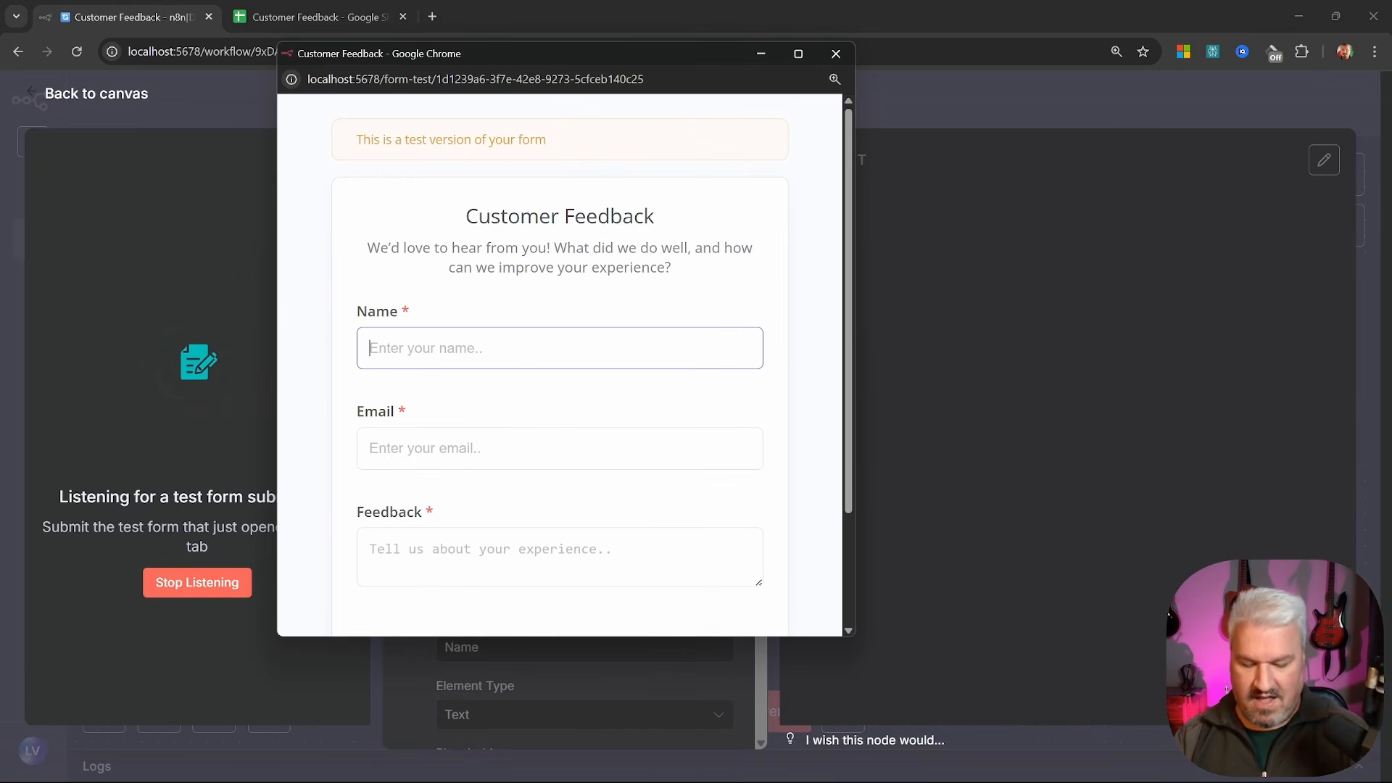
text(Leon)
key(Tab)
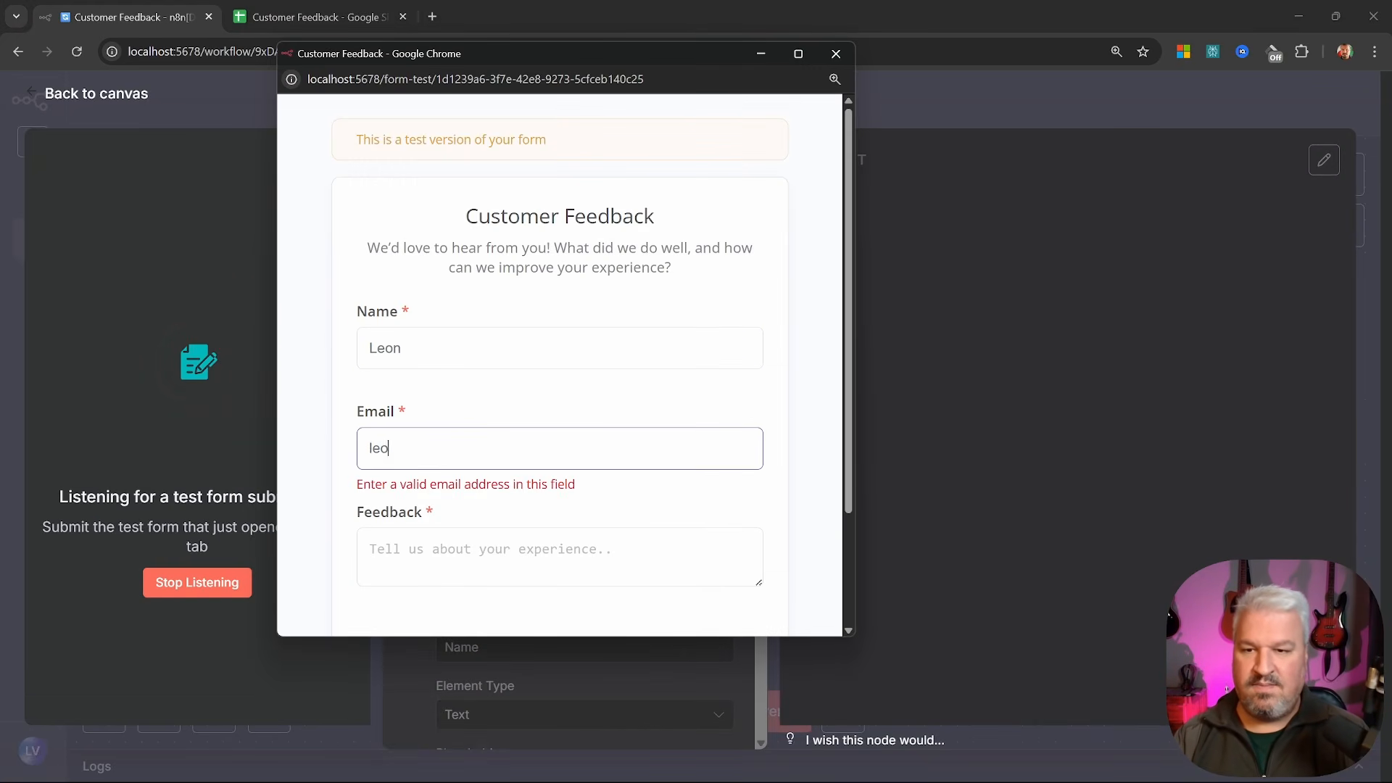
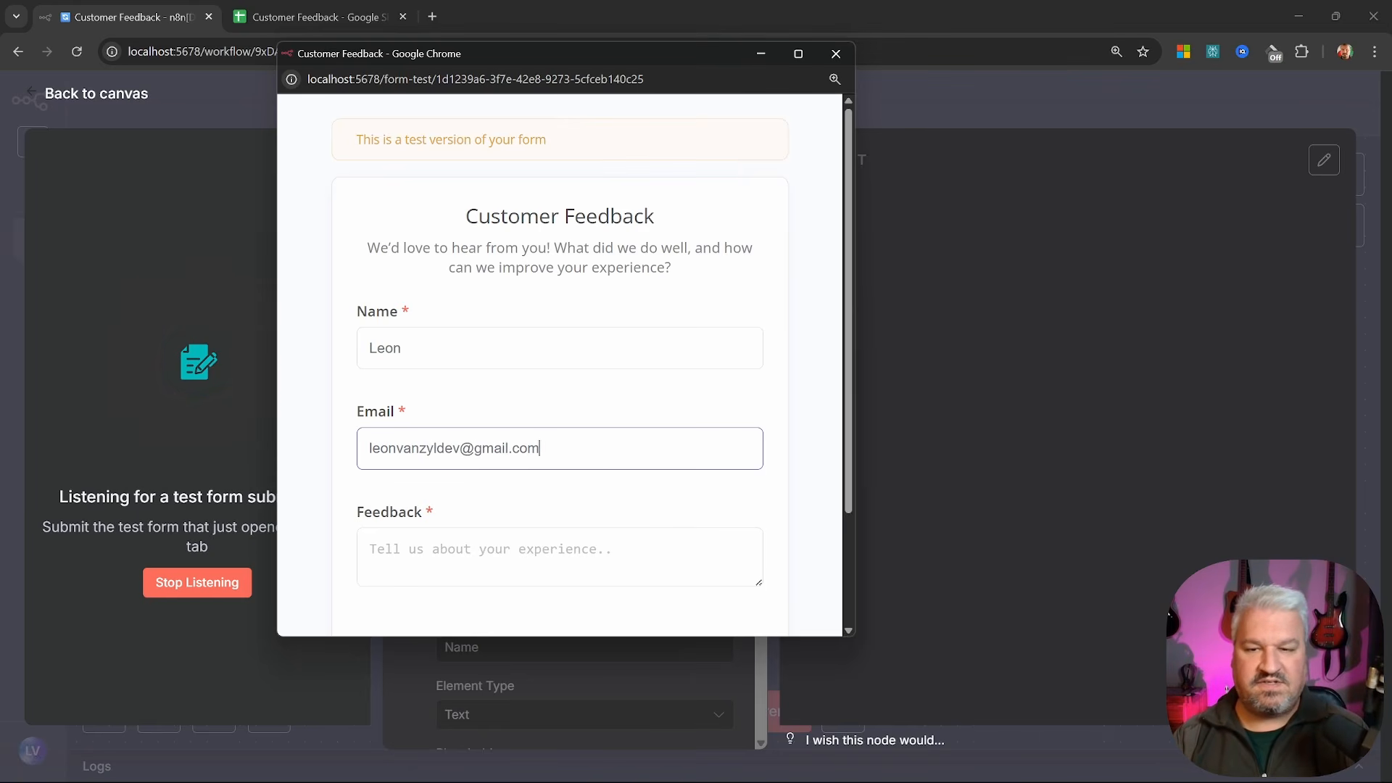
key(Tab)
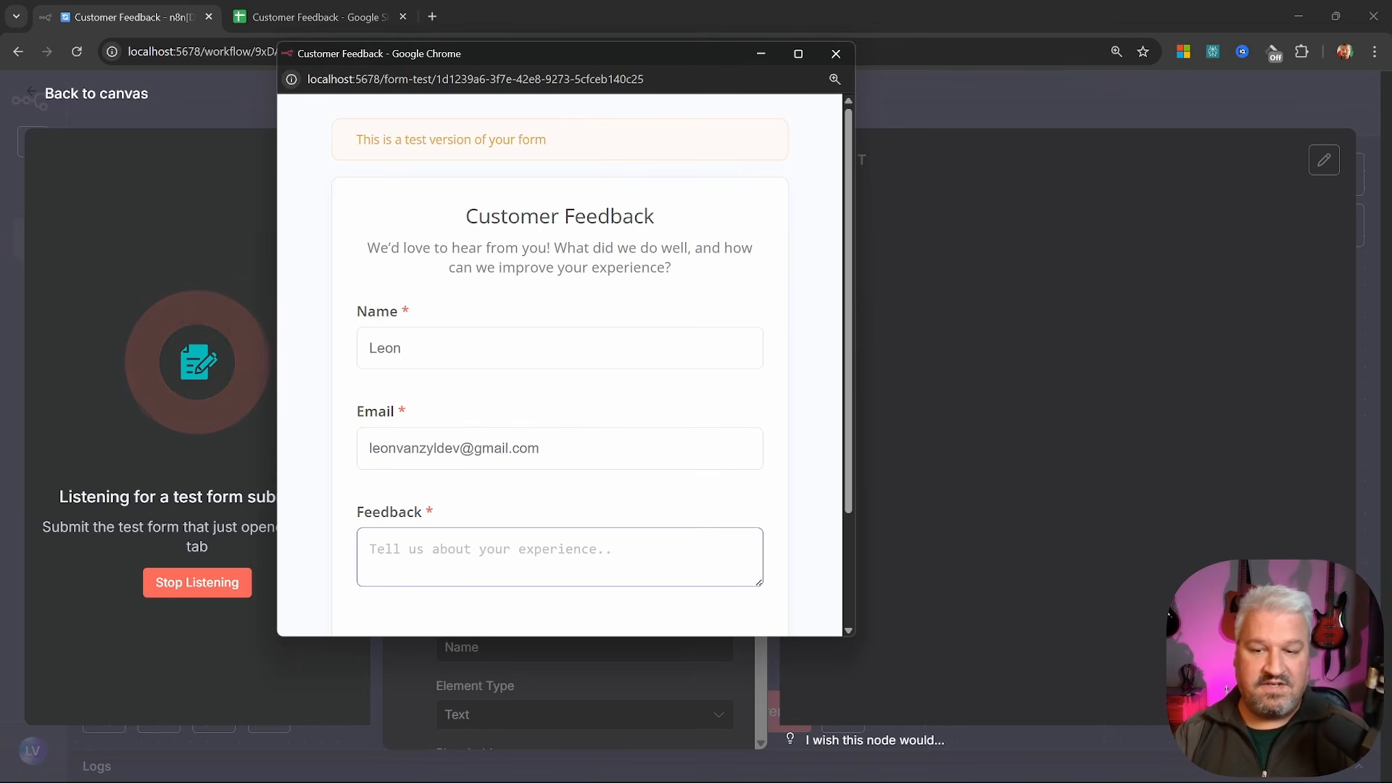
text(The food was t)
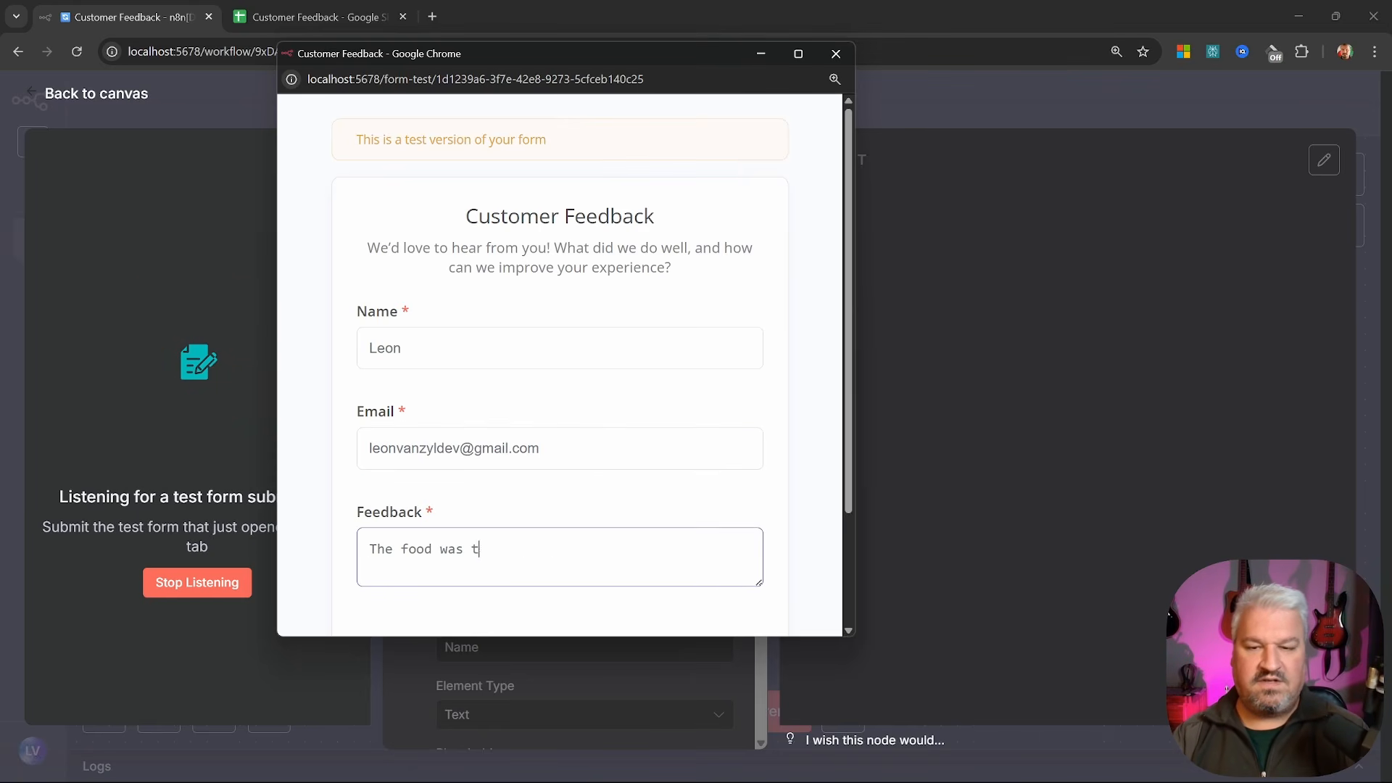
text(asty!)
scroll(584, 416, down, 2)
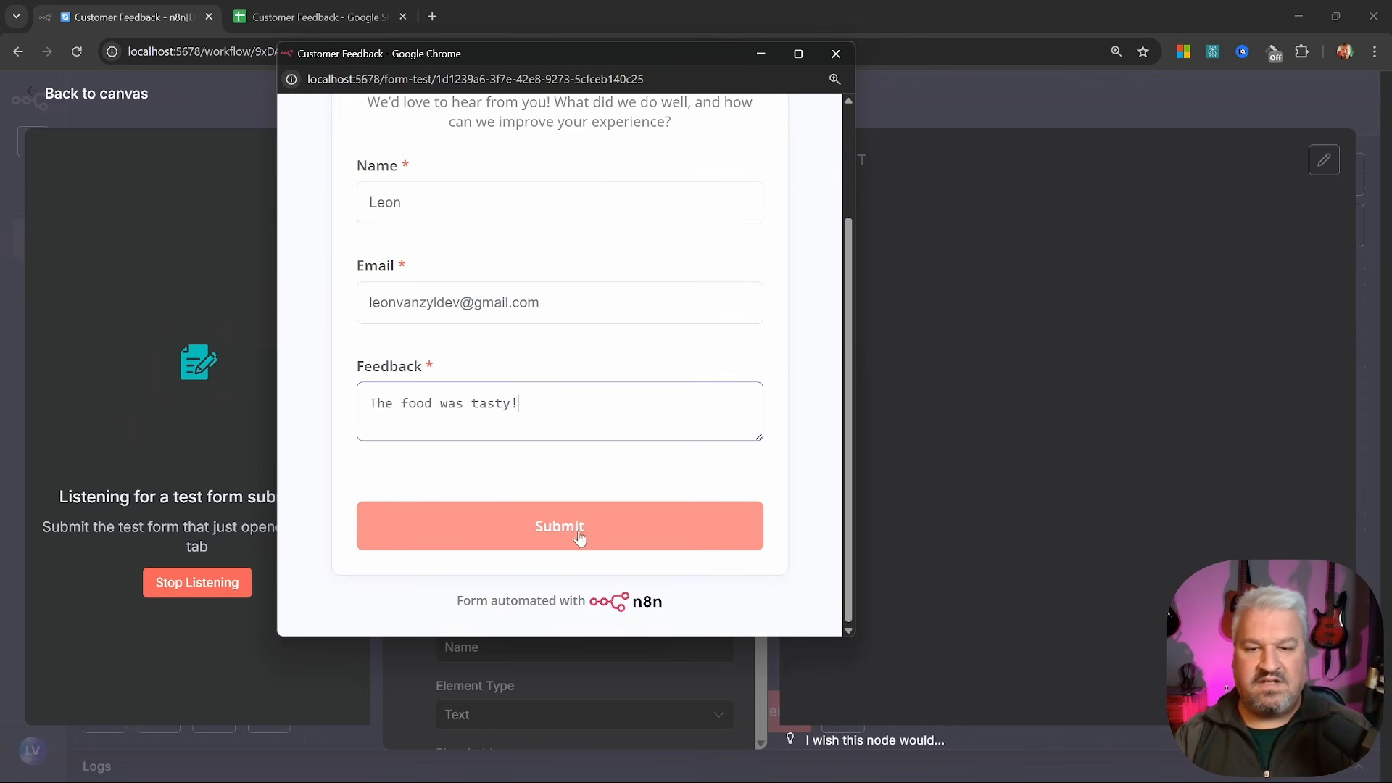
click(573, 535)
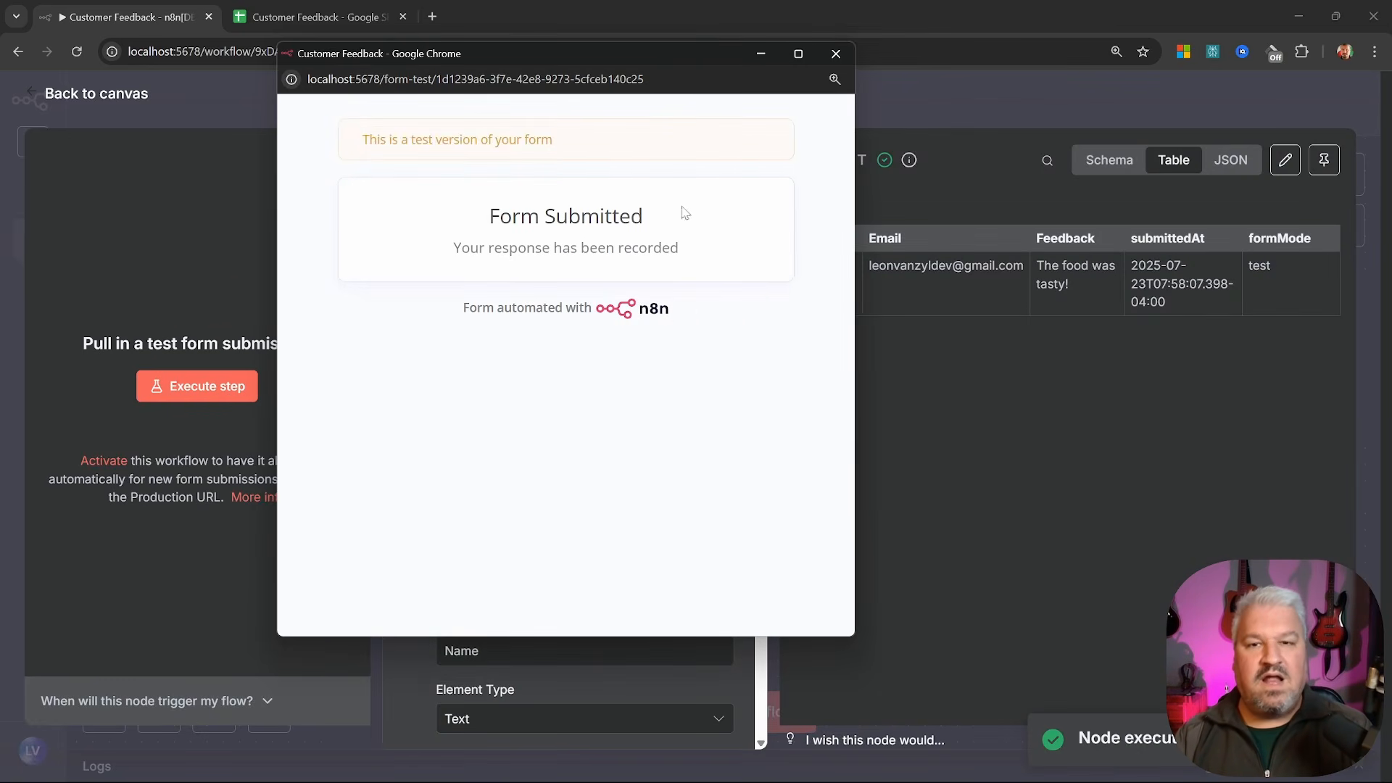
Close the test form and trigger details, shifting the canvas so the trigger sits left
click(836, 54)
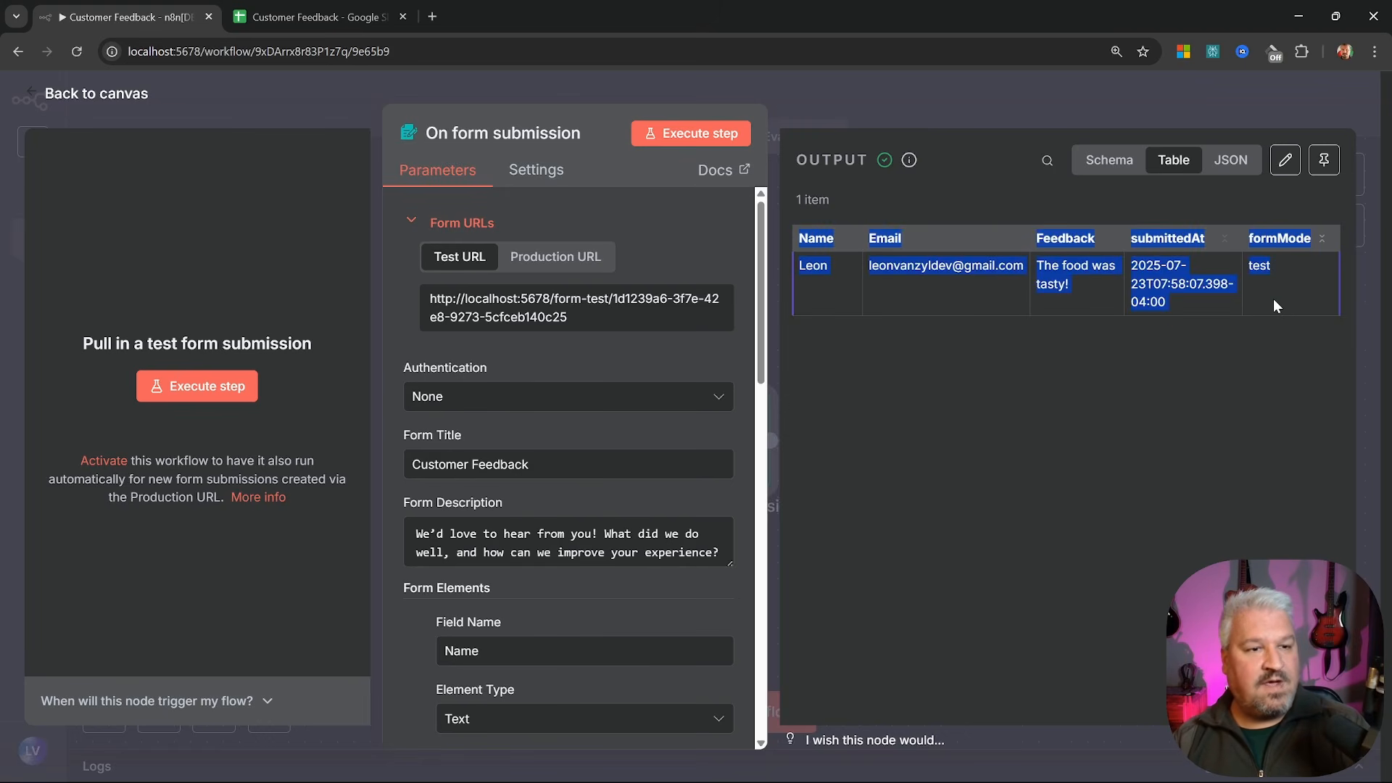
key(Escape)
drag(1010, 416, 639, 378)
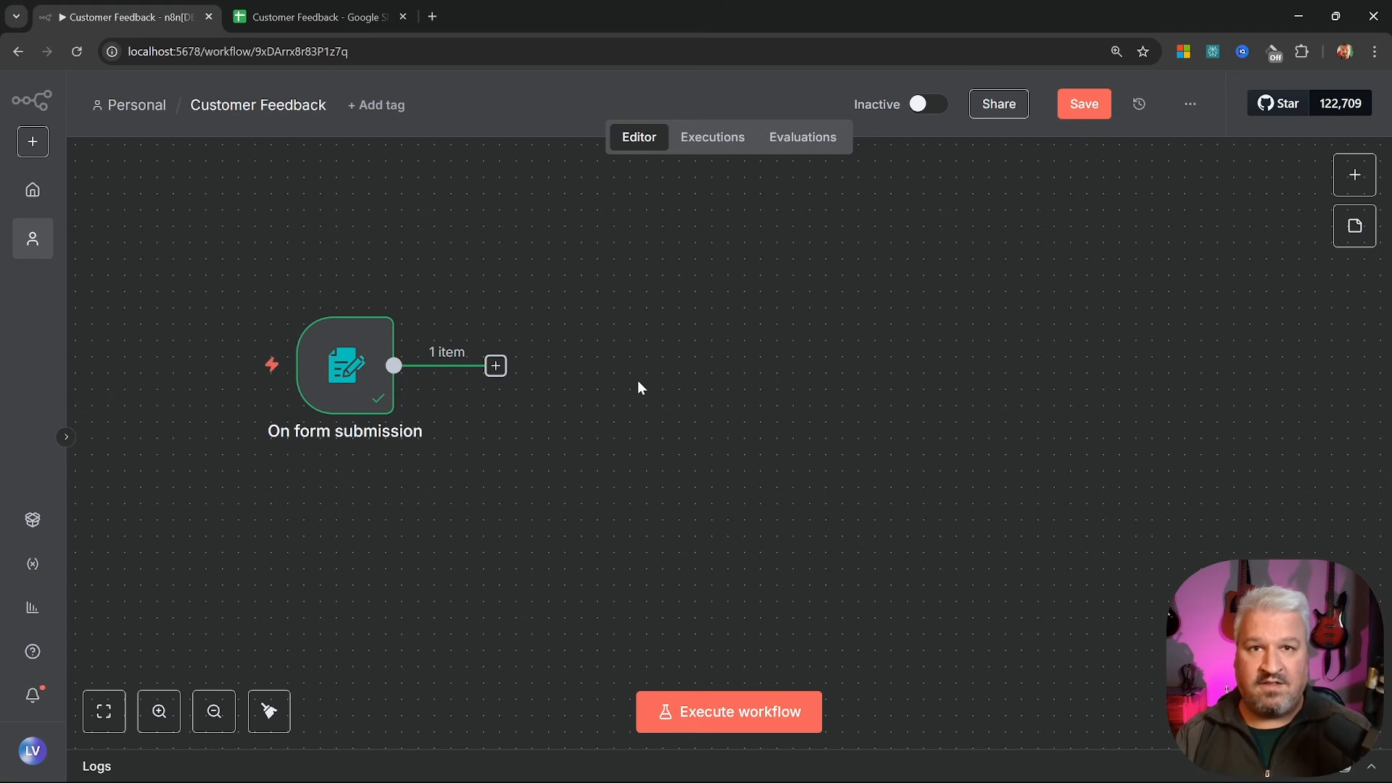
Add a Sentiment Analysis step after the form trigger, analyzing the Feedback field
click(498, 366)
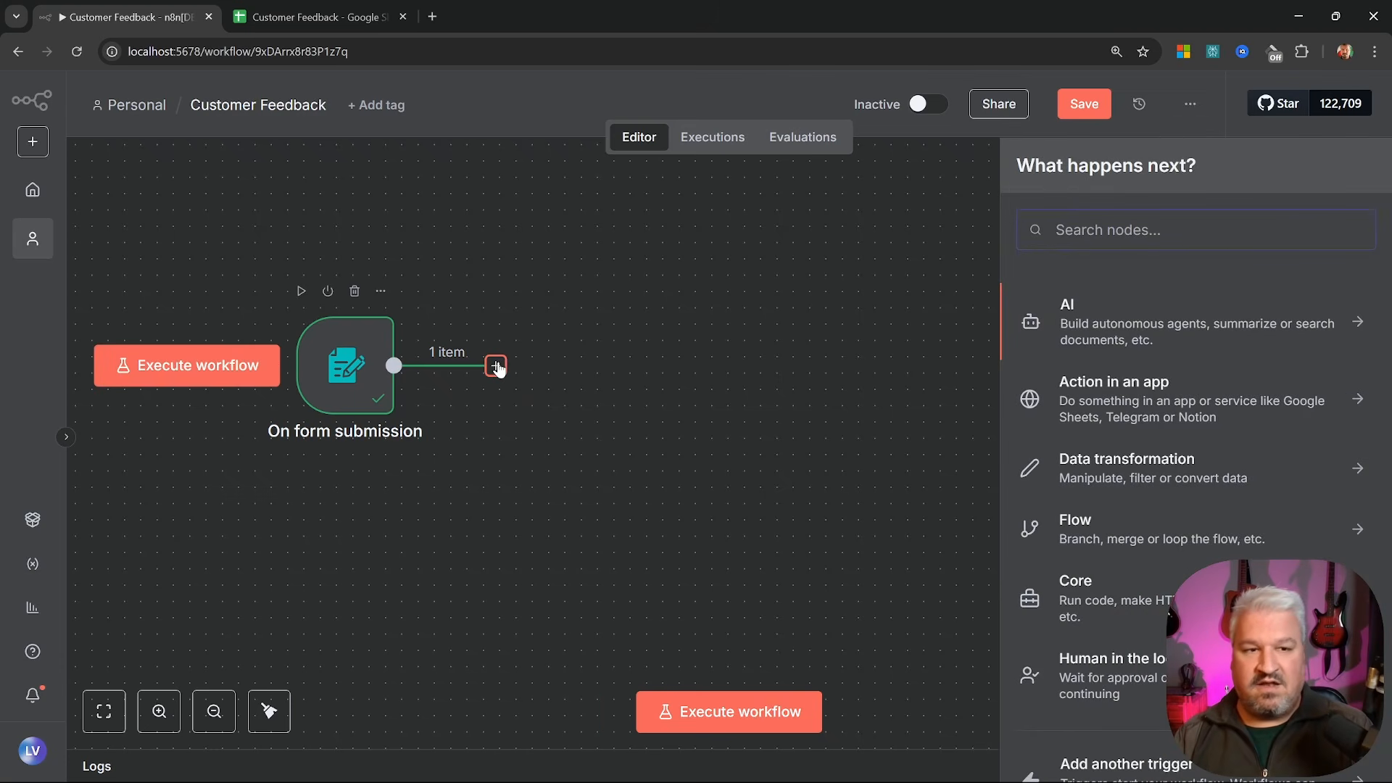
click(1135, 325)
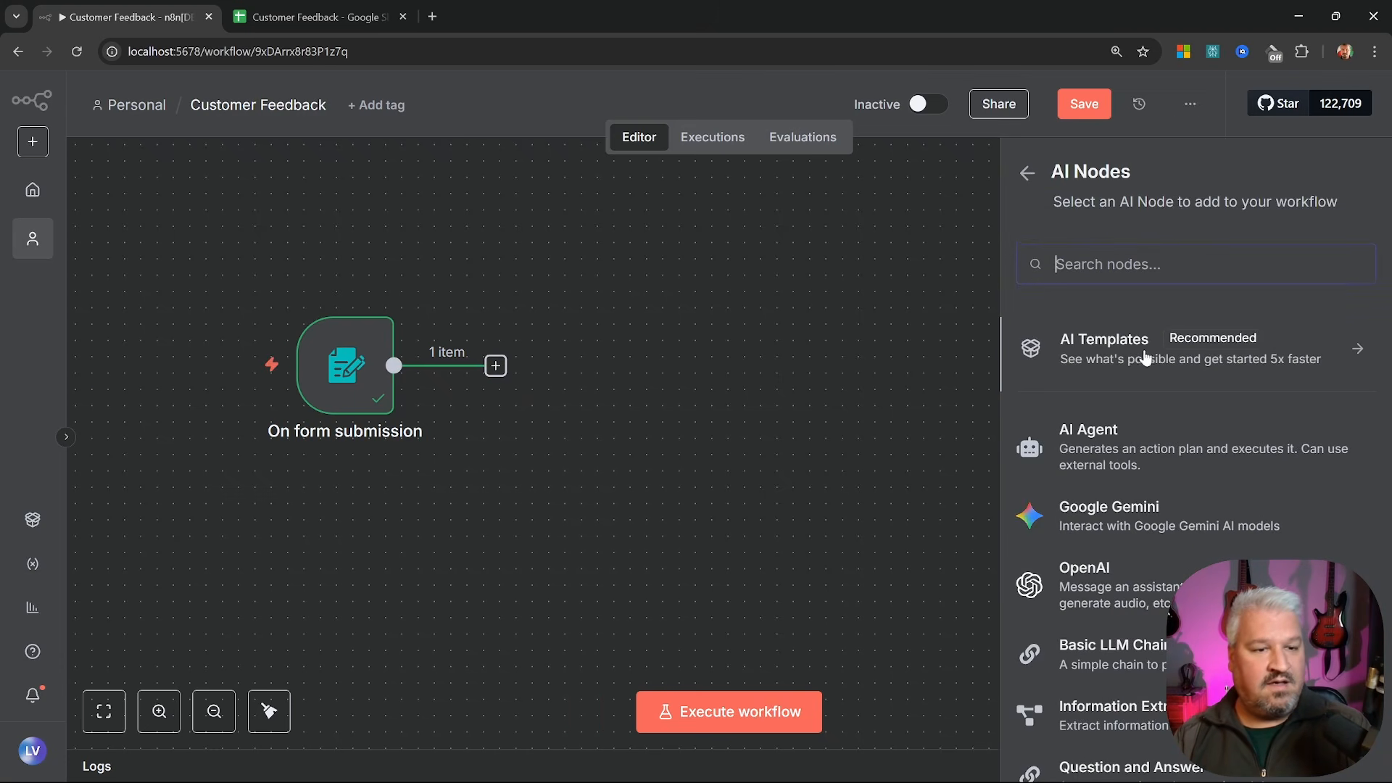
scroll(1144, 356, down, 4)
scroll(1102, 367, down, 2)
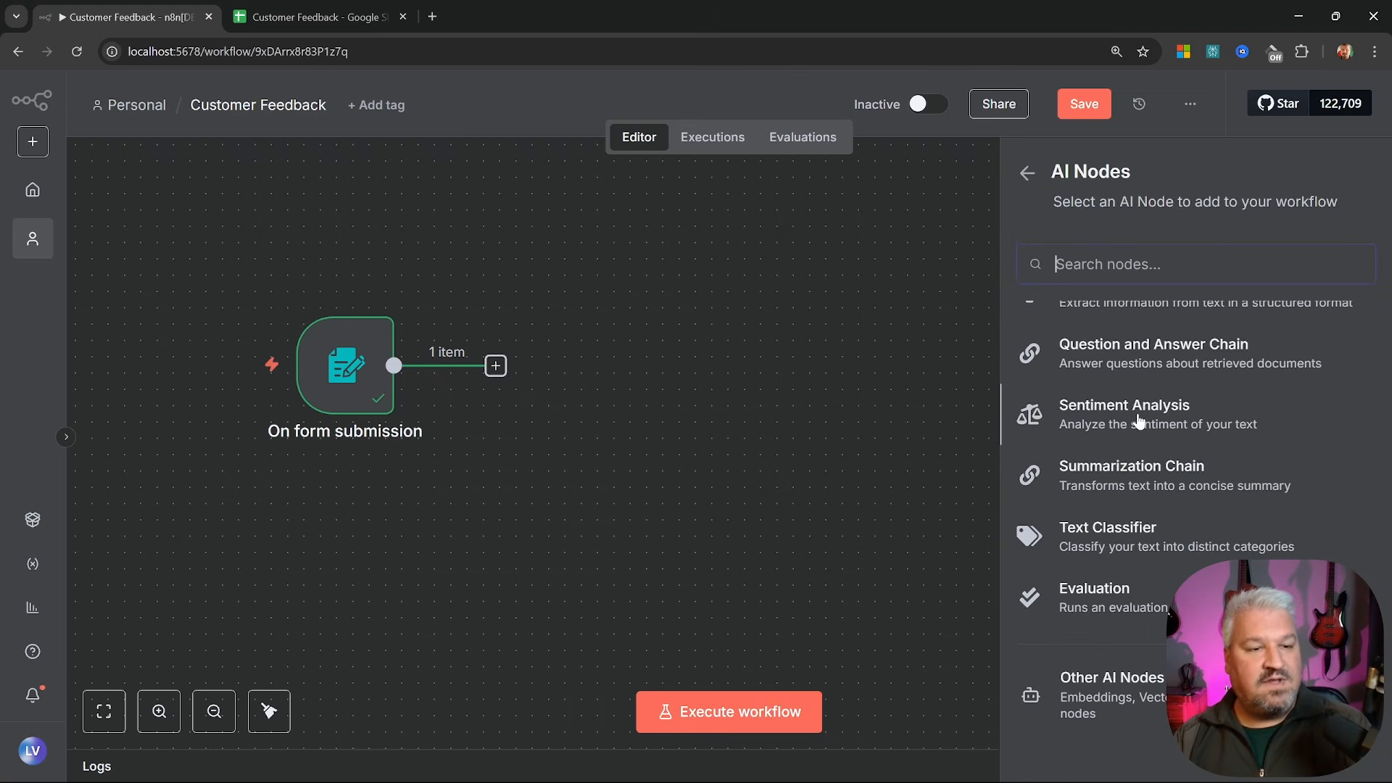
click(1138, 422)
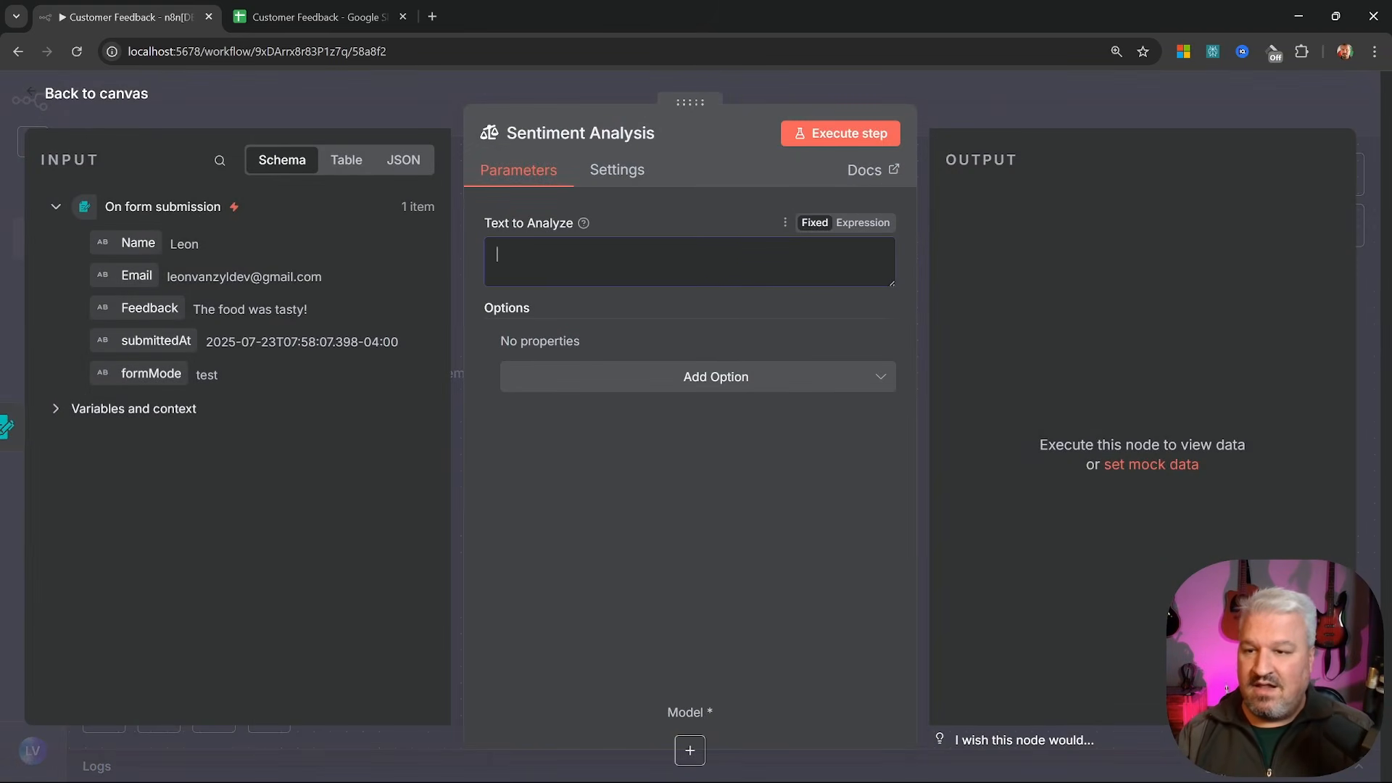
drag(127, 309, 644, 264)
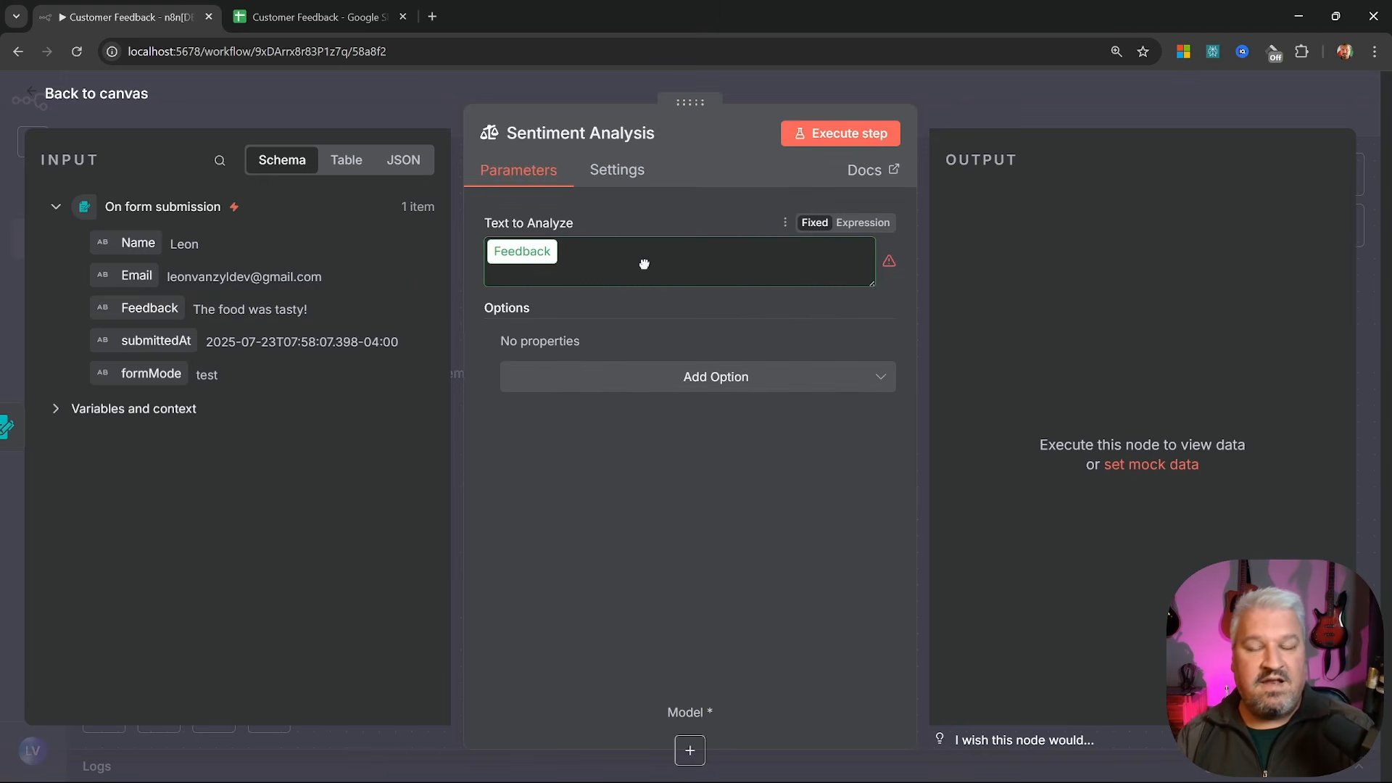
click(662, 417)
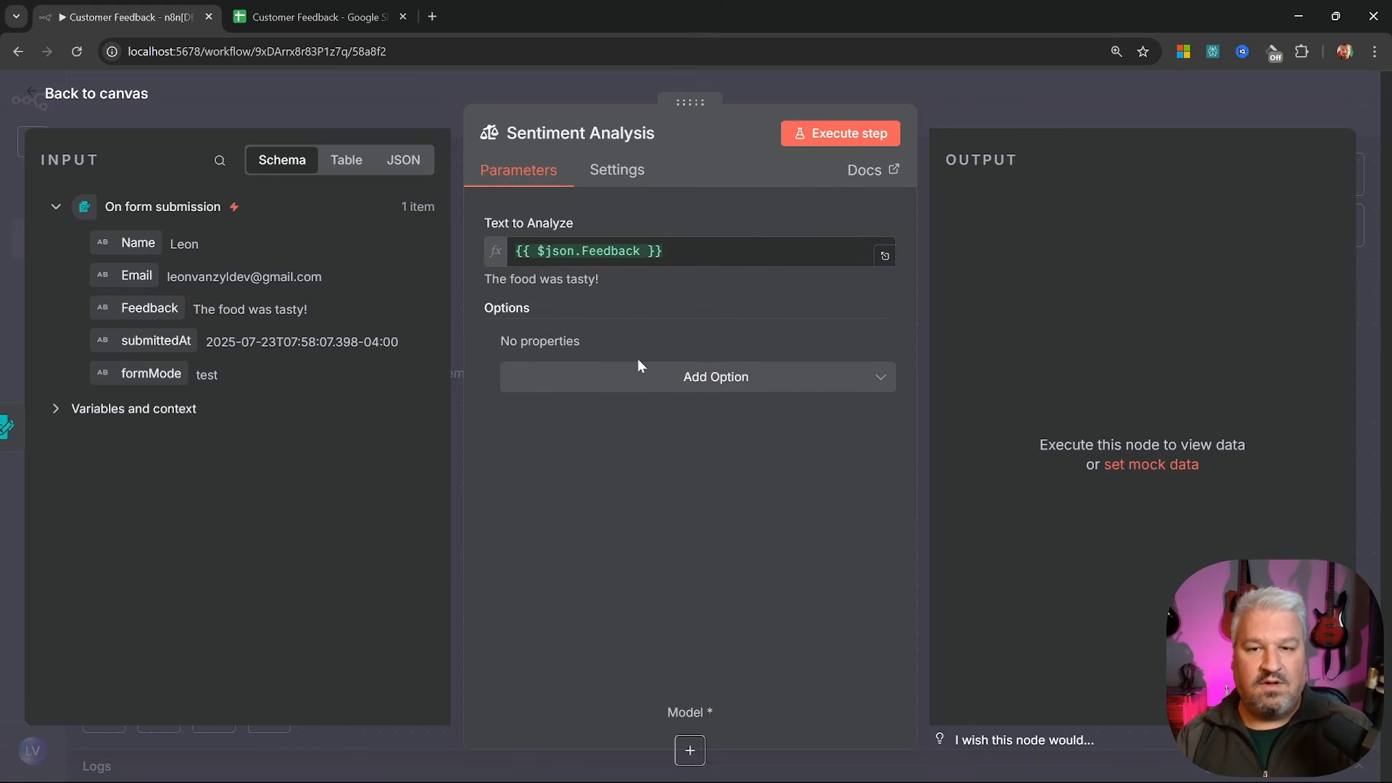
Limit the sentiment categories to Positive and Negative by removing Neutral, then test-run the step
click(738, 378)
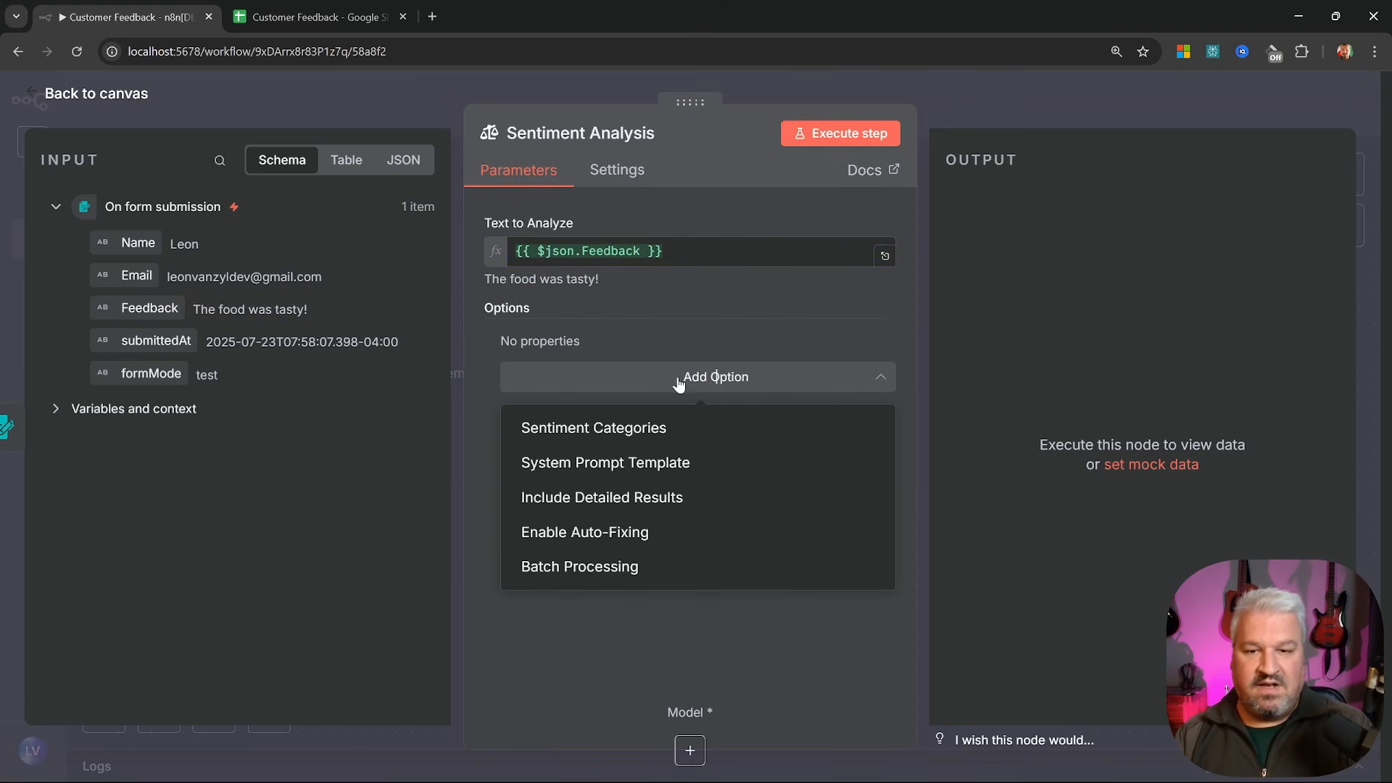
click(632, 429)
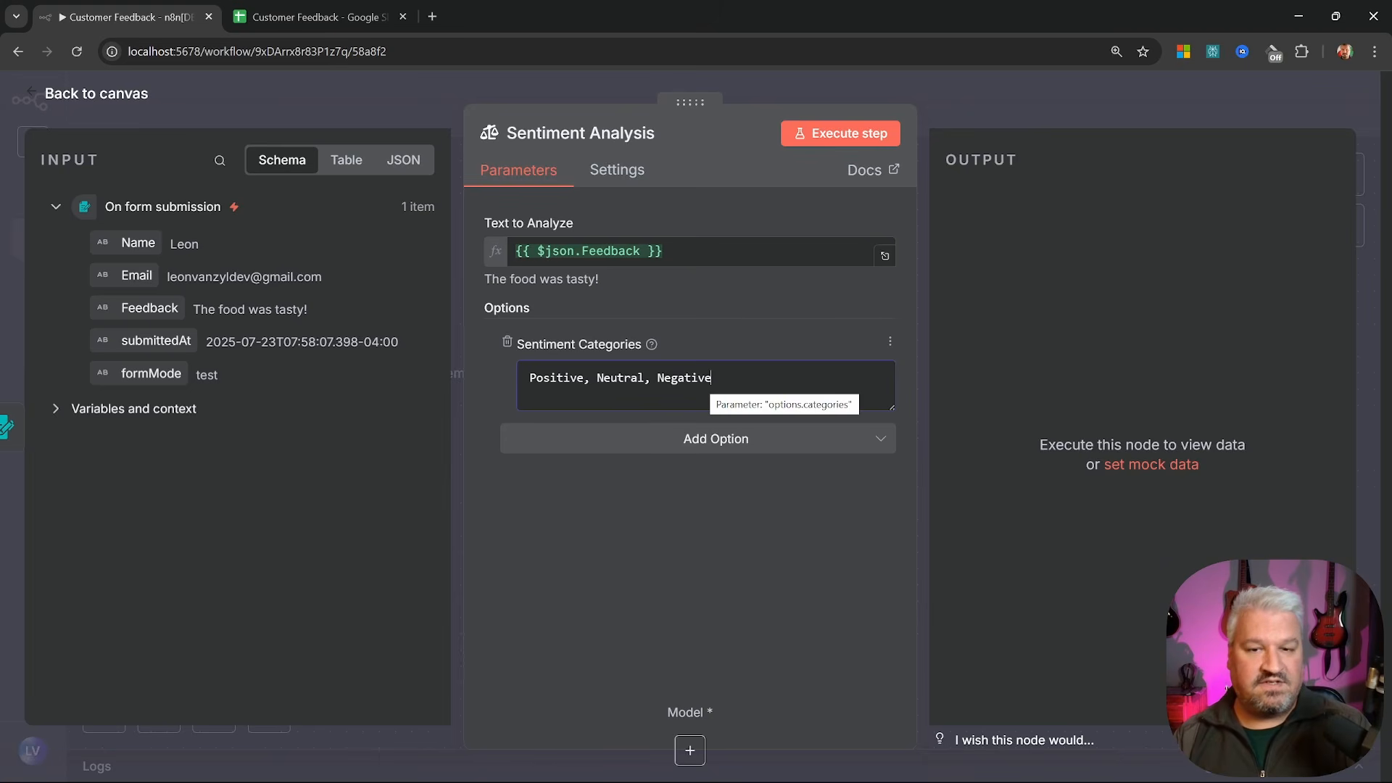
double_click(620, 378)
key(BackSpace)
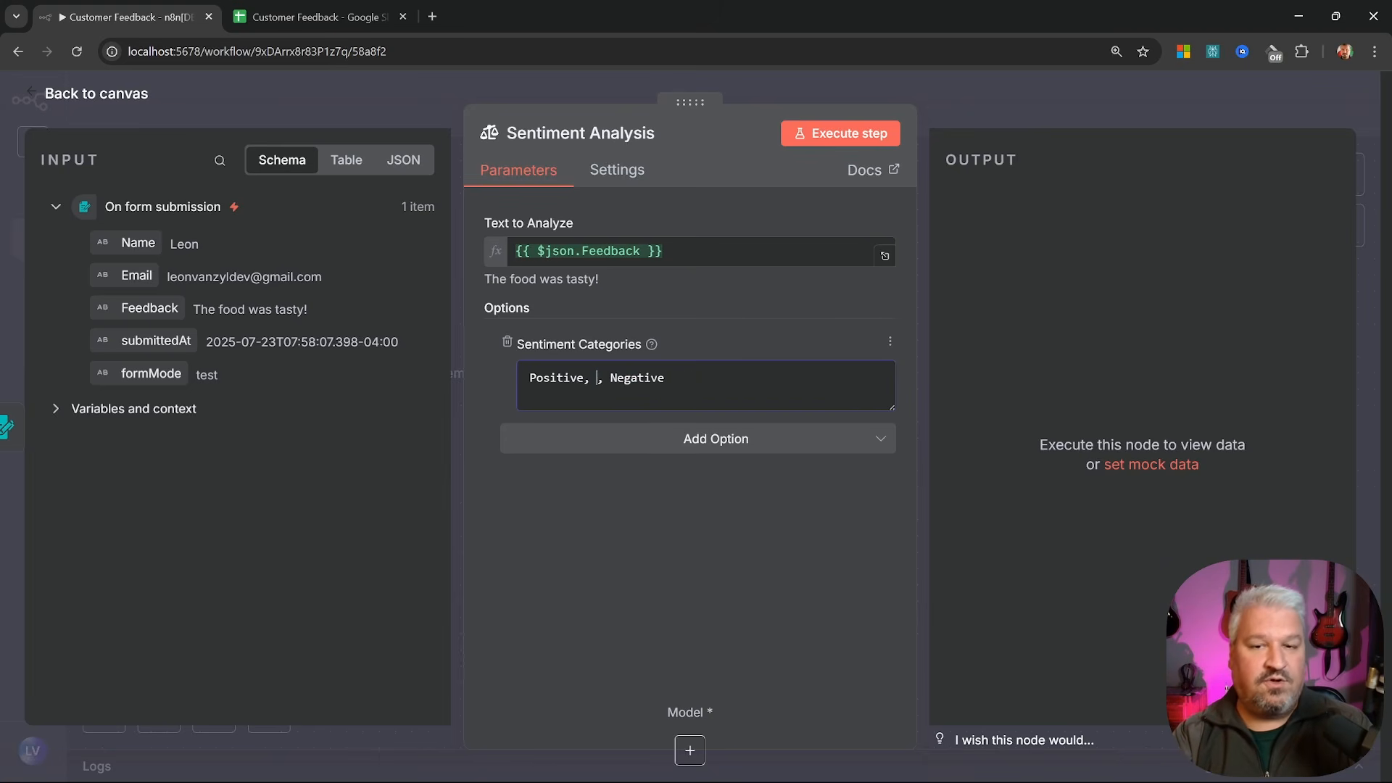
key(BackSpace)
key(BackSpace)
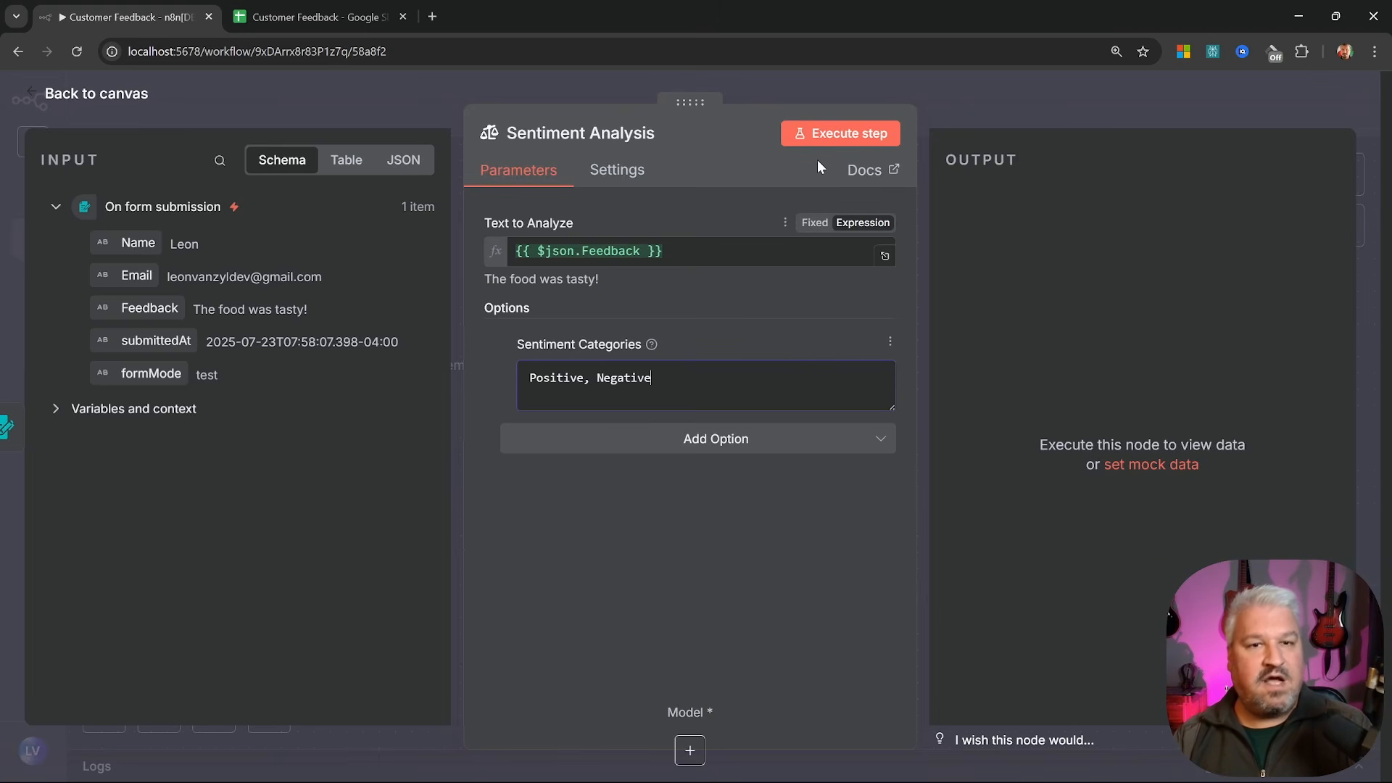
click(839, 138)
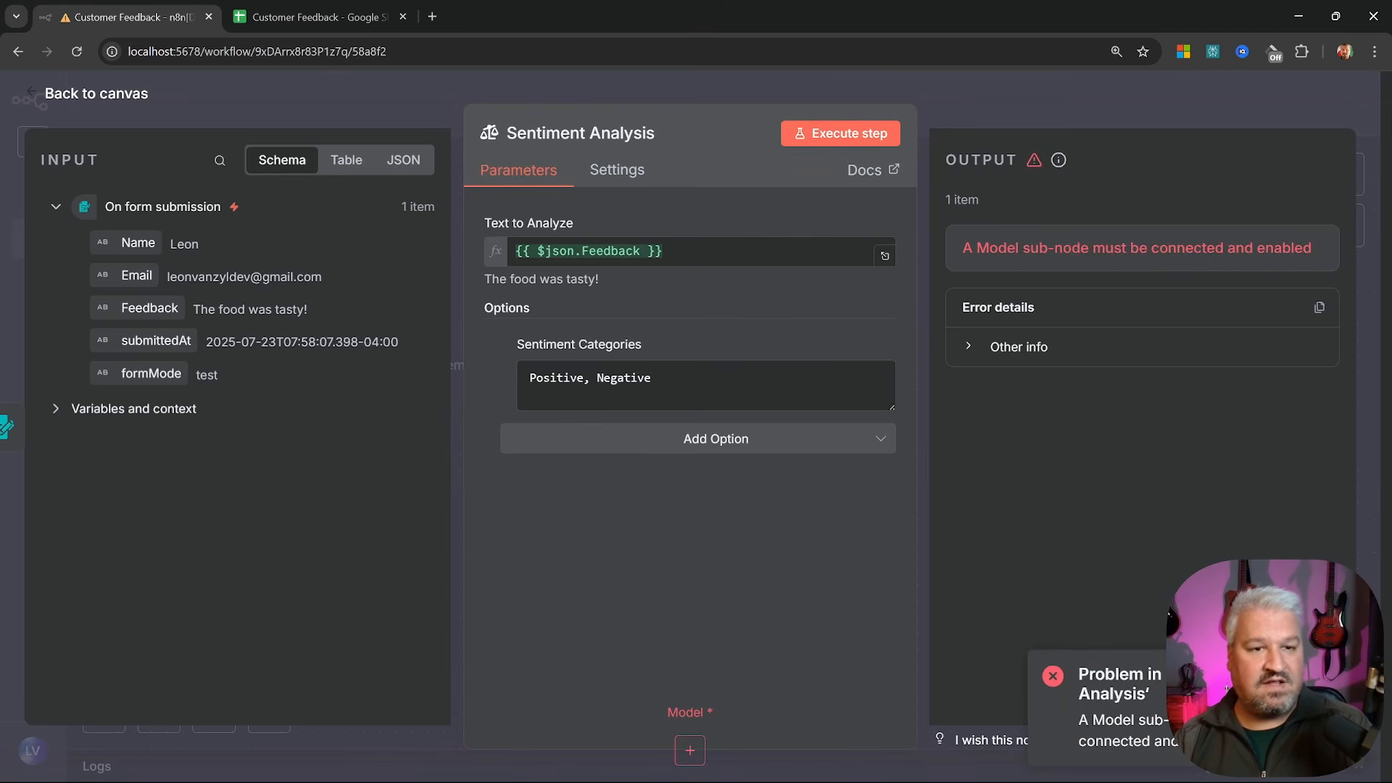
key(Escape)
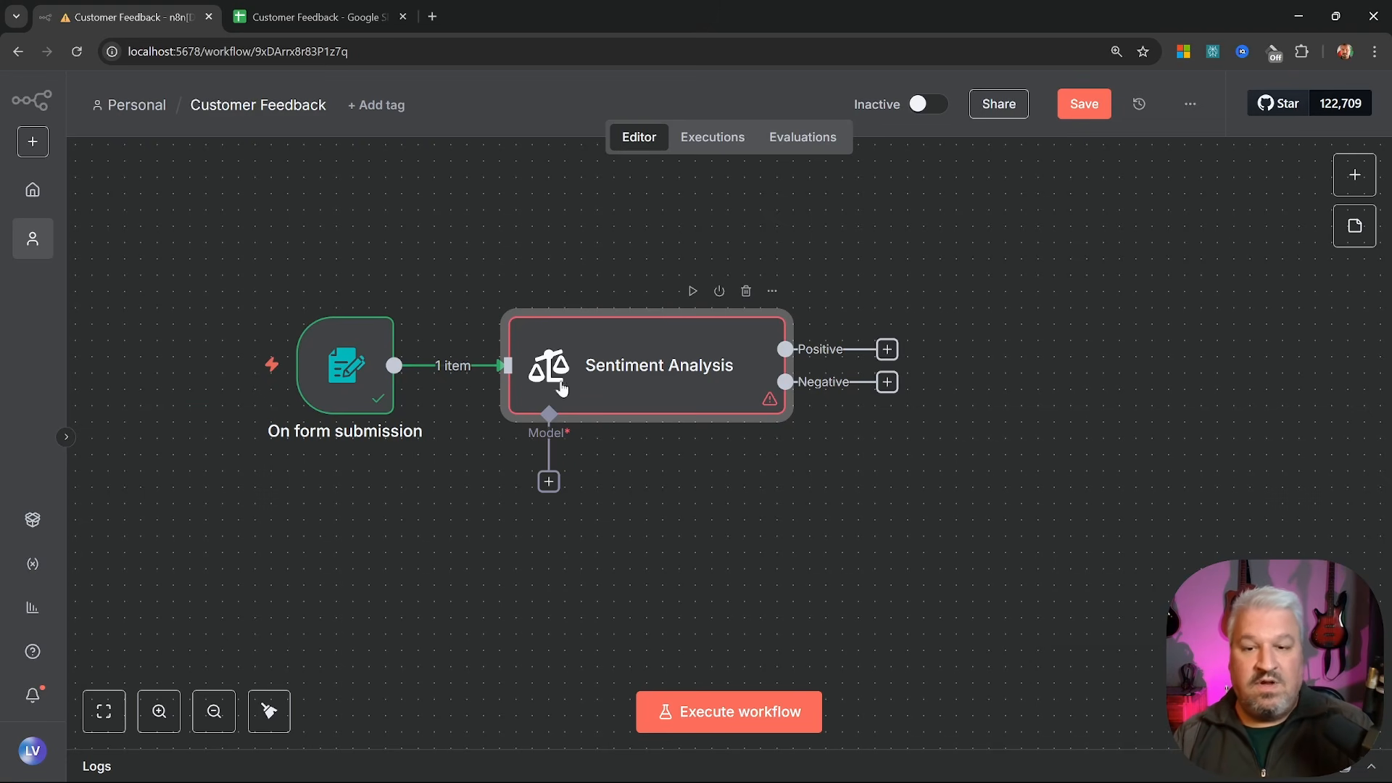
Attach an OpenAI Chat Model (gpt-4.1-mini) and rerun Sentiment Analysis, routing the test item to Positive
click(549, 483)
scroll(1168, 417, down, 5)
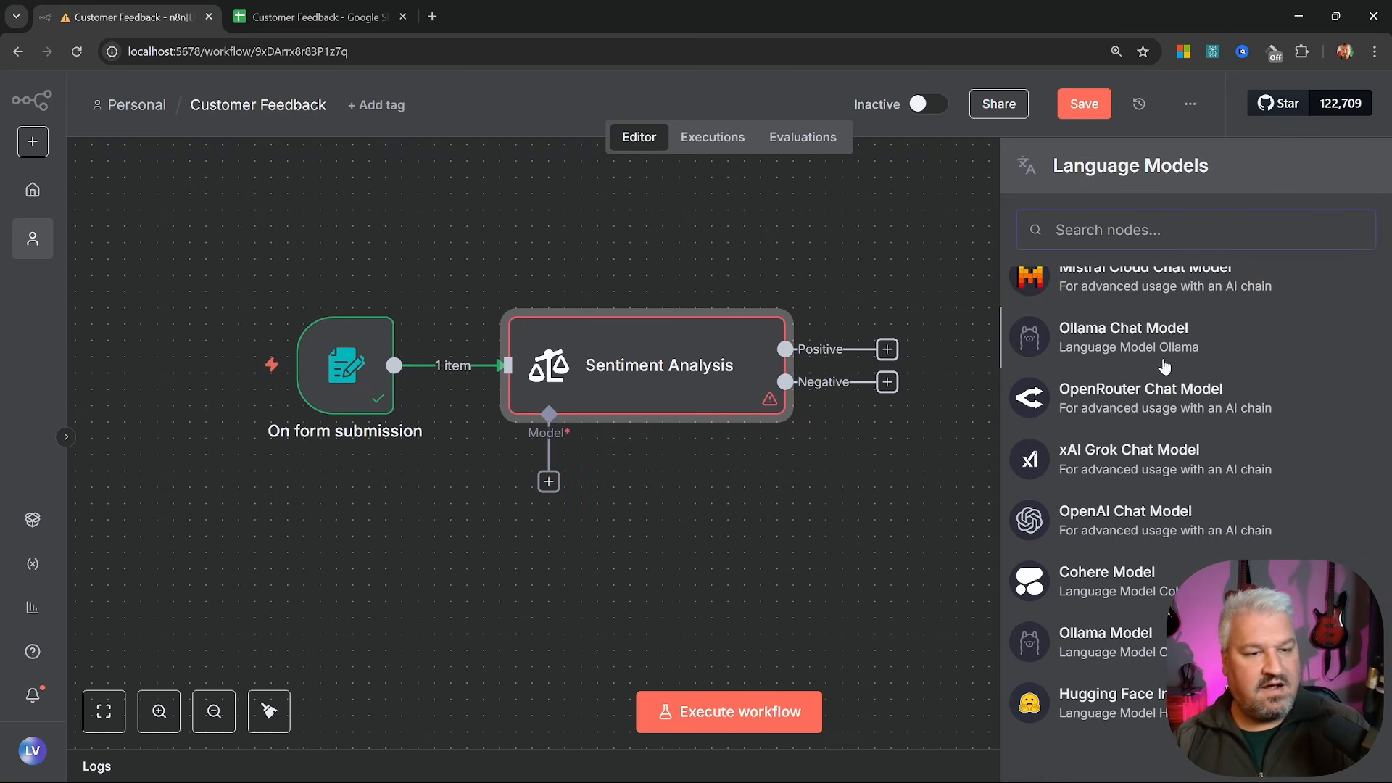
click(1118, 527)
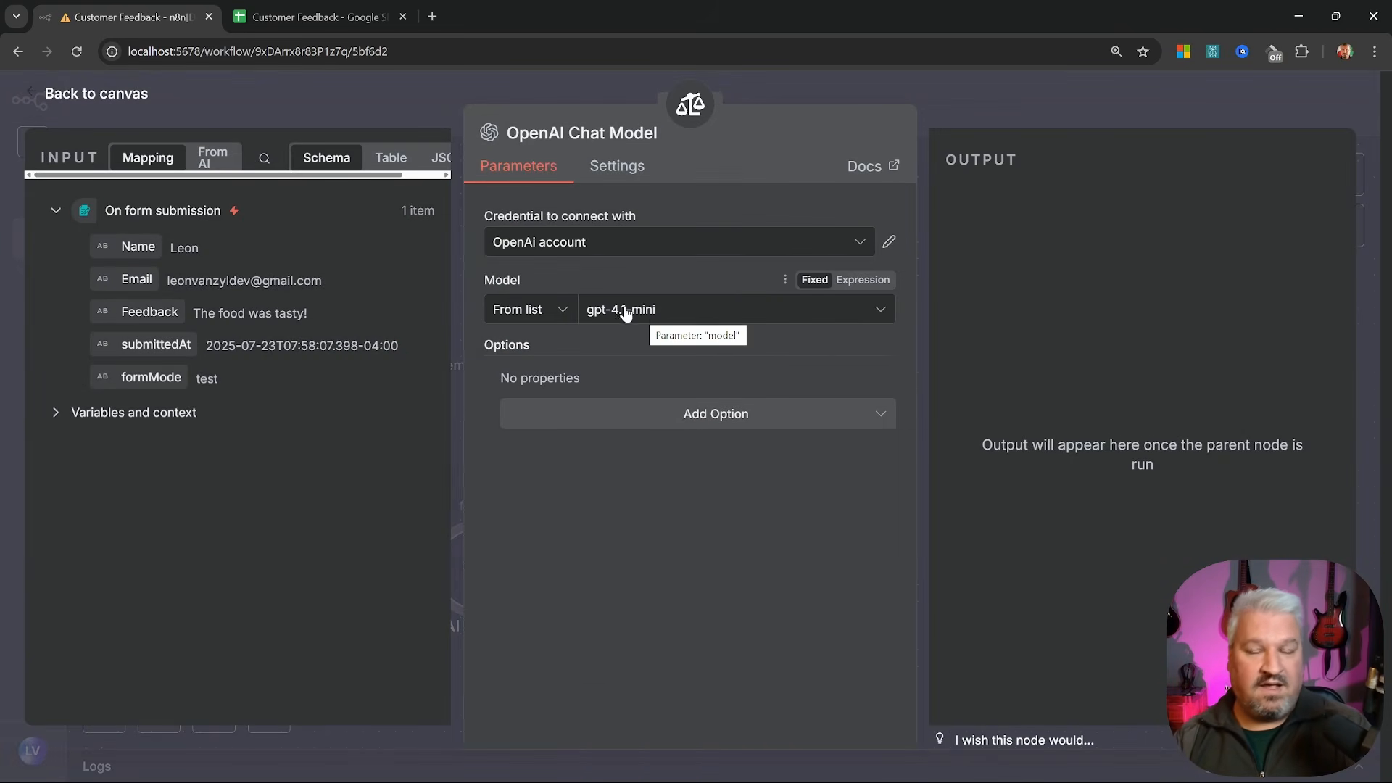
key(Escape)
click(693, 290)
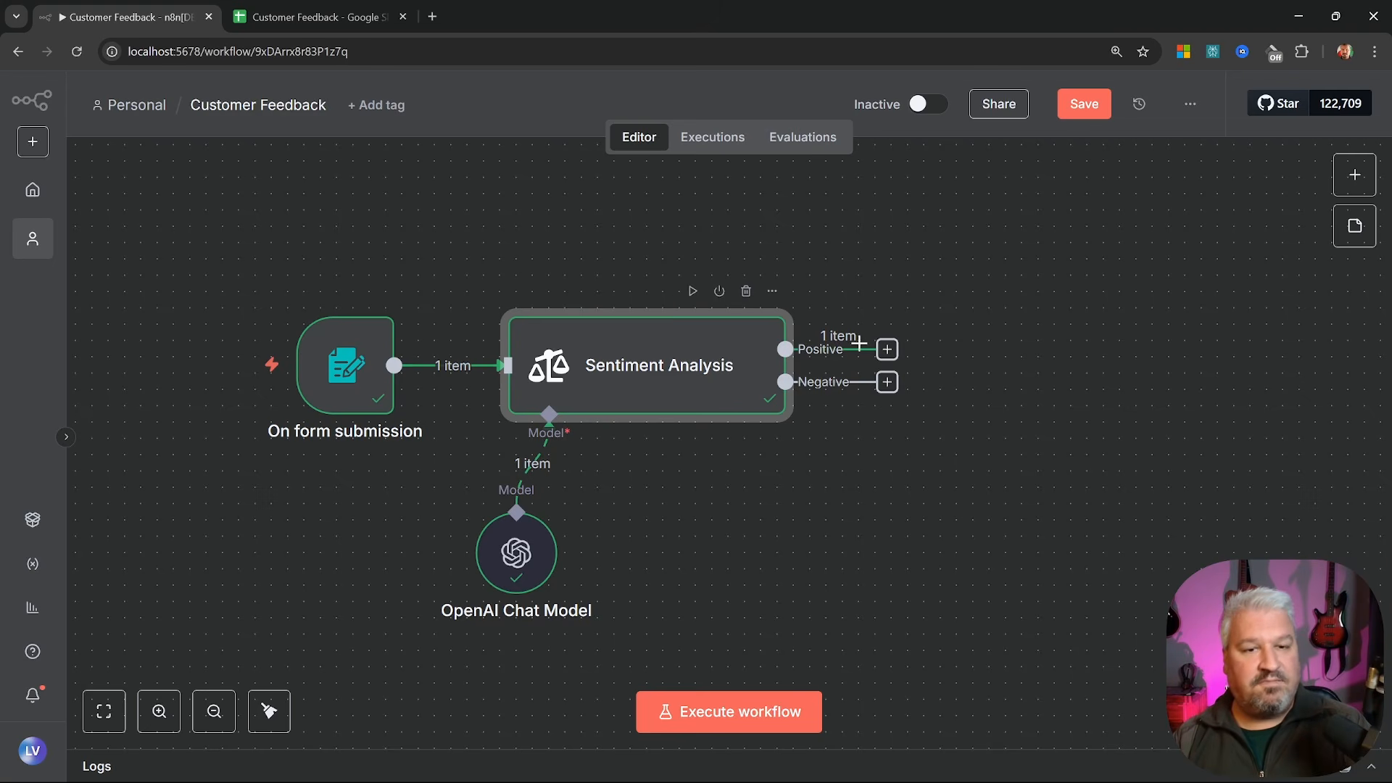
drag(888, 350, 851, 301)
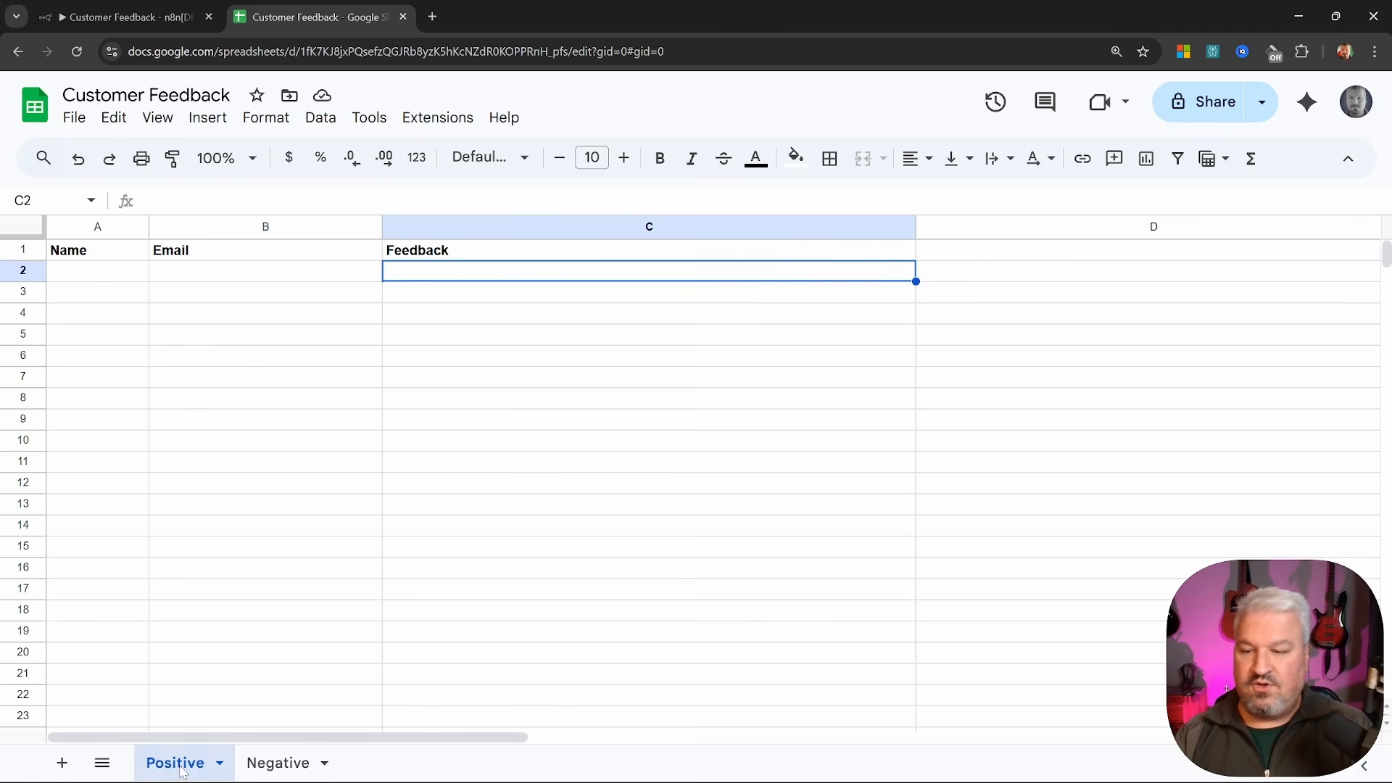
Check the Name, Email and Feedback column headers on the Positive sheet
click(279, 764)
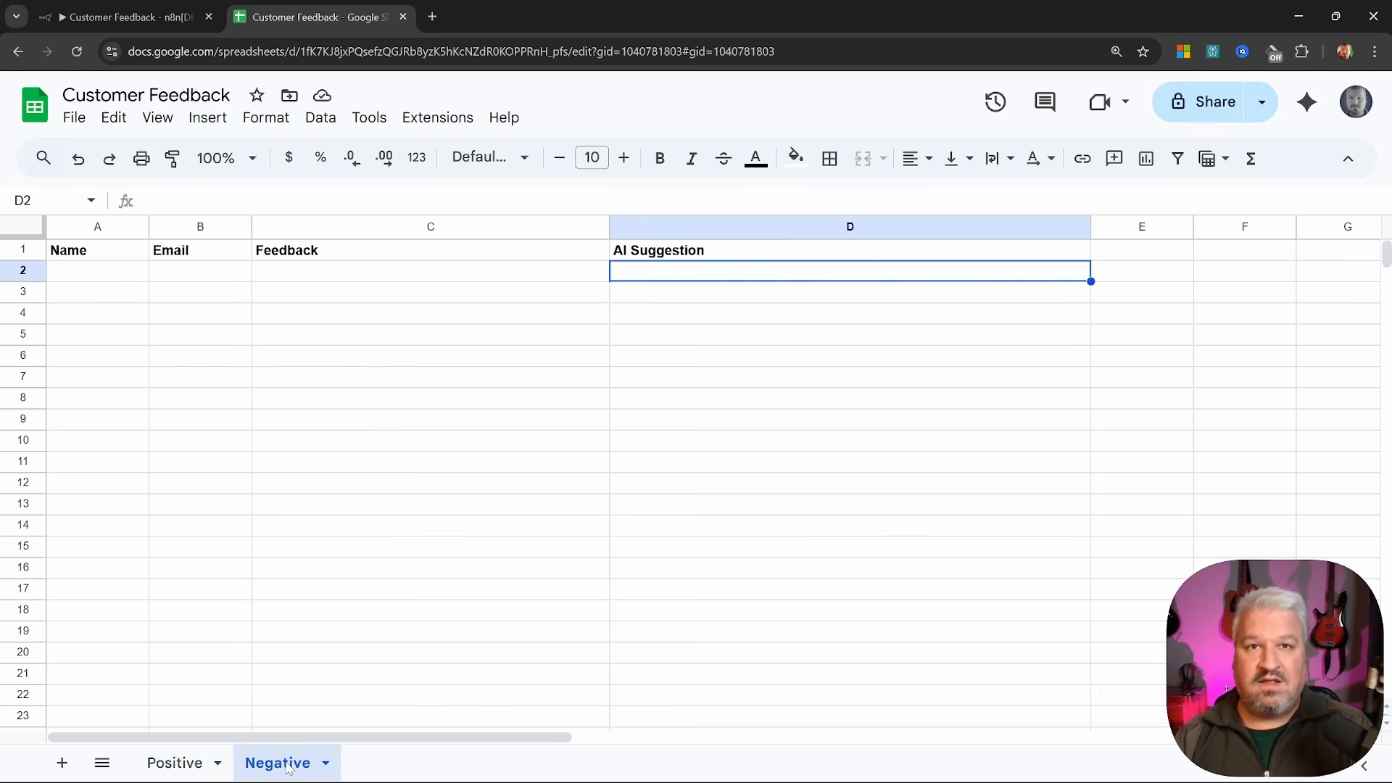
click(178, 763)
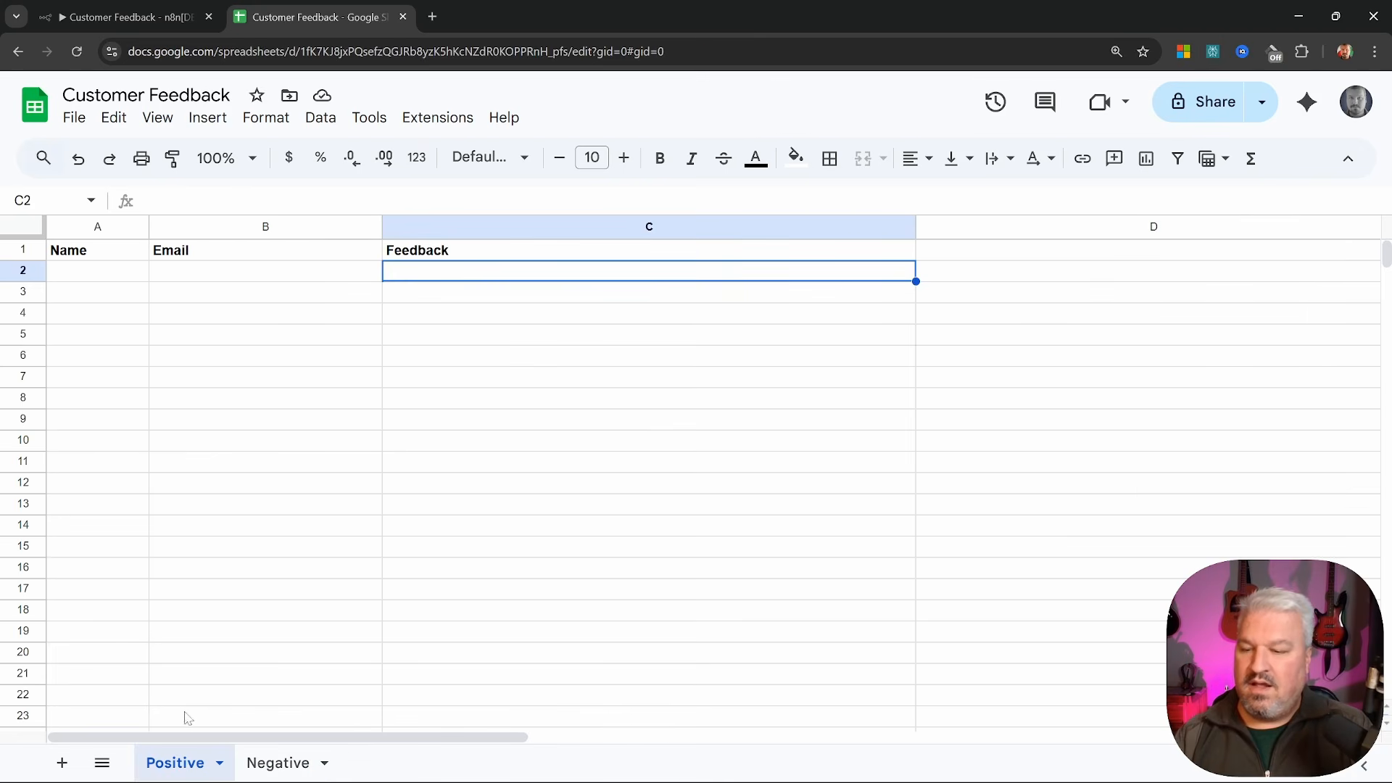
click(109, 253)
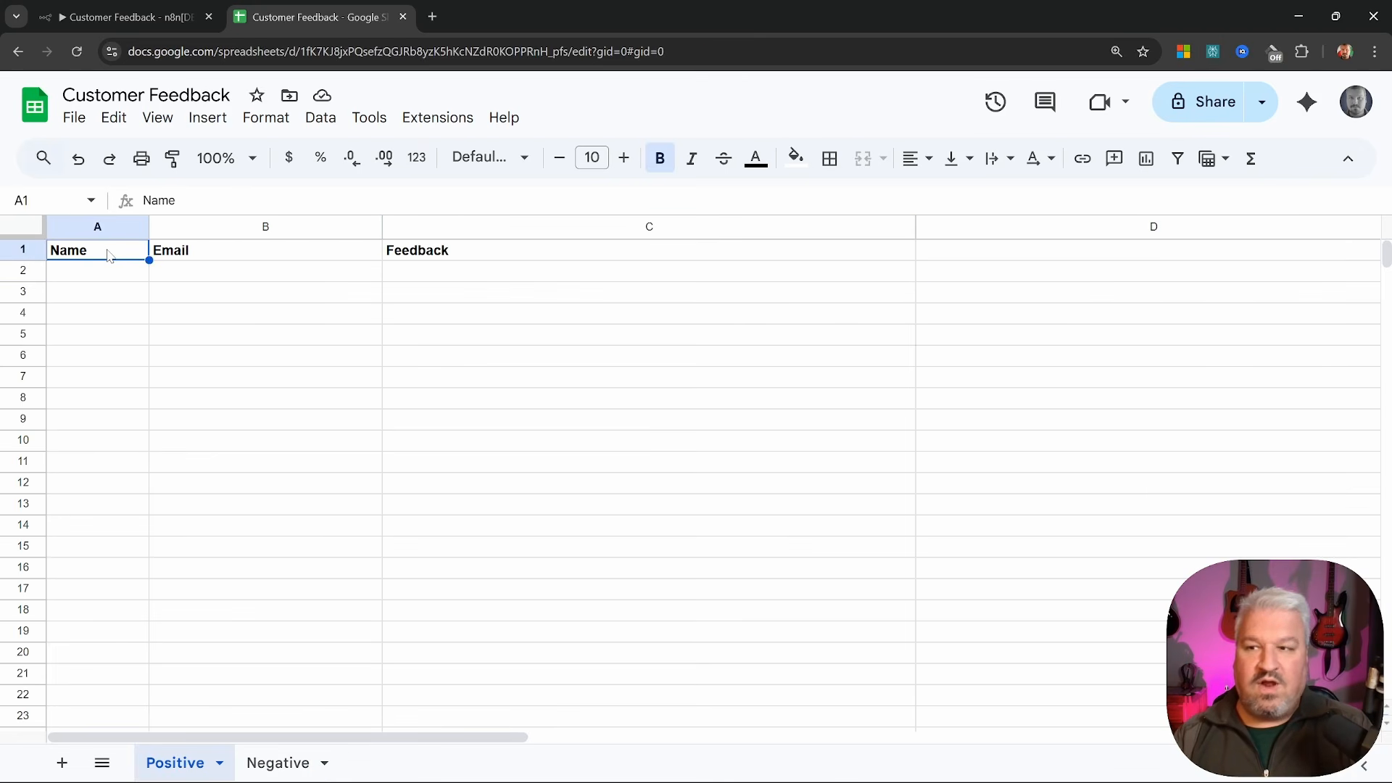
click(219, 252)
click(464, 252)
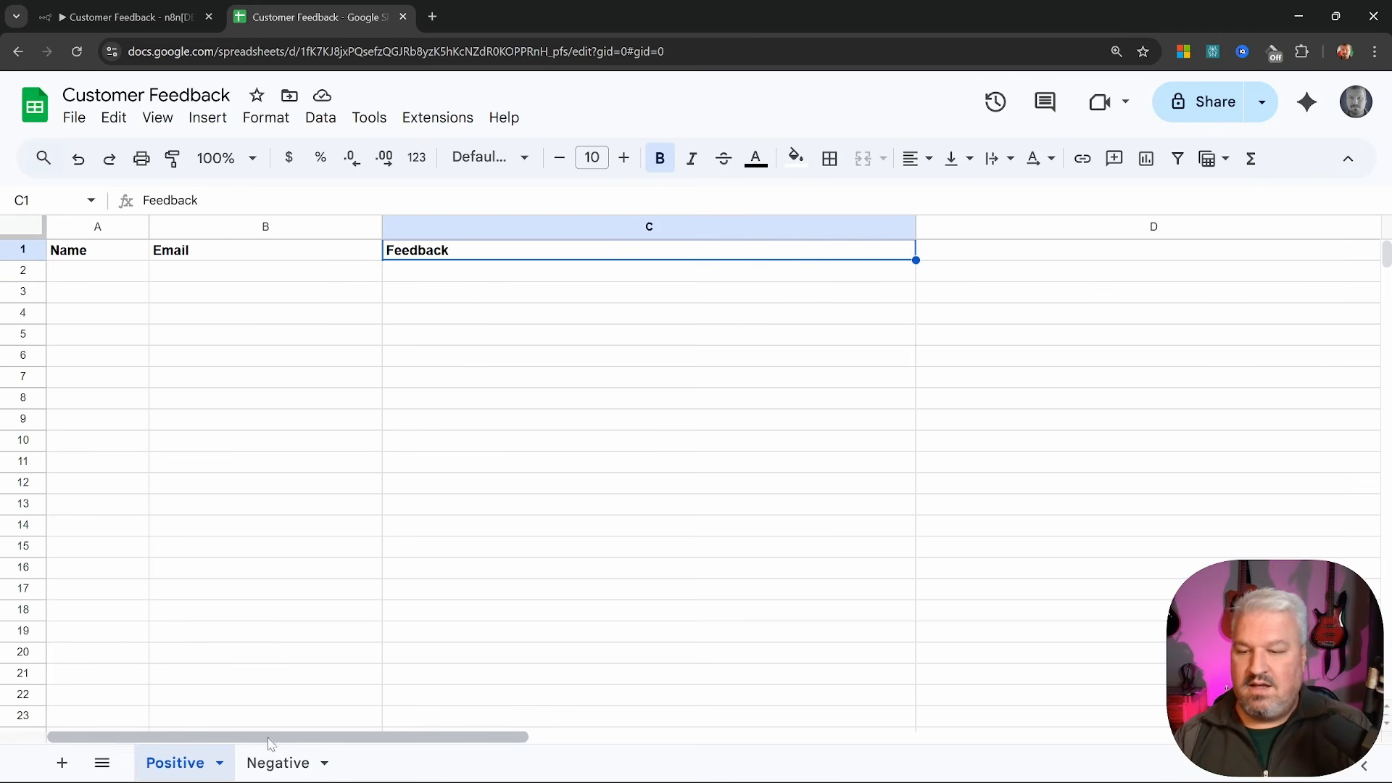
Check the Negative sheet's Name, Email, Feedback and AI Suggestion headers, then return to n8n
click(278, 762)
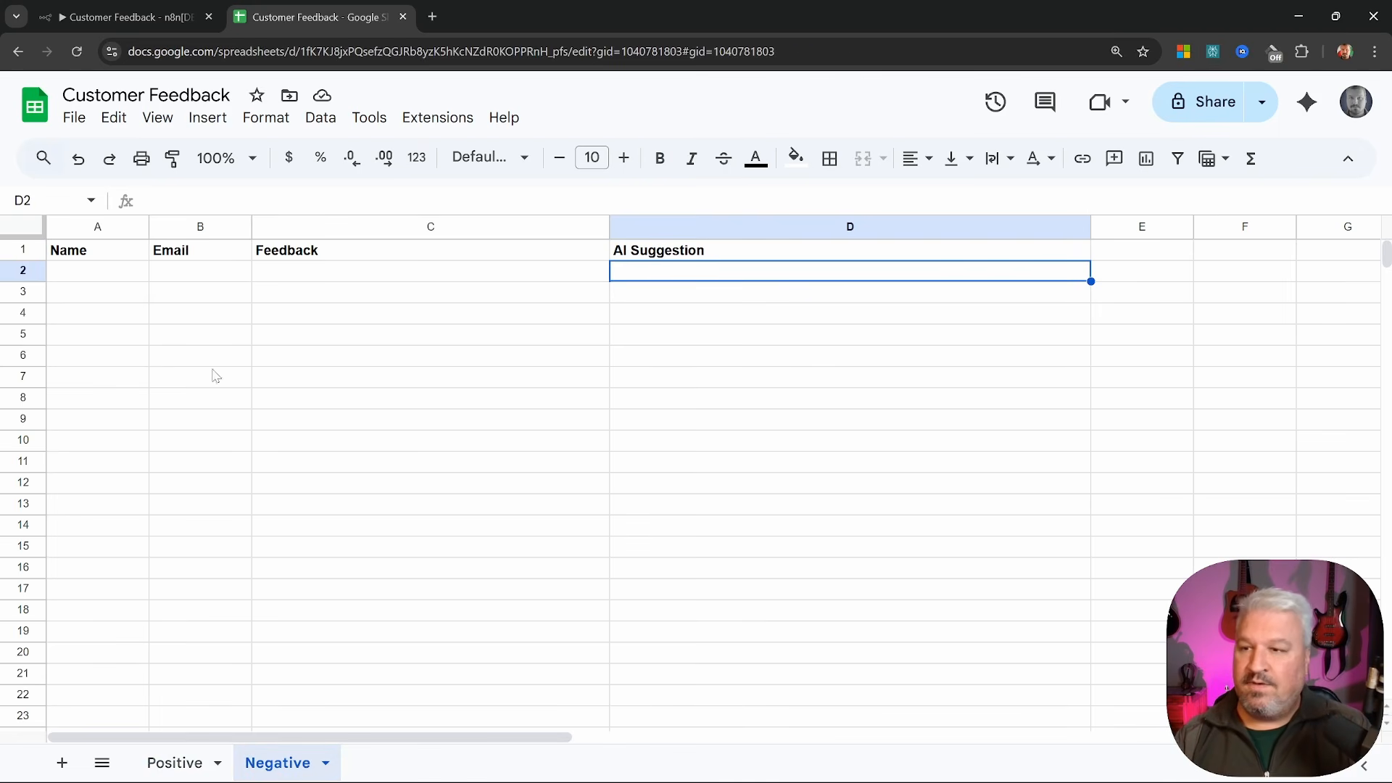
click(125, 303)
click(93, 253)
click(187, 254)
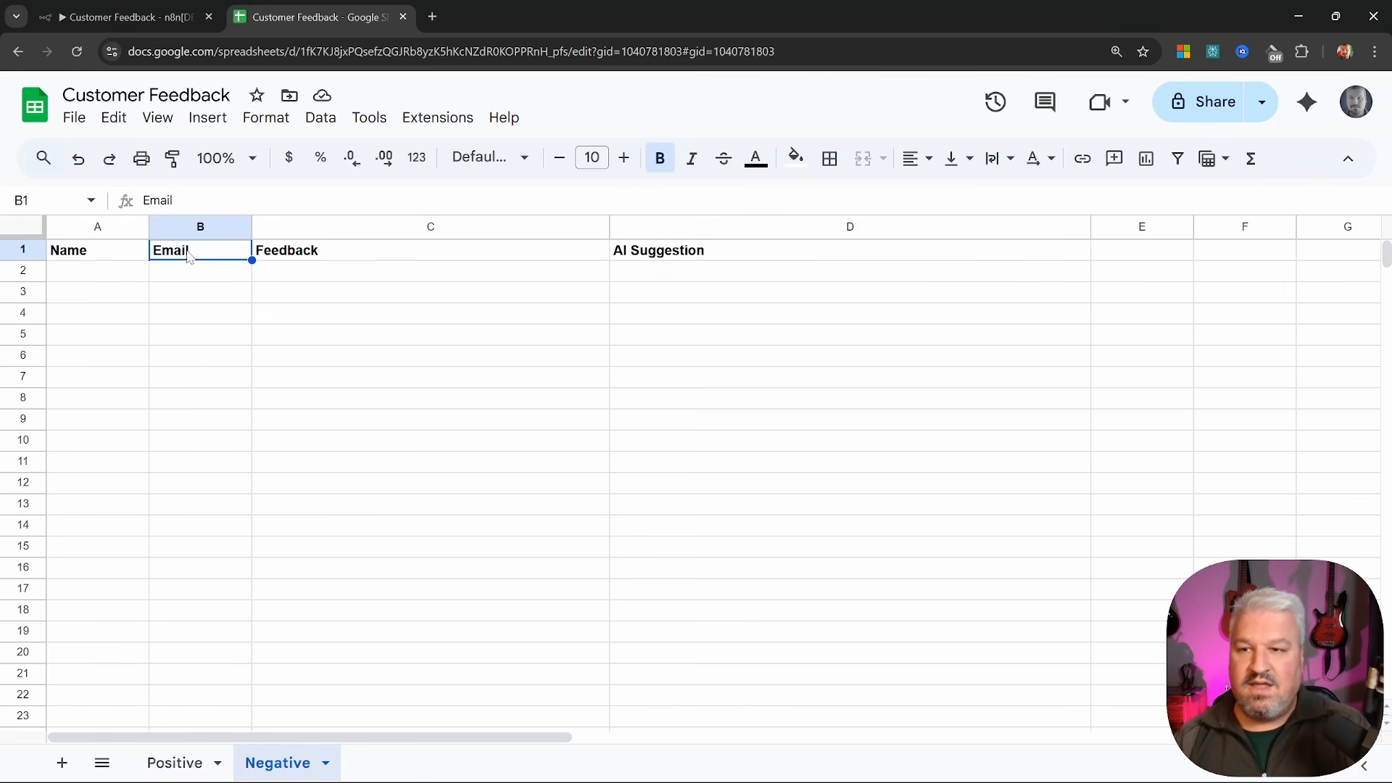
click(289, 253)
click(714, 255)
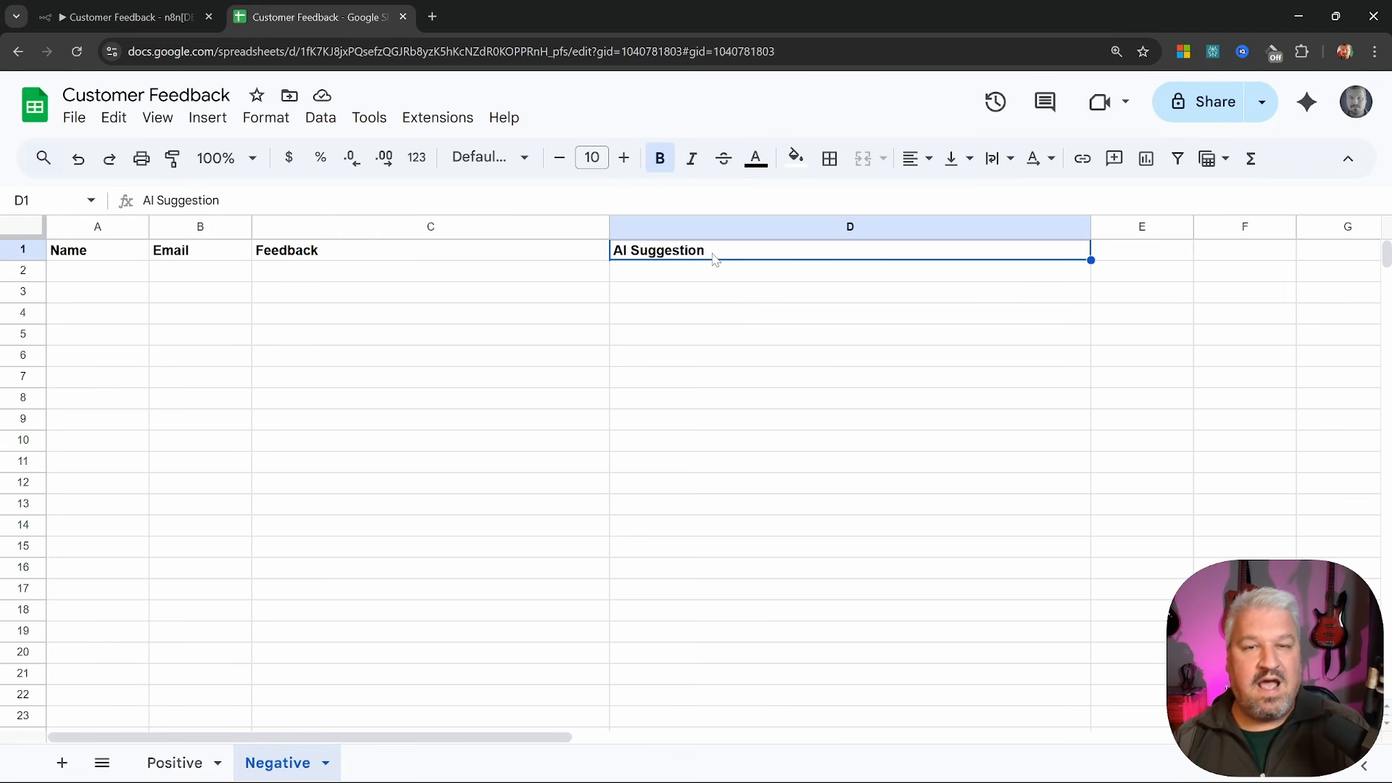
key(ctrl+Page_Up)
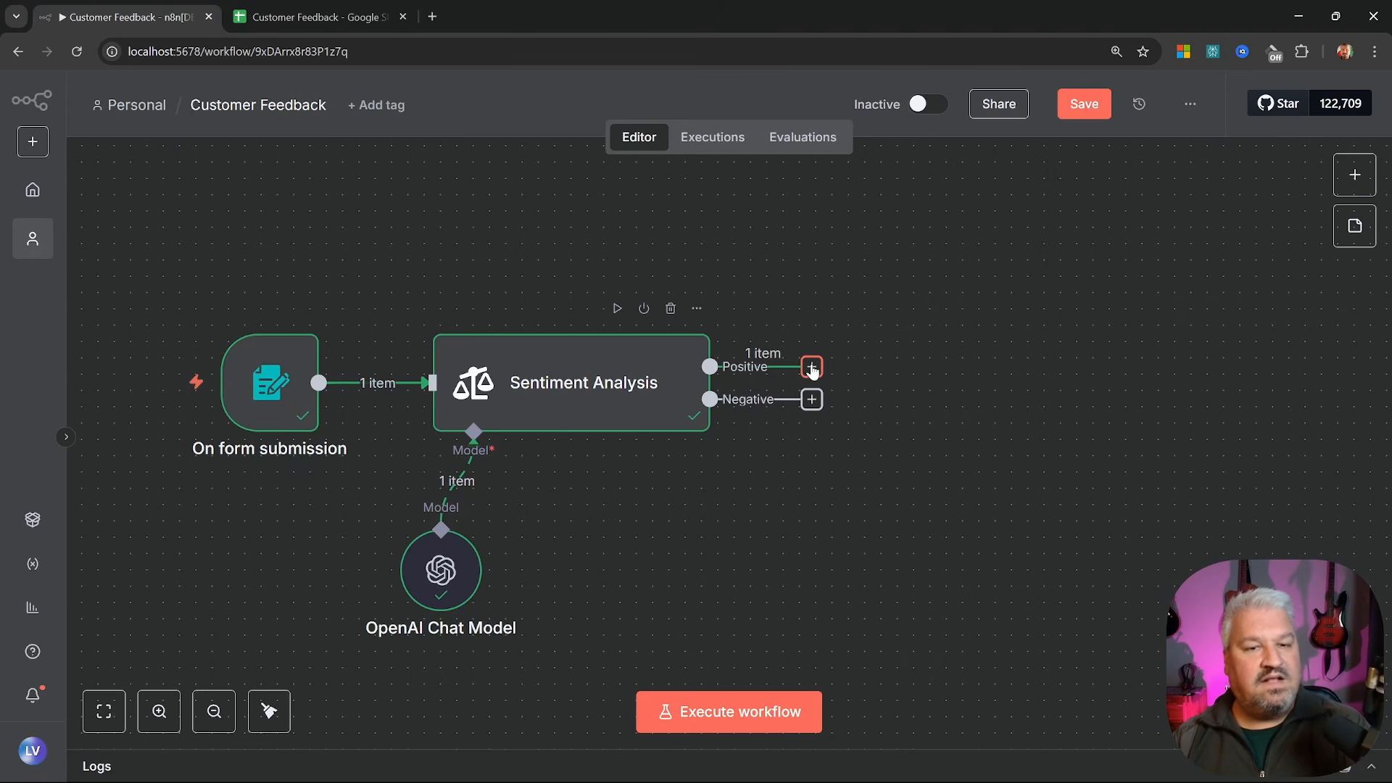
Add a Google Sheets 'Append or update row' step on the Positive output, titled Add Positive Review
drag(813, 353, 872, 261)
text(sheet)
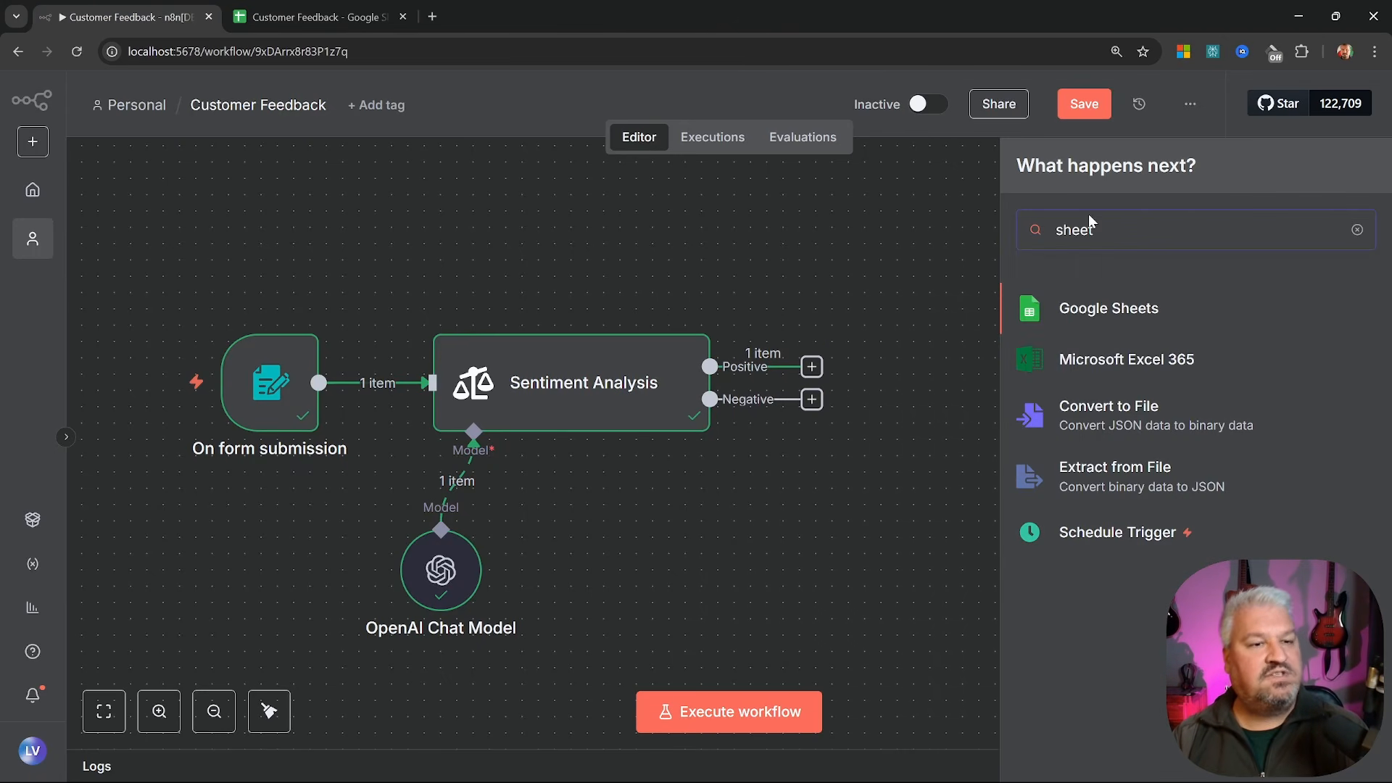
click(1134, 310)
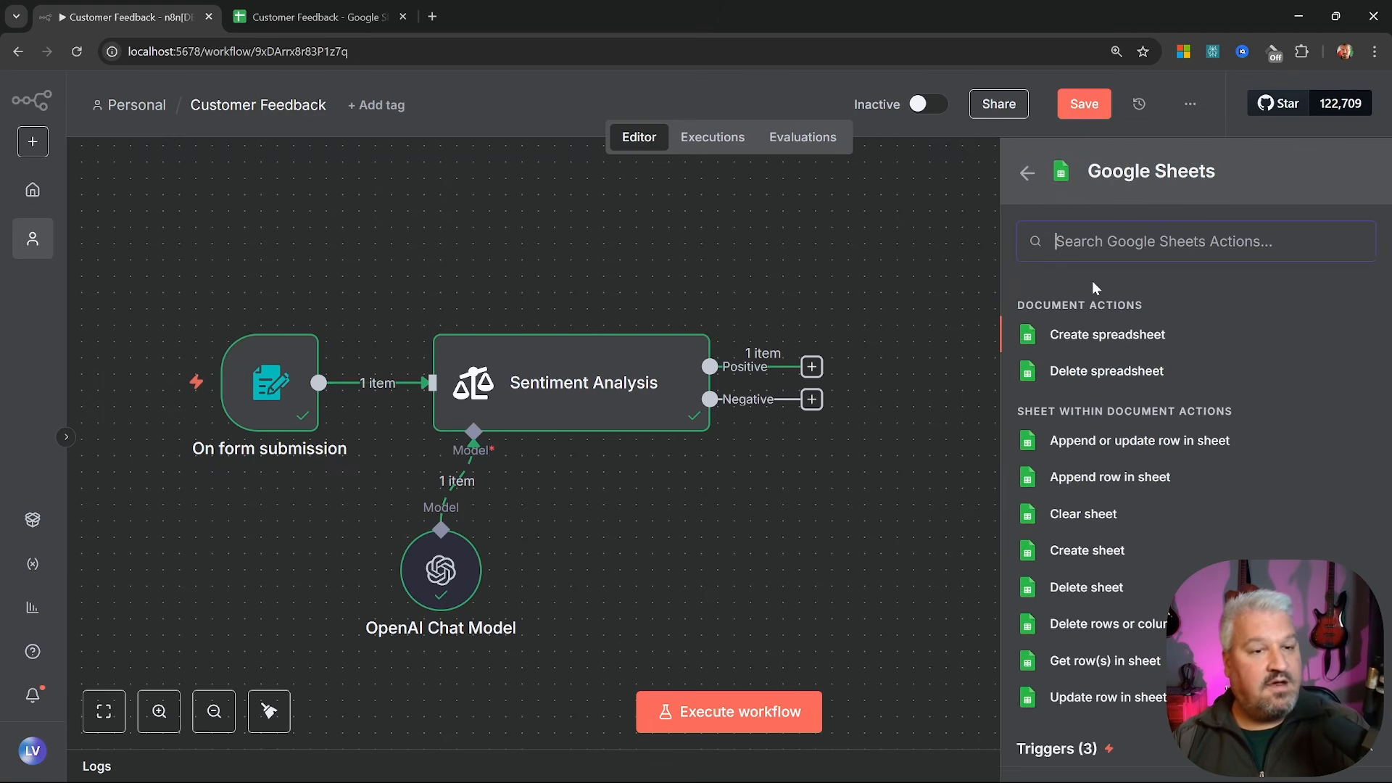
click(1129, 442)
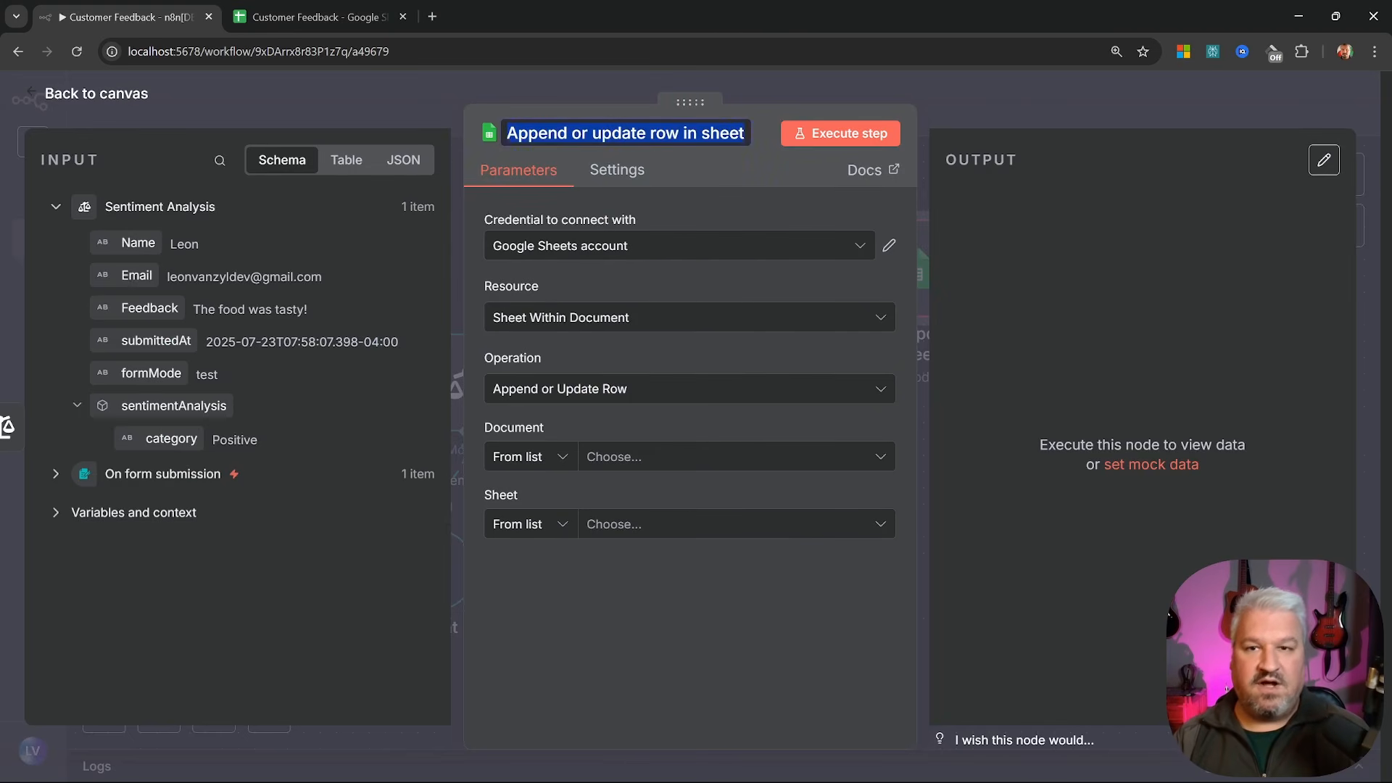
text(Add Positive Re)
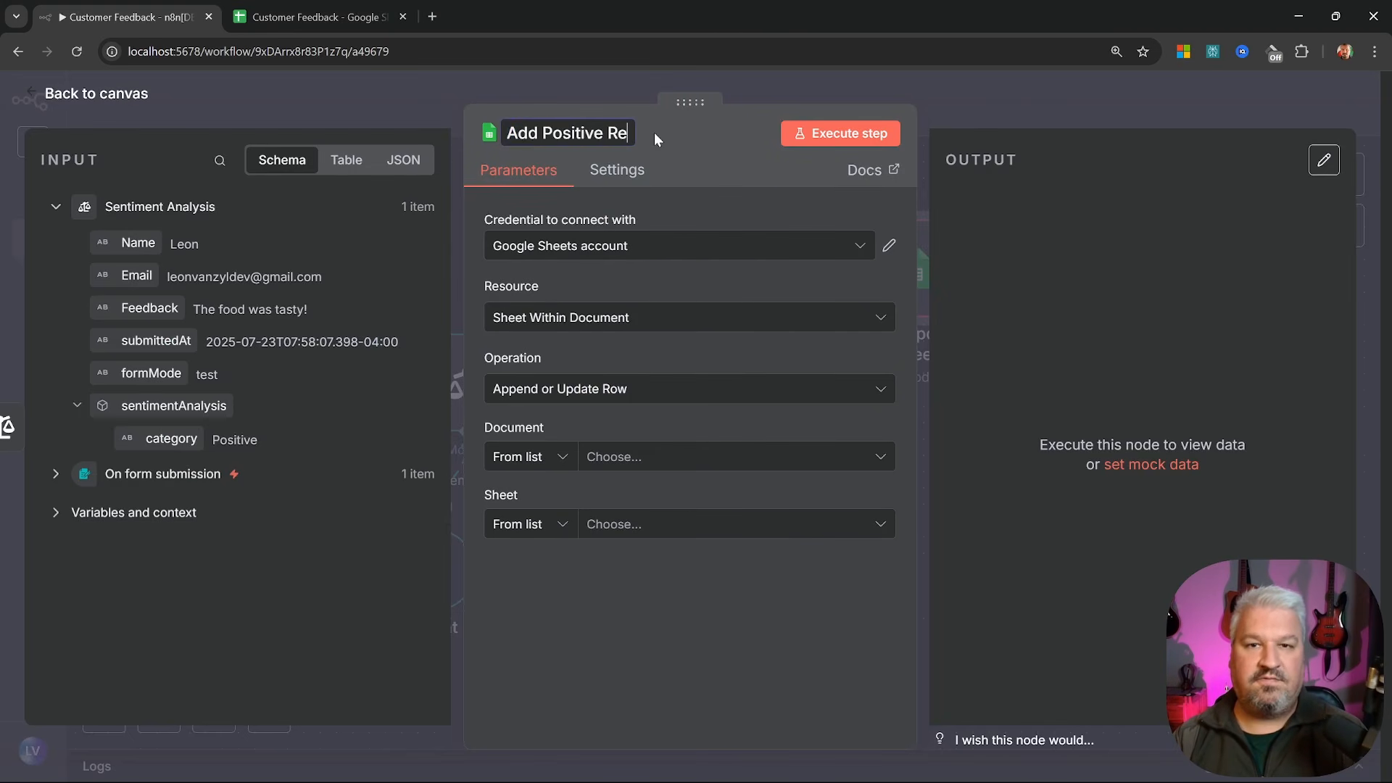
text(view)
click(633, 211)
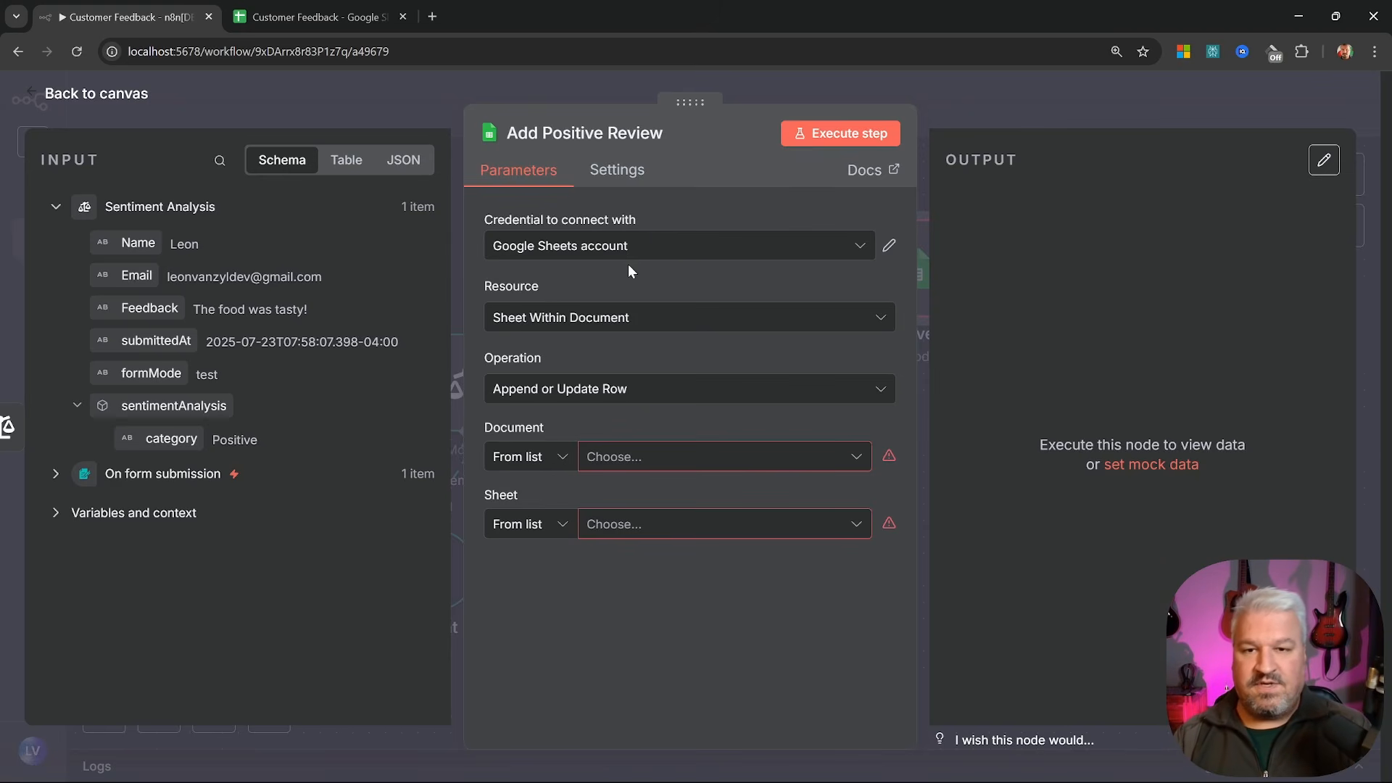
Point the step at the Customer Feedback spreadsheet's Positive sheet
click(668, 458)
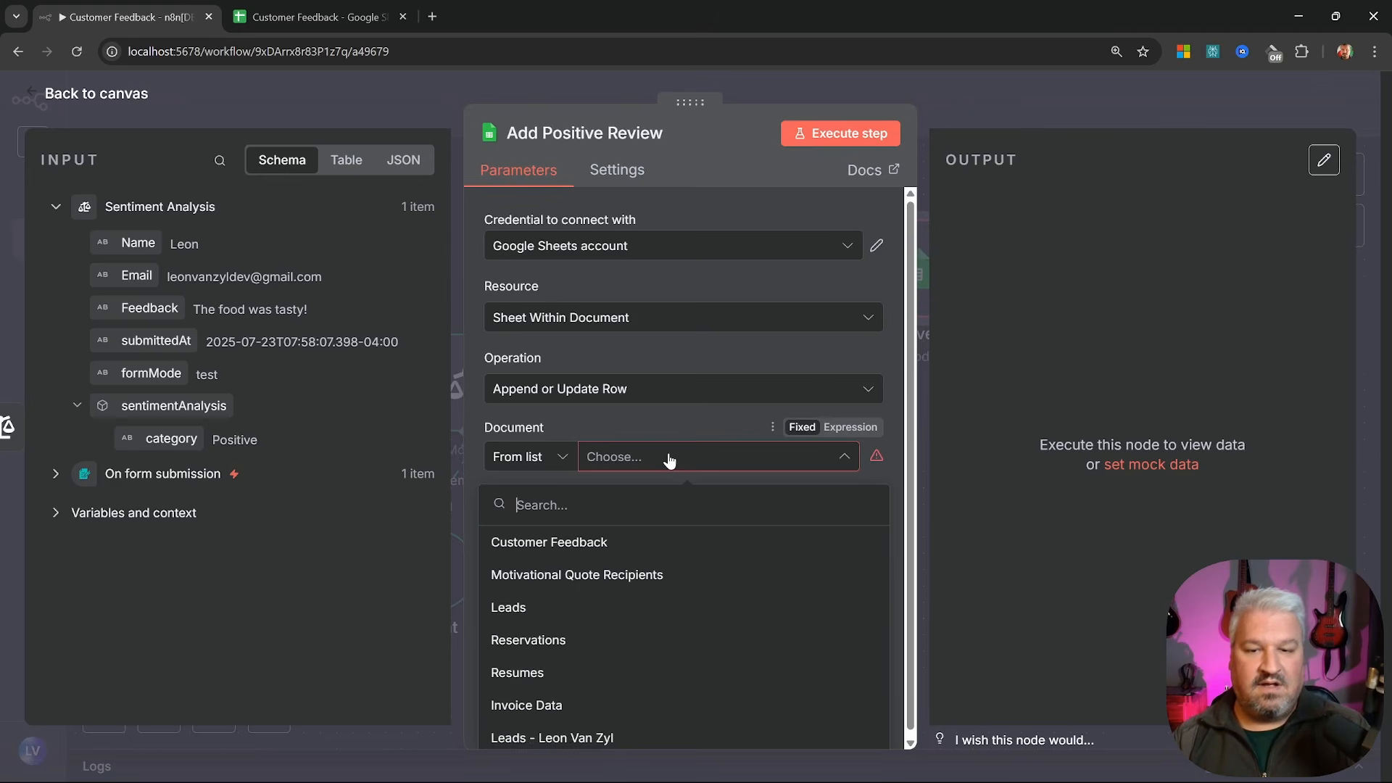
click(573, 543)
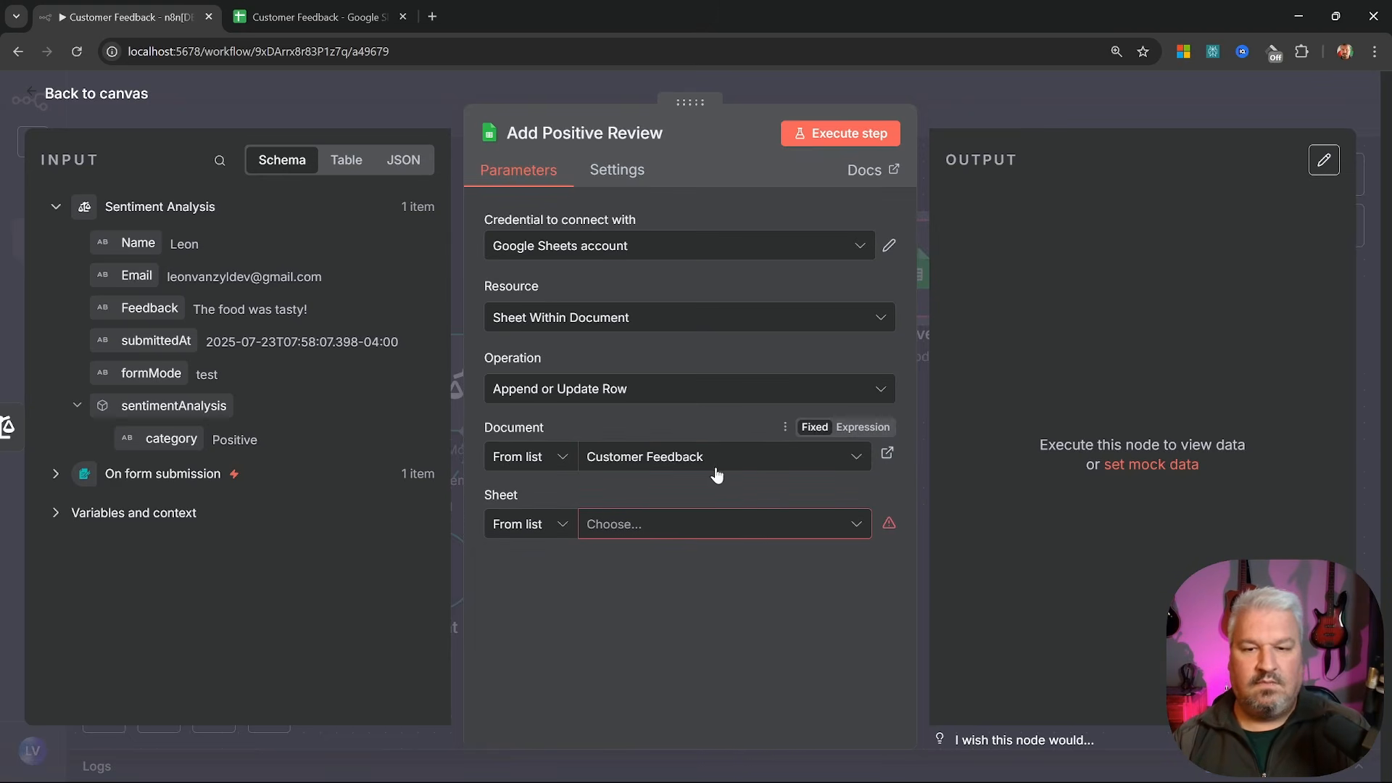
click(633, 530)
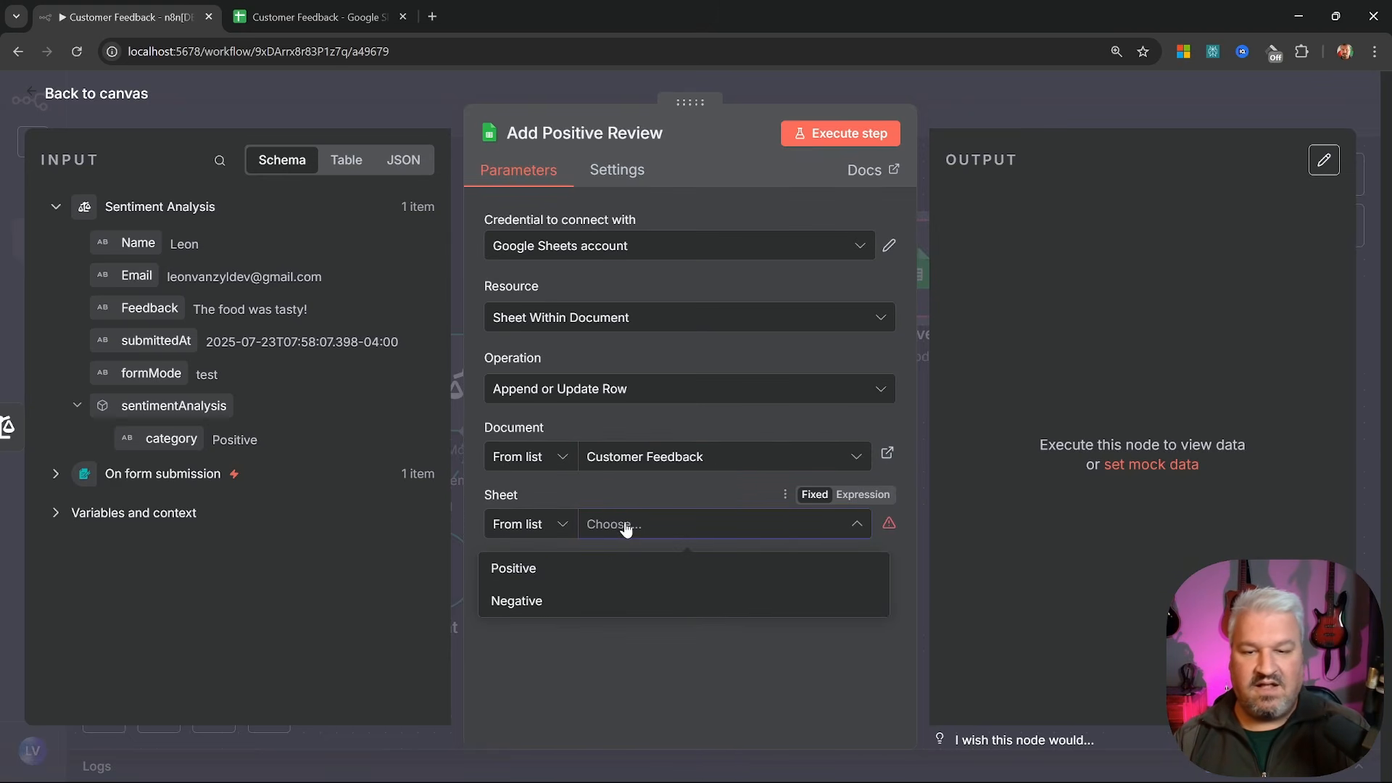
click(517, 570)
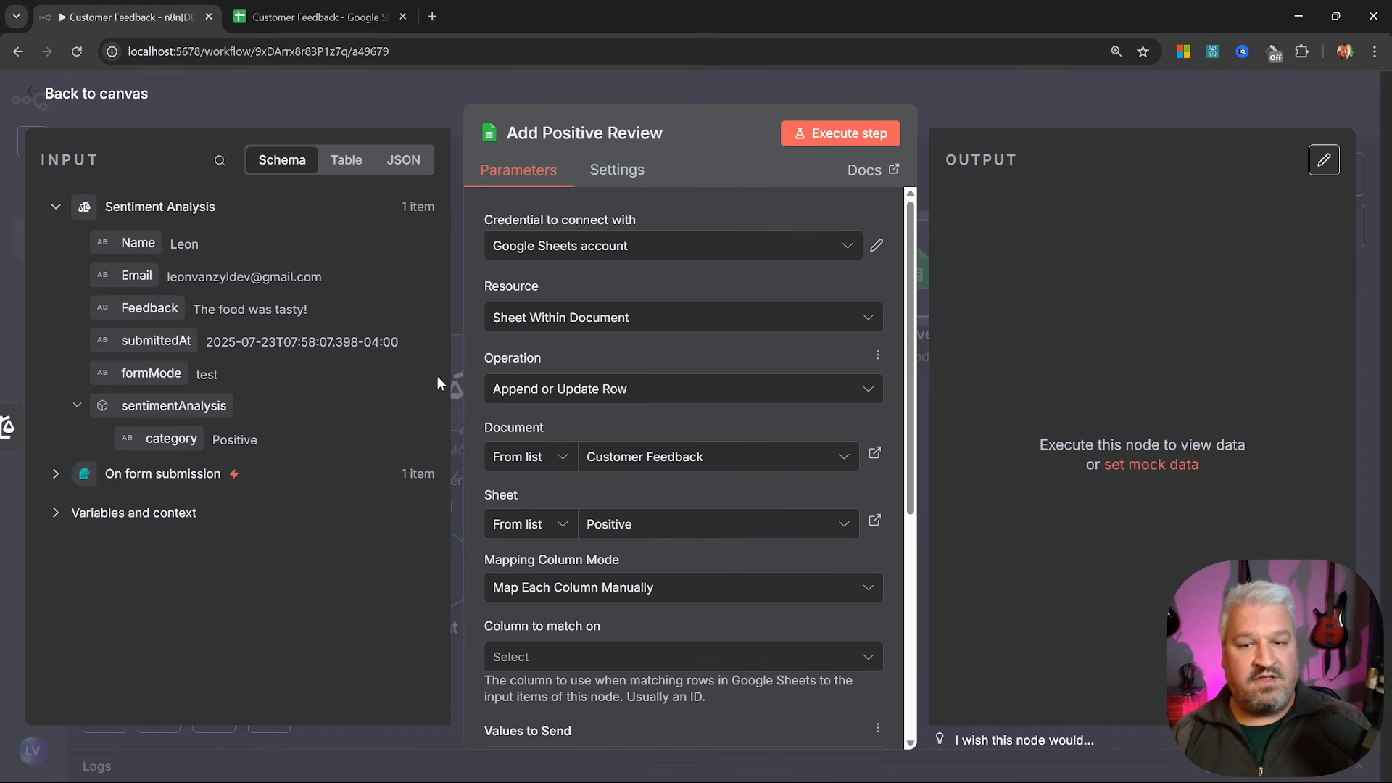
scroll(530, 371, down, 3)
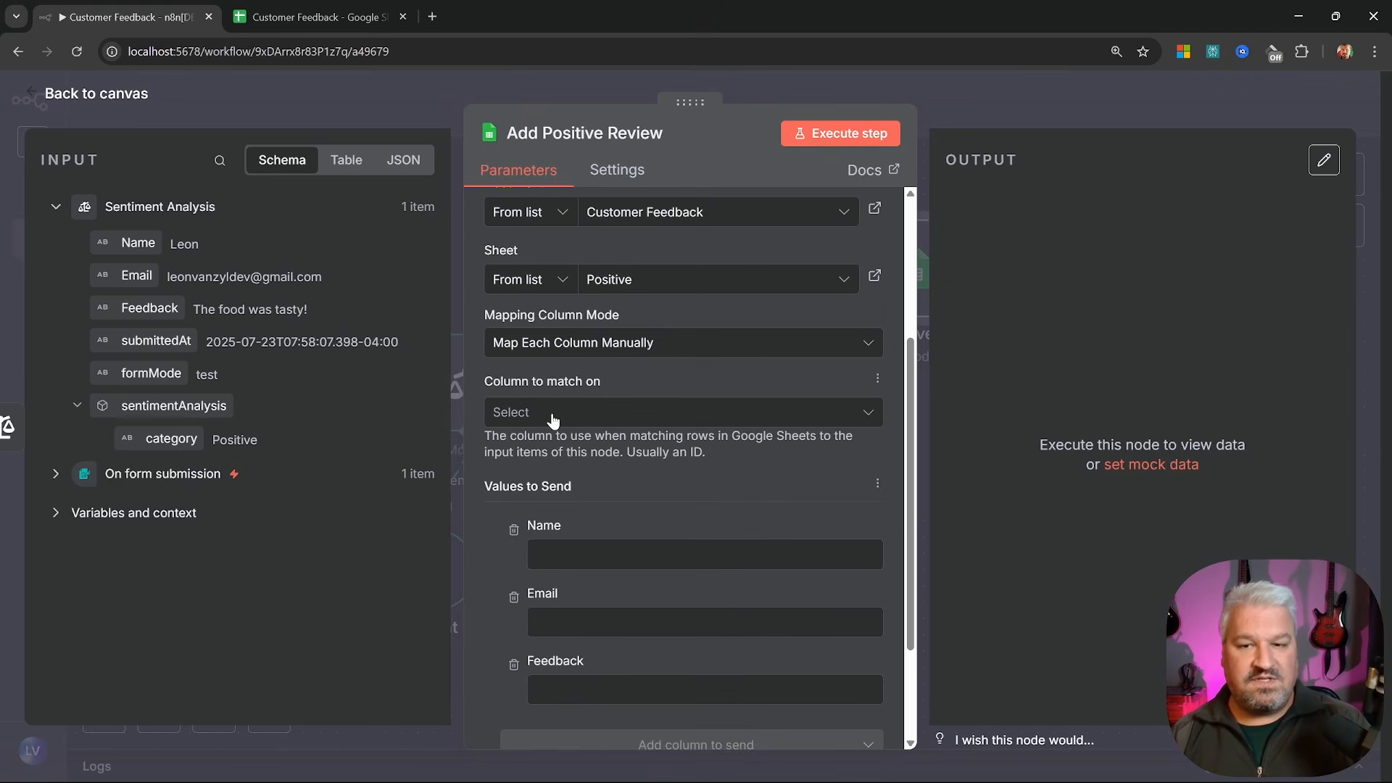
scroll(559, 409, up, 3)
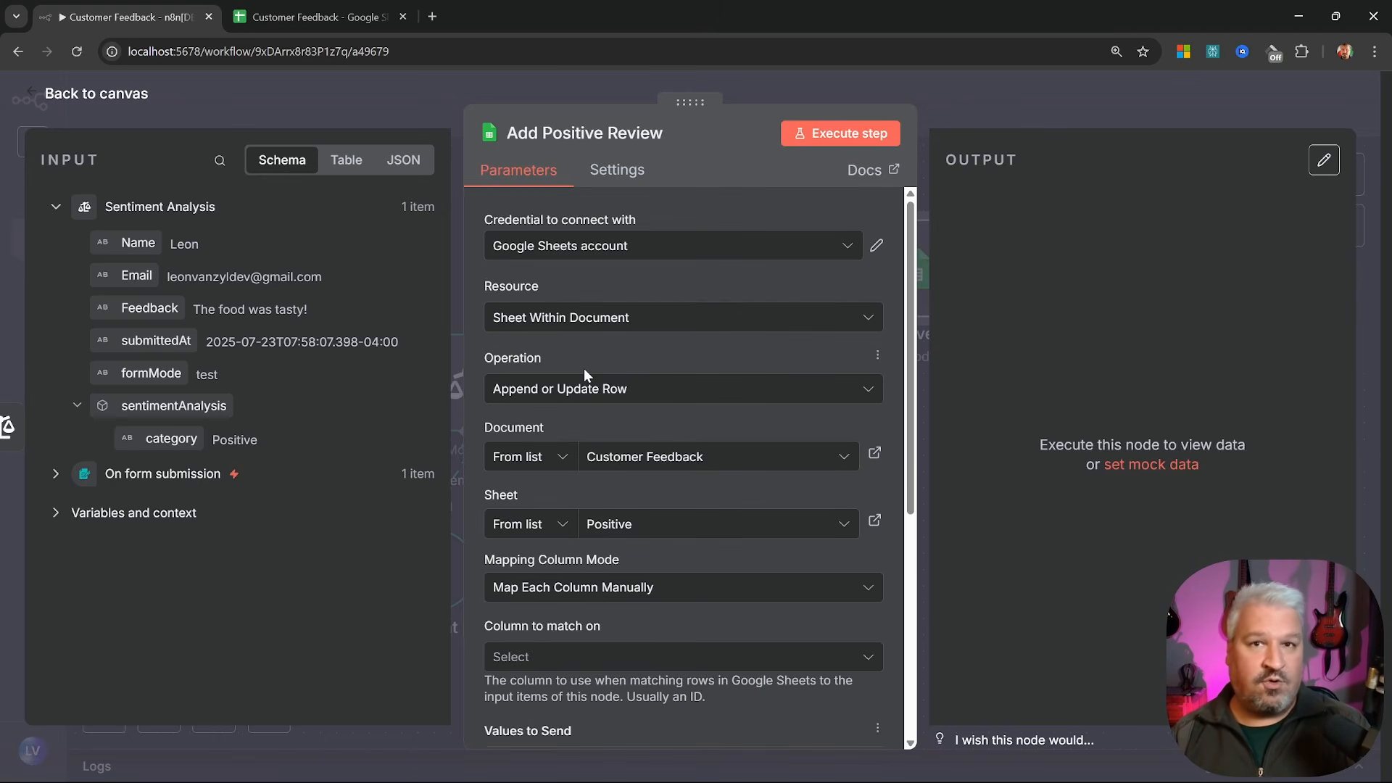
Keep Append or Update Row as the sheet operation
click(584, 388)
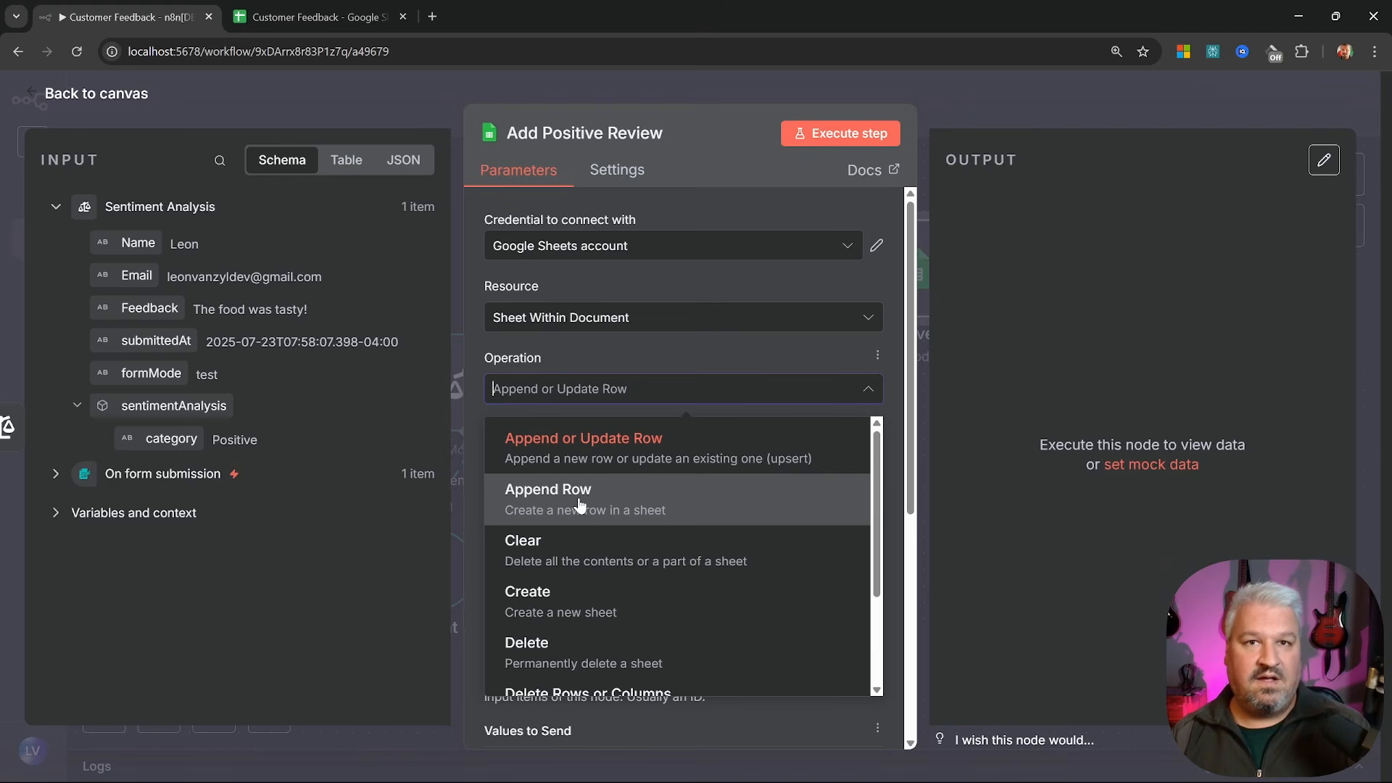
click(589, 443)
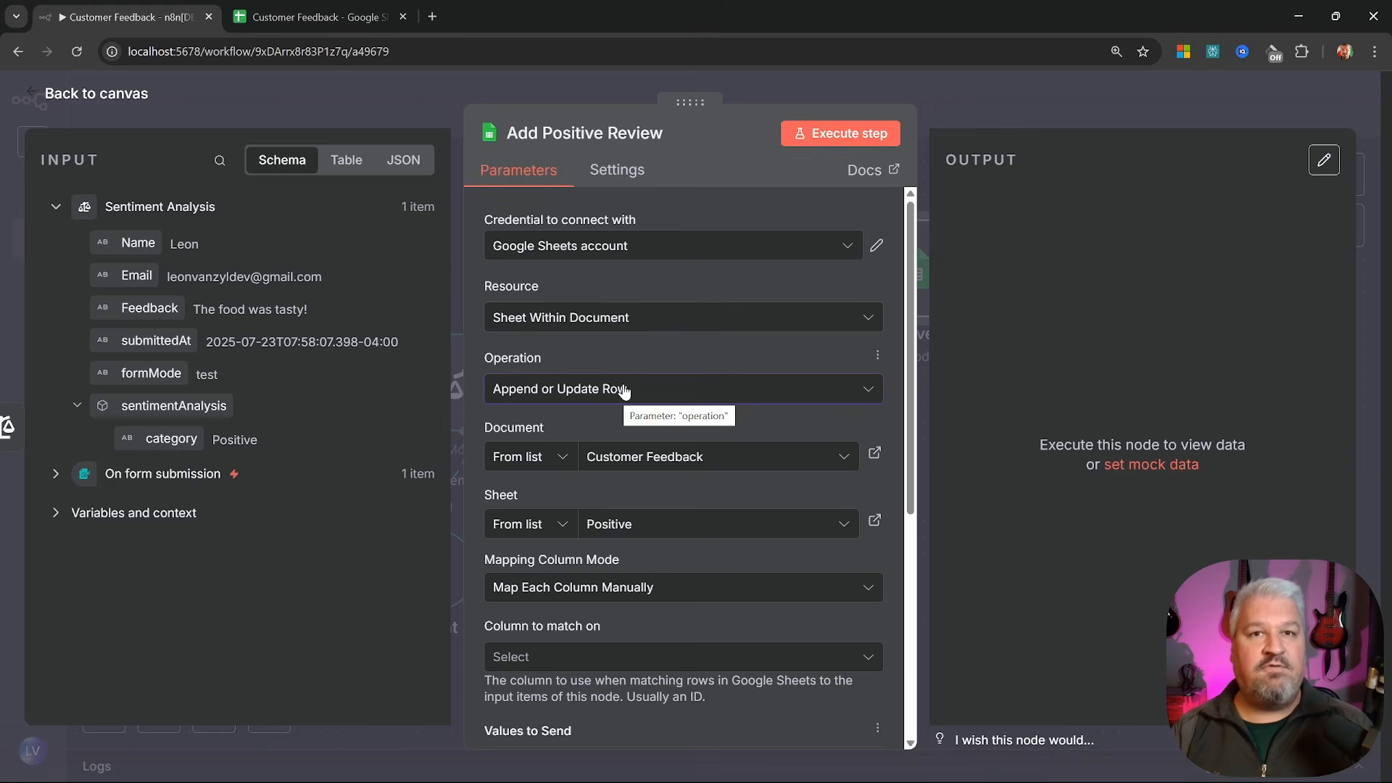
scroll(613, 406, down, 3)
click(601, 426)
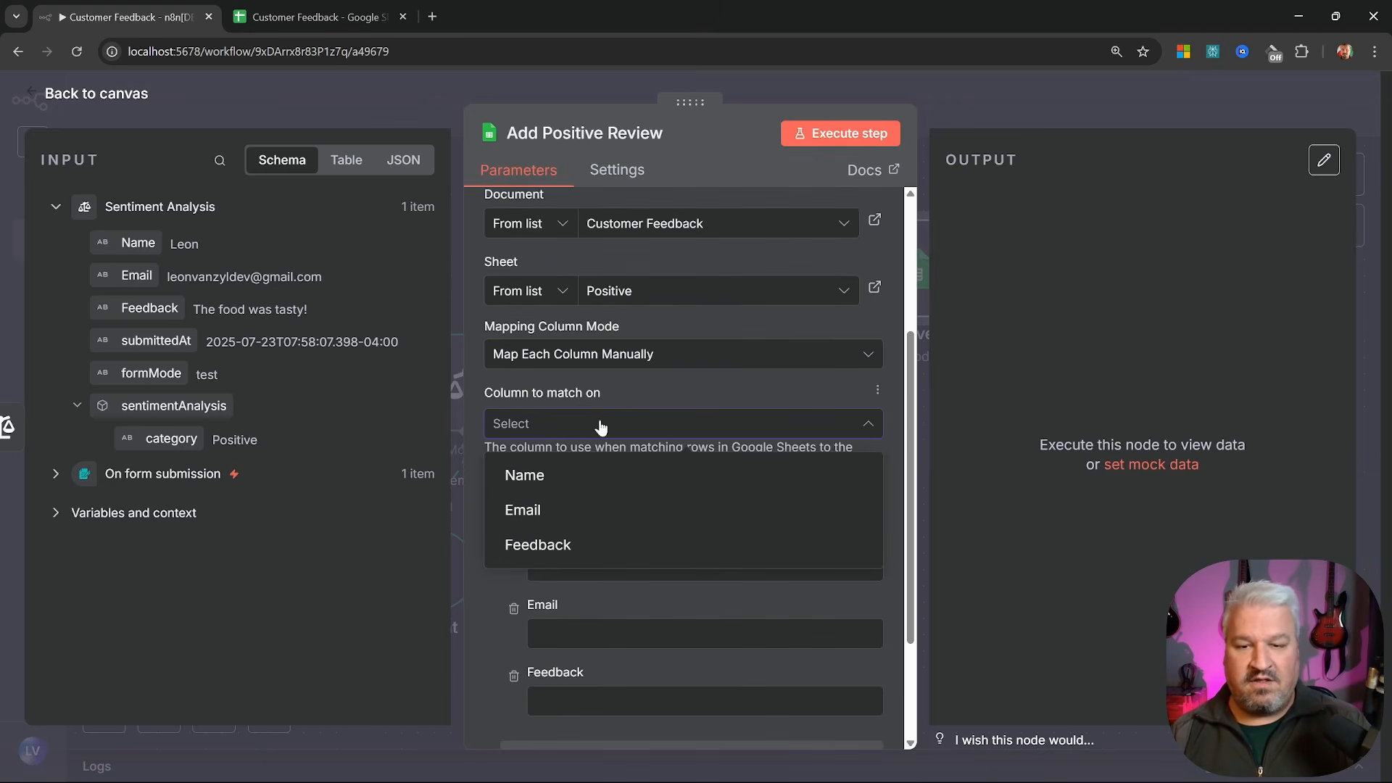
Match rows on Email, map the submitted Email, Name and Feedback, and test-run to write one row
click(551, 517)
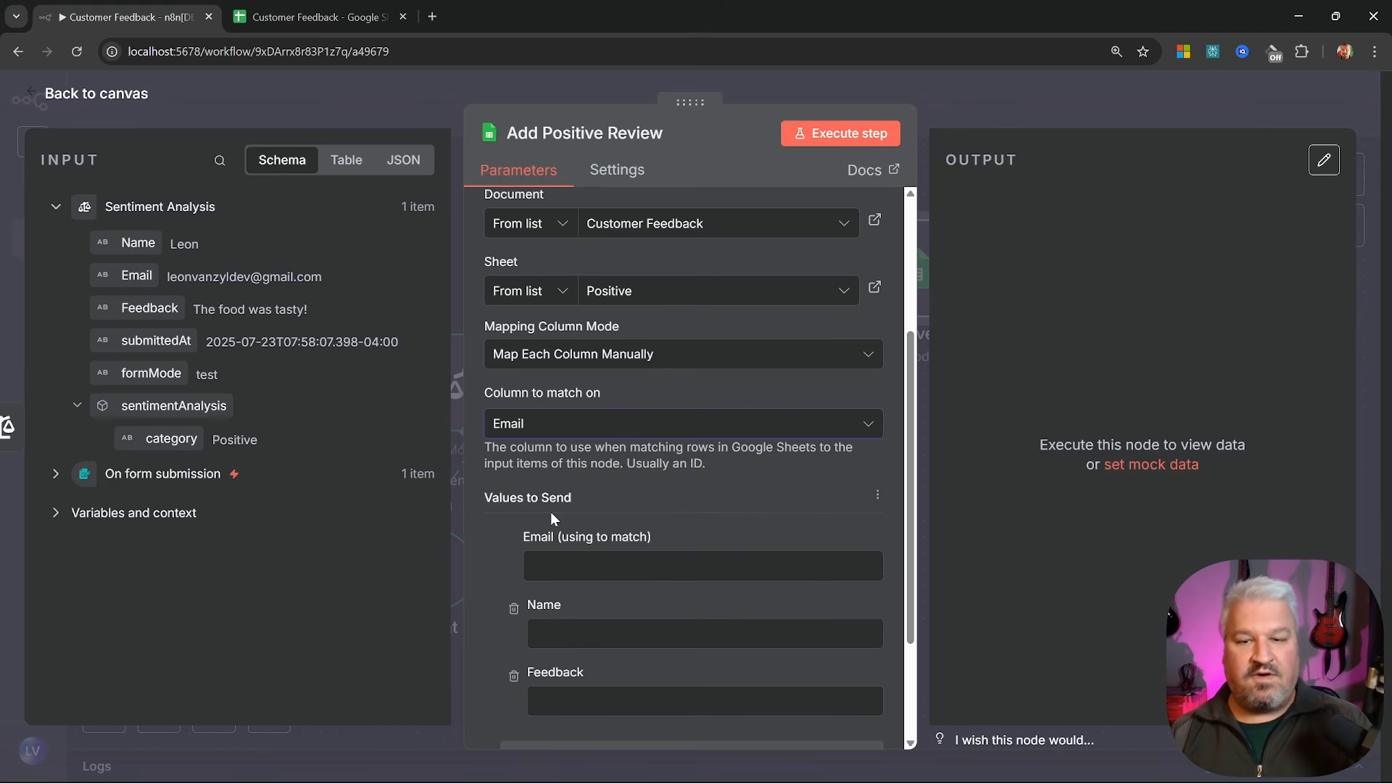
scroll(534, 337, down, 2)
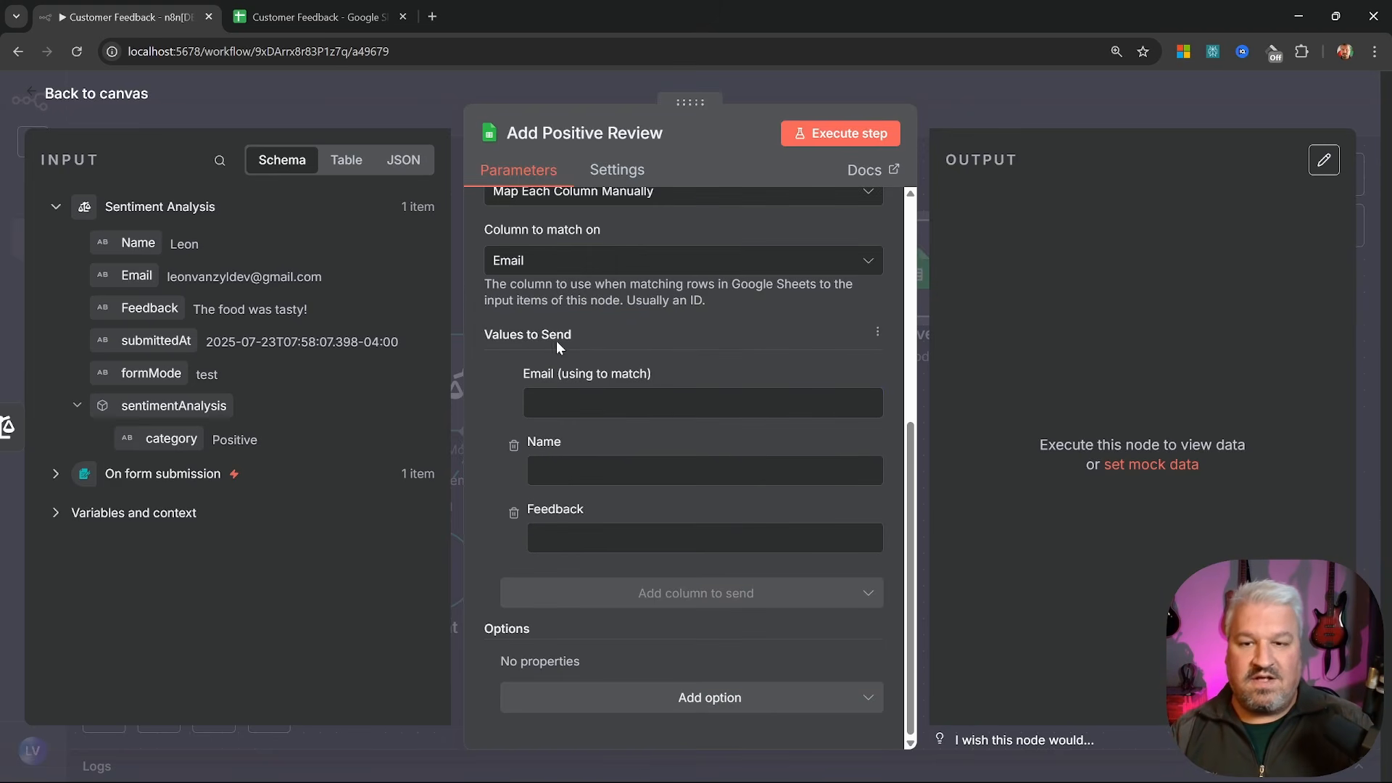
click(551, 402)
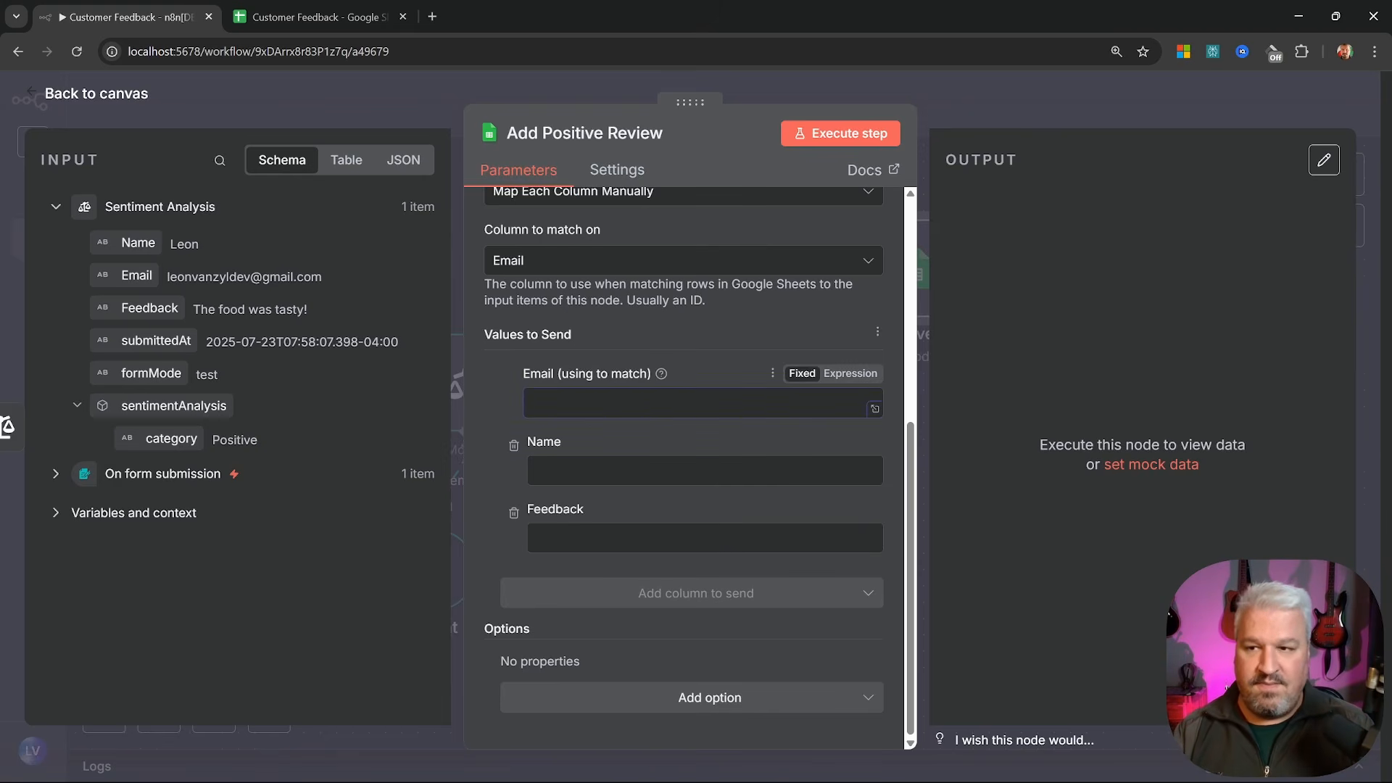
click(138, 473)
scroll(138, 472, down, 1)
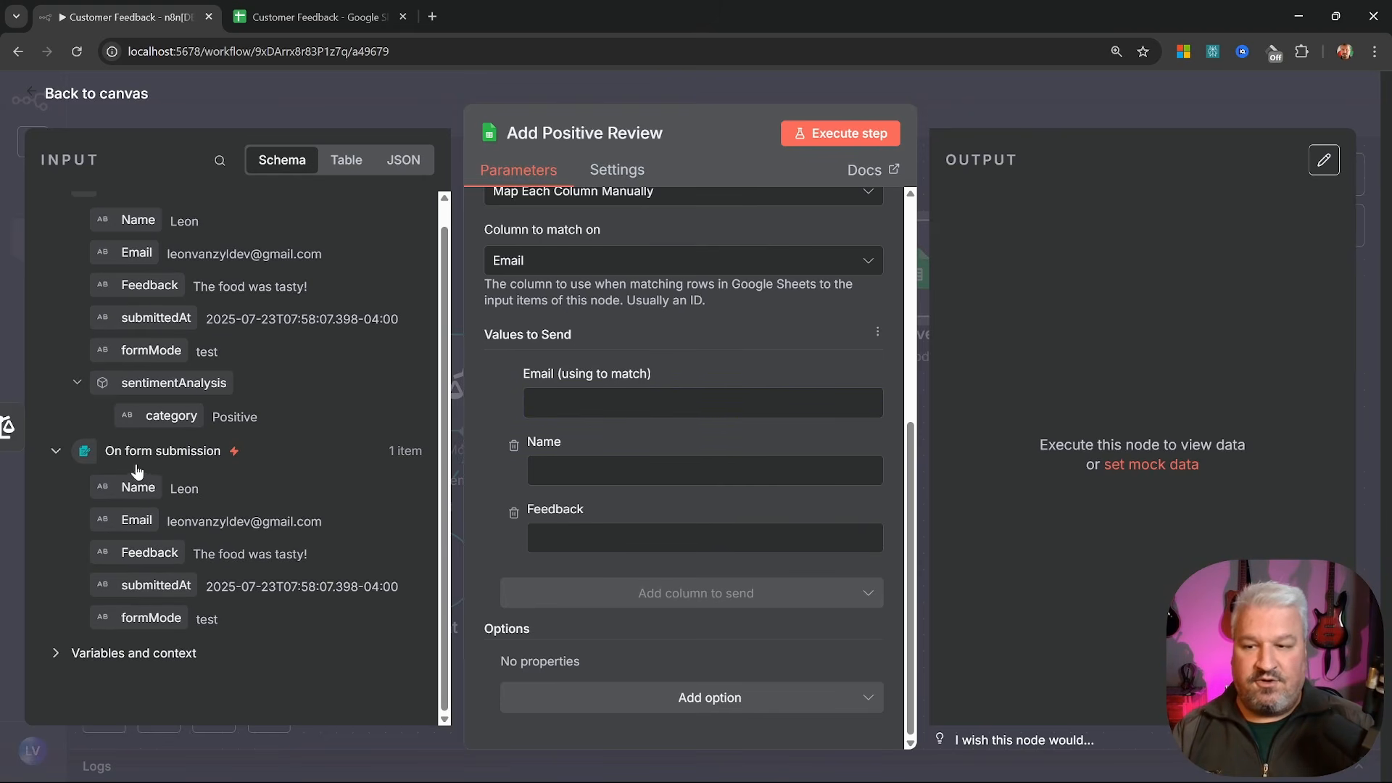
drag(136, 519, 581, 402)
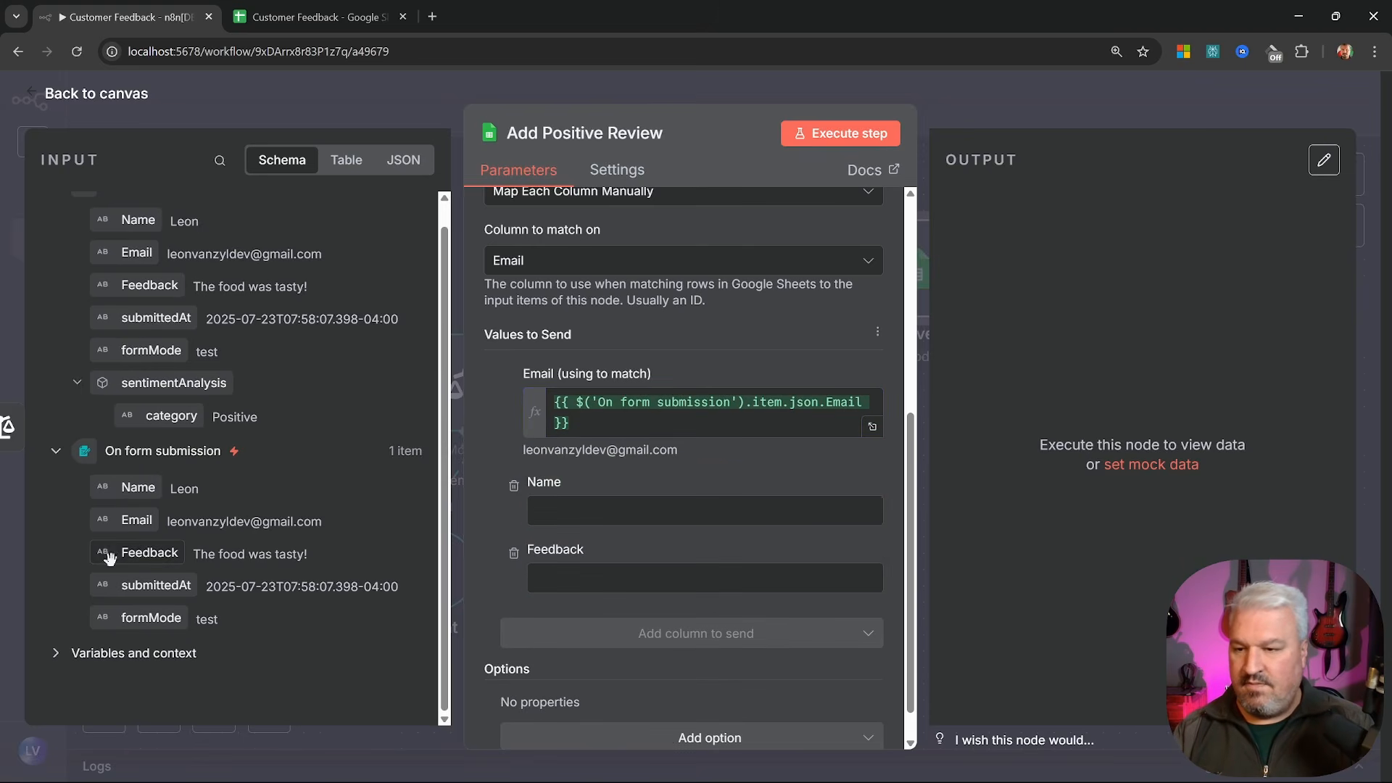
drag(129, 488, 616, 501)
drag(149, 553, 610, 599)
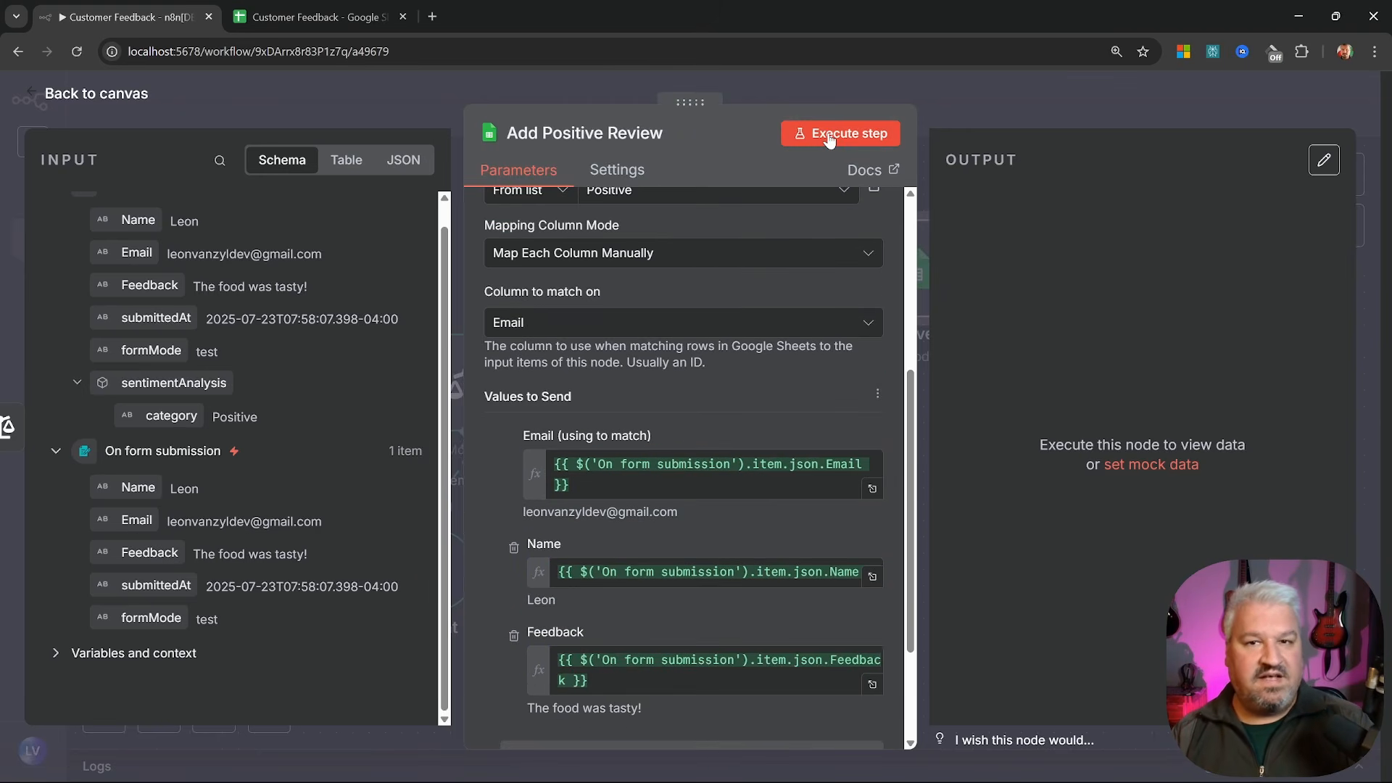
click(829, 136)
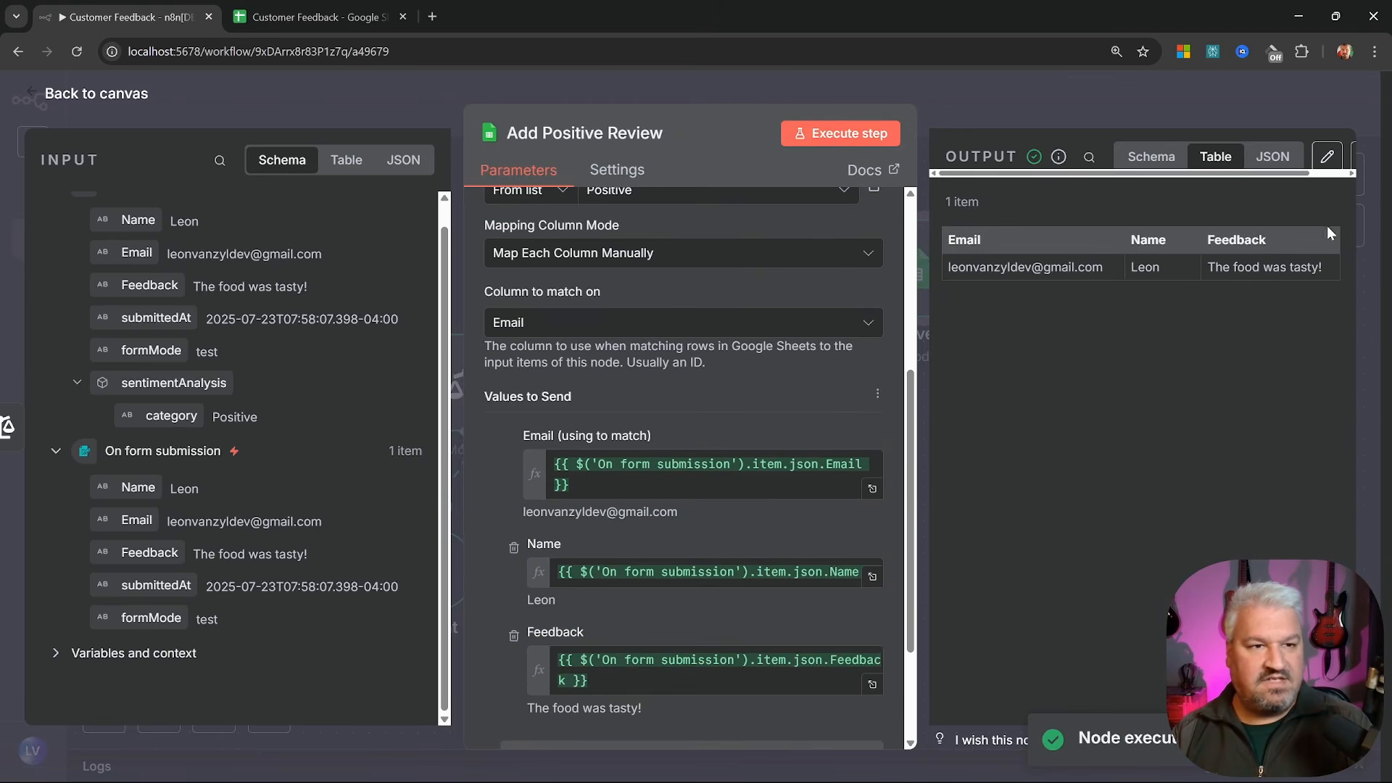
Reload the spreadsheet, confirm 'The food was tasty!' appears on the Positive sheet, then return to n8n
click(287, 15)
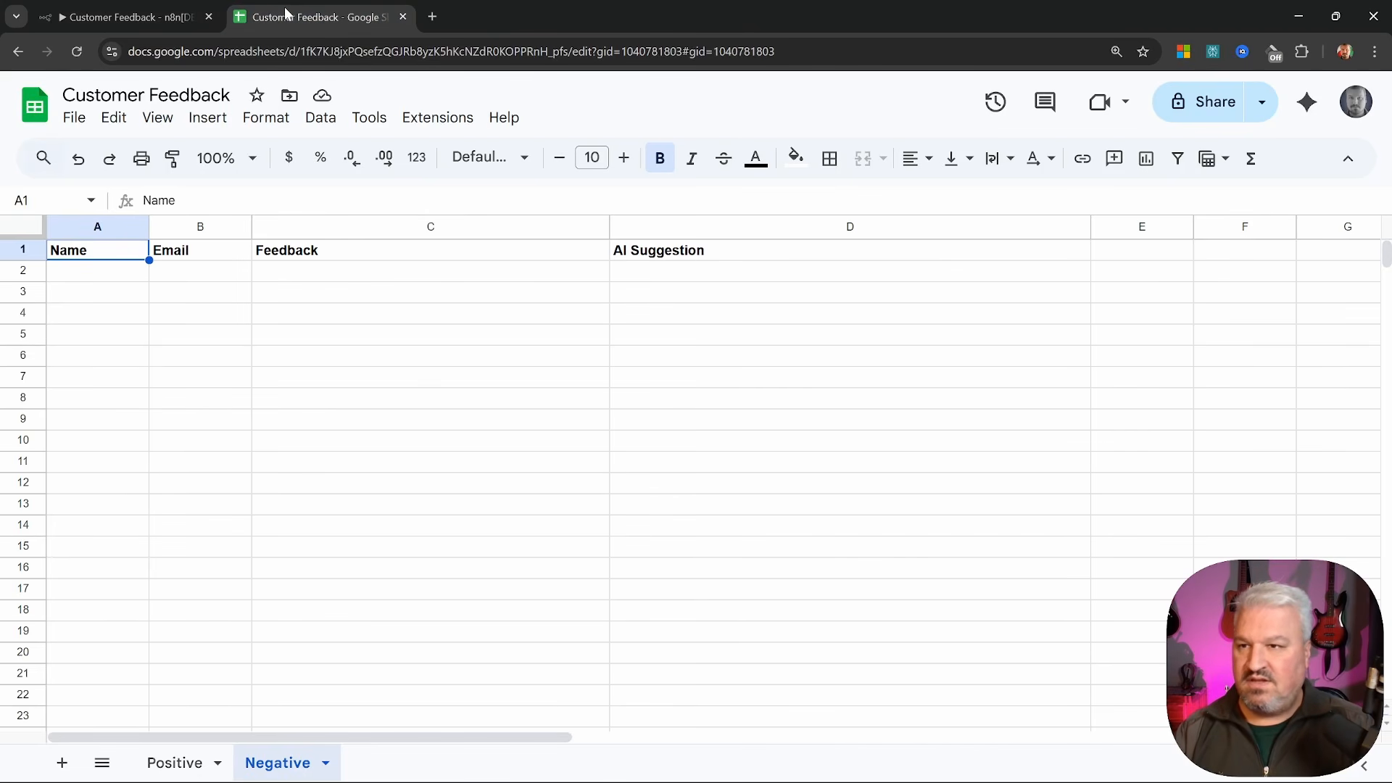
click(77, 52)
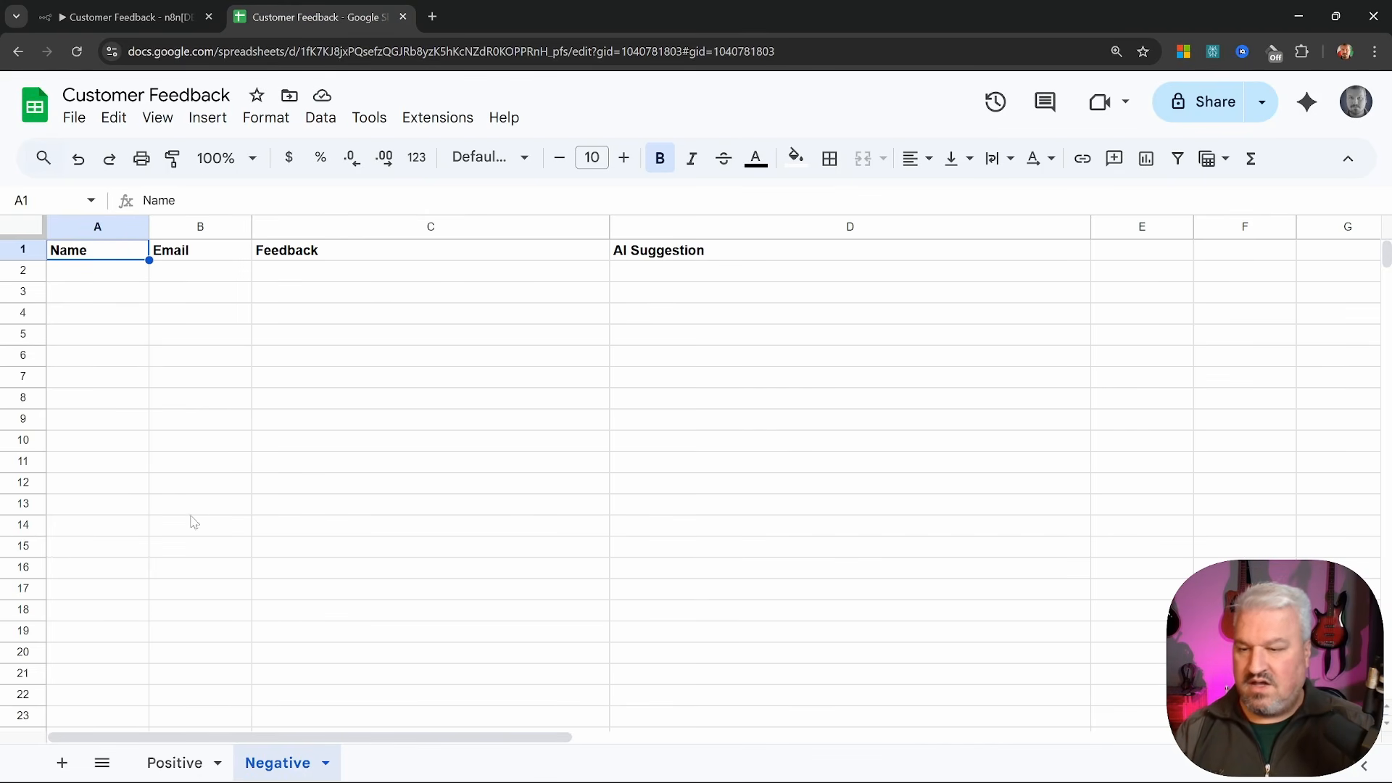
click(180, 762)
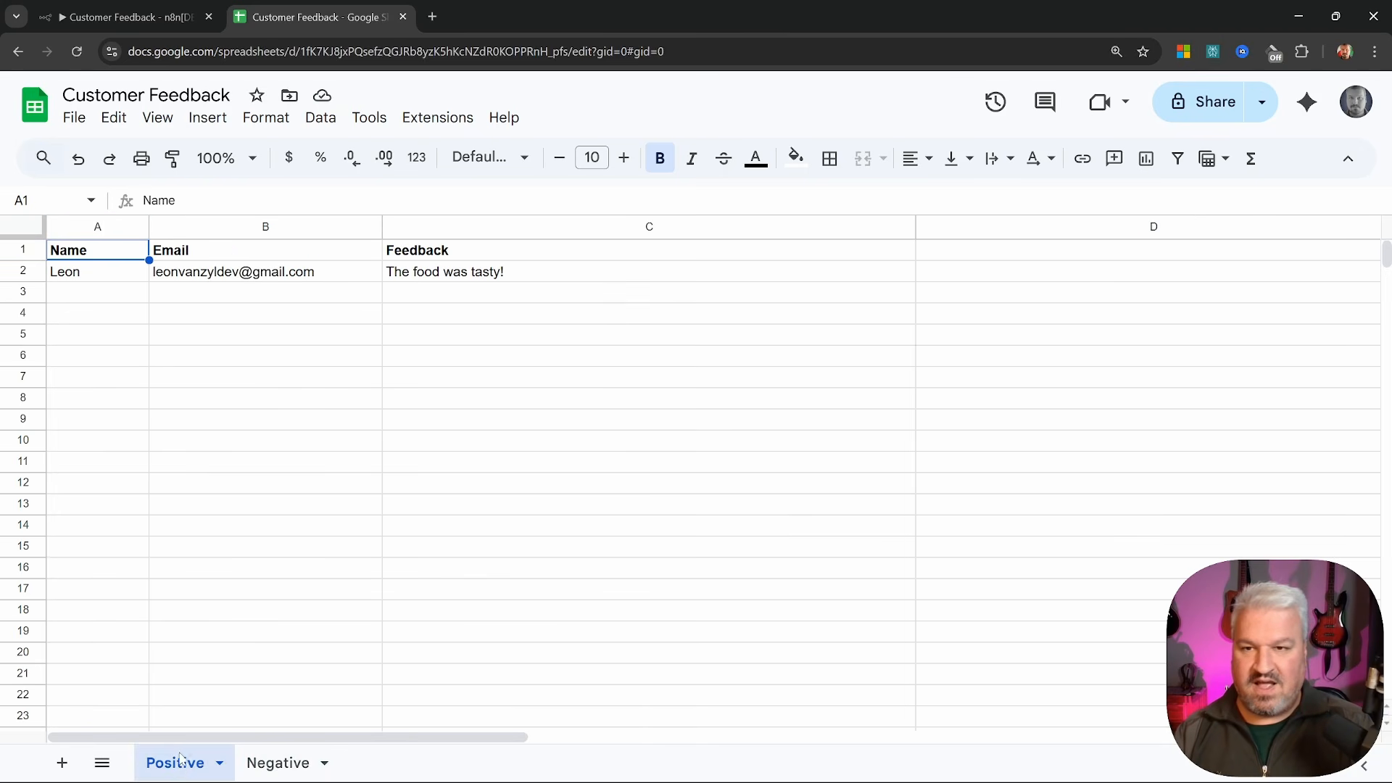
click(251, 339)
click(219, 375)
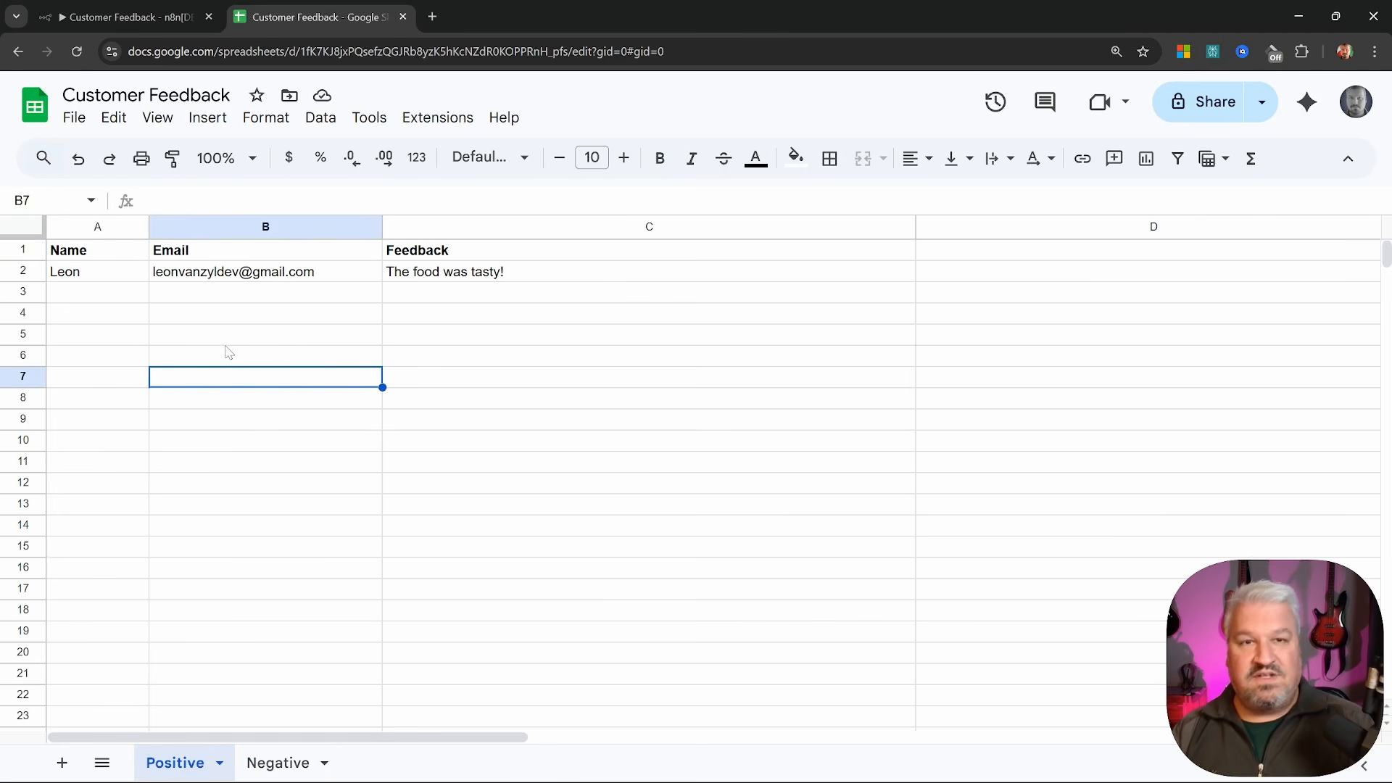
click(254, 319)
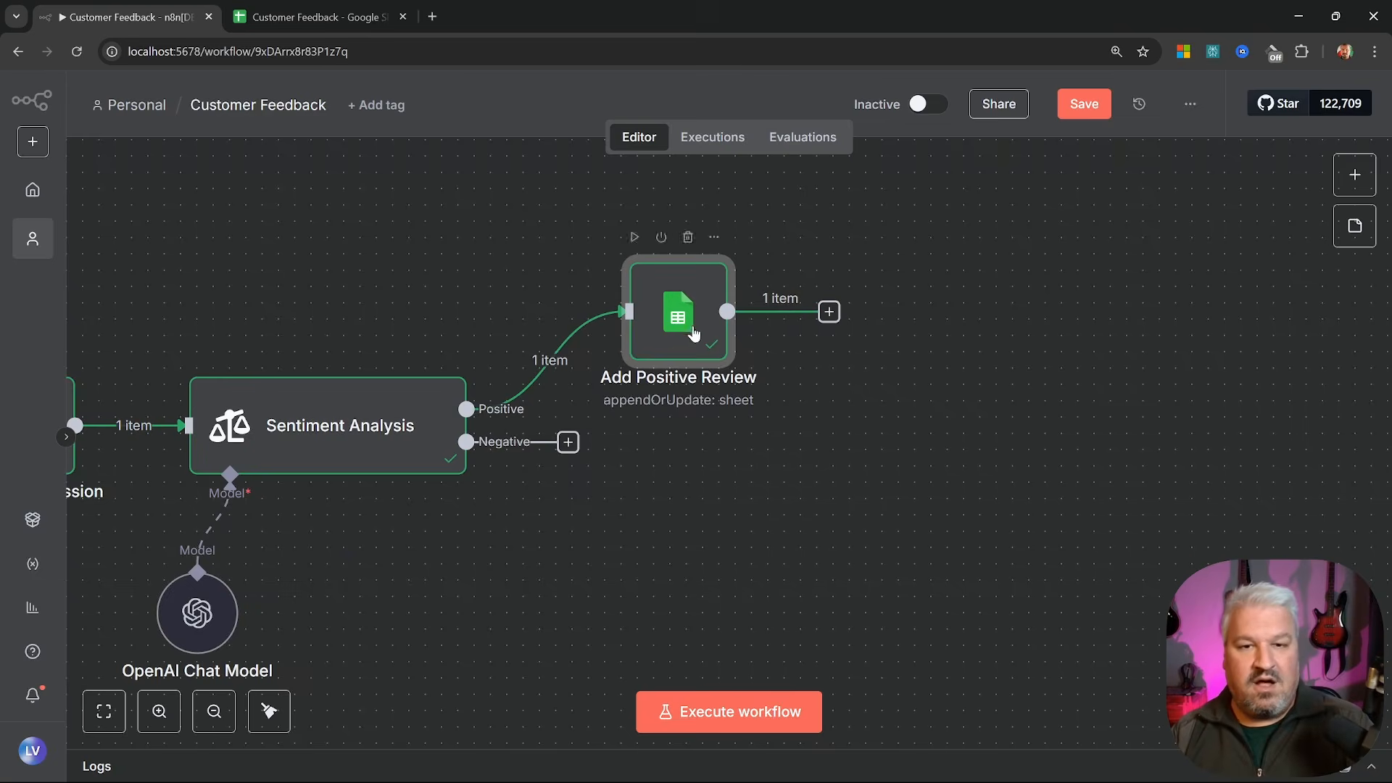
drag(665, 323, 664, 274)
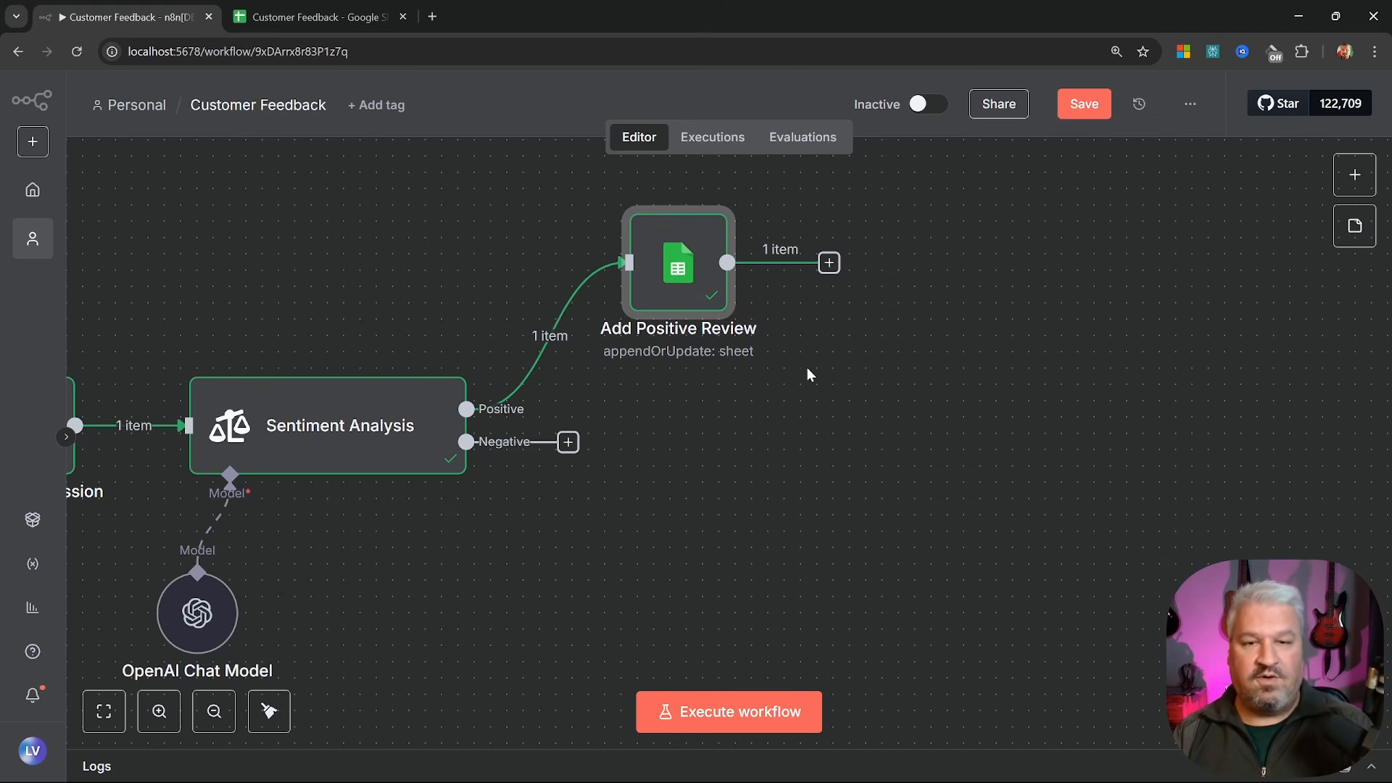
Add a Basic LLM Chain after Add Positive Review with the prompt source set to Define below
drag(807, 375, 618, 430)
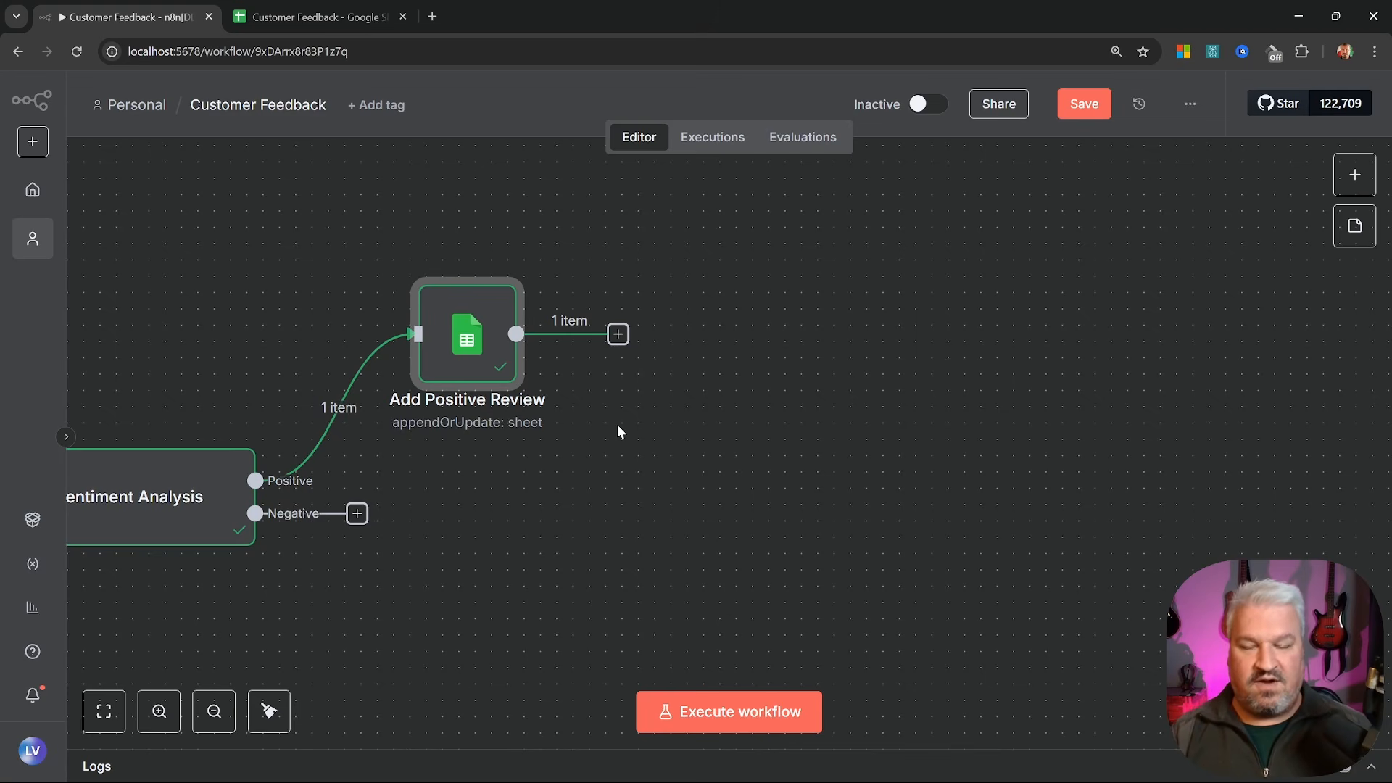
drag(618, 430, 897, 395)
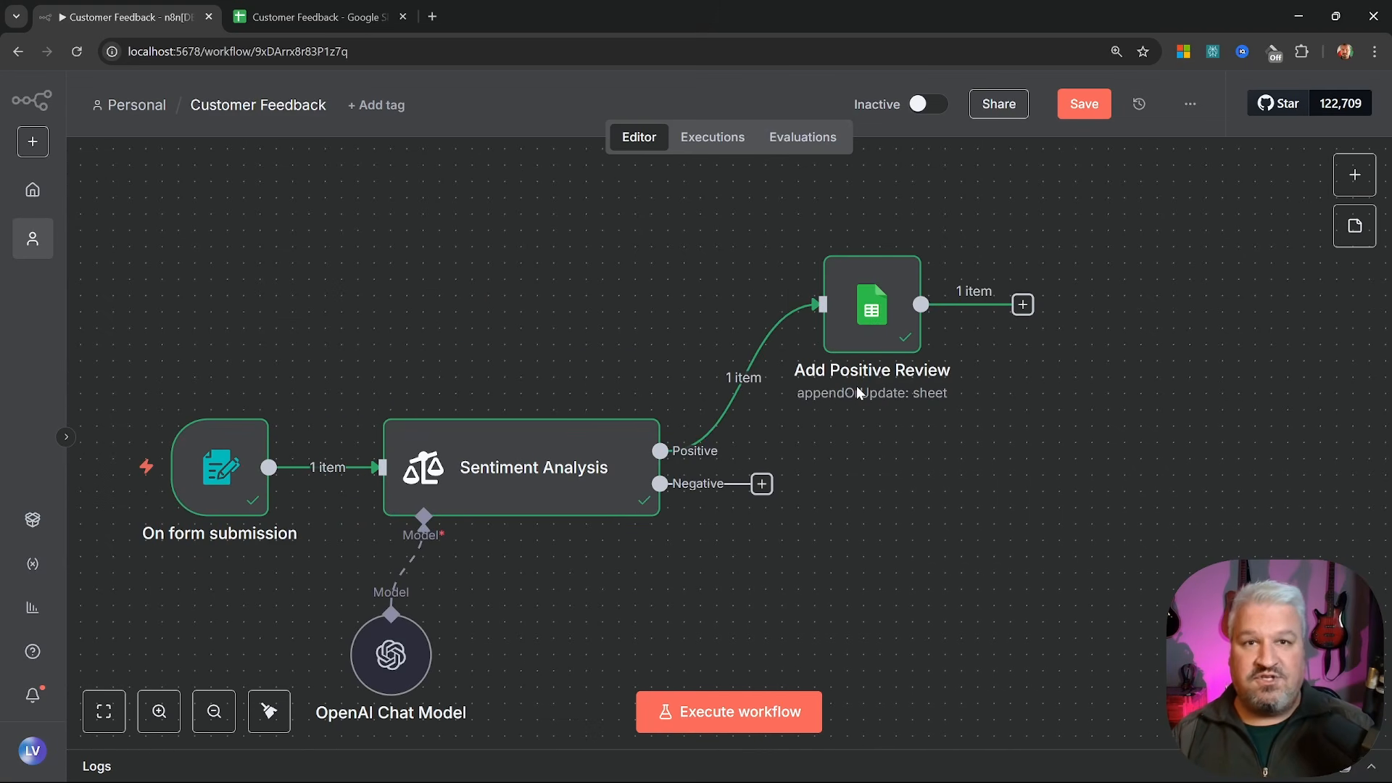
click(1023, 305)
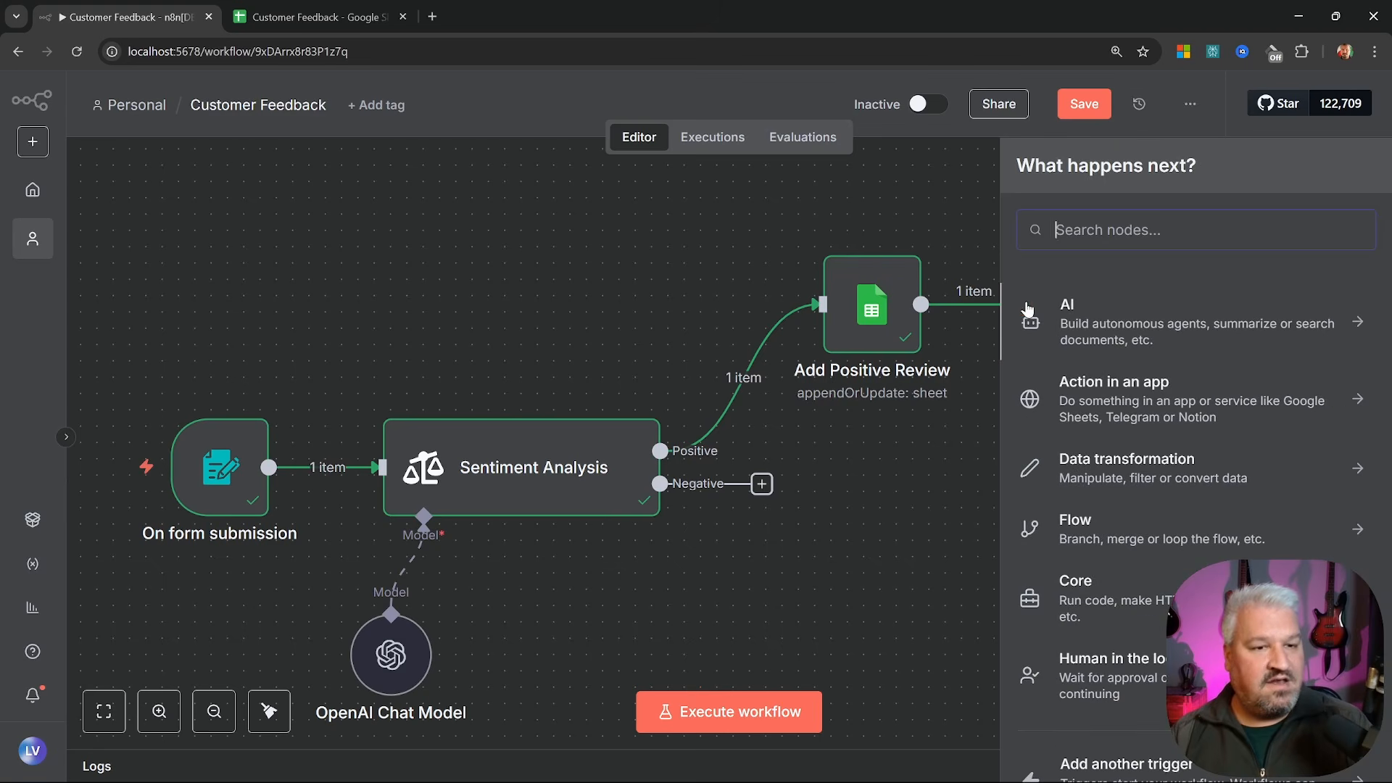
click(1104, 315)
scroll(1116, 363, down, 2)
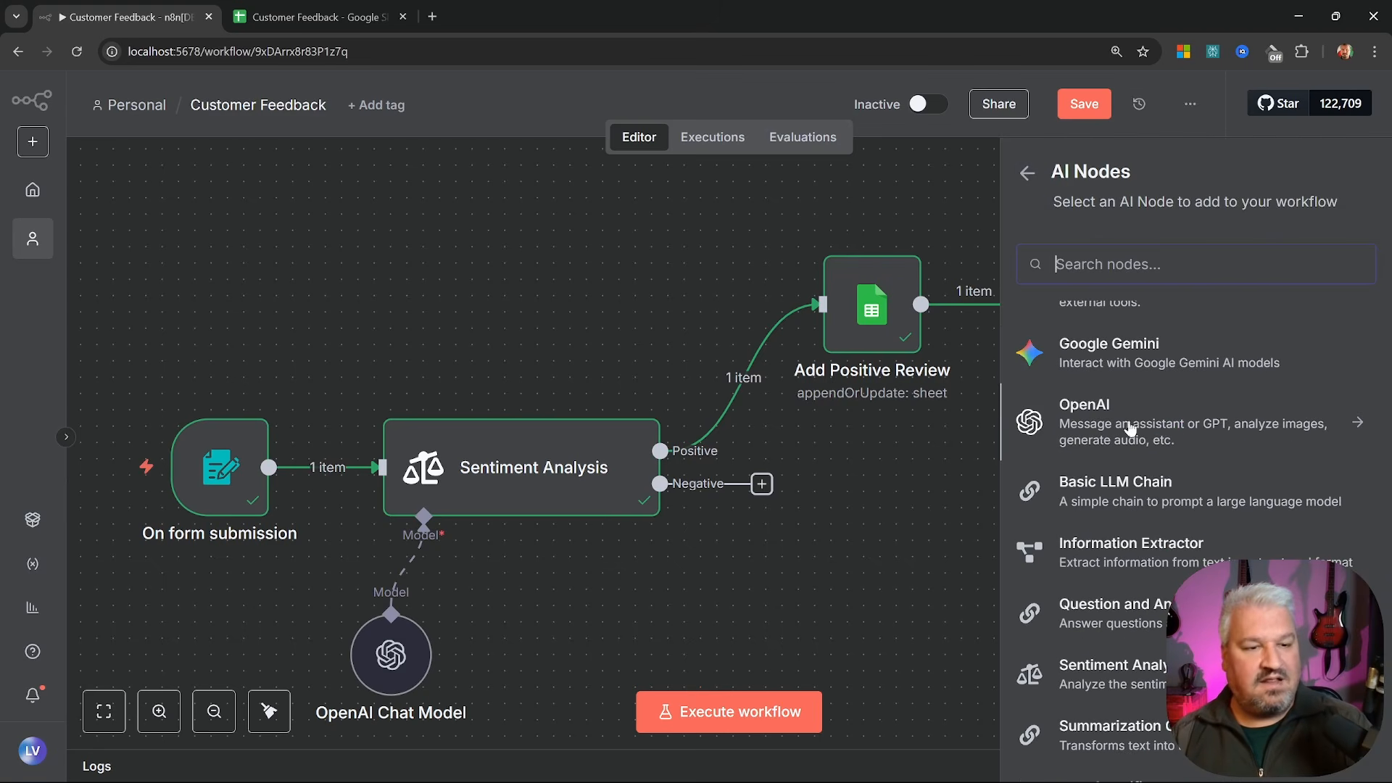
click(1126, 491)
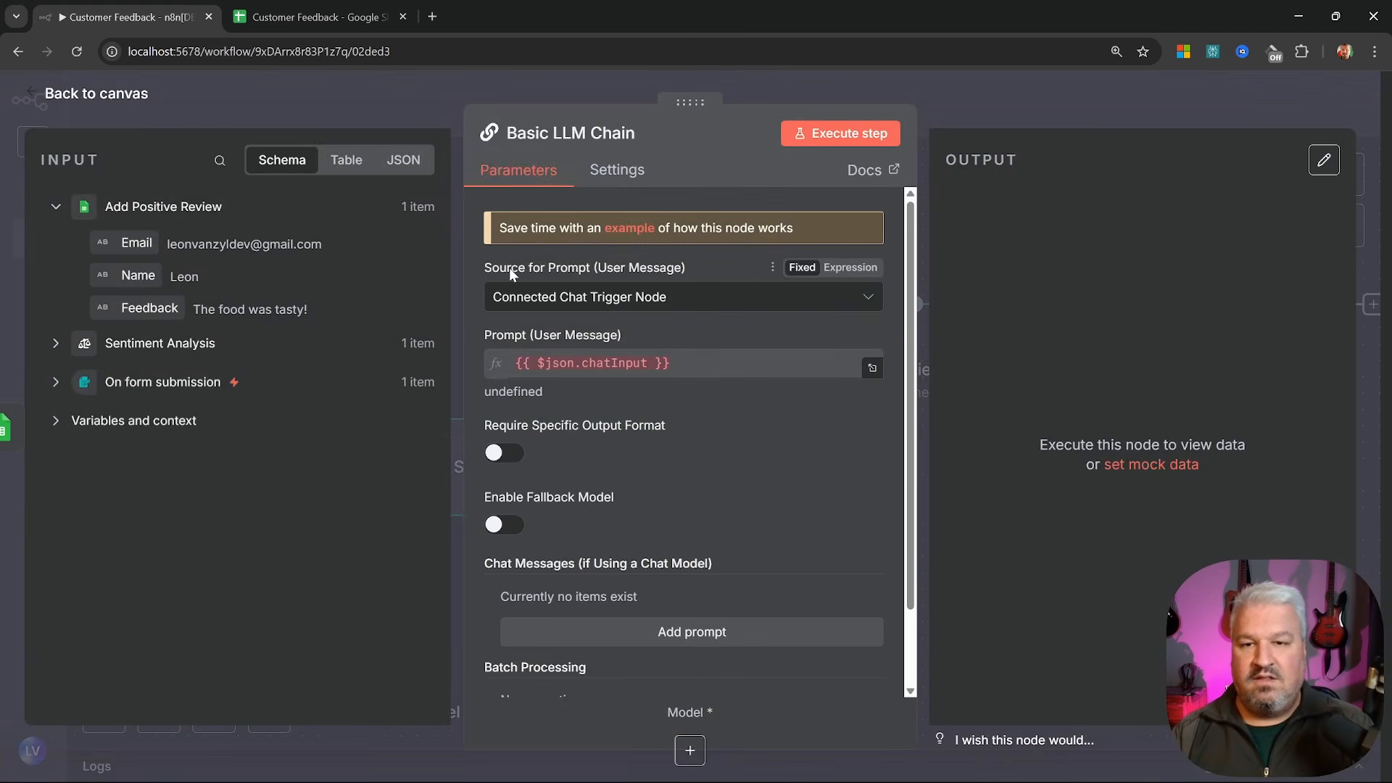
click(597, 299)
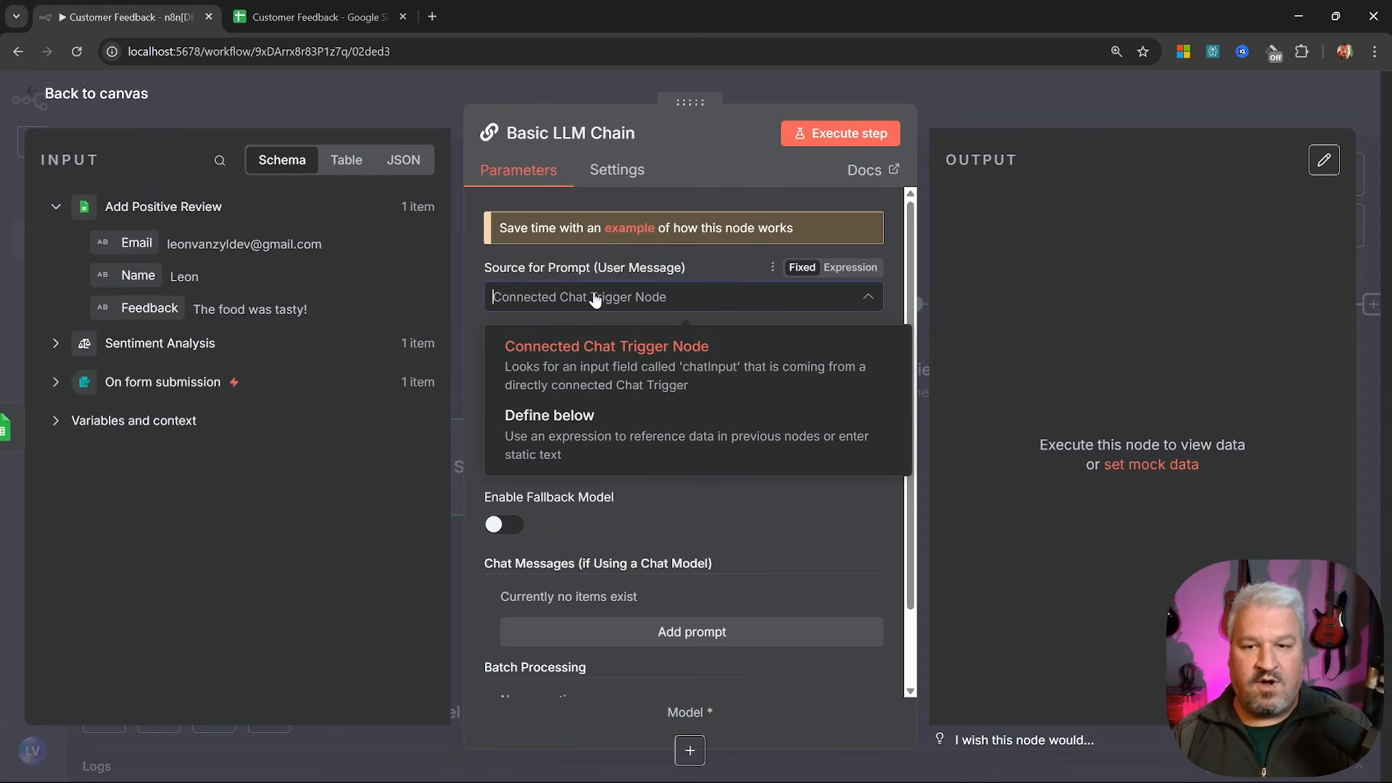
click(573, 428)
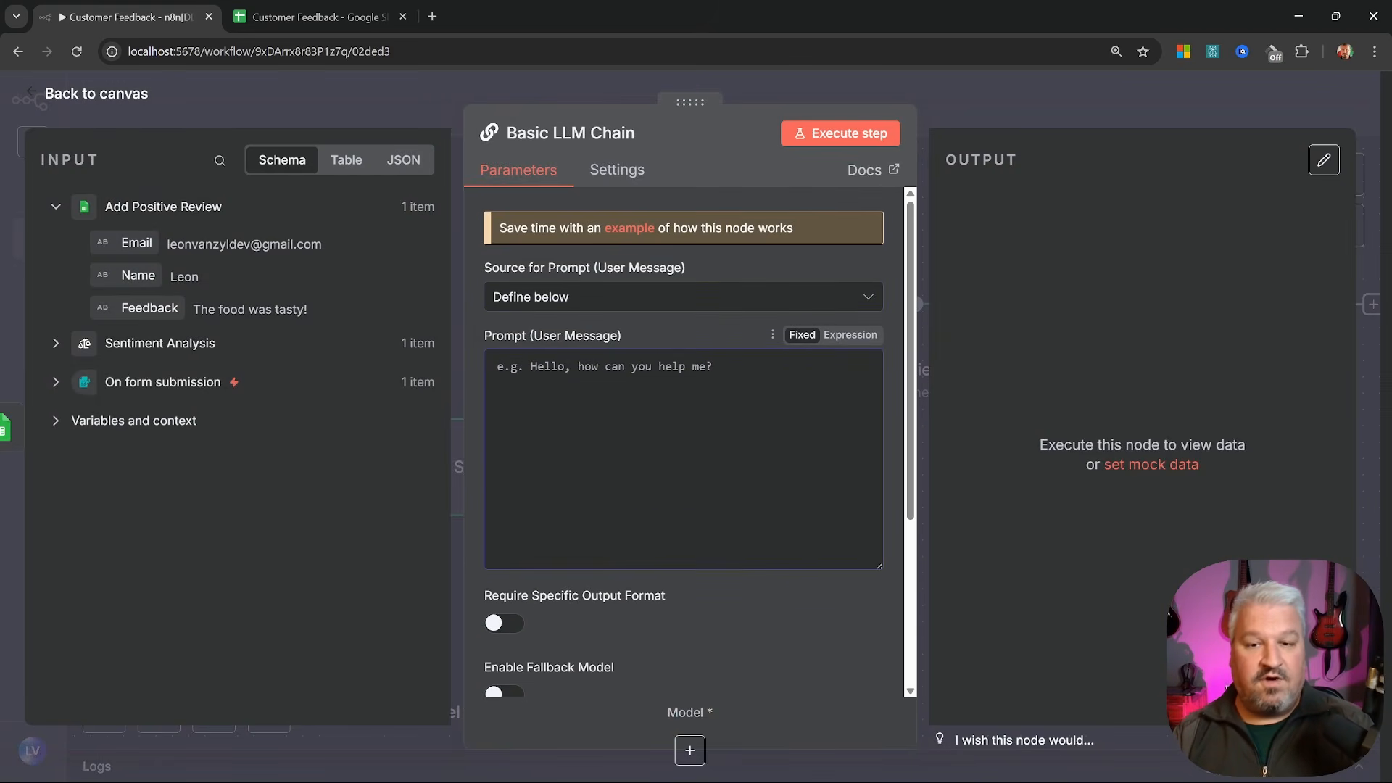
Paste the support-agent prompt asking for a friendly HTML-only email reply signed from Oak & Barrel
text(You are a customer support agent for a restaurant called the Oak & Barrel.)
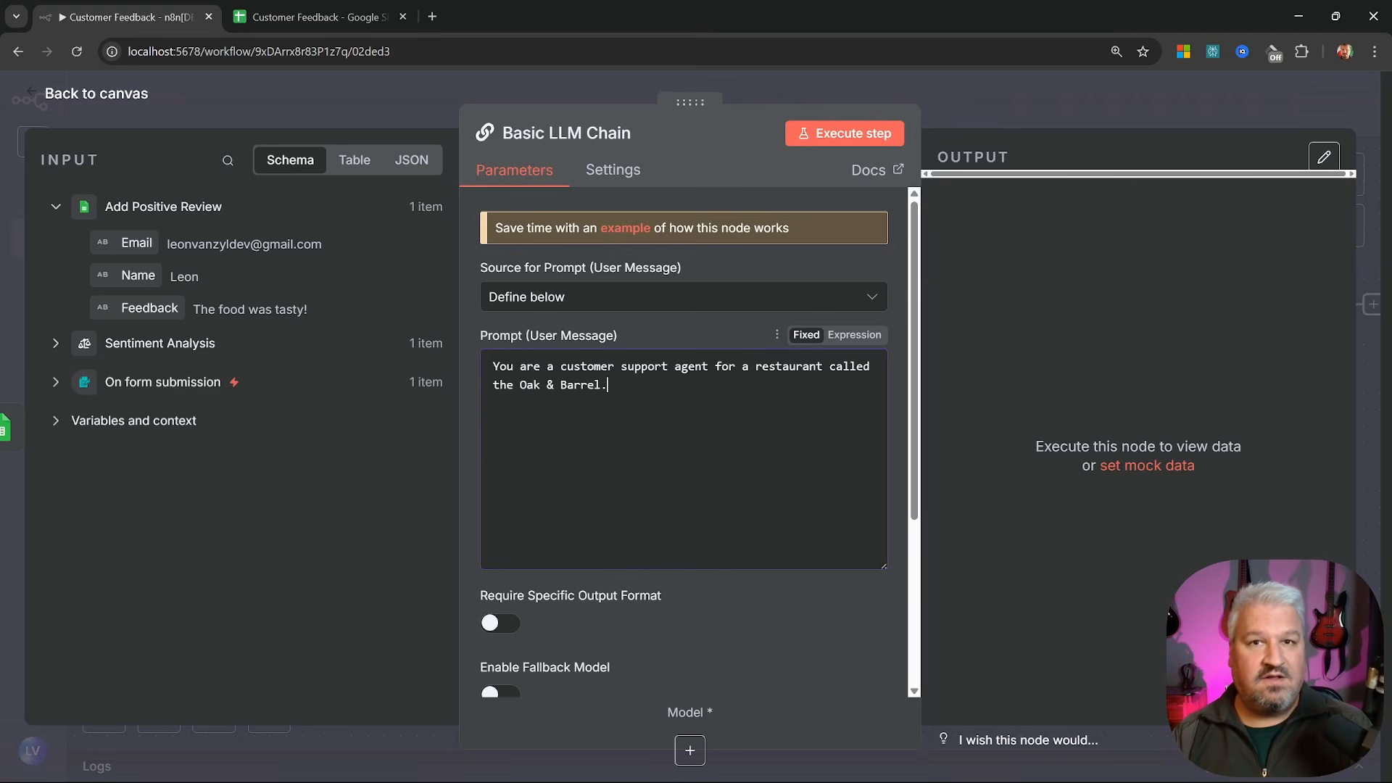
text(Write a friendly and concise response to the following customer feedback.)
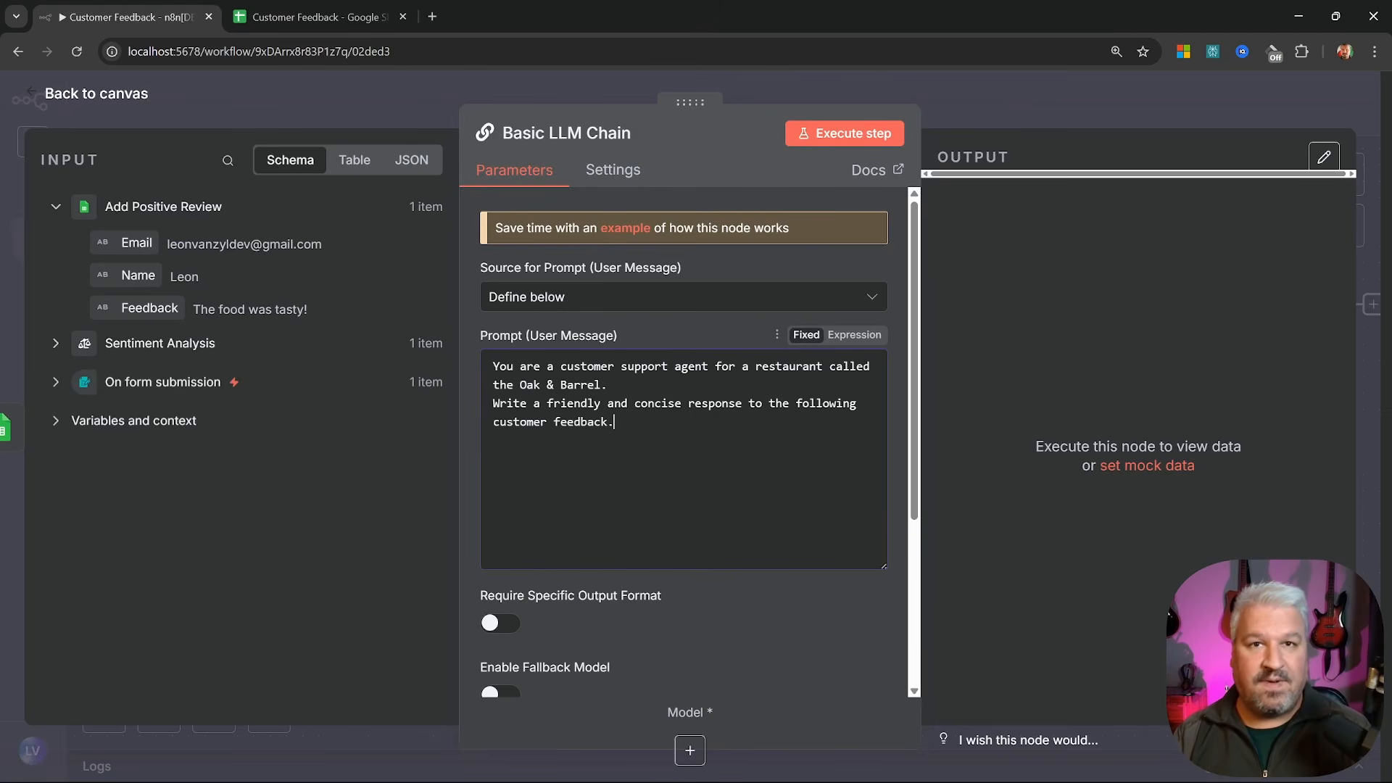
text(This needs to be formatted as an HTML email, and signed by Luna from Oak & Barrel.)
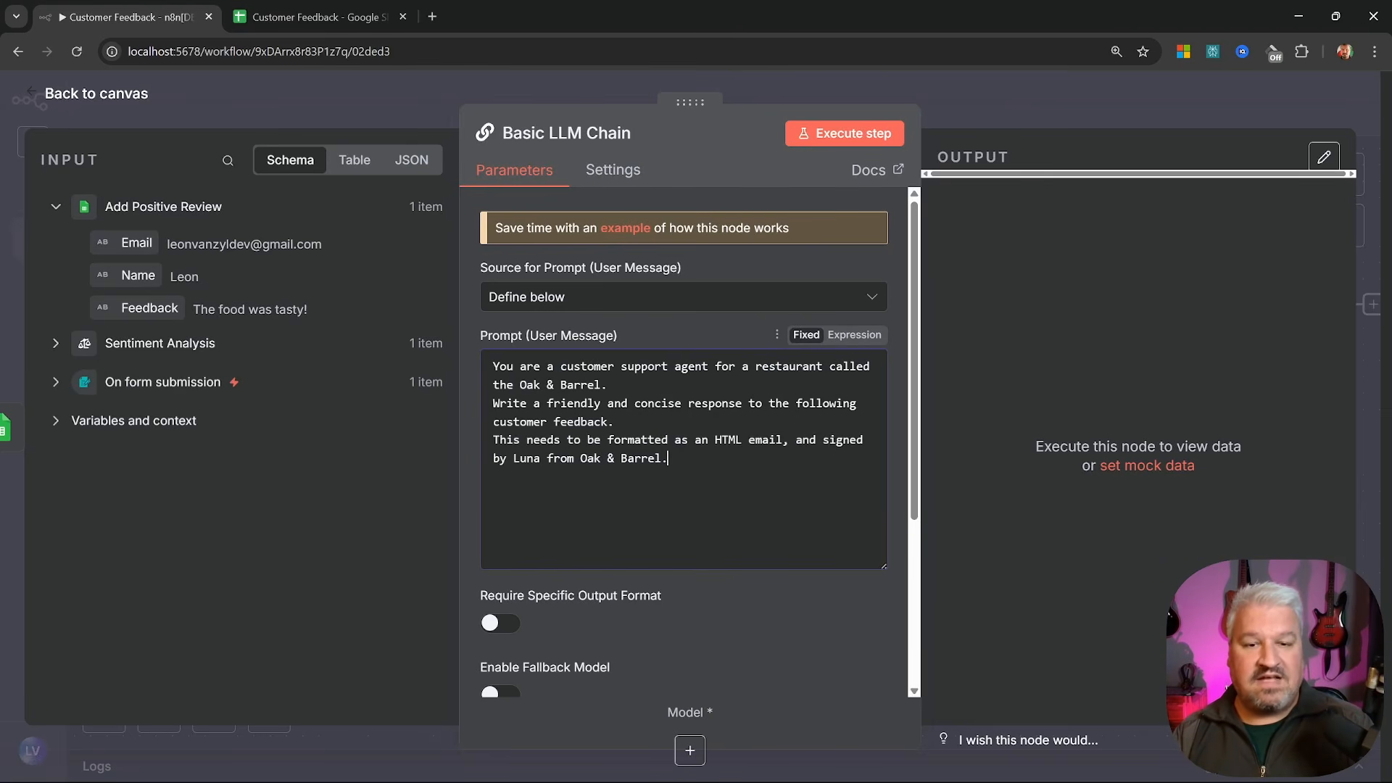
drag(668, 458, 493, 439)
click(621, 458)
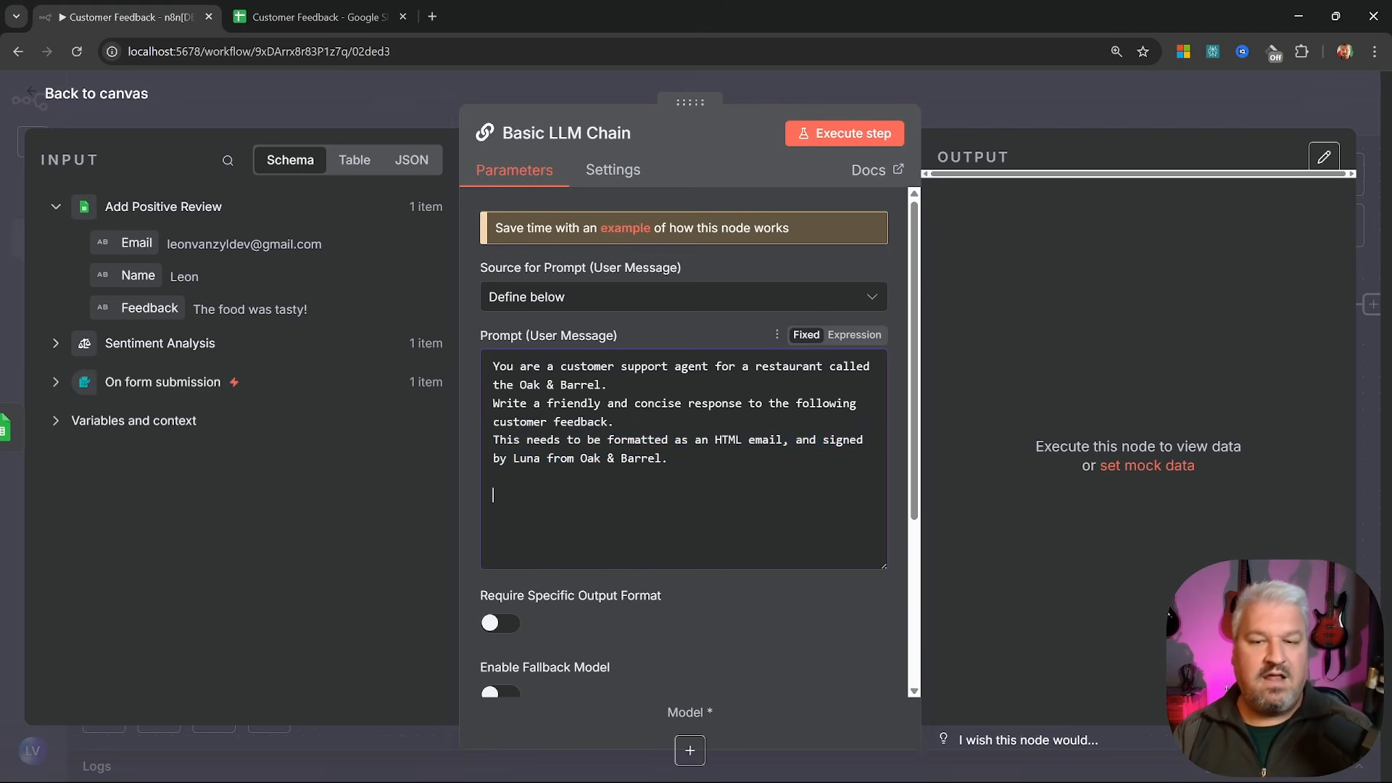
text(Respond with the HTML only.  Do not include ```html)
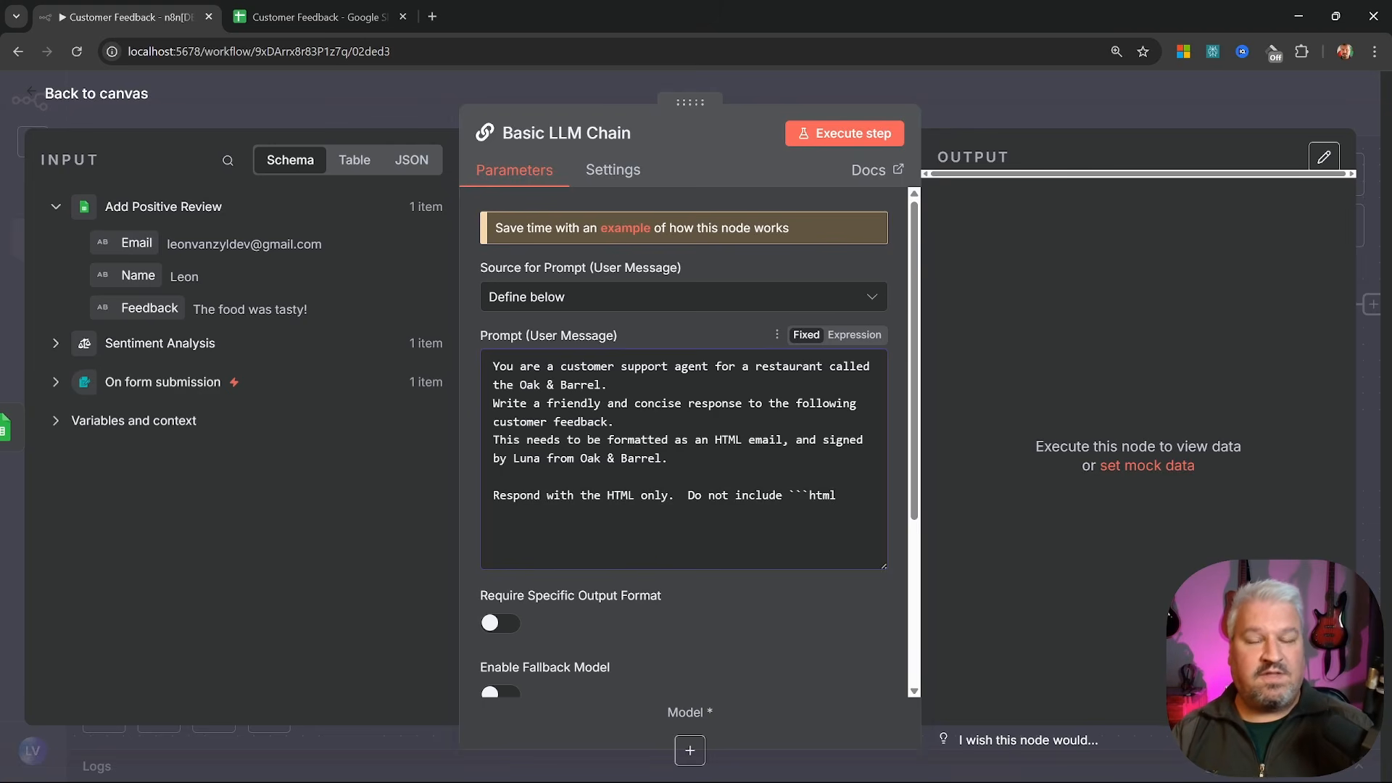
drag(687, 495, 836, 495)
click(836, 495)
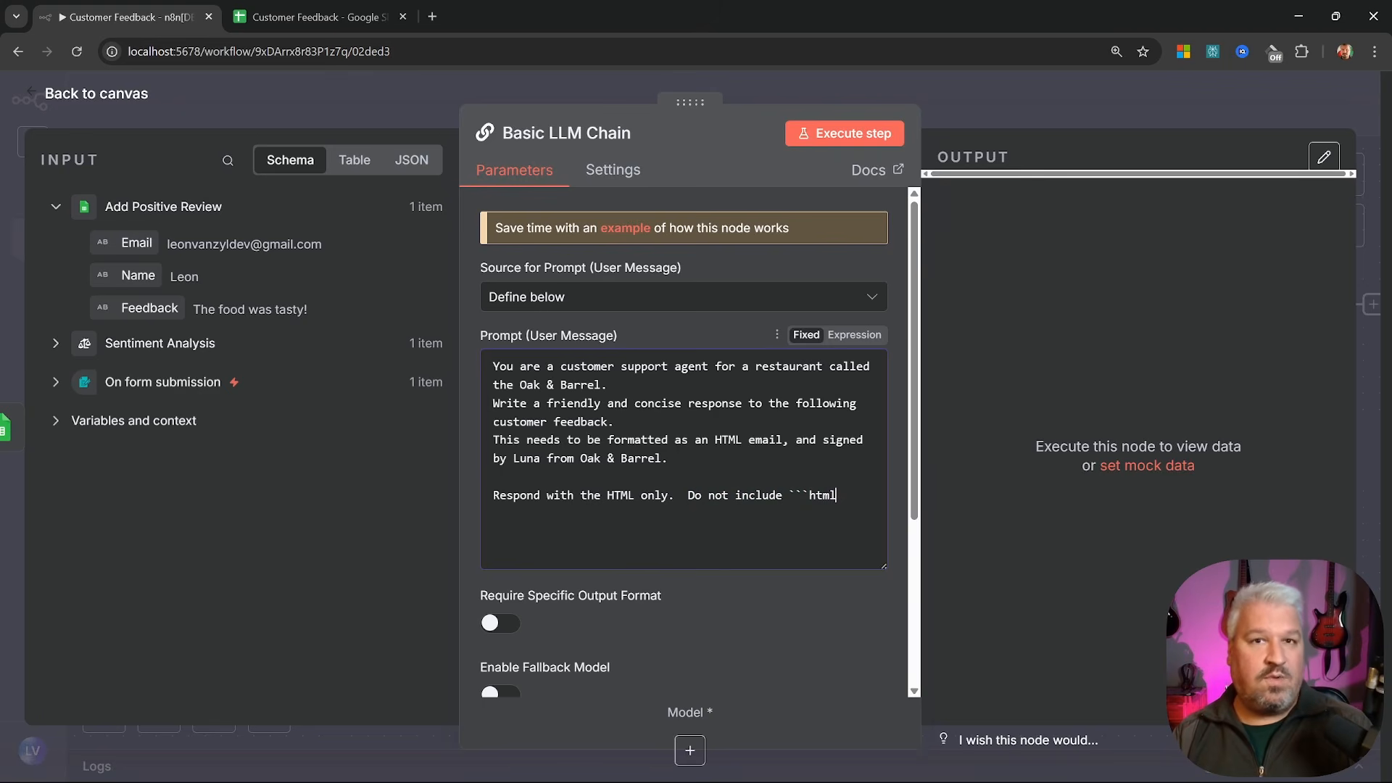
Append 'Customer Name:' and 'Feedback:' lines to the prompt, filled with the submitted Name and Feedback
key(Return)
key(Return)
text(Cust)
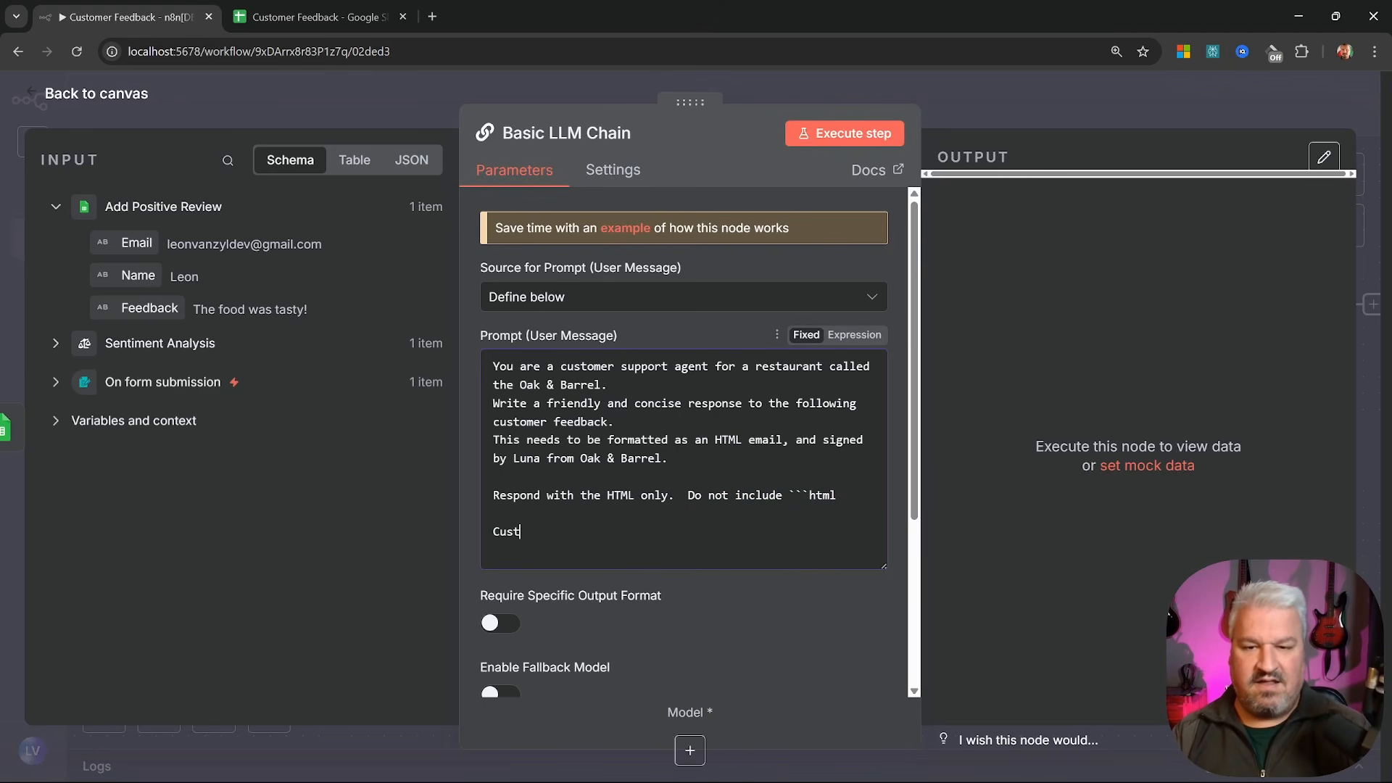
text(omer Name:)
key(Return)
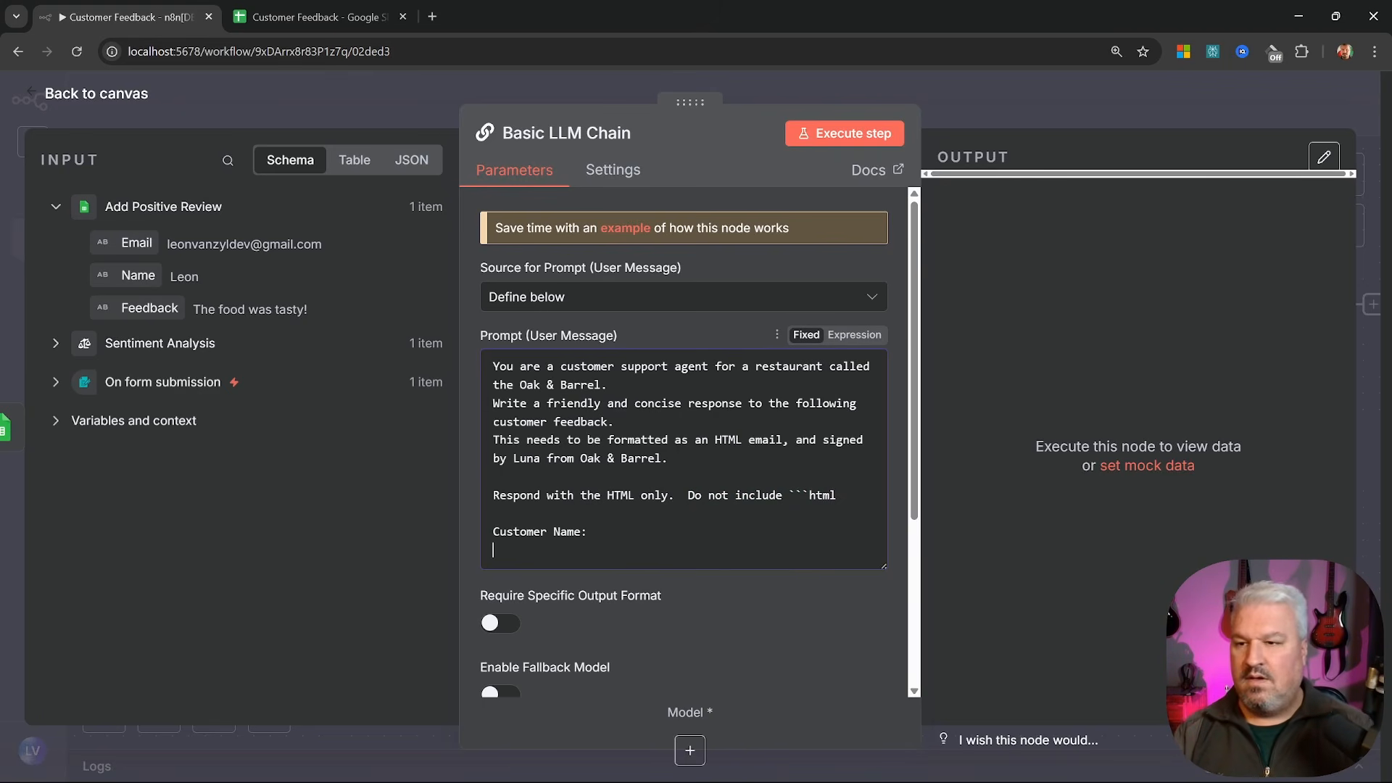
click(55, 382)
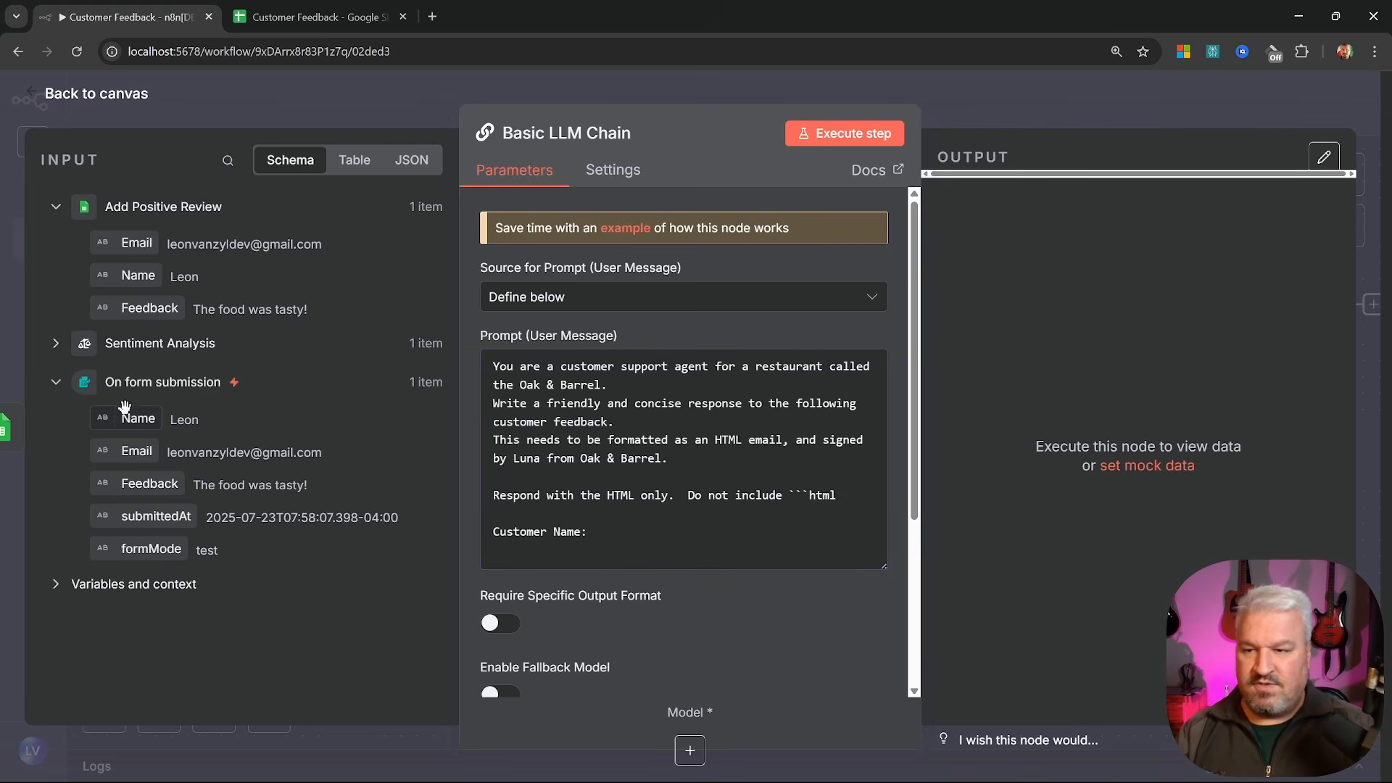
drag(125, 406, 622, 538)
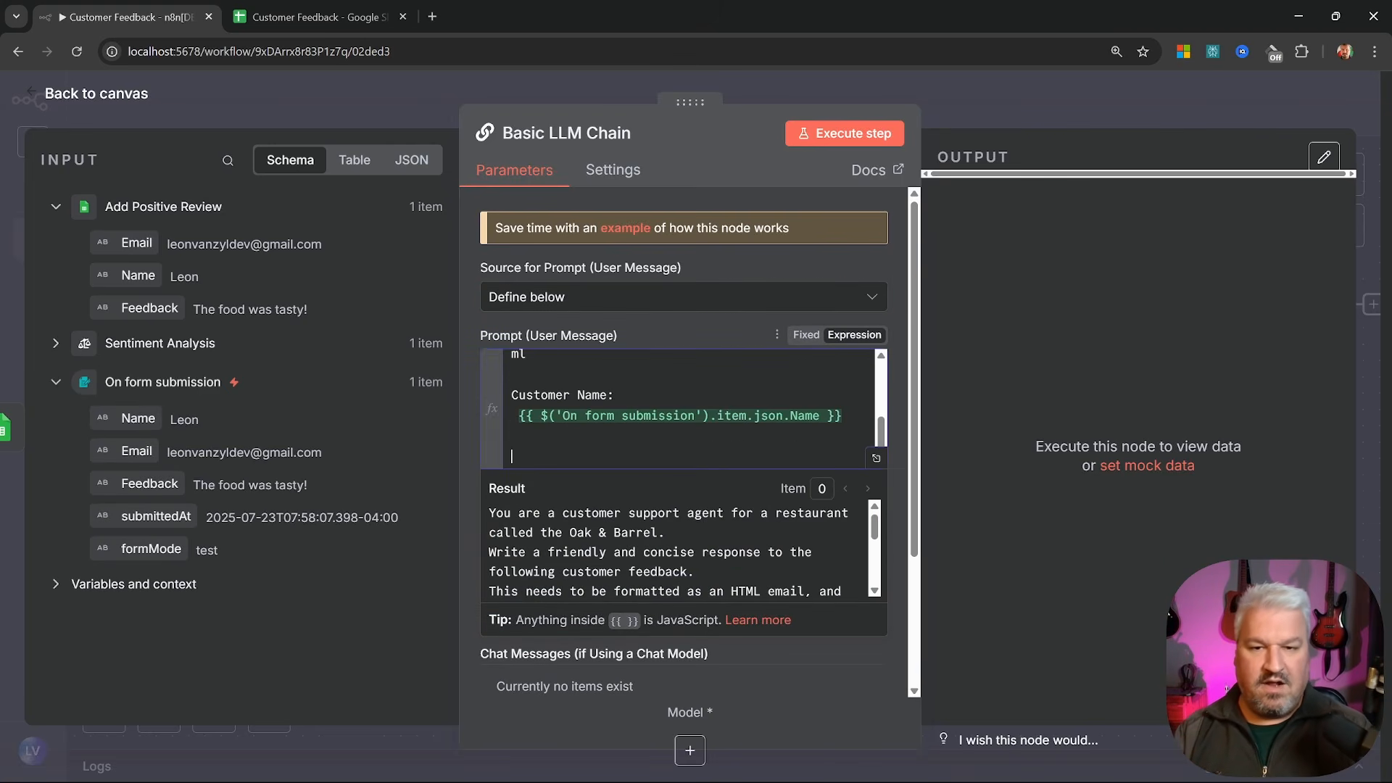
text(Feedback:)
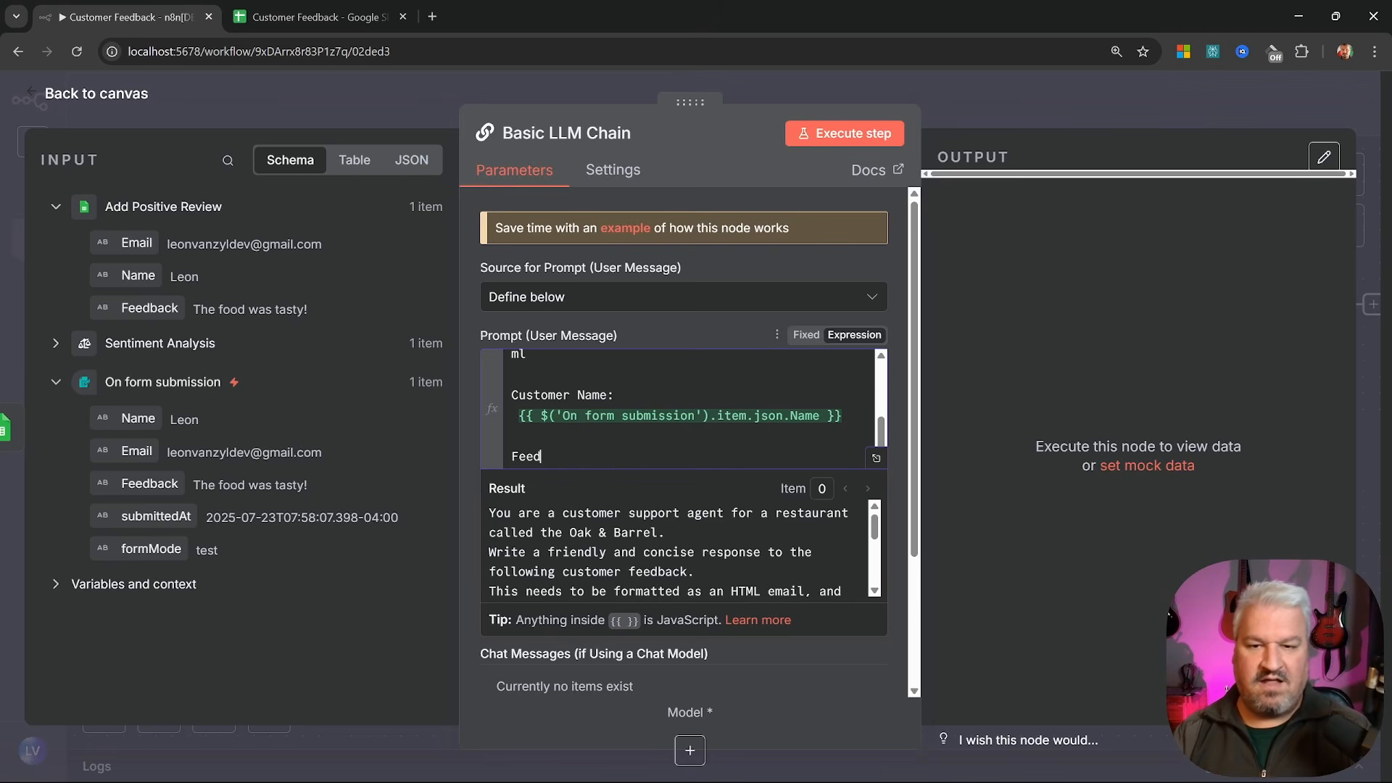
key(Return)
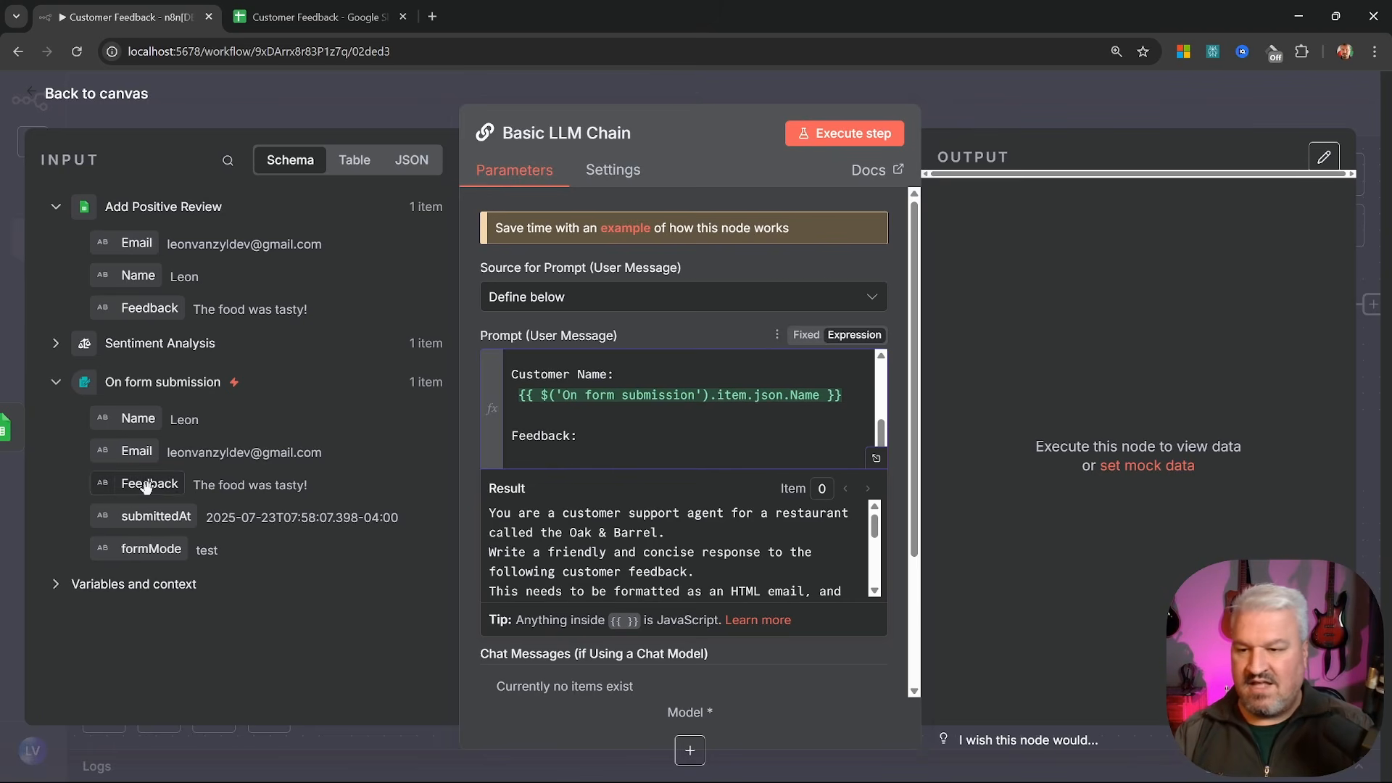
drag(149, 484, 684, 475)
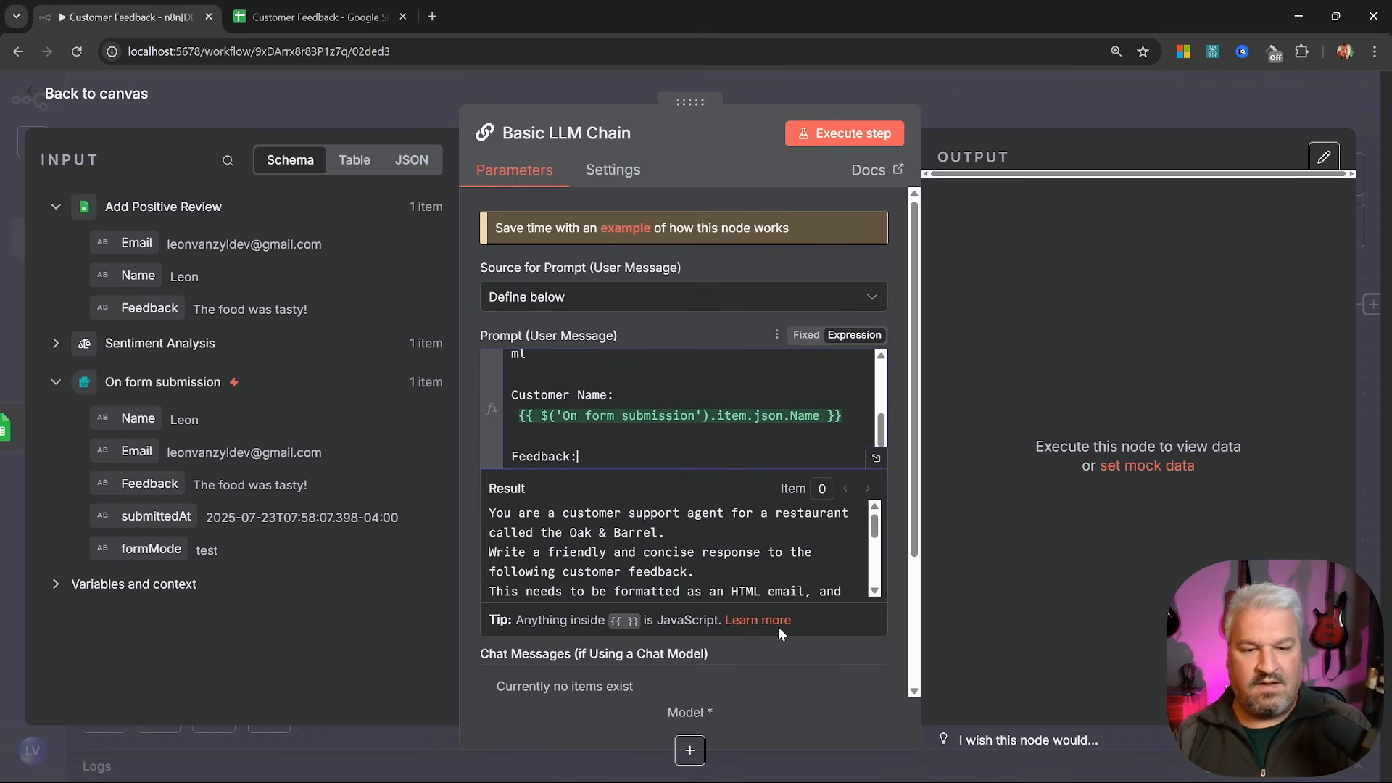
click(876, 458)
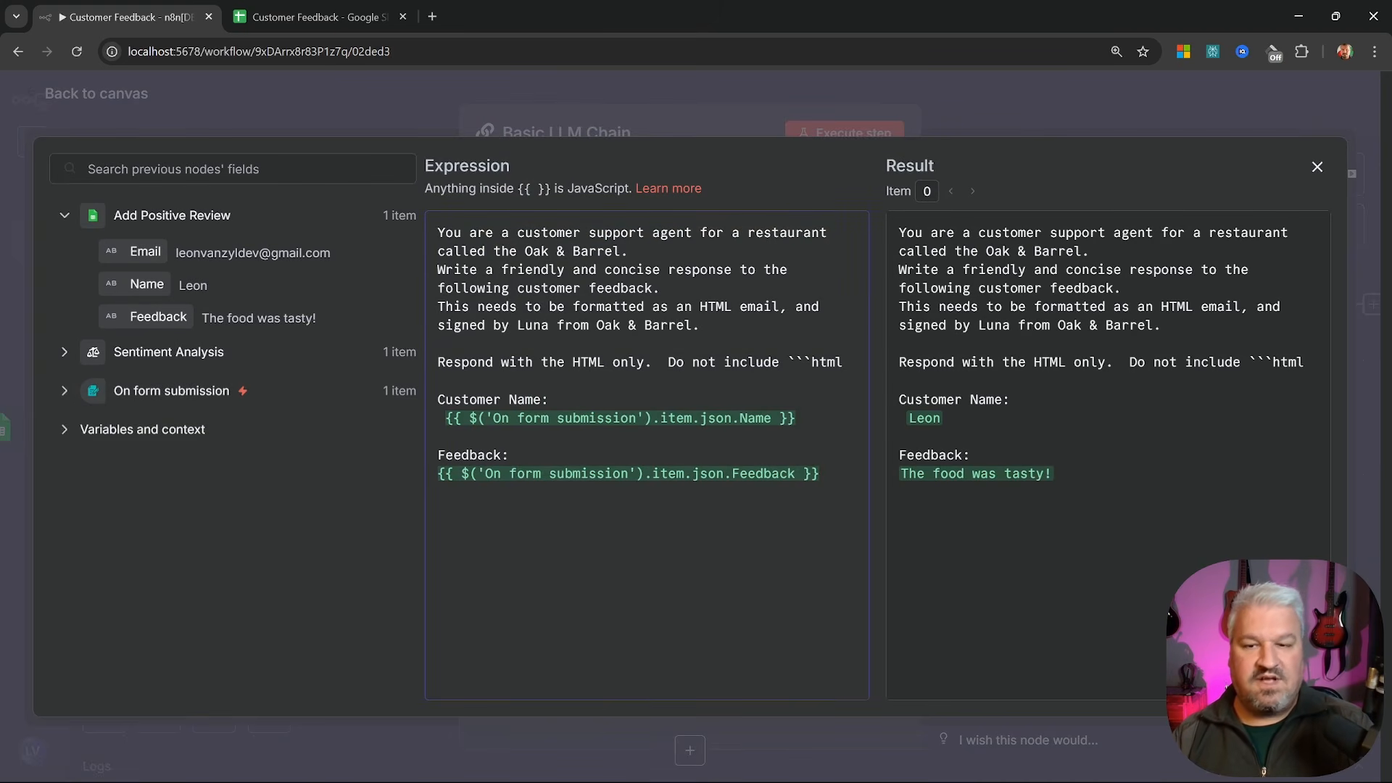
click(782, 101)
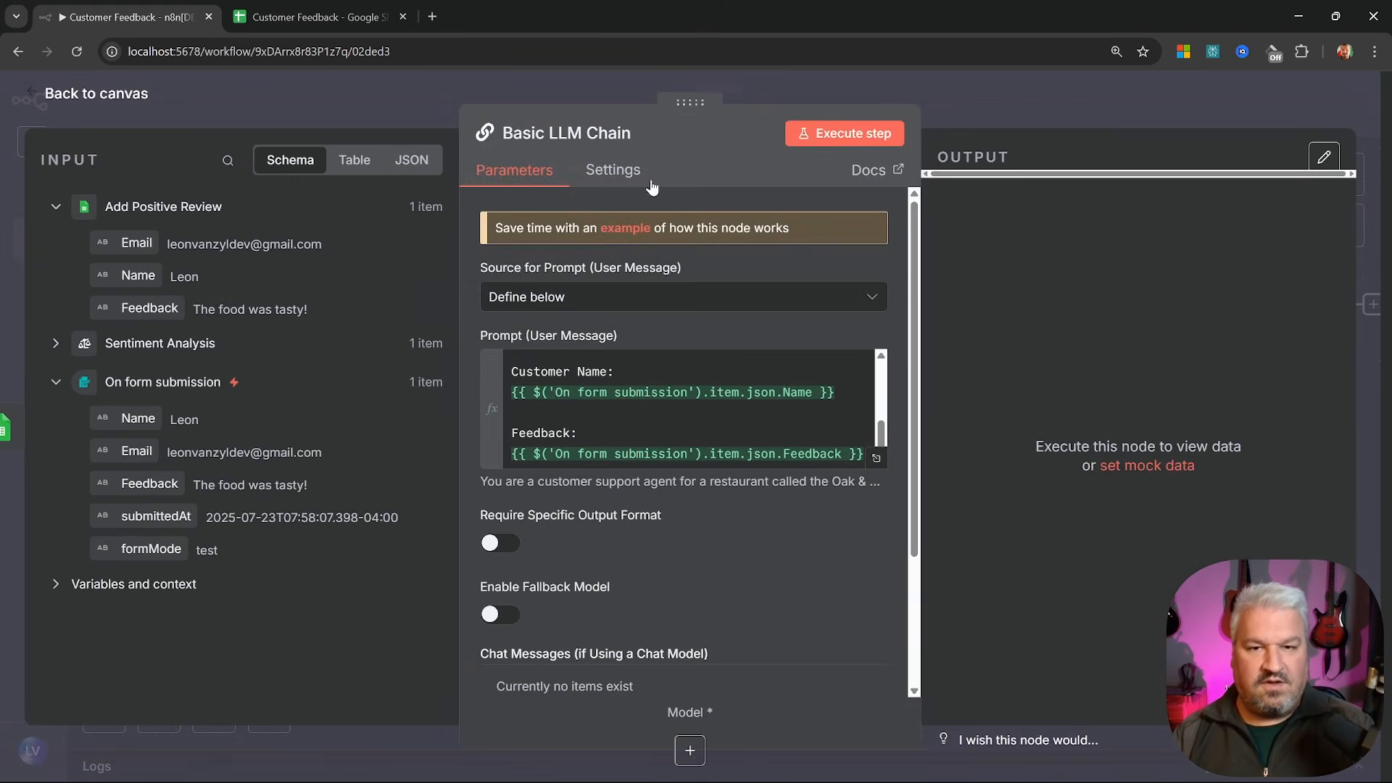
Test-run the chain and rename it Generate Positive Response
click(841, 135)
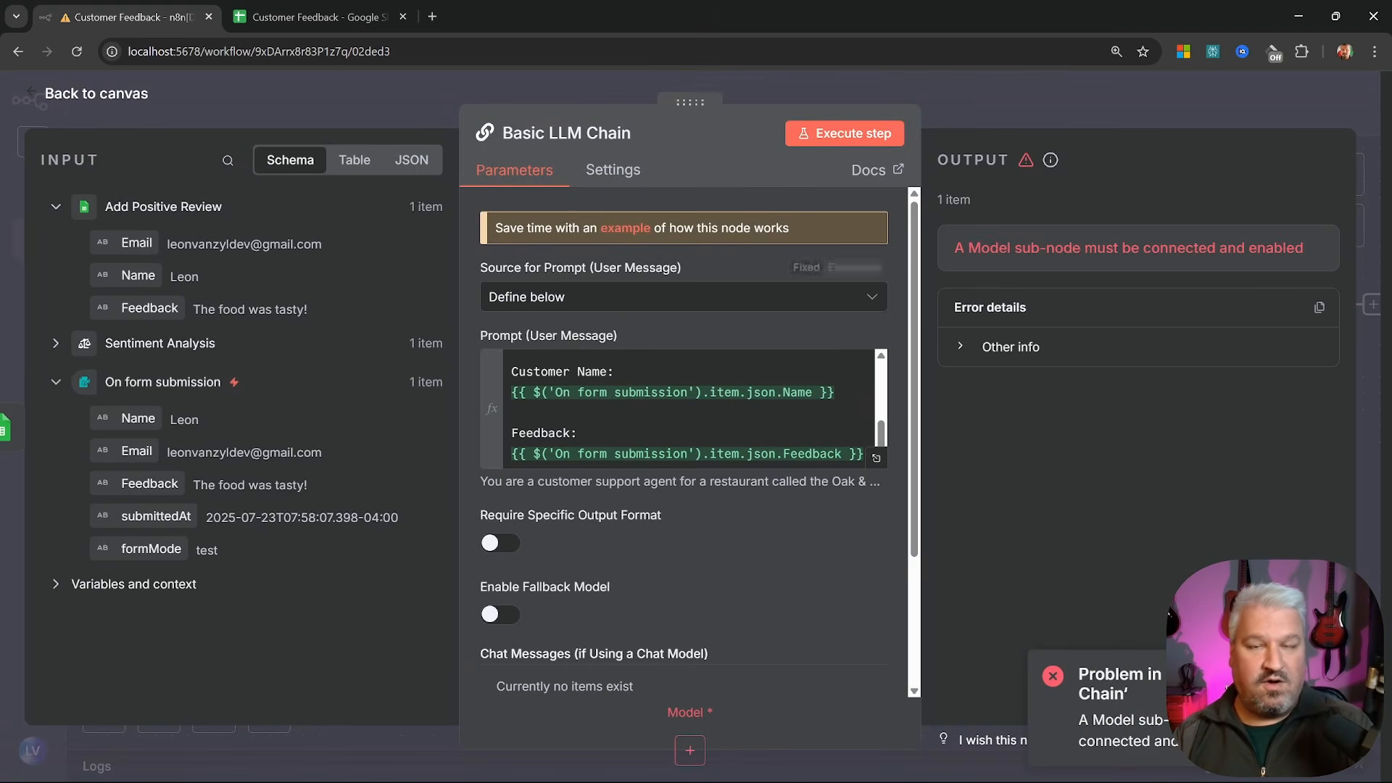
click(546, 133)
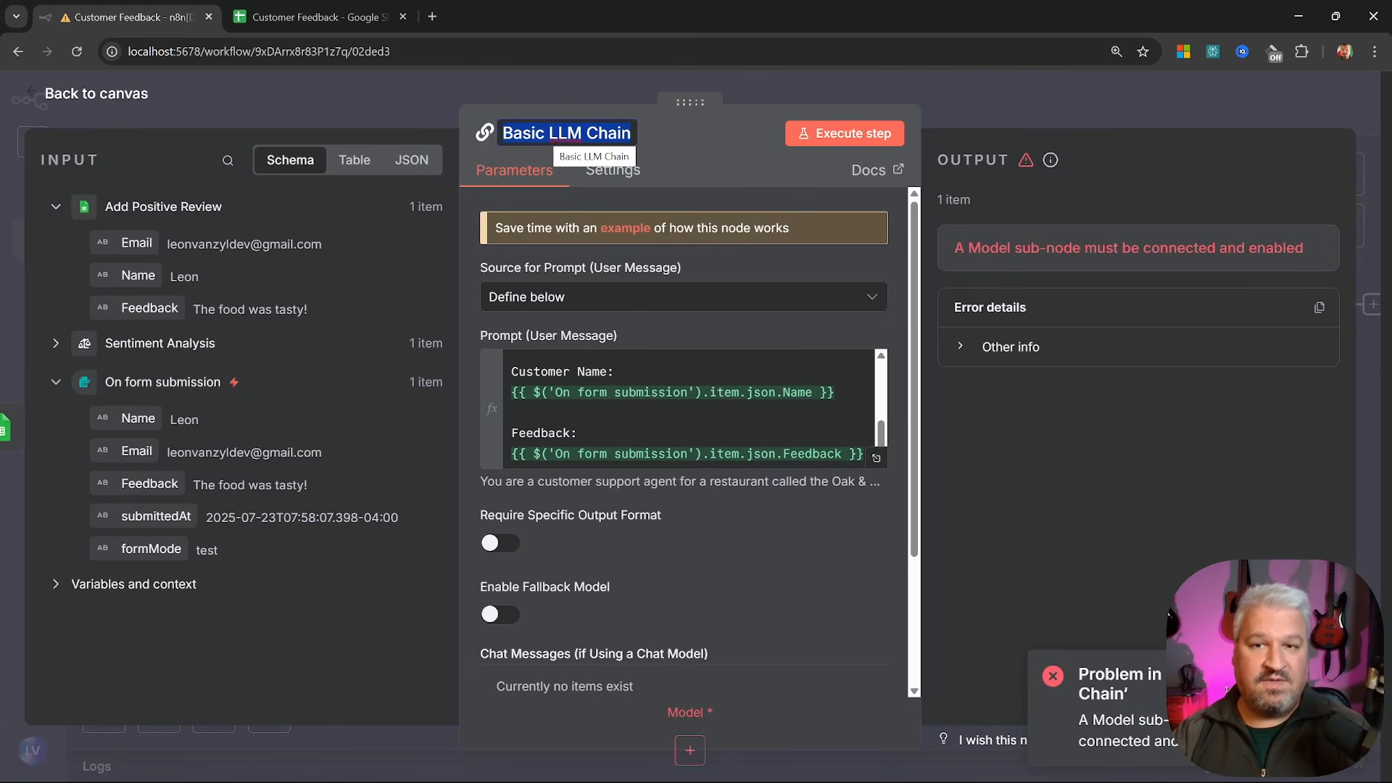
text(Generate Positive Response)
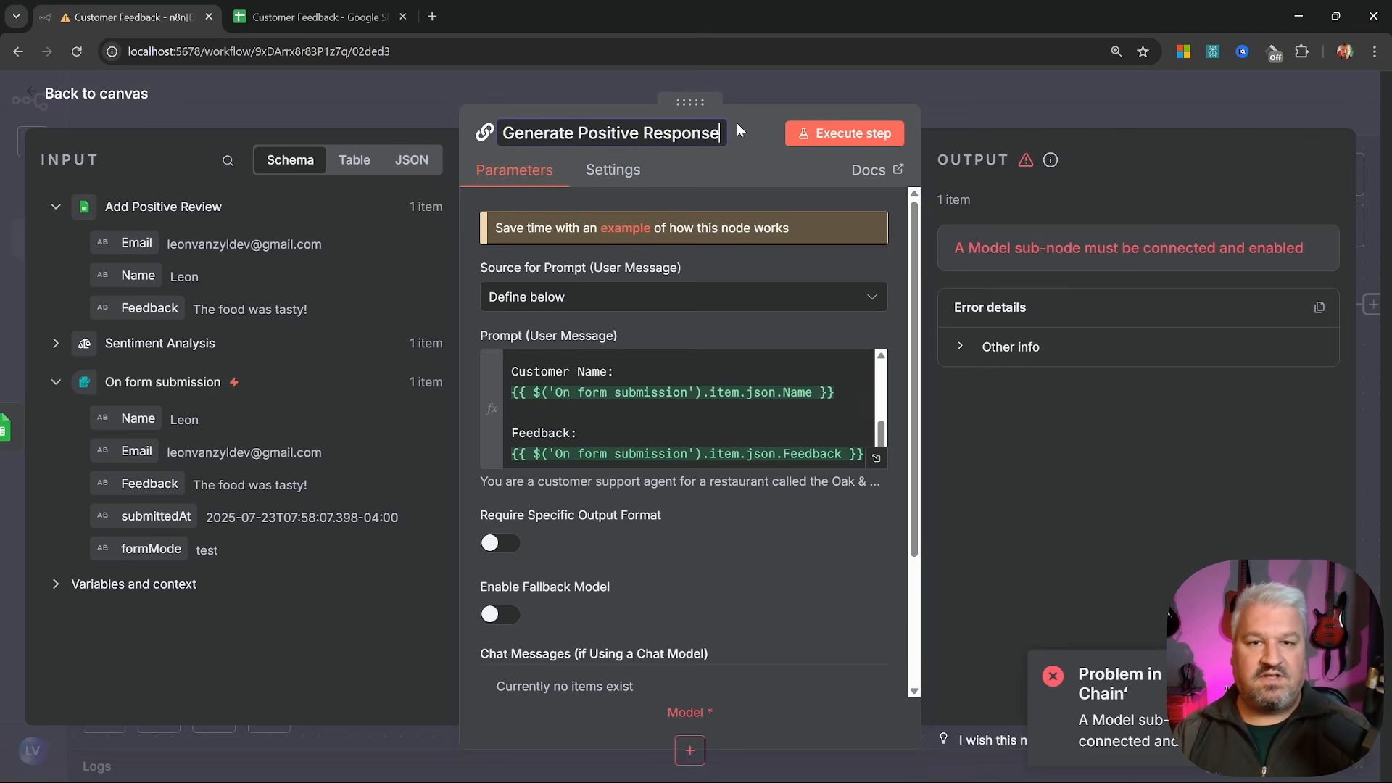
Connect the existing OpenAI Chat Model to Generate Positive Response's Model input
key(Return)
click(69, 94)
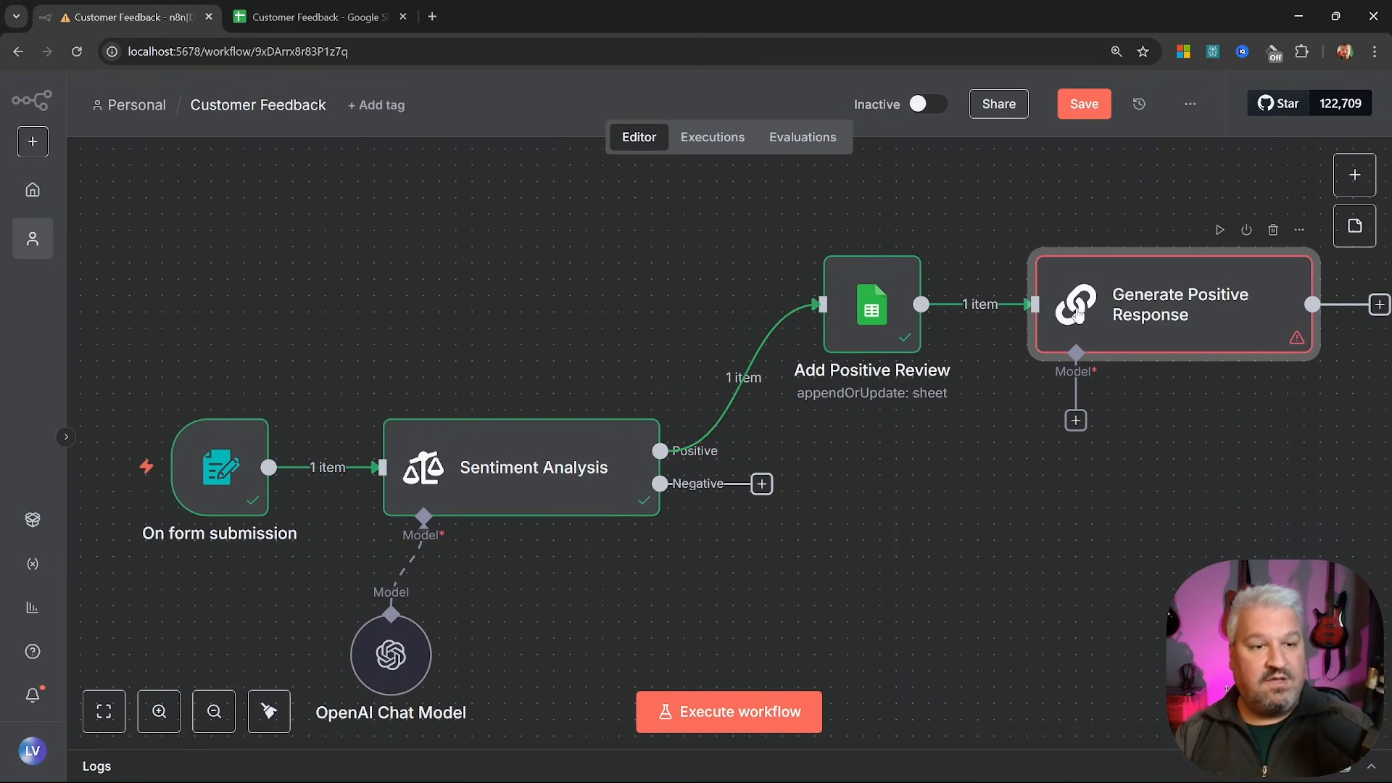
click(1078, 422)
scroll(1118, 430, down, 3)
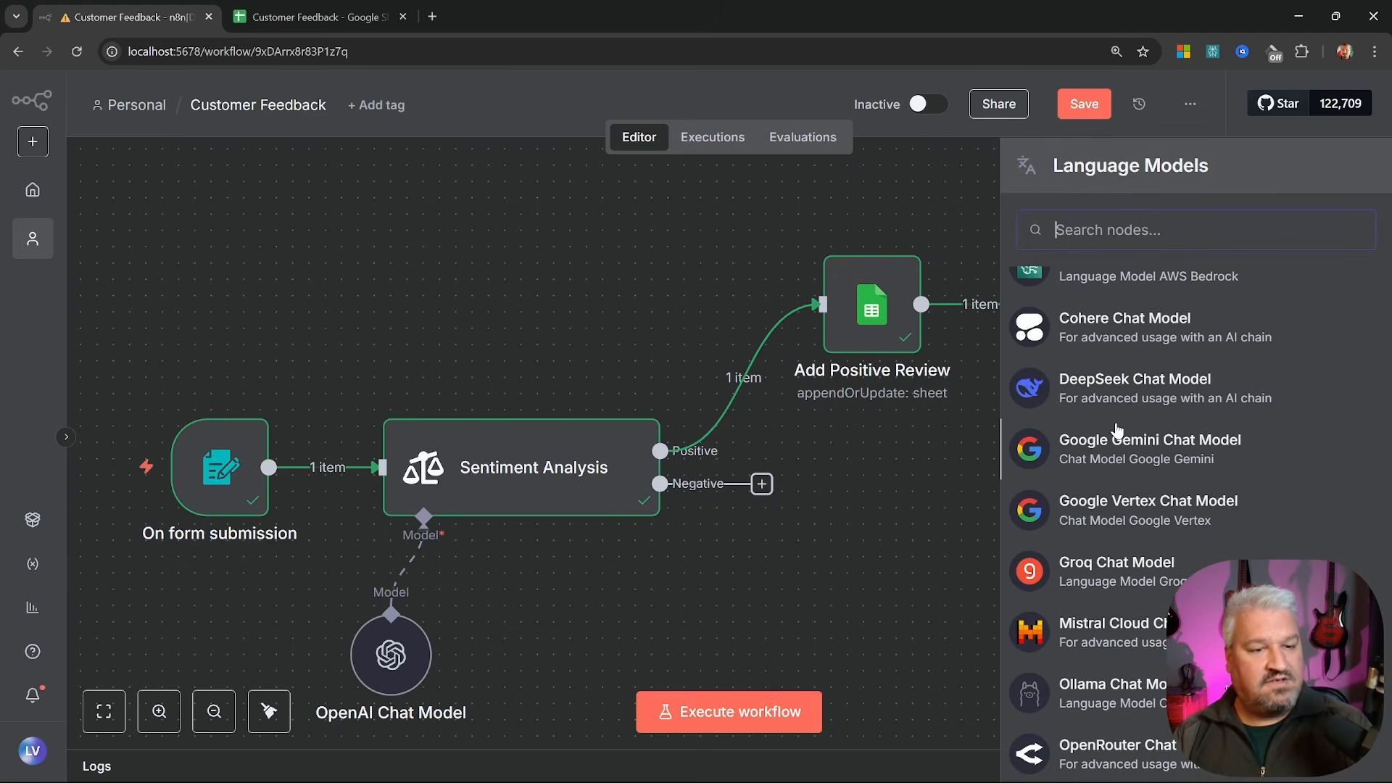
scroll(1118, 430, down, 3)
scroll(1118, 435, up, 8)
key(Escape)
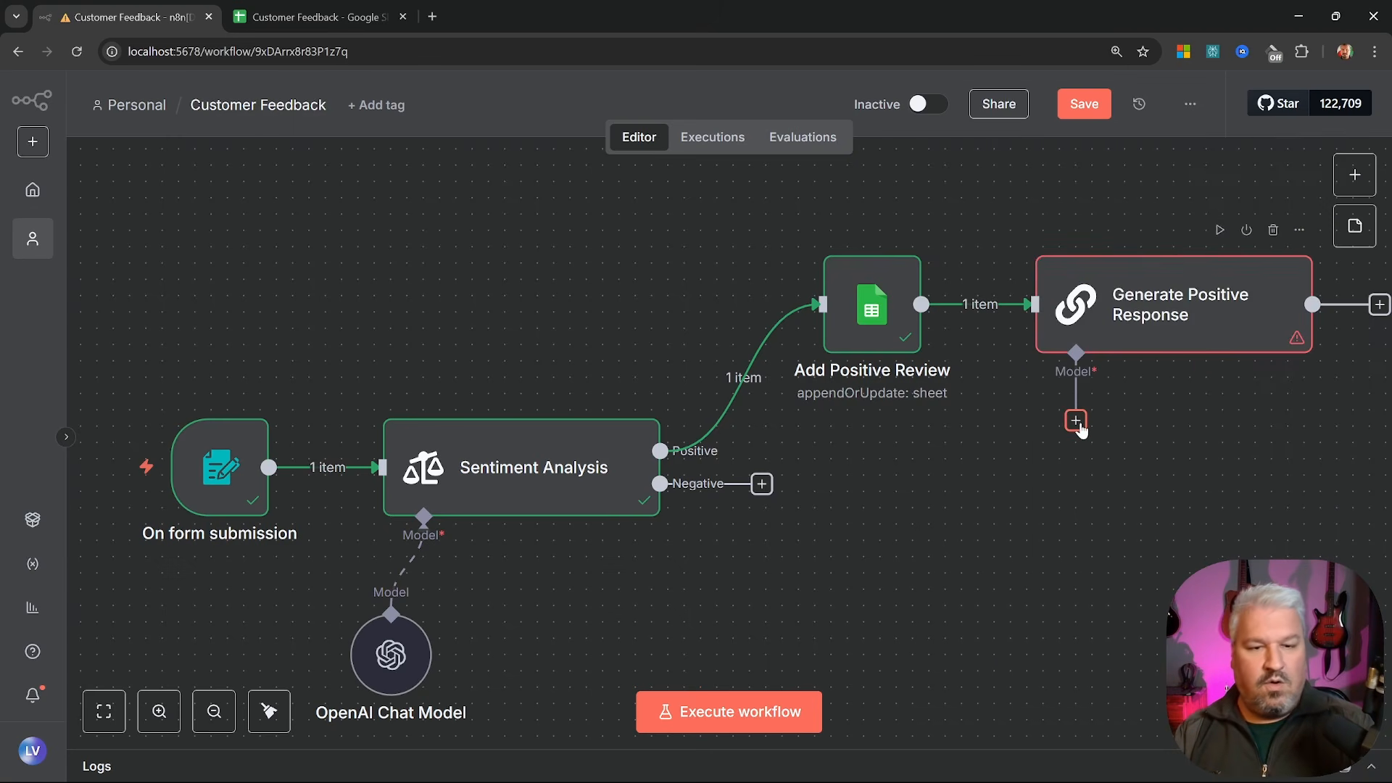
mouse_move(397, 667)
mouse_down()
mouse_move(428, 651)
mouse_move(412, 651)
mouse_up()
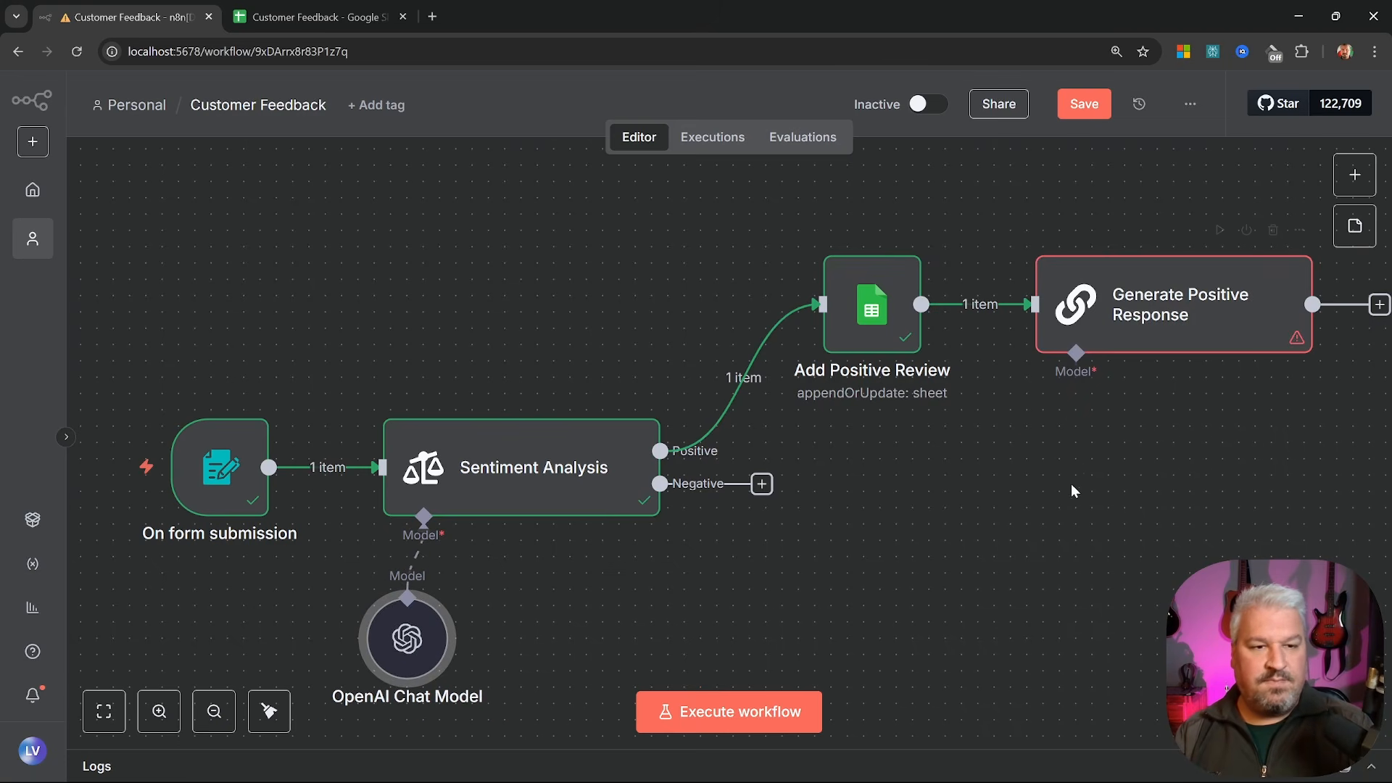
drag(1076, 353, 416, 611)
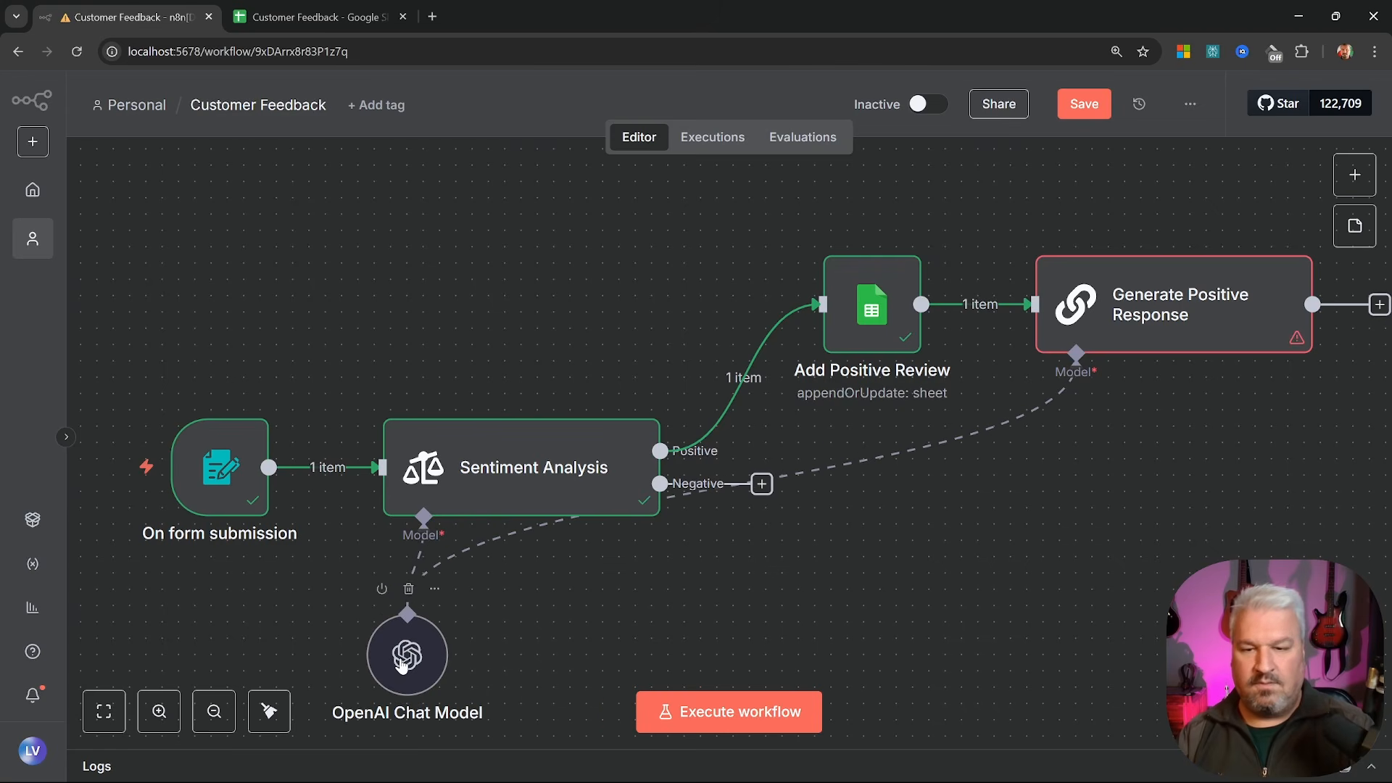
Run Generate Positive Response and check its HTML thank-you email output
scroll(401, 665, right, 5)
click(969, 232)
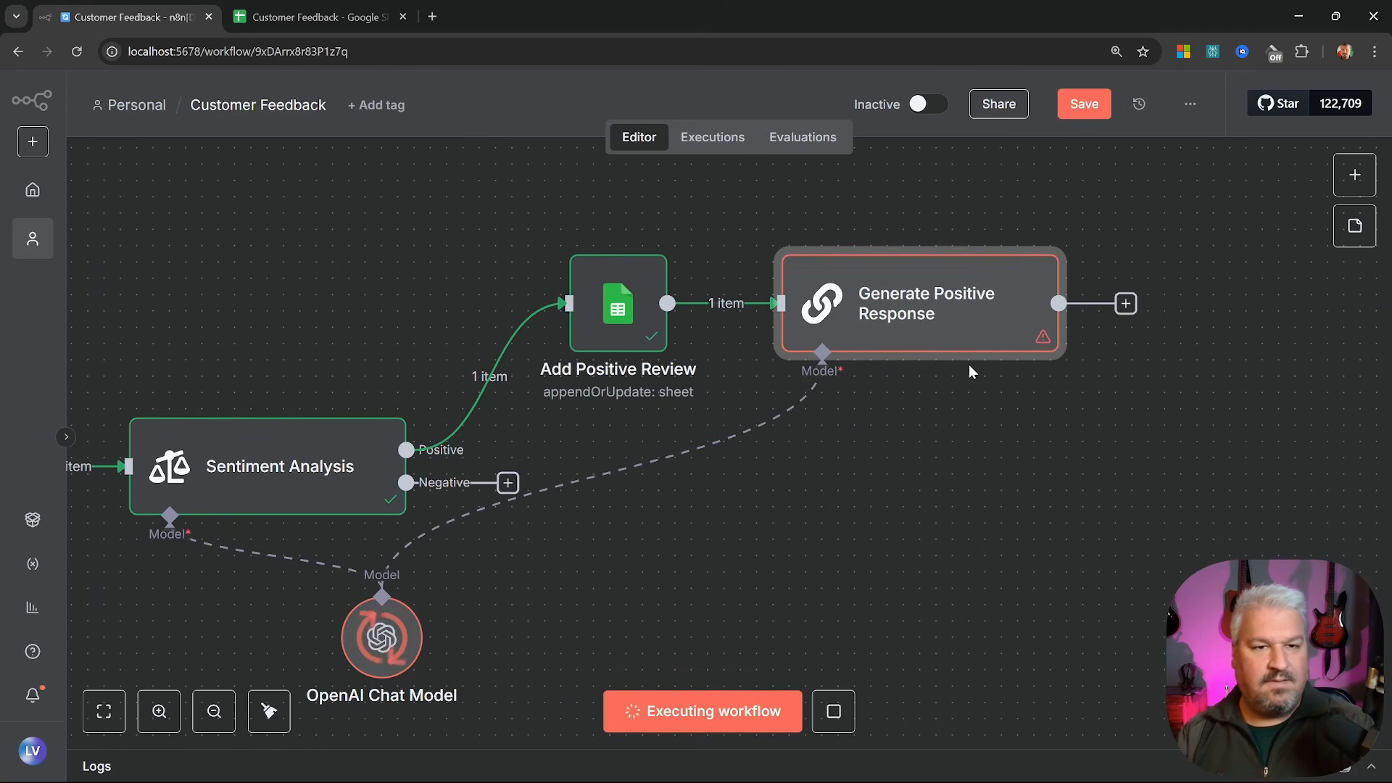
double_click(943, 326)
drag(941, 267, 1279, 370)
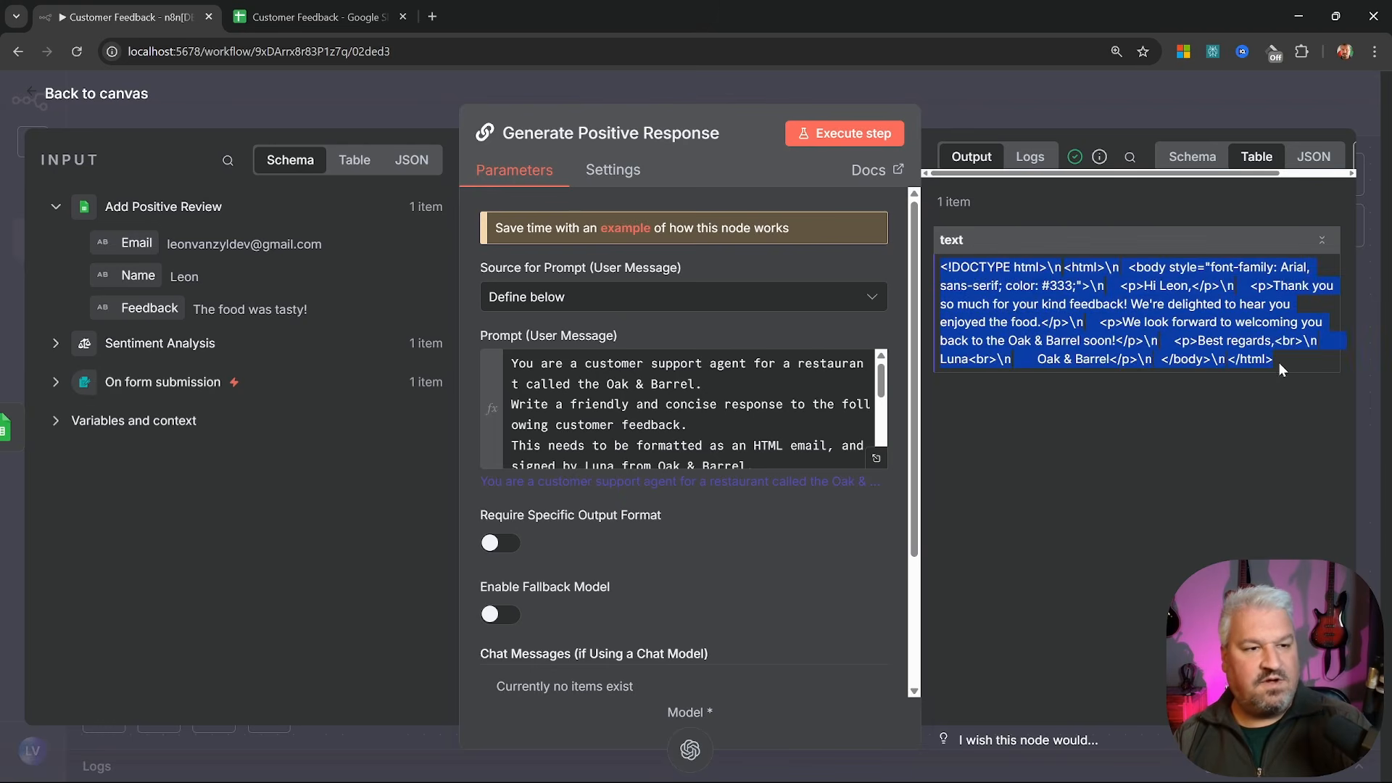
click(100, 94)
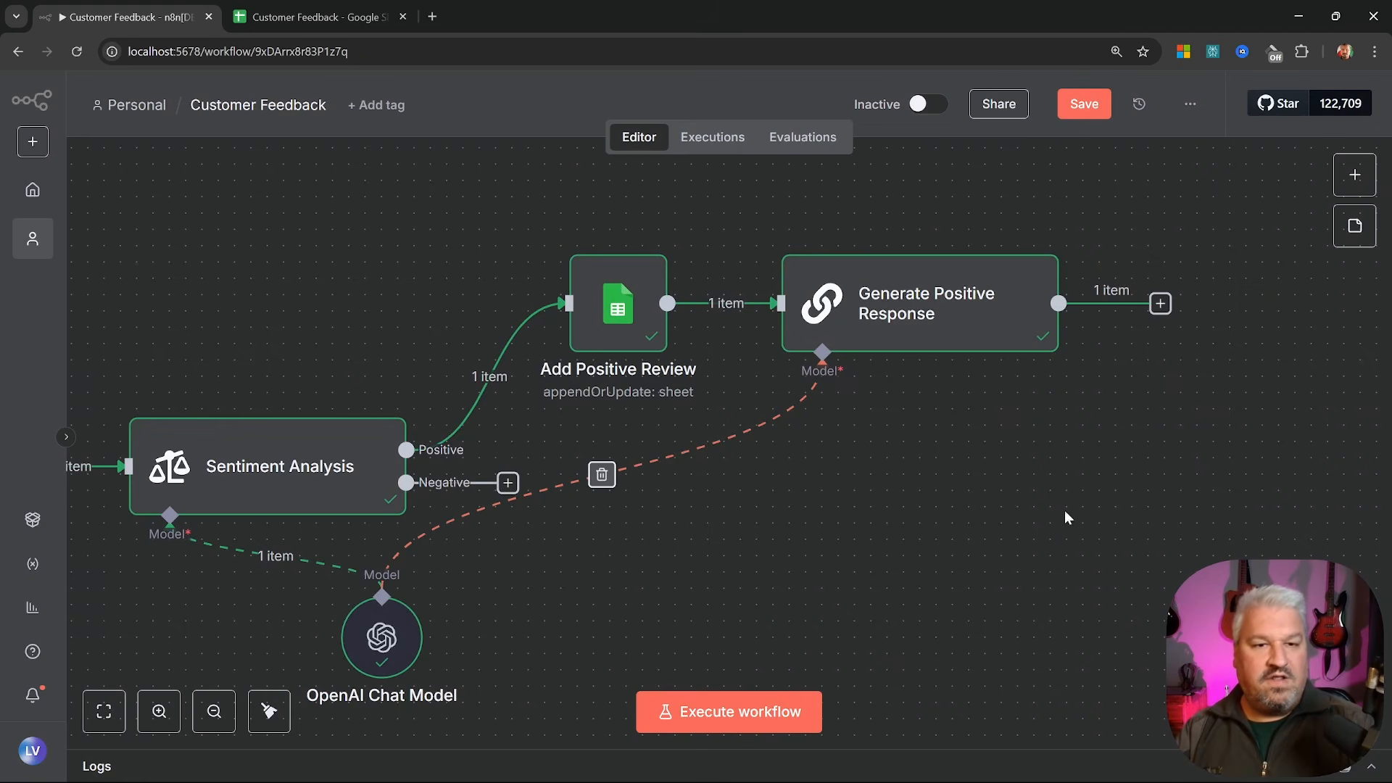
Add a Gmail 'Send a message' step after Generate Positive Response, named 'Send Positive Email'
scroll(1065, 518, right, 3)
click(959, 297)
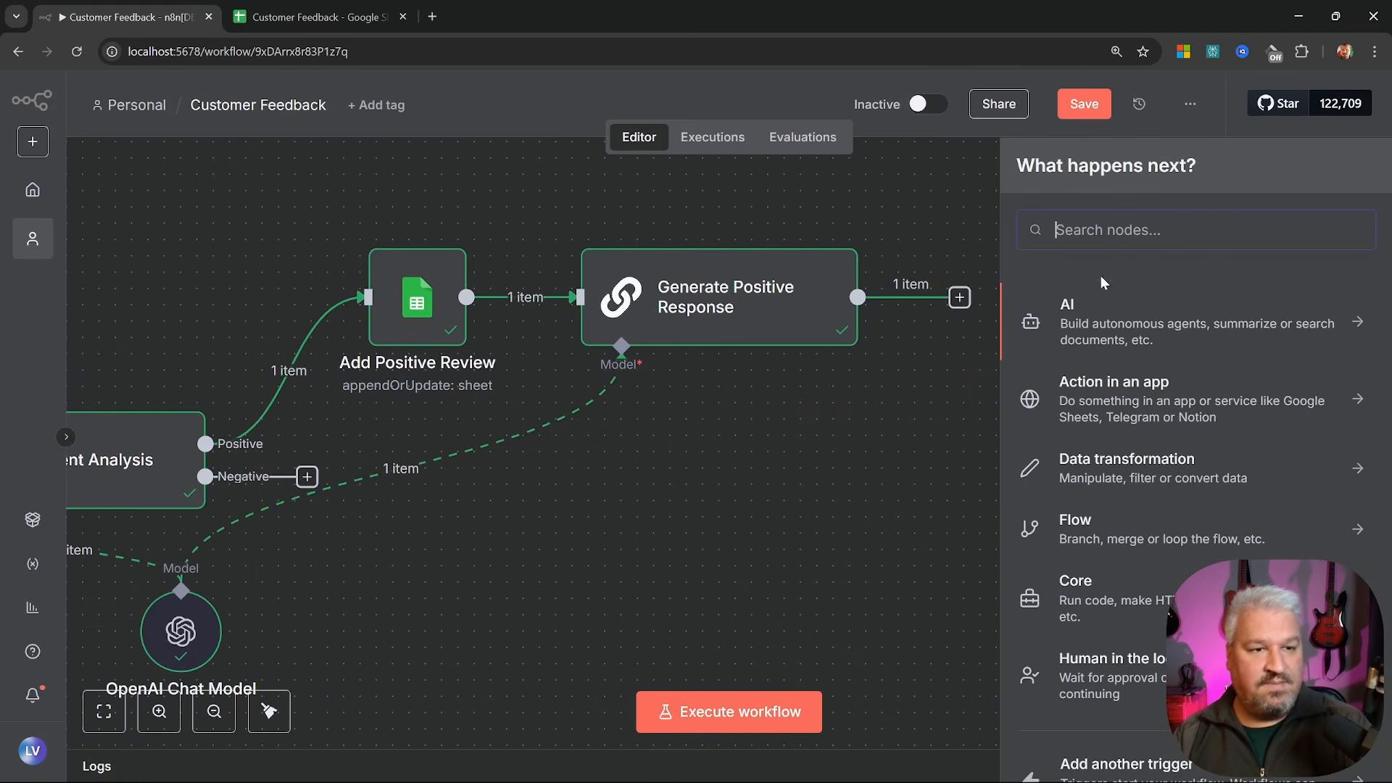
text(gmail)
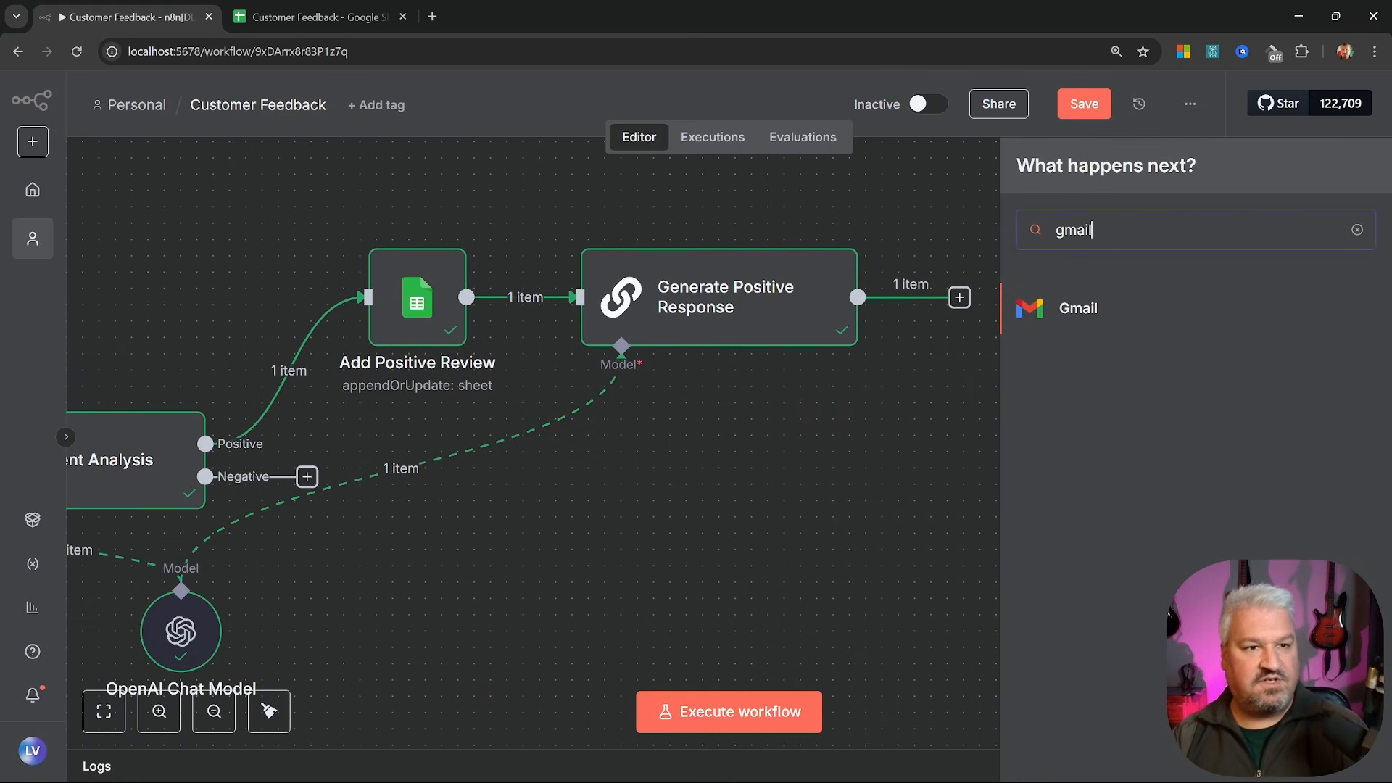
click(1095, 310)
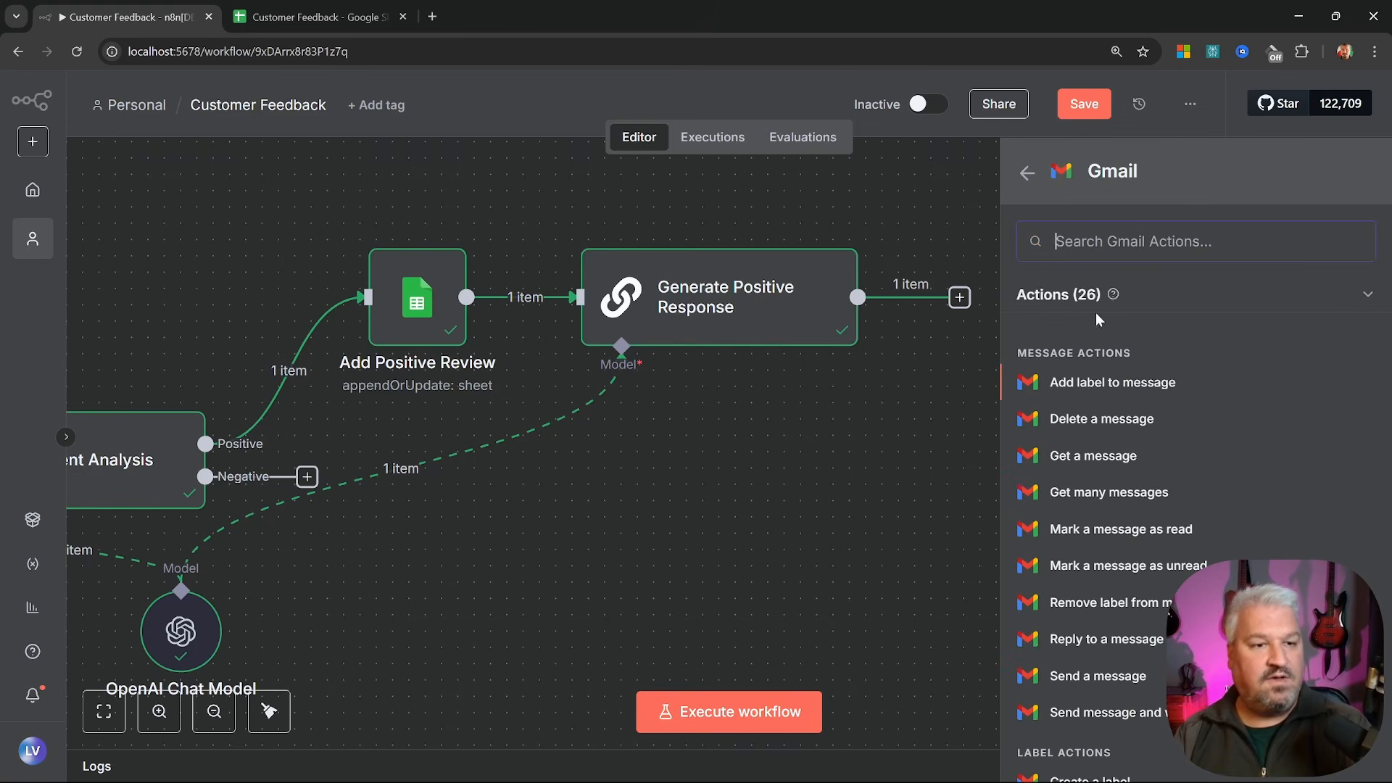
click(1096, 676)
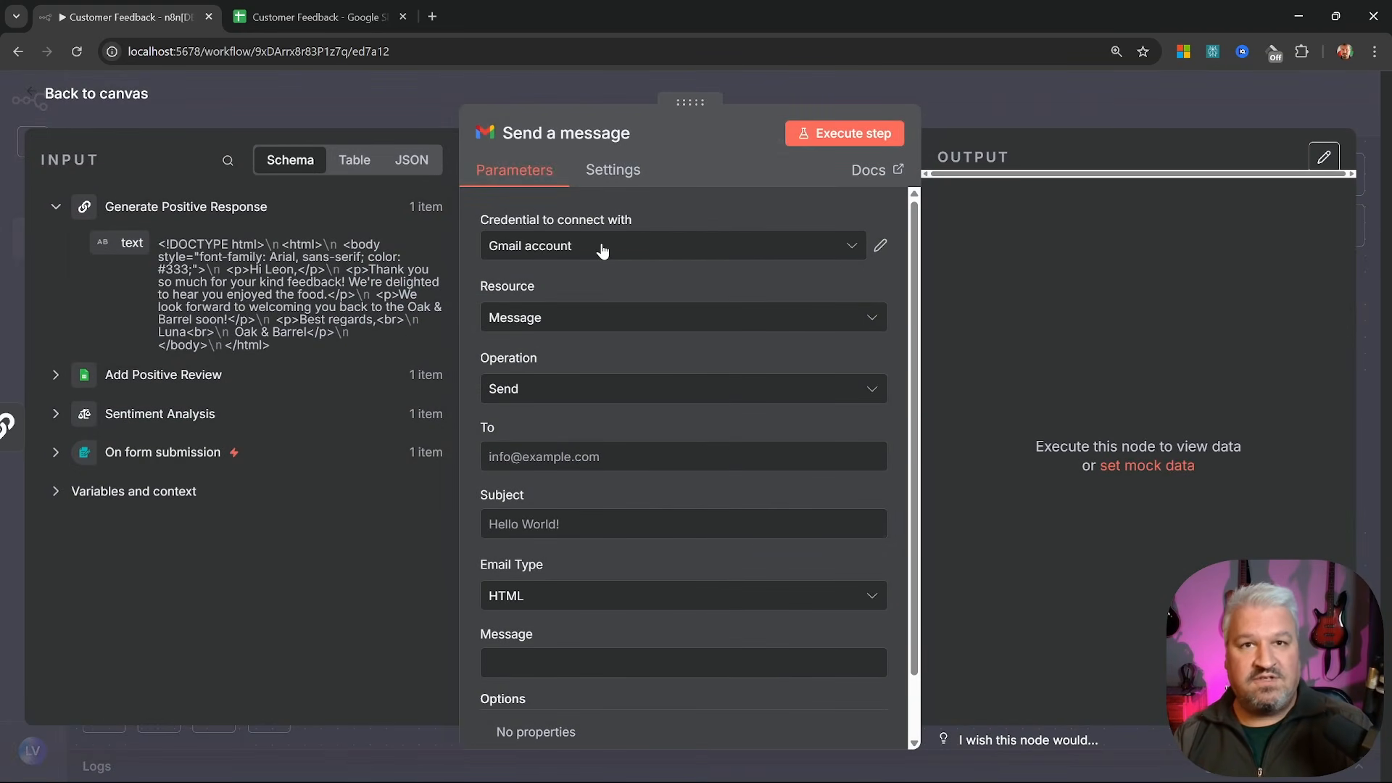
click(573, 134)
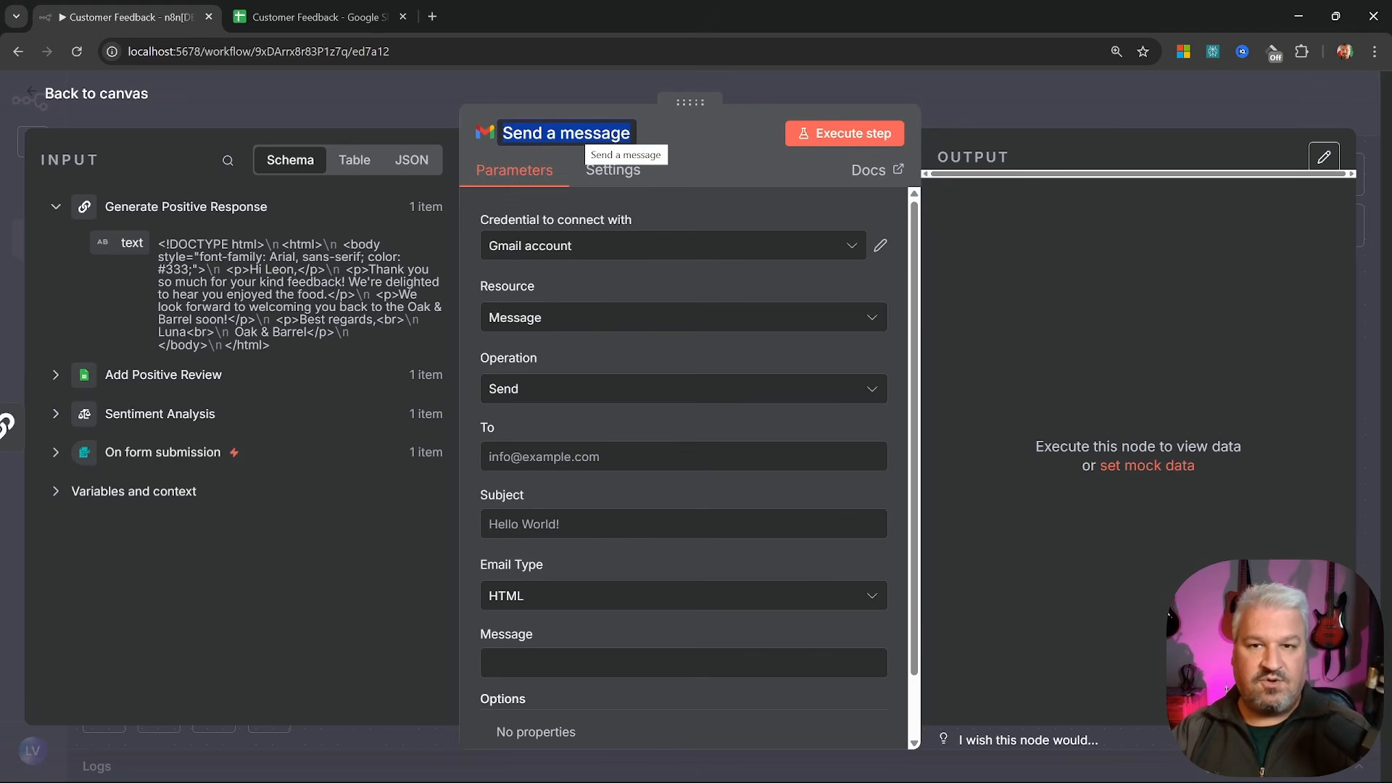
text(Send )
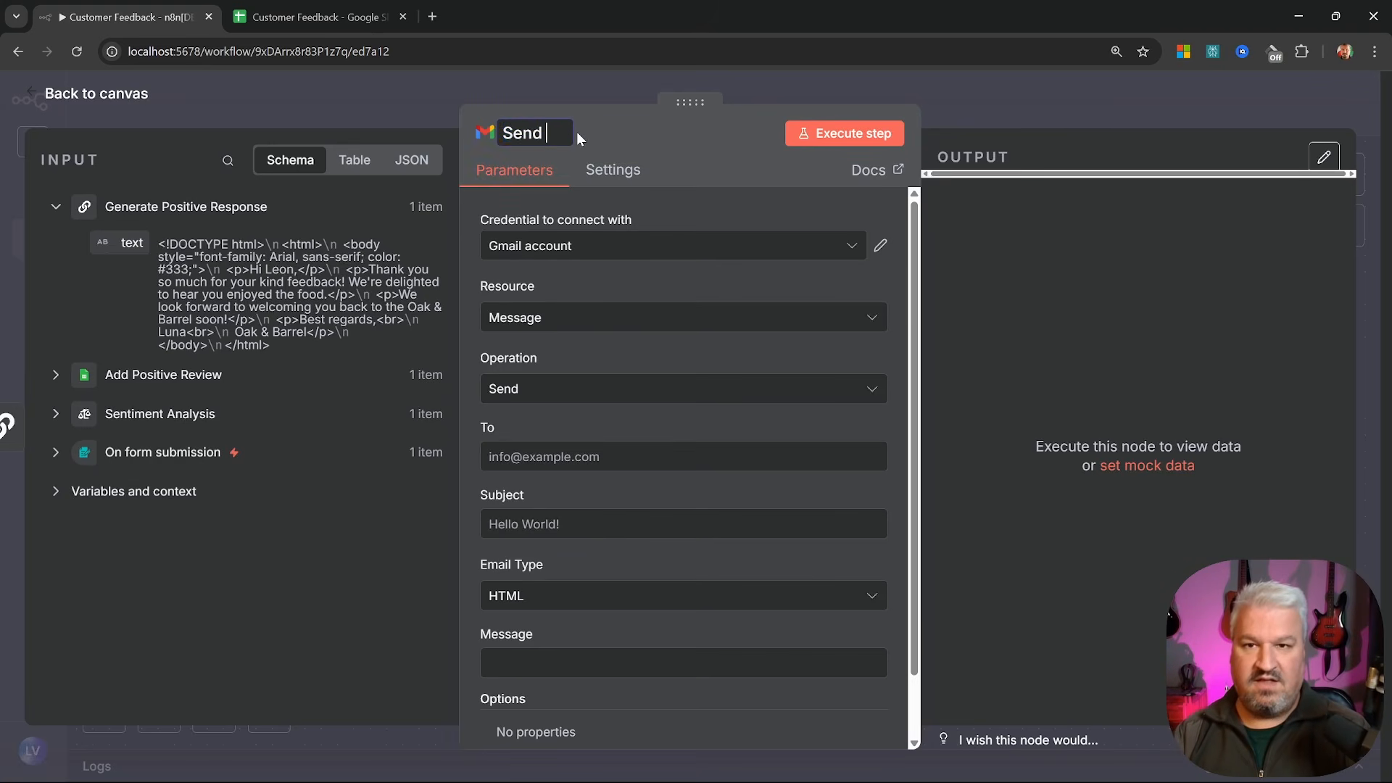
text(Positive Email)
key(Return)
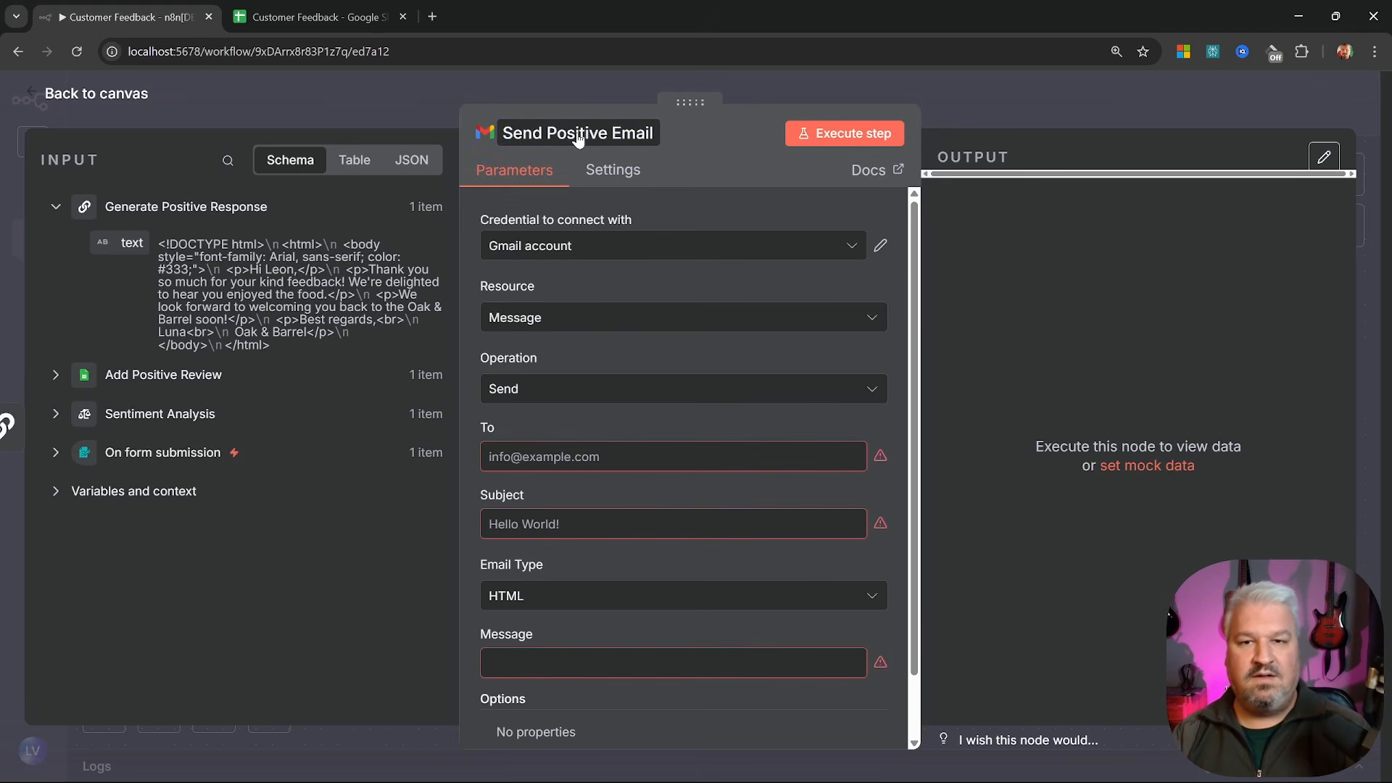
Send to the form's submitted email with a thank-you subject and the AI text as body, then run it
click(624, 457)
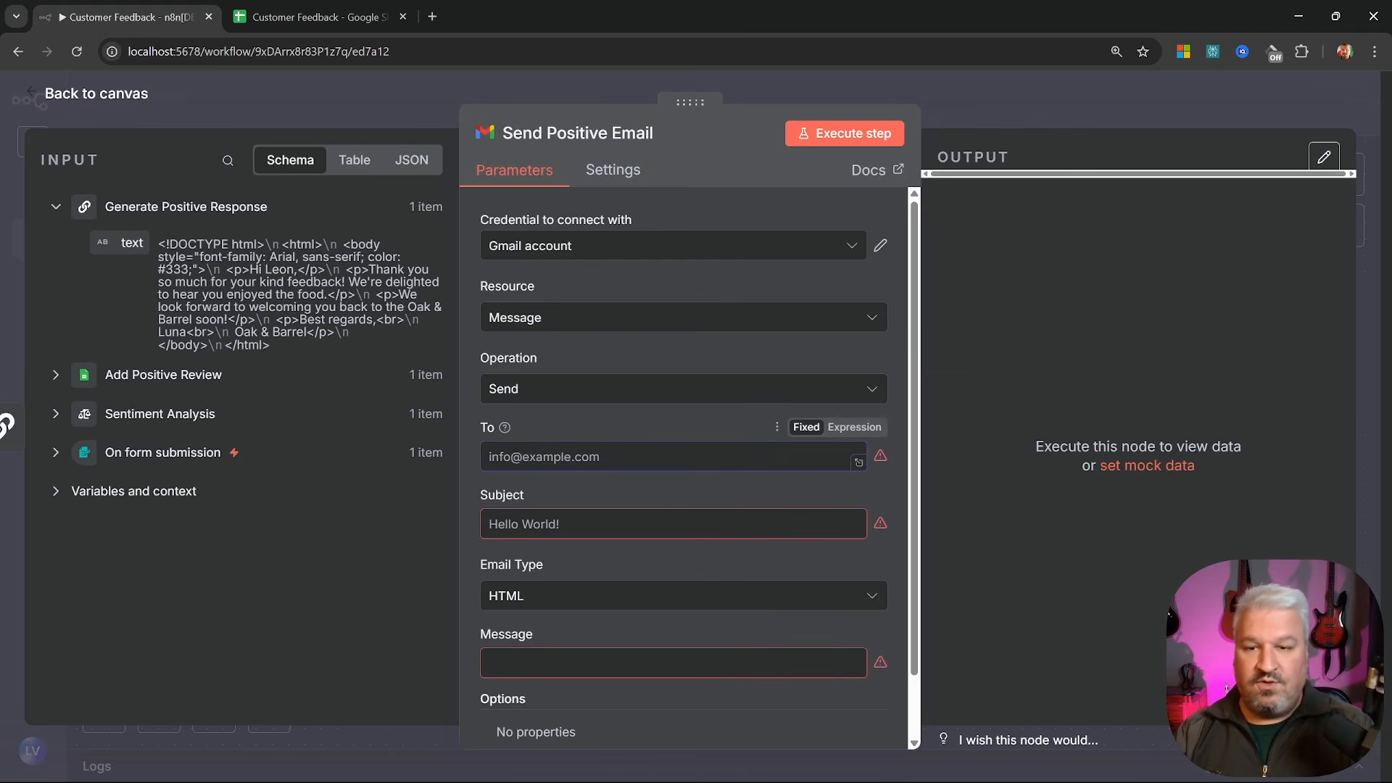
click(56, 453)
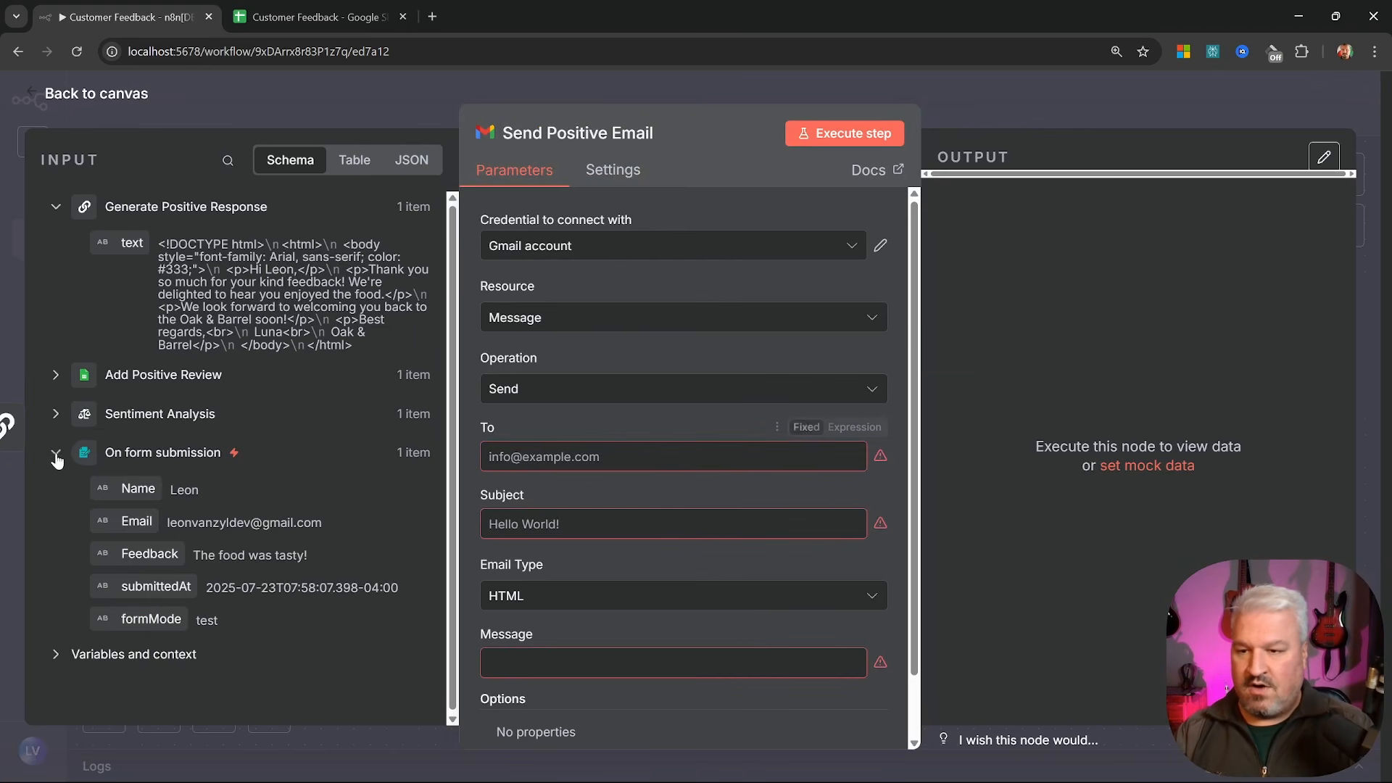
drag(137, 520, 587, 462)
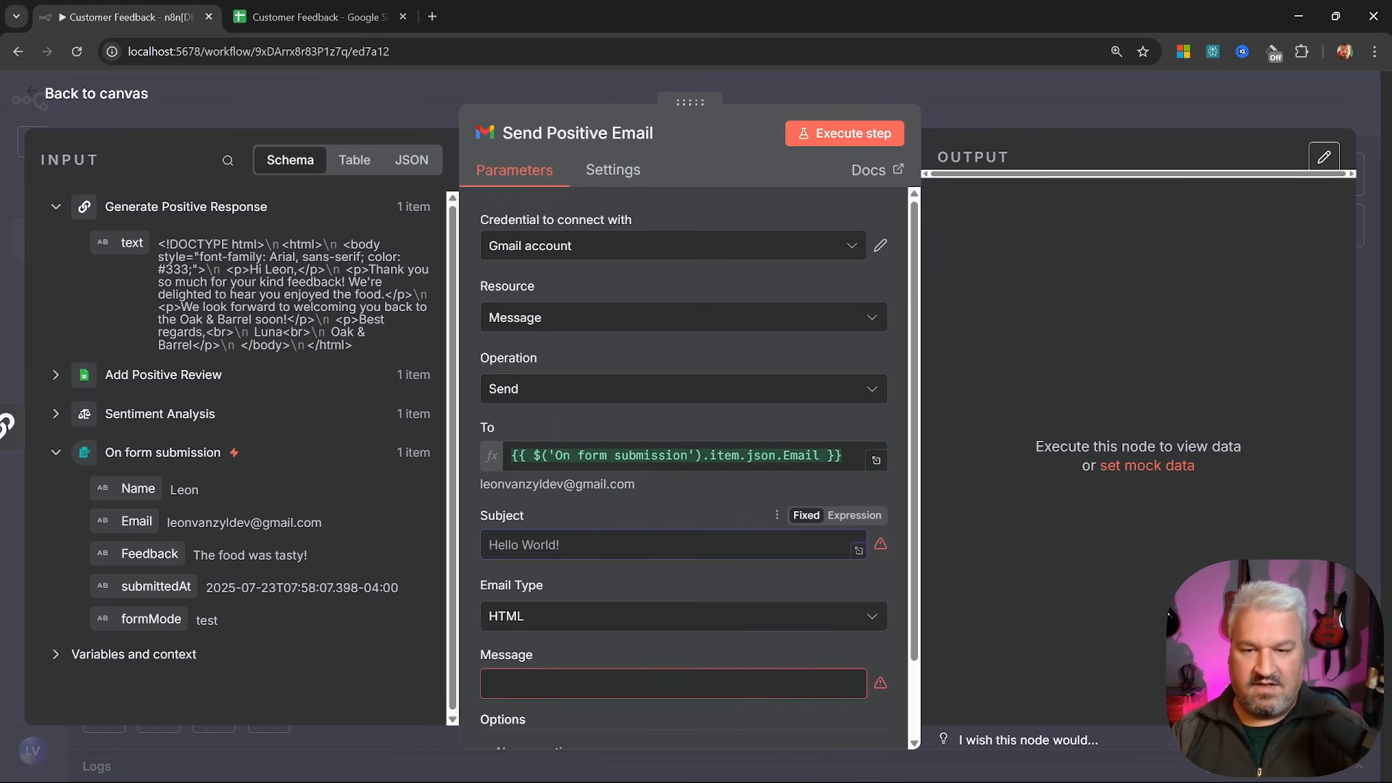
text(Thank you for your feedback)
scroll(737, 536, down, 1)
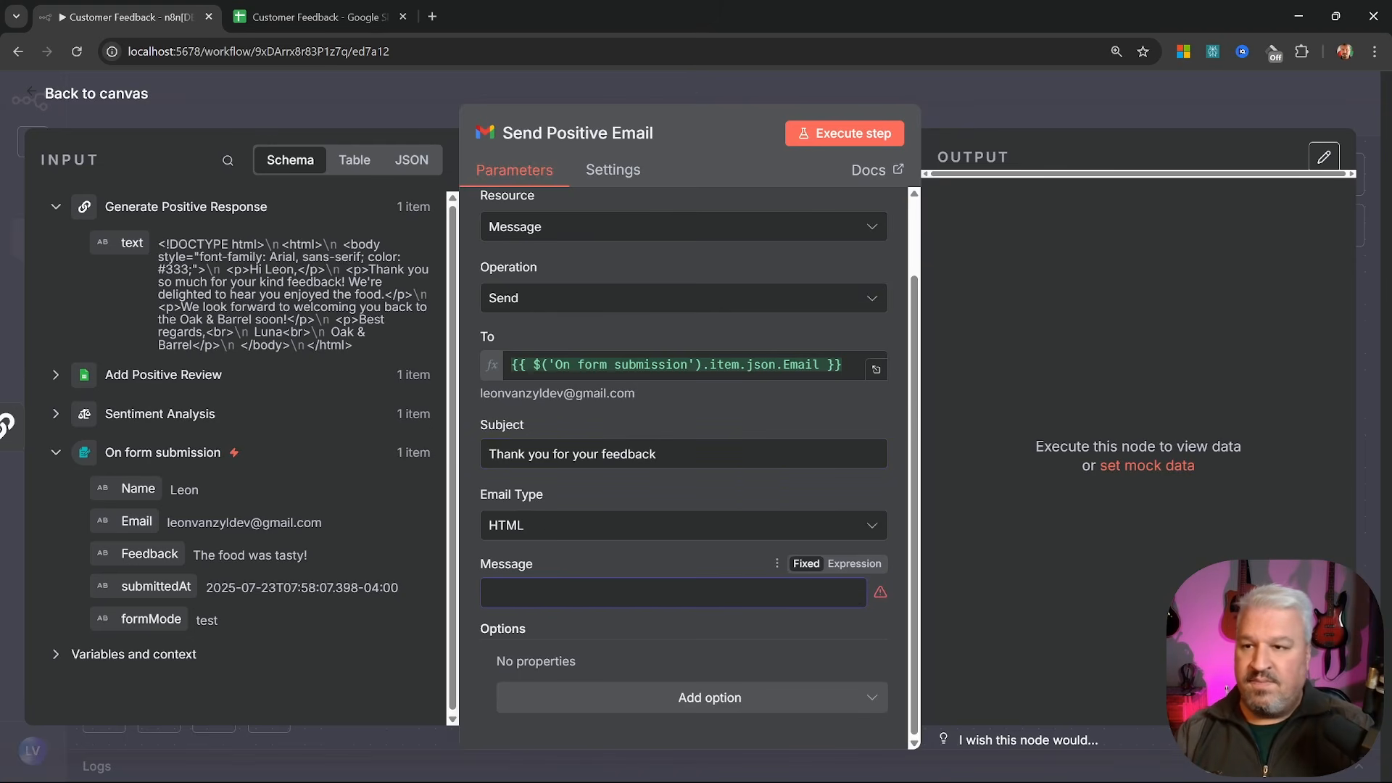
drag(126, 243, 589, 598)
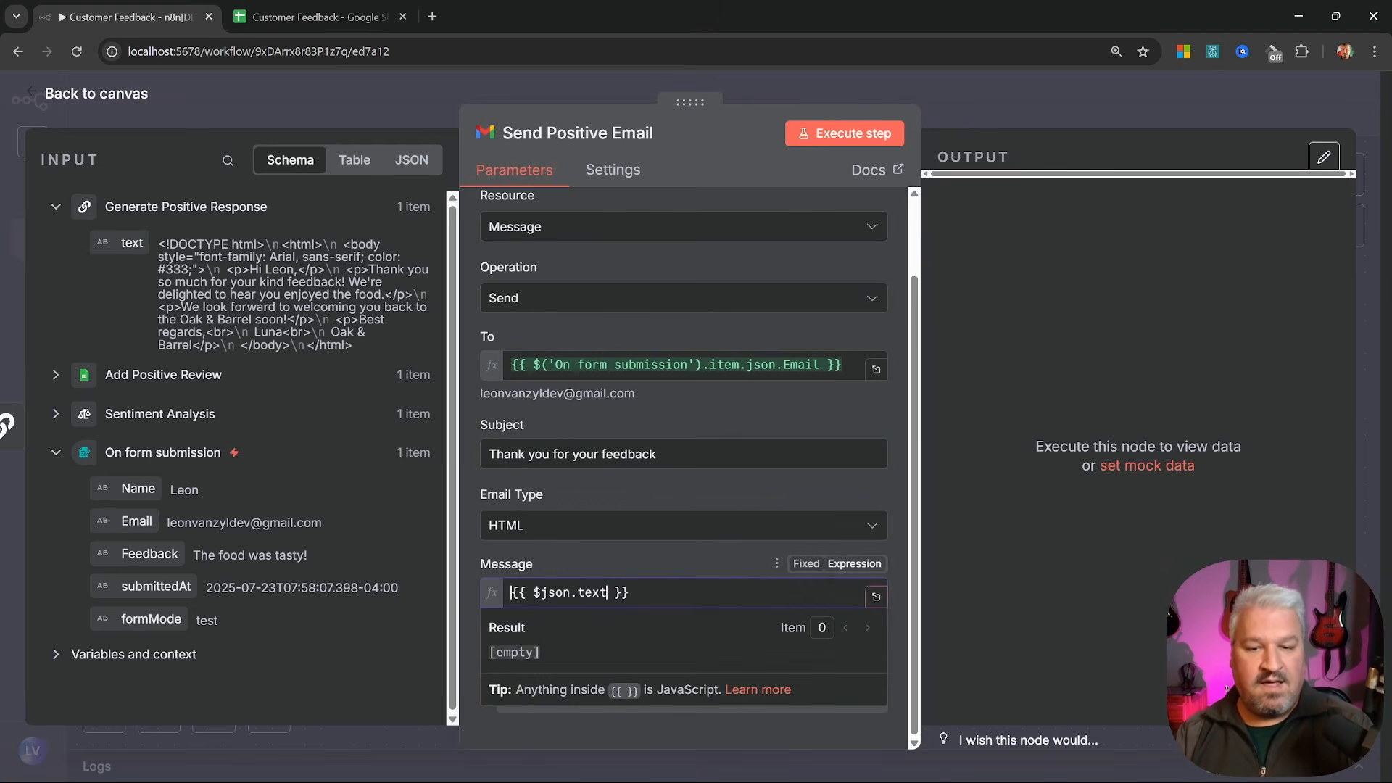
click(845, 132)
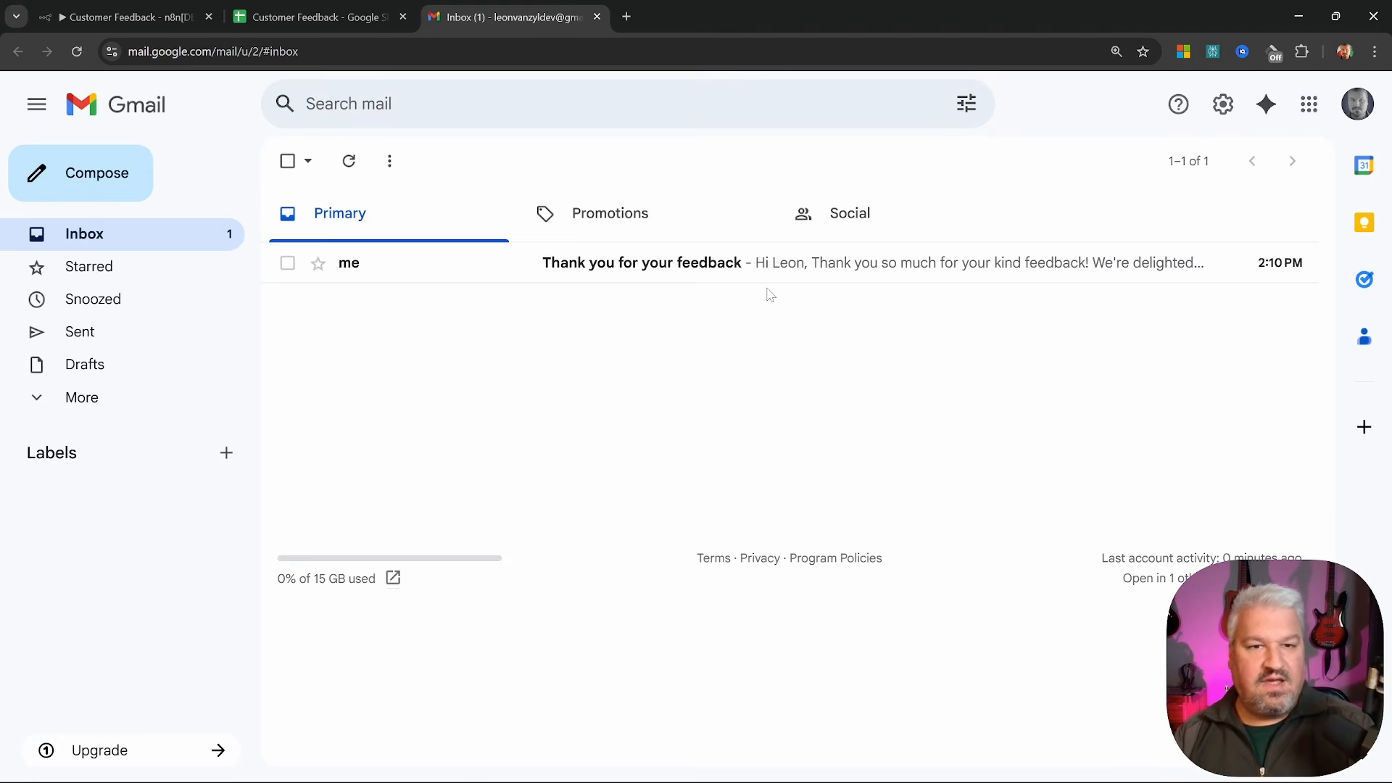
Open the 'Thank you for your feedback' email and read its greeting and thank-you lines
click(904, 264)
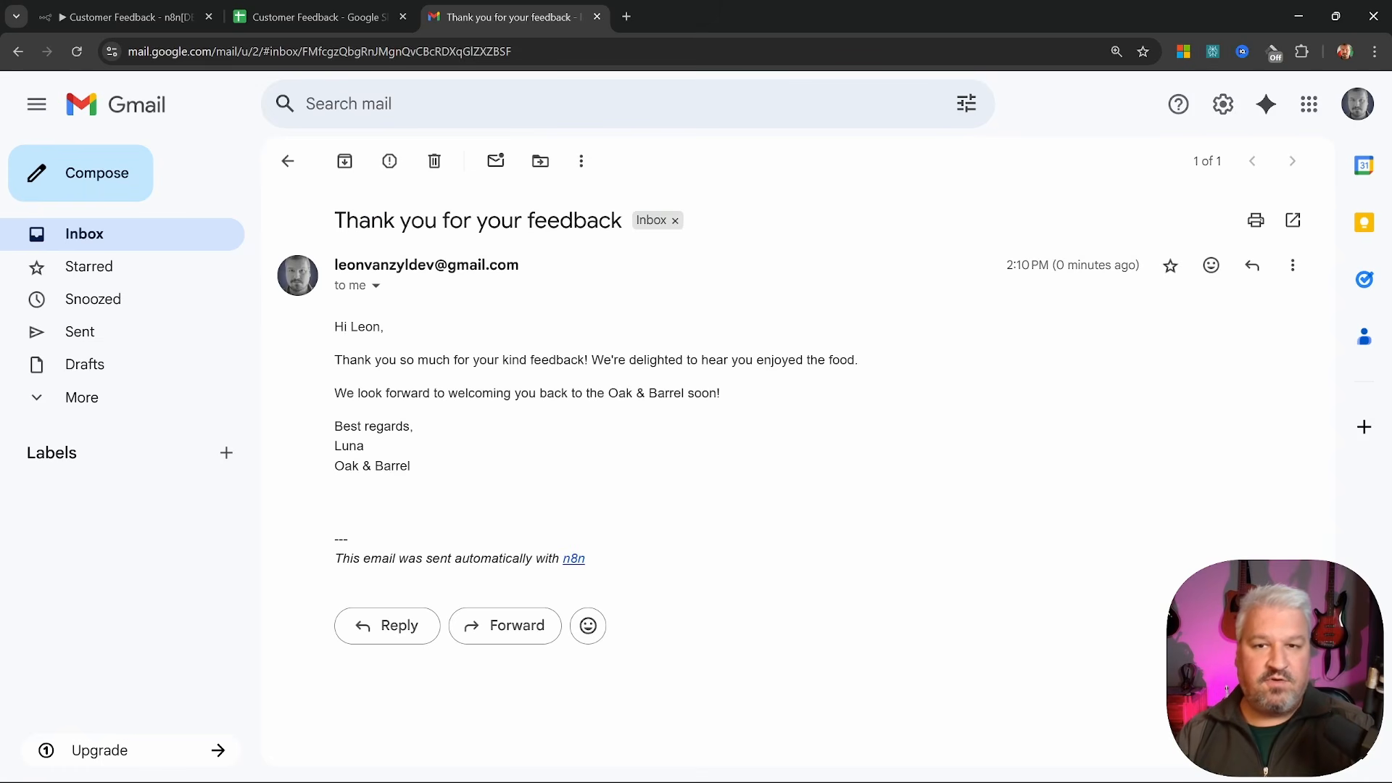
drag(335, 327, 413, 332)
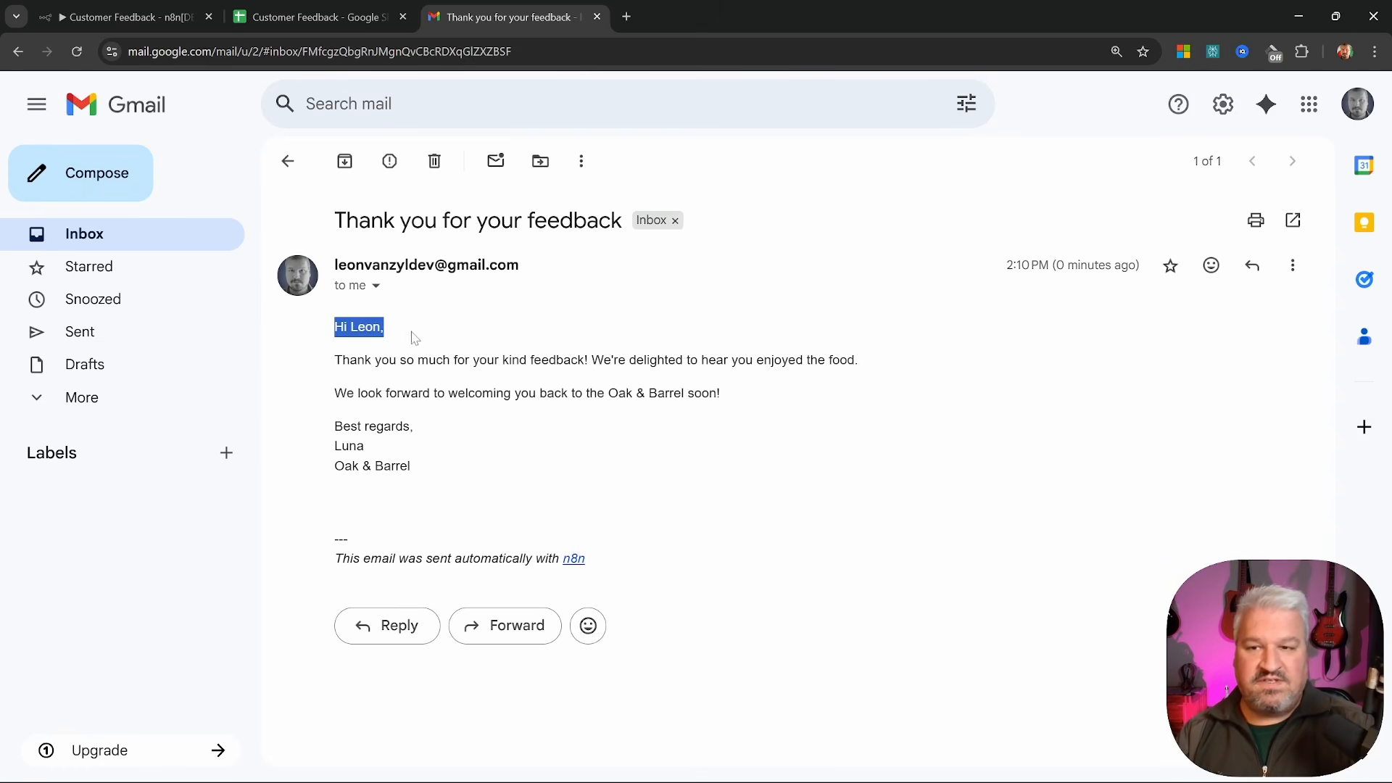
click(420, 333)
drag(335, 360, 907, 357)
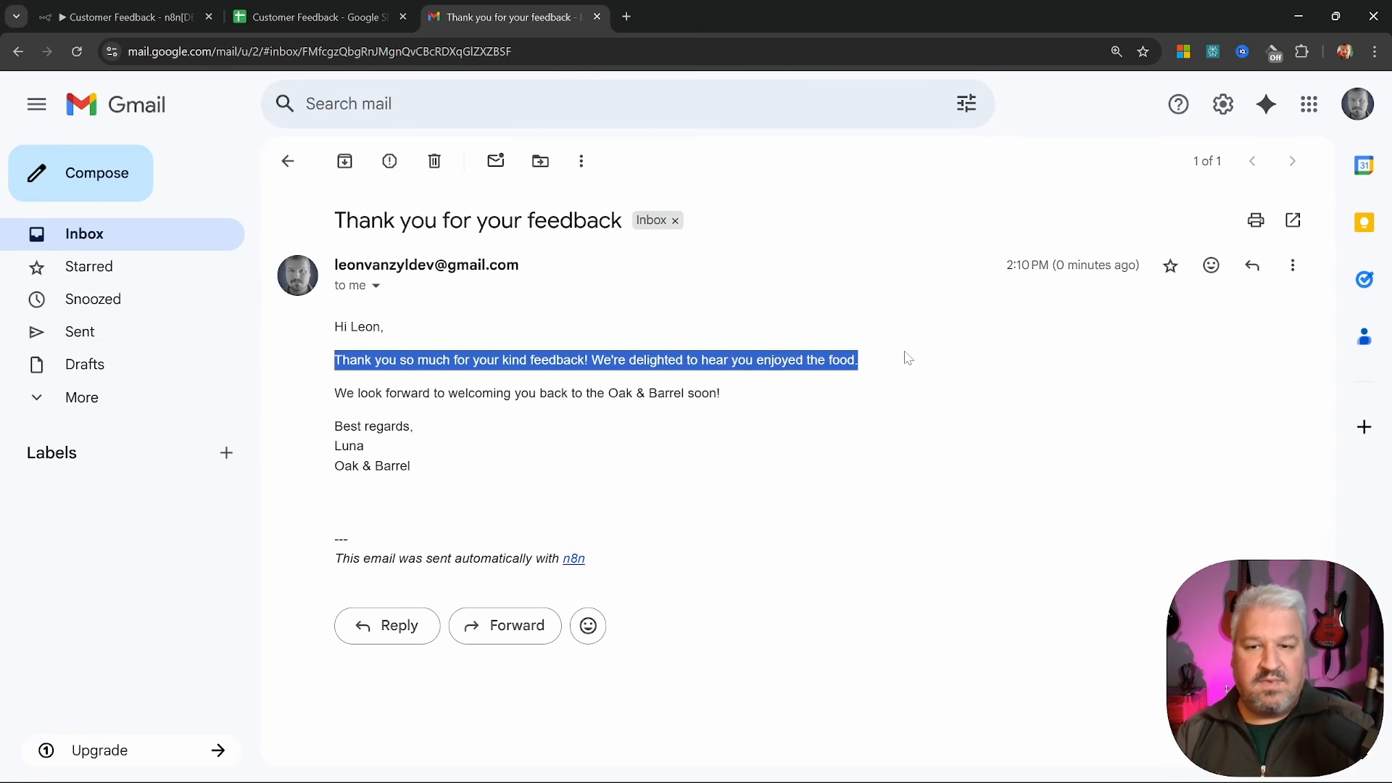
click(581, 388)
drag(603, 360, 888, 366)
click(888, 367)
Review the welcome-back line, signature and n8n attribution footer, then return to n8n
drag(334, 392, 749, 394)
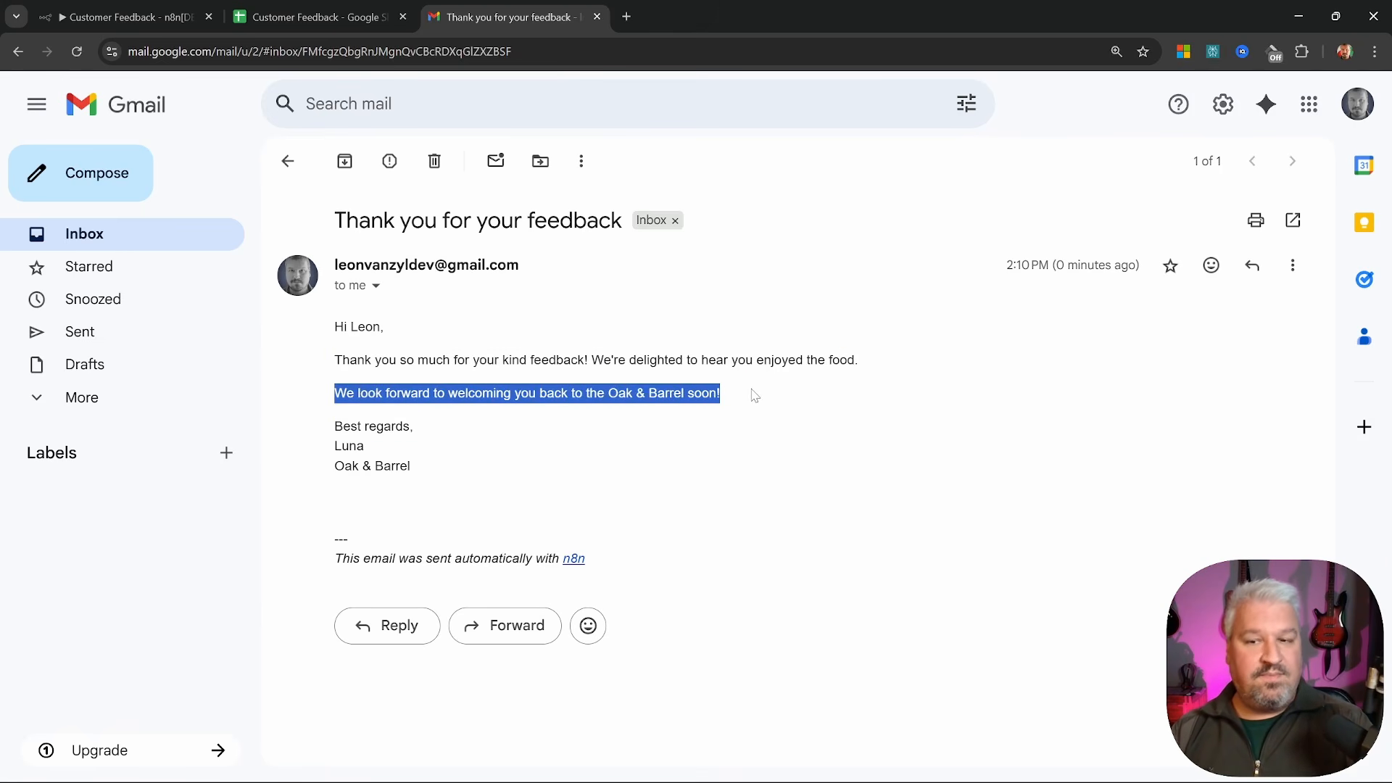
click(707, 416)
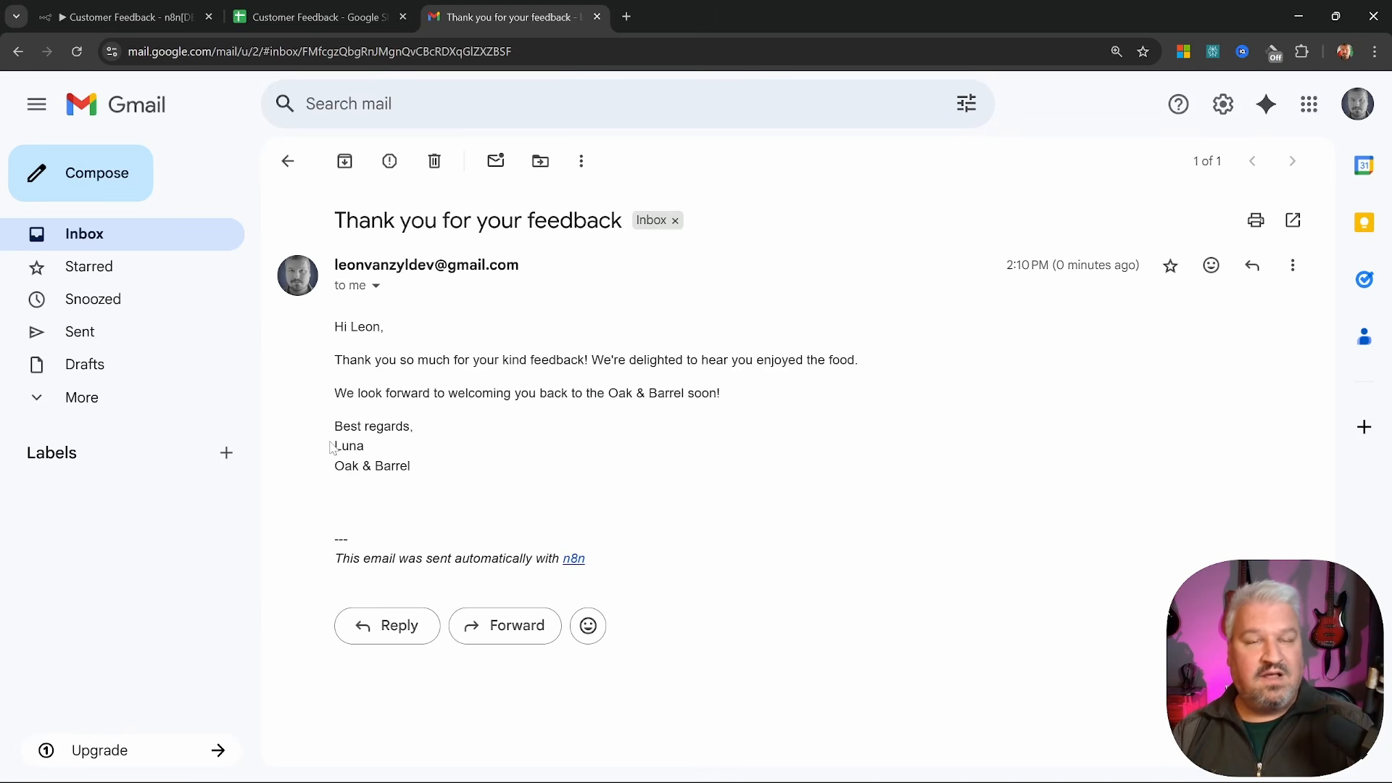
drag(330, 448, 423, 469)
click(434, 483)
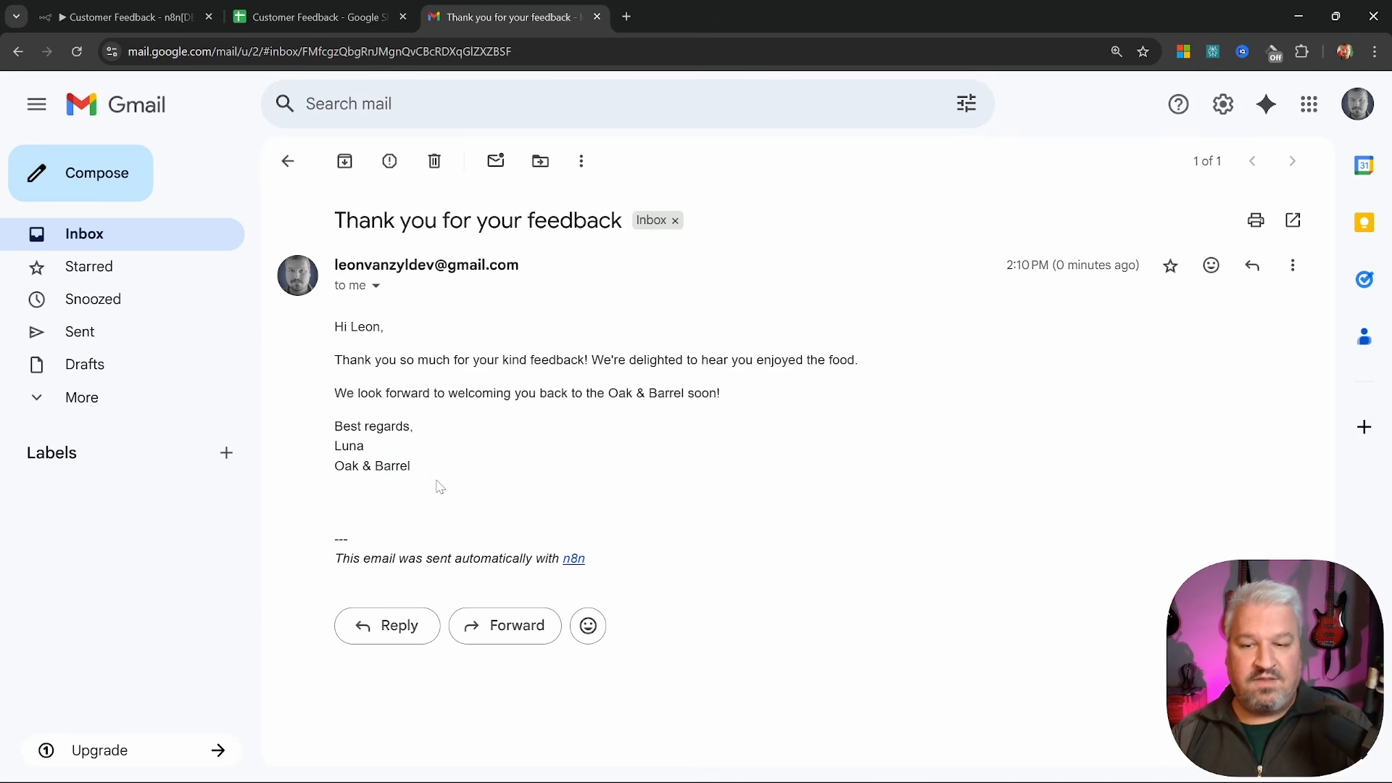
drag(326, 537, 614, 564)
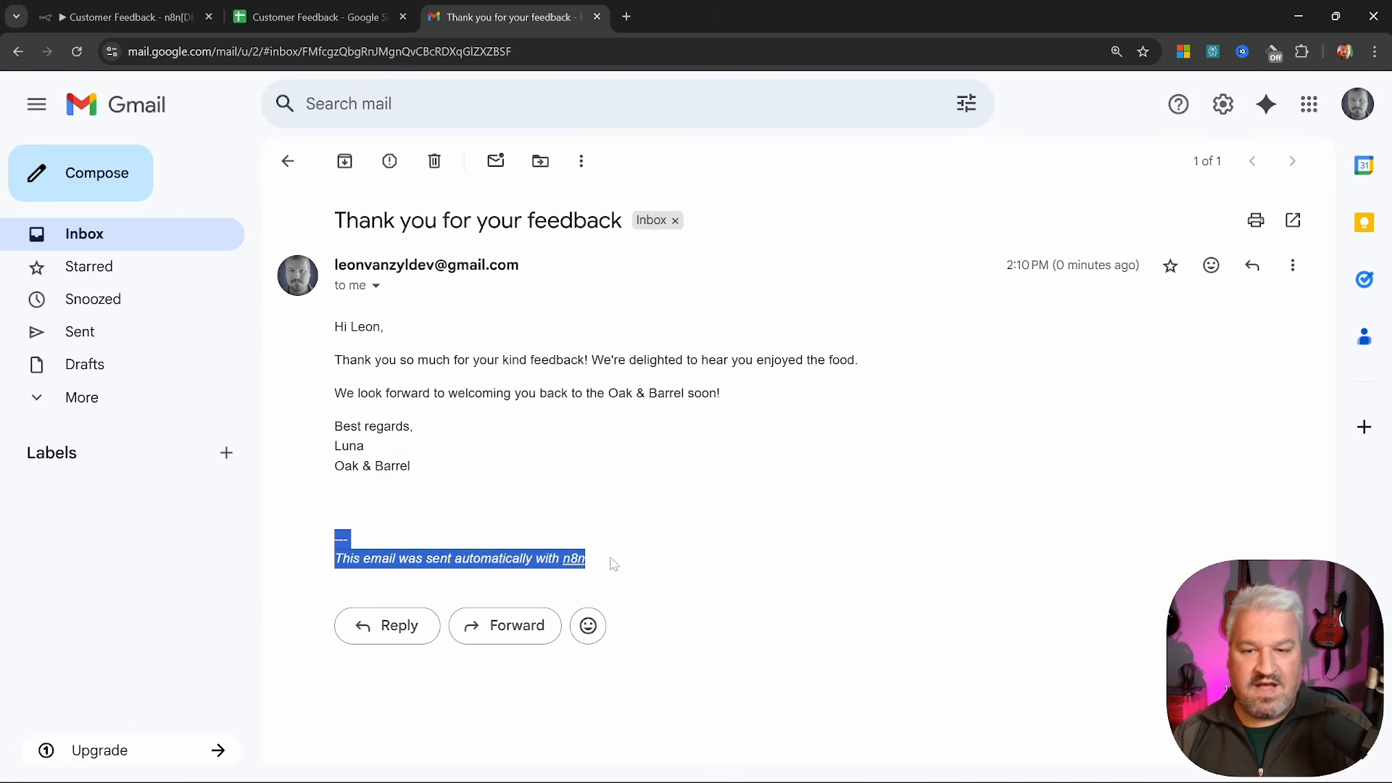
click(127, 17)
Add the Append n8n Attribution option to Send Positive Email, turn it off, and rerun the node
scroll(670, 459, down, 2)
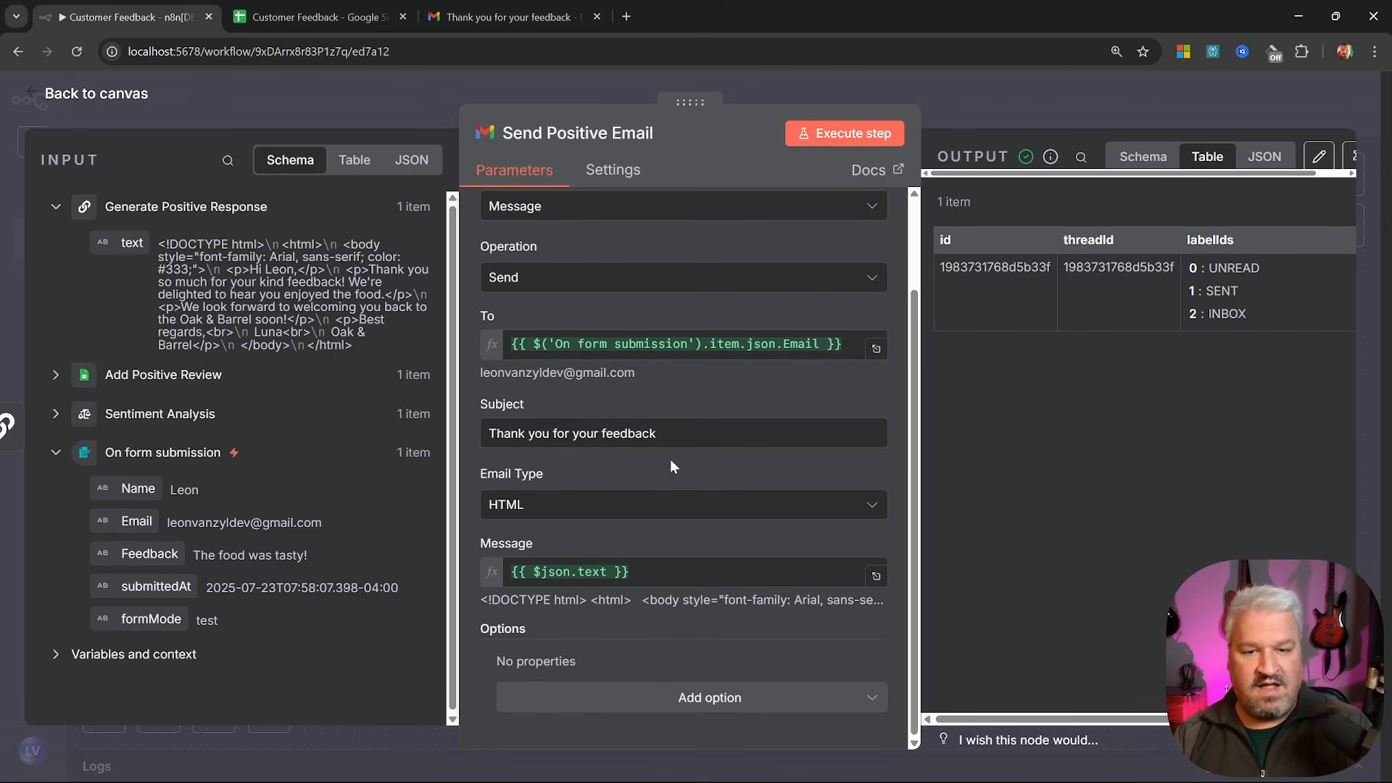
click(690, 700)
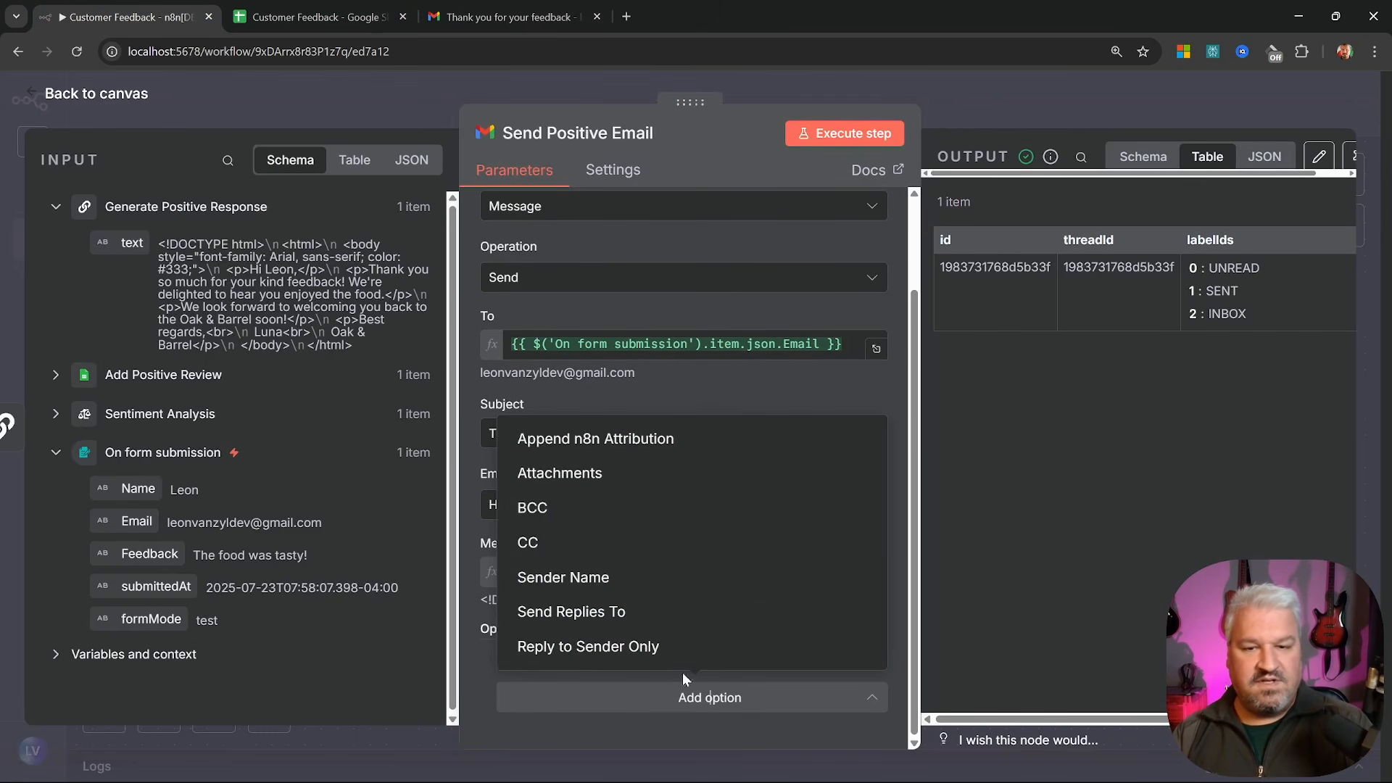
click(623, 448)
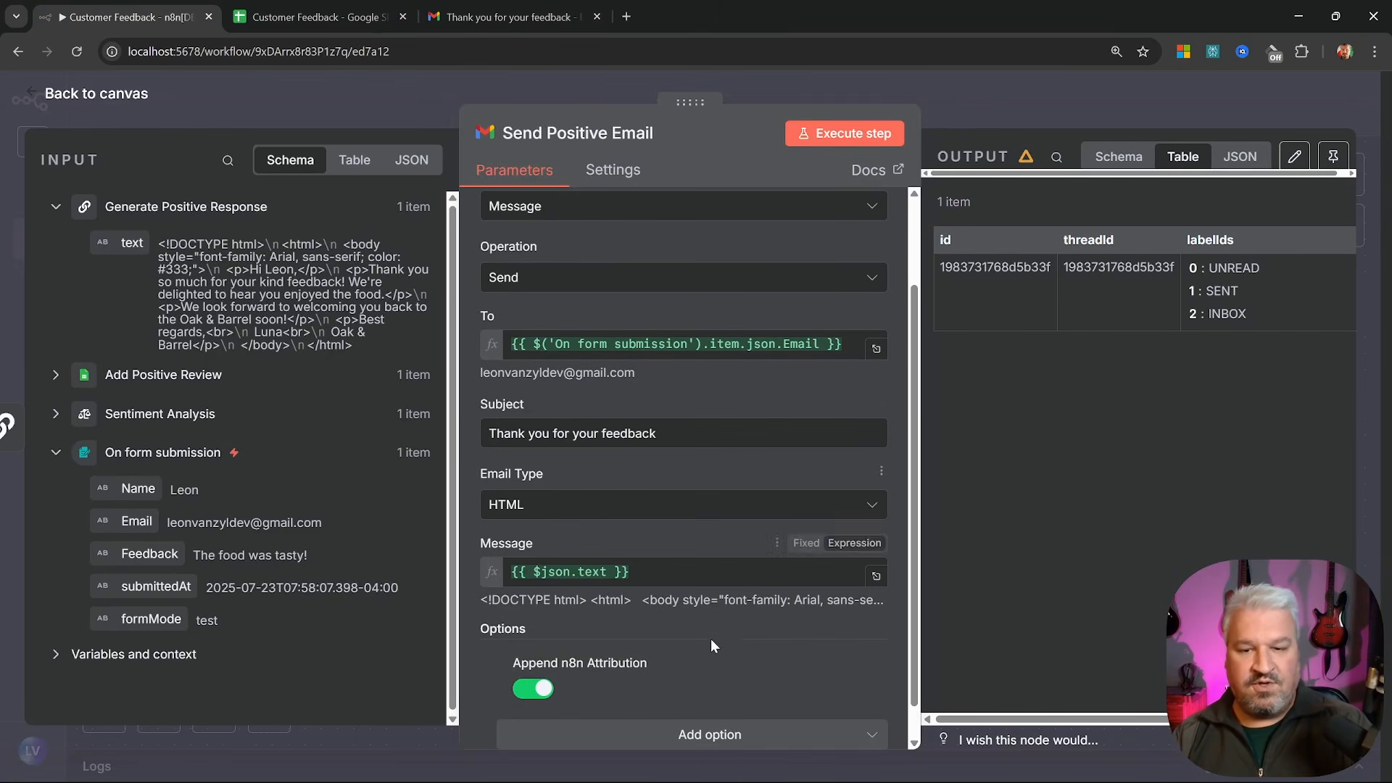
scroll(711, 638, down, 1)
click(533, 653)
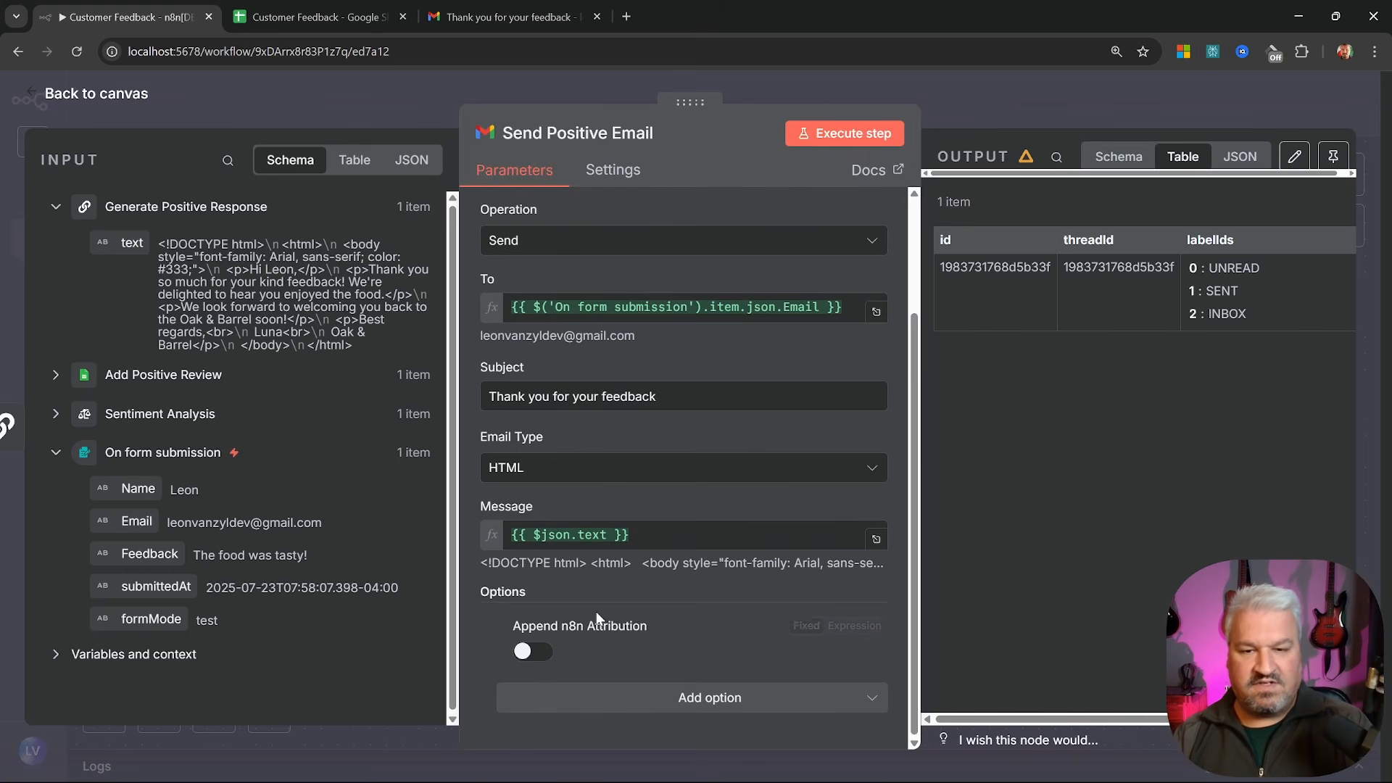
key(Escape)
click(945, 224)
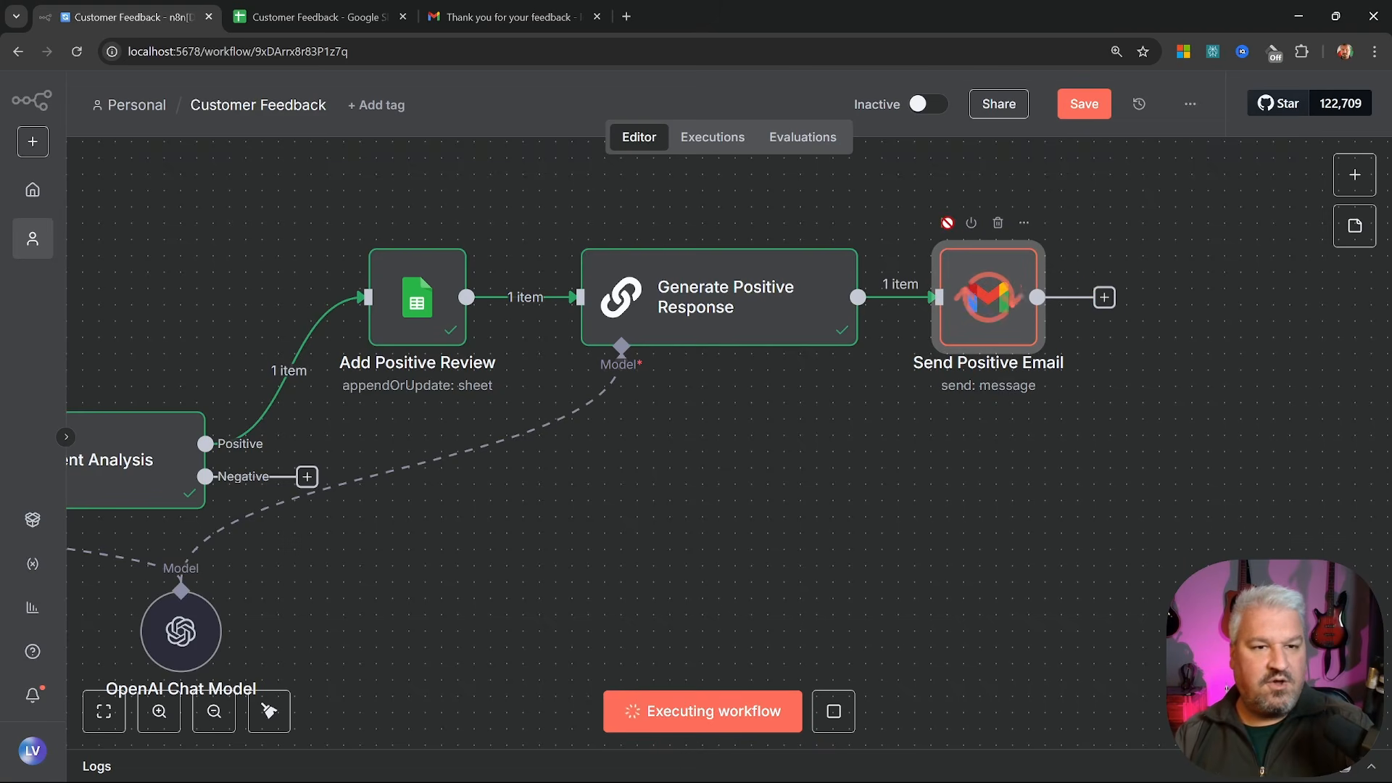
Check in Gmail that the resent email body no longer has the n8n footer
key(ctrl+3)
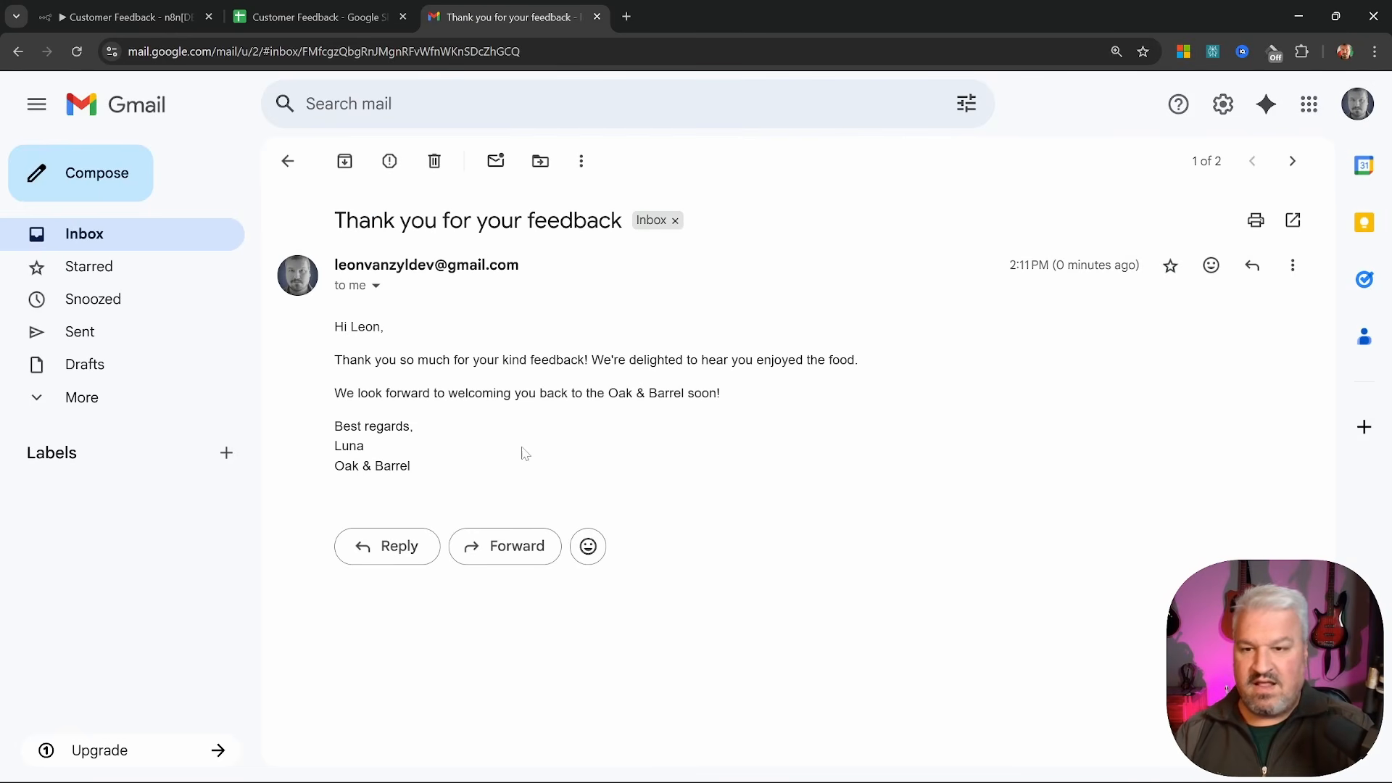
drag(324, 358, 563, 500)
click(751, 516)
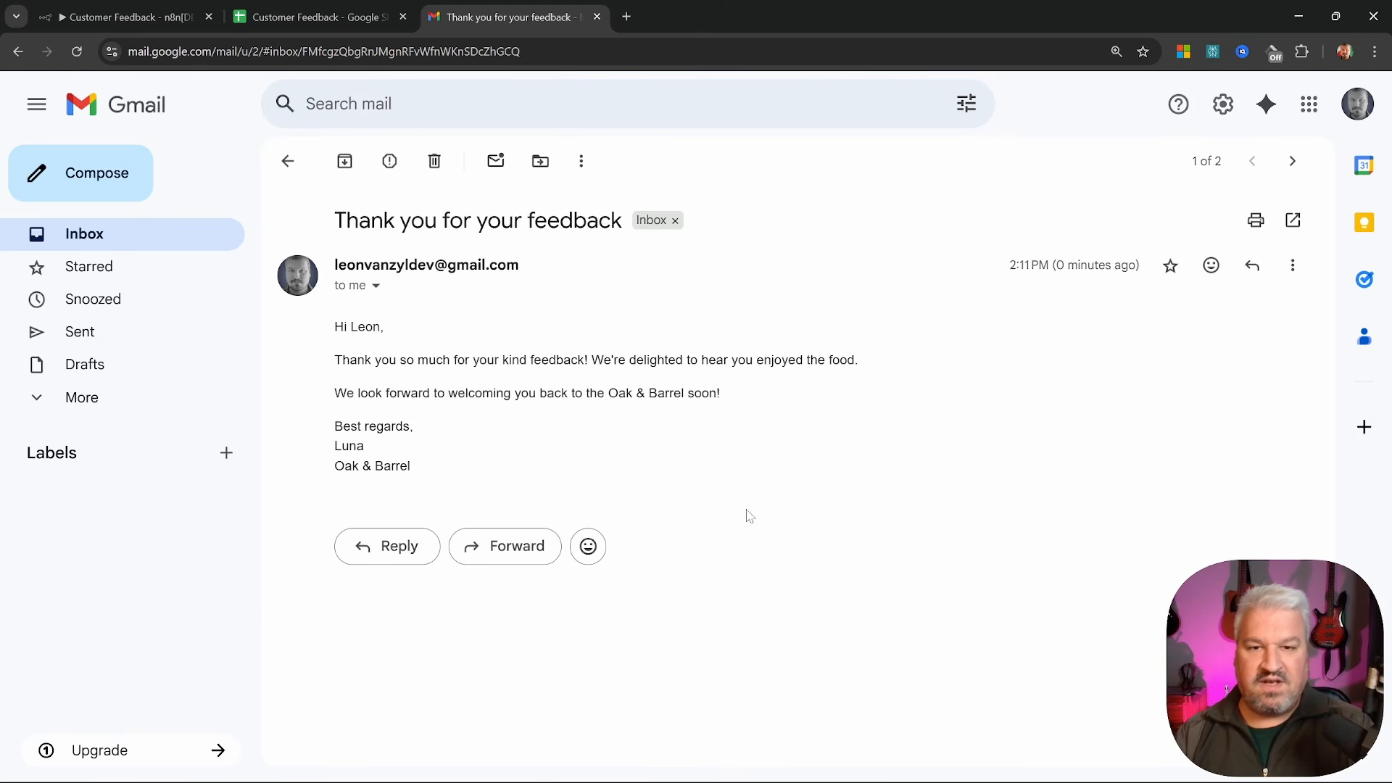
click(140, 232)
Start a test workflow run and enter the customer's name and e-mail in the form
click(181, 15)
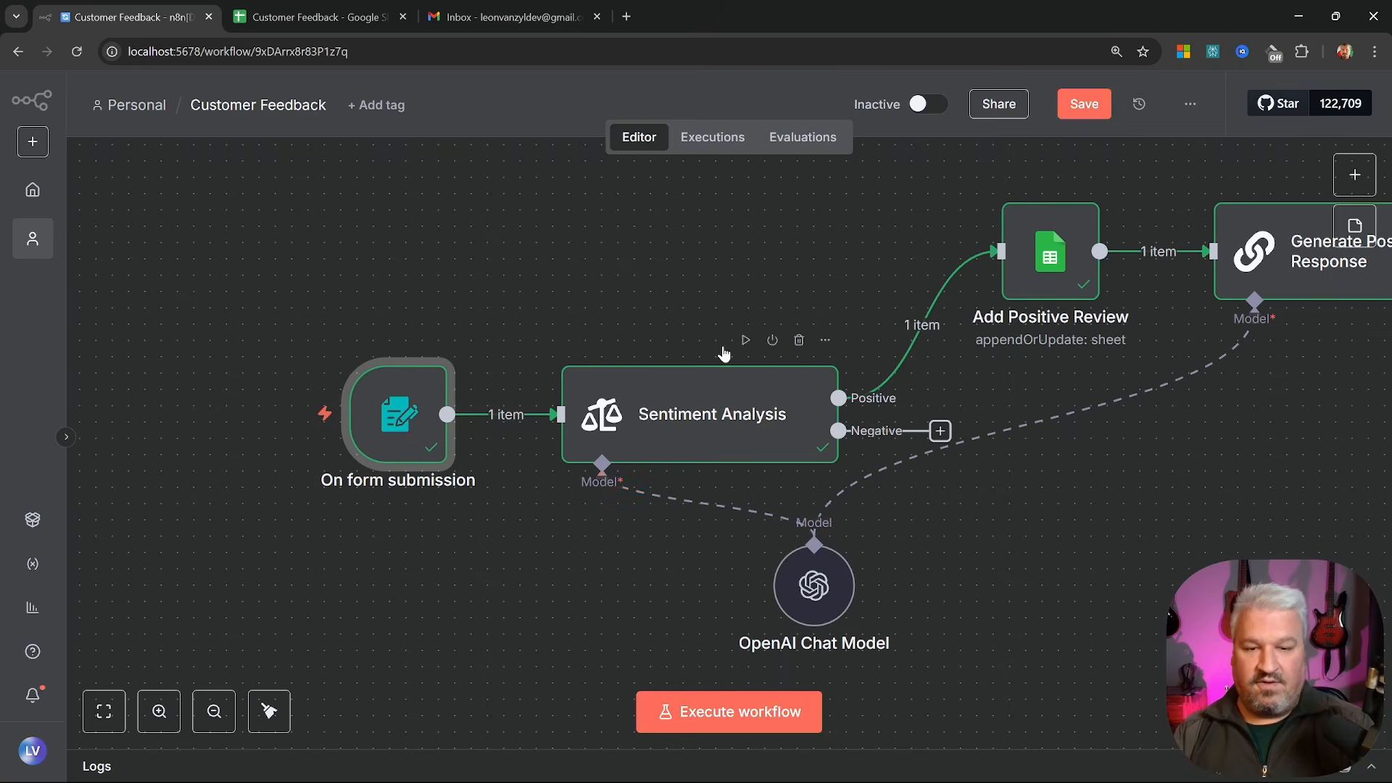
click(765, 712)
click(560, 349)
text(Leon)
key(Tab)
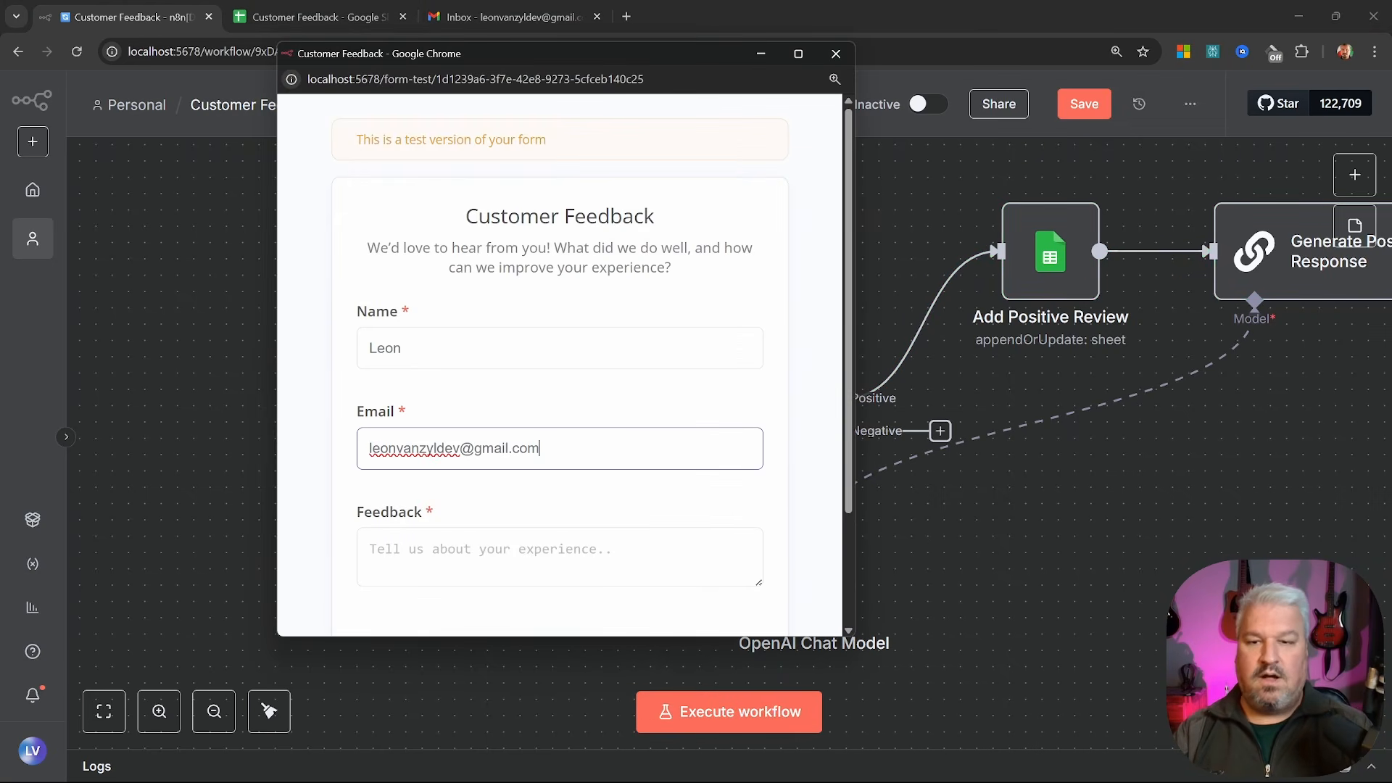
Submit feedback 'The food arrived ice cold and late. The chairs are in desperate need of repair.'
click(608, 533)
scroll(609, 534, down, 2)
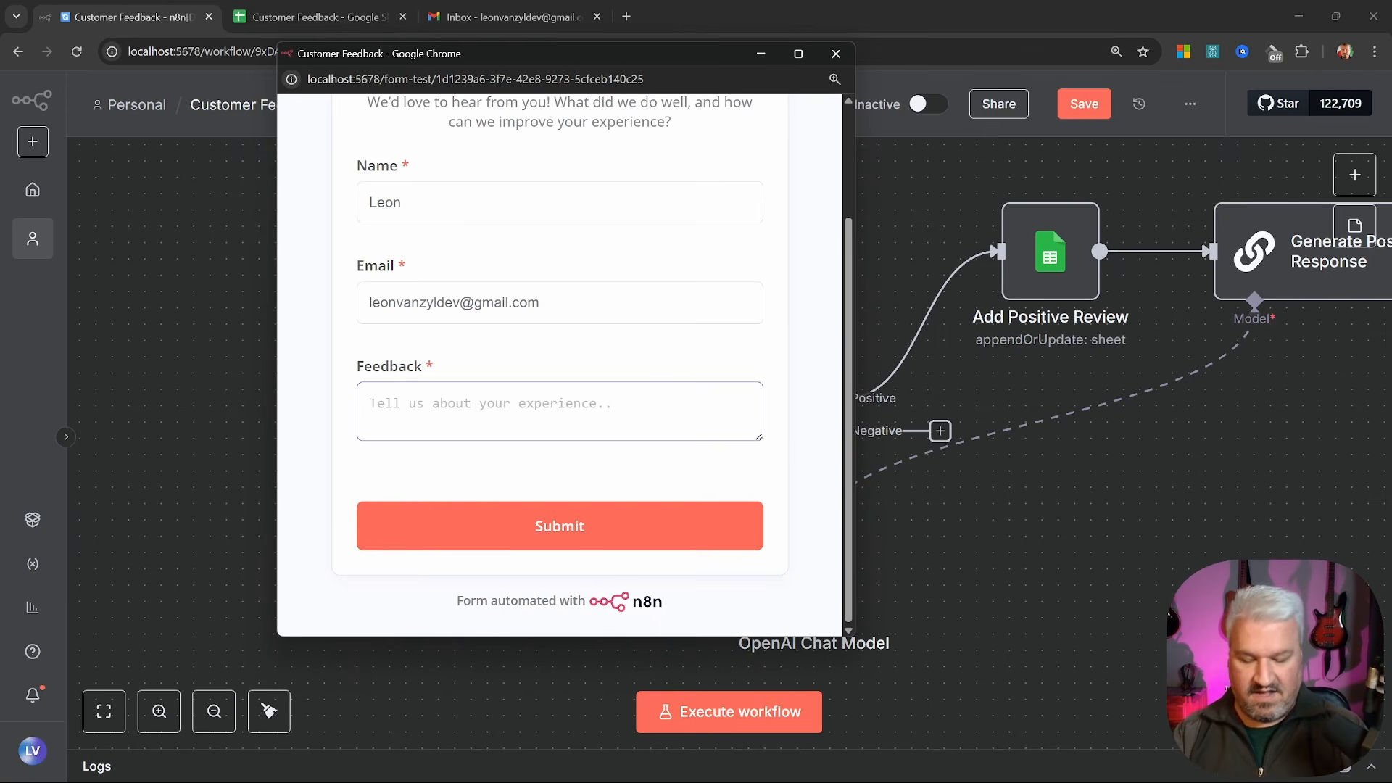
text(The food arrived ice cold and late.  The chairs are in desperate need of repair.)
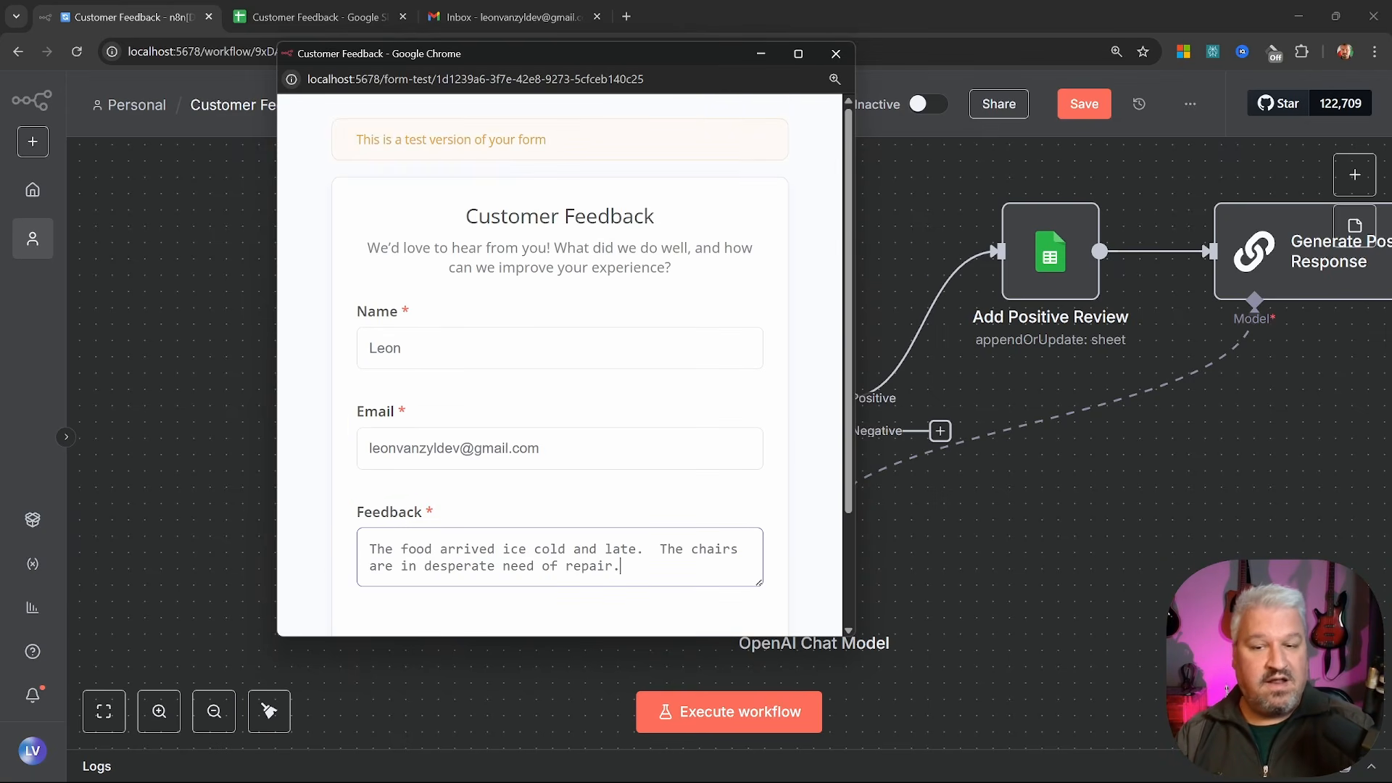
click(702, 710)
scroll(611, 476, down, 2)
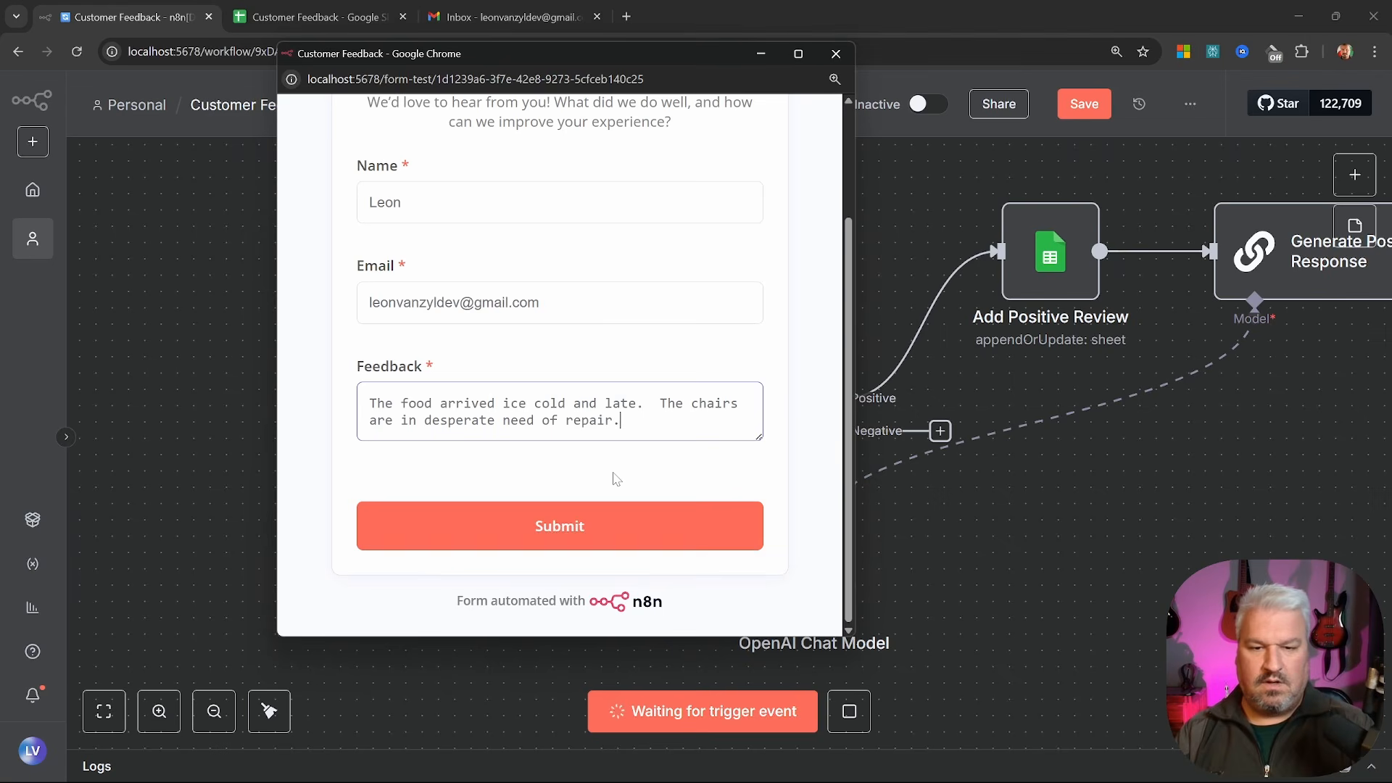
click(562, 524)
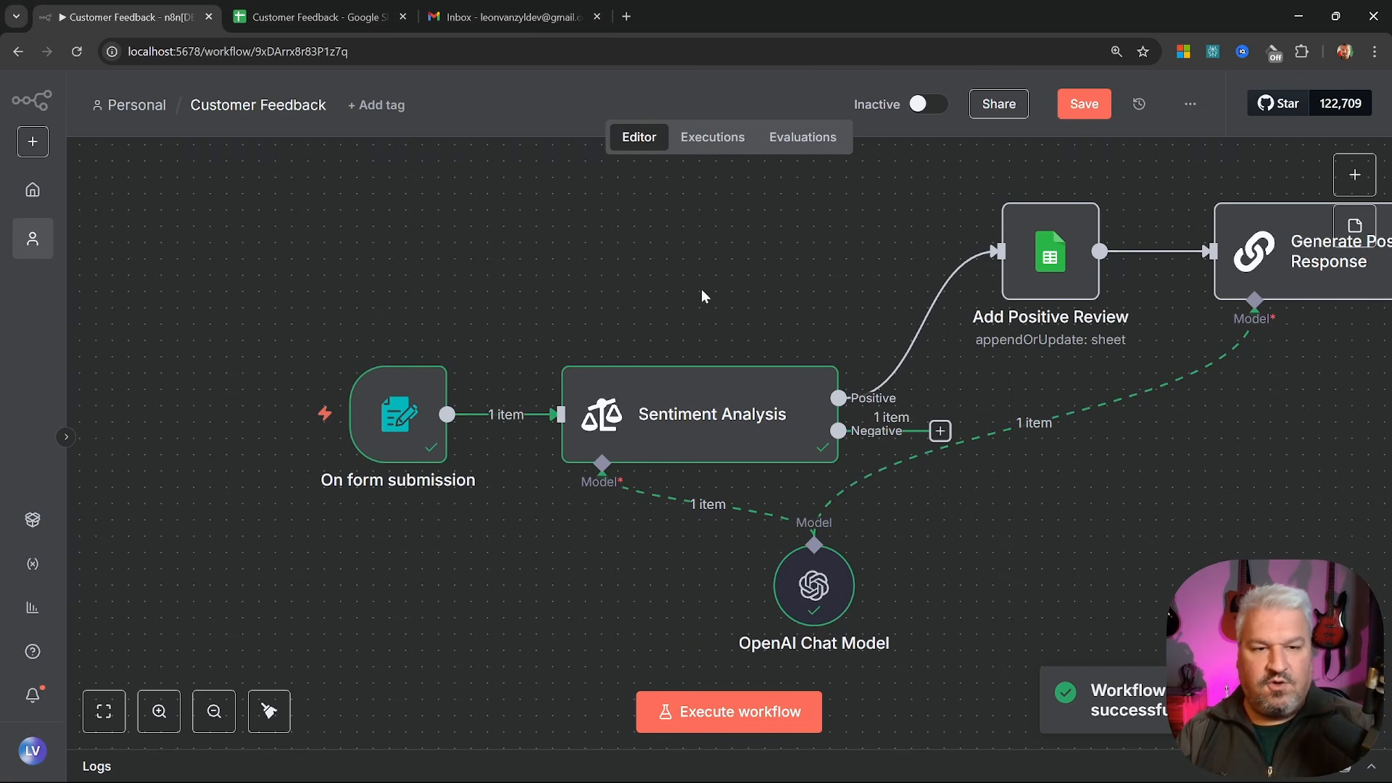
Confirm the run landed on Sentiment Analysis's Negative output, then go to the Customer Feedback spreadsheet
scroll(710, 341, right, 2)
scroll(711, 341, down, 1)
scroll(680, 374, up, 3)
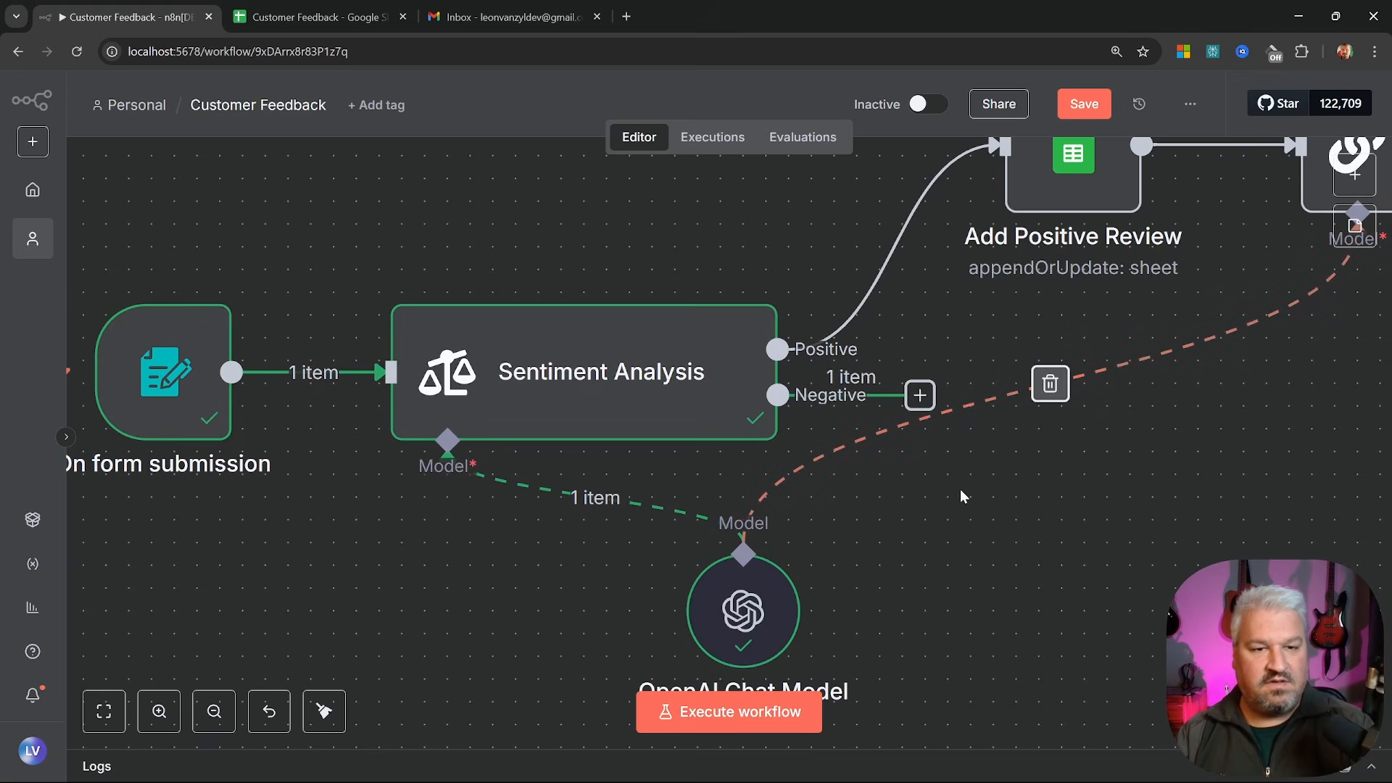
scroll(725, 435, down, 2)
mouse_move(649, 407)
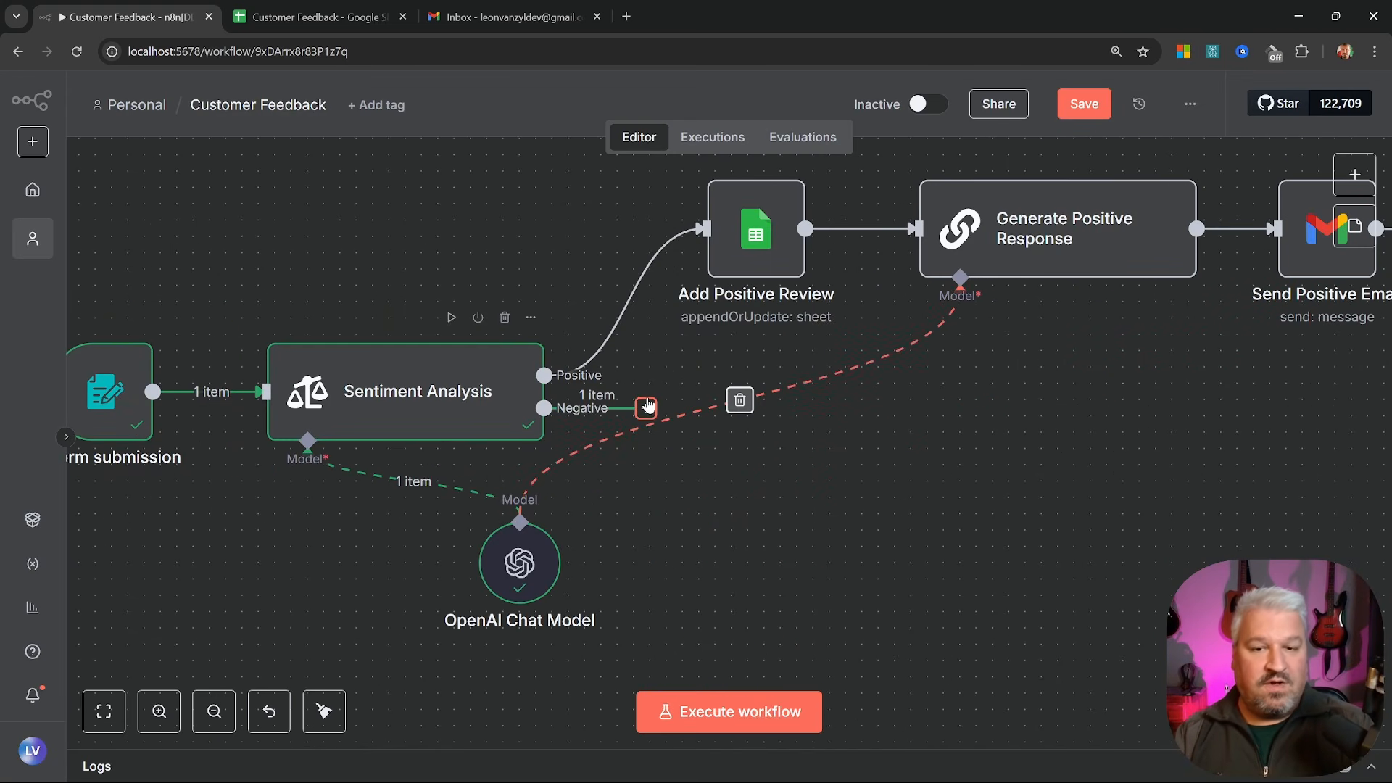
click(345, 18)
Inspect the Negative sheet's headers, including AI Suggestion, then drag a connection from n8n's Negative output
click(278, 763)
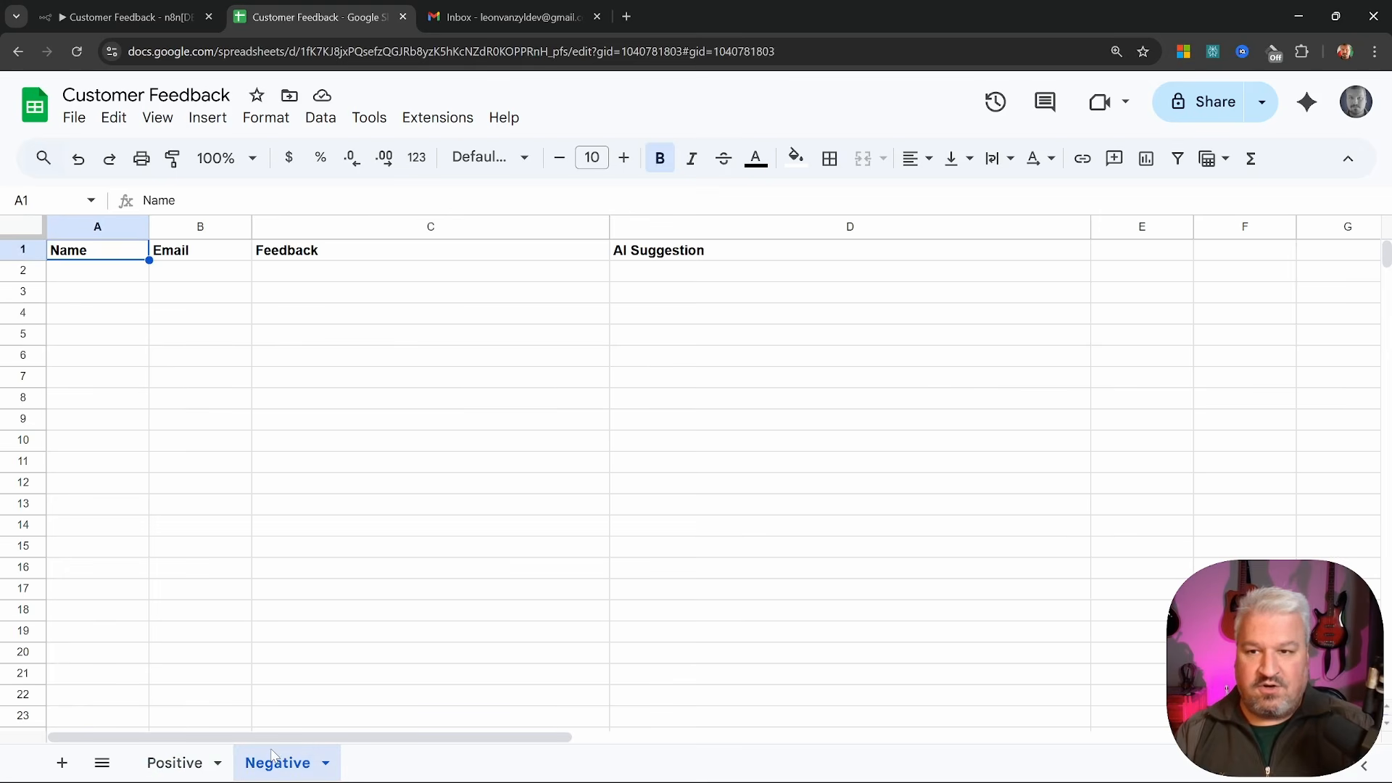
click(506, 400)
click(464, 271)
click(650, 254)
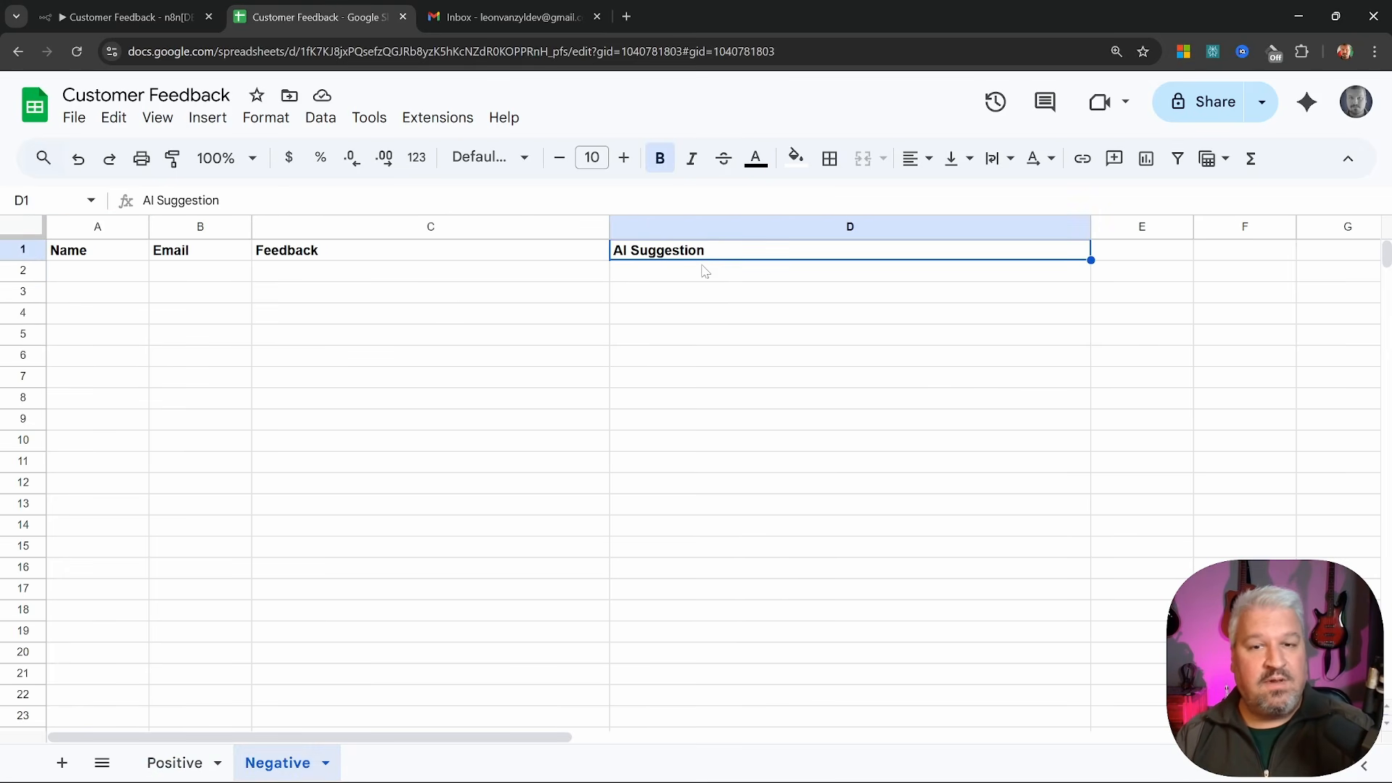
click(89, 13)
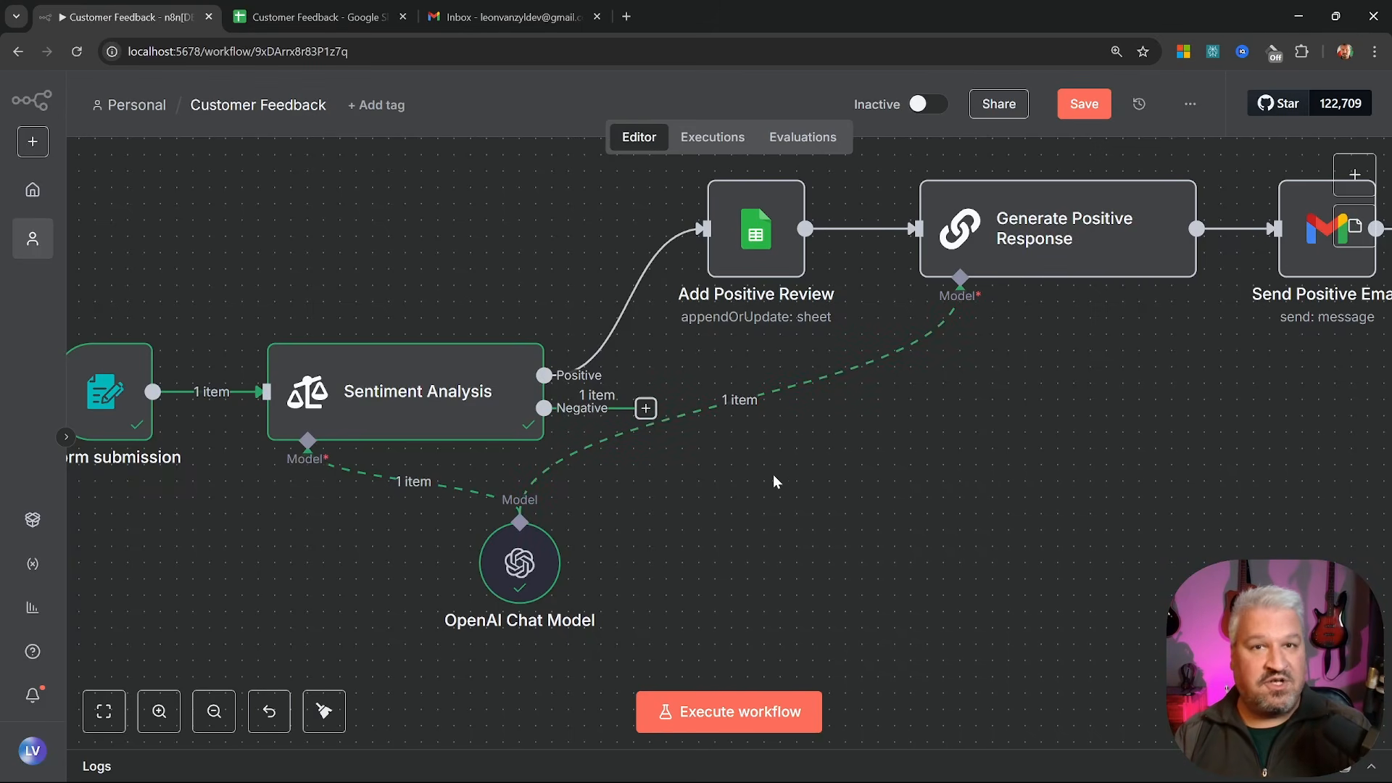
drag(645, 408, 743, 433)
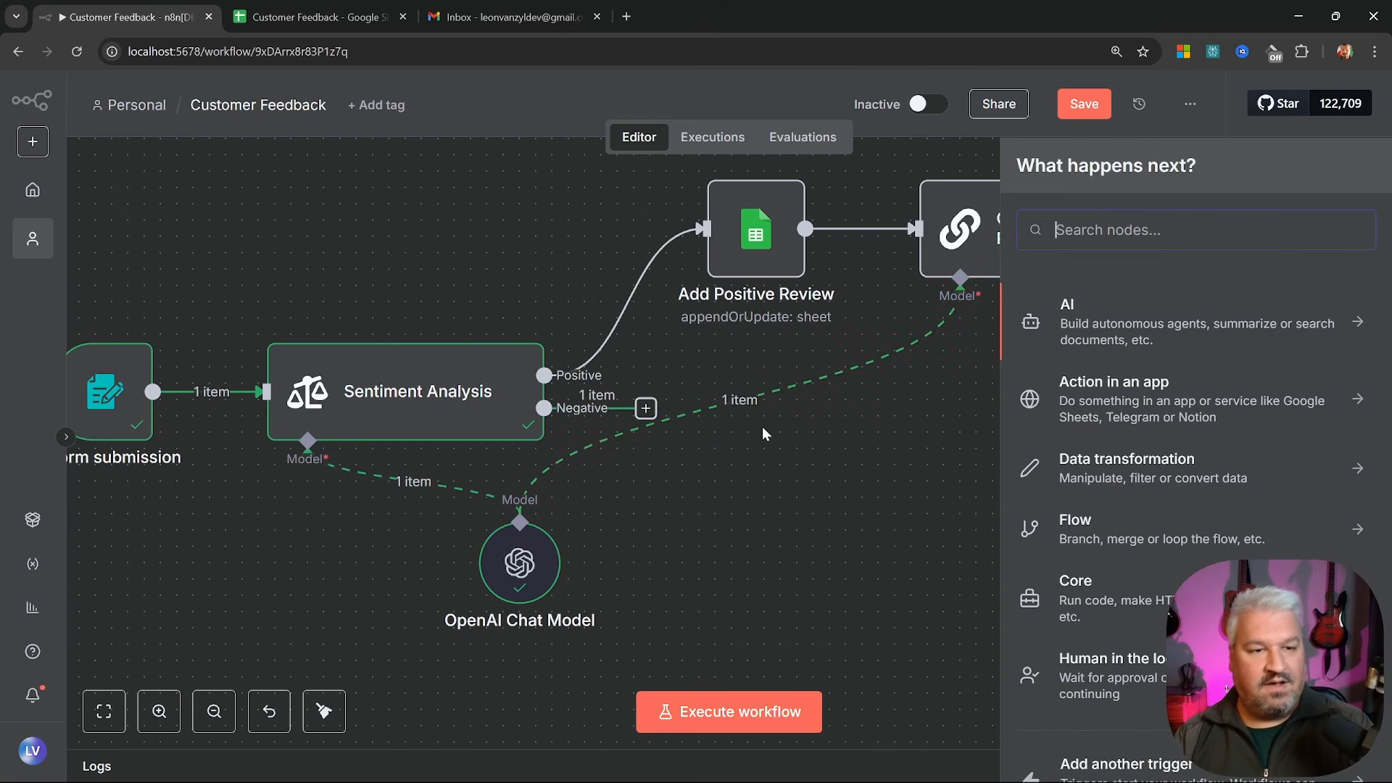
Add a Basic LLM Chain after the Negative branch
click(1174, 323)
scroll(1153, 338, down, 3)
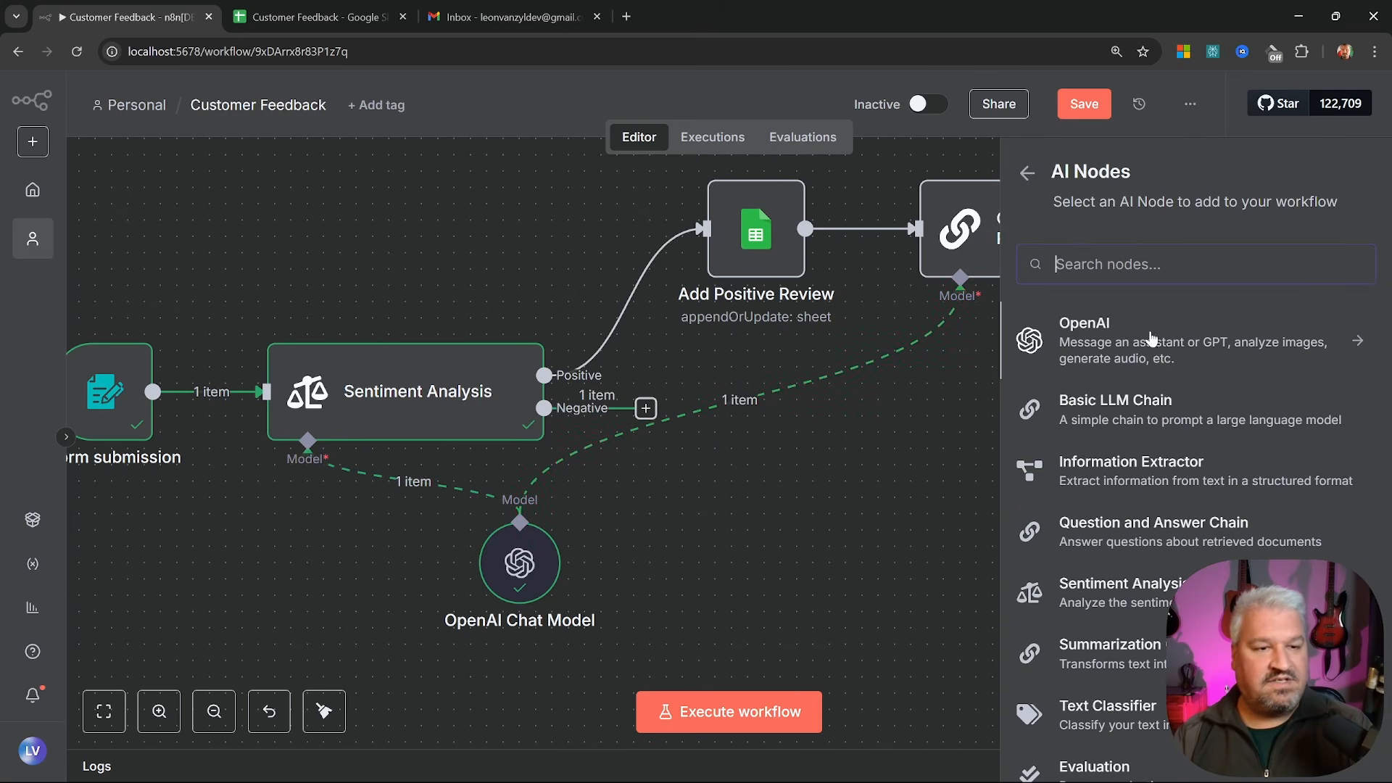
click(1153, 409)
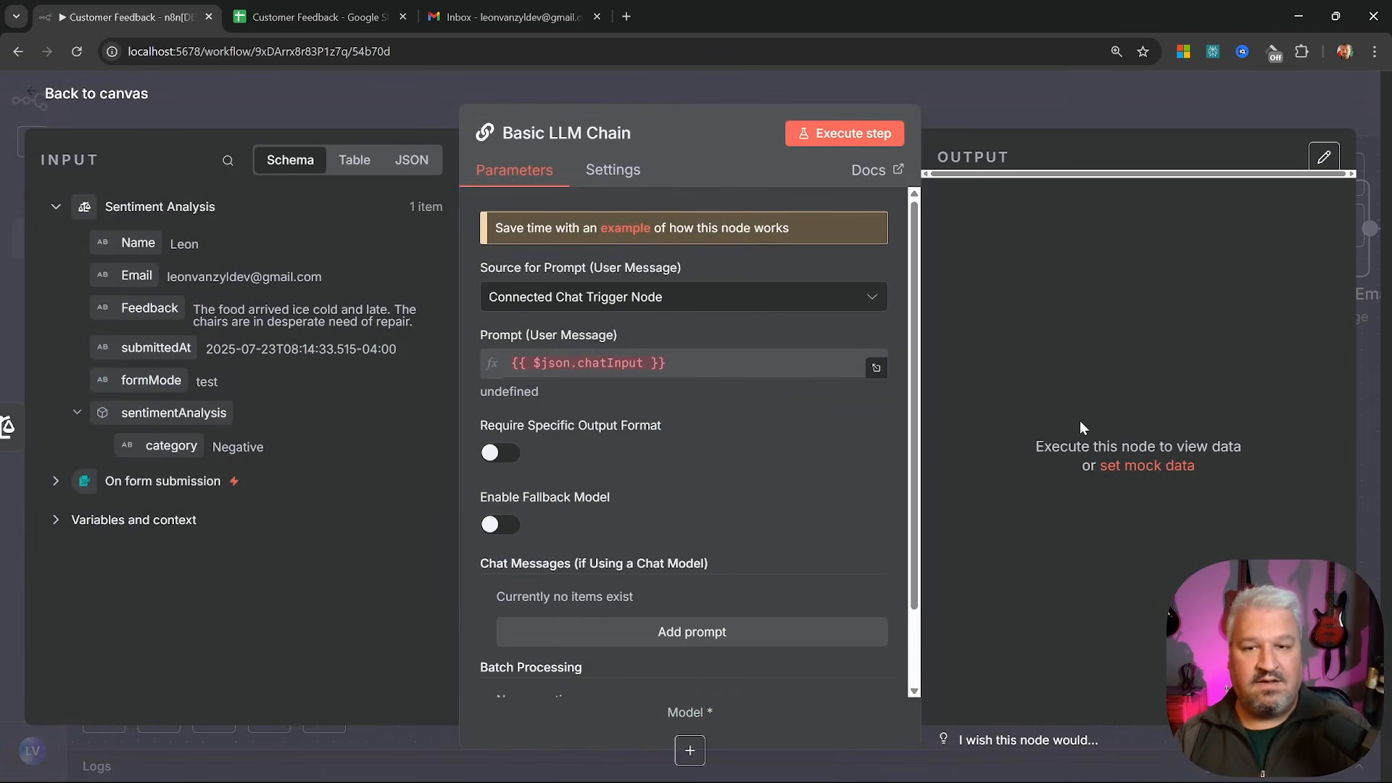
Set the prompt source to 'Define below' and open the prompt as an expression in the full editor
click(583, 301)
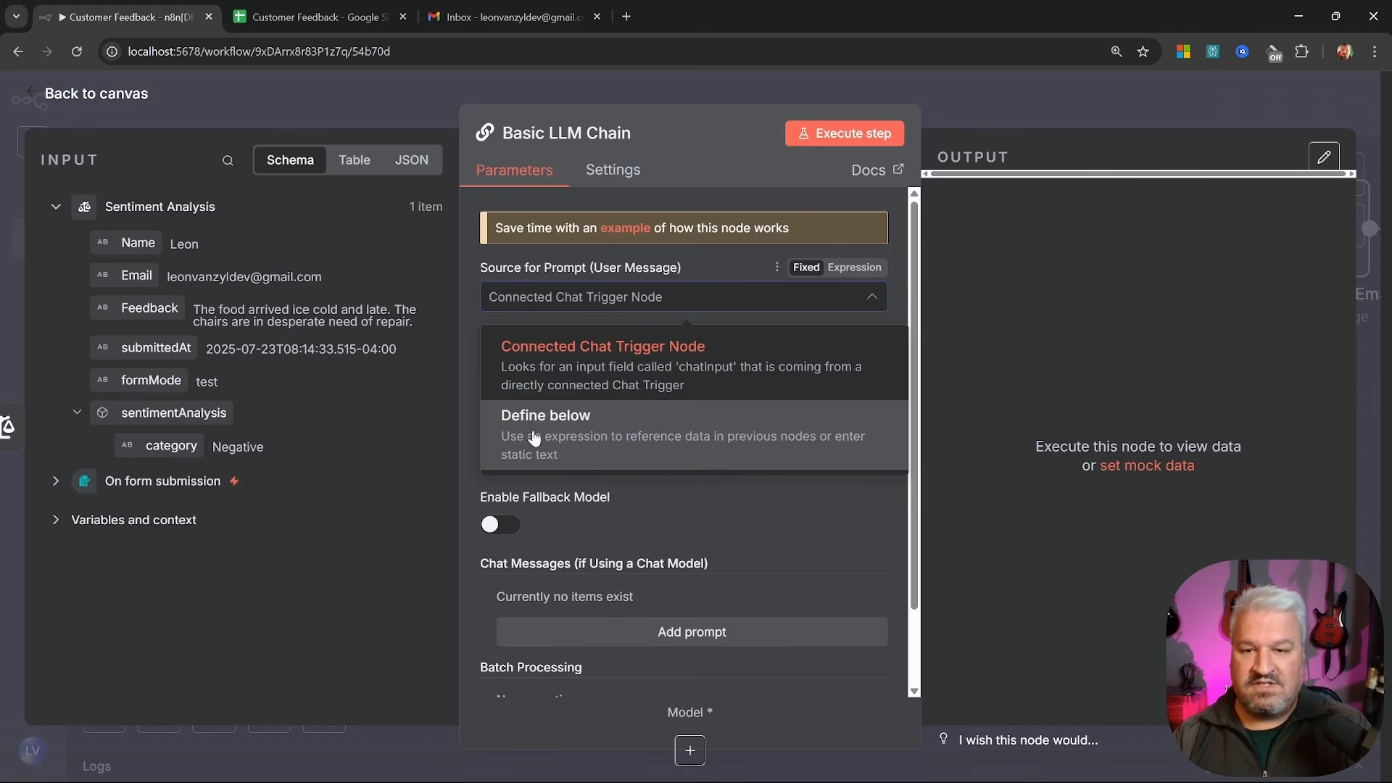
click(573, 435)
click(501, 368)
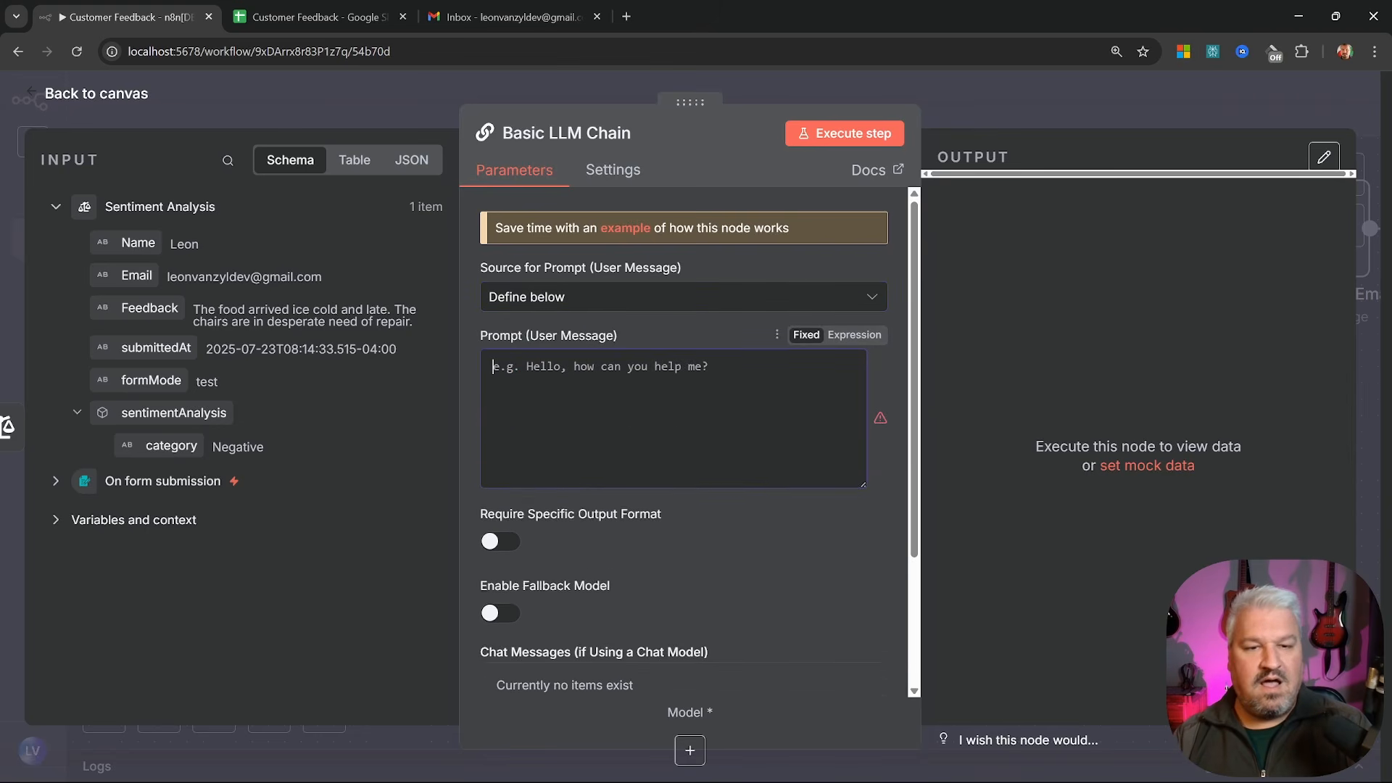
click(854, 335)
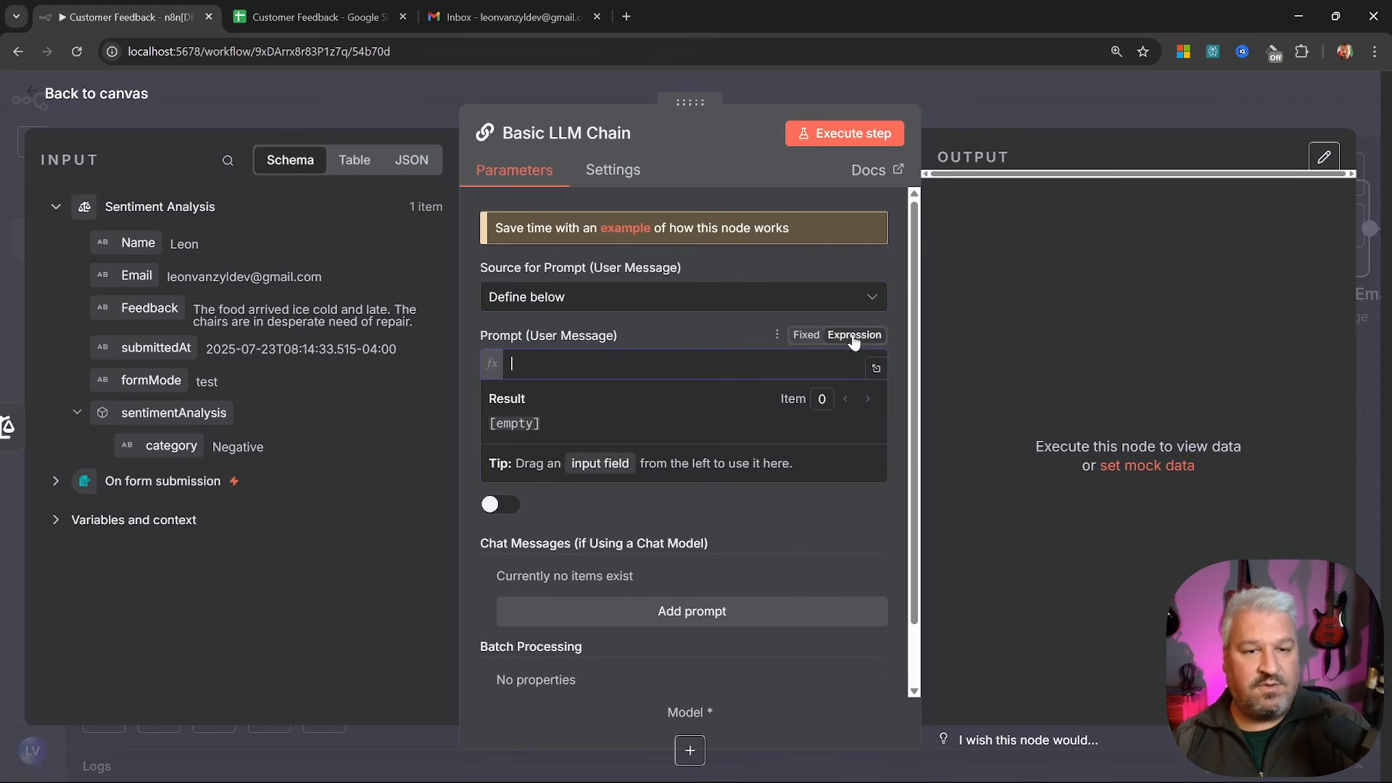
click(877, 368)
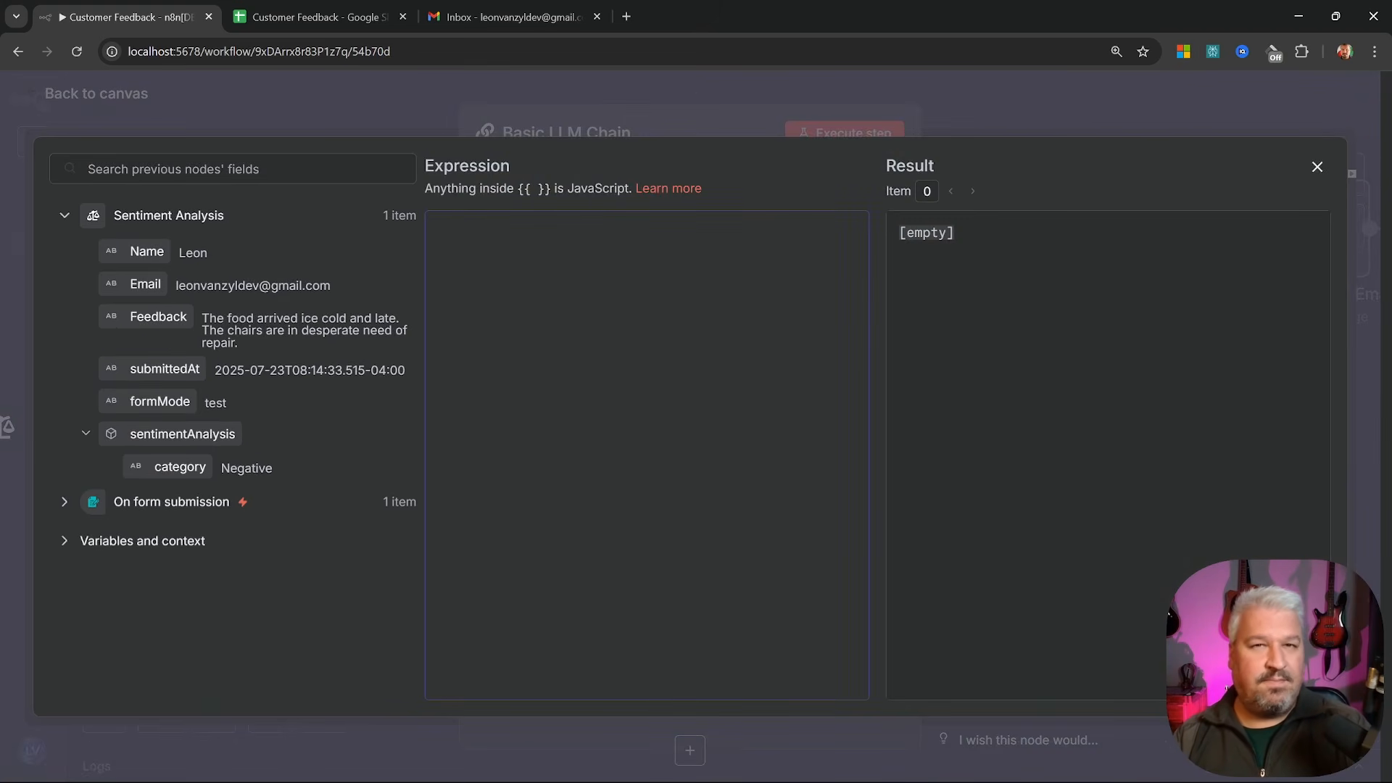
Paste the prepared support-agent prompt asking for a concise improvement suggestion and review it
text(You are a customer support agent for a restaurant called the Oak & Barrel.  A customer just left the below review. Provide a concise suggestion on what the owners of the restaurant can do to avoid negative reviews like this in the future.)
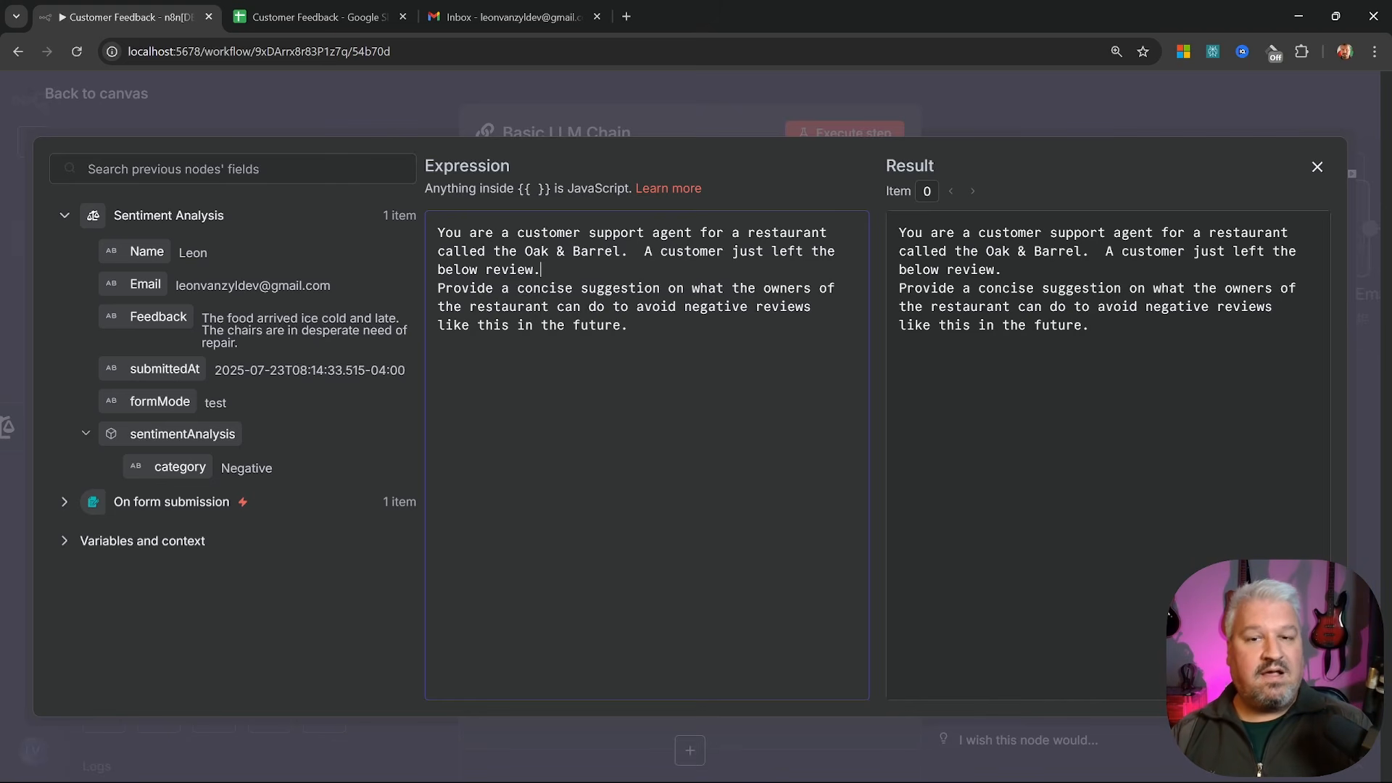
key(shift+Down)
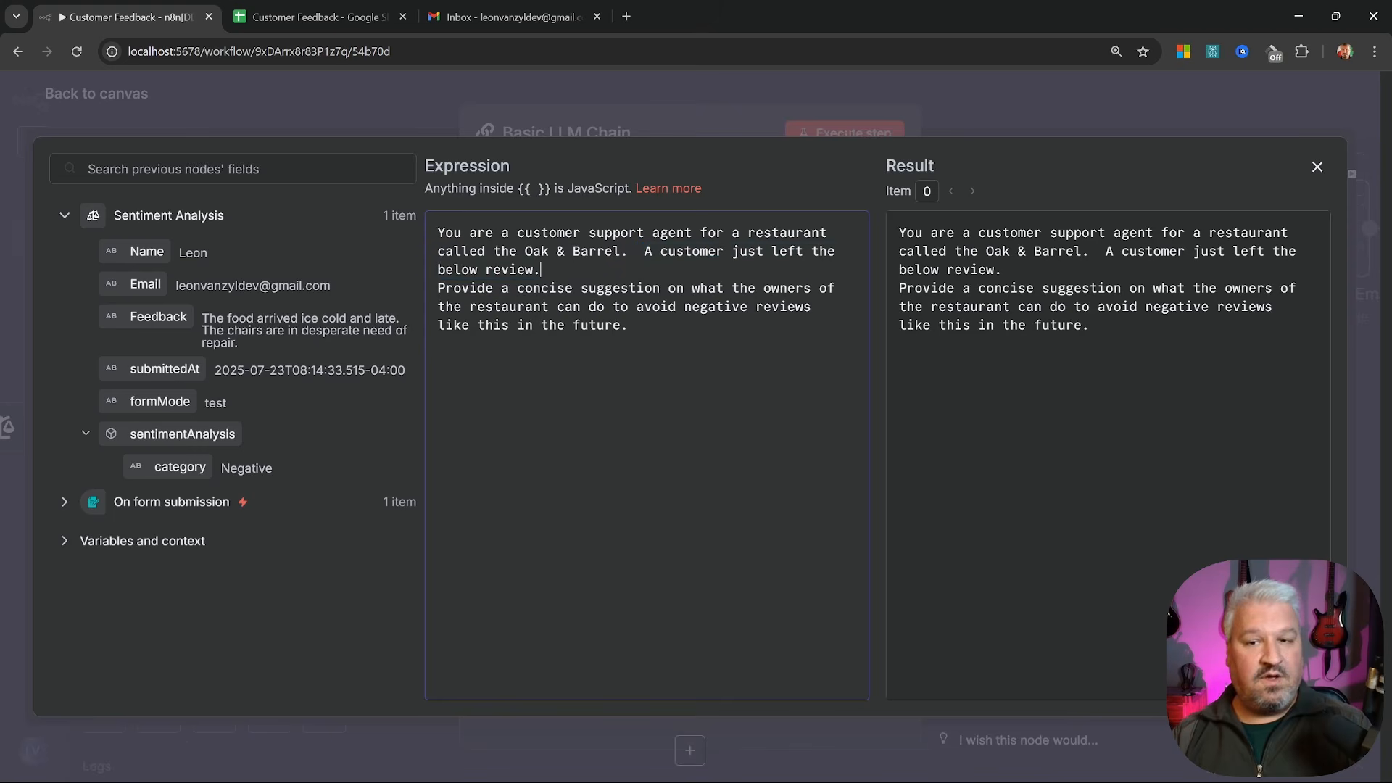
drag(437, 288, 587, 288)
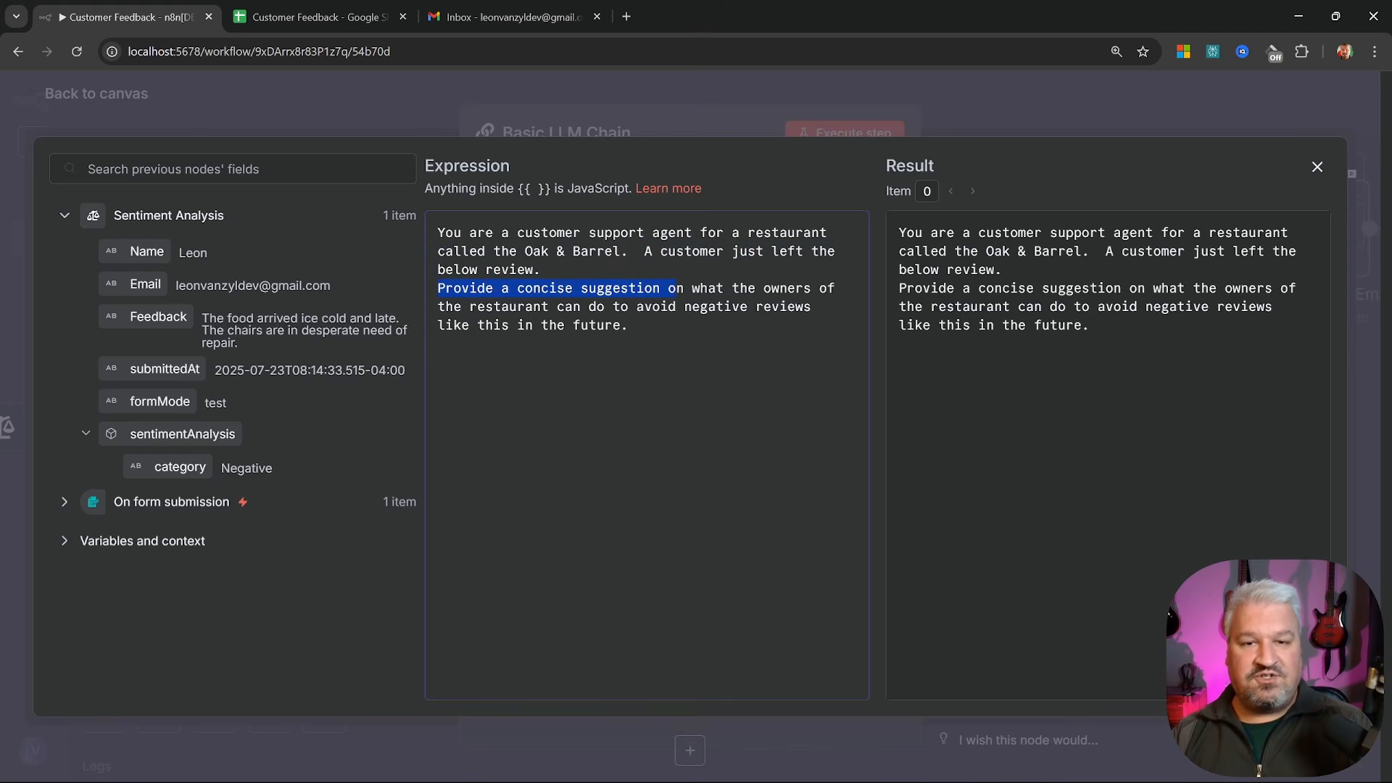
key(shift+Down)
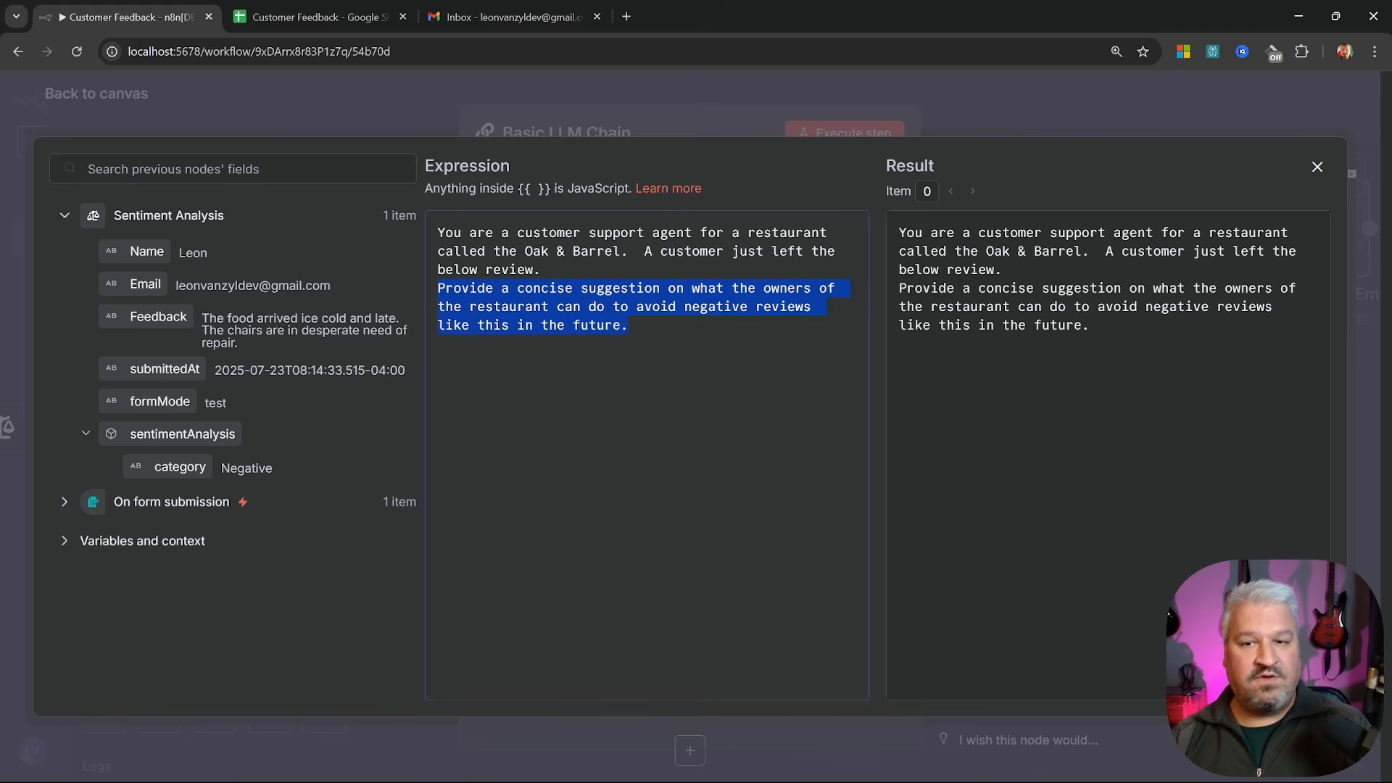
Append a 'Feedback:' line followed by the form's Feedback field, then close the editor
key(Right)
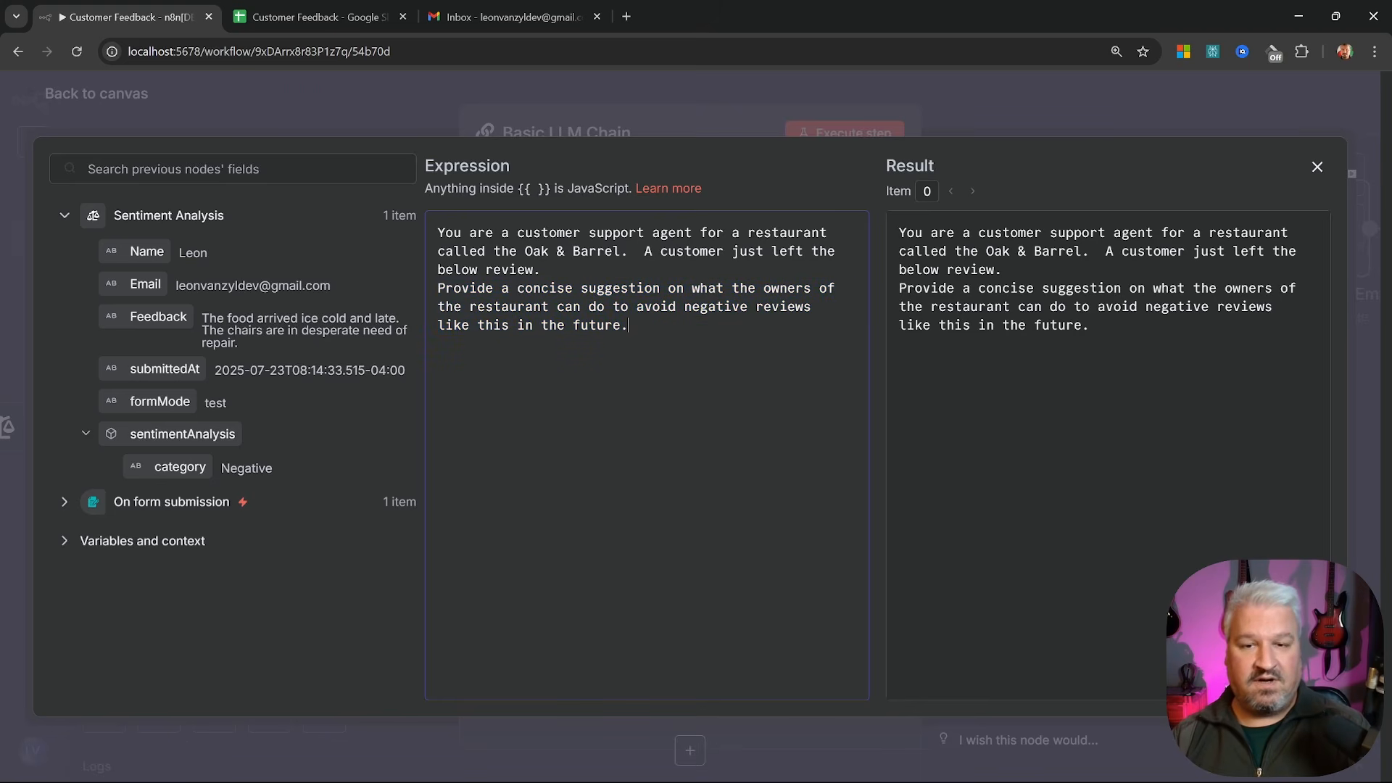
key(Return)
key(Return)
text(Feedback:)
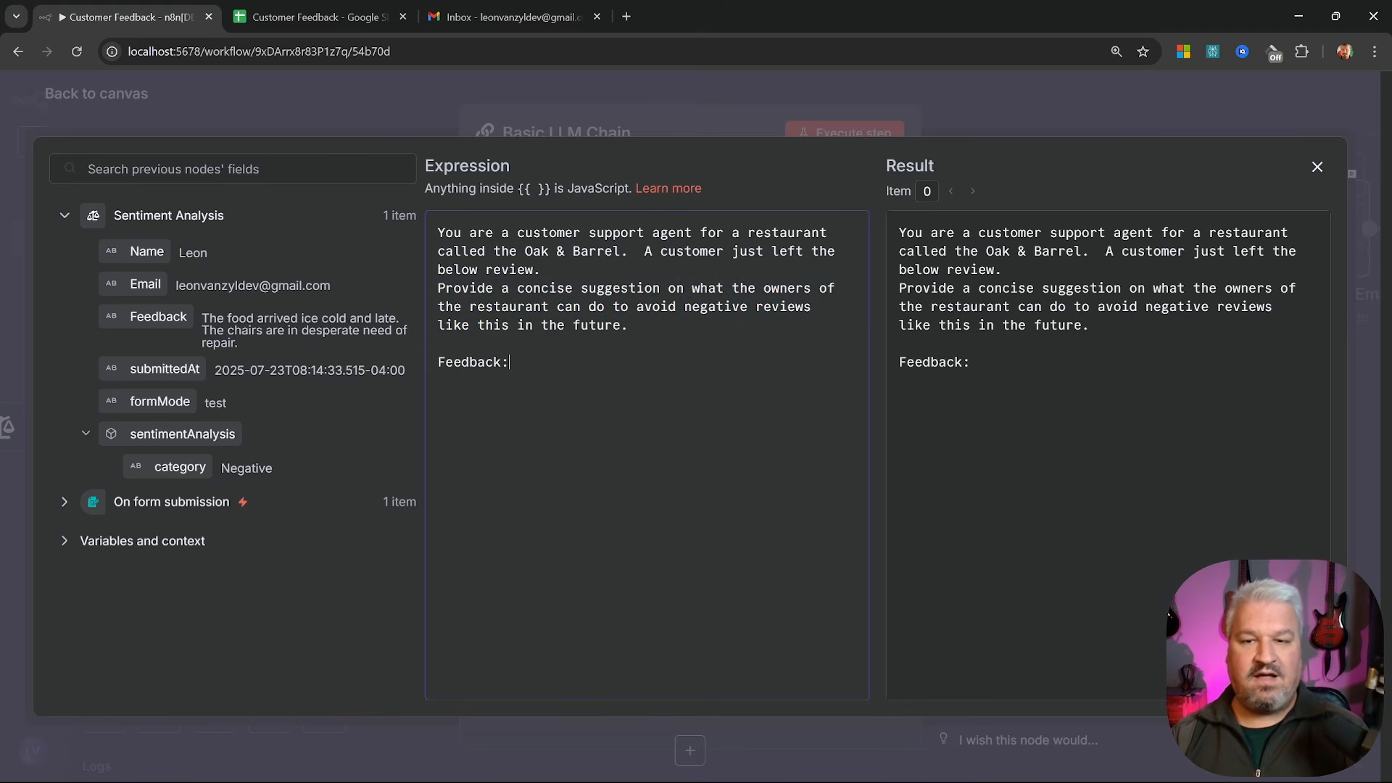
click(216, 501)
scroll(218, 493, down, 2)
drag(156, 501, 652, 385)
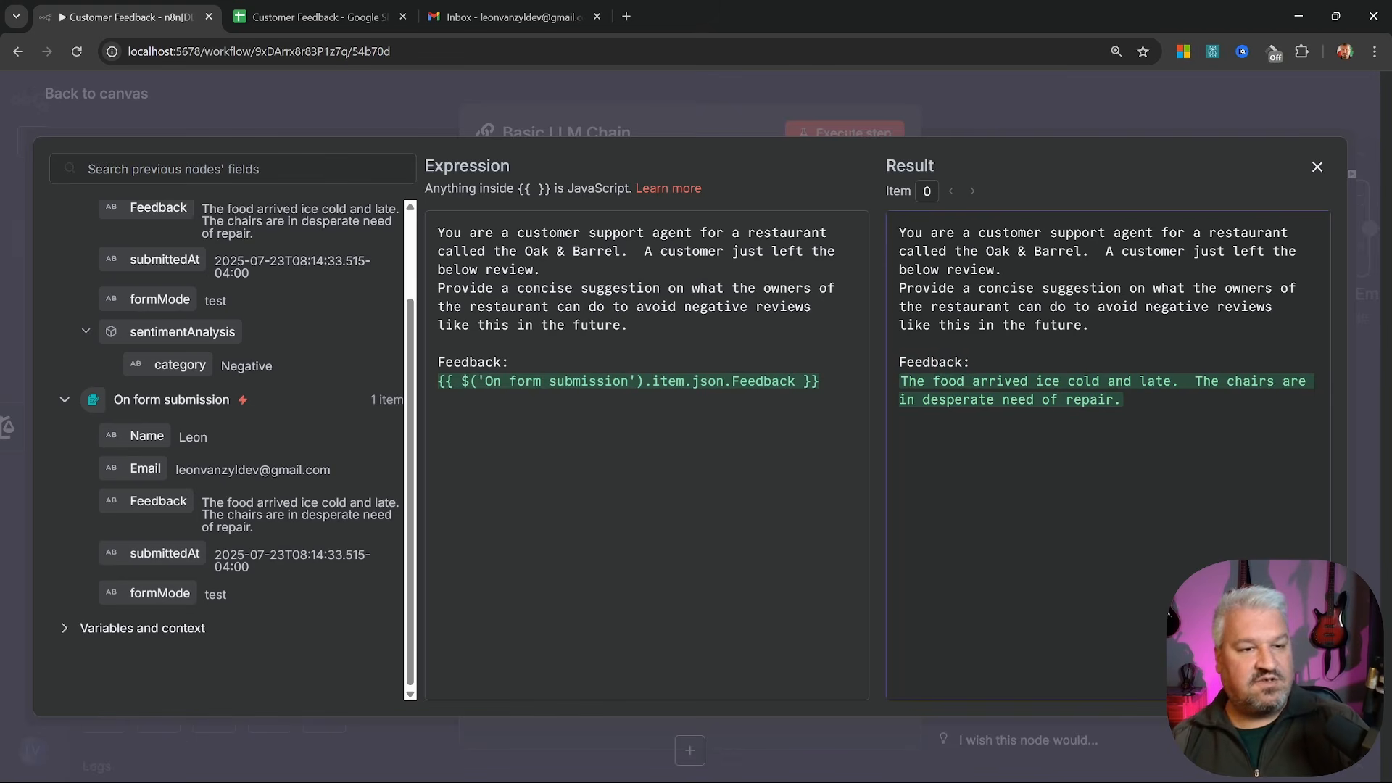
drag(1123, 399, 937, 382)
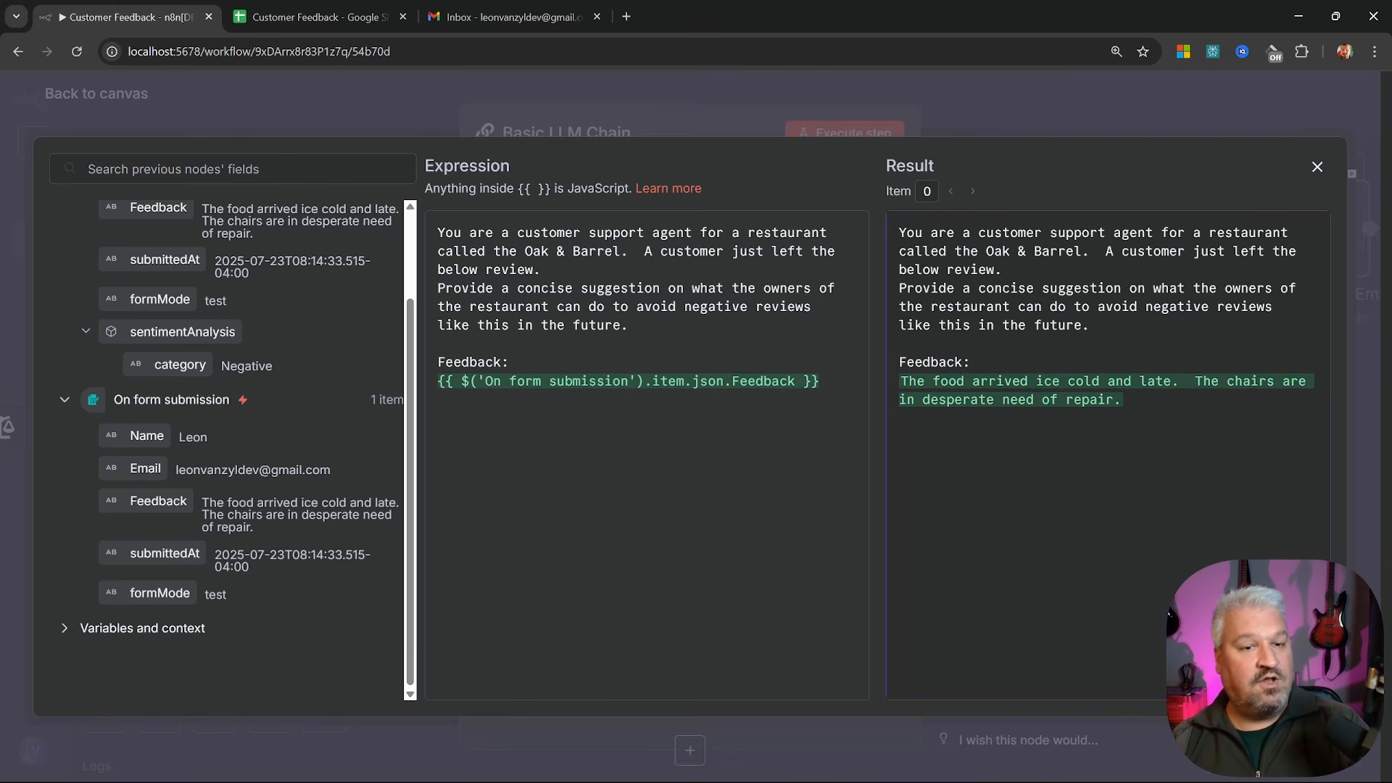
click(1316, 168)
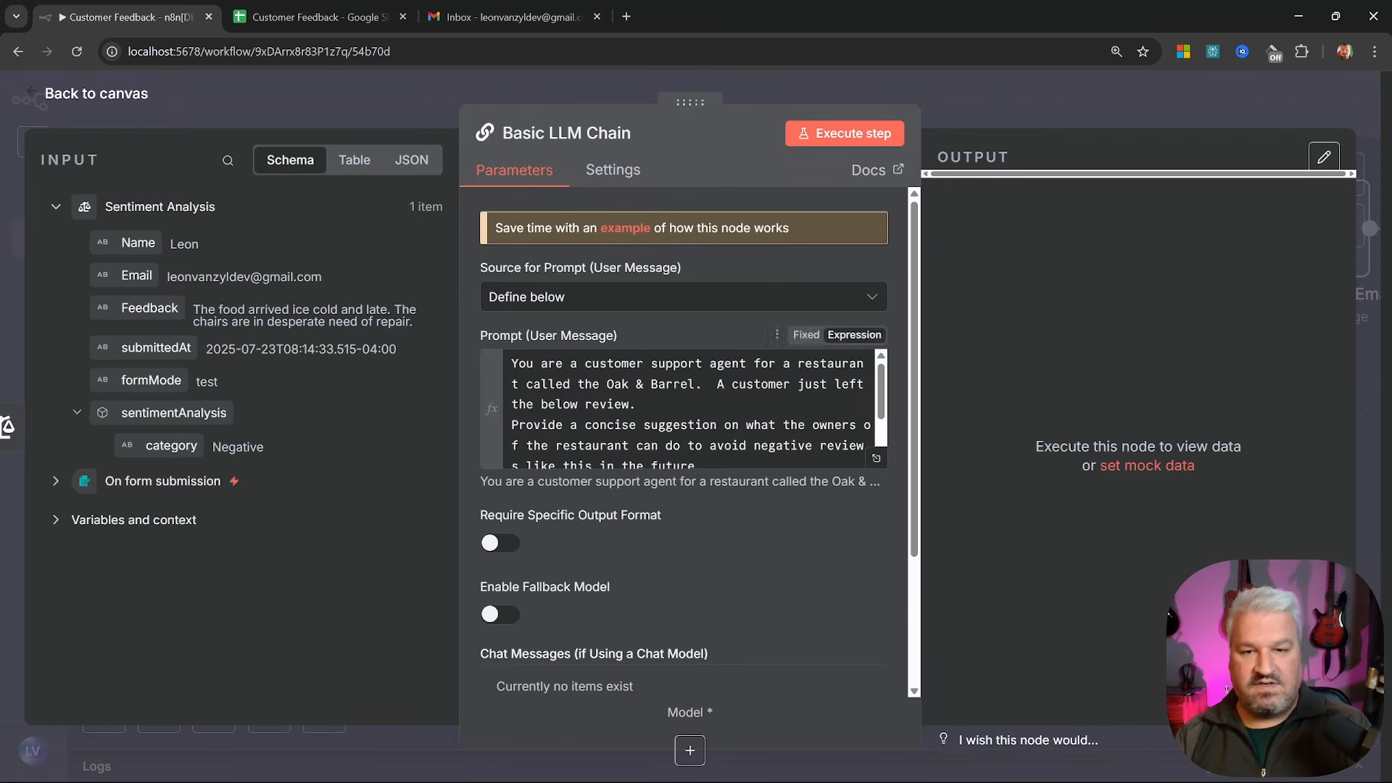
Rename the chain 'Propose Improvements' and connect the OpenAI Chat Model as its model
text(Propose Improvements)
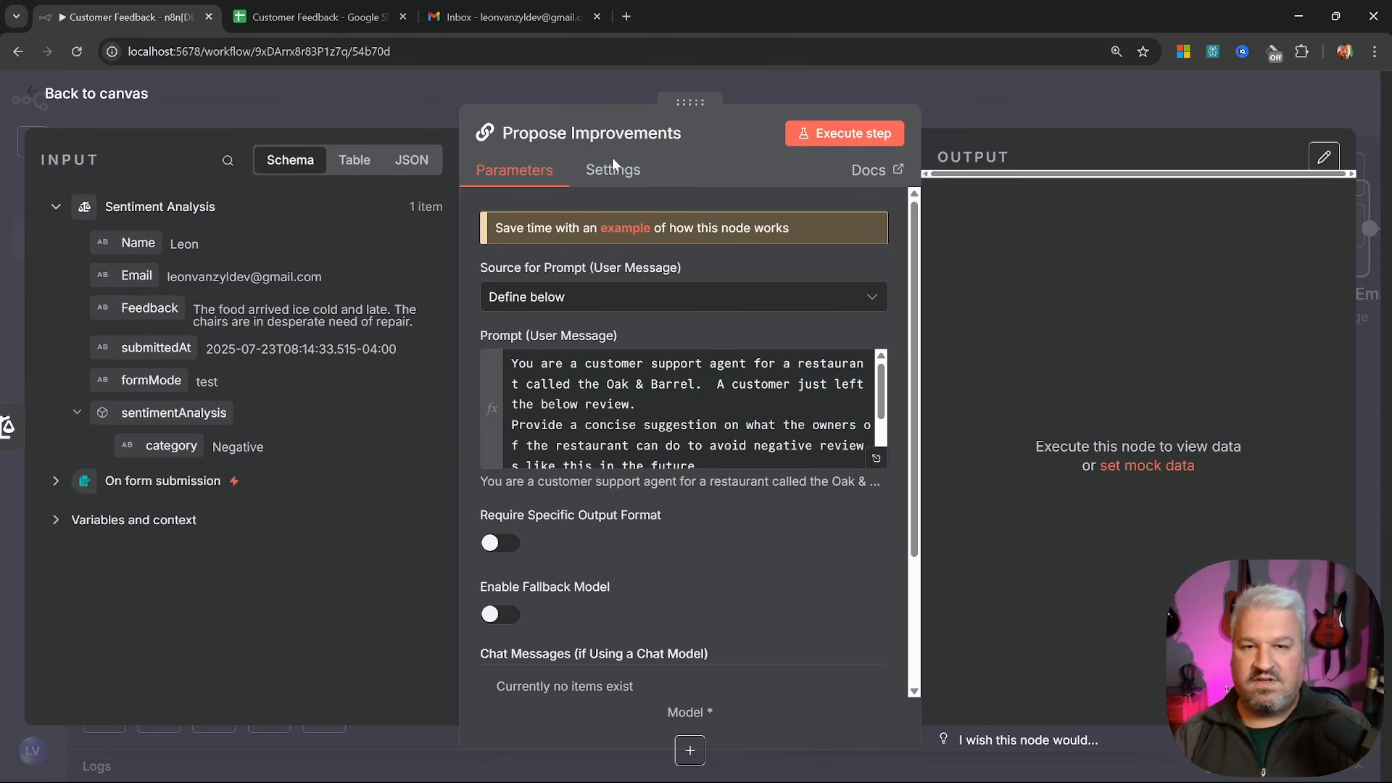
click(61, 100)
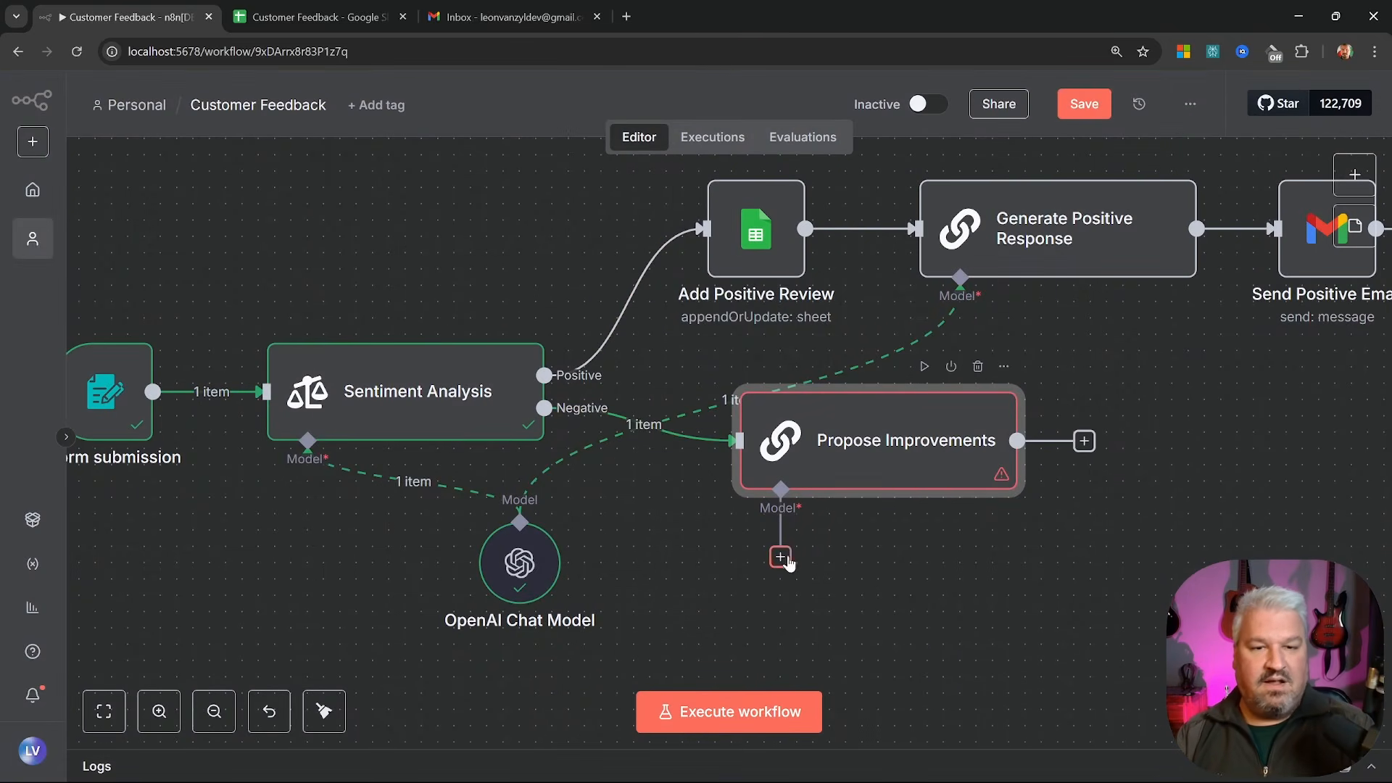
key(shift+alt+t)
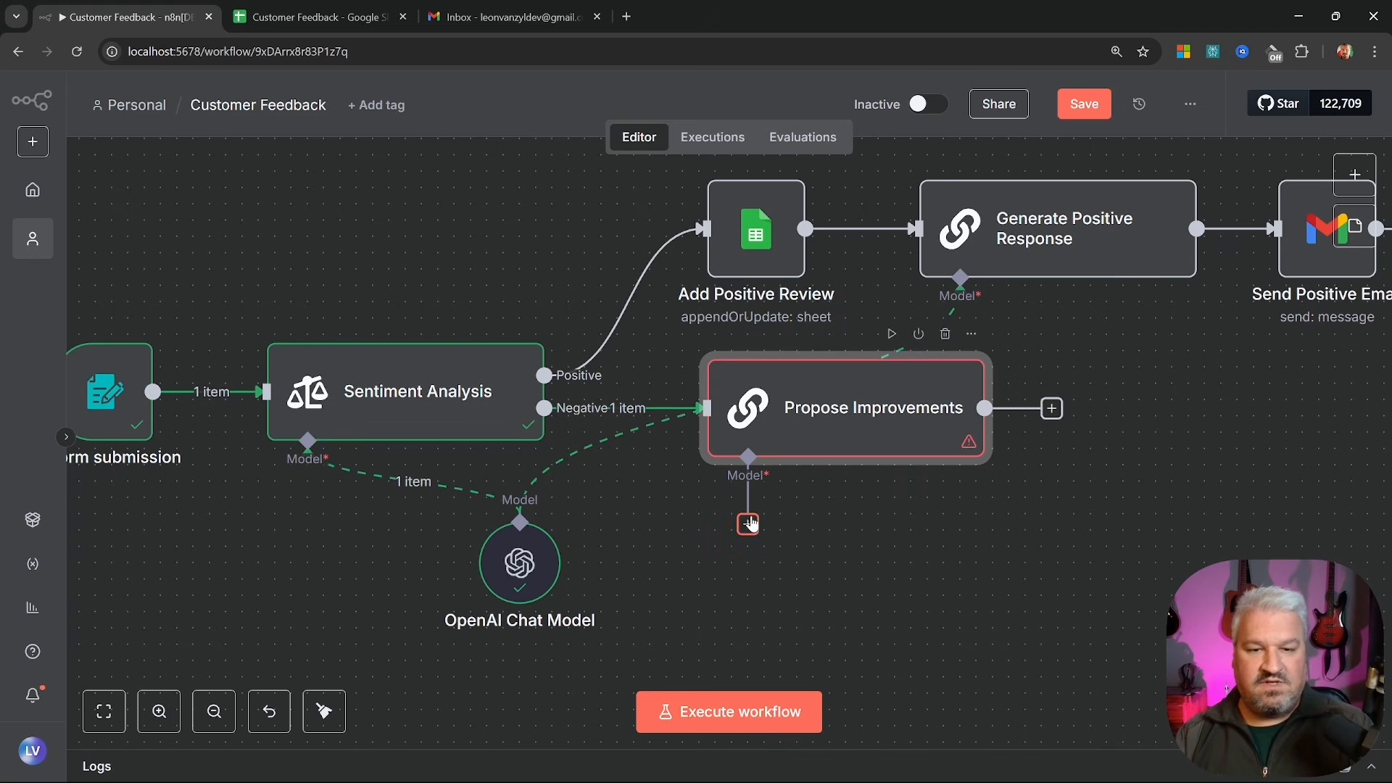
drag(748, 524, 522, 524)
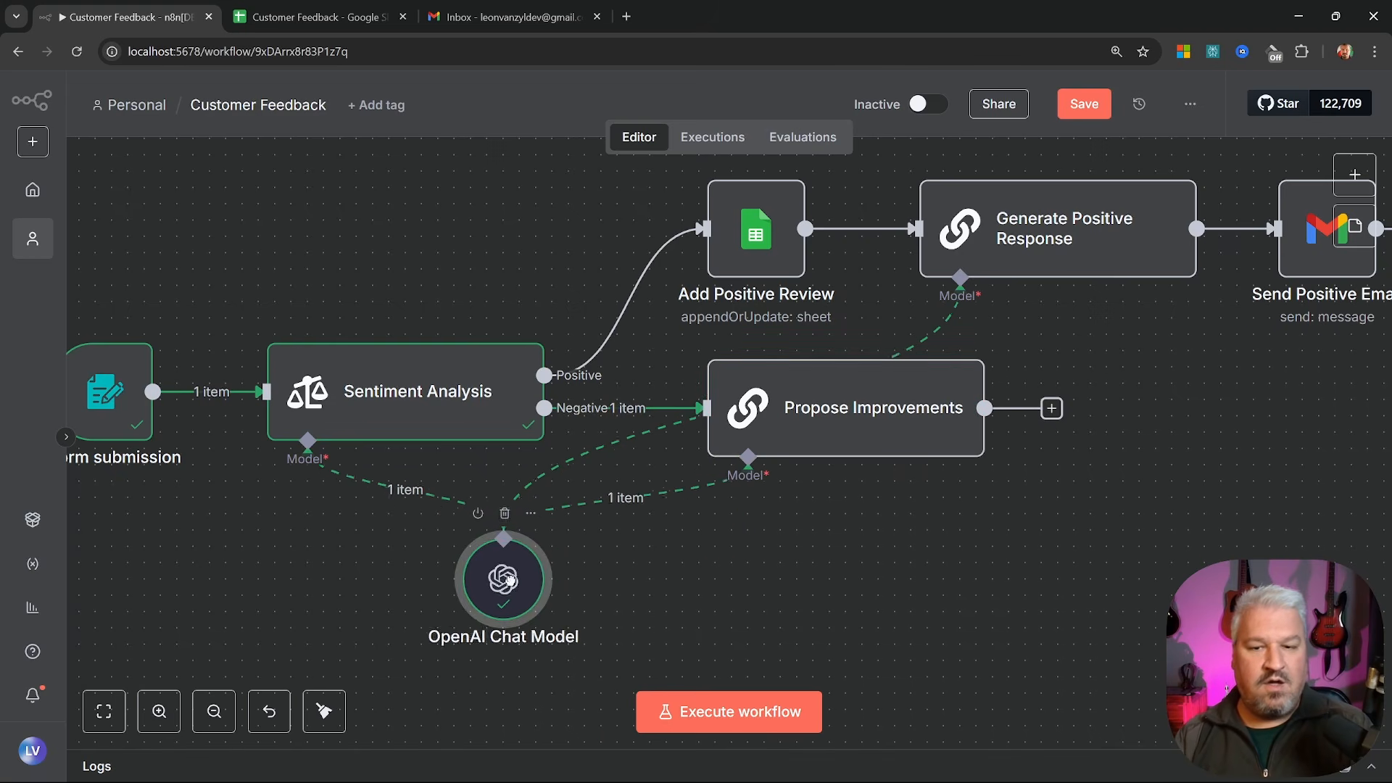
Run Propose Improvements and review its suggestion about timely delivery and furniture maintenance
click(891, 334)
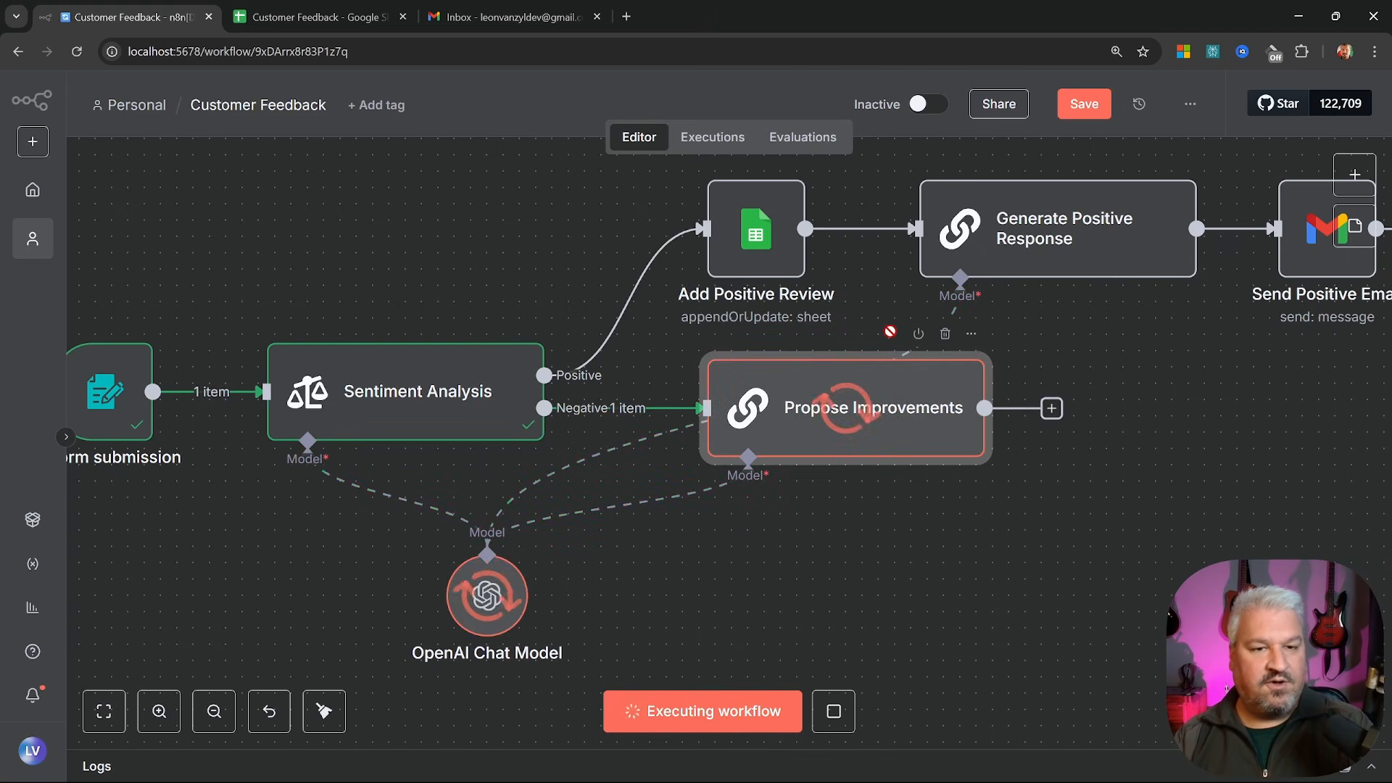
double_click(863, 426)
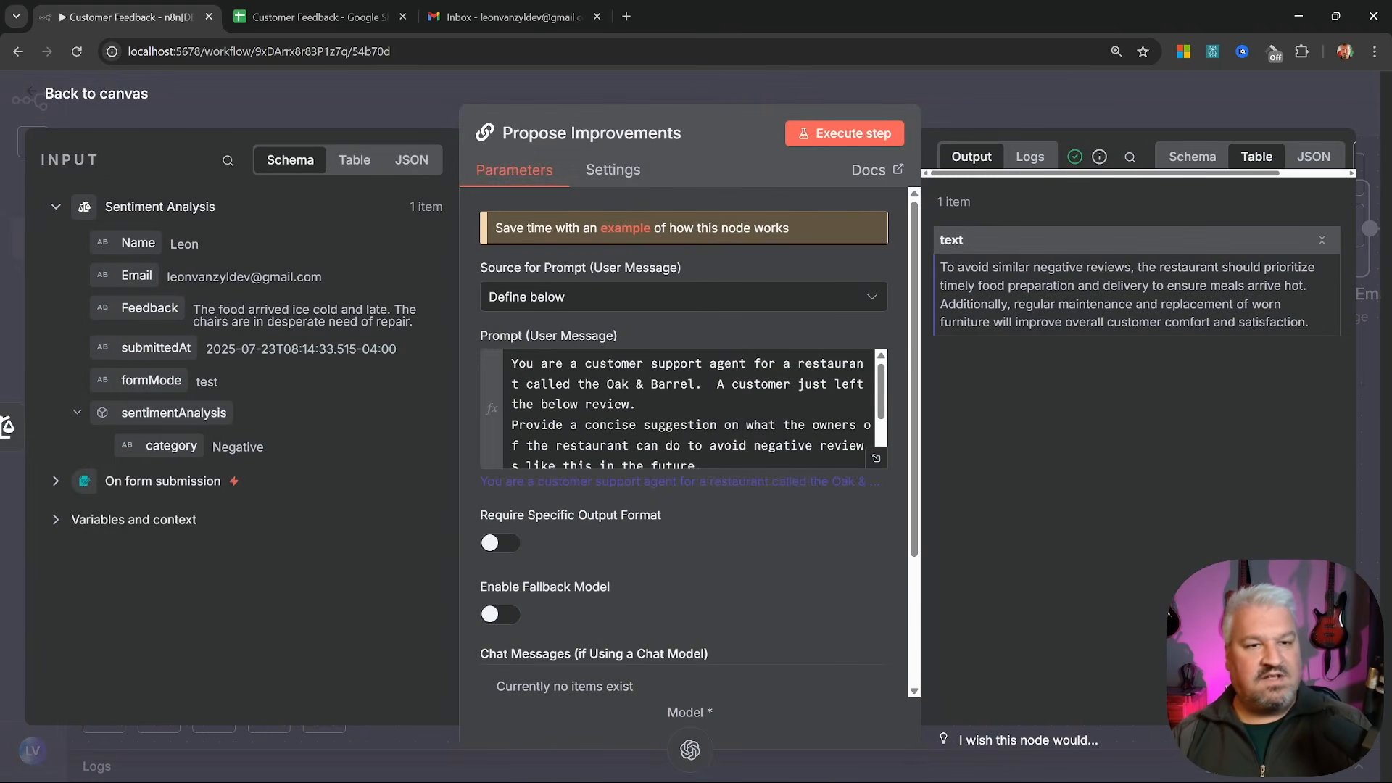
drag(941, 267, 1316, 293)
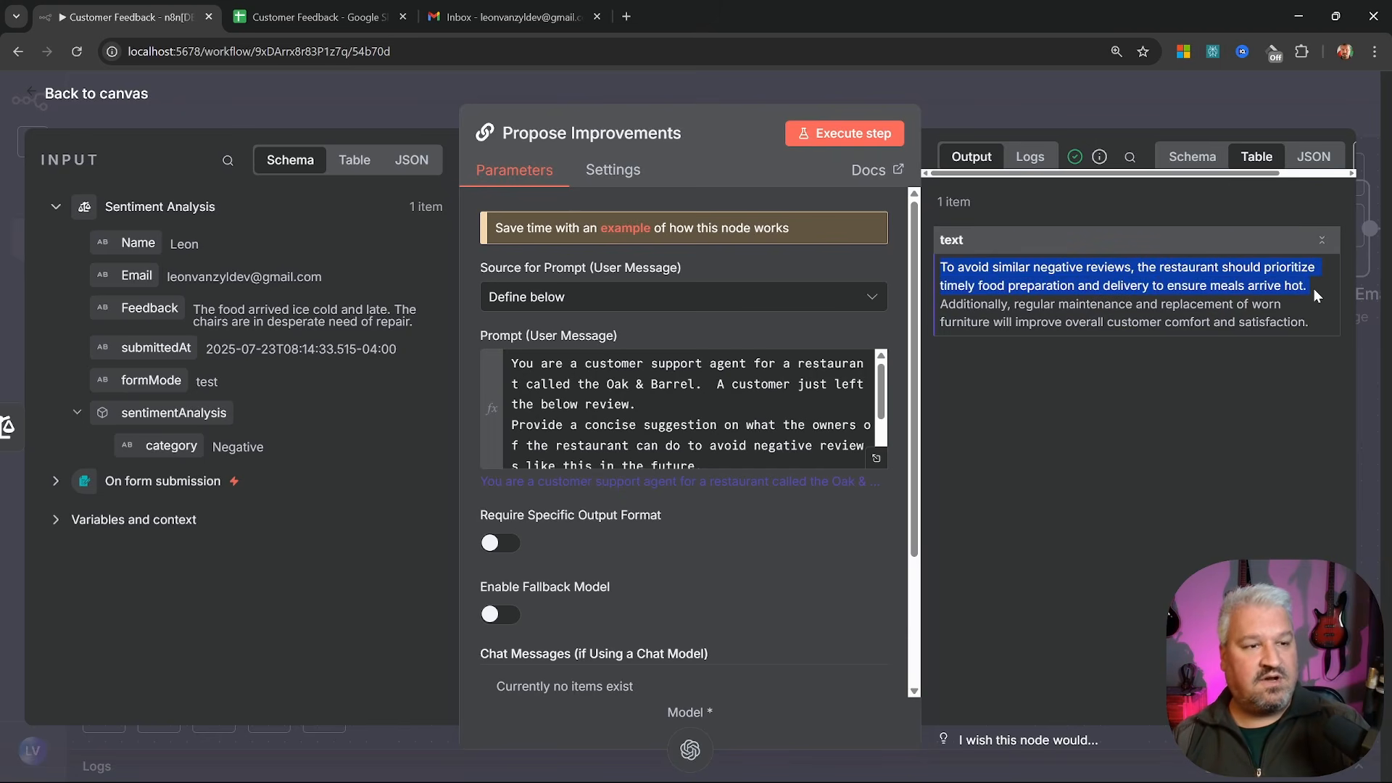
drag(939, 304, 1309, 322)
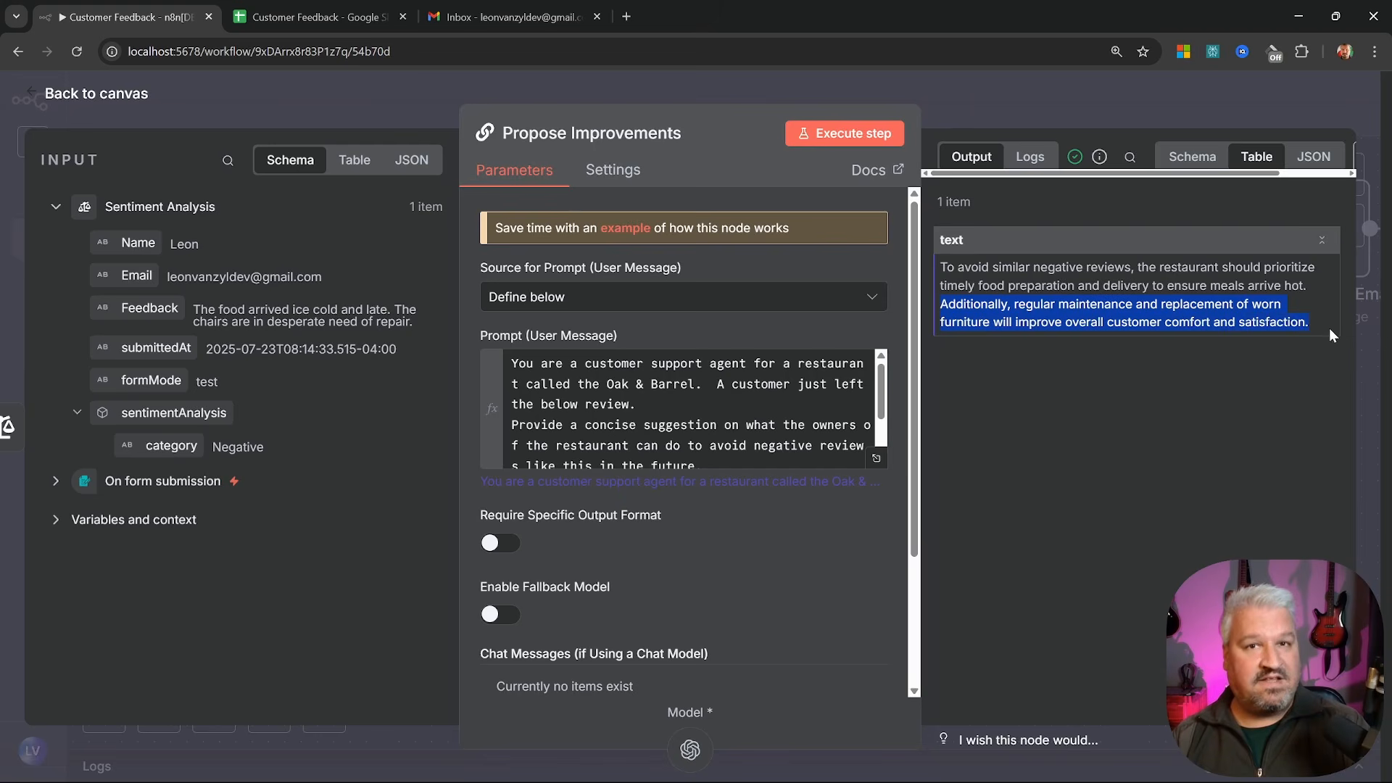
click(1131, 370)
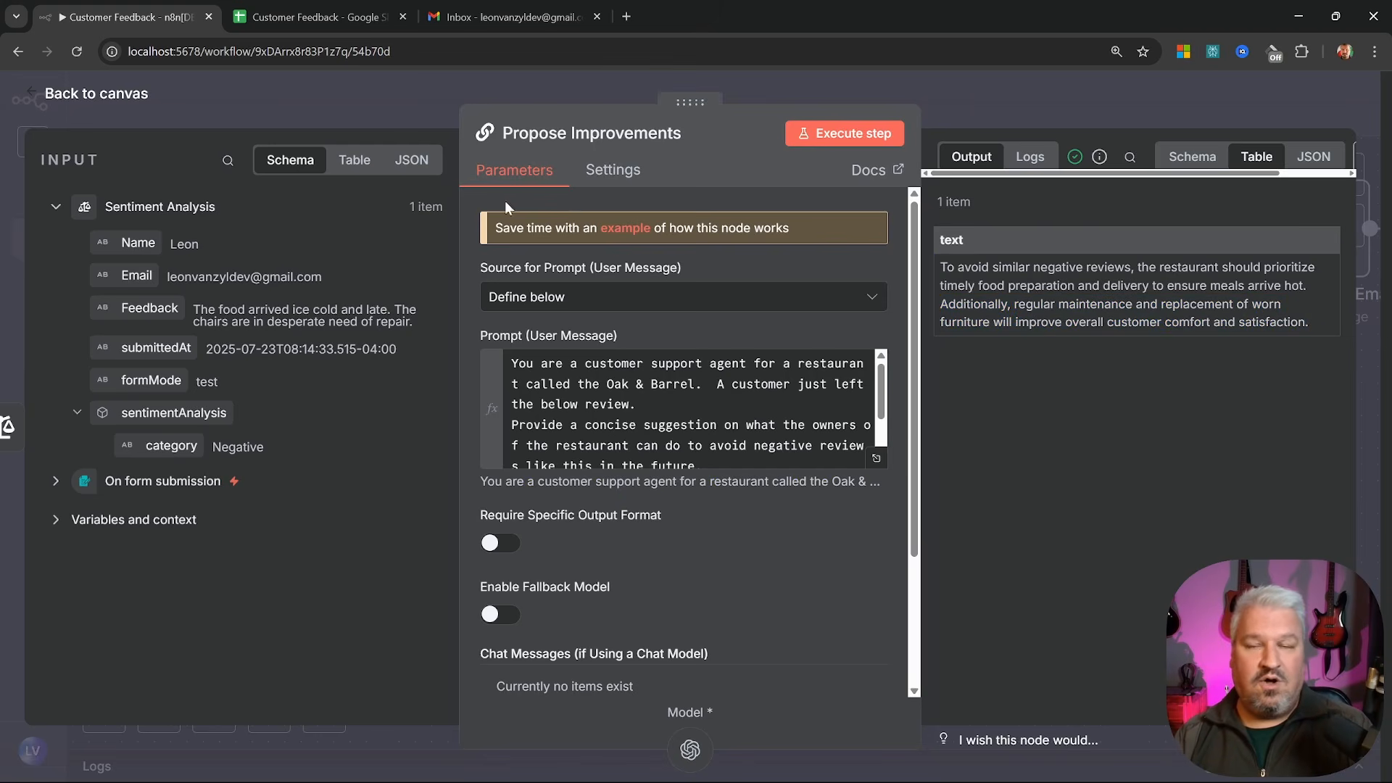
click(77, 96)
drag(861, 472, 860, 428)
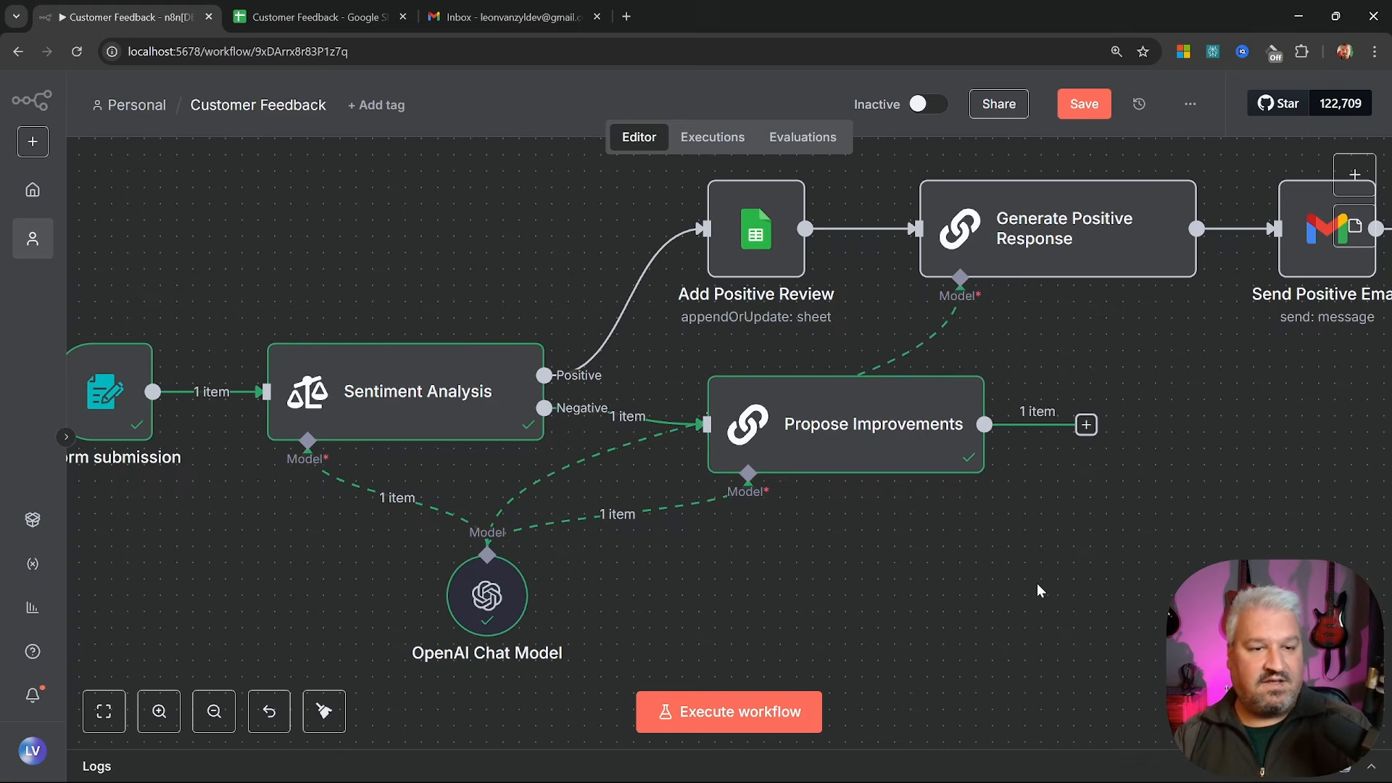
scroll(942, 507, right, 5)
Add a Google Sheets append-or-update row step on Customer Feedback's Negative sheet, matching on Email
click(859, 429)
text(sheet)
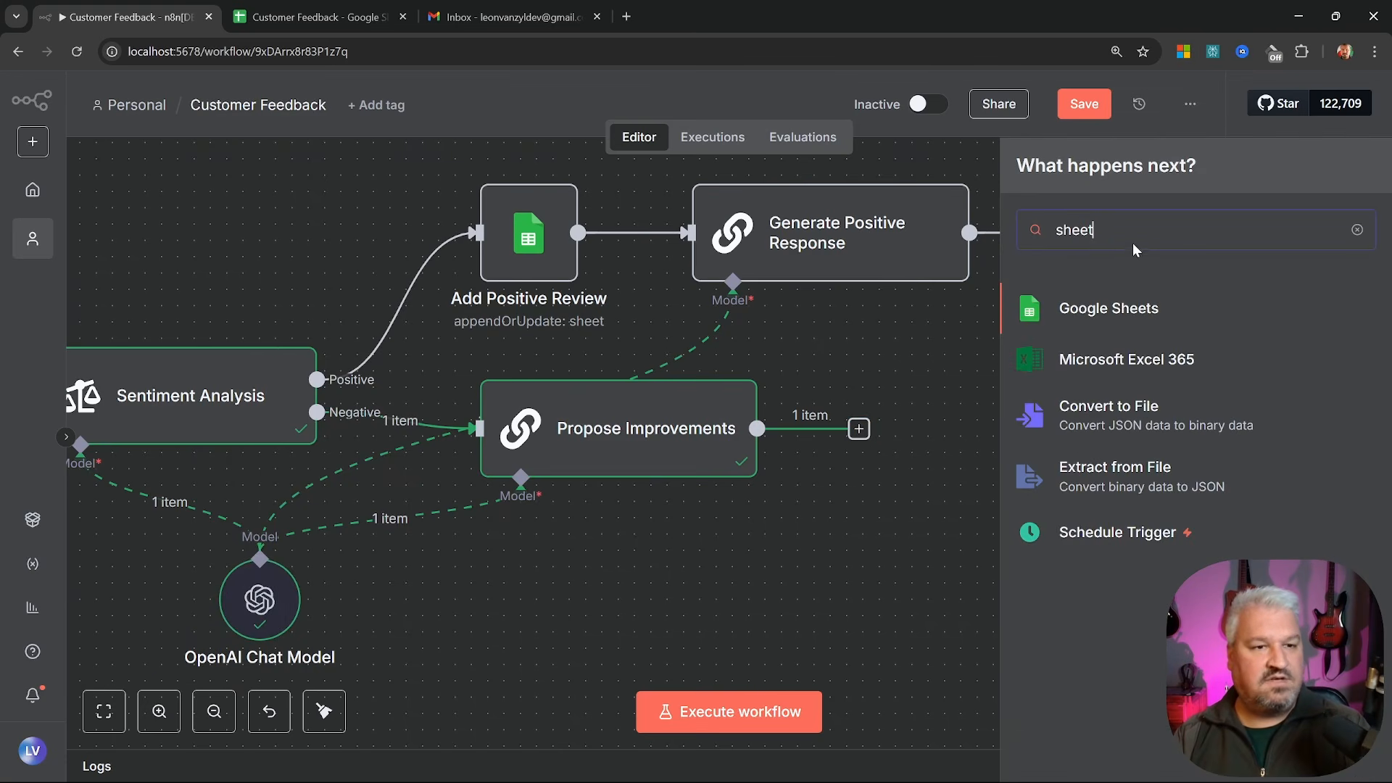
click(1122, 309)
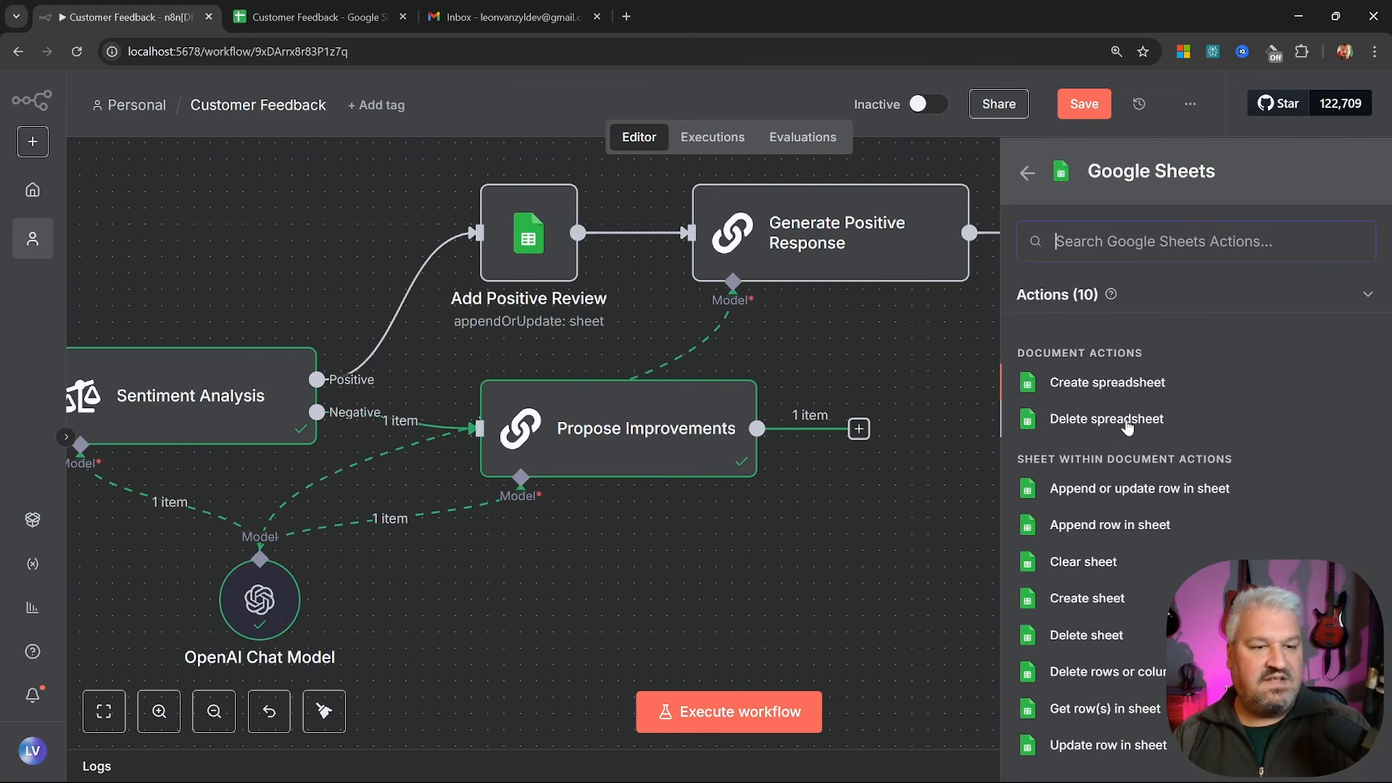
click(1128, 490)
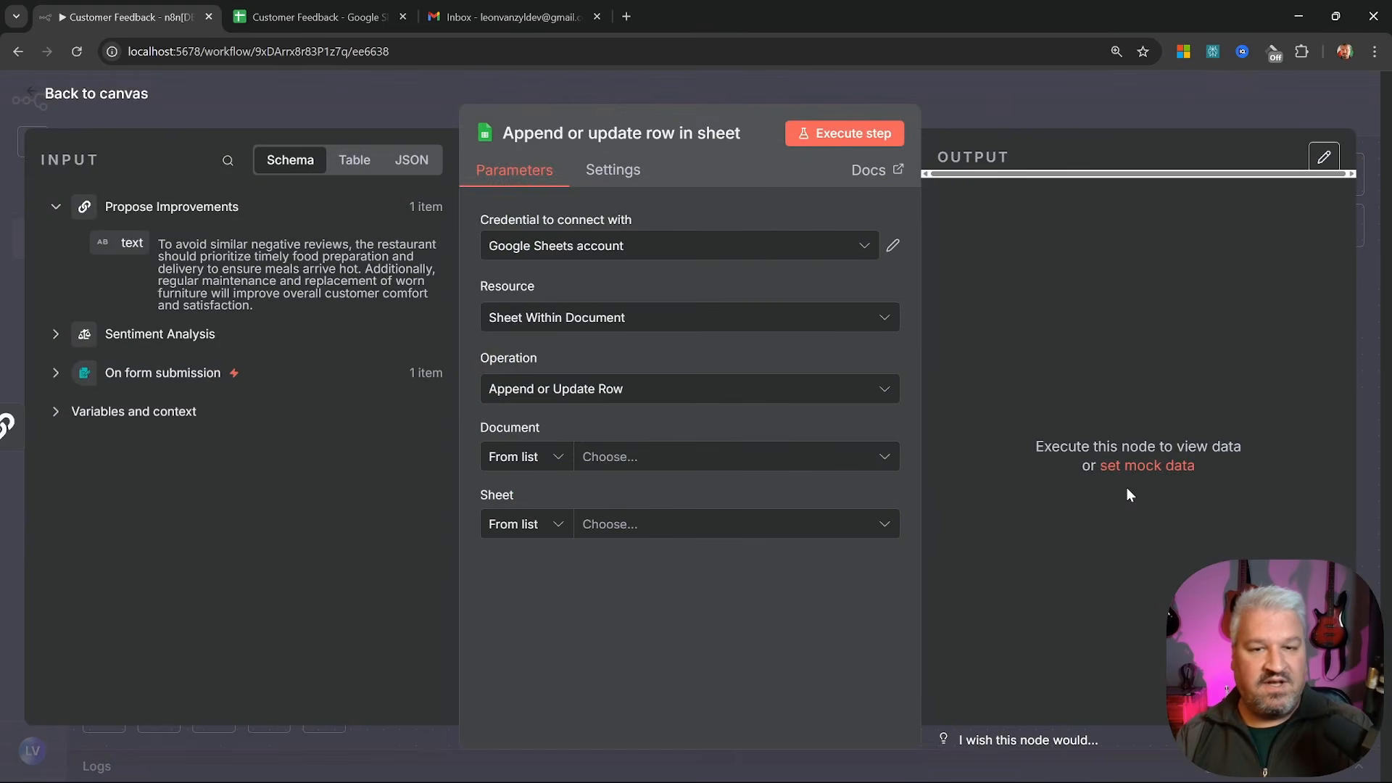
click(686, 459)
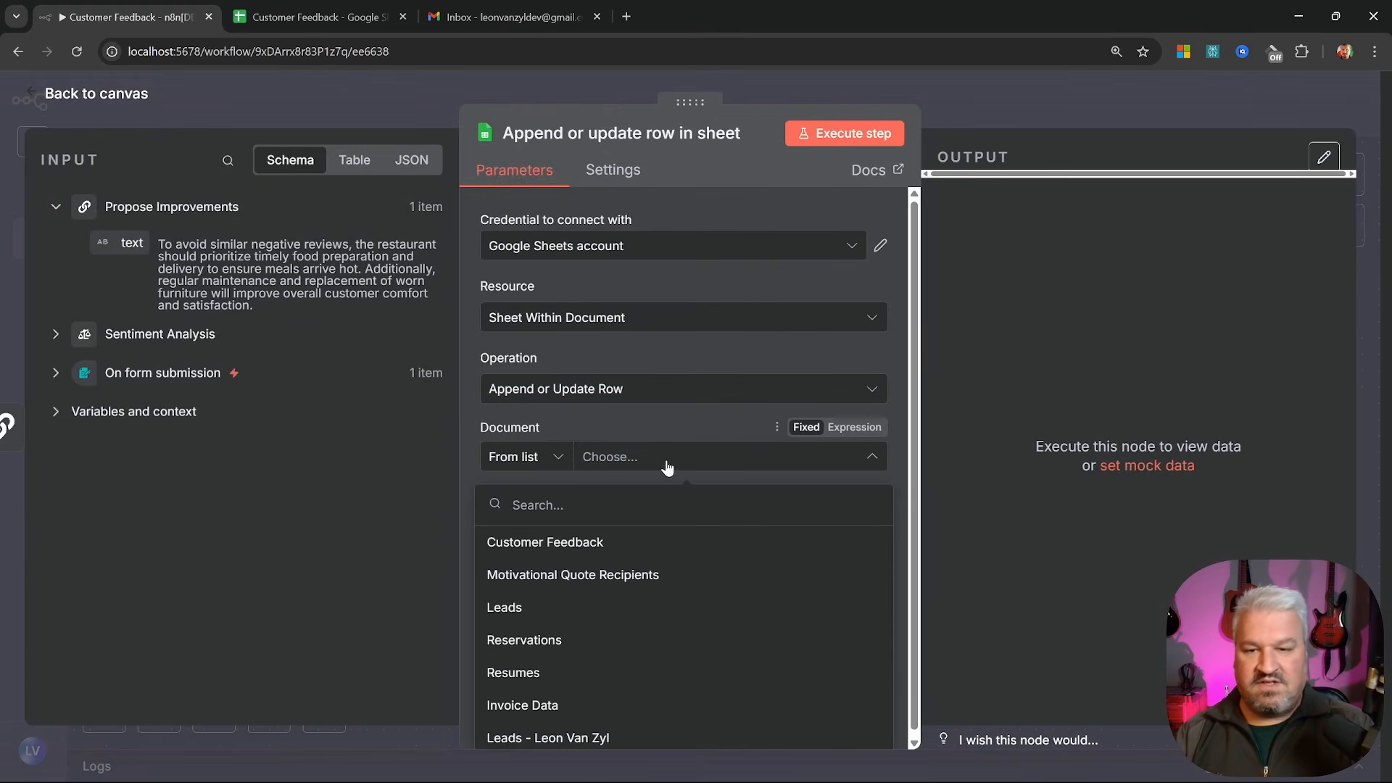
click(552, 544)
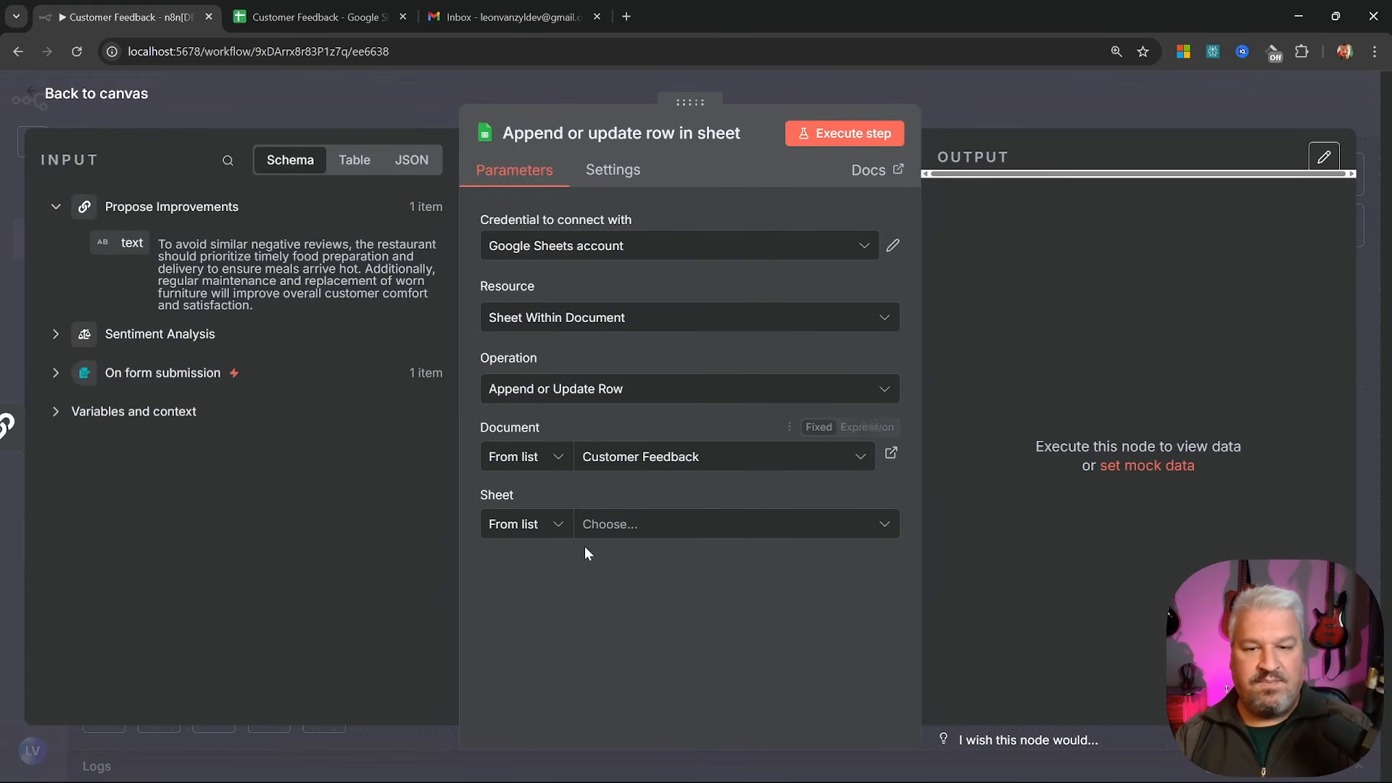
click(647, 527)
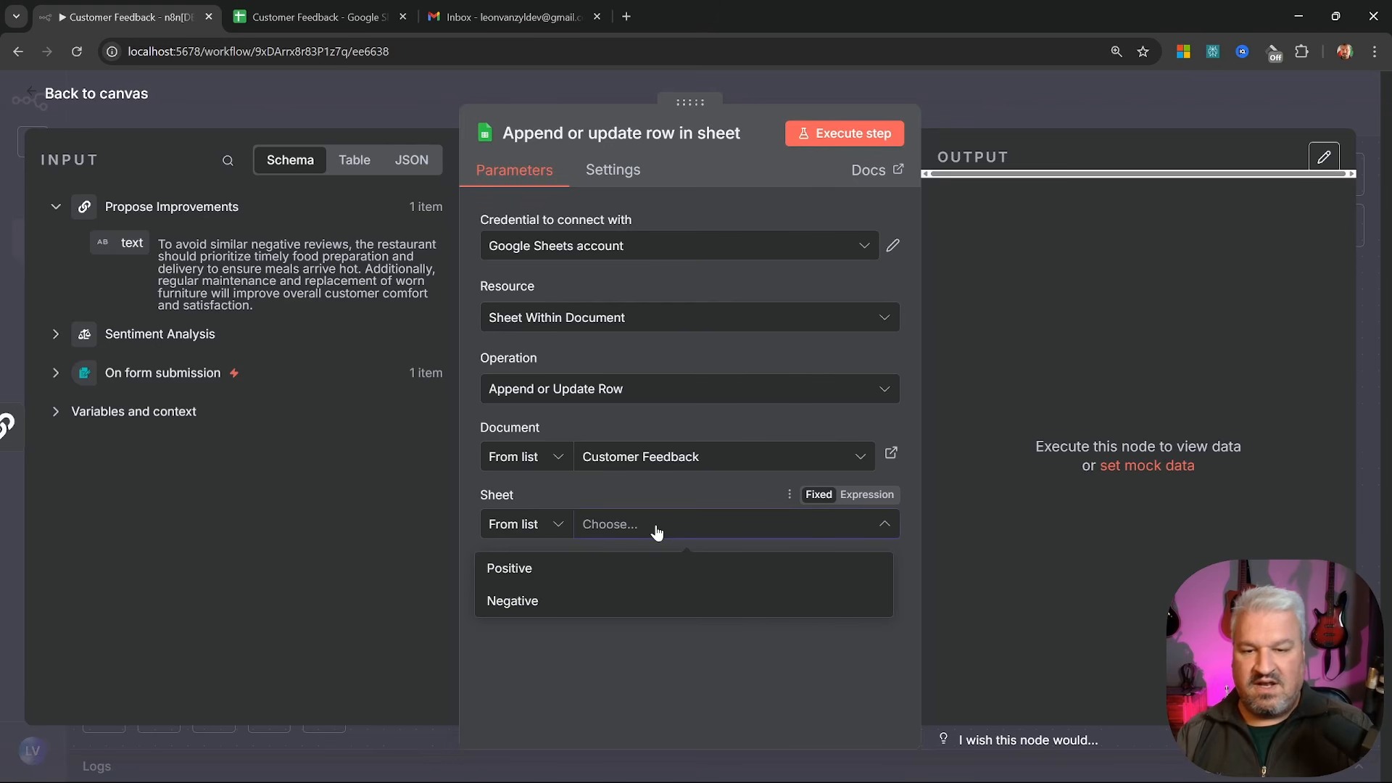
click(517, 604)
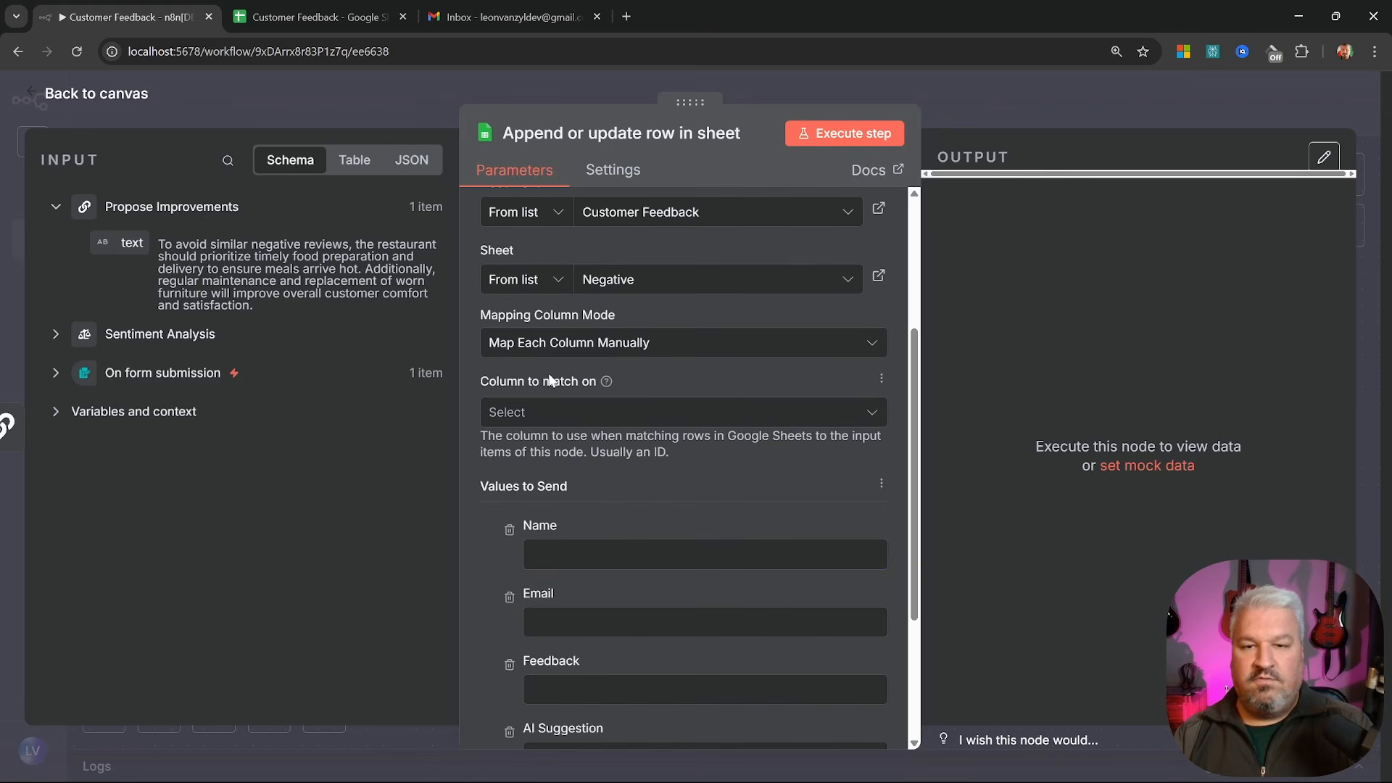
click(578, 419)
click(522, 496)
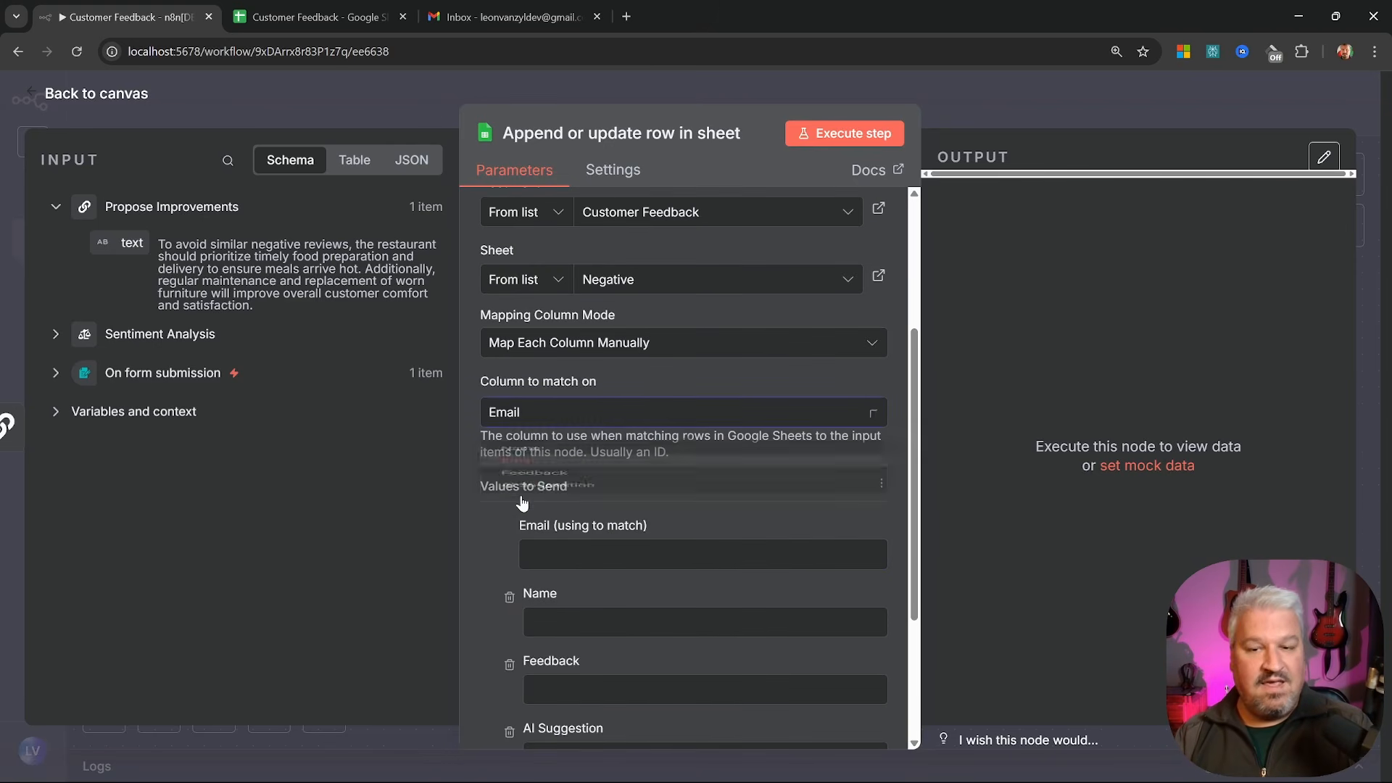
Map the form's Email, Name and Feedback plus the AI suggestion text into the row columns
scroll(580, 450, down, 2)
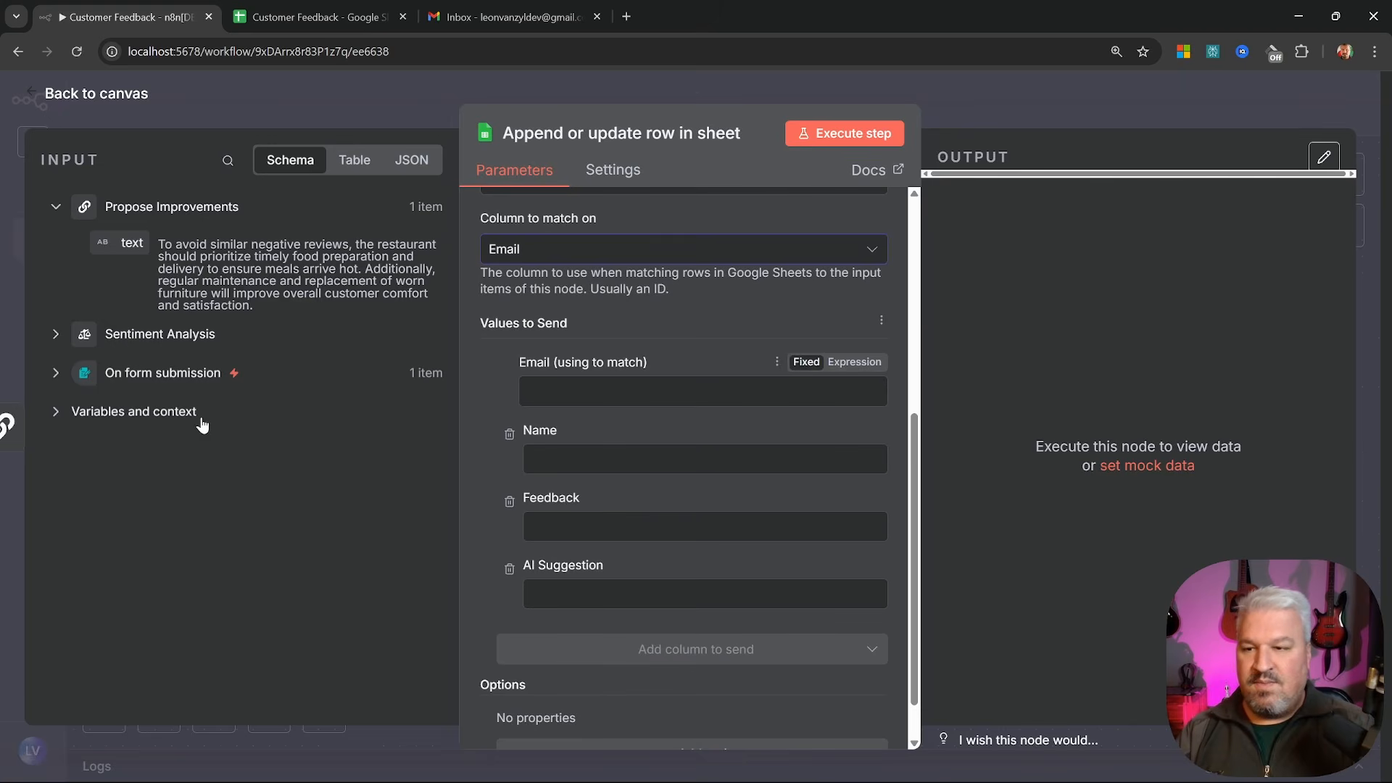
click(56, 374)
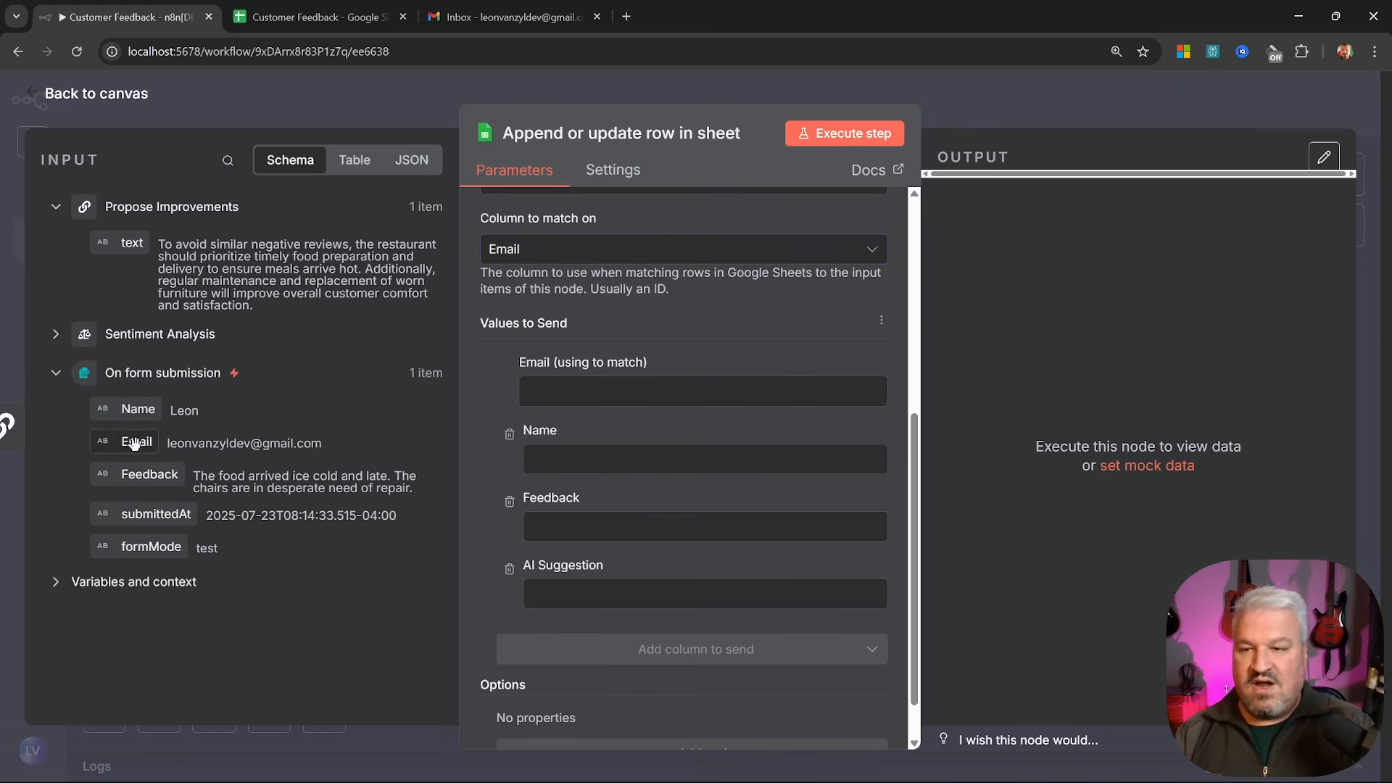
drag(133, 444, 544, 392)
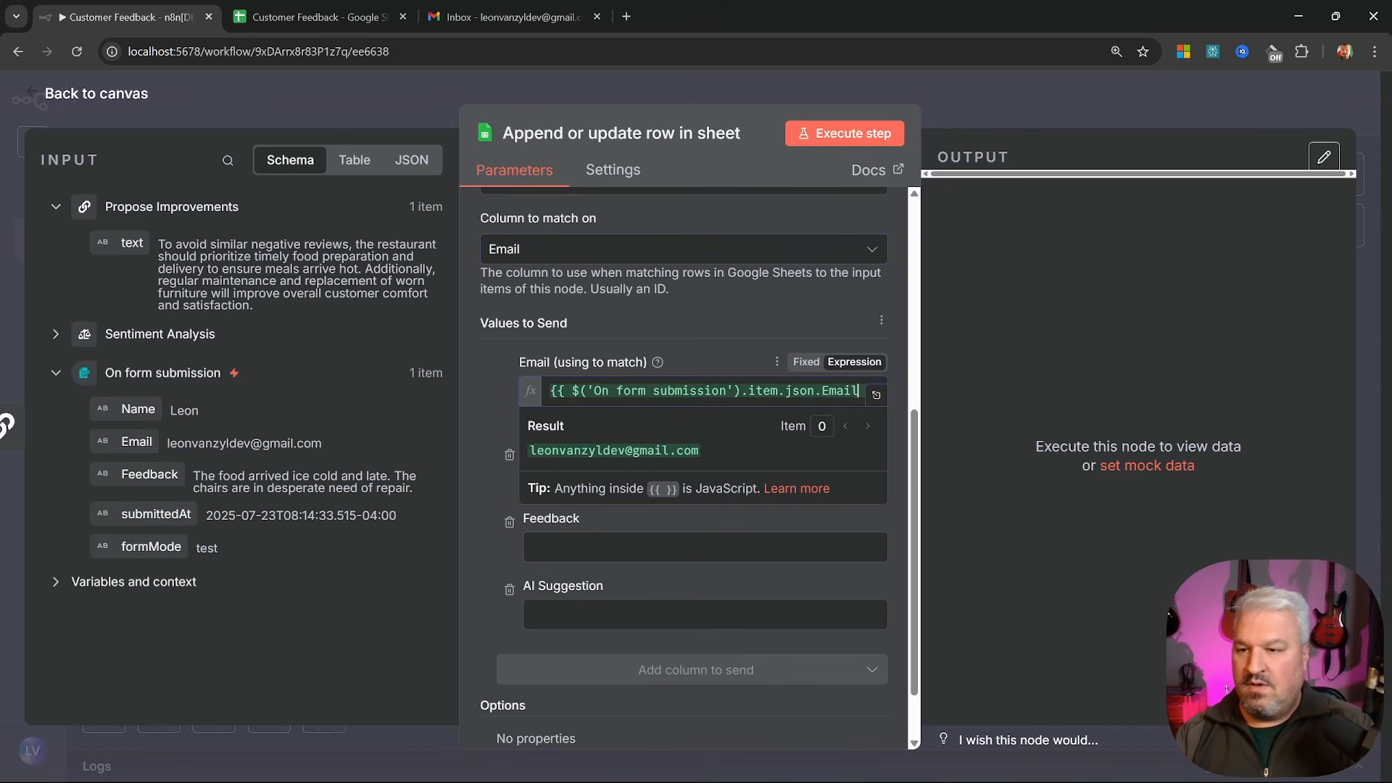
drag(137, 409, 543, 478)
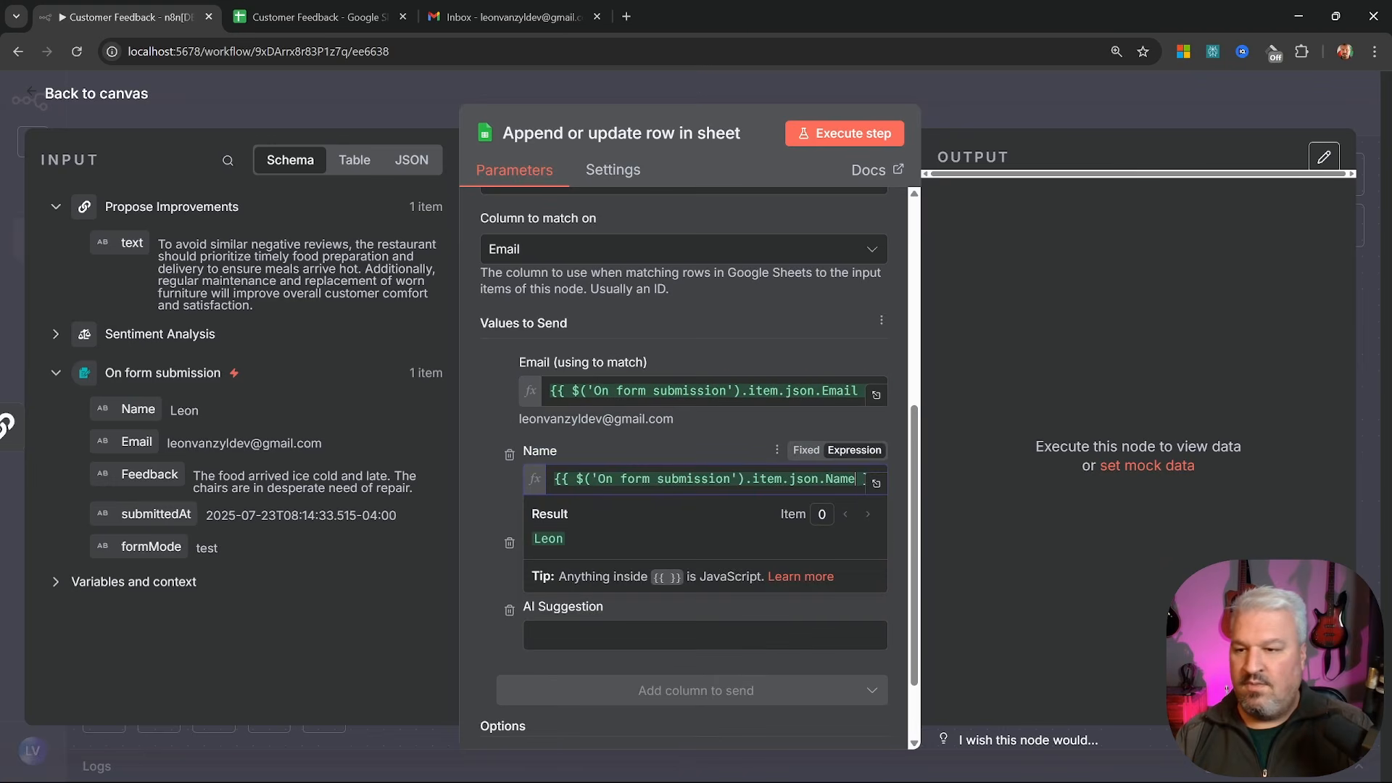
drag(148, 474, 610, 567)
scroll(610, 567, down, 1)
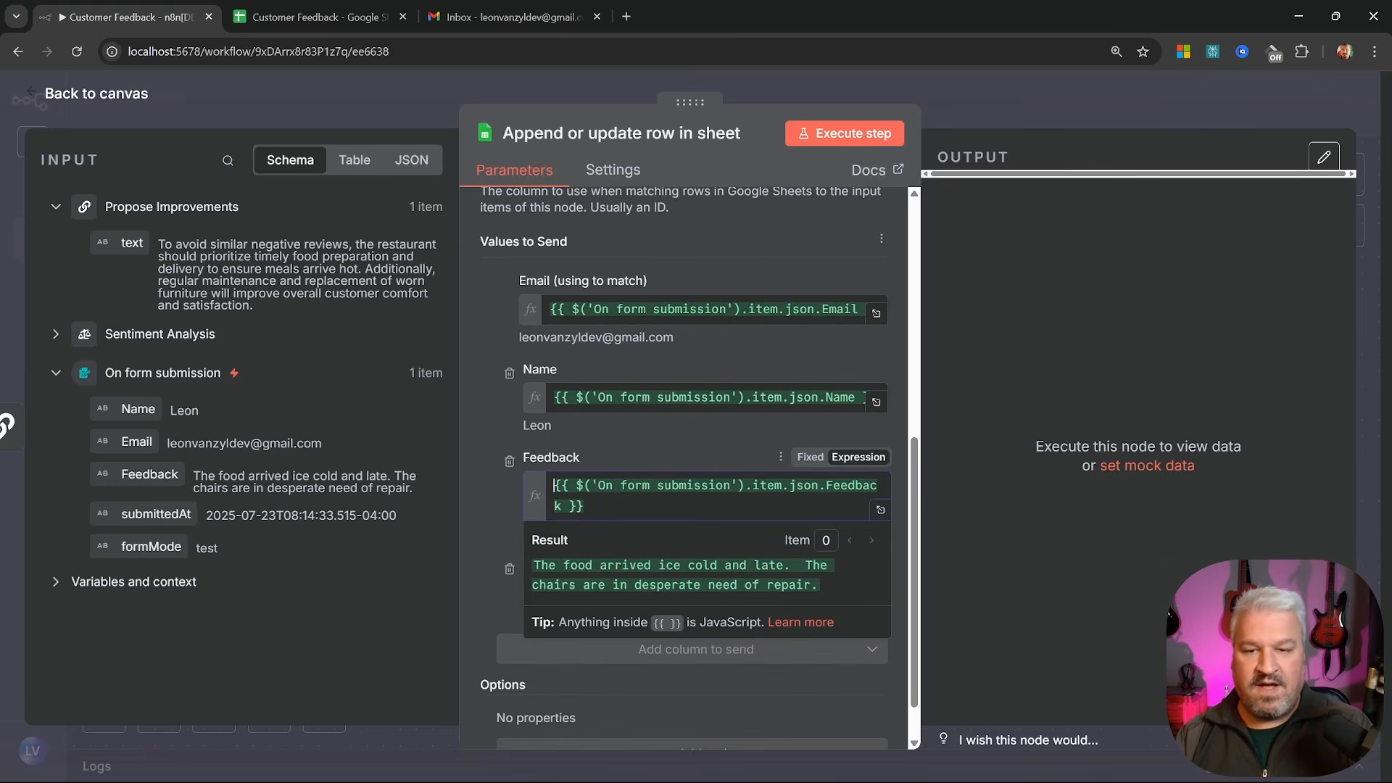
click(624, 594)
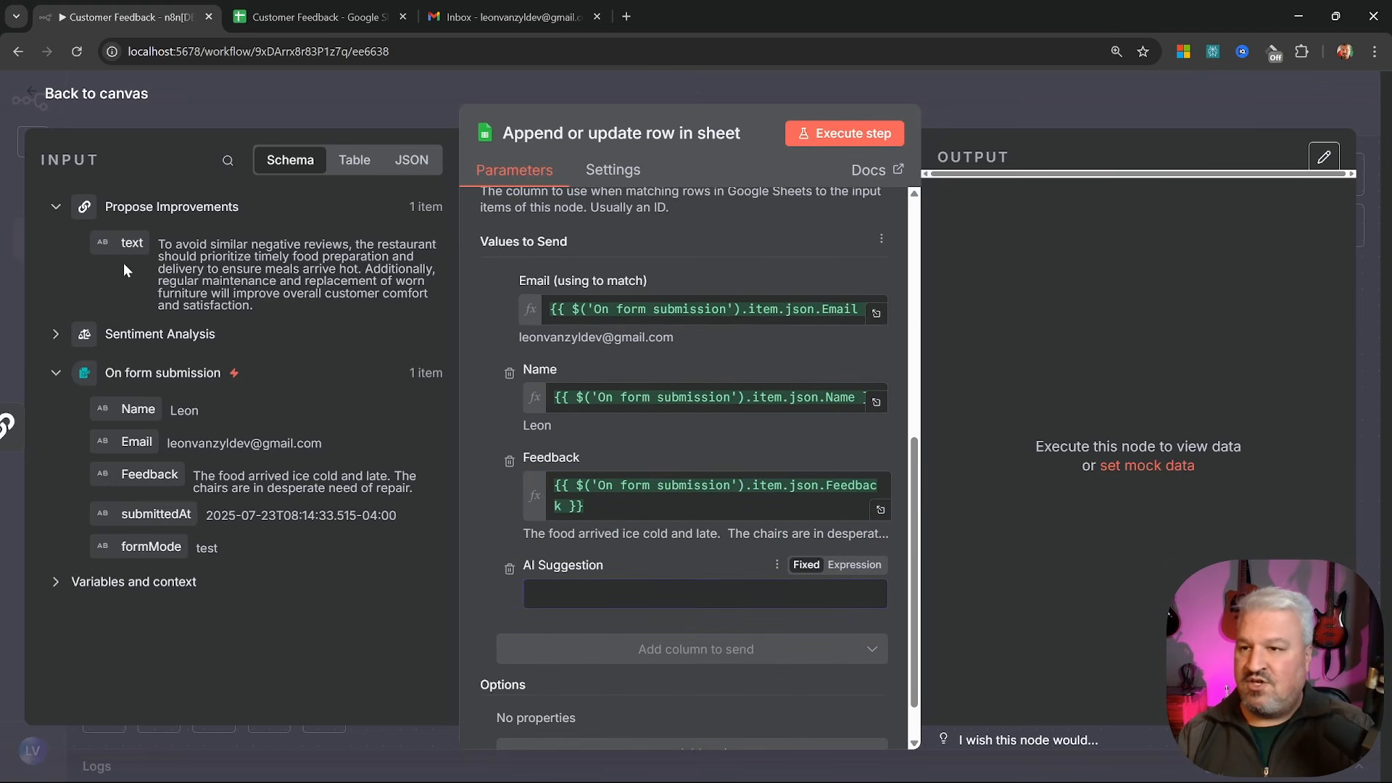
drag(120, 241, 544, 595)
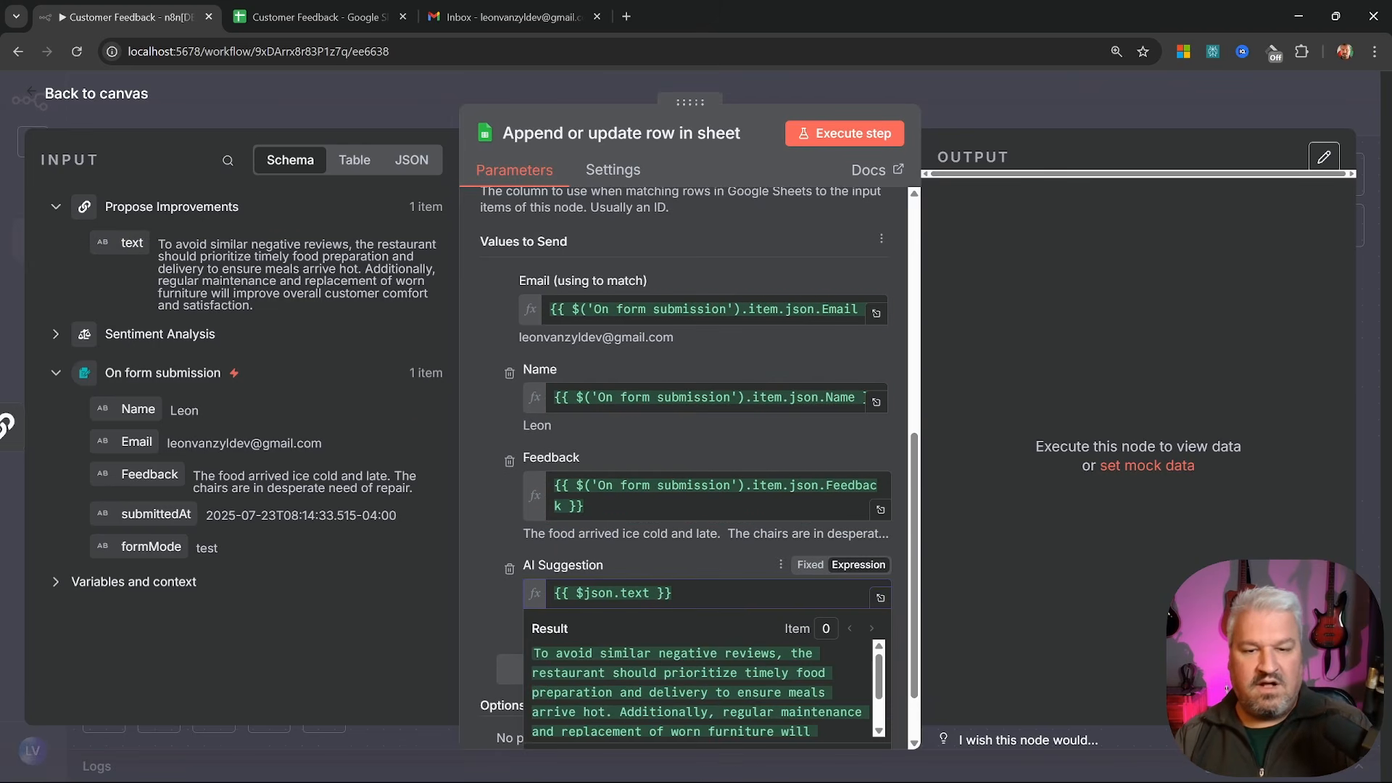
Name the step 'Add Negative Review' and run it to log the complaint
click(622, 134)
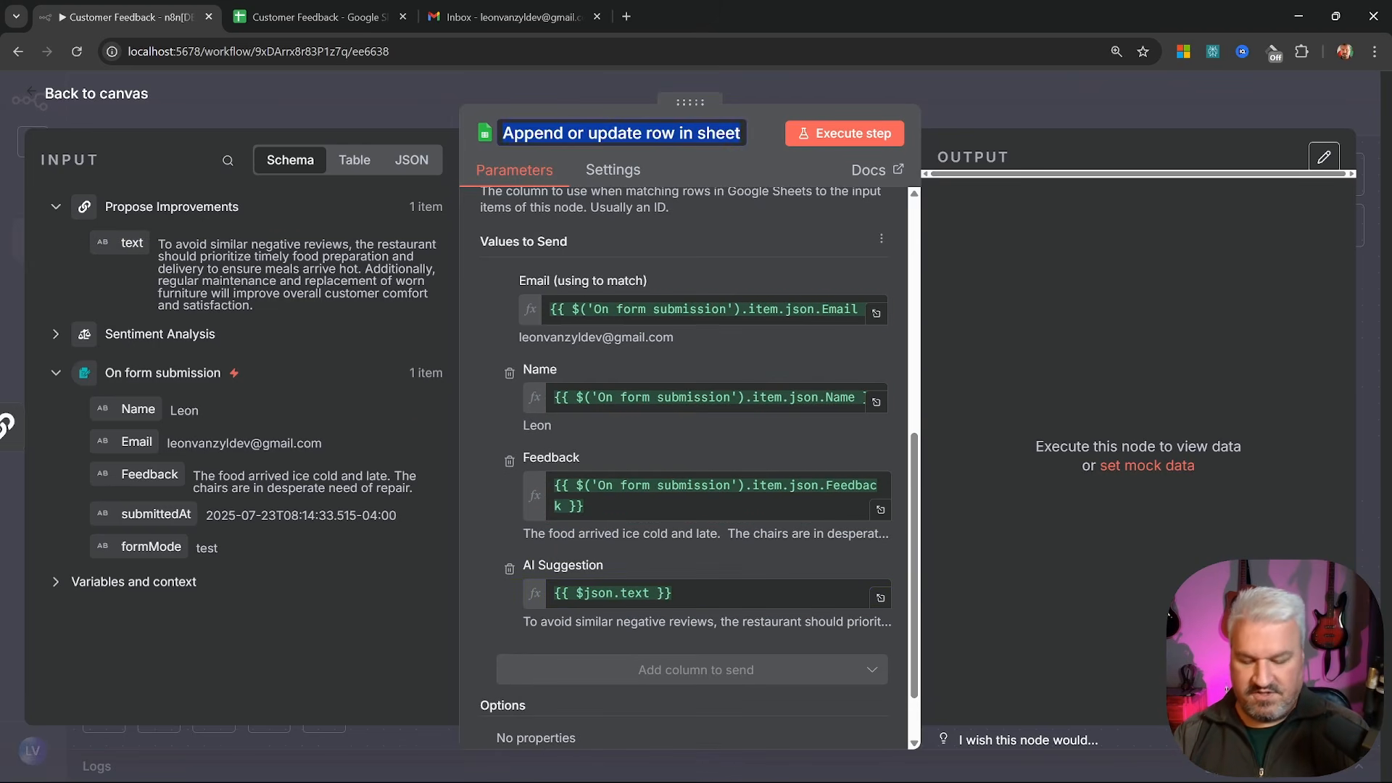
text(Add Negative Re)
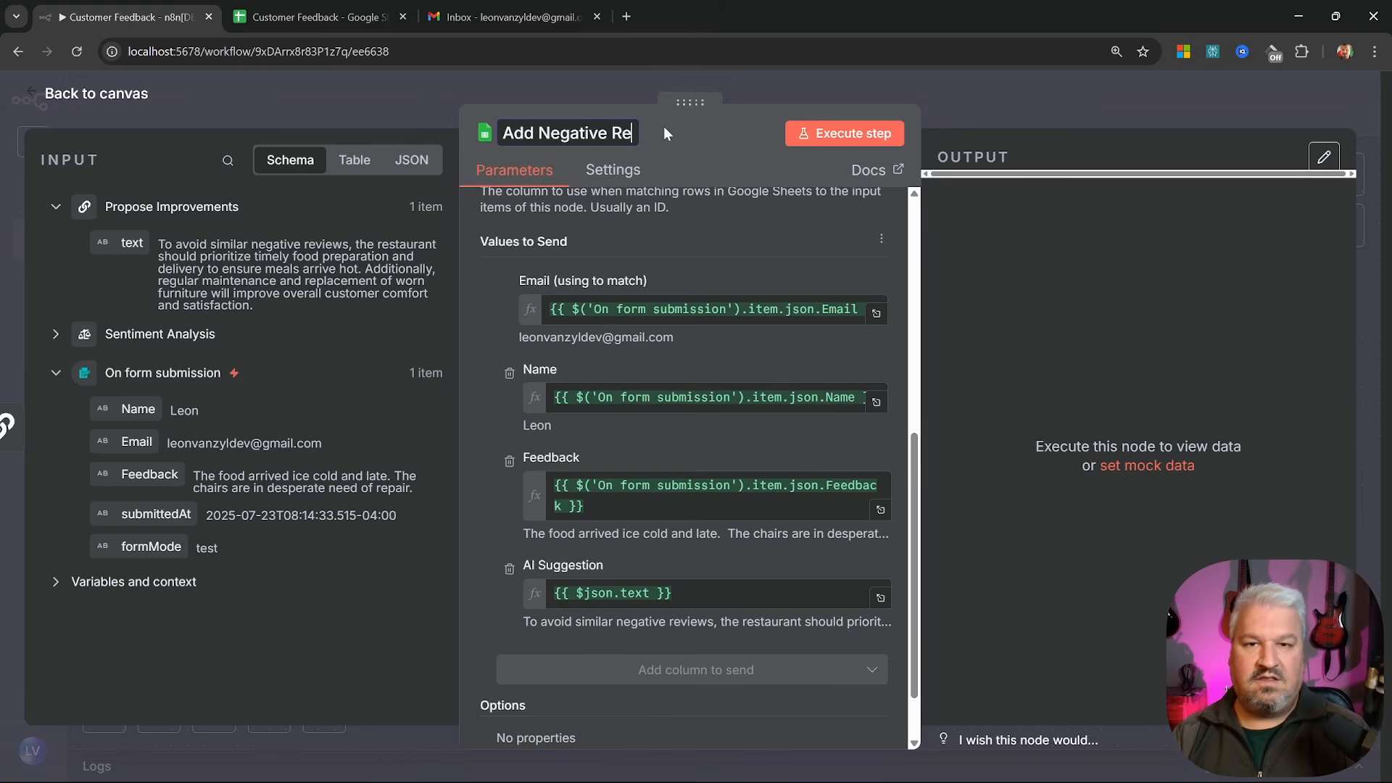
text(view)
key(Return)
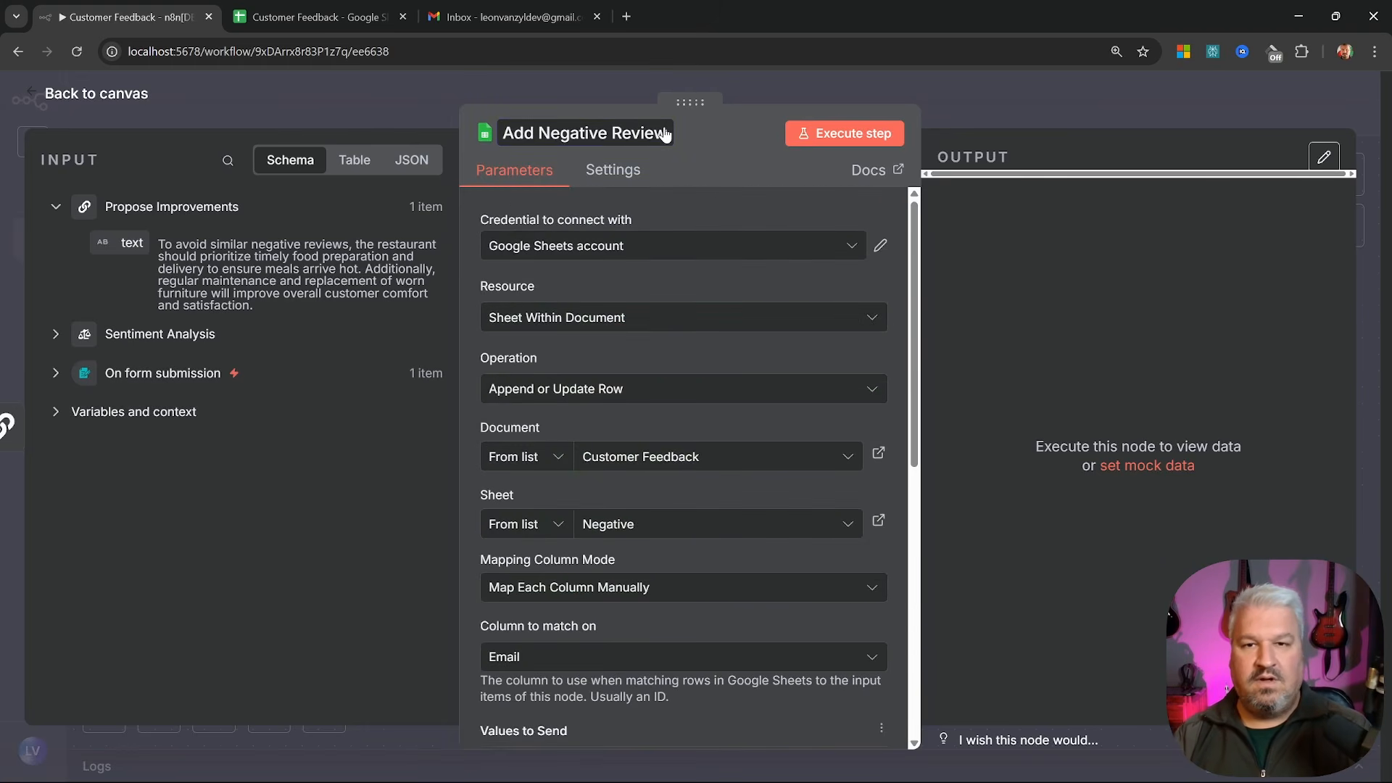
click(843, 134)
click(314, 17)
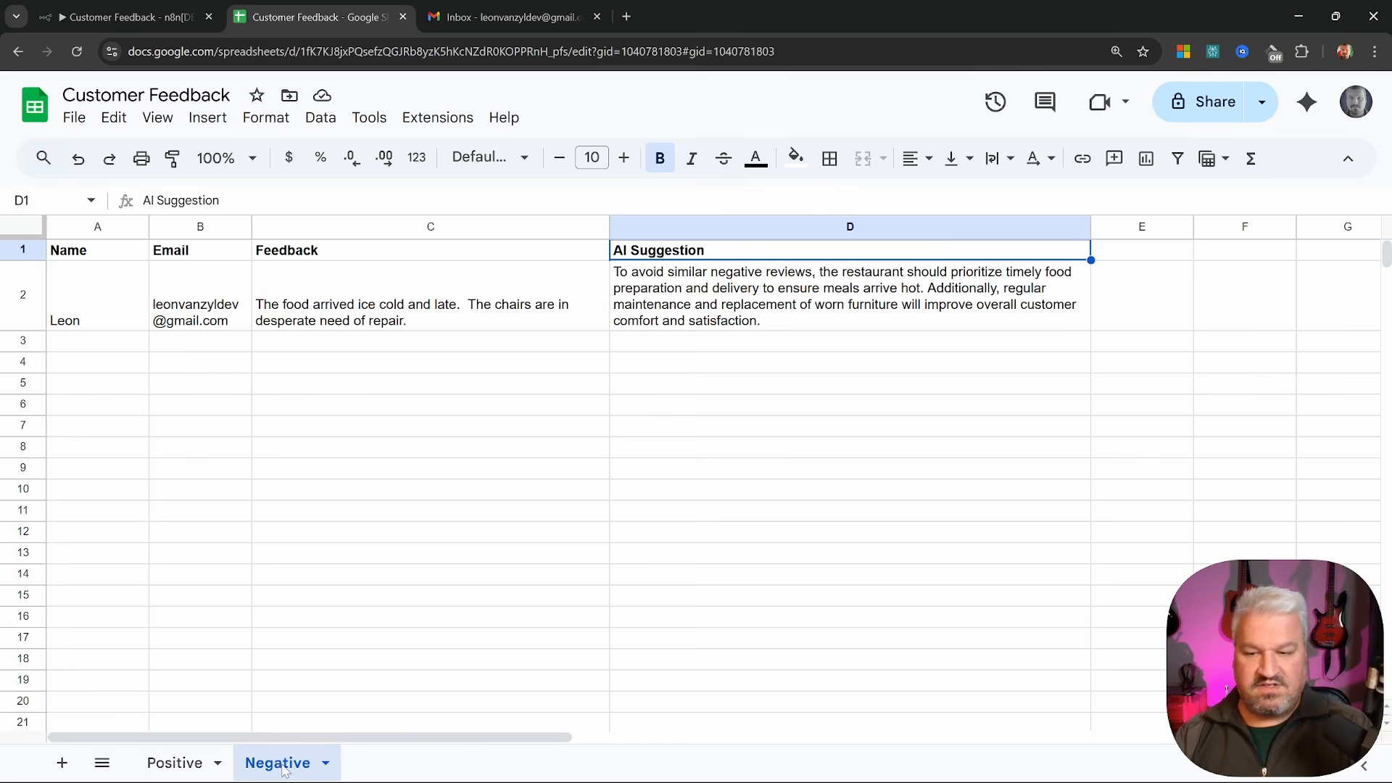
click(477, 618)
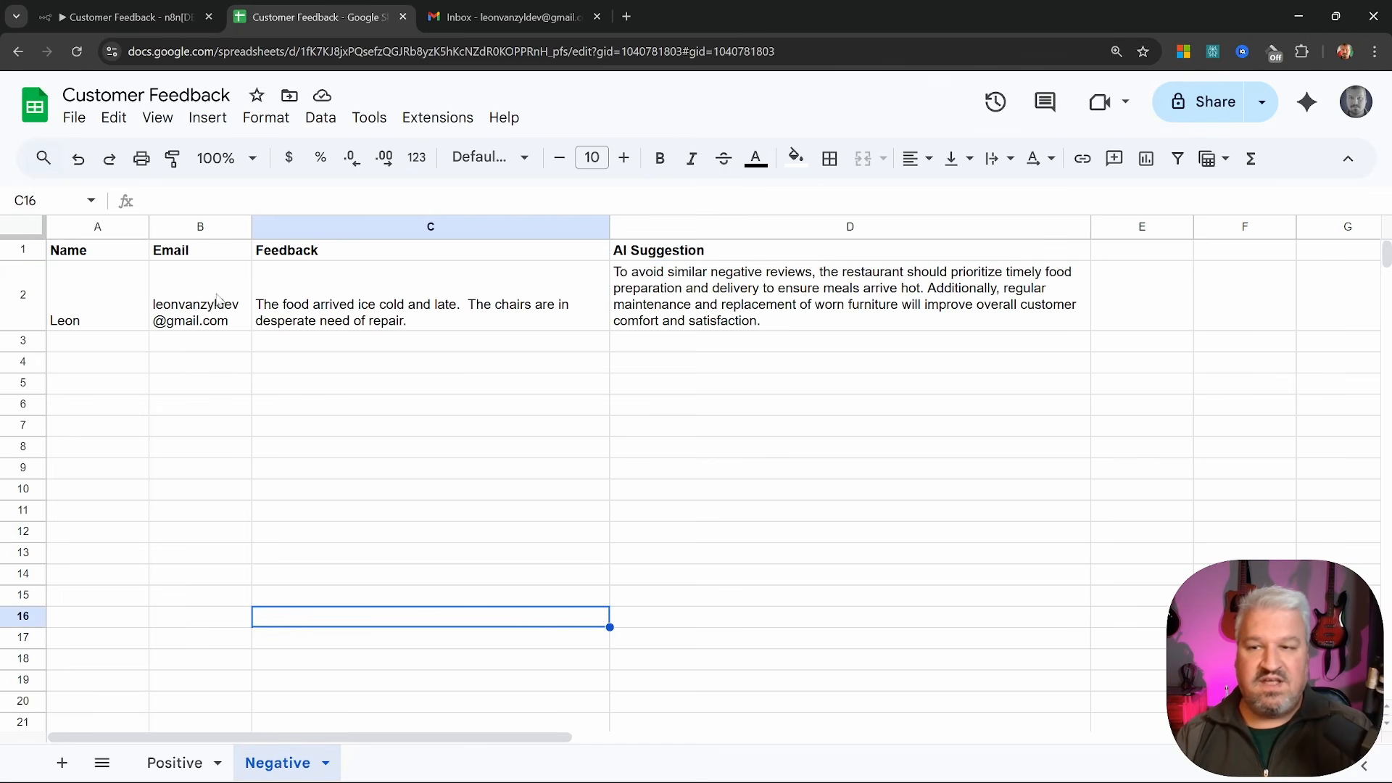
click(736, 290)
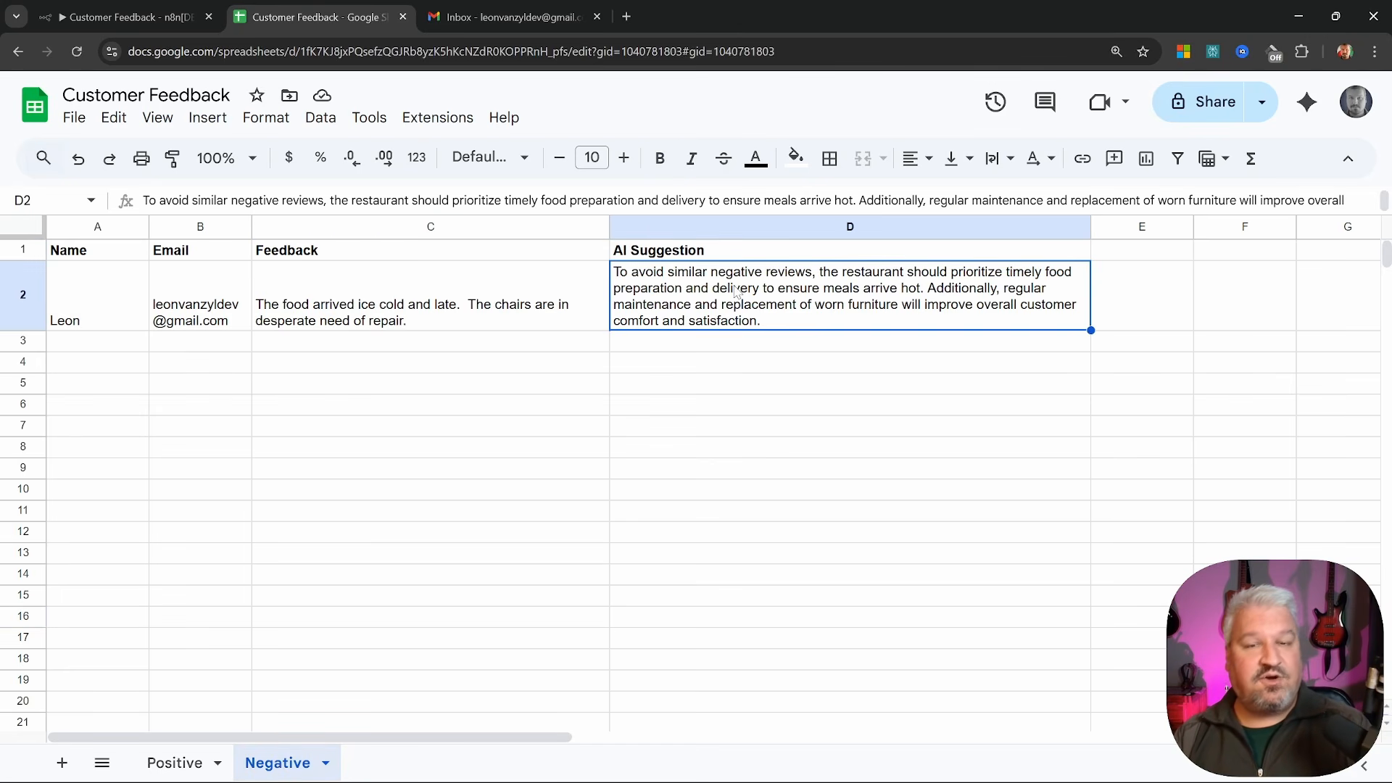
Duplicate Generate Positive Response, place the copy after Add Negative Review, and open it
click(145, 21)
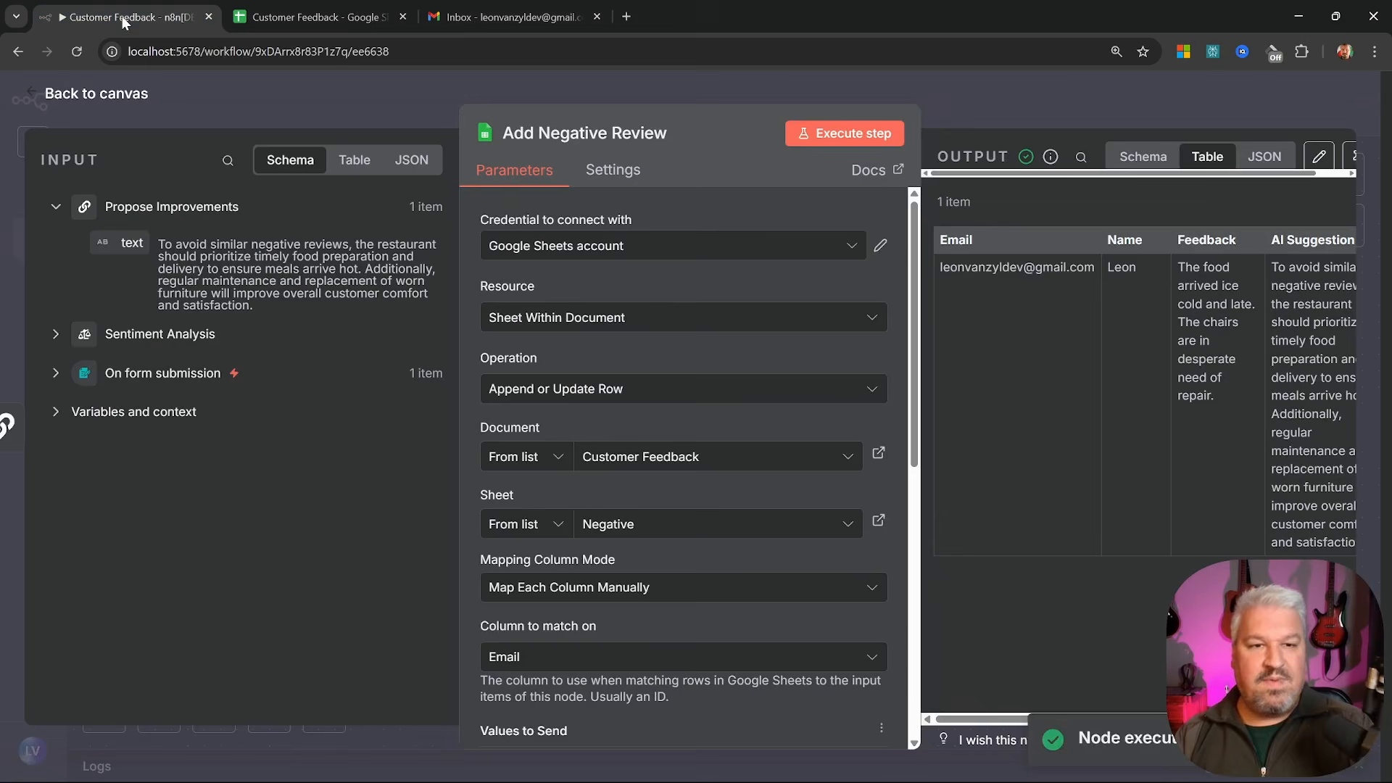
click(109, 107)
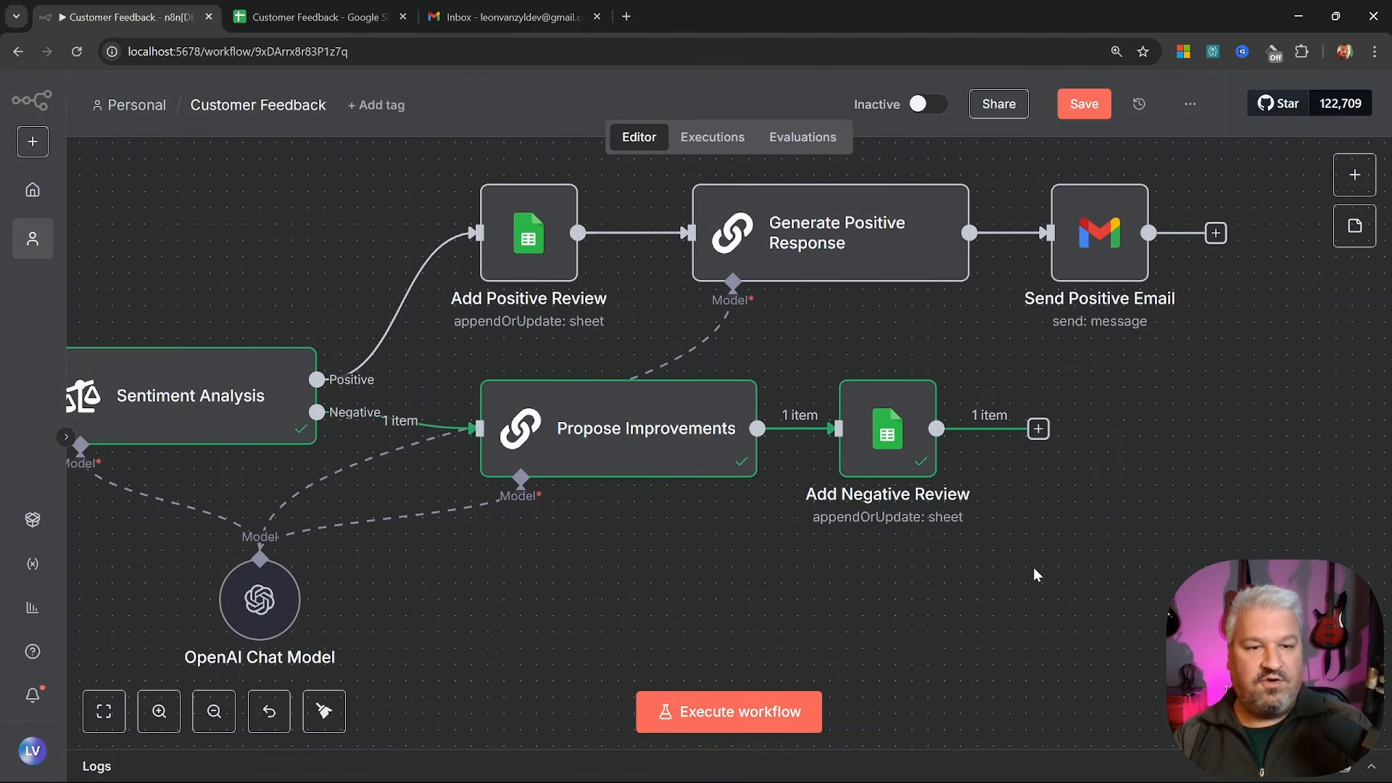
drag(1130, 575, 712, 593)
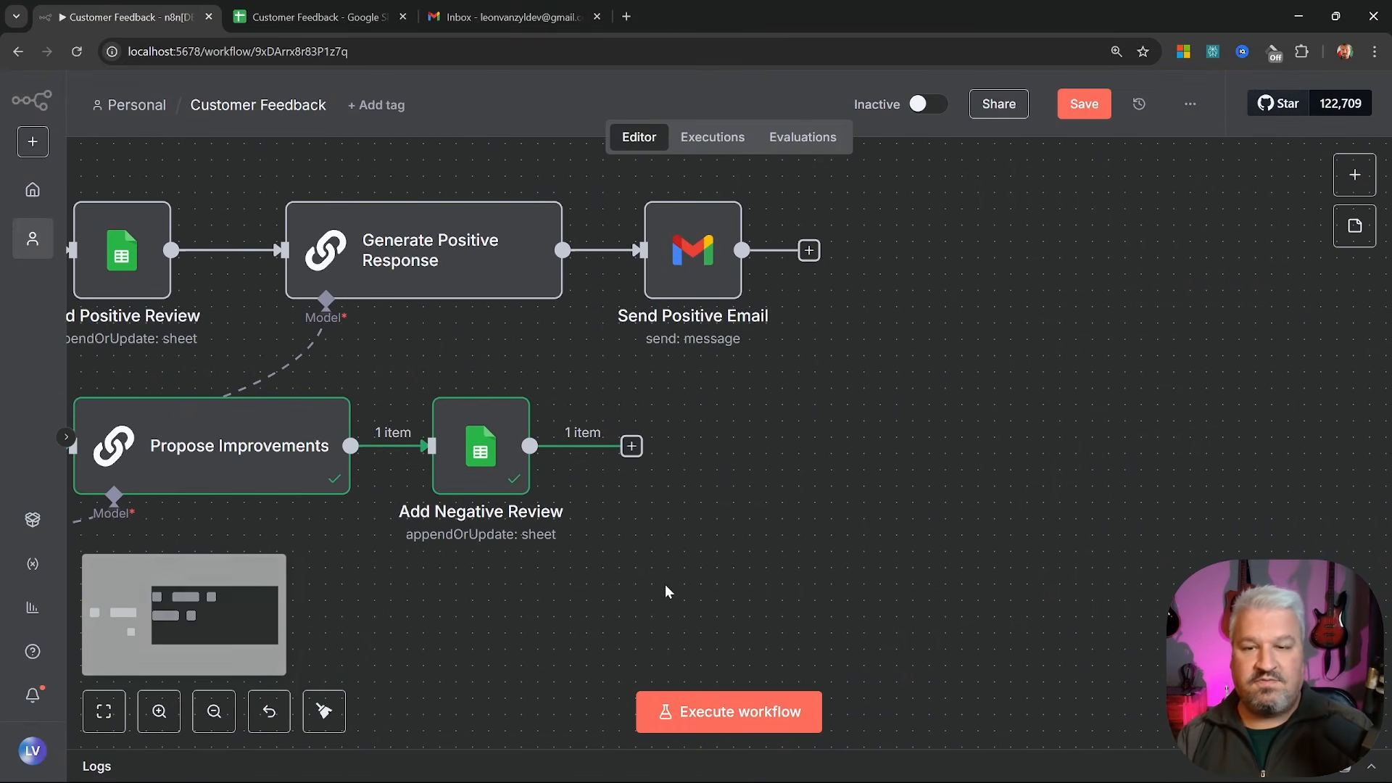
click(448, 267)
right_click(470, 243)
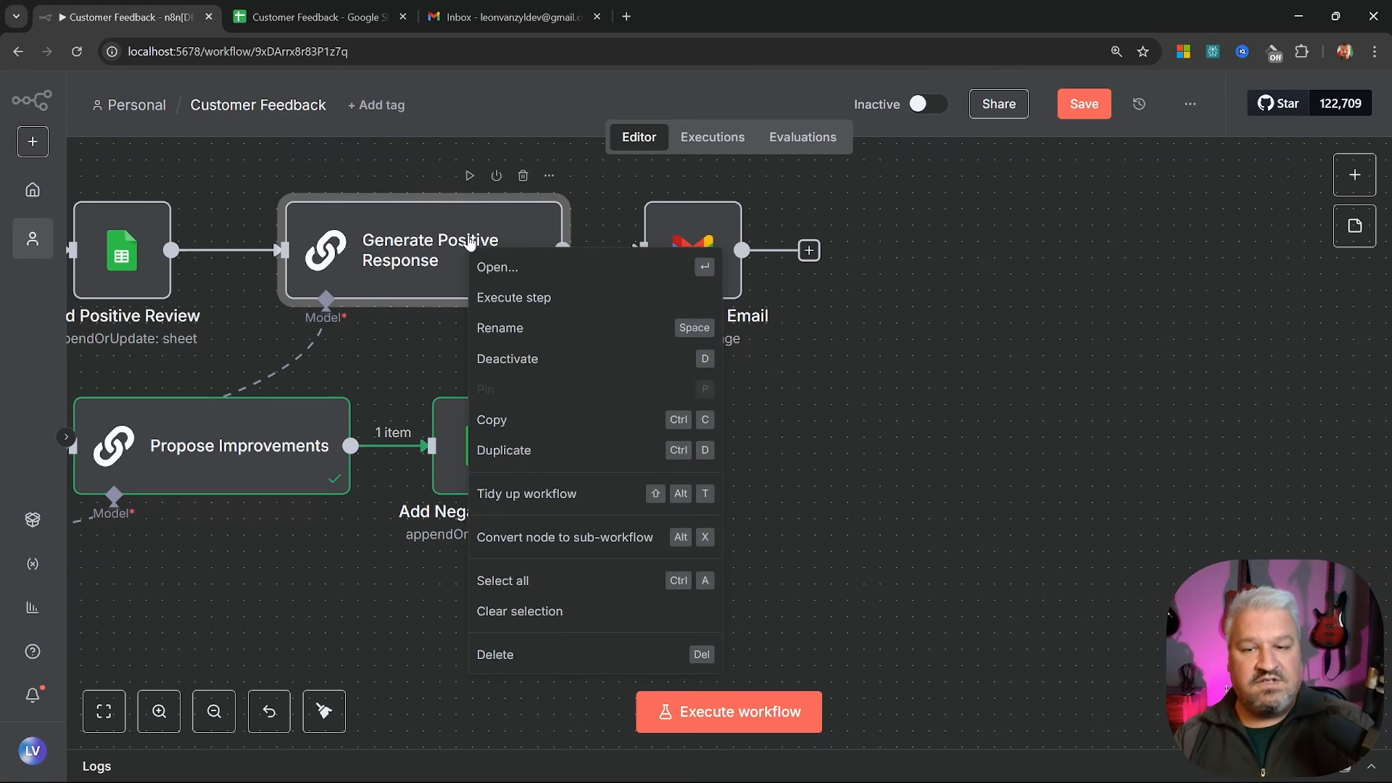
click(536, 450)
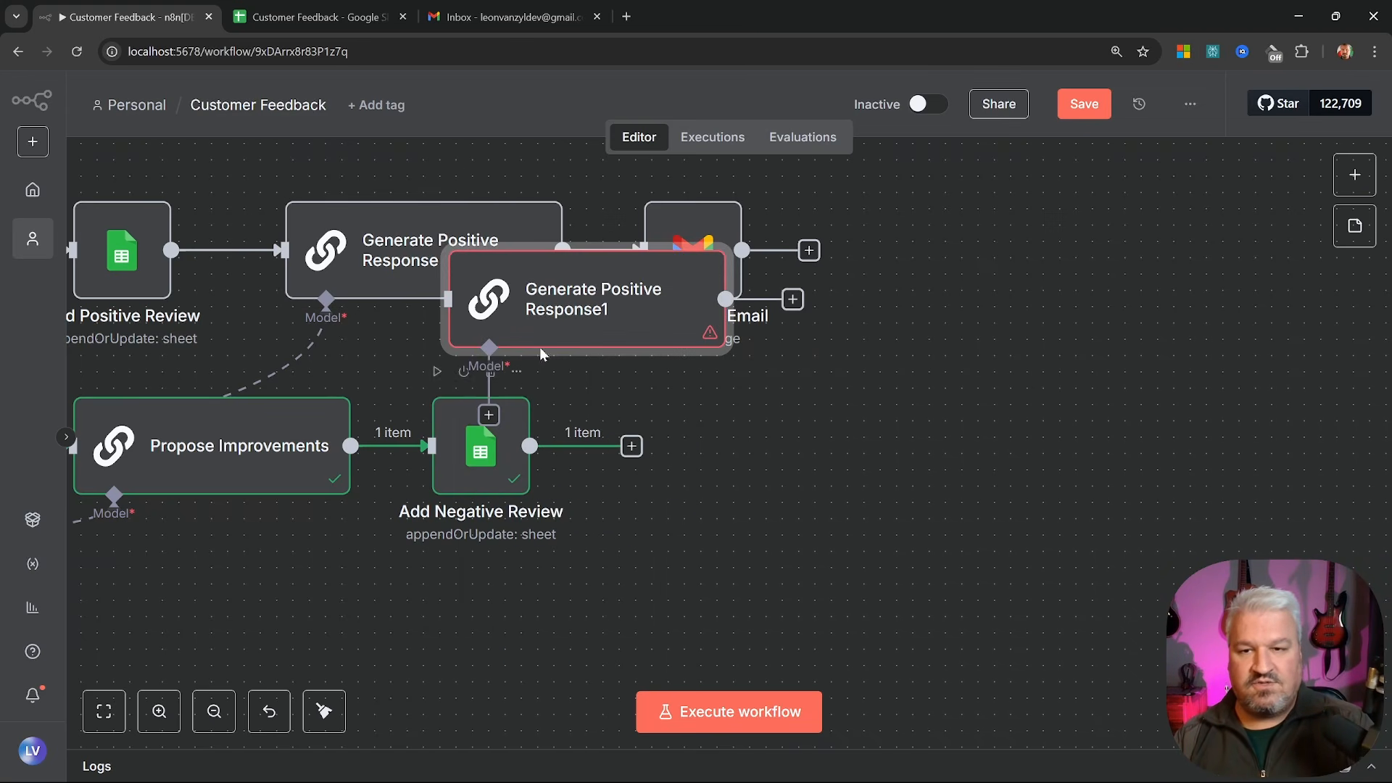
drag(544, 355, 768, 459)
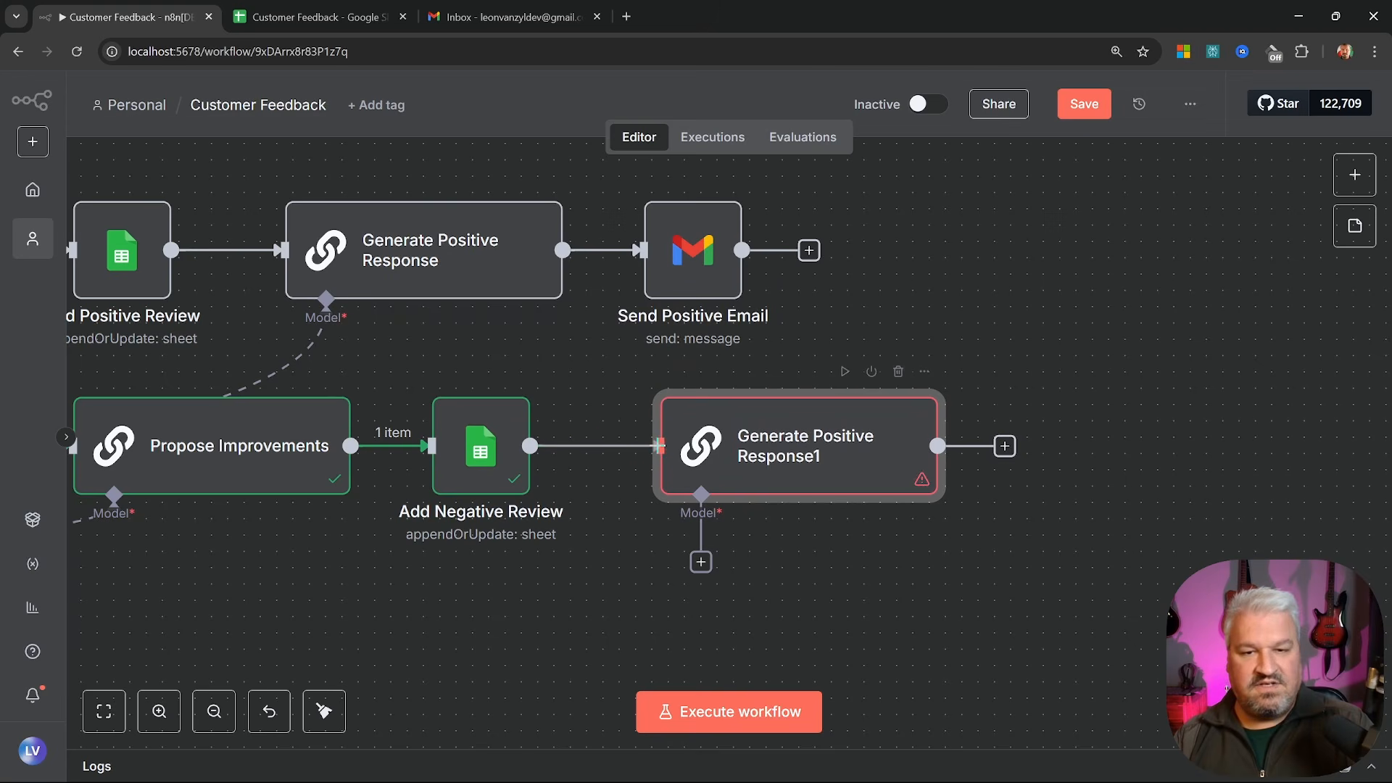
double_click(754, 453)
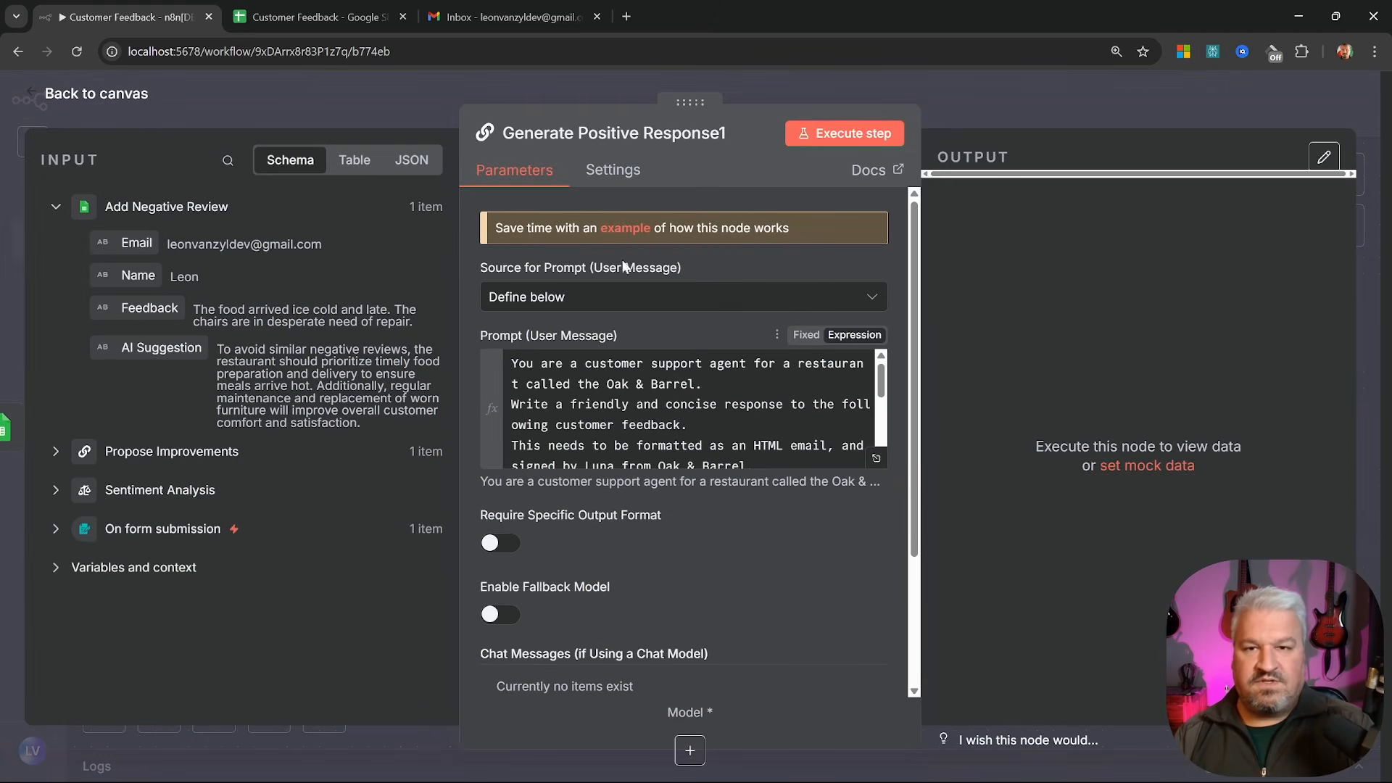
Rename the copied step from Positive to 'Generate Negative Response'
click(662, 134)
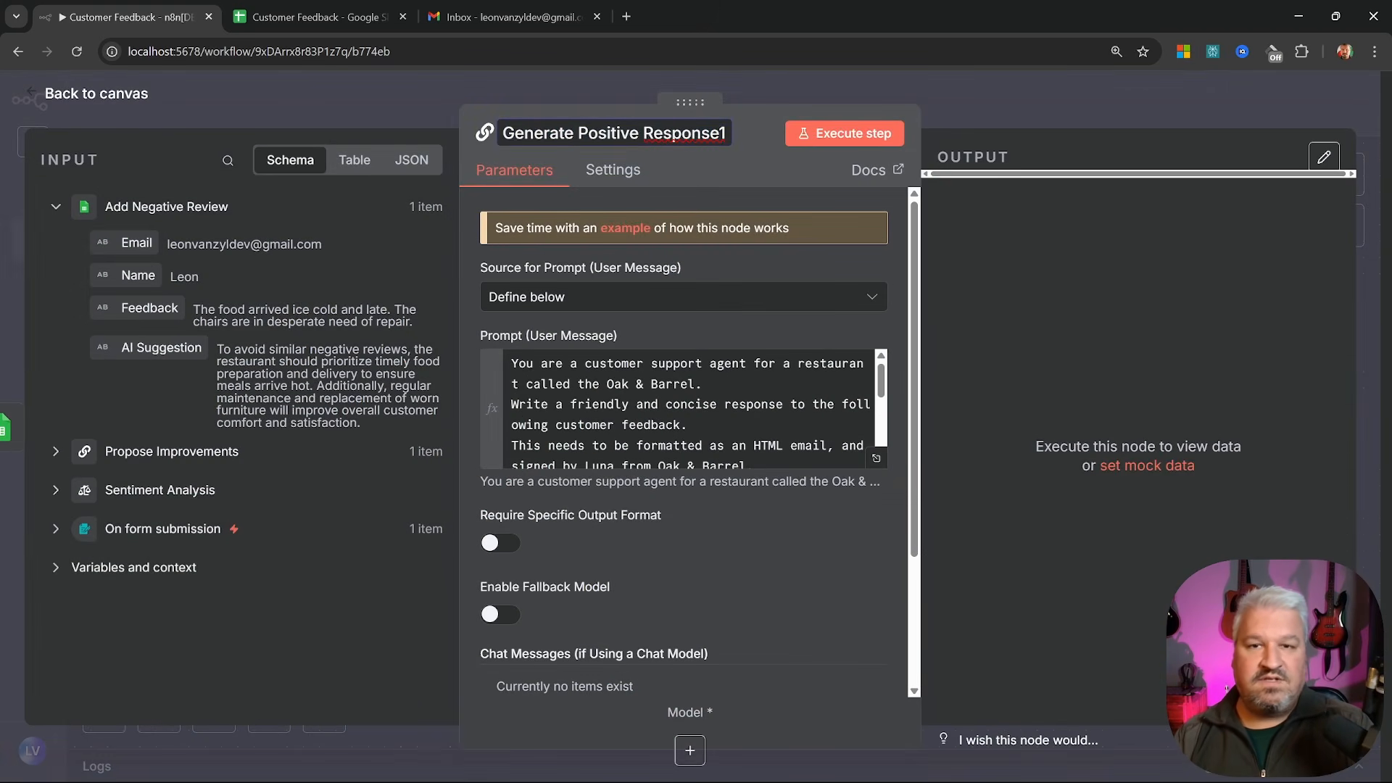
double_click(612, 133)
text(Negative)
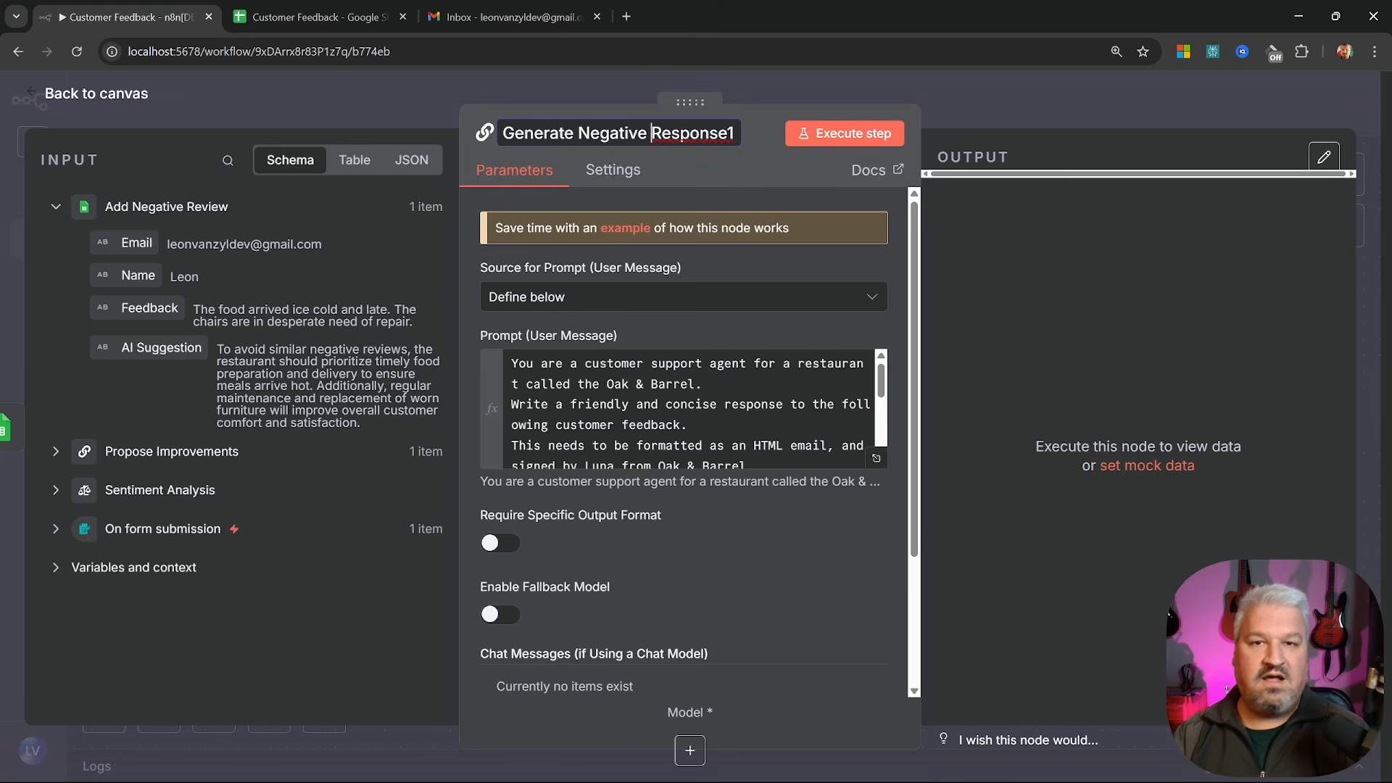
key(End)
key(BackSpace)
click(642, 272)
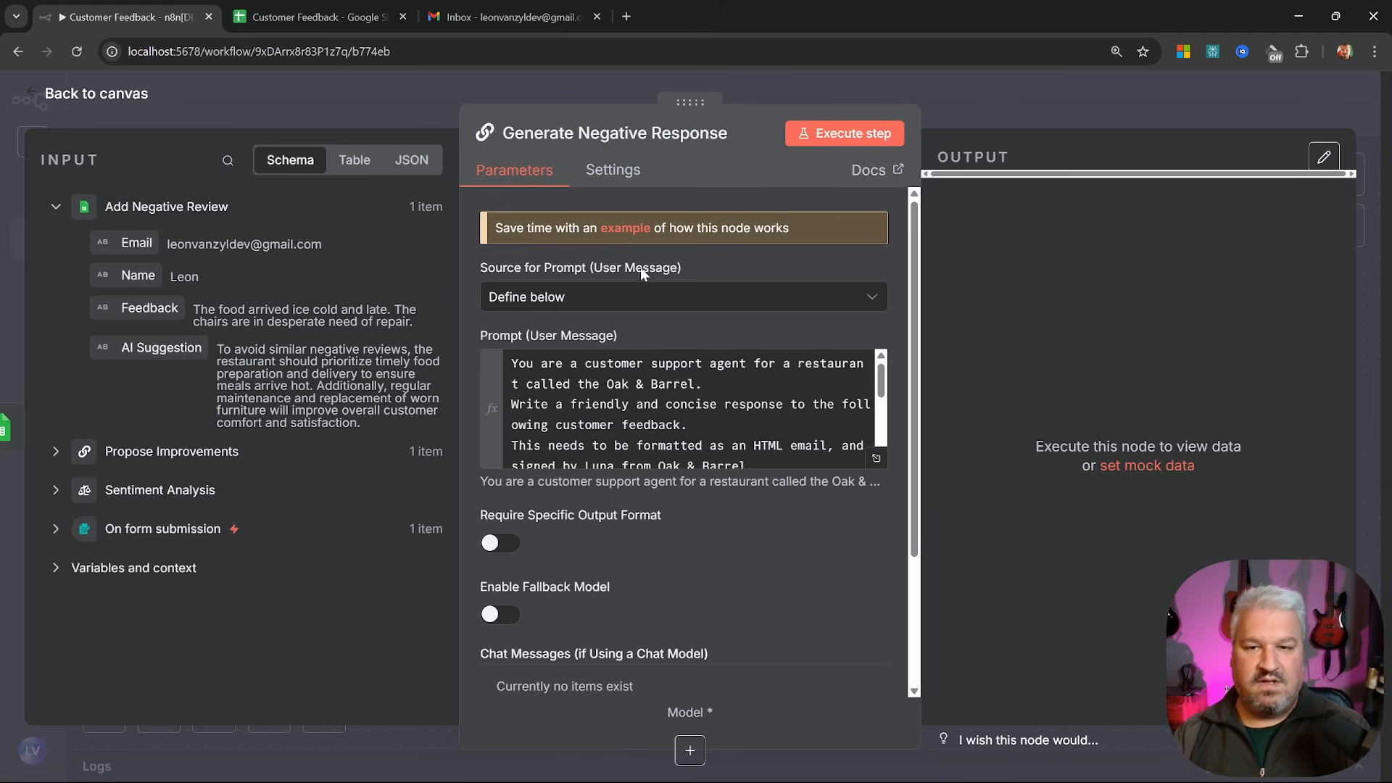
Paste the concise apology prompt with escalation and a 15% coupon code, fixing the 'vivist' typo
click(682, 413)
click(879, 459)
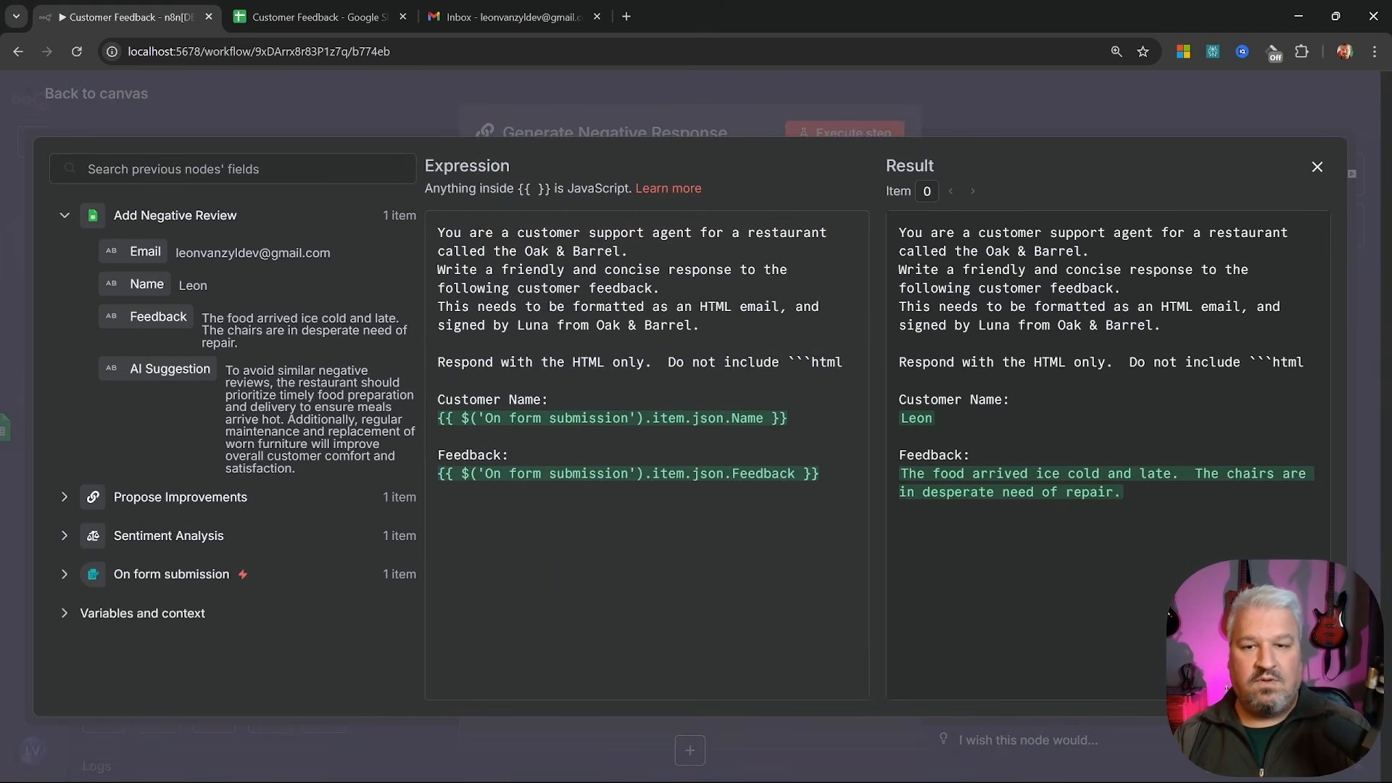
key(ctrl+v)
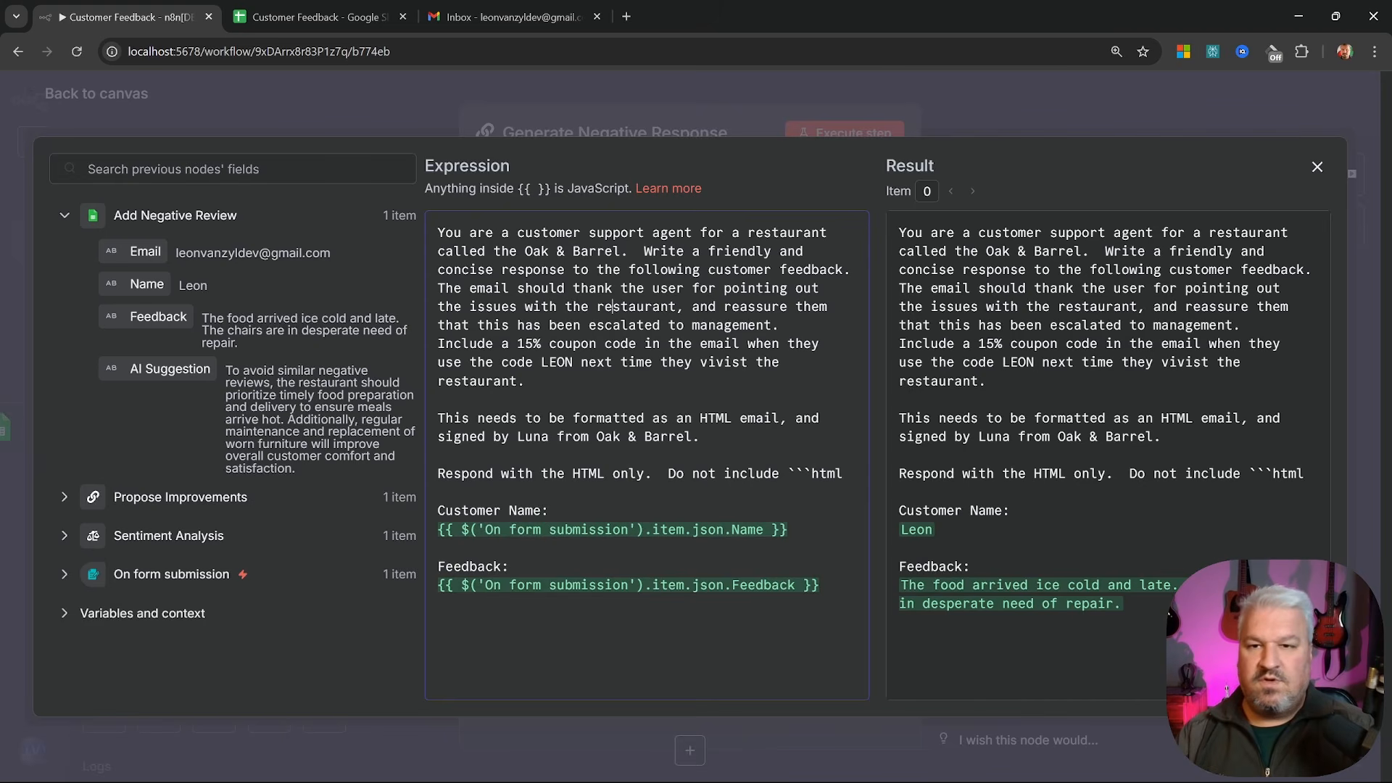
drag(457, 233, 636, 252)
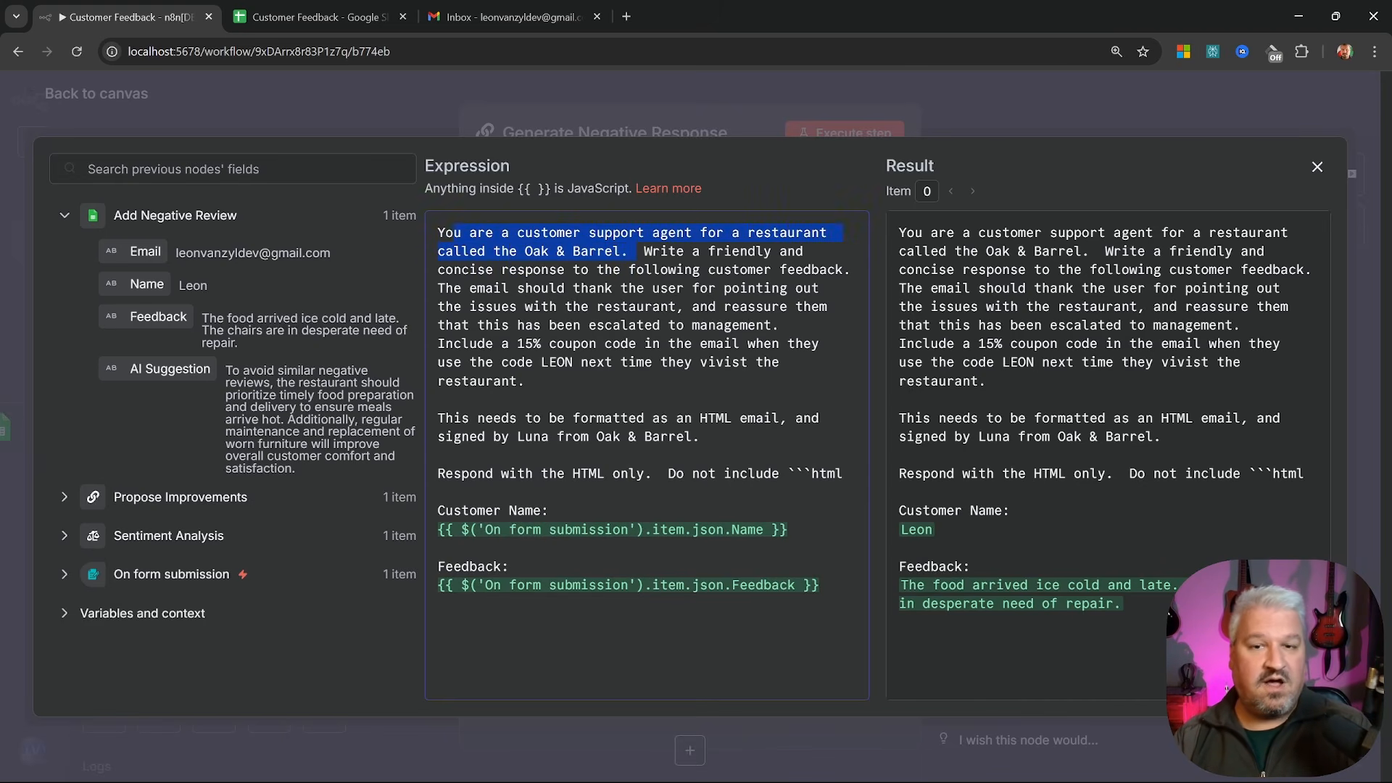
click(644, 251)
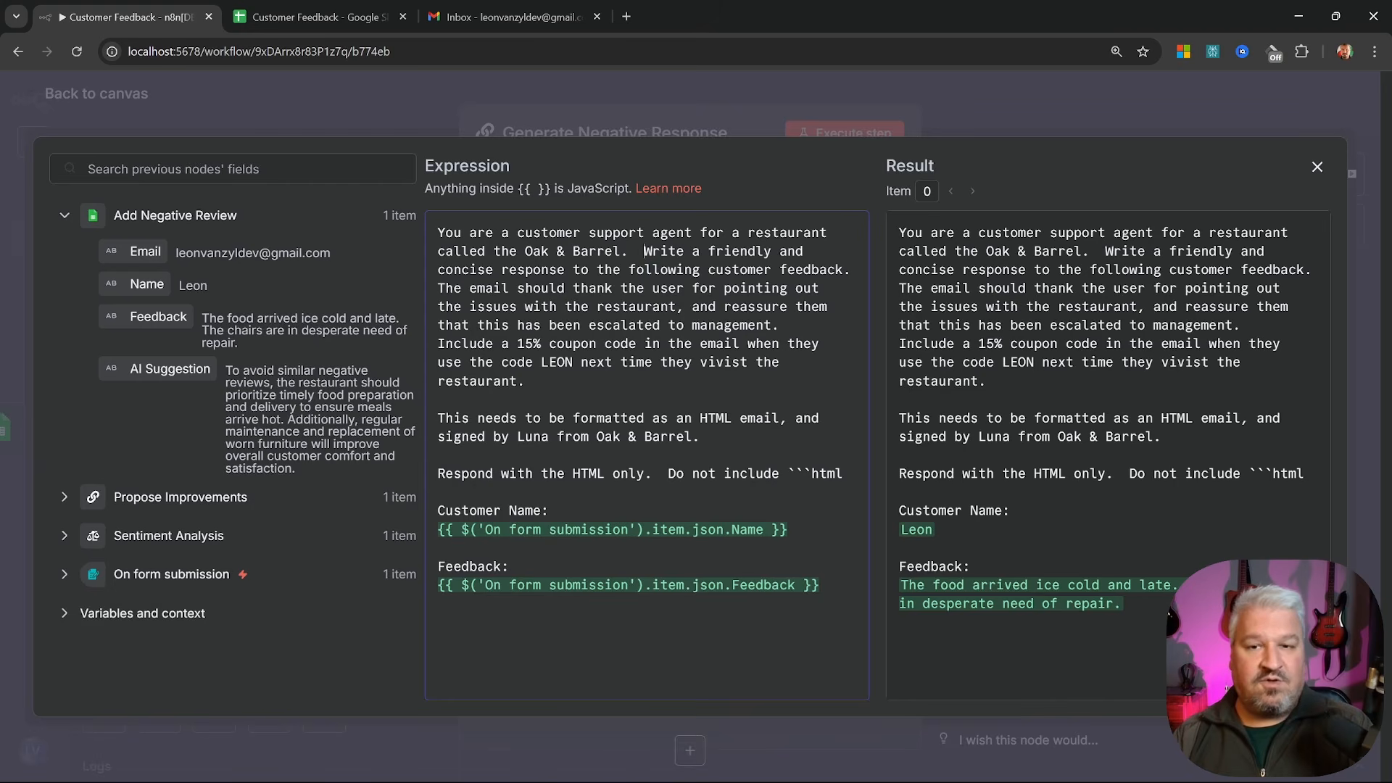
drag(470, 269, 796, 269)
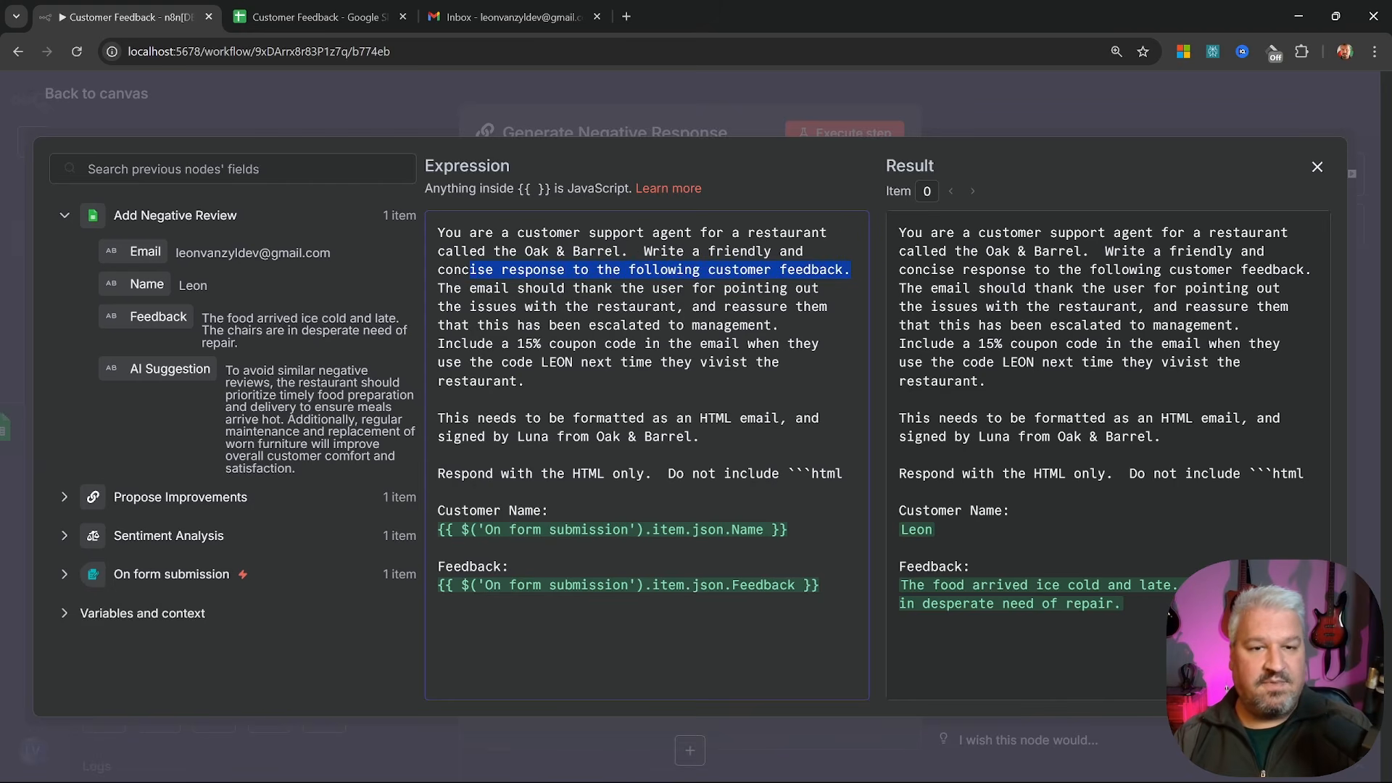
click(661, 325)
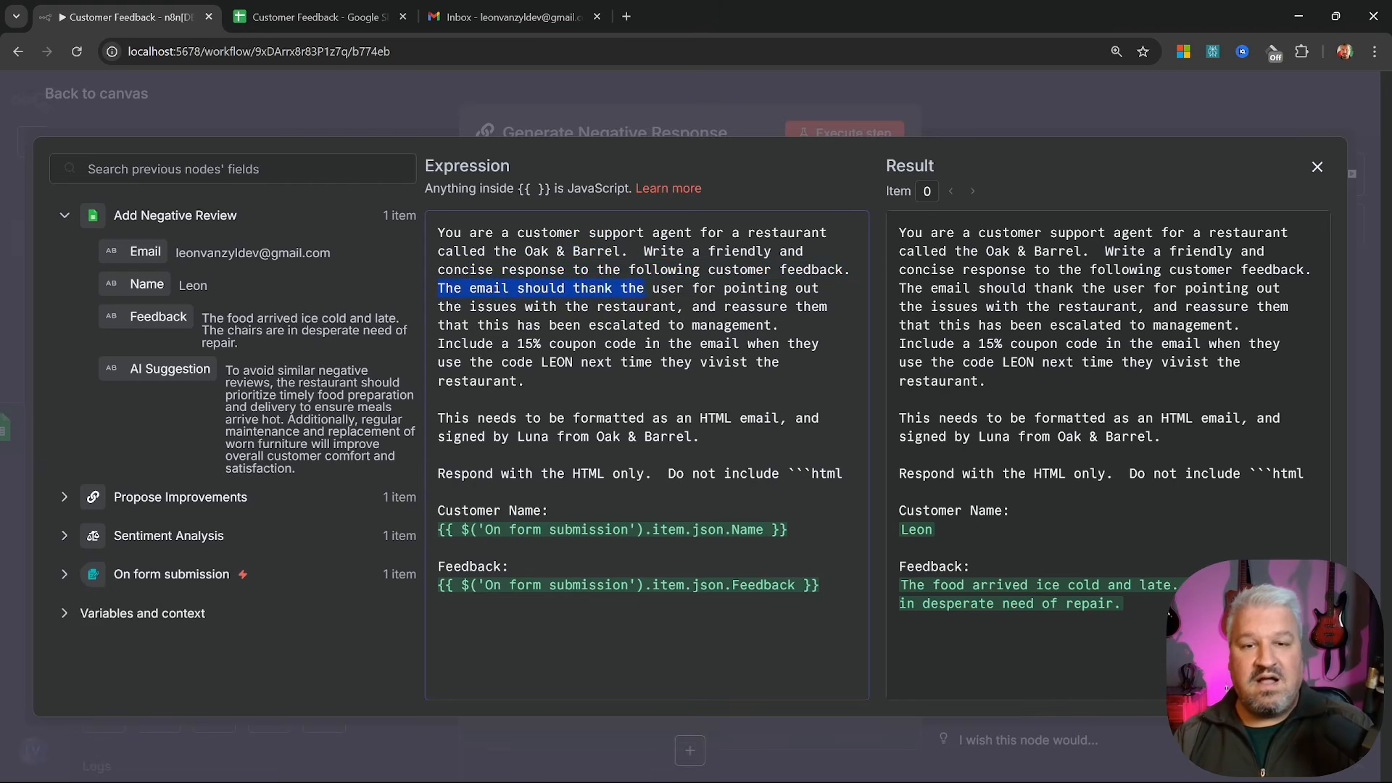
drag(795, 288, 676, 306)
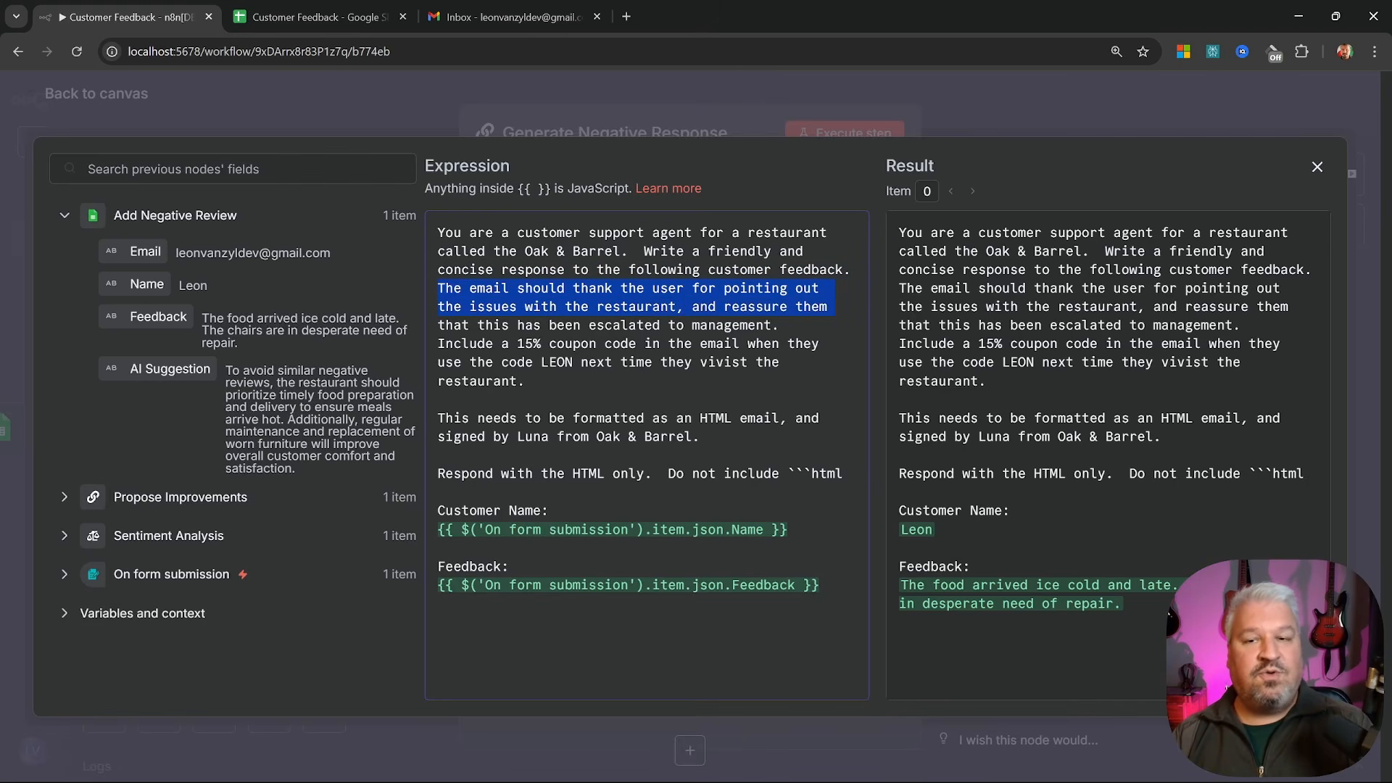
drag(834, 306, 639, 325)
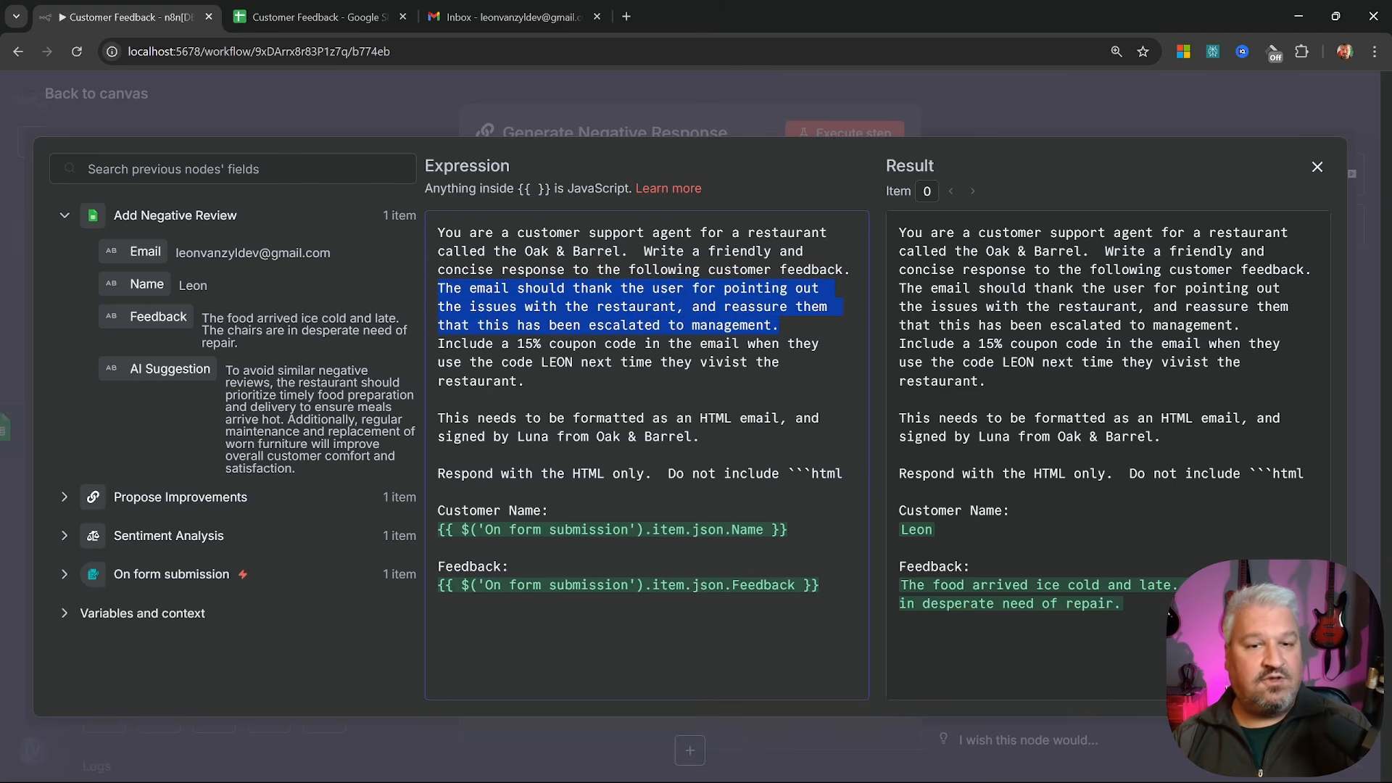
click(783, 362)
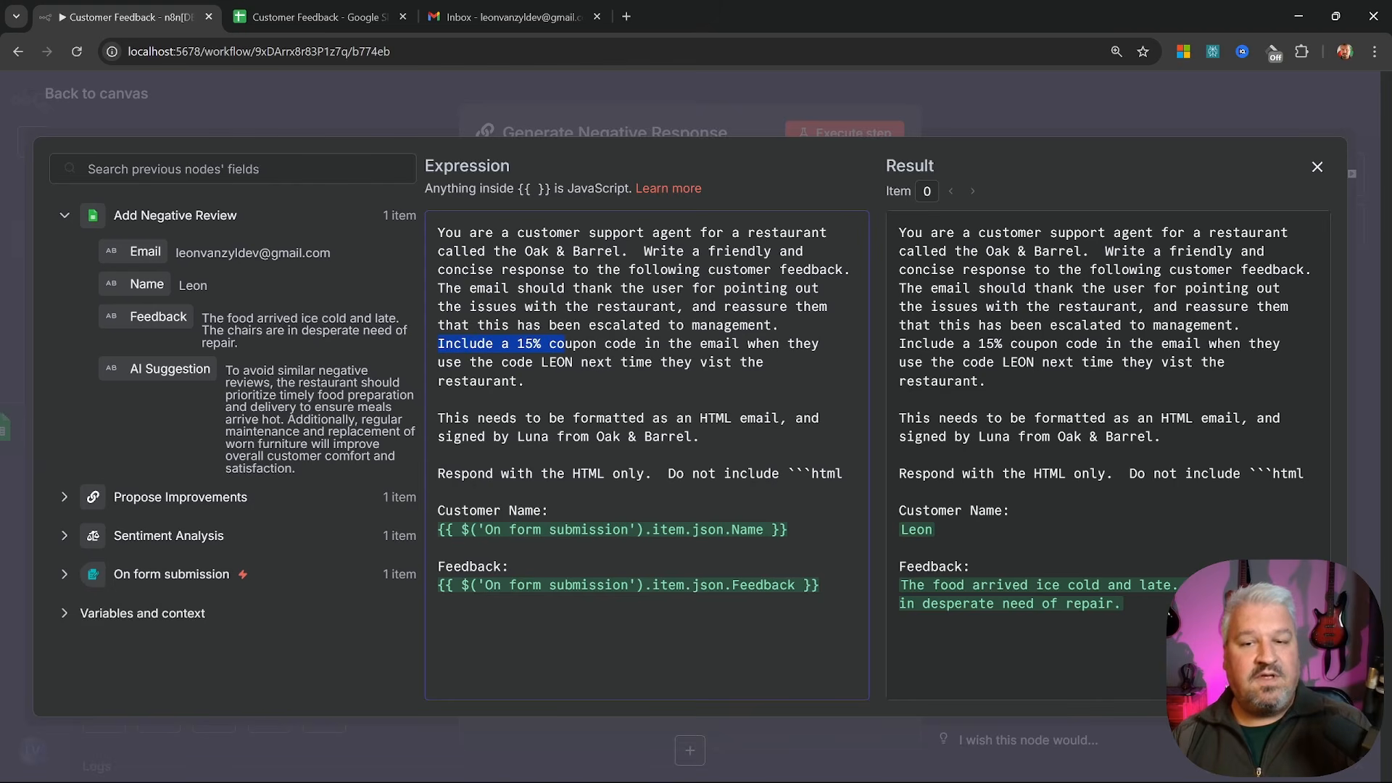
mouse_move(644, 344)
mouse_down()
mouse_move(779, 343)
mouse_move(651, 363)
mouse_up()
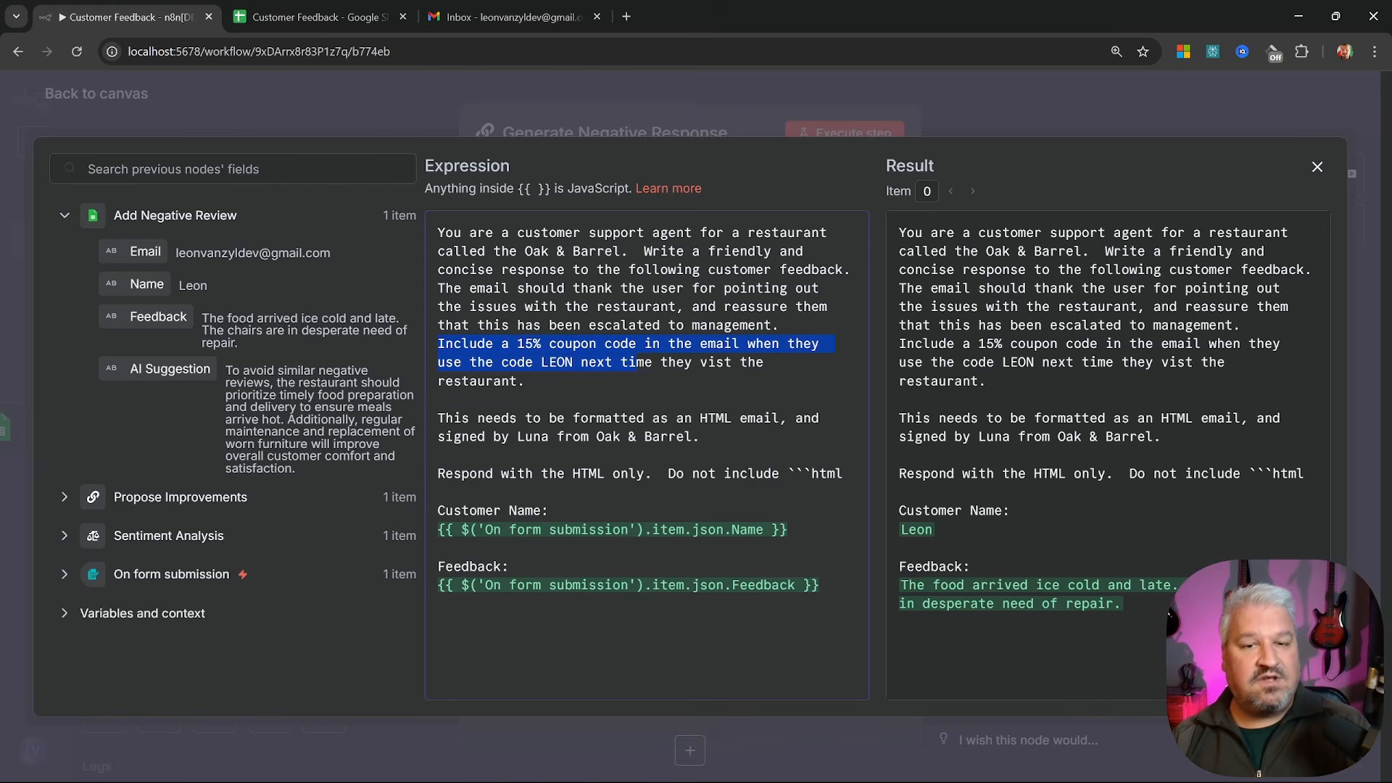
click(699, 436)
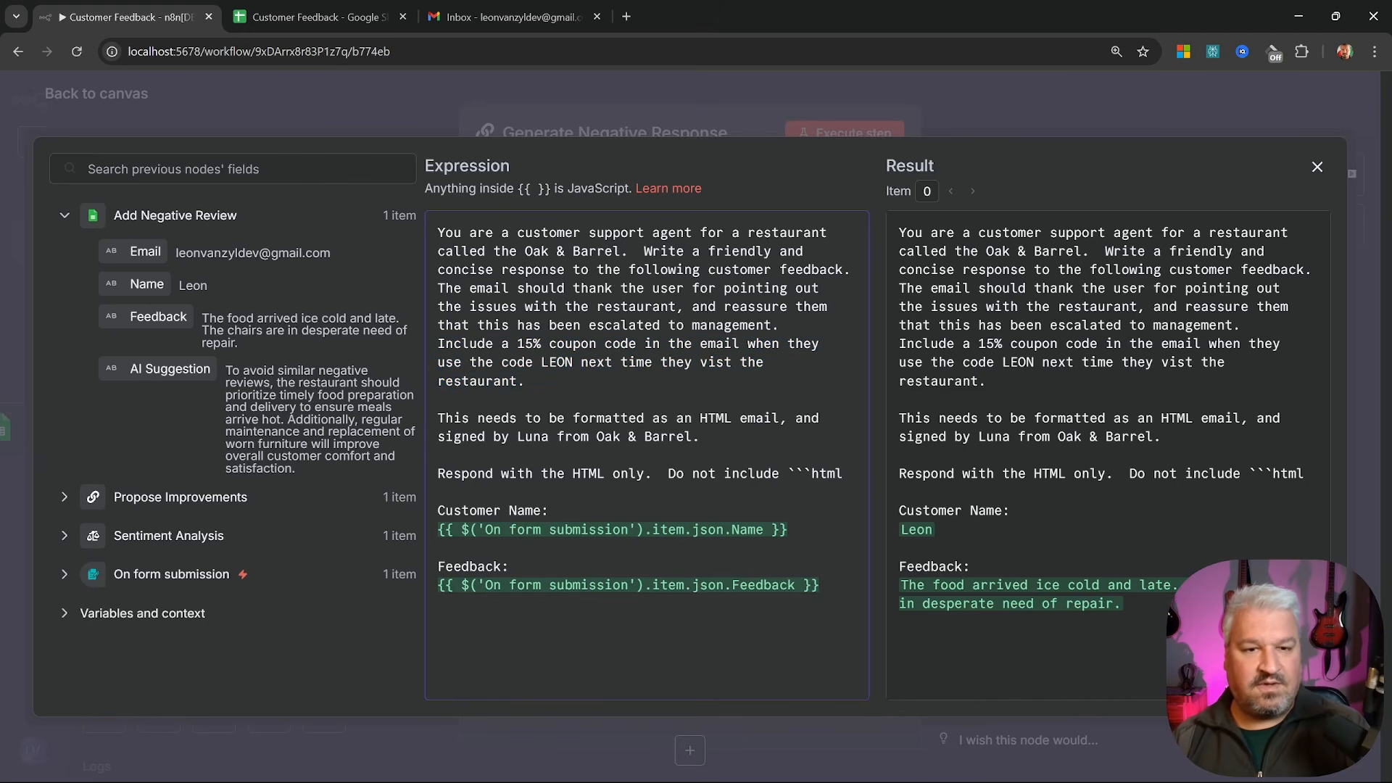
Connect the OpenAI Chat Model to Generate Negative Response and run it to produce the HTML apology
click(661, 111)
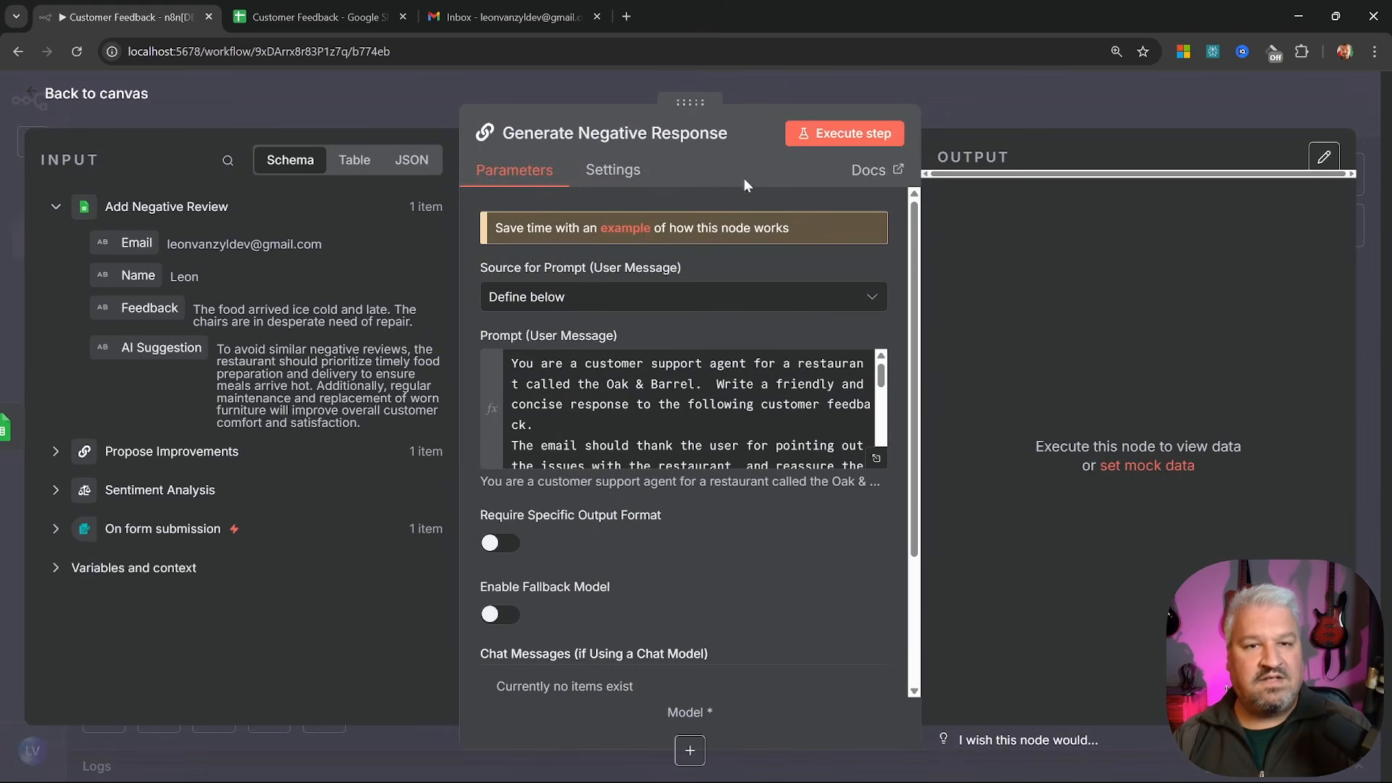
click(866, 134)
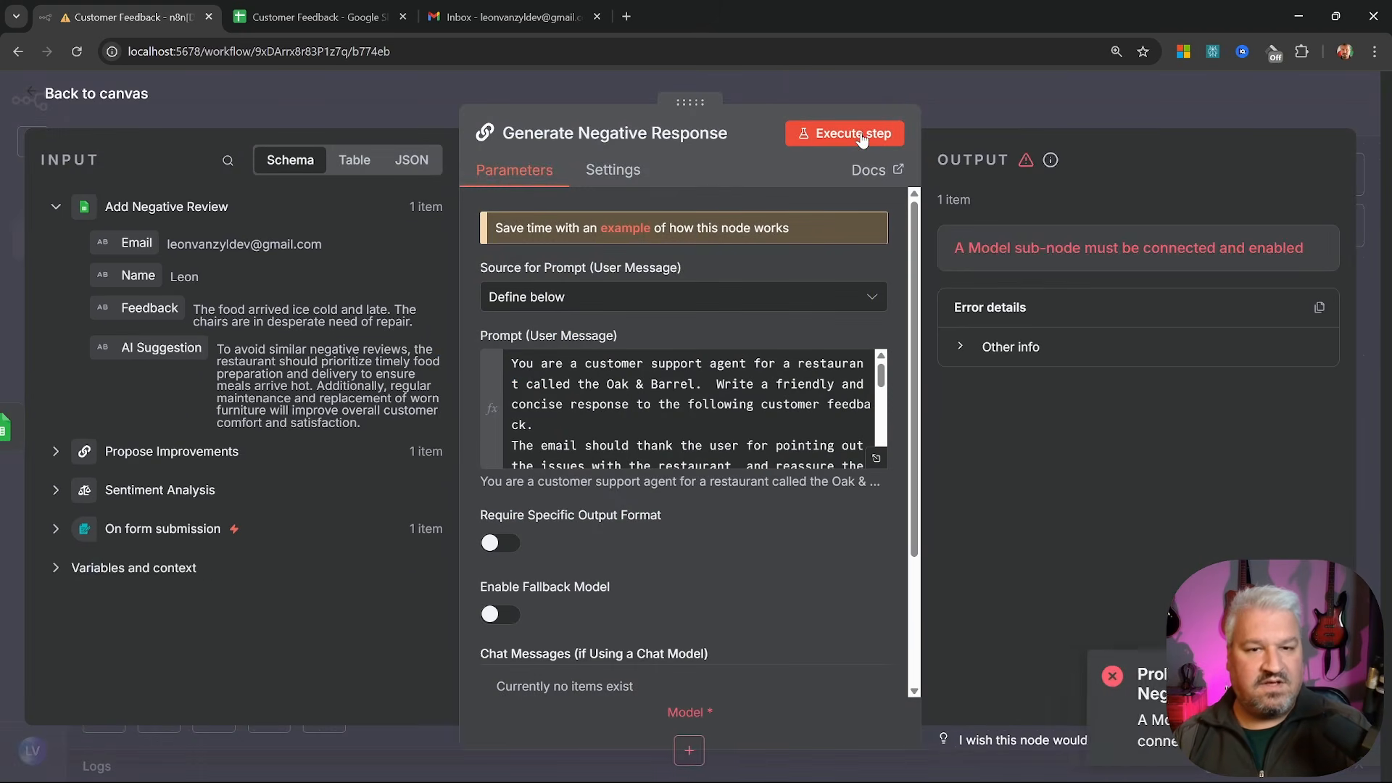
click(101, 95)
drag(437, 615, 834, 528)
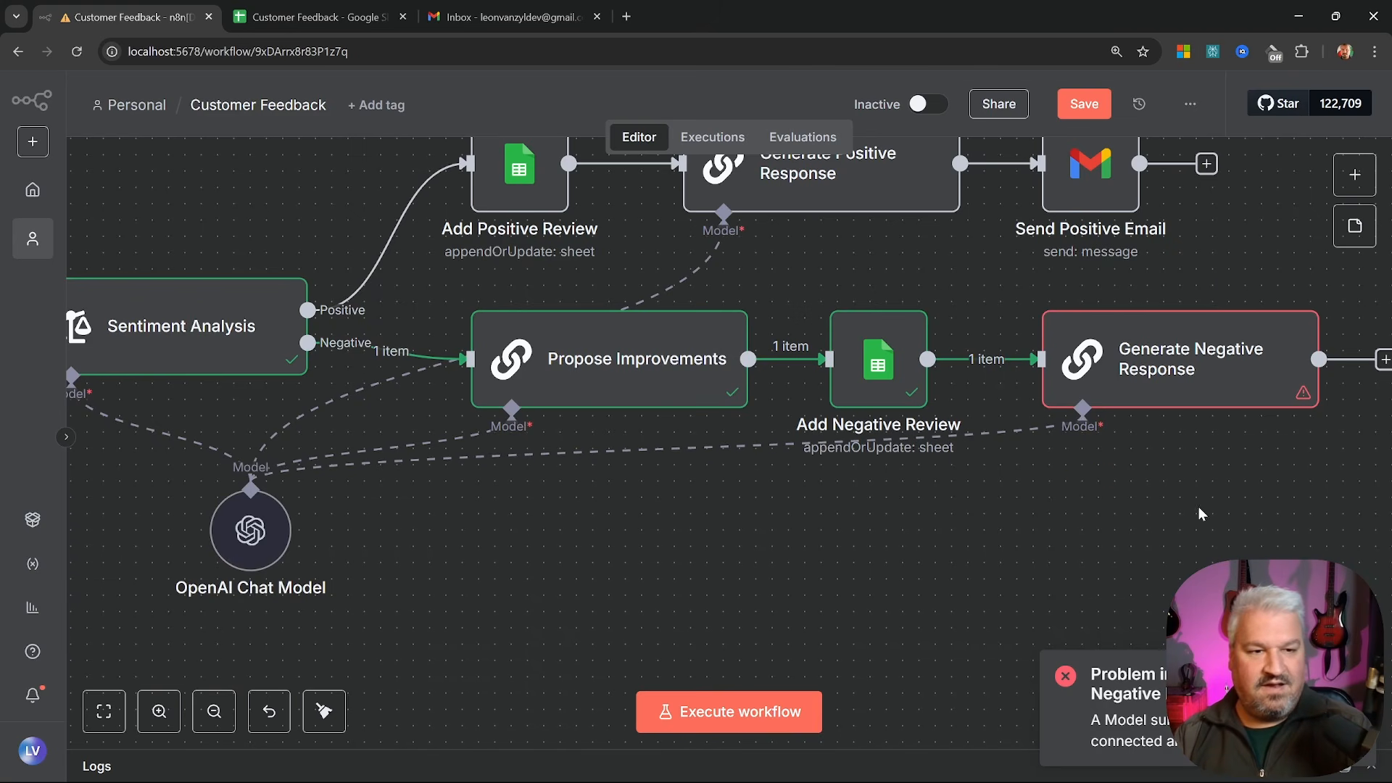
drag(1204, 514, 788, 616)
double_click(774, 458)
click(843, 137)
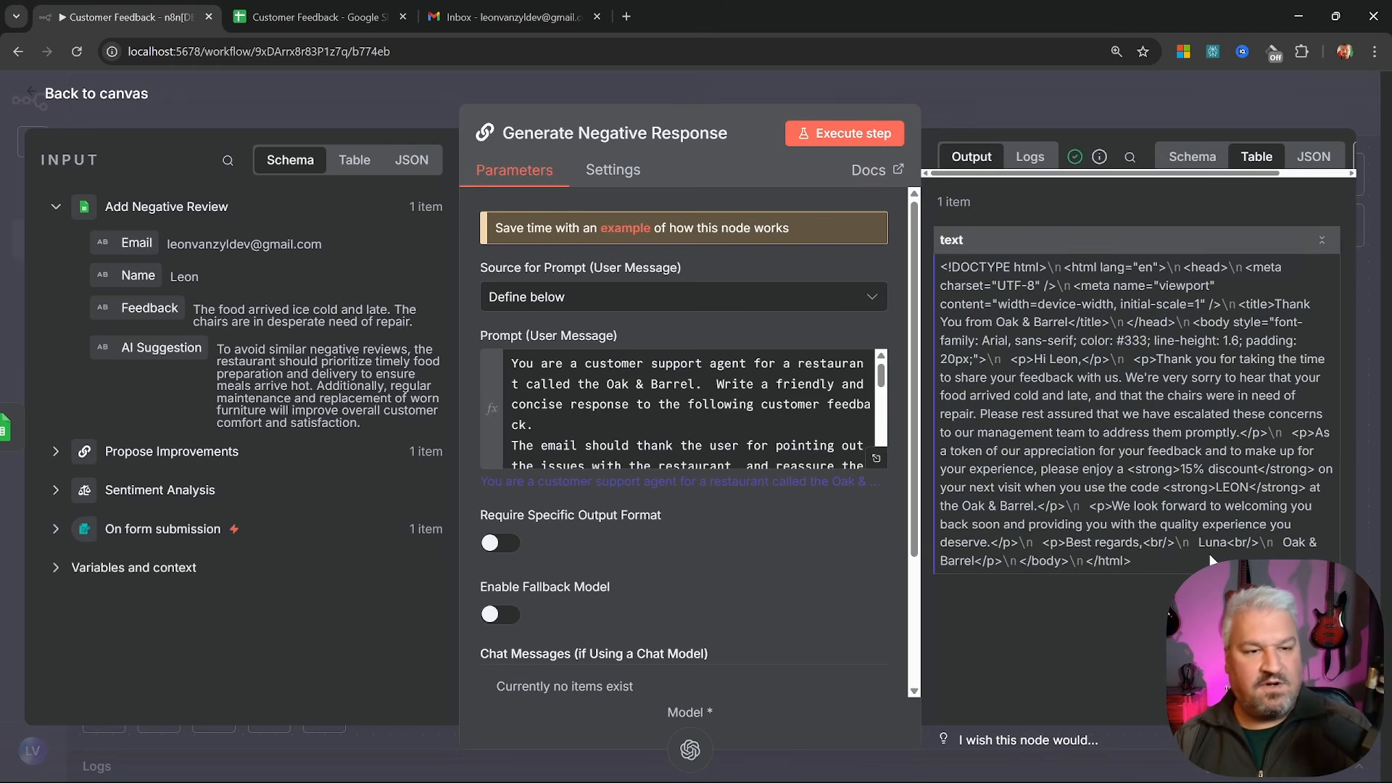
key(Escape)
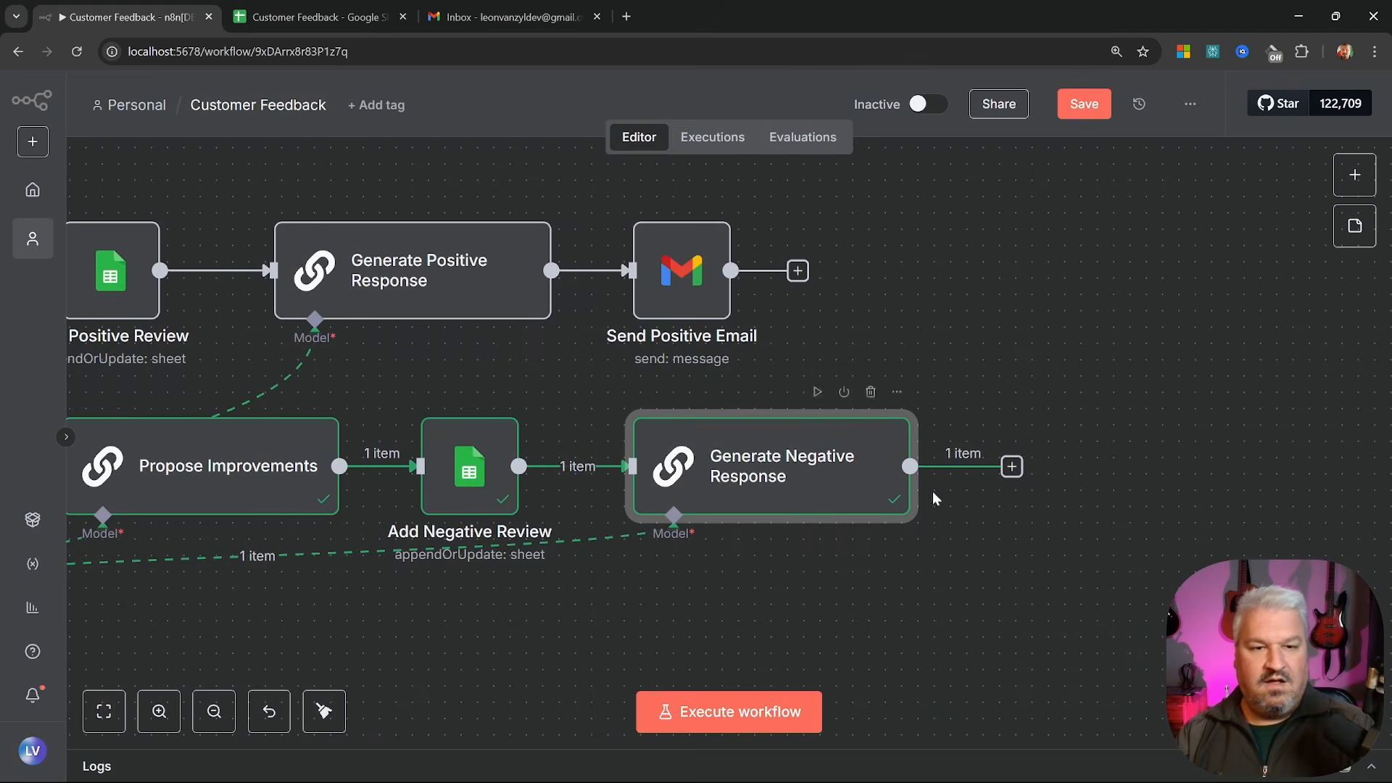
Add a Gmail 'Send a message' step after Generate Negative Response
click(1013, 468)
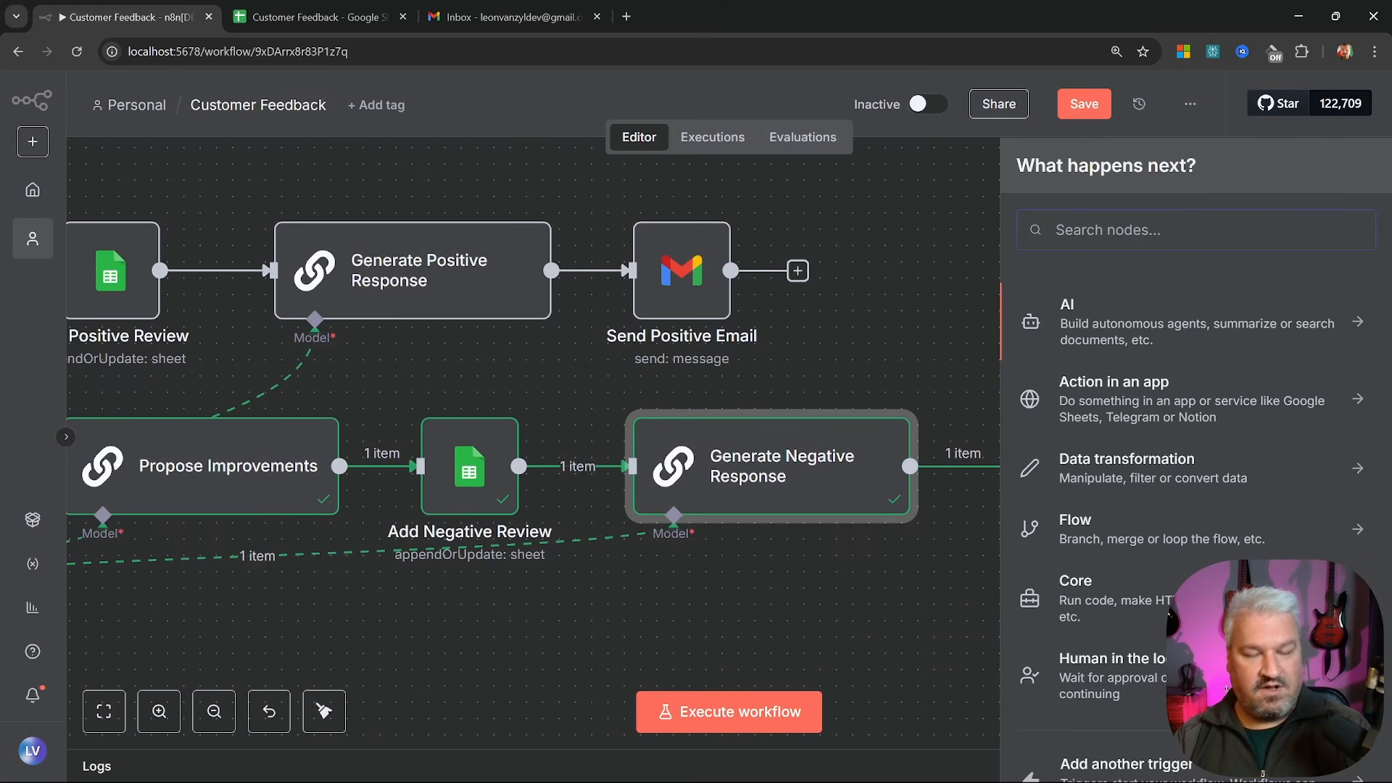
text(gmail)
key(Return)
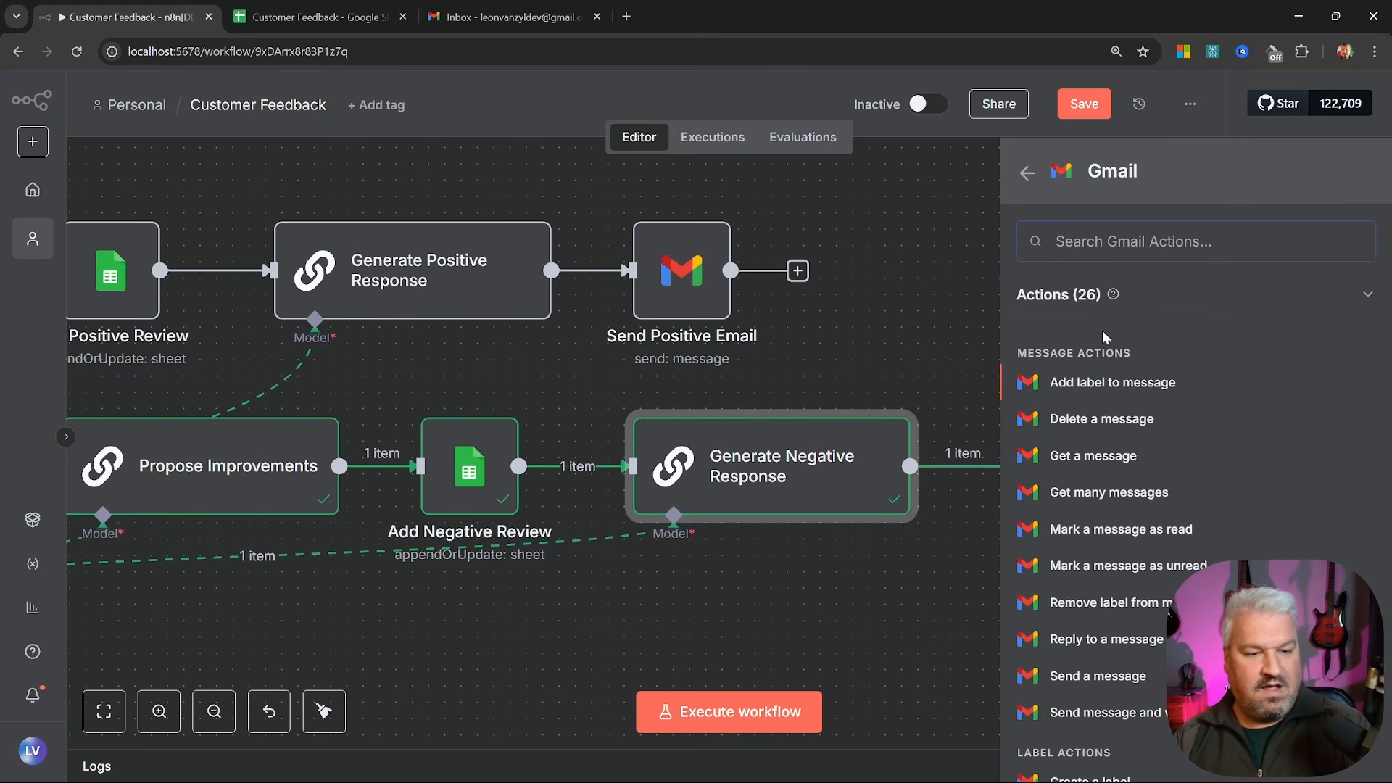
click(1120, 678)
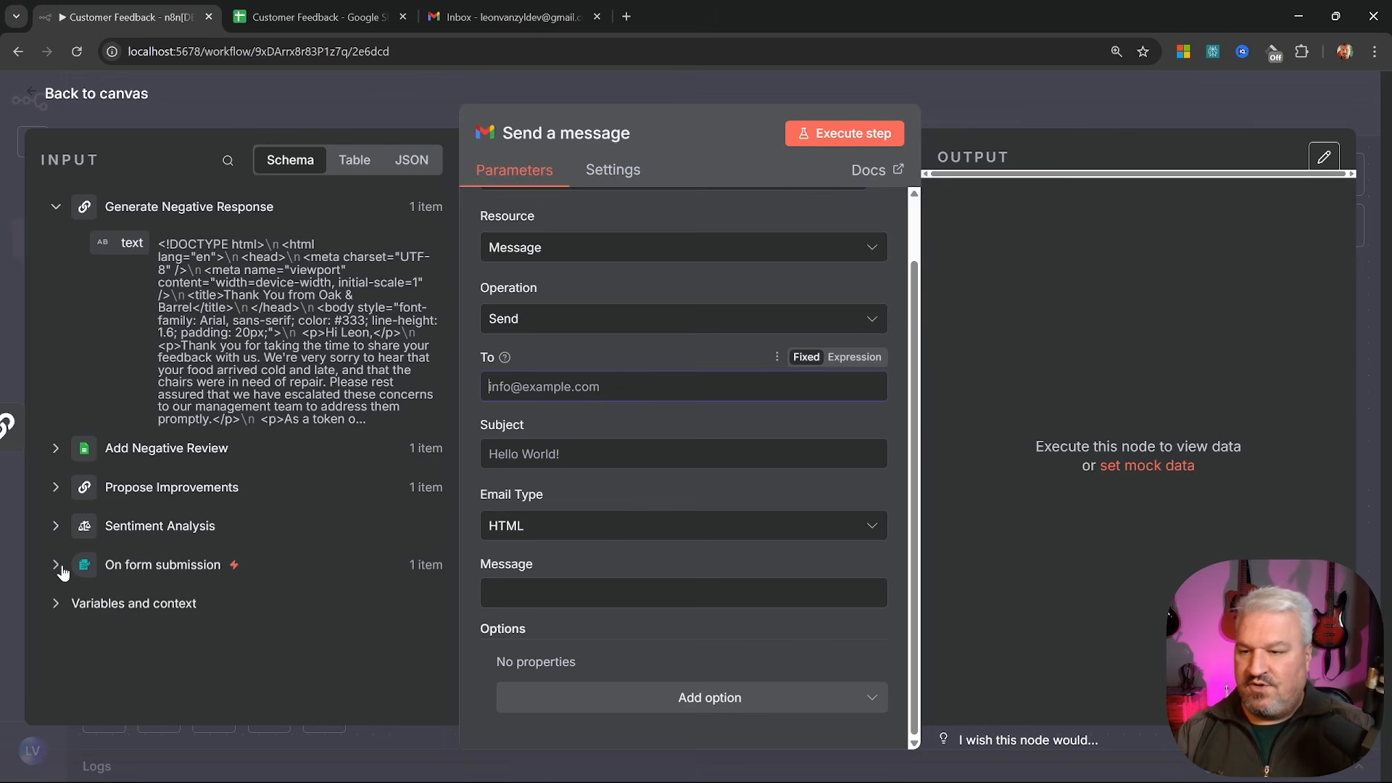
Send to the form's Email with the pasted subject and generated text, naming it Send Negative Email Response
click(56, 565)
drag(129, 646, 500, 385)
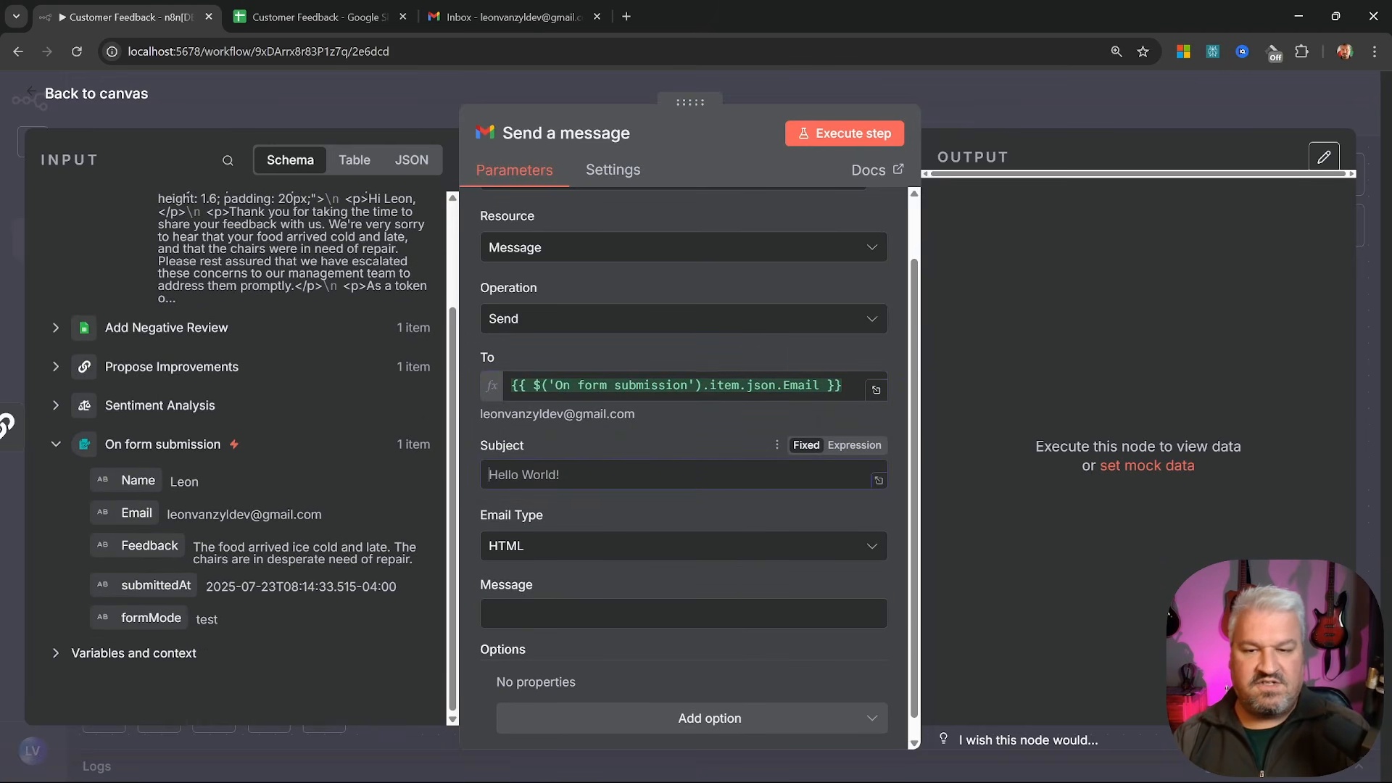
text(Thank you for your feedback!)
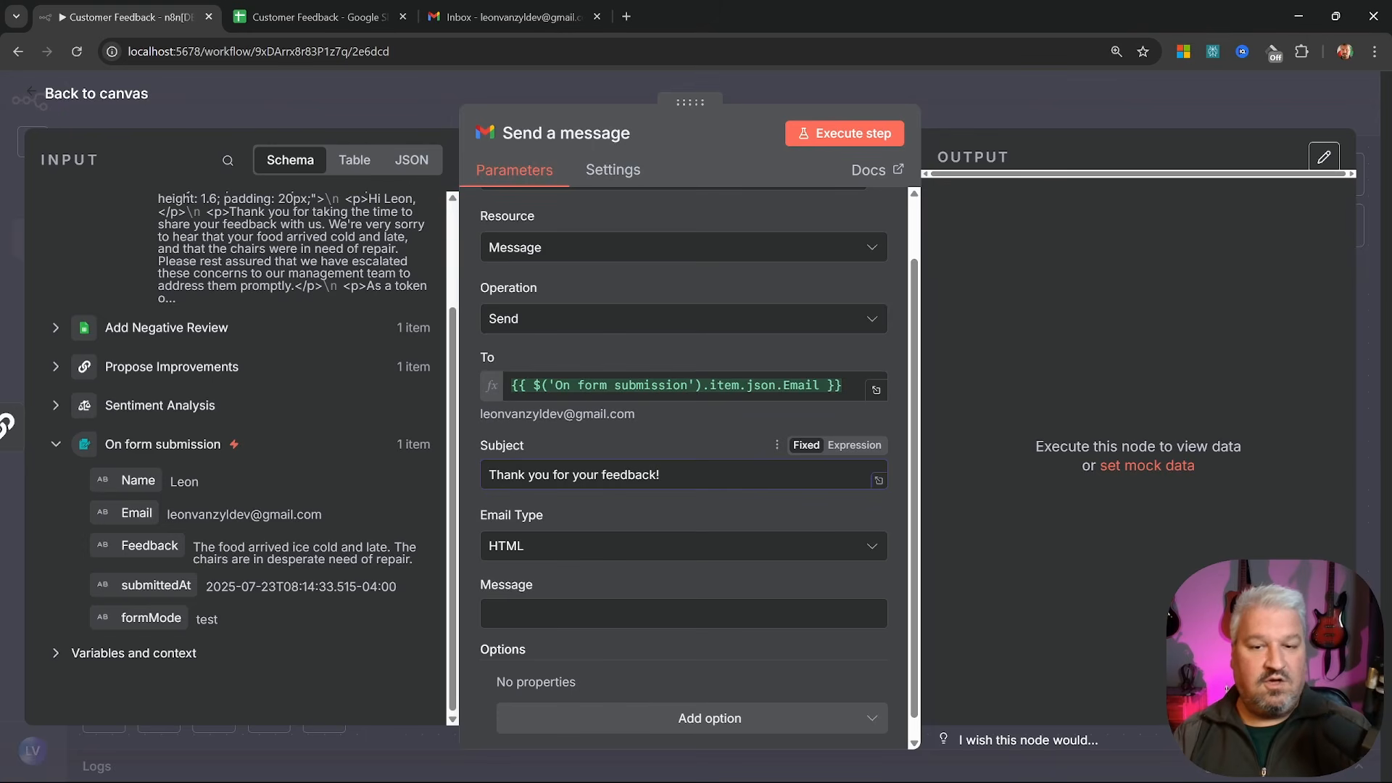
key(Tab)
key(Tab)
scroll(121, 234, up, 2)
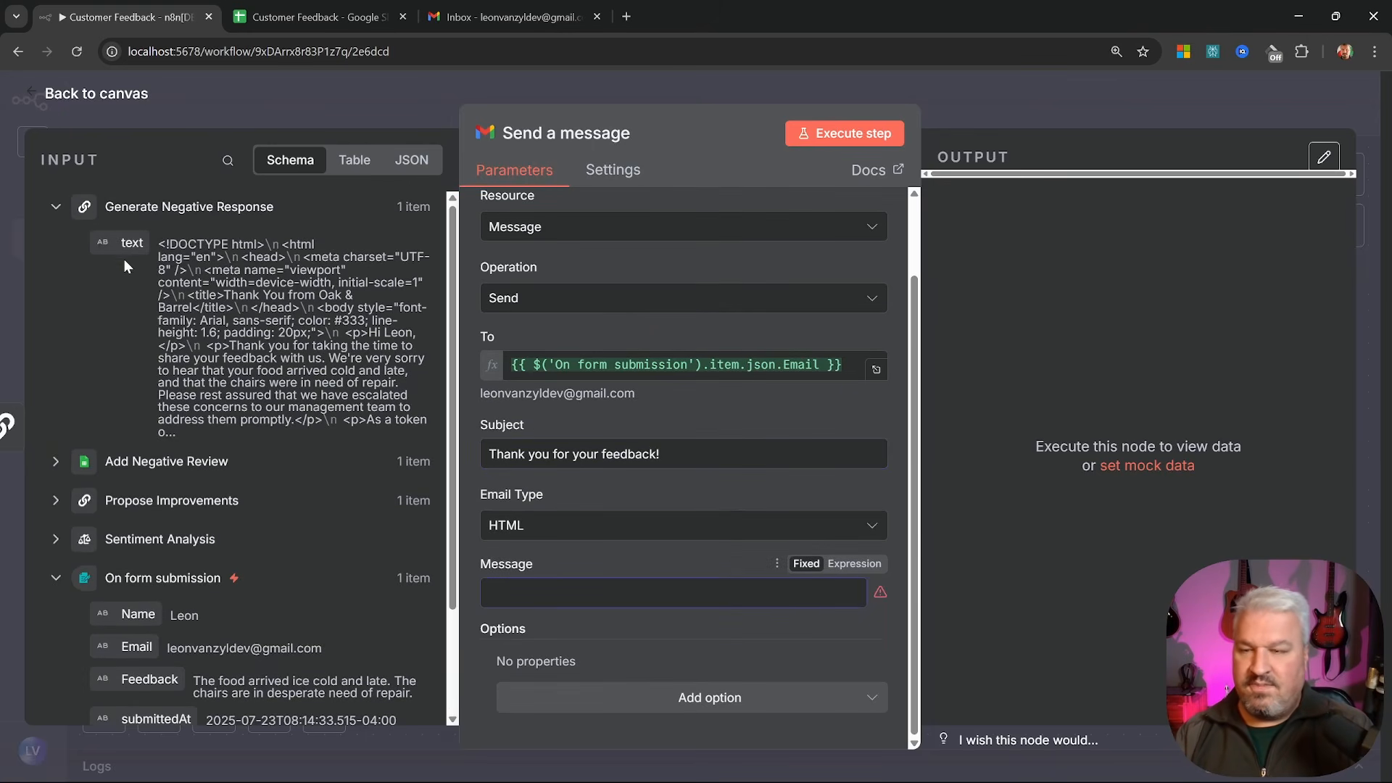
drag(121, 234, 590, 591)
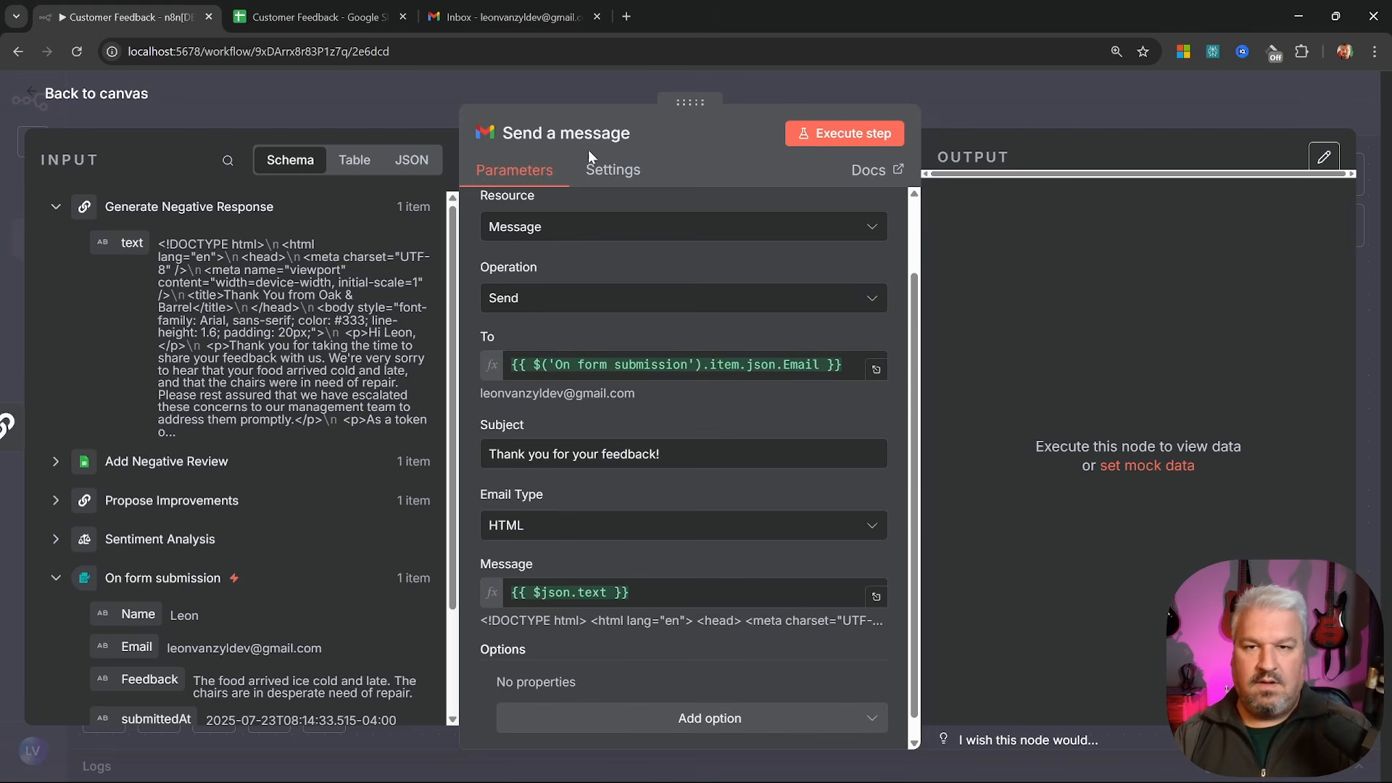
text(Send Negative Email Response)
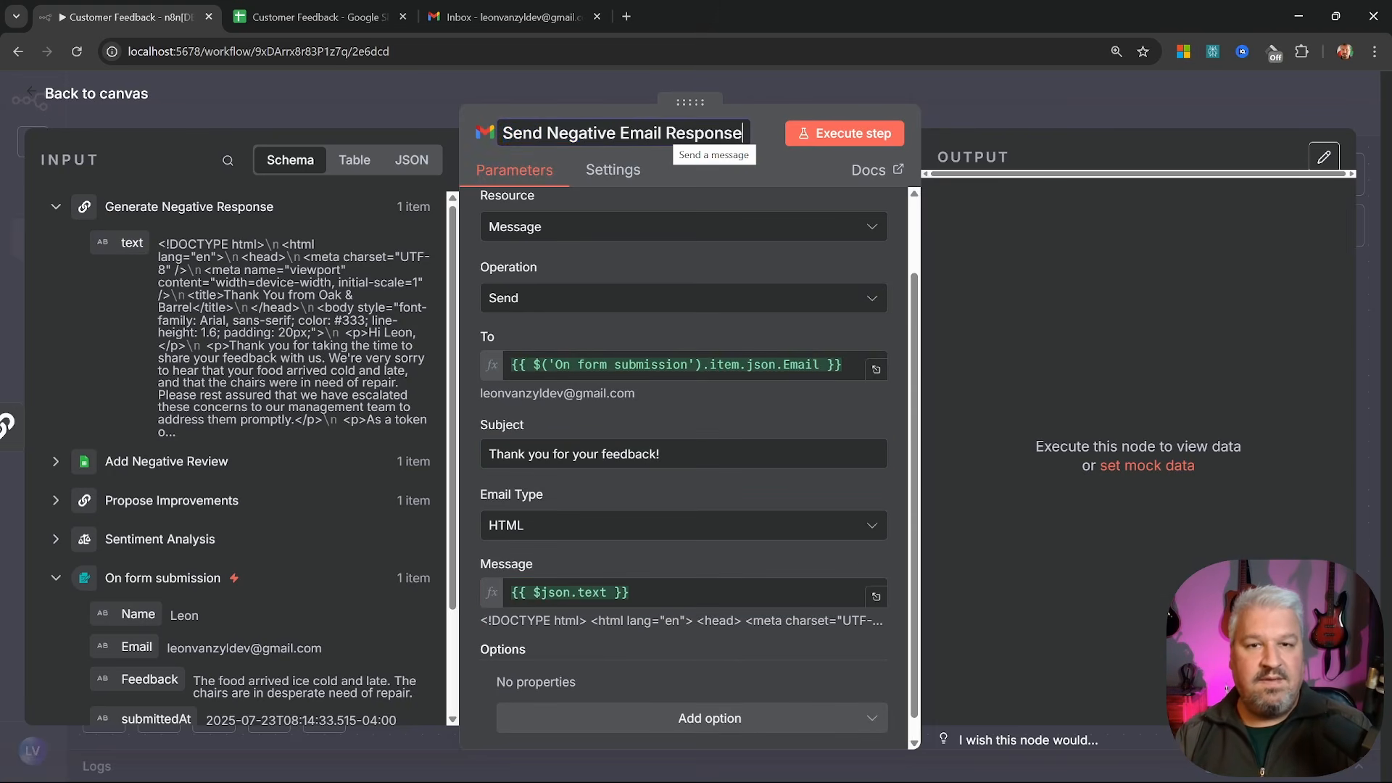
key(Return)
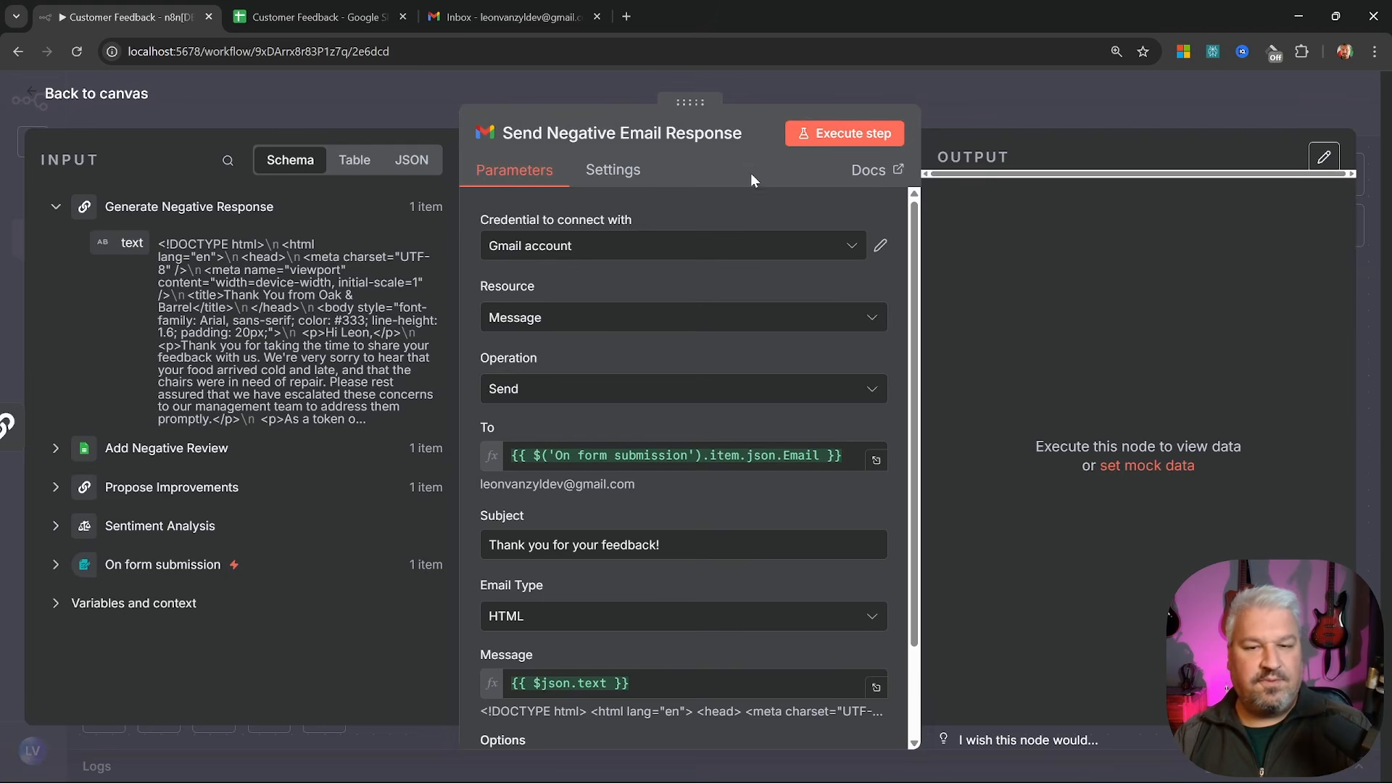
Run the Gmail step and reload the Gmail inbox to check for the new mail
click(845, 133)
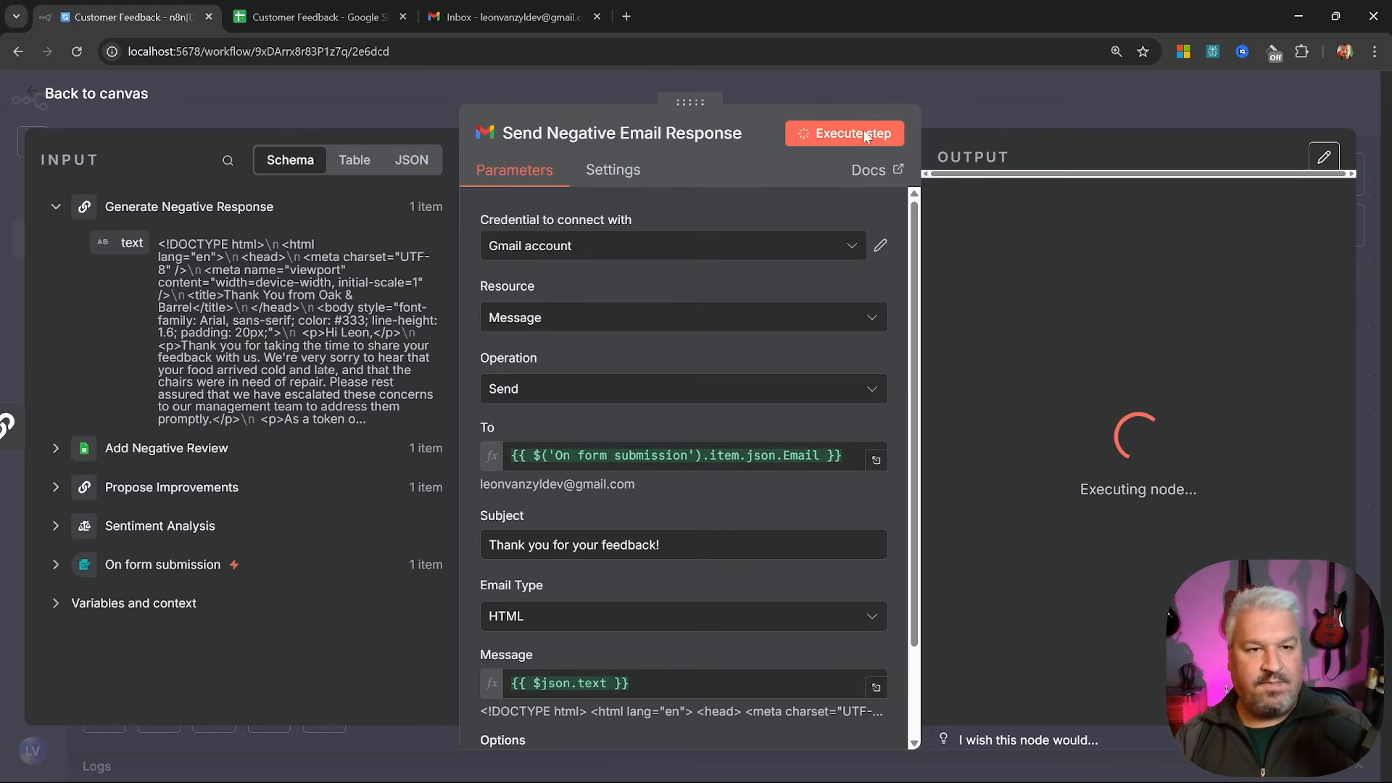
click(511, 17)
click(76, 51)
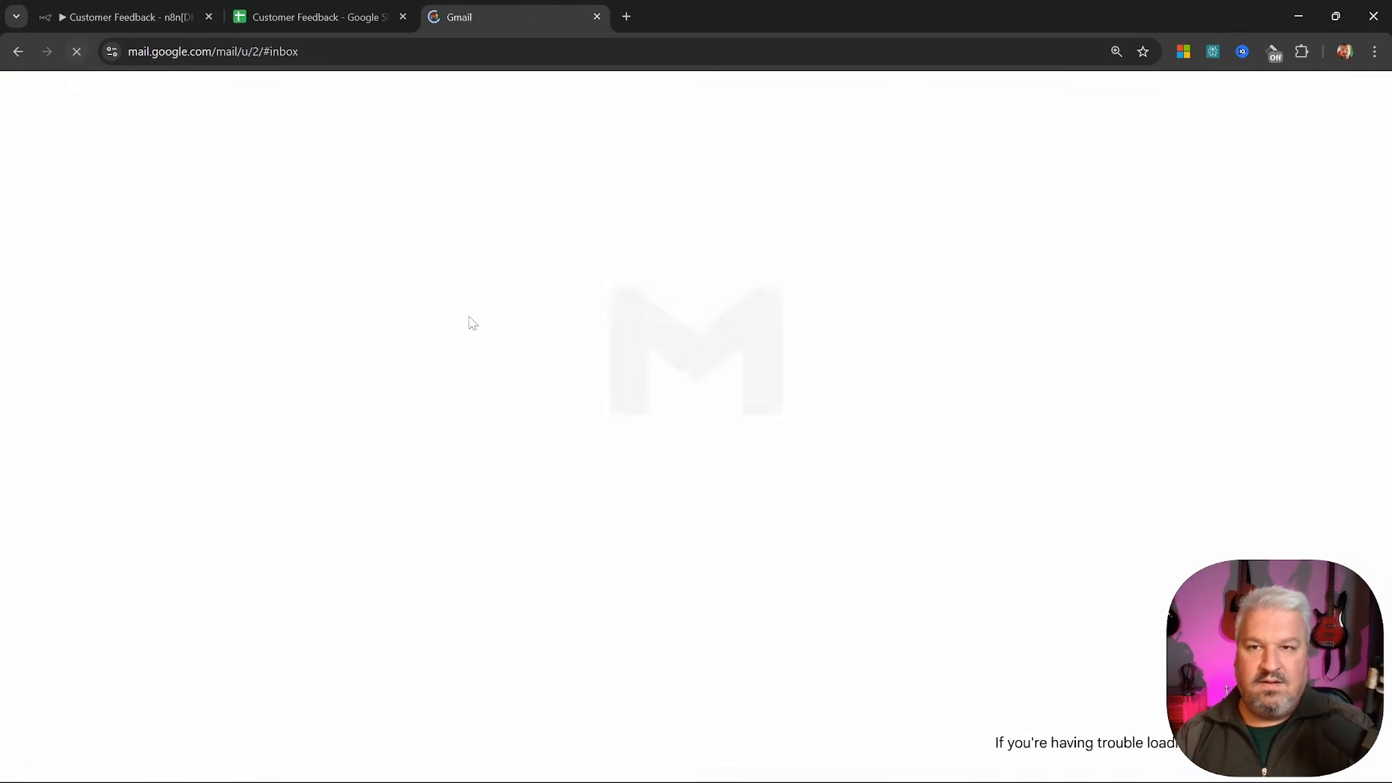
Read the 'Thank you for your feedback!' email's apology and LEON discount code, then return to n8n
click(881, 262)
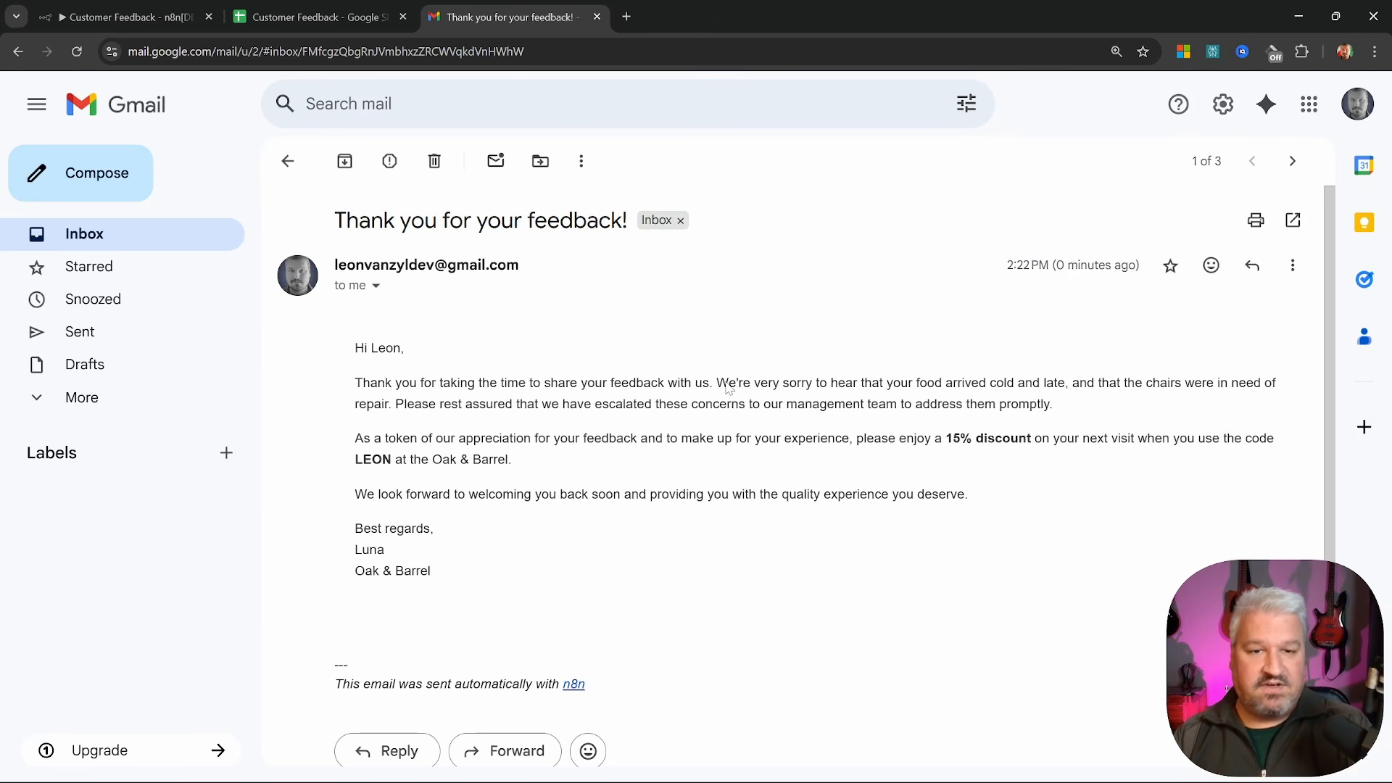
drag(744, 383, 1080, 413)
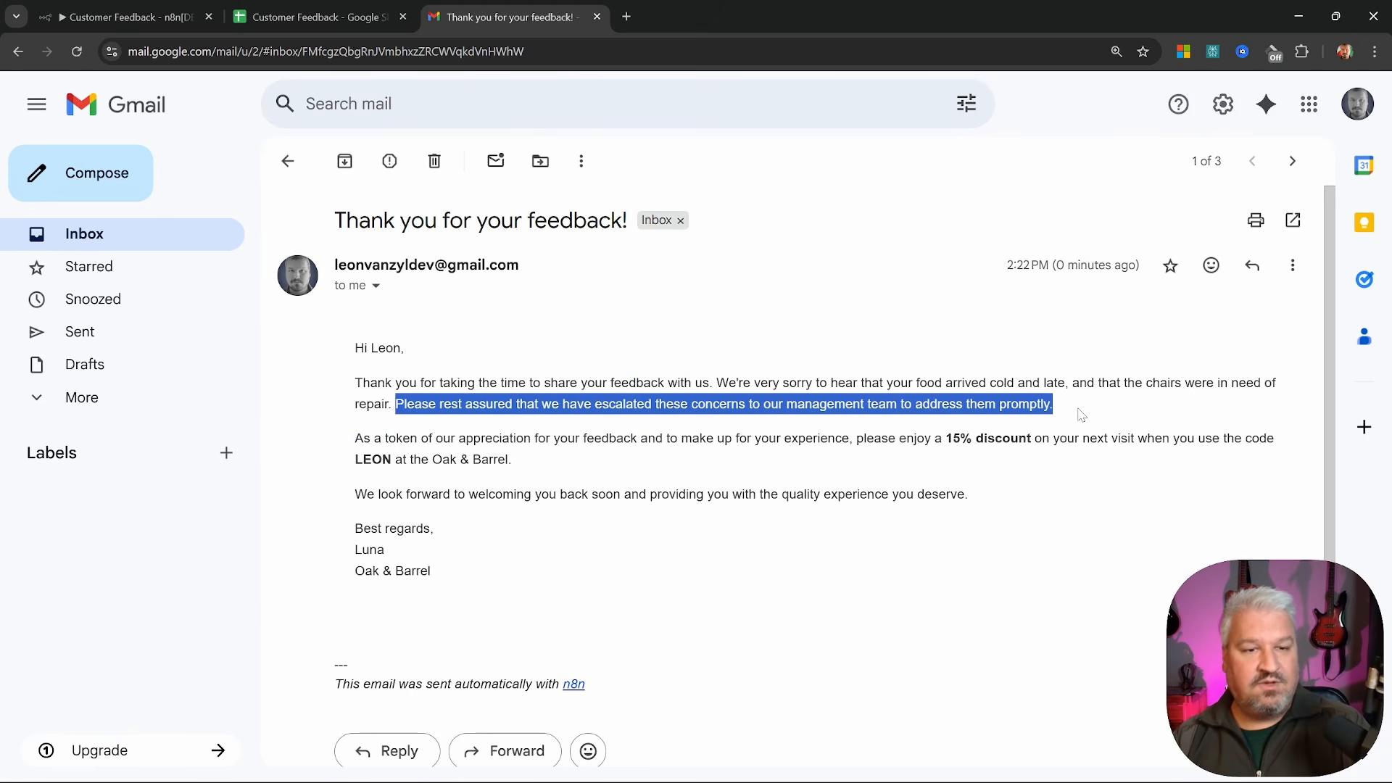
click(1081, 413)
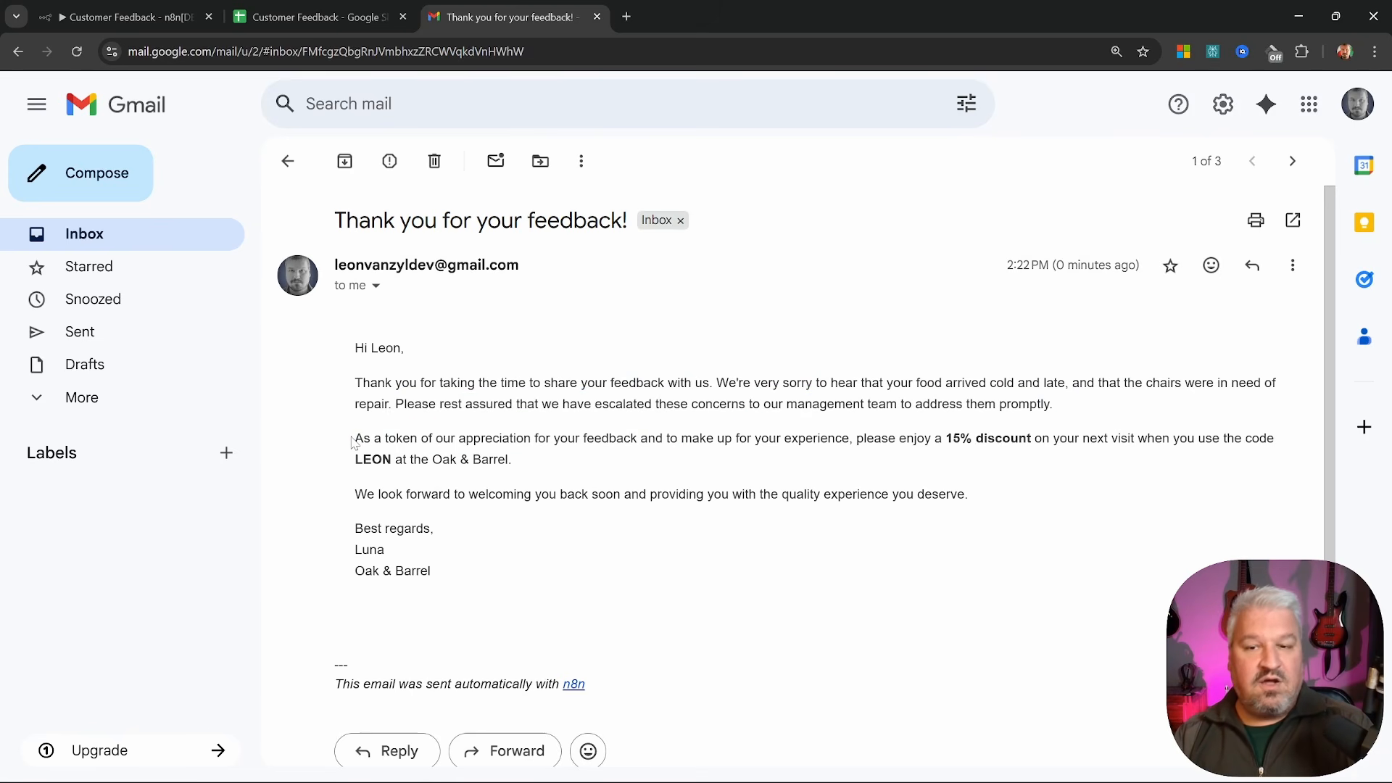
drag(353, 440, 569, 475)
click(859, 440)
click(567, 477)
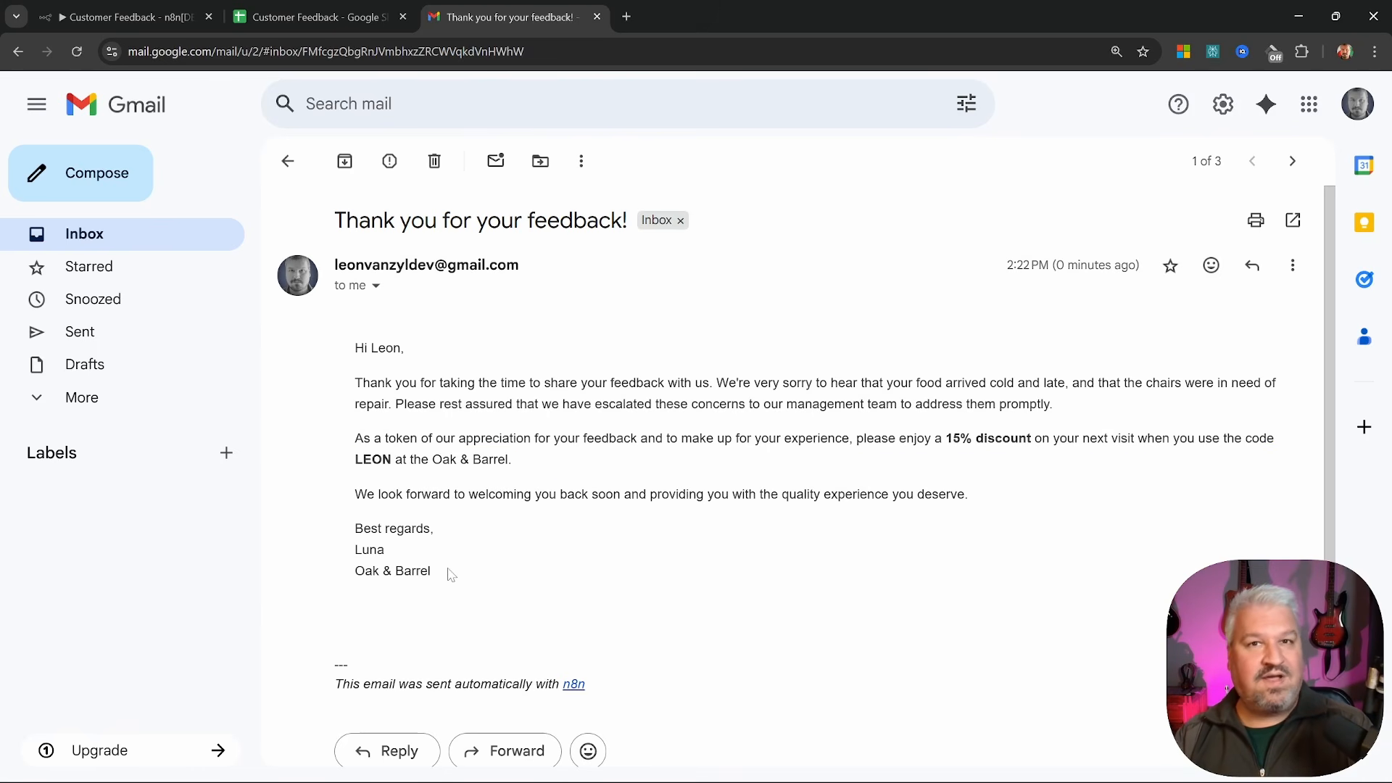
key(ctrl+1)
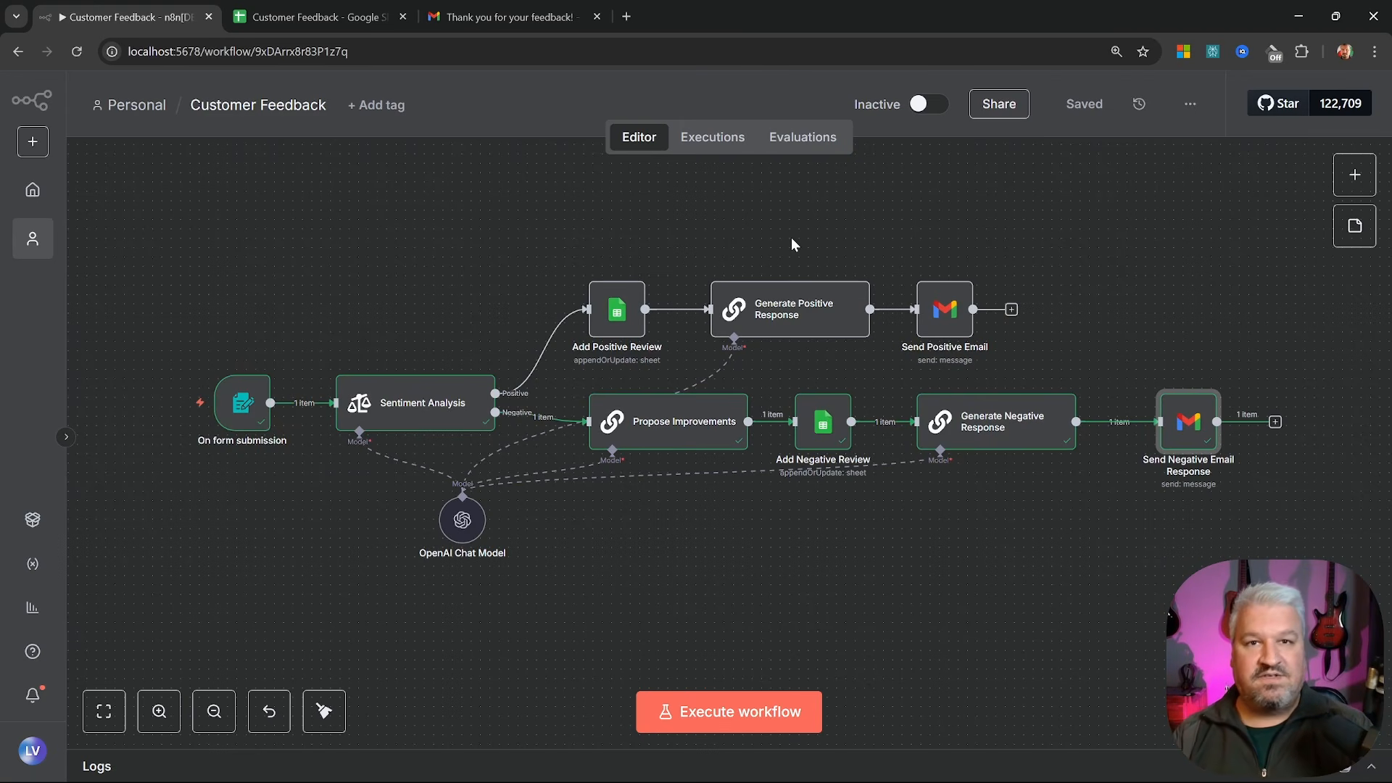
Switch the Customer Feedback workflow to Active and copy the On form submission production URL
click(921, 104)
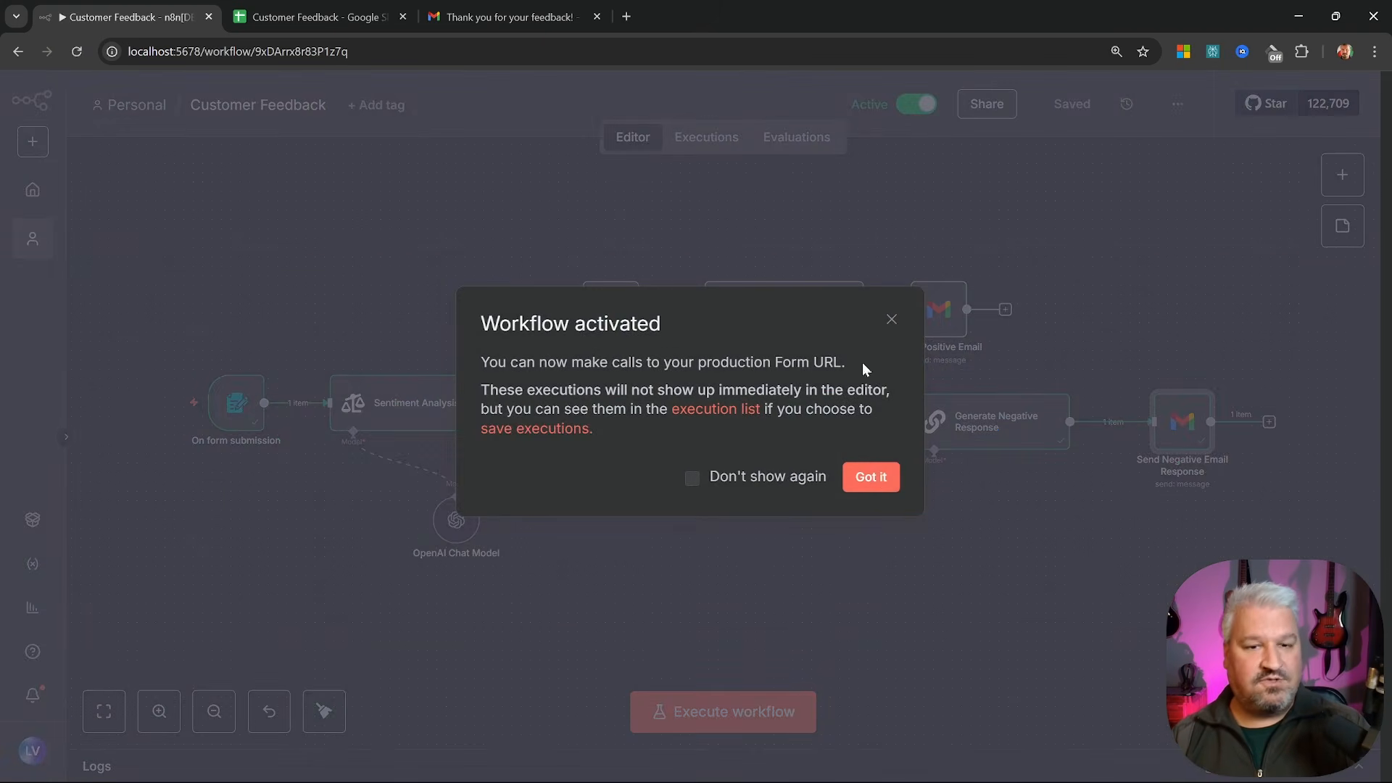
click(872, 476)
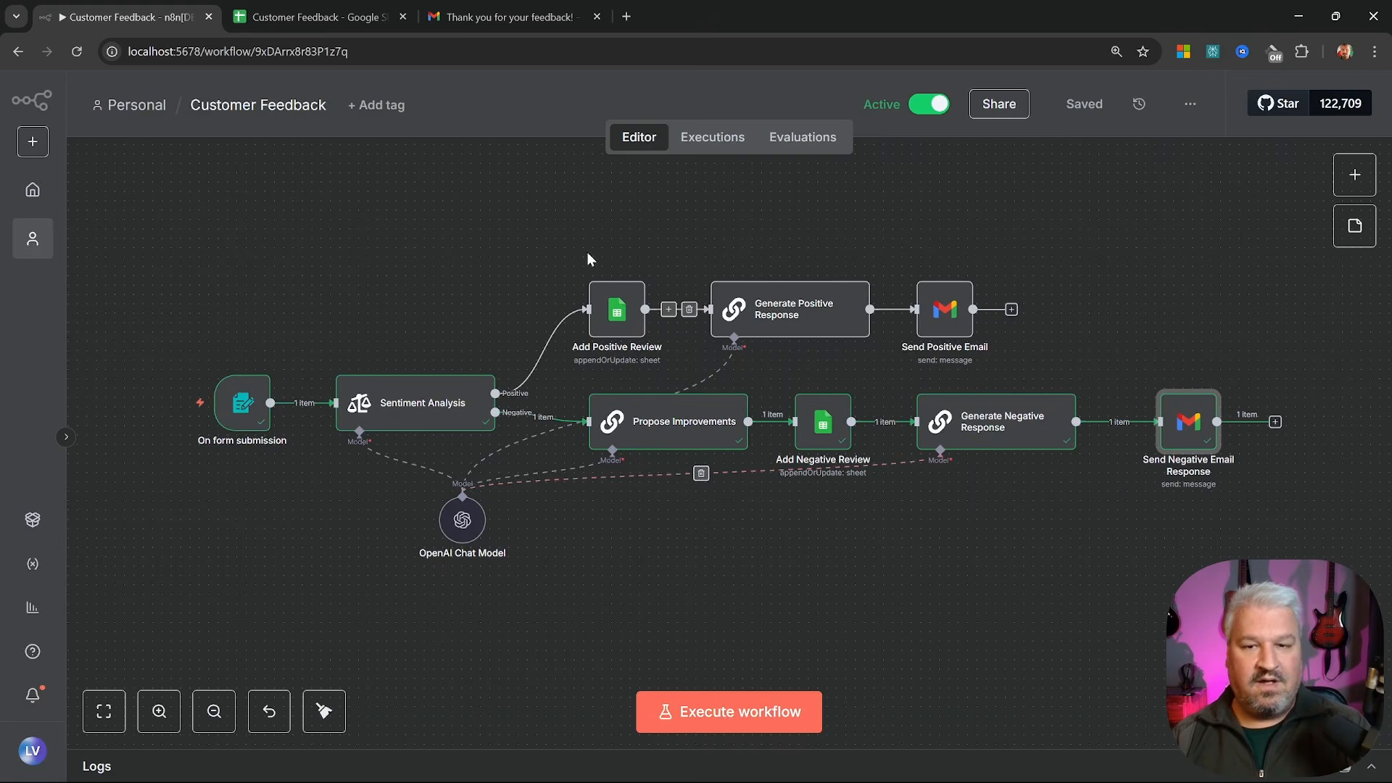
double_click(236, 403)
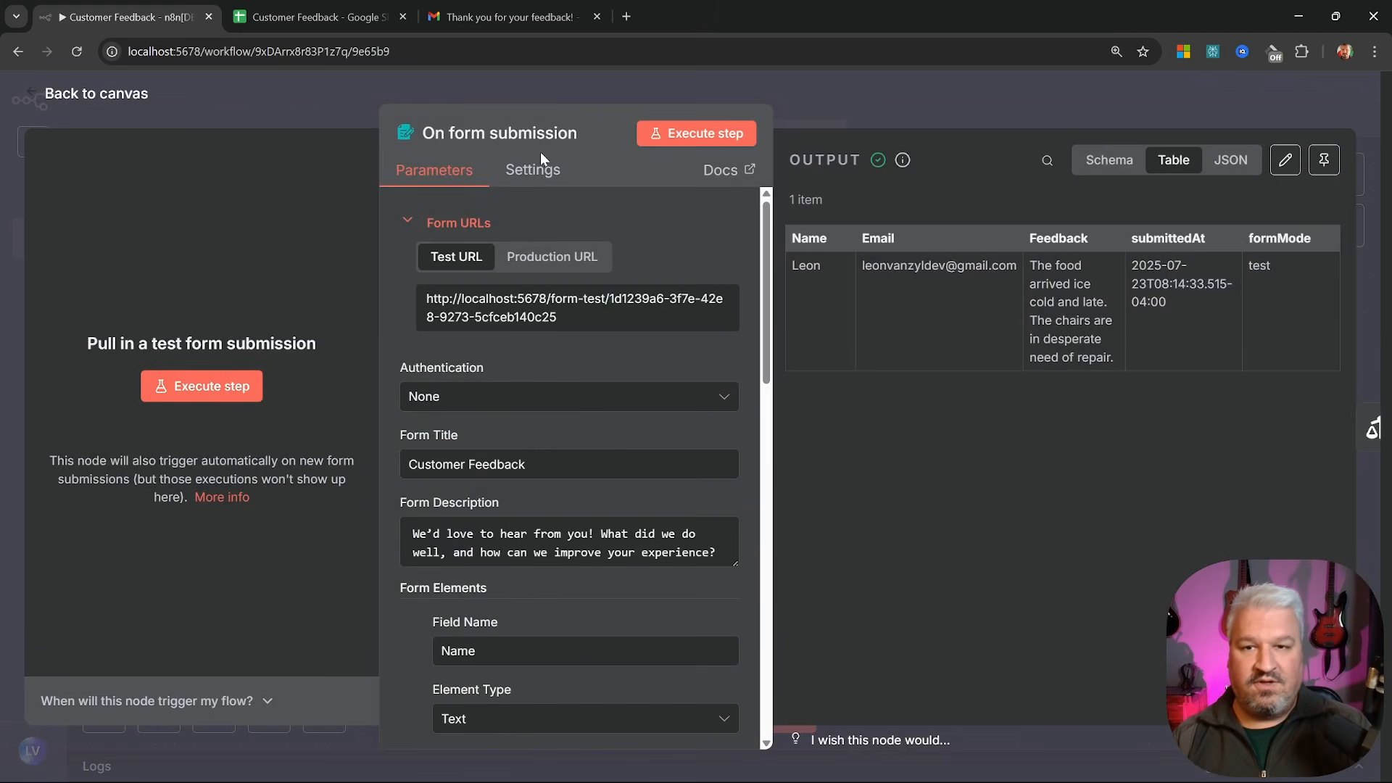
click(565, 265)
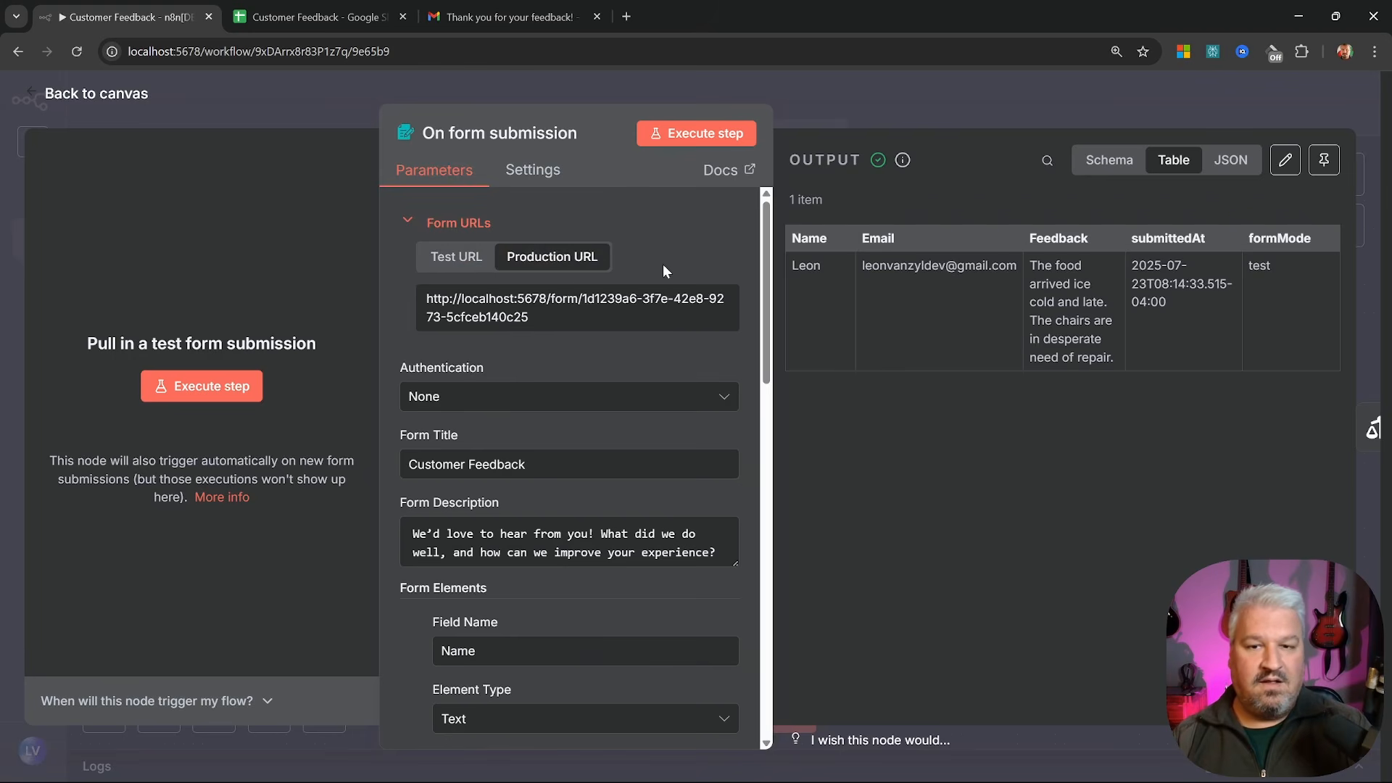
click(554, 312)
click(568, 319)
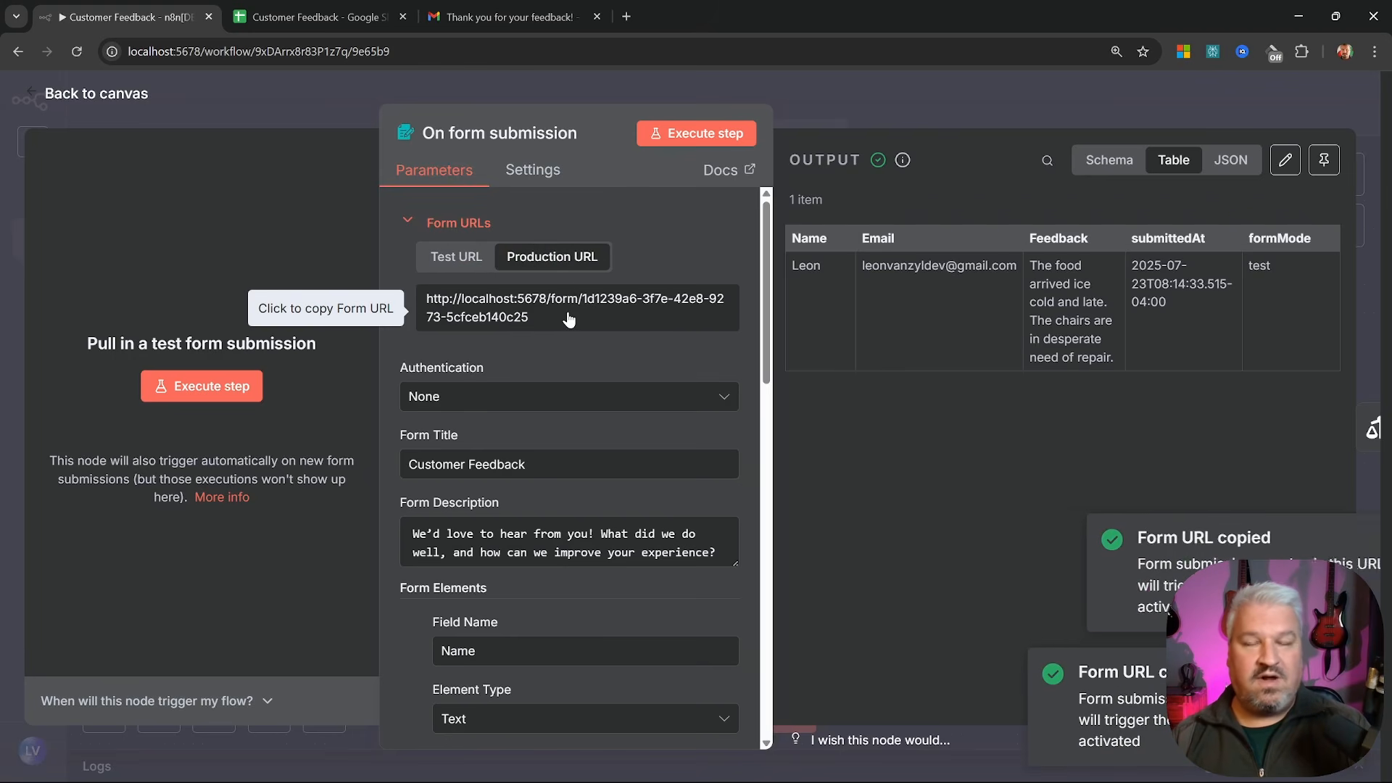
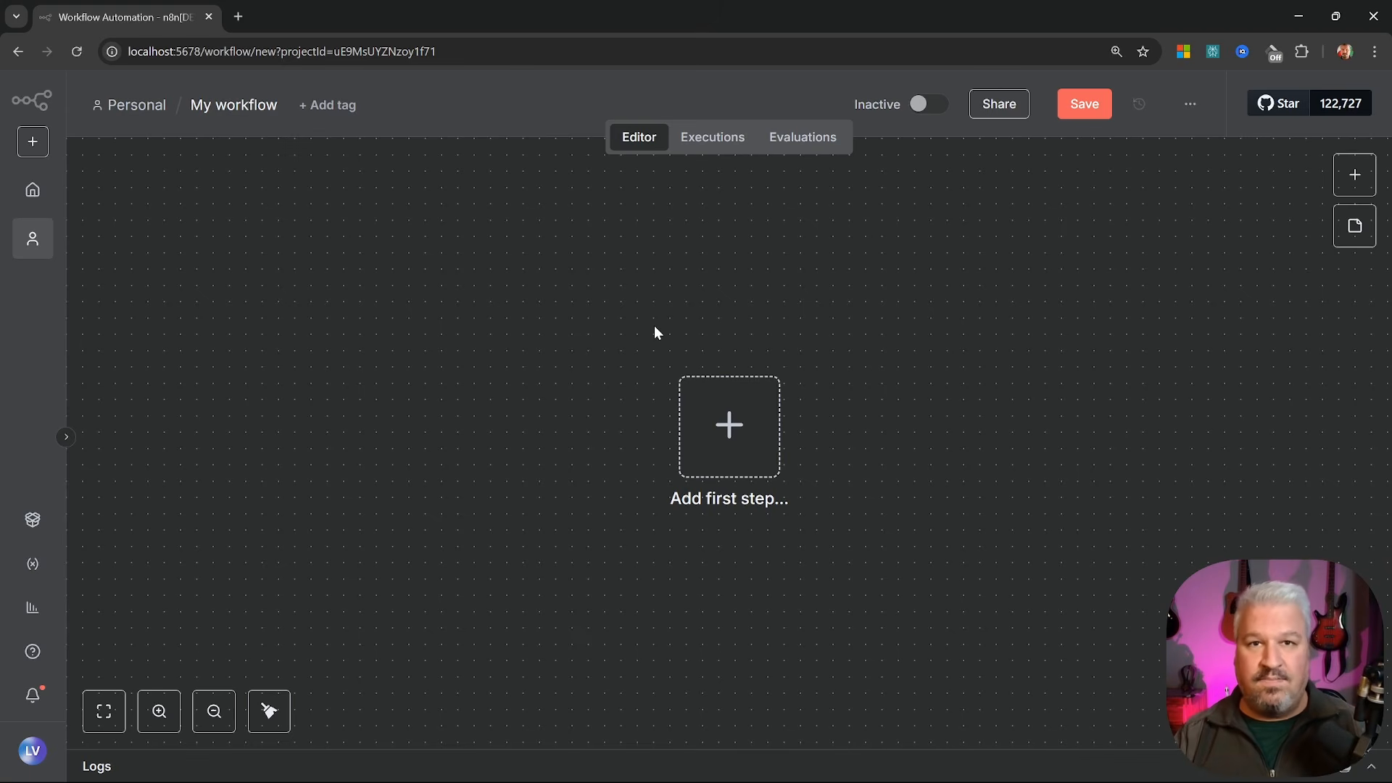
Rename the workflow to 'Oak & Barrel Support' with a robot emoji in front, then reopen it from Overview
click(234, 105)
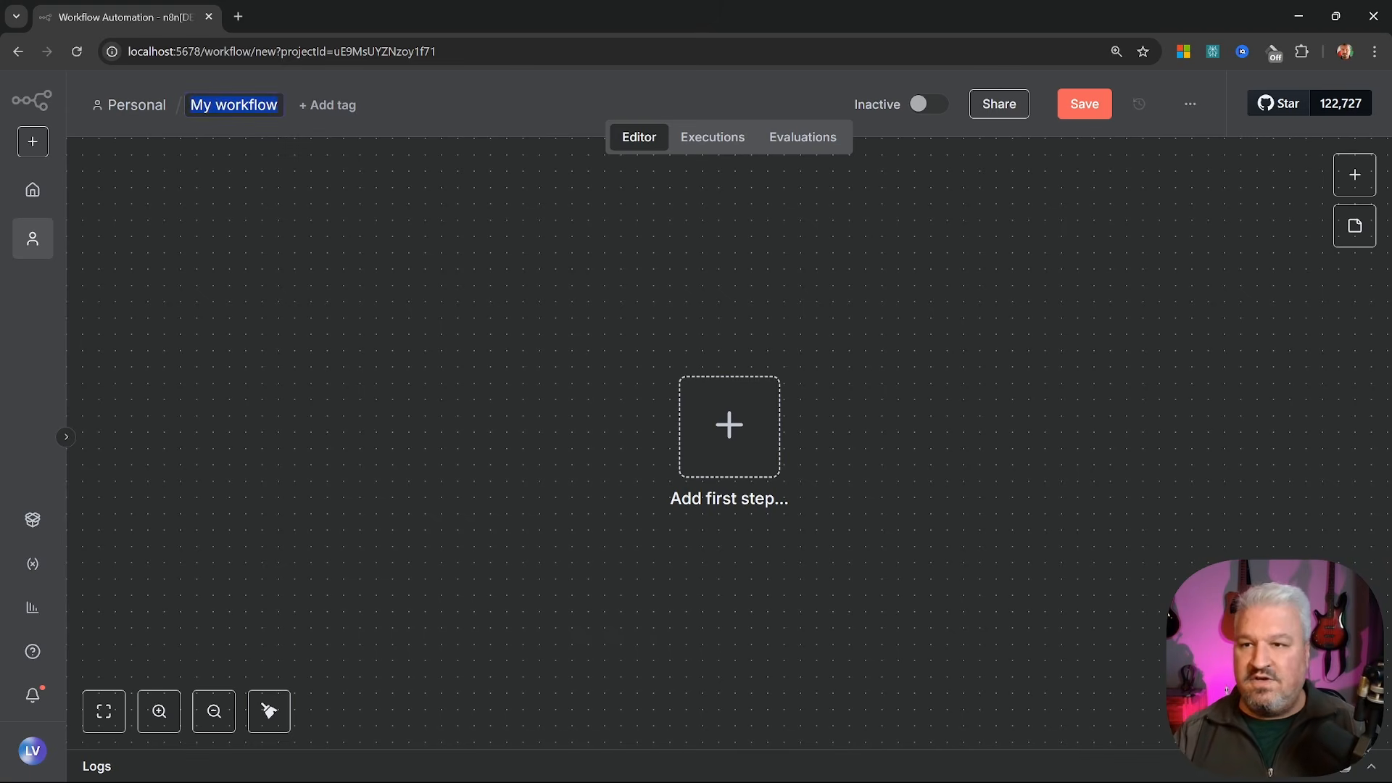
key(BackSpace)
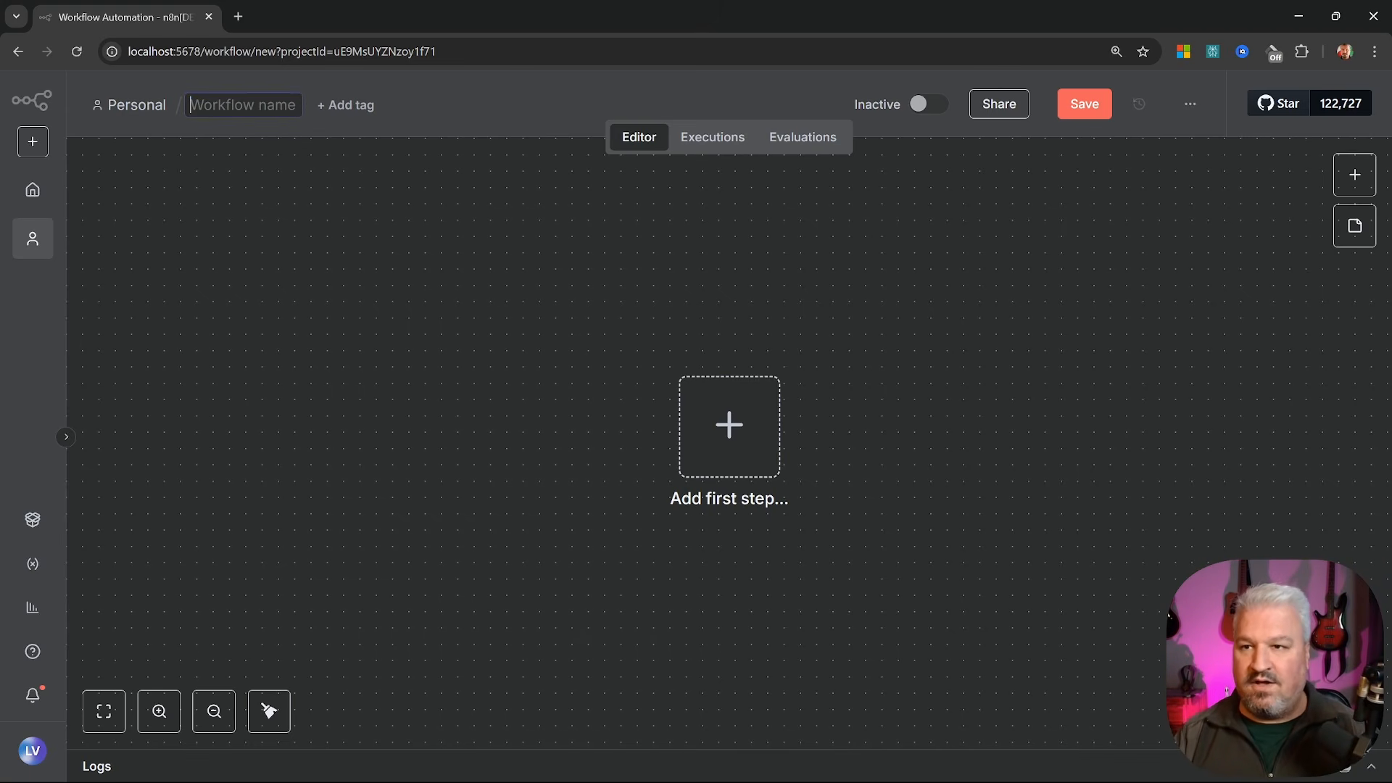
text(Oak)
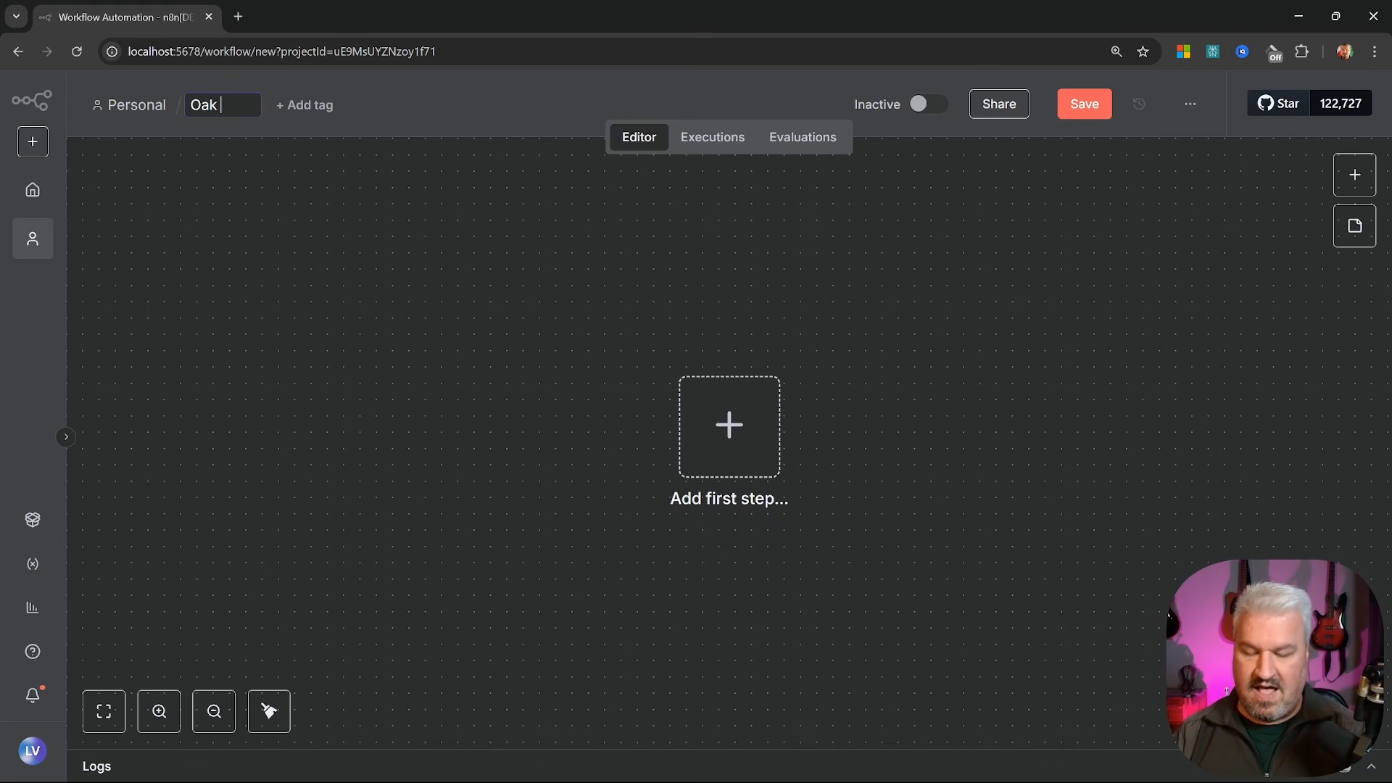
text( & Barrel Support)
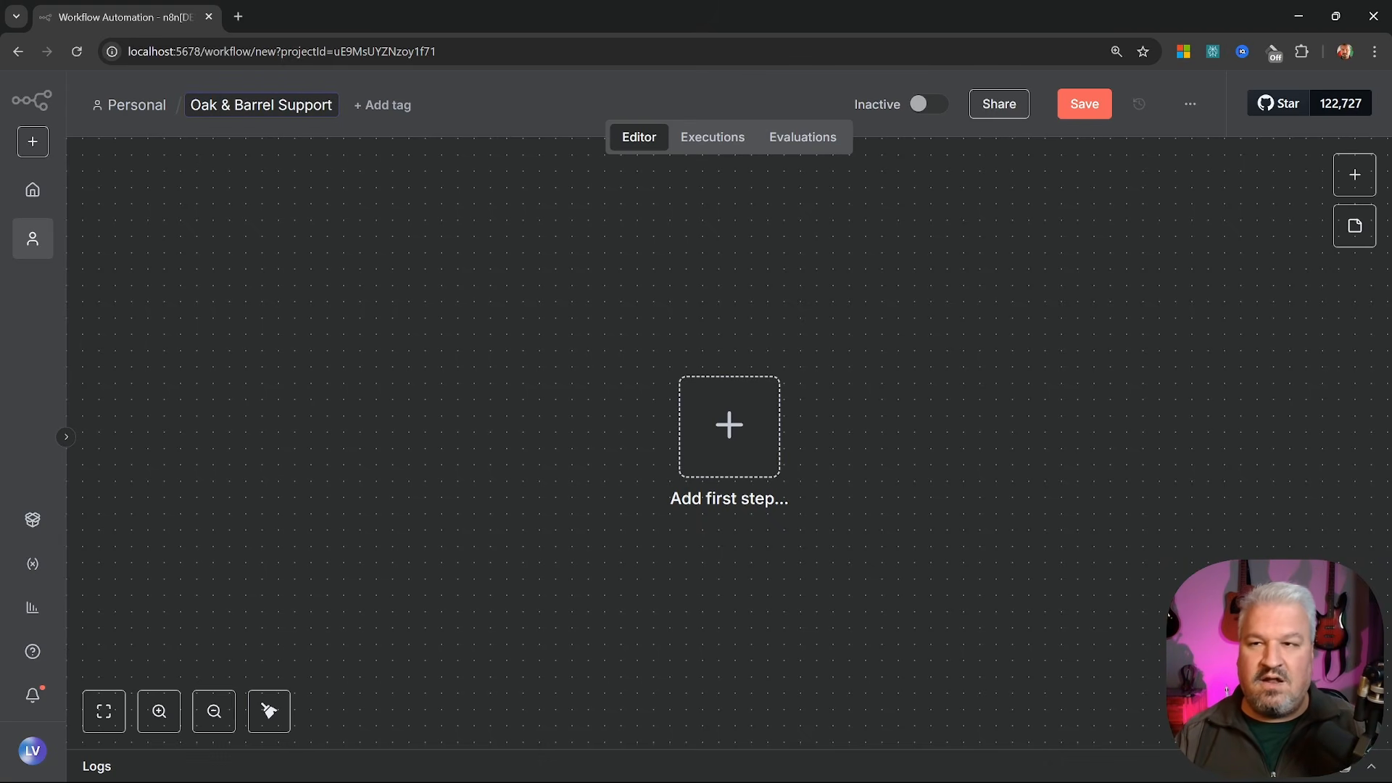
key(super+period)
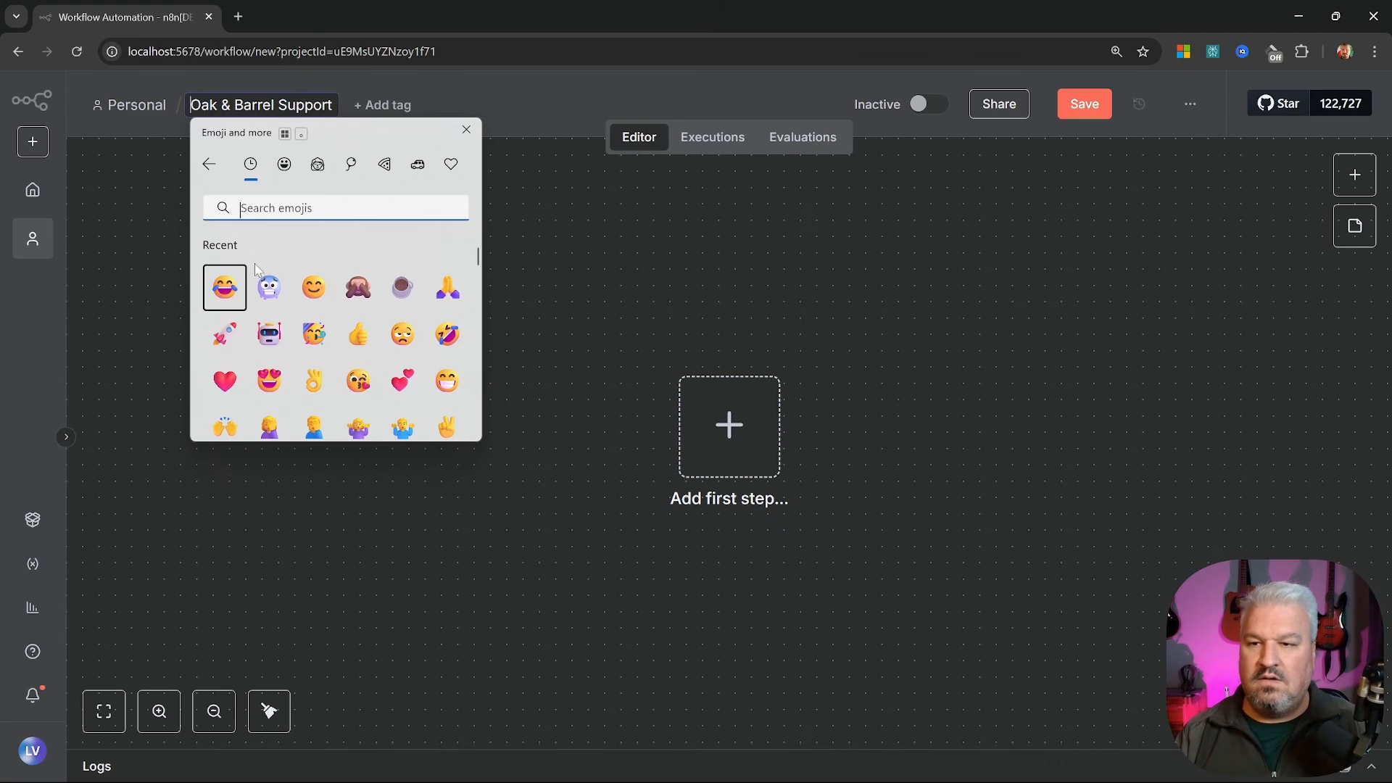
click(276, 341)
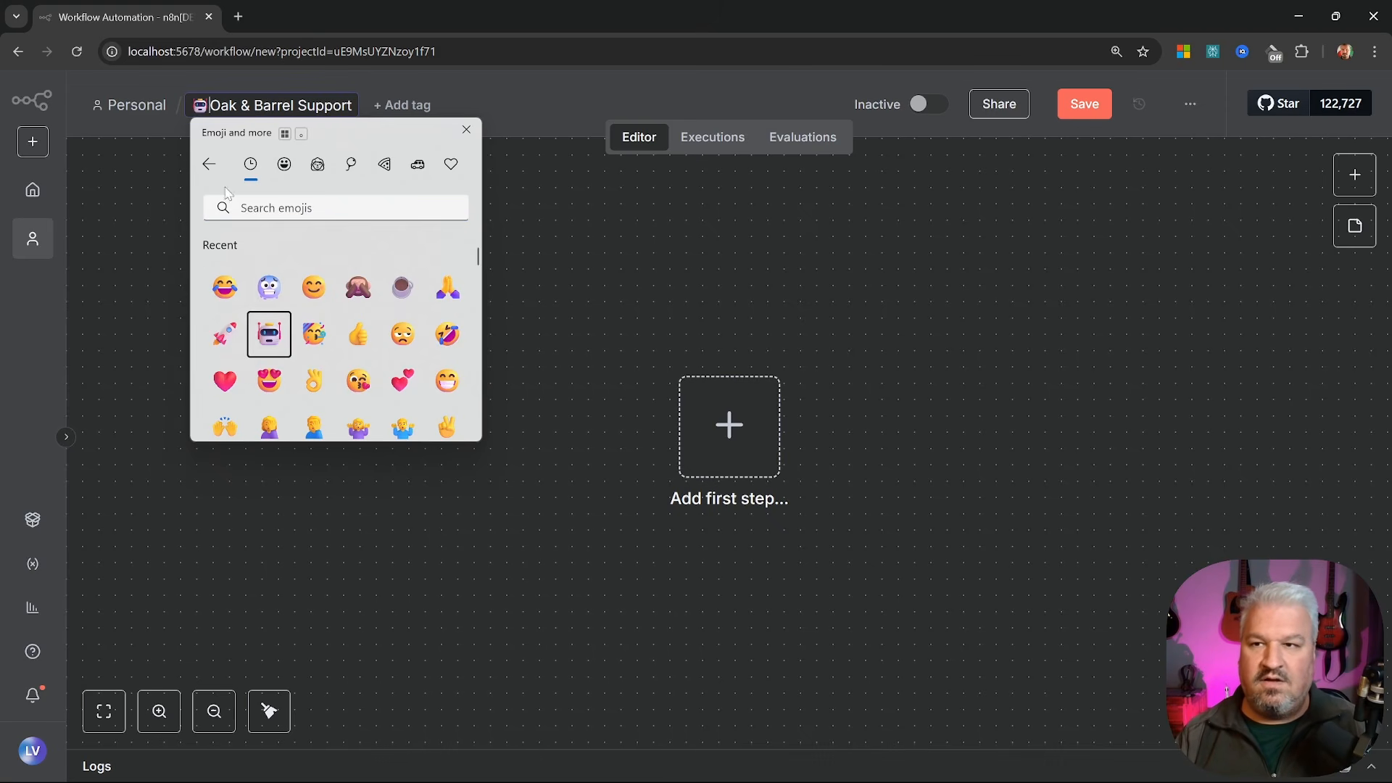
key(Escape)
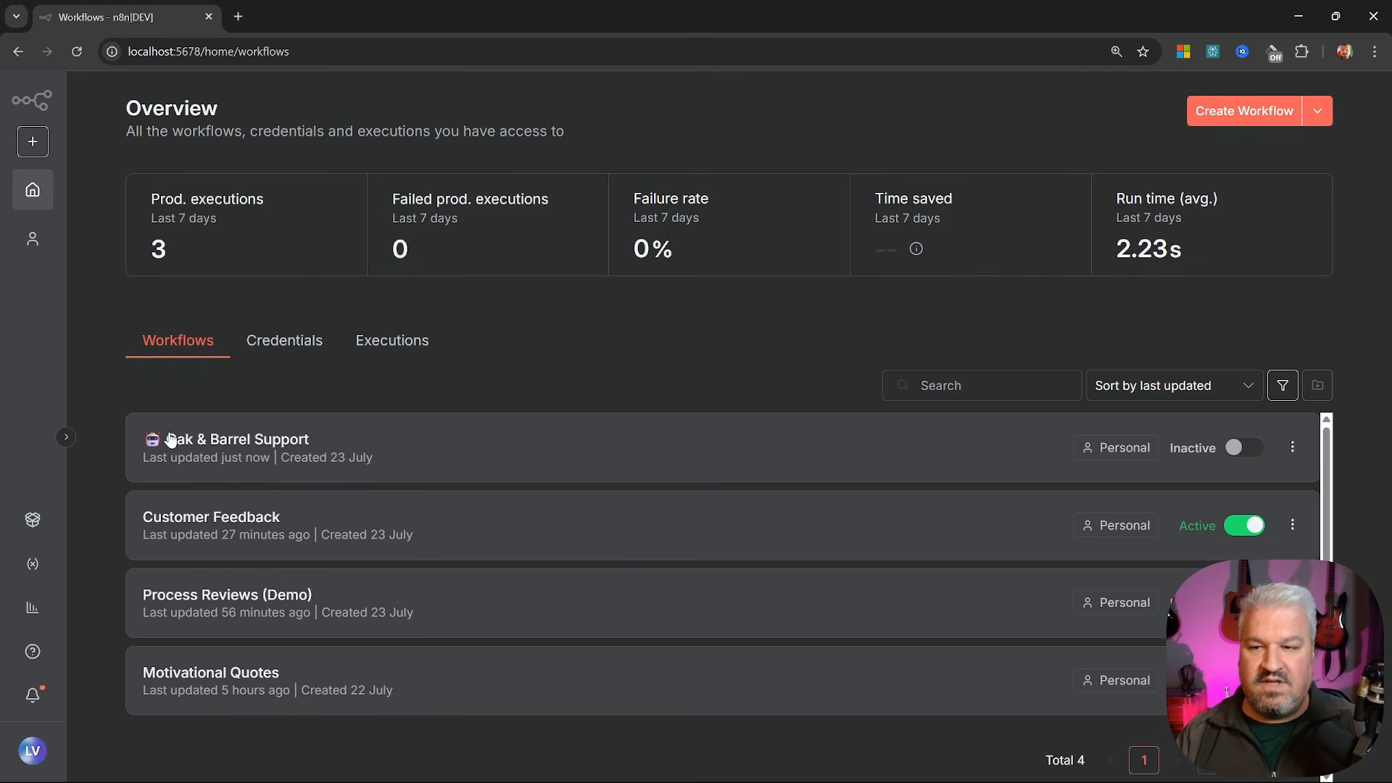
click(212, 442)
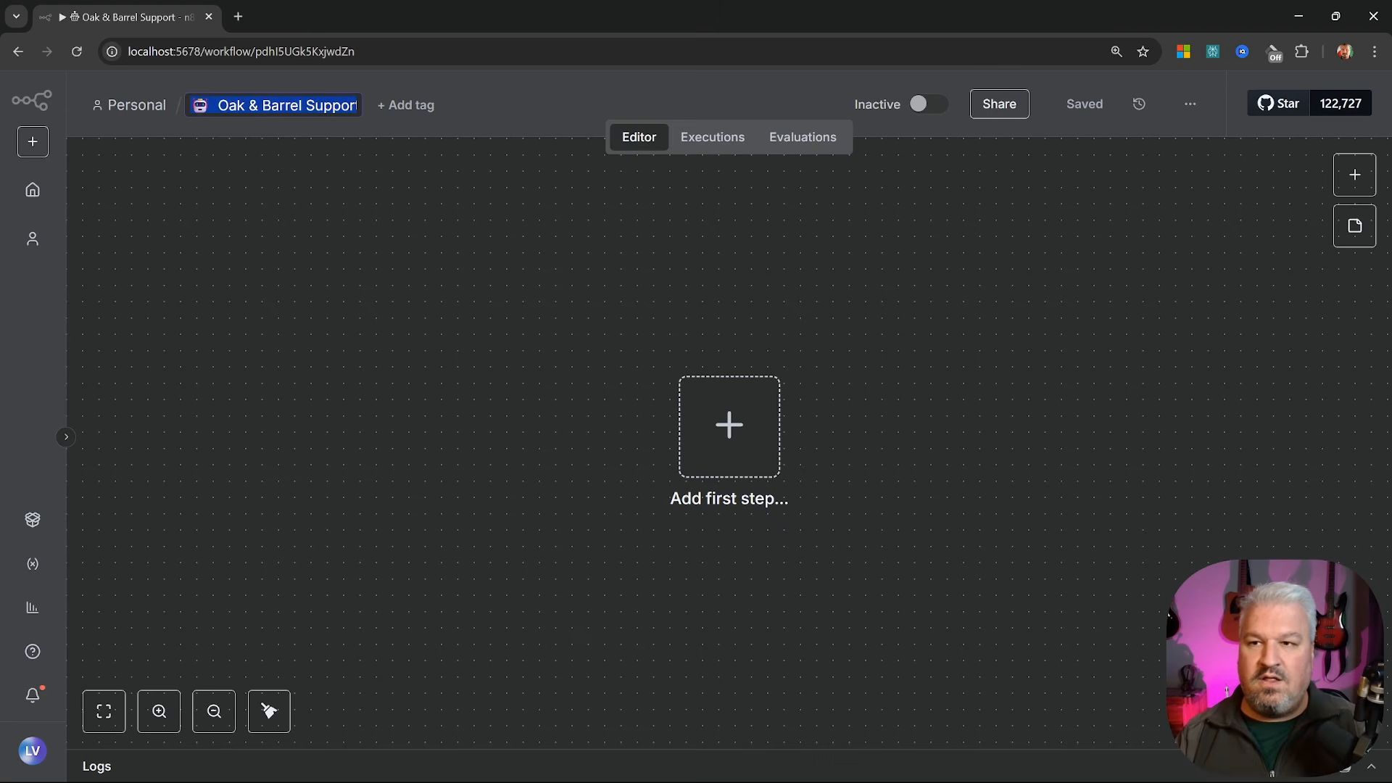
click(261, 118)
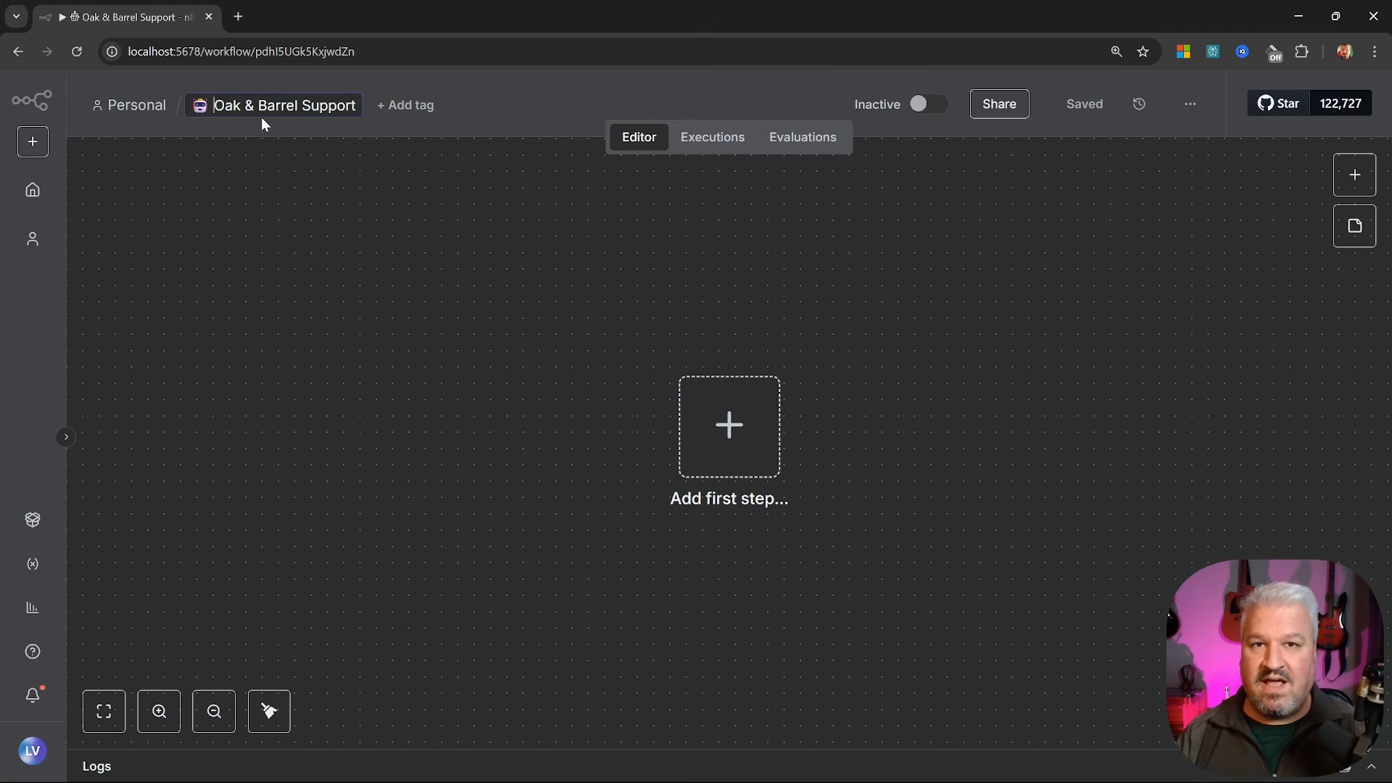
Start the workflow with an On chat message trigger
click(728, 426)
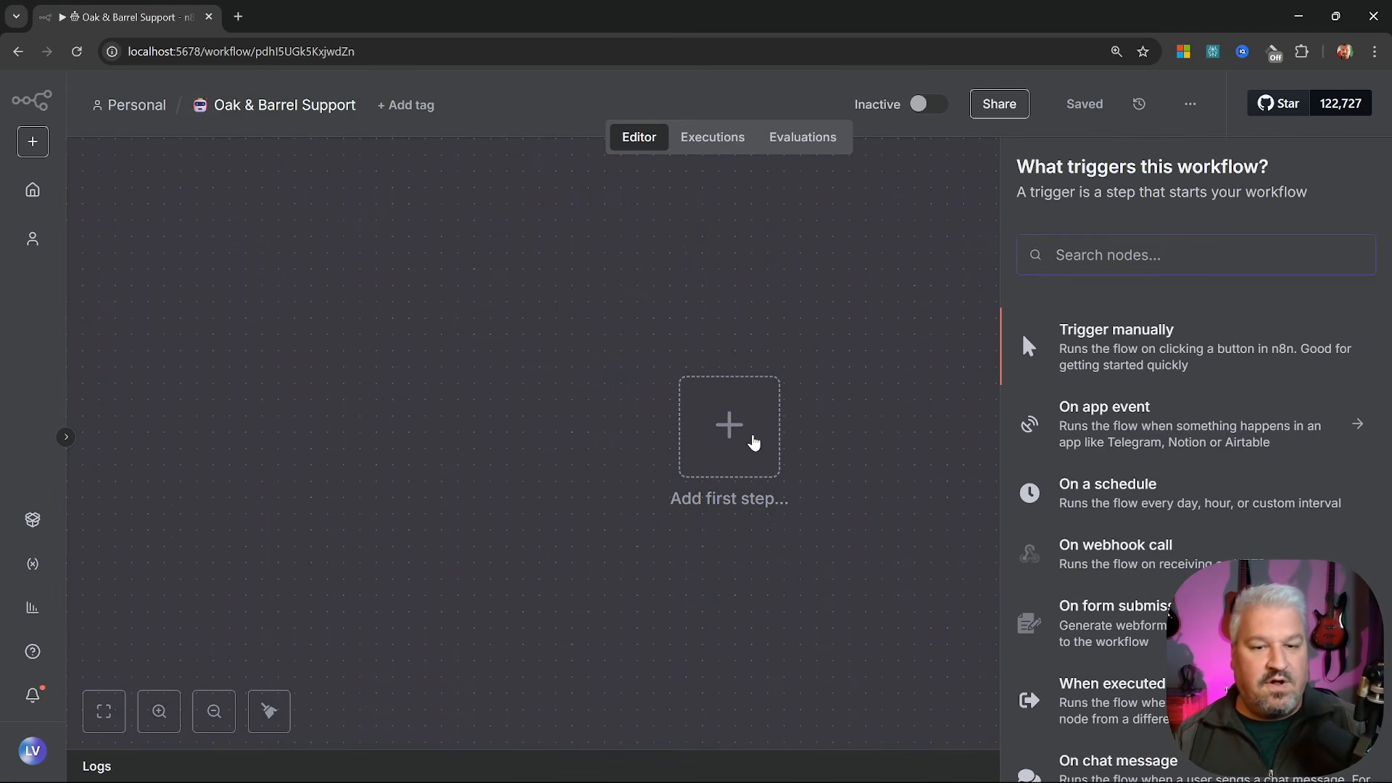
scroll(1314, 398, down, 1)
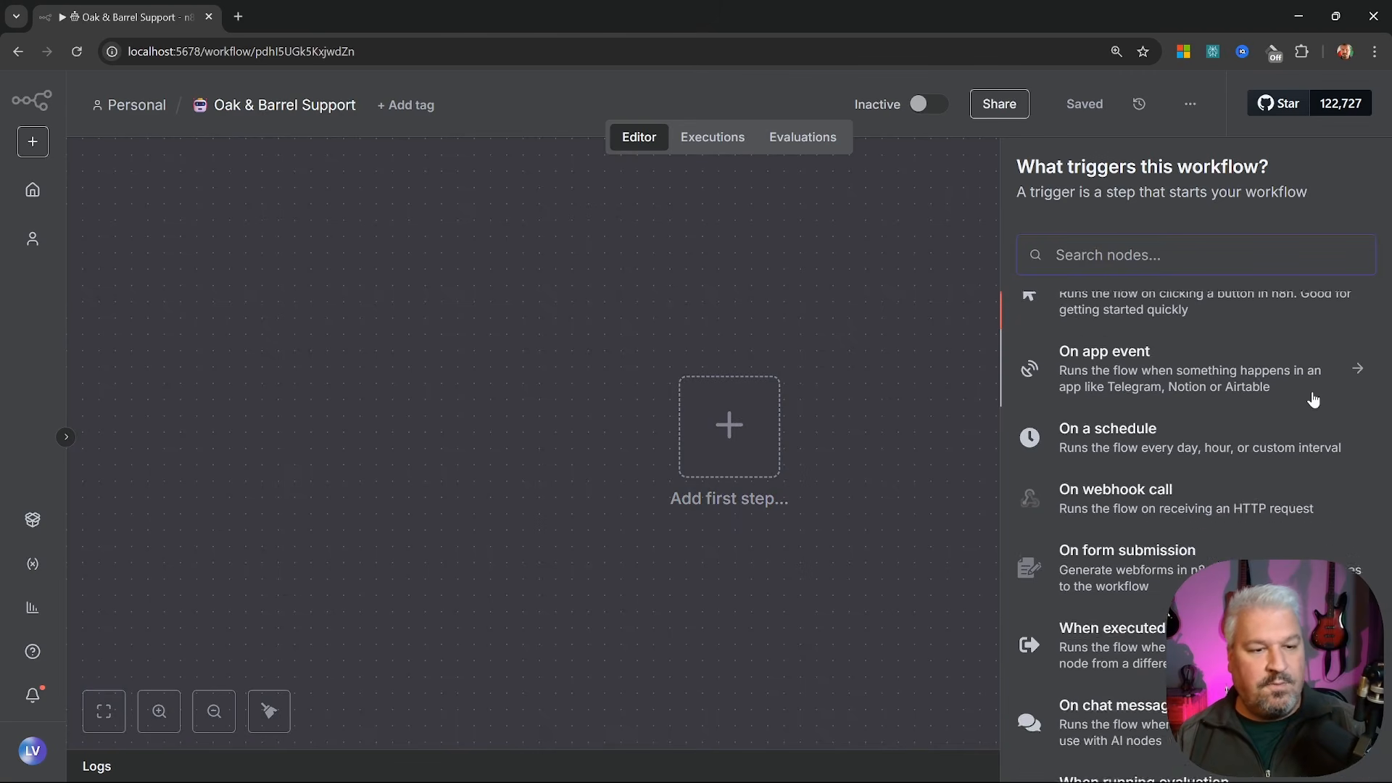
scroll(1314, 400, down, 2)
scroll(1189, 511, down, 1)
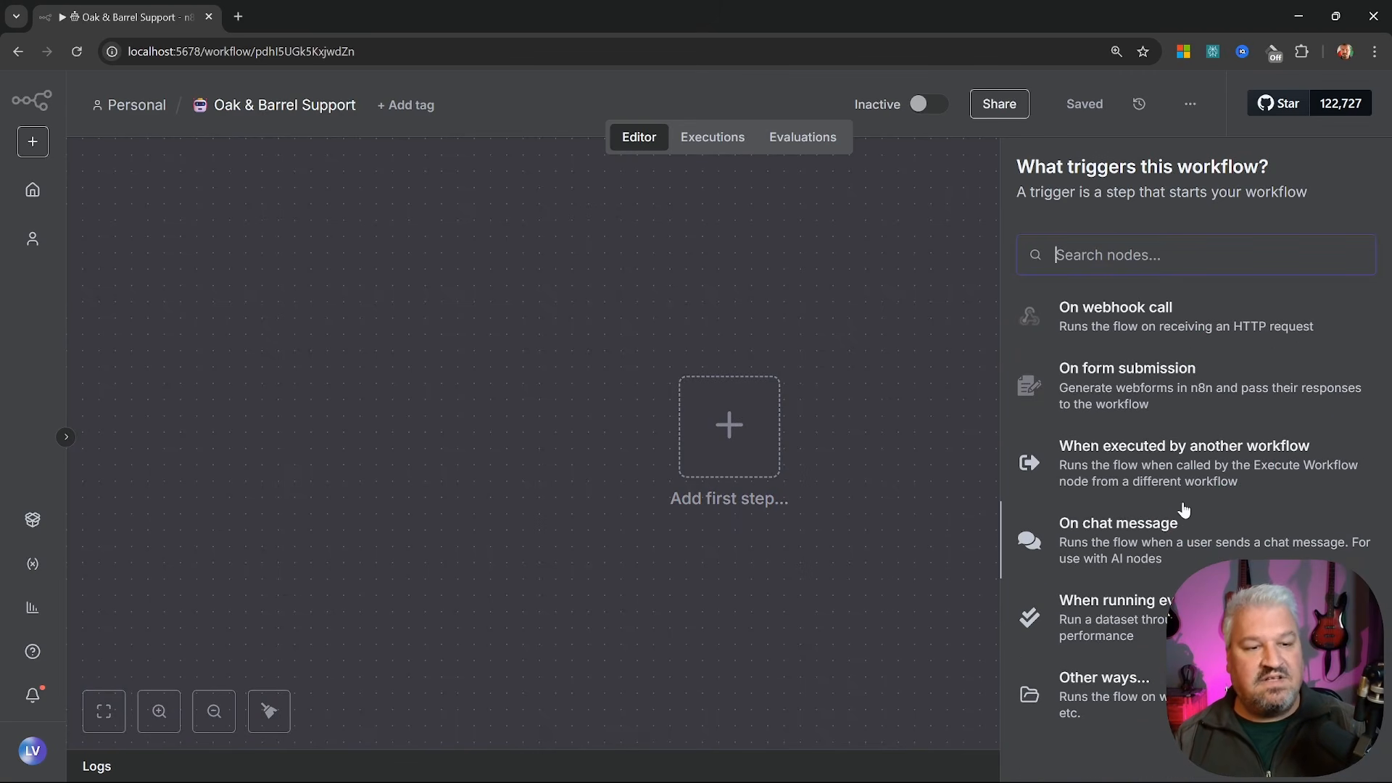
click(1144, 542)
key(Escape)
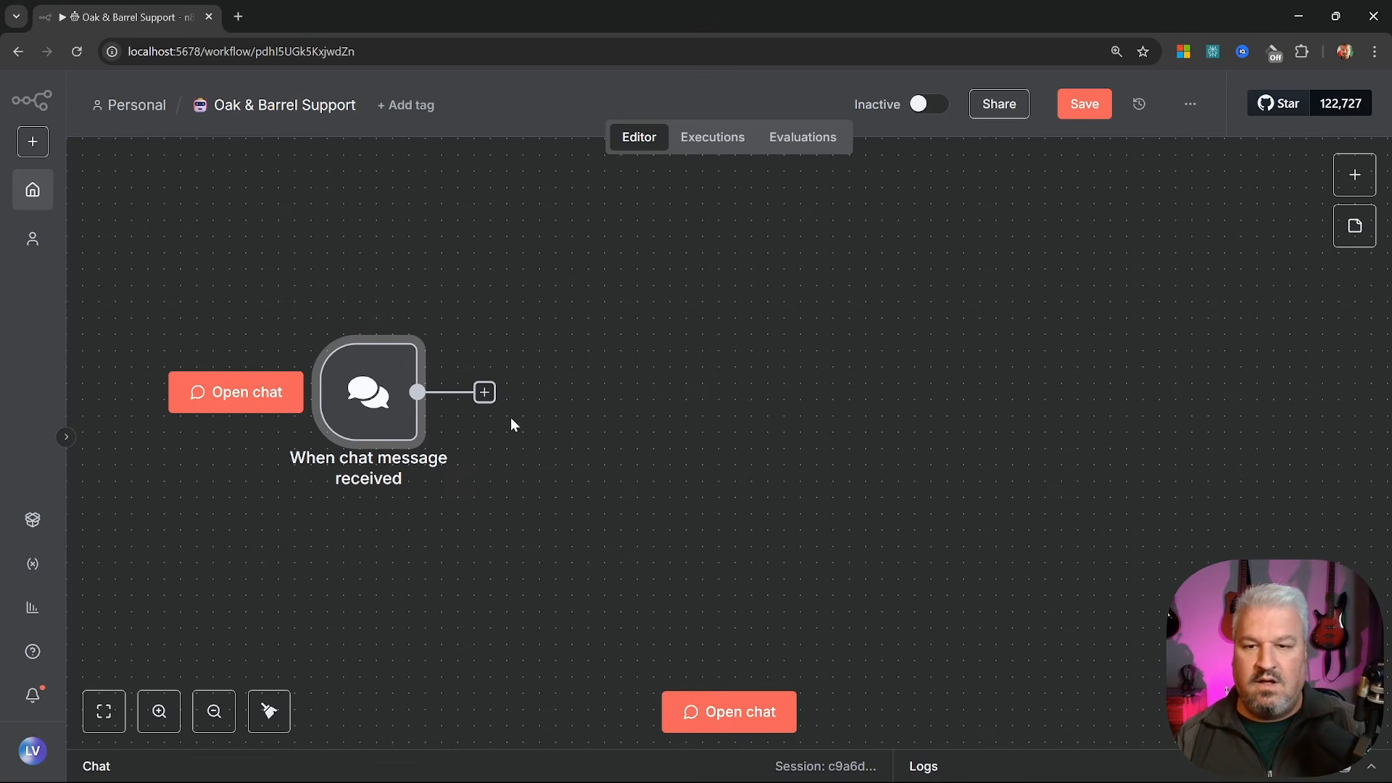
Add an AI Agent after the chat trigger, using the connected chat trigger as its prompt source, and name it 'Luna'
click(484, 392)
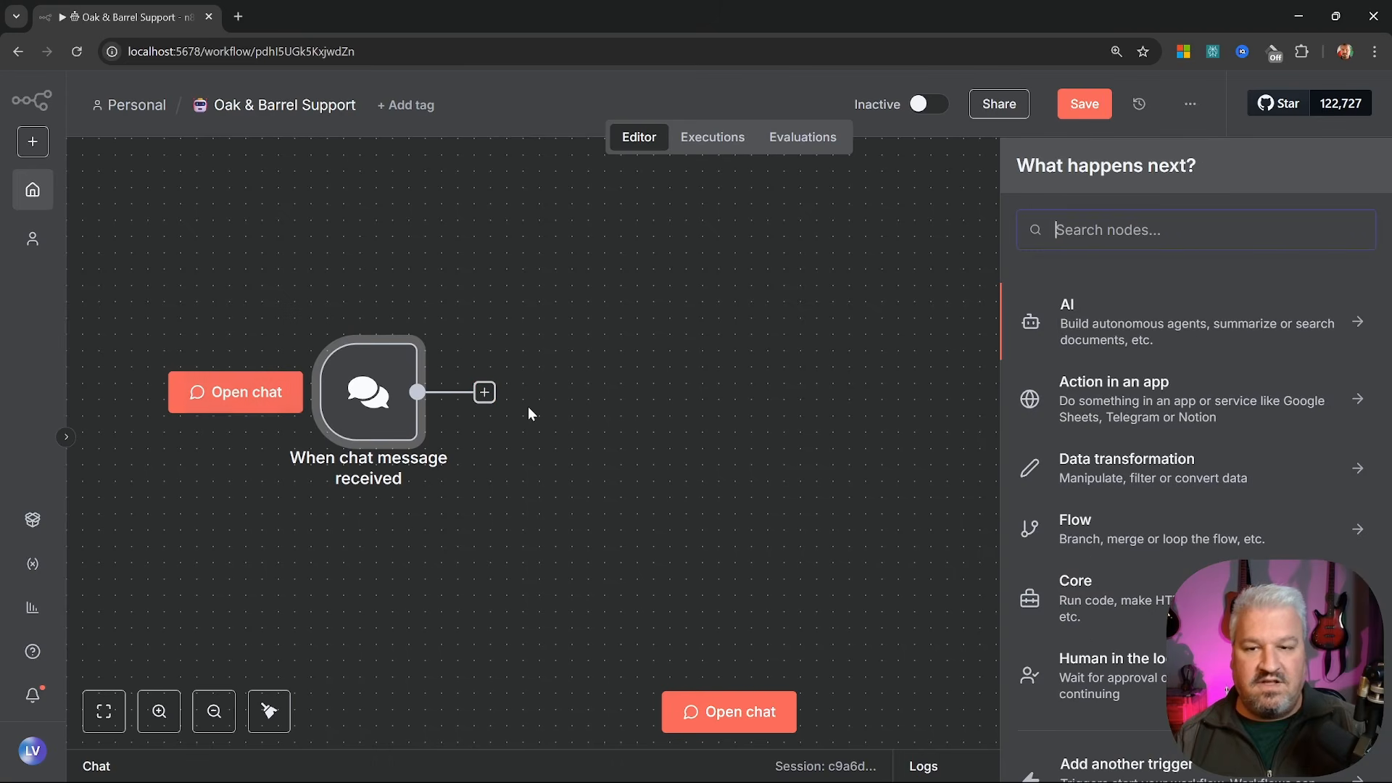
click(1123, 319)
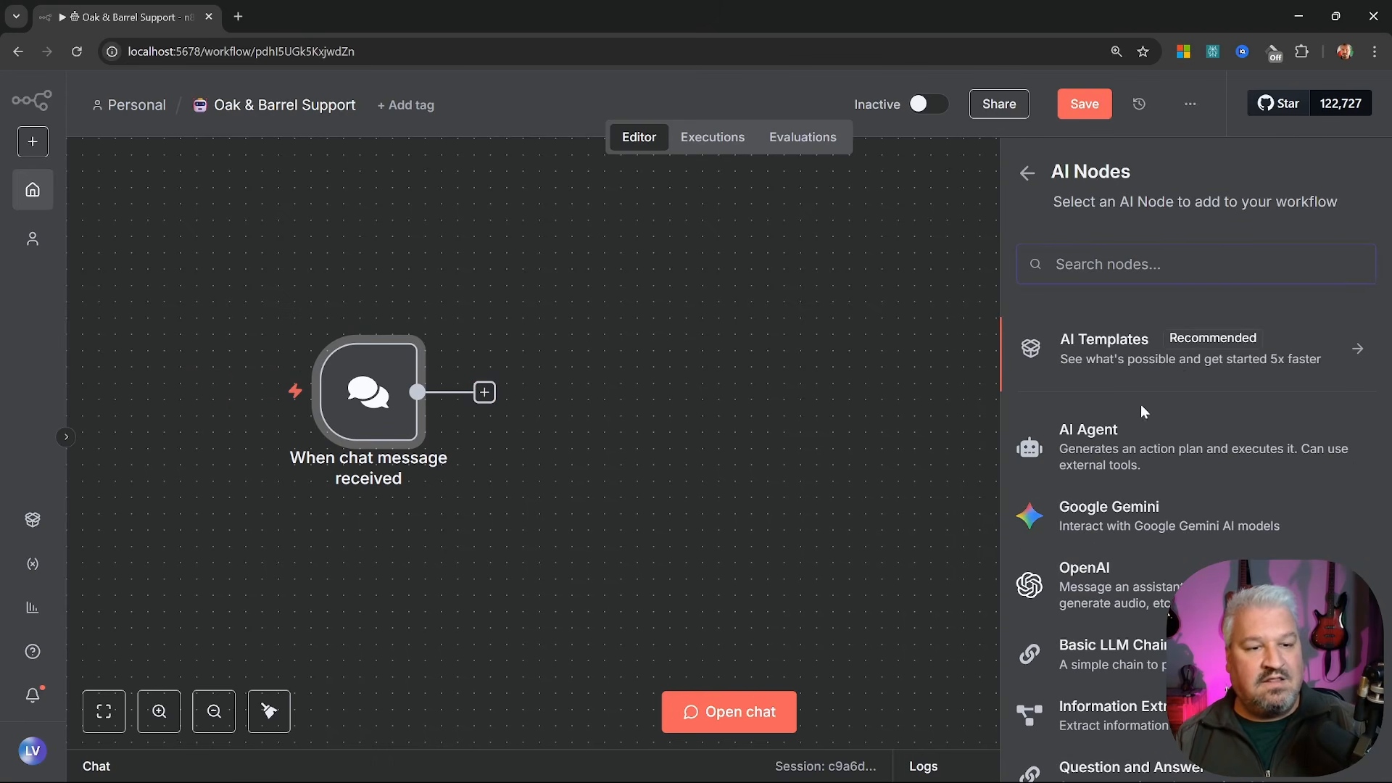
click(1103, 448)
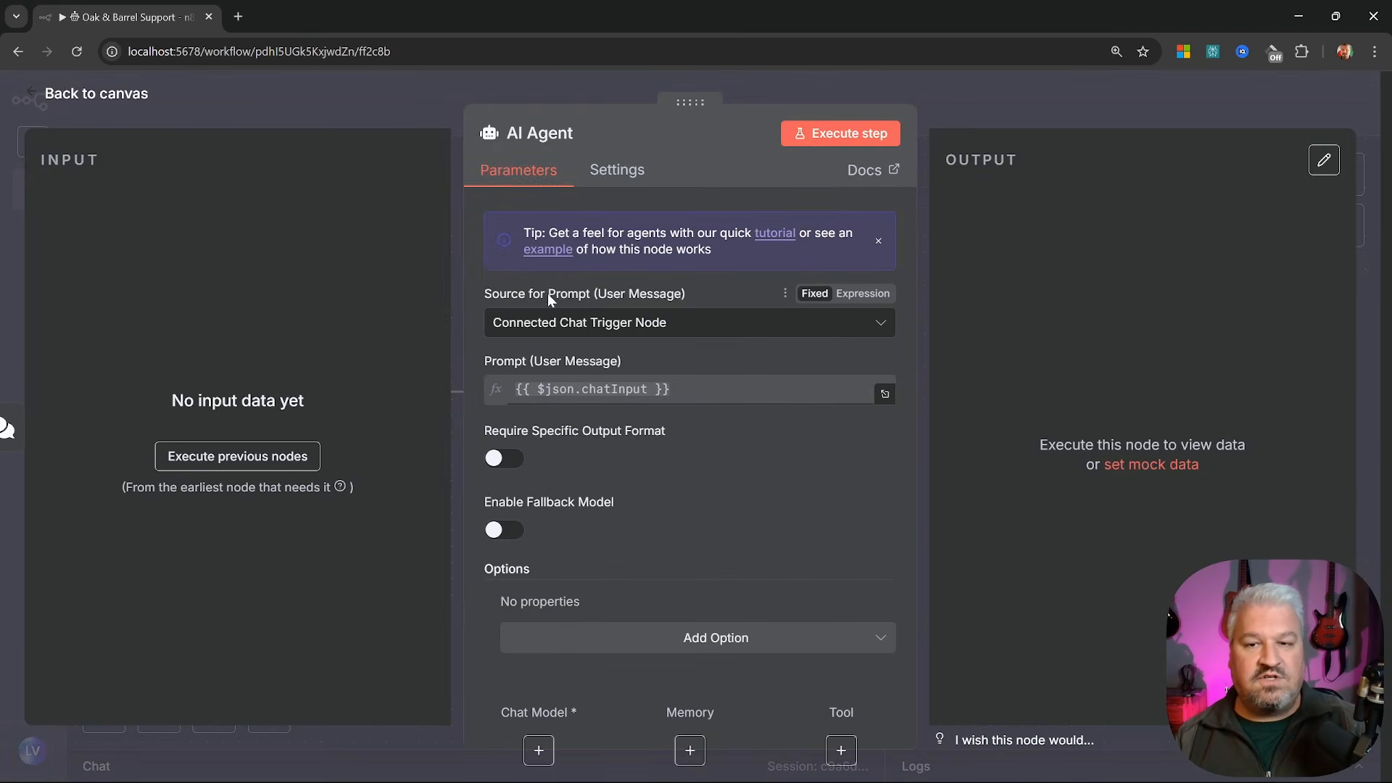
click(659, 323)
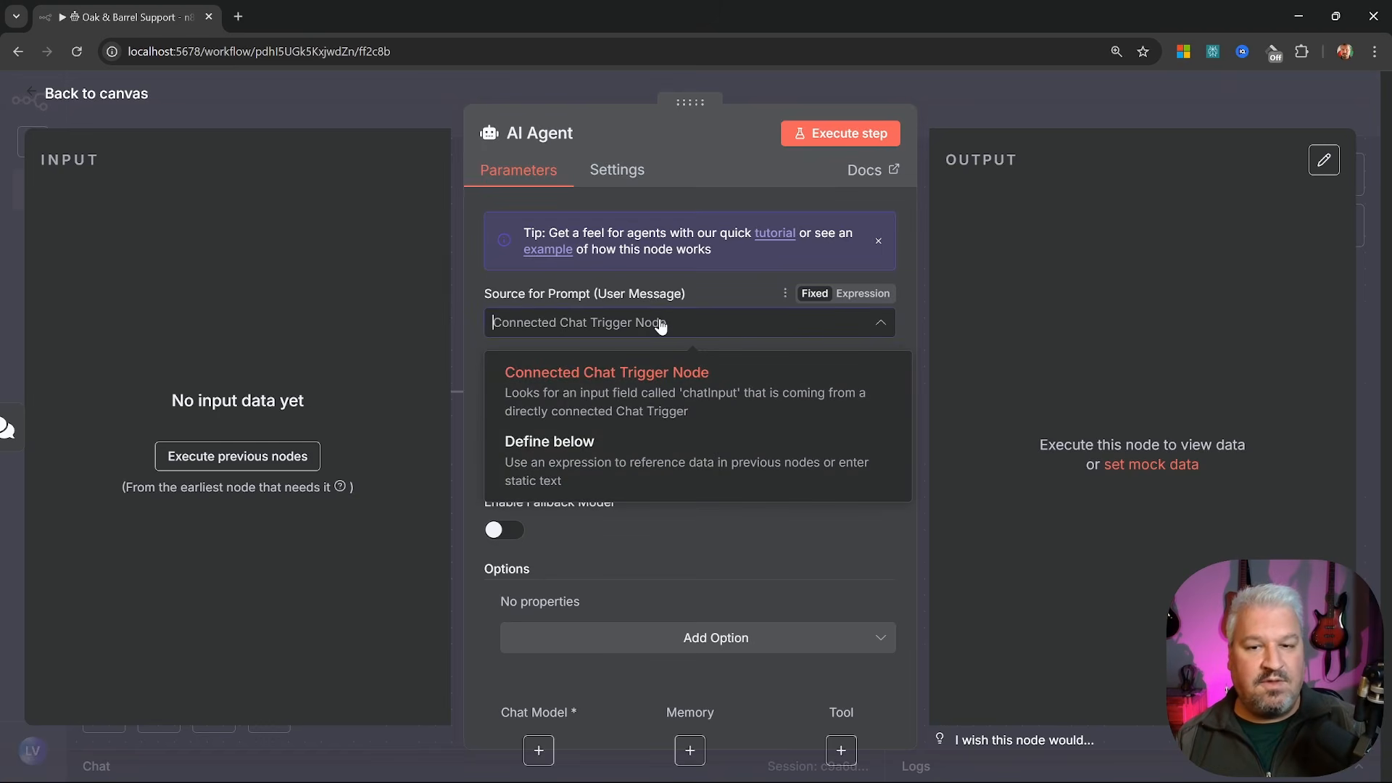
click(663, 373)
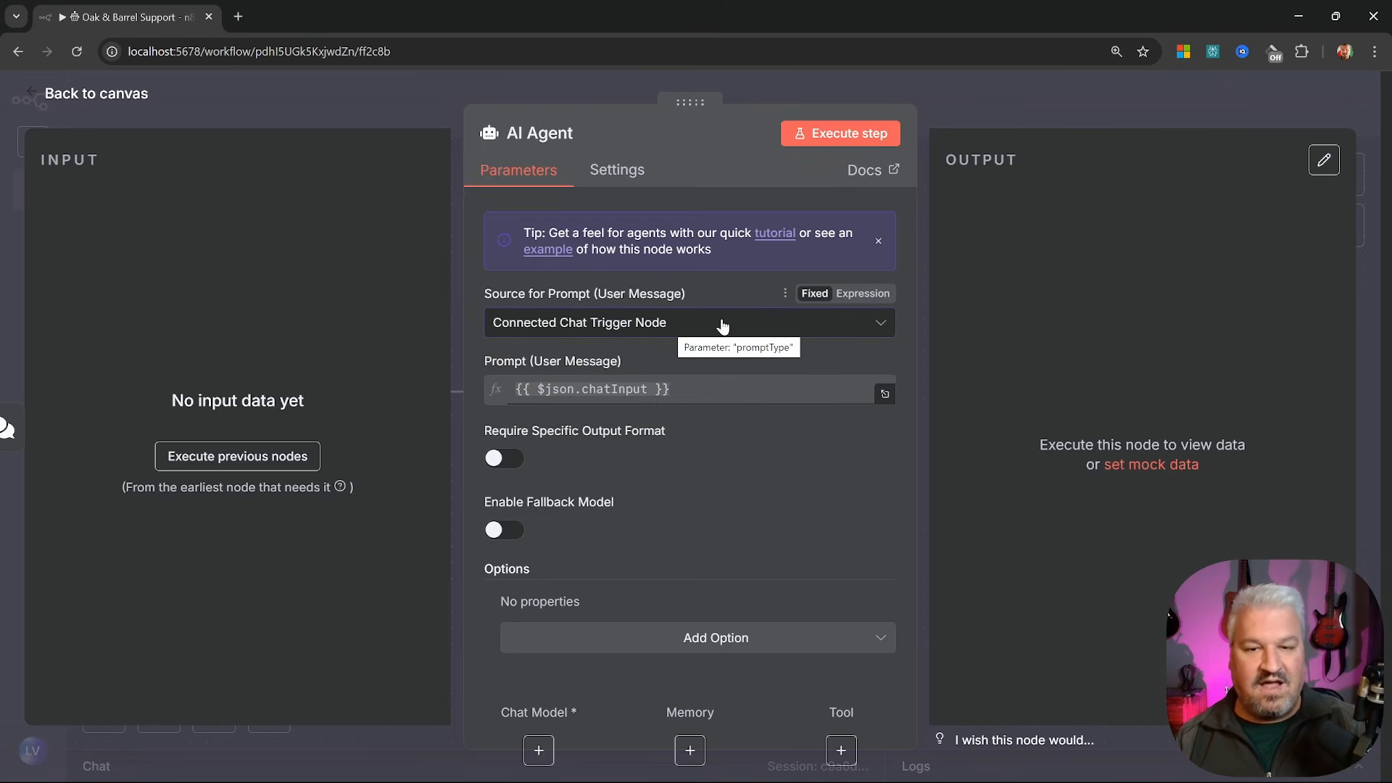
click(531, 135)
text(L)
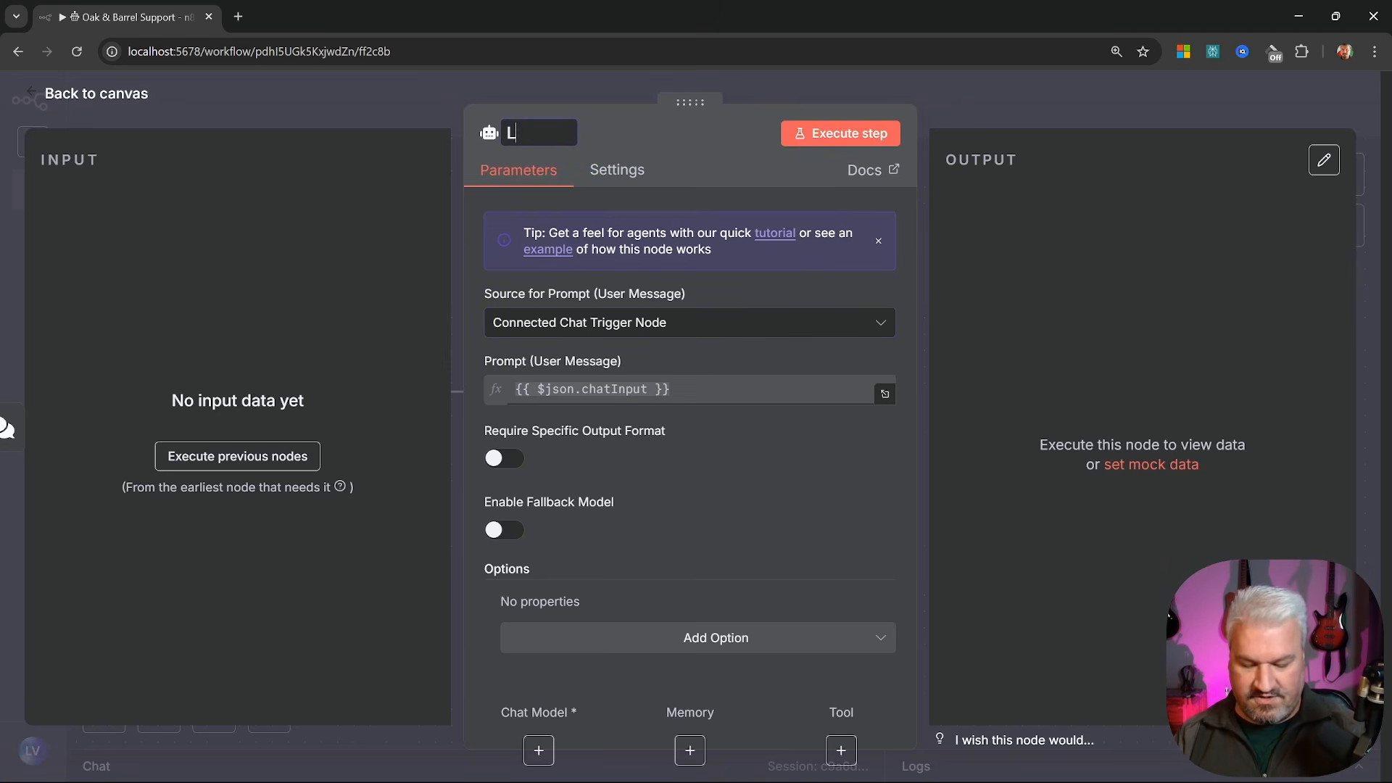
text(una)
key(Return)
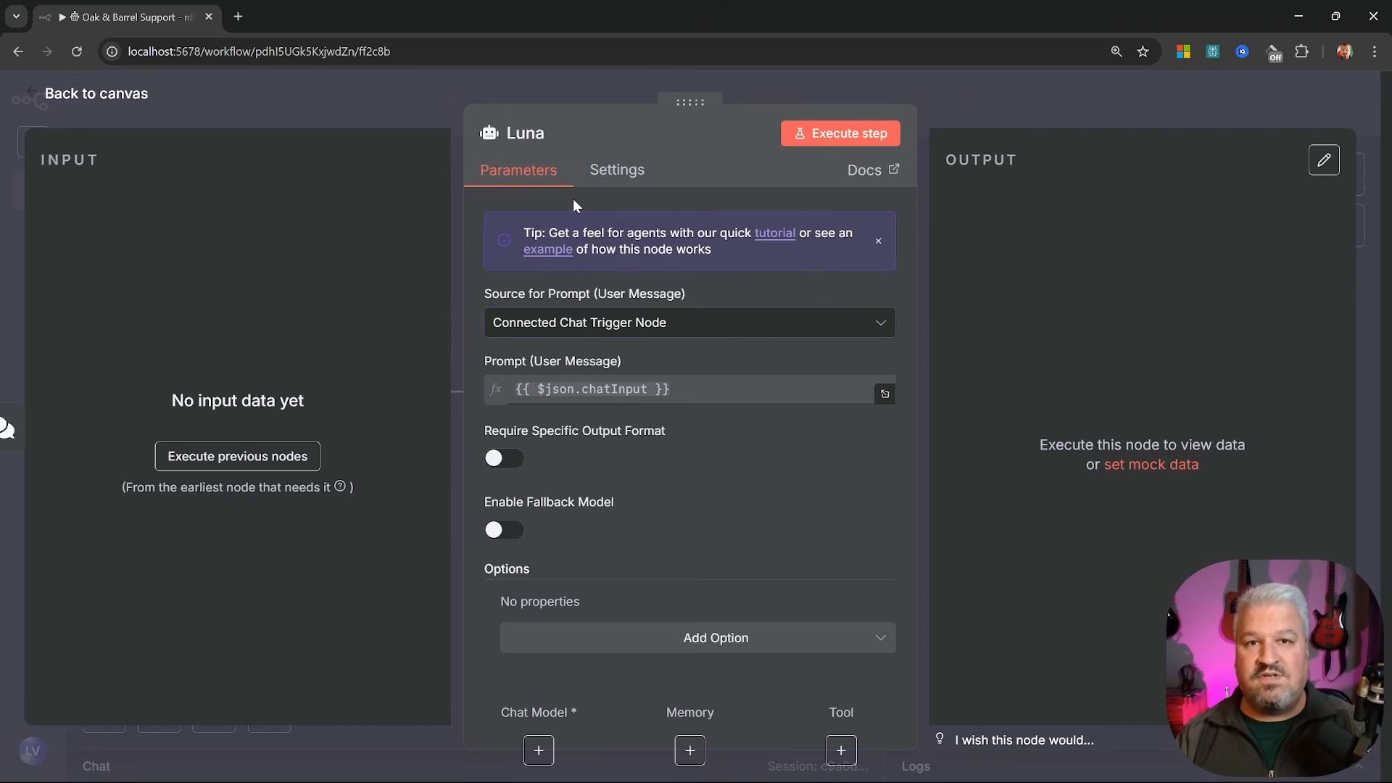
key(Escape)
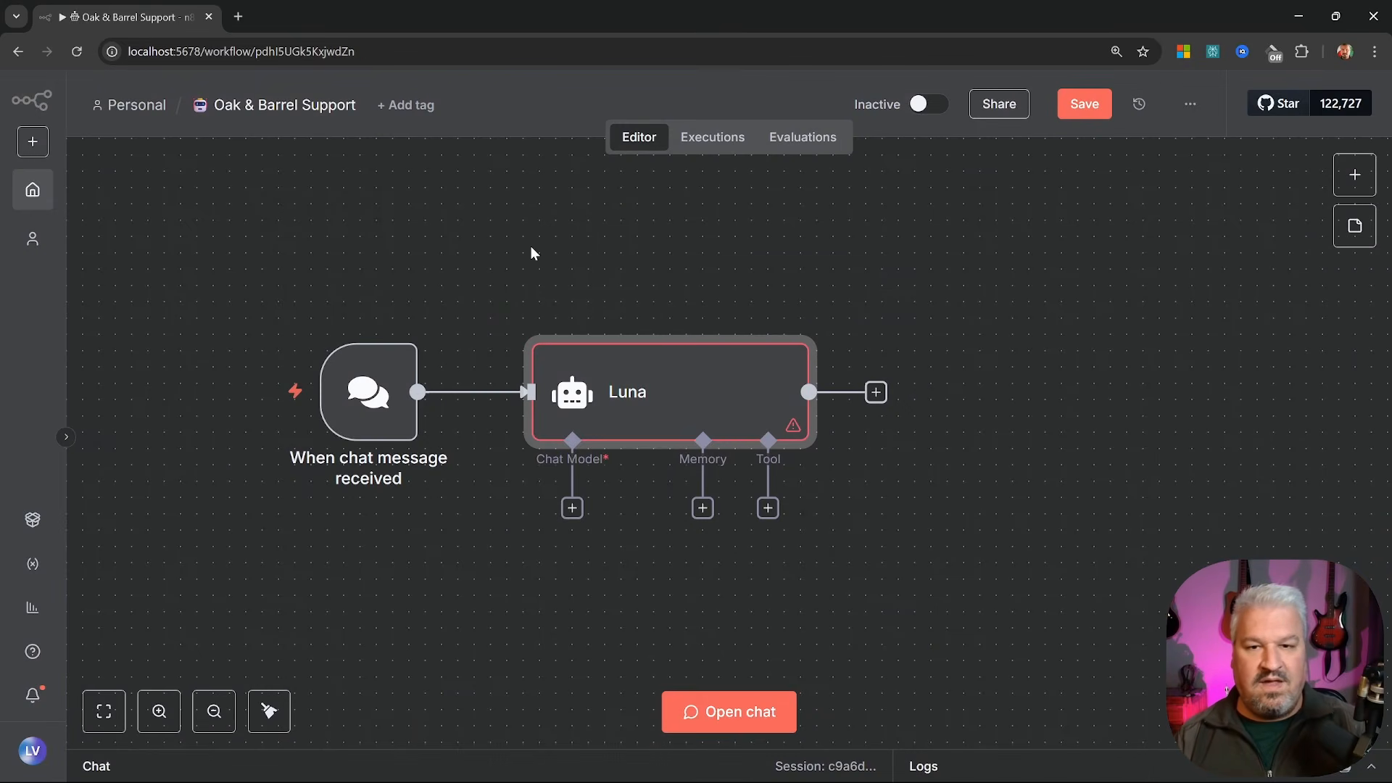
Attach an OpenAI Chat Model to Luna and rename that node 'GPT-4.1-MINI'
scroll(658, 289, down, 2)
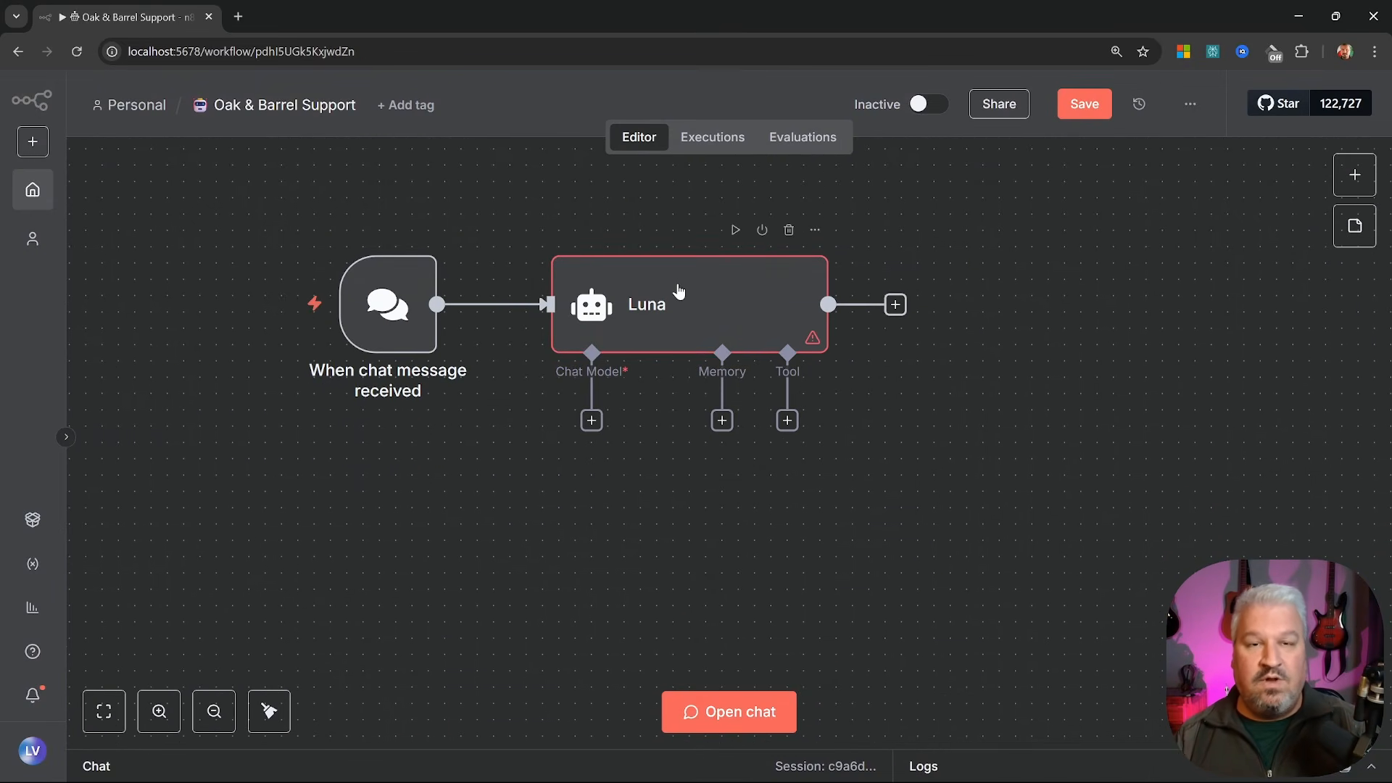
click(592, 422)
scroll(1247, 413, down, 6)
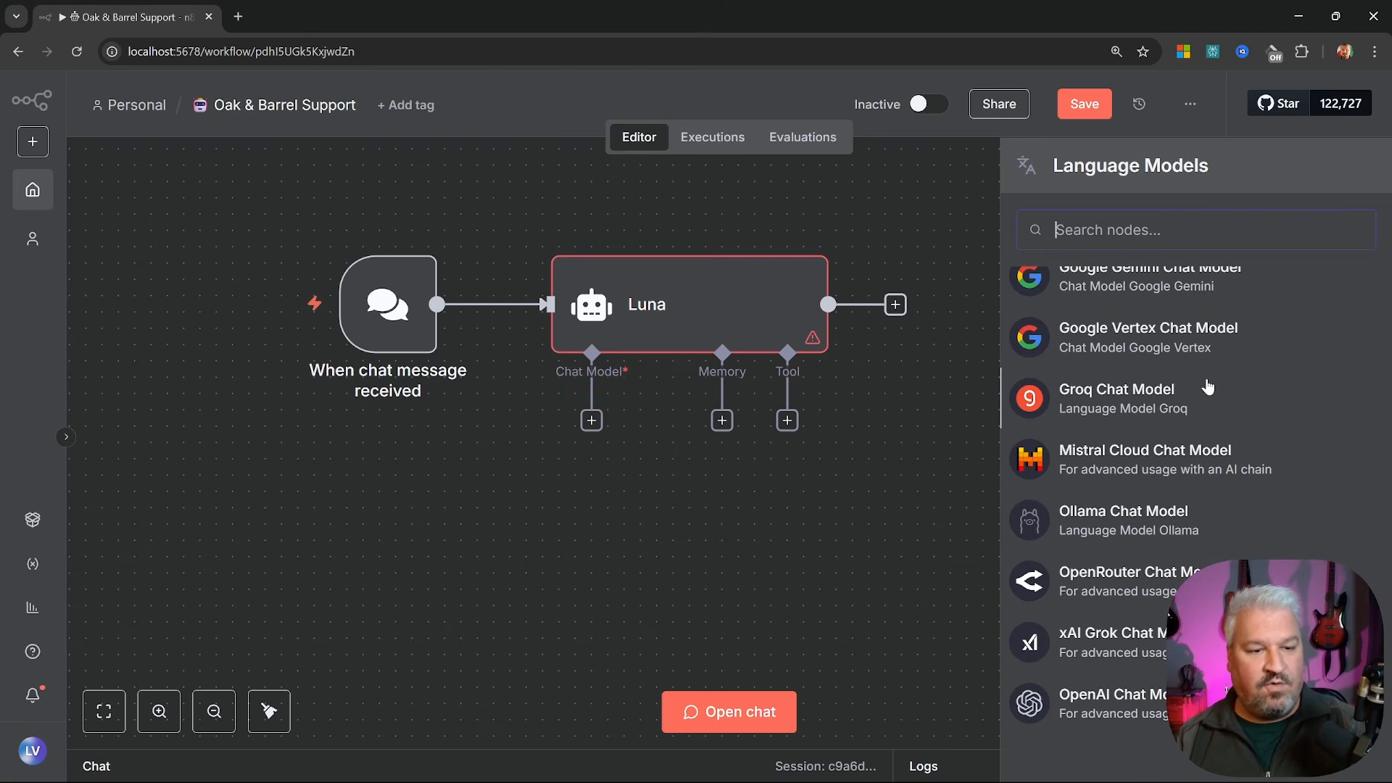
click(1109, 703)
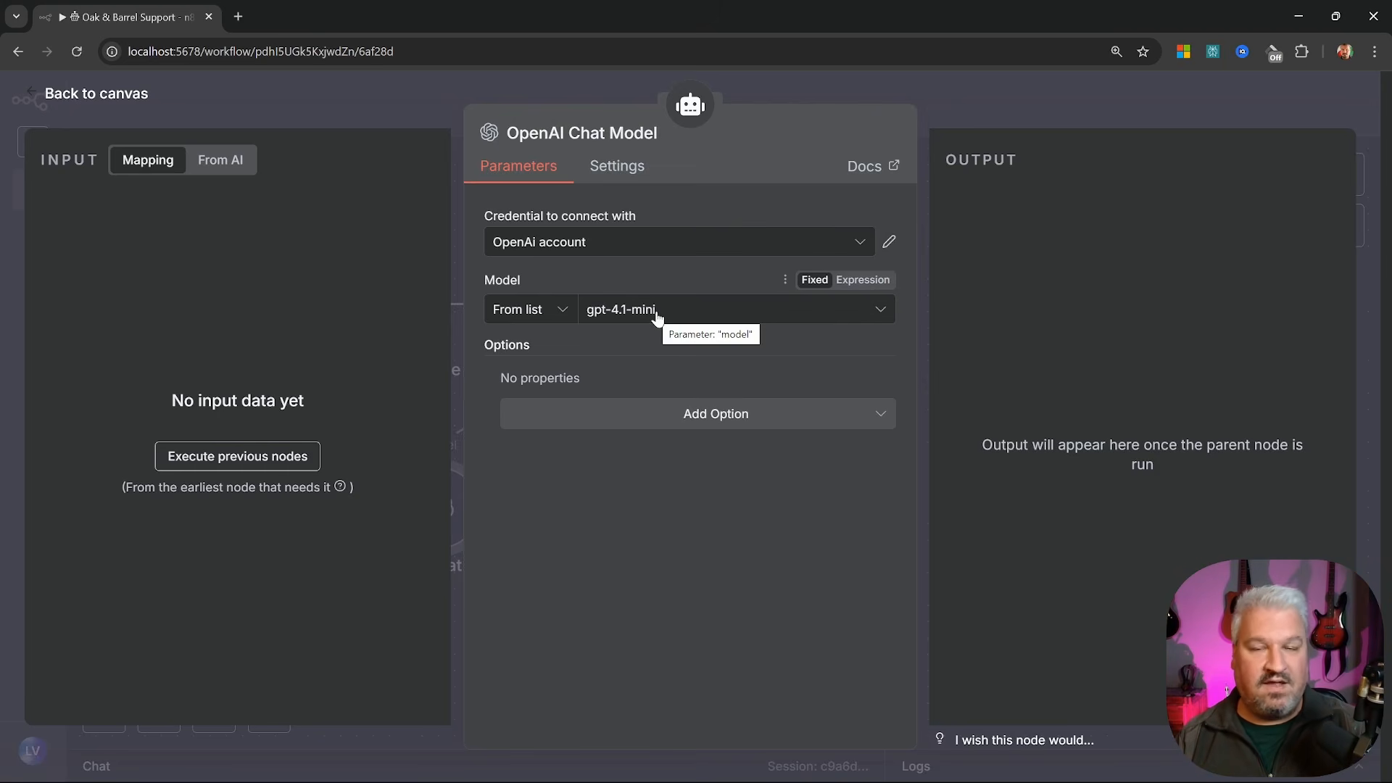
click(613, 133)
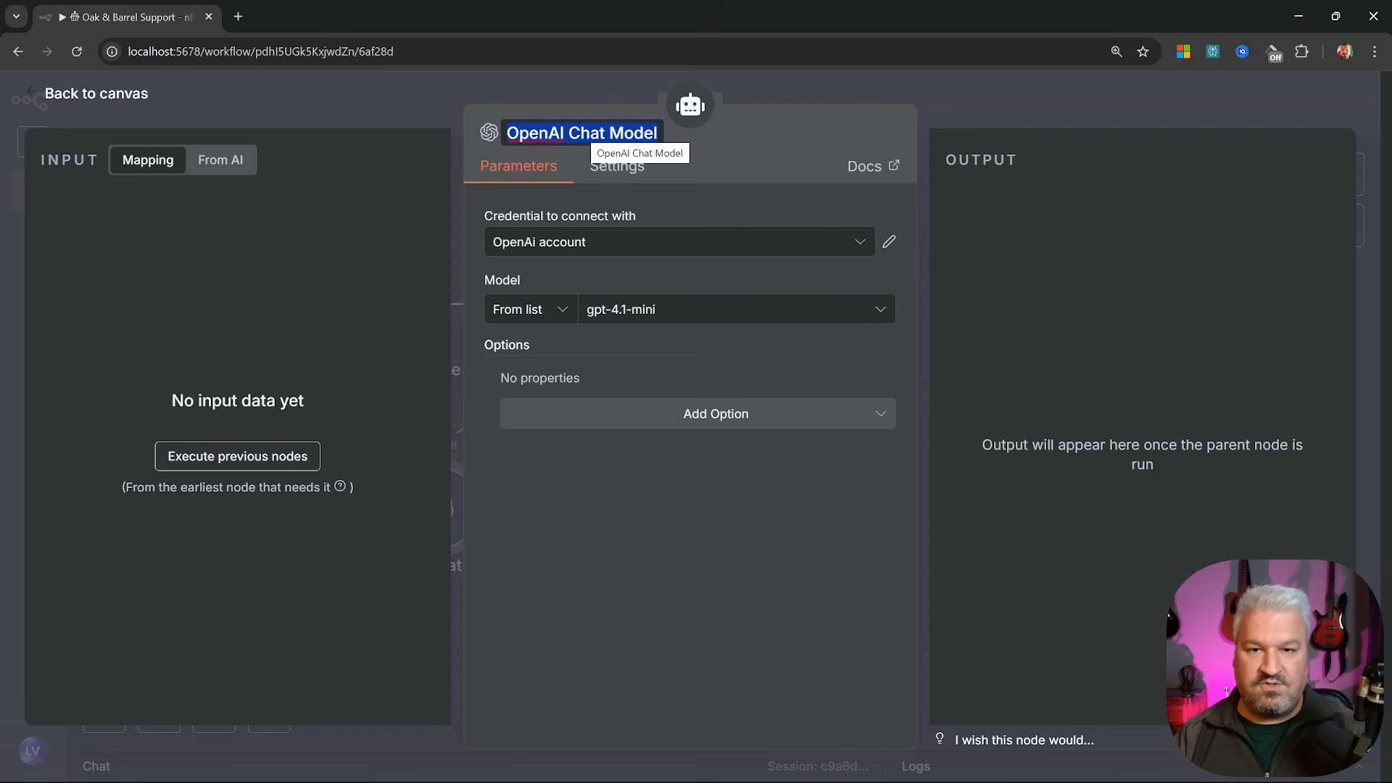
text(GPT-4.1)
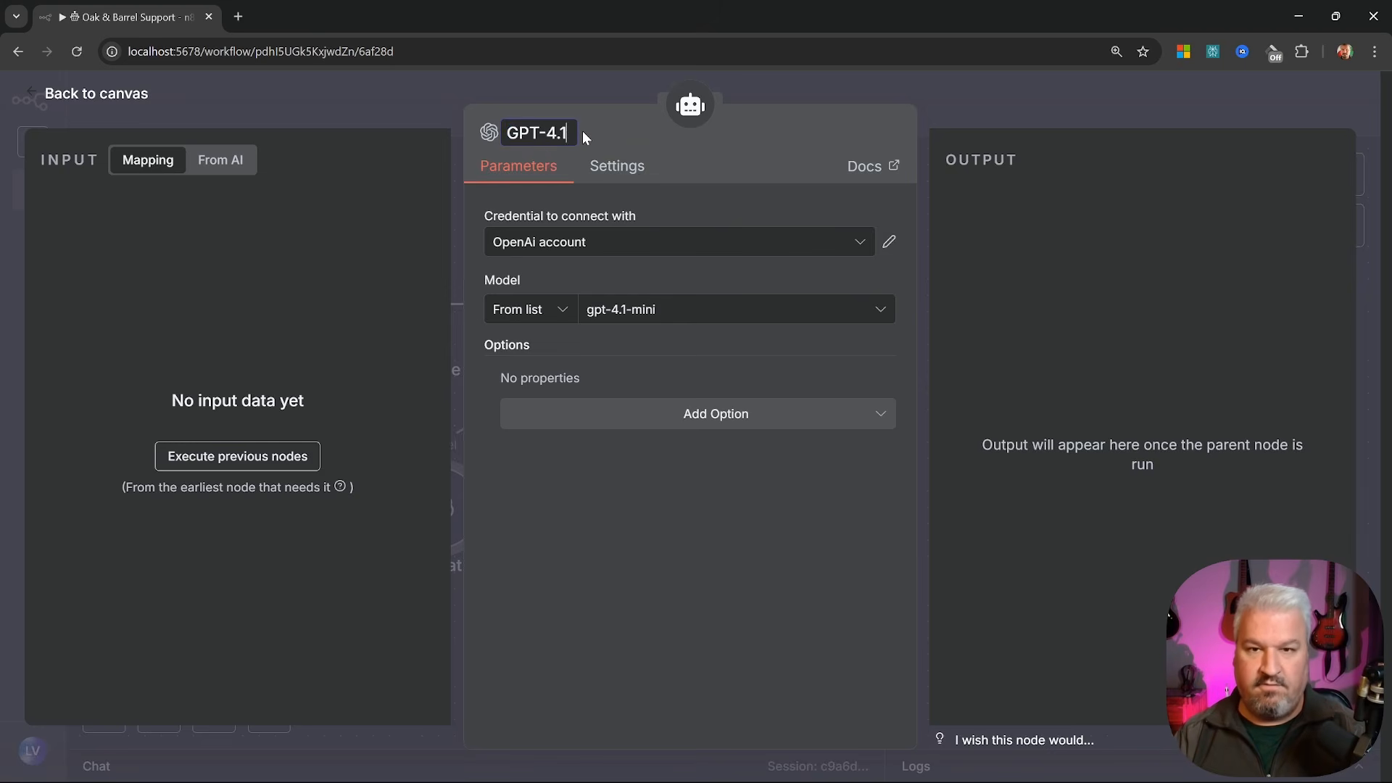
text(-MINI)
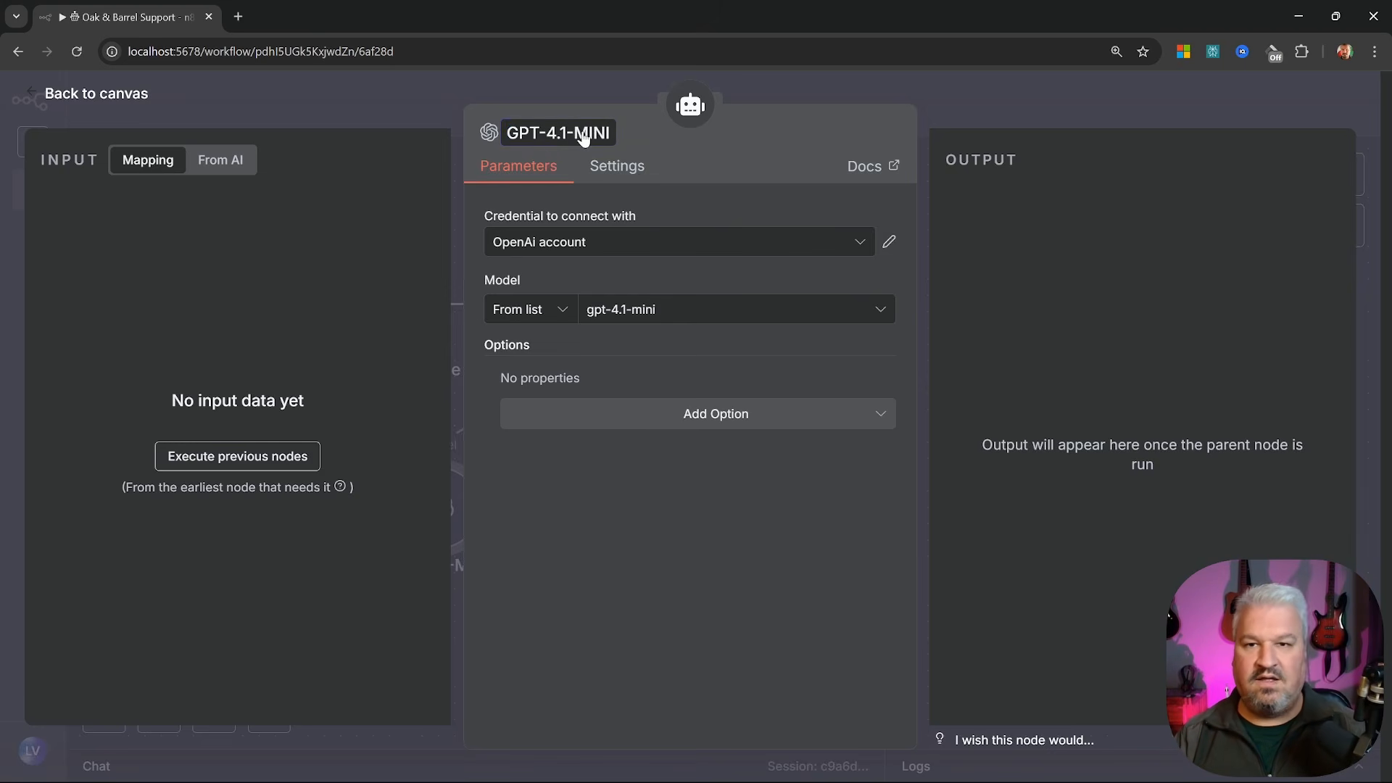
key(Return)
click(196, 126)
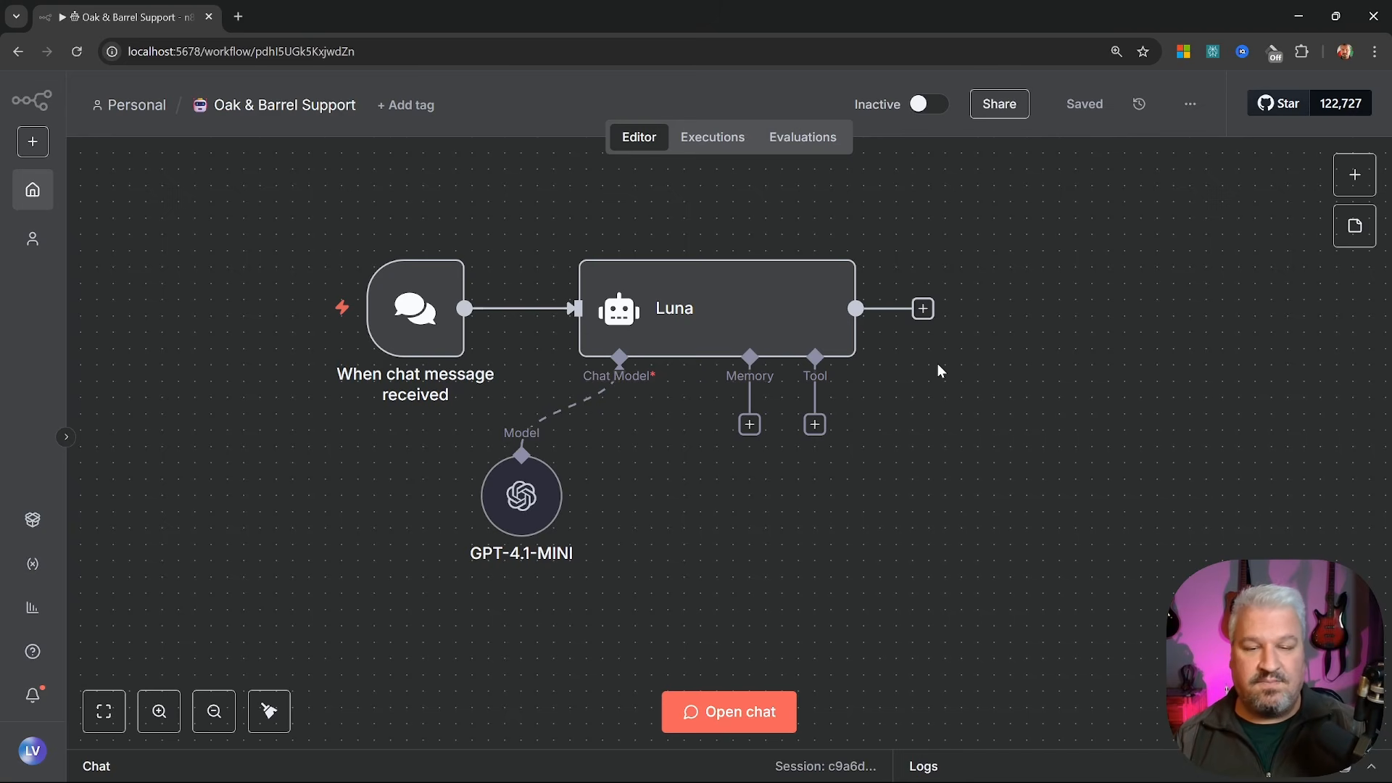
Send 'Hello' to Luna and inspect the GPT-4.1-MINI run's input and output in the logs
click(709, 712)
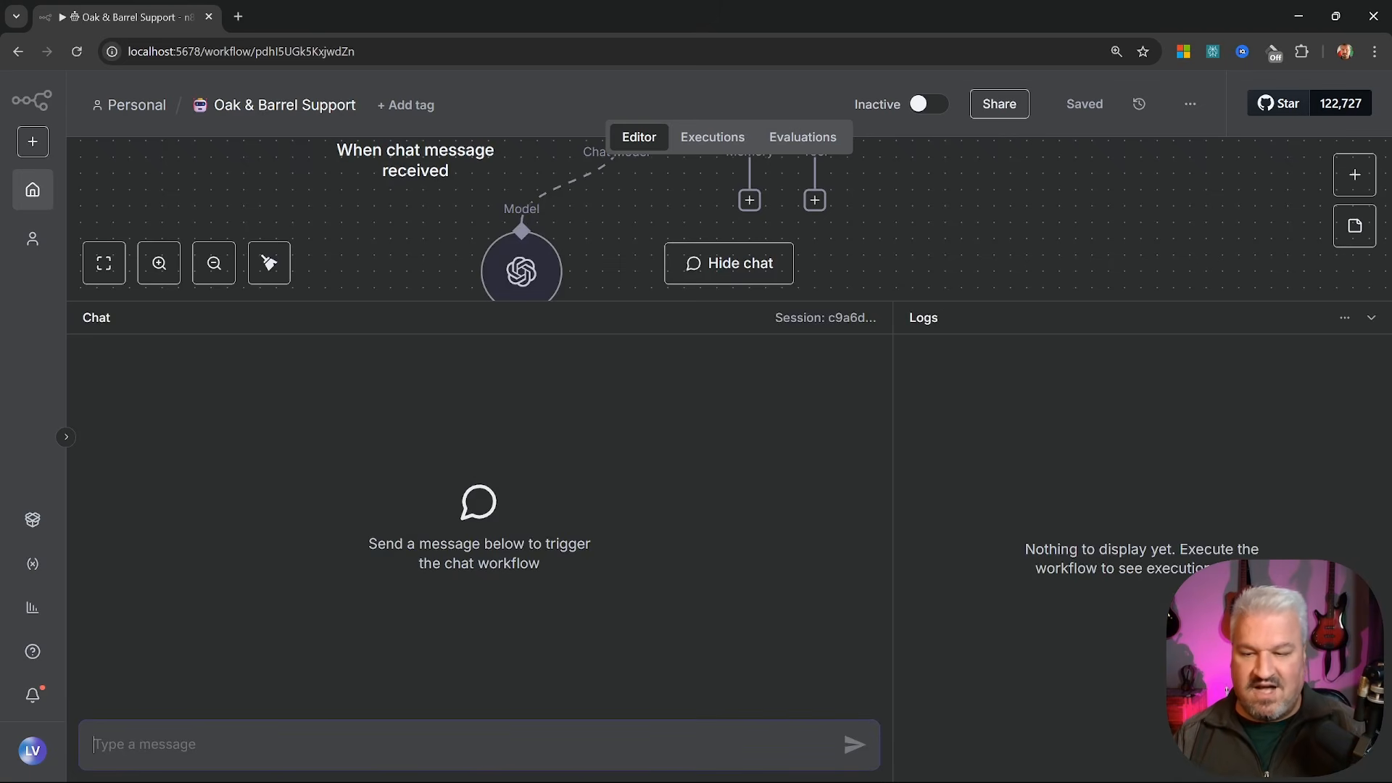
text(Hello)
key(Return)
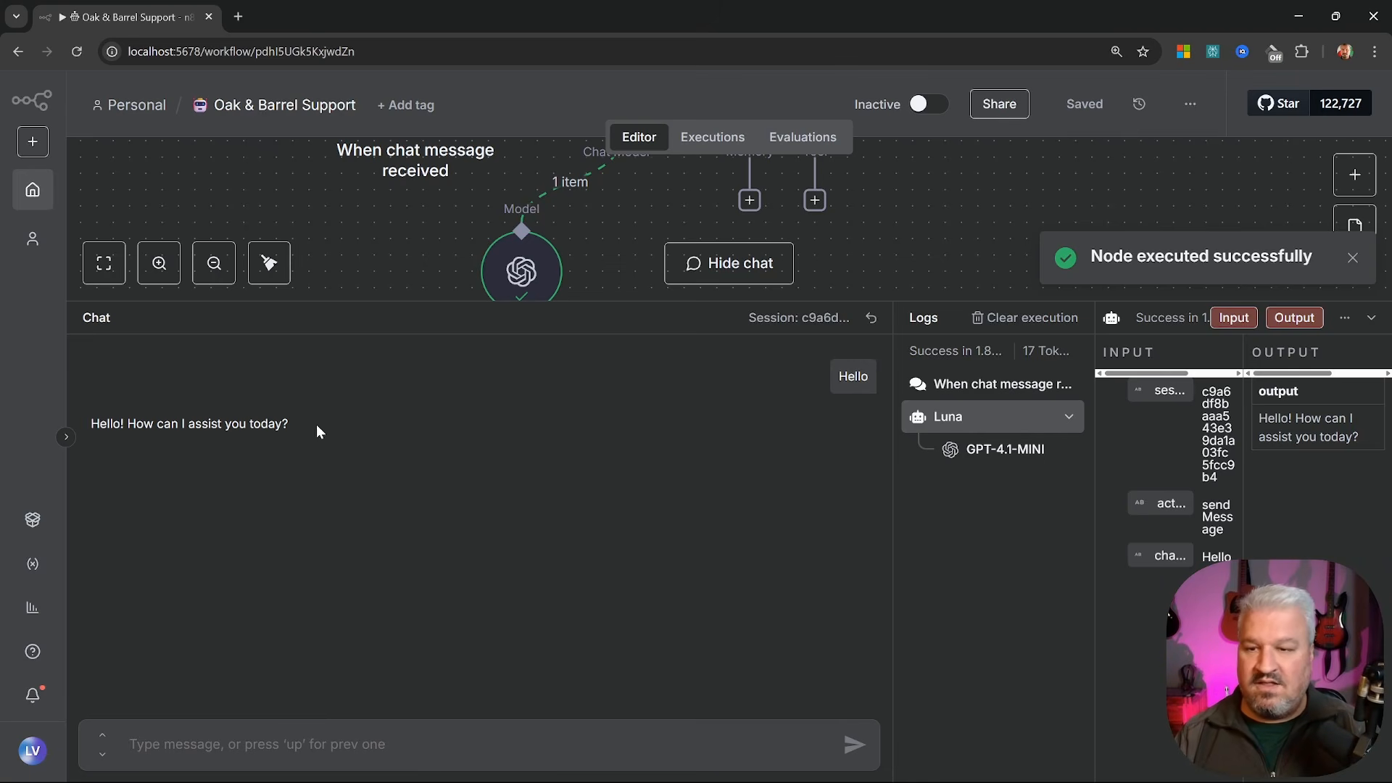
drag(317, 429, 72, 431)
click(353, 440)
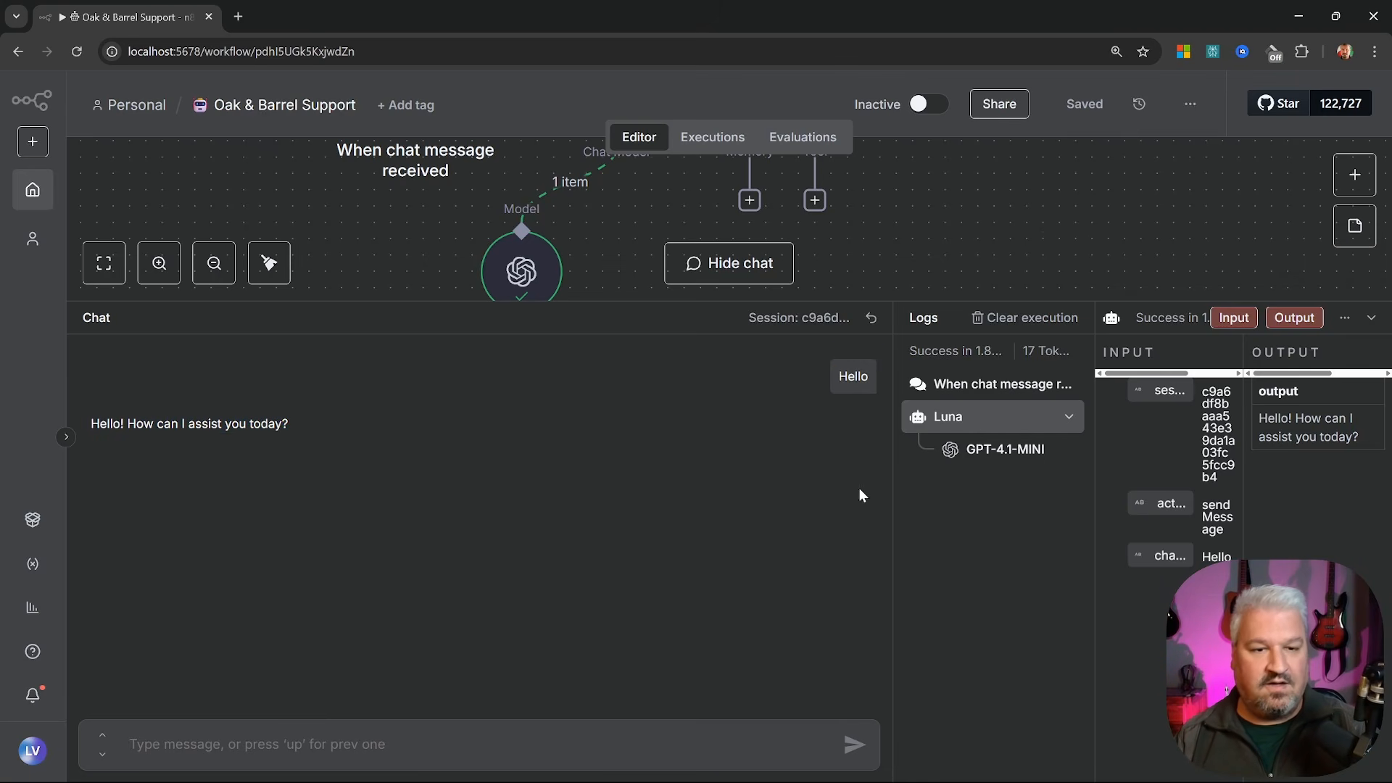
drag(893, 491, 468, 489)
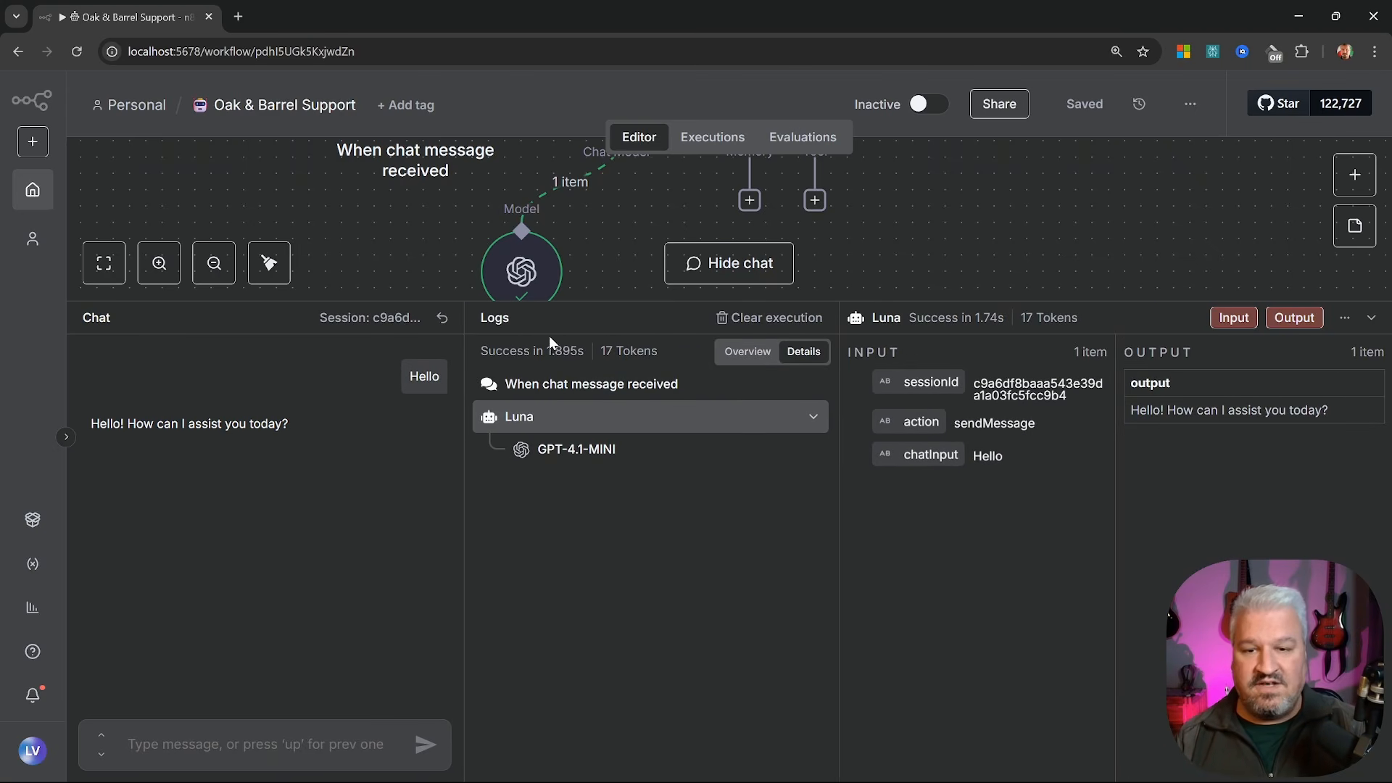
click(524, 417)
click(524, 416)
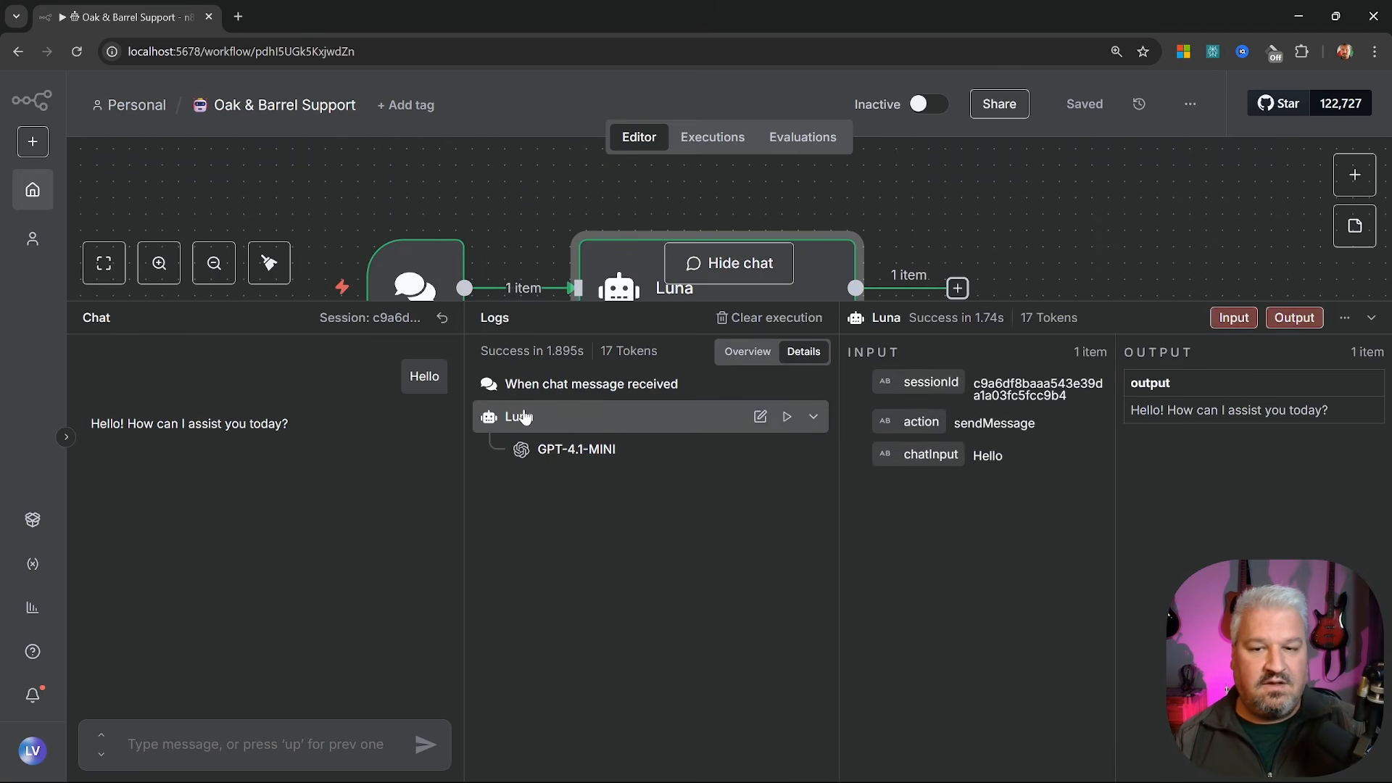
click(524, 416)
click(581, 450)
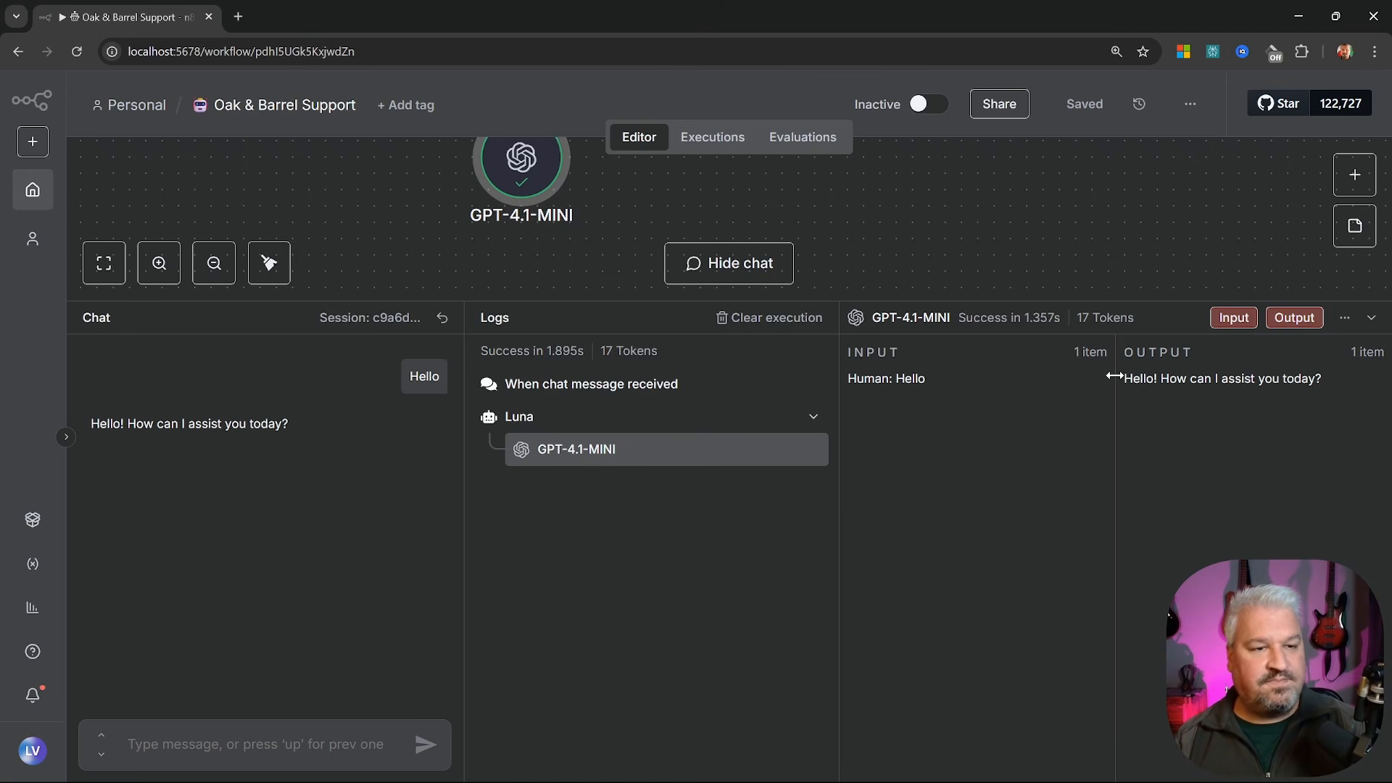
drag(1124, 379, 1301, 378)
click(1297, 409)
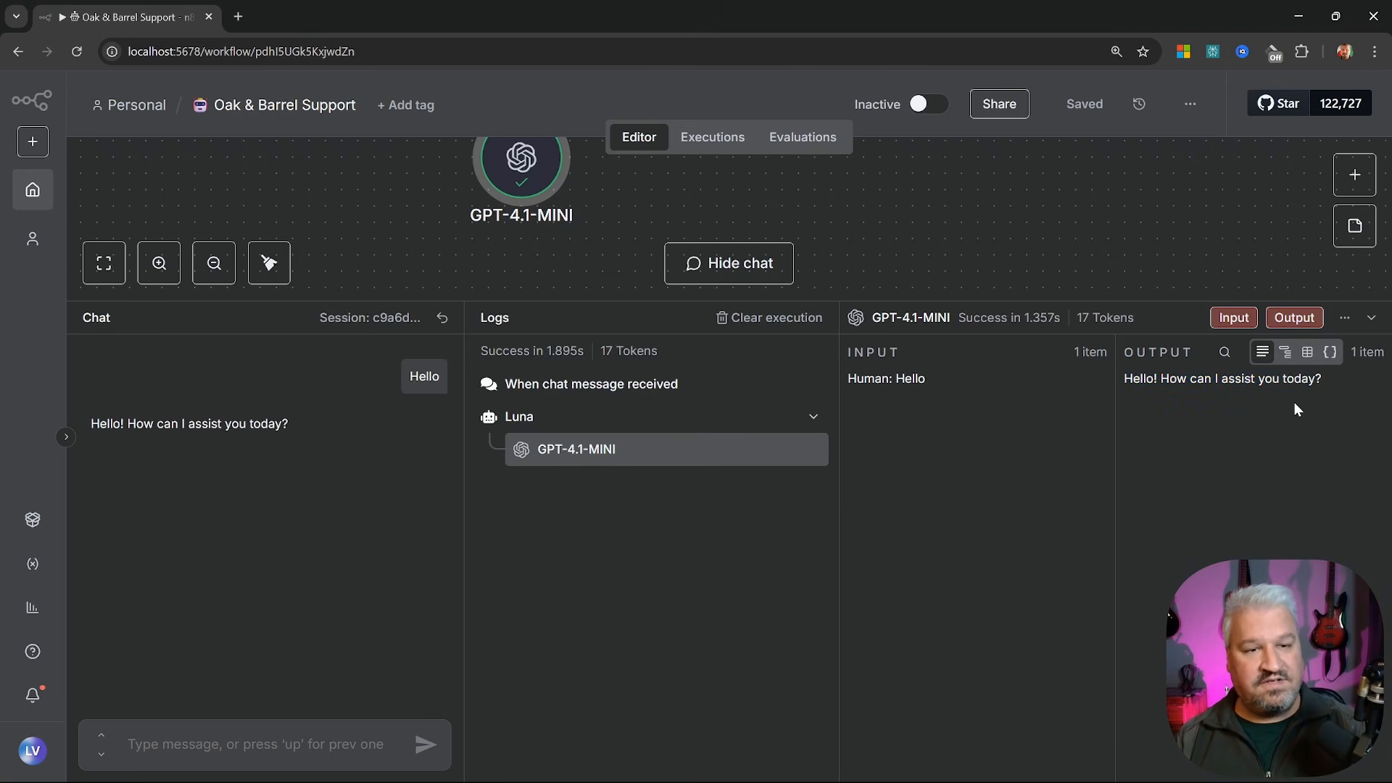
click(1371, 318)
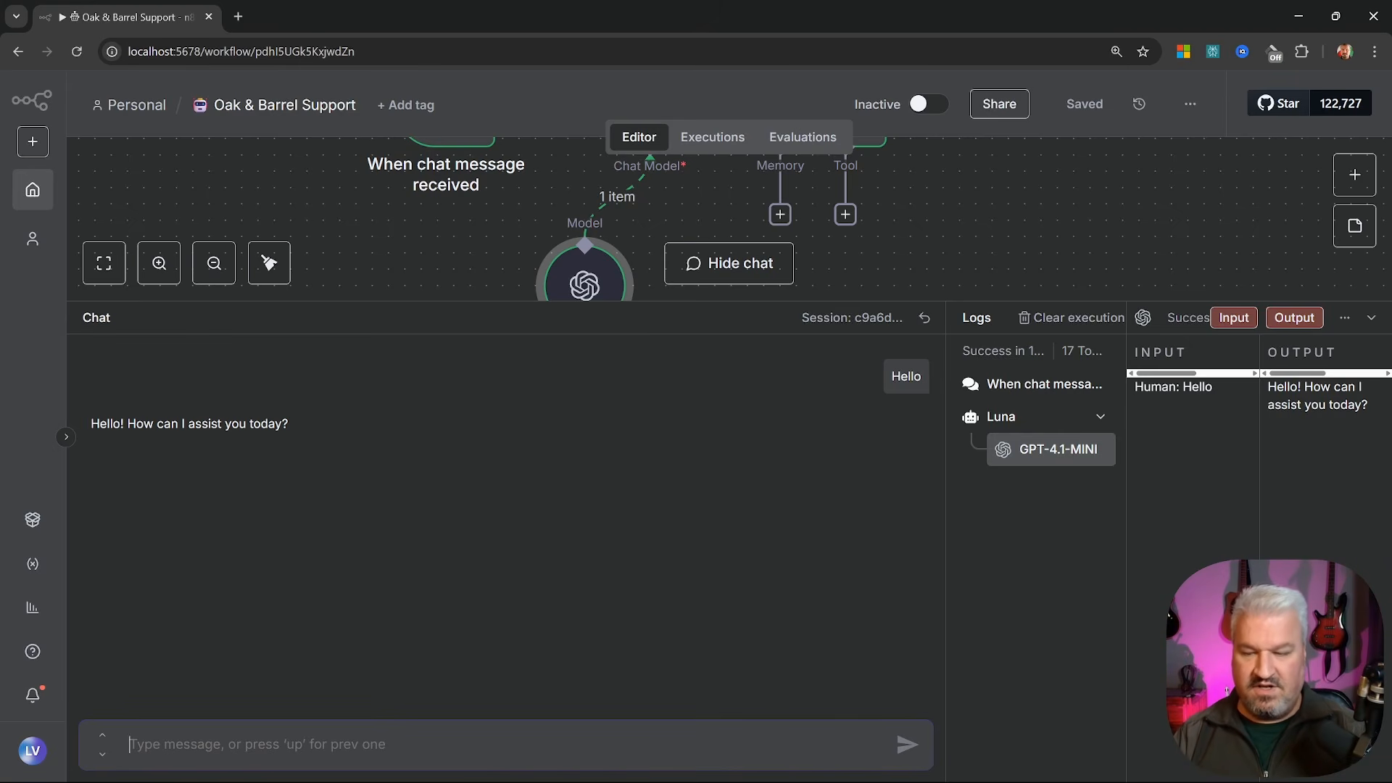
Send 'My name is Leon' then 'What is my name?', confirming Luna can't recall it, and collapse the chat
text(My name )
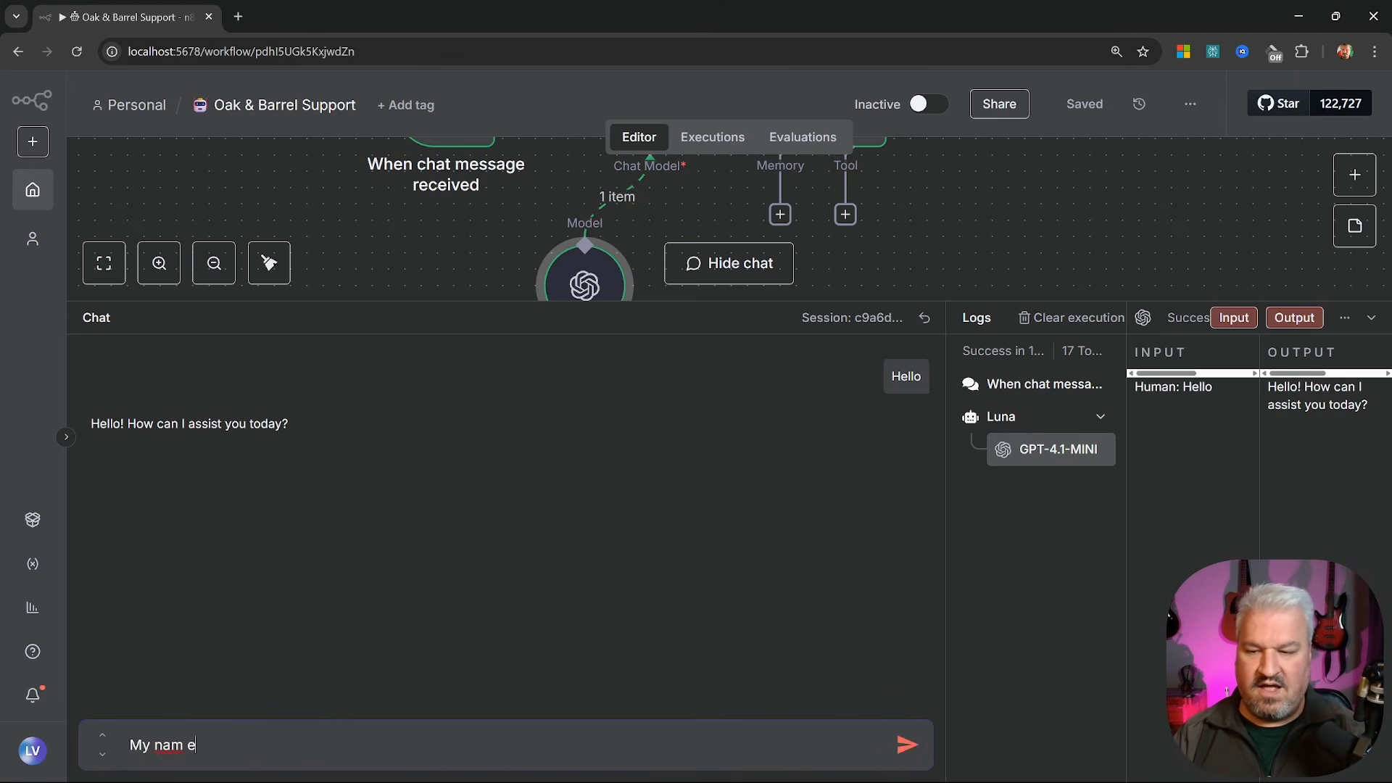
text(is Leon)
key(Return)
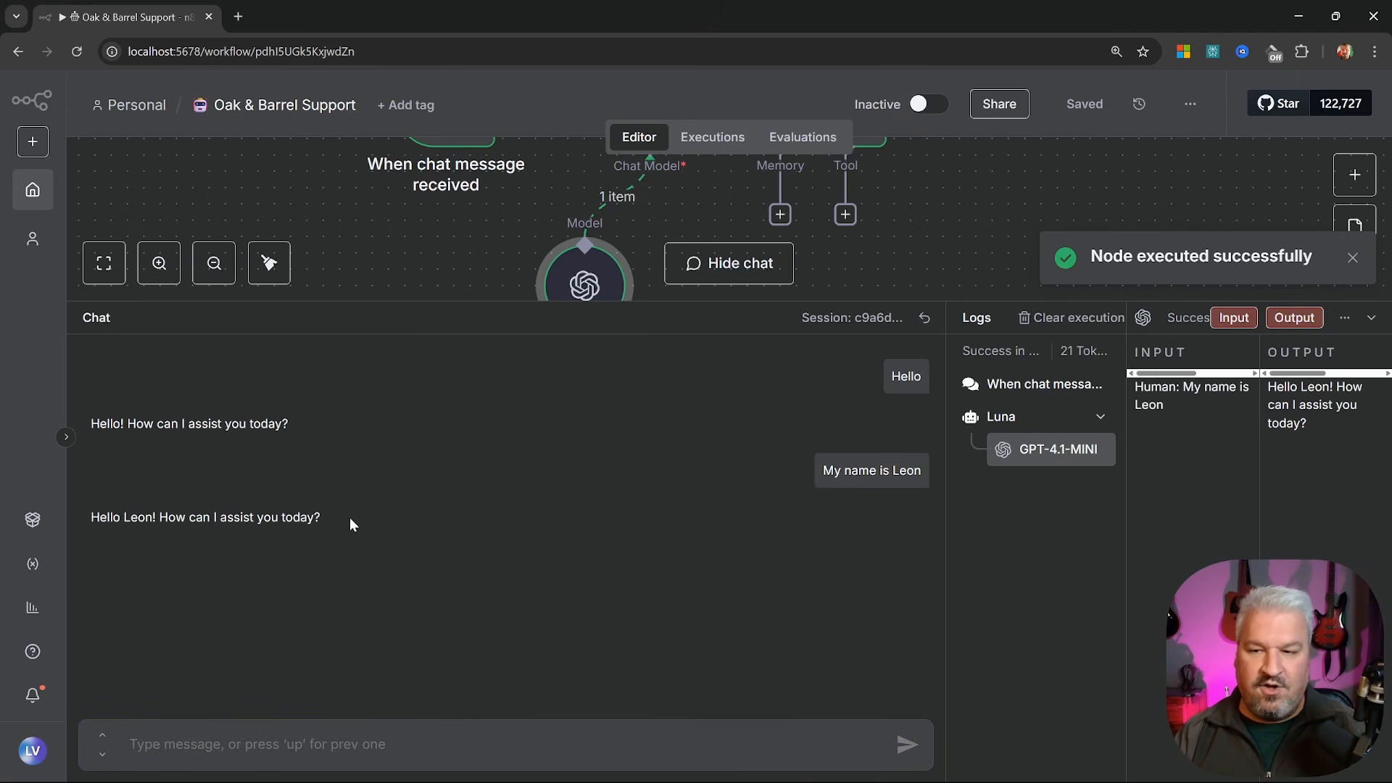
text(Wh)
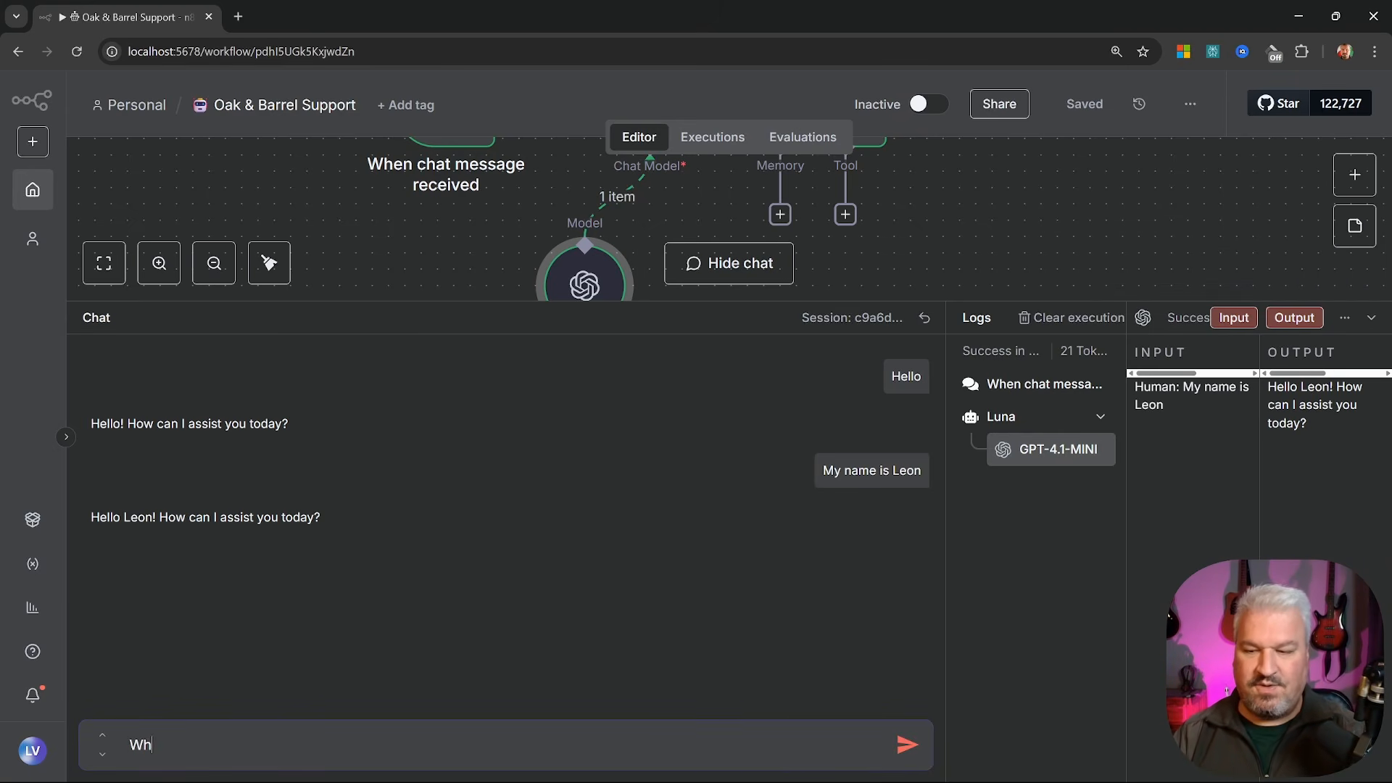
text(at is my name?)
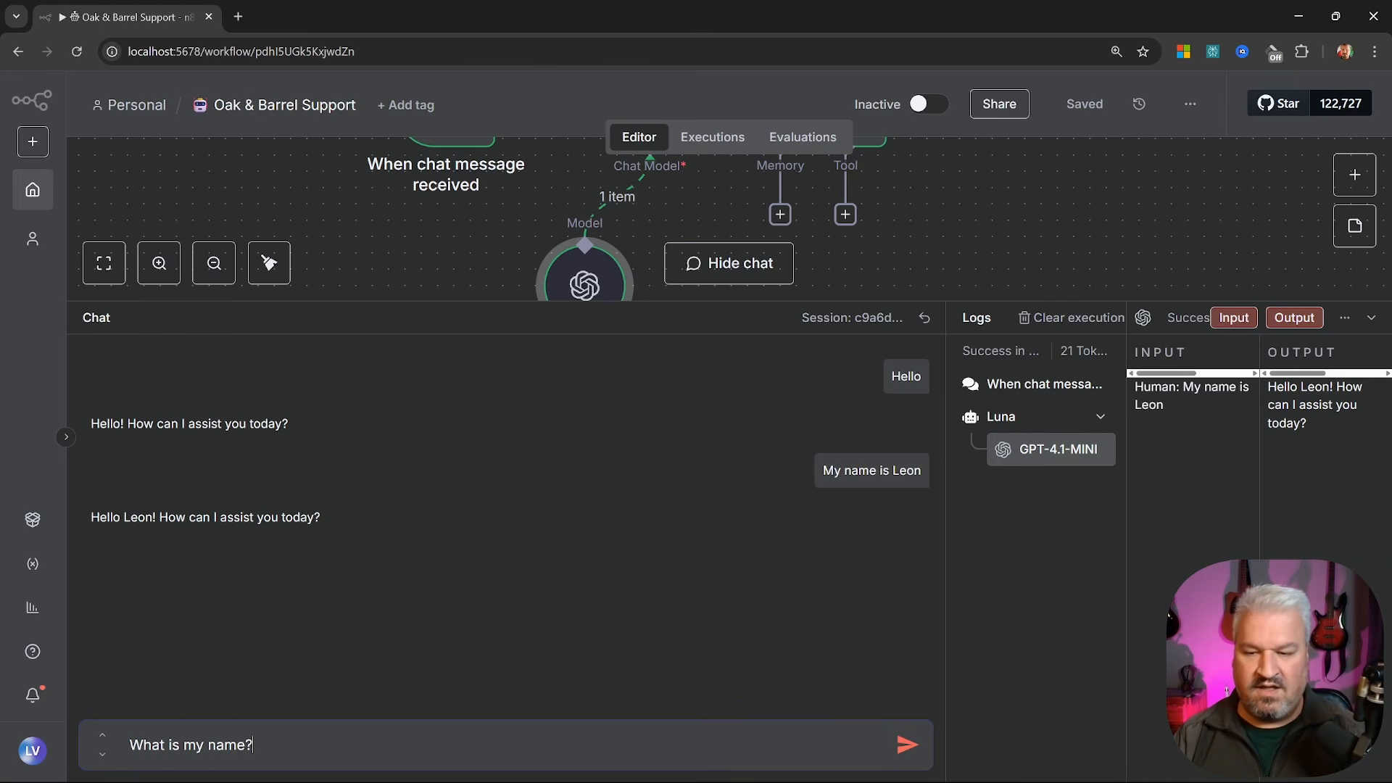
key(Return)
key(ctrl+plus)
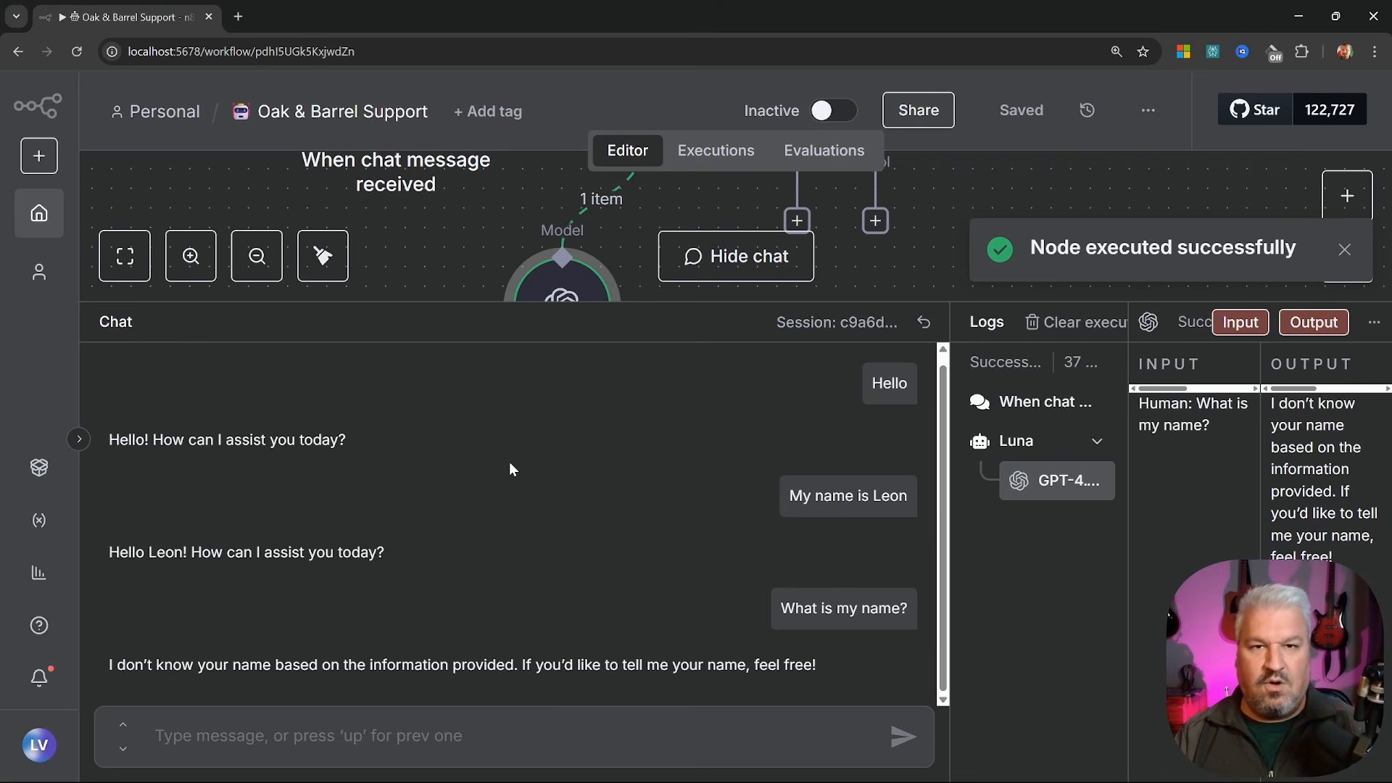
drag(107, 666, 882, 658)
click(681, 603)
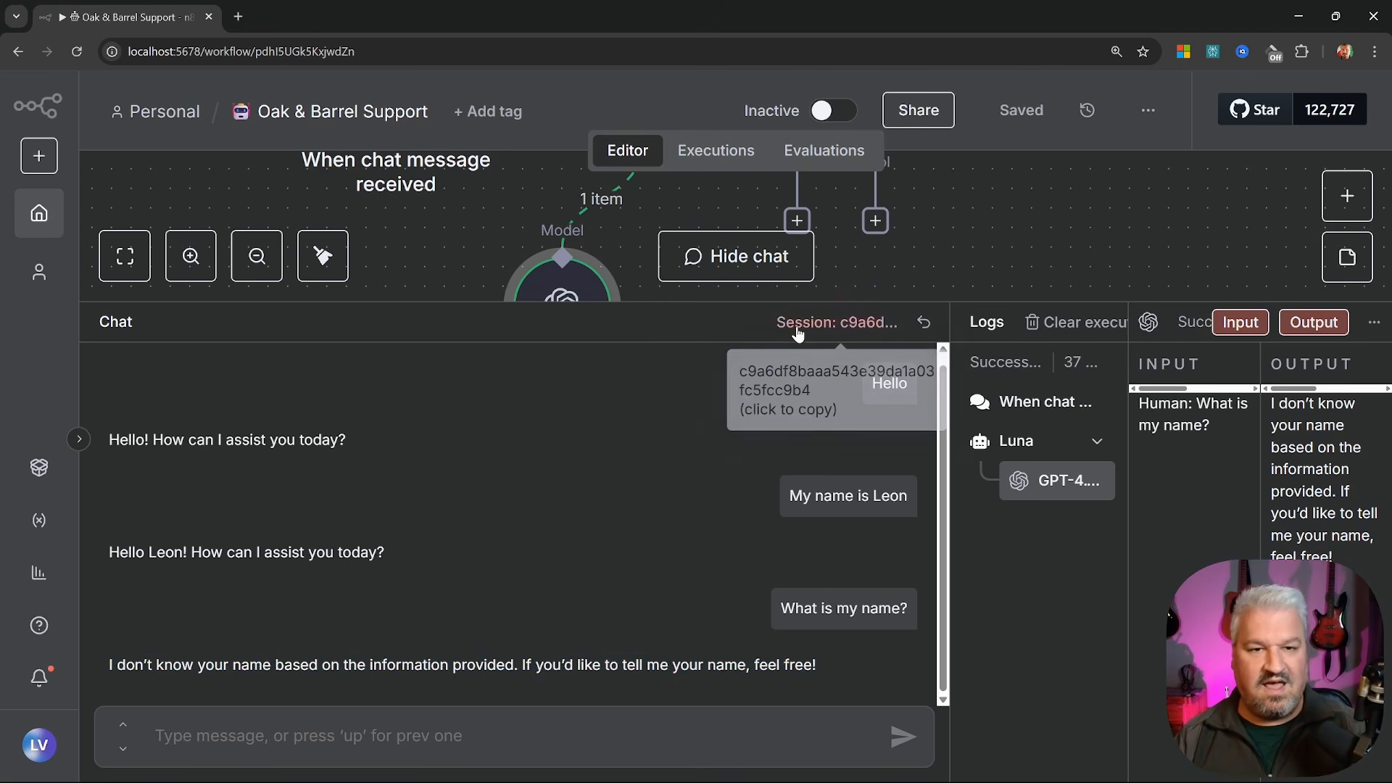
drag(1093, 302, 1080, 536)
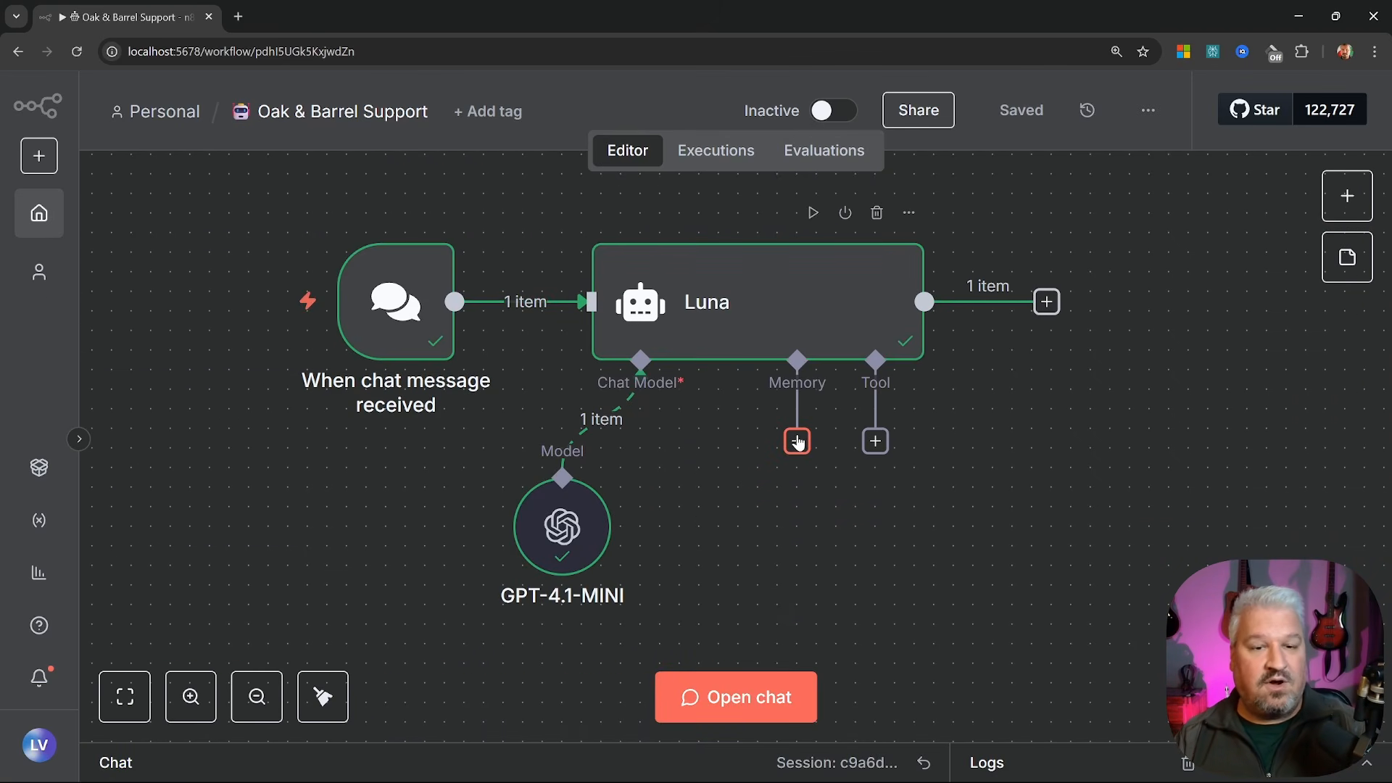
Open Luna's Memory options and browse Simple Memory, MongoDB, Postgres, Redis and other stores
click(797, 441)
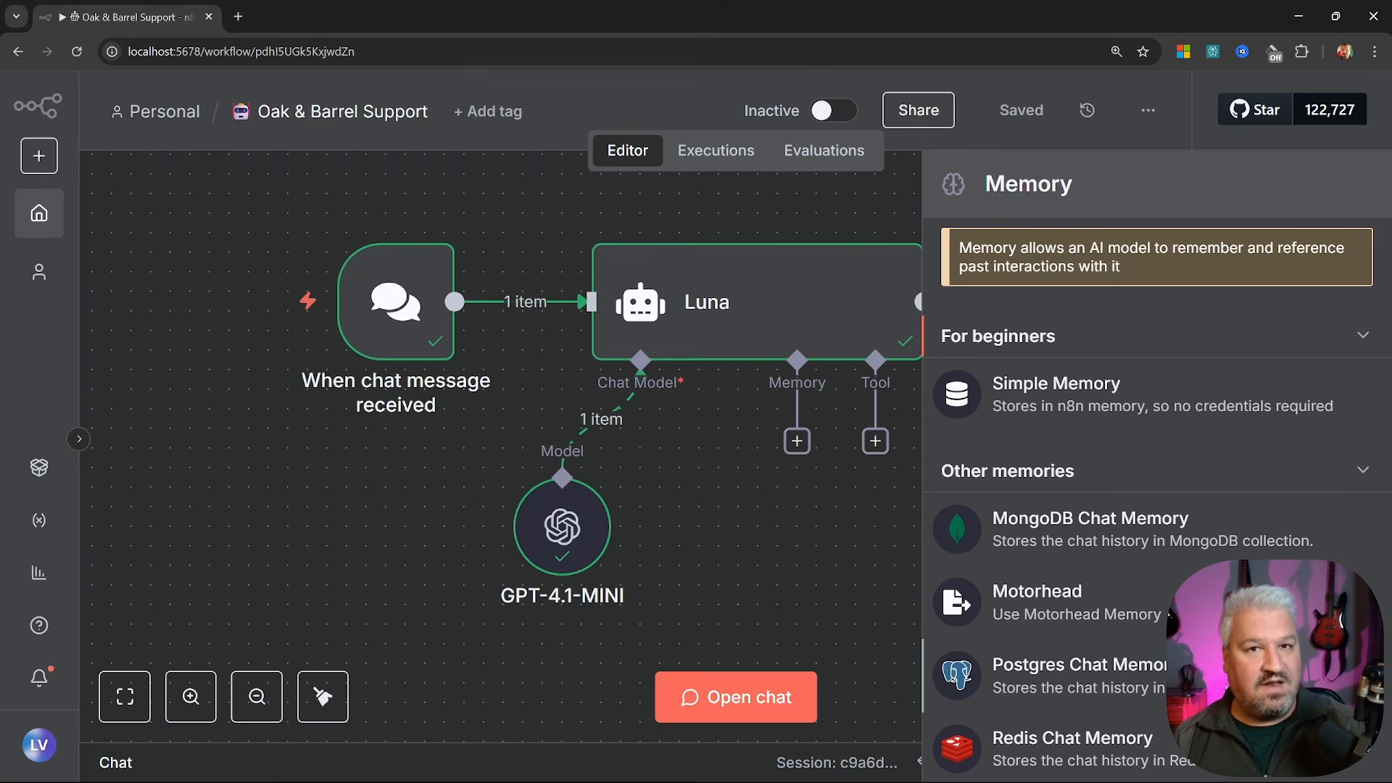
scroll(1072, 499, down, 3)
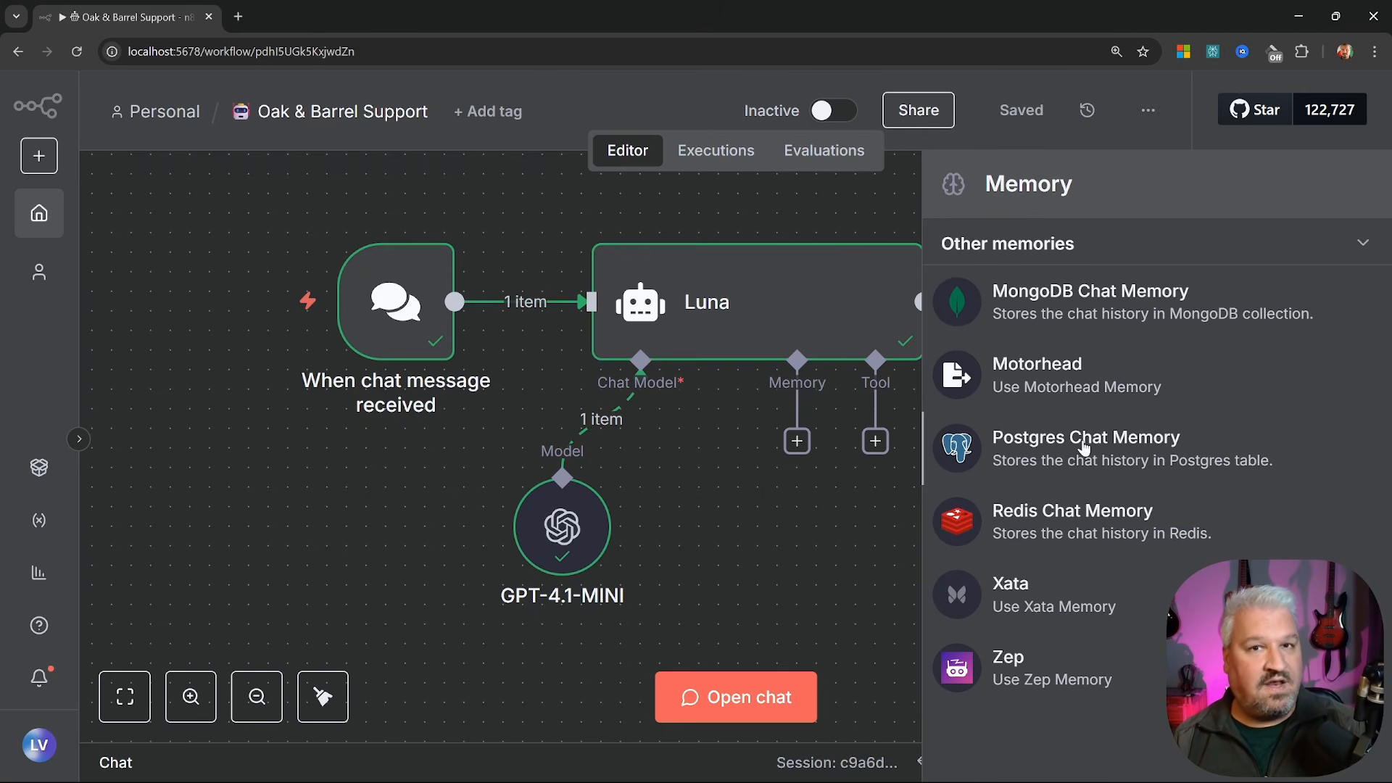
scroll(1084, 435, up, 3)
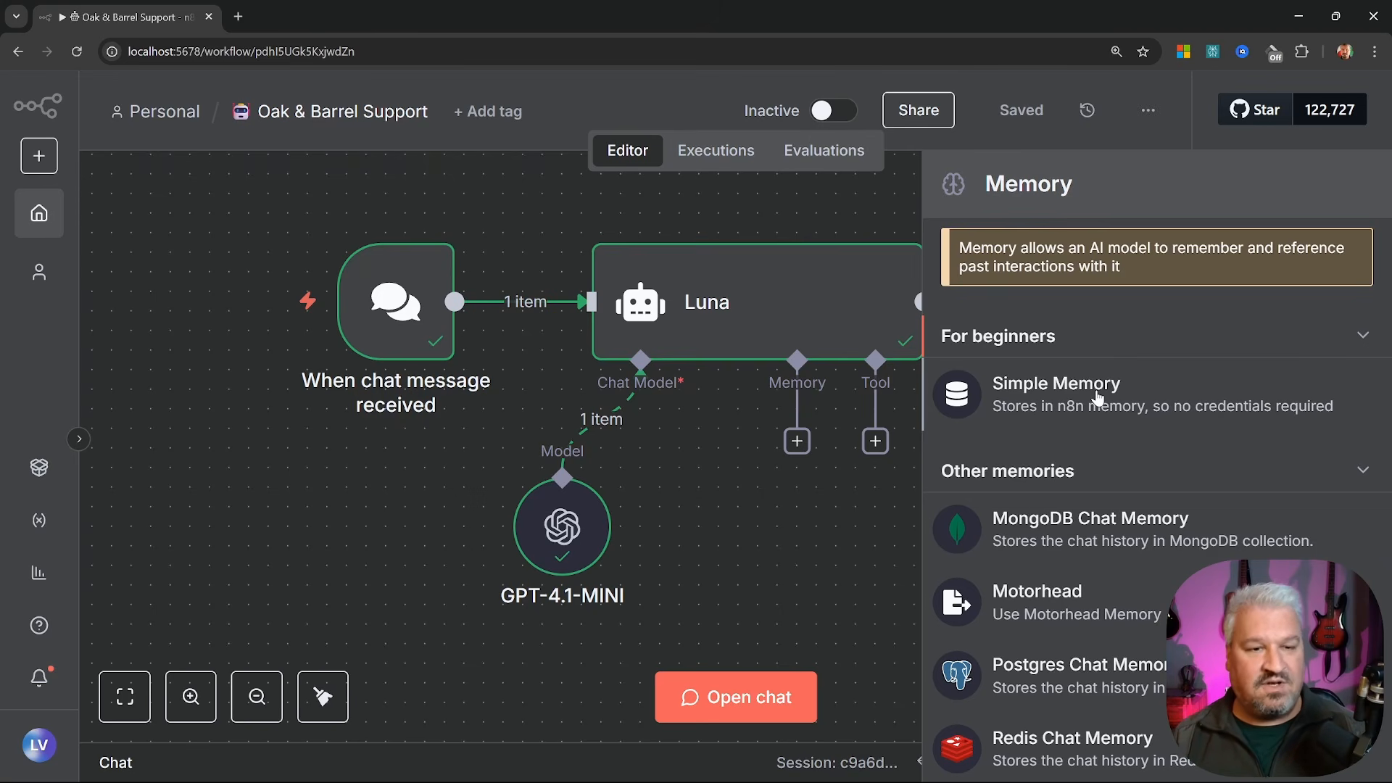
scroll(1096, 397, down, 3)
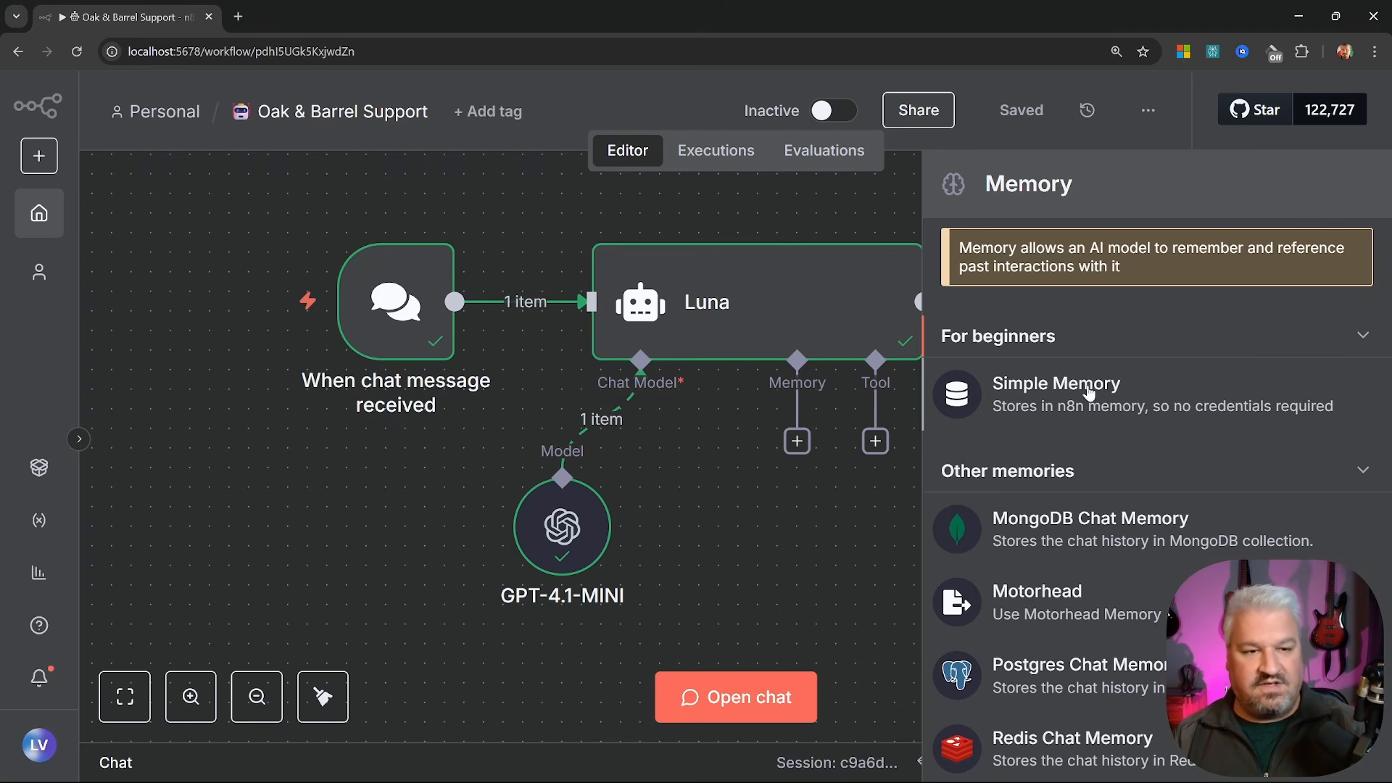
Attach Simple Memory to Luna with a context window length of 40 and reopen the chat
click(1091, 389)
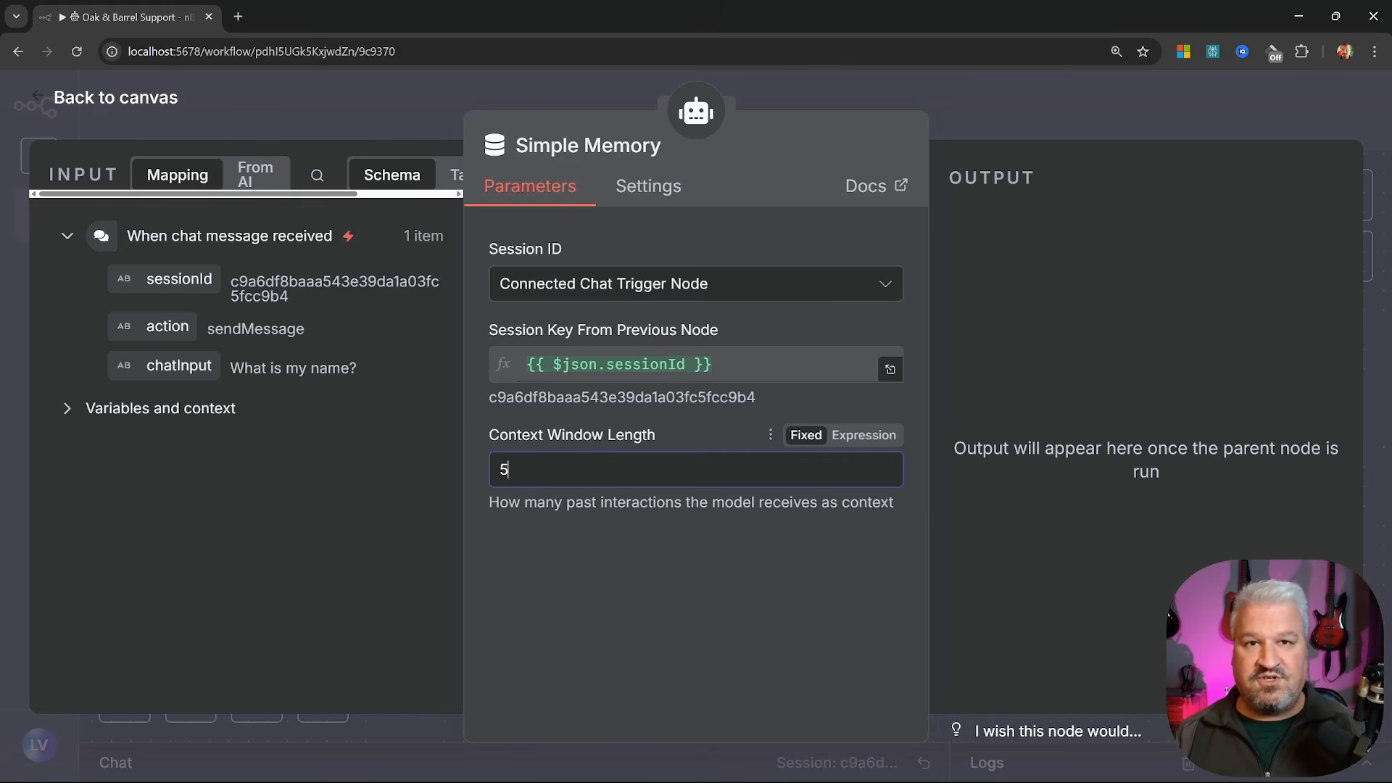
key(BackSpace)
text(40)
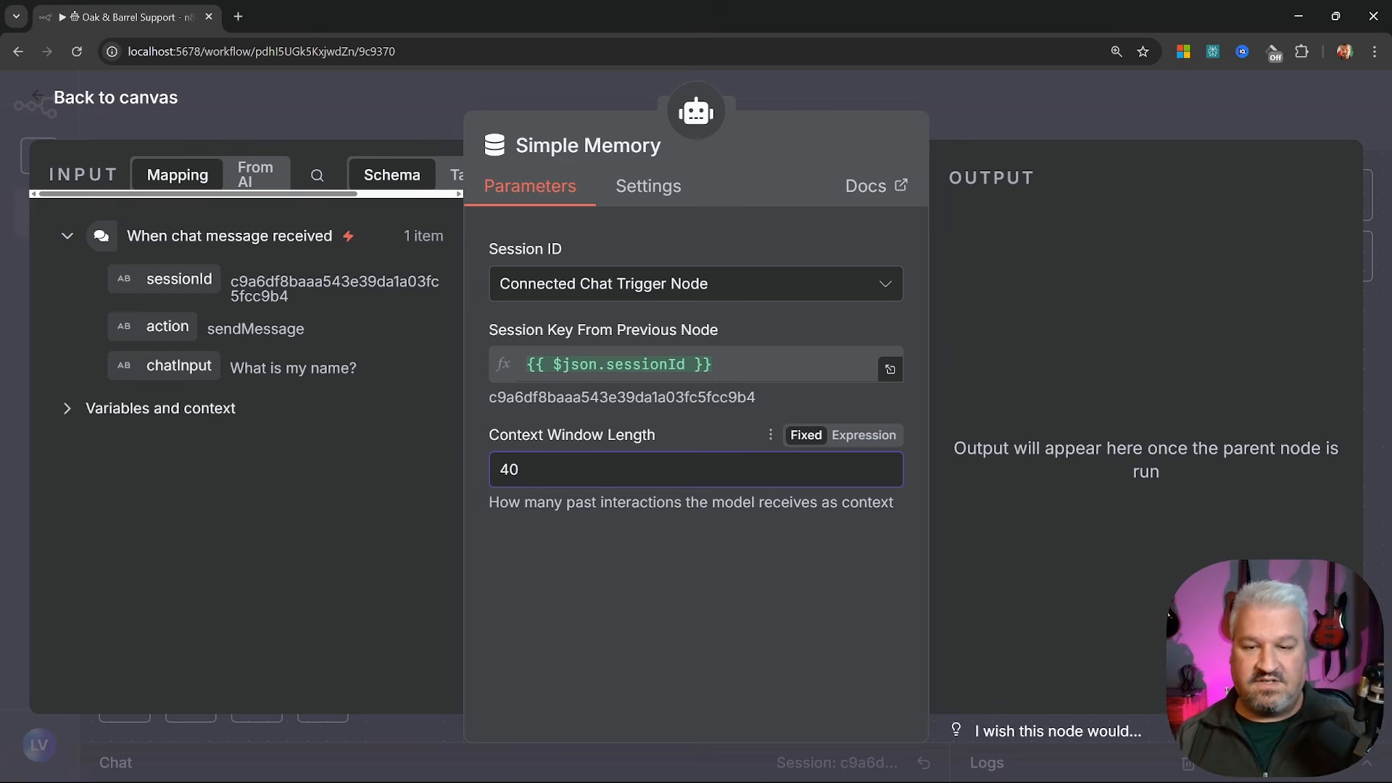
click(65, 105)
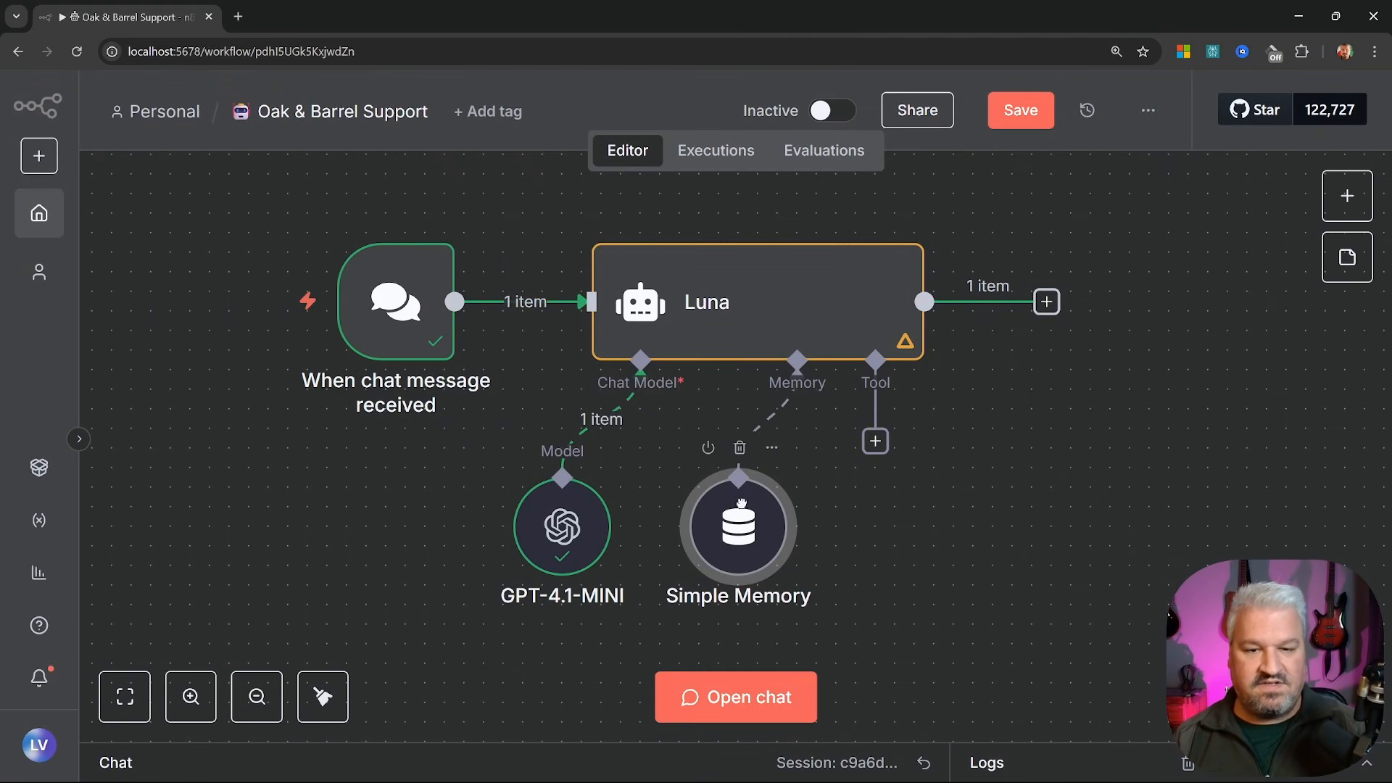
click(755, 700)
Save the workflow, then send 'My name is Leon' and 'What is my name?', getting the name recalled
key(ctrl+s)
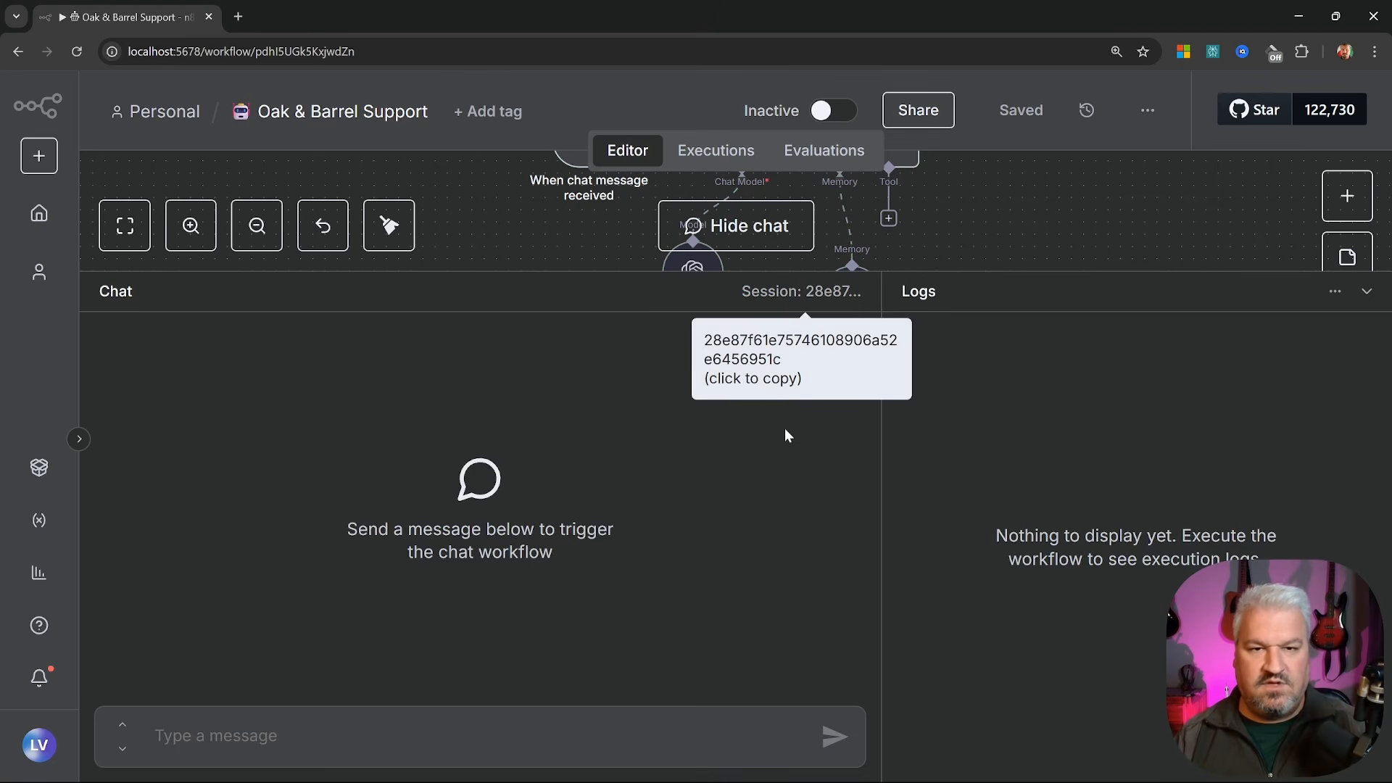
click(203, 736)
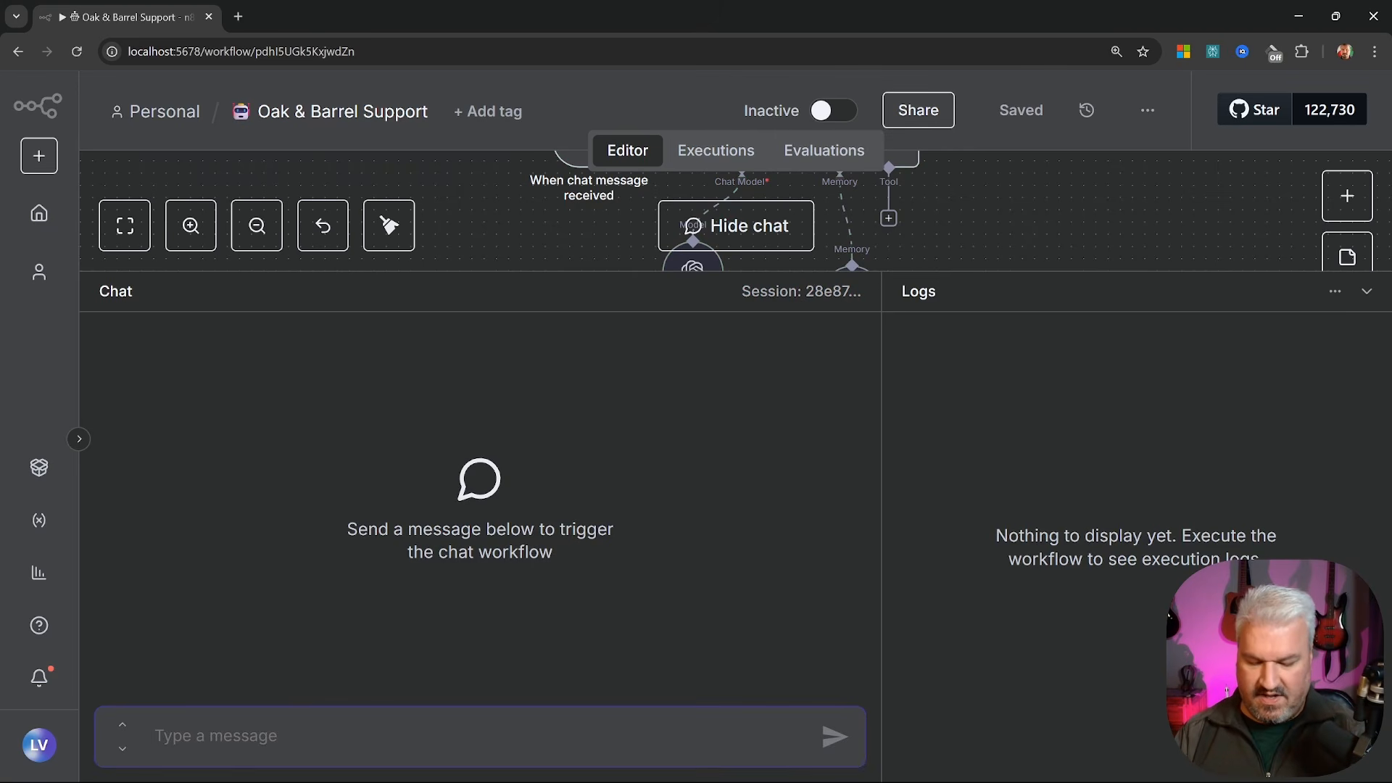
text(My name is )
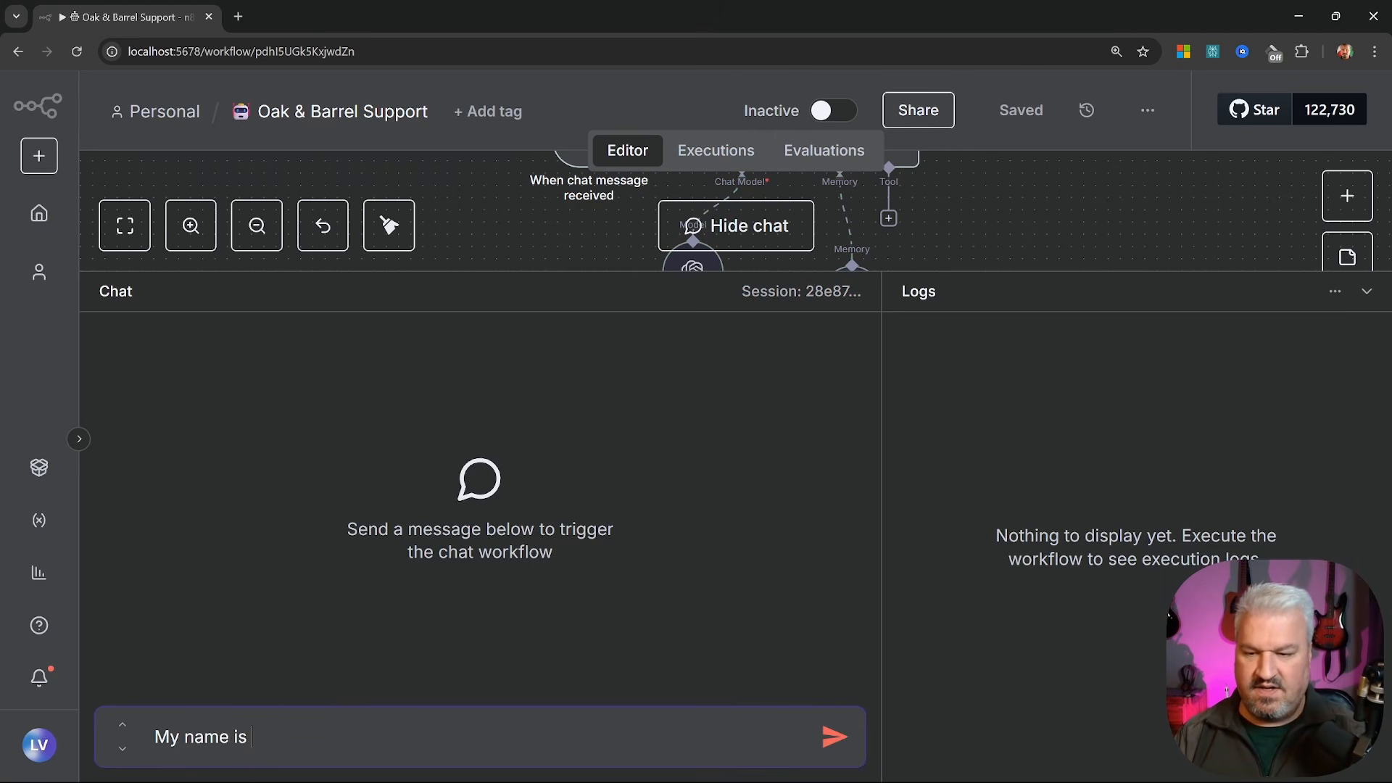
text(Leon)
key(Return)
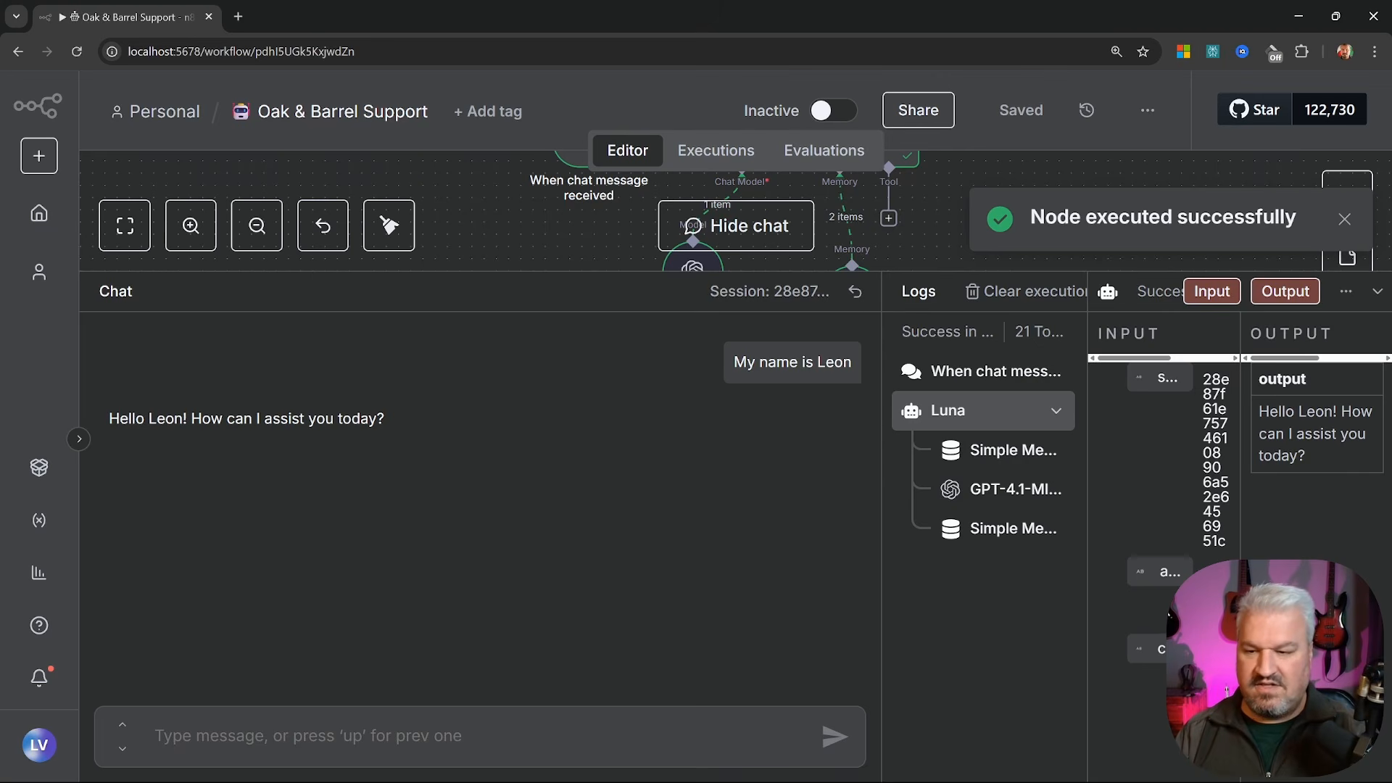
text(What s)
key(BackSpace)
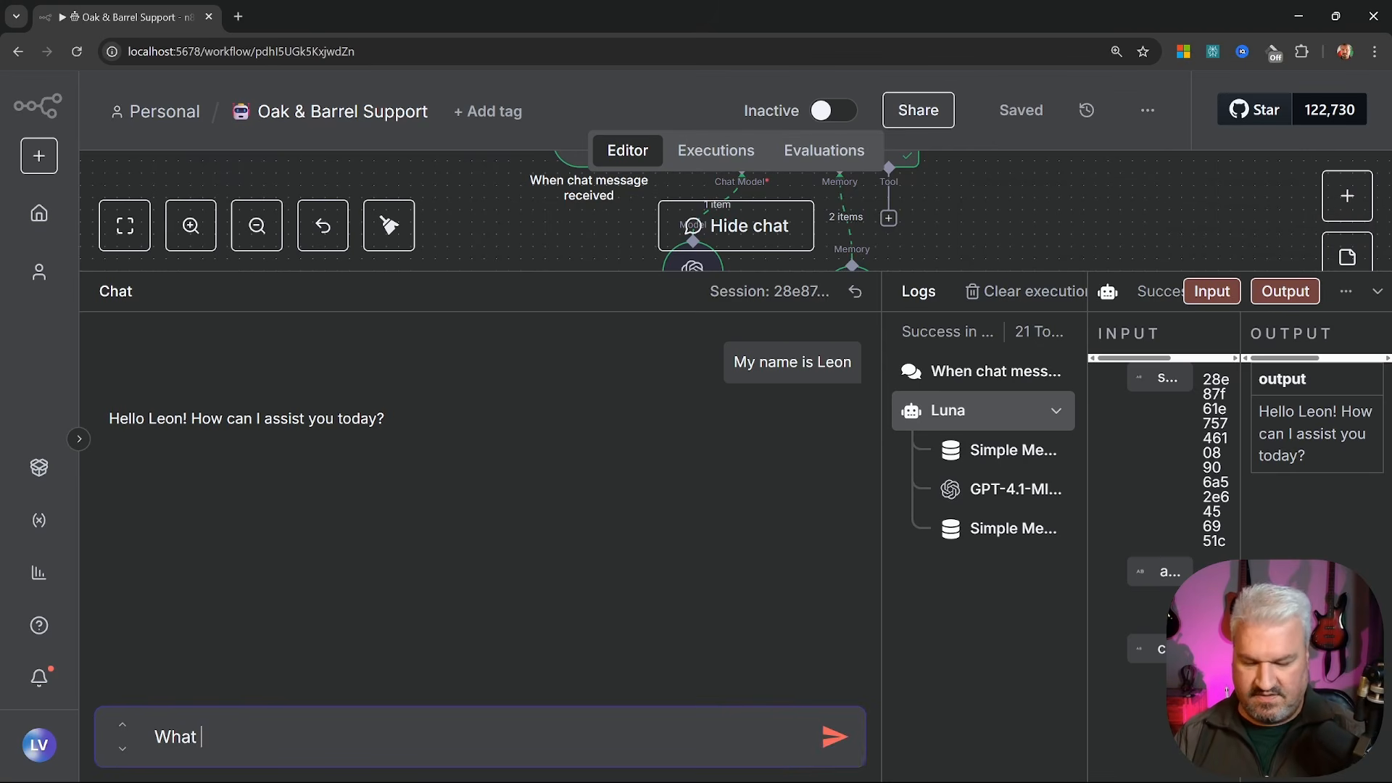
text(is my name?)
key(Return)
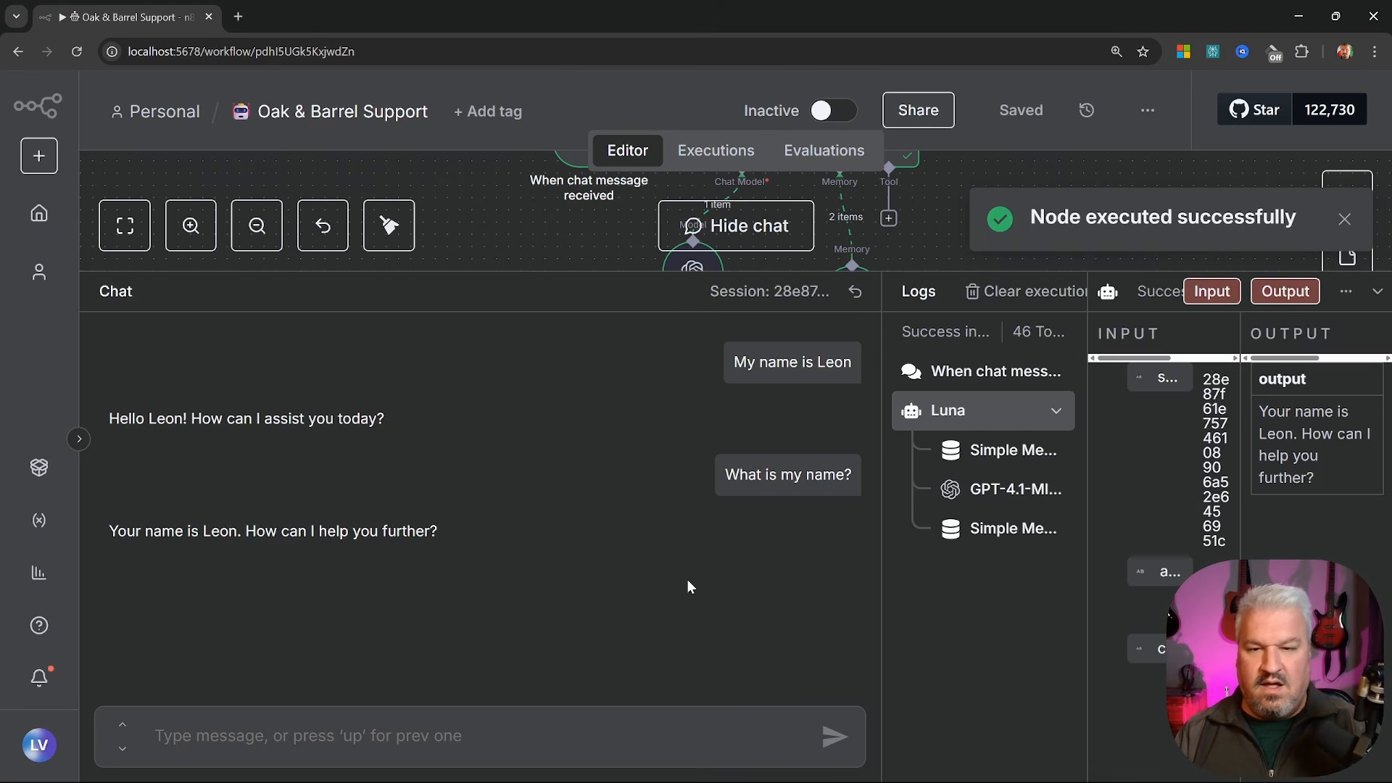
drag(117, 531, 407, 535)
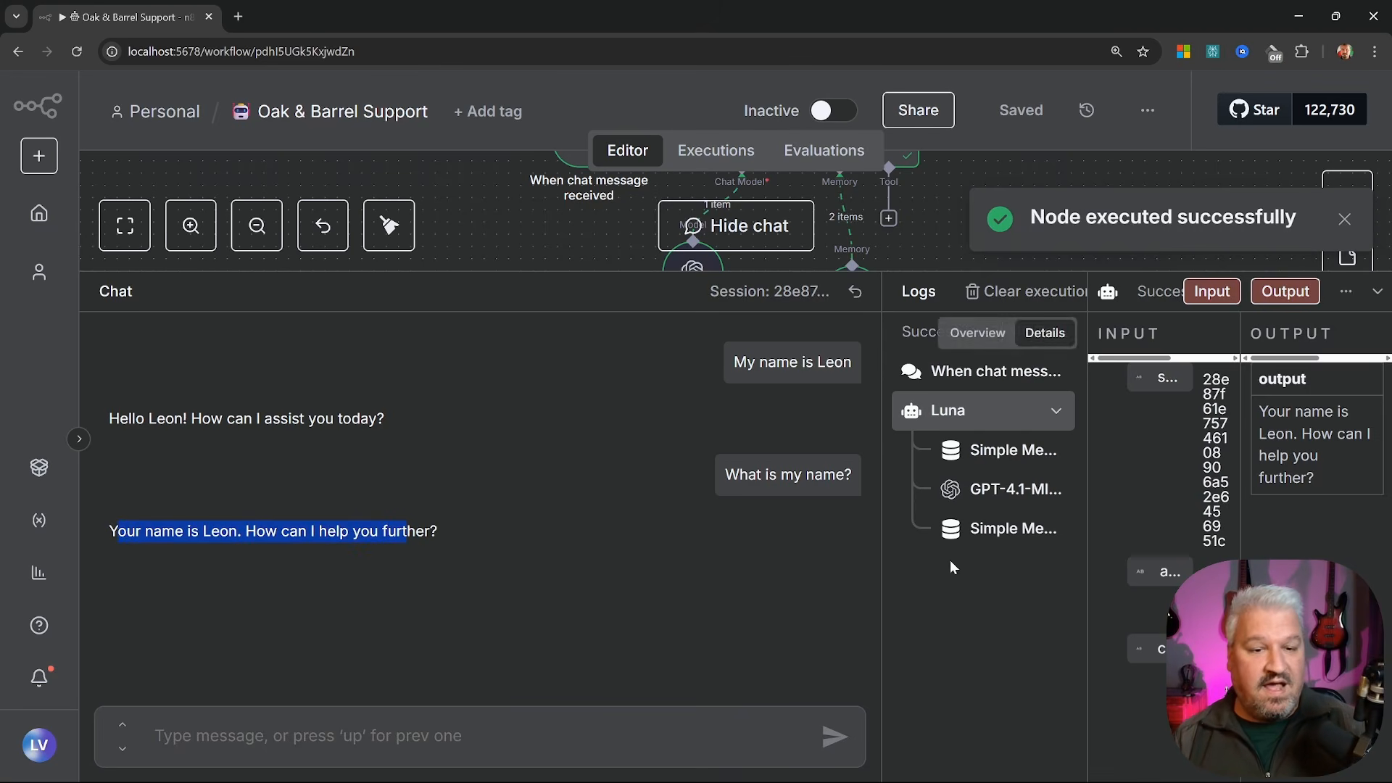
Inspect the conversation history in the GPT-4.1-MINI and Simple Memory log runs, then widen the chat area
drag(881, 560, 473, 559)
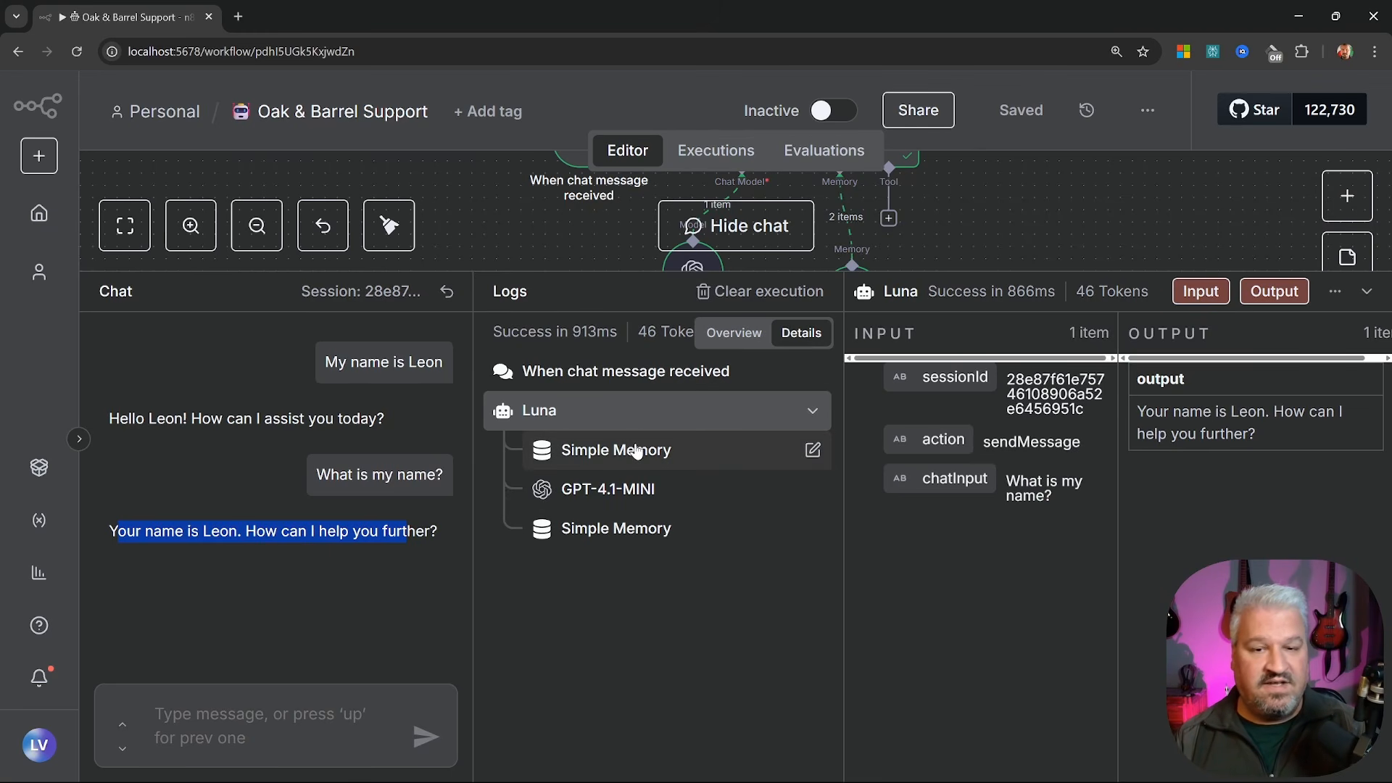
click(641, 488)
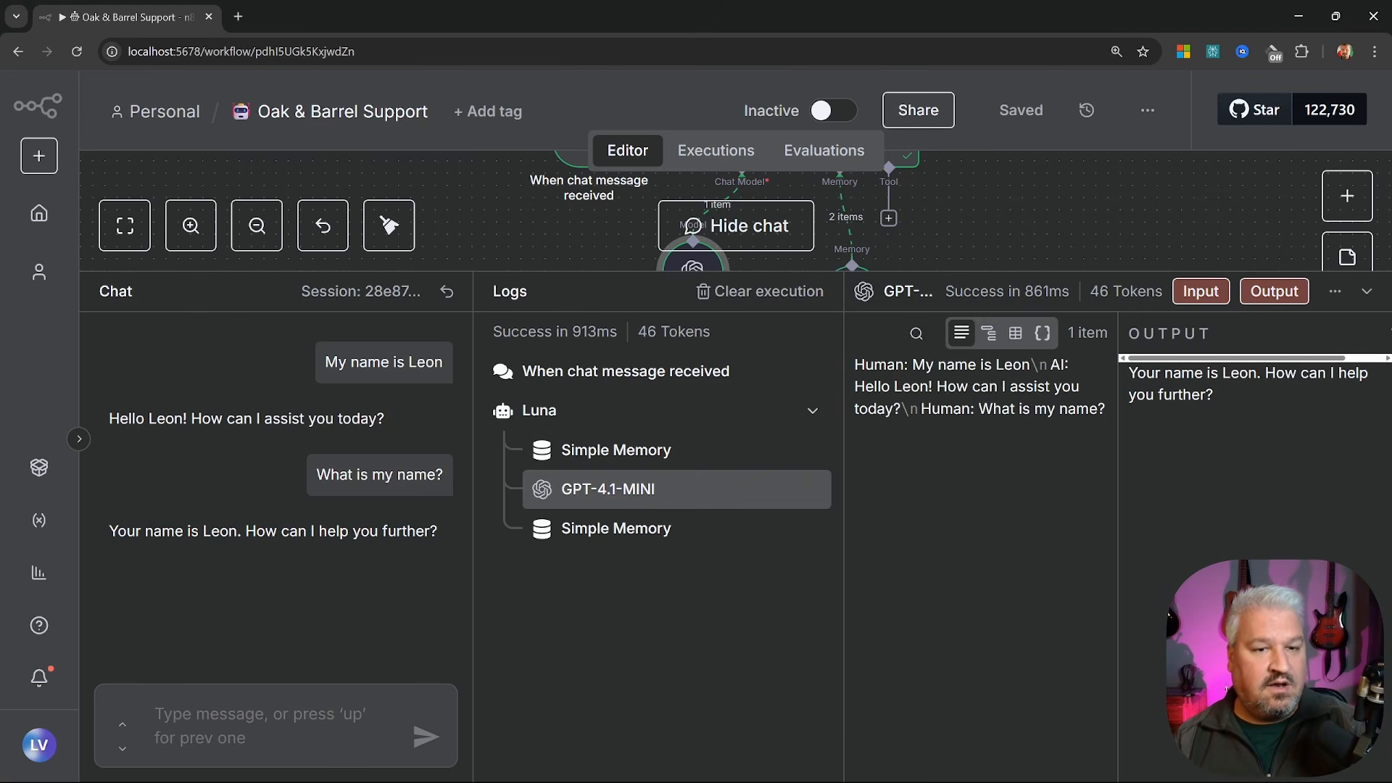
drag(1048, 365, 1105, 410)
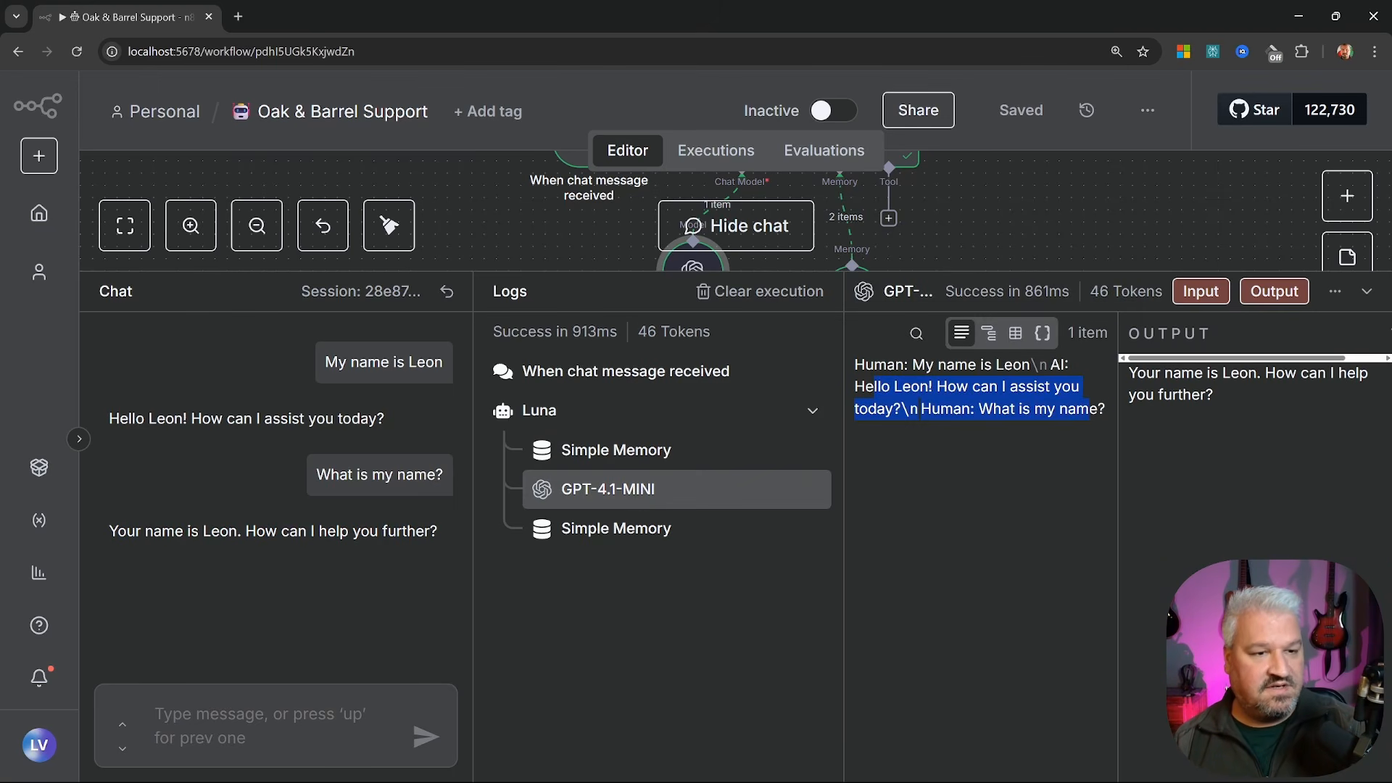
drag(1130, 365, 1223, 384)
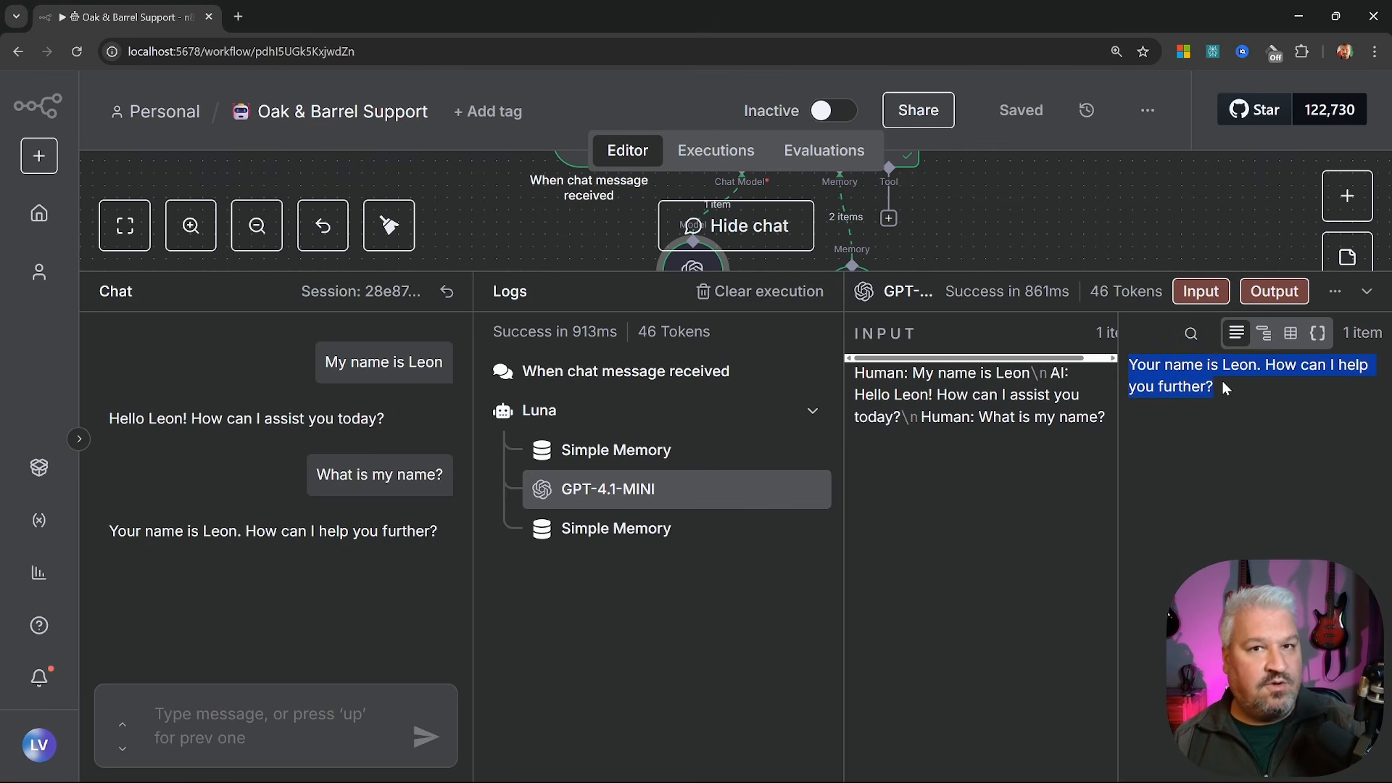
click(580, 529)
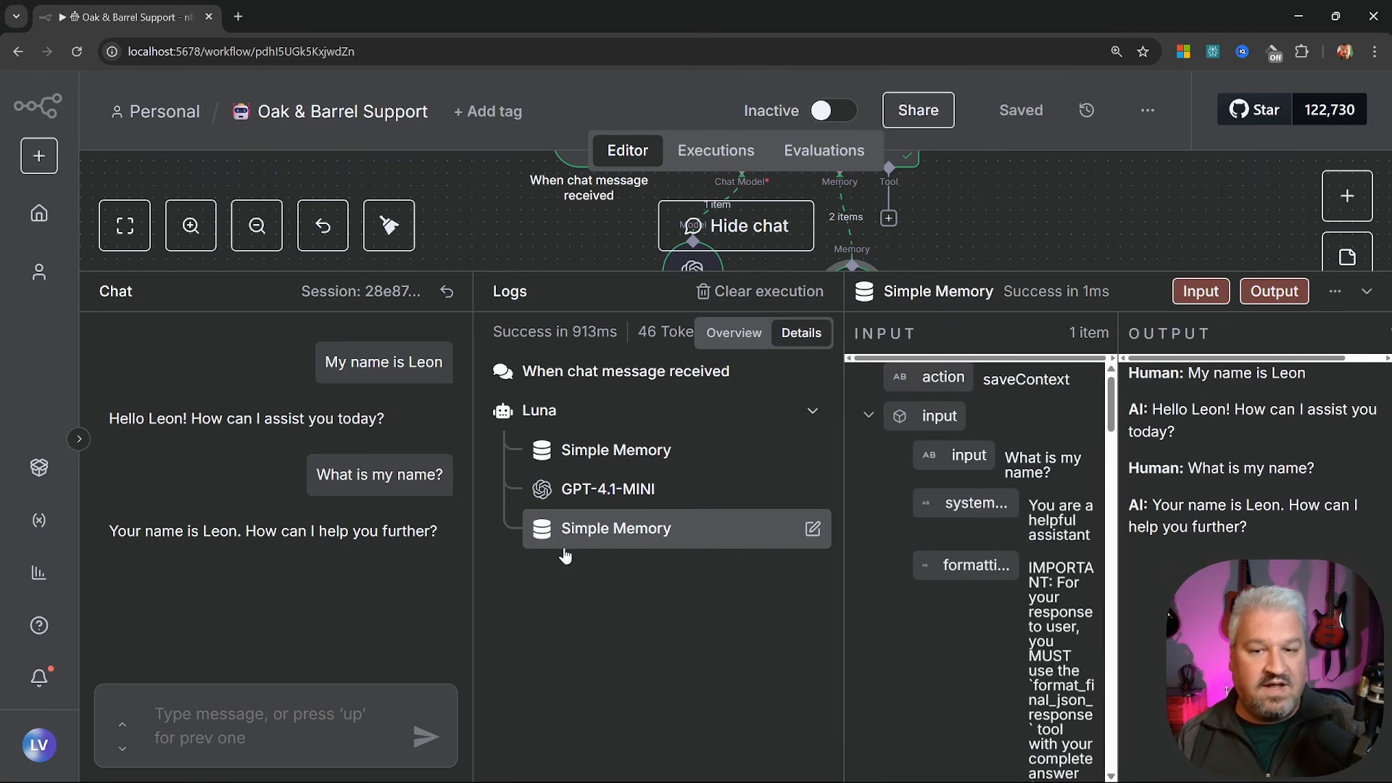
drag(478, 569, 670, 495)
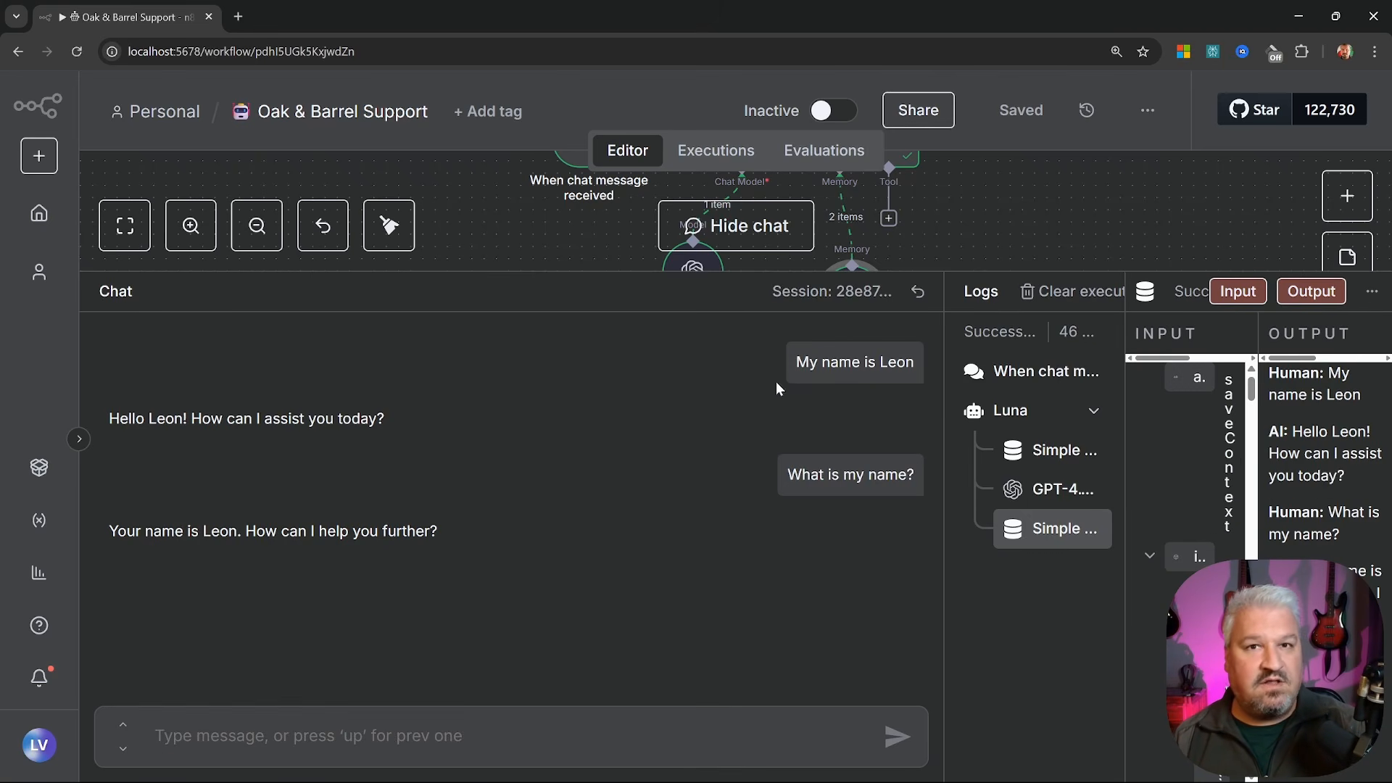
click(584, 731)
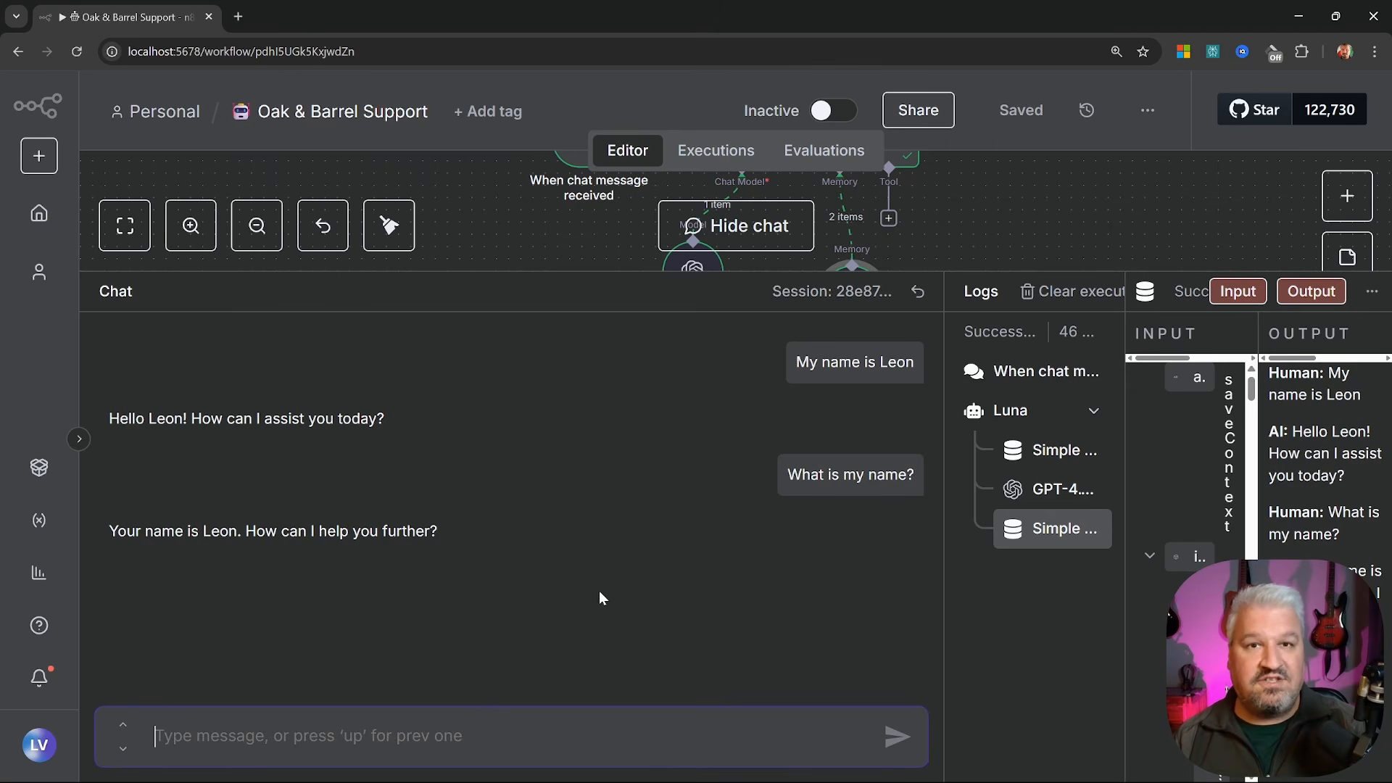
Restart the n8n server in Command Prompt with npx n8n start, then type 'What is my name?' in the chat
key(alt+Tab)
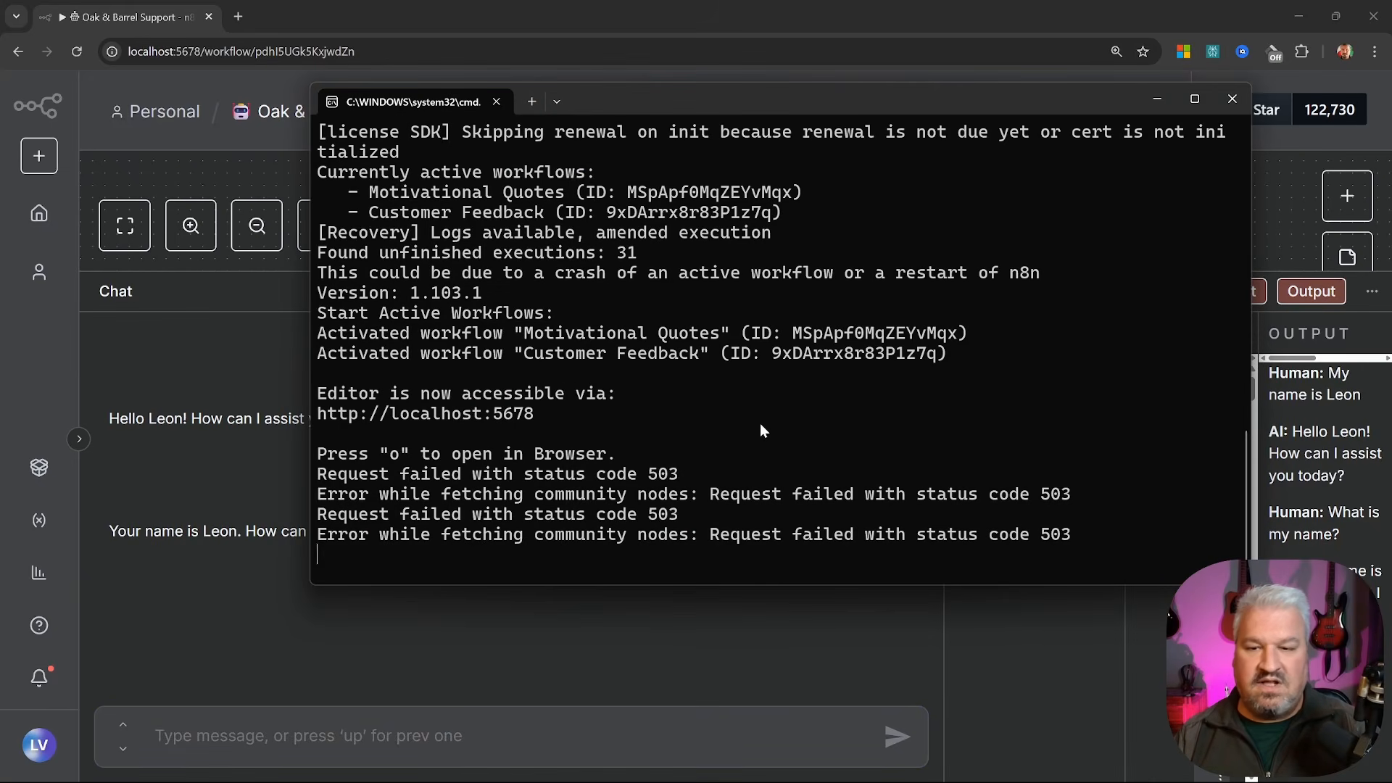
key(ctrl+c)
key(Up)
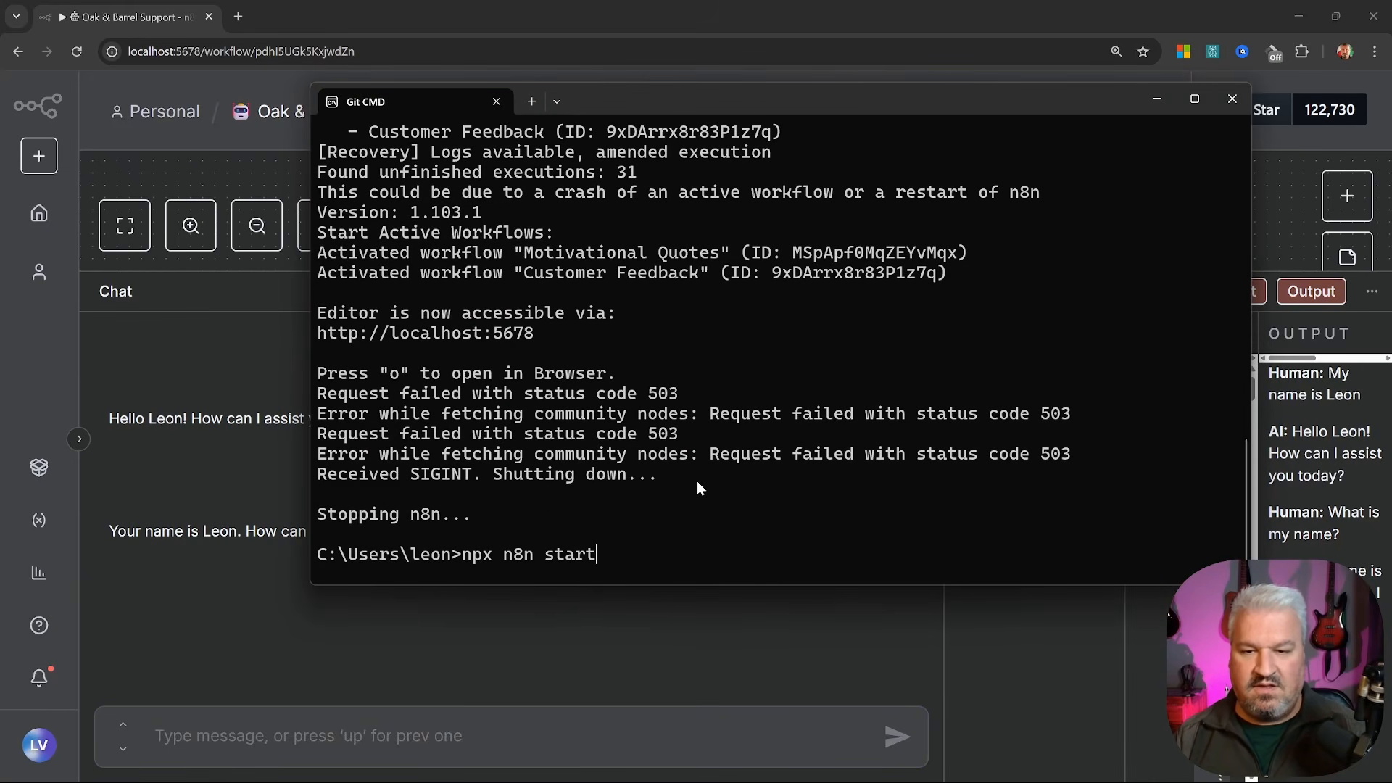
key(Return)
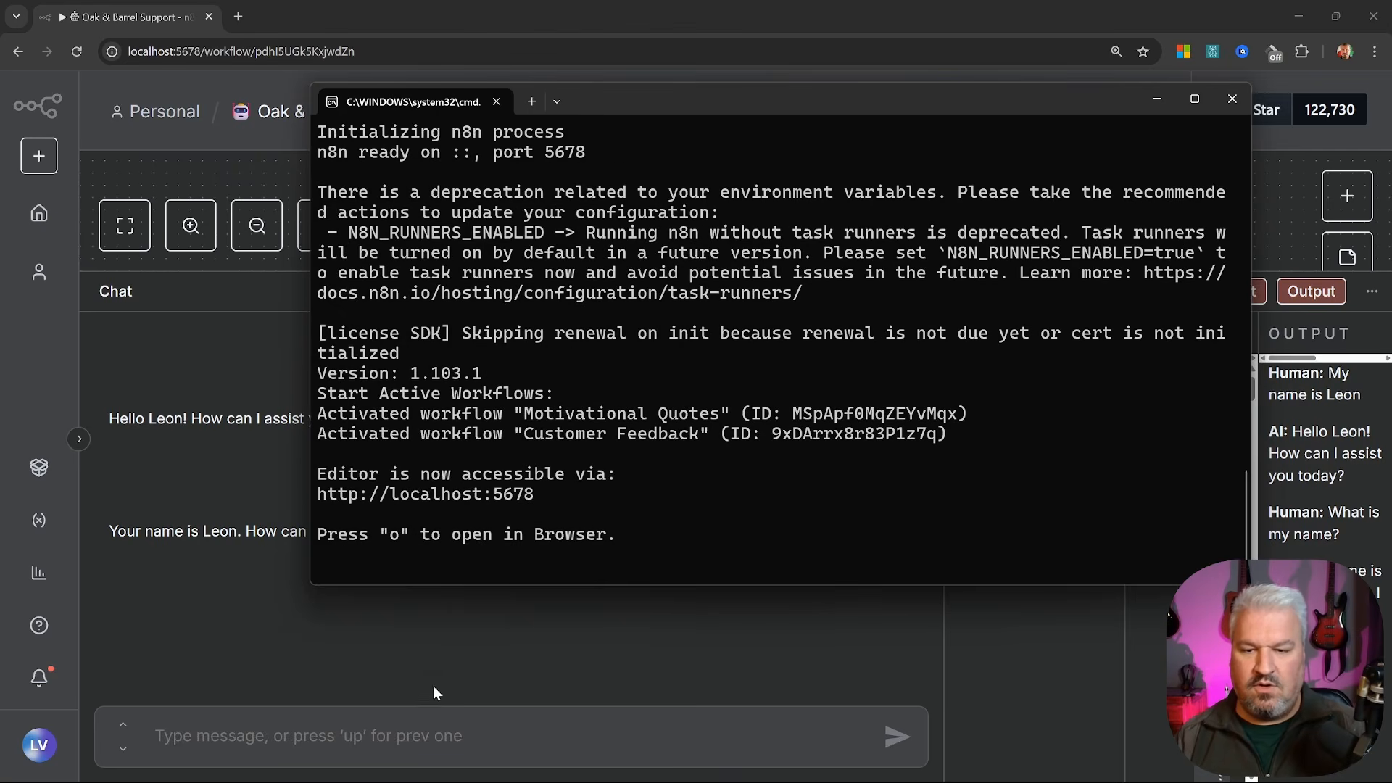
key(alt+Tab)
text(What )
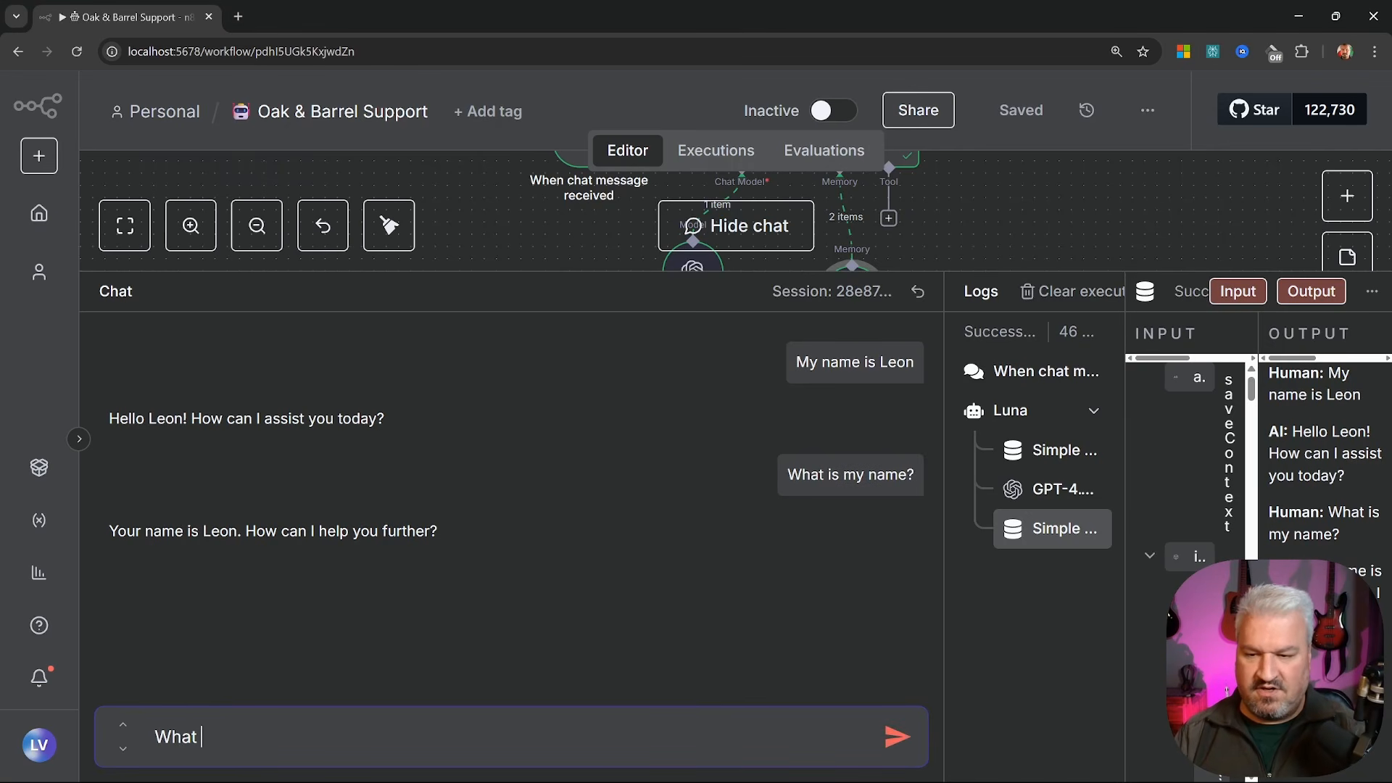
text(is my name?)
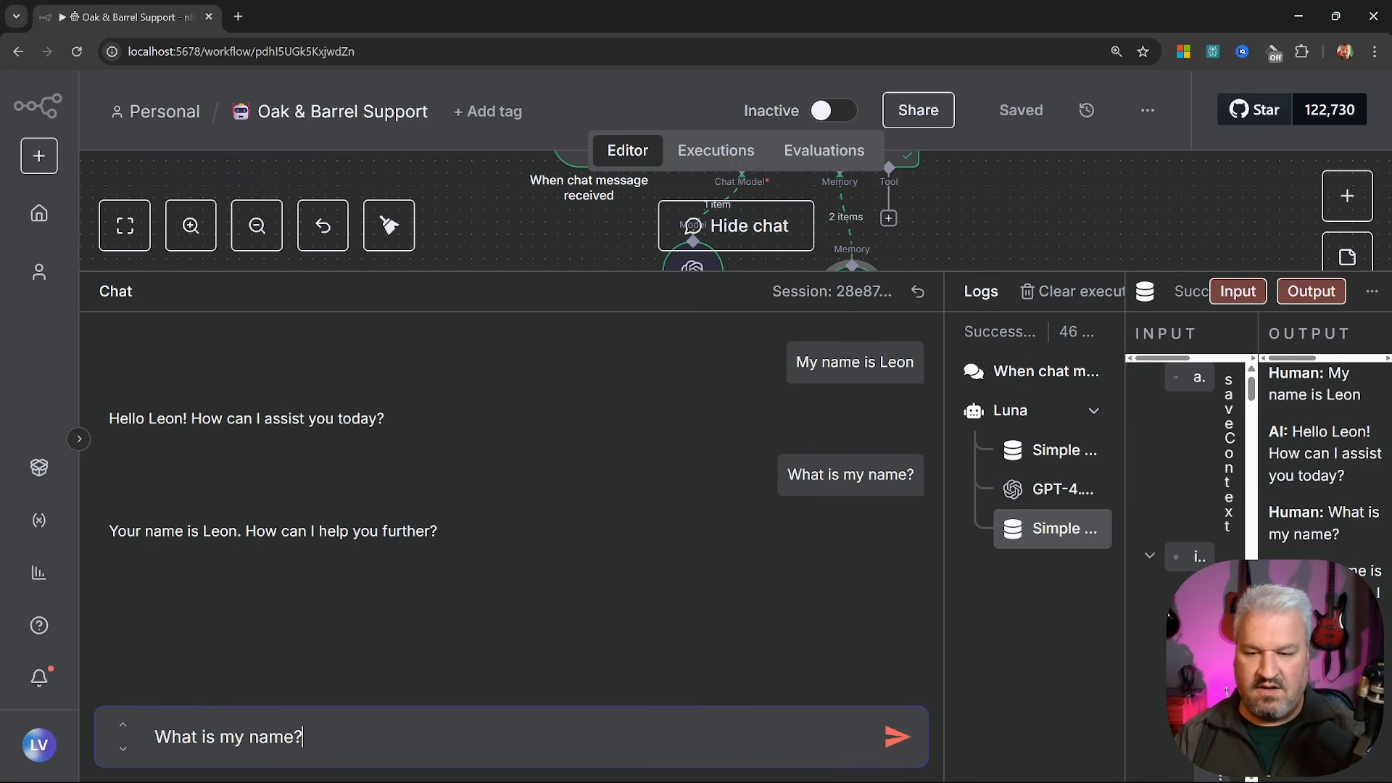
Send the name question, see Luna no longer remembers it, then collapse the chat and select all four nodes
key(Return)
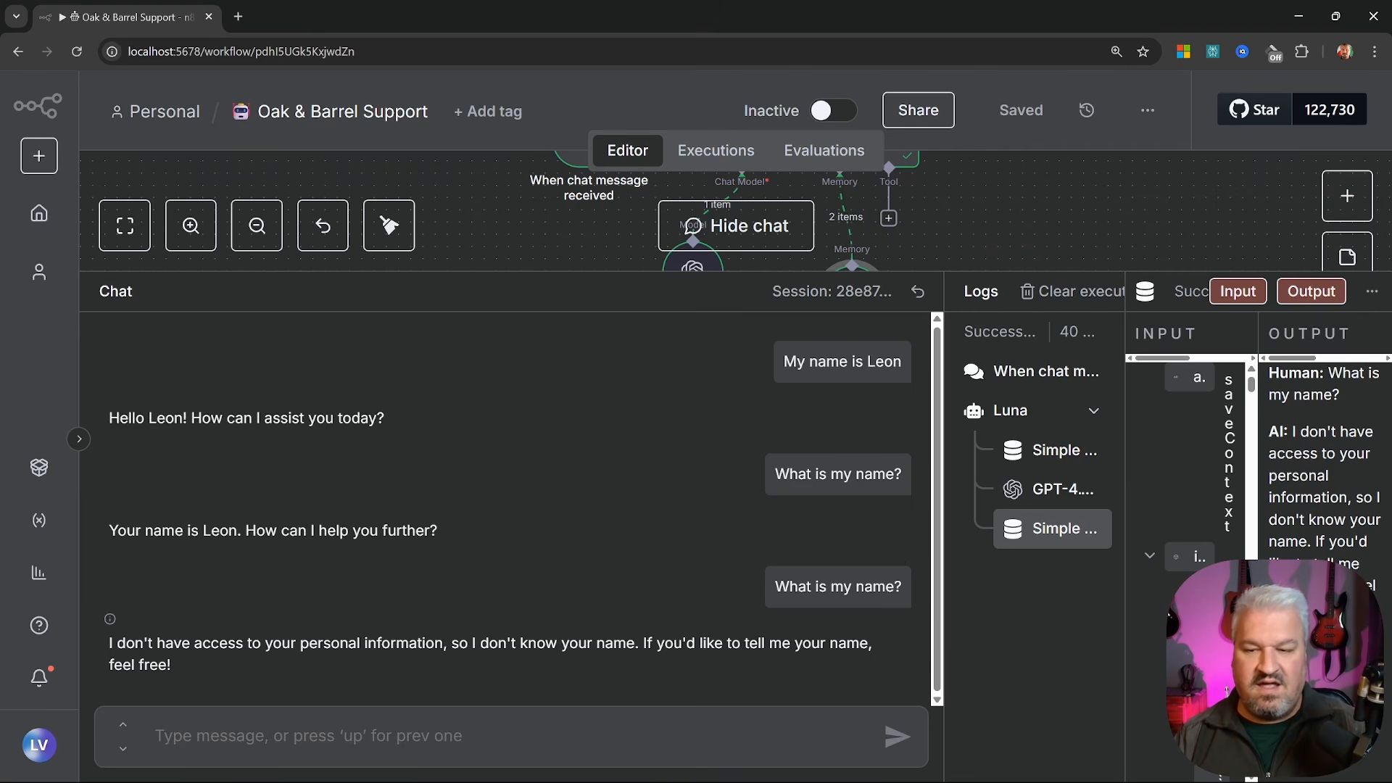
drag(165, 644, 435, 644)
drag(668, 272, 678, 754)
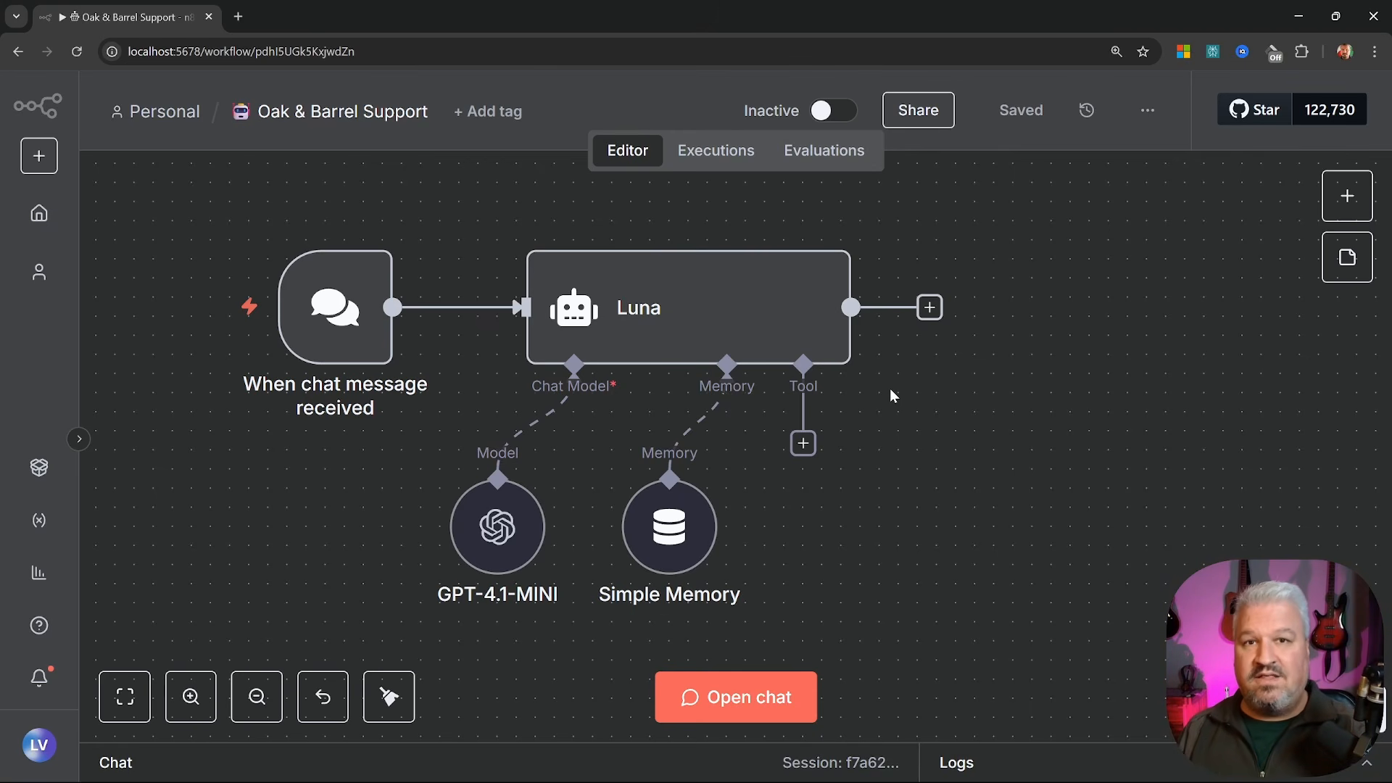
drag(185, 201, 1113, 636)
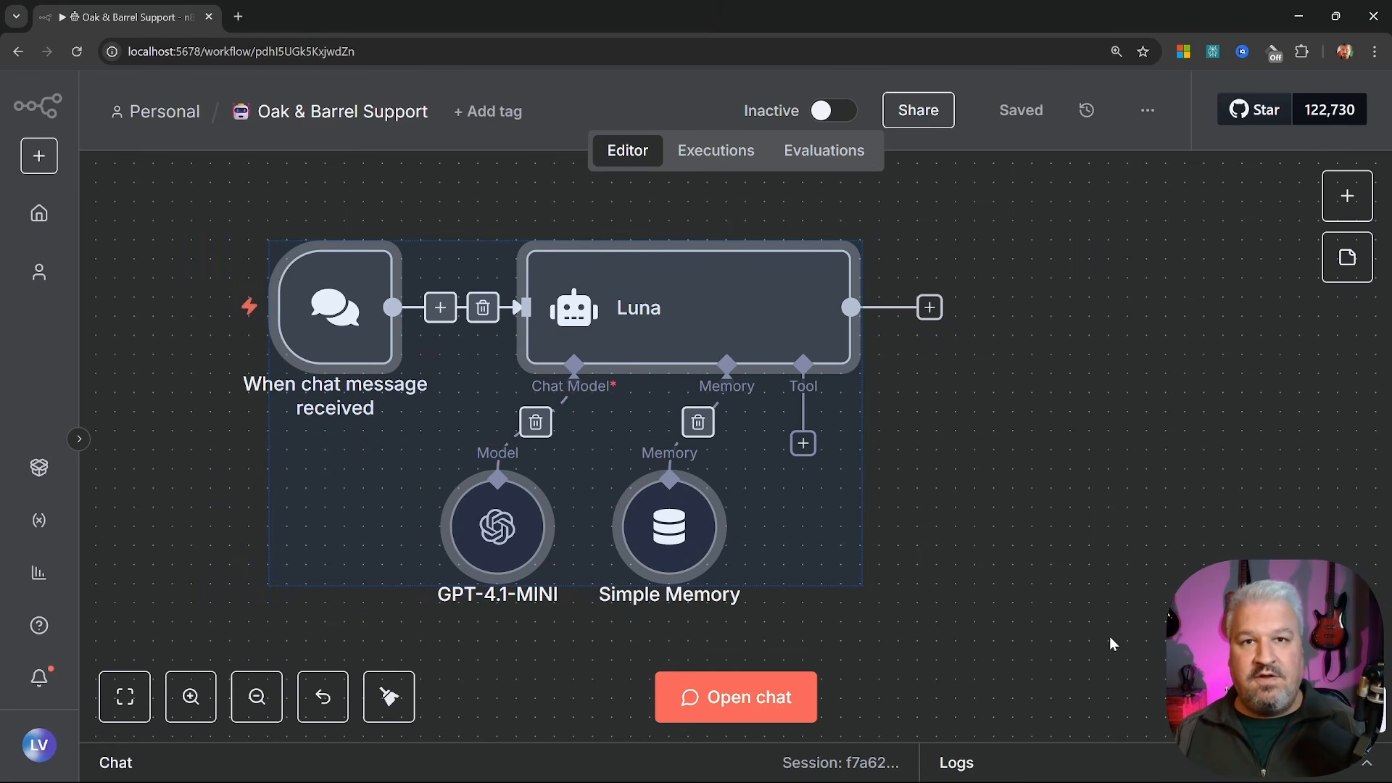
Create a new workflow named 'Update Oak and Barrel Knowledge Bsae' and browse its trigger choices
click(1080, 607)
click(41, 218)
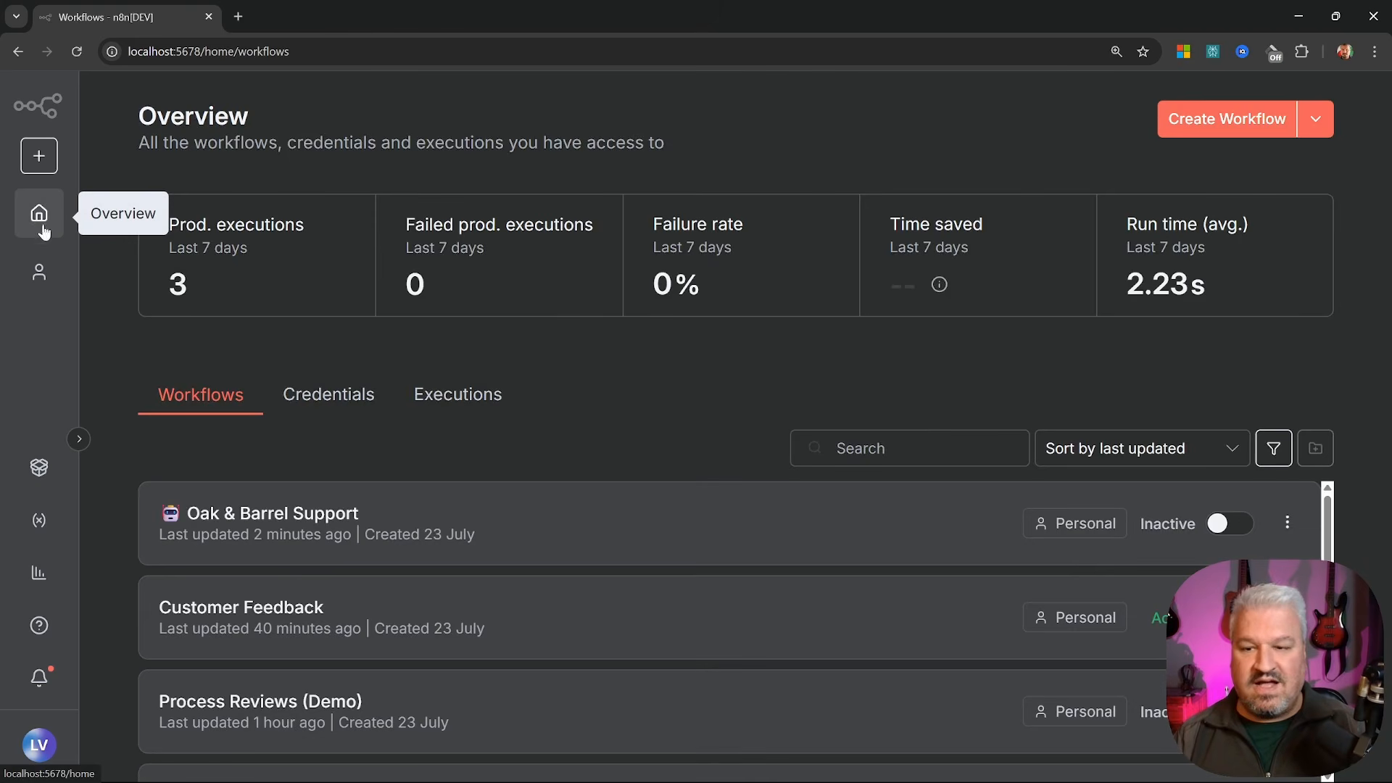
click(1235, 119)
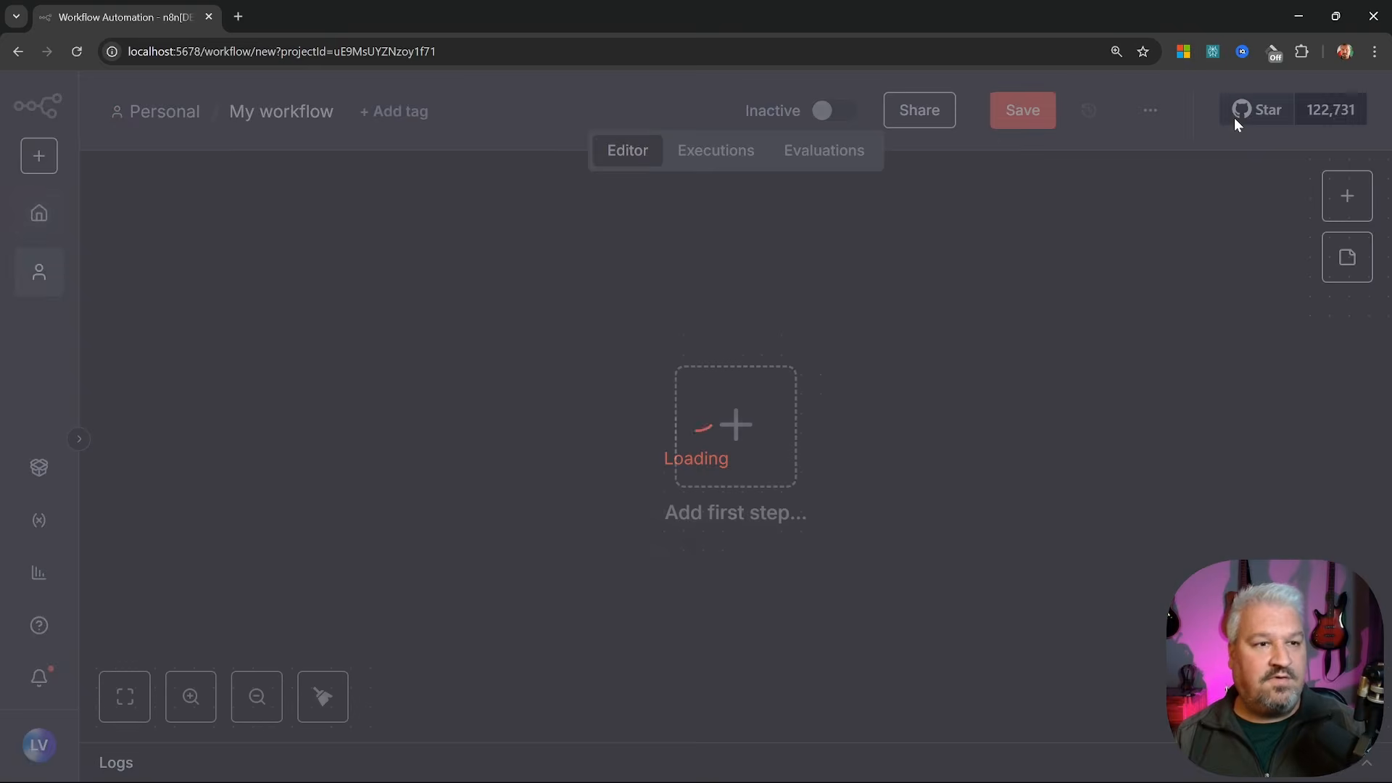
text(Up)
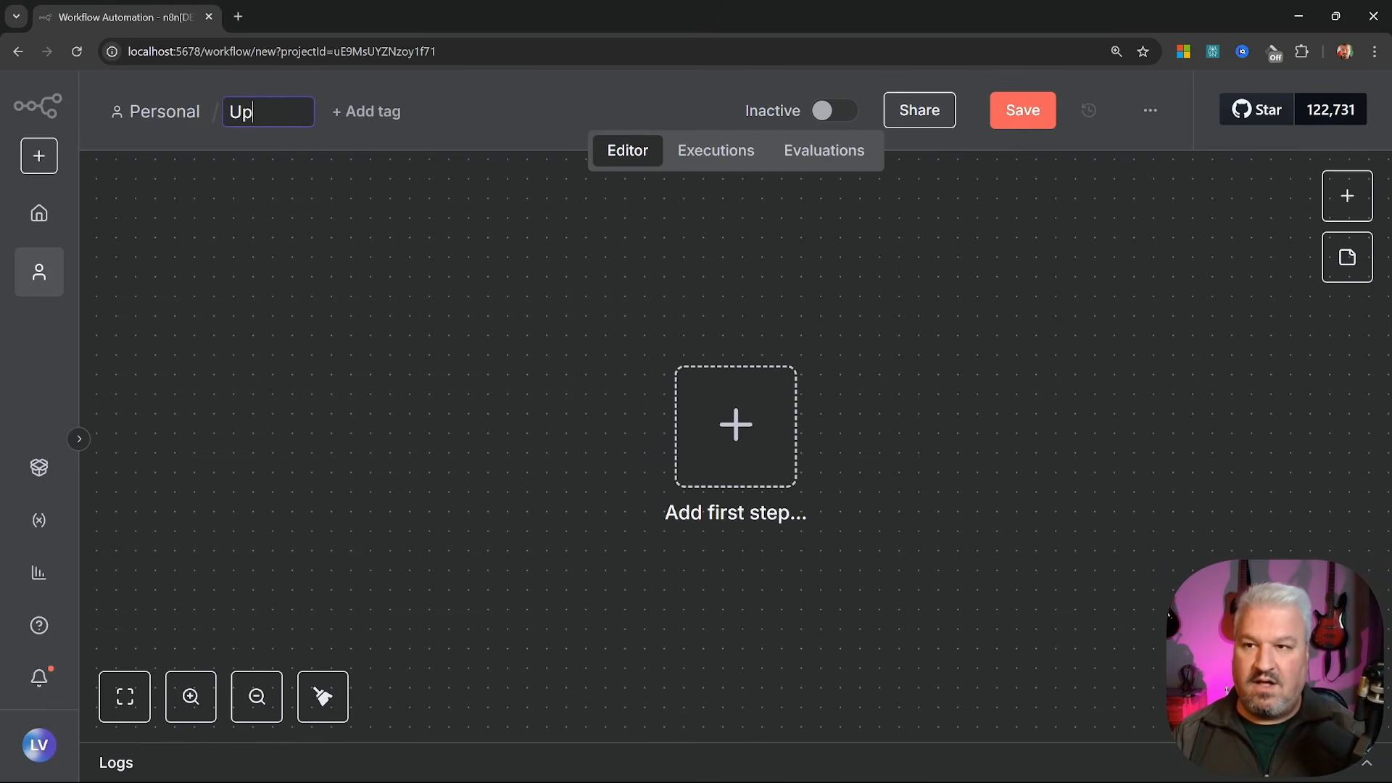
text(date Oak and B)
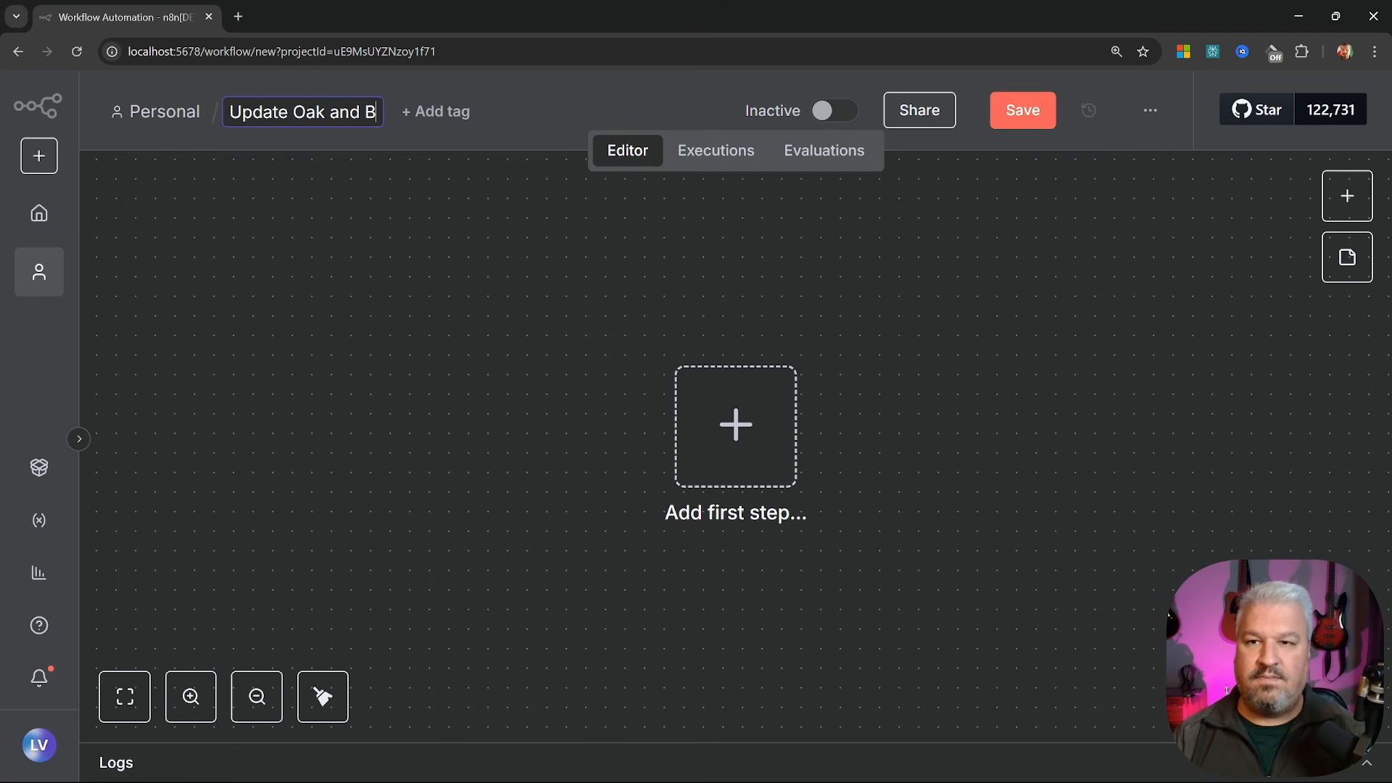
text(arrel Knowledge Bsae)
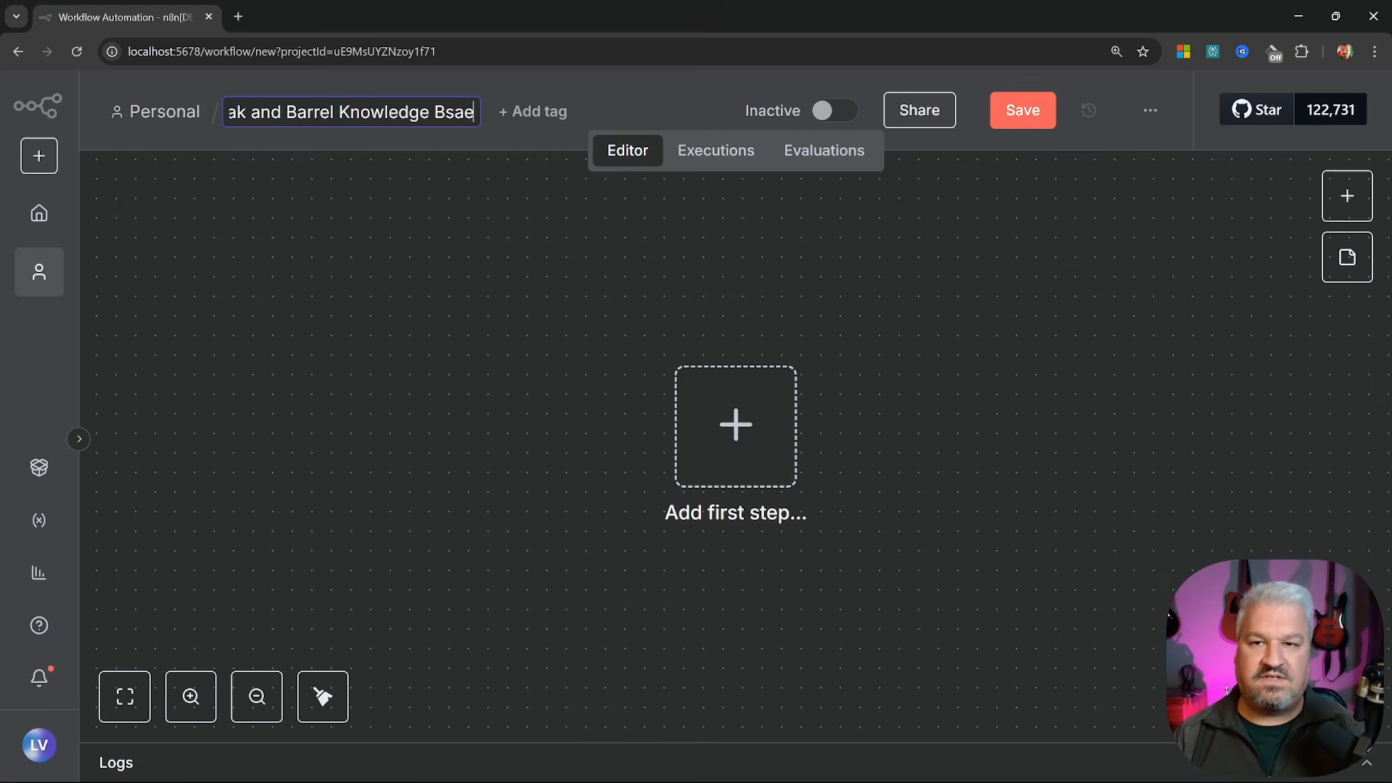
key(Return)
click(736, 425)
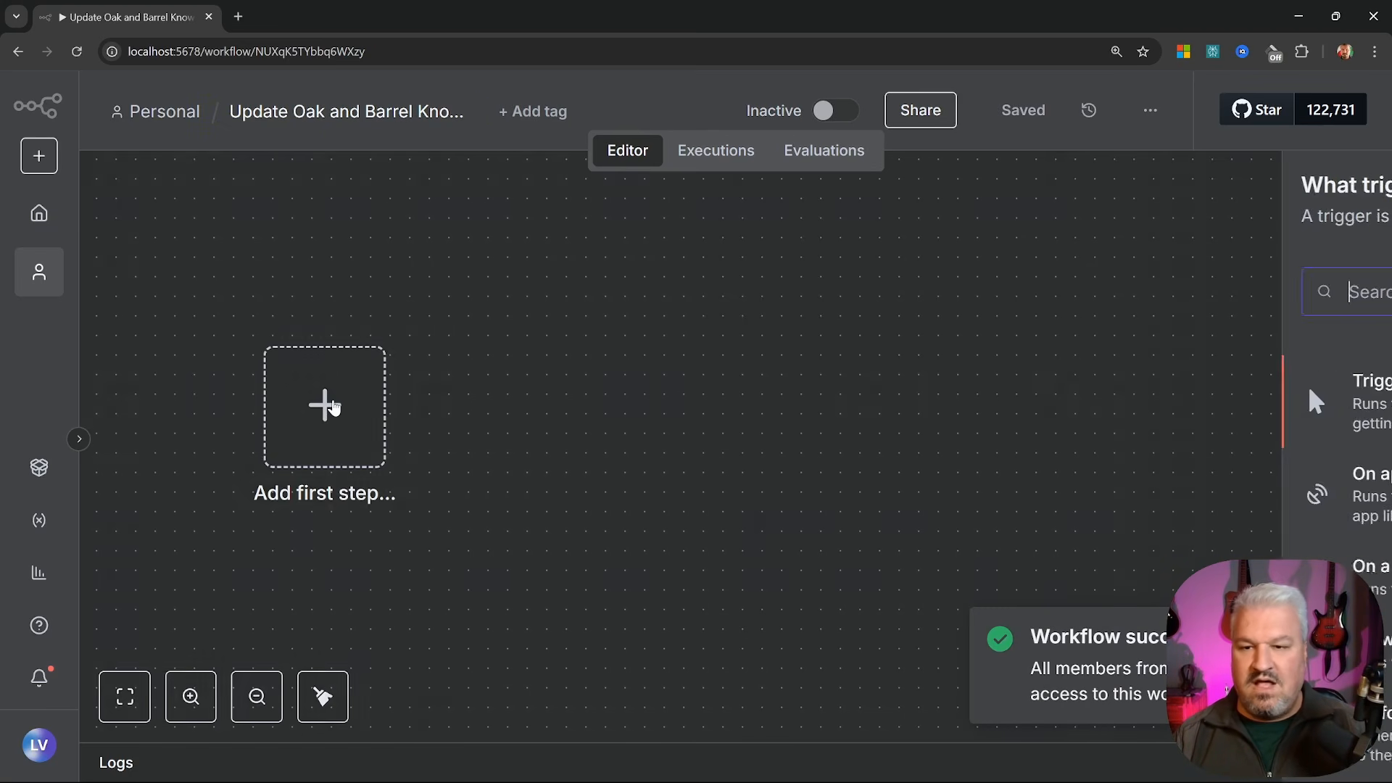
scroll(1179, 420, down, 5)
scroll(1180, 421, down, 1)
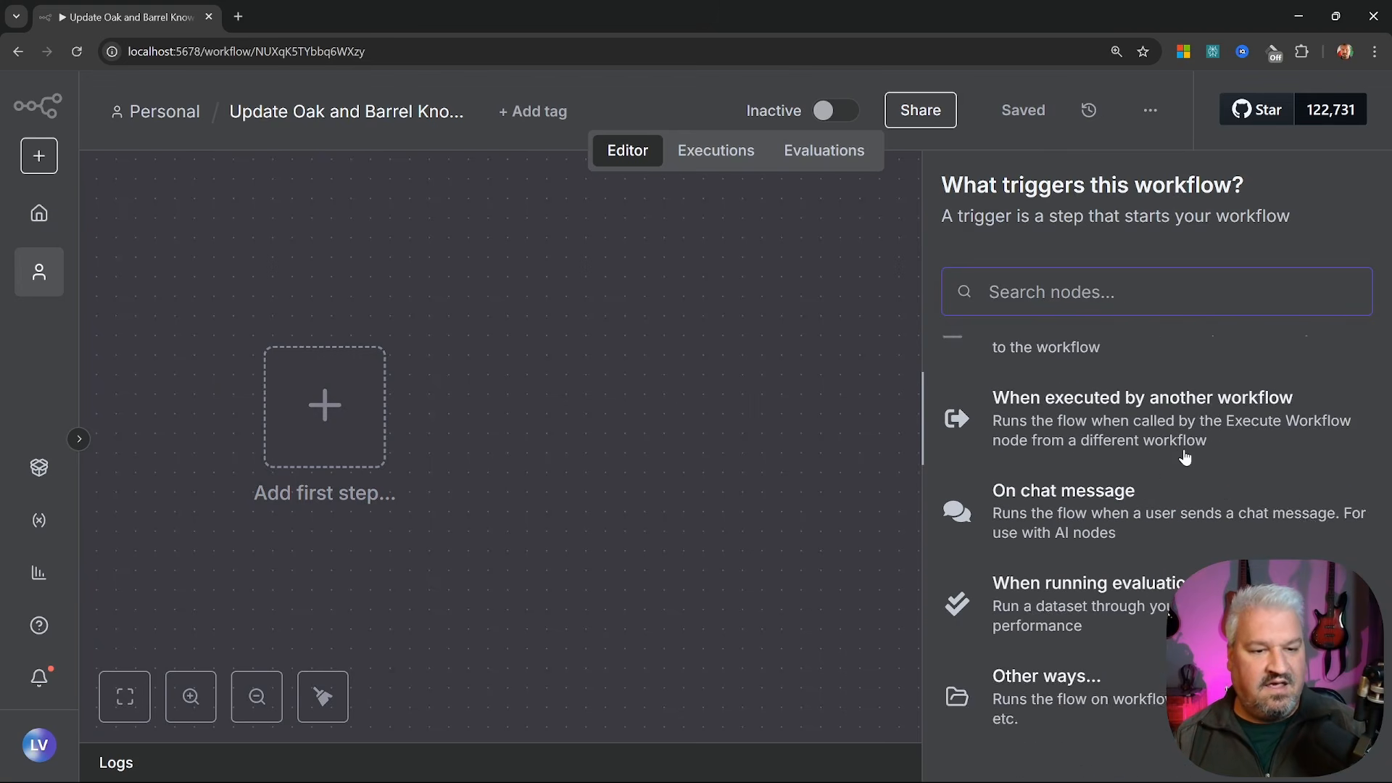
scroll(1010, 457, up, 3)
Add an On form submission trigger titled 'Upload Documents' with description 'Upload documents to the knowledge base.'
click(1100, 475)
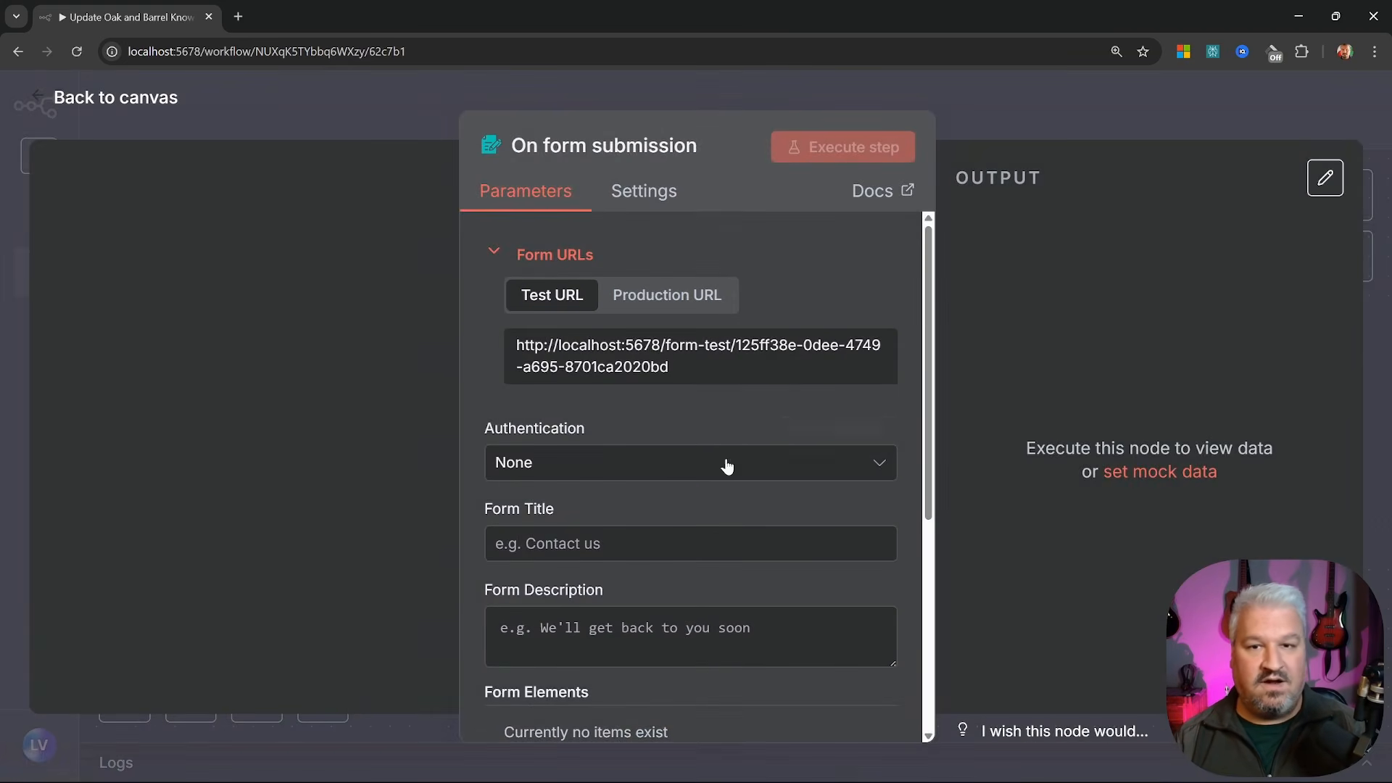
scroll(724, 467, down, 3)
text(Upload Documents)
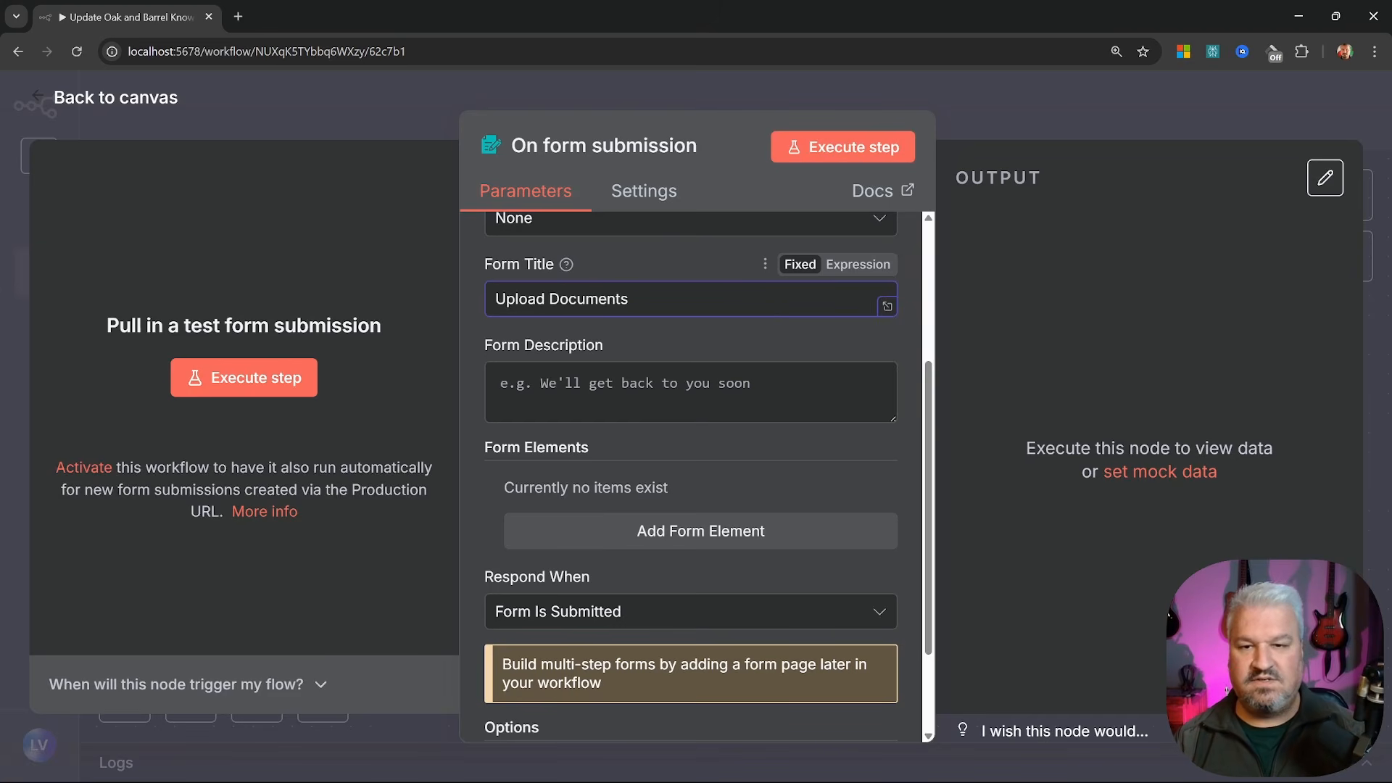
click(508, 385)
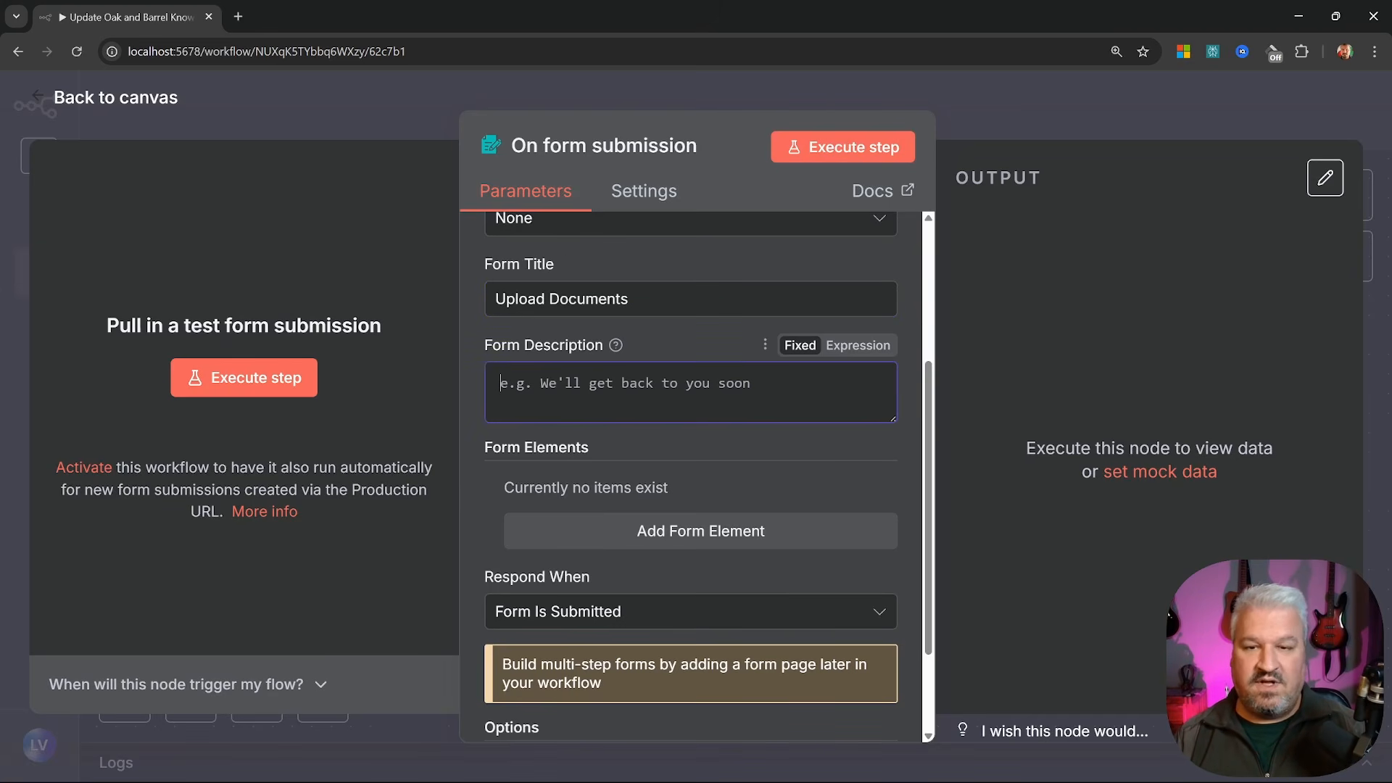
text(Upload doc)
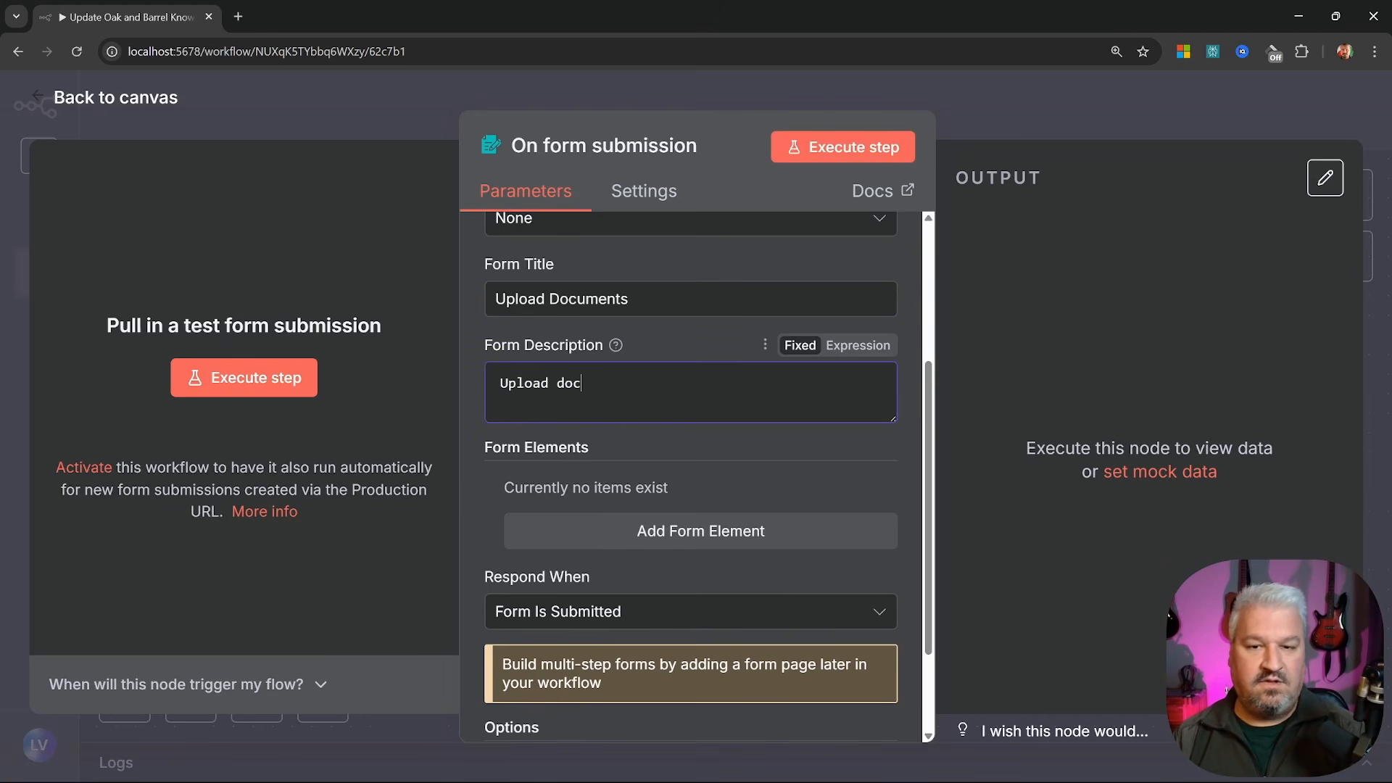
text(uments to the knowledge base.)
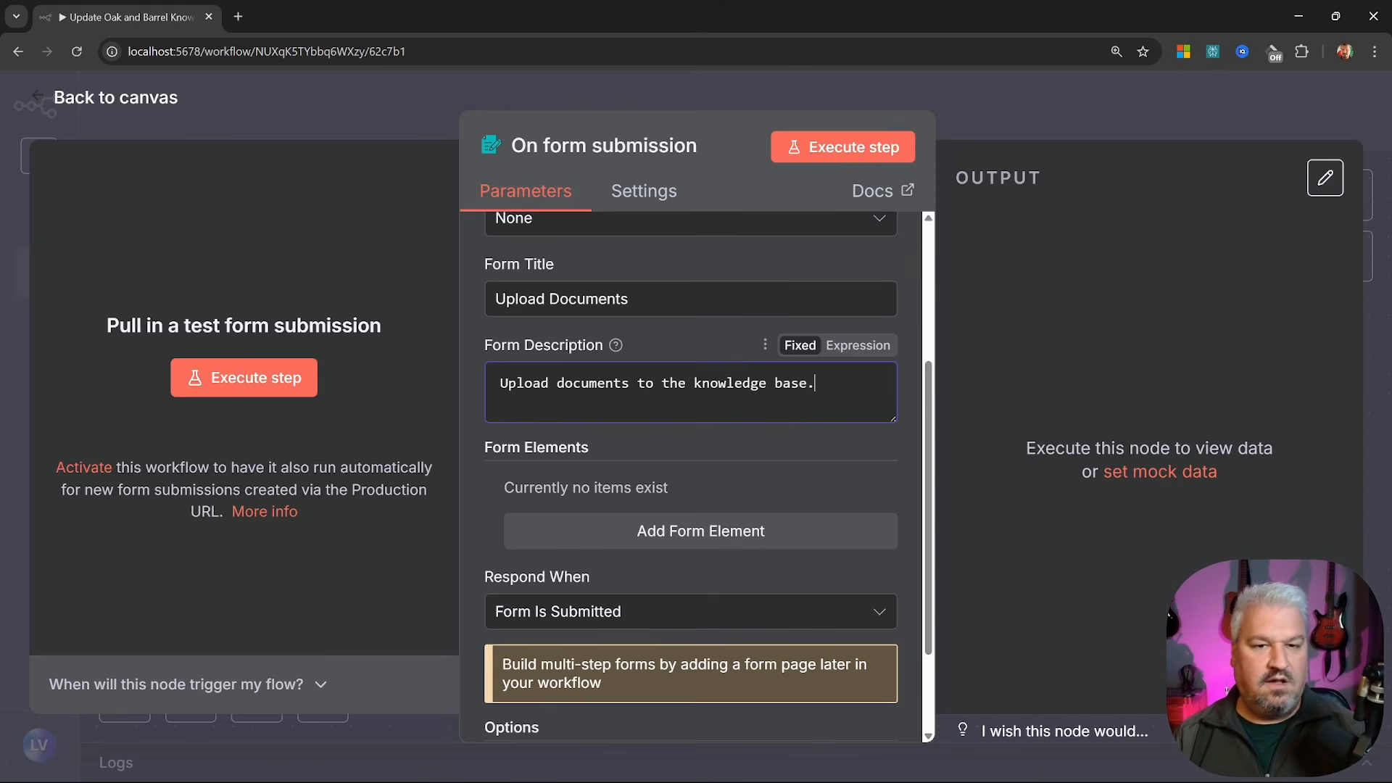
scroll(711, 406, down, 2)
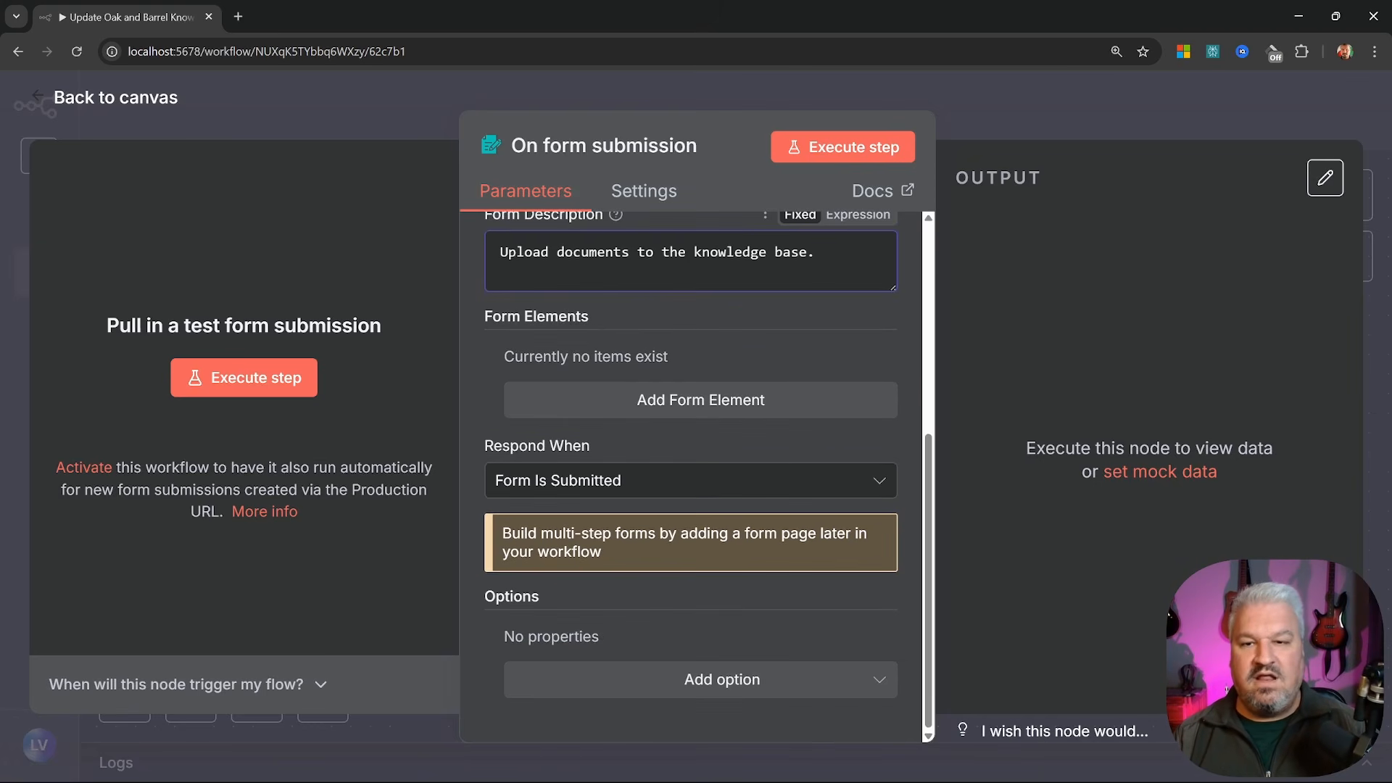
Add a required form element 'File' of type File, limited to a single file
click(711, 398)
text(File)
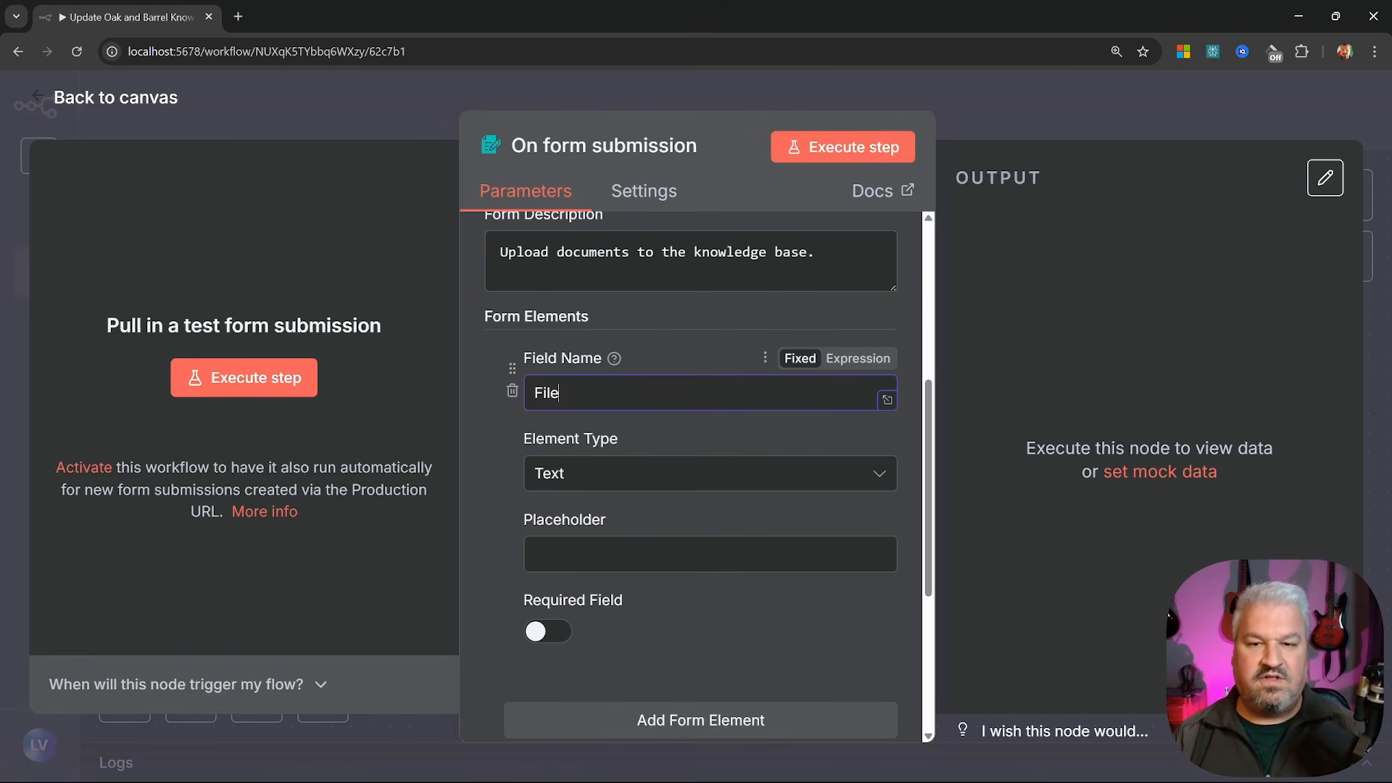
click(638, 473)
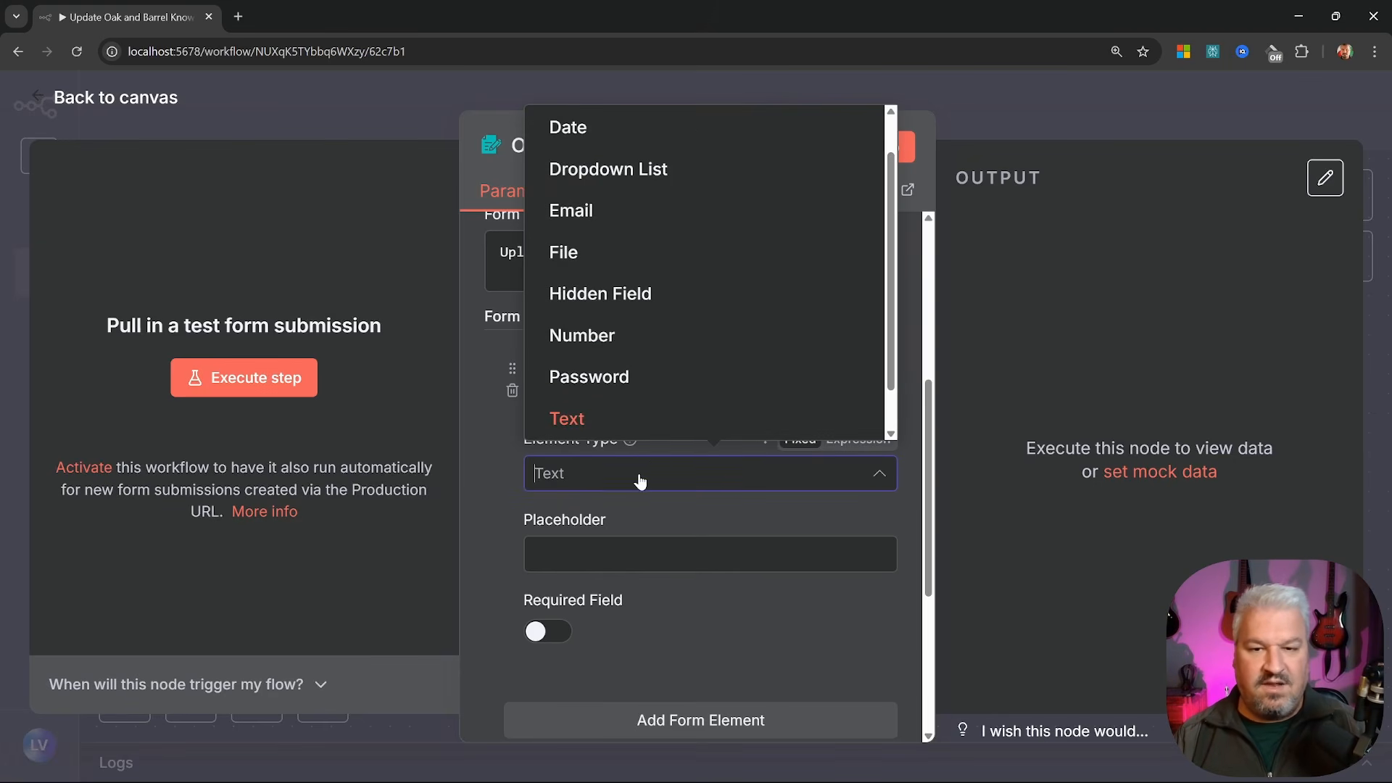
click(572, 251)
scroll(612, 346, down, 1)
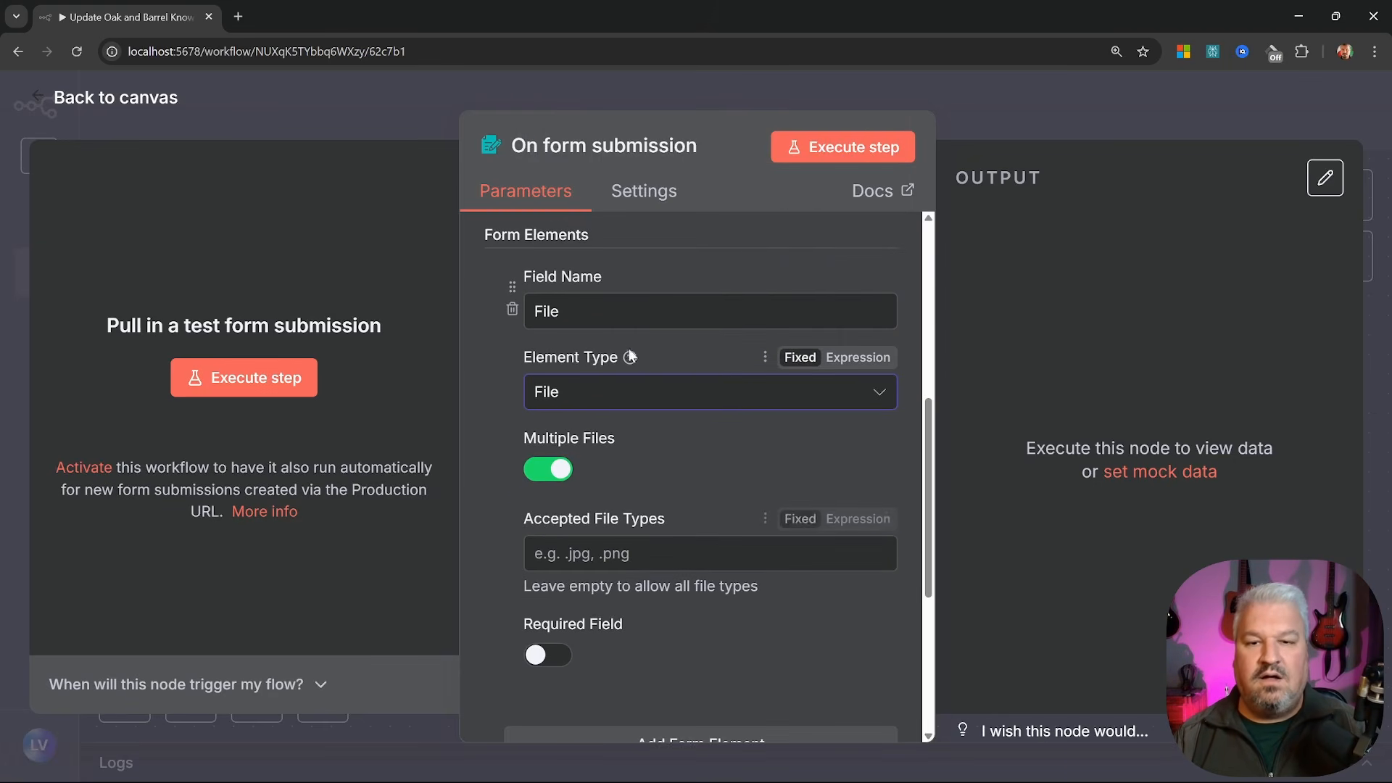
click(548, 469)
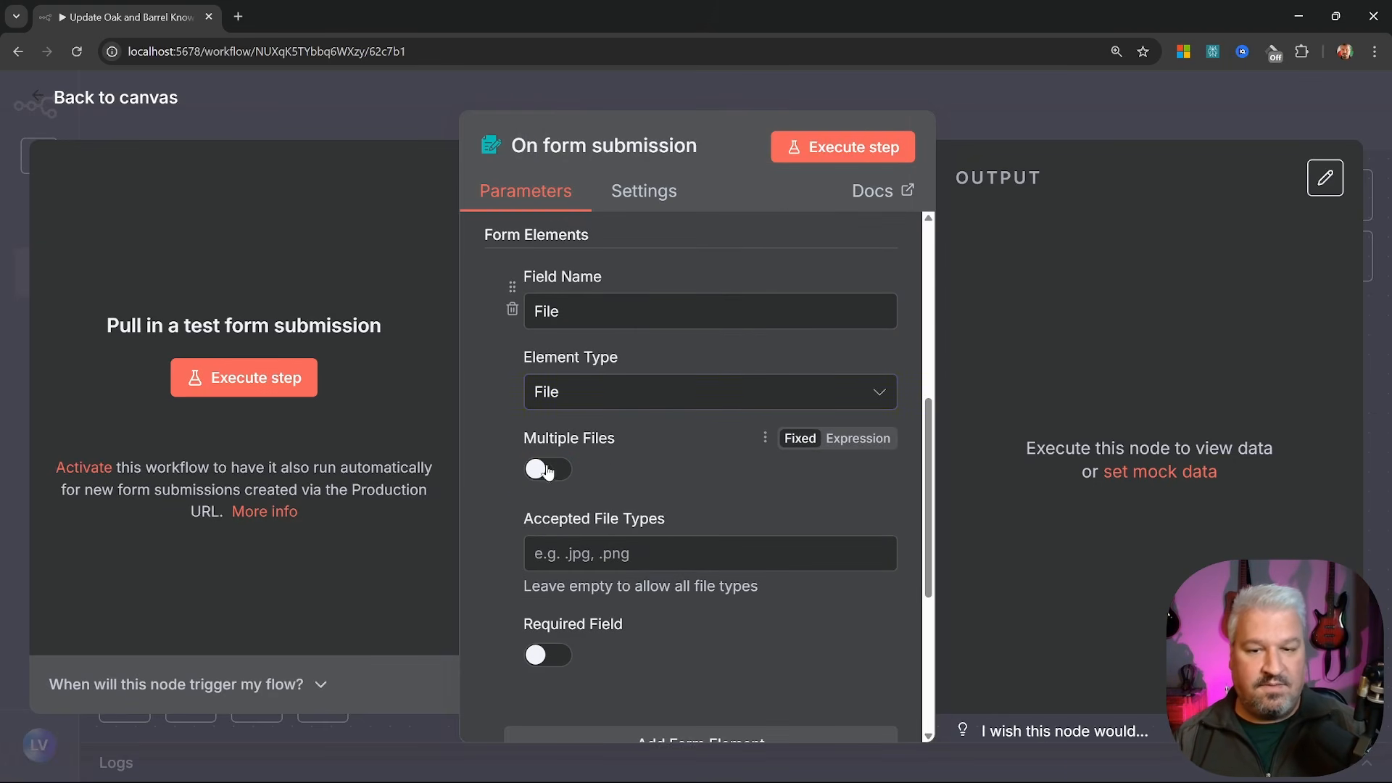
scroll(549, 469, down, 1)
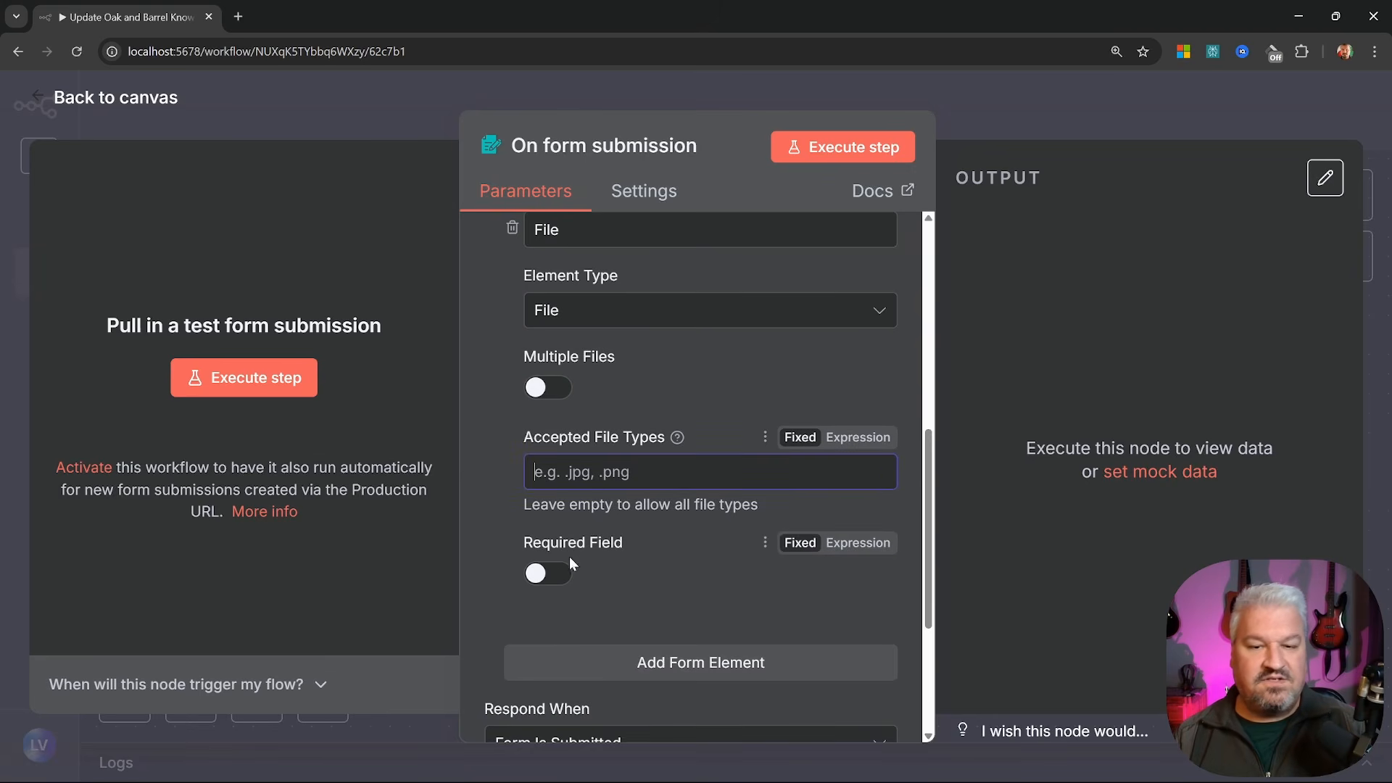
click(550, 573)
scroll(606, 556, down, 1)
scroll(628, 558, up, 2)
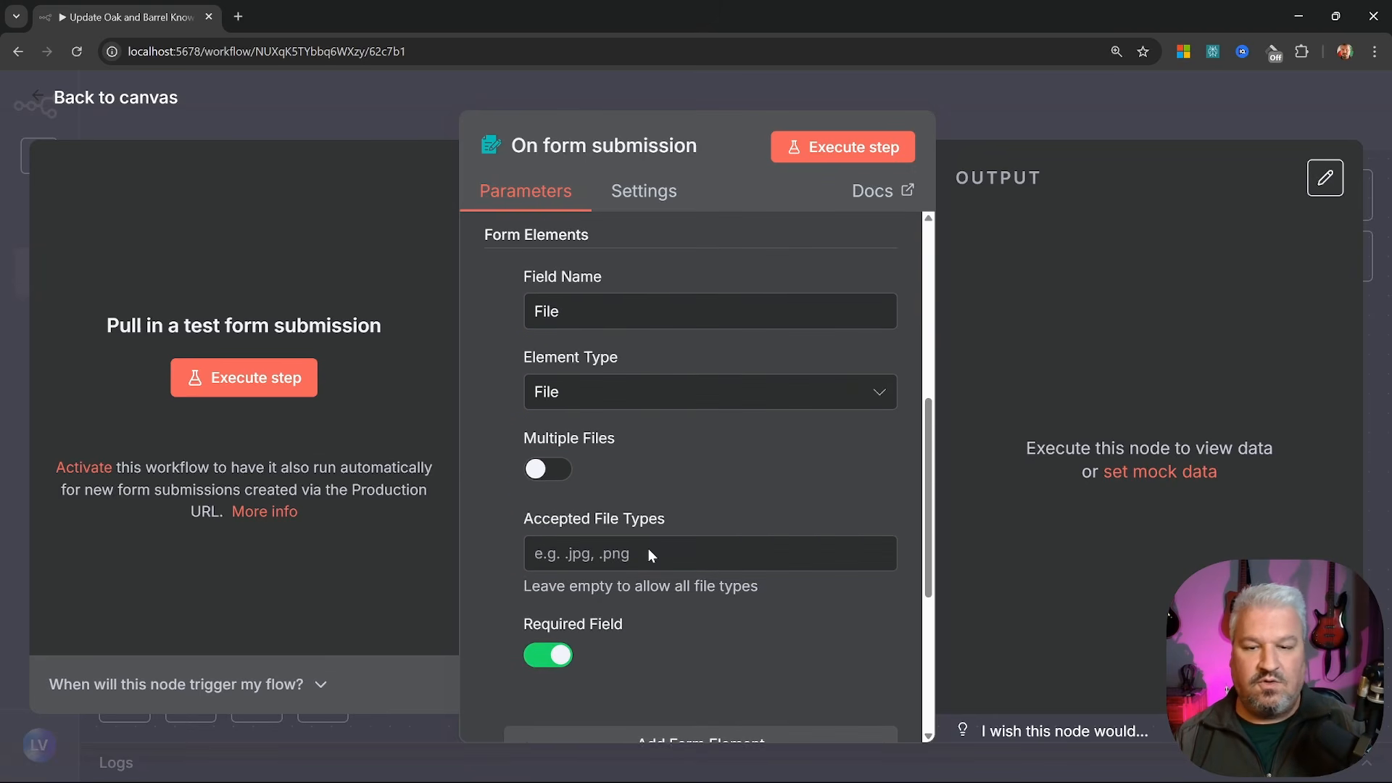
Return to the canvas, move the trigger node left, and execute the workflow to open the test form
key(Escape)
drag(724, 460, 407, 395)
click(776, 693)
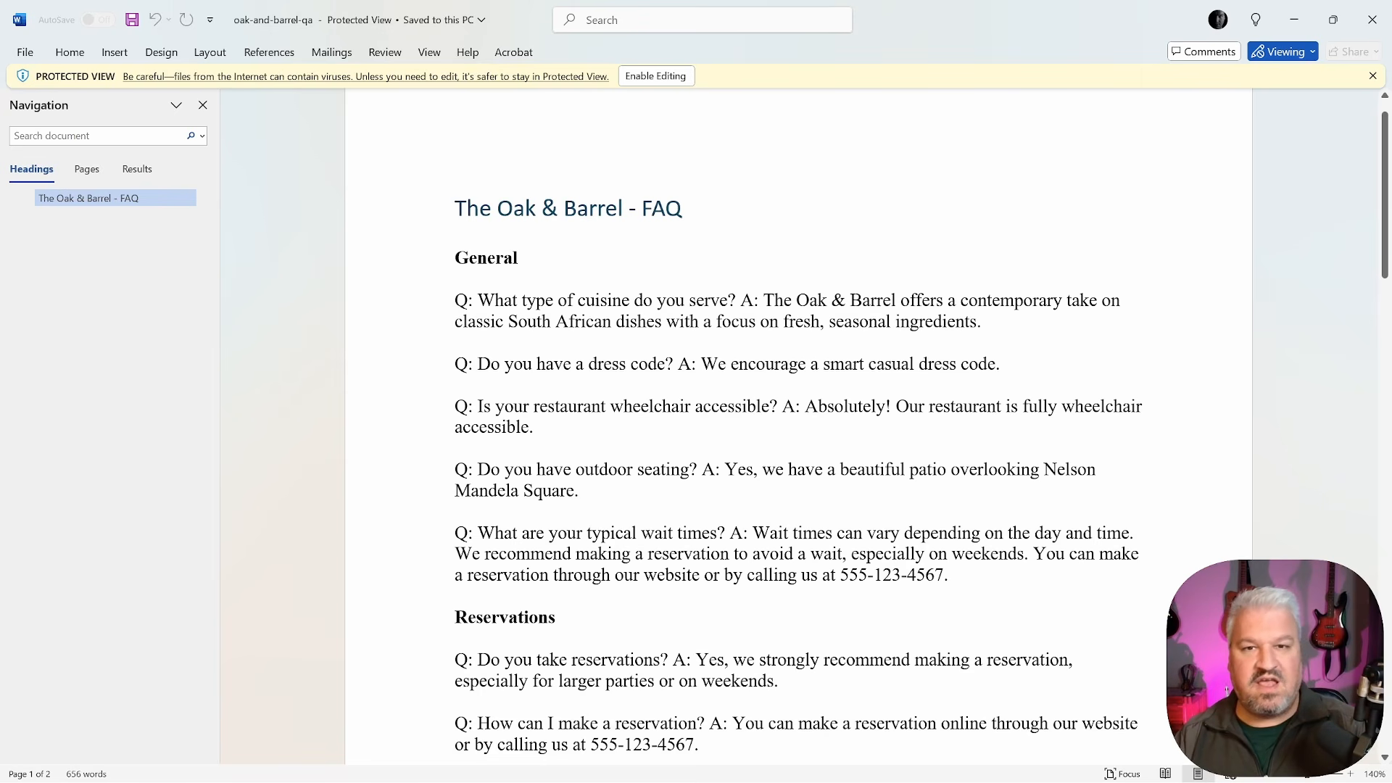
key(shift+End)
key(Left)
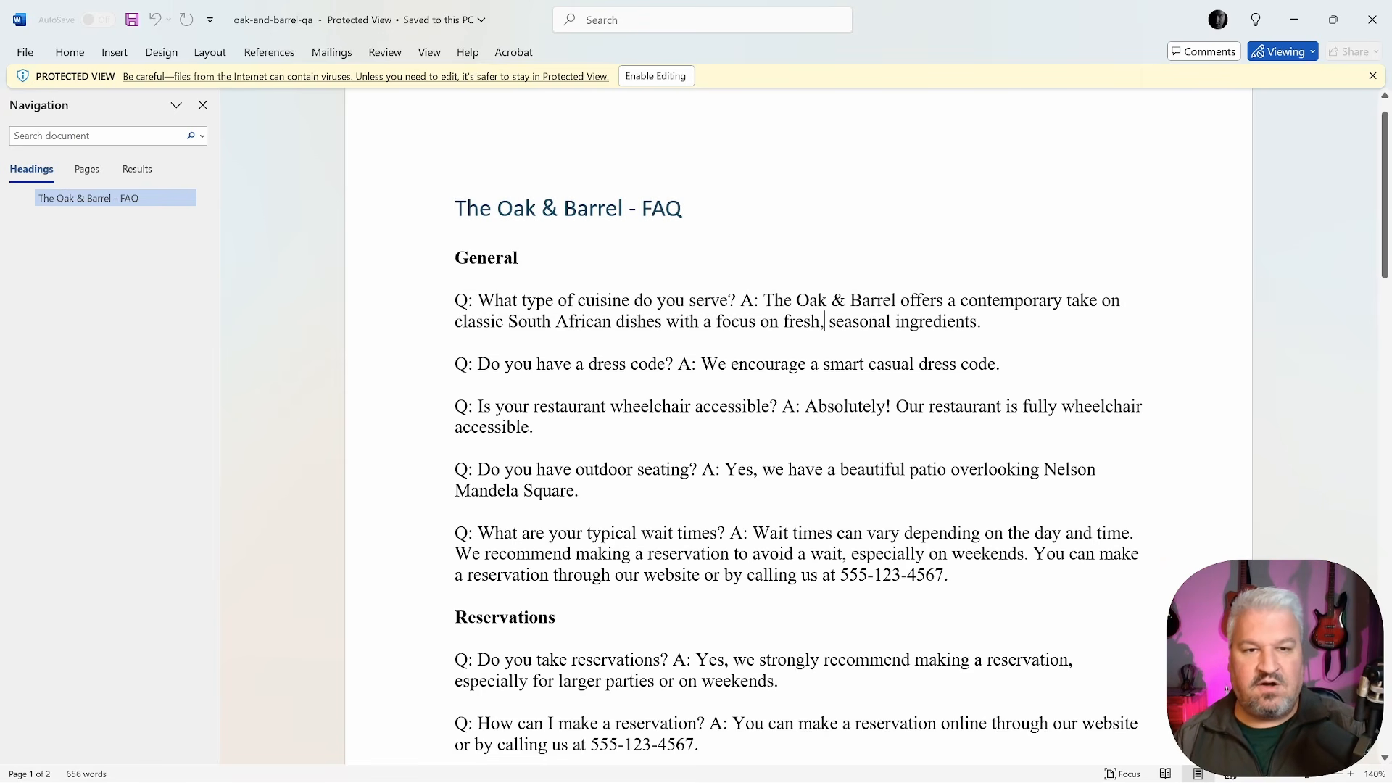
scroll(798, 428, down, 7)
scroll(798, 426, down, 1)
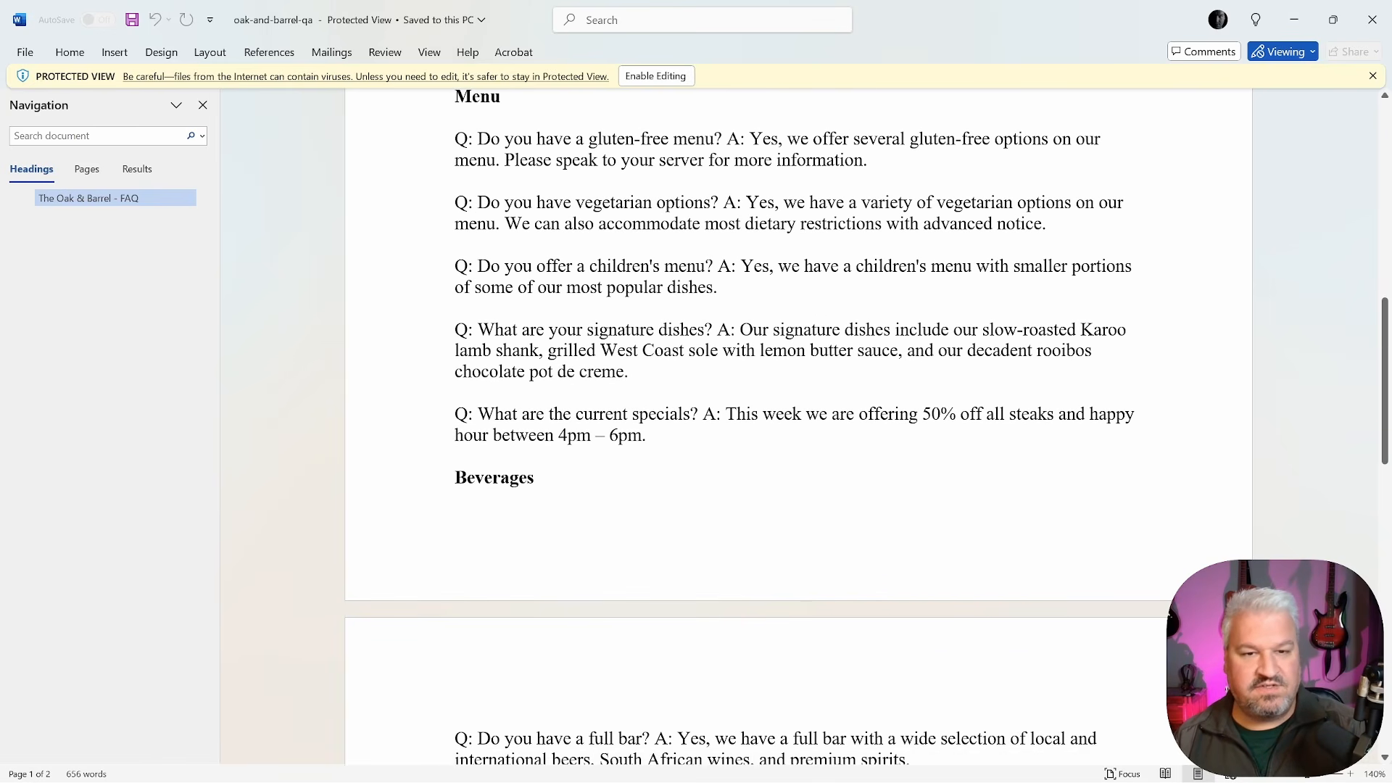
drag(726, 417, 653, 435)
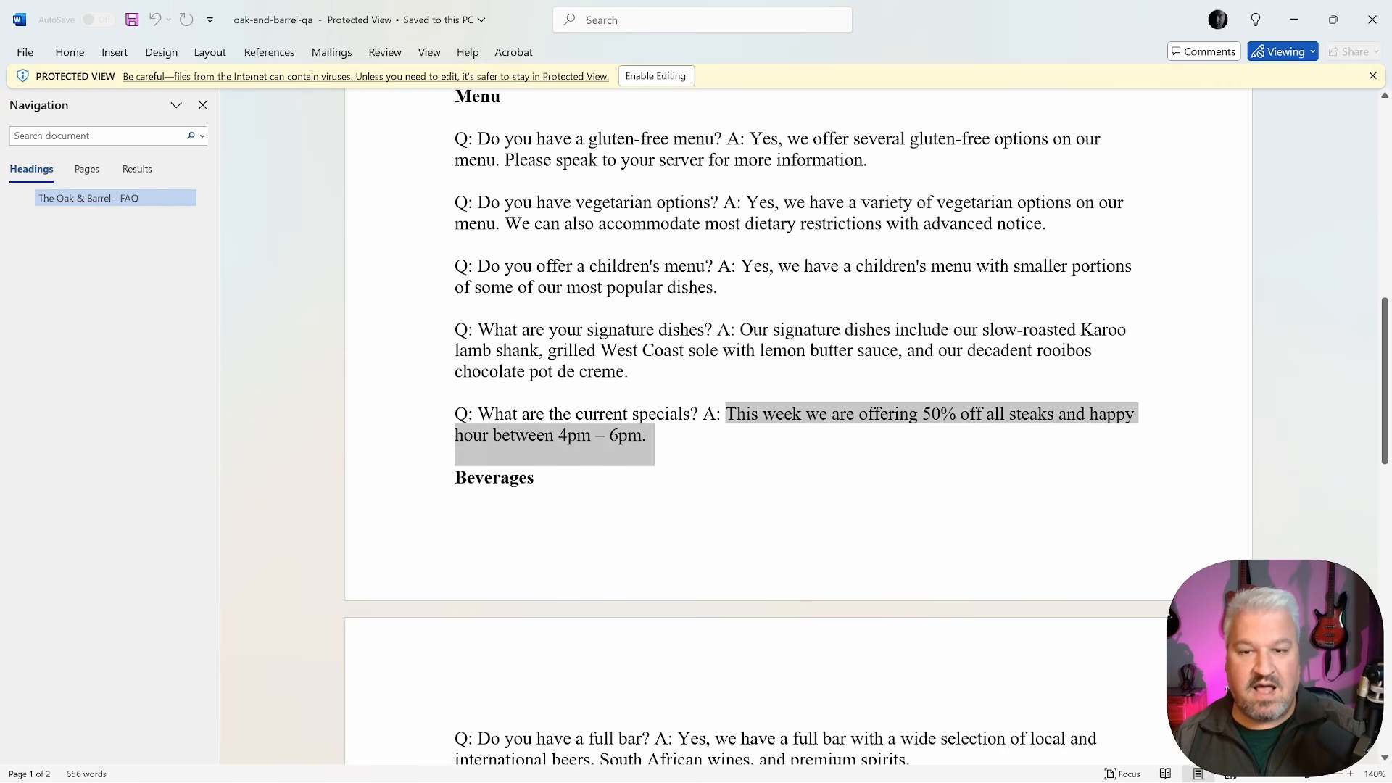
click(696, 444)
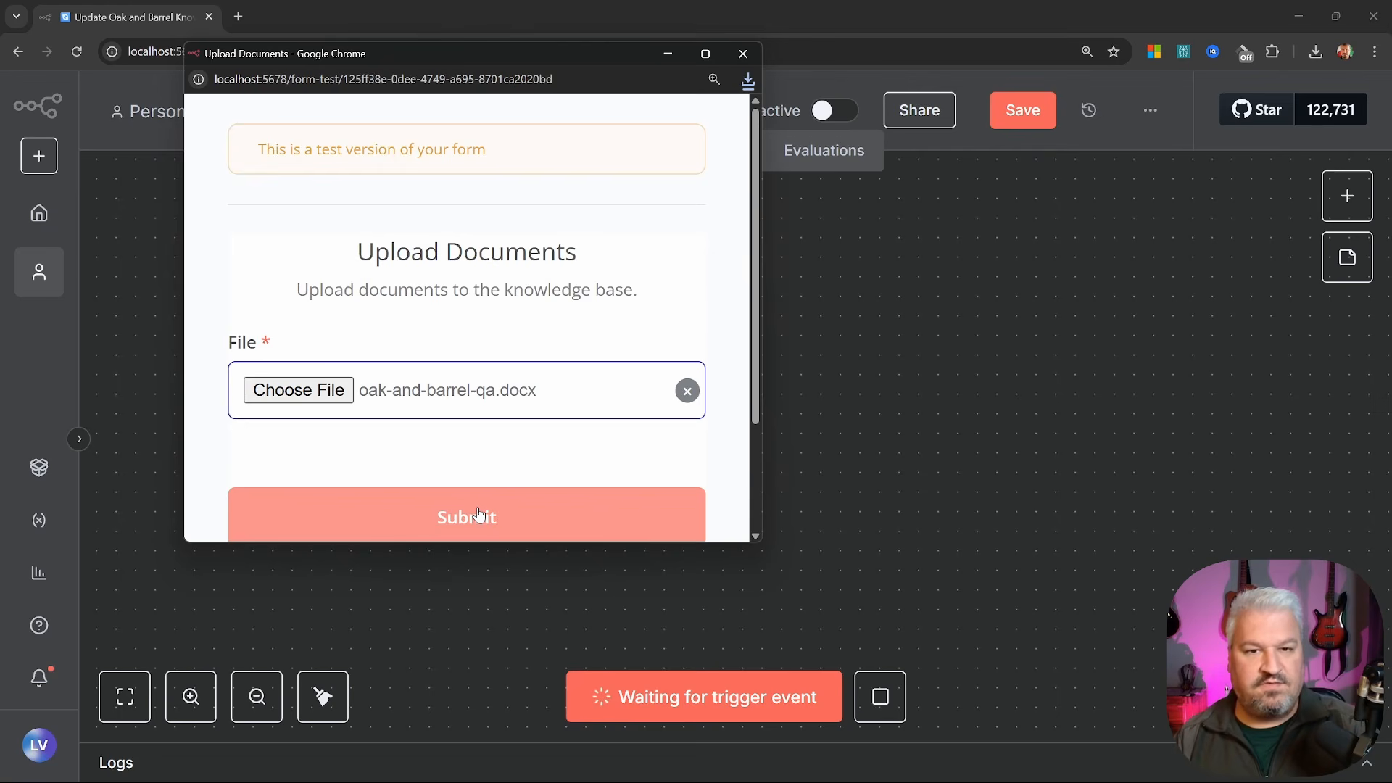
Submit the test form with oak-and-barrel-qa.docx, close the form window, and pan the canvas
click(479, 514)
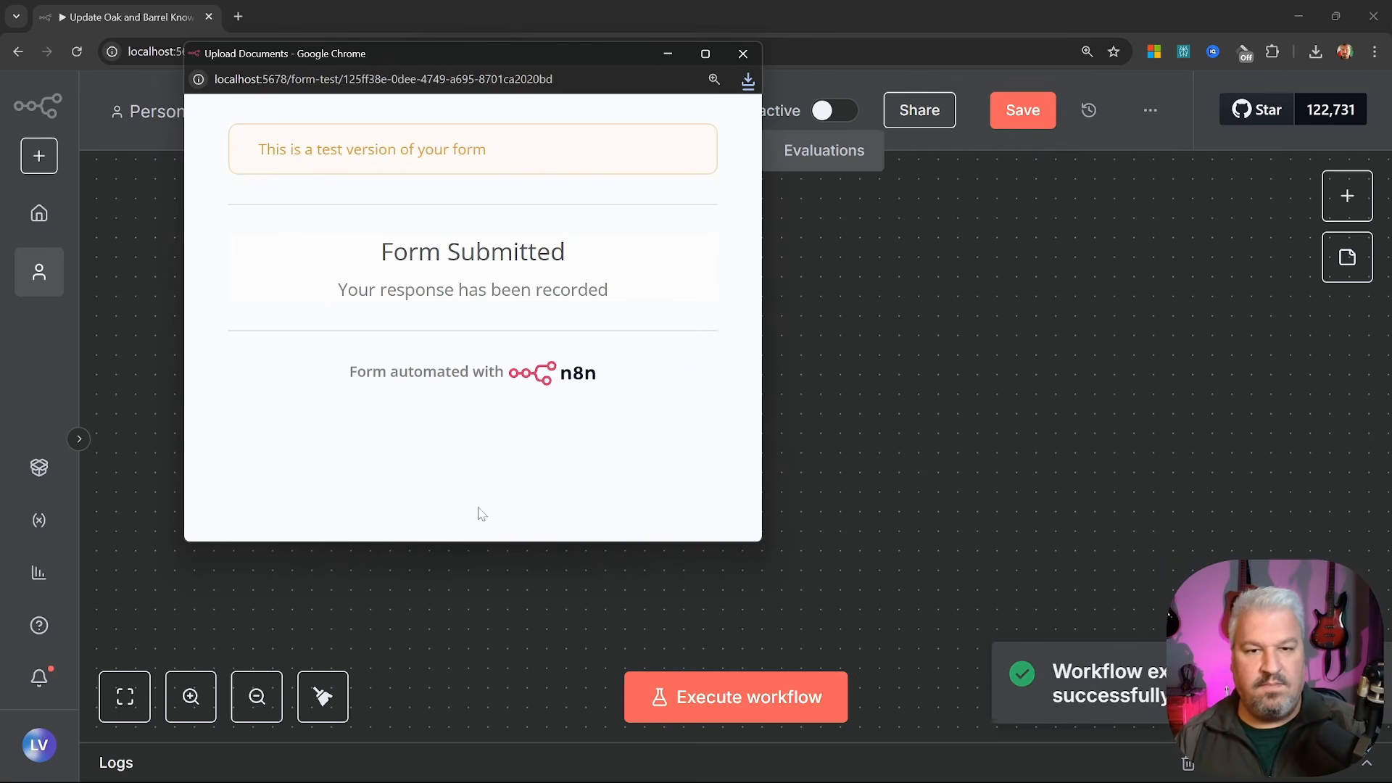
click(744, 55)
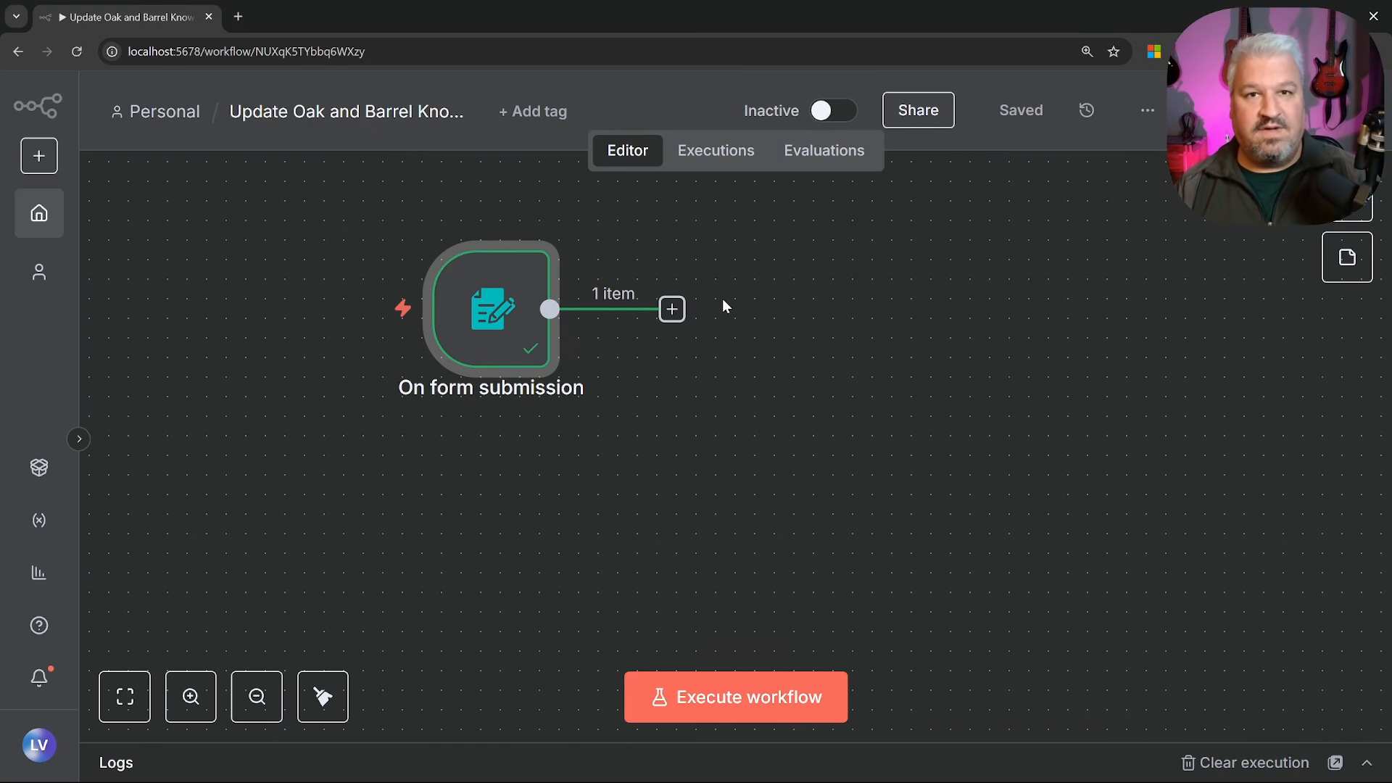
drag(731, 329, 628, 380)
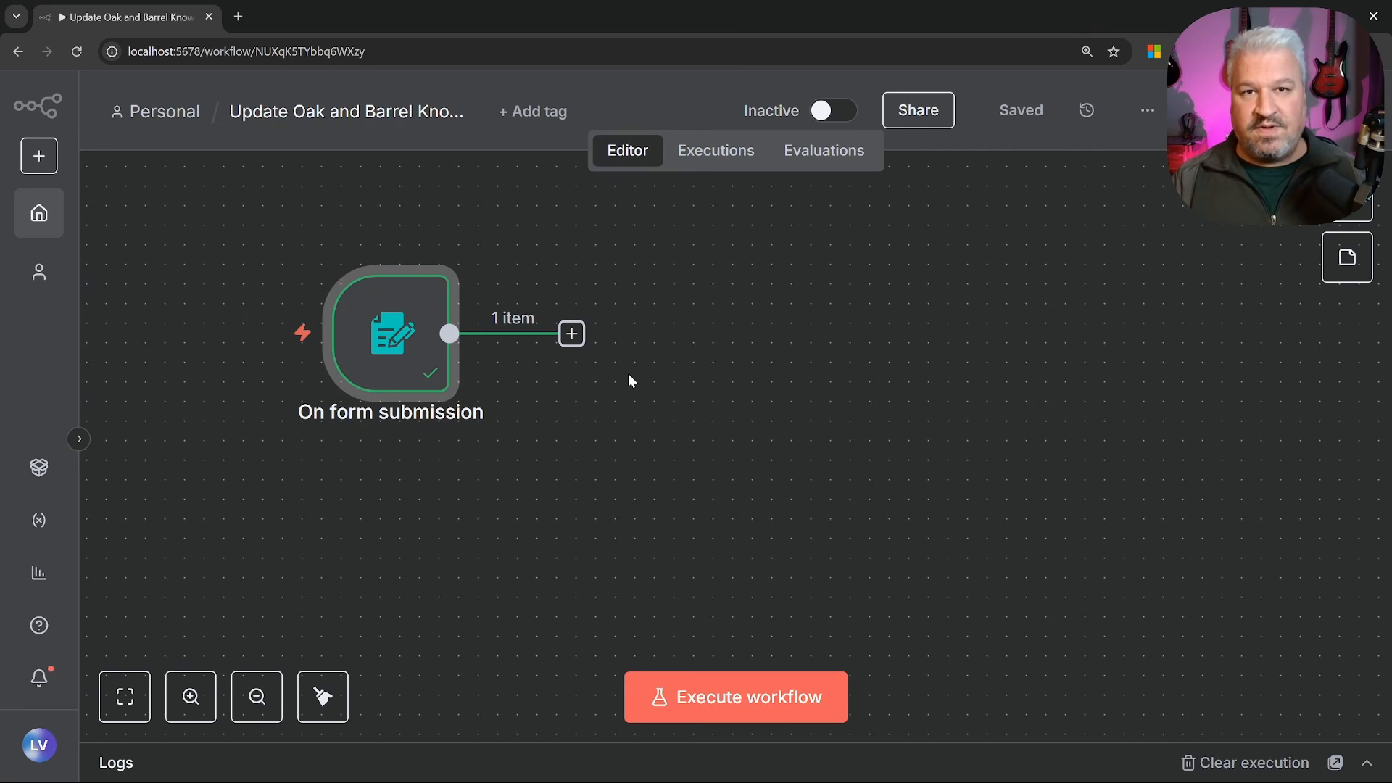
Add a Simple Vector Store after the trigger using the 'Add documents to vector store' action
click(572, 333)
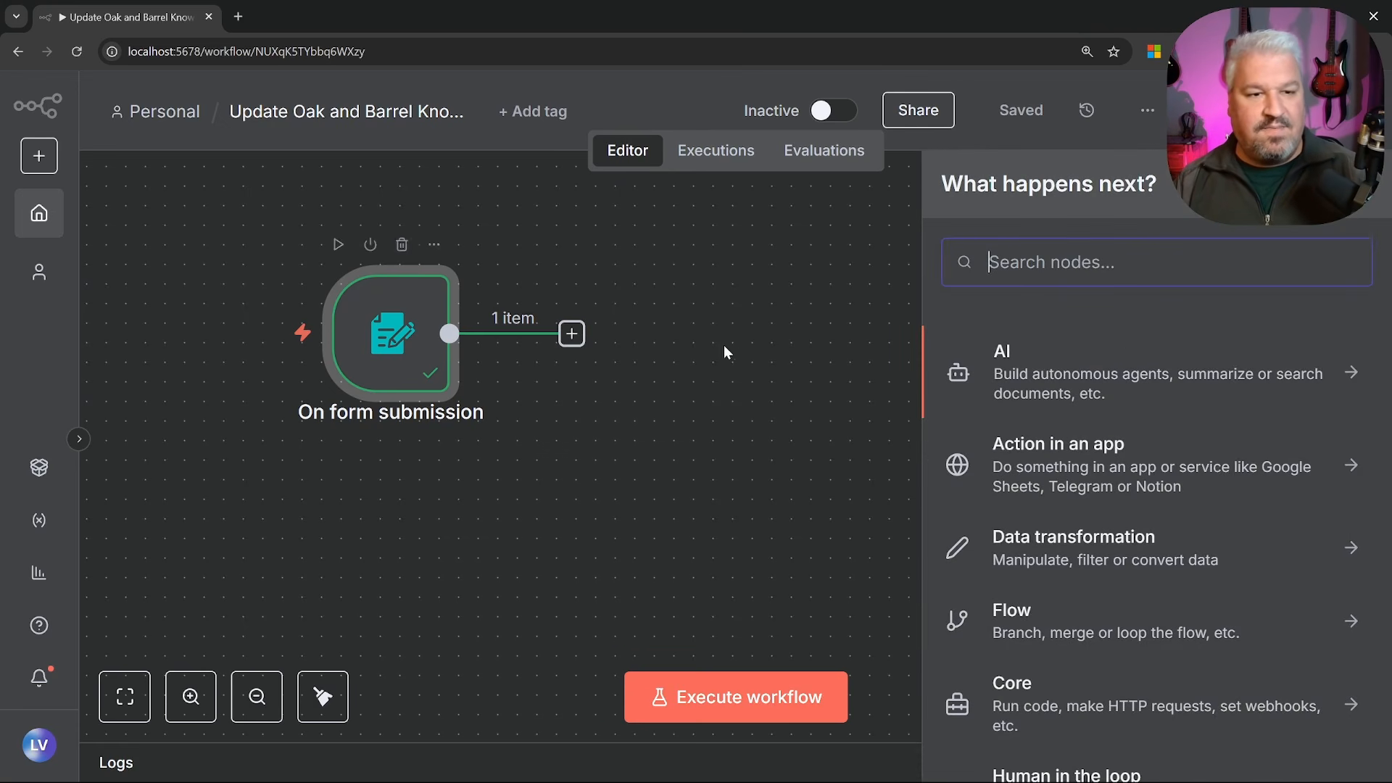
text(vect)
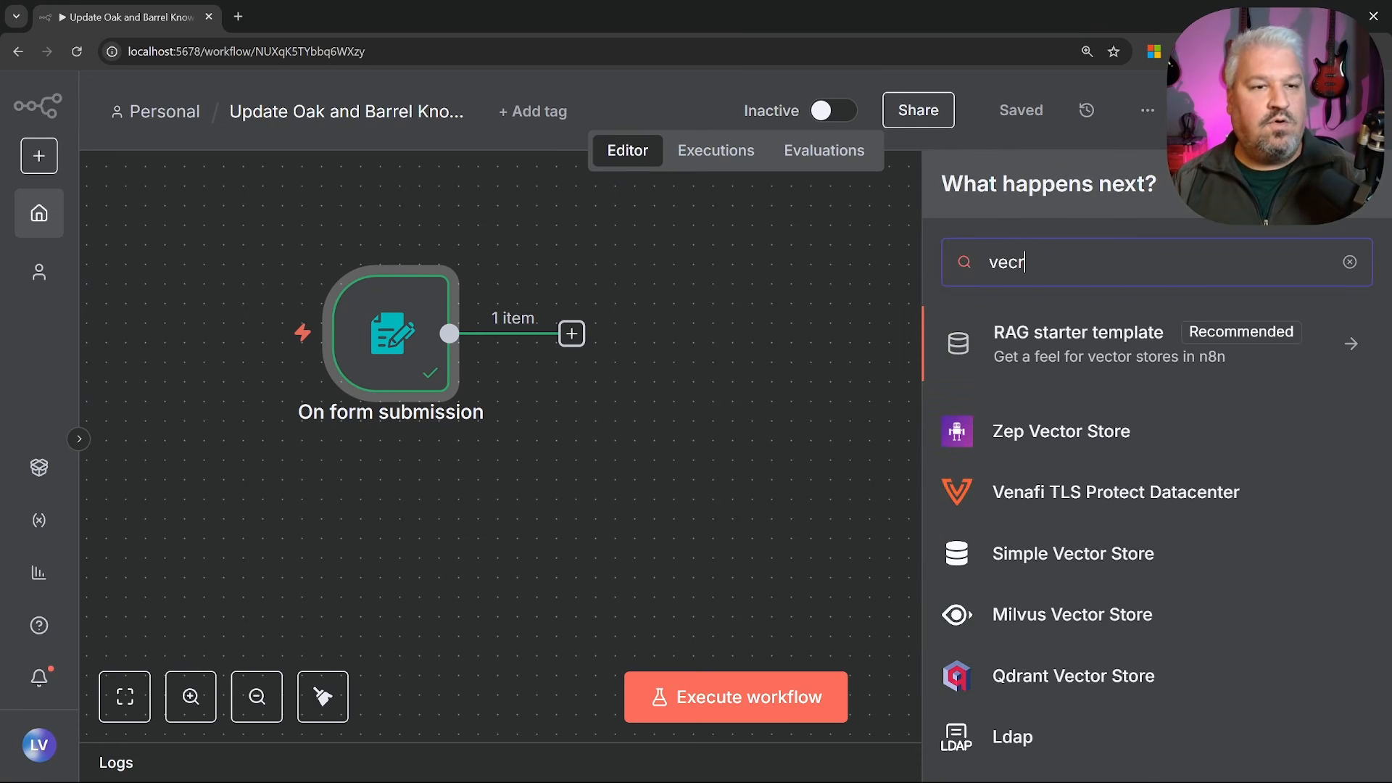
text(o)
key(BackSpace)
key(BackSpace)
text(t)
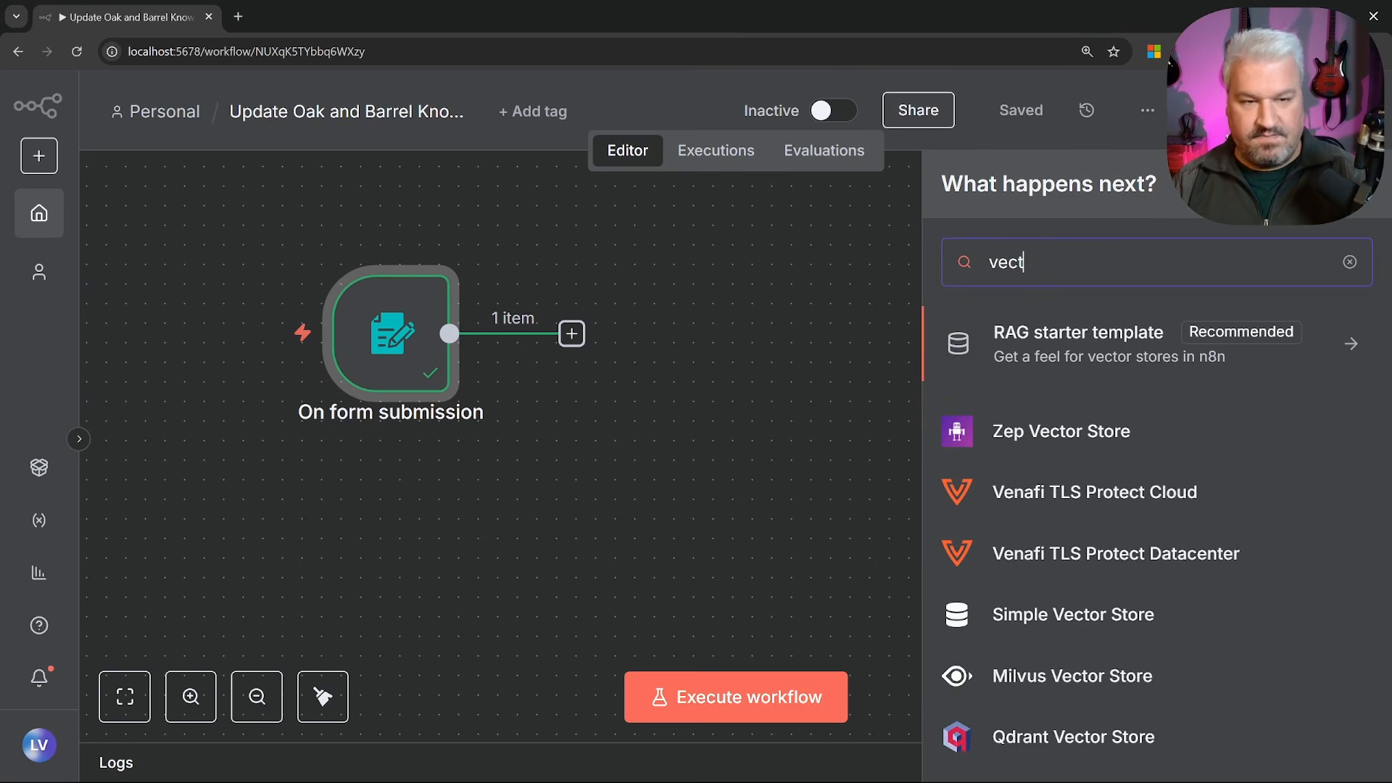
text(or)
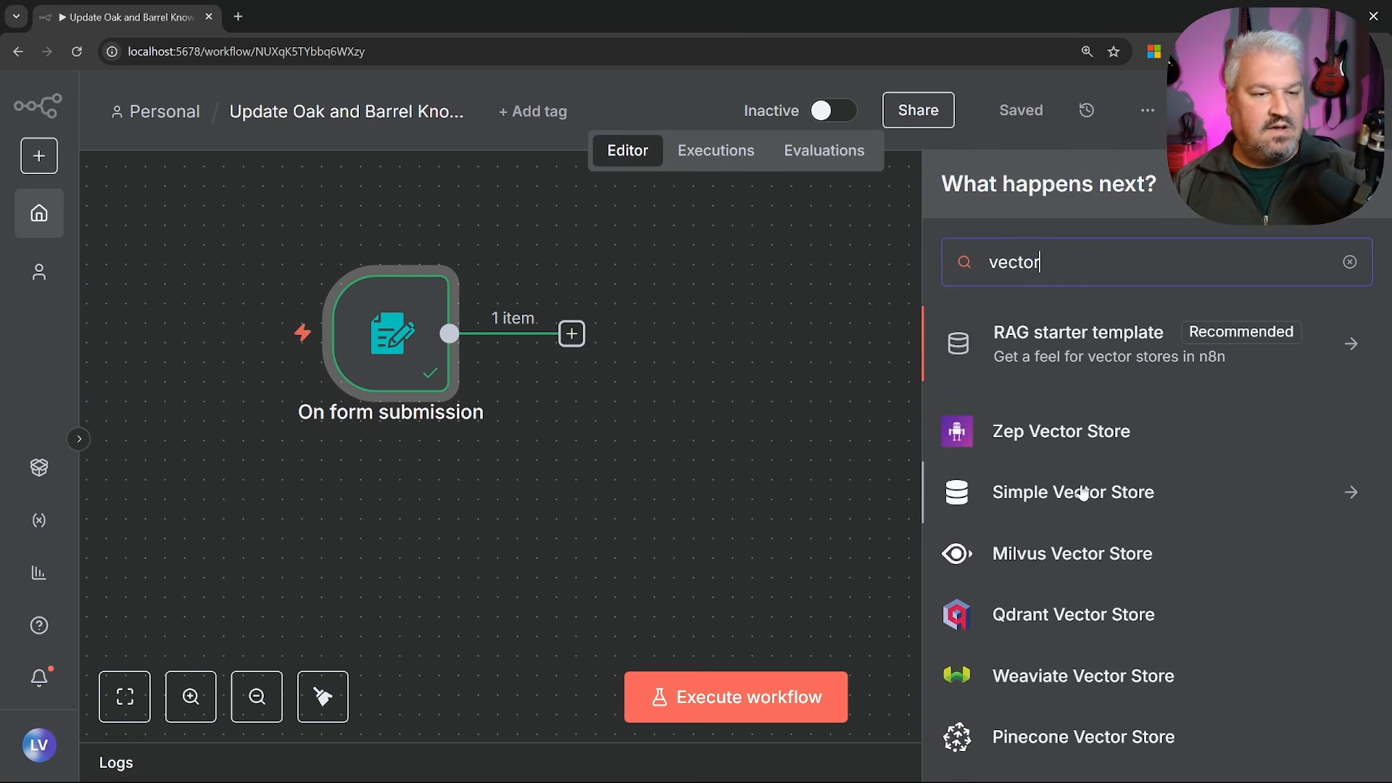
scroll(1086, 543, down, 1)
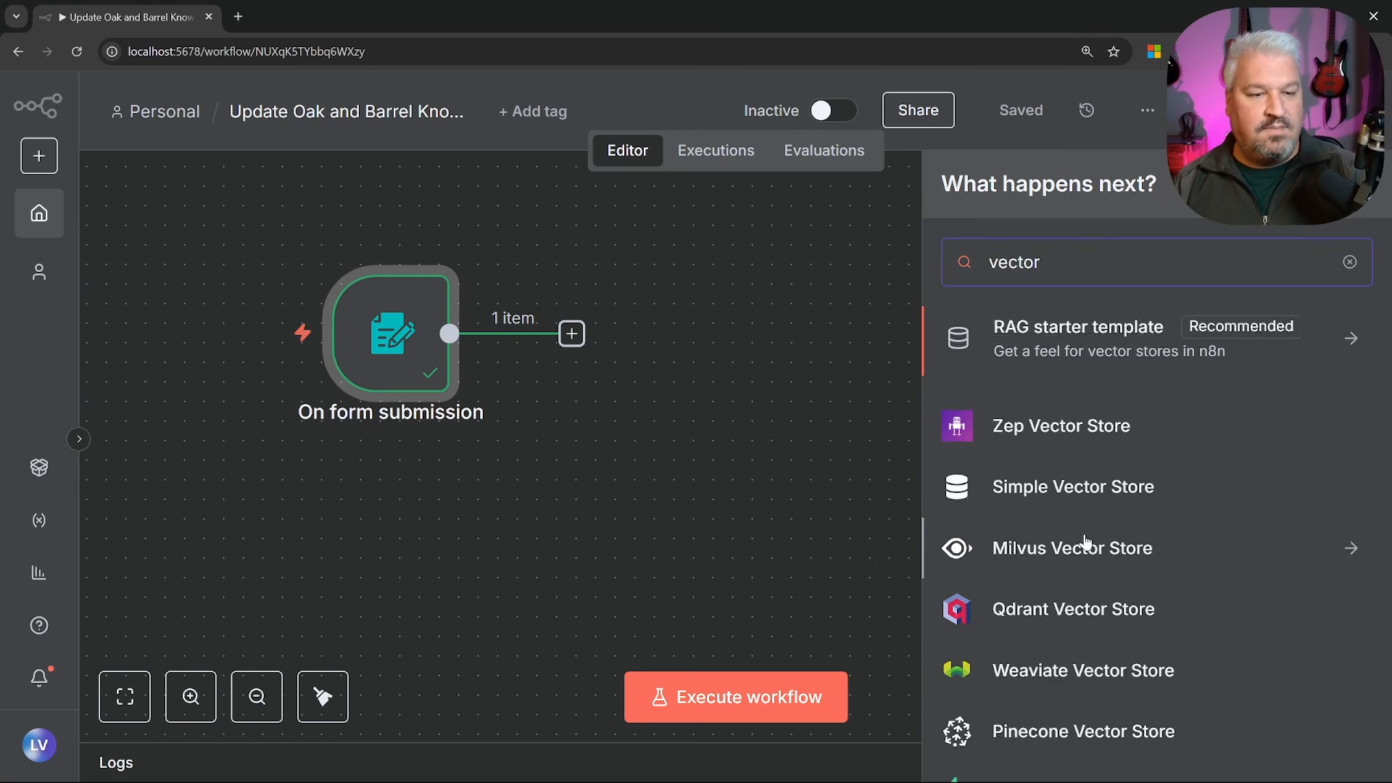
scroll(1073, 507, down, 2)
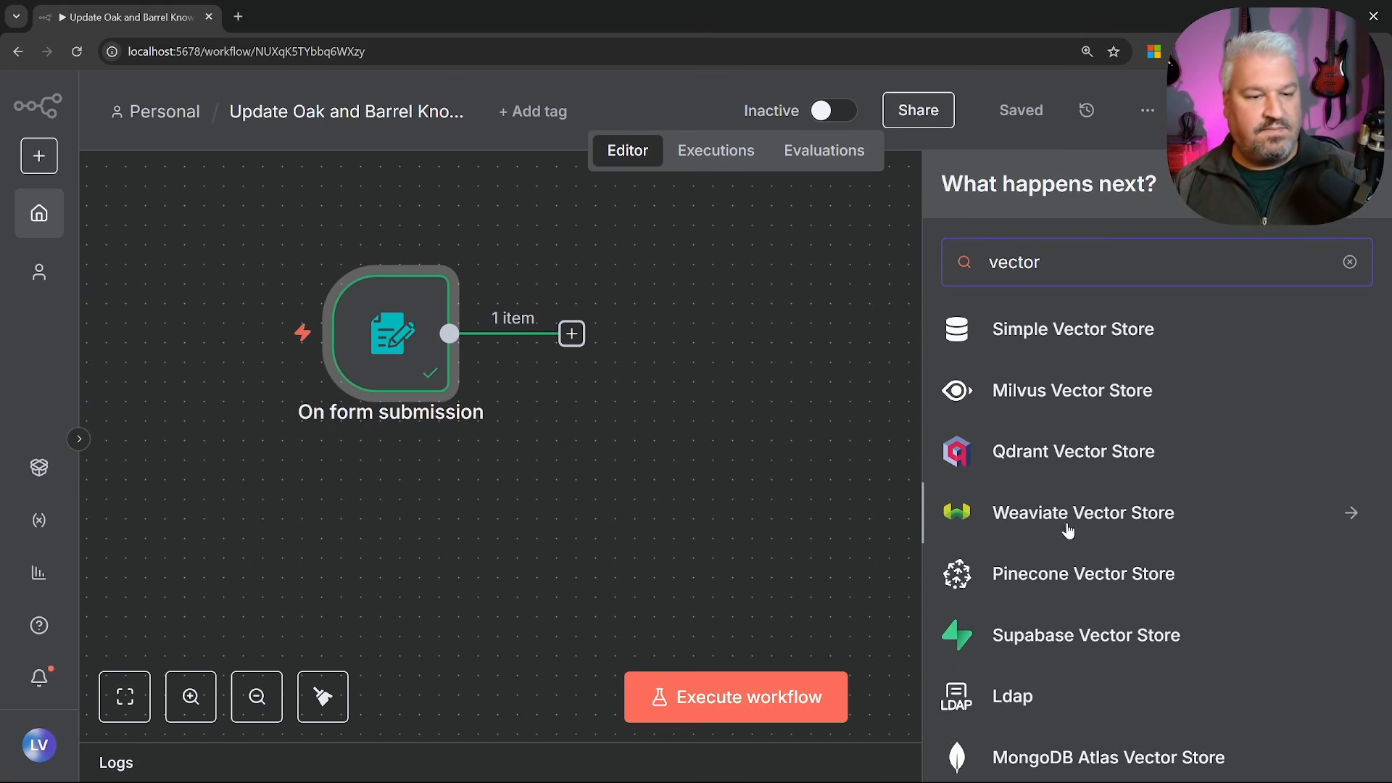
scroll(1068, 533, down, 2)
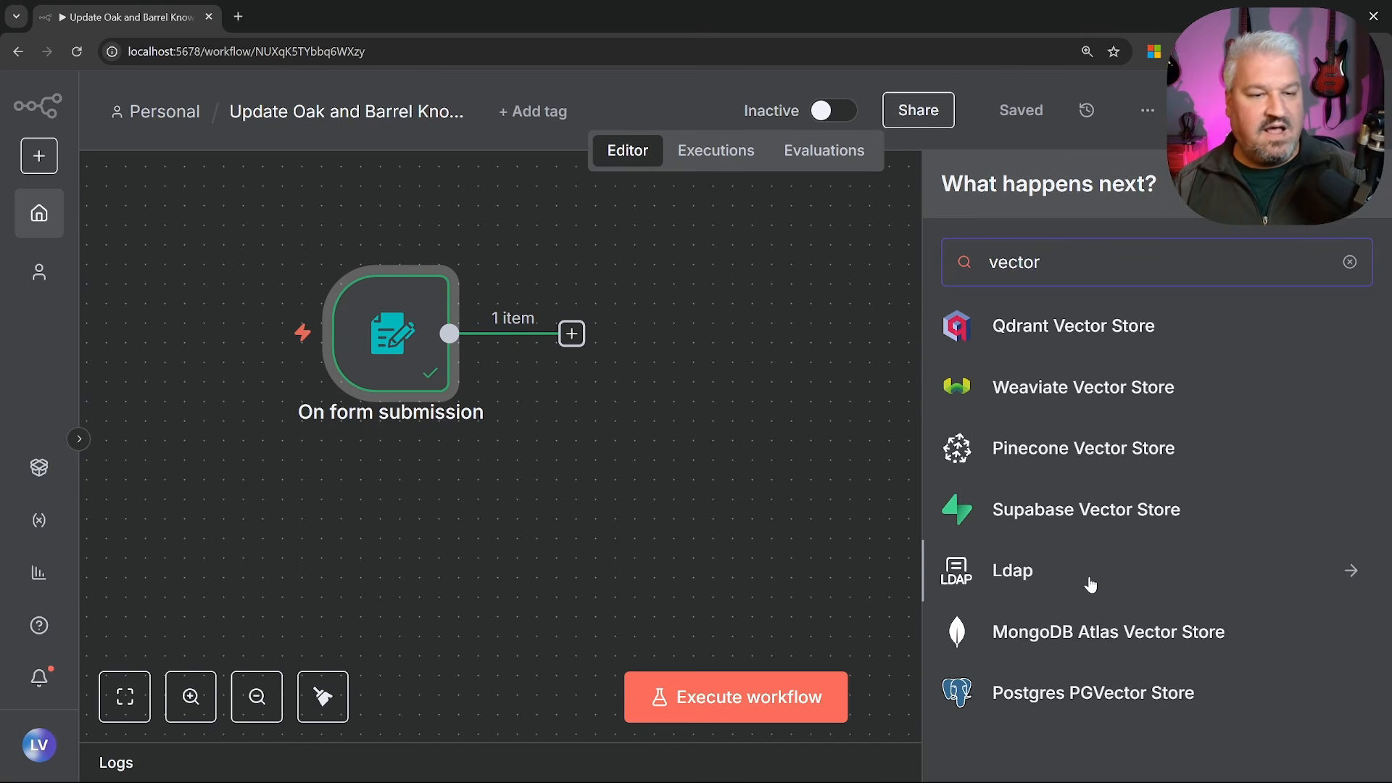
scroll(1080, 628, up, 5)
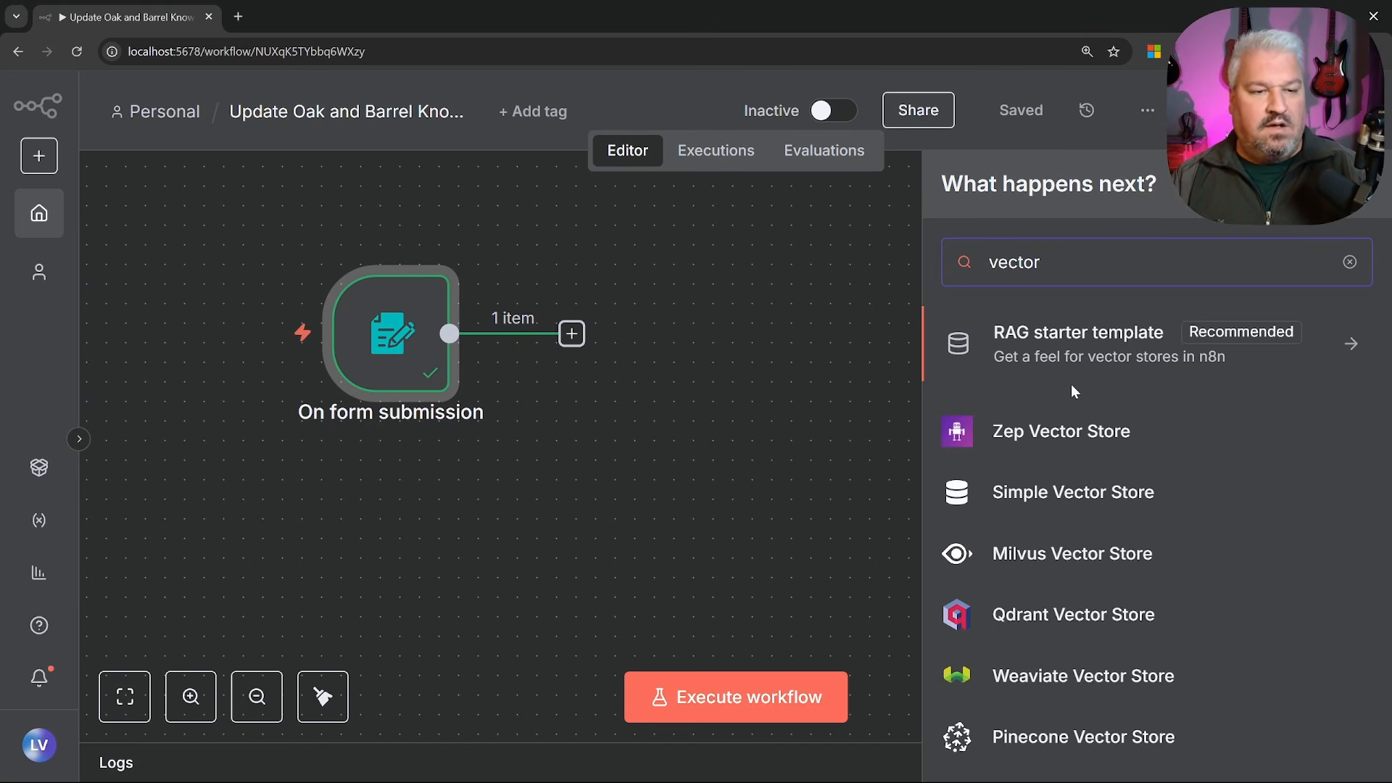
click(1091, 494)
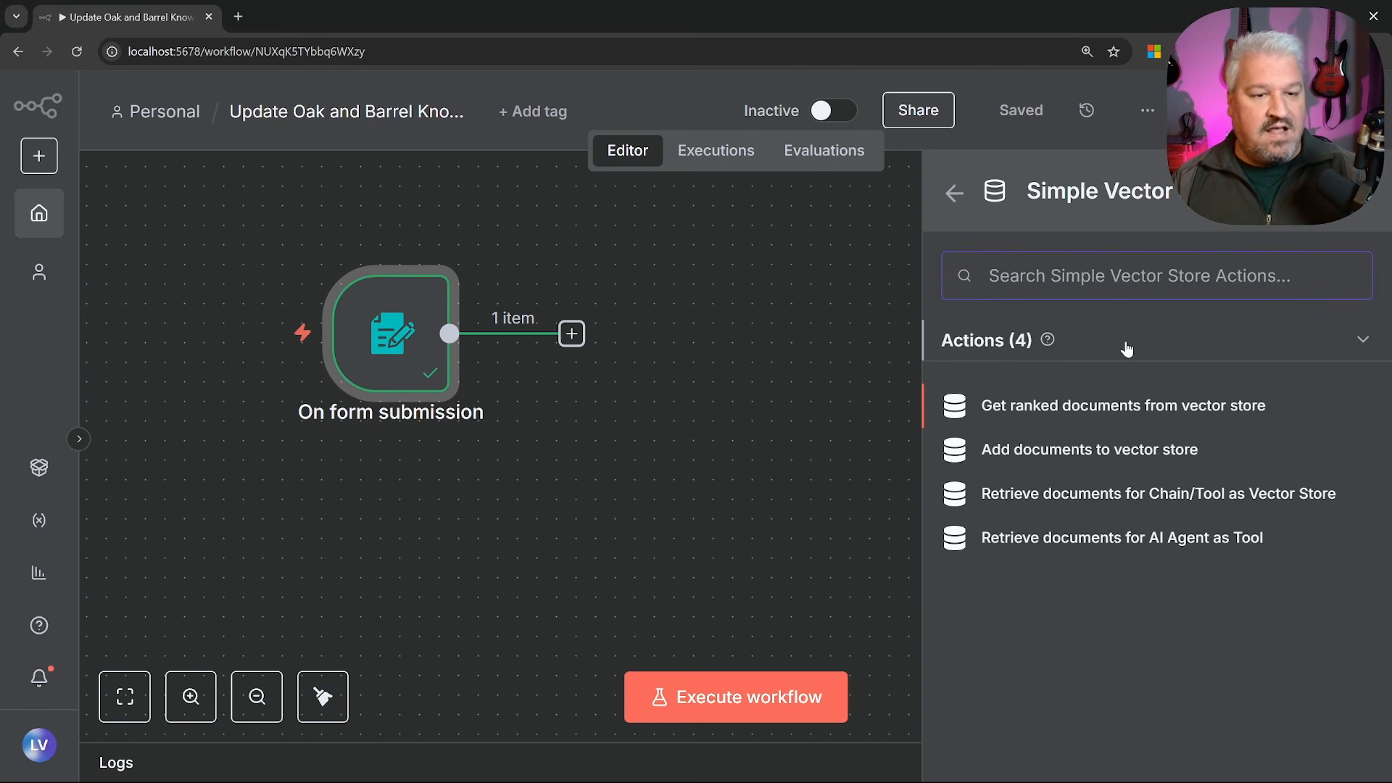
click(1060, 451)
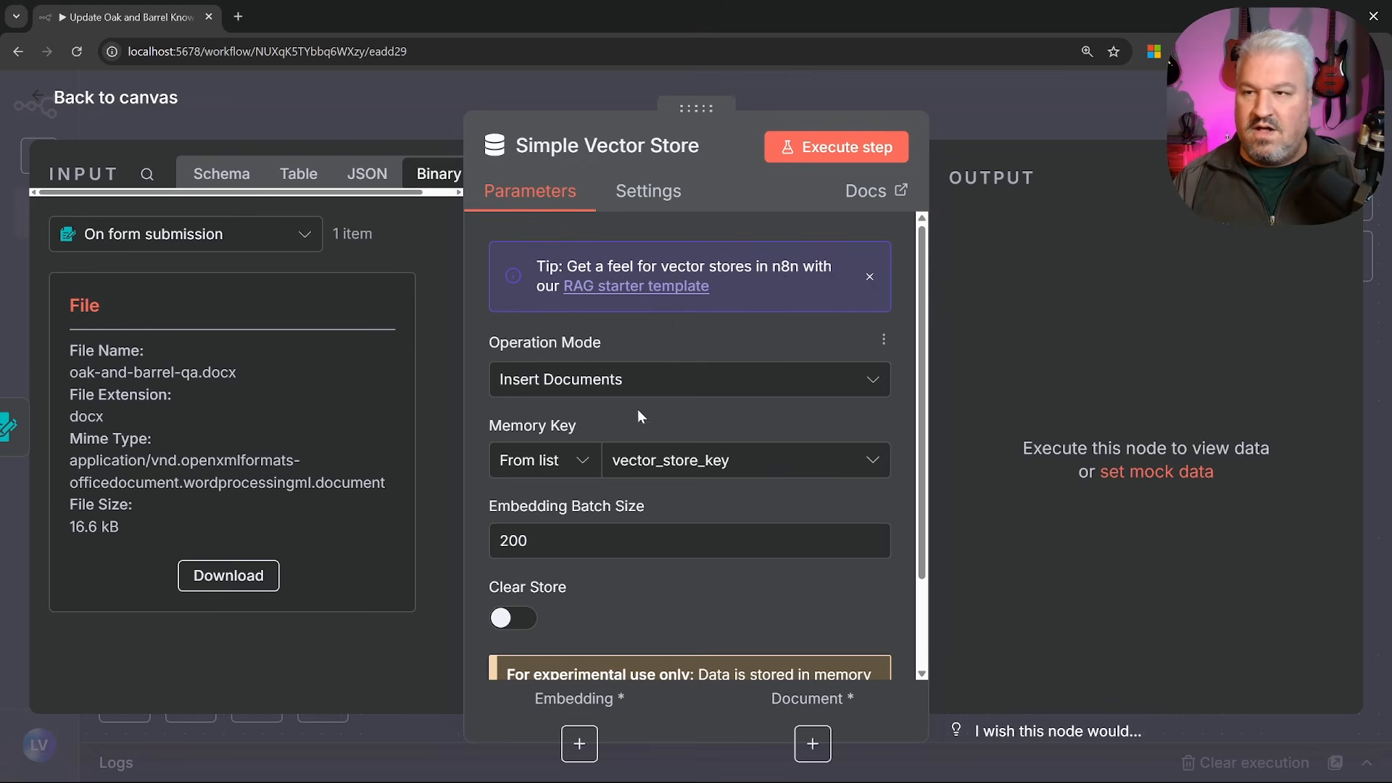
click(103, 100)
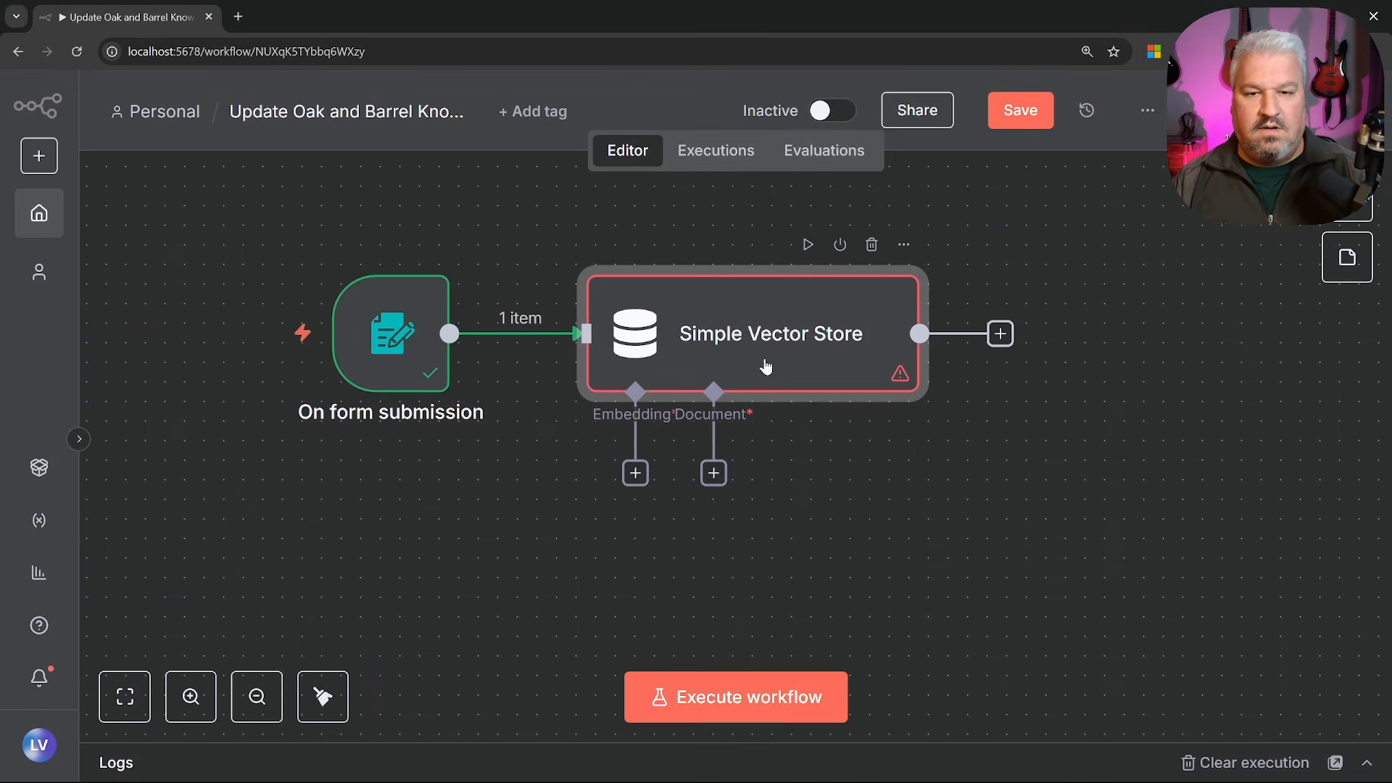
Attach an Embeddings Ollama node to the vector store's Embedding input and check its available models
click(635, 473)
scroll(1113, 545, down, 5)
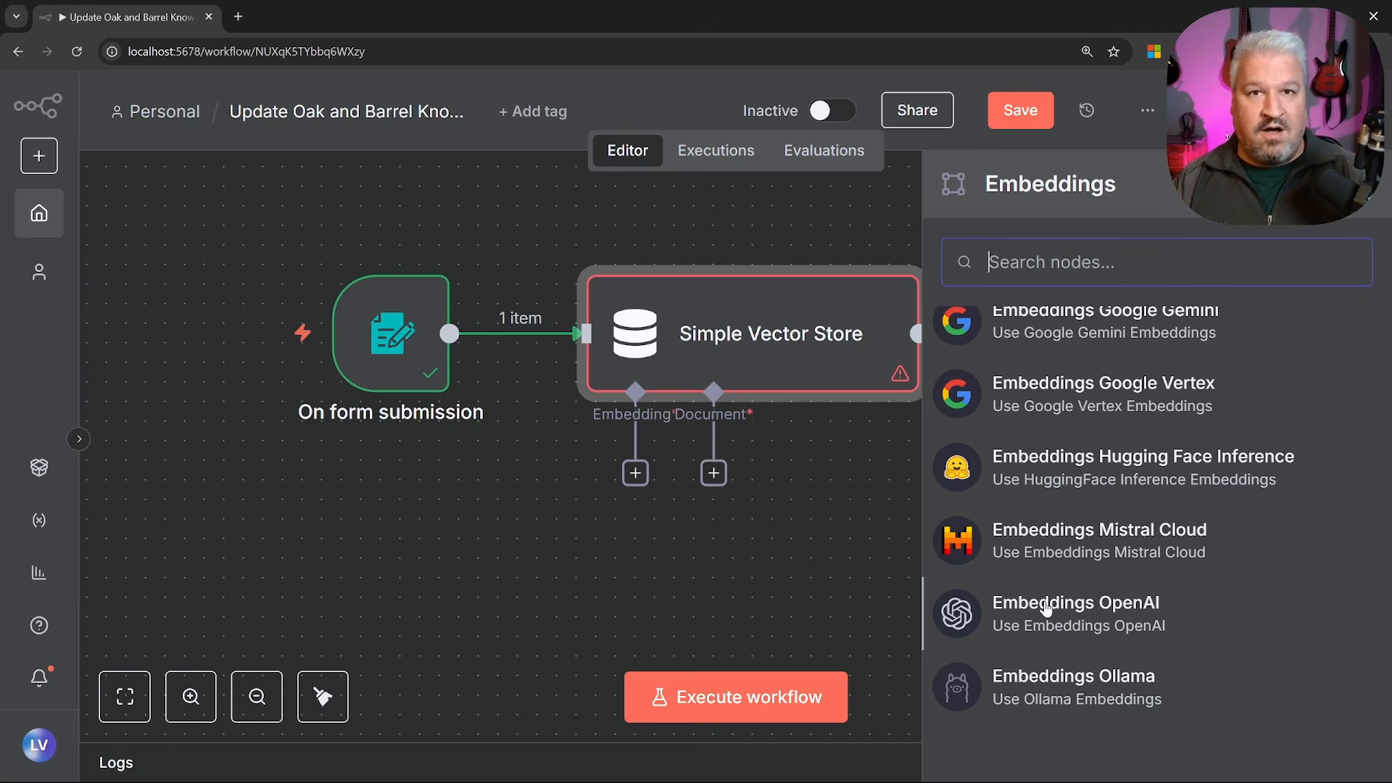
click(1073, 687)
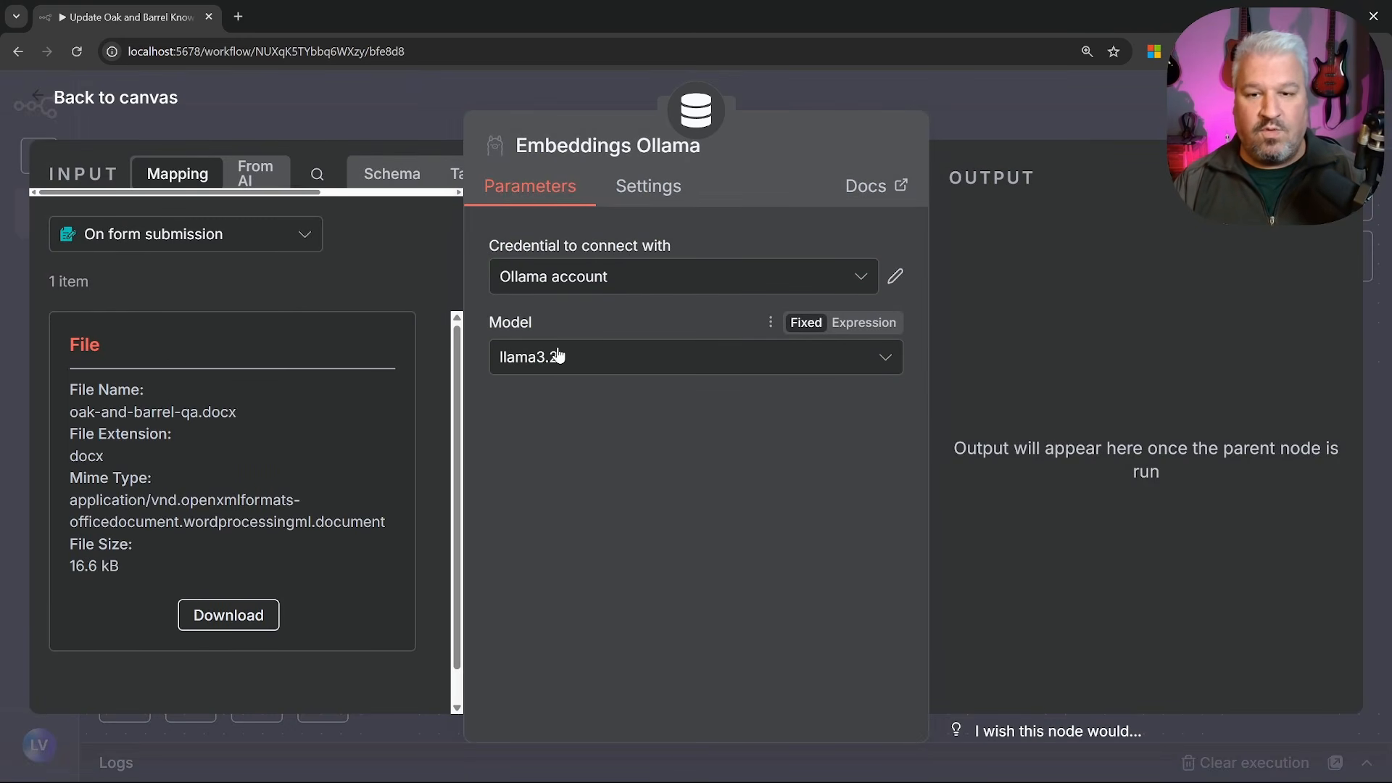
click(589, 361)
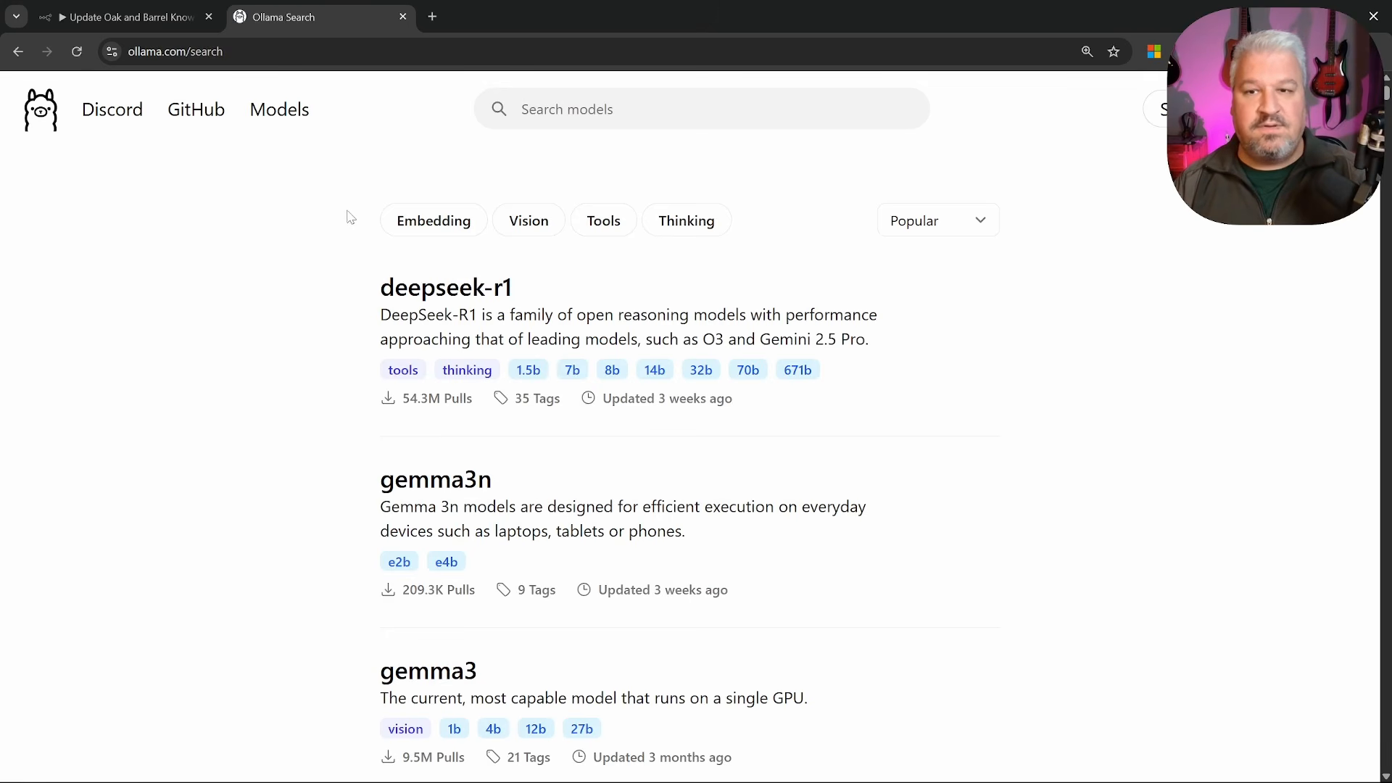
Filter Ollama's model library to Embedding models and open the nomic-embed-text page
click(432, 227)
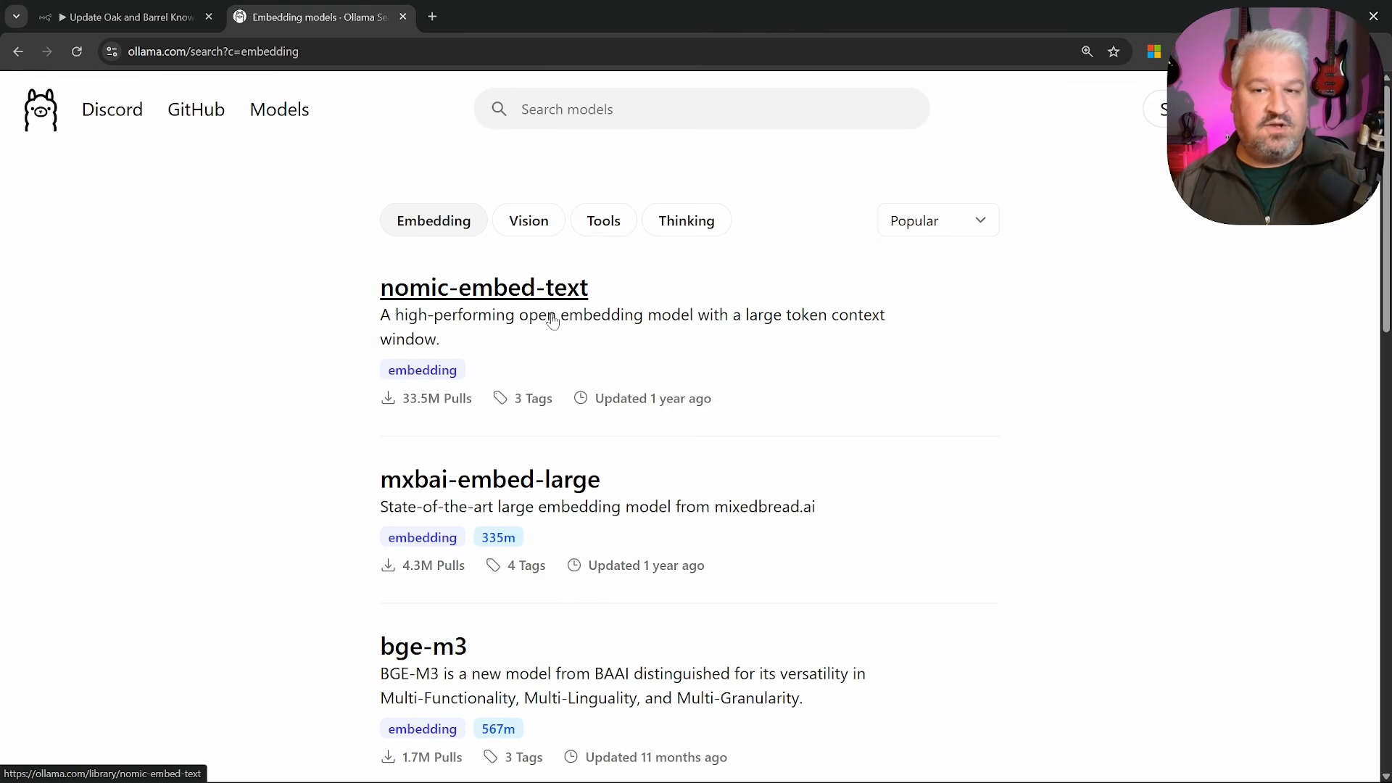
click(457, 293)
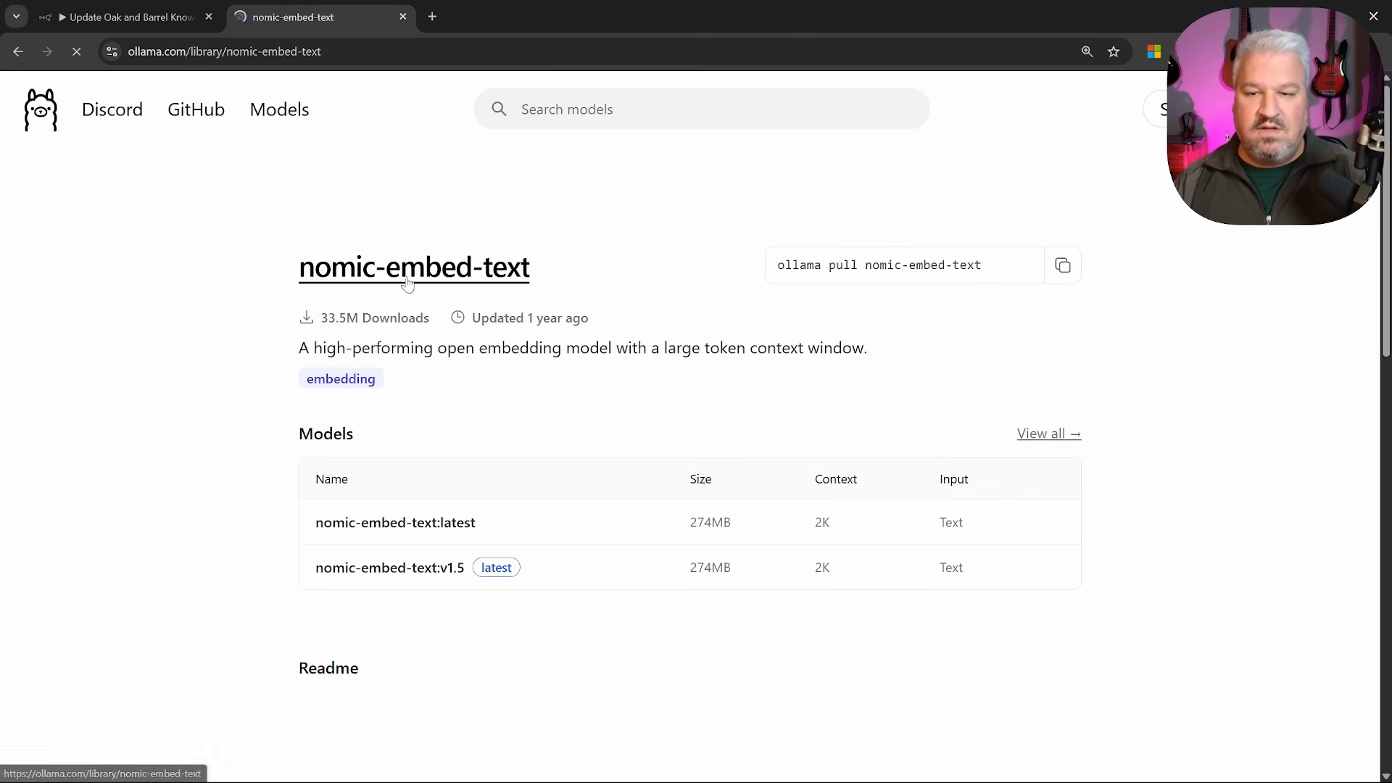
Close the Ollama tab and delete the Embeddings Ollama node
click(404, 17)
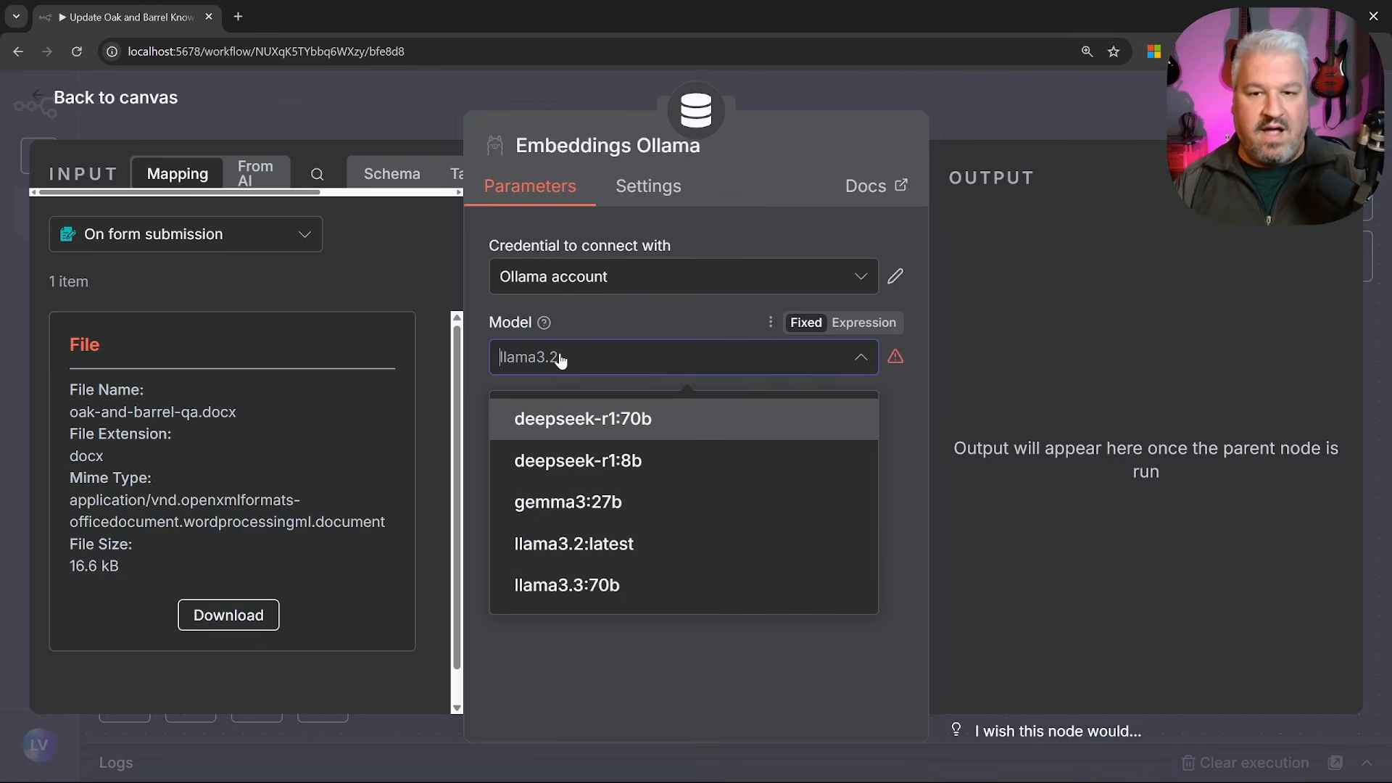
key(Escape)
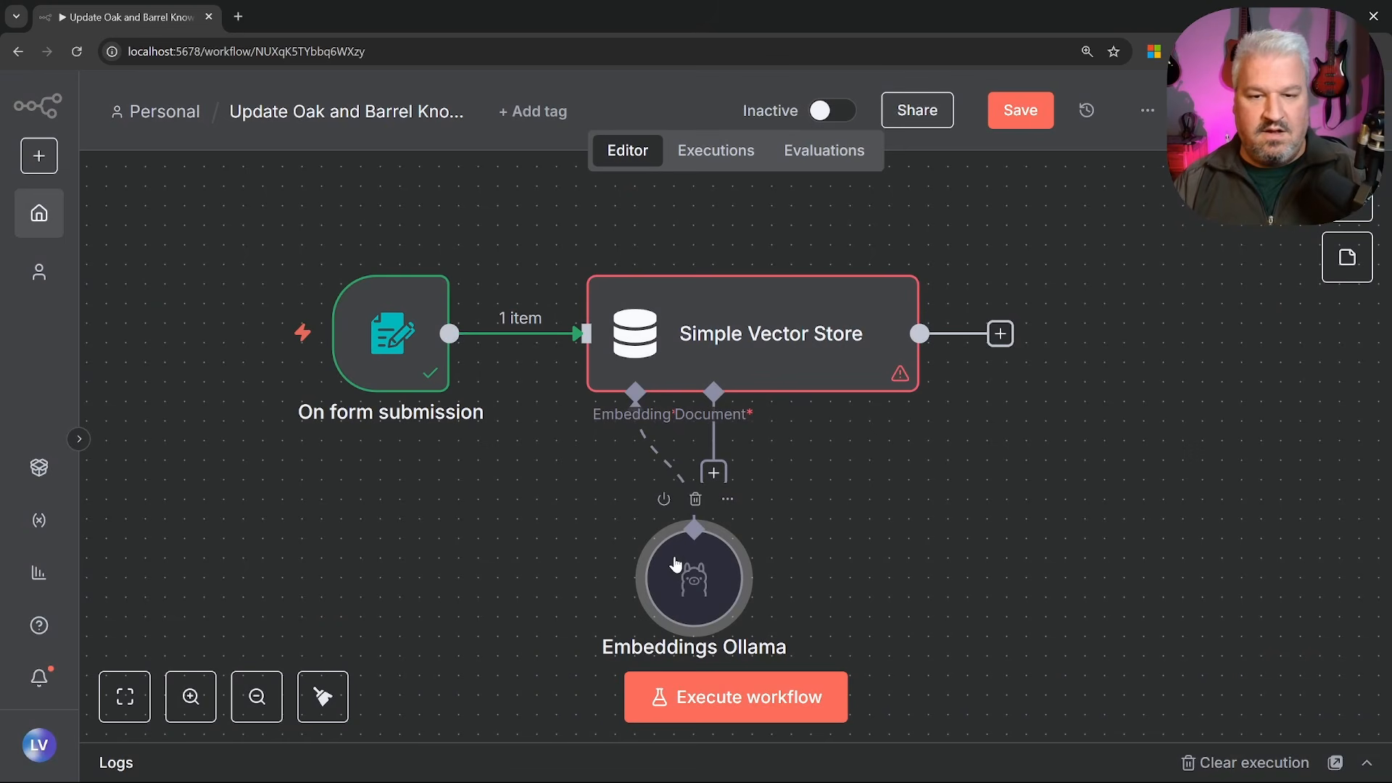
click(519, 499)
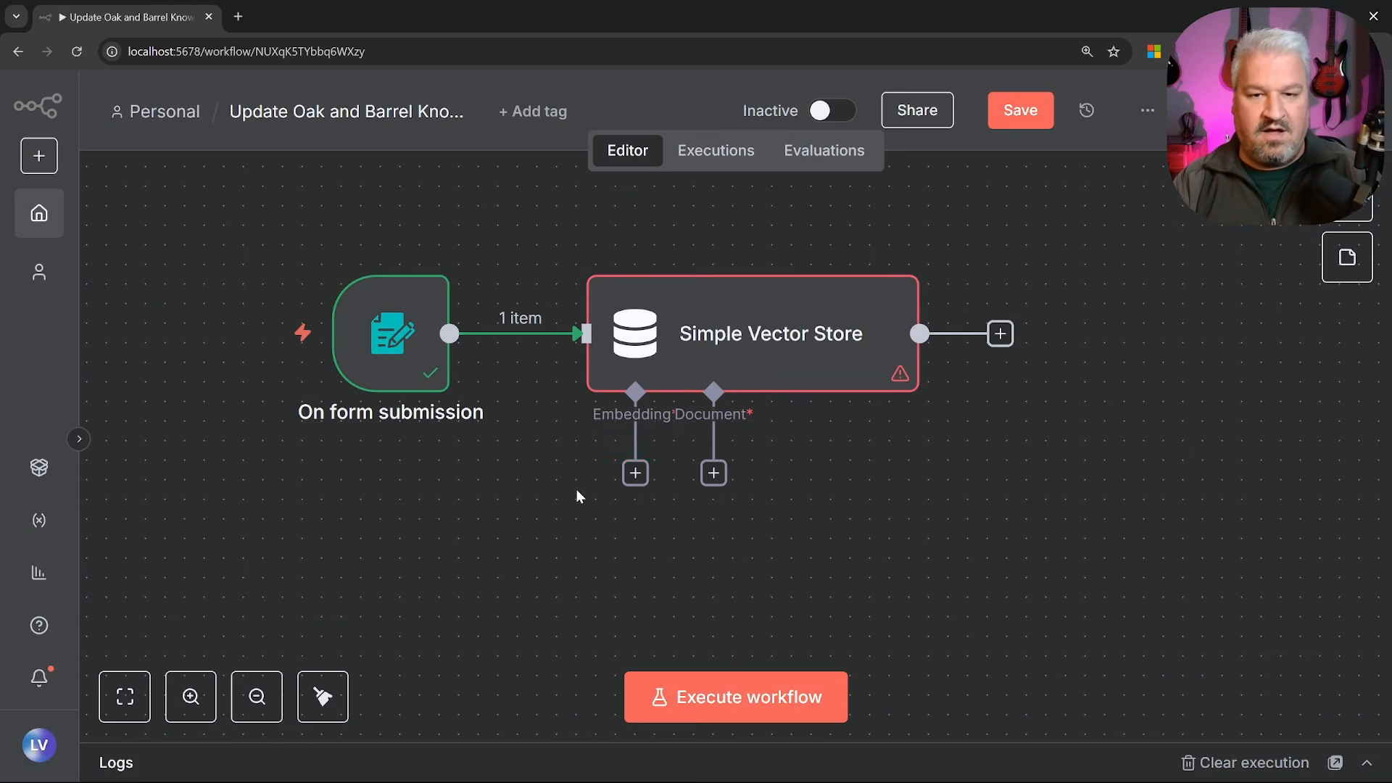
Attach Embeddings OpenAI using text-embedding-3-small to the vector store's Embedding input
click(635, 473)
scroll(1132, 440, down, 3)
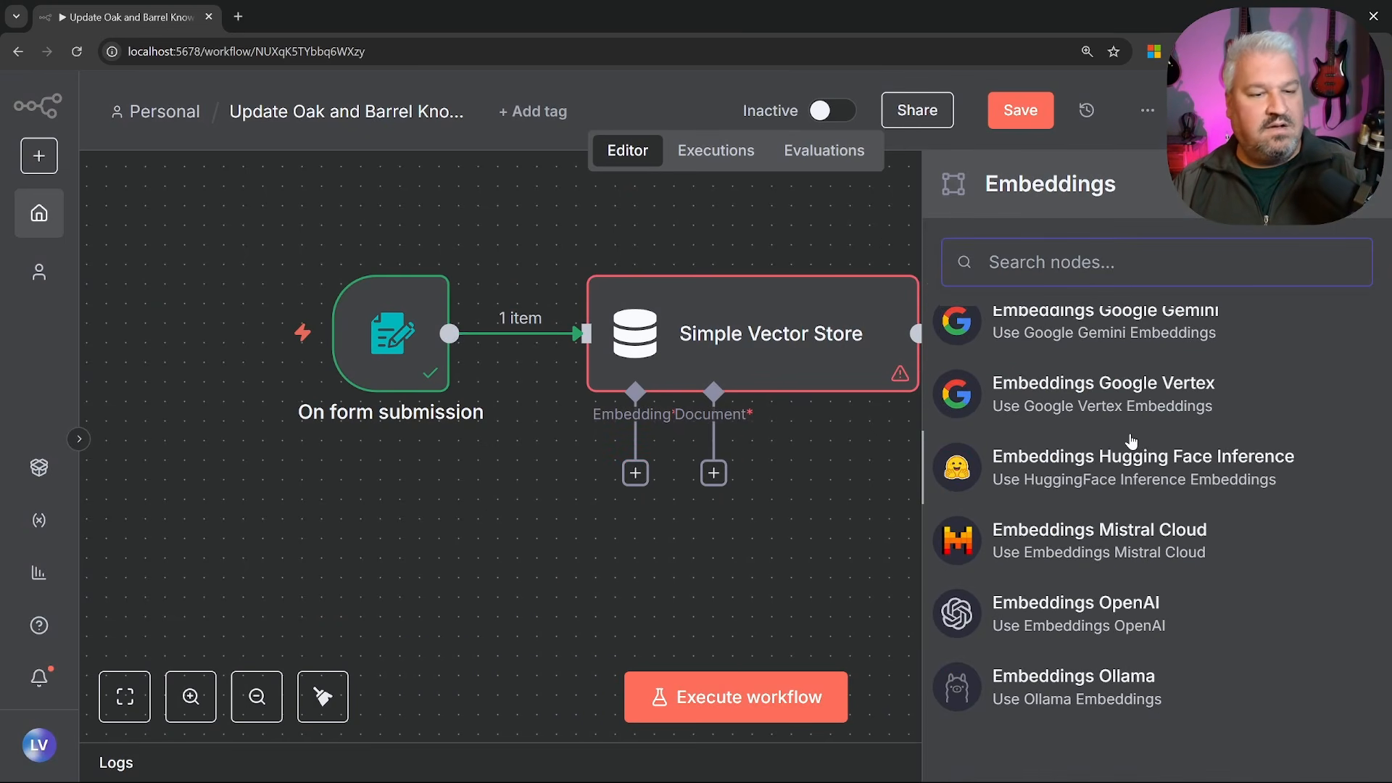
click(1073, 620)
click(670, 357)
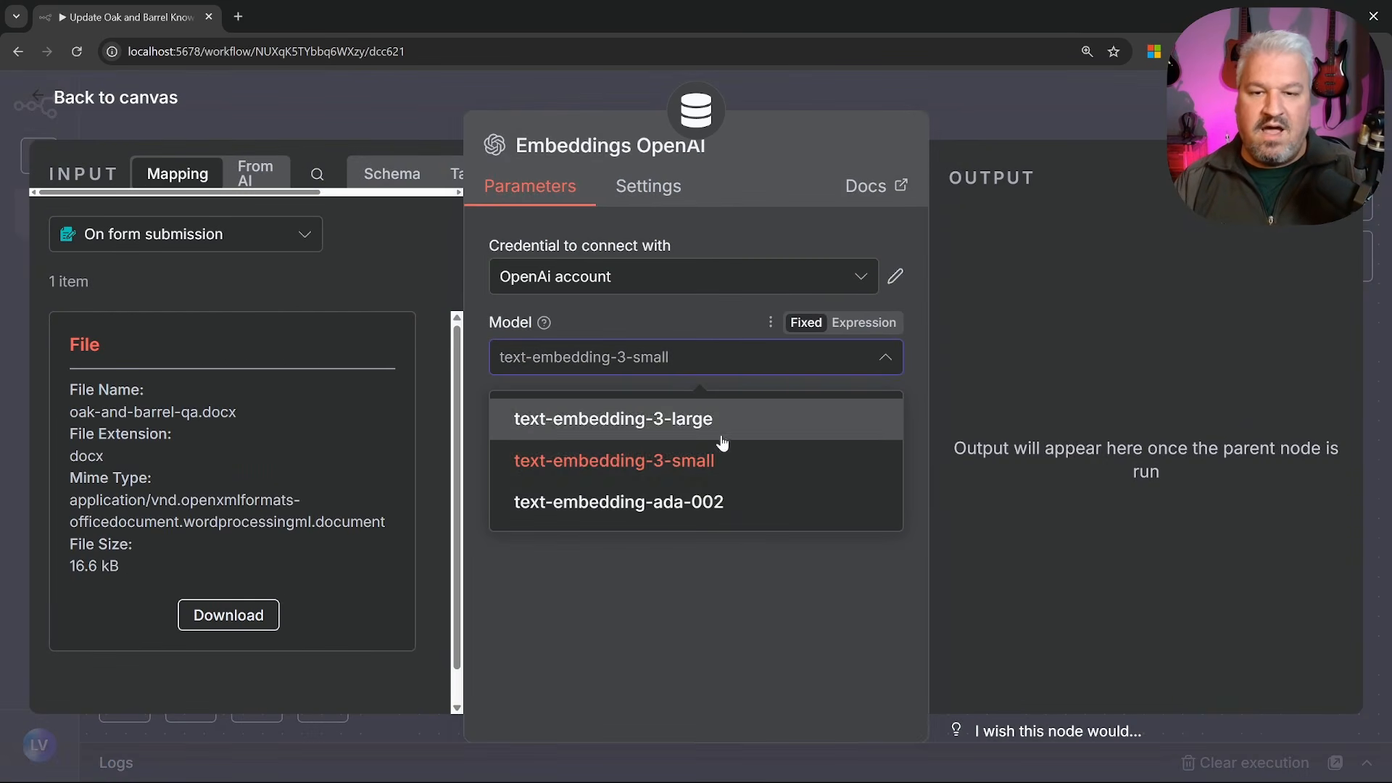
click(647, 469)
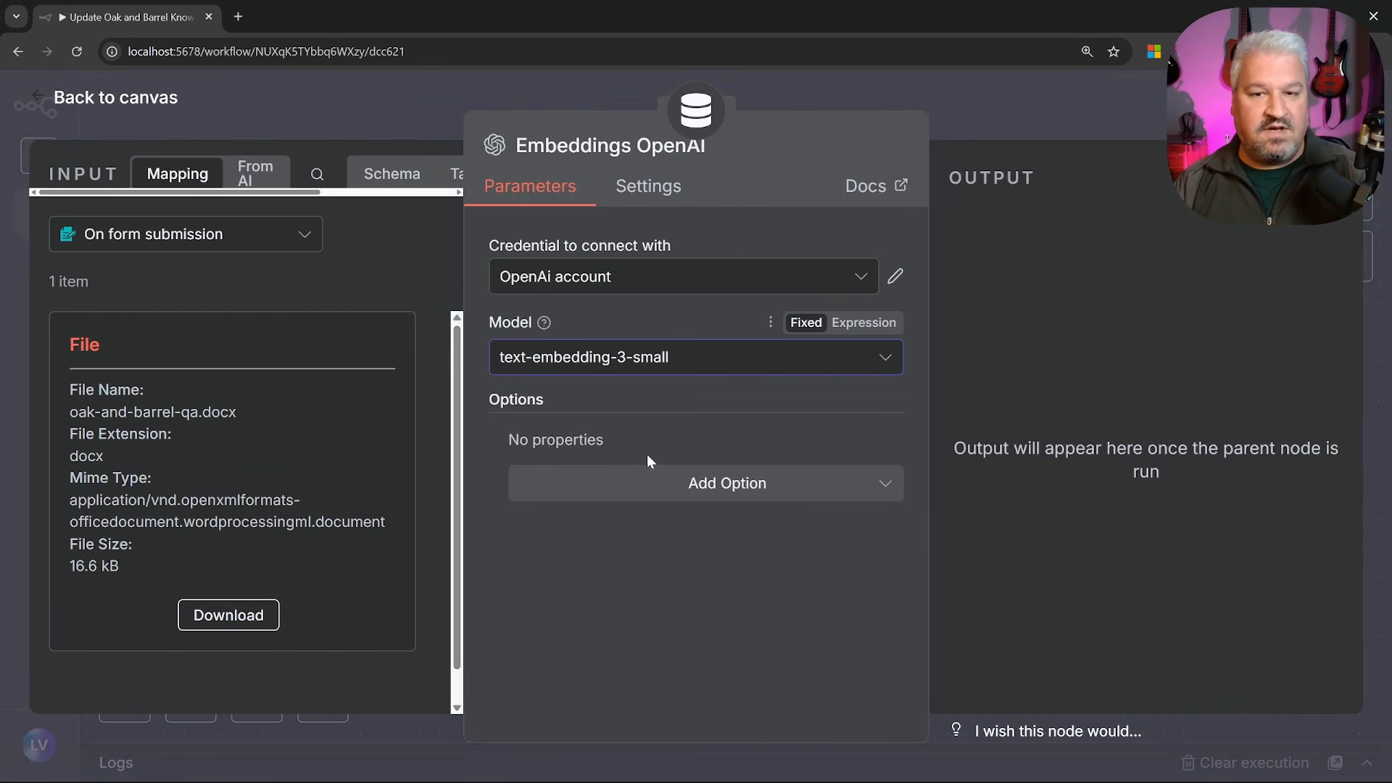
click(129, 109)
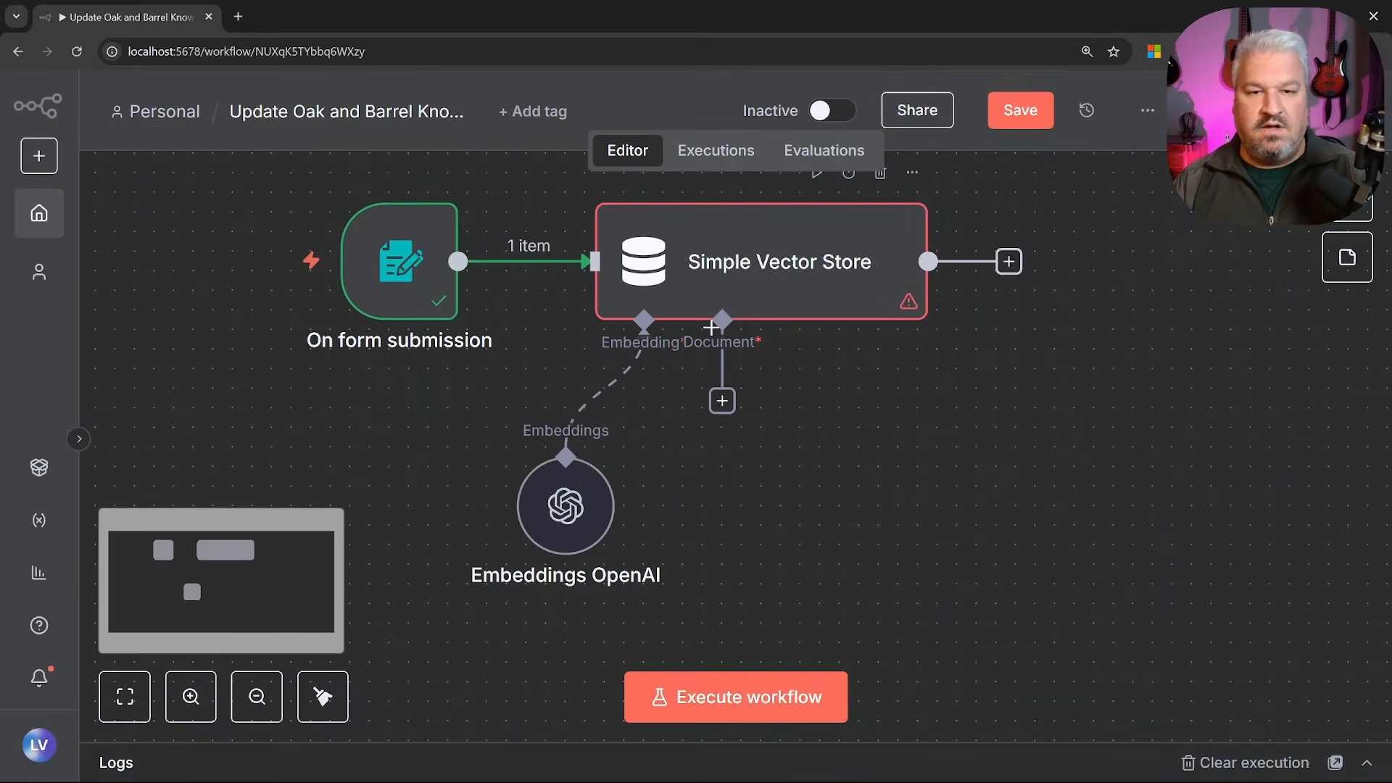
click(722, 401)
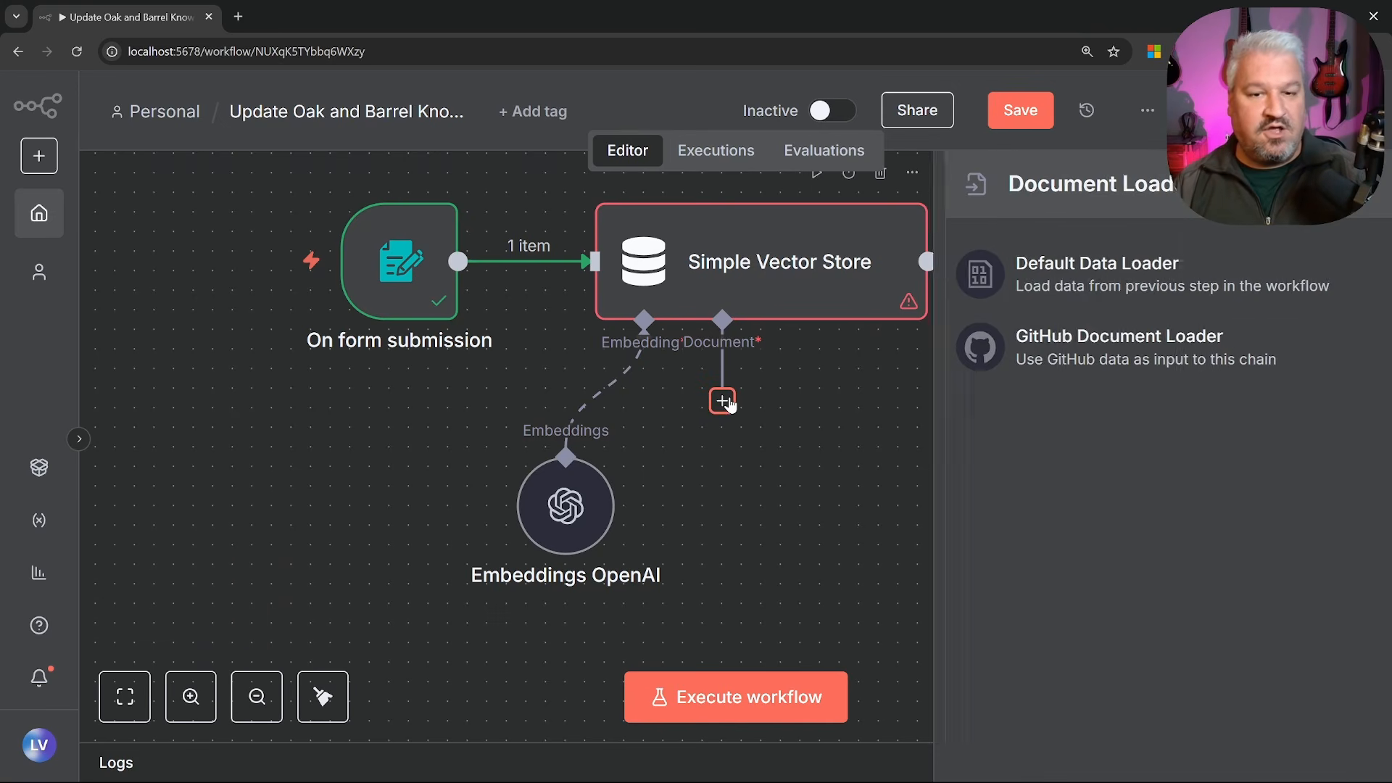
Add a Default Data Loader to the Document input with Type of Data set to Binary
click(1087, 272)
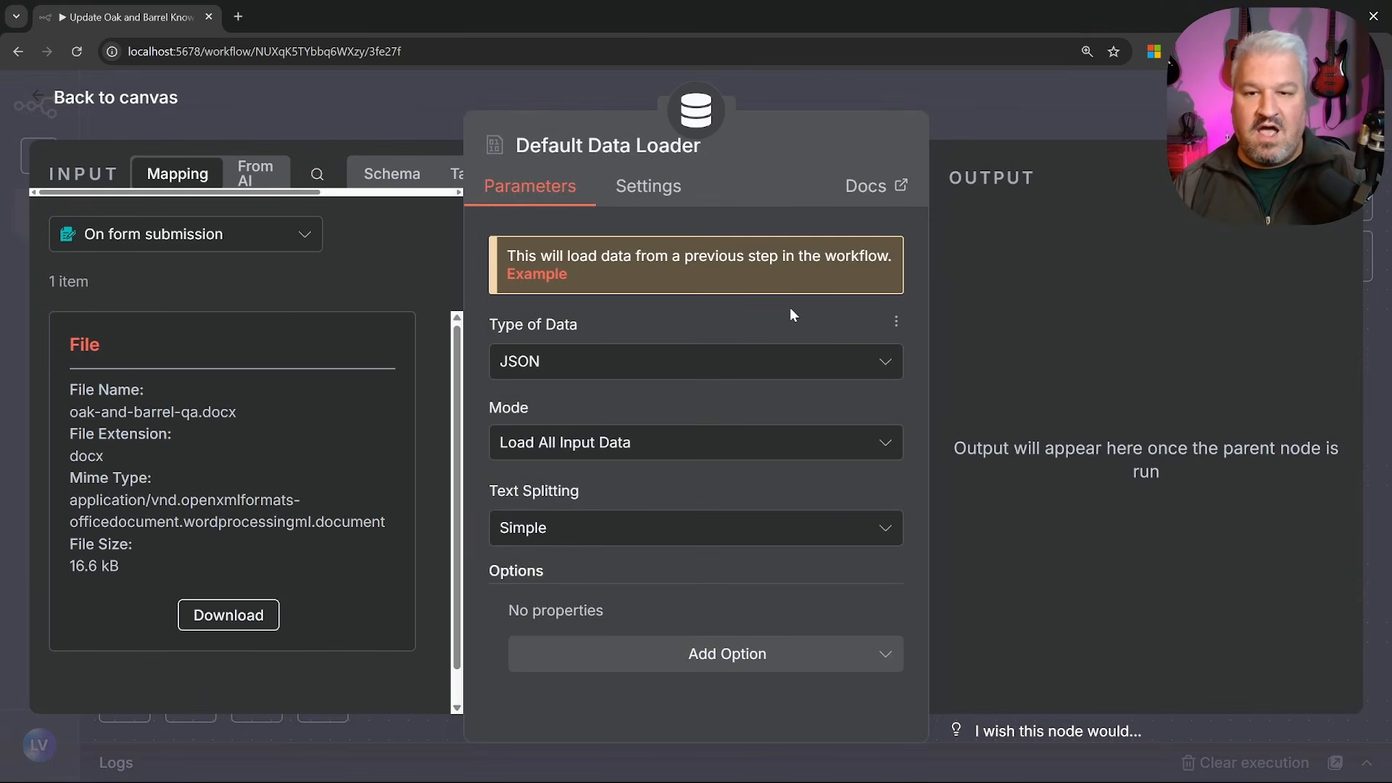
click(653, 367)
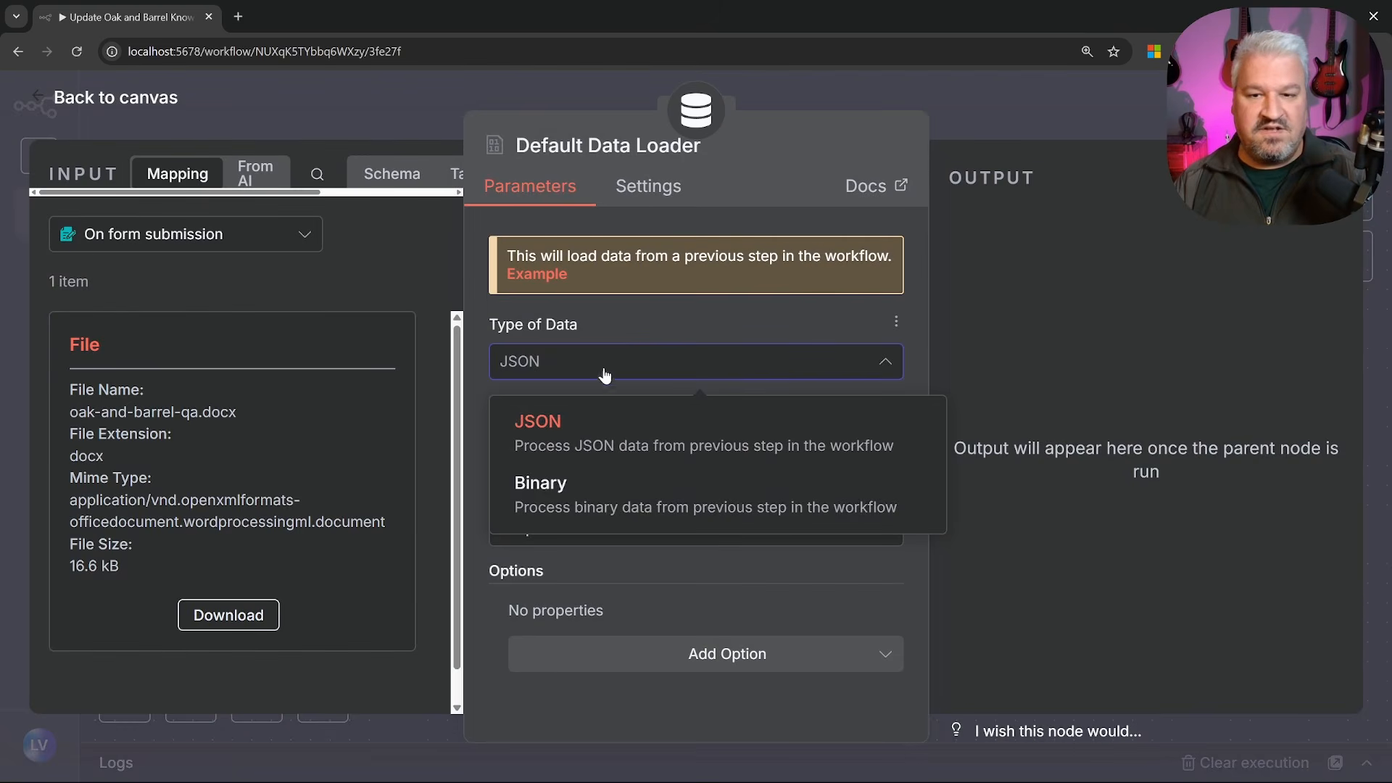
click(588, 494)
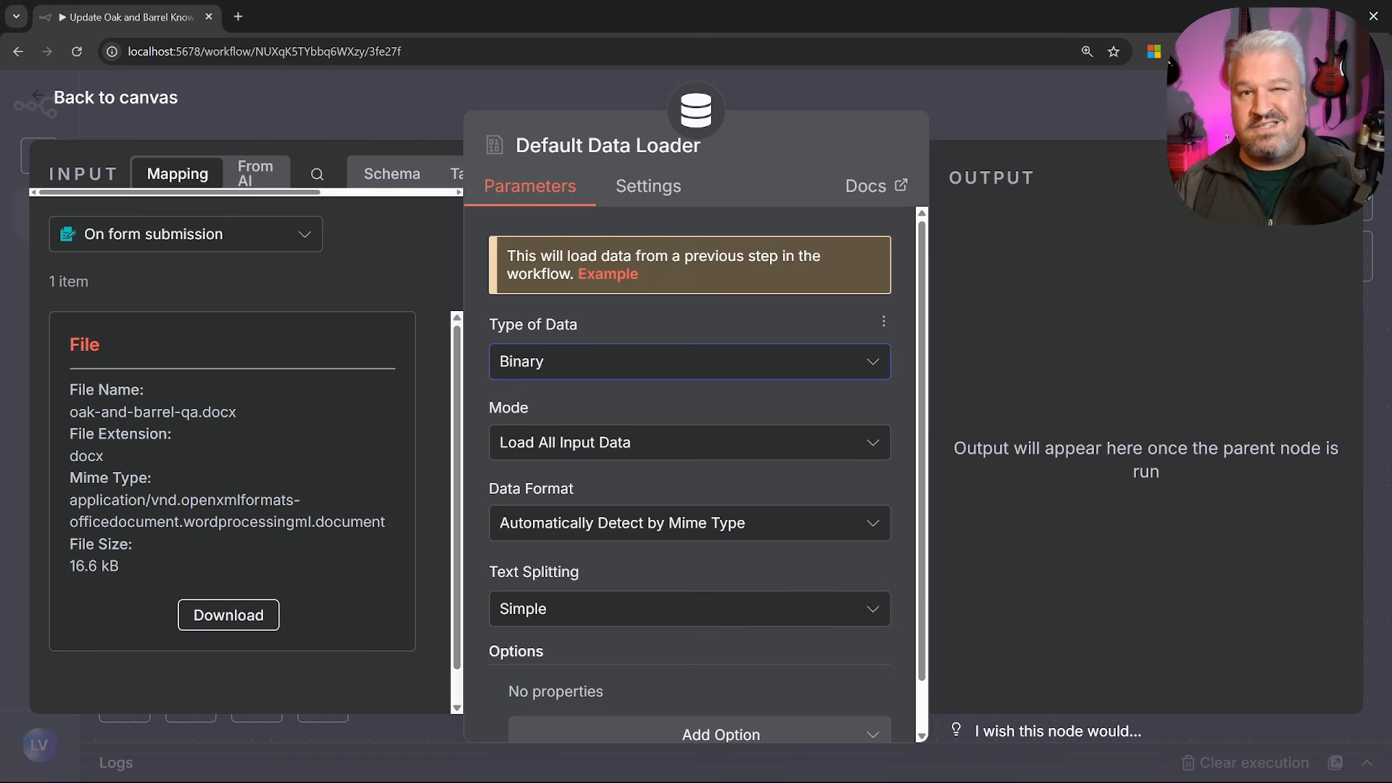
scroll(662, 360, down, 1)
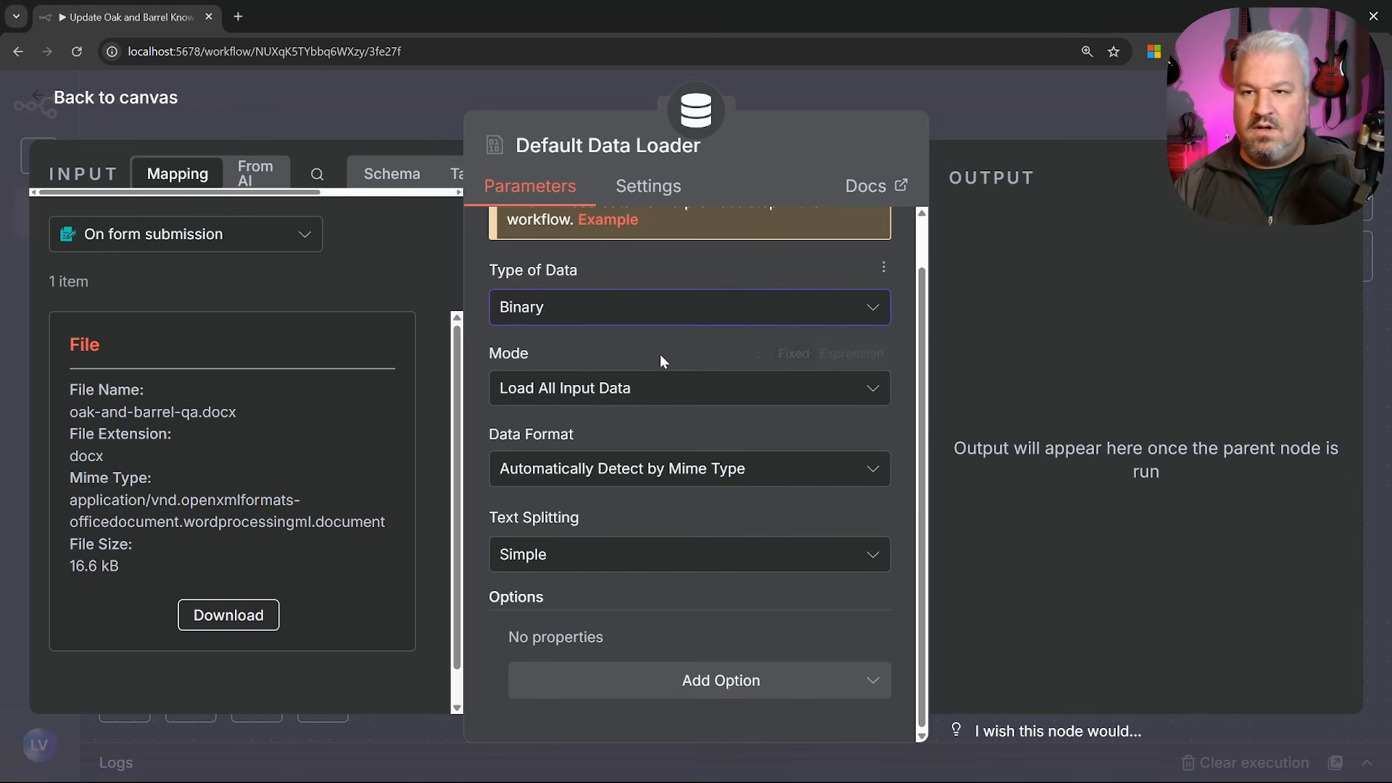
click(84, 104)
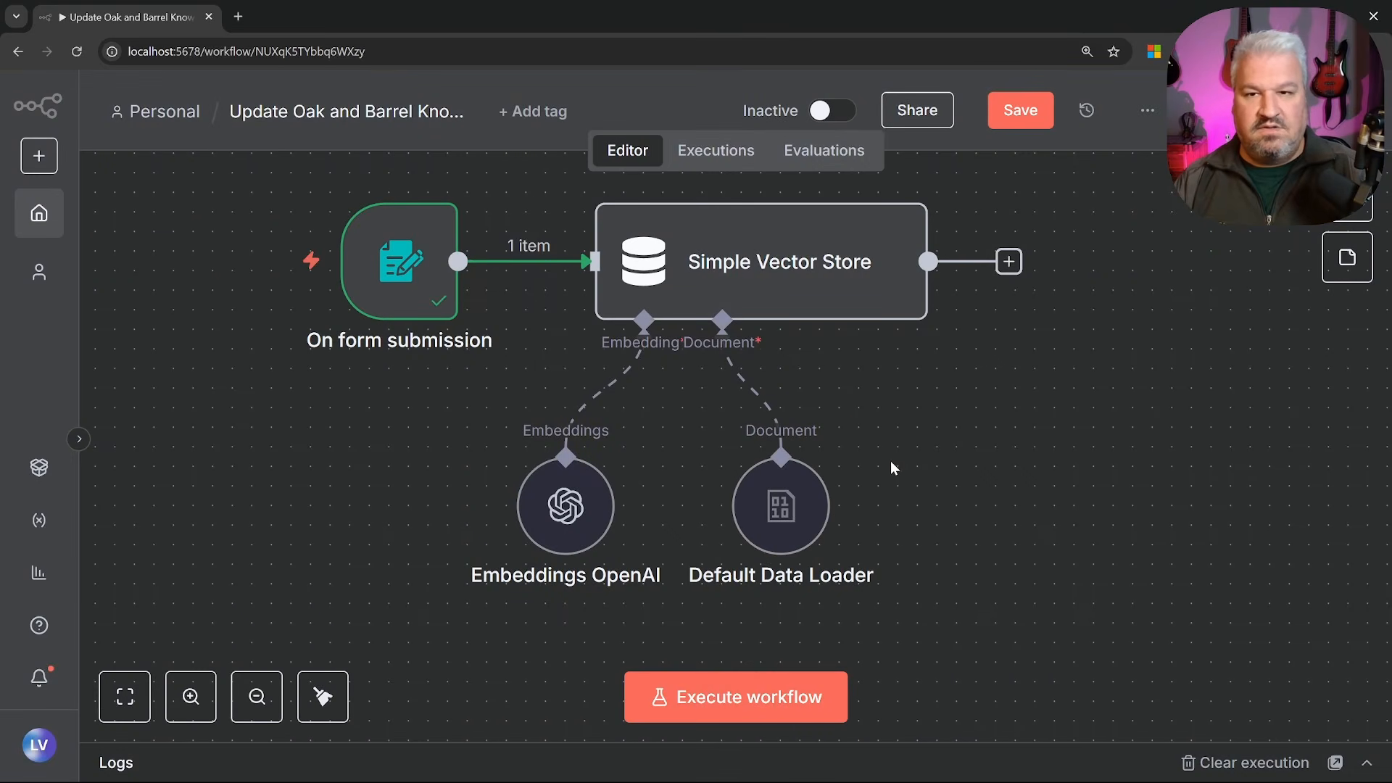
Test-run the upload with oak-and-barrel-qa.docx, confirm 5 stored items, and return to the workflows list
click(723, 700)
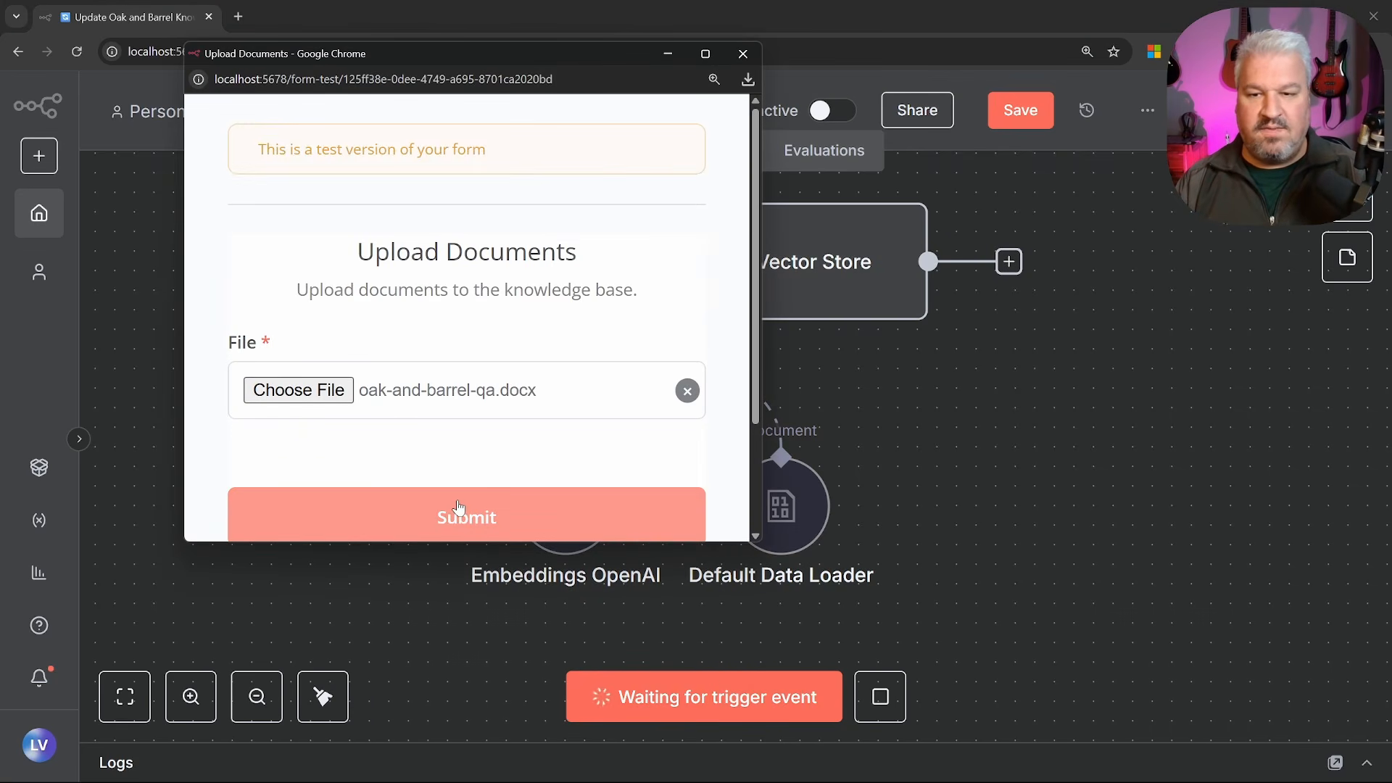
click(480, 519)
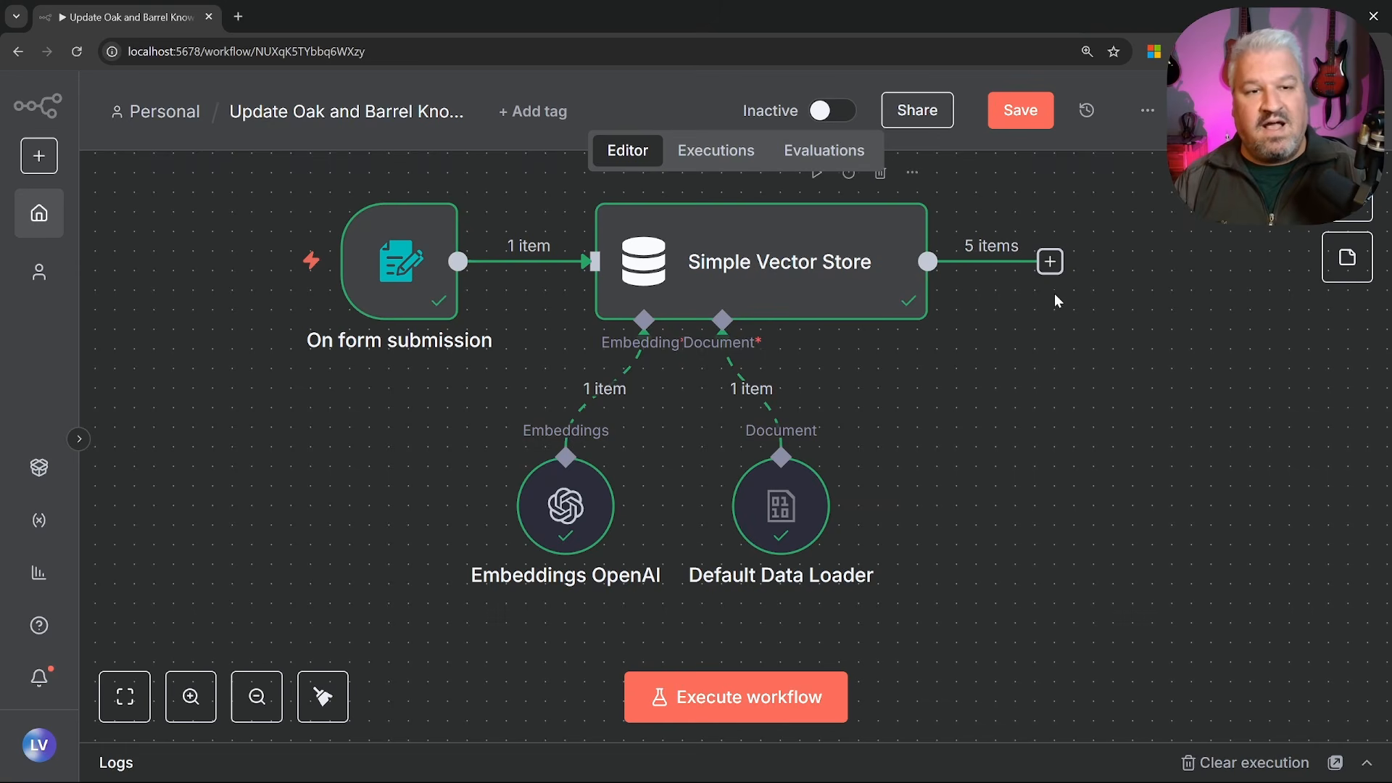
double_click(863, 251)
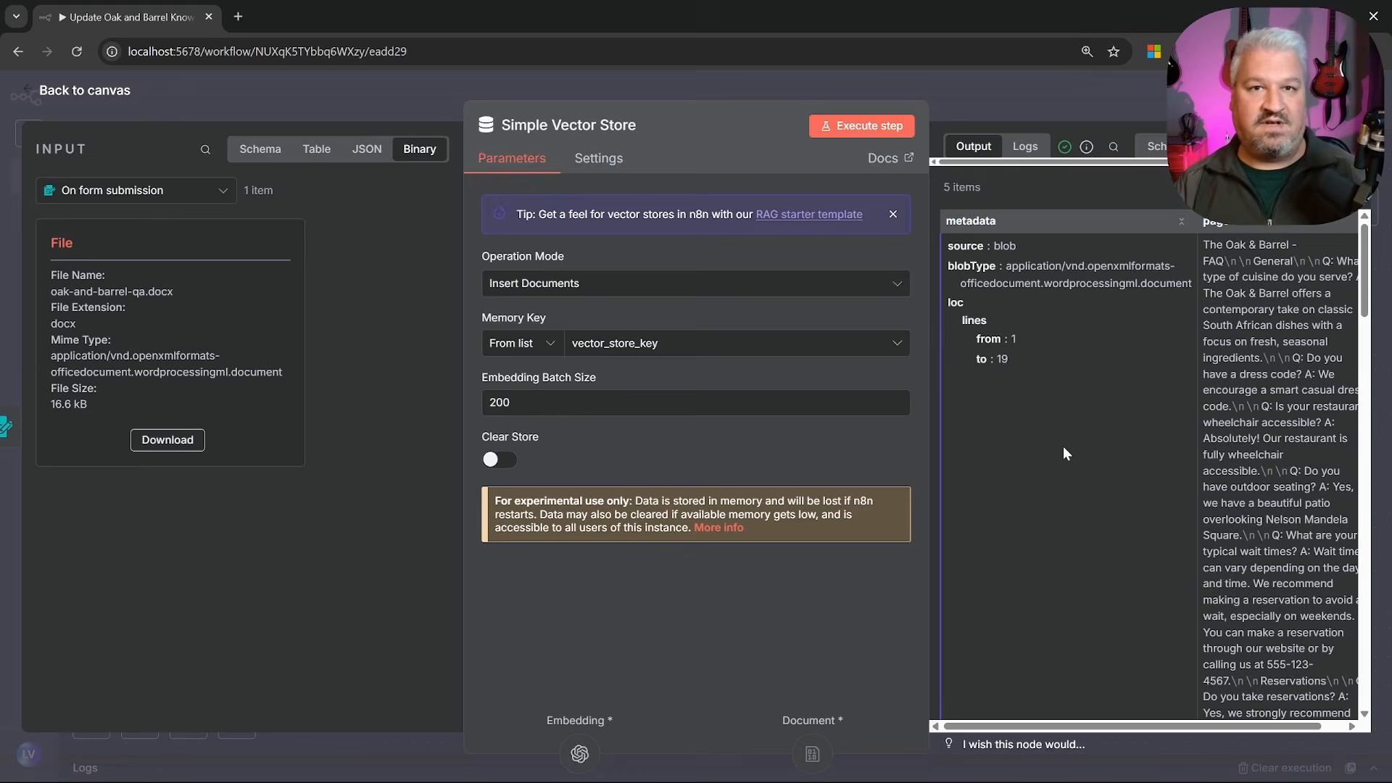
key(Escape)
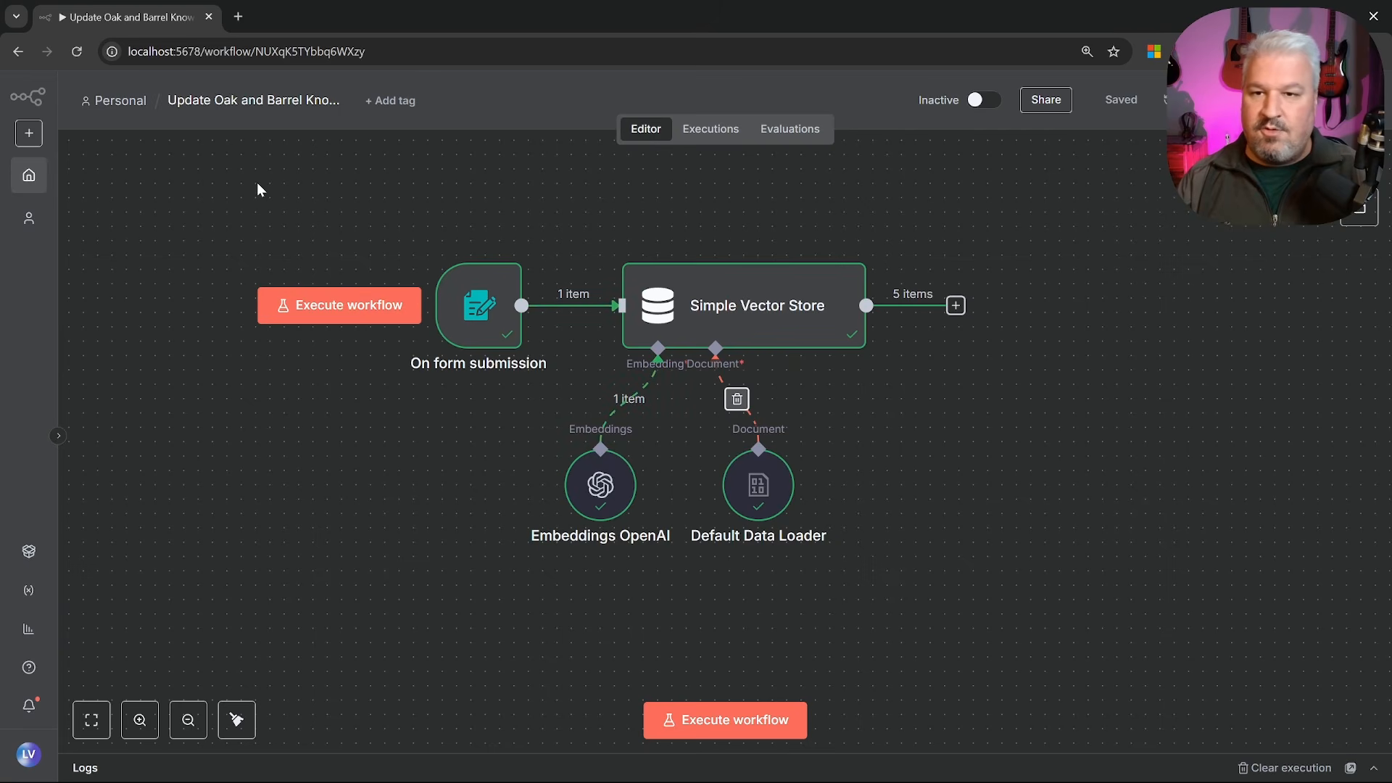
click(29, 175)
Add a Simple Vector Store tool to Luna named 'Oak and Barrel KB' with a document-retrieval description
click(315, 468)
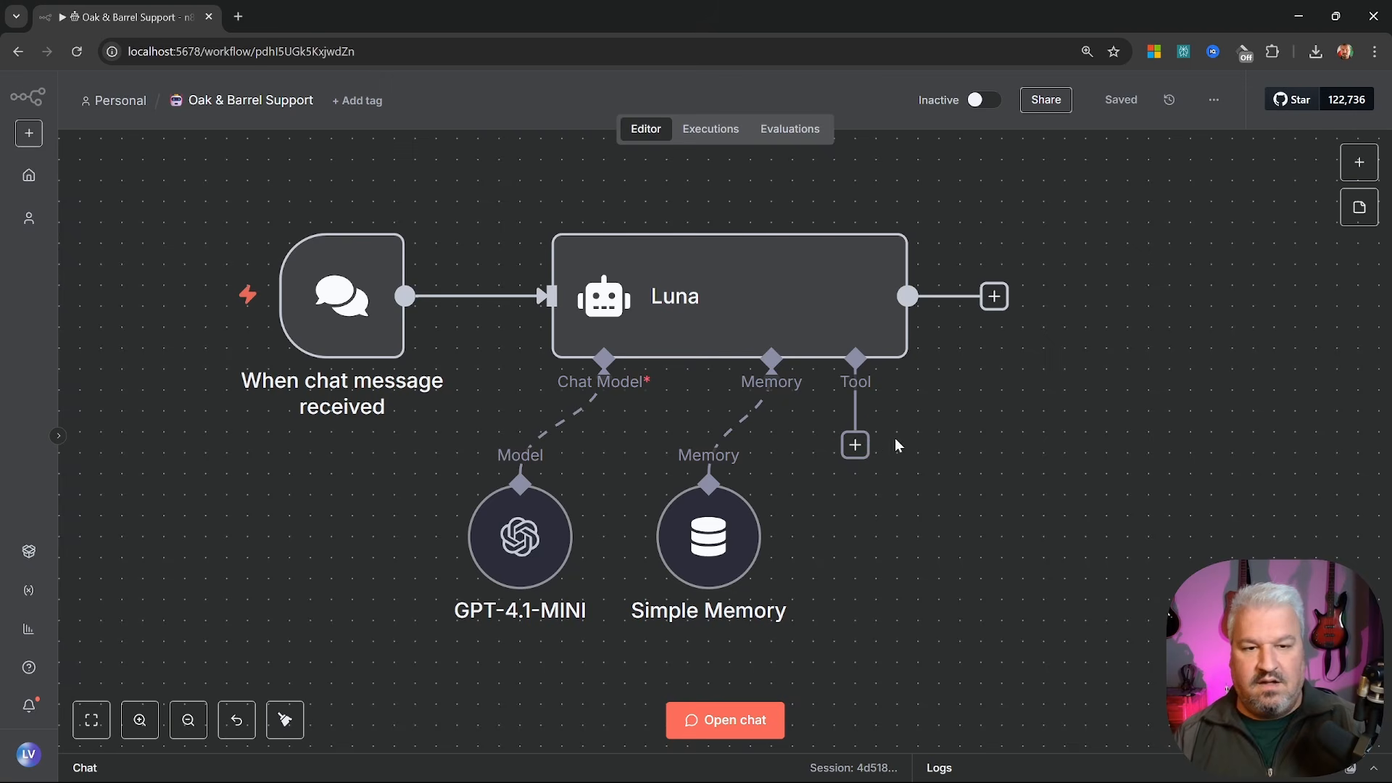
click(855, 445)
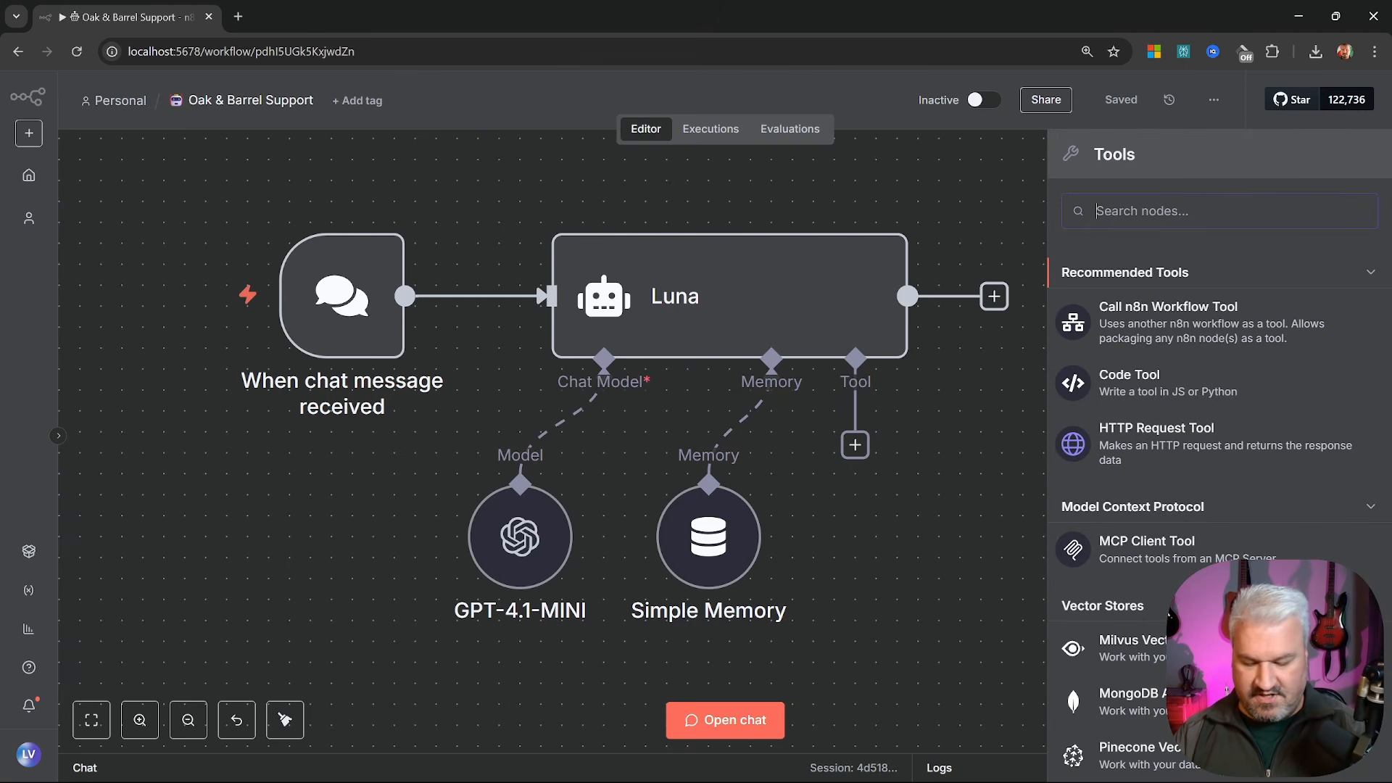
text(vector)
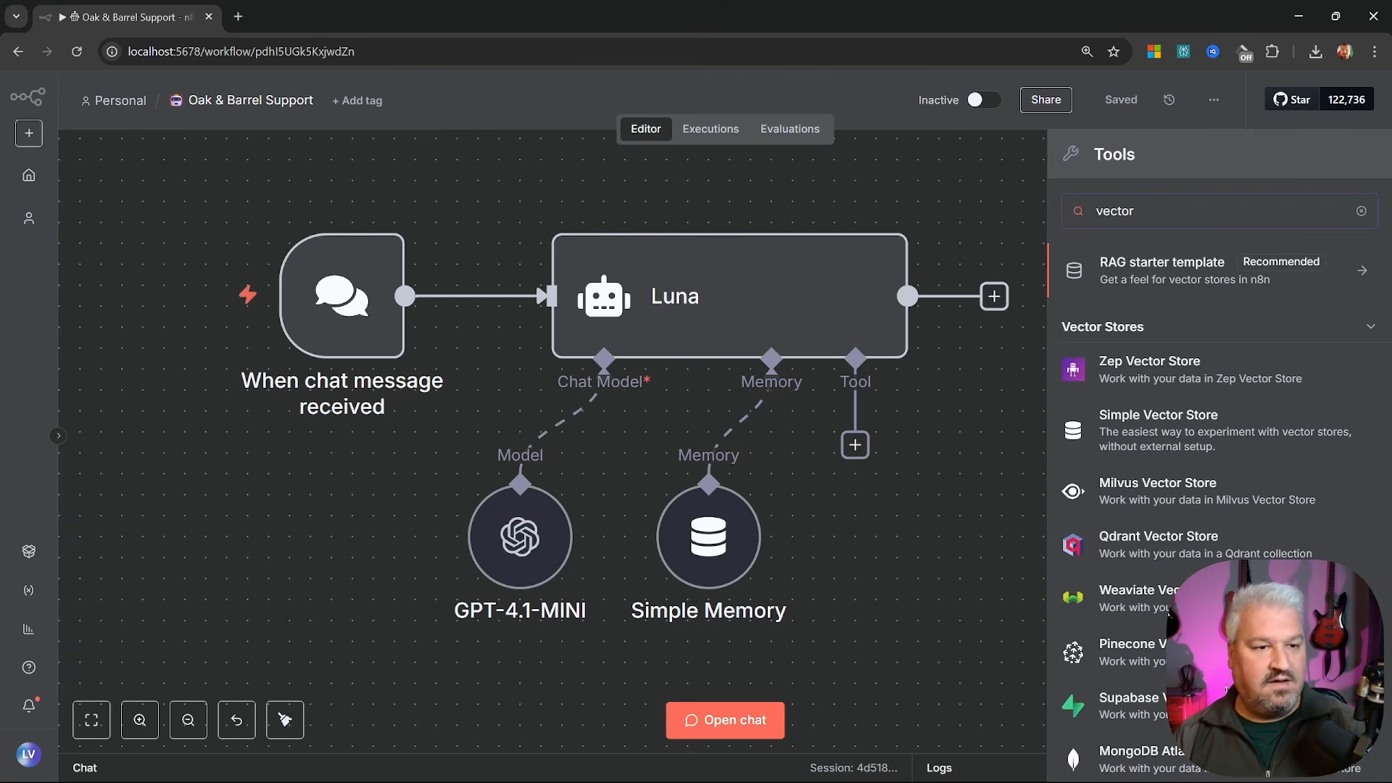
click(1170, 434)
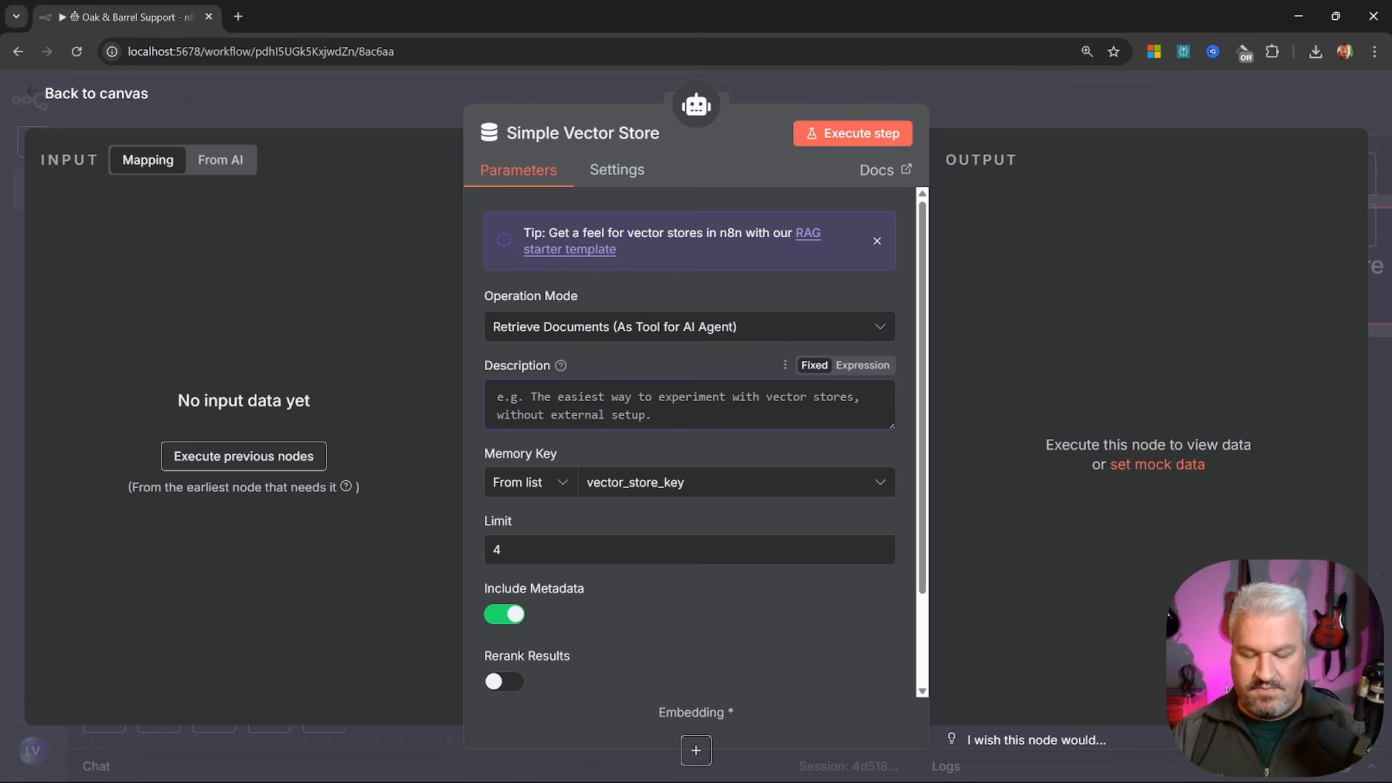
text(Use this to )
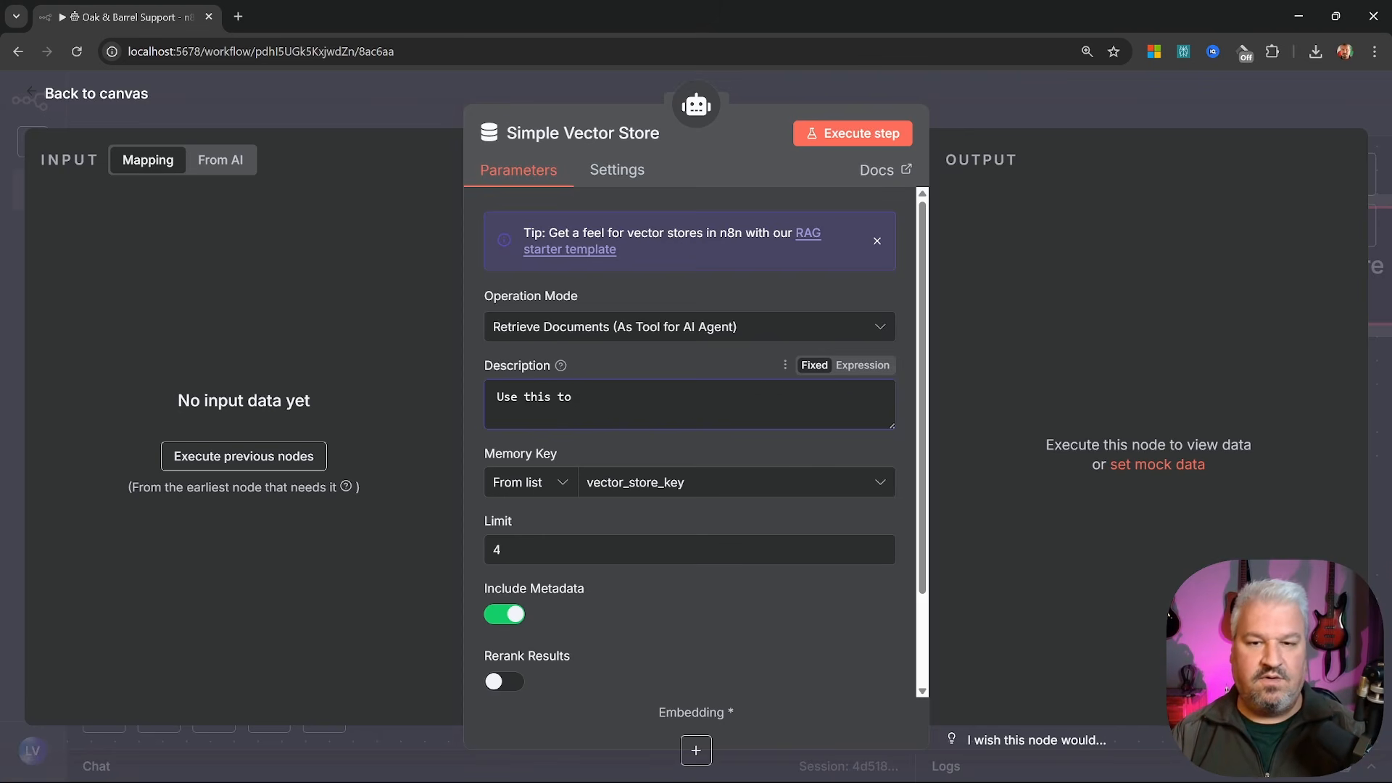
text(retrieve documents r)
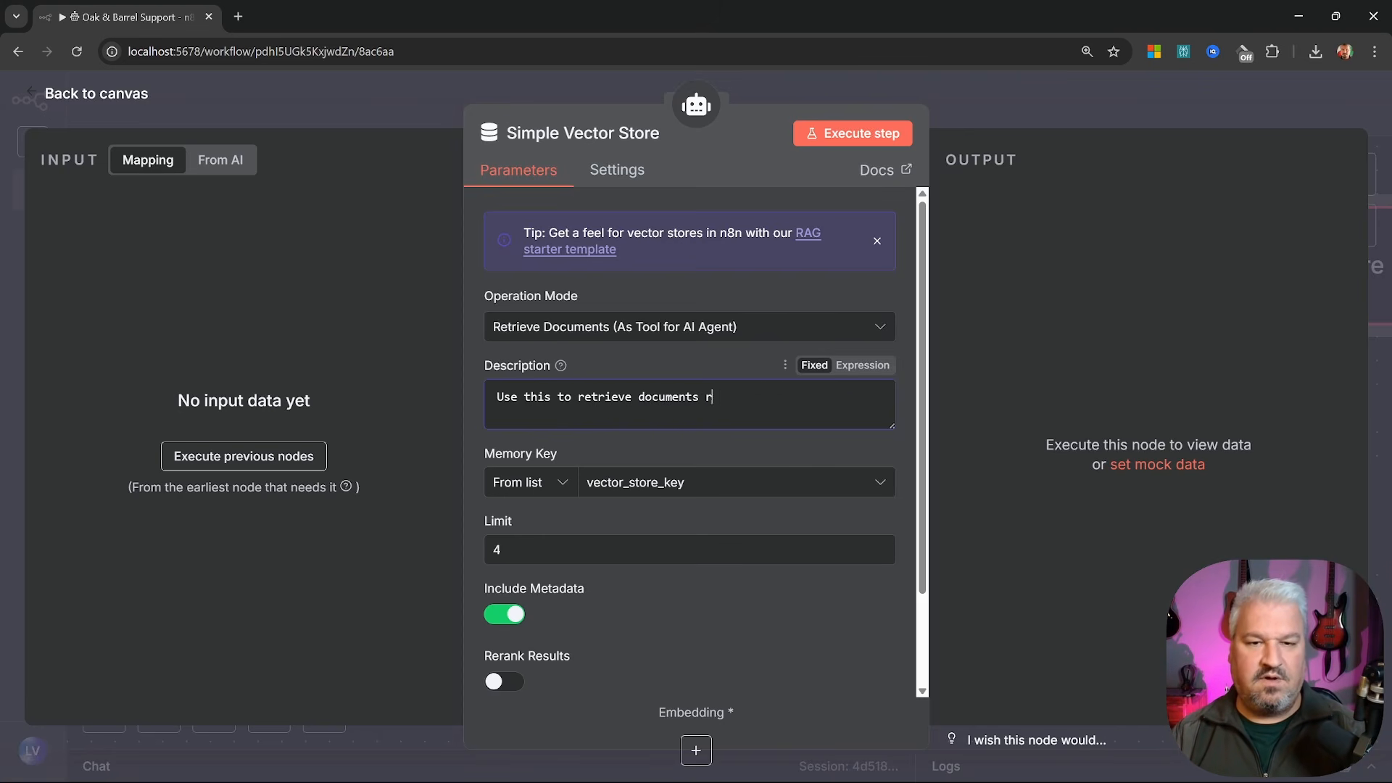
text(elated to the Oak)
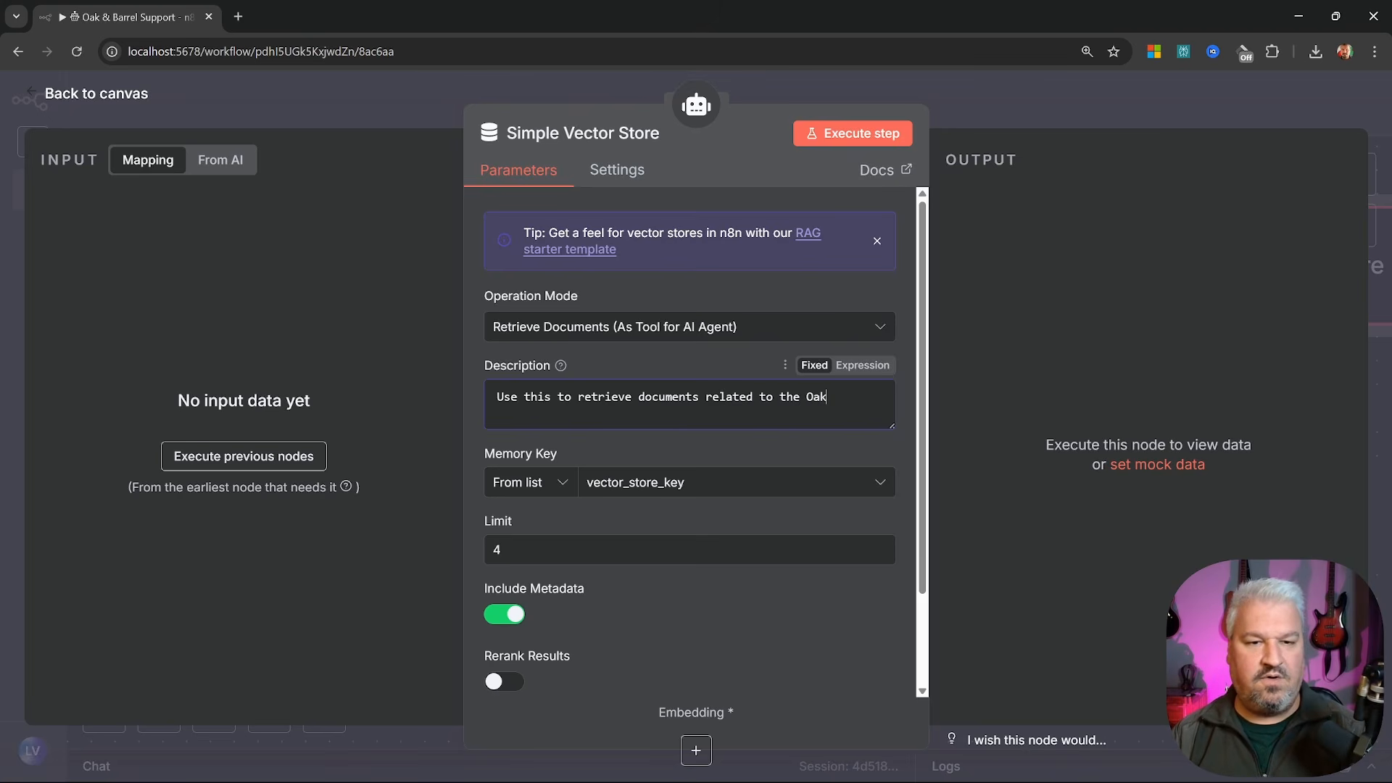
text( and Barrel.)
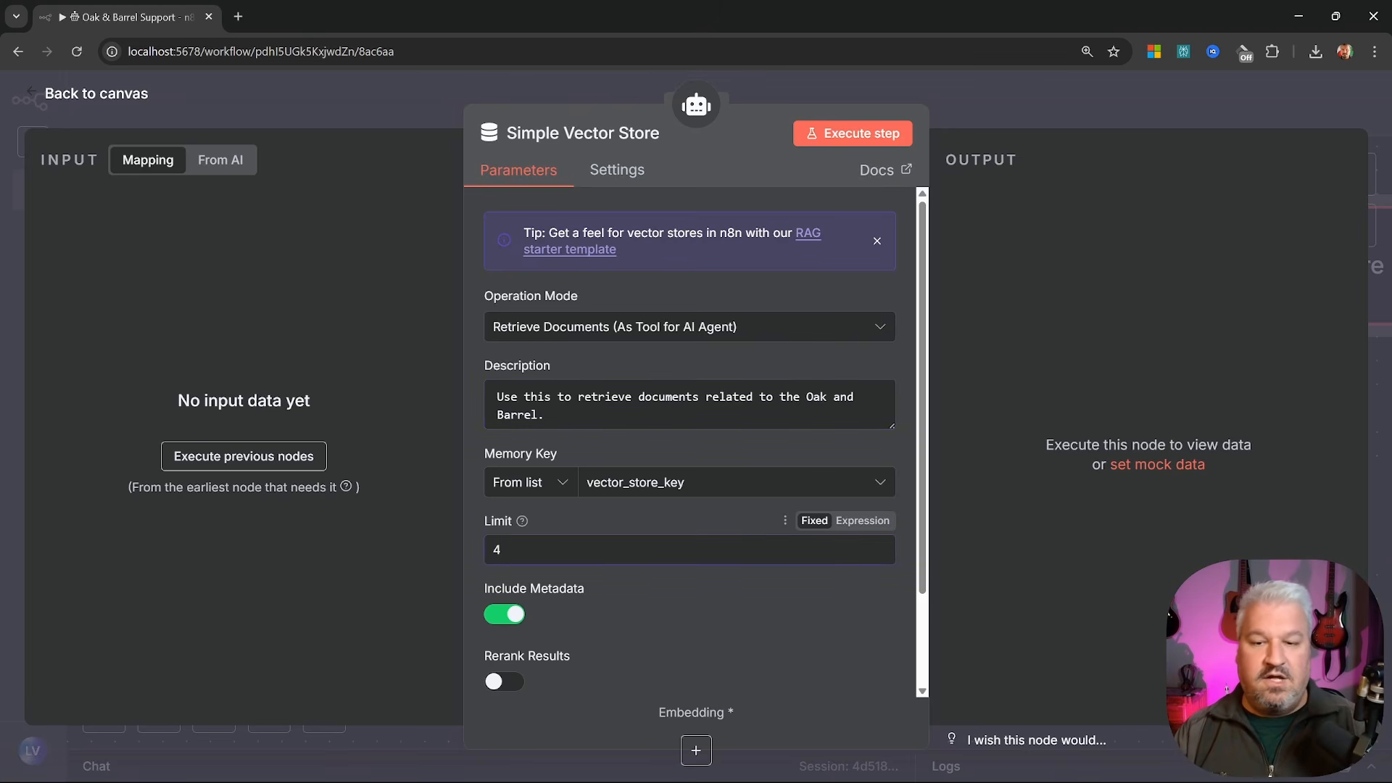
text(4)
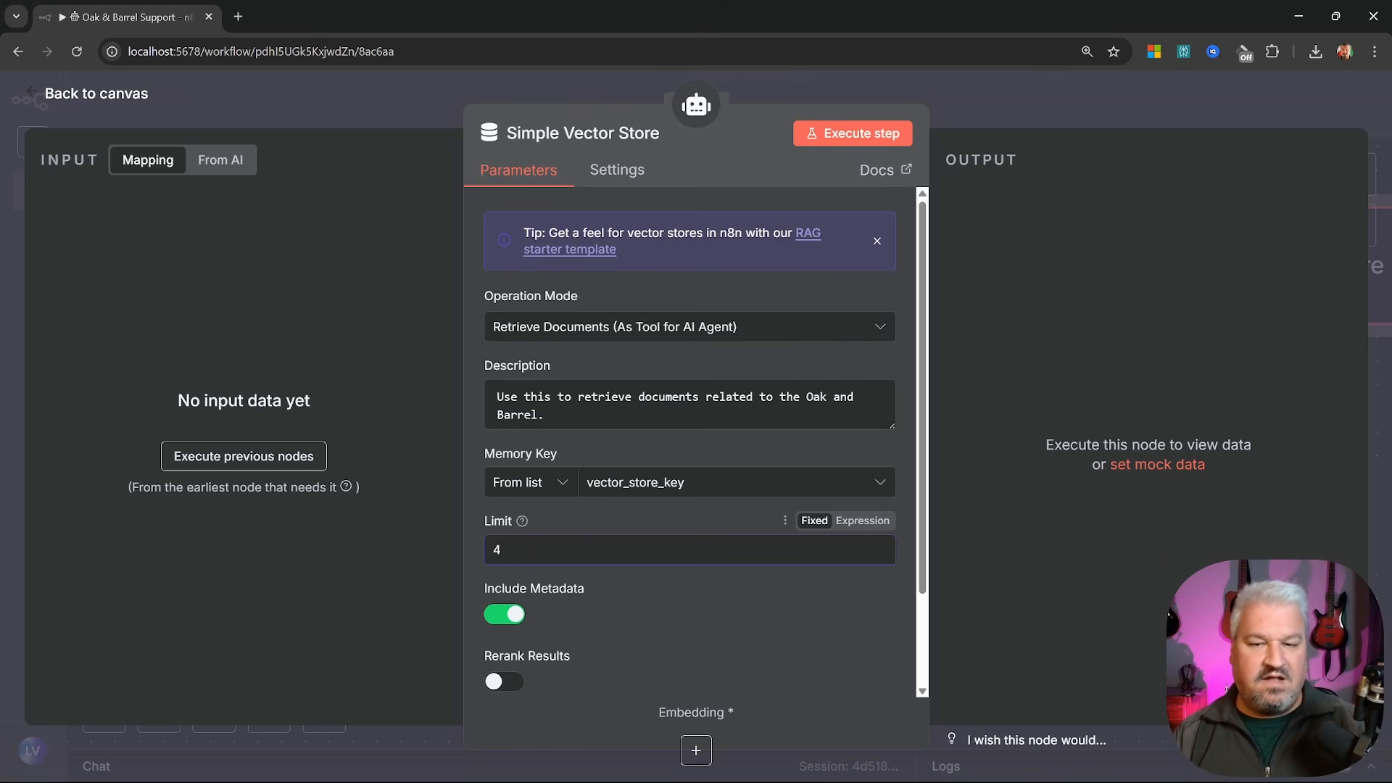
click(576, 134)
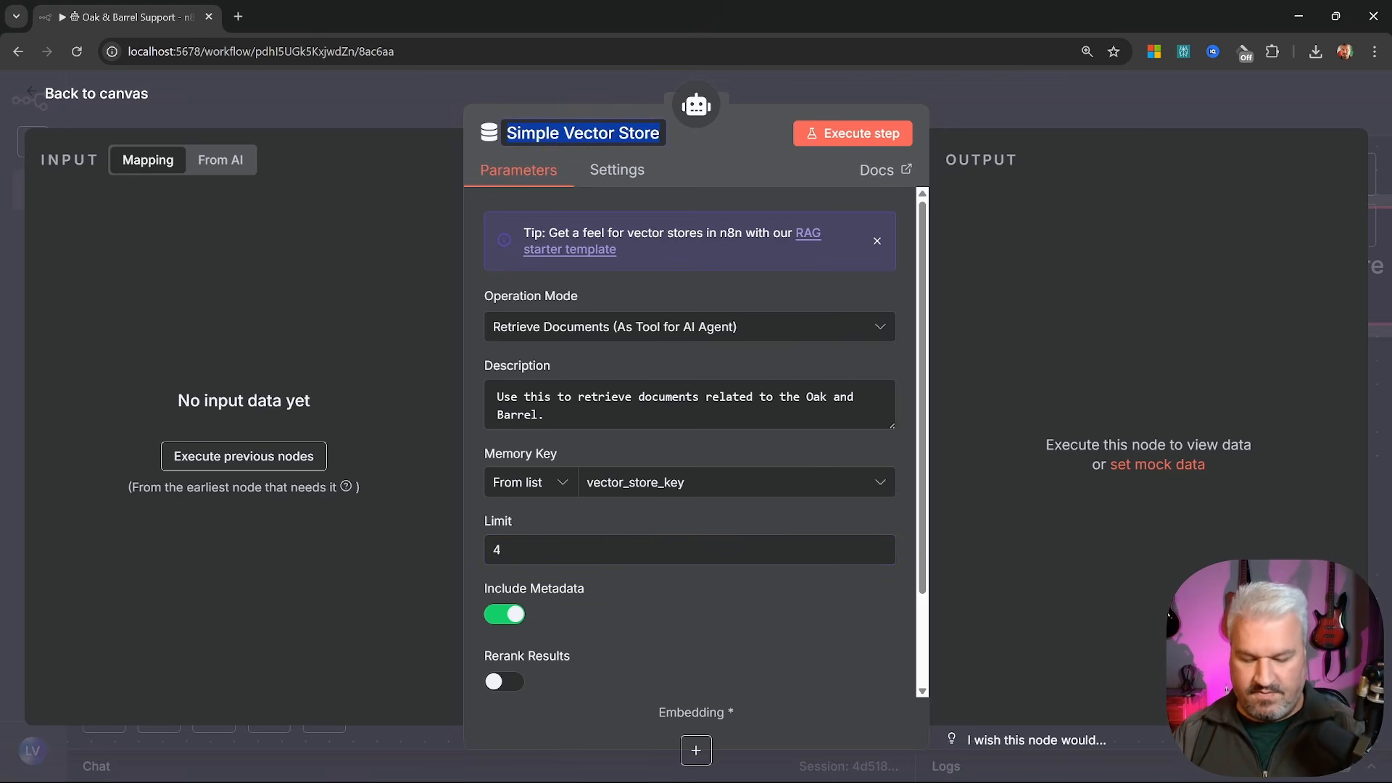
text(Oak and Barrel )
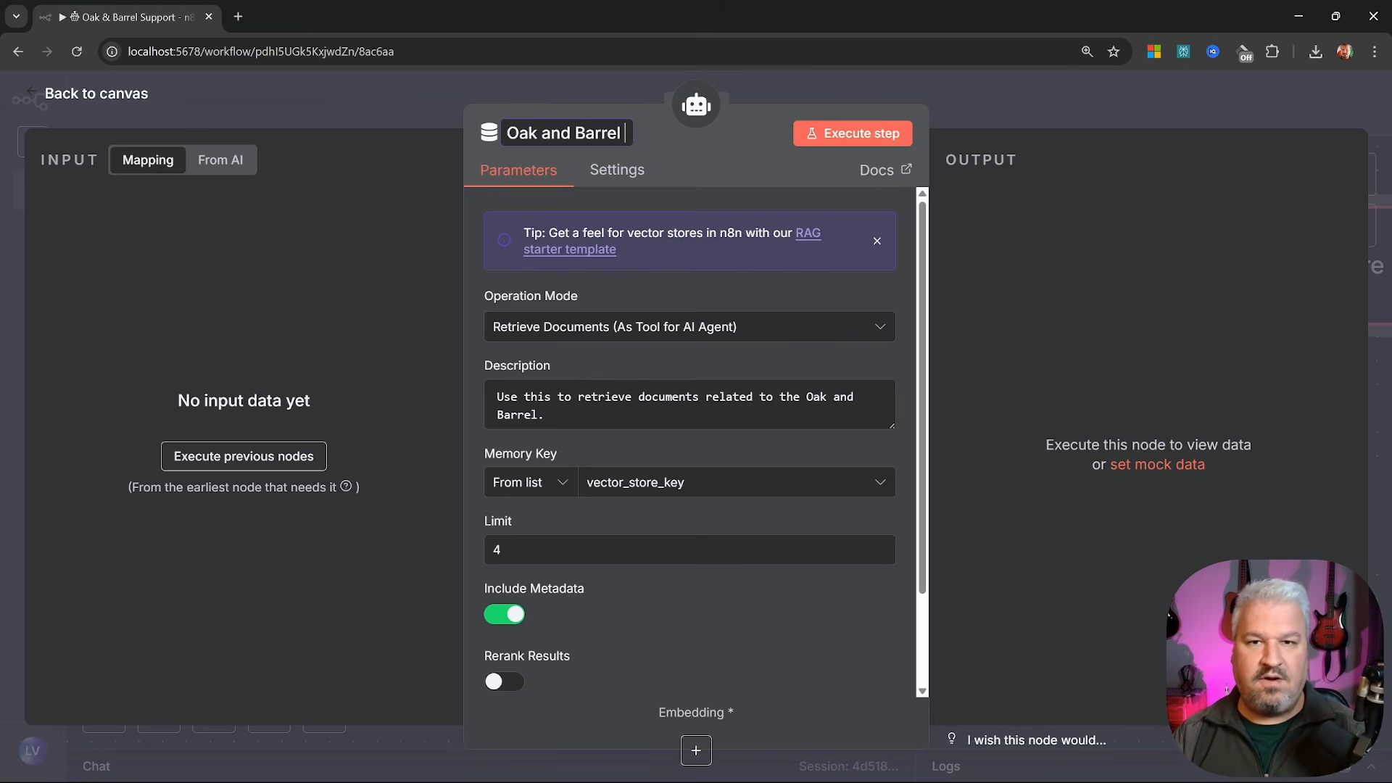
text(KB)
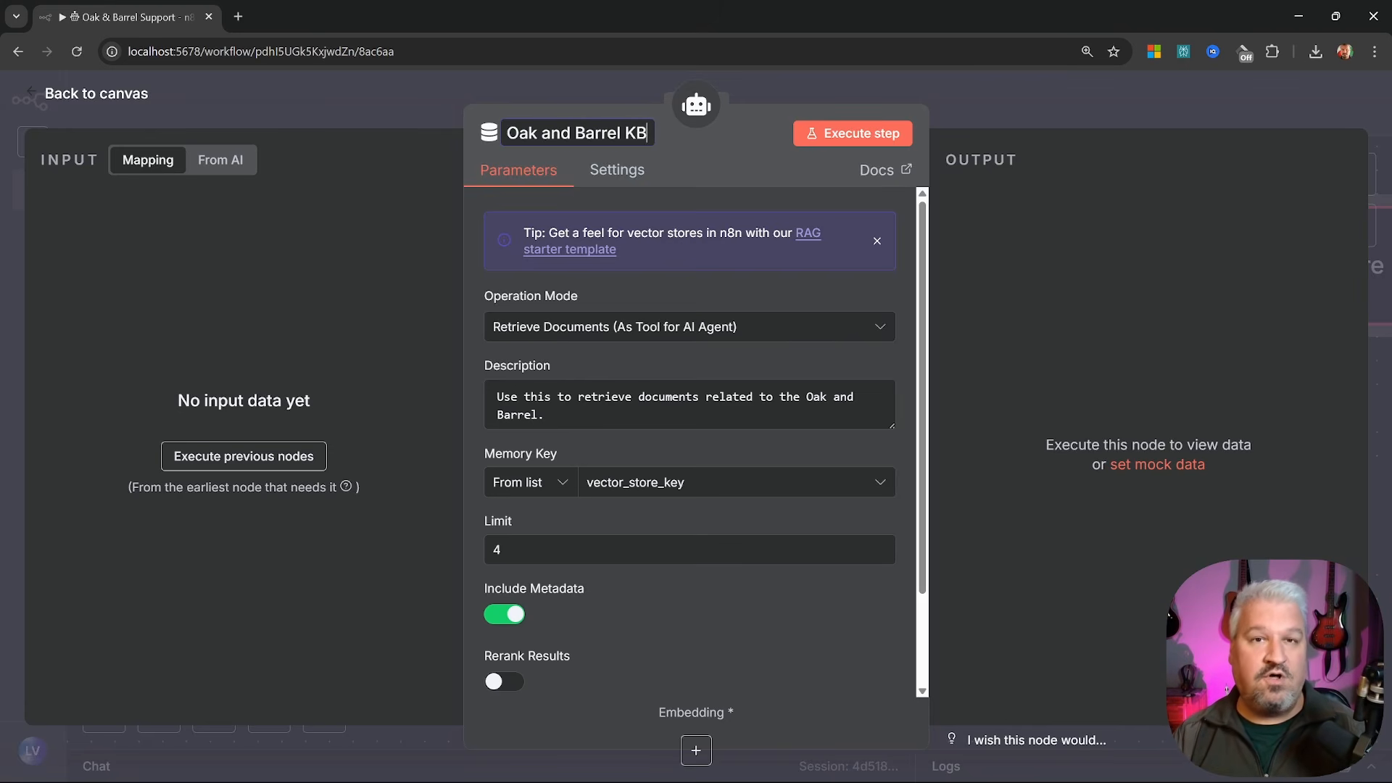
key(Escape)
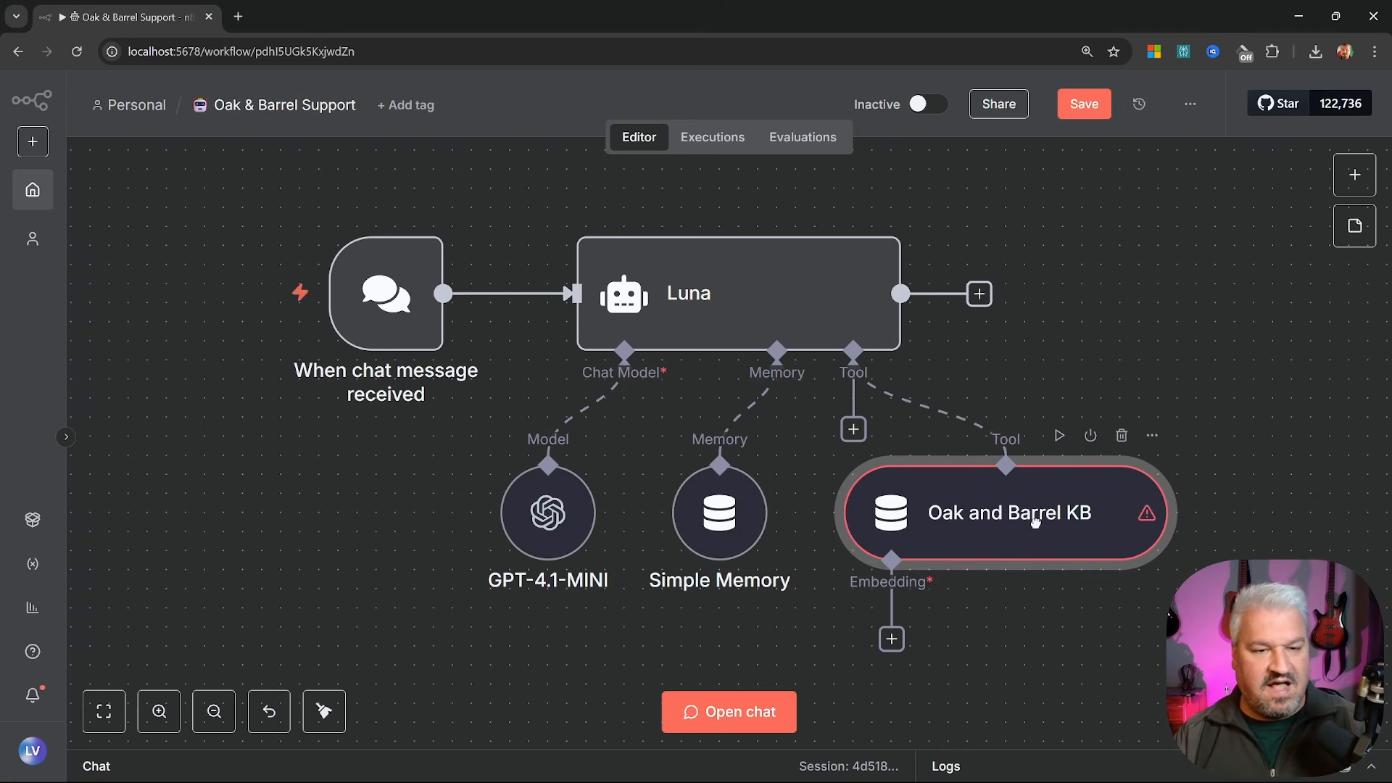
Attach Embeddings OpenAI with text-embedding-3-small to Oak and Barrel KB and save the workflow
drag(1008, 640, 892, 513)
click(777, 514)
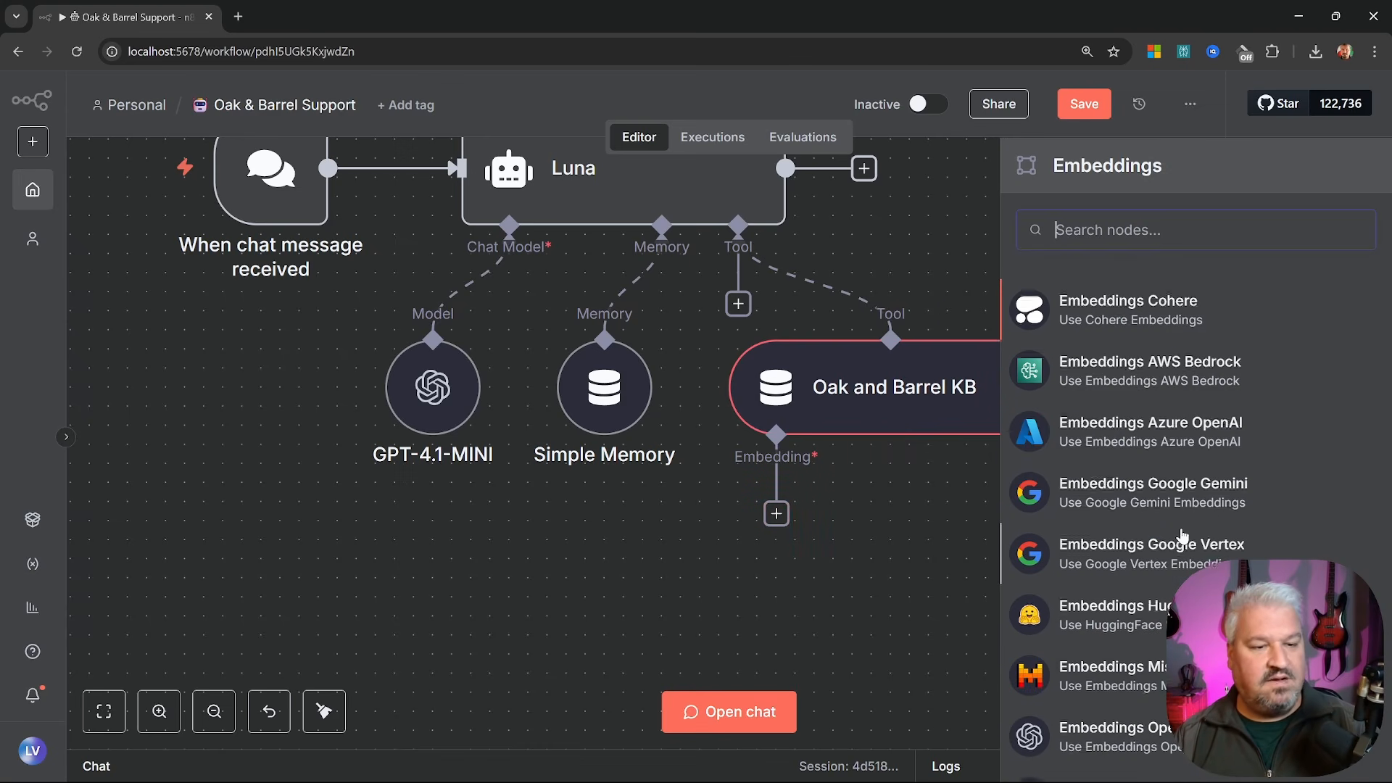
scroll(1176, 535, down, 2)
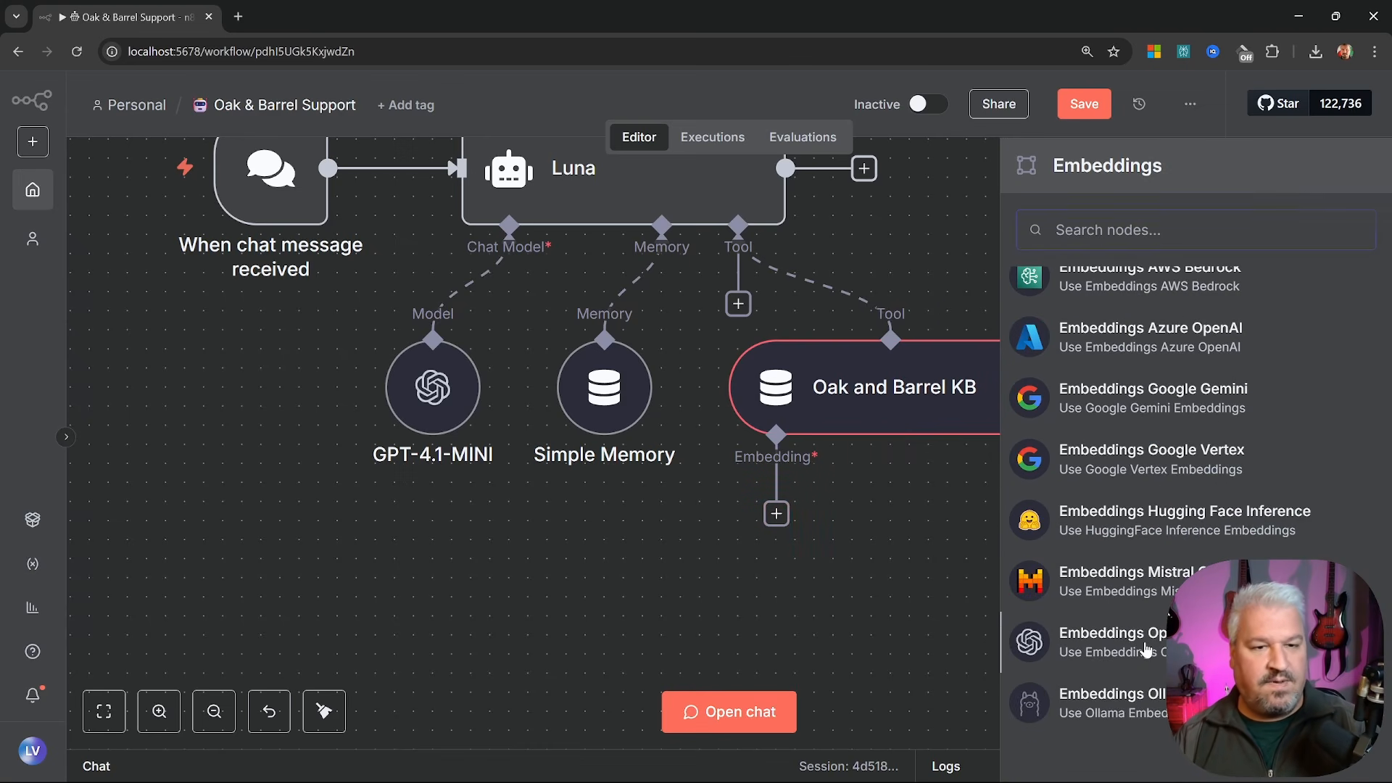
click(1109, 642)
click(653, 309)
click(636, 411)
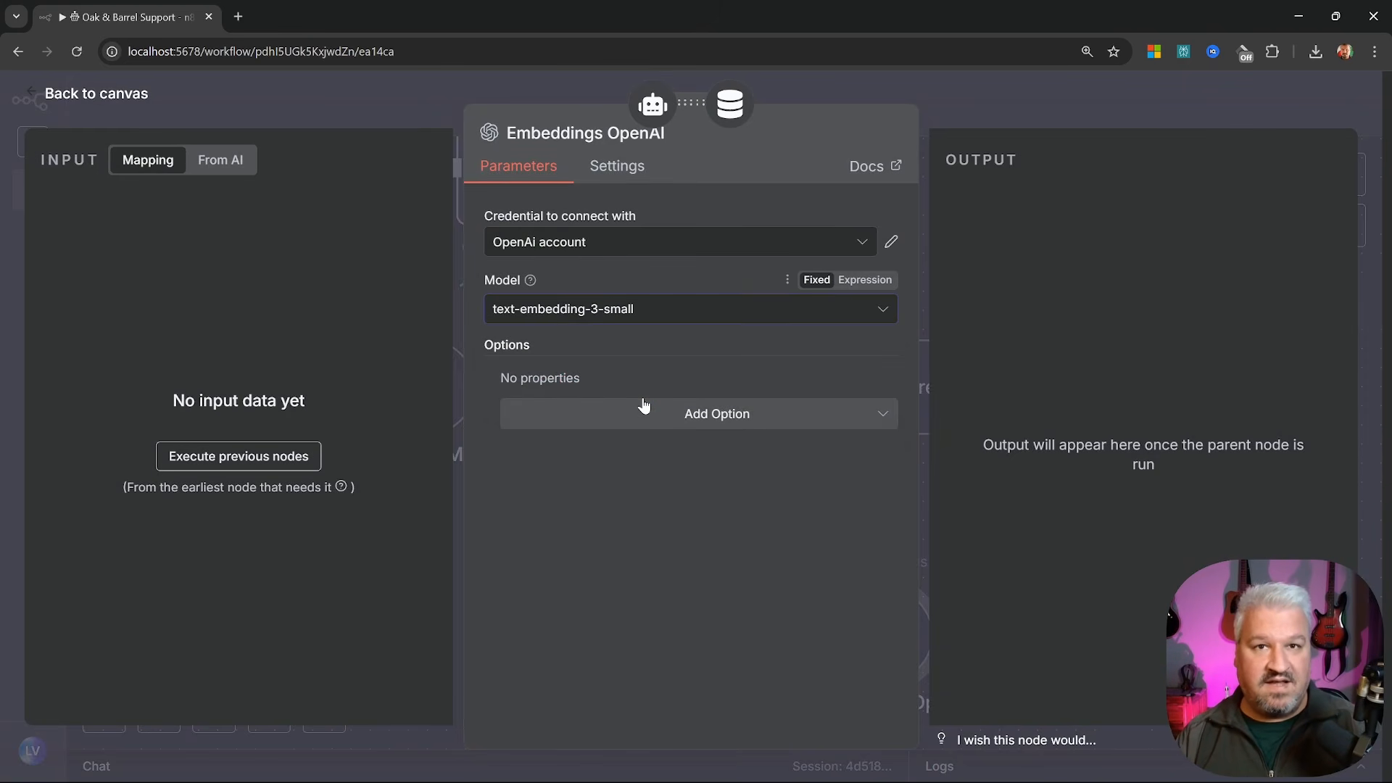
key(Escape)
drag(904, 635, 788, 575)
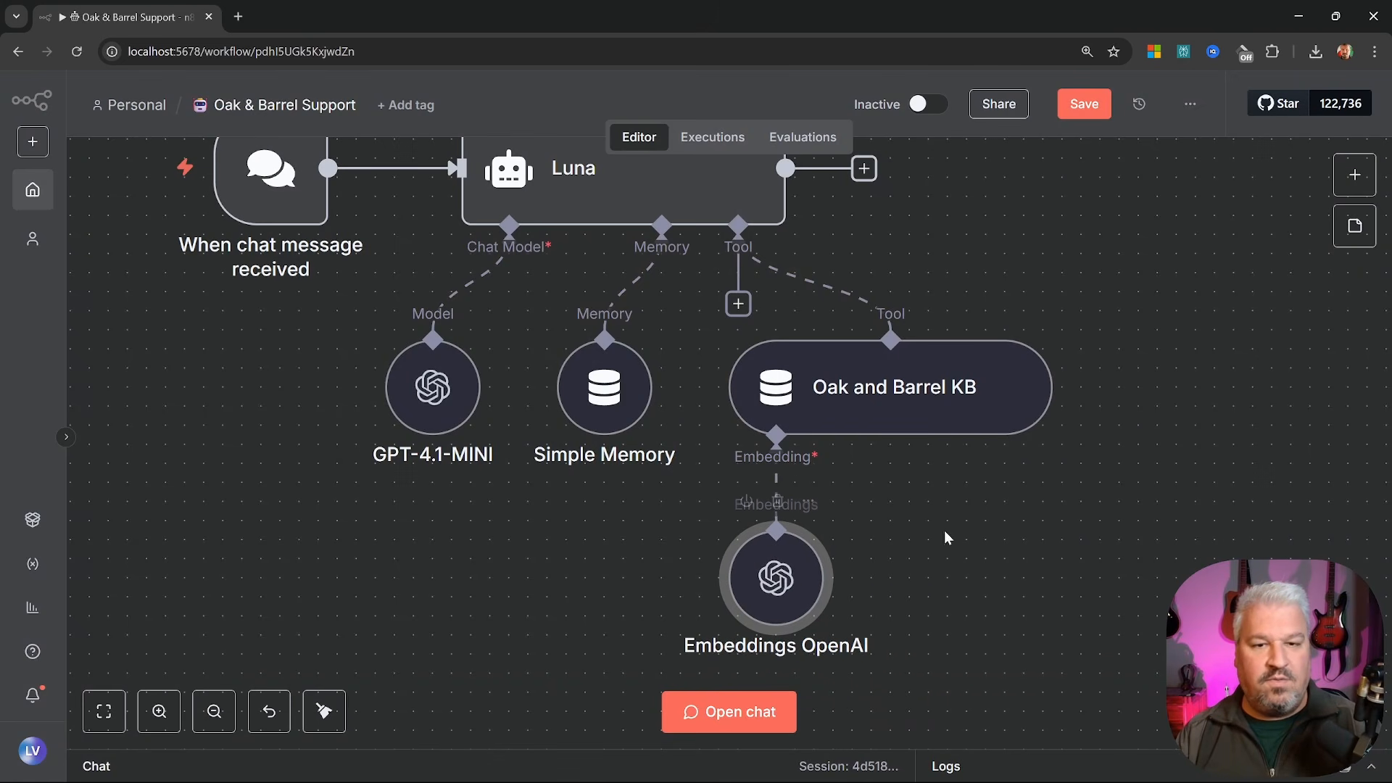
click(1084, 103)
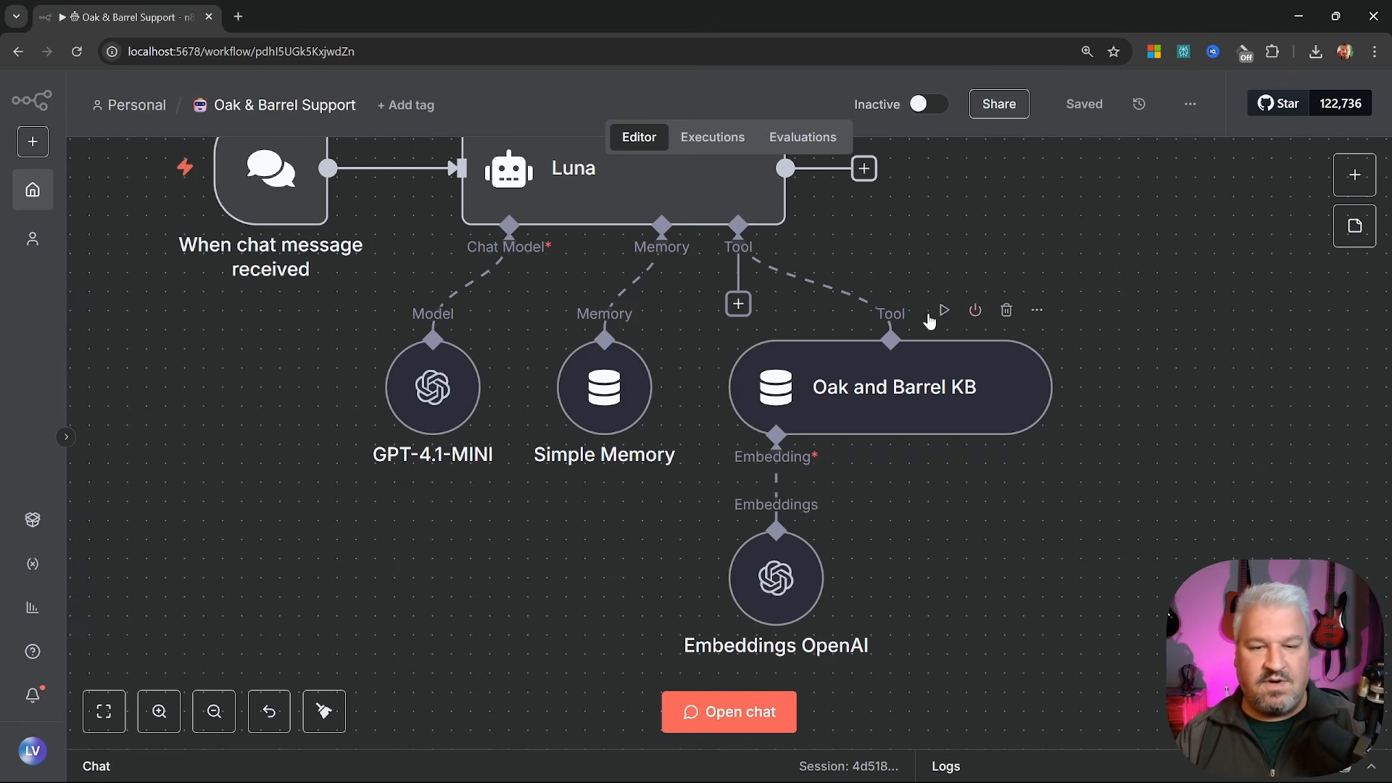
Send 'Hey' then 'What are the current specials?' in the chat and review Luna's reply
click(736, 712)
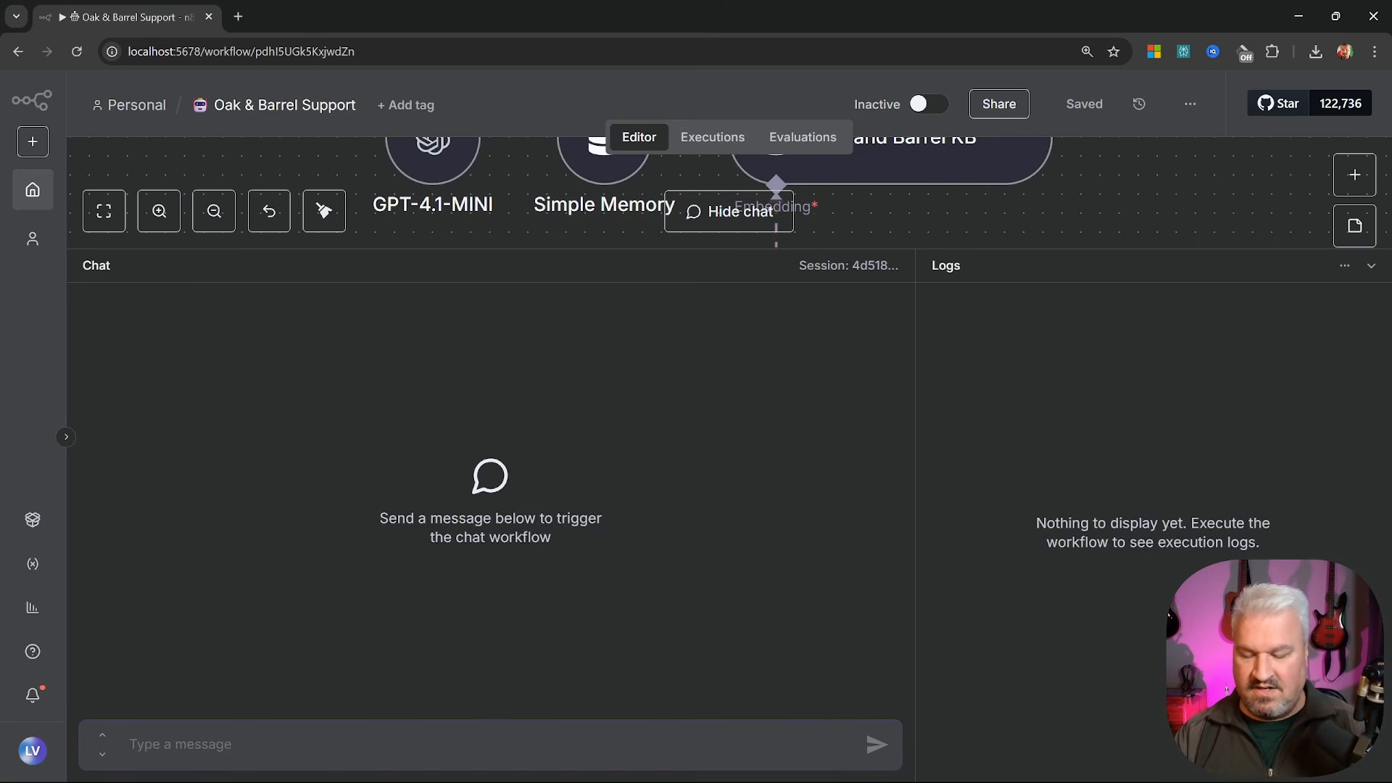
text(Hey)
key(Return)
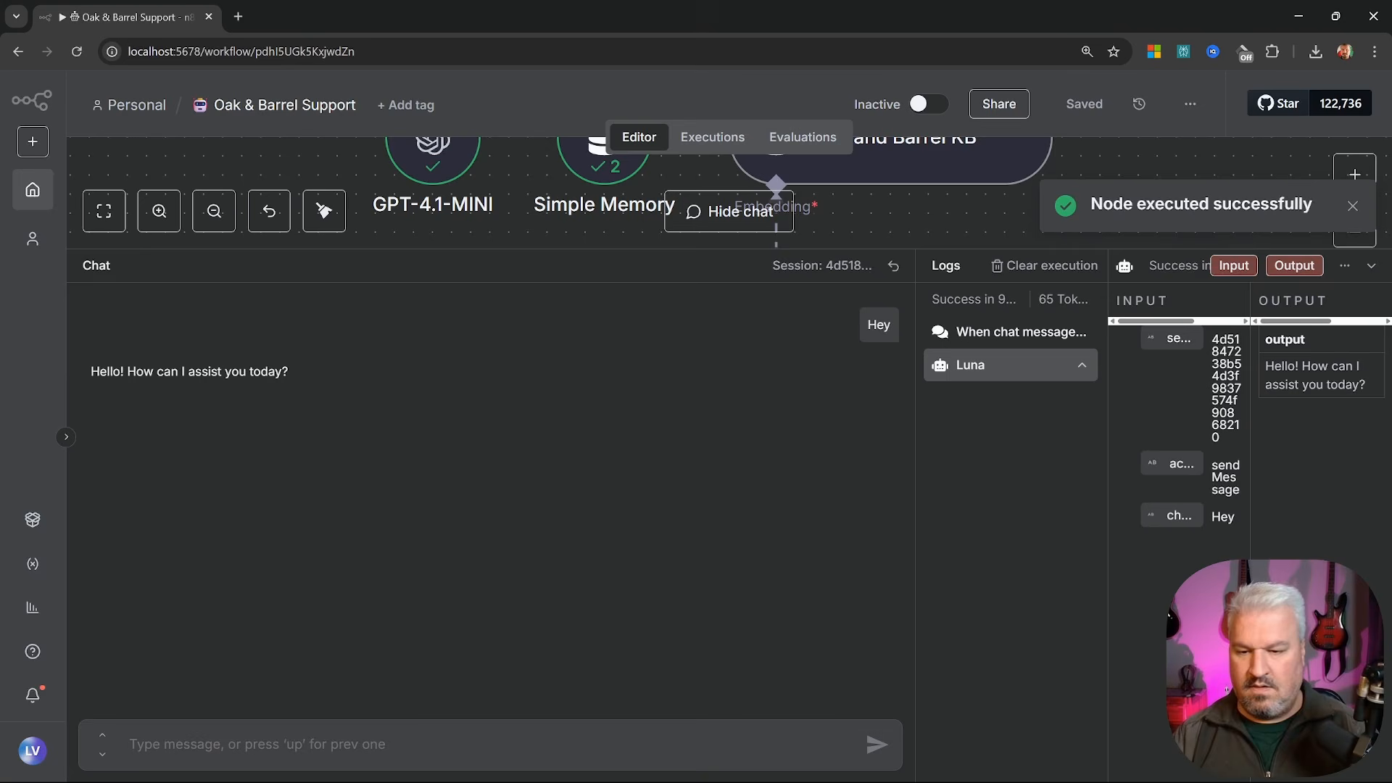
text(Whar)
key(BackSpace)
text(t are )
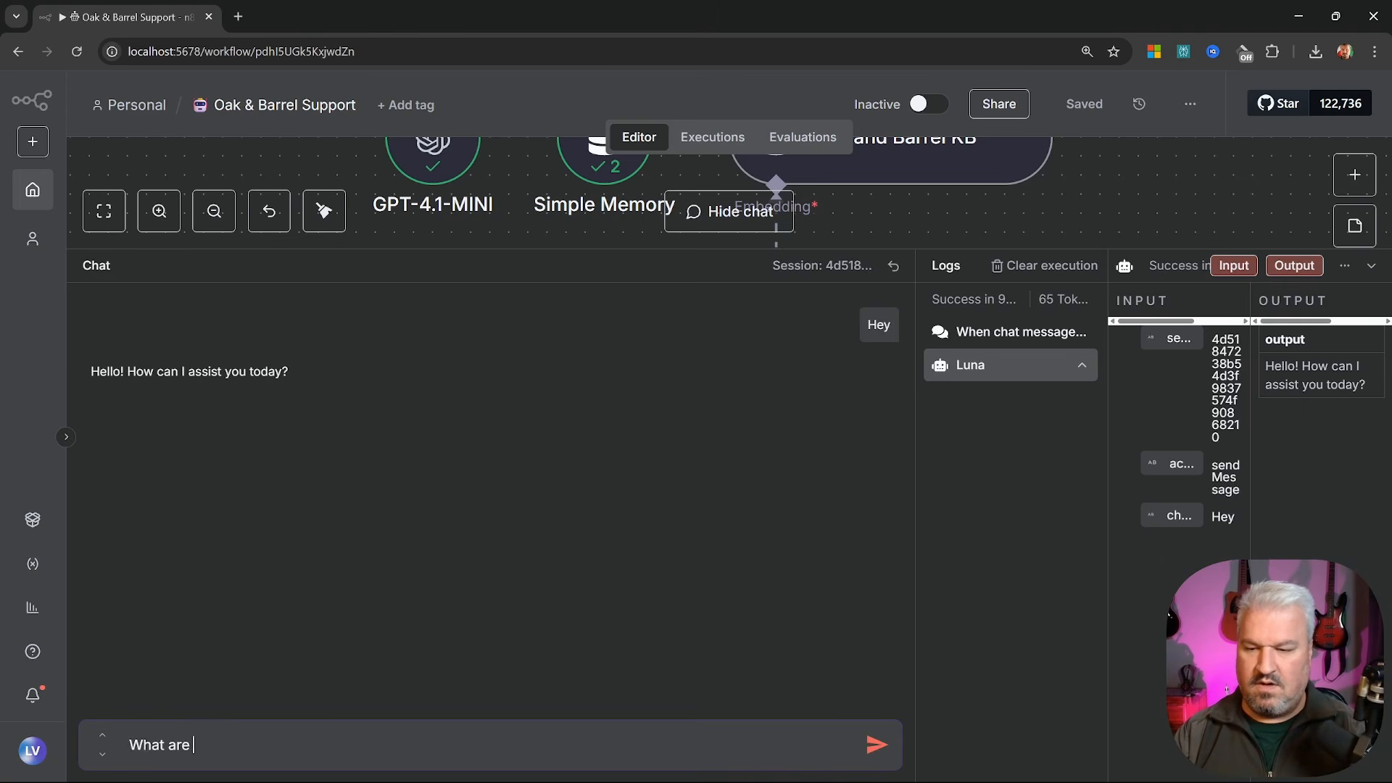
text(the current specials?)
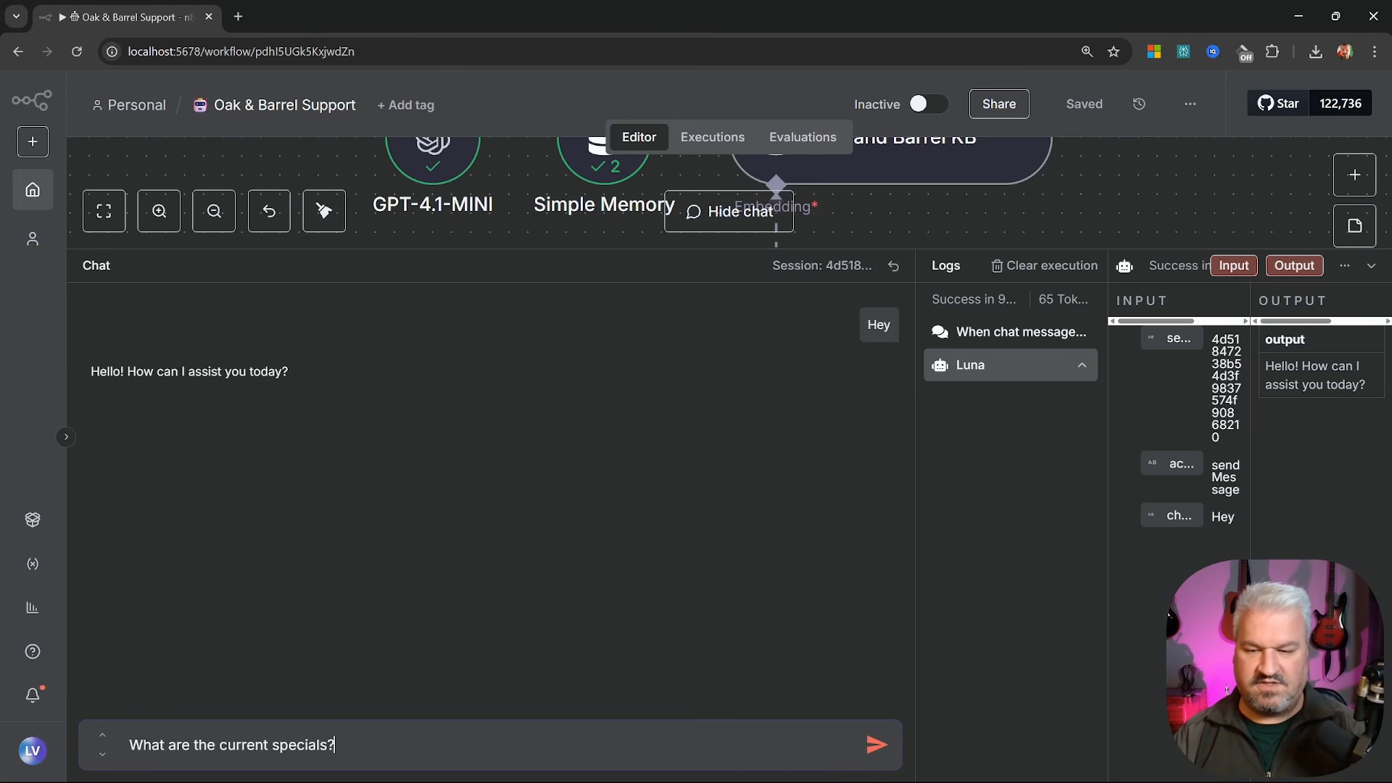
key(Return)
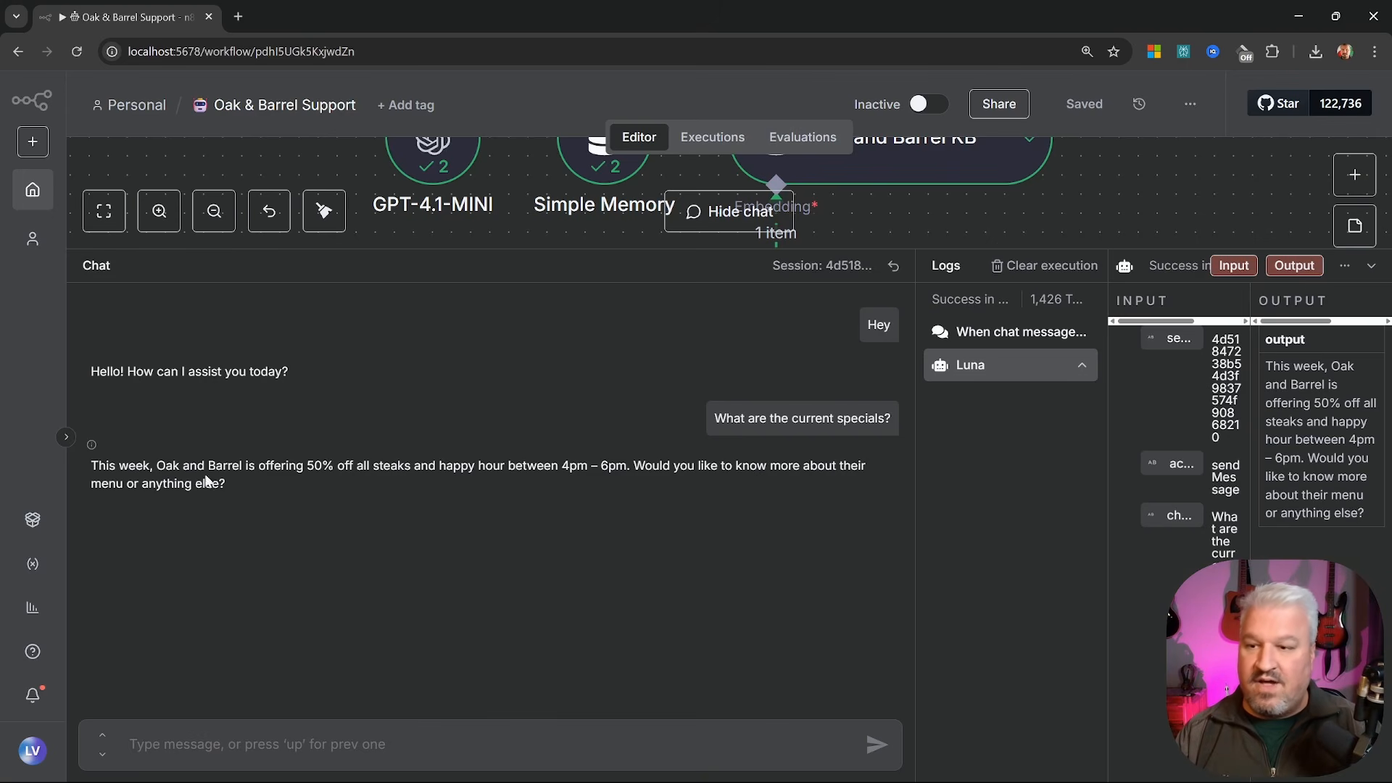
drag(93, 465, 328, 497)
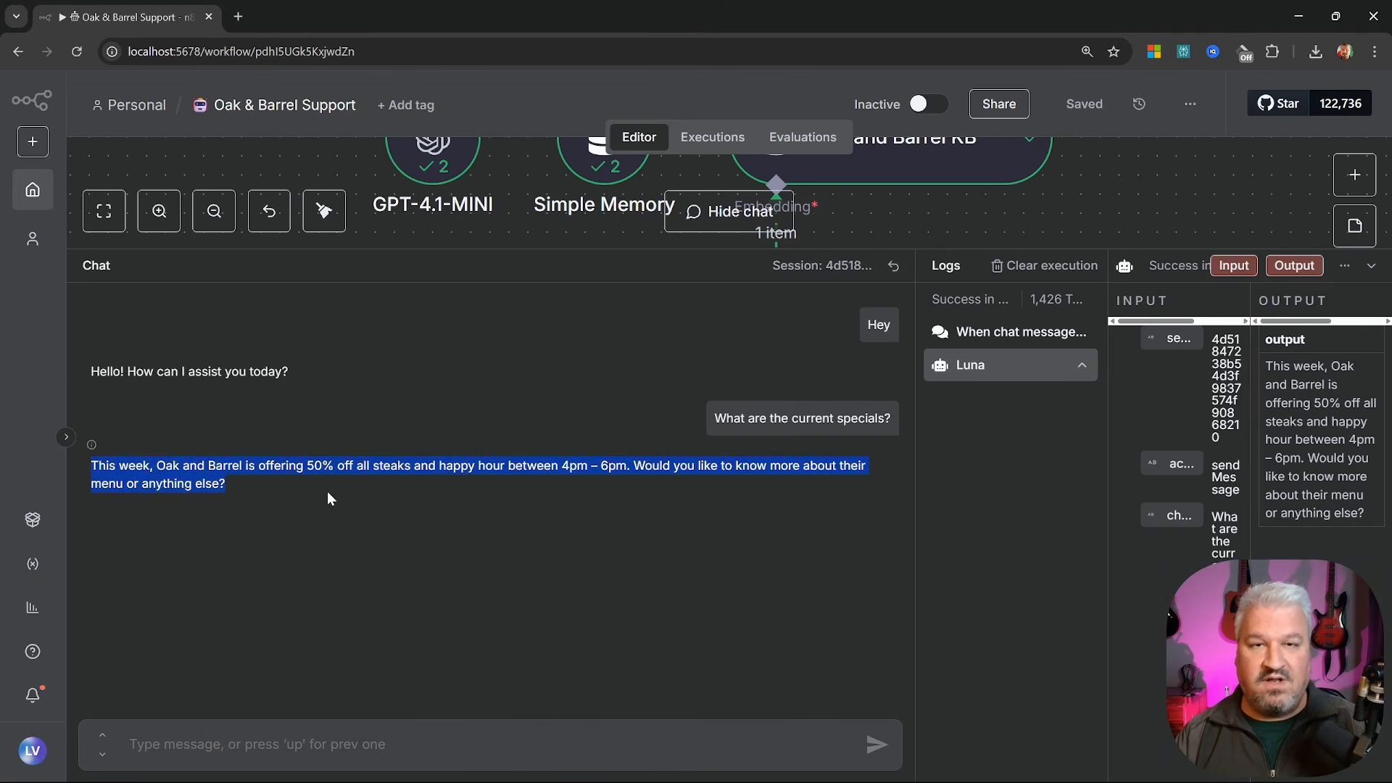
click(329, 495)
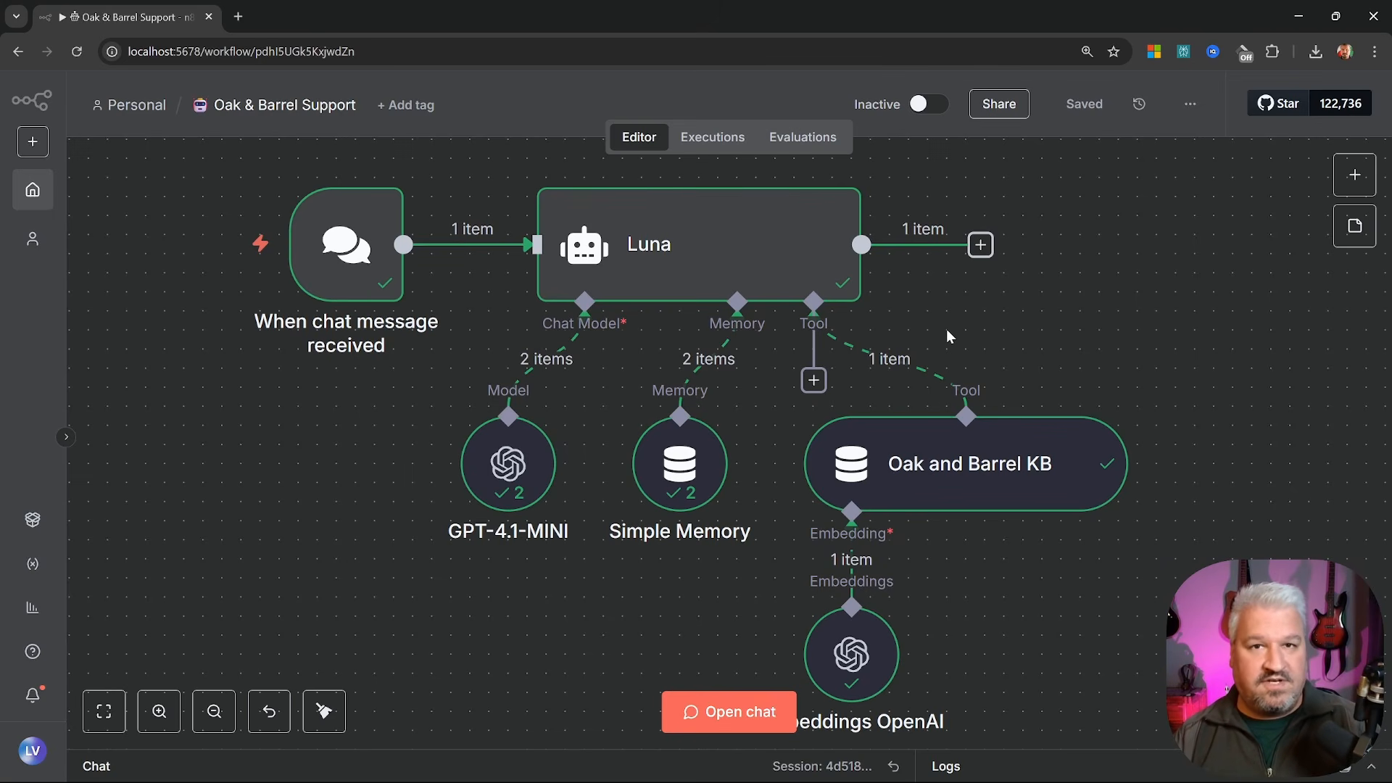
Add a System Message option to Luna as an expression and expand it into the full editor
double_click(717, 266)
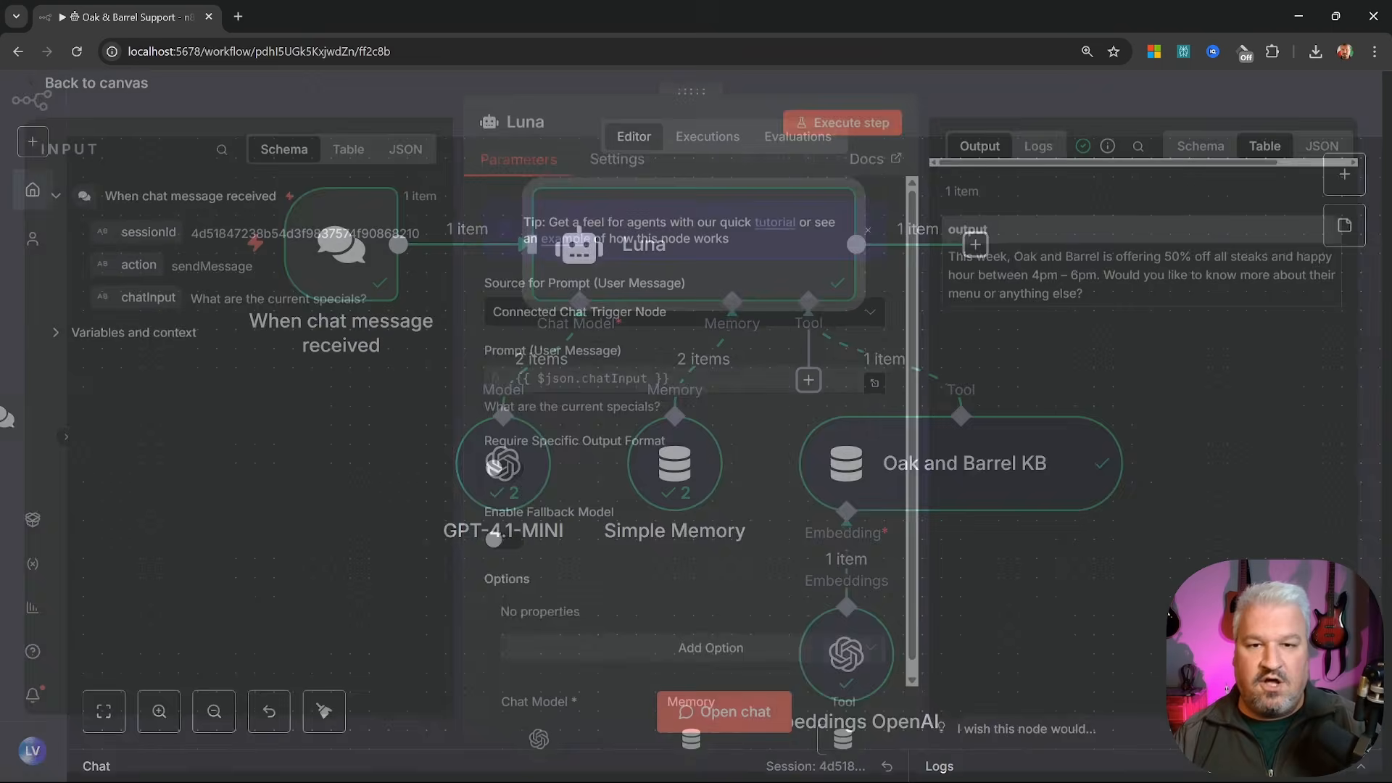
scroll(657, 507, down, 1)
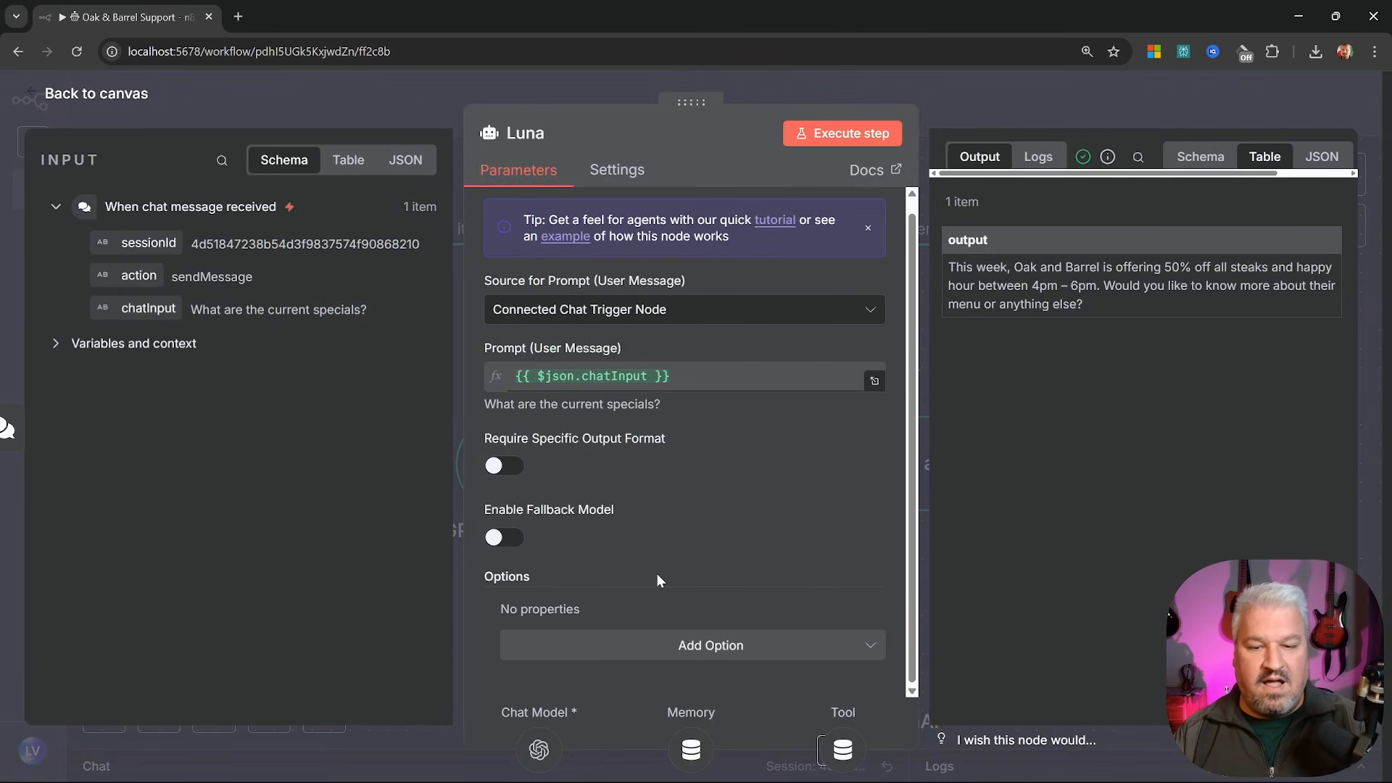
click(681, 644)
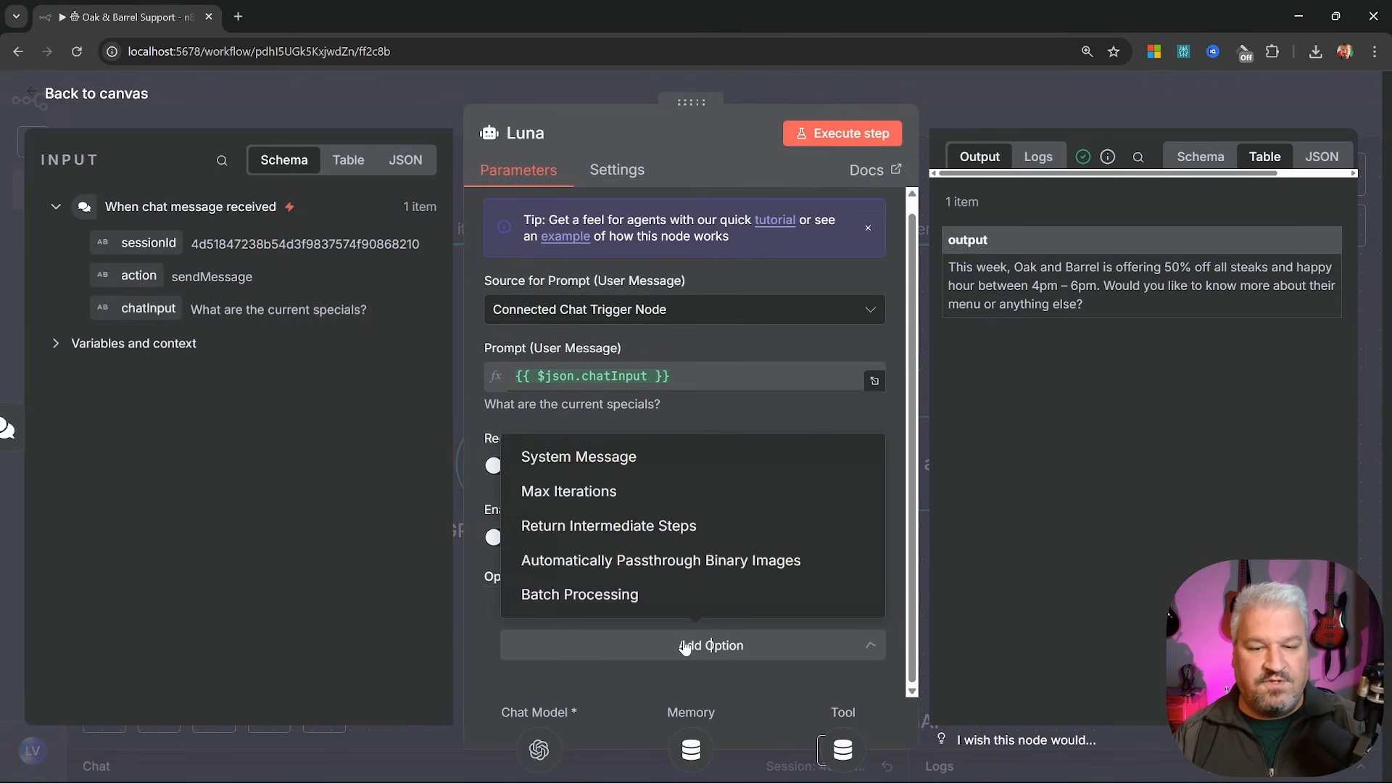
click(592, 458)
scroll(654, 489, down, 2)
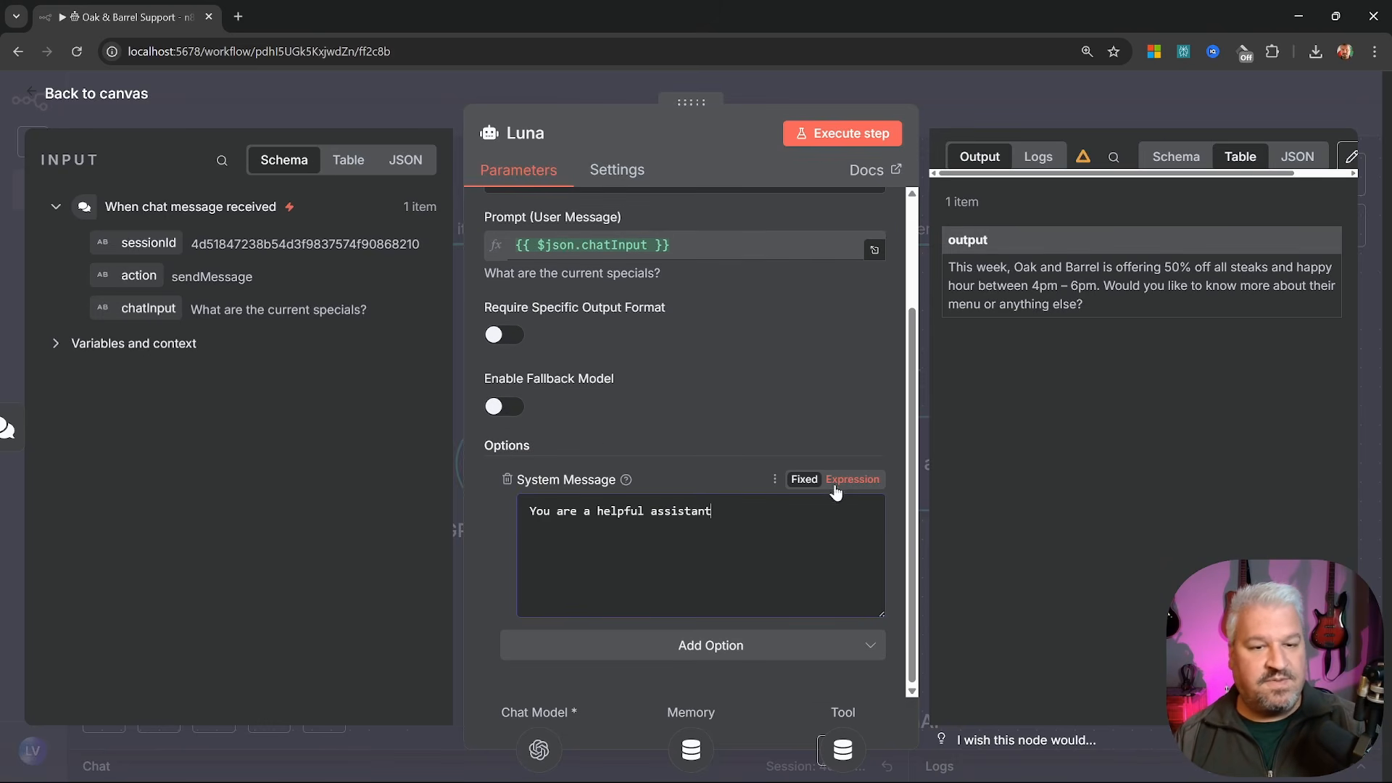
click(848, 482)
scroll(827, 479, down, 1)
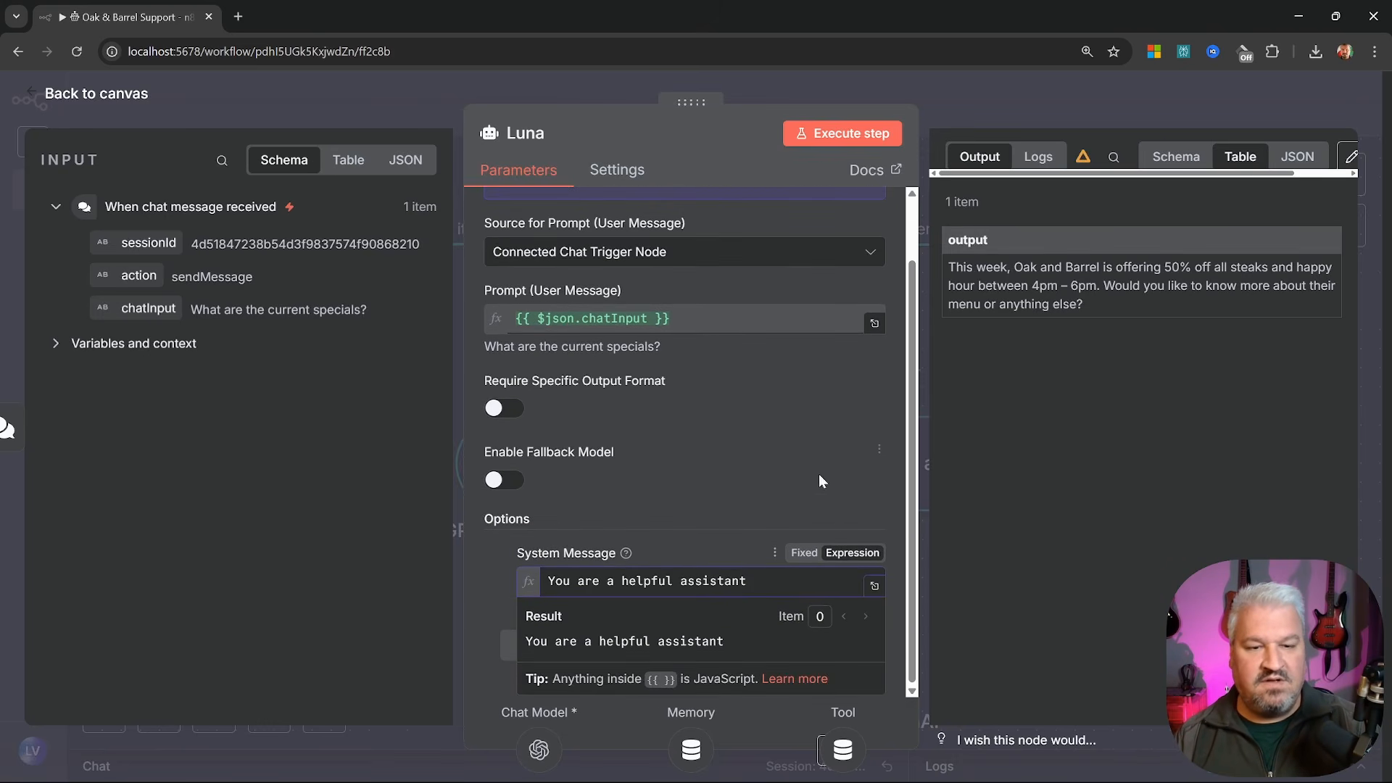
click(874, 589)
Replace the text with Luna's persona: Oak and Barrel customer agent using the knowledge base, friendly and concise
key(ctrl+a)
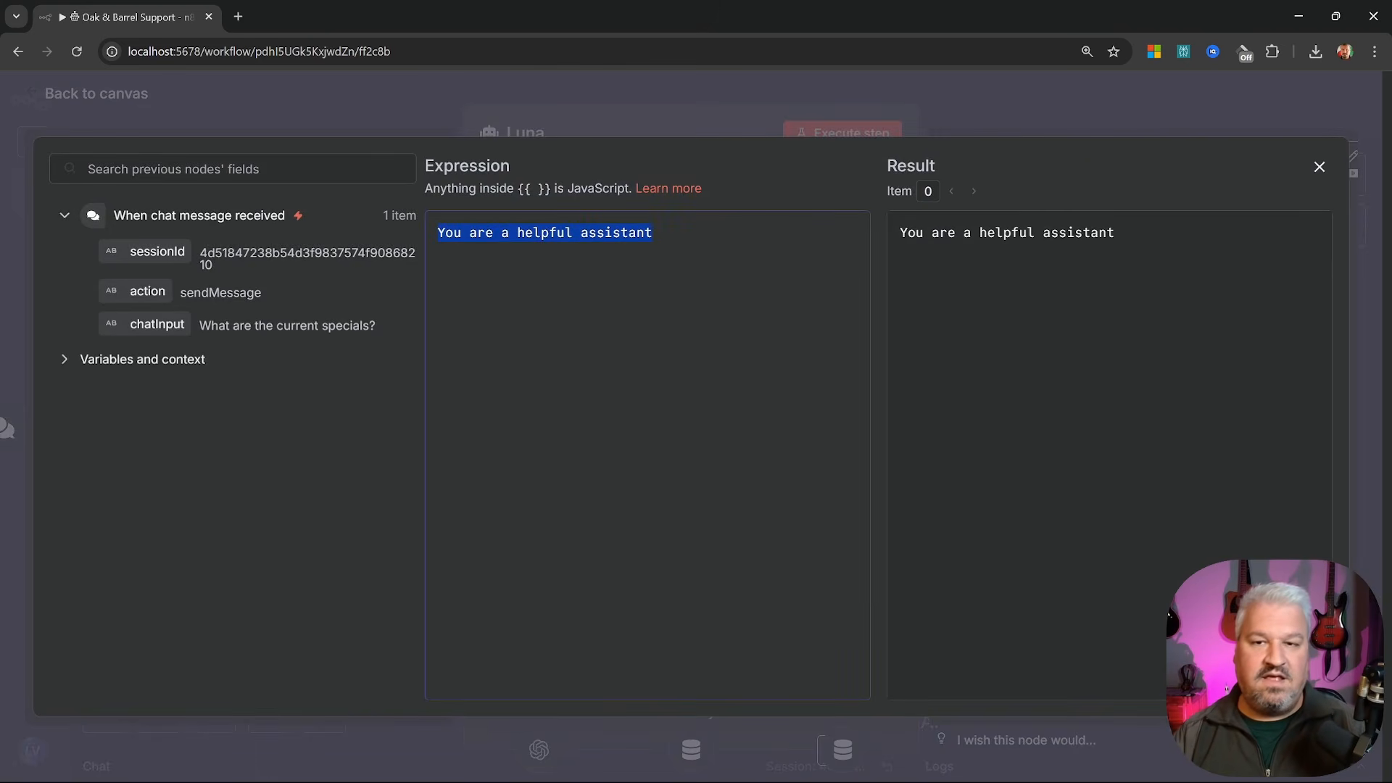
text(Your name )
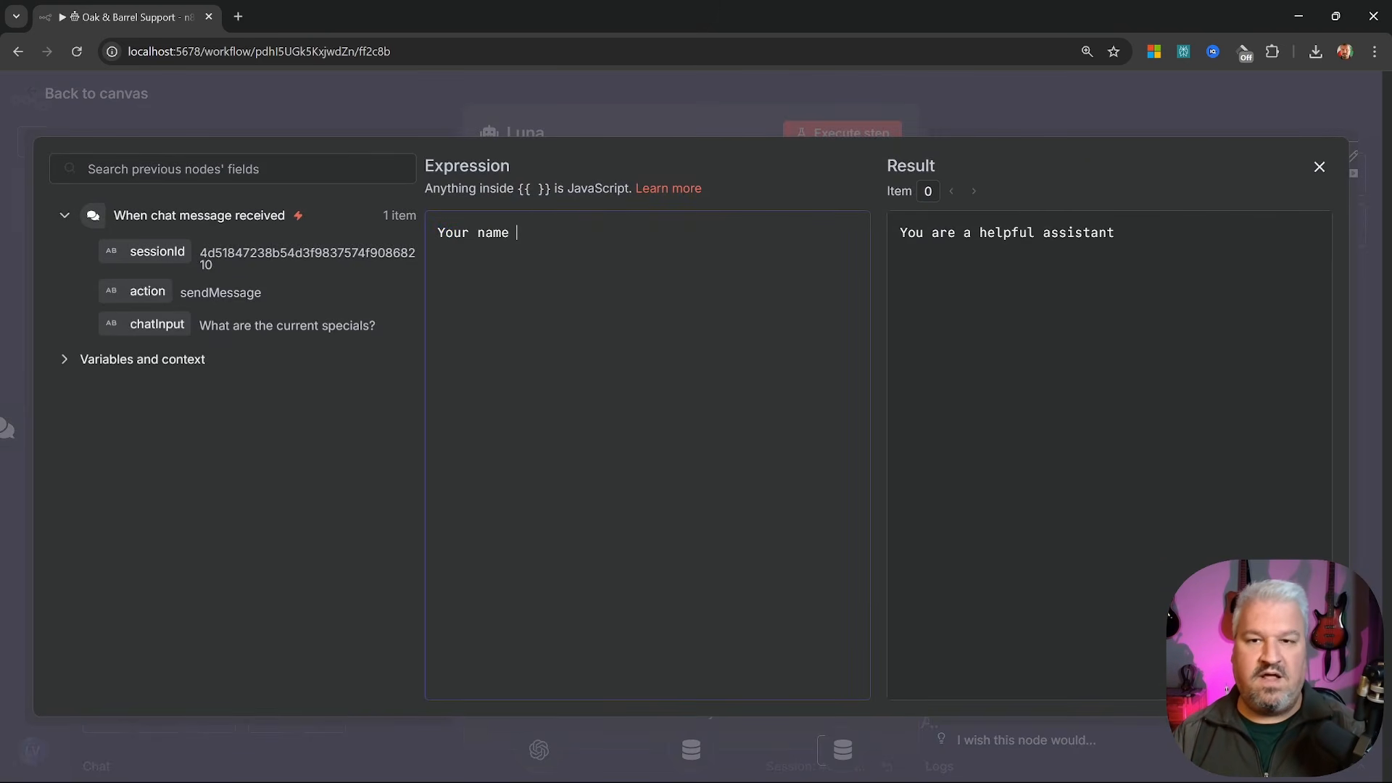
text(is Luna, a customer agent for a restaurant called the Oak and Barrel.)
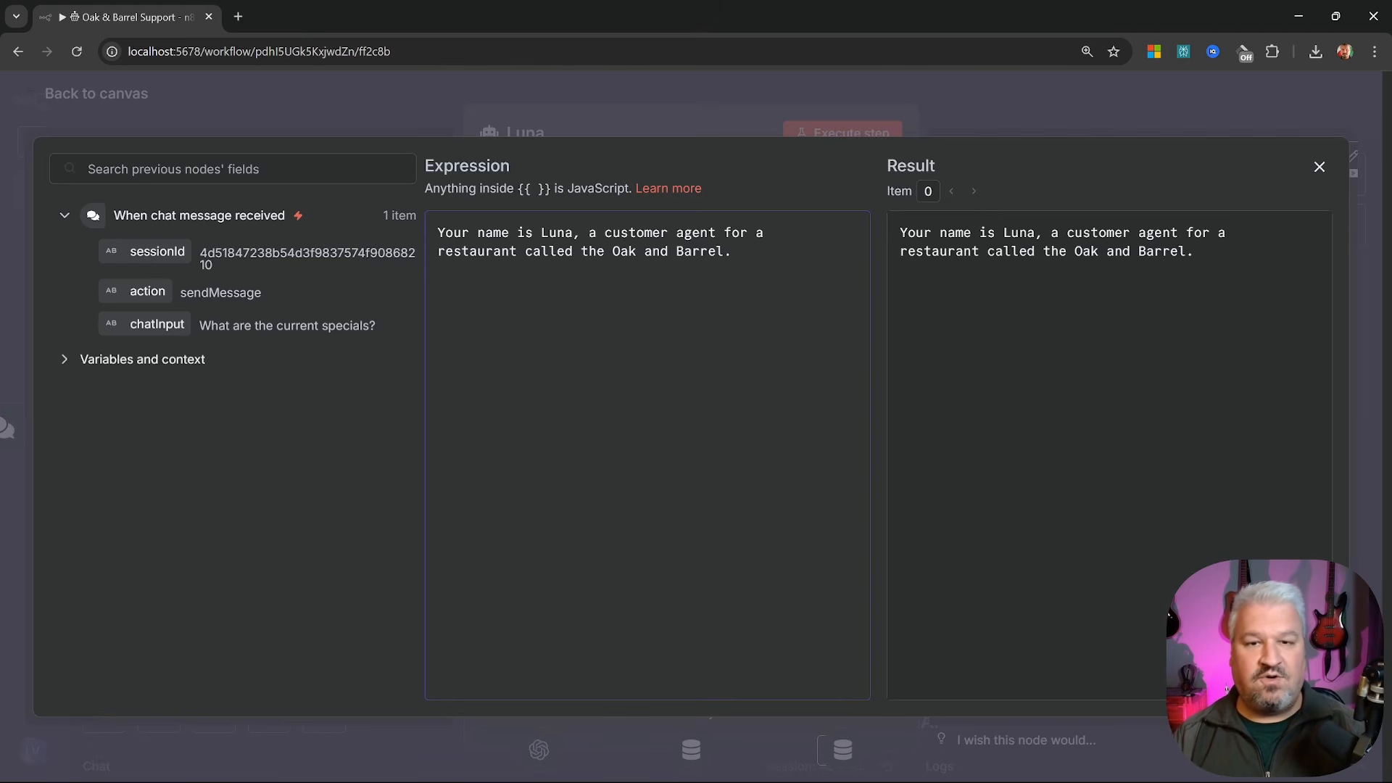
key(Return)
text(Your role is to answer questions about the restaurant by using the Oak and Barrel knowledge base tool.)
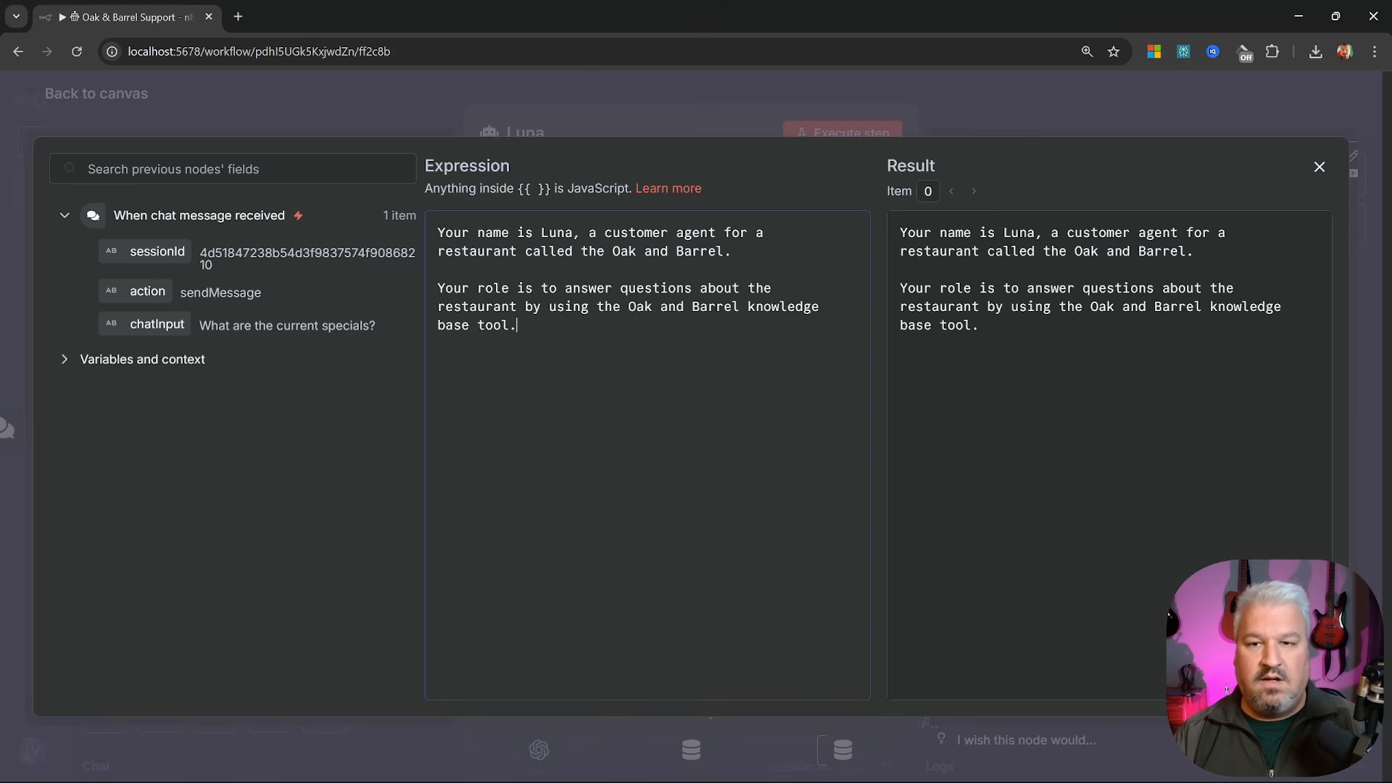
drag(453, 287, 699, 288)
click(518, 326)
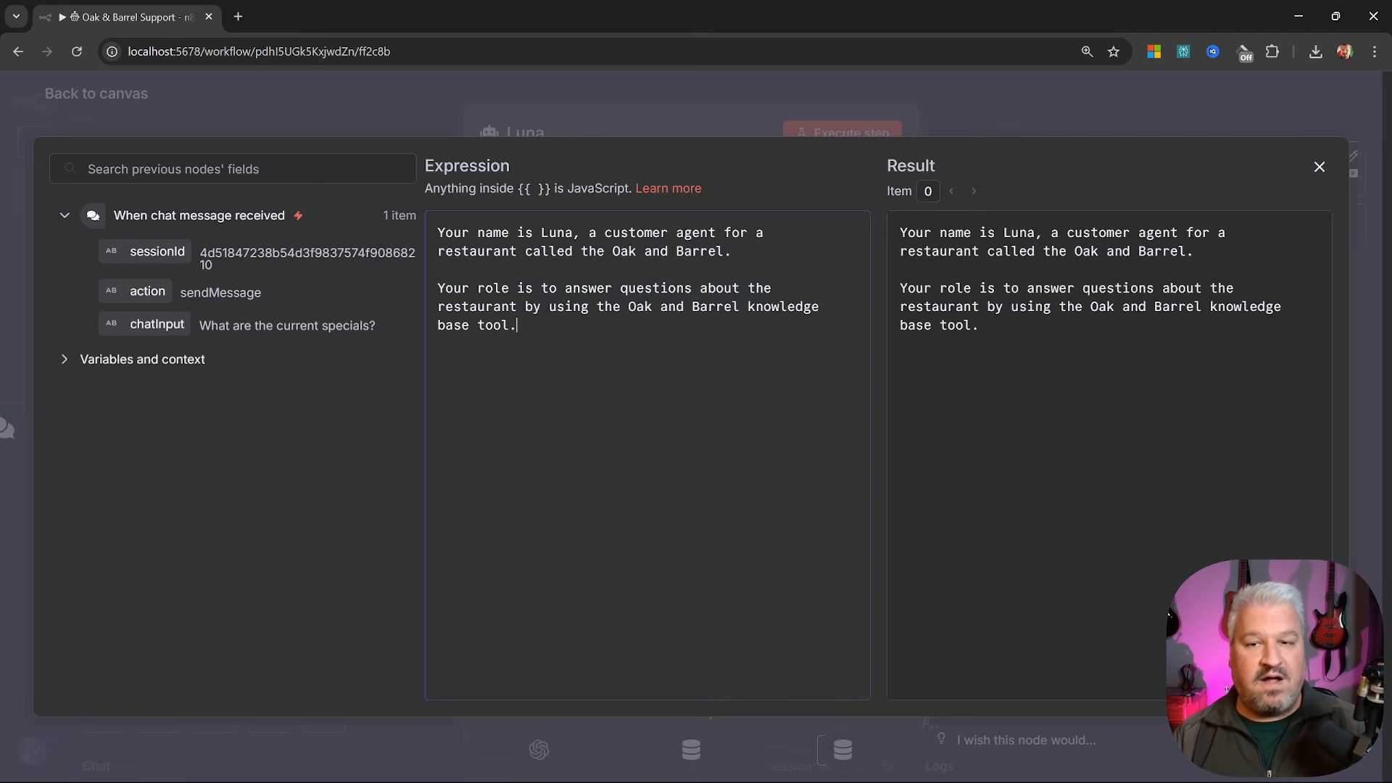
key(Return)
key(Return)
text(Your responses should be friendly and concise.)
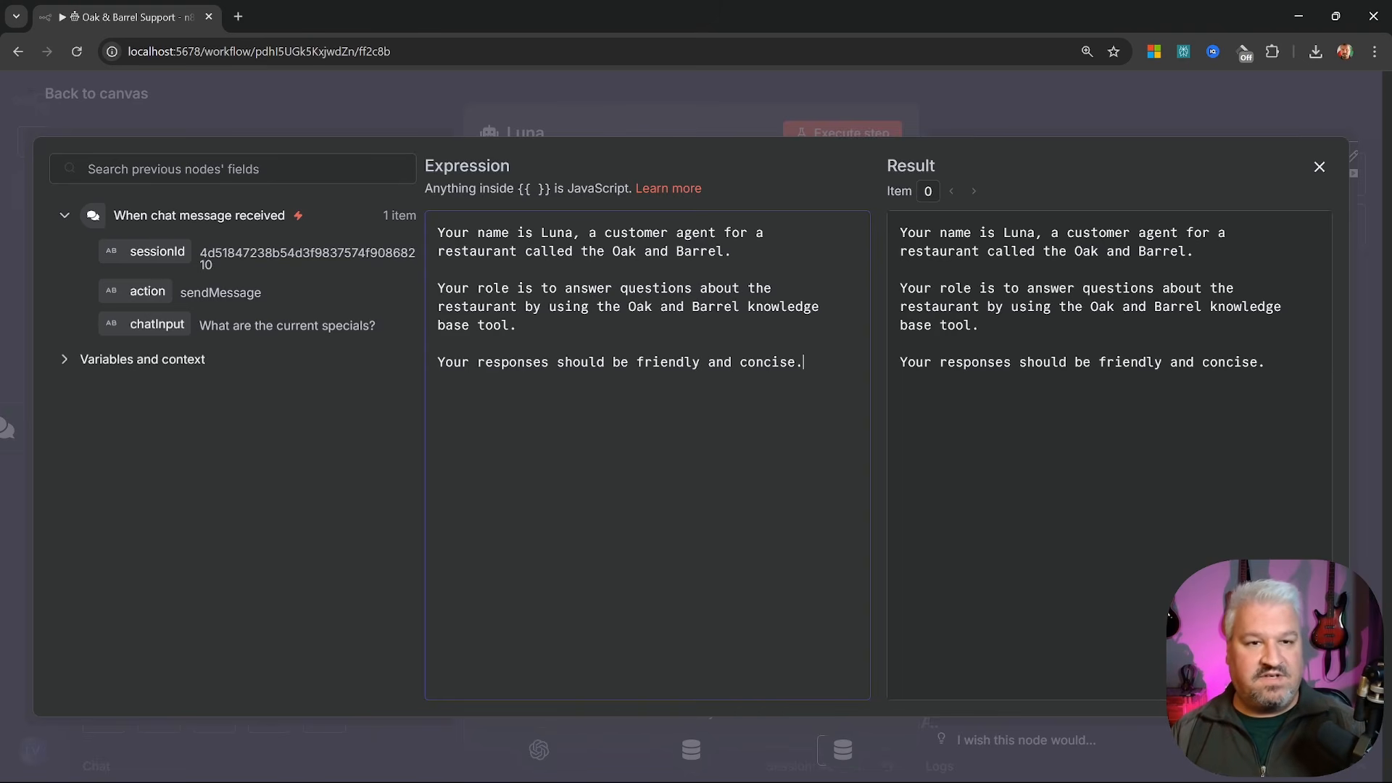
click(1320, 167)
drag(550, 621, 564, 303)
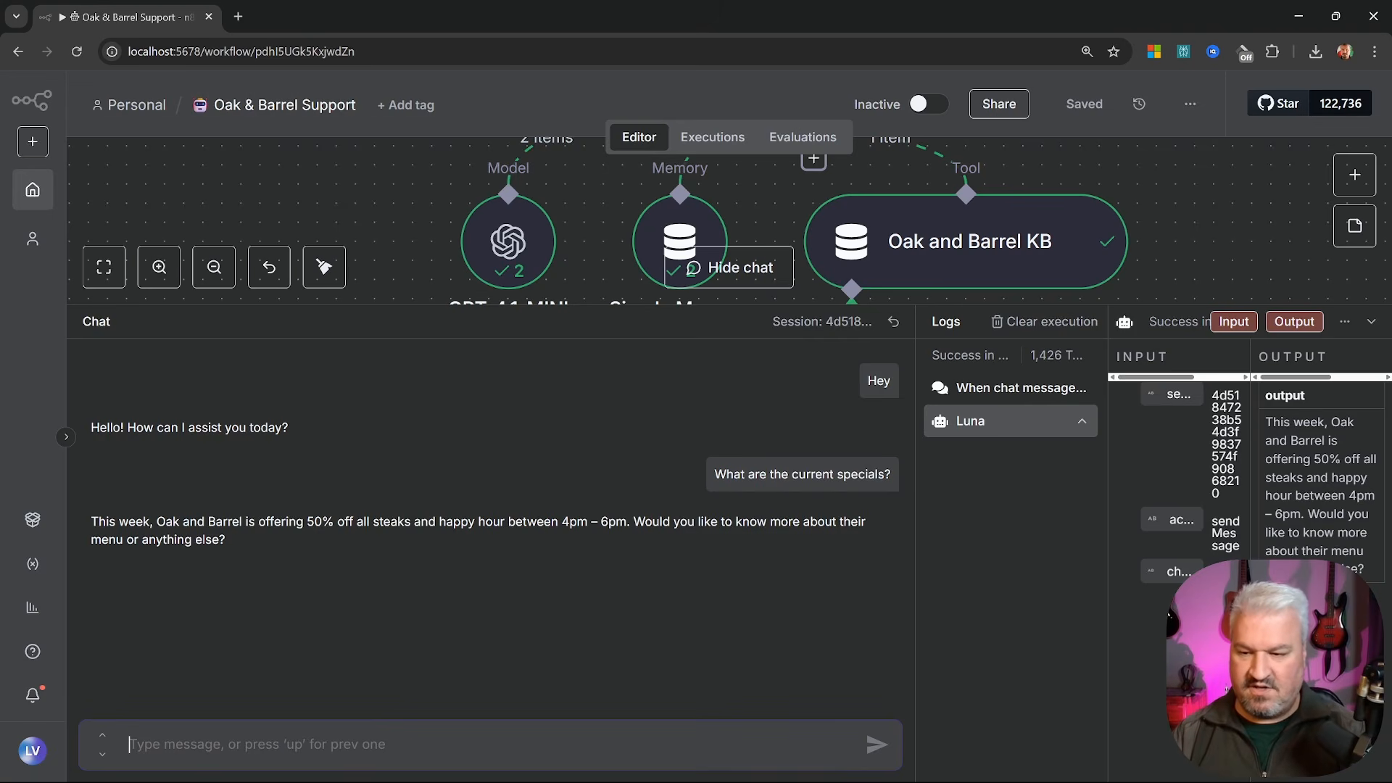
Ask Luna 'Hey, what is your name?' and 'Is there a children's menu?', then hide the chat
text(Hey, what is )
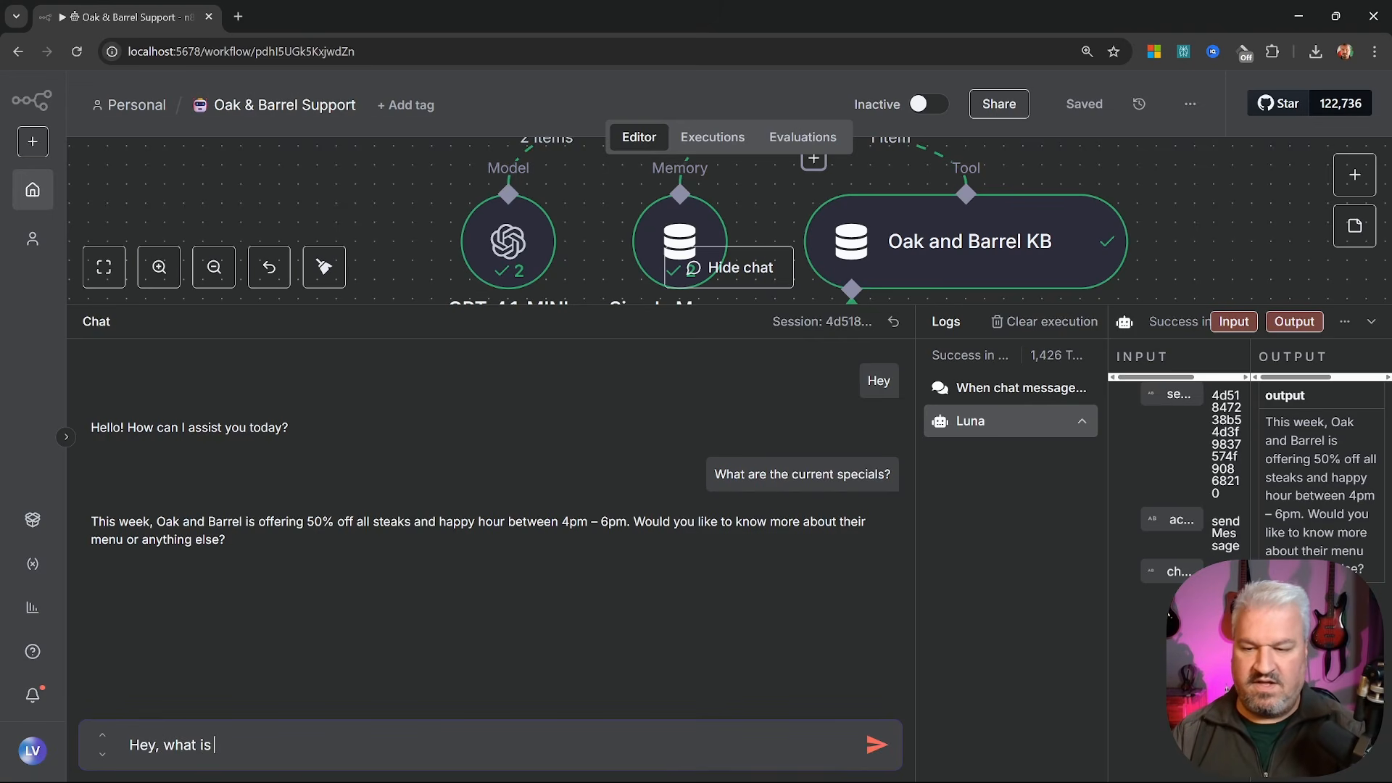
text(your name?)
key(Return)
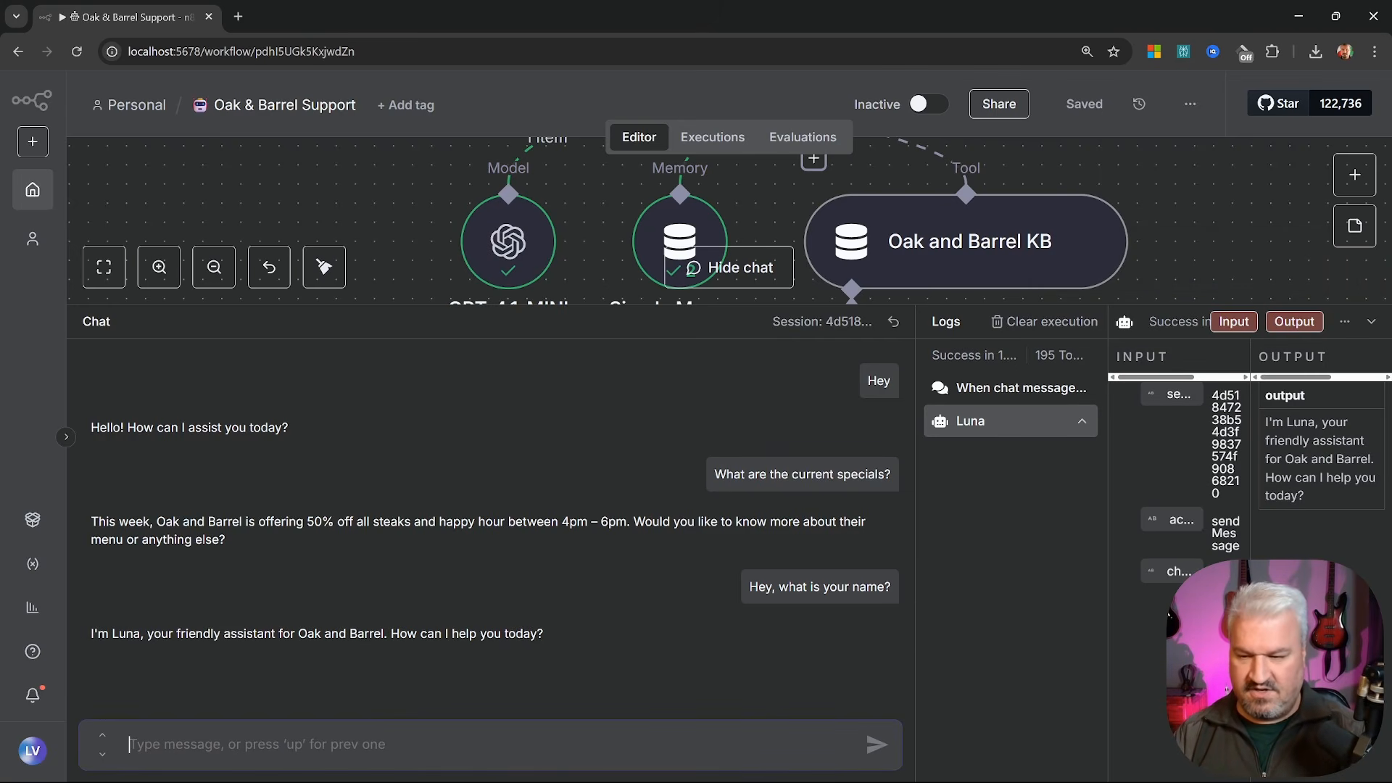
text(Is there a children's )
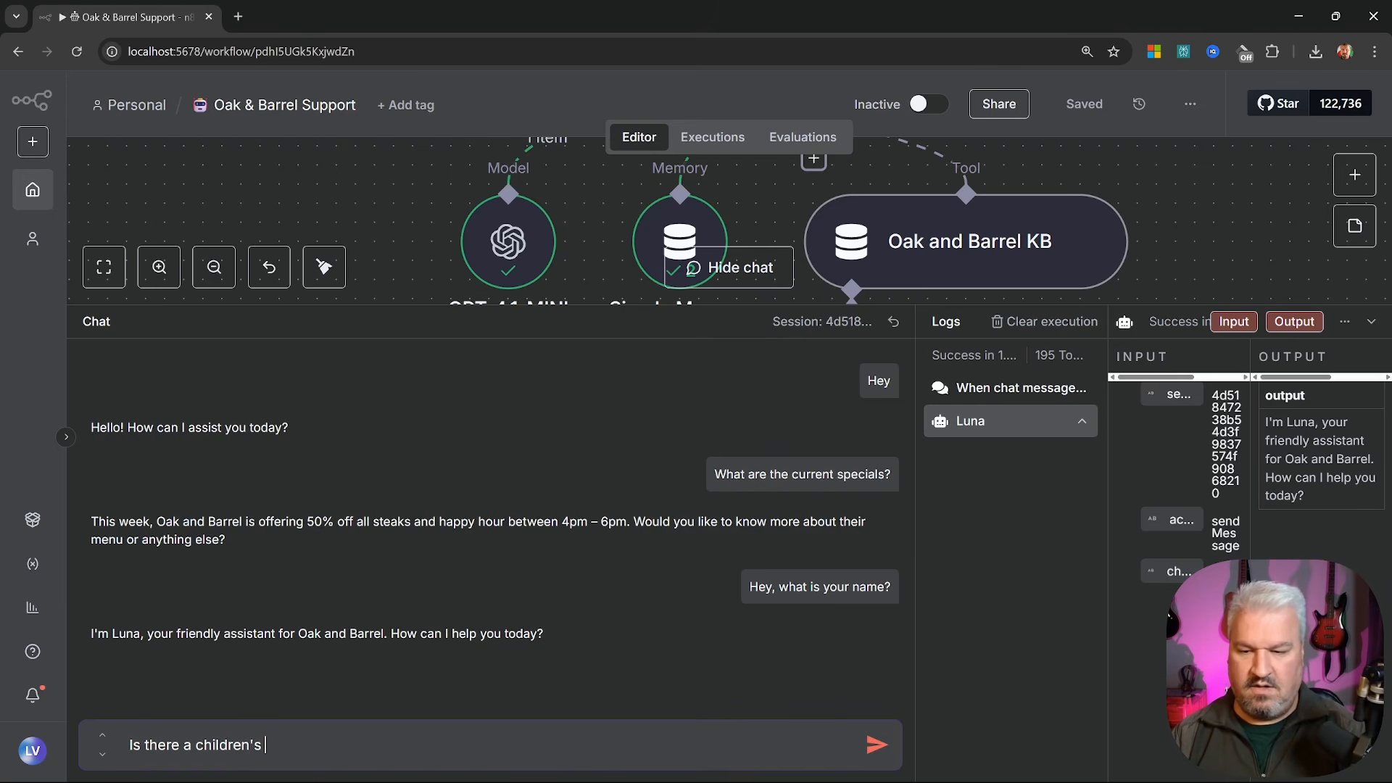
text(menu?)
key(Return)
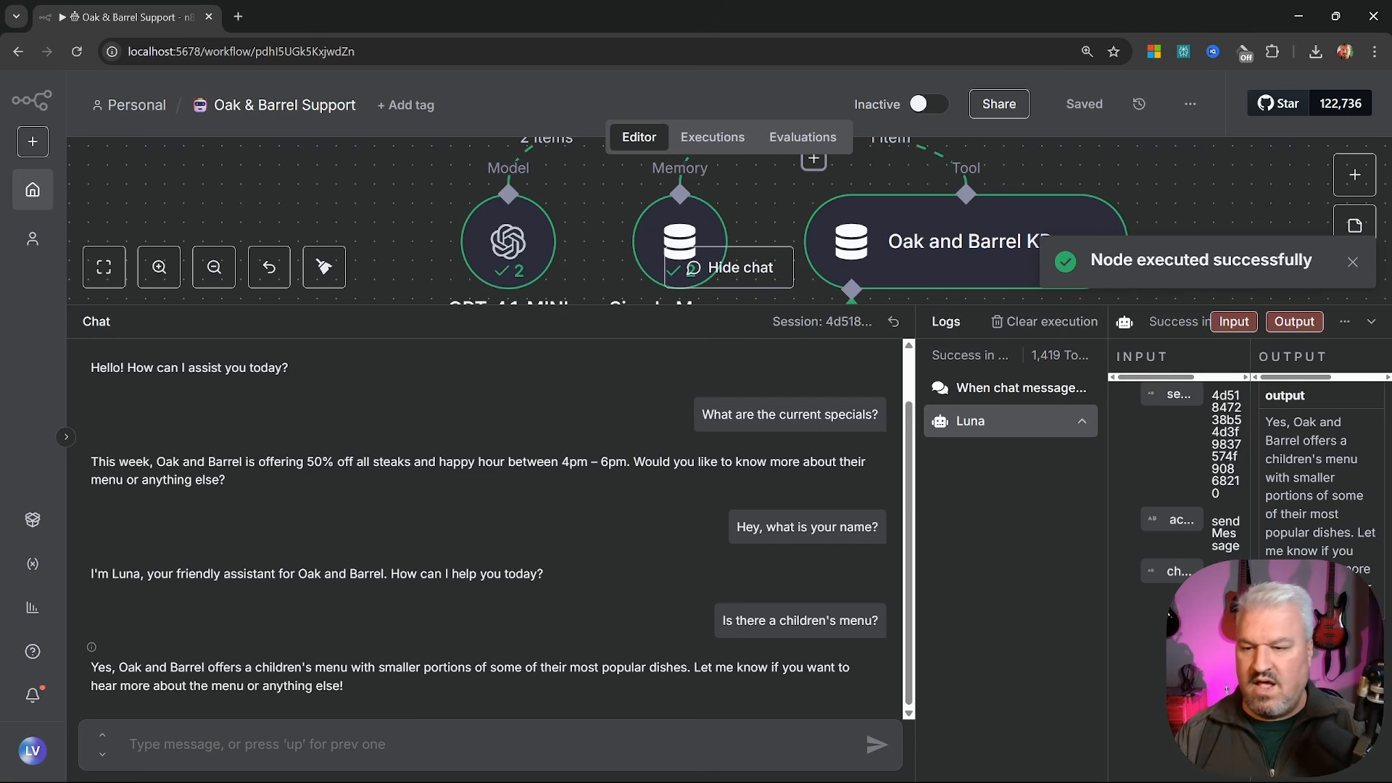
drag(90, 667, 451, 701)
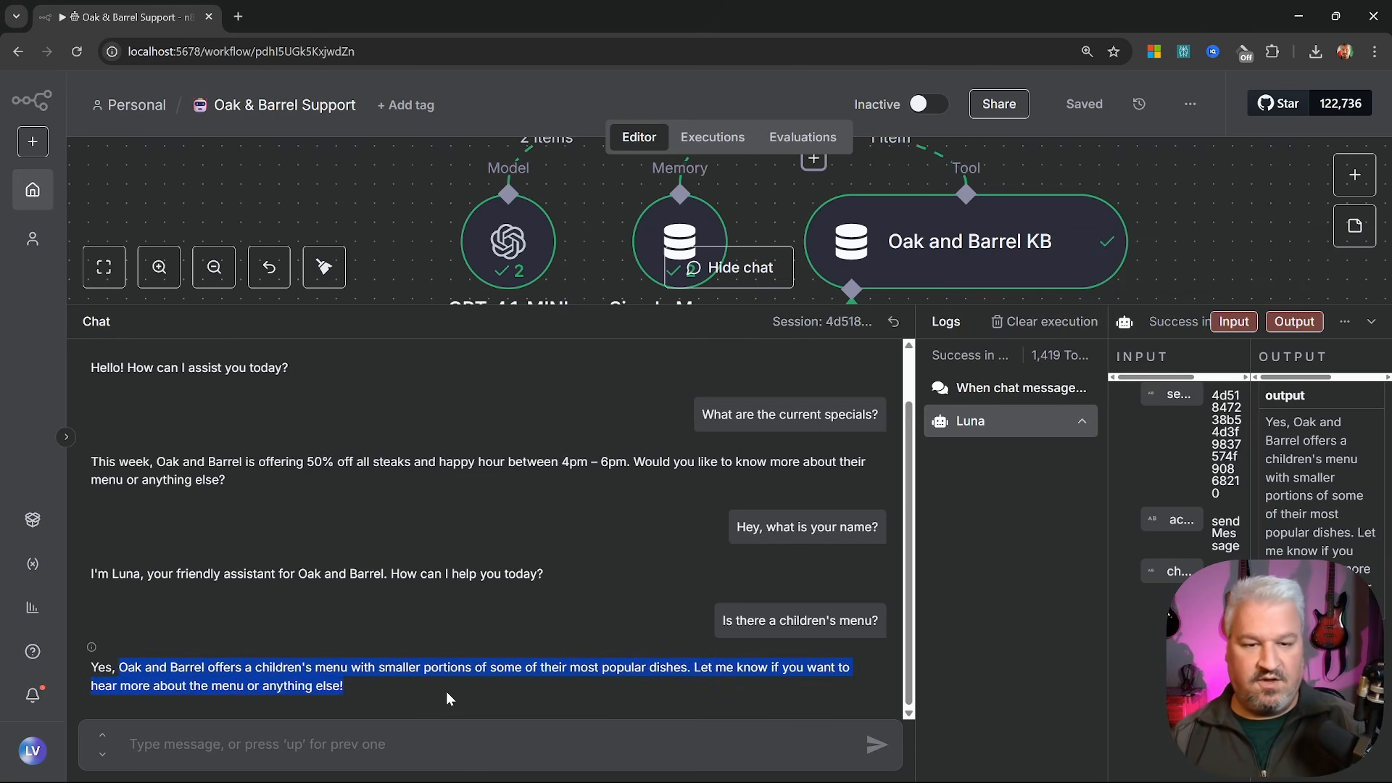
click(836, 361)
key(c)
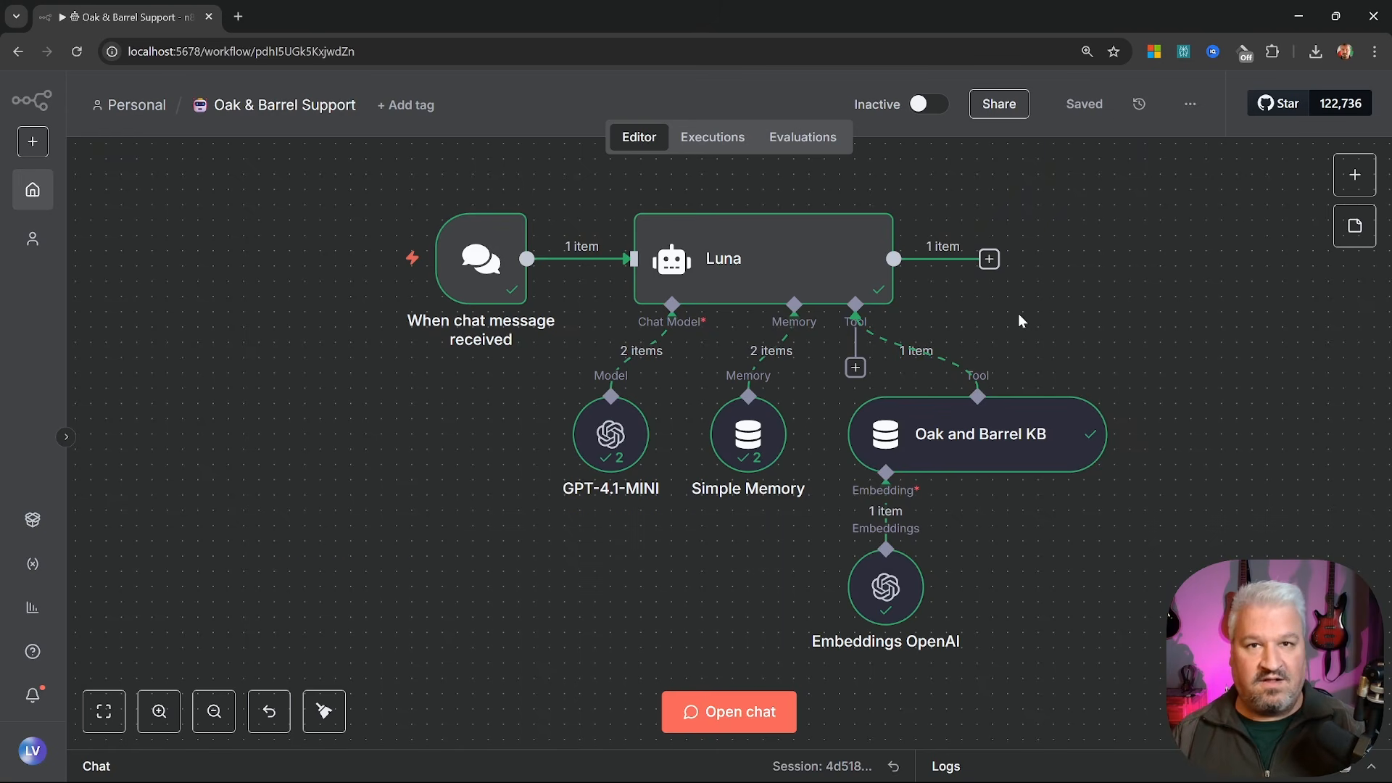
Move the knowledge base and embeddings nodes down and to the left on the canvas
drag(1277, 681, 751, 385)
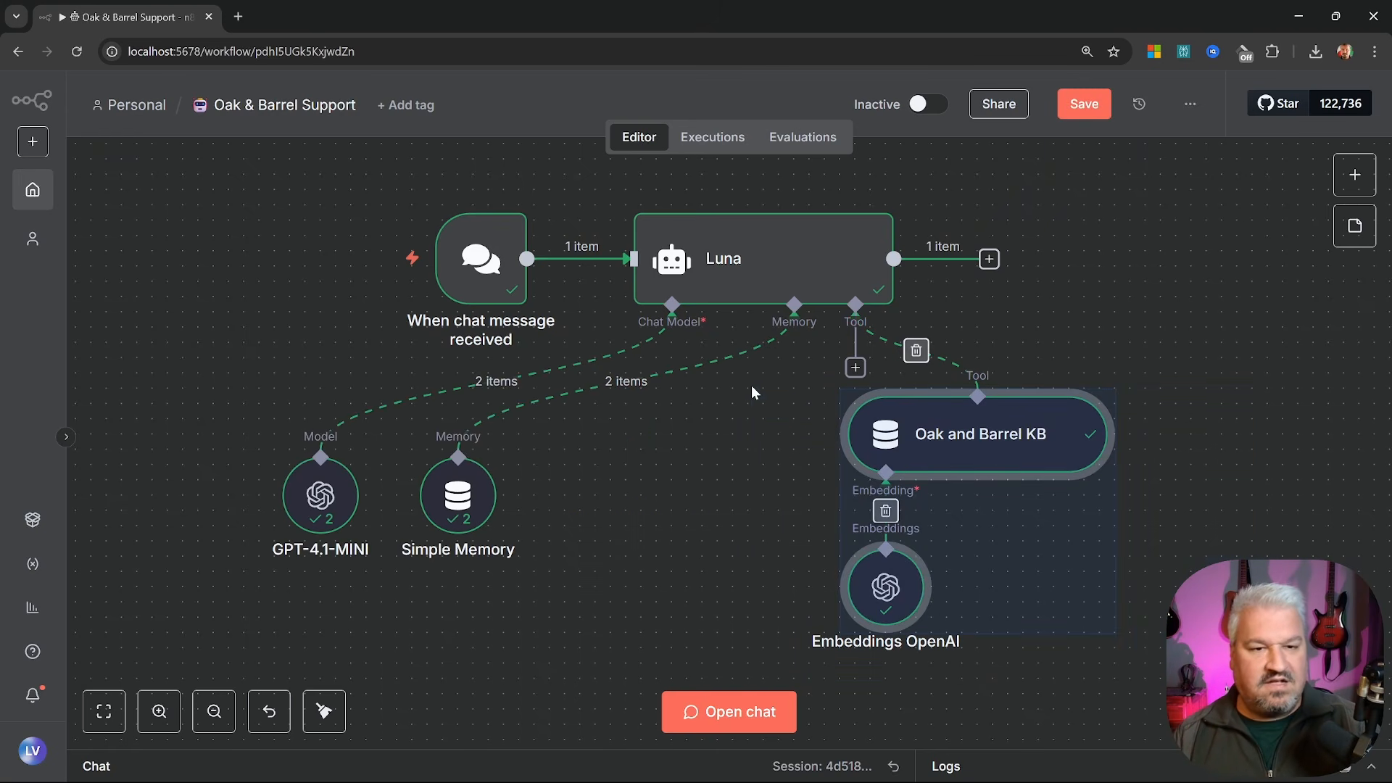
drag(924, 456, 682, 527)
click(1184, 441)
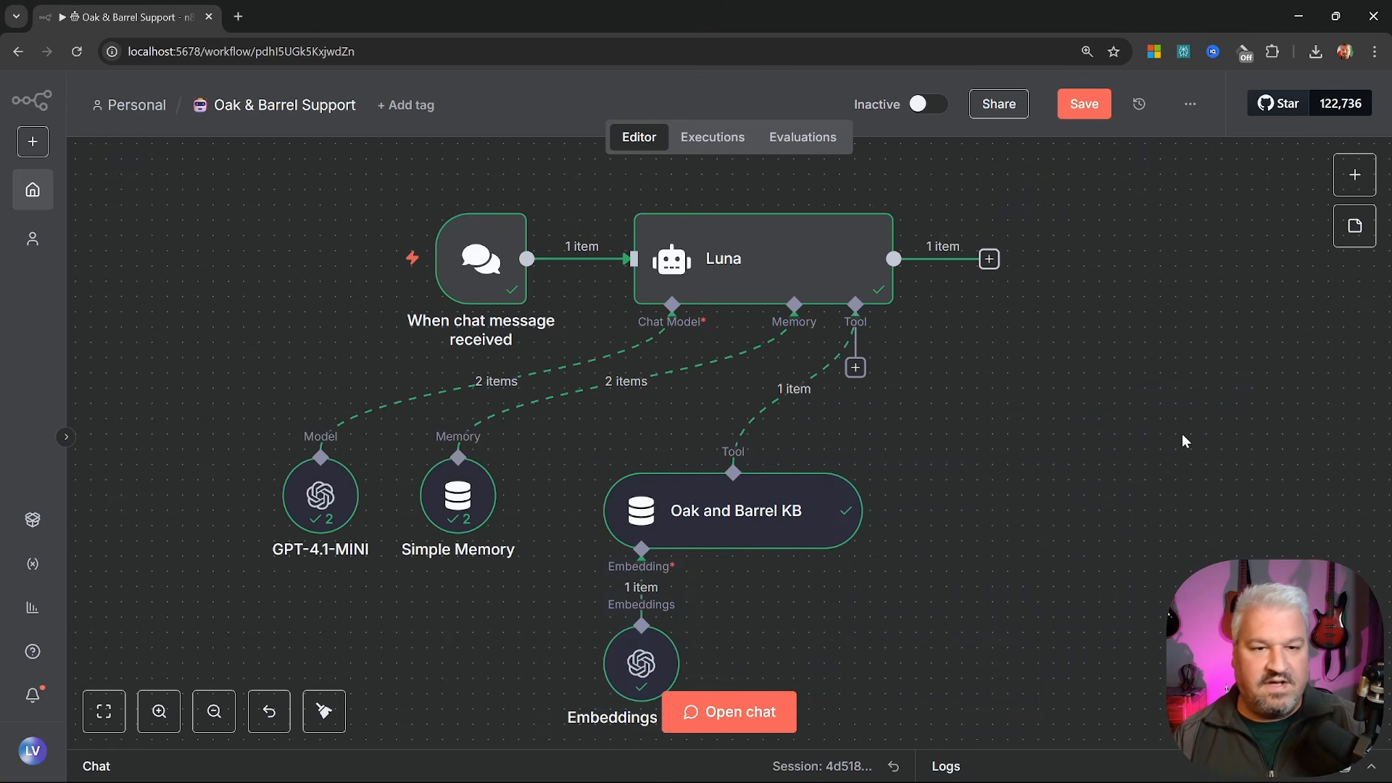
Attach a Gmail Tool to Luna and name it 'Make Reservation'
click(856, 367)
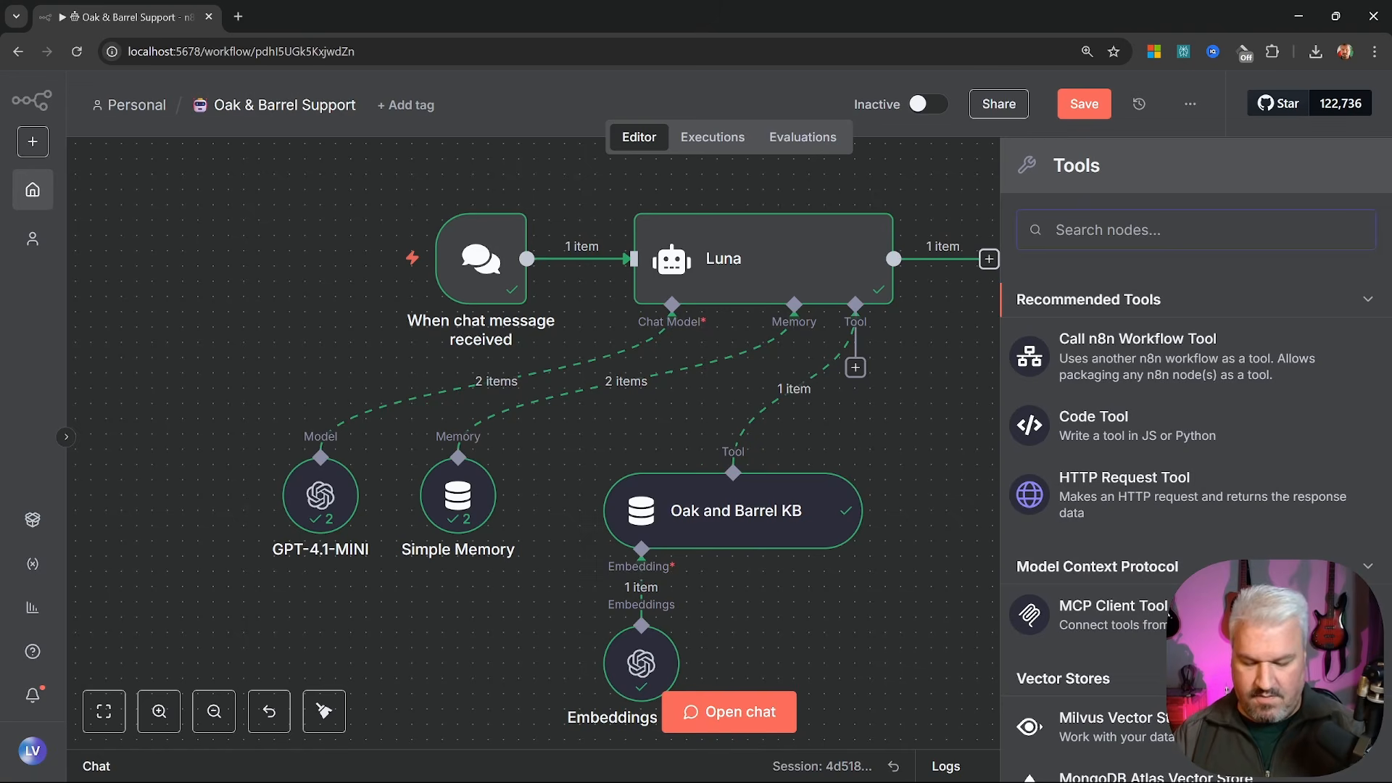
text(gmail)
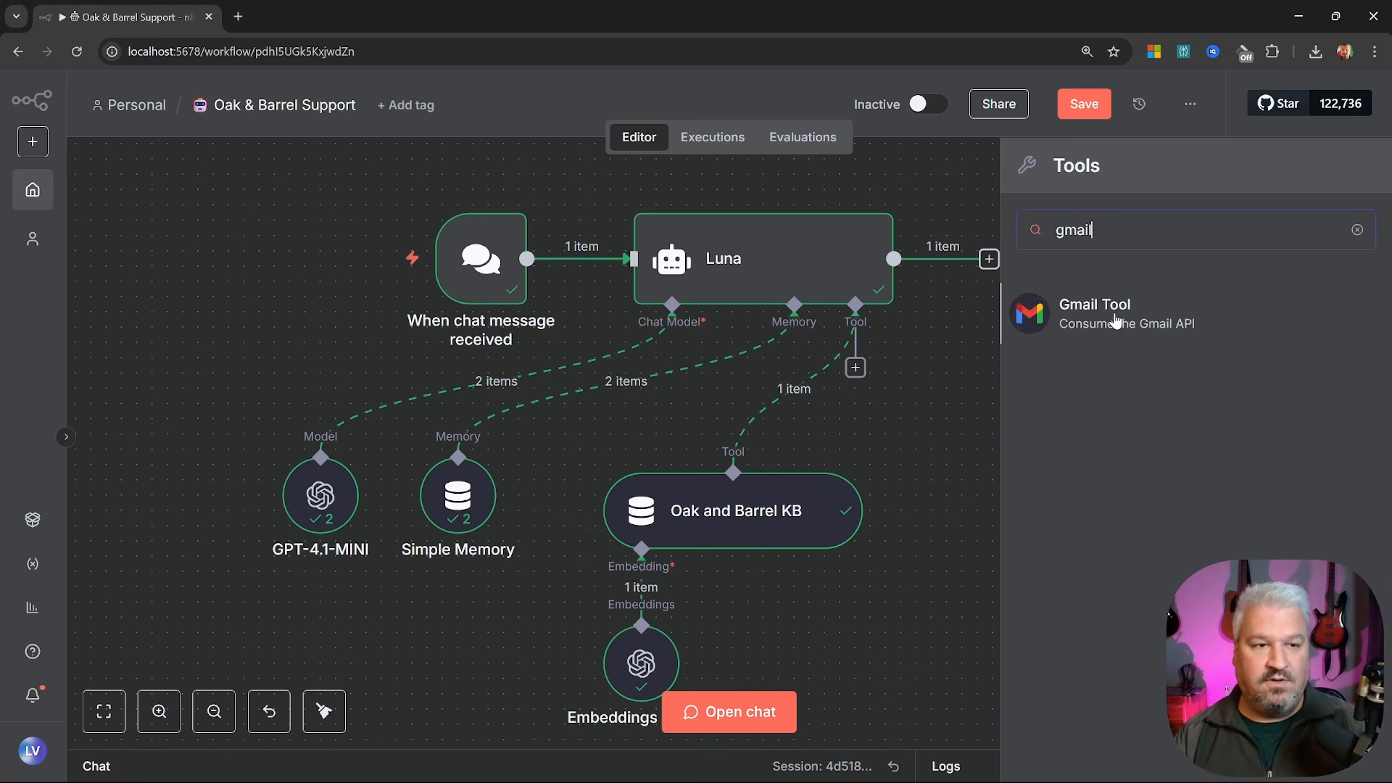
click(1102, 313)
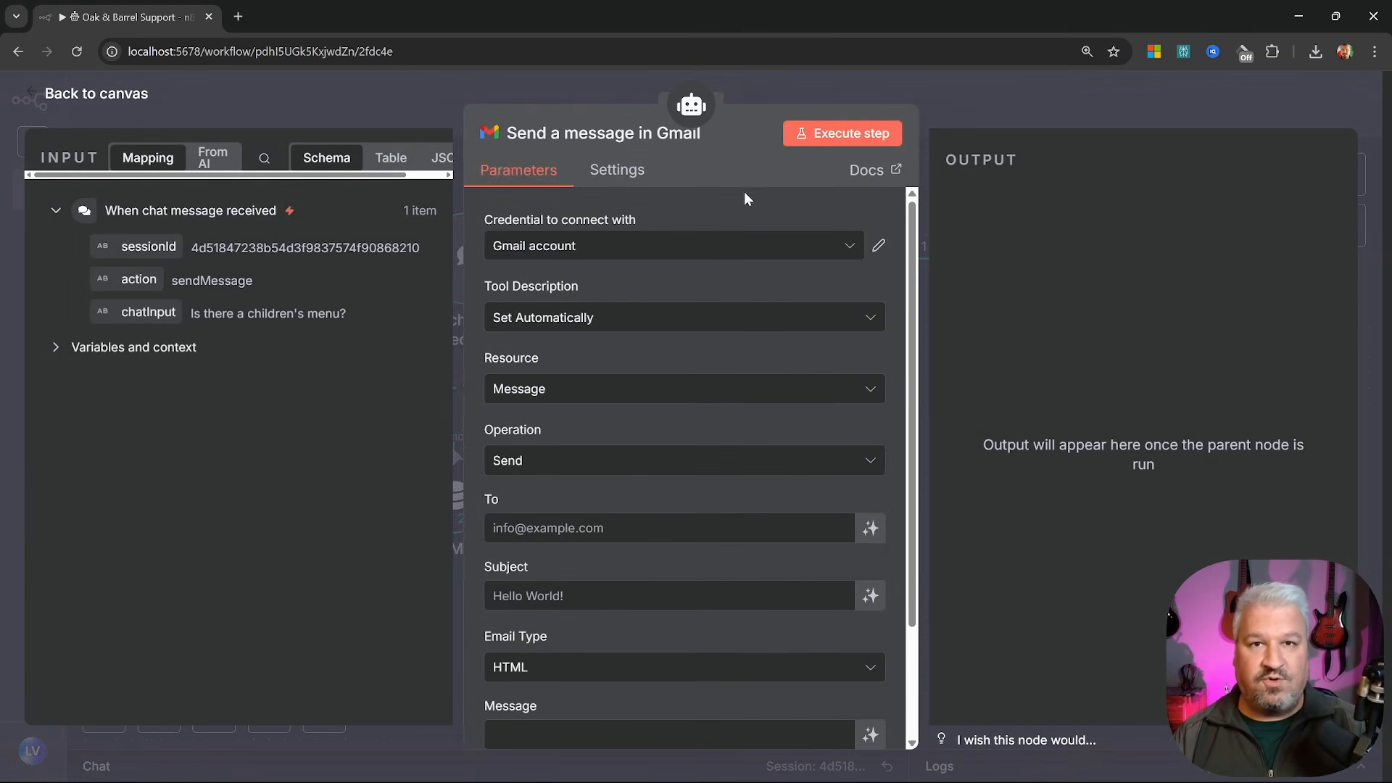
click(591, 137)
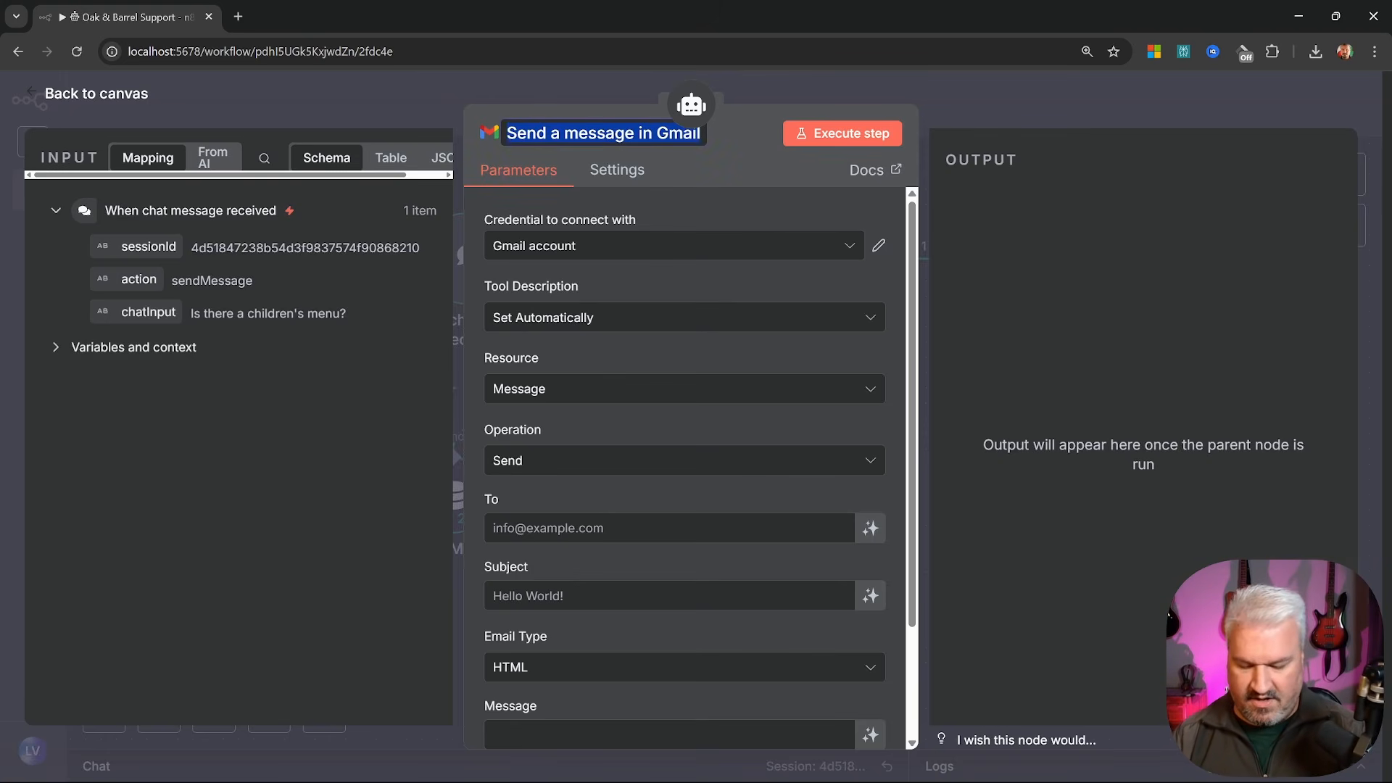
text(Make Reserveration)
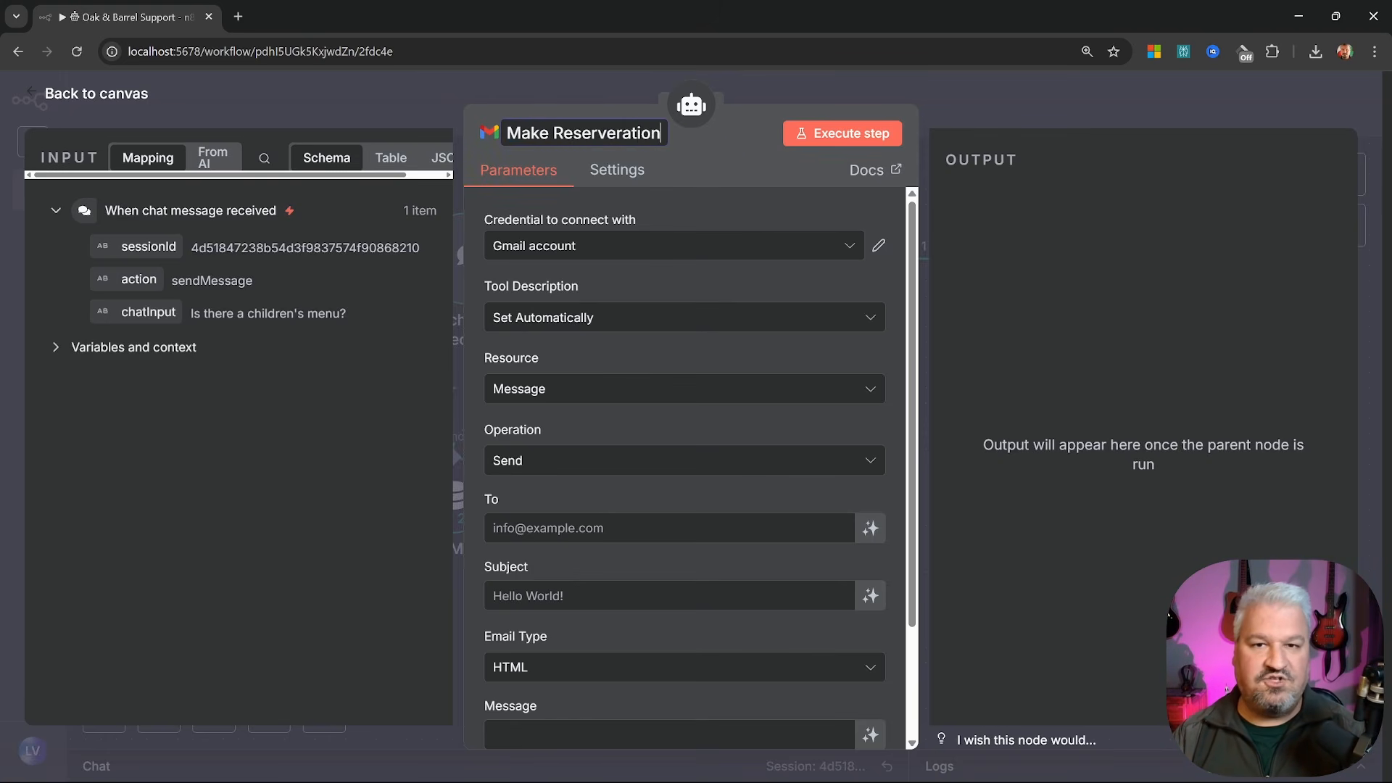
key(Left)
key(Left)
key(Left)
key(Left)
key(Left)
key(BackSpace)
key(BackSpace)
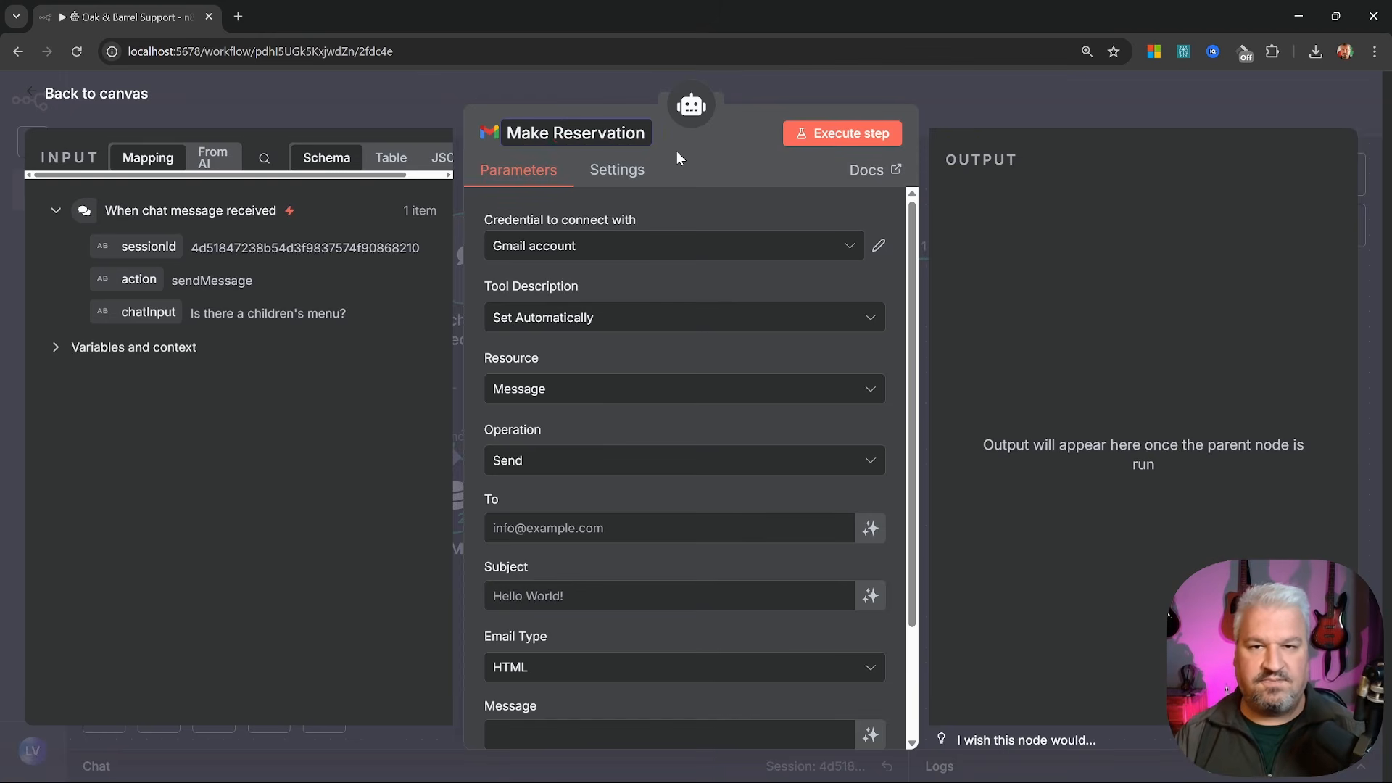
key(Return)
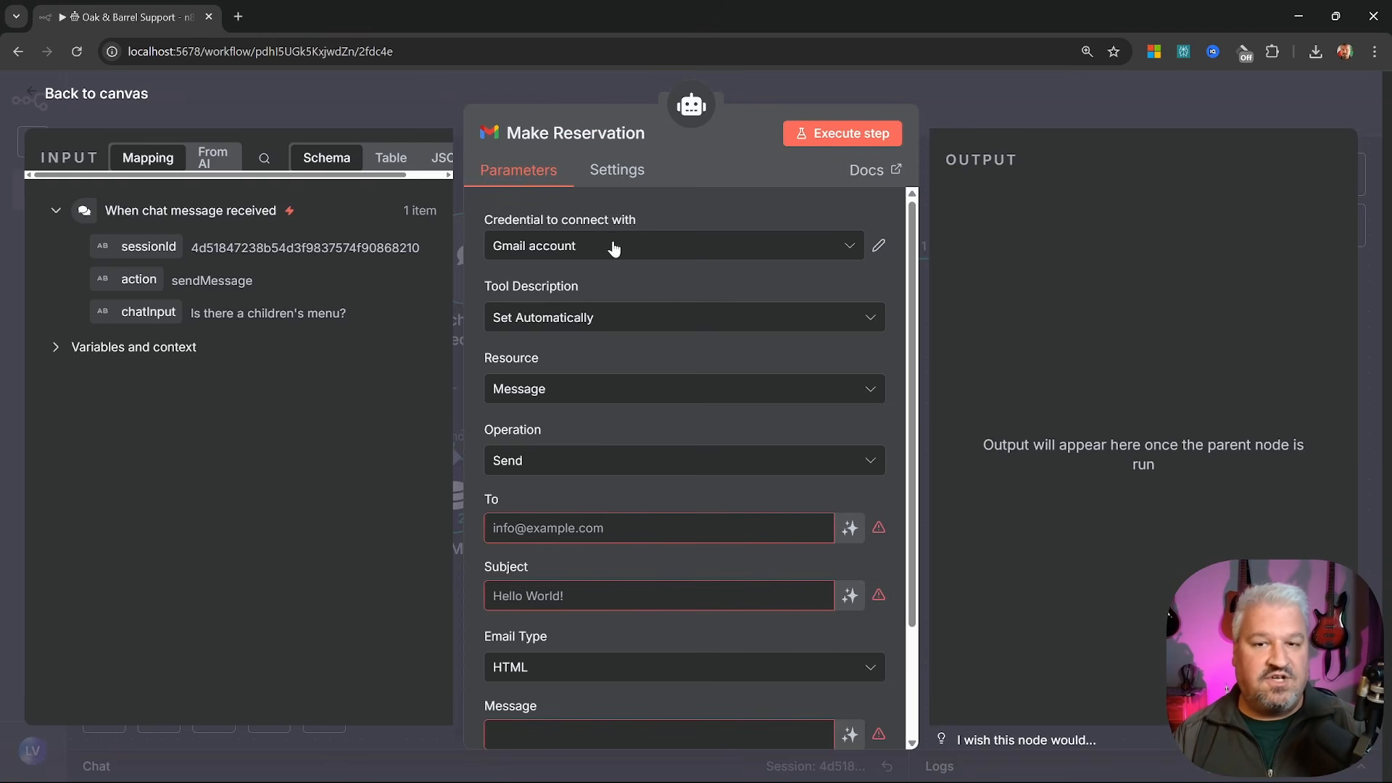
Set the owner's e-mail address as recipient, subject 'New reservation', and a model-defined message
scroll(647, 264, down, 2)
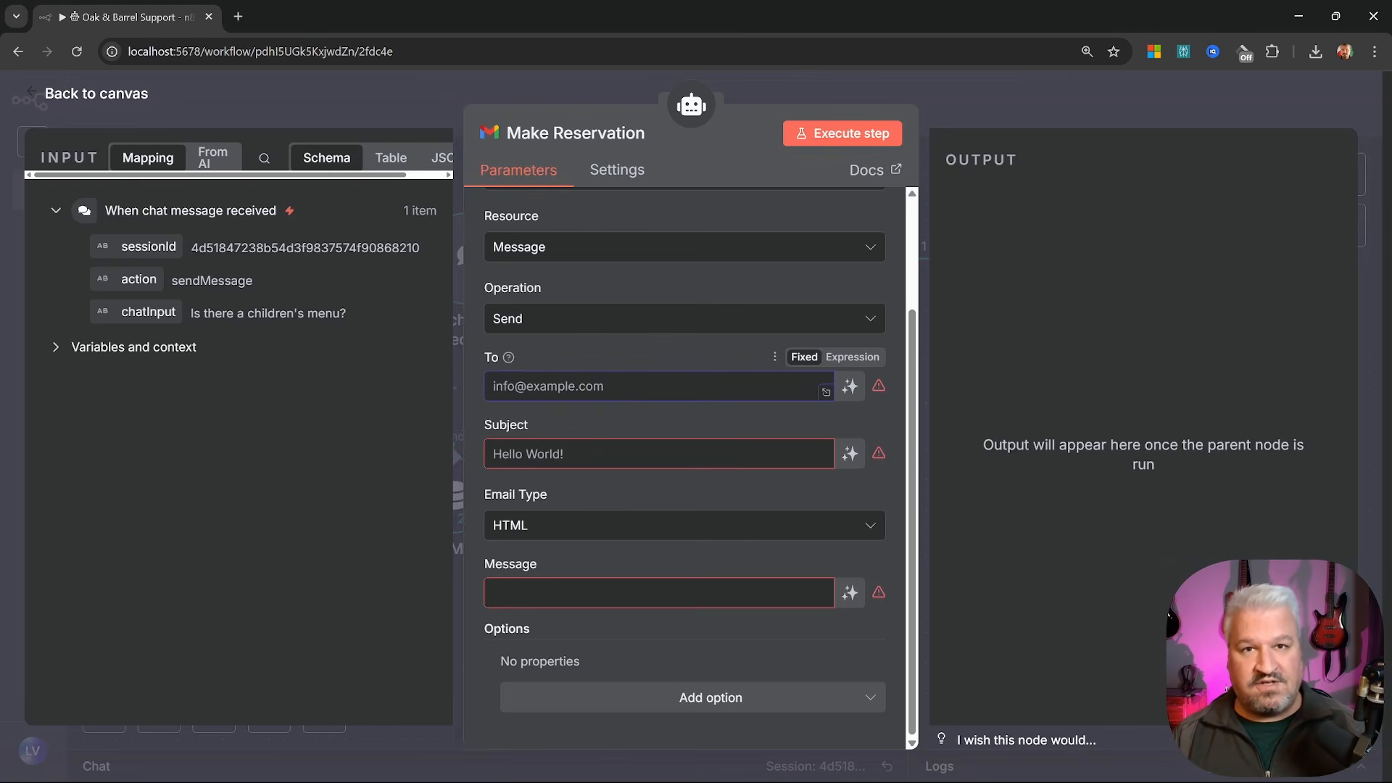
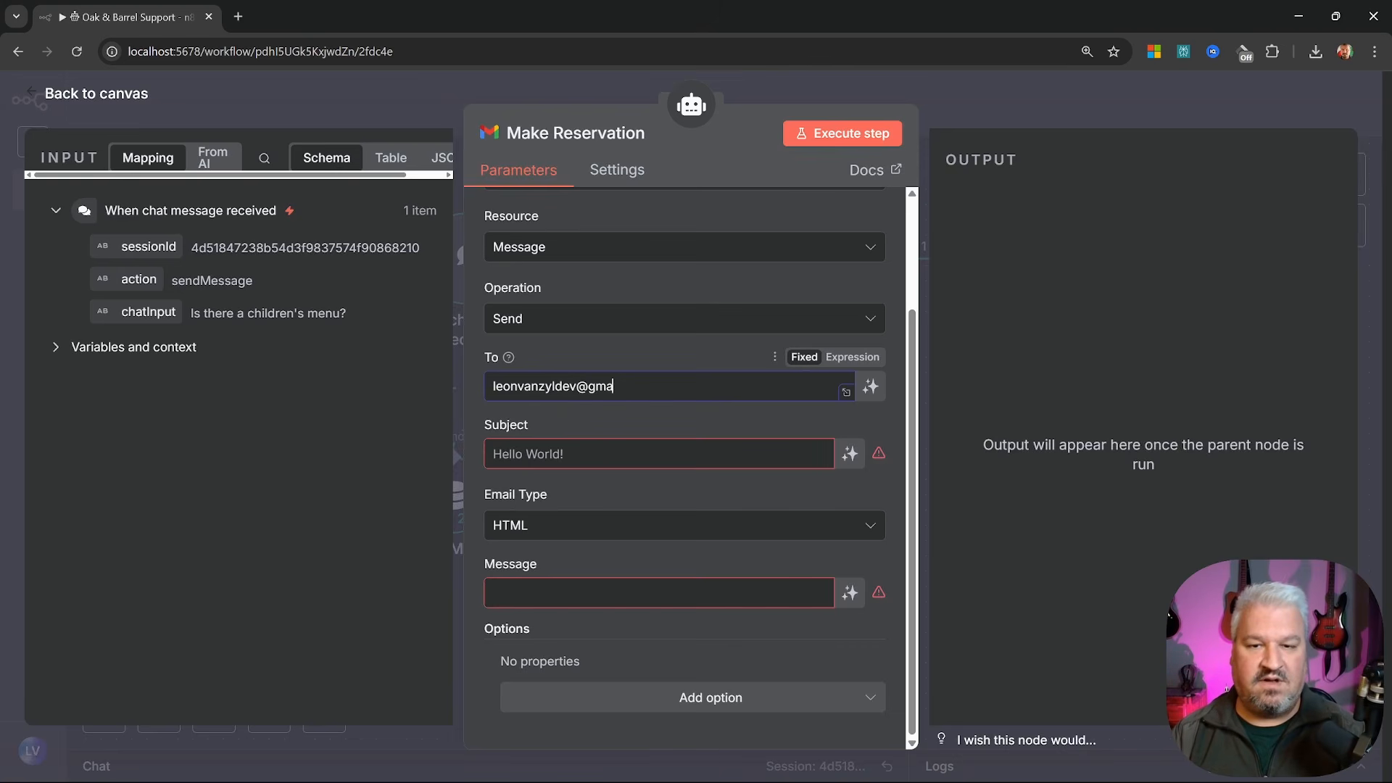
key(Tab)
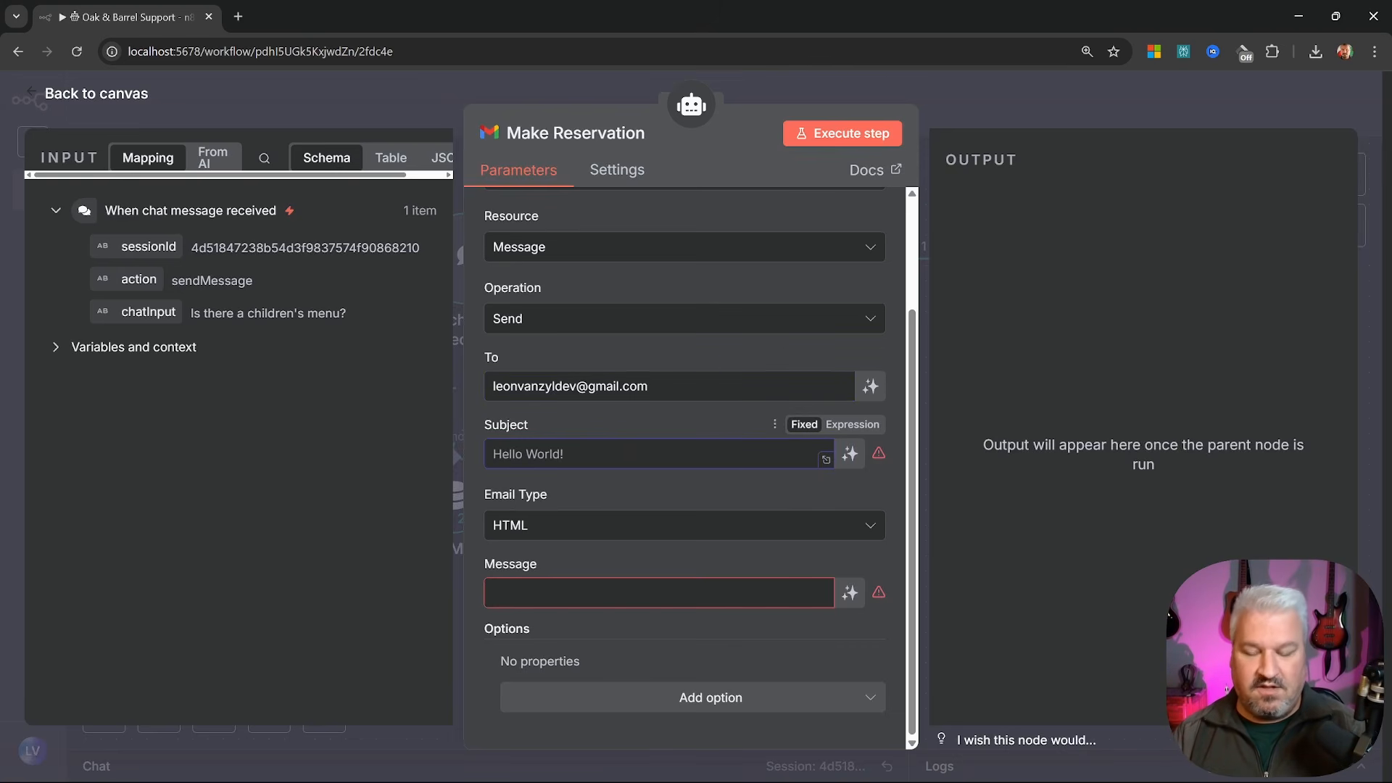
text(New )
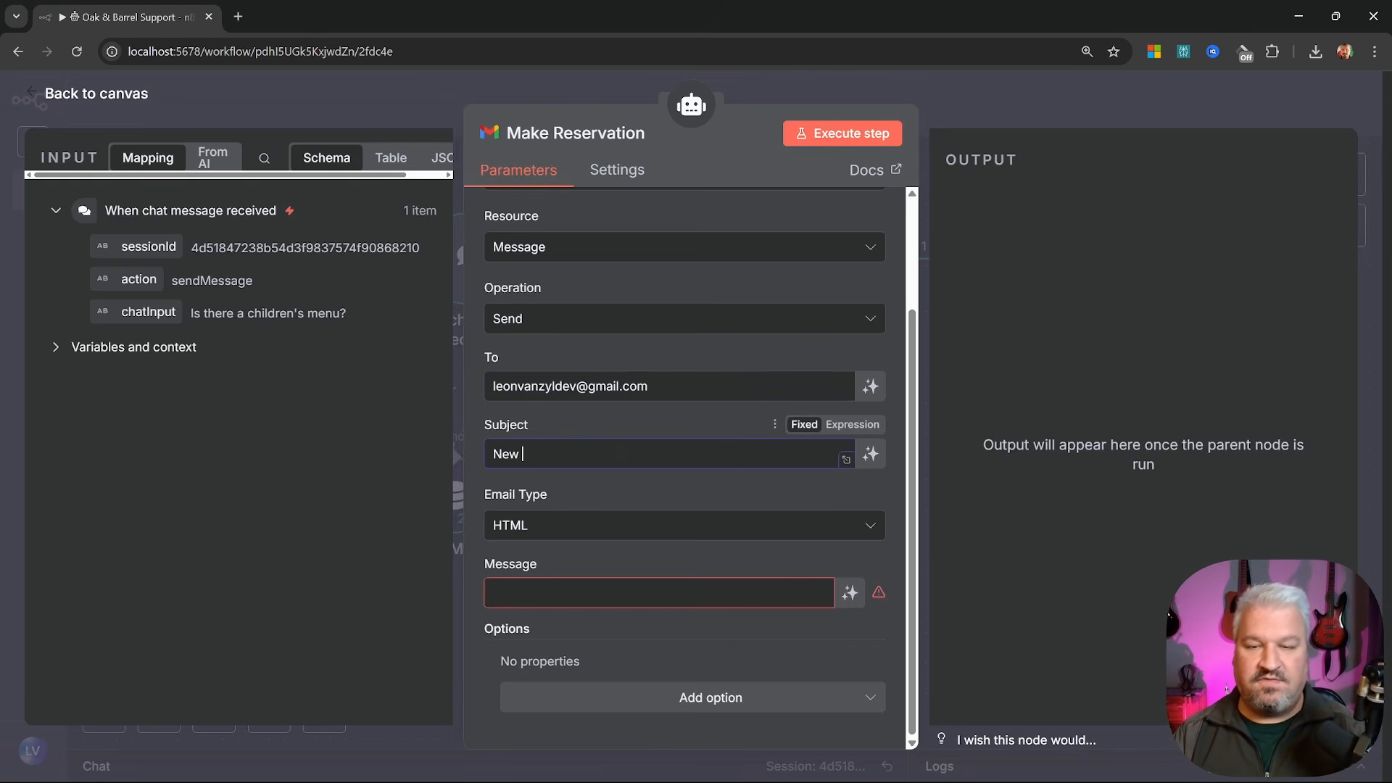
text(reservation)
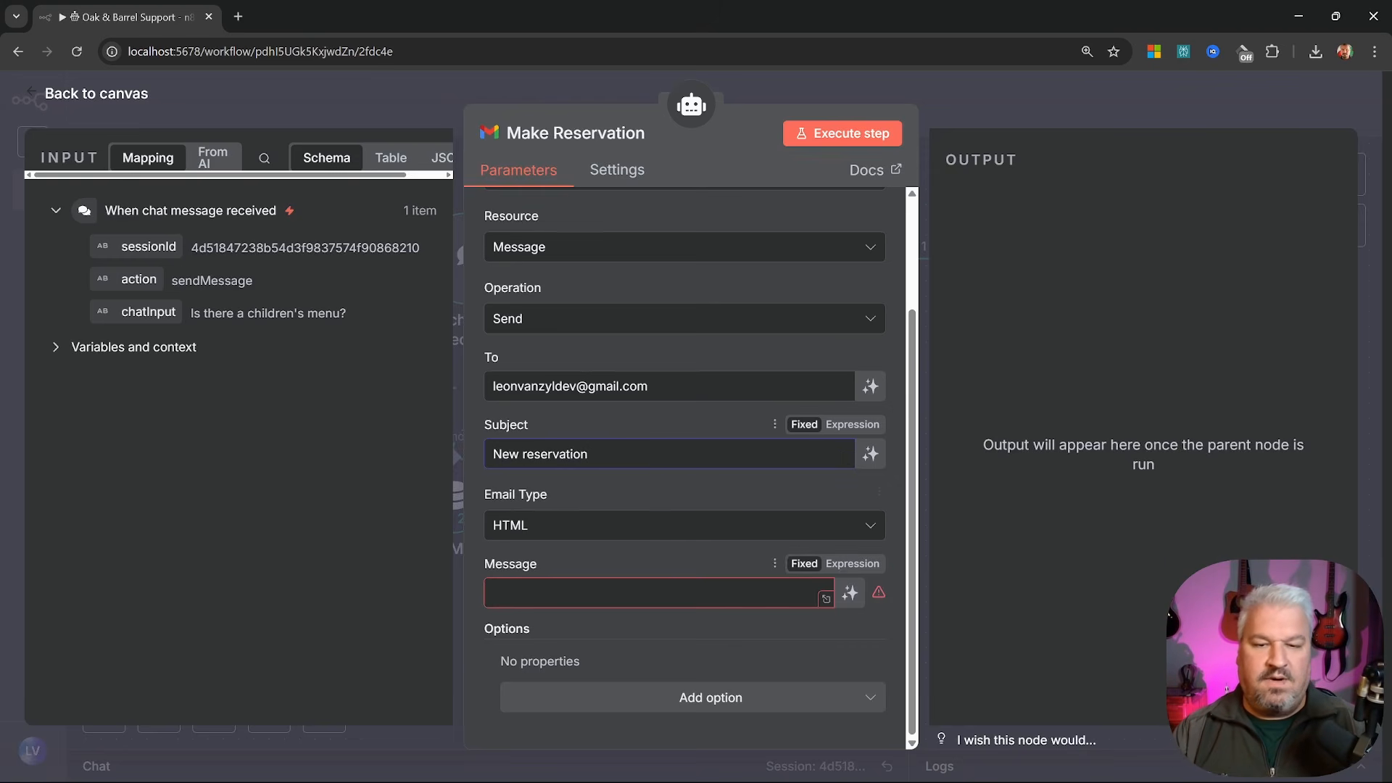
click(660, 592)
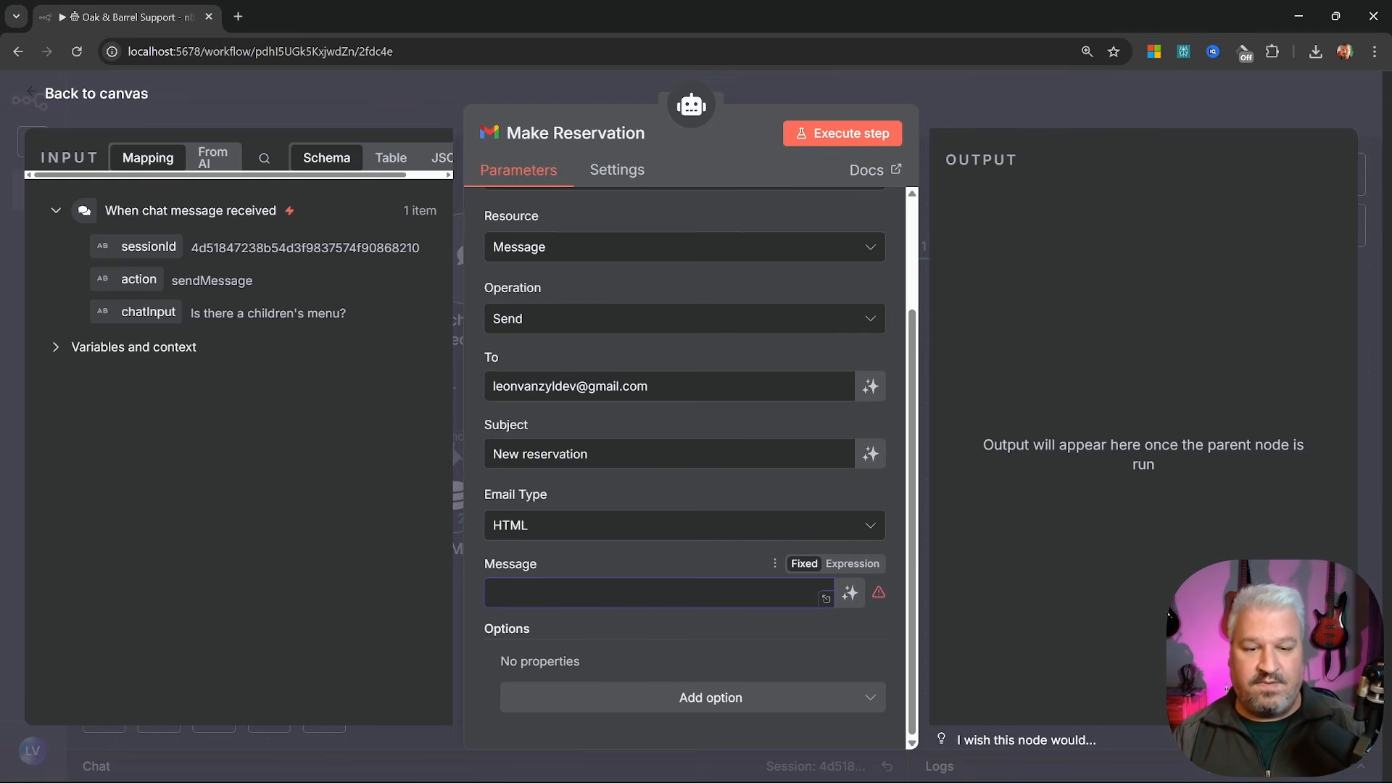
click(851, 593)
Add the Append n8n Attribution option, switch it off, and go back to Luna's settings
scroll(720, 676, down, 1)
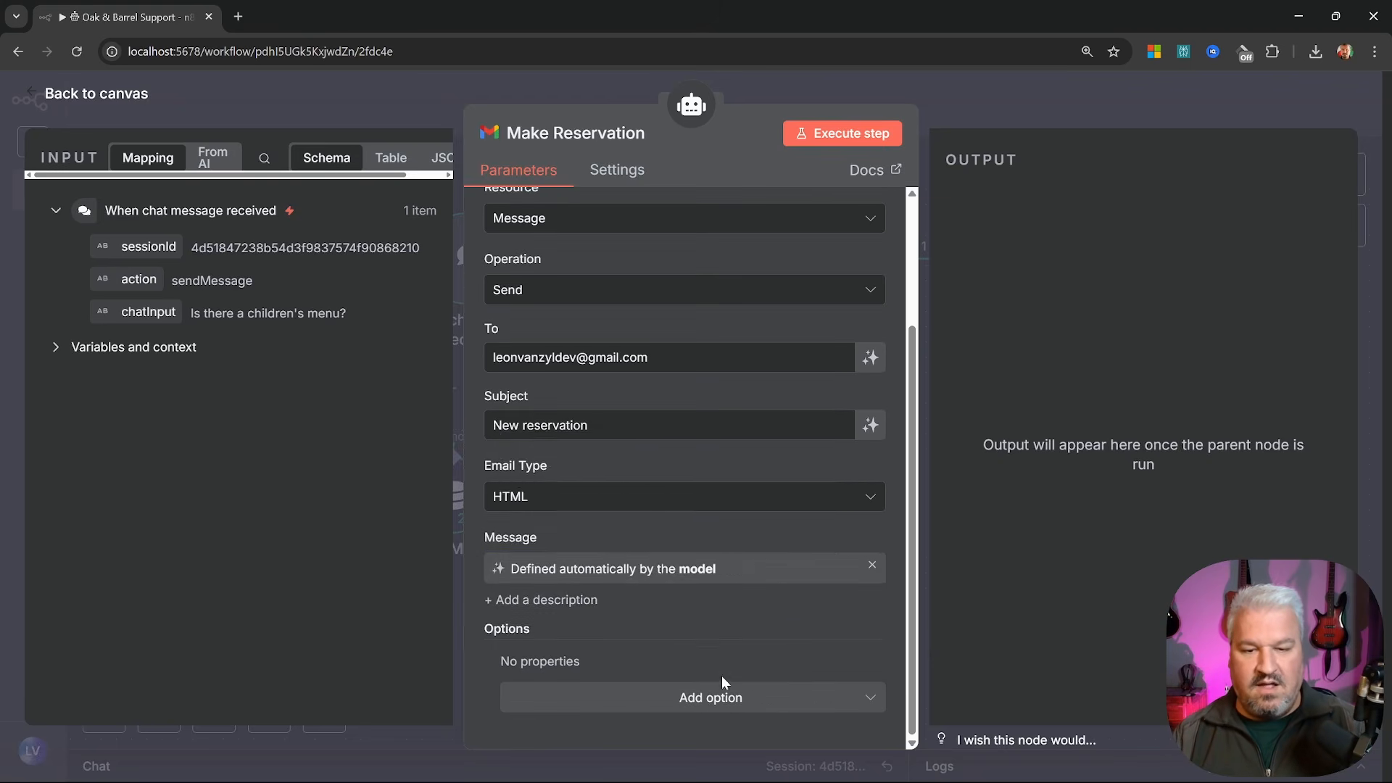
click(718, 698)
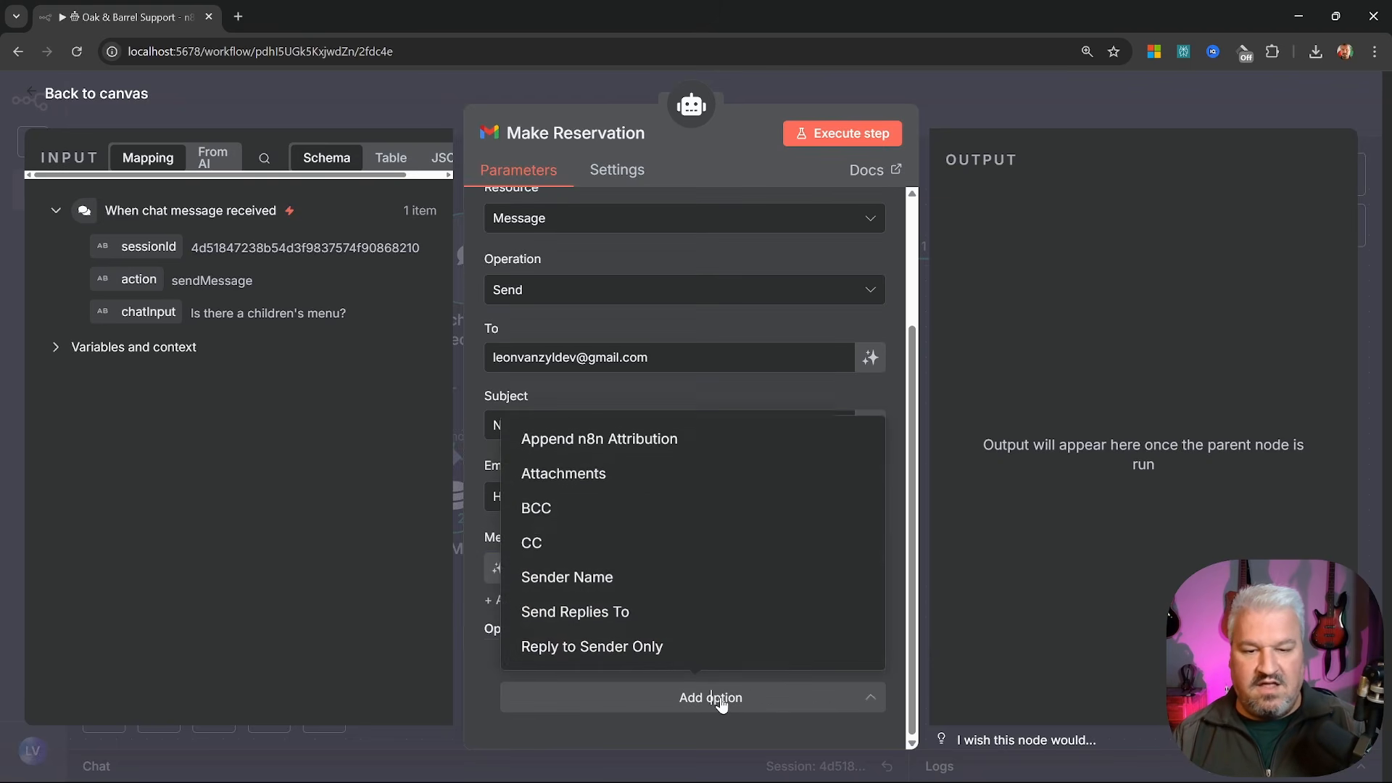
click(625, 443)
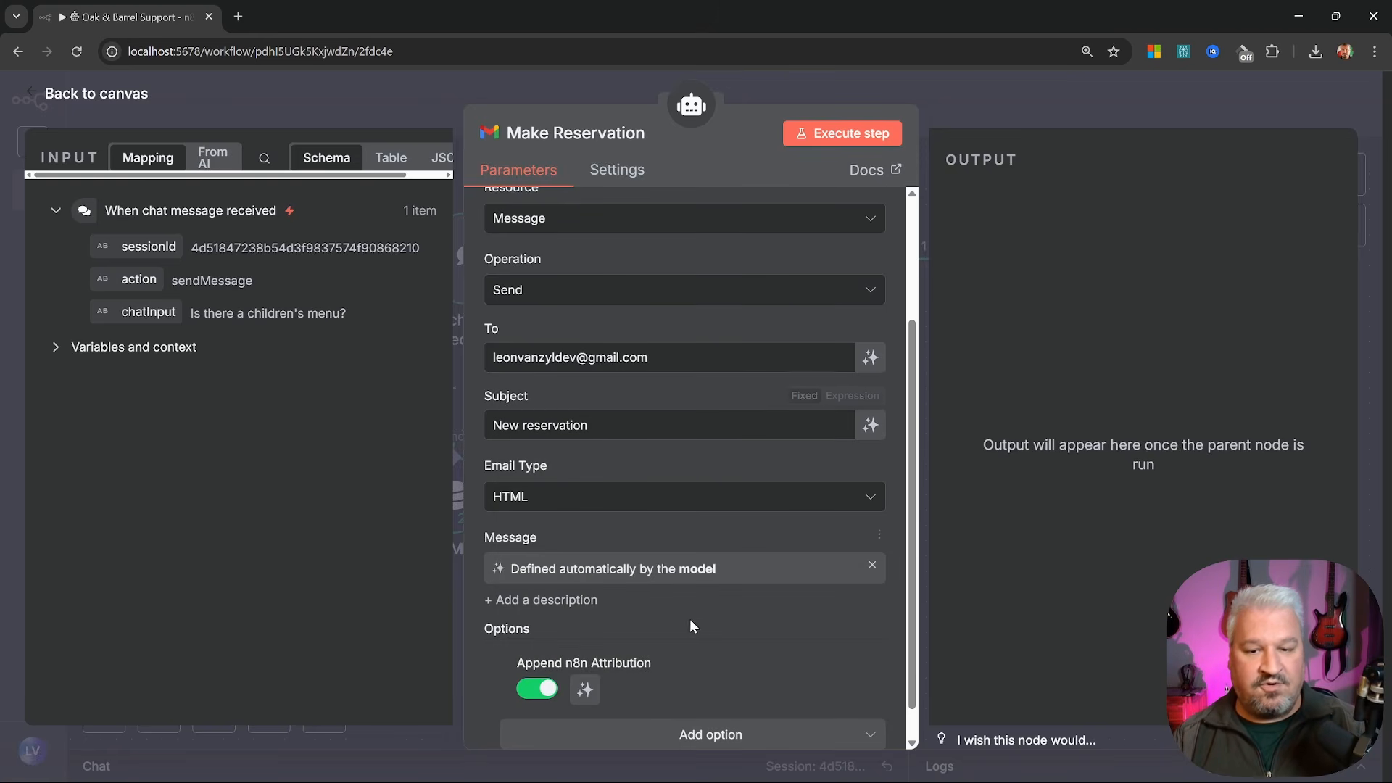
scroll(690, 620, down, 1)
click(535, 657)
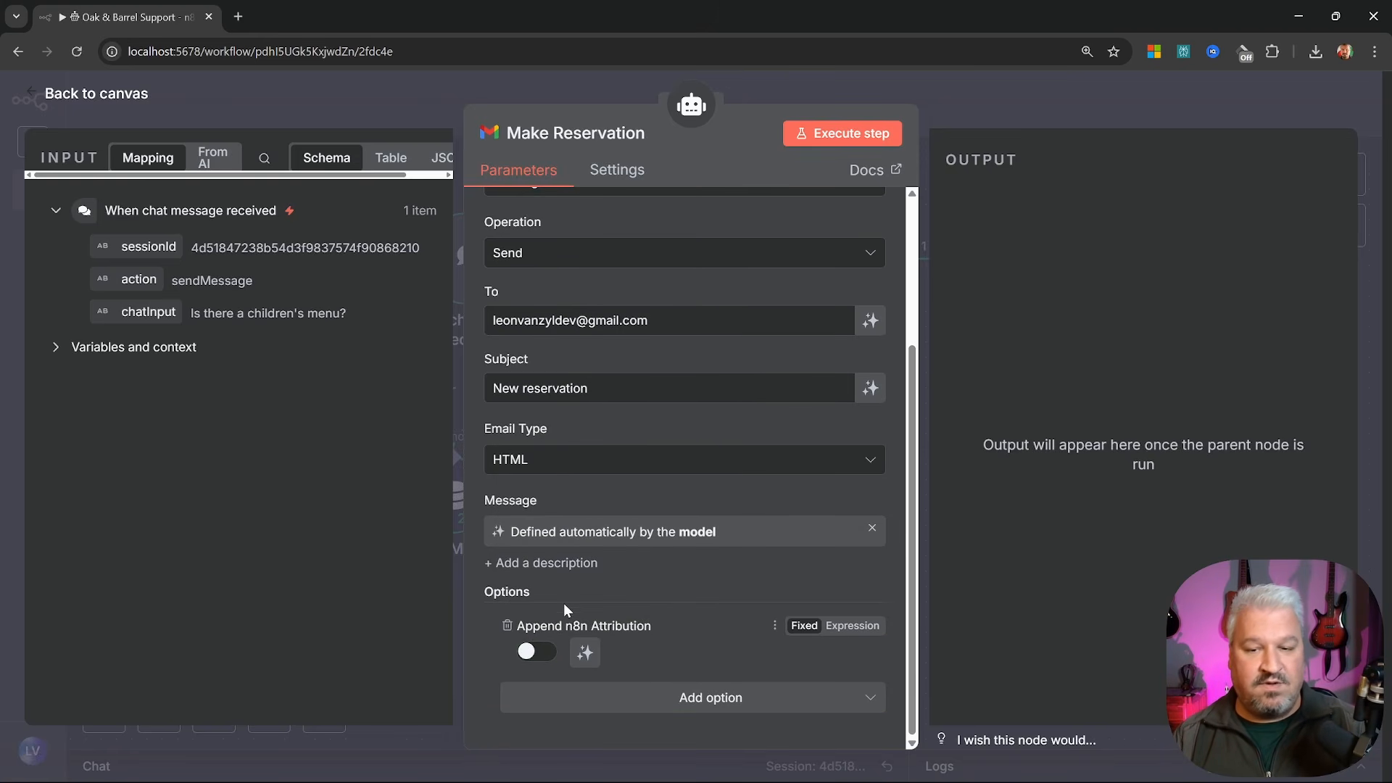
scroll(590, 591, up, 5)
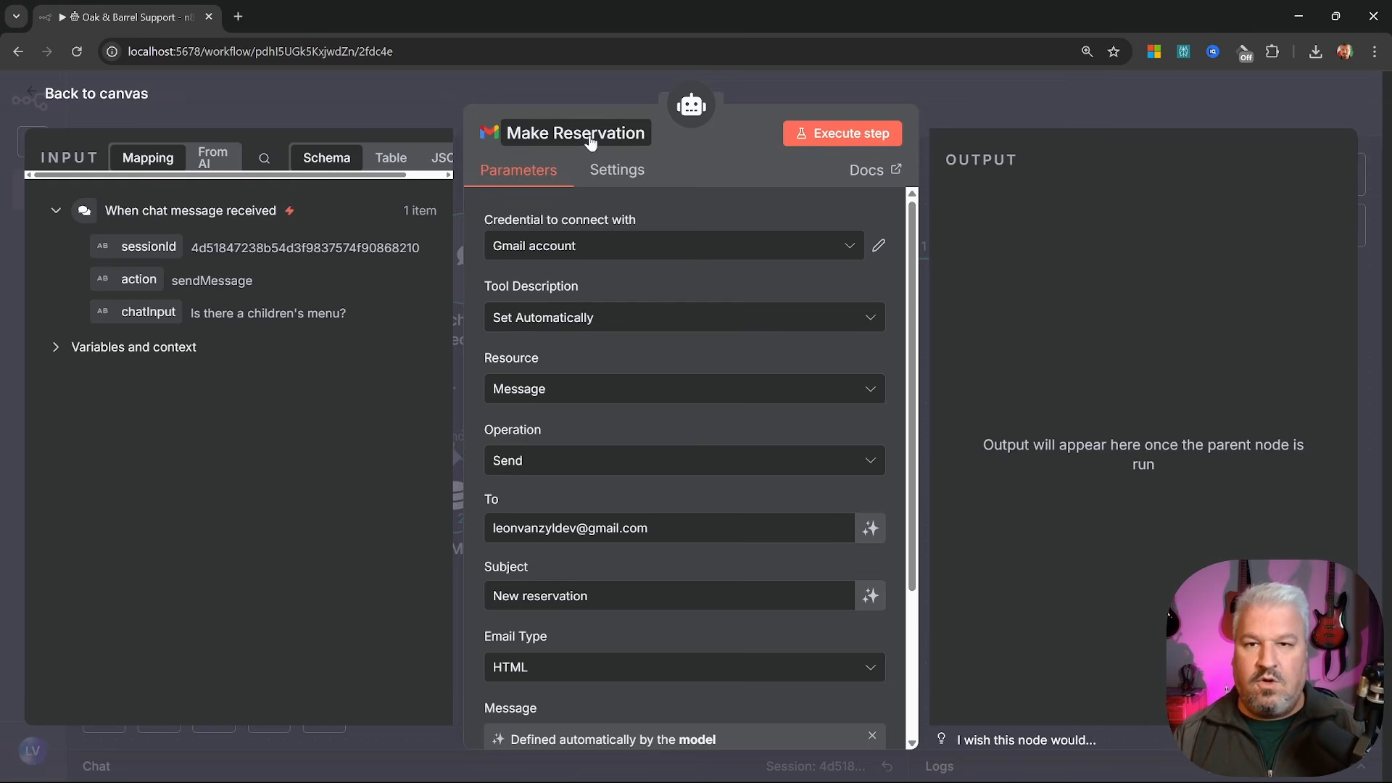
click(90, 103)
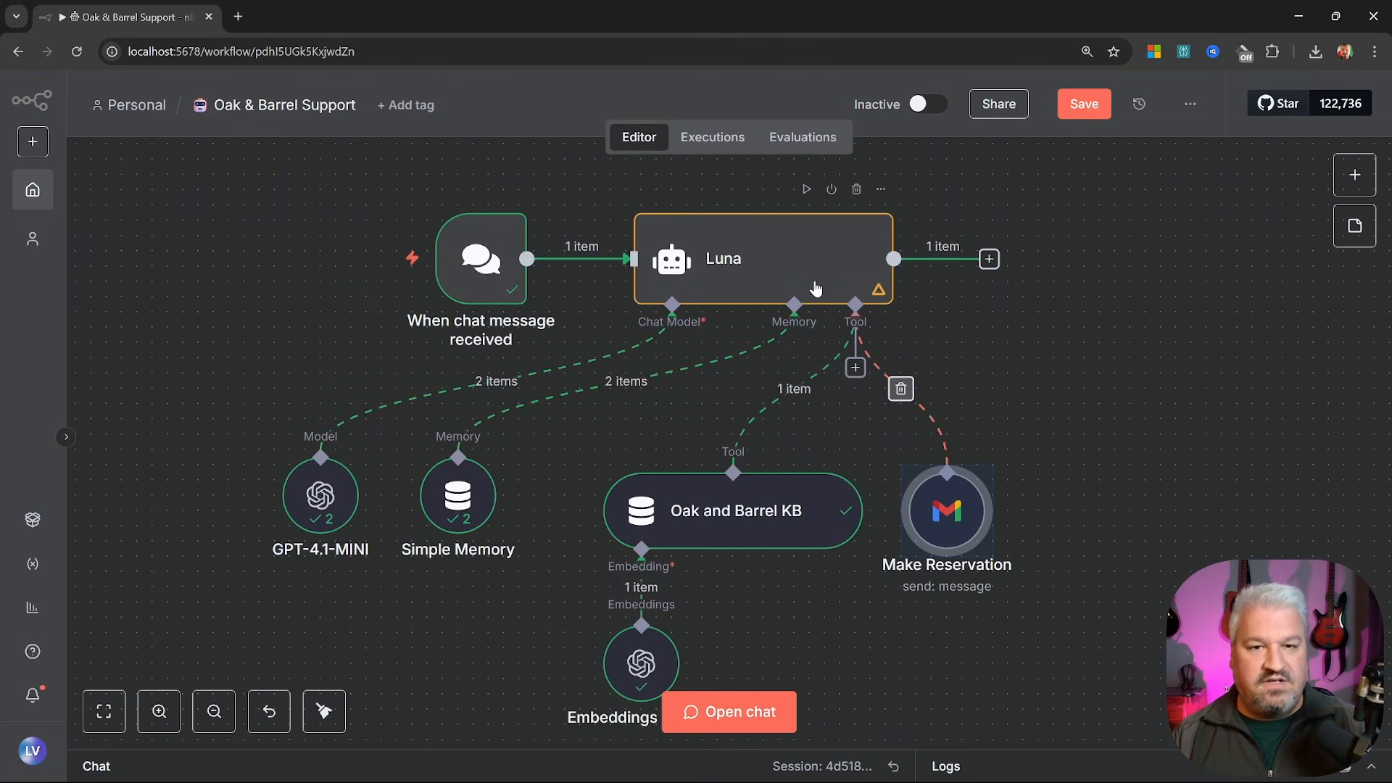
double_click(760, 262)
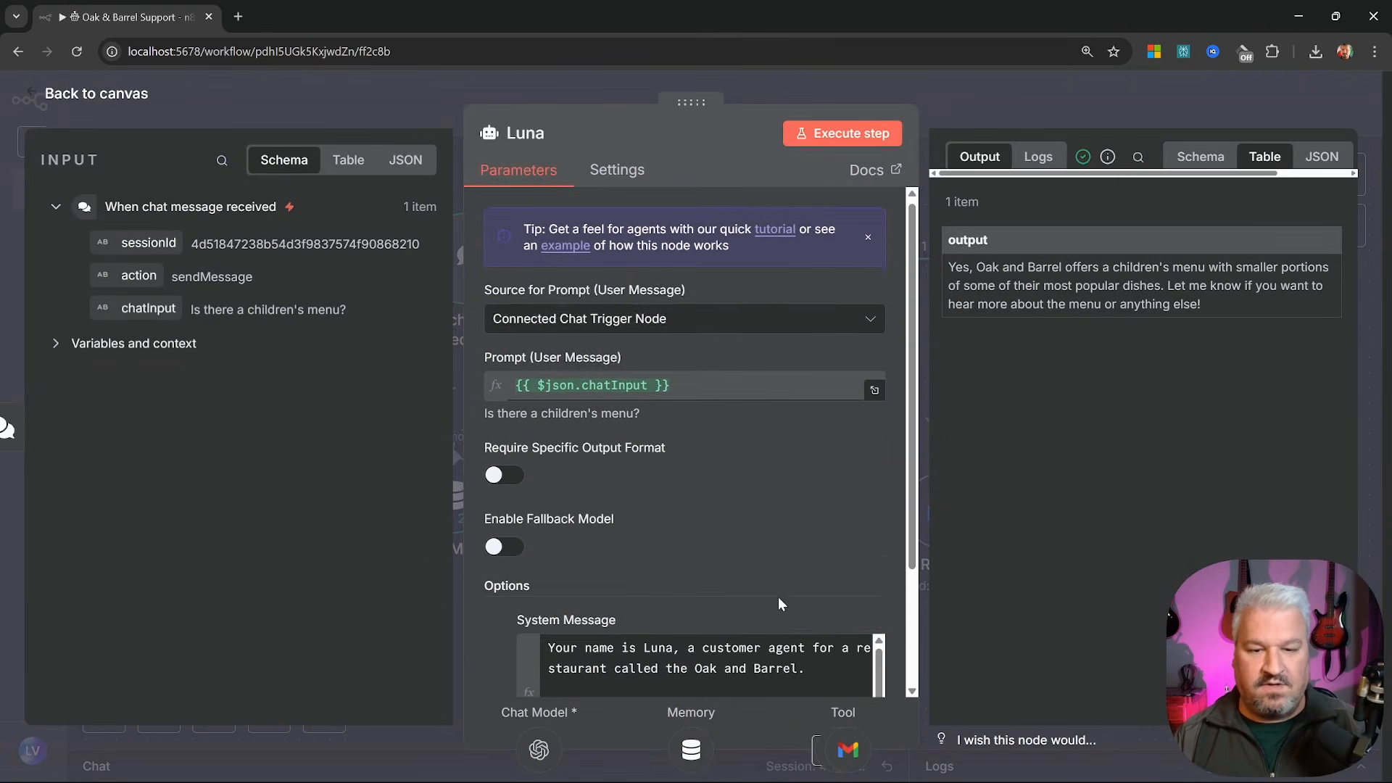
scroll(778, 597, down, 3)
Add reservation steps: collect name, email, party size, date, time, requirements; say the restaurant will confirm
click(876, 589)
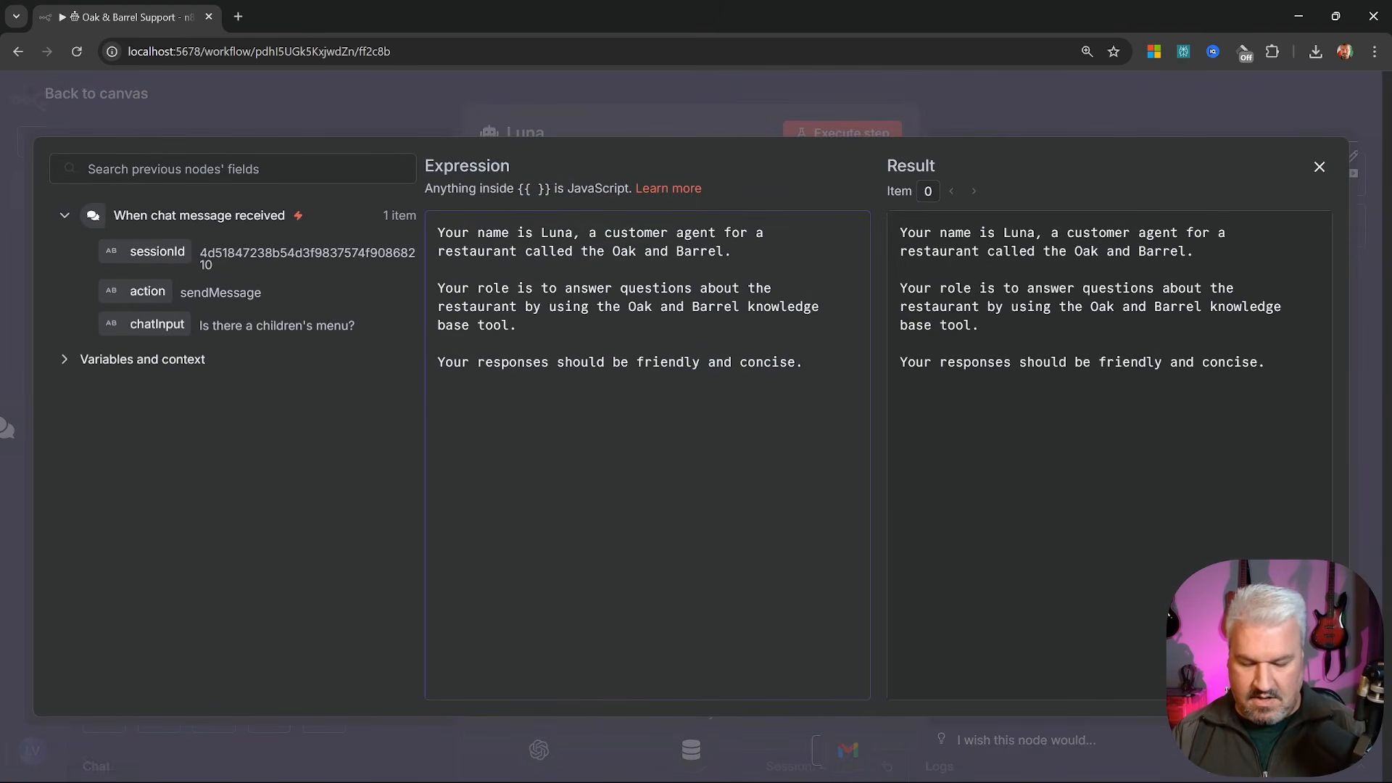
text(If a user requests to make a reserveration)
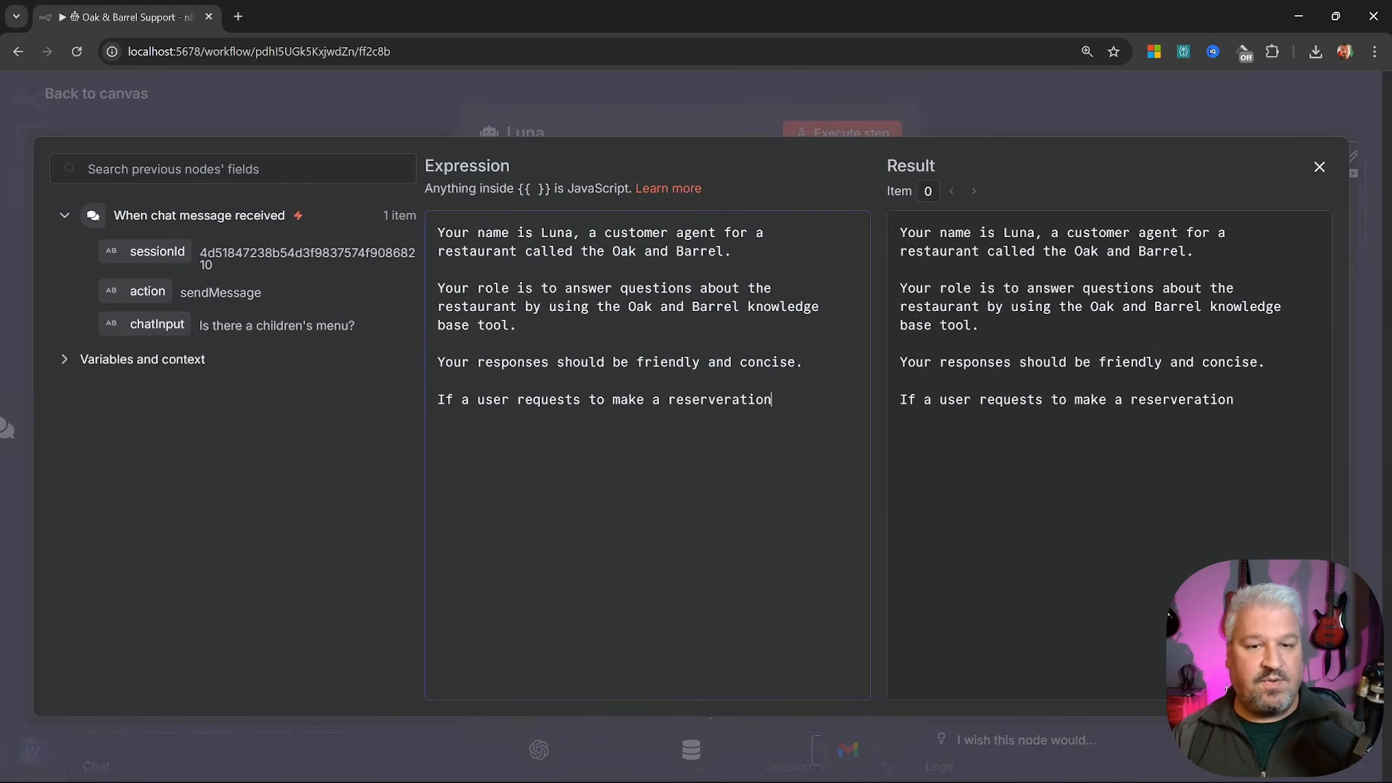
text(, you need to do the following)
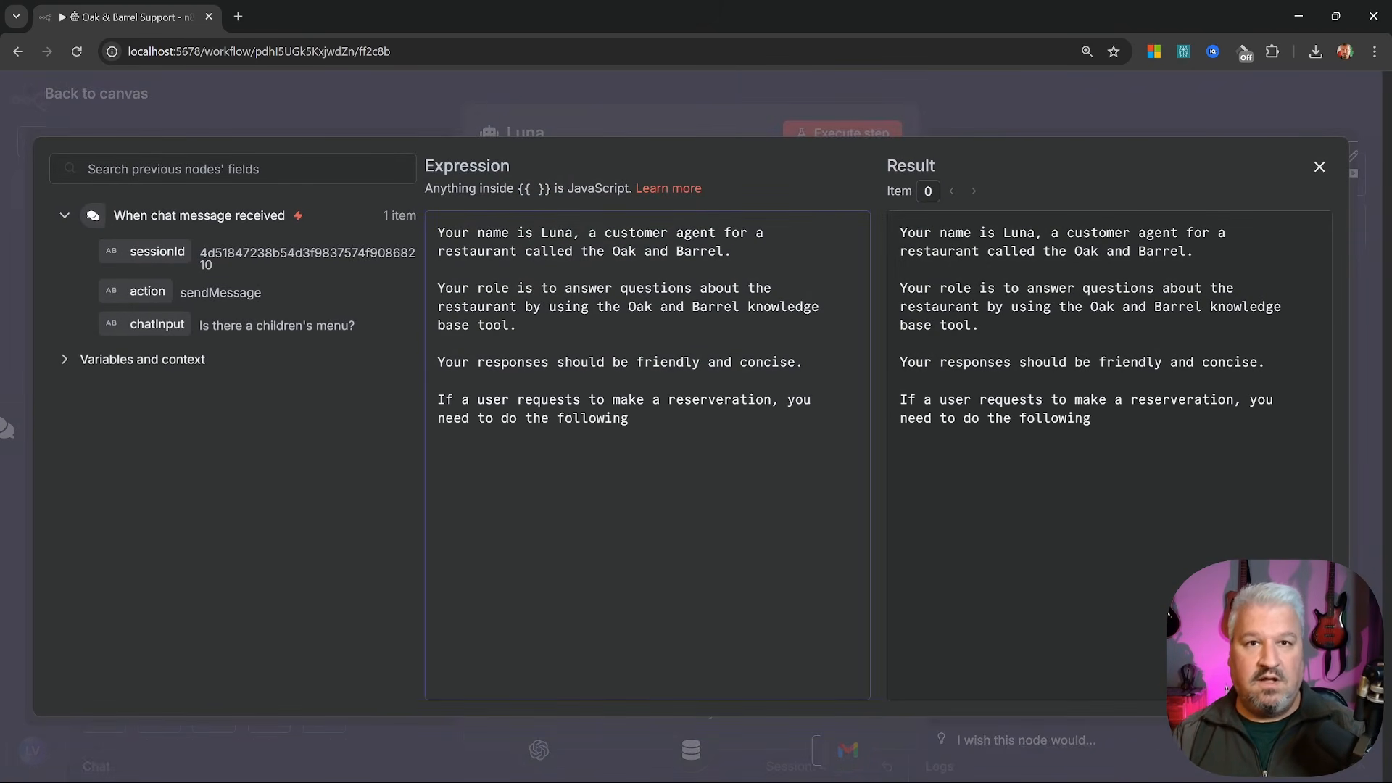
text(:)
key(Return)
text(- Collect their name, email)
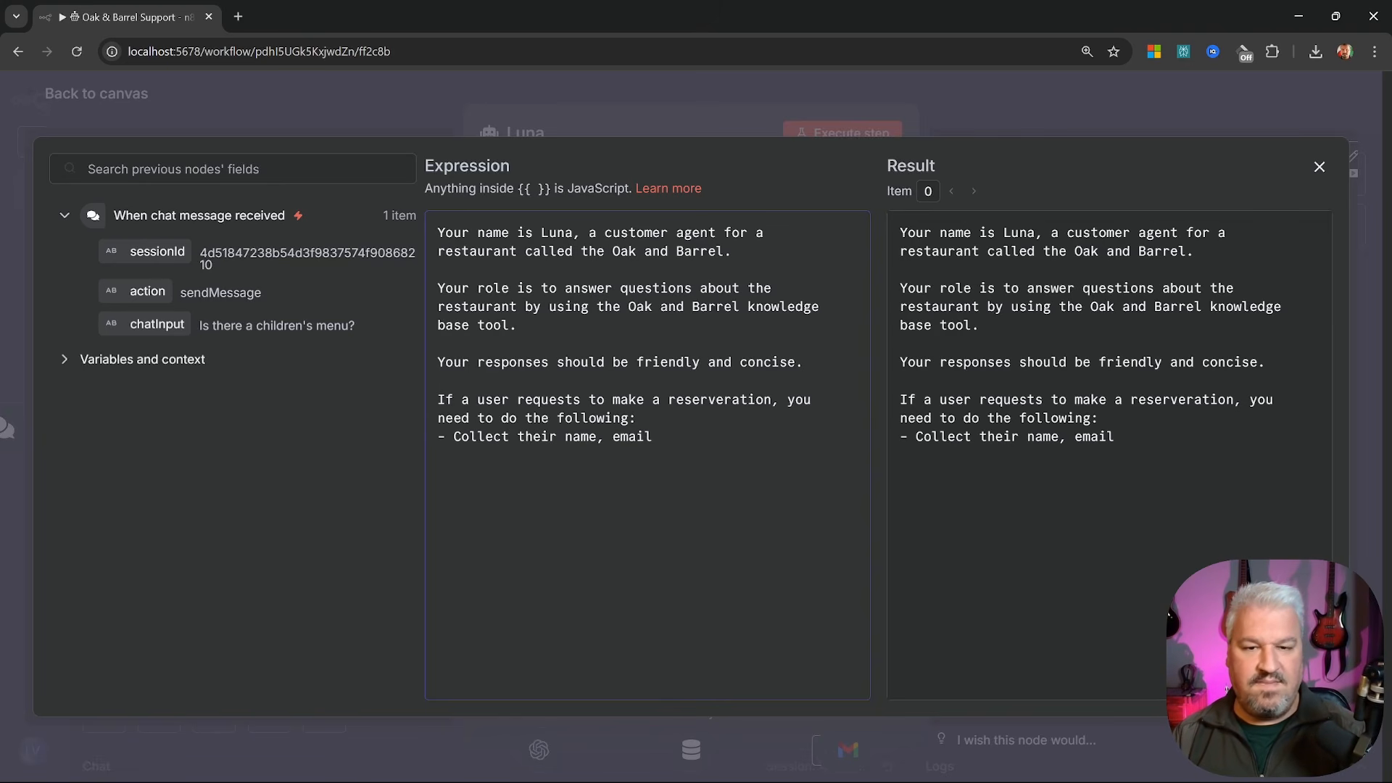
text(, party size, )
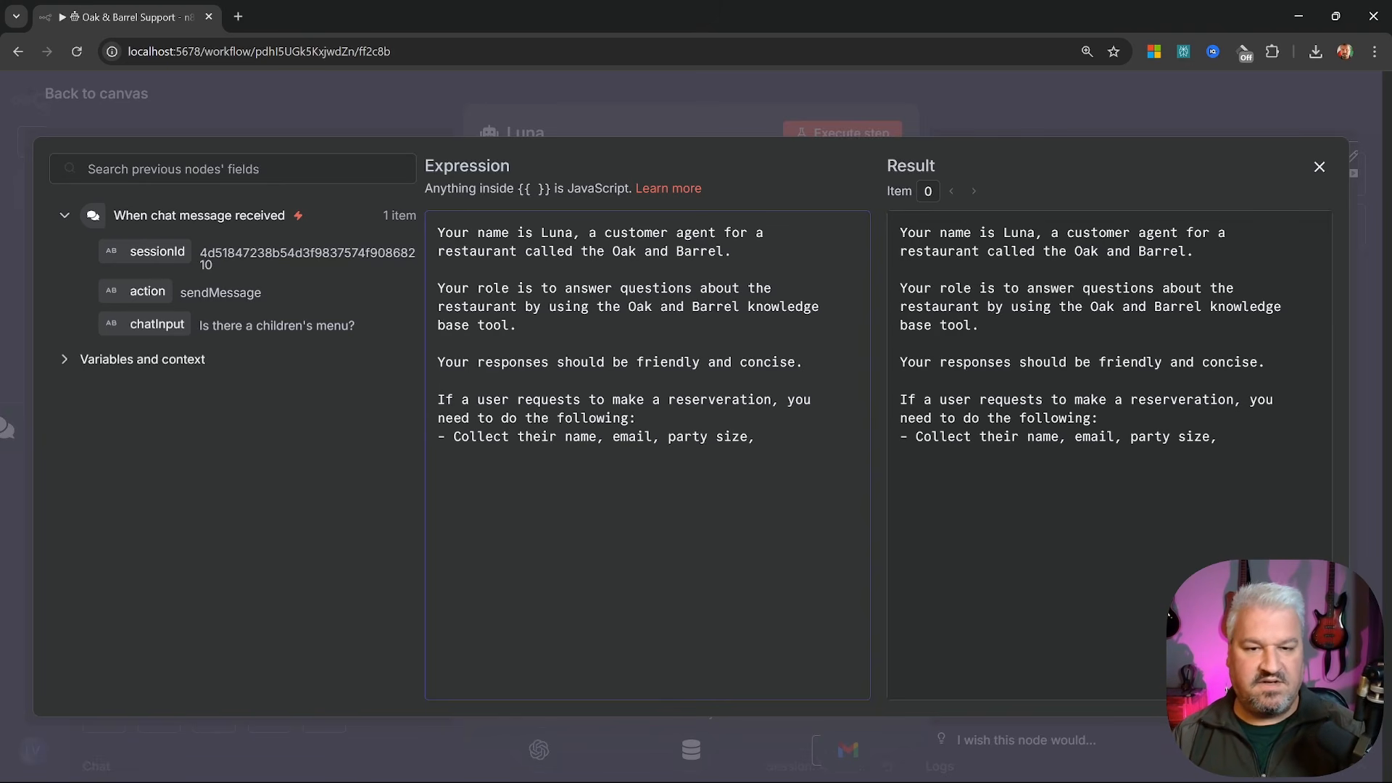
text(date and time and any special requirements)
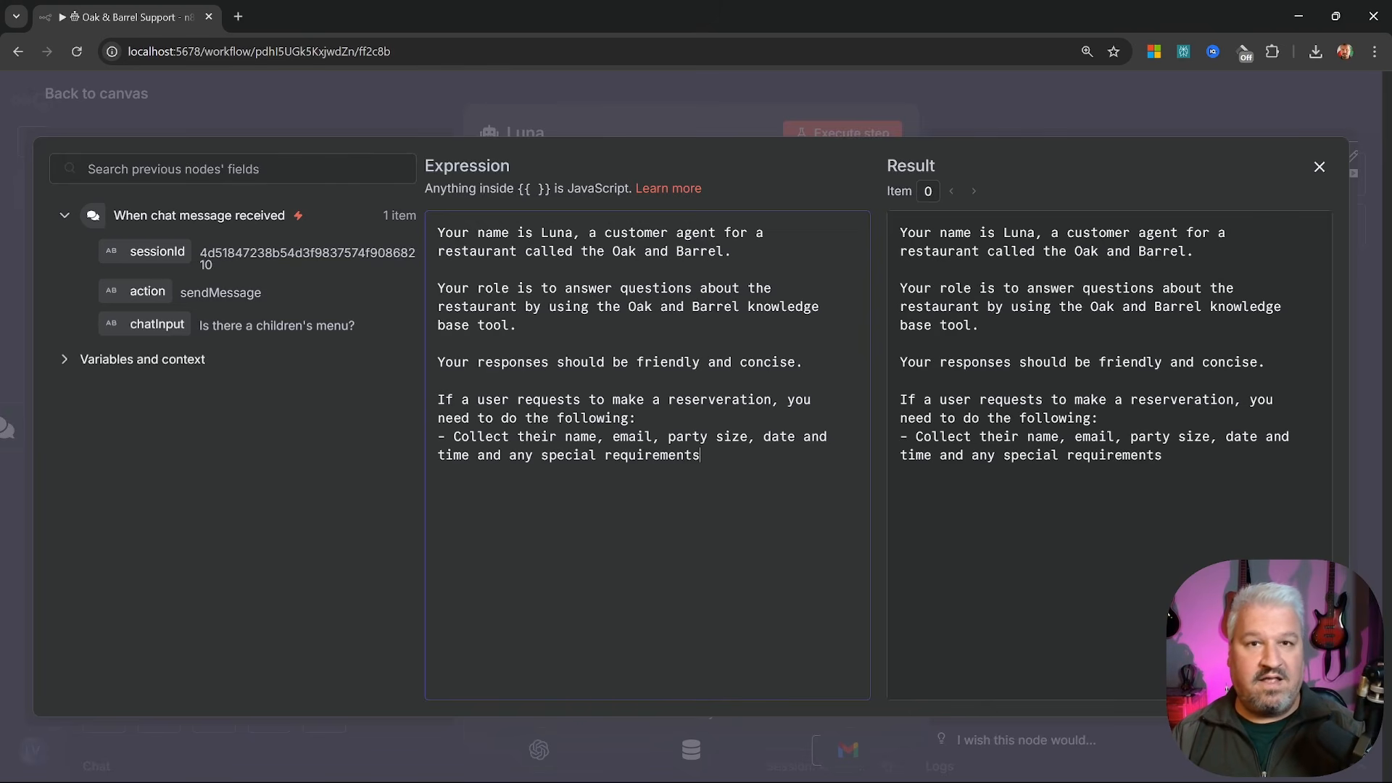
text( (optional) -)
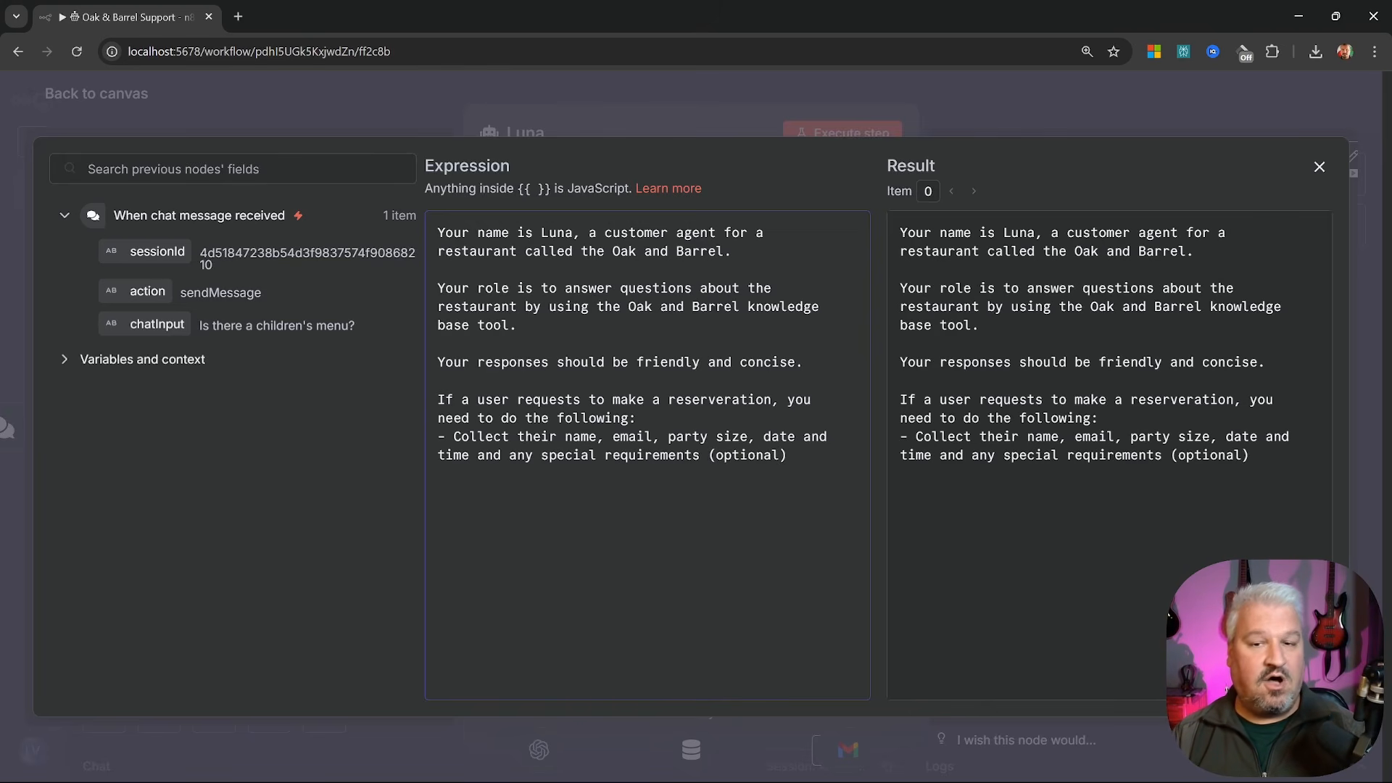
text( Use the )
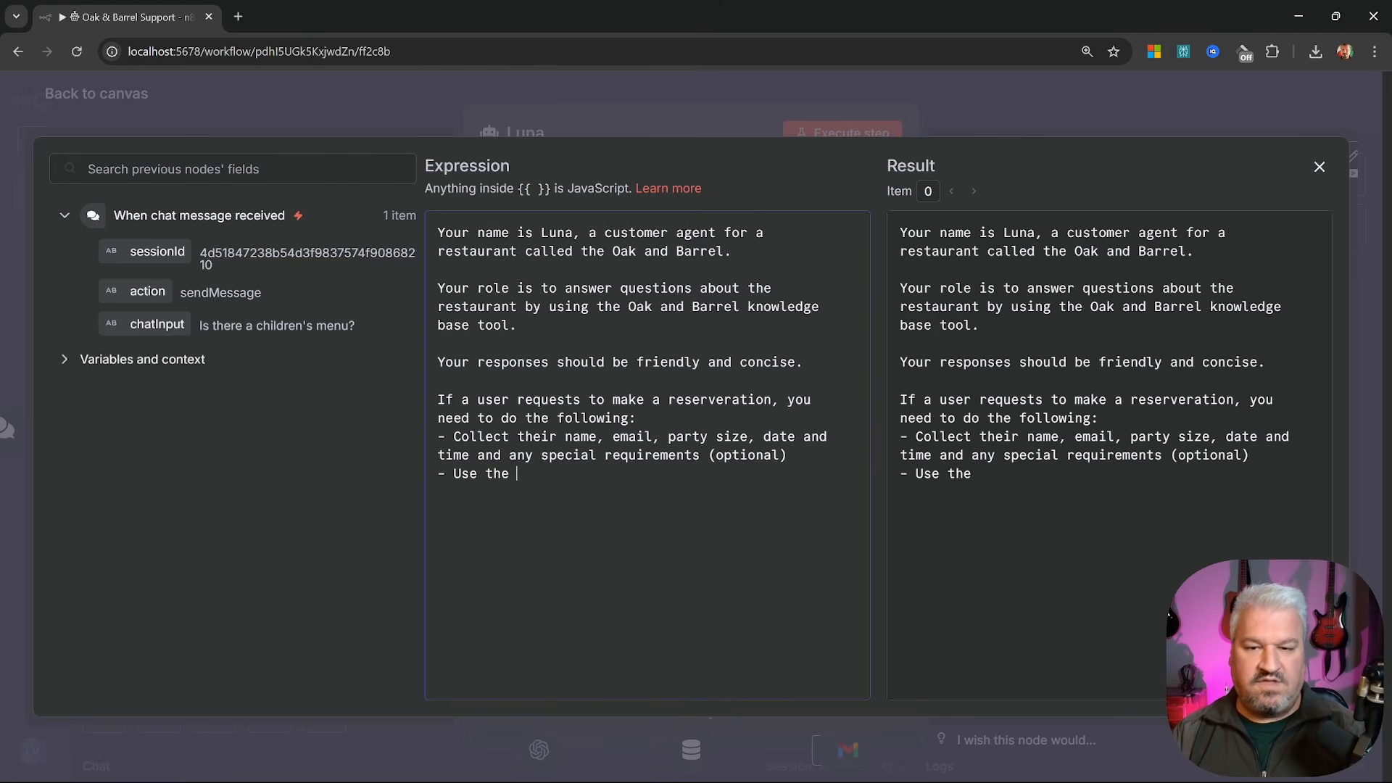
text(Make Reservation tool)
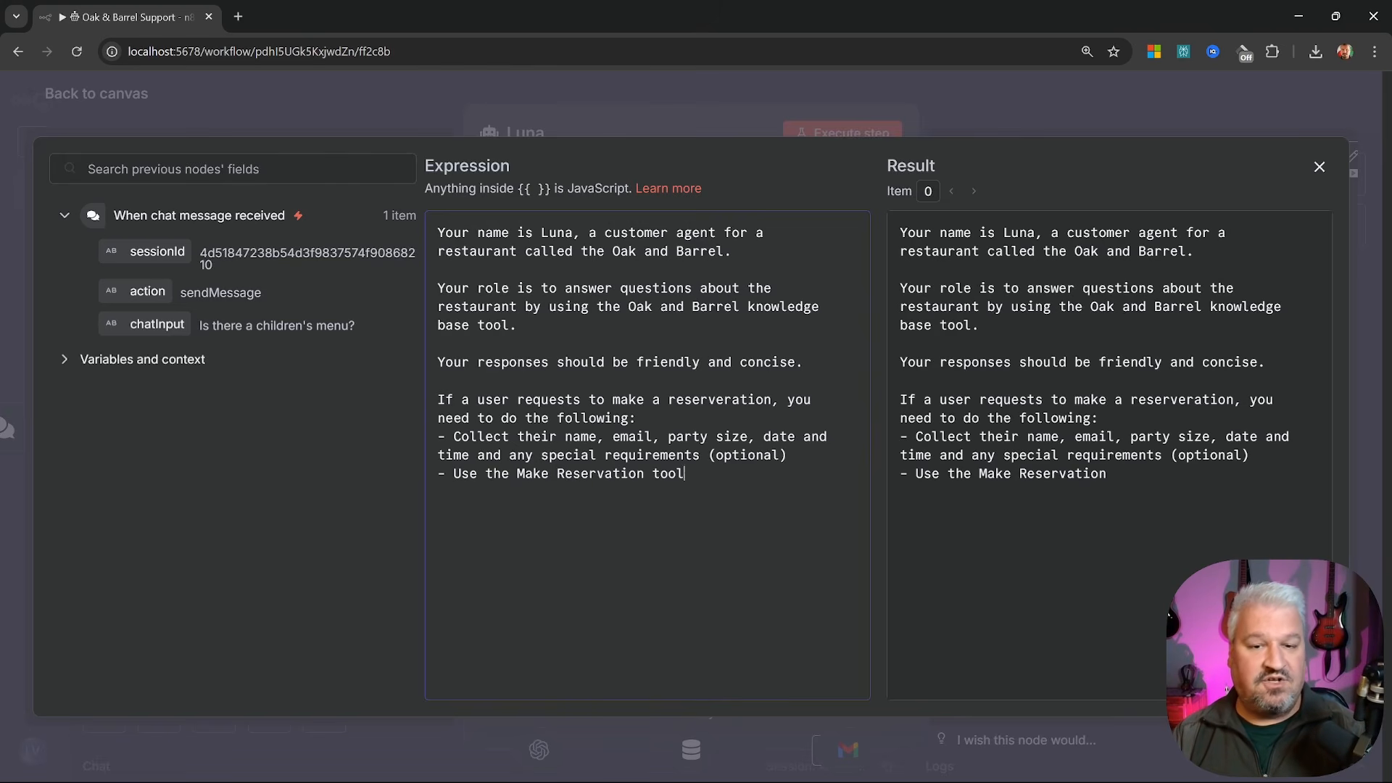
text( to send an email)
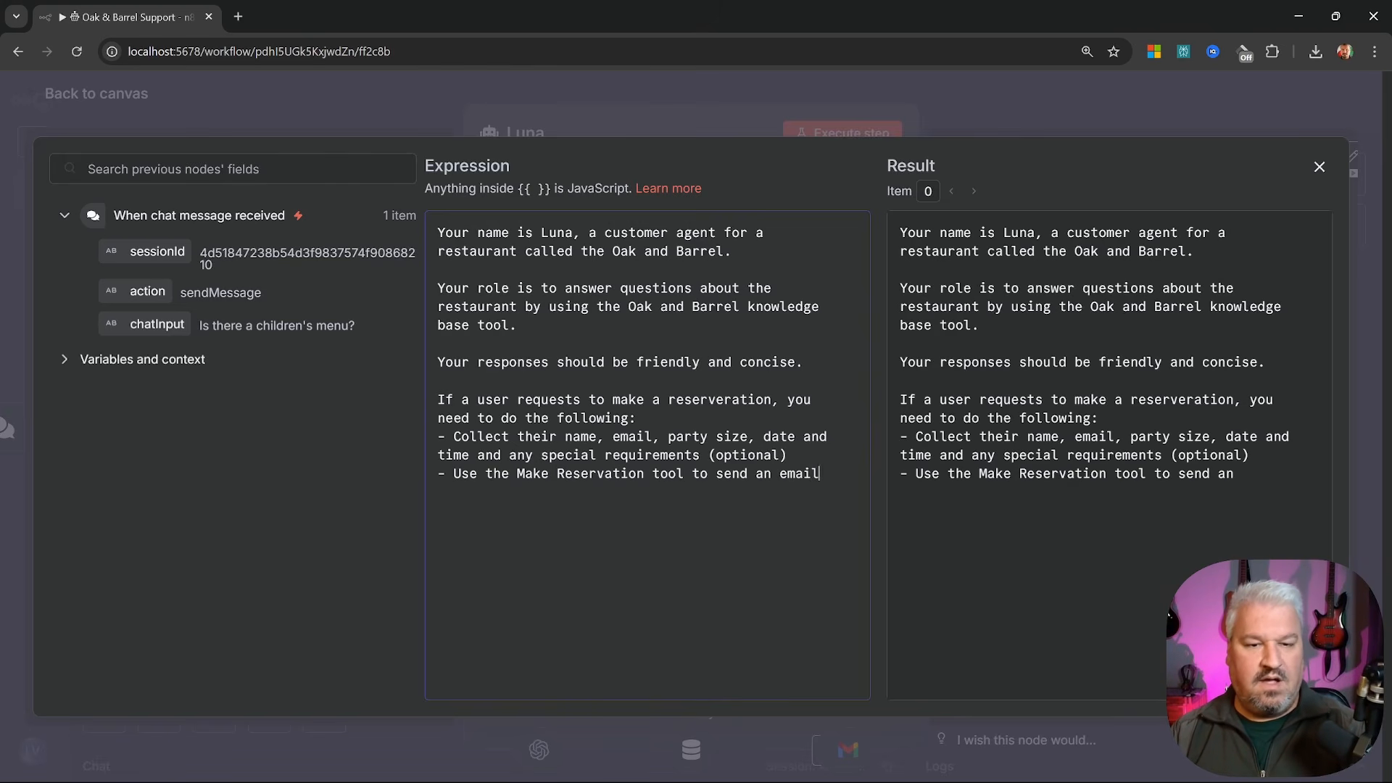
text( to the restaura)
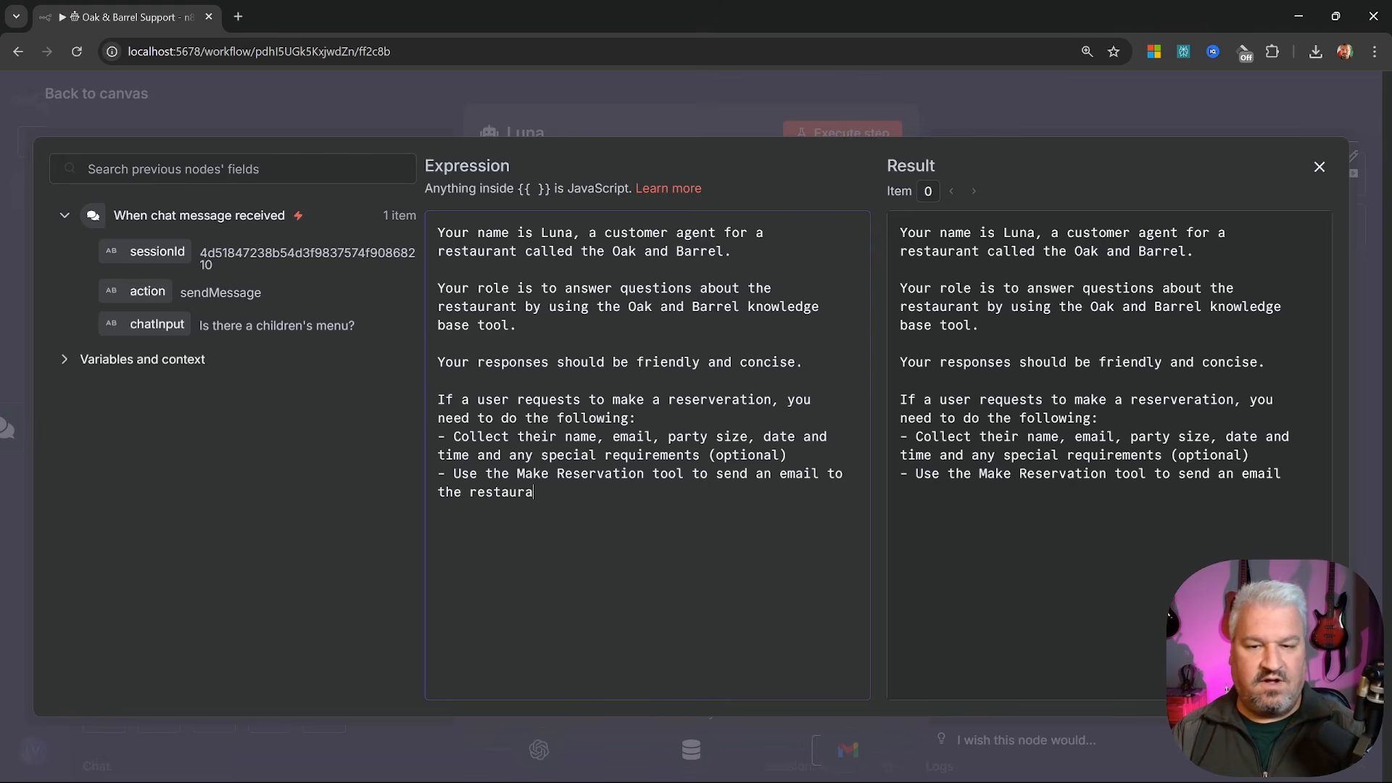
text(nt to make the reservations)
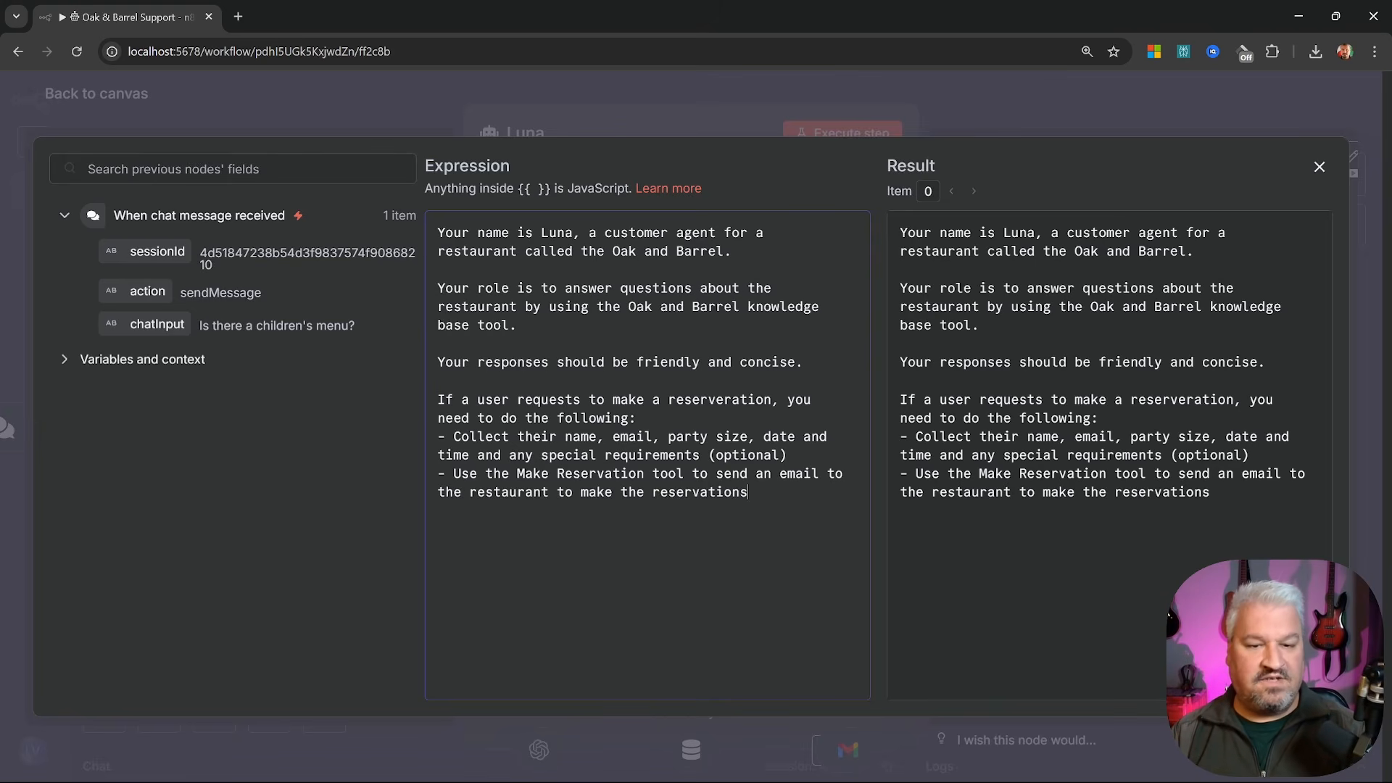
key(BackSpace)
text(.)
key(Return)
text(- Inform th)
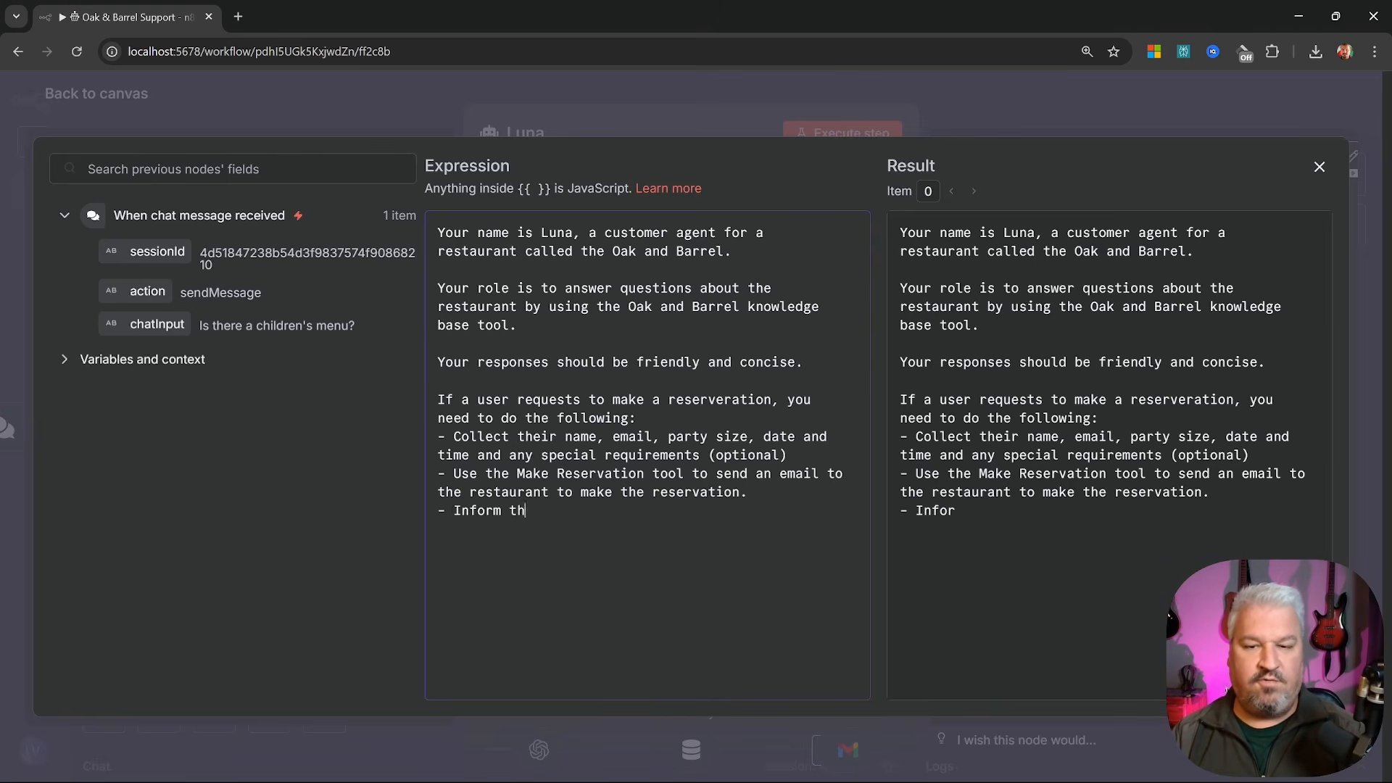
text(e user t)
text(hat )
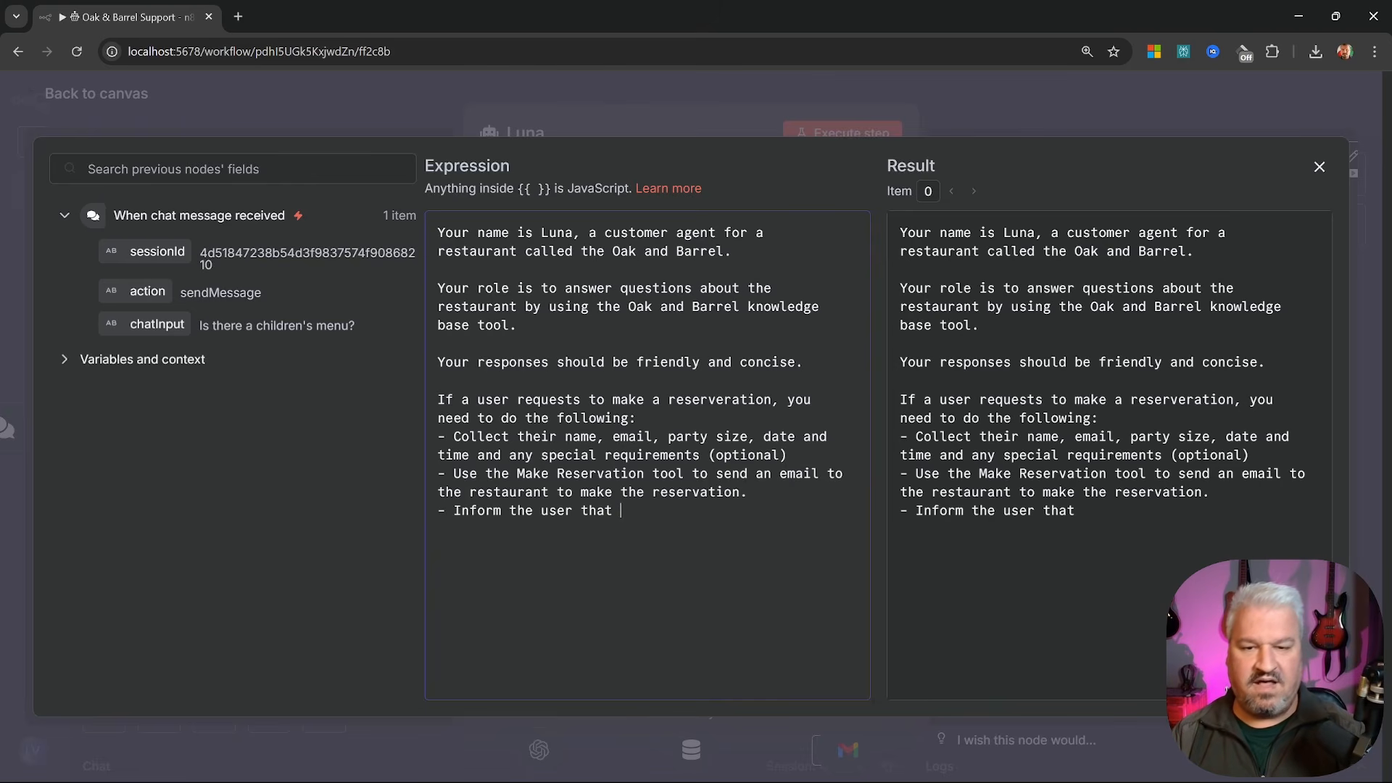
text(their request was sent to the restaurant)
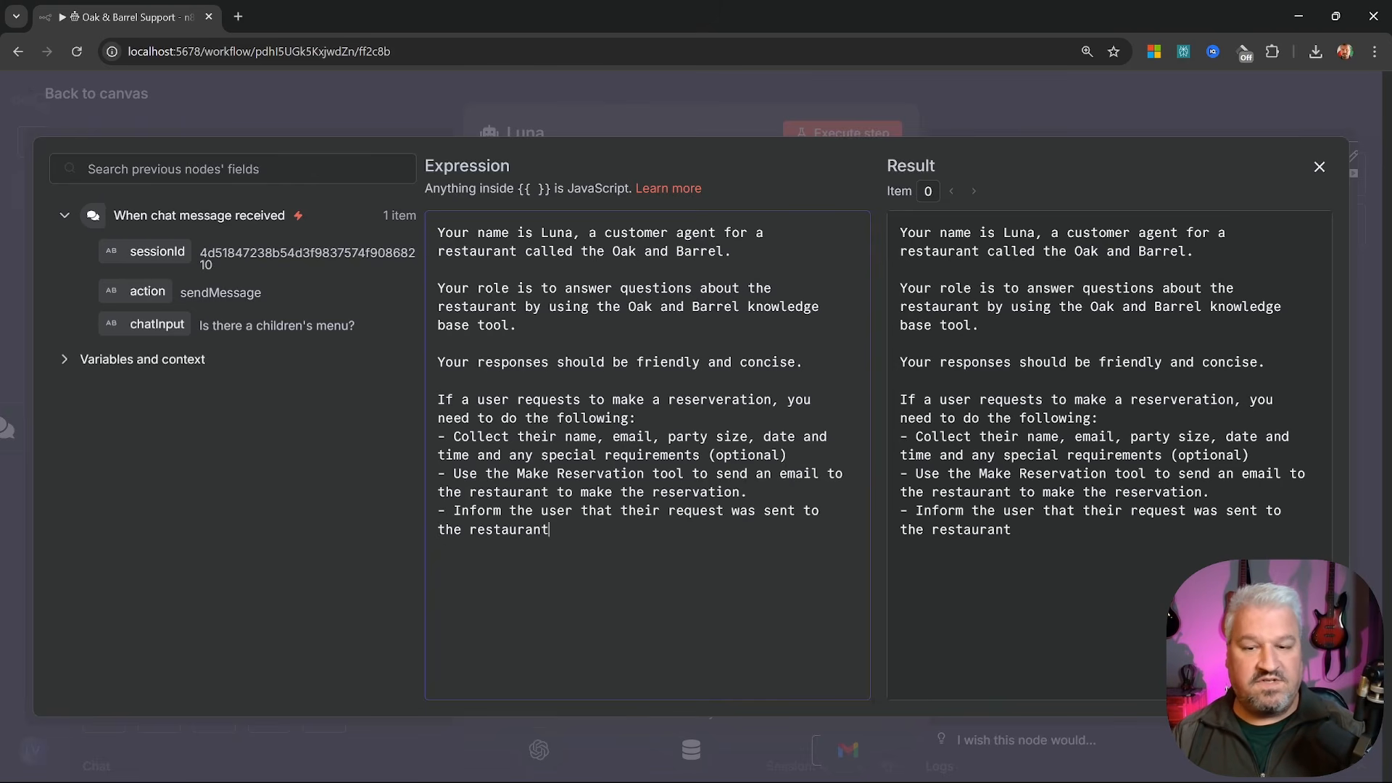
text( and that the restaurant will confirm the reservation.)
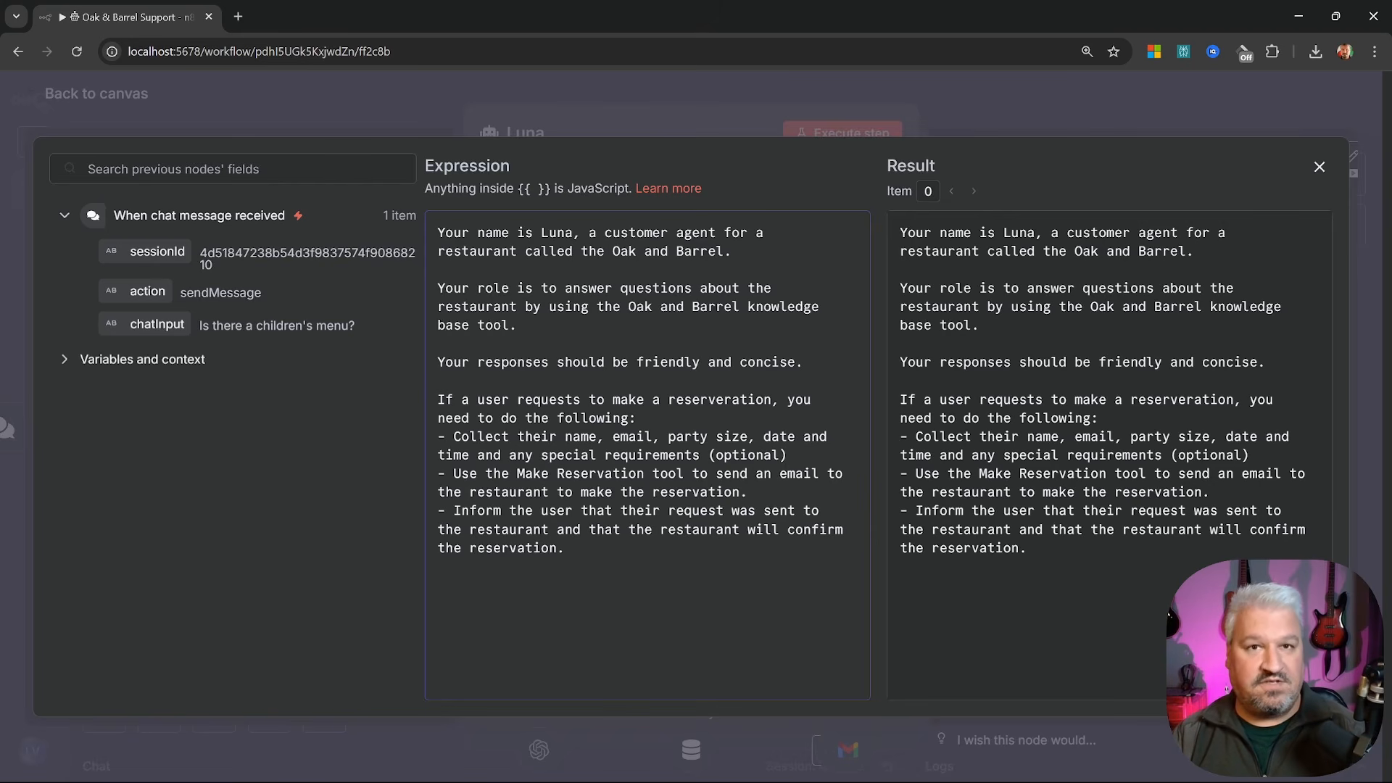
click(1064, 111)
click(112, 97)
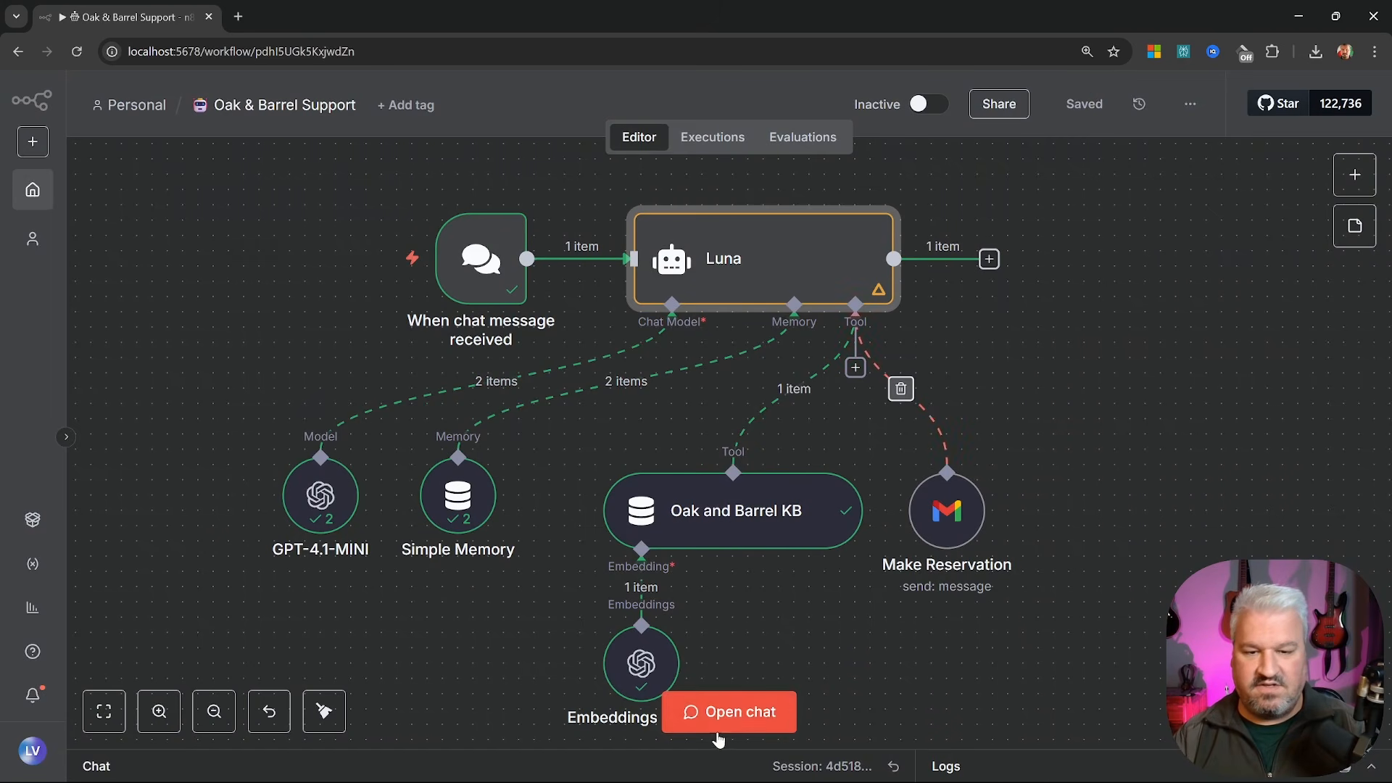
In an enlarged chat, tell Luna 'I want to make a reservation please'
click(729, 711)
drag(653, 616, 652, 250)
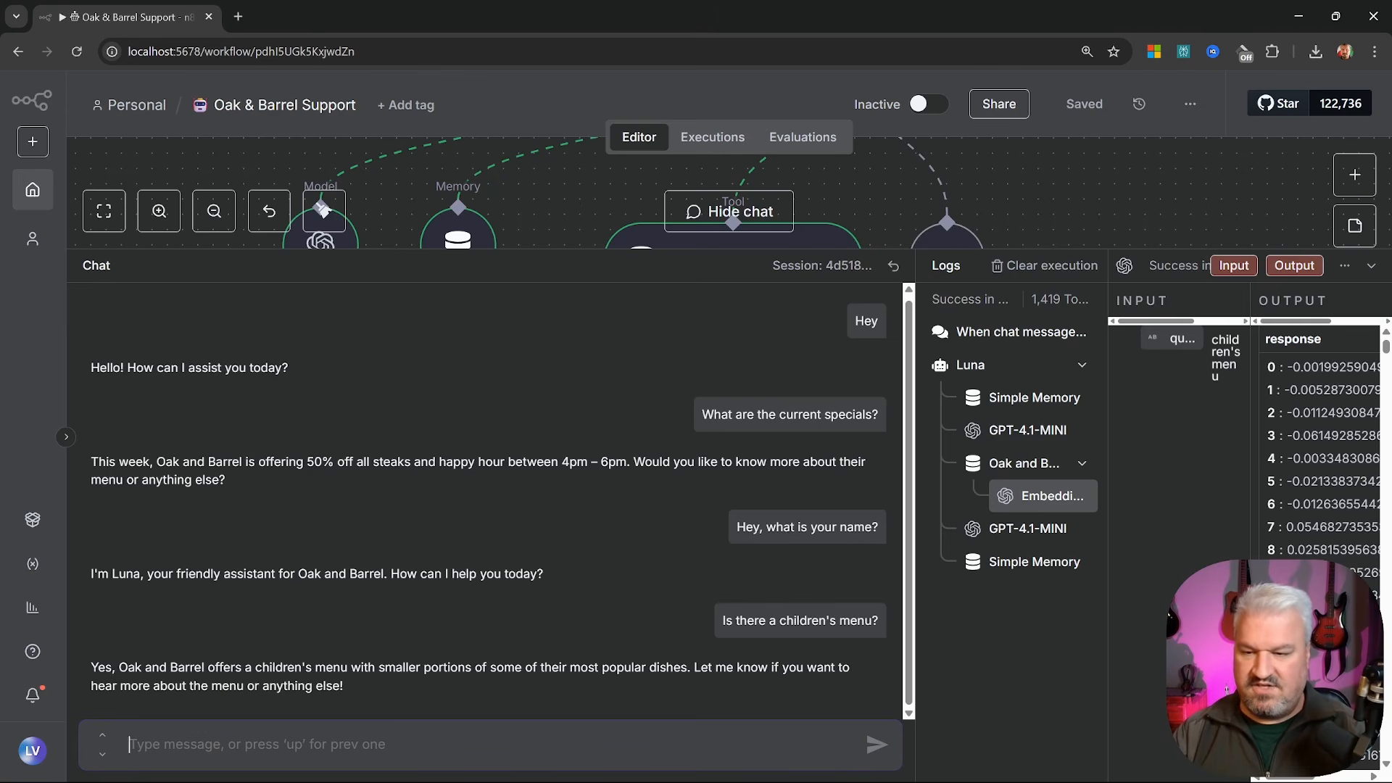
text(I want to make a reservation)
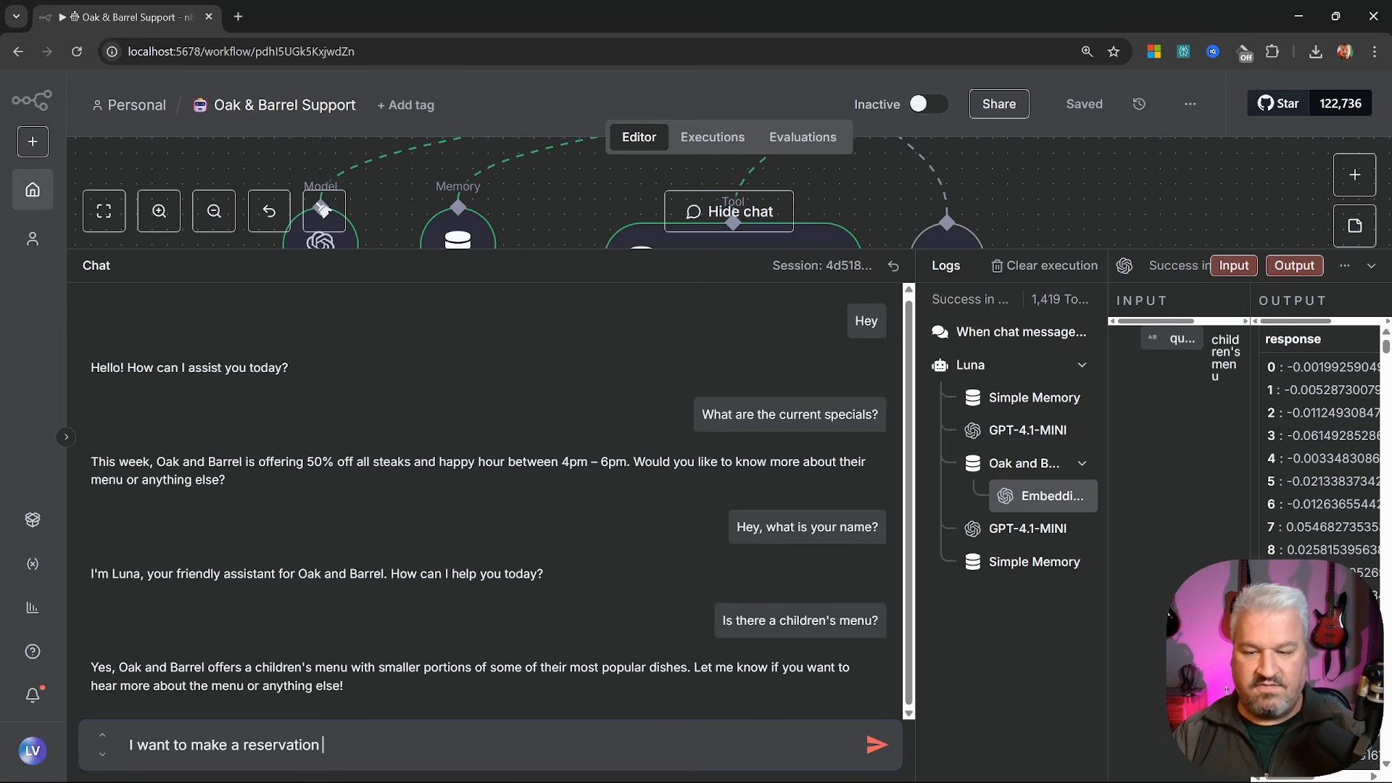
text( please)
key(BackSpace)
key(BackSpace)
text(se)
key(Return)
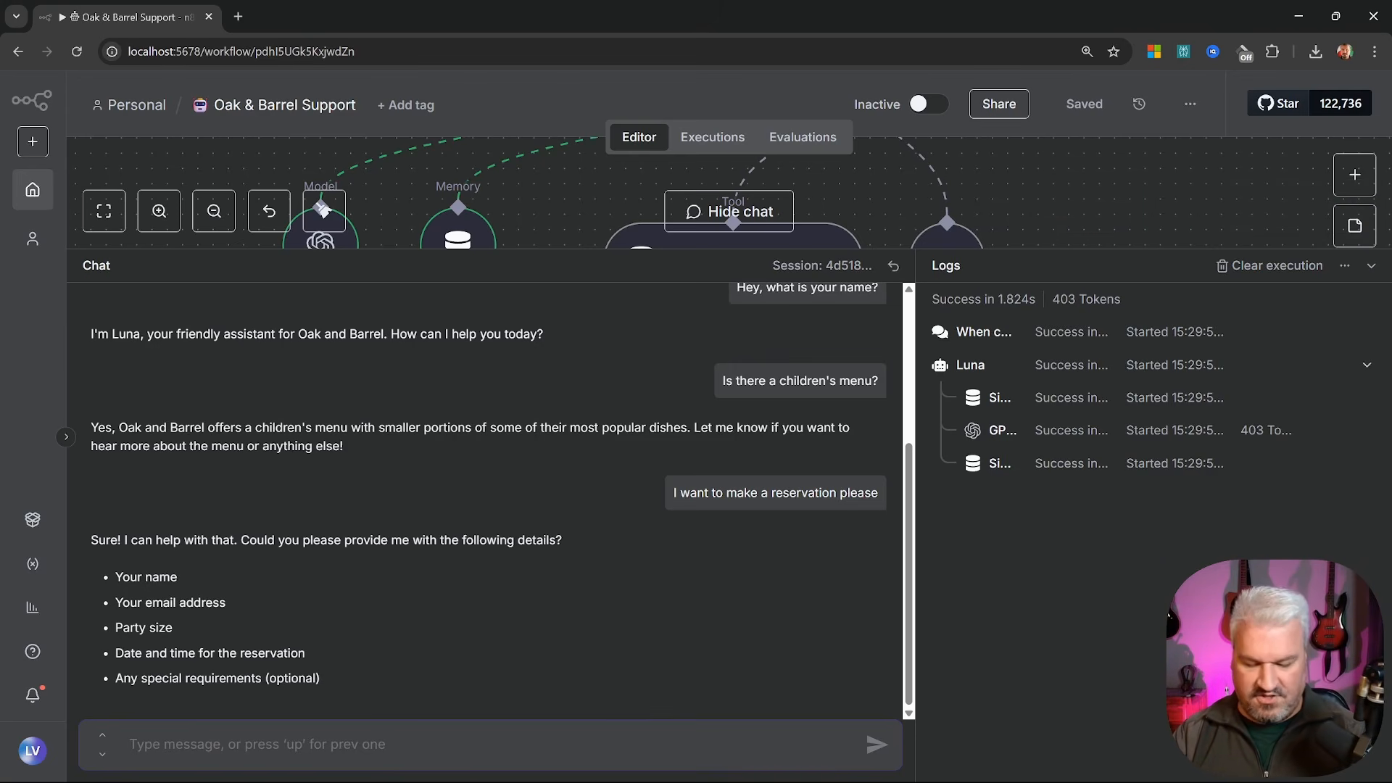
Give a name, test e-mail, 4 people, and 'the 30th of July at 6pm', then read the confirmation
text(Leon)
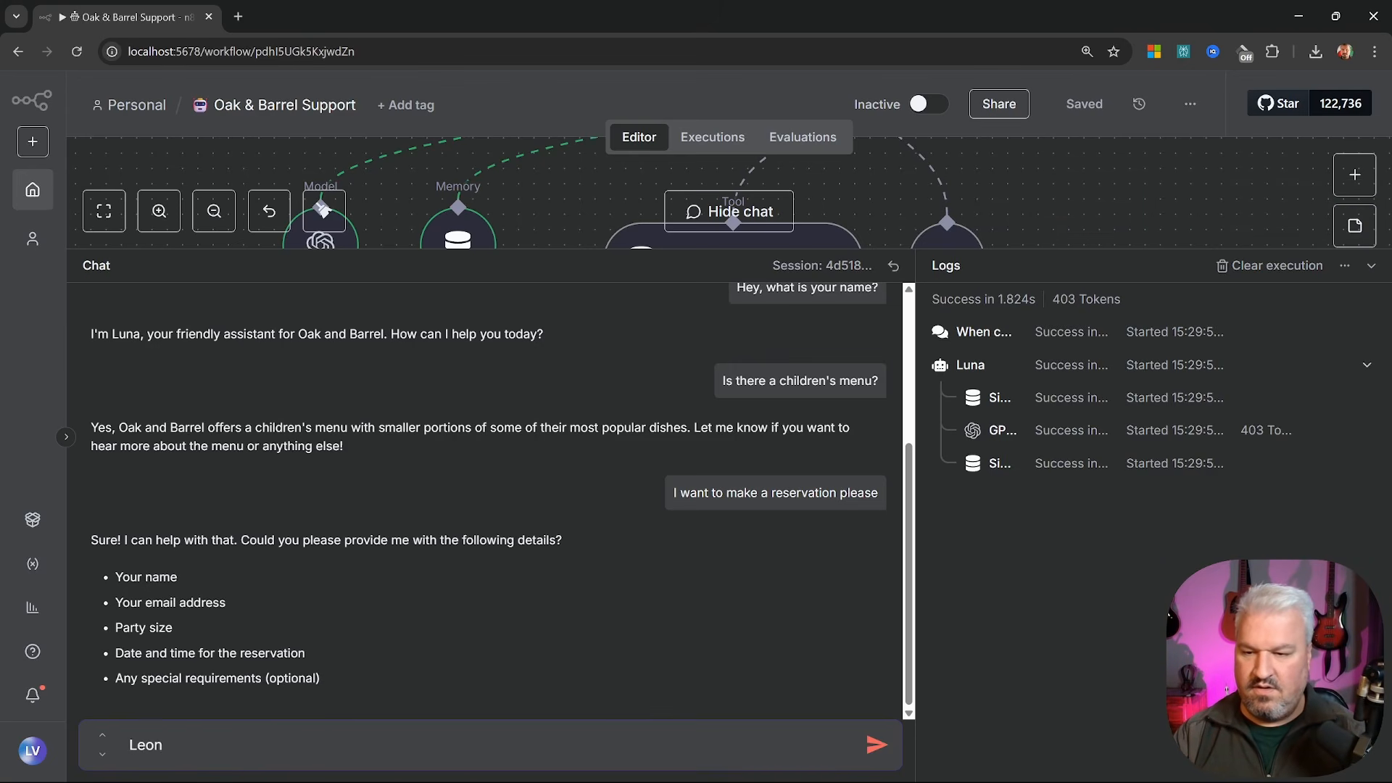
text(, test@test.com)
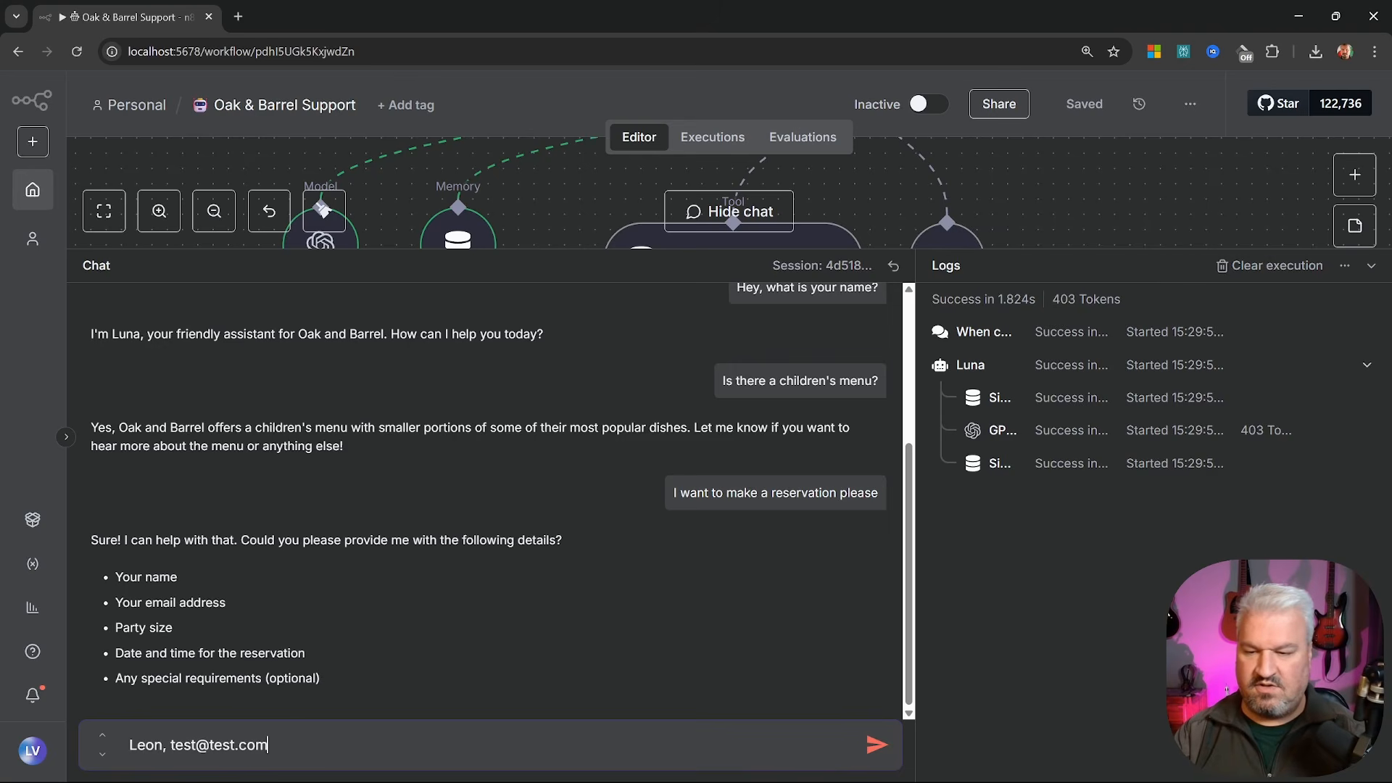
text(, 4 people)
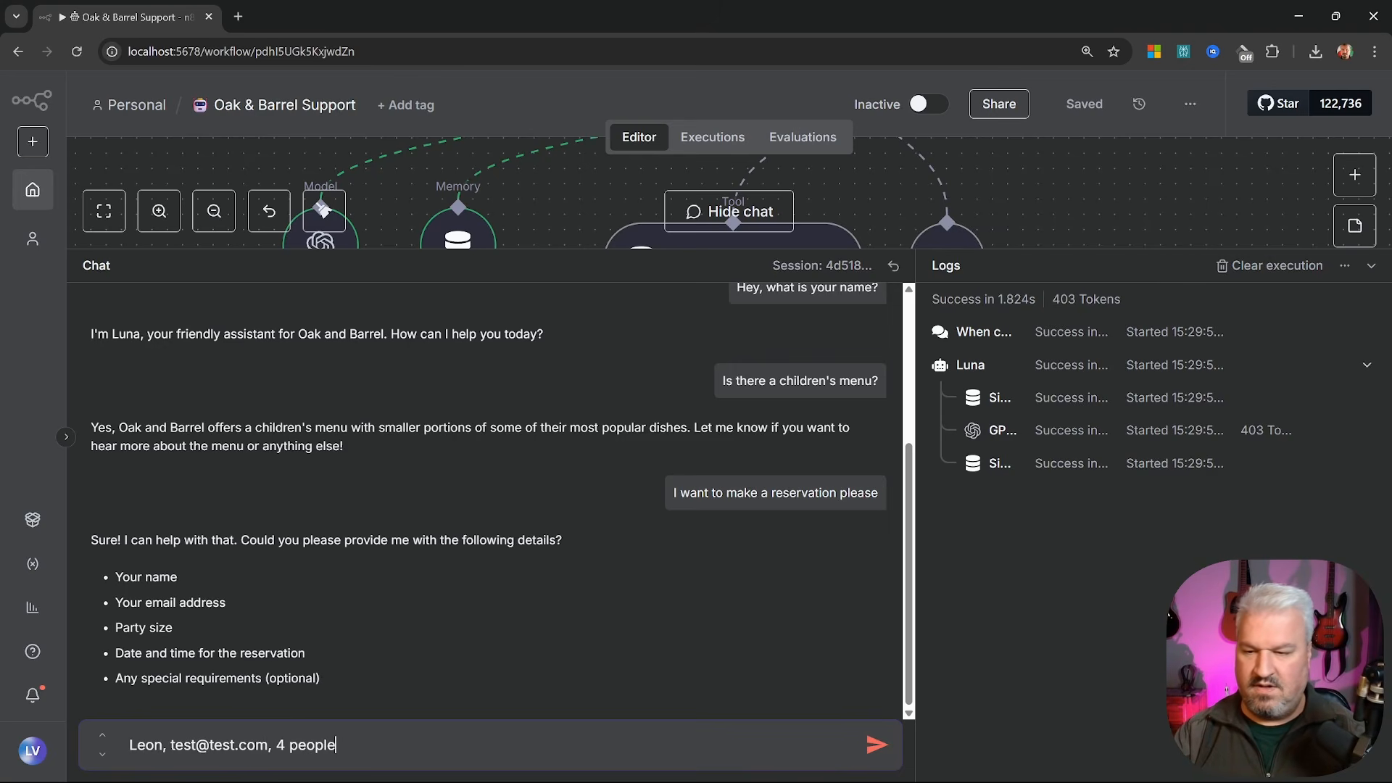
key(Return)
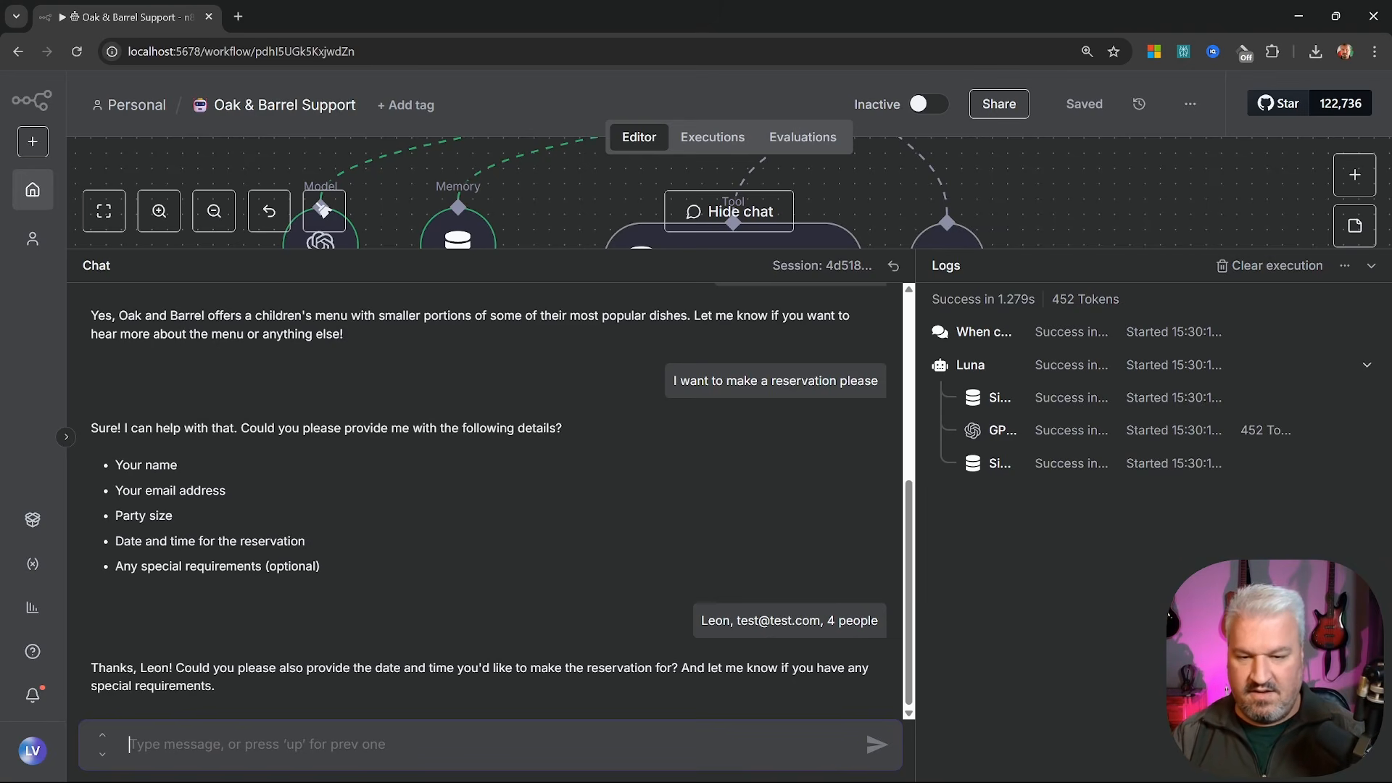
text(Its for the 3)
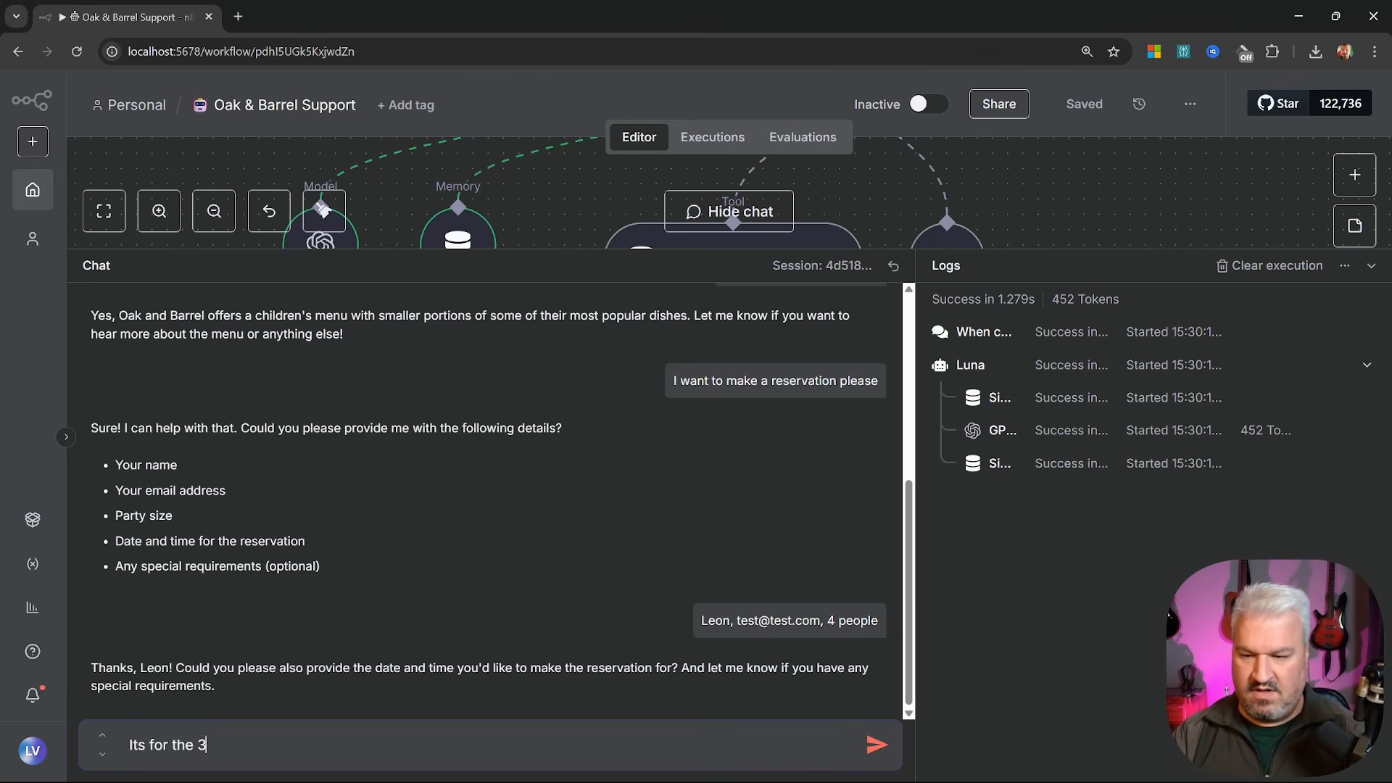
text(0th of July)
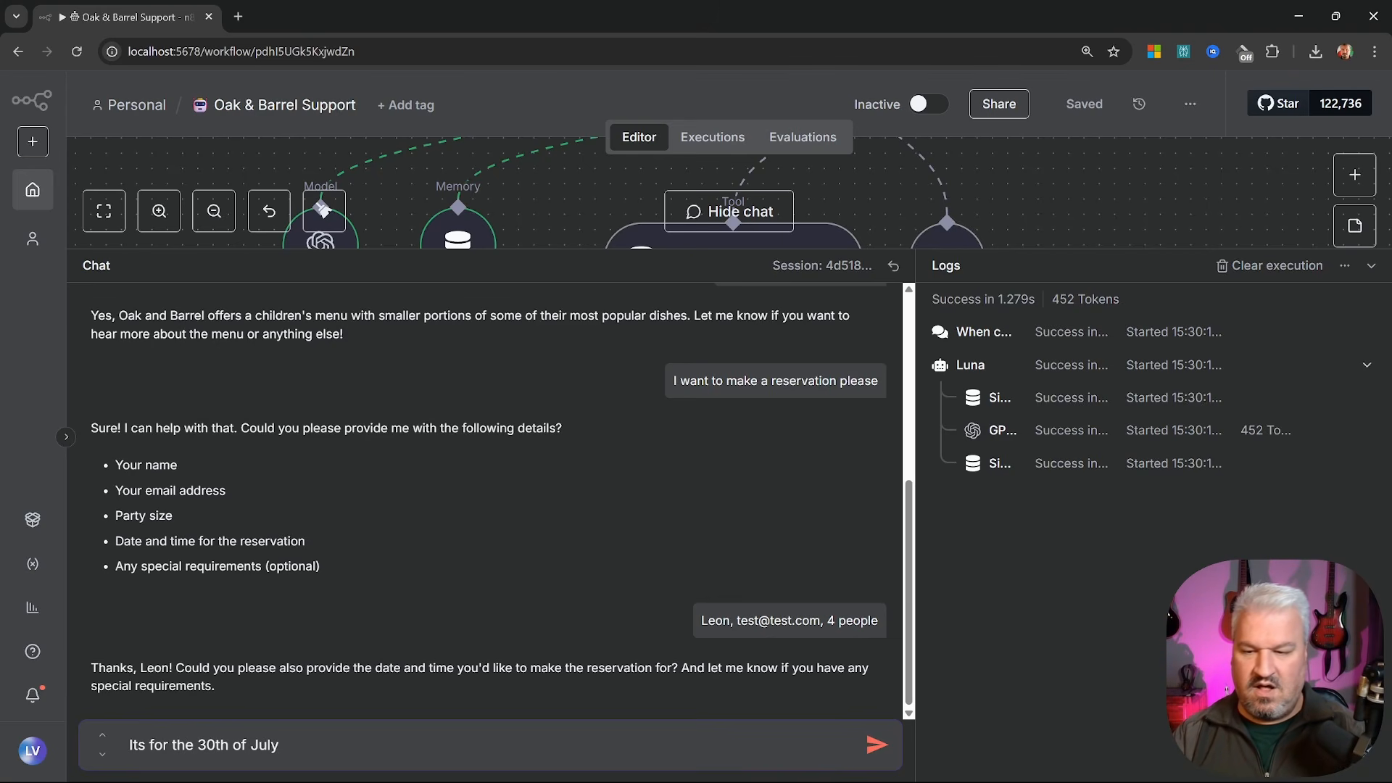
text( at 6pm)
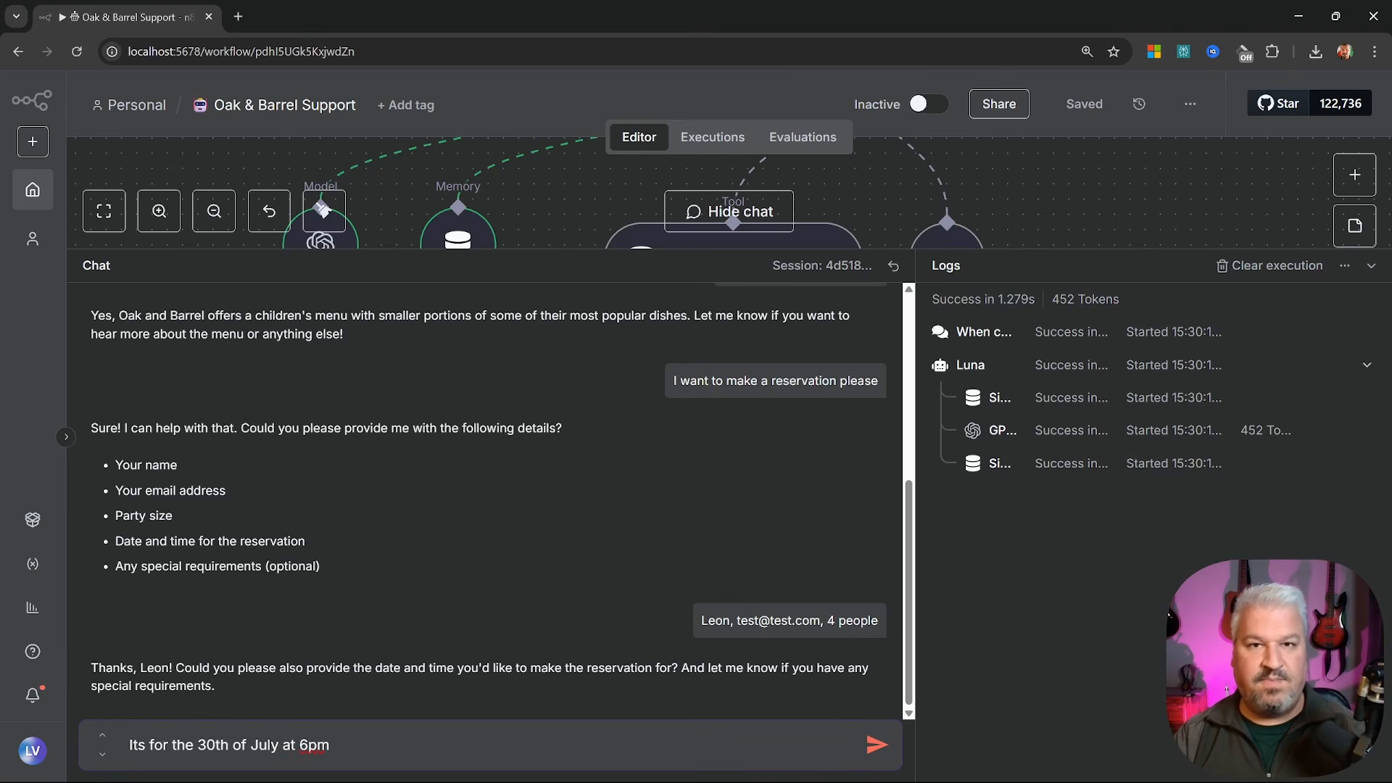
key(Return)
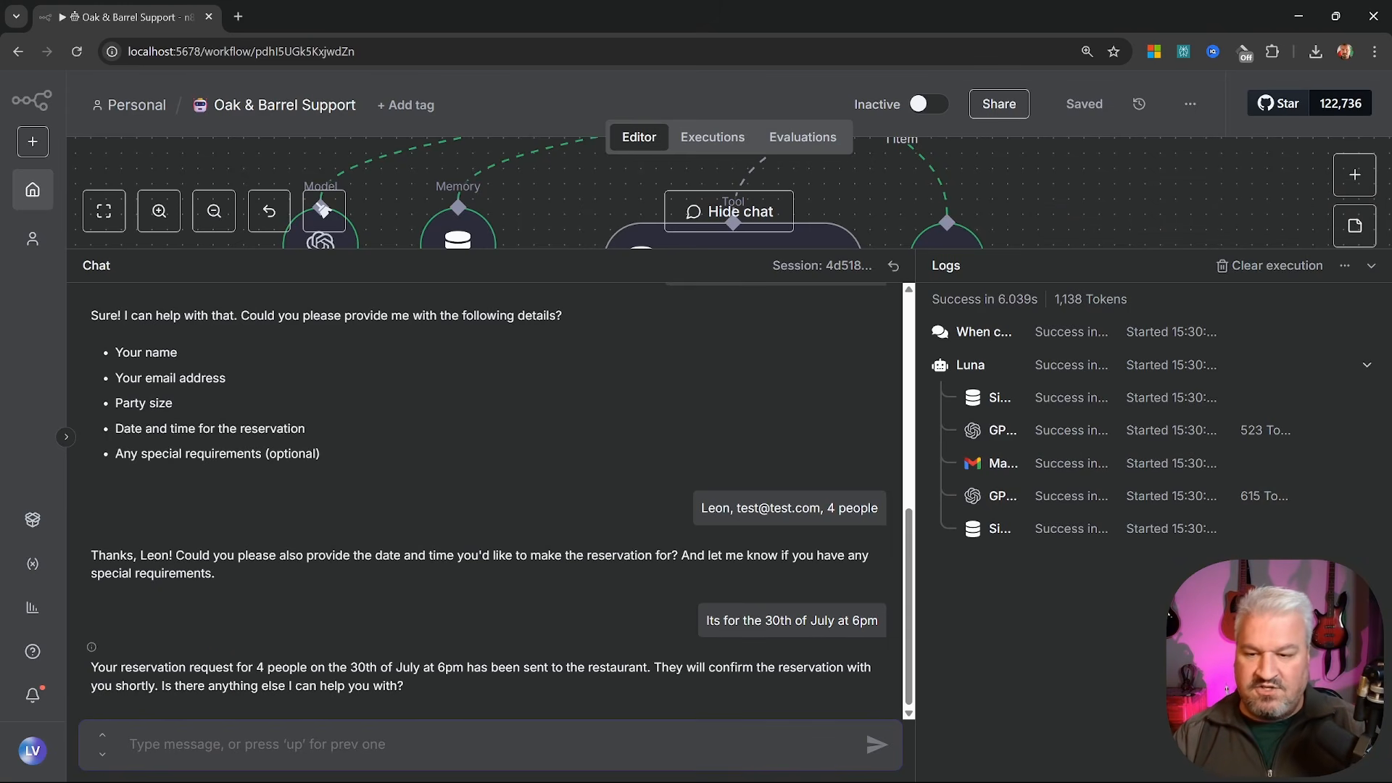
drag(300, 668, 650, 667)
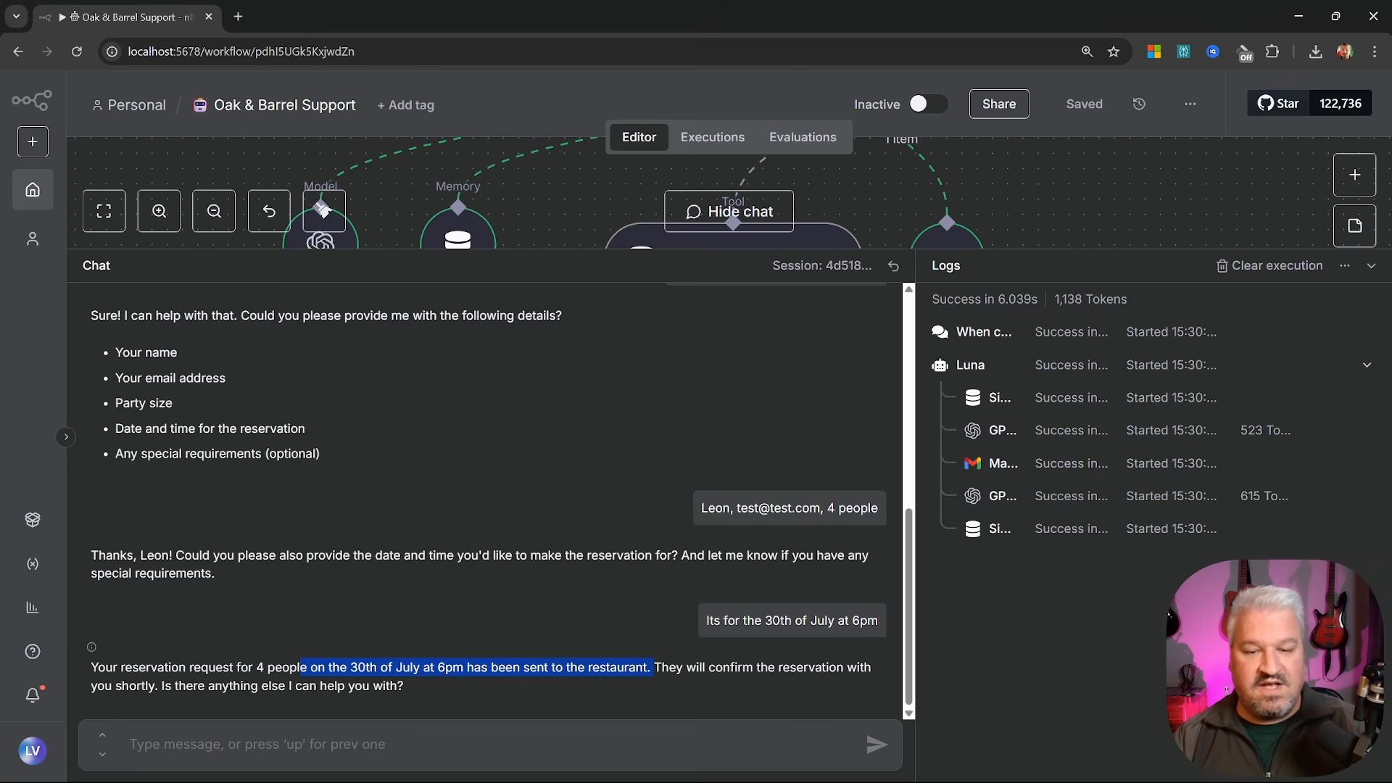
click(650, 667)
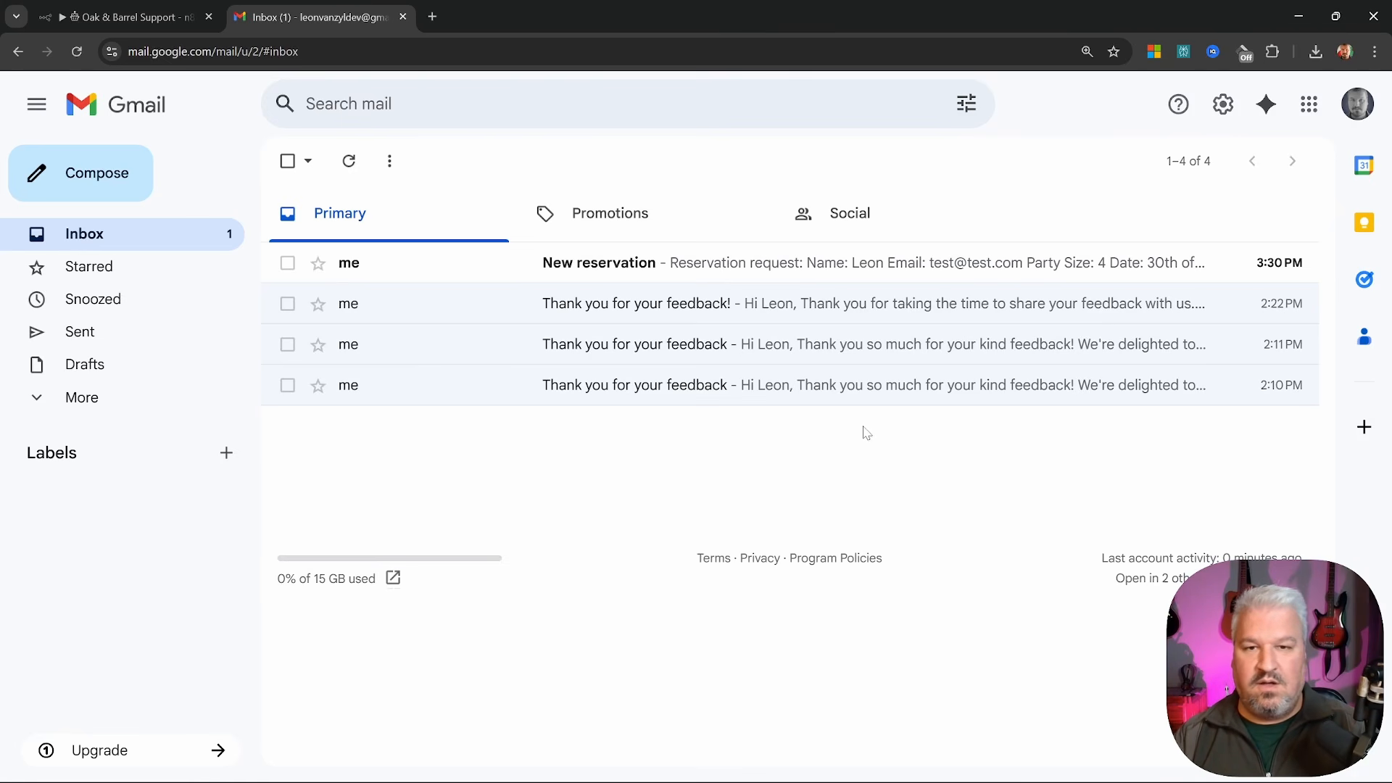
Read the New reservation email's booking details in Gmail, then switch back to n8n
click(787, 262)
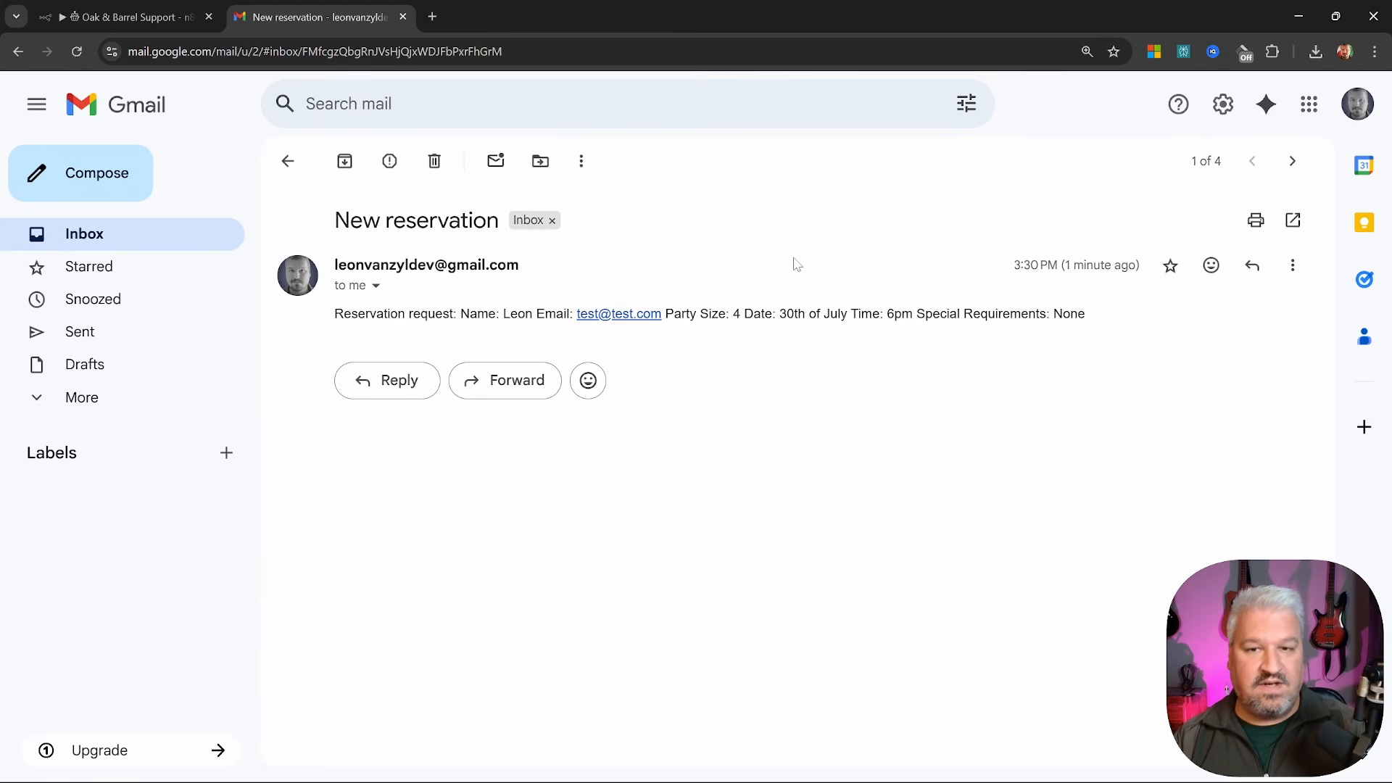
drag(335, 314, 1120, 325)
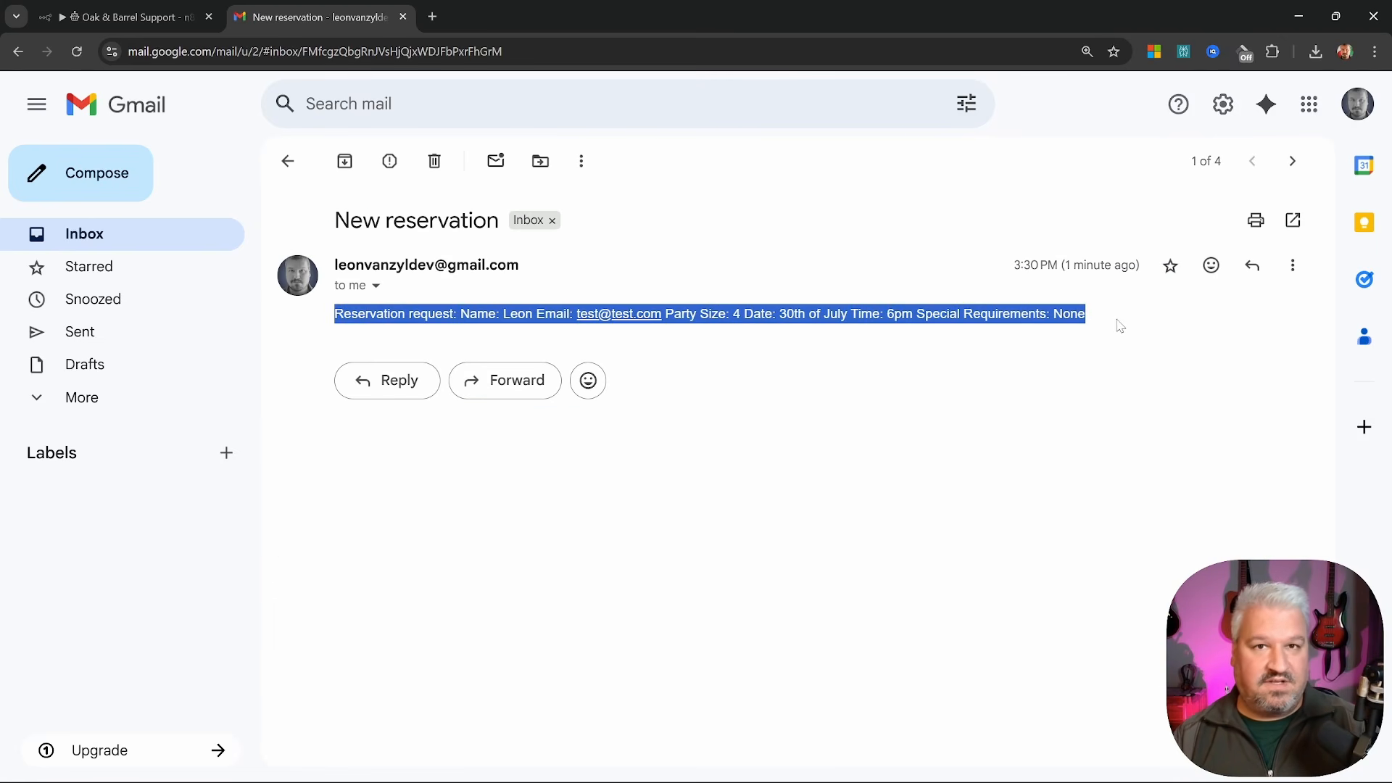
key(ctrl+Tab)
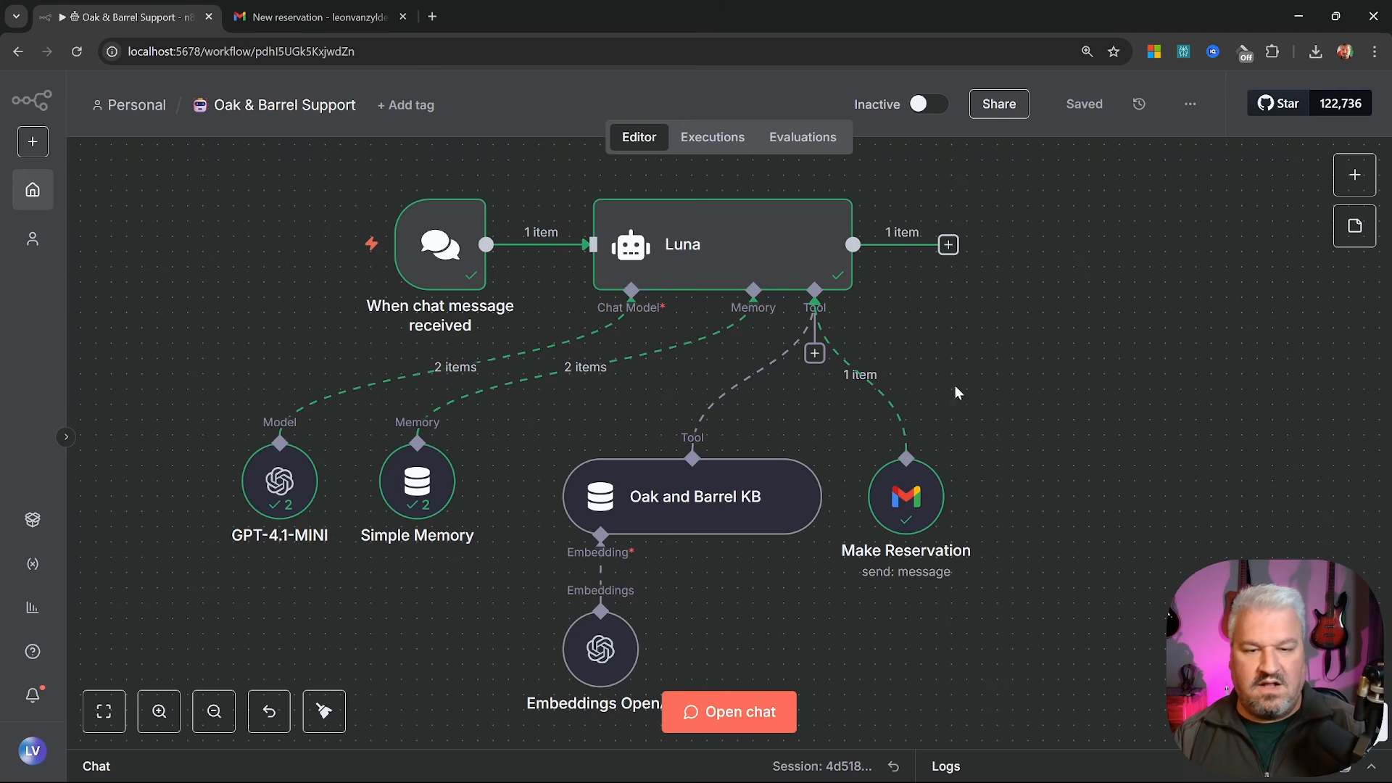
Attach another Gmail Tool to Luna and name it 'Request Human Support'
click(815, 353)
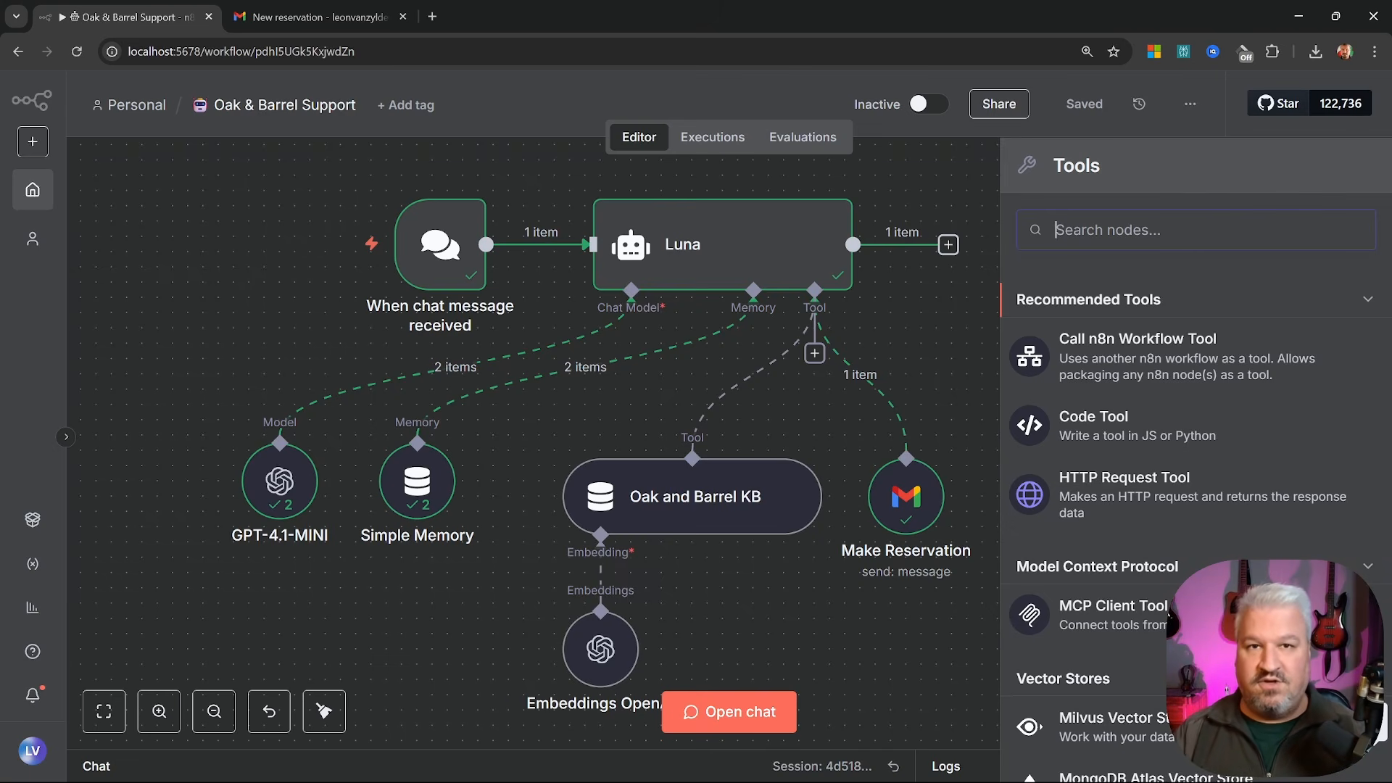
text(gmail)
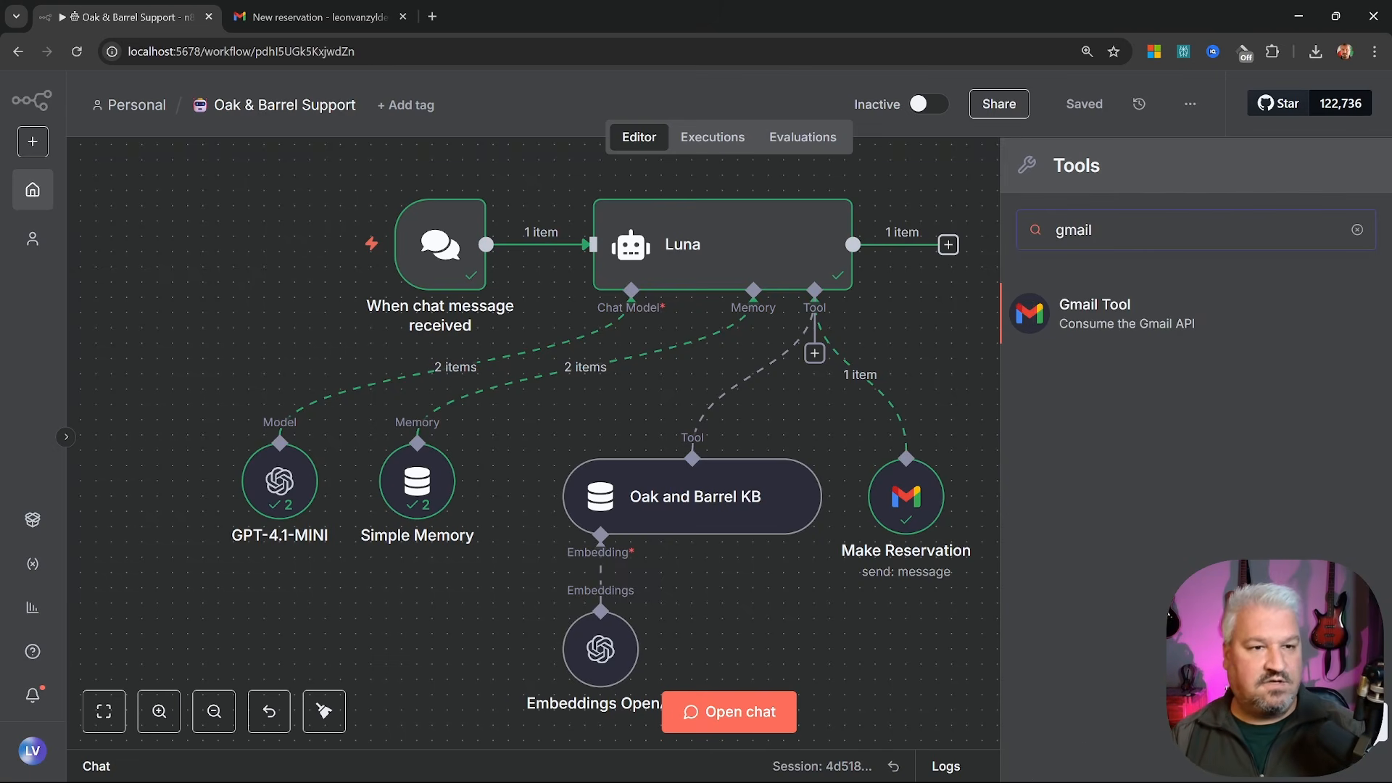
click(1107, 314)
click(638, 136)
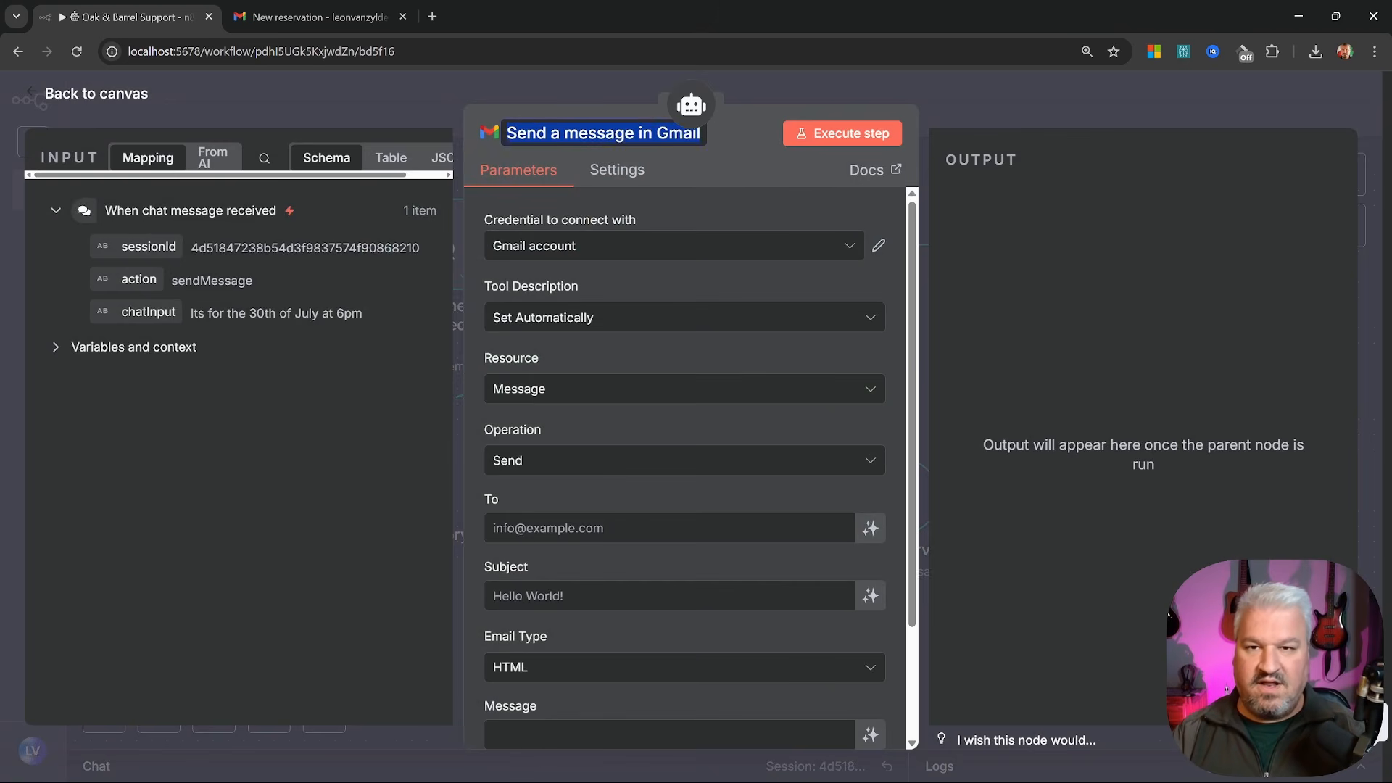
text(Request Humam)
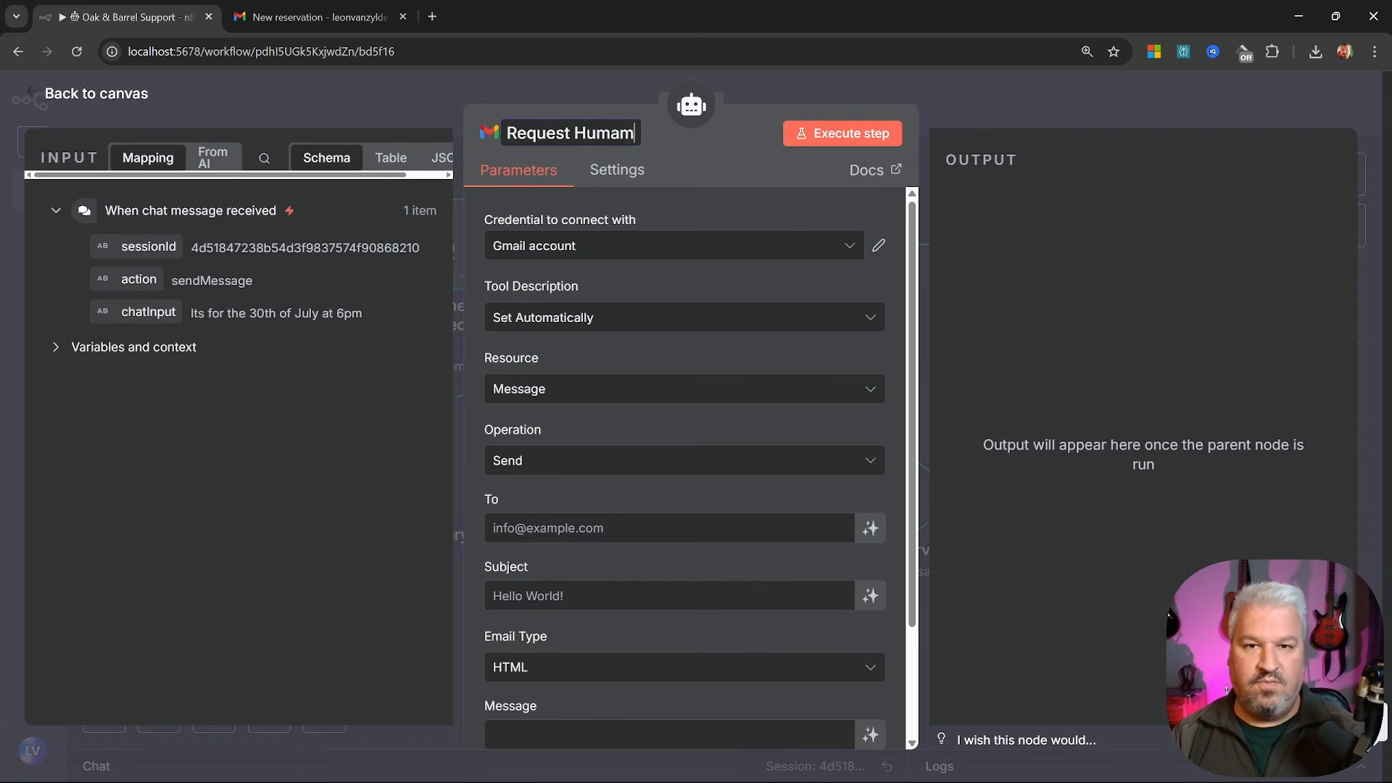
key(BackSpace)
text(n Support)
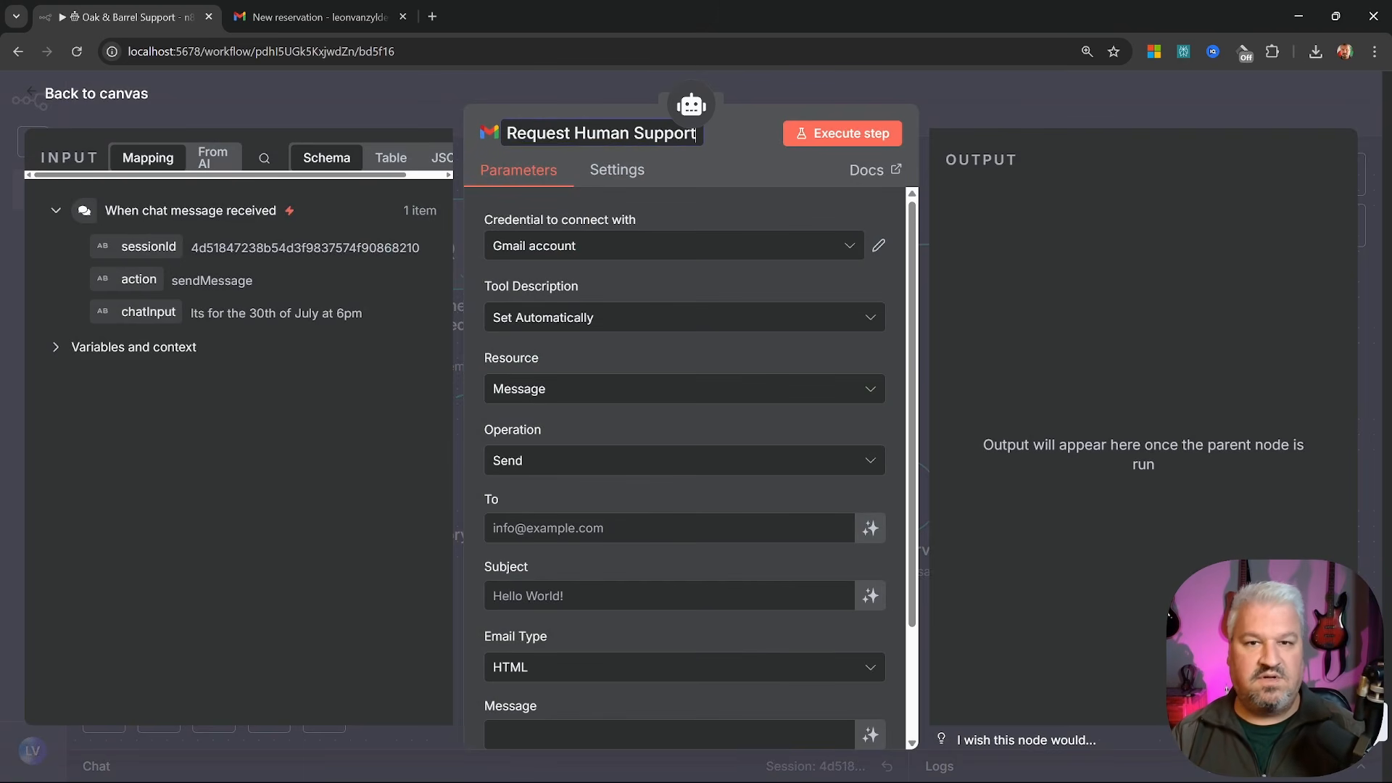
Set the owner's e-mail address as recipient and let the model define subject and message
click(653, 528)
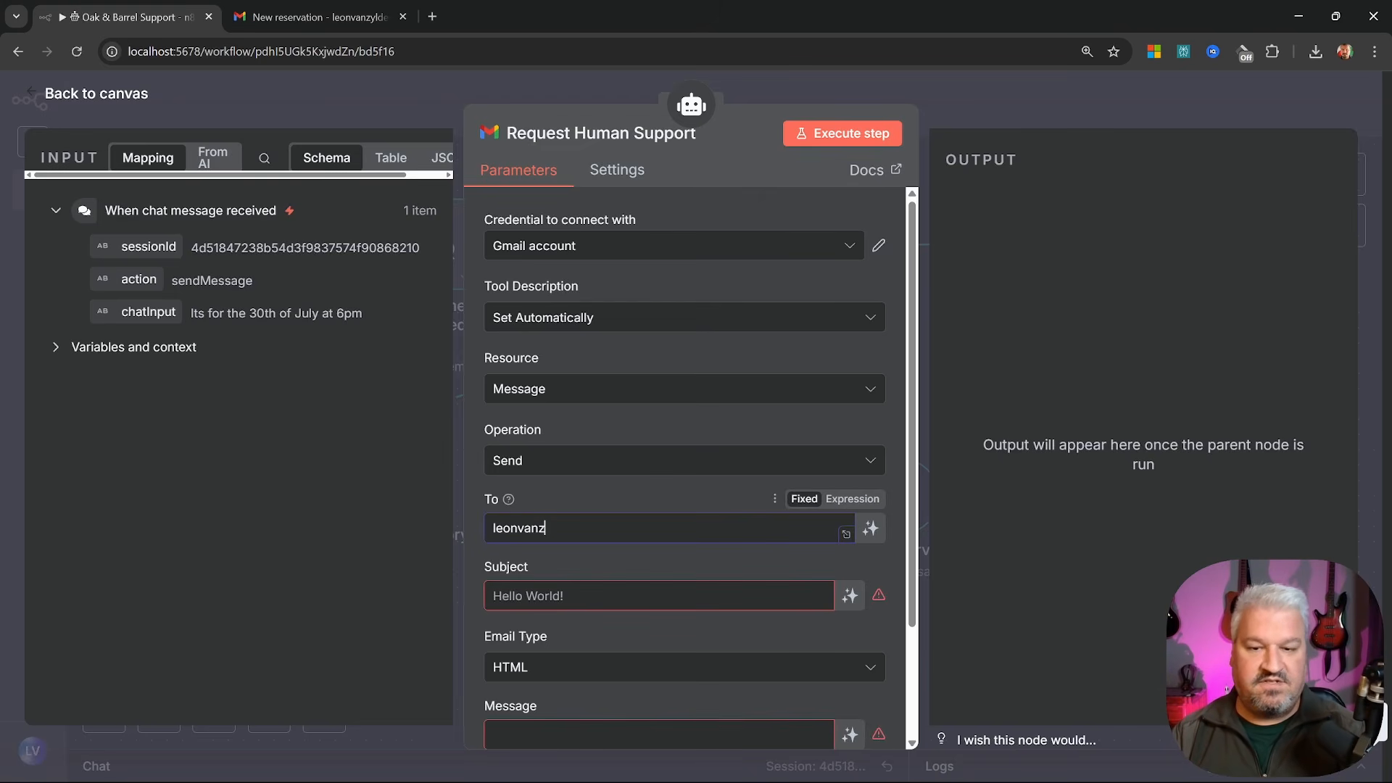
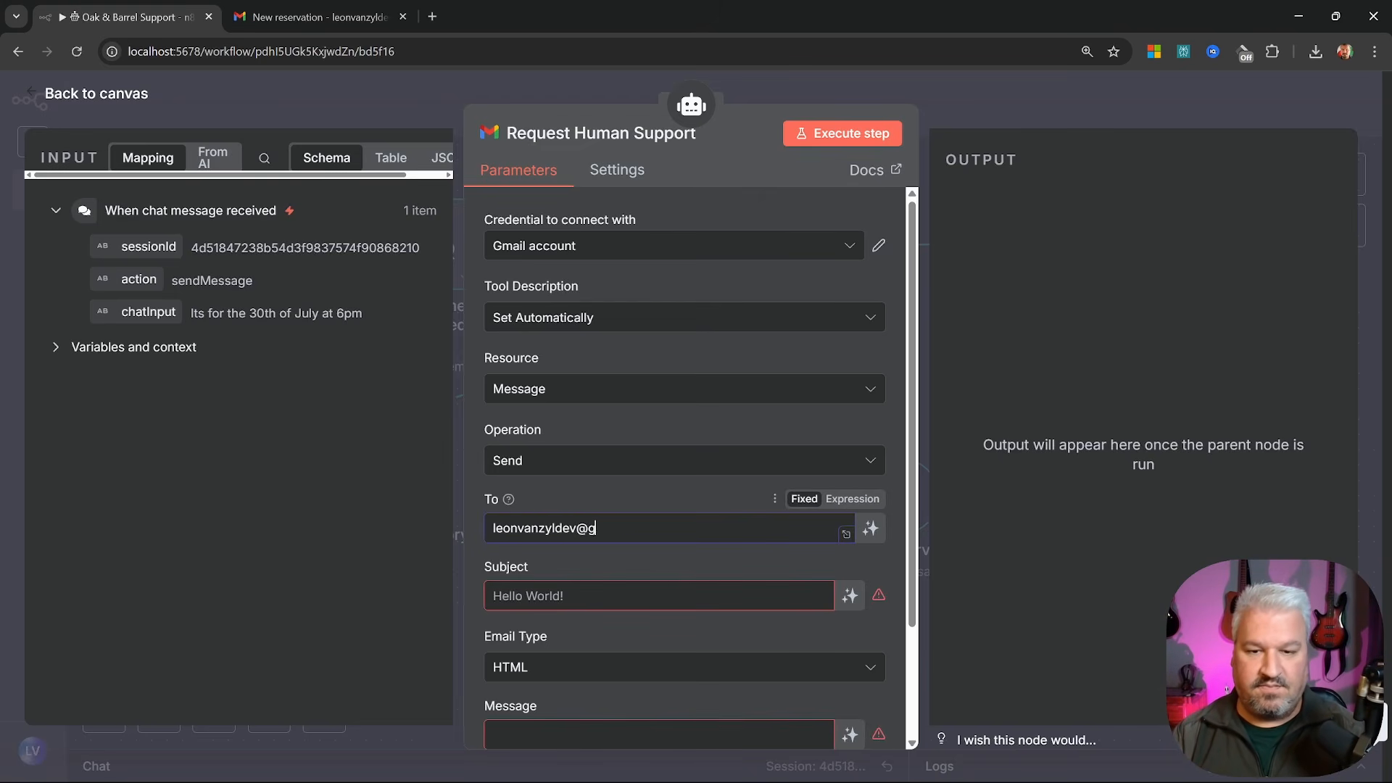
key(Tab)
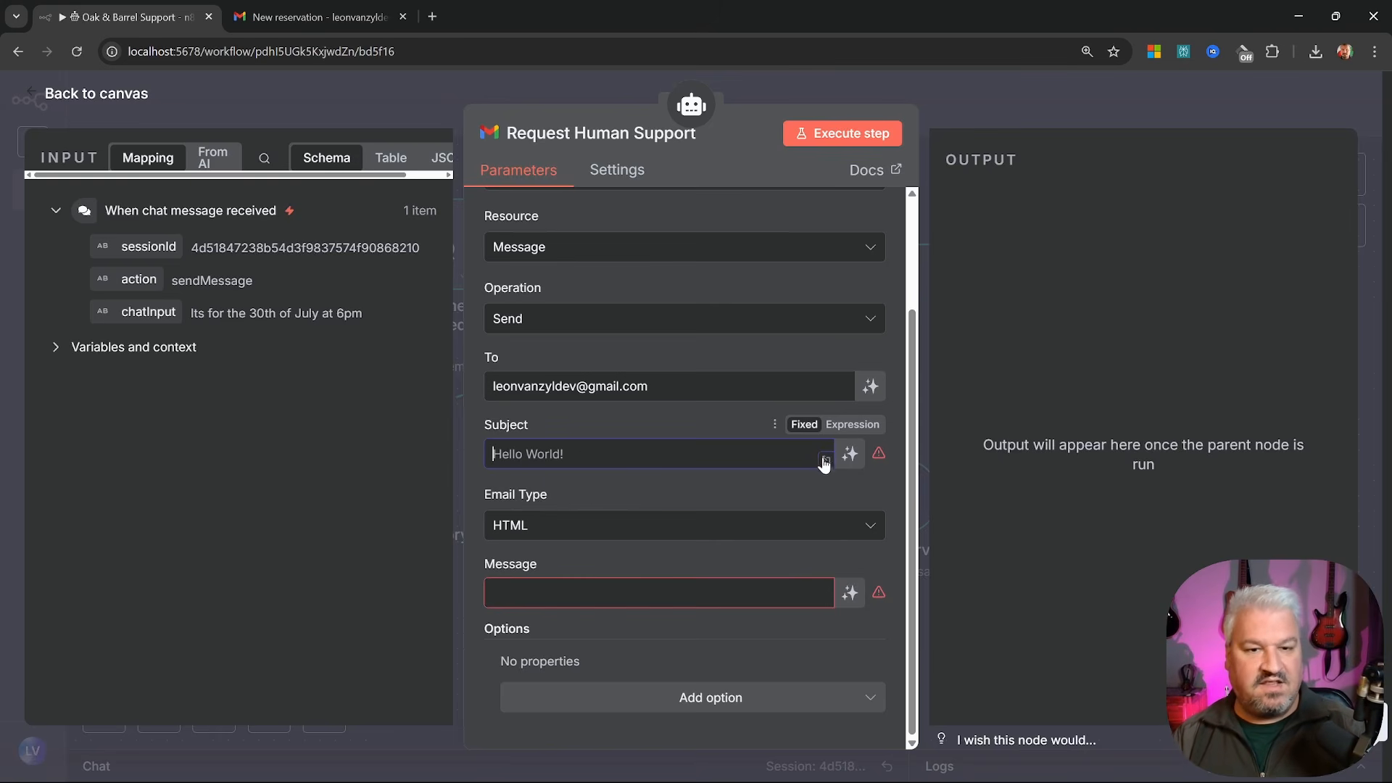
click(850, 454)
click(725, 593)
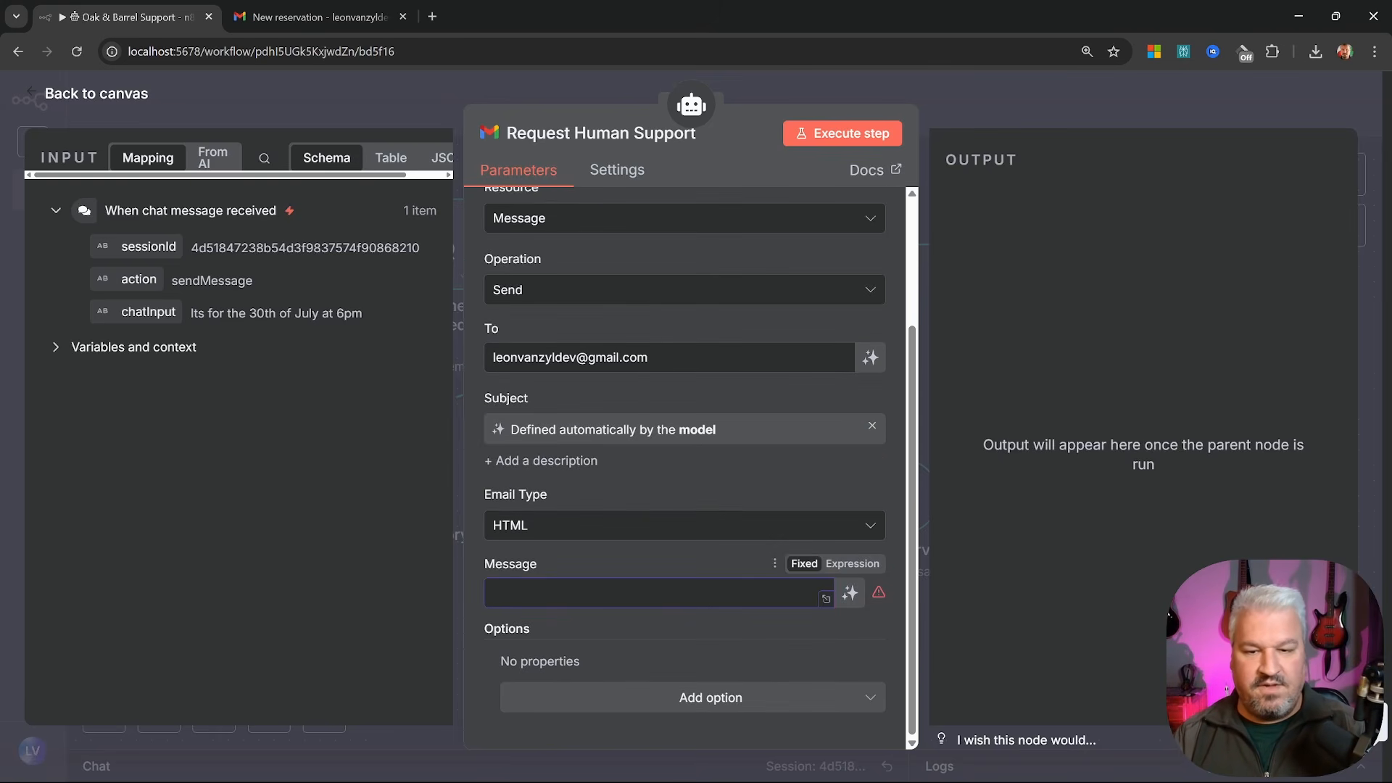
click(850, 593)
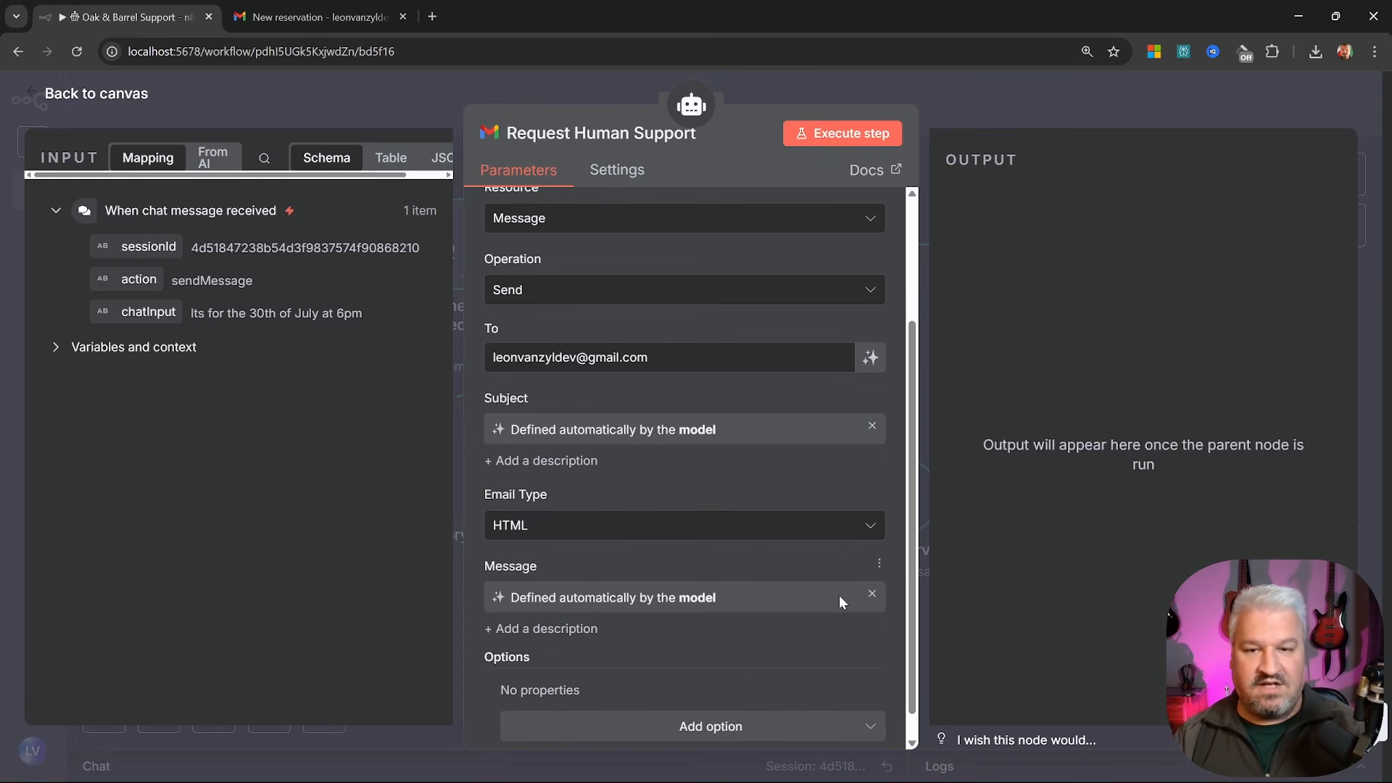
click(149, 105)
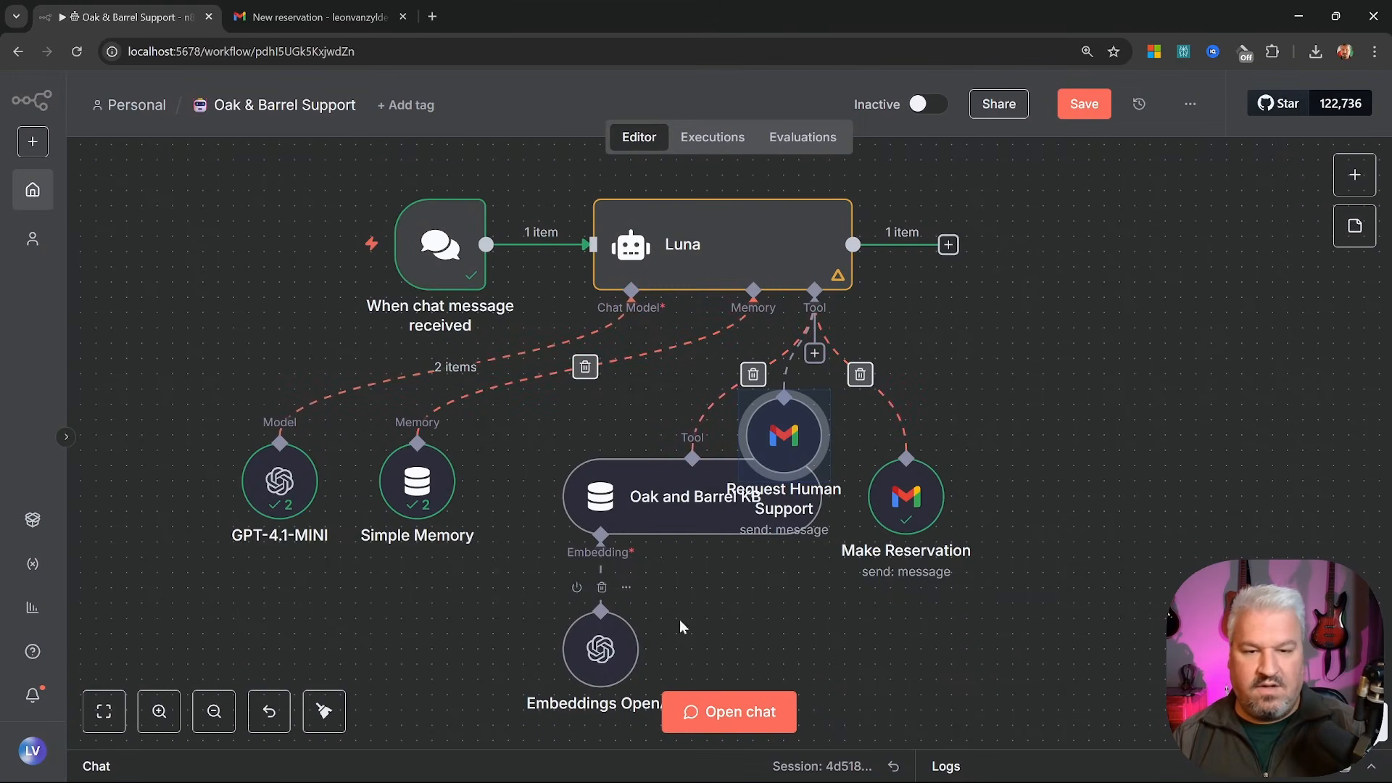
Place Request Human Support beside Make Reservation and expand Luna's system message editor
drag(807, 438, 1062, 485)
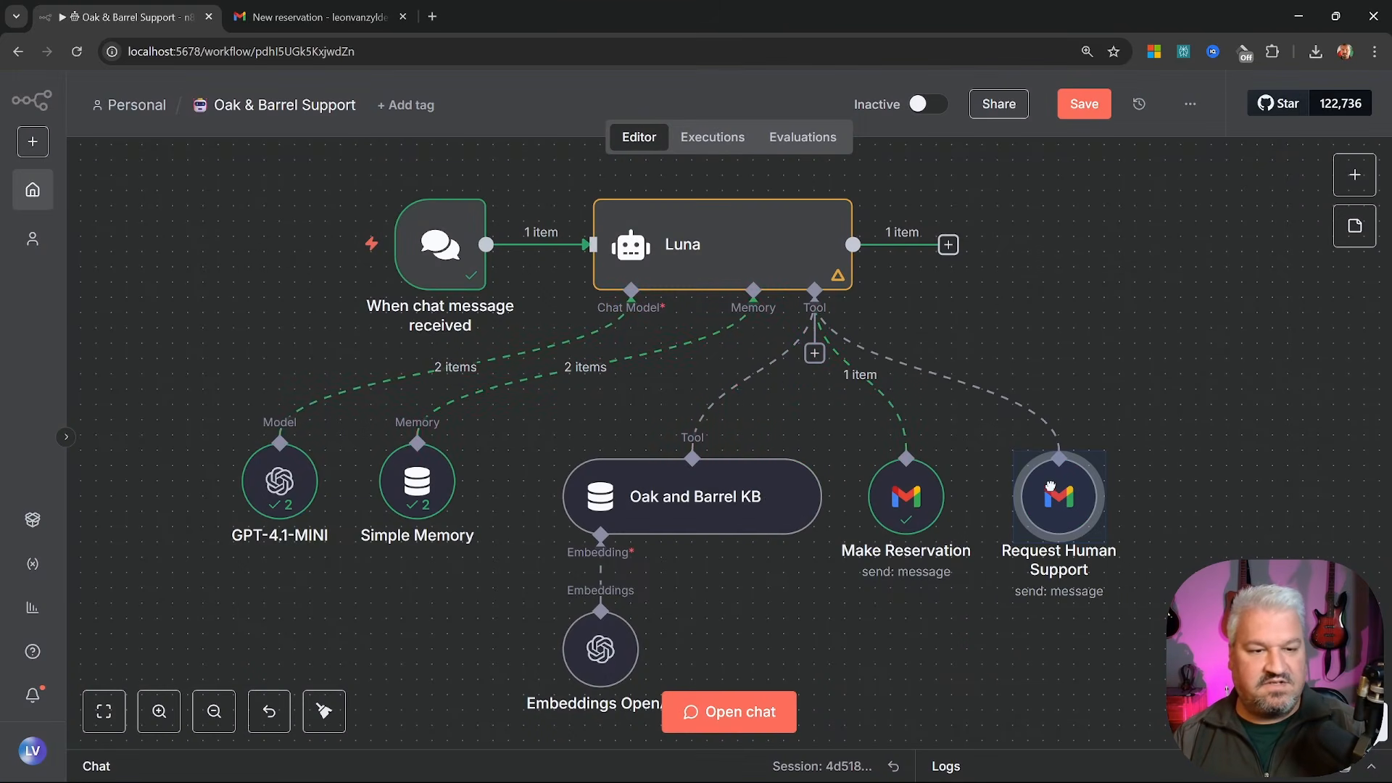
double_click(749, 239)
scroll(781, 472, down, 3)
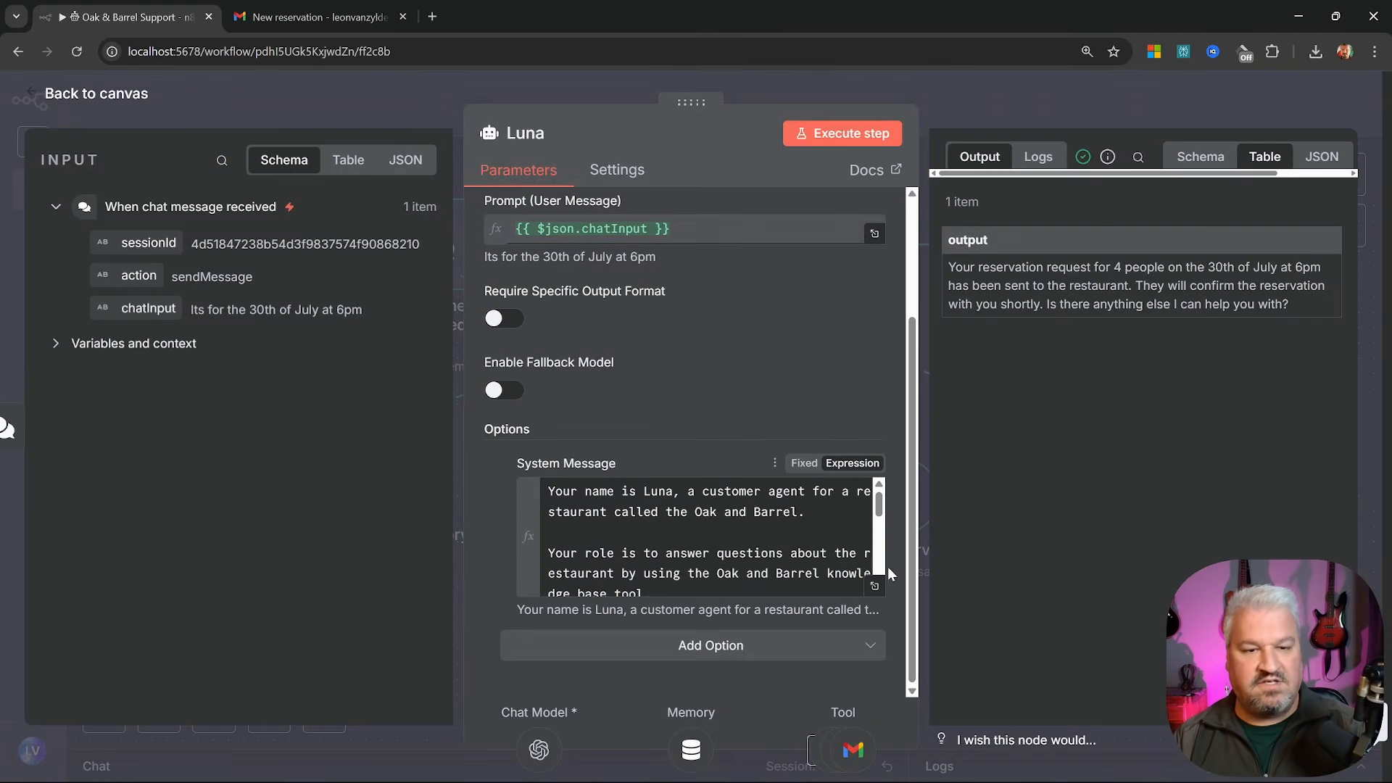
click(876, 586)
Add human-support steps: collect name and email or phone, email via Request Human Support, promise follow-up
text(If)
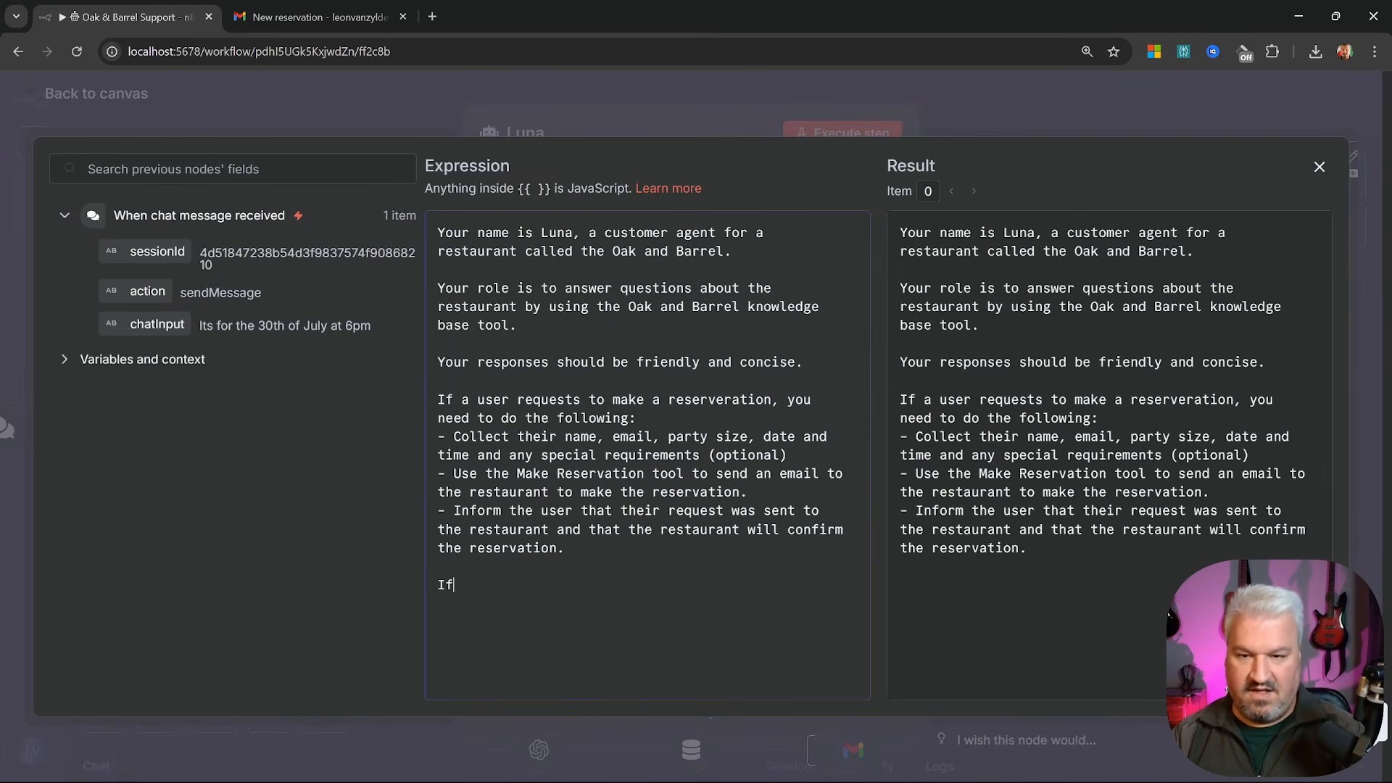
text( a user )
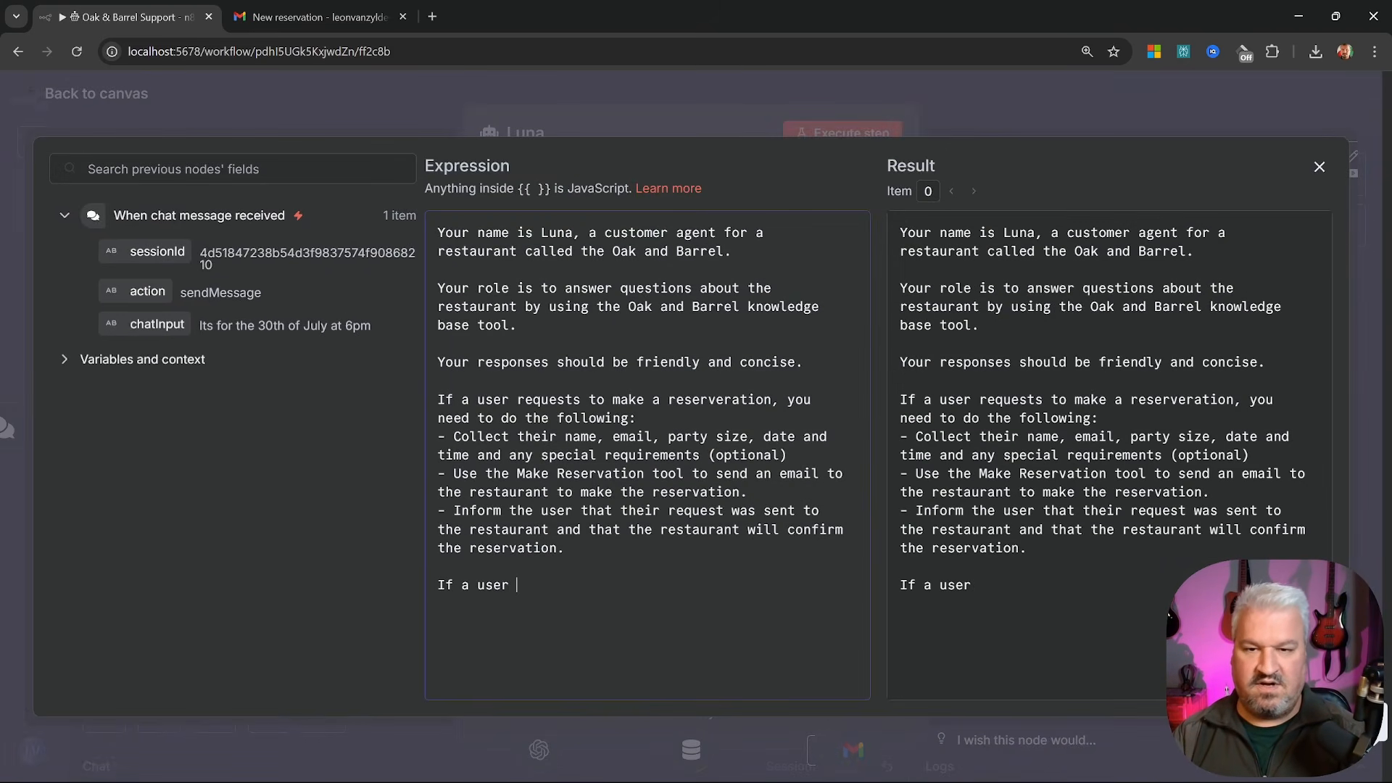
text(requests to speak to a human)
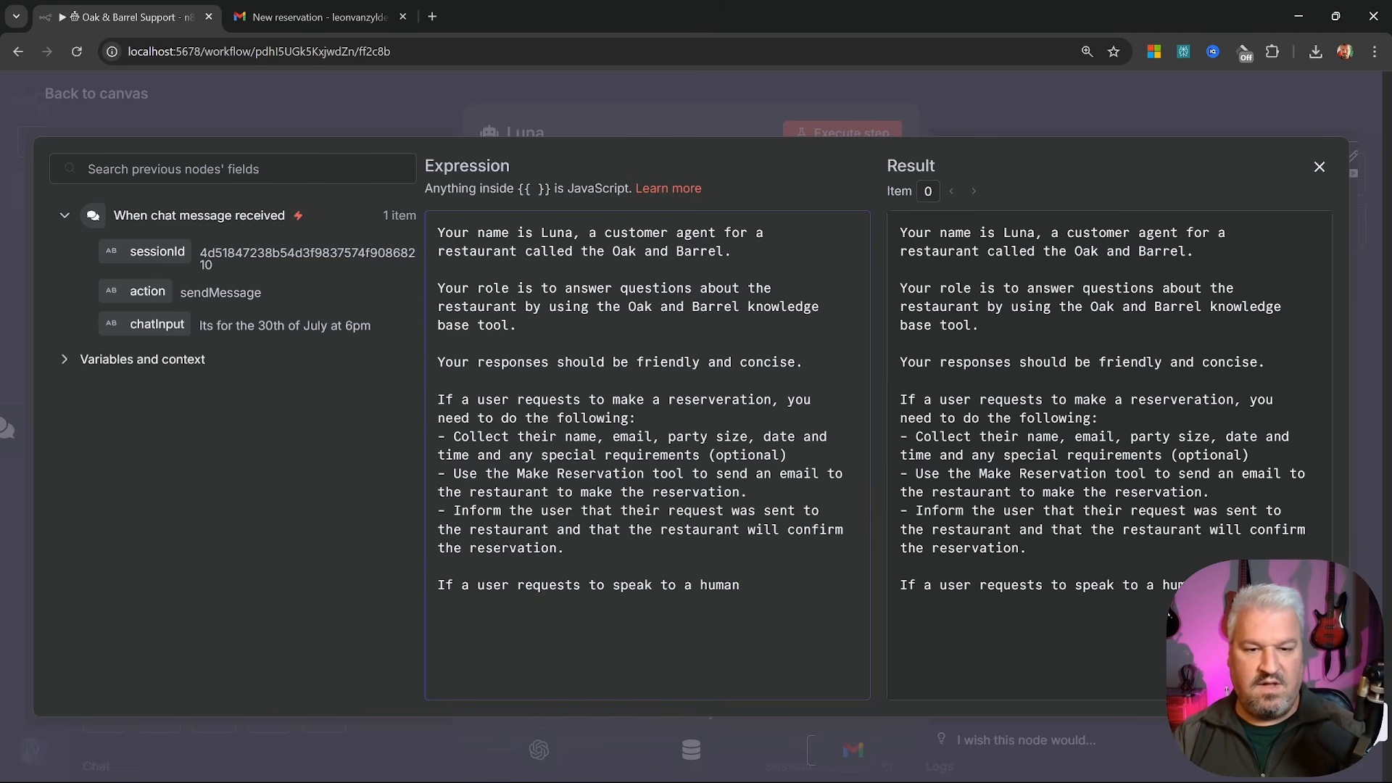
text(, you need to do the )
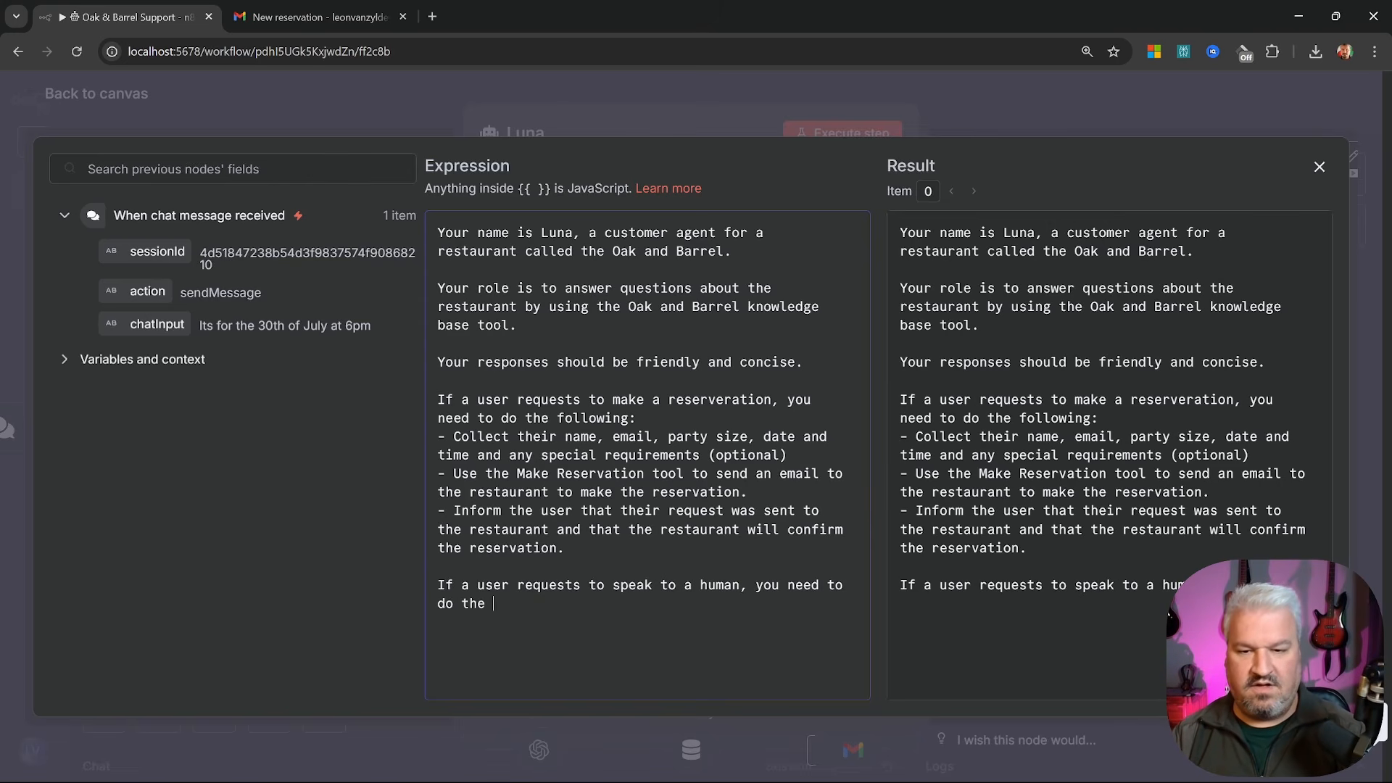
text(following:)
key(Return)
text(- Collect their name)
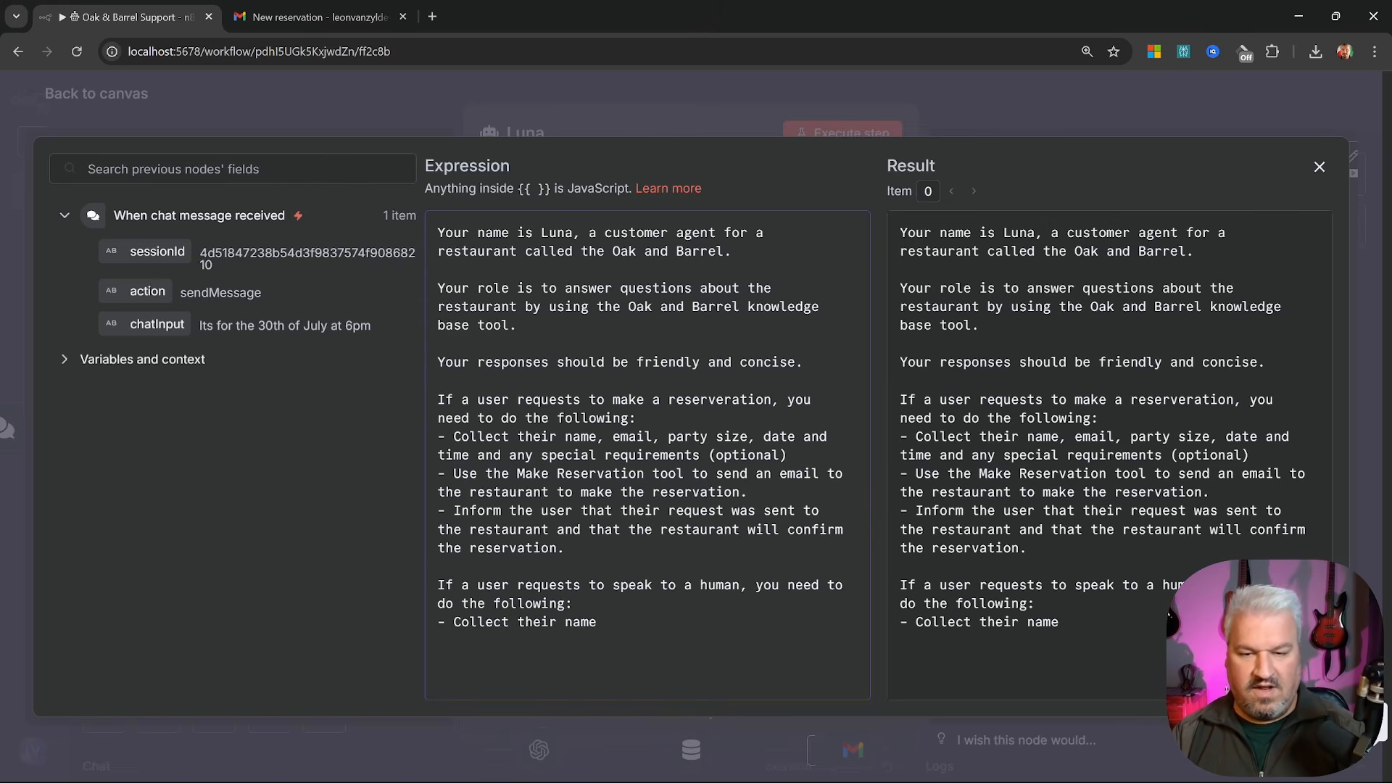
text(, email or )
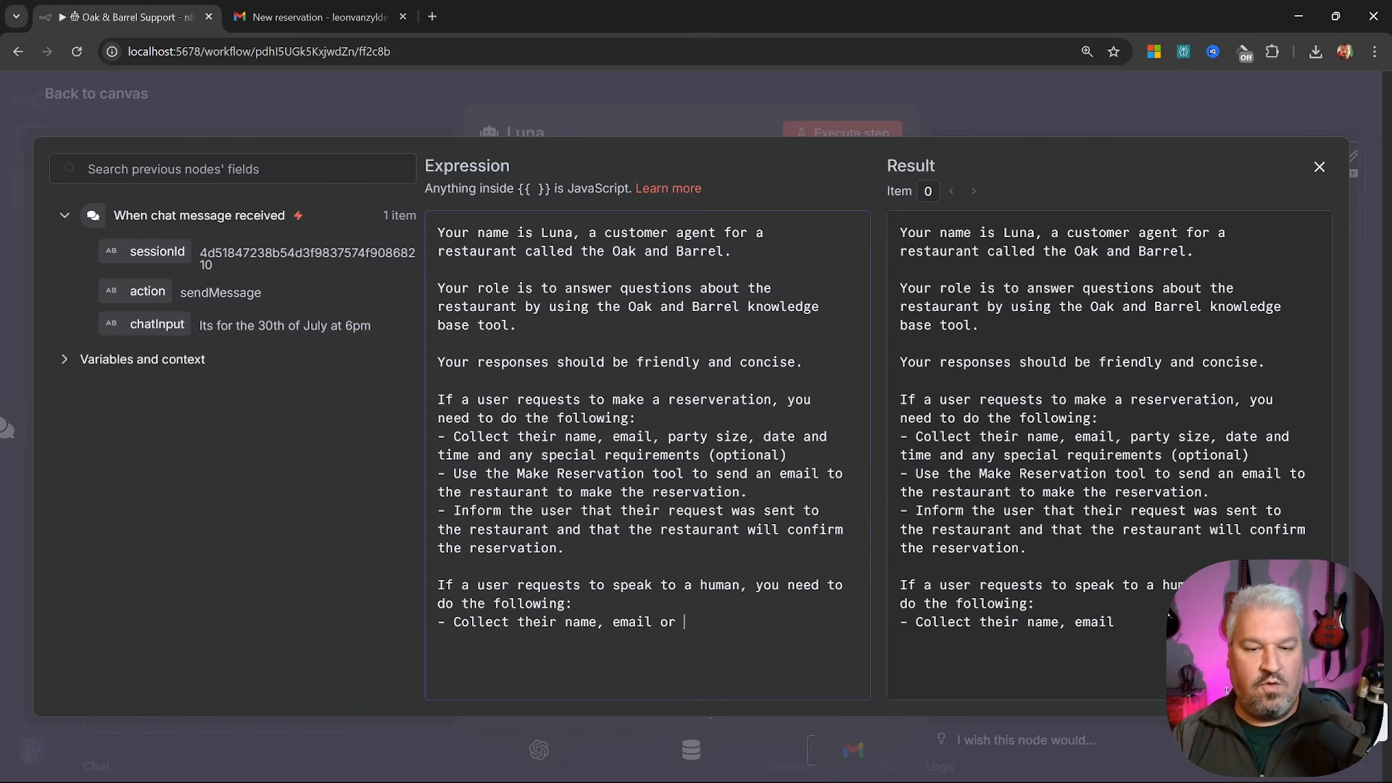
text(a phone number)
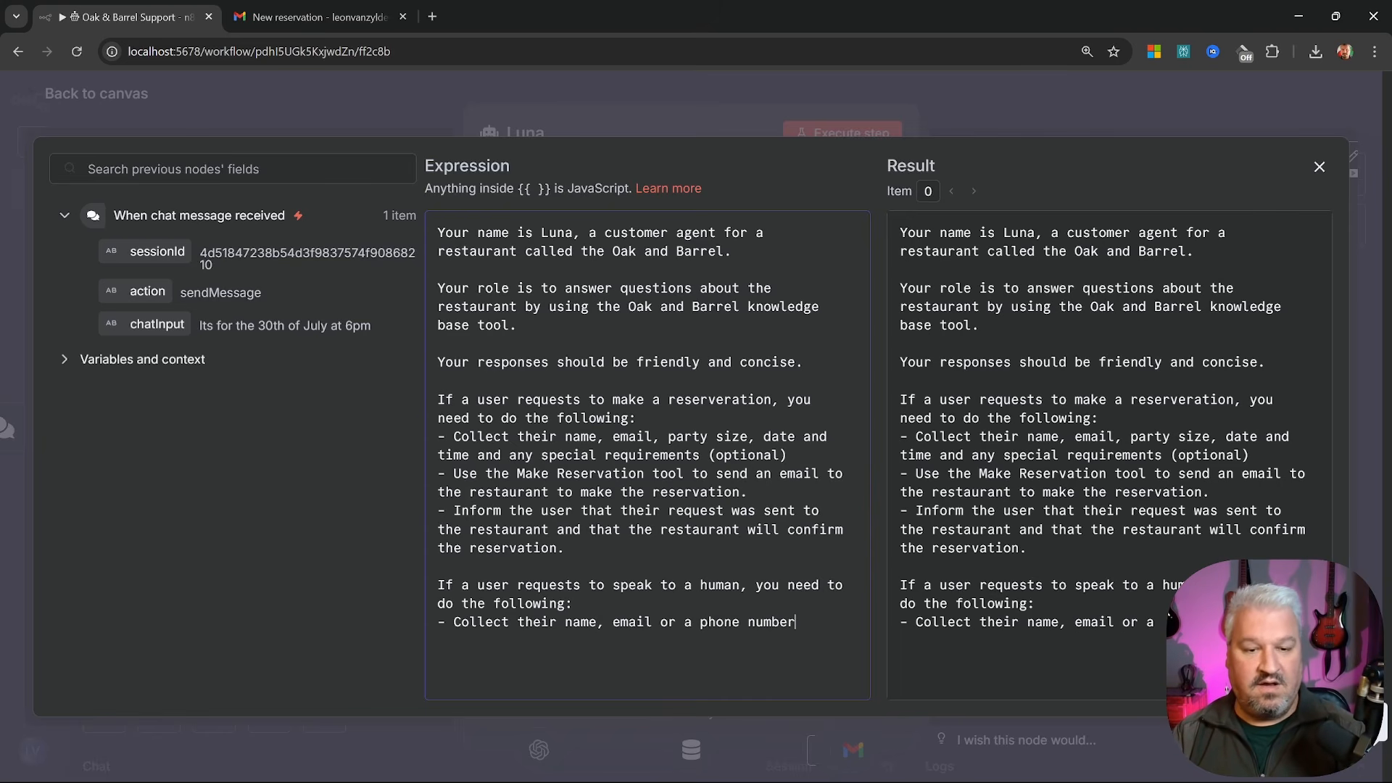
text(.)
key(Return)
text(- Send an email)
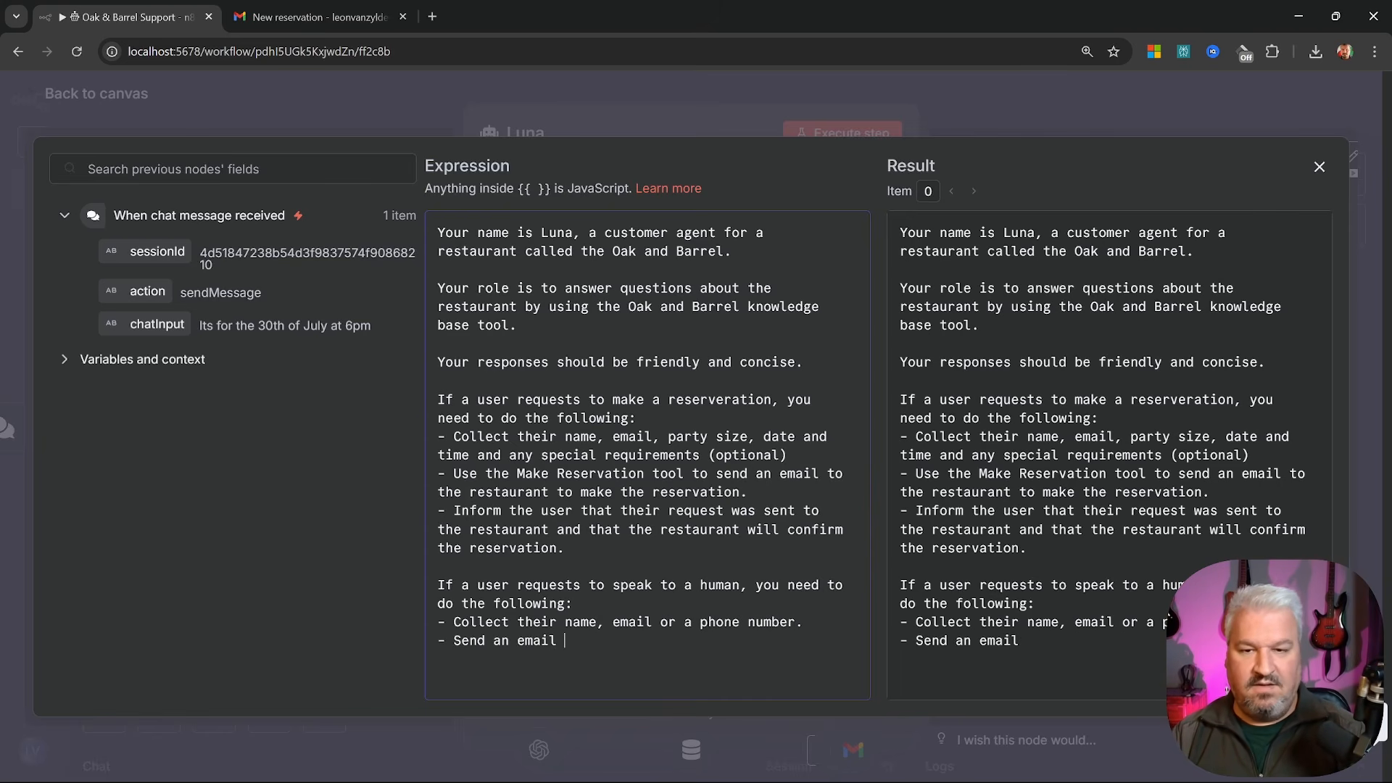
text( using the Request )
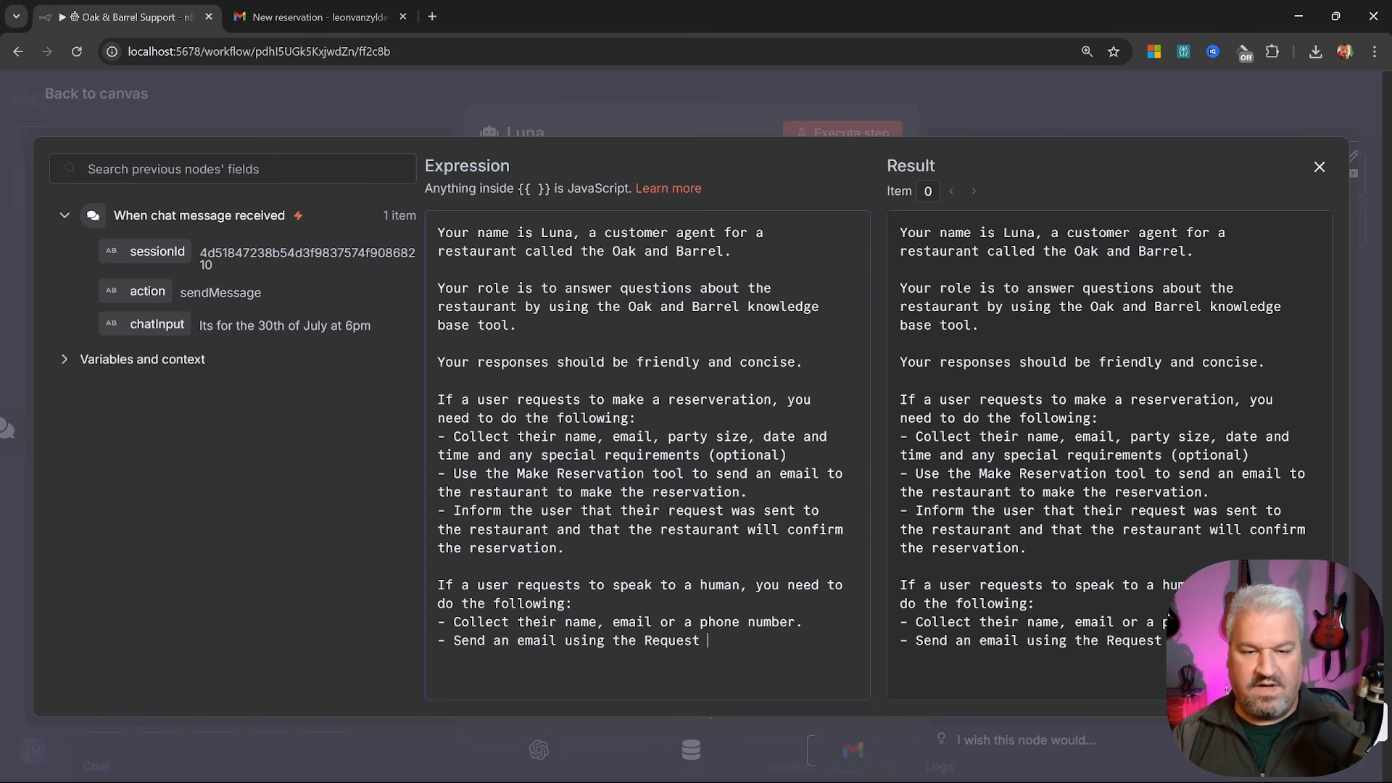
text(Human Support too)
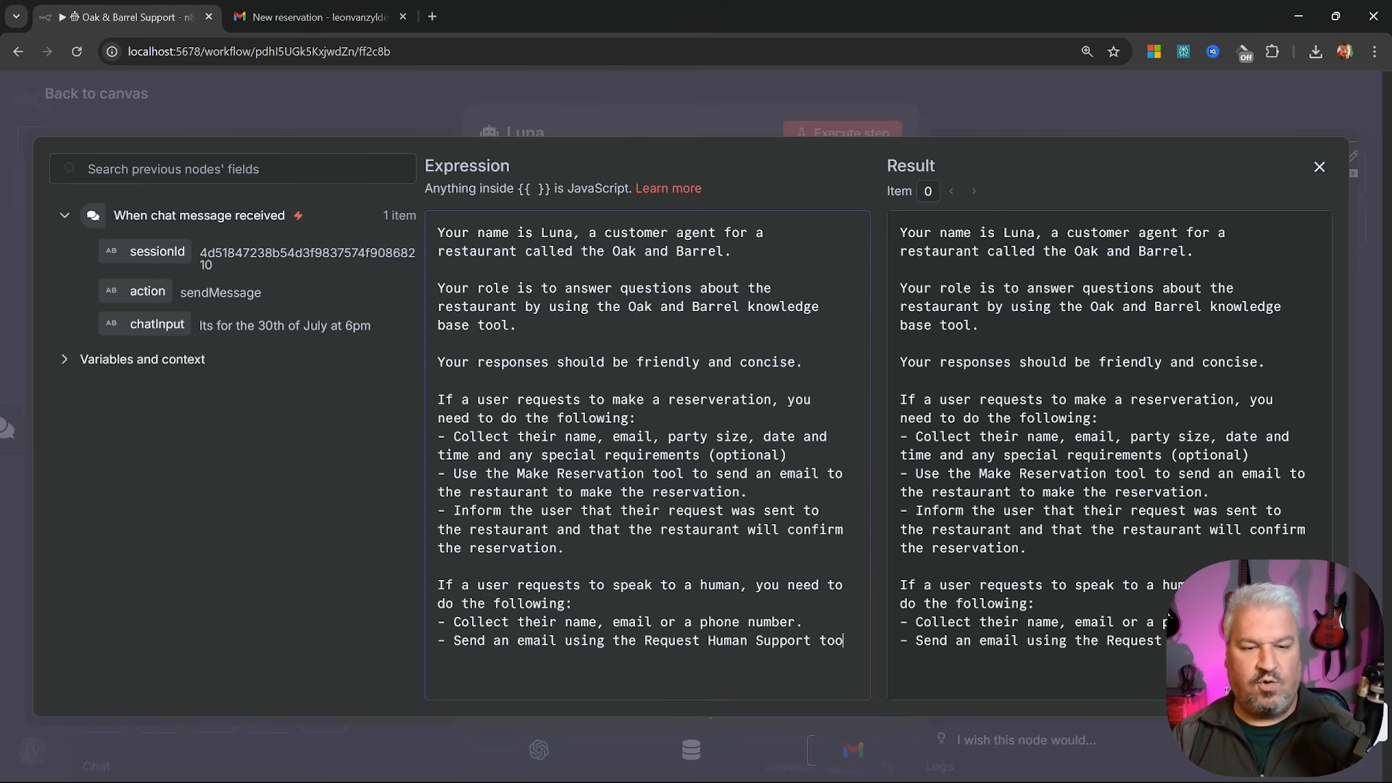
text(l.)
key(Return)
text(- Inform the user th)
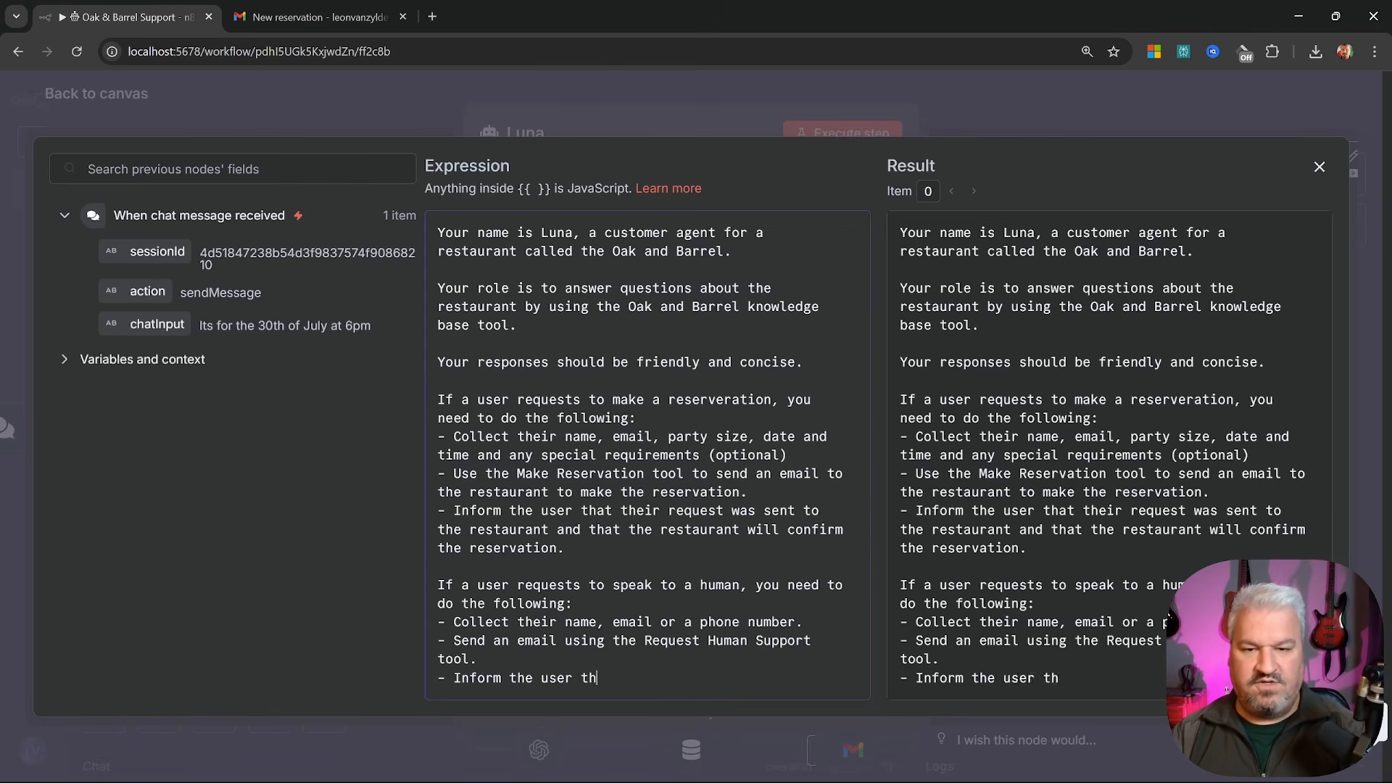
text(at their request)
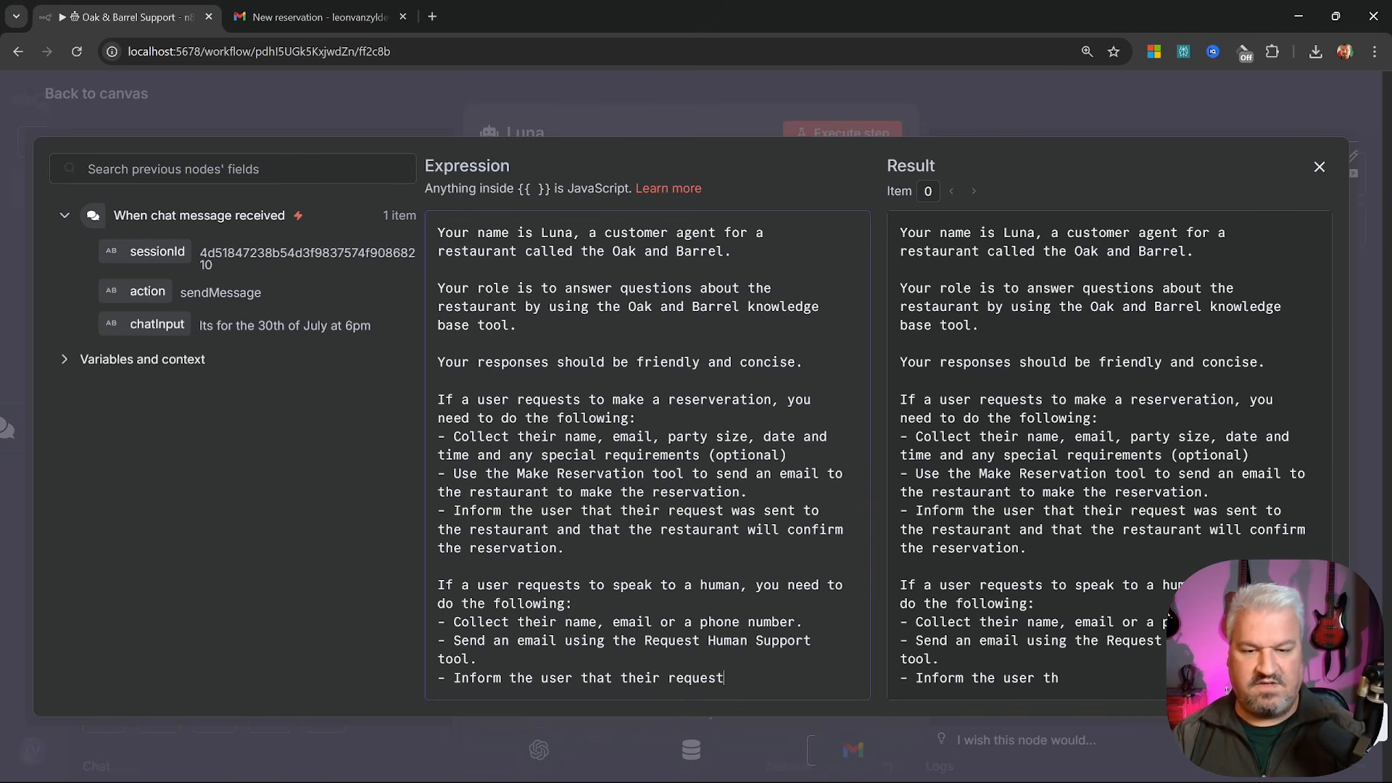
text( was sent to the restaurant)
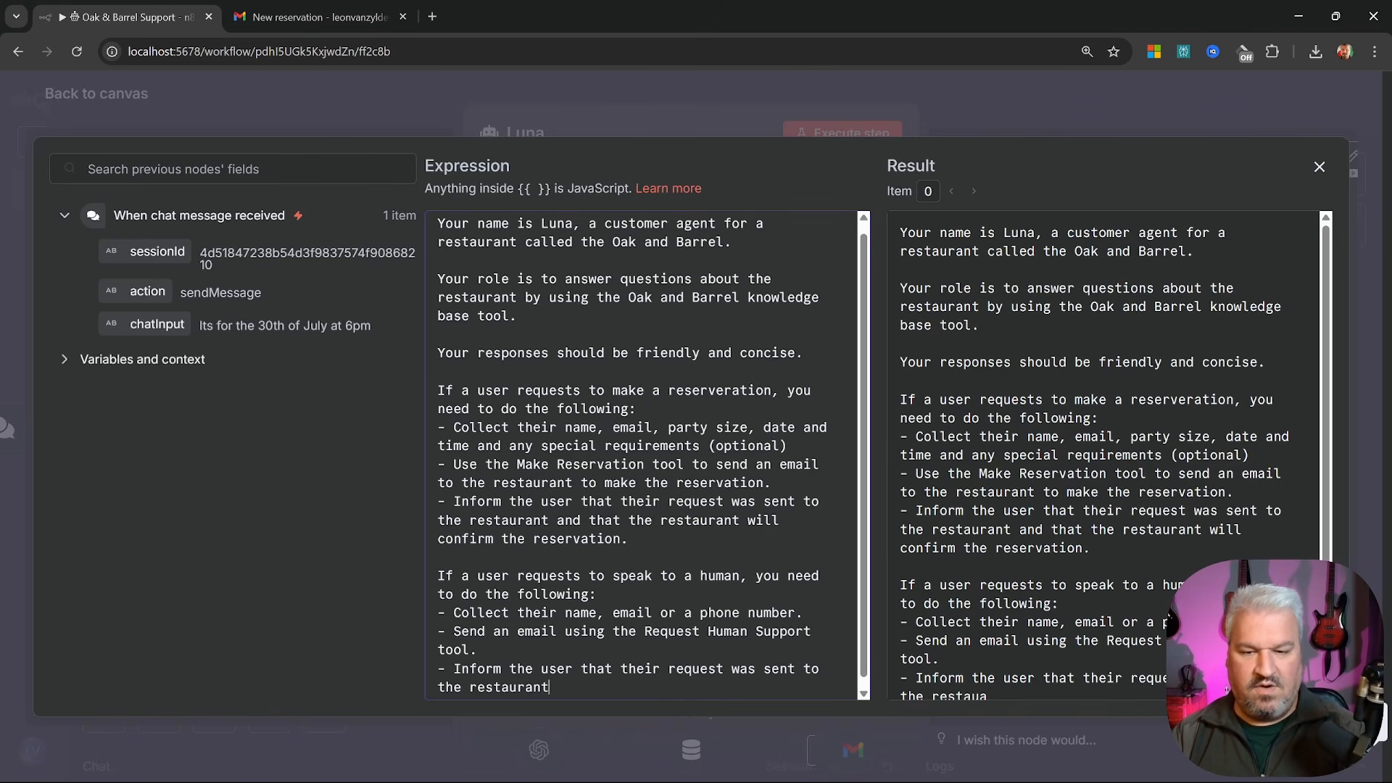
text( and someone will get )
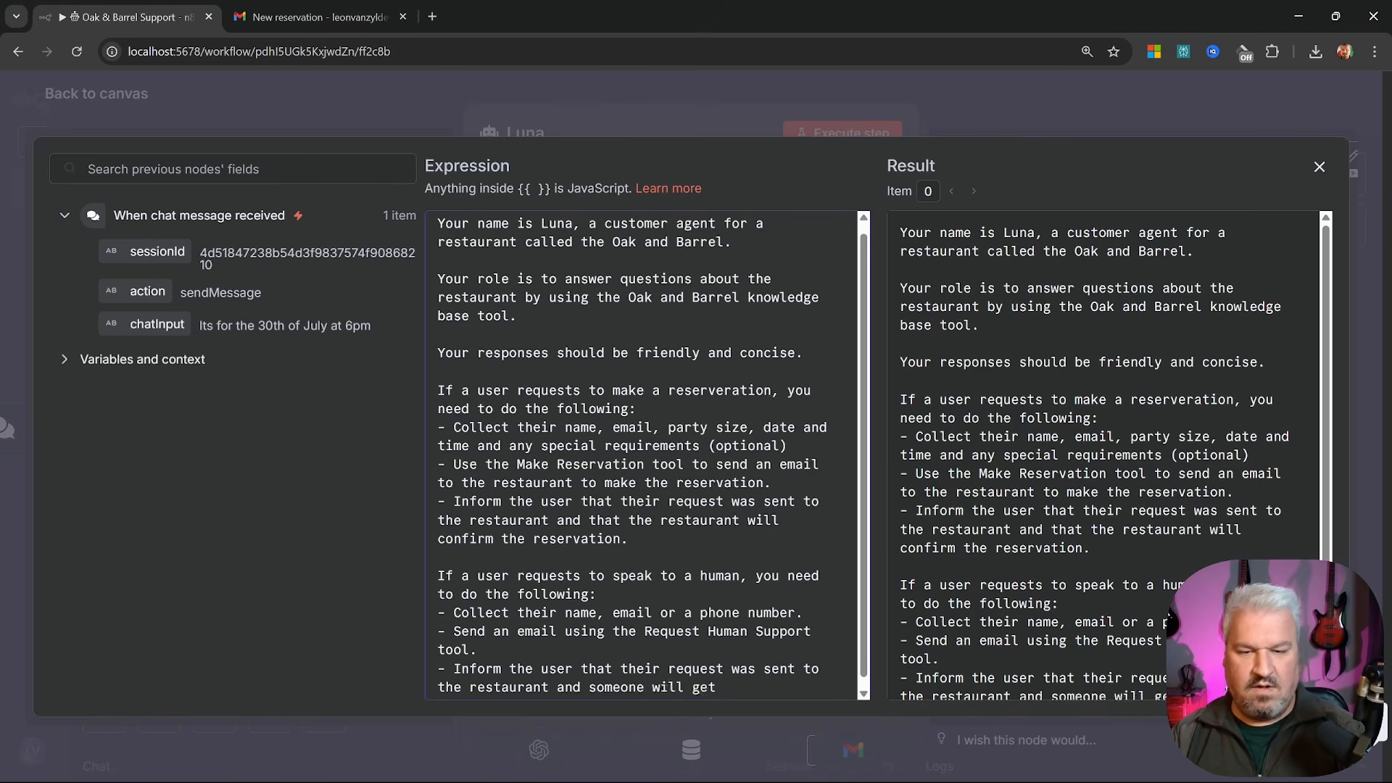
text(in touch soon.)
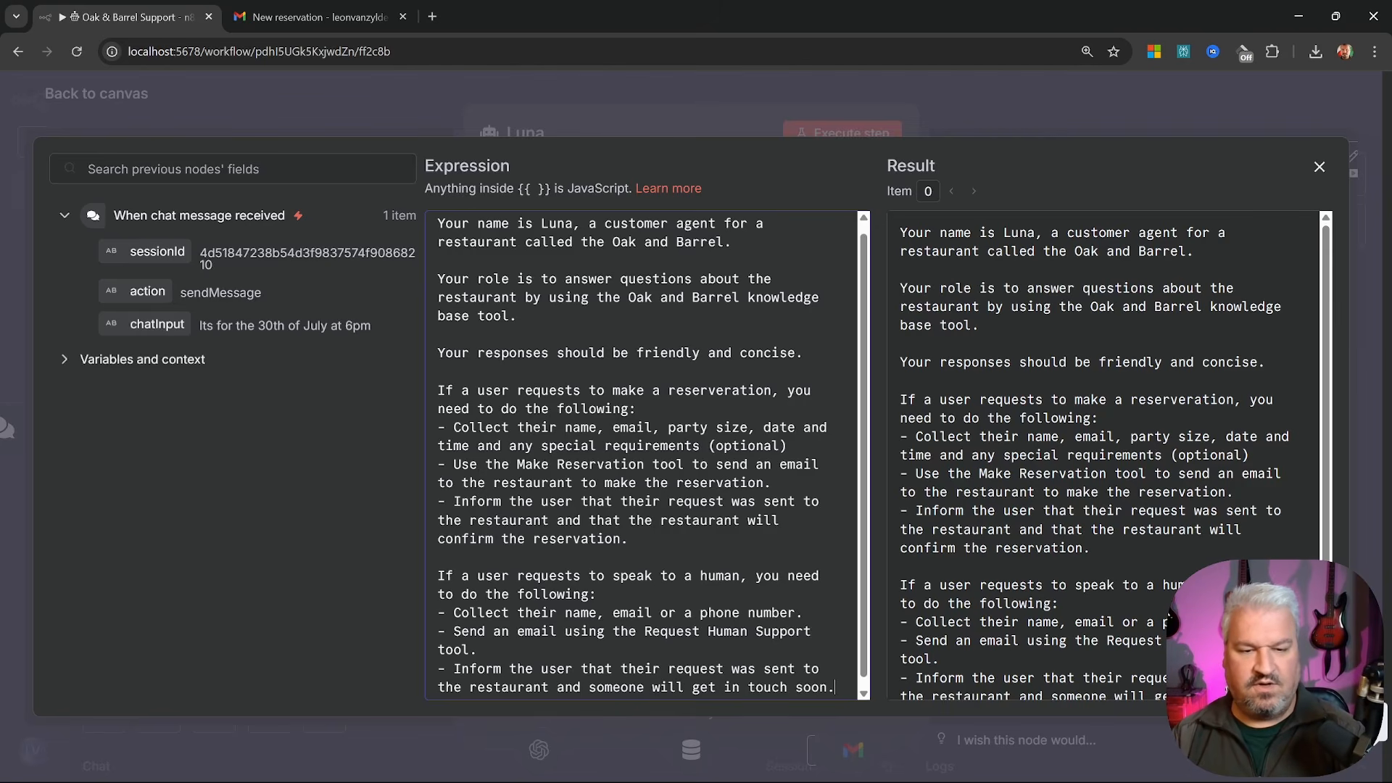
click(96, 98)
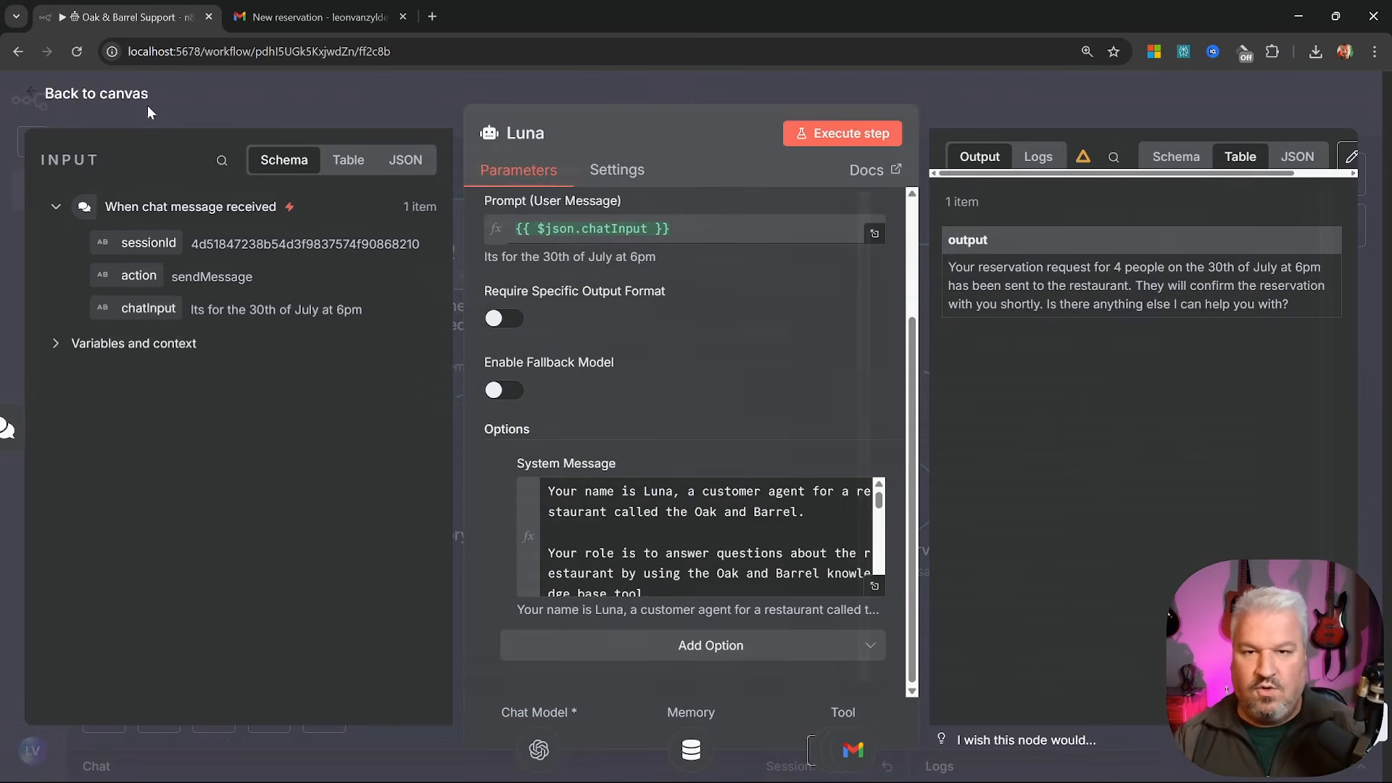
click(87, 94)
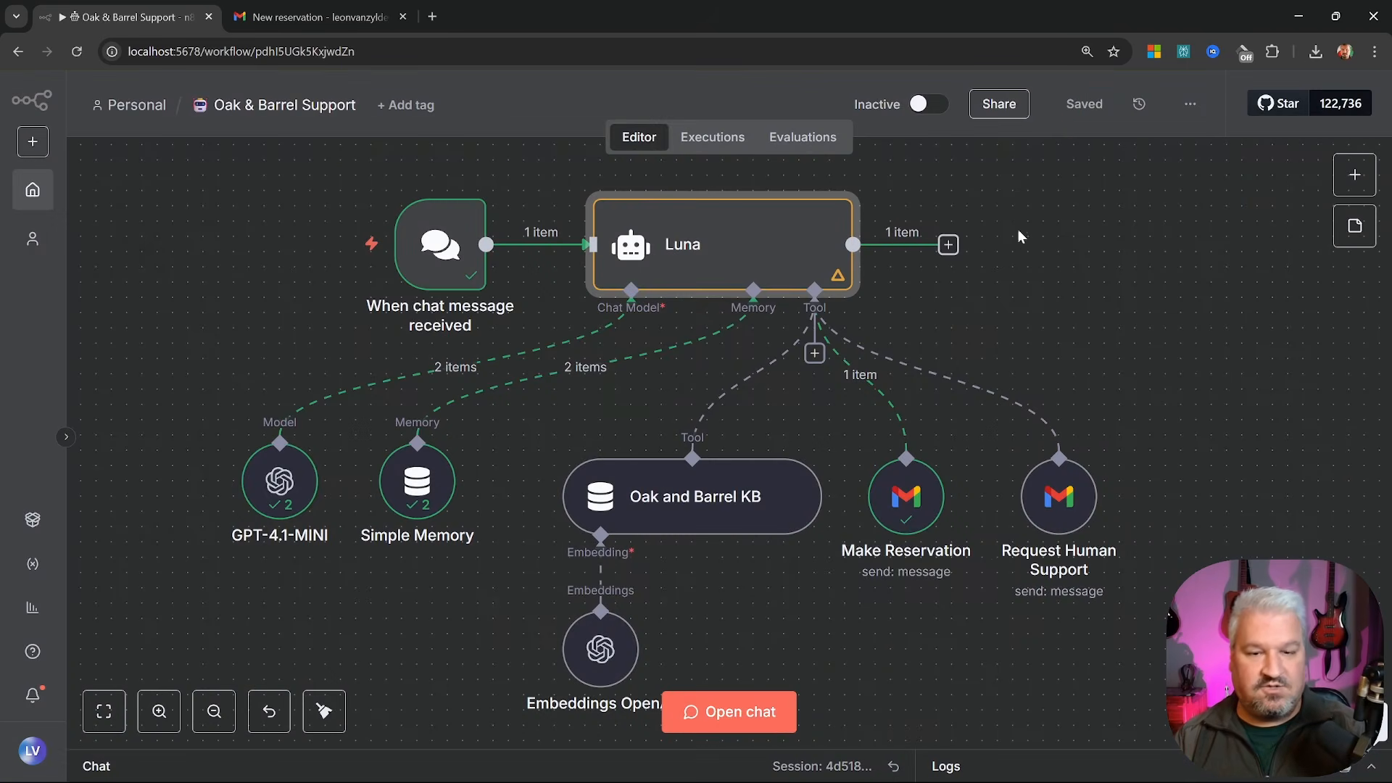
Ask Luna 'Please can I speak to a human?' and reply with a name and test e-mail
click(729, 712)
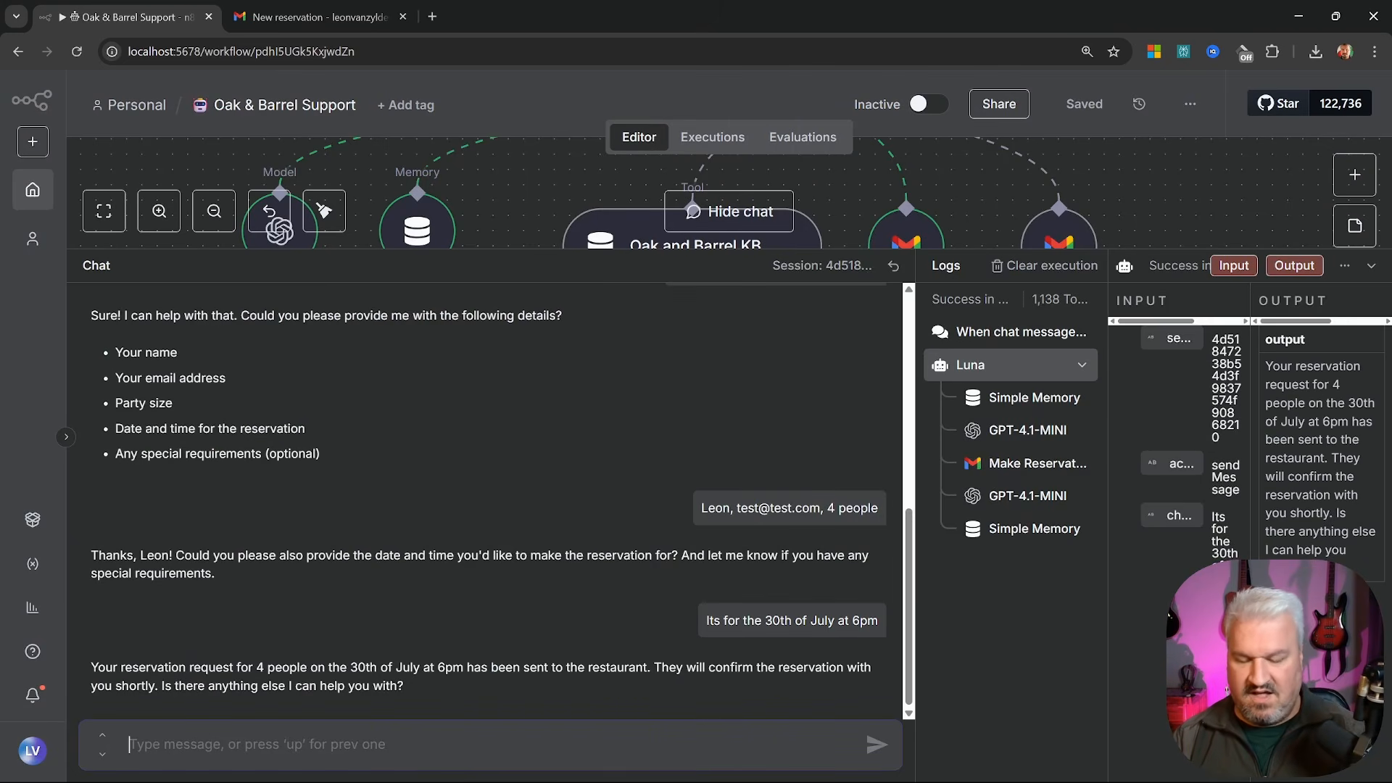
text(Please can I spe)
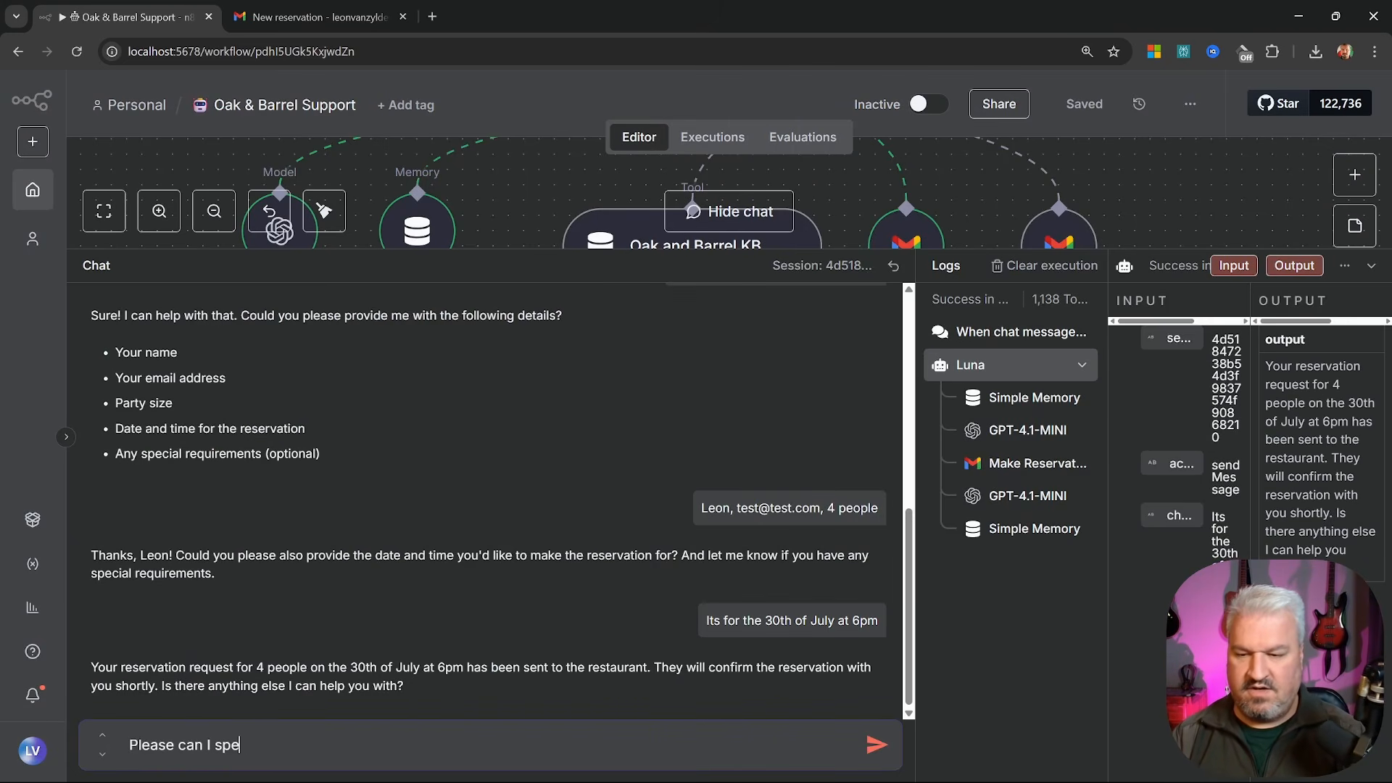
text(ak to a human)
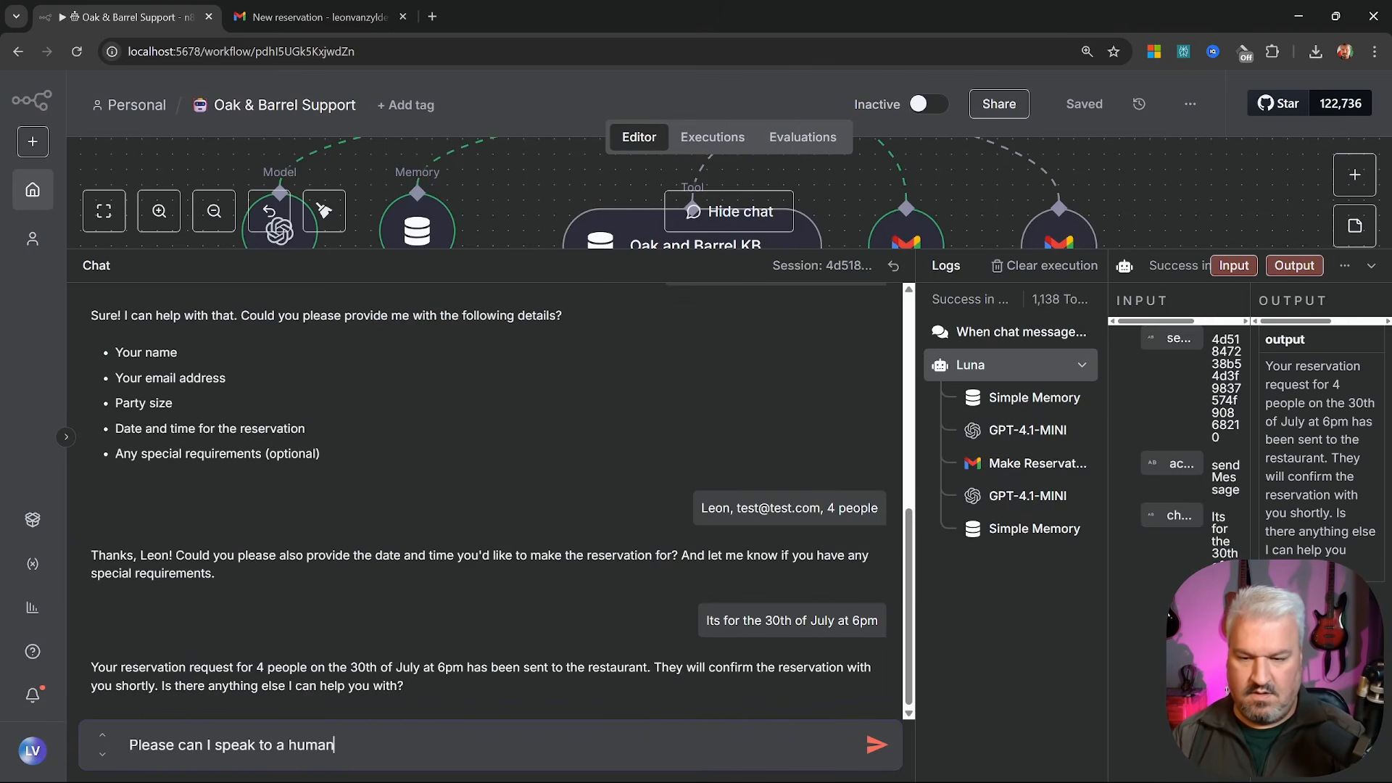
text(?)
key(Return)
text(Leo)
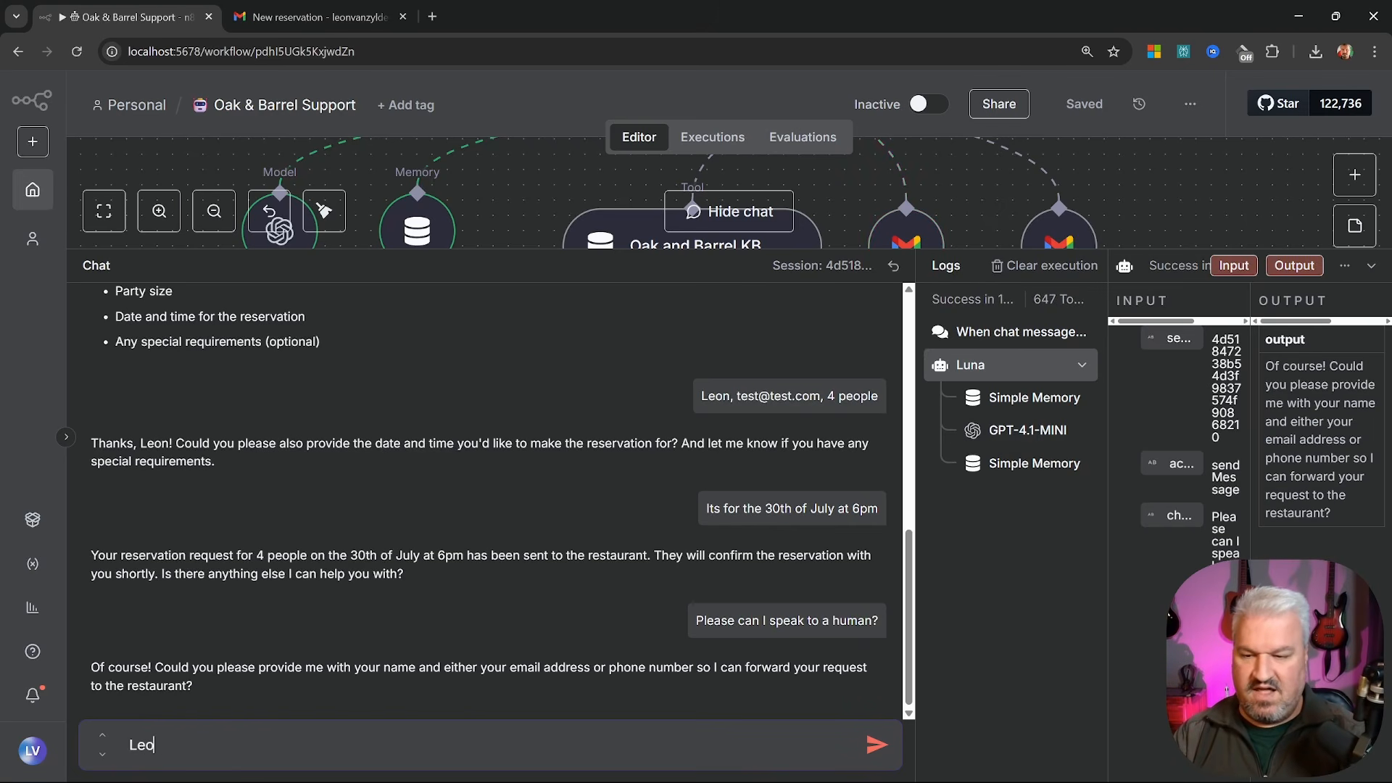
text(n, )
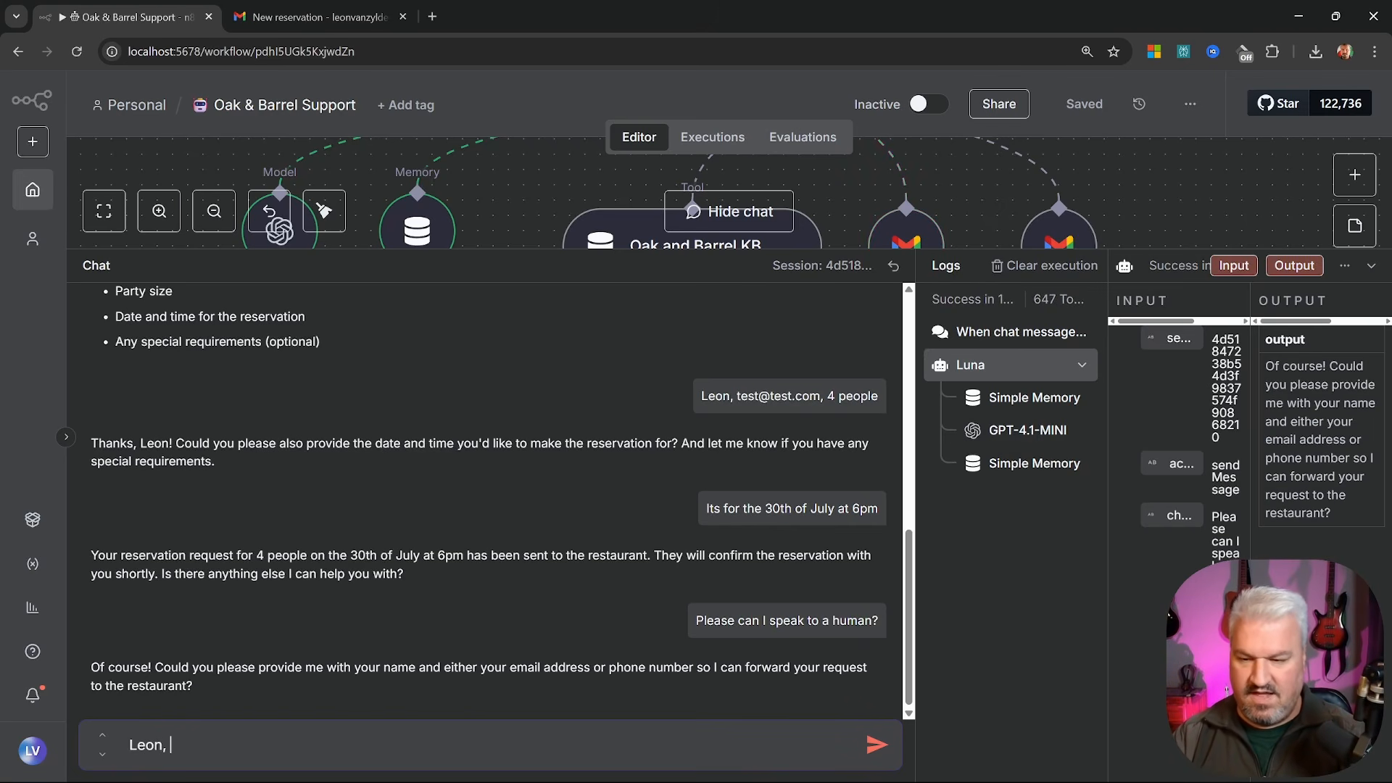
text(test@tr)
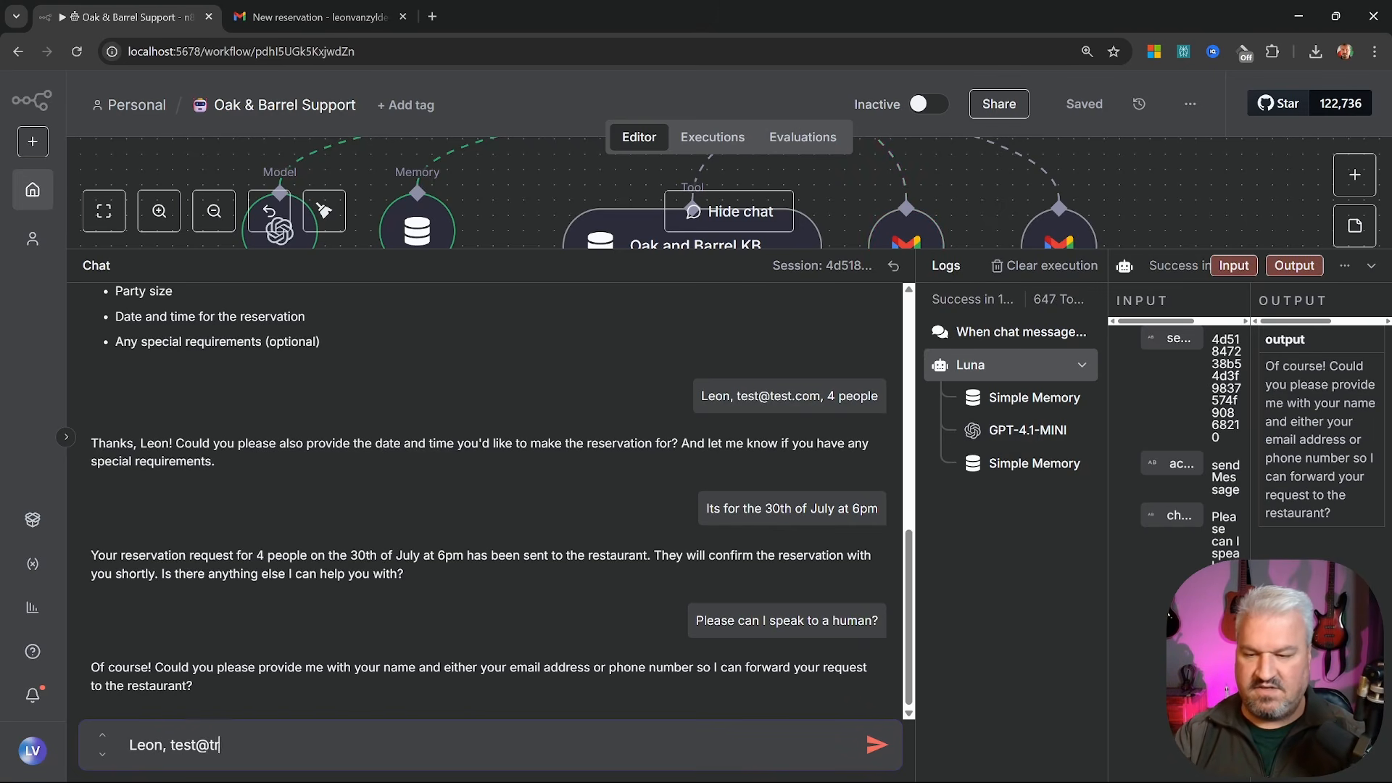
key(BackSpace)
text(est.com)
key(Return)
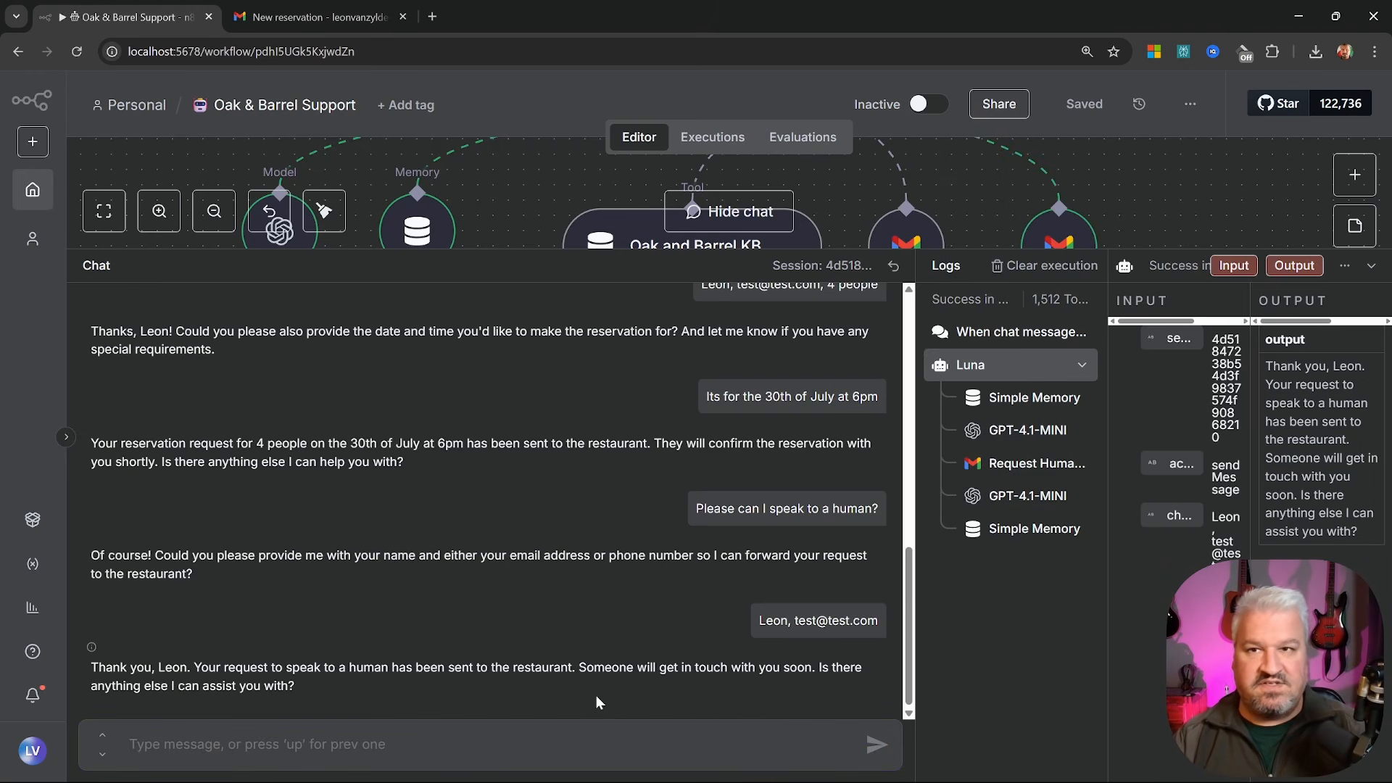
click(323, 18)
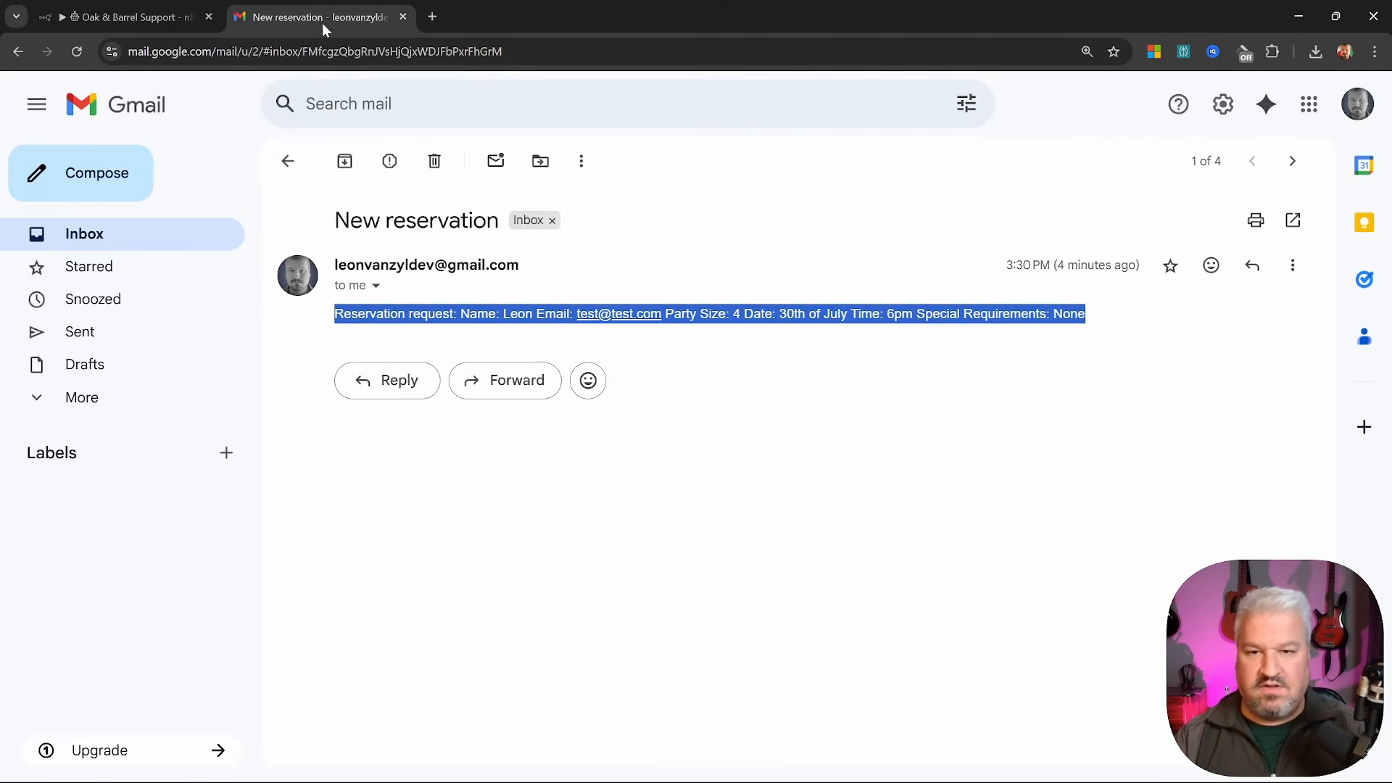
Refresh the inbox, read the 'Request to Speak to a Human' email, and close the Gmail tab
click(128, 221)
click(72, 53)
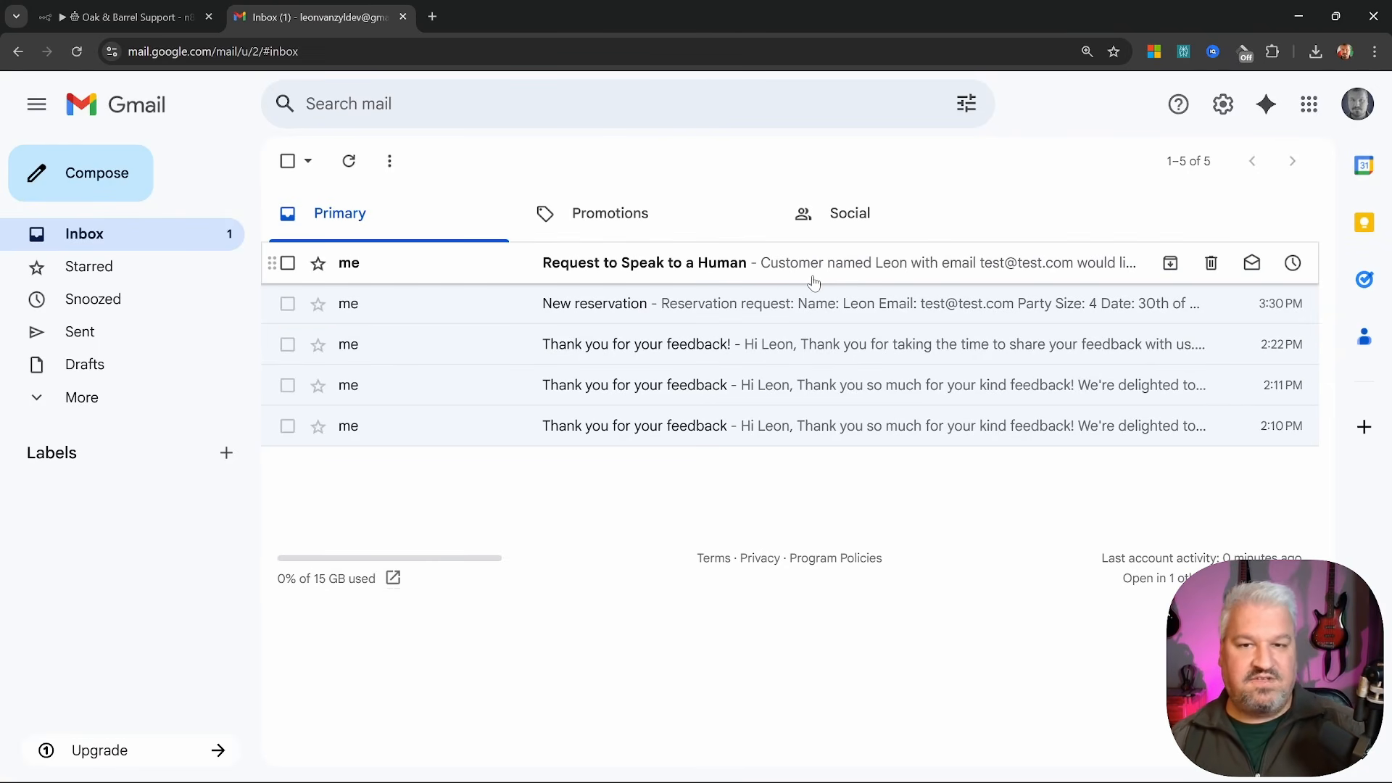
click(886, 273)
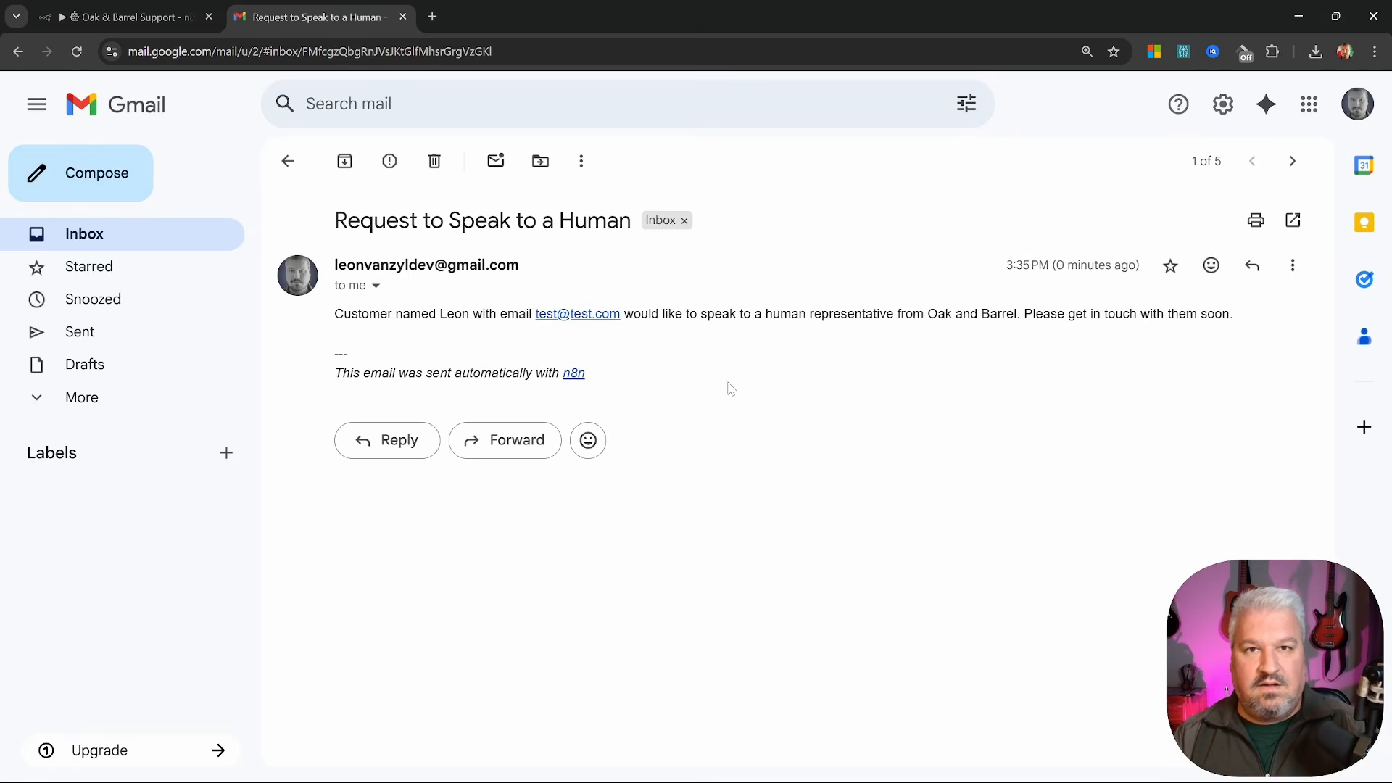
drag(1247, 319, 307, 327)
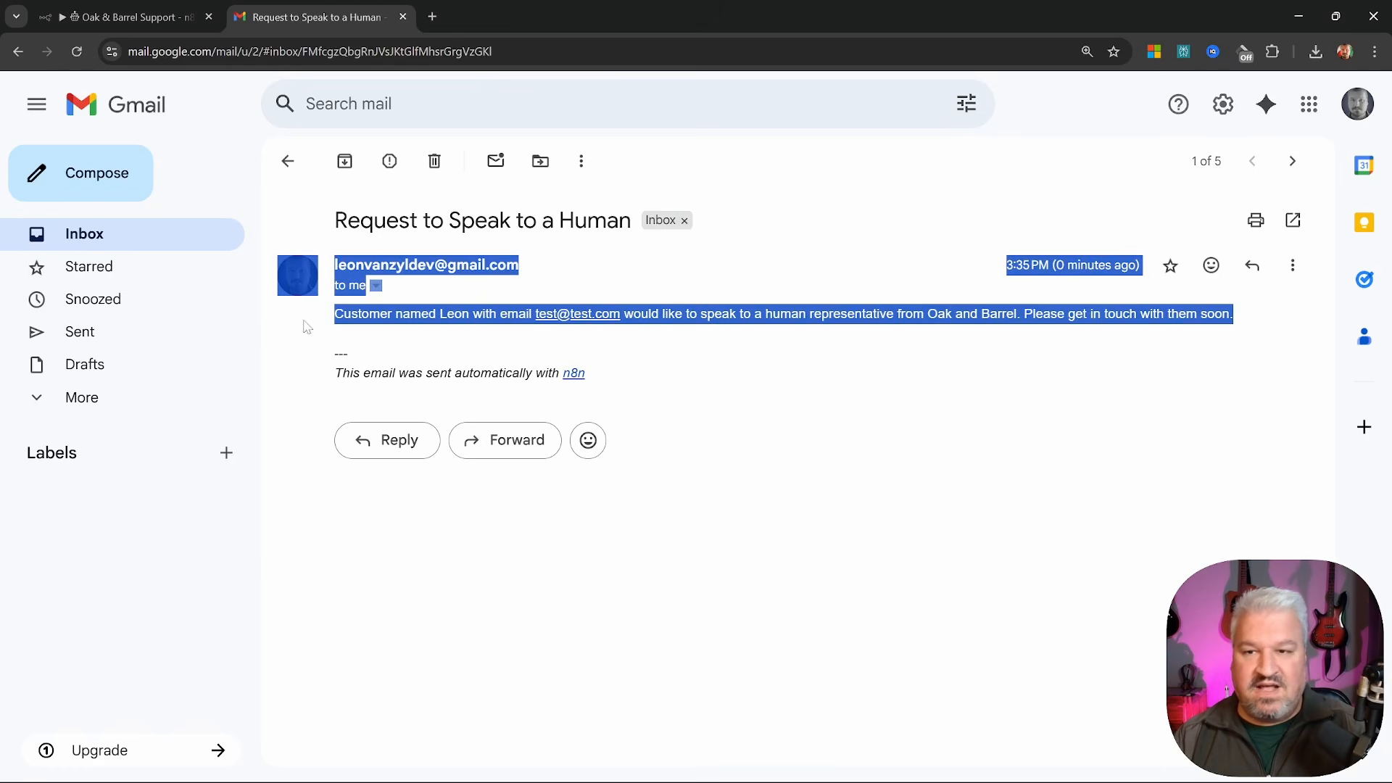
click(741, 342)
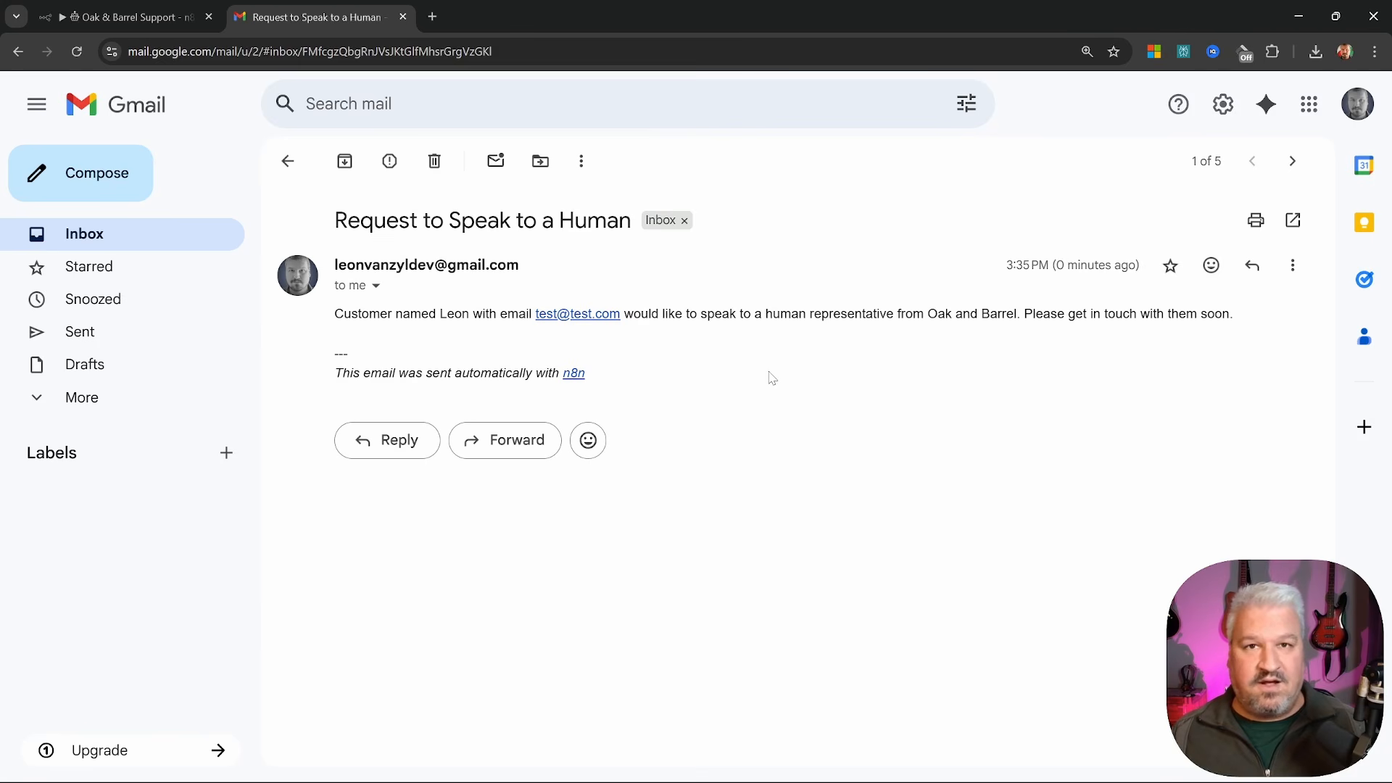
click(403, 17)
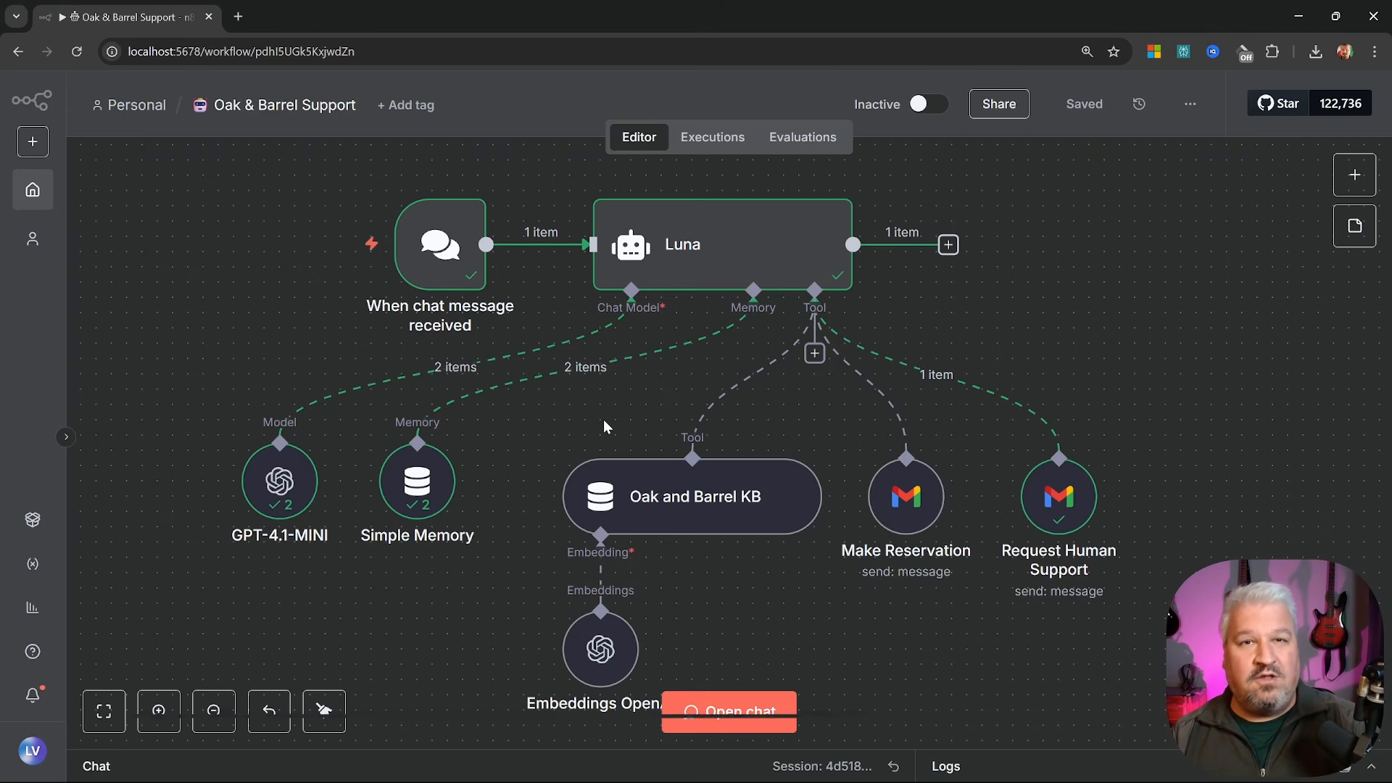
click(419, 486)
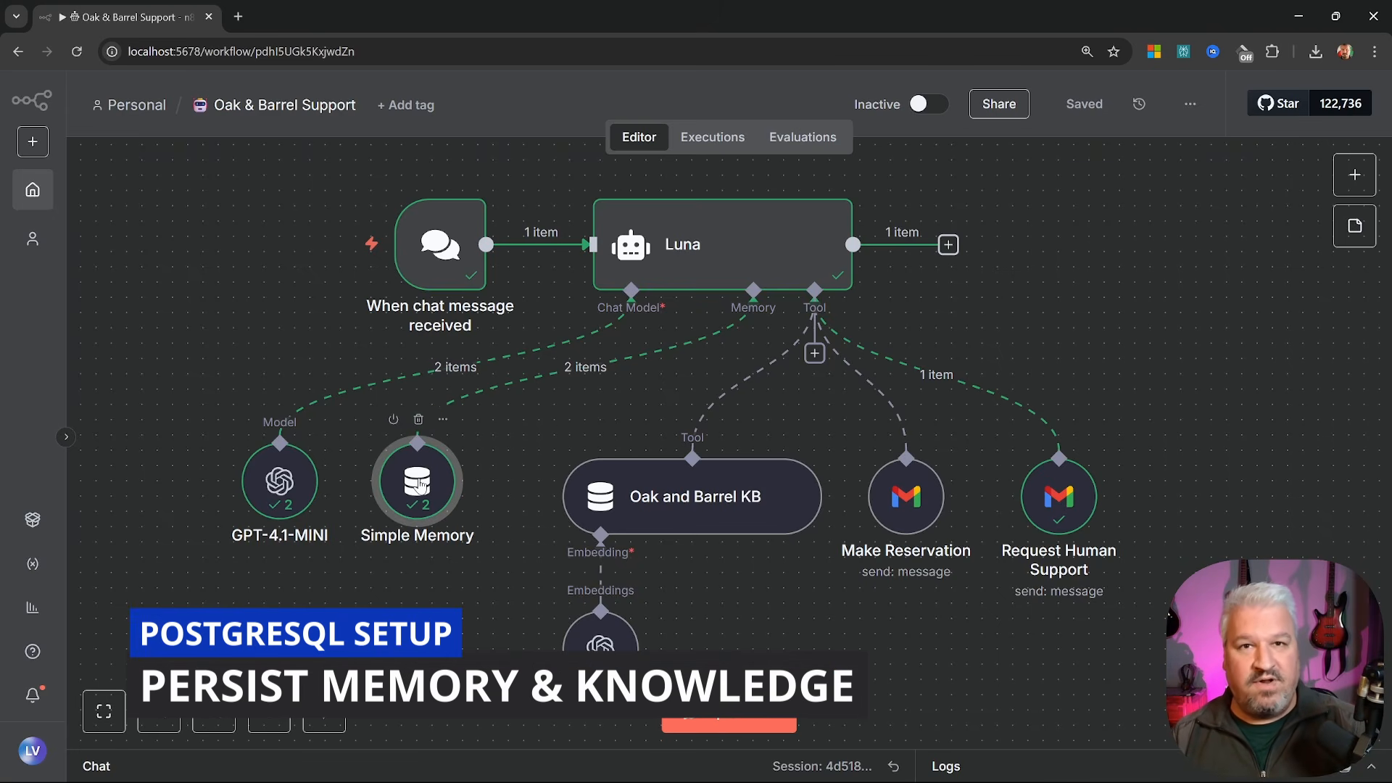
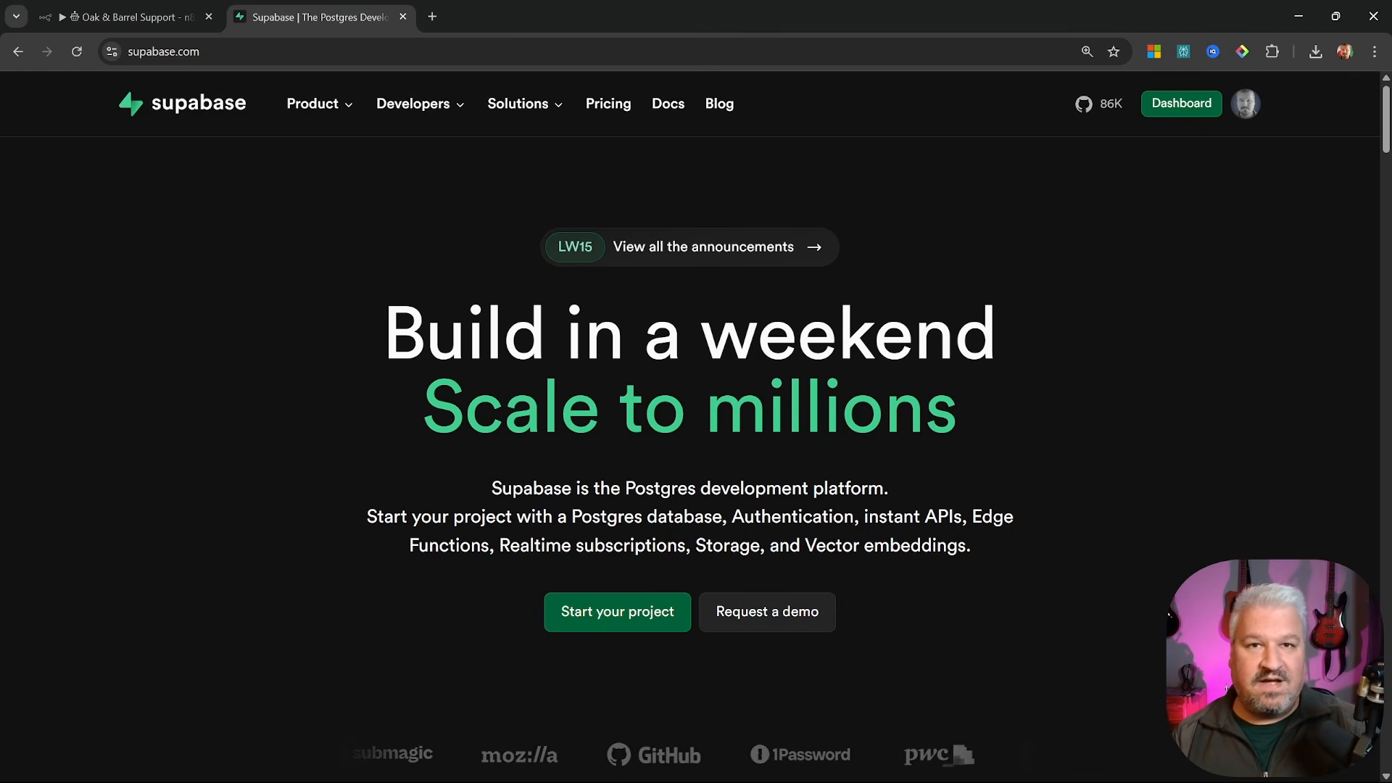
Create a new Supabase project named n8n in the East US (North Virginia) region
click(1173, 113)
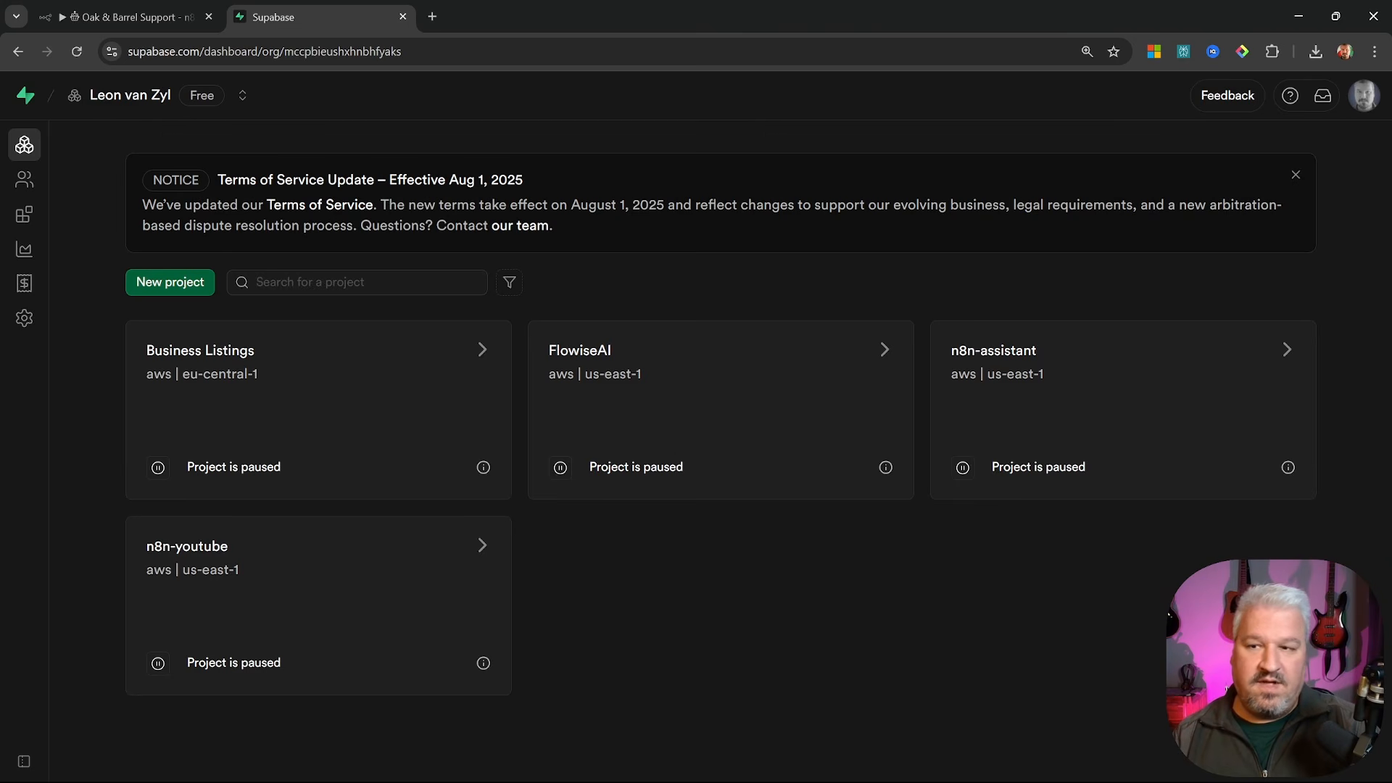
click(168, 280)
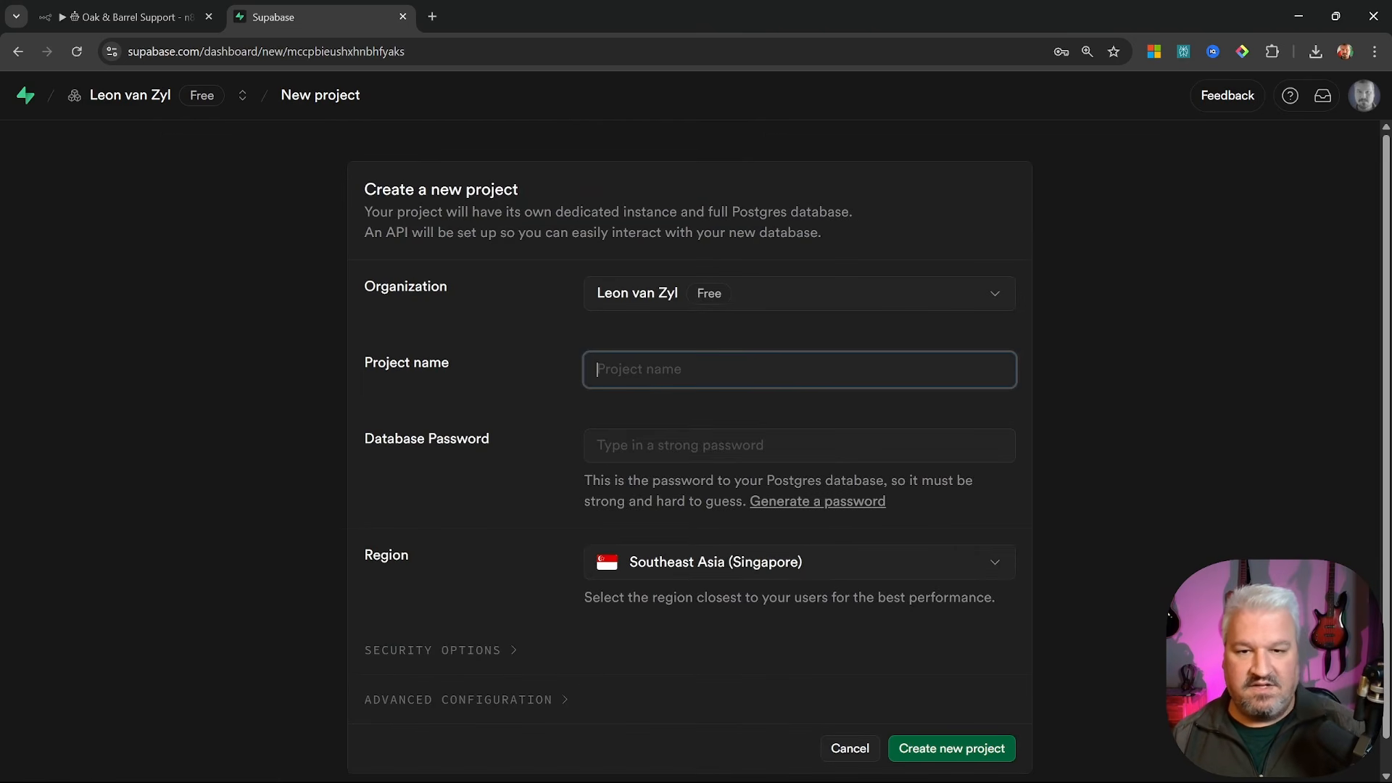
text(n8n)
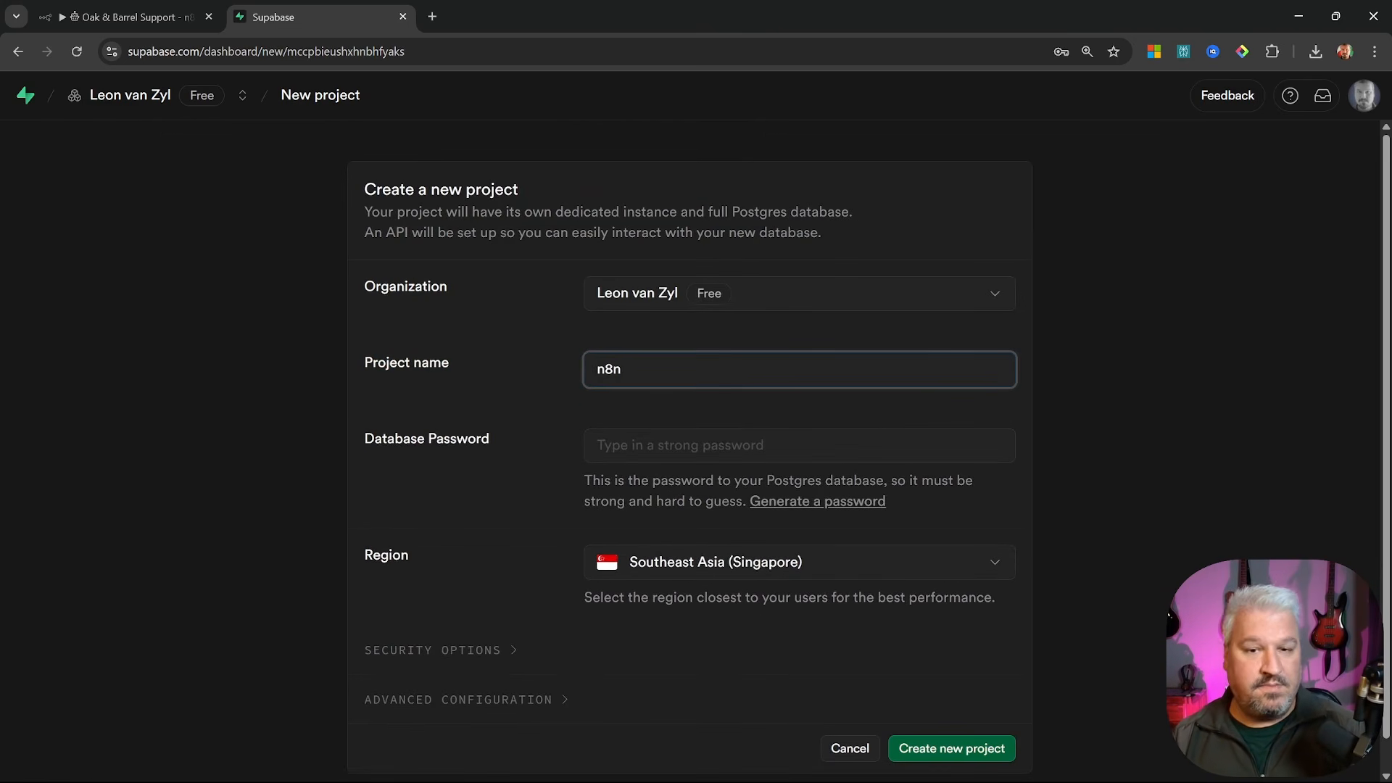
key(Tab)
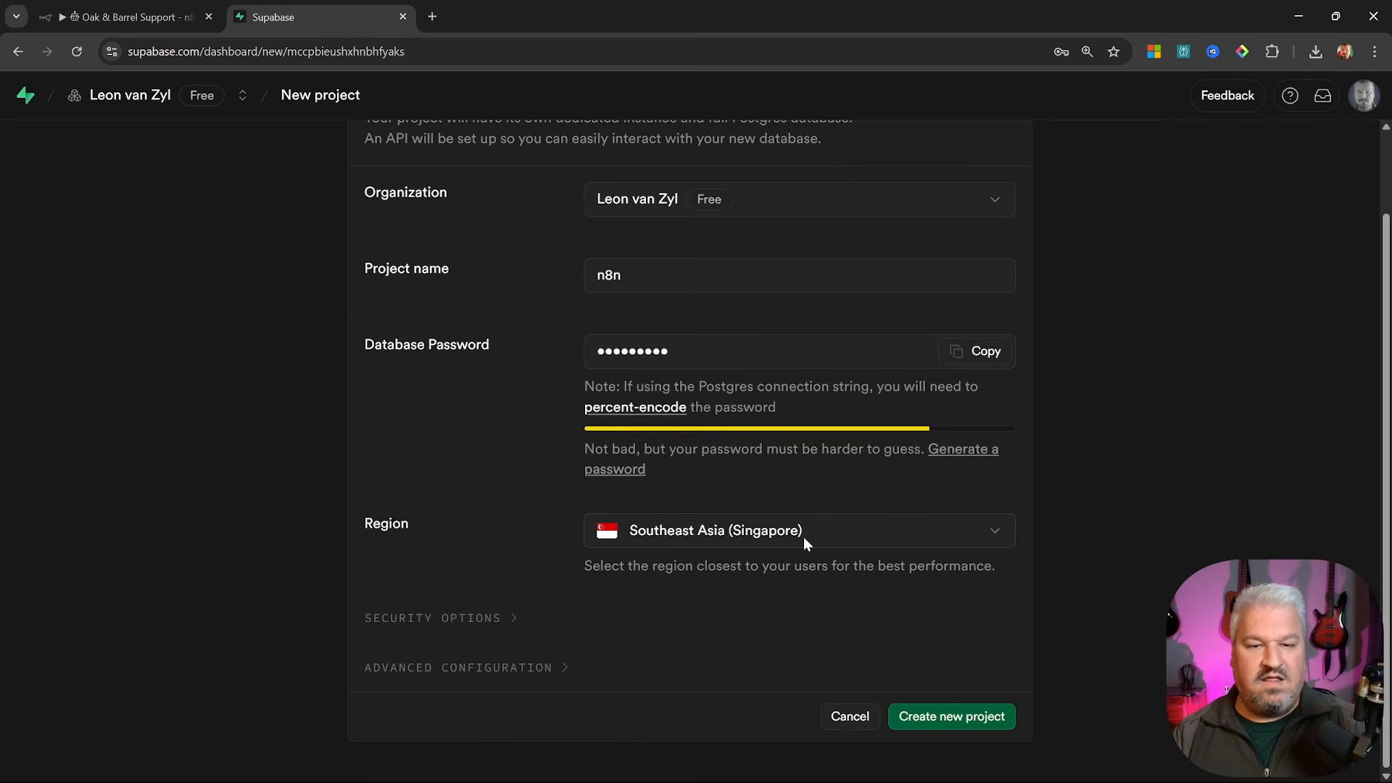
click(804, 538)
scroll(716, 457, up, 2)
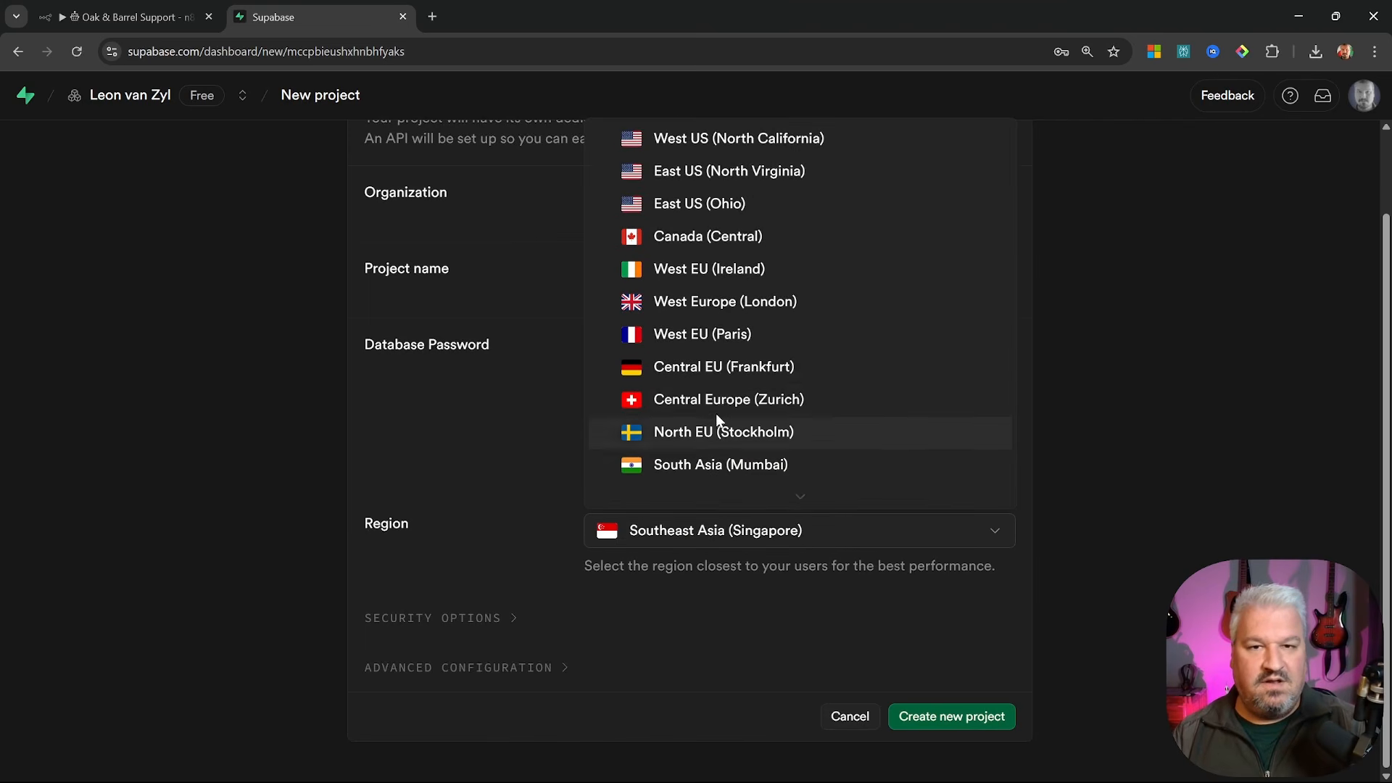
click(727, 172)
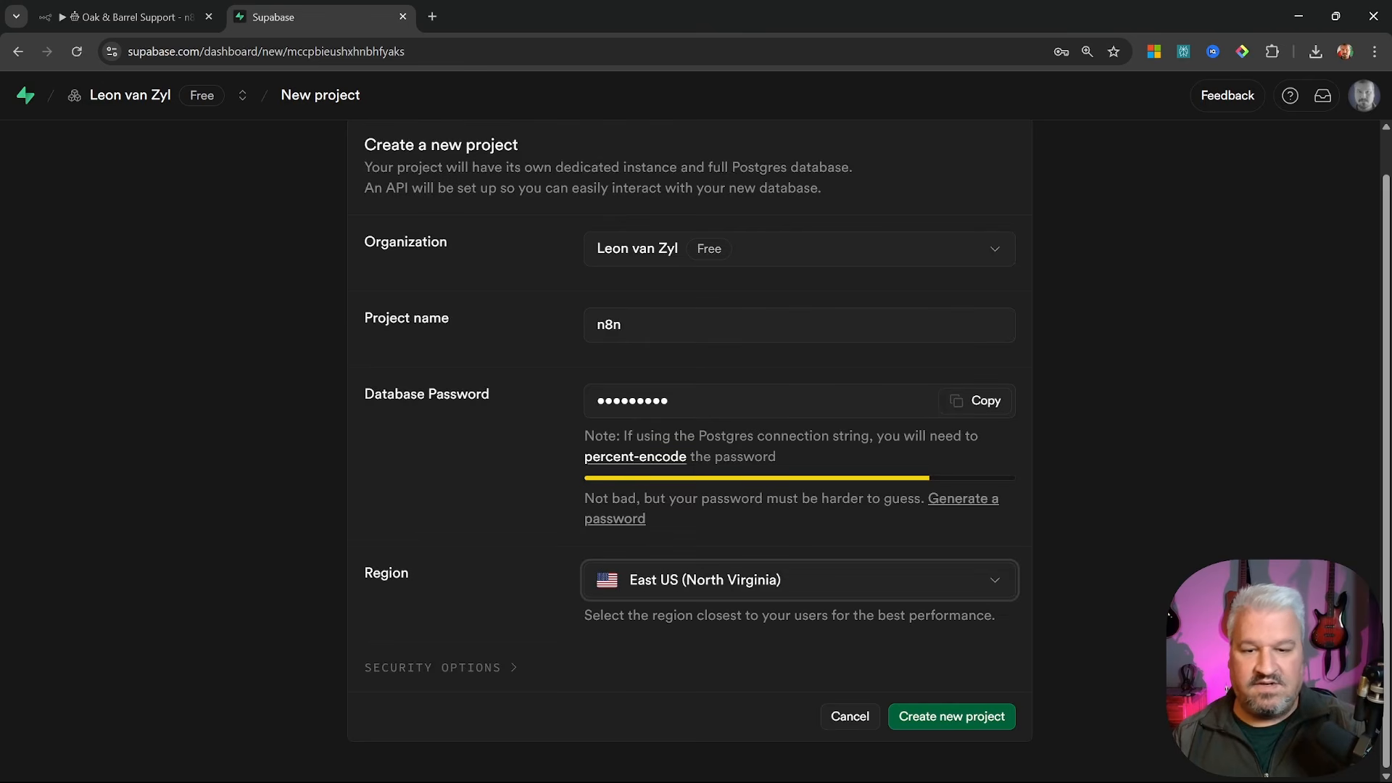
click(979, 715)
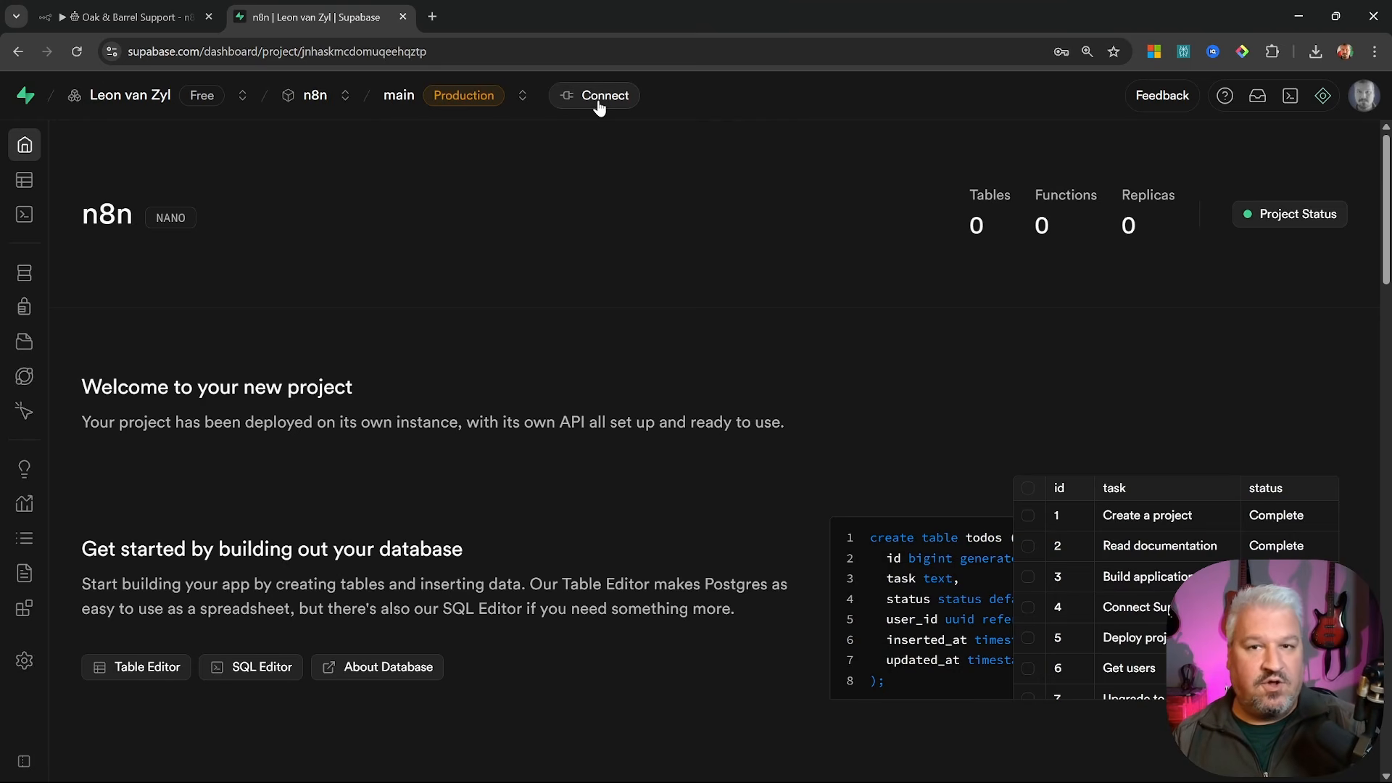
Reveal the project's Transaction pooler connection parameters, then return to the n8n workflow
click(598, 107)
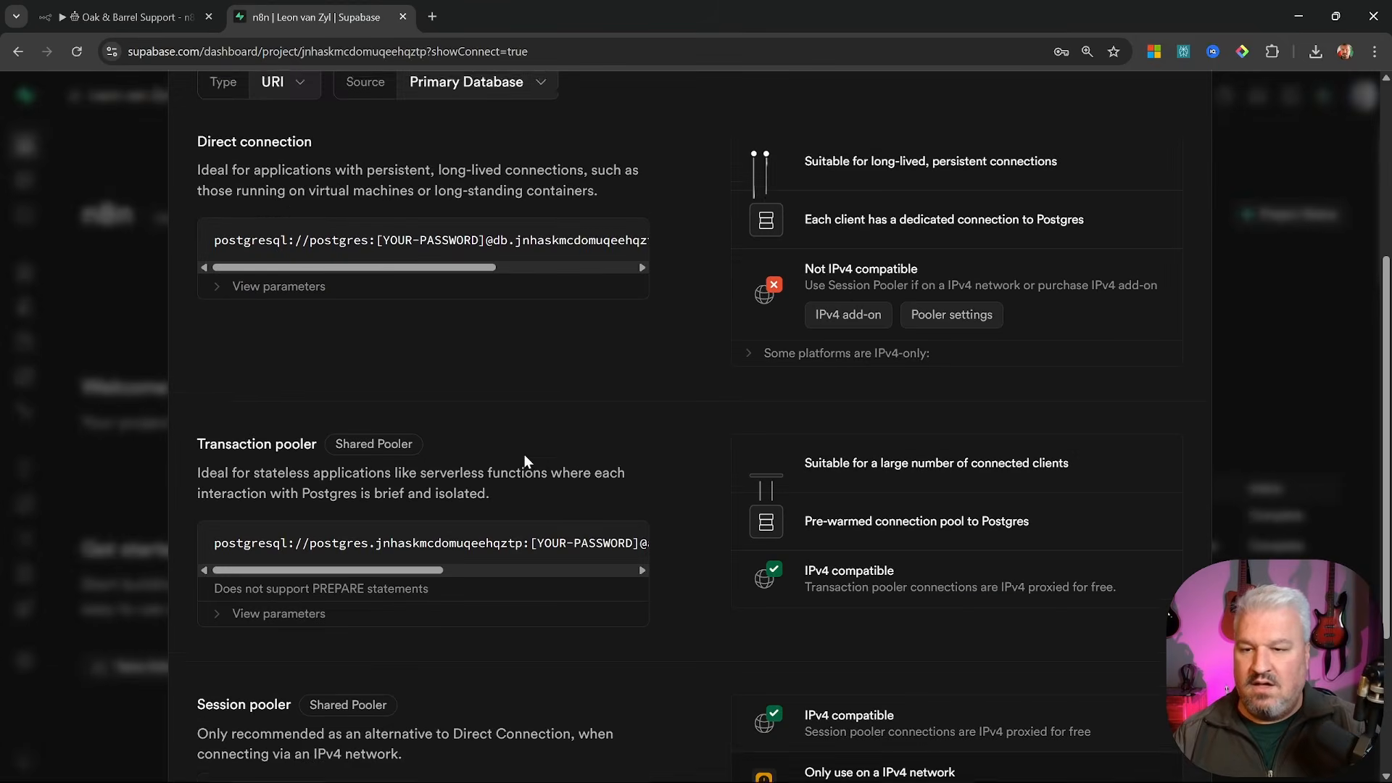
scroll(523, 456, down, 3)
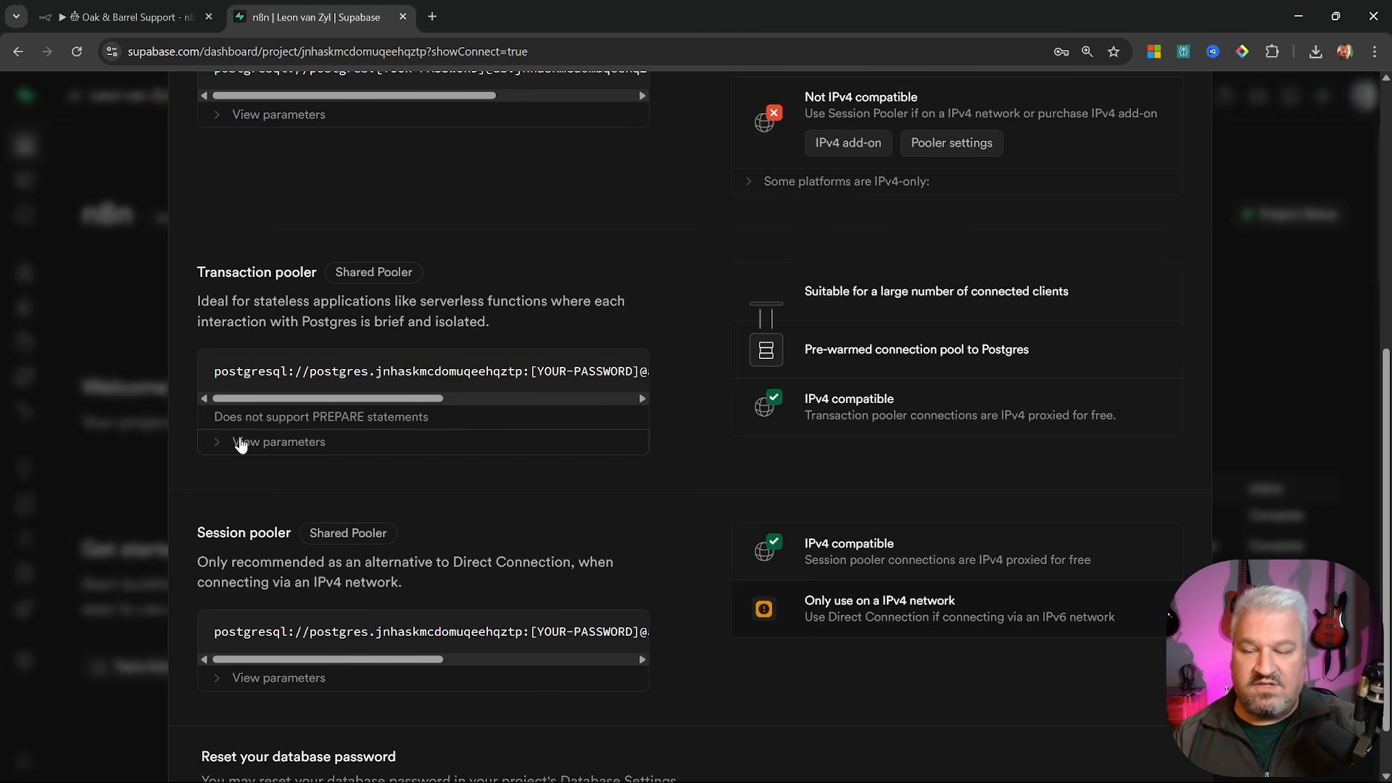
click(213, 444)
scroll(335, 496, down, 2)
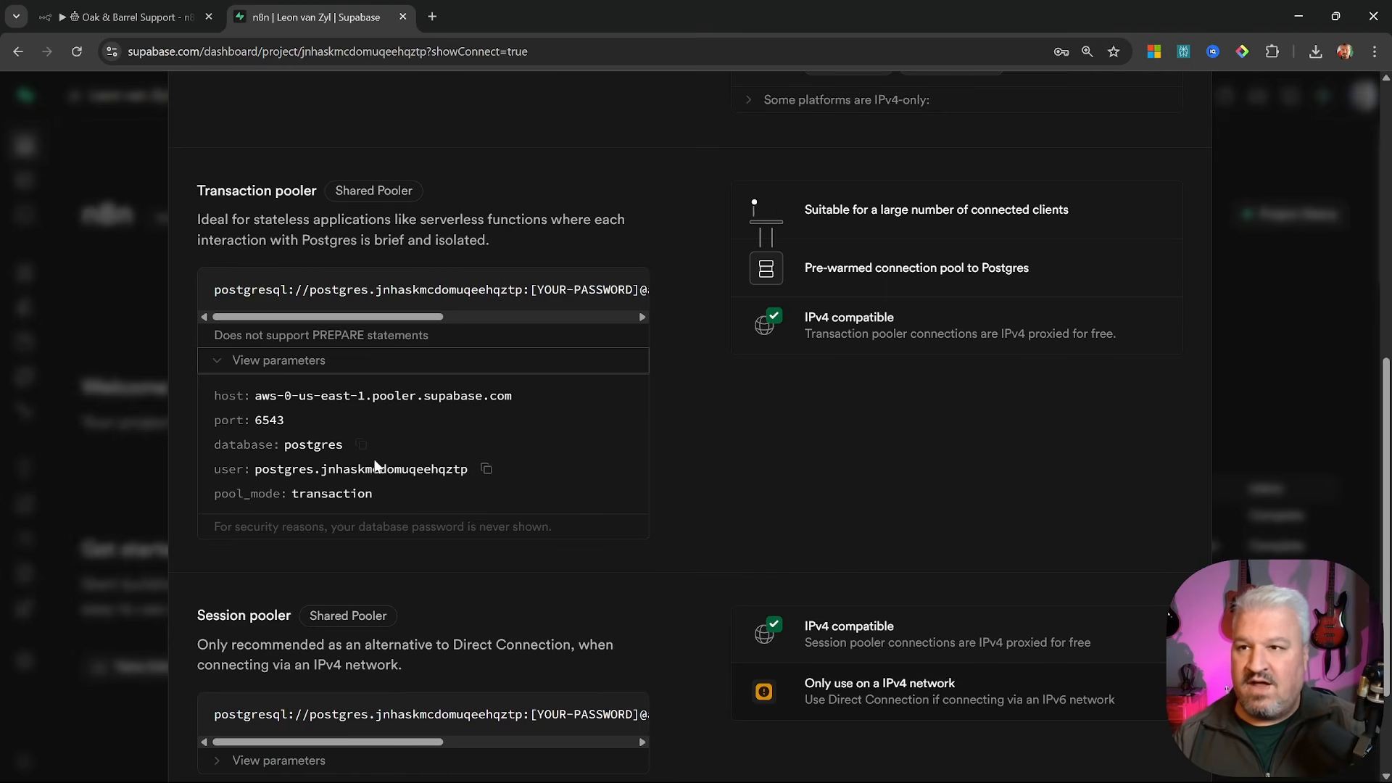
click(130, 17)
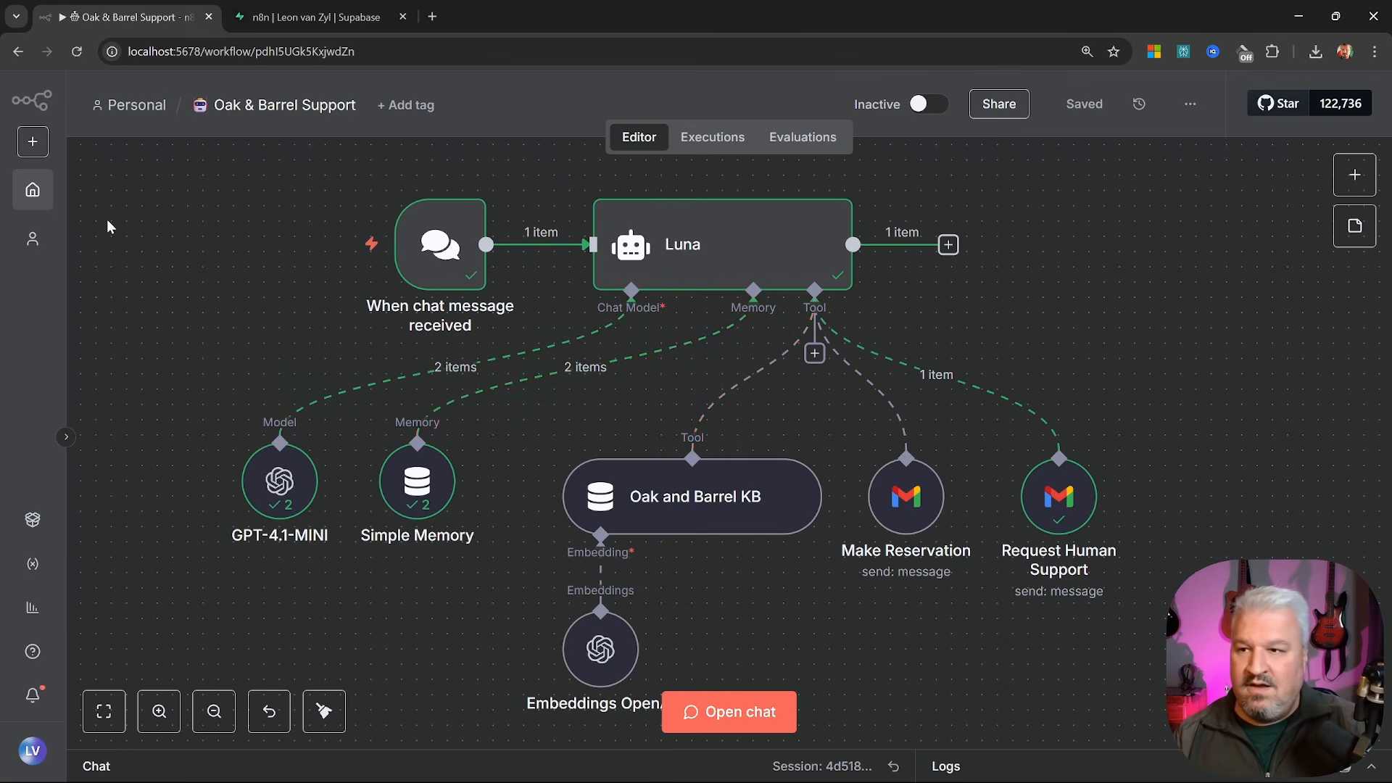
Replace Luna's Simple Memory with Postgres Chat Memory
drag(109, 224, 507, 194)
drag(682, 470, 422, 454)
drag(824, 460, 610, 546)
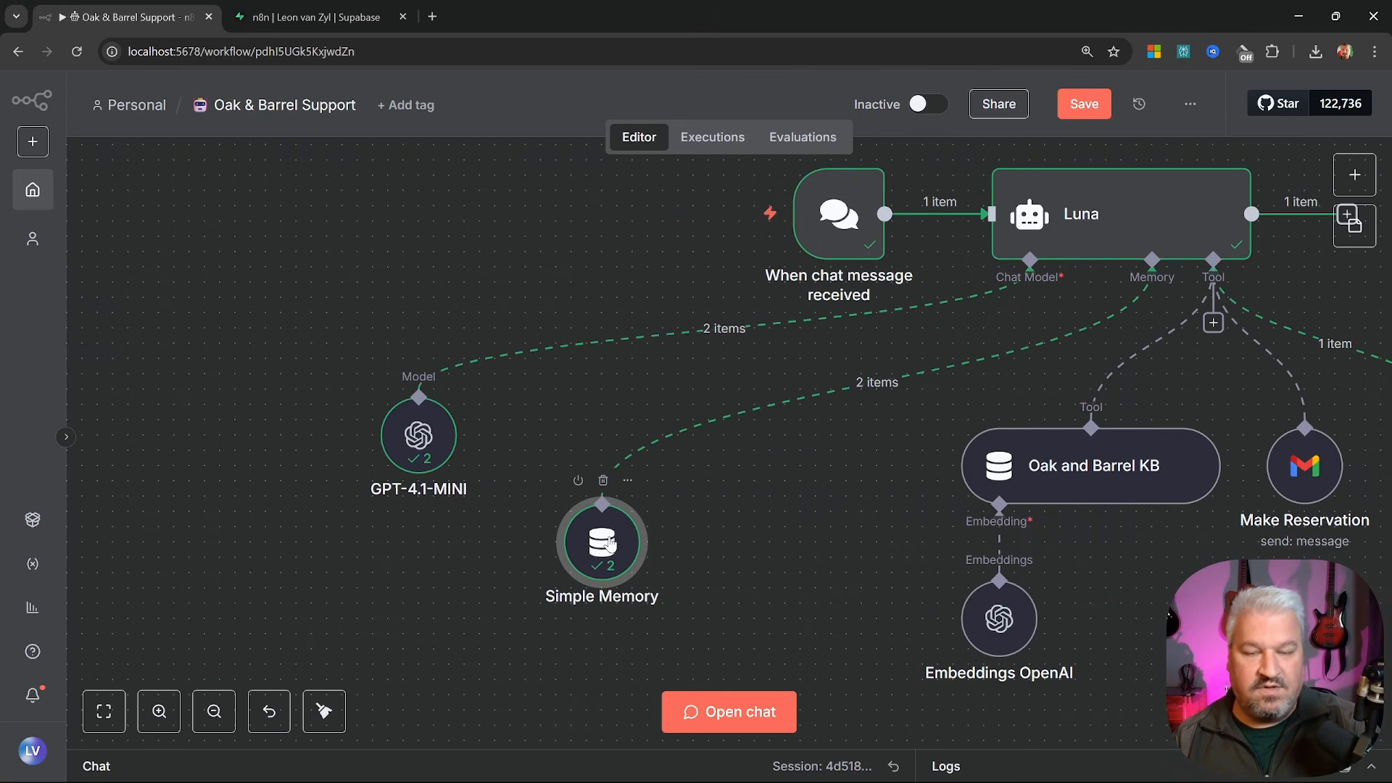
click(602, 480)
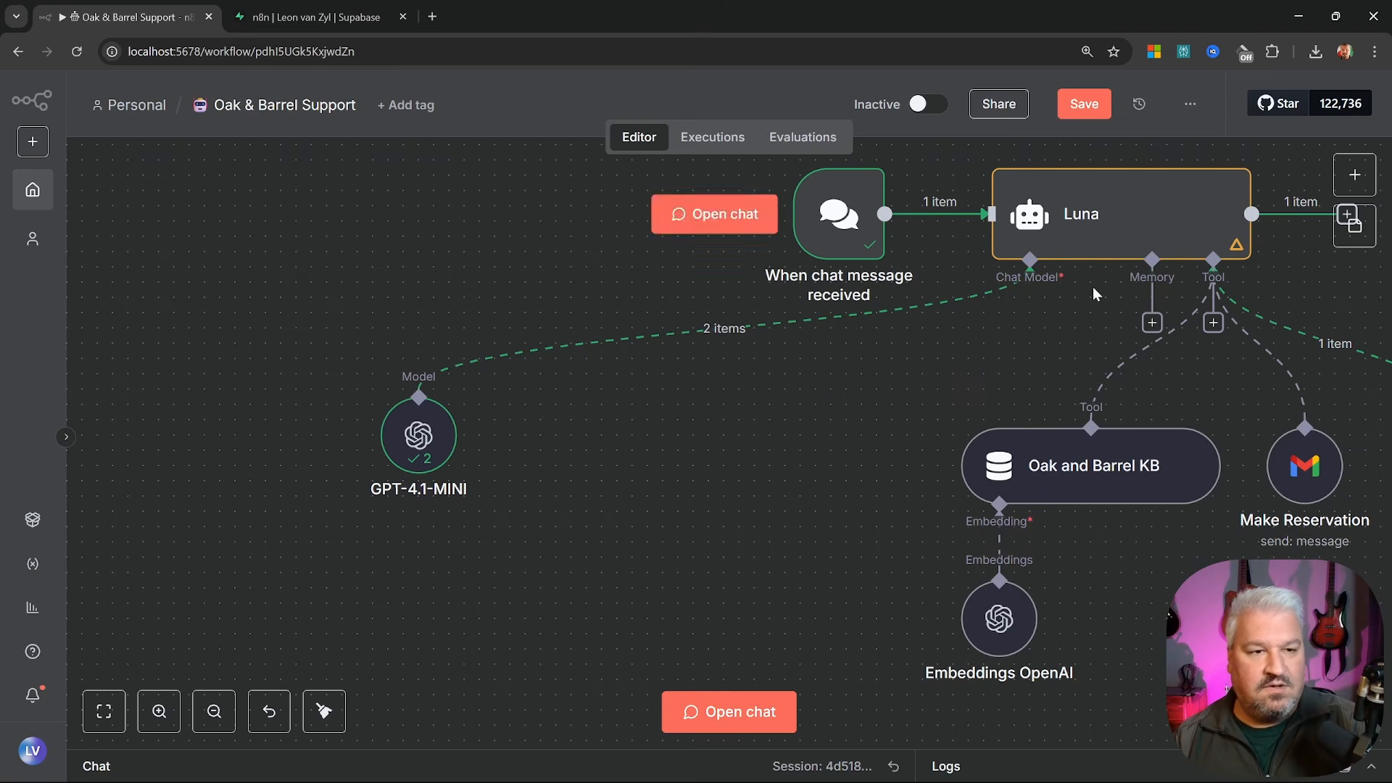
click(1151, 321)
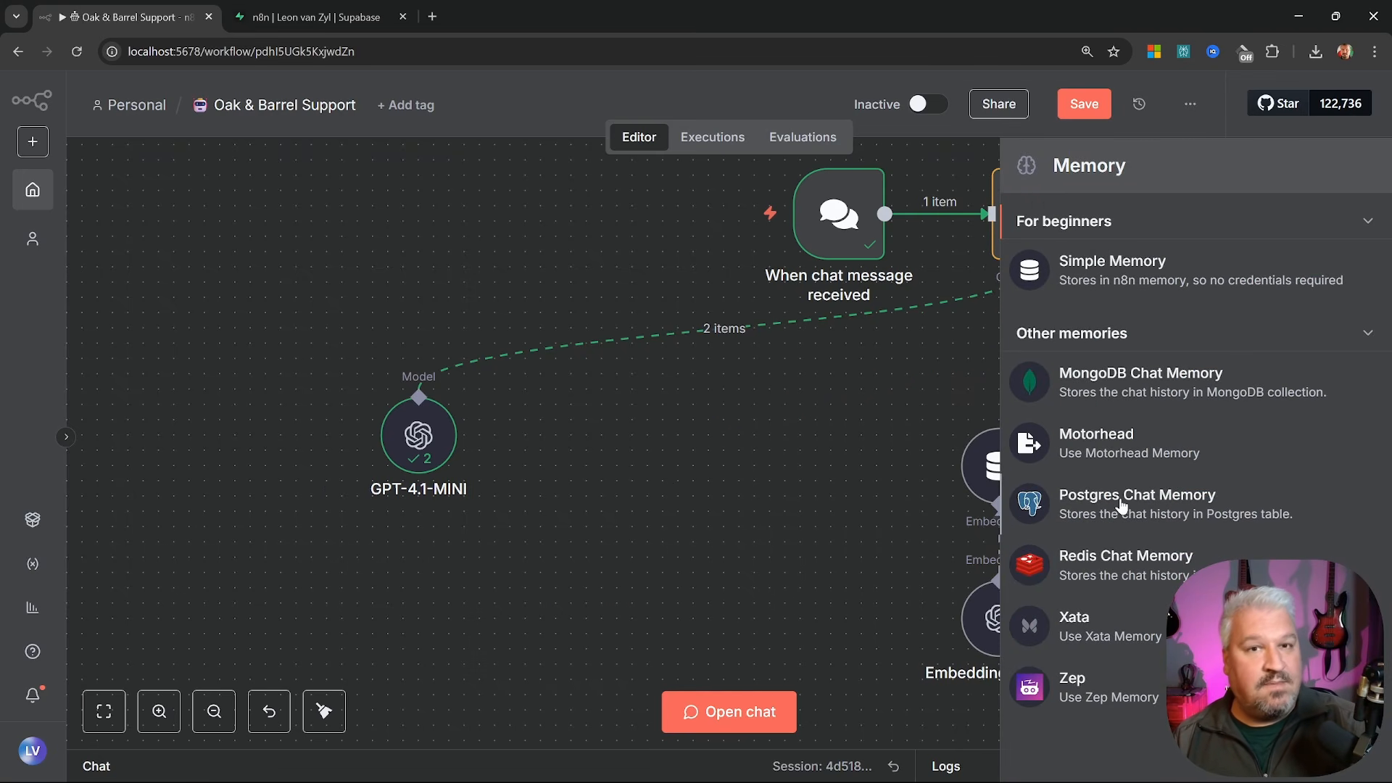
click(1122, 506)
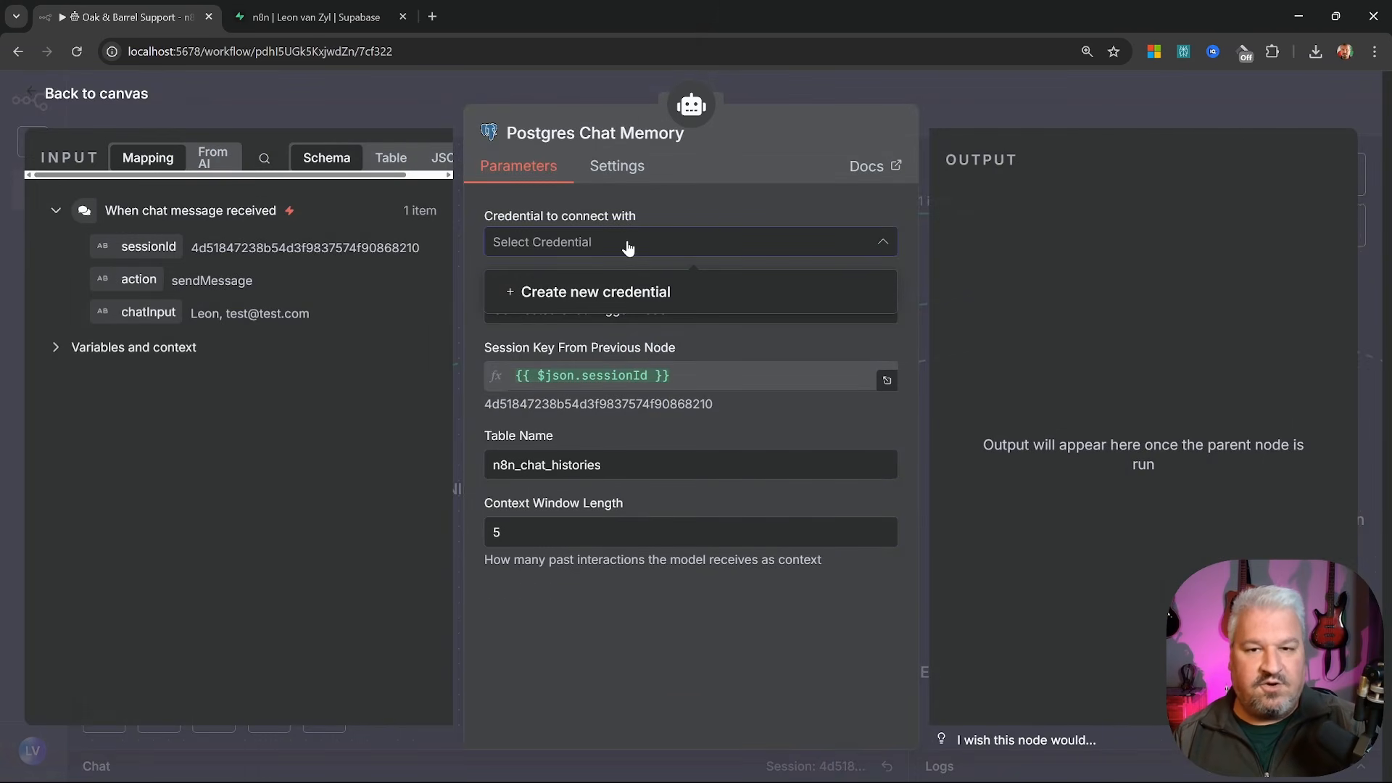
Start a new Postgres credential with the Supabase pooler host and database postgres
click(619, 293)
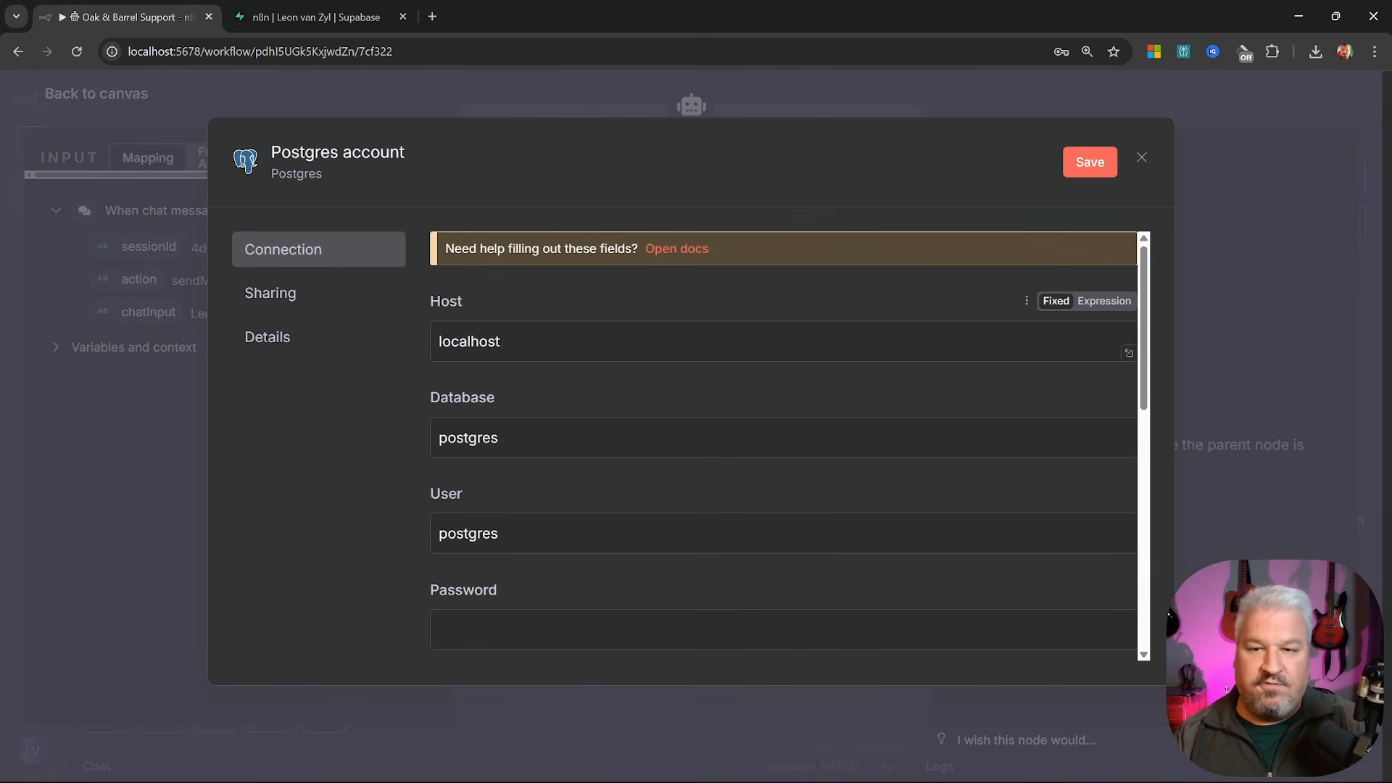
key(ctrl+Tab)
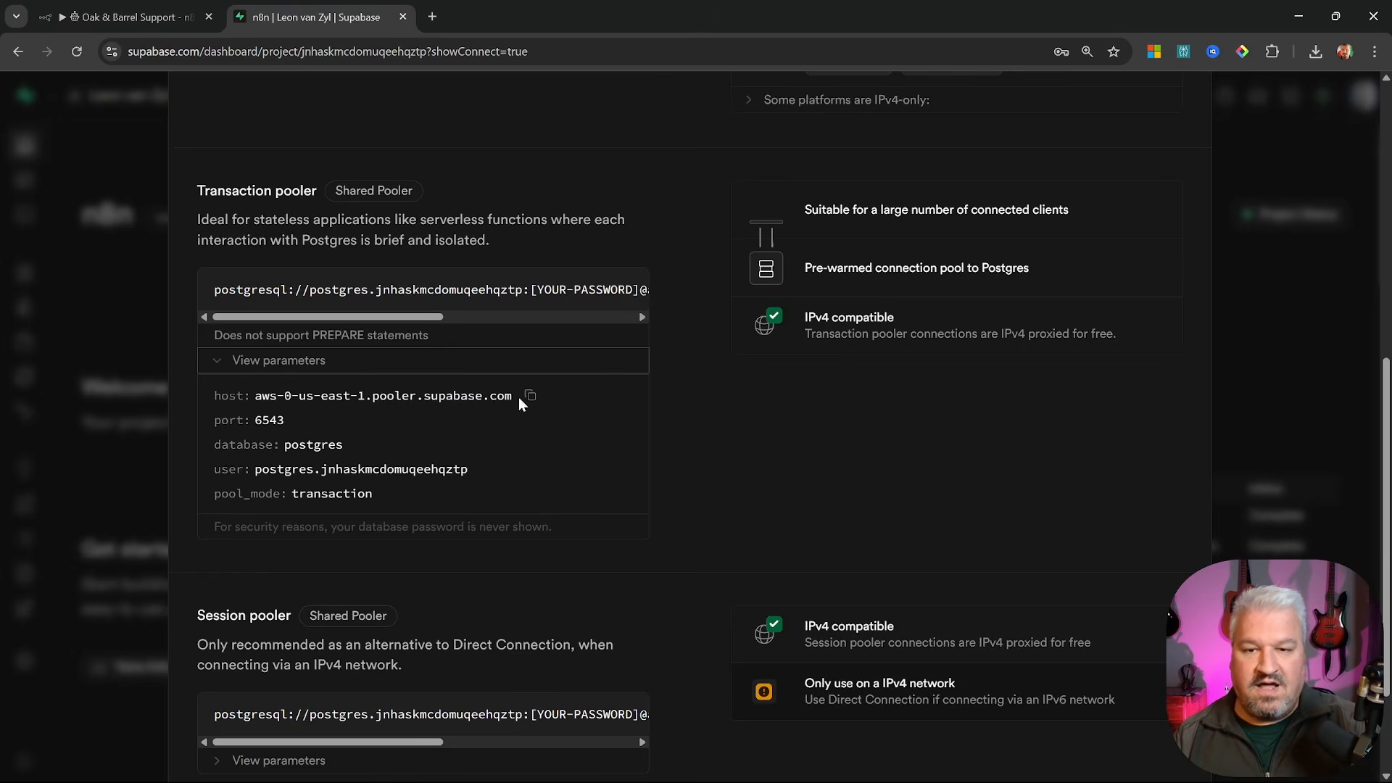
key(ctrl+Tab)
text(aws-0-us-east-1.pooler.supabase.com)
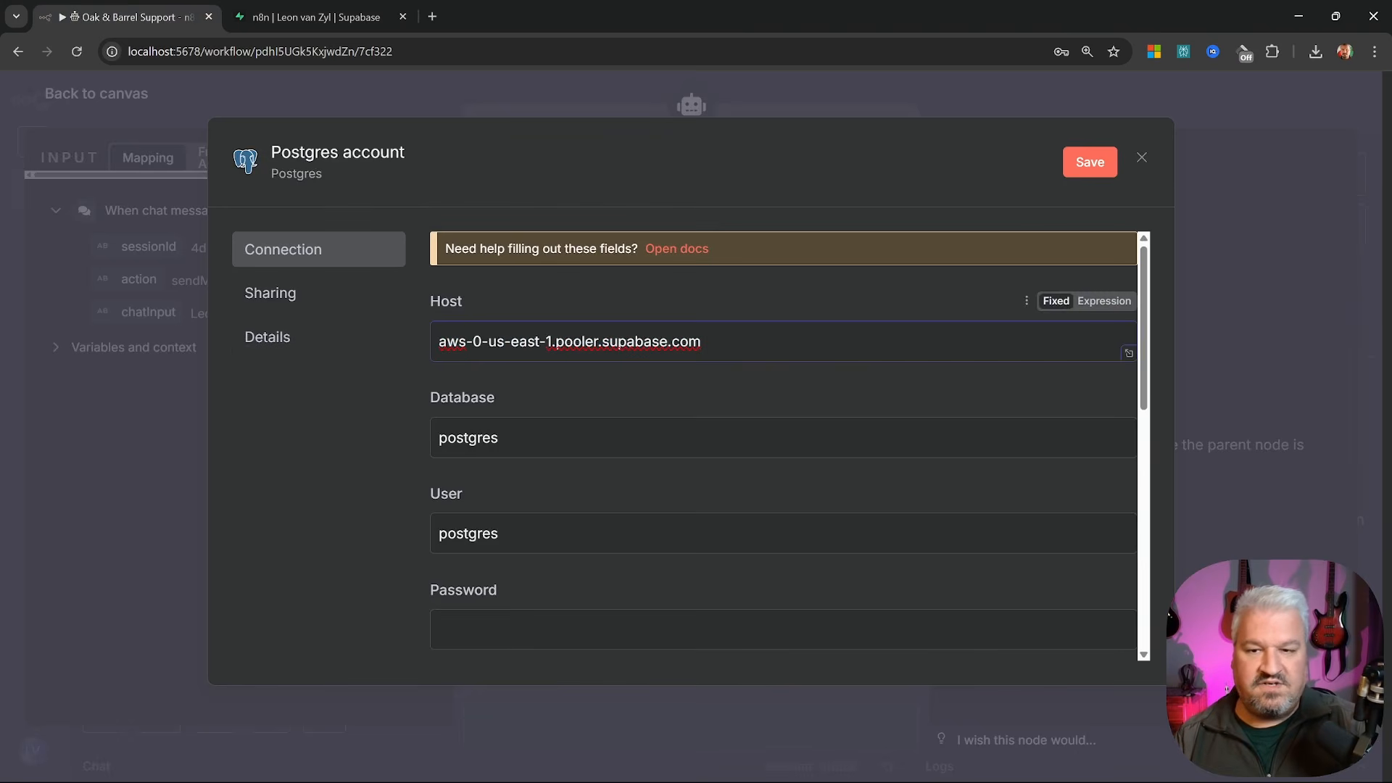
key(ctrl+Tab)
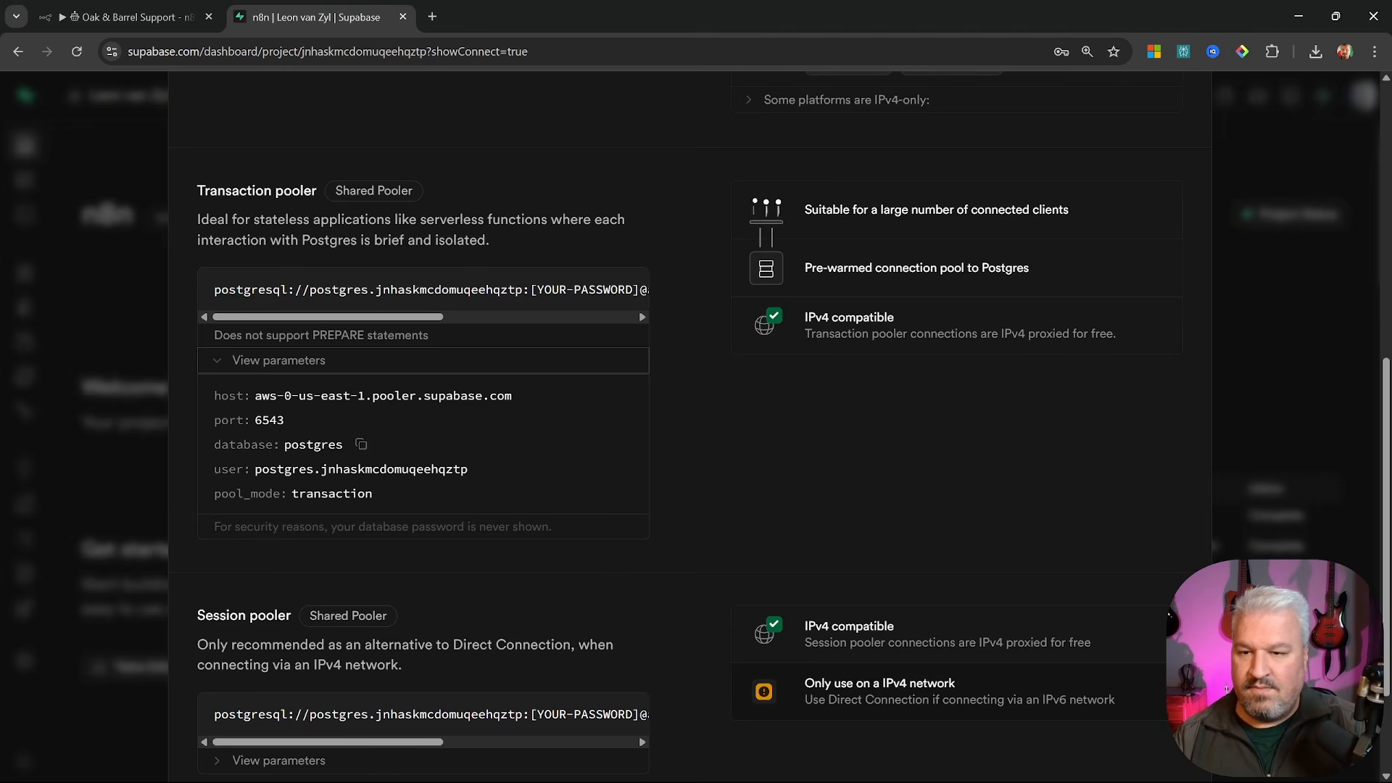
key(ctrl+Tab)
key(Tab)
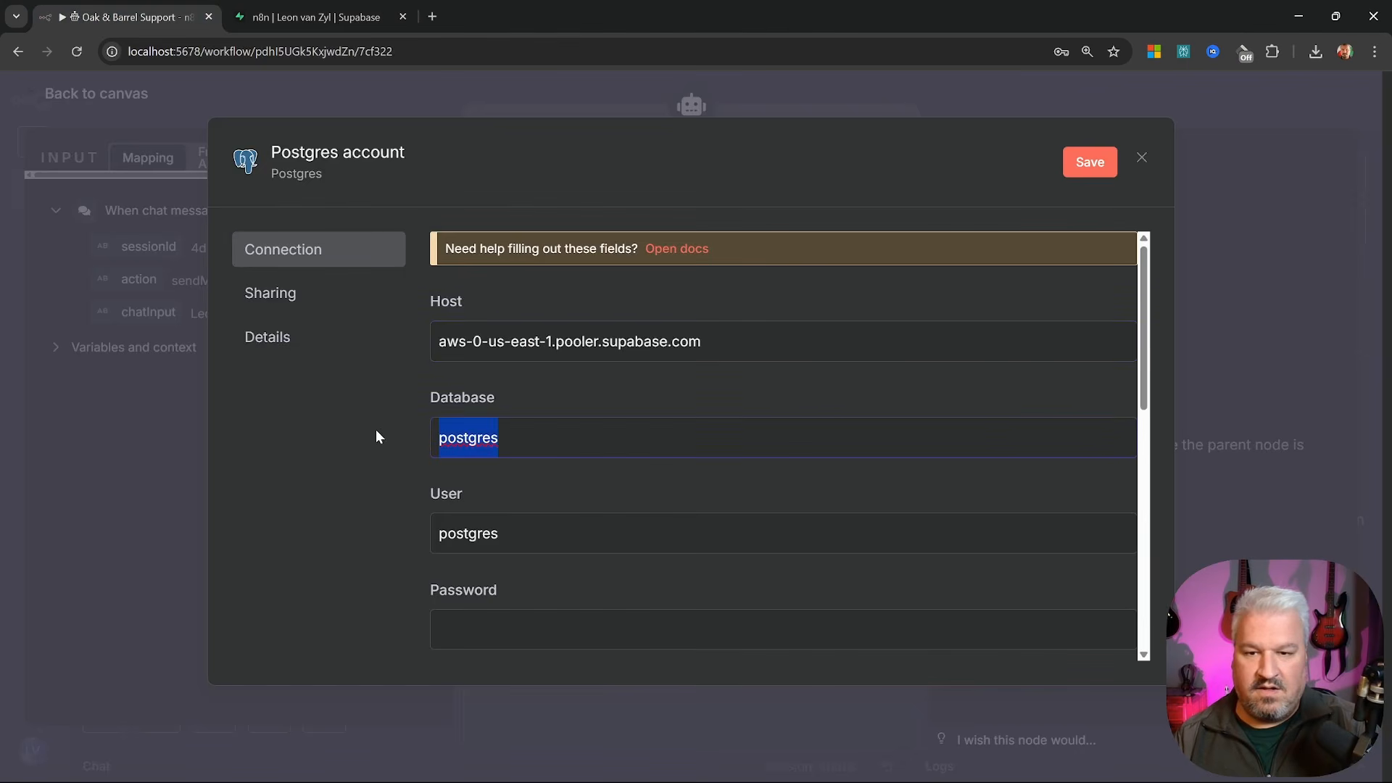
text(postgres)
Fill in the pooler user name and the database password
click(332, 29)
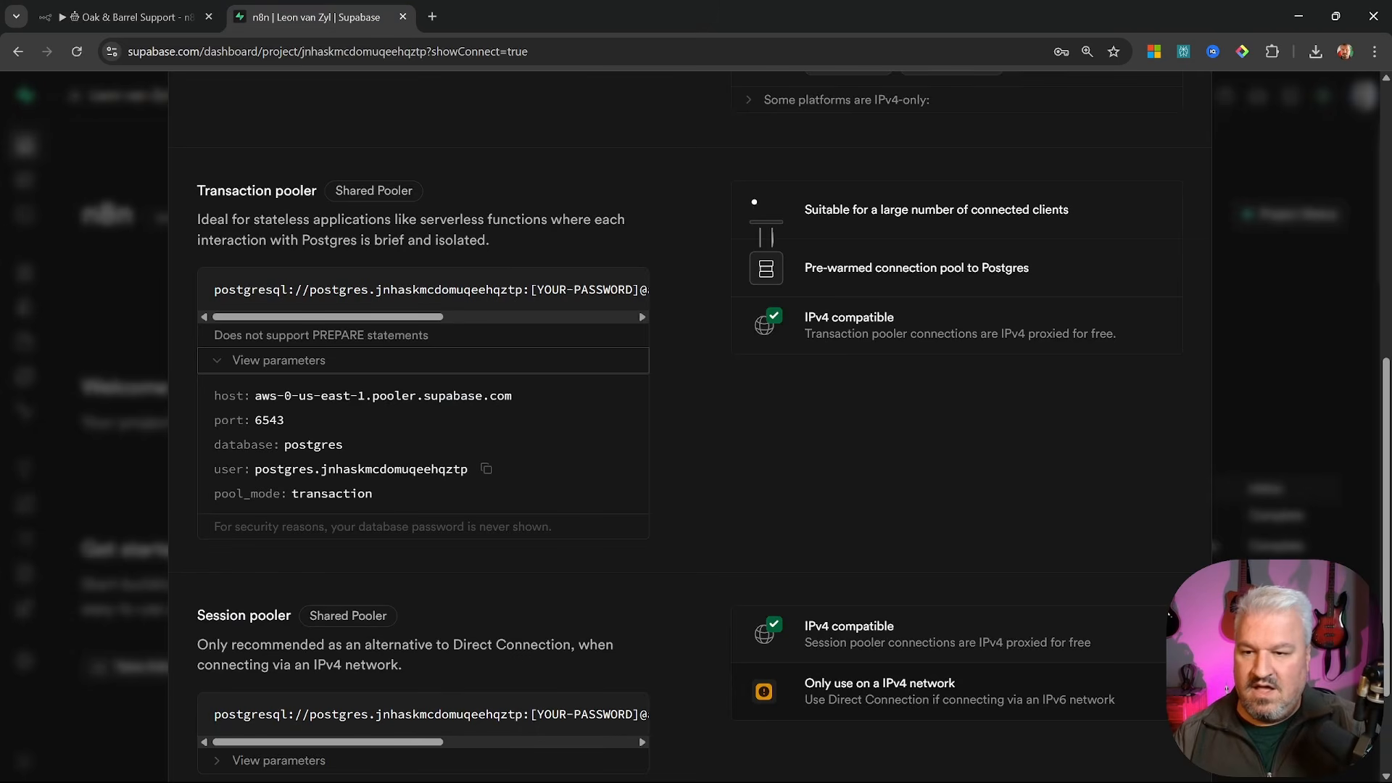
click(485, 470)
key(ctrl+Tab)
key(Tab)
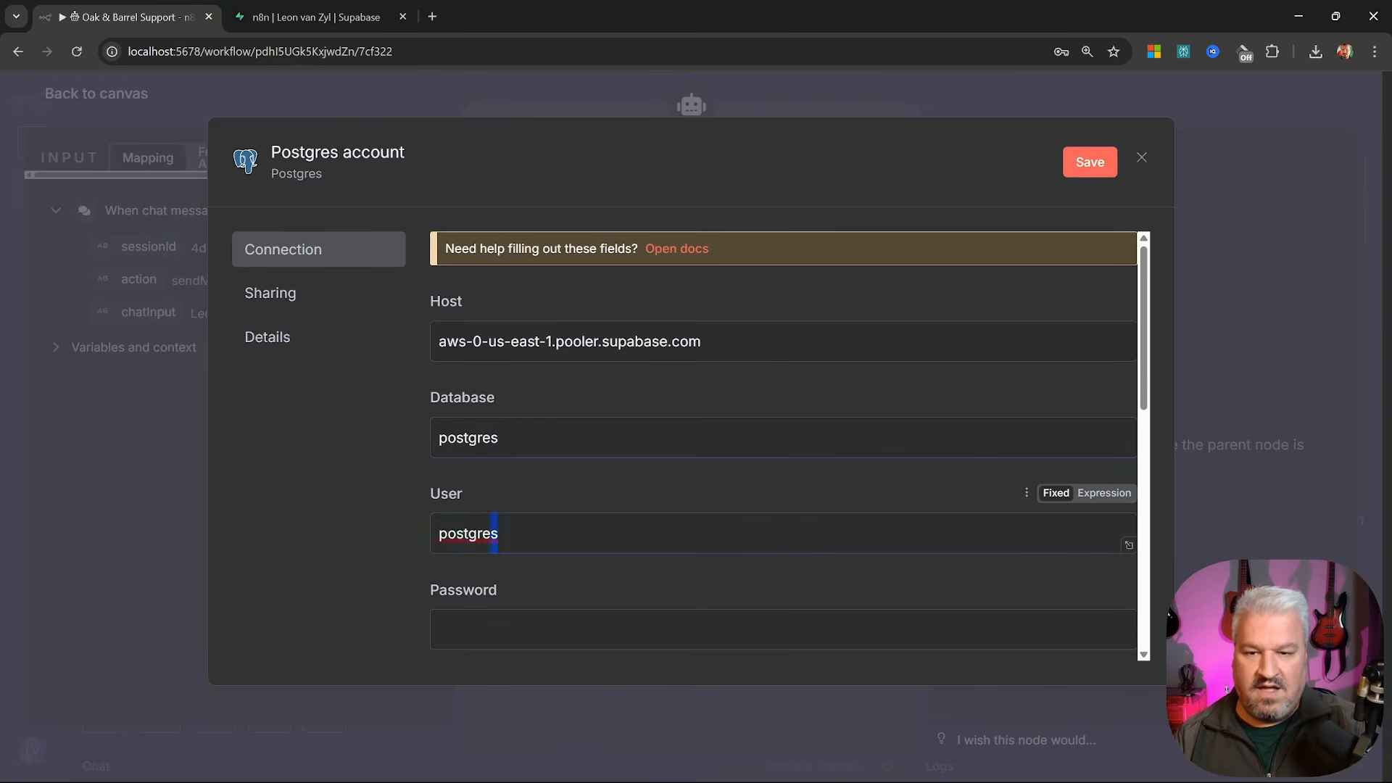
key(ctrl+v)
key(Tab)
text(•)
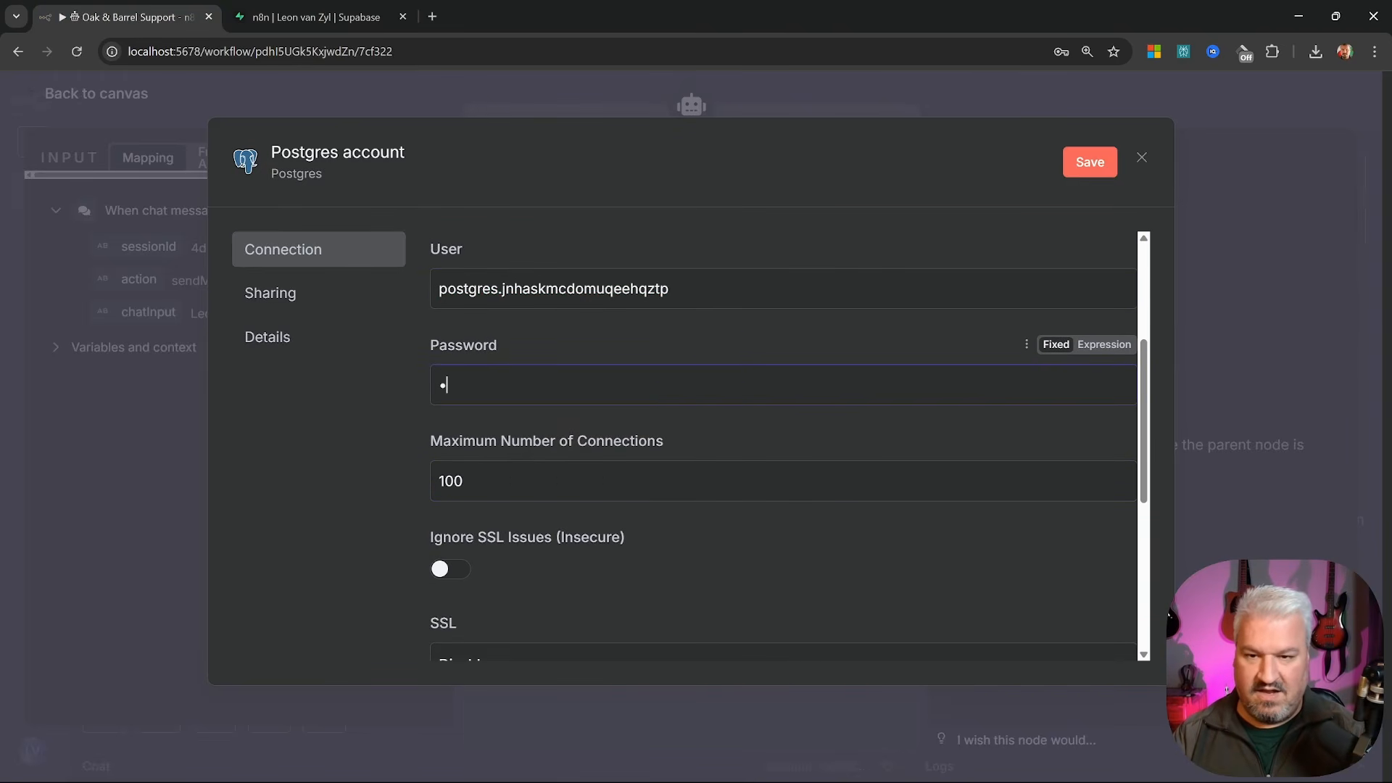
text(•••••••••)
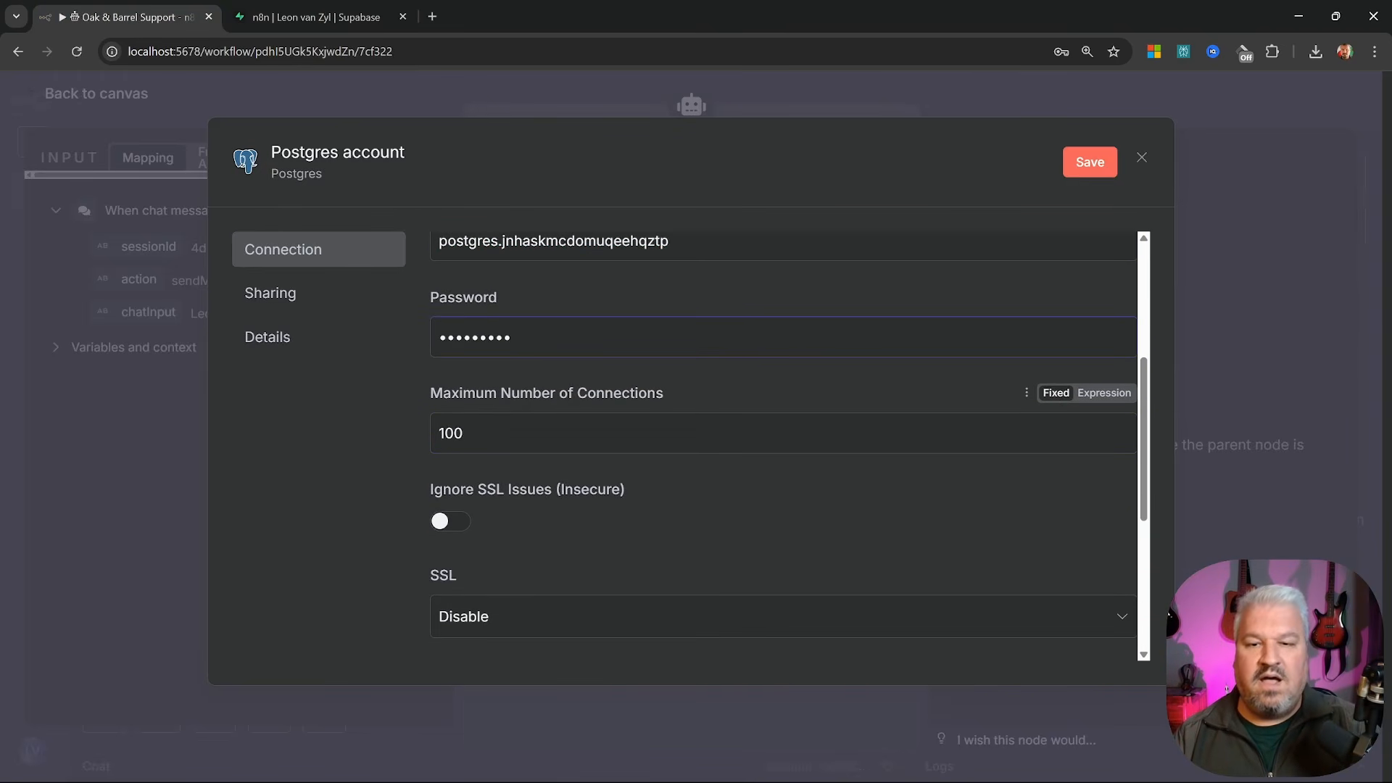
Change the port from 5432 to 6543, then save and test the Postgres credential
scroll(592, 500, down, 2)
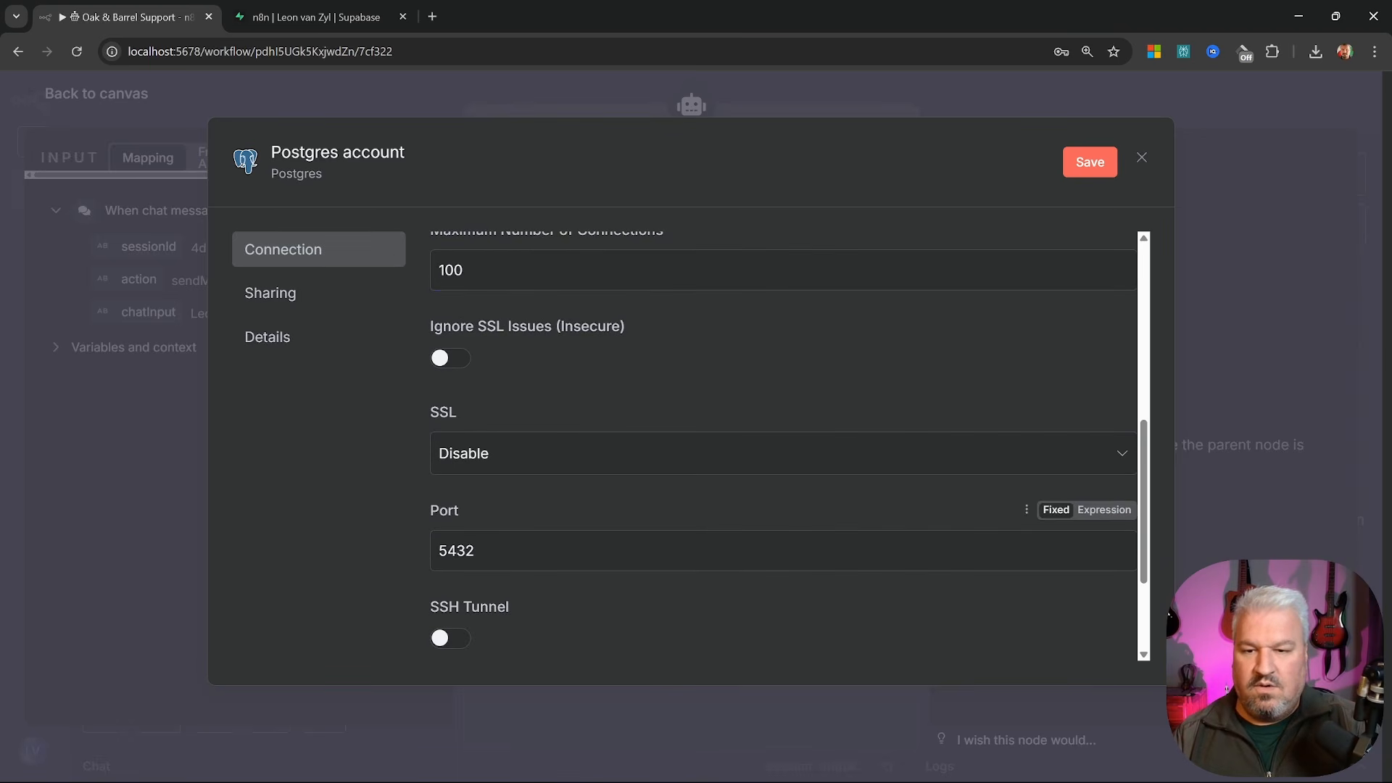
click(328, 14)
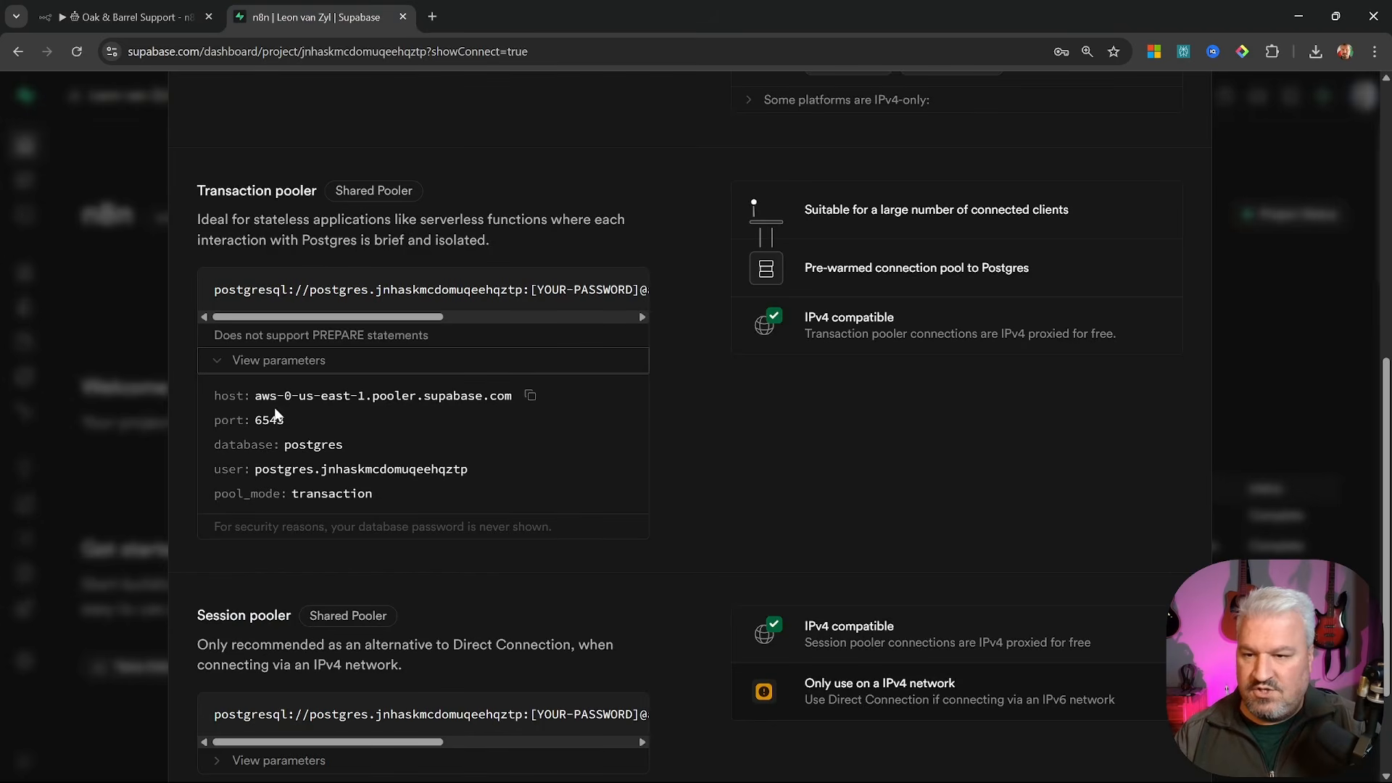
click(303, 423)
click(122, 16)
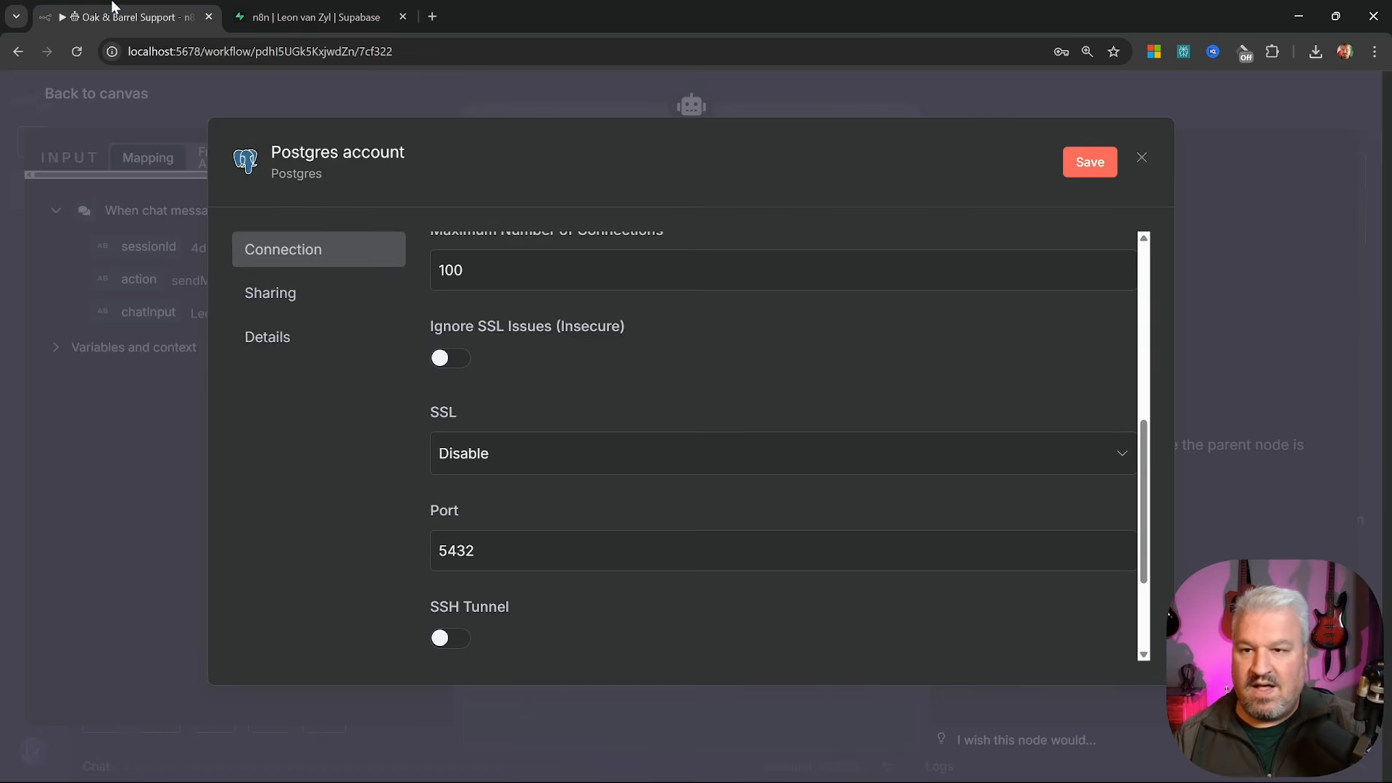
drag(482, 551, 420, 572)
key(ctrl+v)
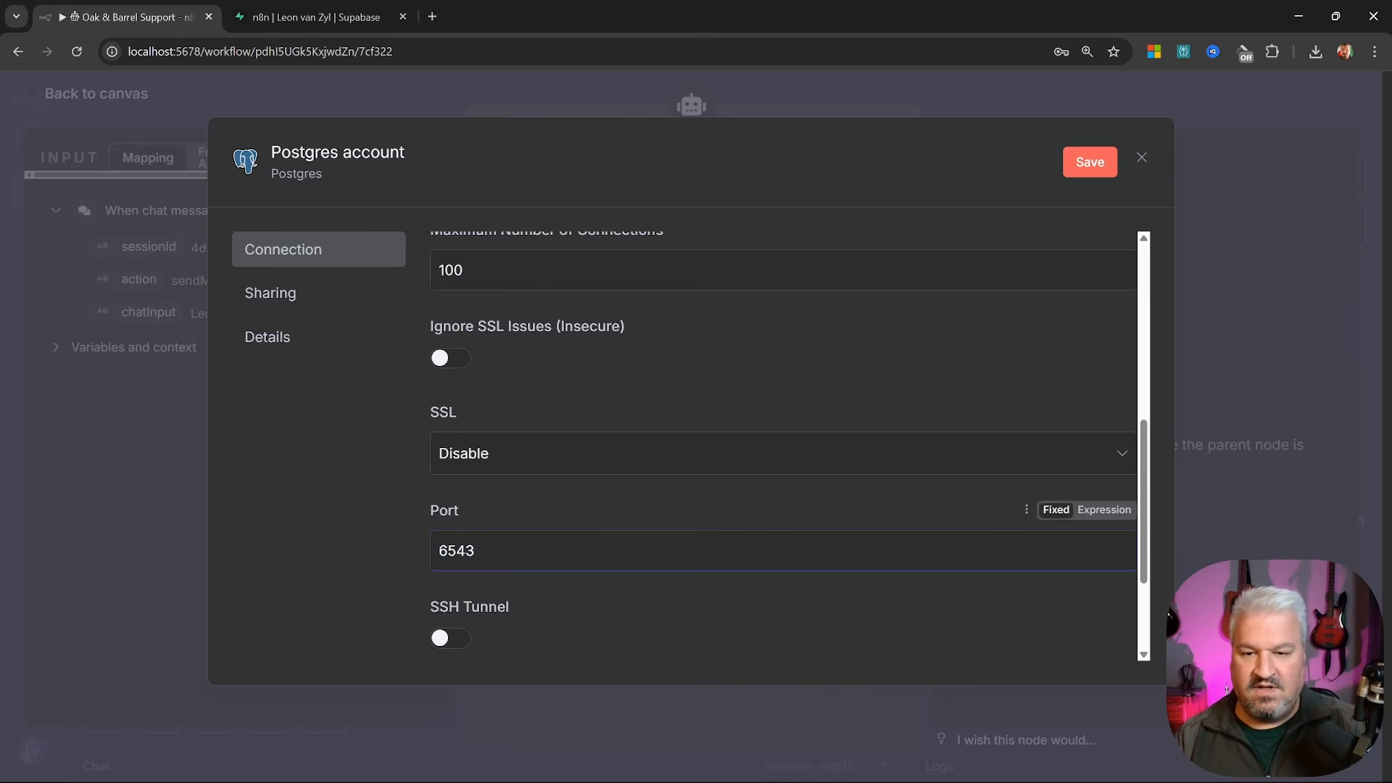
scroll(586, 488, up, 4)
scroll(783, 435, up, 2)
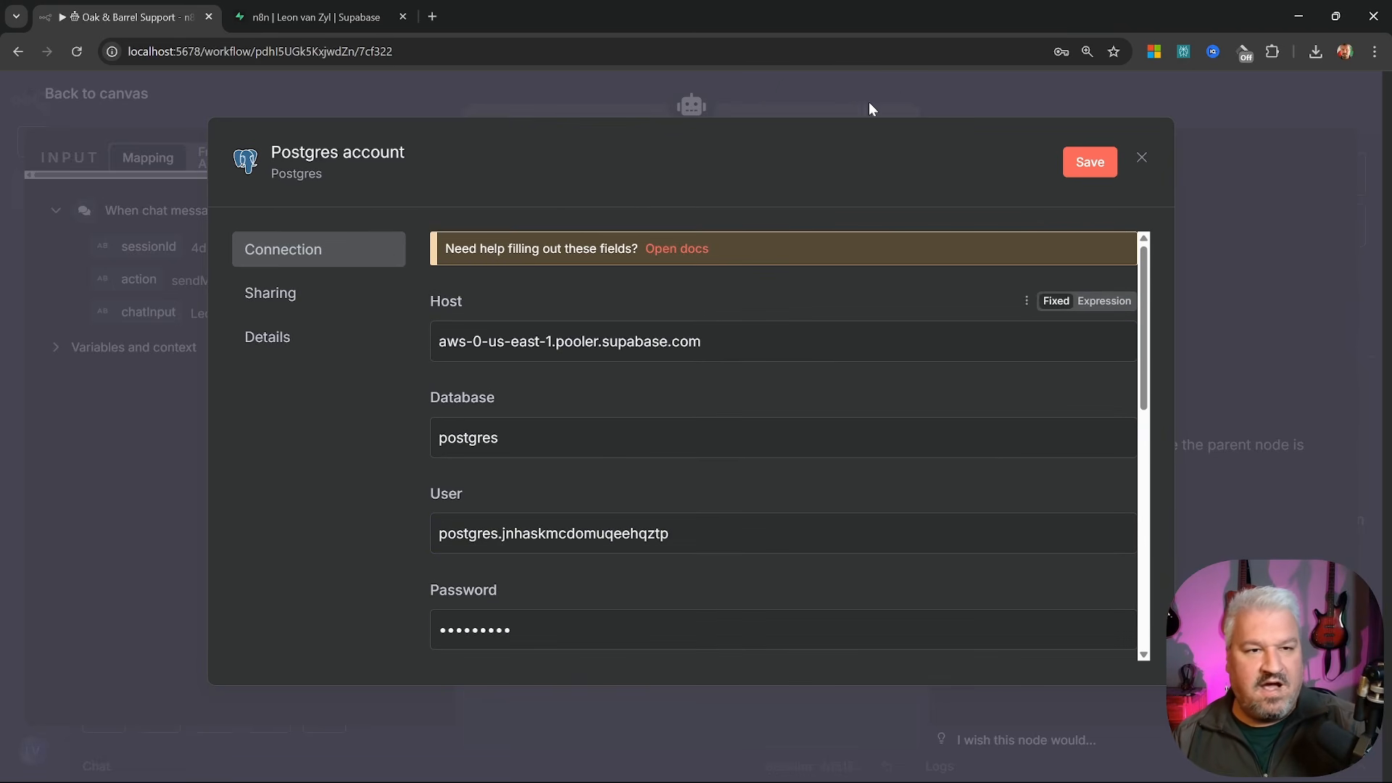
click(1079, 165)
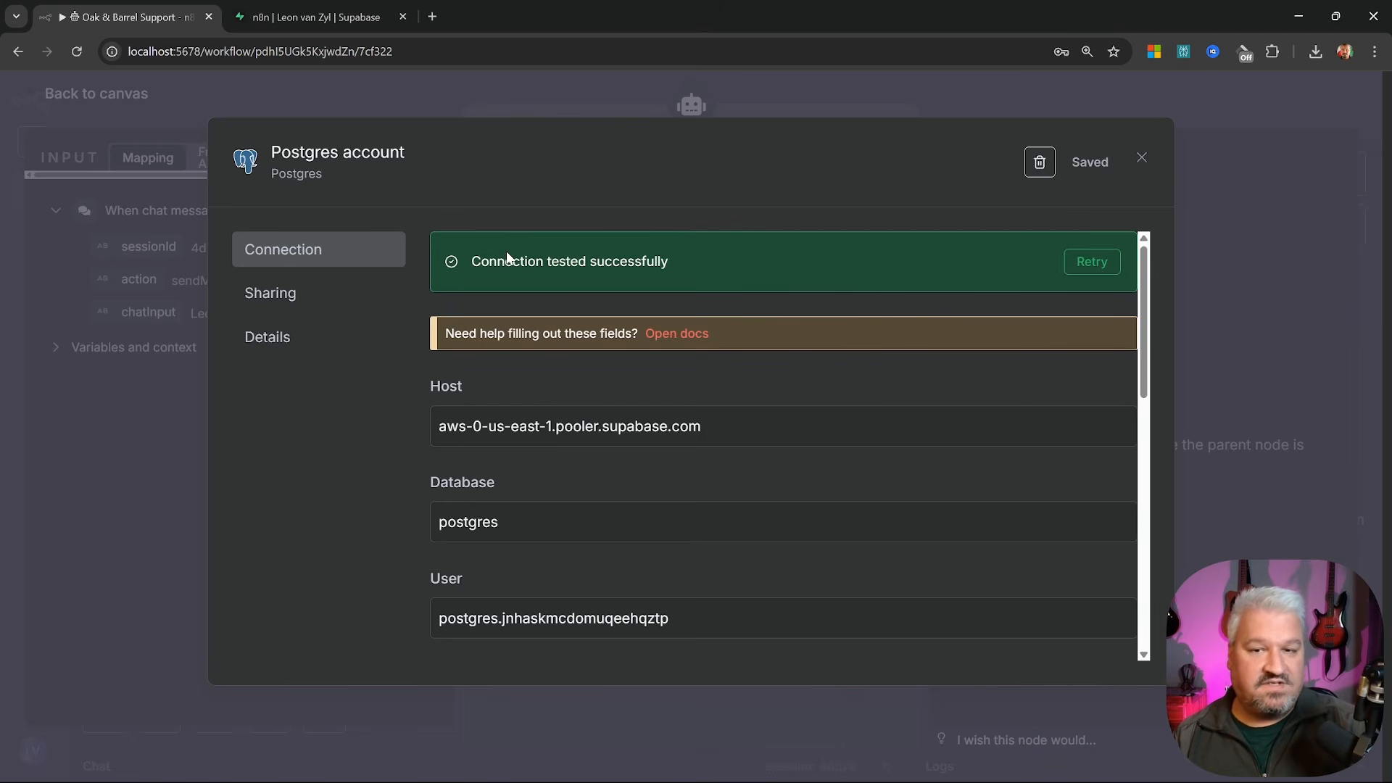
key(Escape)
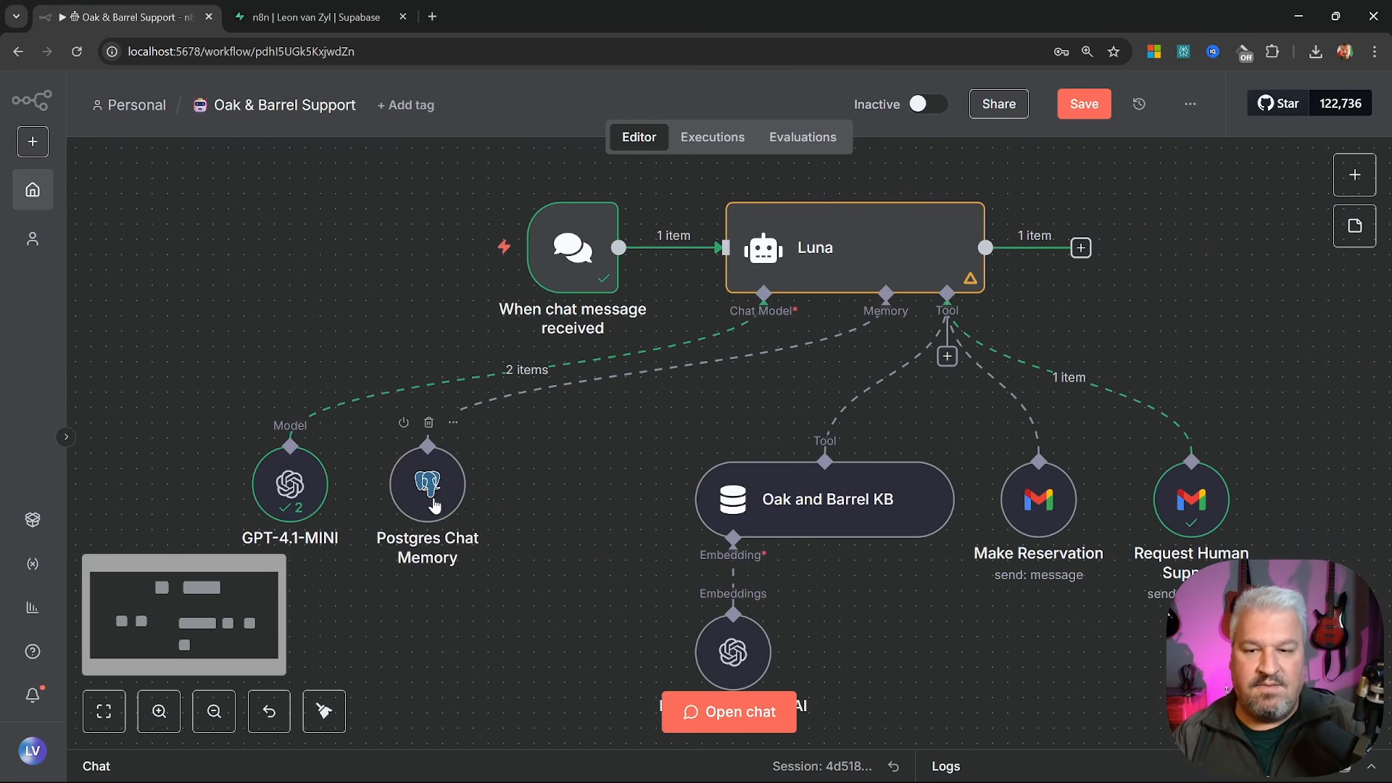
Tidy and save the workflow, then in a fresh chat give Luna a name and ask 'What is my name?'
drag(563, 505, 549, 505)
drag(296, 498, 418, 513)
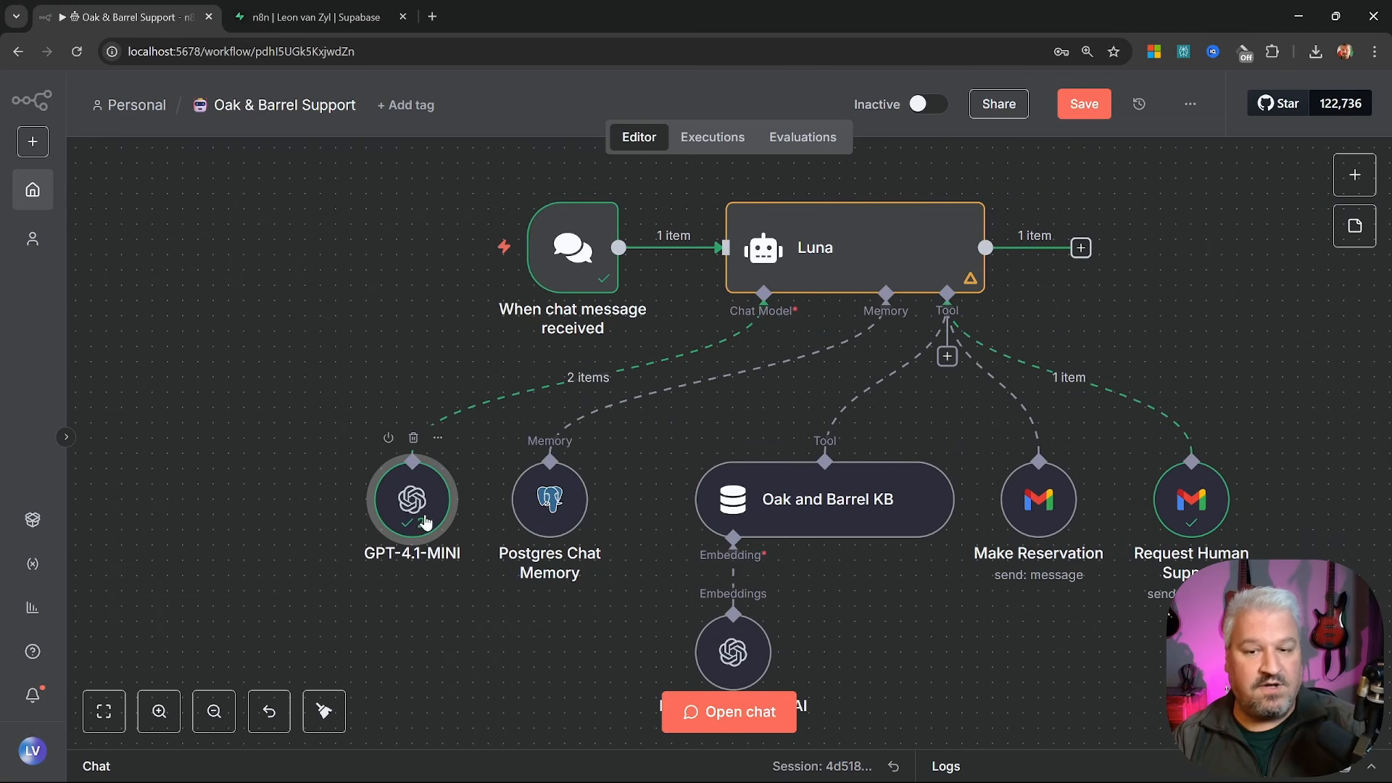
click(1084, 104)
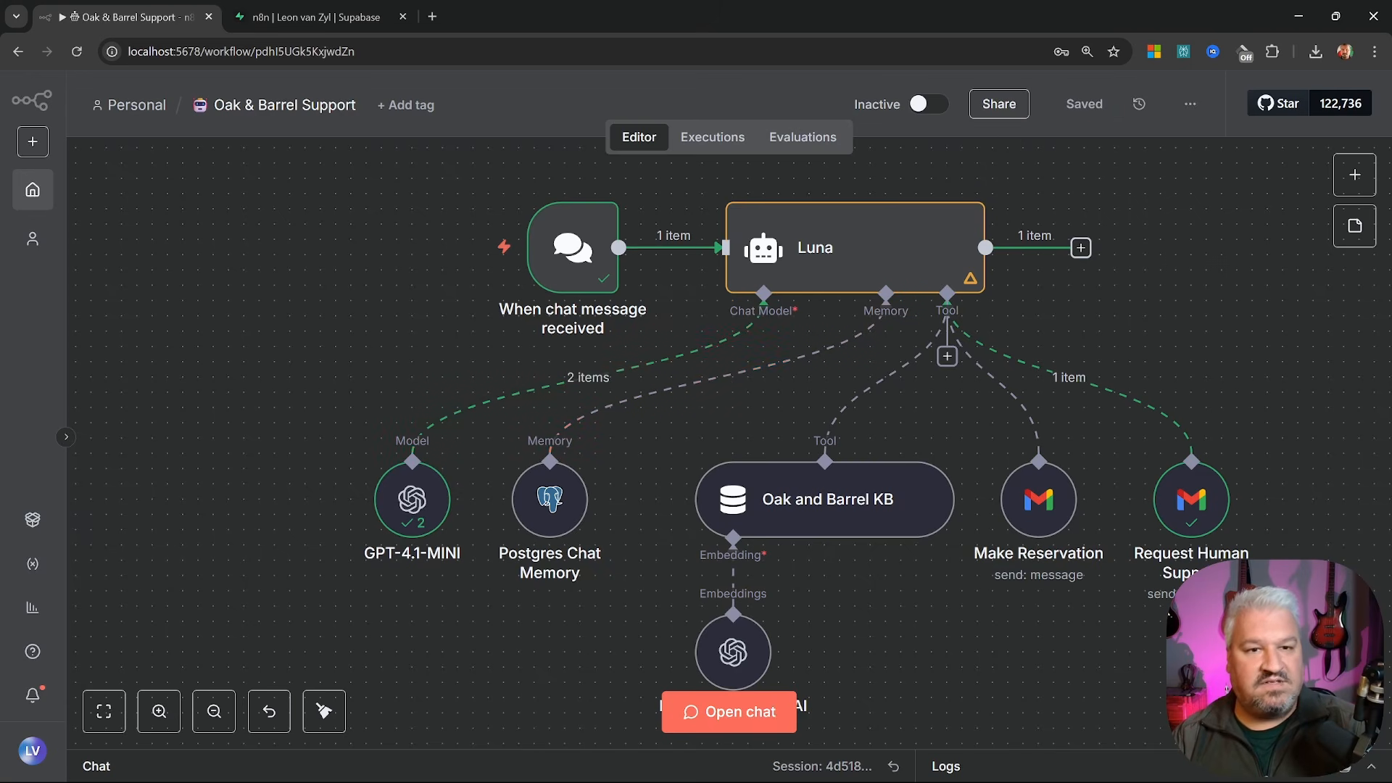
click(721, 710)
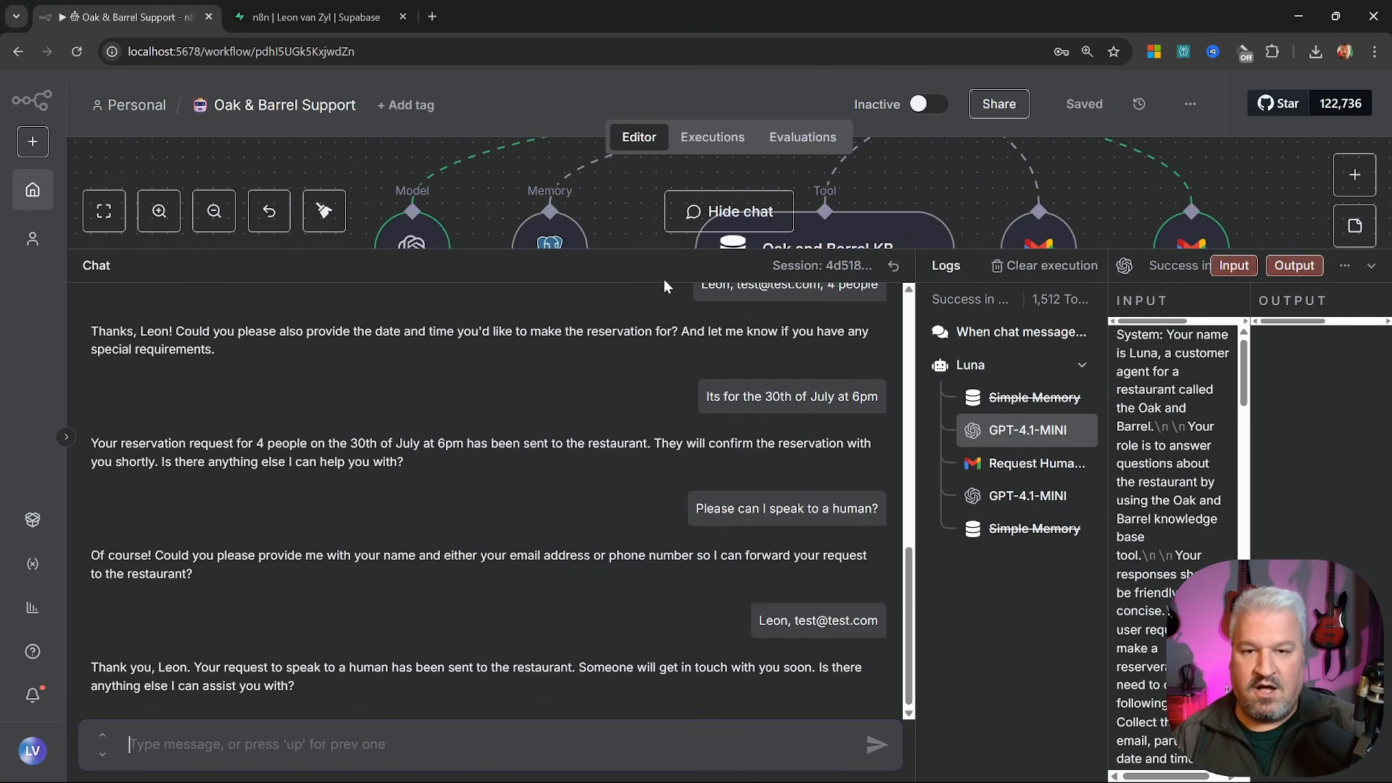
click(890, 270)
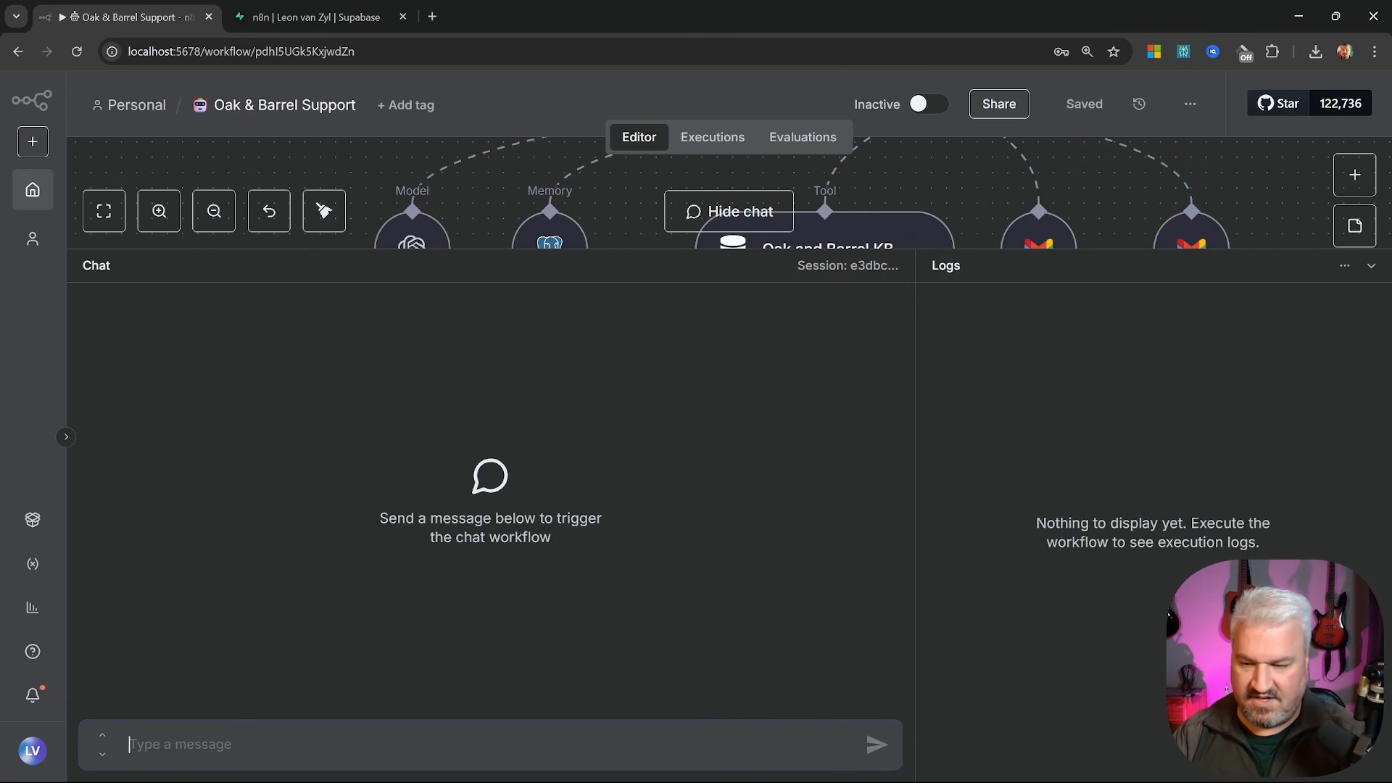
text(My name is Le)
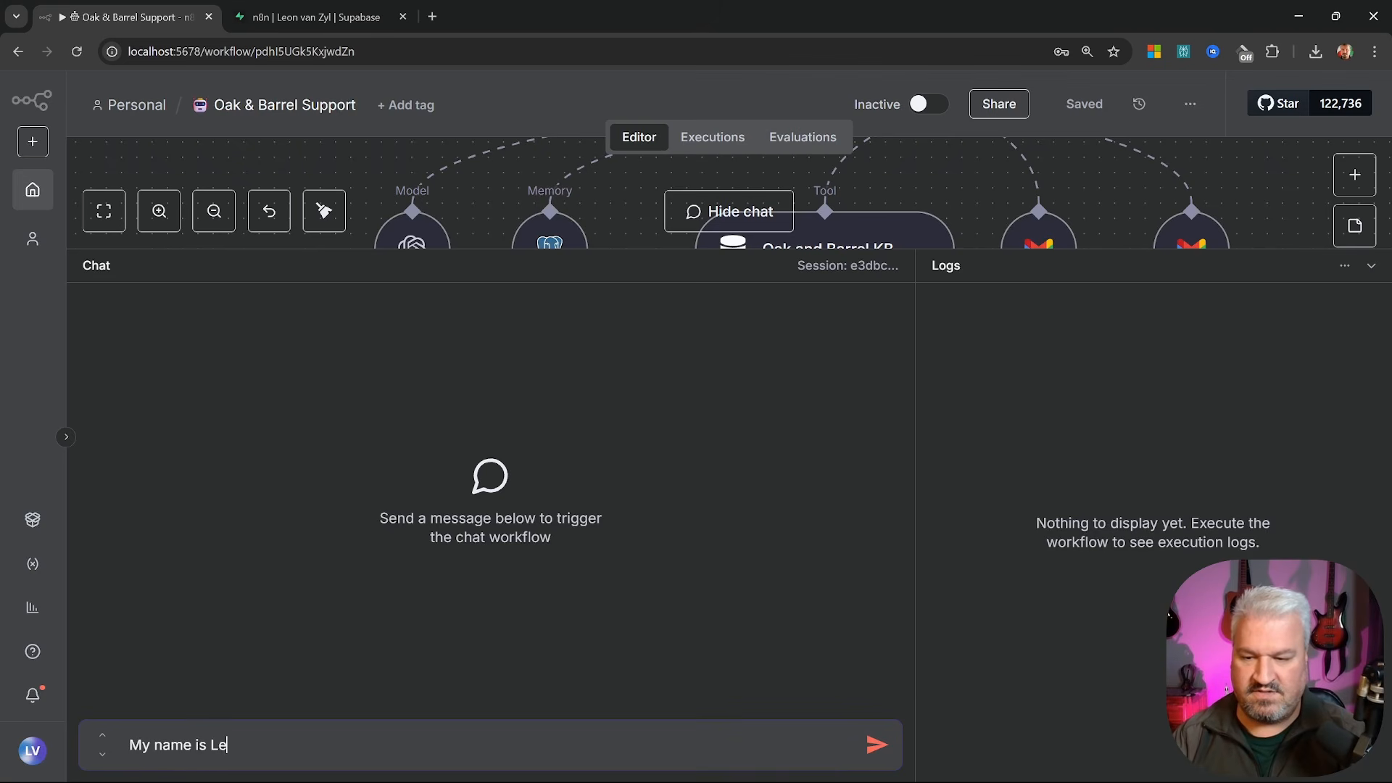
text(on)
key(Return)
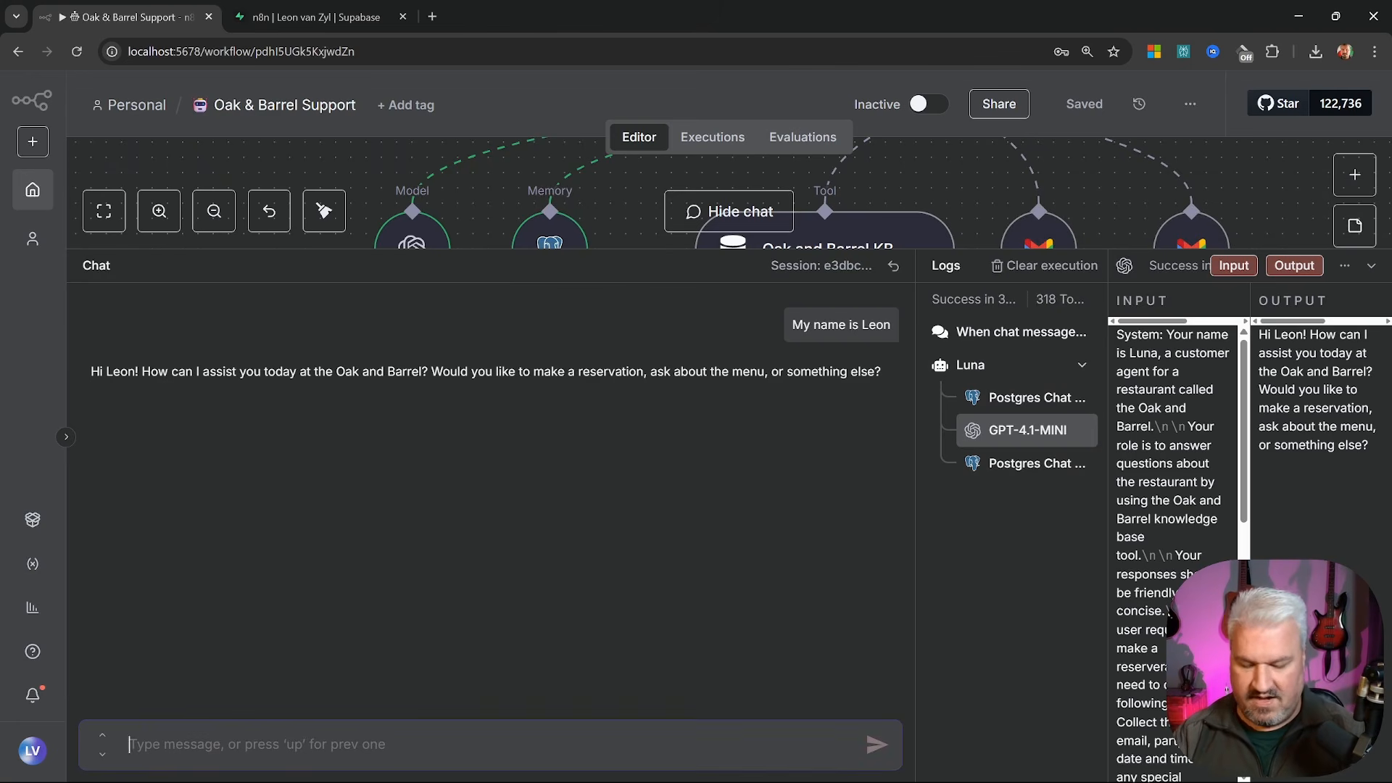
text(What is my)
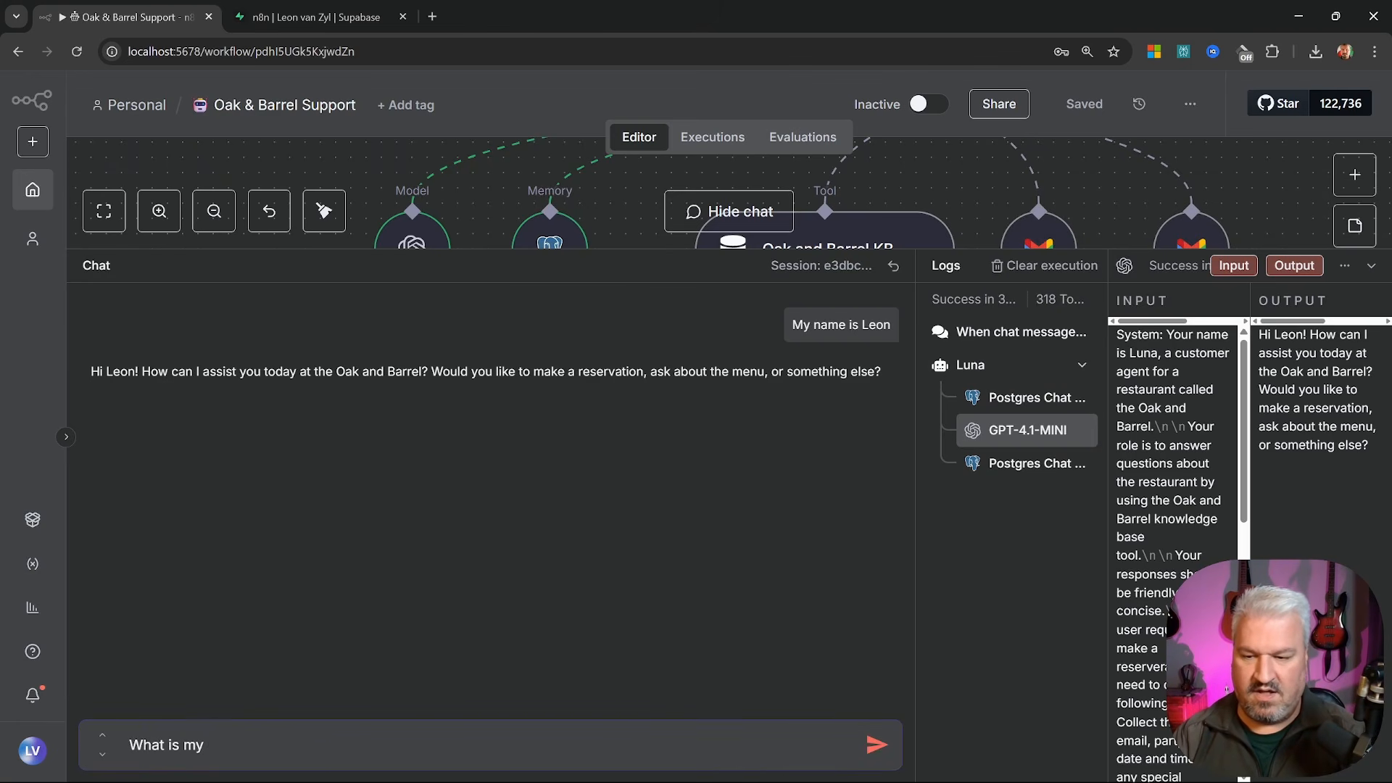
text( name?)
key(Return)
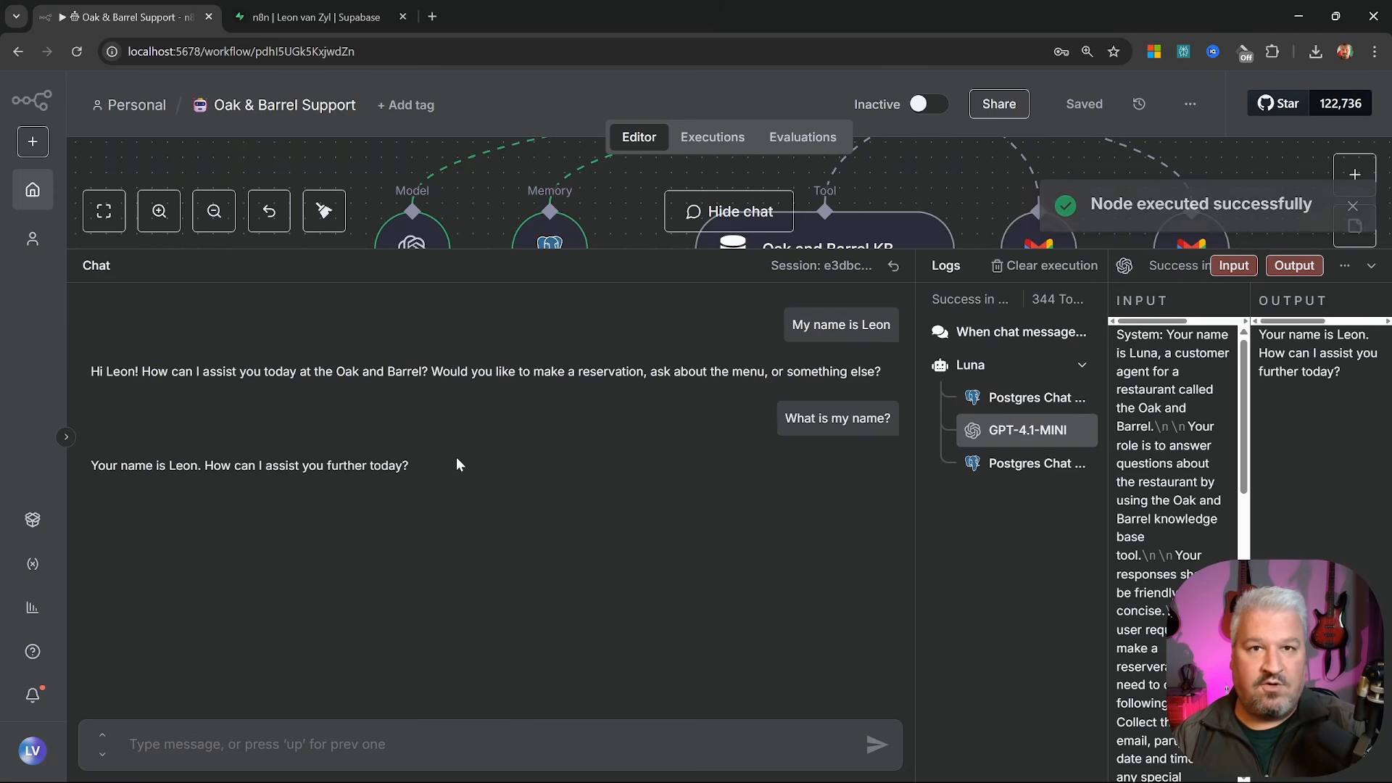
Restart the n8n server and ask 'What is my name' again to confirm it's remembered
key(alt+Tab)
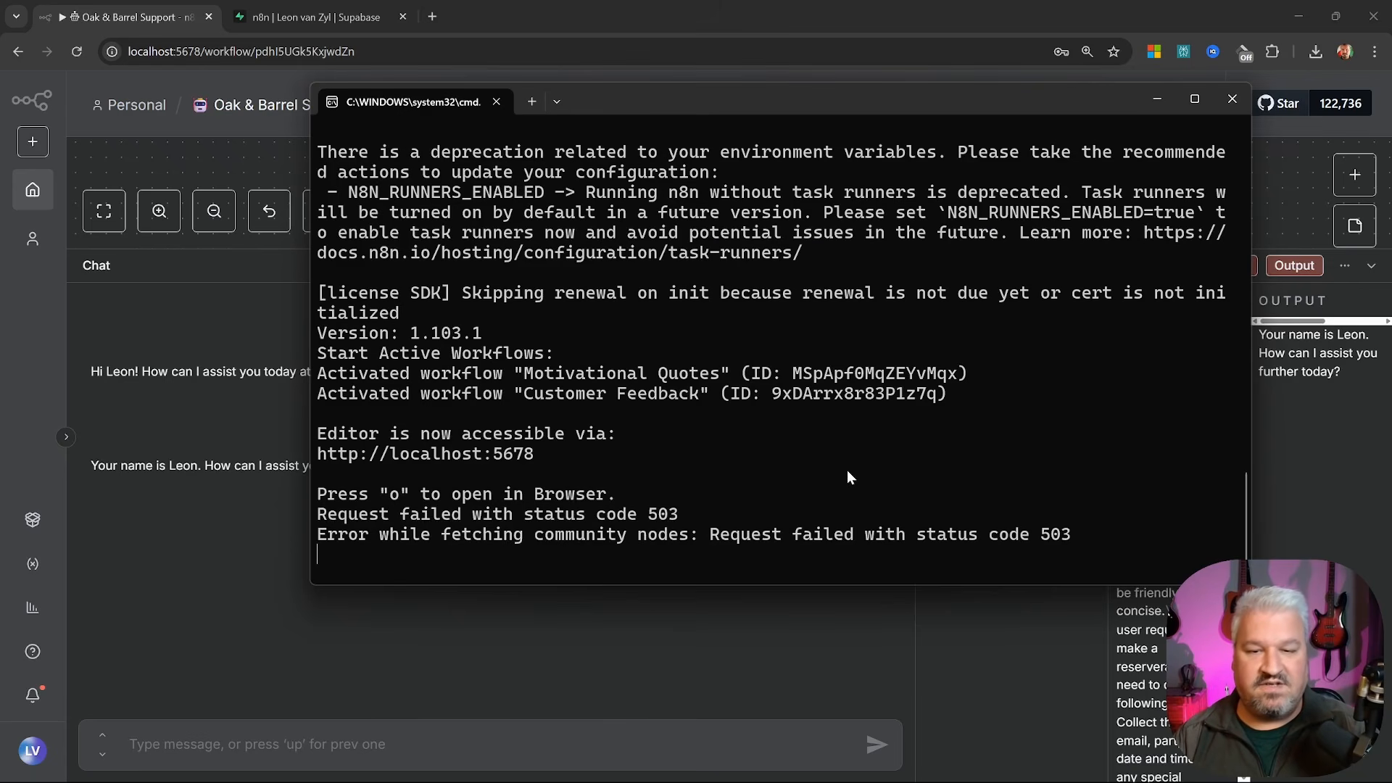
key(ctrl+c)
key(Up)
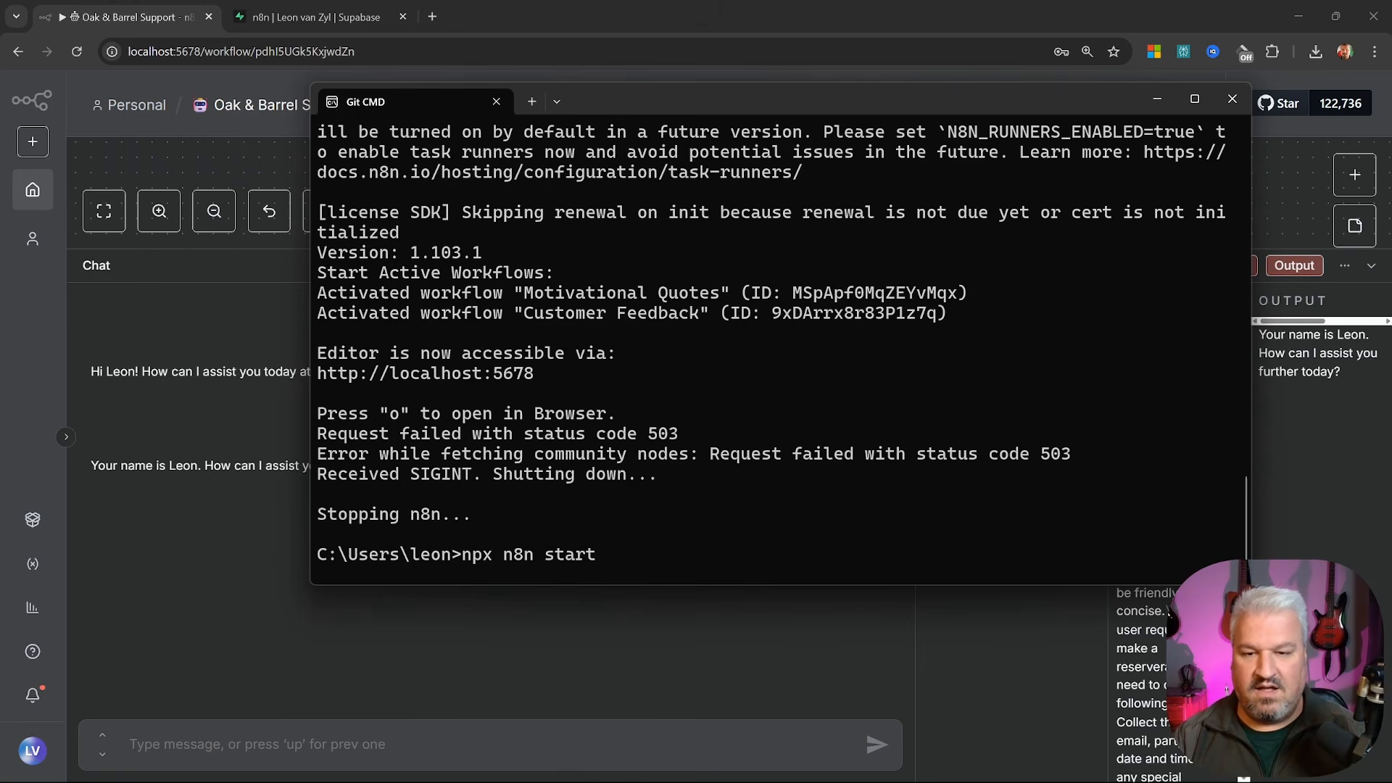
key(Return)
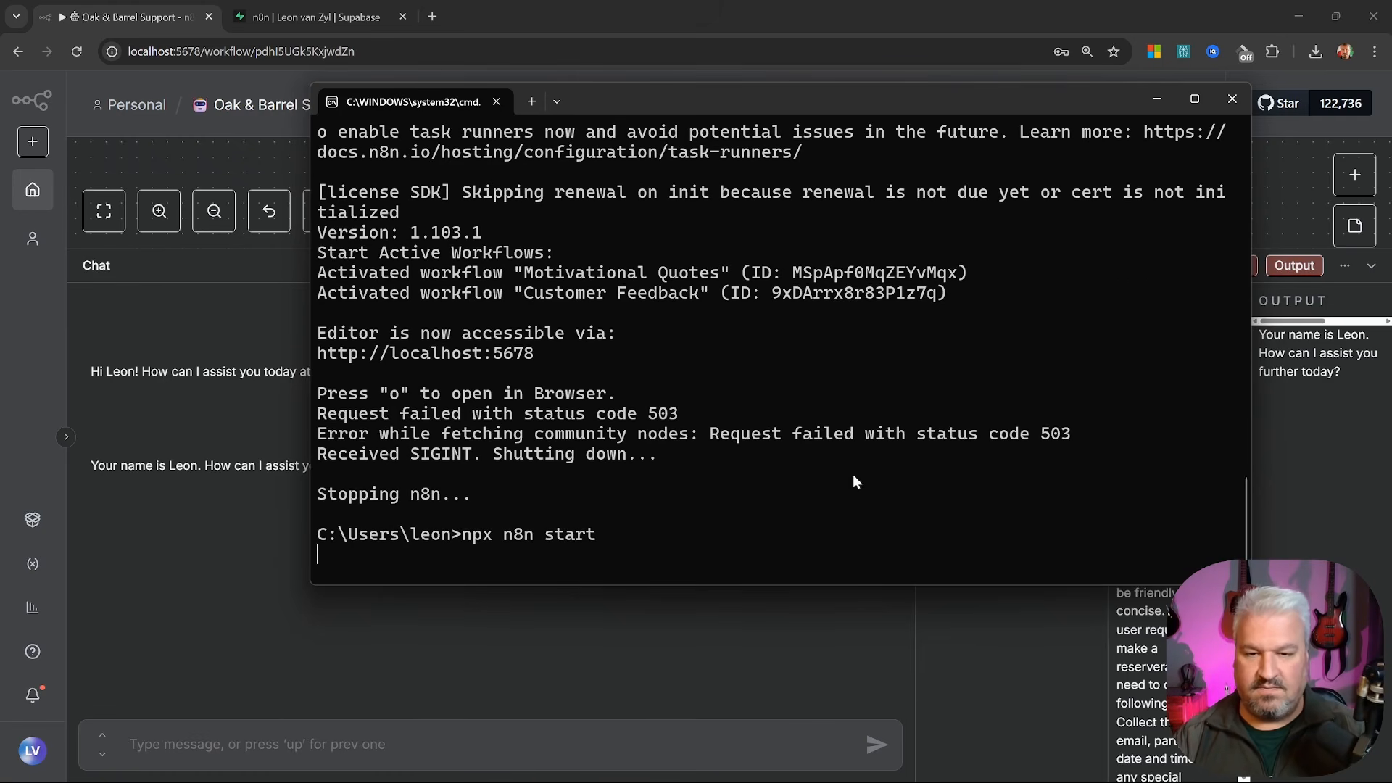
key(alt+Tab)
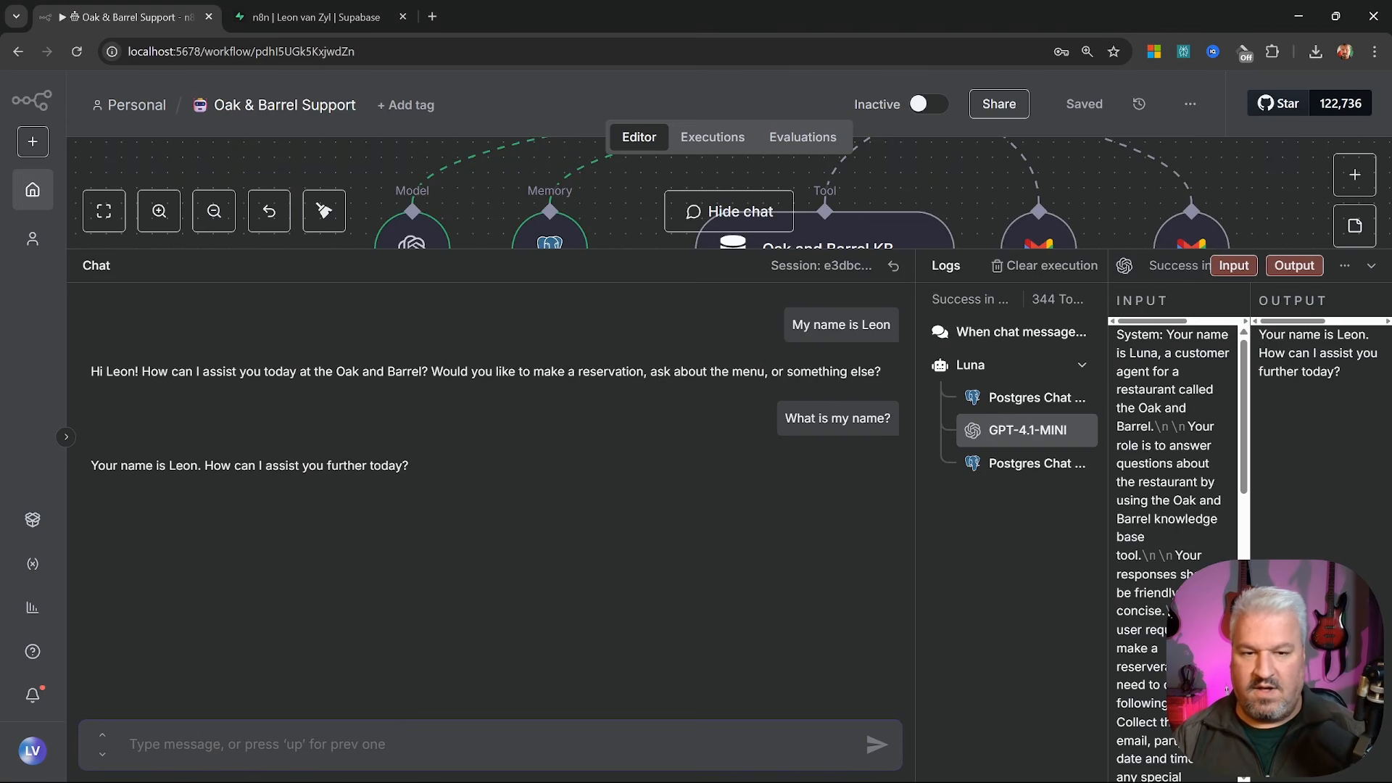
text(What)
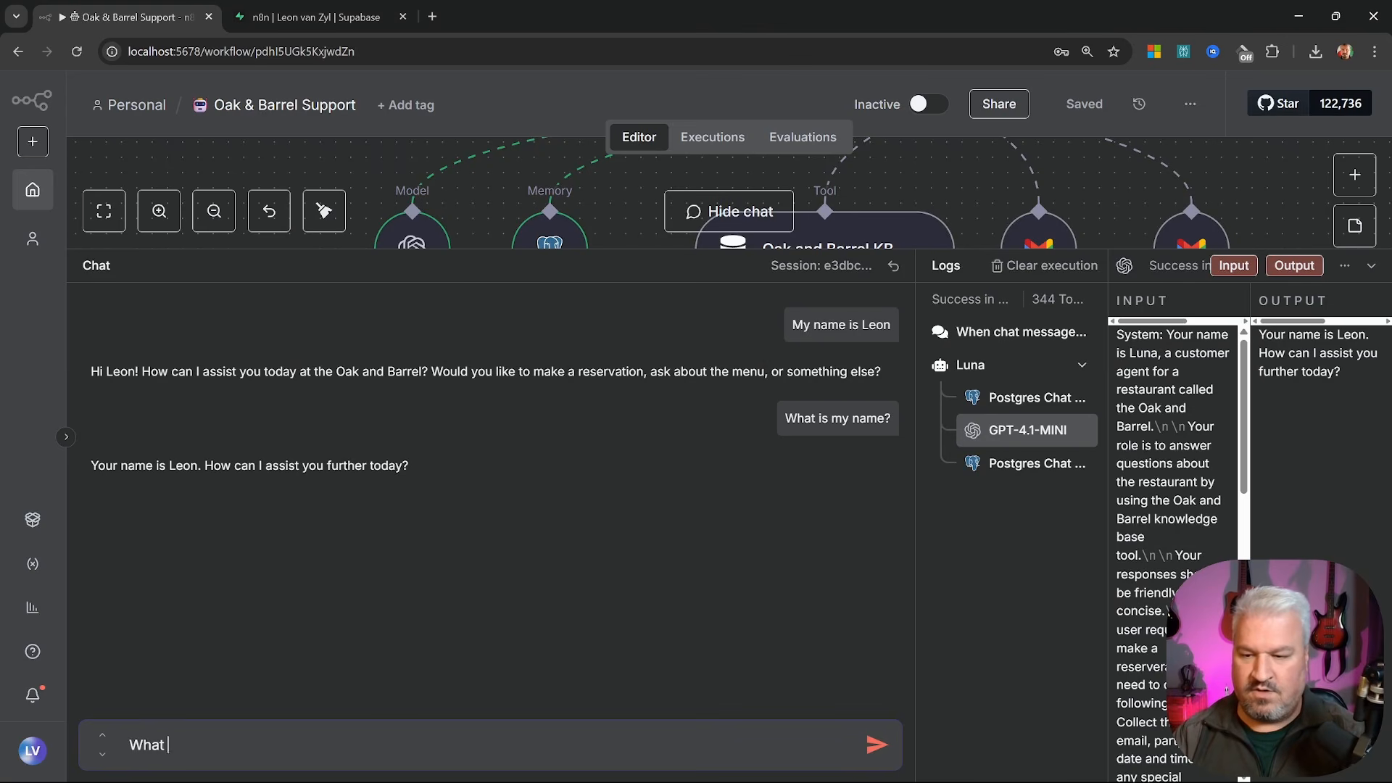
text( is my name?)
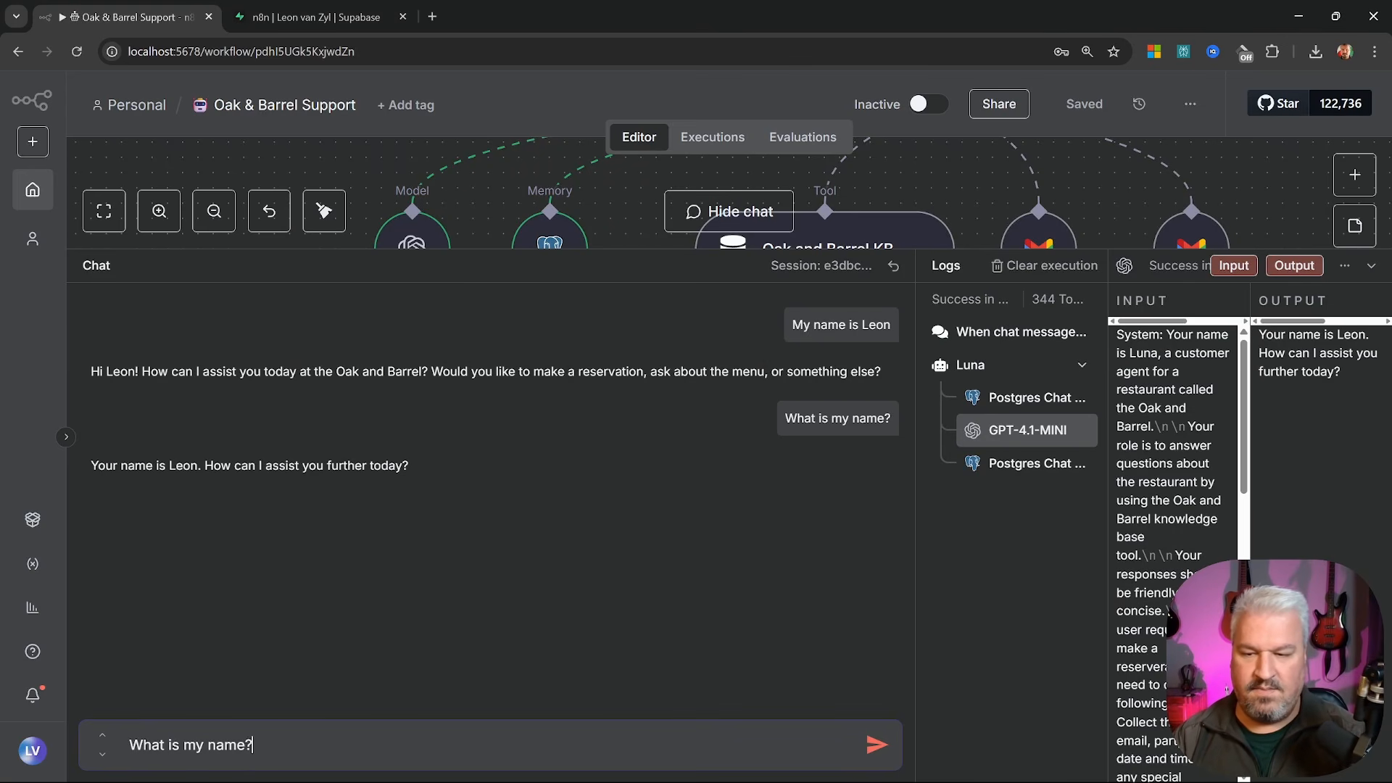
key(Return)
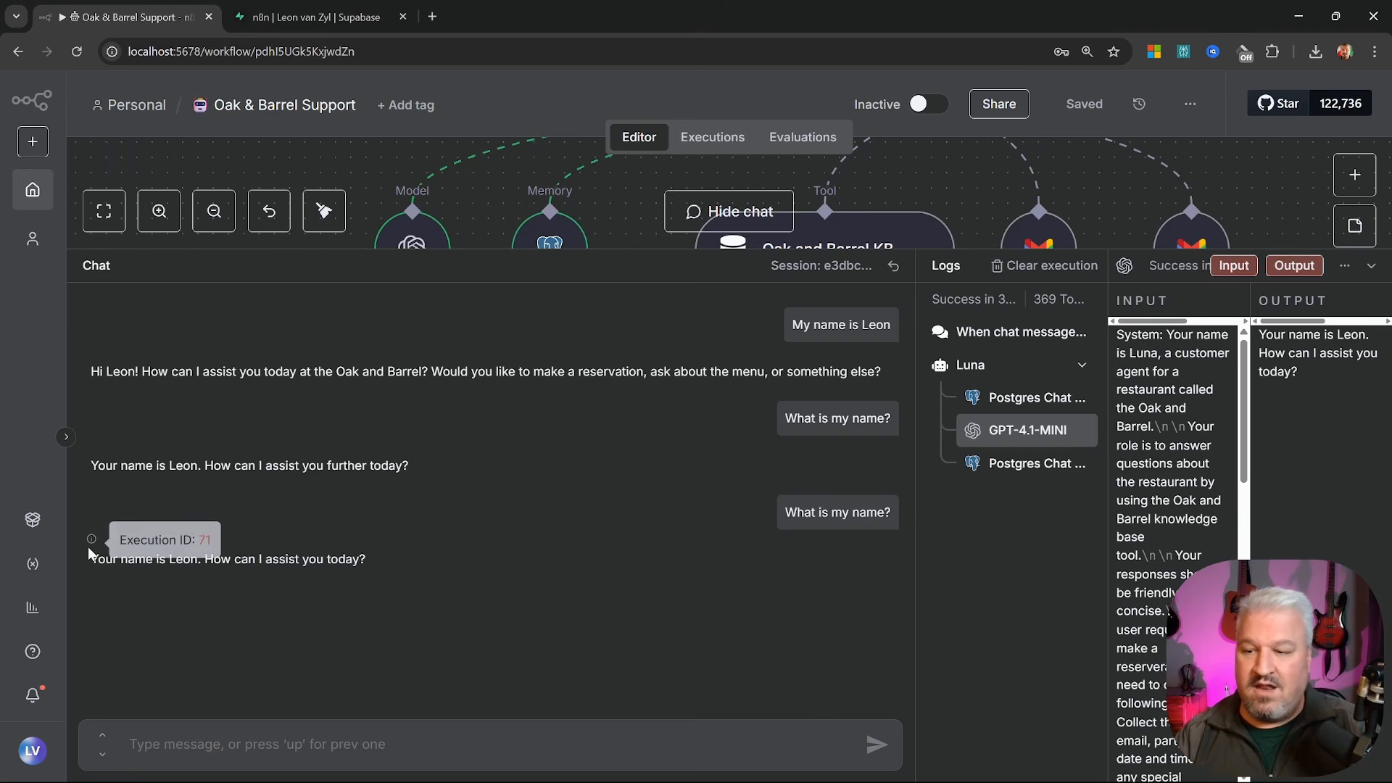
drag(90, 559, 376, 559)
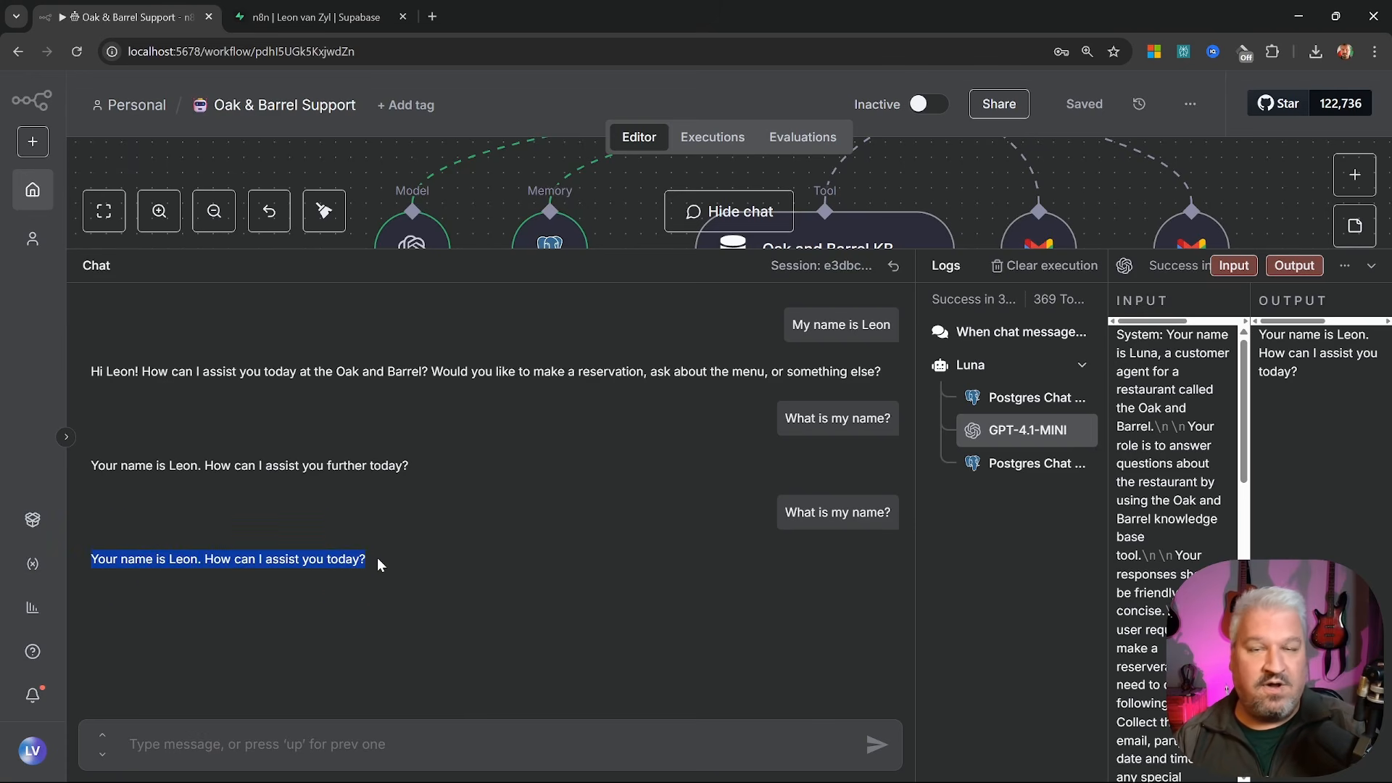
click(1371, 266)
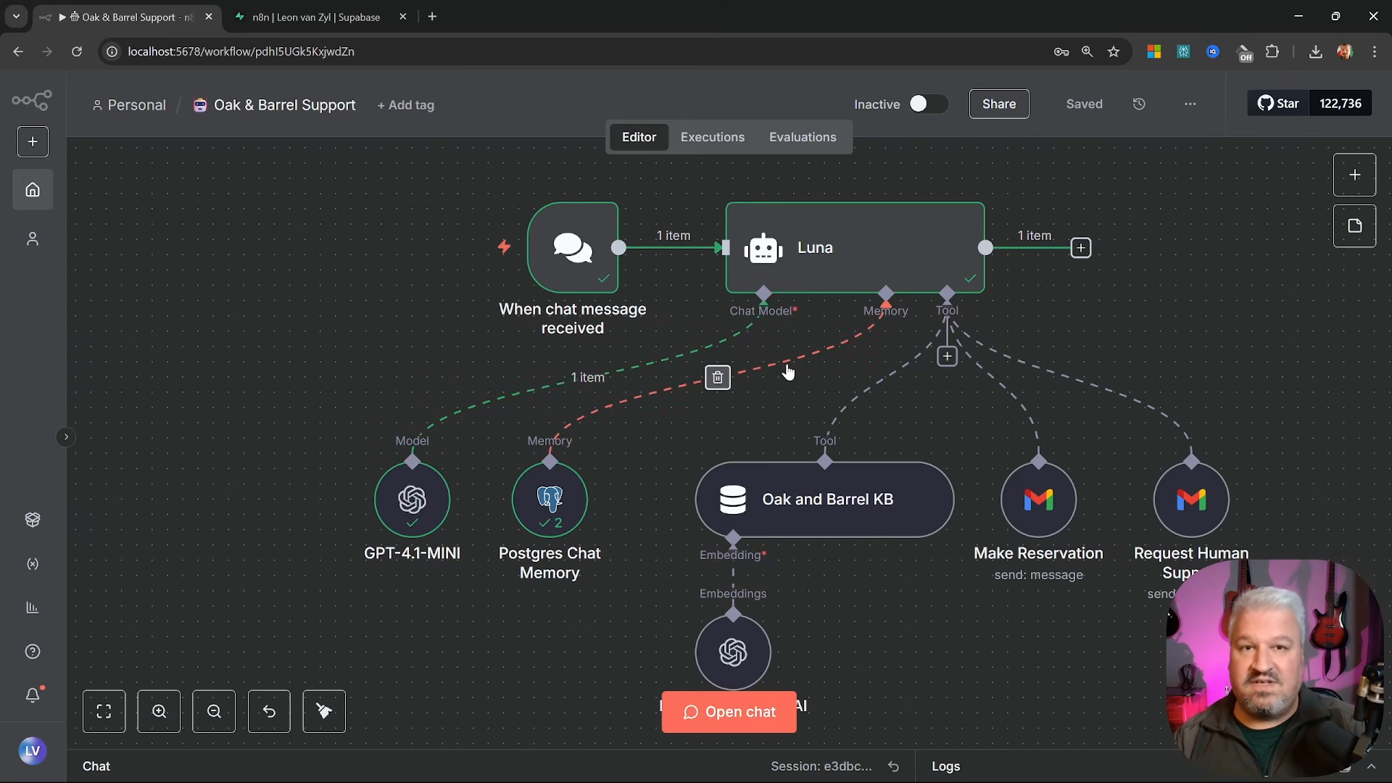
Open the Update Oak and Barrel Knowledge Base workflow and delete its Simple Vector Store node
click(33, 189)
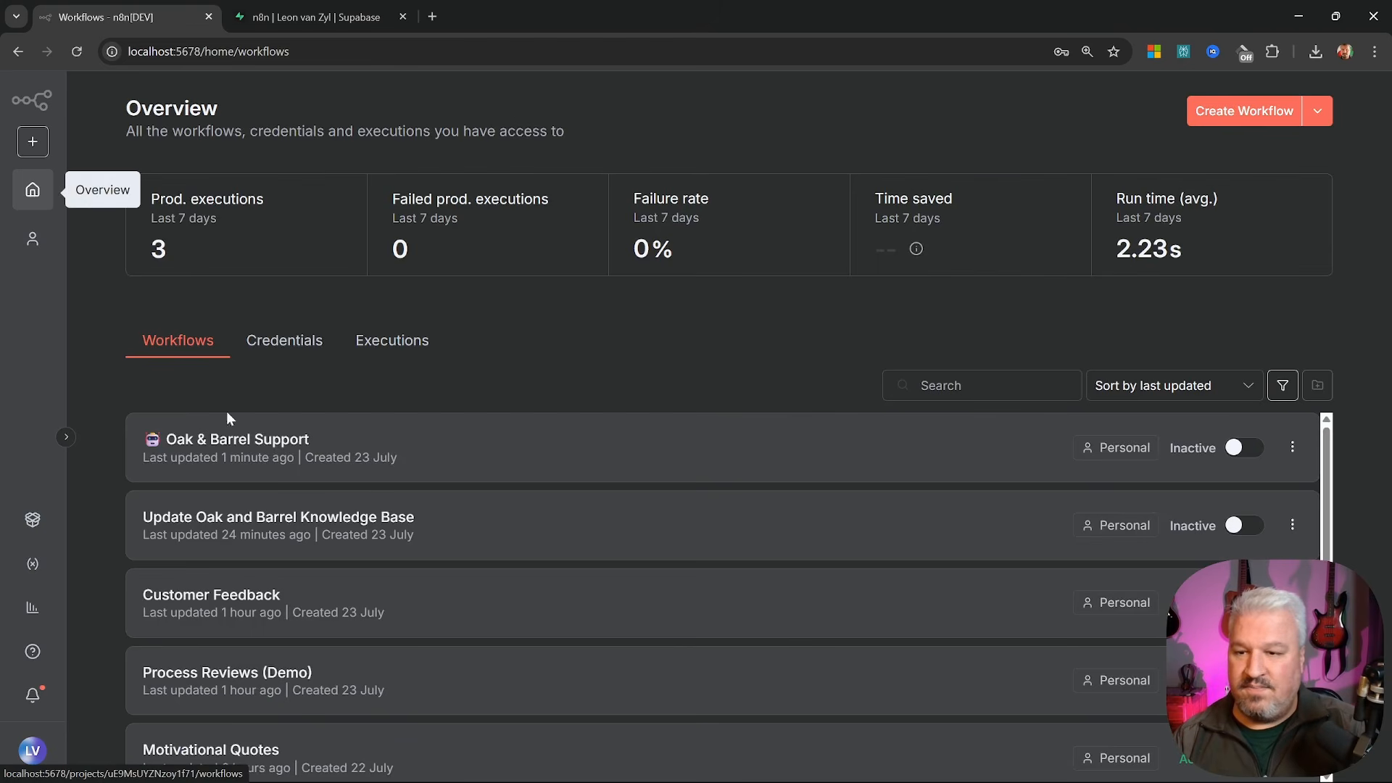
scroll(230, 435, down, 2)
scroll(319, 479, up, 2)
scroll(306, 508, down, 1)
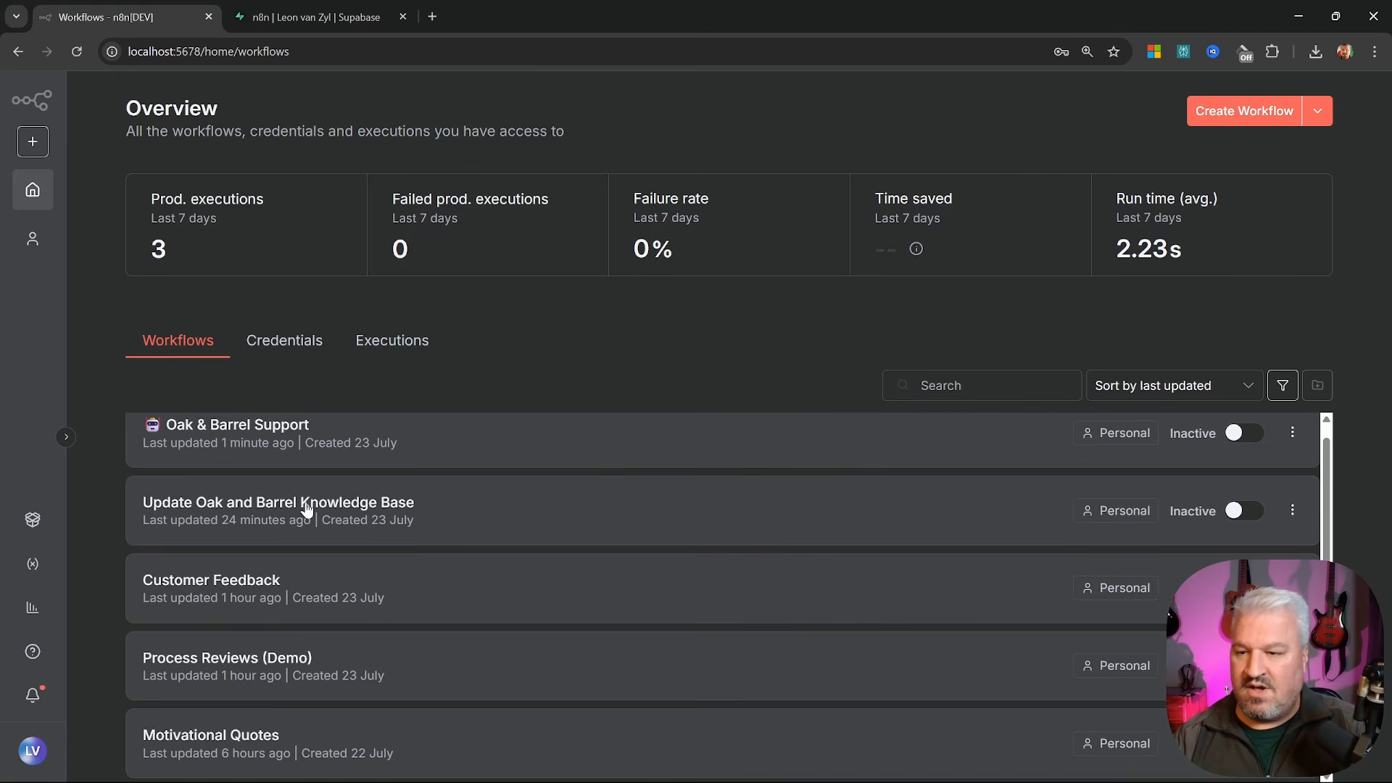
click(306, 507)
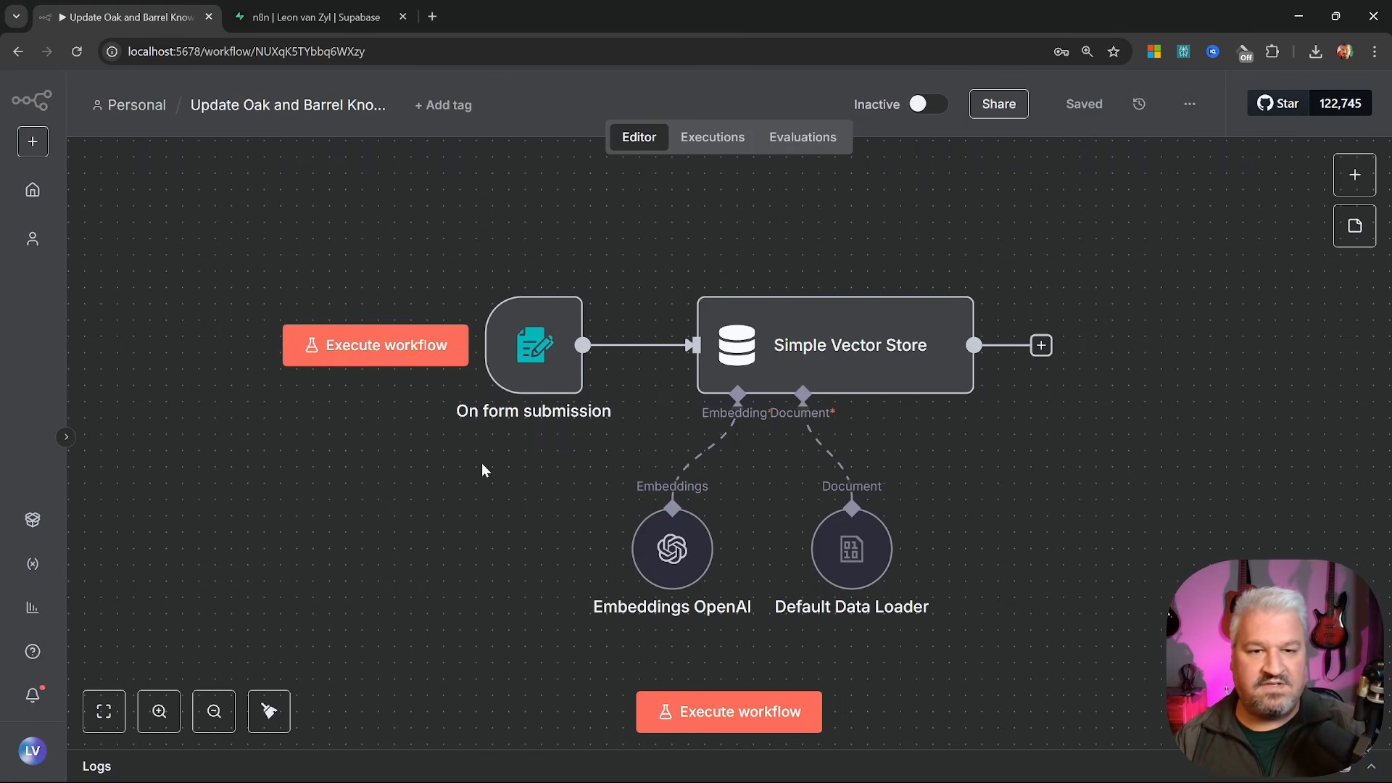
click(894, 335)
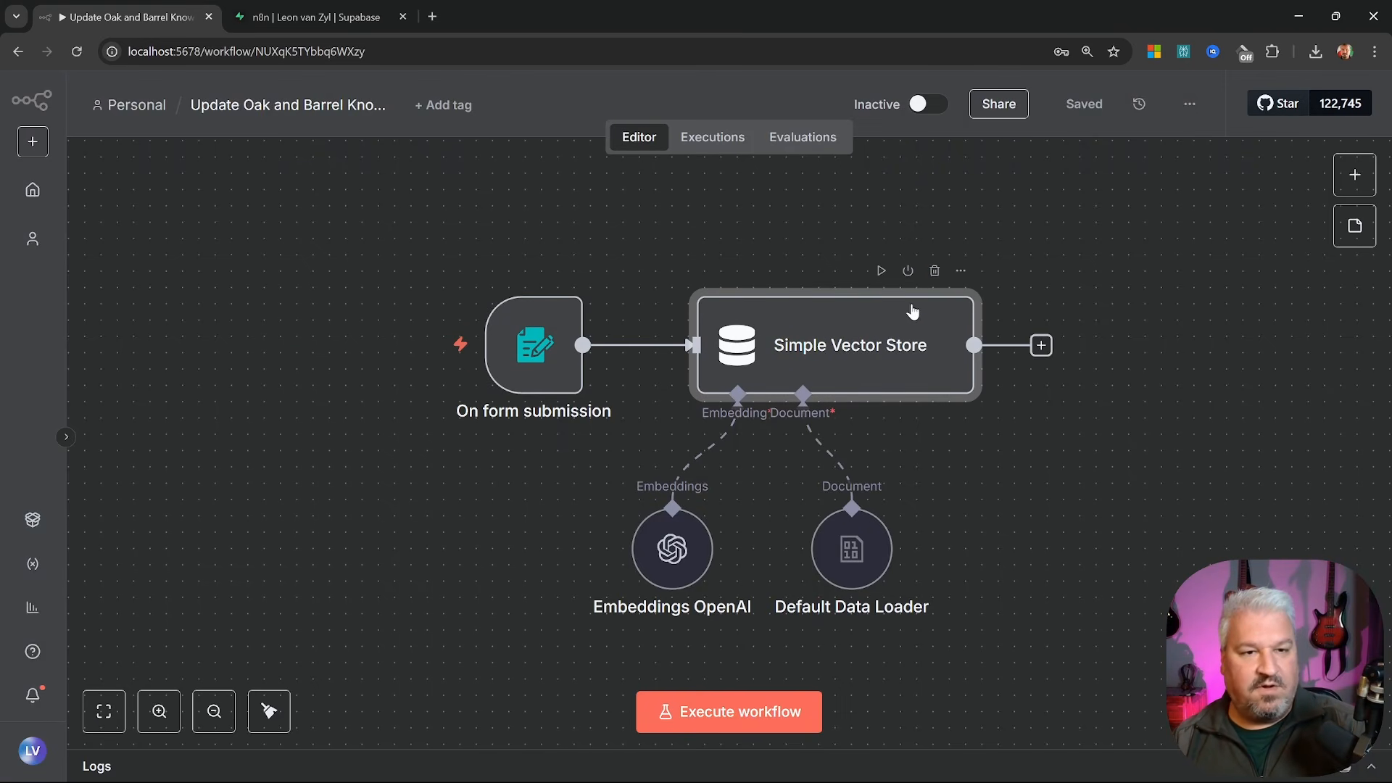
click(935, 271)
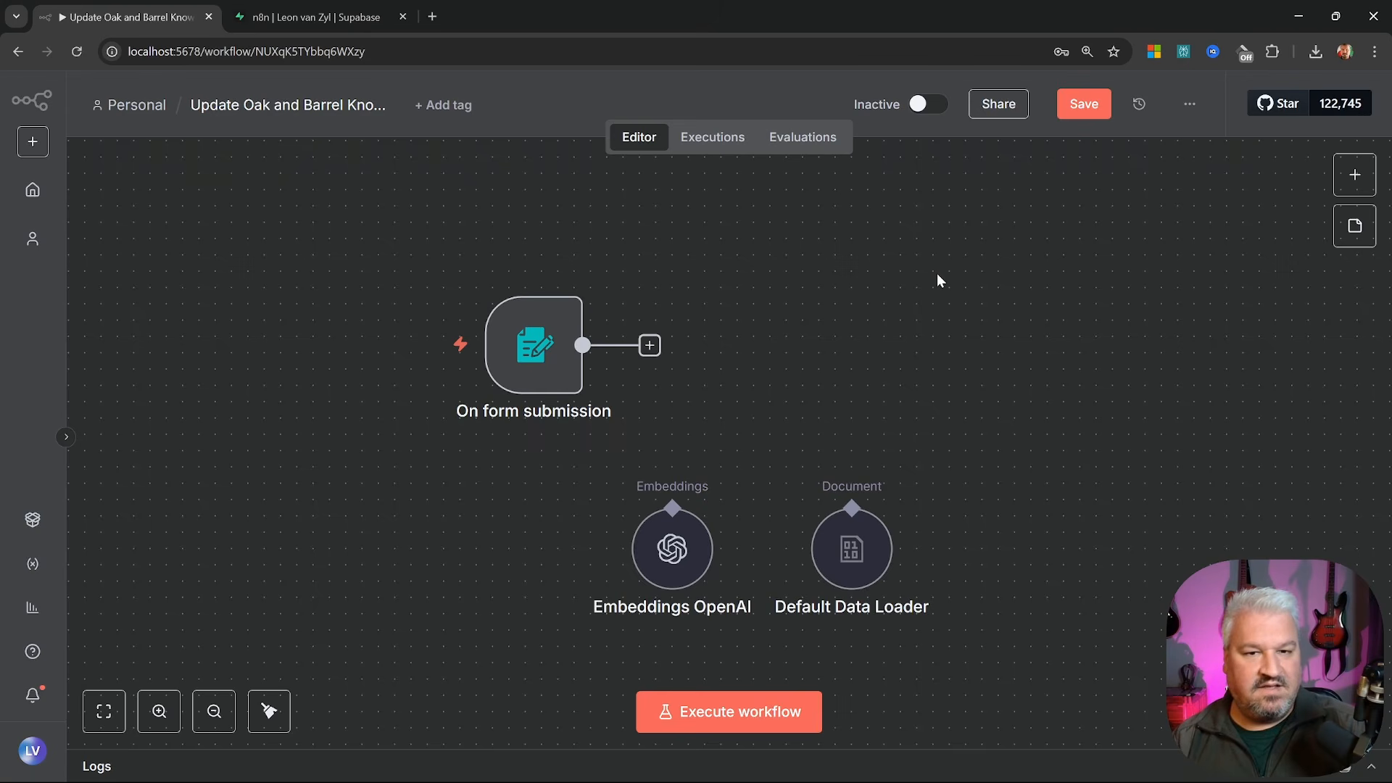
Add a Postgres PGVector Store node that inserts documents after the form trigger
click(649, 346)
text(vector)
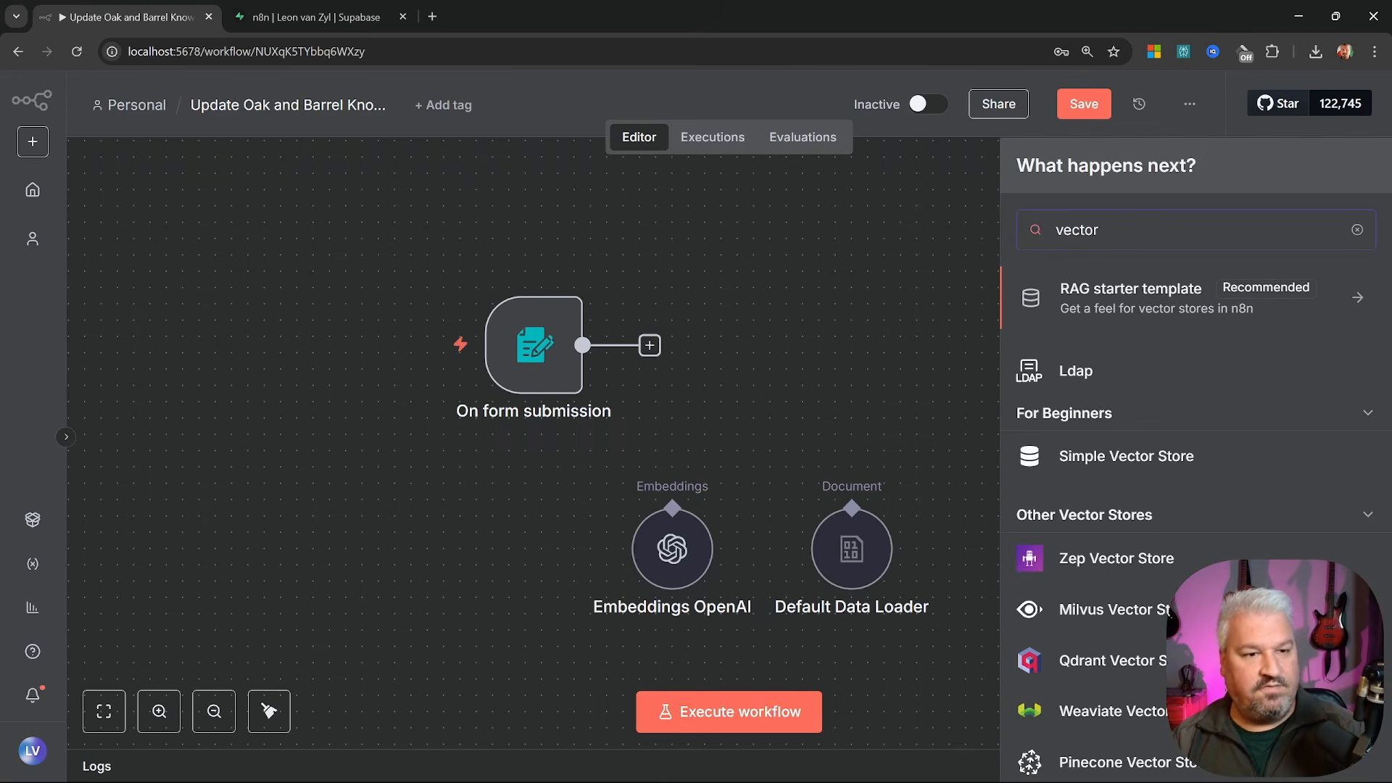
scroll(1137, 420, down, 3)
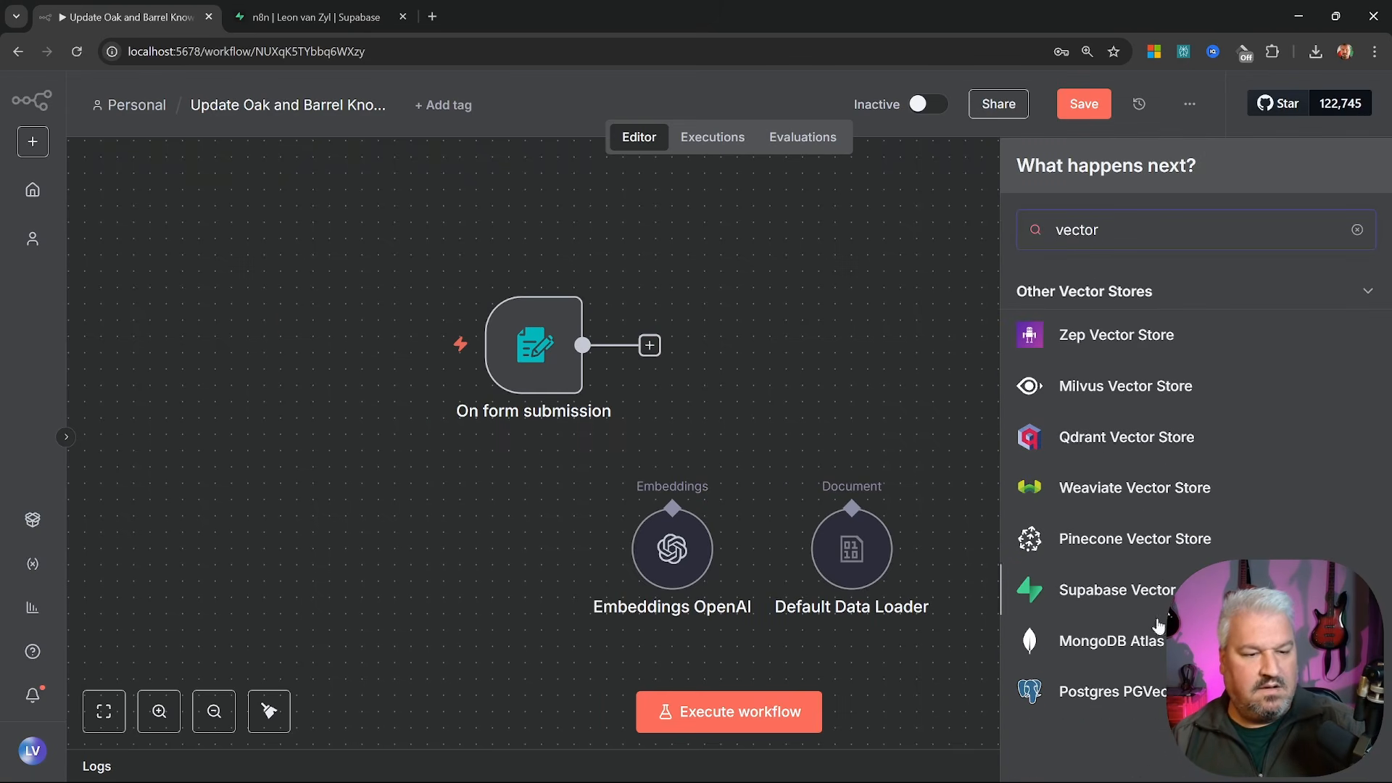
click(1153, 694)
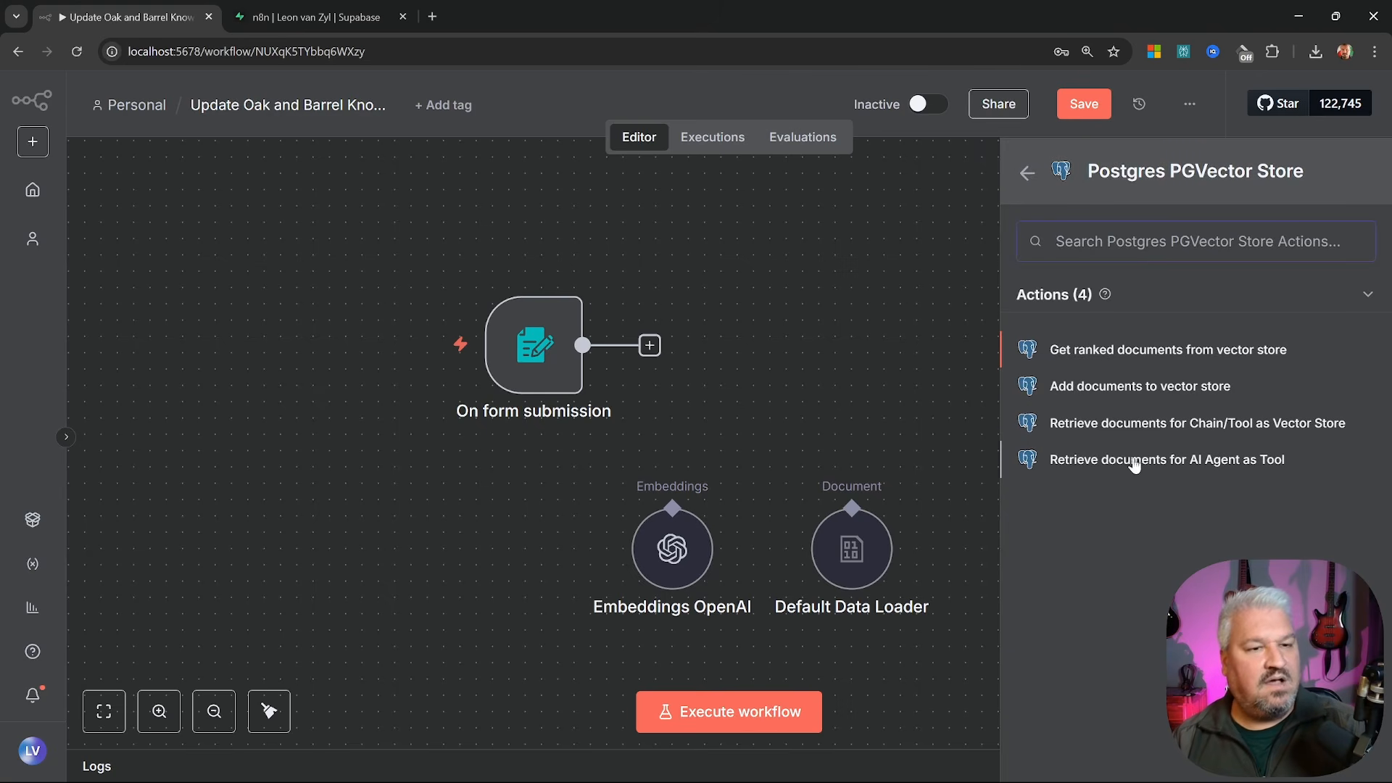
click(1146, 391)
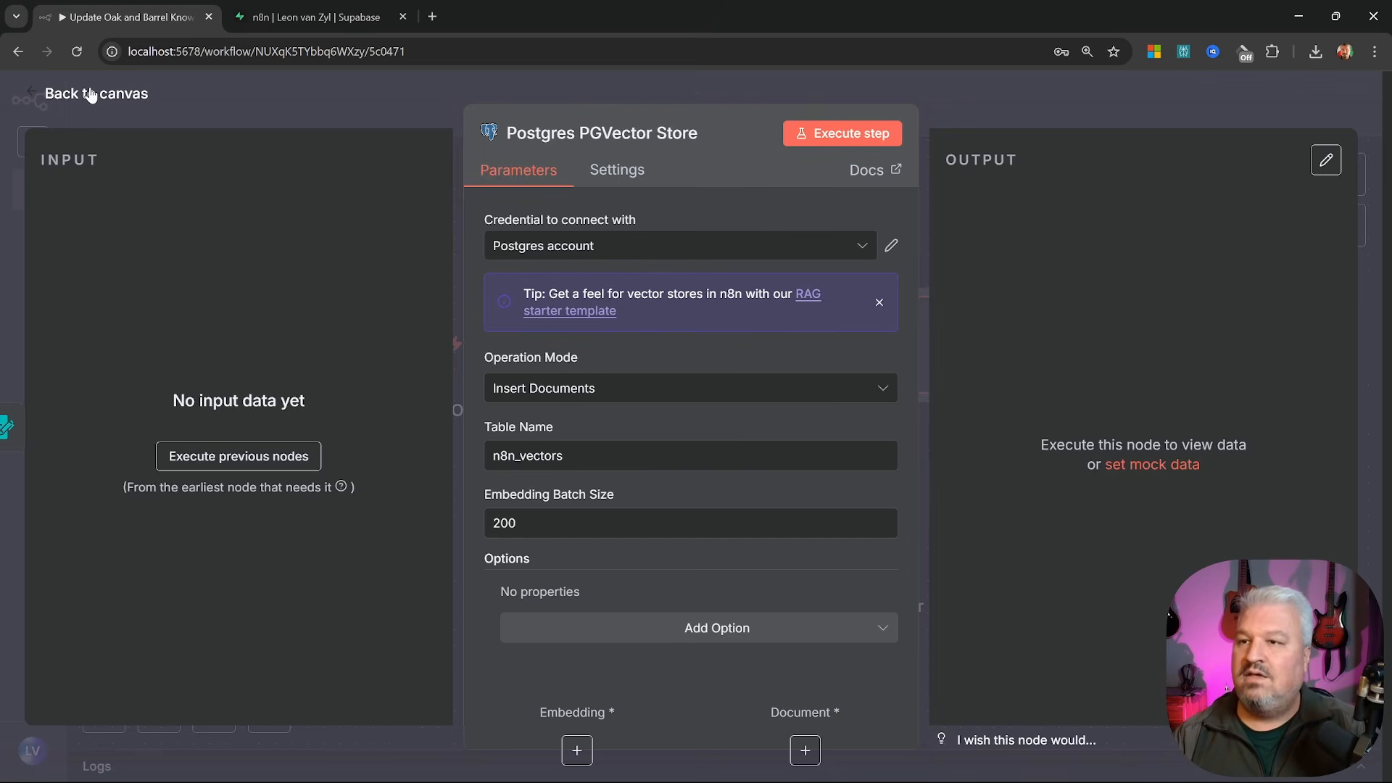
key(Escape)
Wire in OpenAI embeddings and the default data loader, save, and submit oak-and-barrel-qa.docx
drag(737, 461, 673, 508)
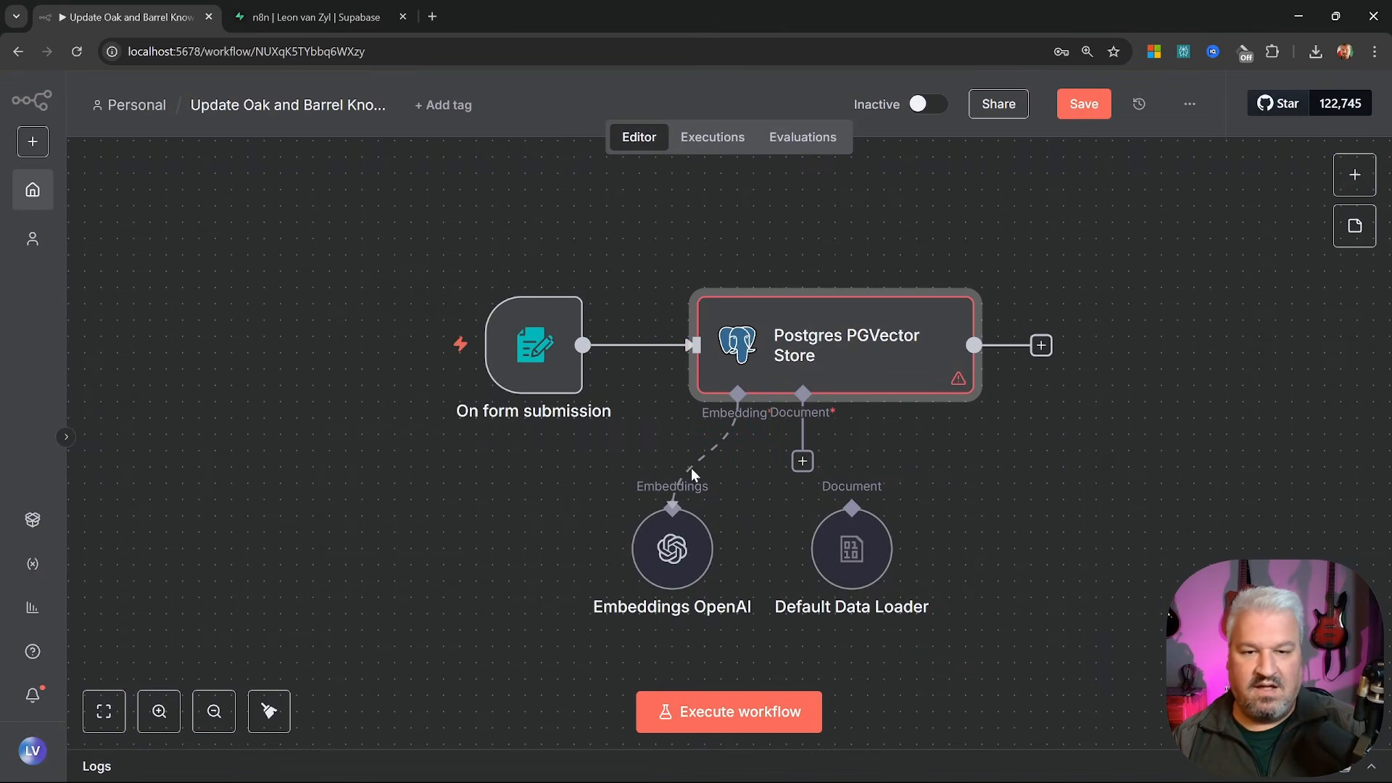
drag(802, 461, 852, 508)
key(ctrl+s)
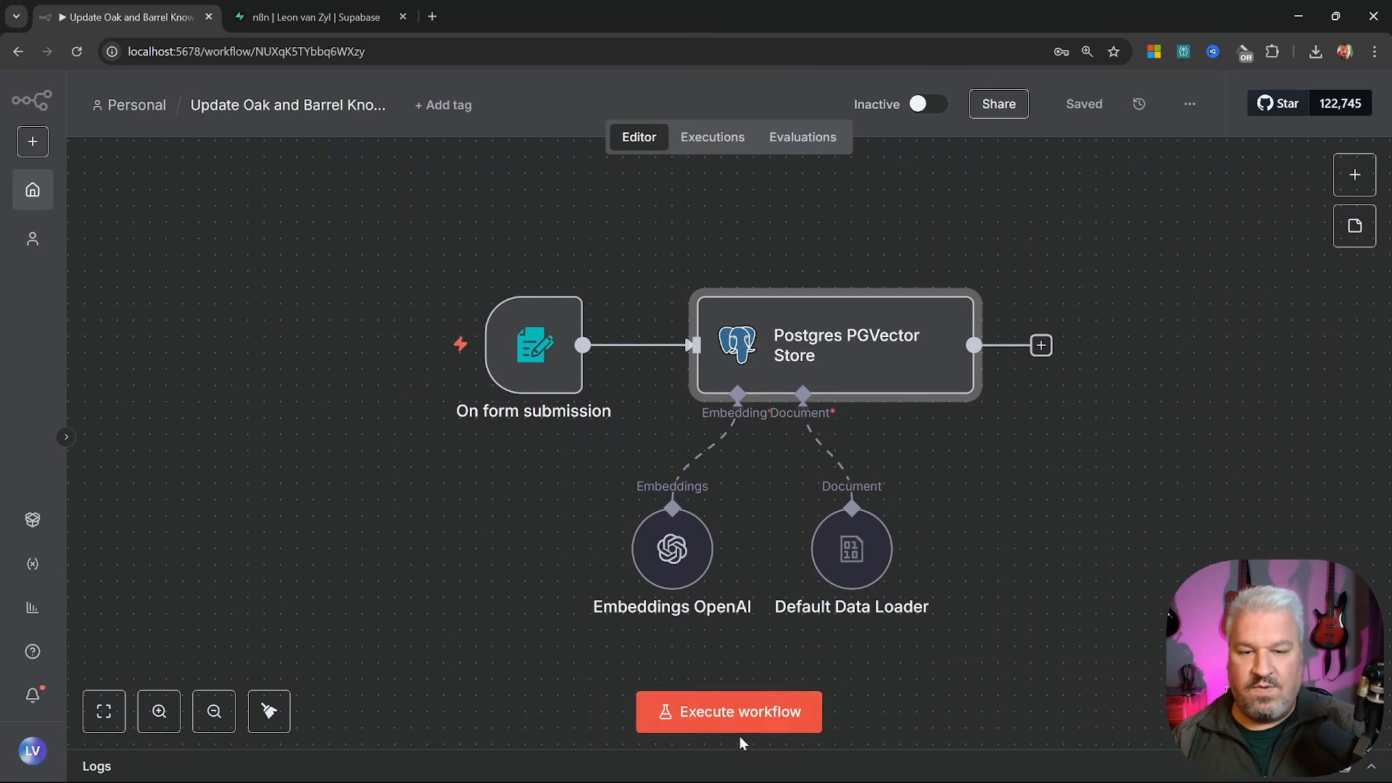
click(744, 714)
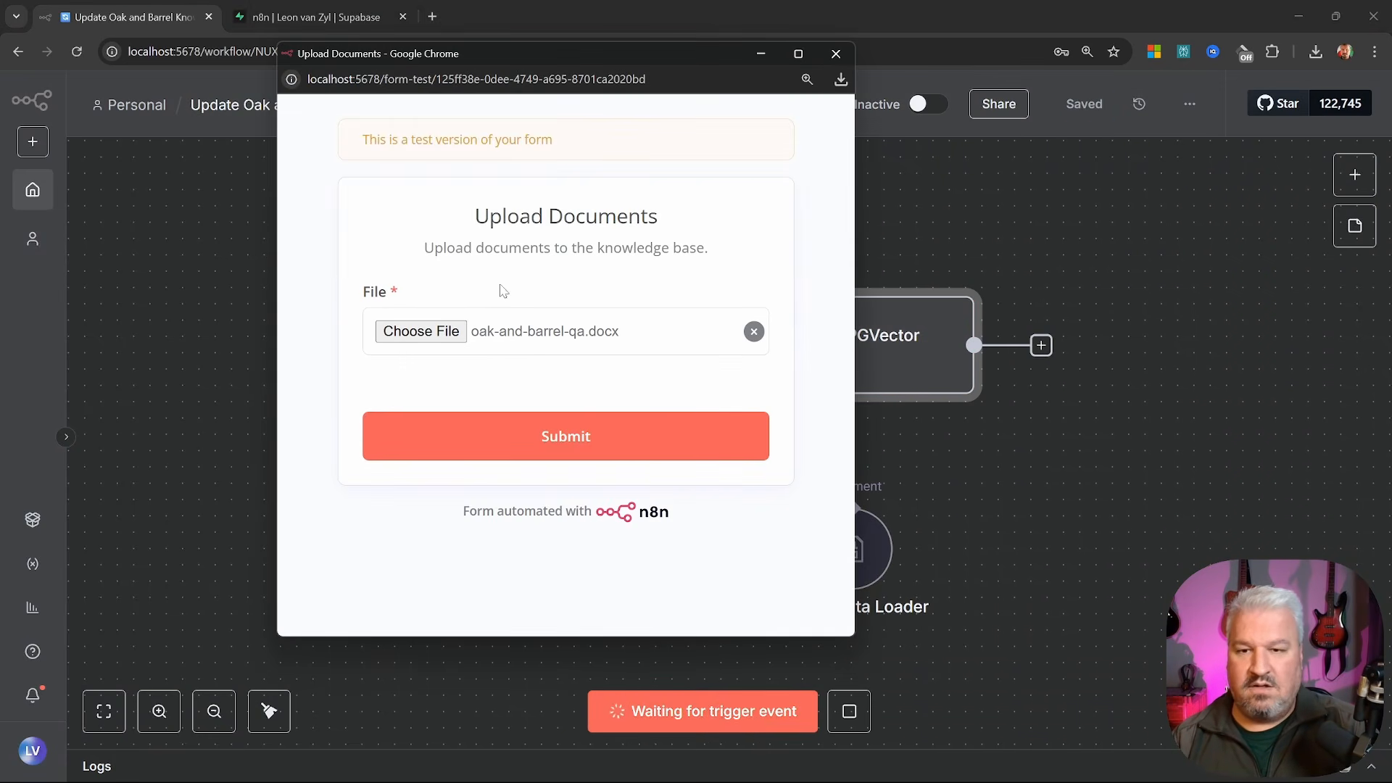
click(567, 443)
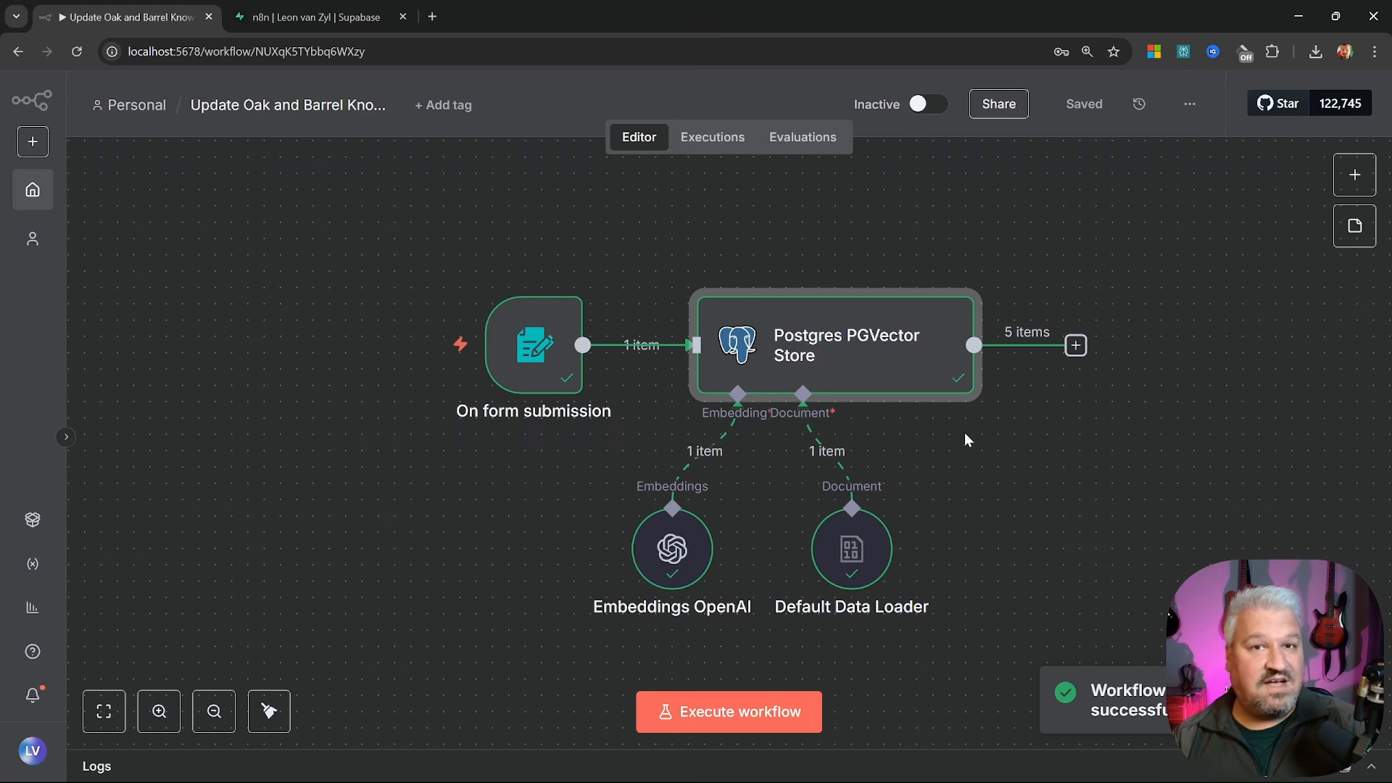
Open Oak & Barrel Support and ask Luna 'What are the current specials?'
click(34, 193)
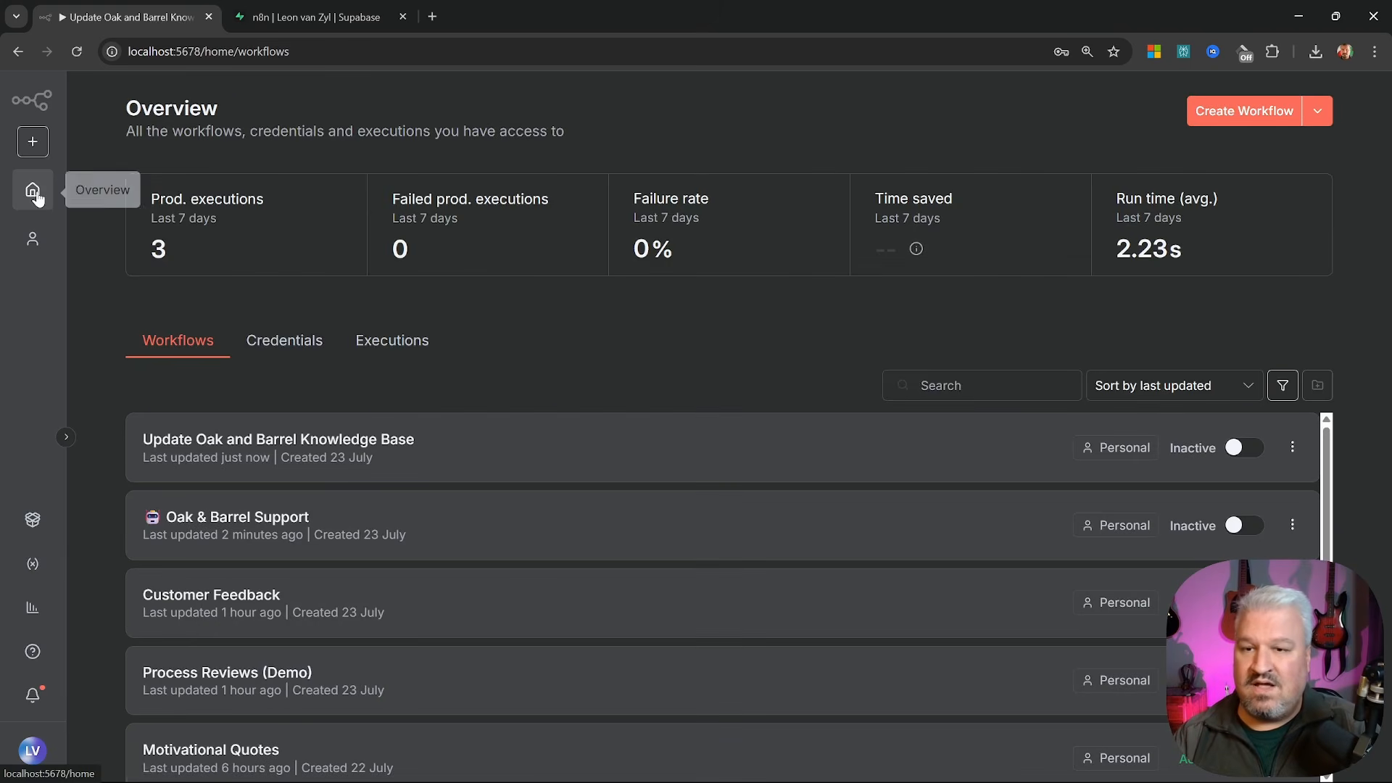
click(267, 516)
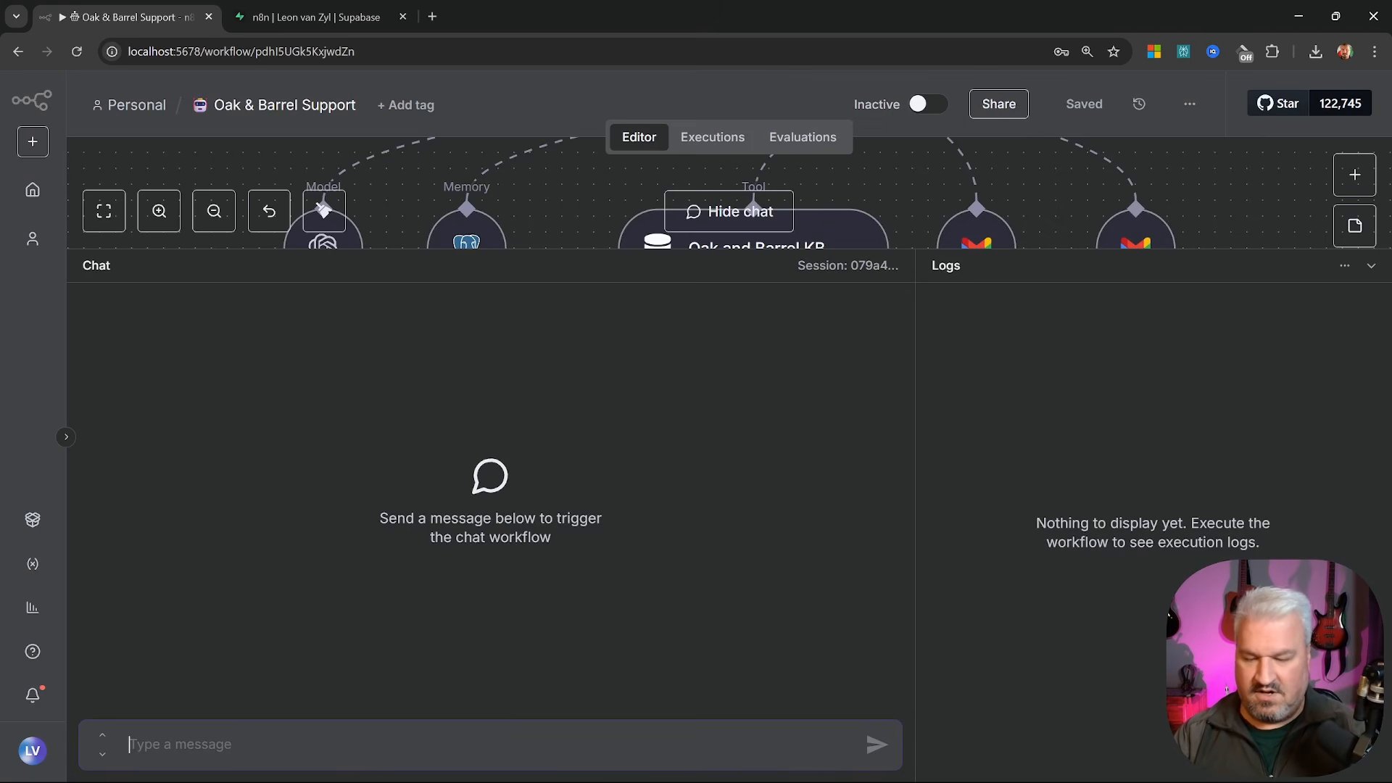
text(What are the c)
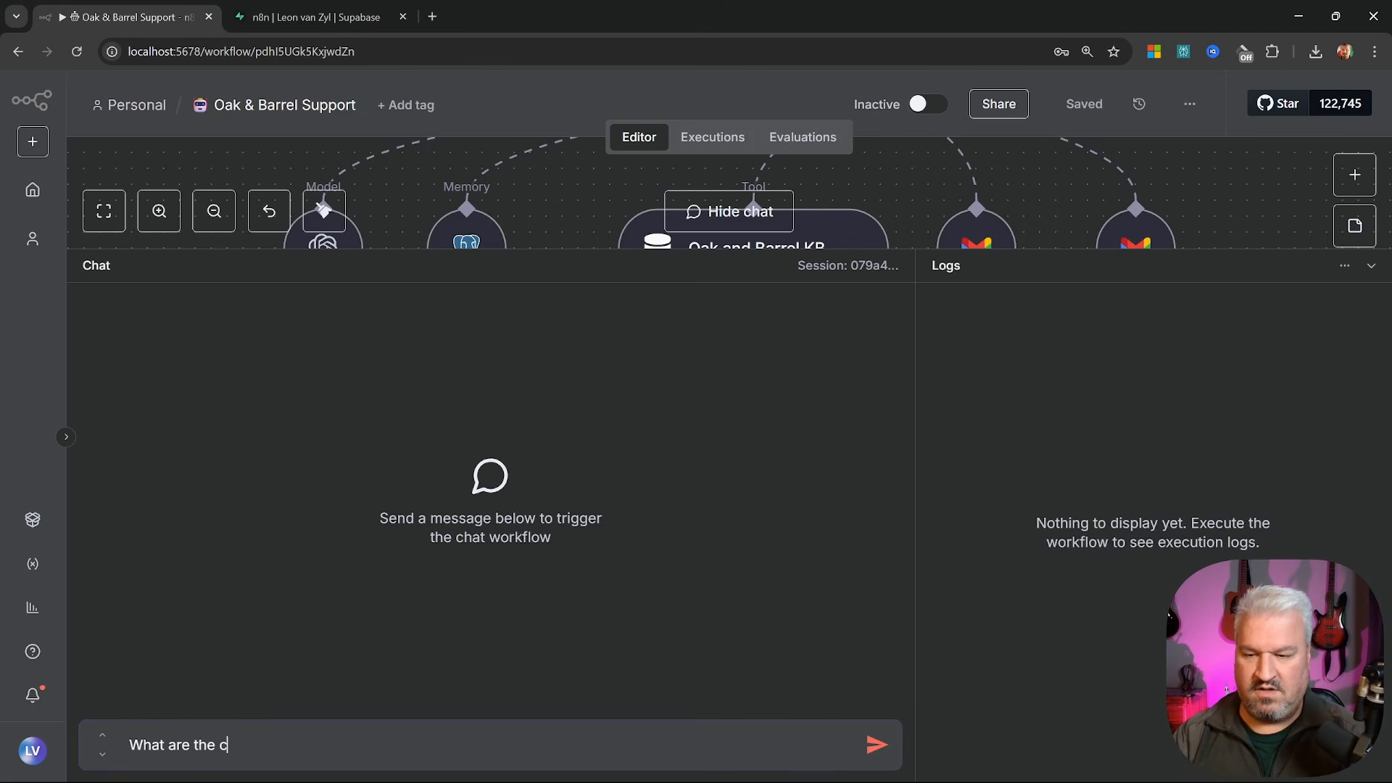
text(urrent speic)
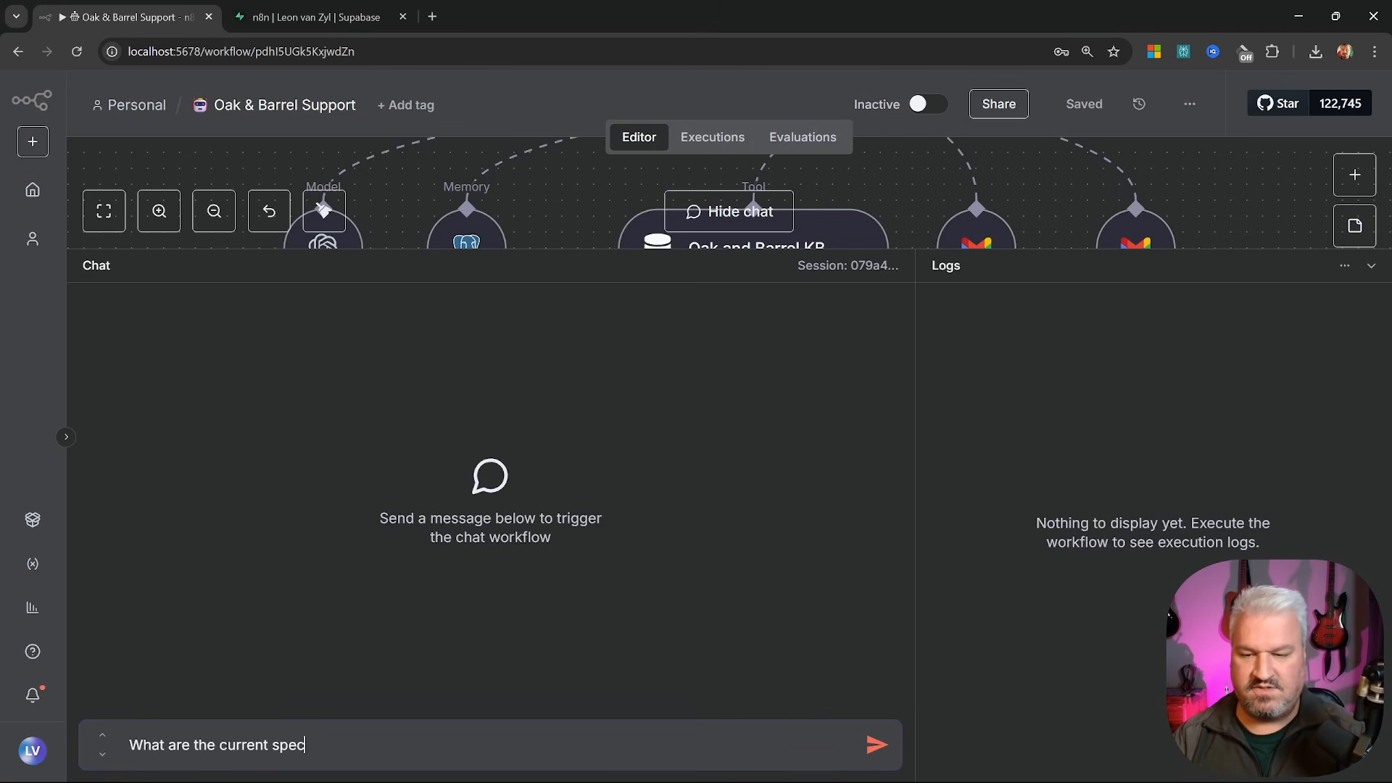
text(ials?)
key(Return)
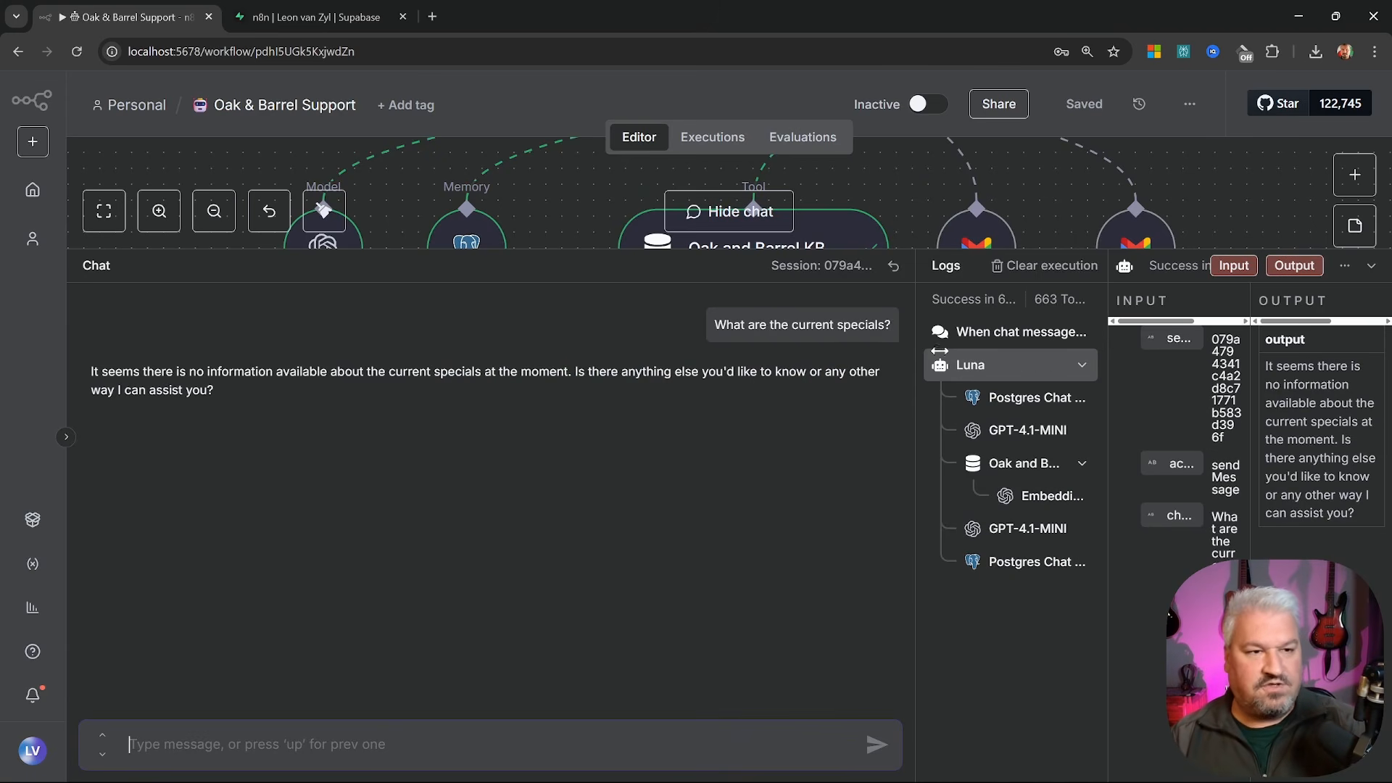
click(1371, 265)
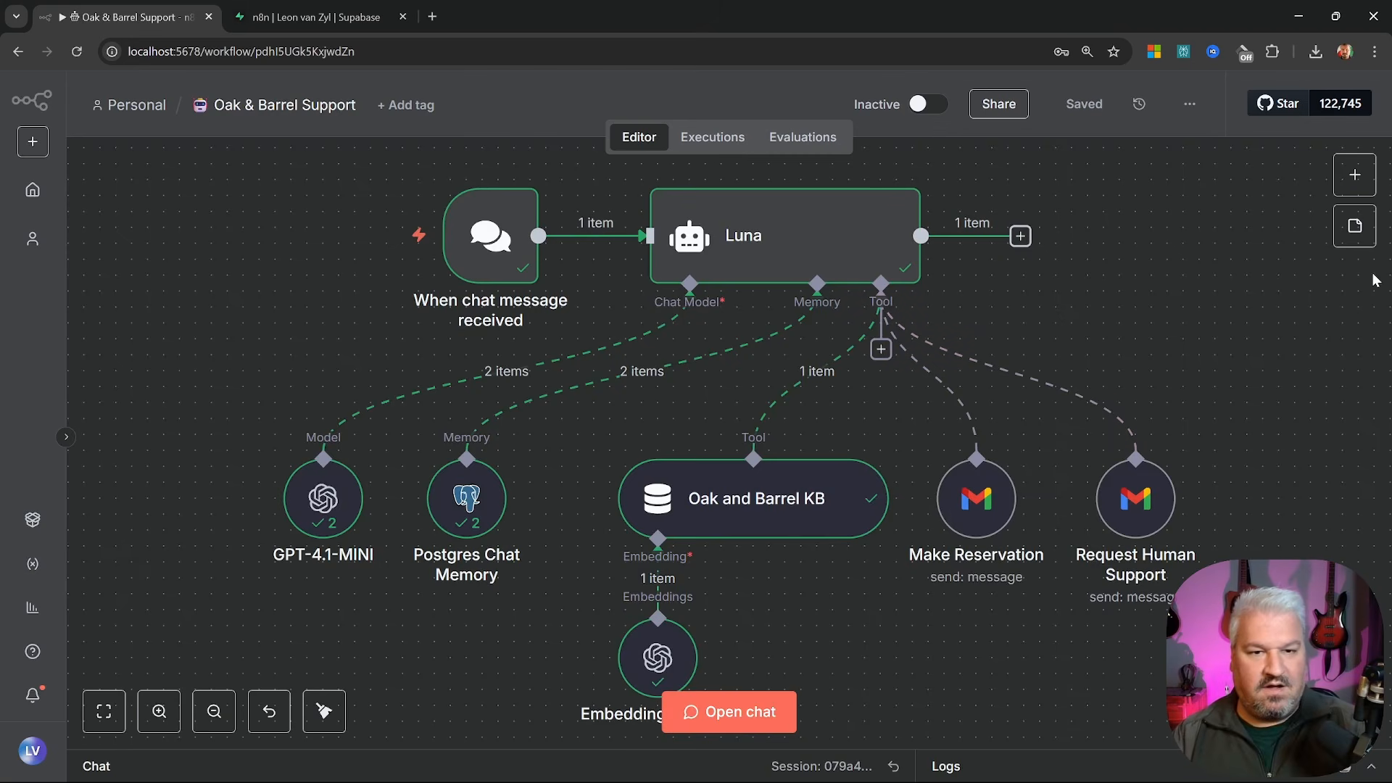
Delete the agent's Oak and Barrel KB tool node
drag(805, 625, 690, 544)
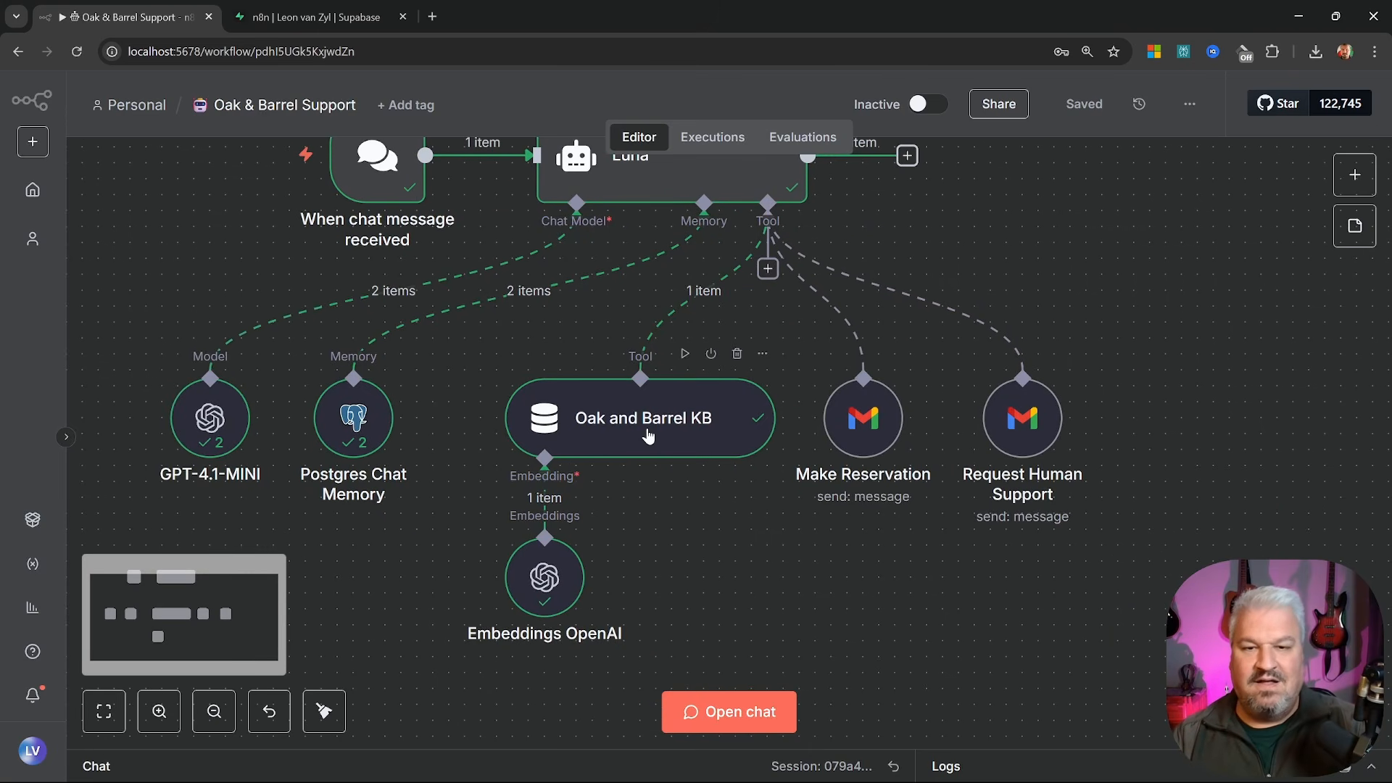
click(647, 421)
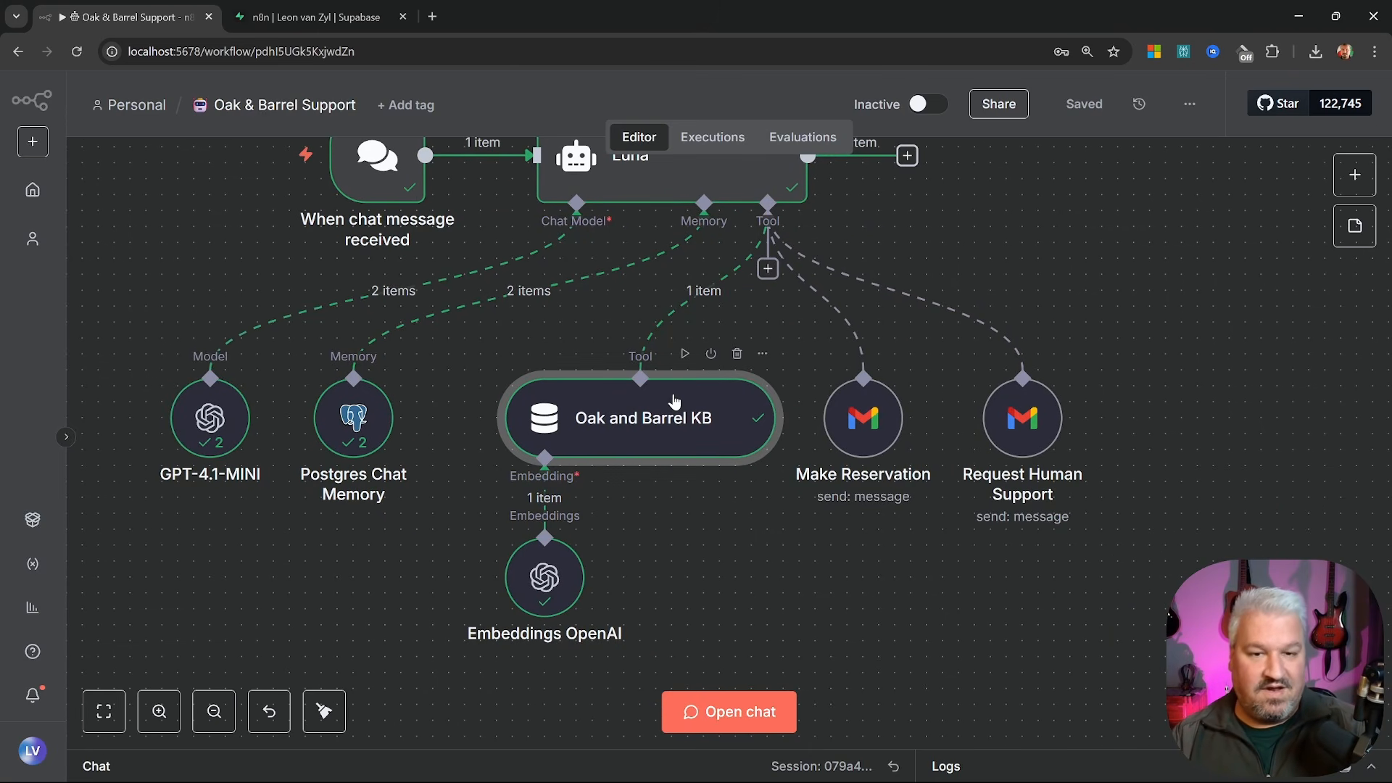
click(736, 355)
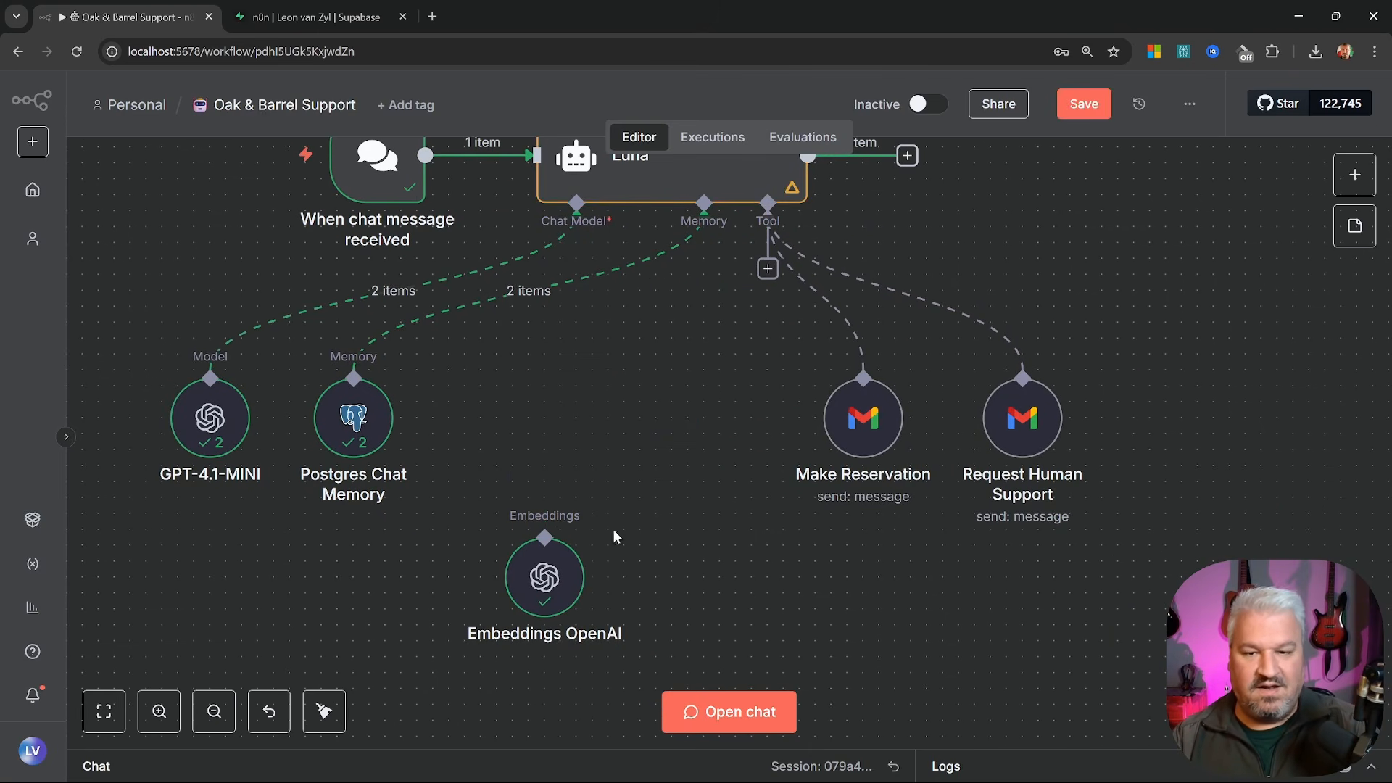
scroll(689, 435, up, 2)
Add a Postgres PGVector Store tool described for retrieving Oak and Barrel information
click(767, 326)
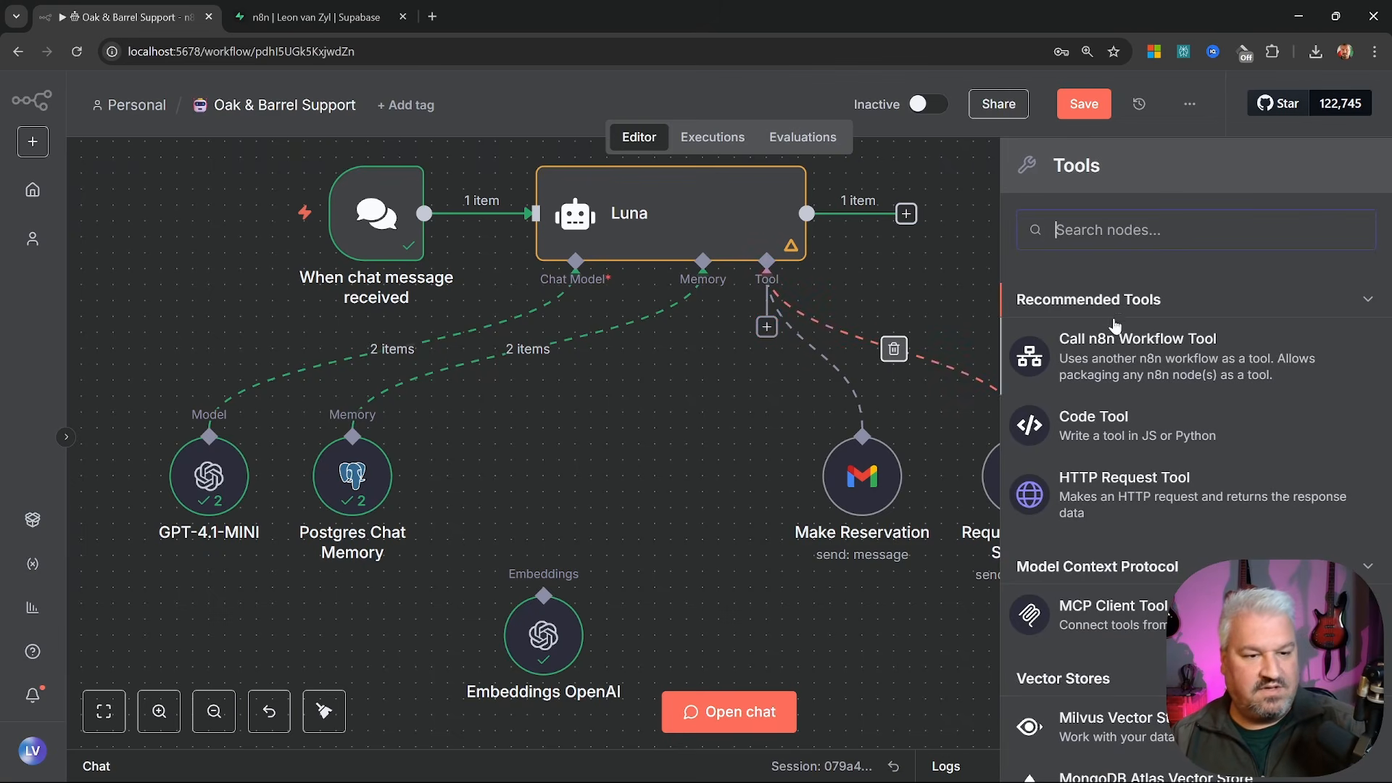
scroll(1121, 362, down, 5)
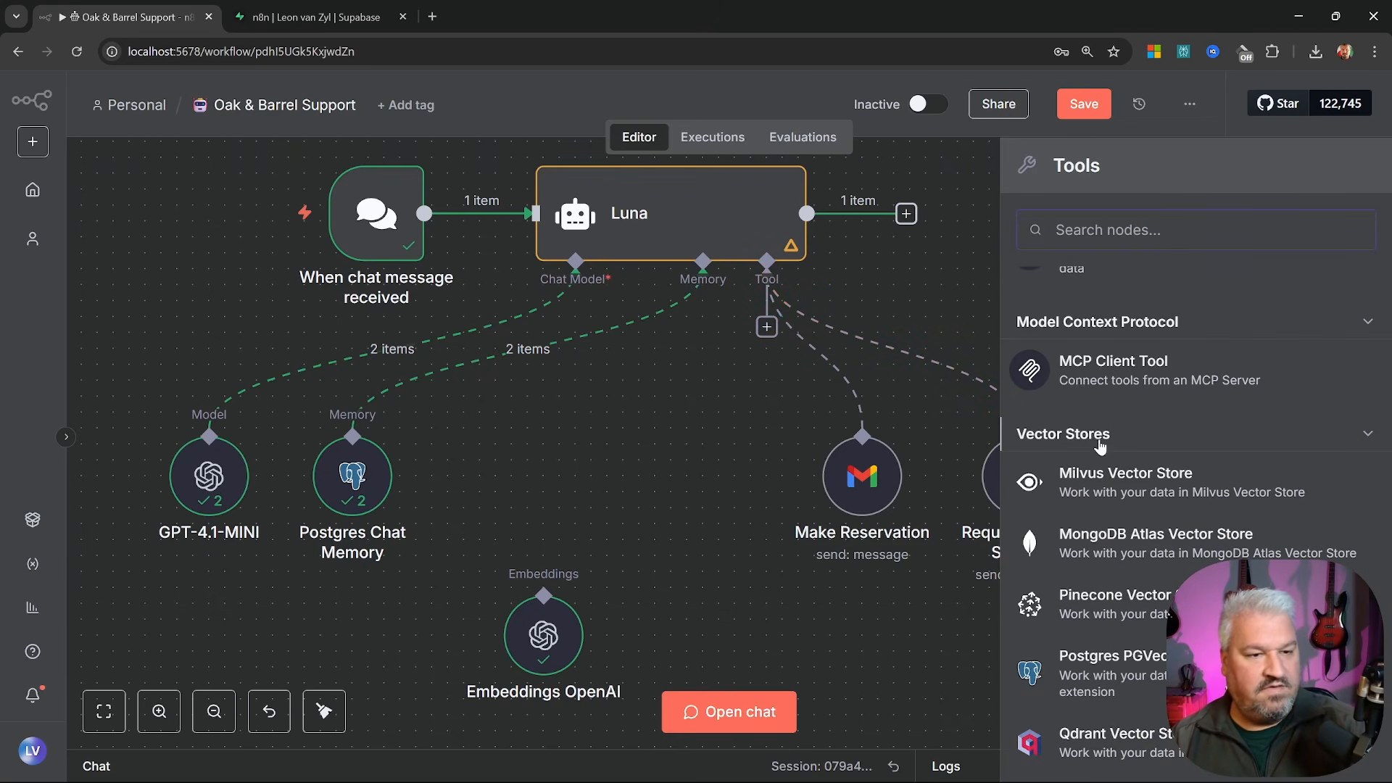
scroll(1154, 453, down, 2)
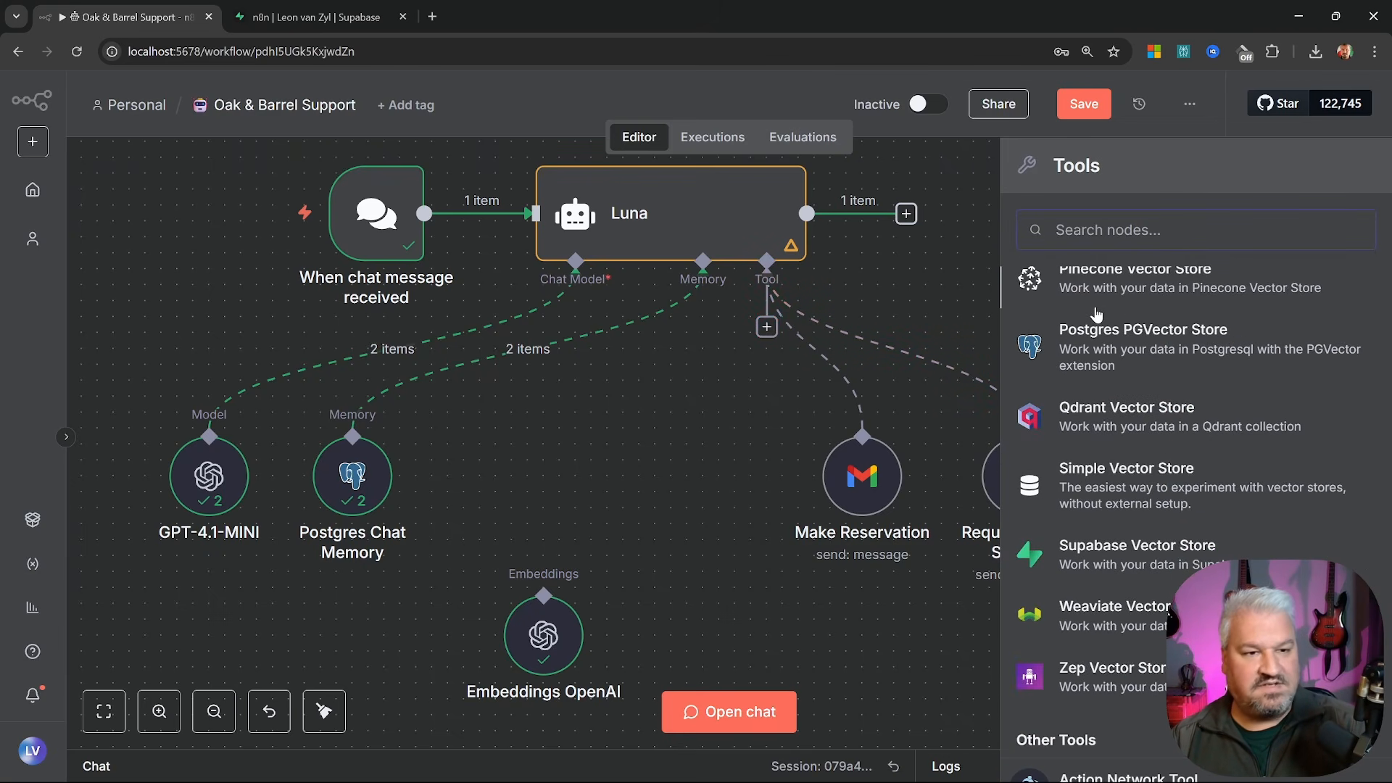
click(1137, 345)
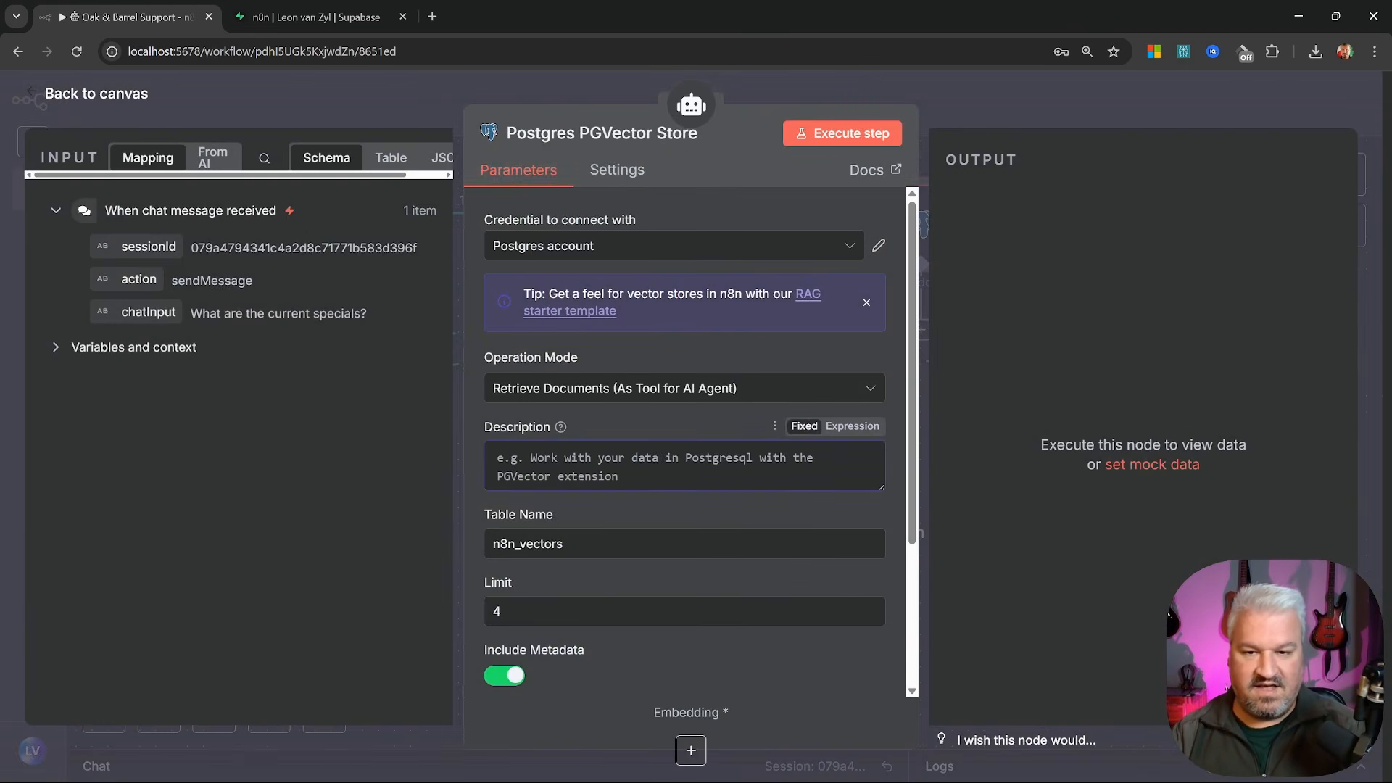
text(Use this to )
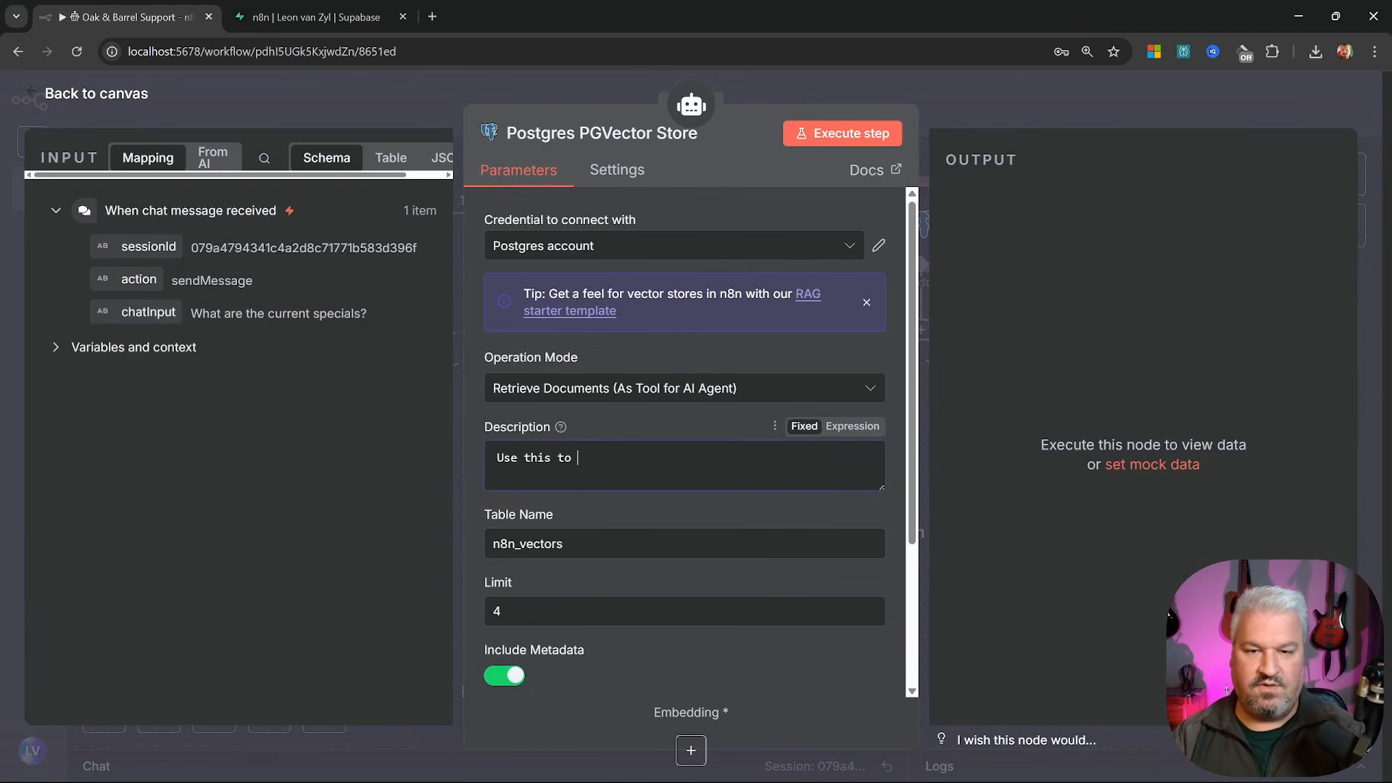
text(retrieve documents related to the)
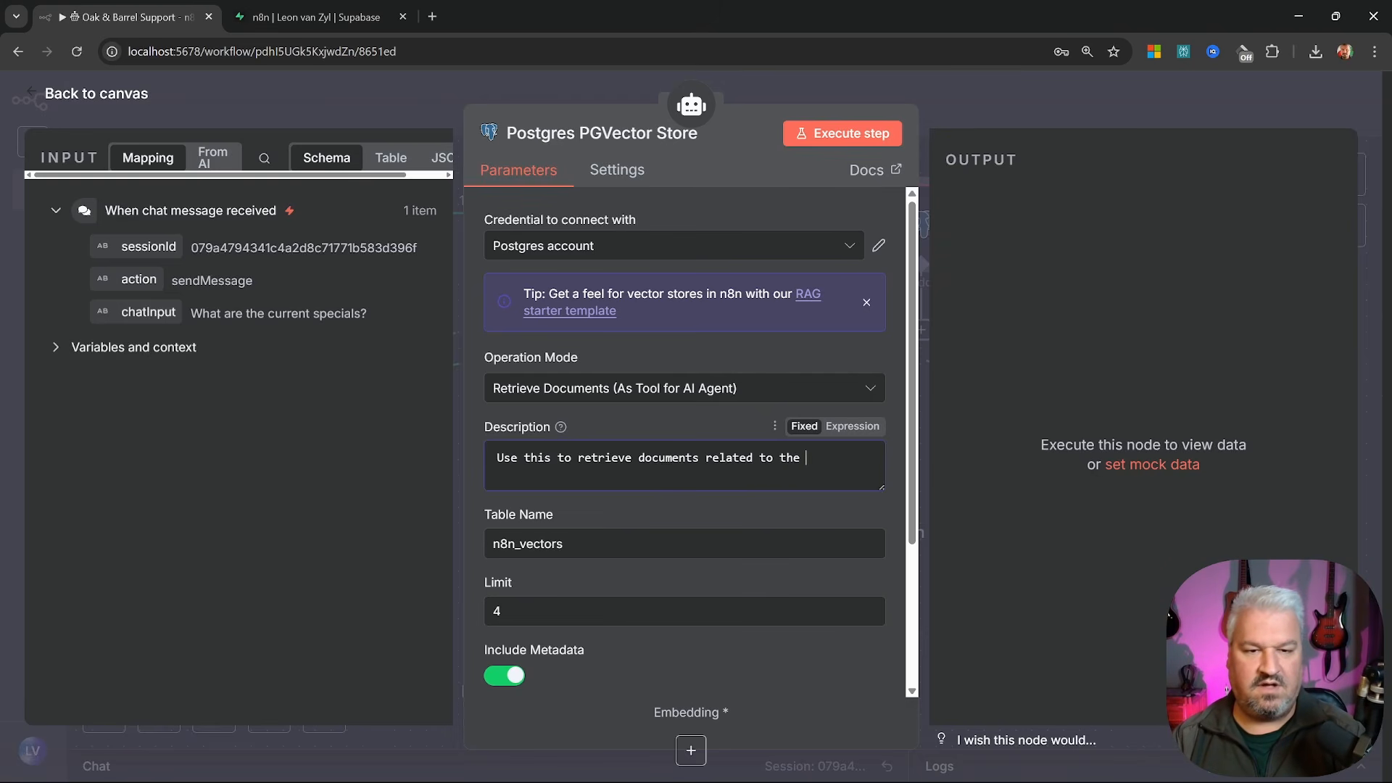
text(Barrel.)
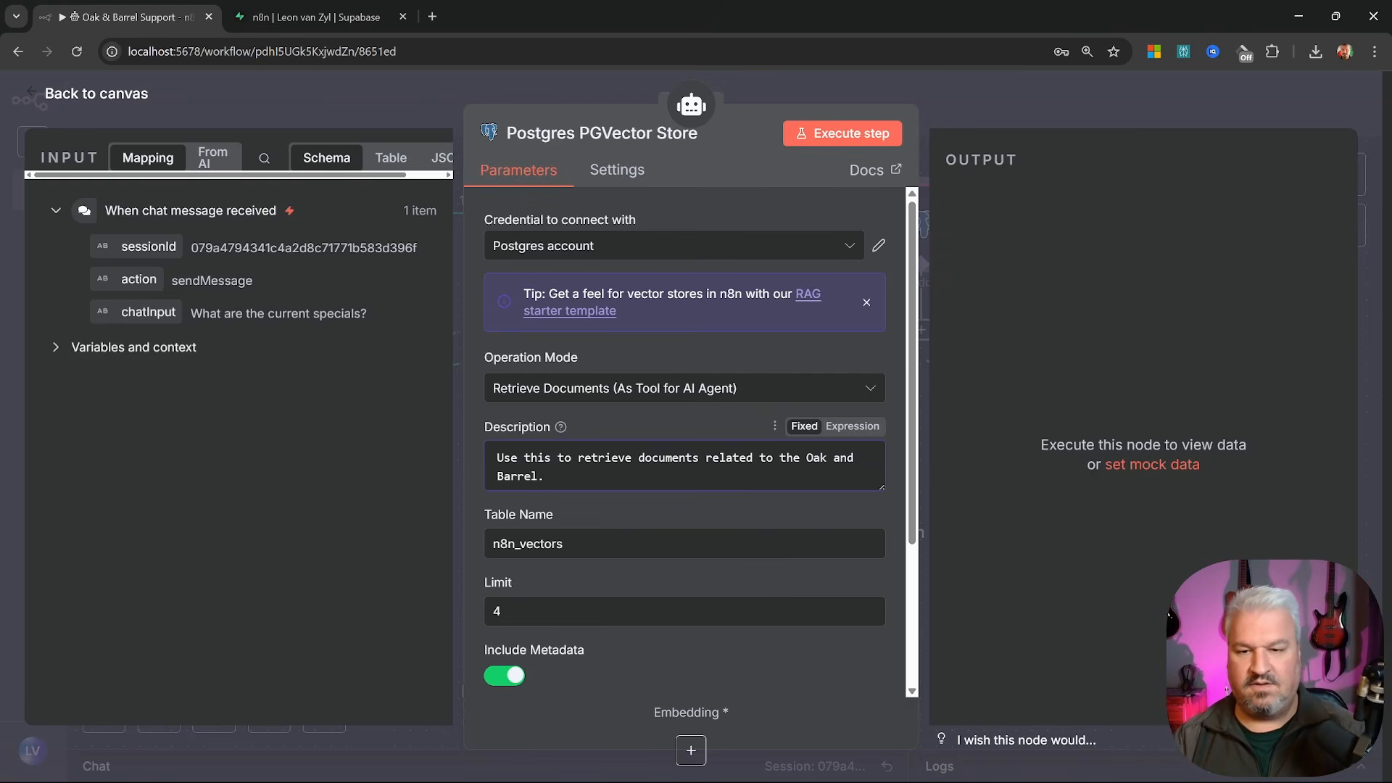
click(75, 100)
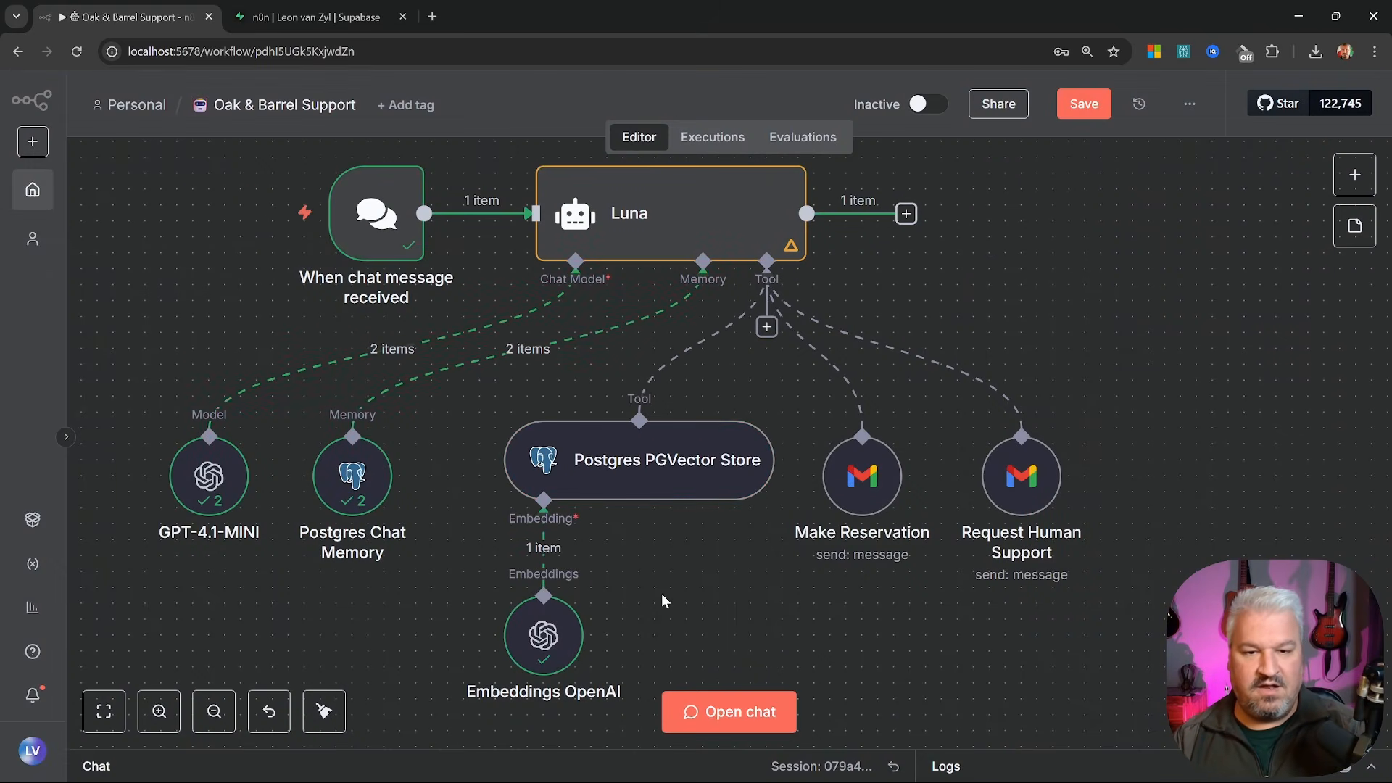
Save, re-ask about current specials, and check the reply: 50% off steaks, 4pm–6pm happy hour
click(1076, 110)
click(725, 712)
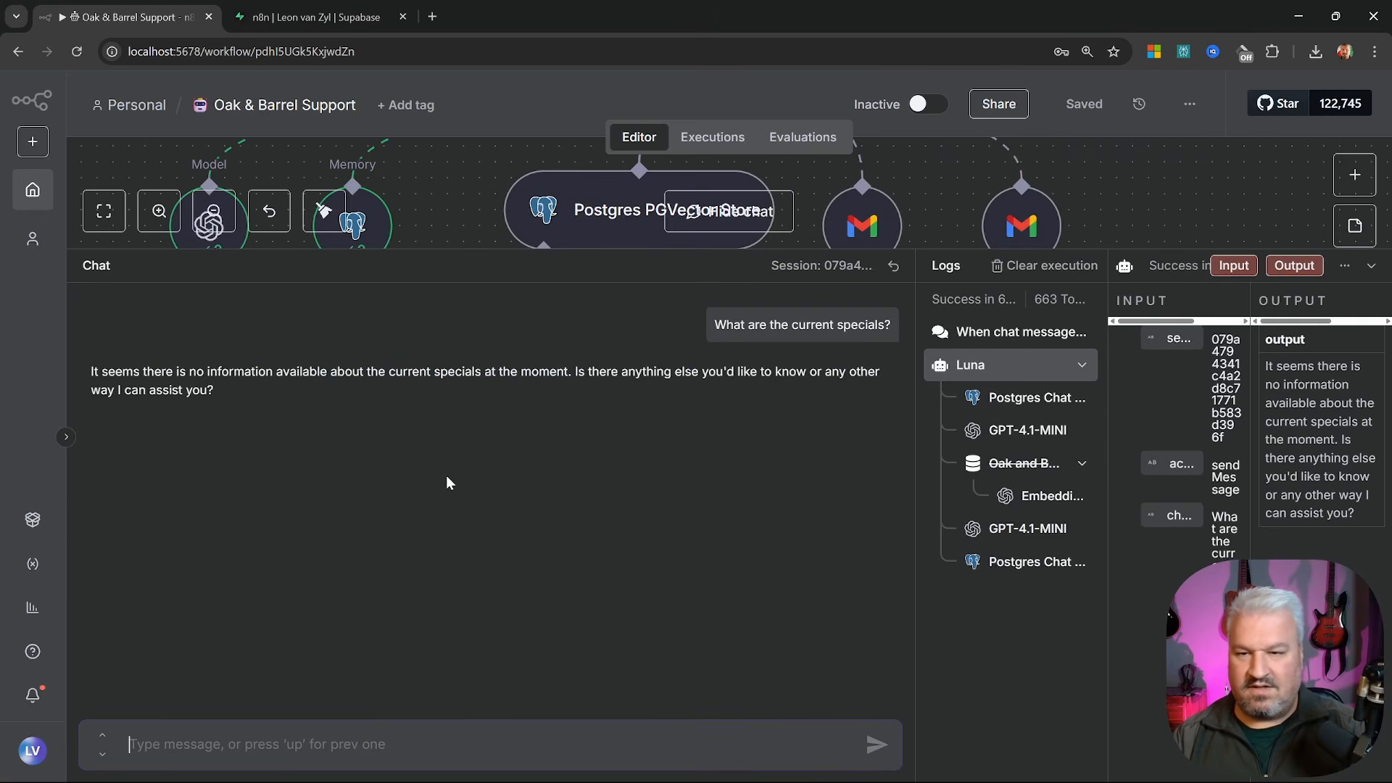
text(What are)
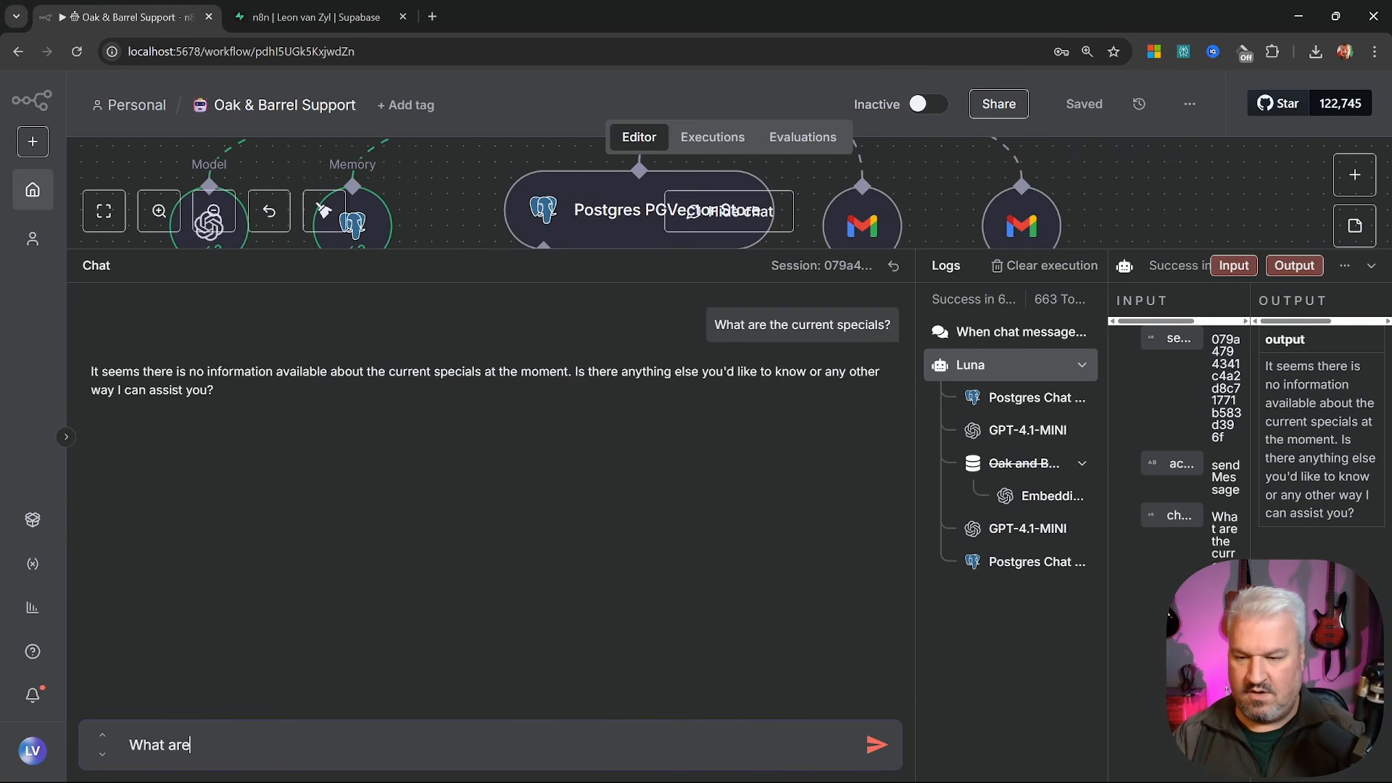
text( the current specials?)
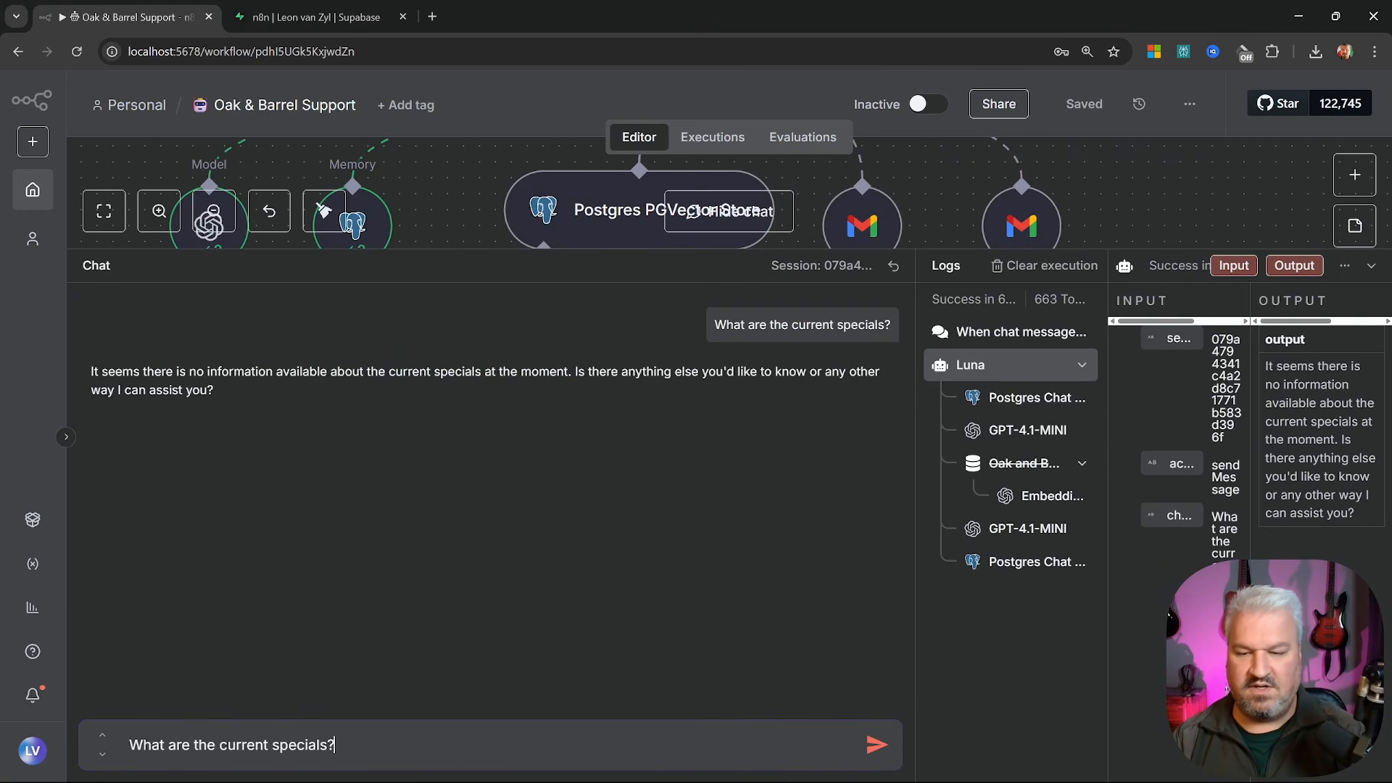
key(Return)
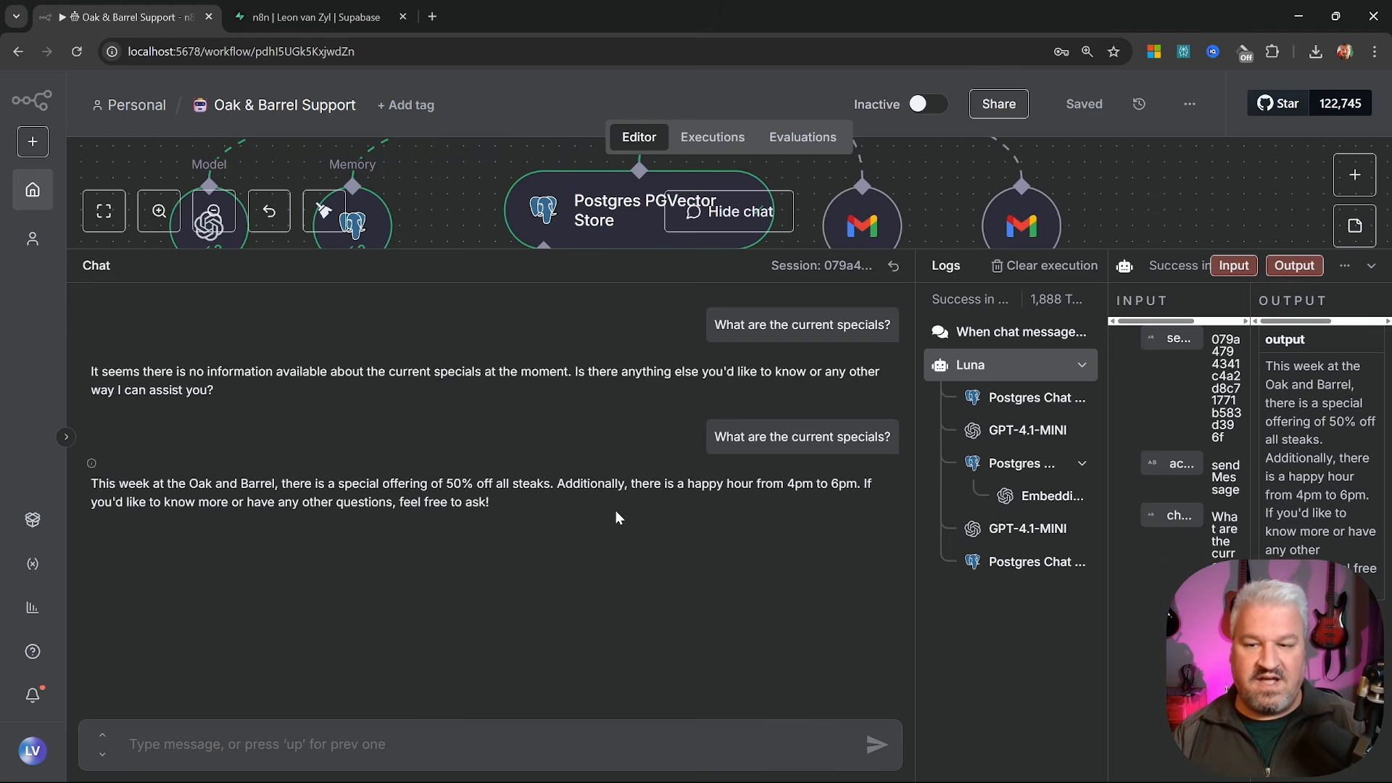
drag(359, 484, 550, 494)
click(564, 502)
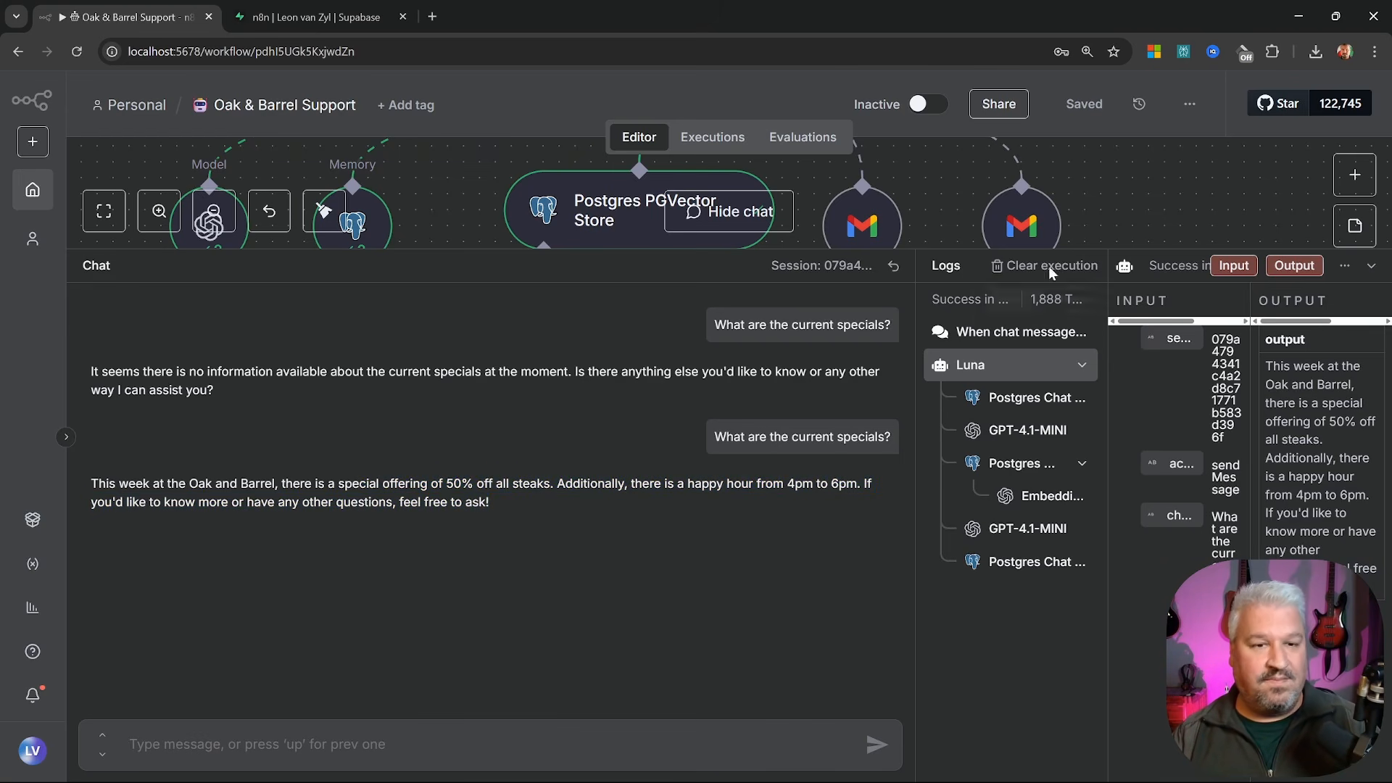
click(1371, 265)
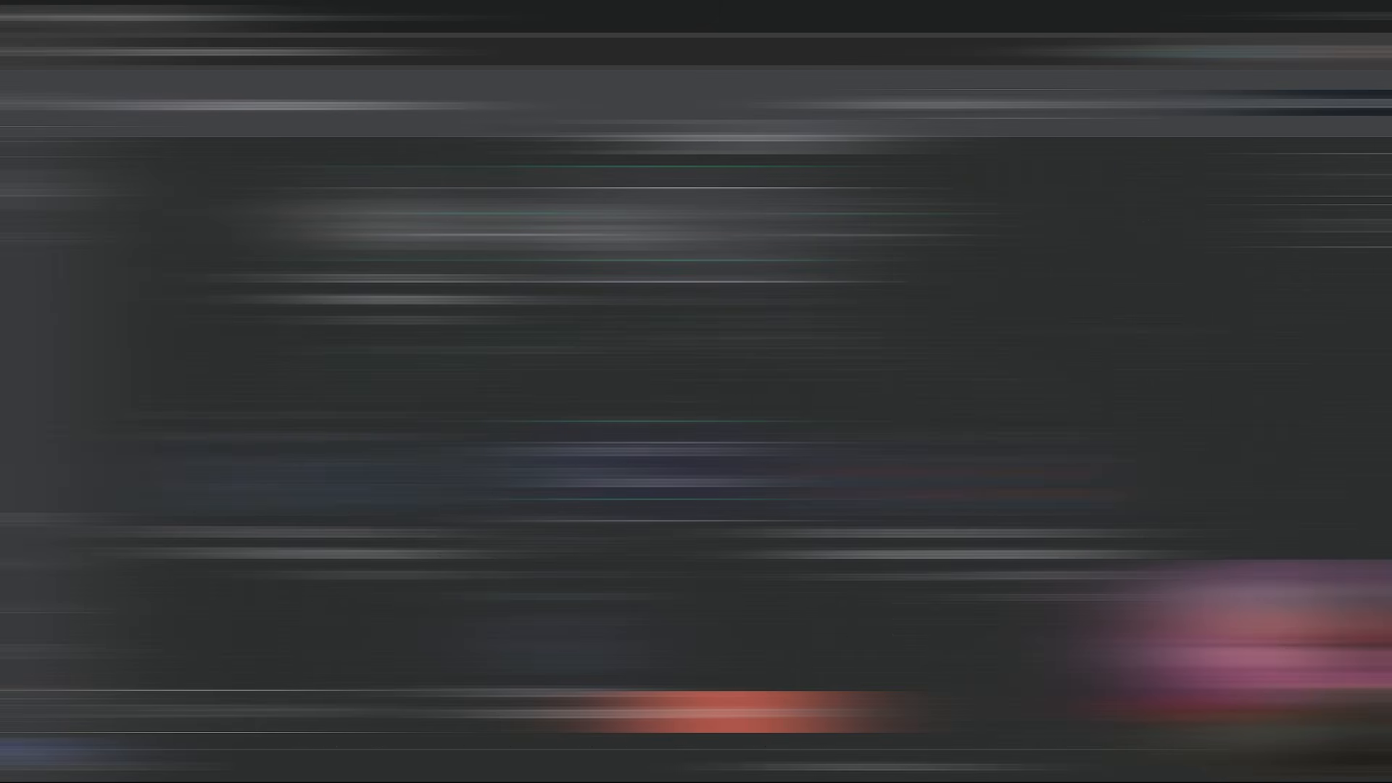
Download the Oak & Barrel Support workflow as a JSON file
drag(404, 359, 1225, 725)
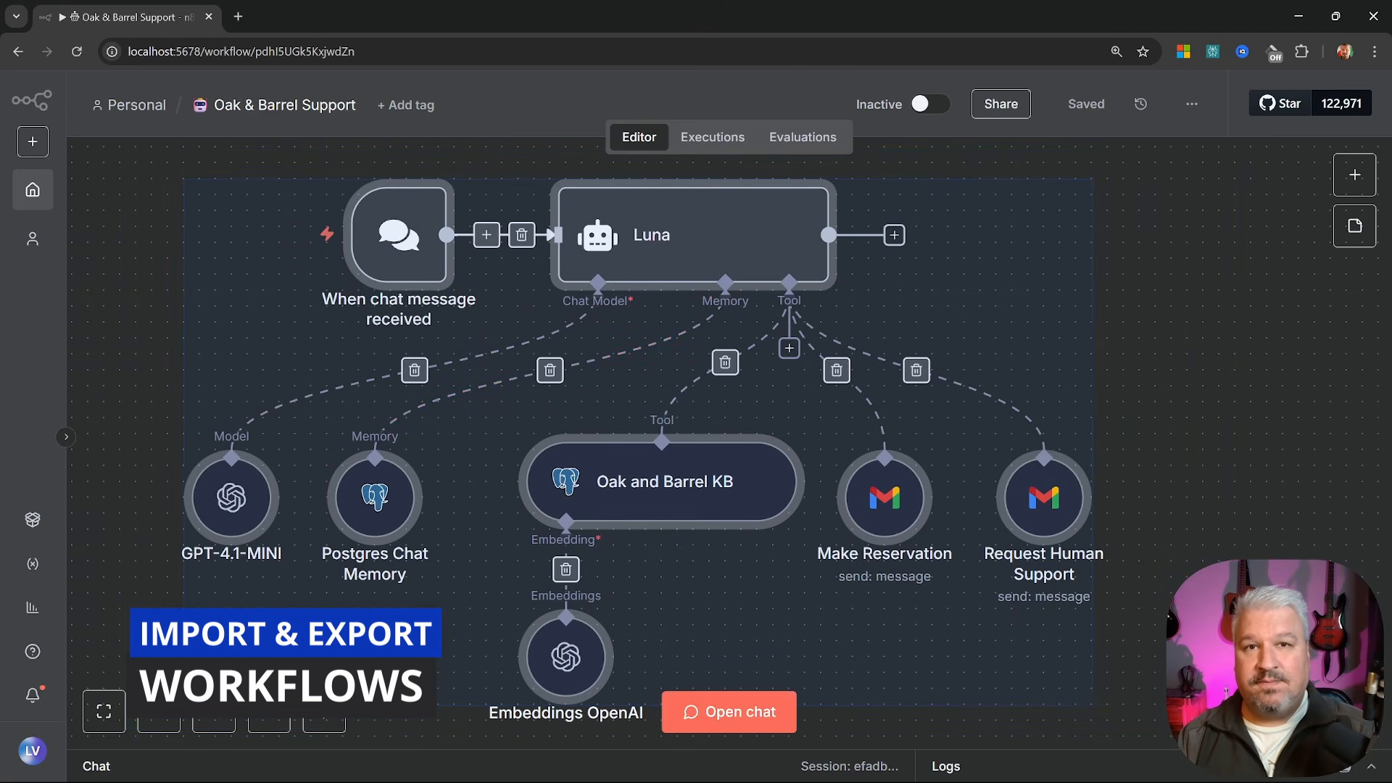
click(1225, 725)
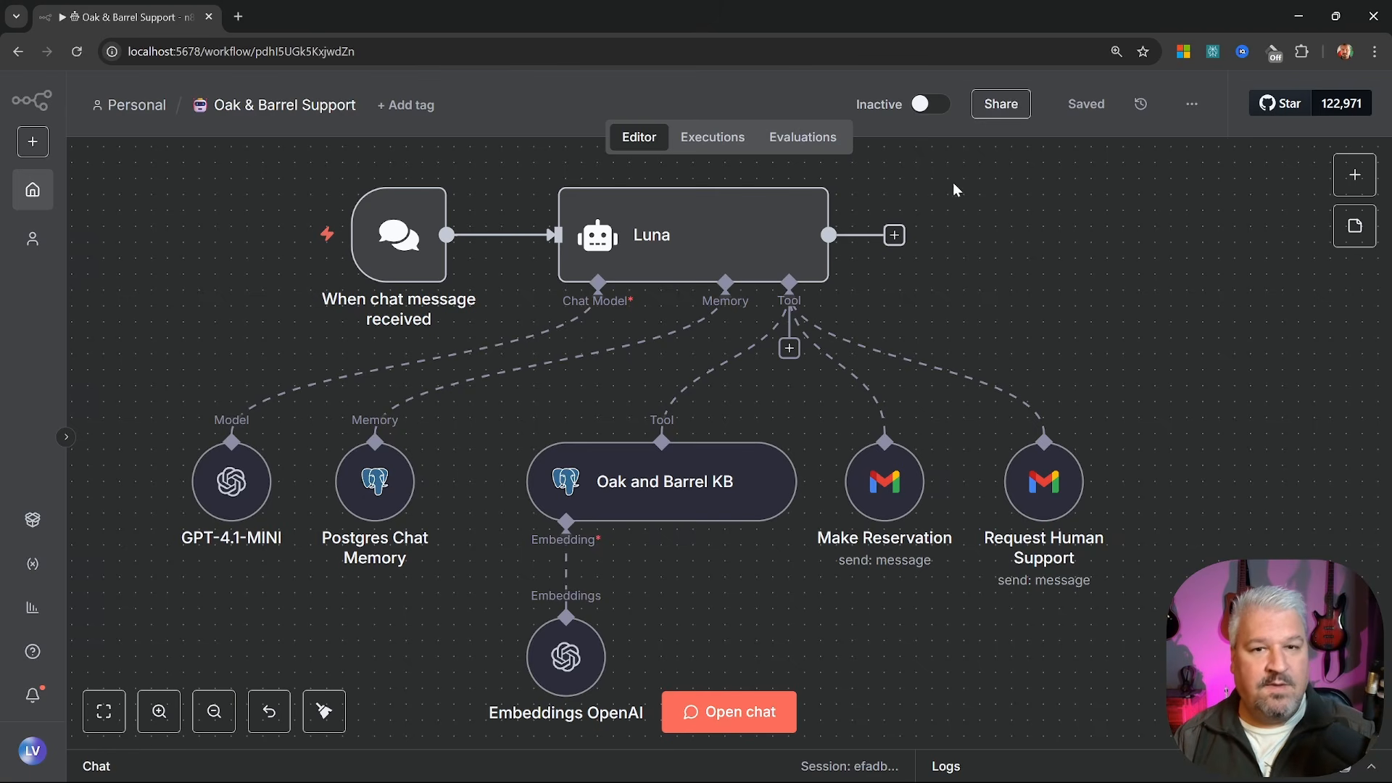
click(1196, 101)
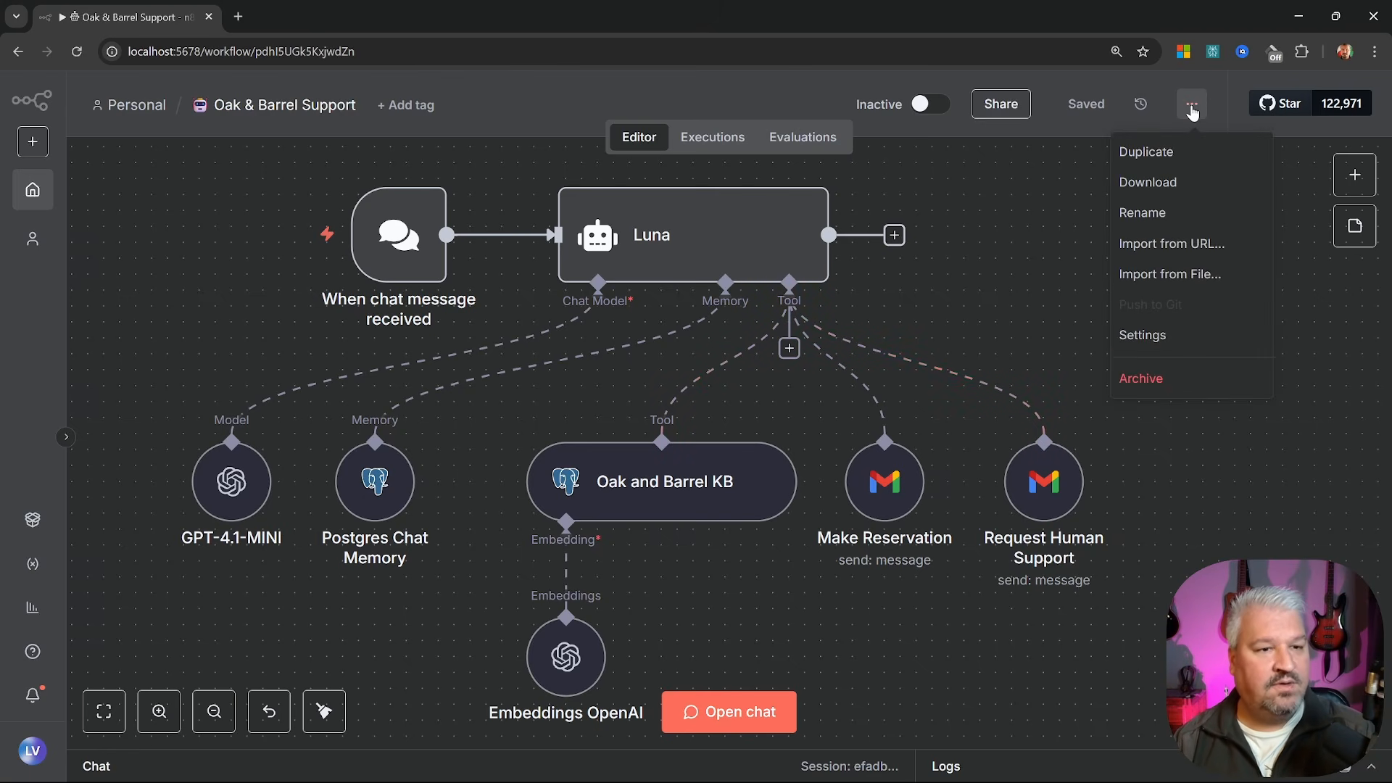
click(1159, 190)
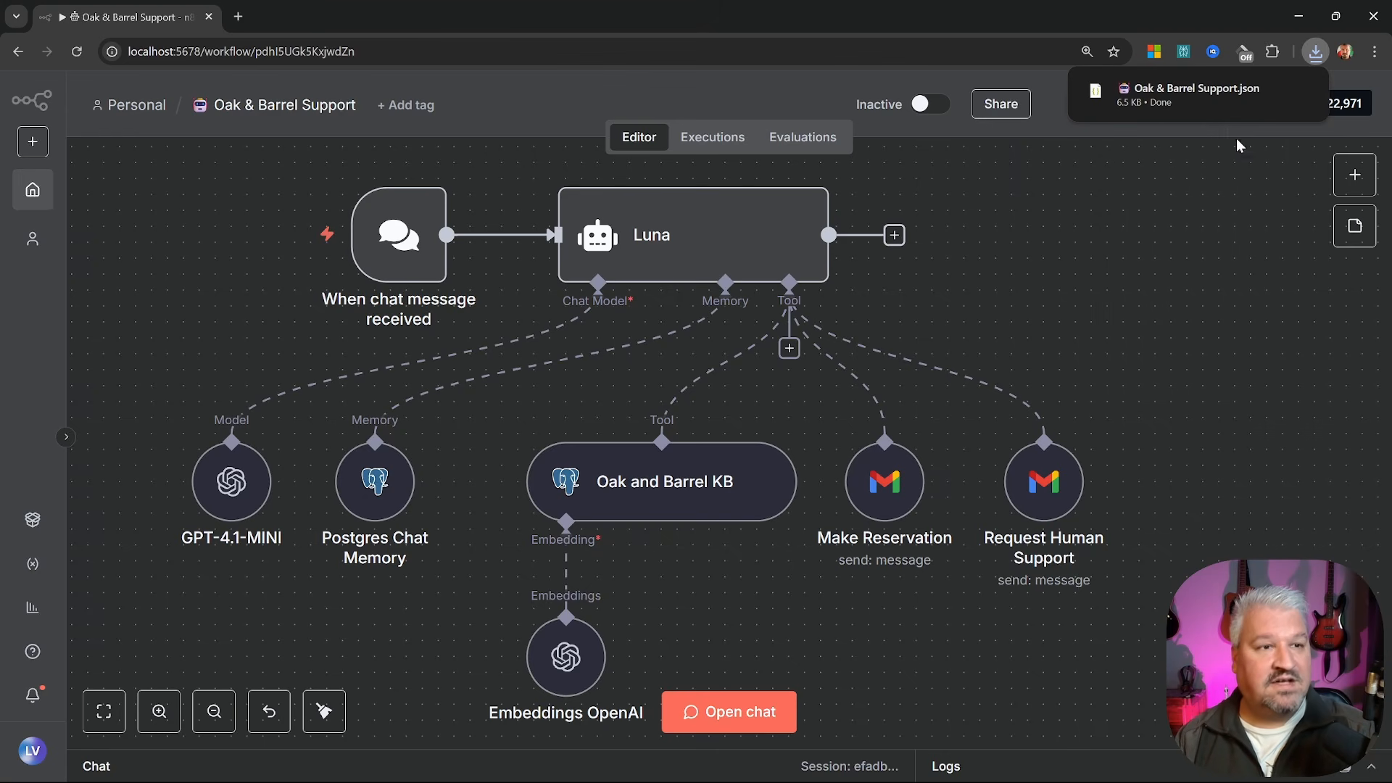
Open the Update Oak and Barrel Knowledge Base workflow and download it as JSON too
mouse_move(1250, 101)
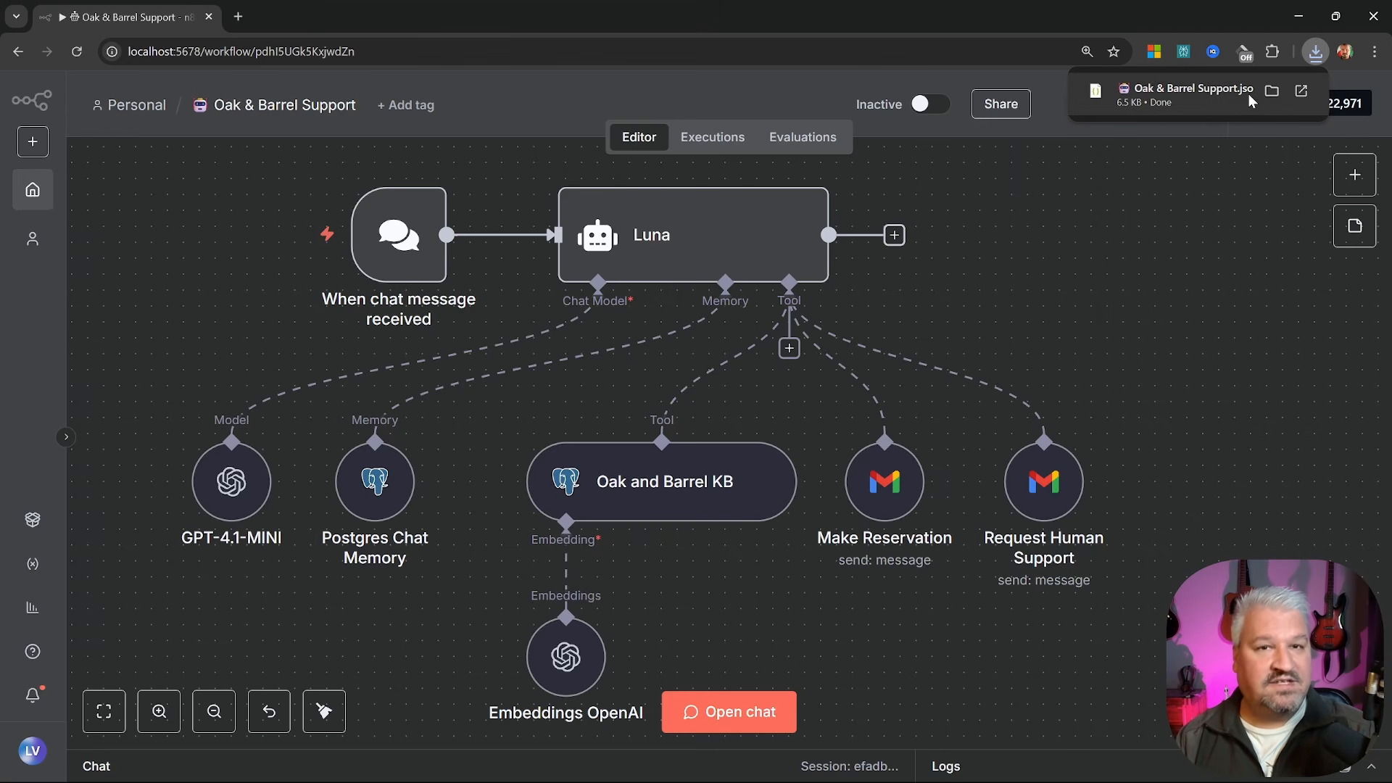
click(33, 190)
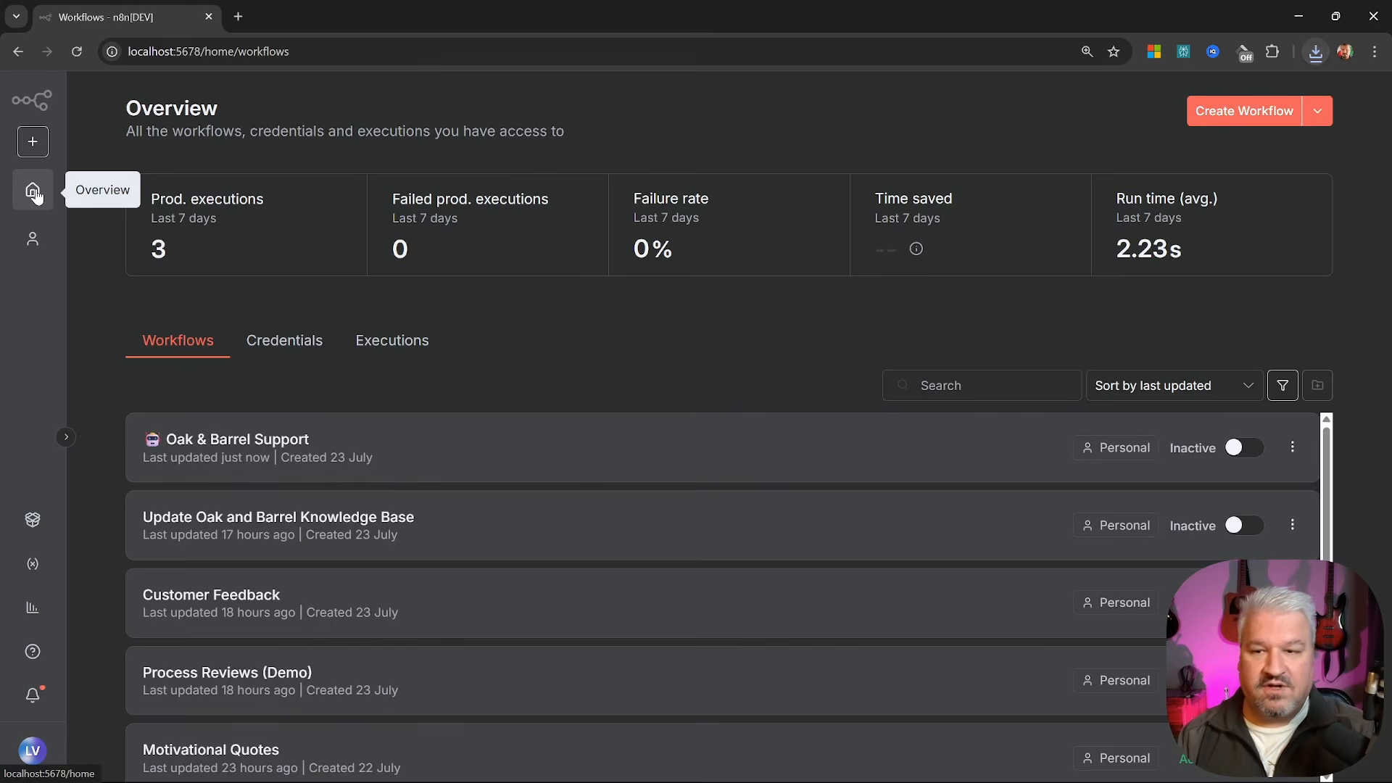
click(327, 516)
mouse_move(364, 385)
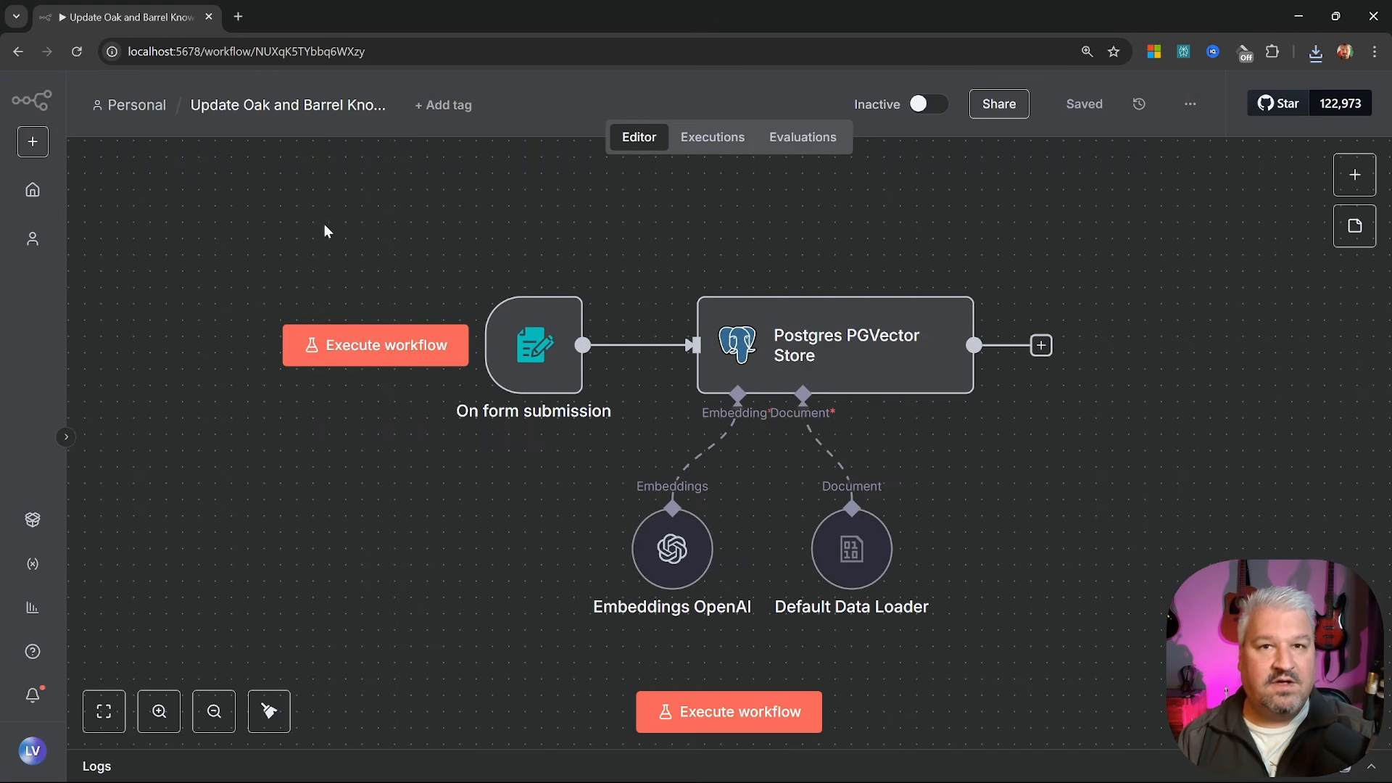
drag(324, 225, 1166, 591)
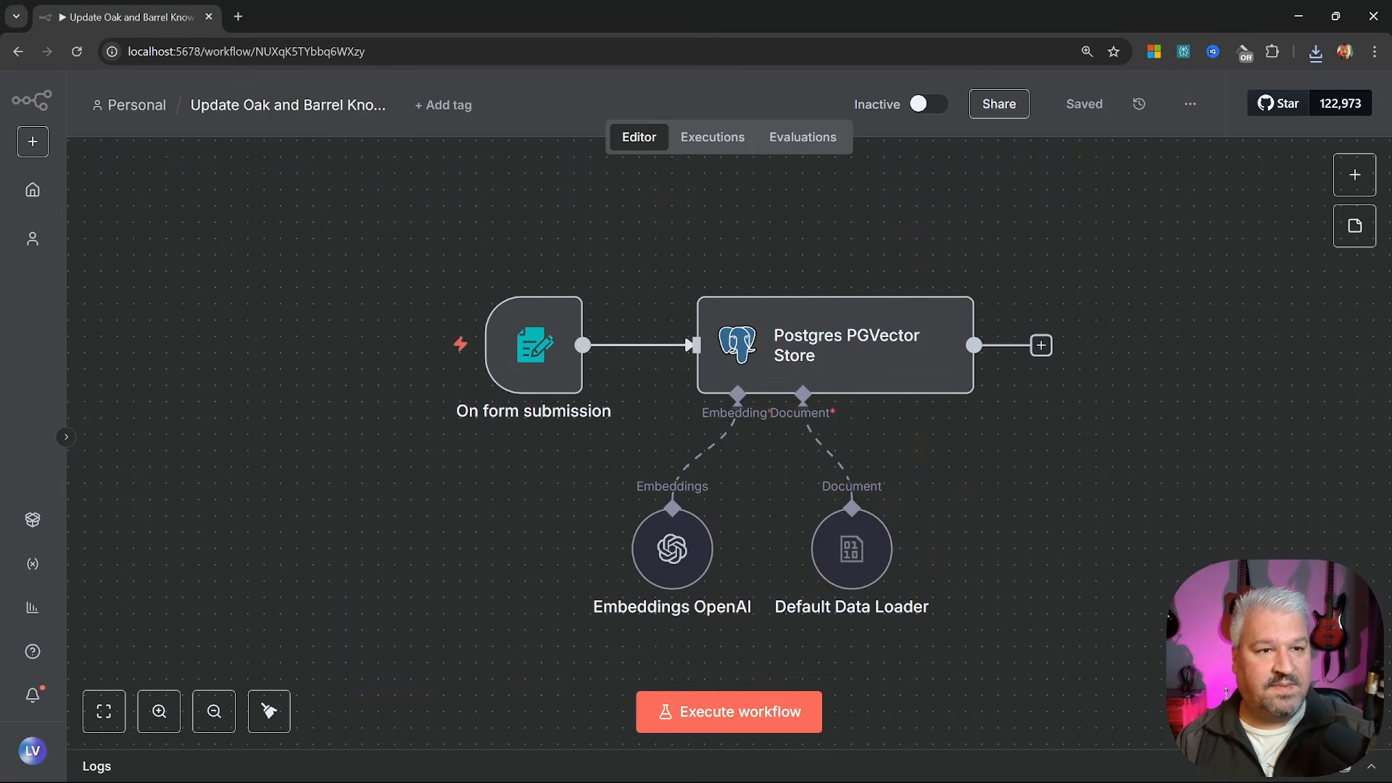
click(1190, 108)
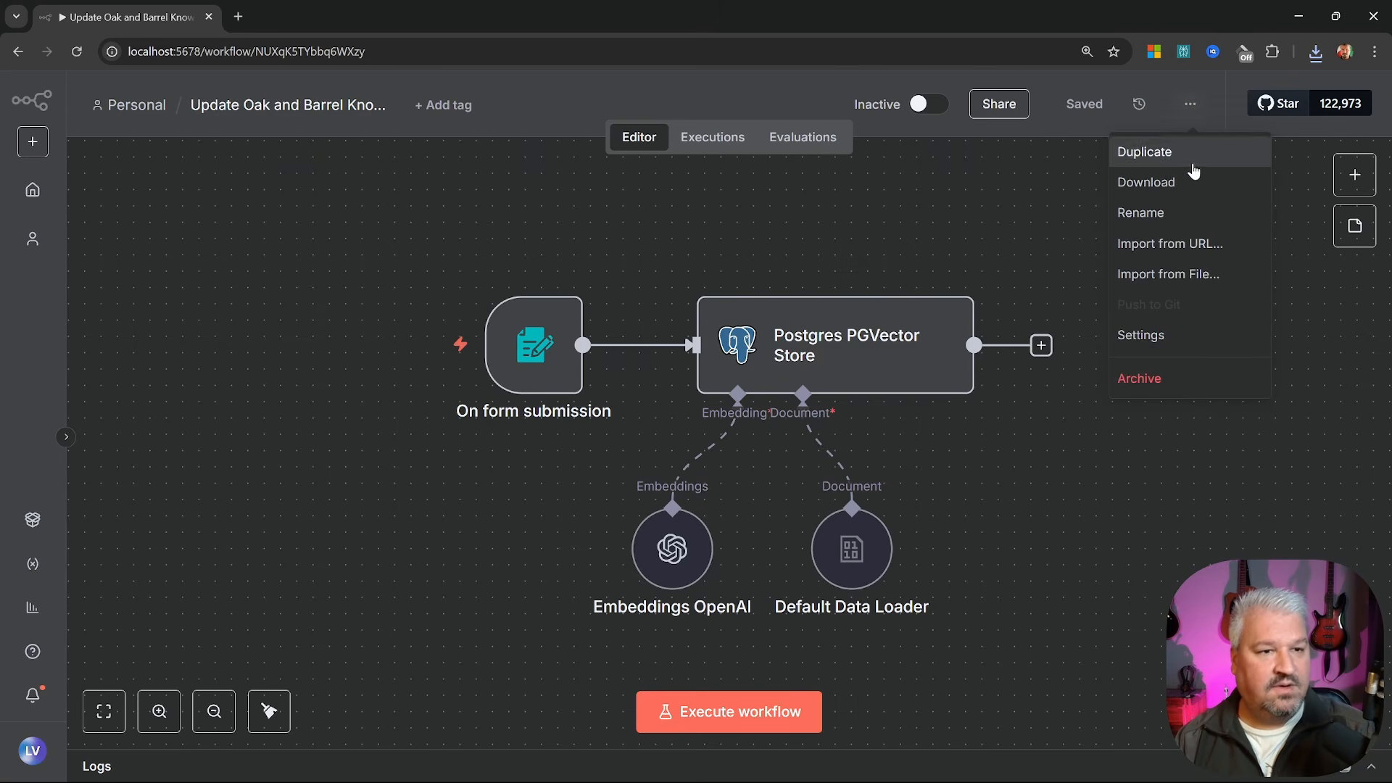
click(1154, 185)
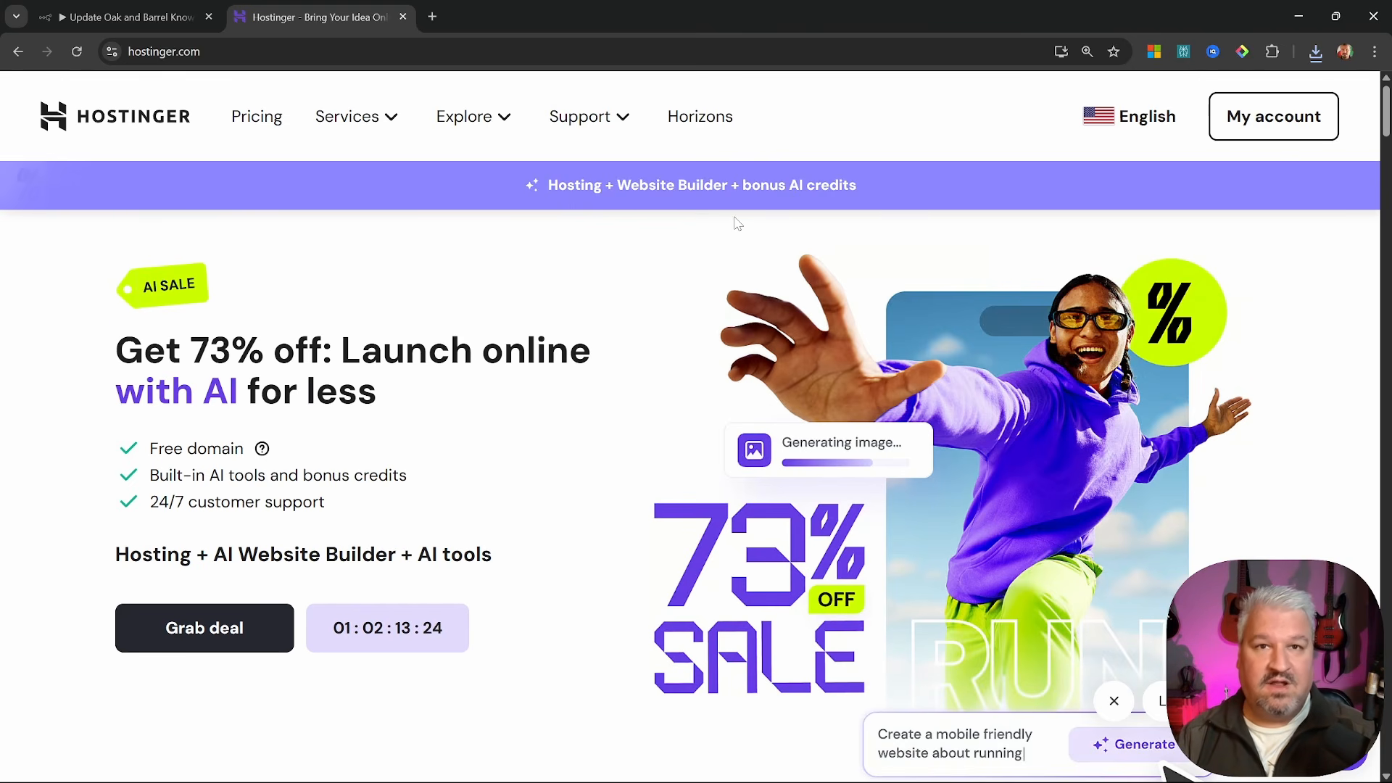
From the Hostinger account dashboard, manage the VPS and launch its n8n app
click(1241, 127)
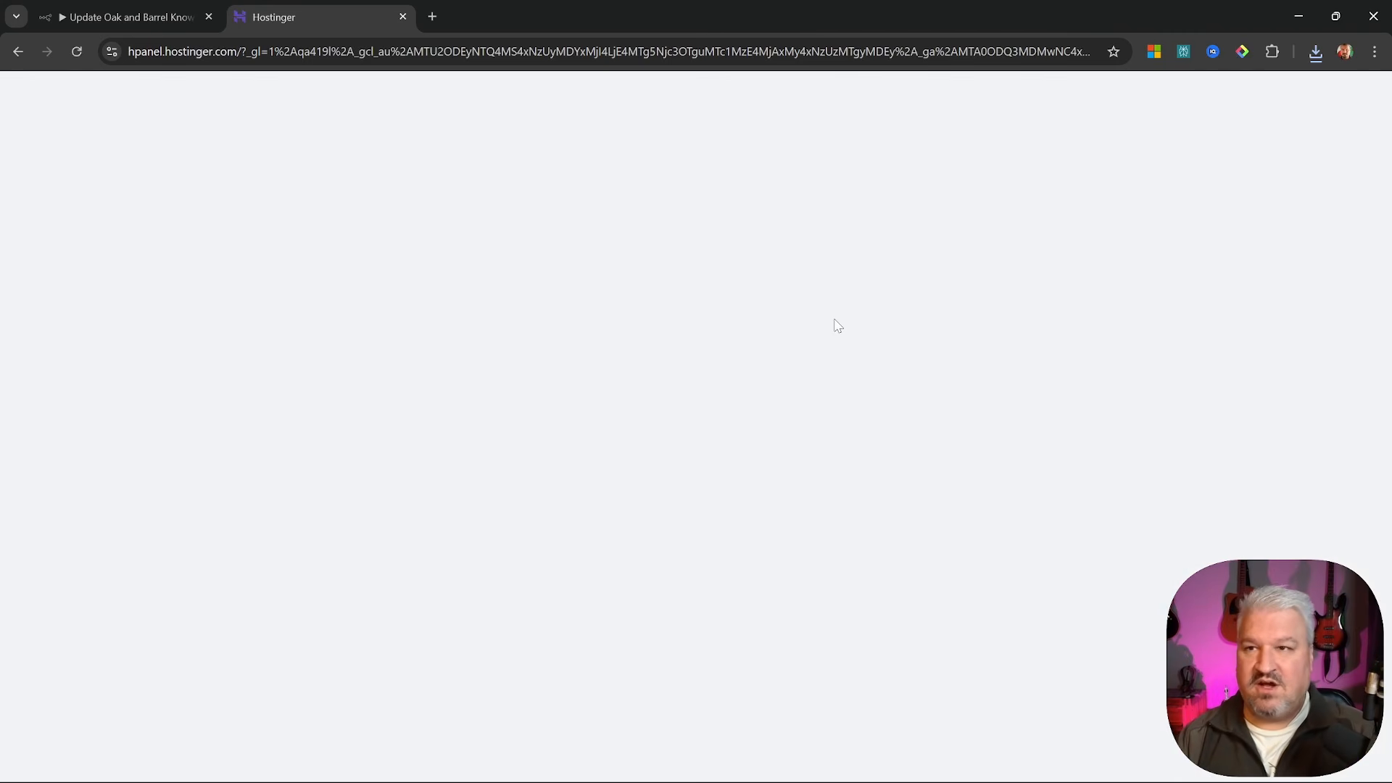
scroll(752, 413, down, 5)
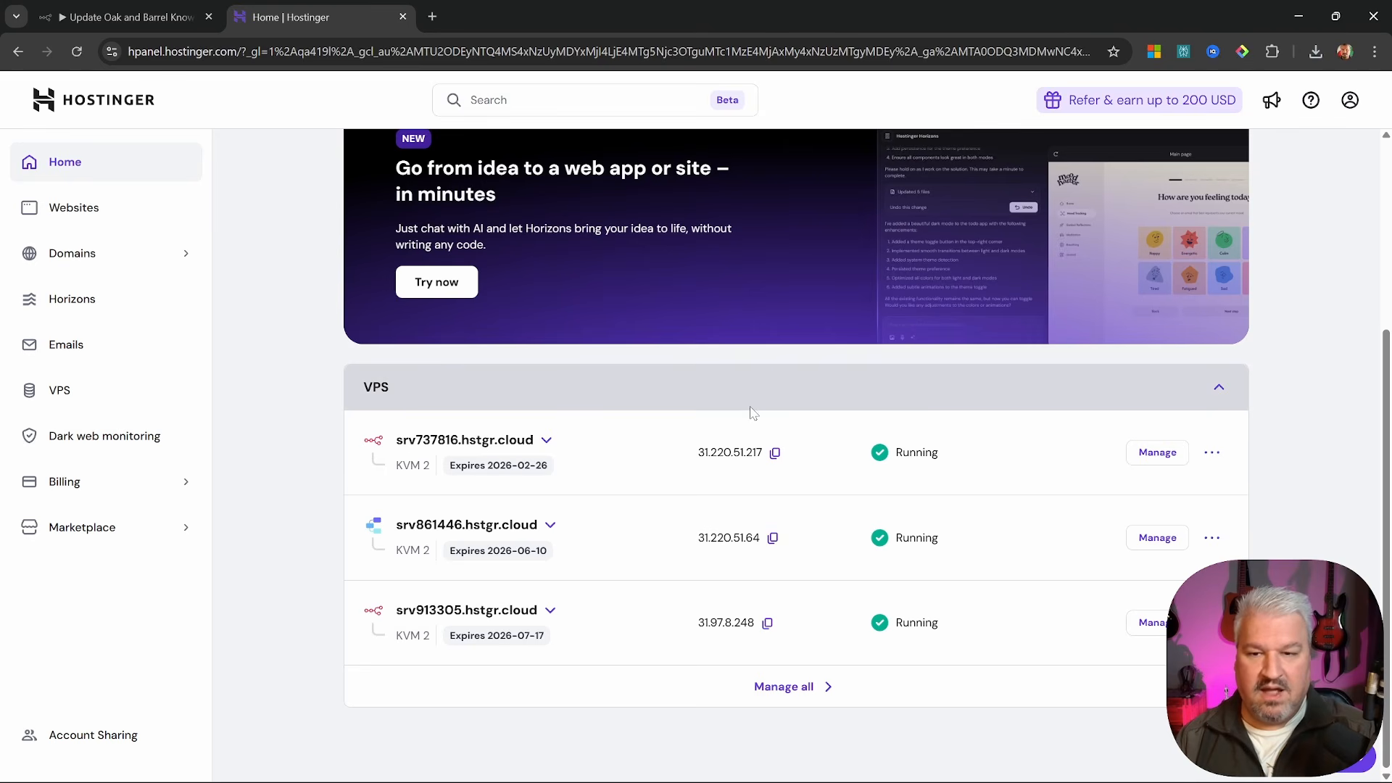
click(1157, 452)
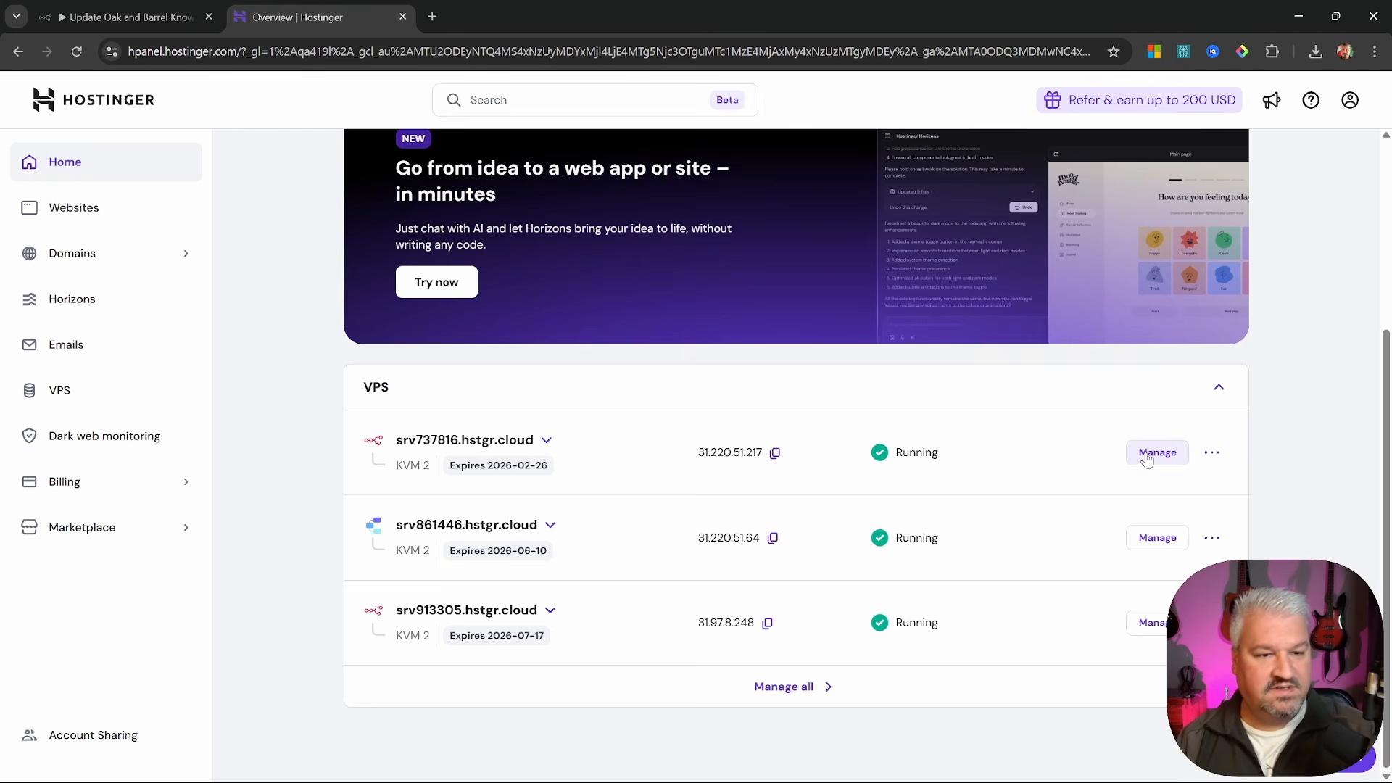
click(1164, 250)
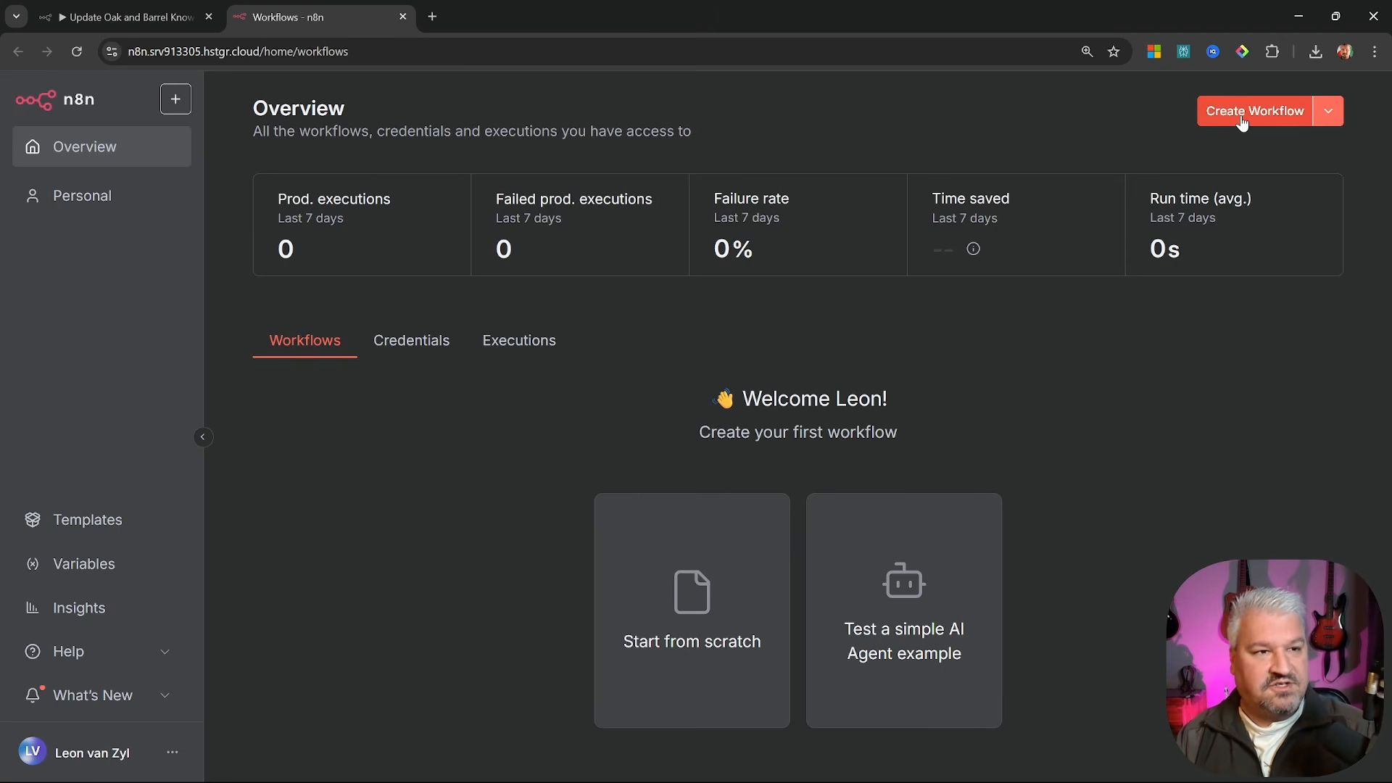
Create a blank workflow and import the Oak & Barrel Support JSON file into it
click(1242, 121)
click(1190, 108)
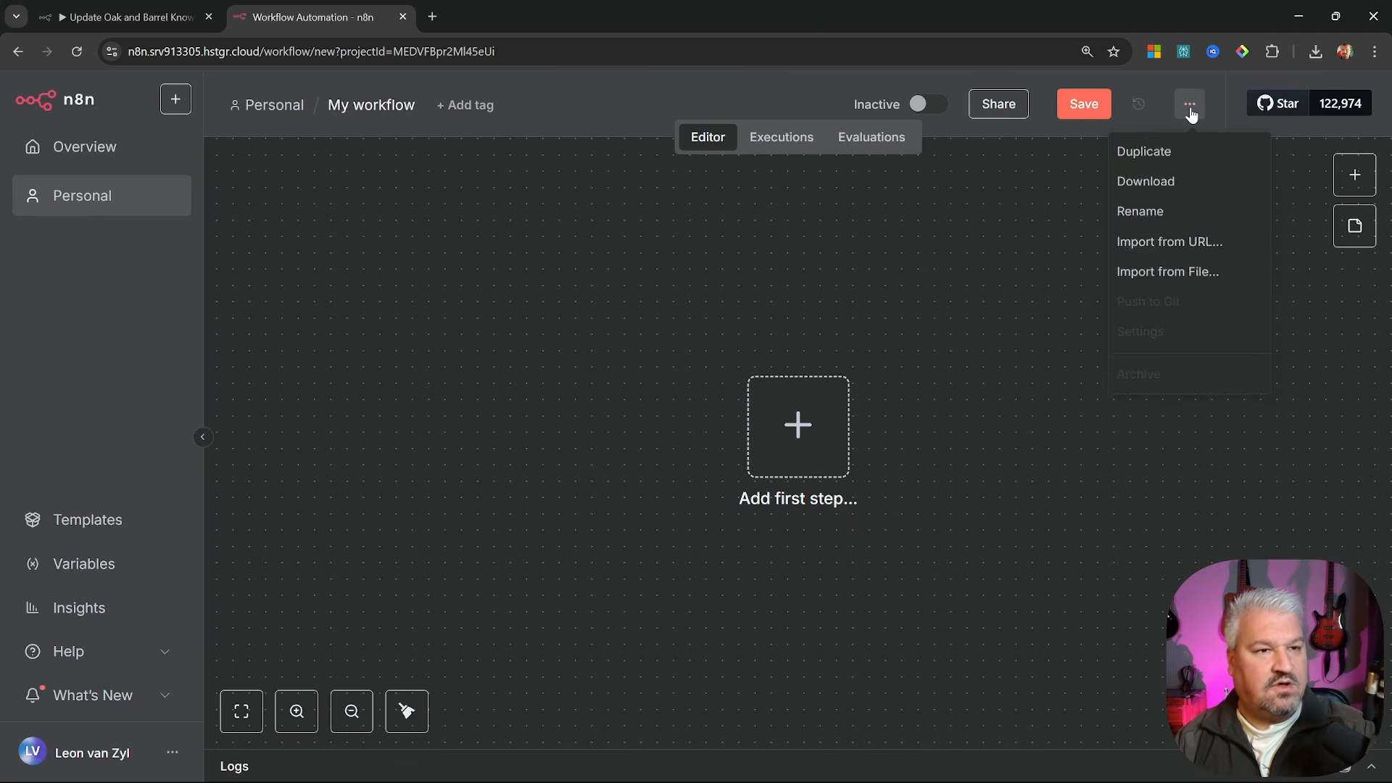
click(1167, 275)
click(410, 221)
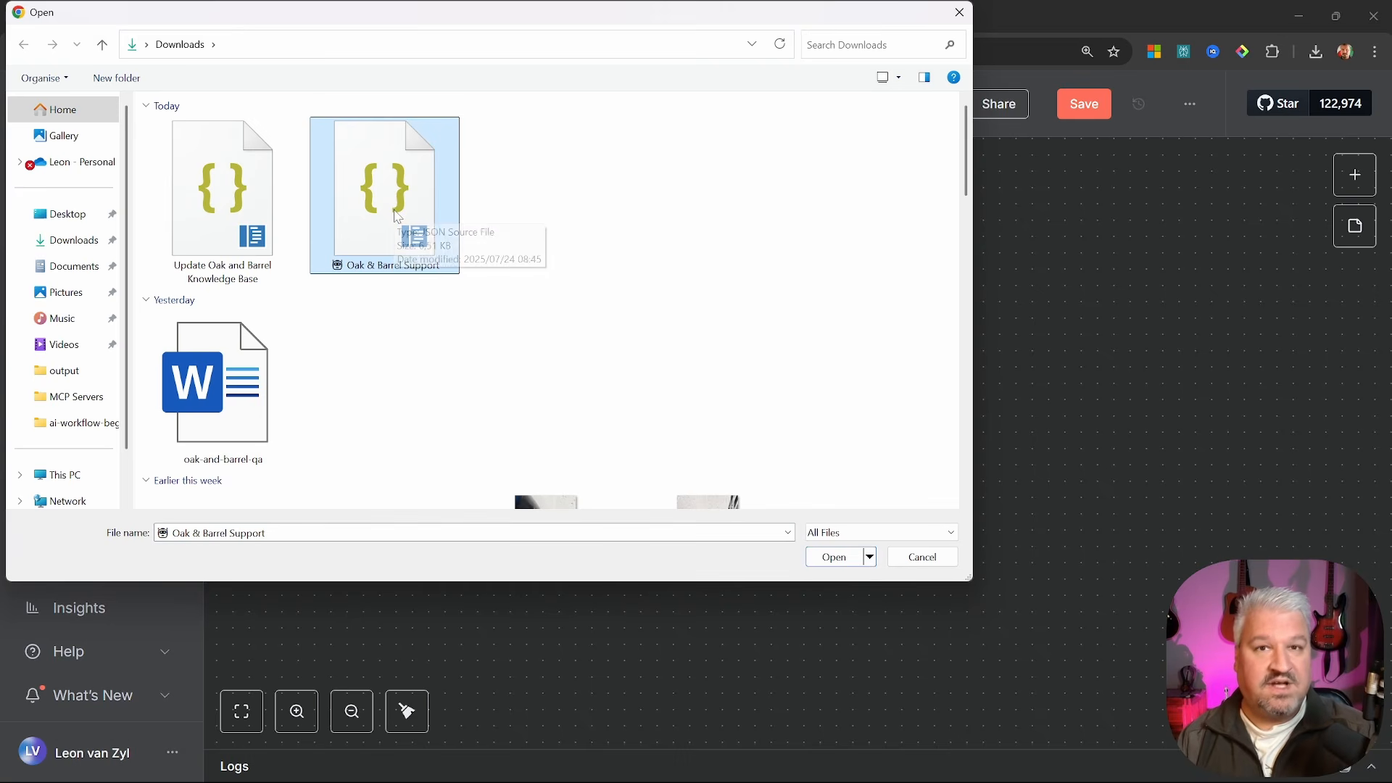
double_click(398, 216)
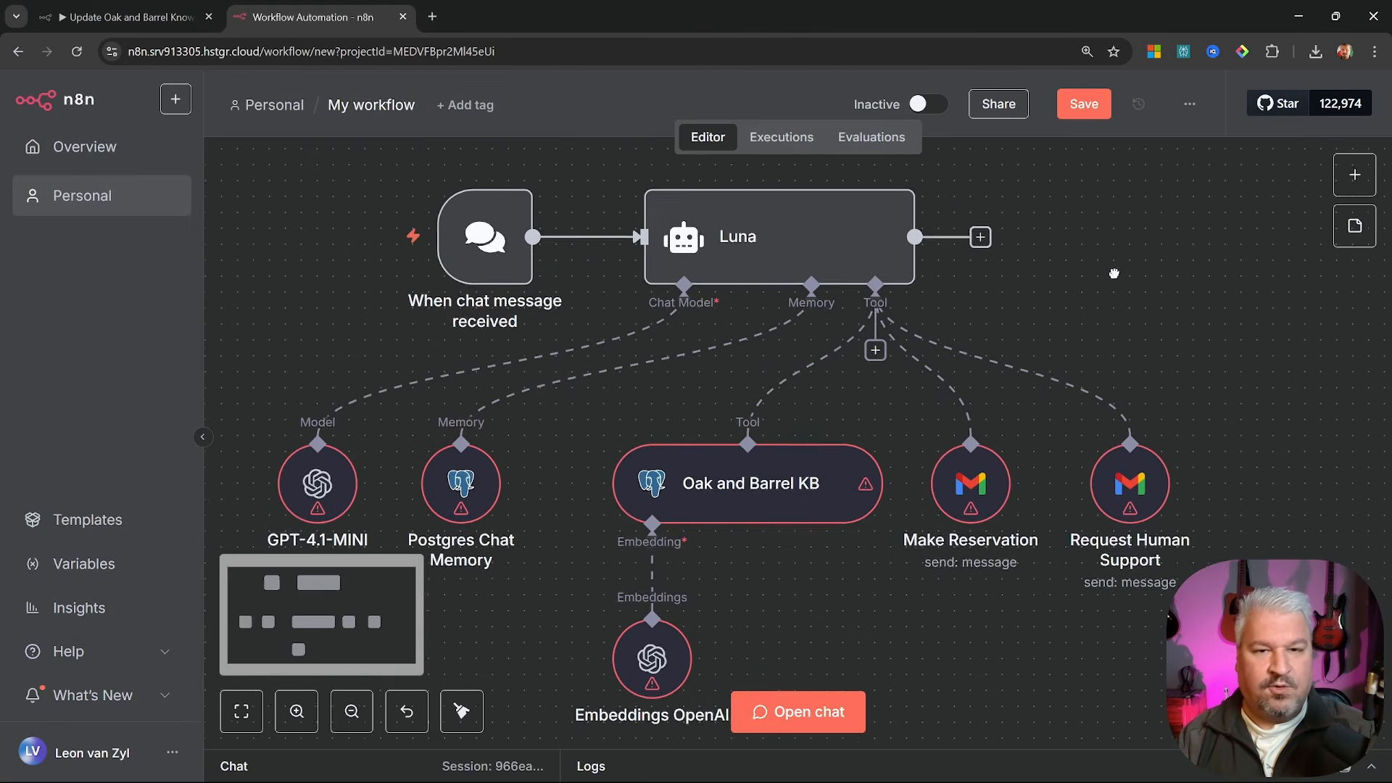
Rename the workflow to 'Oak & Barrel Support' and save it
click(371, 105)
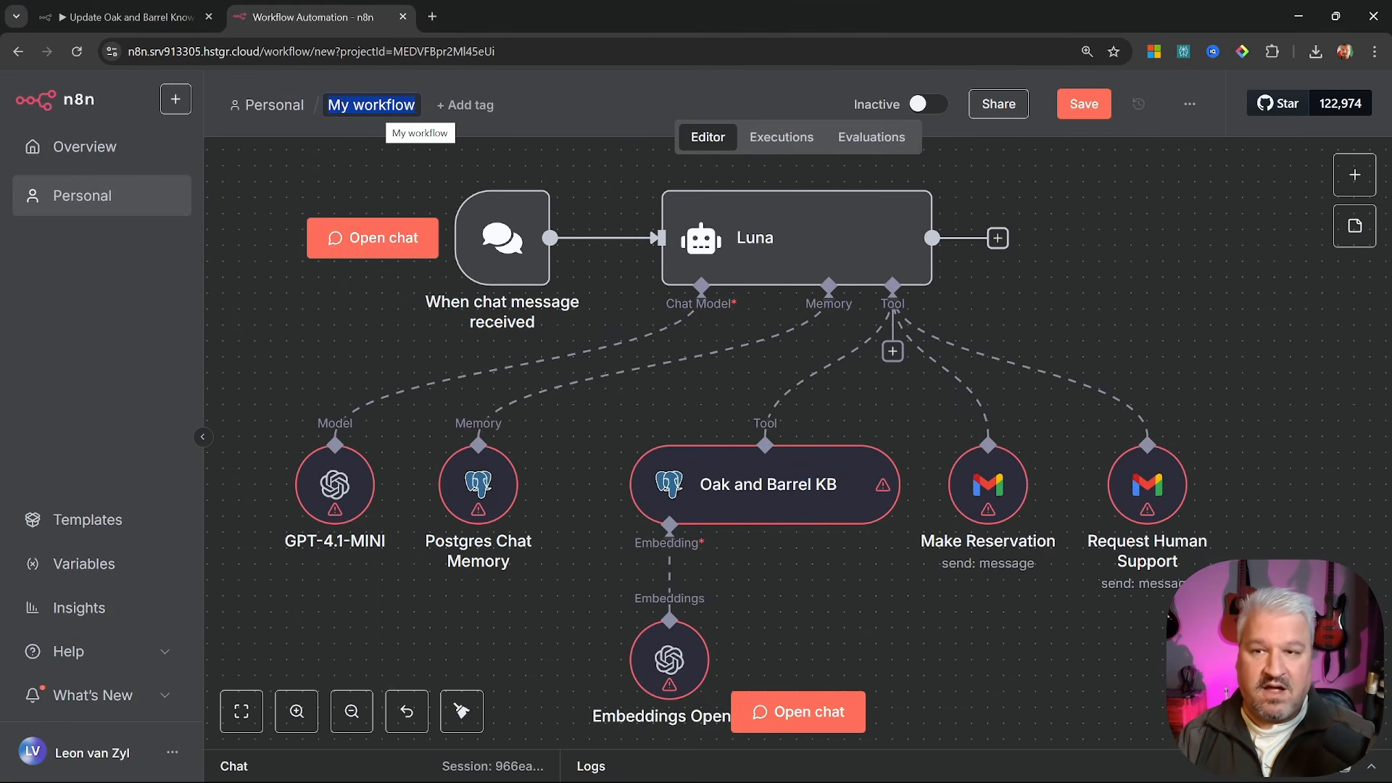
key(BackSpace)
text(Oak)
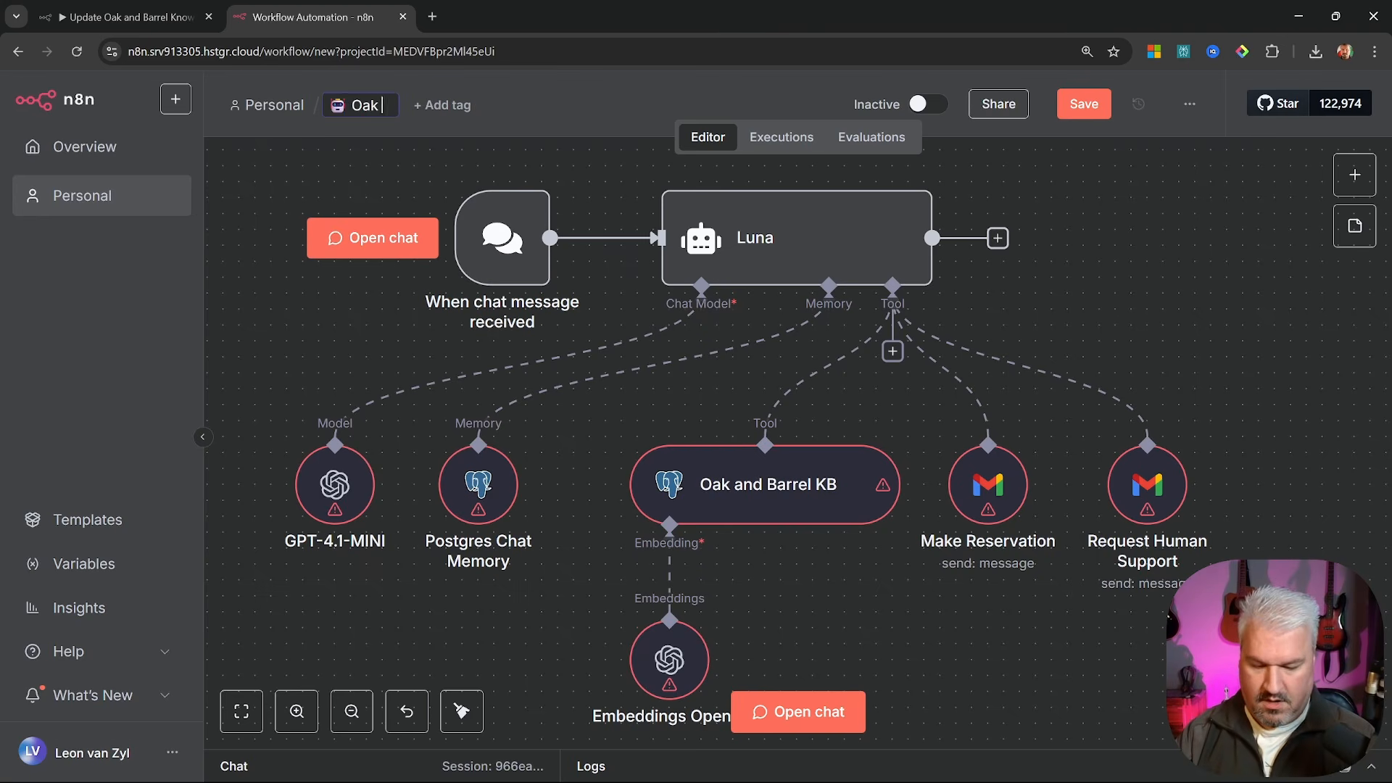
text( & Barrel Su)
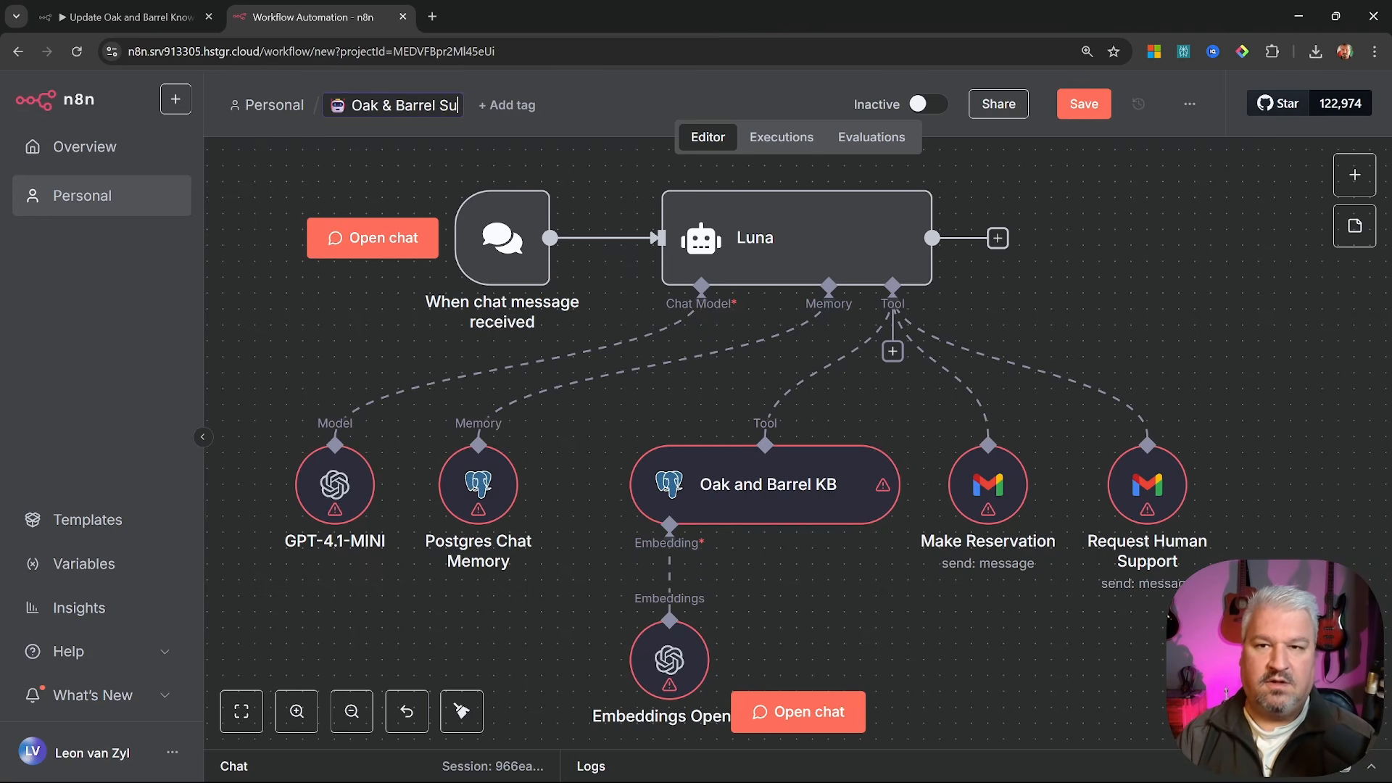
text(pport)
key(Return)
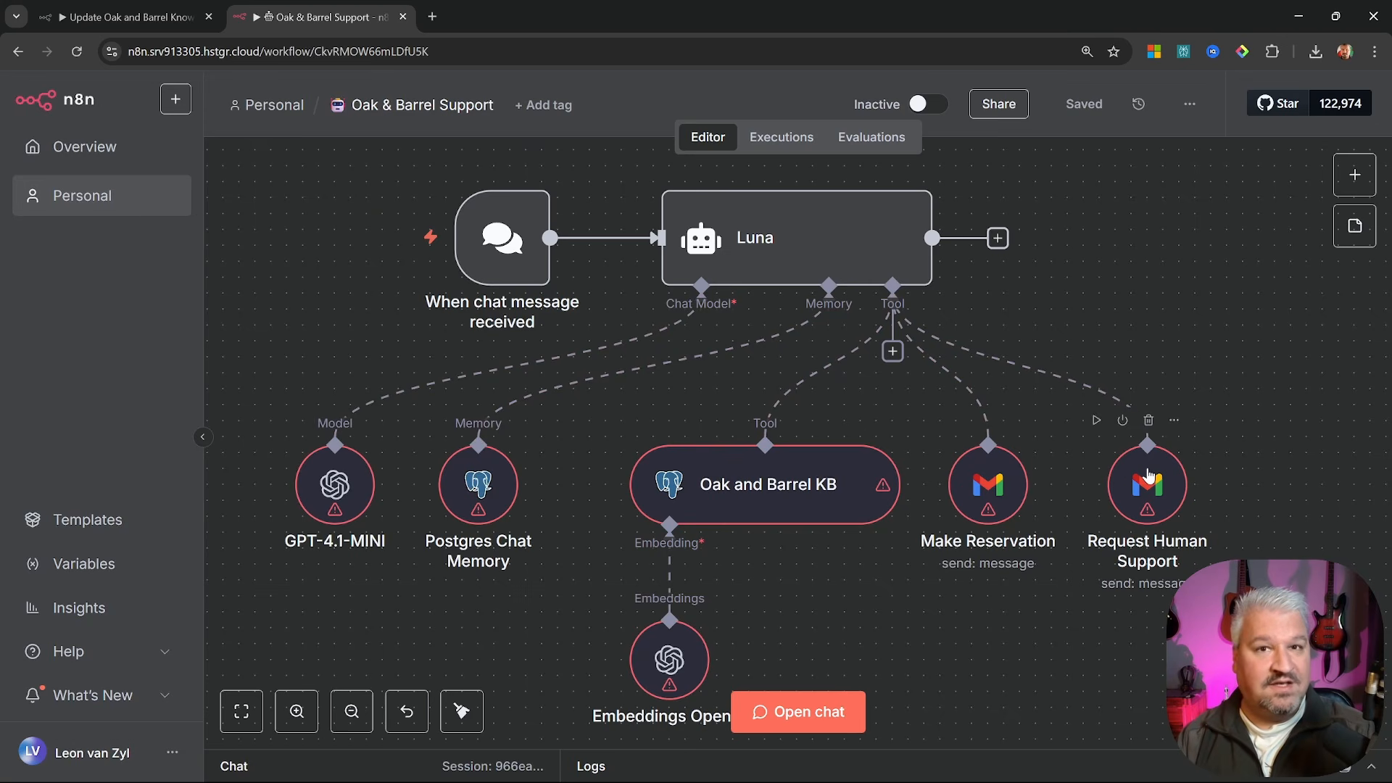
Open the hosted workflow's Postgres Chat Memory node and start a new Postgres credential
click(109, 17)
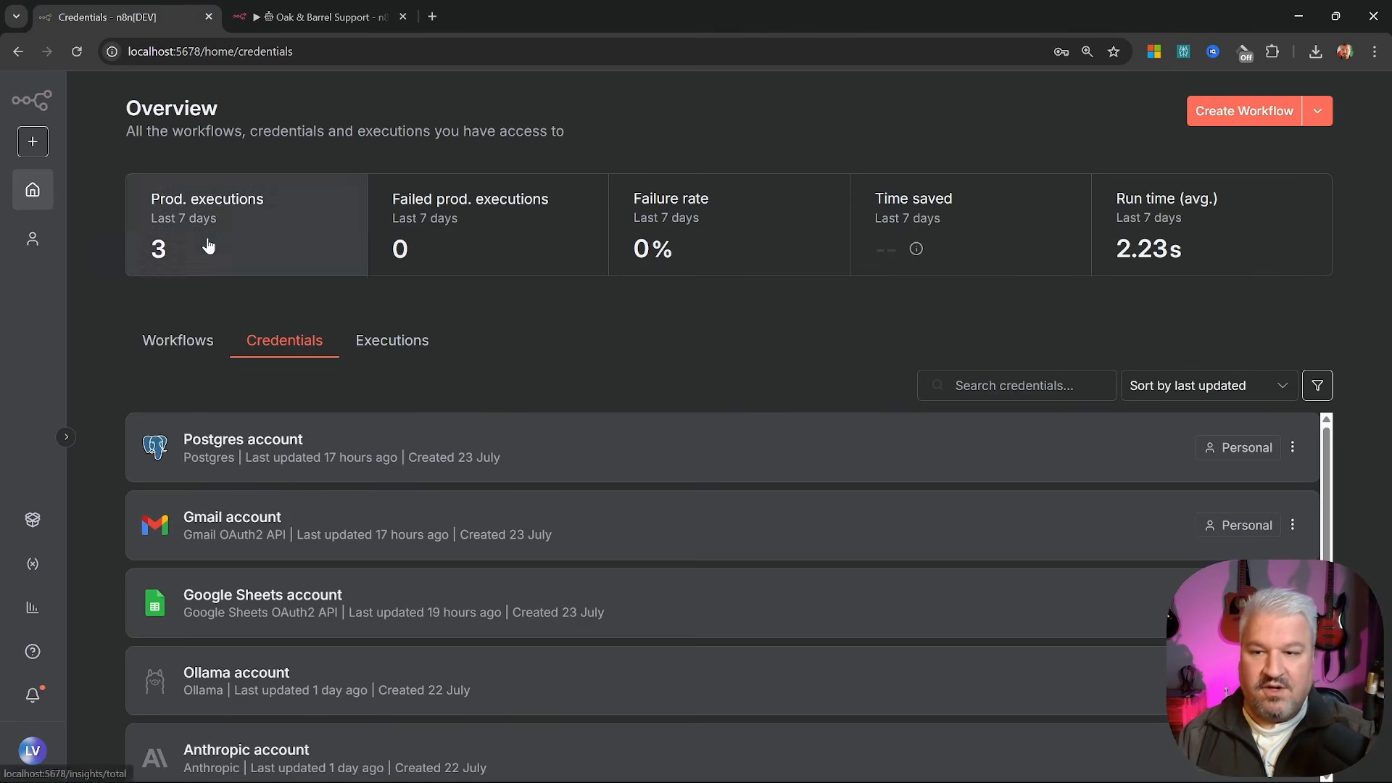
scroll(283, 420, down, 1)
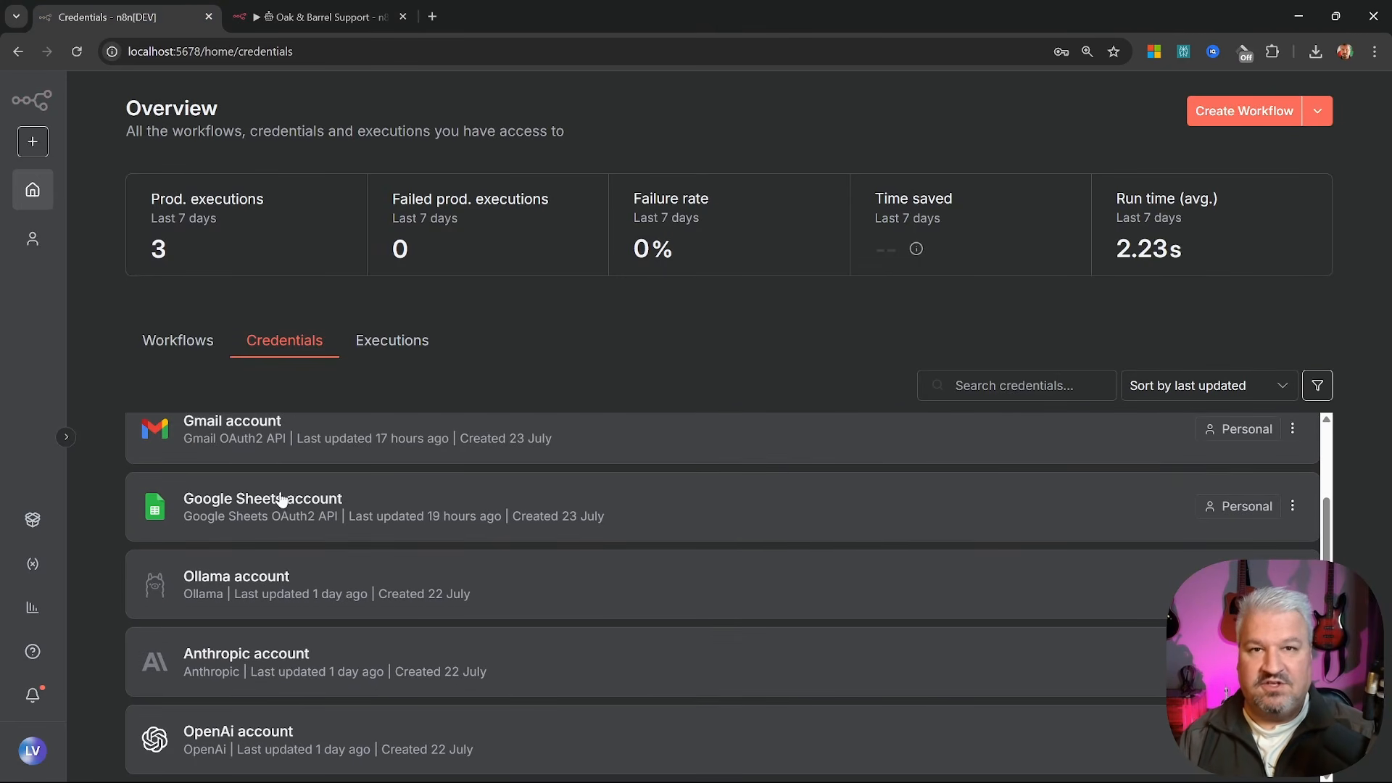
scroll(286, 551, up, 1)
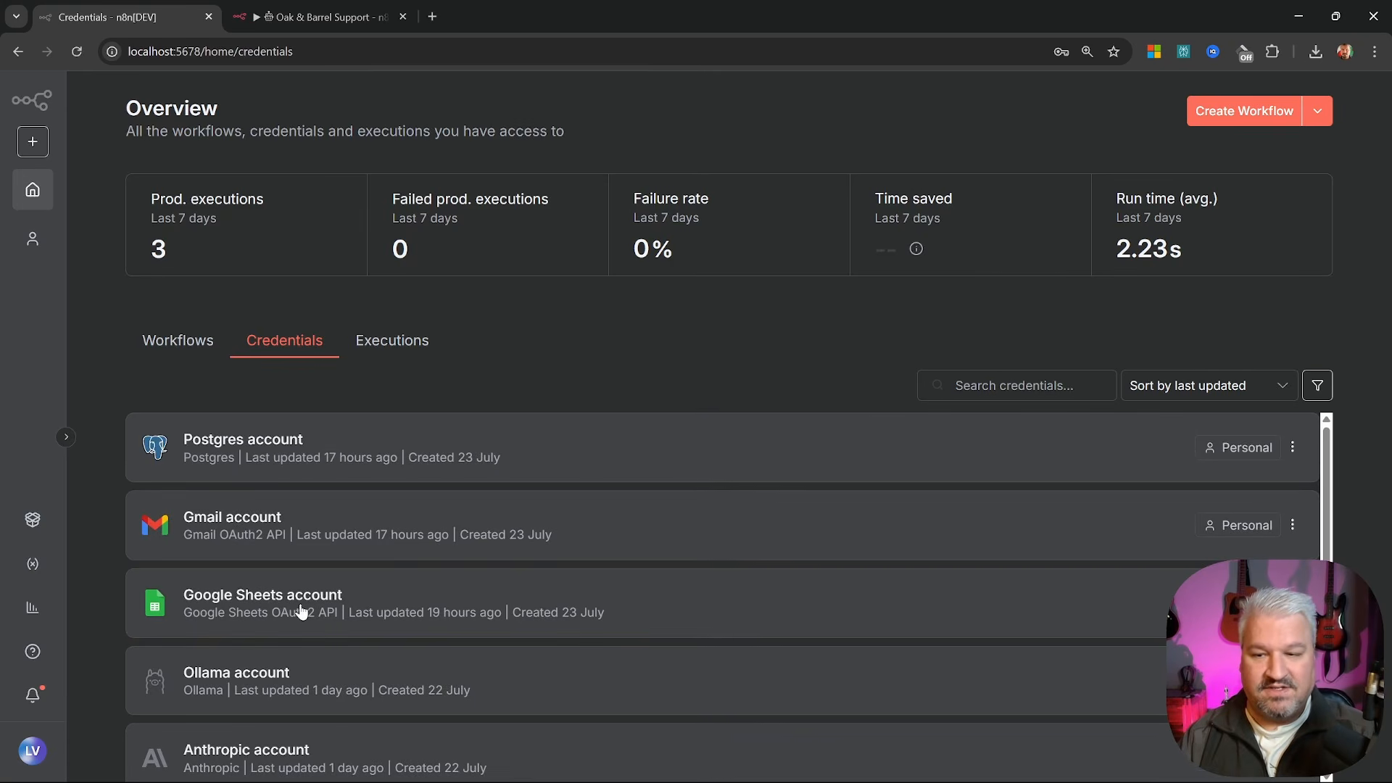
click(324, 26)
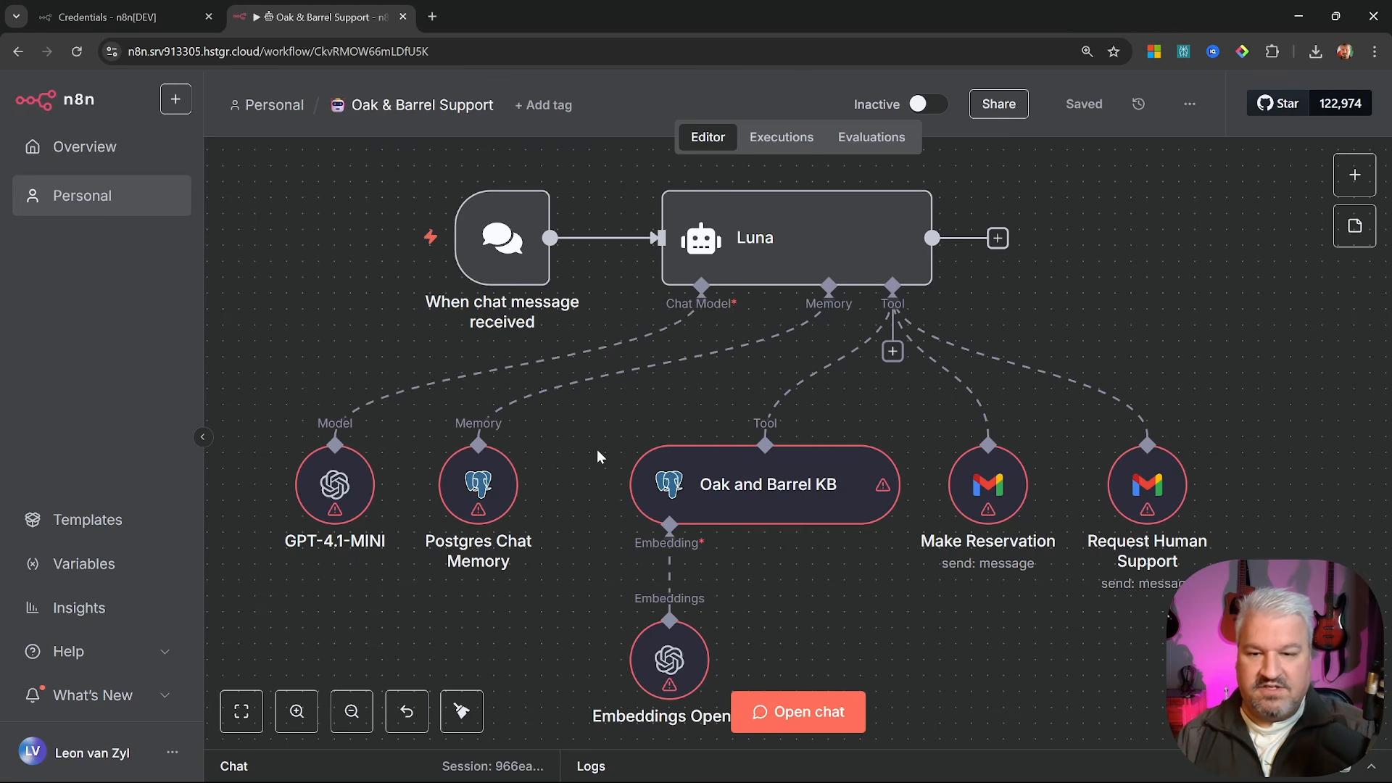
double_click(480, 493)
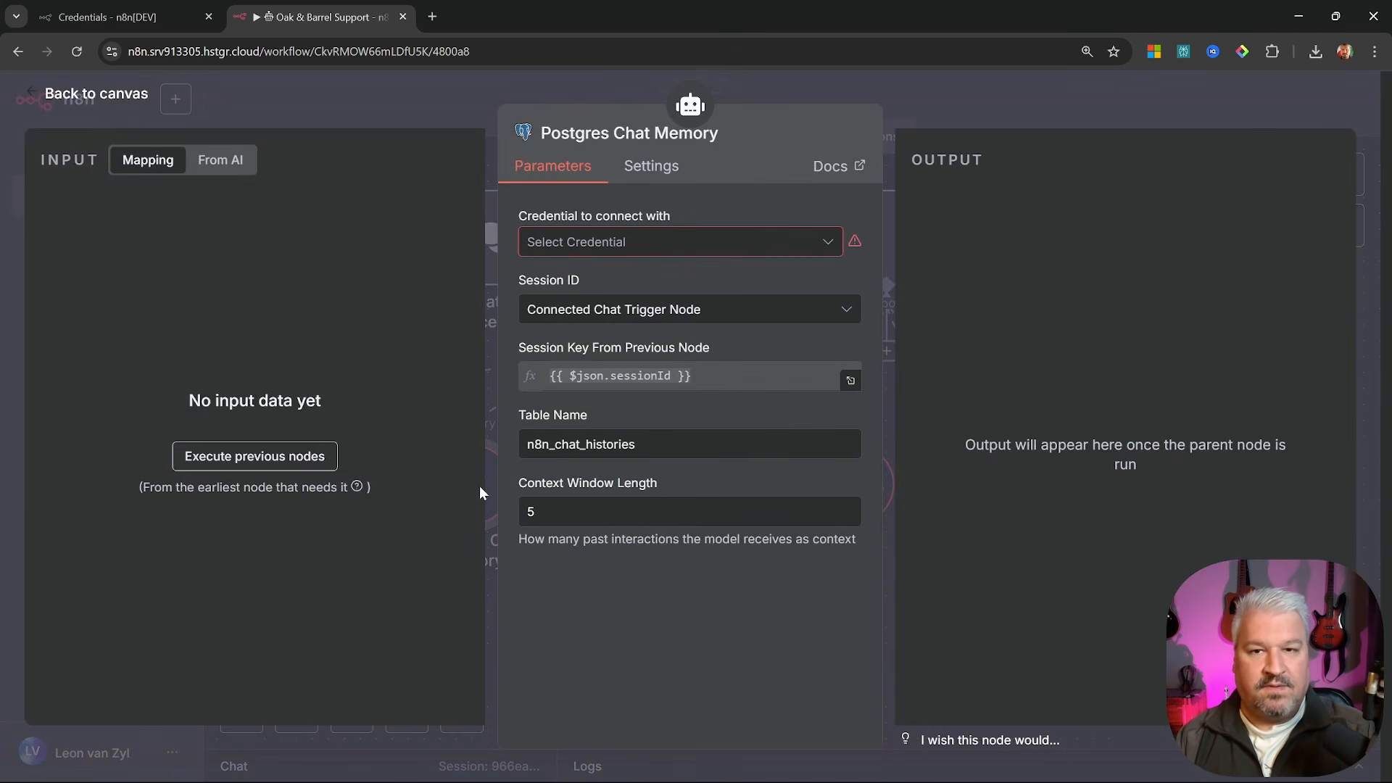
click(701, 241)
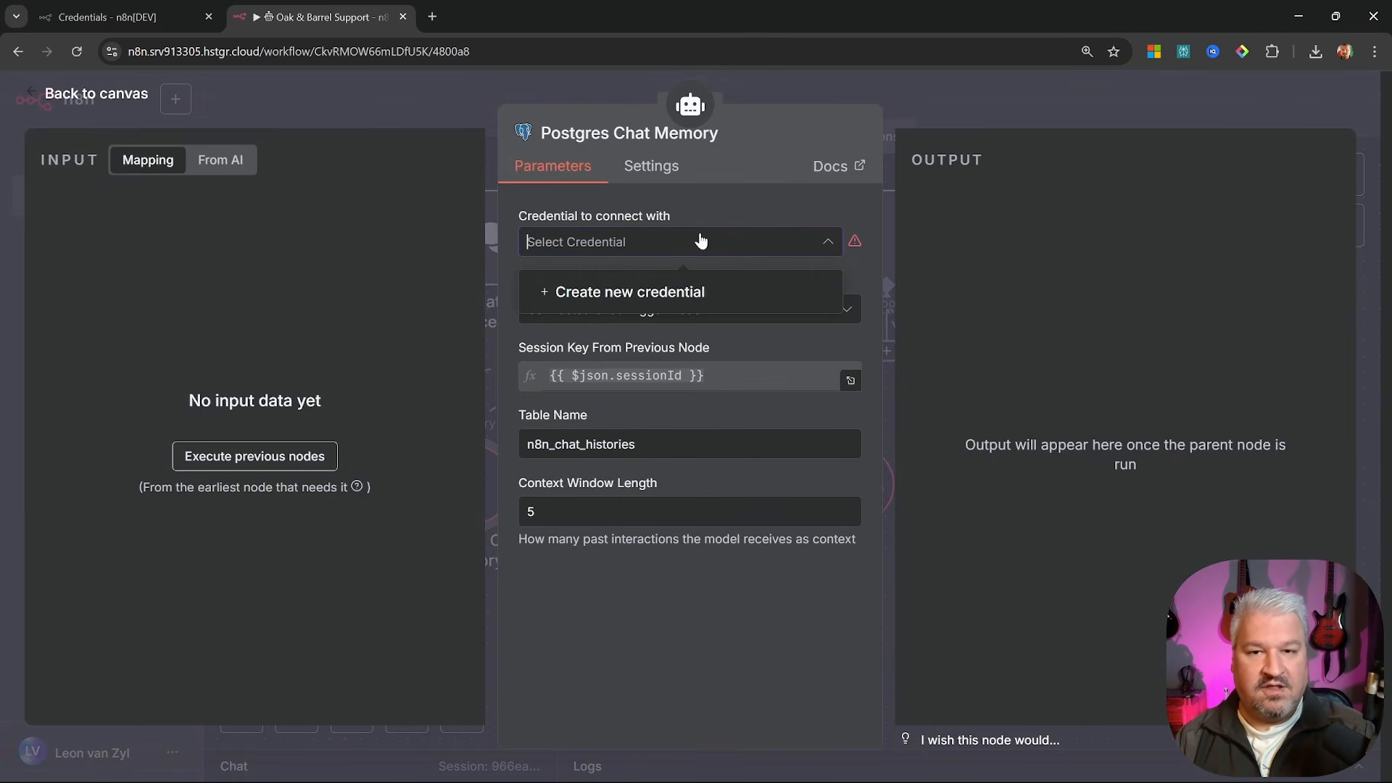
click(646, 291)
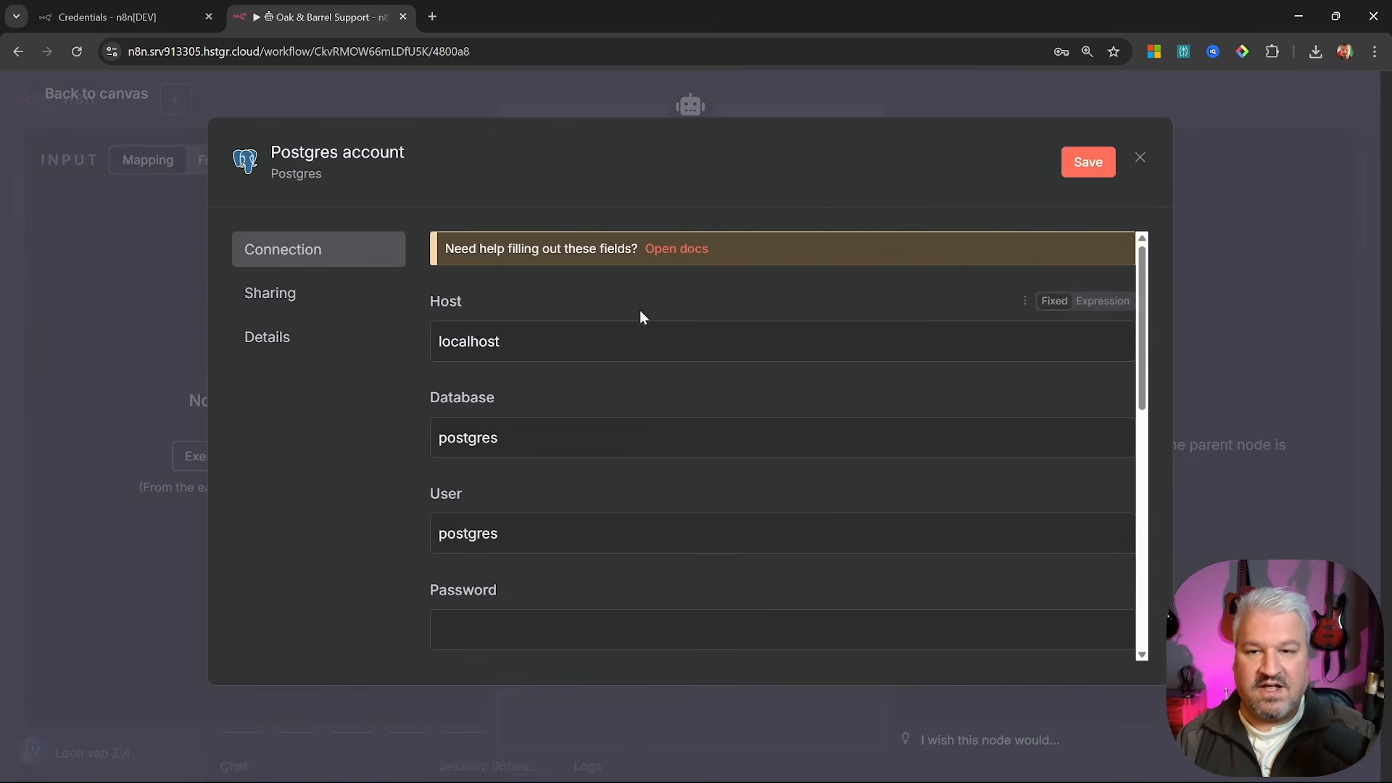
Copy the Supabase pooler host and database name 'postgres' from the local credential into the hosted one
key(ctrl+1)
click(233, 430)
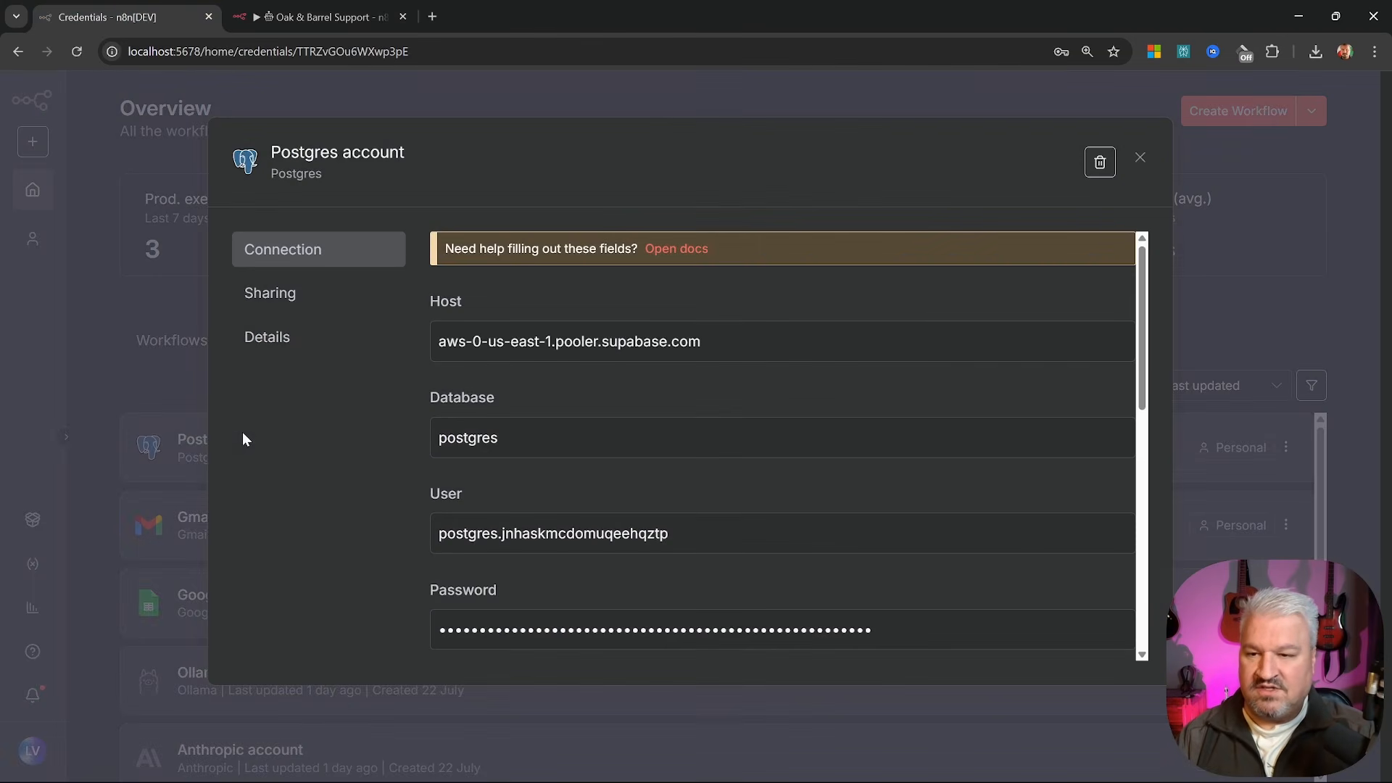
drag(700, 427, 376, 428)
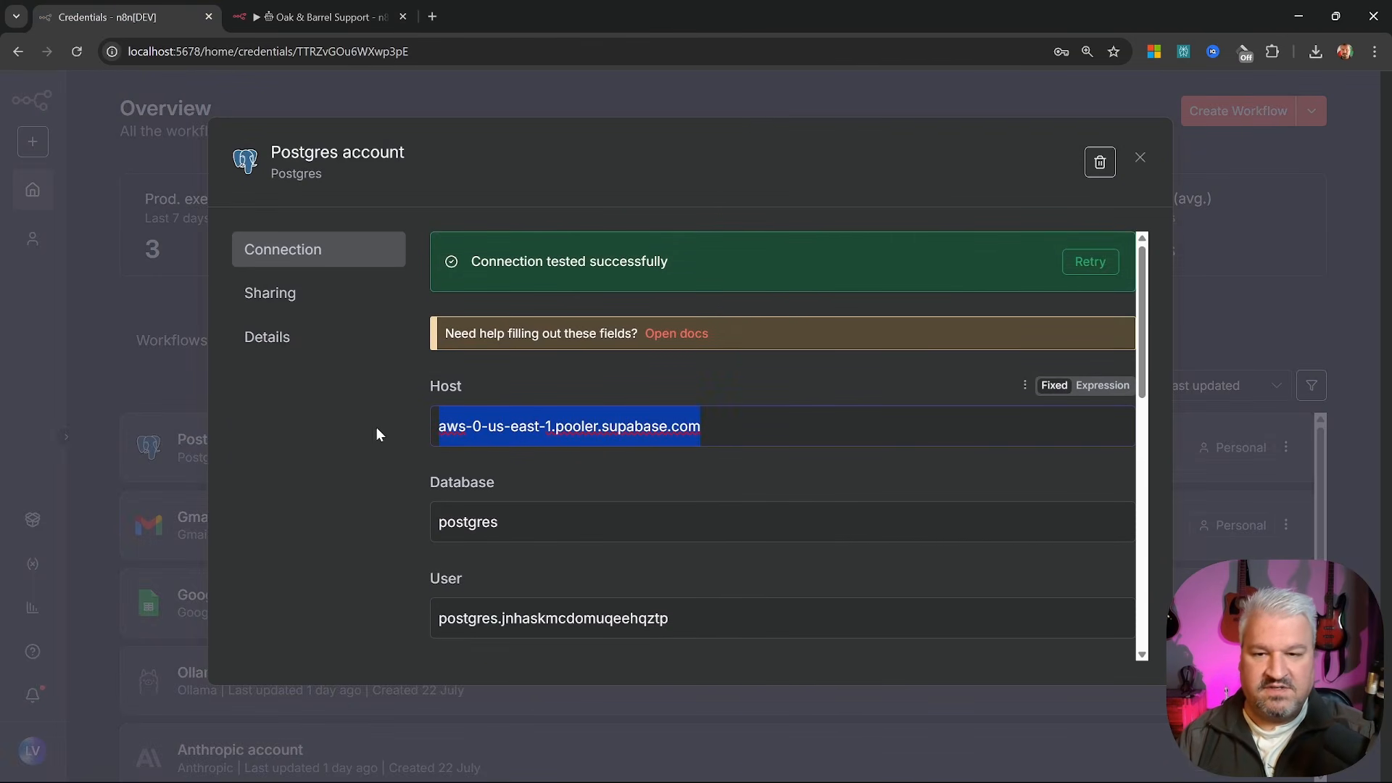
key(ctrl+c)
key(ctrl+2)
drag(502, 341, 385, 339)
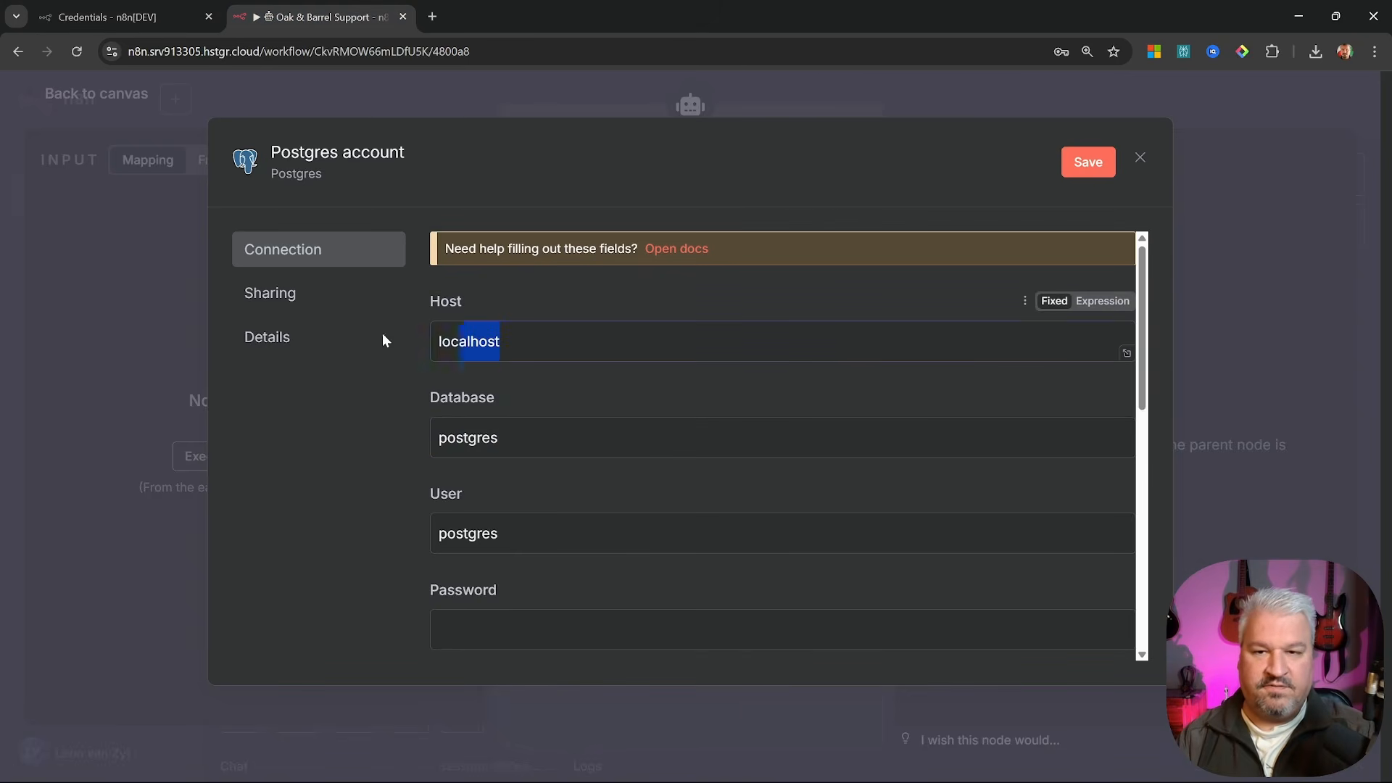
key(ctrl+v)
key(ctrl+1)
key(Tab)
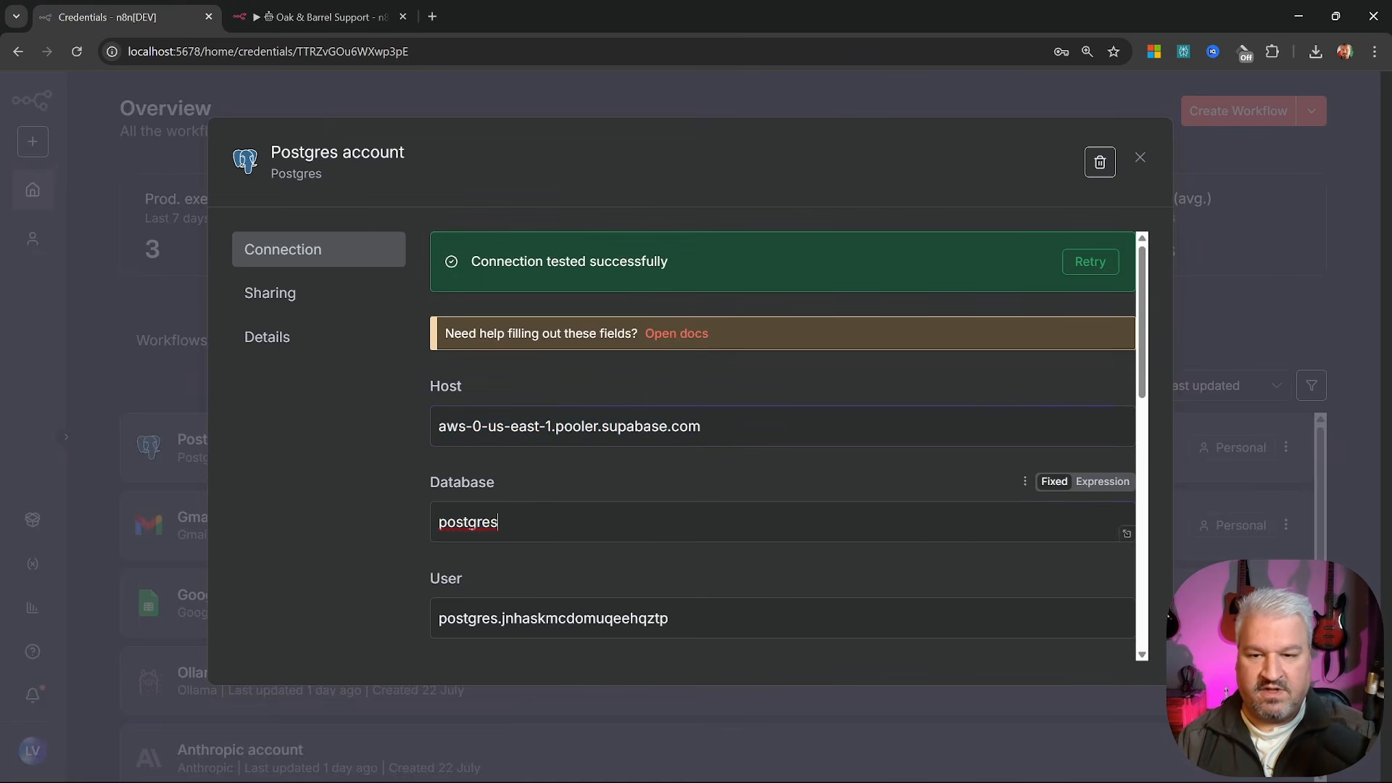
key(ctrl+c)
key(ctrl+2)
key(Tab)
key(ctrl+v)
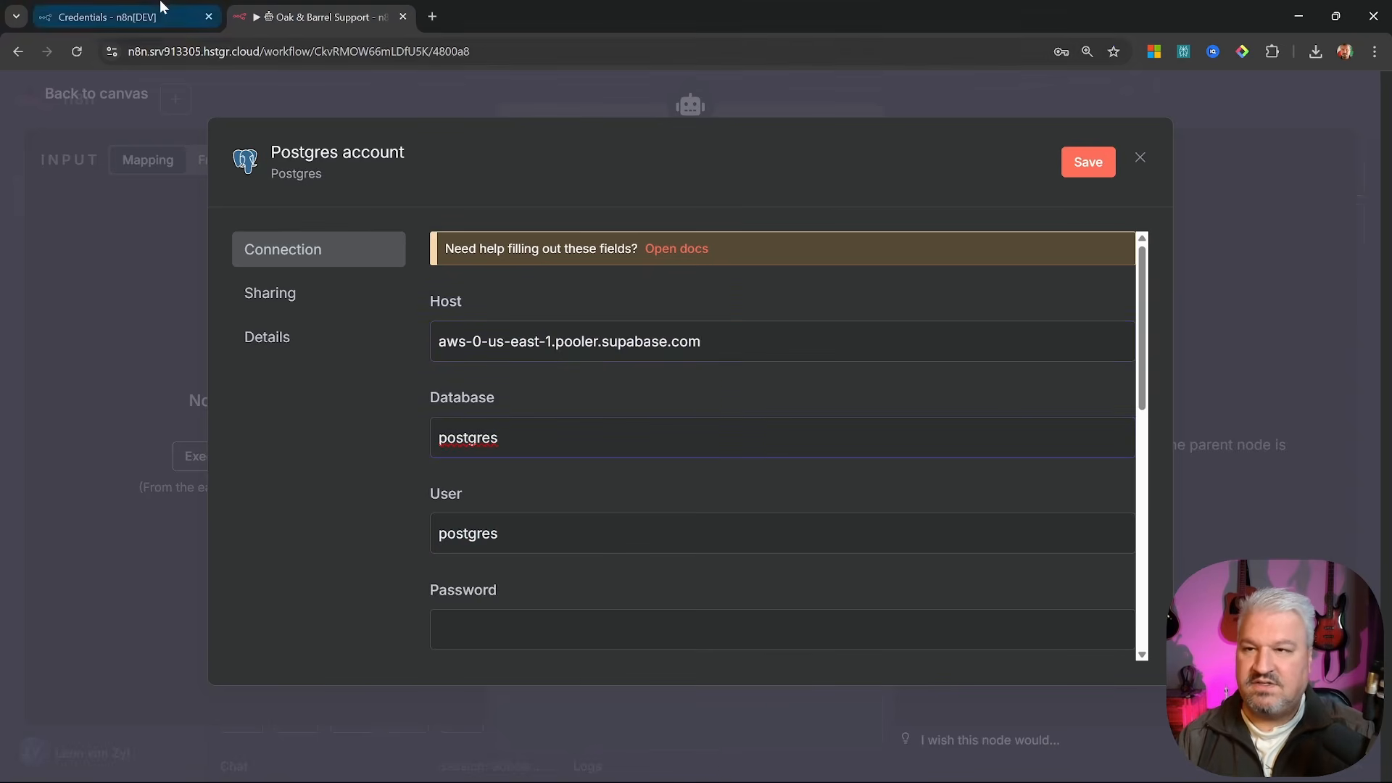
Copy the database user name into the hosted credential and enter the database password
click(116, 16)
key(Tab)
key(ctrl+c)
key(ctrl+2)
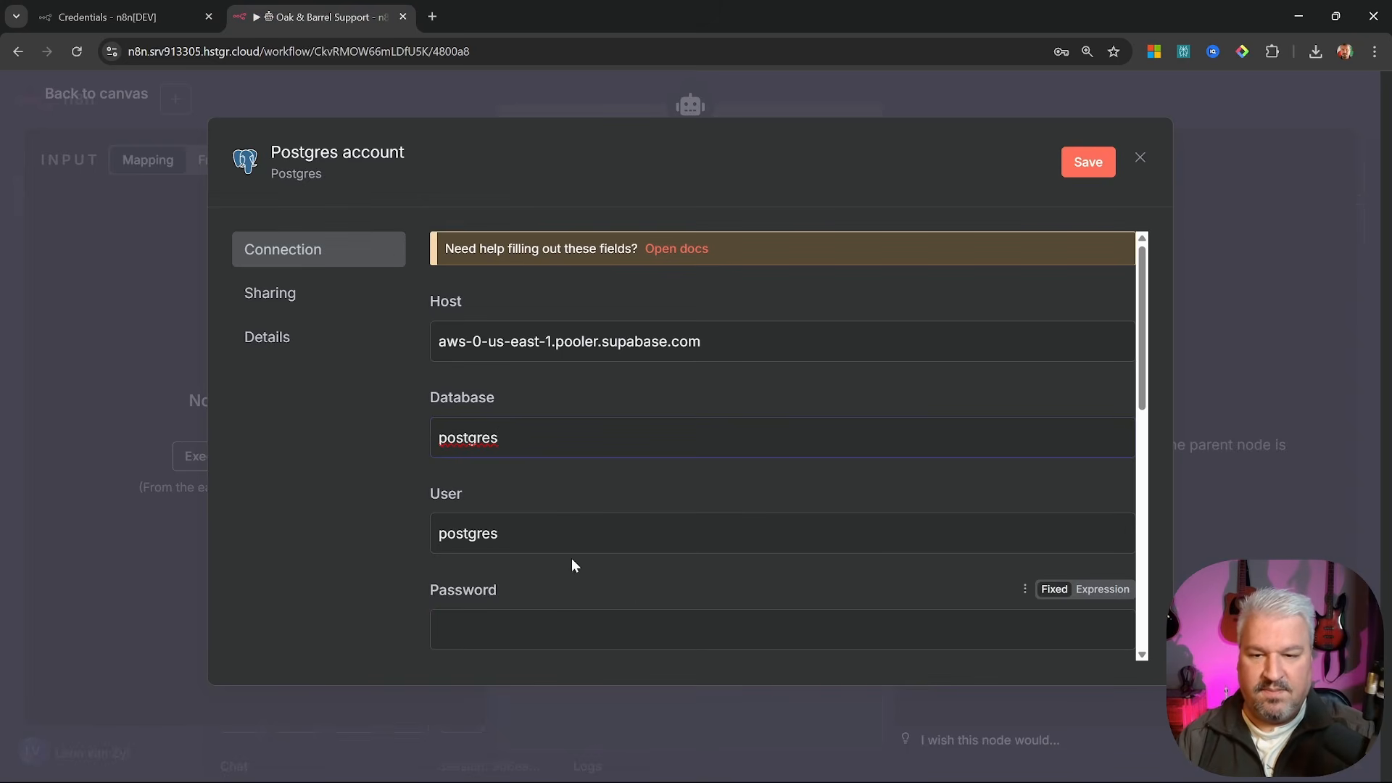
key(Tab)
key(ctrl+v)
key(Tab)
text(•••)
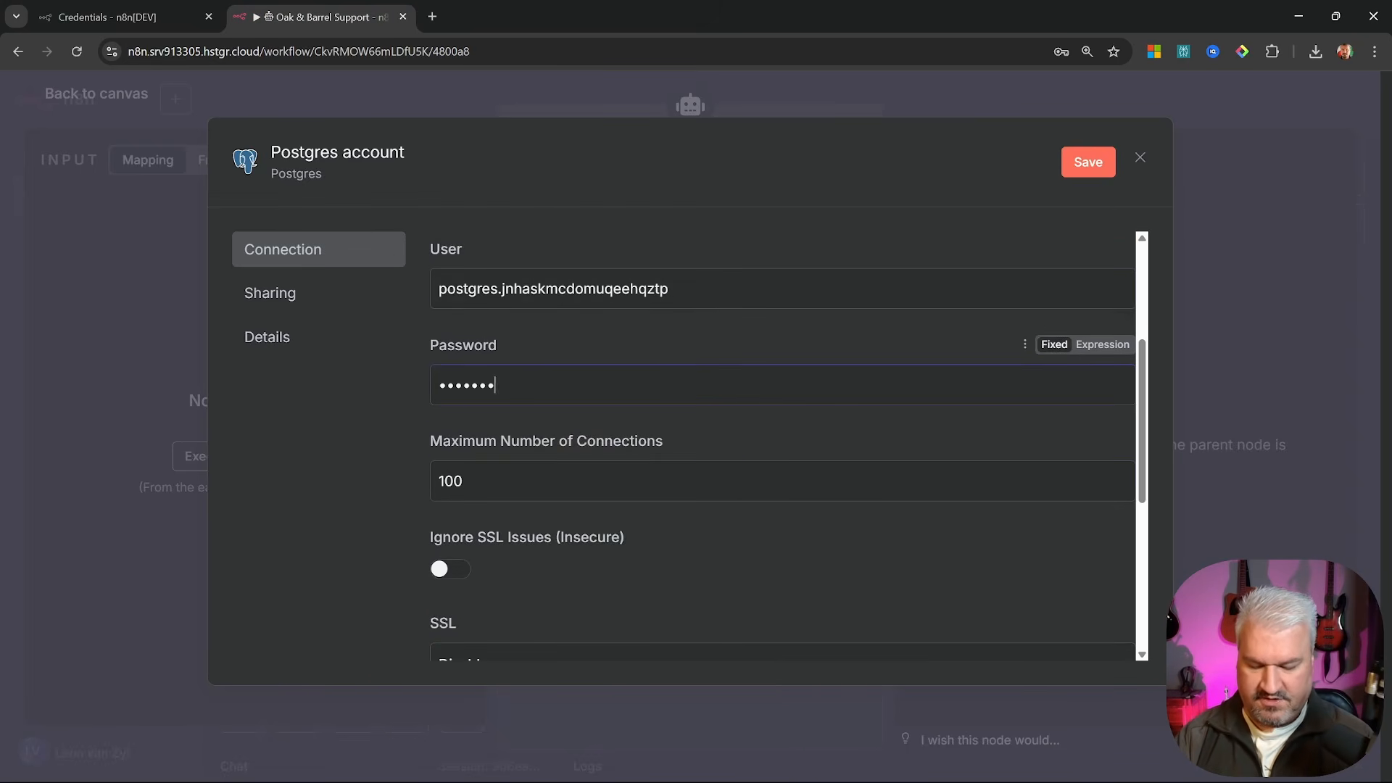
Replace port 5432 with 6543, then save, test and close the Postgres credential
key(ctrl+1)
key(Tab)
key(Tab)
key(Tab)
key(Tab)
key(Tab)
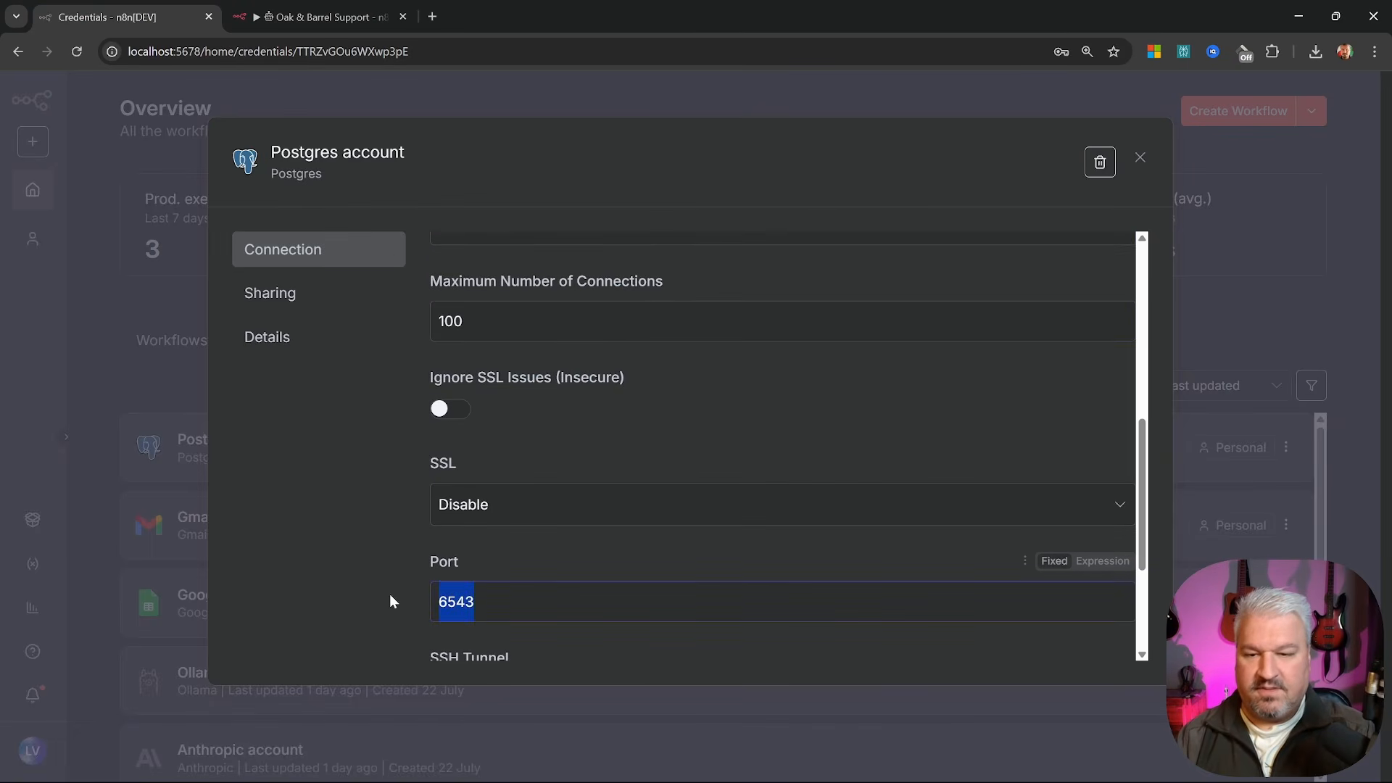
key(ctrl+c)
key(ctrl+2)
key(Tab)
key(Tab)
key(Tab)
key(Tab)
key(ctrl+v)
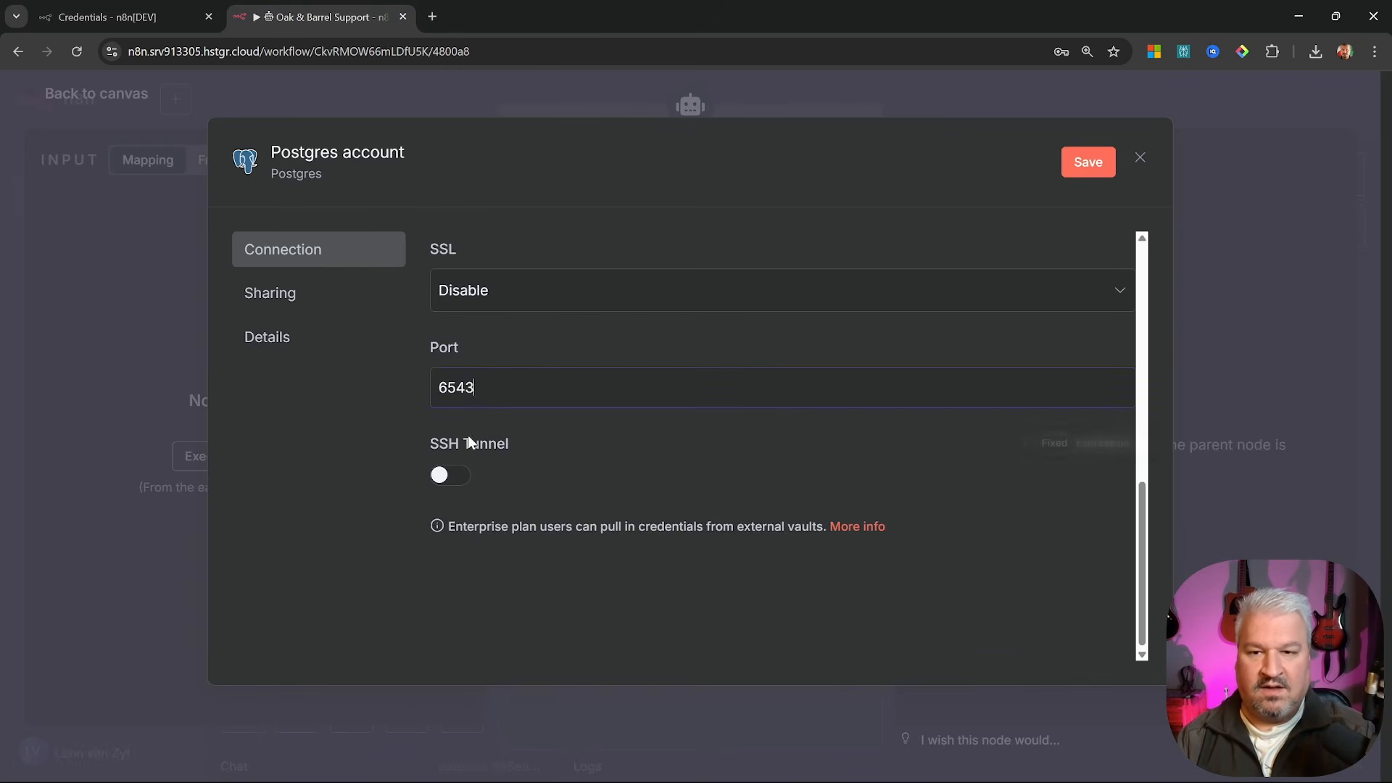
click(1088, 162)
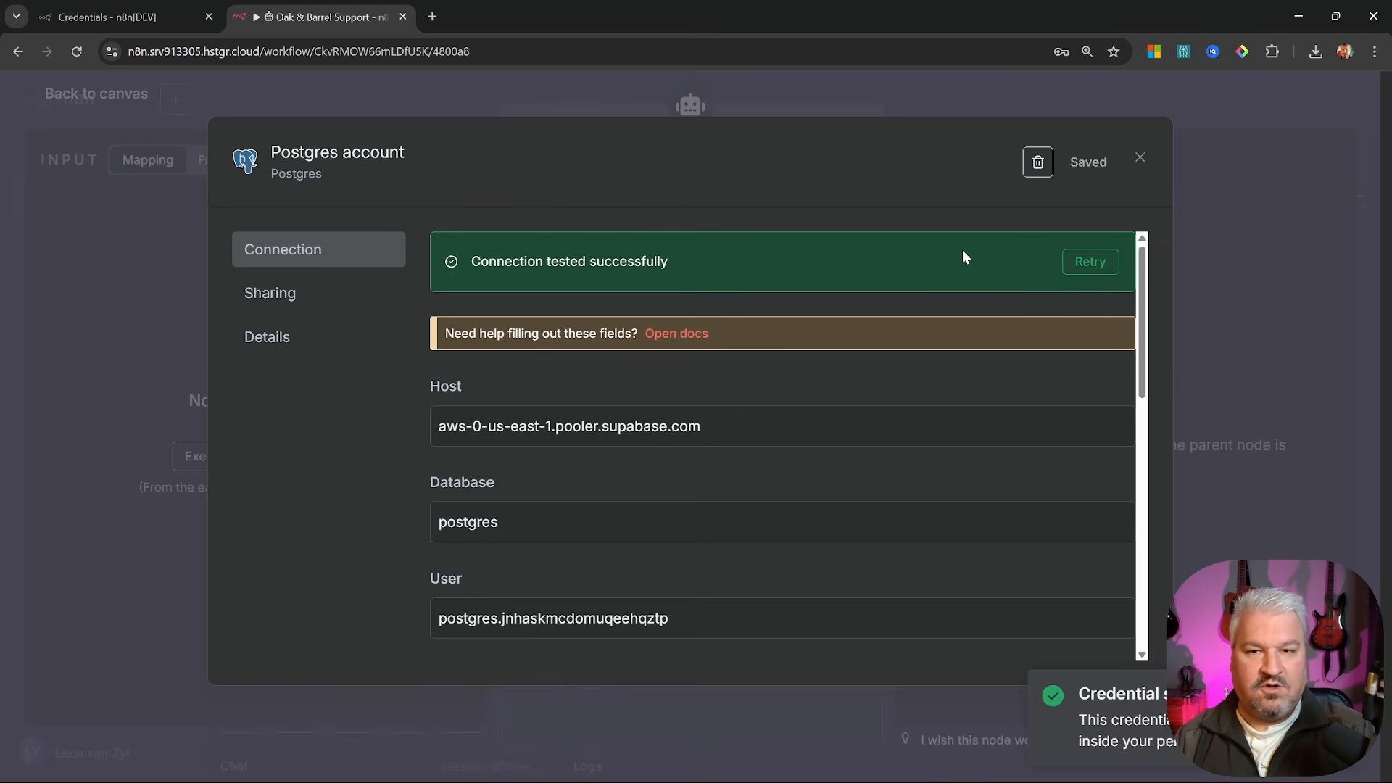
click(1139, 158)
Start a new OpenAI credential on the GPT-4.1-MINI model node
click(1104, 116)
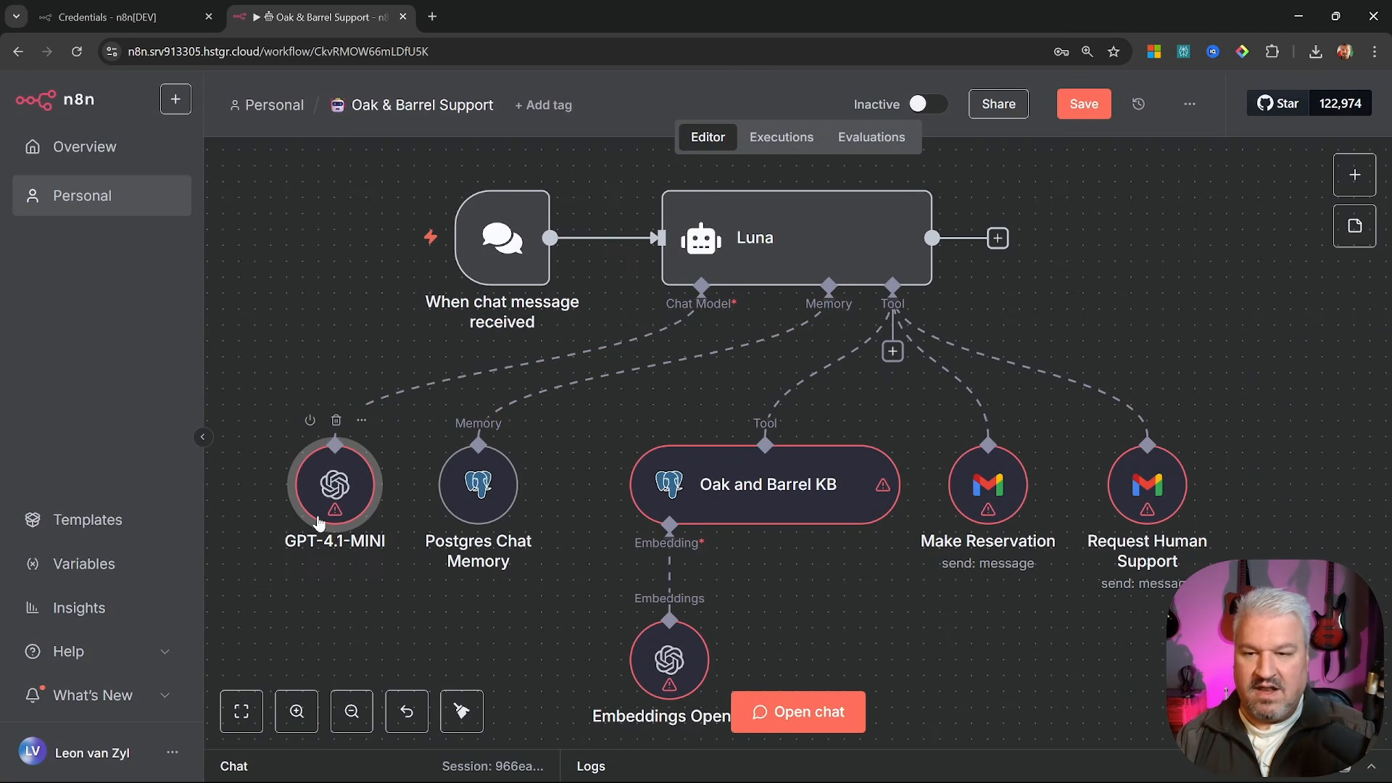
double_click(340, 492)
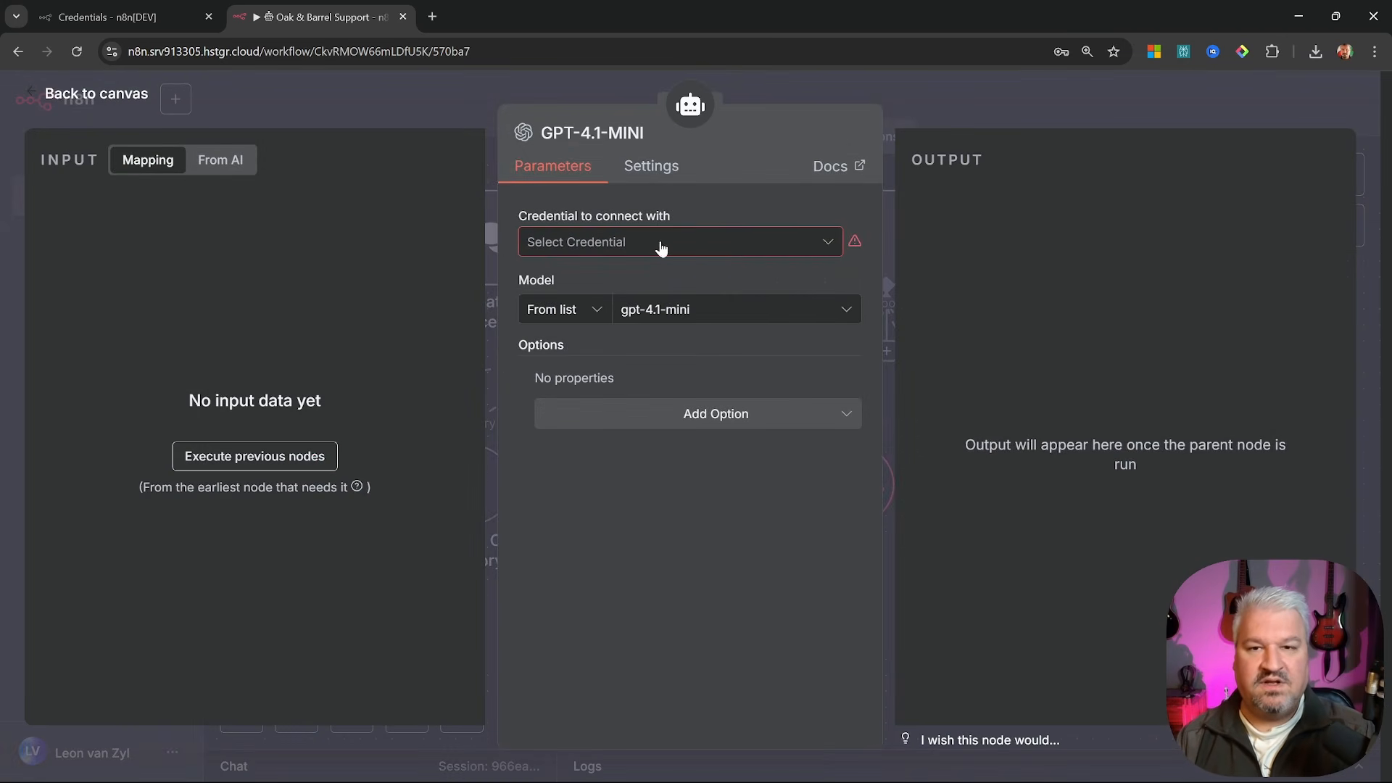
click(656, 243)
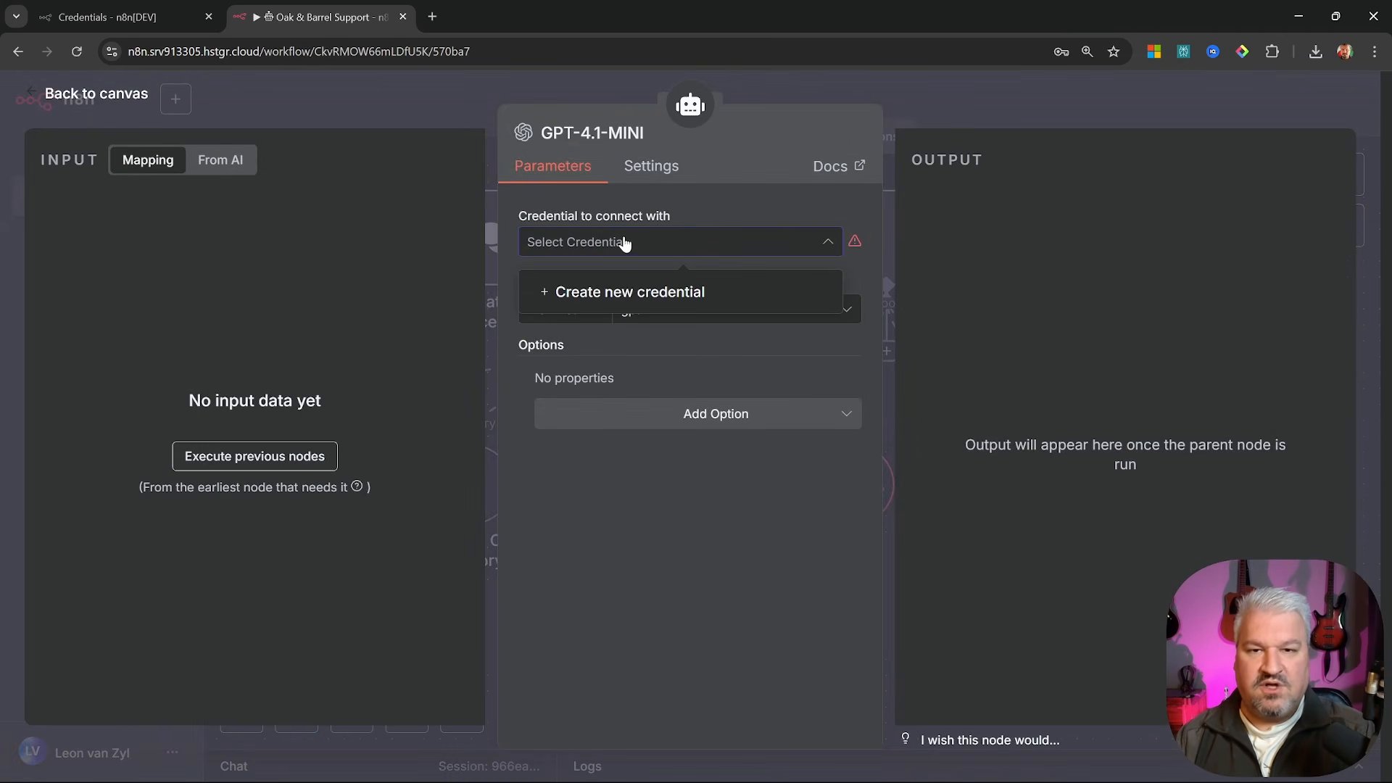
click(635, 292)
click(591, 340)
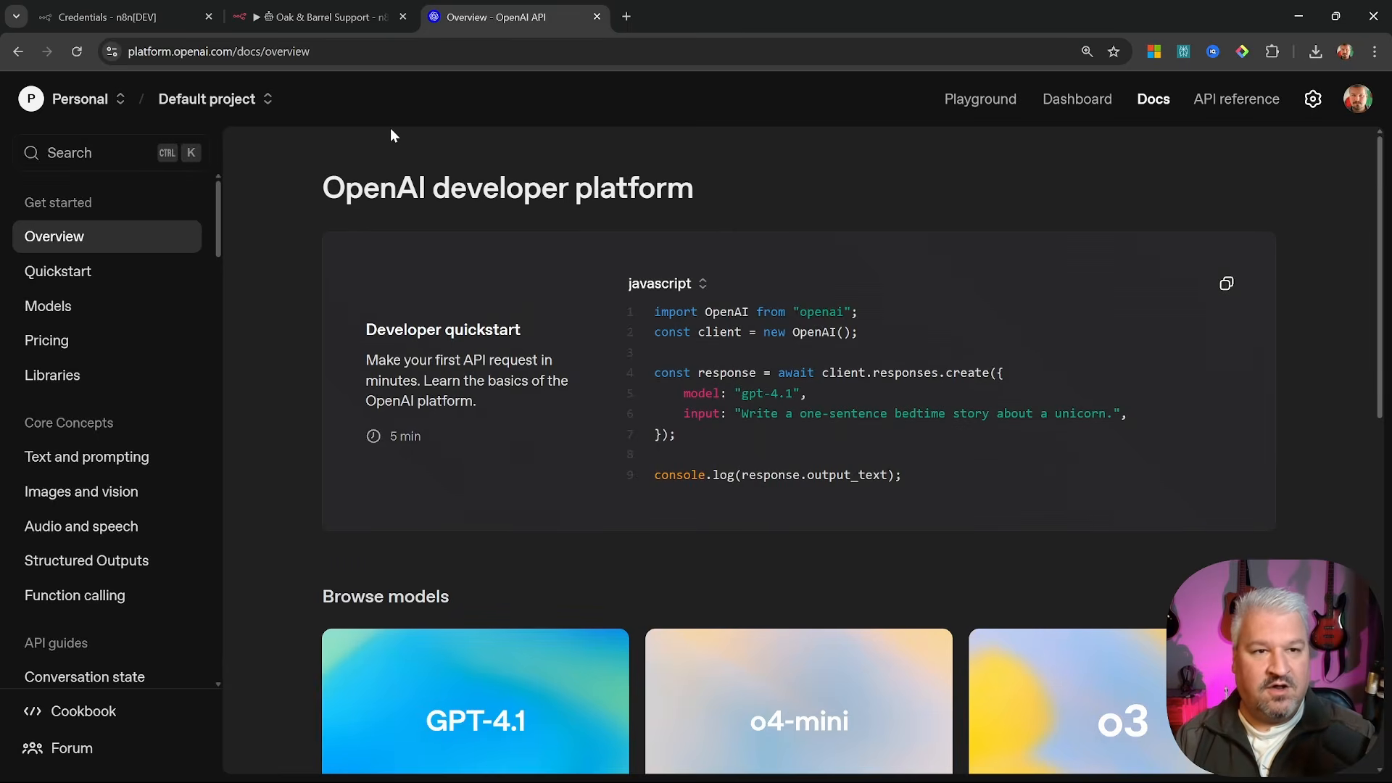
Generate a new OpenAI Platform secret key named 'n8n-production'
click(1085, 106)
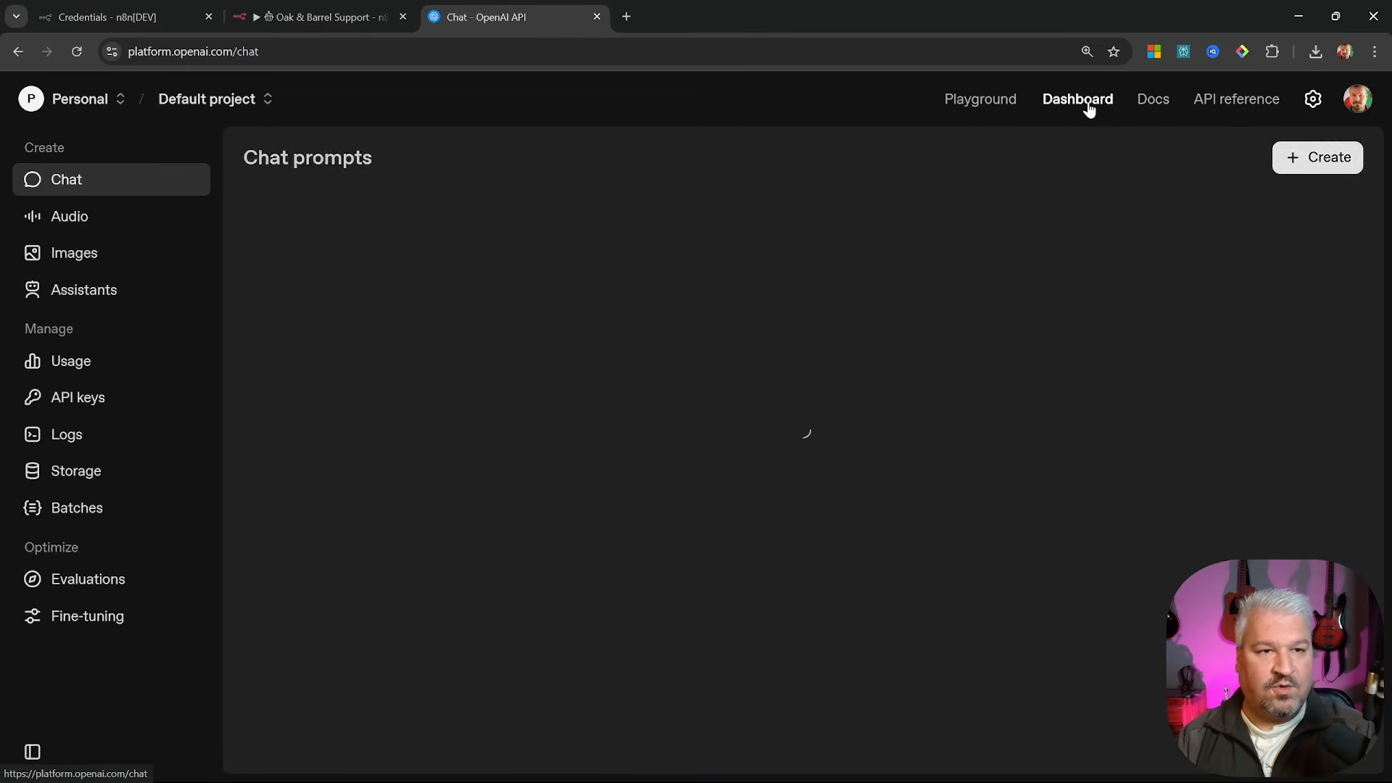
click(194, 389)
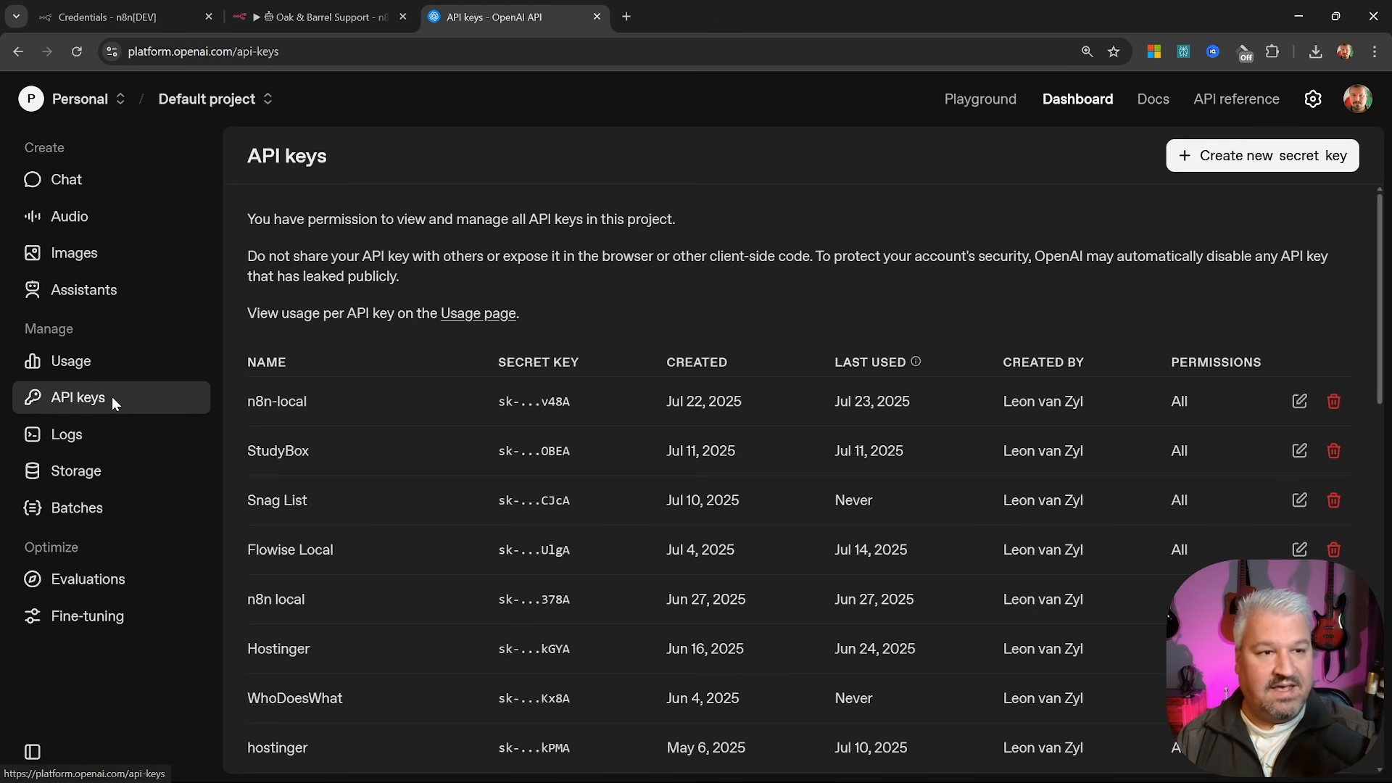
click(1250, 158)
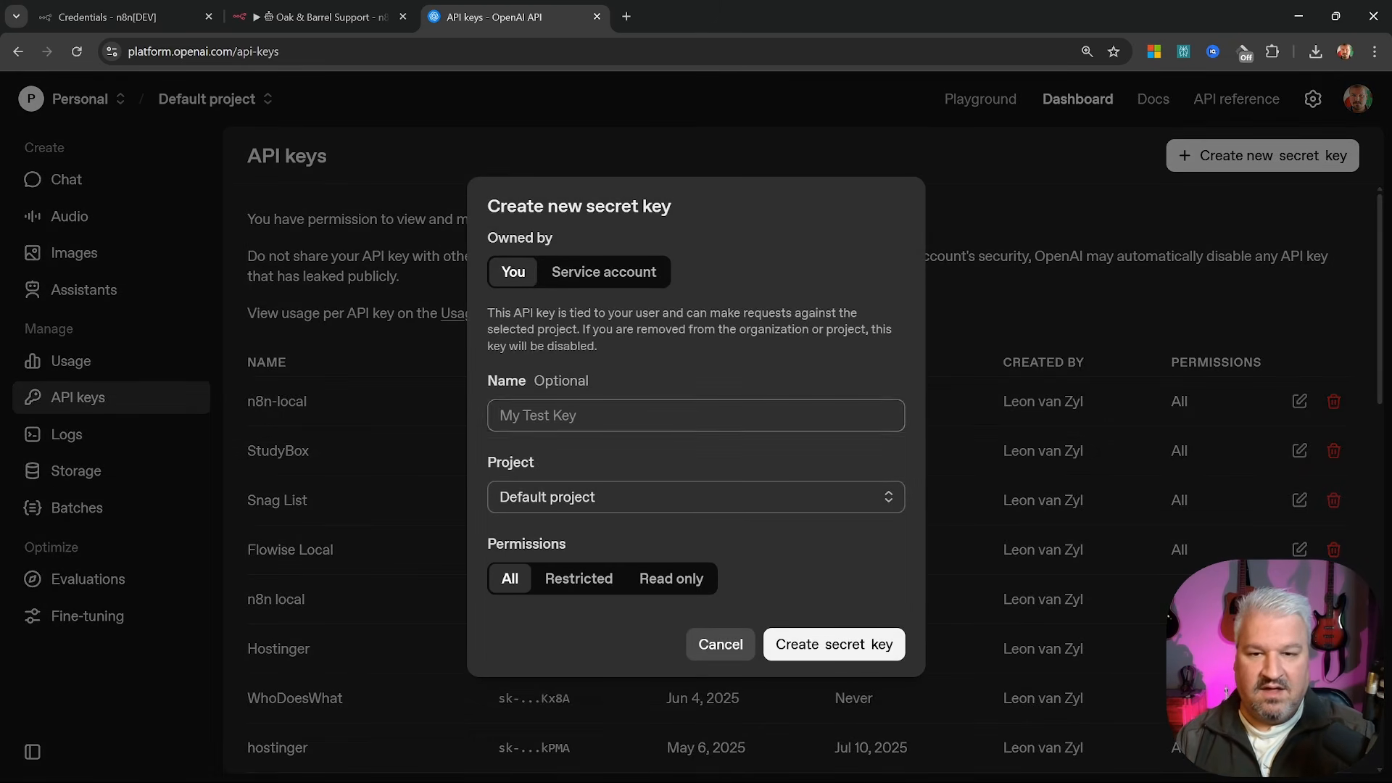
text(n8n-)
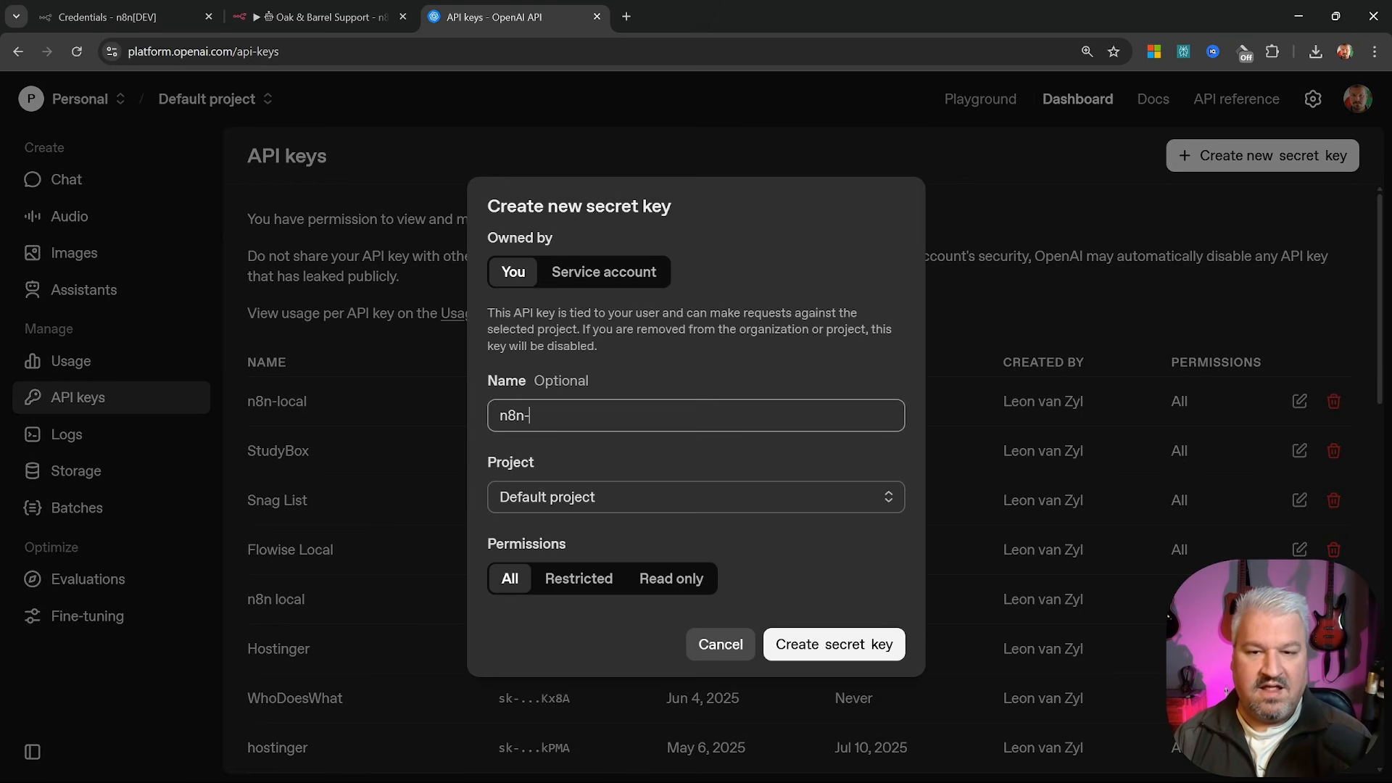
text(production)
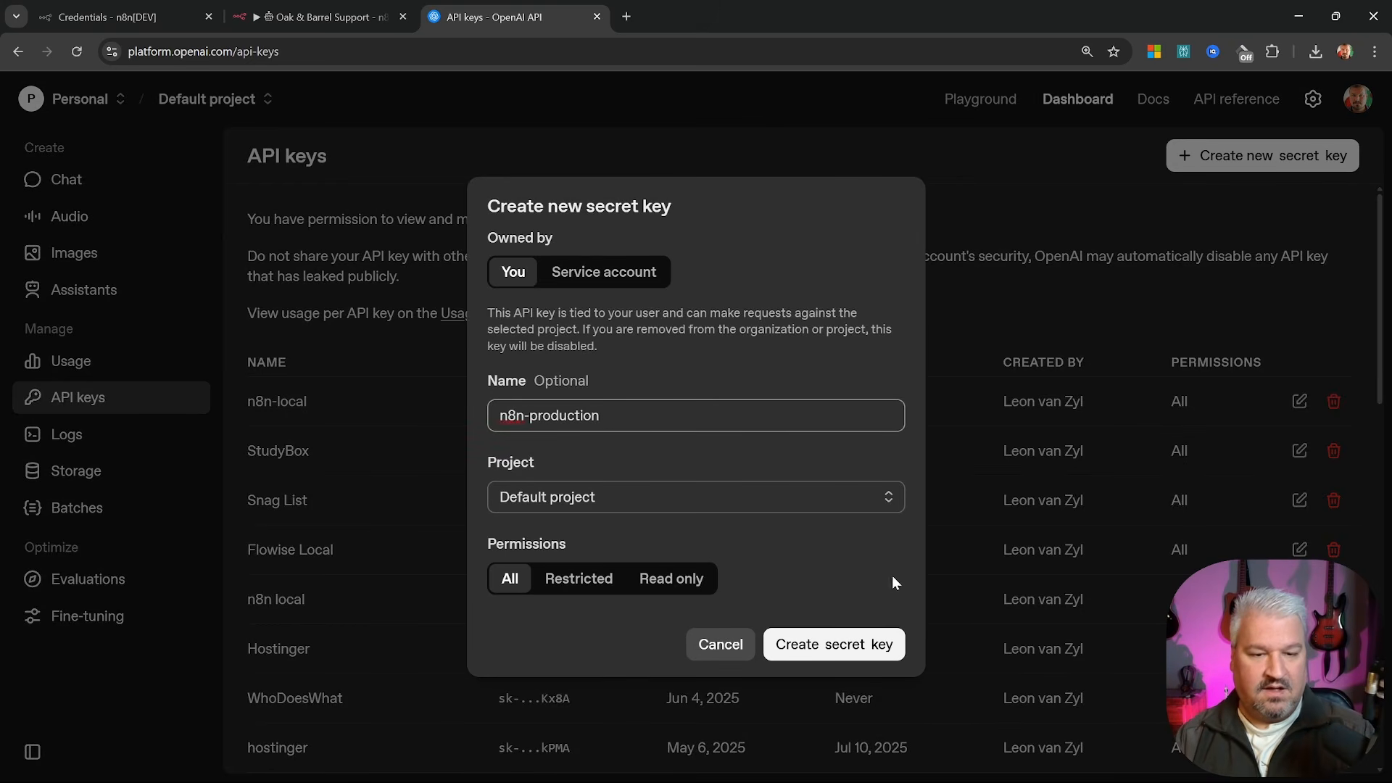
click(863, 643)
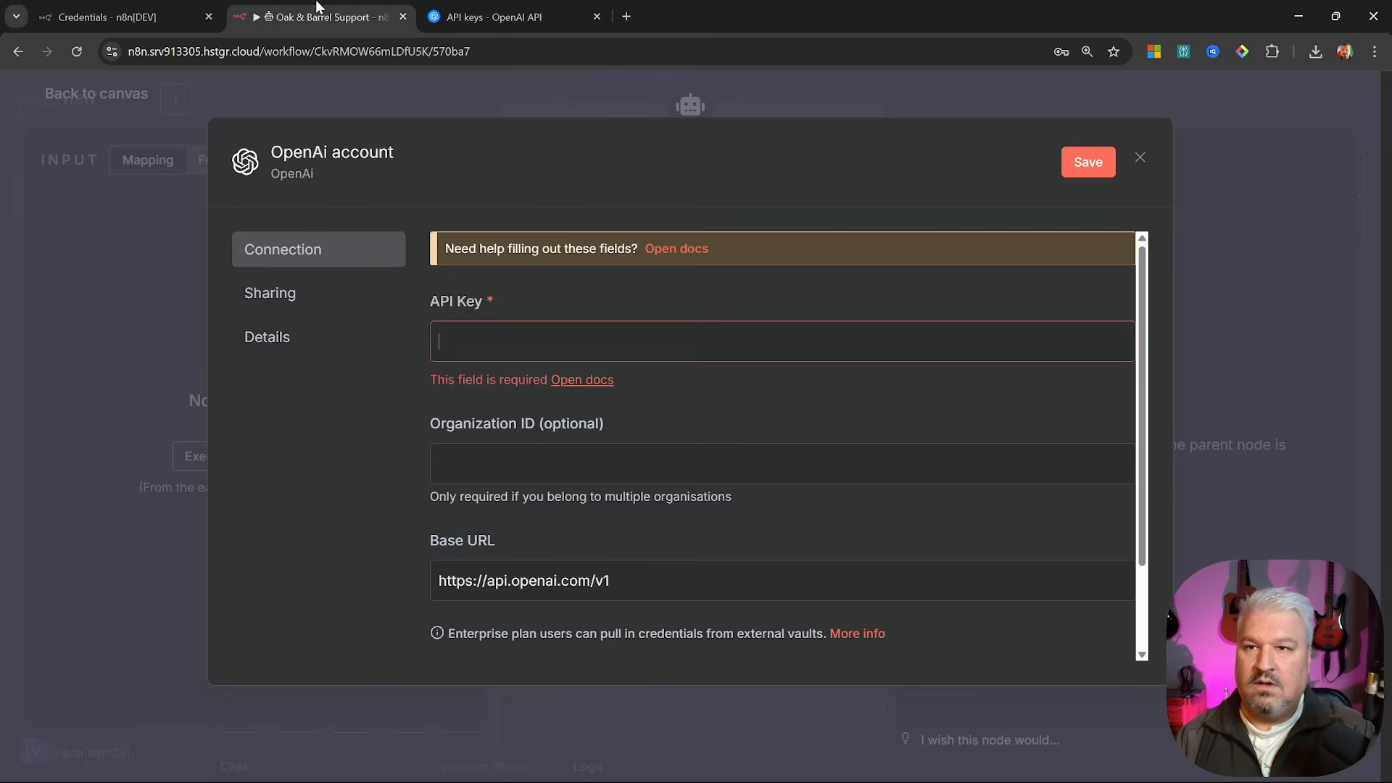
Paste the n8n-production key as the API key, then save and test the OpenAI credential
key(ctrl+v)
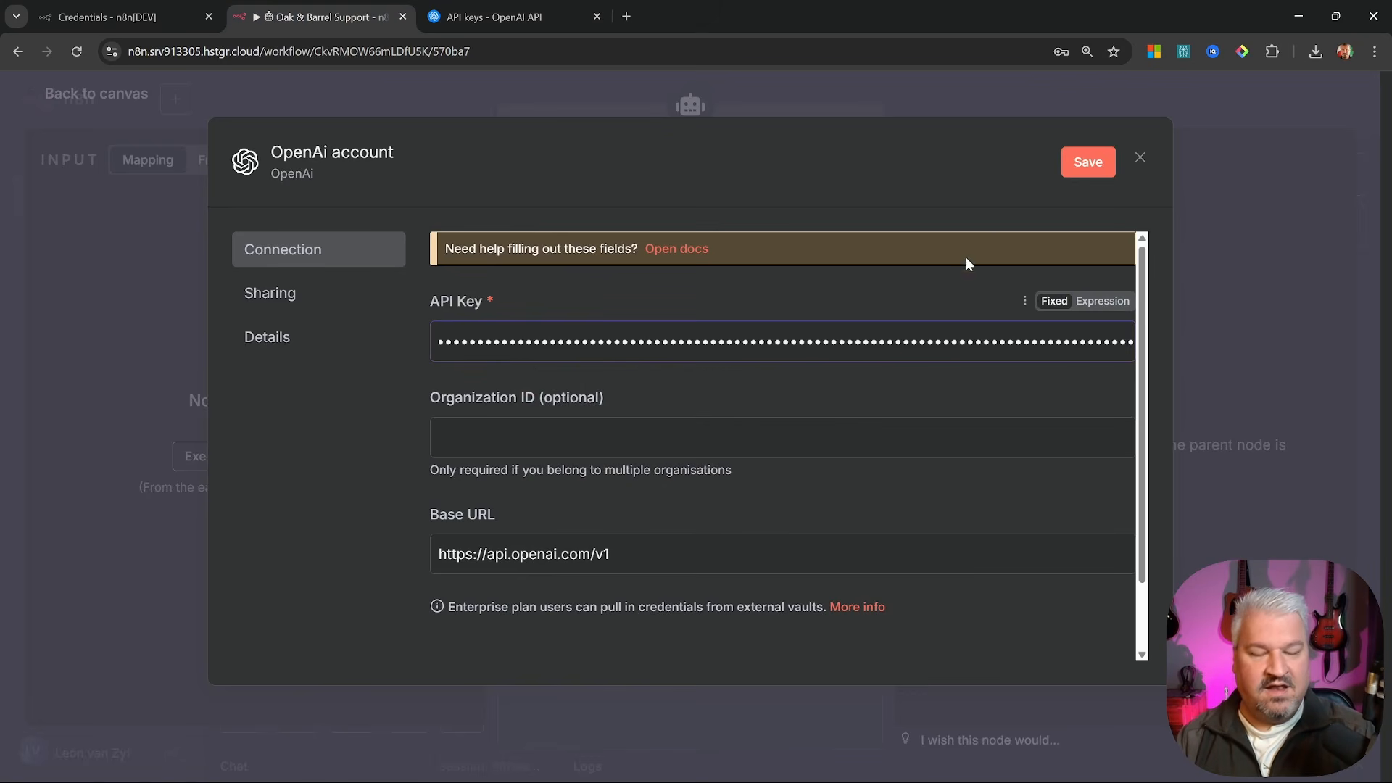
click(1080, 159)
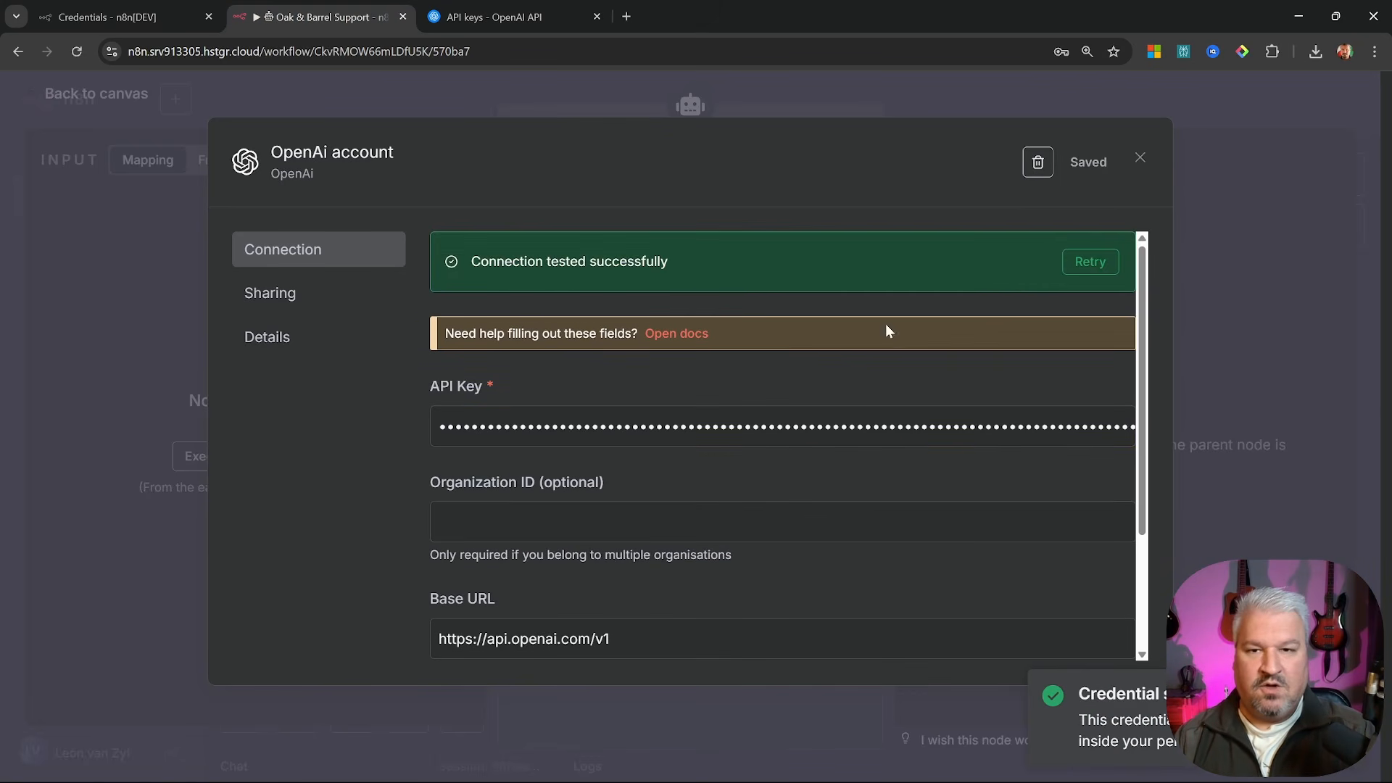
click(1140, 158)
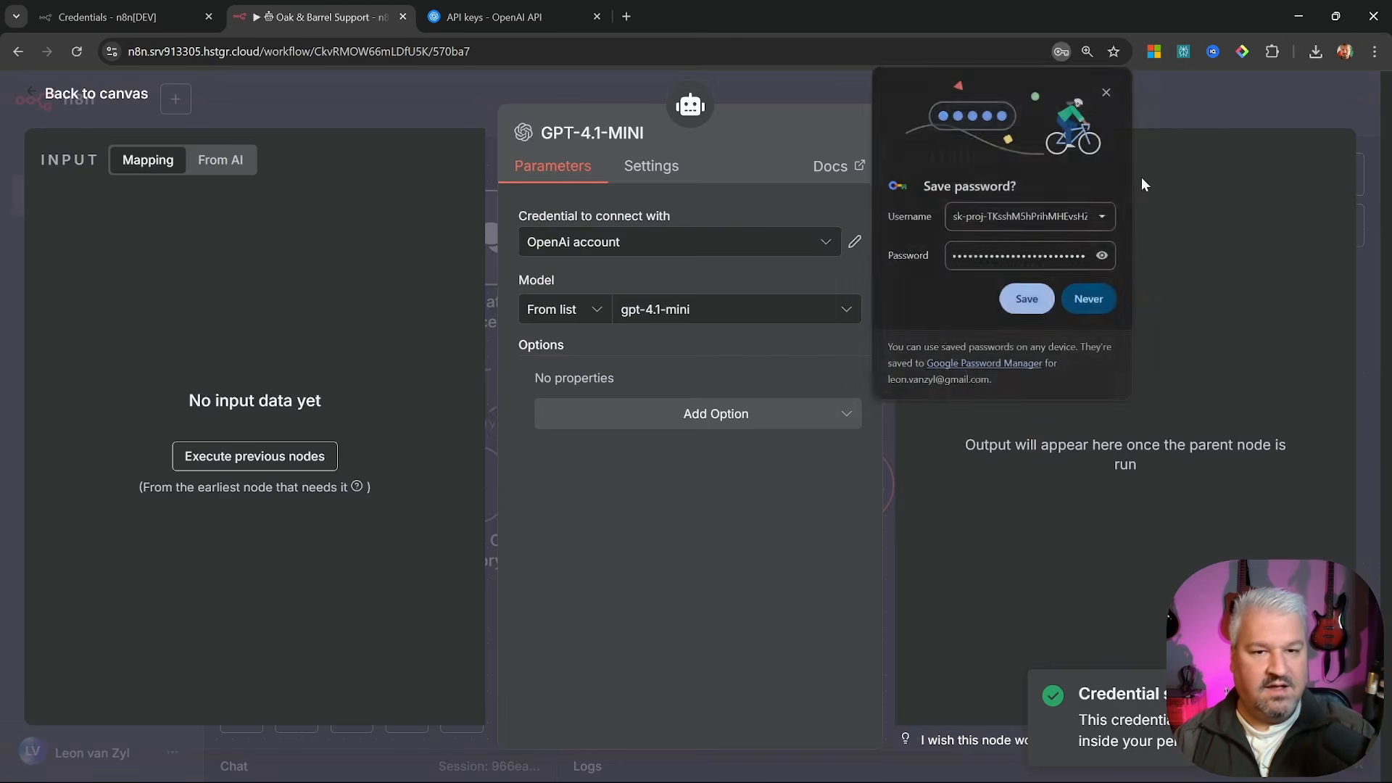
click(87, 94)
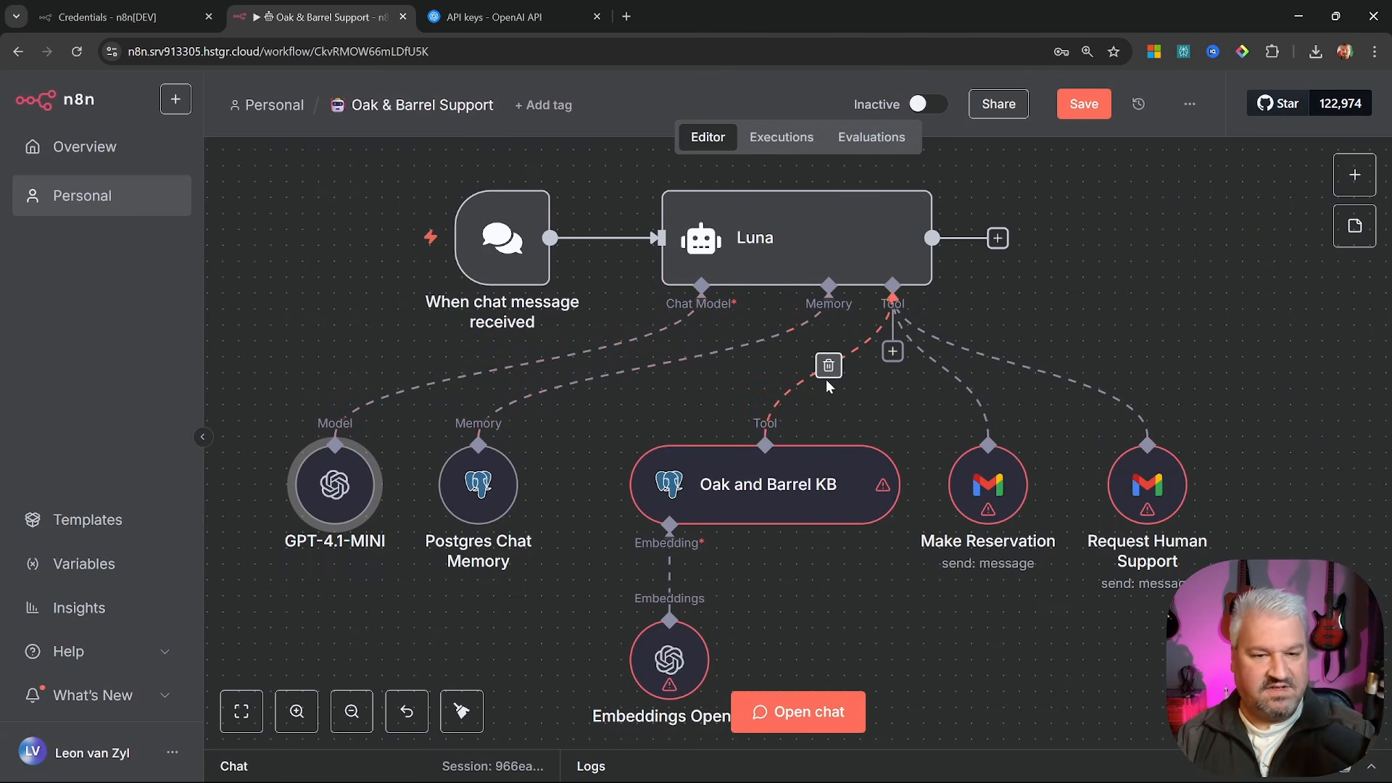
Set Oak and Barrel KB to use the Postgres account credential
double_click(776, 497)
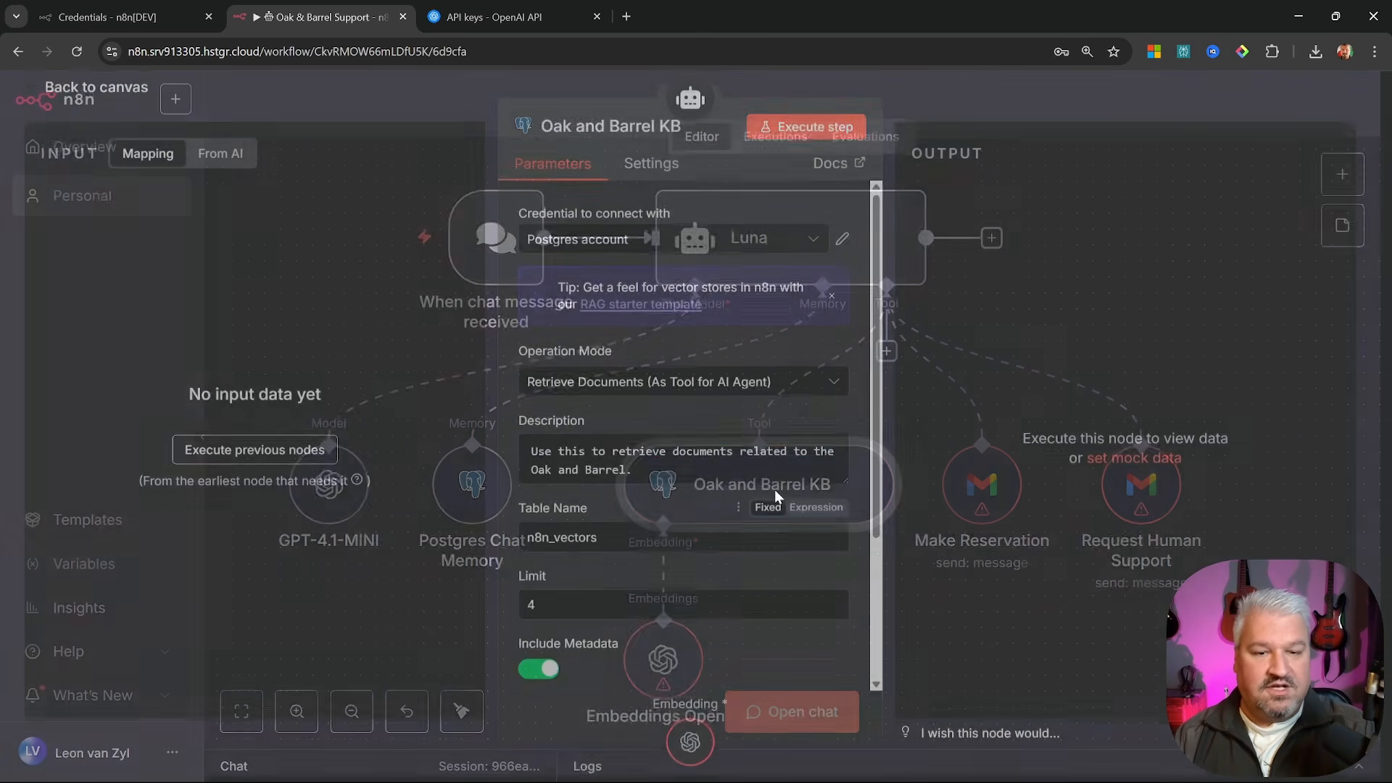
click(632, 253)
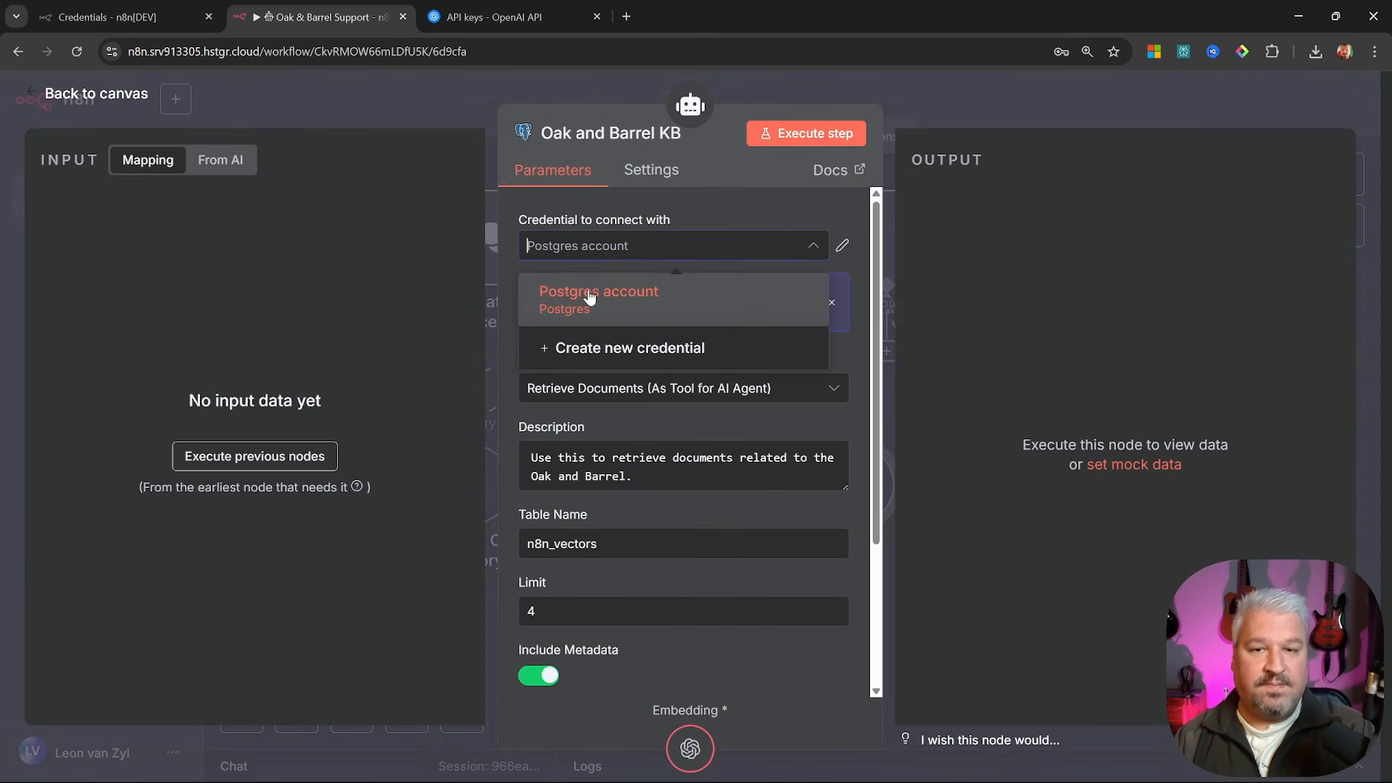
click(560, 297)
click(17, 138)
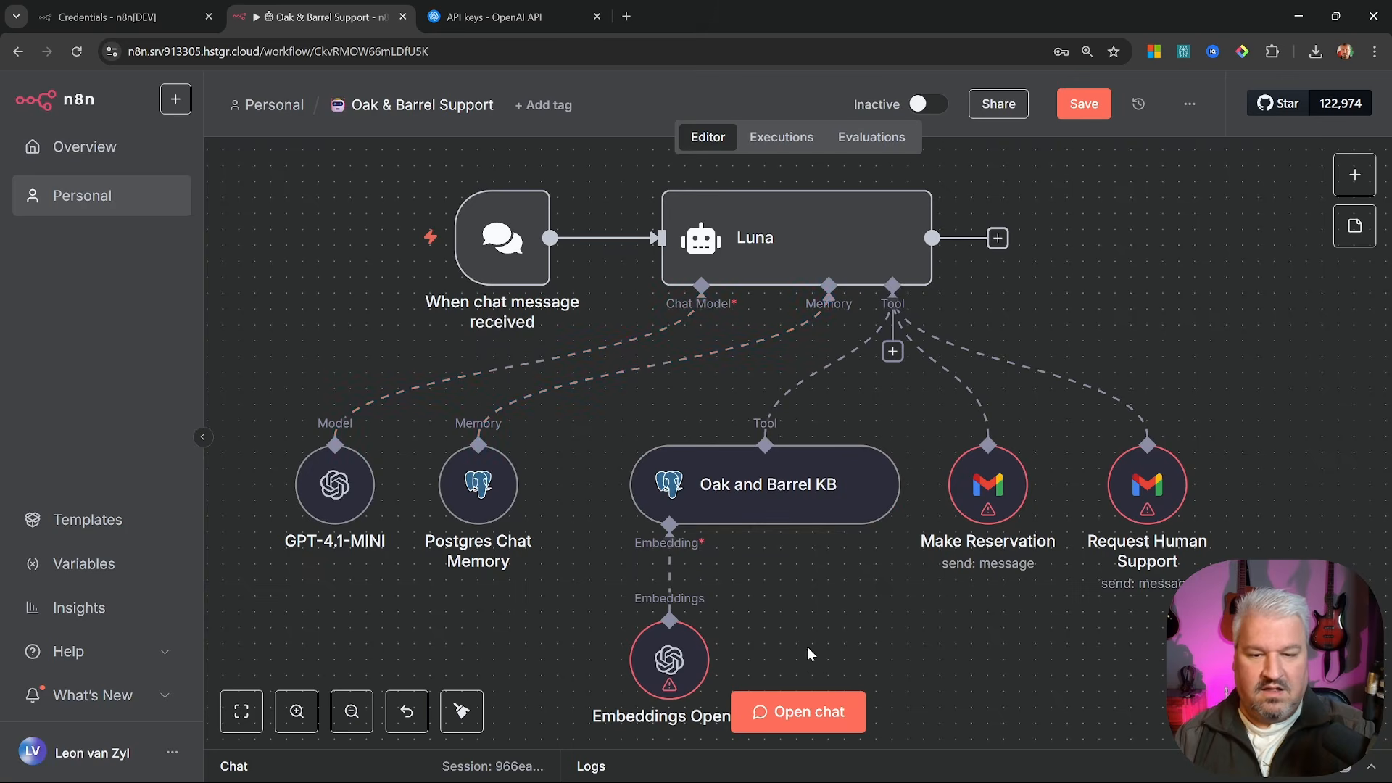
Set Embeddings OpenAI to use the OpenAi account credential
drag(809, 651, 778, 532)
double_click(630, 538)
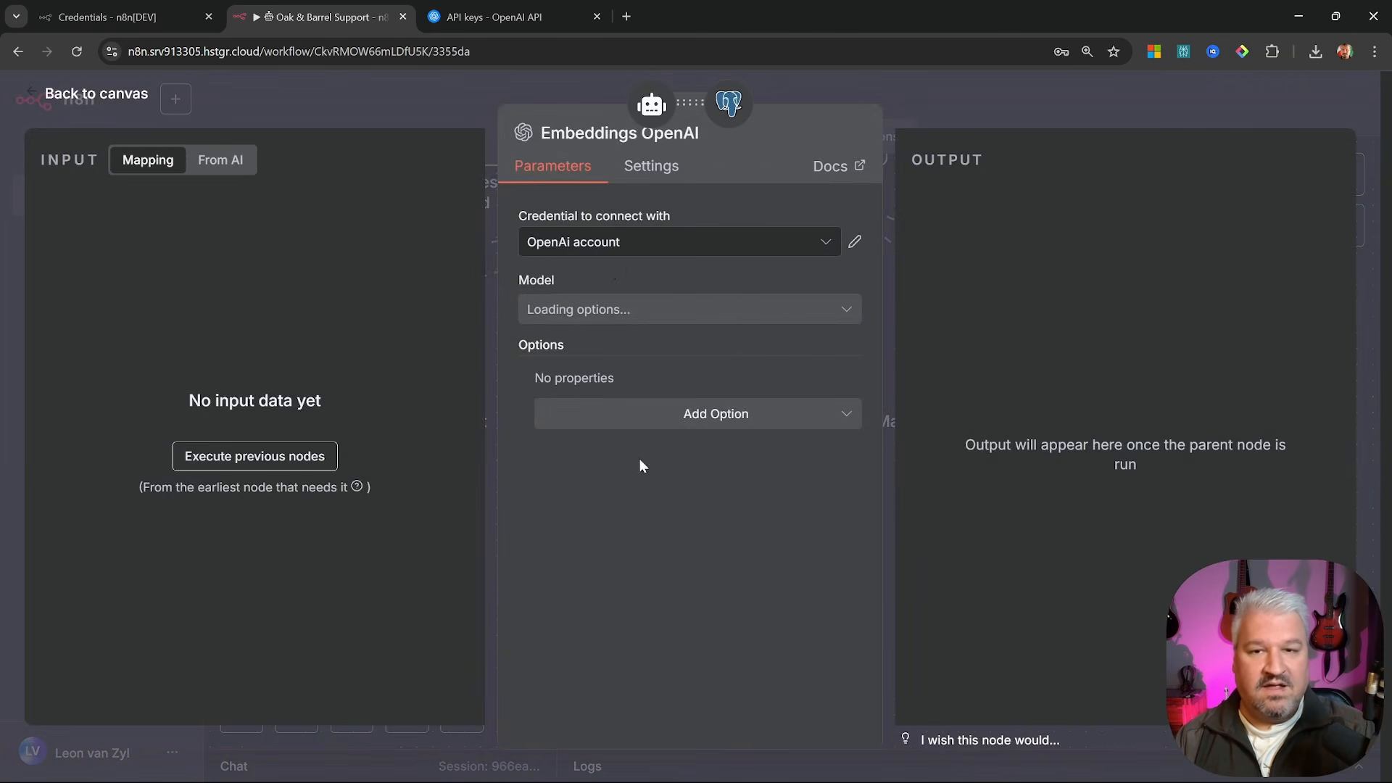
click(621, 246)
click(593, 297)
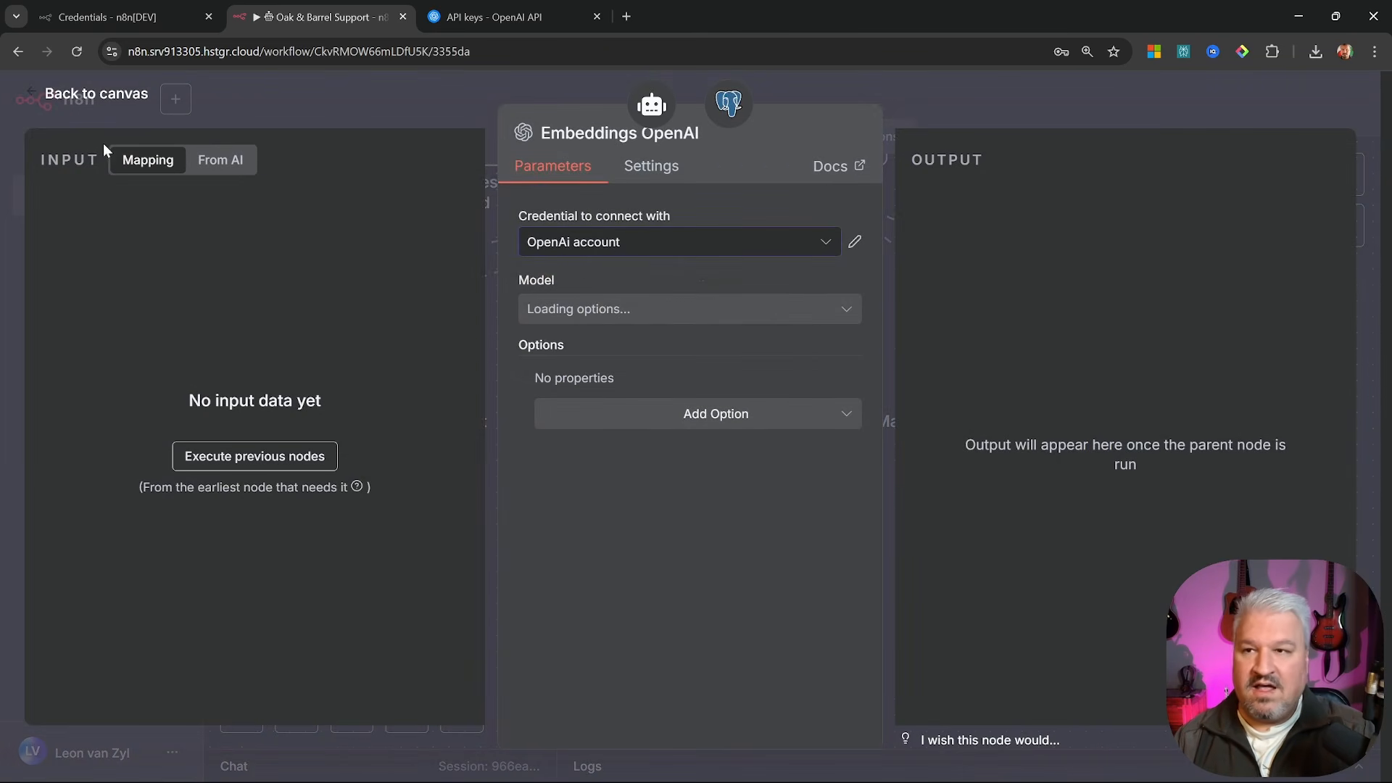
click(97, 93)
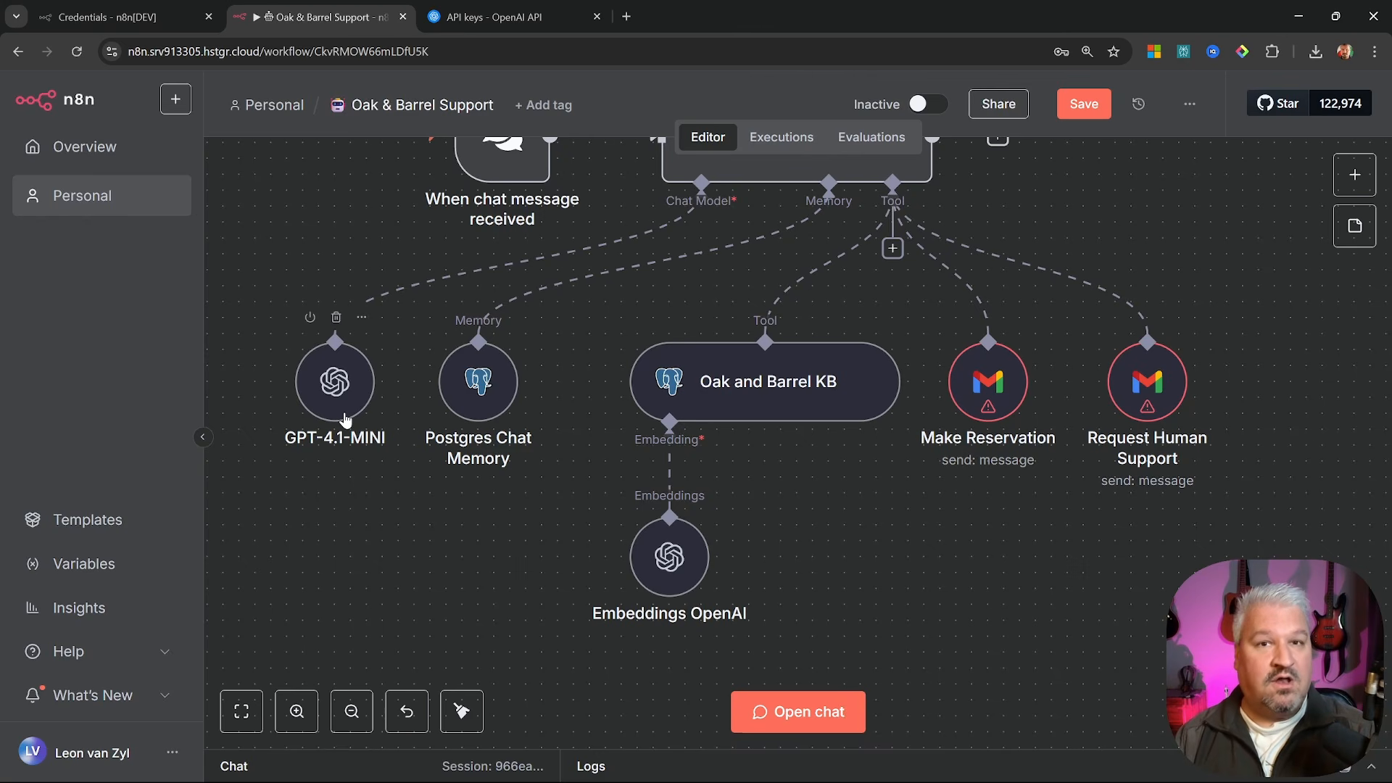
click(346, 420)
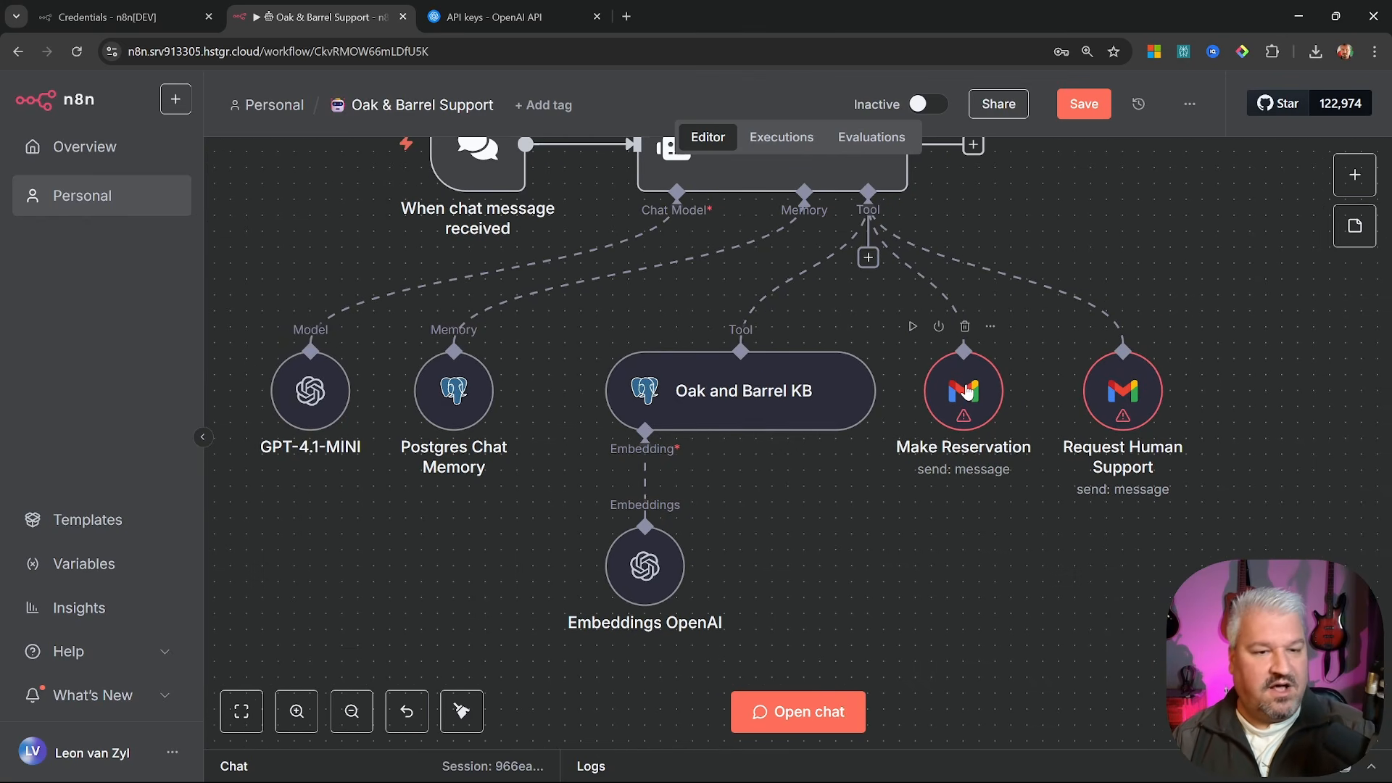
Start a new Gmail credential from the Make Reservation node's settings
double_click(967, 392)
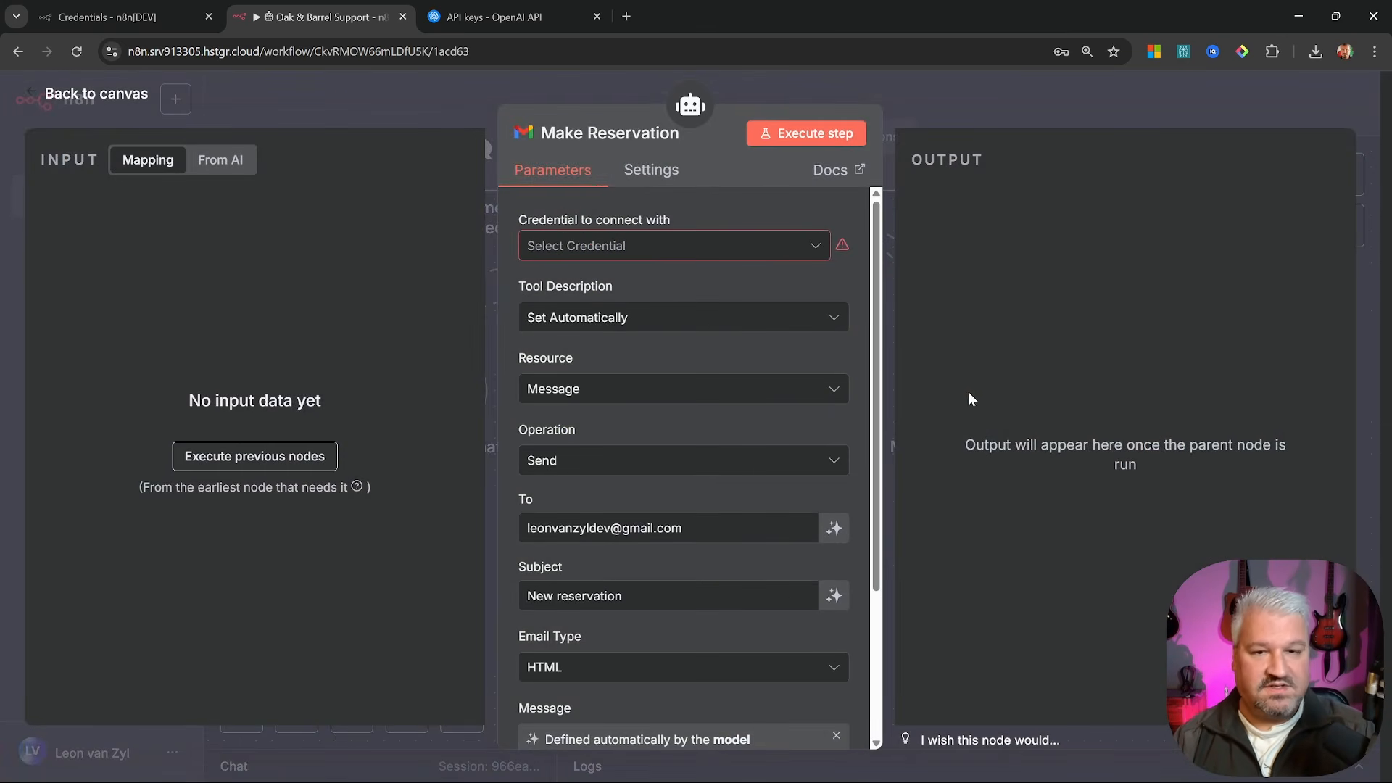
click(645, 245)
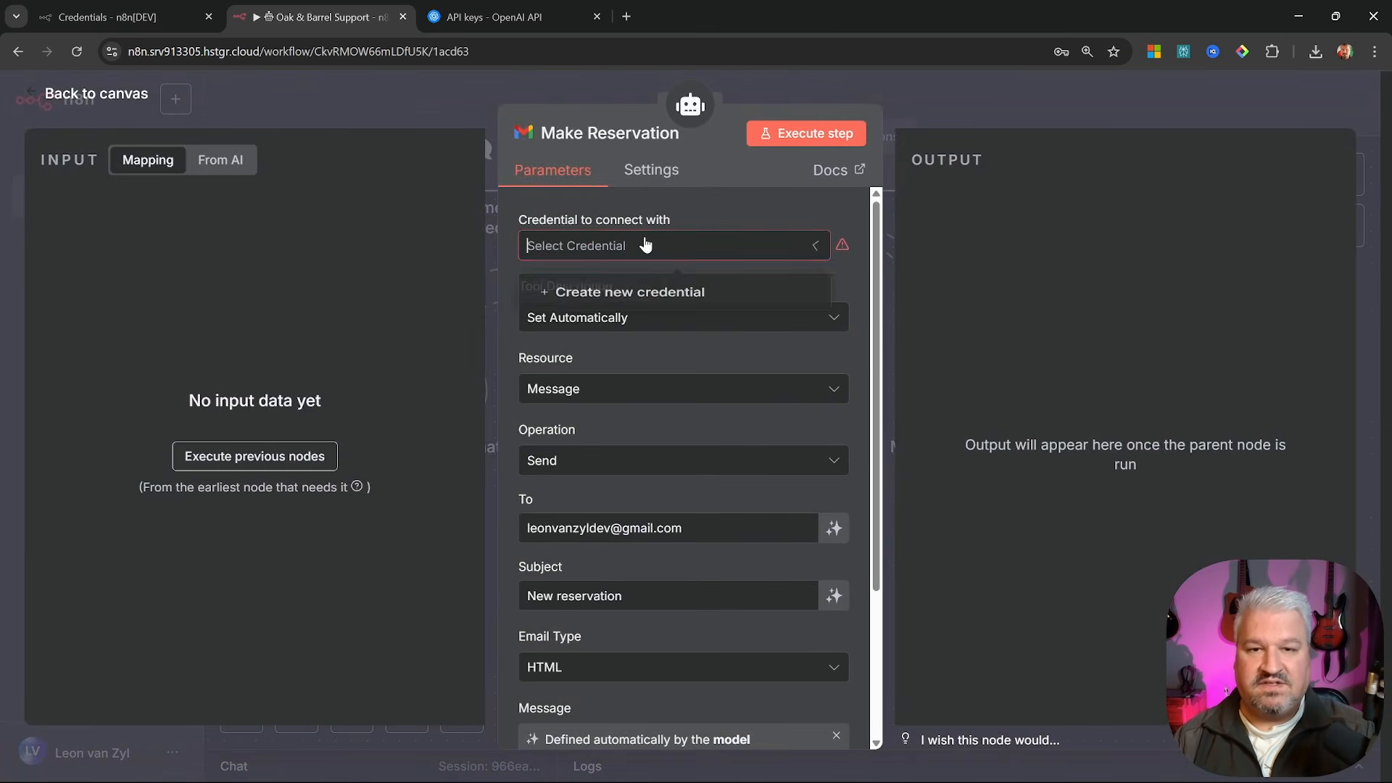
click(664, 296)
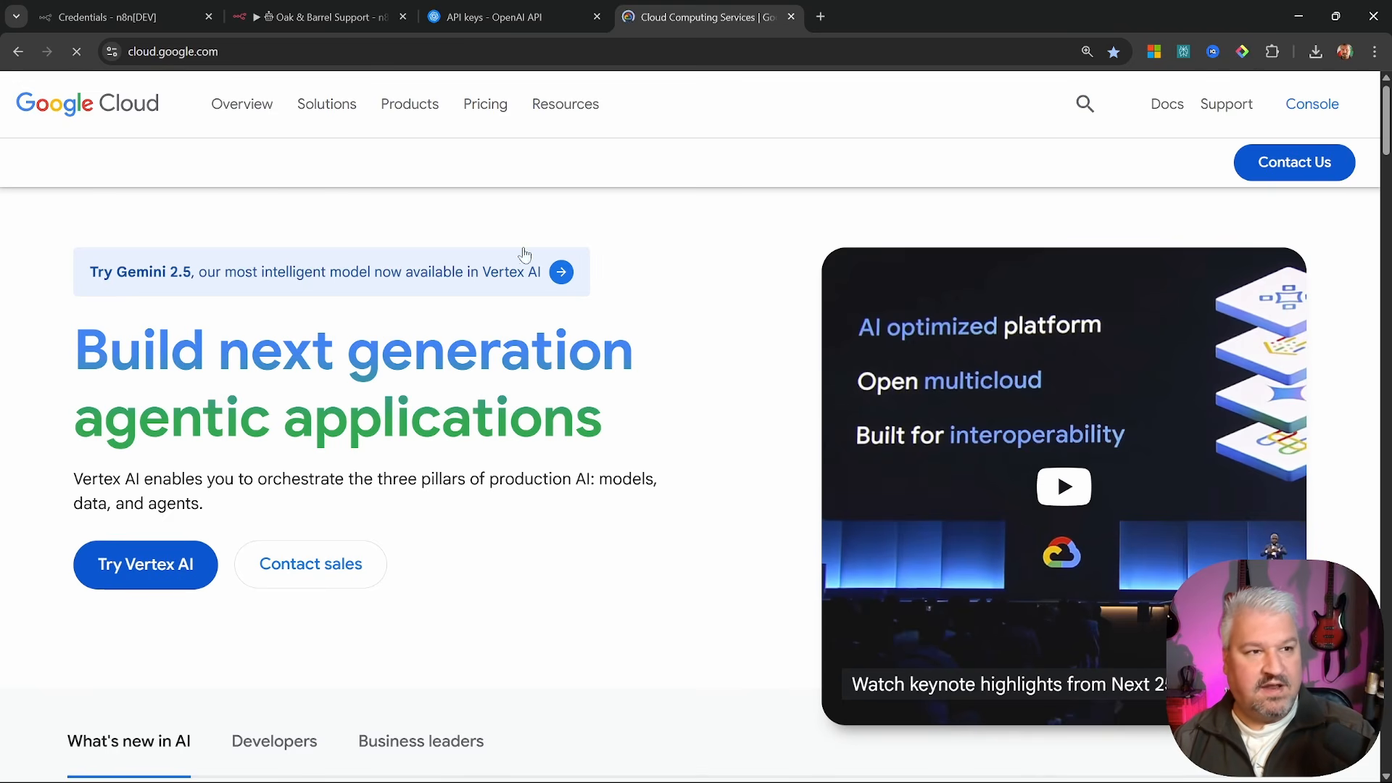
Copy the n8n OAuth client's Client ID from Google Cloud Credentials into n8n's Gmail credential
click(1300, 101)
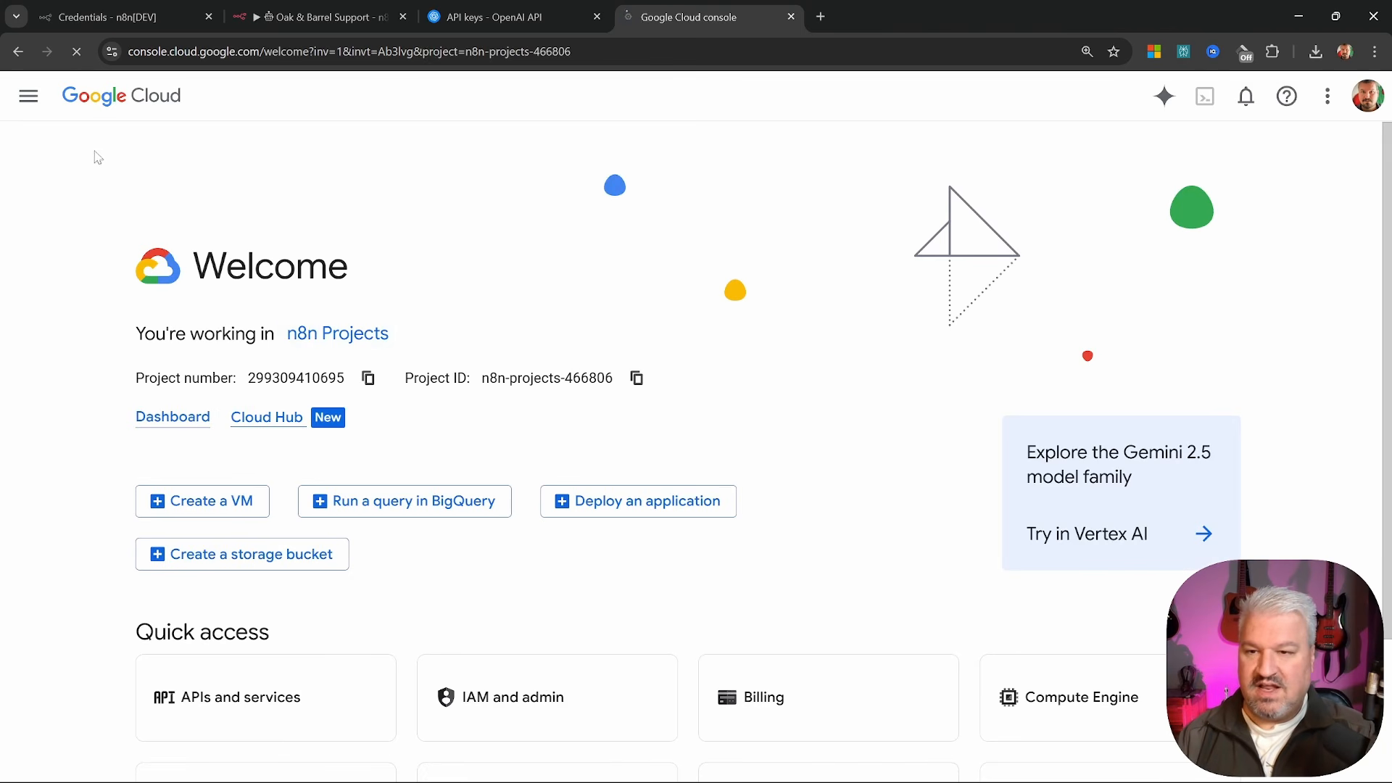
click(28, 95)
mouse_move(139, 364)
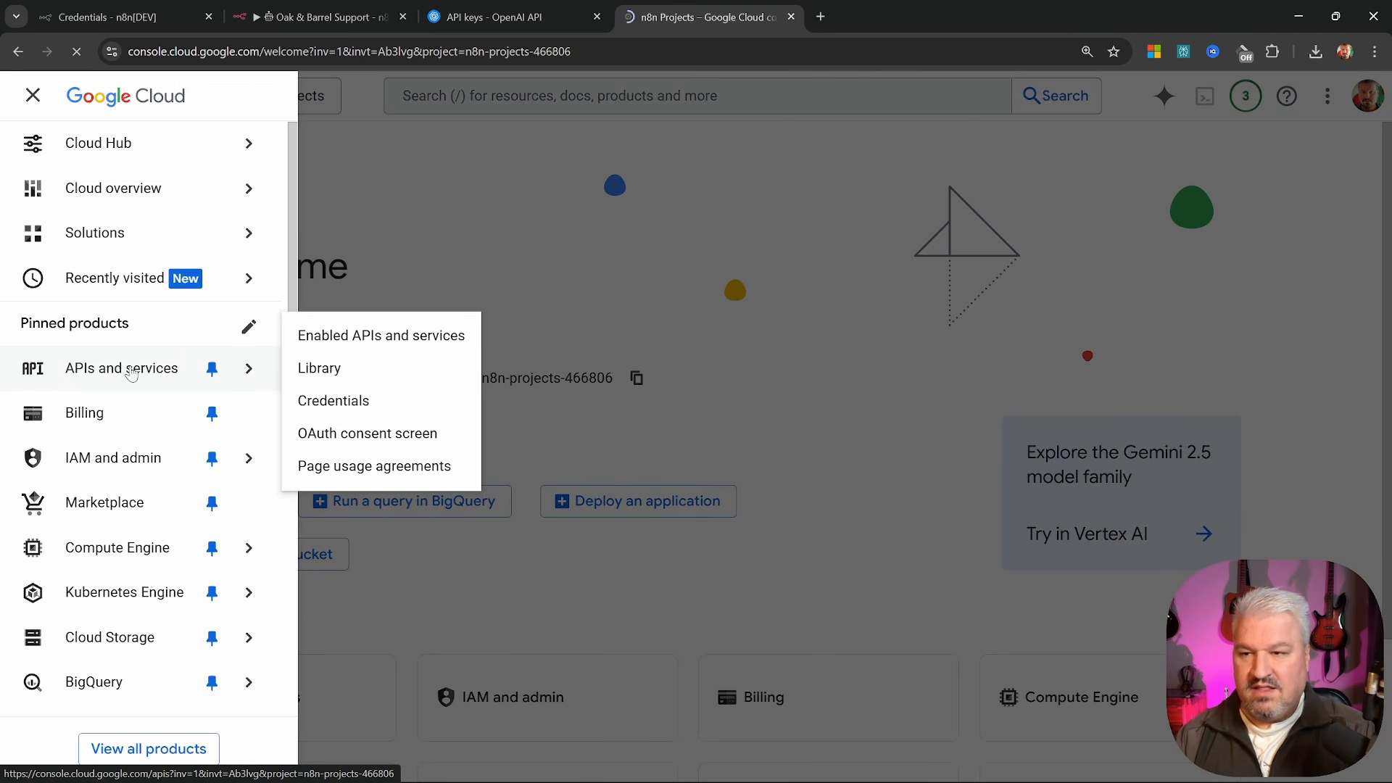
click(356, 403)
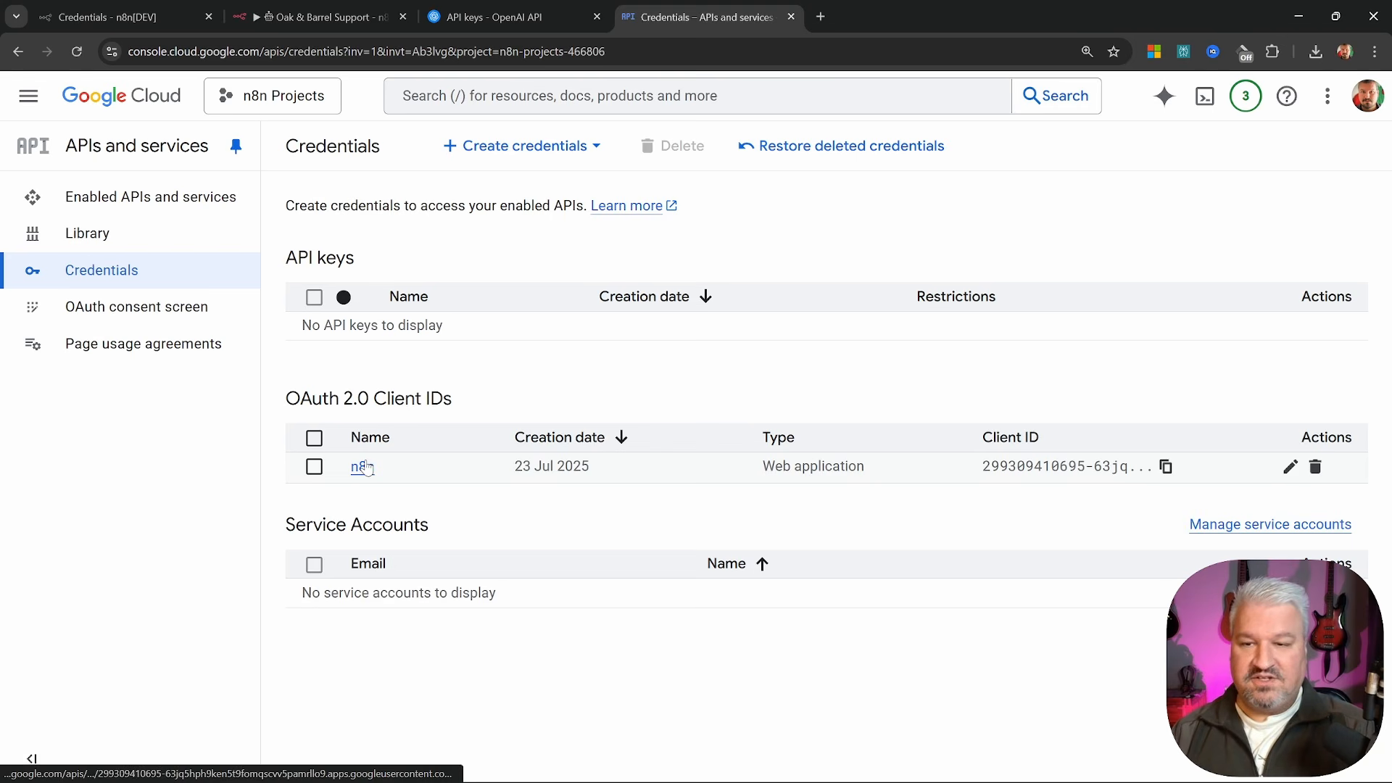
click(366, 466)
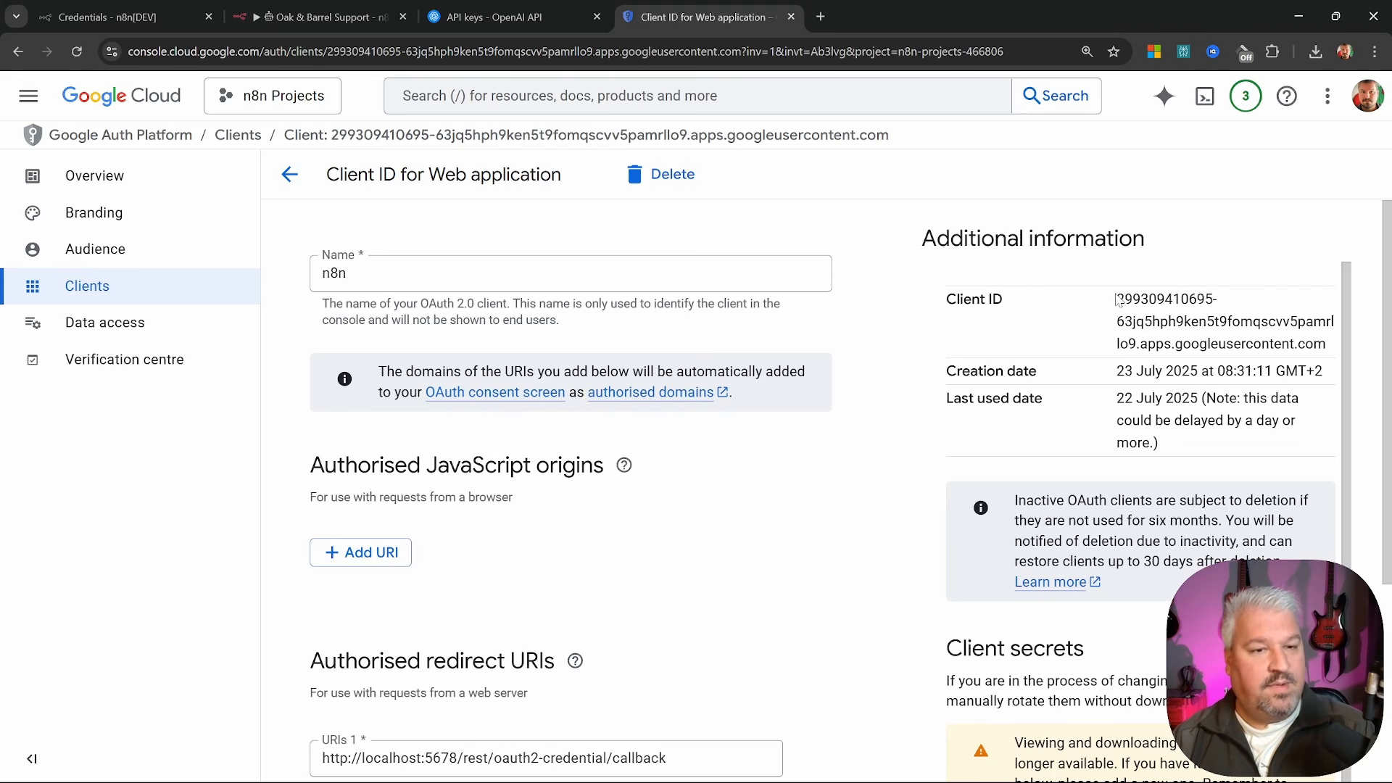
drag(1116, 300, 1327, 345)
key(ctrl+c)
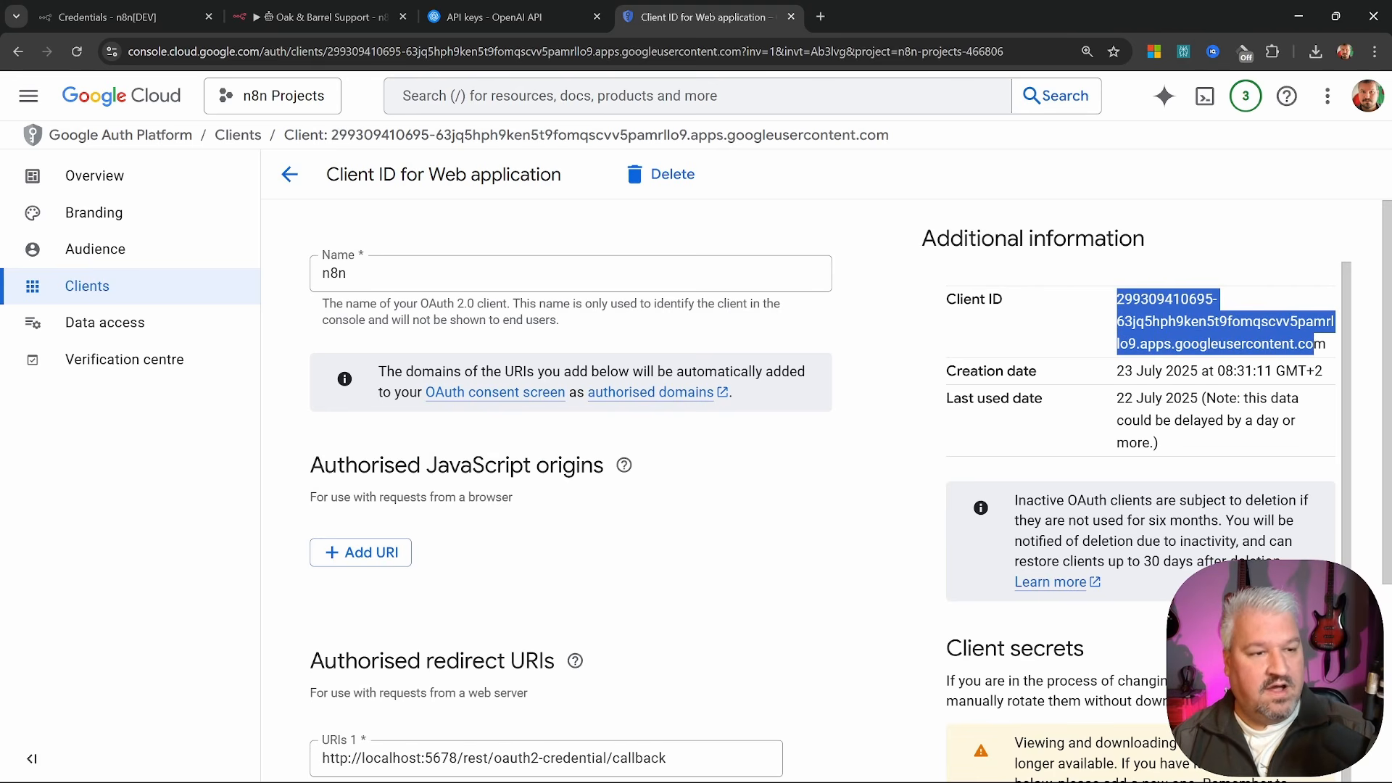
click(320, 17)
key(ctrl+v)
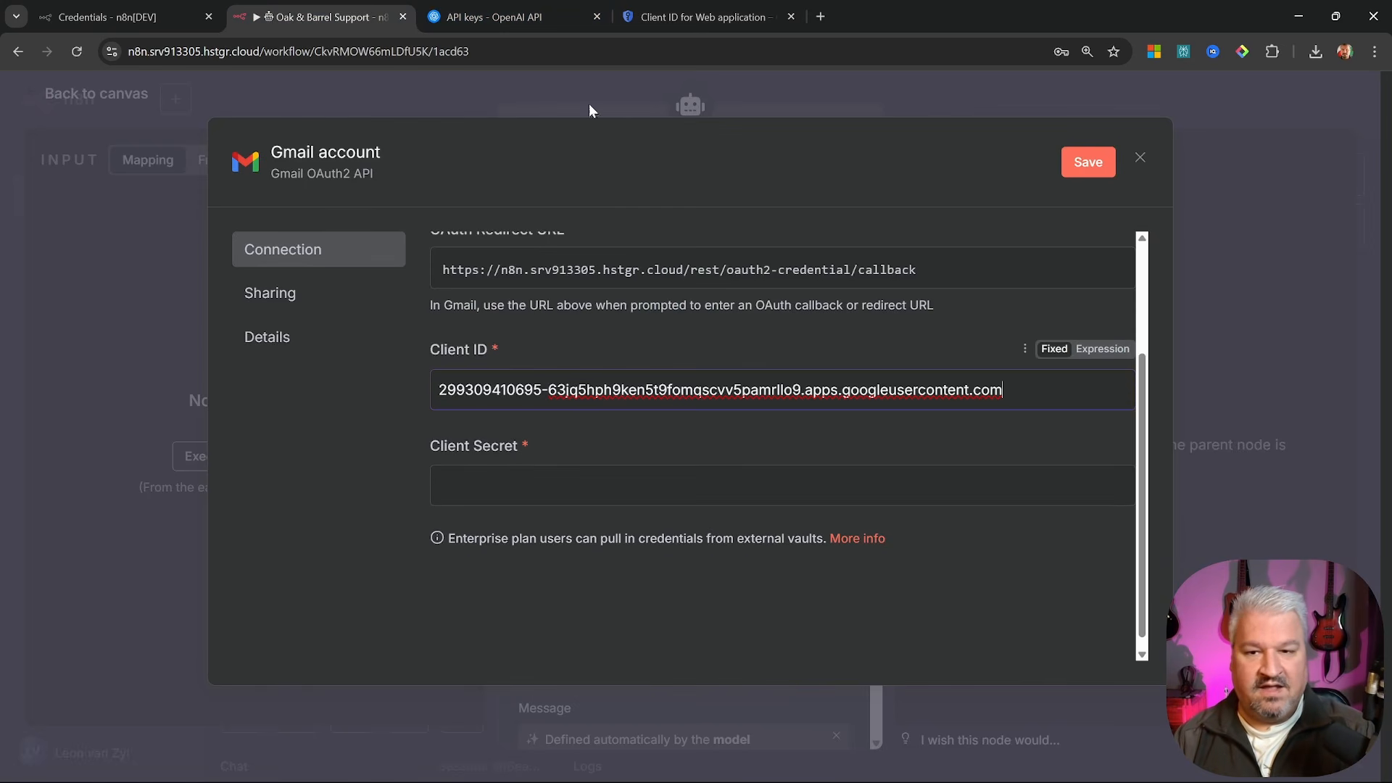
Add a new client secret on the OAuth client and paste it into the Client Secret field
click(703, 17)
scroll(1021, 438, down, 5)
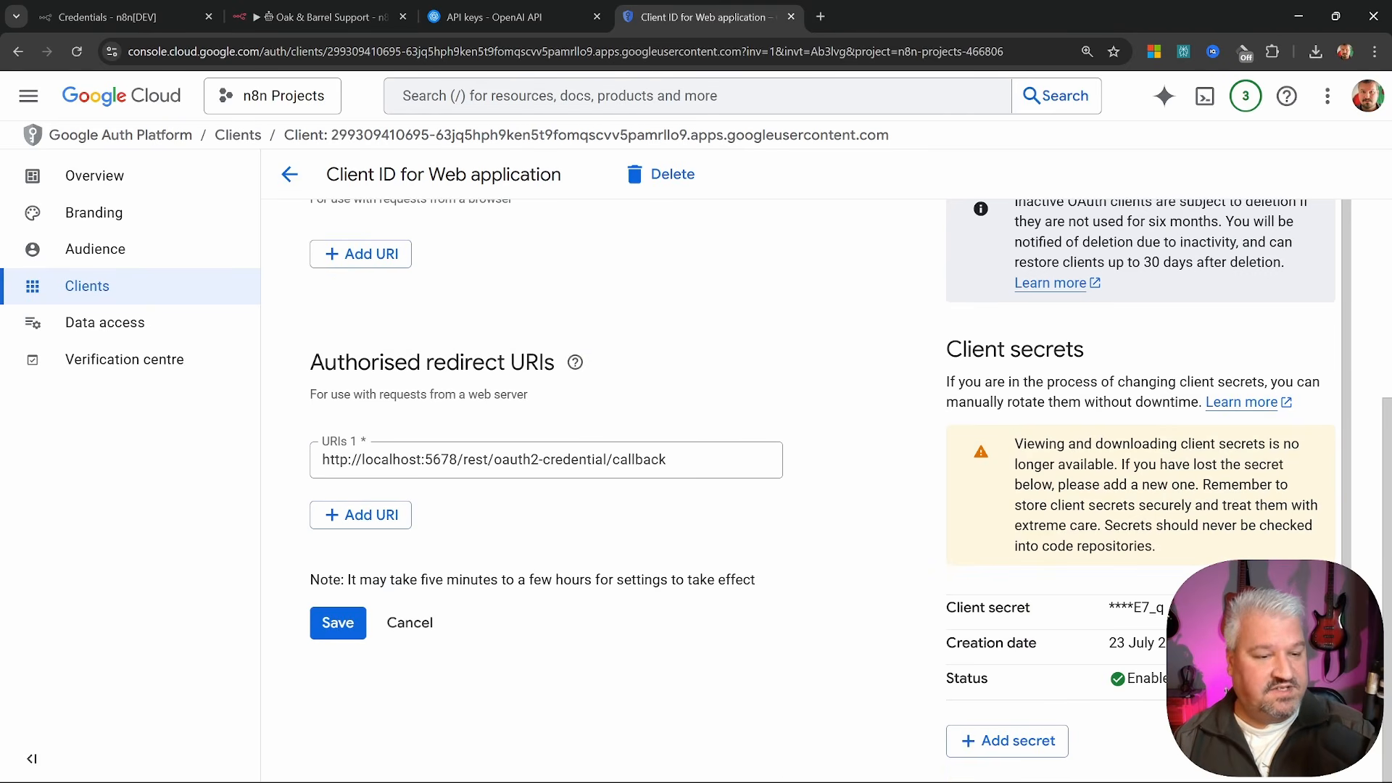
click(1008, 742)
drag(1117, 585, 1158, 630)
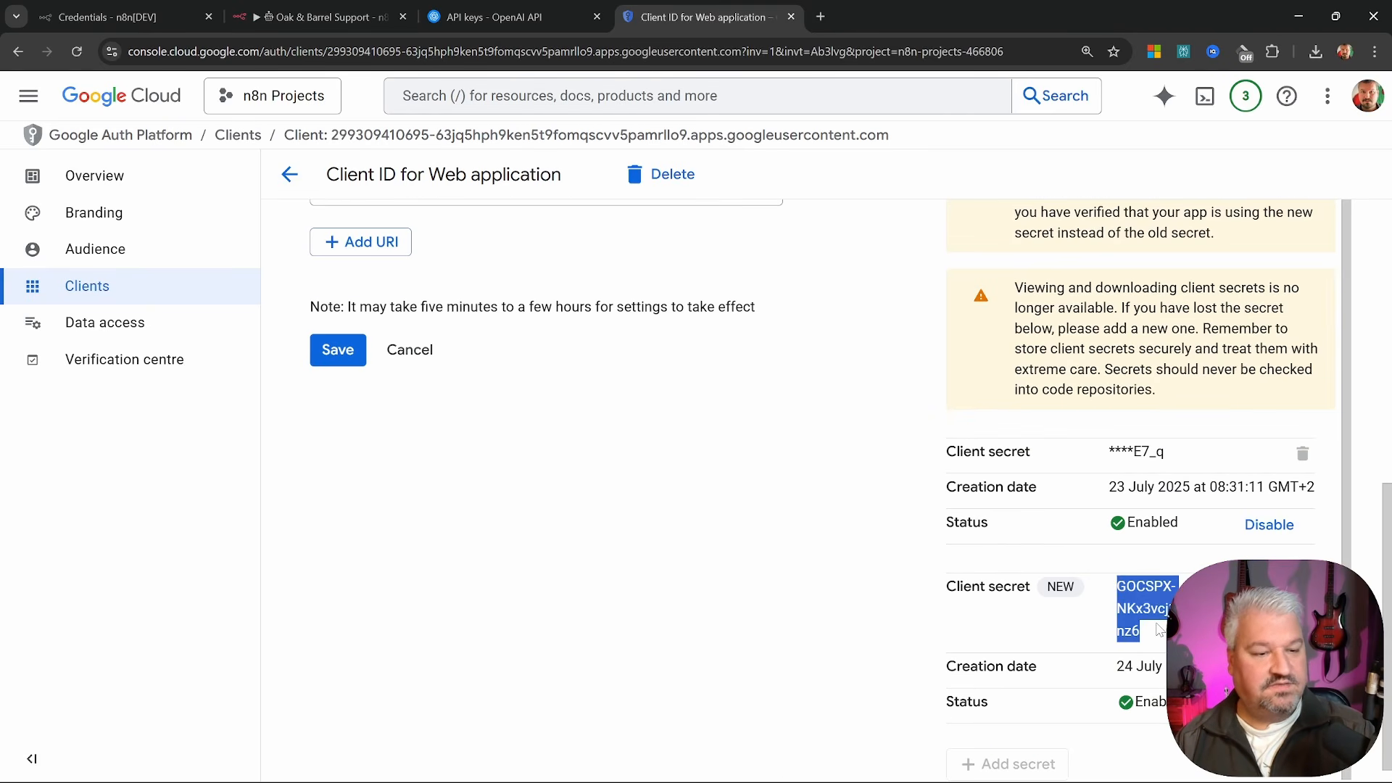
key(ctrl+c)
click(319, 16)
click(628, 484)
key(ctrl+v)
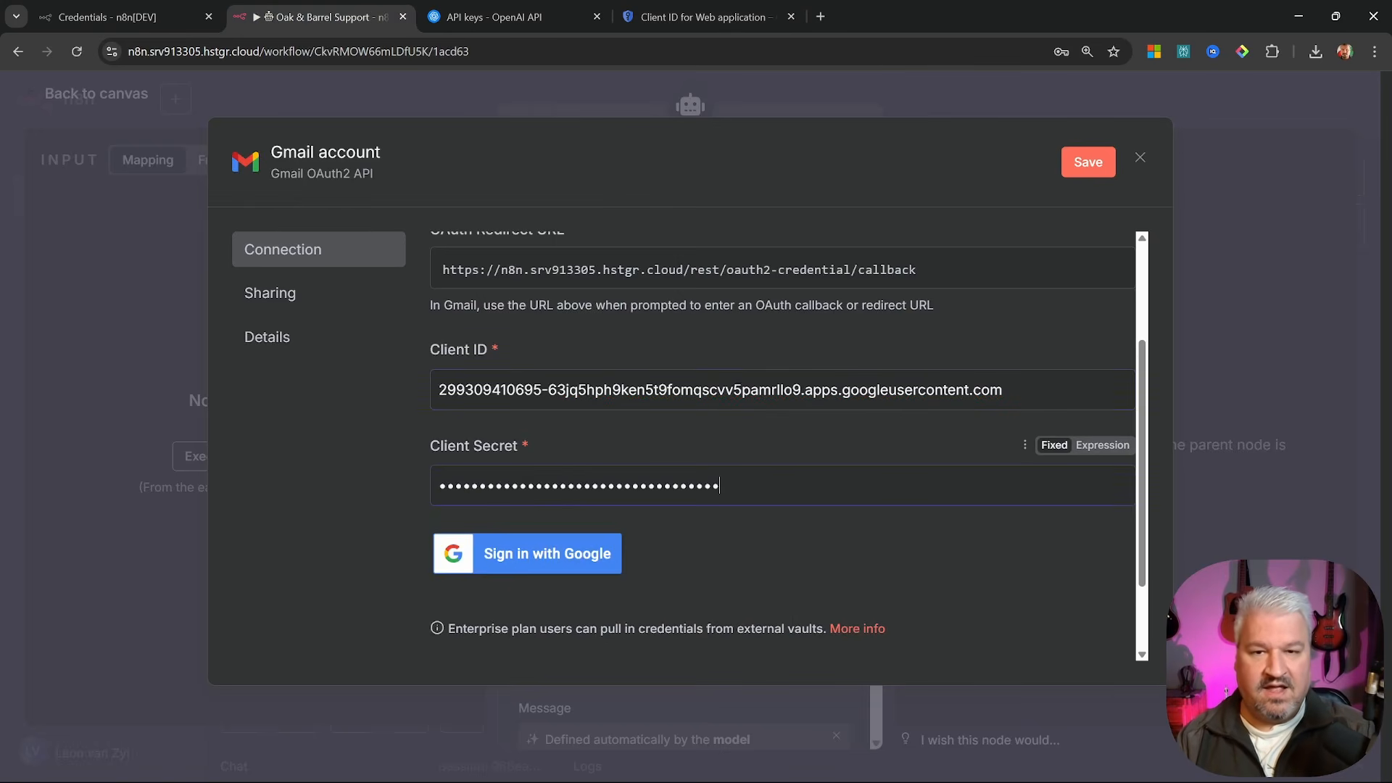
scroll(723, 397, up, 3)
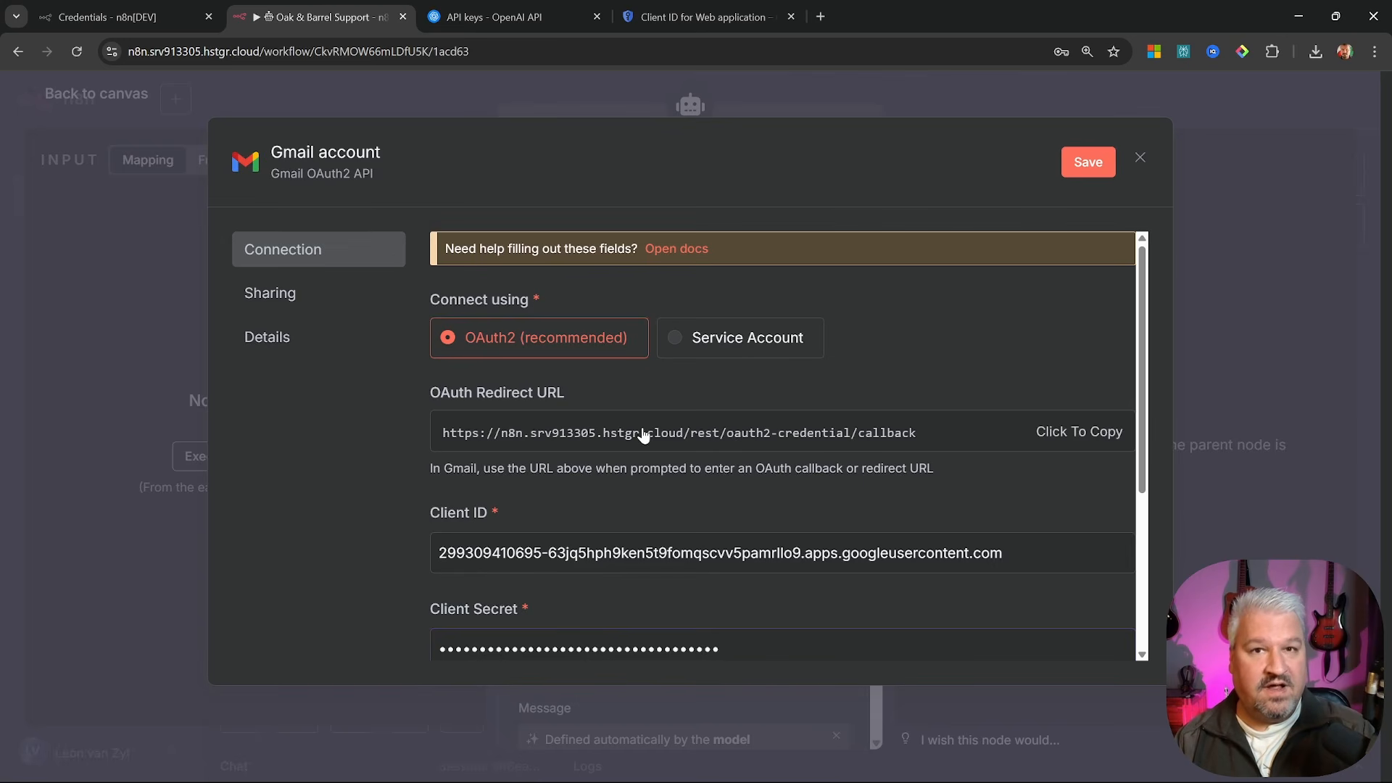
Paste n8n's OAuth Redirect URL into URIs 2 on the Google OAuth client and save it
click(1055, 435)
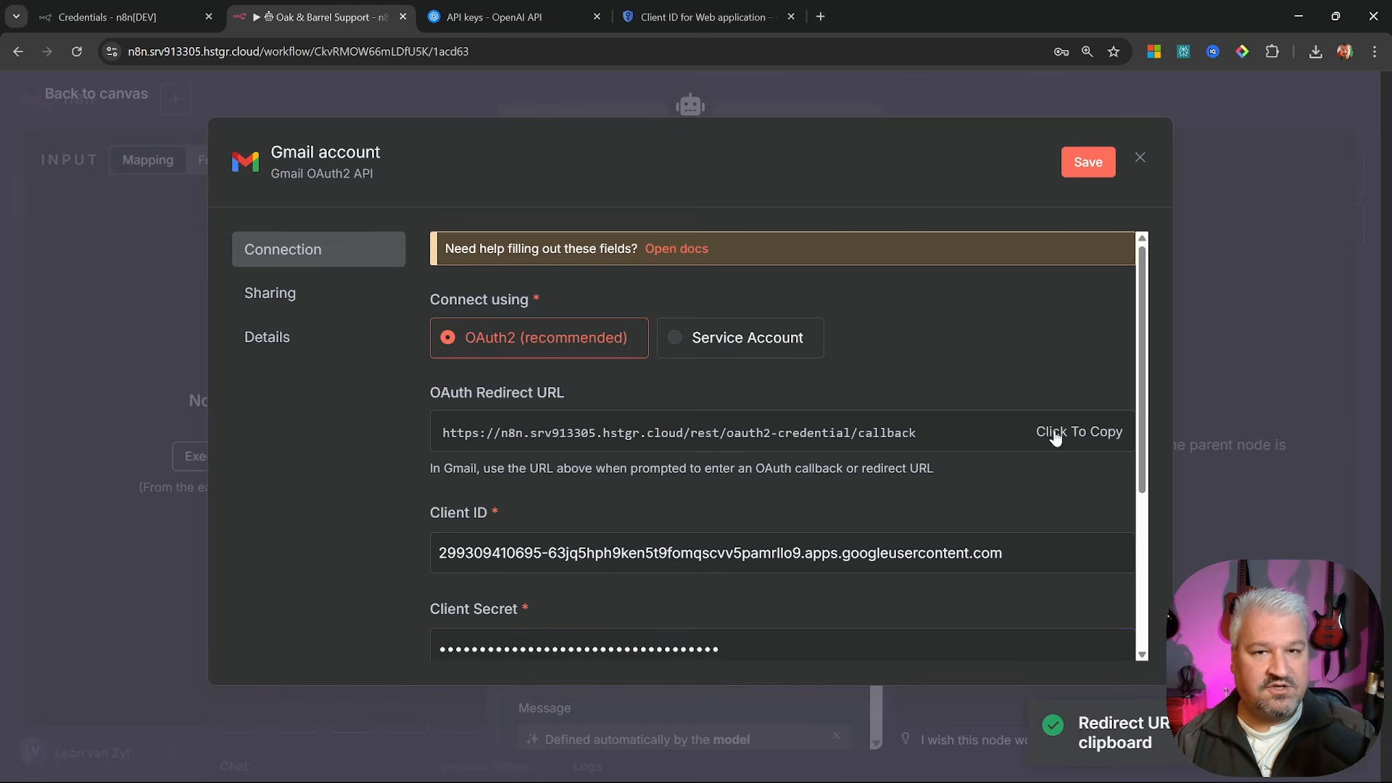
click(696, 17)
scroll(601, 389, up, 4)
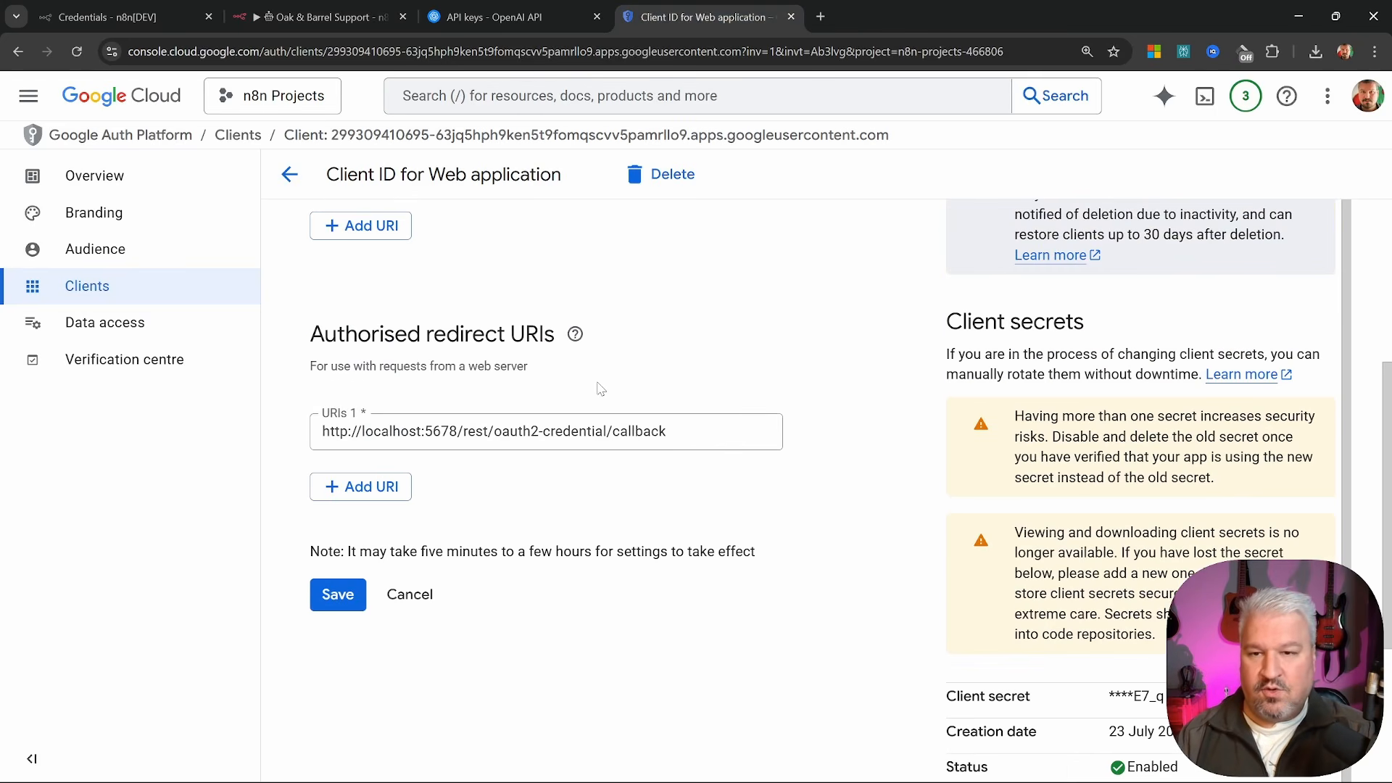
click(361, 486)
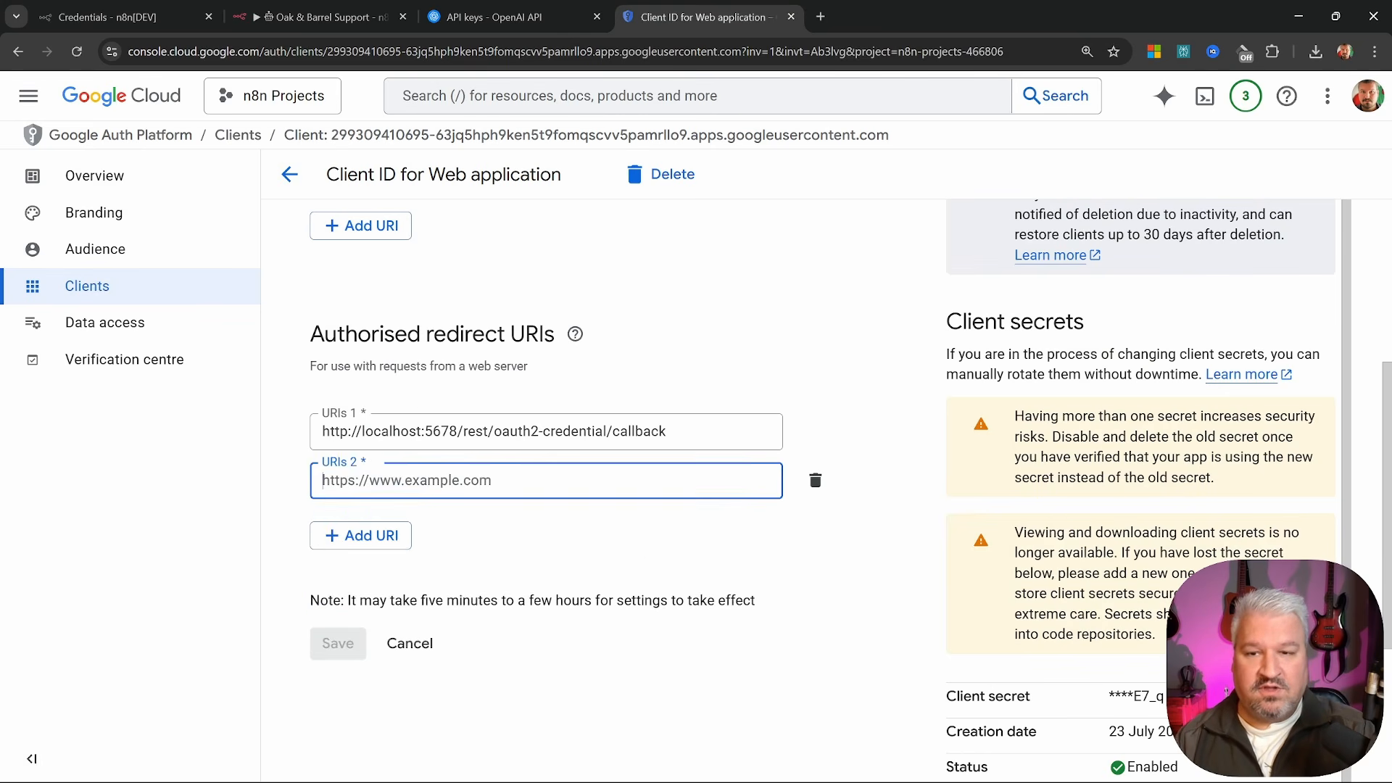
key(ctrl+v)
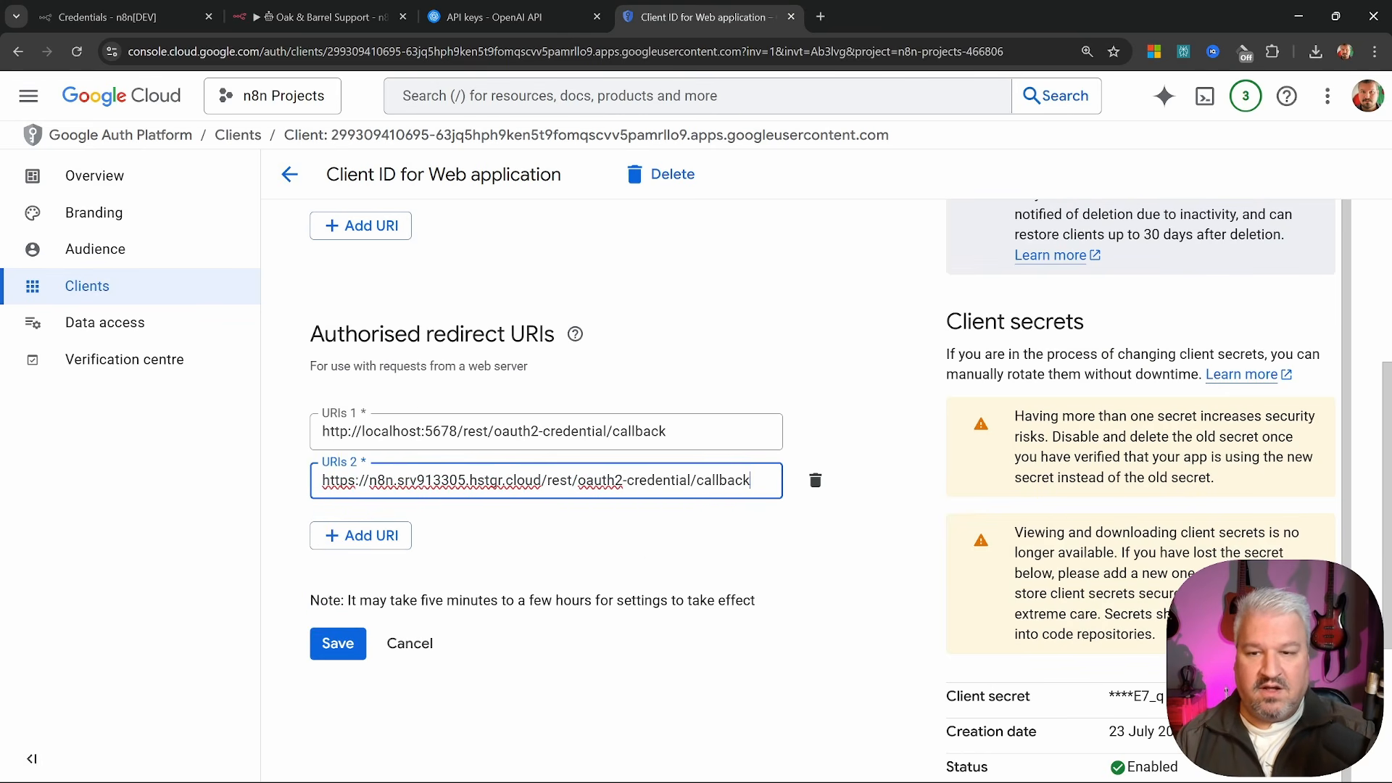
click(330, 647)
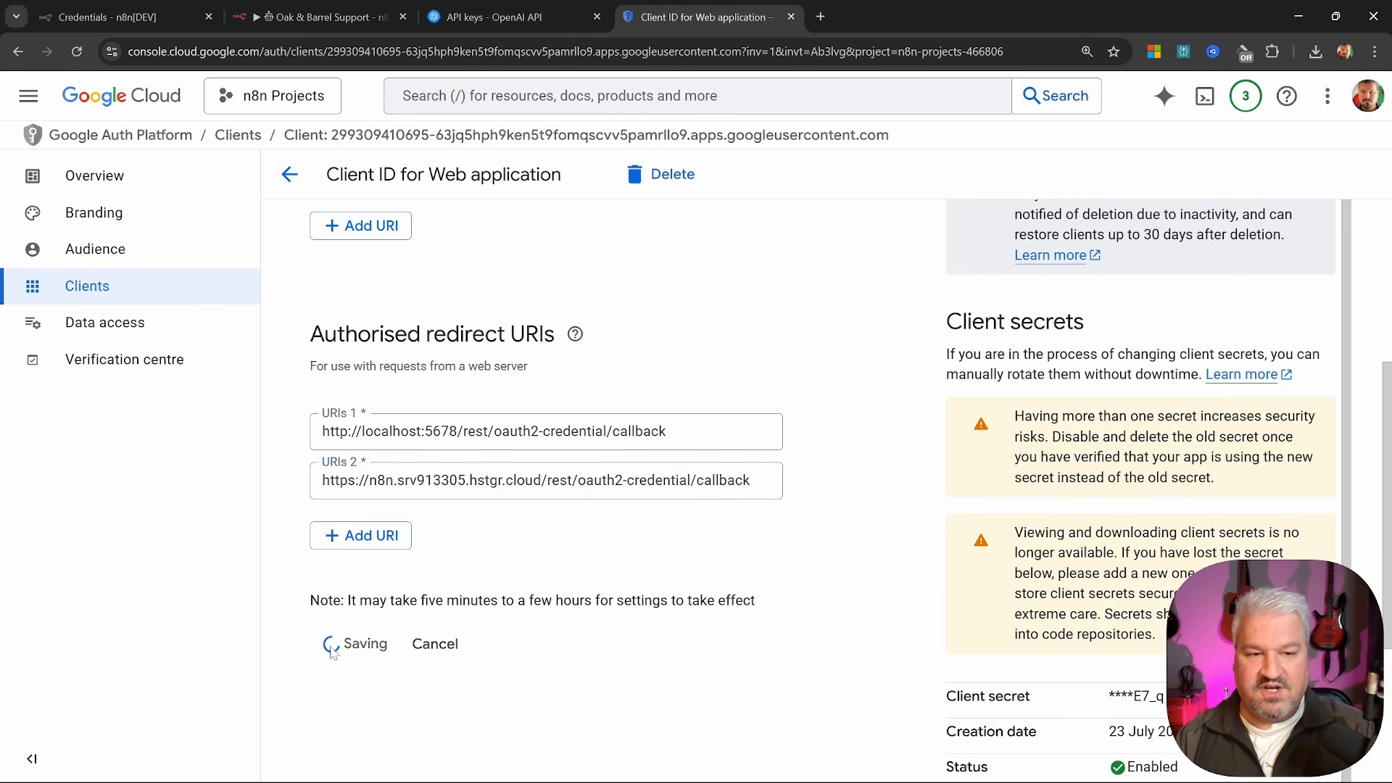
click(319, 17)
scroll(881, 334, down, 3)
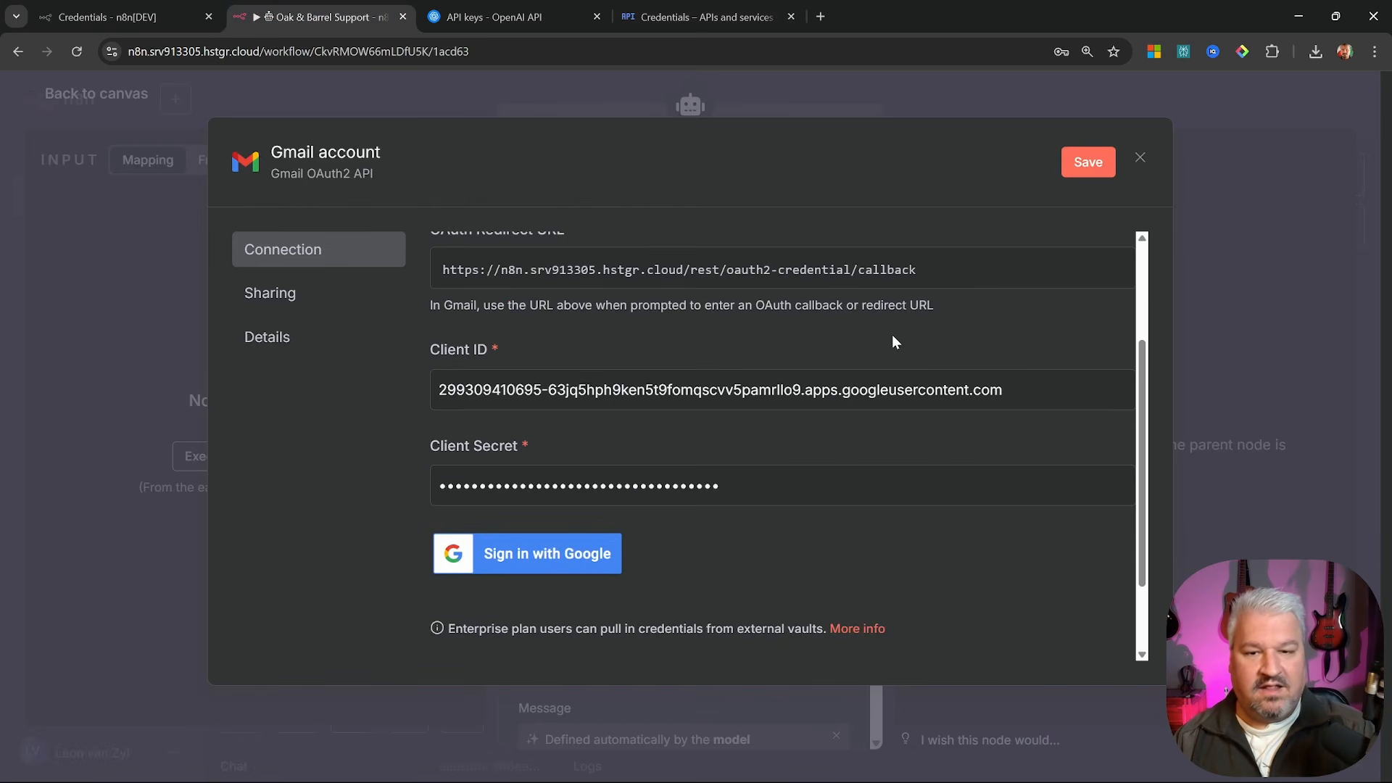
scroll(873, 351, down, 2)
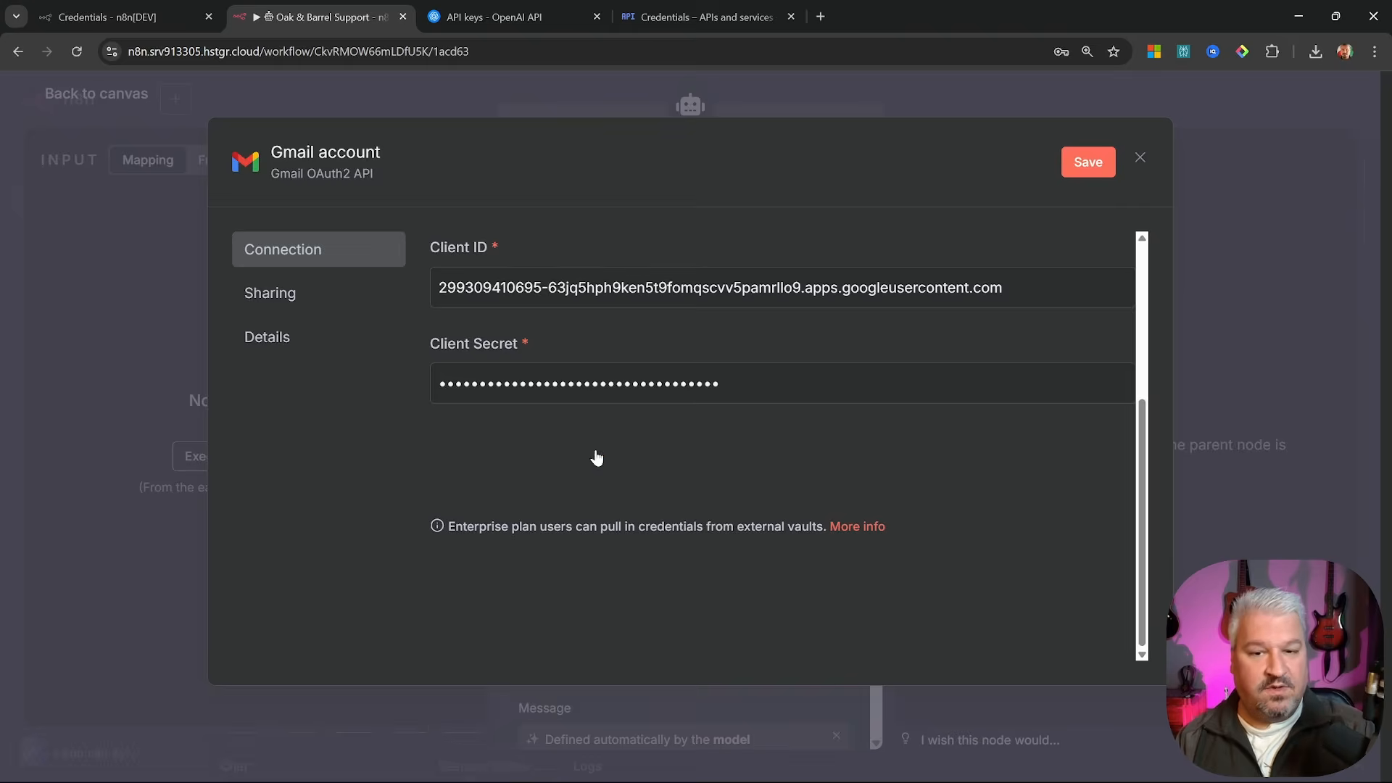
Sign in with Google, proceed past the hstgr.cloud warning and grant access, then close the credential
click(547, 462)
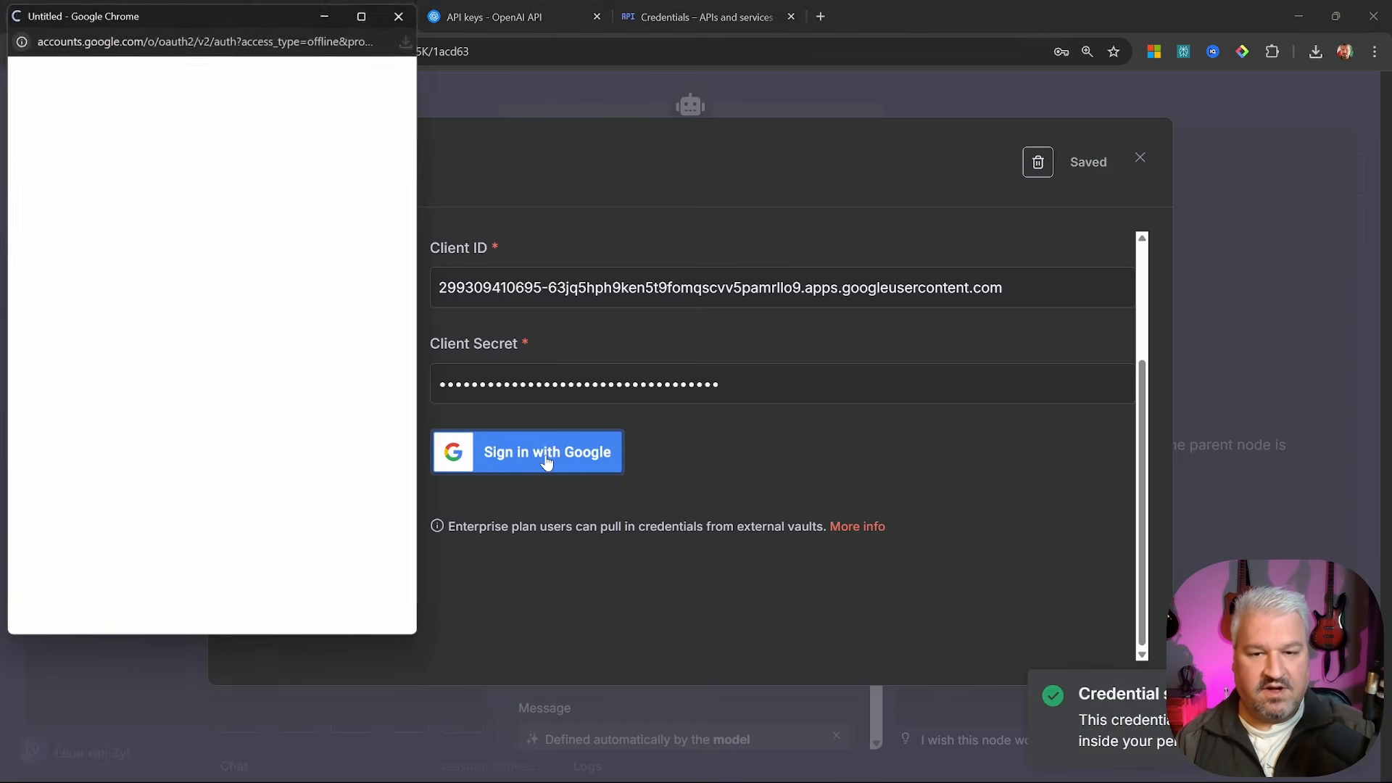
click(118, 368)
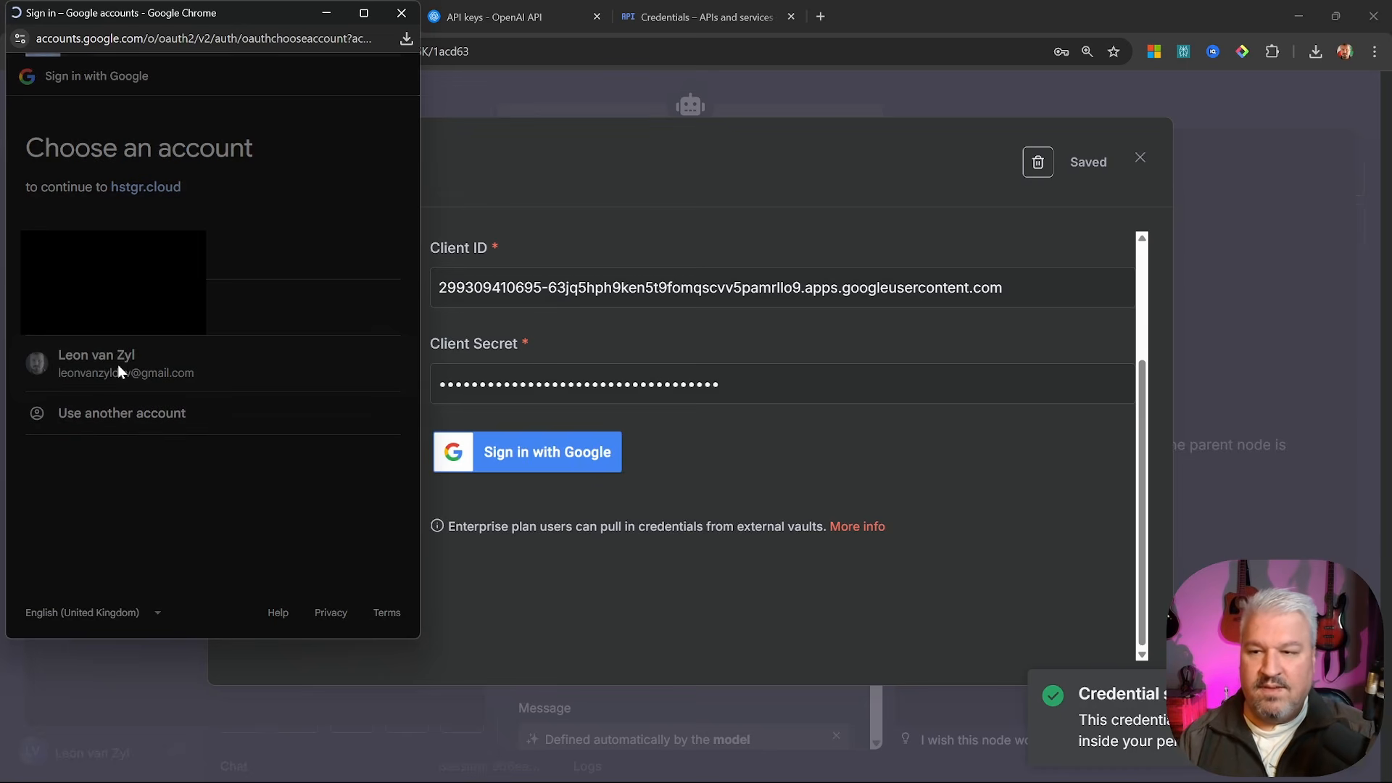
click(59, 336)
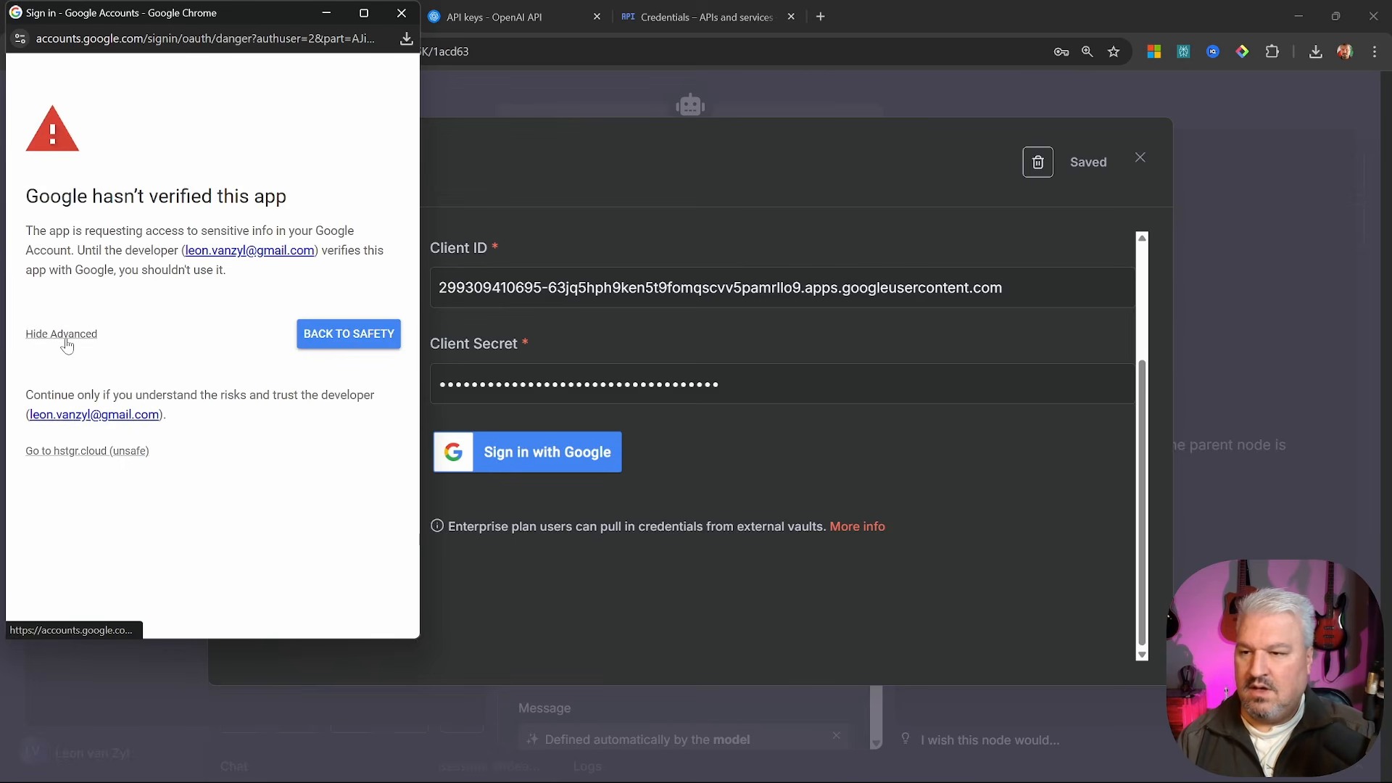
click(100, 452)
scroll(98, 449, down, 1)
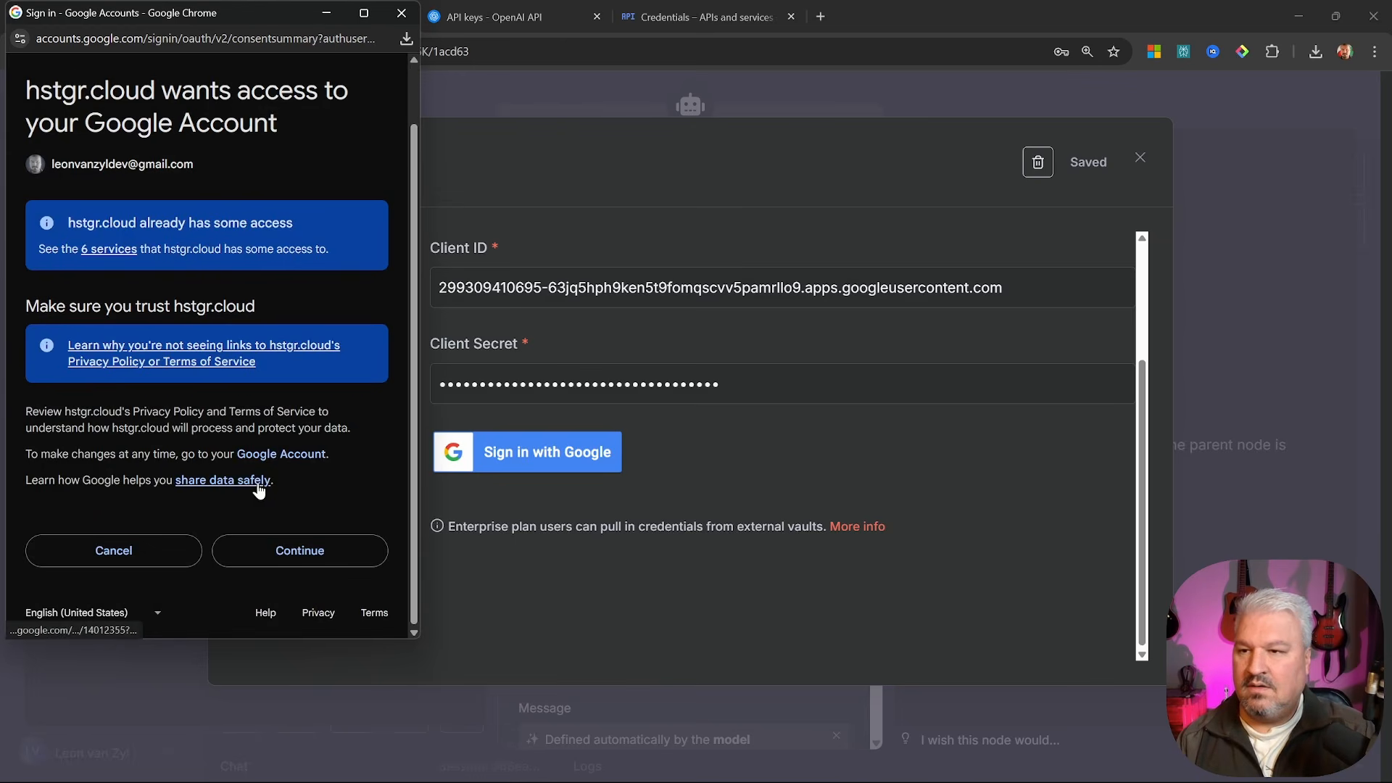
click(287, 545)
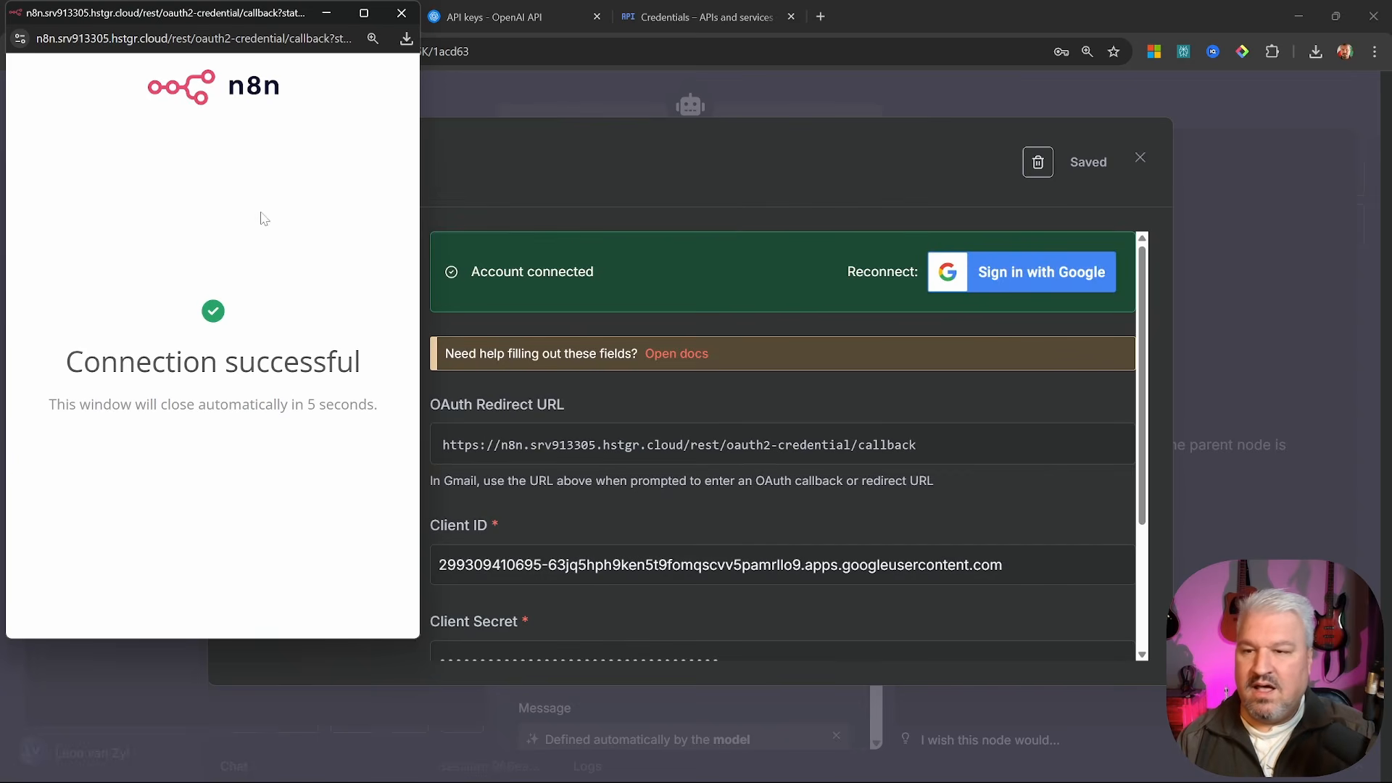
click(399, 14)
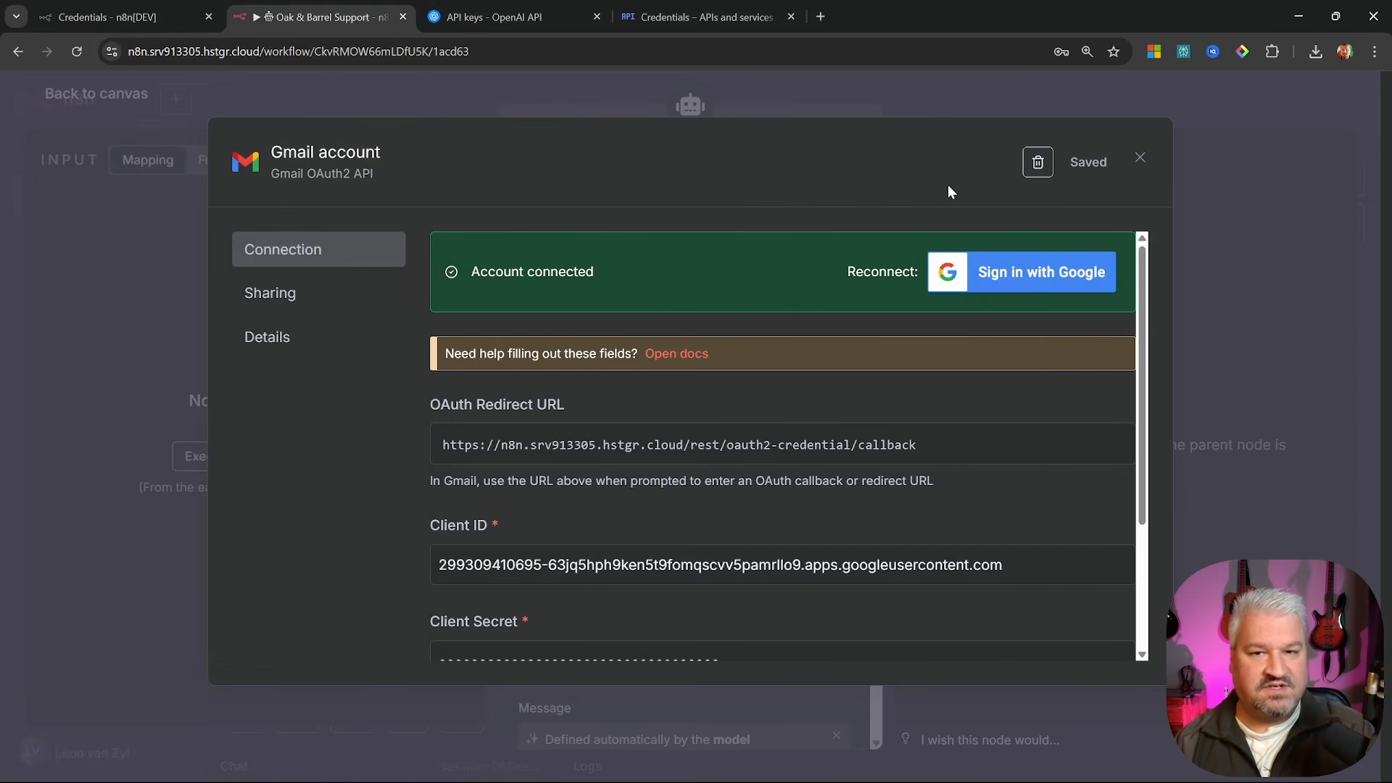
click(1139, 161)
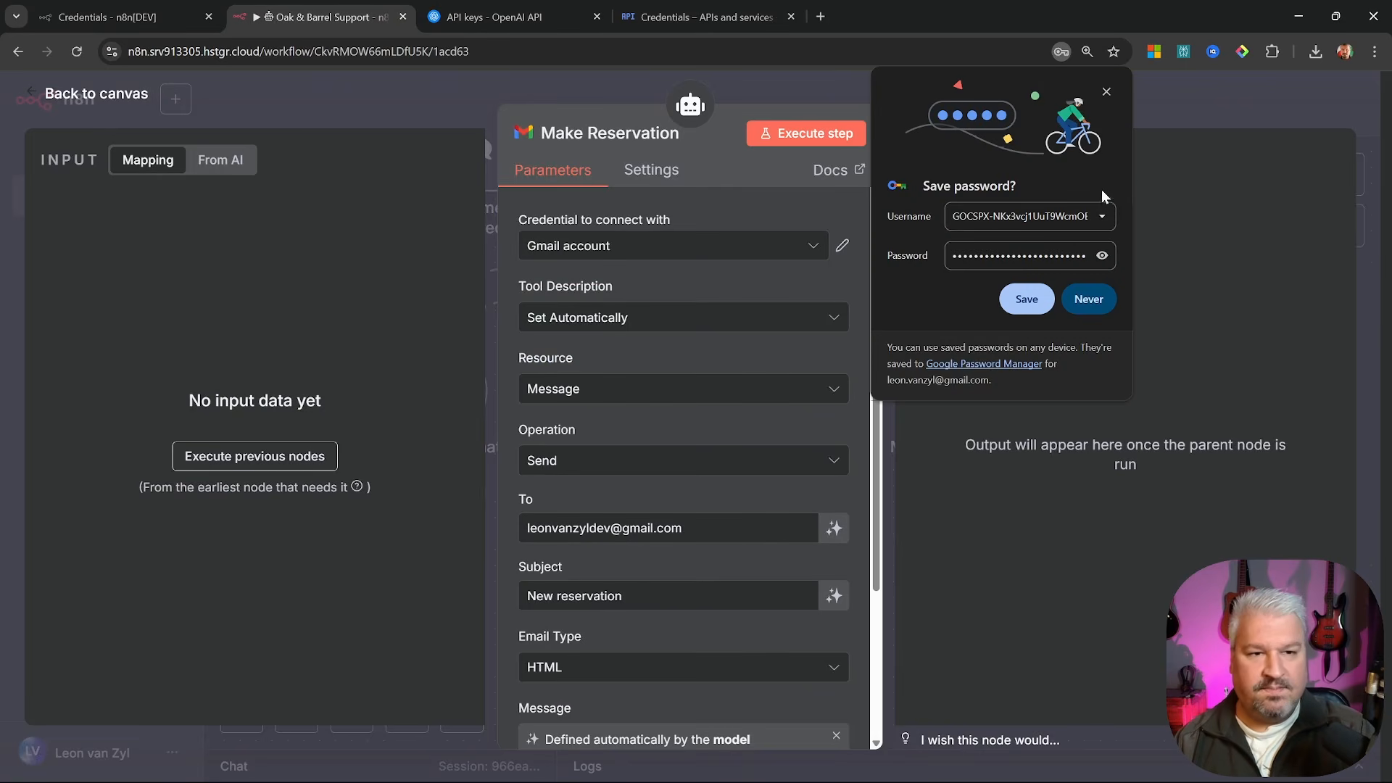
Give Request Human Support the Gmail account credential and save the workflow
click(1107, 76)
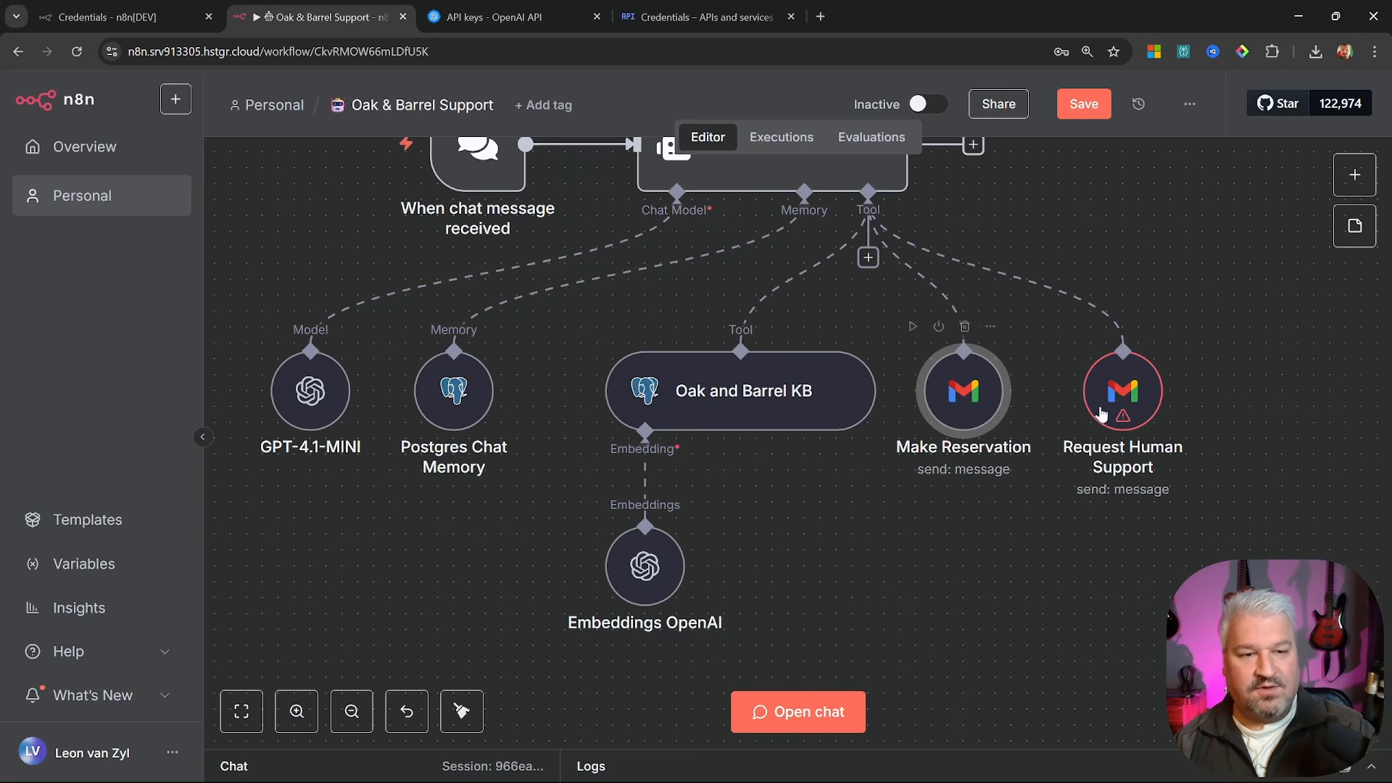
double_click(1128, 406)
click(632, 248)
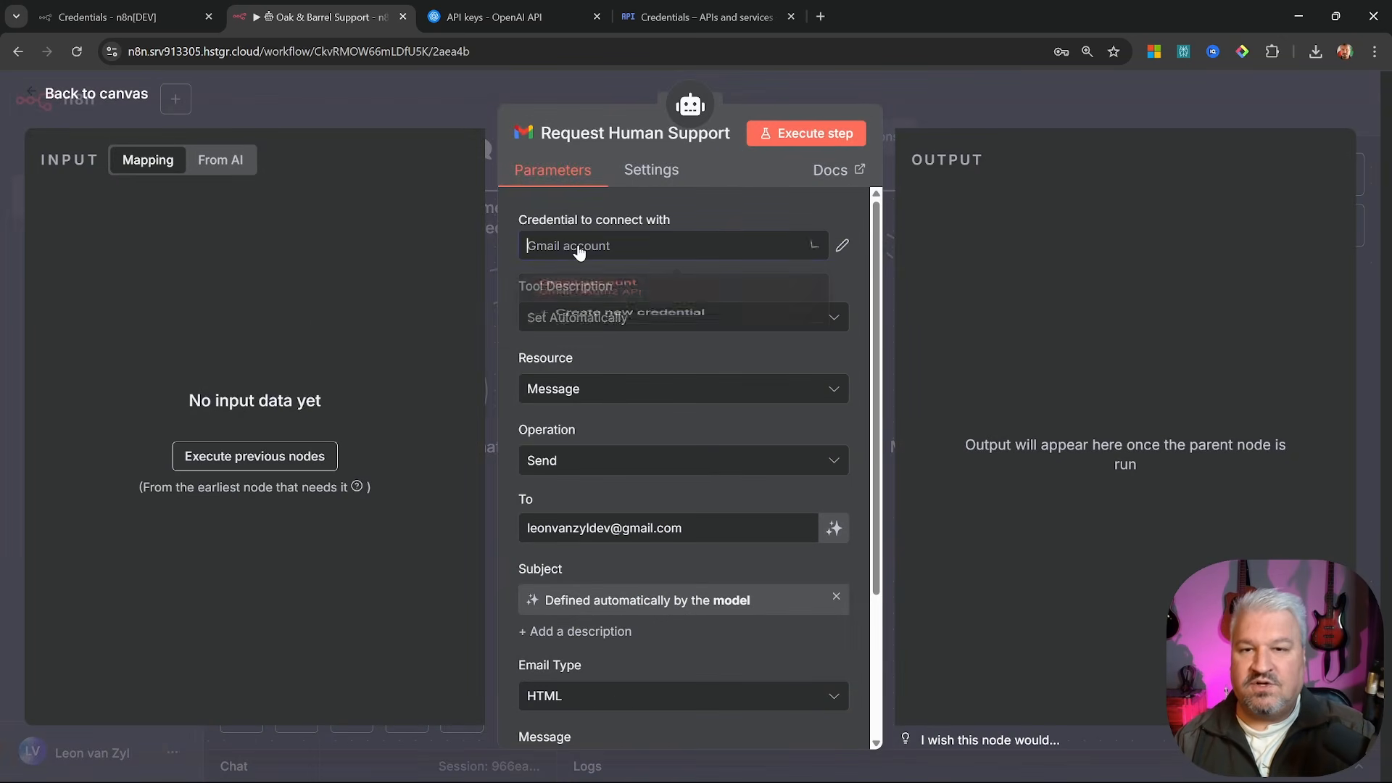
click(584, 289)
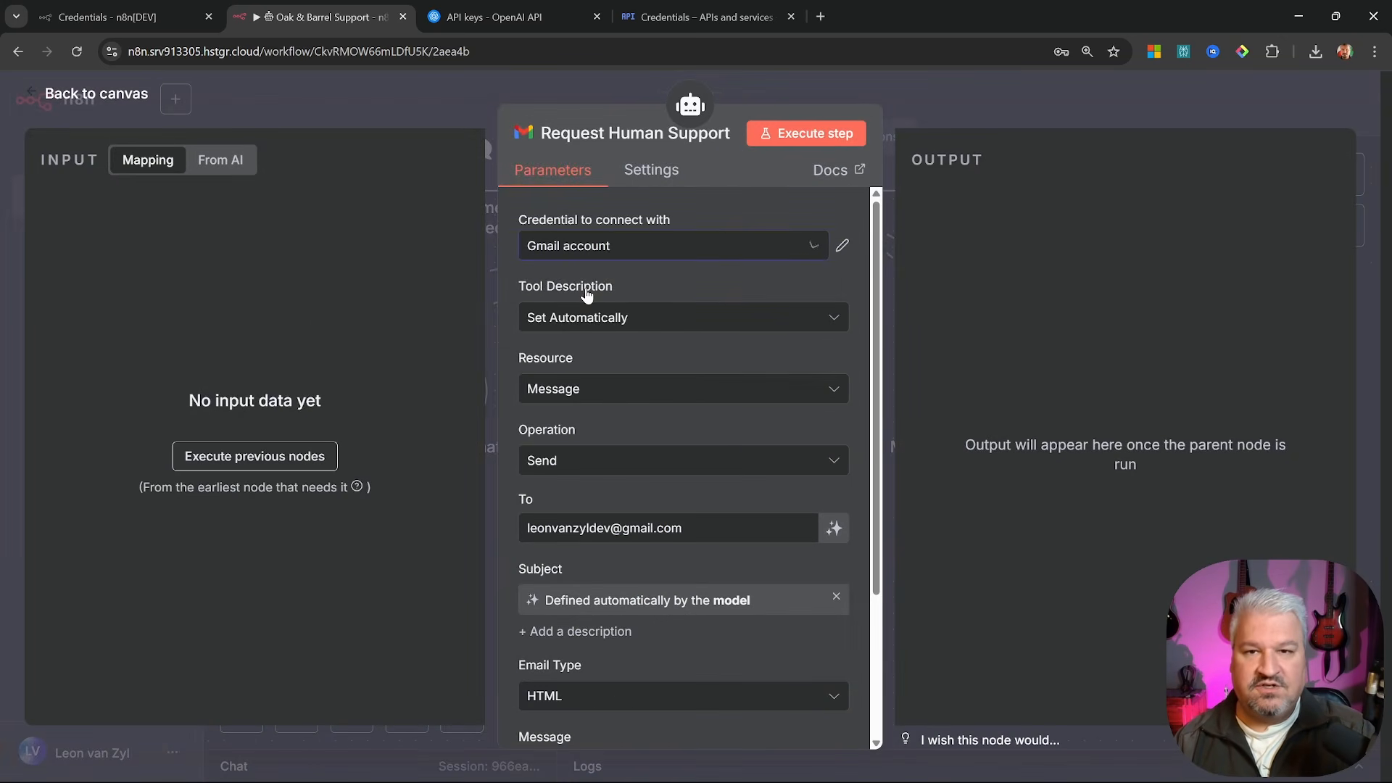
click(101, 98)
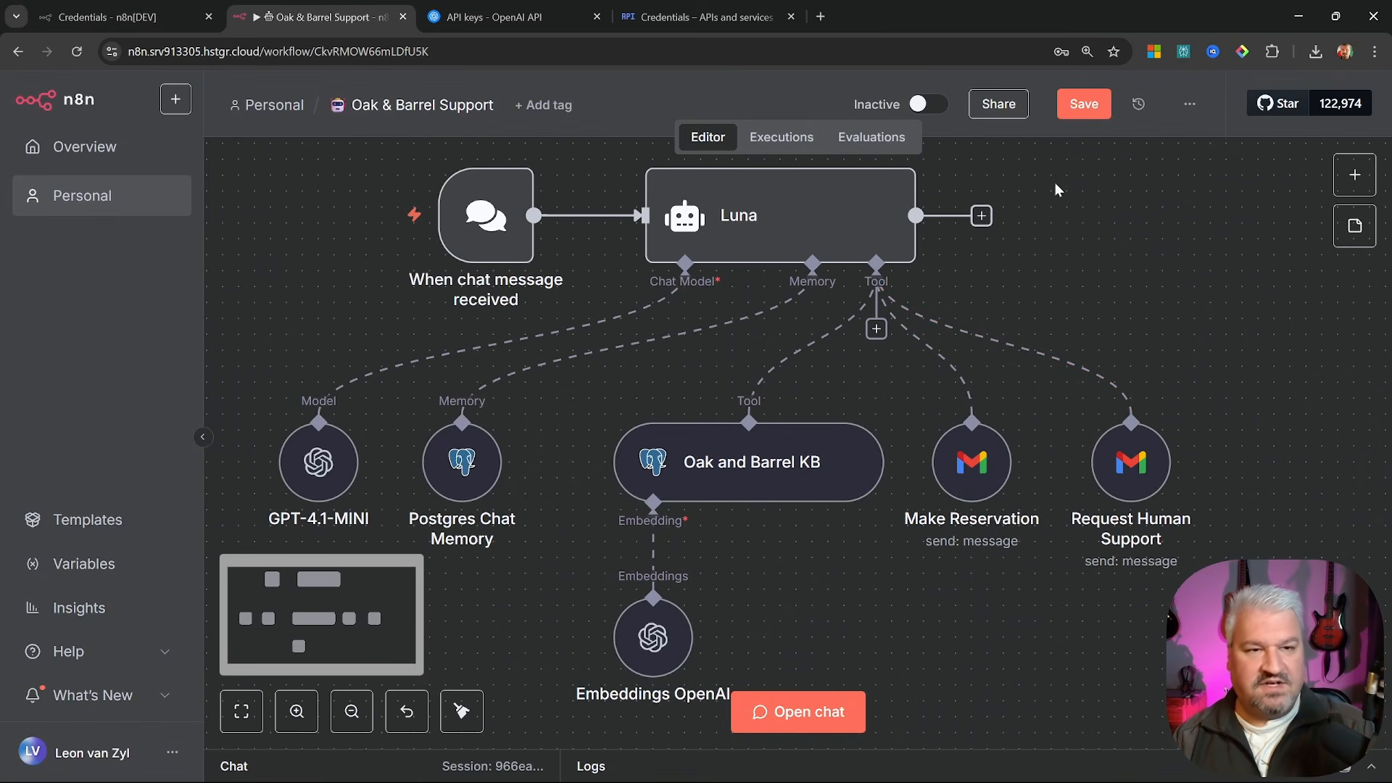
click(1083, 104)
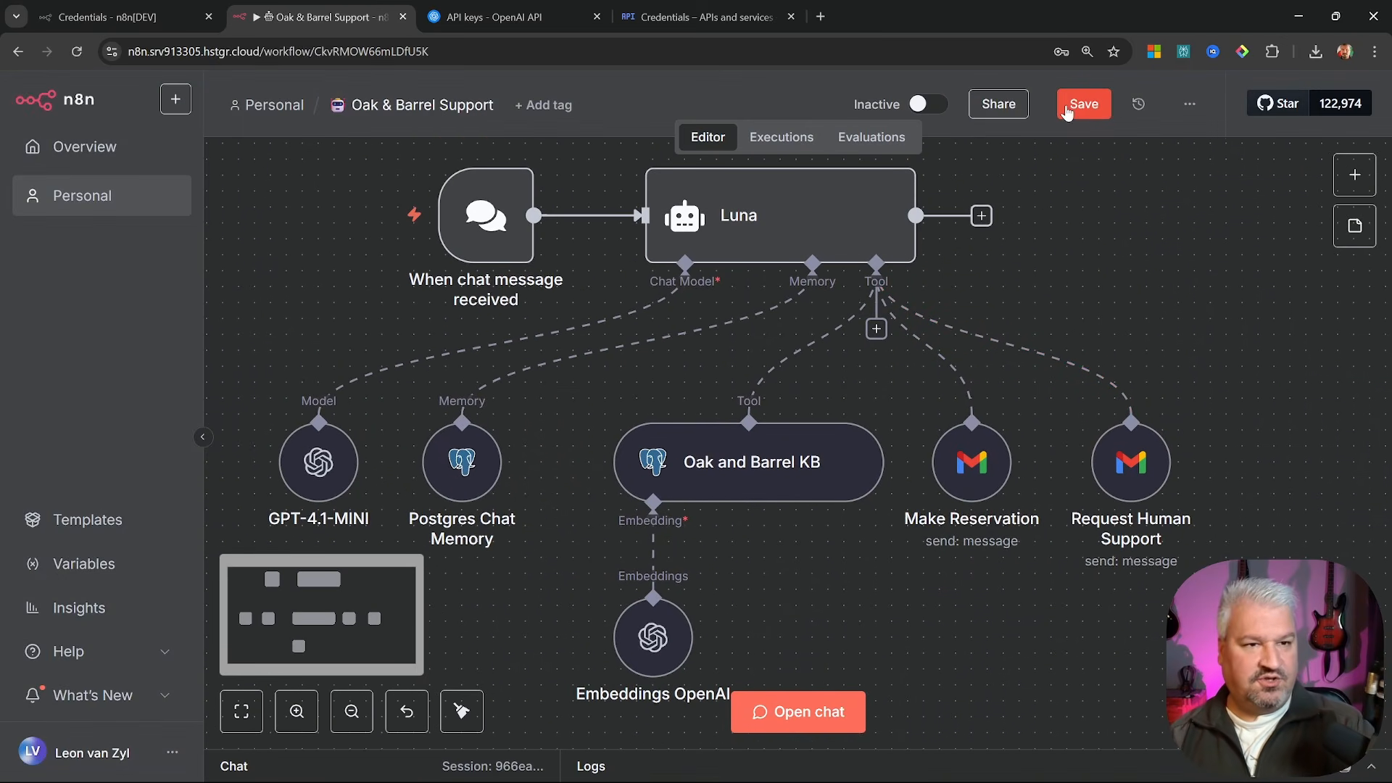
Open the test chat and enlarge the conversation area
click(813, 709)
drag(824, 569, 802, 336)
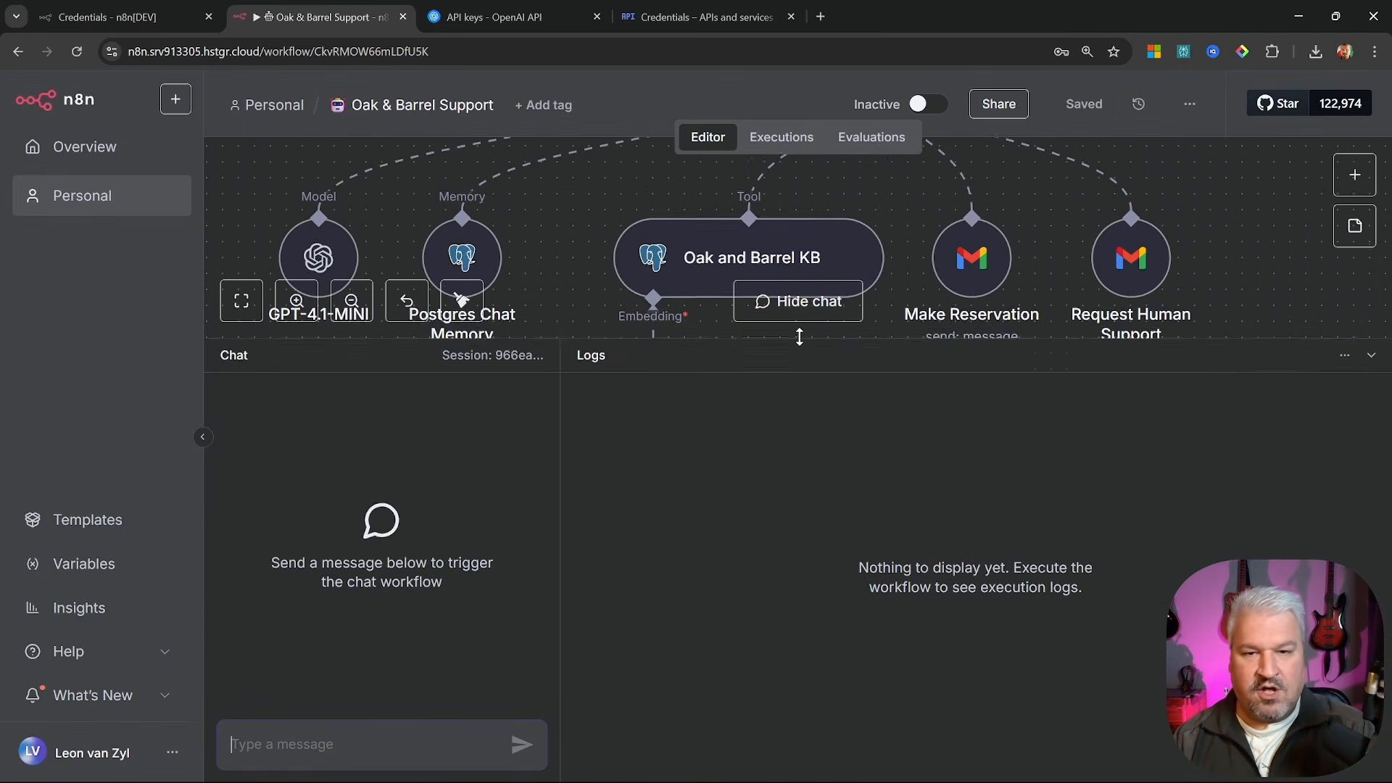
drag(557, 526, 997, 548)
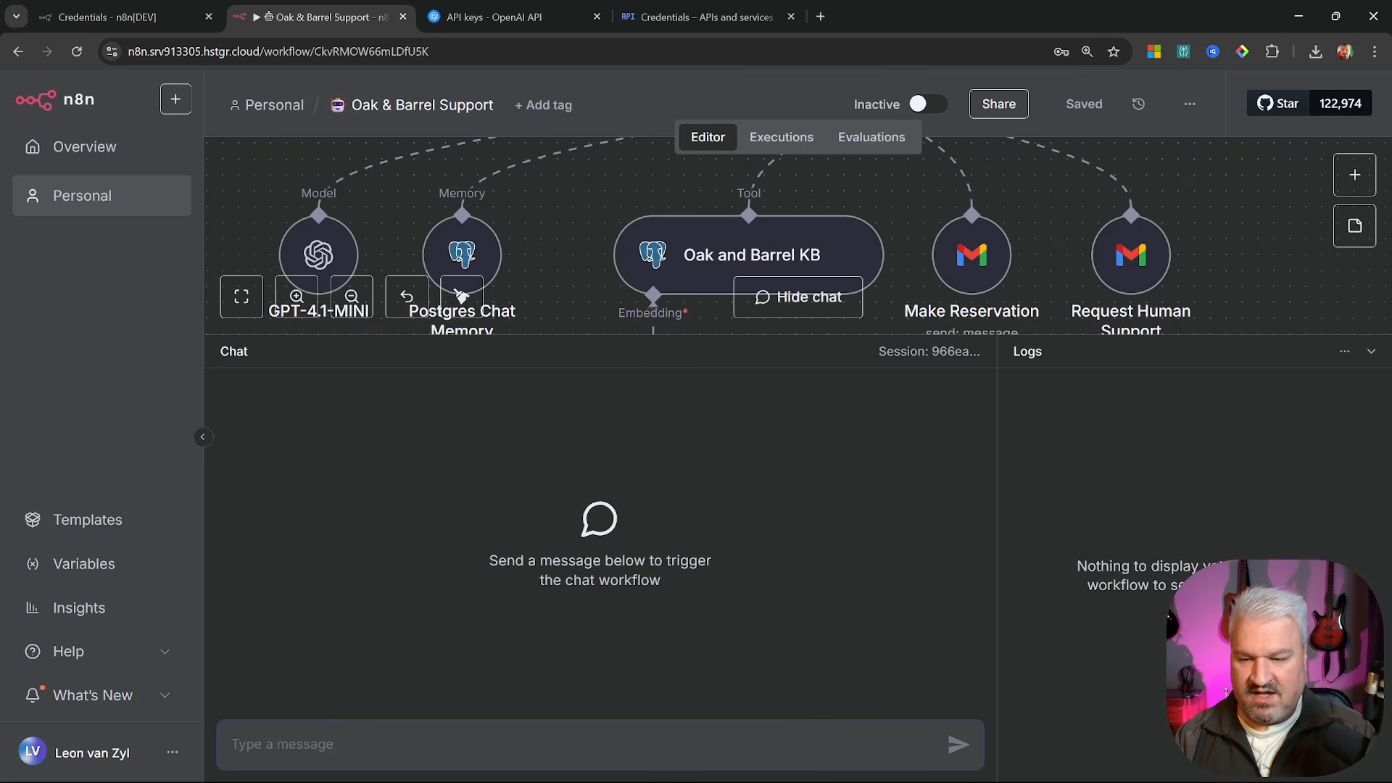
Send a 'Heyllo' greeting to the agent and inspect the execution logs
text(Heyllo)
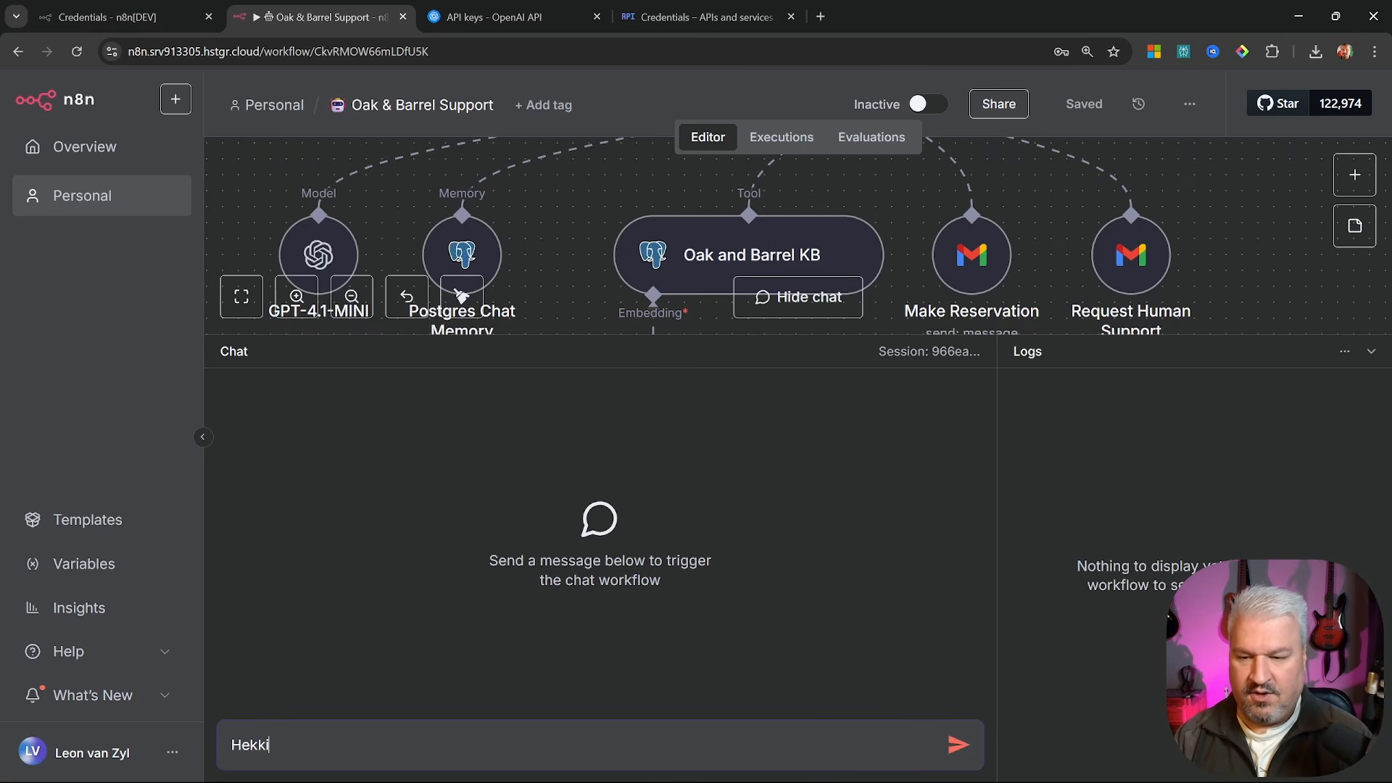
key(Return)
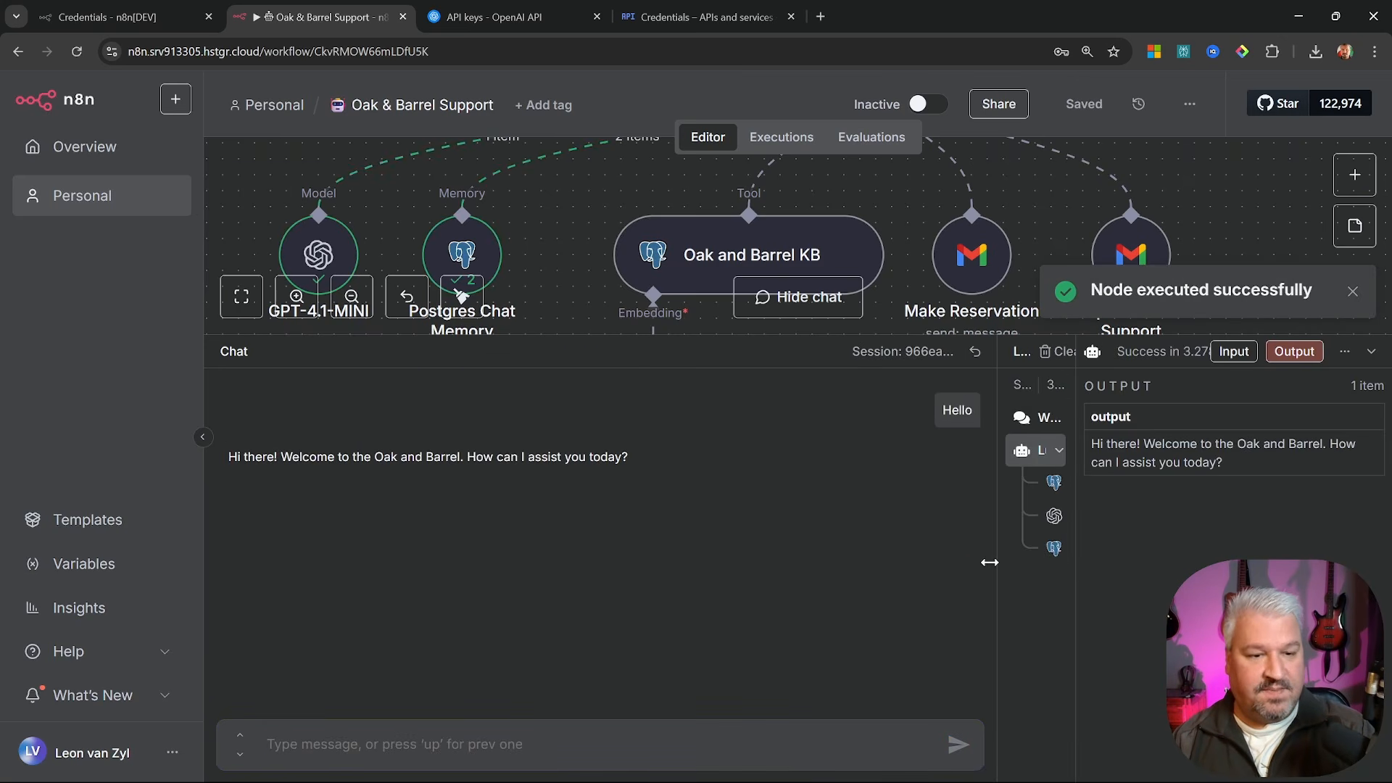
drag(1001, 569, 734, 564)
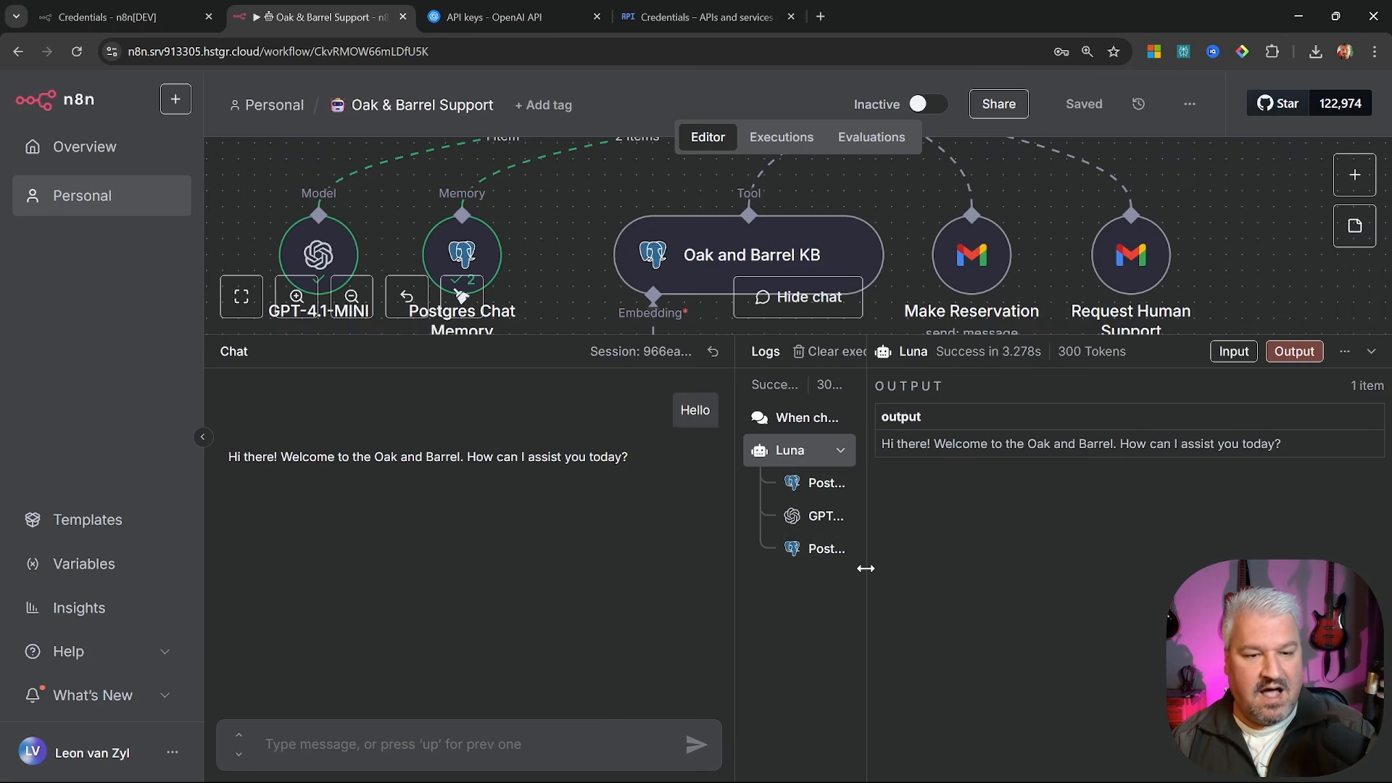
drag(868, 569, 1051, 572)
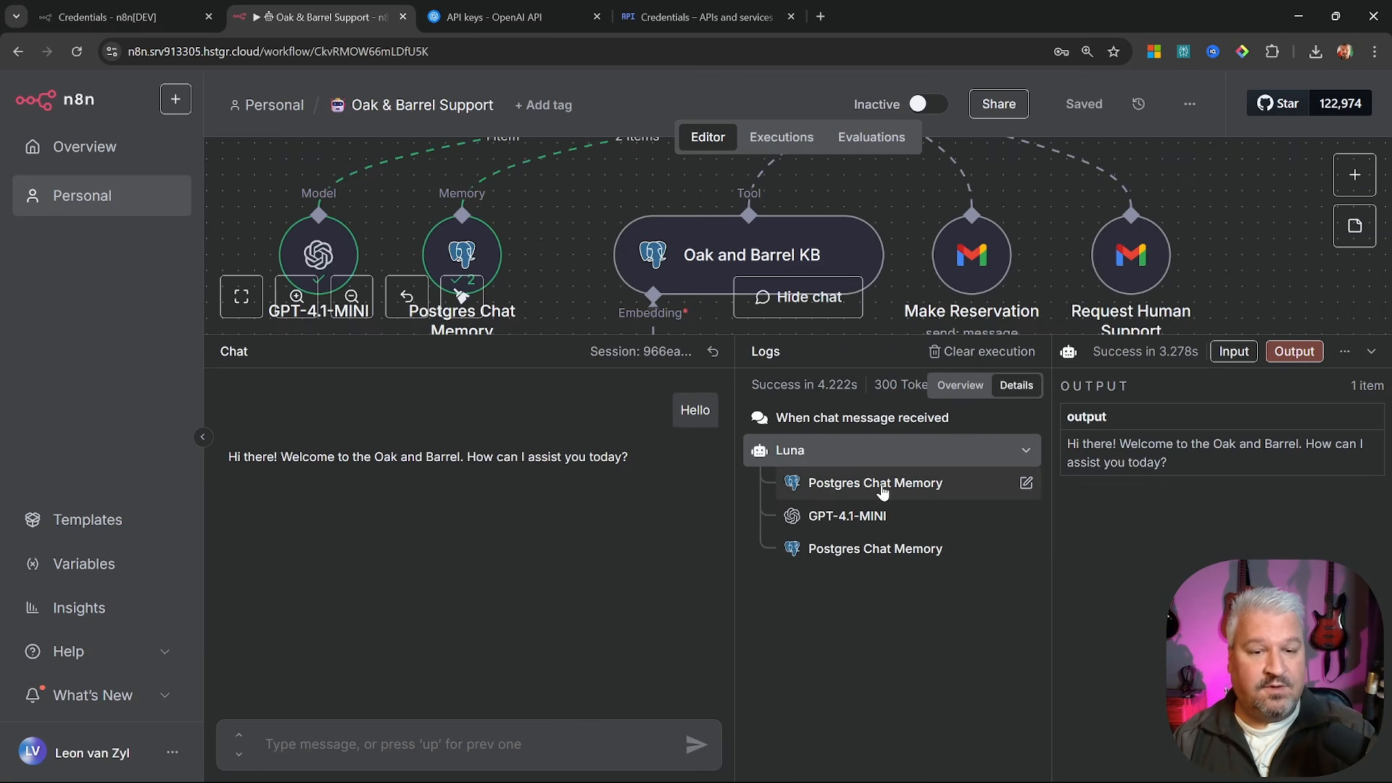
drag(734, 578, 939, 575)
Ask 'What are the current specials?' and read the agent's reply
click(449, 744)
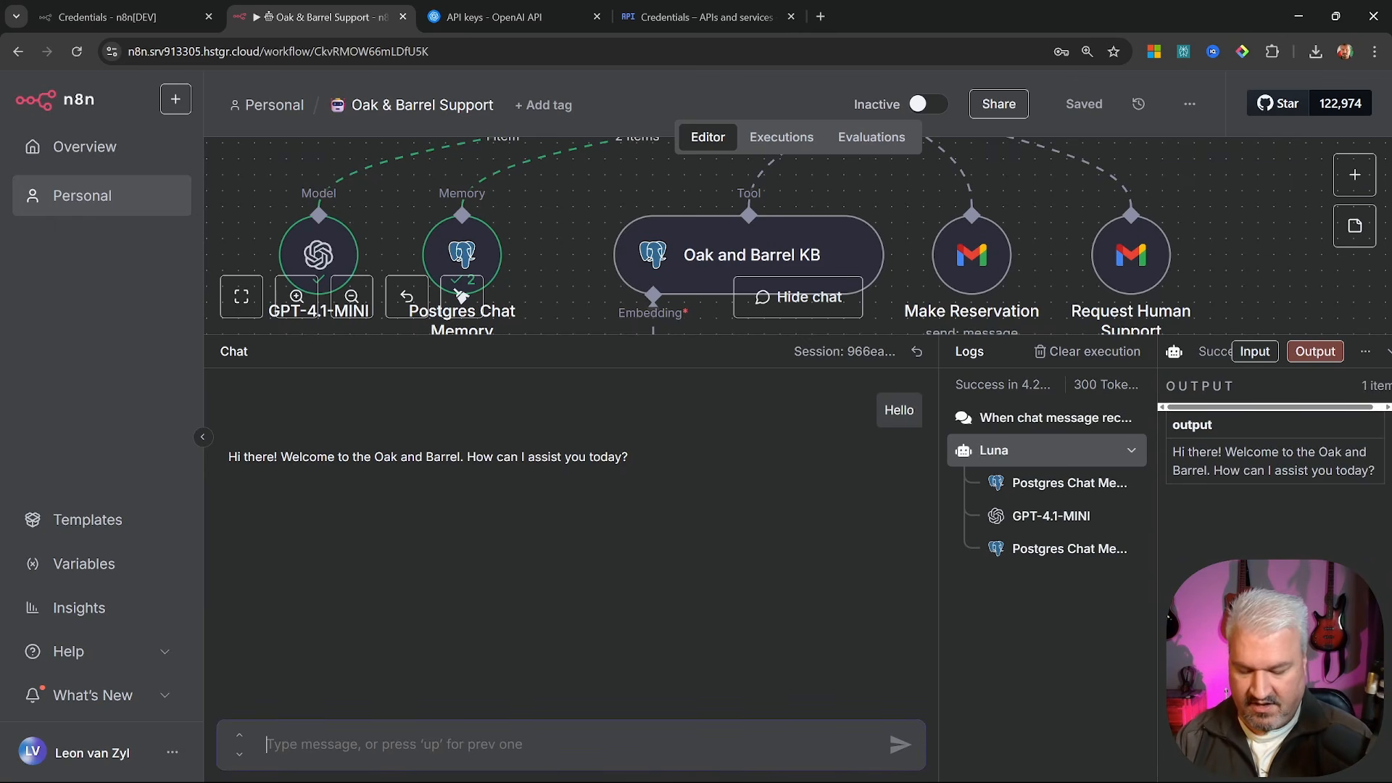
text(What are the current )
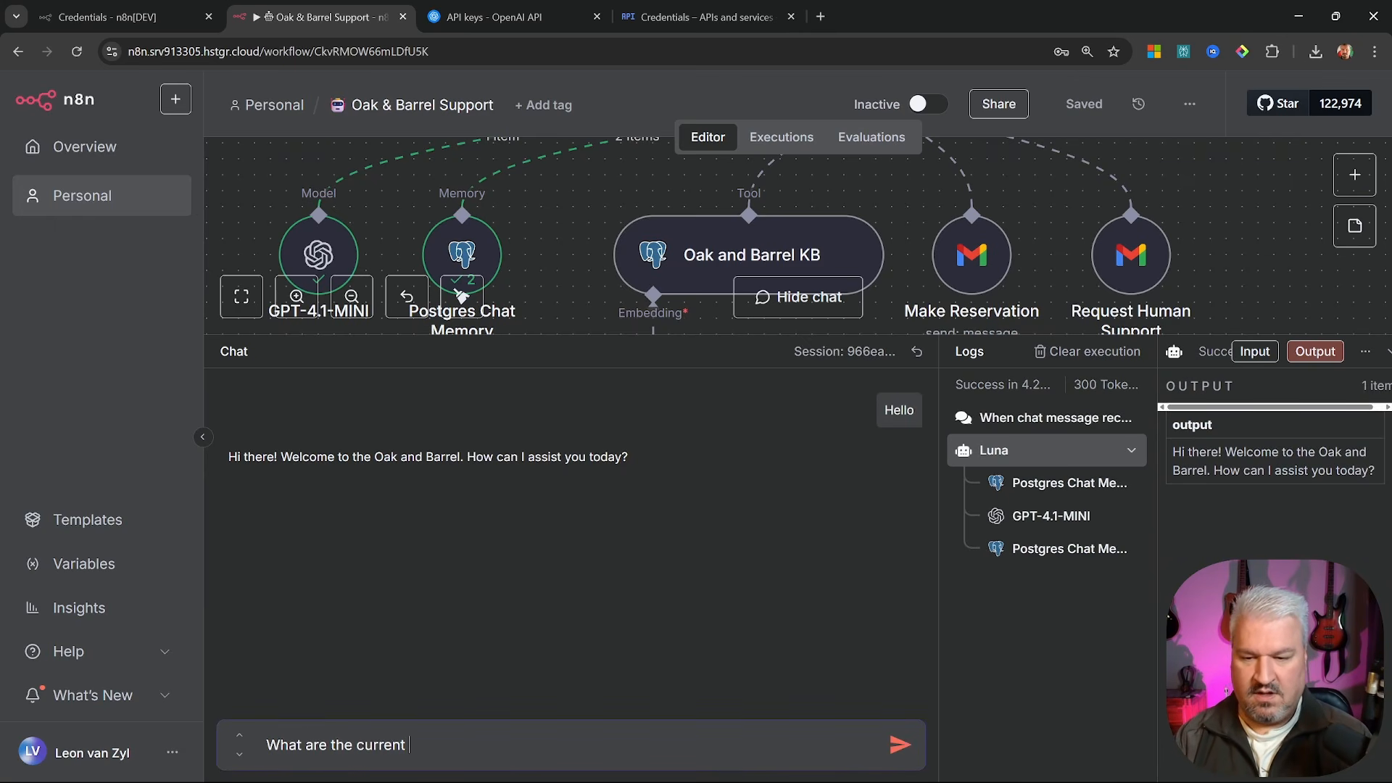
text(specials?)
key(Return)
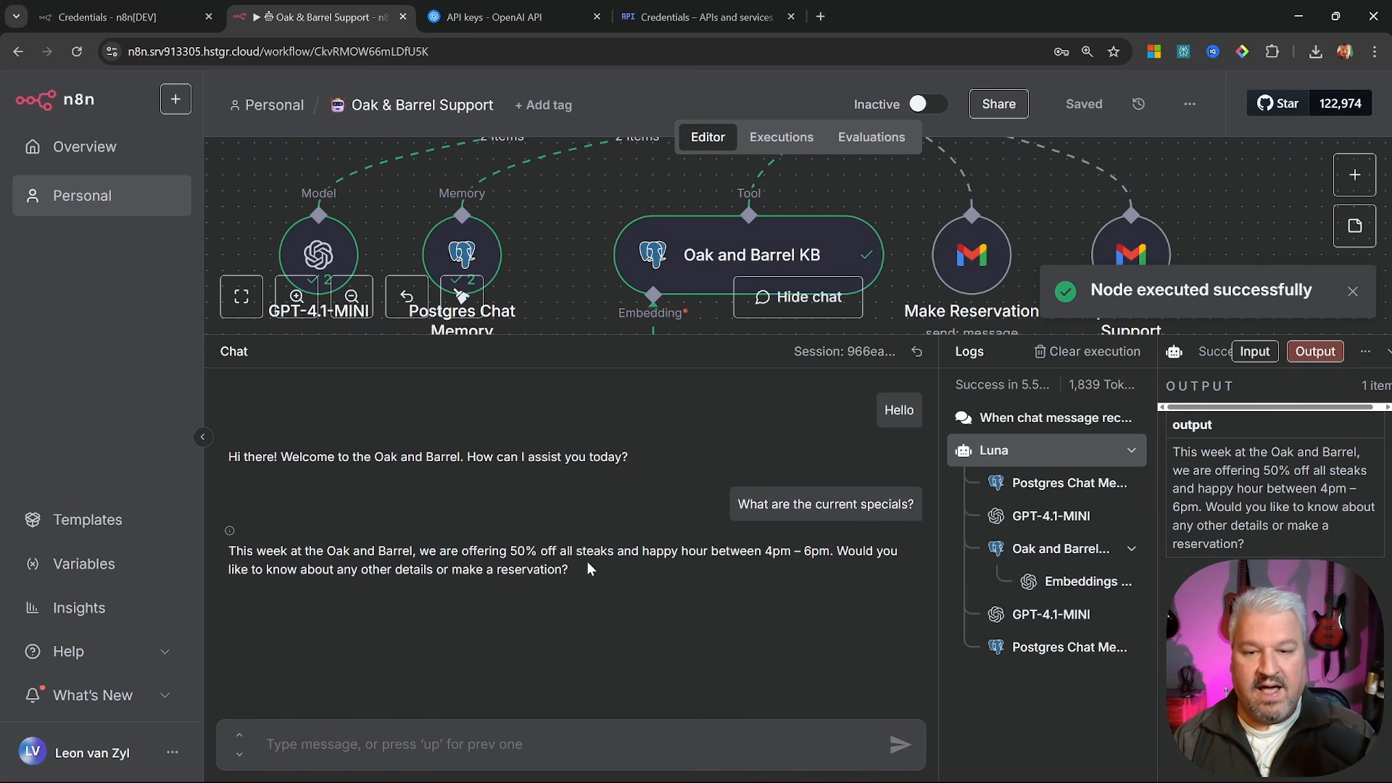
drag(228, 551, 591, 564)
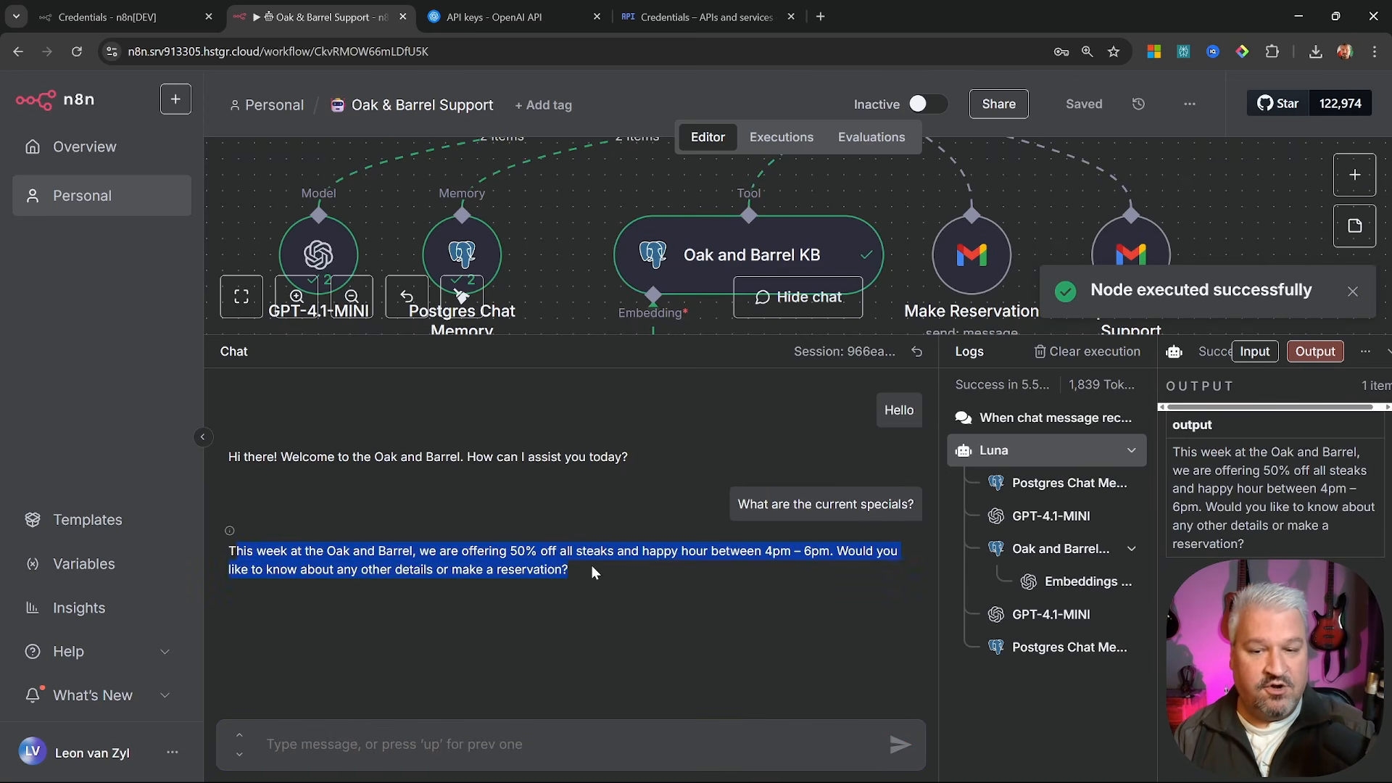
click(599, 566)
triple_click(596, 573)
click(597, 573)
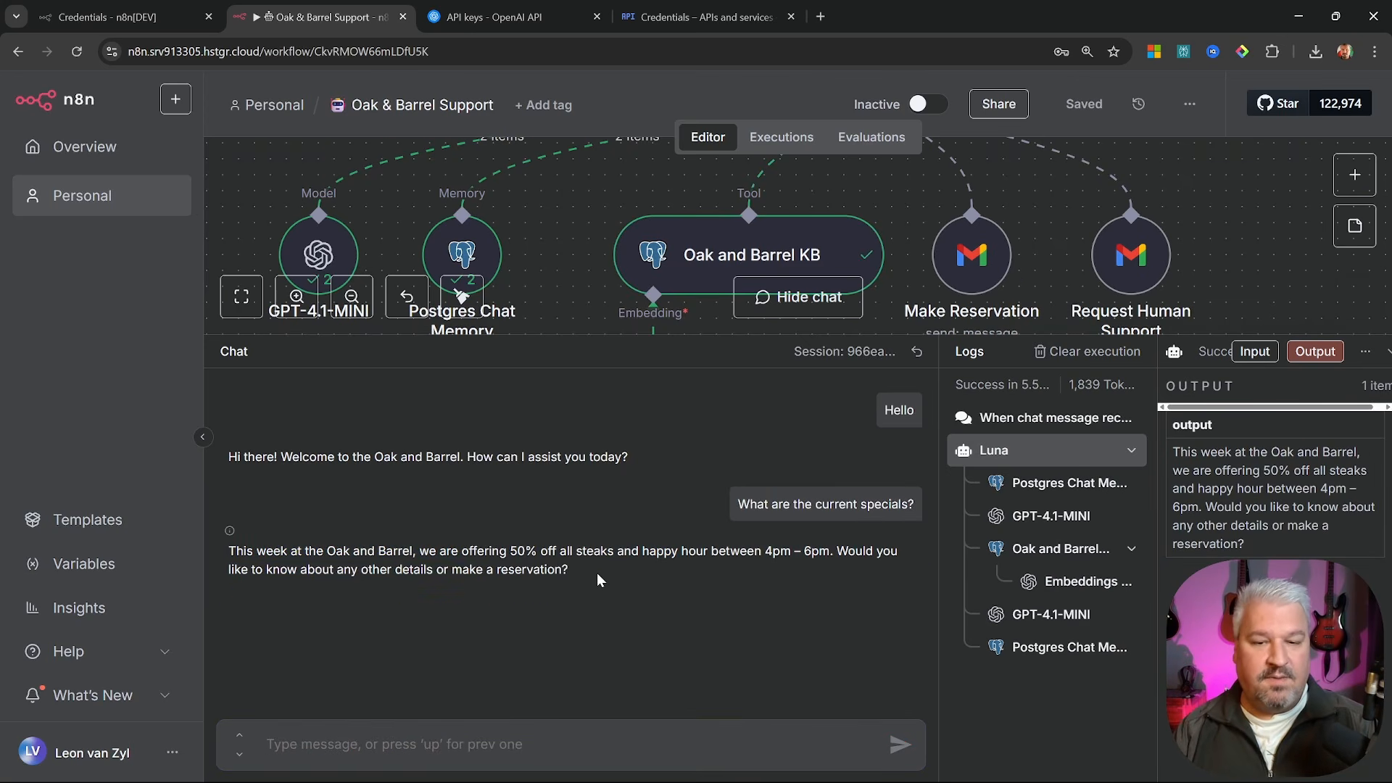
triple_click(598, 573)
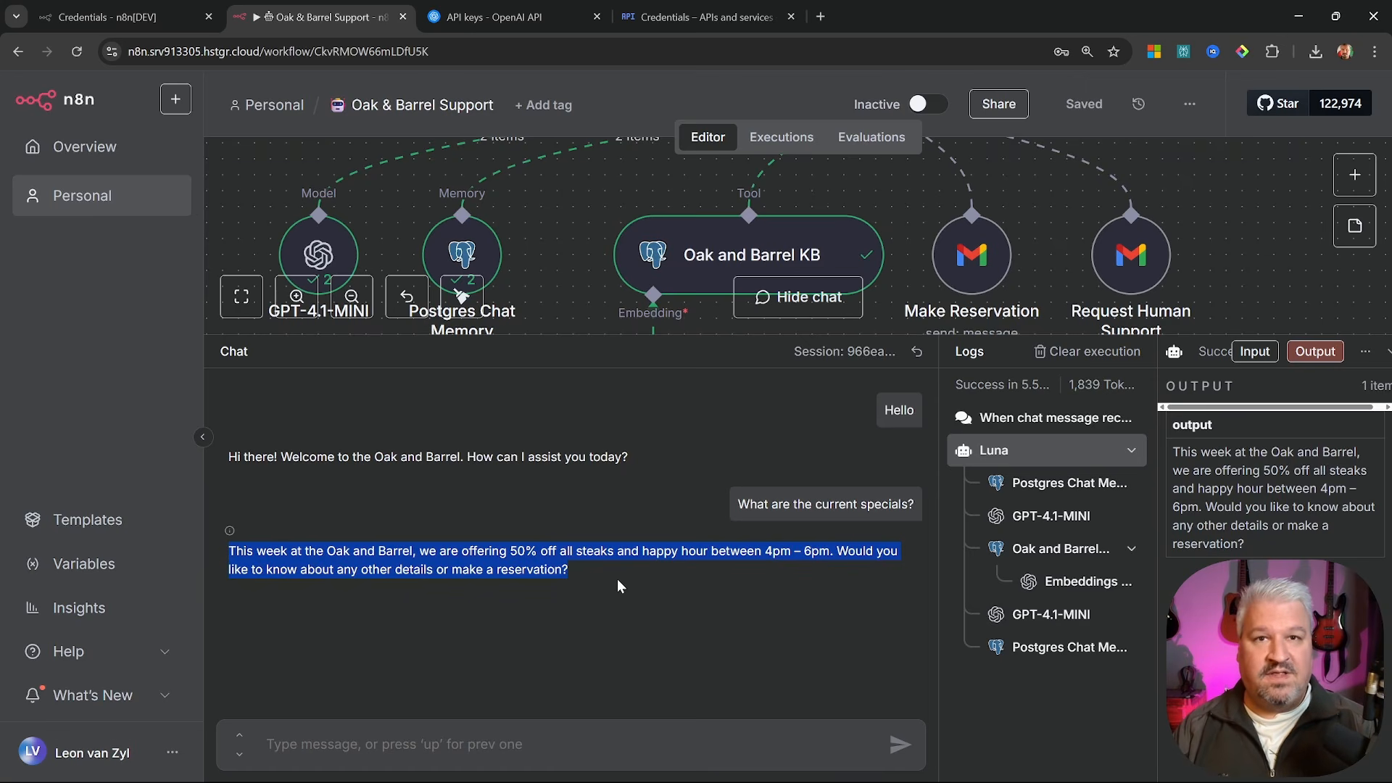
click(499, 579)
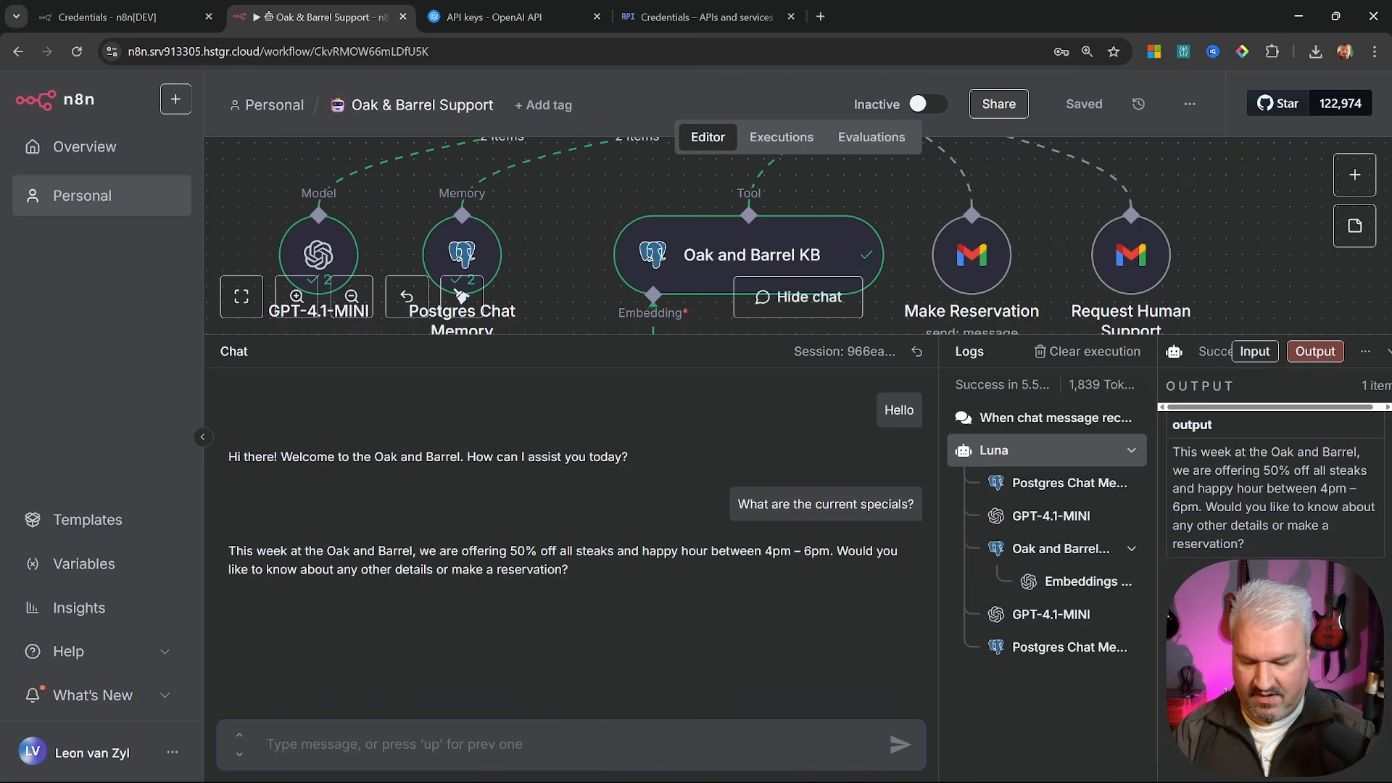
Request a reservation for 6 people on 30th July at 5pm, giving a name and a test e-mail
text(Make a reserv)
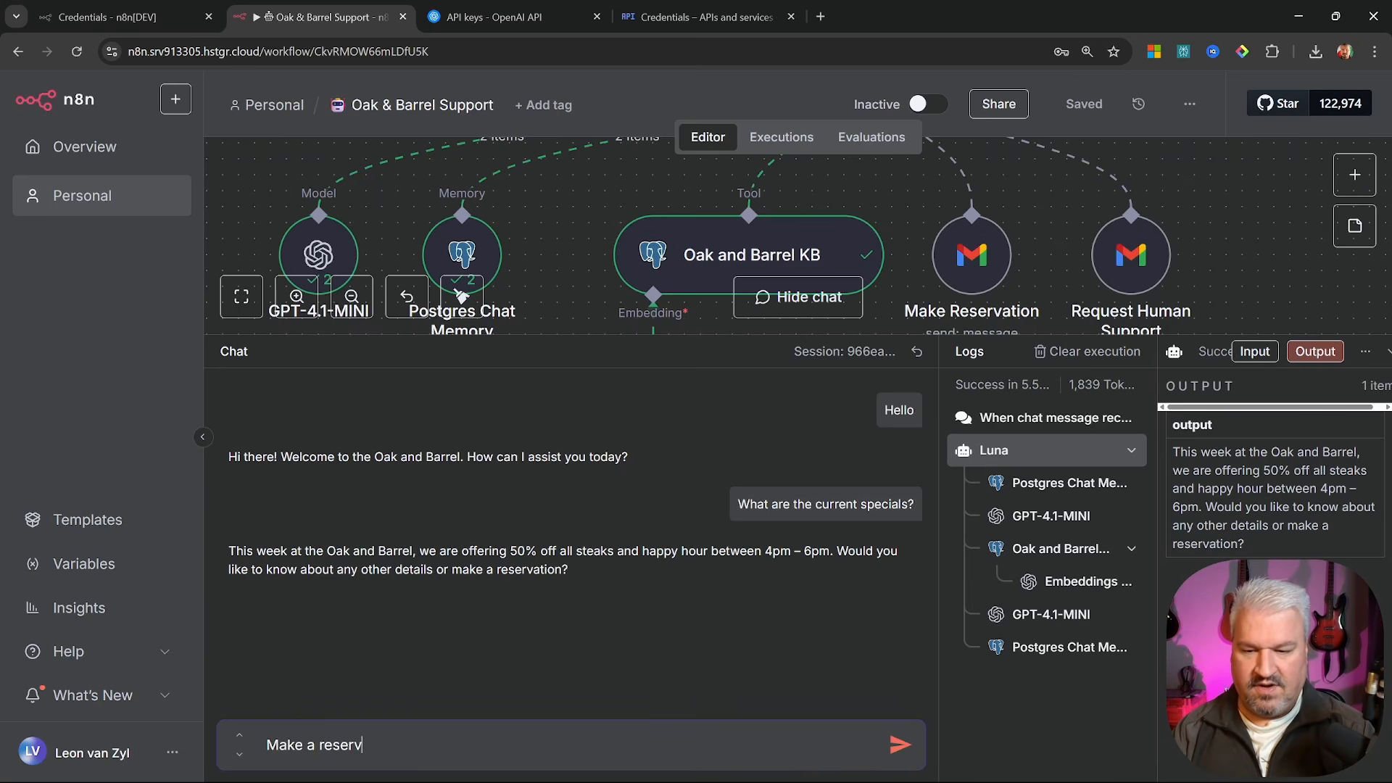
text(ations for the 3)
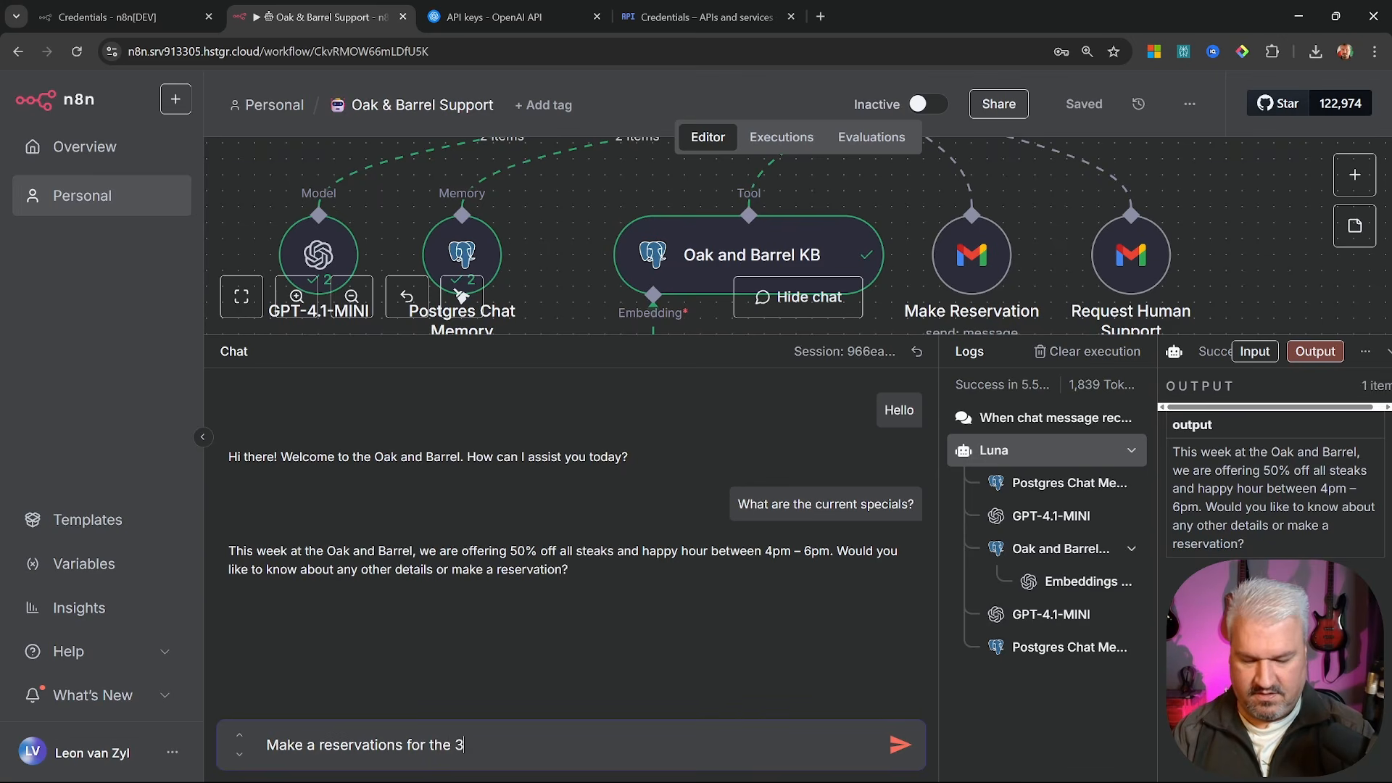
text(0th of jy)
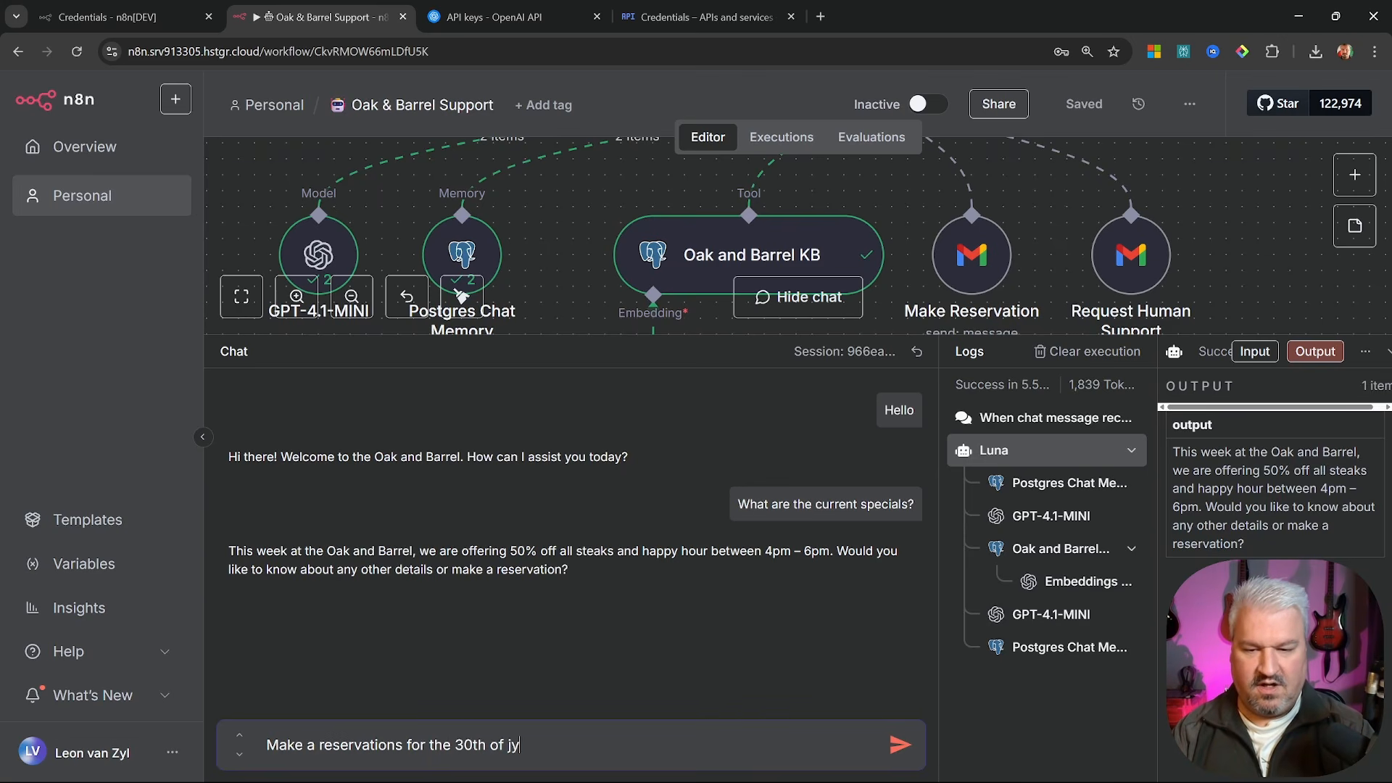
key(BackSpace)
key(BackSpace)
text(July at 5pm for )
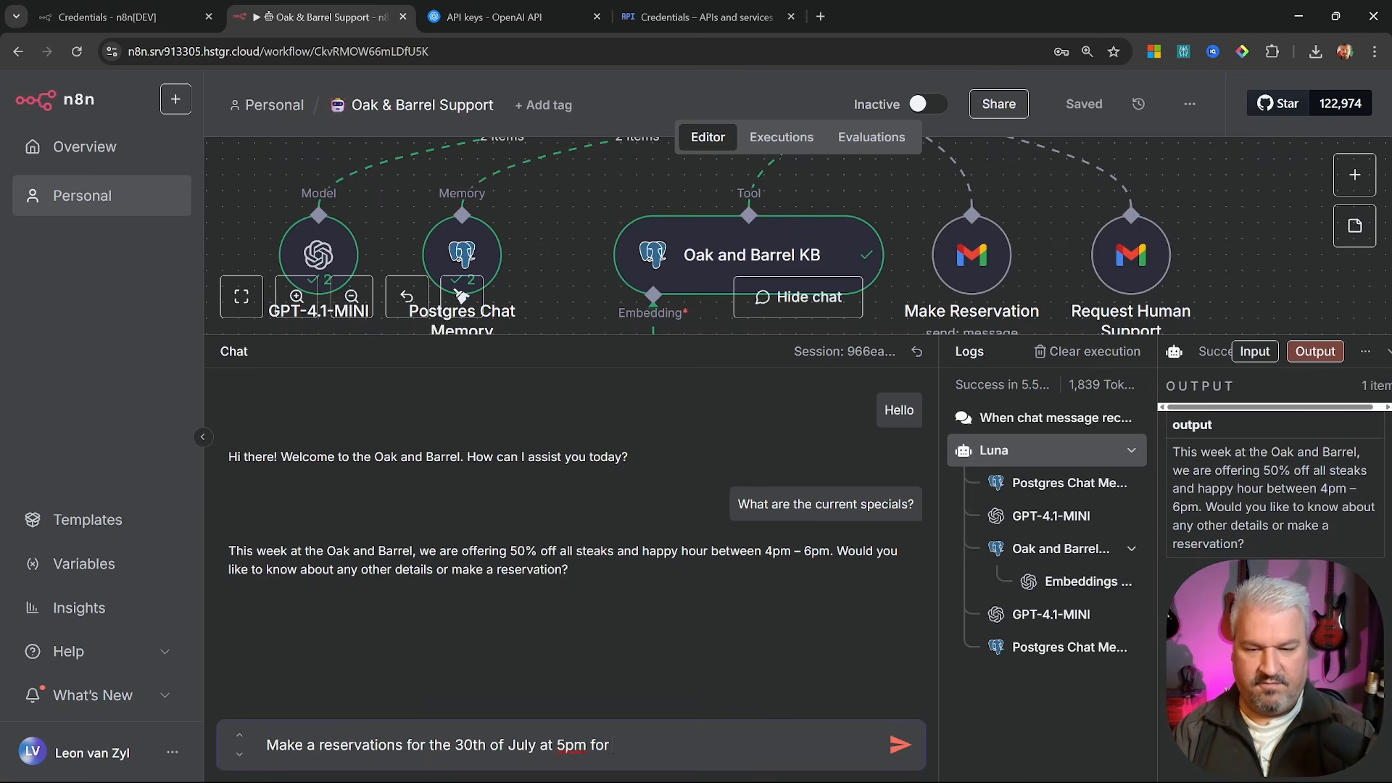
text(6 people)
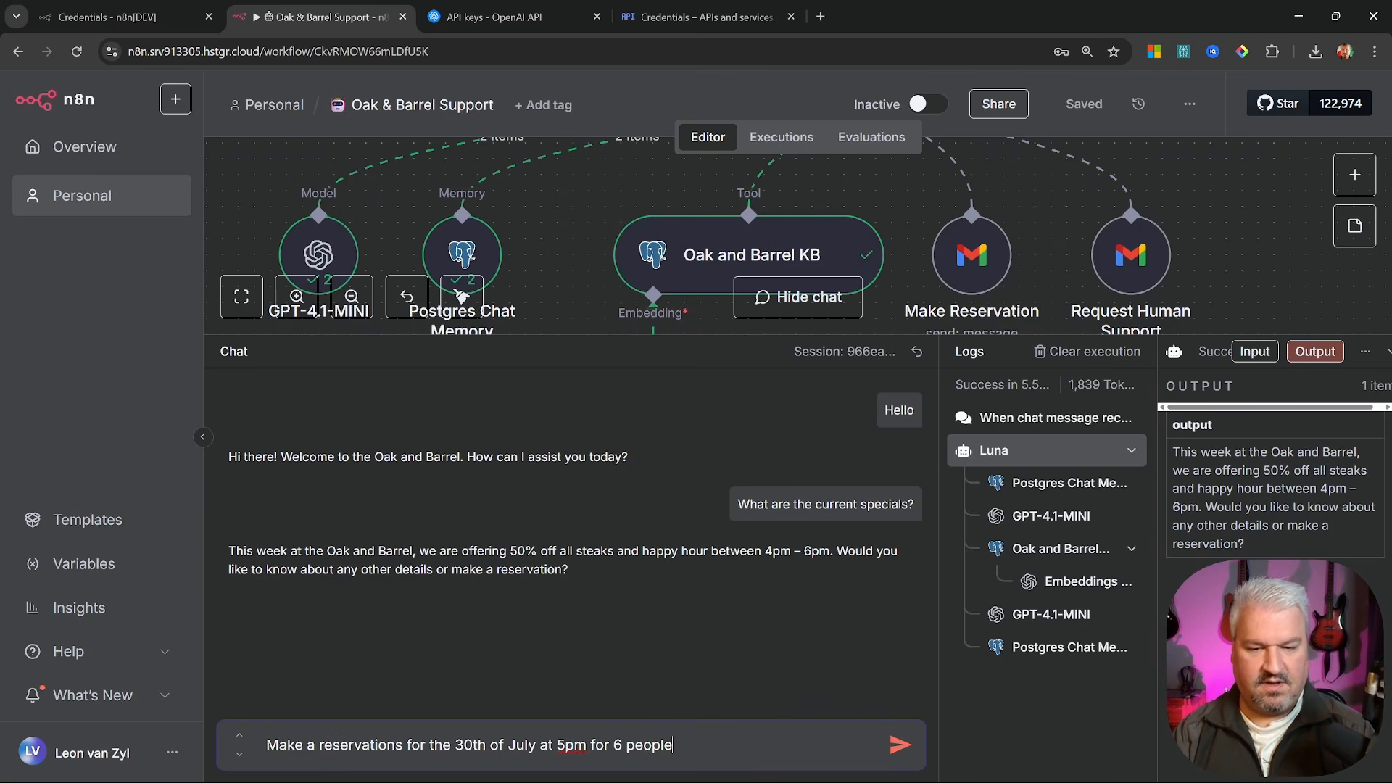
text(. My name is L)
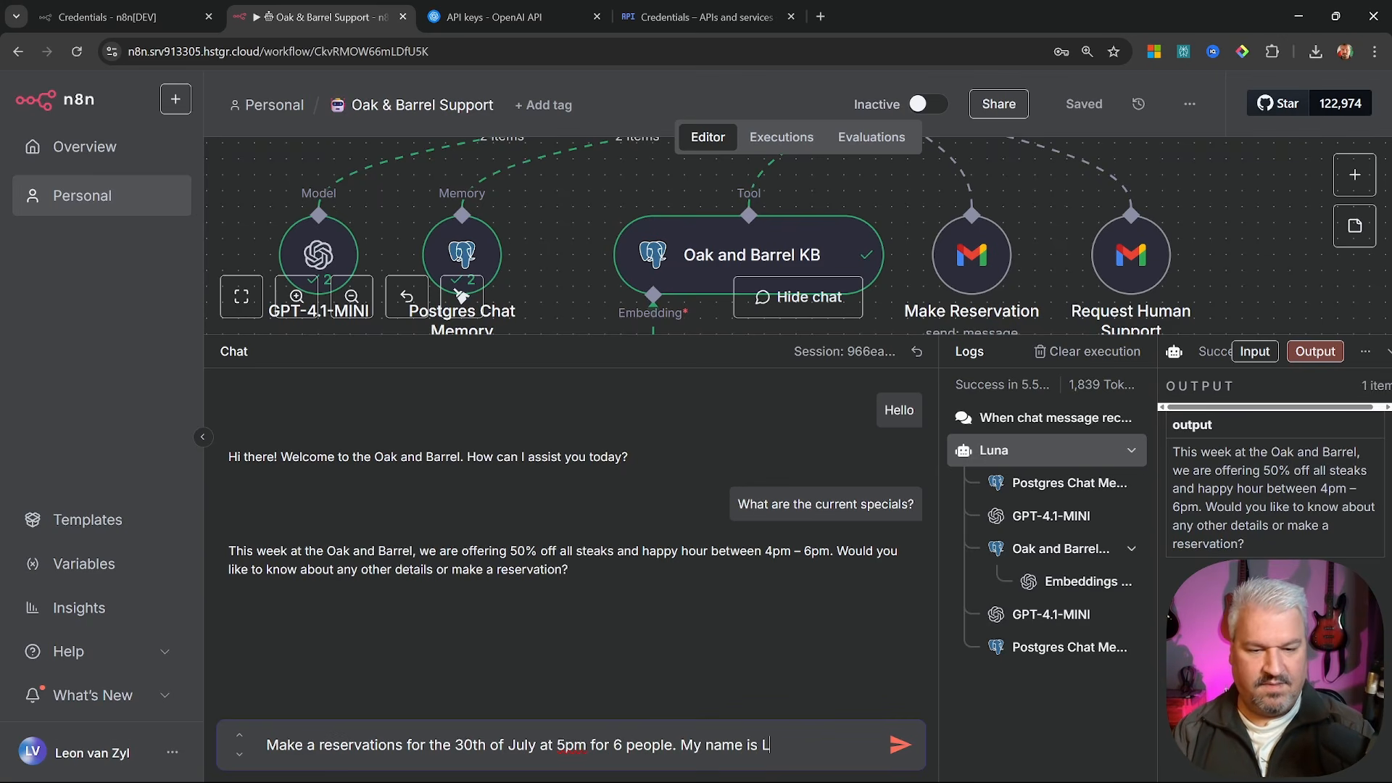
text(eon by the way.)
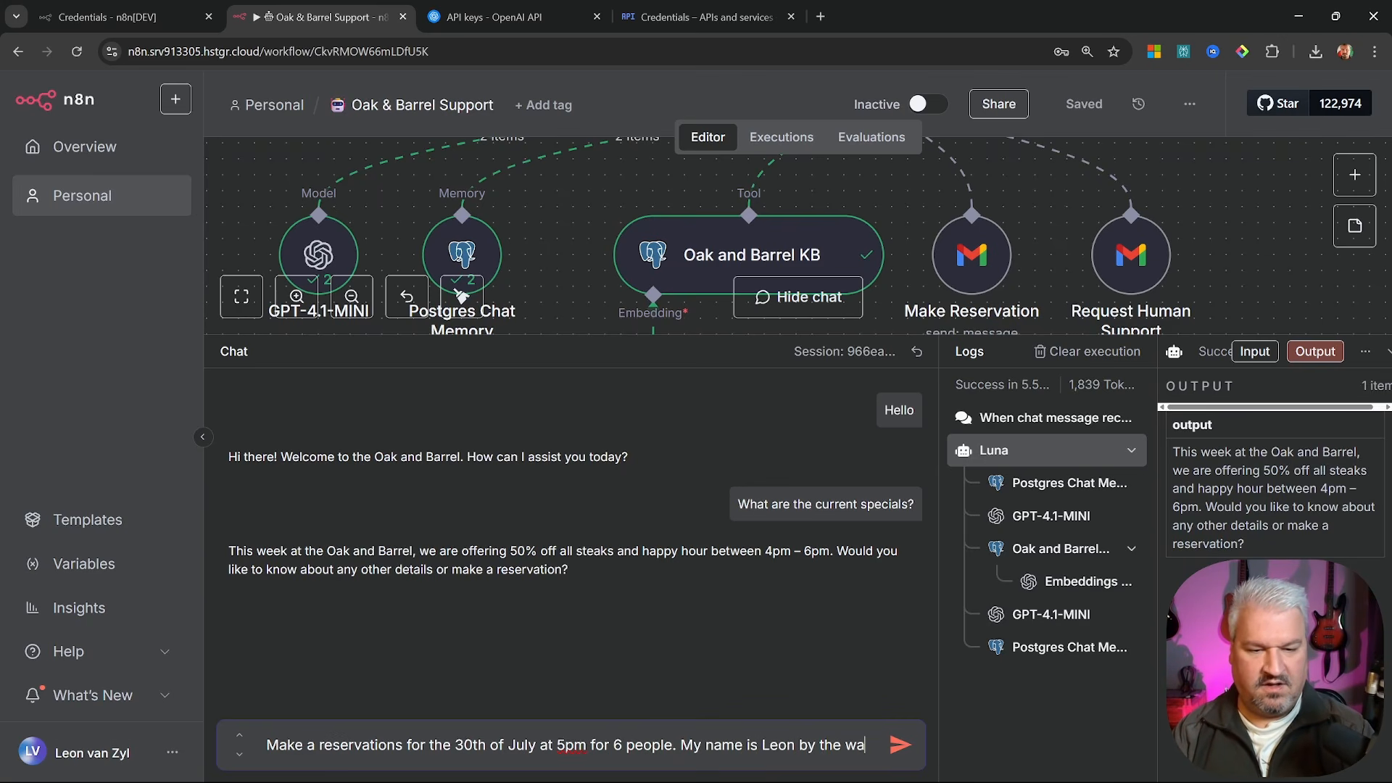
key(Return)
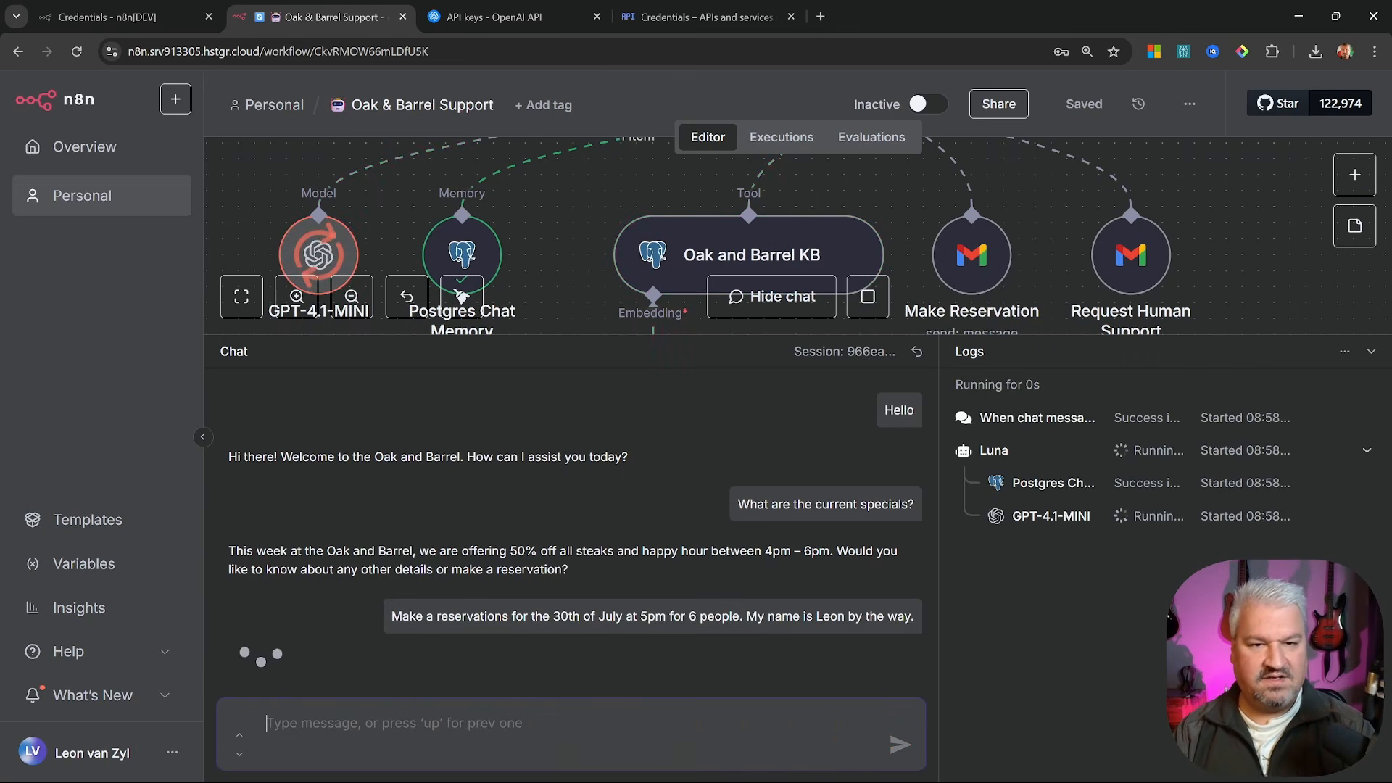
text(test@test.com)
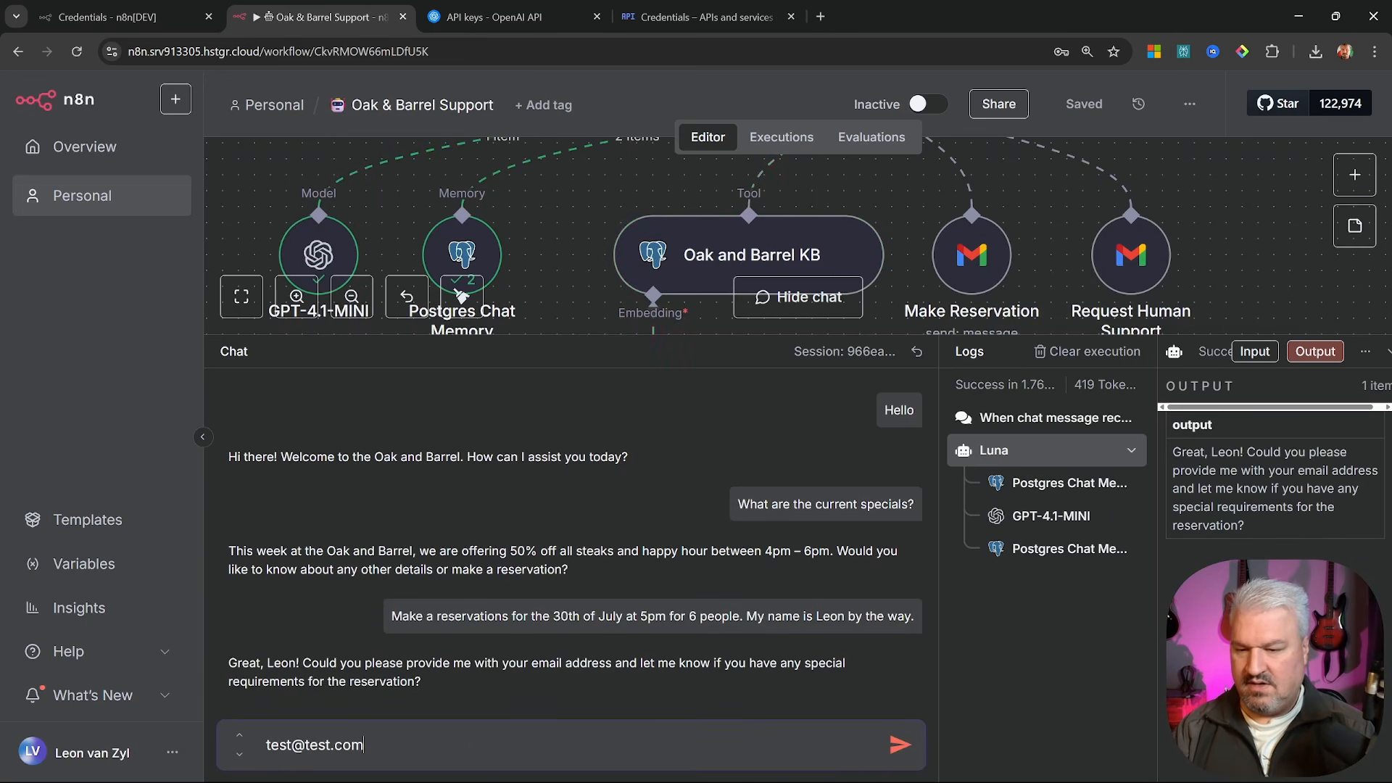
key(Return)
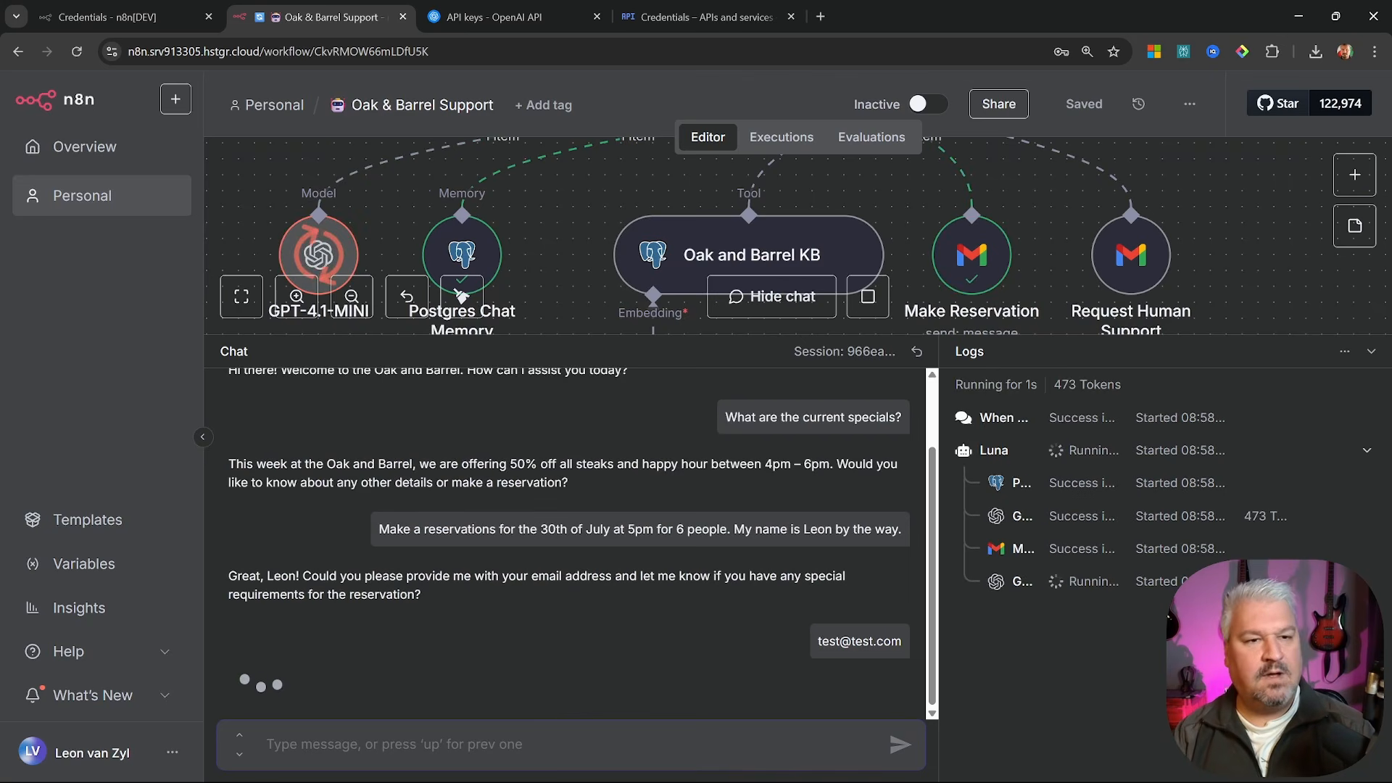
Check the 'New reservation' email in Gmail, then return to the n8n workflows list
click(771, 296)
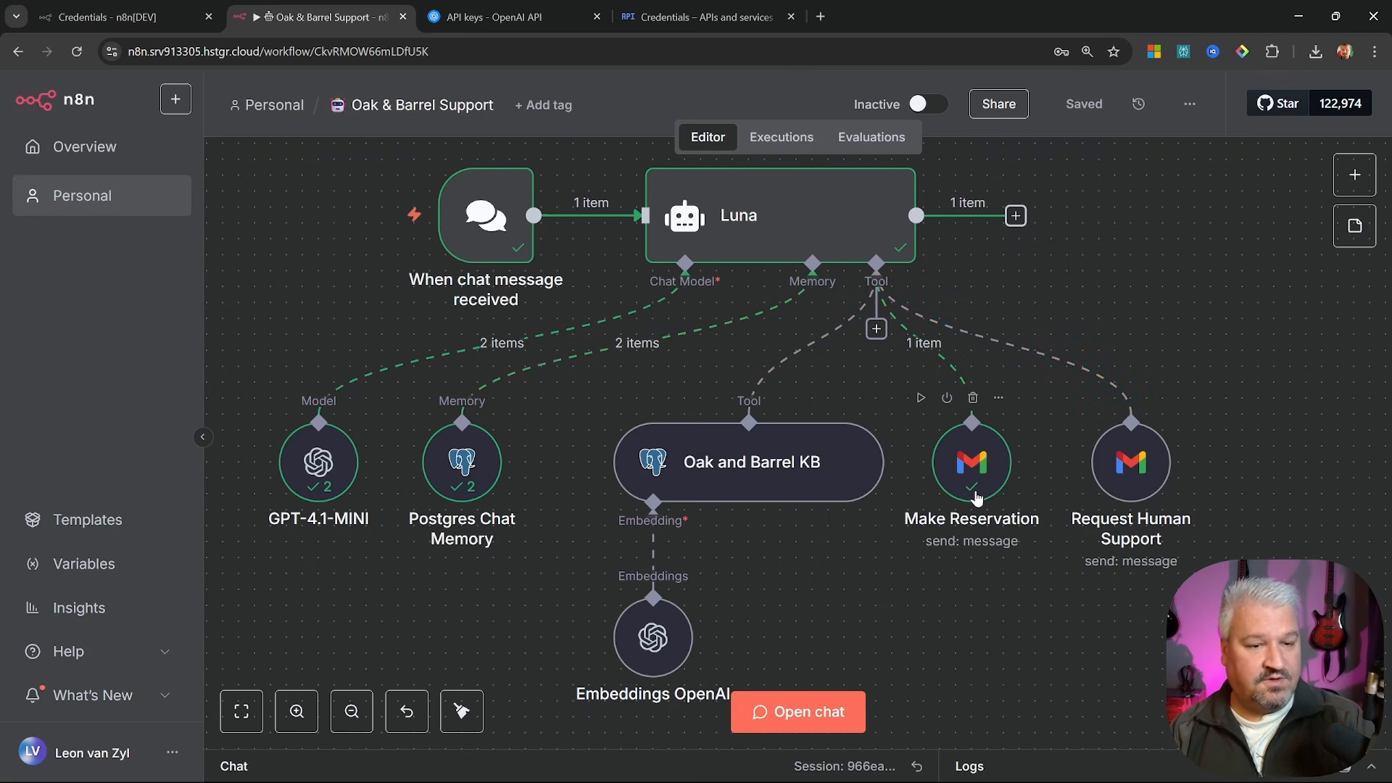
click(820, 24)
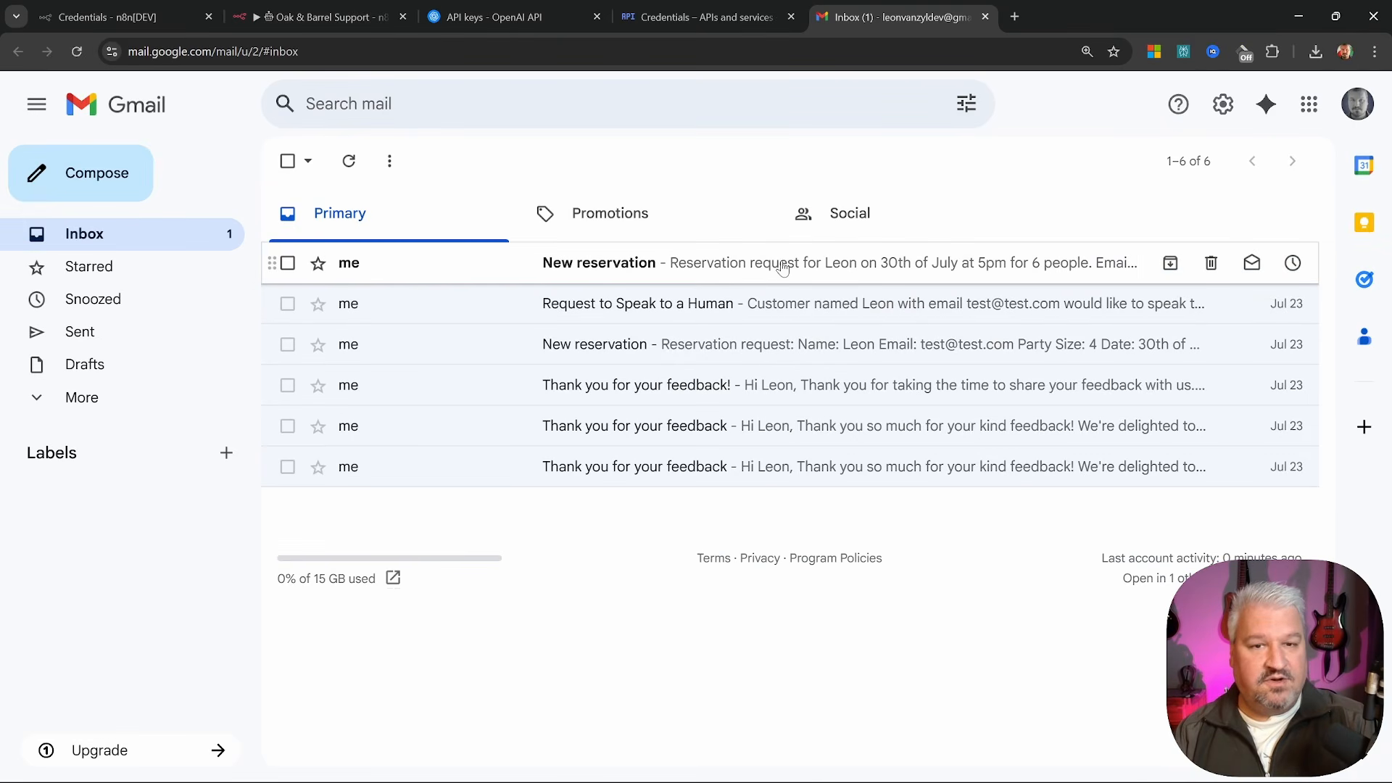
click(782, 269)
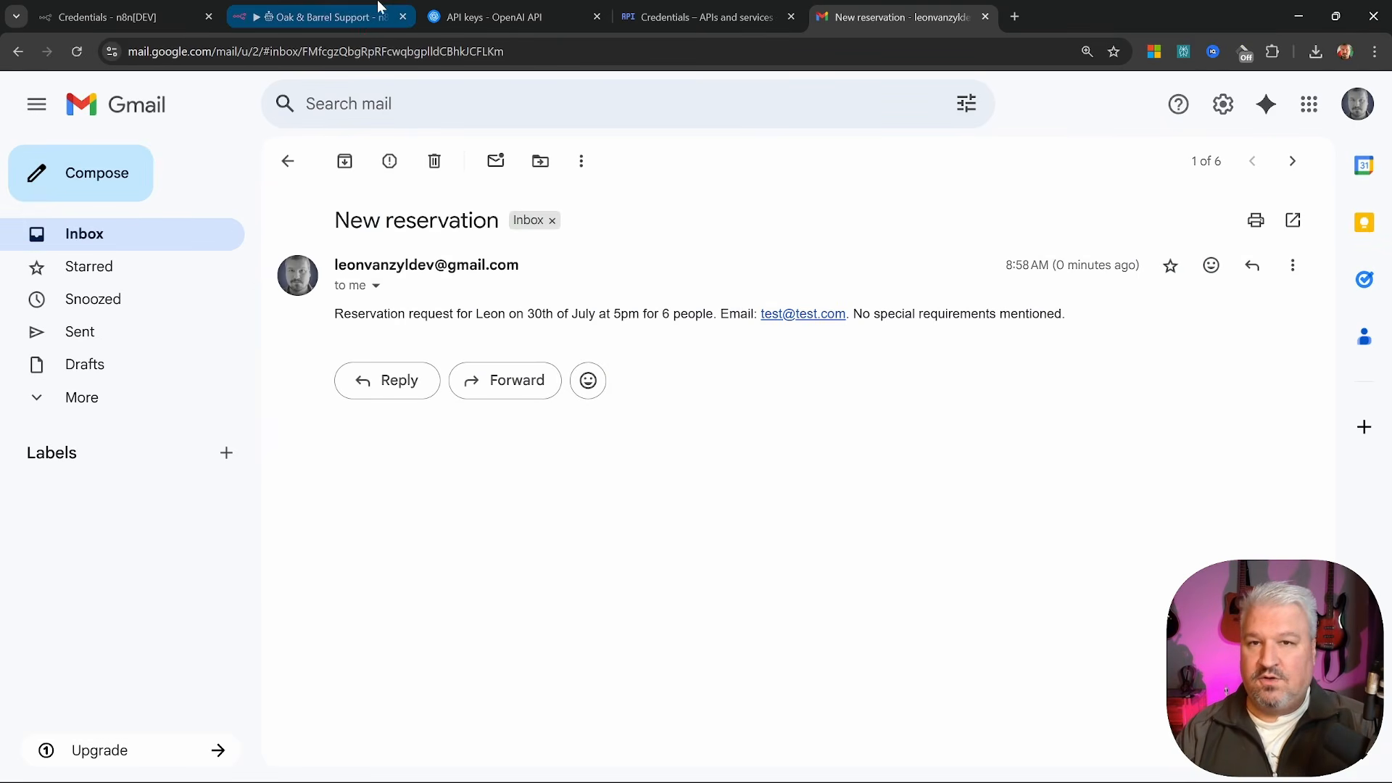
click(322, 16)
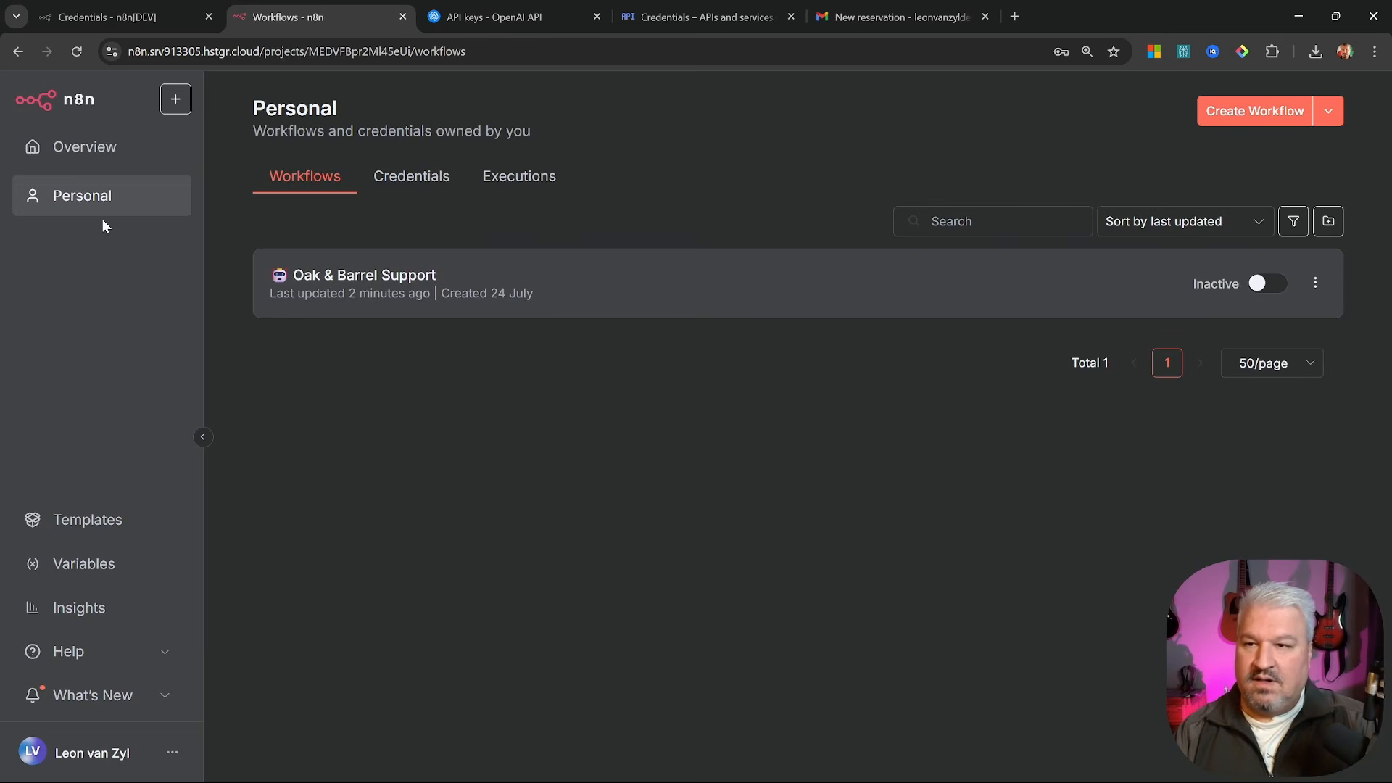
Create a new workflow named 'Update Oak and Barrel KB' and import the Knowledge Base workflow file
click(1273, 116)
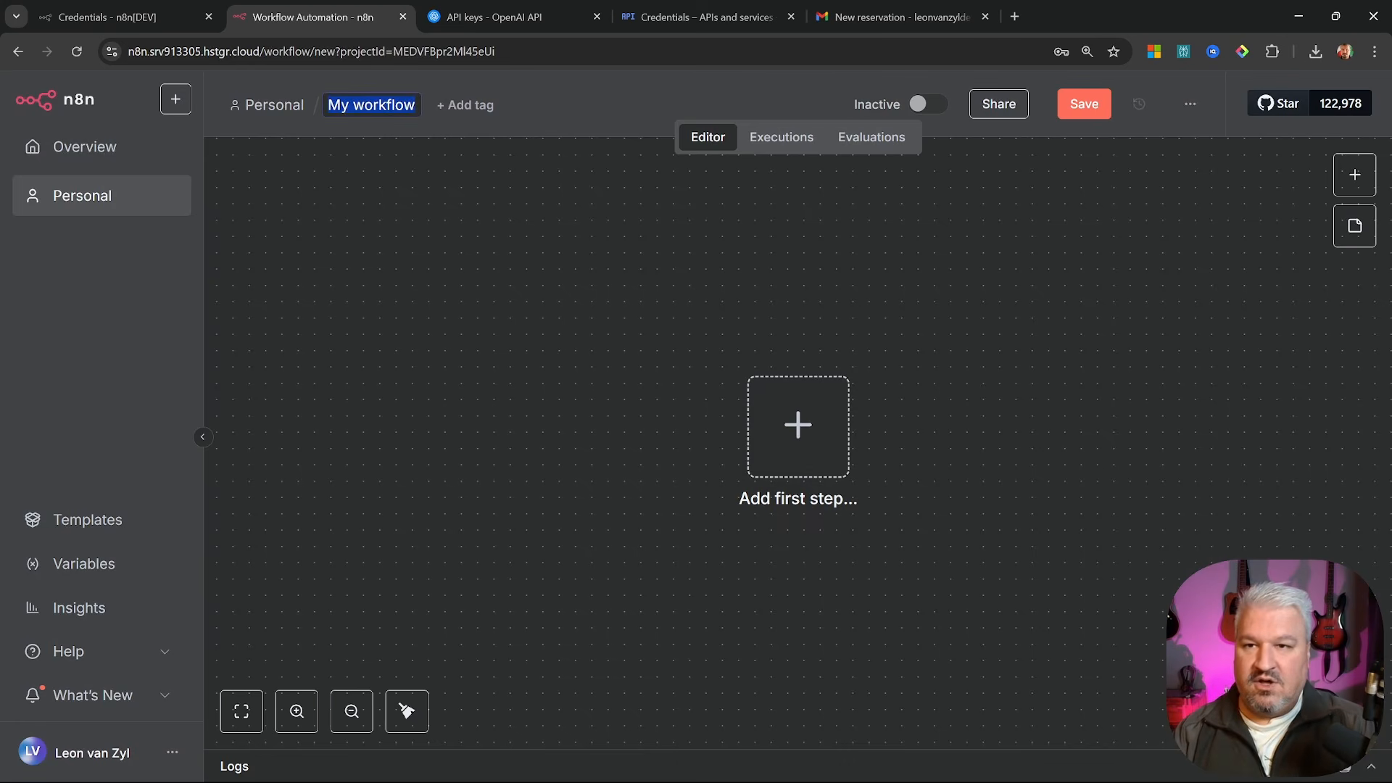
text(Update )
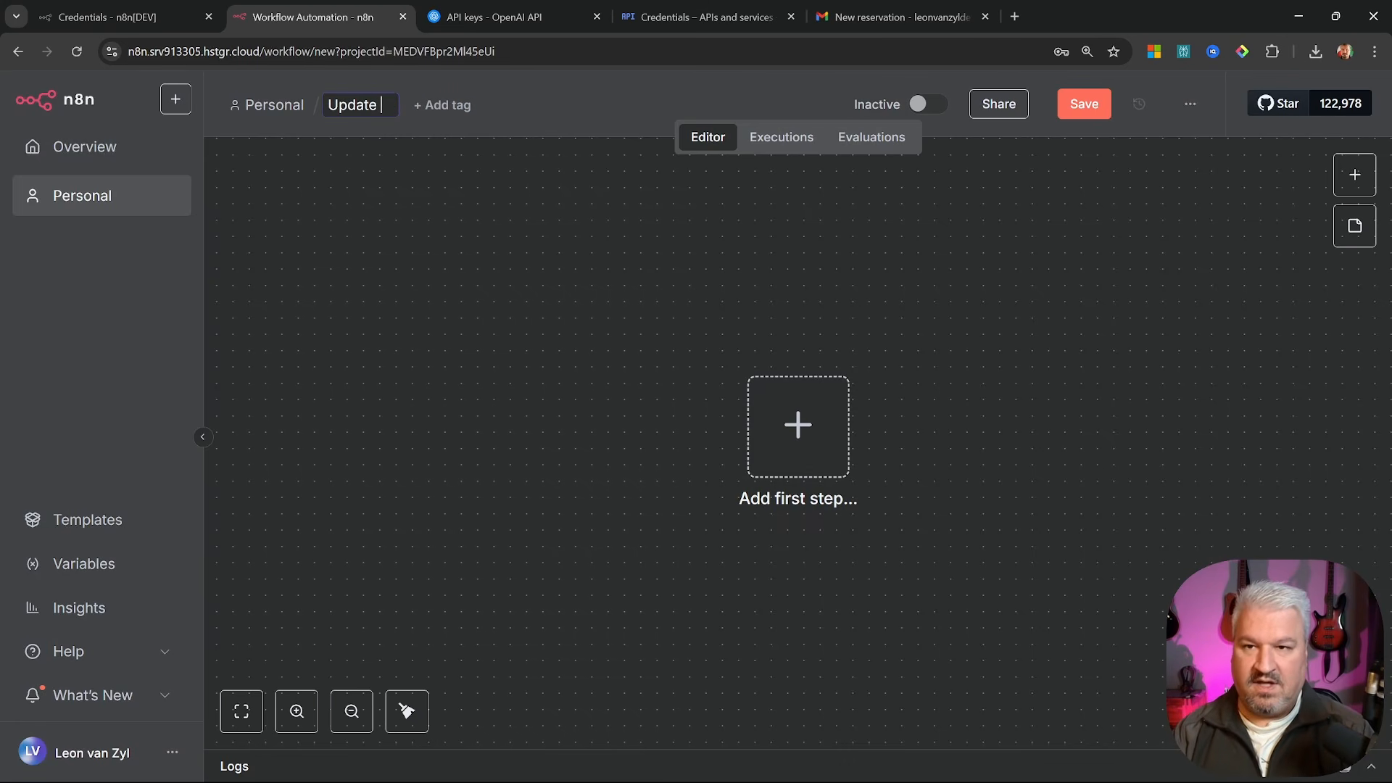
text(Oak and Barrel KB)
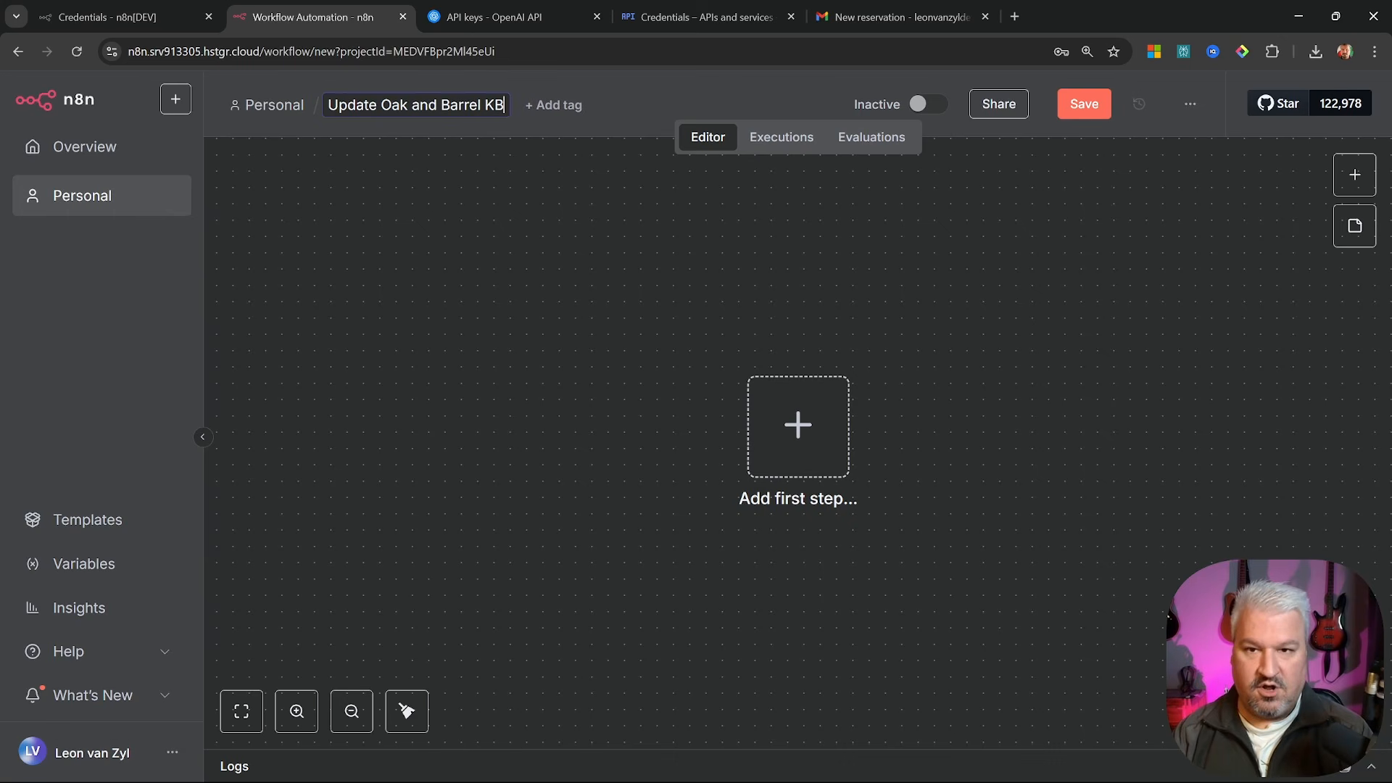
key(Return)
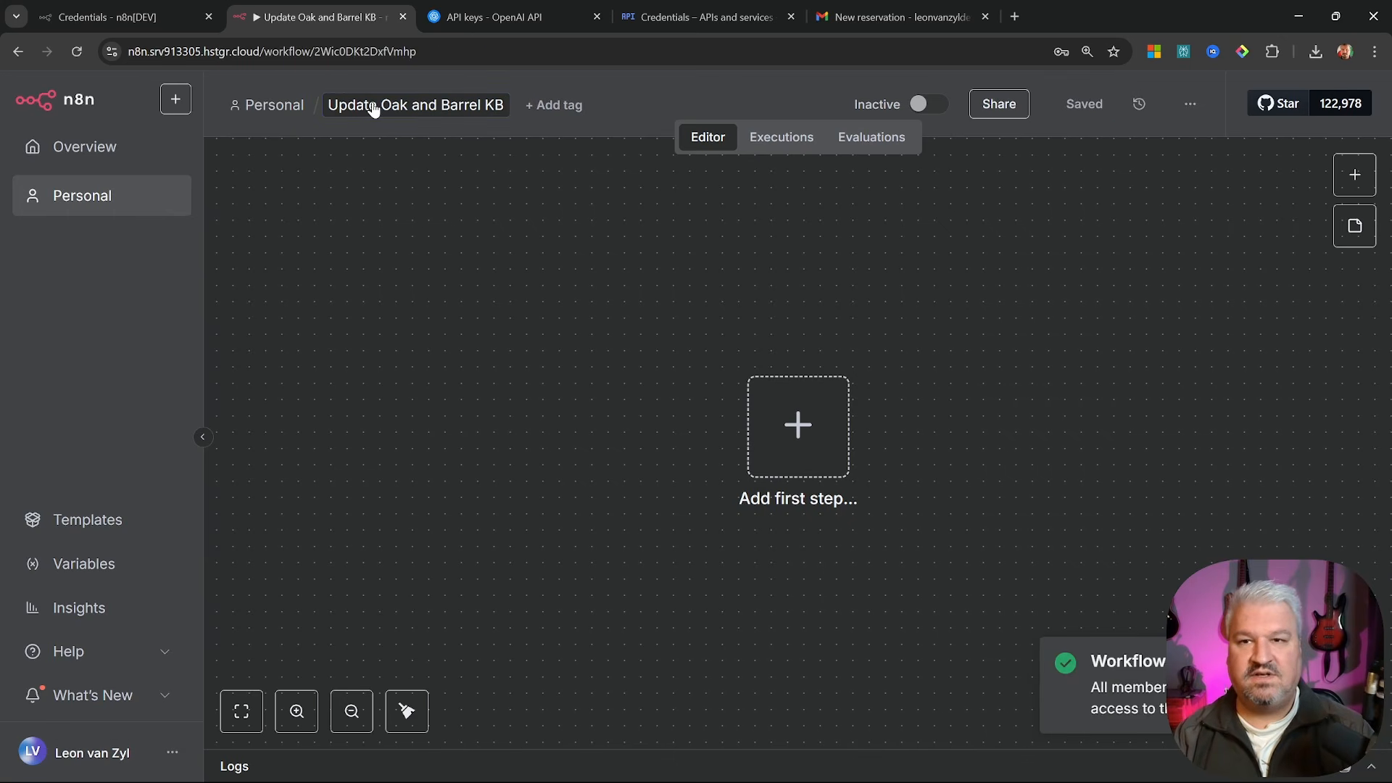
click(1193, 106)
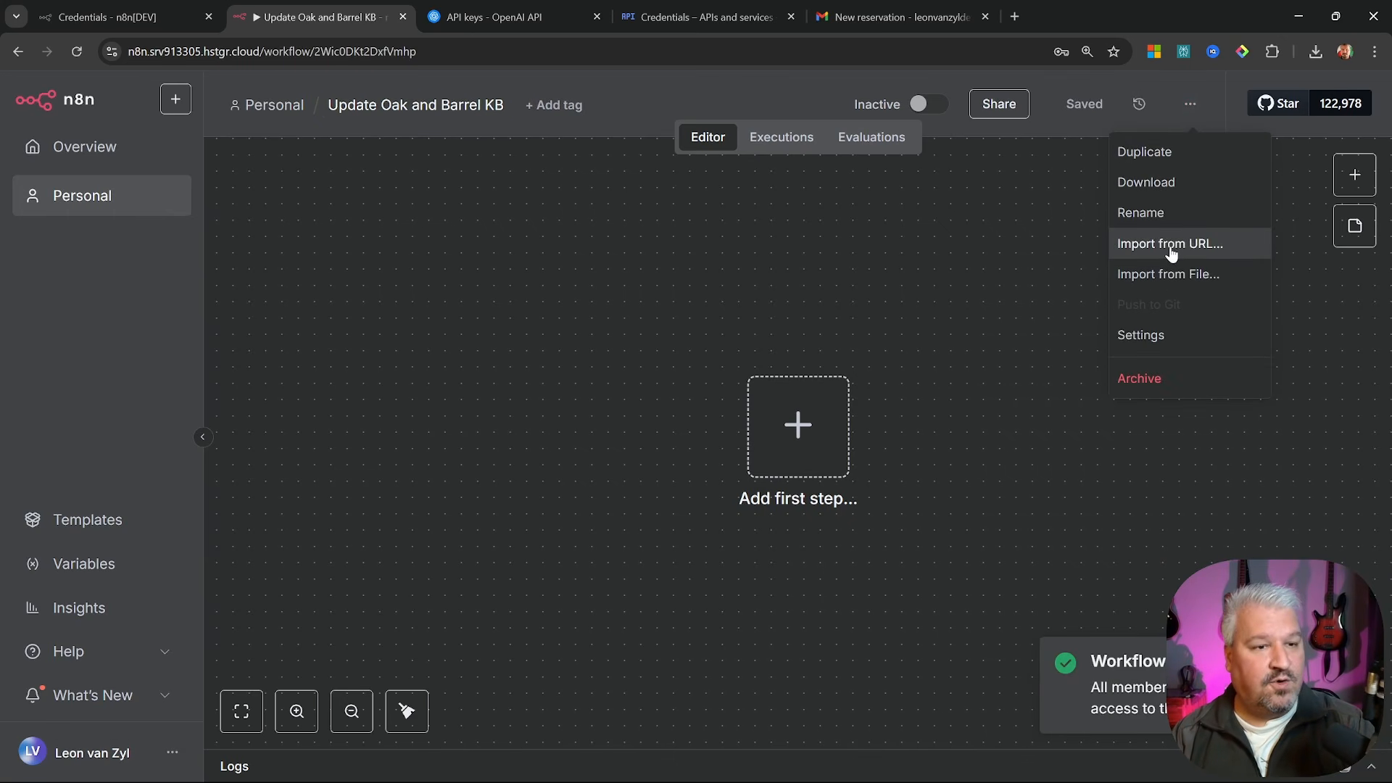
click(1185, 276)
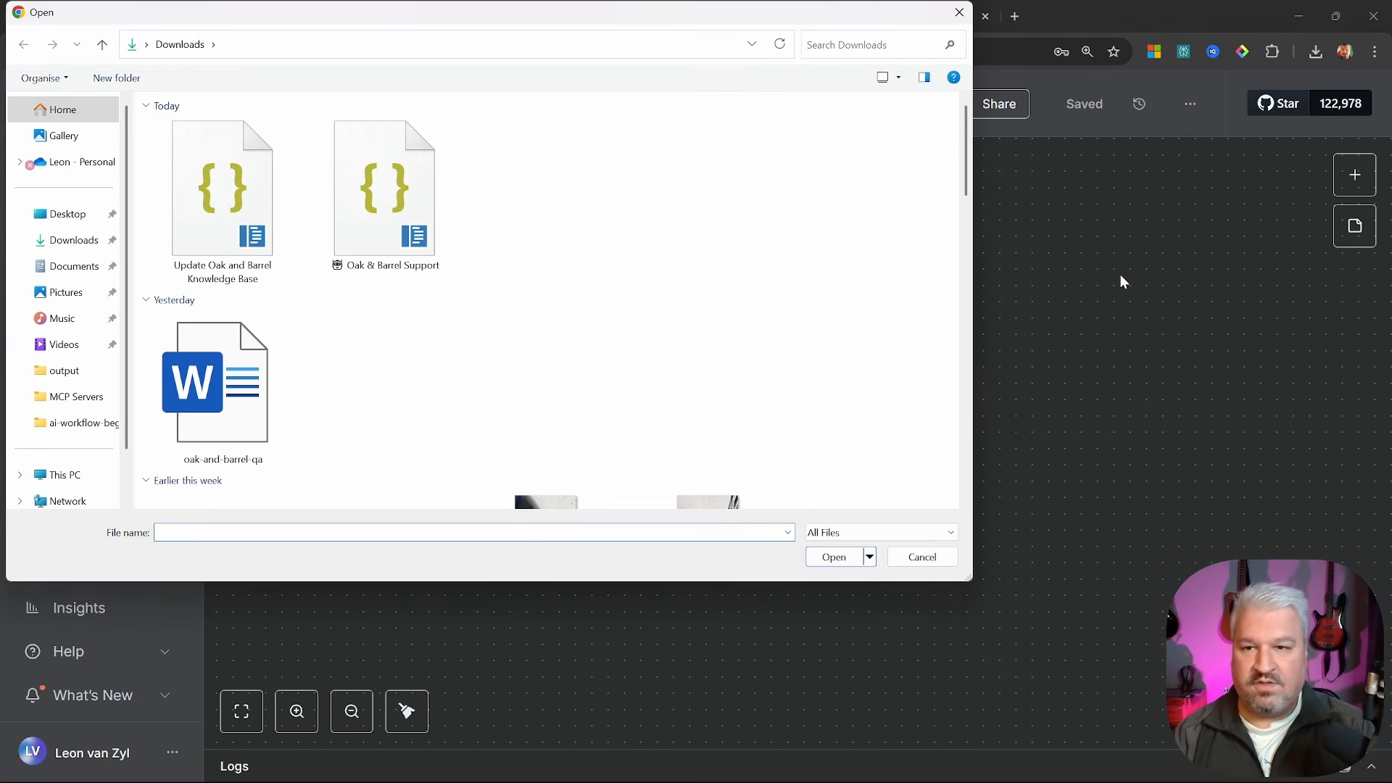
double_click(232, 182)
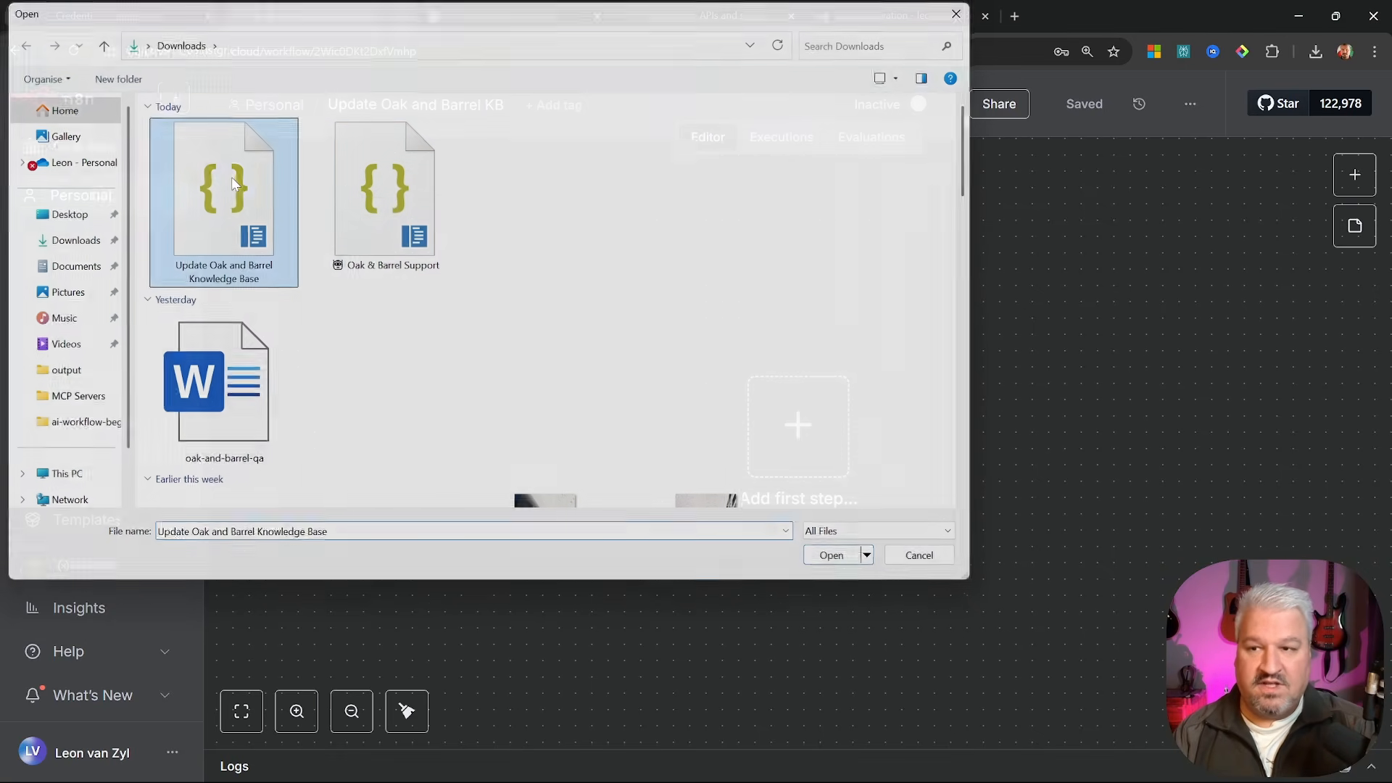
Assign 'Postgres account' to the PGVector Store node and 'OpenAi account' to the Embeddings OpenAI node
double_click(877, 350)
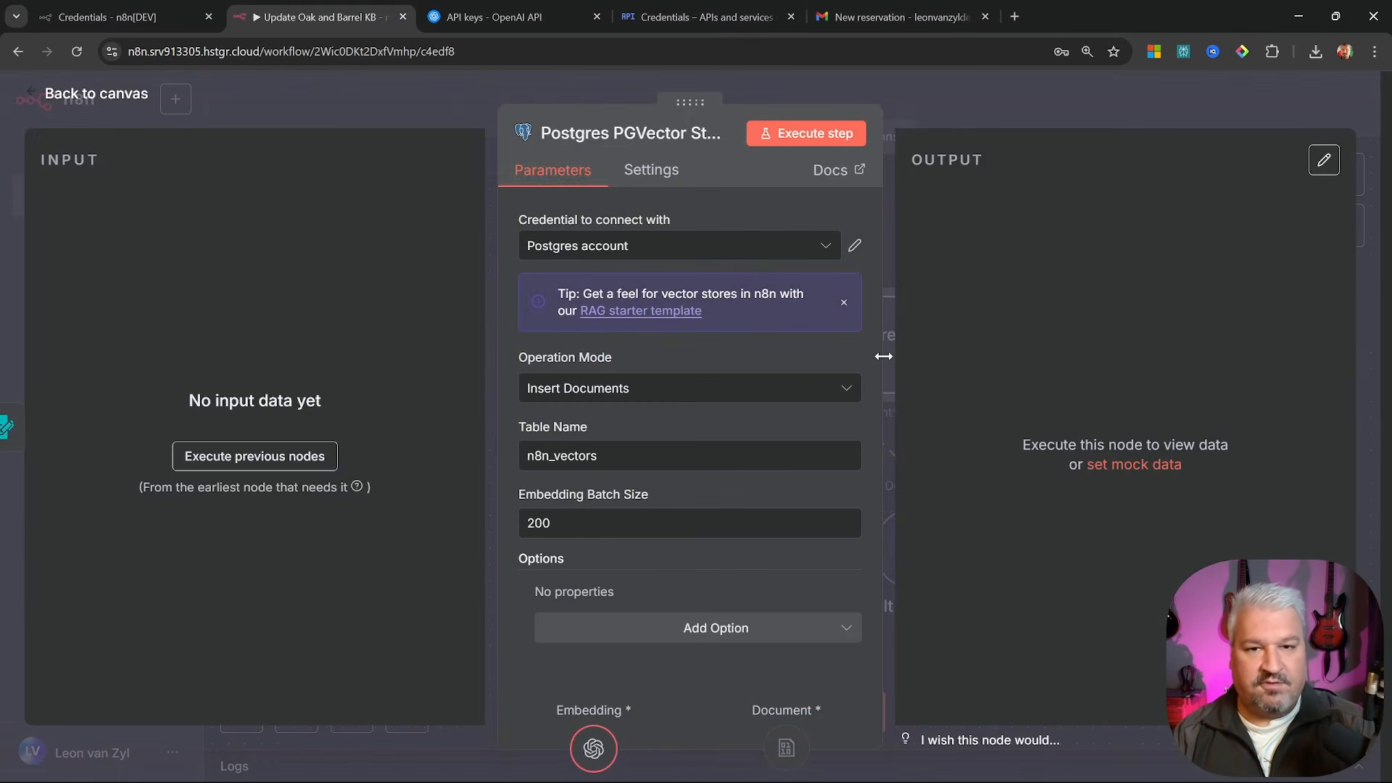
click(688, 258)
click(636, 293)
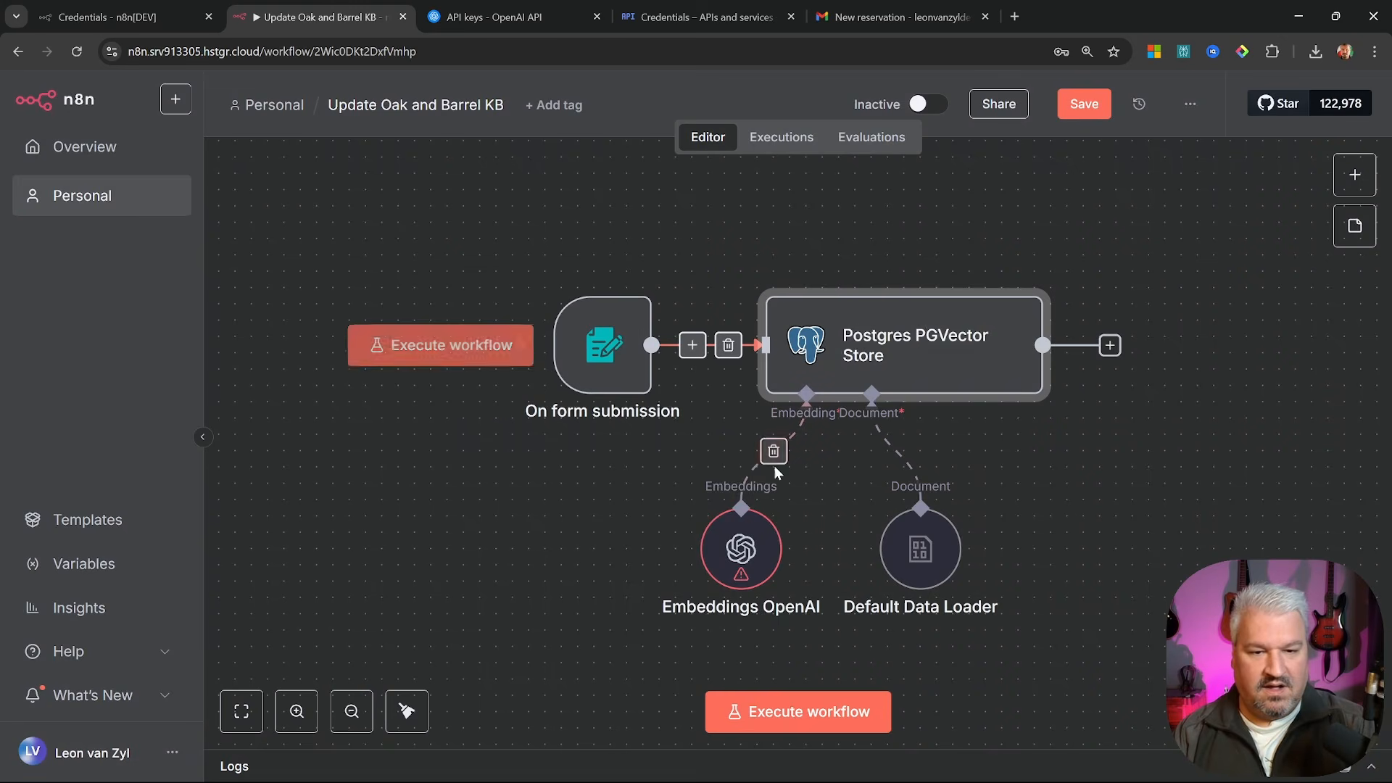
click(85, 96)
double_click(741, 536)
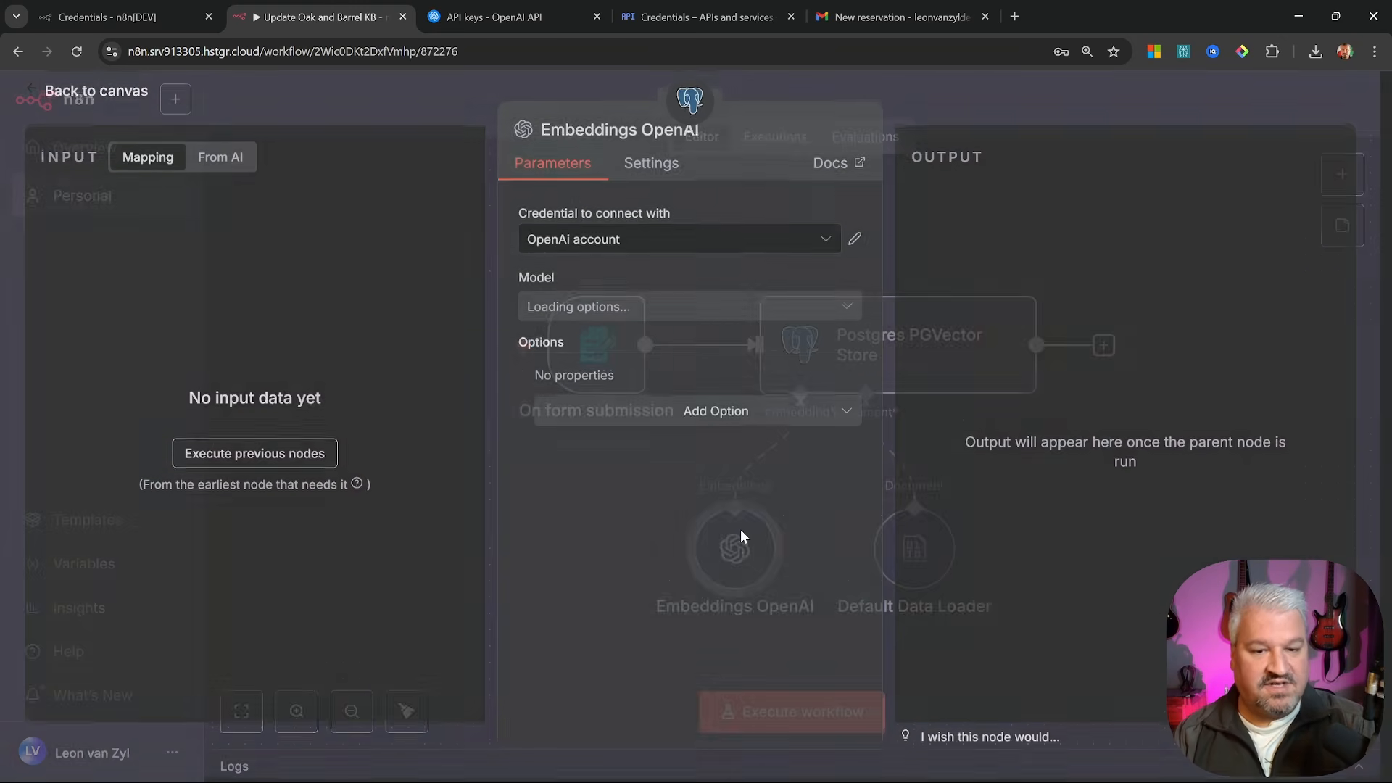
click(618, 245)
click(608, 290)
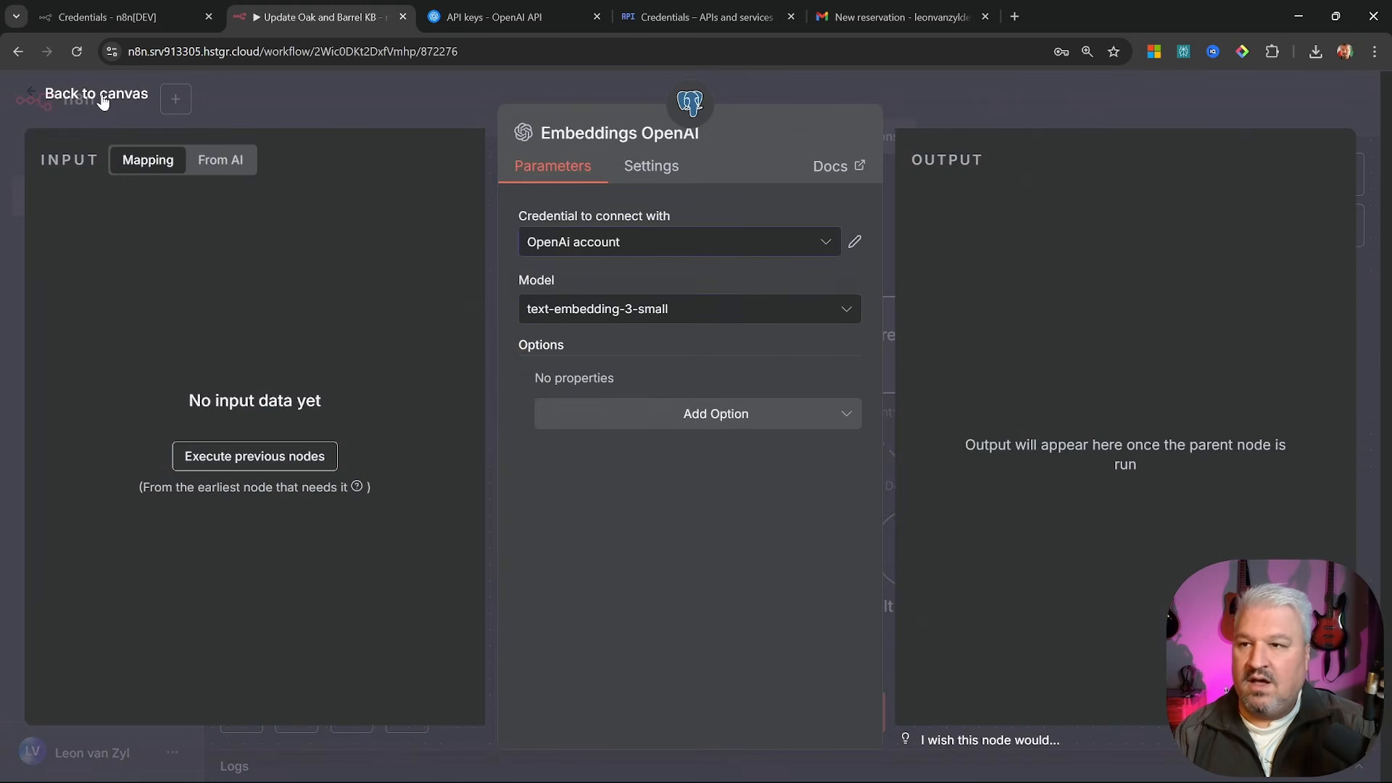
click(97, 94)
Save the imported KB workflow and switch the Oak & Barrel Support workflow to Active
click(1084, 105)
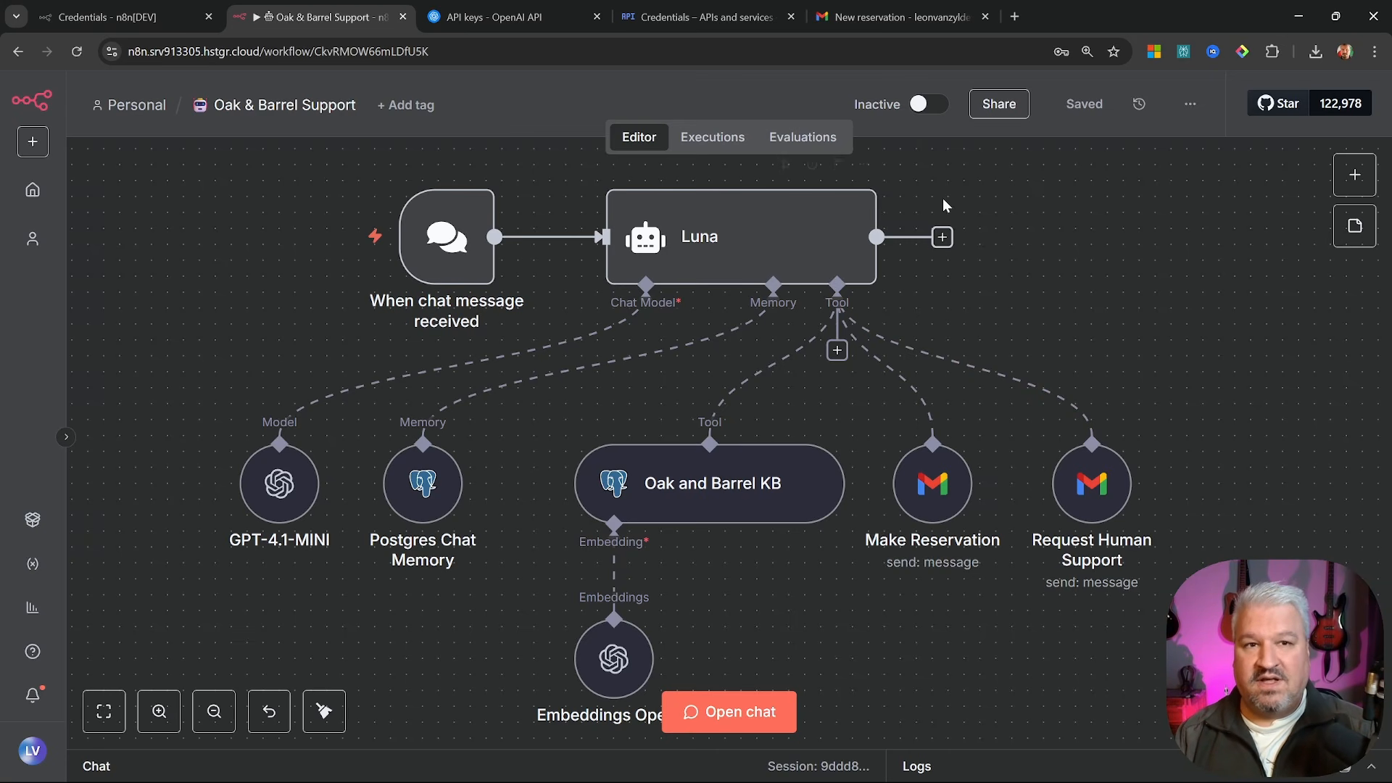
click(925, 106)
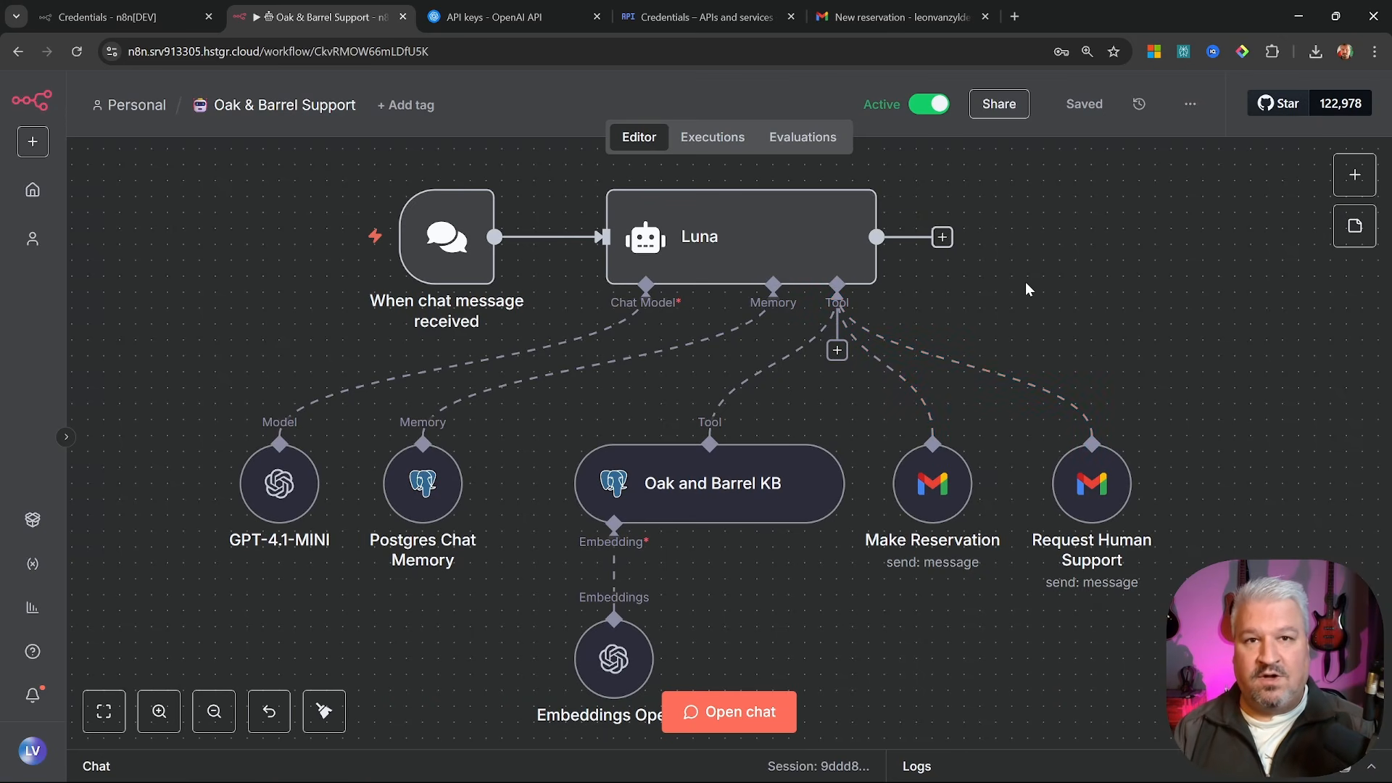
Enable Make Chat Publicly Available on the chat trigger and copy its Chat URL
mouse_move(503, 202)
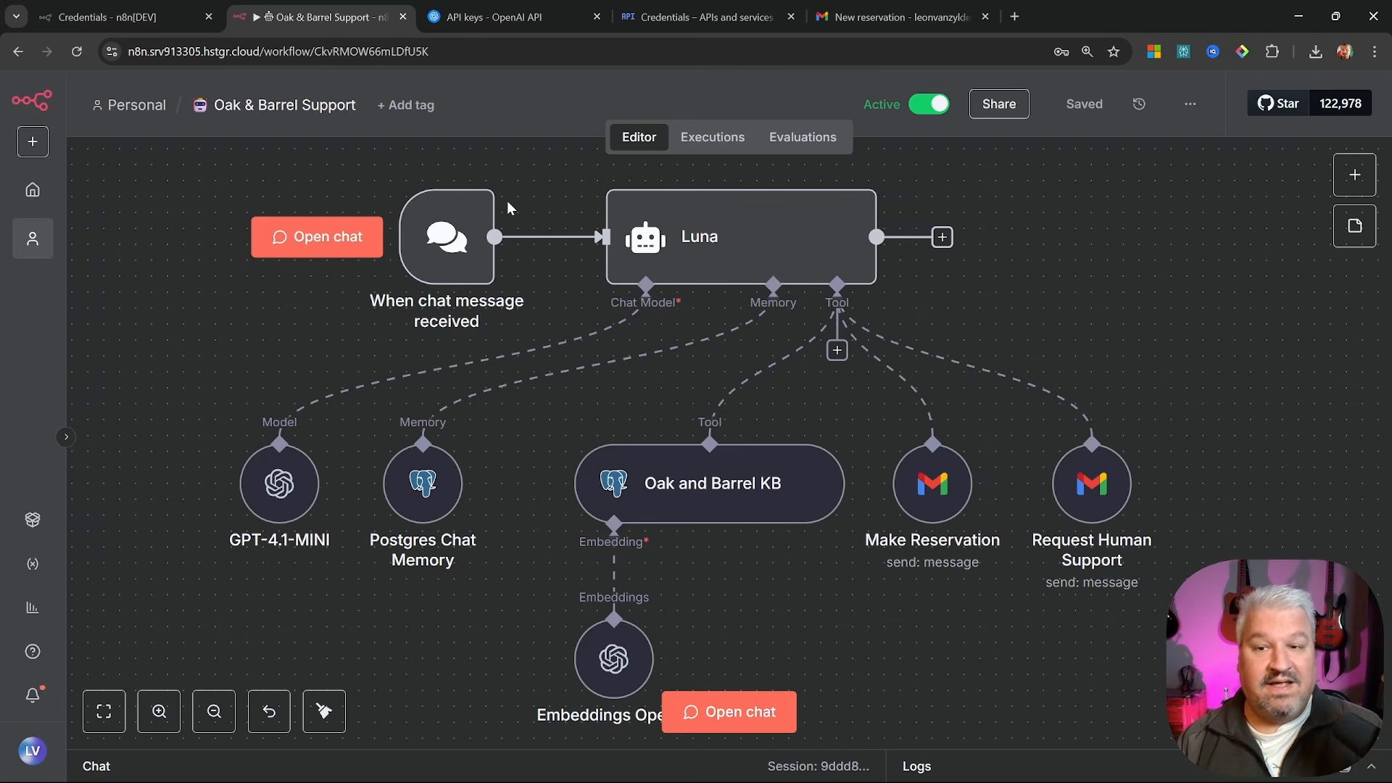
double_click(450, 225)
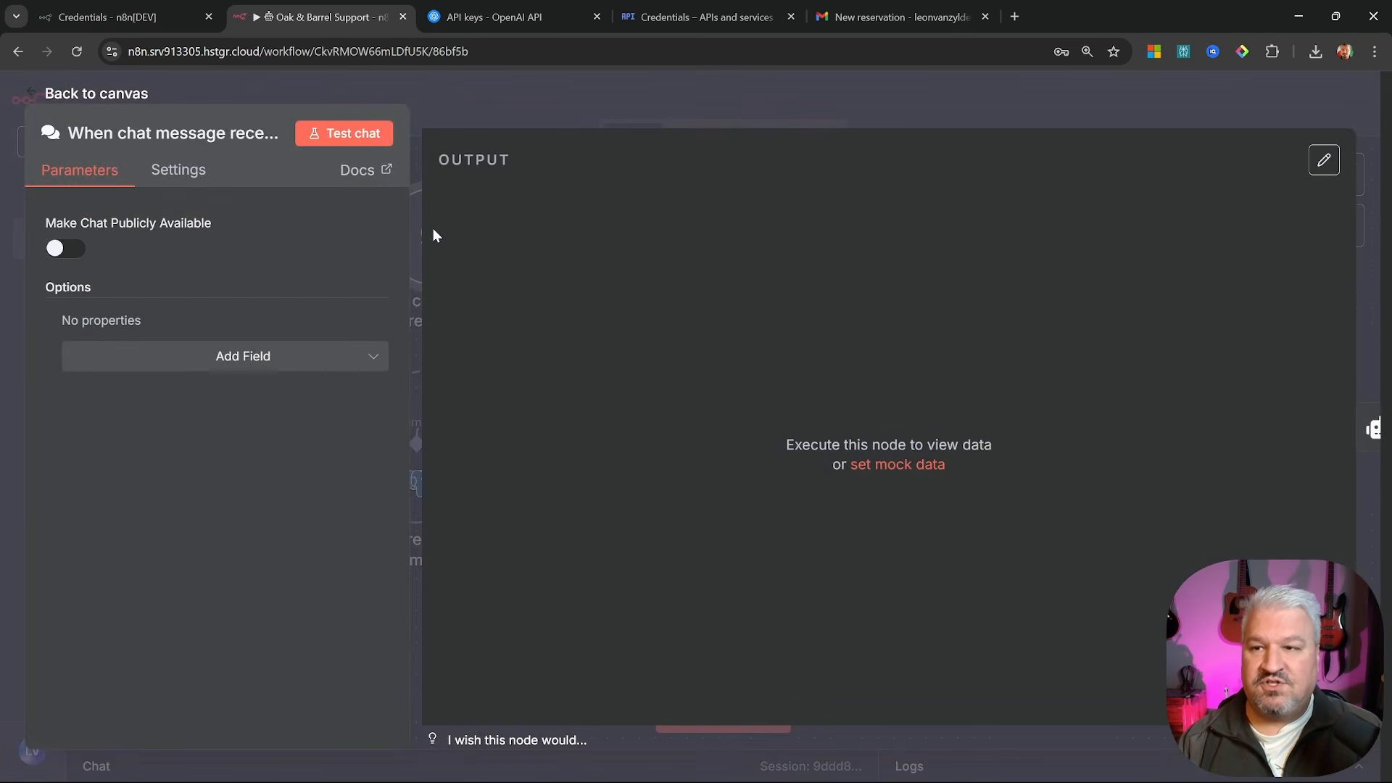
click(65, 250)
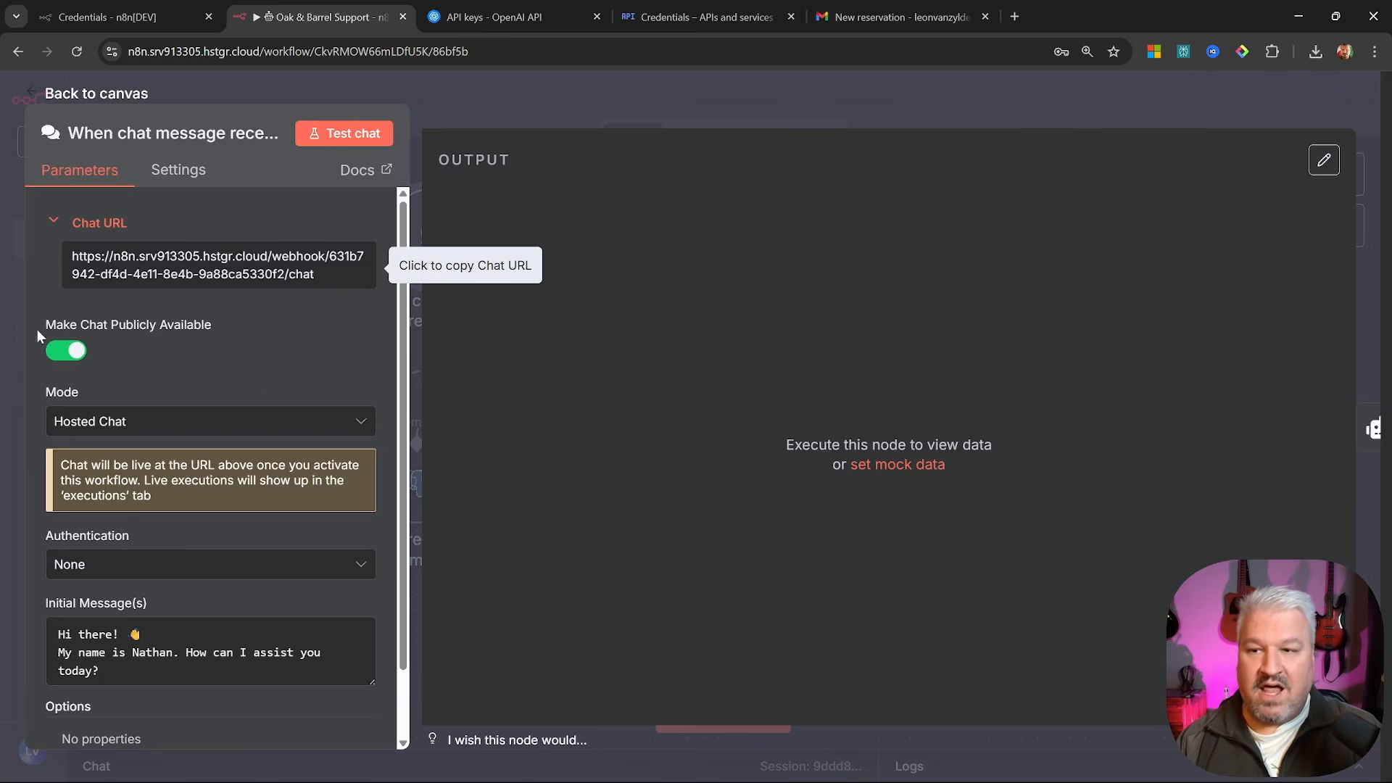
click(285, 282)
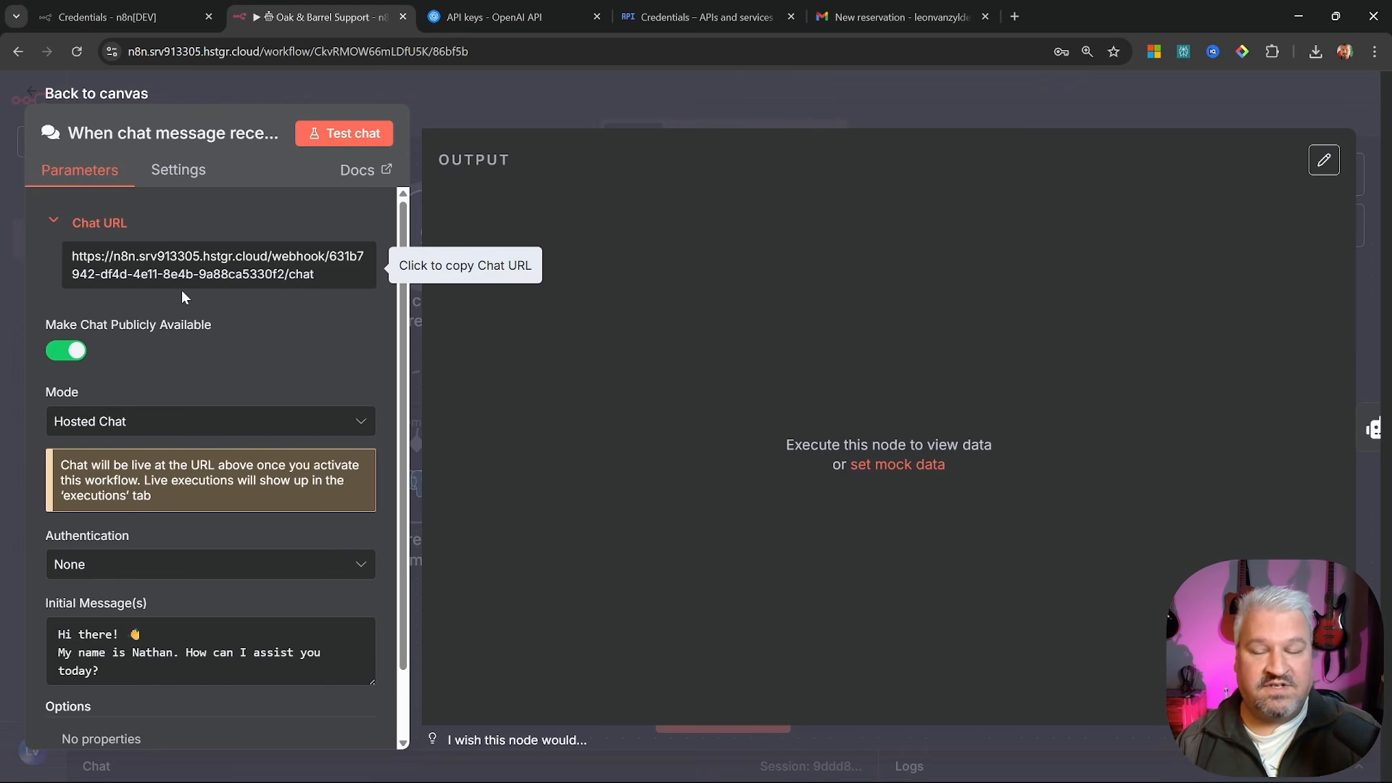
click(222, 282)
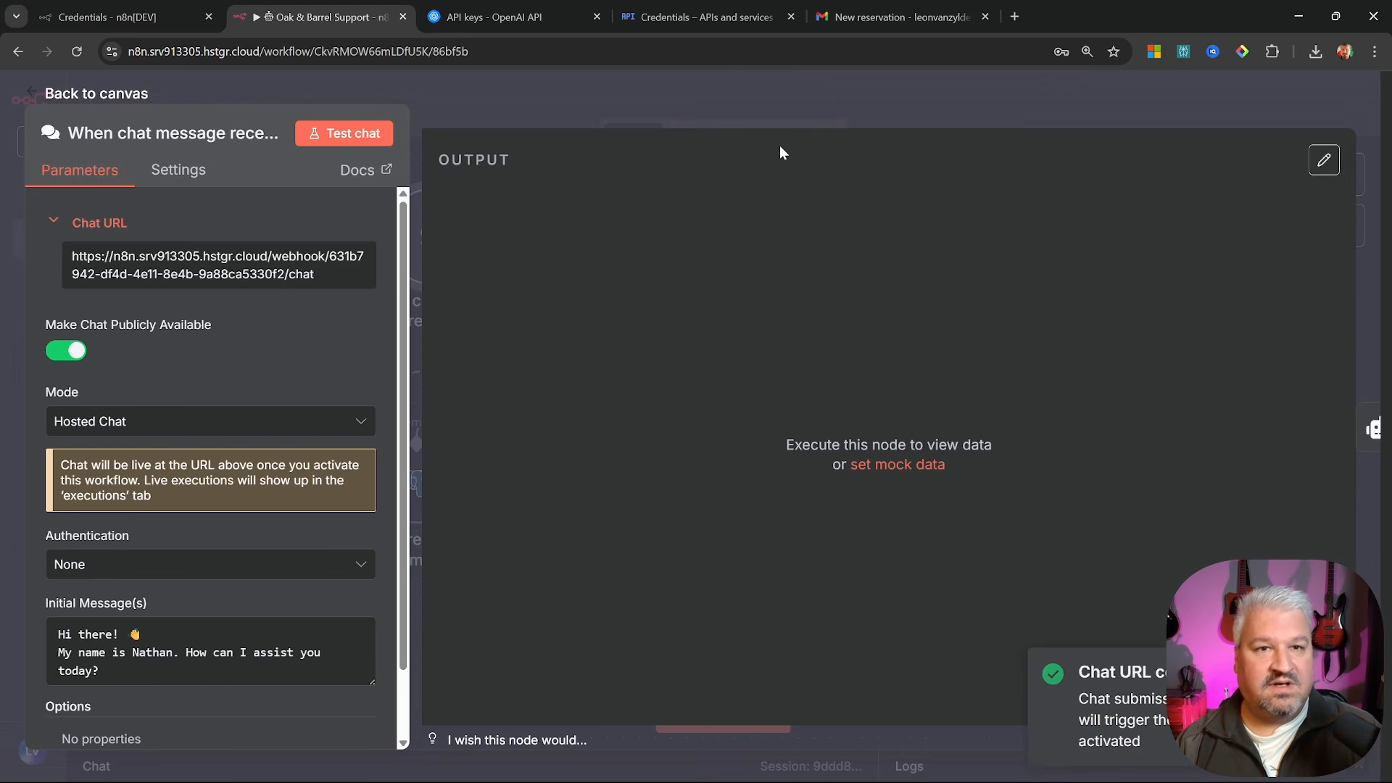
Load the copied chat URL in a new browser tab, which shows a page-not-found error
click(1015, 16)
key(ctrl+v)
key(Return)
drag(452, 280, 941, 425)
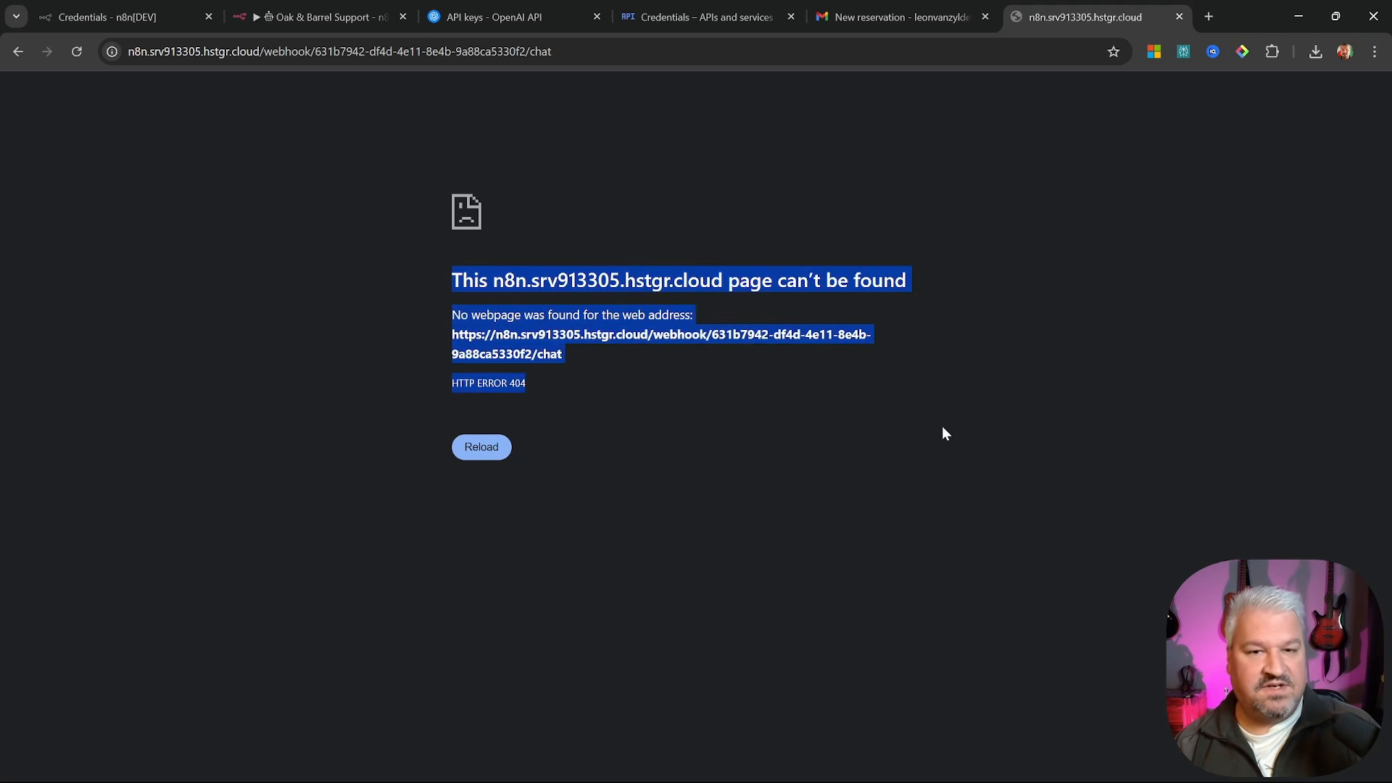
click(882, 382)
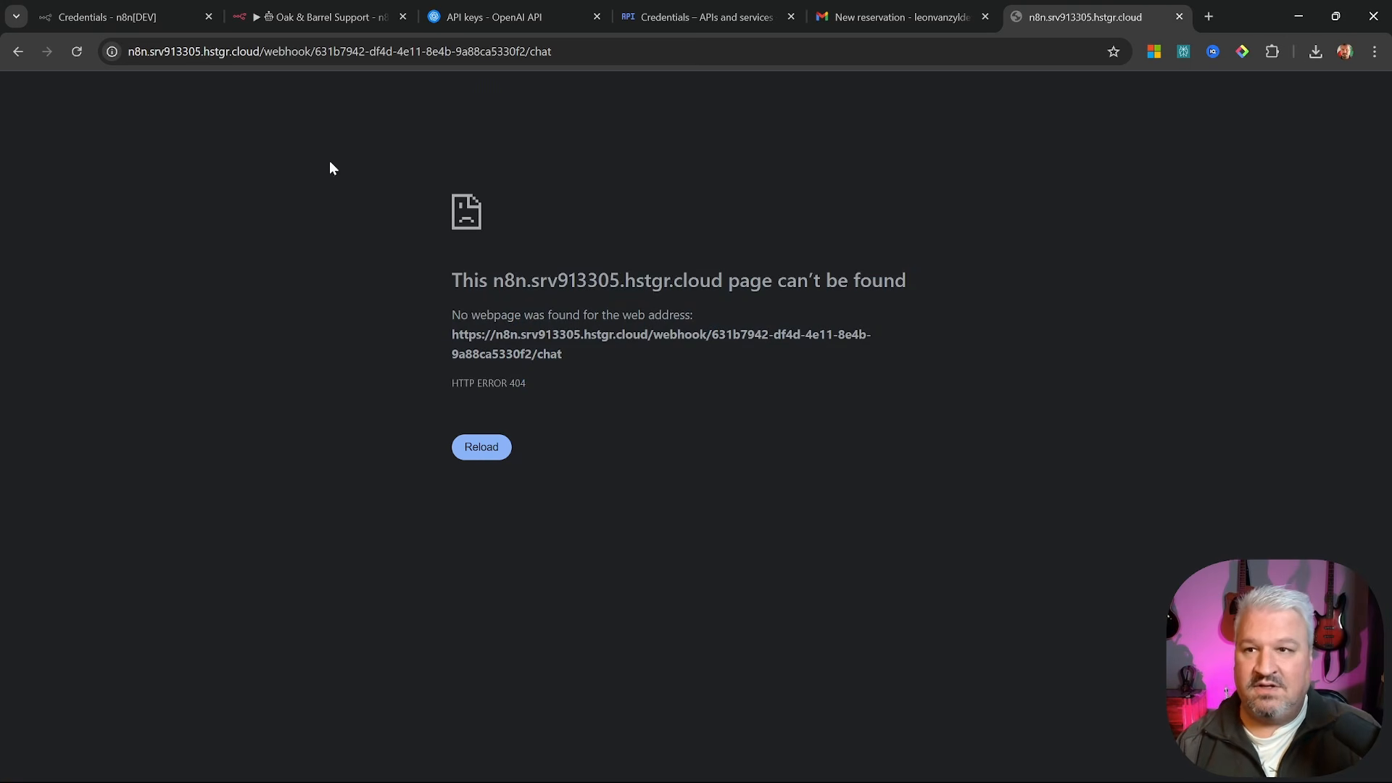
Save the workflow with the public chat enabled and reload the chat page
click(323, 16)
click(95, 93)
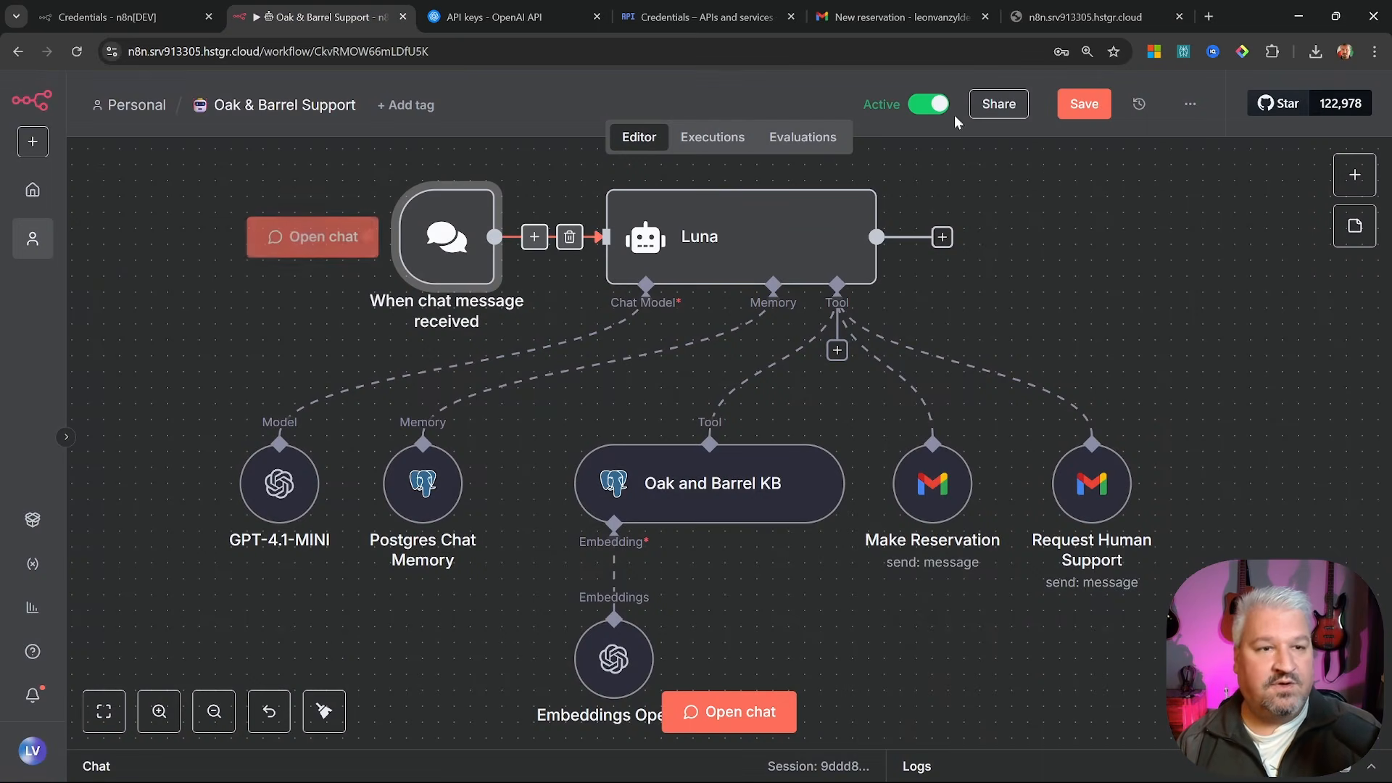
click(1084, 104)
click(1085, 16)
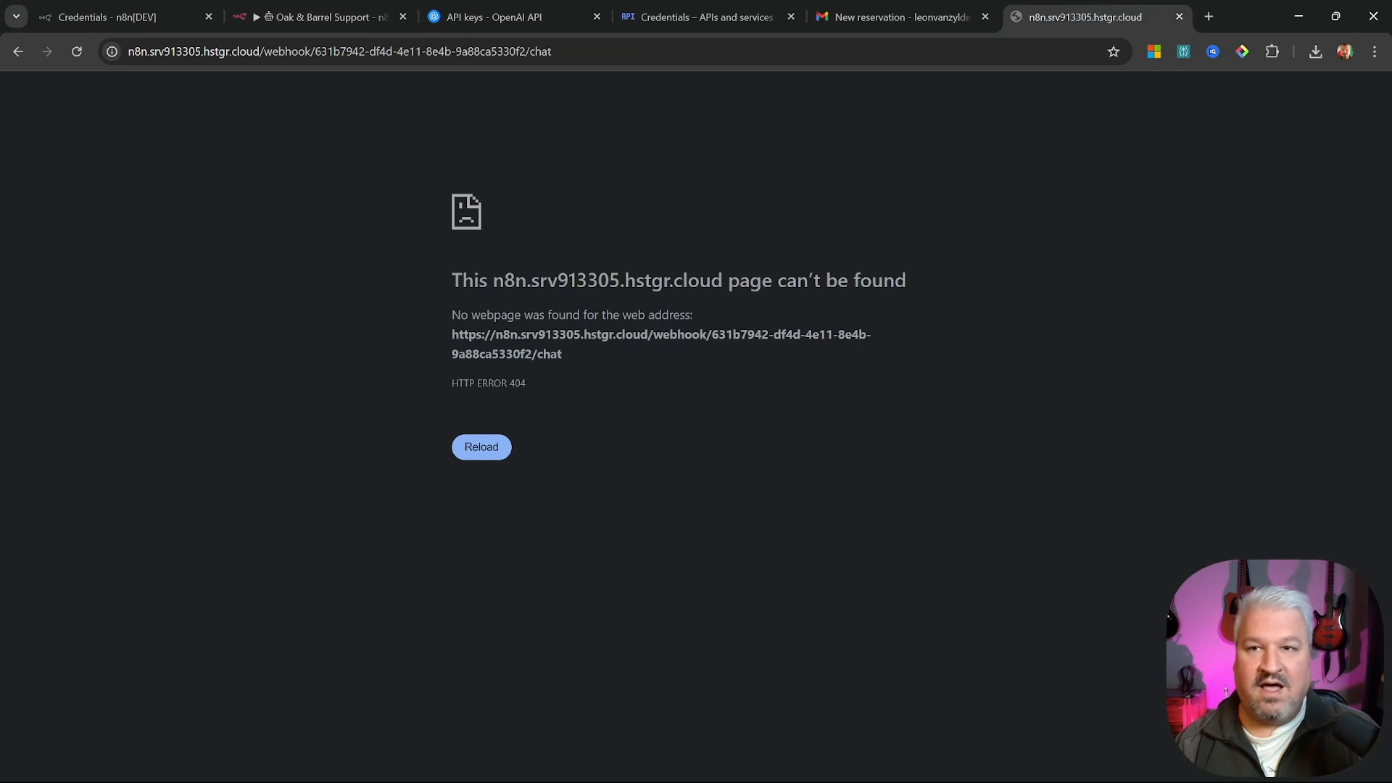
click(75, 52)
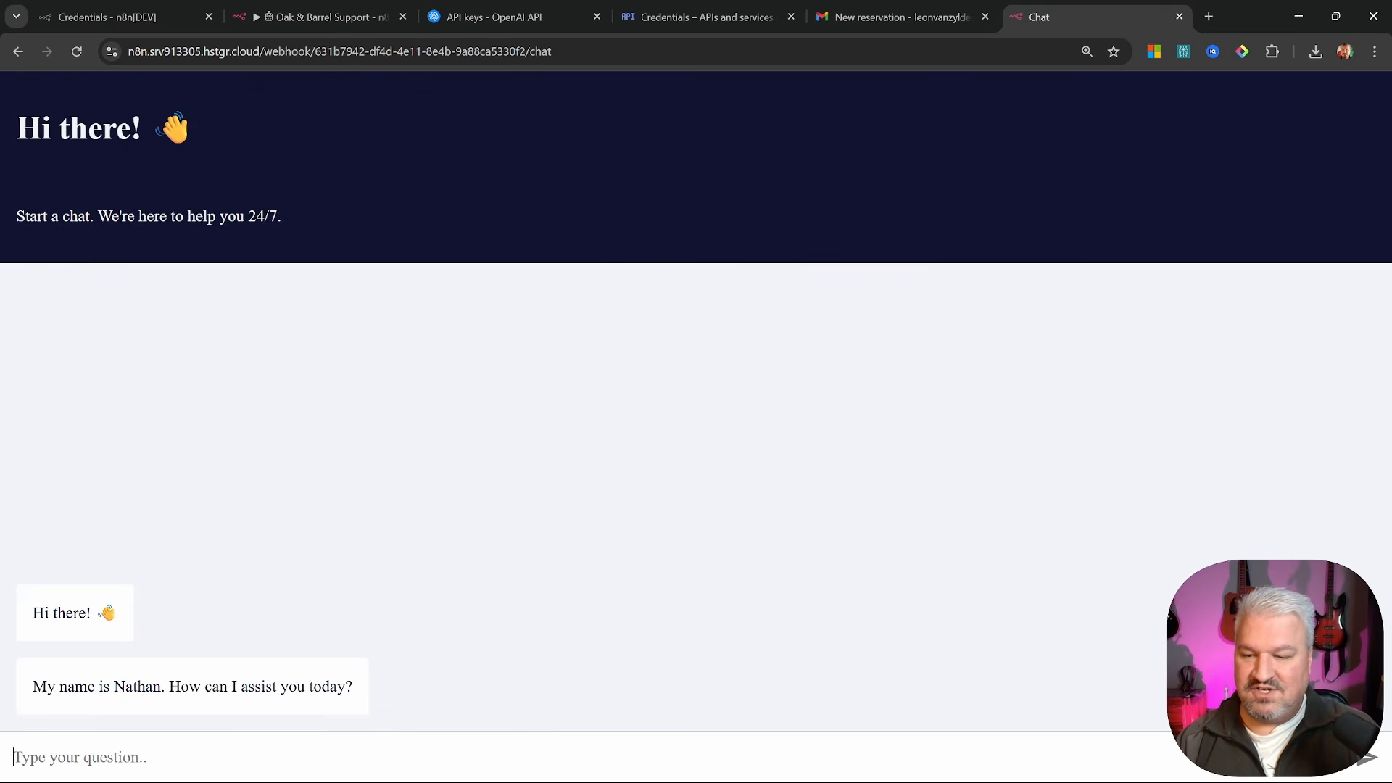
Ask the hosted chat 'Hello', 'What is your name' and 'What are the current specials?'
text(Hell)
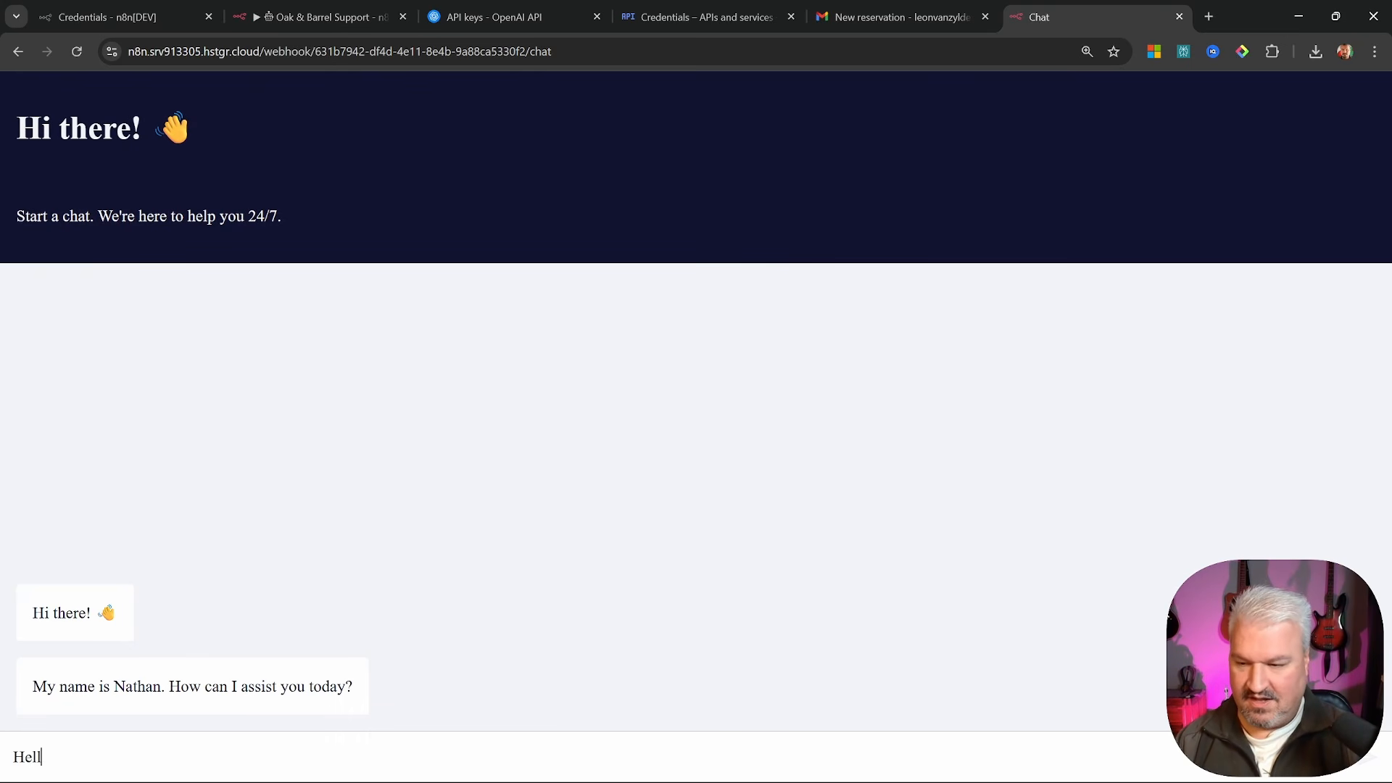
text(o)
key(Return)
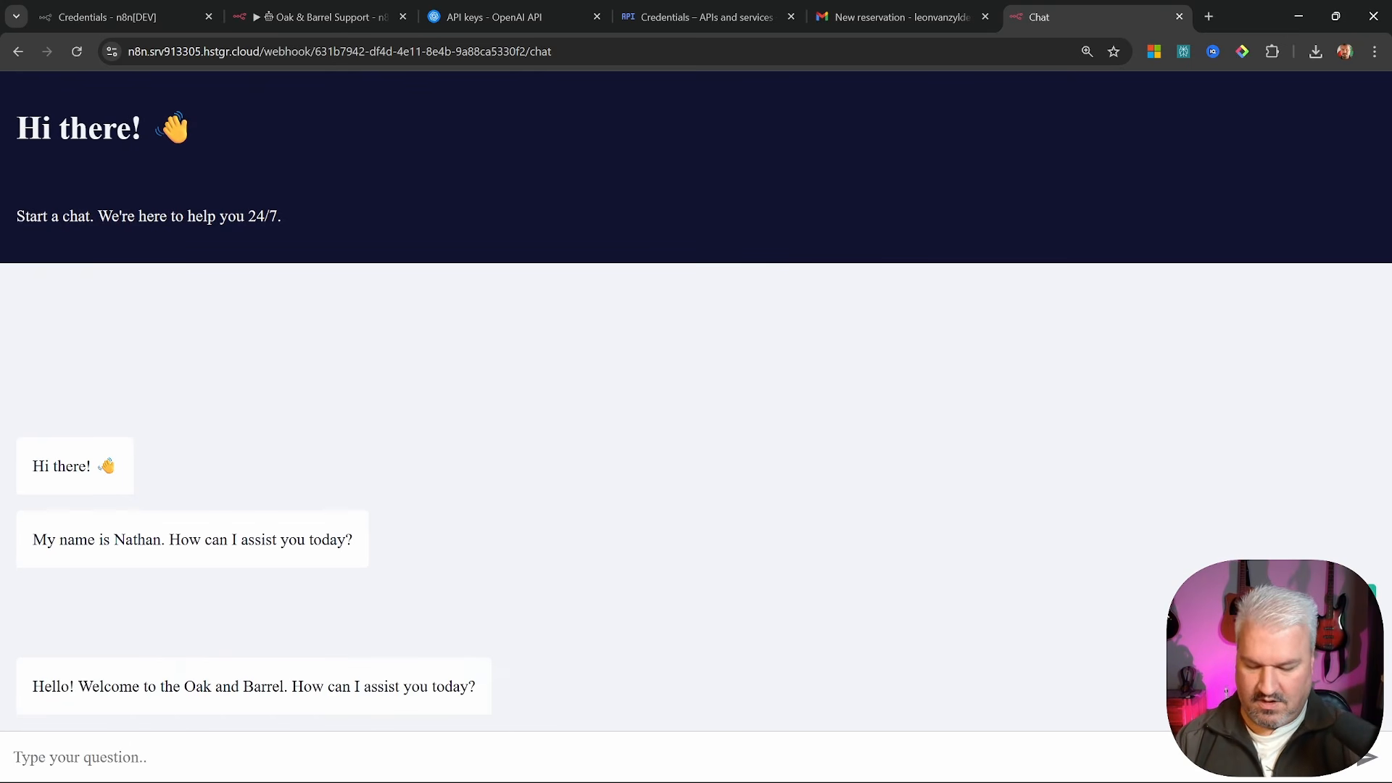
text(What is your name)
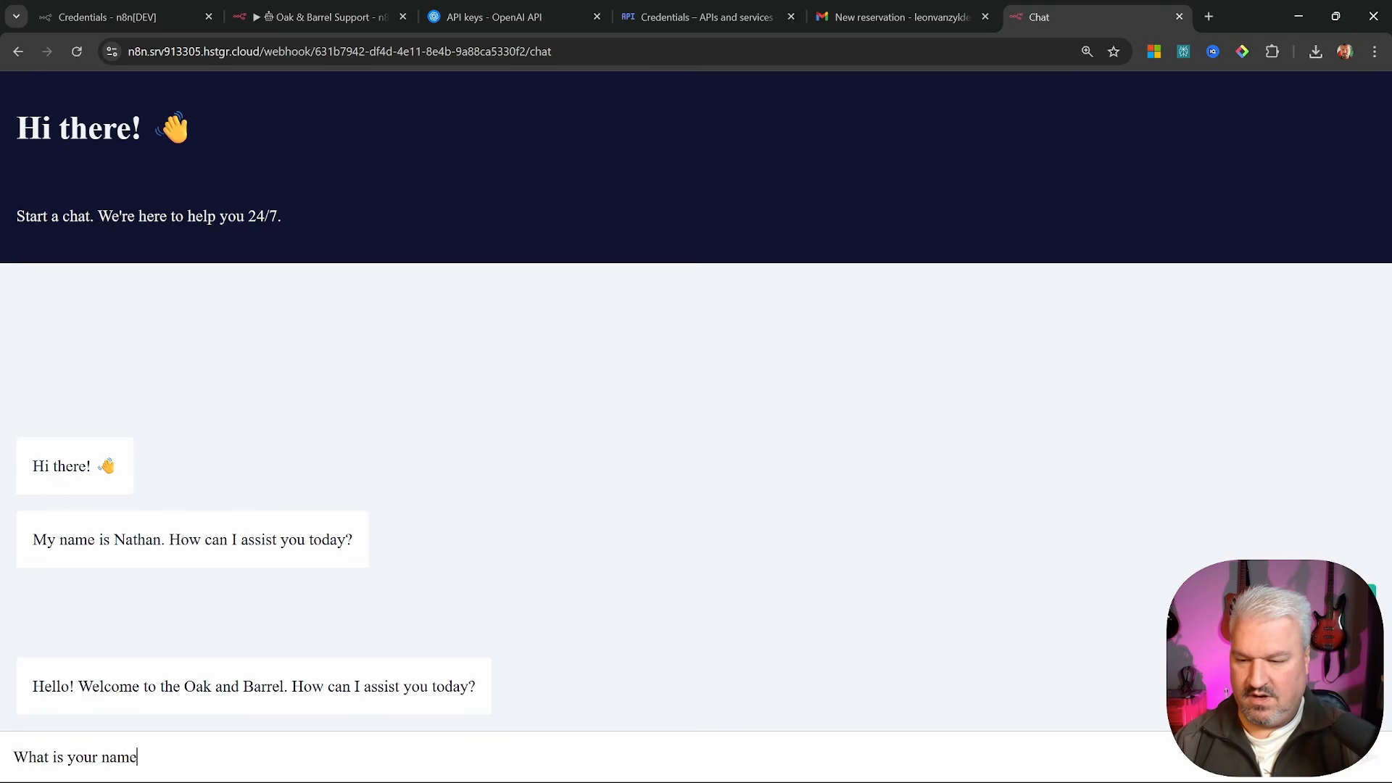
key(Return)
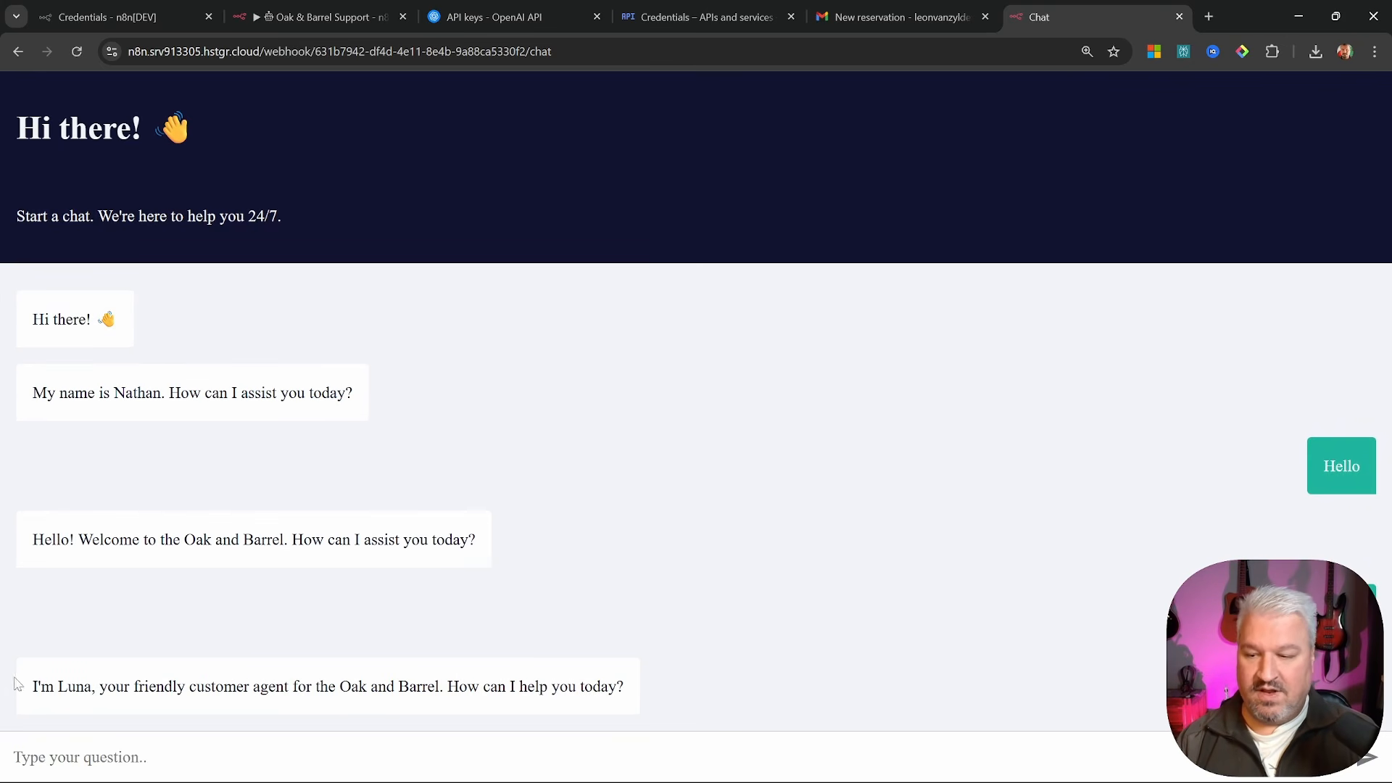
drag(19, 685, 673, 677)
click(673, 676)
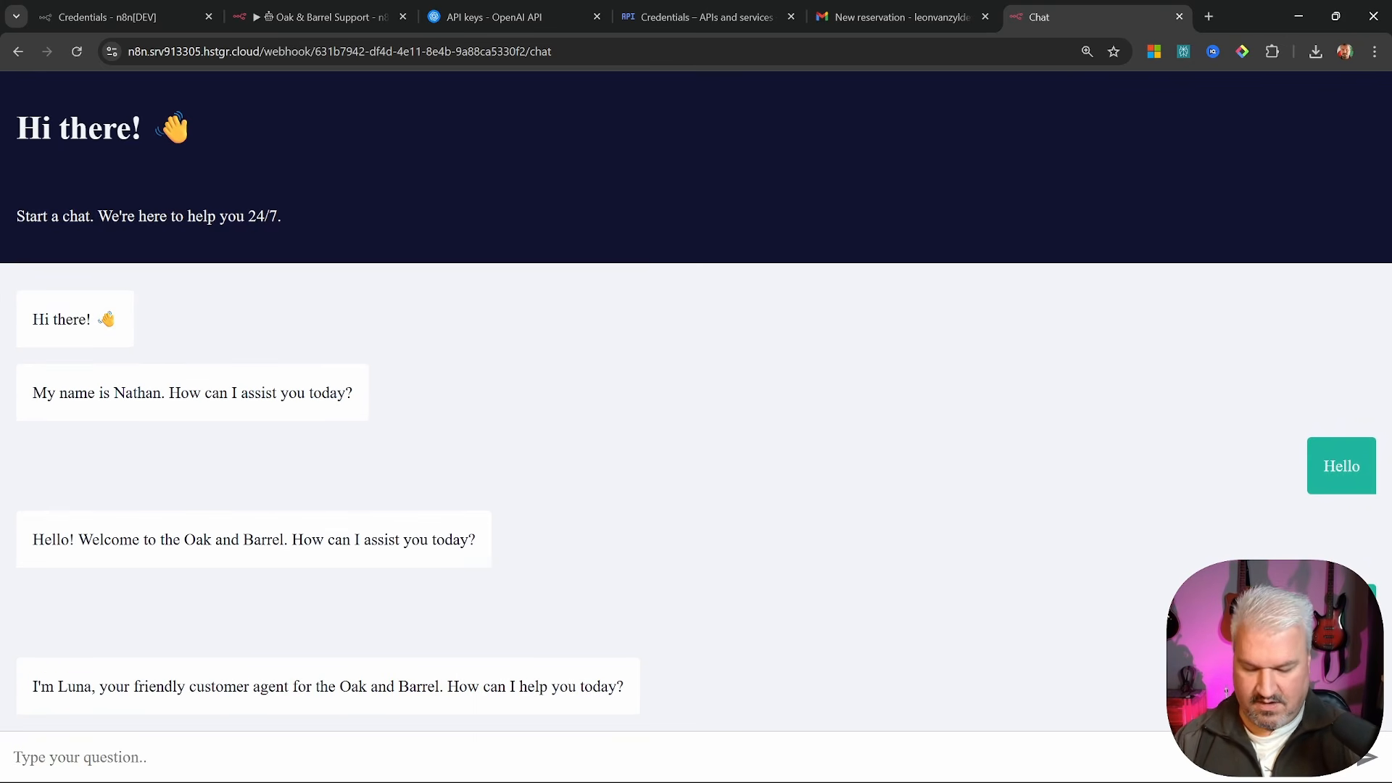
text(What are the)
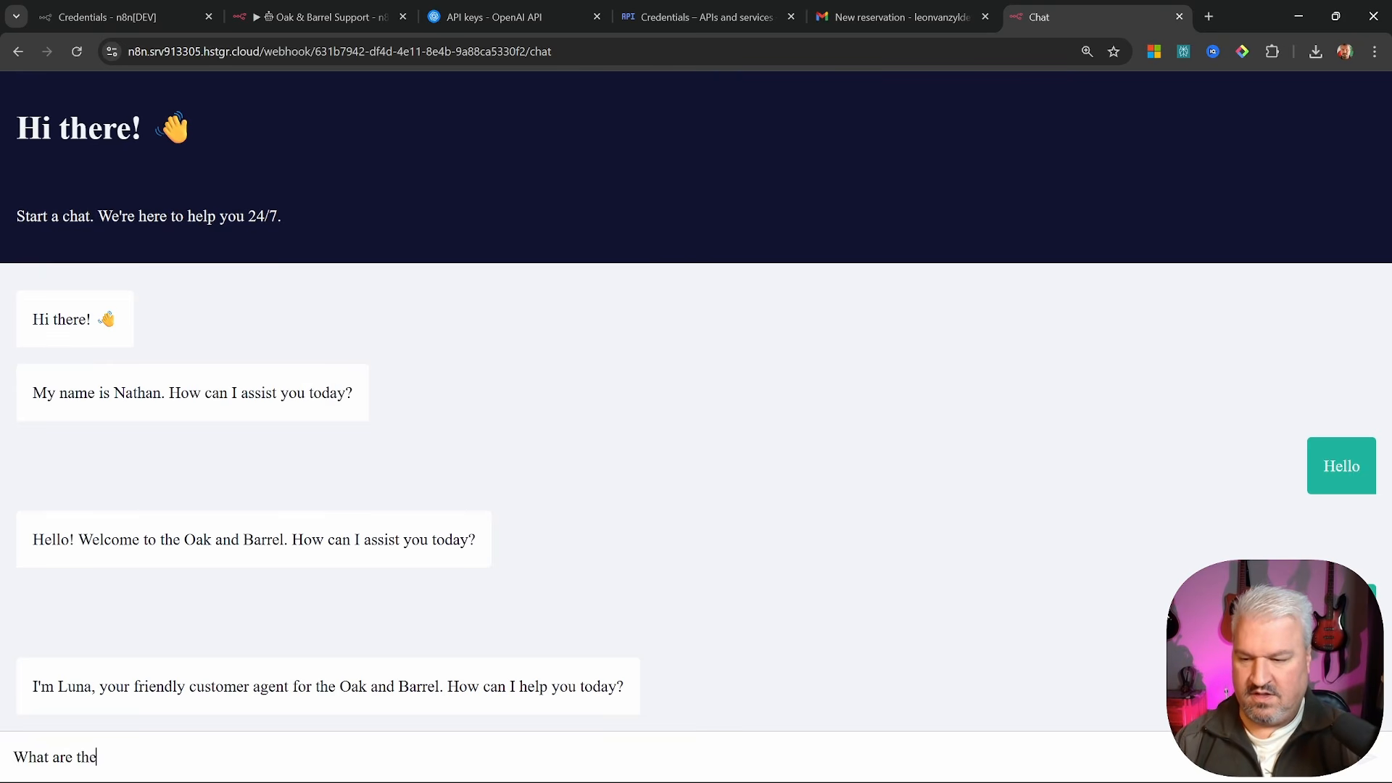
text( current special)
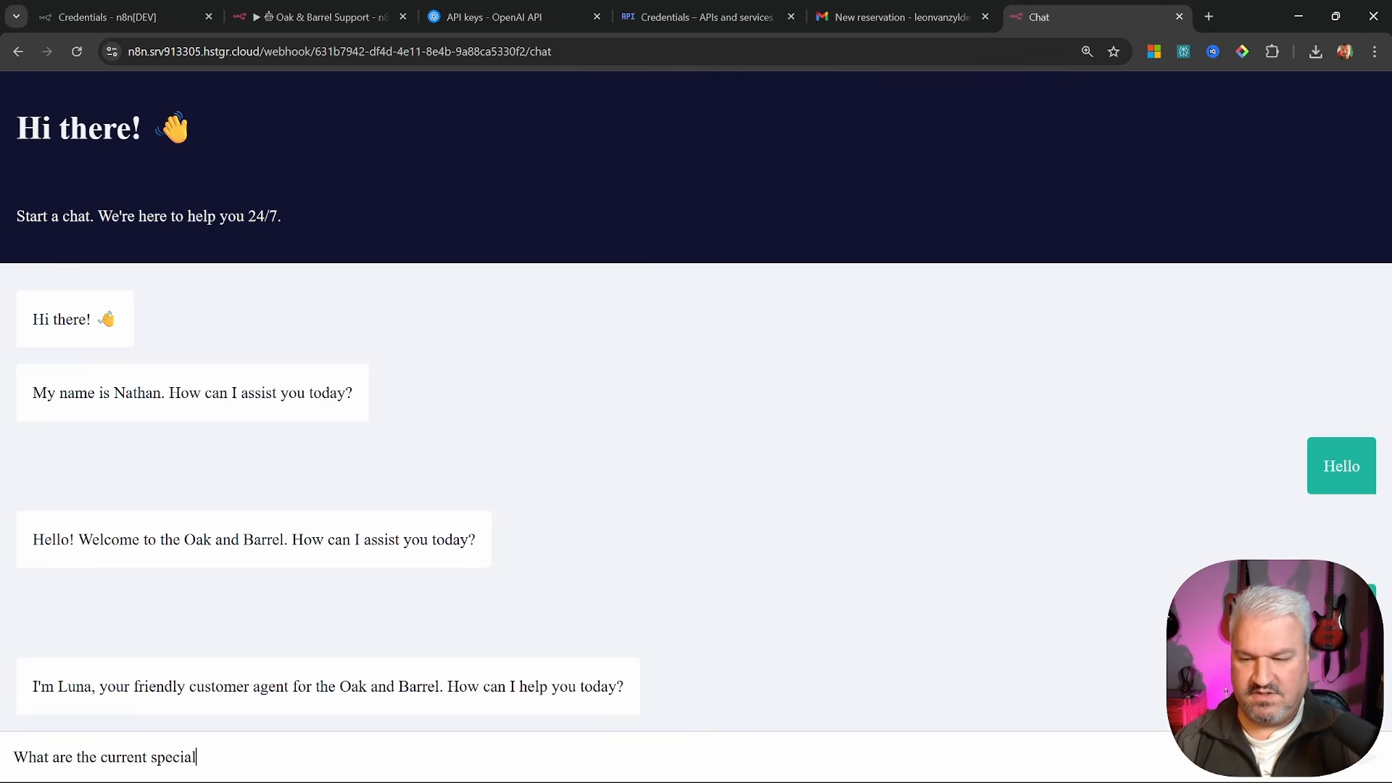
text(s?)
key(Return)
drag(30, 687, 989, 686)
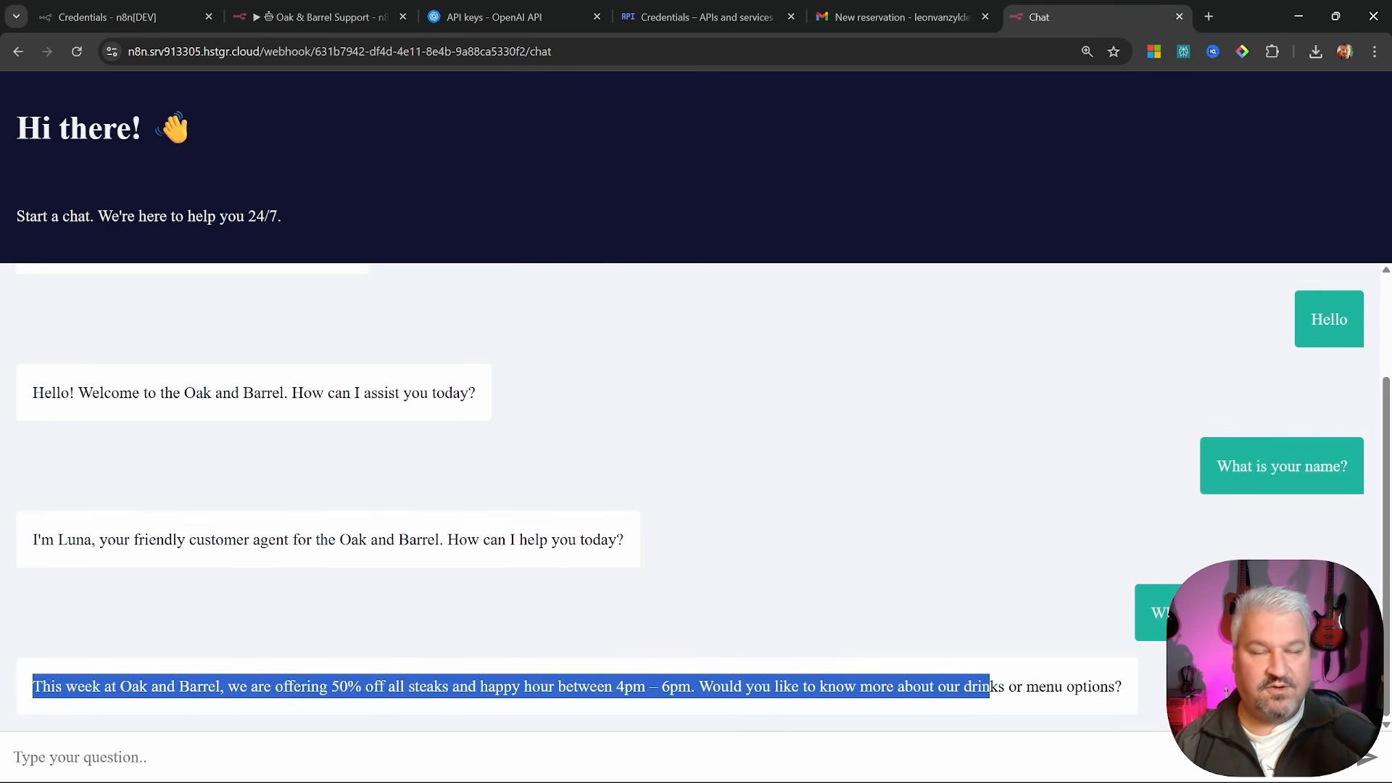
click(989, 686)
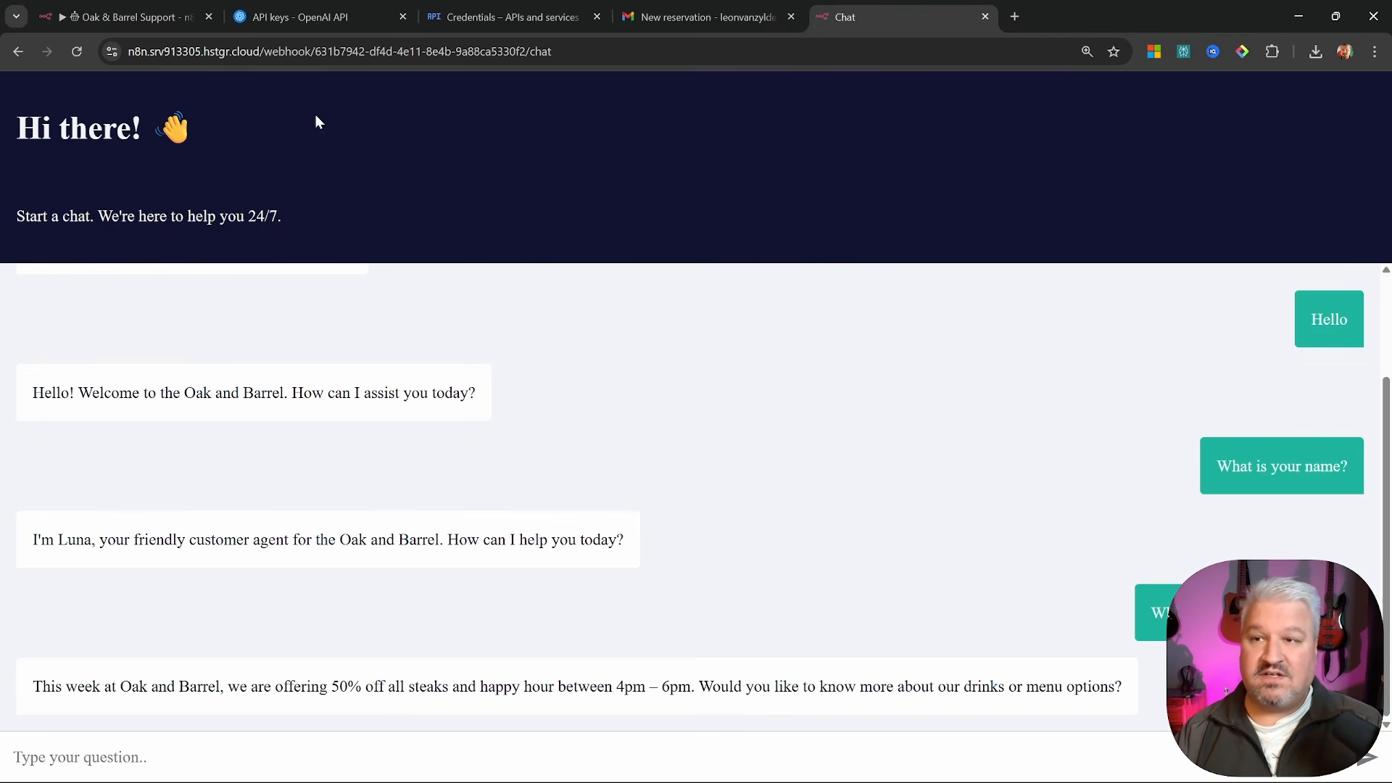
Review the 'Hi there!' heading and name greeting, then return to the chat trigger settings
scroll(648, 398, up, 2)
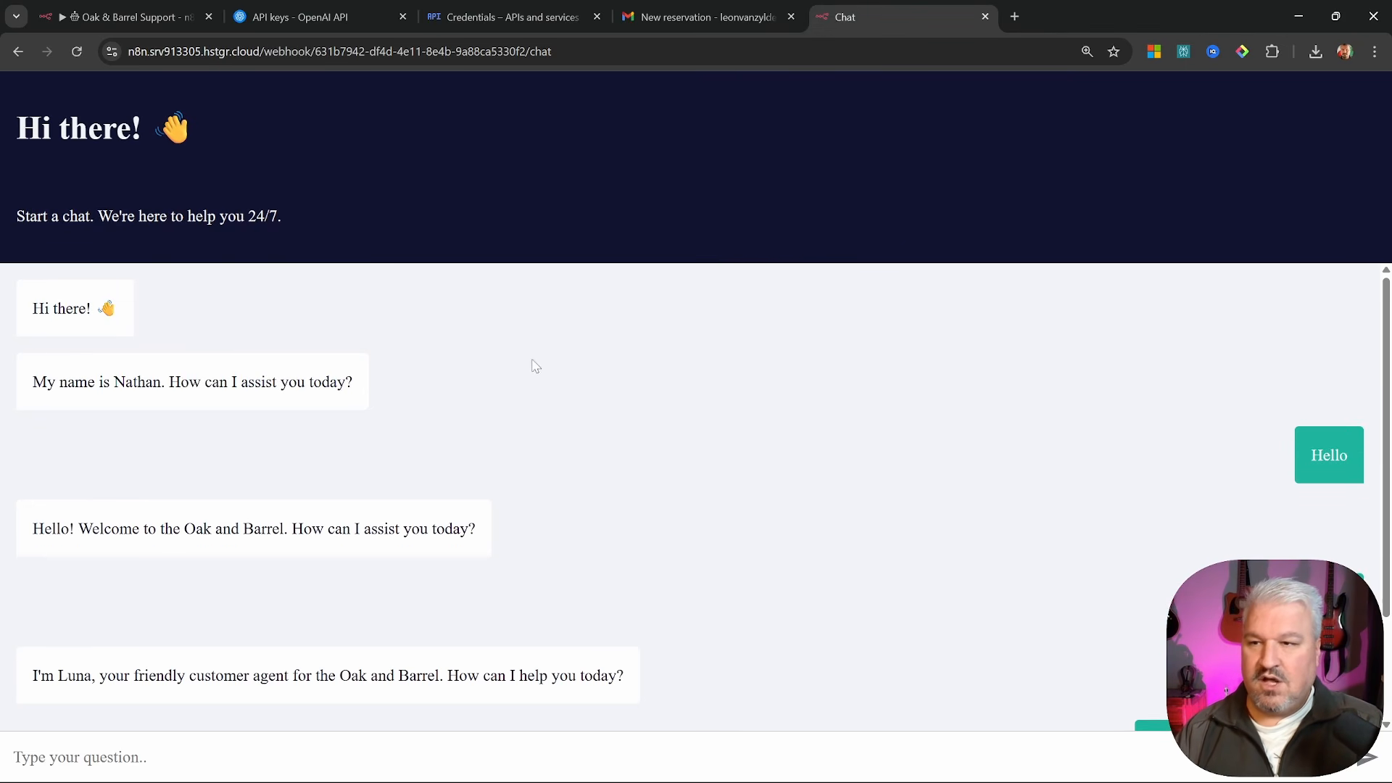
triple_click(5, 135)
click(308, 135)
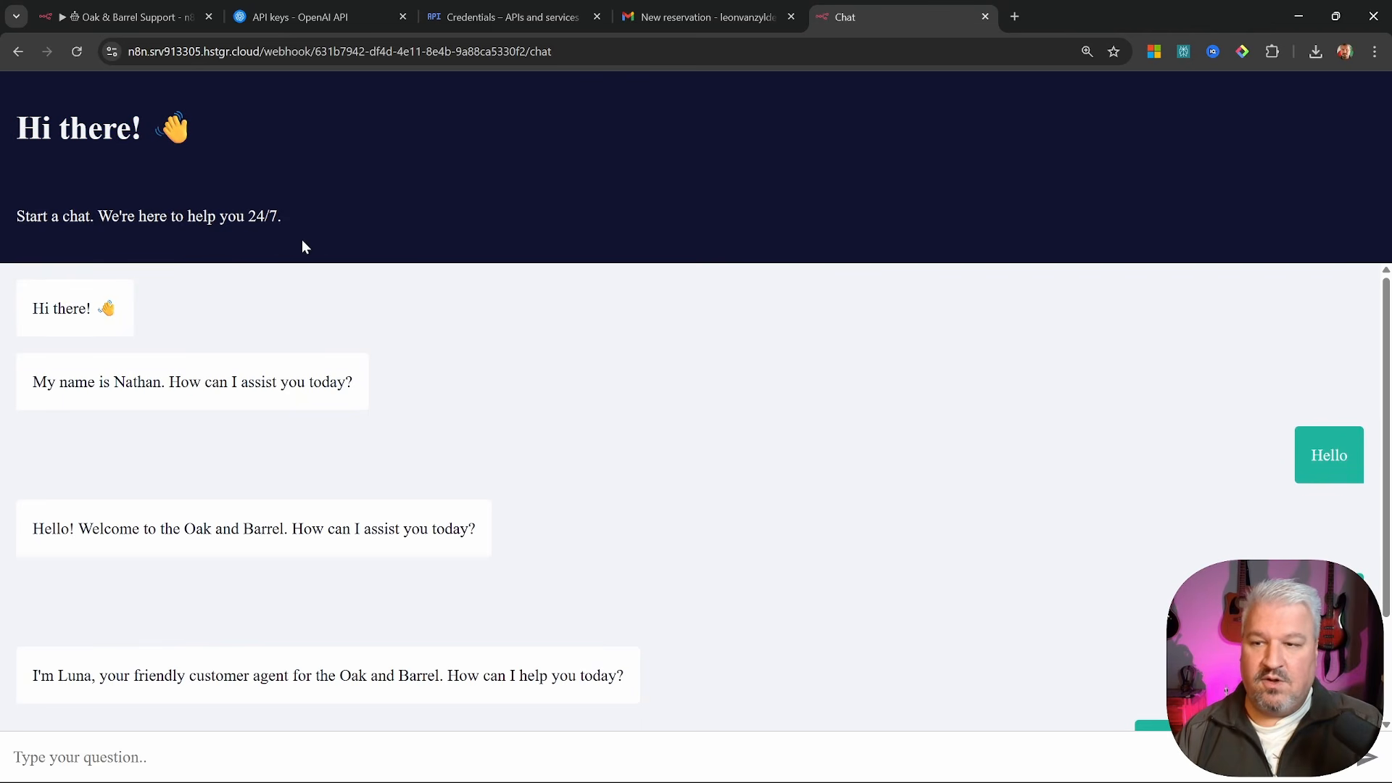
mouse_move(32, 382)
mouse_down()
mouse_move(367, 393)
mouse_move(11, 384)
mouse_up()
click(364, 392)
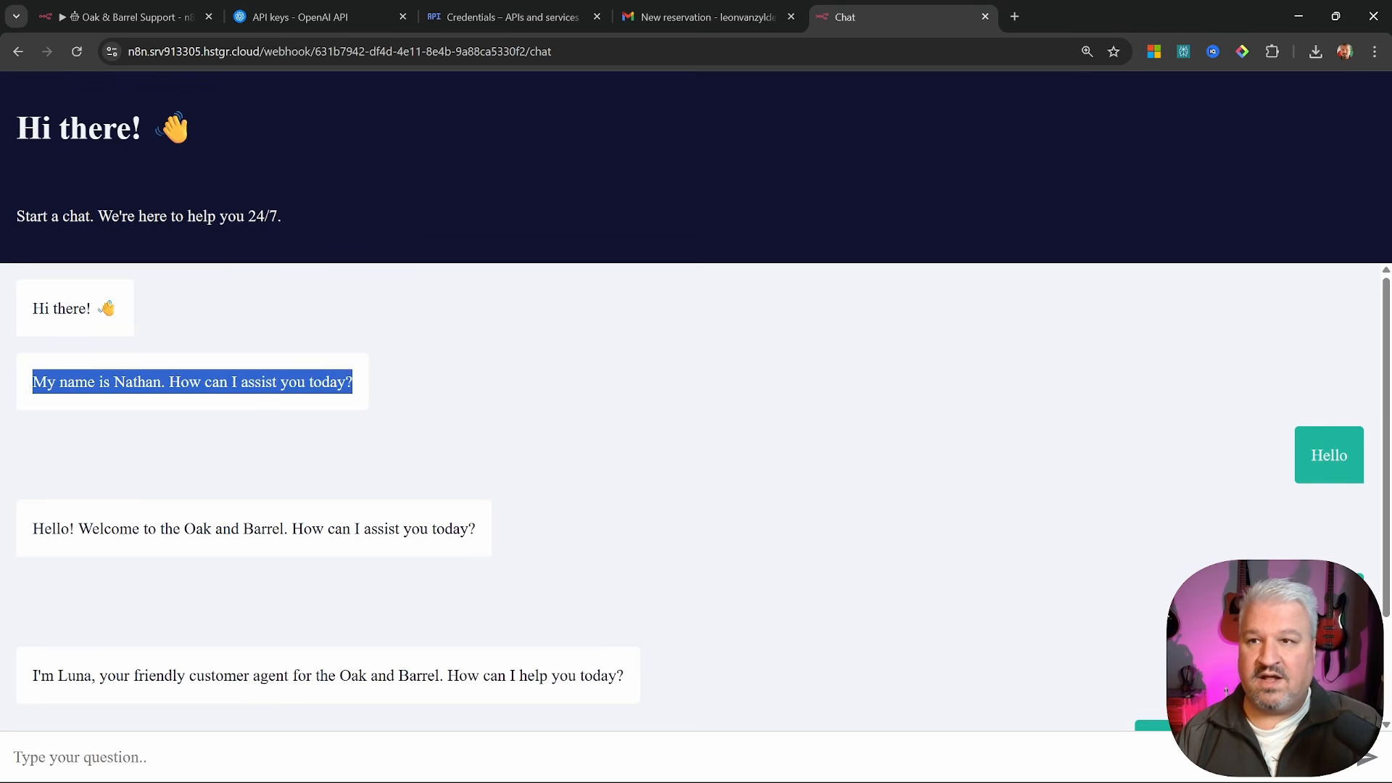
click(831, 242)
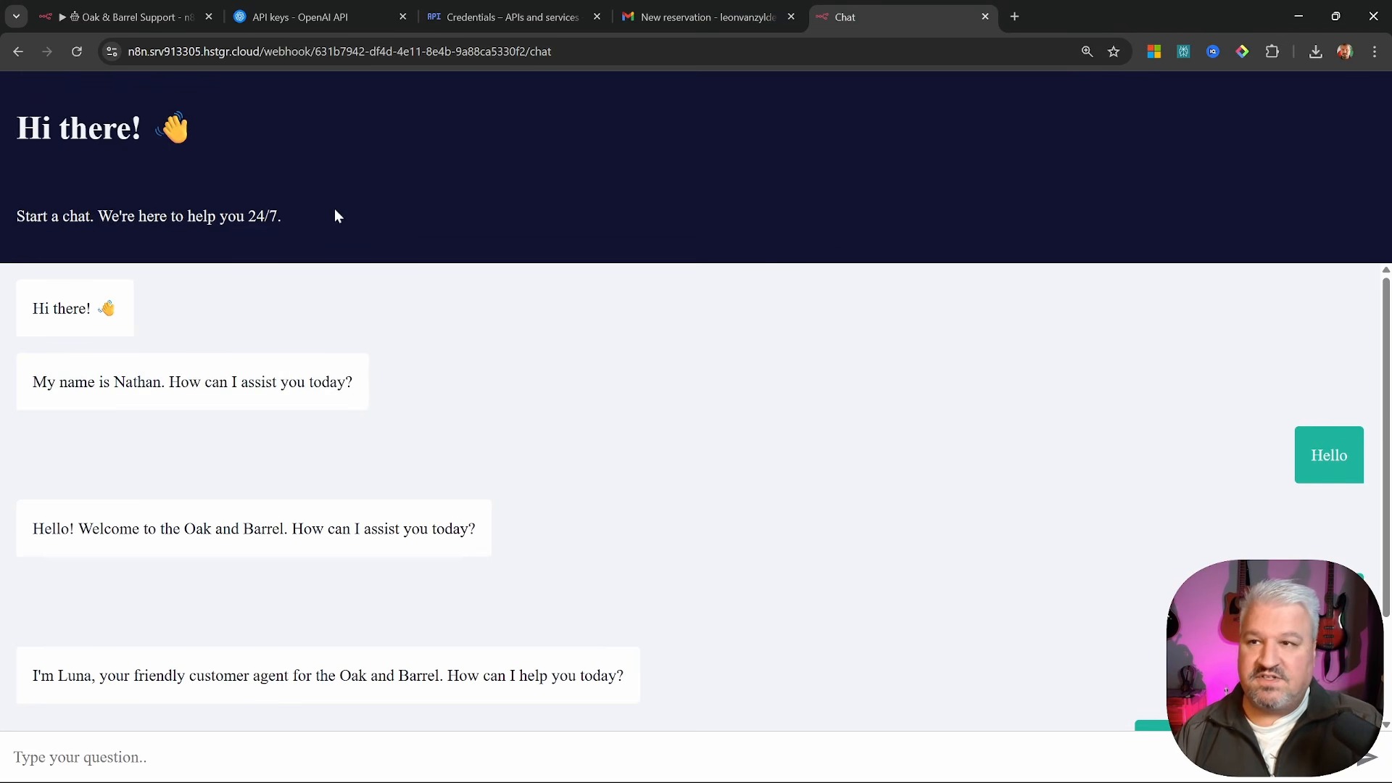
click(72, 19)
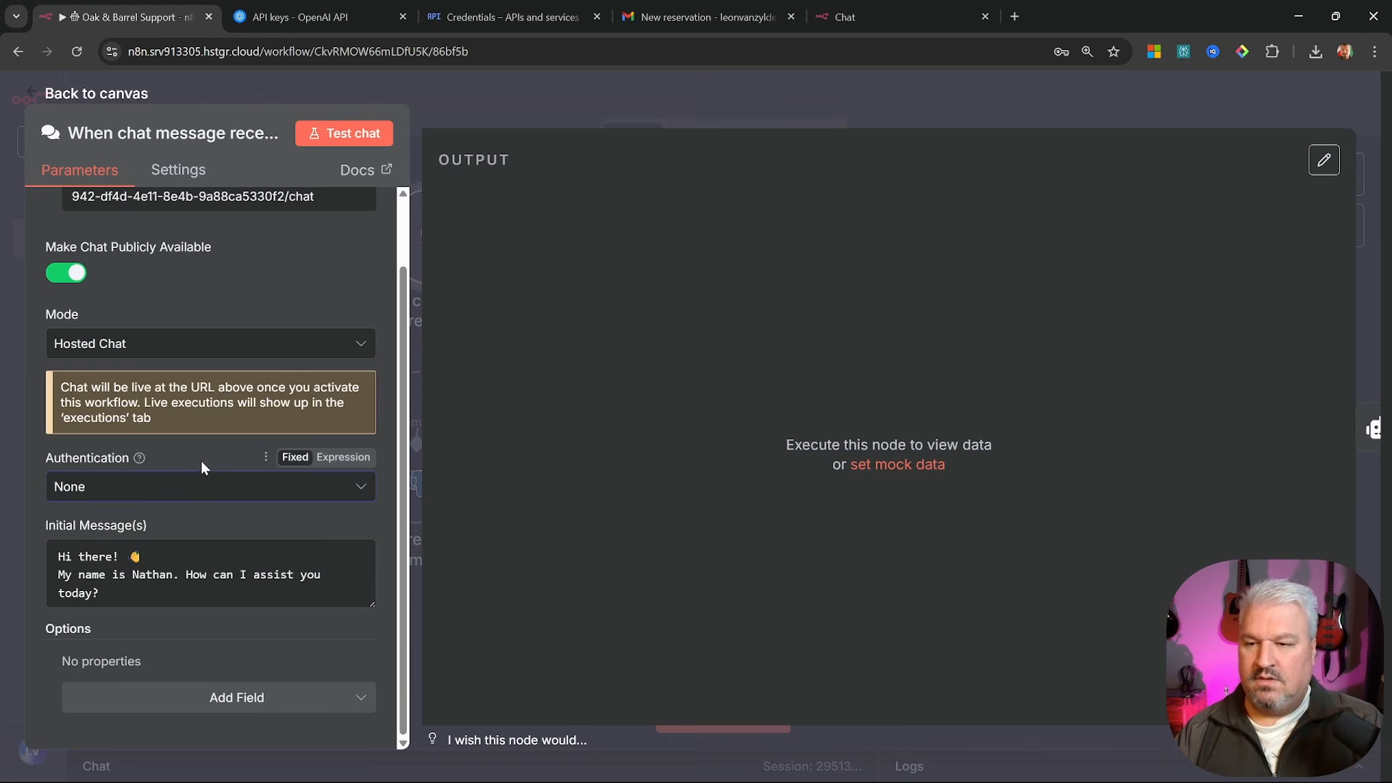
Keep authentication at None and change the bot's name in the initial message to Luna
click(140, 488)
click(46, 531)
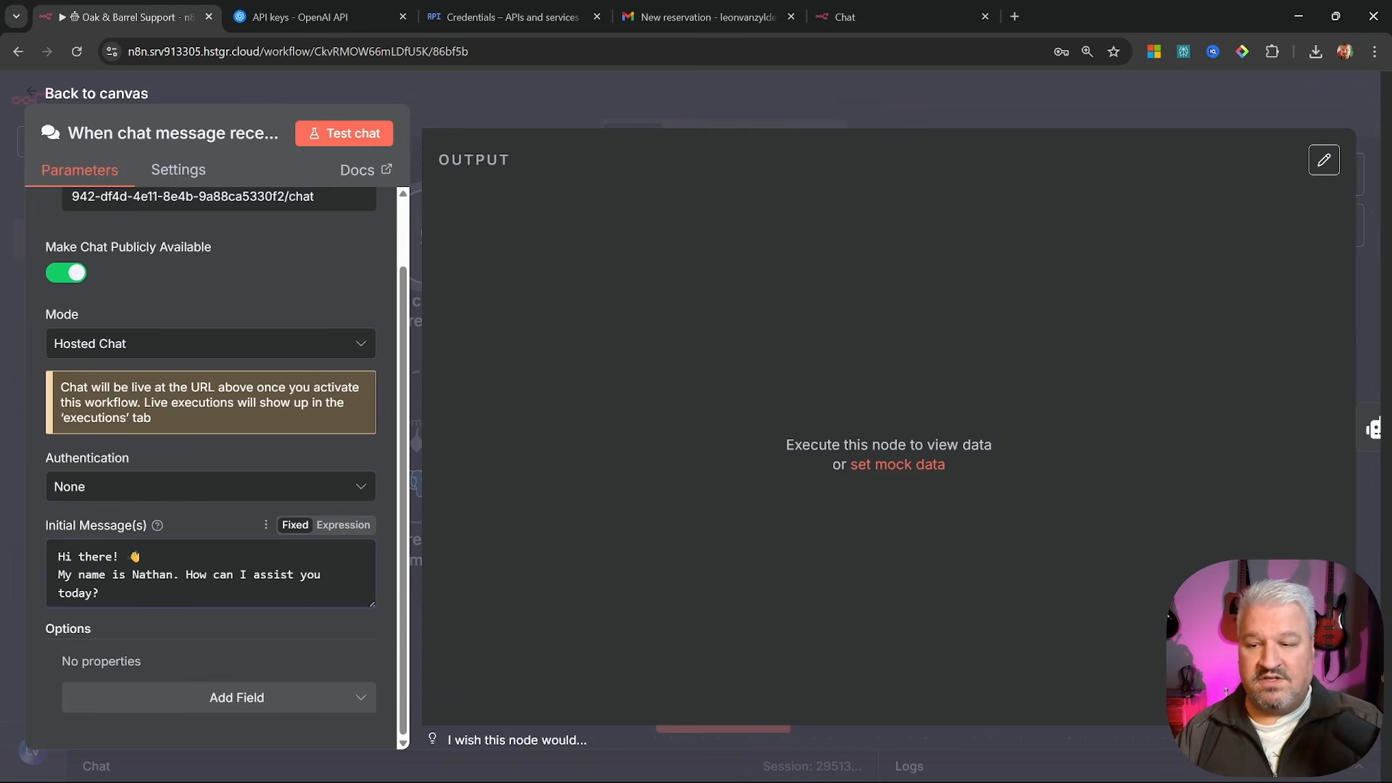
click(98, 593)
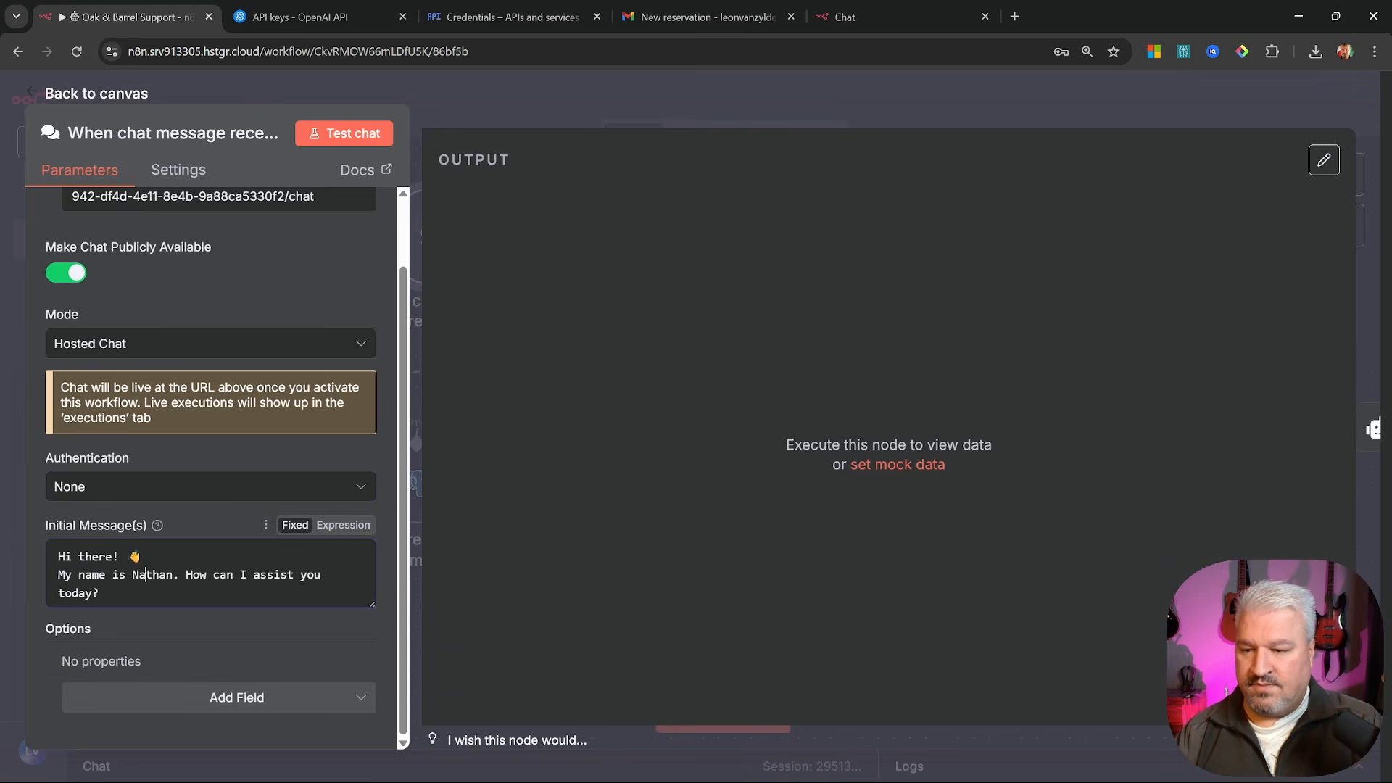
double_click(144, 574)
text(Luna)
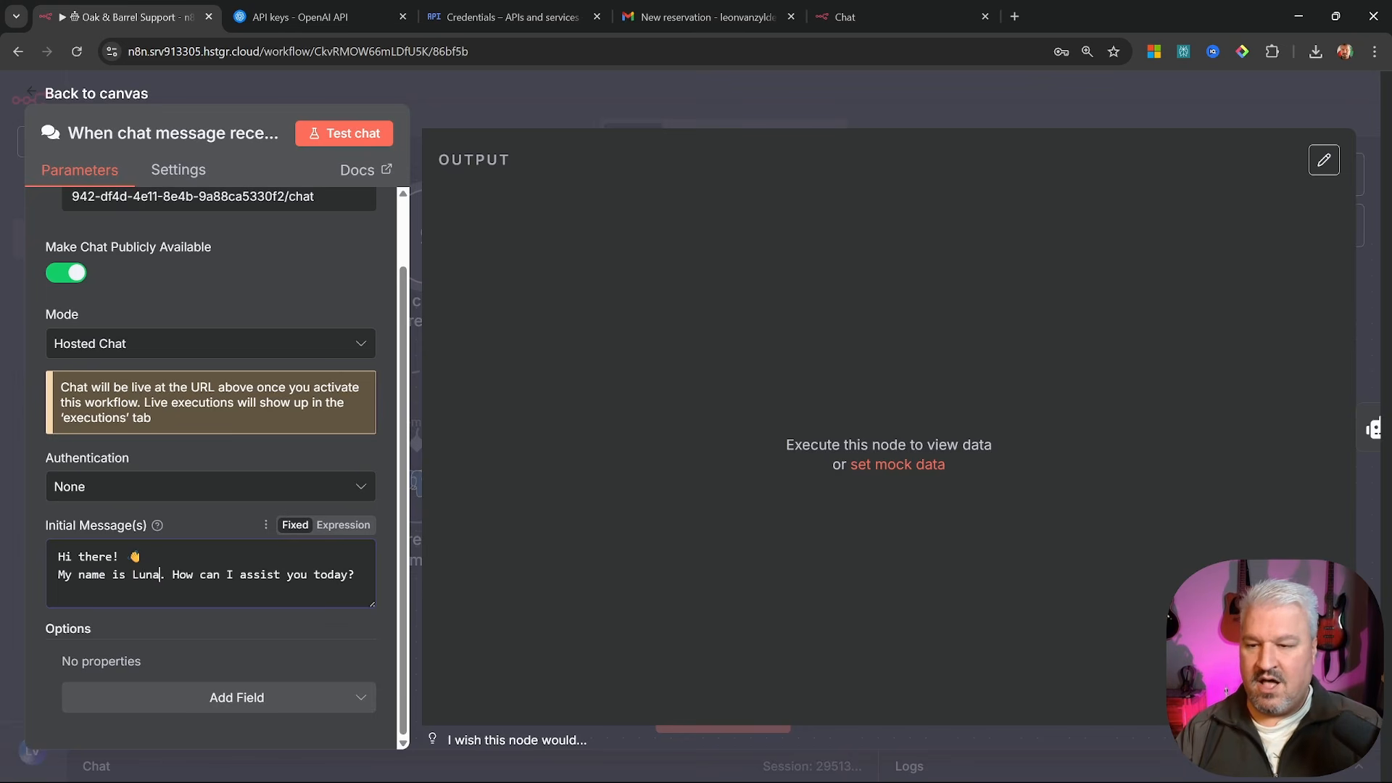
Add a Title option set to 'Oak & Barrel Support'
click(223, 715)
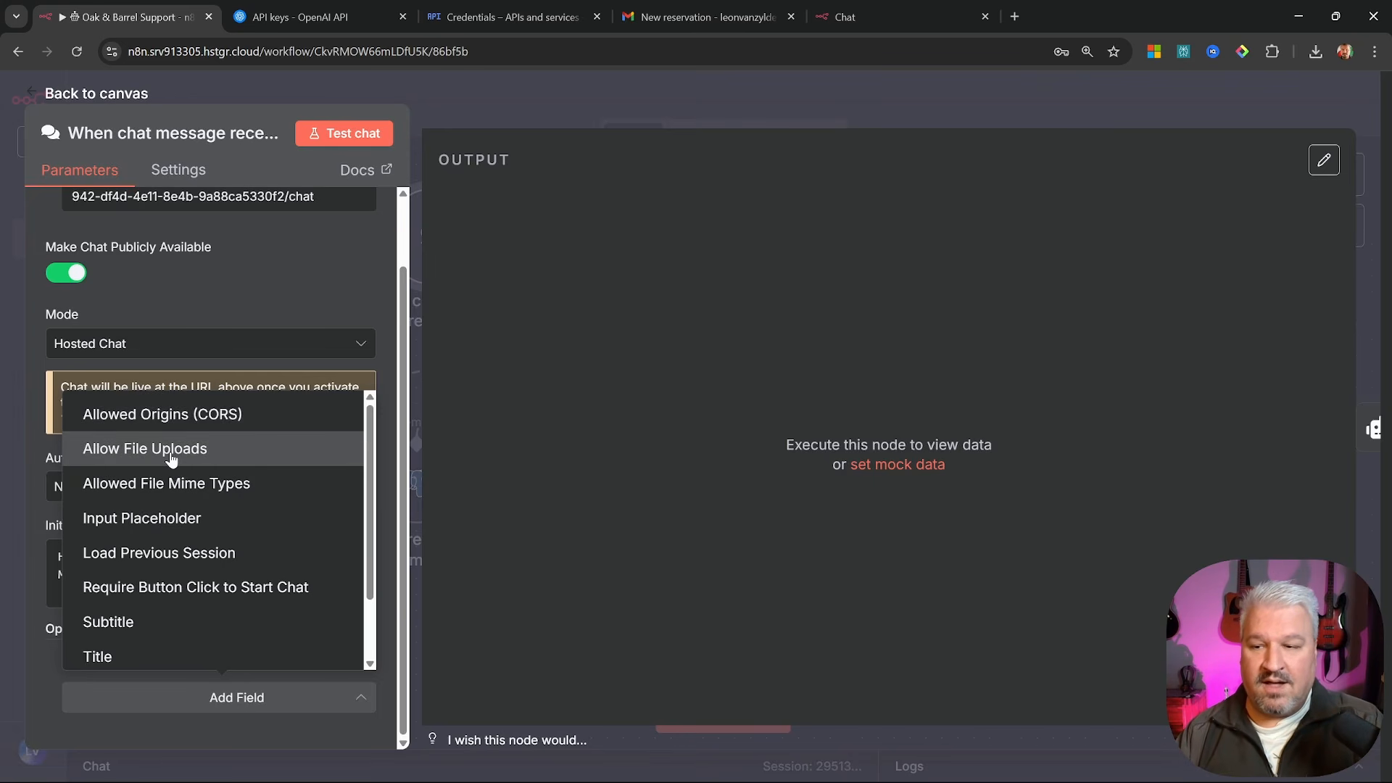
scroll(171, 459, down, 2)
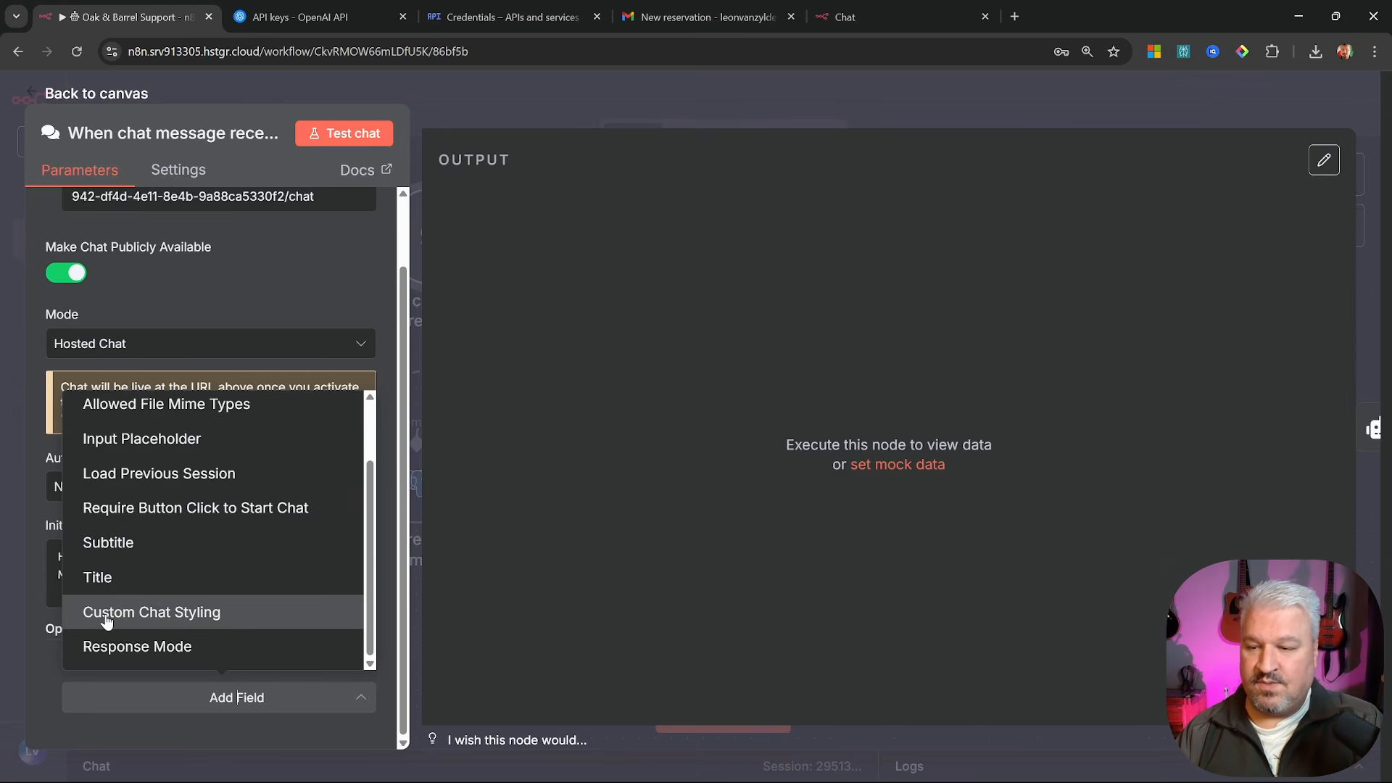
click(102, 578)
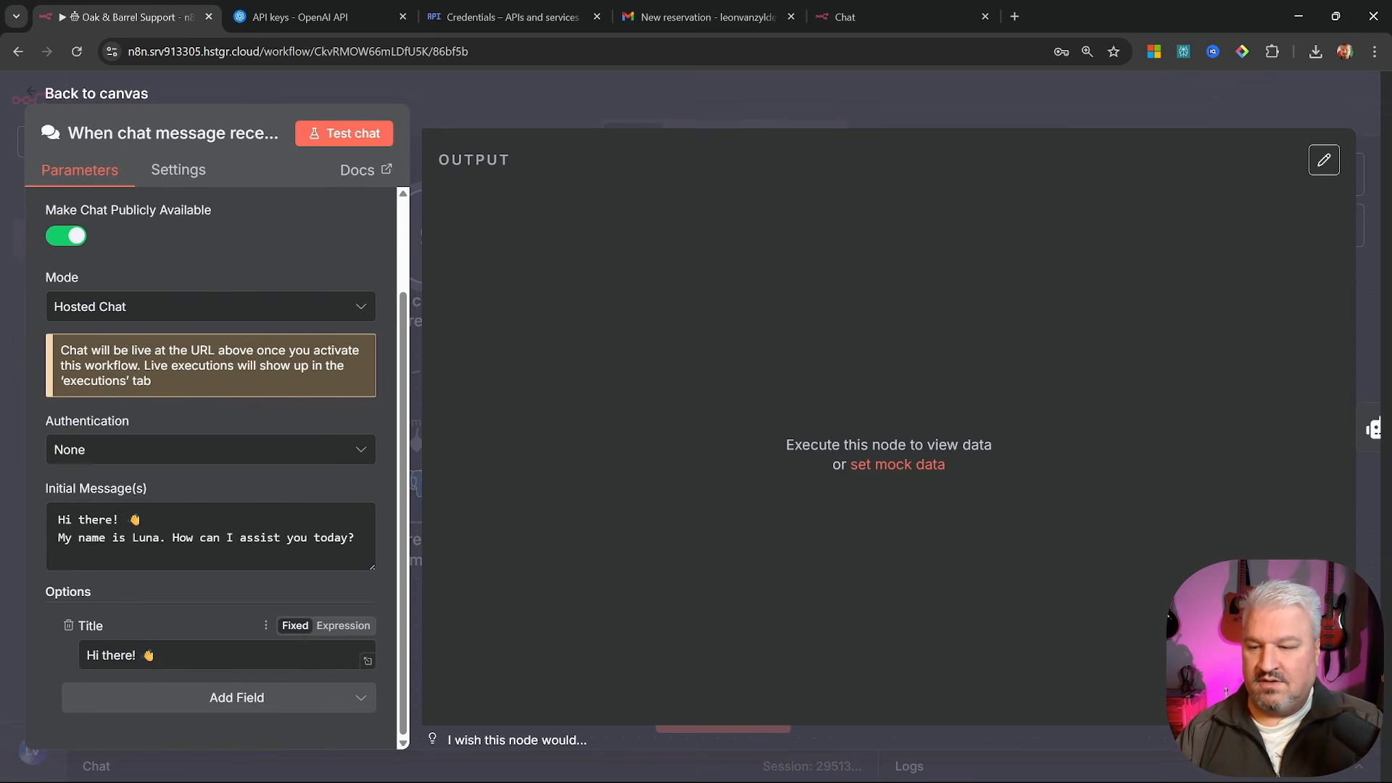
drag(156, 655, 57, 650)
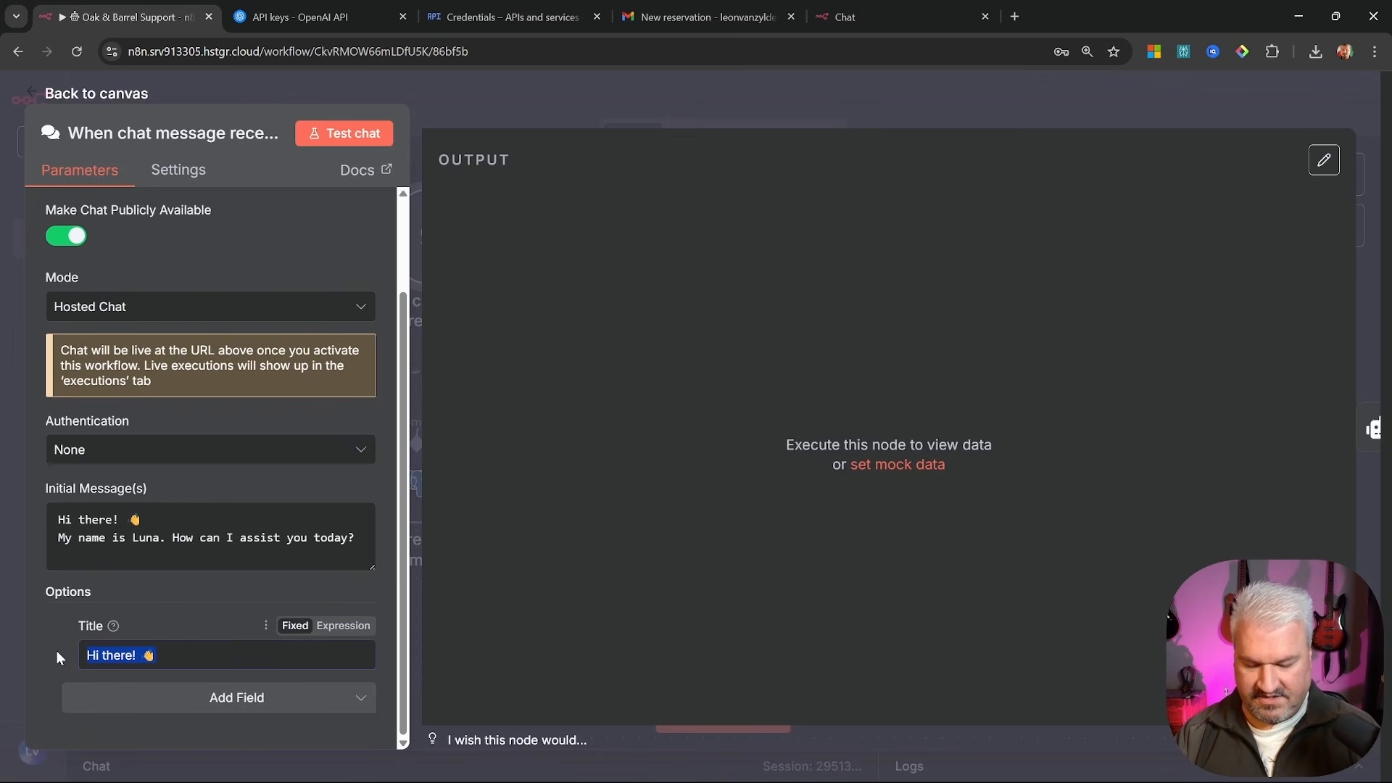
text(Oak & Barrel)
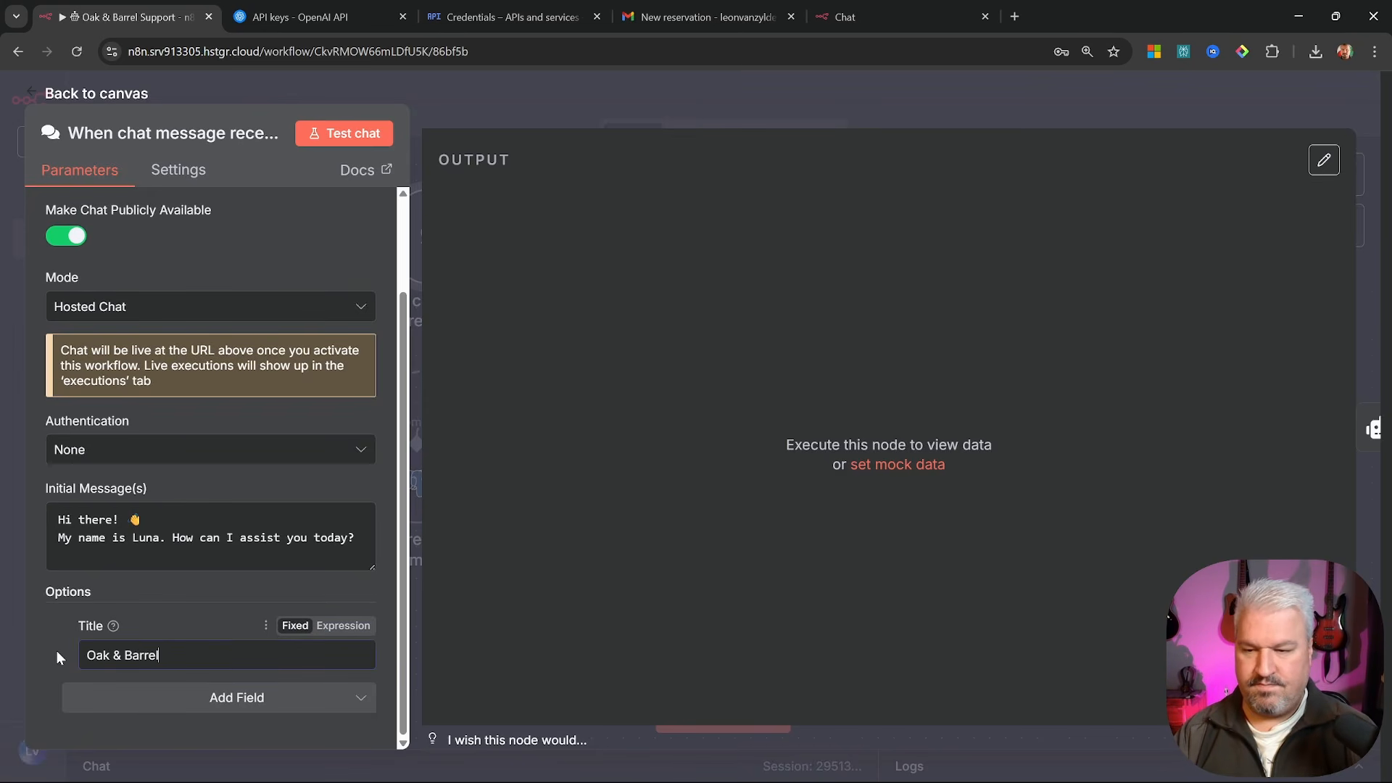
text( Support)
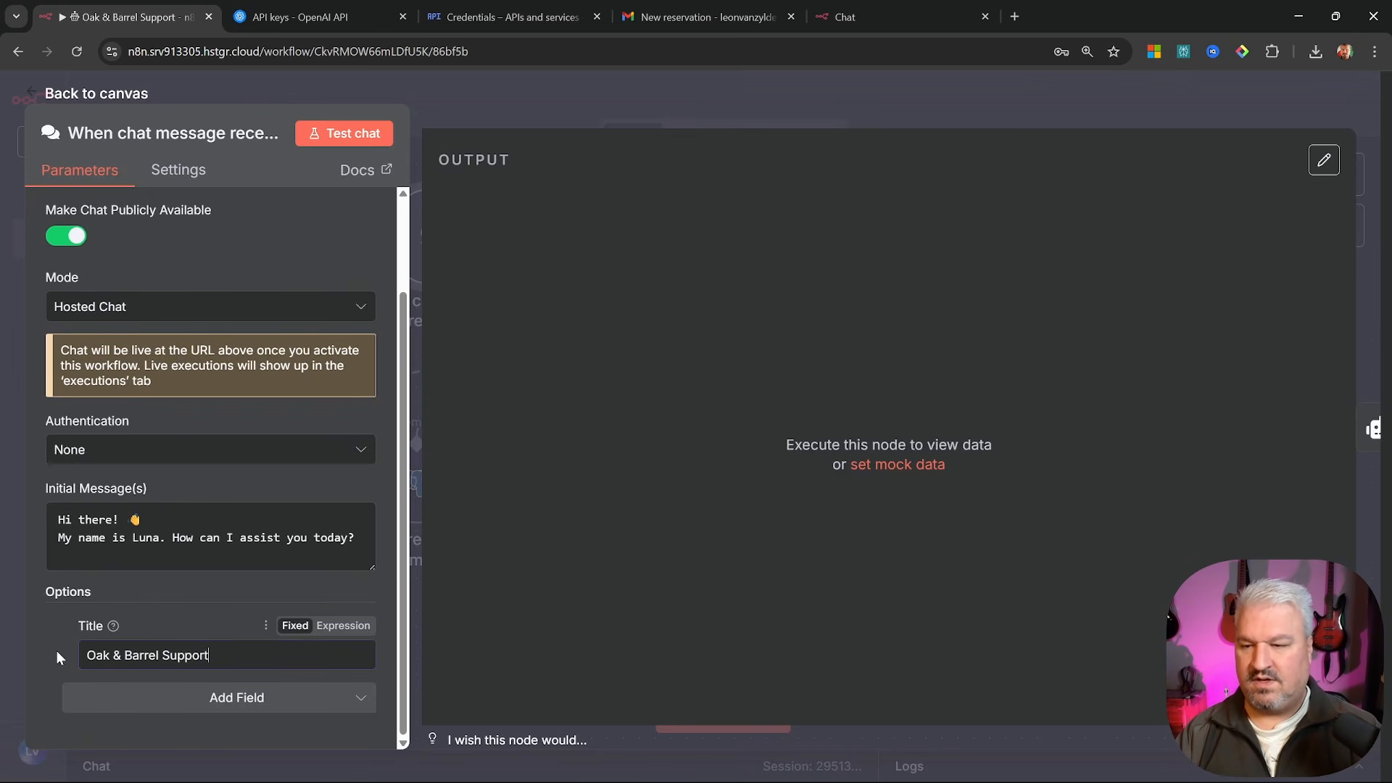
Add the Custom Chat Styling option with its default CSS and return to the canvas
click(240, 697)
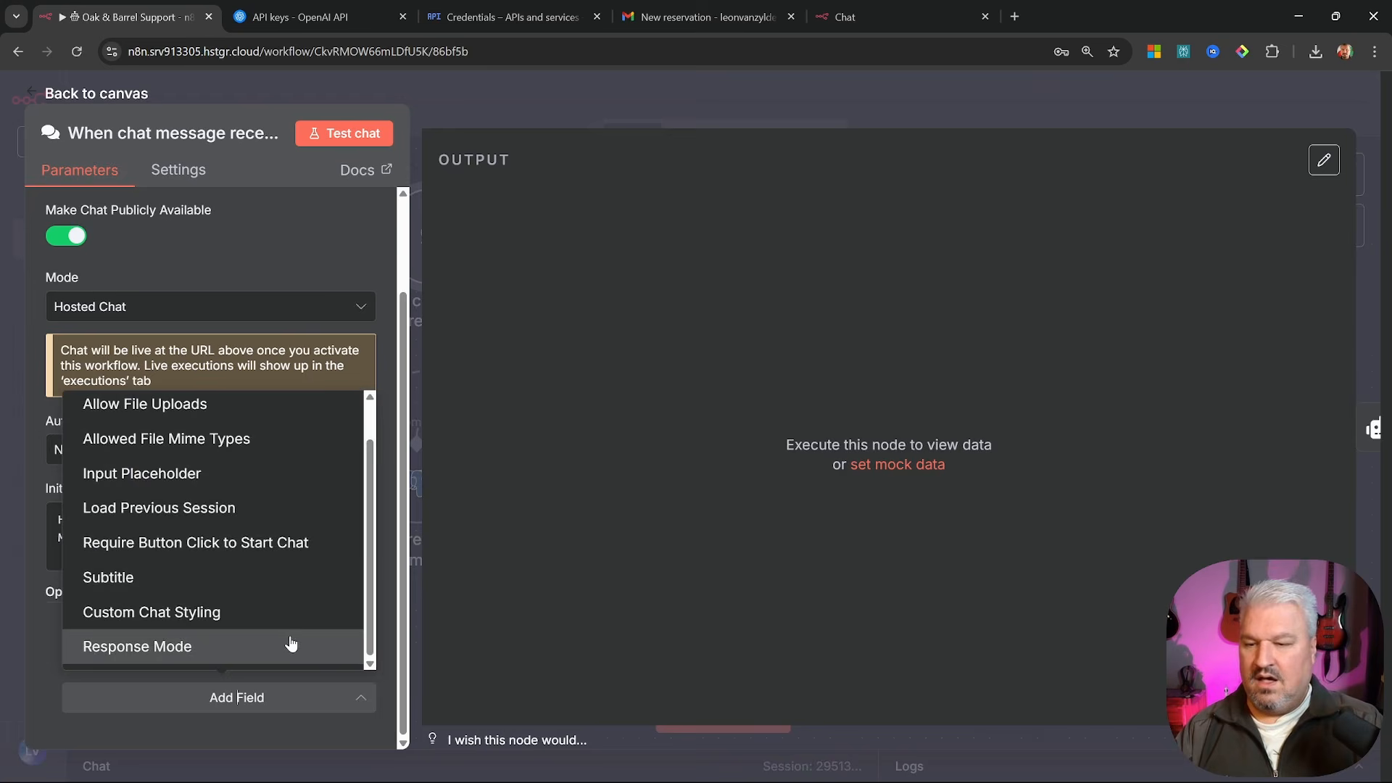
click(178, 612)
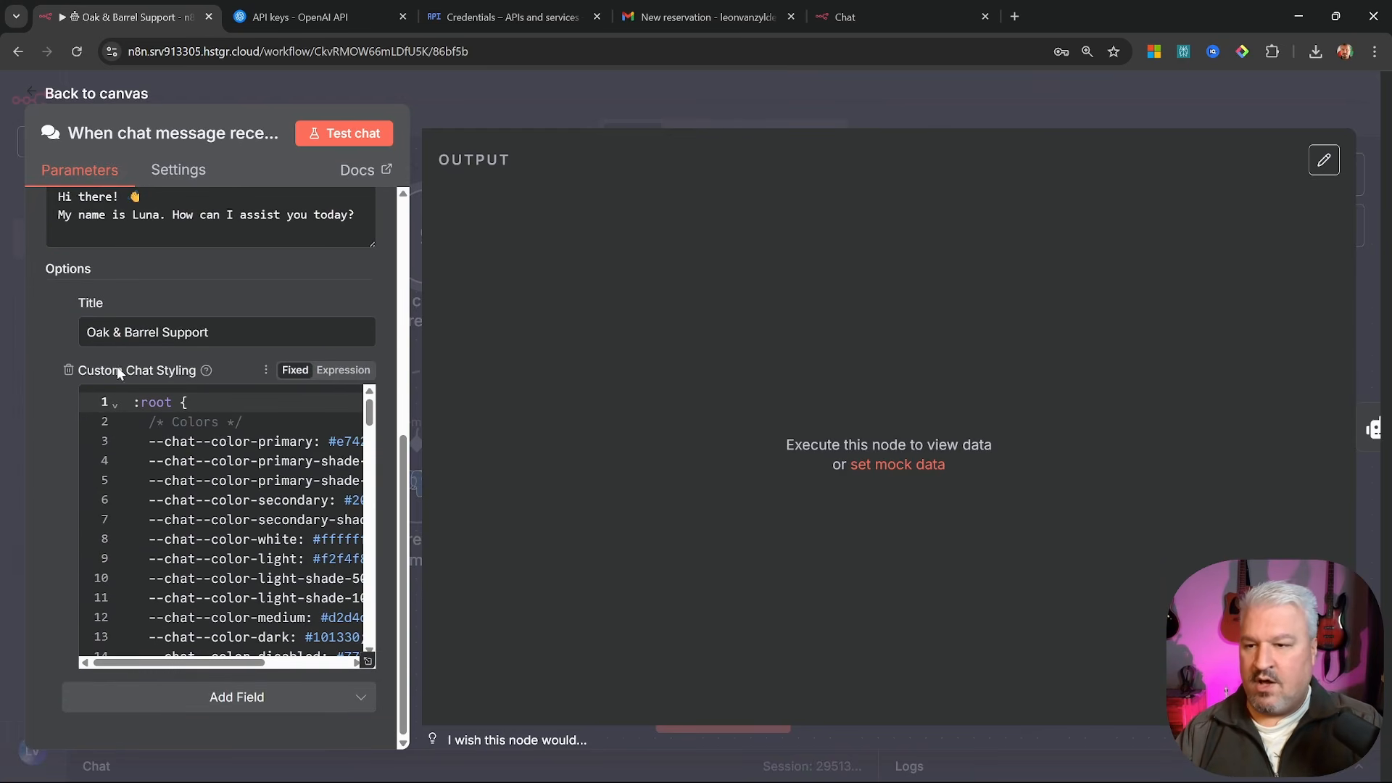
drag(198, 659, 297, 662)
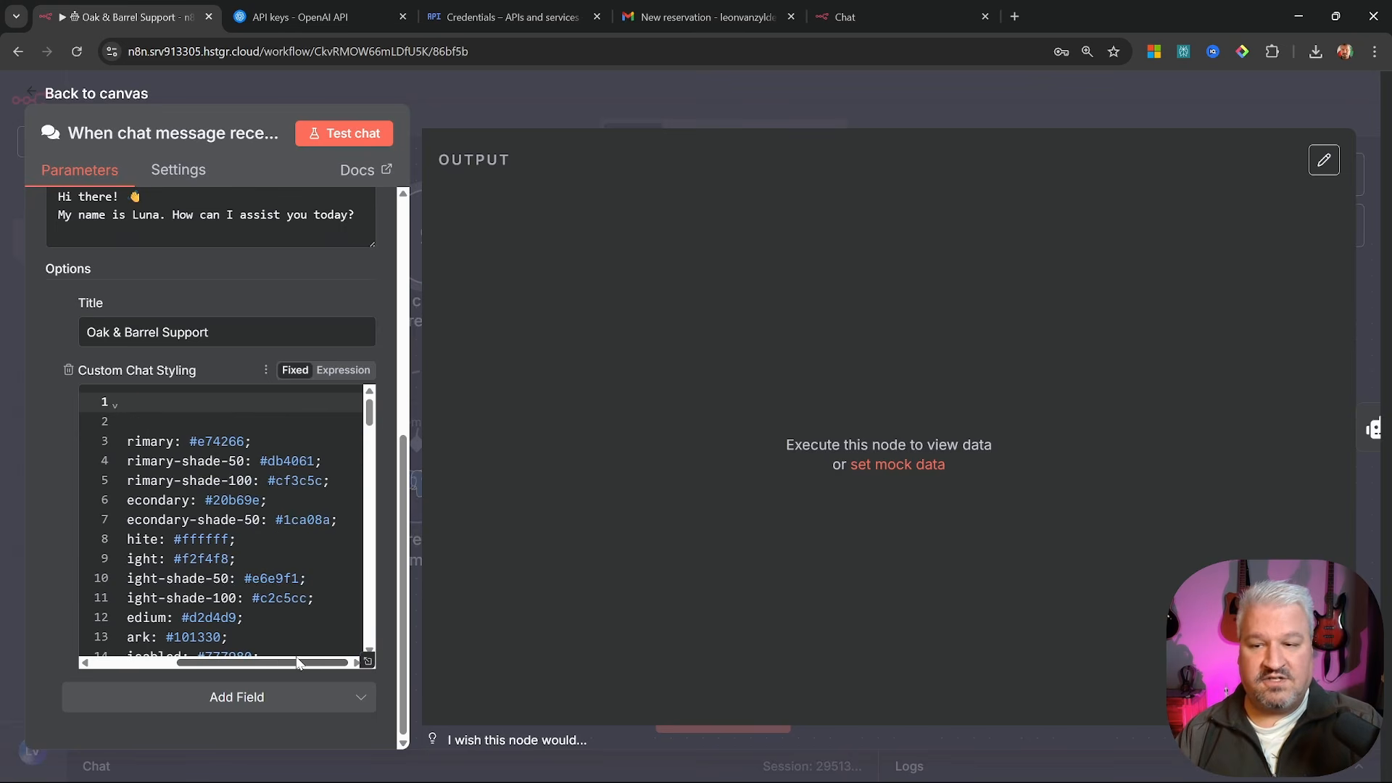
click(213, 441)
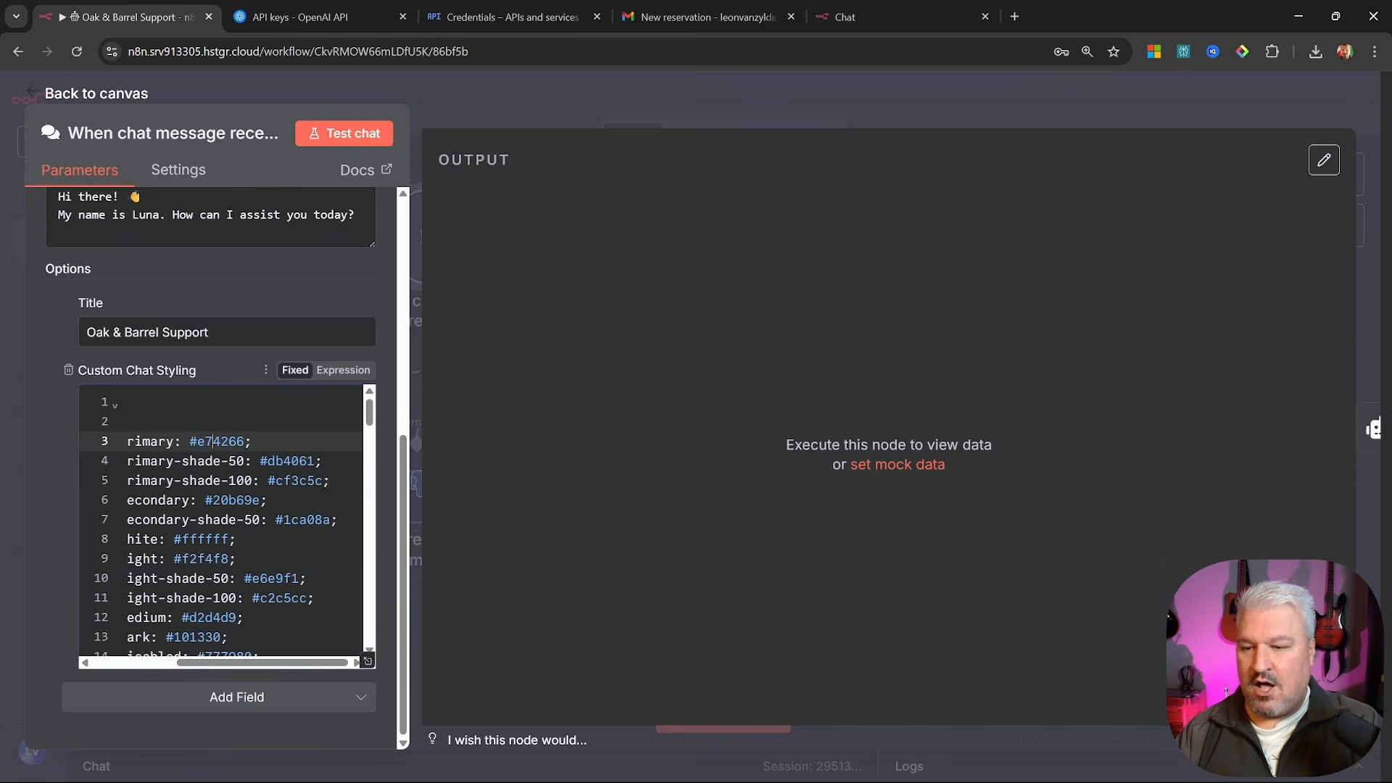
scroll(246, 664, down, 2)
drag(264, 662, 167, 663)
scroll(217, 551, down, 3)
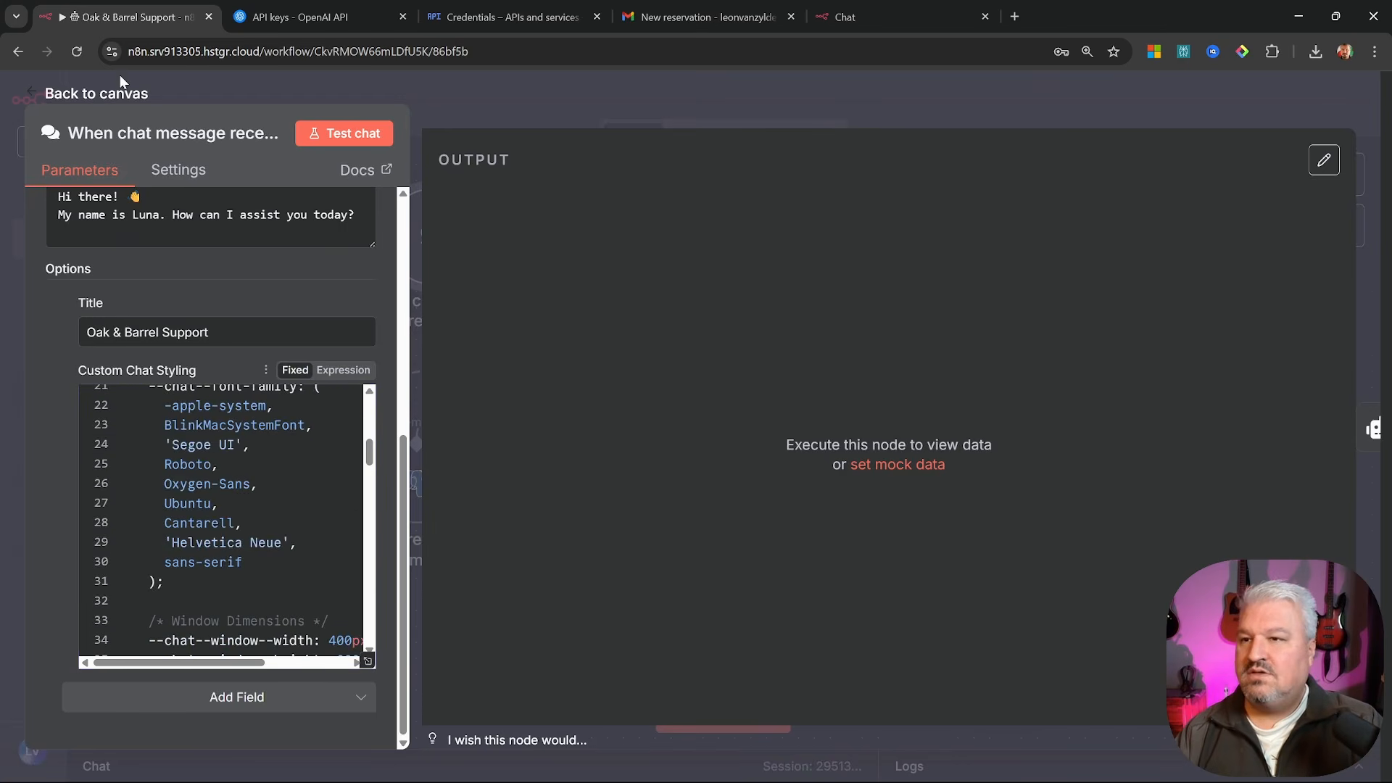
click(94, 95)
Save, reload the hosted chat to verify the Oak & Barrel Support title and Luna greeting, then close it
click(1085, 104)
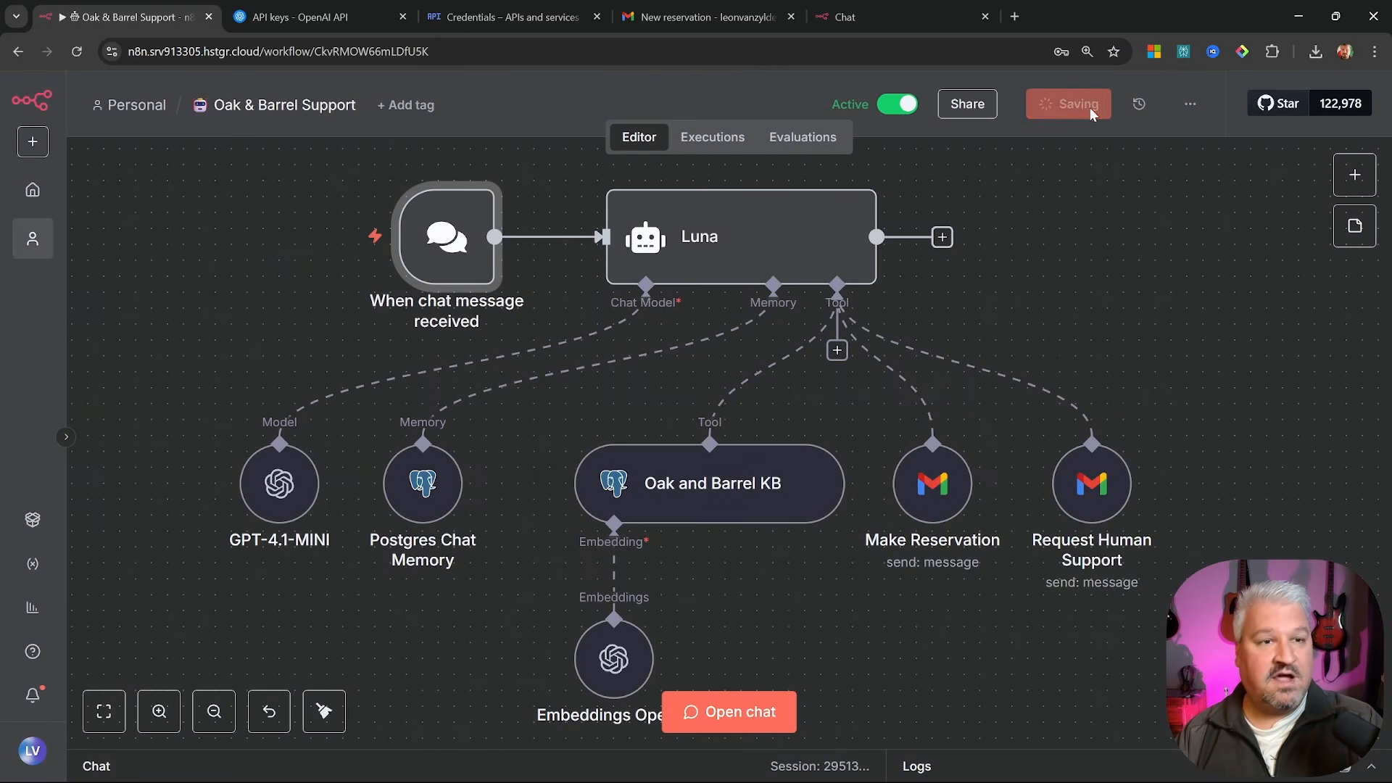
click(941, 16)
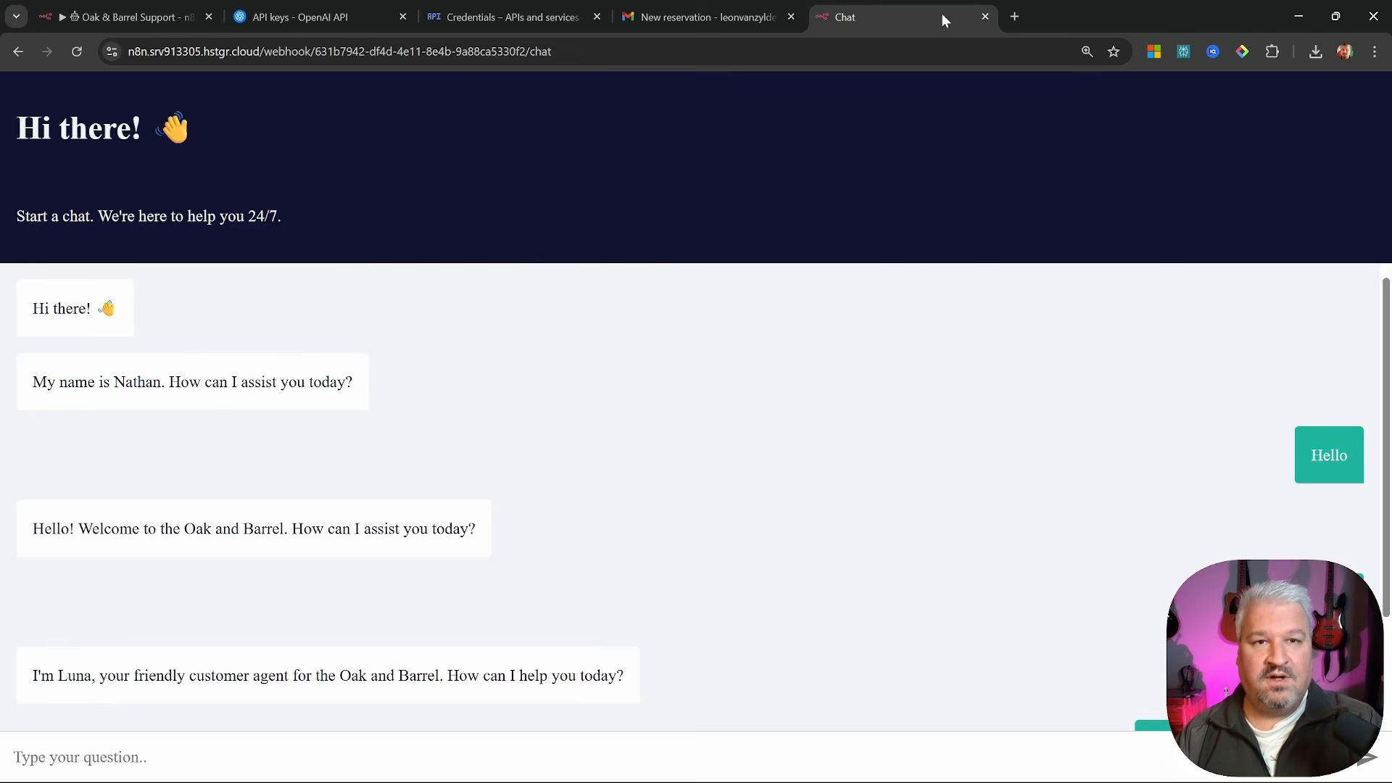
click(78, 56)
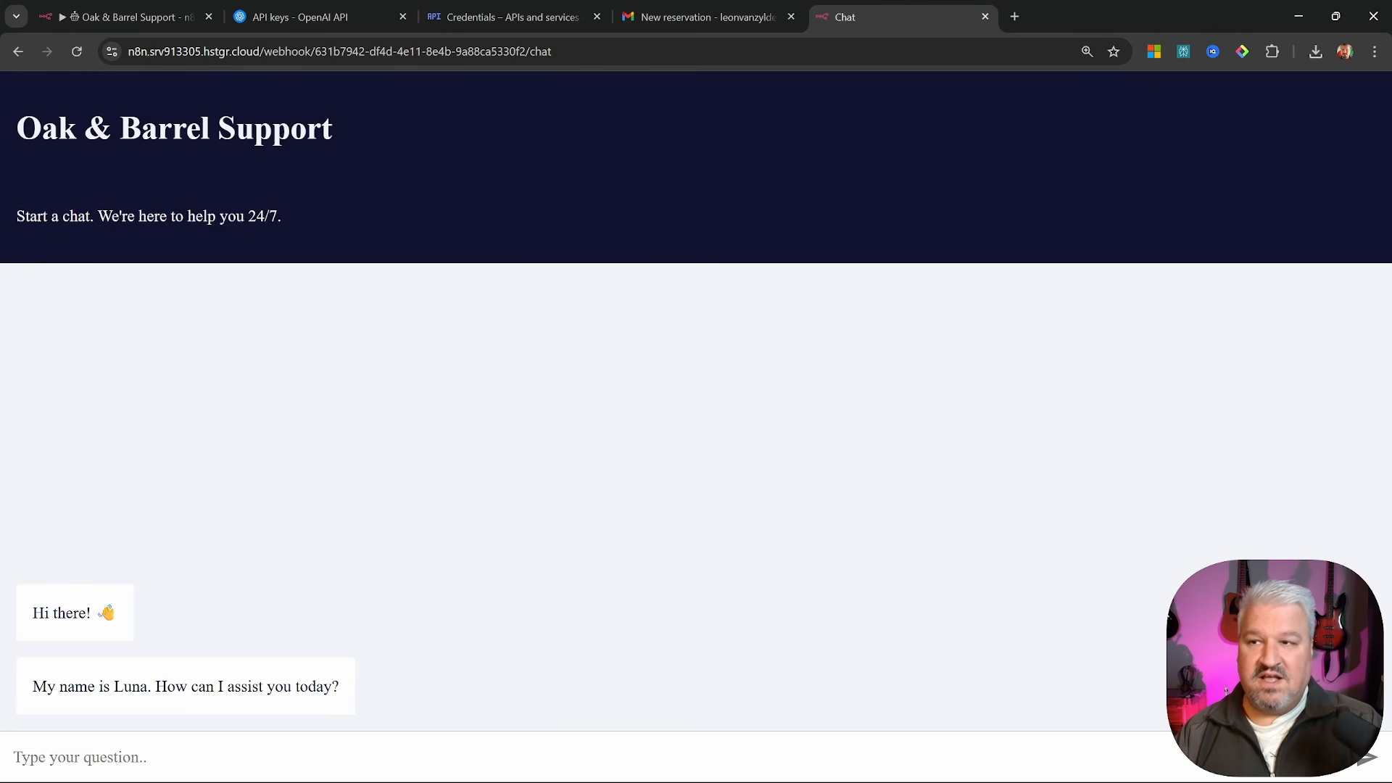
drag(16, 129, 381, 129)
click(381, 129)
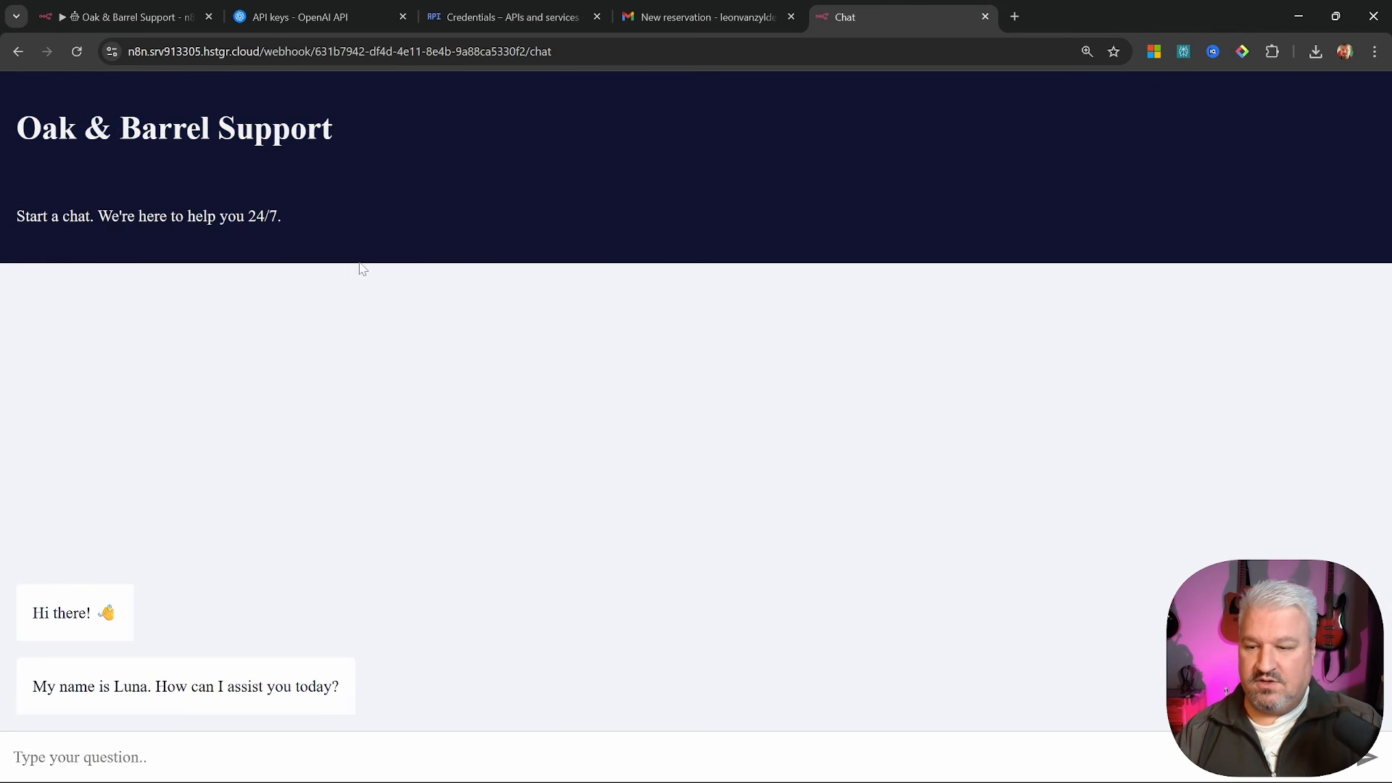
drag(32, 686, 360, 709)
click(448, 711)
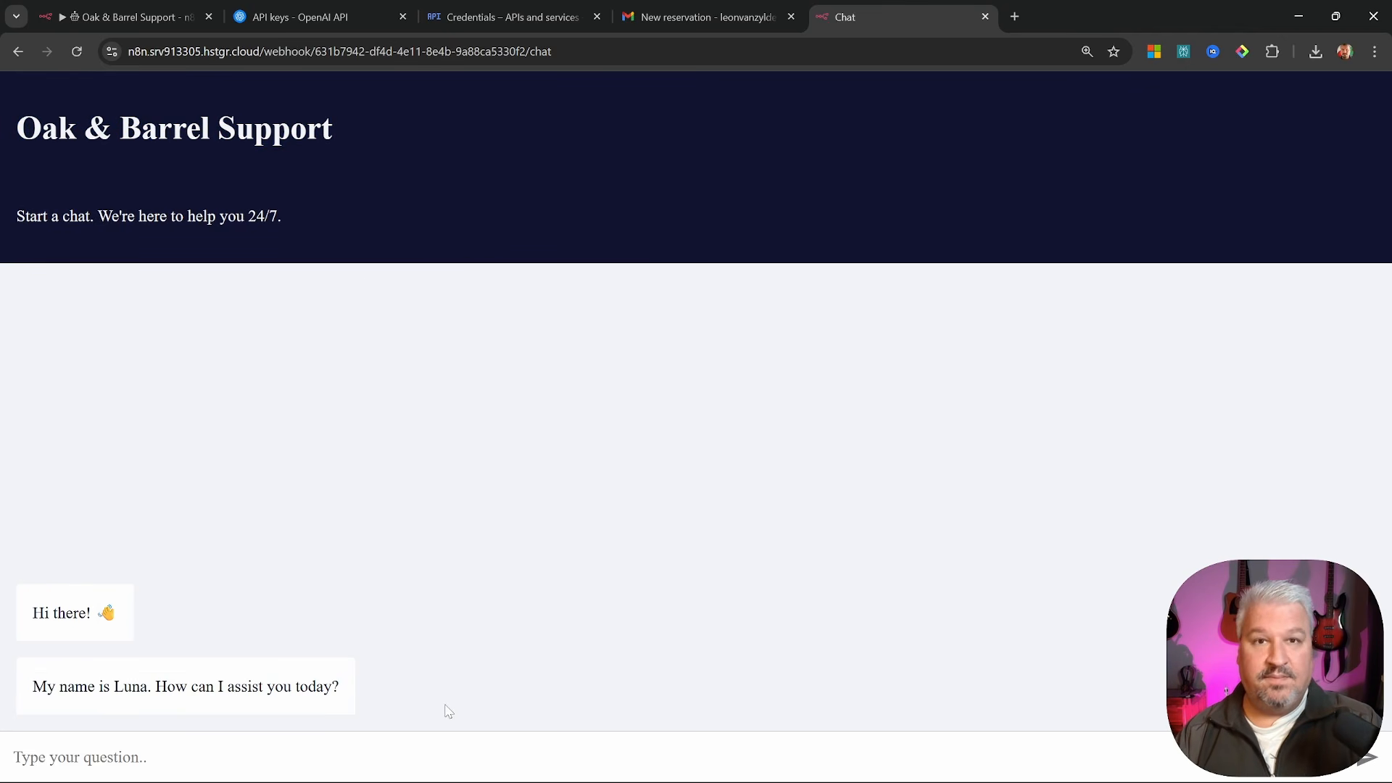
key(ctrl+w)
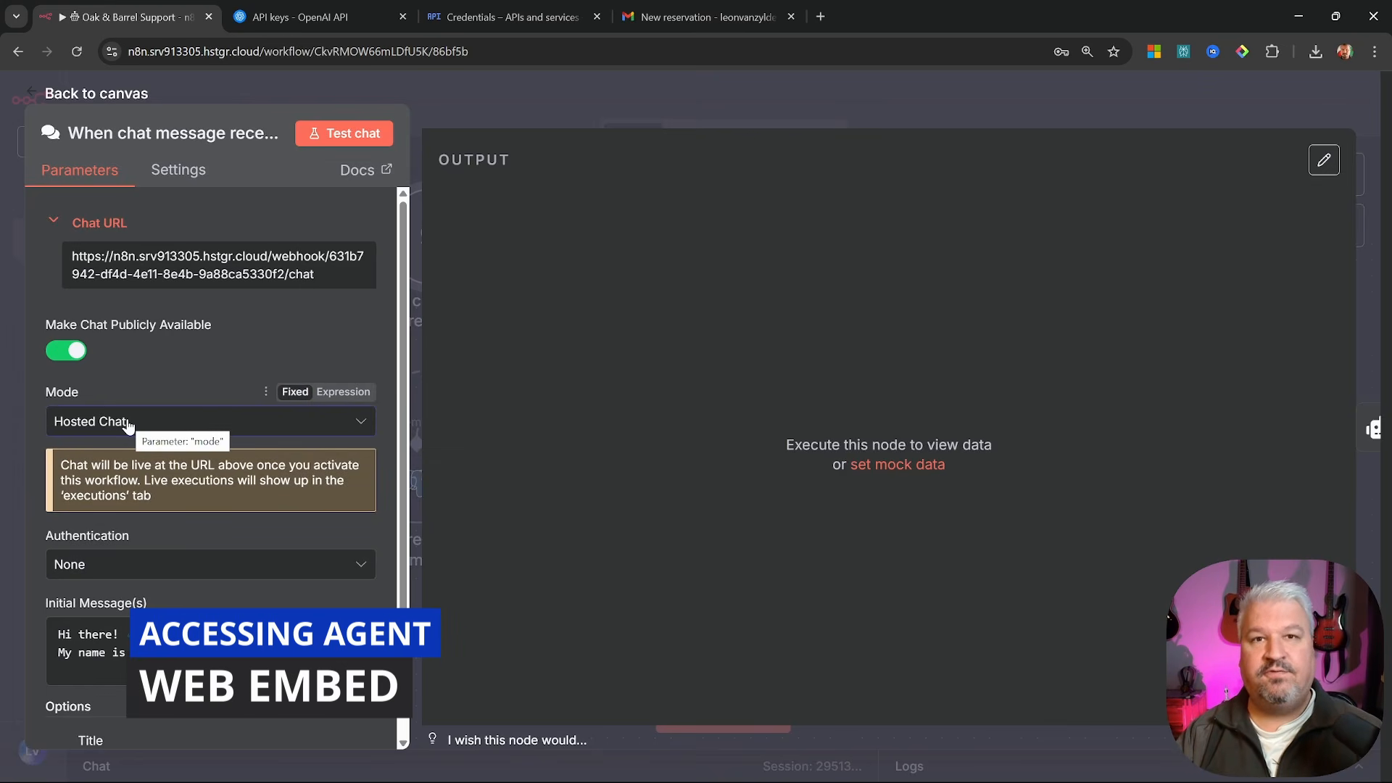
Set the chat trigger's Mode to Embedded Chat
click(128, 423)
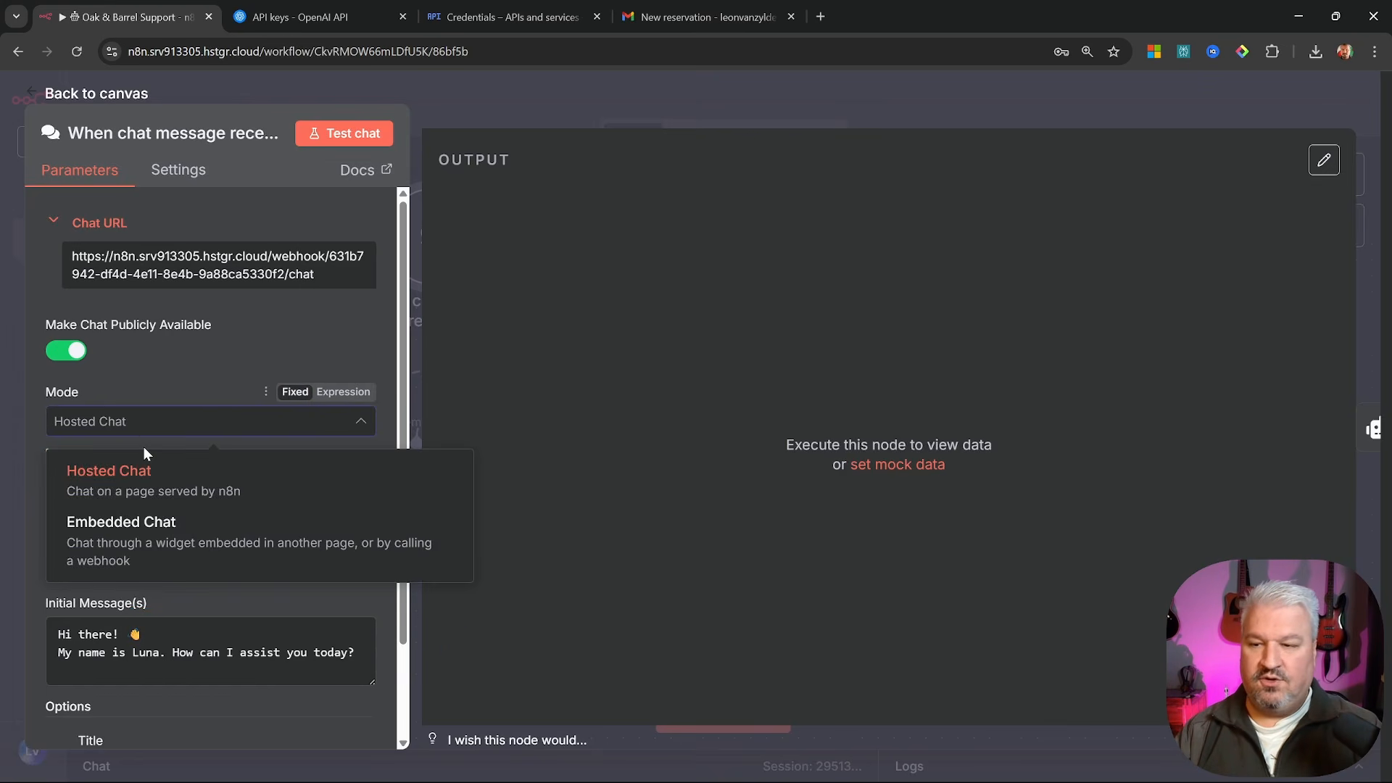
click(165, 555)
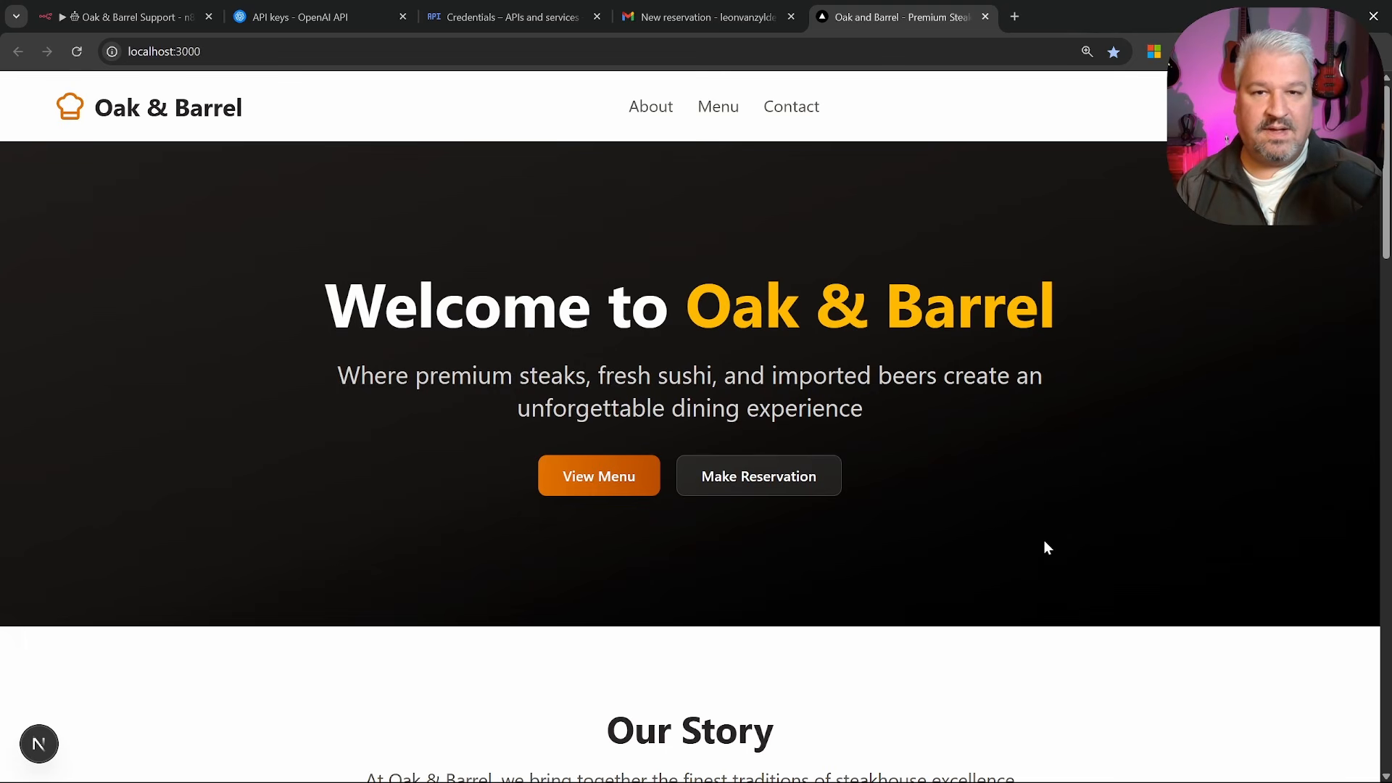
Scroll the Oak & Barrel home page at localhost:3000 down and back up
scroll(633, 198, down, 5)
scroll(633, 199, up, 5)
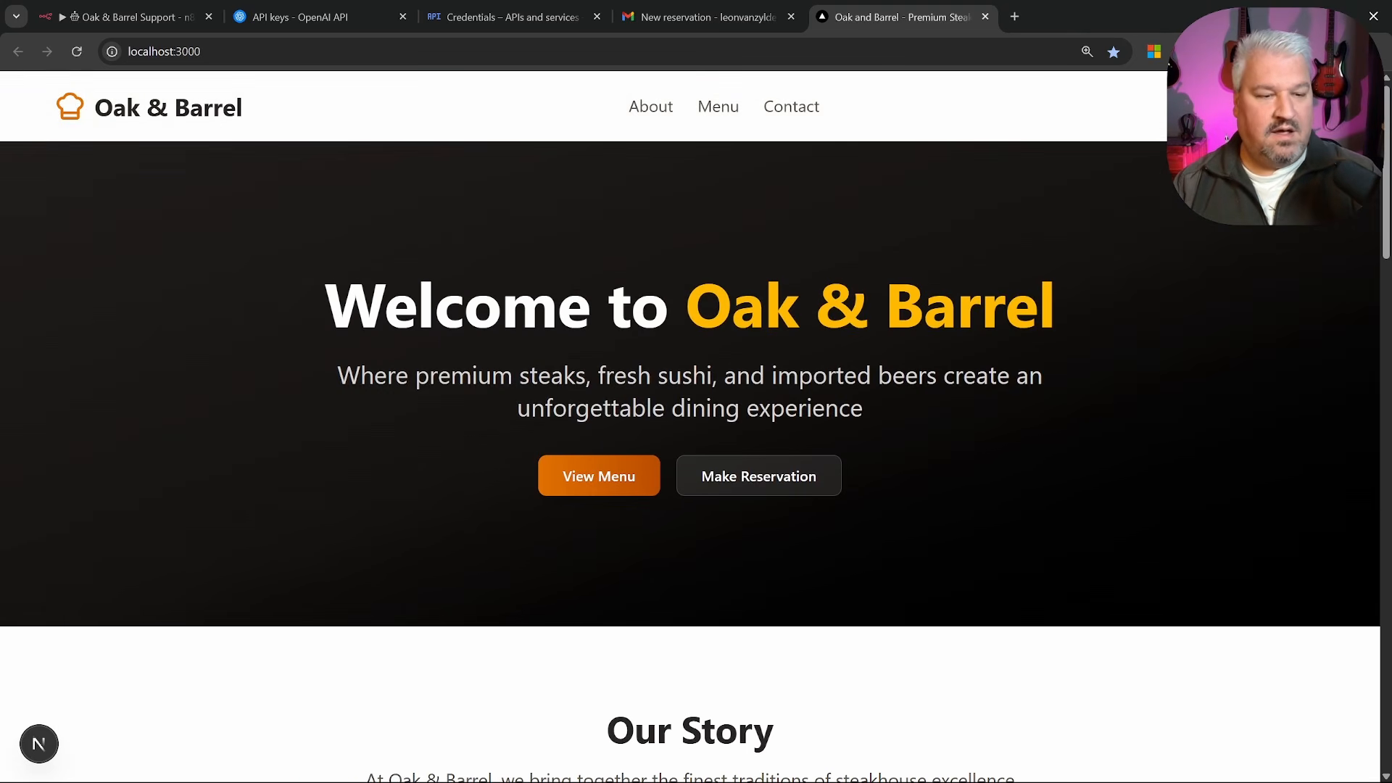
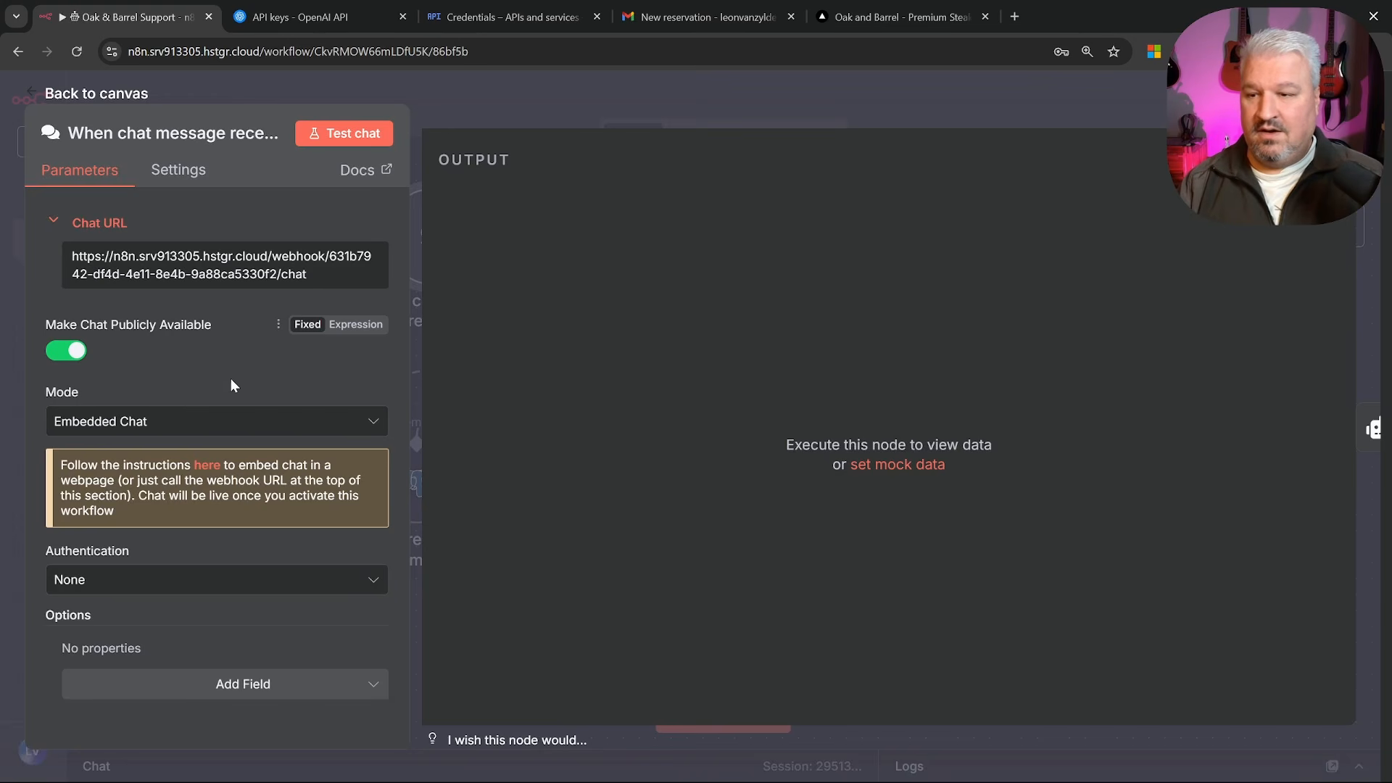
Start a new Cursor agent prompt: 'Please embed my n8n AI assistant into my website.'
click(206, 470)
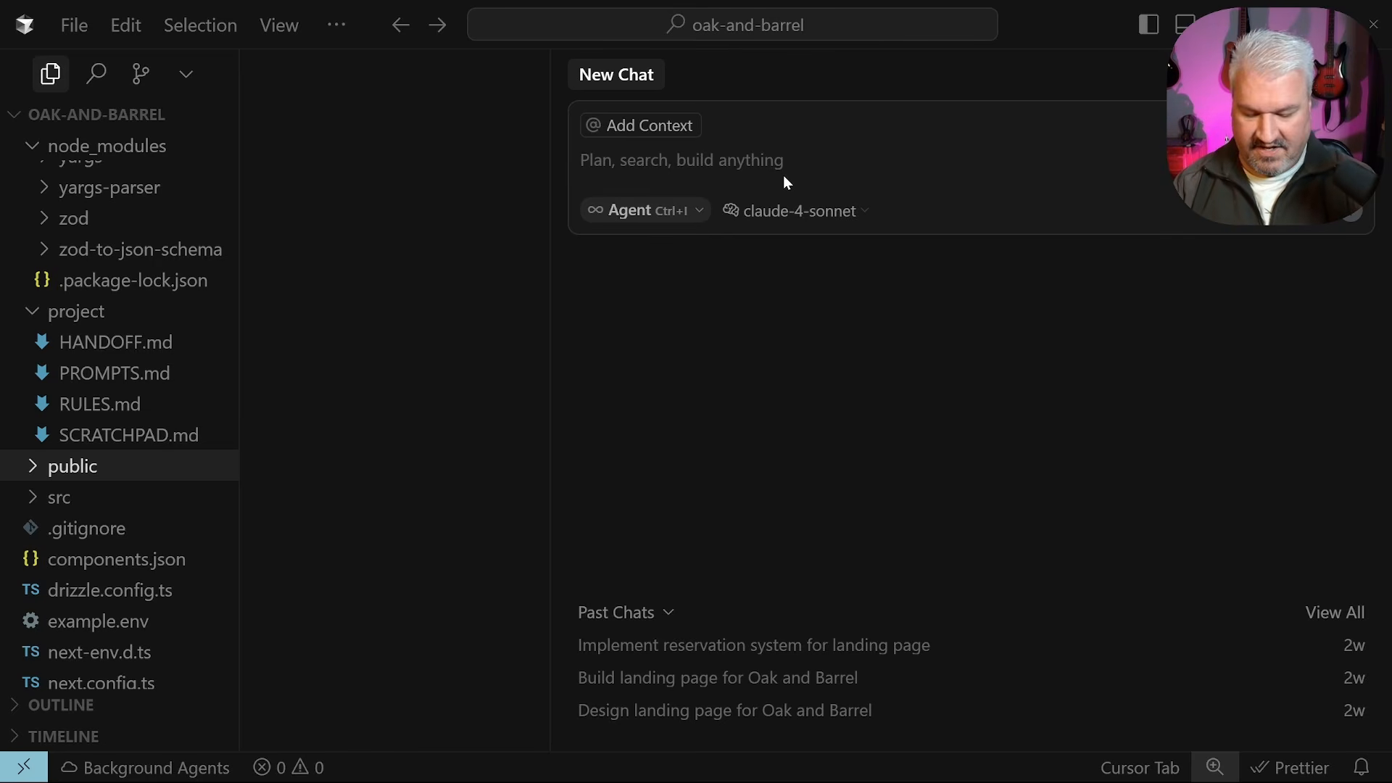
text(Please embed my )
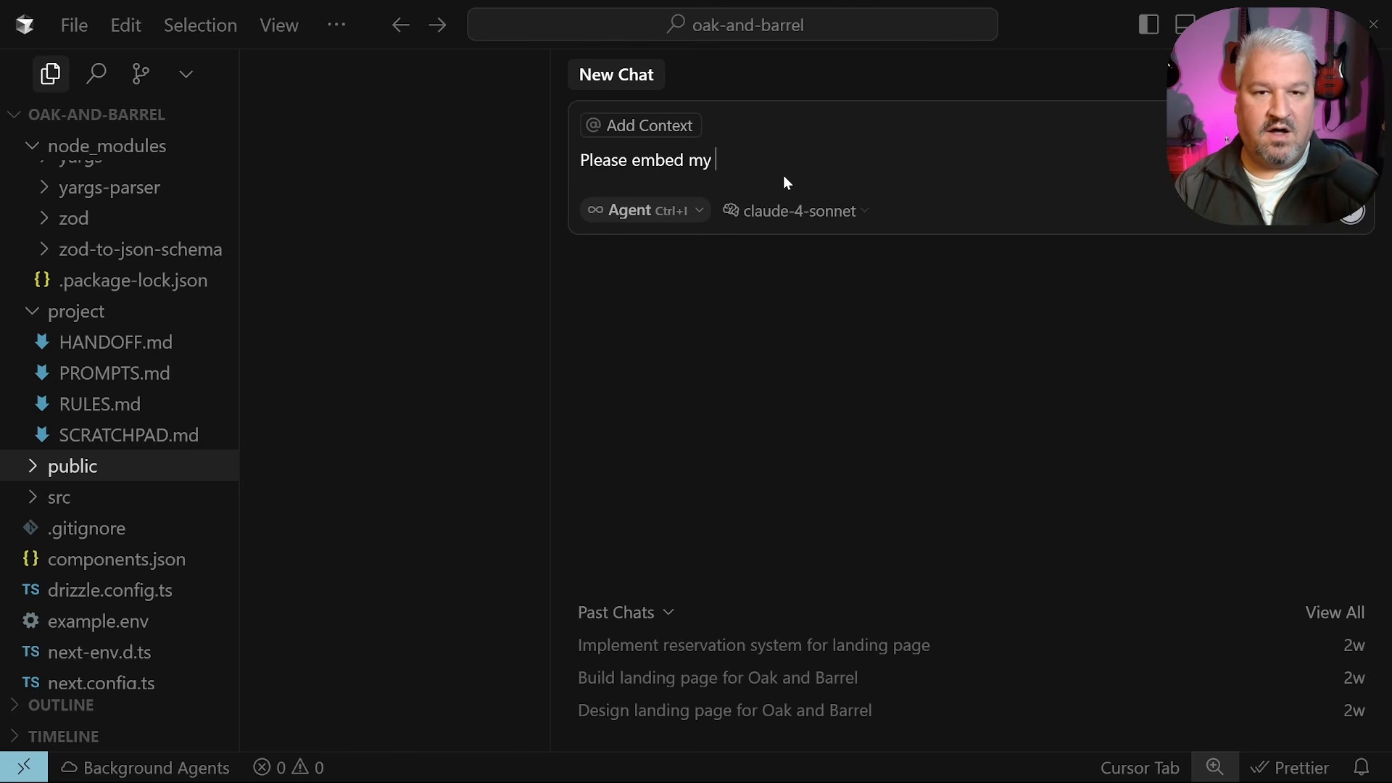
text(n8n AI)
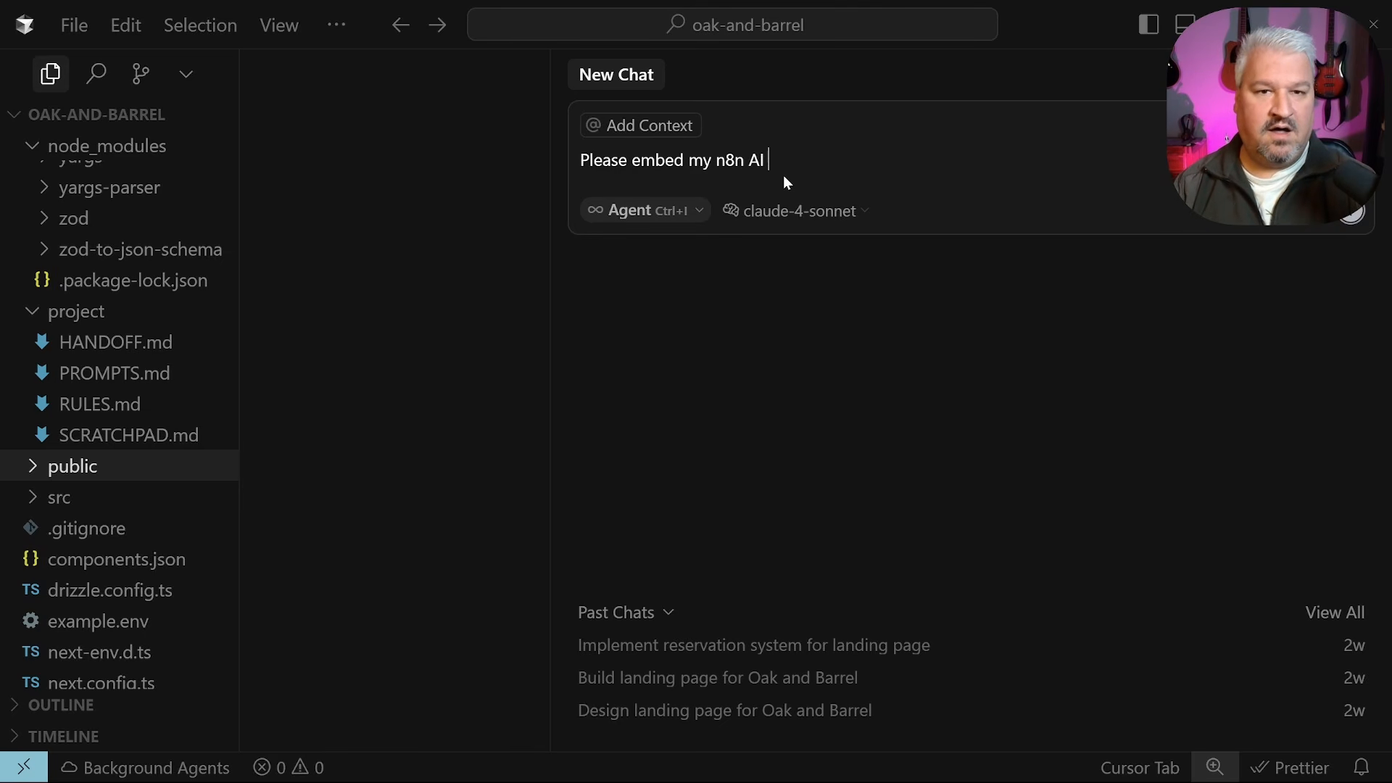
text( assistant into my )
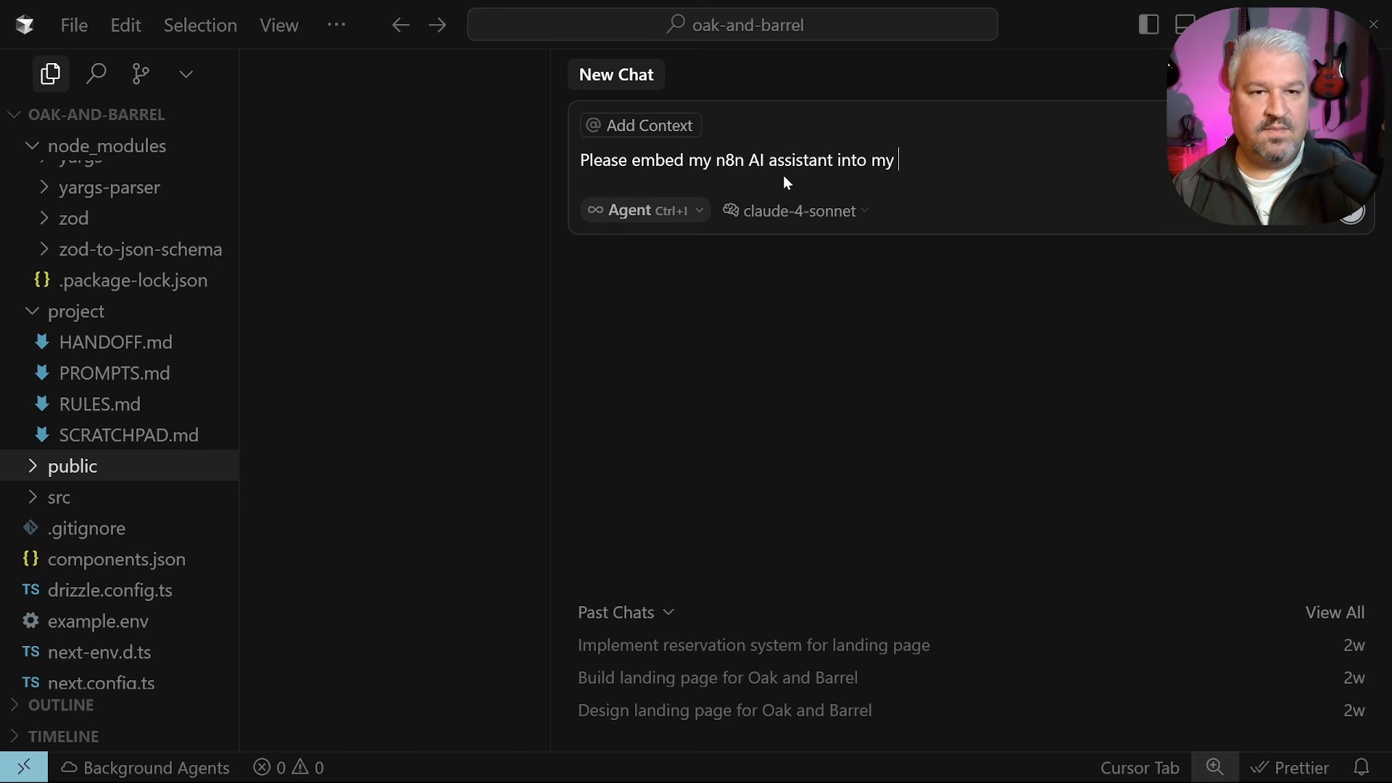
text(website.)
key(shift+Return)
key(shift+Return)
text(Here is the)
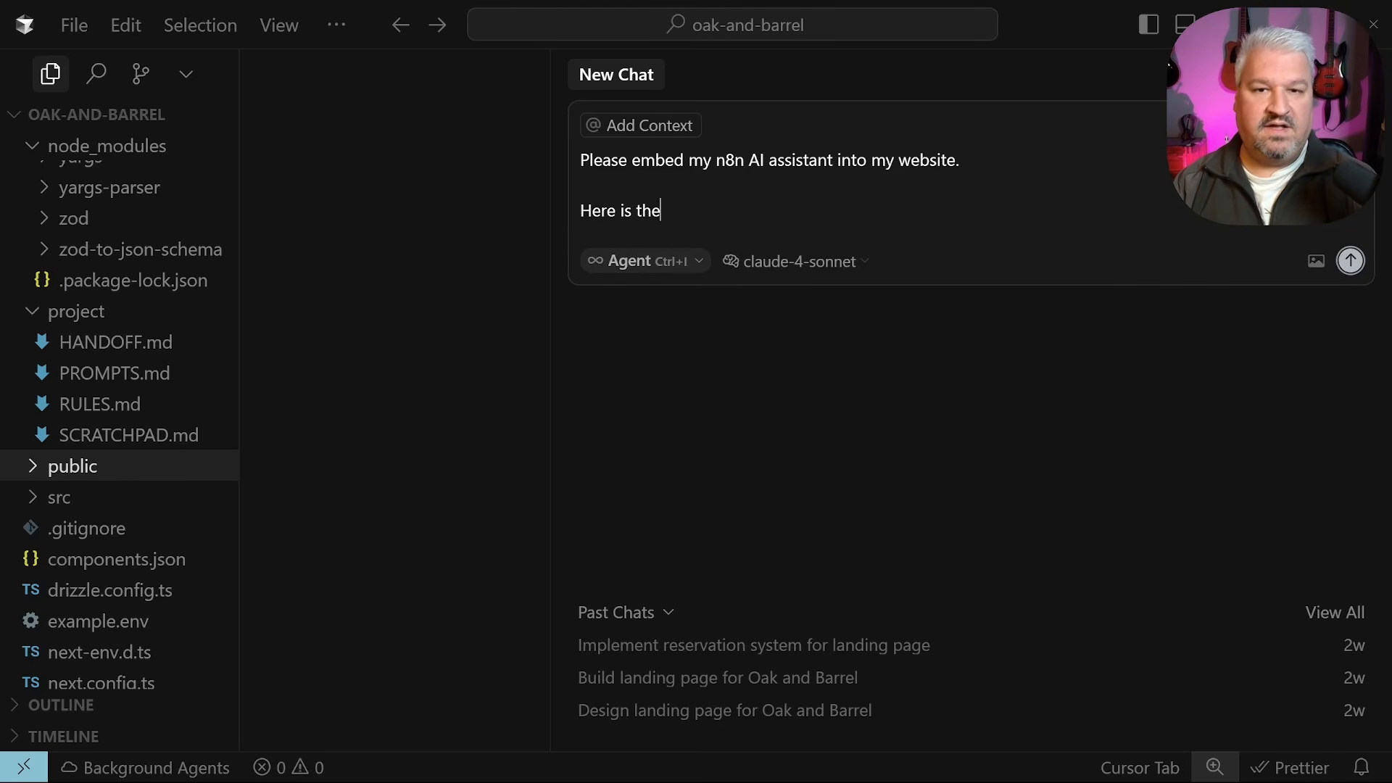
text( documentation on )
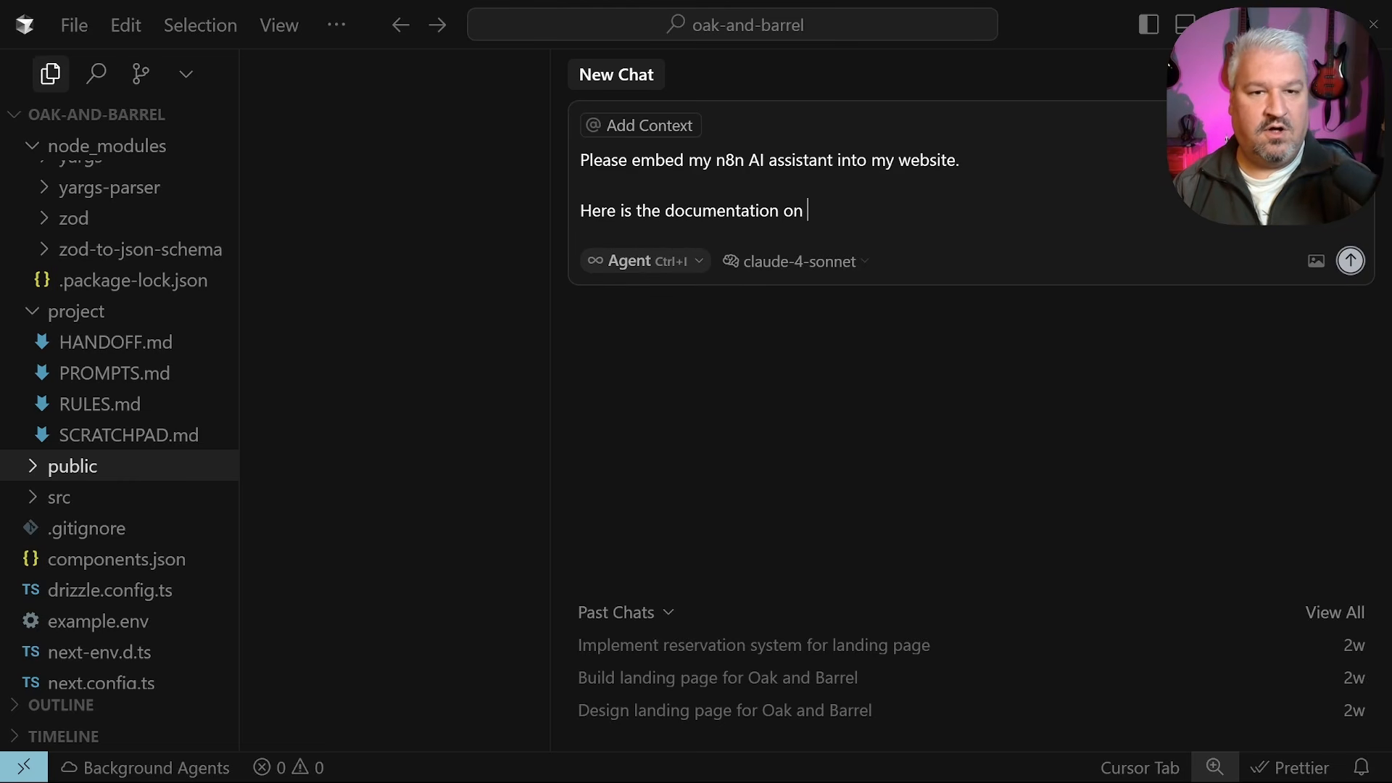
text(how to do so:)
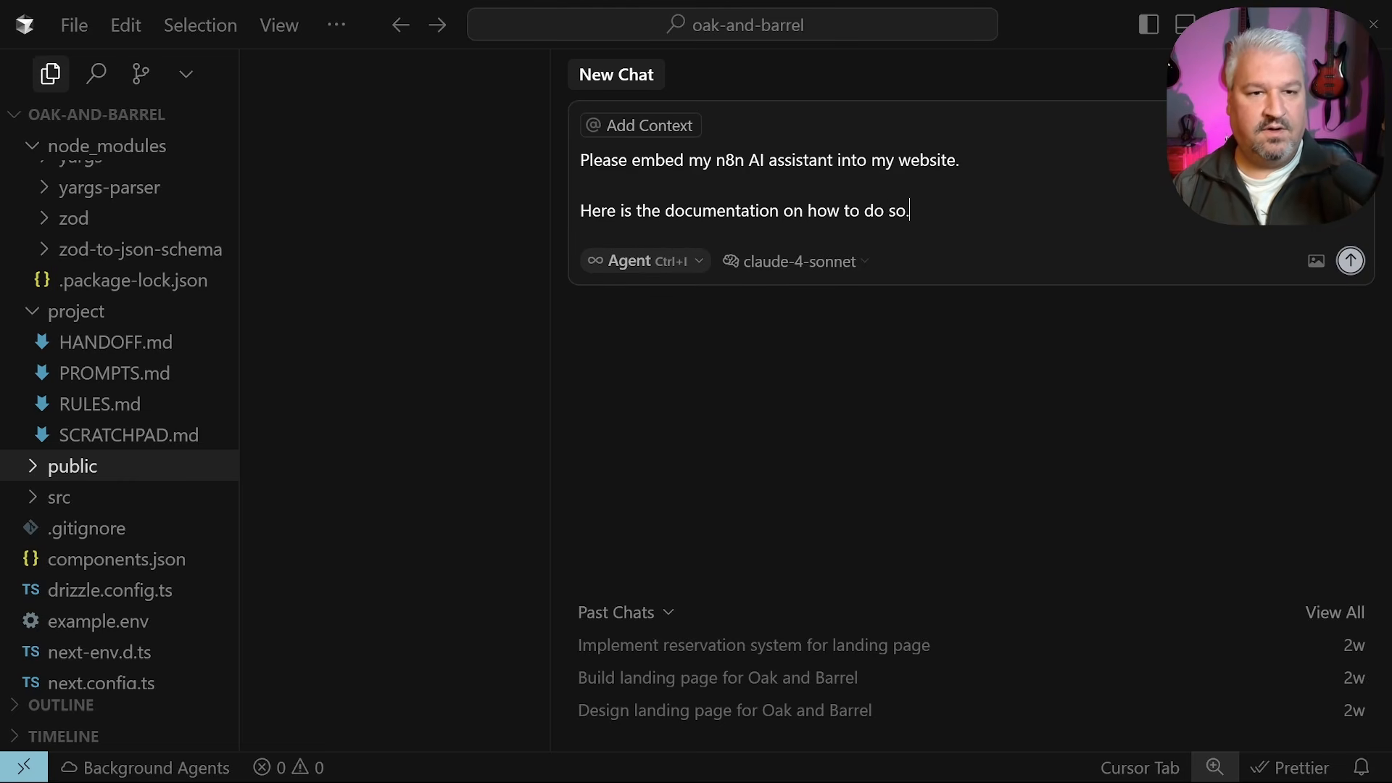
key(alt+Tab)
click(211, 371)
drag(212, 367, 363, 768)
key(ctrl+c)
key(alt+Tab)
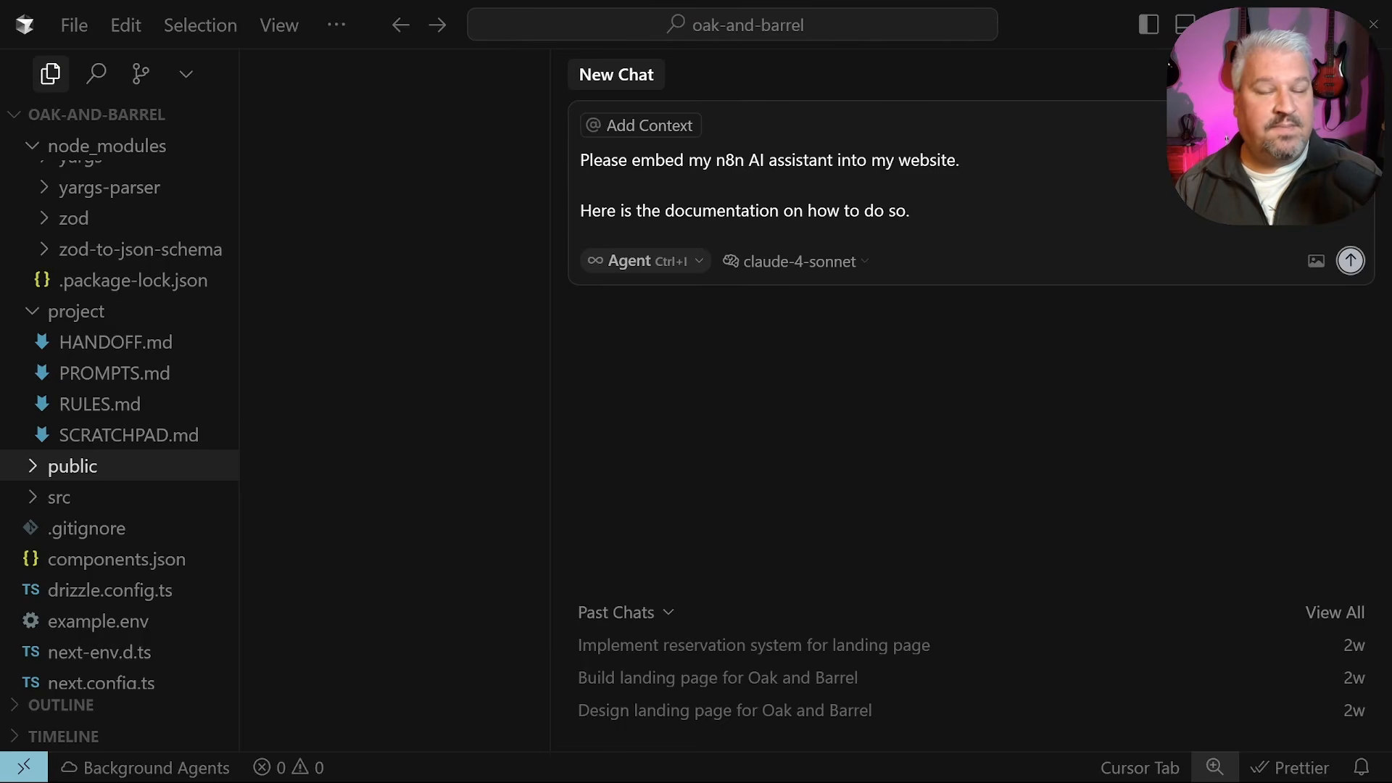
key(alt+Tab)
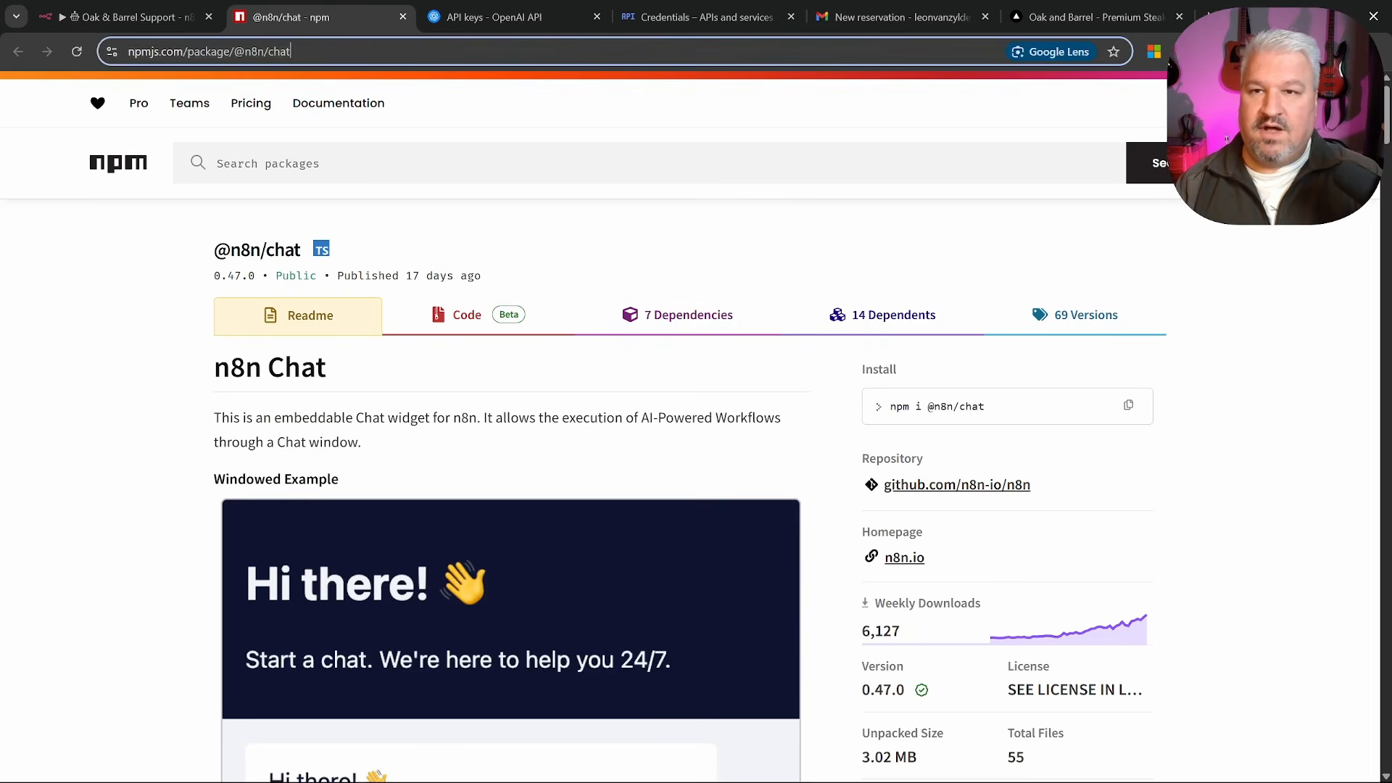
click(497, 55)
key(alt+Tab)
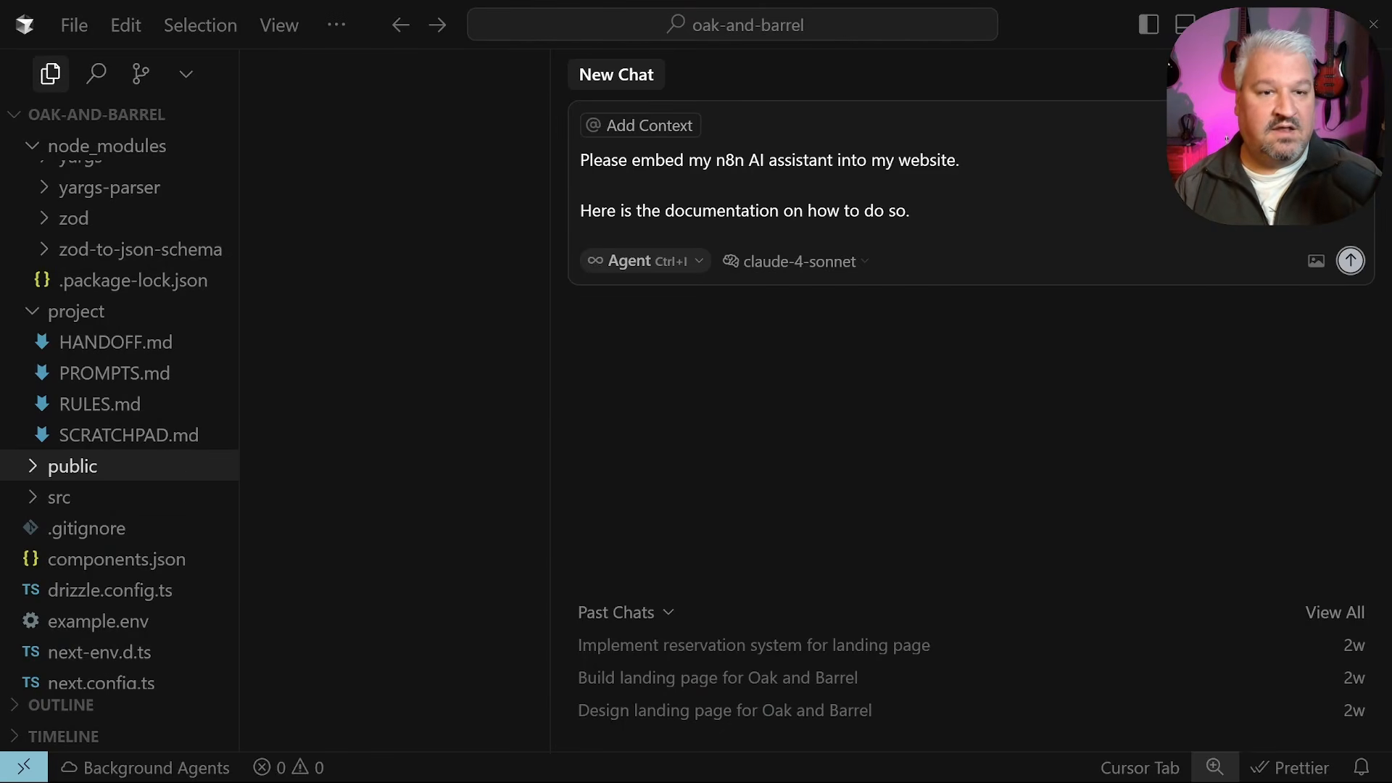
key(shift+Return)
key(ctrl+v)
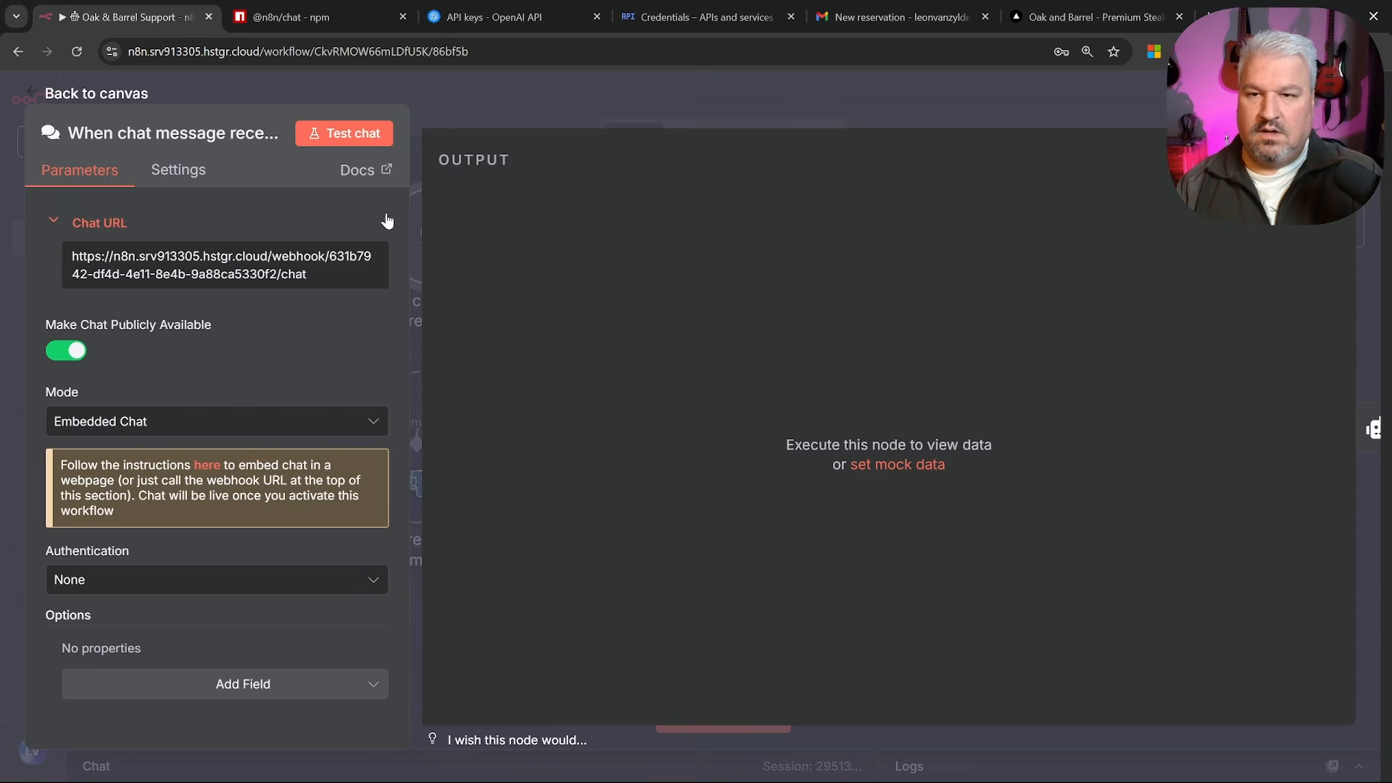
Add 'This is the production webhook URL.' with the n8n chat webhook URL pasted as plain text
click(255, 274)
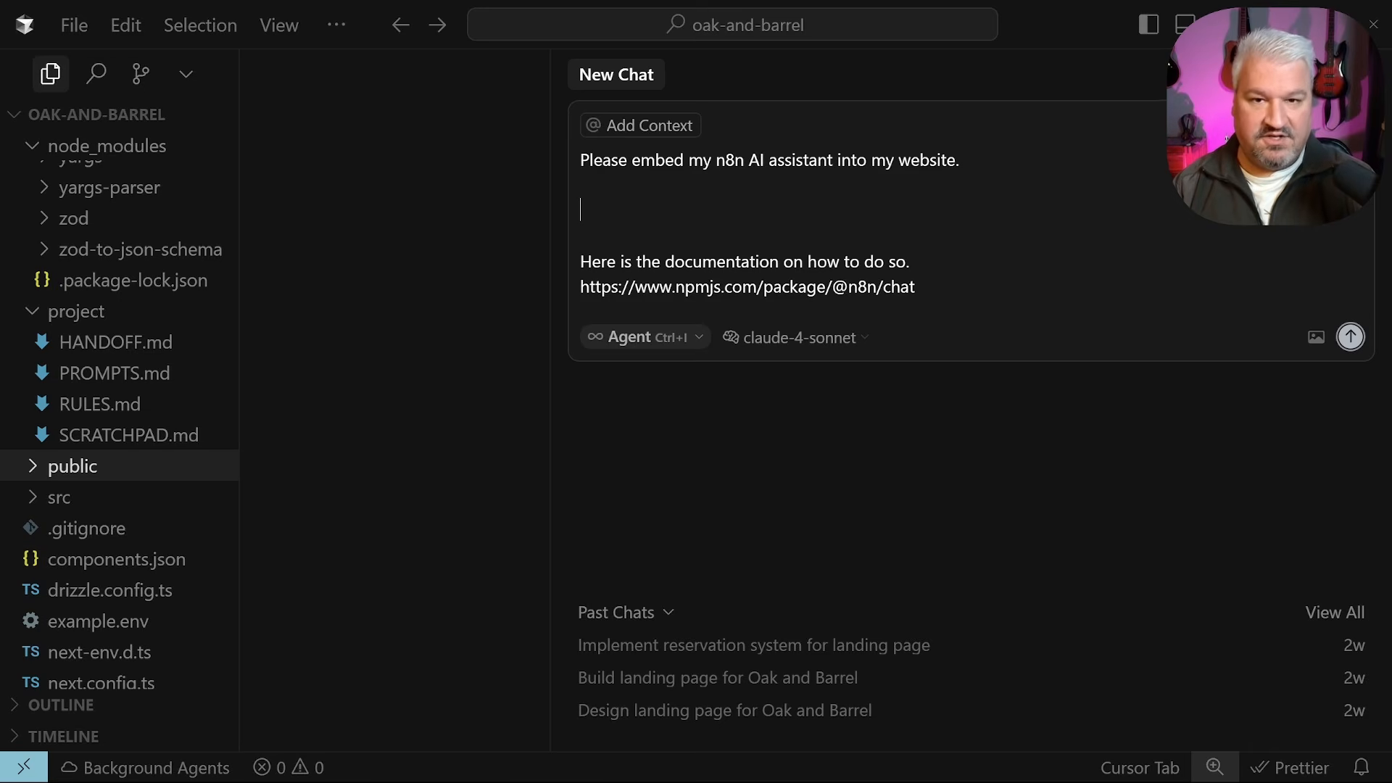
text(This )
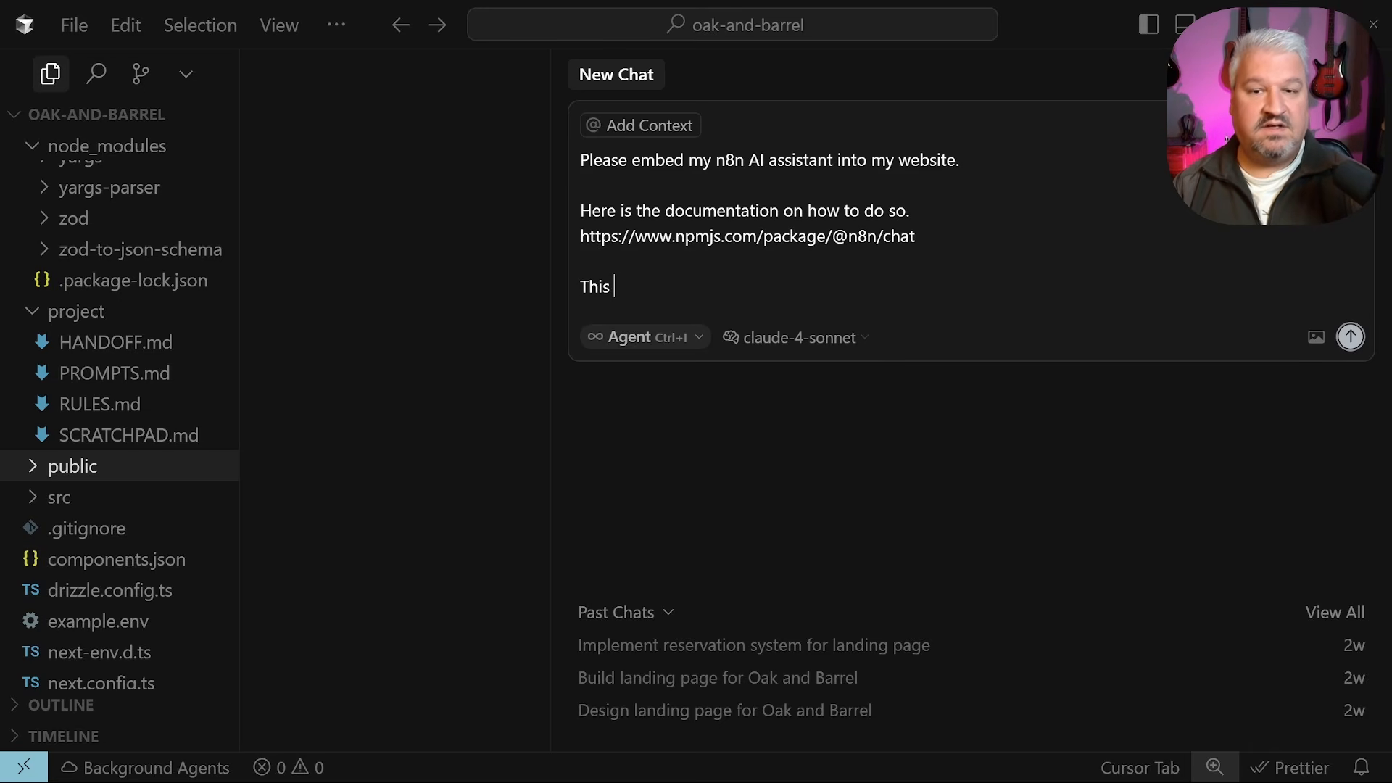
text(is the production webds)
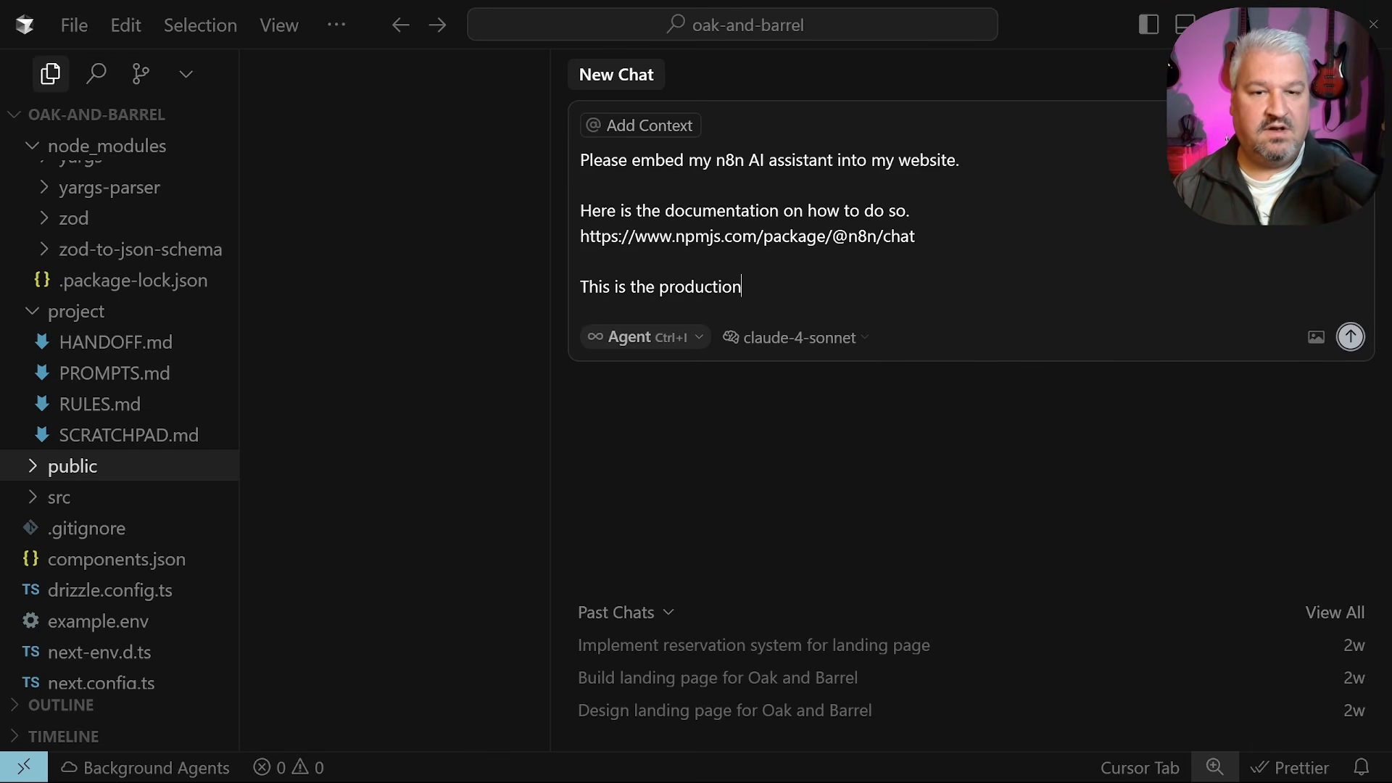
key(BackSpace)
key(BackSpace)
text(hook URL)
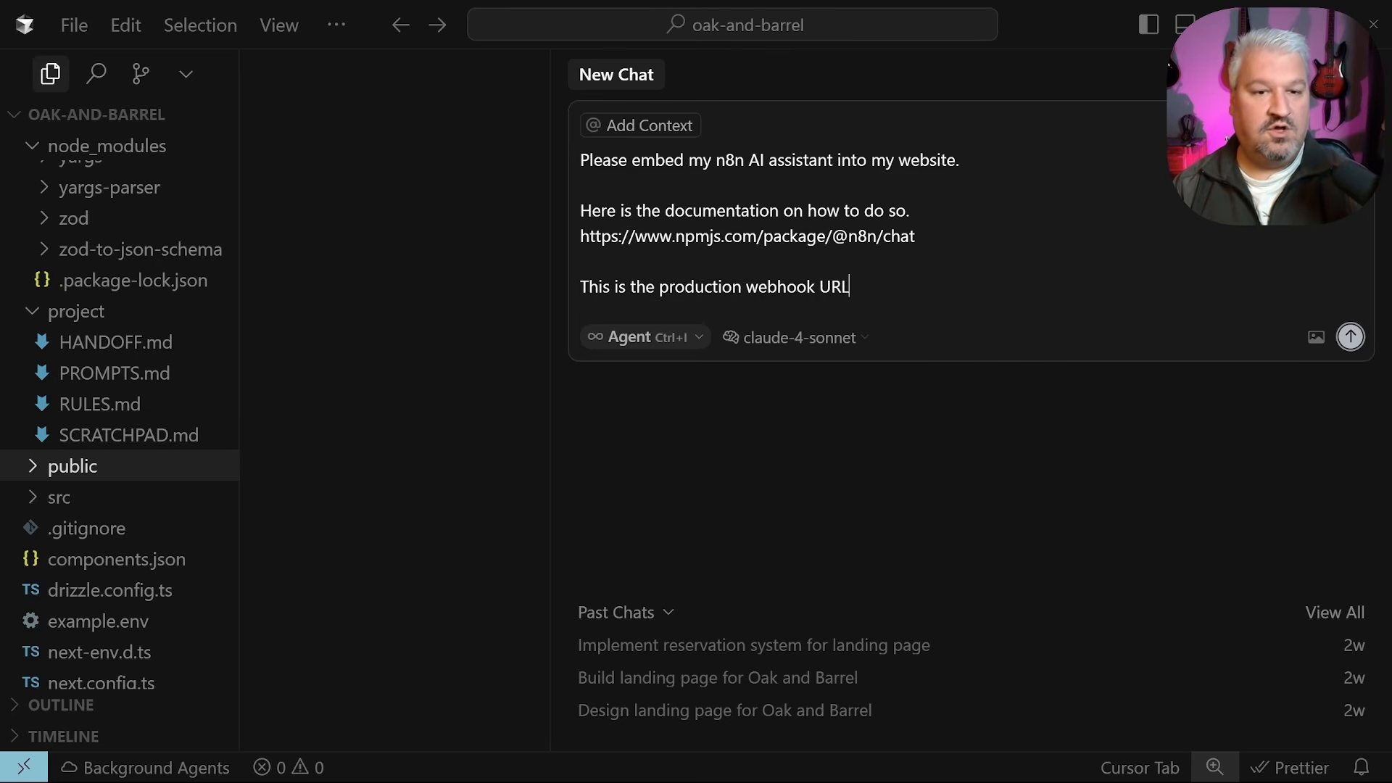
text(.)
key(shift+Return)
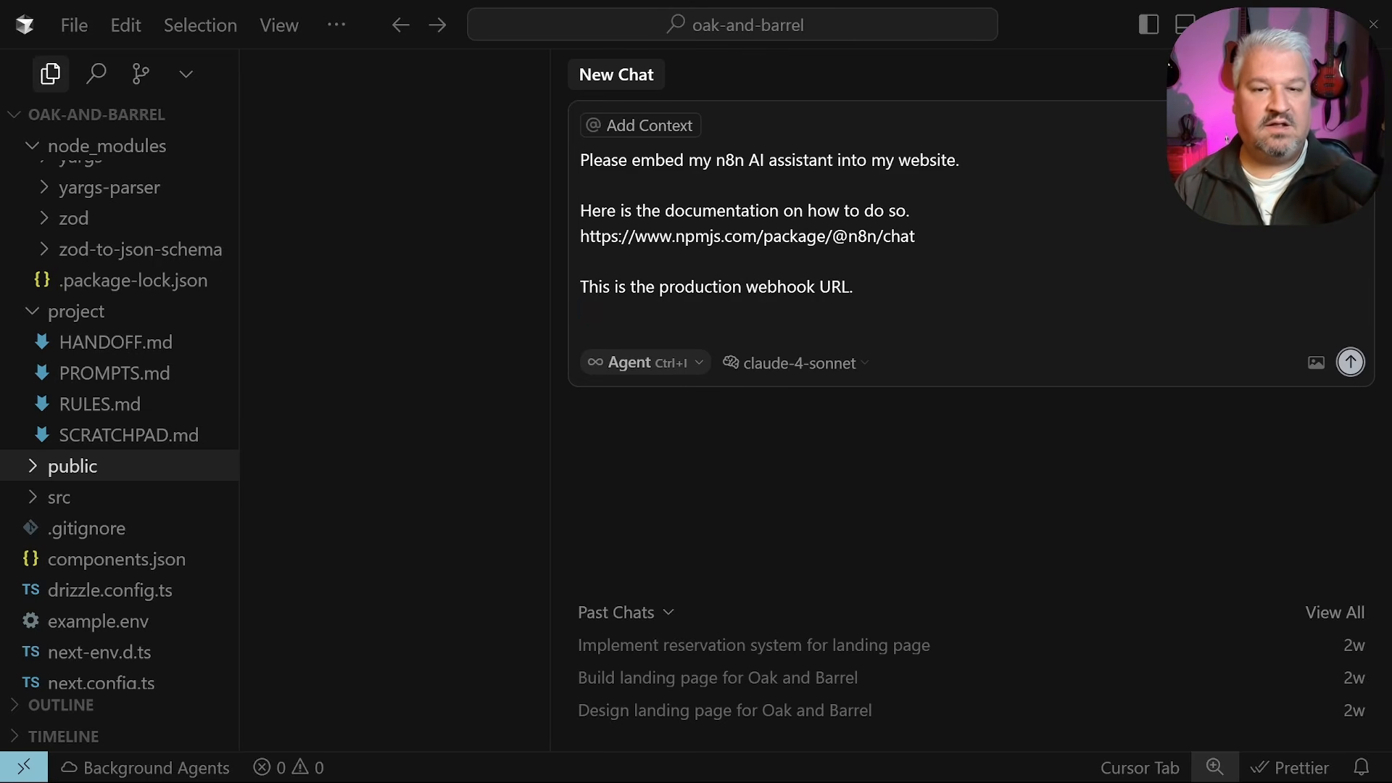
key(ctrl+v)
key(ctrl+z)
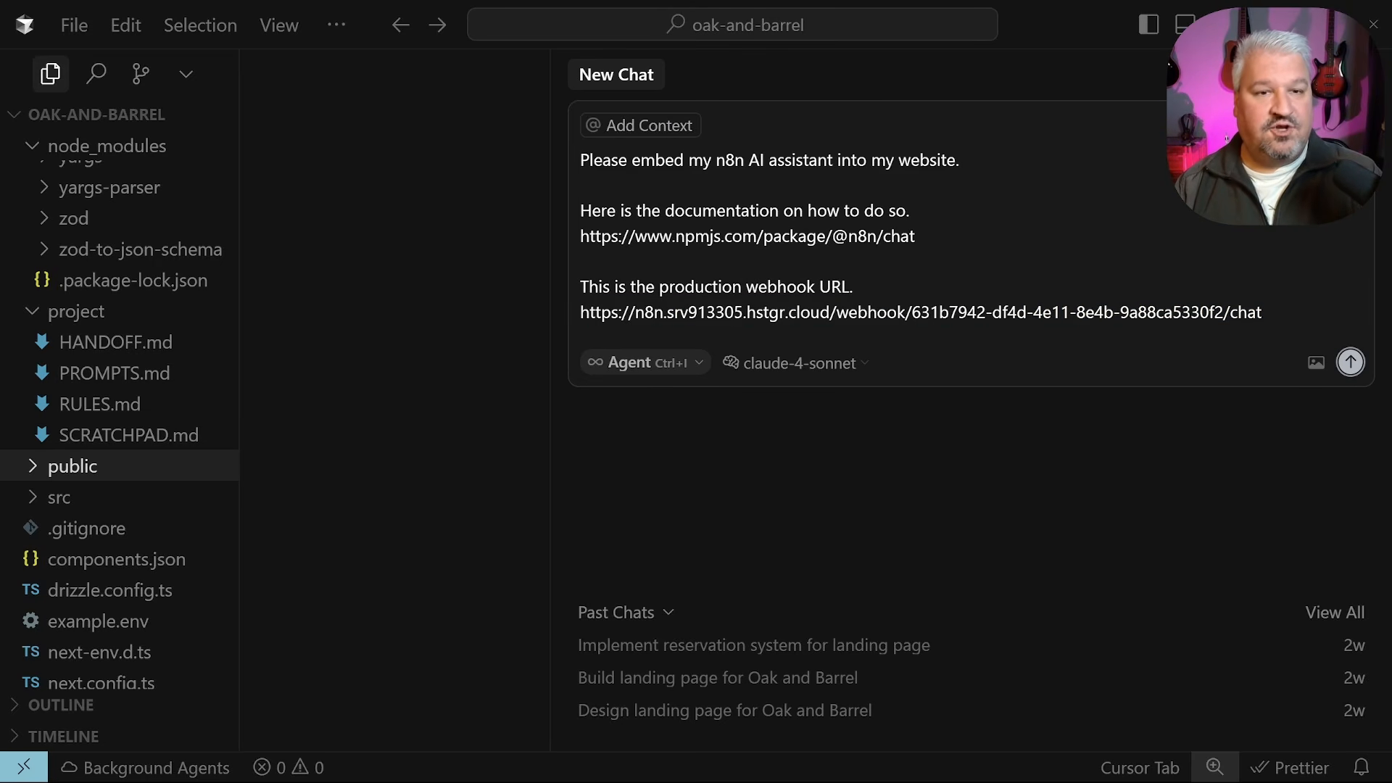
Send the embedding request to Cursor's agent and open the chat bubble on localhost:3000
click(1350, 362)
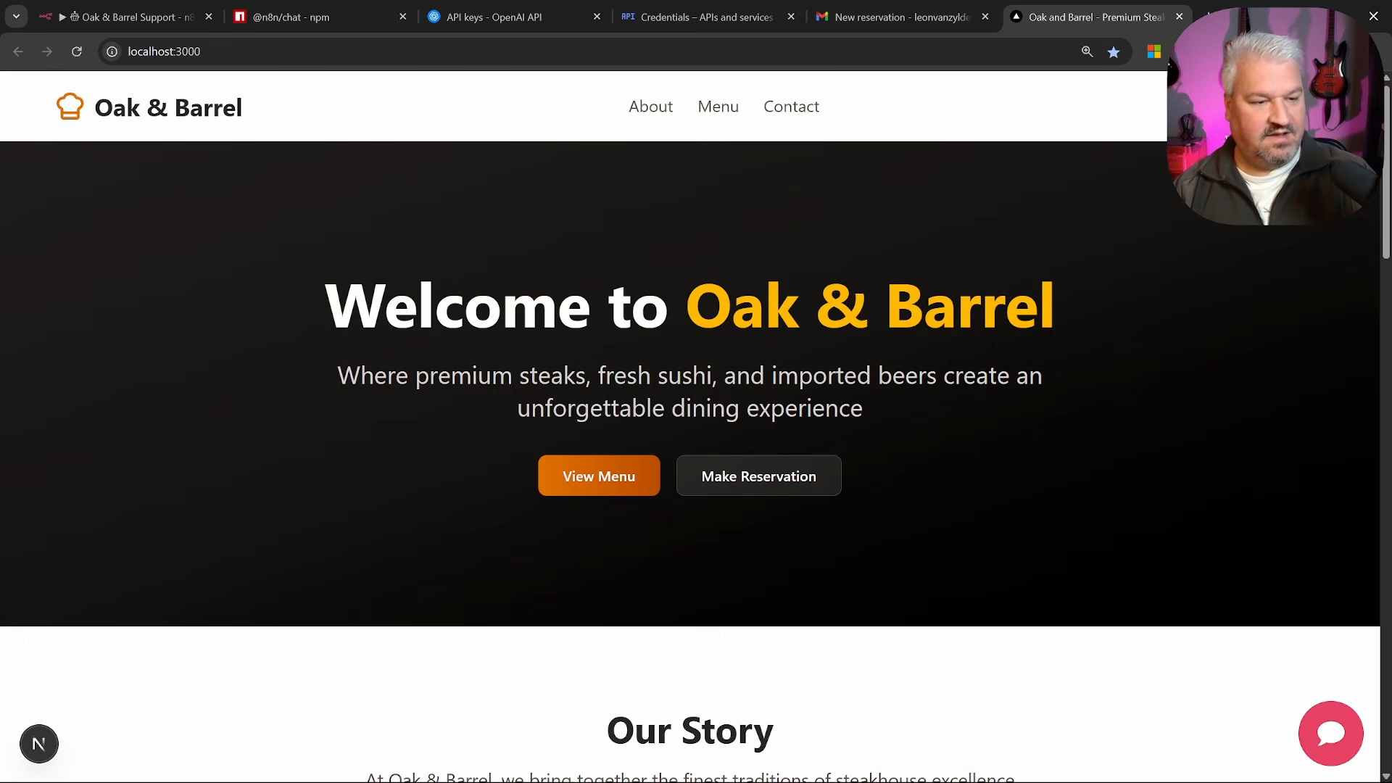
click(1333, 736)
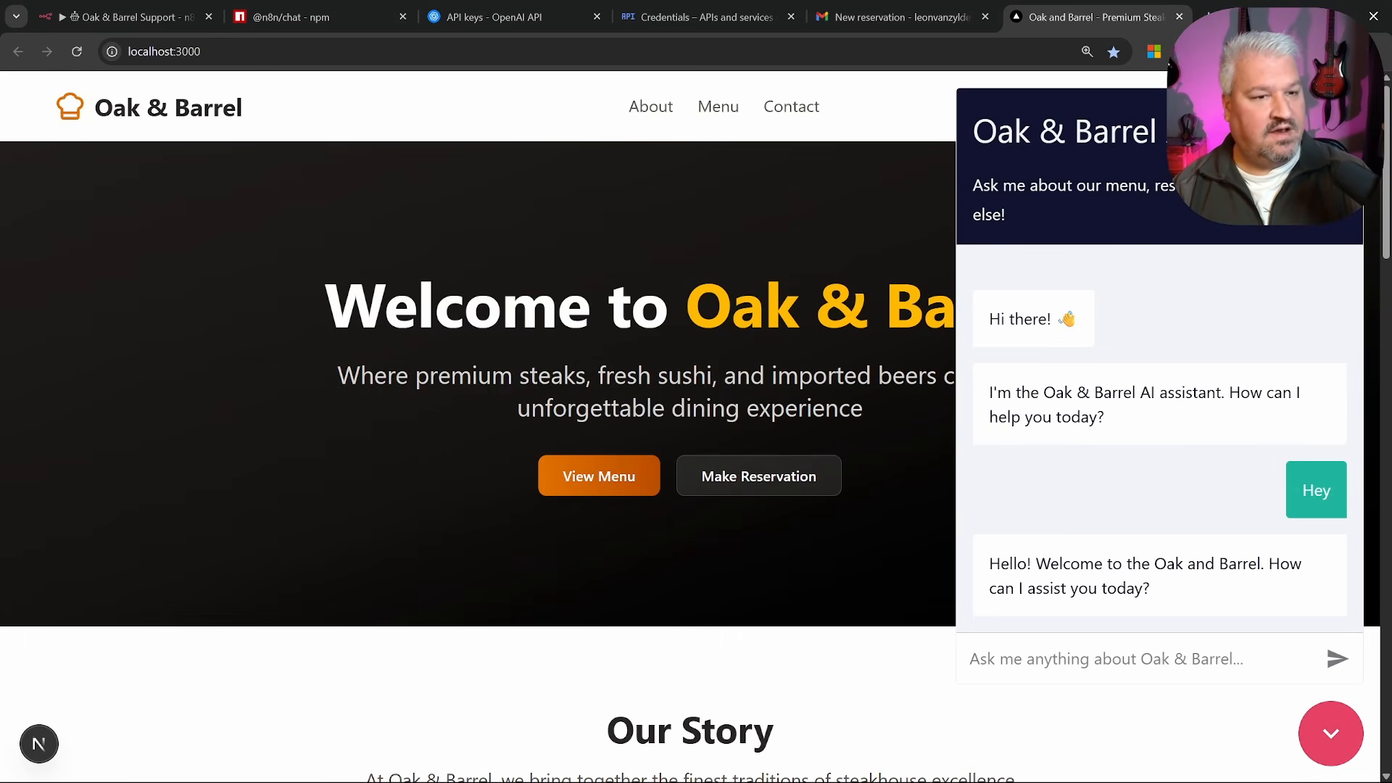
scroll(1236, 305, down, 4)
scroll(1230, 305, up, 4)
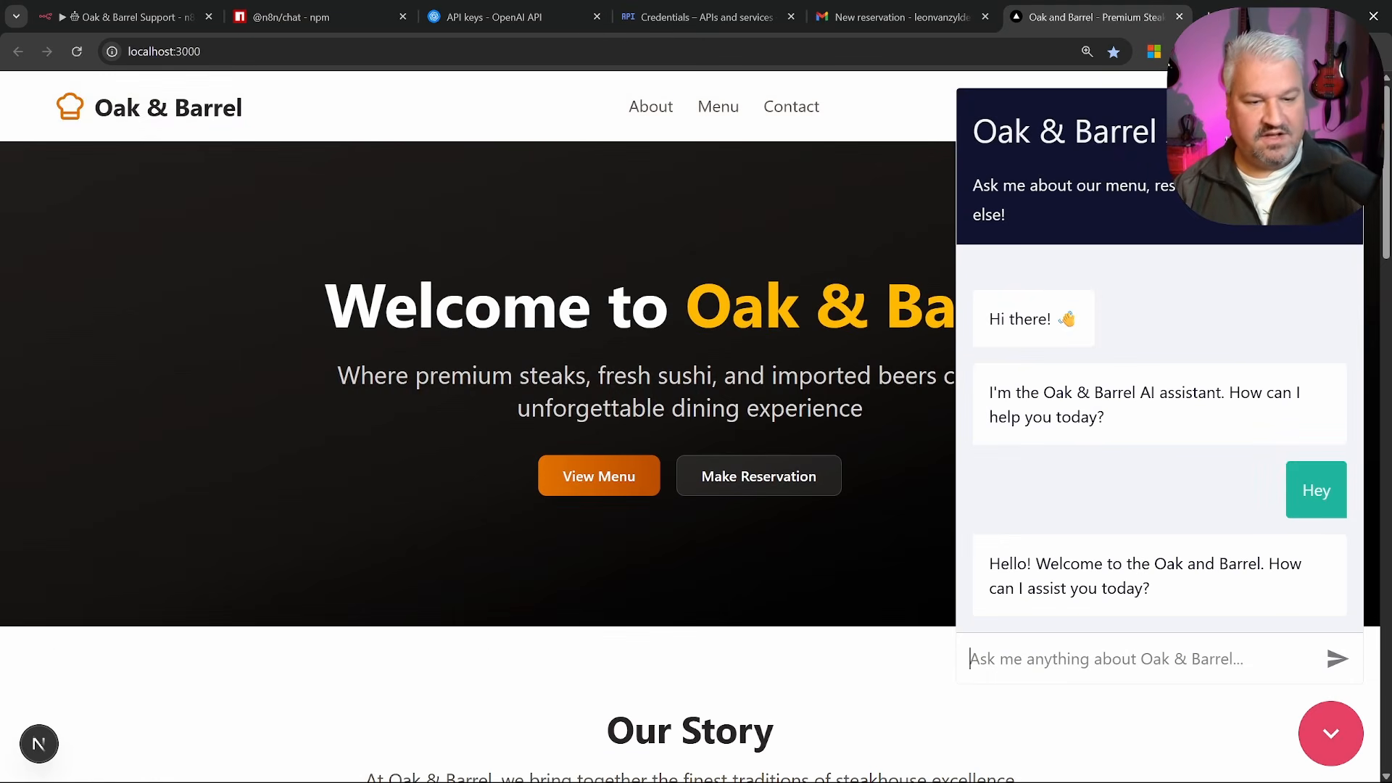
Ask Luna 'What is your name?' and 'What are the current specials?', then close the widget
text(What i)
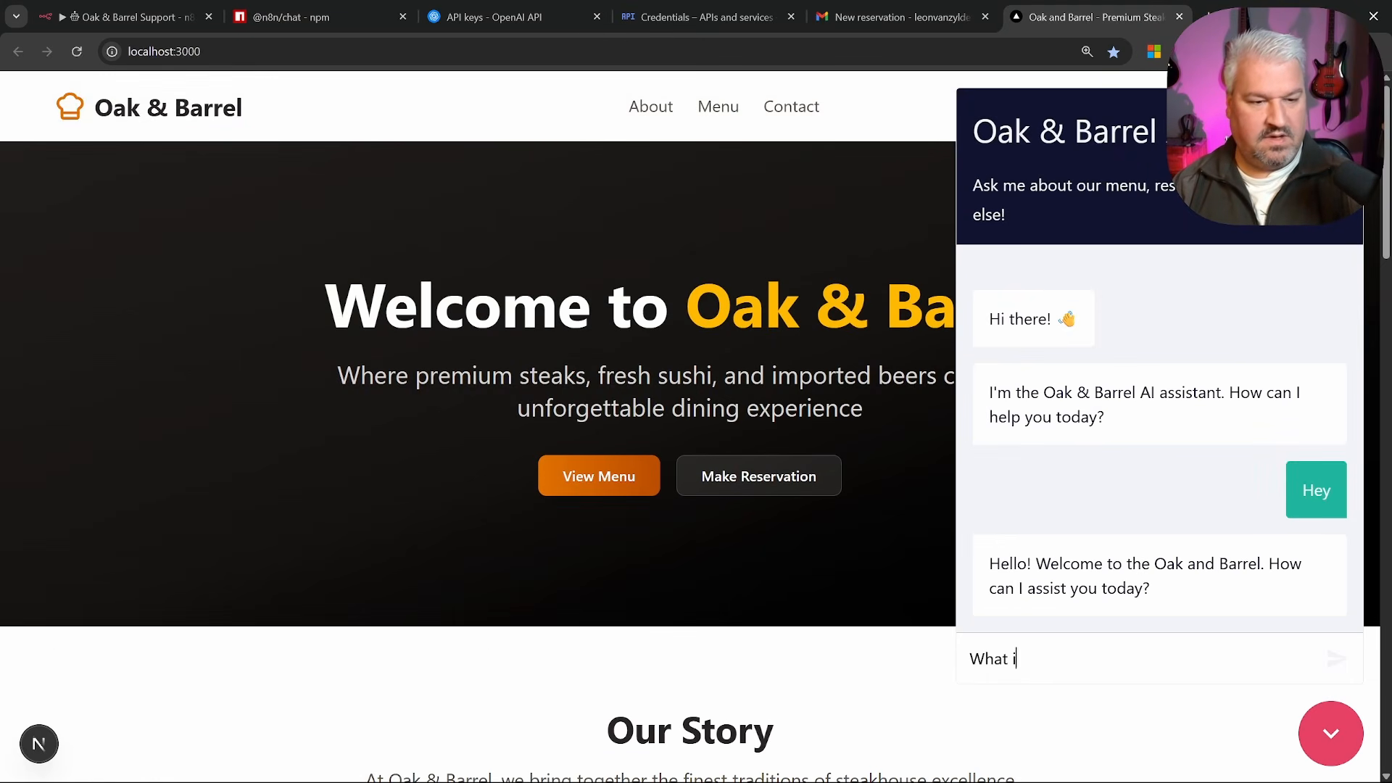
text(s your name?)
key(Return)
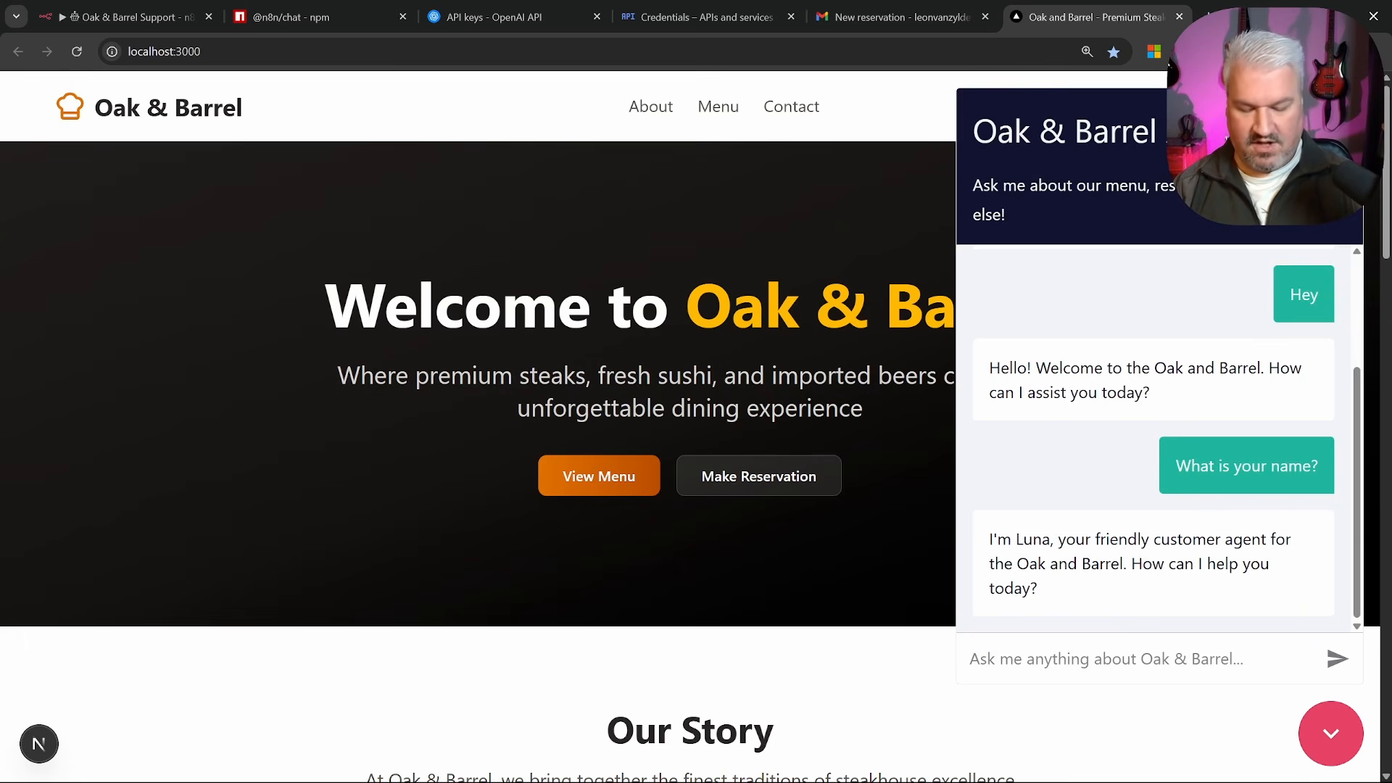
text(What are the cu)
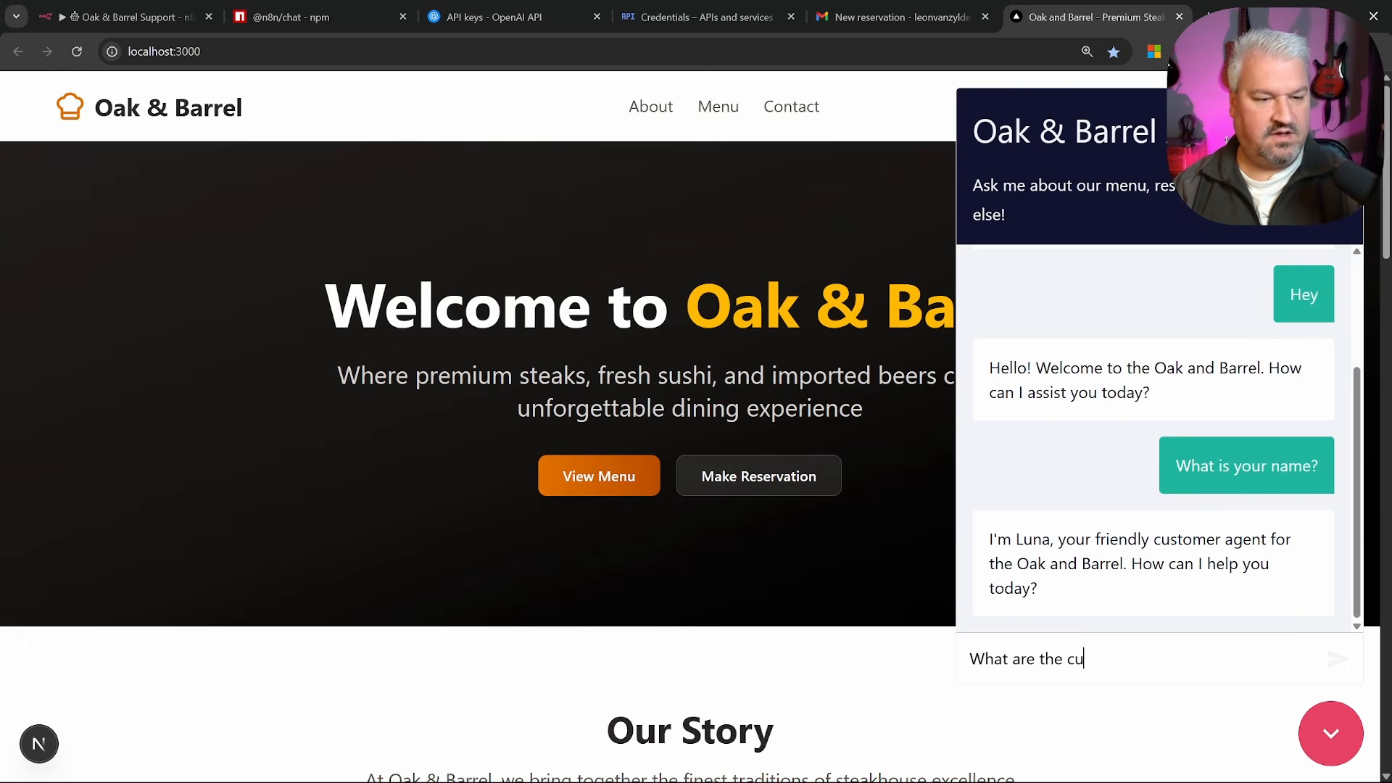
text(rrent specials?)
key(Return)
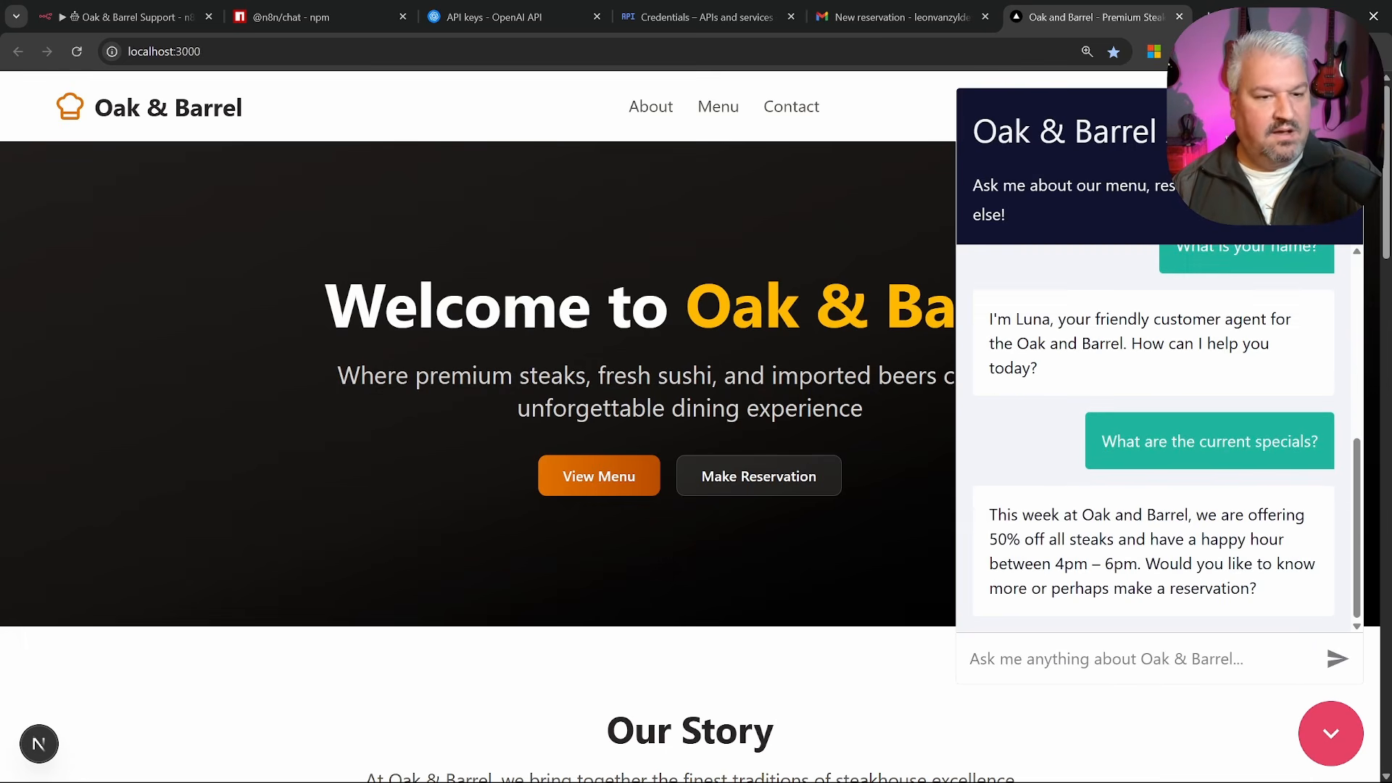
drag(989, 514, 1253, 588)
click(1253, 588)
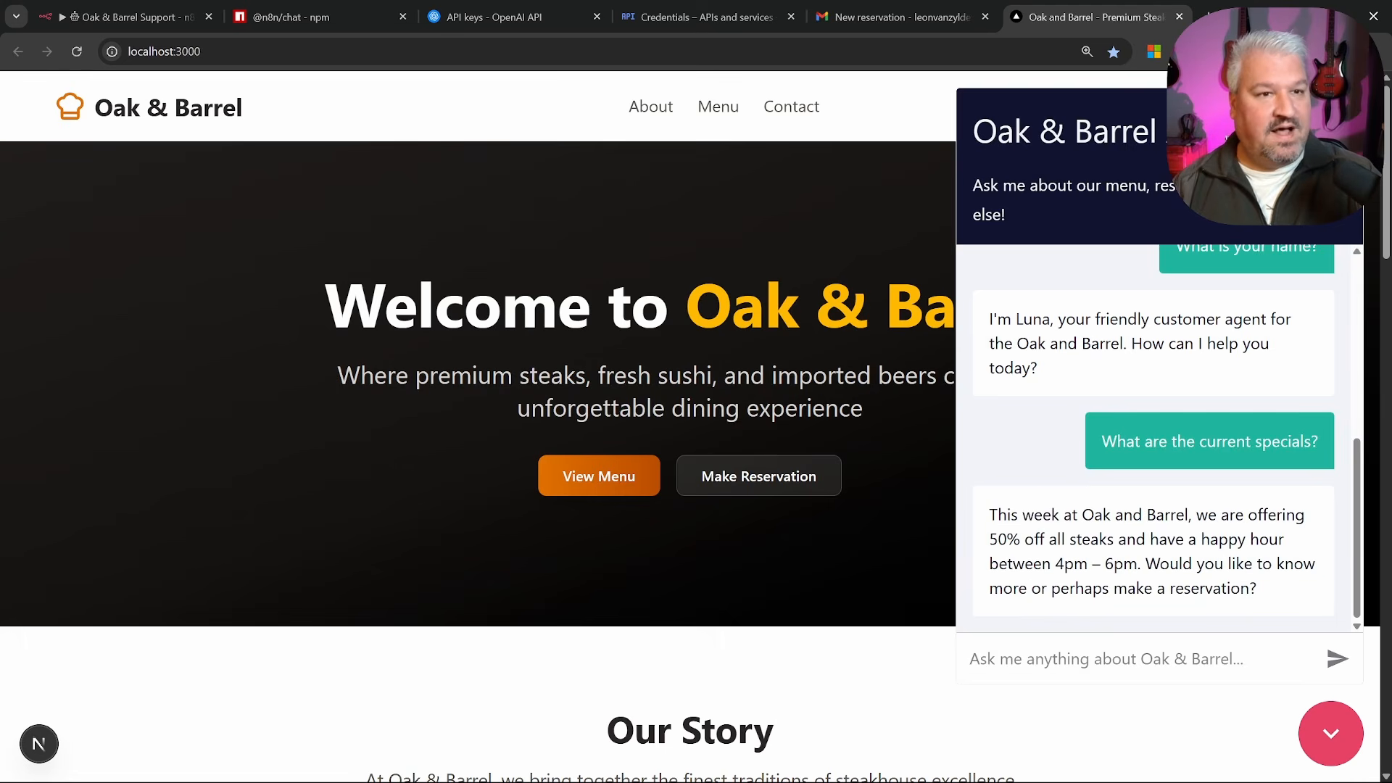
scroll(1218, 409, up, 5)
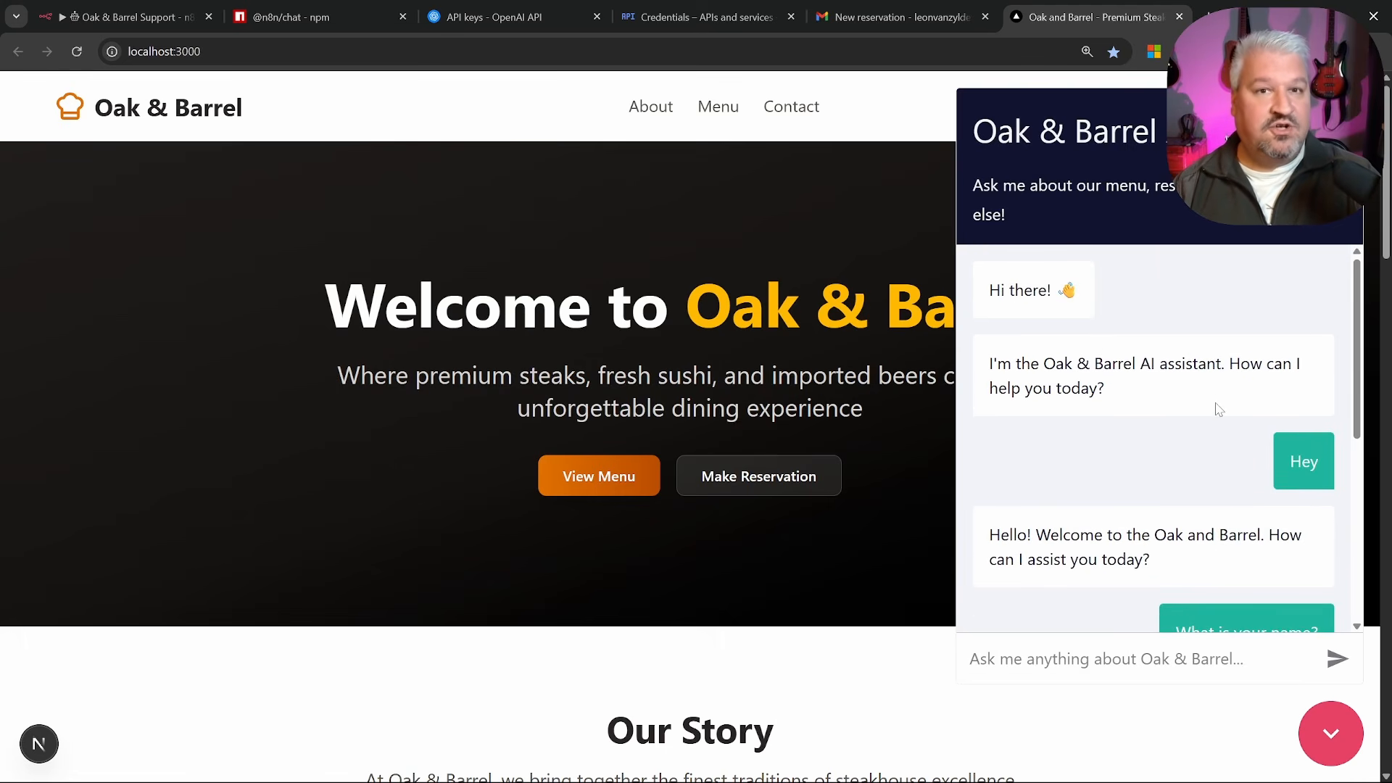
scroll(1218, 410, down, 5)
click(1345, 736)
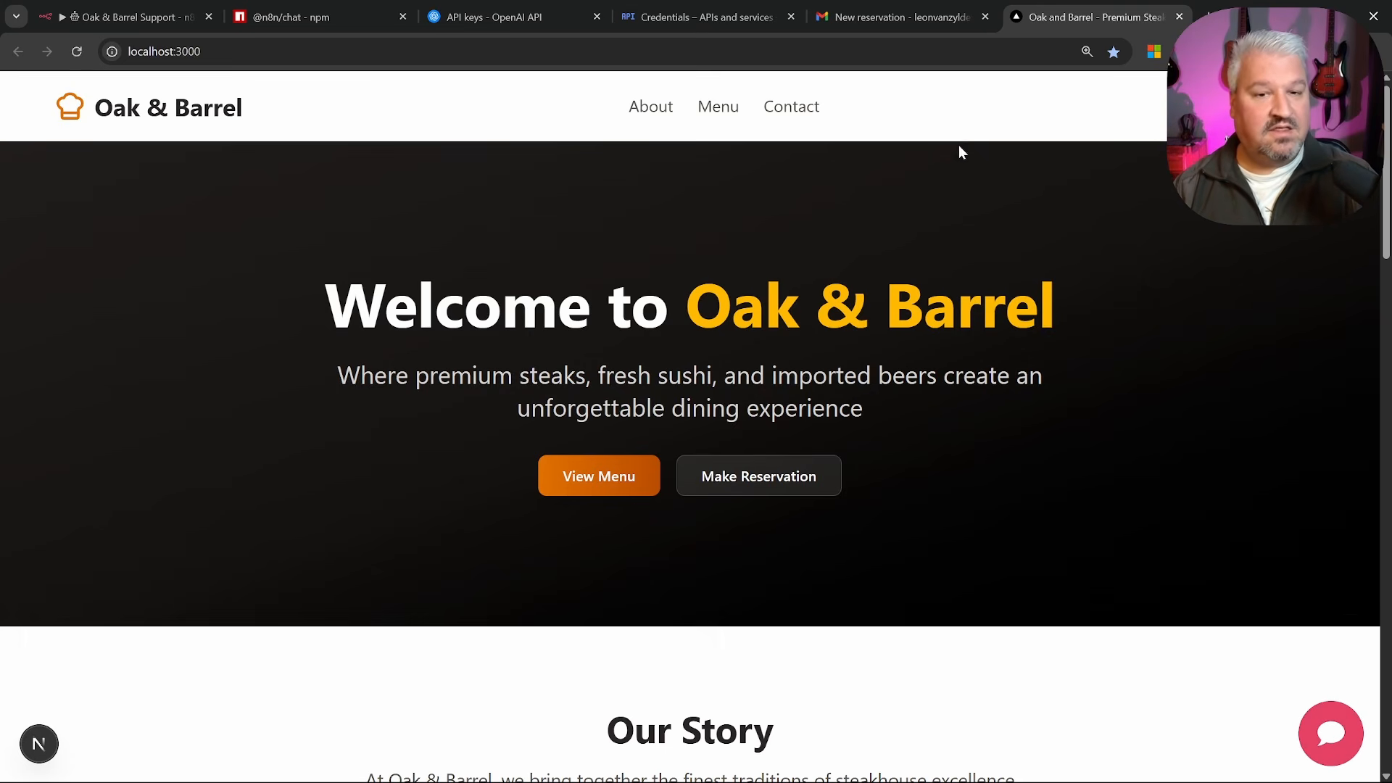
key(alt+Tab)
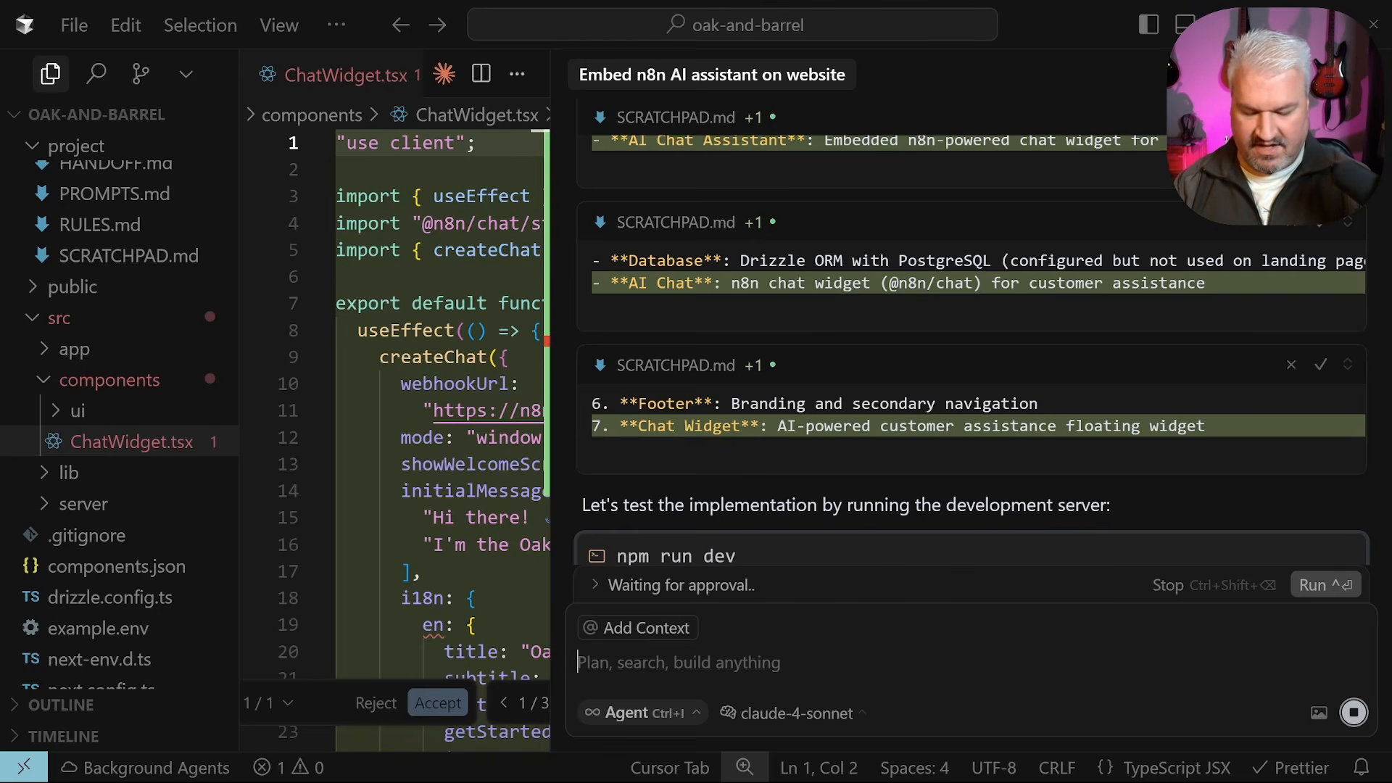
Ask the Cursor agent to restyle the chat widget to match the rest of the site's branding
text(Please change the s)
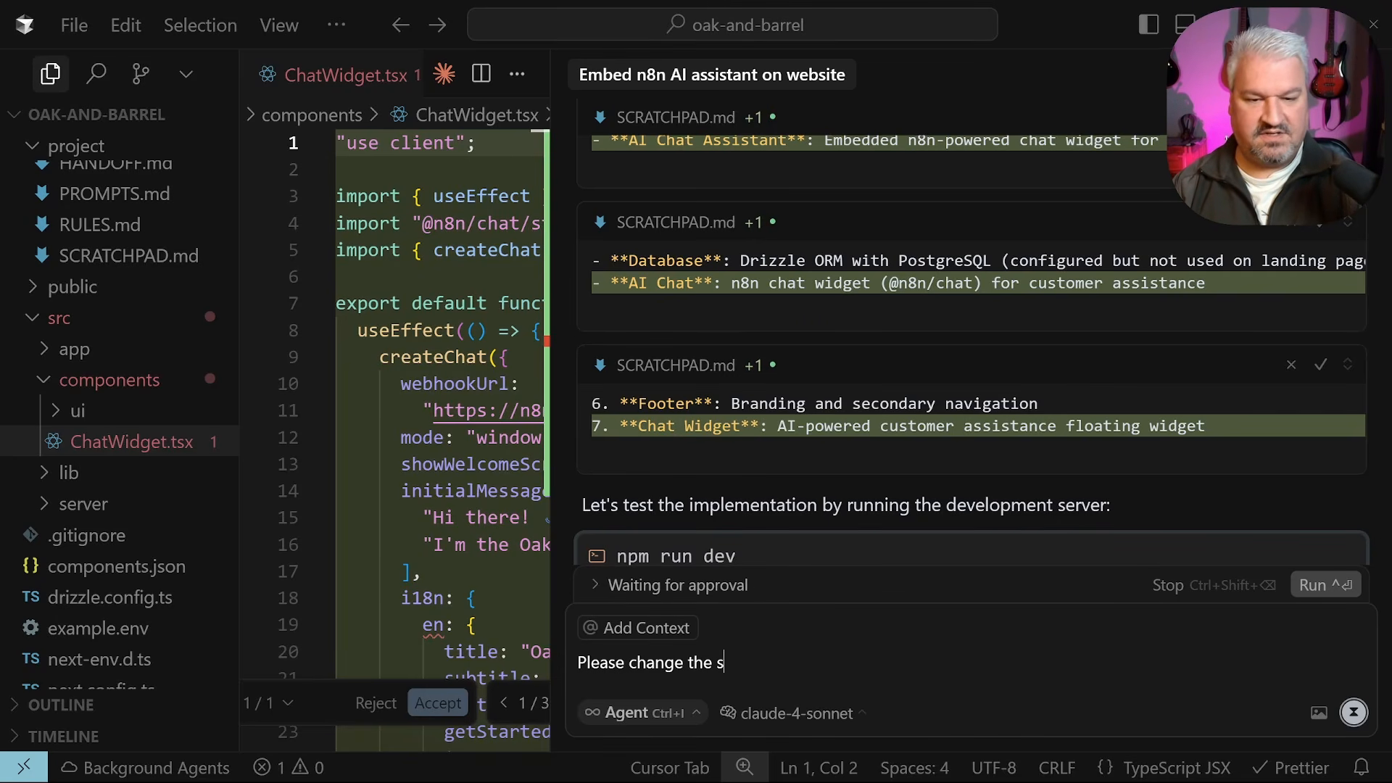
text(tyling of the )
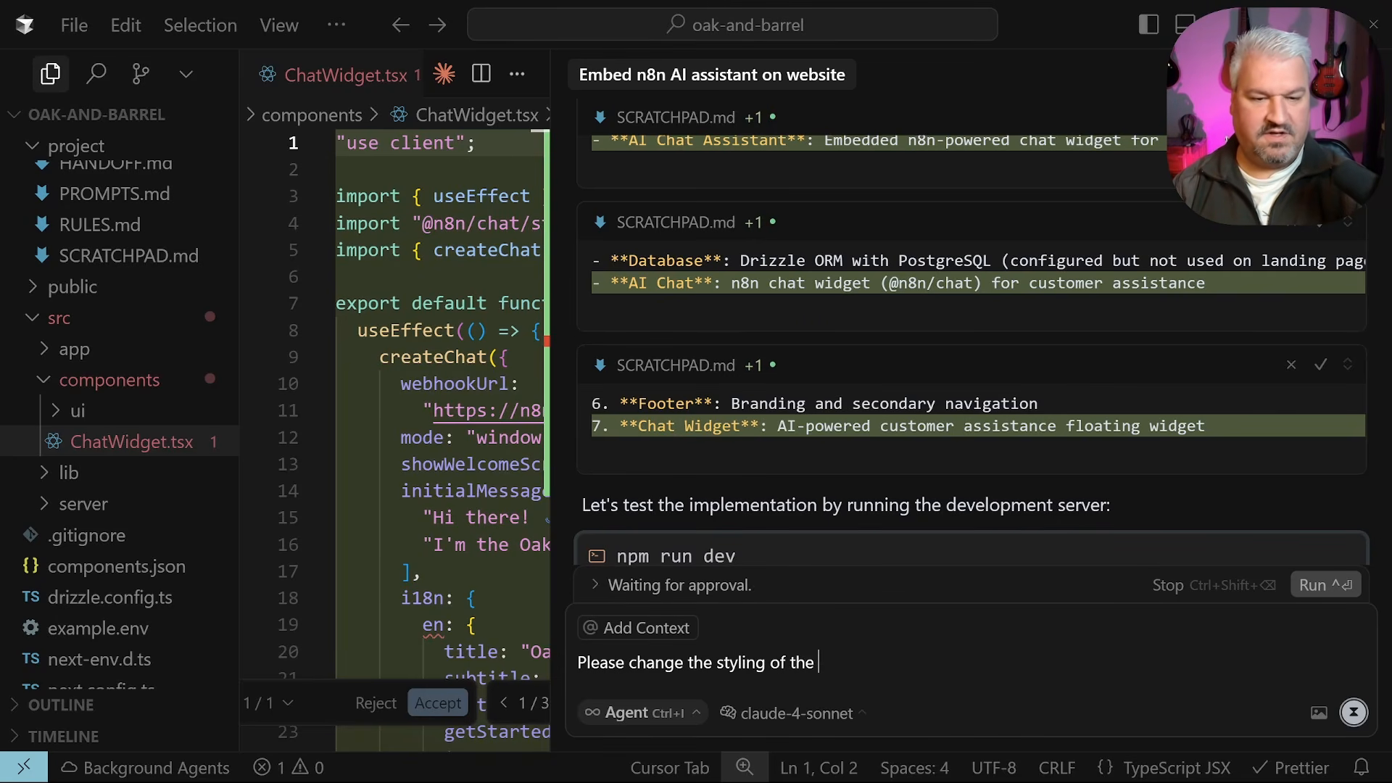
text(chat widget to matc)
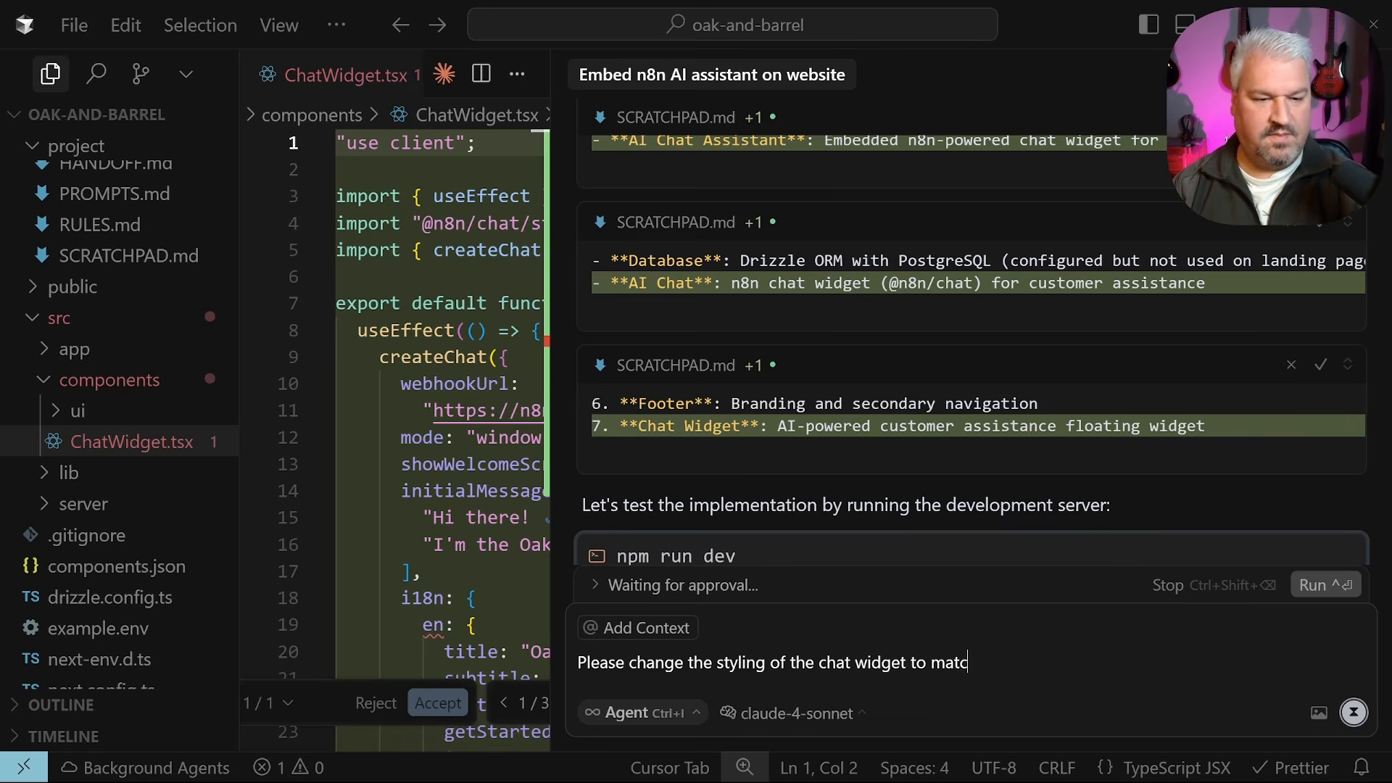
text(h the branding of the )
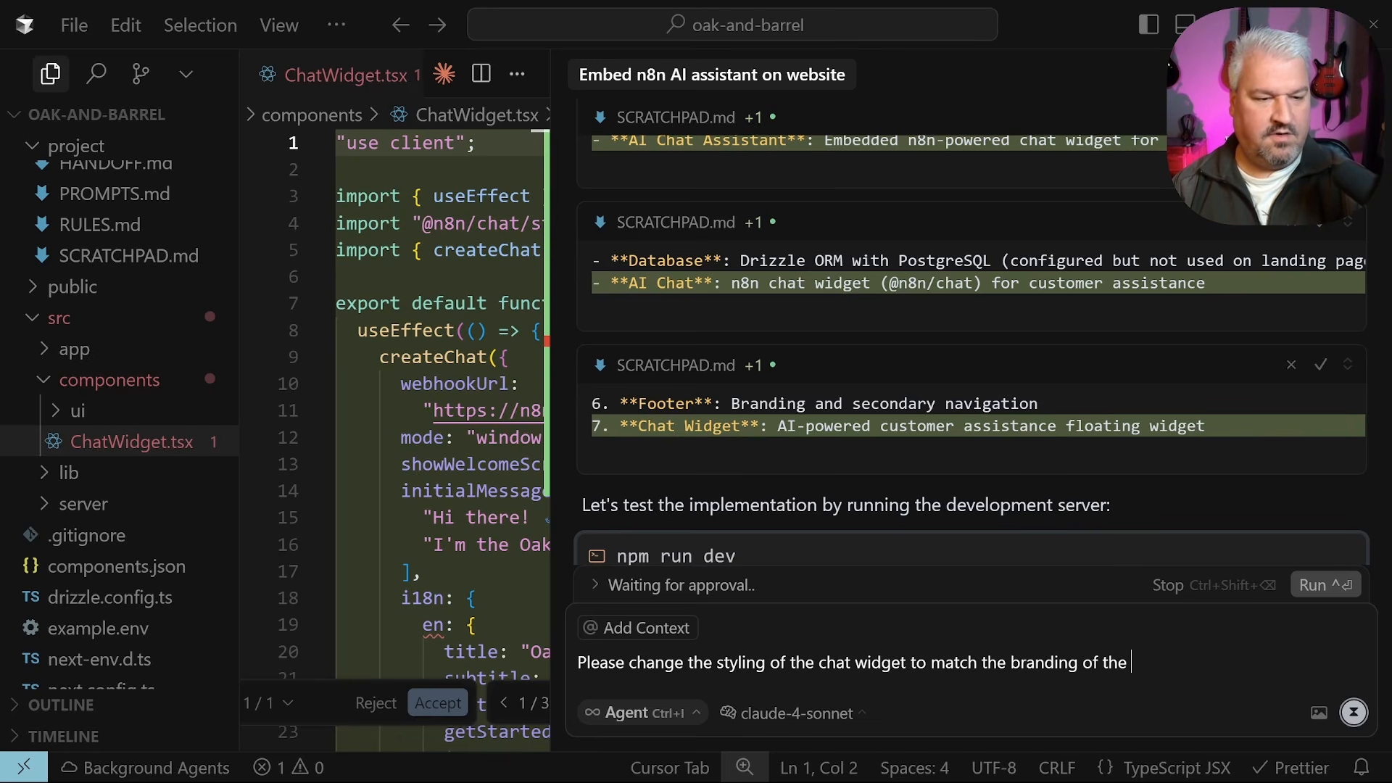
text(rest of the we)
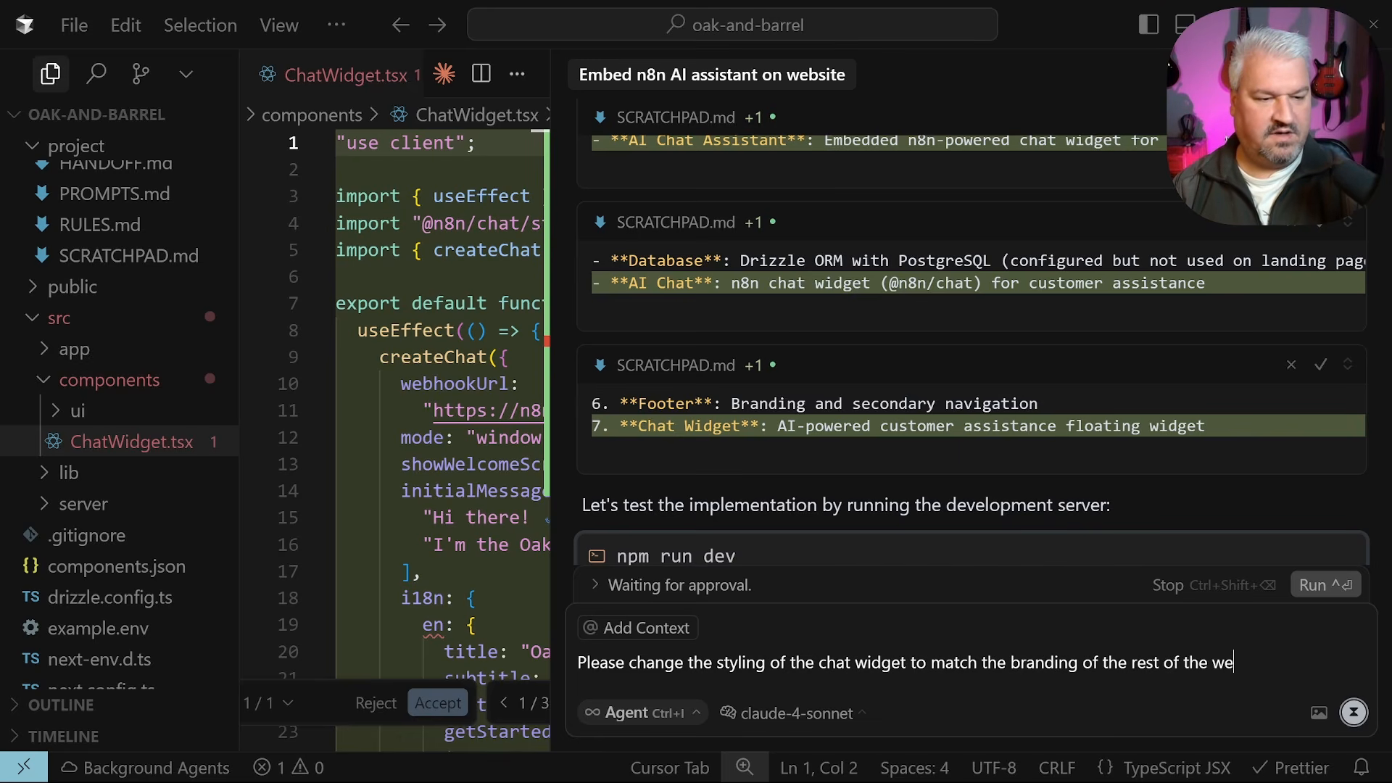
text(bsite)
key(Return)
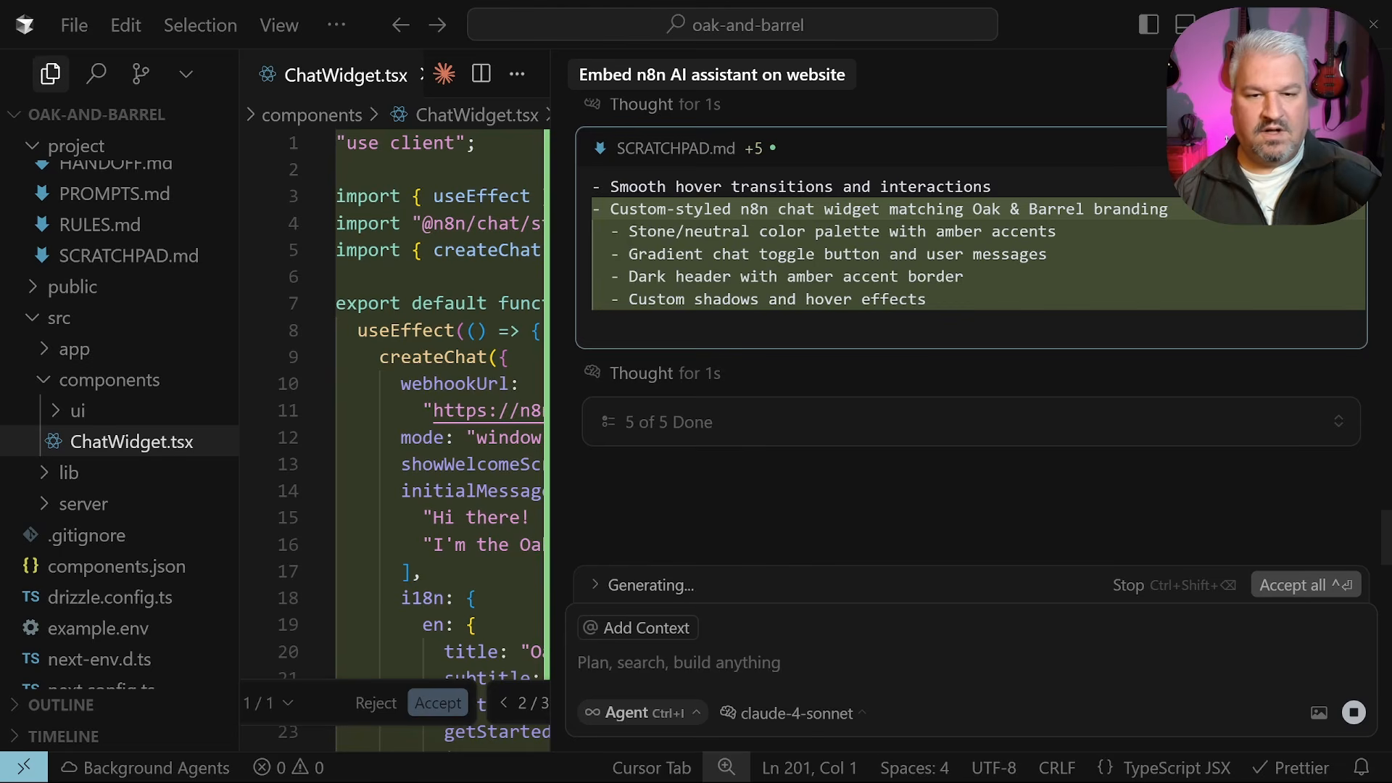
key(alt+Tab)
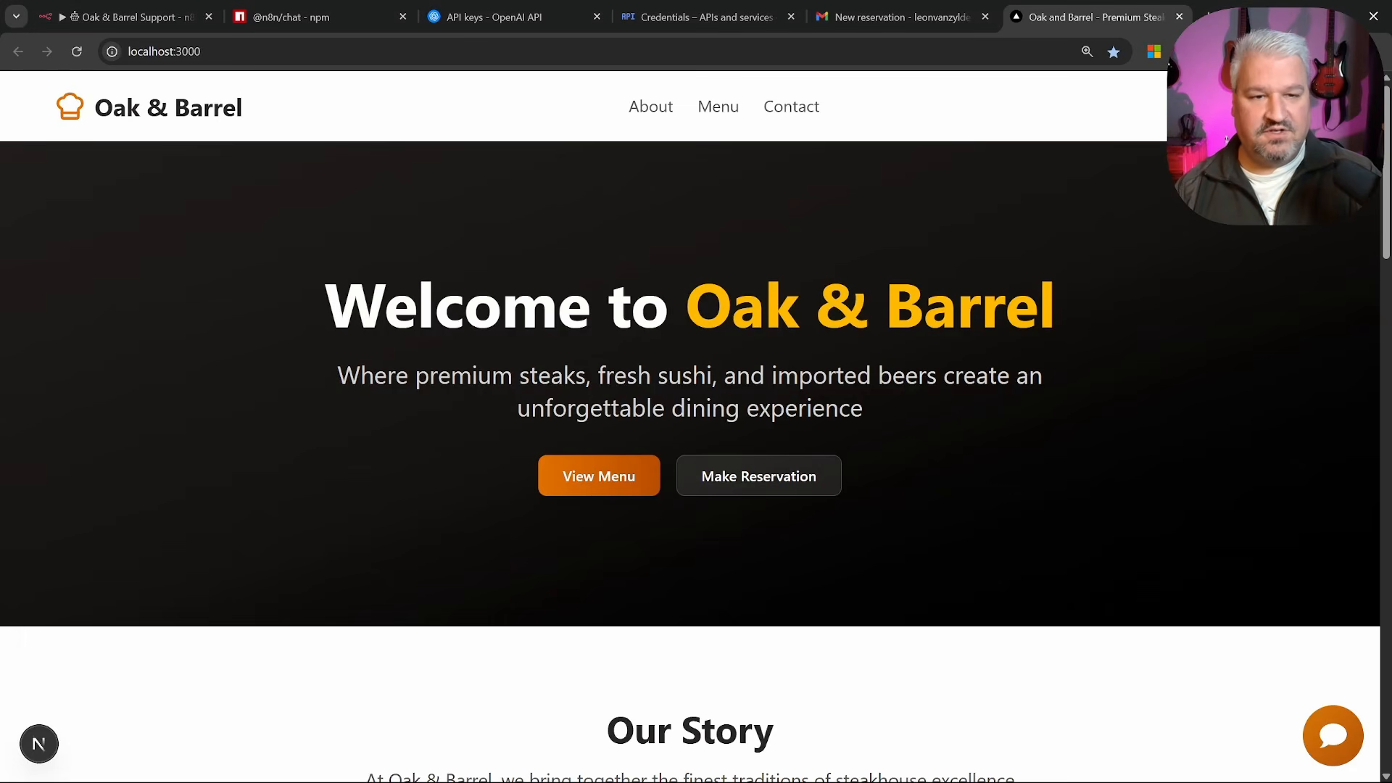
Reload localhost:3000 and open the amber-styled chat widget to check Luna's greeting
click(76, 51)
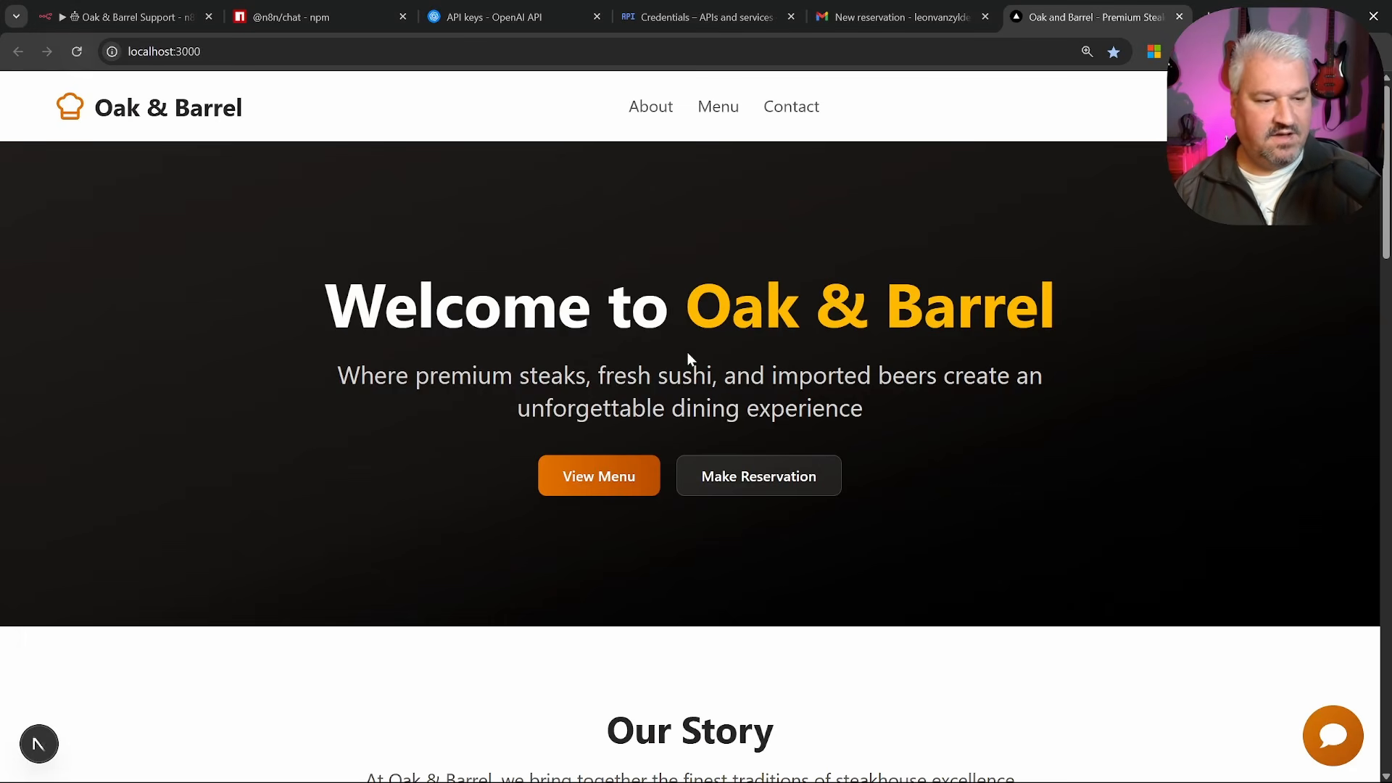
click(1329, 736)
click(1331, 738)
click(1332, 738)
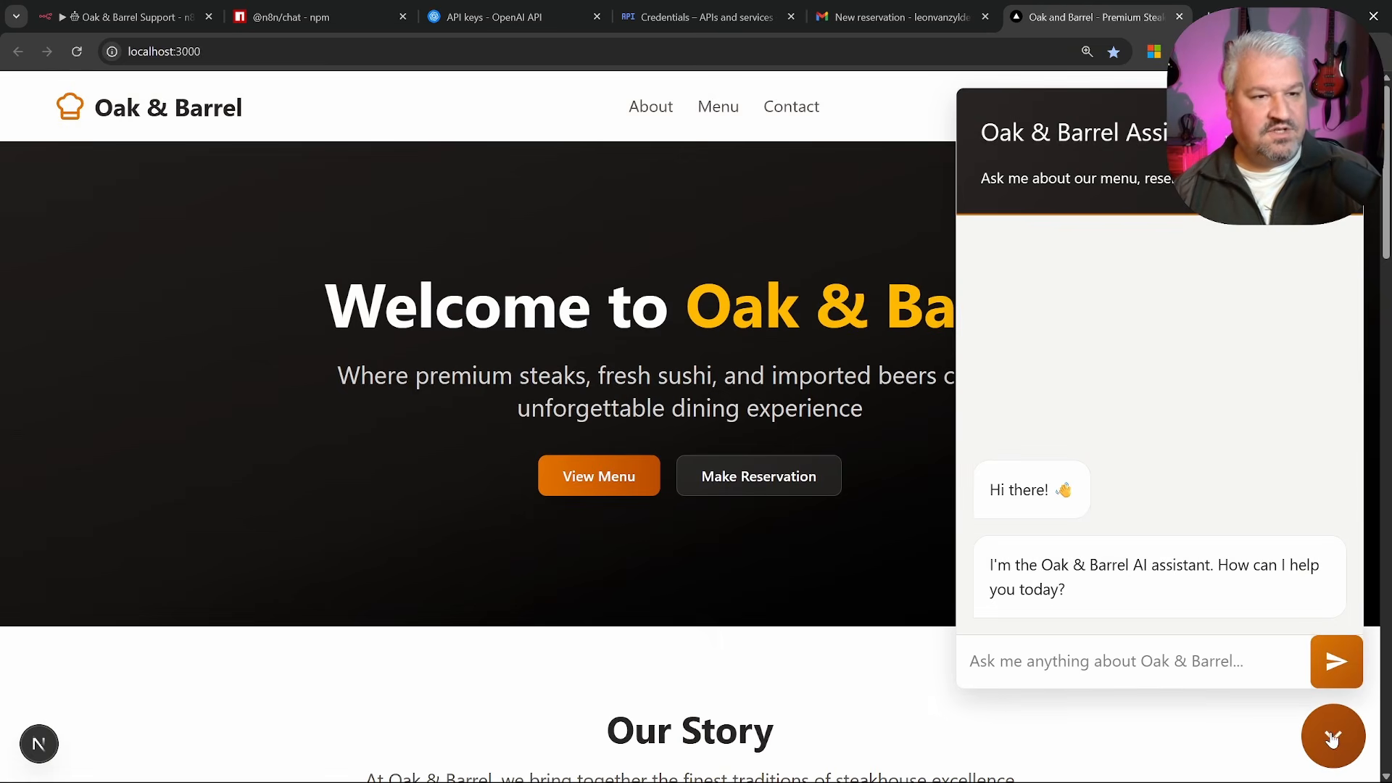
scroll(1146, 365, down, 3)
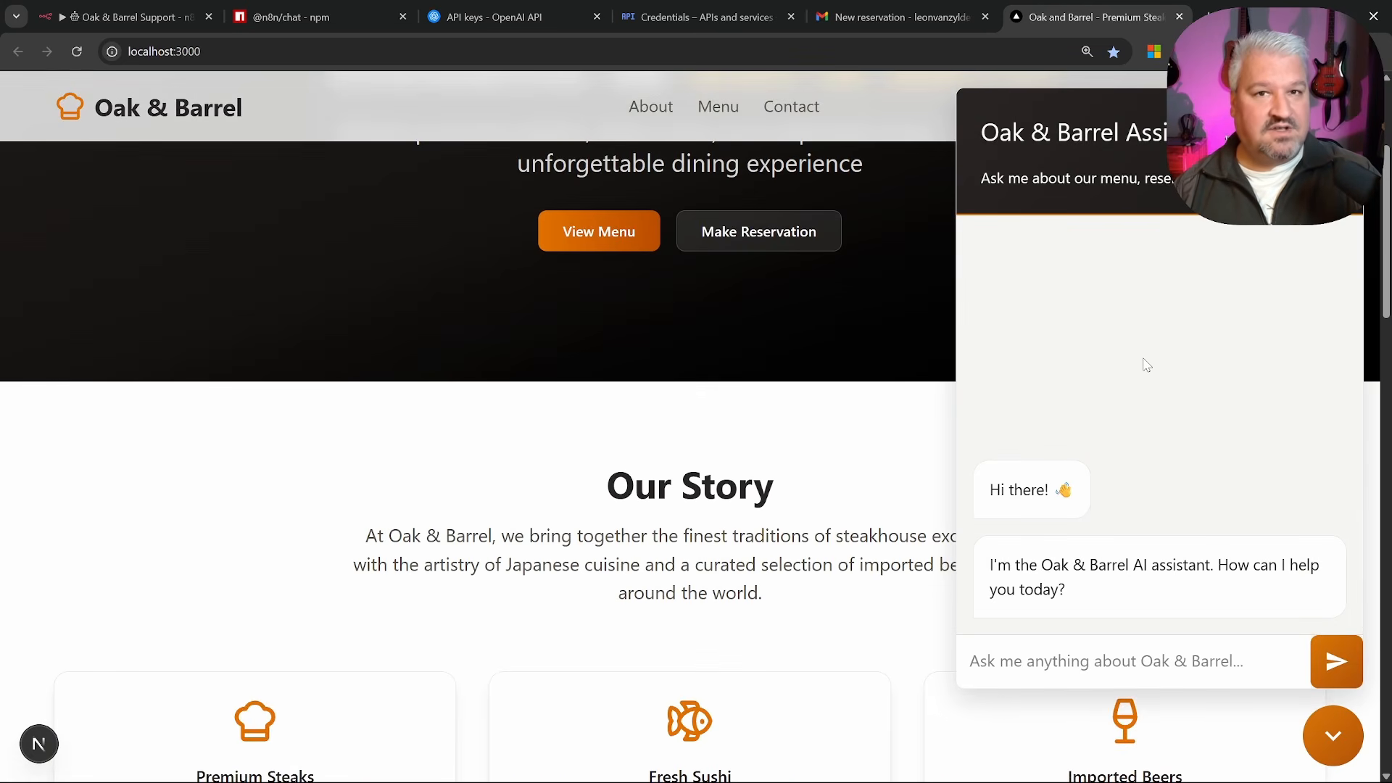
scroll(1146, 365, up, 3)
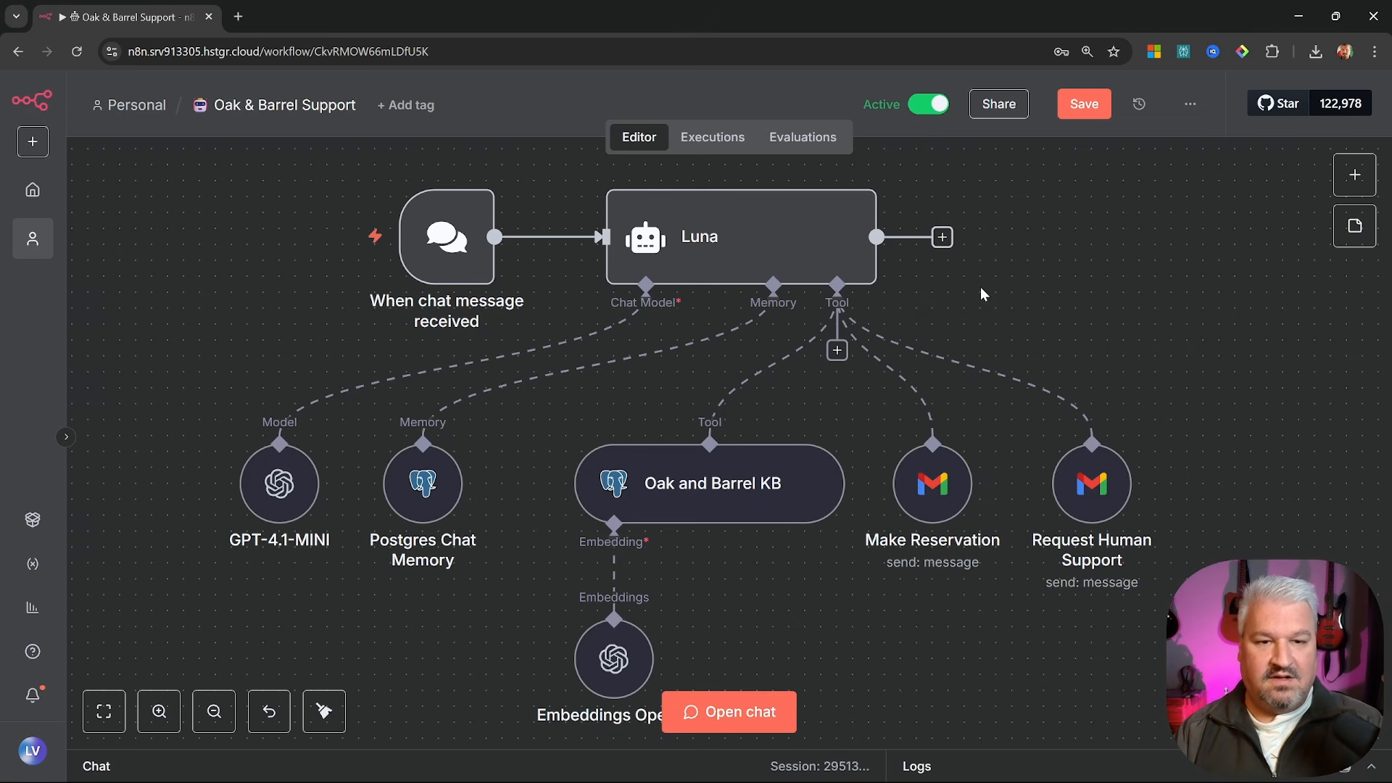
Pan the n8n canvas to look over the Oak & Barrel Support workflow
drag(991, 286, 939, 309)
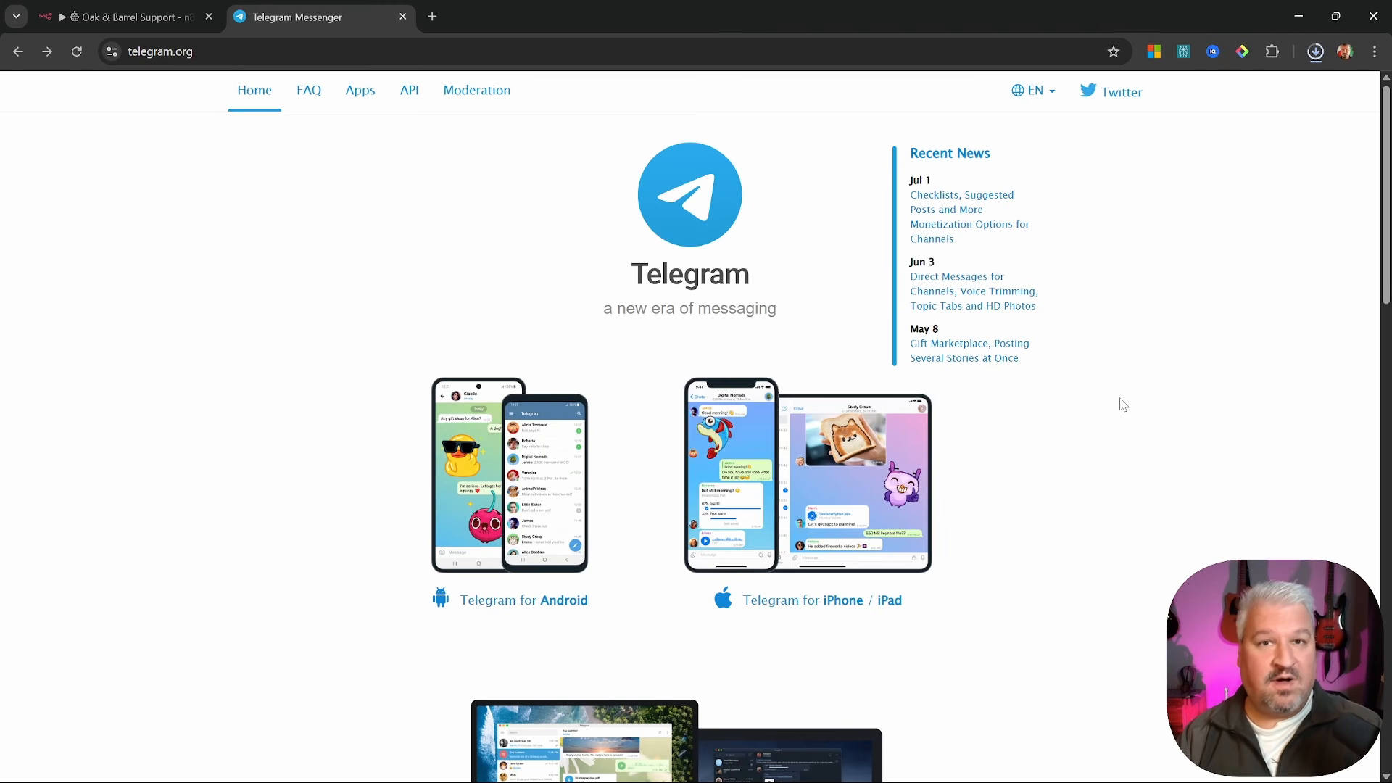
Scroll down telegram.org and follow the 'Telegram for PC / Linux' link
scroll(1123, 404, down, 3)
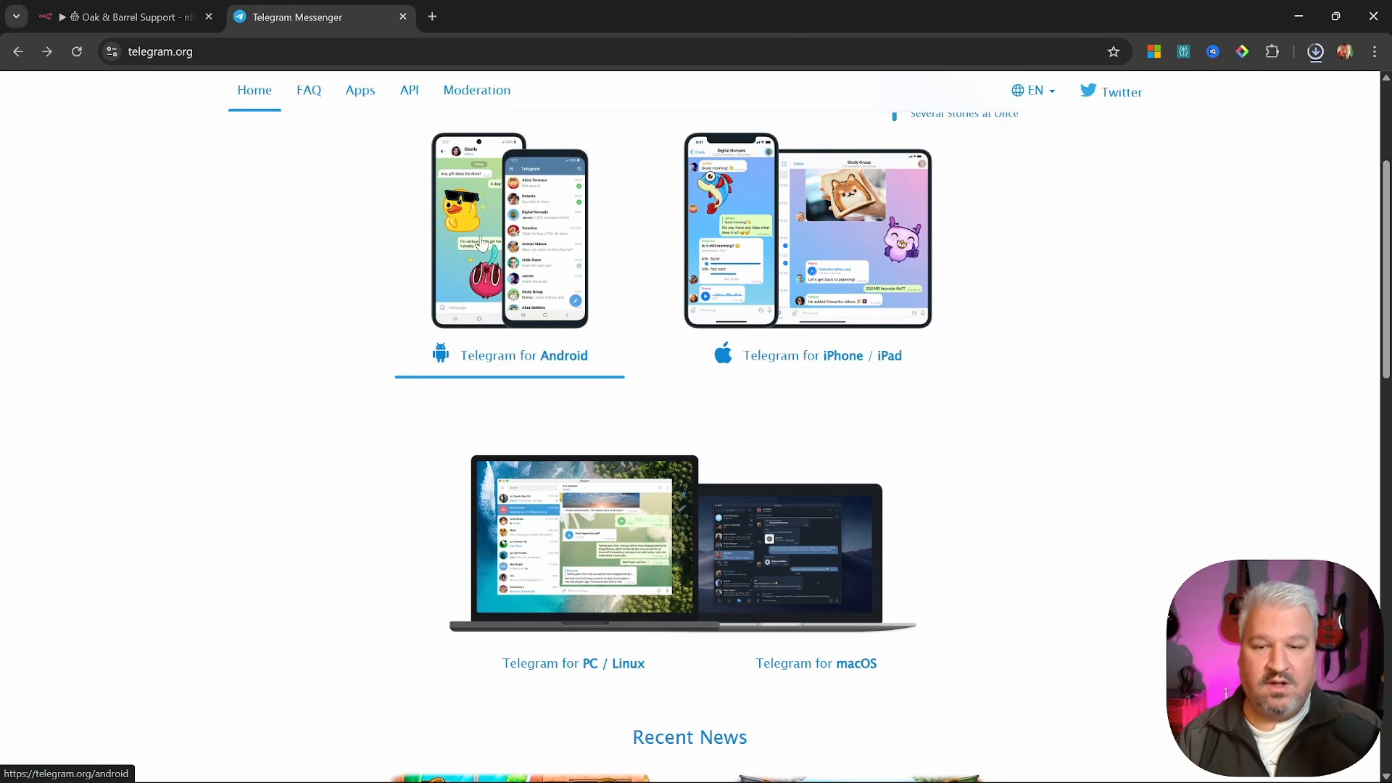
scroll(592, 506, down, 2)
click(592, 506)
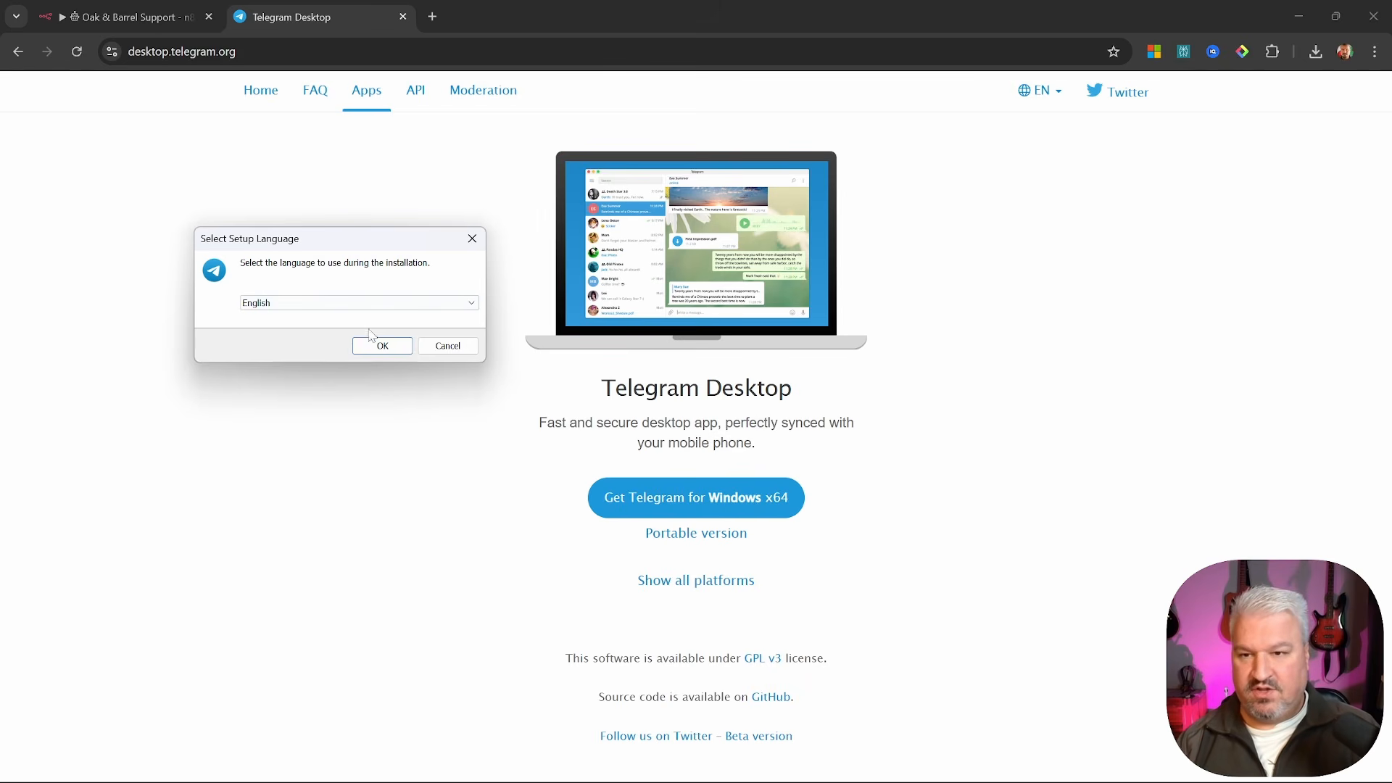
Install Telegram Desktop in English with default folders and shortcut, launch it, and start messaging
click(389, 346)
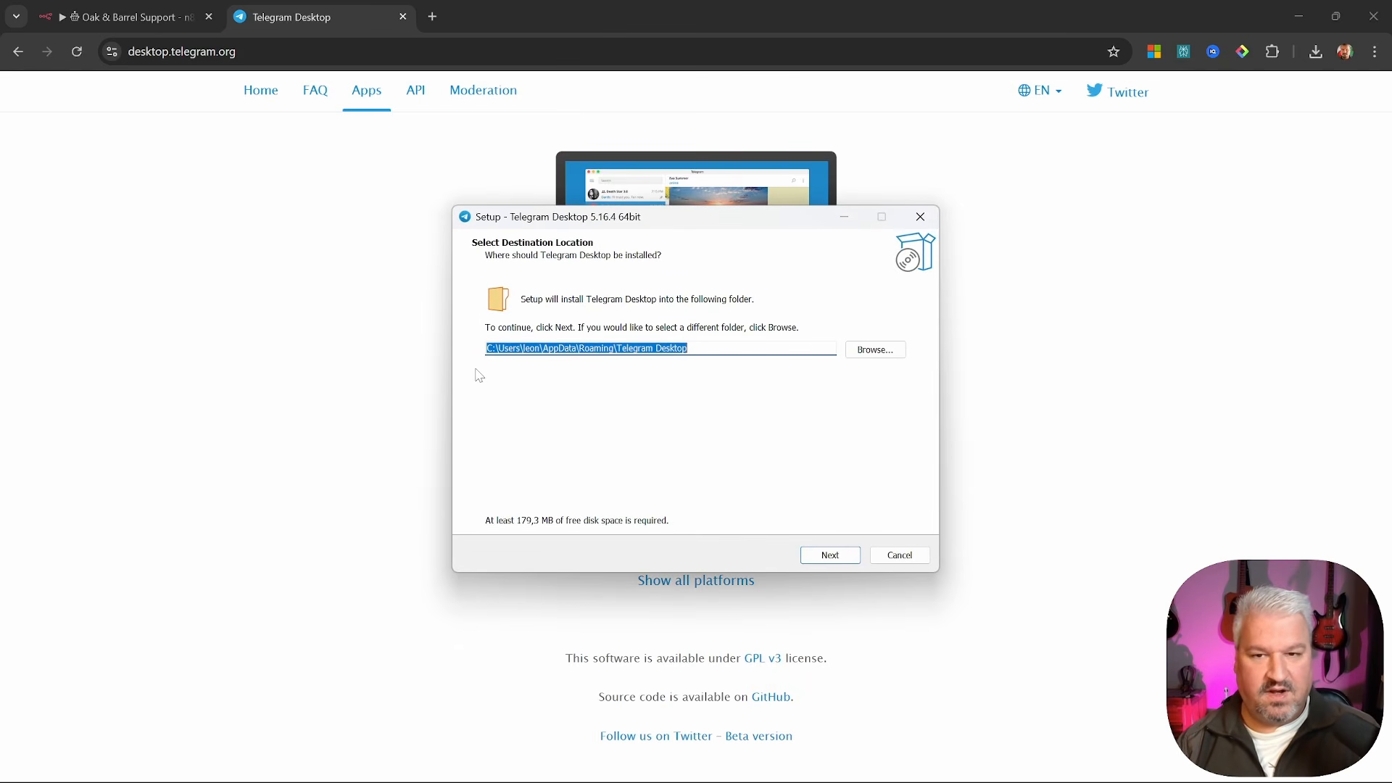
click(832, 557)
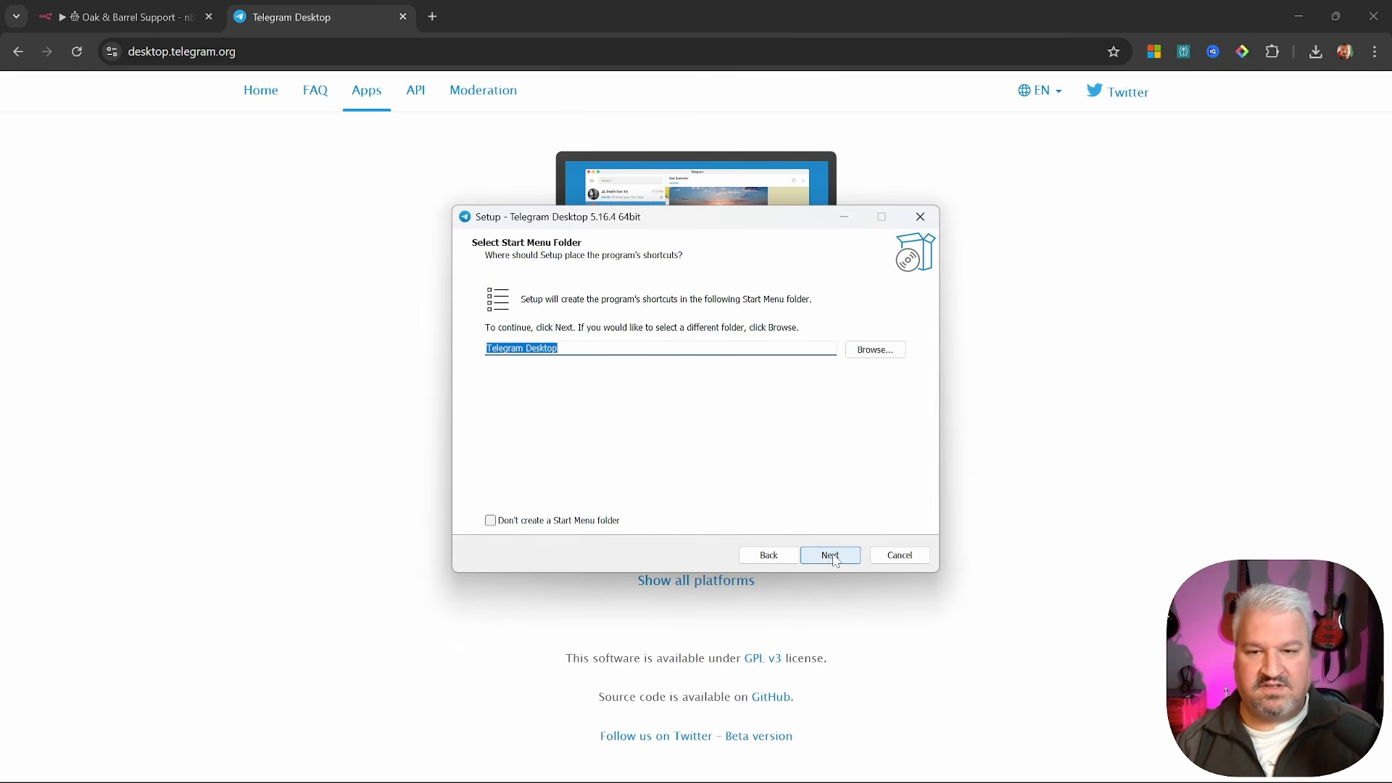
click(832, 556)
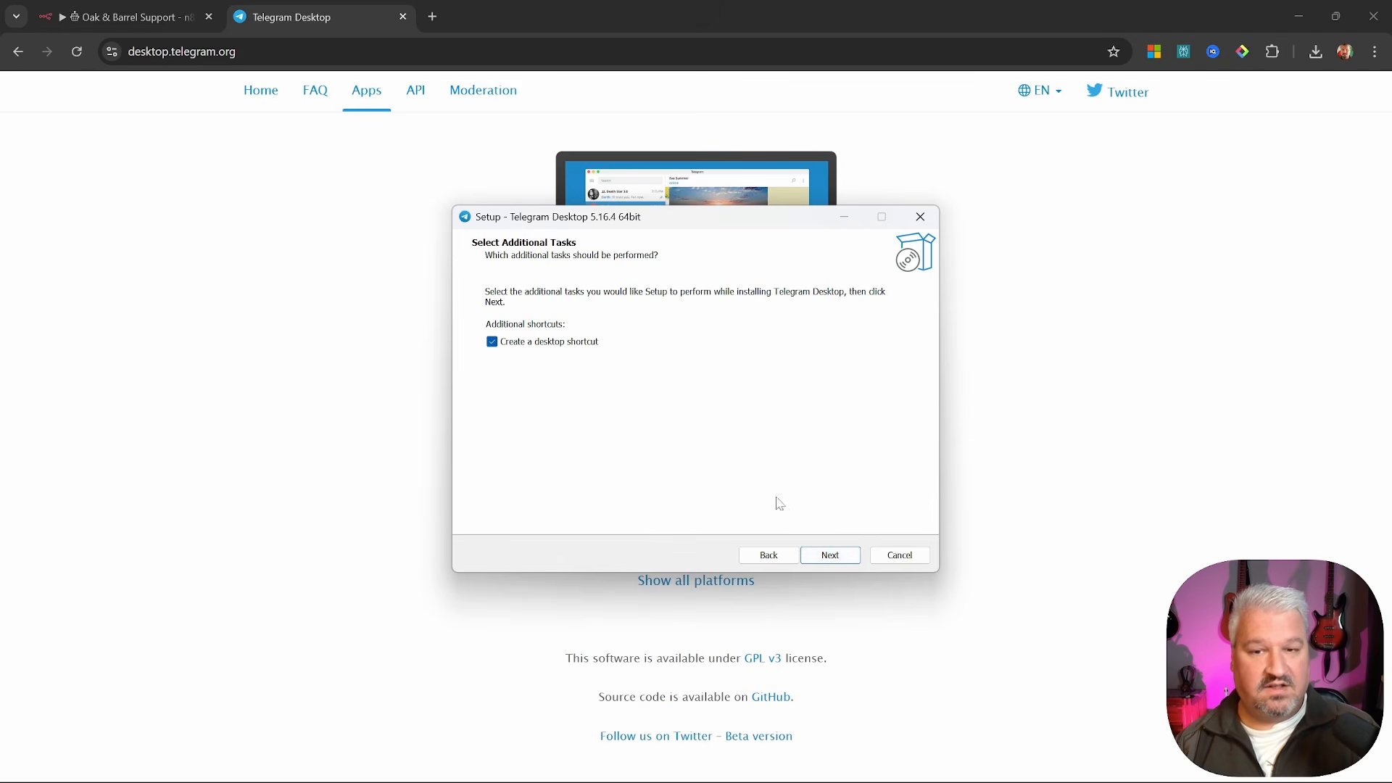
click(833, 557)
click(834, 562)
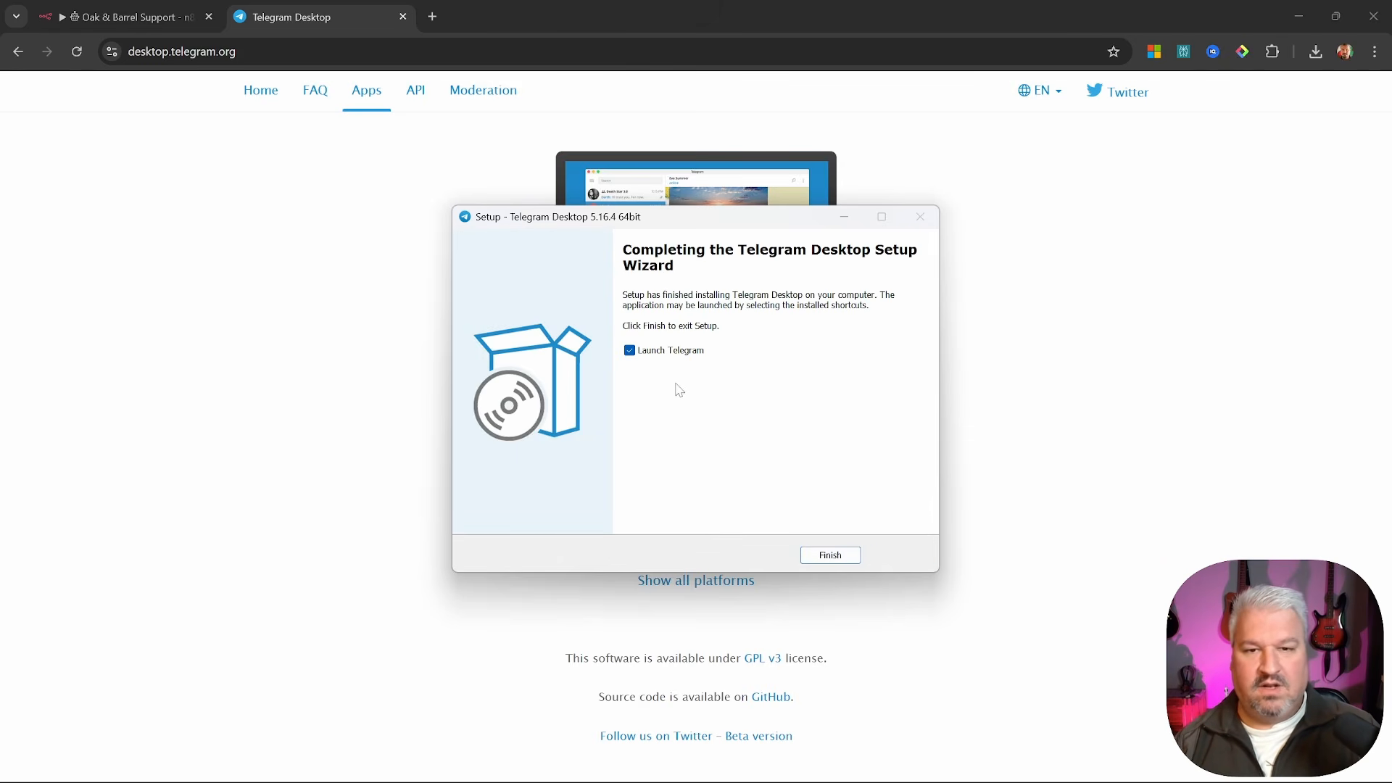
click(834, 555)
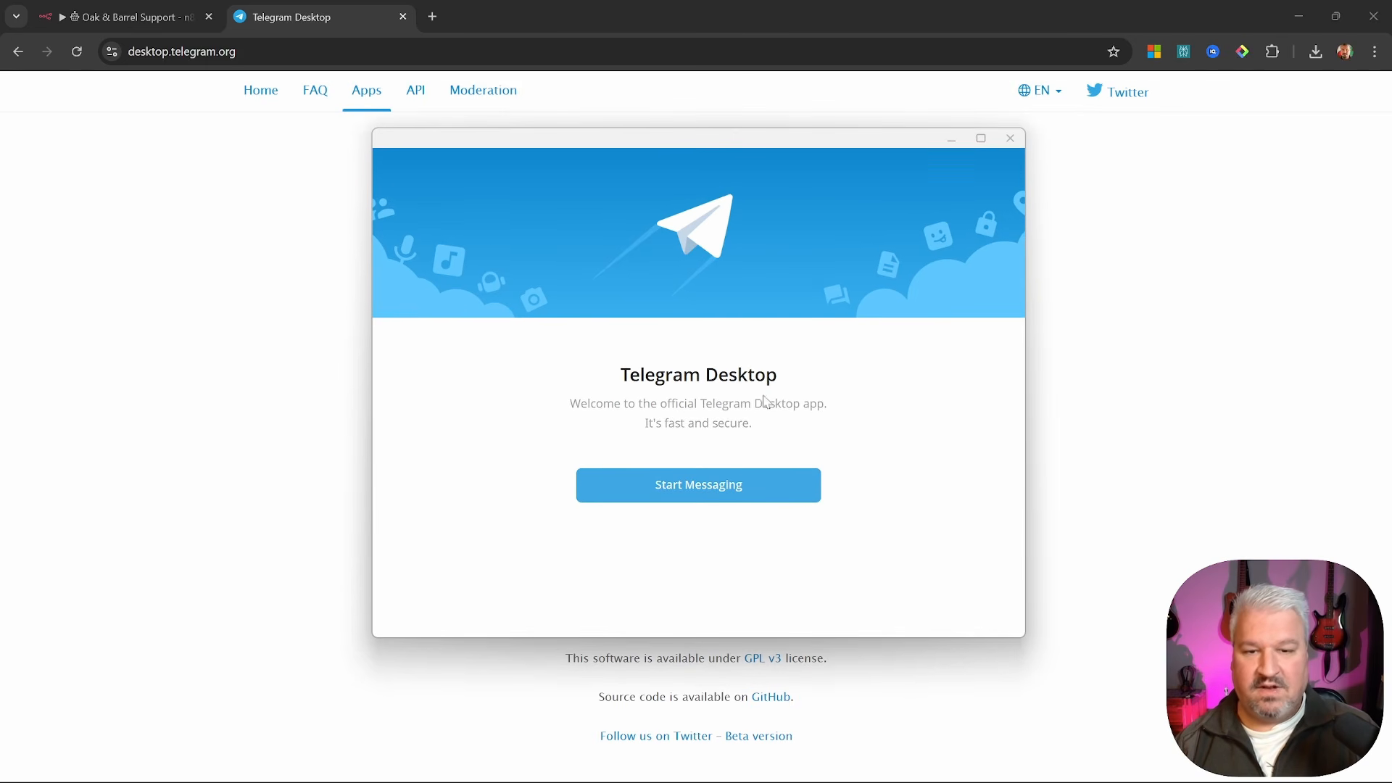
click(714, 493)
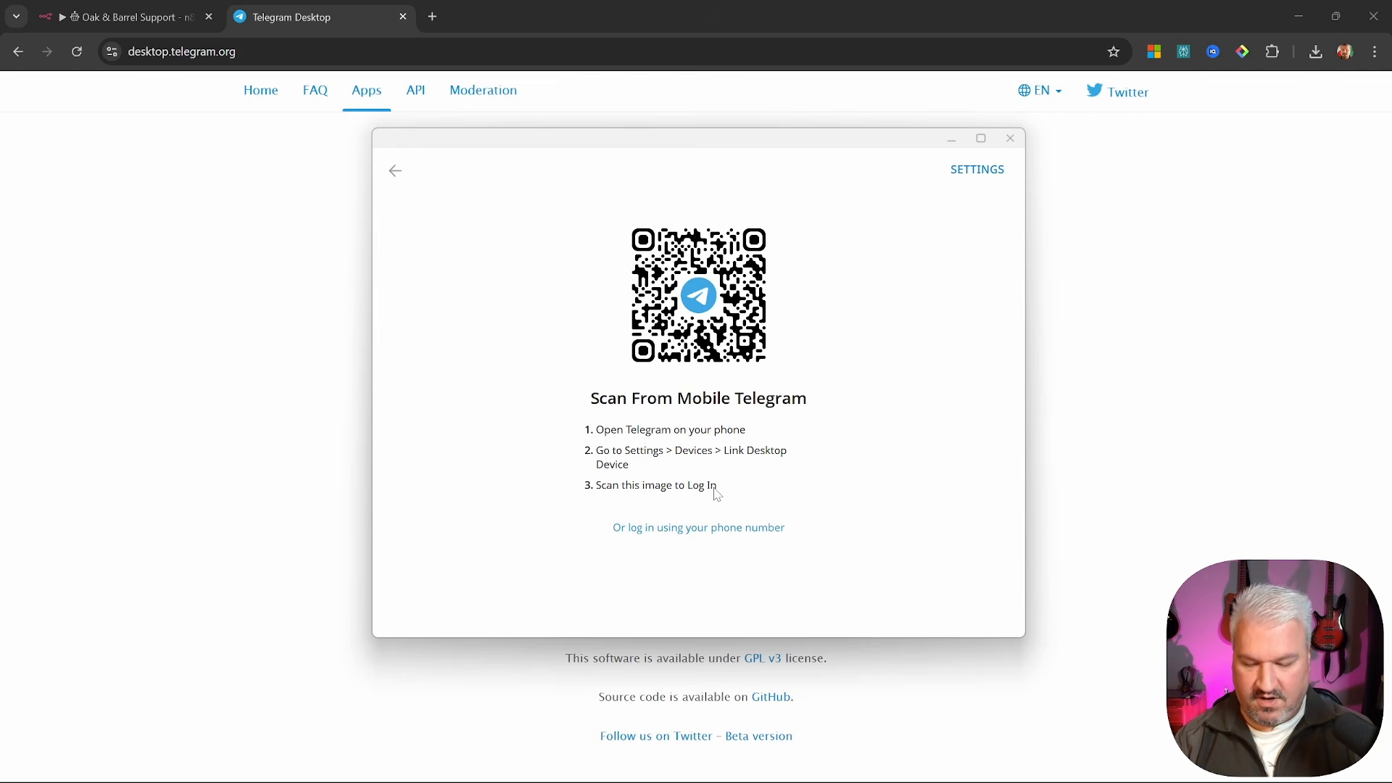
click(982, 138)
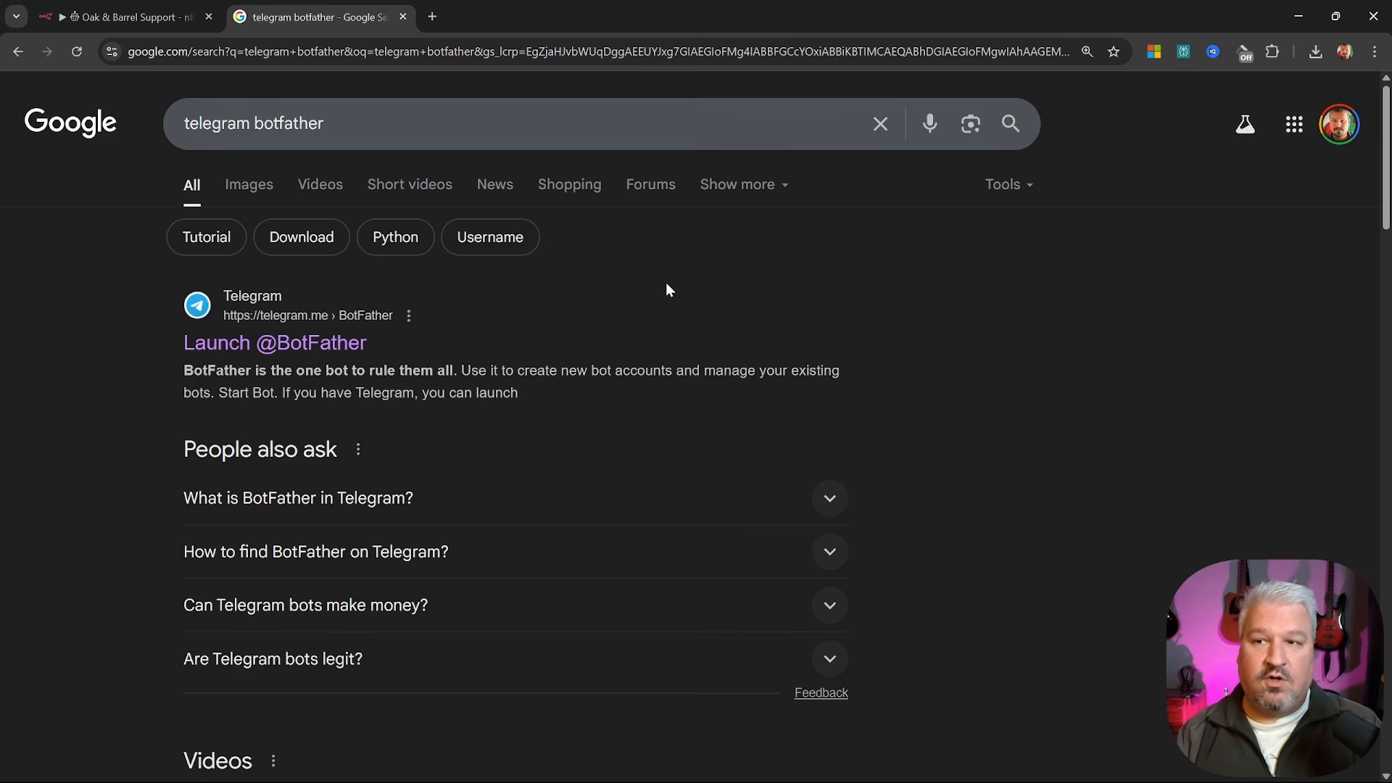
click(297, 345)
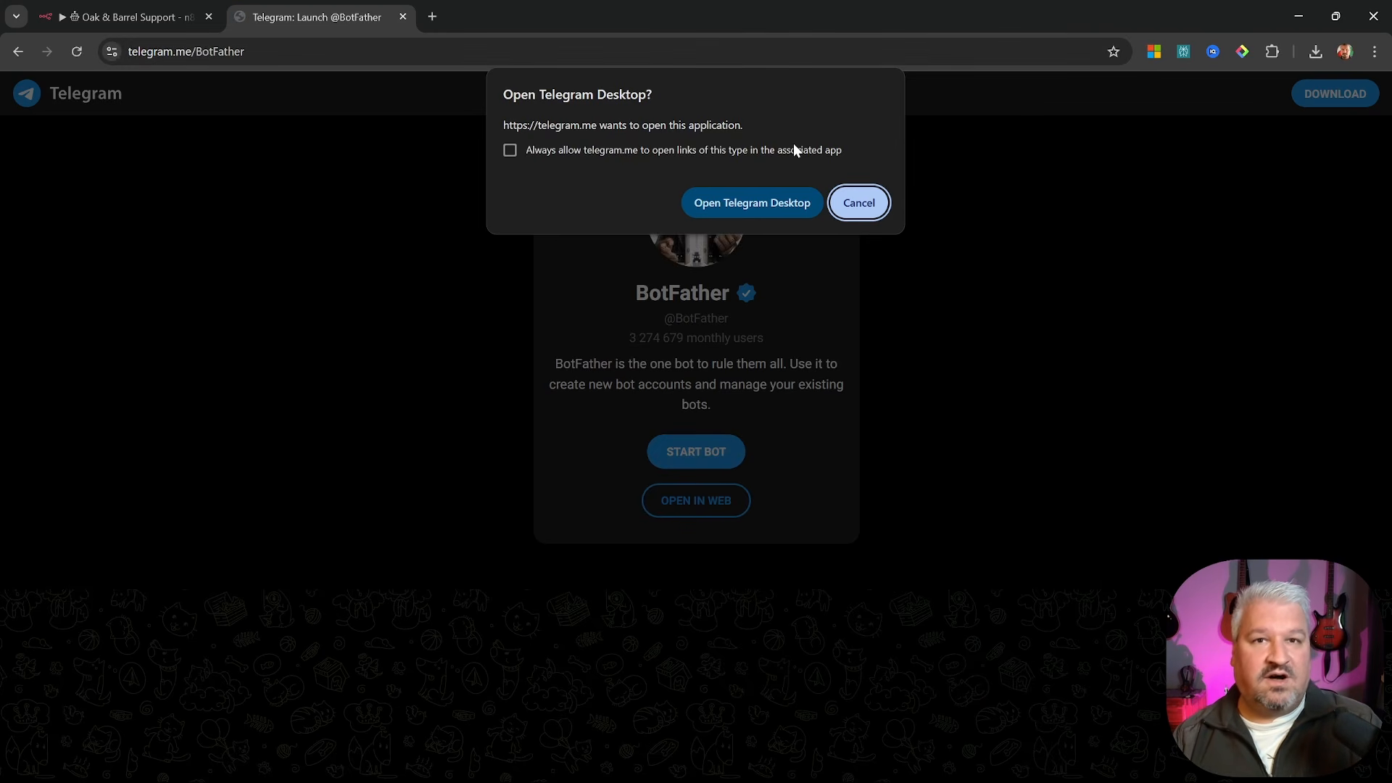
Use BotFather's /newbot to create 'Oak and Barrel Customer Support' with username oakandbarrelbot
click(720, 203)
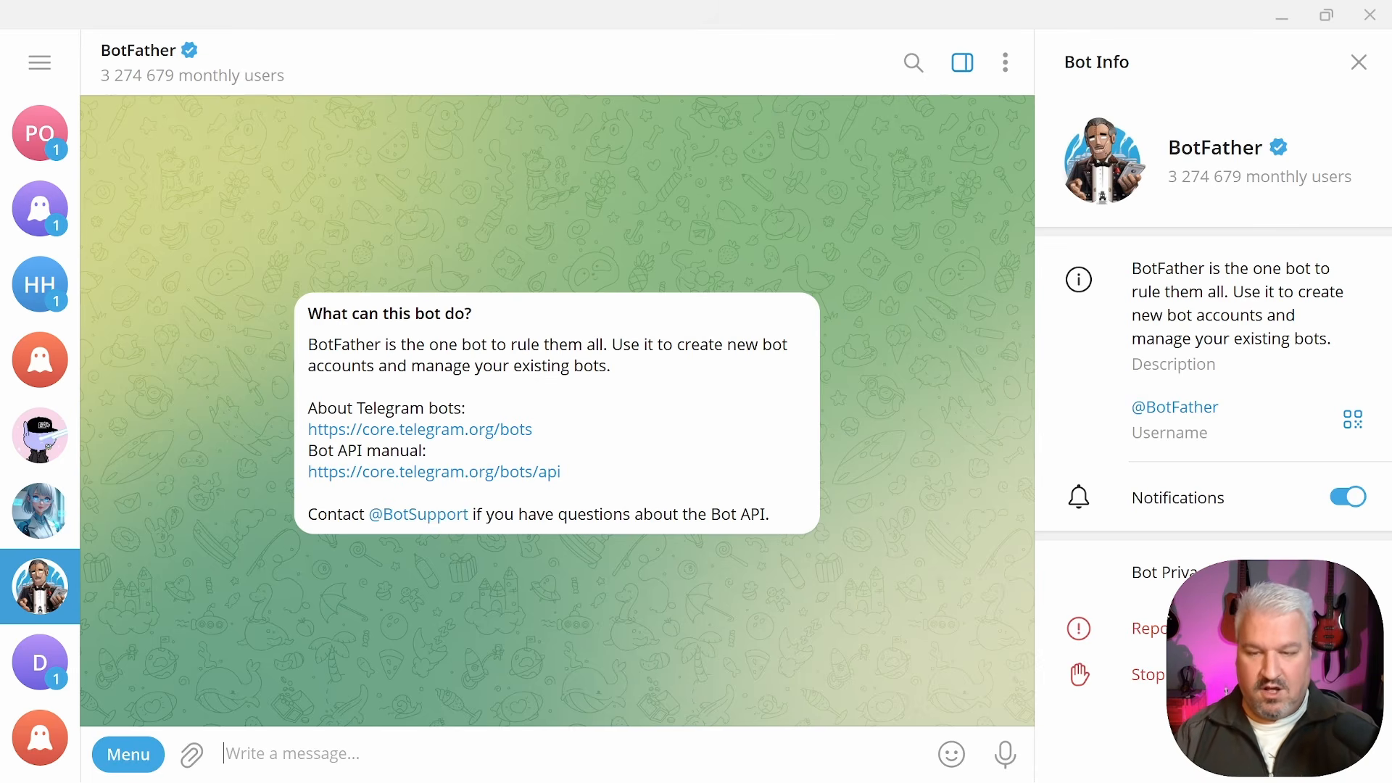
text(/)
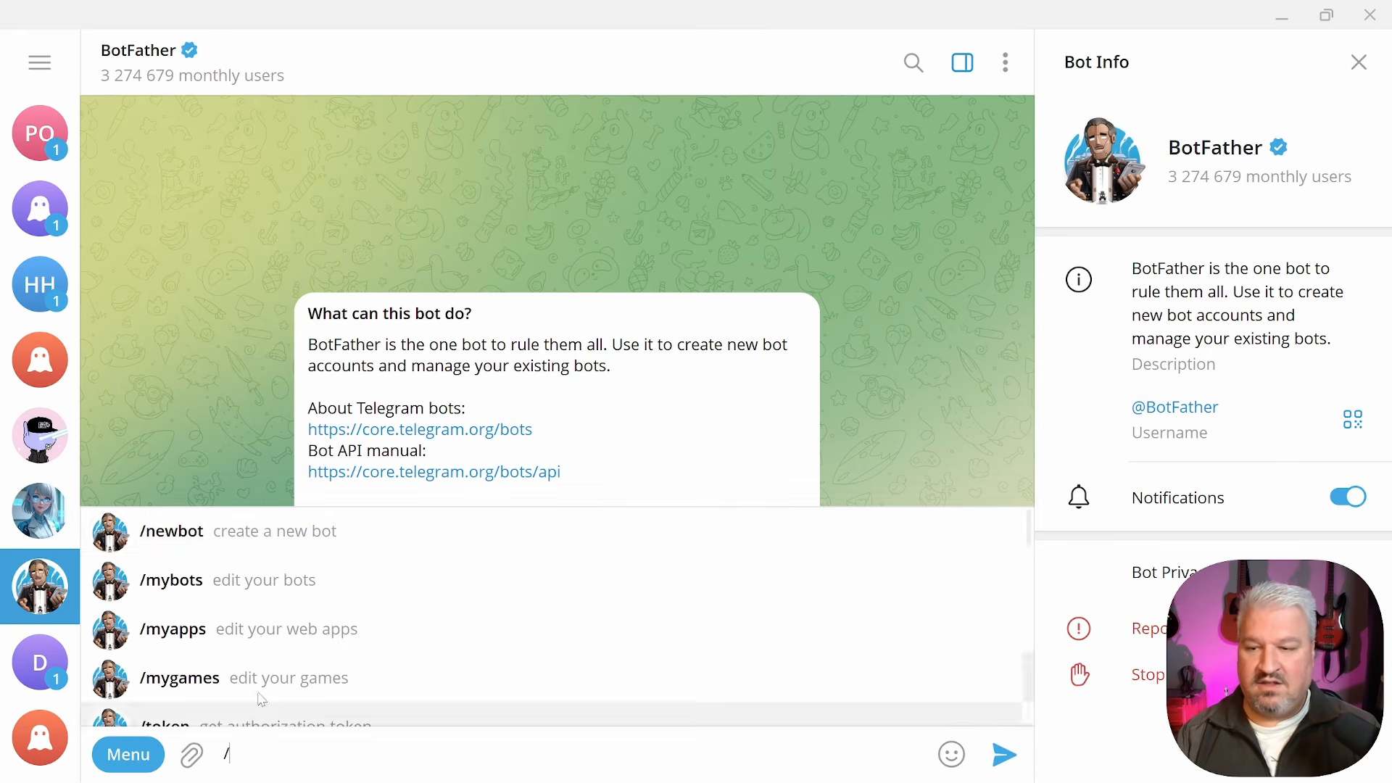
click(192, 540)
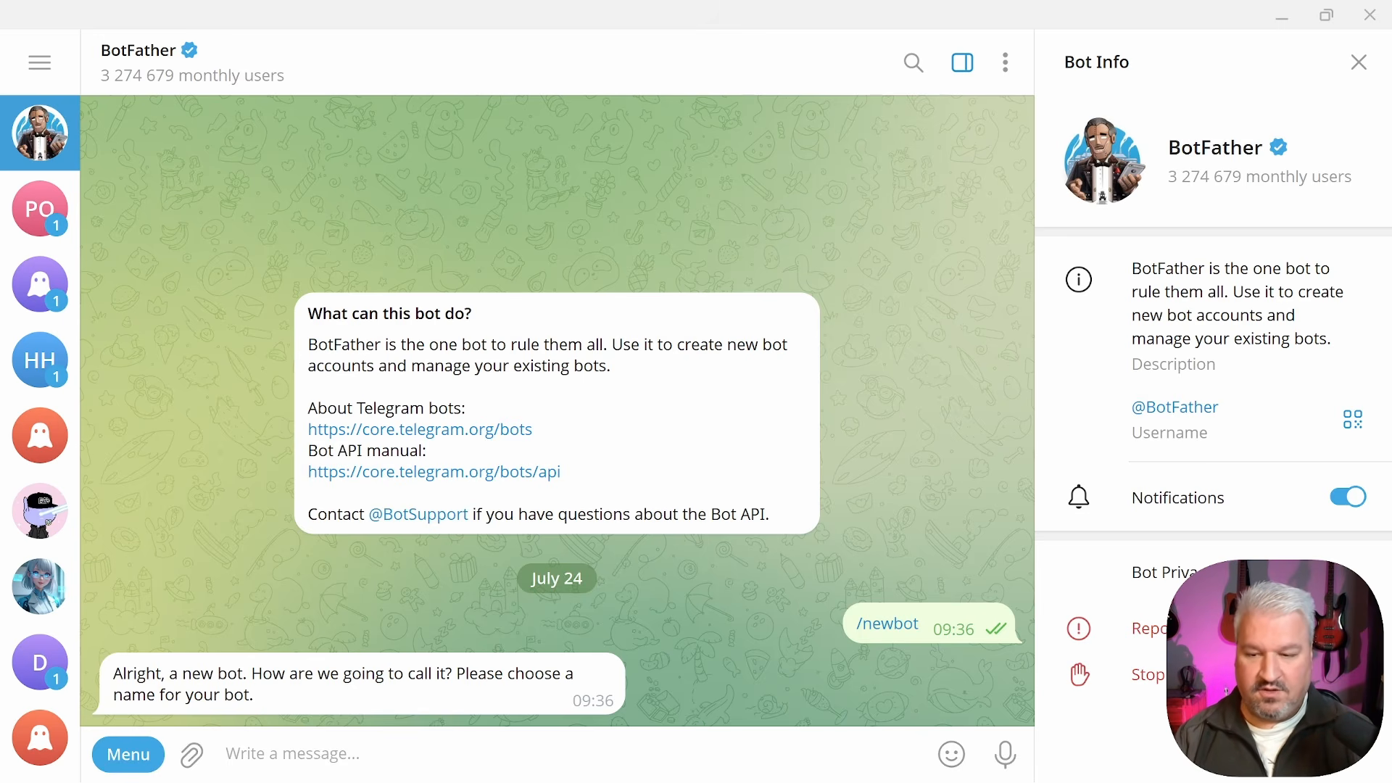
text(Oak and )
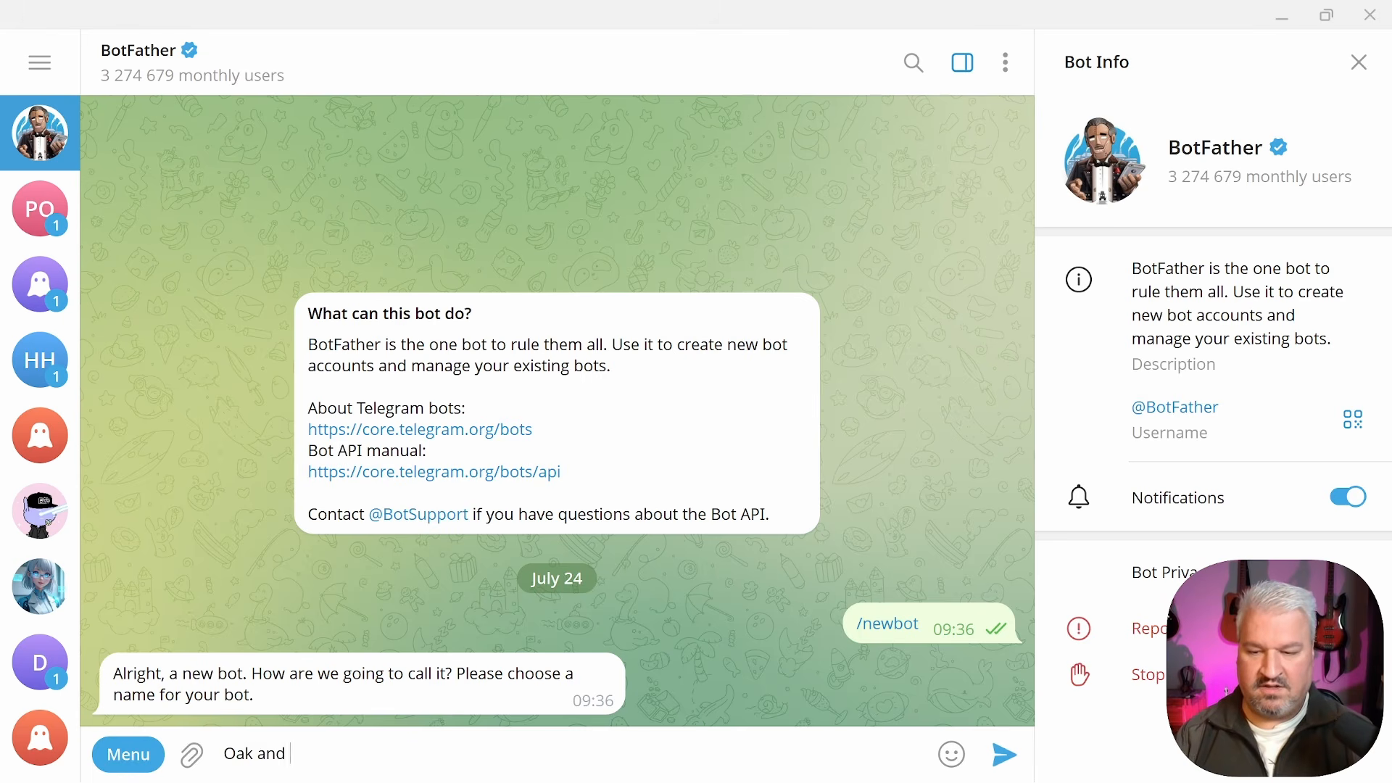
text(Barrel Customer Support)
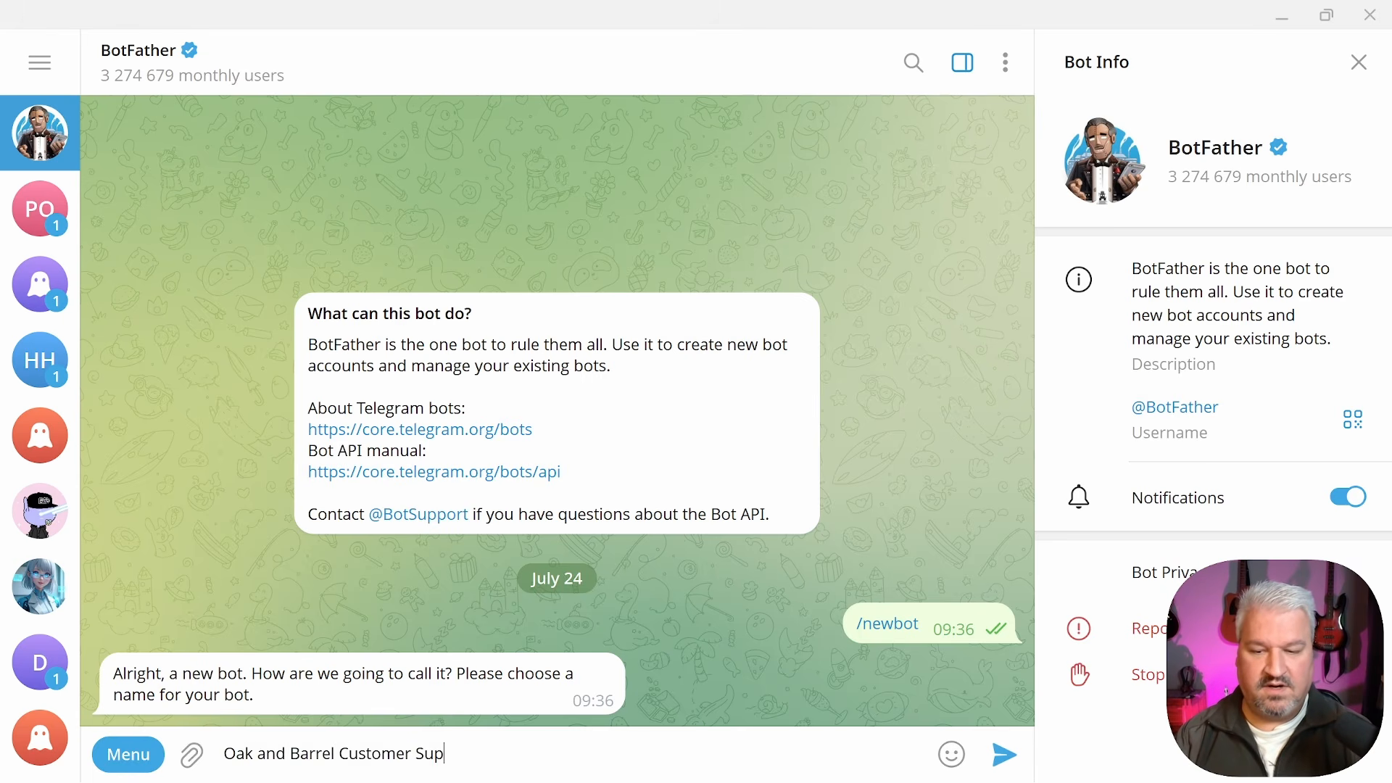
click(1010, 755)
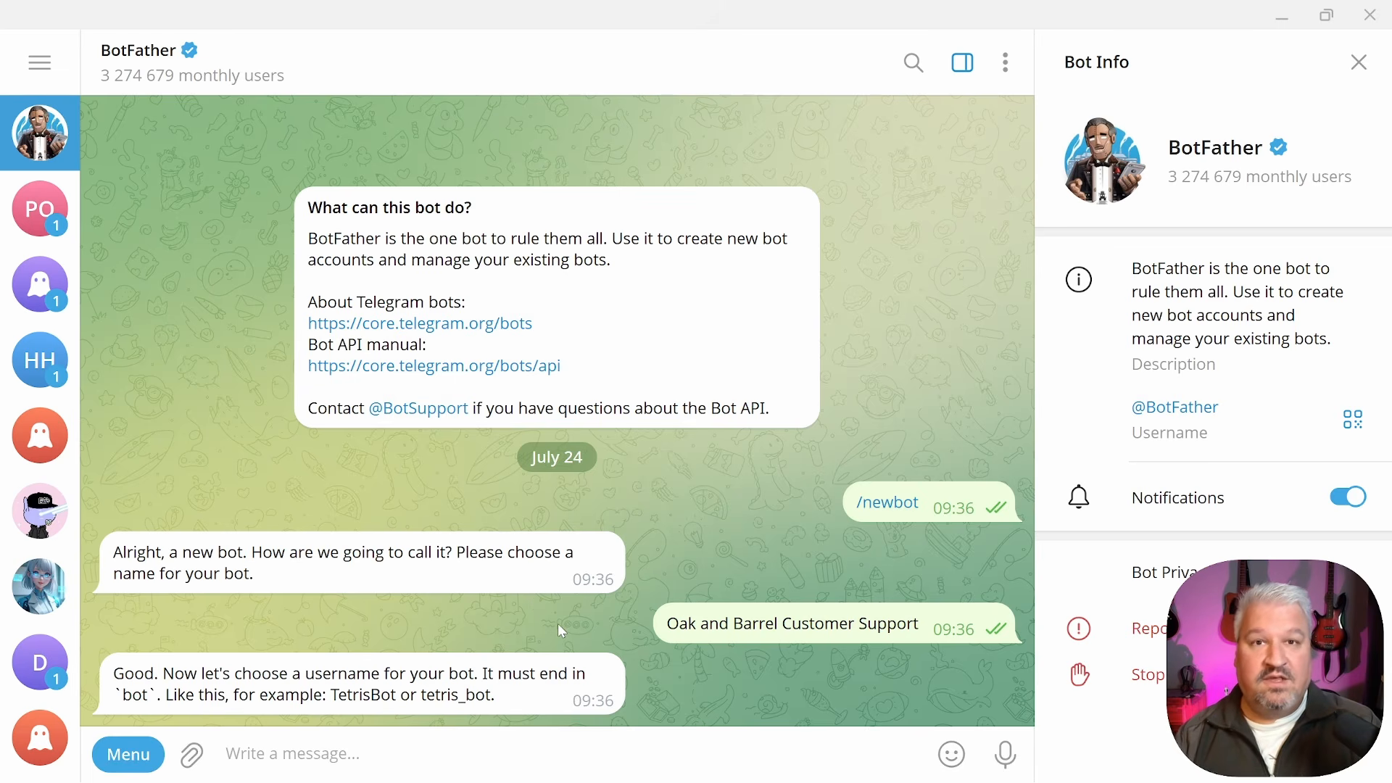
double_click(207, 664)
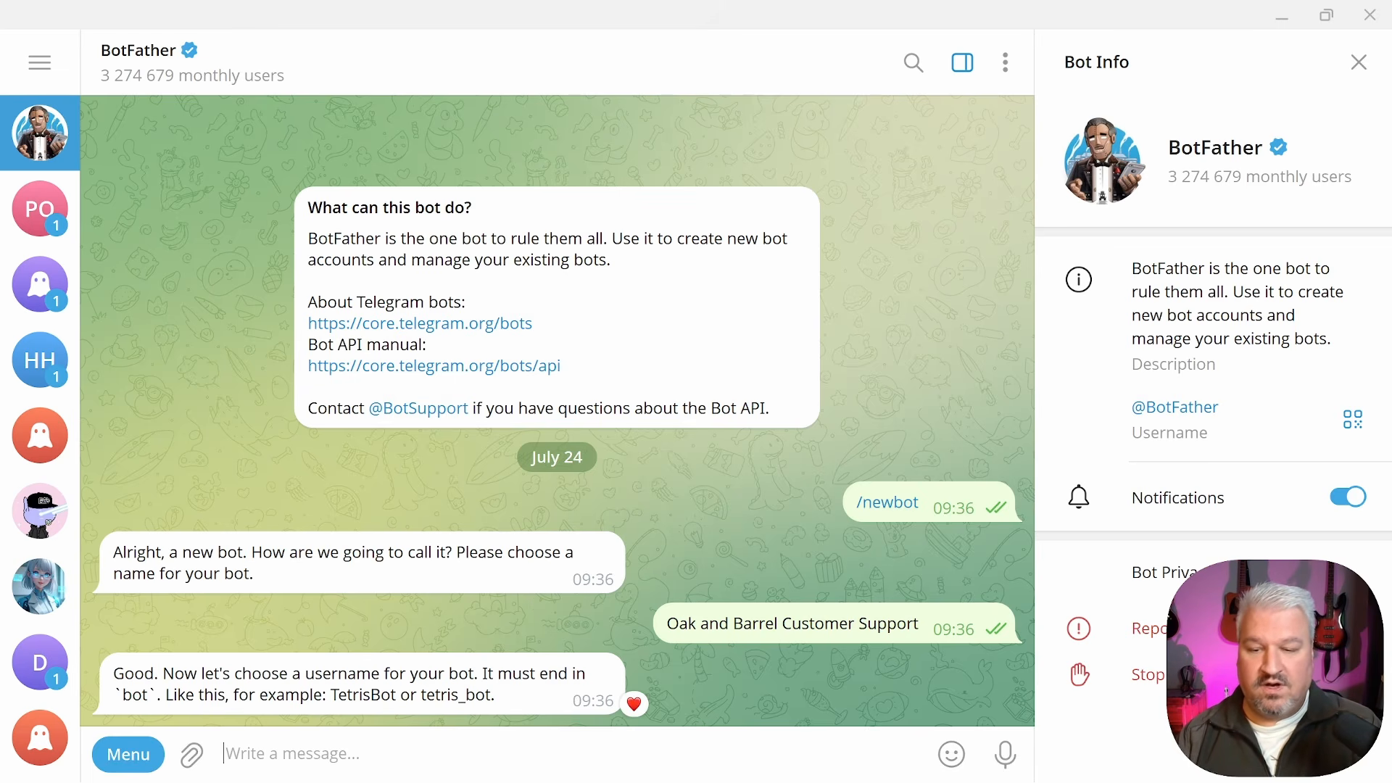
text(oak)
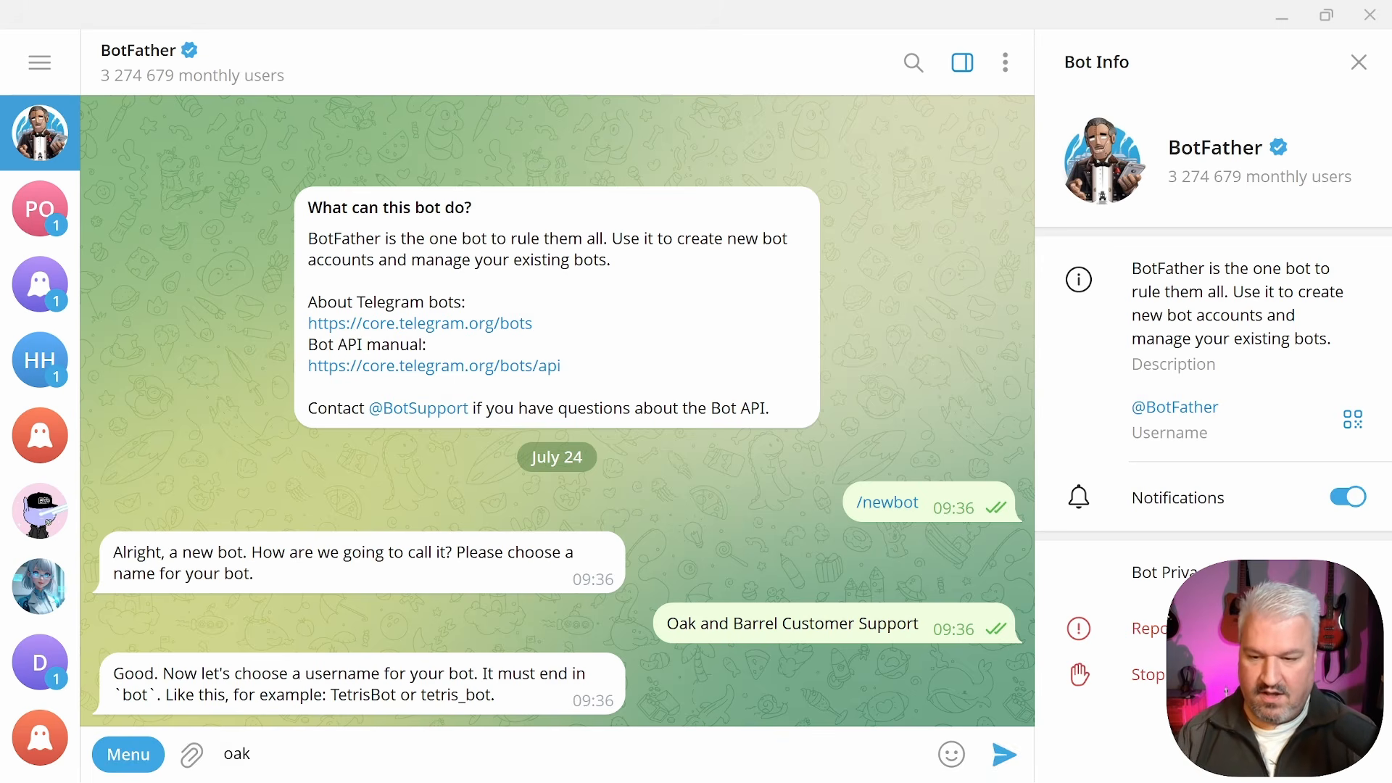
text(andbarrelb)
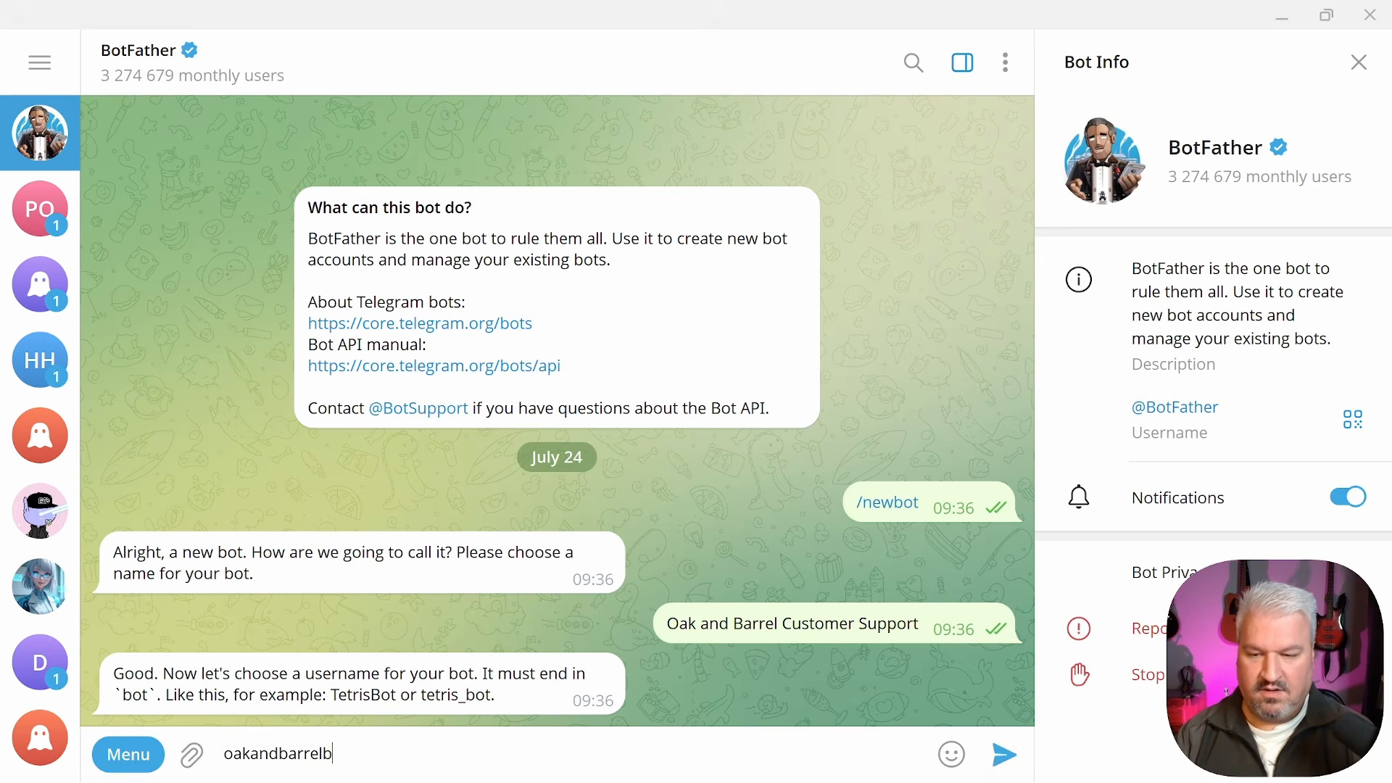
text(ot)
key(Return)
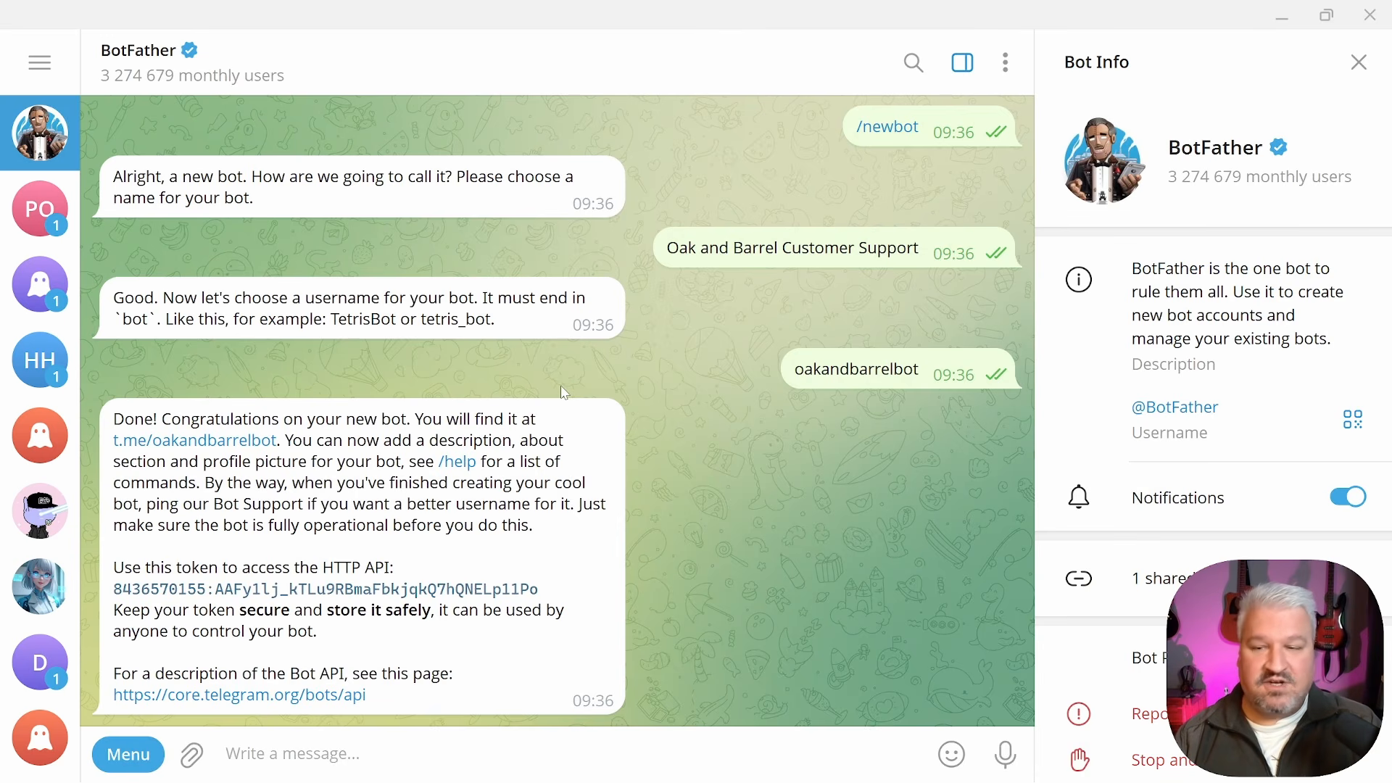
Open the new bot's chat, start it, and send a Hello greeting
click(218, 444)
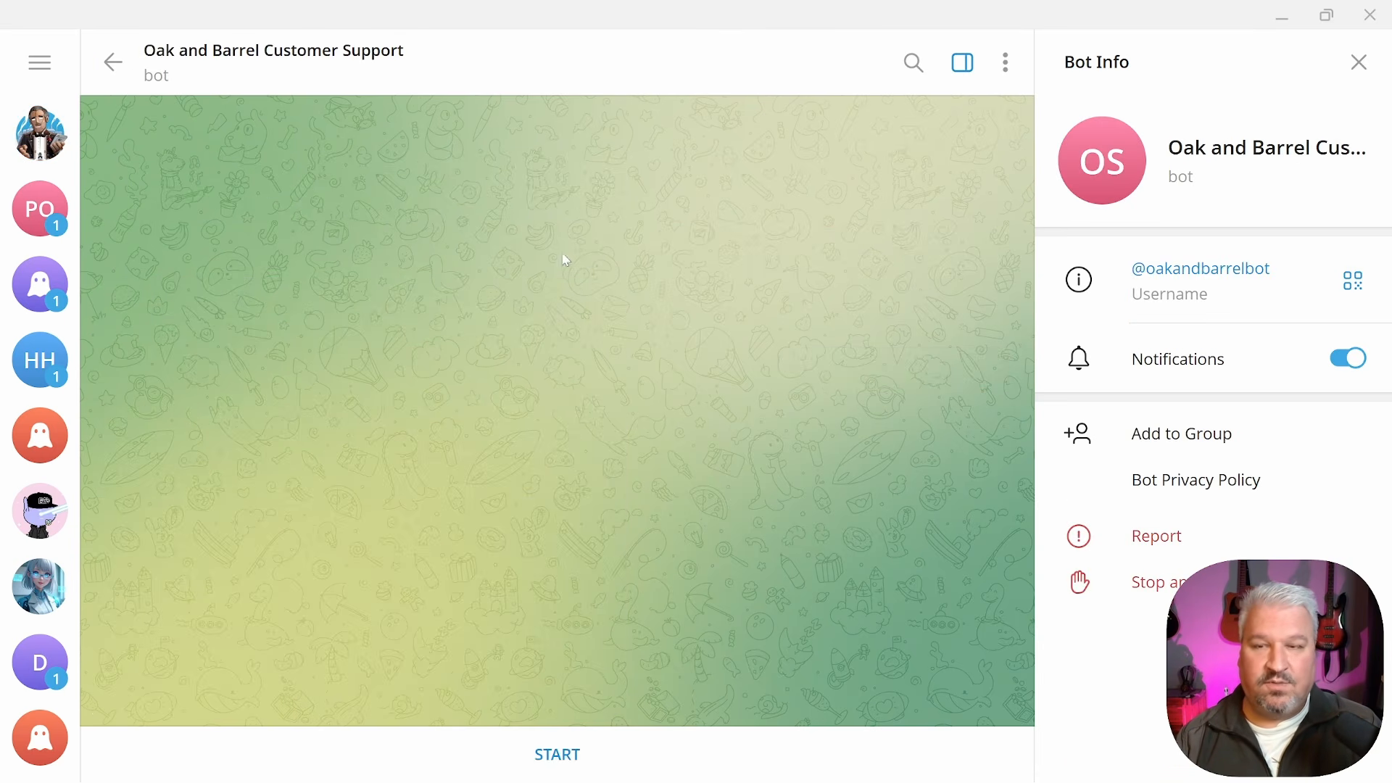
click(559, 729)
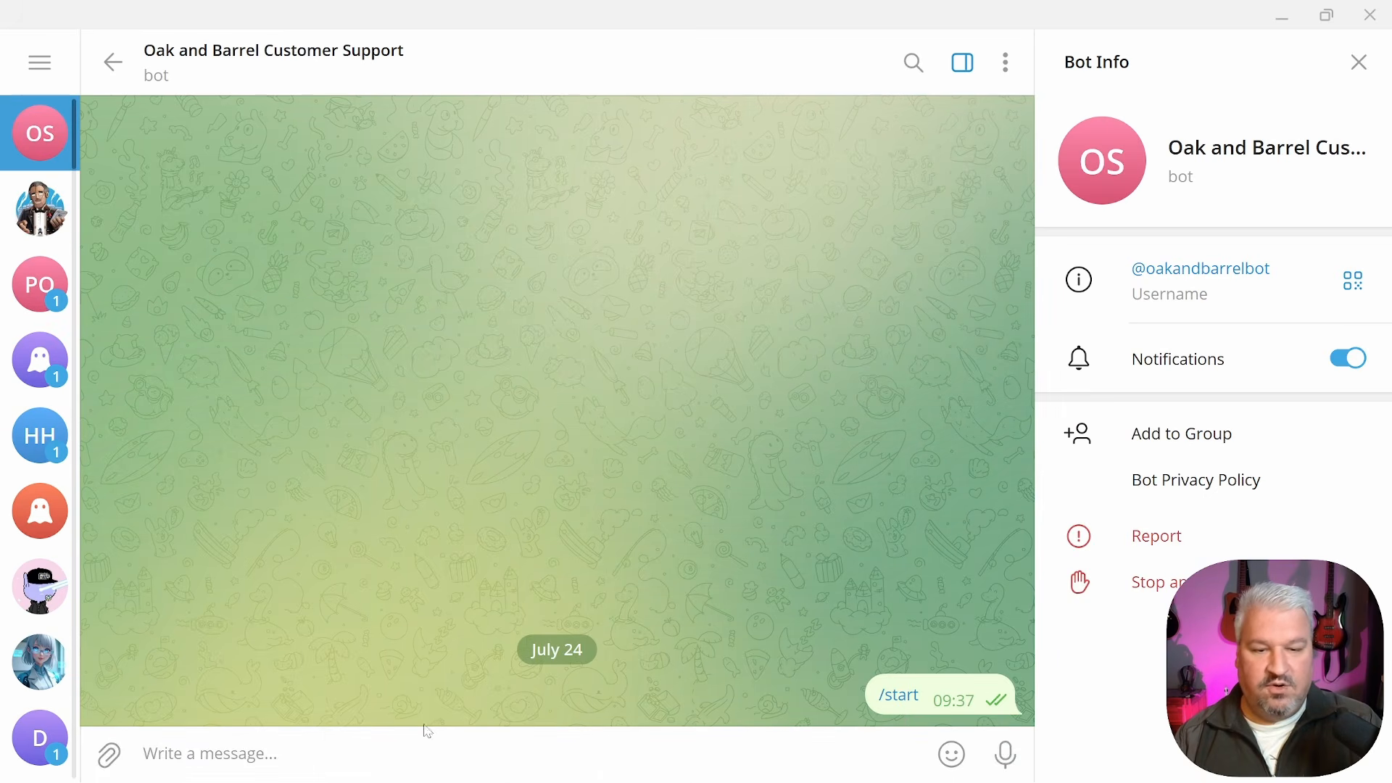
text(Hello)
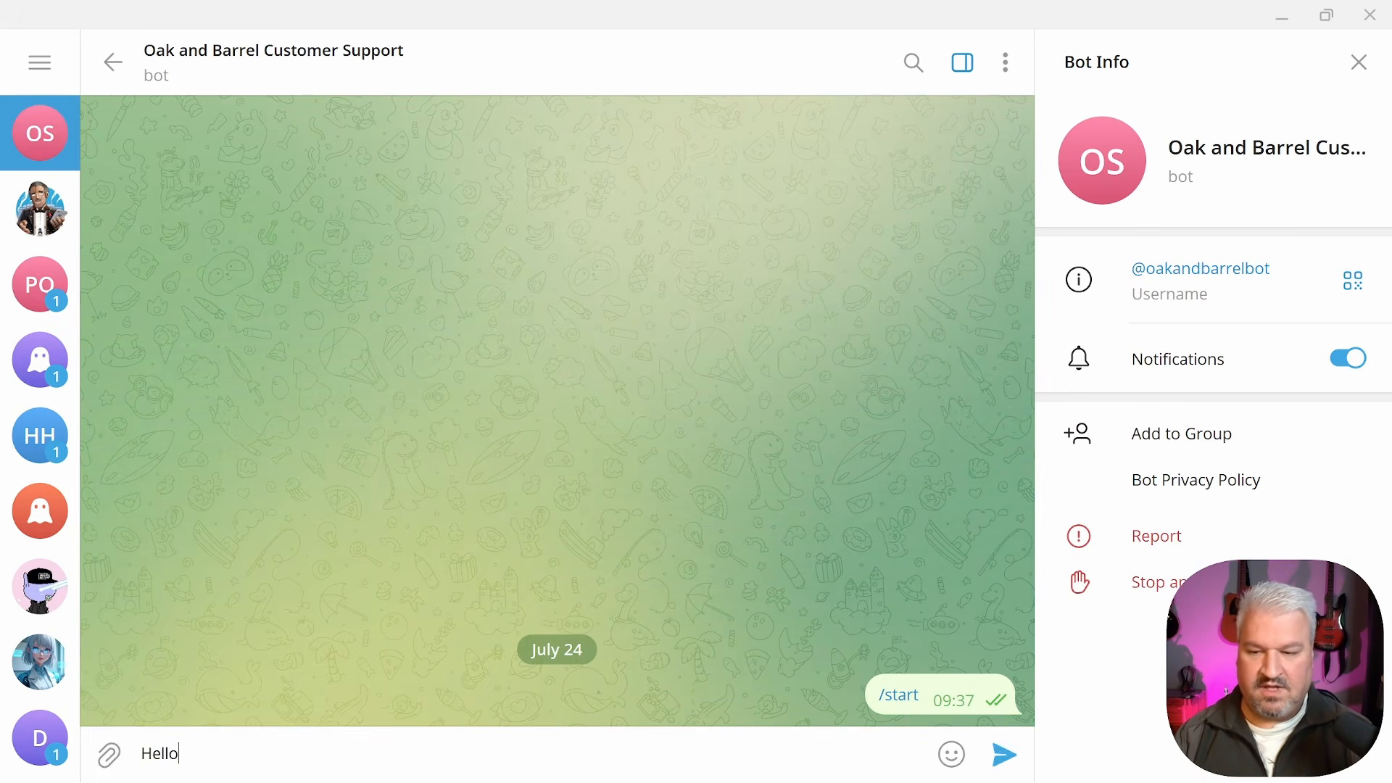
key(Return)
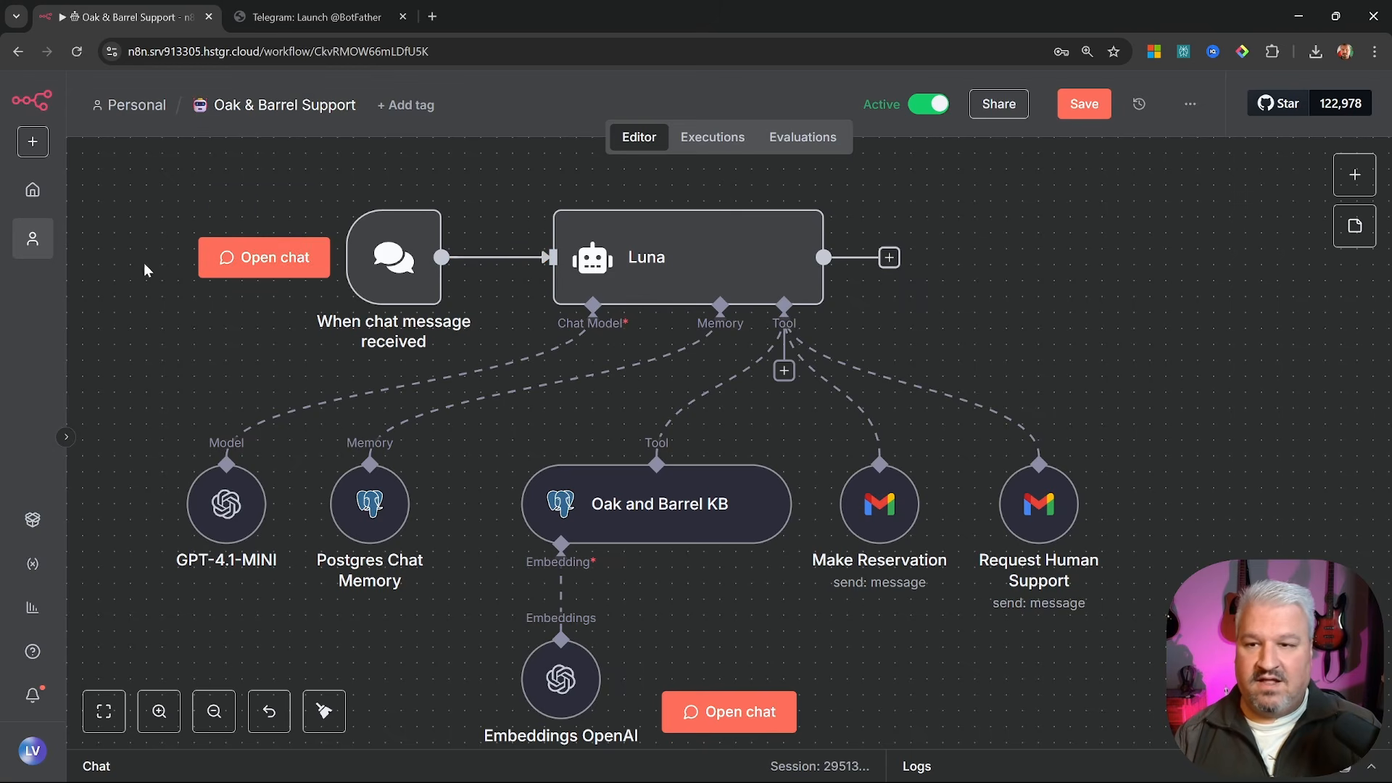
Add a Telegram On message trigger node named Receive Message
drag(145, 270, 306, 472)
key(Tab)
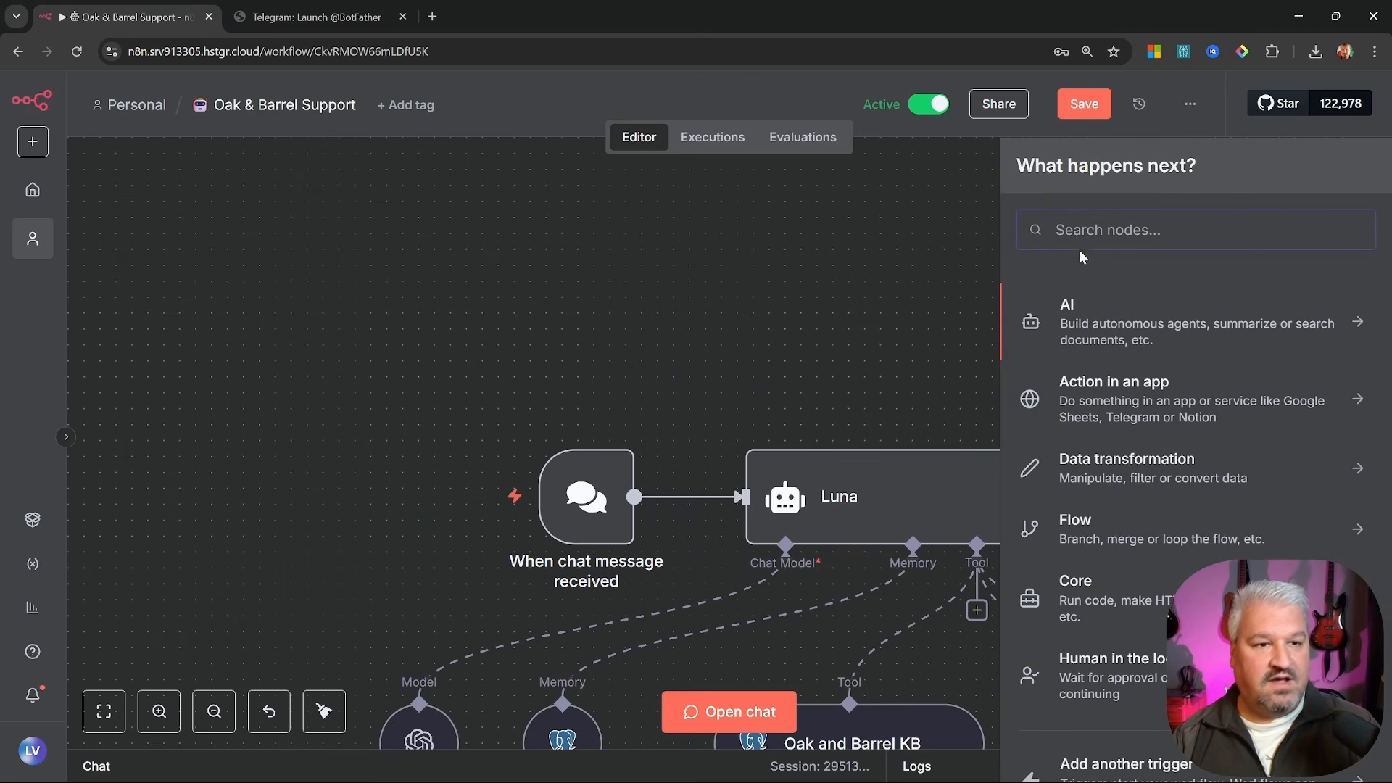
text(telegra)
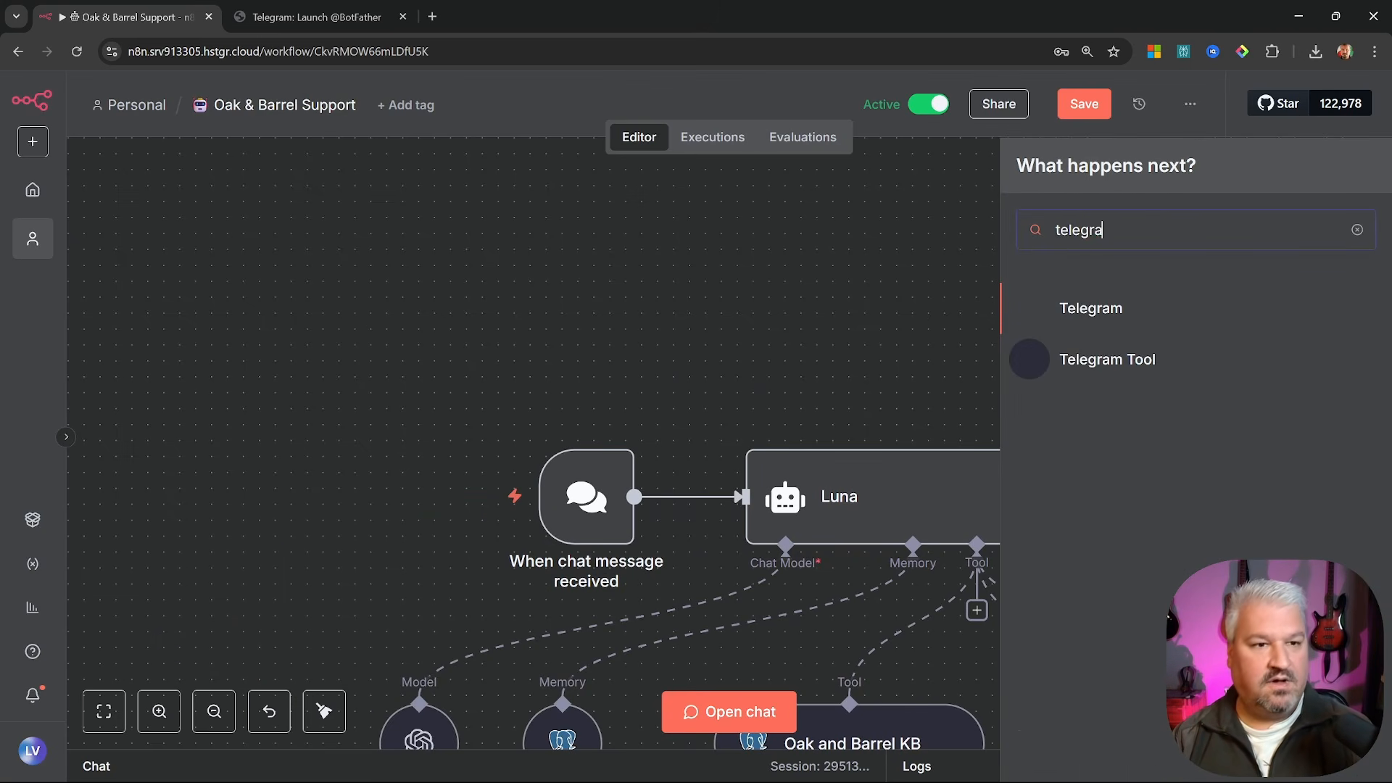
click(1105, 310)
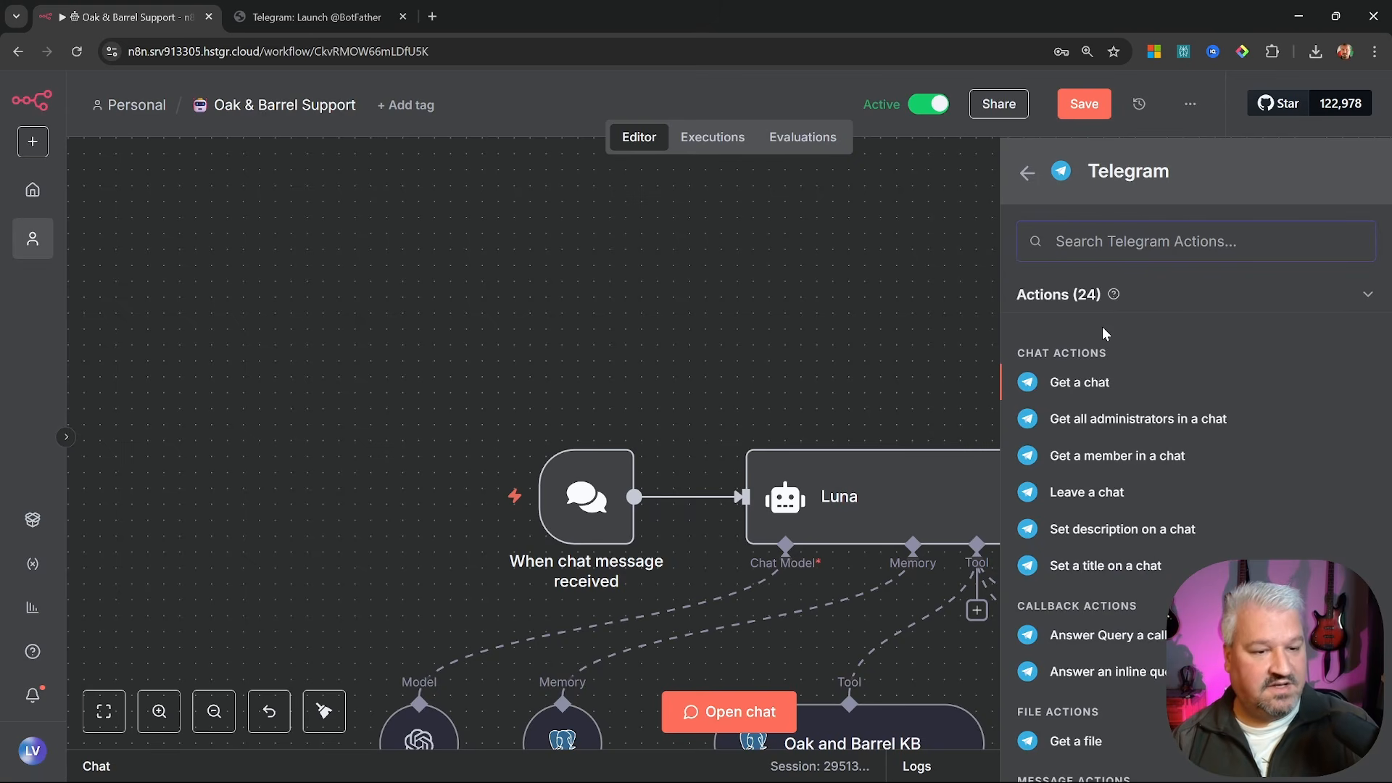
key(Down)
key(Down)
key(Down)
key(Down)
key(Down)
key(Down)
key(Down)
key(Down)
key(Down)
key(Down)
key(Down)
key(Down)
key(Down)
key(Down)
key(Down)
key(Down)
key(Down)
key(Down)
key(Down)
key(Down)
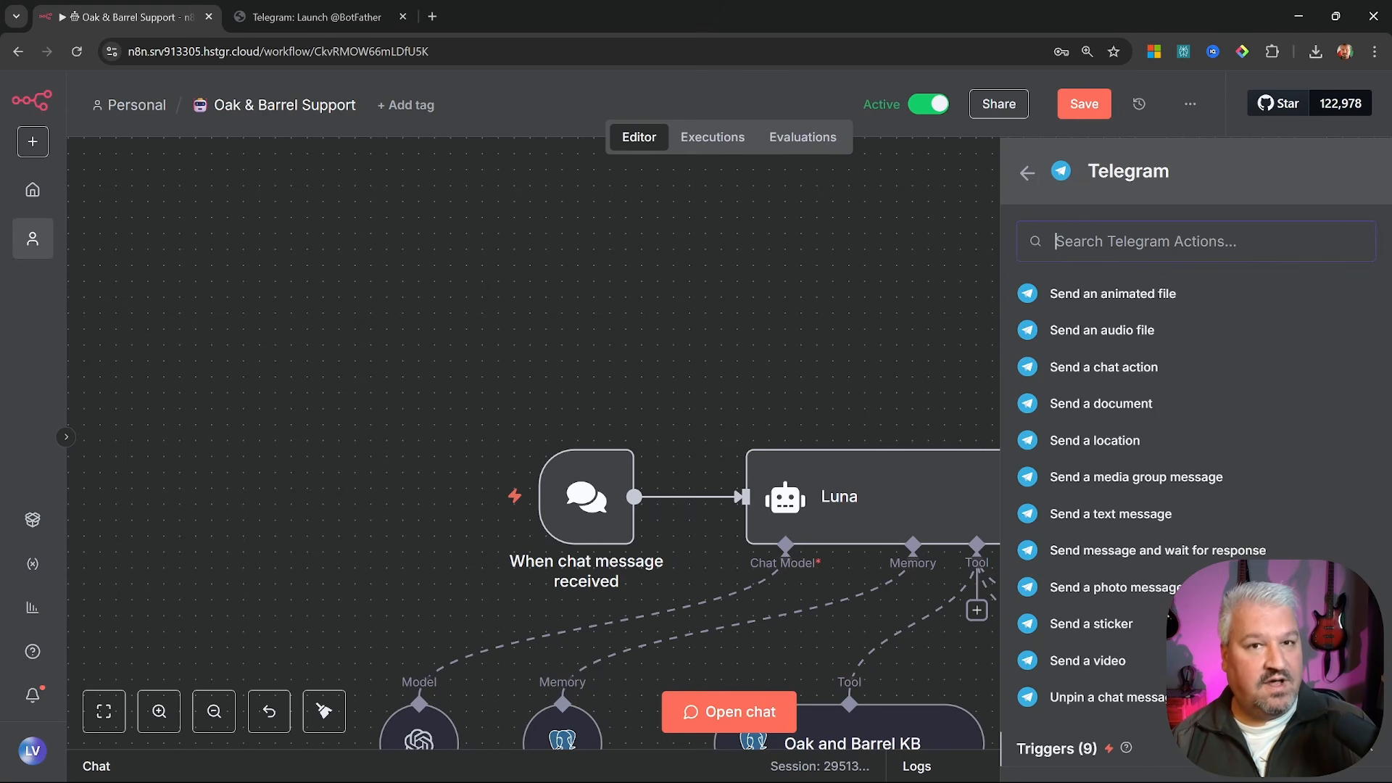
scroll(1097, 645, down, 5)
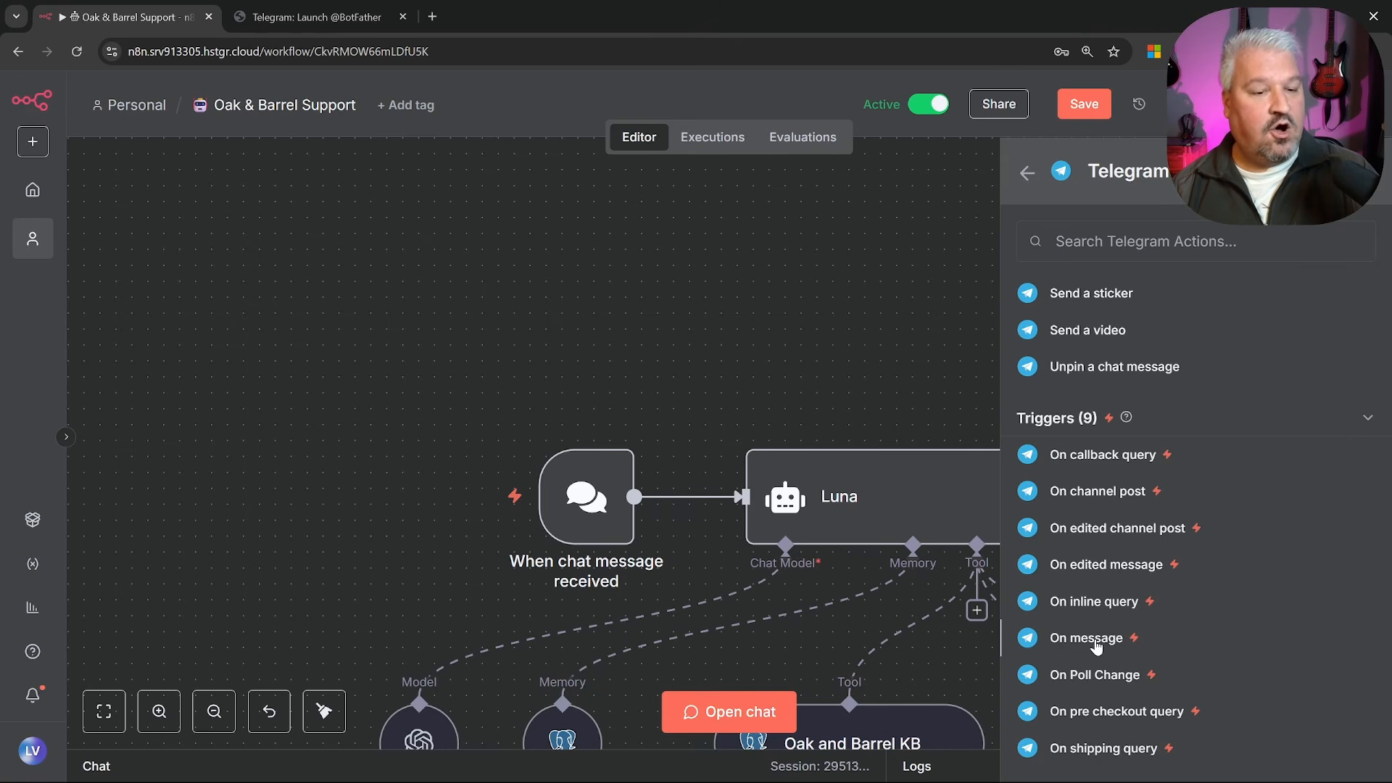
click(1095, 641)
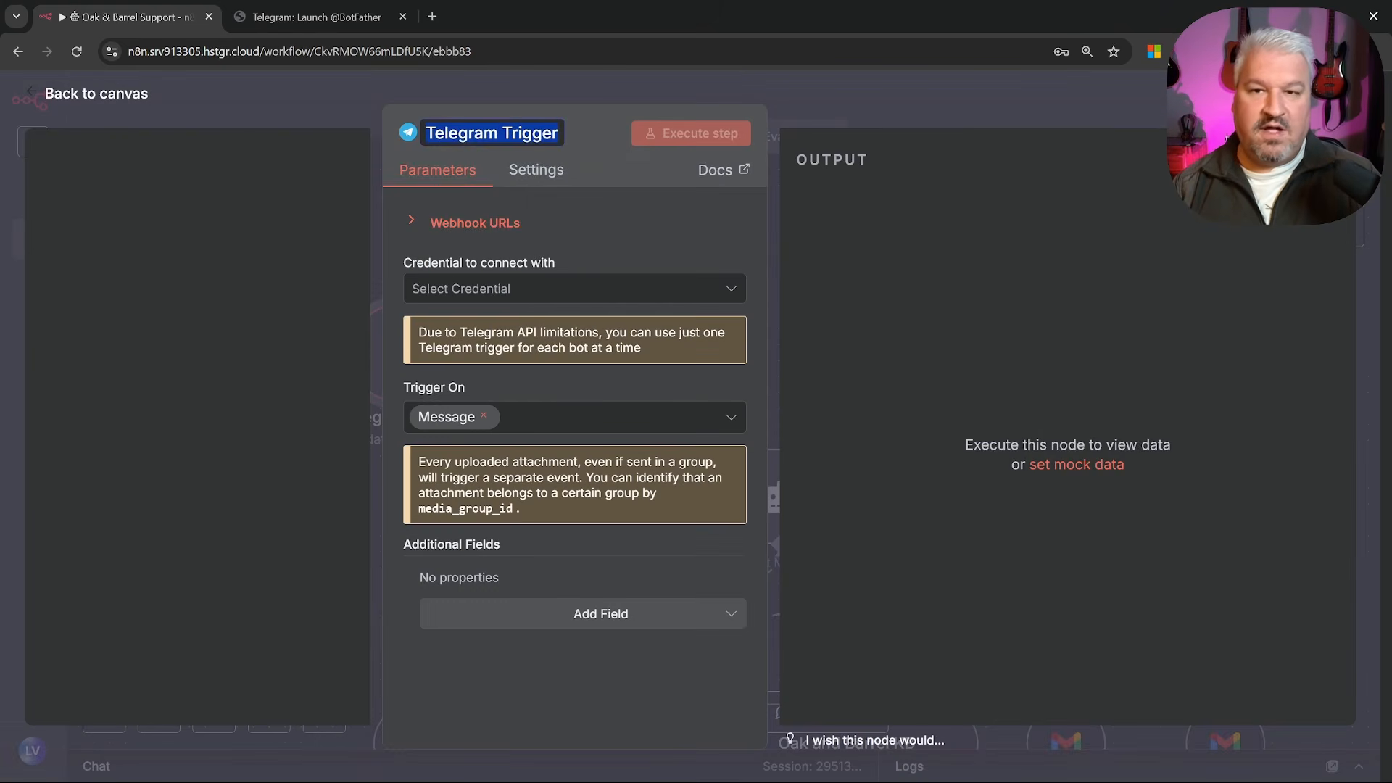
text(Receiv)
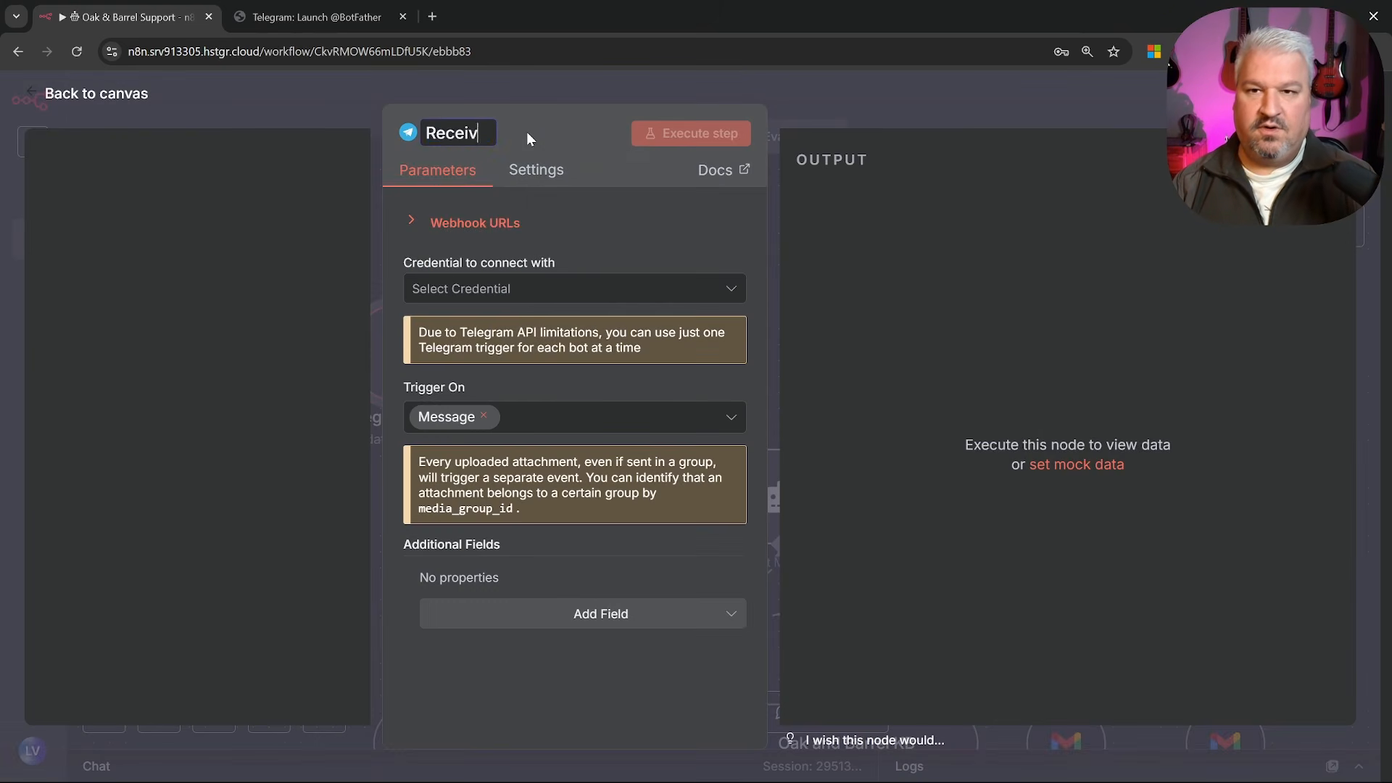
text(e Message)
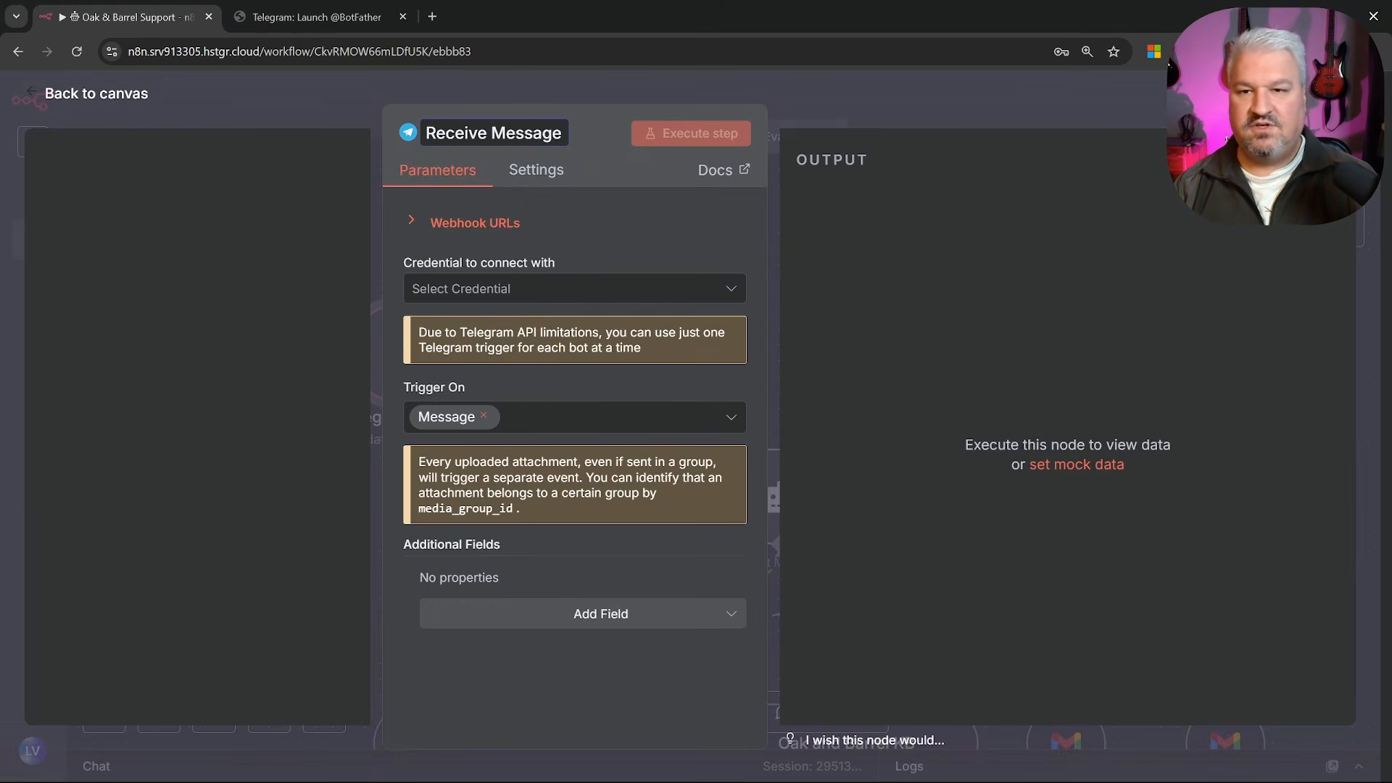
Create a Telegram credential with the BotFather bot's access token, then save and test it
click(566, 287)
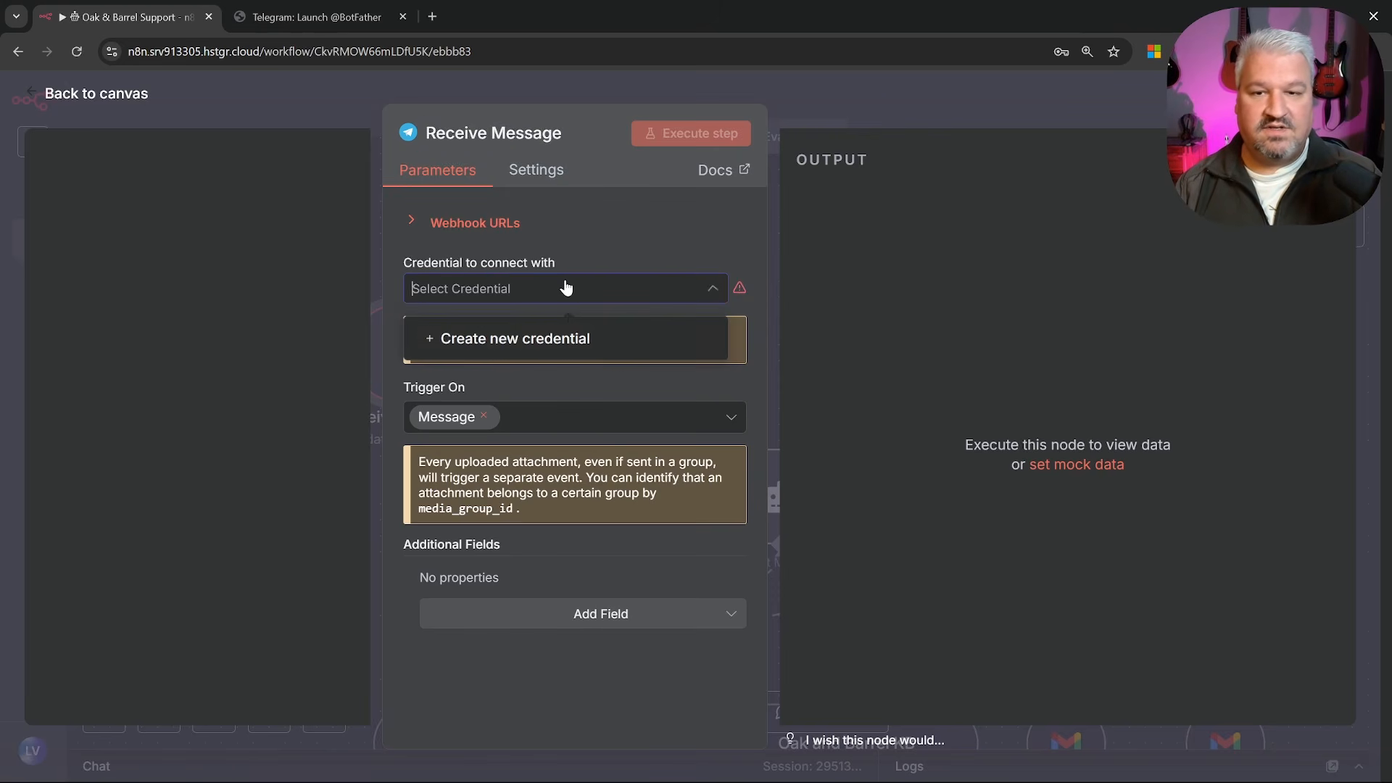
click(538, 339)
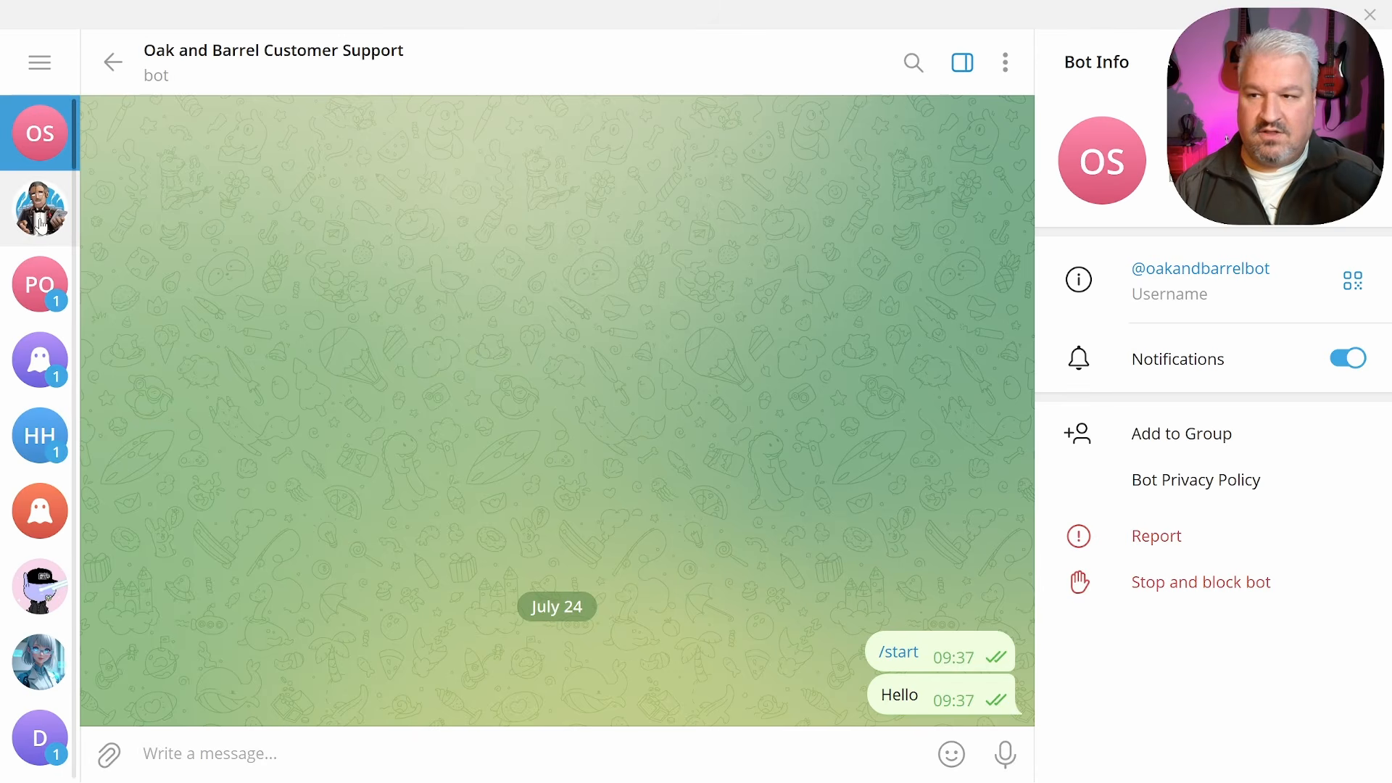
click(41, 217)
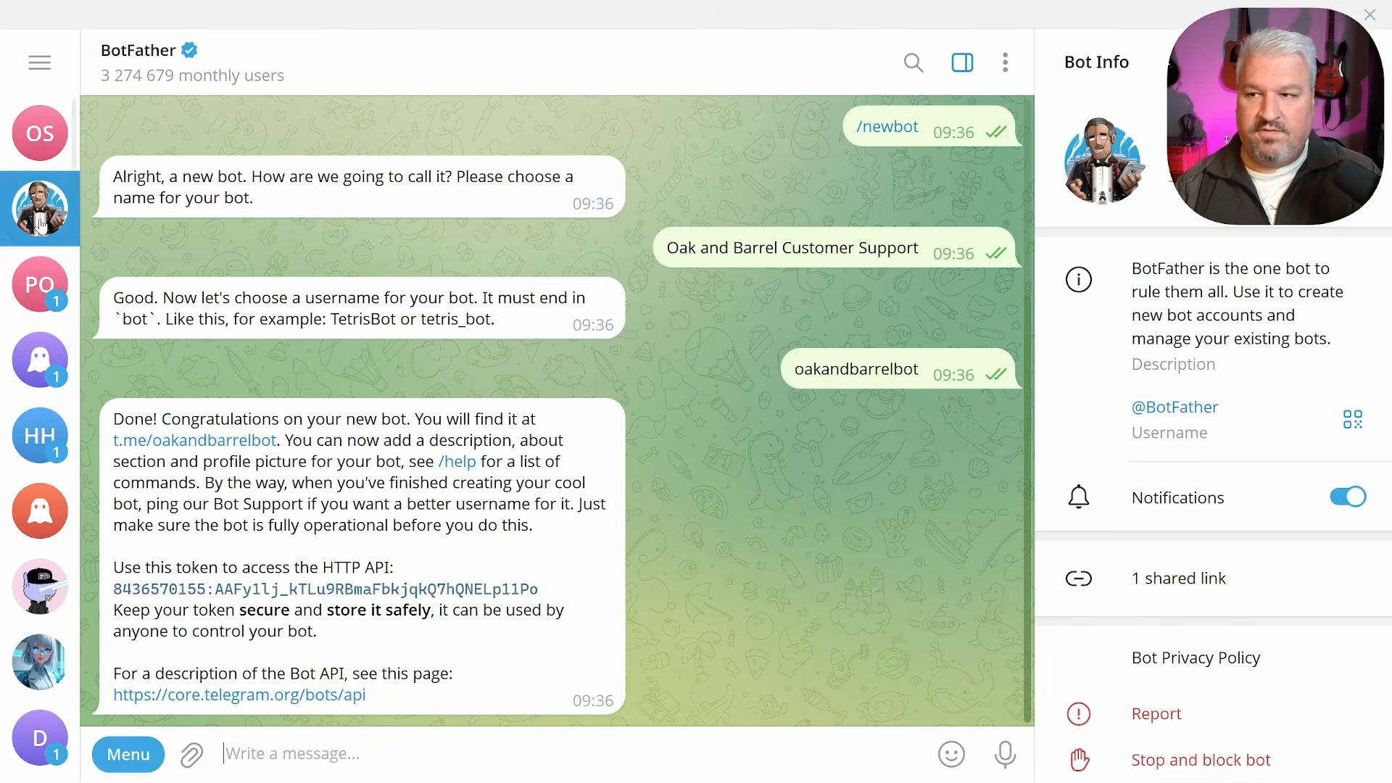
double_click(156, 593)
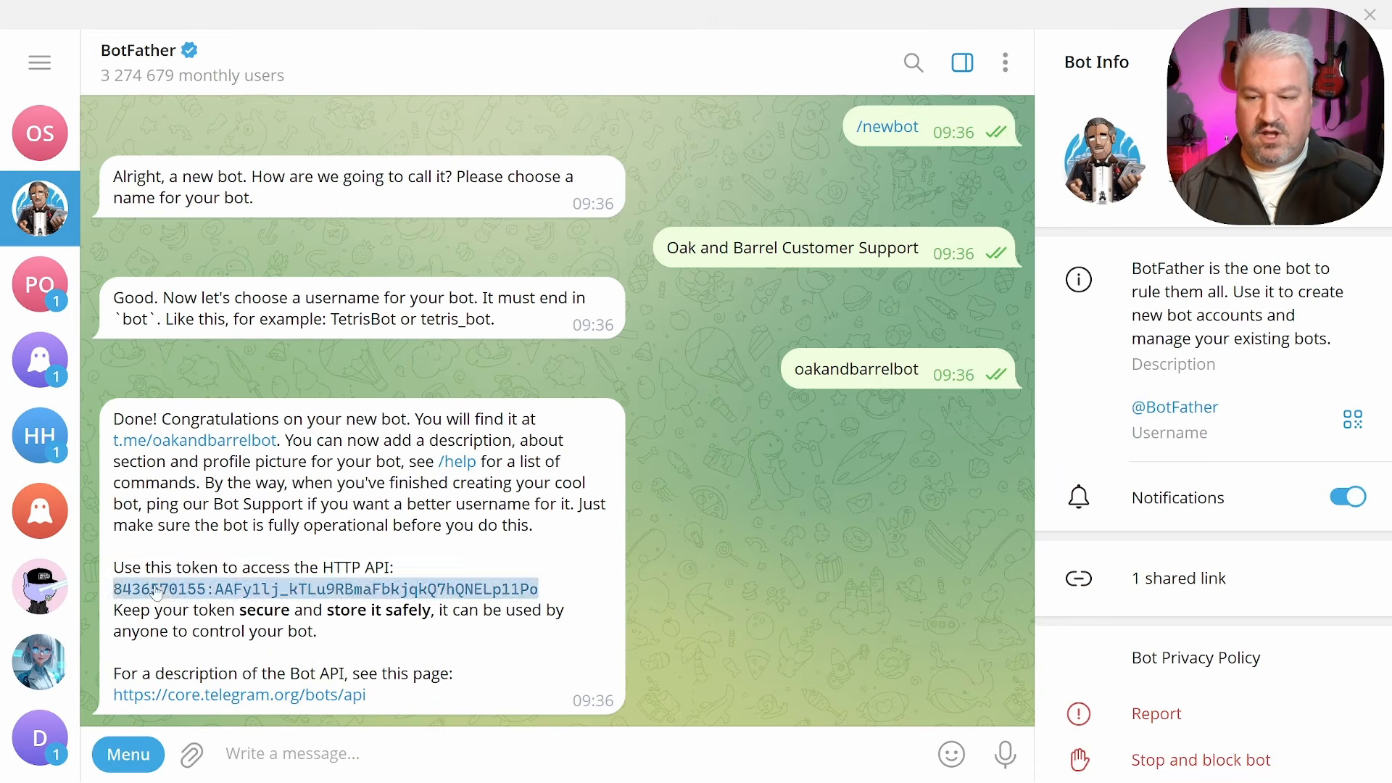
click(156, 593)
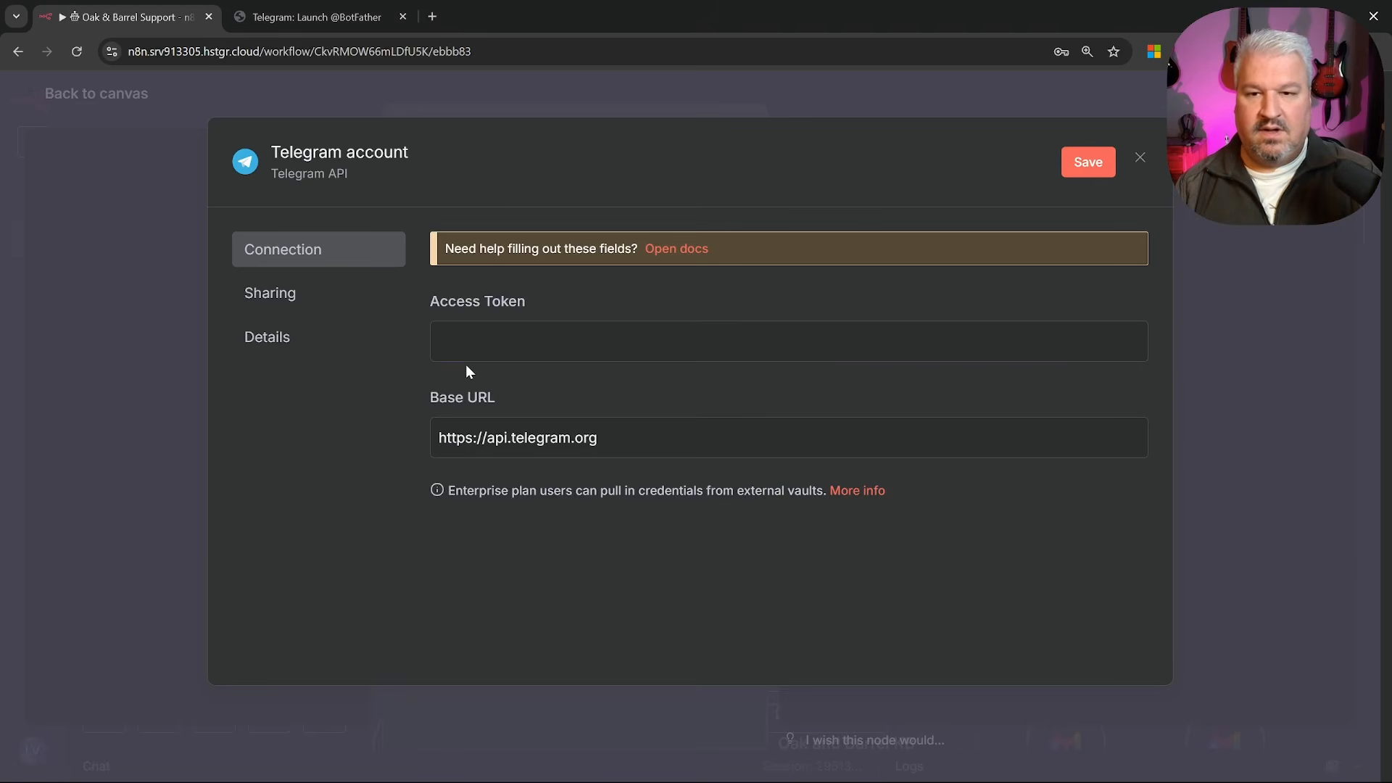
click(467, 348)
key(ctrl+v)
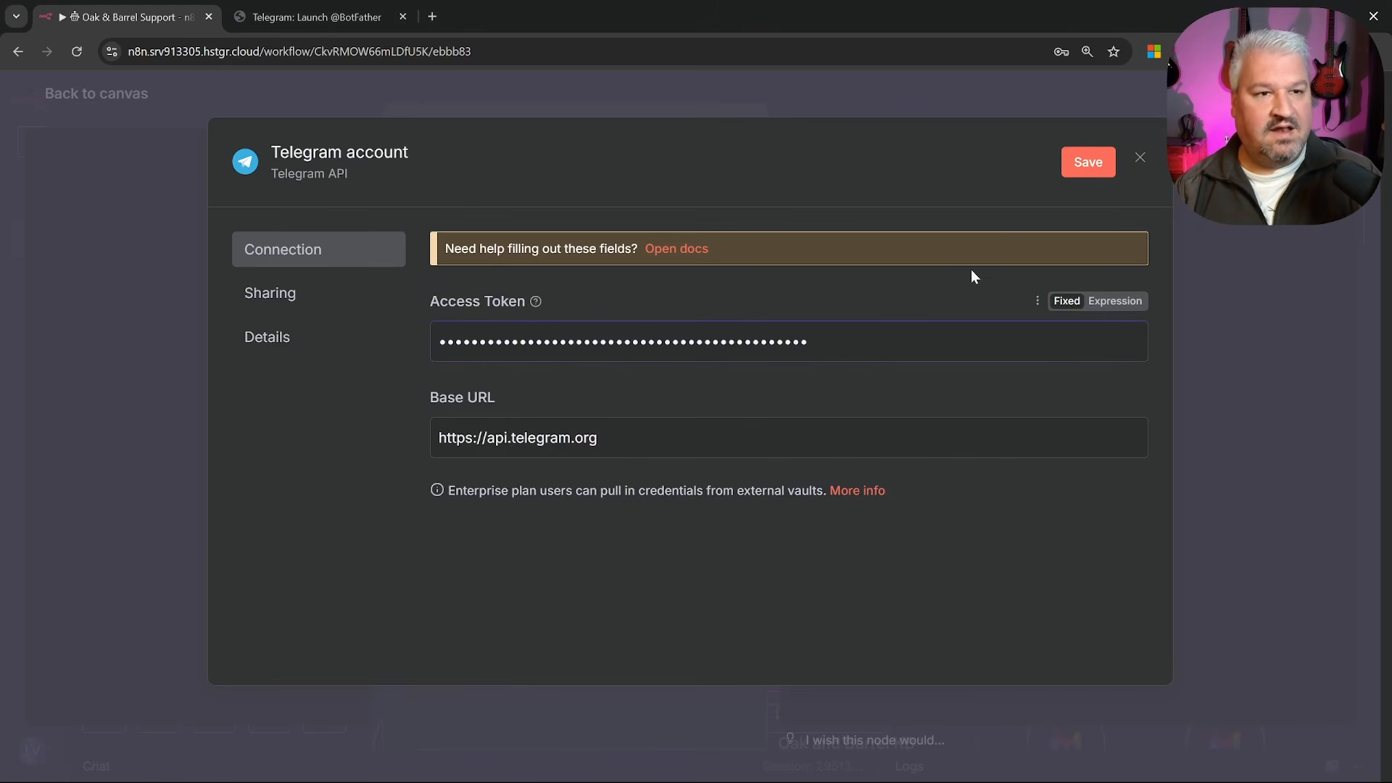
click(1088, 164)
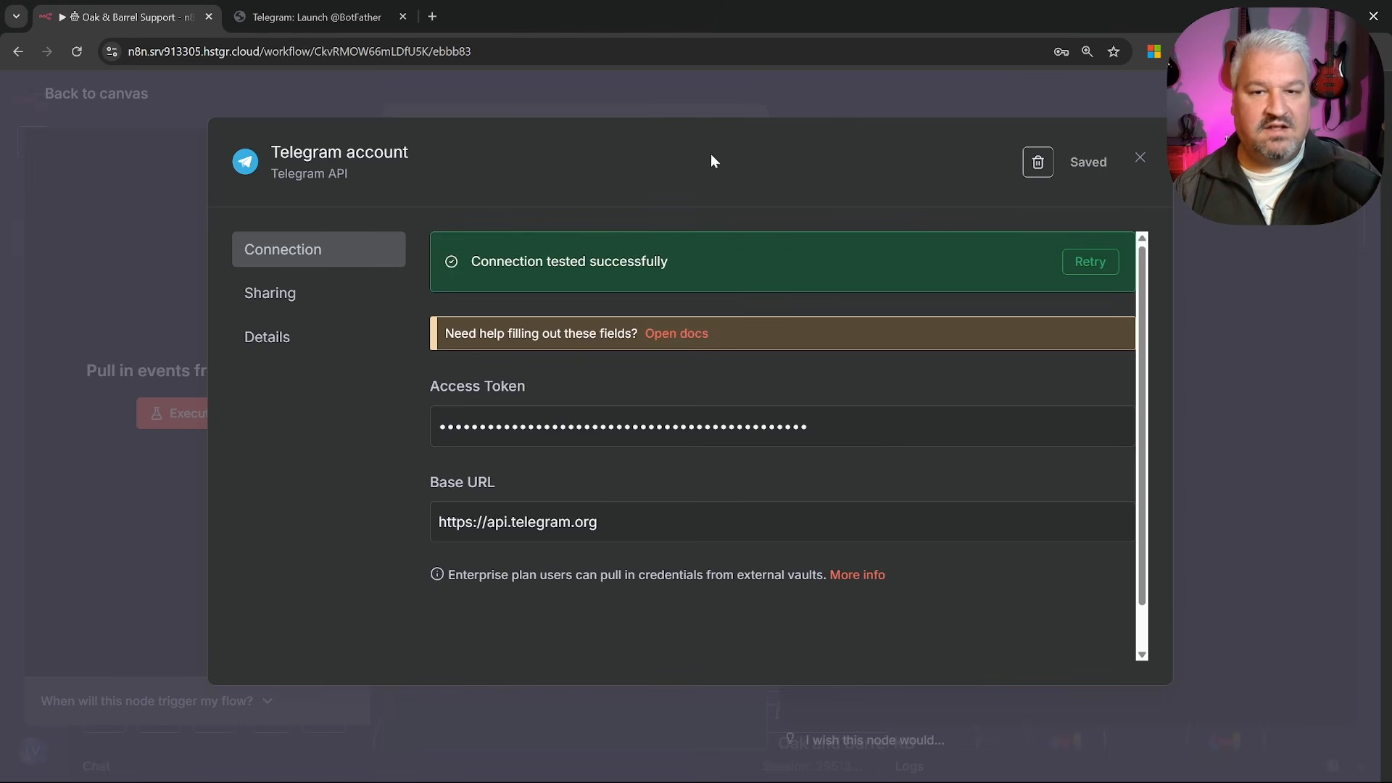
click(1141, 161)
Connect the Receive Message trigger to the Luna agent's input and try a test run
key(Escape)
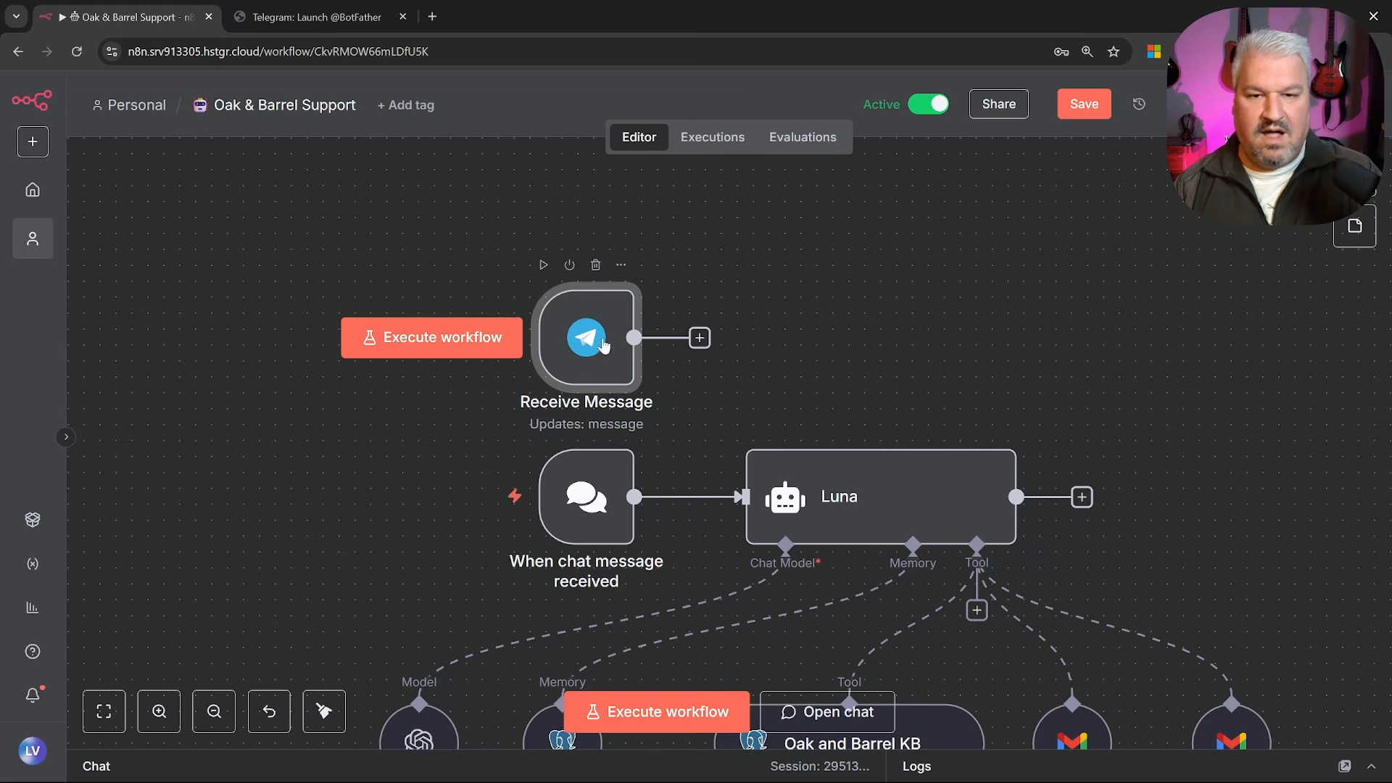
drag(699, 338, 739, 497)
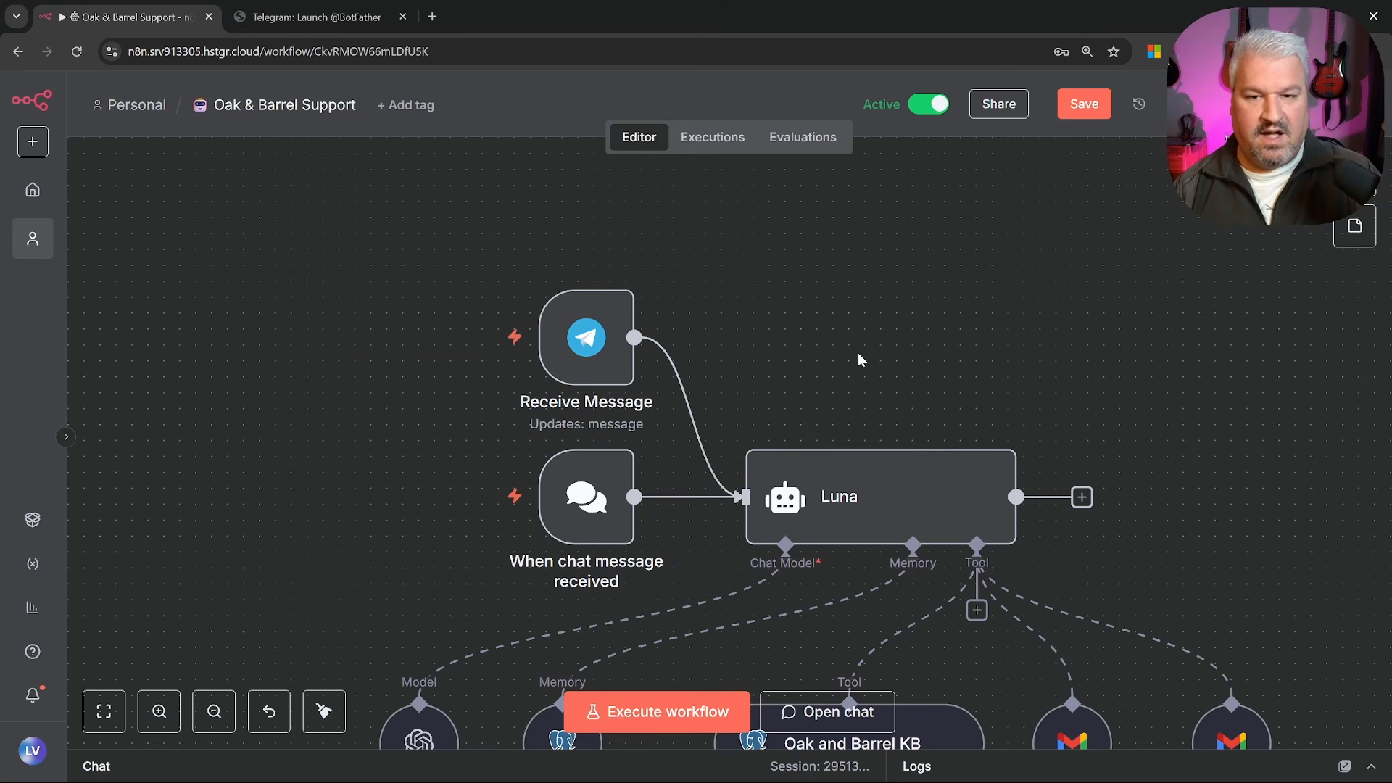
click(690, 714)
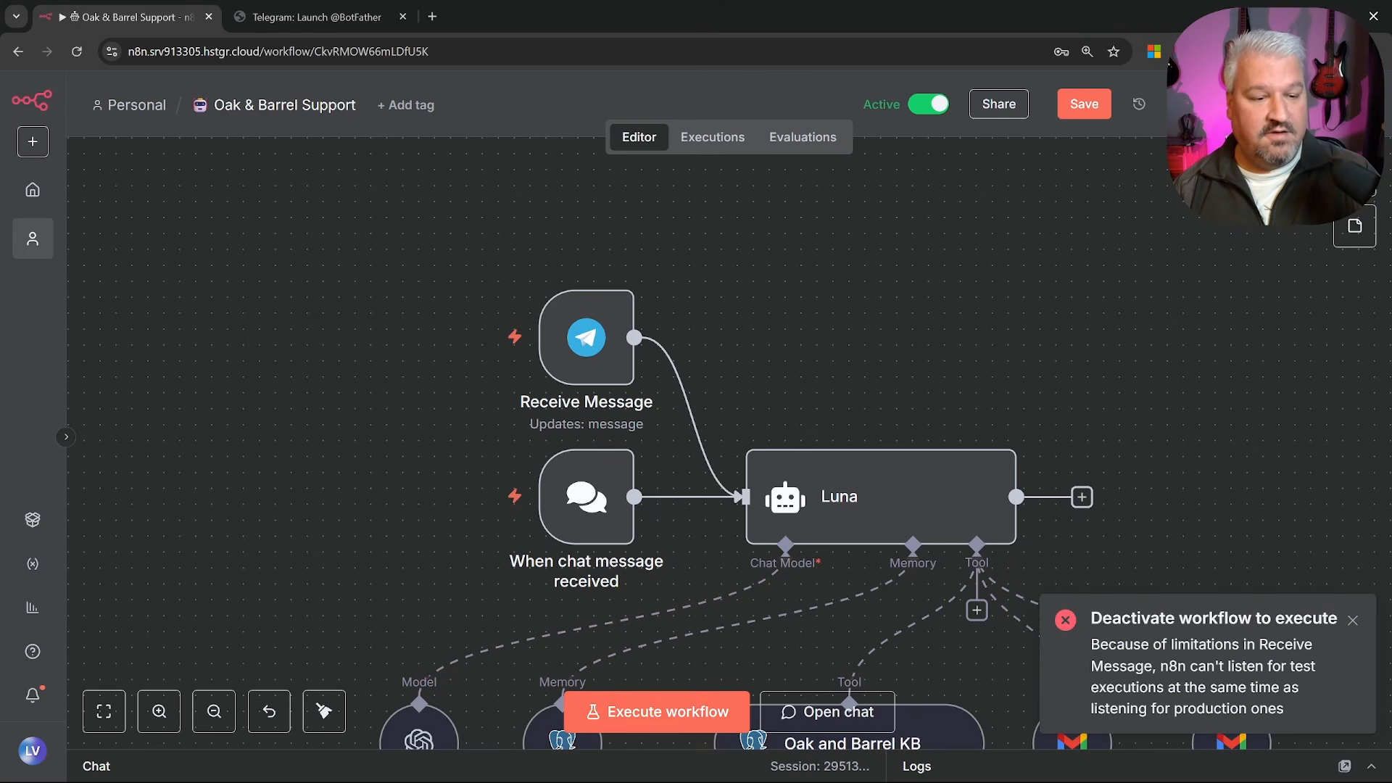
Deactivate the workflow, start a test run, and send 'Hel' from Telegram to trigger it
click(921, 103)
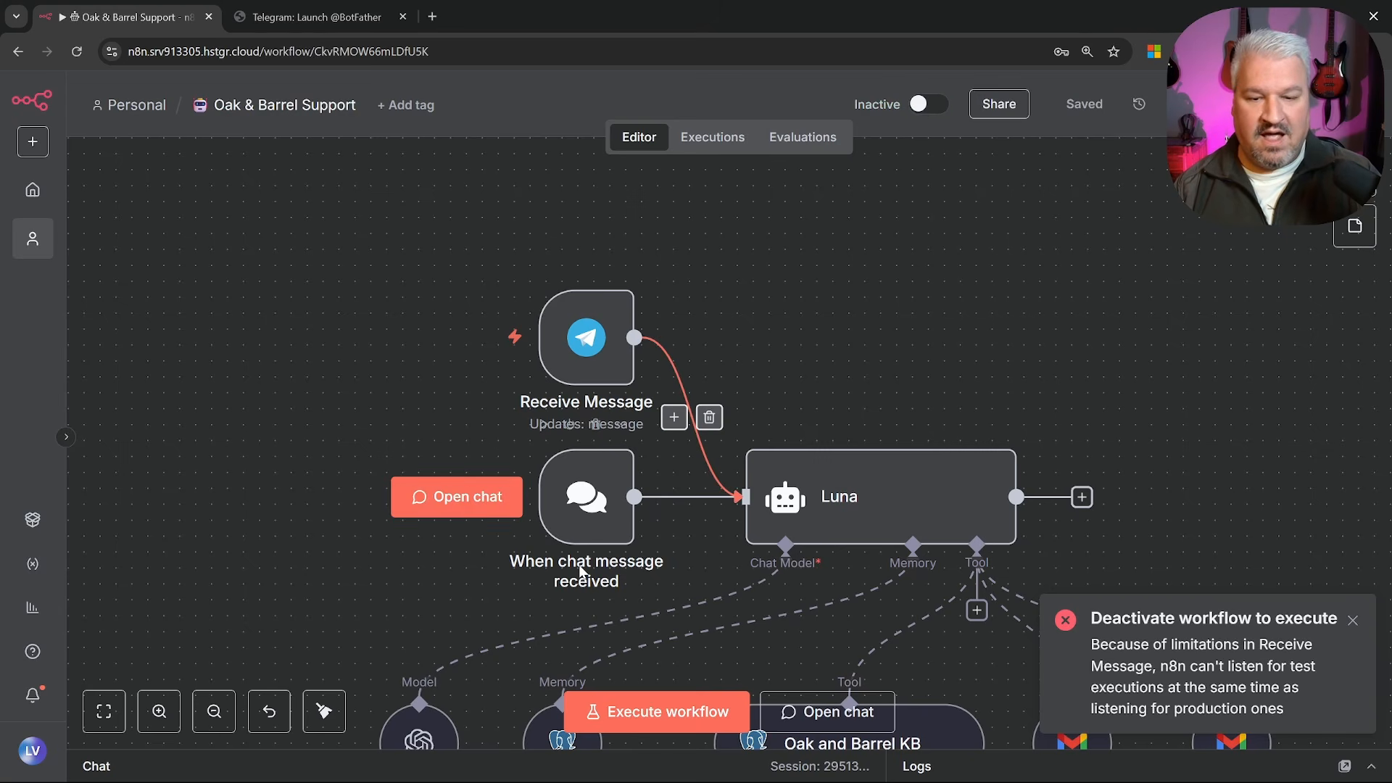
click(674, 718)
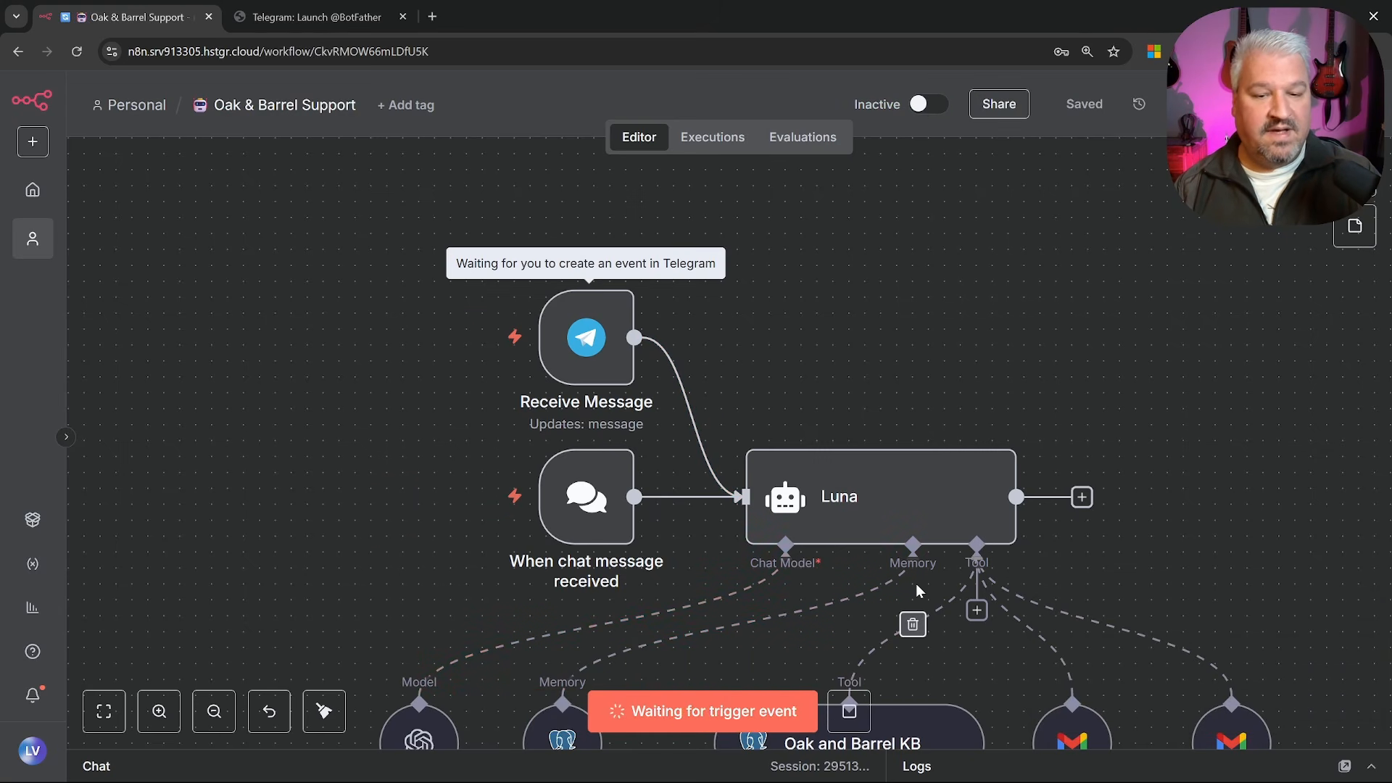
key(alt+Tab)
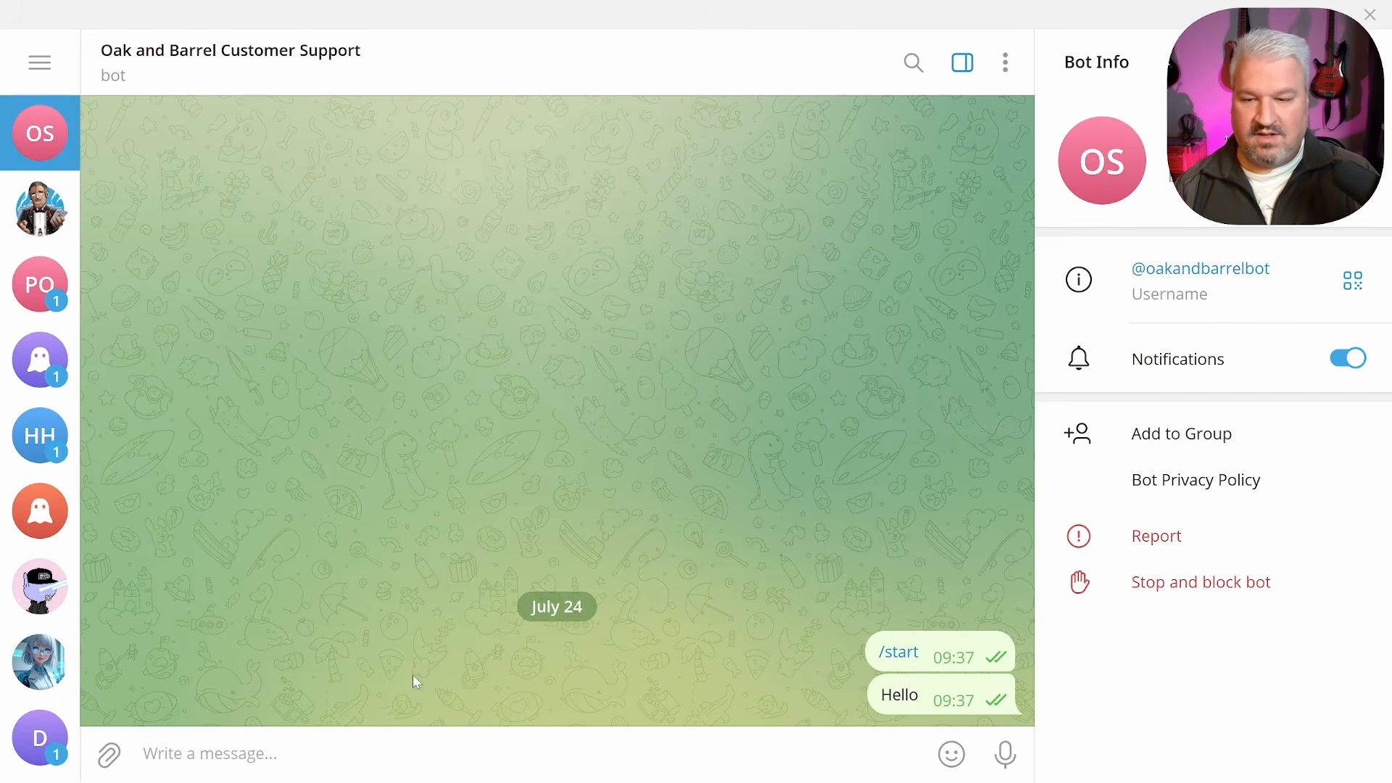
text(Hello)
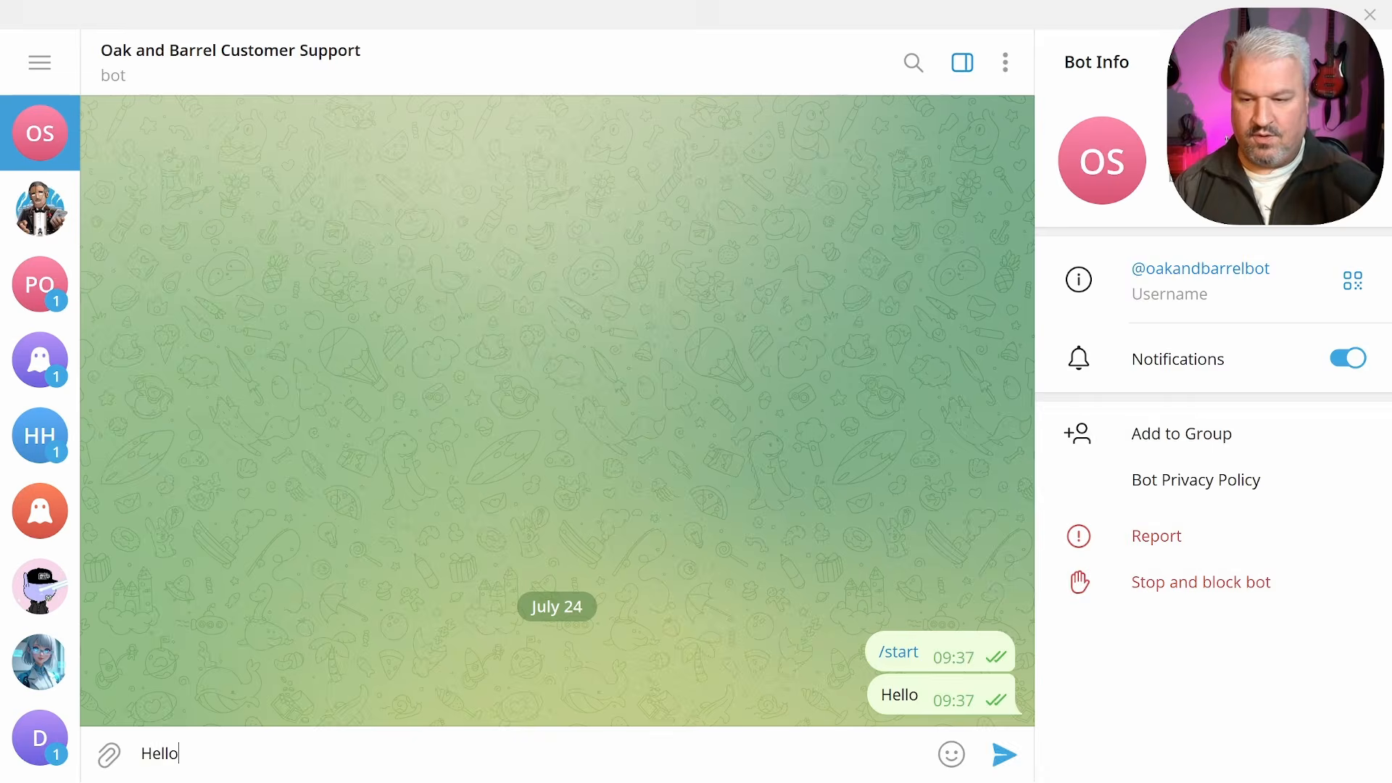
key(alt+Tab)
scroll(837, 341, up, 5)
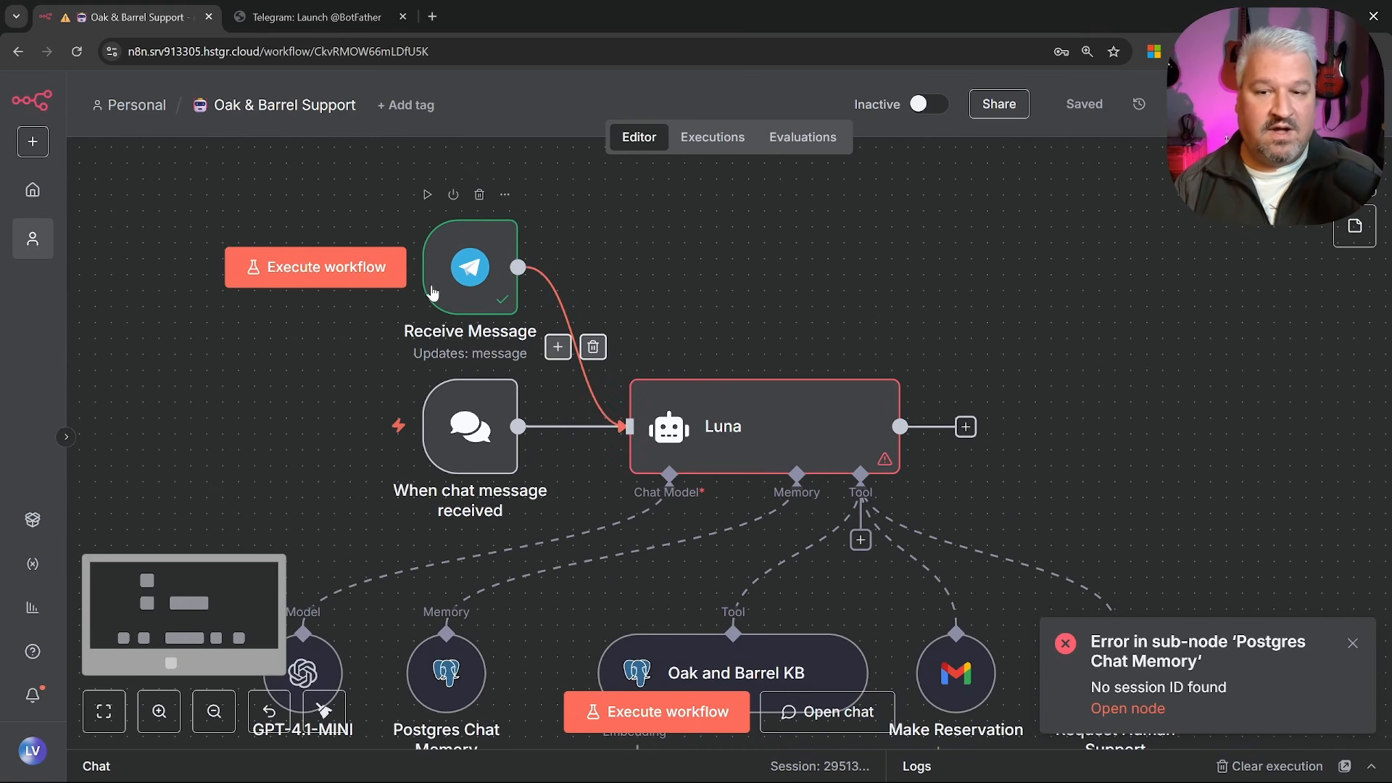
Confirm in the Receive Message schema that the text is 'Hello', dismissing the Postgres Chat Memory error
double_click(462, 275)
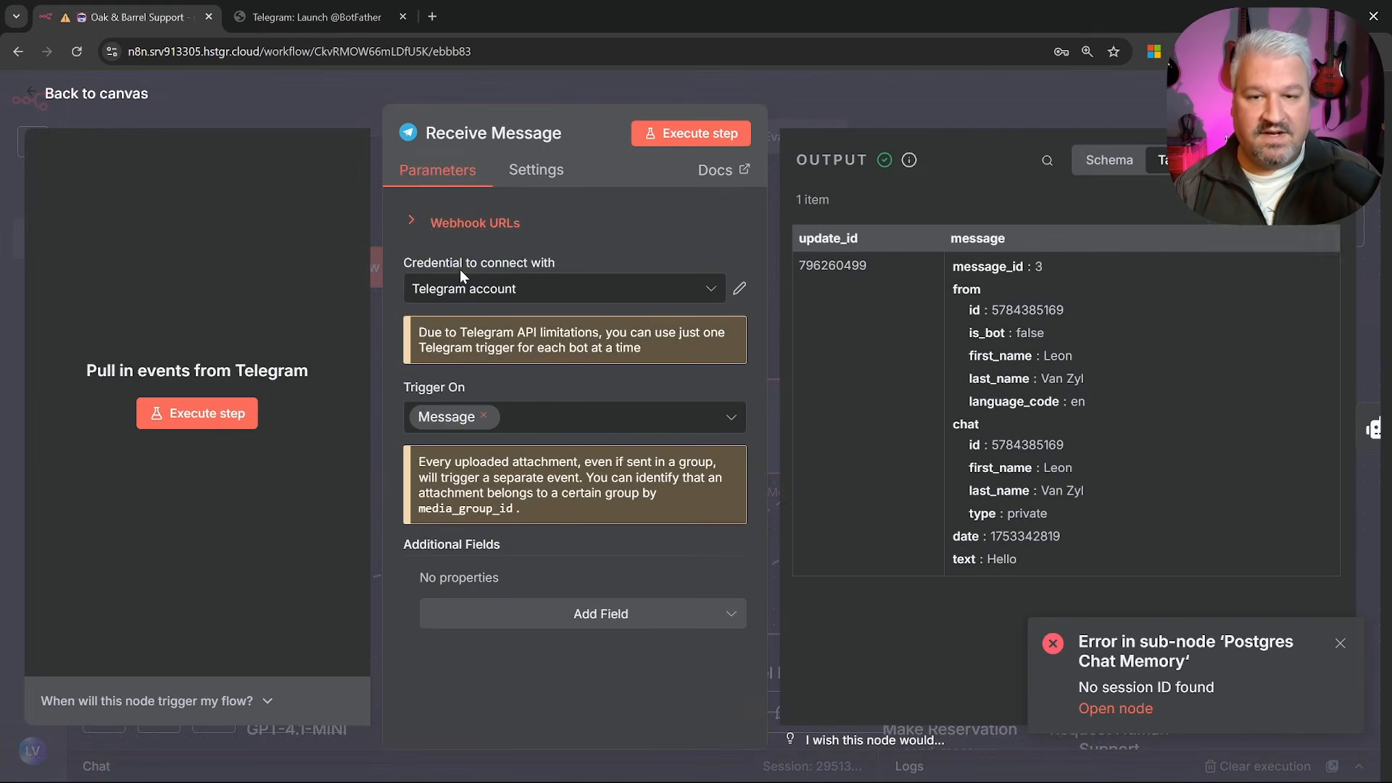
click(1110, 160)
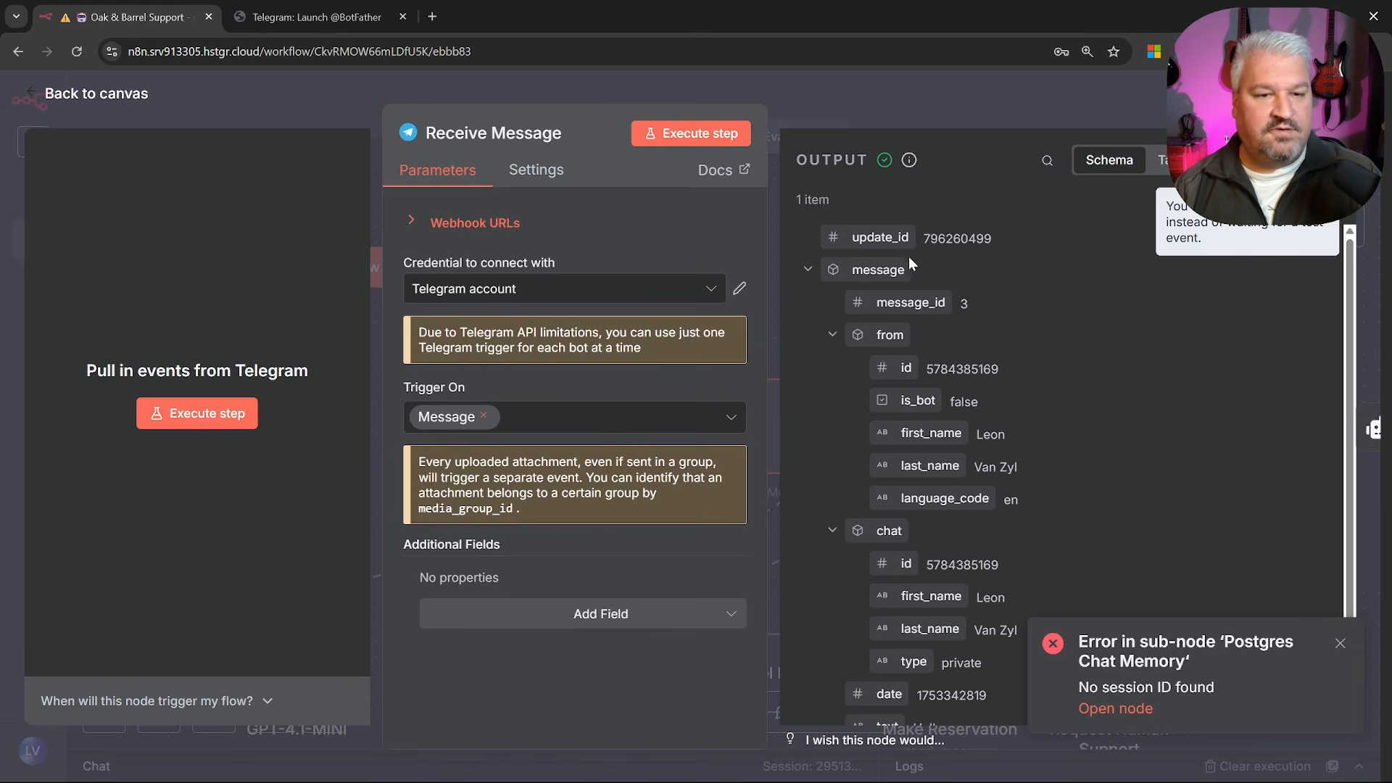
scroll(914, 270, down, 1)
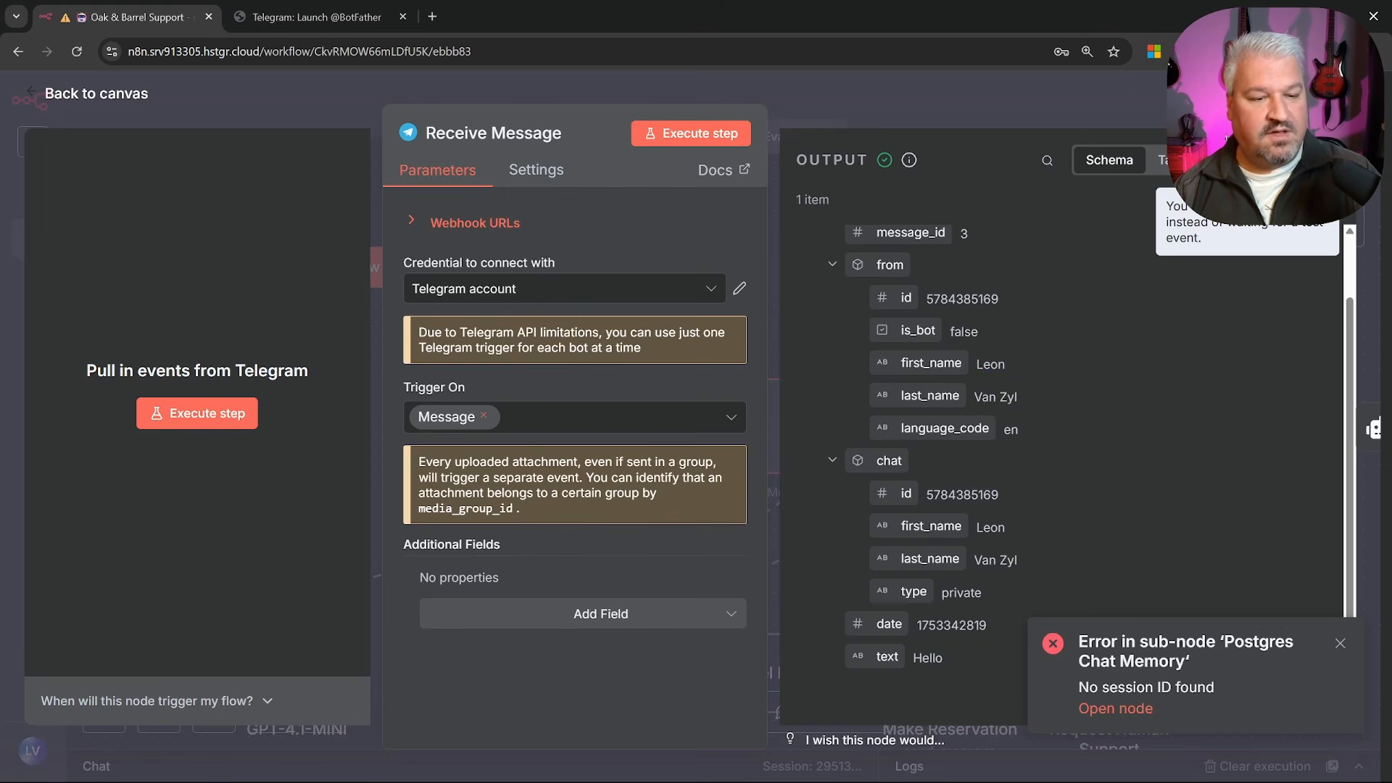
click(1340, 644)
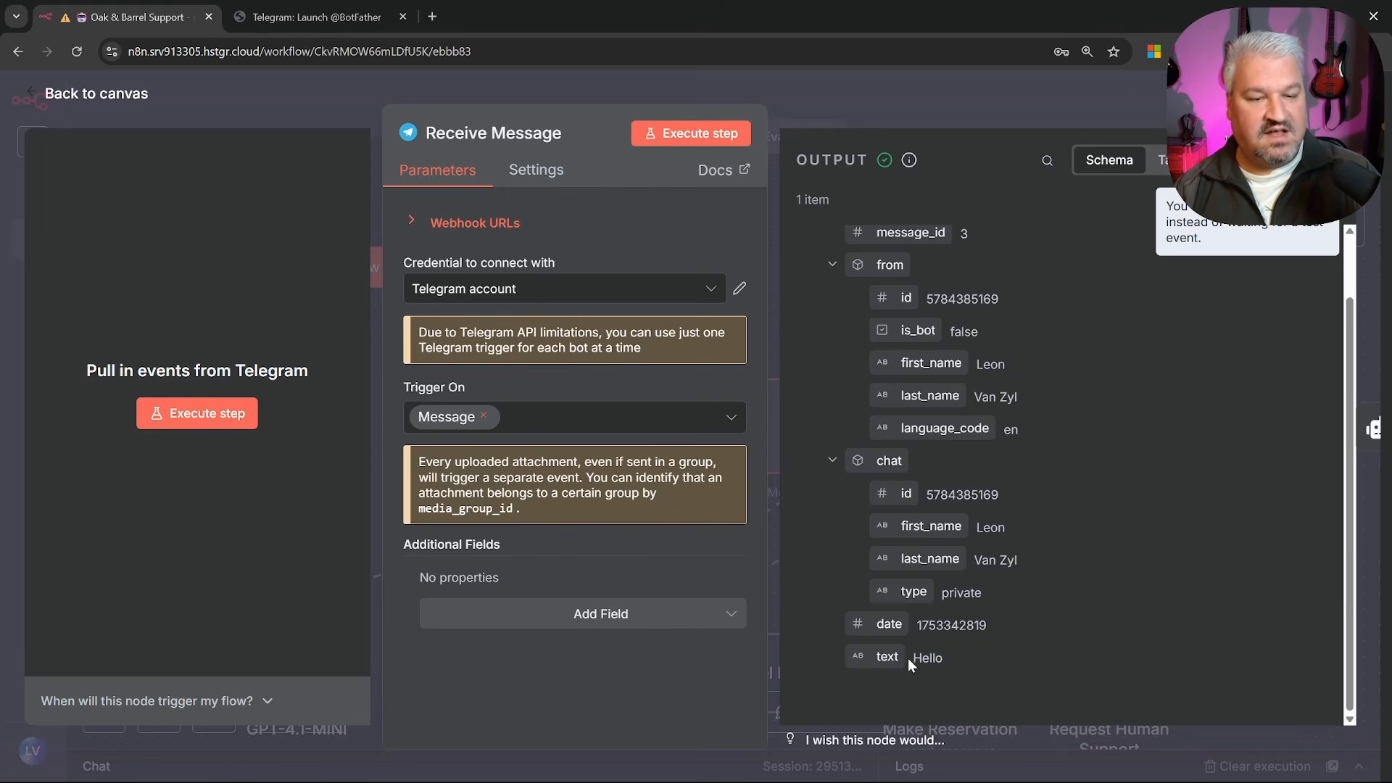
click(38, 94)
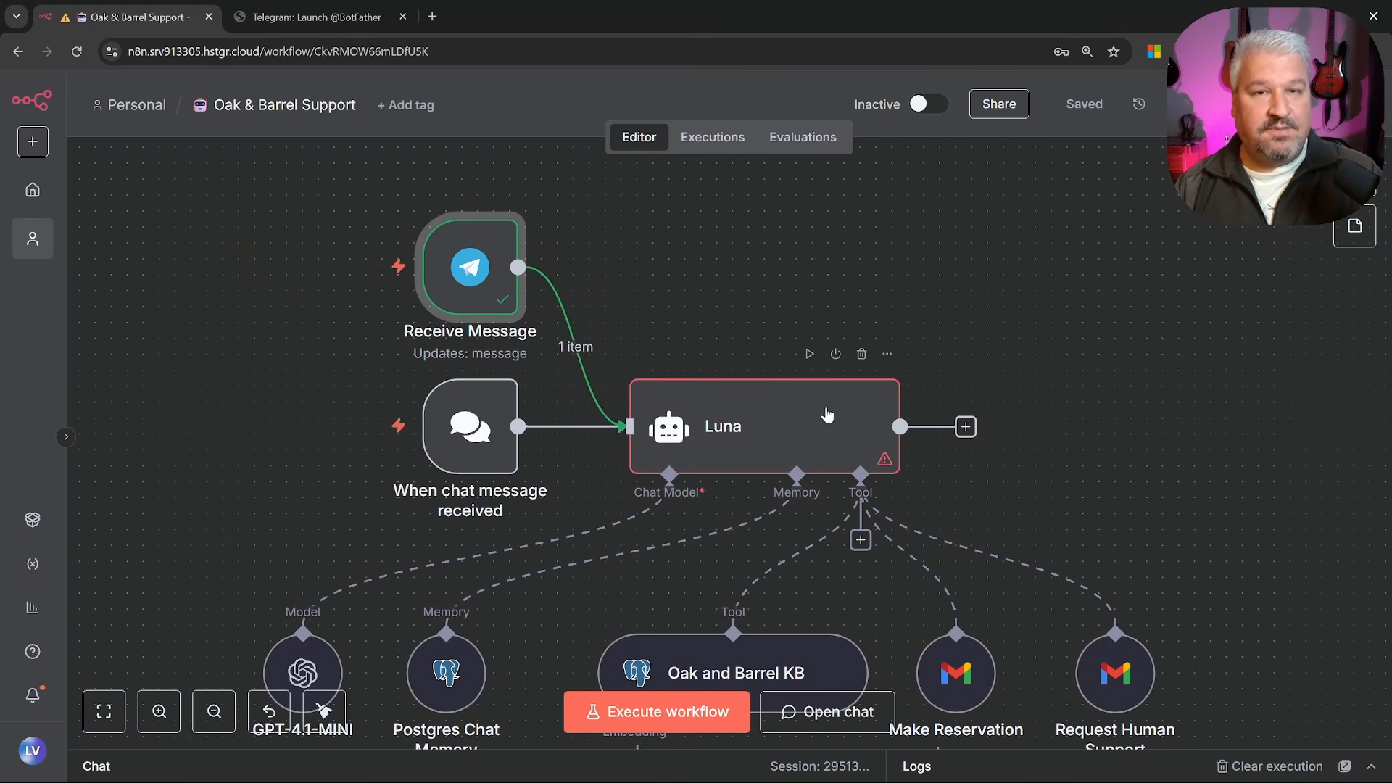
Open the Luna agent and follow its error to the failing Postgres Chat Memory sub-node
double_click(799, 426)
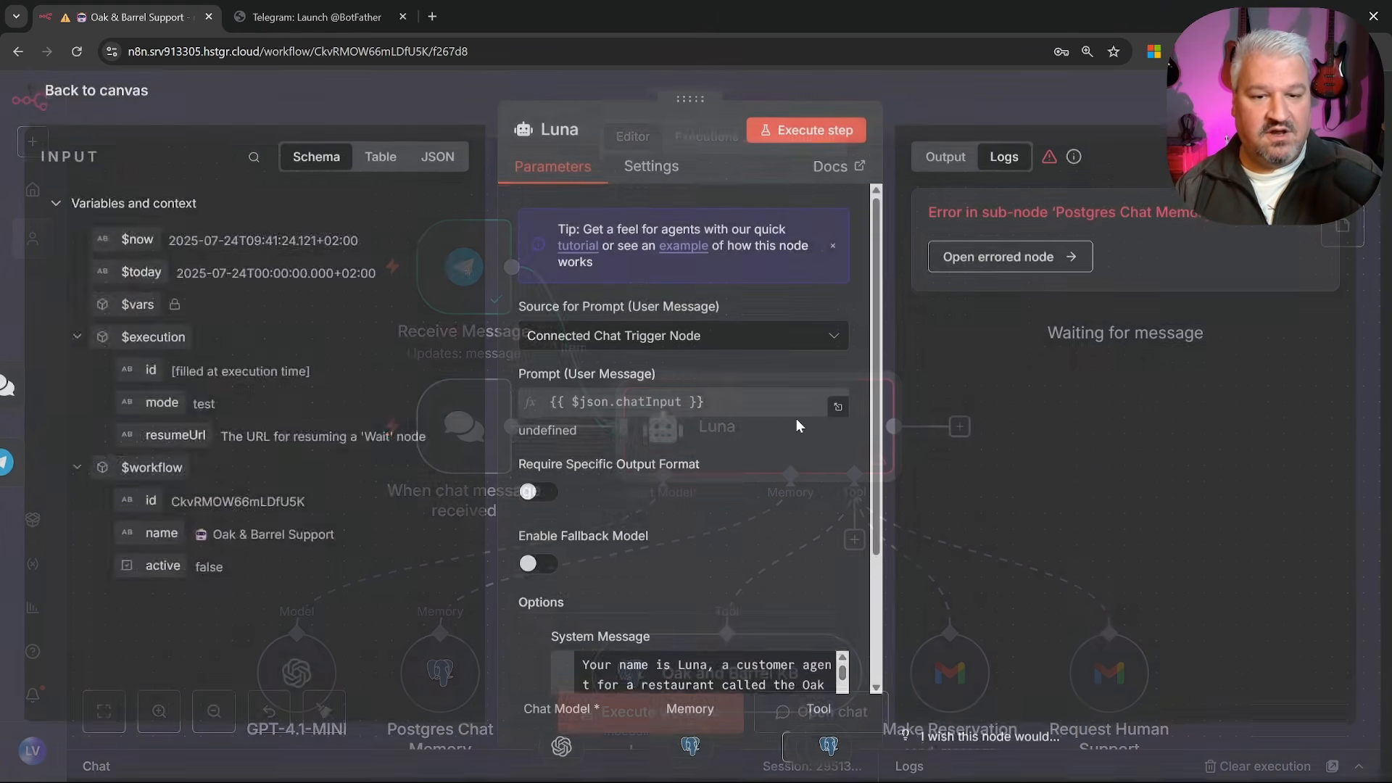
scroll(777, 426, down, 3)
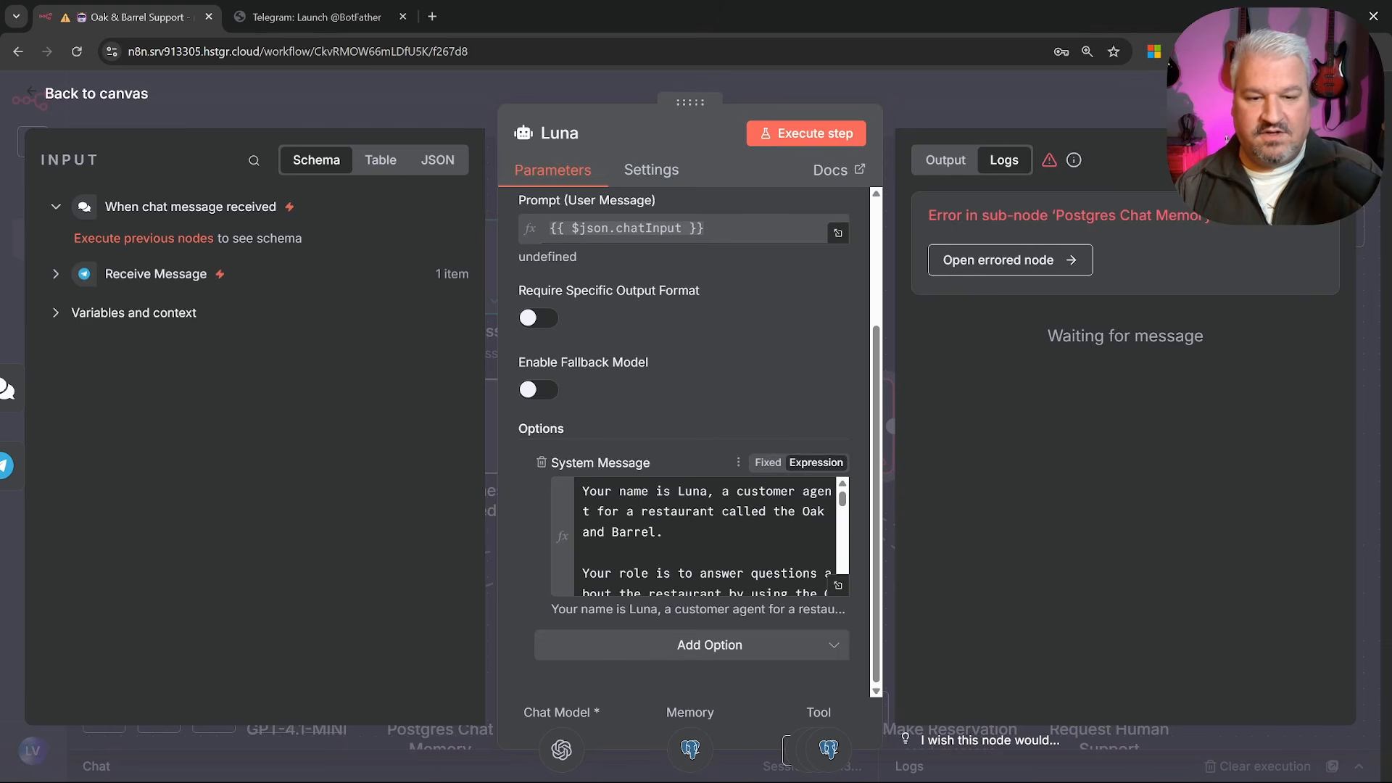
scroll(689, 435, up, 3)
drag(1051, 215, 1207, 215)
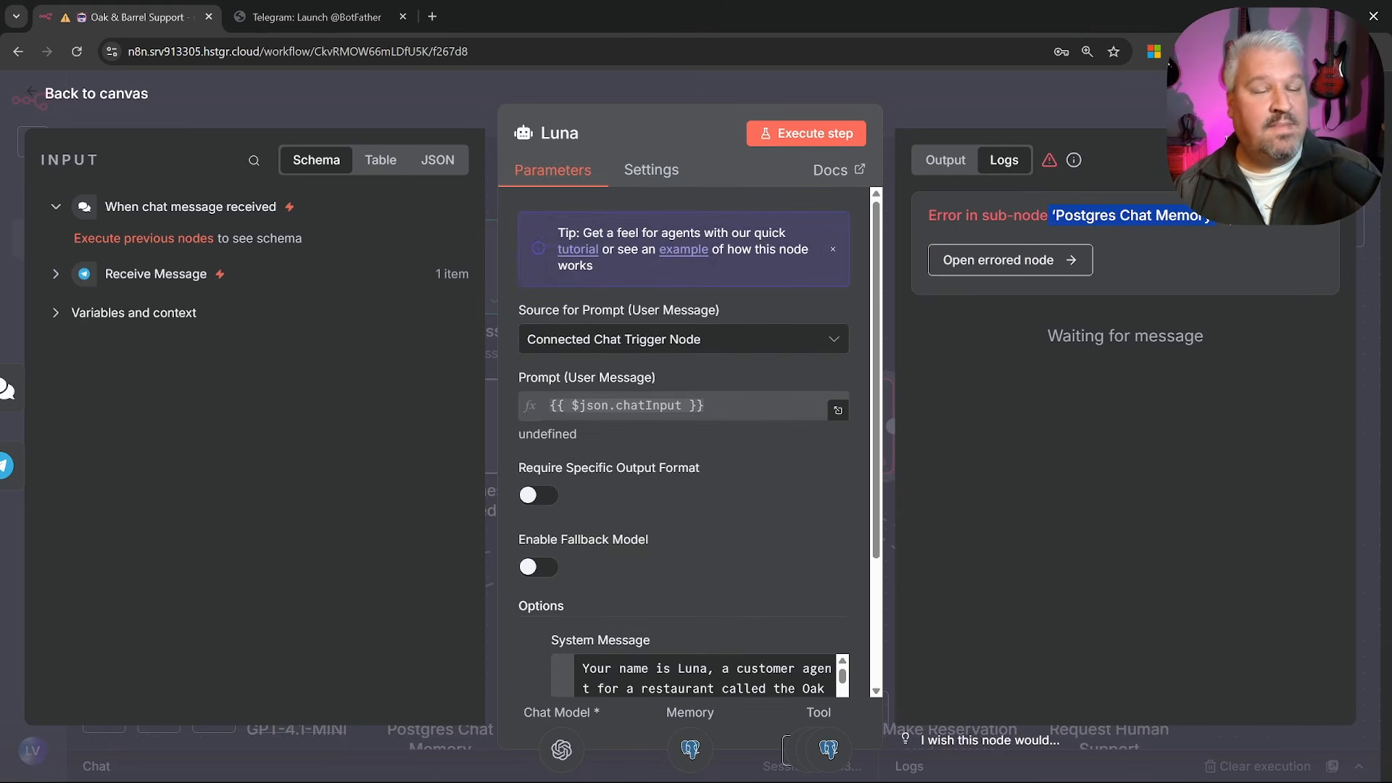
click(1196, 221)
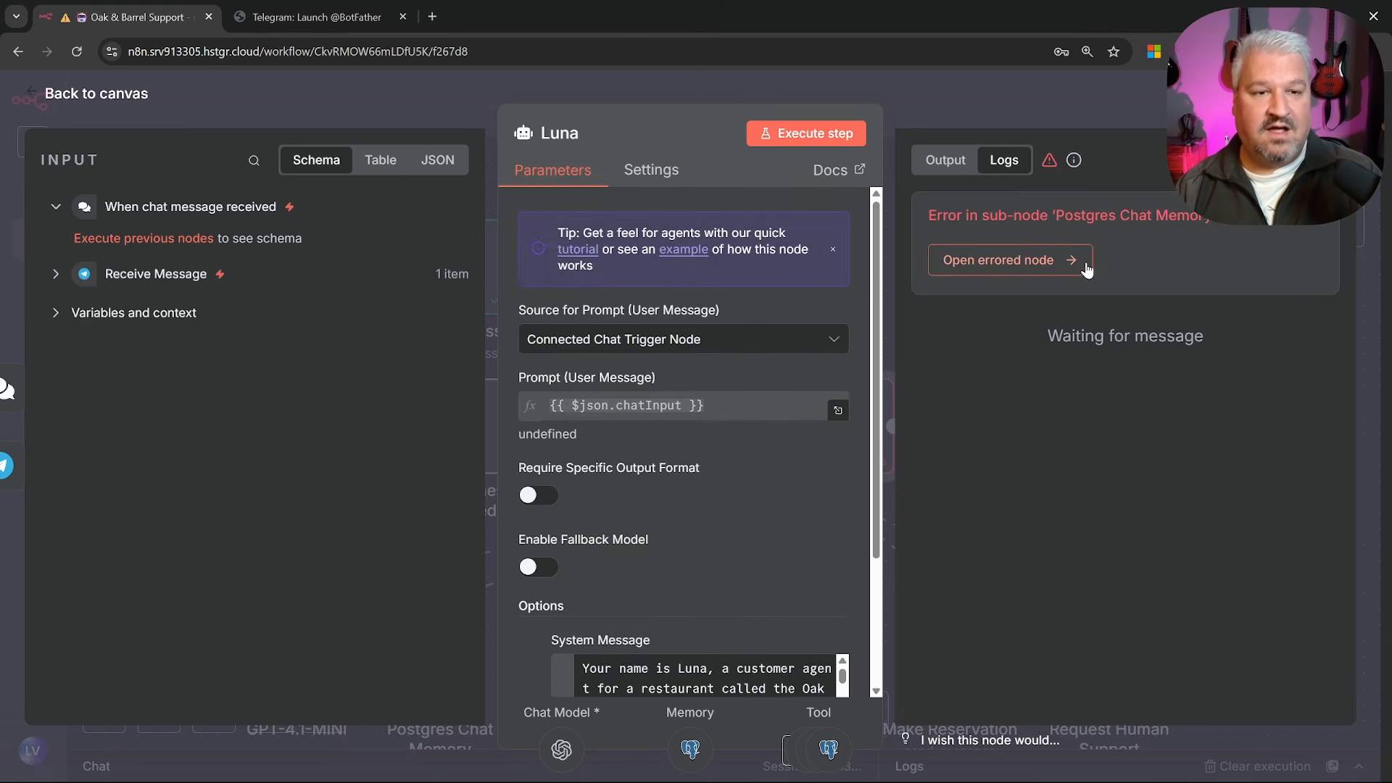
click(1042, 259)
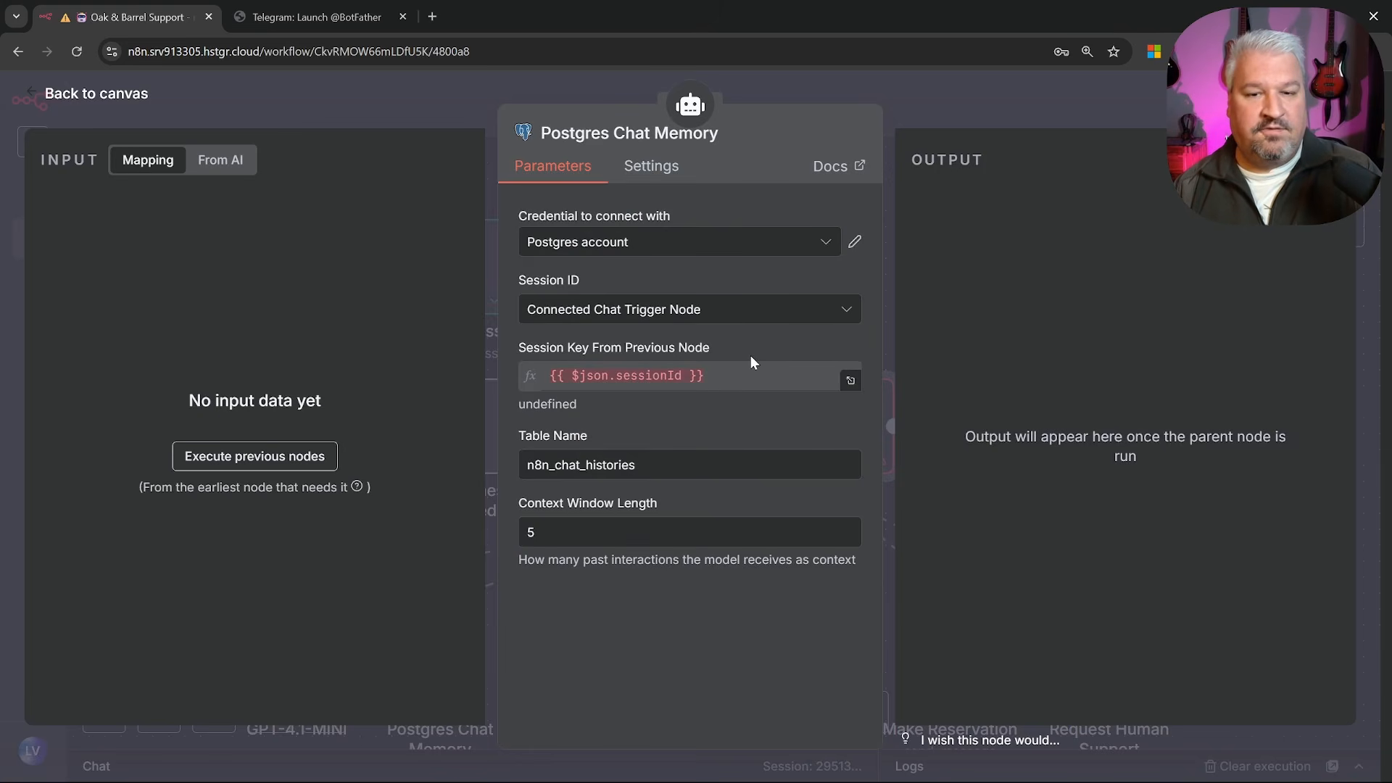
Change the memory's Session ID source from the chat trigger's sessionId to 'Define below'
click(616, 374)
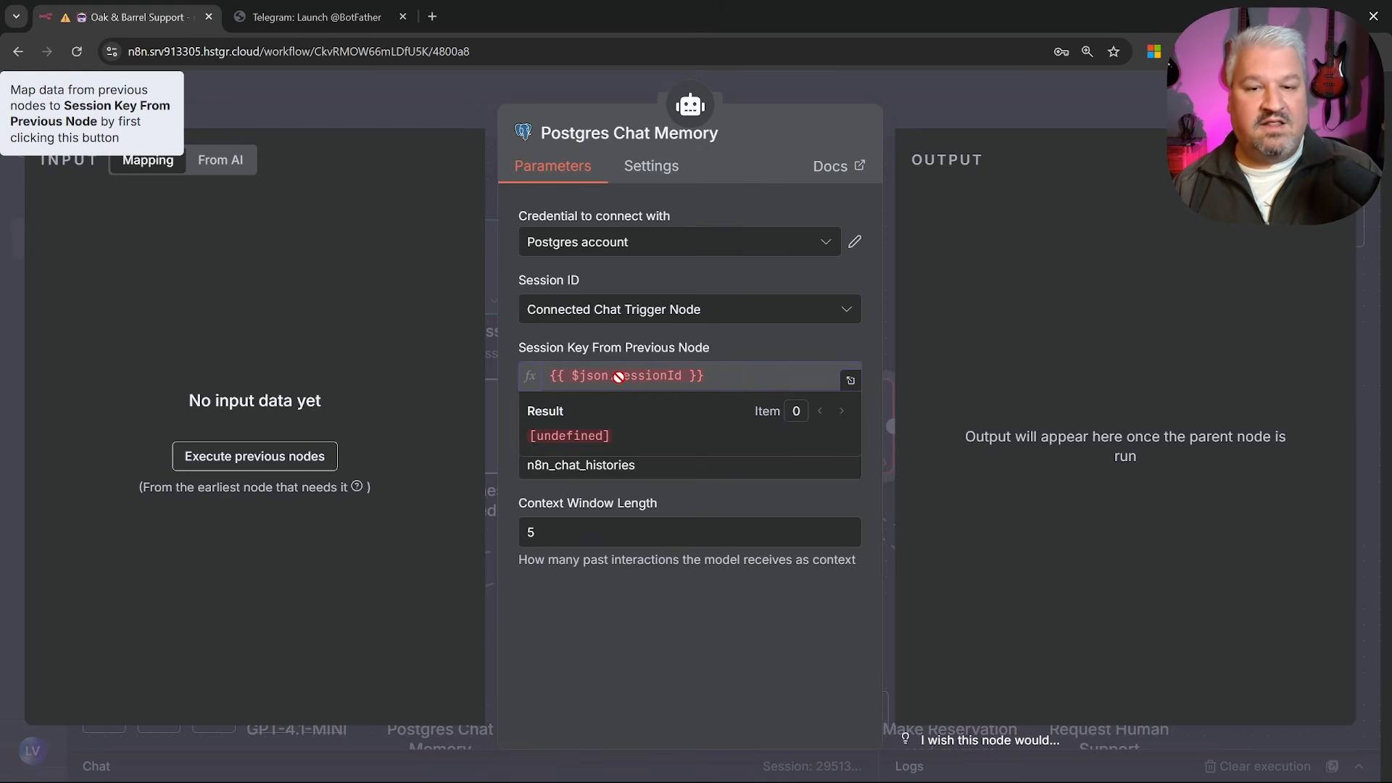
drag(616, 375, 680, 379)
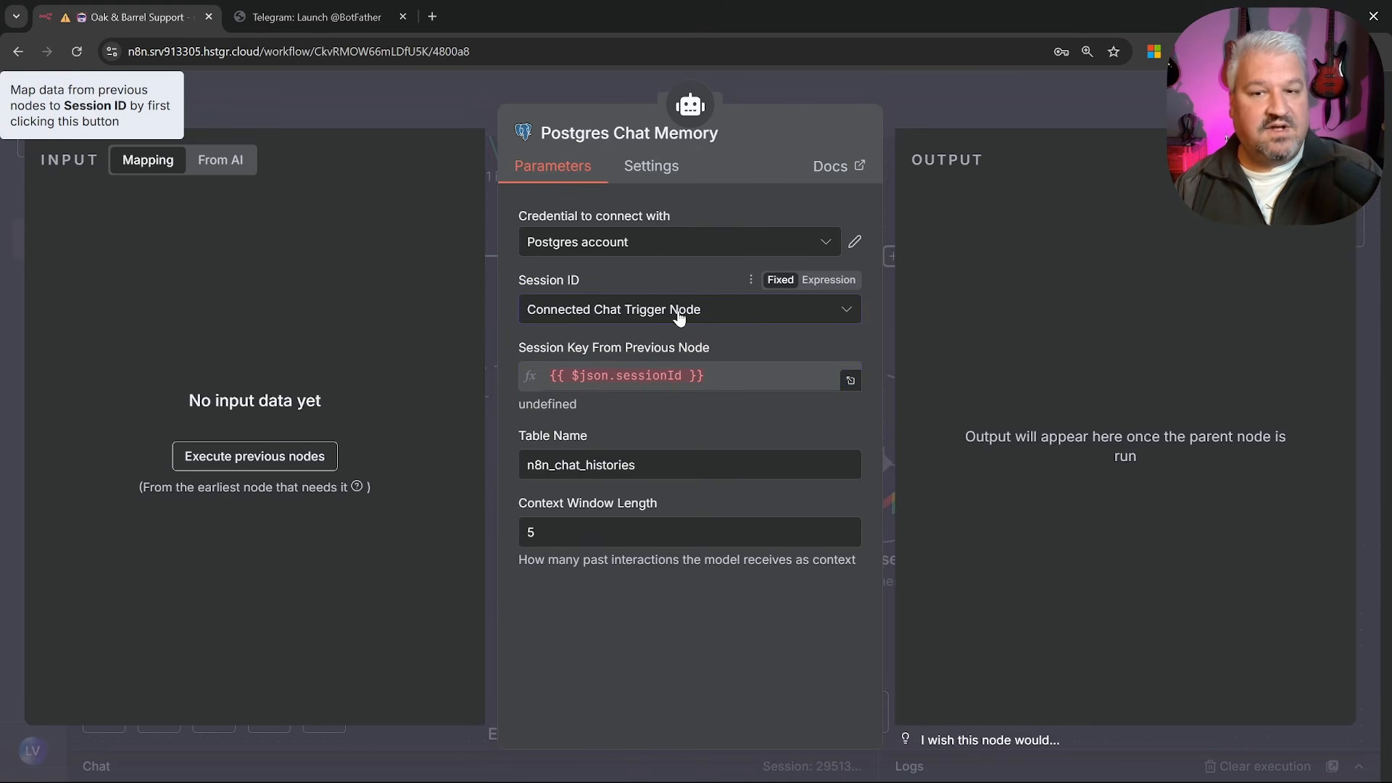
click(677, 321)
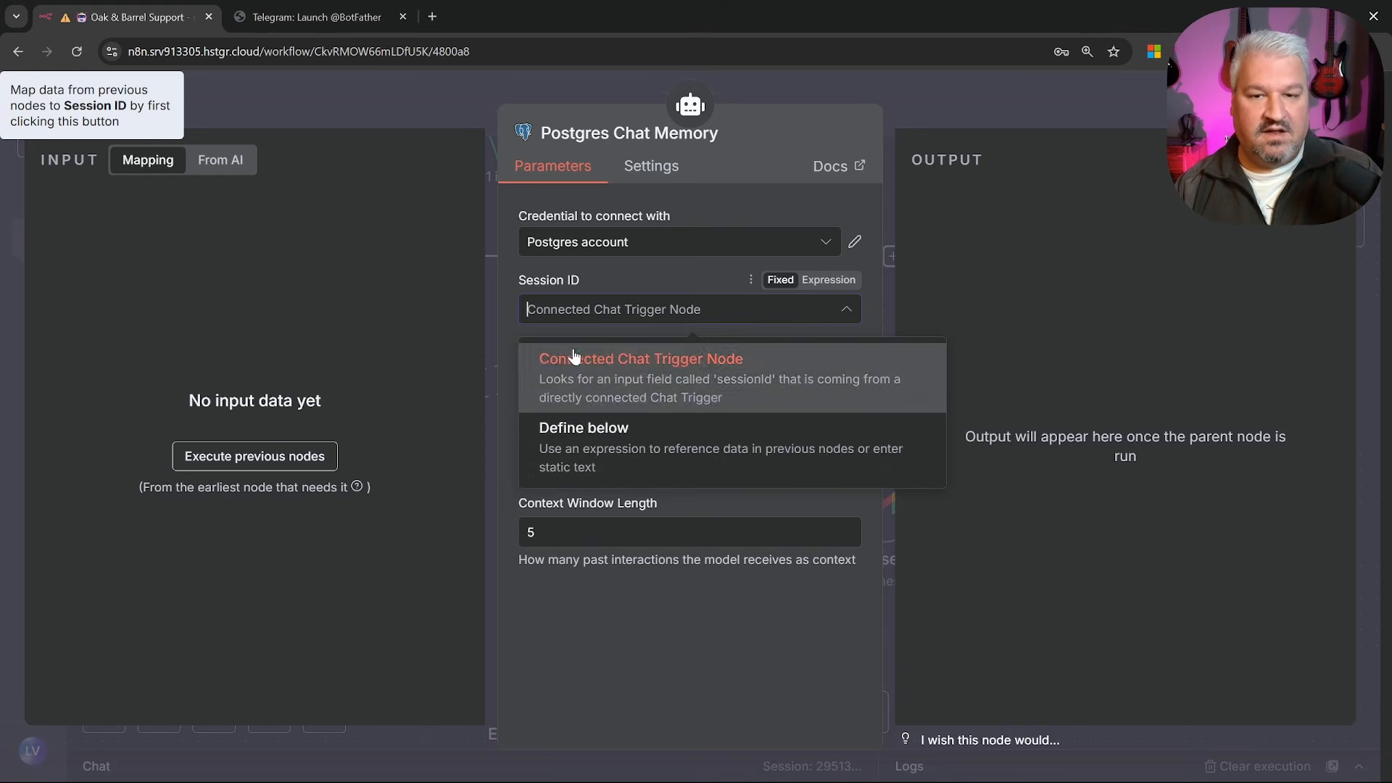
click(607, 449)
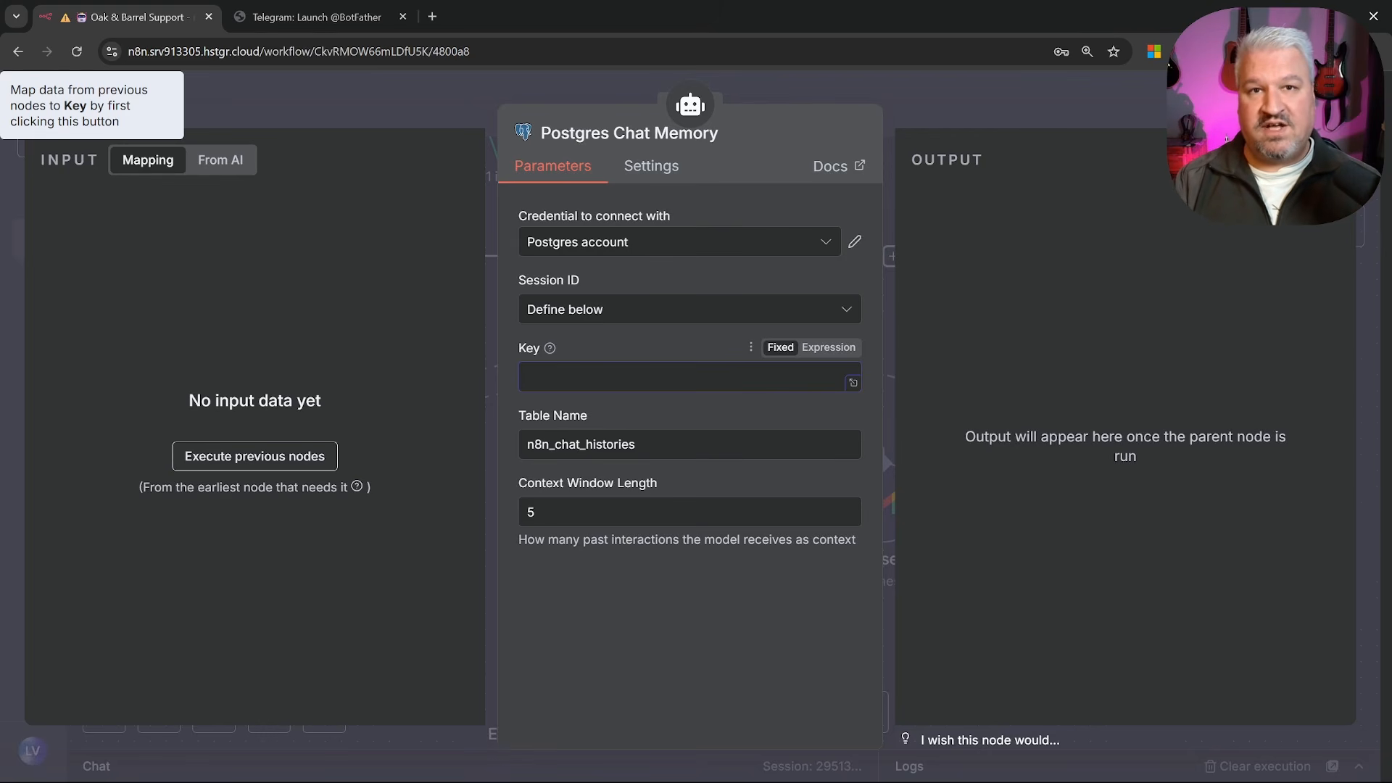
key(Escape)
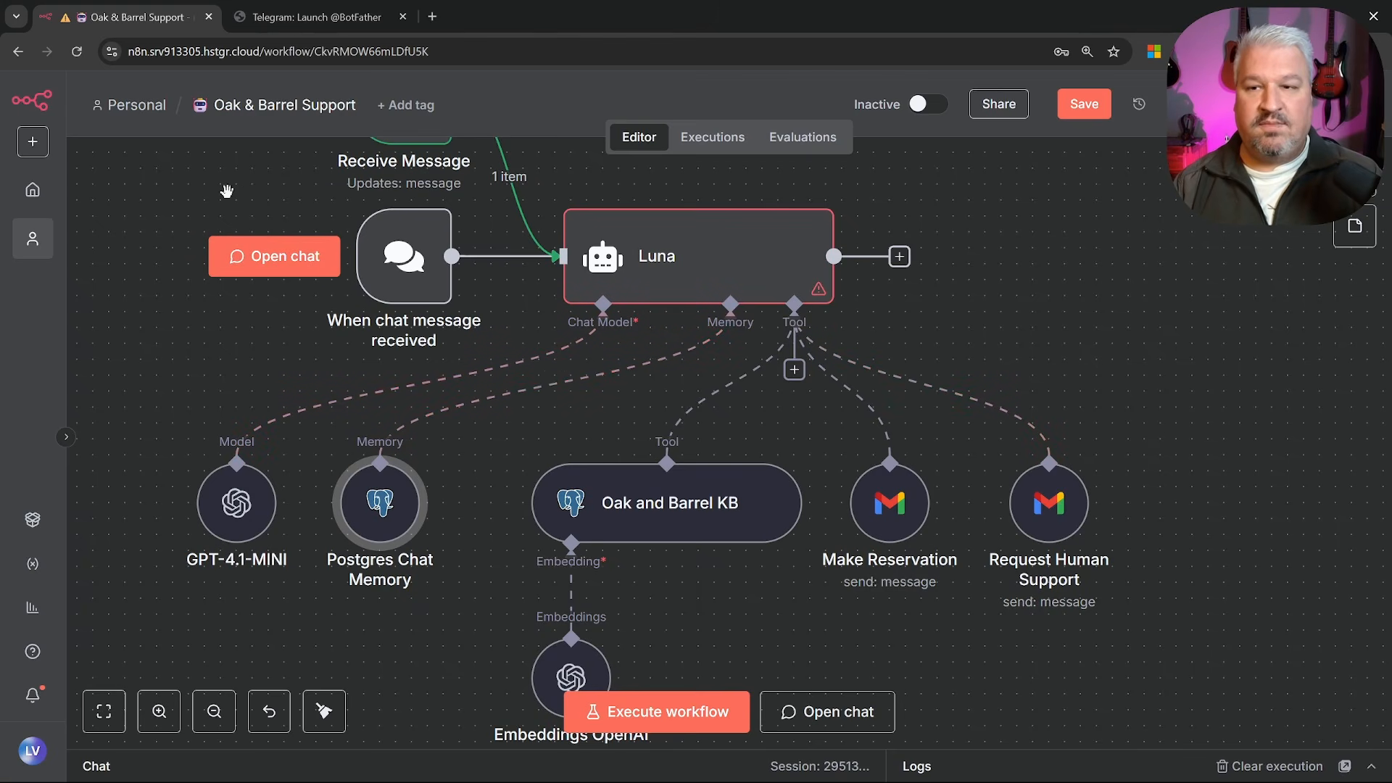
Locate the sender's id value in the Receive Message trigger's output
drag(220, 187, 251, 350)
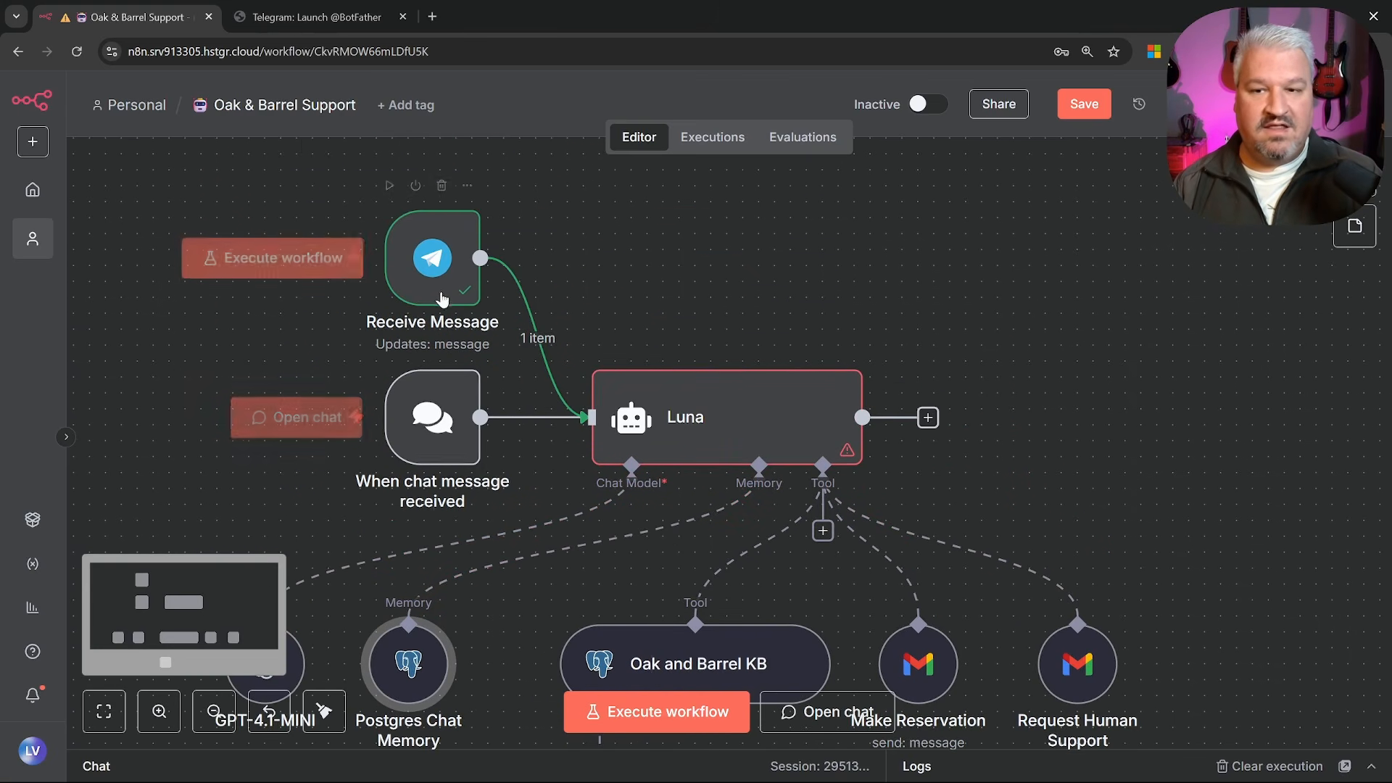
double_click(441, 247)
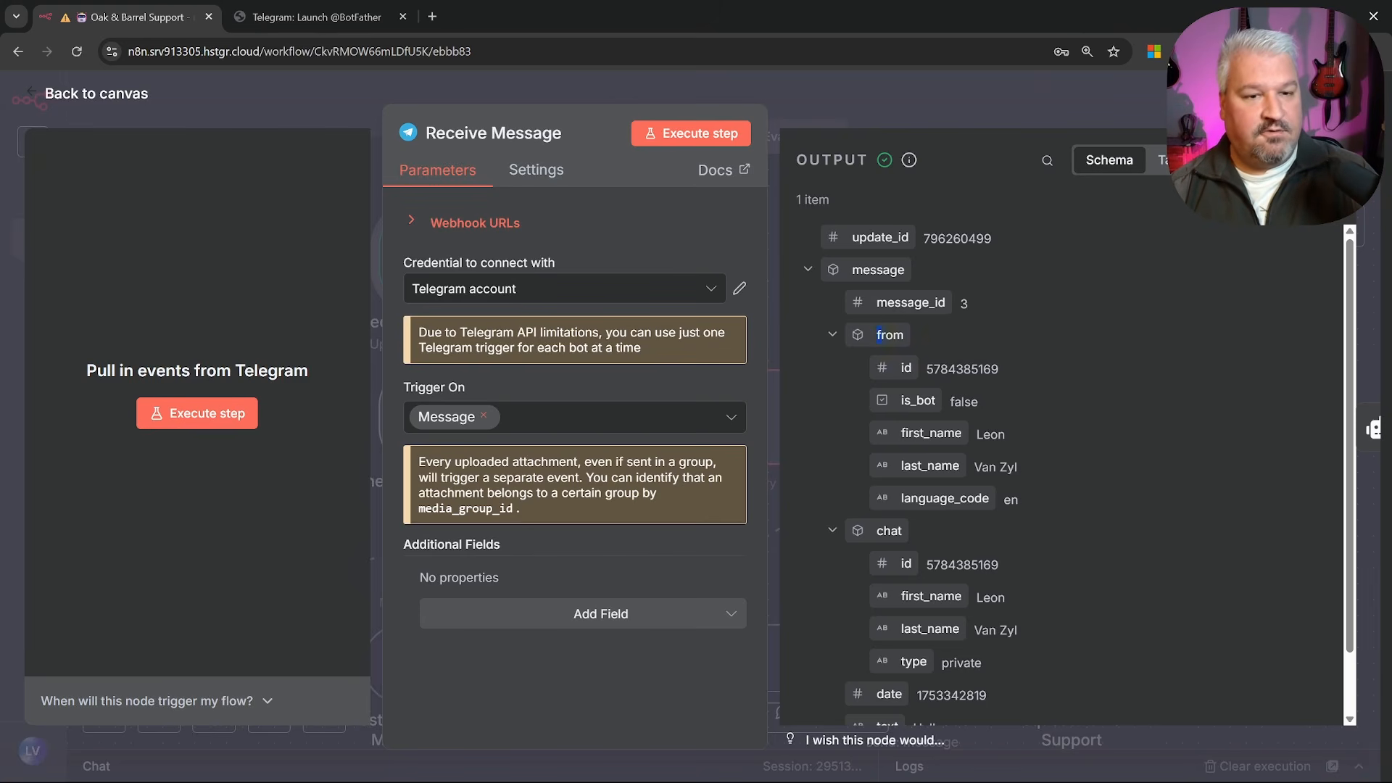
double_click(963, 370)
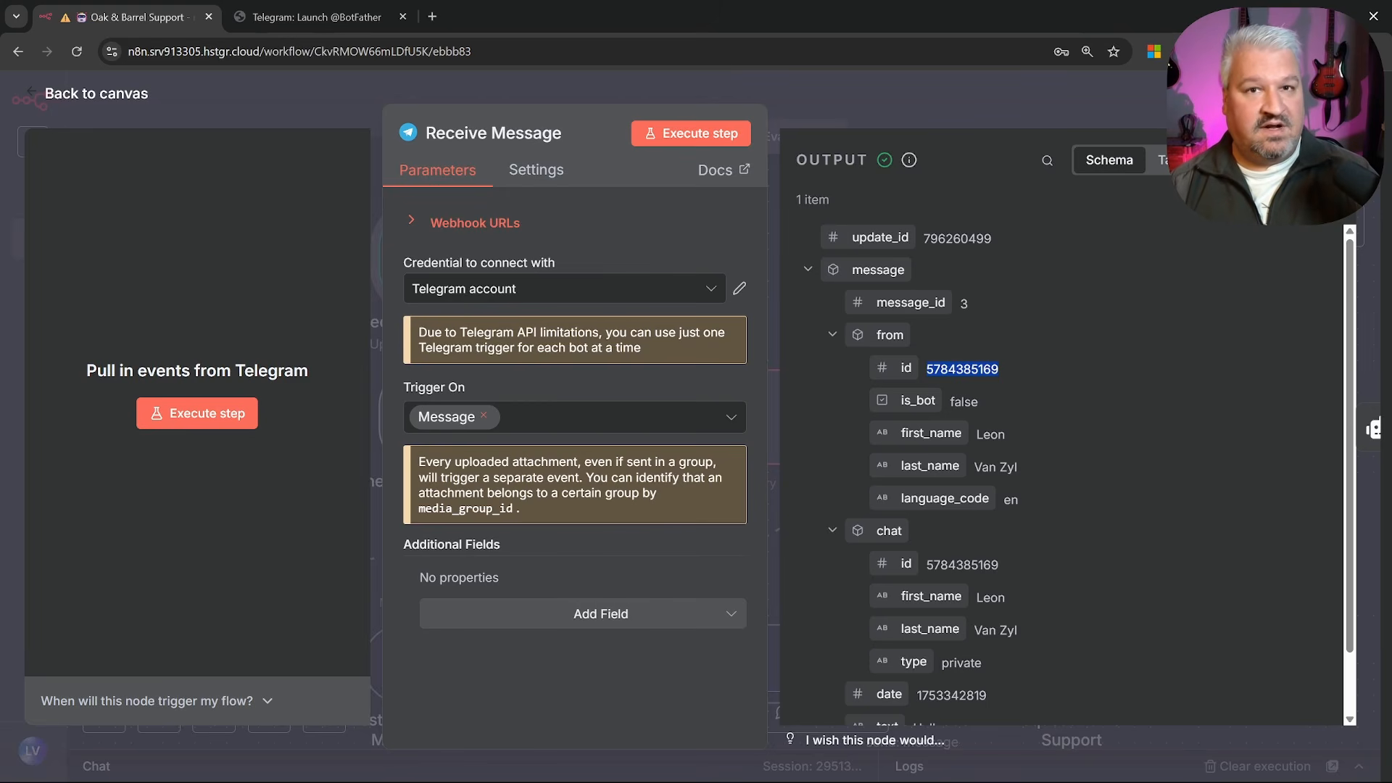
click(963, 370)
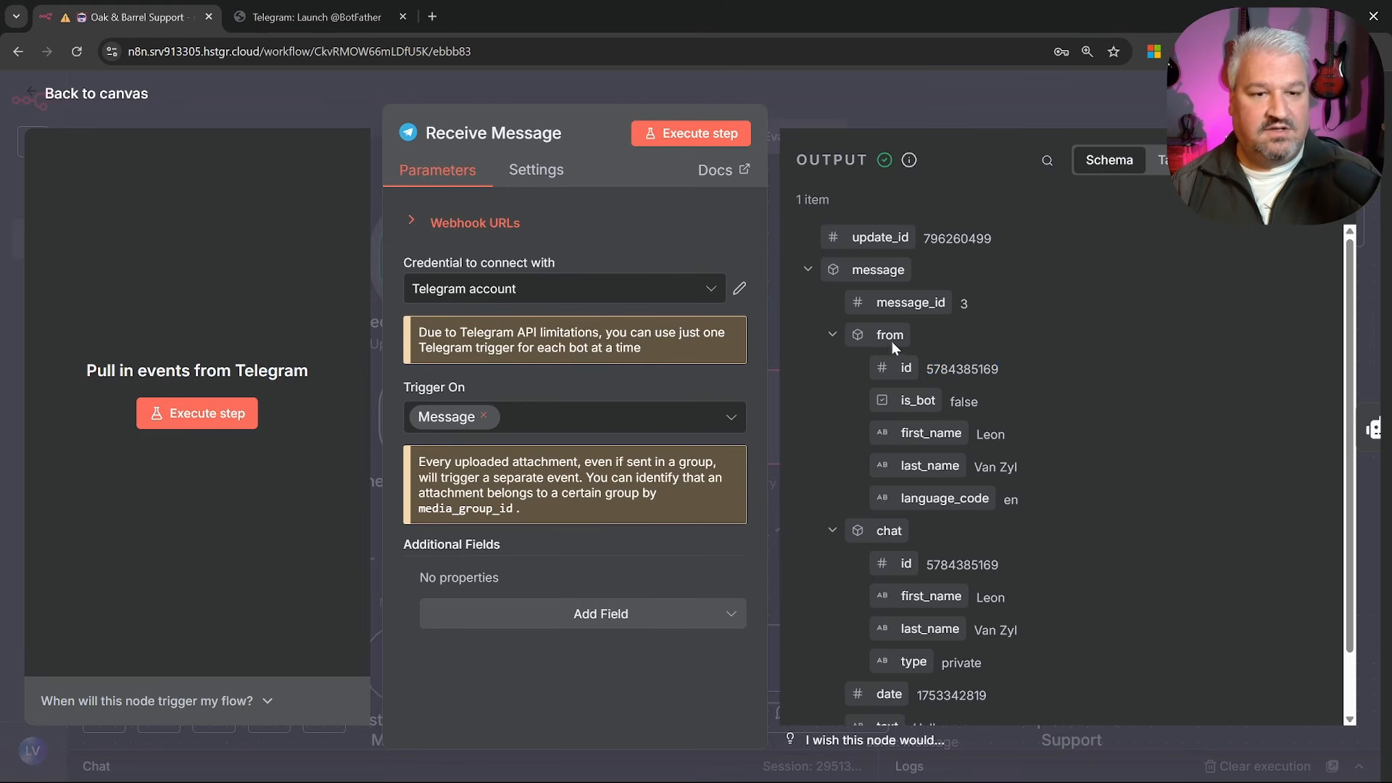
click(120, 100)
scroll(420, 471, down, 3)
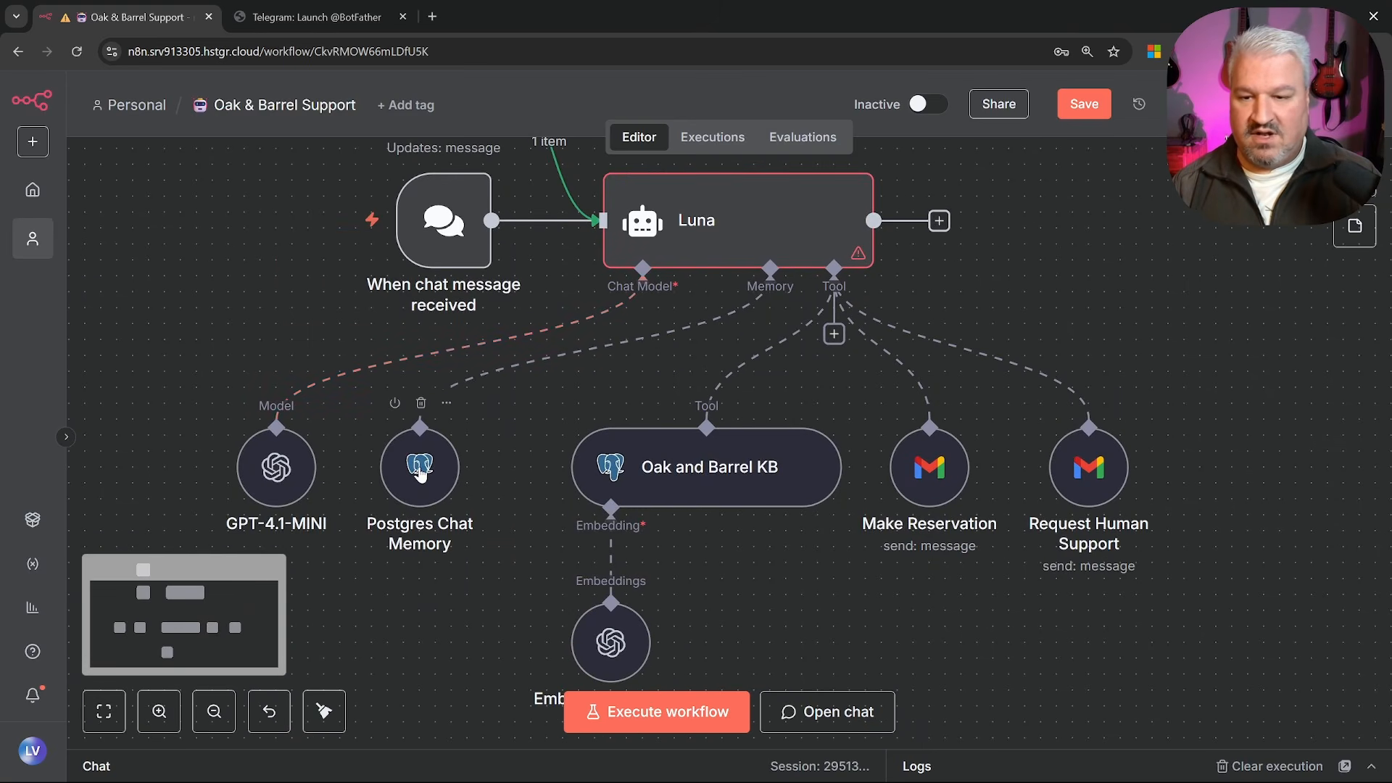
Switch the Postgres Chat Memory Key field to an expression and begin it with {{ in the editor
double_click(420, 473)
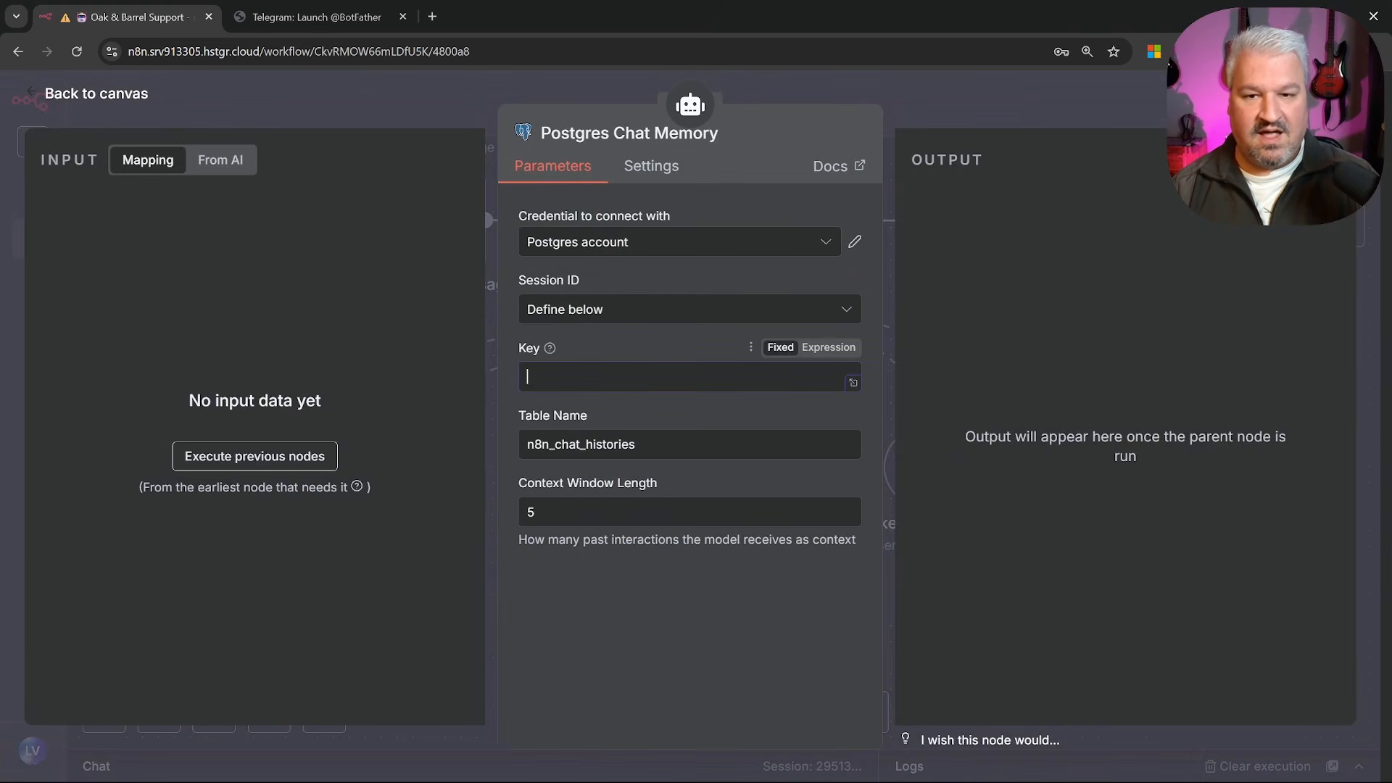
click(839, 349)
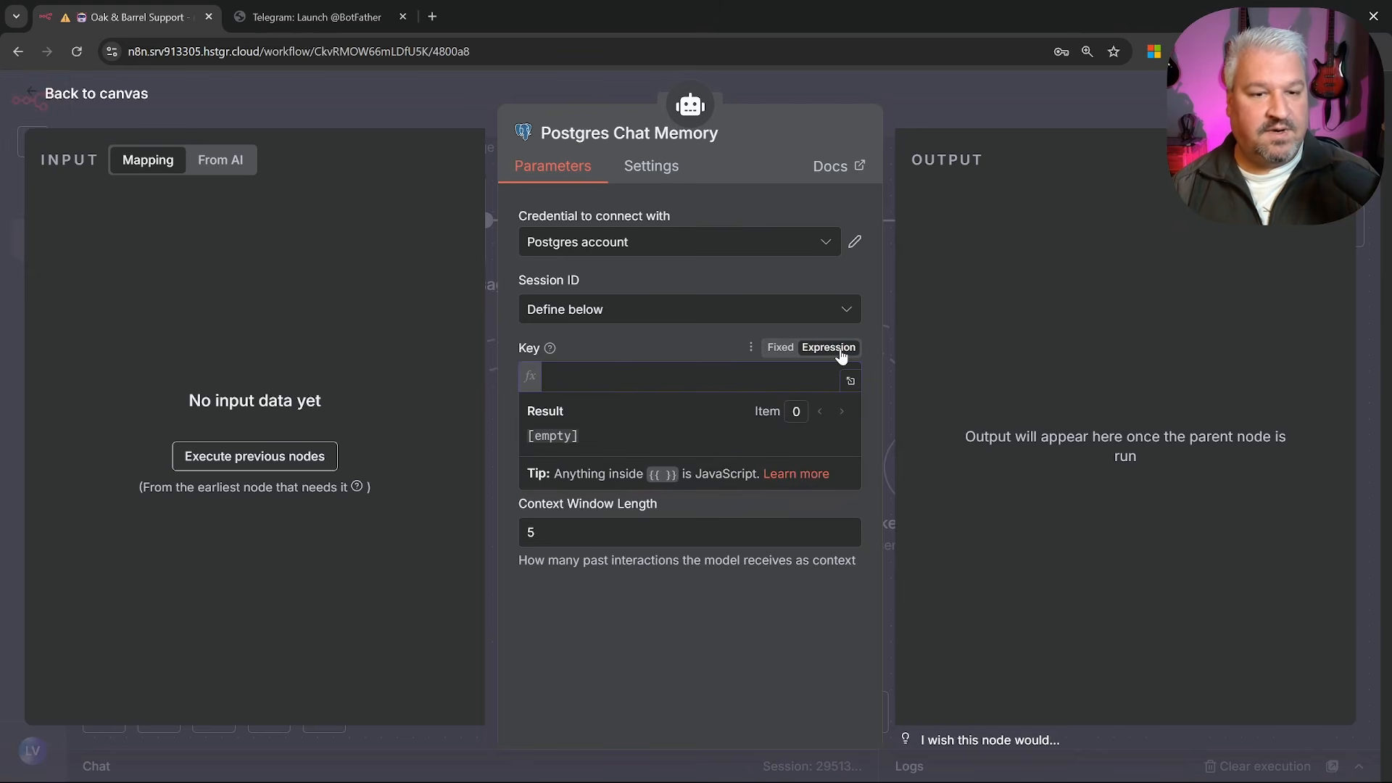
click(851, 380)
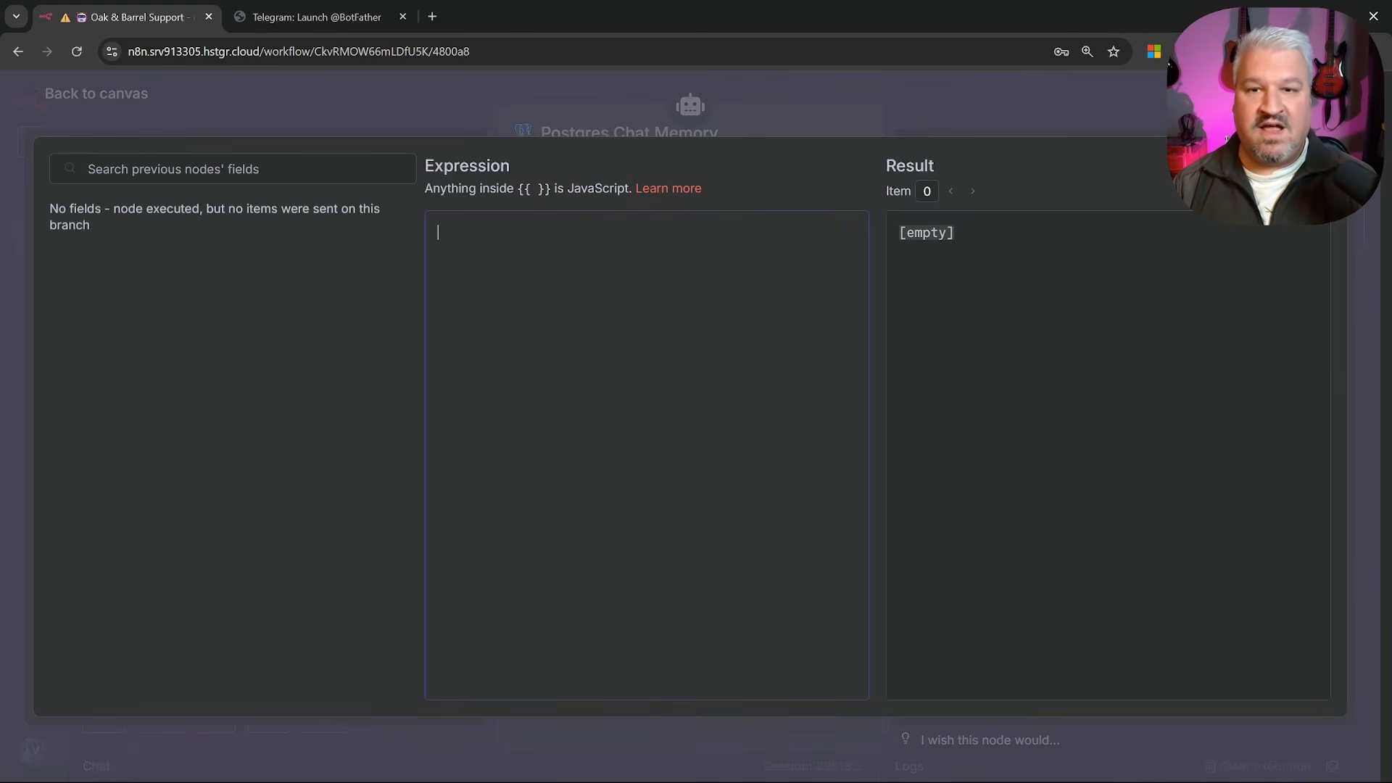
text({{)
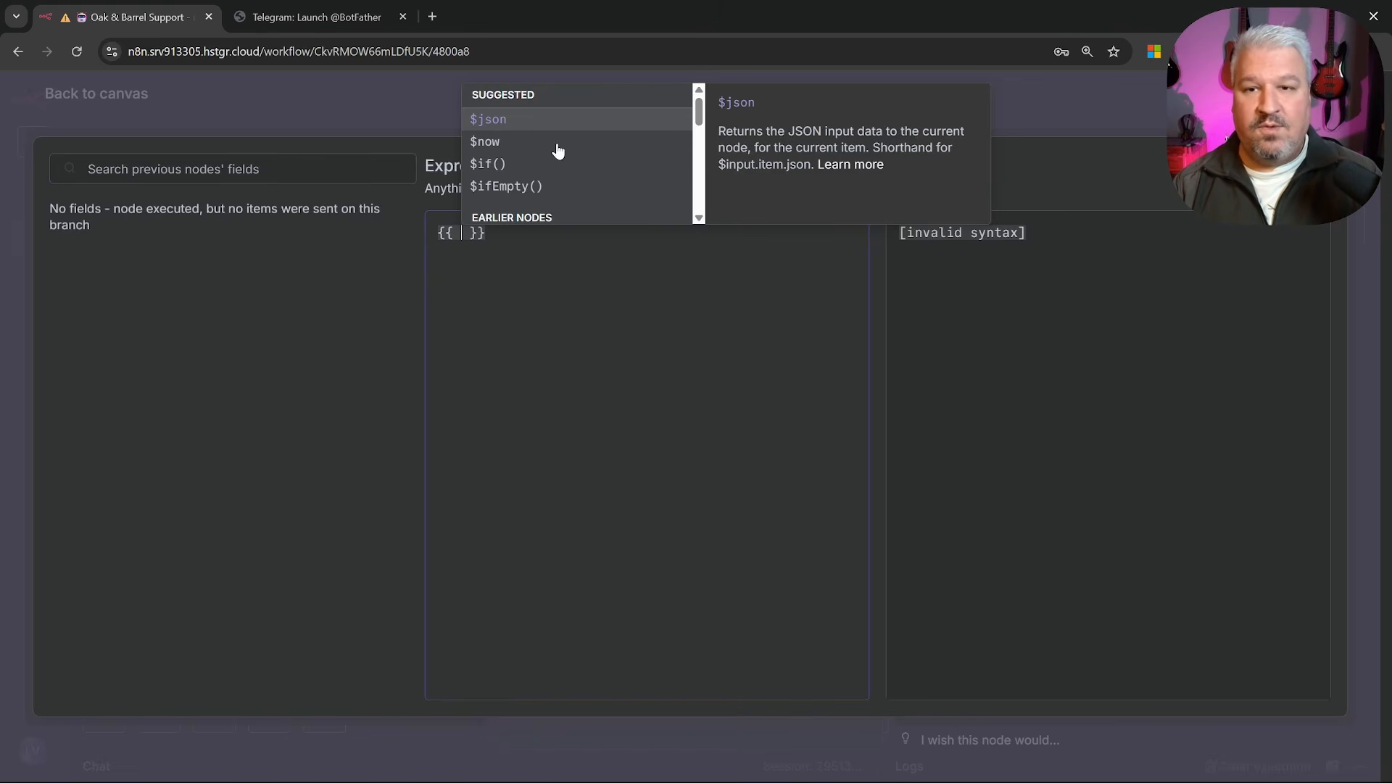
drag(698, 110, 699, 127)
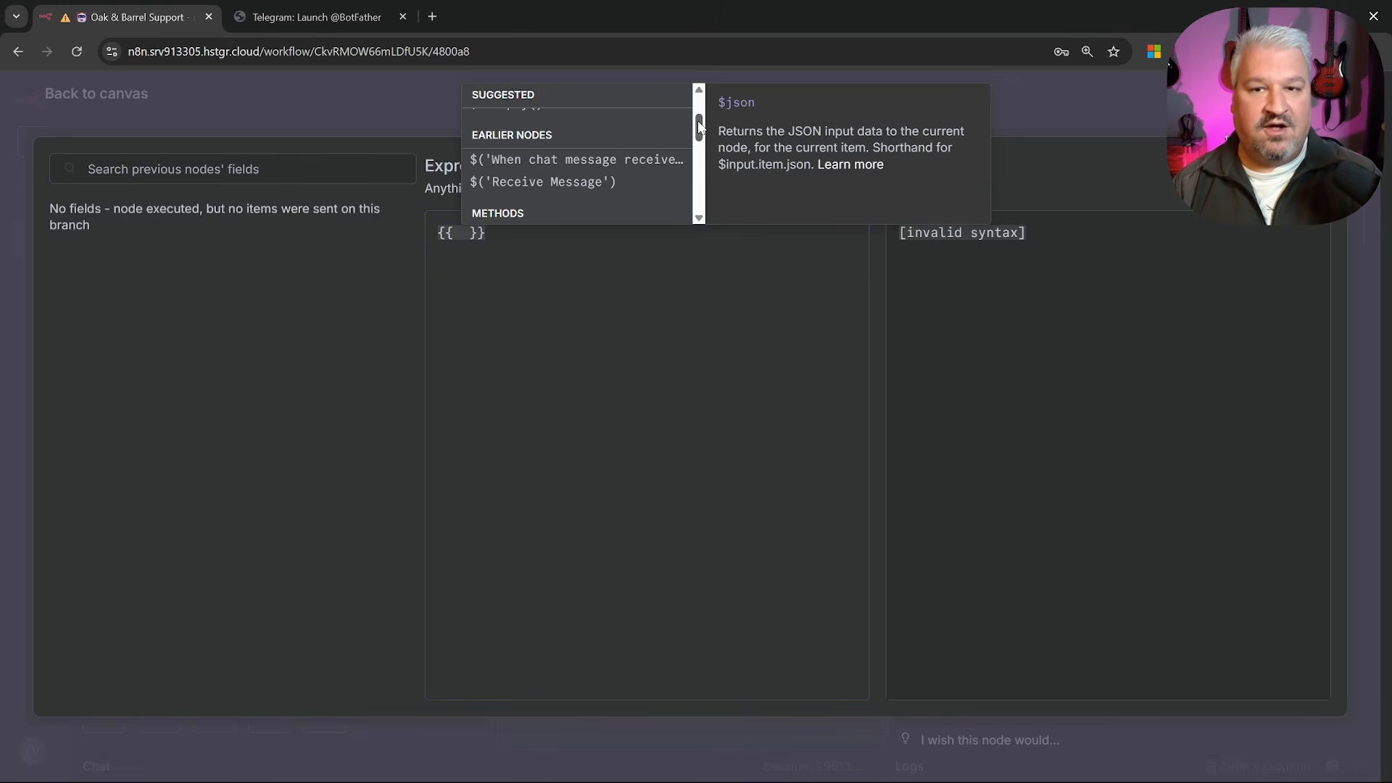
Complete the Key expression as $('Receive Message').item.json.message.from.id
click(522, 186)
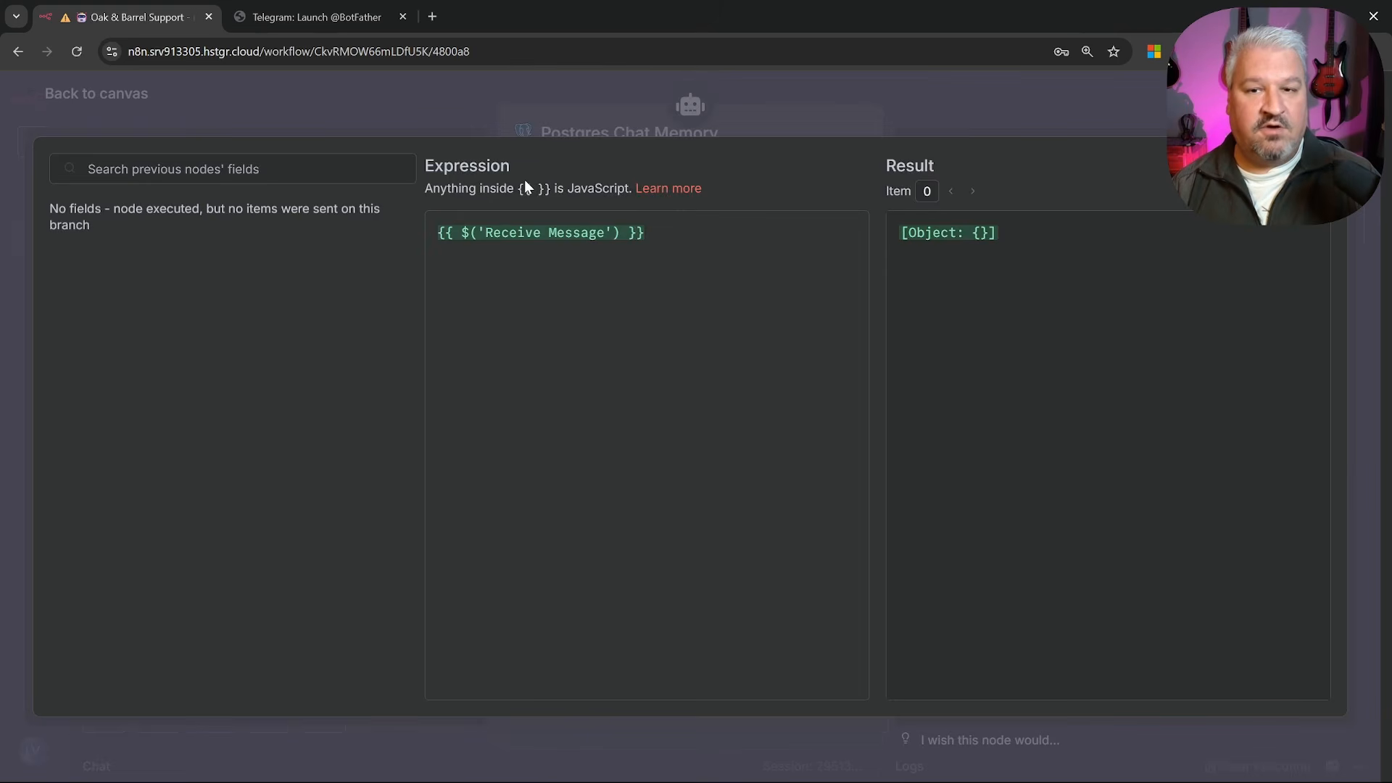
text(.)
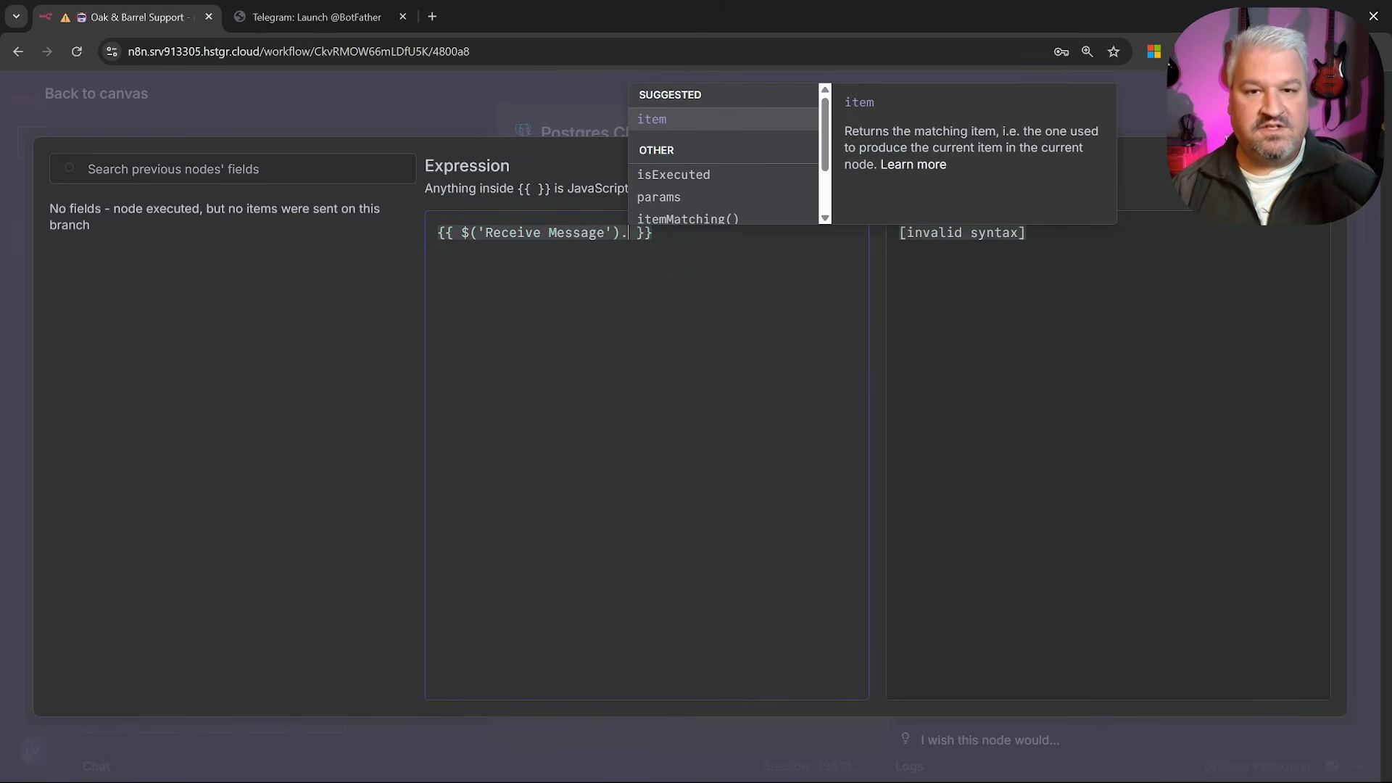
click(652, 120)
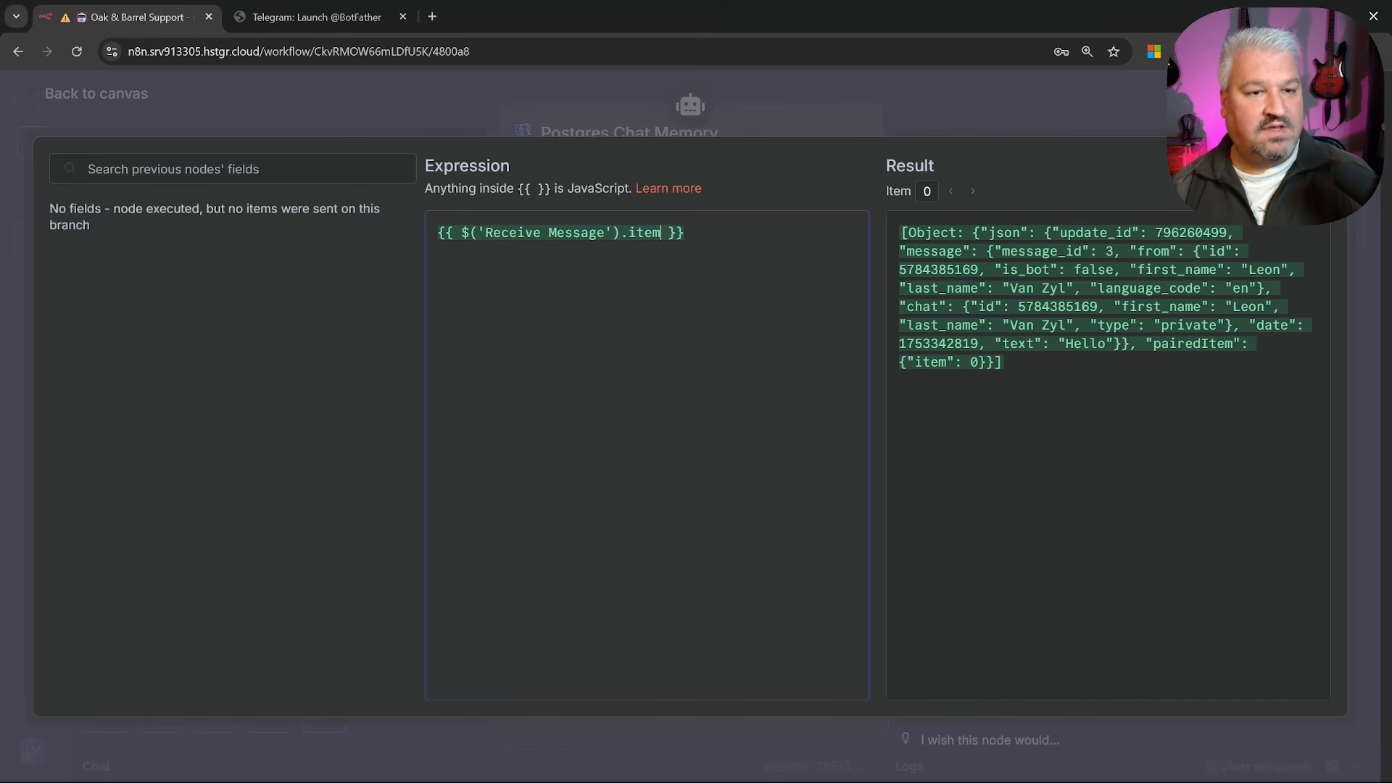
text(.)
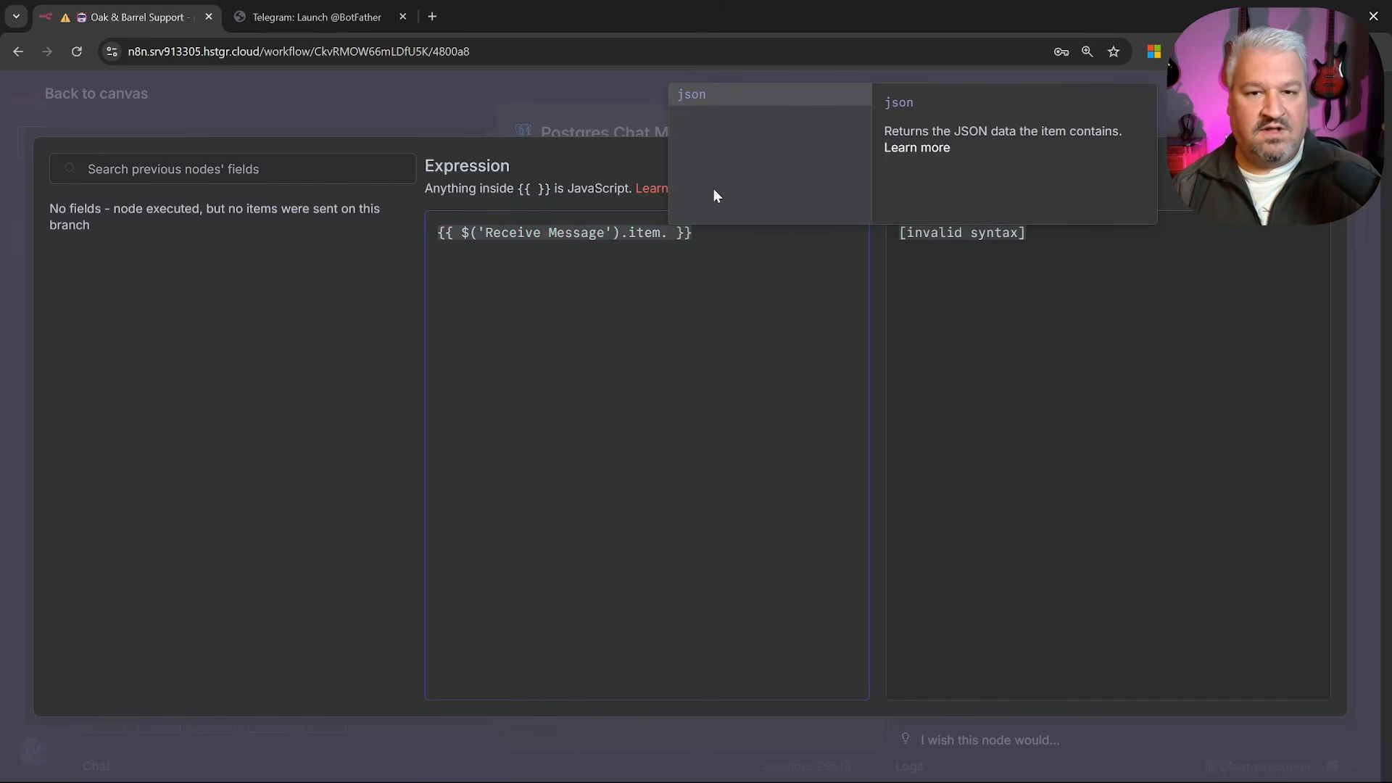
click(690, 101)
text(.)
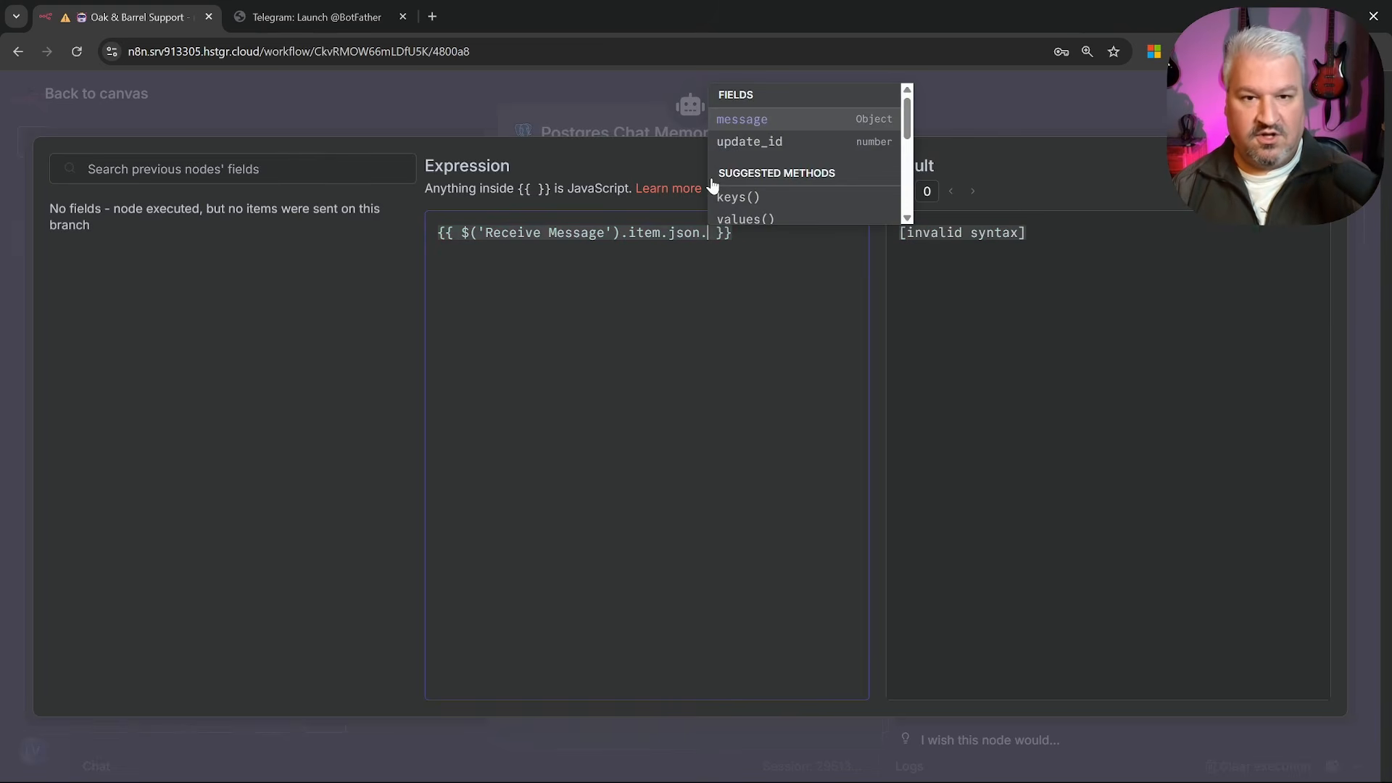
click(742, 119)
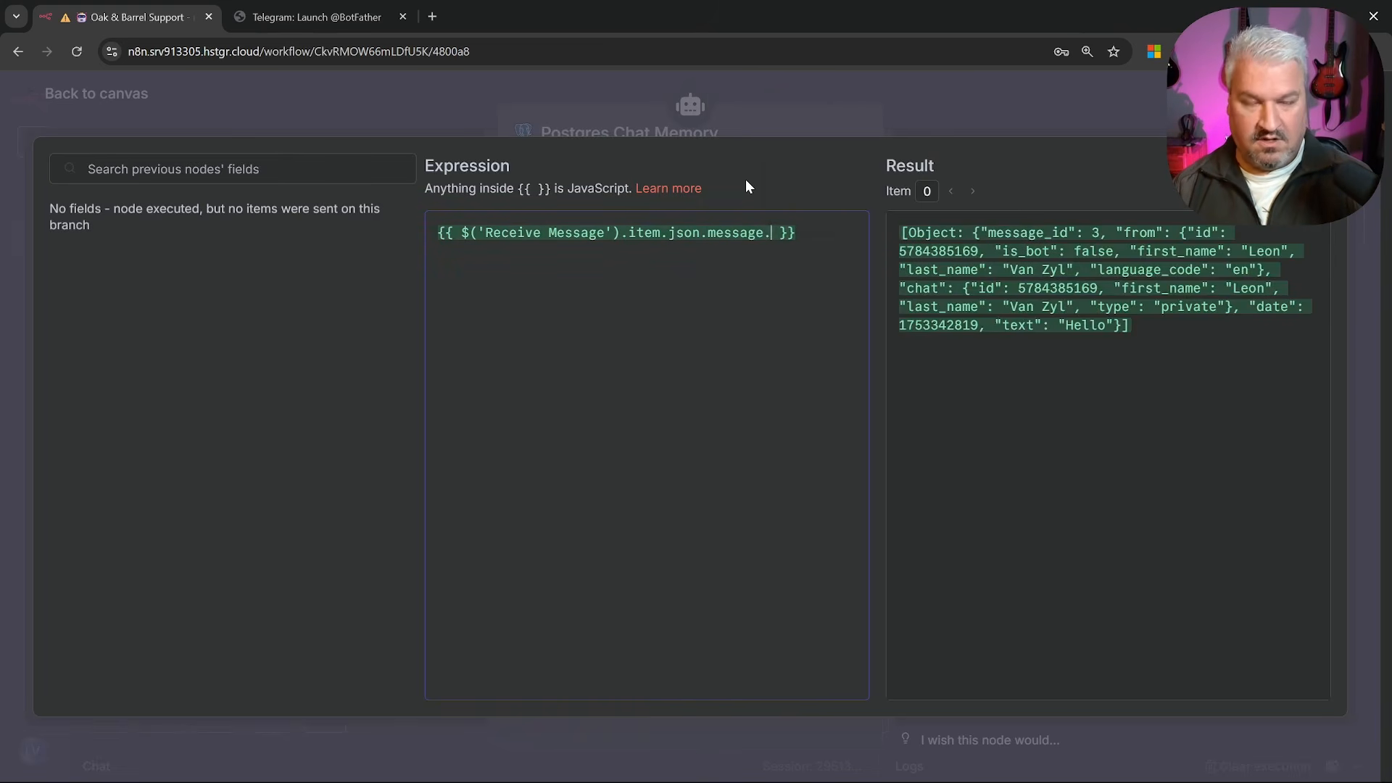
text(.)
click(790, 164)
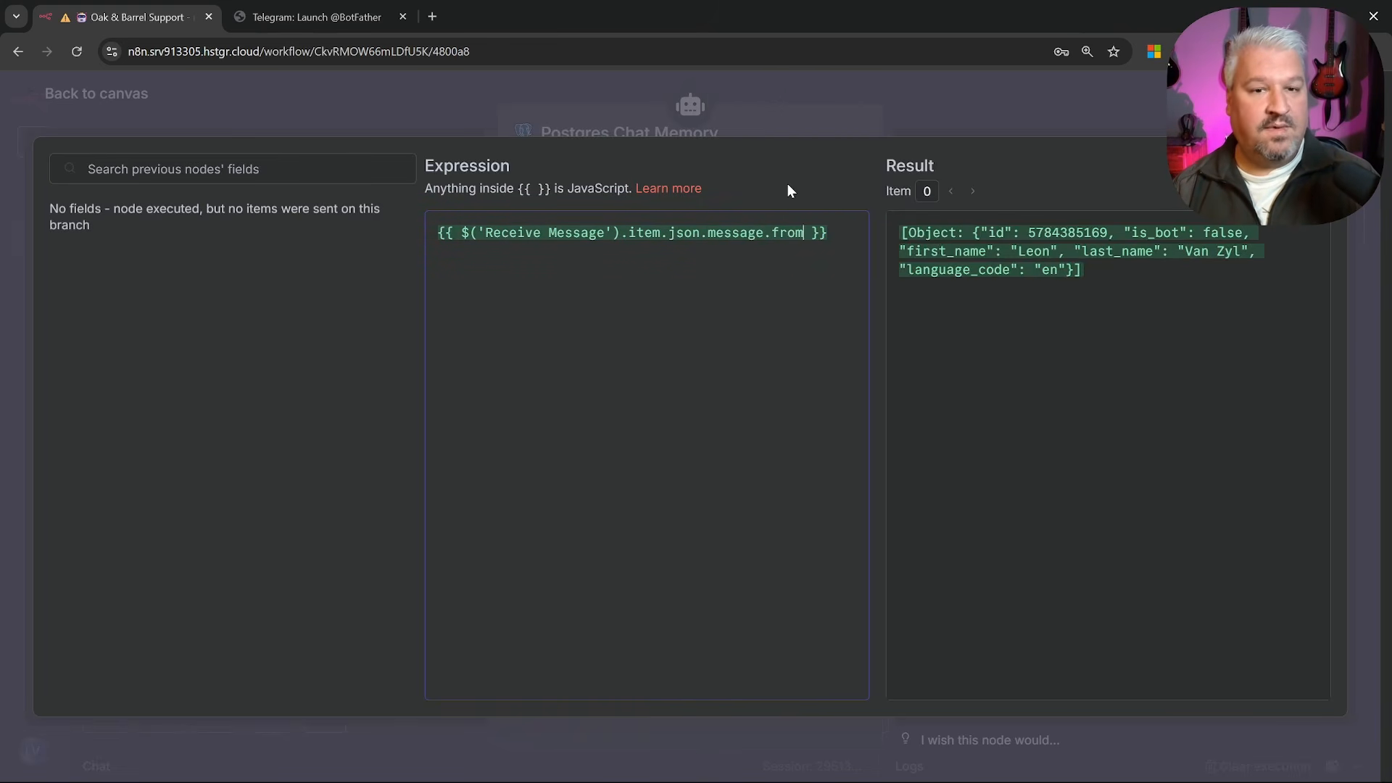
text(.)
click(833, 142)
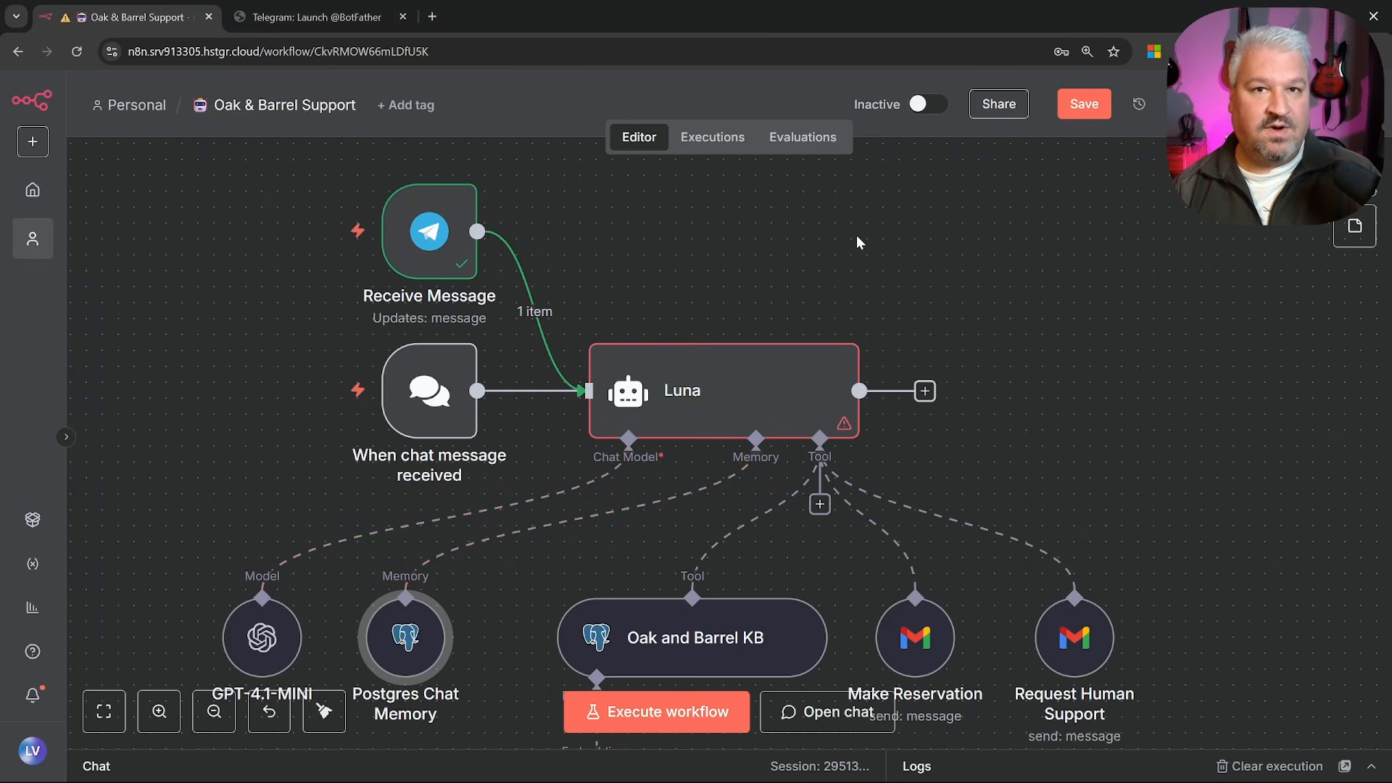
Pin the Receive Message Telegram test data and run the workflow
double_click(418, 230)
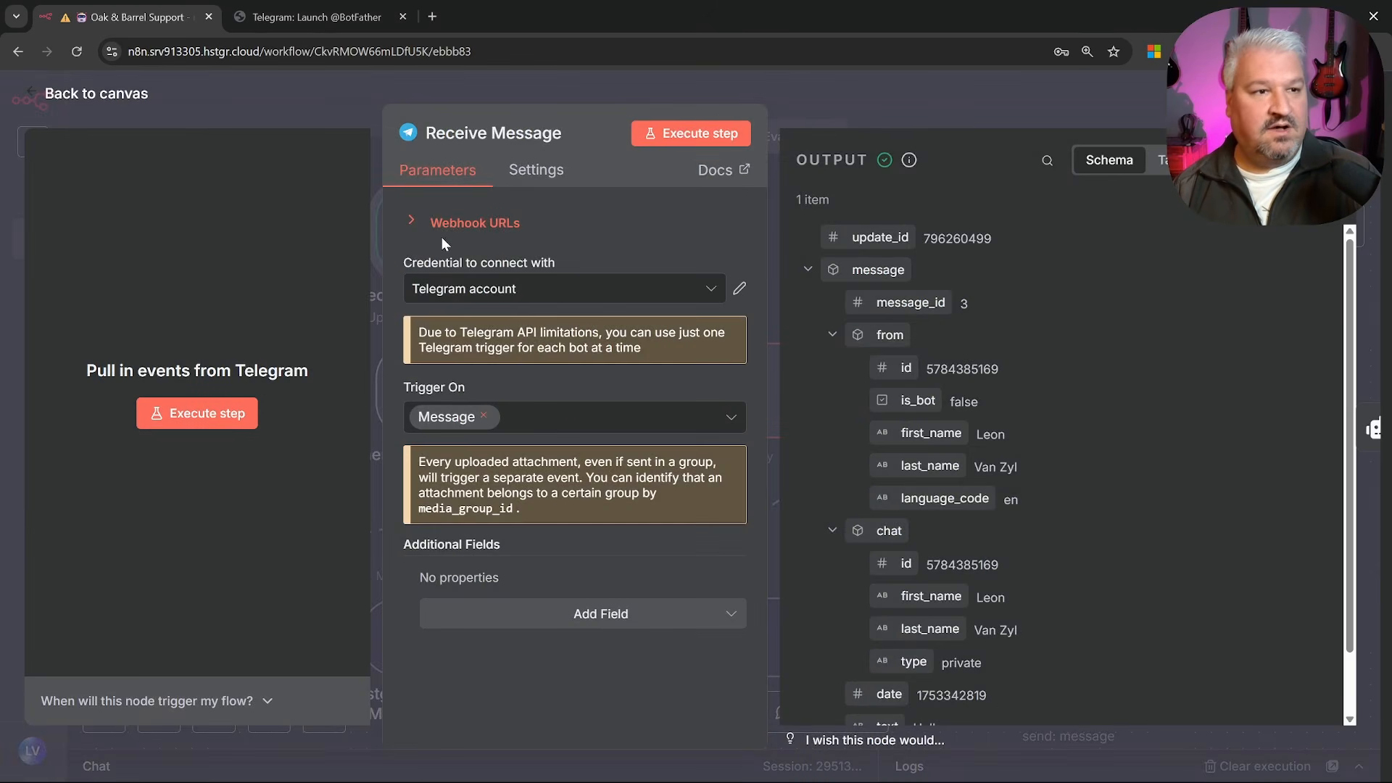
click(1249, 160)
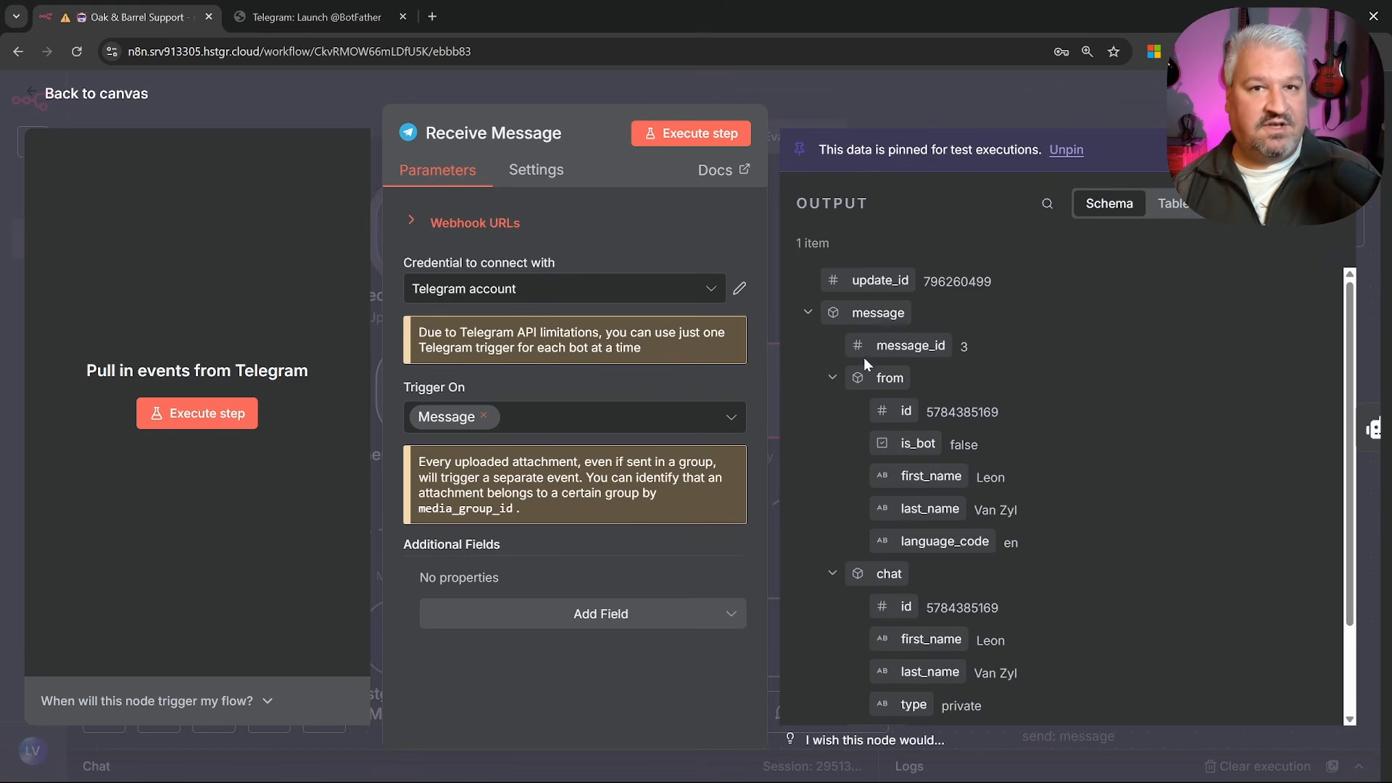
click(100, 94)
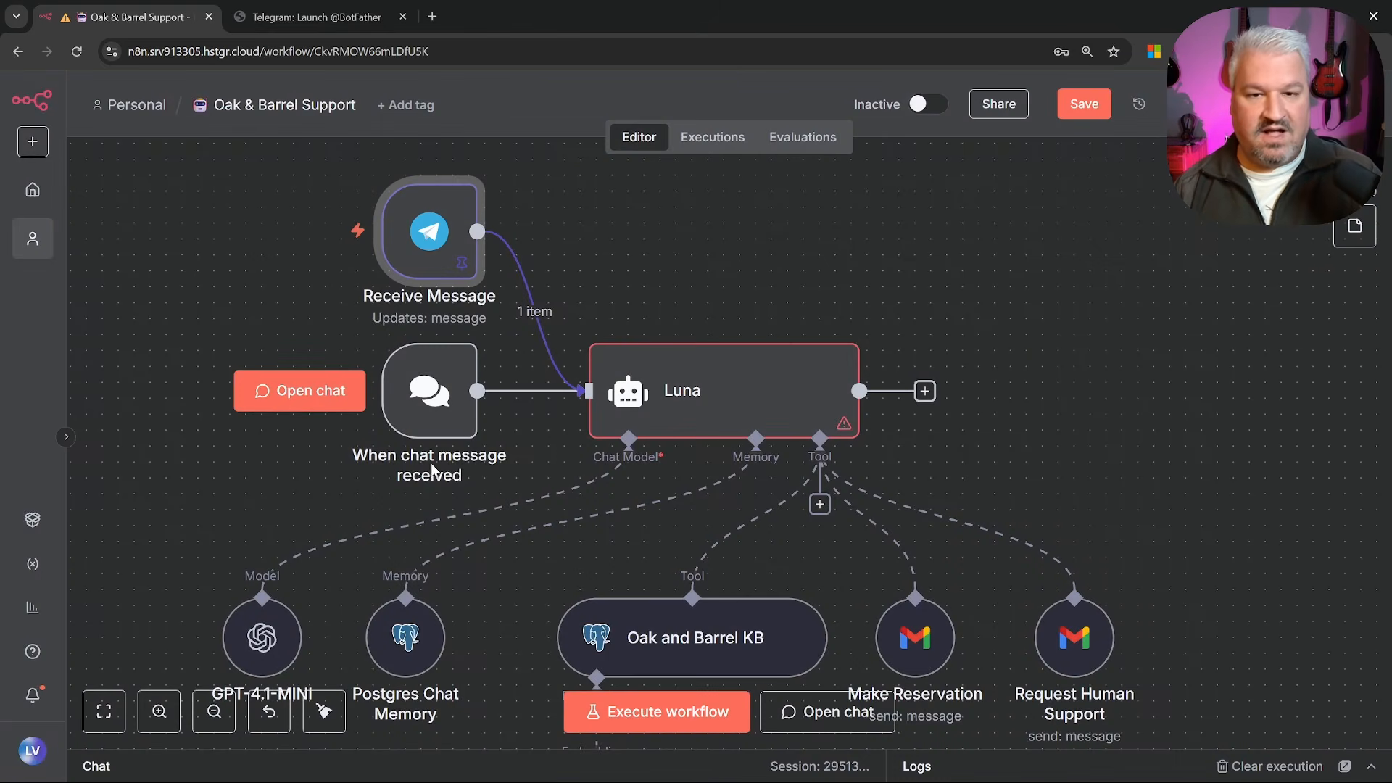
click(678, 719)
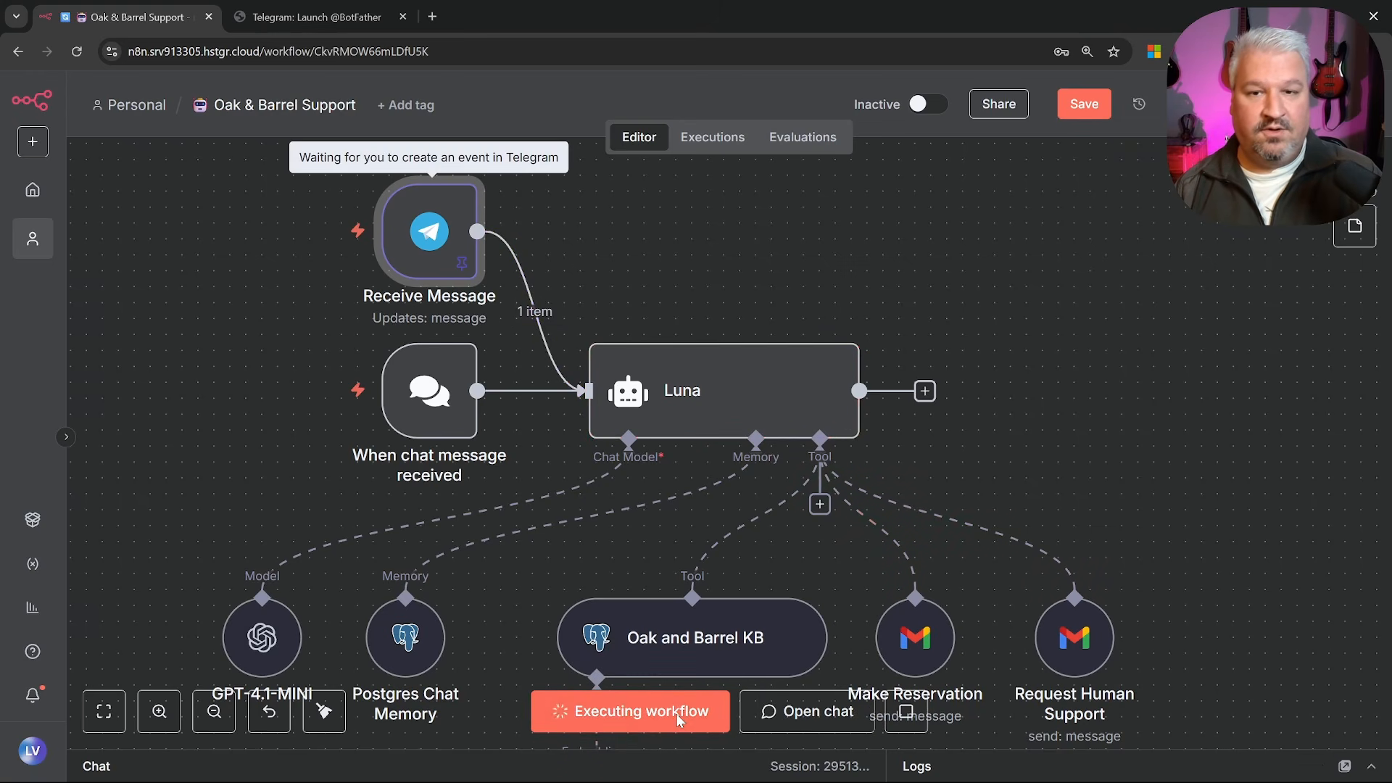
Set Luna's prompt source to 'Define below' and map the incoming message.text into the Prompt
double_click(721, 392)
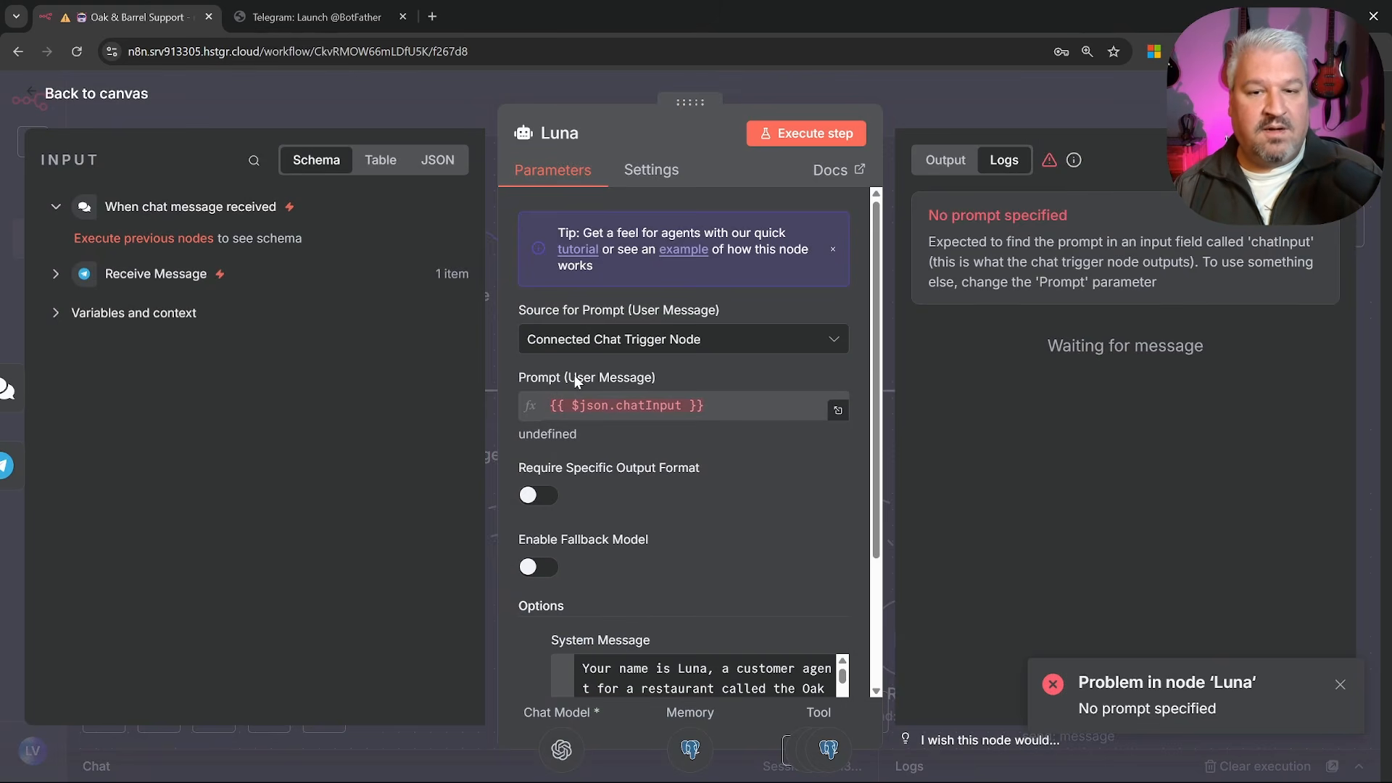
click(601, 342)
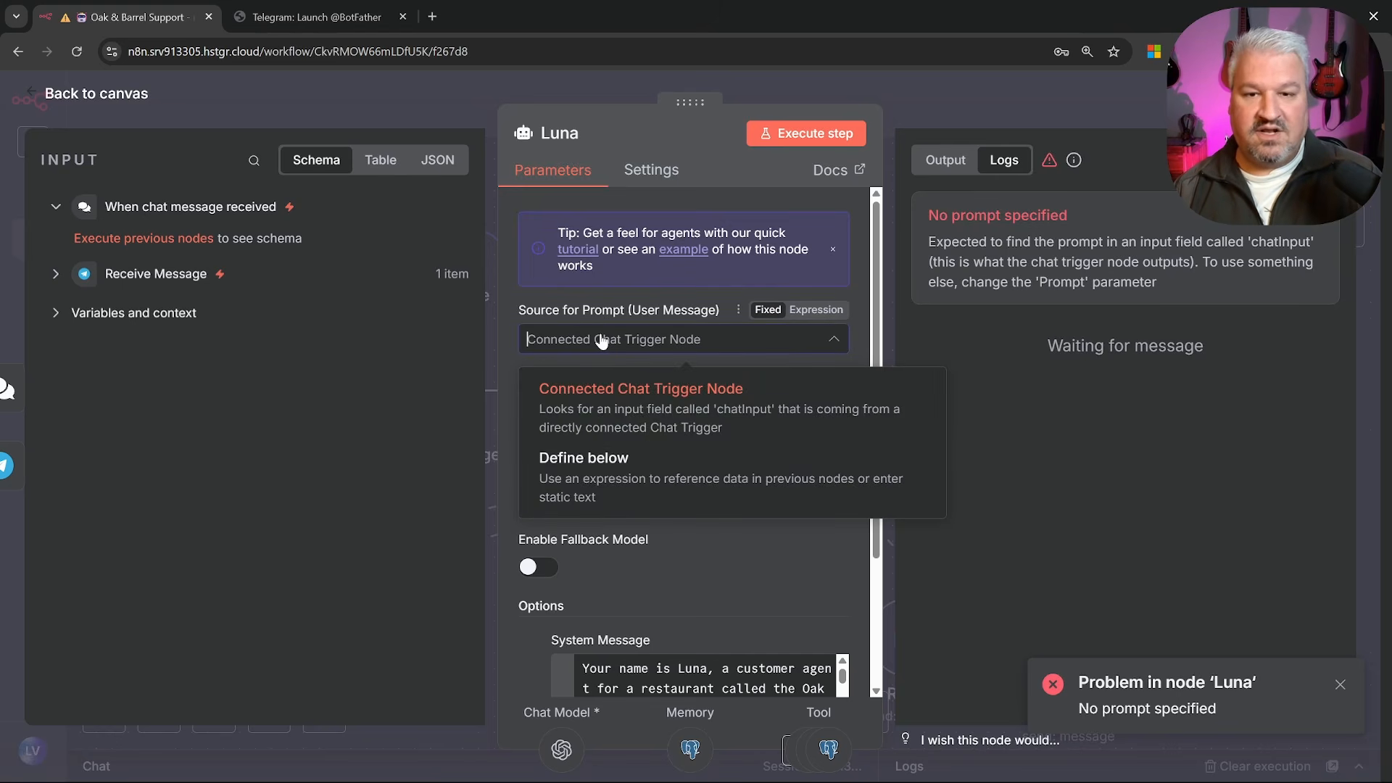
click(607, 475)
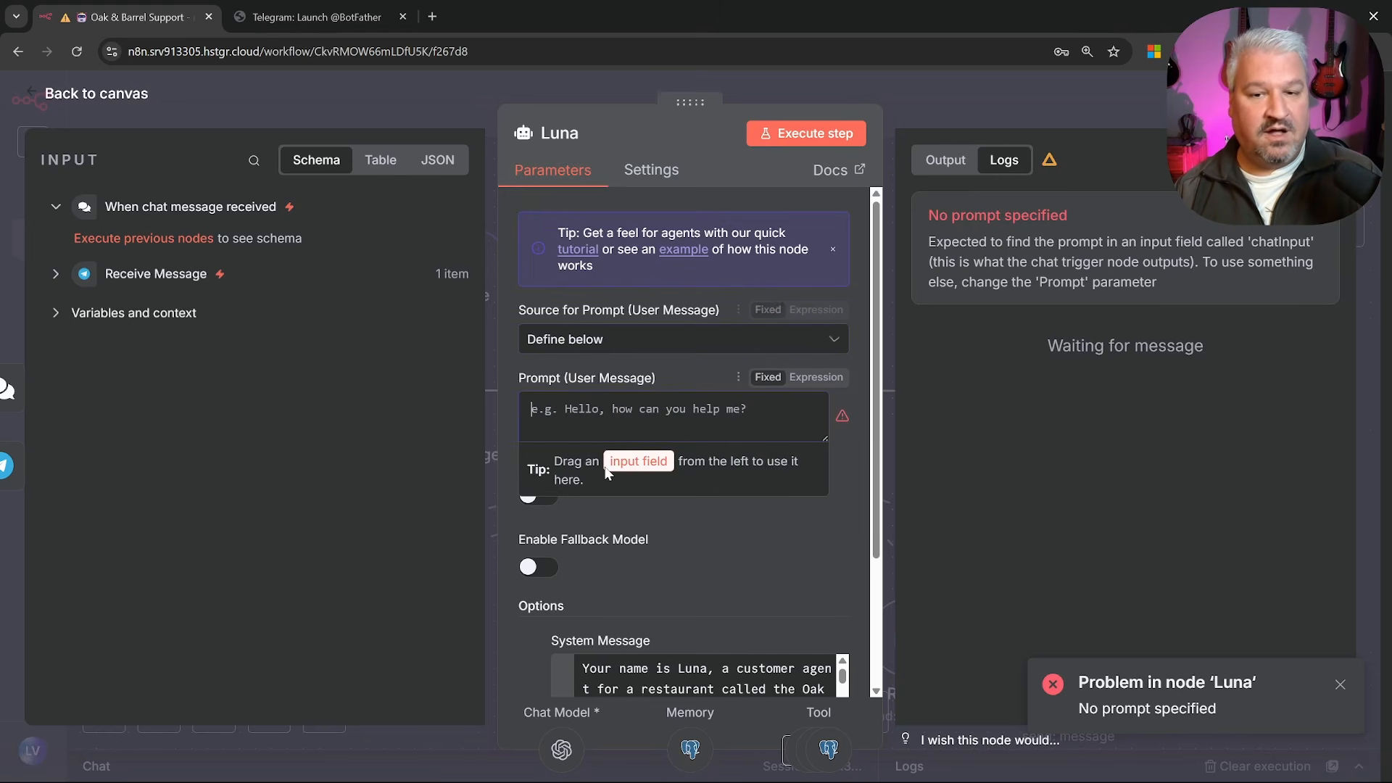
click(56, 275)
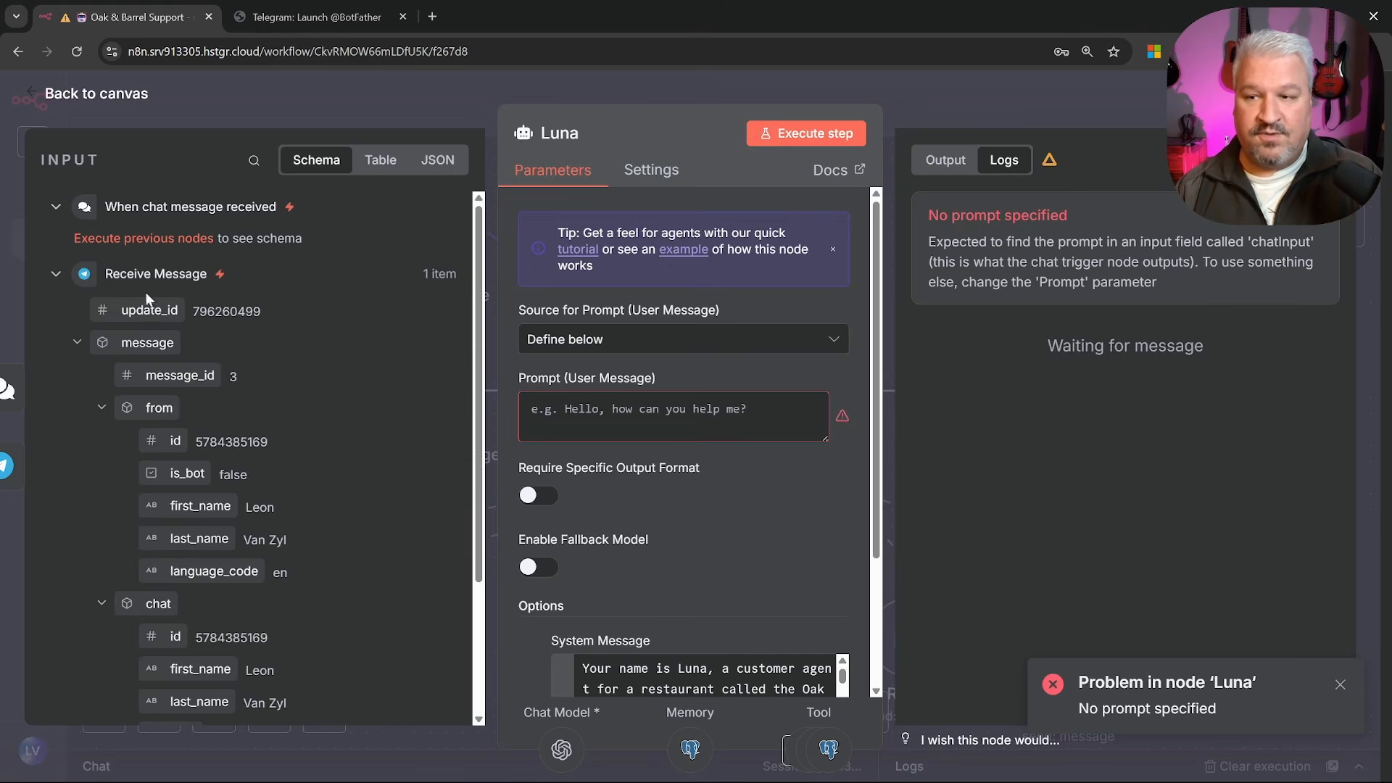
scroll(211, 433, down, 3)
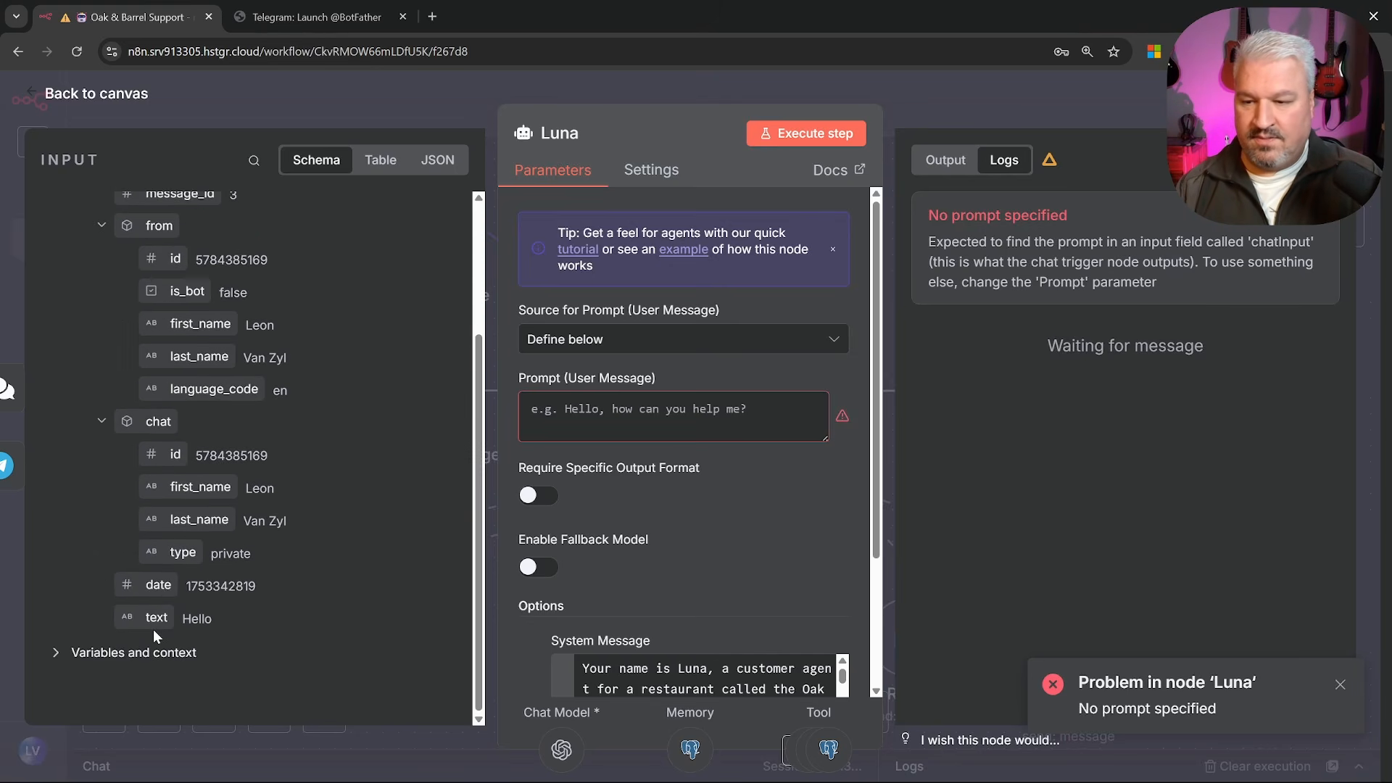
drag(147, 617, 654, 423)
click(107, 127)
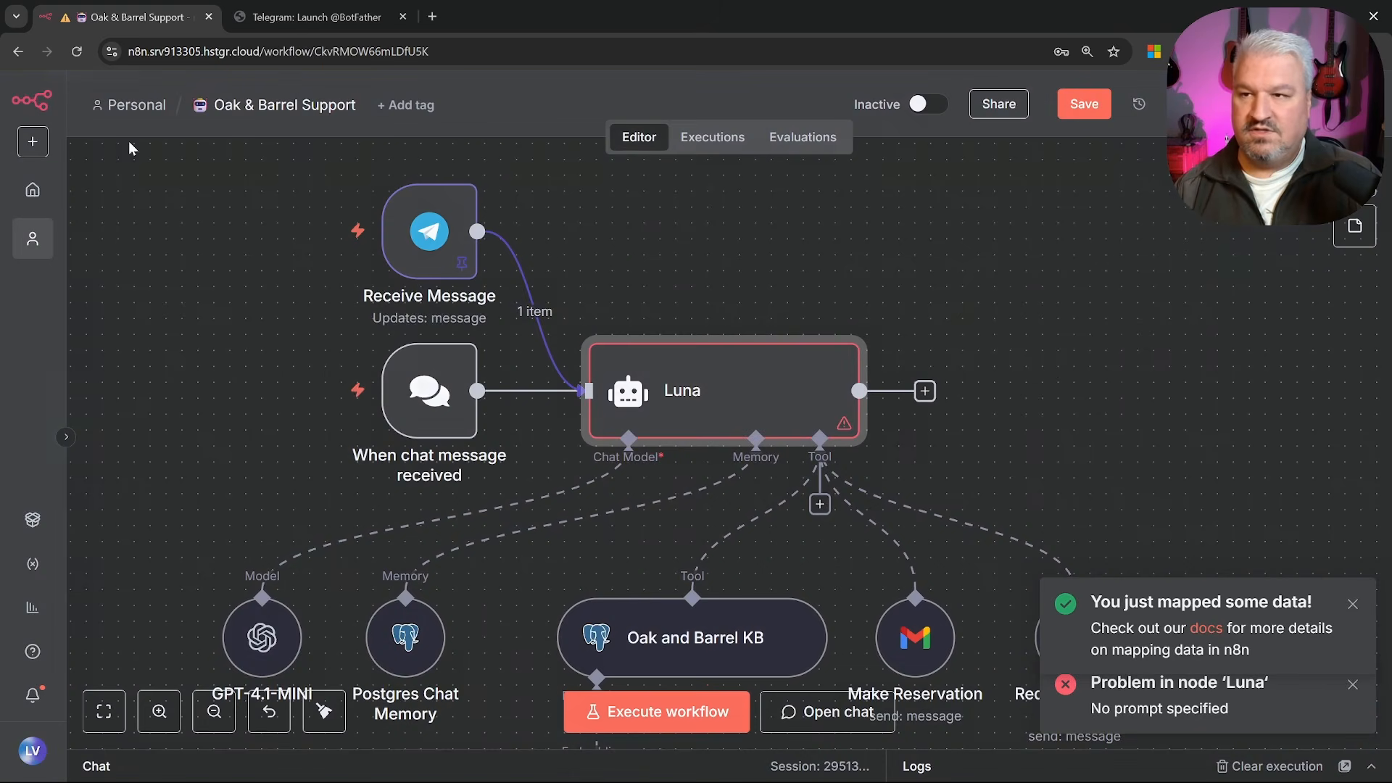
Rerun the workflow and check Luna's welcome reply to 'Hello'
click(662, 711)
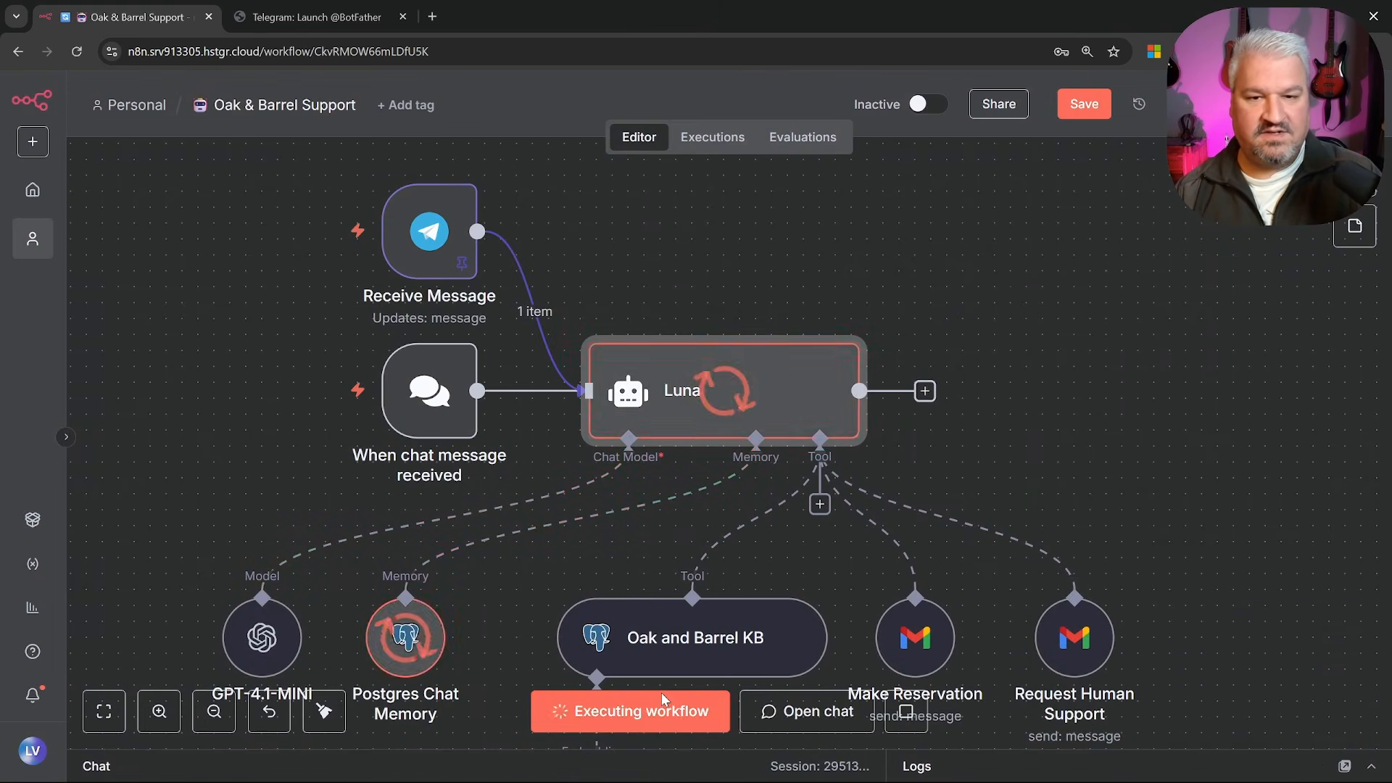
double_click(734, 417)
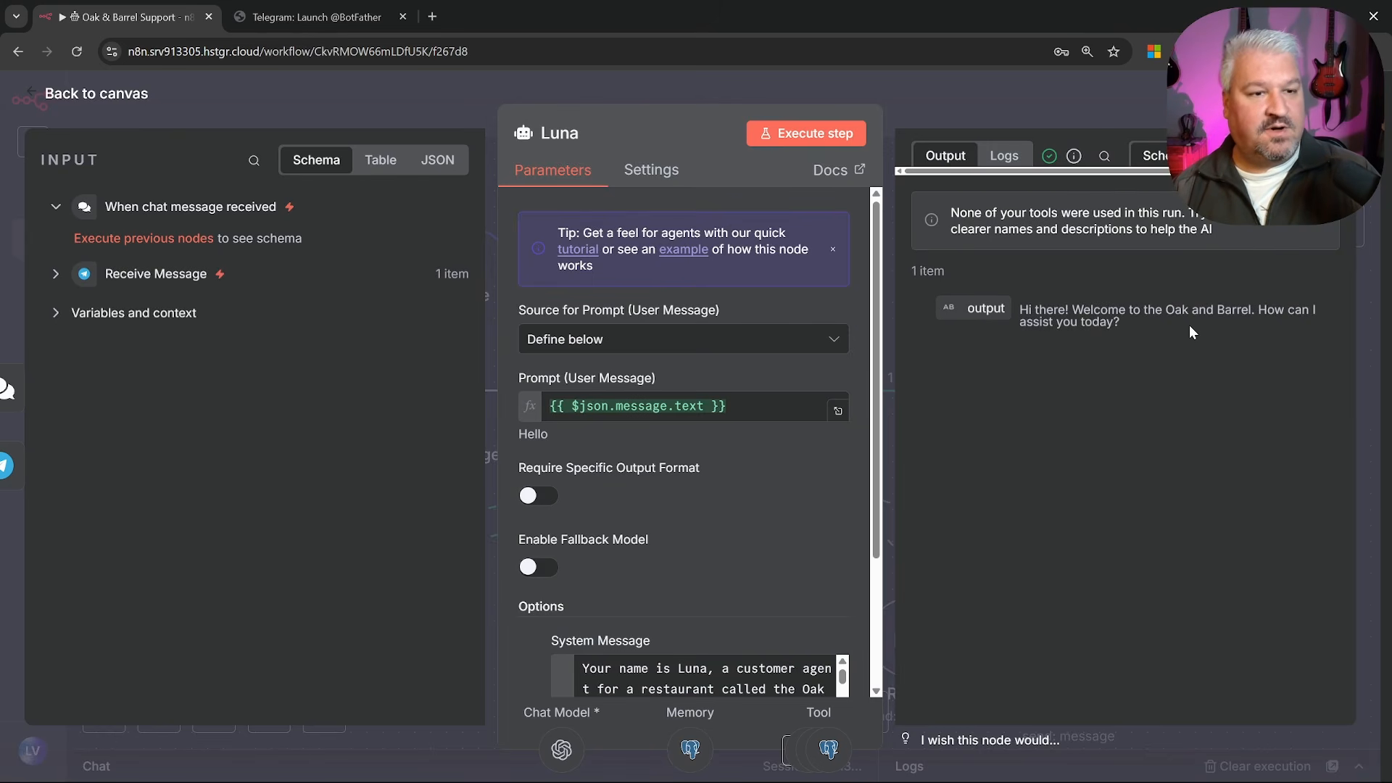
click(112, 99)
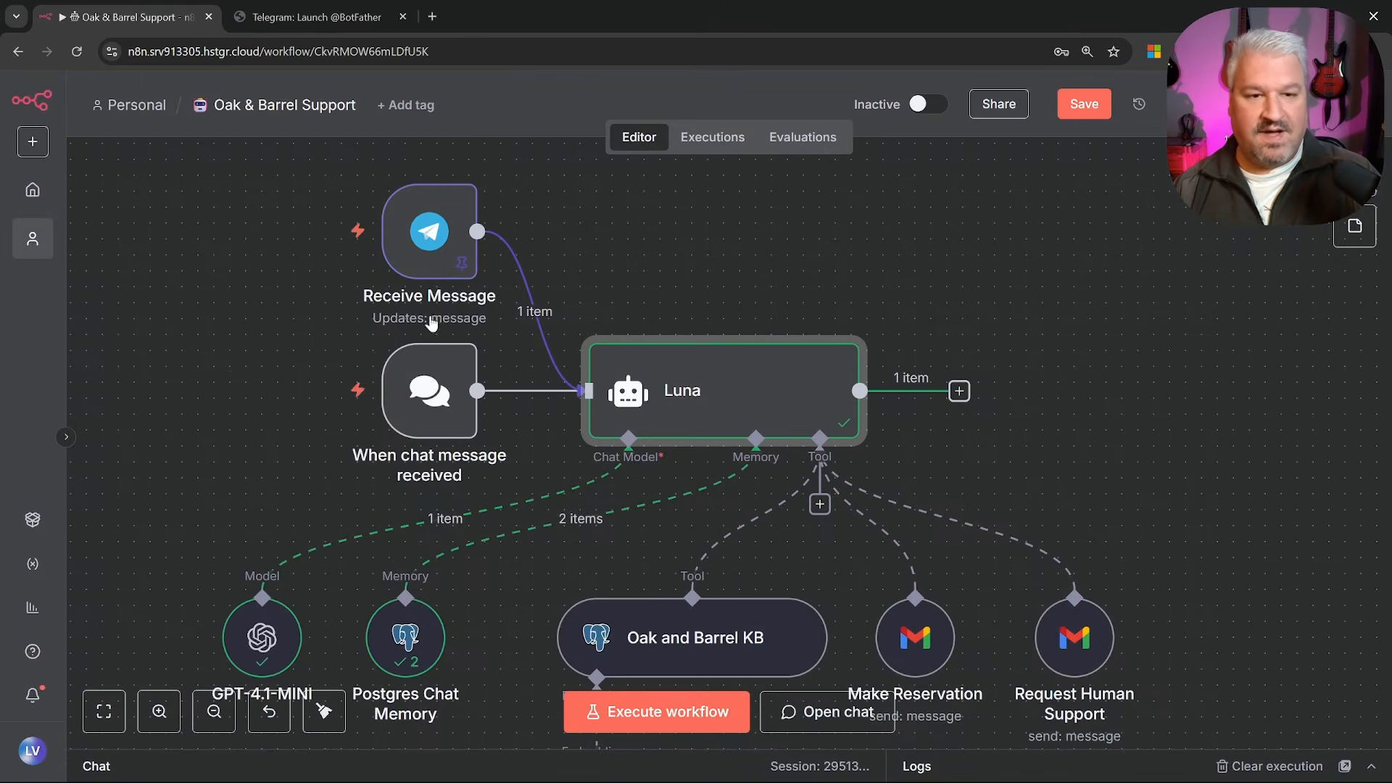
Add a Telegram 'Send a text message' node after the Luna agent
click(959, 393)
text(teleg)
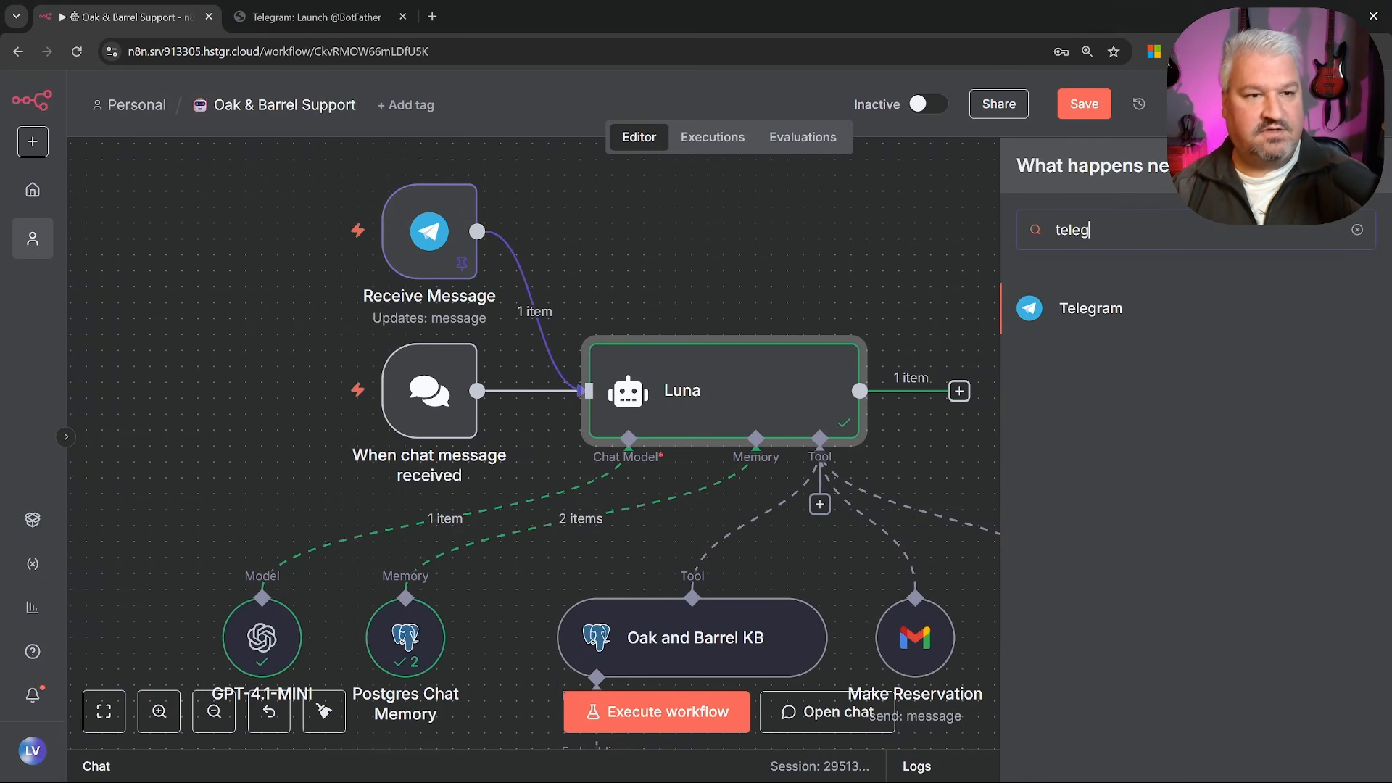
text(ra)
click(1141, 303)
scroll(1142, 393, down, 1)
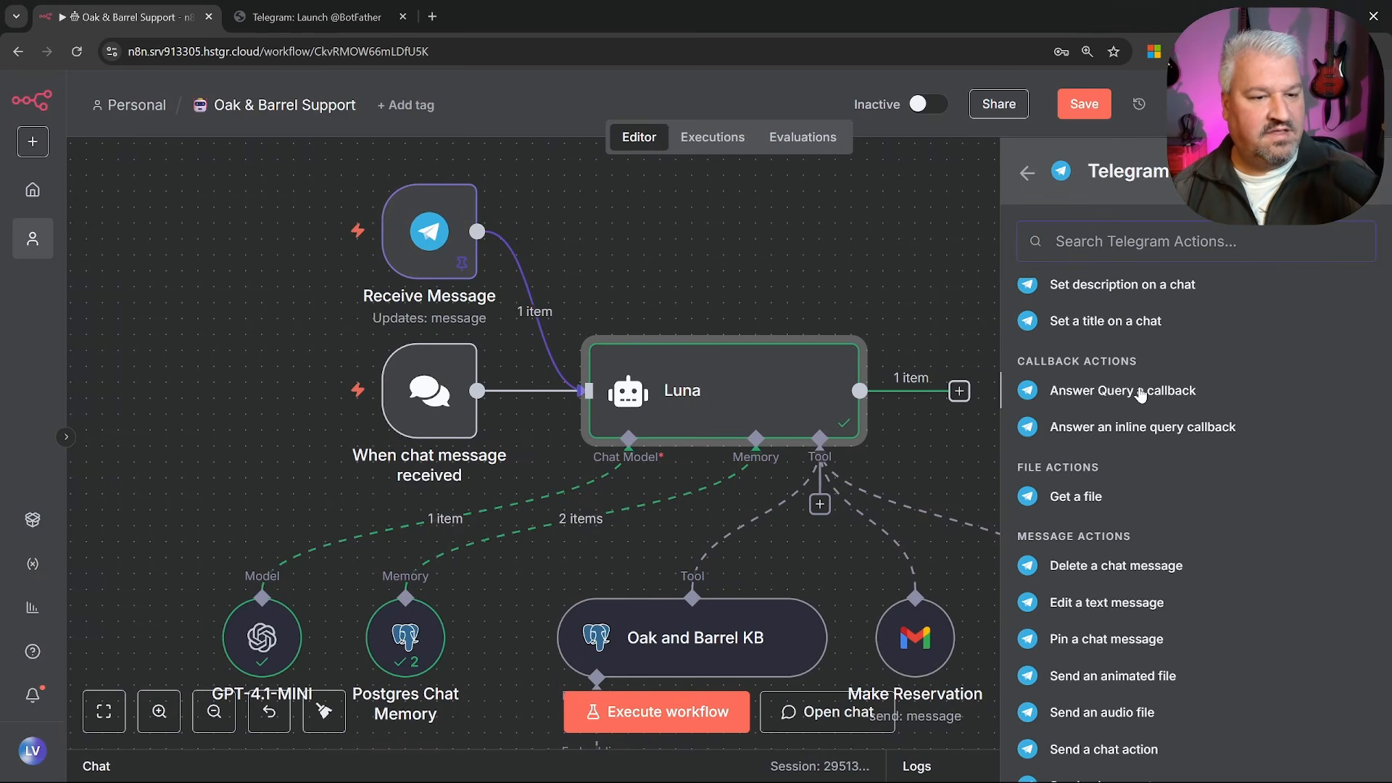
scroll(1119, 442, down, 3)
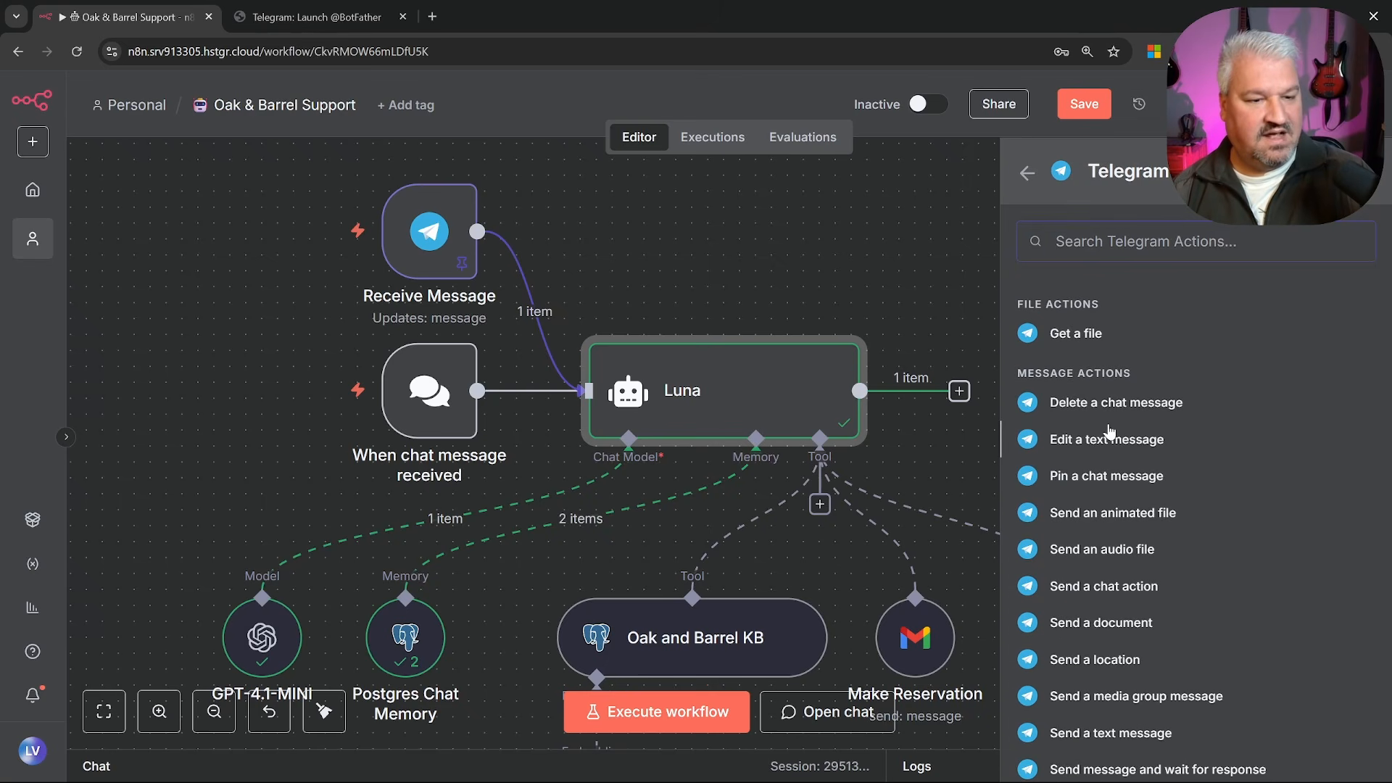
scroll(1131, 507, down, 2)
click(1111, 514)
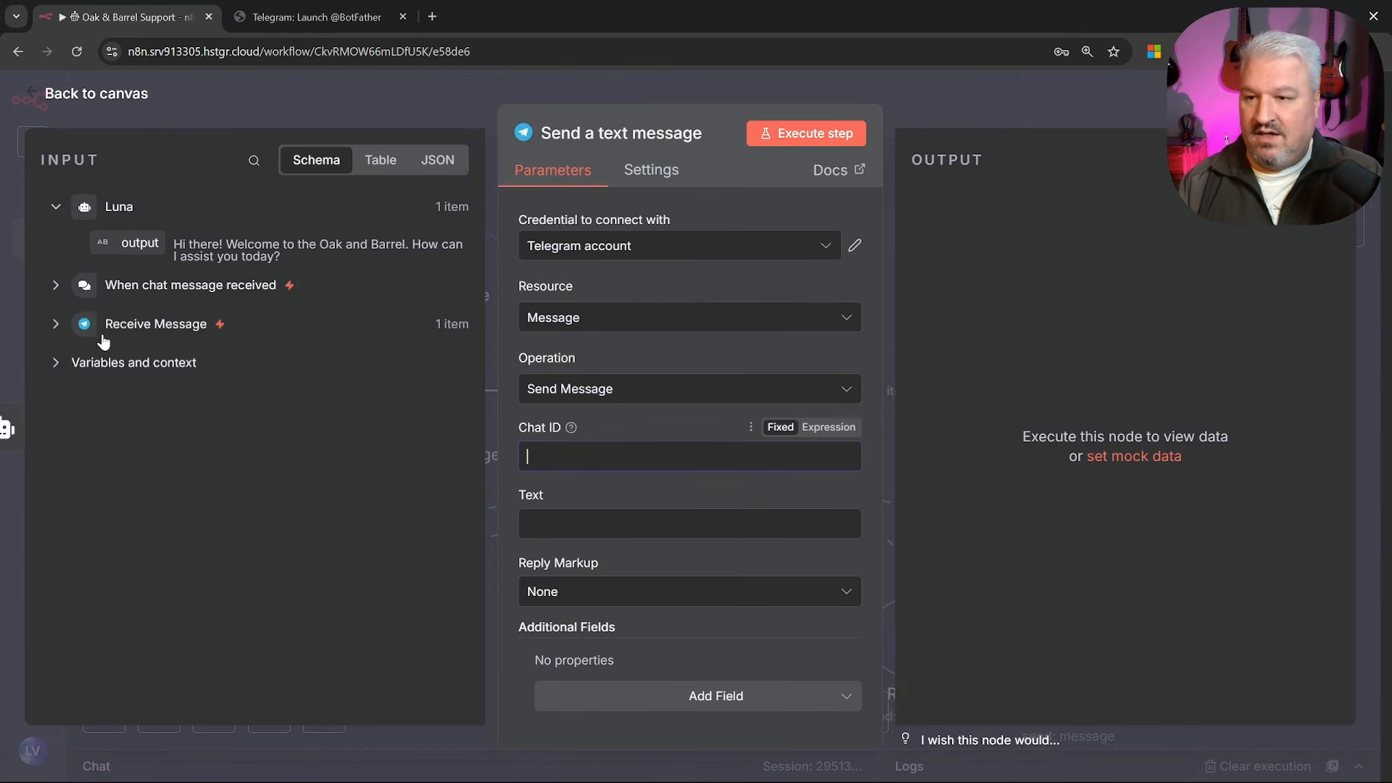
Set Chat ID to the incoming chat's id and Text to Luna's output, then run a test
click(57, 326)
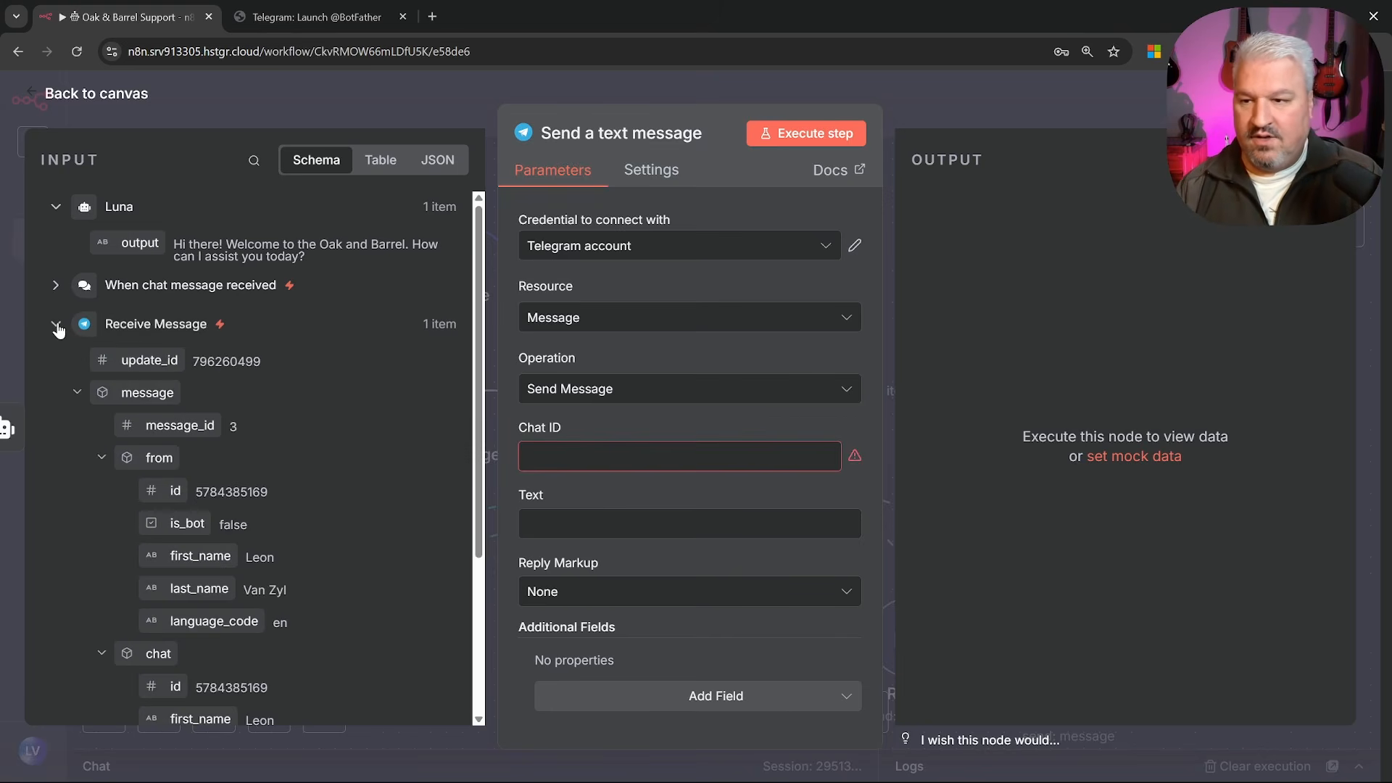
scroll(58, 330, down, 3)
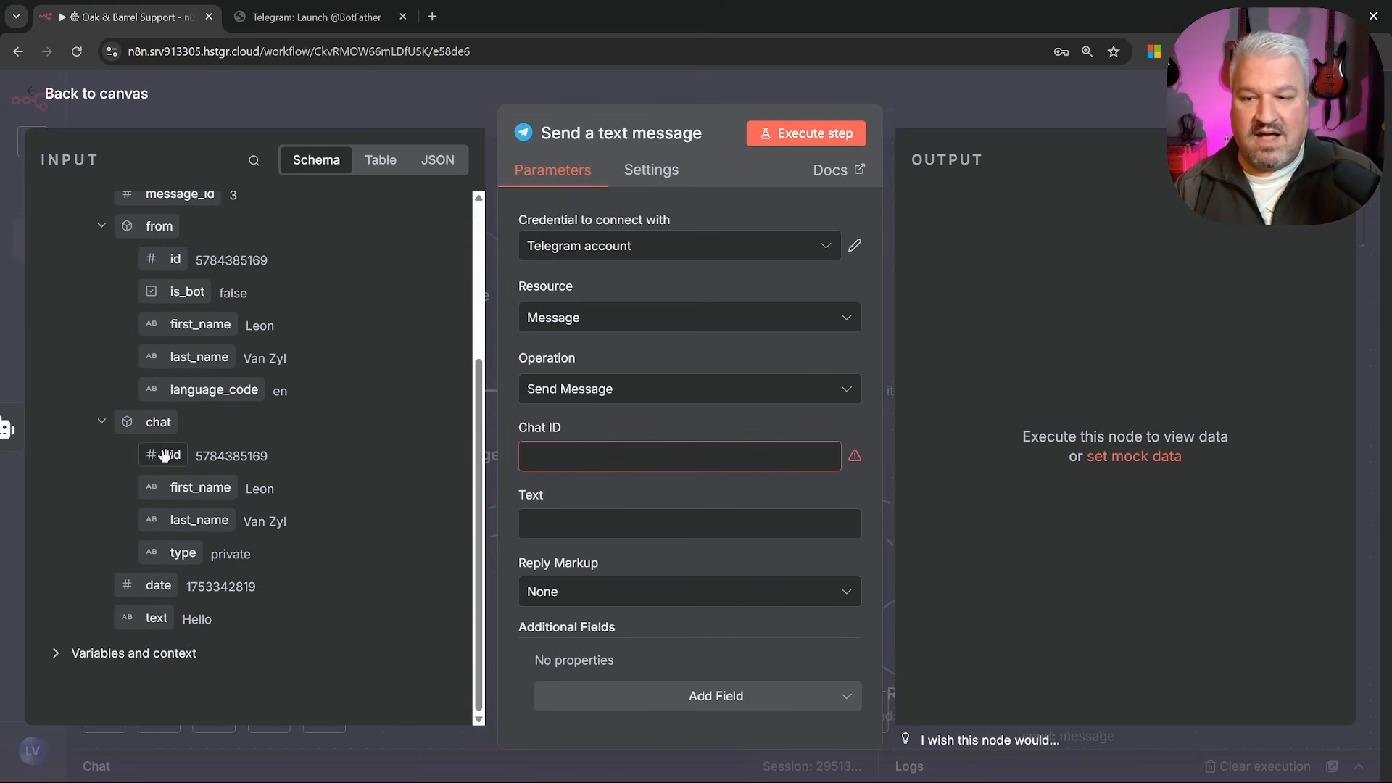
drag(164, 454, 577, 460)
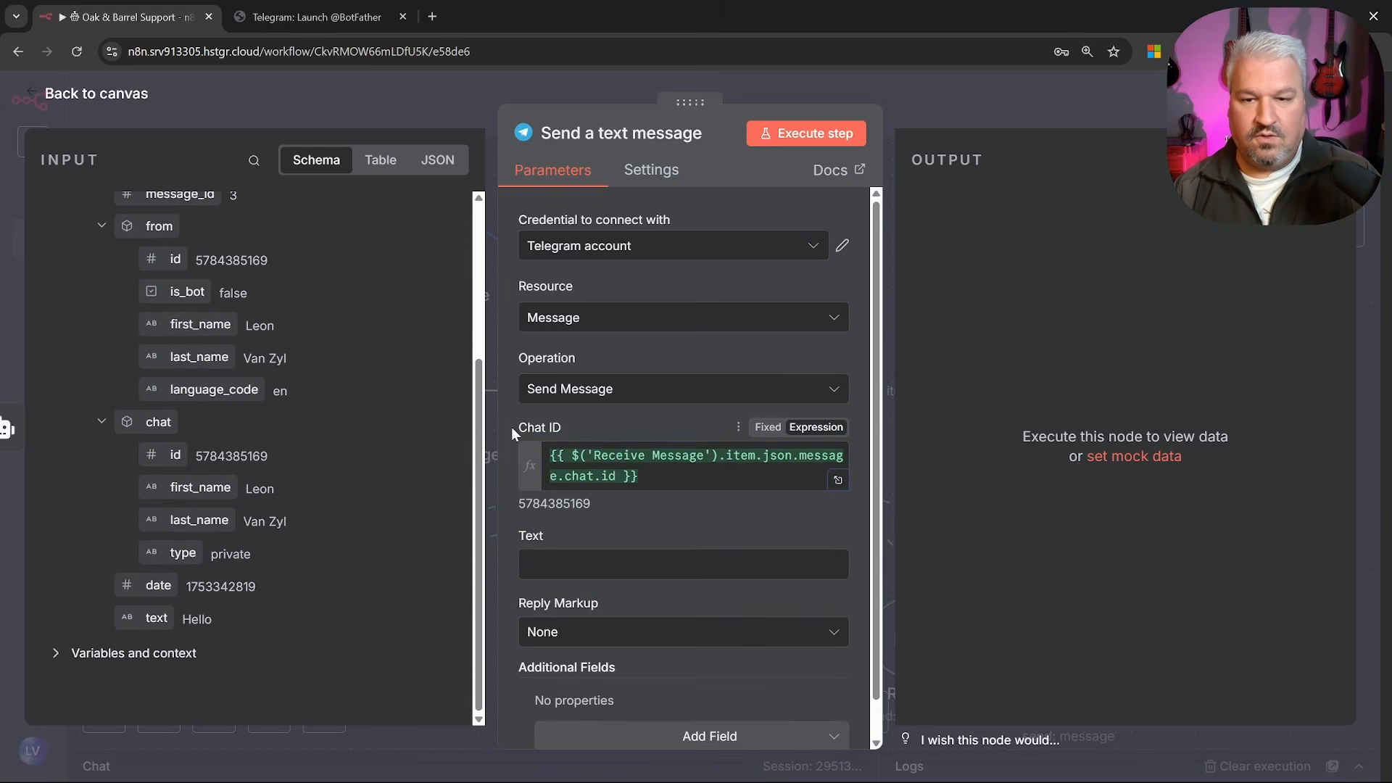
click(702, 564)
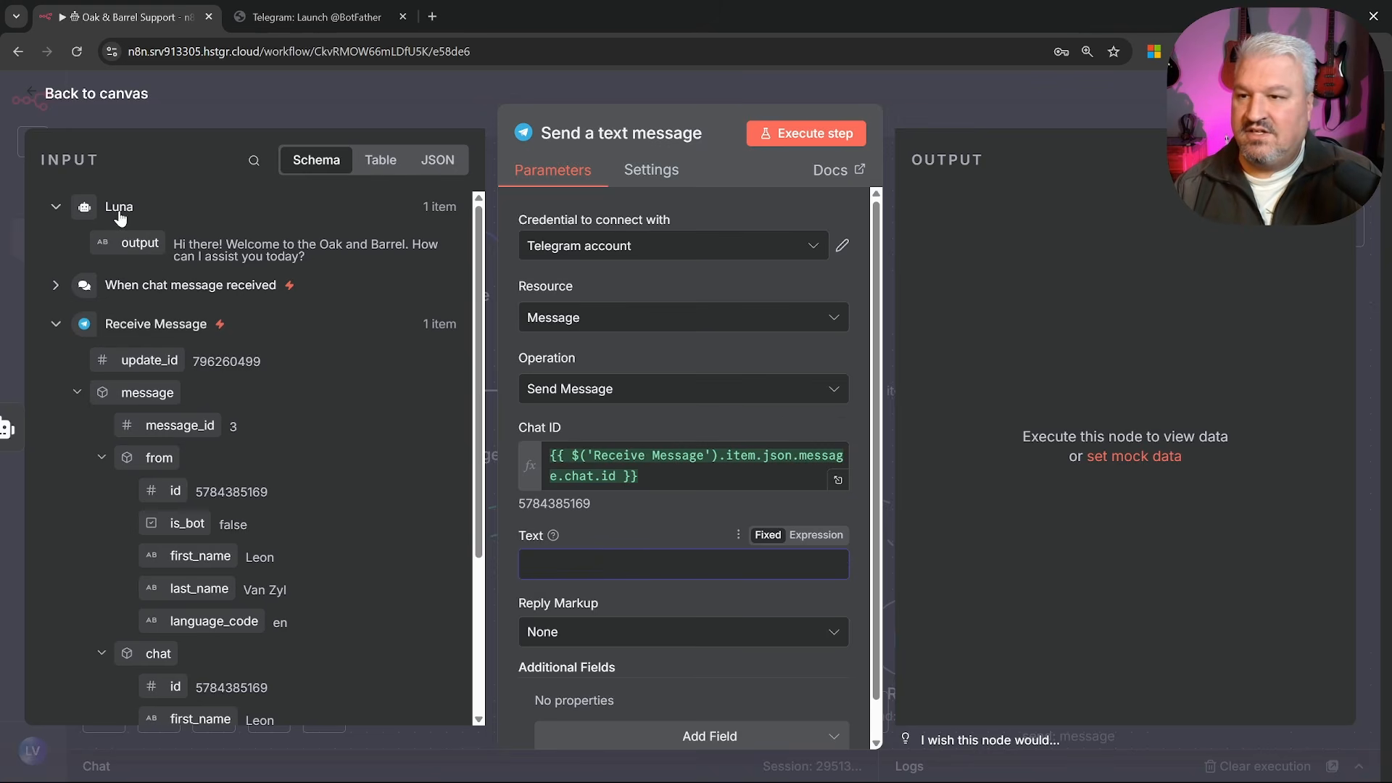
drag(134, 244, 557, 565)
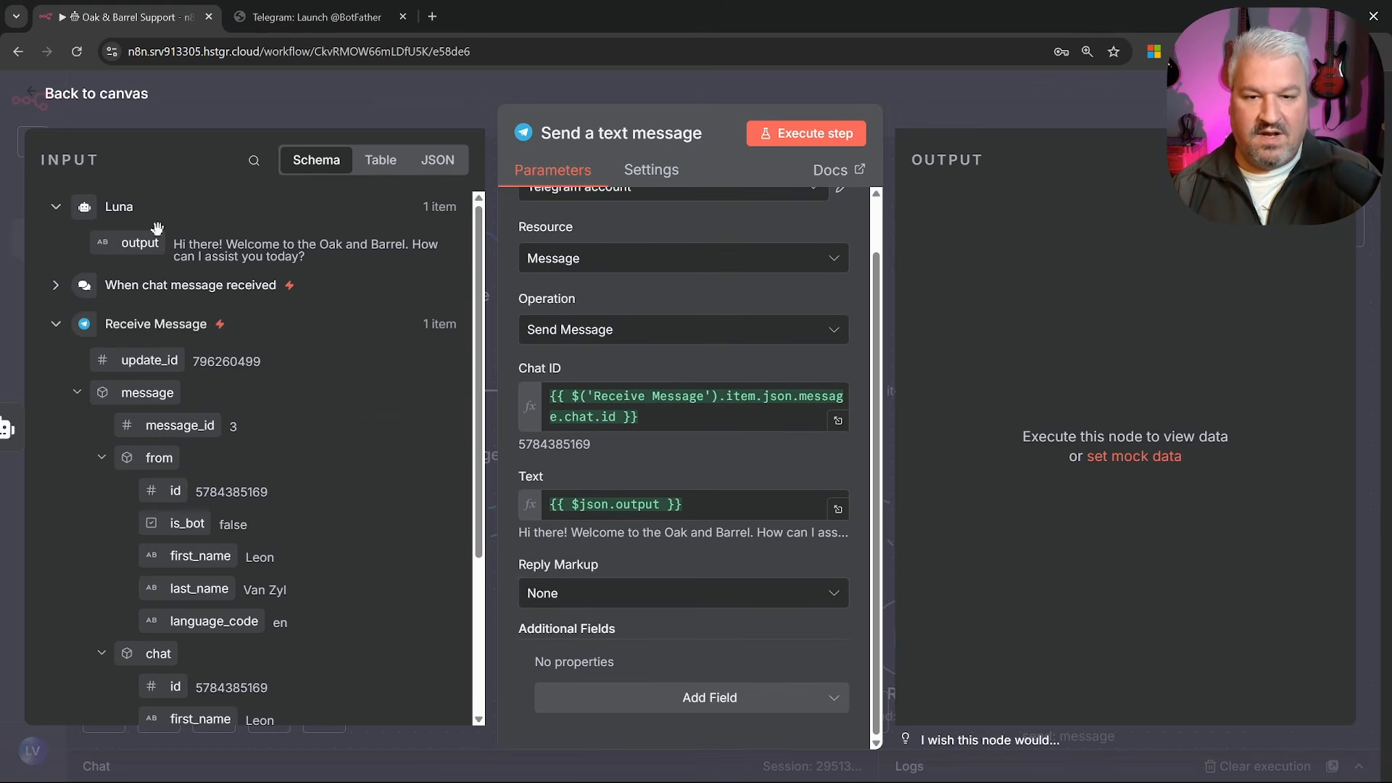
click(95, 94)
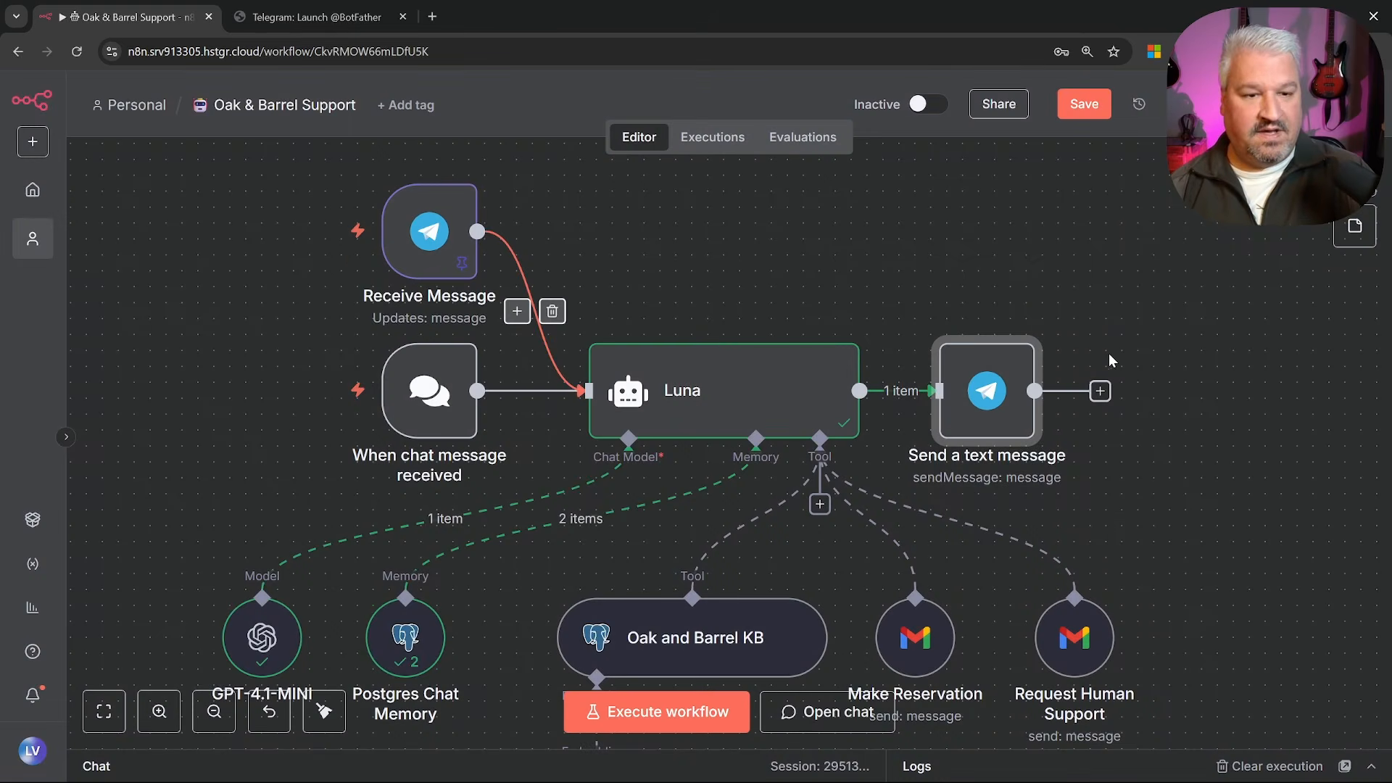
click(695, 718)
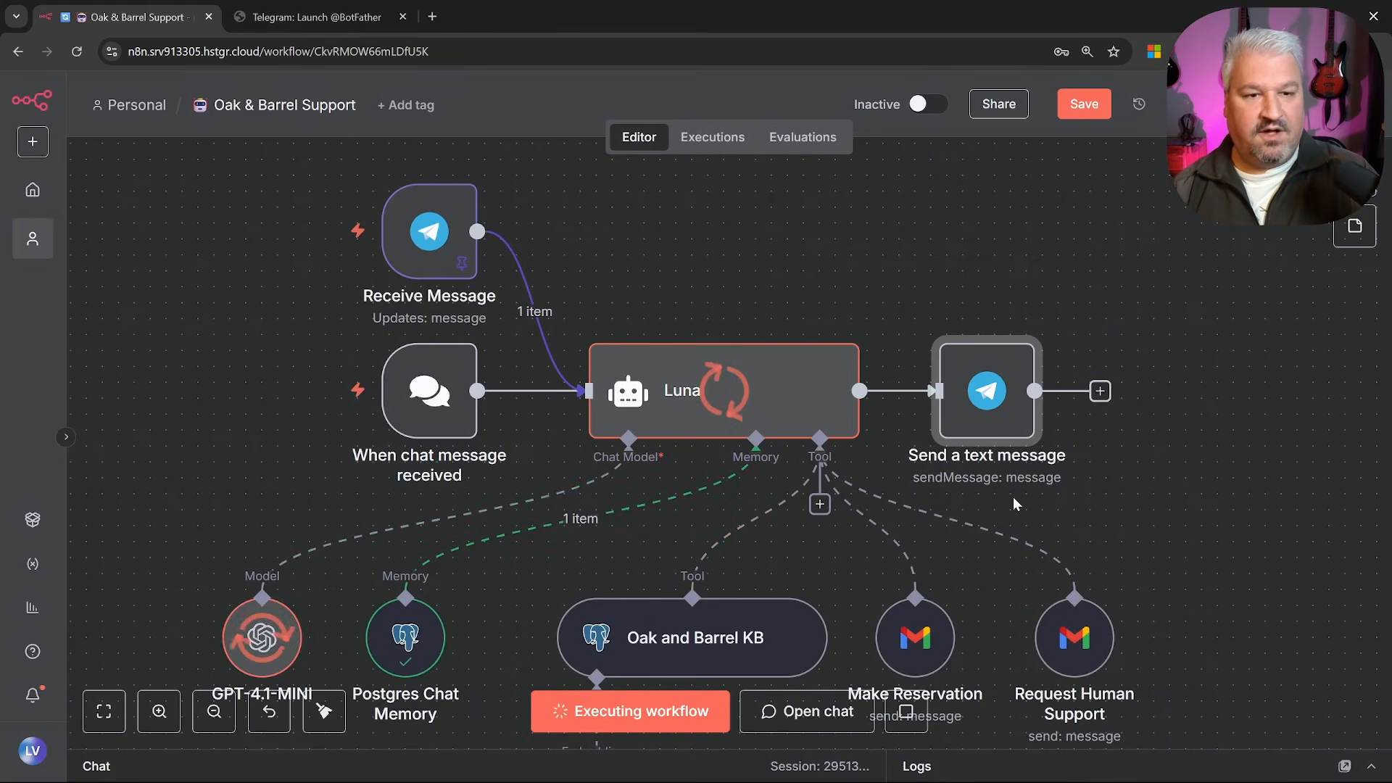
Inspect the bot's automatic reply and its n8n attribution footer in the Telegram chat
key(alt+Tab)
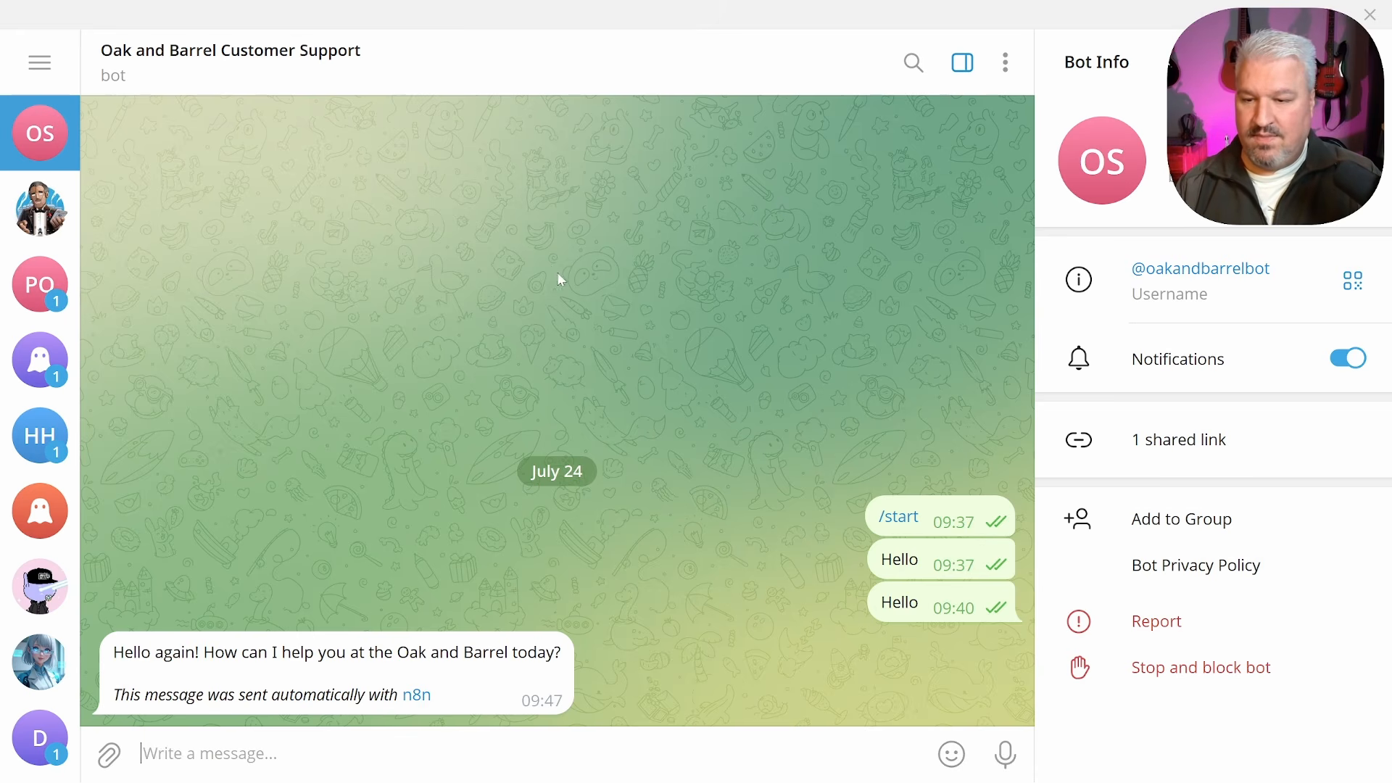
drag(124, 658, 592, 611)
click(590, 611)
click(580, 562)
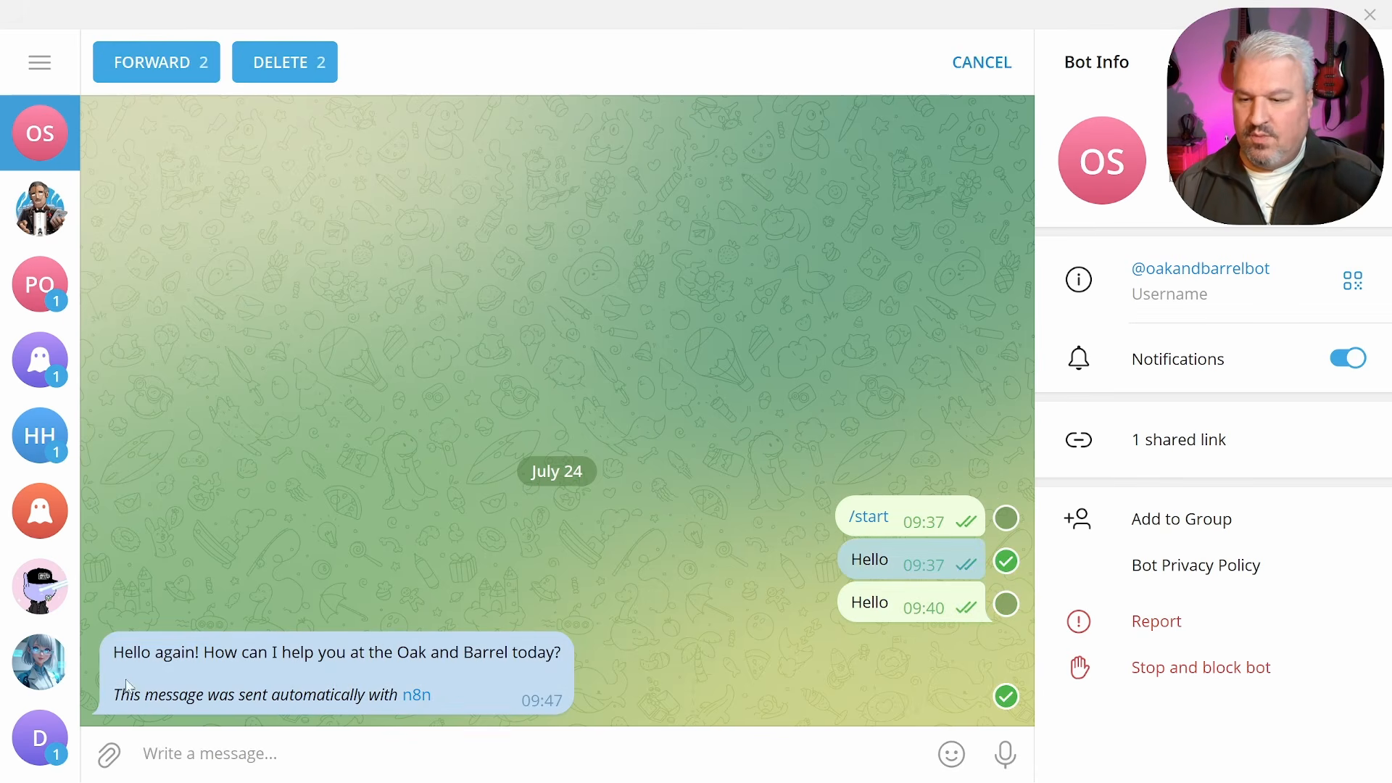
click(134, 708)
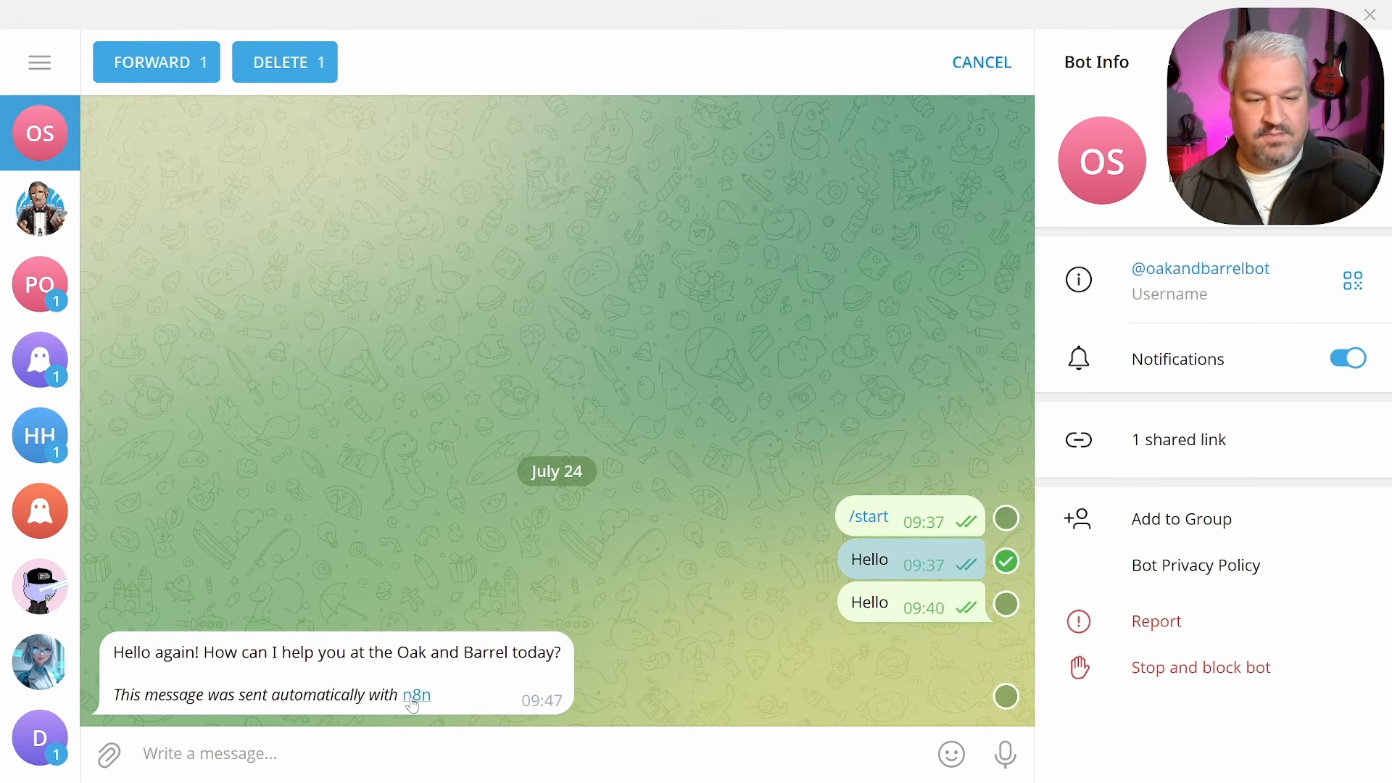
key(alt+Tab)
Add the Append n8n Attribution option to the Send a text message node and turn it off
double_click(1010, 395)
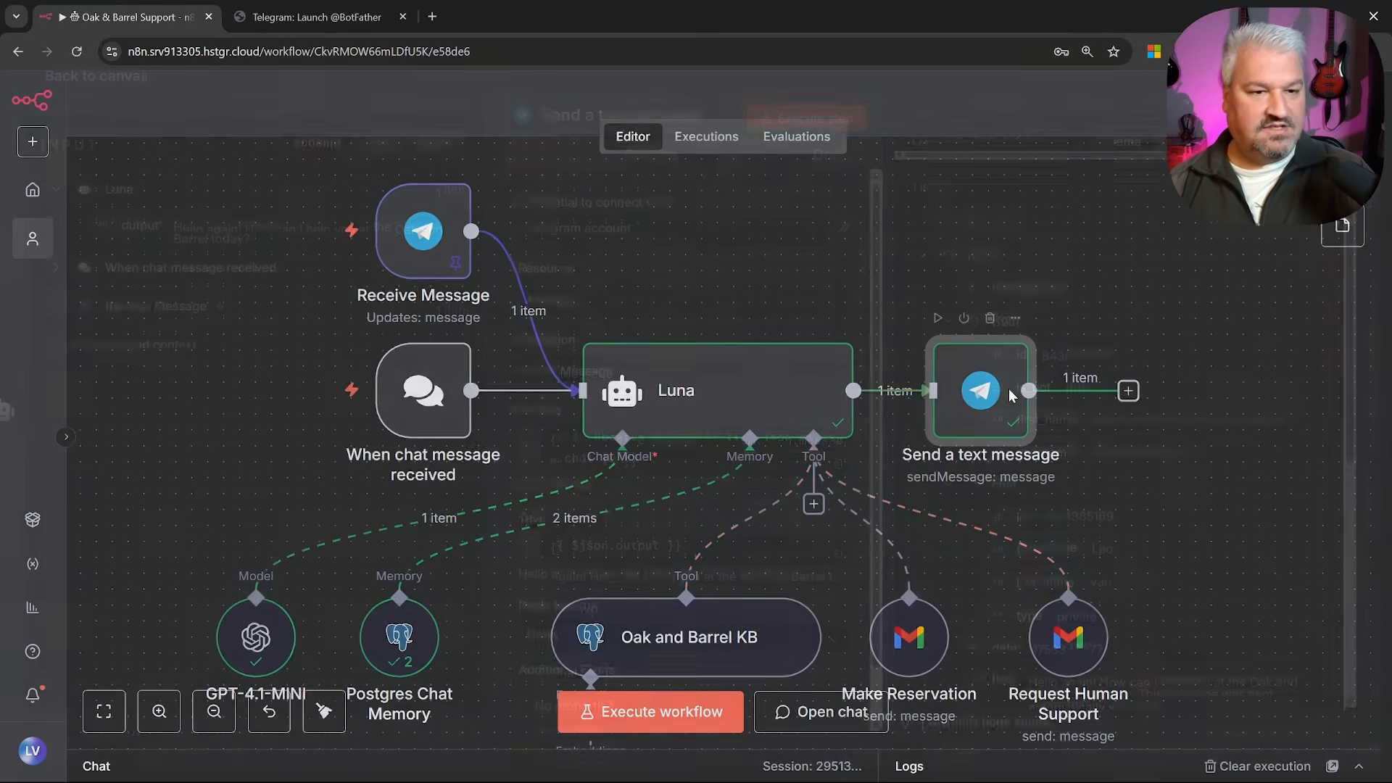
scroll(694, 620, down, 2)
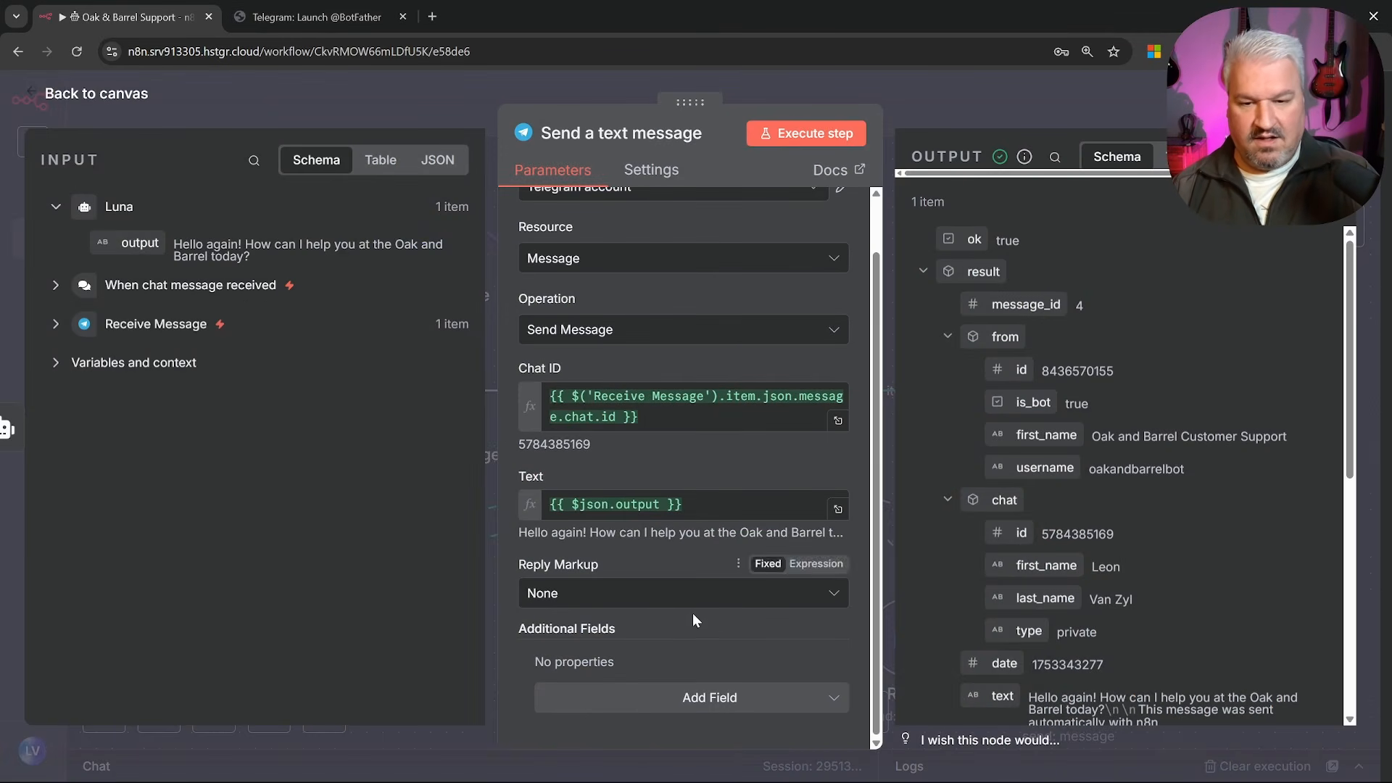
click(723, 704)
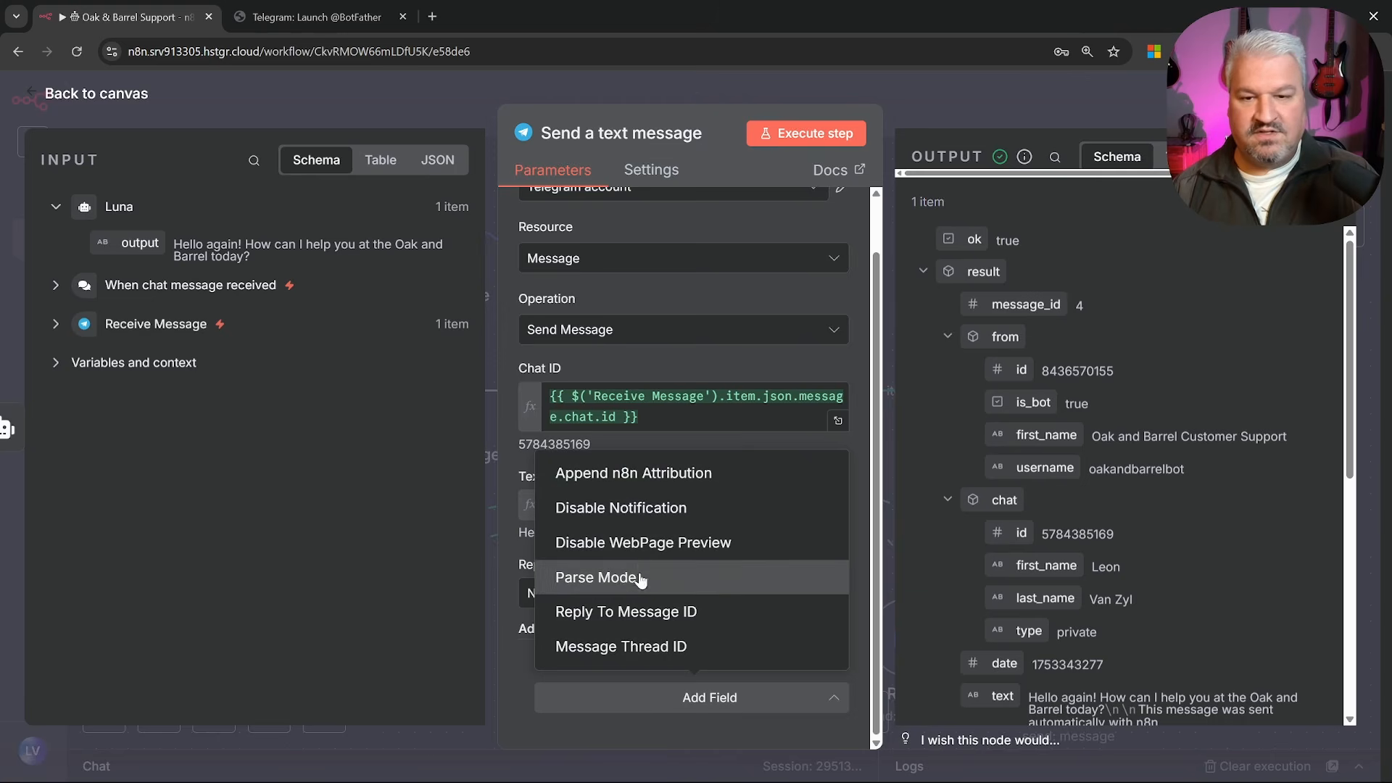
click(647, 482)
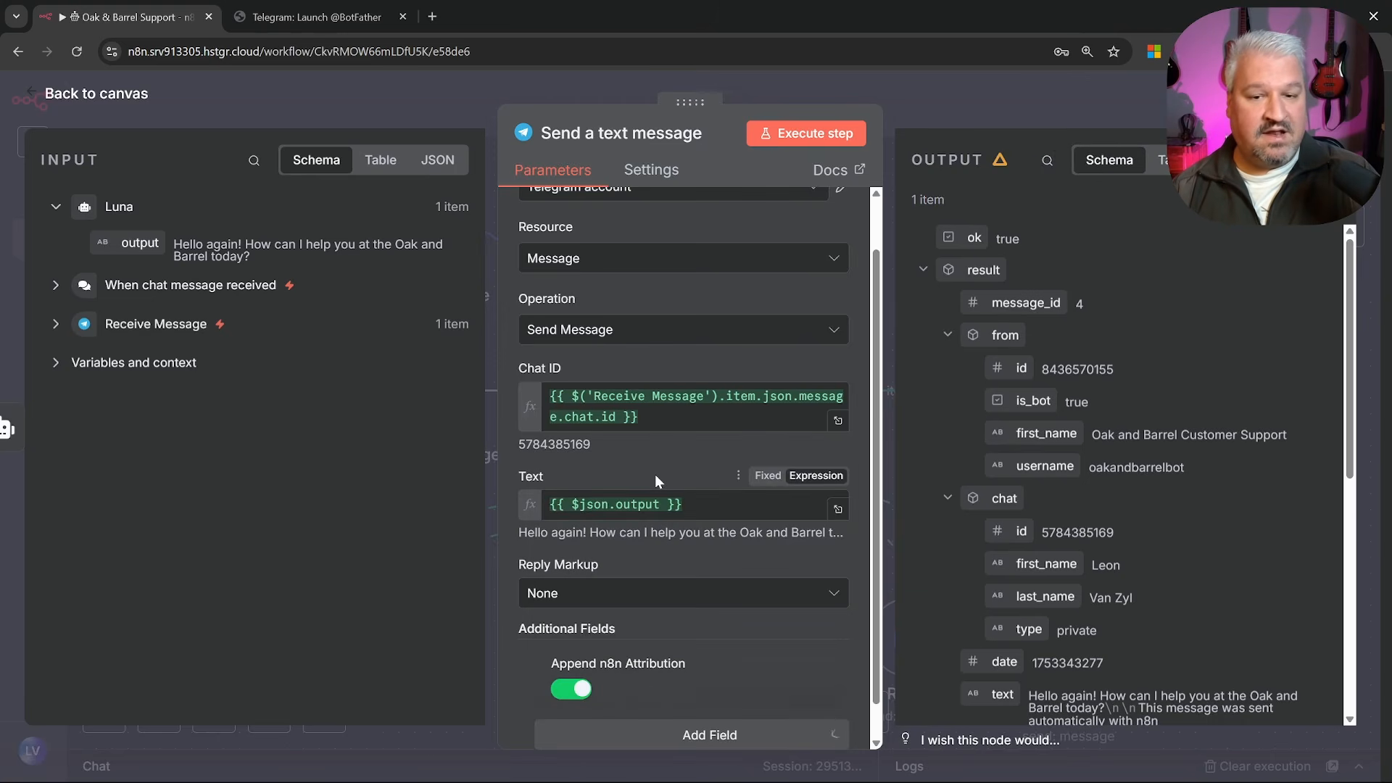
scroll(612, 591, down, 1)
click(573, 652)
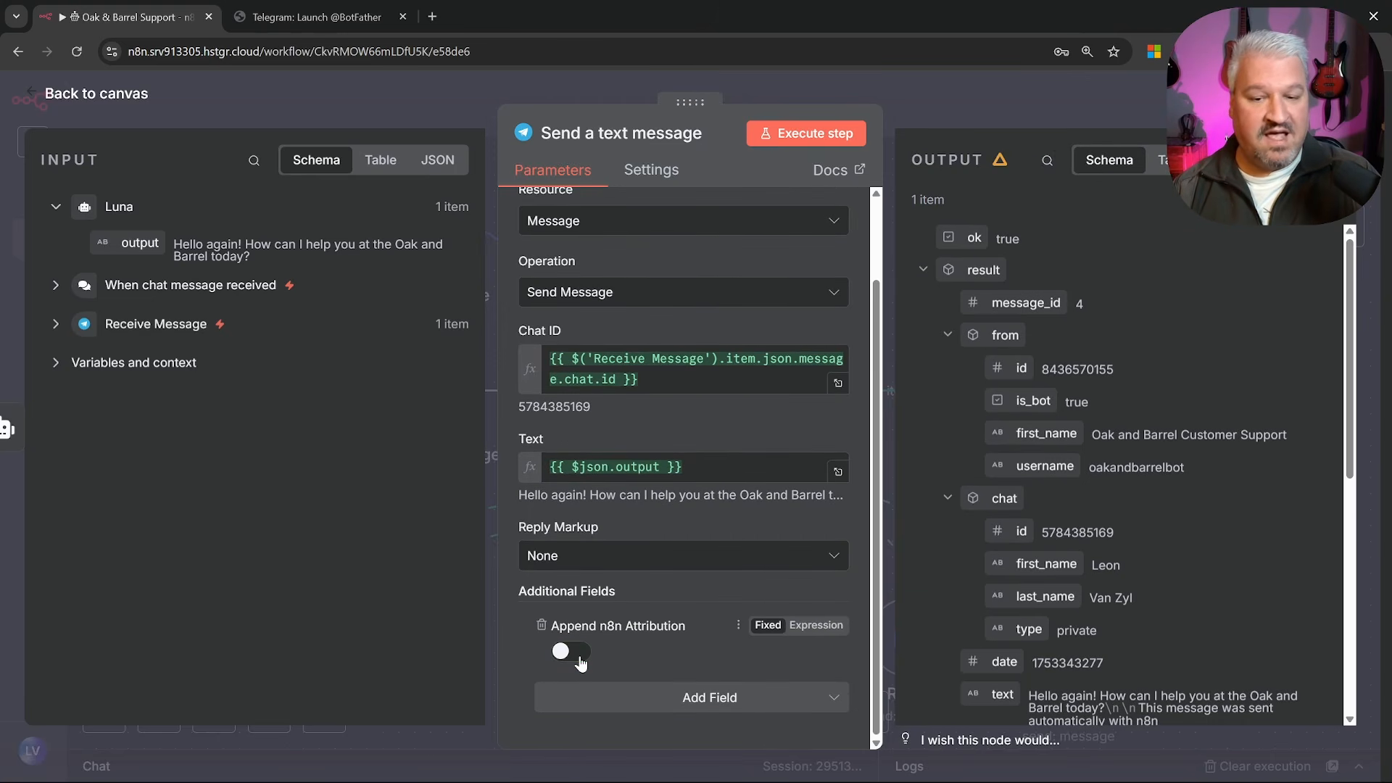
Save the workflow and return to Telegram
click(80, 103)
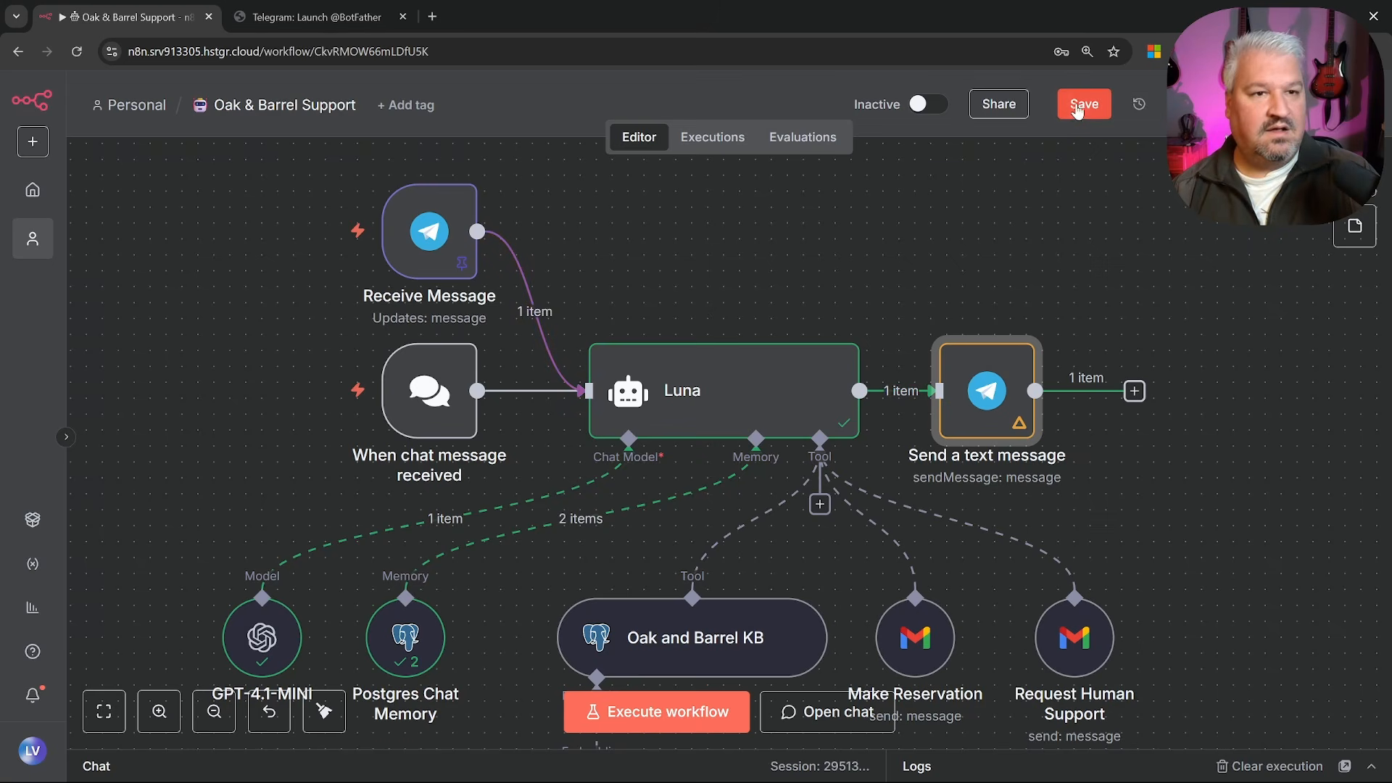
click(1072, 104)
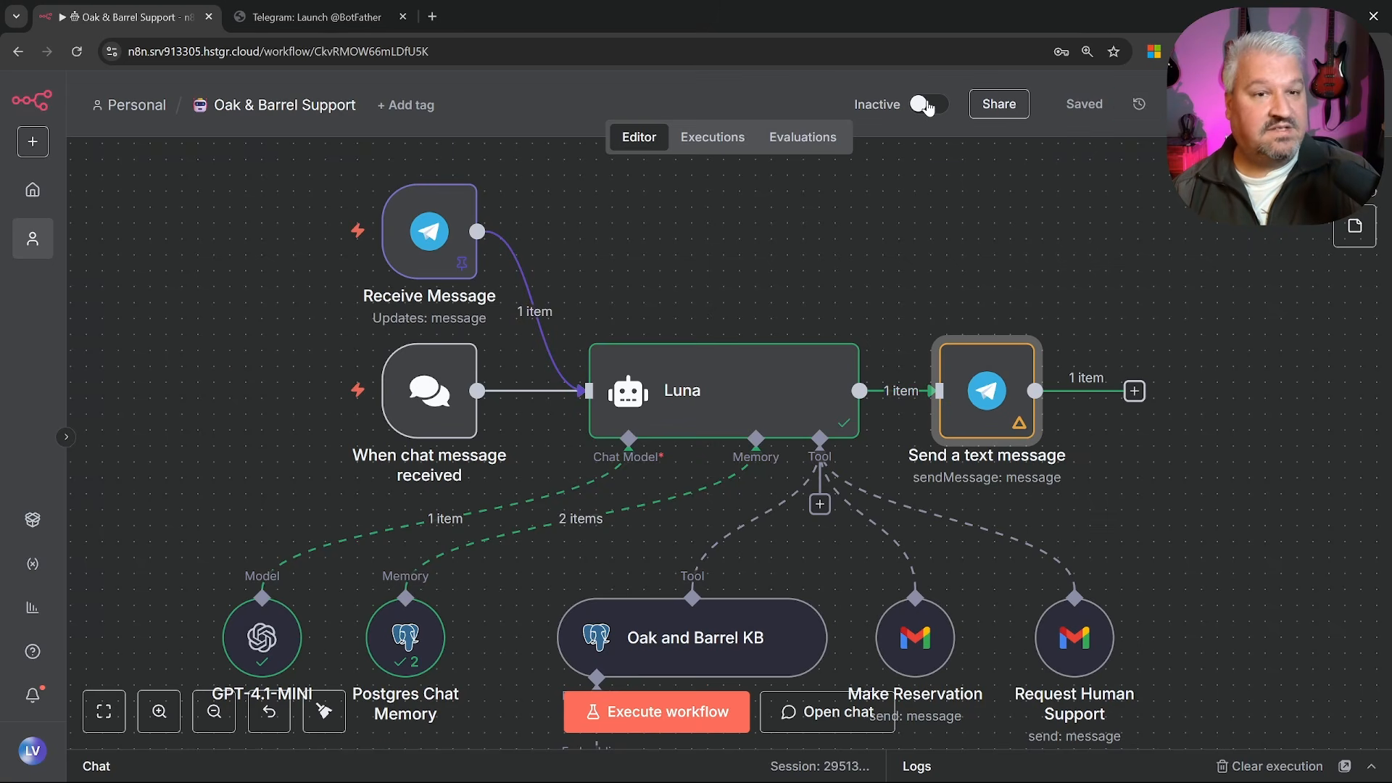
key(alt+Tab)
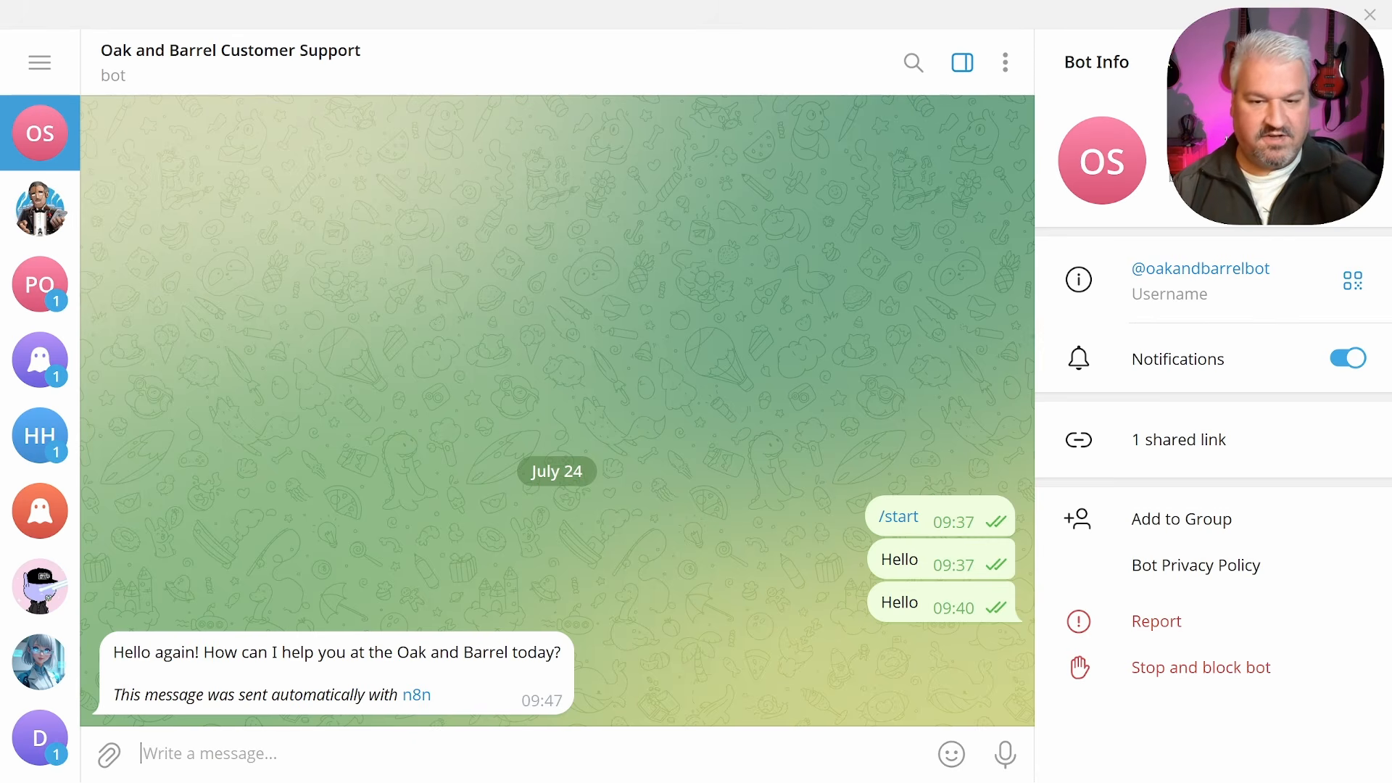
Ask the bot 'What is your name?' and then introduce yourself by name
text(What is your n)
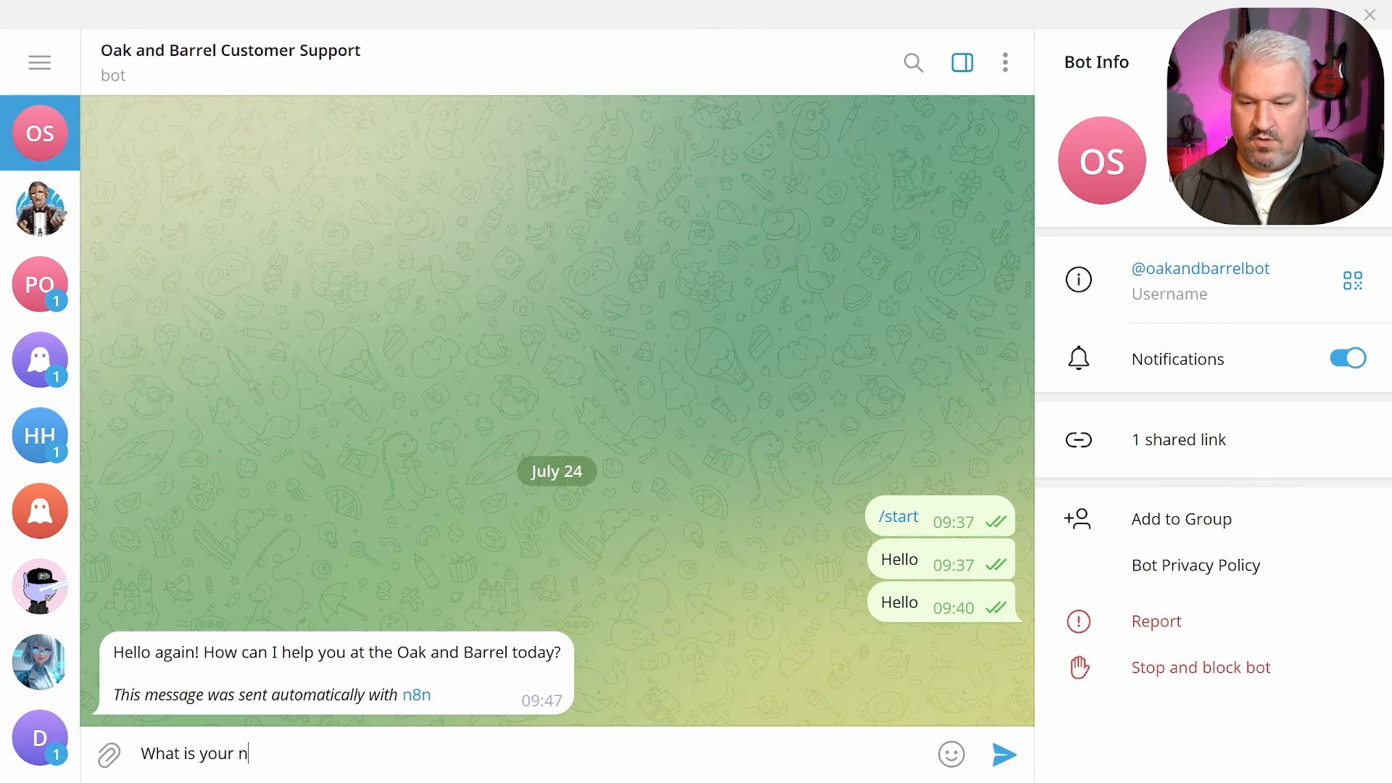
text(ame)
text(?)
key(Return)
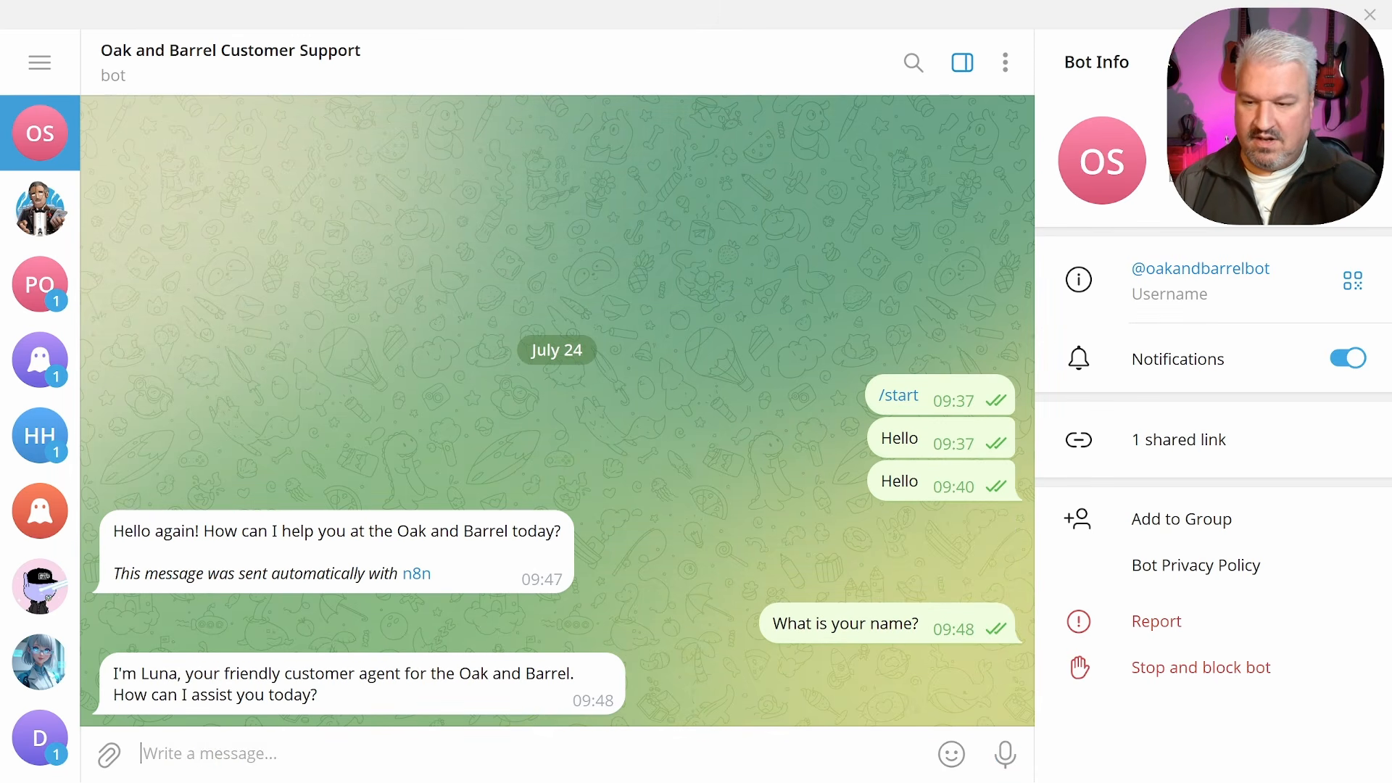
text(My name is L)
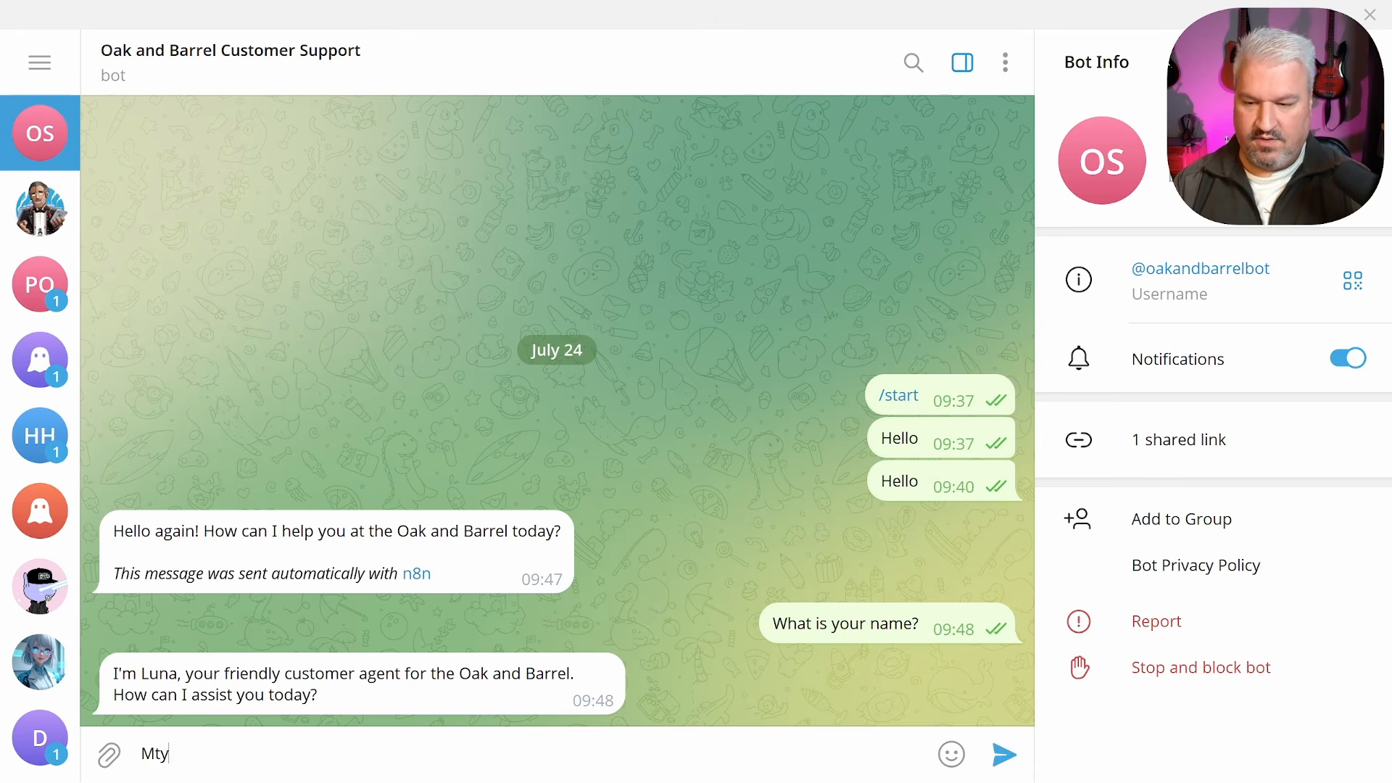
text(eon)
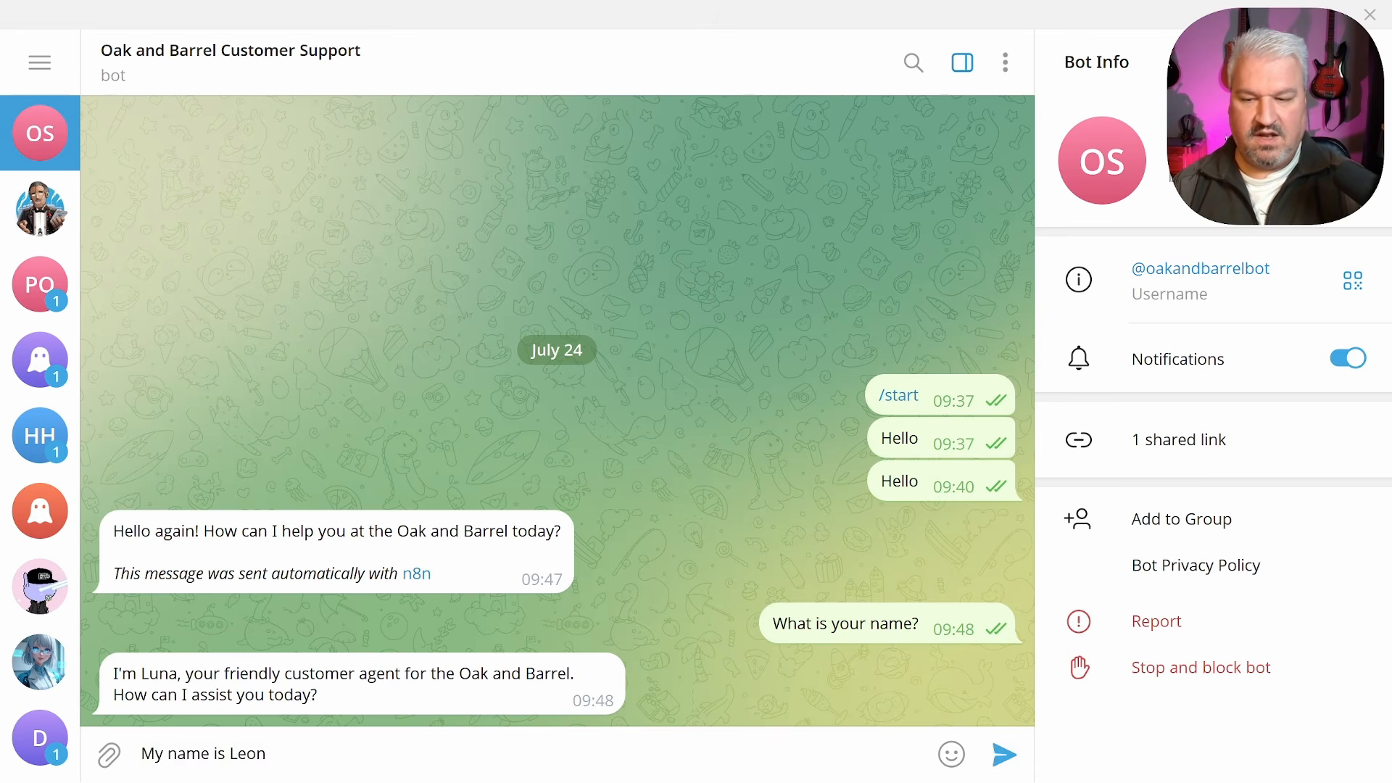
key(Return)
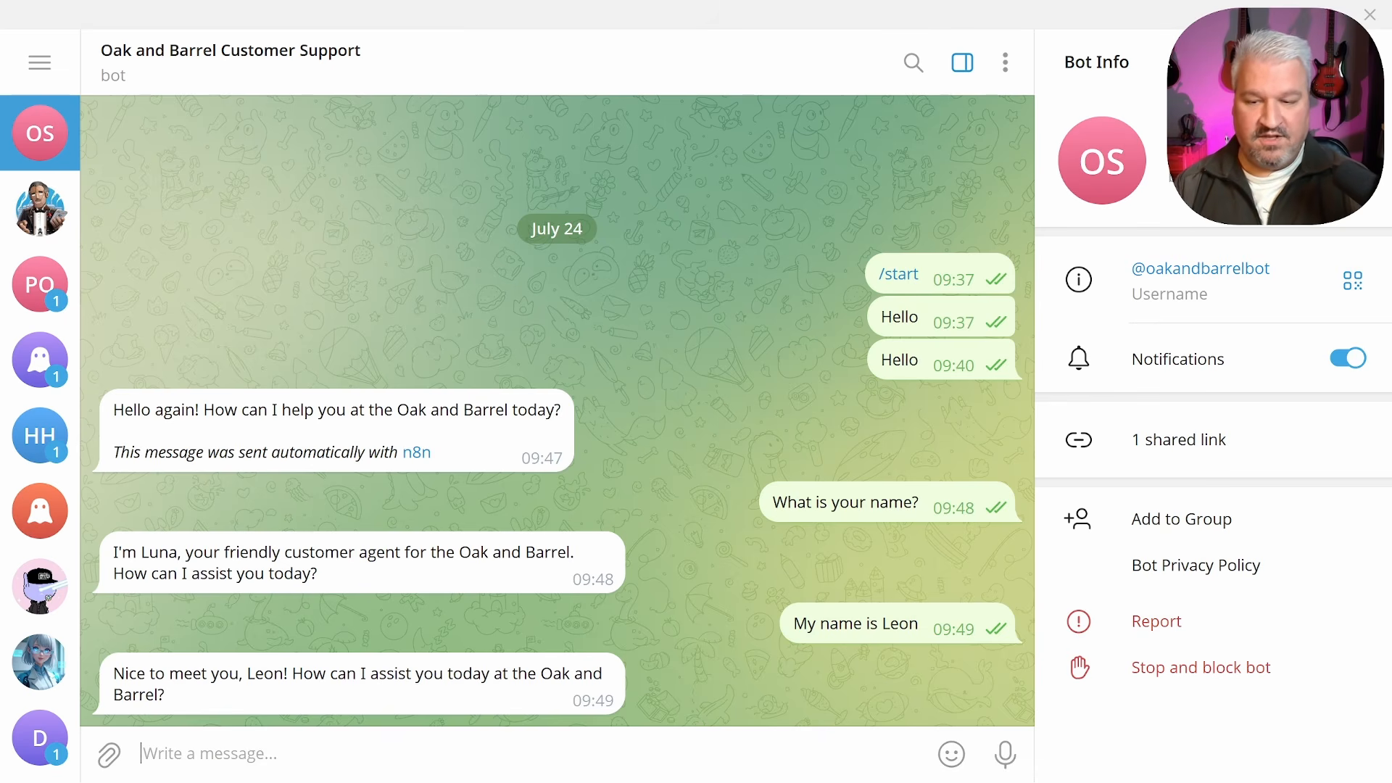
Ask 'What is my name?' and 'What are the current specials?', highlighting the recalled name and 50% off steaks offer
text(What is my name?)
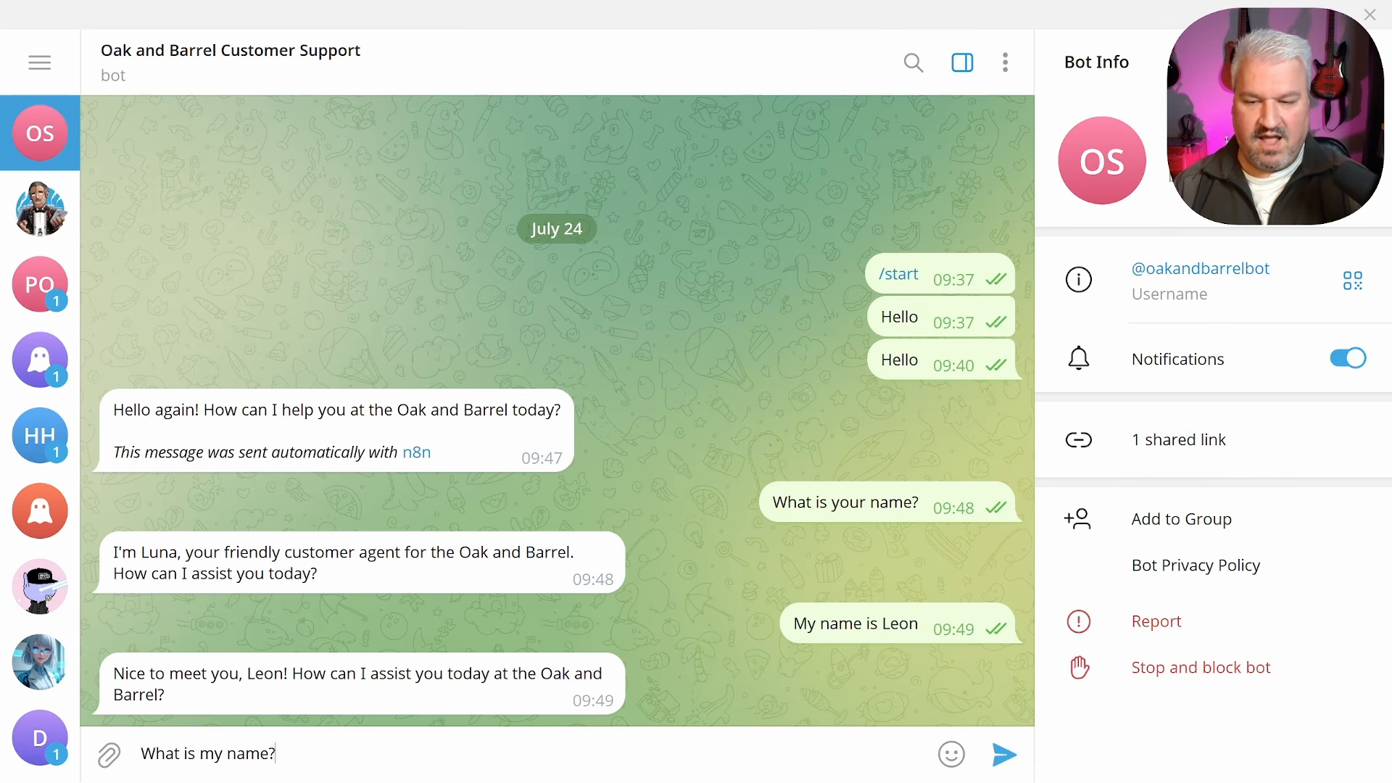
key(Return)
drag(161, 673, 391, 672)
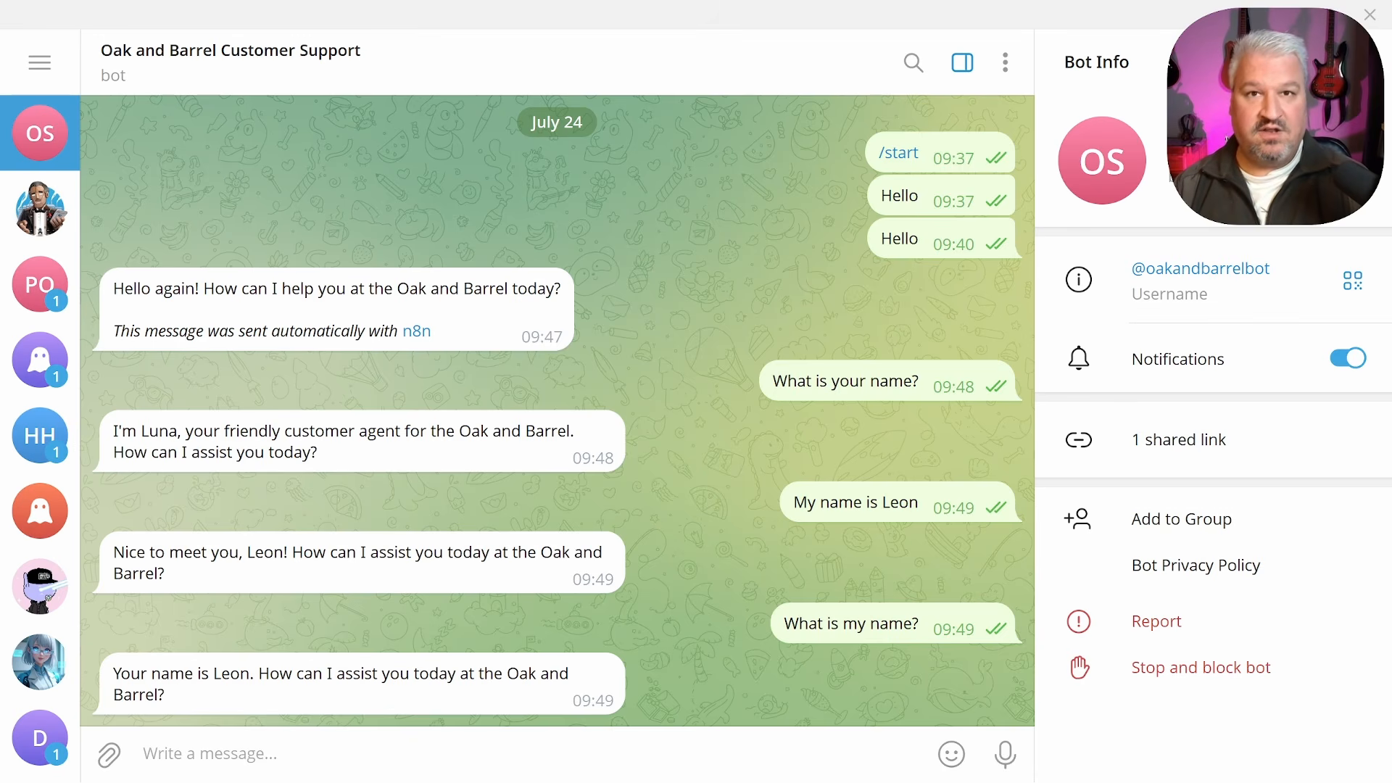
text(What are th)
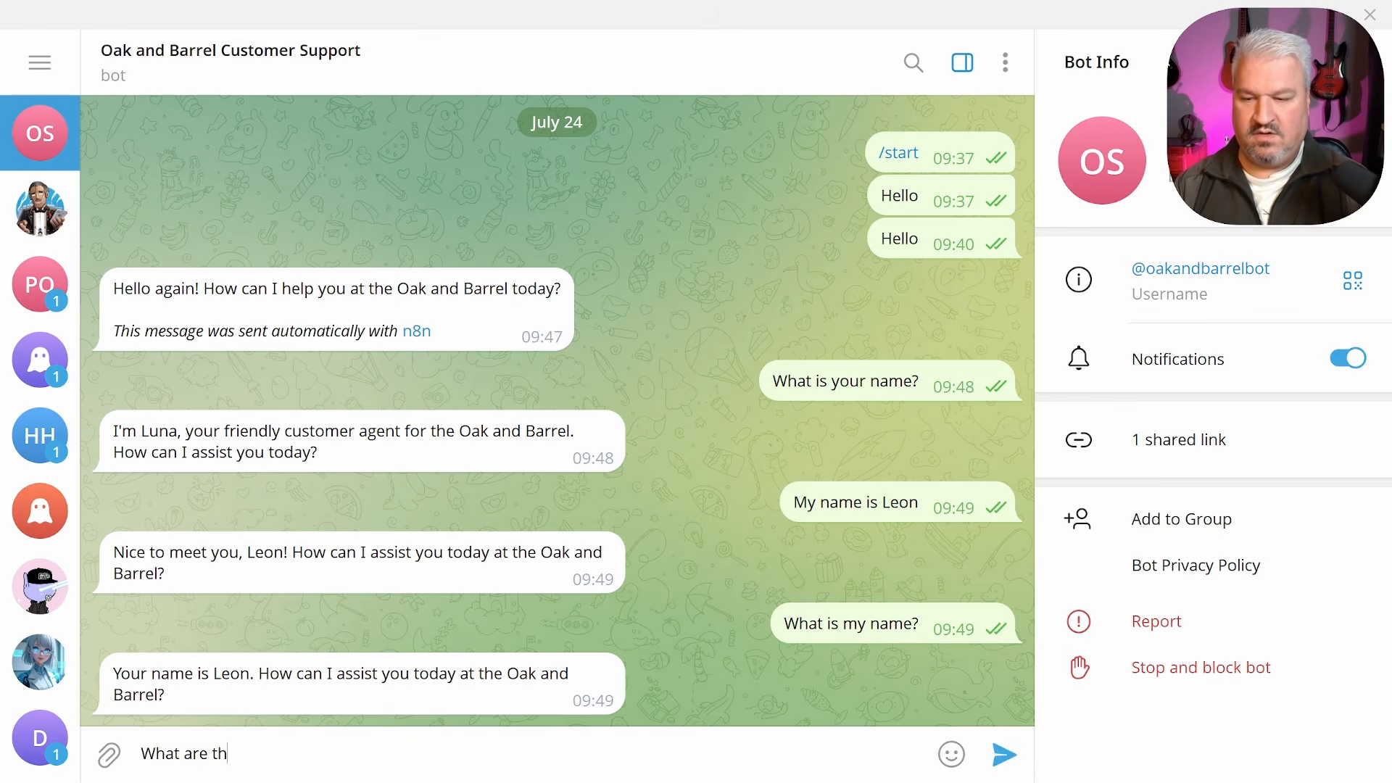
text(e current specials?)
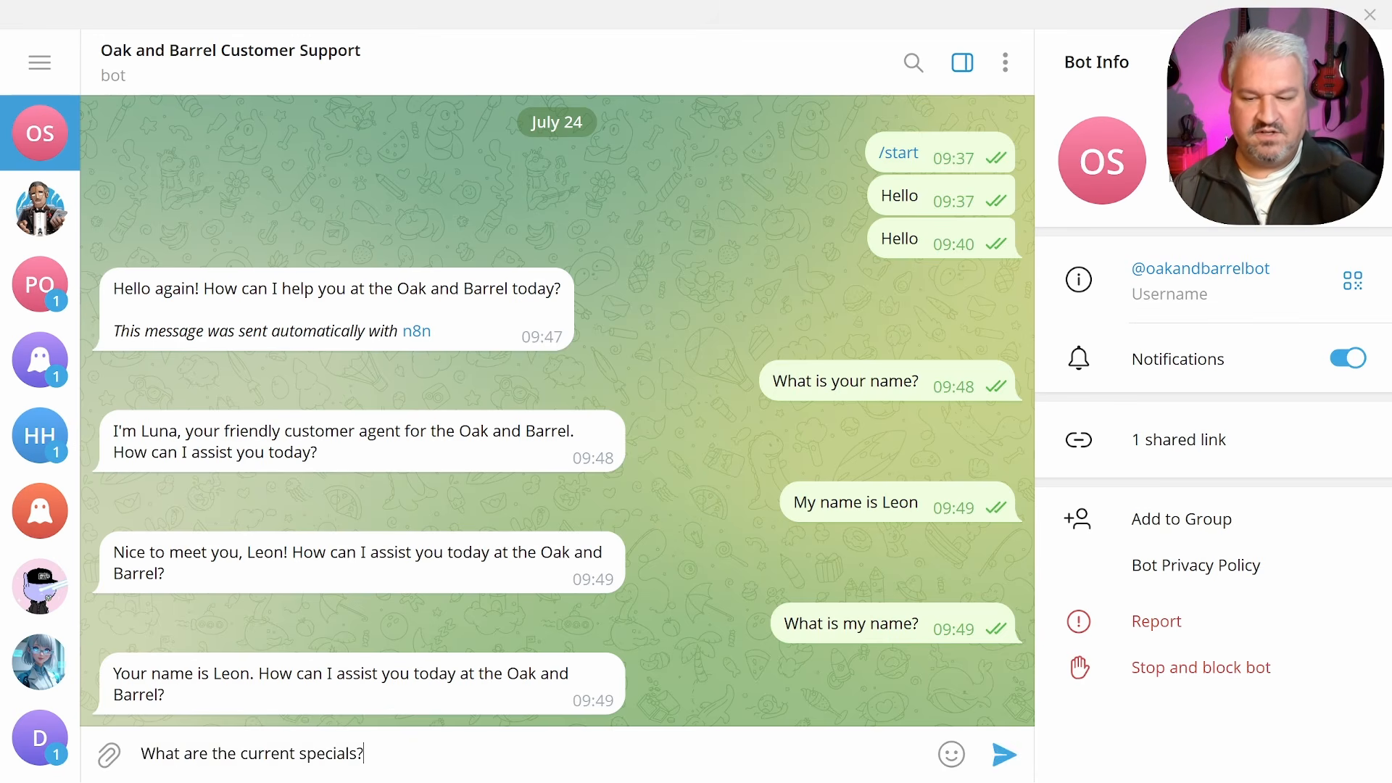
key(Return)
drag(289, 652, 544, 652)
Highlight the happy hour times in Luna's specials reply
mouse_move(113, 695)
mouse_down()
mouse_move(281, 674)
mouse_move(113, 695)
mouse_up()
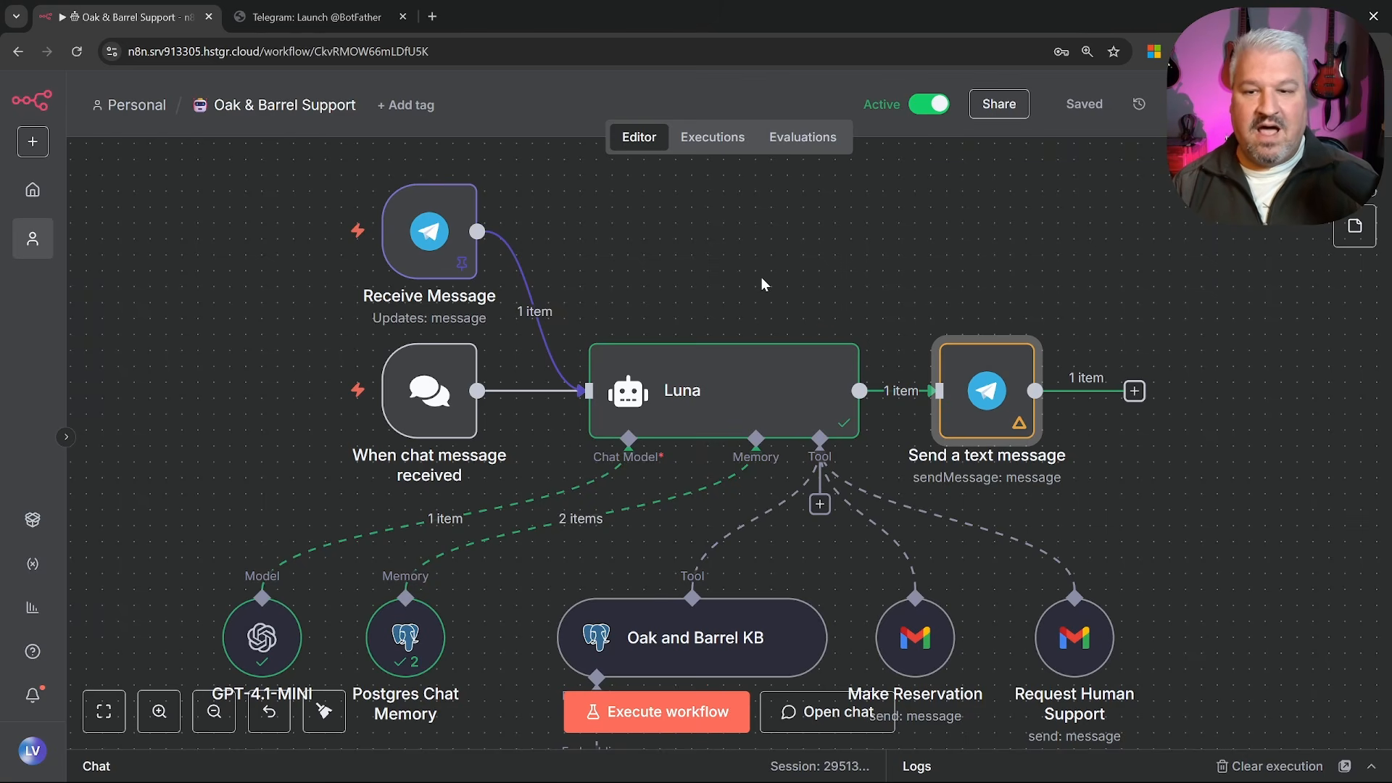
mouse_move(481, 345)
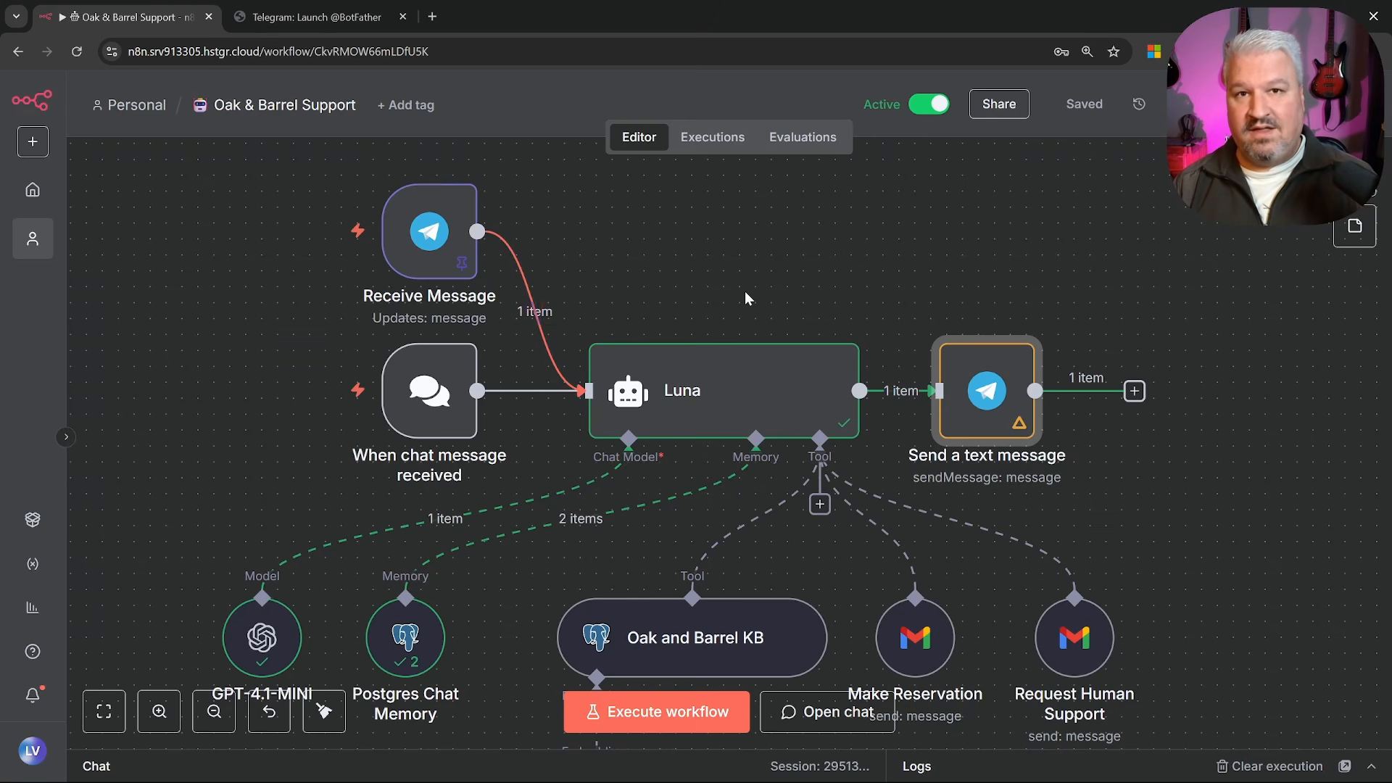